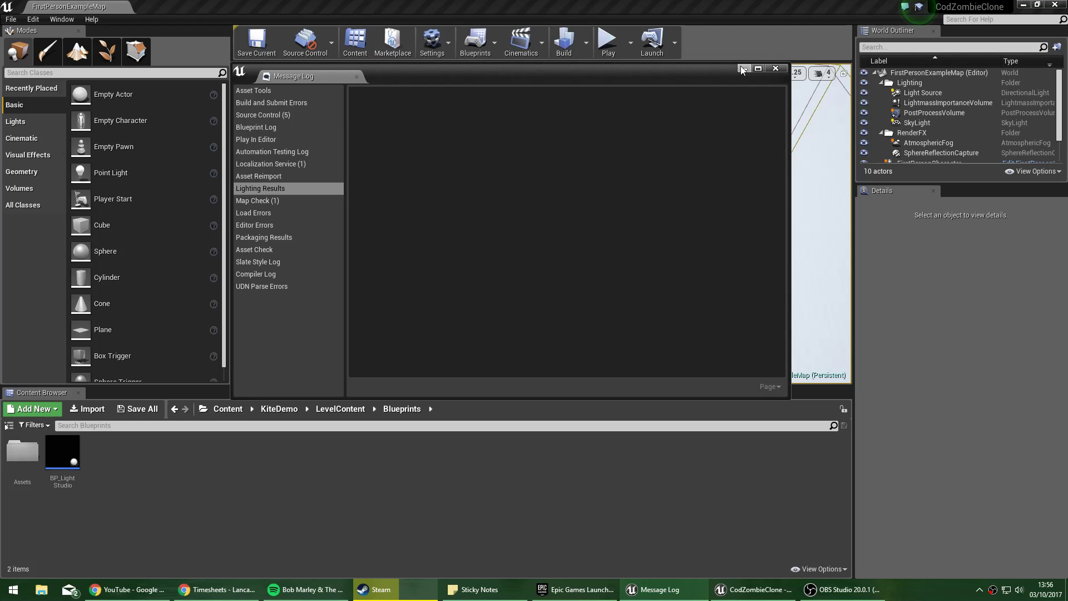
# Close the message log and open the World level from the FirstPersonBP Maps folder.
pyautogui.click(775, 68)
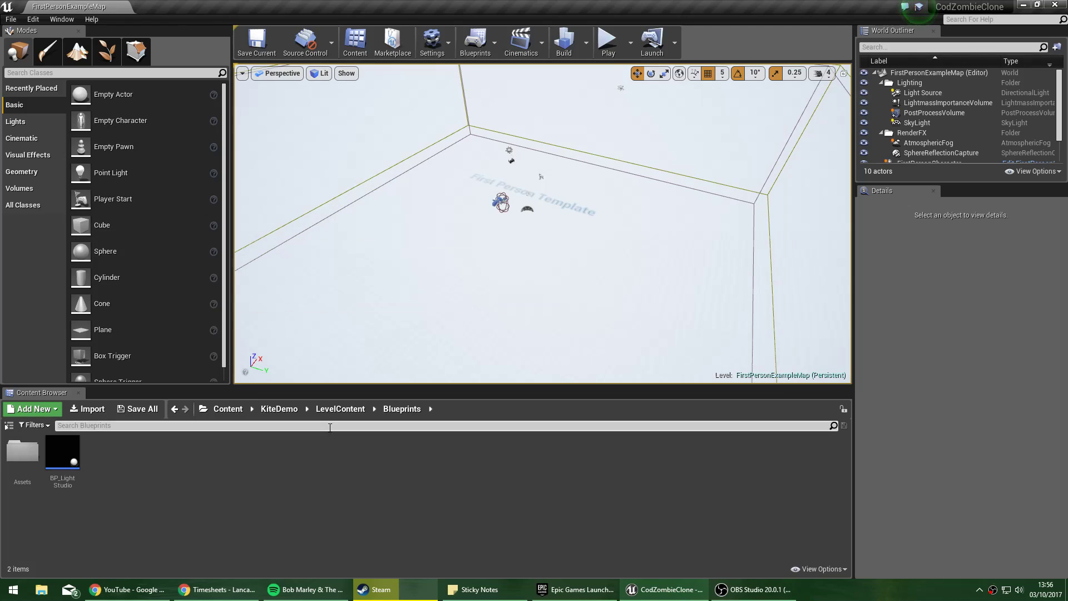
pyautogui.click(339, 410)
pyautogui.click(227, 409)
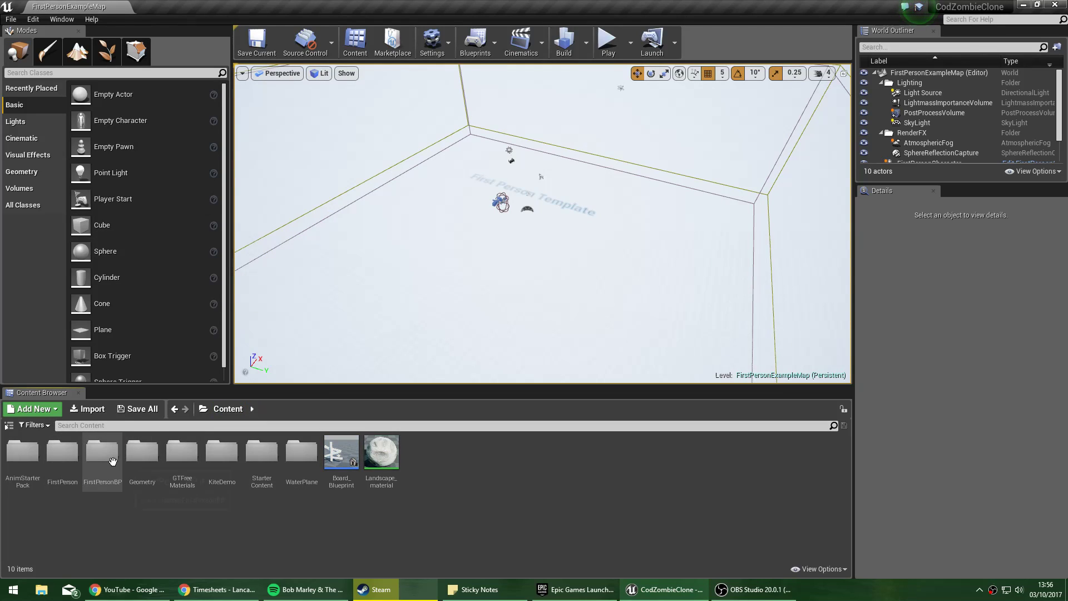
pyautogui.doubleClick(102, 453)
pyautogui.doubleClick(75, 459)
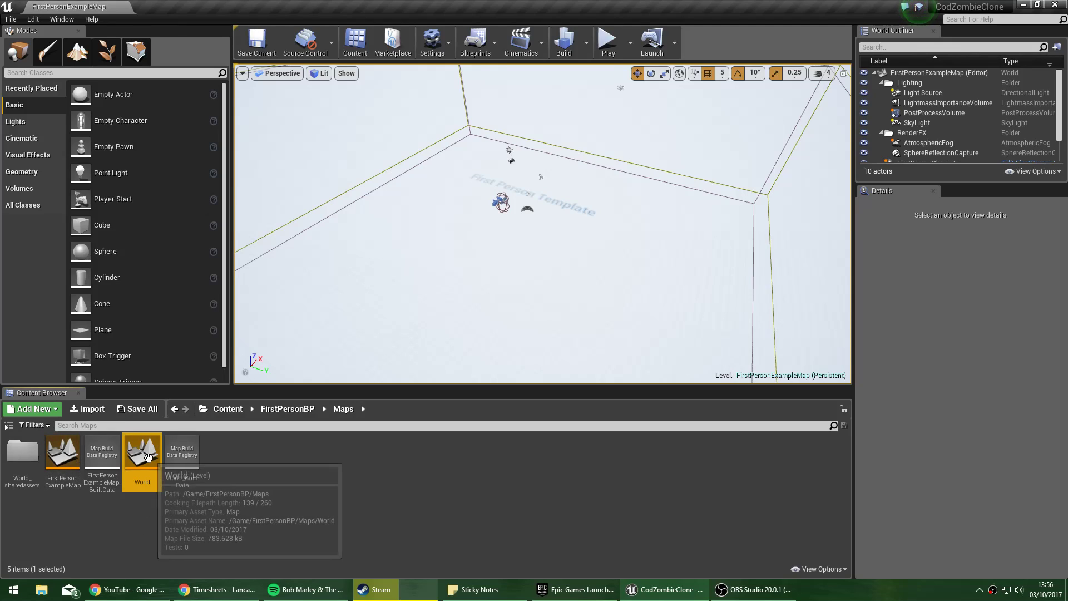
pyautogui.doubleClick(142, 454)
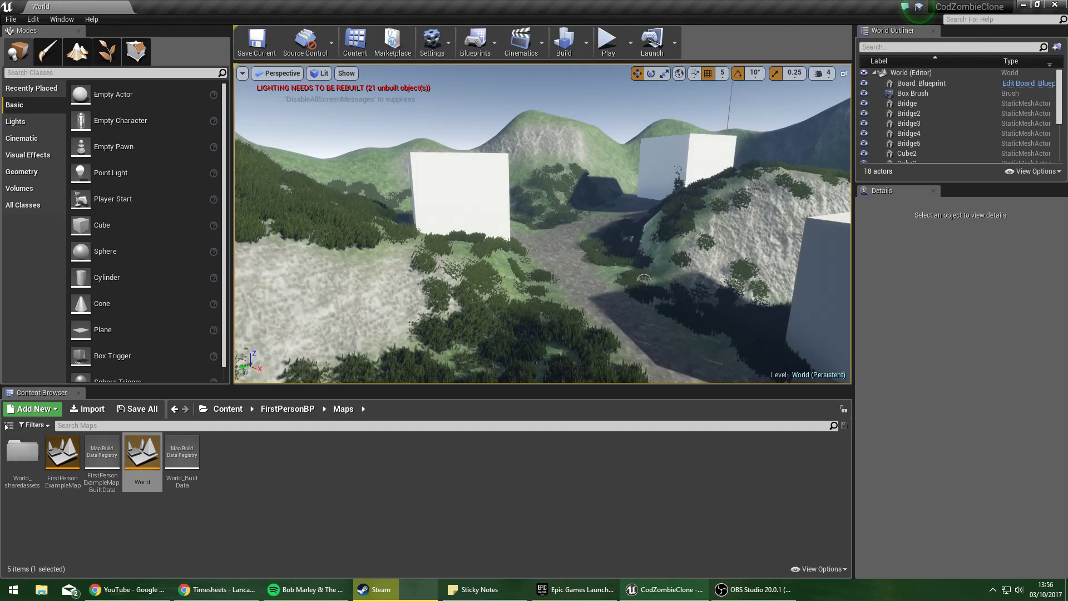
# Turn on the frame rate and Async Load statistics in the level viewport and inspect the terrain around the bridge.
pyautogui.rightClick(754, 309)
pyautogui.click(605, 214)
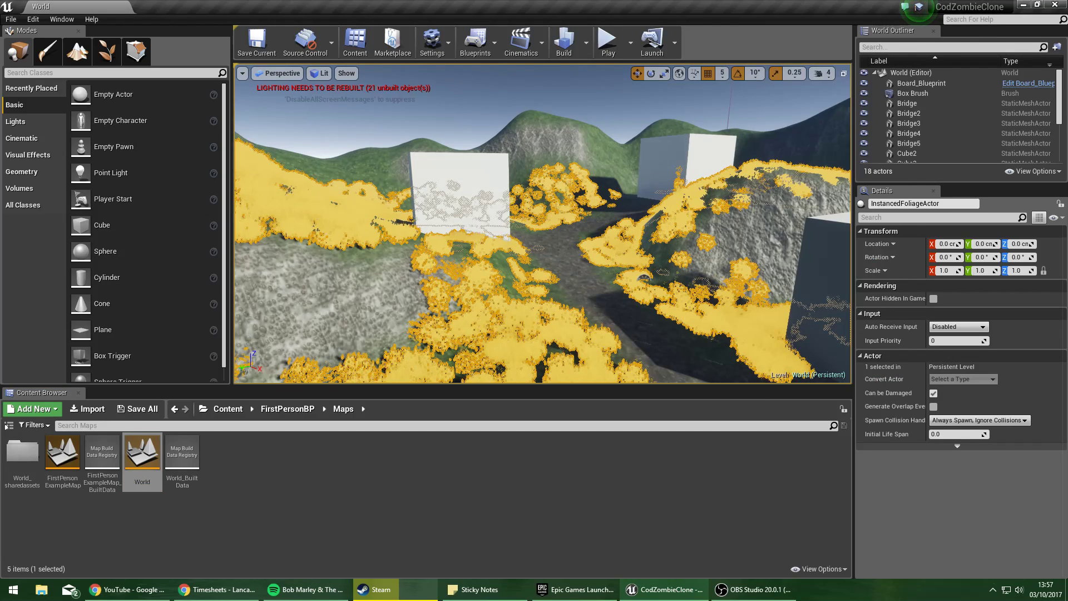
pyautogui.moveTo(605, 214); pyautogui.dragTo(531, 239, button='right')
pyautogui.click(242, 73)
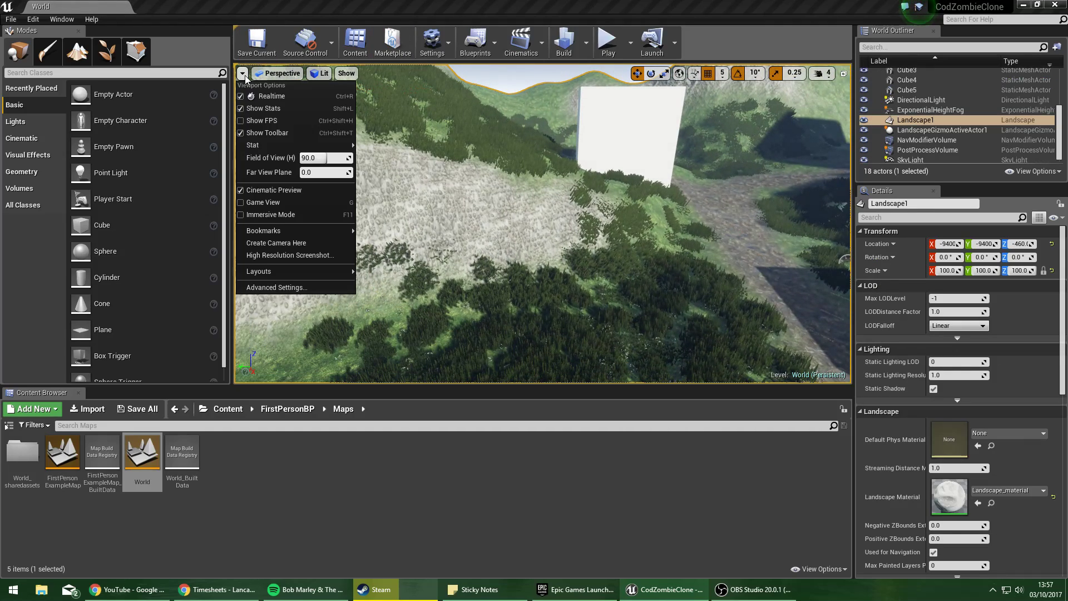
pyautogui.moveTo(267, 145)
pyautogui.moveTo(381, 161)
pyautogui.click(461, 184)
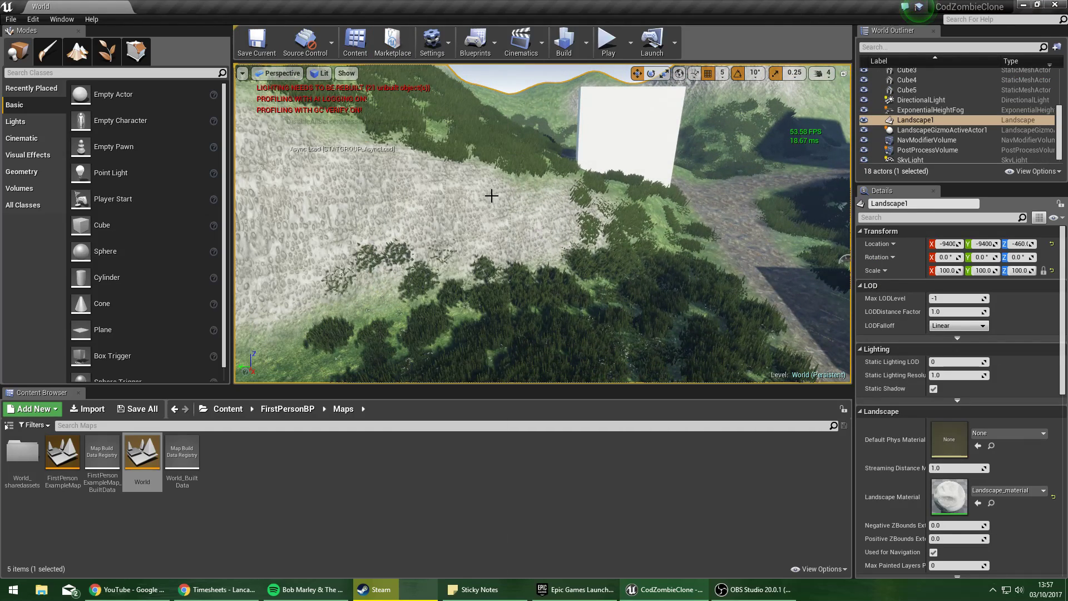
pyautogui.moveTo(522, 161); pyautogui.dragTo(517, 234, button='right')
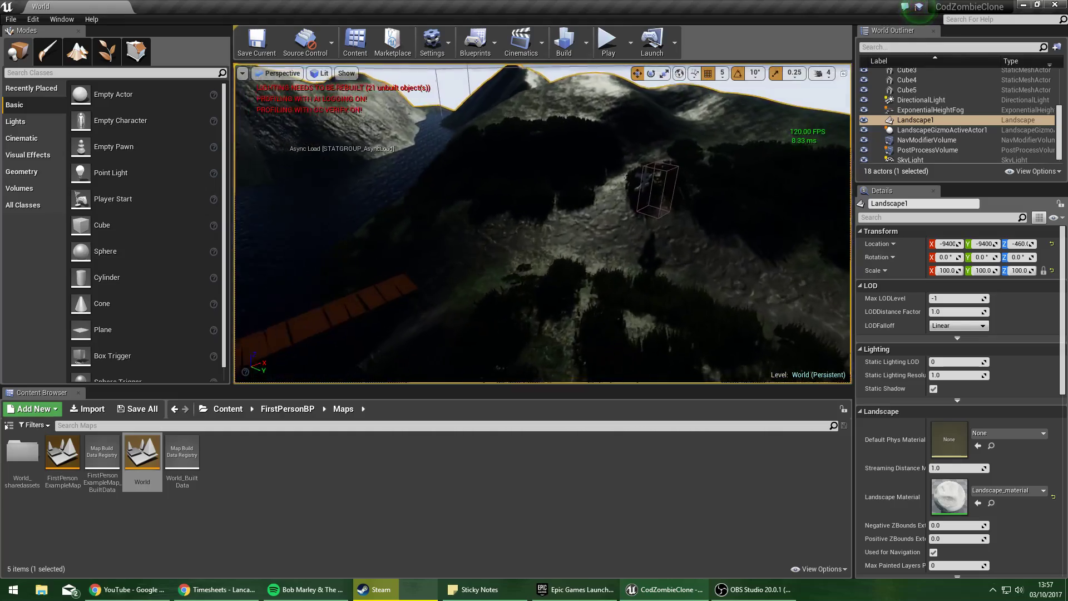
pyautogui.moveTo(542, 223); pyautogui.dragTo(668, 245, button='right')
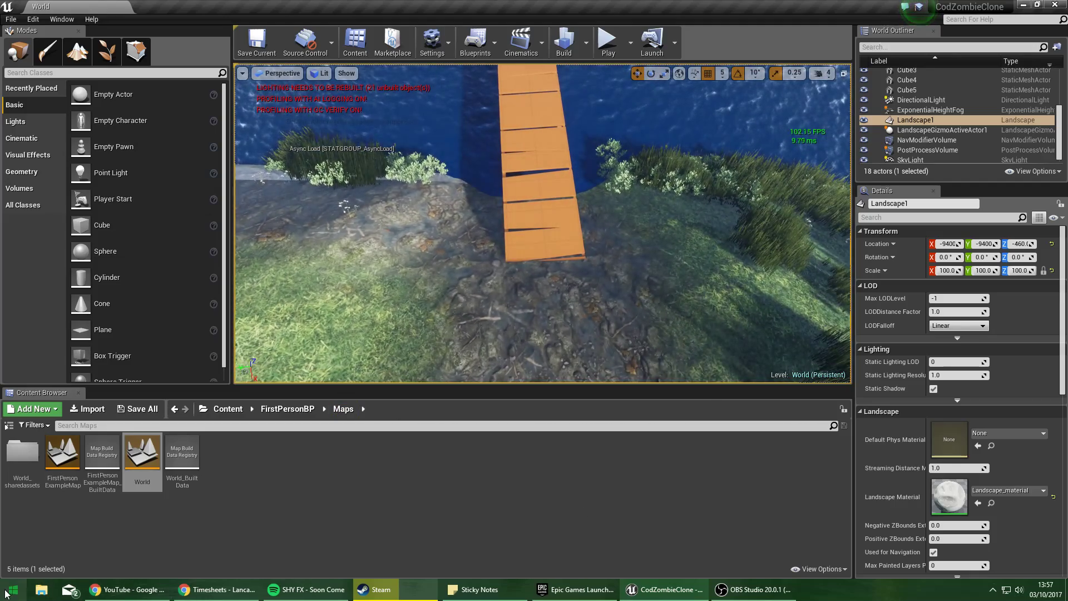
# Switch to SketchUp, start a new model and delete the default scale figure.
pyautogui.click(13, 590)
pyautogui.write('sketc')
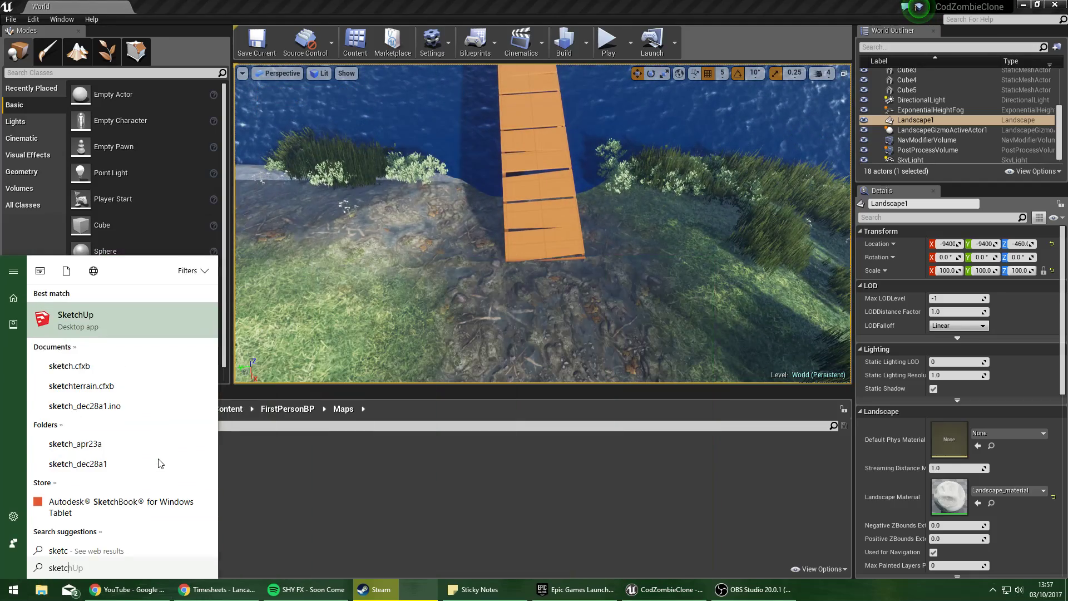
pyautogui.press('Return')
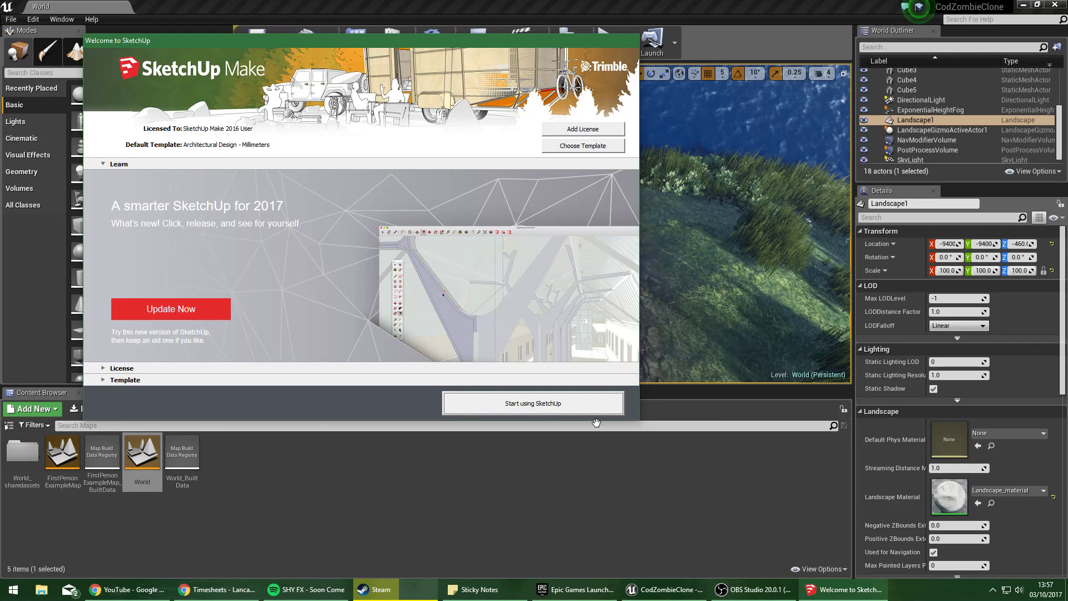
pyautogui.click(521, 405)
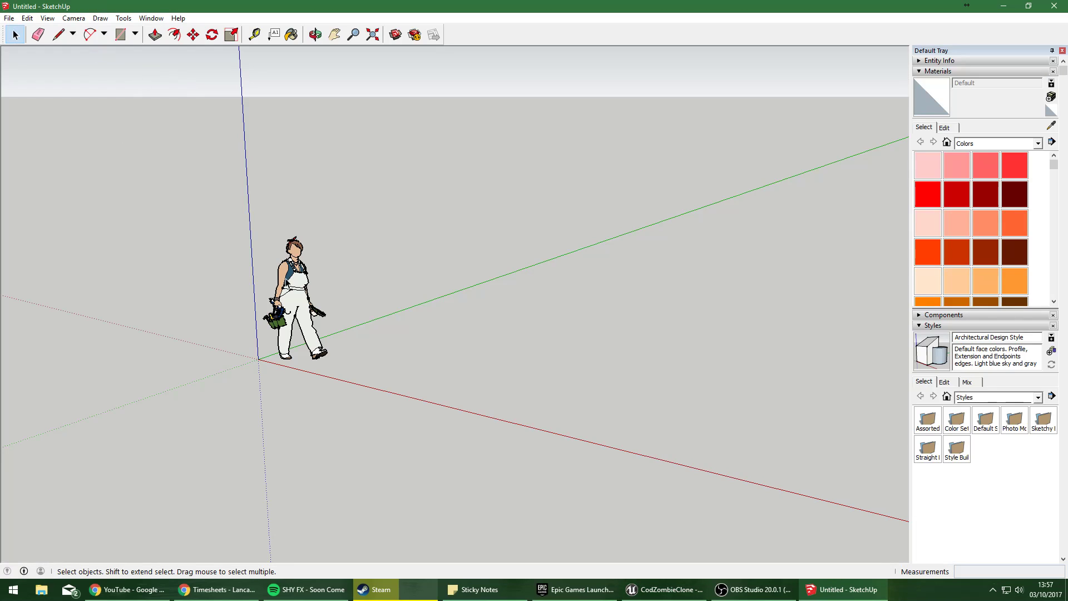
pyautogui.click(285, 278)
pyautogui.press('Delete')
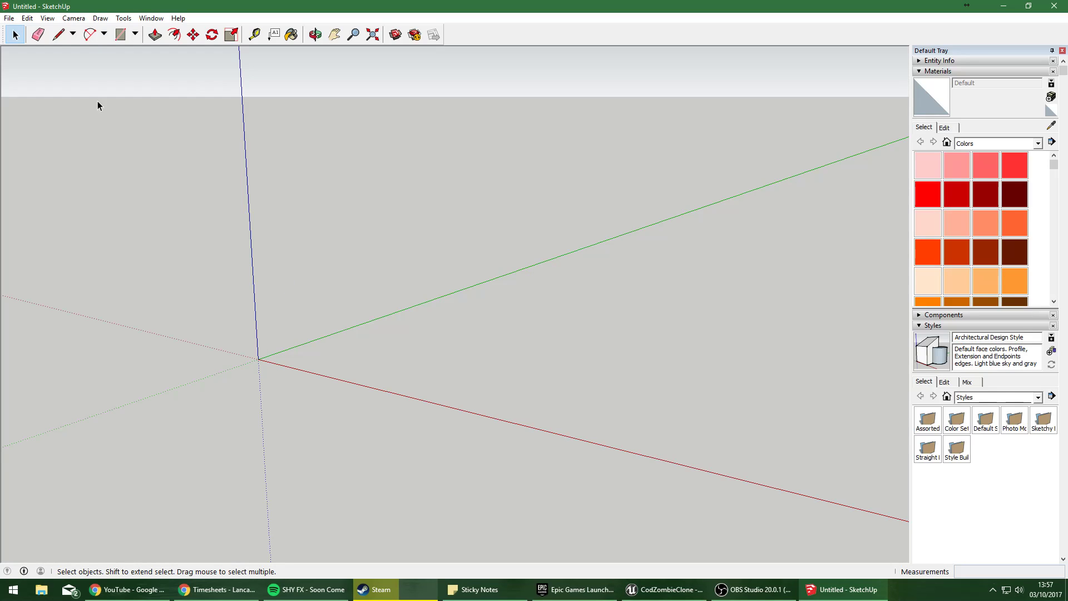
# Draw a small circle on the ground plane centred on the origin.
pyautogui.click(120, 36)
pyautogui.click(135, 35)
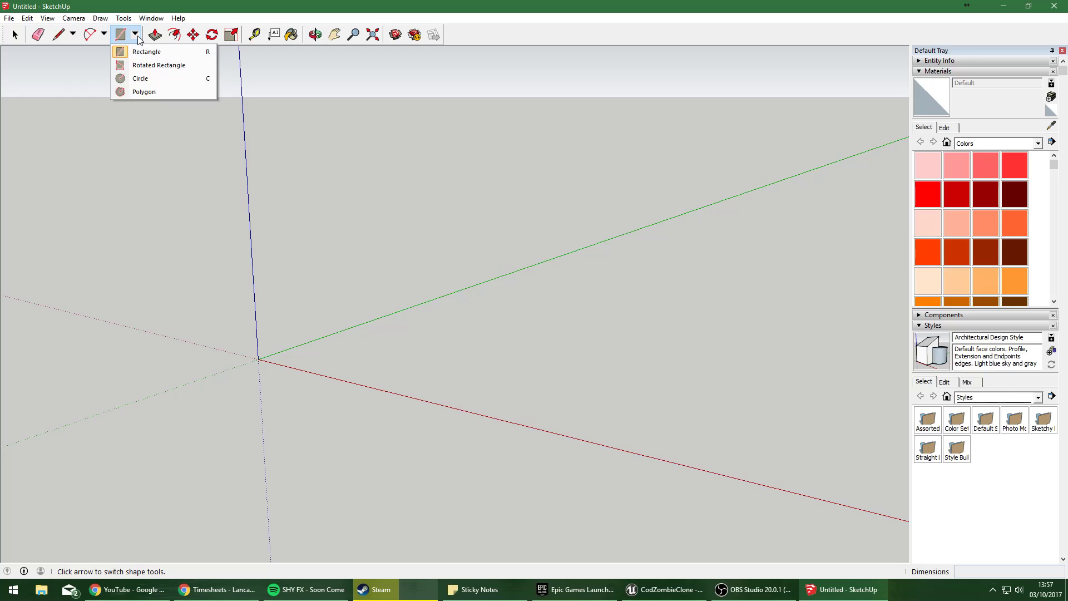
pyautogui.click(134, 79)
pyautogui.click(258, 359)
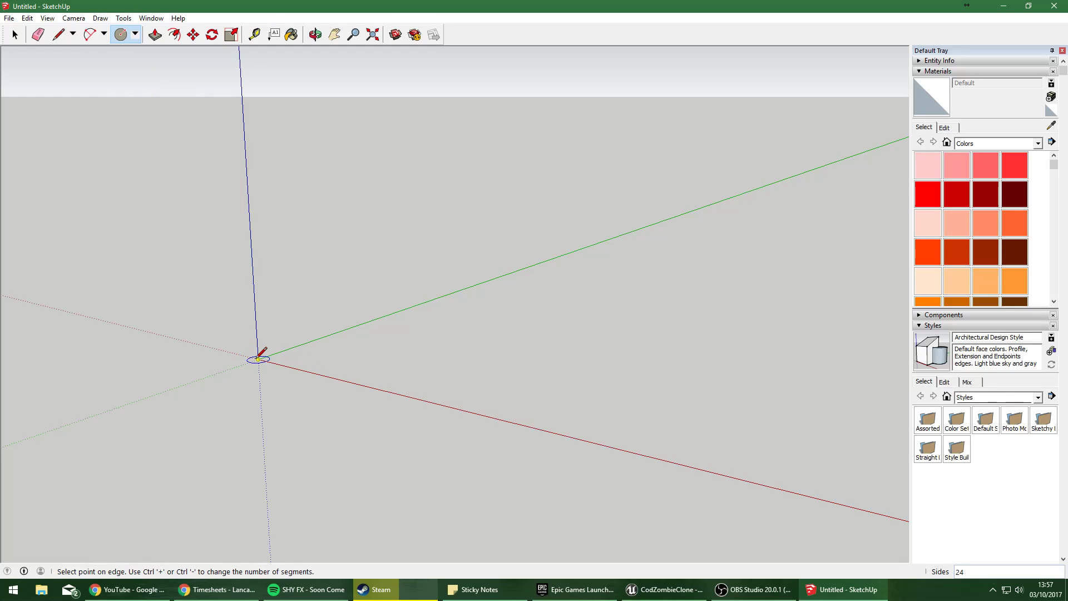
pyautogui.keyDown('shift'); pyautogui.moveTo(279, 358); pyautogui.dragTo(273, 360, button='middle'); pyautogui.keyUp('shift')
pyautogui.click(272, 360)
# Draw a guide line about 4853 mm long from the circle's centre along the red axis.
pyautogui.click(59, 35)
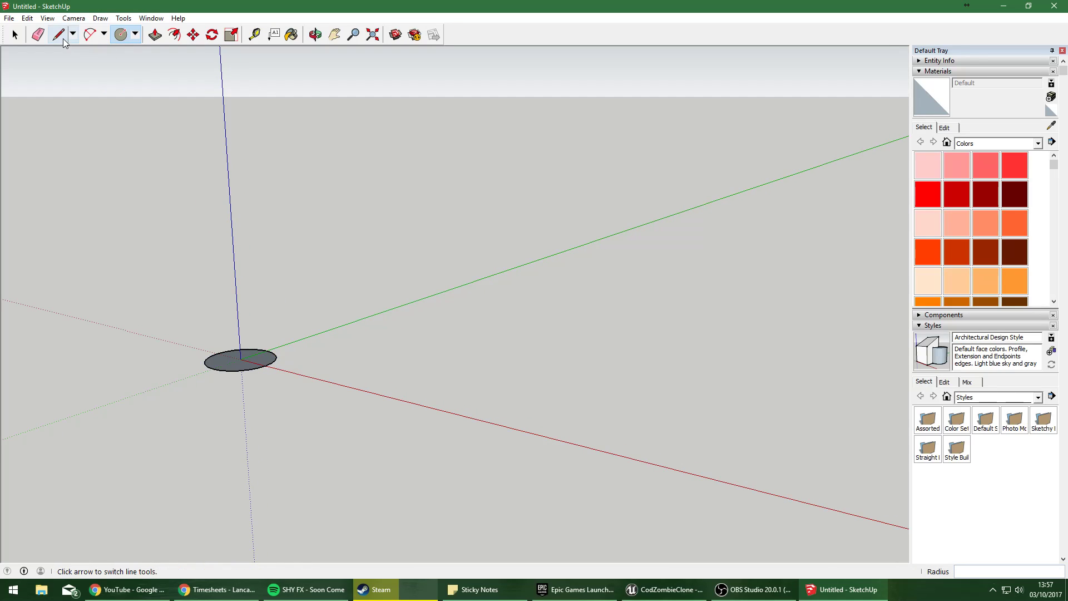
pyautogui.click(245, 359)
pyautogui.scroll(-6, 594, 448)
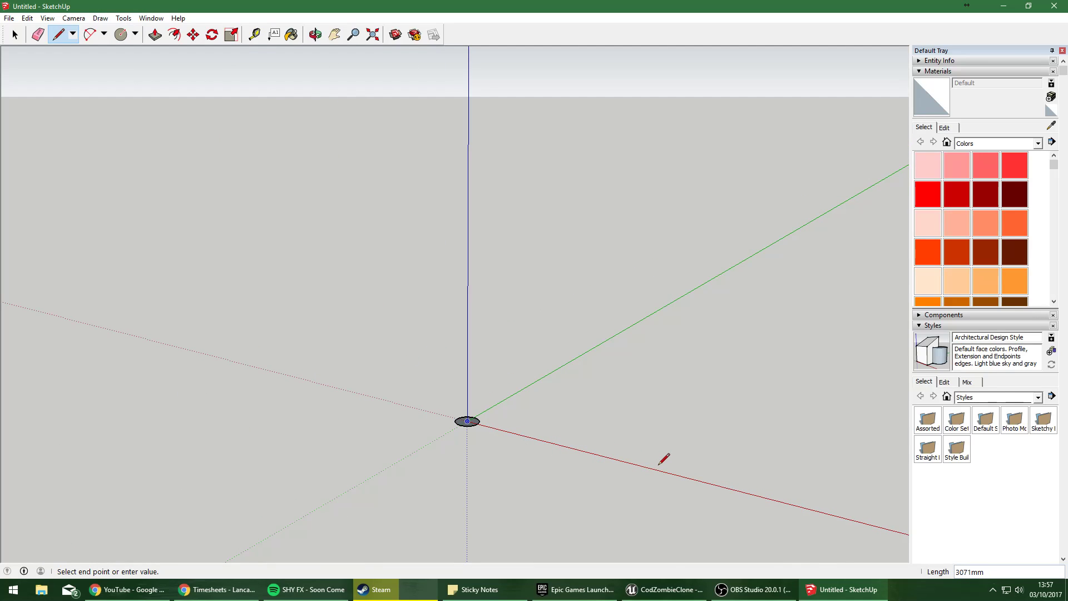
pyautogui.click(794, 504)
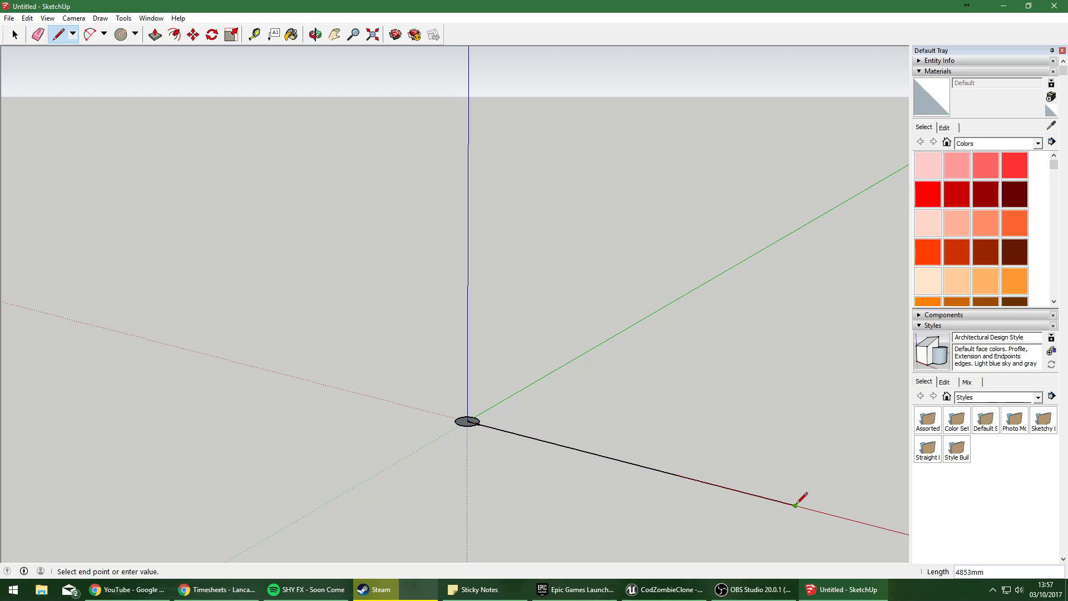
# Draw a second circle, similar in size to the first, centred on the guide line just beyond it.
pyautogui.click(120, 35)
pyautogui.click(795, 505)
pyautogui.press('Escape')
pyautogui.scroll(4, 472, 424)
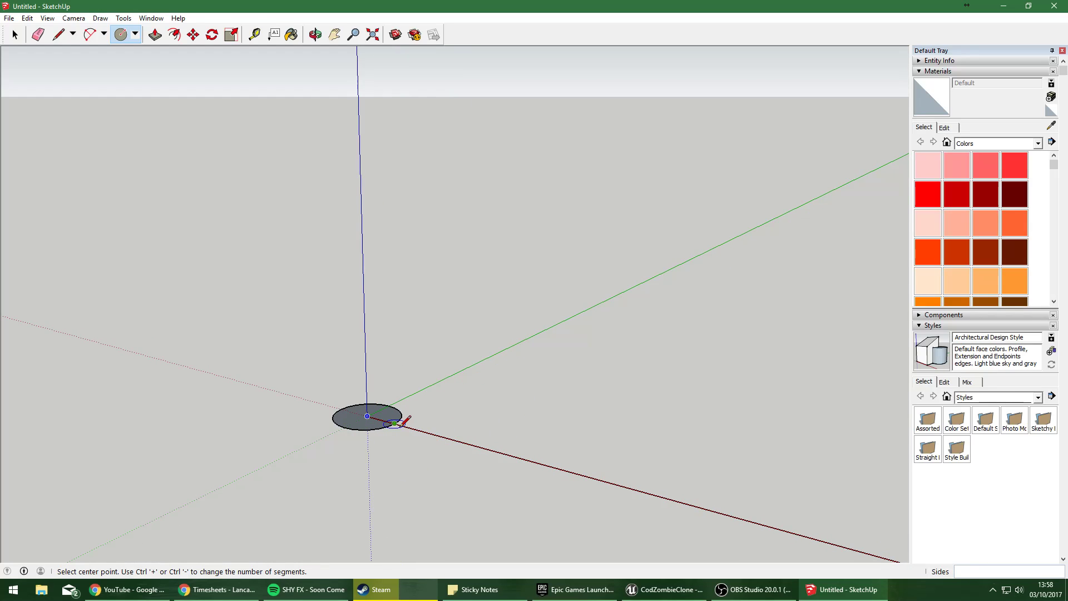
pyautogui.click(453, 439)
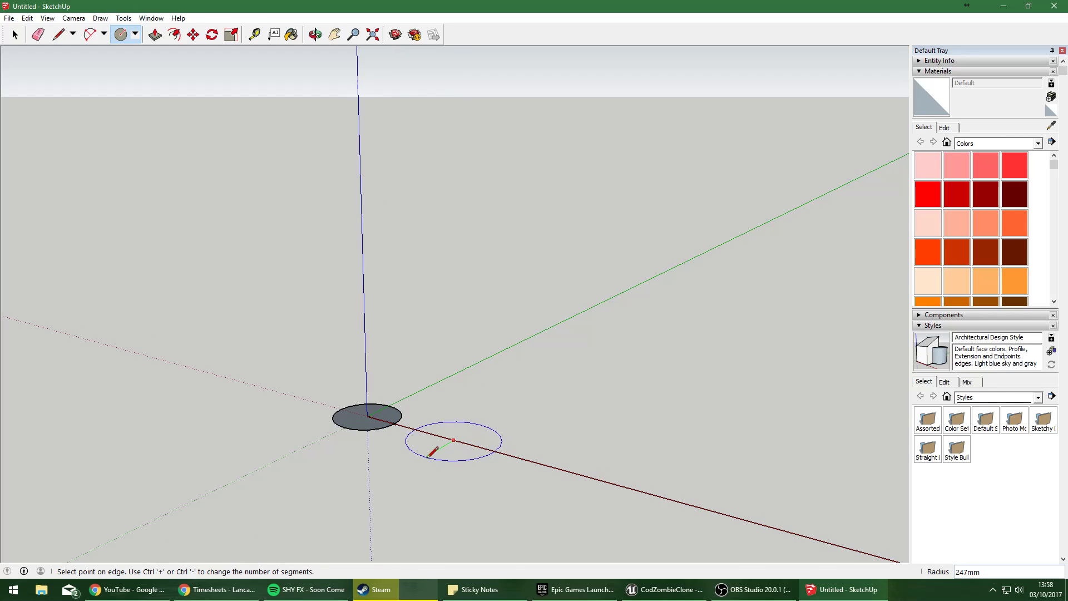
pyautogui.click(485, 432)
# Draw three more circles of about 190 mm radius, spaced along the guide line beyond the second one.
pyautogui.press('s')
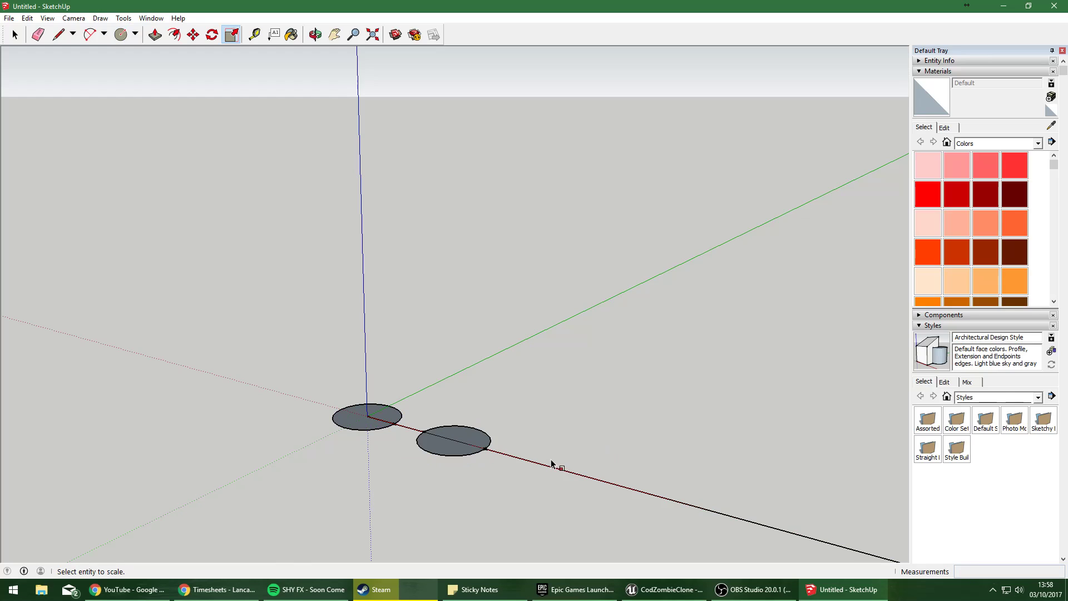
pyautogui.moveTo(563, 474); pyautogui.dragTo(556, 345, button='middle')
pyautogui.press('c')
pyautogui.moveTo(534, 293); pyautogui.dragTo(353, 393, button='middle')
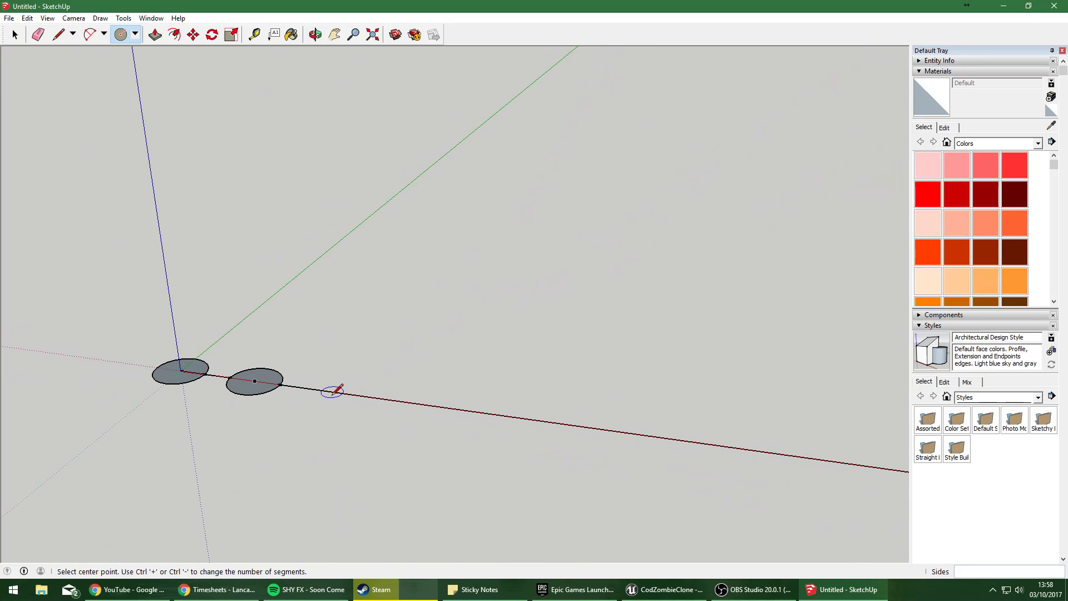
pyautogui.click(334, 392)
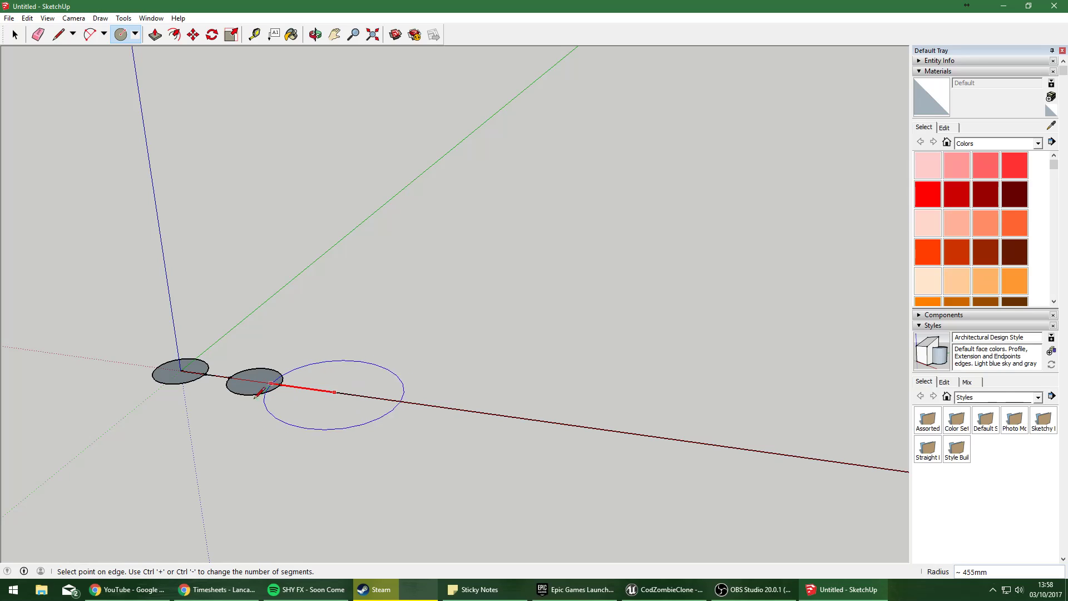
pyautogui.click(327, 405)
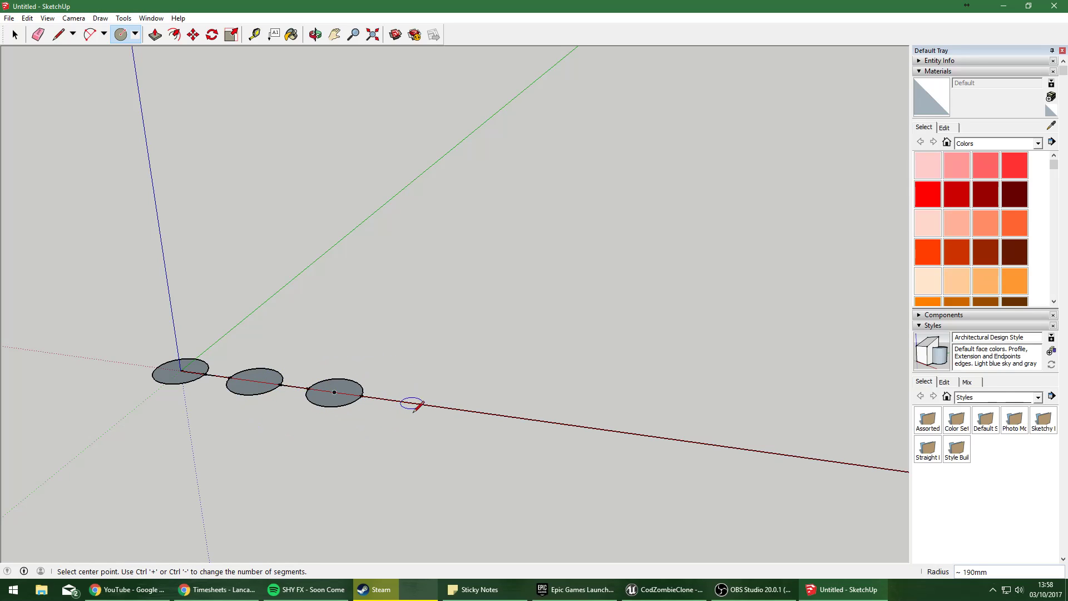
pyautogui.click(424, 405)
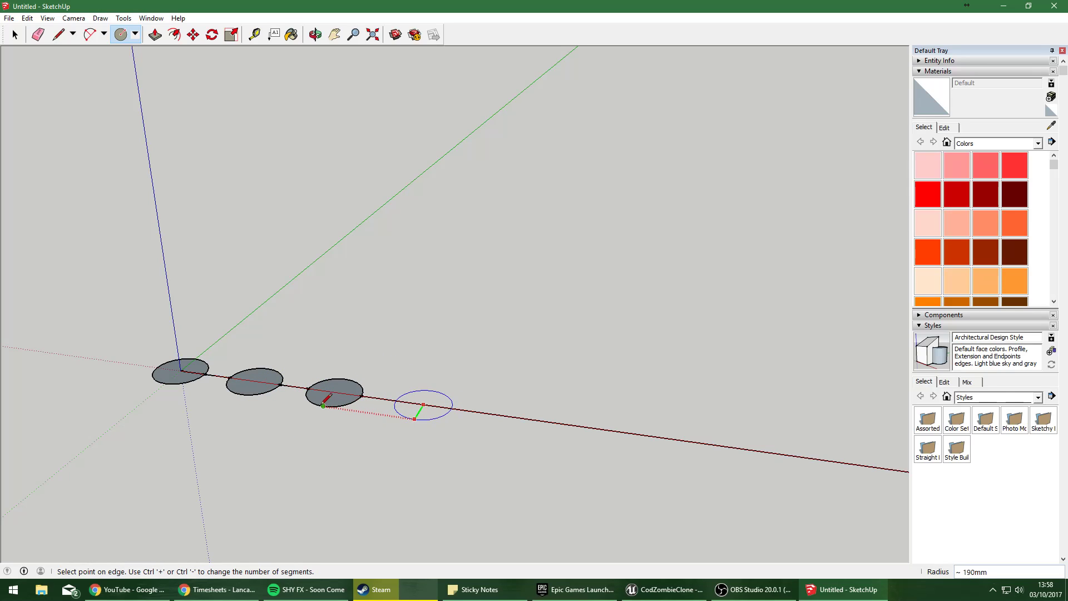
pyautogui.click(451, 409)
pyautogui.click(524, 417)
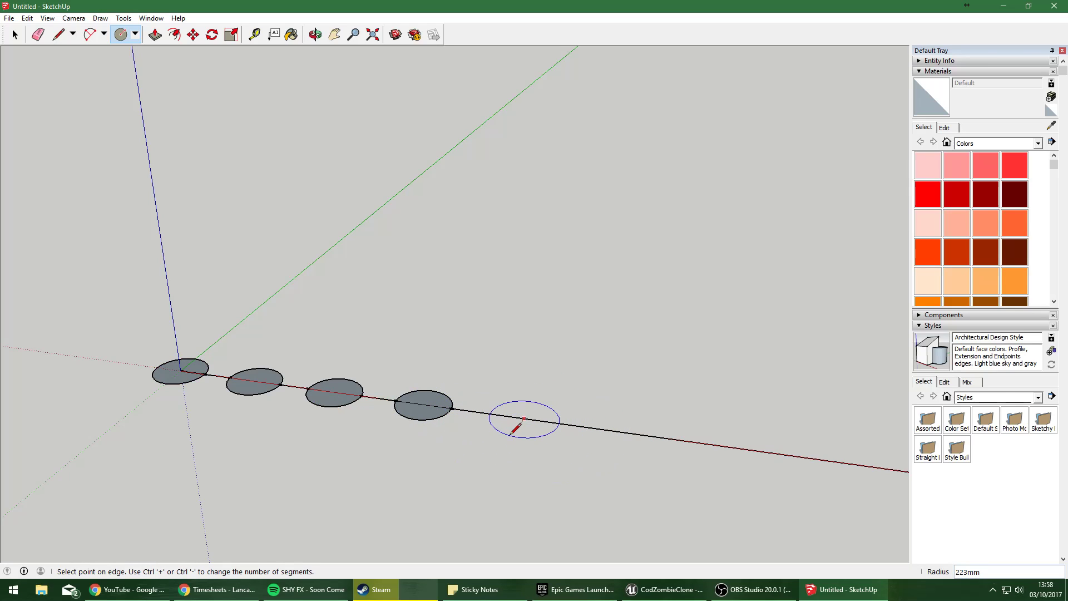
pyautogui.click(554, 416)
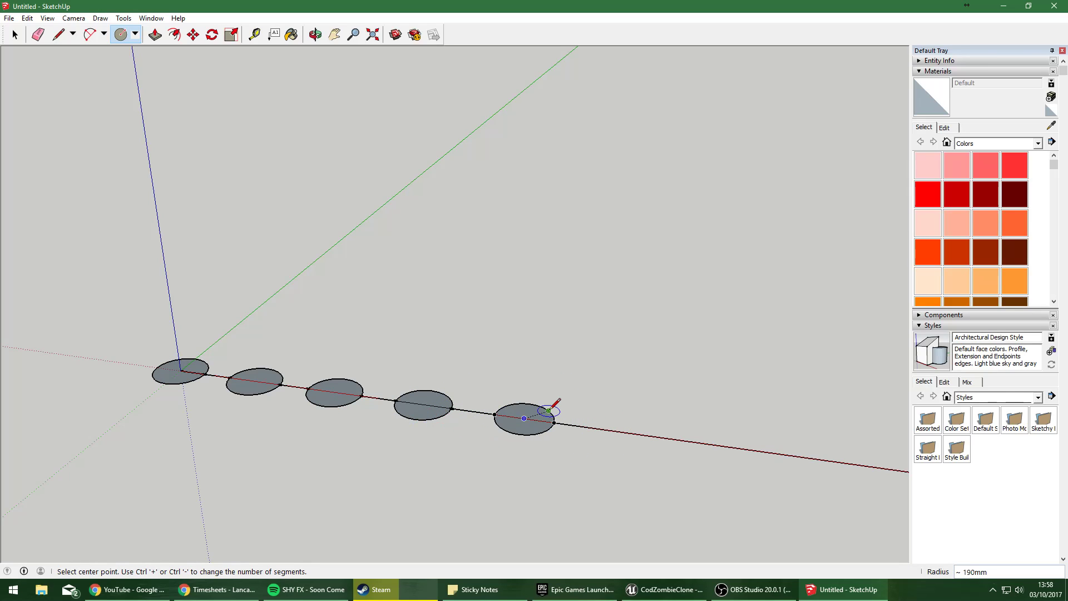
# Draw three more circles on the rest of the guide line, the last one about 177 mm in radius near its end.
pyautogui.scroll(-2, 611, 428)
pyautogui.keyDown('shift'); pyautogui.moveTo(627, 431); pyautogui.dragTo(458, 387, button='middle'); pyautogui.keyUp('shift')
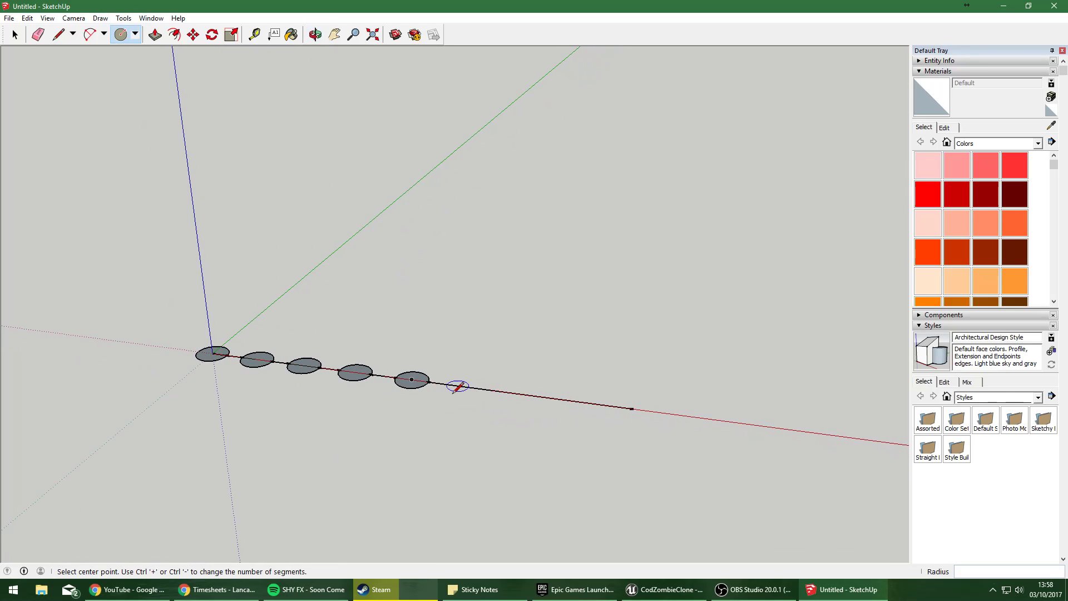
pyautogui.click(486, 388)
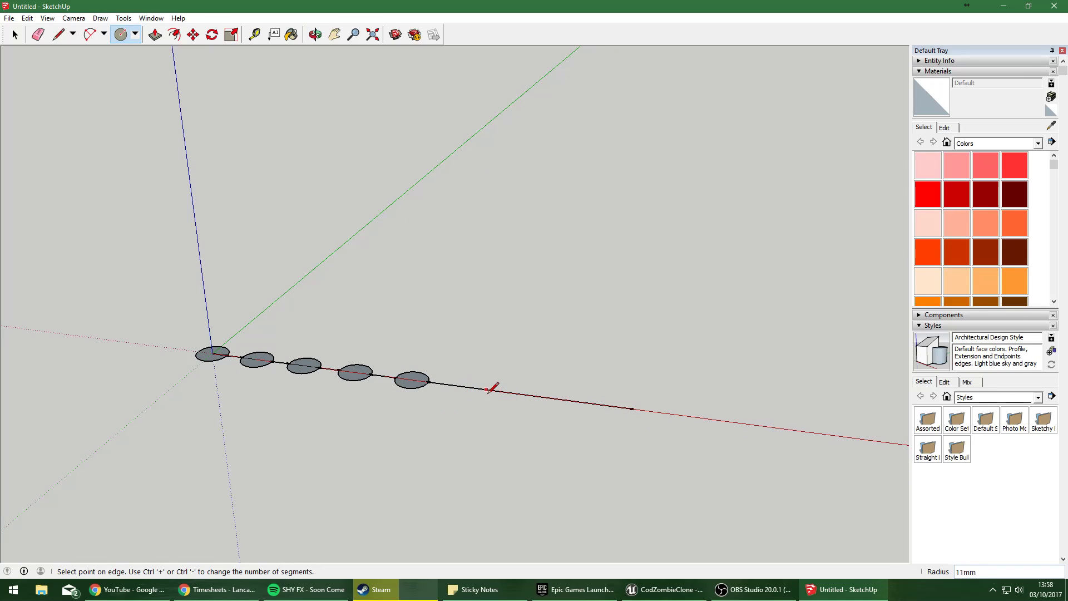
pyautogui.click(504, 390)
pyautogui.click(555, 399)
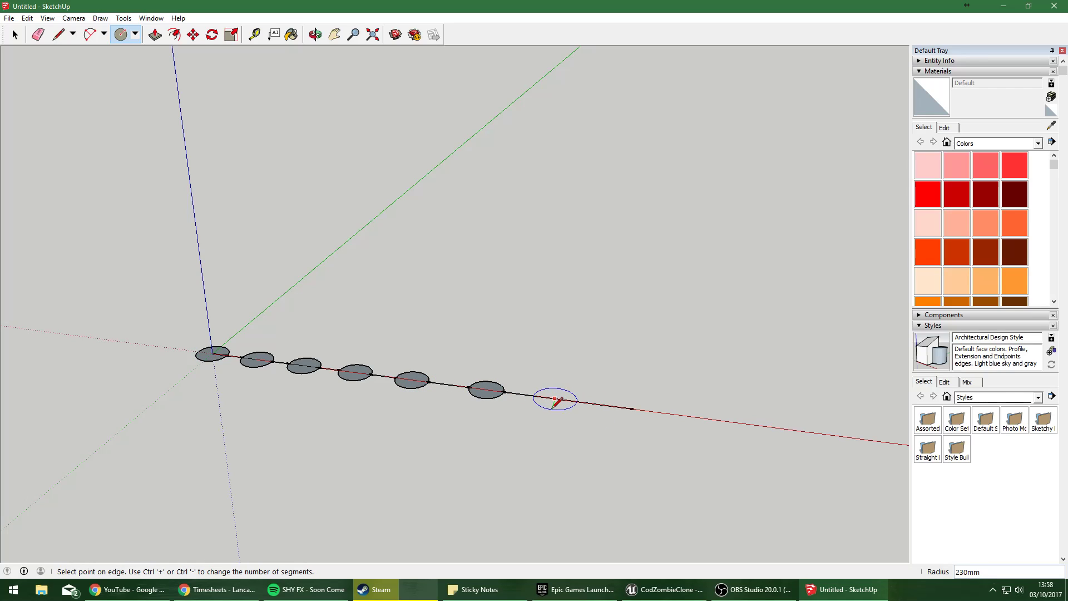
pyautogui.click(481, 395)
pyautogui.click(612, 406)
pyautogui.click(615, 409)
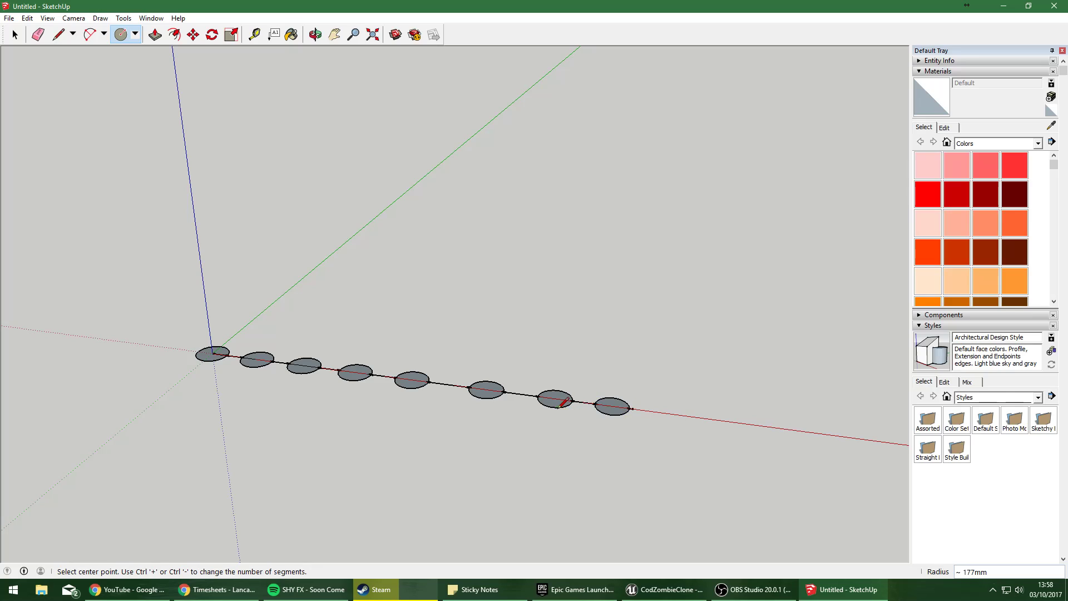
# Erase the guide line segments between and inside the eight circles.
pyautogui.press('e')
pyautogui.scroll(3, 640, 406)
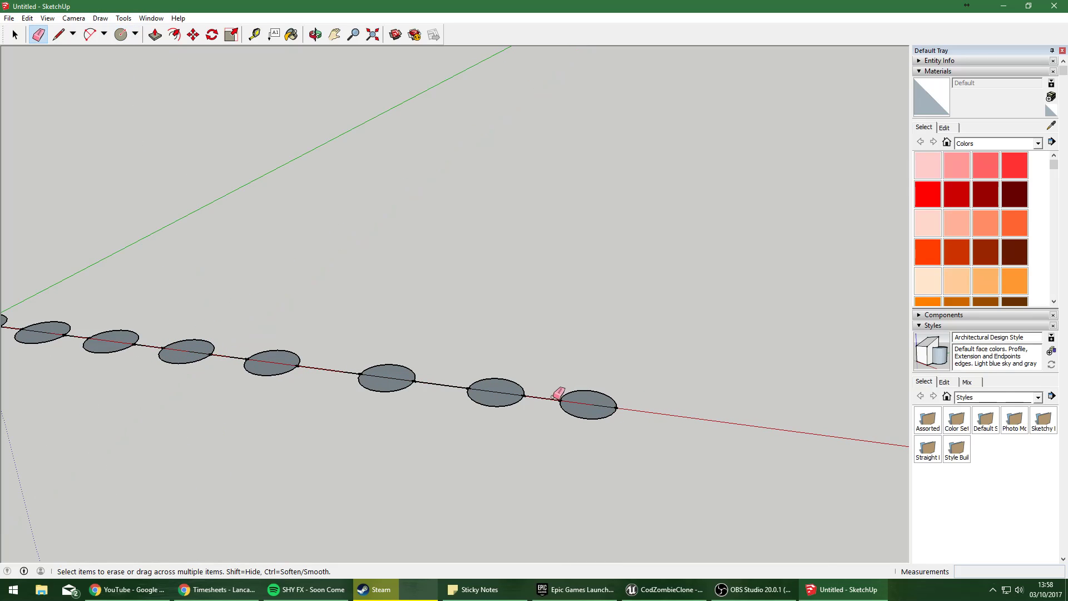
pyautogui.moveTo(493, 381)
pyautogui.mouseDown()
pyautogui.moveTo(200, 352)
pyautogui.moveTo(227, 361)
pyautogui.mouseUp()
pyautogui.moveTo(151, 346); pyautogui.dragTo(43, 333)
pyautogui.keyDown('shift'); pyautogui.moveTo(139, 335); pyautogui.dragTo(348, 379, button='middle'); pyautogui.keyUp('shift')
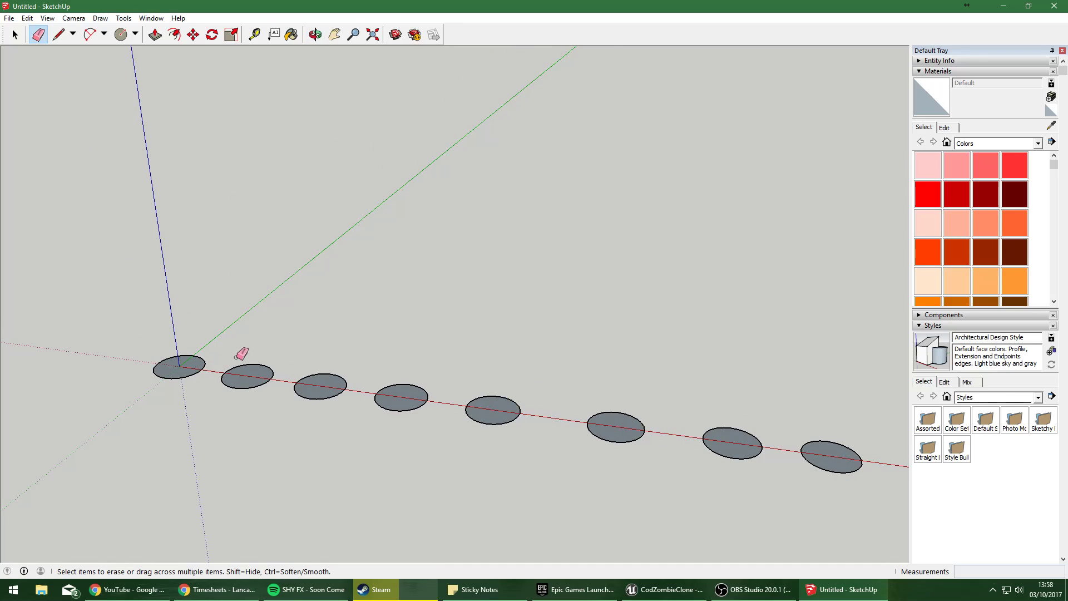
# Push/Pull the eight circles upward into tall cylindrical posts of differing heights, the last one about 4152 mm.
pyautogui.scroll(-3, 290, 201)
pyautogui.click(155, 34)
pyautogui.keyDown('shift'); pyautogui.moveTo(375, 291); pyautogui.dragTo(501, 420, button='middle'); pyautogui.keyUp('shift')
pyautogui.scroll(-2, 479, 418)
pyautogui.moveTo(400, 433); pyautogui.dragTo(391, 181)
pyautogui.moveTo(440, 445); pyautogui.dragTo(432, 153)
pyautogui.moveTo(503, 453); pyautogui.dragTo(560, 200)
pyautogui.moveTo(584, 463); pyautogui.dragTo(609, 123)
pyautogui.click(628, 467)
pyautogui.moveTo(629, 467); pyautogui.dragTo(645, 266)
pyautogui.click(663, 474)
pyautogui.moveTo(663, 474); pyautogui.dragTo(680, 242)
pyautogui.click(680, 242)
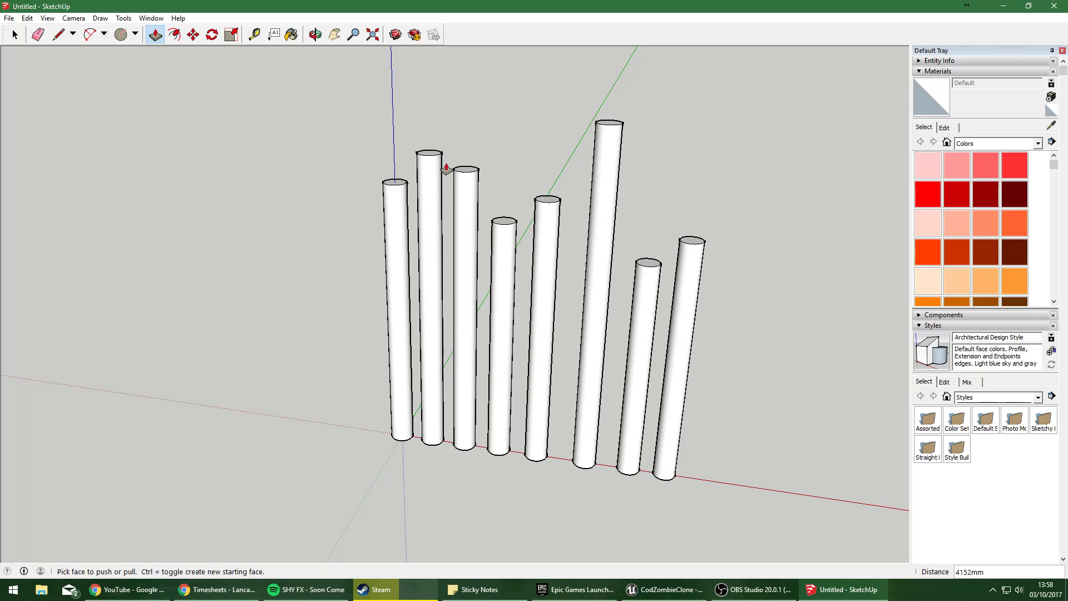
pyautogui.keyDown('shift'); pyautogui.moveTo(446, 170); pyautogui.dragTo(508, 276, button='middle'); pyautogui.keyUp('shift')
pyautogui.scroll(3, 503, 270)
pyautogui.moveTo(202, 72); pyautogui.dragTo(284, 150, button='middle')
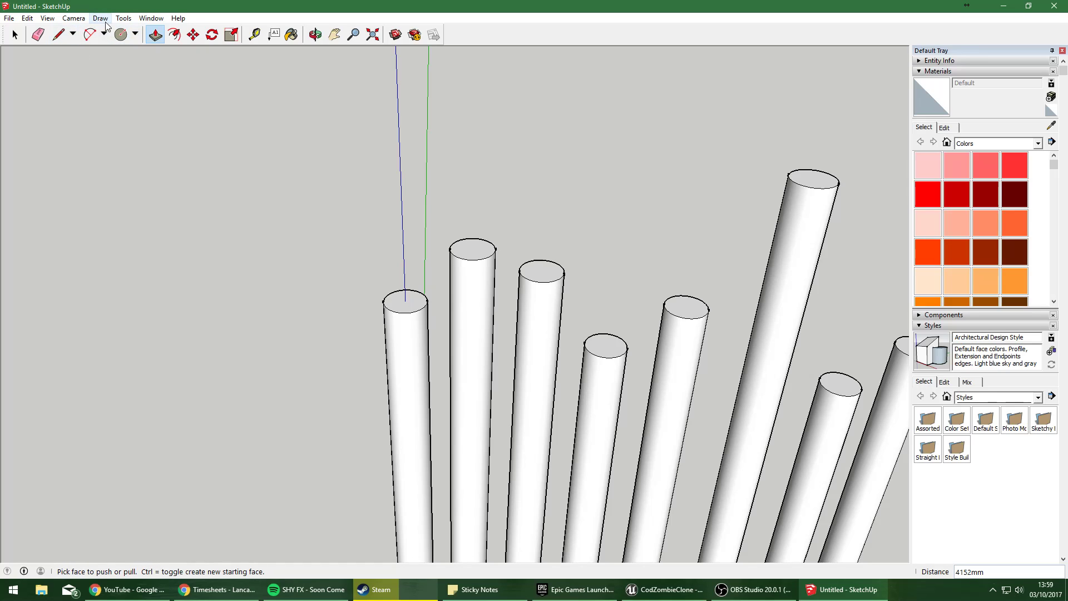
pyautogui.click(136, 35)
pyautogui.click(140, 33)
pyautogui.click(104, 36)
pyautogui.click(104, 36)
pyautogui.click(73, 39)
pyautogui.click(73, 37)
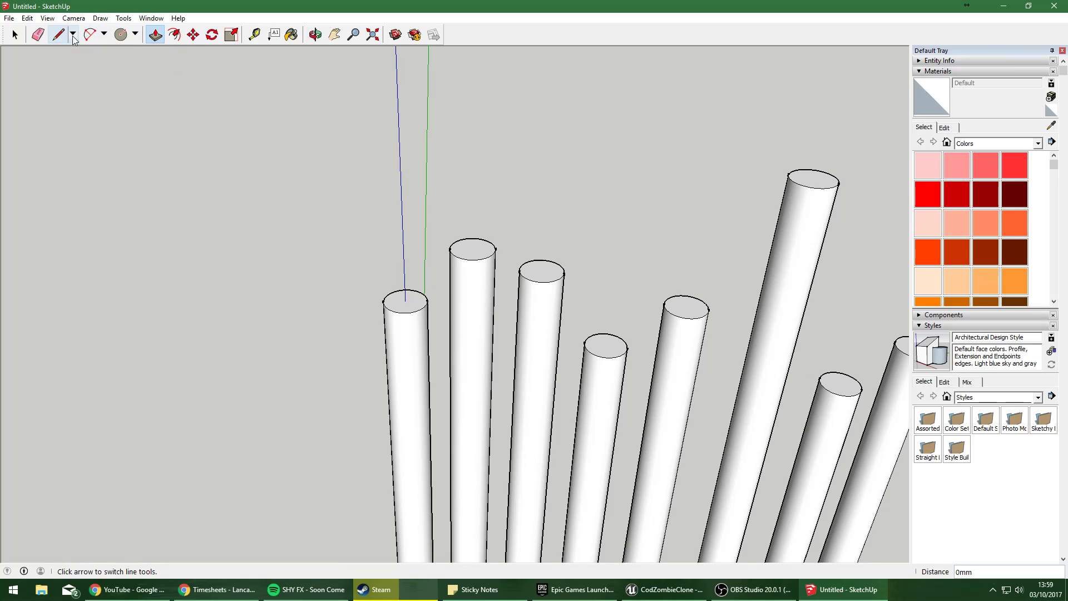
# Draw a vertical line up from the centre of the first post's top and close a triangle to the rim, its sloping edge about 589 mm.
pyautogui.click(65, 36)
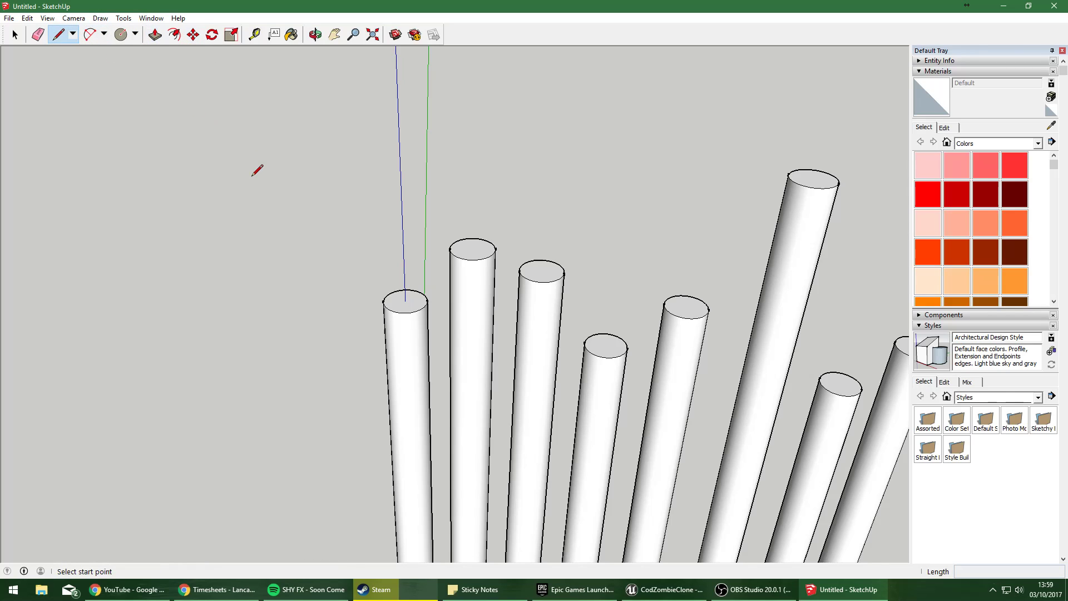
pyautogui.moveTo(239, 189); pyautogui.dragTo(269, 236, button='middle')
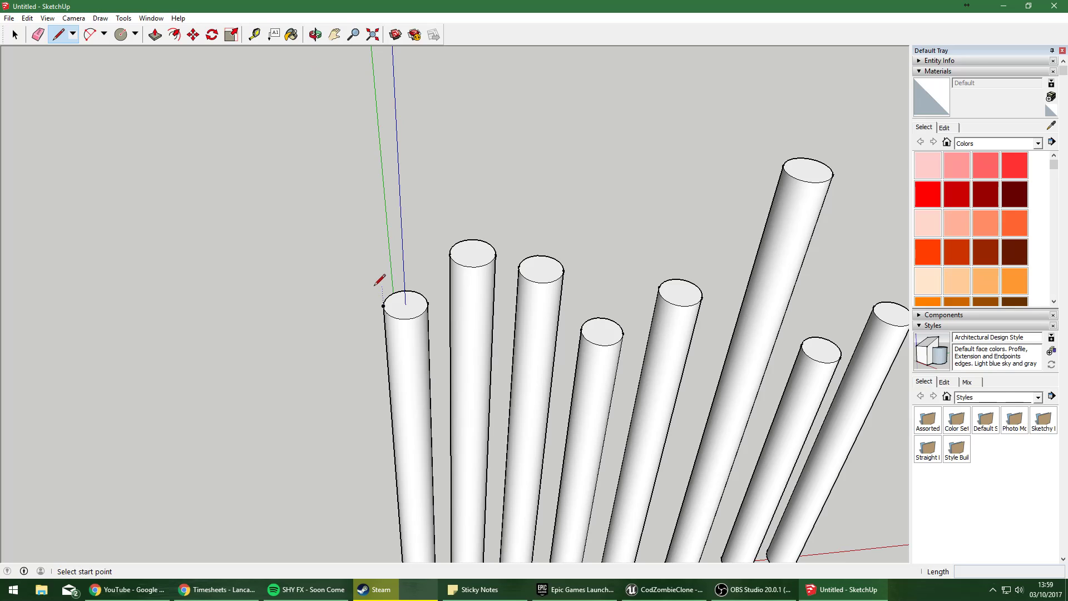
pyautogui.click(405, 303)
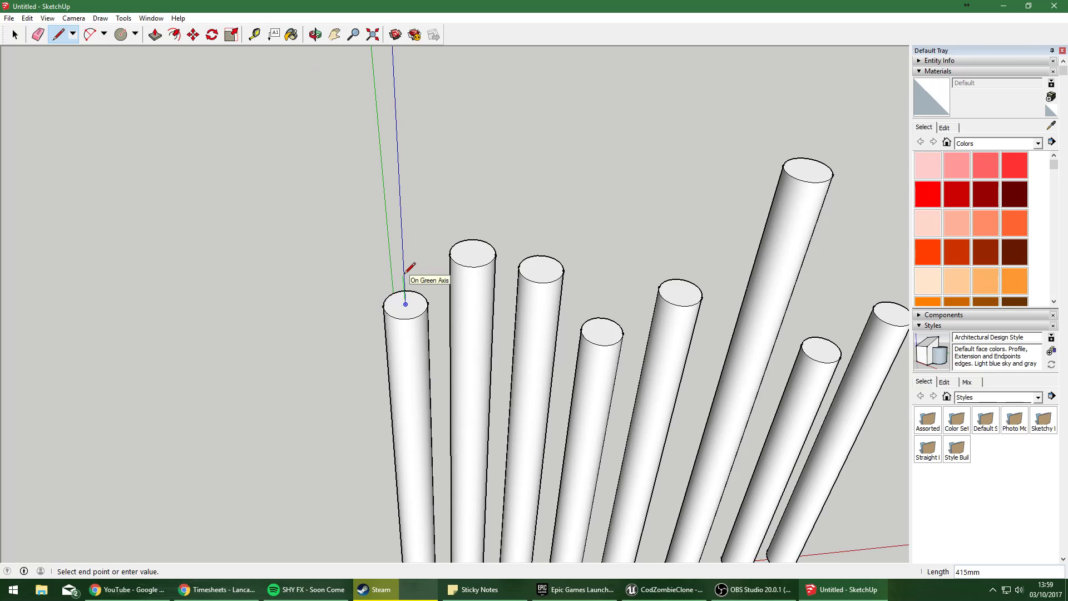
pyautogui.moveTo(405, 303)
pyautogui.mouseDown(button='middle')
pyautogui.moveTo(505, 332)
pyautogui.moveTo(412, 312)
pyautogui.mouseUp(button='middle')
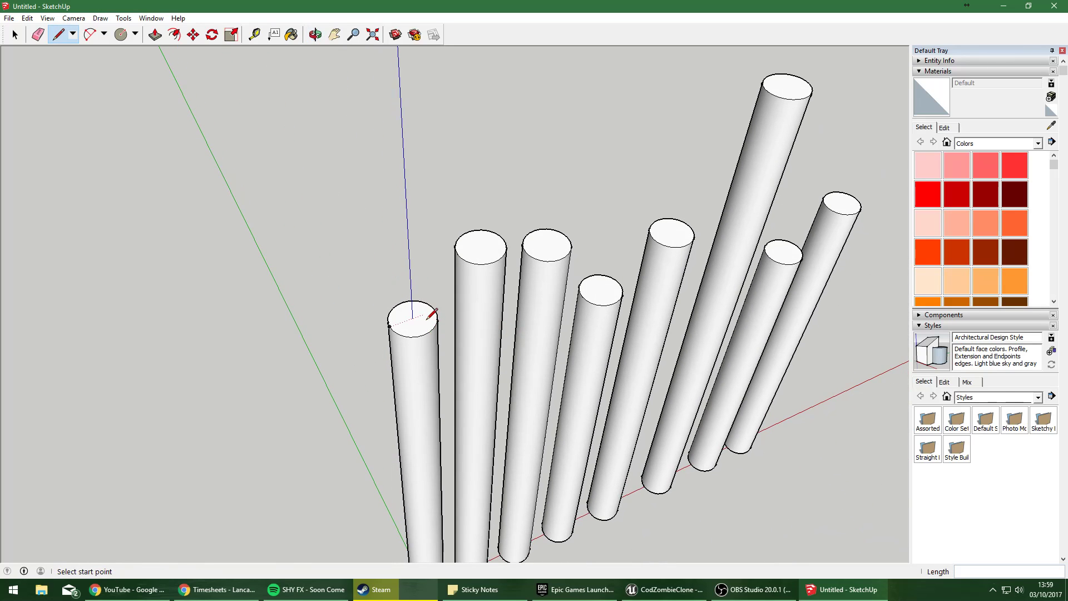
pyautogui.click(409, 265)
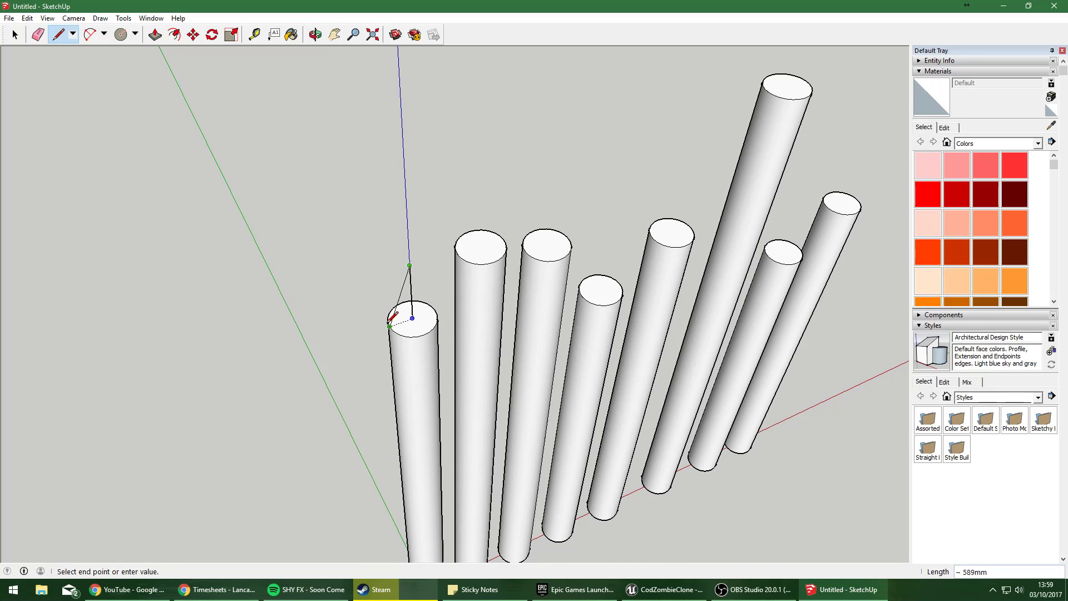
pyautogui.click(412, 317)
pyautogui.click(412, 317)
pyautogui.click(390, 325)
pyautogui.moveTo(390, 326); pyautogui.dragTo(323, 245, button='middle')
# Draw a second upright triangle from the apex to the opposite rim and back to the centre of the first post's top.
pyautogui.click(243, 131)
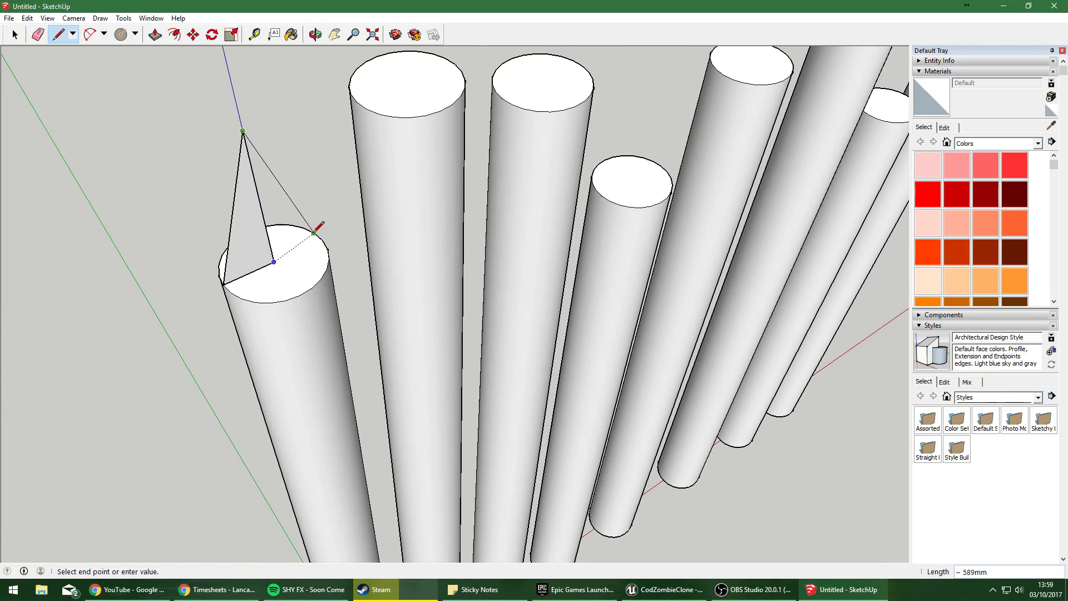
pyautogui.click(328, 250)
pyautogui.click(274, 261)
# Draw the remaining edges from the apex and between the rim points to close a pyramid spike, with base edges about 269 and 302 mm.
pyautogui.moveTo(275, 261); pyautogui.dragTo(256, 160, button='middle')
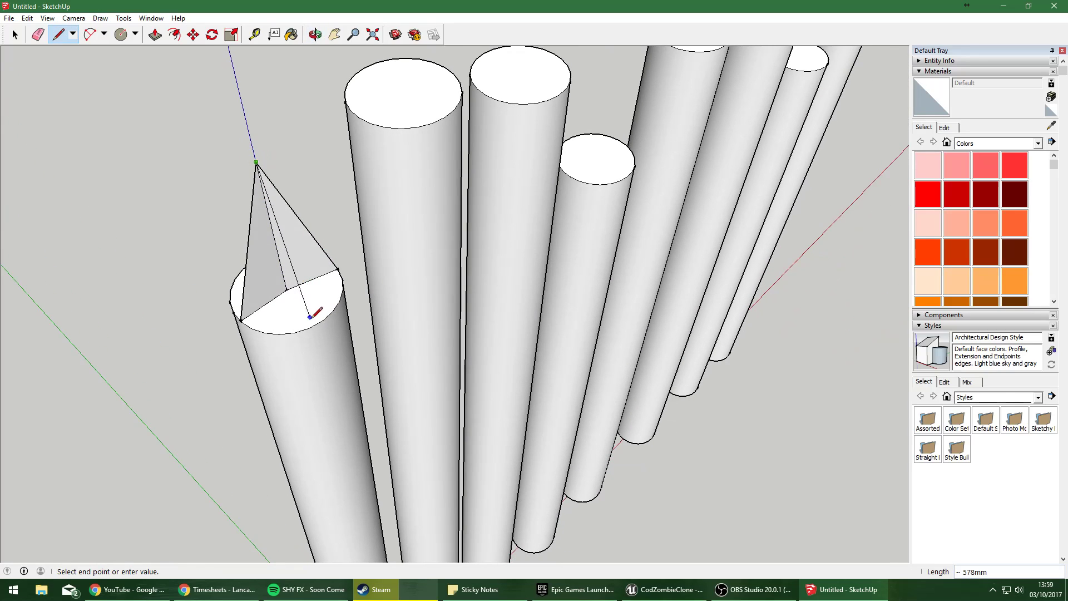
pyautogui.click(287, 289)
pyautogui.click(322, 320)
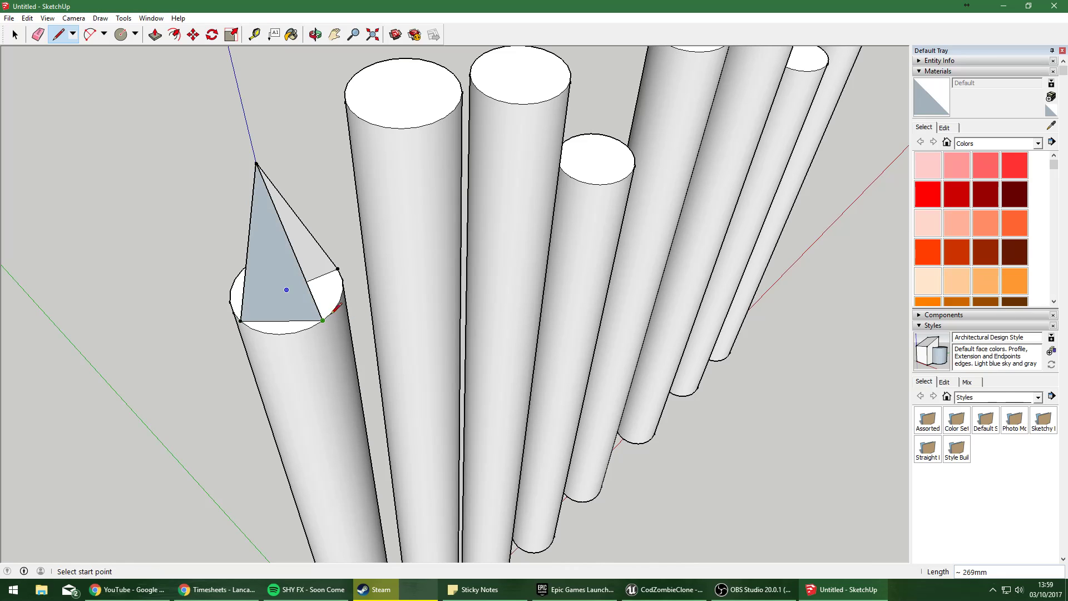
pyautogui.click(323, 320)
pyautogui.moveTo(237, 299); pyautogui.dragTo(732, 415, button='middle')
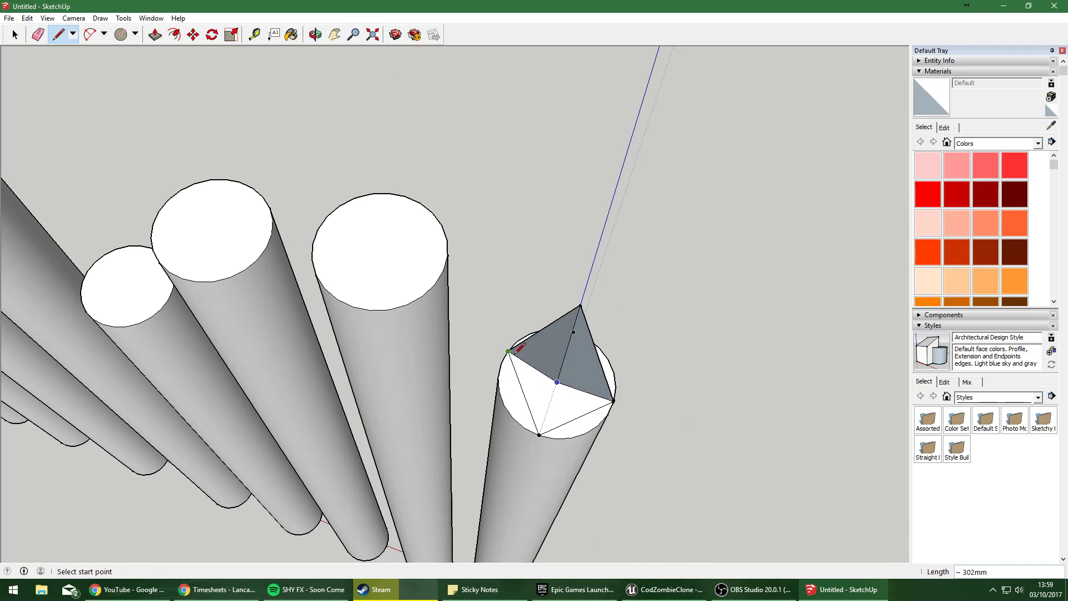
pyautogui.click(539, 434)
pyautogui.moveTo(540, 435); pyautogui.dragTo(487, 356, button='middle')
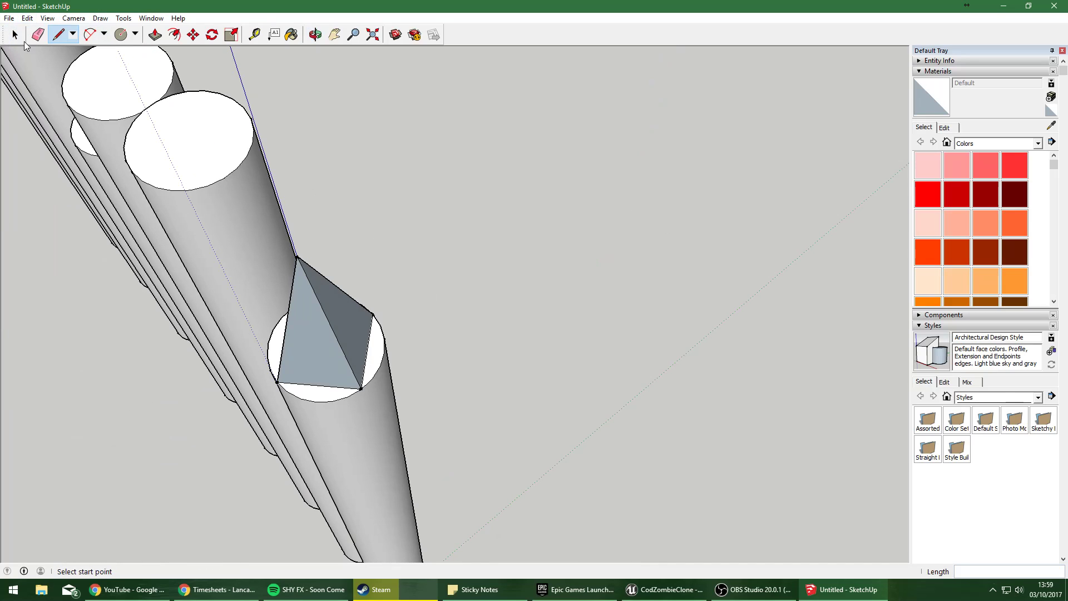
# Select the pyramid faces on the first post's top and reverse them.
pyautogui.click(20, 36)
pyautogui.moveTo(346, 331); pyautogui.dragTo(445, 441, button='middle')
pyautogui.rightClick(460, 436)
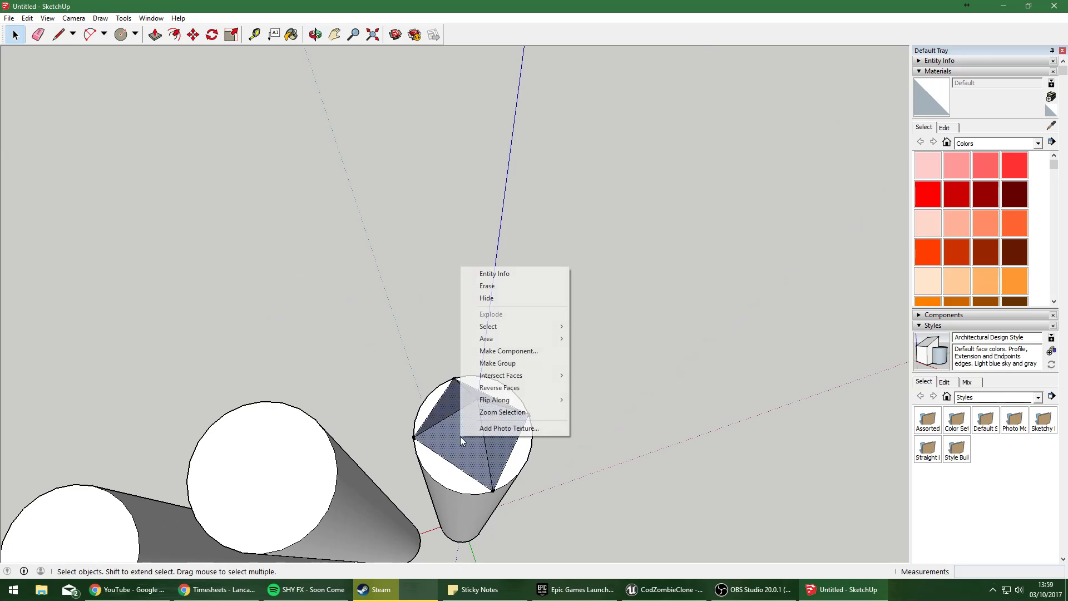
pyautogui.click(521, 387)
pyautogui.moveTo(683, 328); pyautogui.dragTo(566, 273, button='middle')
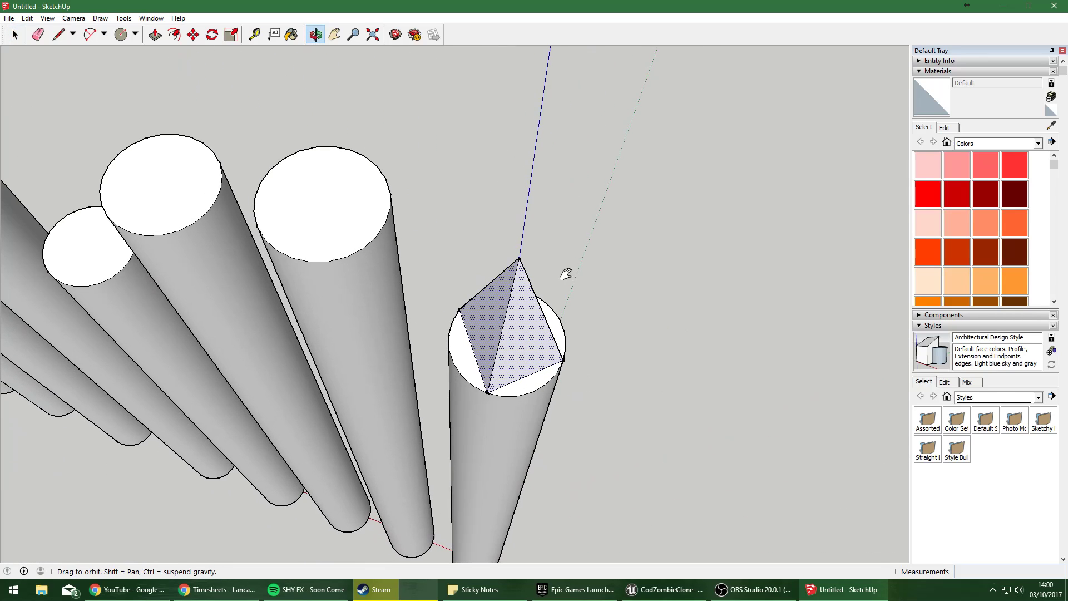
# Try to draw a similar line-built spike on the second post's top, and undo its lines.
pyautogui.click(322, 202)
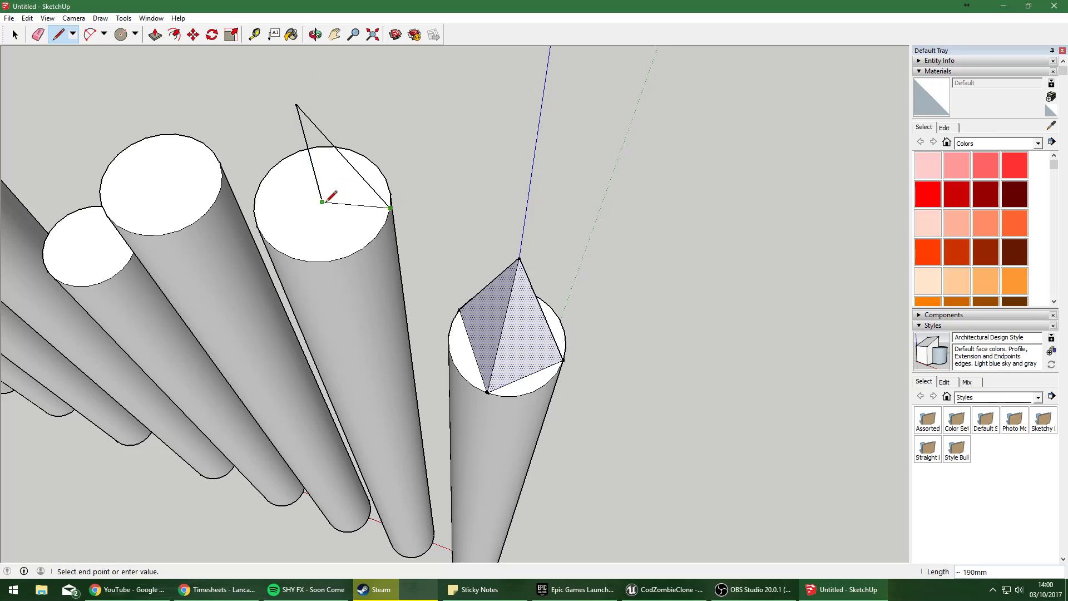
pyautogui.click(322, 202)
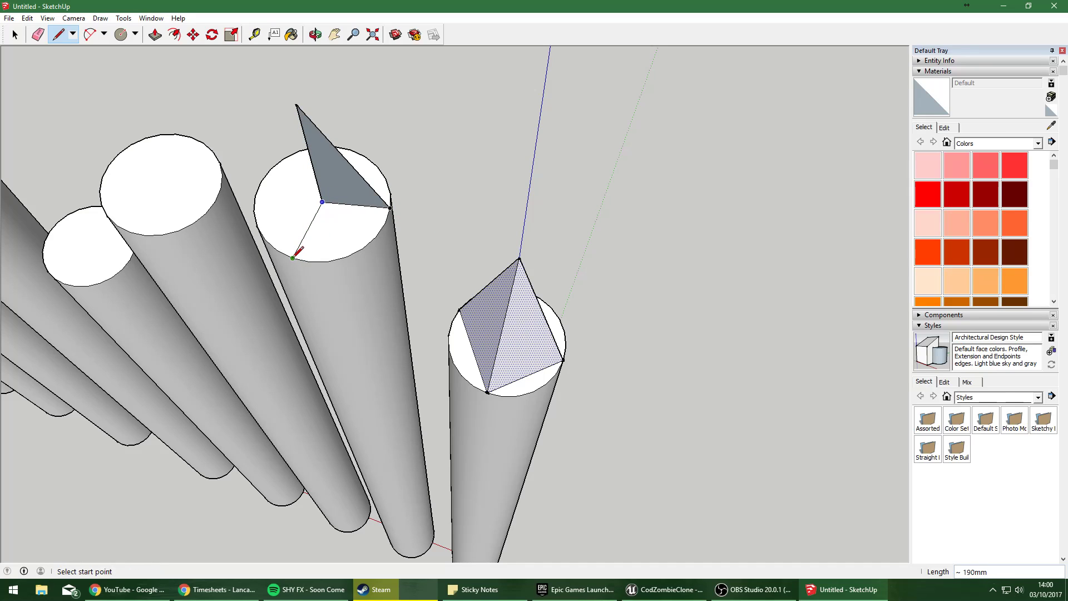
pyautogui.click(299, 108)
pyautogui.moveTo(299, 108); pyautogui.dragTo(469, 352, button='middle')
pyautogui.moveTo(326, 328); pyautogui.dragTo(646, 235, button='middle')
pyautogui.hotkey('ctrl', 'z')
pyautogui.hotkey('ctrl', 'z')
pyautogui.hotkey('ctrl', 'z')
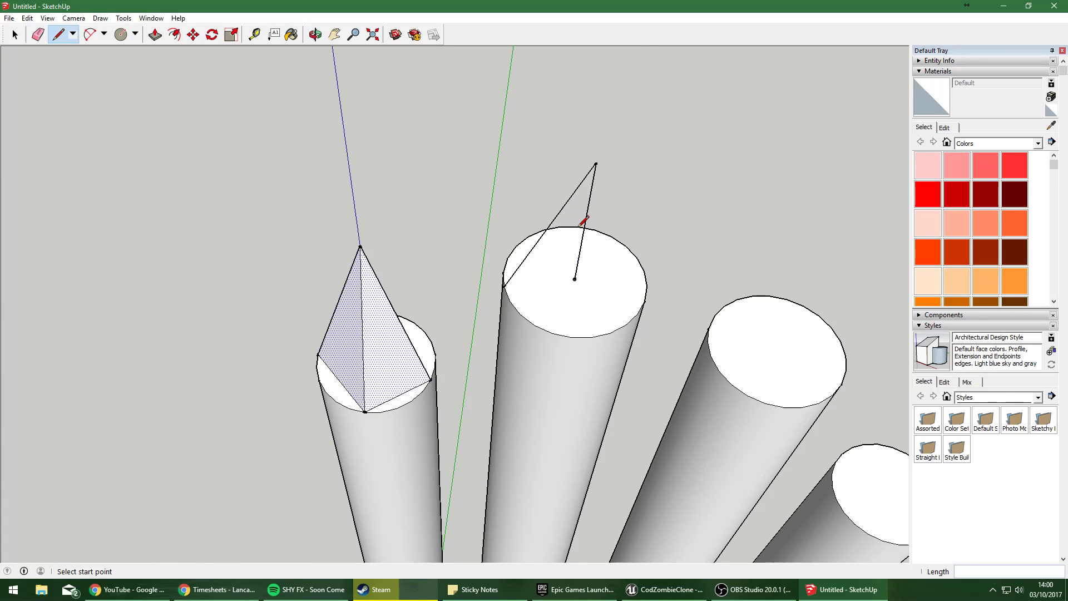
pyautogui.hotkey('ctrl', 'z')
# Try to copy the first post's spike onto the top of the second post.
pyautogui.moveTo(323, 305)
pyautogui.mouseDown(button='middle')
pyautogui.moveTo(367, 185)
pyautogui.moveTo(356, 109)
pyautogui.mouseUp(button='middle')
pyautogui.click(37, 38)
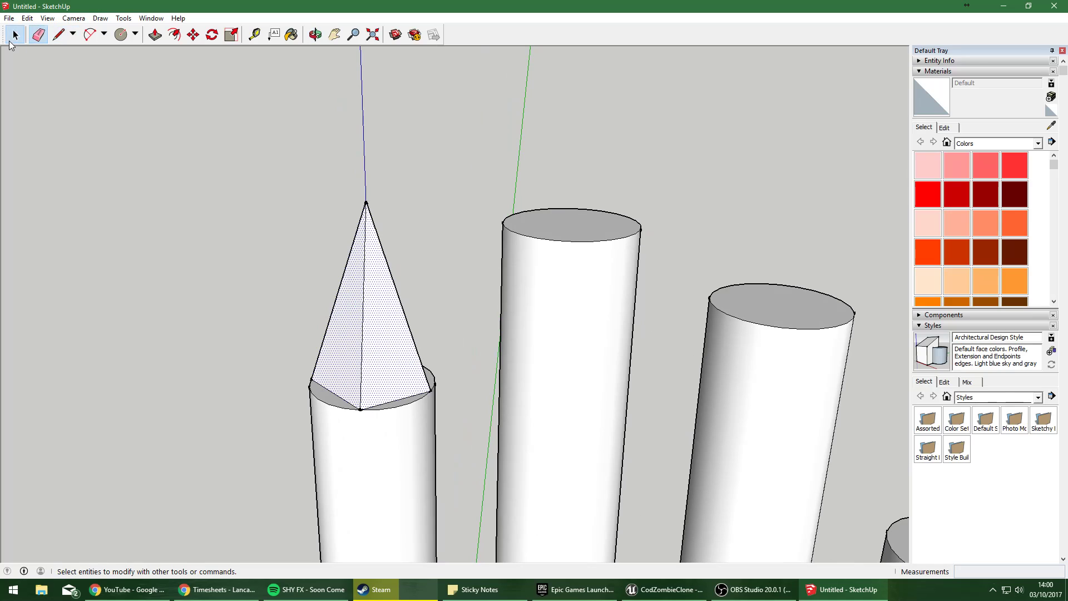
pyautogui.moveTo(459, 430); pyautogui.dragTo(460, 430)
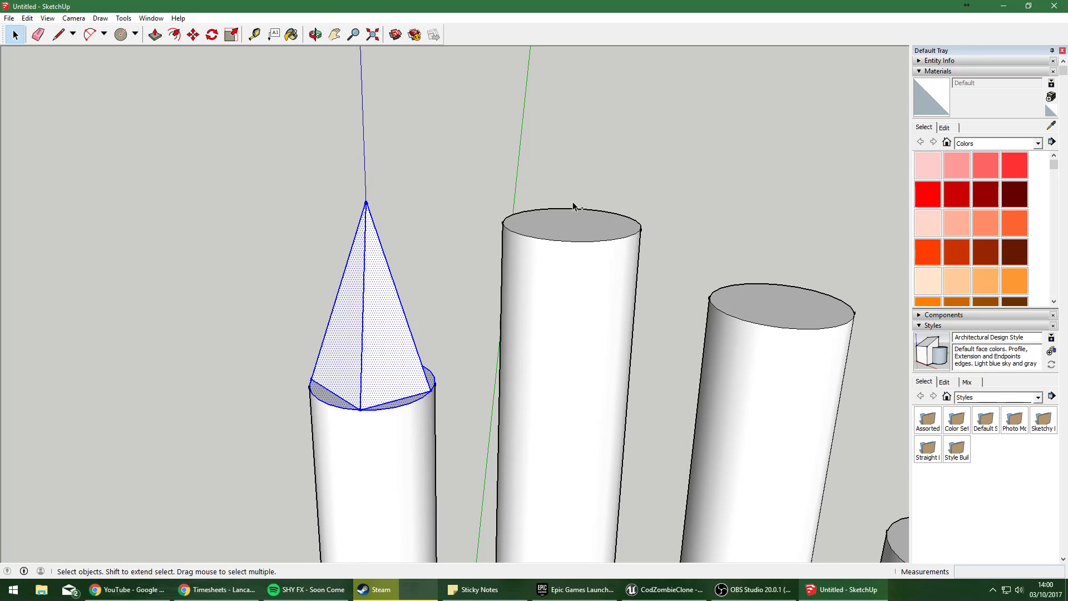
pyautogui.hotkey('ctrl', 'c')
pyautogui.hotkey('ctrl', 'v')
pyautogui.scroll(-2, 561, 216)
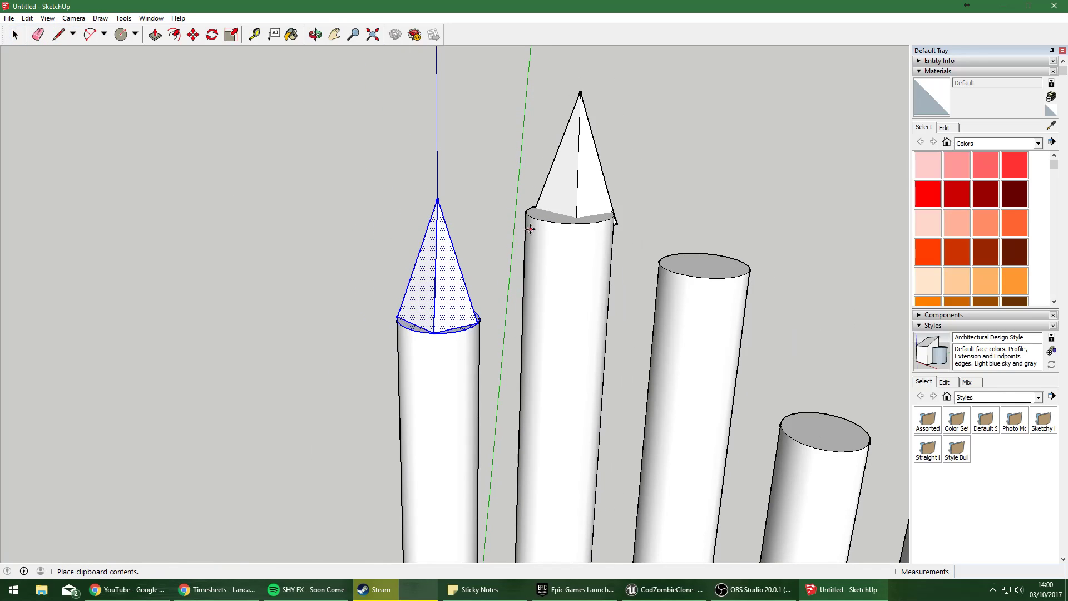
pyautogui.moveTo(522, 254); pyautogui.dragTo(640, 334, button='middle')
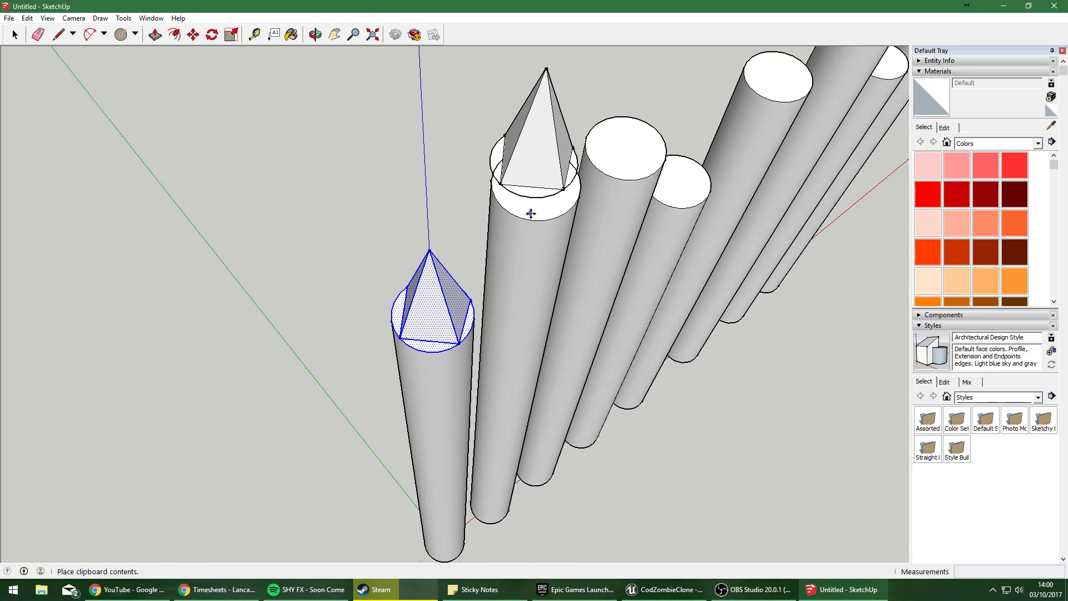
pyautogui.click(532, 219)
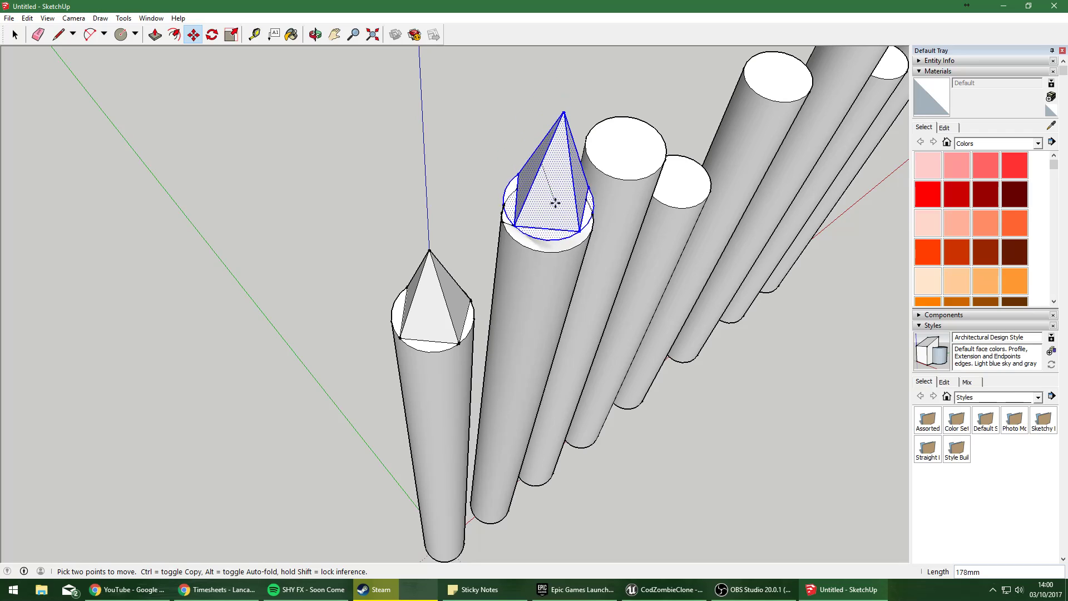
pyautogui.press('Escape')
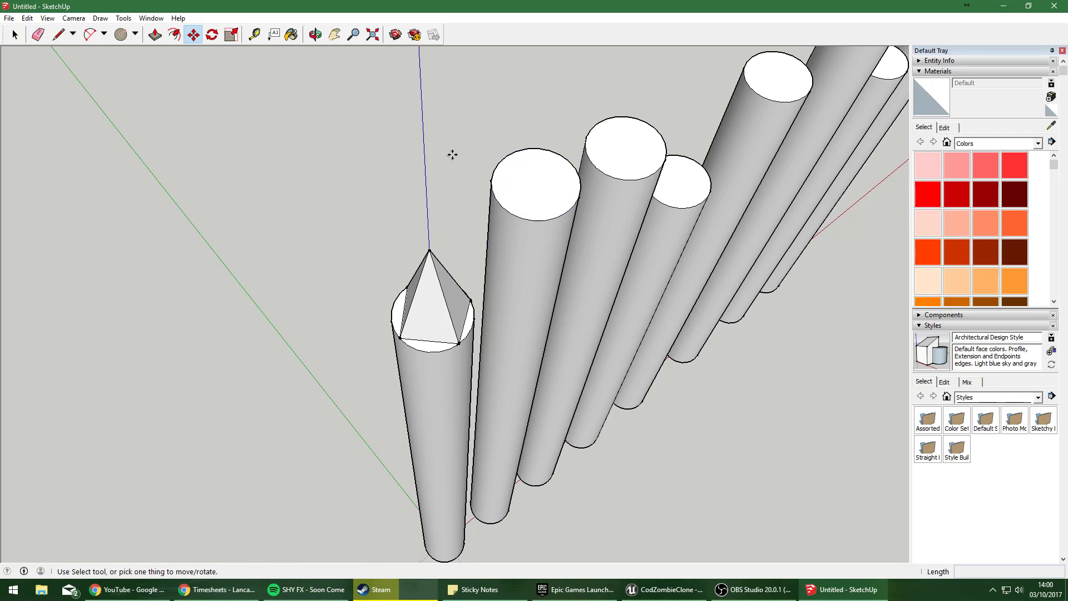
# Try pasting the copied spike again and aligning it with the second post's top from other viewing angles.
pyautogui.hotkey('ctrl', 'v')
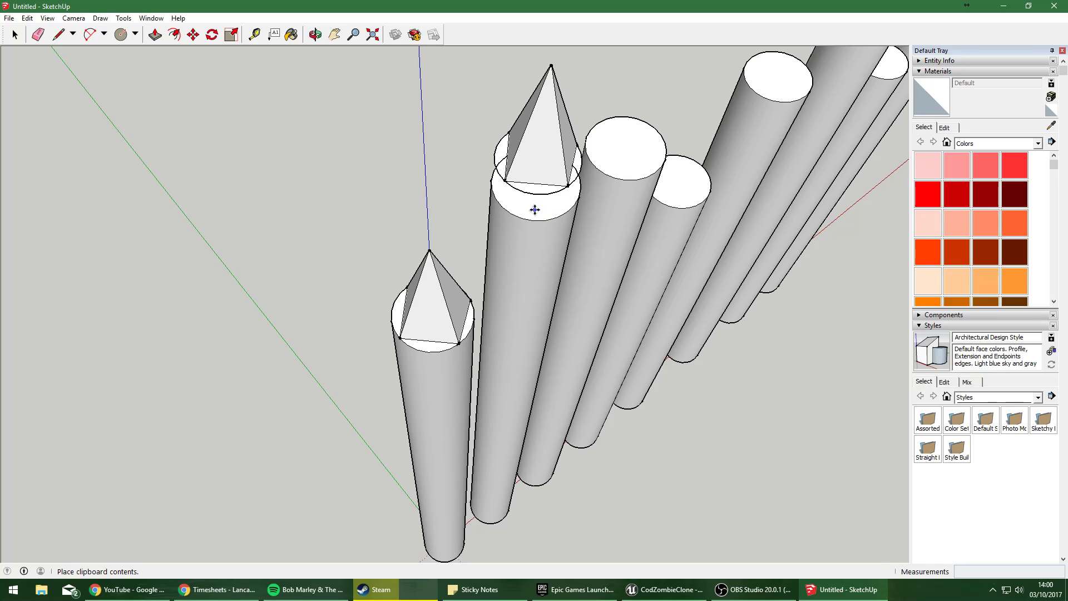
pyautogui.moveTo(532, 286); pyautogui.dragTo(358, 186, button='middle')
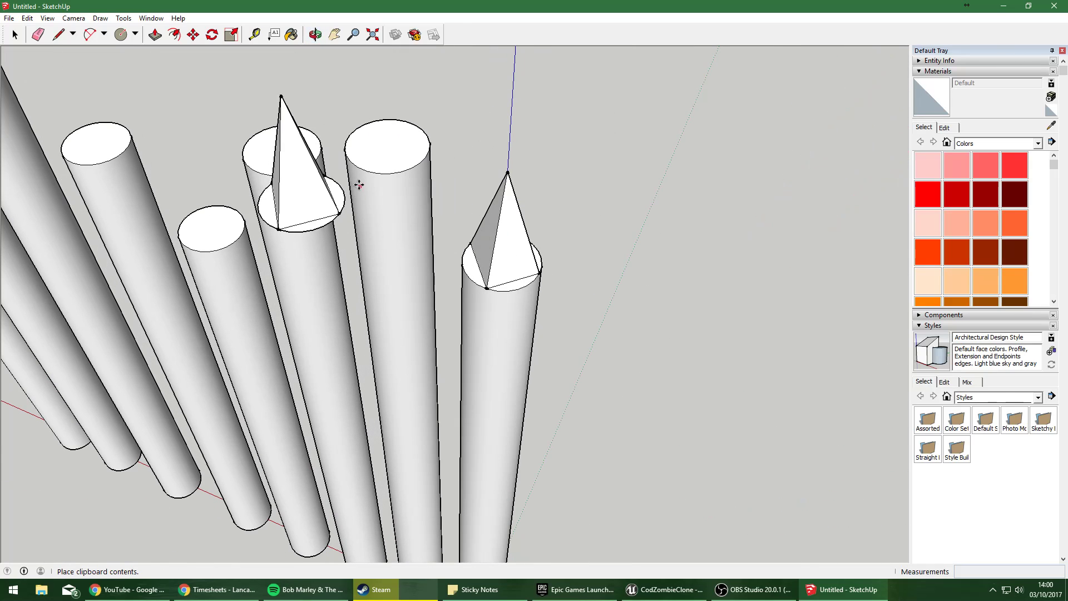
pyautogui.moveTo(436, 131); pyautogui.dragTo(476, 245, button='middle')
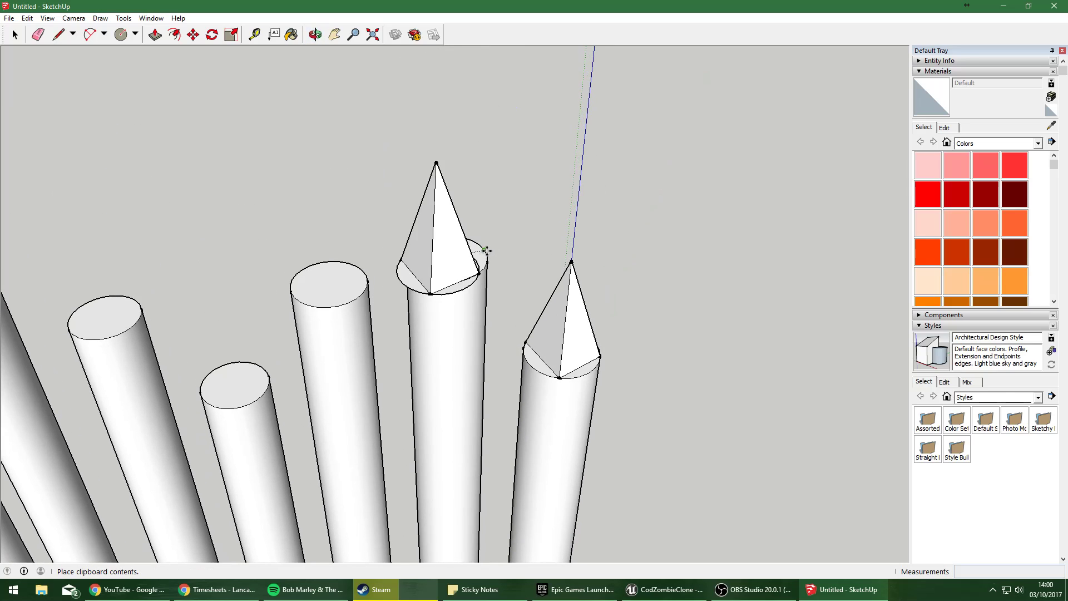
pyautogui.press('Escape')
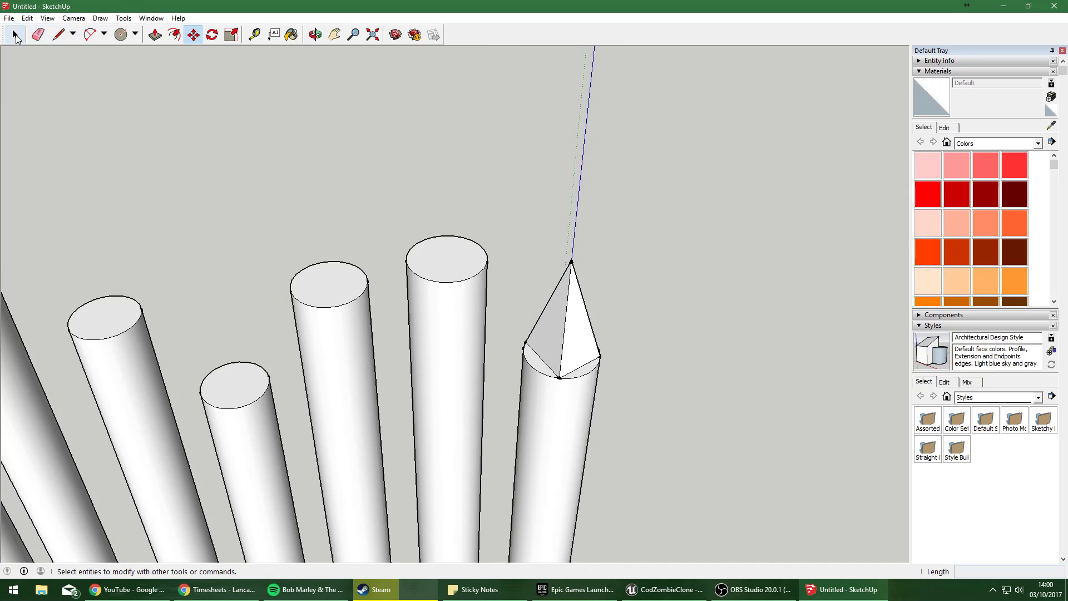
# Reselect the first post's spike together with its rim, copy it and start pasting another copy.
pyautogui.moveTo(628, 379); pyautogui.dragTo(630, 378)
pyautogui.hotkey('ctrl', 'c')
pyautogui.hotkey('ctrl', 'v')
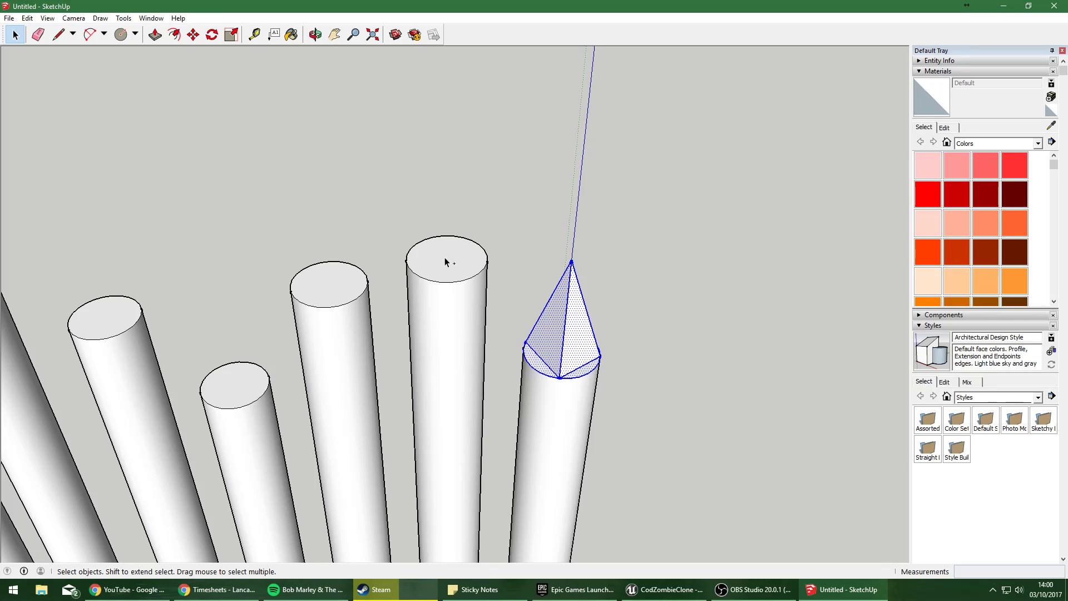
pyautogui.hotkey('ctrl', 'v')
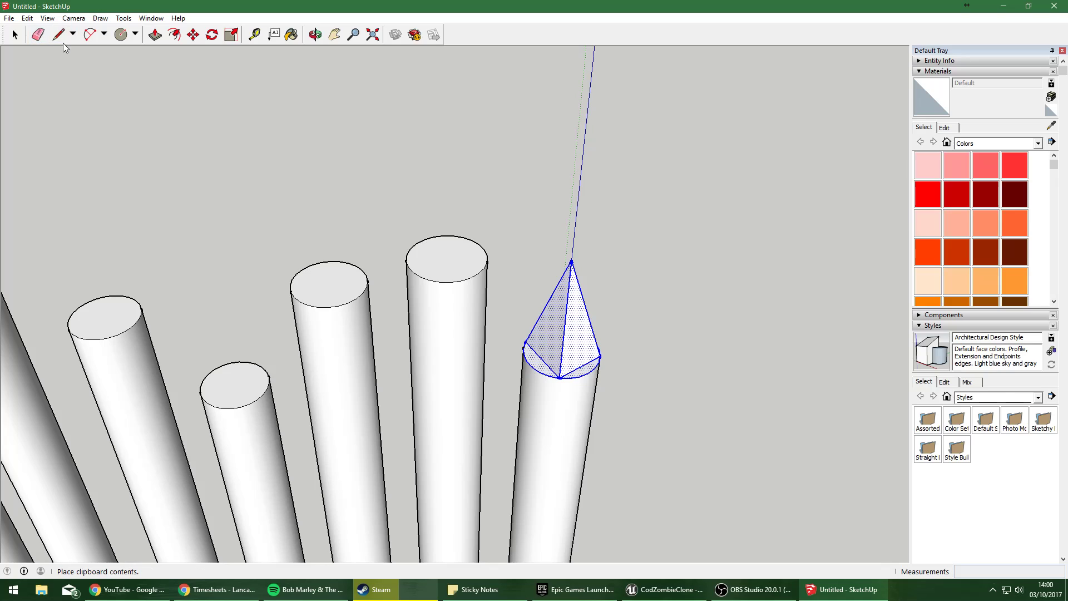
# Export the model as an STL file named Spi in the CodClone folder.
pyautogui.click(5, 8)
pyautogui.click(91, 2)
pyautogui.click(10, 18)
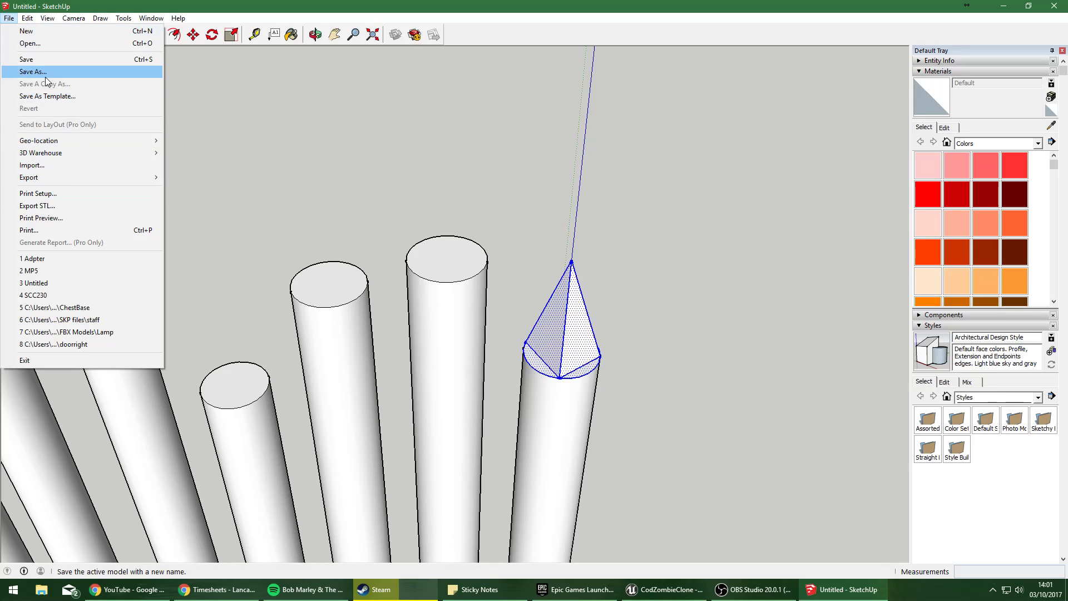
pyautogui.click(55, 202)
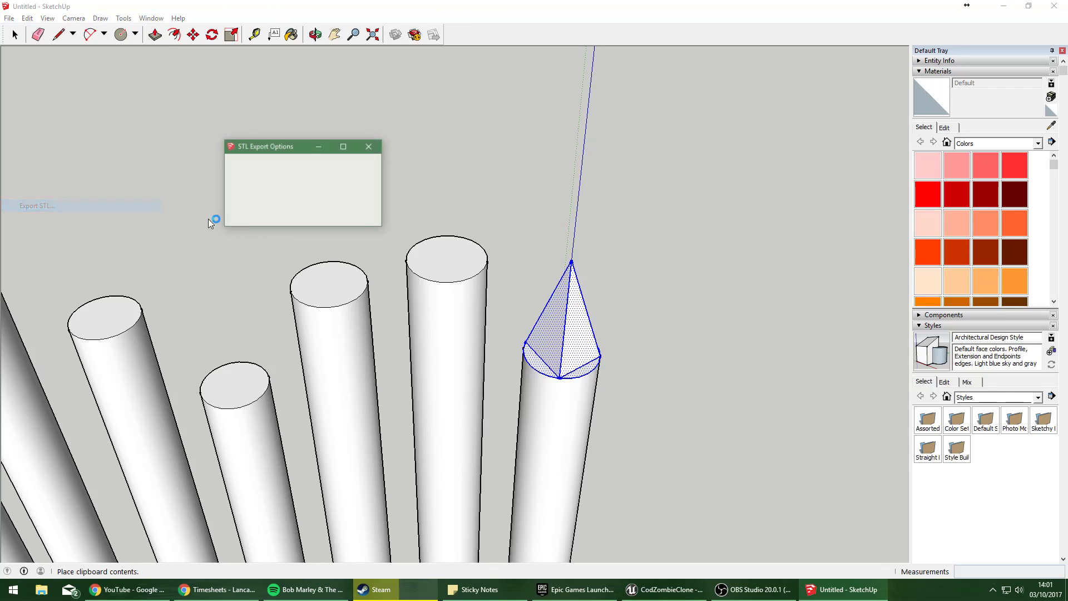
pyautogui.click(313, 218)
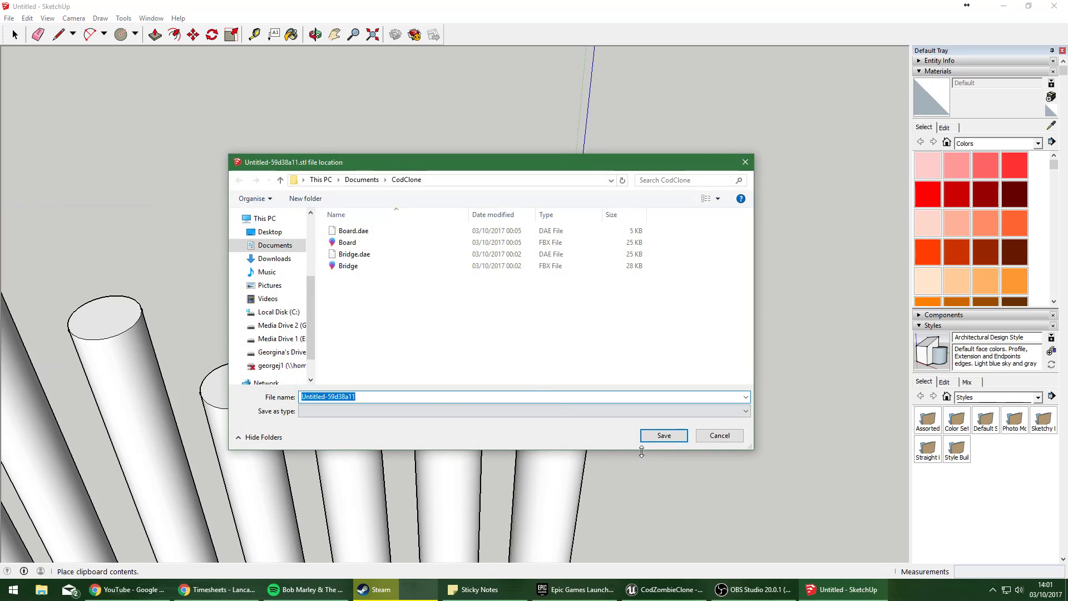
pyautogui.write('Spi')
pyautogui.press('Return')
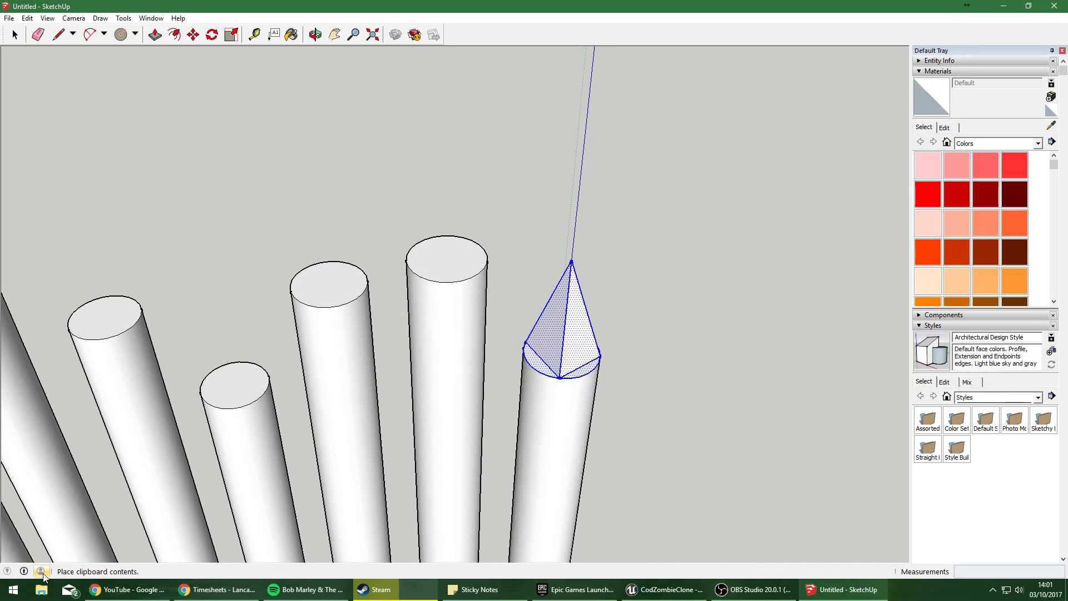
# Launch FBX Converter 2013.3 and open the source file selection for adding a file to convert.
pyautogui.click(13, 590)
pyautogui.click(498, 551)
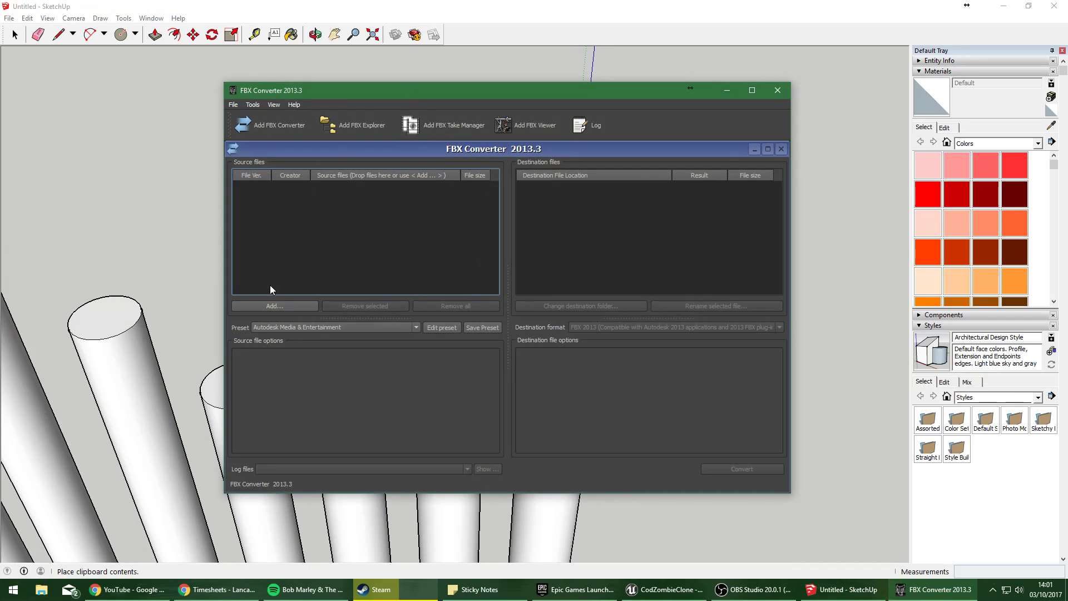
pyautogui.click(279, 308)
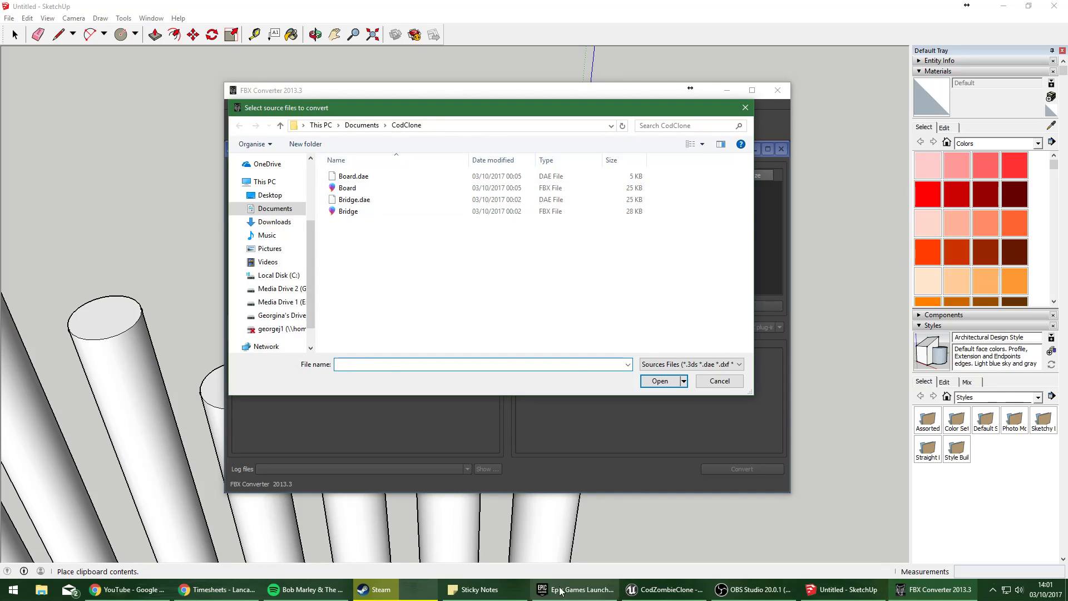
pyautogui.click(841, 590)
pyautogui.click(9, 18)
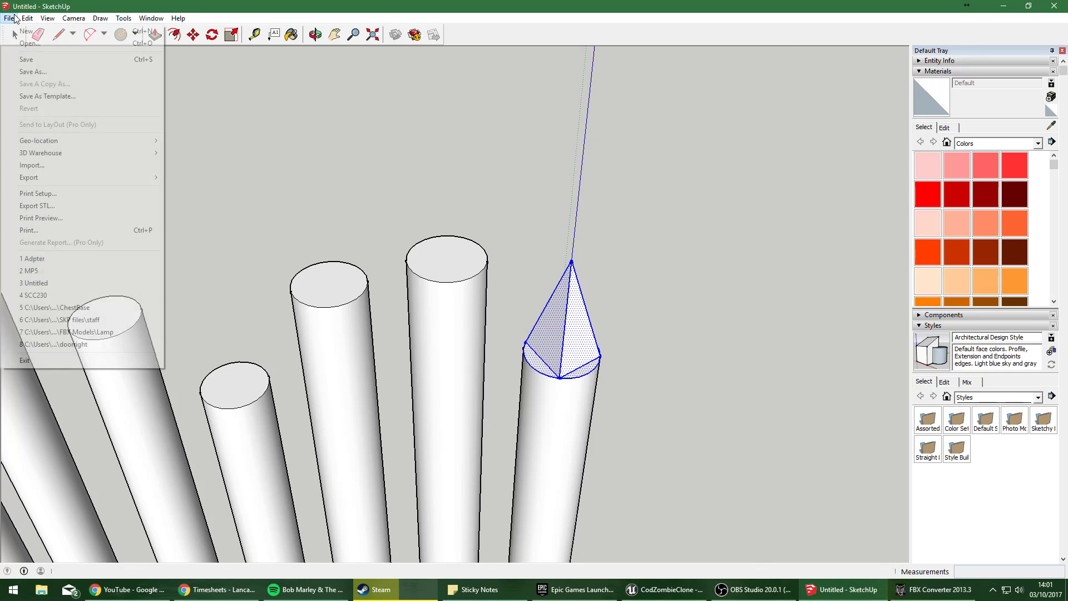
pyautogui.click(66, 201)
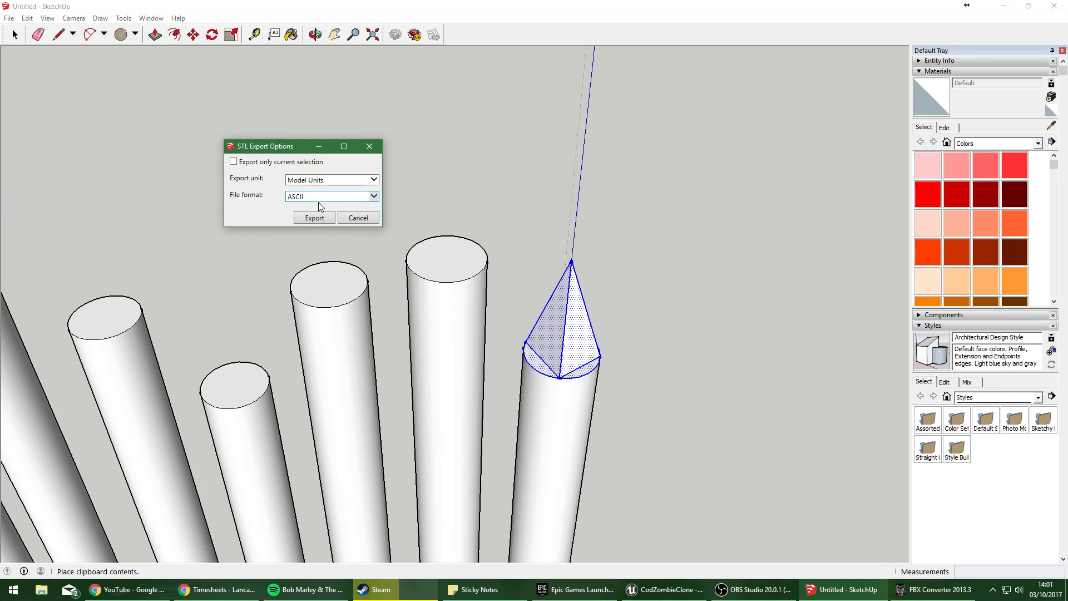
pyautogui.click(358, 217)
pyautogui.click(9, 19)
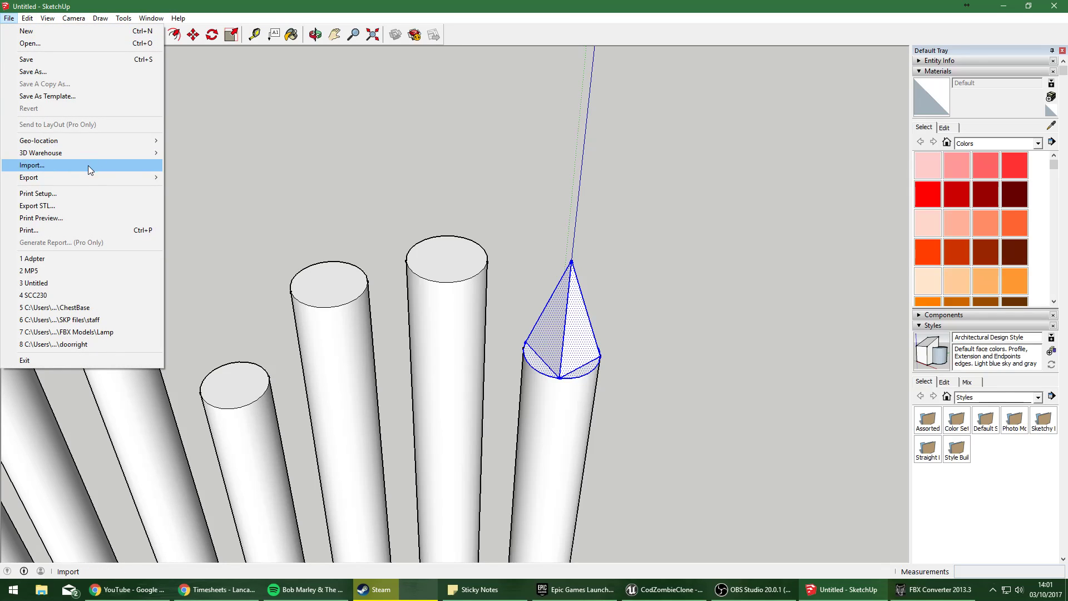
pyautogui.click(34, 71)
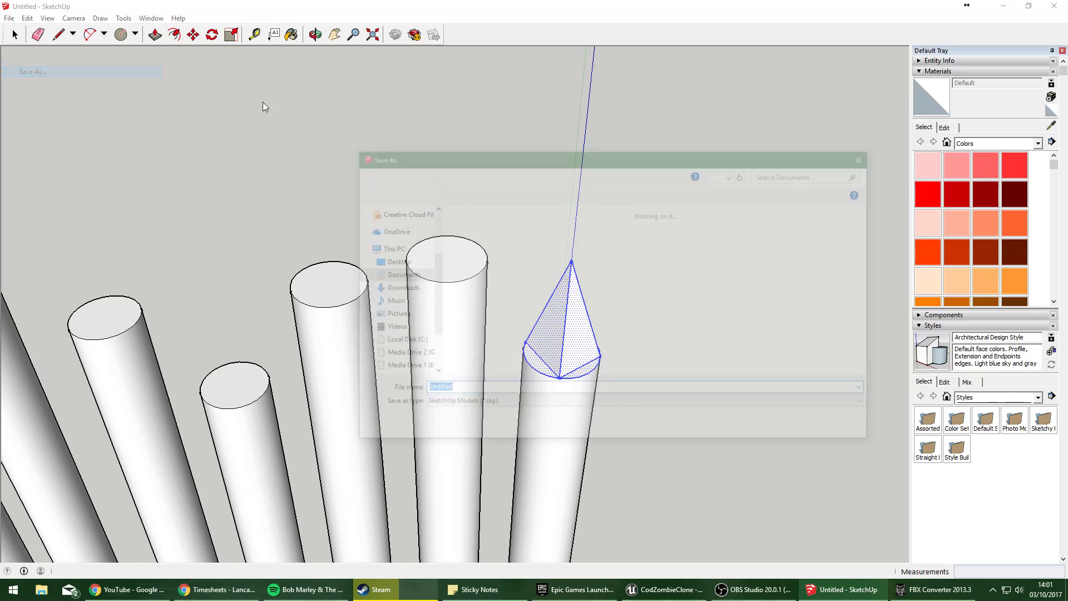
pyautogui.click(537, 405)
pyautogui.click(538, 406)
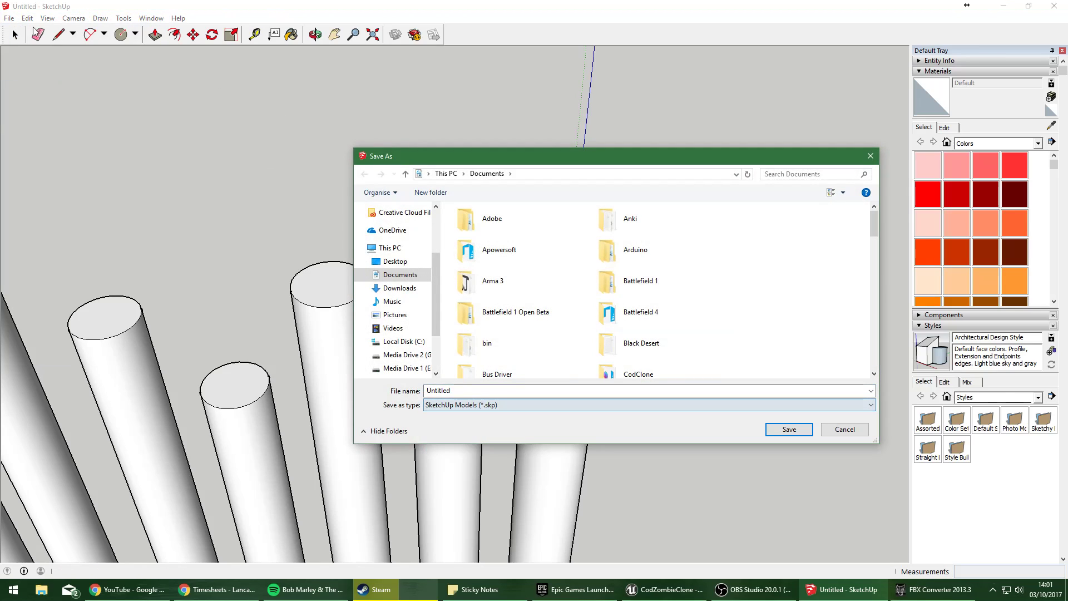
pyautogui.click(869, 156)
# Export the SketchUp model as a COLLADA (.dae) file named Spikes in the CodClone folder.
pyautogui.click(7, 19)
pyautogui.moveTo(76, 179)
pyautogui.click(178, 176)
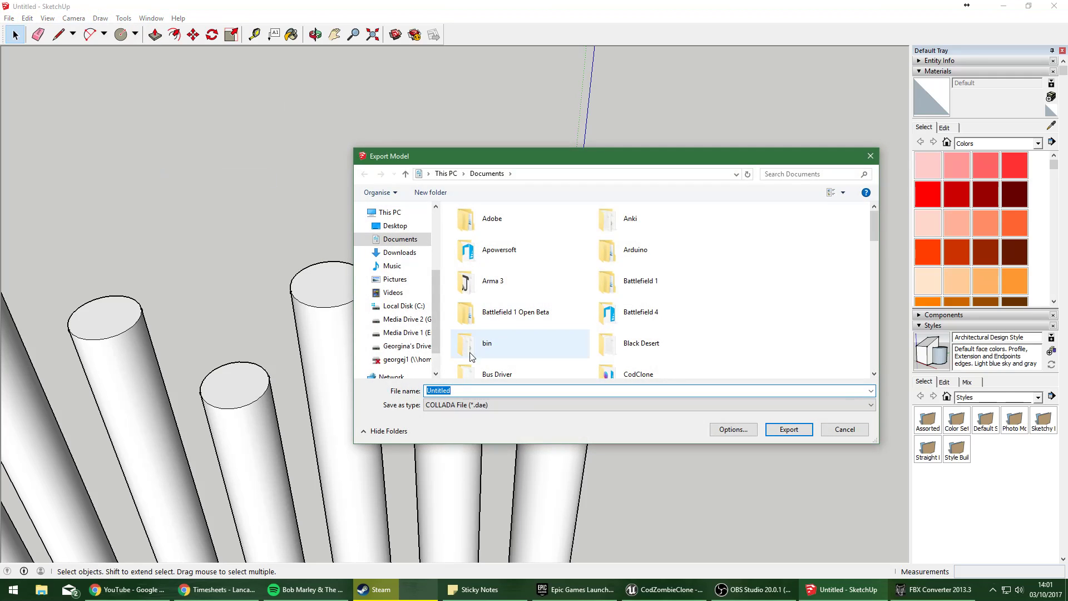
pyautogui.scroll(-2, 699, 302)
pyautogui.doubleClick(699, 303)
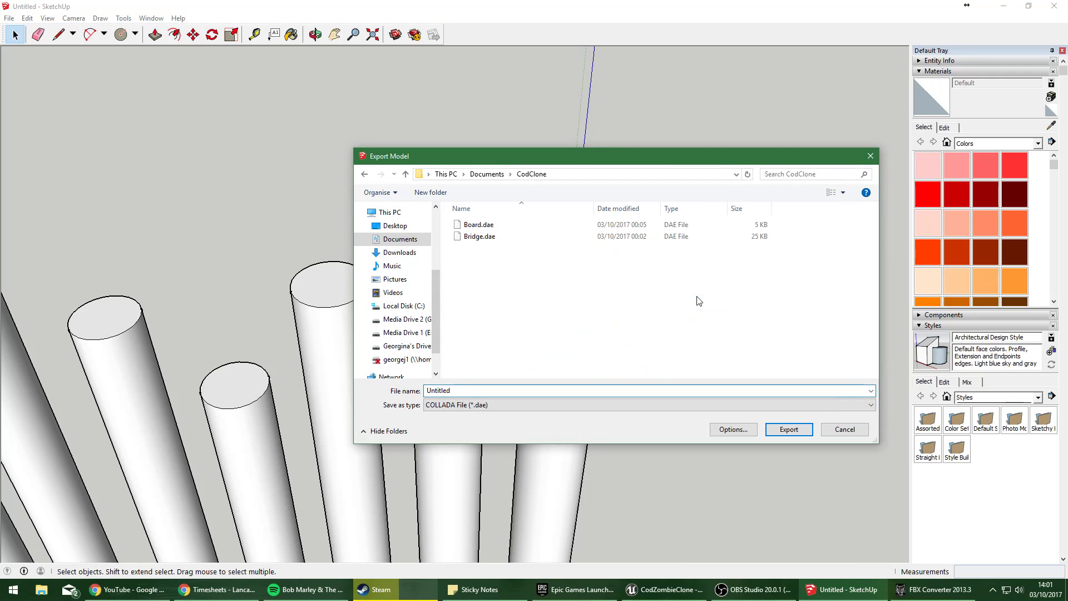
pyautogui.write('Spikes')
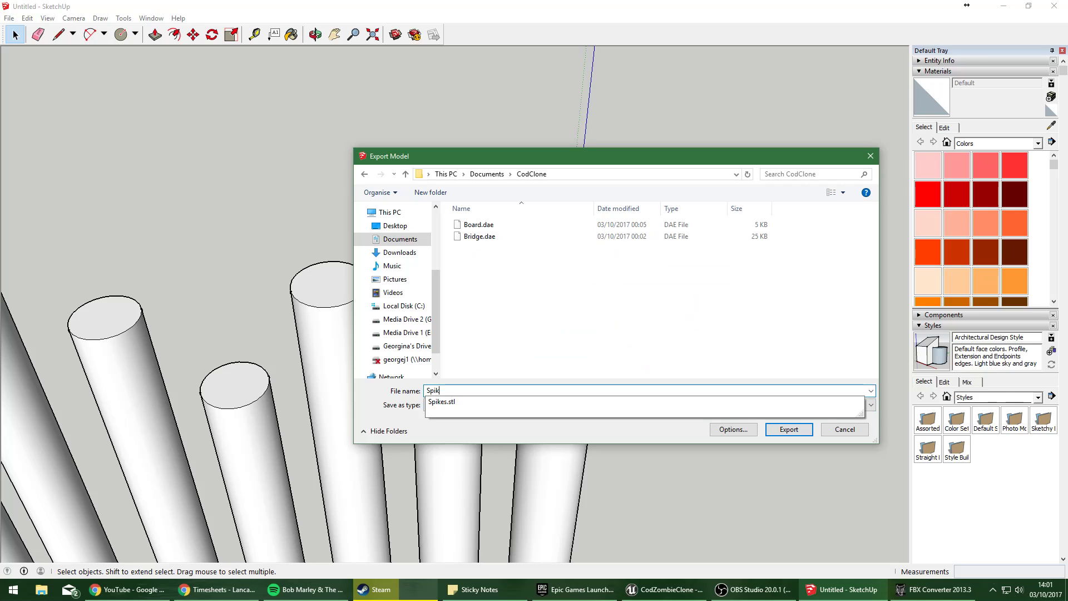
pyautogui.press('Return')
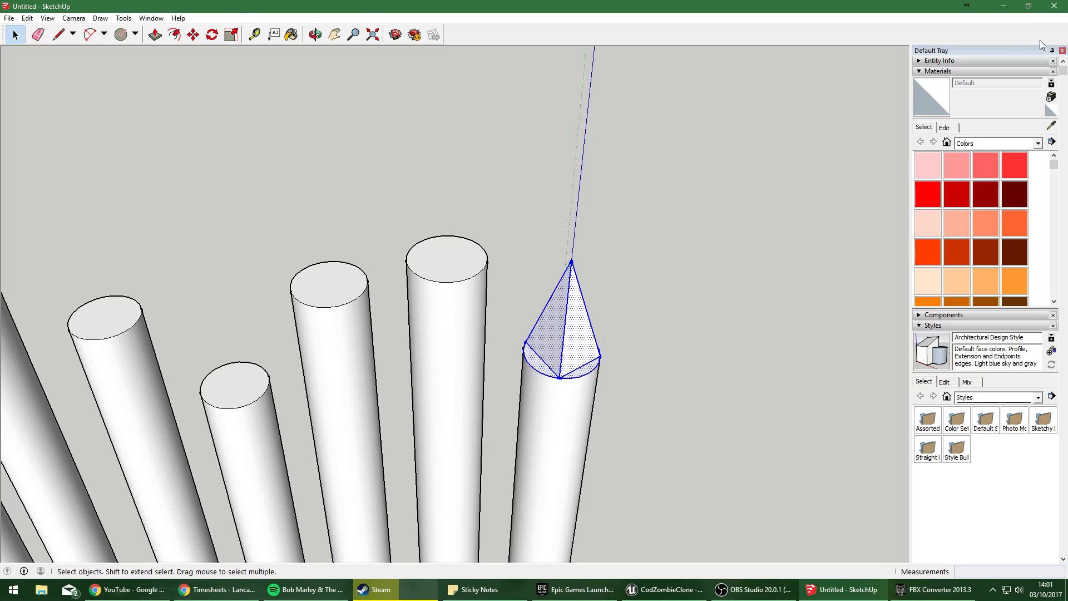
# Return to FBX Converter, add Spikes.dae as the source file and convert it to FBX 2013 format.
pyautogui.click(1008, 10)
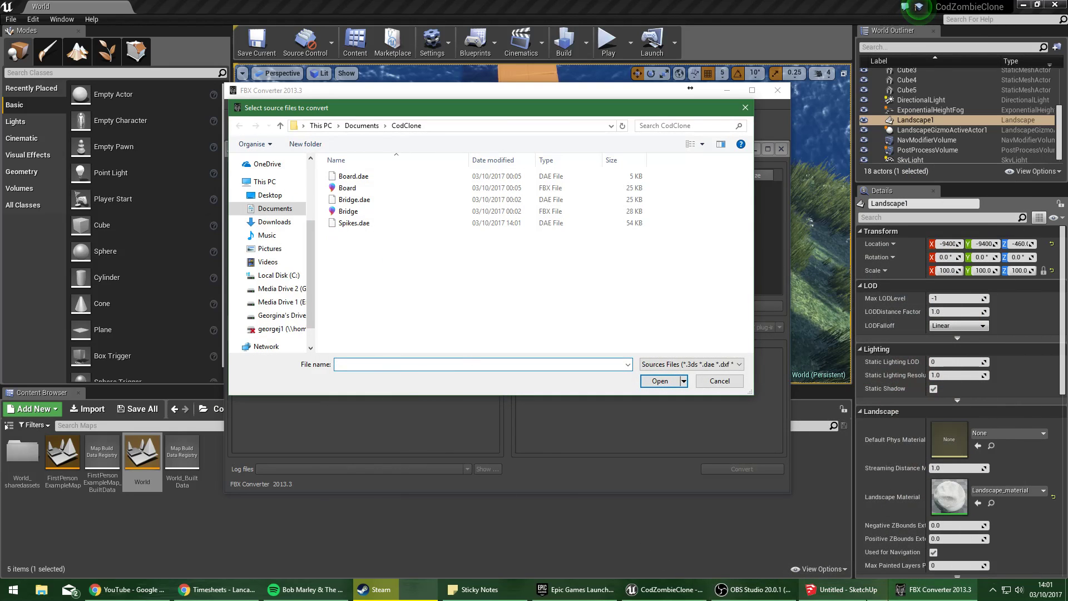
pyautogui.click(380, 224)
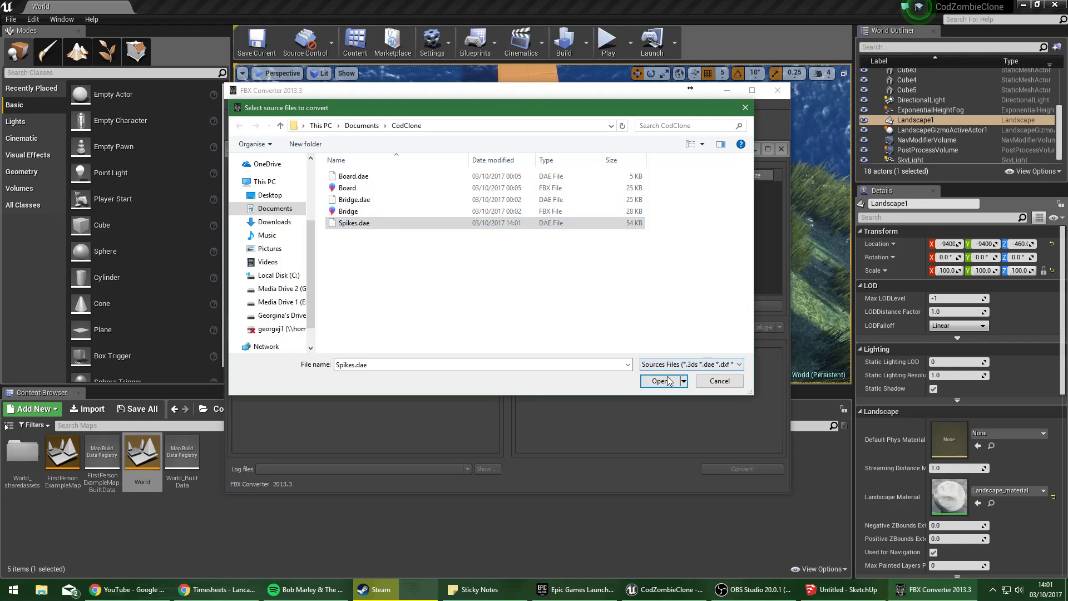
pyautogui.click(660, 381)
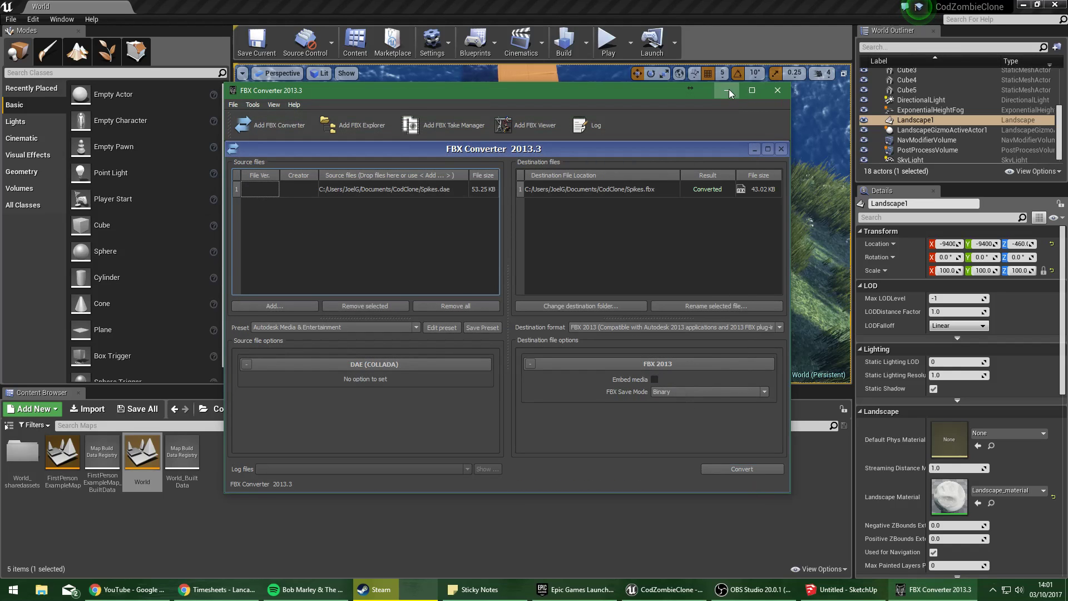
pyautogui.click(730, 92)
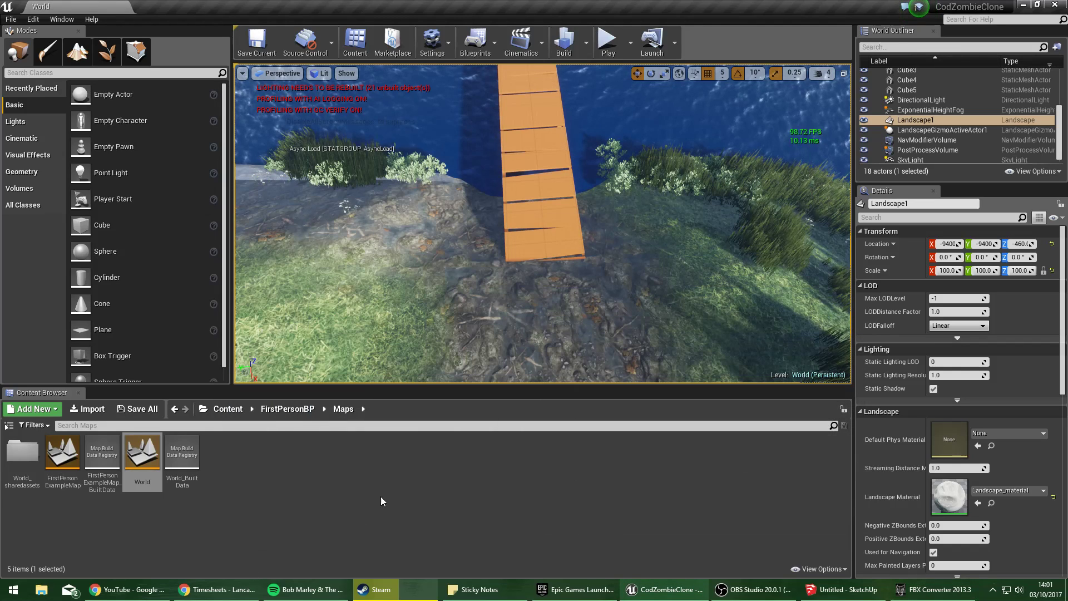
# Import the Spikes FBX file from the CodClone folder into the Unreal project's root Content folder.
pyautogui.click(286, 411)
pyautogui.click(236, 411)
pyautogui.rightClick(481, 492)
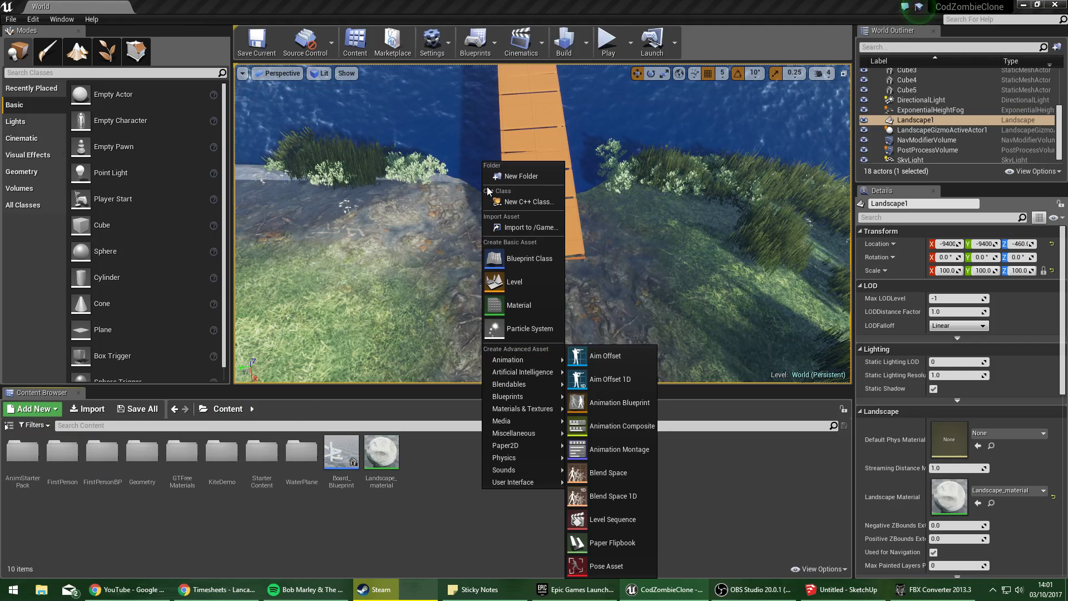
pyautogui.click(432, 456)
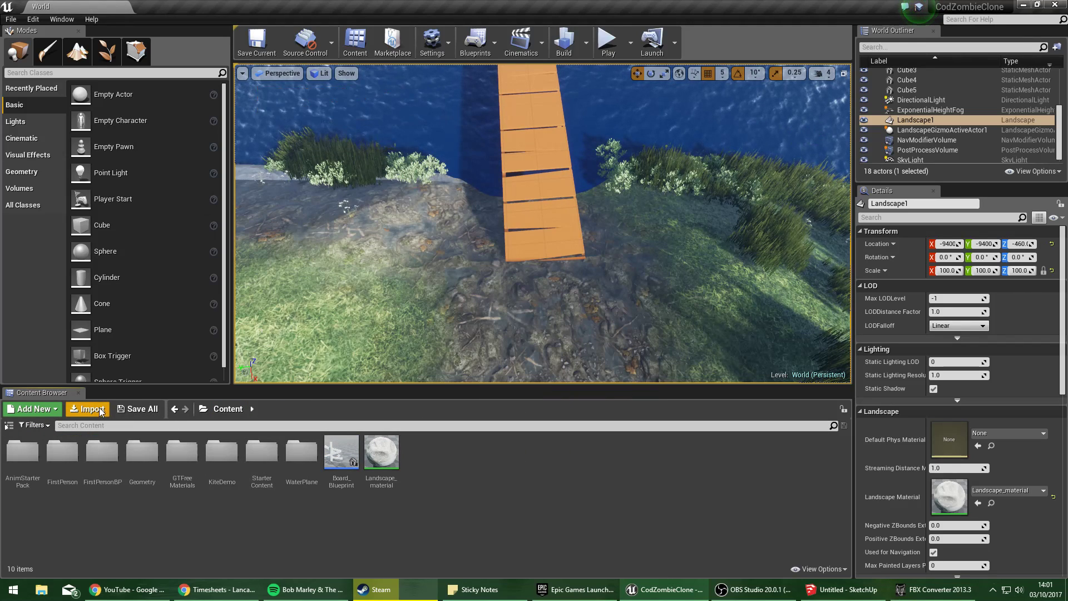
pyautogui.click(90, 410)
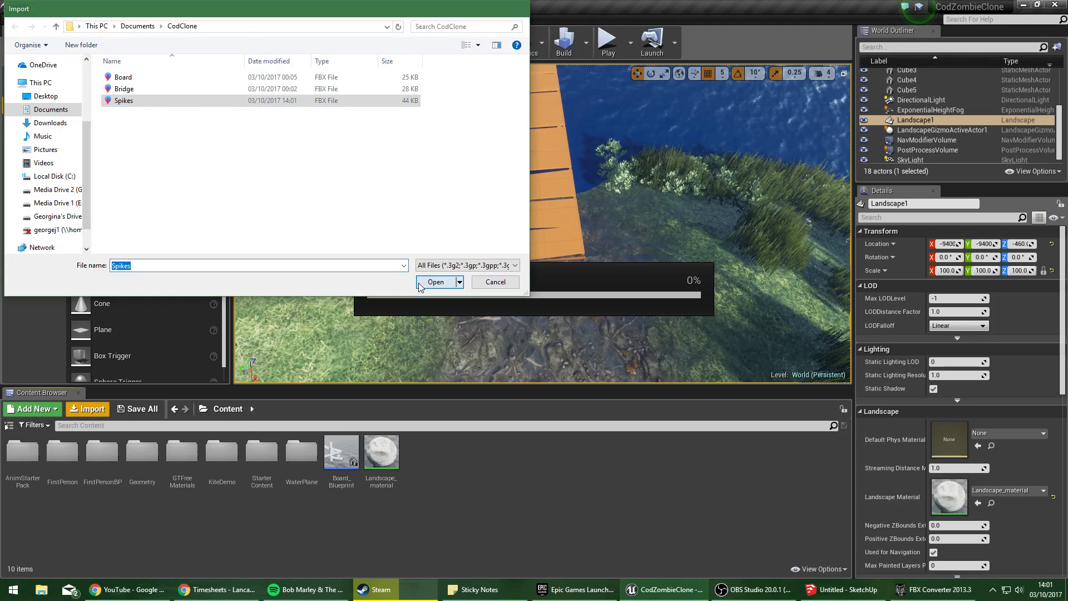
pyautogui.click(433, 282)
pyautogui.click(582, 405)
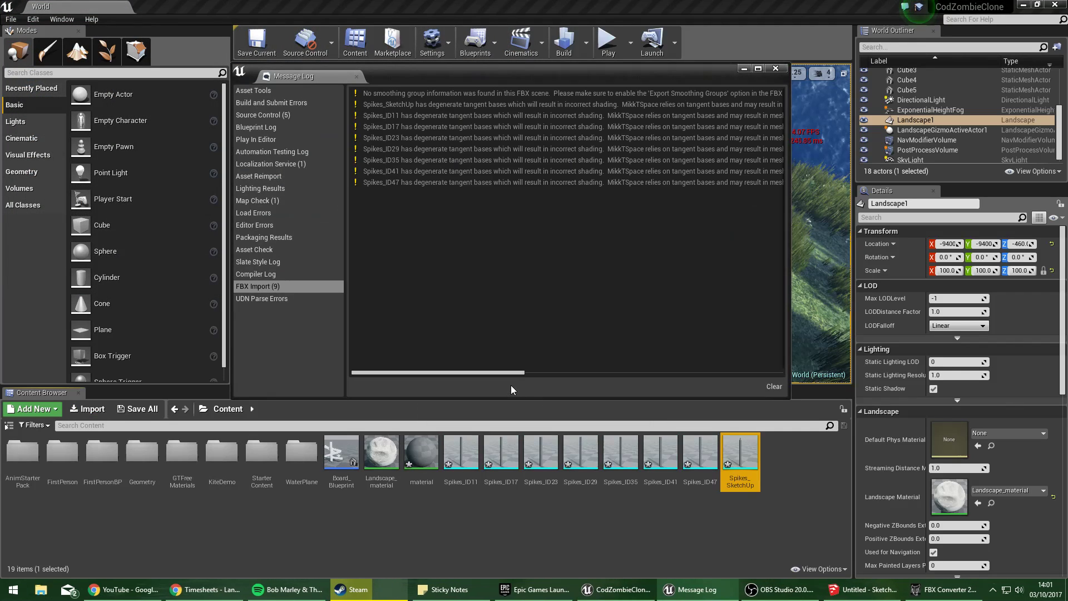
pyautogui.click(777, 68)
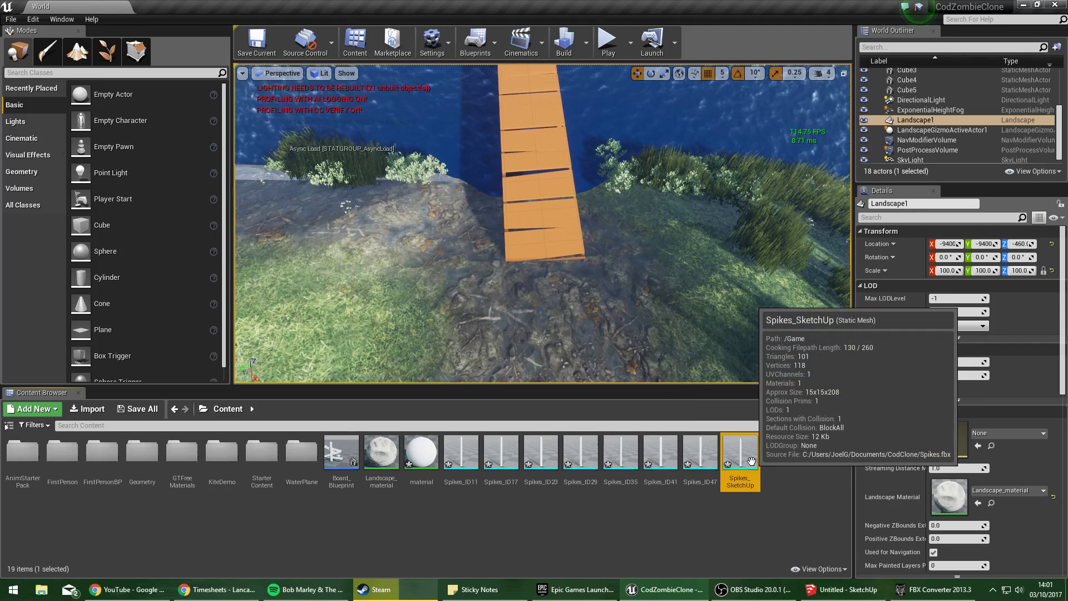
# Delete the seven static meshes from Spikes_ID11 to Spikes_ID47 and check the remaining Spikes_SketchUp mesh in its editor.
pyautogui.click(704, 448)
pyautogui.keyDown('shift'); pyautogui.click(465, 455); pyautogui.keyUp('shift')
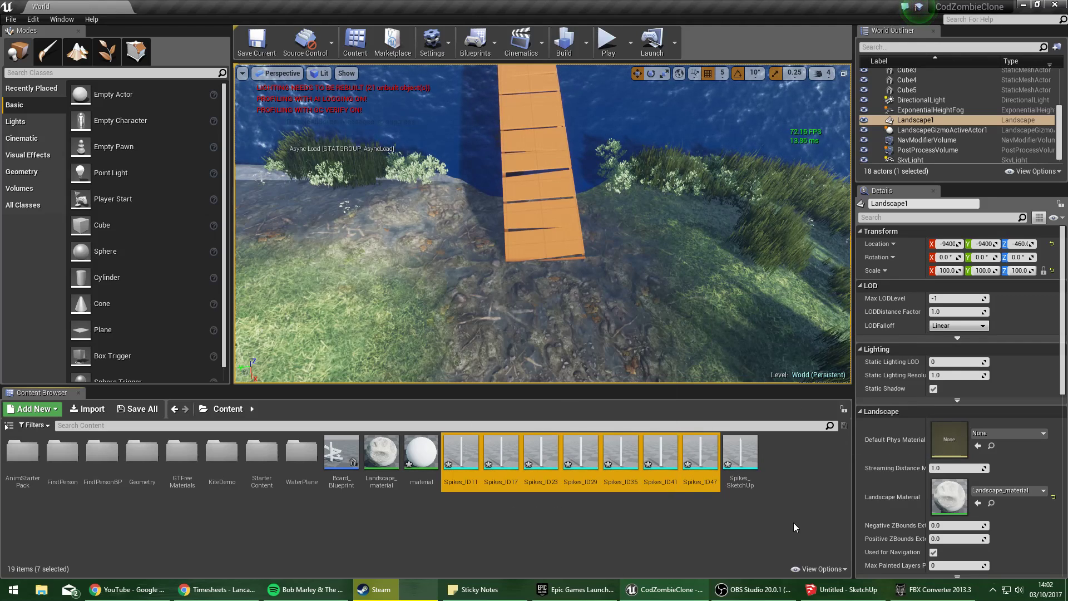
pyautogui.press('Delete')
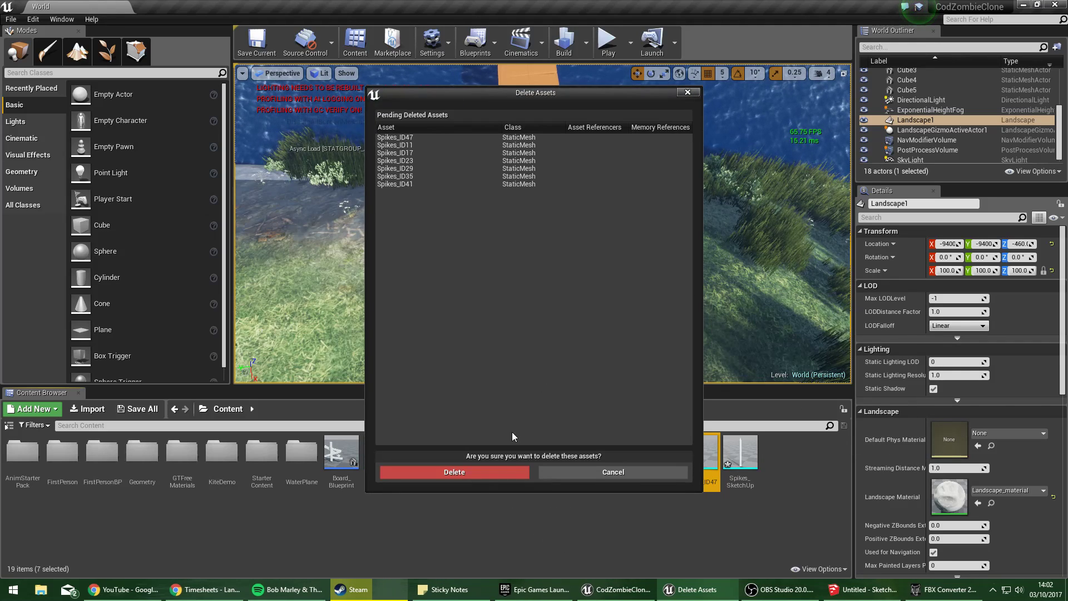
pyautogui.click(455, 473)
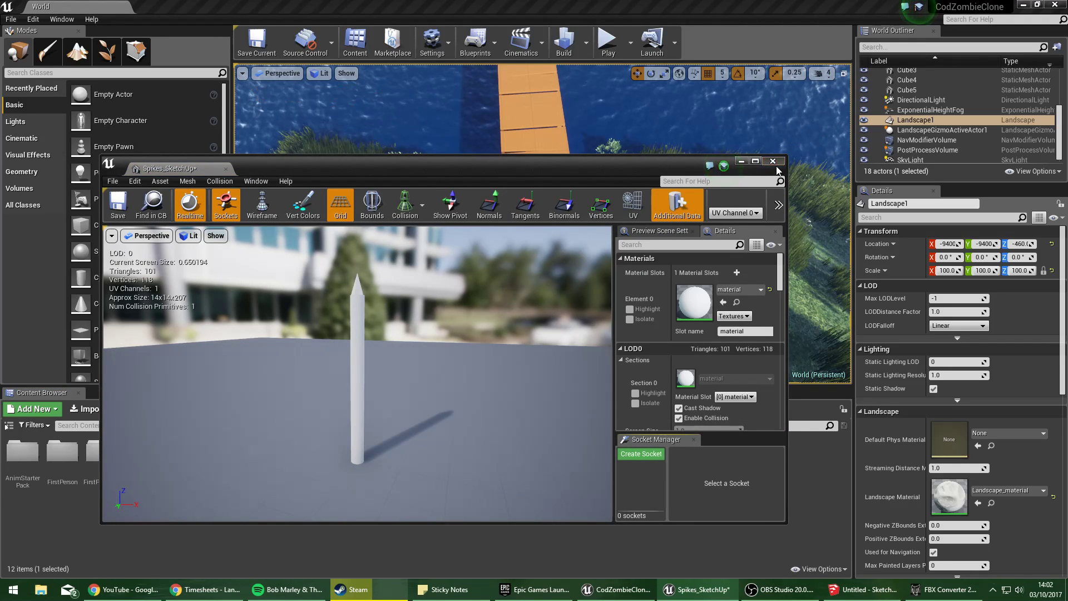
pyautogui.click(772, 161)
# Place the Spikes_SketchUp mesh in the level at the shore end of the orange bridge and tilt it about 30 degrees.
pyautogui.moveTo(461, 453); pyautogui.dragTo(510, 252)
pyautogui.moveTo(510, 252); pyautogui.dragTo(617, 234, button='right')
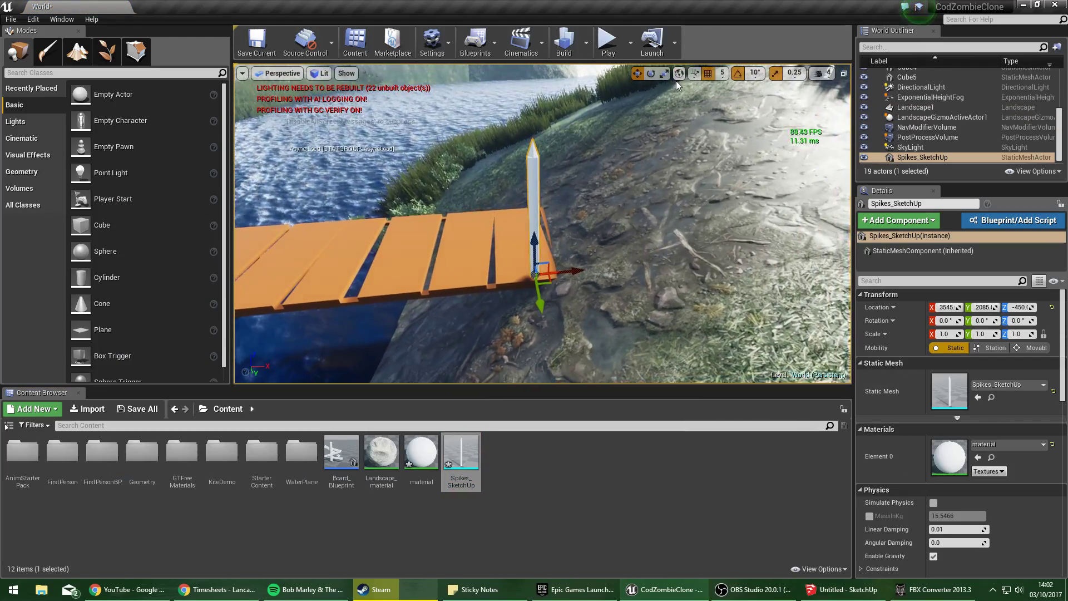
pyautogui.click(650, 74)
pyautogui.moveTo(509, 228); pyautogui.dragTo(565, 228)
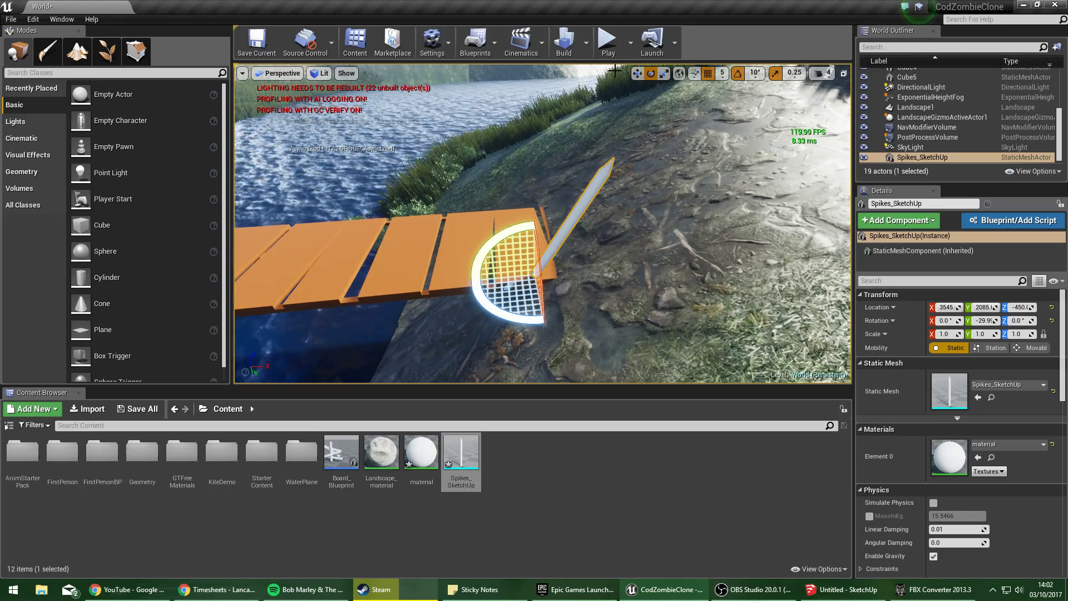
# Move the tilted spike onto the bridge end, to about X 3440 and Y 2090.
pyautogui.click(638, 74)
pyautogui.moveTo(532, 303); pyautogui.dragTo(457, 311)
pyautogui.moveTo(457, 312); pyautogui.dragTo(584, 342, button='right')
# Convert the placed spike into a blueprint named Spikes_SketchUp_Blueprint in the Content folder.
pyautogui.click(1012, 220)
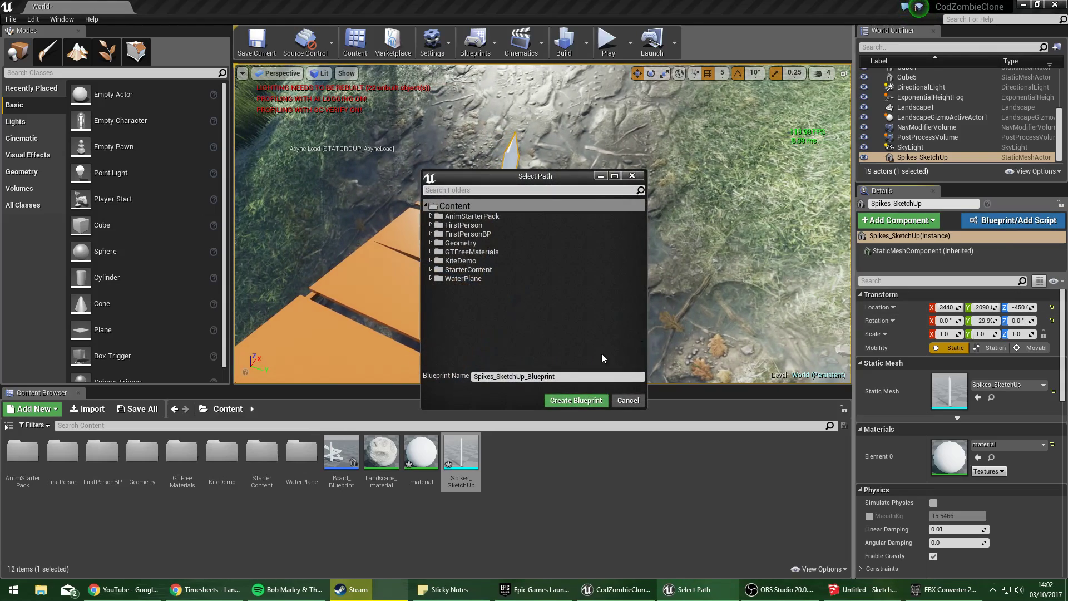
pyautogui.click(579, 403)
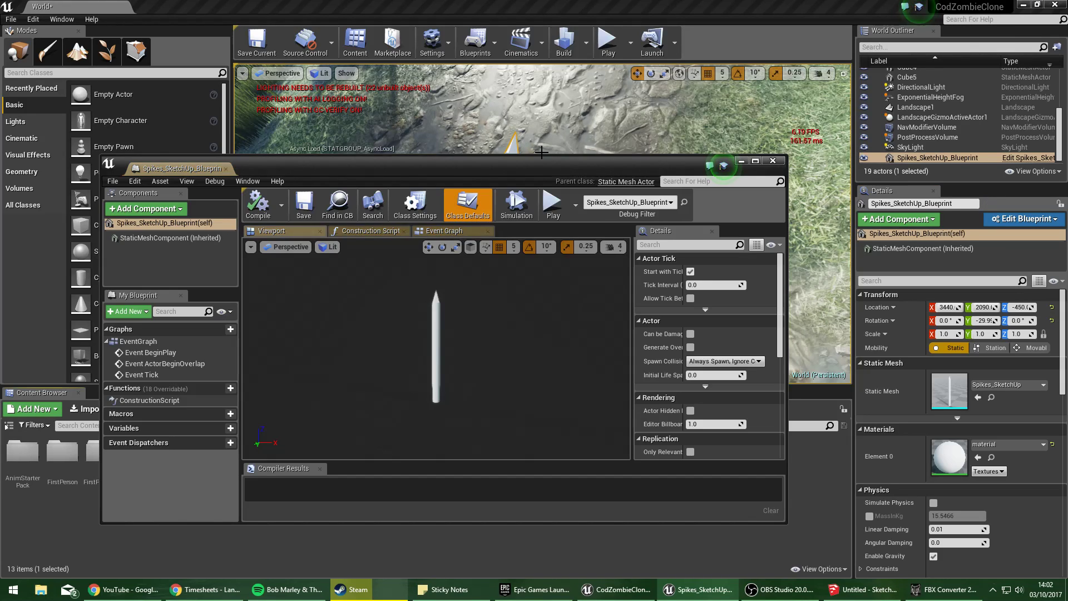
pyautogui.moveTo(355, 163); pyautogui.dragTo(534, 162)
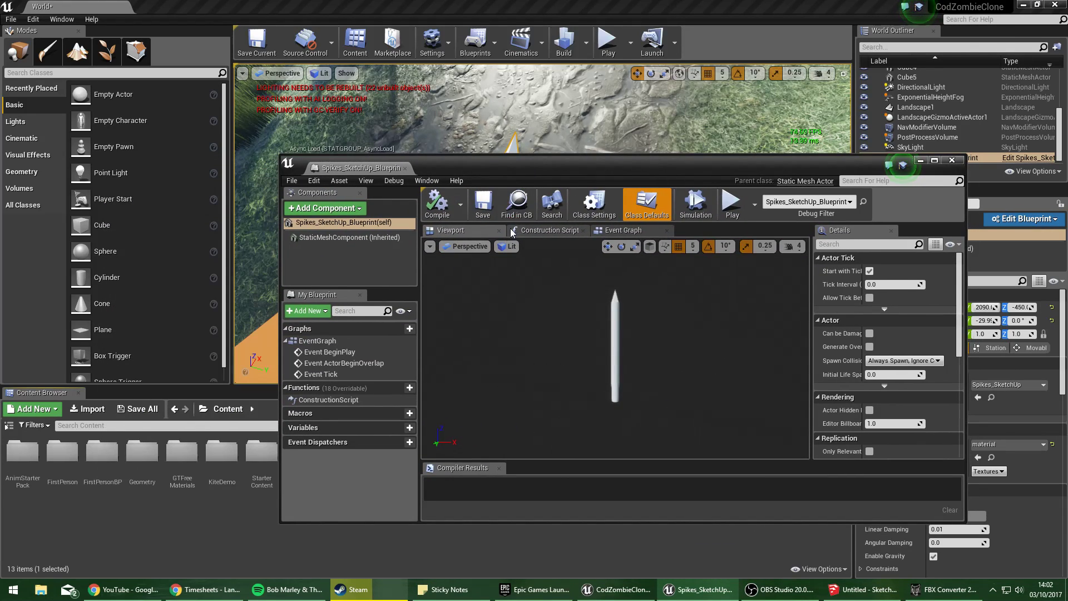
# Duplicate the blueprint's static mesh component and offset the copy about 80 units along X beside the original spike.
pyautogui.click(313, 238)
pyautogui.rightClick(311, 239)
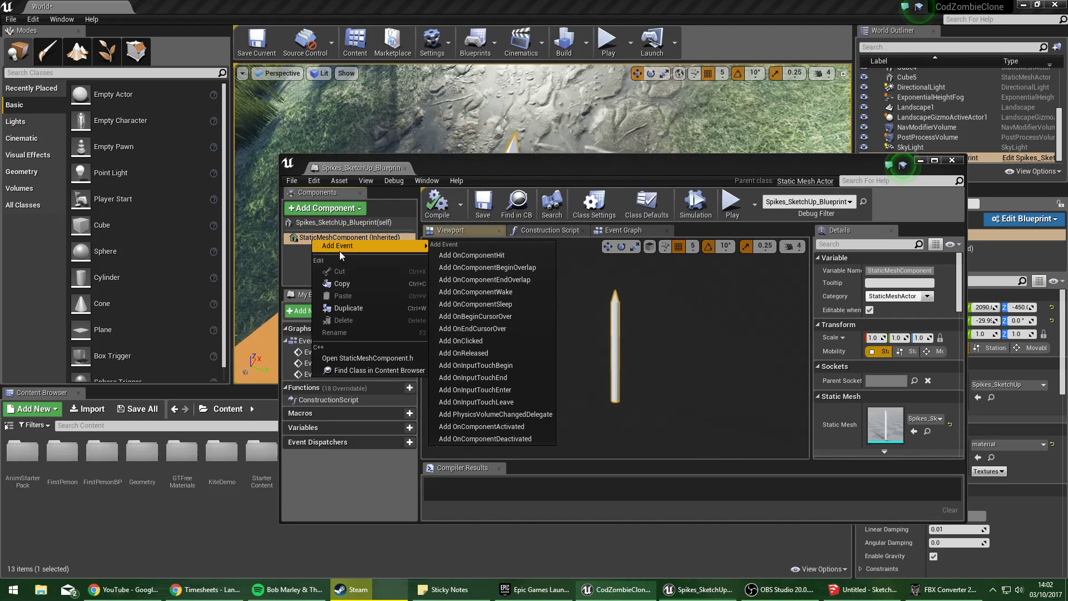
pyautogui.click(359, 302)
pyautogui.moveTo(665, 411); pyautogui.dragTo(688, 412)
pyautogui.moveTo(609, 161); pyautogui.dragTo(781, 275)
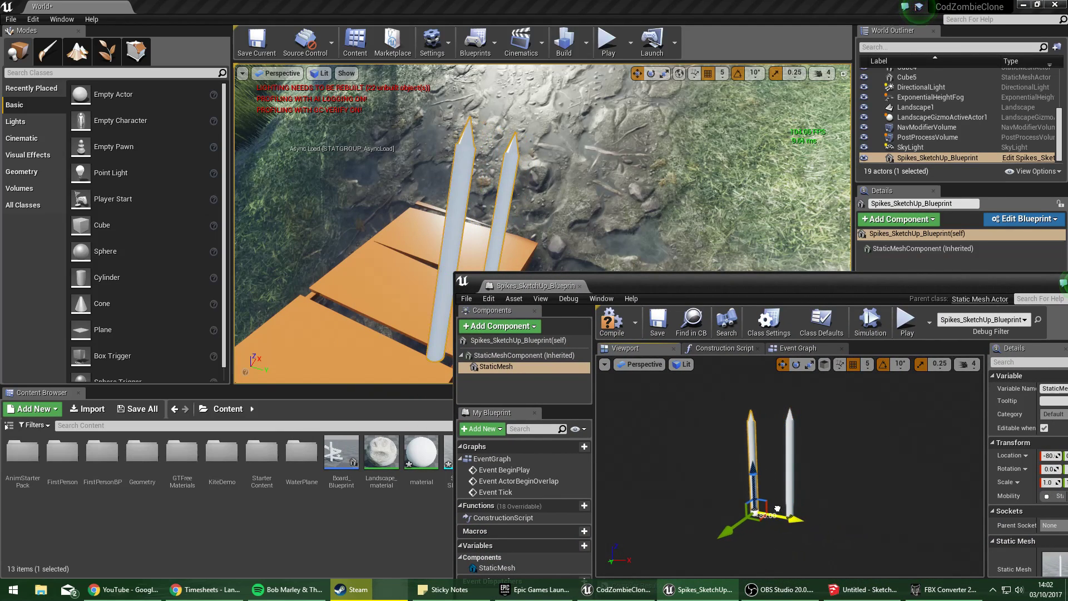
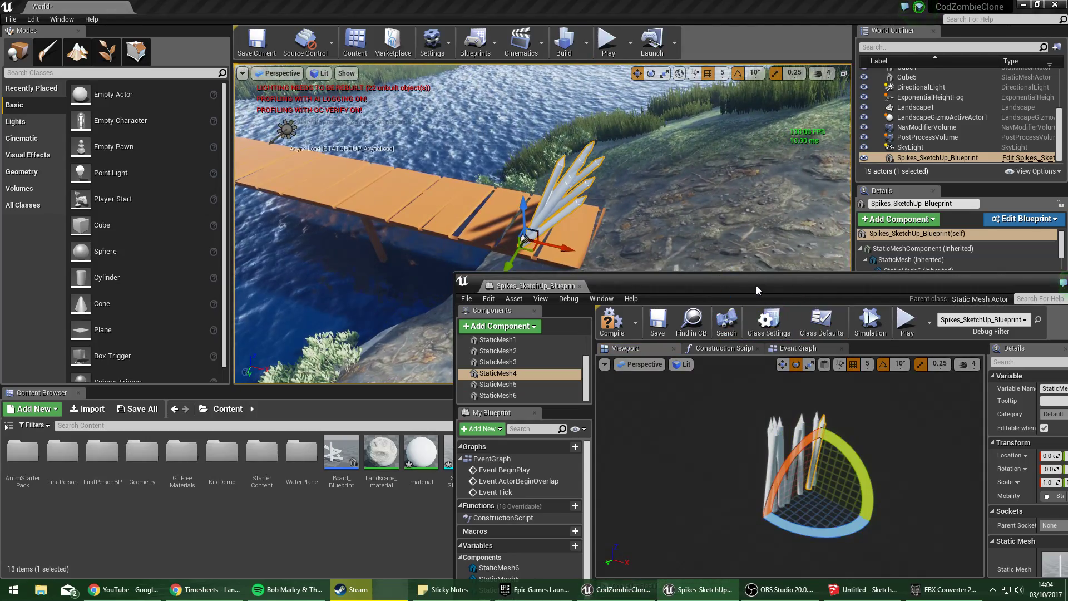
# Play-test the level, walking up to and around the spikes at the bridge end to check whether they block the way.
pyautogui.moveTo(756, 286); pyautogui.dragTo(1067, 286)
pyautogui.moveTo(717, 223); pyautogui.dragTo(746, 222, button='right')
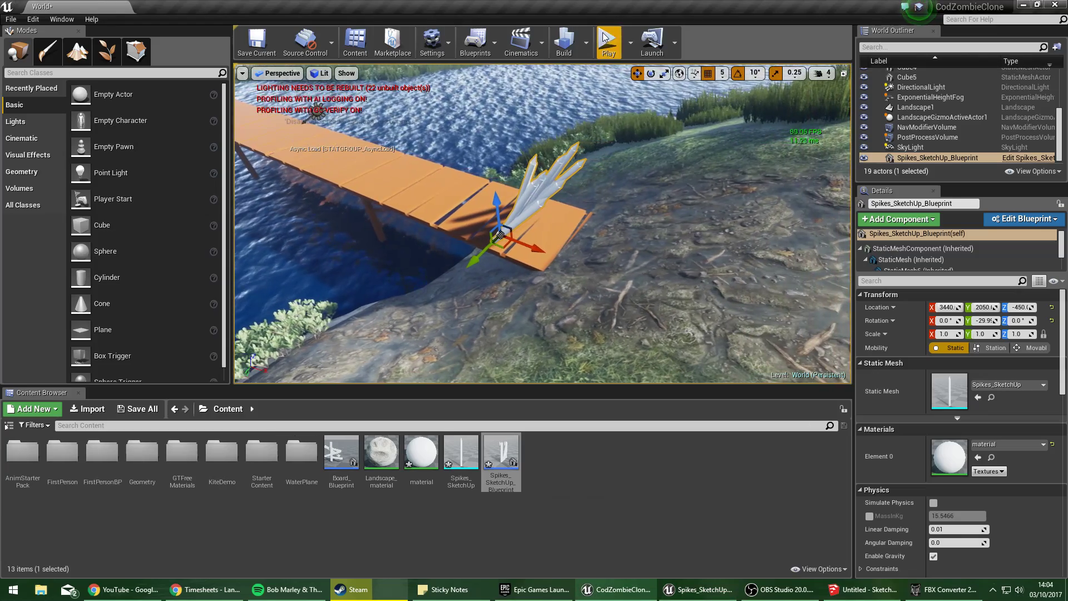
pyautogui.click(665, 229)
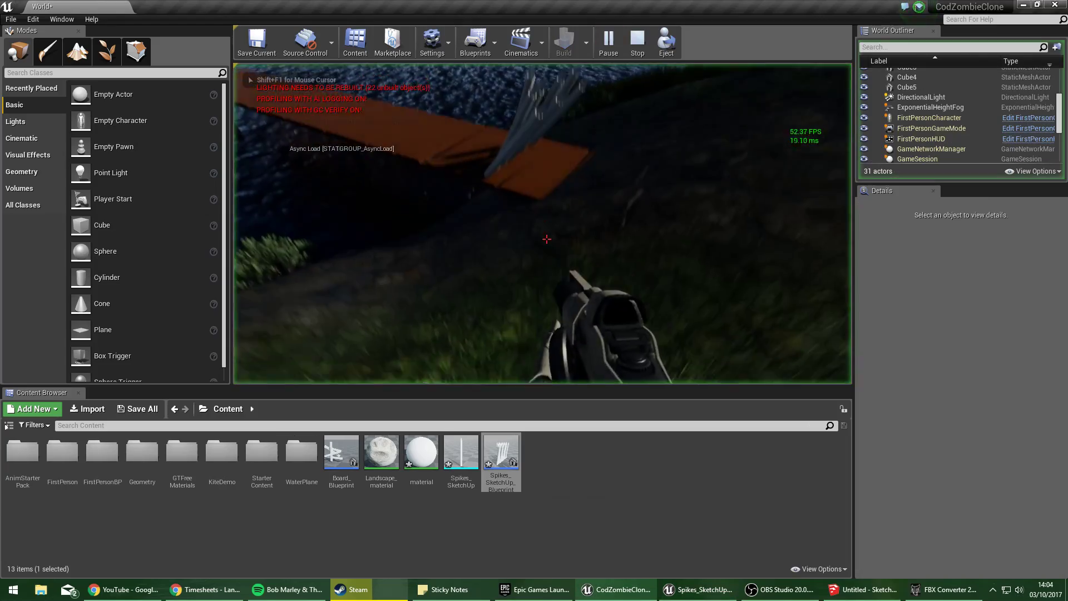
pyautogui.press('w')
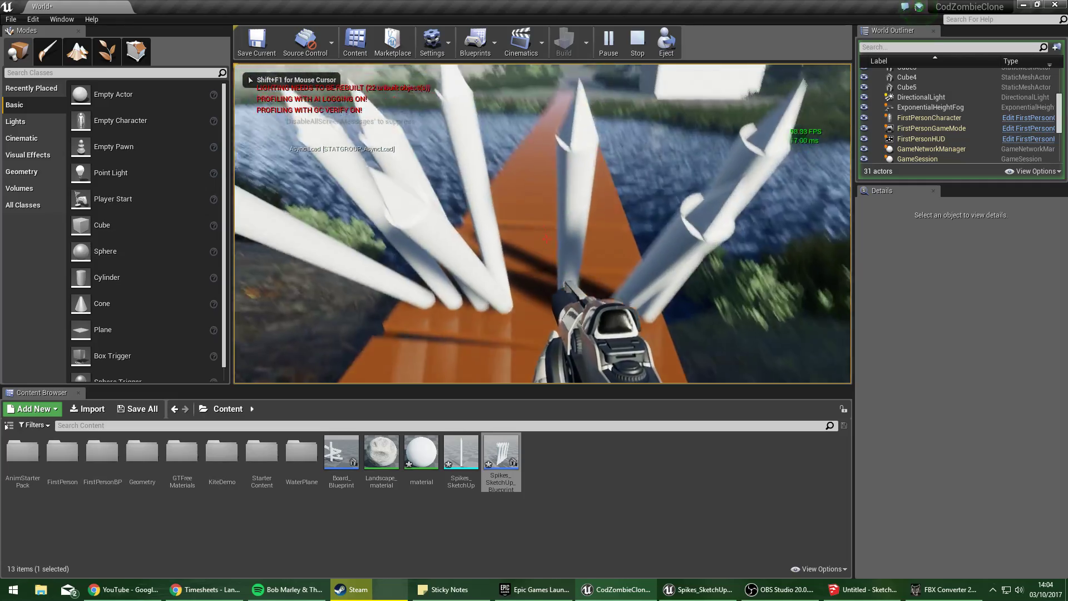
pyautogui.press('s')
pyautogui.press('w')
pyautogui.press('w')
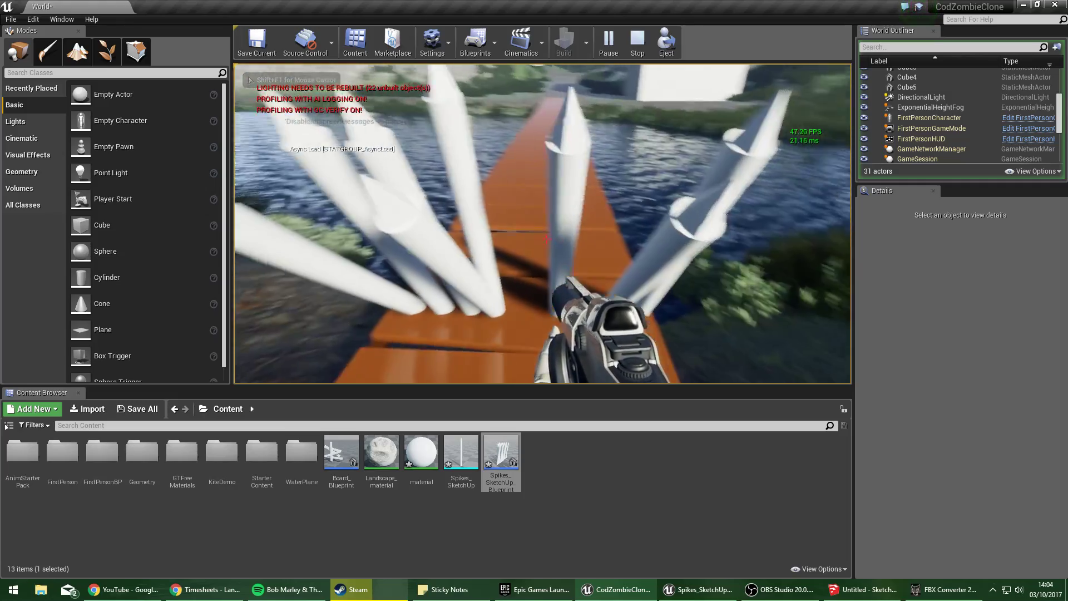
pyautogui.press('s')
pyautogui.press('d')
pyautogui.press('w')
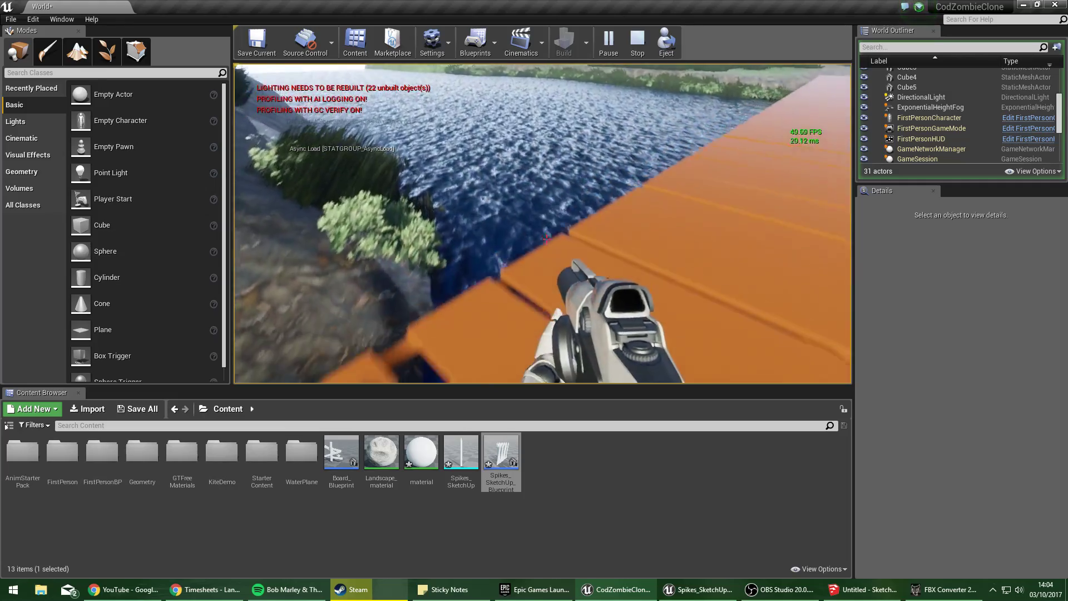
pyautogui.press('Escape')
pyautogui.press('s')
pyautogui.moveTo(235, 174); pyautogui.dragTo(329, 192, button='right')
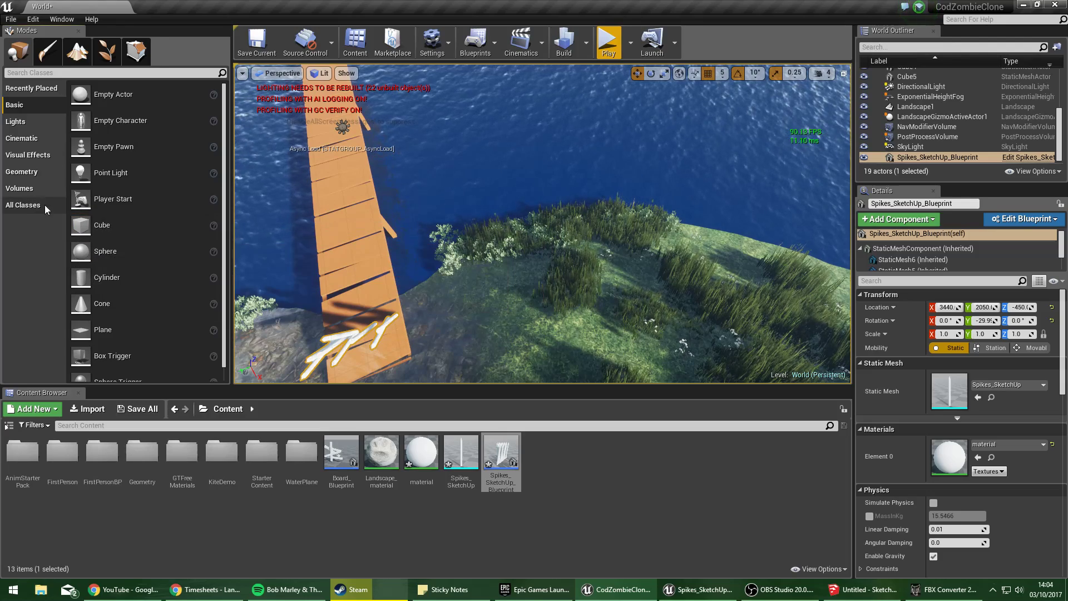
# Place a basic cube on the bank beside the bridge end, at about X 3300, Y 1820 and Z -610.
pyautogui.click(38, 133)
pyautogui.click(39, 109)
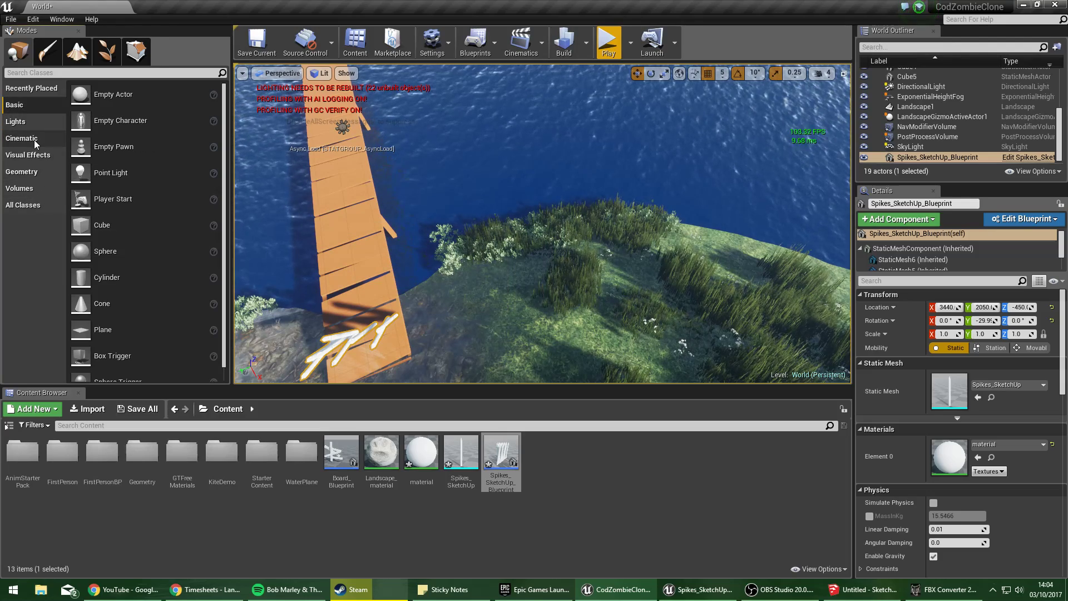
pyautogui.scroll(-1, 135, 245)
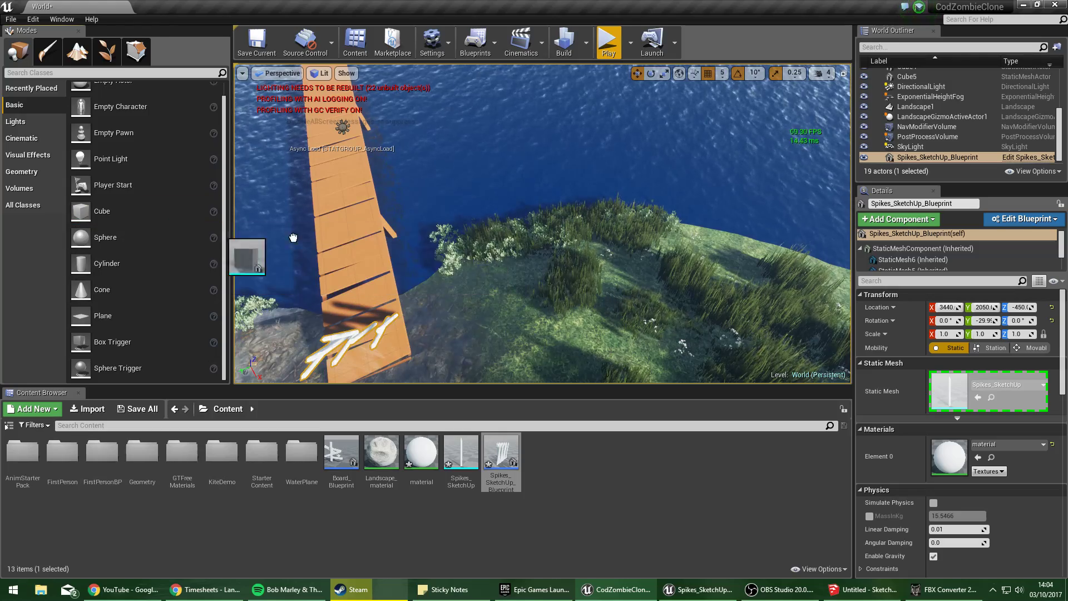
pyautogui.moveTo(428, 278); pyautogui.dragTo(425, 281)
pyautogui.moveTo(424, 281); pyautogui.dragTo(356, 278, button='right')
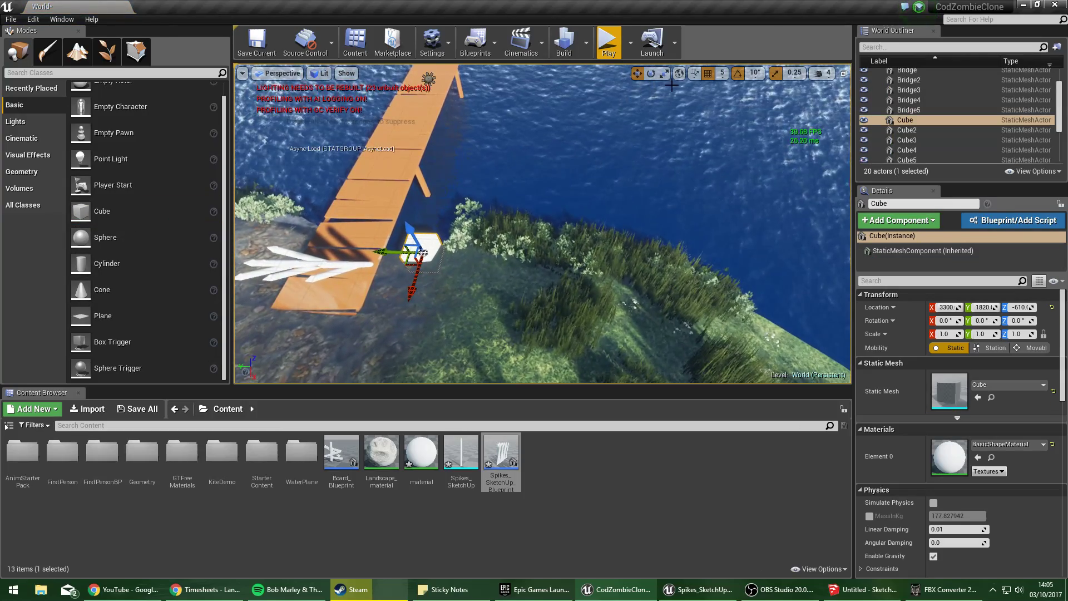
# Stretch the cube to a Y scale of 30.25, rotate it 10° about Z and move it over the river to X 3600, Y 360.
pyautogui.moveTo(465, 311); pyautogui.dragTo(406, 258, button='right')
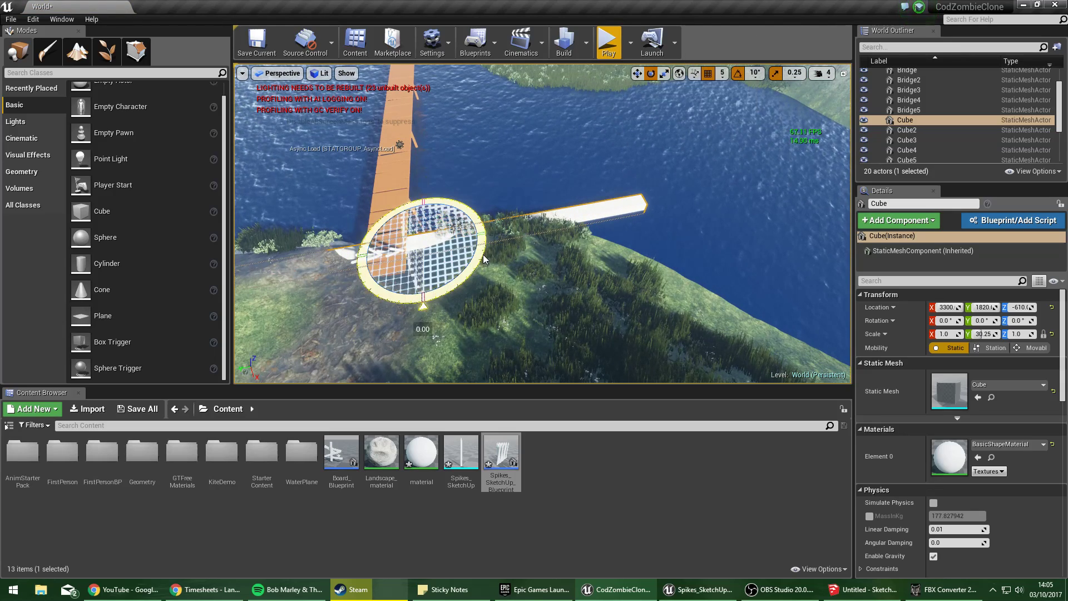
pyautogui.moveTo(589, 76); pyautogui.dragTo(484, 78, button='right')
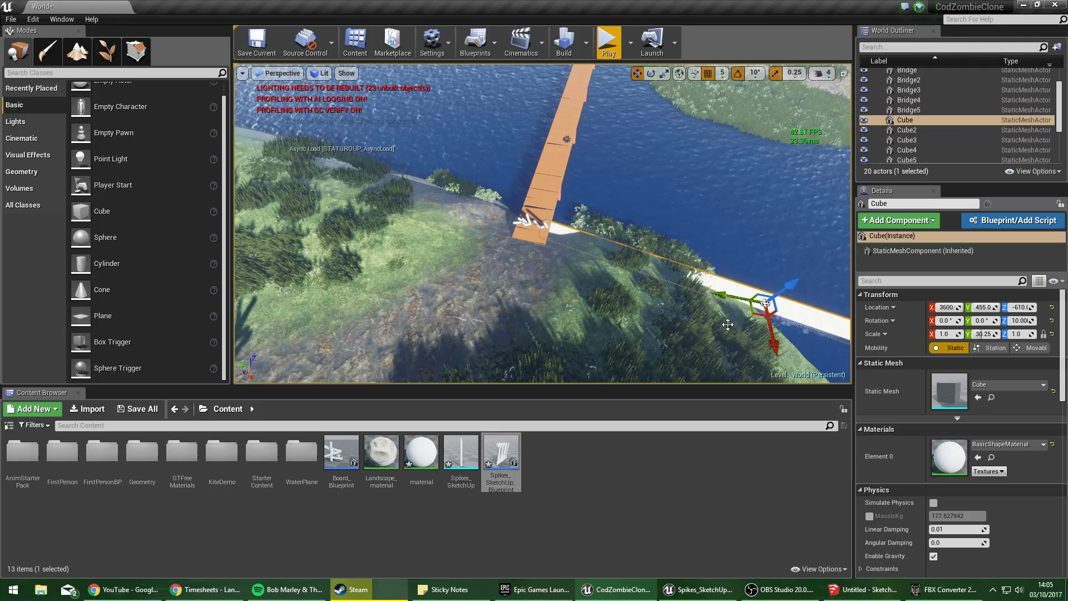
pyautogui.moveTo(732, 227); pyautogui.dragTo(824, 295, button='right')
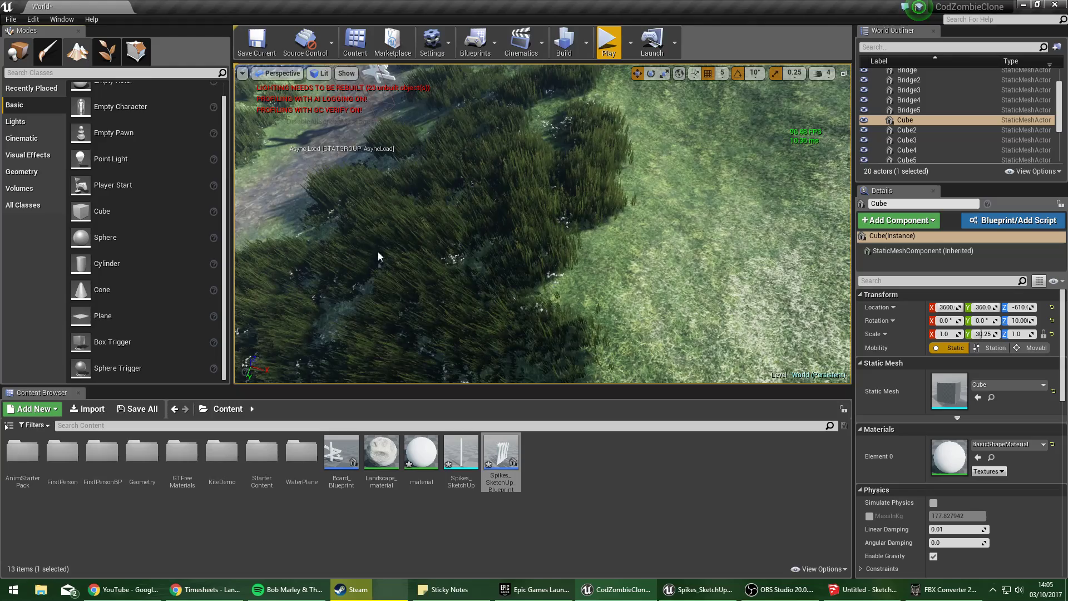
# Raise a first row of peaks on the grassy hill behind the bridge-side path with the landscape Sculpt tool.
pyautogui.click(89, 53)
pyautogui.moveTo(576, 265)
pyautogui.mouseDown(button='right')
pyautogui.moveTo(612, 211)
pyautogui.moveTo(579, 223)
pyautogui.moveTo(556, 278)
pyautogui.moveTo(576, 266)
pyautogui.mouseUp(button='right')
pyautogui.moveTo(576, 266); pyautogui.dragTo(566, 251)
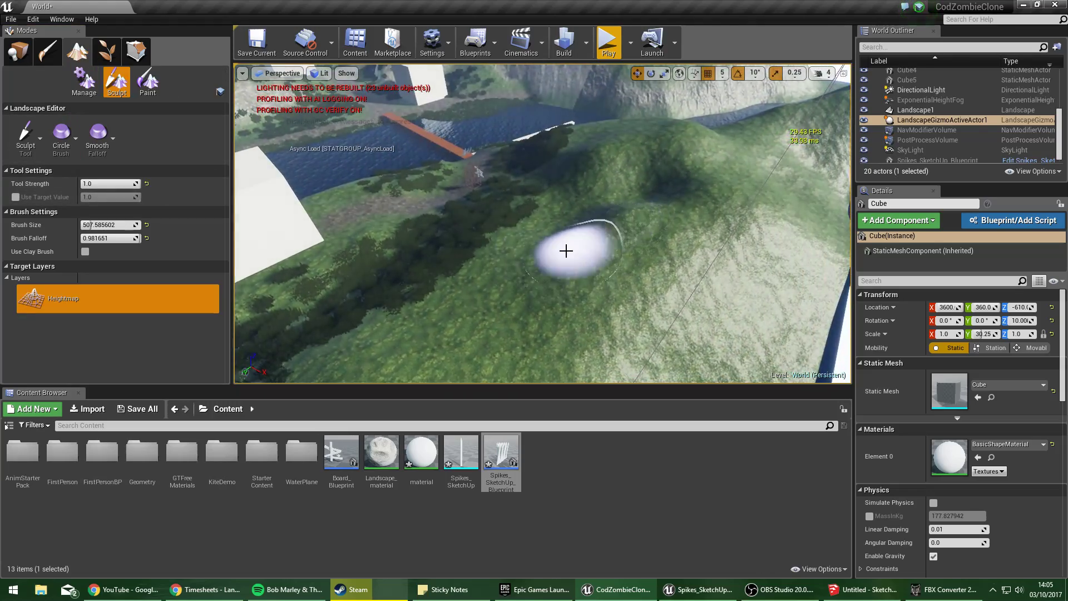
pyautogui.moveTo(577, 225); pyautogui.dragTo(548, 286, button='right')
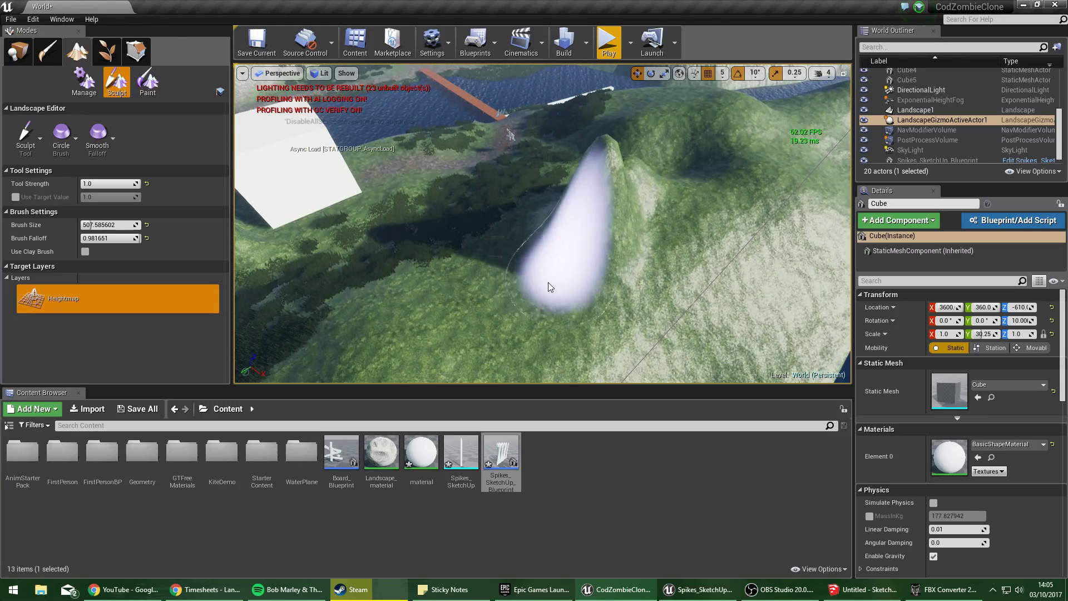
pyautogui.moveTo(566, 270); pyautogui.dragTo(559, 236)
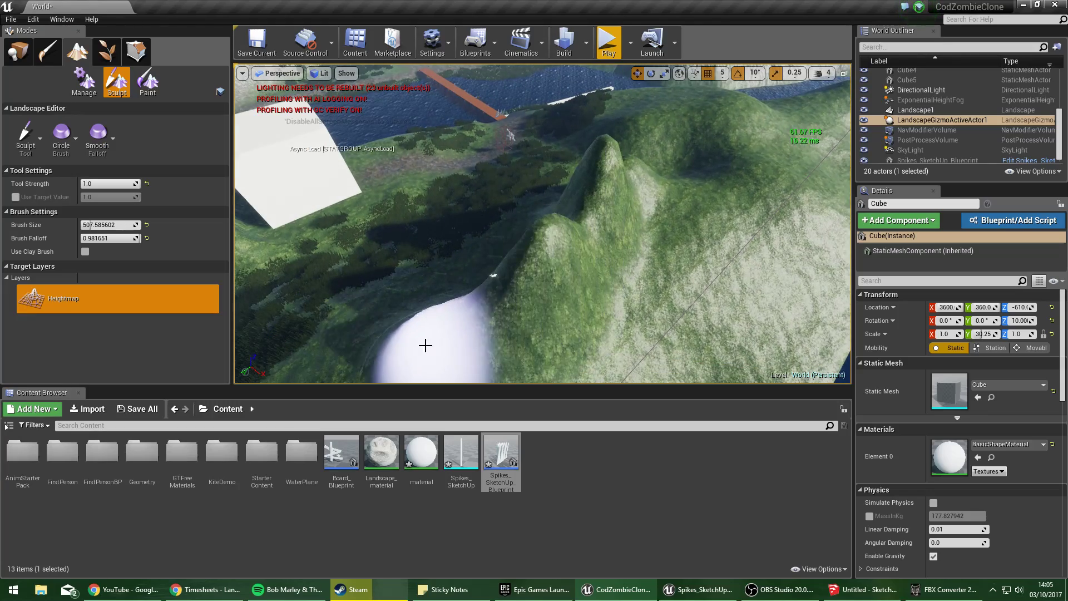
# Extend the raised ridge across the hill to the riverbank beside the stretched cube.
pyautogui.moveTo(425, 345)
pyautogui.mouseDown(button='right')
pyautogui.moveTo(362, 328)
pyautogui.moveTo(474, 332)
pyautogui.mouseUp(button='right')
pyautogui.moveTo(603, 262)
pyautogui.mouseDown()
pyautogui.moveTo(599, 245)
pyautogui.moveTo(652, 238)
pyautogui.moveTo(656, 256)
pyautogui.mouseUp()
pyautogui.moveTo(656, 255)
pyautogui.mouseDown(button='right')
pyautogui.moveTo(667, 311)
pyautogui.moveTo(712, 296)
pyautogui.mouseUp(button='right')
pyautogui.moveTo(499, 248)
pyautogui.mouseDown()
pyautogui.moveTo(522, 258)
pyautogui.moveTo(627, 241)
pyautogui.moveTo(639, 288)
pyautogui.mouseUp()
pyautogui.moveTo(639, 288); pyautogui.dragTo(600, 301, button='right')
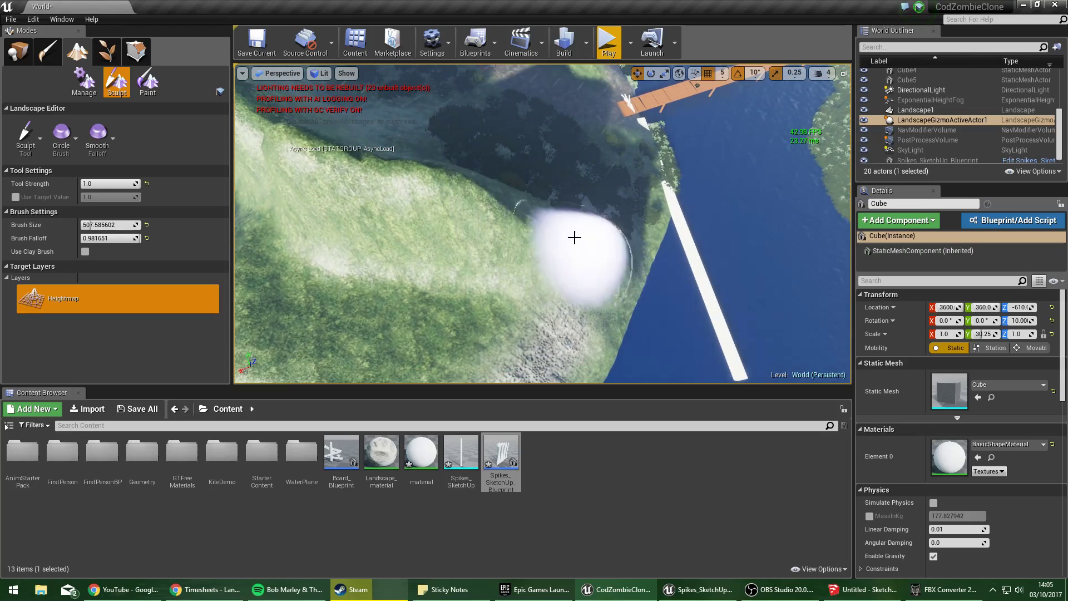
pyautogui.moveTo(574, 238)
pyautogui.mouseDown()
pyautogui.moveTo(643, 236)
pyautogui.moveTo(566, 219)
pyautogui.mouseUp()
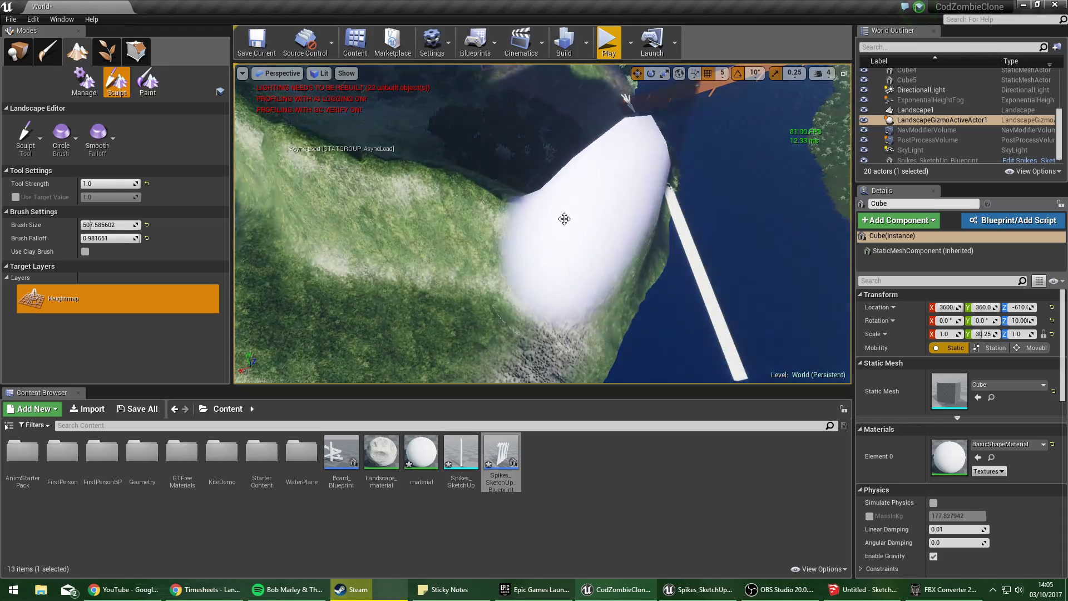
# Sculpt more high peaks around the shore by the cube and along the back of the clearing.
pyautogui.moveTo(565, 219)
pyautogui.mouseDown(button='right')
pyautogui.moveTo(379, 217)
pyautogui.moveTo(345, 239)
pyautogui.mouseUp(button='right')
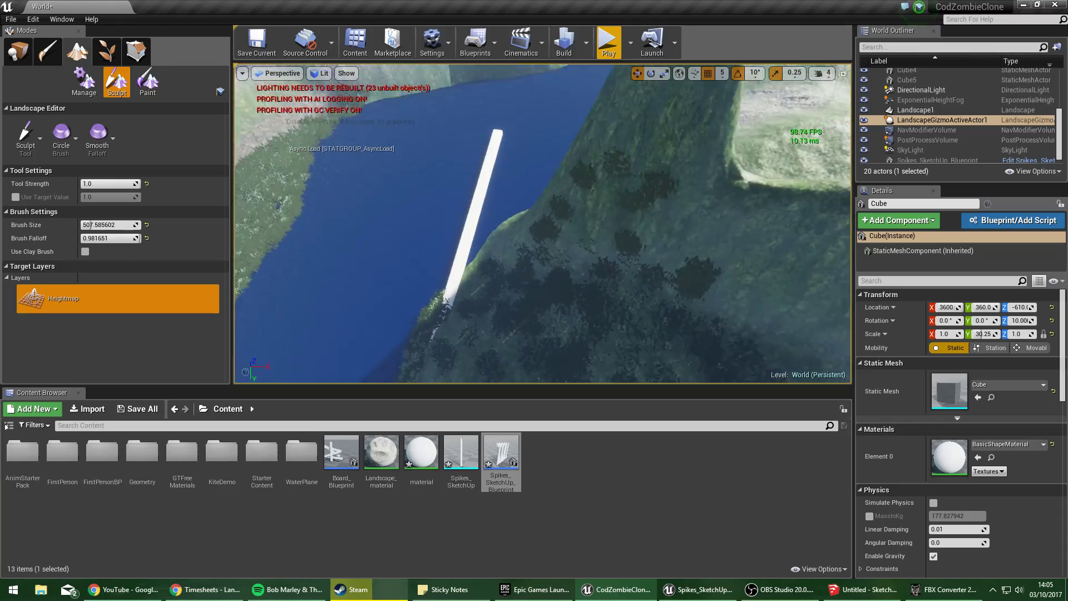
pyautogui.moveTo(565, 219); pyautogui.dragTo(612, 208, button='right')
pyautogui.moveTo(544, 257); pyautogui.dragTo(600, 258, button='right')
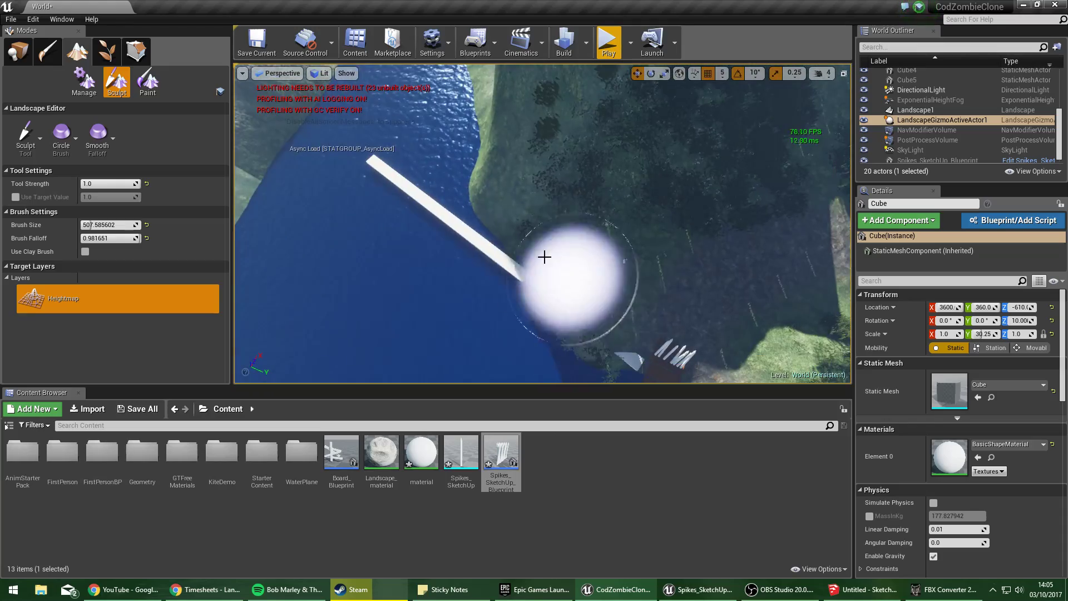
pyautogui.moveTo(604, 309)
pyautogui.mouseDown(button='right')
pyautogui.moveTo(667, 289)
pyautogui.moveTo(667, 184)
pyautogui.moveTo(667, 301)
pyautogui.moveTo(690, 323)
pyautogui.moveTo(690, 184)
pyautogui.moveTo(690, 212)
pyautogui.moveTo(639, 194)
pyautogui.moveTo(740, 189)
pyautogui.moveTo(679, 211)
pyautogui.moveTo(651, 245)
pyautogui.moveTo(621, 335)
pyautogui.mouseUp(button='right')
pyautogui.moveTo(621, 336)
pyautogui.mouseDown()
pyautogui.moveTo(544, 295)
pyautogui.moveTo(509, 298)
pyautogui.moveTo(508, 327)
pyautogui.moveTo(553, 189)
pyautogui.moveTo(519, 305)
pyautogui.mouseUp()
pyautogui.moveTo(513, 309); pyautogui.dragTo(401, 239, button='right')
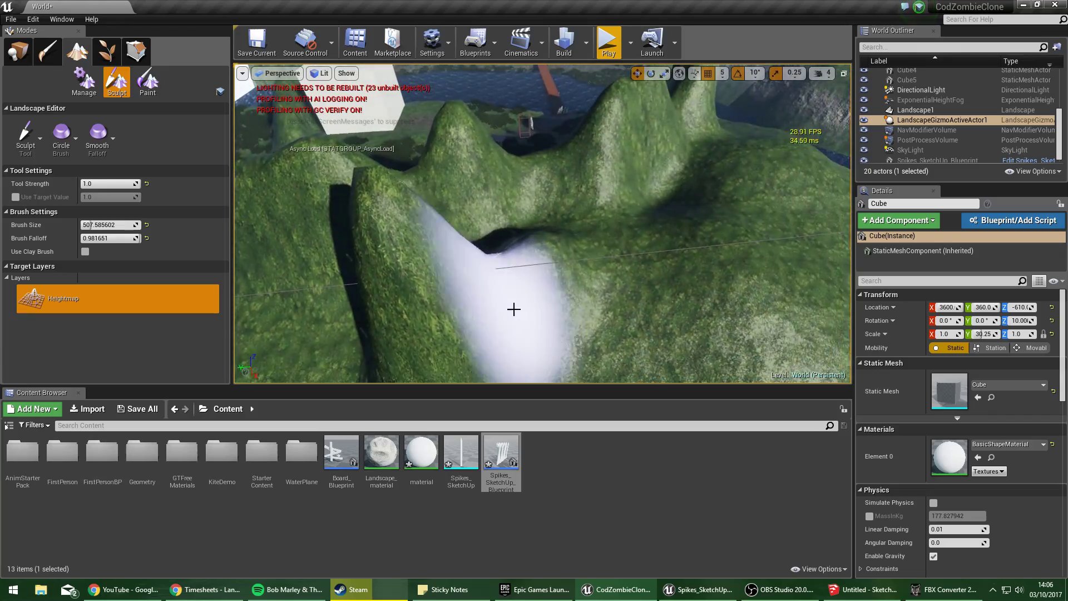
pyautogui.moveTo(512, 310)
pyautogui.mouseDown()
pyautogui.moveTo(479, 336)
pyautogui.moveTo(603, 365)
pyautogui.moveTo(562, 353)
pyautogui.mouseUp()
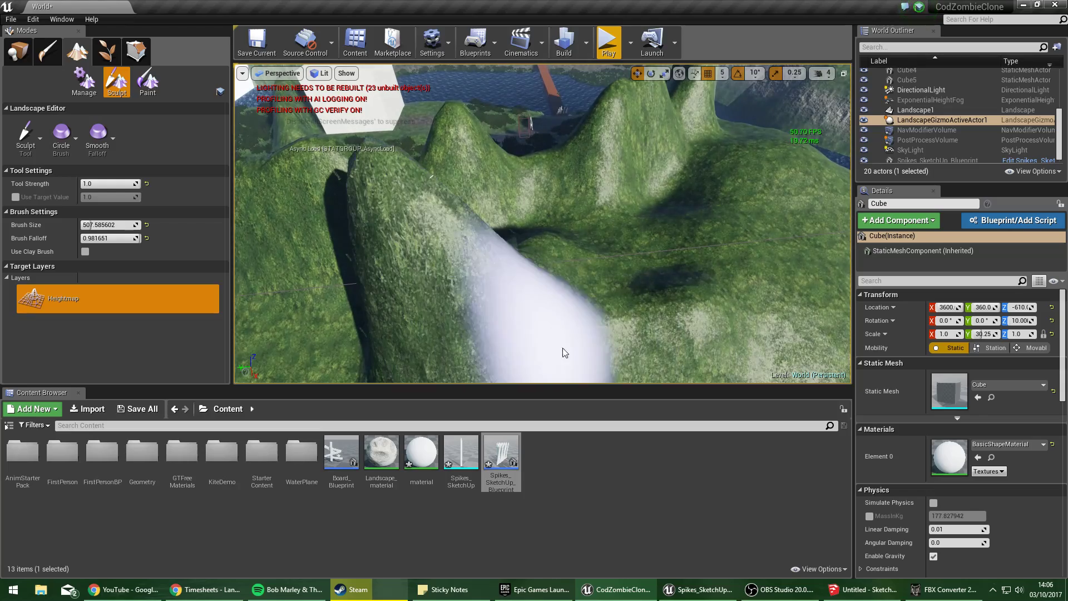
pyautogui.moveTo(562, 353)
pyautogui.mouseDown(button='right')
pyautogui.moveTo(548, 381)
pyautogui.moveTo(549, 317)
pyautogui.mouseUp(button='right')
pyautogui.moveTo(548, 317)
pyautogui.mouseDown()
pyautogui.moveTo(519, 250)
pyautogui.moveTo(670, 215)
pyautogui.moveTo(663, 235)
pyautogui.moveTo(703, 203)
pyautogui.moveTo(506, 263)
pyautogui.mouseUp()
# Raise the low ground between the clearing's back ridge and the river into a second line of hills.
pyautogui.moveTo(506, 262)
pyautogui.mouseDown(button='right')
pyautogui.moveTo(502, 228)
pyautogui.moveTo(534, 209)
pyautogui.moveTo(606, 200)
pyautogui.moveTo(667, 283)
pyautogui.moveTo(740, 234)
pyautogui.moveTo(751, 245)
pyautogui.moveTo(709, 239)
pyautogui.mouseUp(button='right')
pyautogui.press('w')
pyautogui.press('s')
pyautogui.moveTo(710, 281)
pyautogui.mouseDown(button='right')
pyautogui.moveTo(623, 306)
pyautogui.moveTo(710, 278)
pyautogui.moveTo(773, 278)
pyautogui.moveTo(710, 251)
pyautogui.moveTo(651, 262)
pyautogui.moveTo(562, 317)
pyautogui.moveTo(422, 295)
pyautogui.moveTo(332, 265)
pyautogui.mouseUp(button='right')
pyautogui.press('w')
pyautogui.press('w')
pyautogui.press('s')
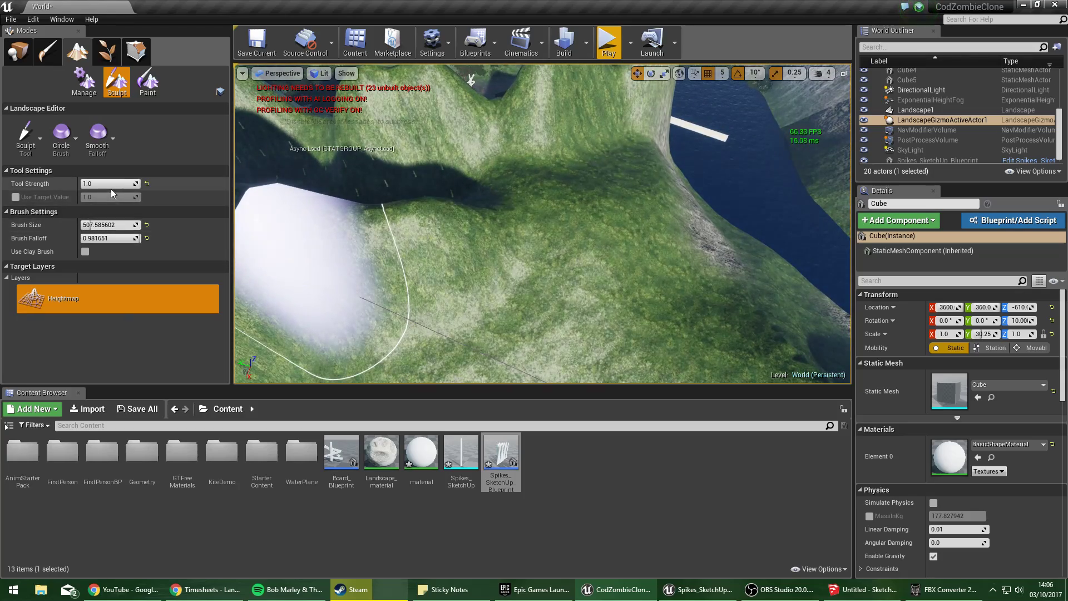
pyautogui.moveTo(581, 236); pyautogui.dragTo(554, 214, button='right')
pyautogui.press('w')
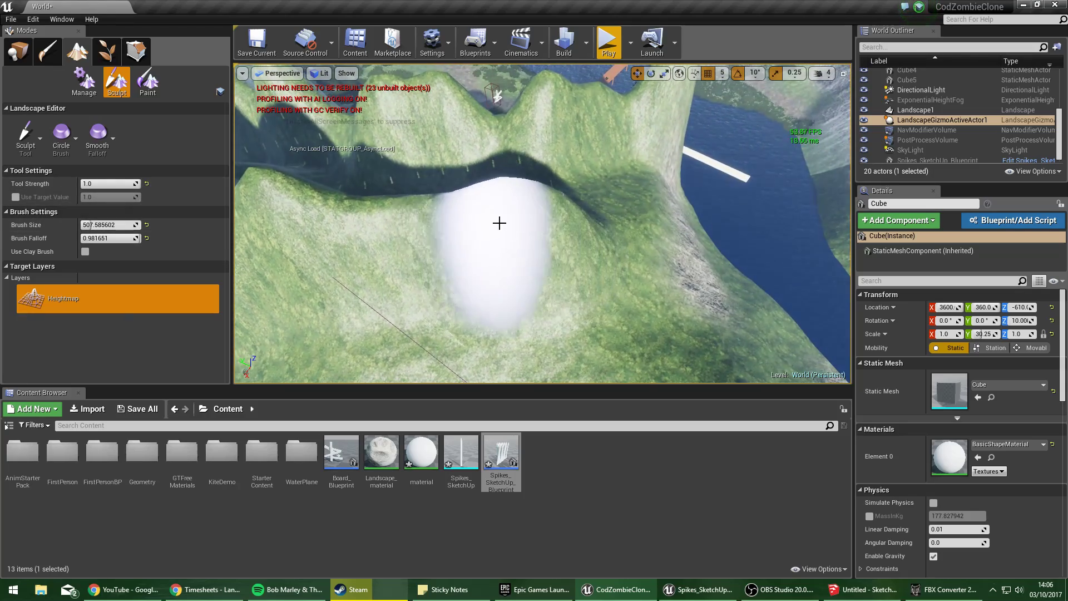
pyautogui.moveTo(499, 224); pyautogui.dragTo(646, 221)
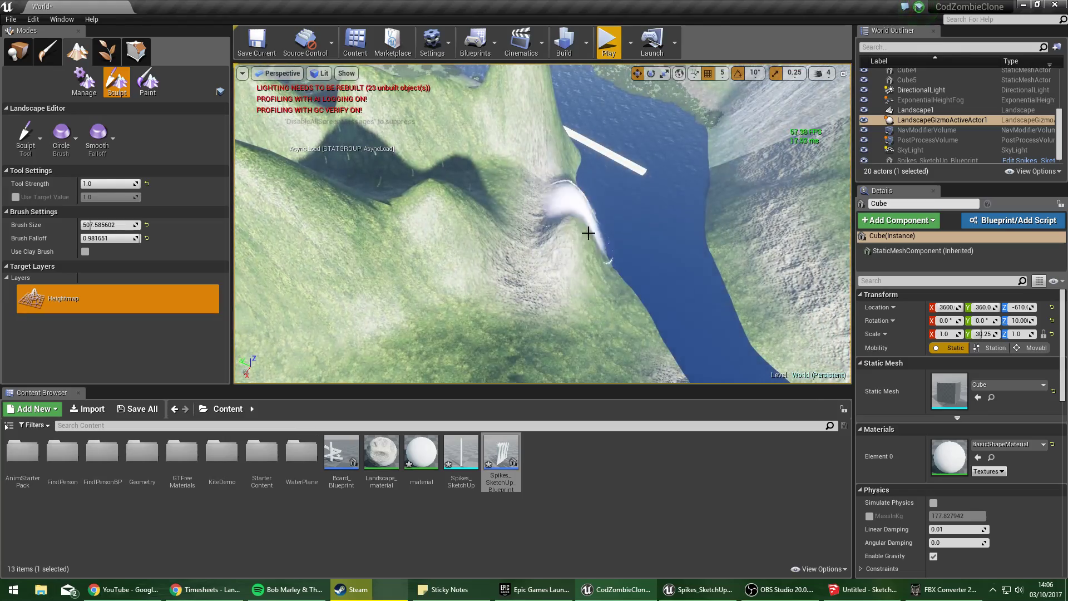
# Sculpt steep cliffs along the water's edge on the stretch of riverbank beyond the cube.
pyautogui.moveTo(588, 233); pyautogui.dragTo(475, 233, button='right')
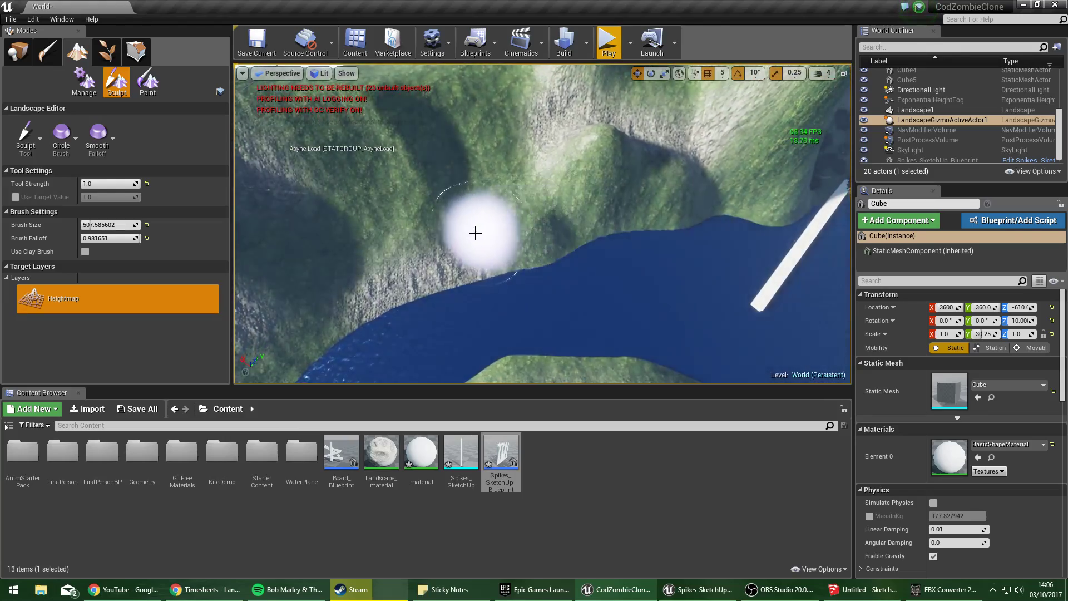
pyautogui.moveTo(475, 232)
pyautogui.mouseDown()
pyautogui.moveTo(521, 201)
pyautogui.moveTo(671, 169)
pyautogui.moveTo(619, 160)
pyautogui.moveTo(512, 202)
pyautogui.moveTo(536, 172)
pyautogui.moveTo(433, 235)
pyautogui.mouseUp()
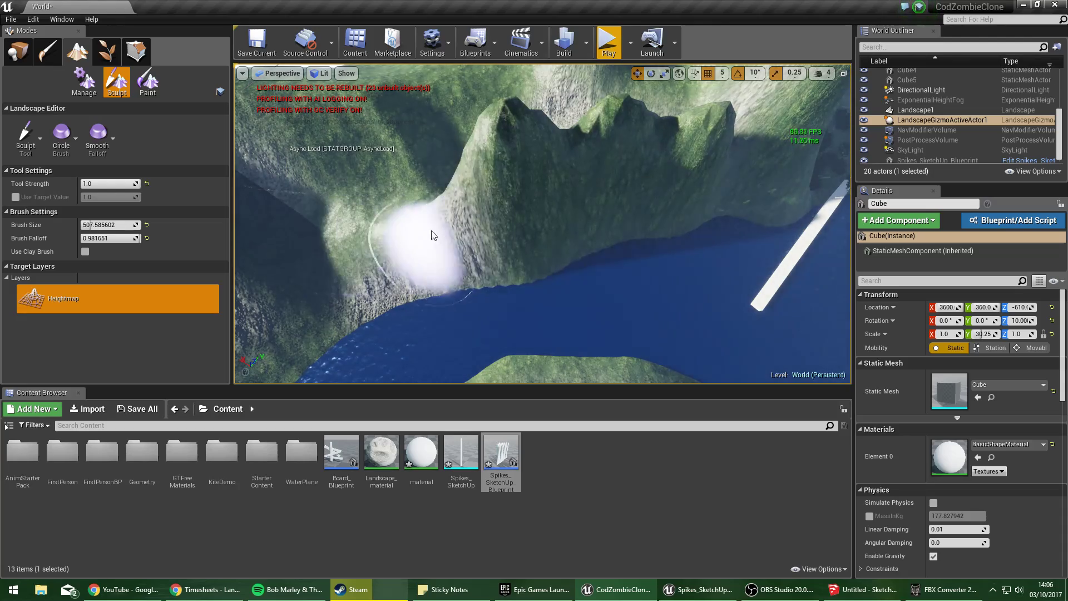
pyautogui.moveTo(365, 281); pyautogui.dragTo(361, 269)
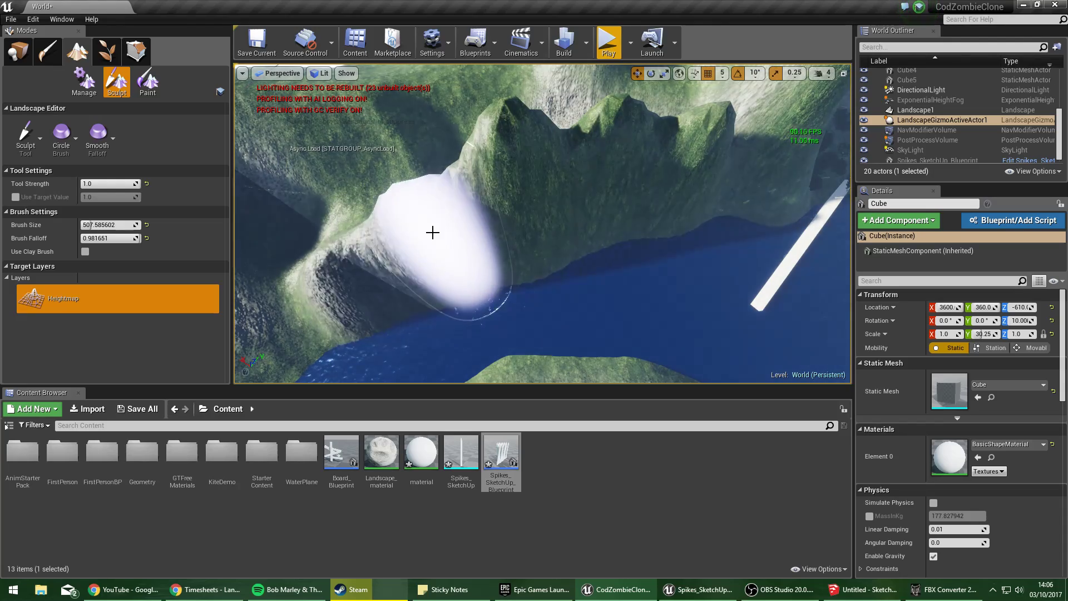
# Raise a ridge of hills along the opposite riverbank out to the landscape's edge.
pyautogui.moveTo(271, 310); pyautogui.dragTo(411, 187, button='right')
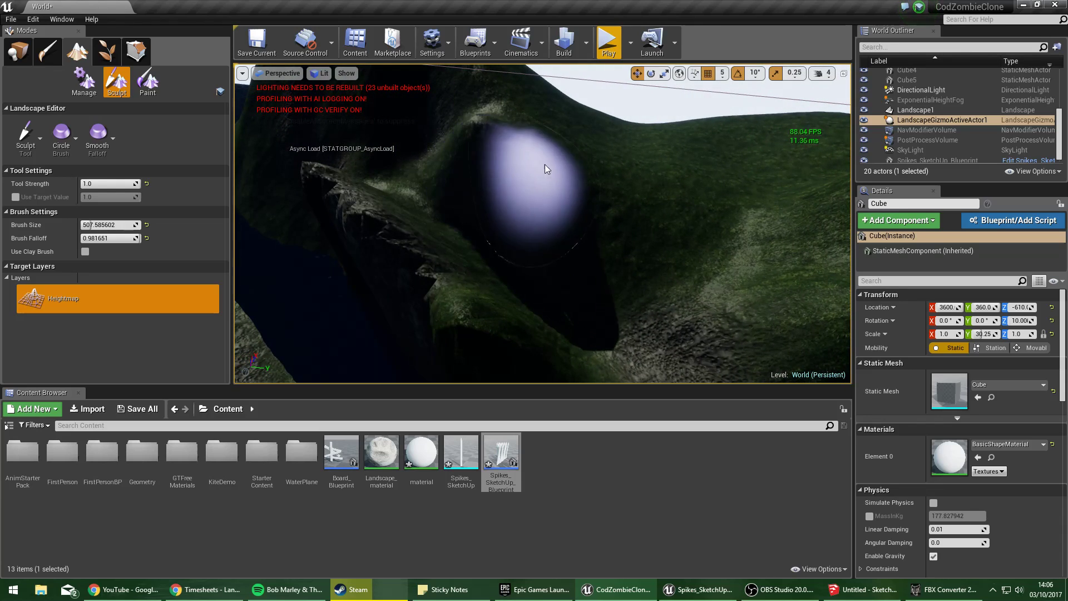
pyautogui.moveTo(527, 140)
pyautogui.mouseDown()
pyautogui.moveTo(787, 267)
pyautogui.moveTo(619, 167)
pyautogui.moveTo(744, 218)
pyautogui.moveTo(582, 221)
pyautogui.mouseUp()
pyautogui.moveTo(581, 221)
pyautogui.mouseDown(button='right')
pyautogui.moveTo(762, 139)
pyautogui.moveTo(623, 141)
pyautogui.moveTo(445, 211)
pyautogui.moveTo(423, 239)
pyautogui.moveTo(484, 236)
pyautogui.mouseUp(button='right')
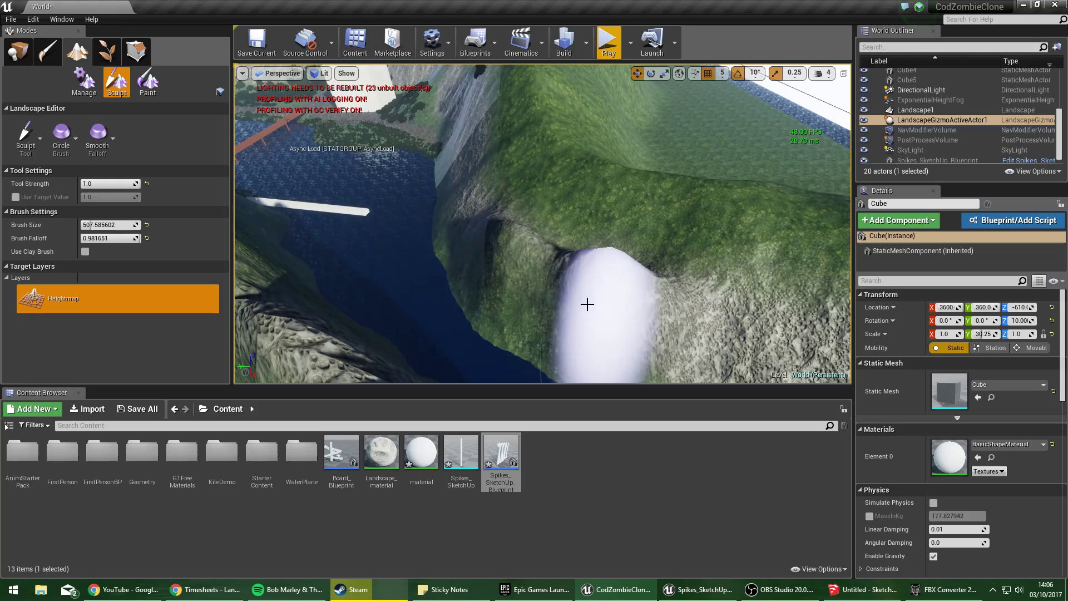
pyautogui.moveTo(601, 309); pyautogui.dragTo(562, 264, button='right')
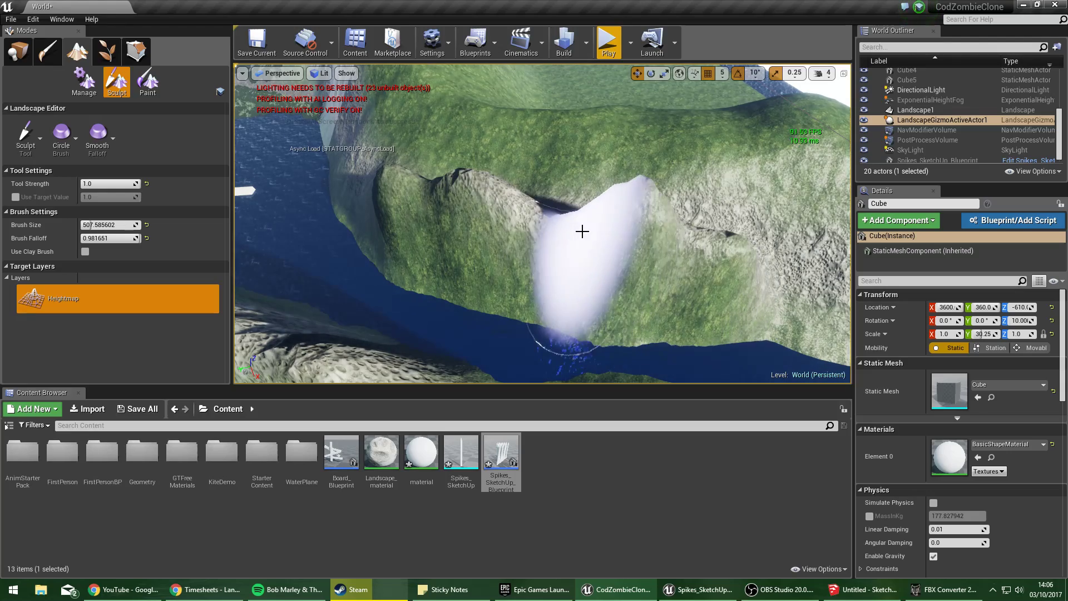
pyautogui.moveTo(582, 230); pyautogui.dragTo(502, 239, button='right')
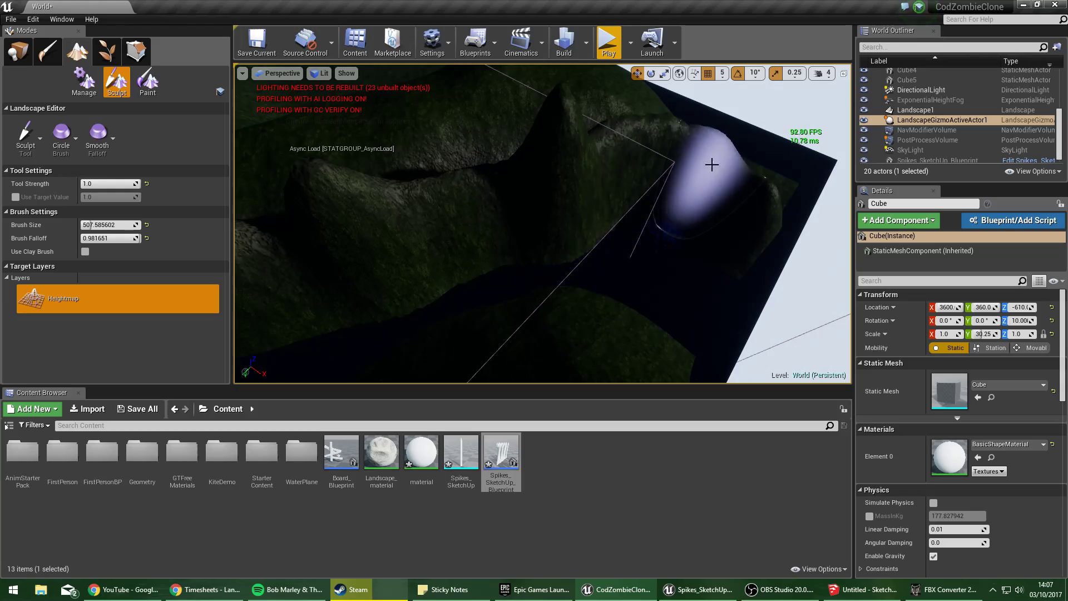
# Switch the viewport to Unlit shading and build up the rocky mountain ridges bordering the river valley.
pyautogui.moveTo(543, 222); pyautogui.dragTo(398, 111, button='right')
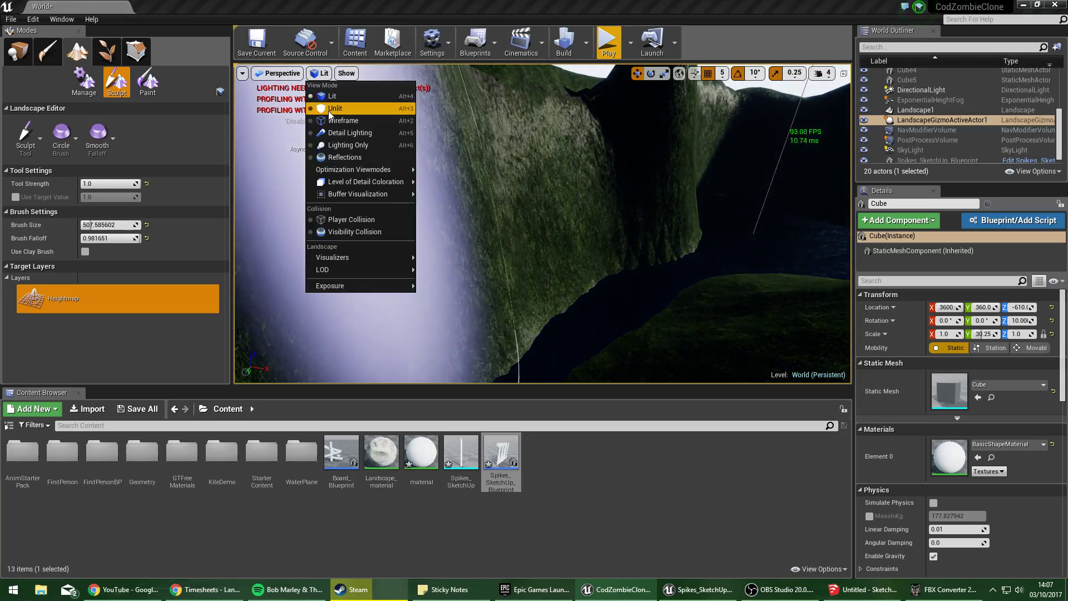
pyautogui.click(334, 108)
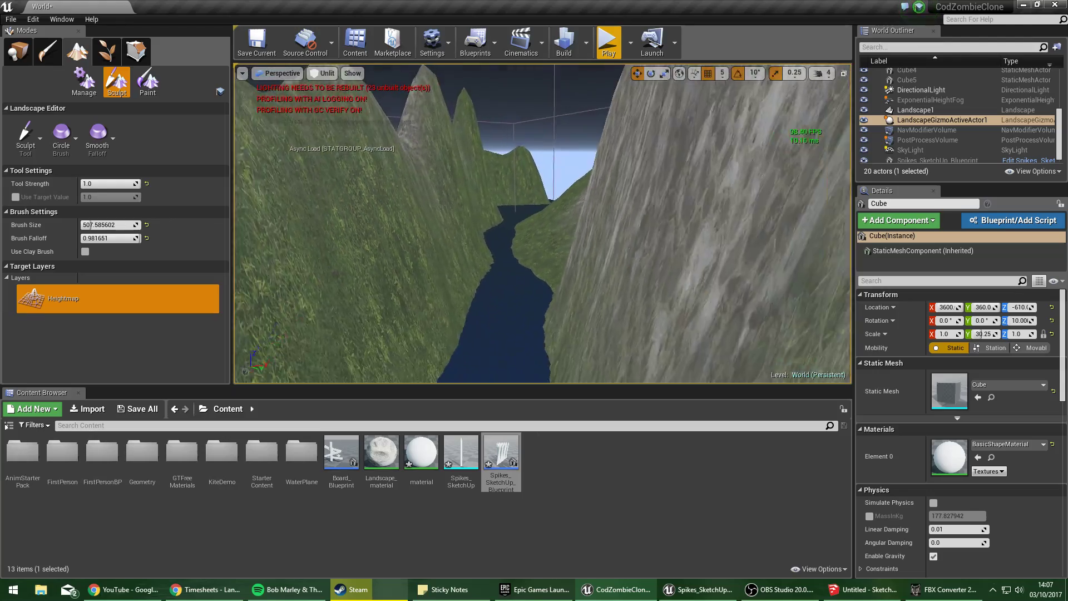
pyautogui.moveTo(543, 223)
pyautogui.mouseDown(button='right')
pyautogui.moveTo(440, 290)
pyautogui.moveTo(500, 234)
pyautogui.moveTo(526, 180)
pyautogui.moveTo(556, 243)
pyautogui.mouseUp(button='right')
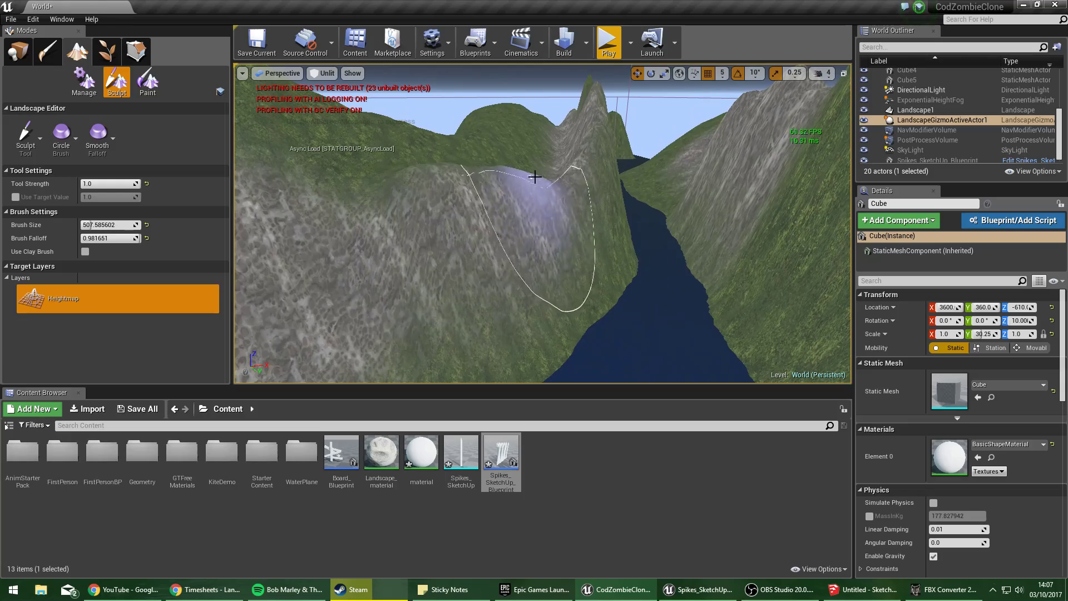
pyautogui.moveTo(591, 144); pyautogui.dragTo(494, 215, button='right')
pyautogui.moveTo(612, 167); pyautogui.dragTo(543, 214, button='right')
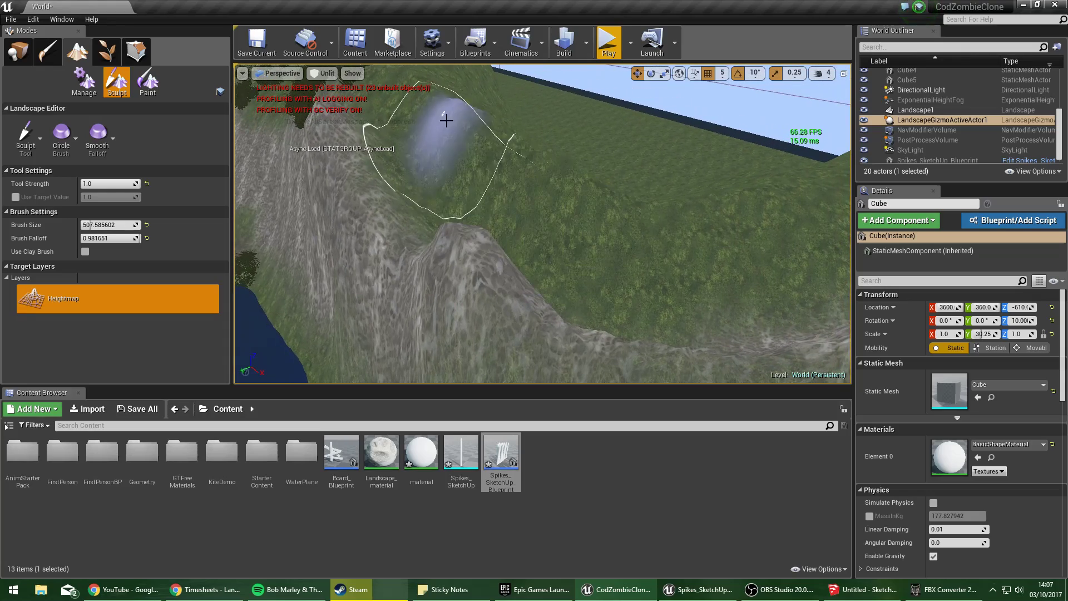
pyautogui.moveTo(781, 188); pyautogui.dragTo(585, 180, button='right')
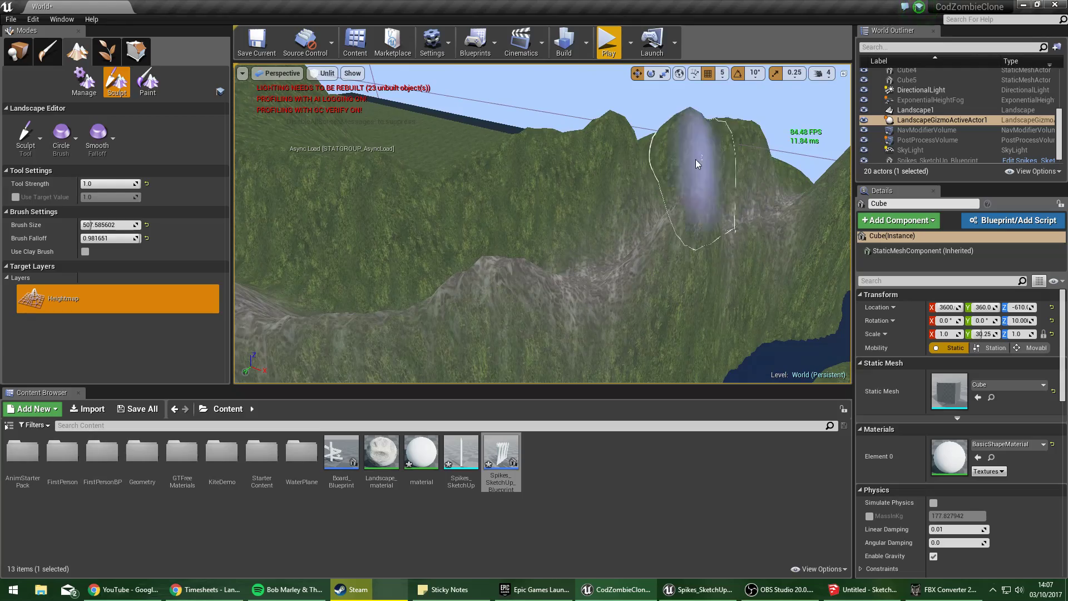
# Inspect the sculpted mountains from the bridge and along the river valley.
pyautogui.moveTo(696, 159); pyautogui.dragTo(801, 175, button='right')
pyautogui.press('w')
pyautogui.press('s')
pyautogui.press('w')
pyautogui.press('s')
pyautogui.press('w')
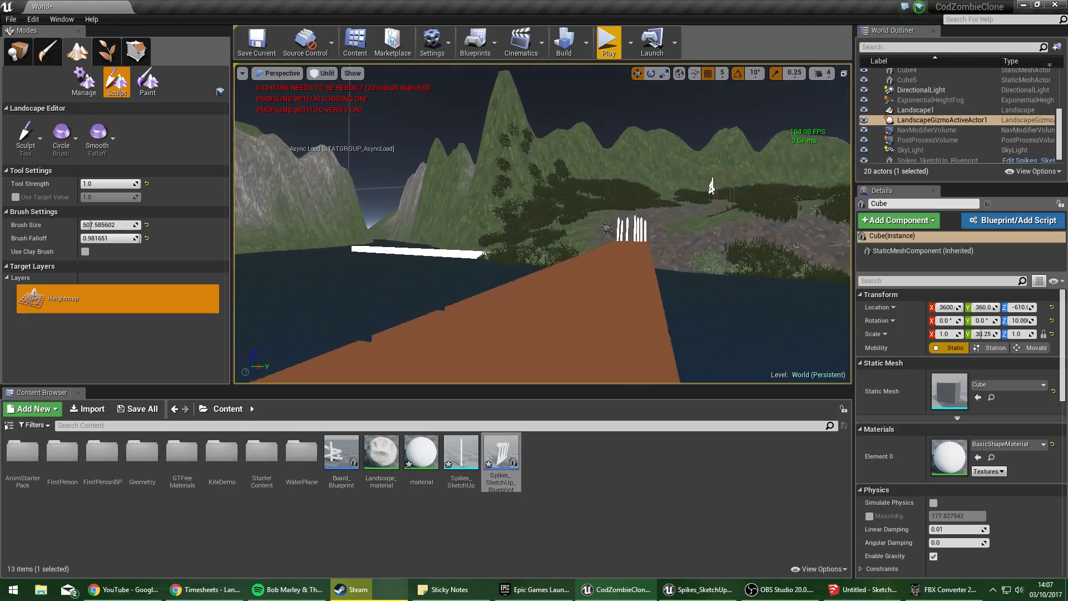
pyautogui.moveTo(711, 187); pyautogui.dragTo(590, 195, button='right')
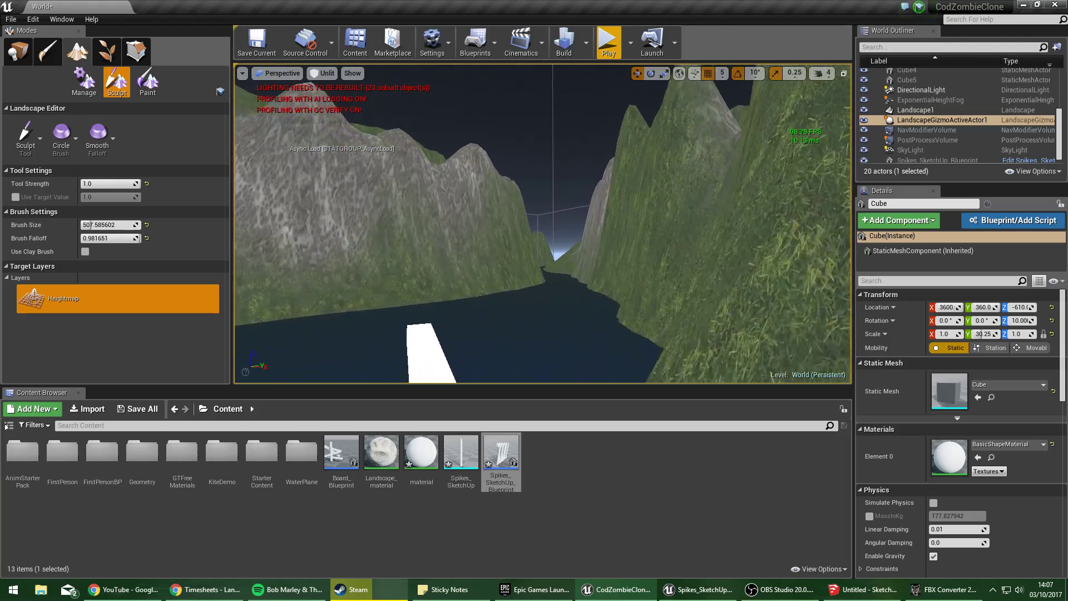
pyautogui.press('w')
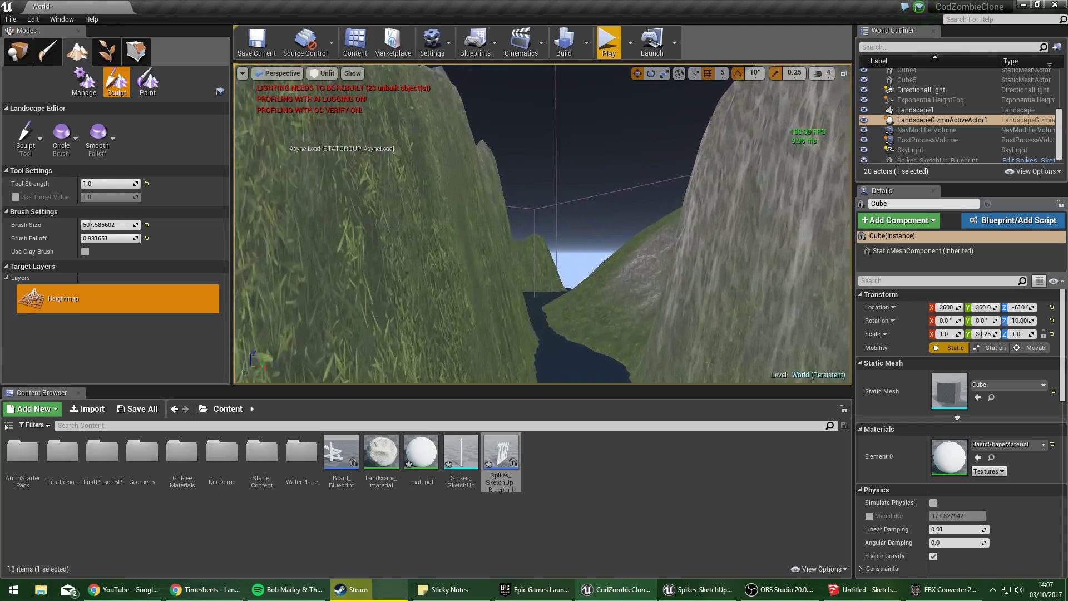
# Build up the steep grassy hills on both riverbanks around the far end of the river valley.
pyautogui.moveTo(572, 222)
pyautogui.mouseDown(button='right')
pyautogui.moveTo(607, 289)
pyautogui.moveTo(573, 222)
pyautogui.mouseUp(button='right')
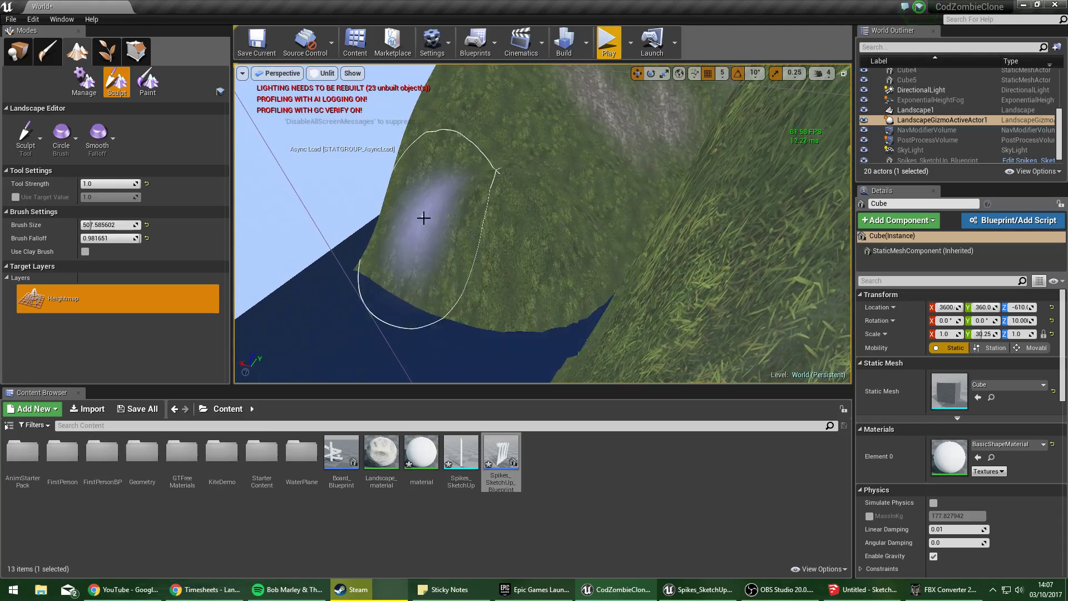
pyautogui.moveTo(424, 218)
pyautogui.mouseDown(button='right')
pyautogui.moveTo(461, 213)
pyautogui.moveTo(362, 233)
pyautogui.moveTo(449, 349)
pyautogui.mouseUp(button='right')
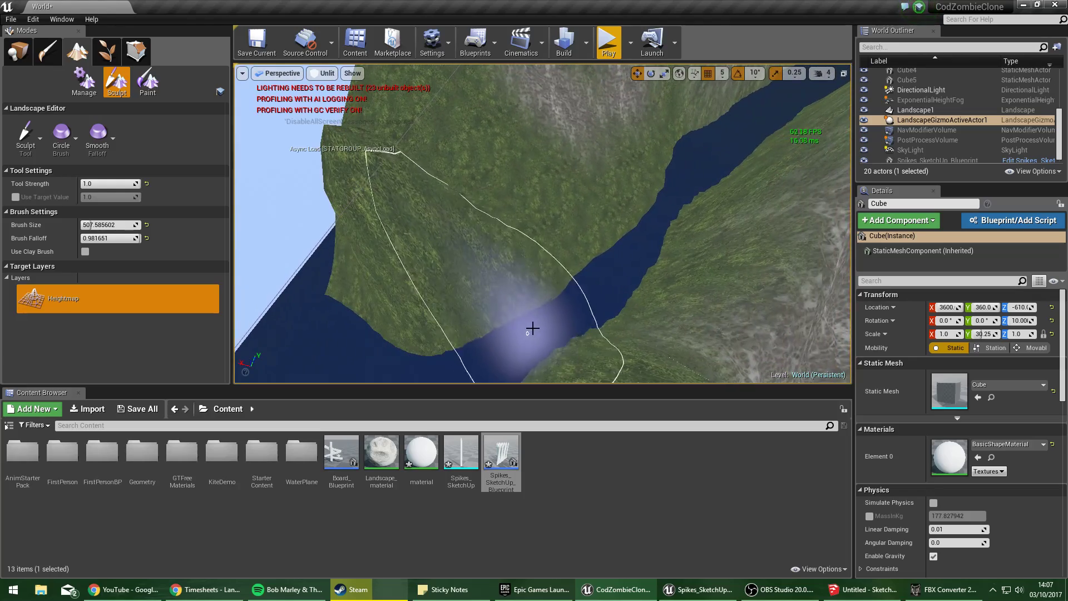
pyautogui.moveTo(630, 245); pyautogui.dragTo(526, 173, button='right')
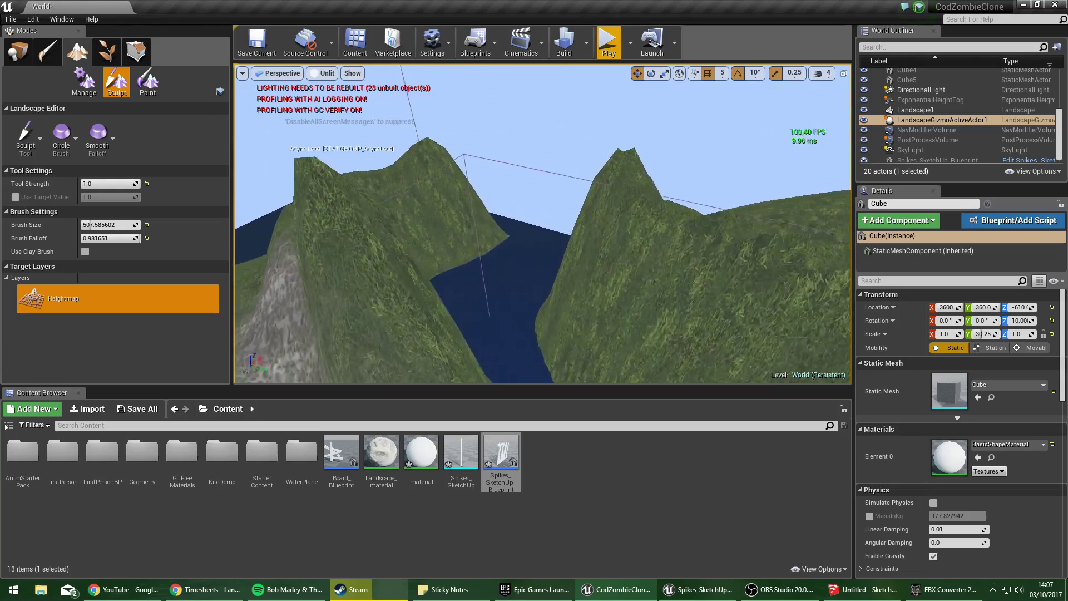
pyautogui.moveTo(542, 223); pyautogui.dragTo(467, 289, button='right')
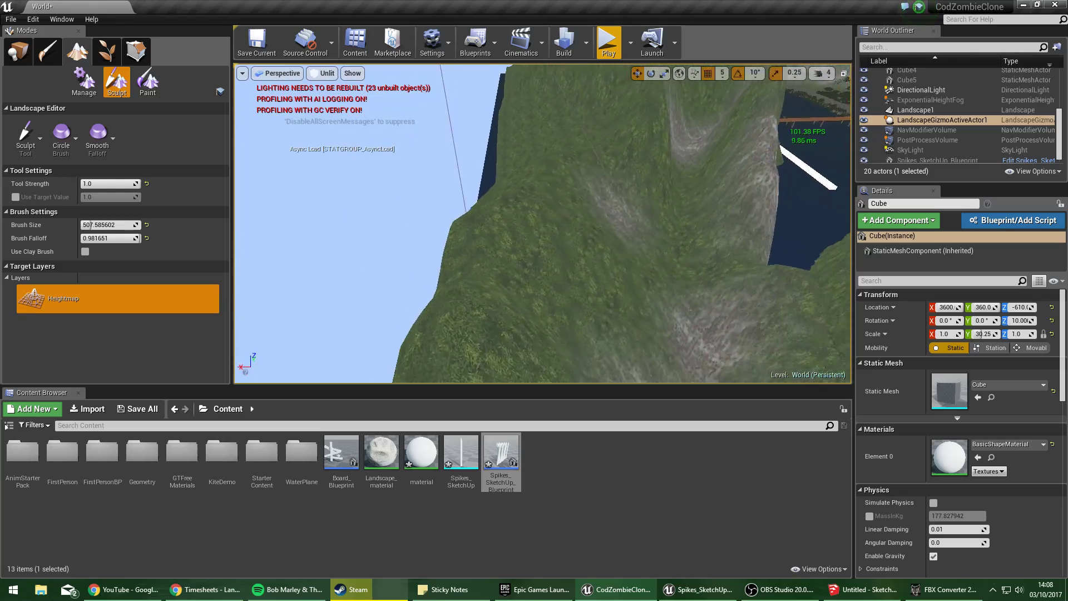
pyautogui.moveTo(542, 222); pyautogui.dragTo(312, 178, button='right')
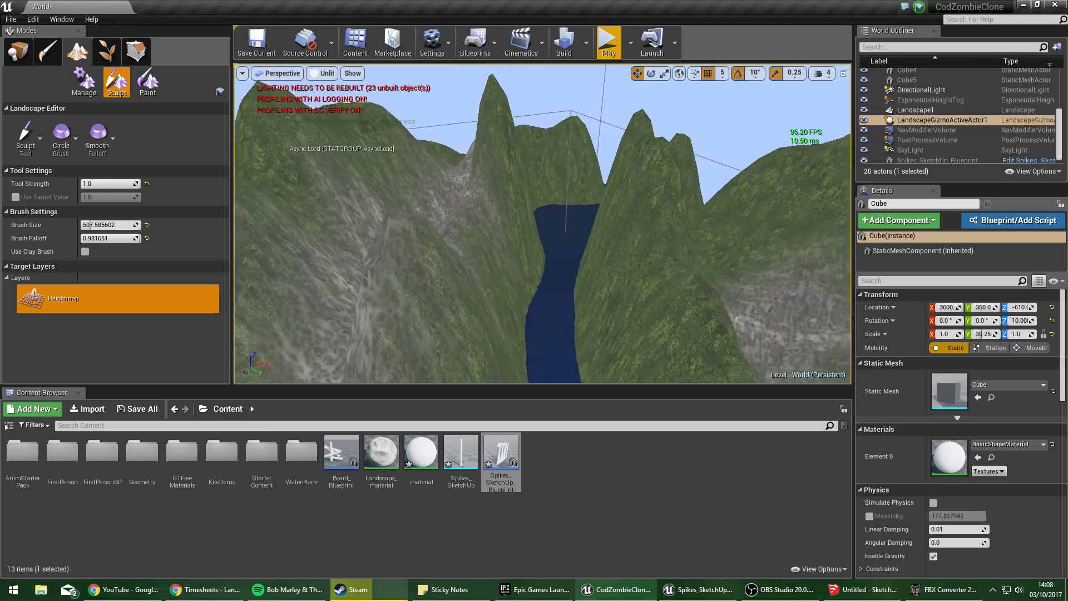
# Inspect the mountains around the play area's buildings and along the river beyond the barrier cube.
pyautogui.moveTo(543, 222); pyautogui.dragTo(356, 244, button='right')
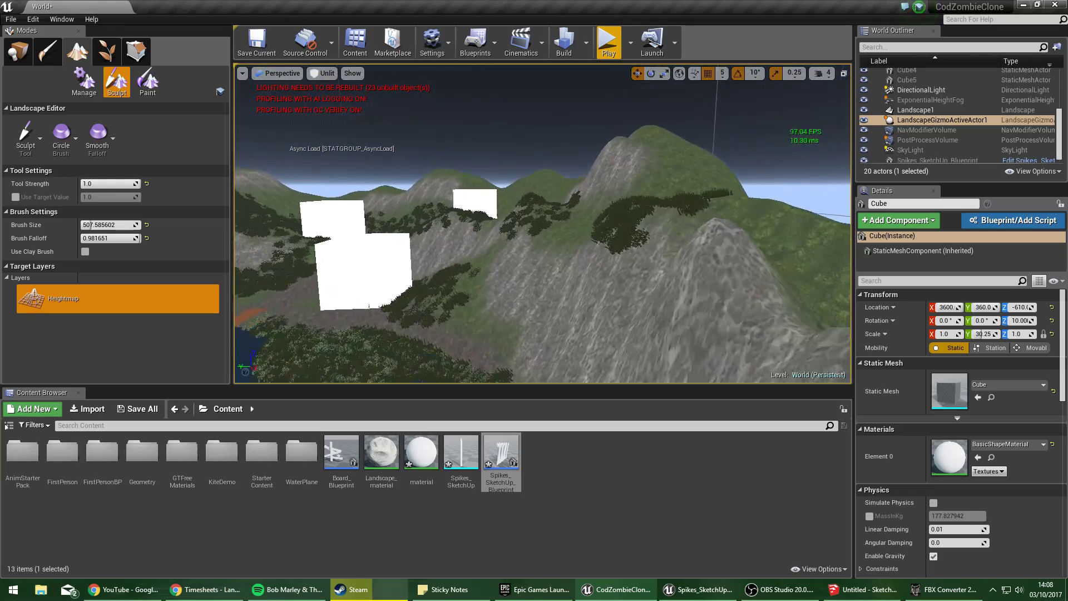
pyautogui.moveTo(542, 223); pyautogui.dragTo(356, 250, button='right')
pyautogui.moveTo(542, 223); pyautogui.dragTo(817, 217, button='right')
pyautogui.moveTo(446, 219); pyautogui.dragTo(100, 233, button='right')
pyautogui.press('w')
pyautogui.moveTo(543, 223); pyautogui.dragTo(801, 311, button='right')
pyautogui.press('w')
pyautogui.moveTo(479, 328)
pyautogui.mouseDown(button='right')
pyautogui.moveTo(245, 261)
pyautogui.moveTo(390, 207)
pyautogui.moveTo(423, 208)
pyautogui.mouseUp(button='right')
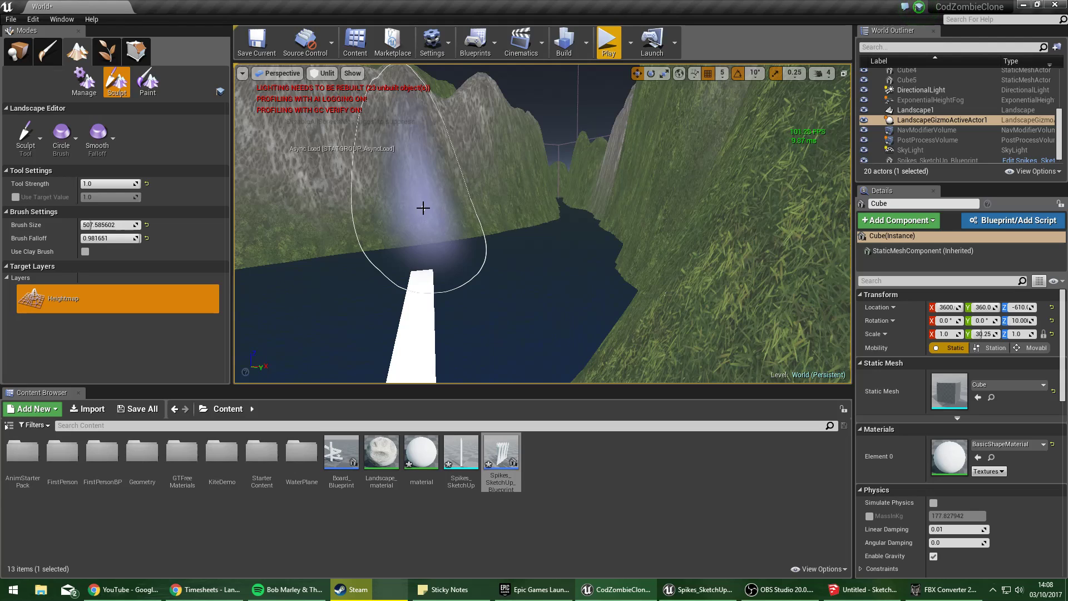
pyautogui.click(132, 588)
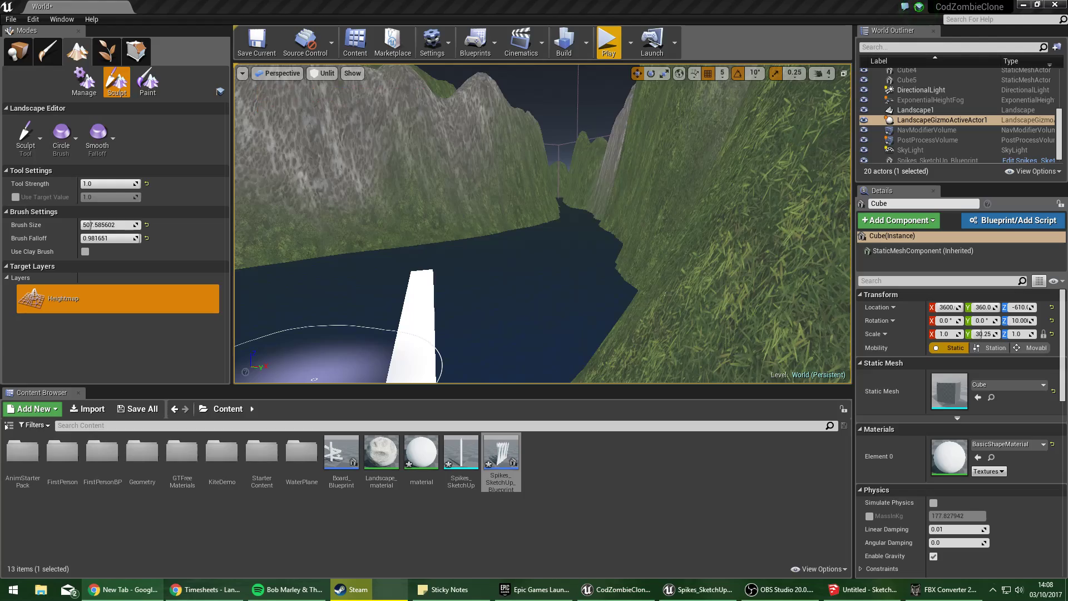
pyautogui.moveTo(349, 165); pyautogui.dragTo(500, 206, button='right')
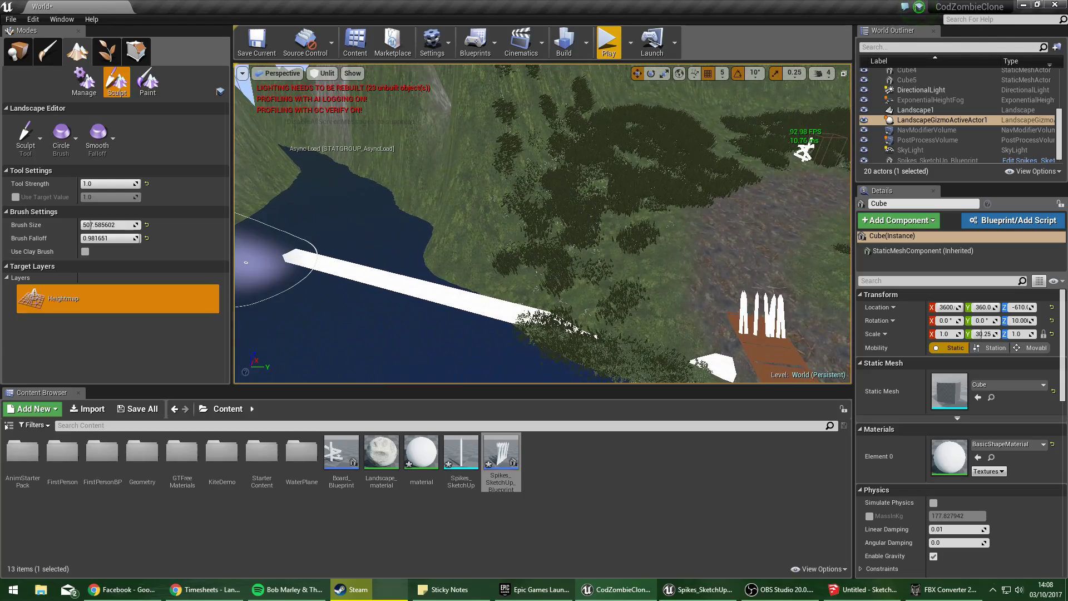
pyautogui.hotkey('alt', 'Tab')
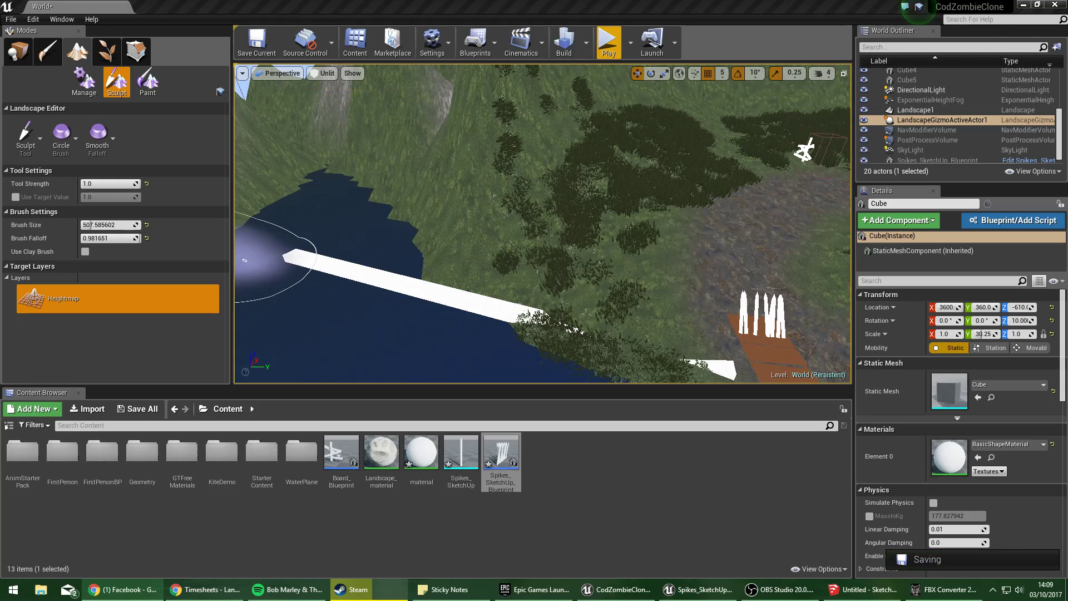
# Focus the view on Landscape1 and examine the bridge area and the grassy slopes out to the landscape's edge.
pyautogui.doubleClick(915, 109)
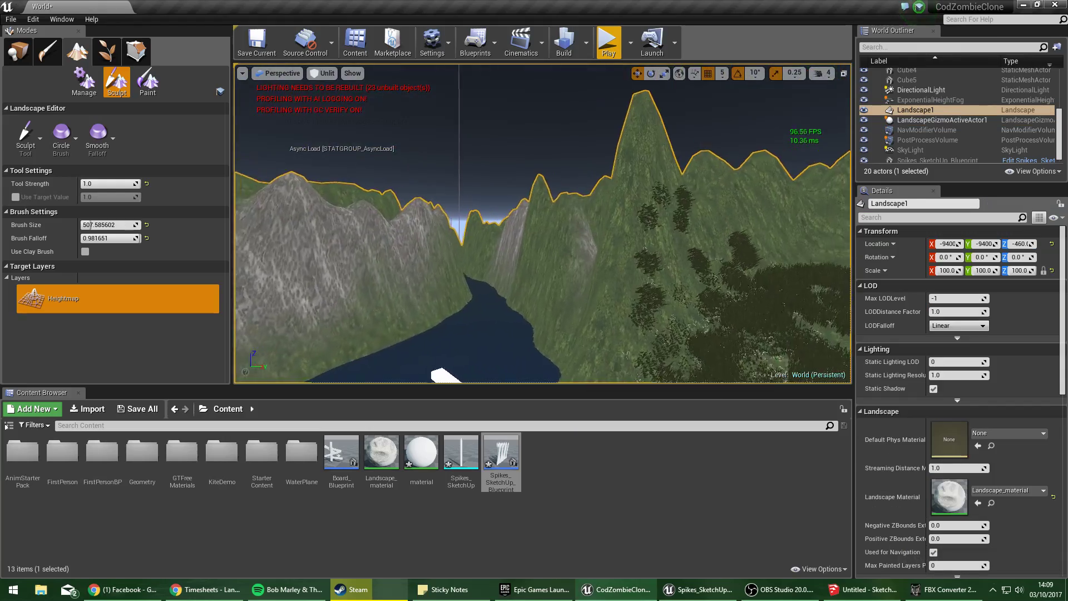
pyautogui.moveTo(268, 282); pyautogui.dragTo(268, 282, button='right')
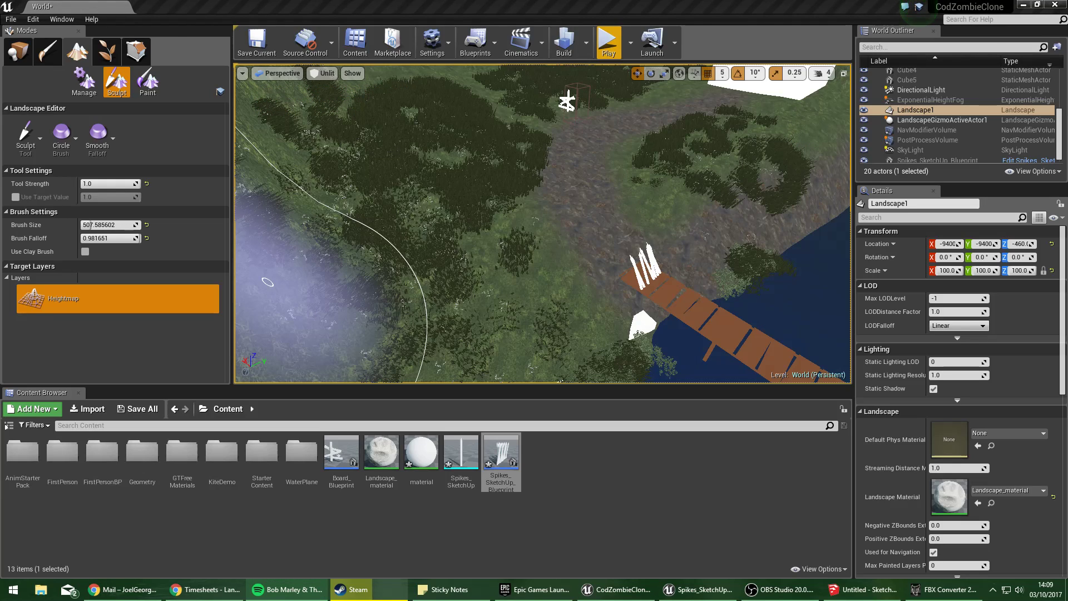
pyautogui.rightClick(666, 248)
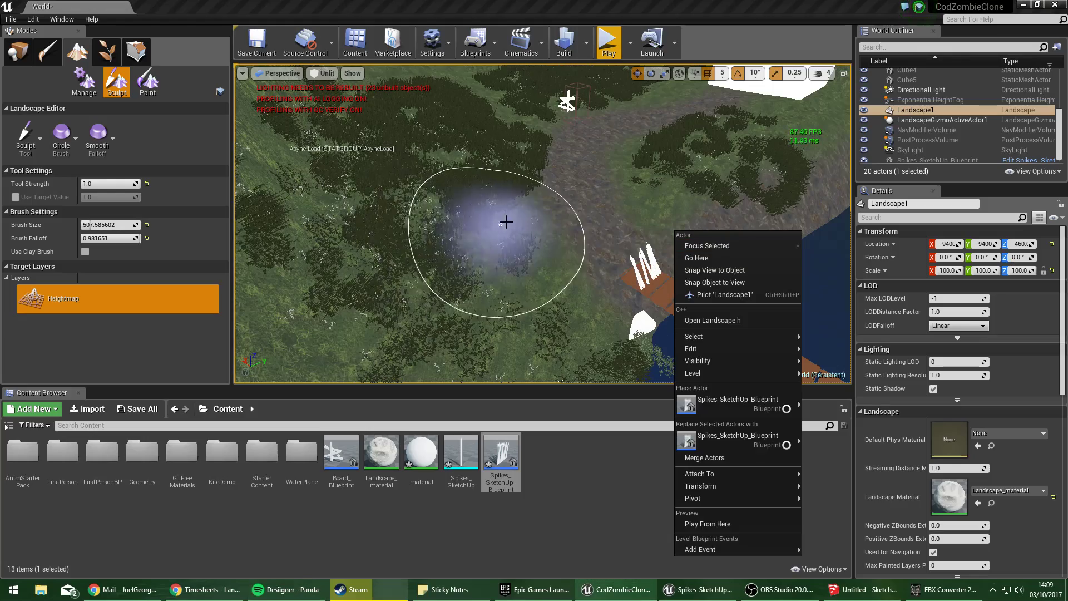
pyautogui.moveTo(506, 222)
pyautogui.mouseDown(button='right')
pyautogui.moveTo(506, 167)
pyautogui.moveTo(612, 184)
pyautogui.moveTo(695, 178)
pyautogui.moveTo(612, 184)
pyautogui.moveTo(517, 234)
pyautogui.moveTo(490, 220)
pyautogui.moveTo(779, 239)
pyautogui.moveTo(723, 217)
pyautogui.moveTo(618, 233)
pyautogui.moveTo(779, 204)
pyautogui.moveTo(749, 217)
pyautogui.moveTo(718, 178)
pyautogui.moveTo(634, 217)
pyautogui.moveTo(578, 272)
pyautogui.moveTo(523, 306)
pyautogui.moveTo(551, 284)
pyautogui.moveTo(544, 112)
pyautogui.mouseUp(button='right')
pyautogui.press('w')
pyautogui.press('w')
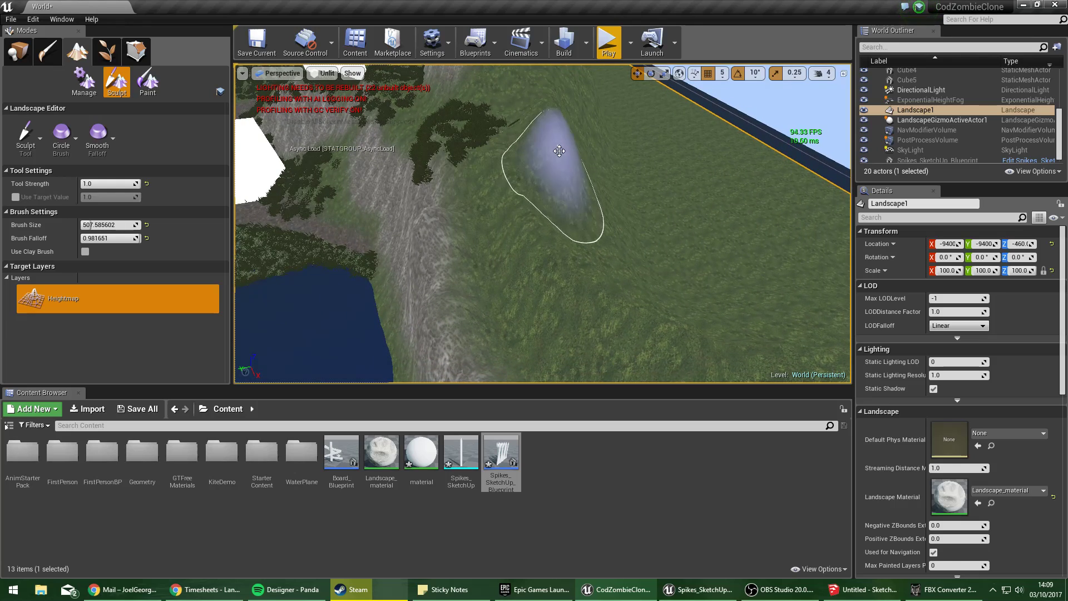
pyautogui.moveTo(610, 243); pyautogui.dragTo(417, 226, button='right')
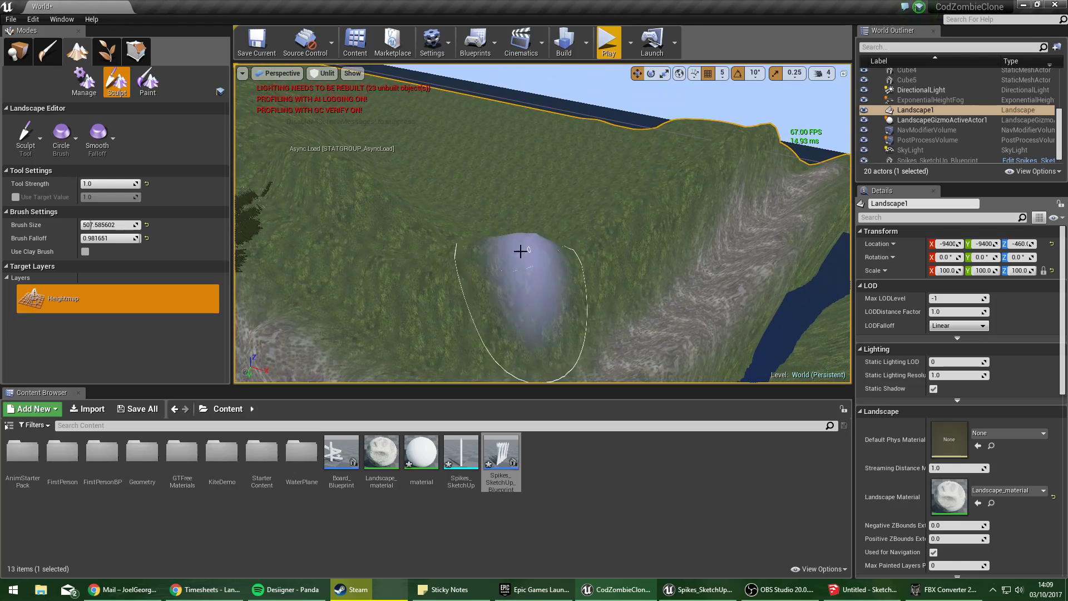
pyautogui.moveTo(700, 142)
pyautogui.mouseDown(button='right')
pyautogui.moveTo(556, 206)
pyautogui.moveTo(623, 161)
pyautogui.moveTo(612, 195)
pyautogui.moveTo(740, 205)
pyautogui.moveTo(490, 204)
pyautogui.mouseUp(button='right')
pyautogui.press('a')
pyautogui.press('s')
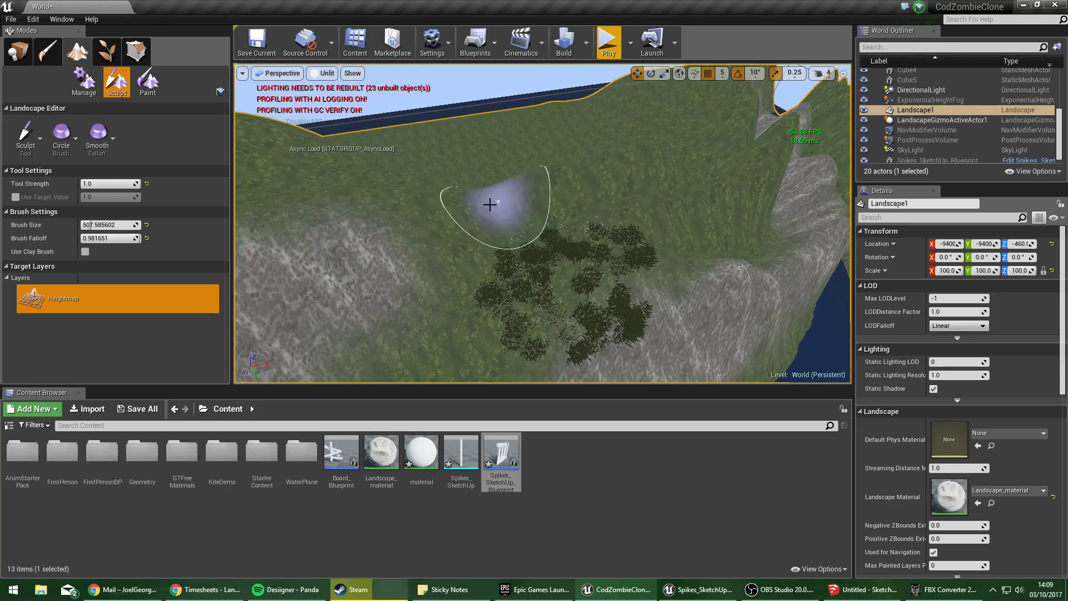
pyautogui.moveTo(624, 171)
pyautogui.mouseDown(button='right')
pyautogui.moveTo(617, 95)
pyautogui.moveTo(556, 175)
pyautogui.mouseUp(button='right')
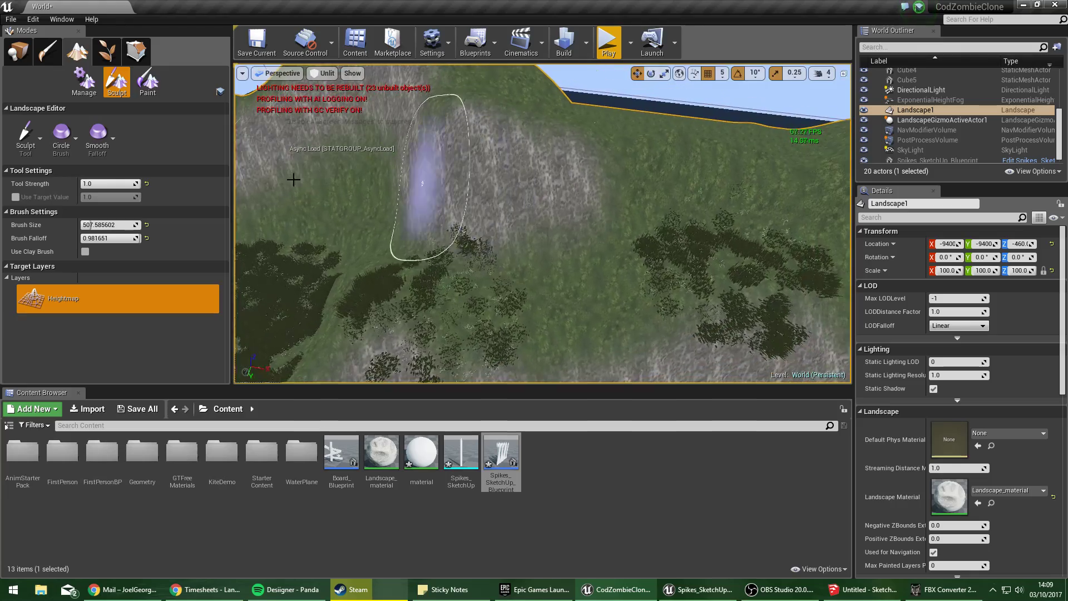
# Switch the landscape tools to painting with the Rock layer and paint rock onto the grassy mountain slopes.
pyautogui.click(147, 82)
pyautogui.click(111, 359)
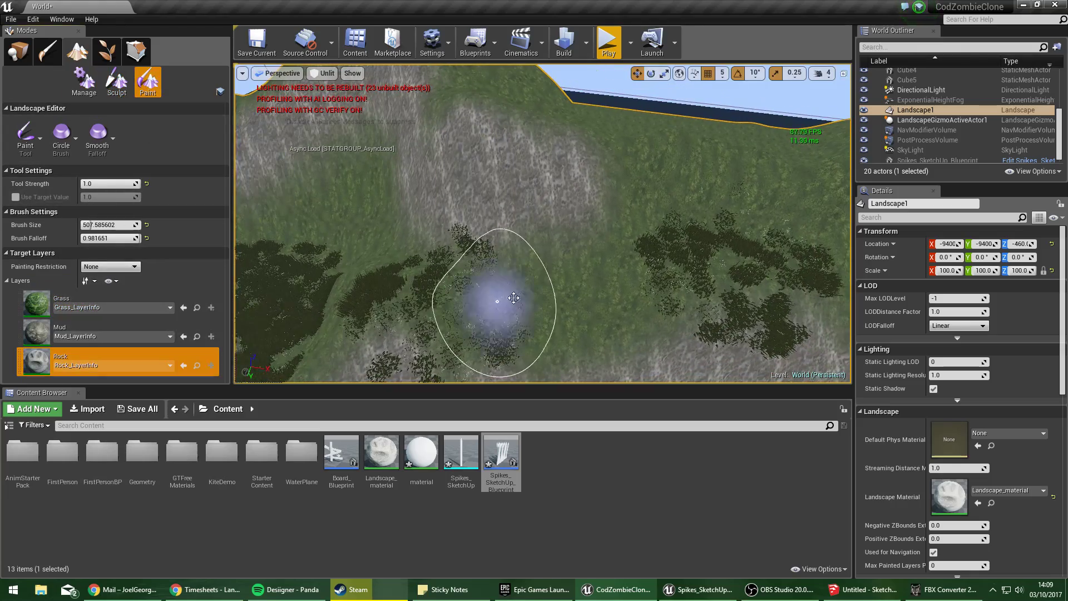
pyautogui.moveTo(479, 334)
pyautogui.mouseDown(button='right')
pyautogui.moveTo(445, 234)
pyautogui.moveTo(439, 259)
pyautogui.mouseUp(button='right')
pyautogui.moveTo(605, 233)
pyautogui.mouseDown(button='right')
pyautogui.moveTo(556, 250)
pyautogui.moveTo(665, 215)
pyautogui.mouseUp(button='right')
pyautogui.moveTo(665, 215); pyautogui.dragTo(629, 198)
pyautogui.moveTo(629, 198)
pyautogui.mouseDown(button='right')
pyautogui.moveTo(717, 198)
pyautogui.moveTo(695, 239)
pyautogui.moveTo(598, 231)
pyautogui.mouseUp(button='right')
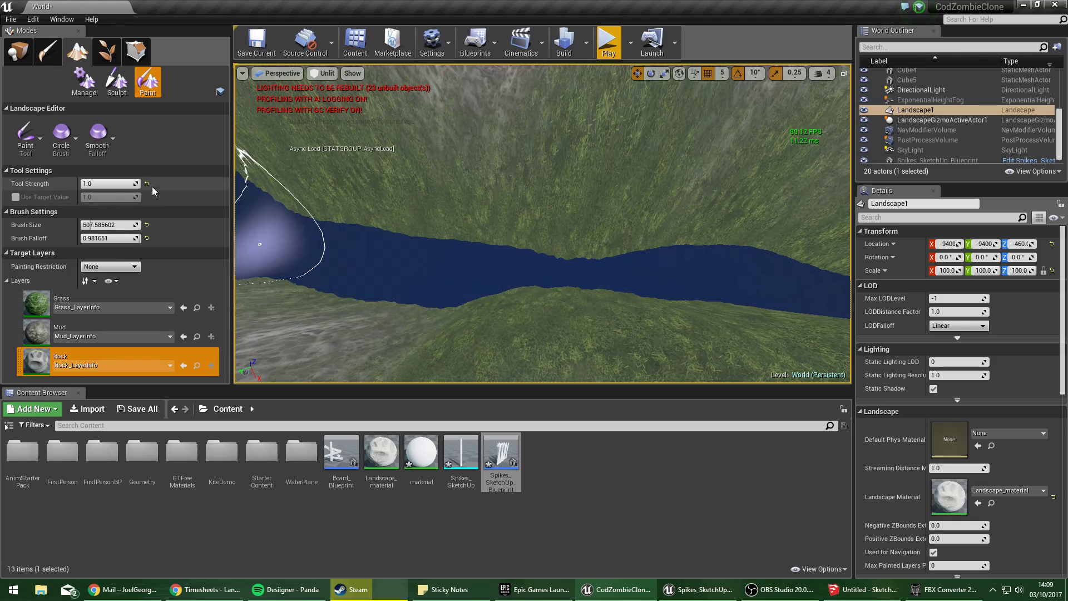
# Lower the terrain along the riverbank to widen the narrow river, and choose Mud as the landscape paint layer.
pyautogui.click(117, 80)
pyautogui.moveTo(466, 257)
pyautogui.keyDown('shift'); pyautogui.mouseDown()
pyautogui.moveTo(596, 276)
pyautogui.moveTo(467, 288)
pyautogui.moveTo(592, 308)
pyautogui.moveTo(546, 293)
pyautogui.mouseUp(); pyautogui.keyUp('shift')
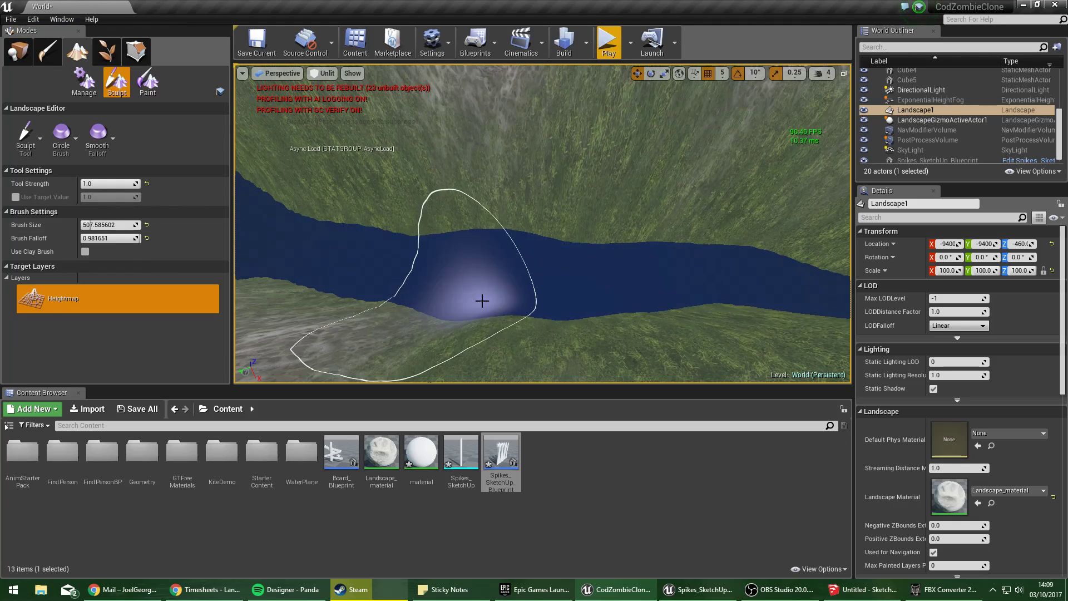
pyautogui.click(148, 80)
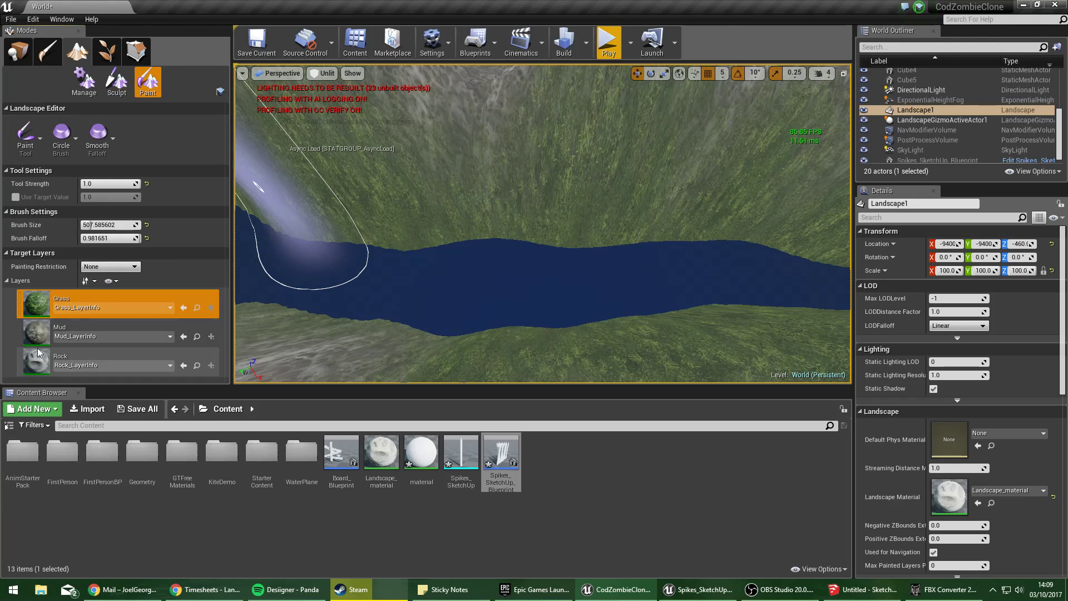
pyautogui.click(105, 332)
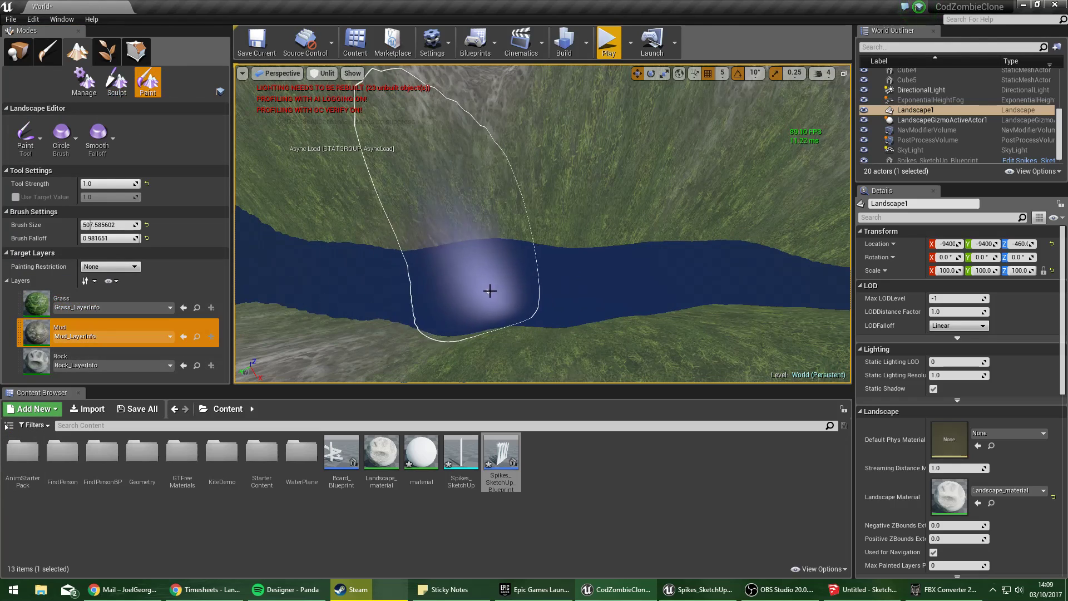
pyautogui.moveTo(527, 260); pyautogui.dragTo(659, 278)
pyautogui.moveTo(678, 308)
pyautogui.mouseDown(button='right')
pyautogui.moveTo(803, 258)
pyautogui.moveTo(740, 301)
pyautogui.moveTo(656, 258)
pyautogui.mouseUp(button='right')
pyautogui.hotkey('ctrl', 'z')
# Reduce the brush size to 259.535828 and paint mud along both banks of the narrow river stretch.
pyautogui.moveTo(111, 224); pyautogui.dragTo(105, 225)
pyautogui.moveTo(541, 360); pyautogui.dragTo(584, 334)
pyautogui.moveTo(696, 300)
pyautogui.mouseDown(button='right')
pyautogui.moveTo(660, 322)
pyautogui.moveTo(599, 300)
pyautogui.moveTo(562, 310)
pyautogui.moveTo(582, 276)
pyautogui.moveTo(526, 139)
pyautogui.moveTo(570, 291)
pyautogui.moveTo(598, 322)
pyautogui.moveTo(510, 229)
pyautogui.moveTo(450, 336)
pyautogui.moveTo(503, 310)
pyautogui.moveTo(508, 262)
pyautogui.moveTo(389, 311)
pyautogui.moveTo(527, 229)
pyautogui.moveTo(720, 239)
pyautogui.moveTo(648, 256)
pyautogui.moveTo(627, 219)
pyautogui.moveTo(749, 306)
pyautogui.moveTo(592, 288)
pyautogui.moveTo(501, 267)
pyautogui.moveTo(441, 236)
pyautogui.mouseUp(button='right')
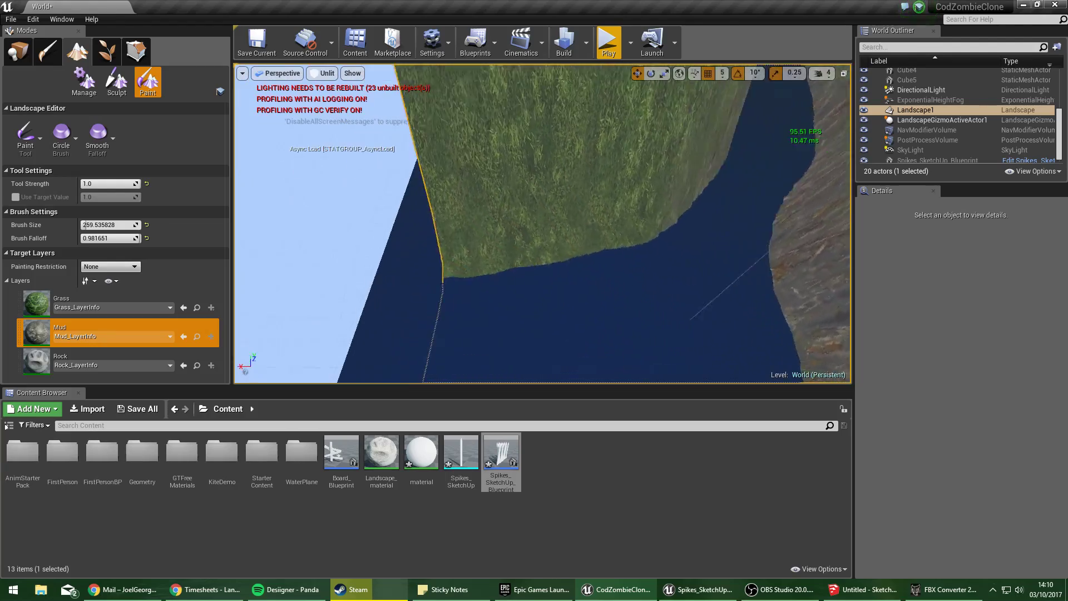
pyautogui.moveTo(605, 231)
pyautogui.mouseDown(button='right')
pyautogui.moveTo(557, 245)
pyautogui.moveTo(579, 223)
pyautogui.moveTo(610, 286)
pyautogui.moveTo(592, 322)
pyautogui.mouseUp(button='right')
pyautogui.moveTo(616, 245)
pyautogui.mouseDown(button='right')
pyautogui.moveTo(723, 172)
pyautogui.moveTo(609, 245)
pyautogui.moveTo(627, 202)
pyautogui.mouseUp(button='right')
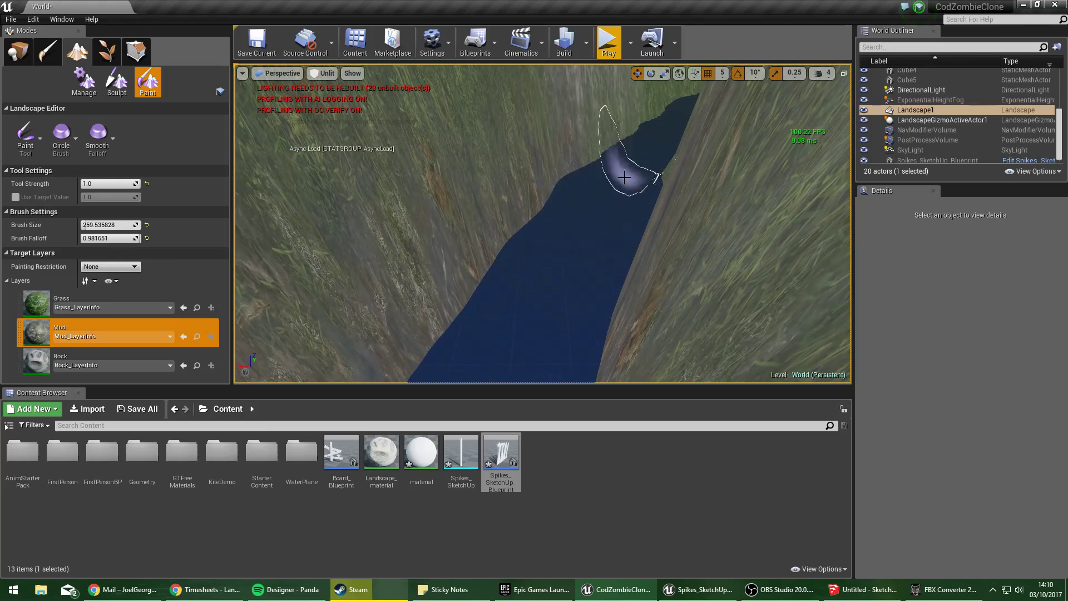
pyautogui.moveTo(649, 146)
pyautogui.mouseDown(button='right')
pyautogui.moveTo(525, 226)
pyautogui.moveTo(553, 167)
pyautogui.moveTo(576, 248)
pyautogui.mouseUp(button='right')
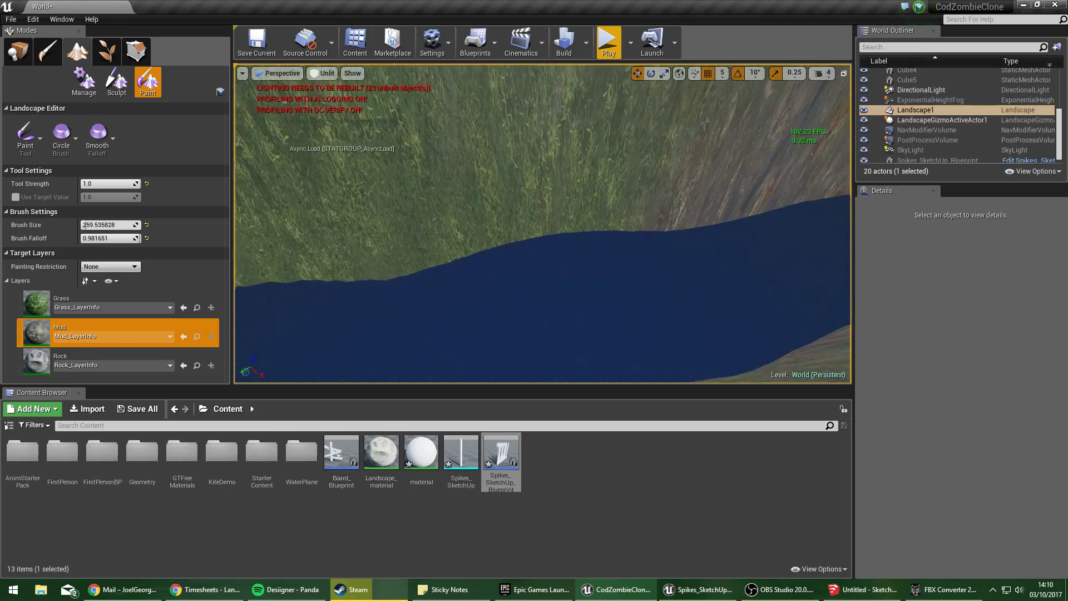
# Paint mud along the foot of the grassy cliffs, following the waterline up to the bushes near the barrier cube.
pyautogui.moveTo(575, 247)
pyautogui.mouseDown()
pyautogui.moveTo(483, 306)
pyautogui.moveTo(334, 322)
pyautogui.mouseUp()
pyautogui.moveTo(333, 322); pyautogui.dragTo(556, 289, button='right')
pyautogui.moveTo(420, 279); pyautogui.dragTo(584, 258, button='right')
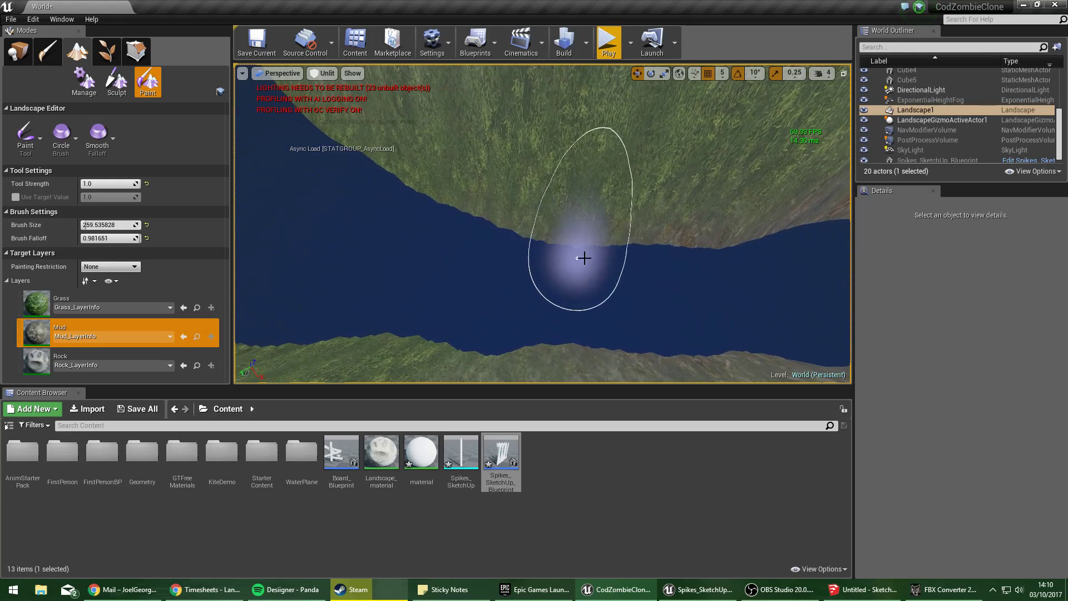
pyautogui.moveTo(480, 238); pyautogui.dragTo(445, 278, button='right')
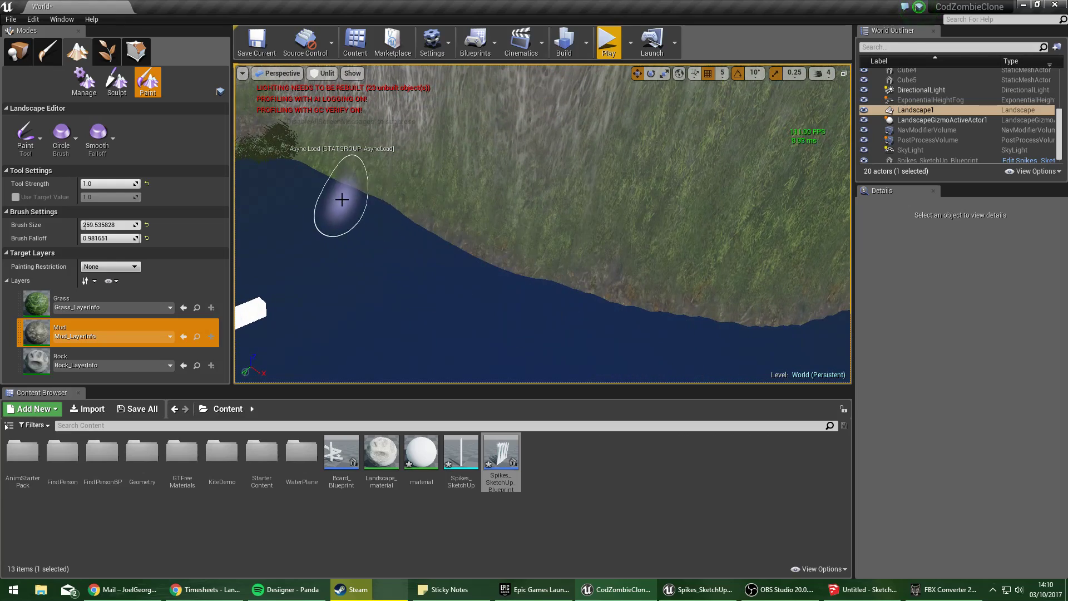
pyautogui.moveTo(341, 199); pyautogui.dragTo(522, 303, button='right')
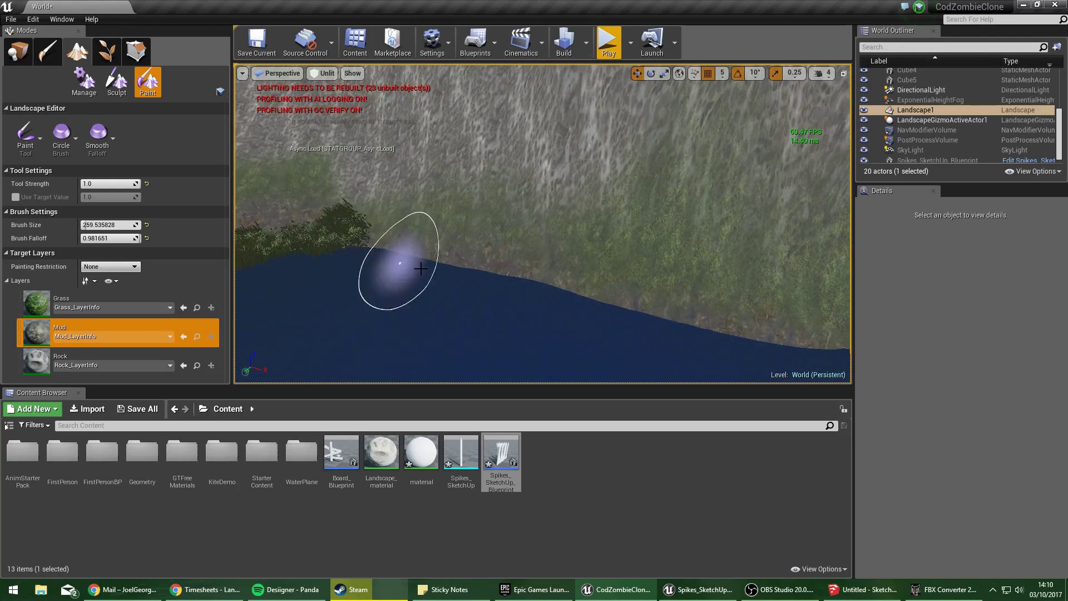
# Paint mud along the waterline of the opposite riverbank, from the barrier cube down the river valley.
pyautogui.moveTo(343, 254); pyautogui.dragTo(640, 240, button='right')
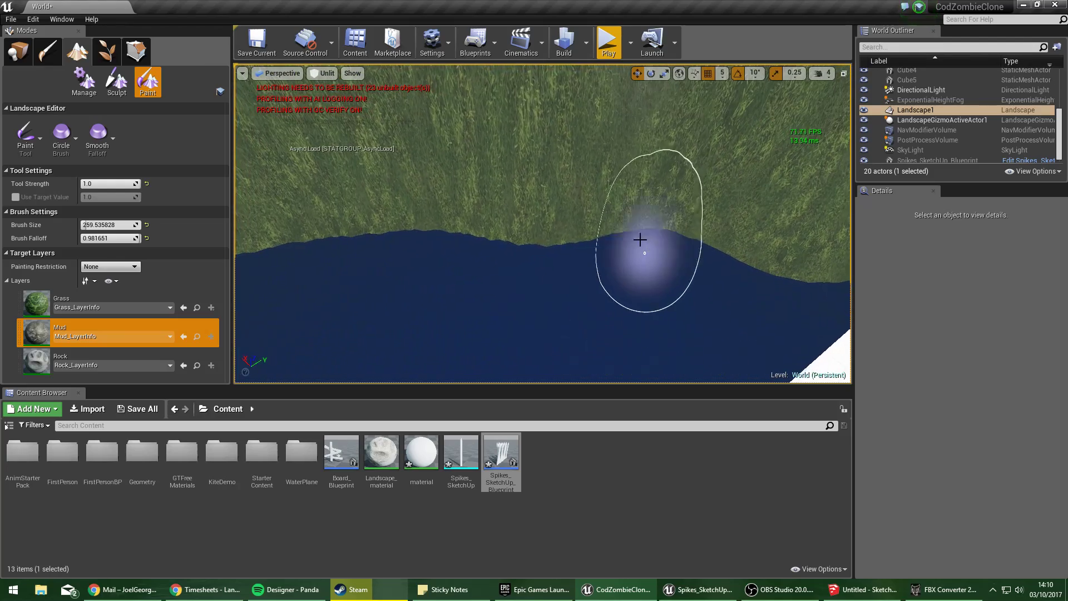
pyautogui.moveTo(730, 248); pyautogui.dragTo(582, 205, button='right')
pyautogui.moveTo(523, 241); pyautogui.dragTo(530, 352, button='right')
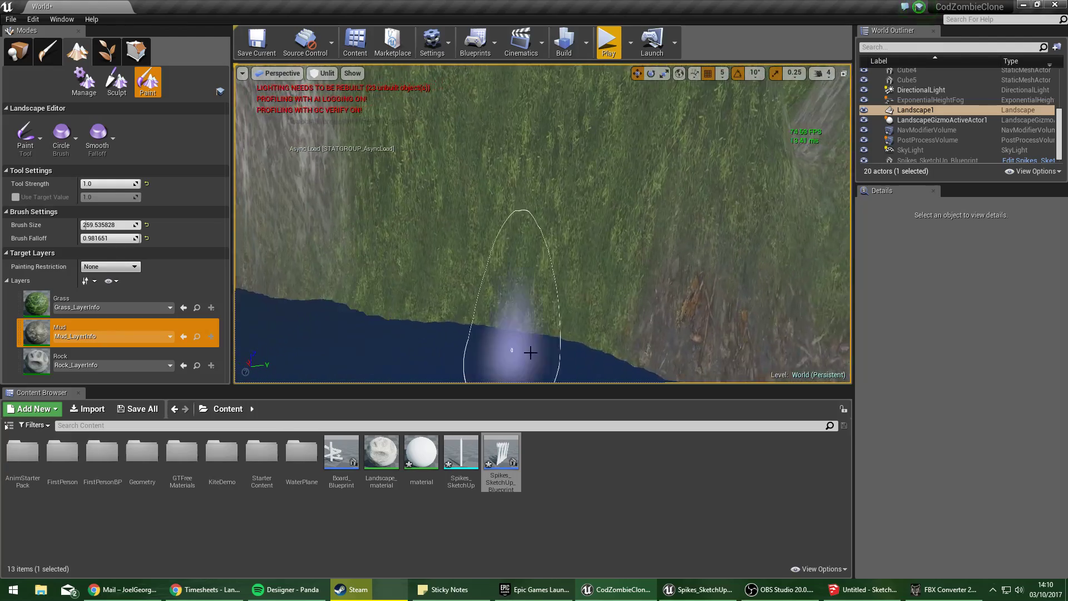
pyautogui.moveTo(605, 362); pyautogui.dragTo(390, 317)
pyautogui.moveTo(553, 341); pyautogui.dragTo(506, 345, button='right')
pyautogui.moveTo(344, 272); pyautogui.dragTo(289, 281, button='right')
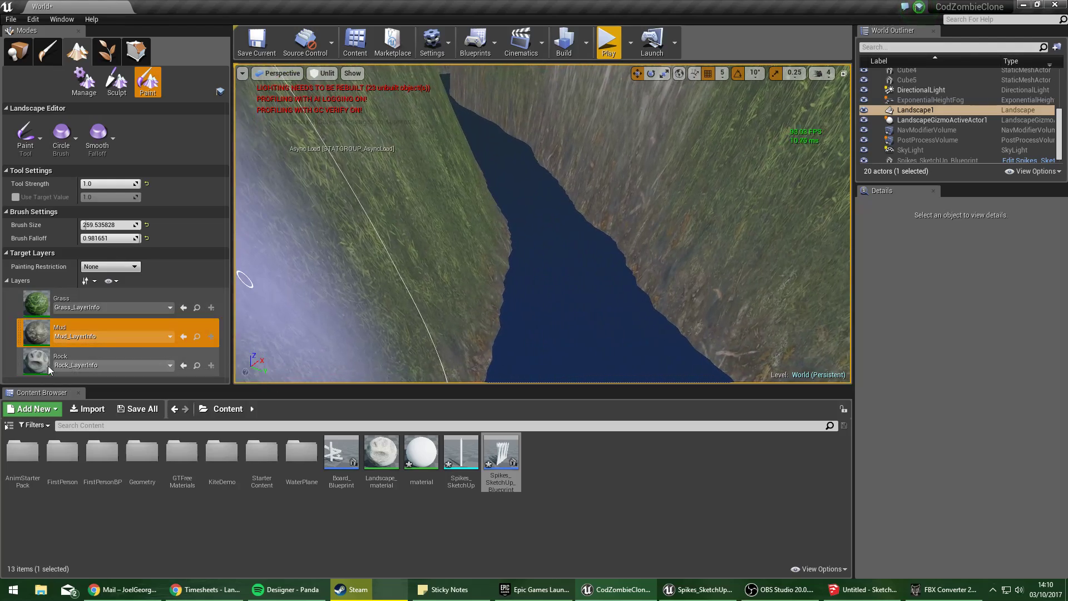
# Choose the Rock layer and paint rock over the grassy cliff face above the muddy riverbank.
pyautogui.click(48, 366)
pyautogui.moveTo(445, 250); pyautogui.dragTo(267, 250, button='right')
pyautogui.moveTo(429, 222); pyautogui.dragTo(490, 222, button='right')
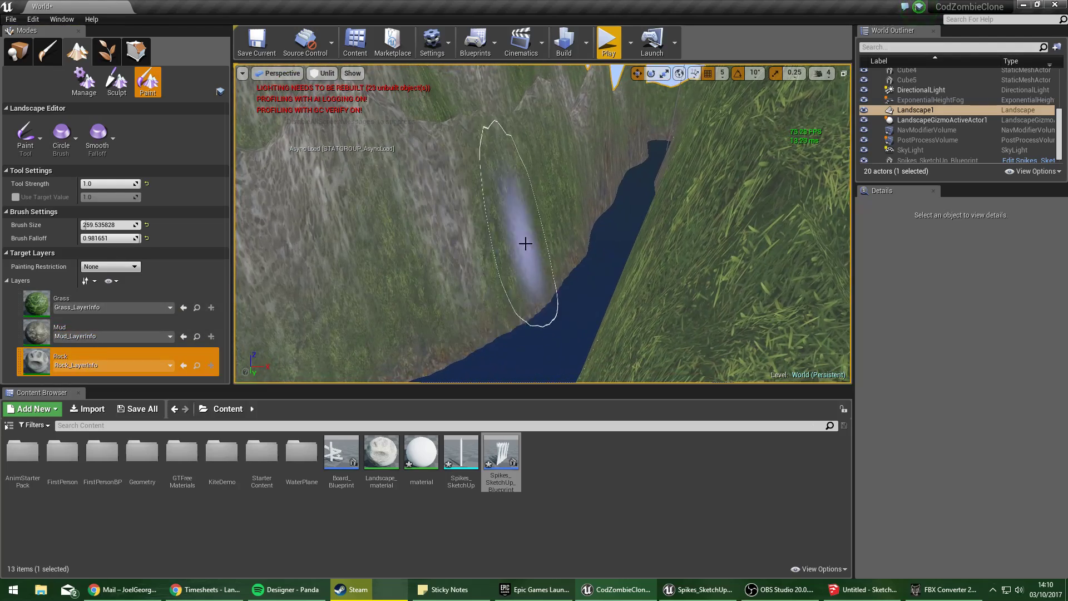
pyautogui.moveTo(524, 243); pyautogui.dragTo(546, 258)
# Reduce the brush size to 26.098499 and paint narrow rock streaks down the grassy cliff faces beside the river.
pyautogui.moveTo(104, 226); pyautogui.dragTo(94, 226)
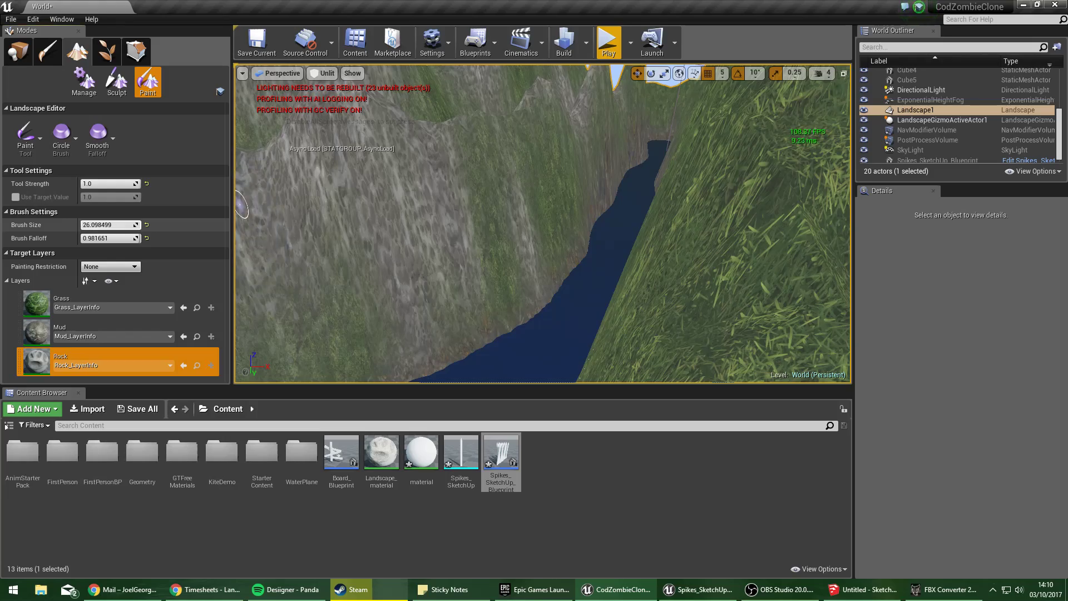
pyautogui.moveTo(334, 223); pyautogui.dragTo(501, 222, button='right')
pyautogui.moveTo(571, 298); pyautogui.dragTo(562, 298, button='right')
pyautogui.moveTo(562, 298); pyautogui.dragTo(567, 341)
pyautogui.moveTo(567, 341); pyautogui.dragTo(656, 261, button='right')
pyautogui.moveTo(567, 341); pyautogui.dragTo(544, 326)
pyautogui.moveTo(589, 292)
pyautogui.mouseDown(button='right')
pyautogui.moveTo(589, 378)
pyautogui.moveTo(589, 292)
pyautogui.mouseUp(button='right')
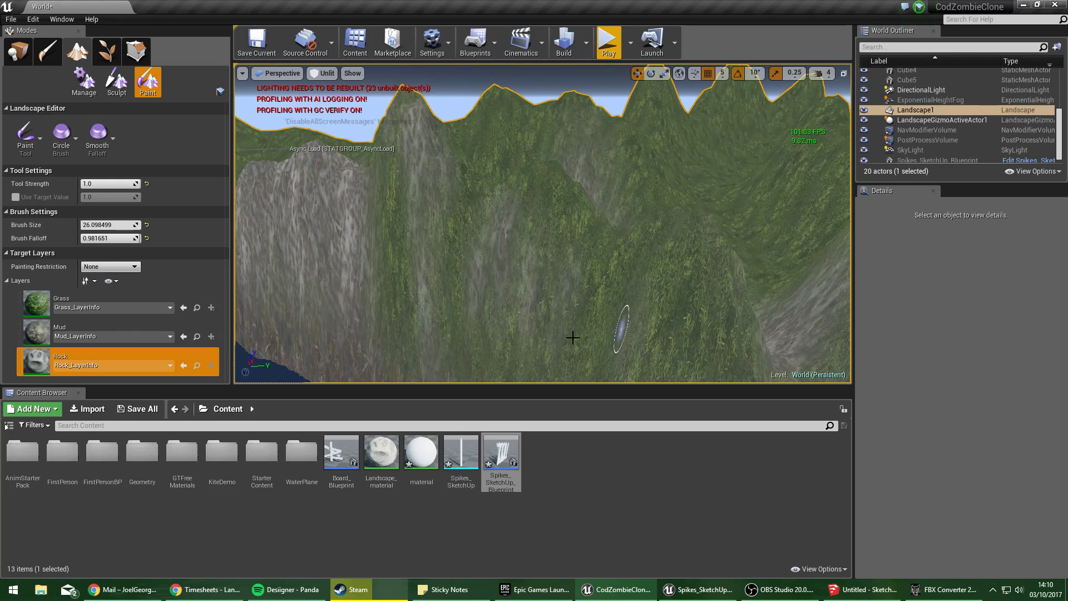
pyautogui.moveTo(573, 338); pyautogui.dragTo(527, 281, button='right')
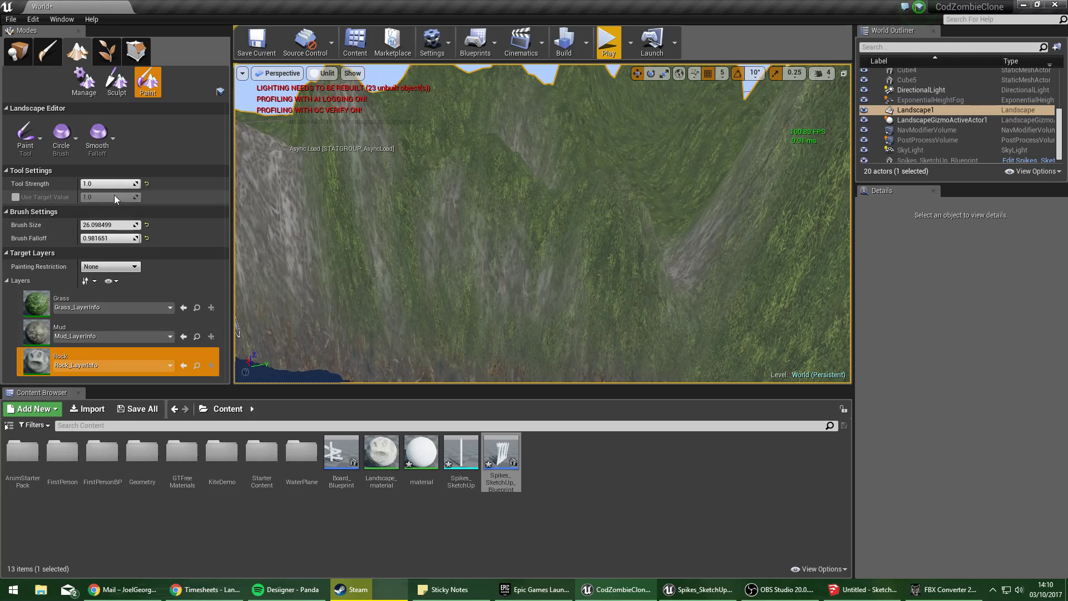
# Increase the brush size to 232.916992 and paint broad areas of rock over the grassy cliff faces beside the river.
pyautogui.moveTo(89, 225); pyautogui.dragTo(102, 225)
pyautogui.moveTo(573, 284); pyautogui.dragTo(467, 285, button='right')
pyautogui.moveTo(501, 234); pyautogui.dragTo(467, 208)
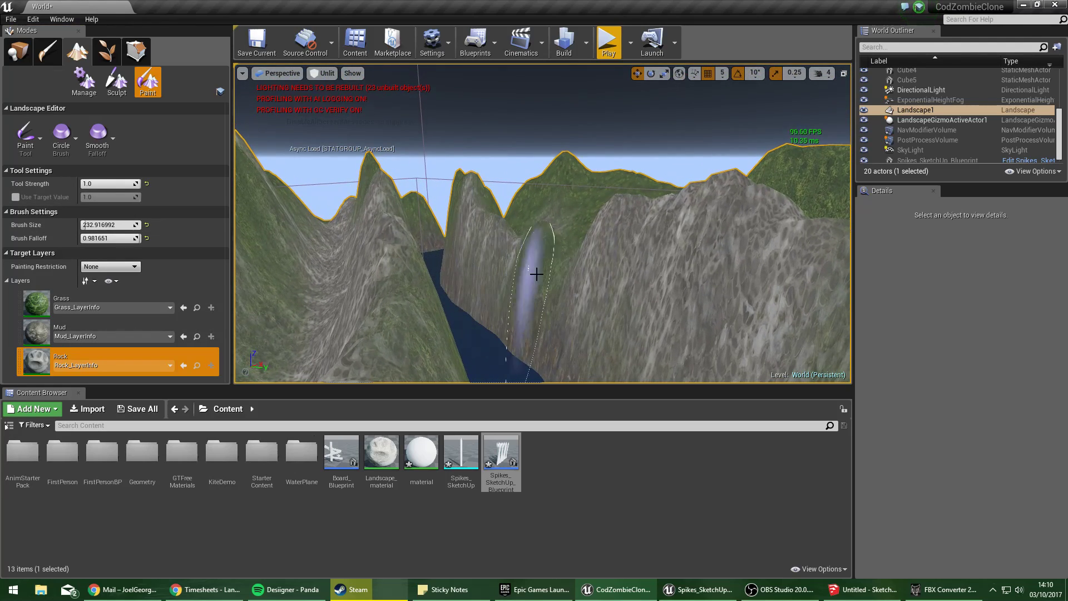
pyautogui.moveTo(536, 275); pyautogui.dragTo(462, 287, button='right')
pyautogui.moveTo(525, 256); pyautogui.dragTo(356, 267, button='right')
# Switch the viewport from Unlit to Lit view mode to inspect the painted river valley and mountains under the level's lighting.
pyautogui.click(324, 73)
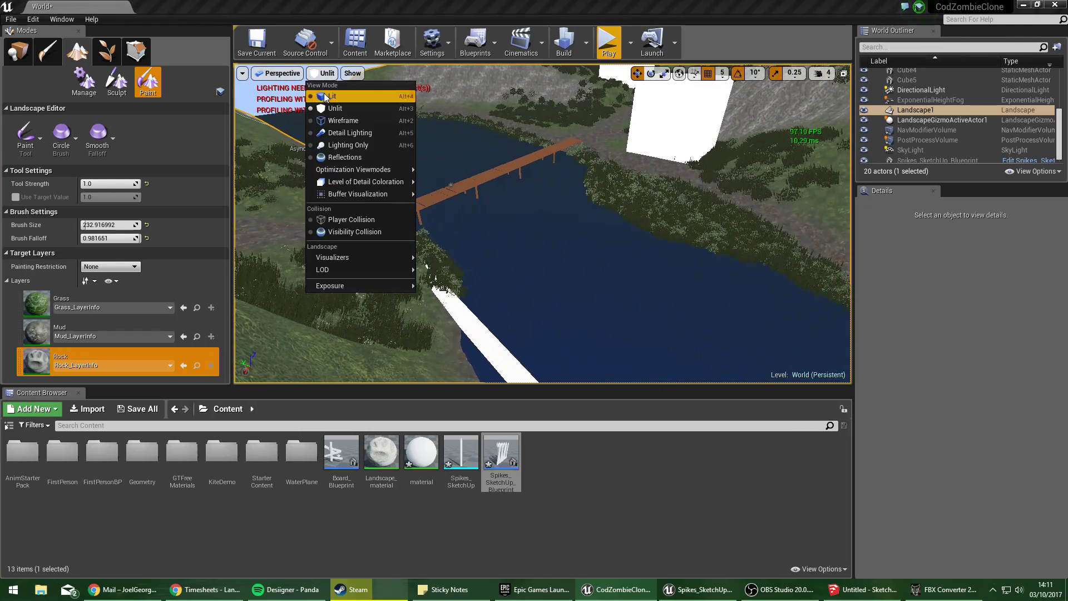
pyautogui.click(325, 96)
pyautogui.moveTo(389, 167); pyautogui.dragTo(534, 167, button='right')
pyautogui.moveTo(543, 223)
pyautogui.mouseDown(button='right')
pyautogui.moveTo(654, 278)
pyautogui.moveTo(542, 222)
pyautogui.moveTo(509, 228)
pyautogui.moveTo(676, 278)
pyautogui.moveTo(542, 222)
pyautogui.moveTo(579, 234)
pyautogui.moveTo(564, 279)
pyautogui.mouseUp(button='right')
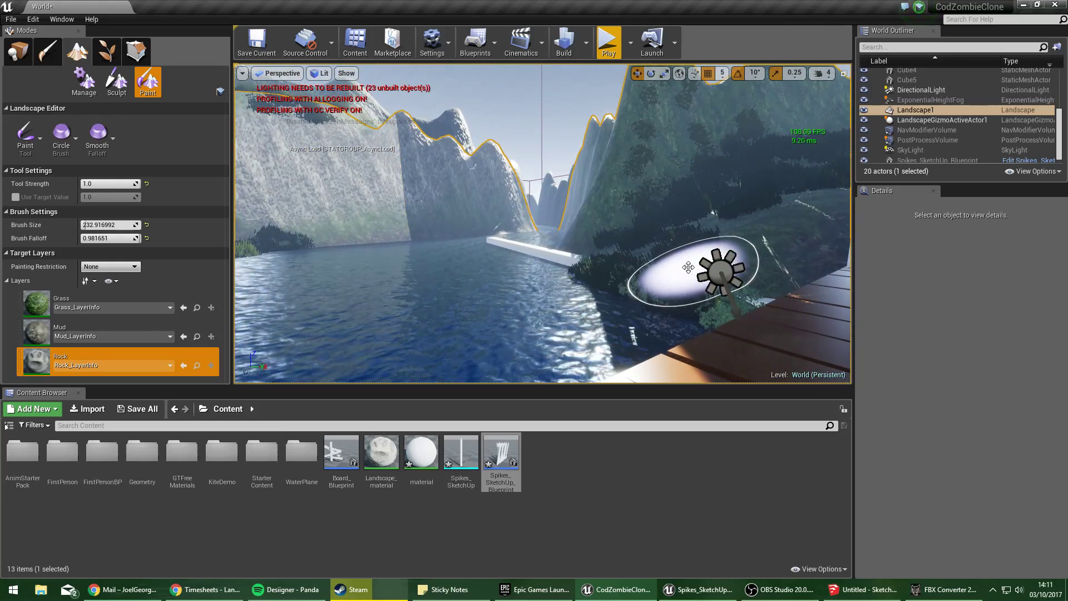
pyautogui.moveTo(686, 271)
pyautogui.mouseDown(button='right')
pyautogui.moveTo(681, 157)
pyautogui.moveTo(666, 161)
pyautogui.mouseUp(button='right')
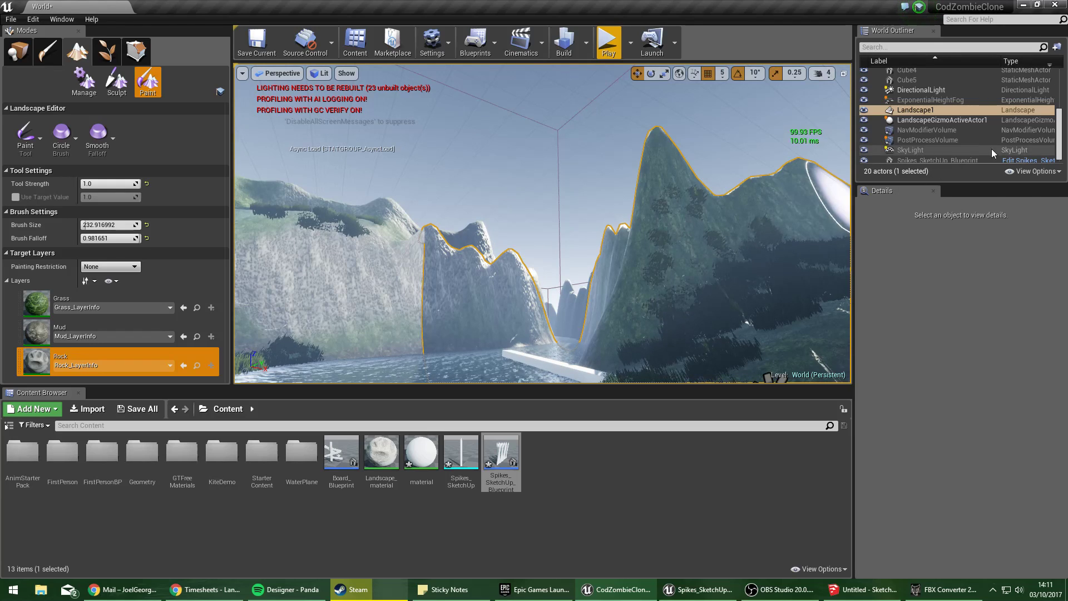
pyautogui.scroll(-1, 964, 157)
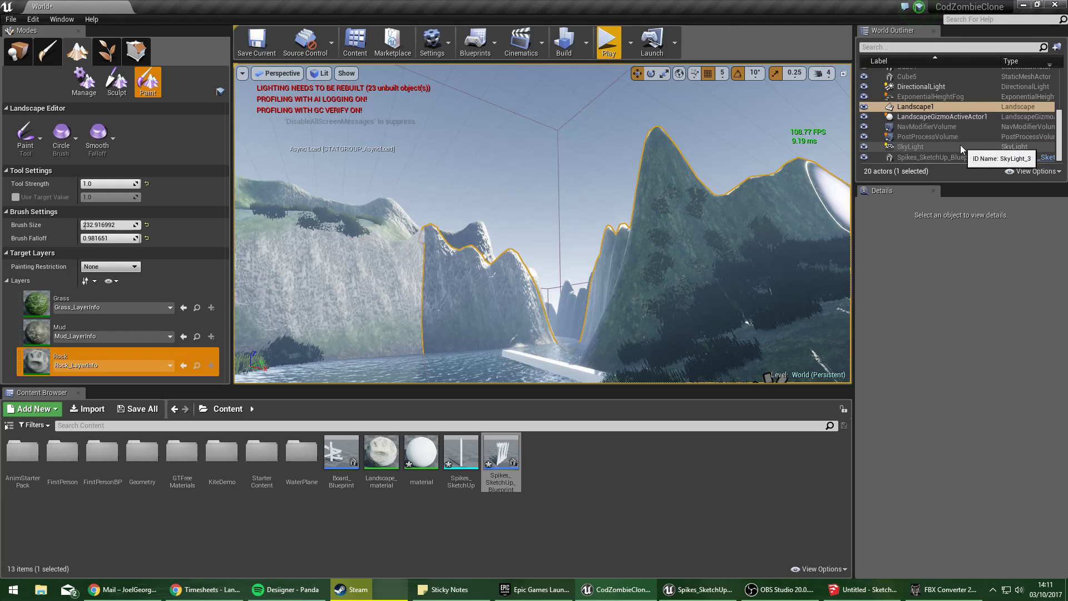
pyautogui.scroll(2, 960, 145)
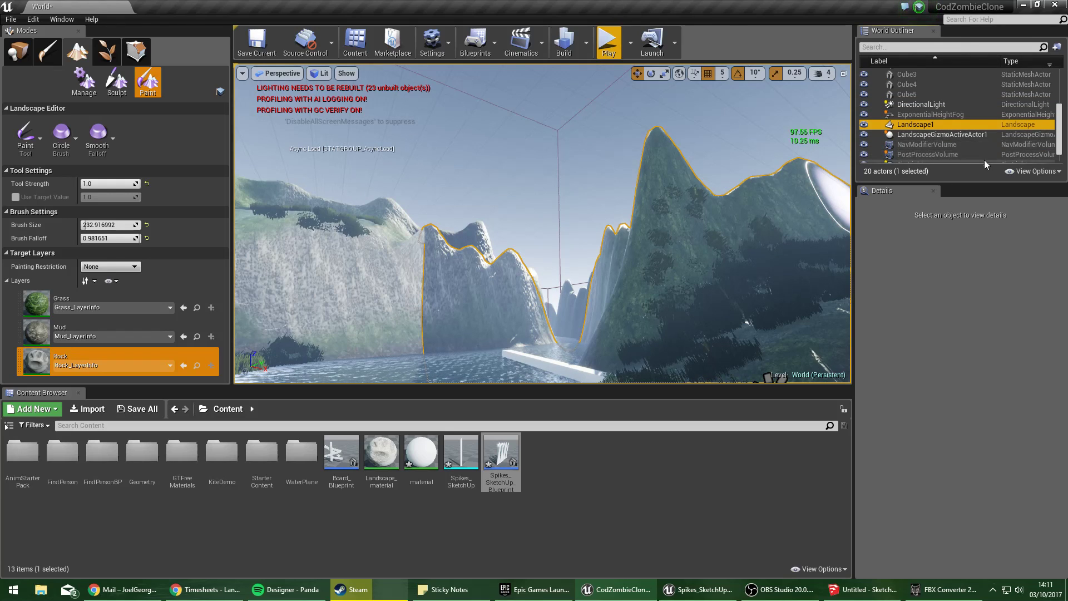
pyautogui.press('Delete')
pyautogui.click(950, 114)
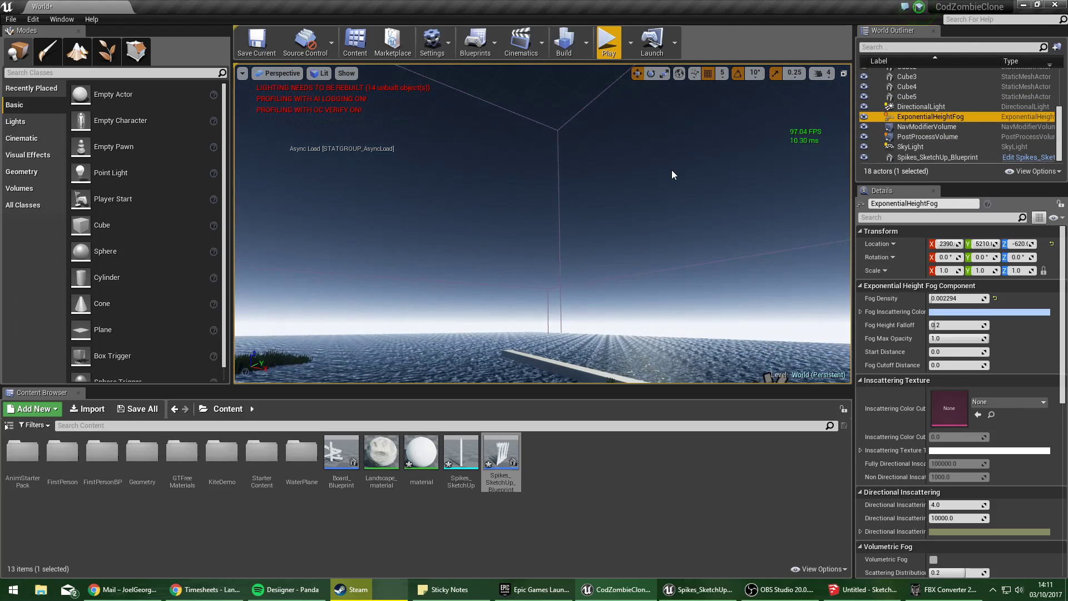
pyautogui.moveTo(672, 169); pyautogui.dragTo(672, 169, button='right')
pyautogui.hotkey('ctrl', 'z')
pyautogui.hotkey('ctrl', 'z')
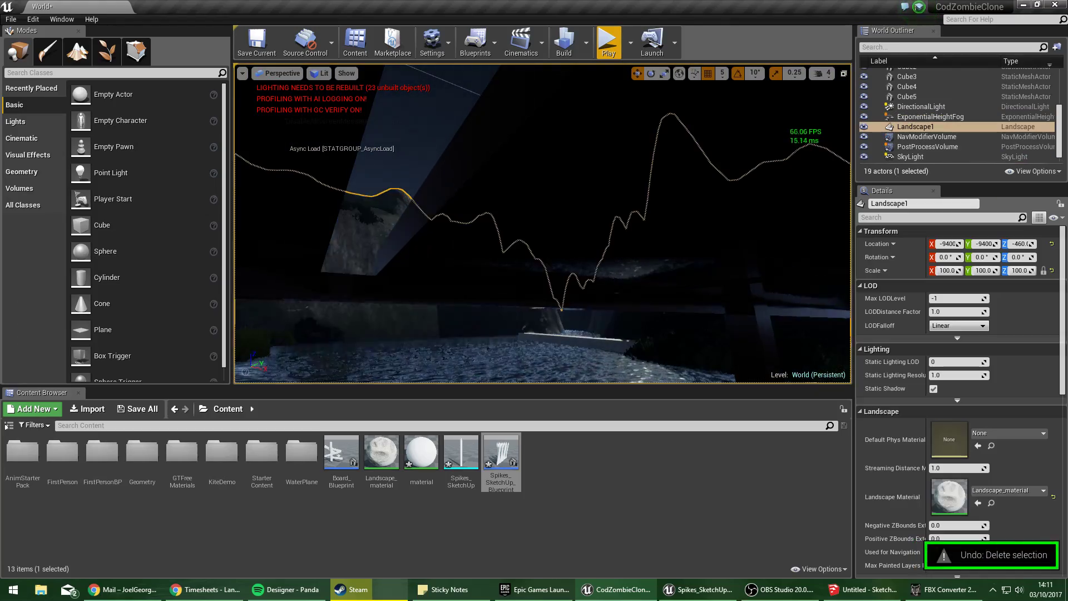
# Delete the ExponentialHeightFog and PostProcessVolume actors from the level.
pyautogui.click(955, 117)
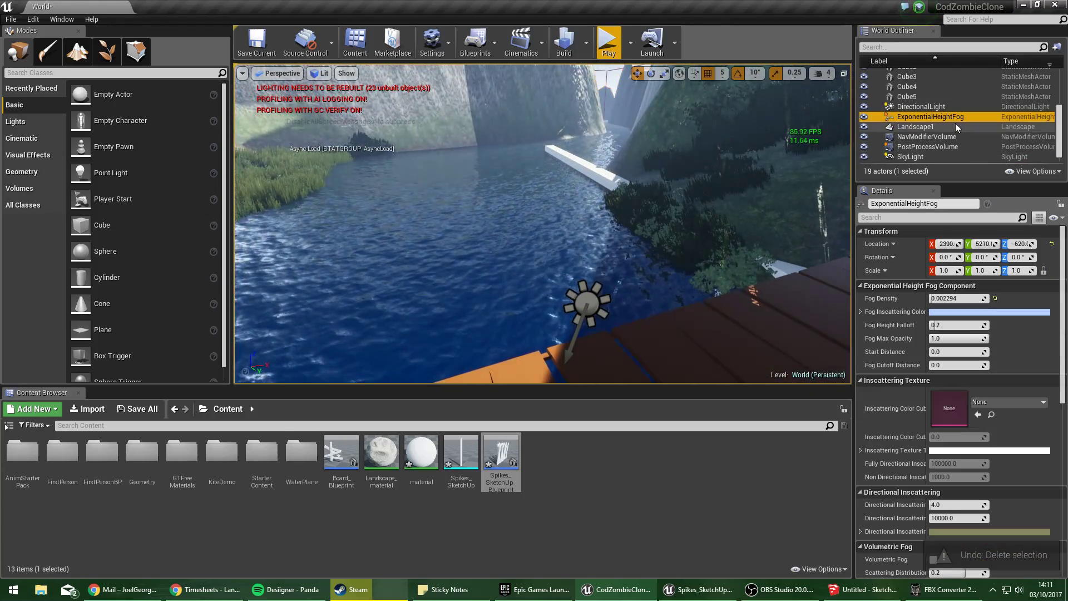
pyautogui.press('Delete')
pyautogui.moveTo(542, 223); pyautogui.dragTo(806, 223, button='right')
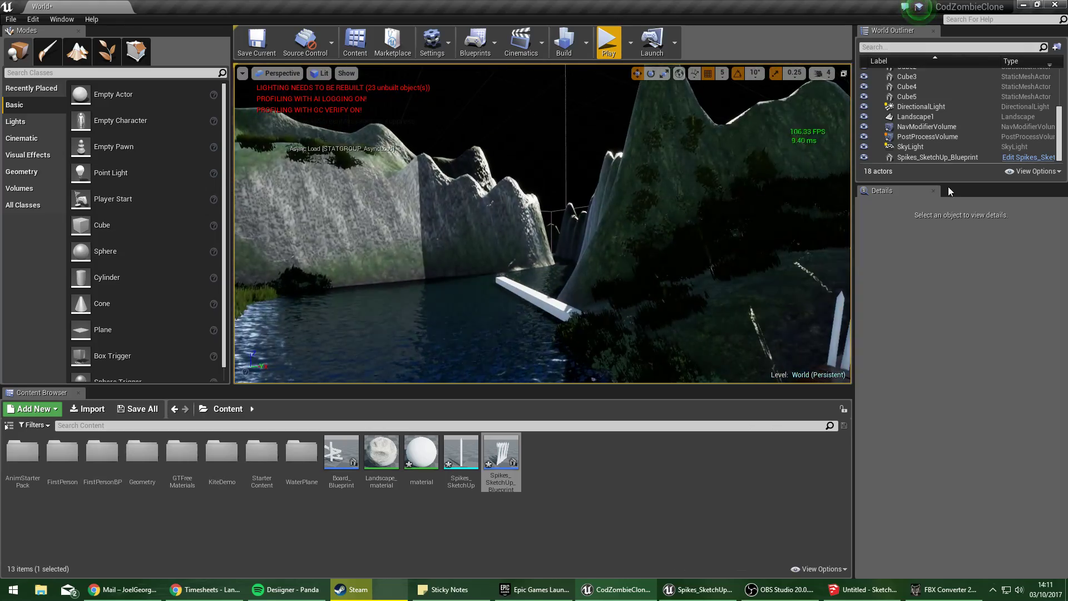
pyautogui.click(937, 139)
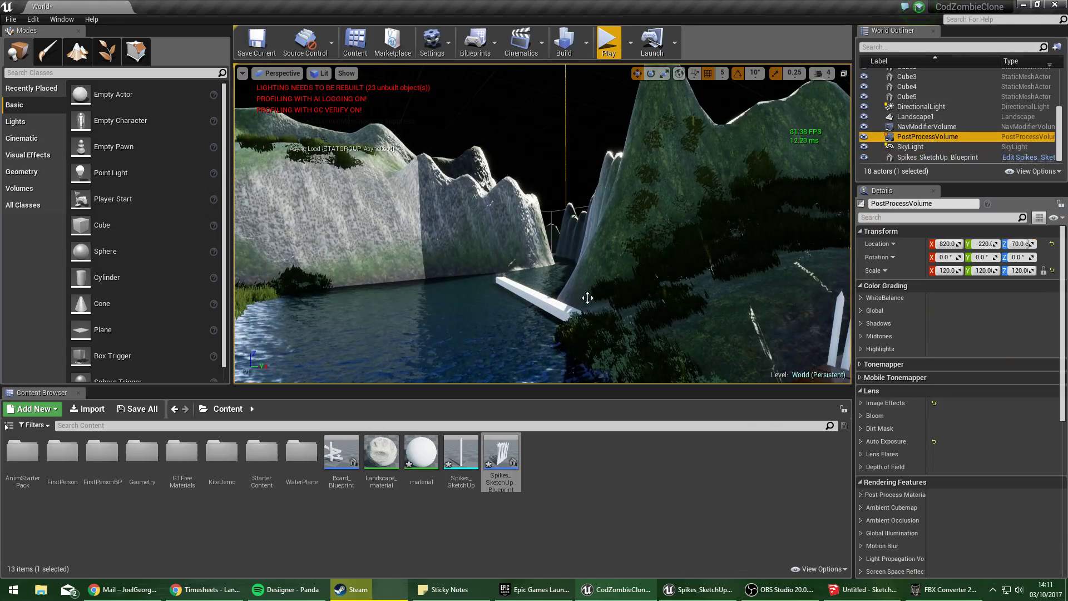
pyautogui.press('Delete')
pyautogui.moveTo(729, 252); pyautogui.dragTo(312, 301, button='right')
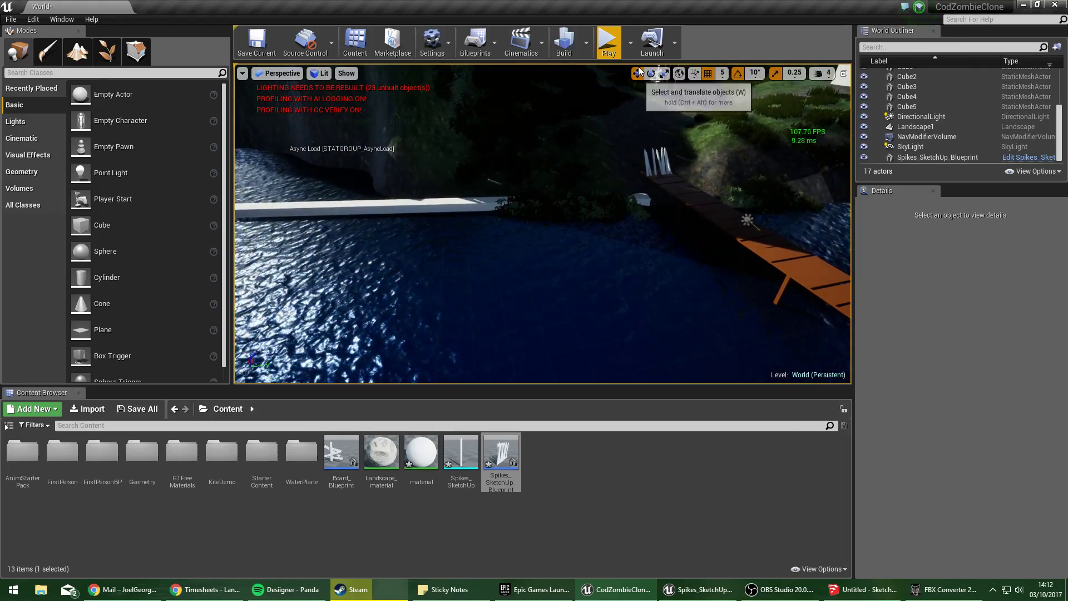
# Shorten the long barrier cube across the river to a Y scale of 16.5 and rotate it to 20° about Z.
pyautogui.click(456, 198)
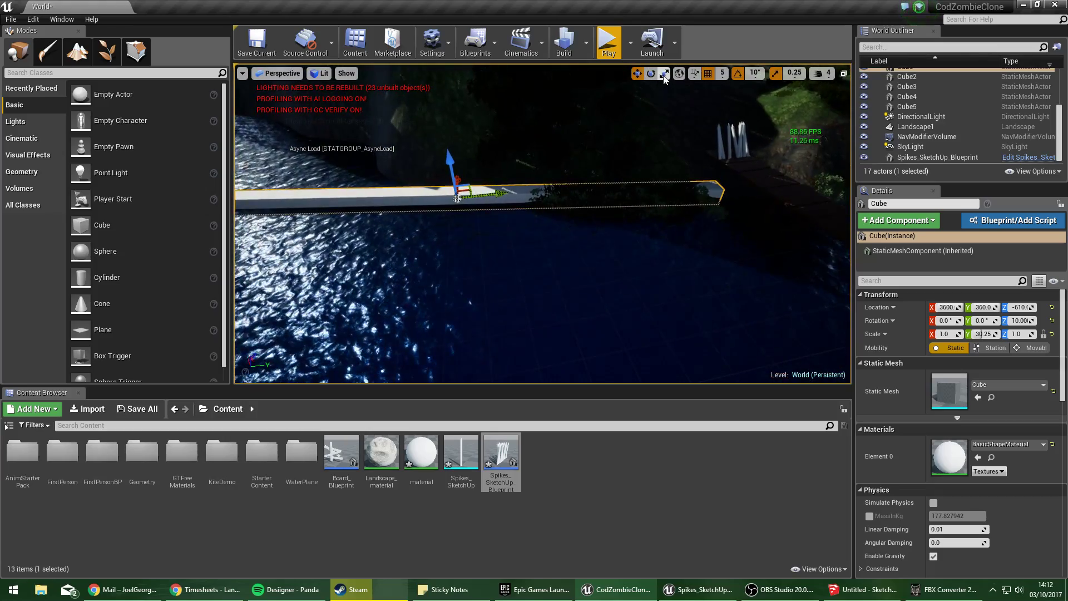
pyautogui.moveTo(499, 197); pyautogui.dragTo(468, 198)
pyautogui.moveTo(467, 199); pyautogui.dragTo(498, 159, button='right')
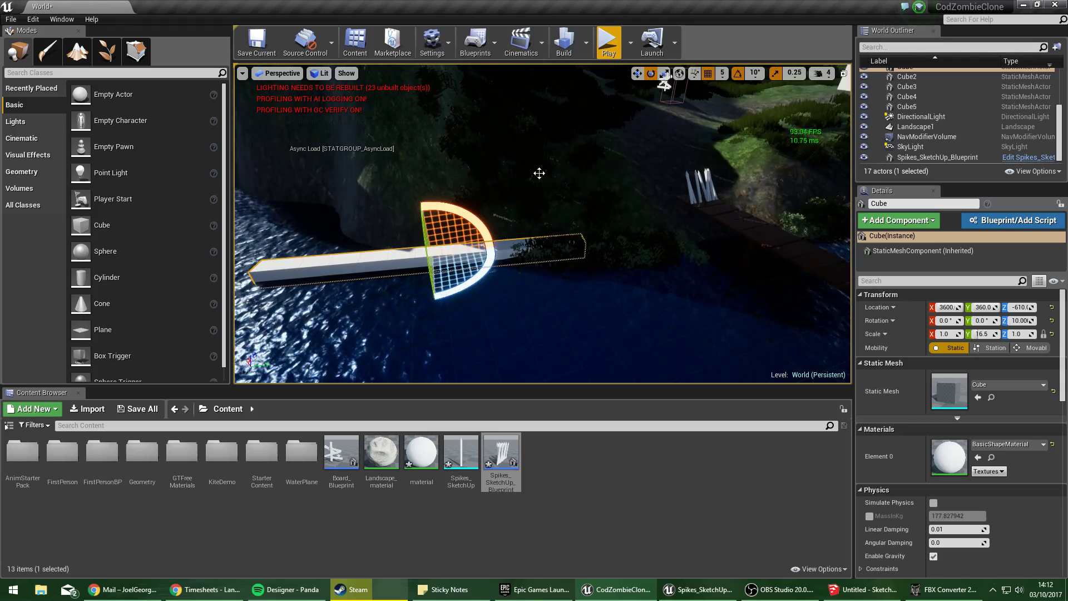
# Move the shortened barrier cube along the riverbank toward the bridge spikes, to a Y location of about 1110.
pyautogui.click(638, 75)
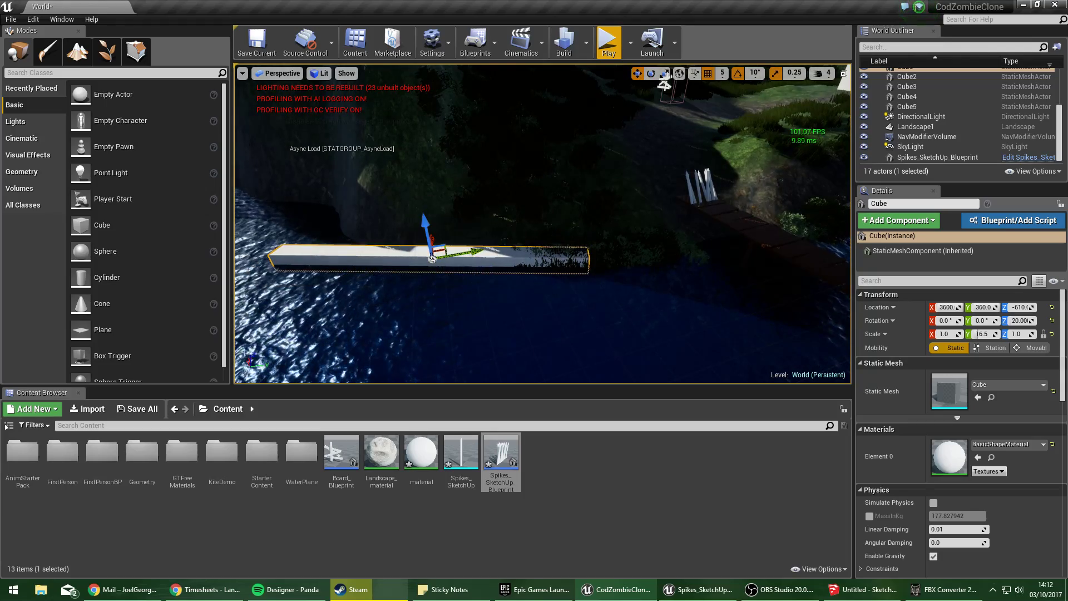
pyautogui.keyDown('shift'); pyautogui.moveTo(548, 248); pyautogui.dragTo(501, 259); pyautogui.keyUp('shift')
pyautogui.press('s')
pyautogui.moveTo(629, 89); pyautogui.dragTo(629, 88, button='right')
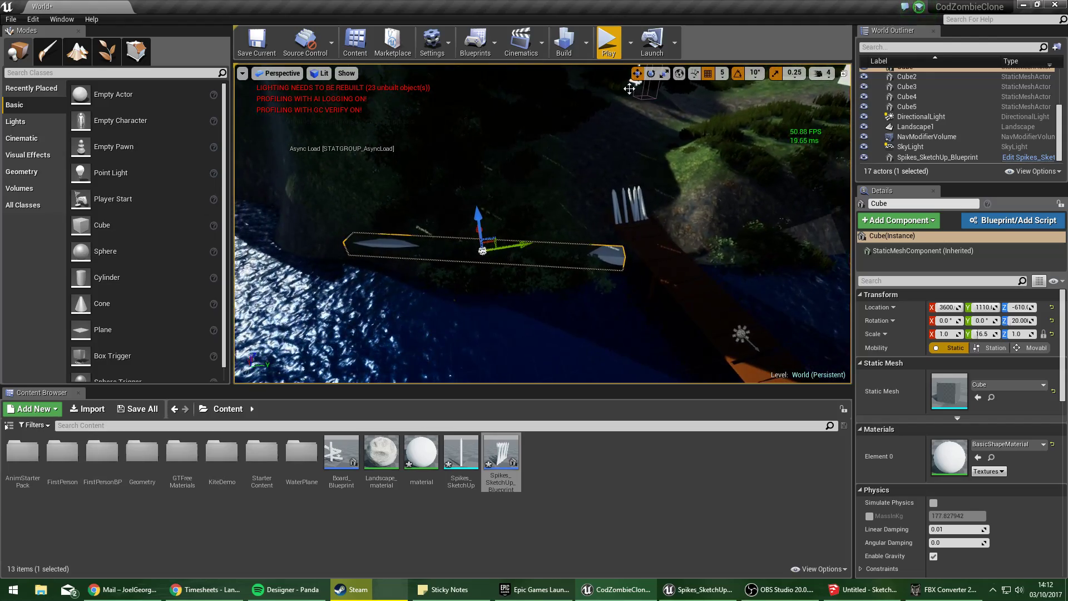
# Turn the barrier cube into a tall wall with a Z scale of 9.5 and raise it to a Z location of about -340.
pyautogui.moveTo(477, 214); pyautogui.dragTo(478, 167)
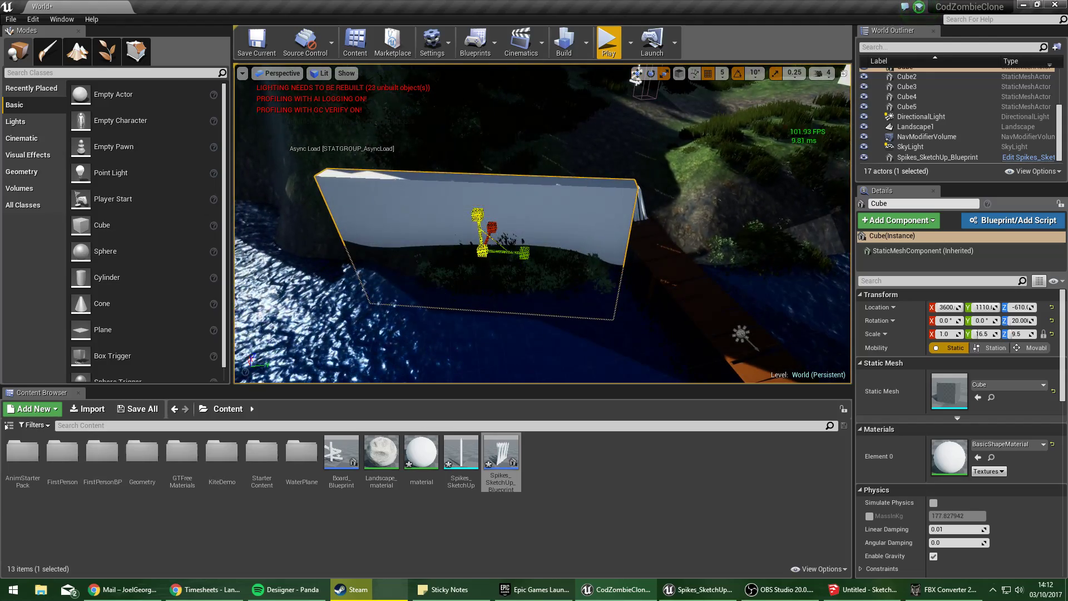
pyautogui.moveTo(484, 221); pyautogui.dragTo(483, 173)
pyautogui.press('a')
pyautogui.moveTo(483, 172); pyautogui.dragTo(576, 256, button='right')
pyautogui.press('a')
pyautogui.press('s')
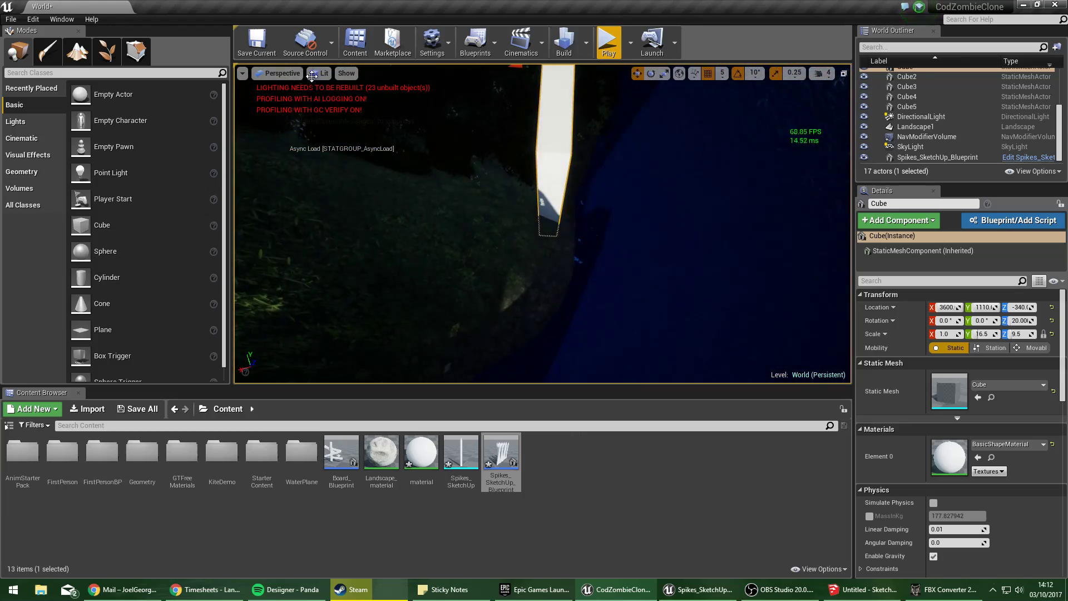
# Sculpt the landscape upward at the riverbank end of the barrier wall with the 232.916992 brush.
pyautogui.click(77, 50)
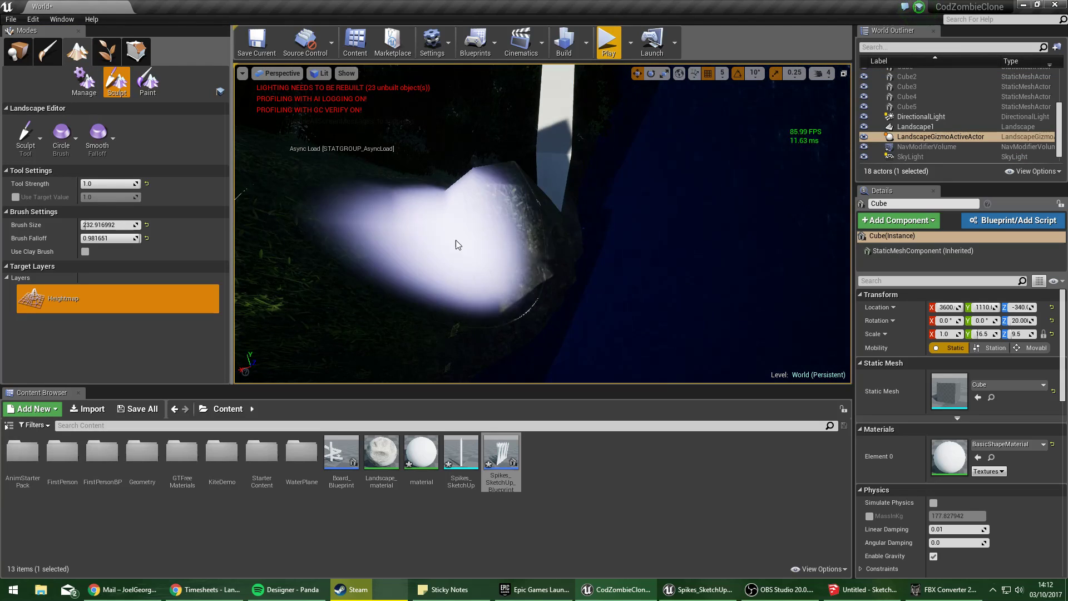
pyautogui.moveTo(455, 242); pyautogui.dragTo(389, 250, button='right')
pyautogui.moveTo(458, 250); pyautogui.dragTo(482, 231)
pyautogui.moveTo(481, 231); pyautogui.dragTo(434, 231, button='right')
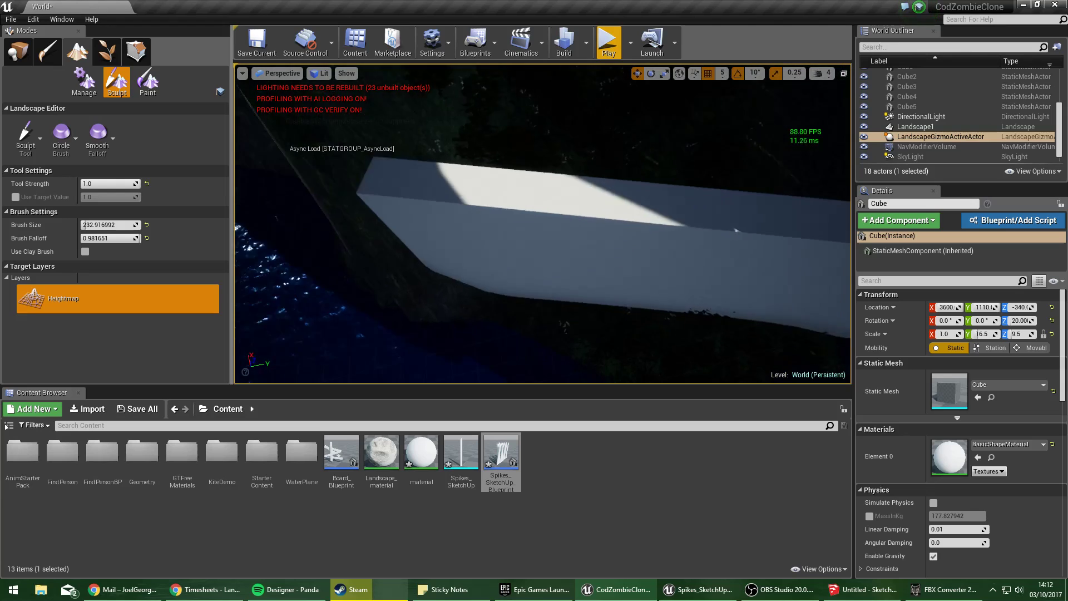
pyautogui.moveTo(515, 210)
pyautogui.mouseDown(button='right')
pyautogui.moveTo(445, 184)
pyautogui.moveTo(484, 178)
pyautogui.mouseUp(button='right')
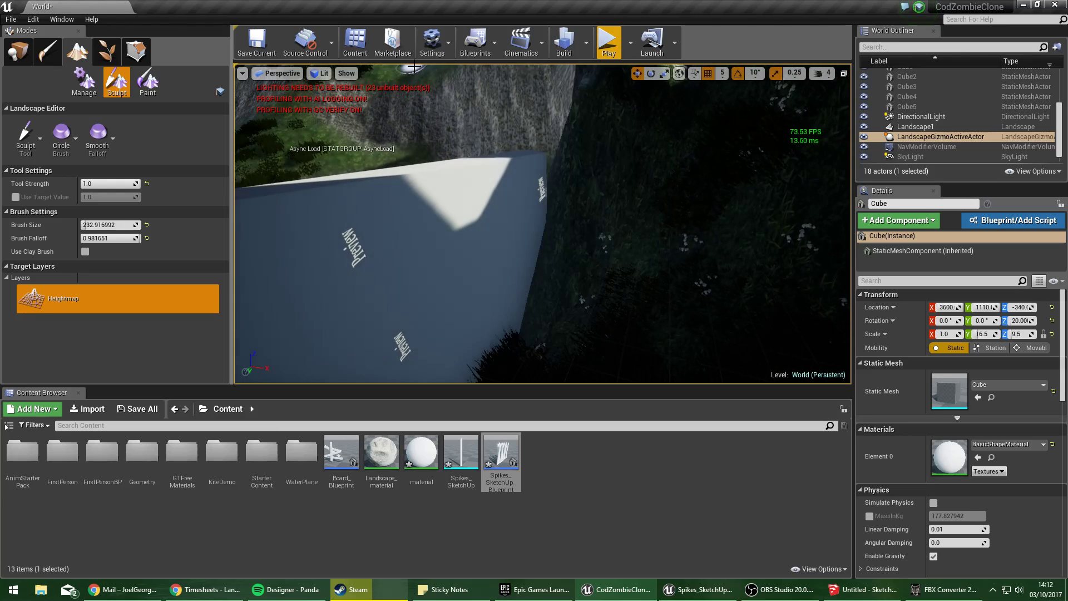
# Play-test the level around the new barrier wall, and end the play session.
pyautogui.click(607, 42)
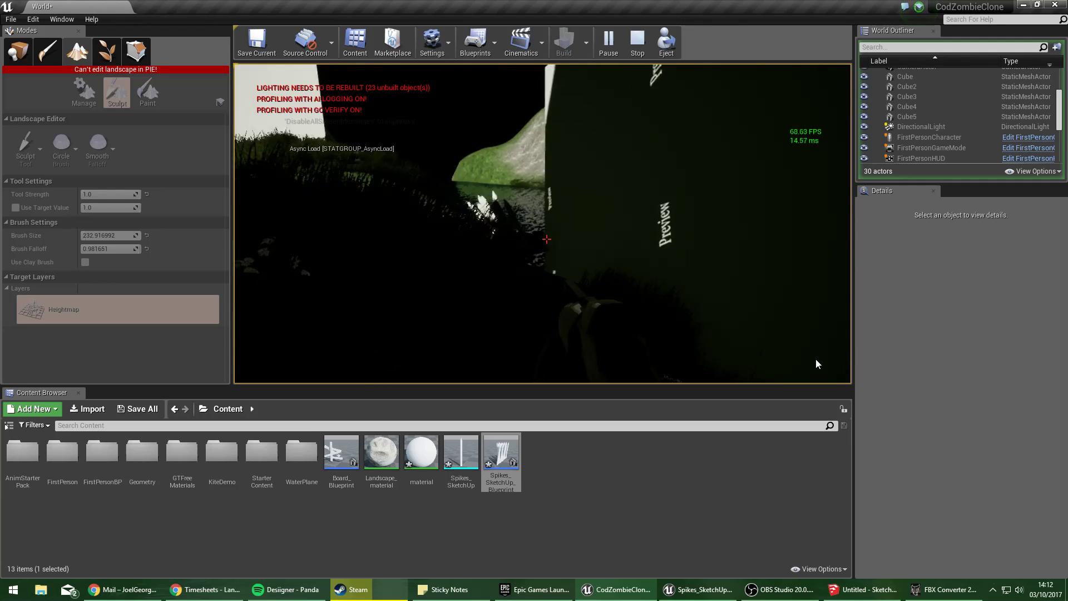
pyautogui.press('Escape')
# Rotate the DirectionalLight above the bridge to about -118° X, -86.7° Y and -127° Z in Place mode.
pyautogui.doubleClick(921, 117)
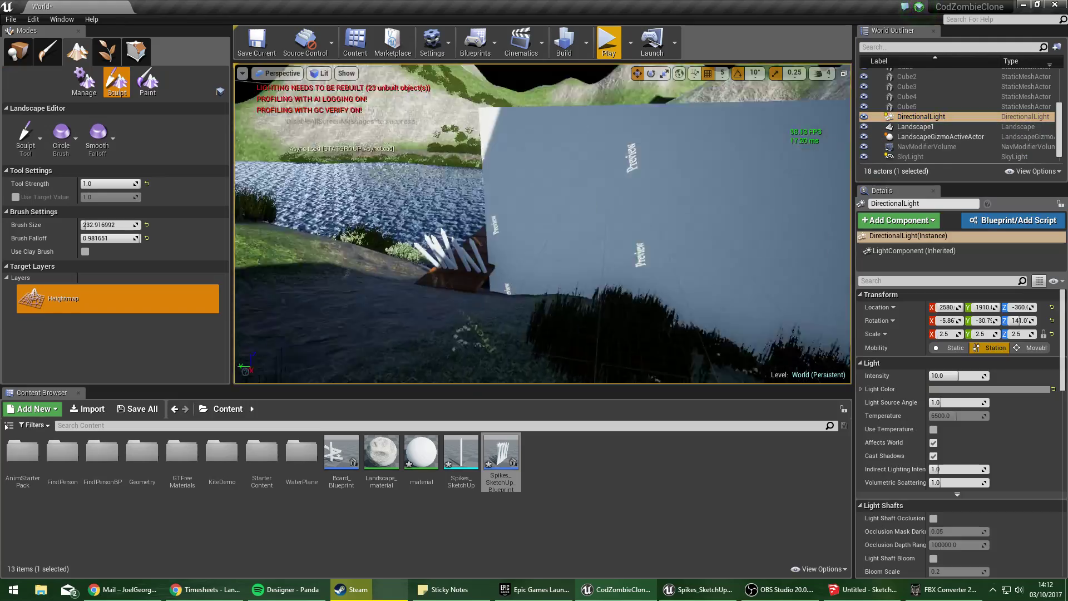
pyautogui.moveTo(542, 222); pyautogui.dragTo(678, 256, button='right')
pyautogui.click(650, 73)
pyautogui.moveTo(612, 223); pyautogui.dragTo(546, 189, button='right')
pyautogui.moveTo(673, 198); pyautogui.dragTo(590, 234, button='right')
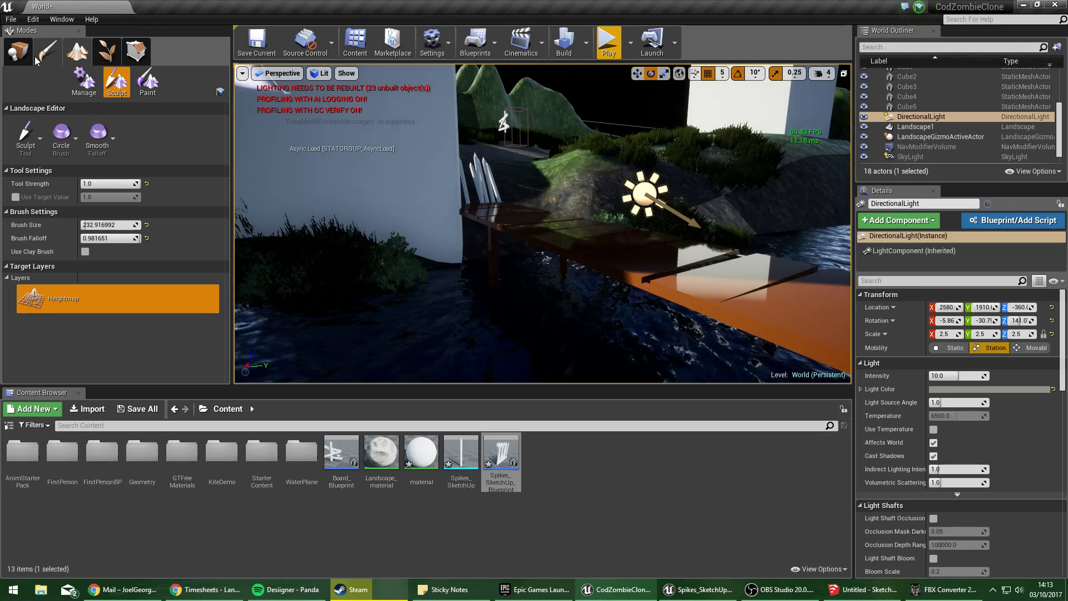
pyautogui.hotkey('shift', '1')
pyautogui.moveTo(643, 150); pyautogui.dragTo(556, 160, button='right')
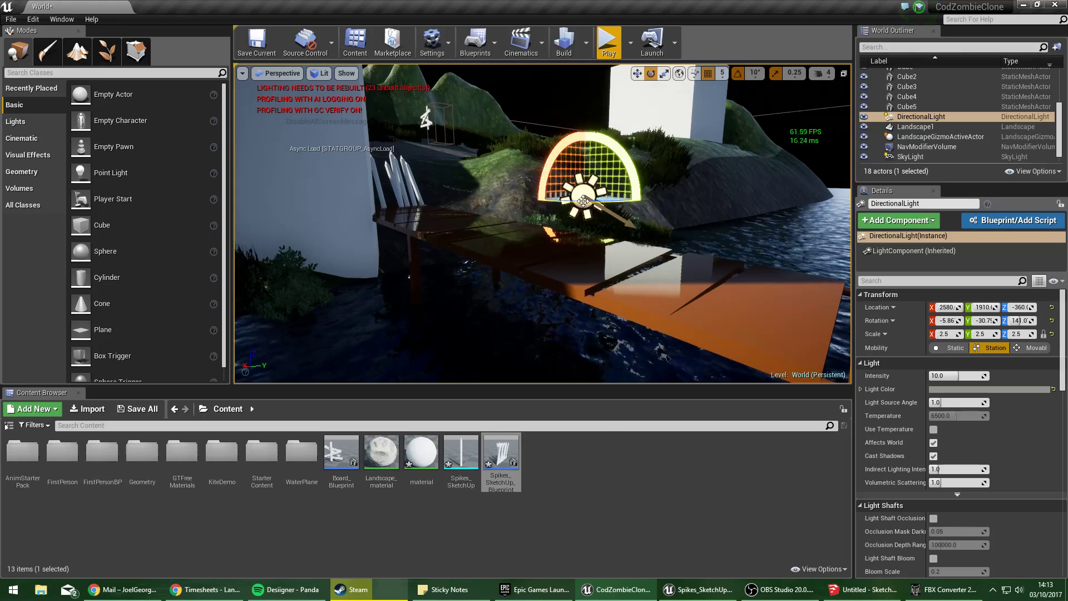
pyautogui.moveTo(561, 162); pyautogui.dragTo(612, 178)
pyautogui.moveTo(543, 163); pyautogui.dragTo(356, 163, button='right')
pyautogui.moveTo(514, 138); pyautogui.dragTo(601, 155)
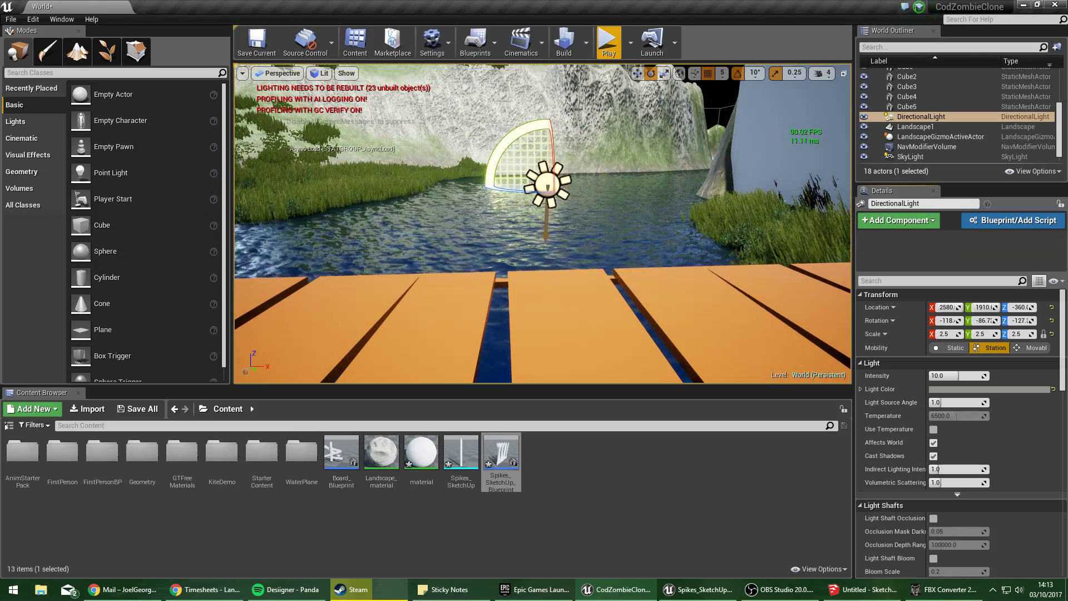
# Play-test the relit level, walking from the grassy bank along the barrier wall to the spikes at the bridge, and end the session.
pyautogui.moveTo(601, 155); pyautogui.dragTo(618, 64, button='right')
pyautogui.press('w')
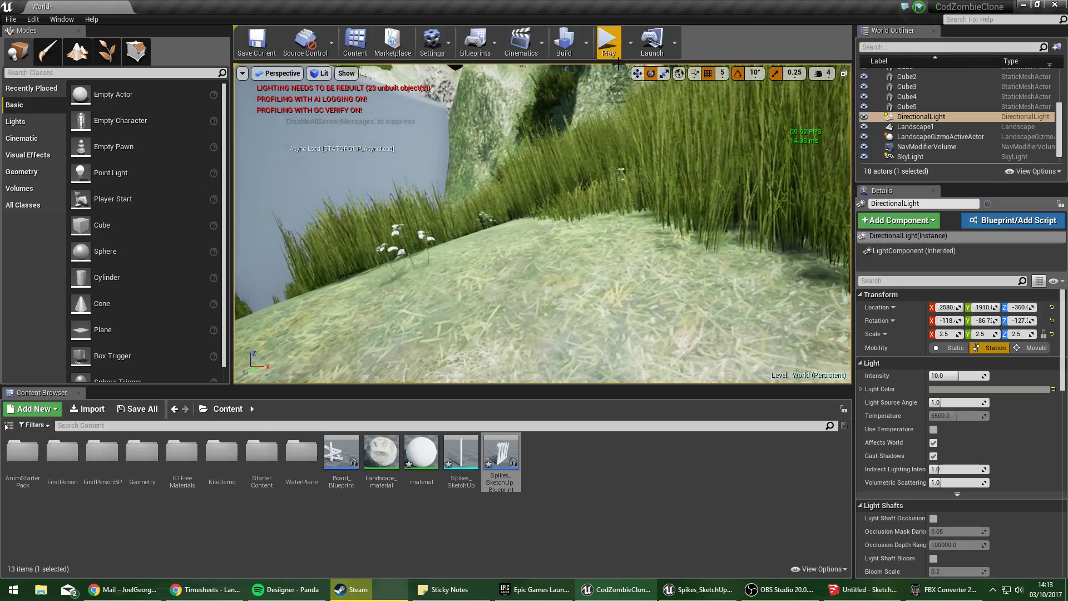
pyautogui.click(610, 48)
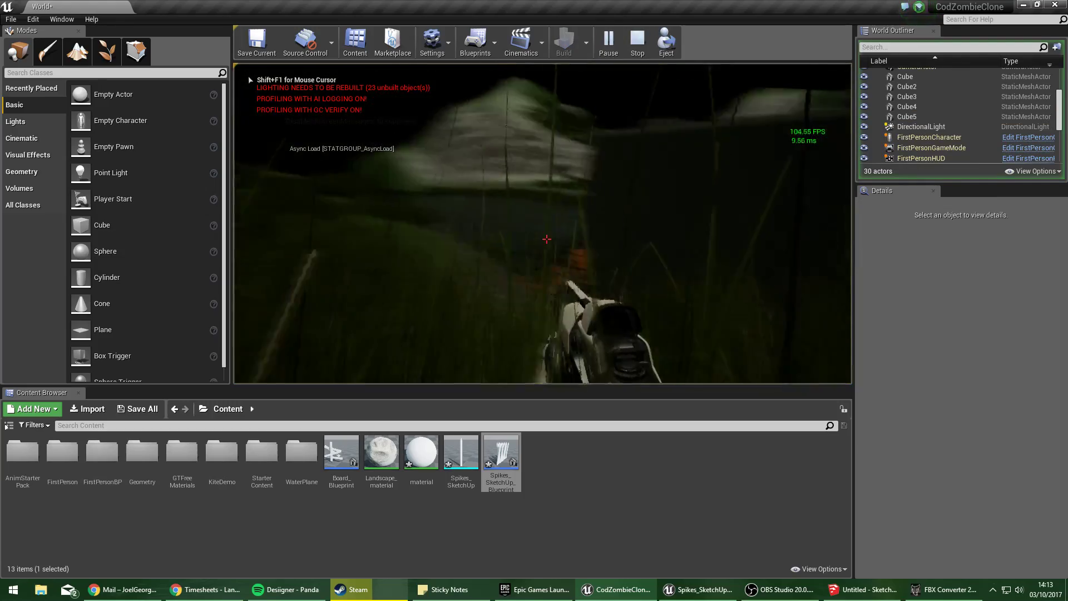
pyautogui.press('w')
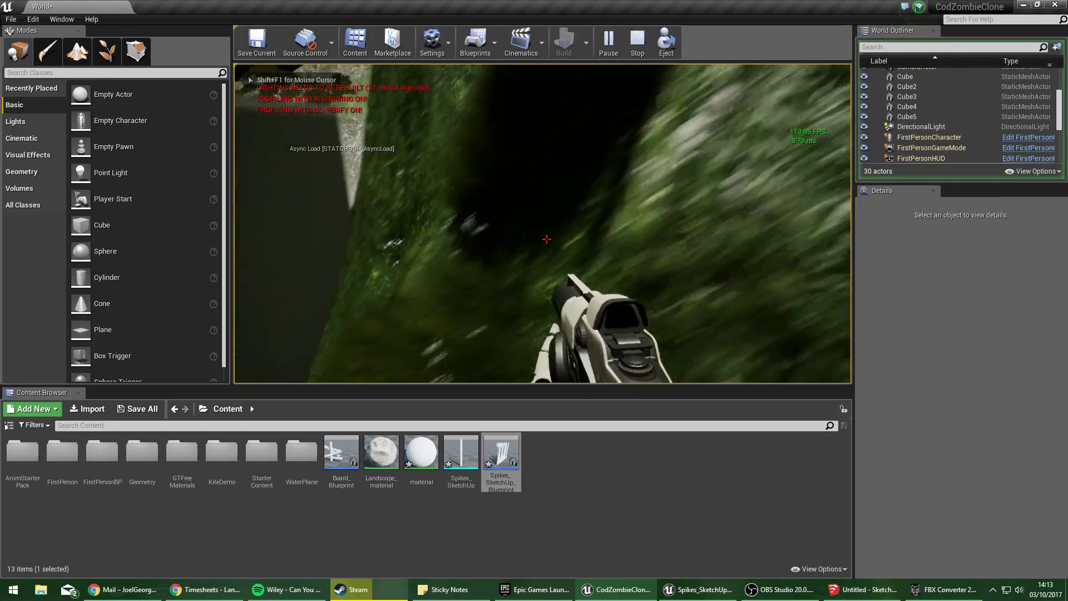
pyautogui.press('w')
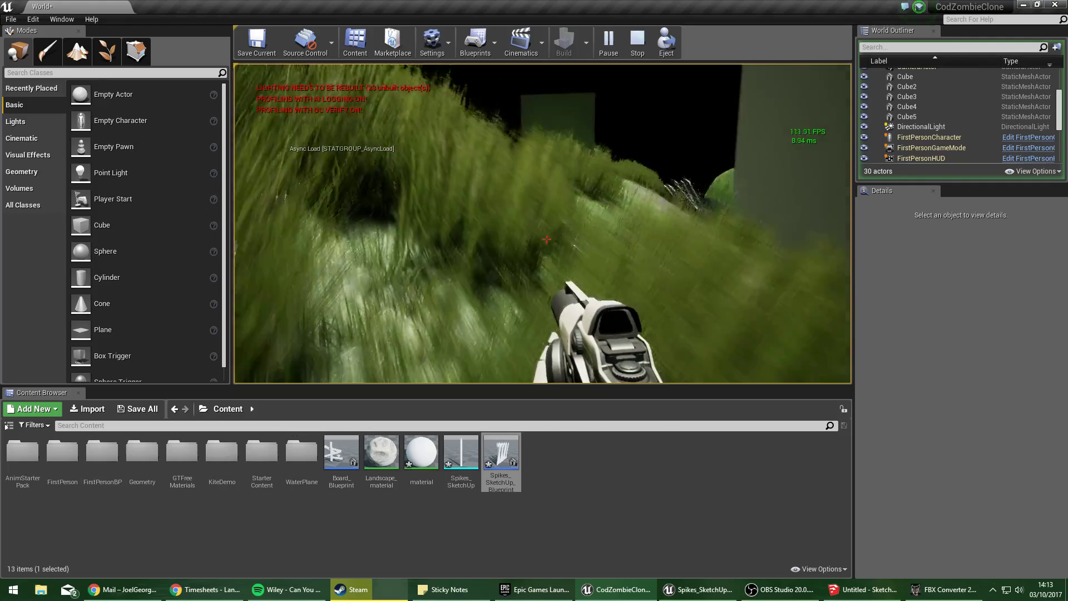
pyautogui.press('w')
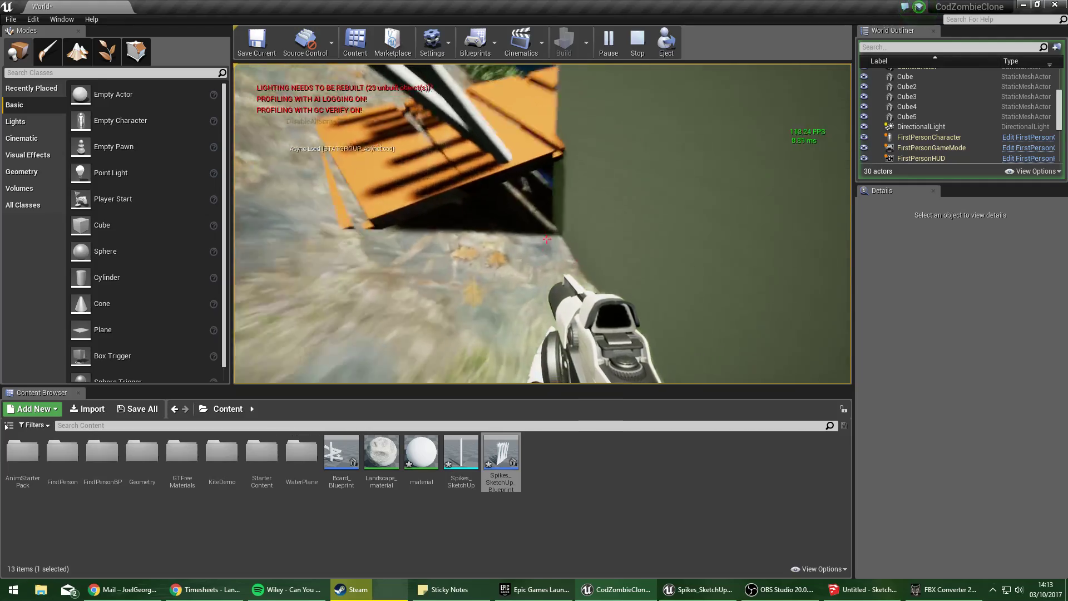
pyautogui.press('w')
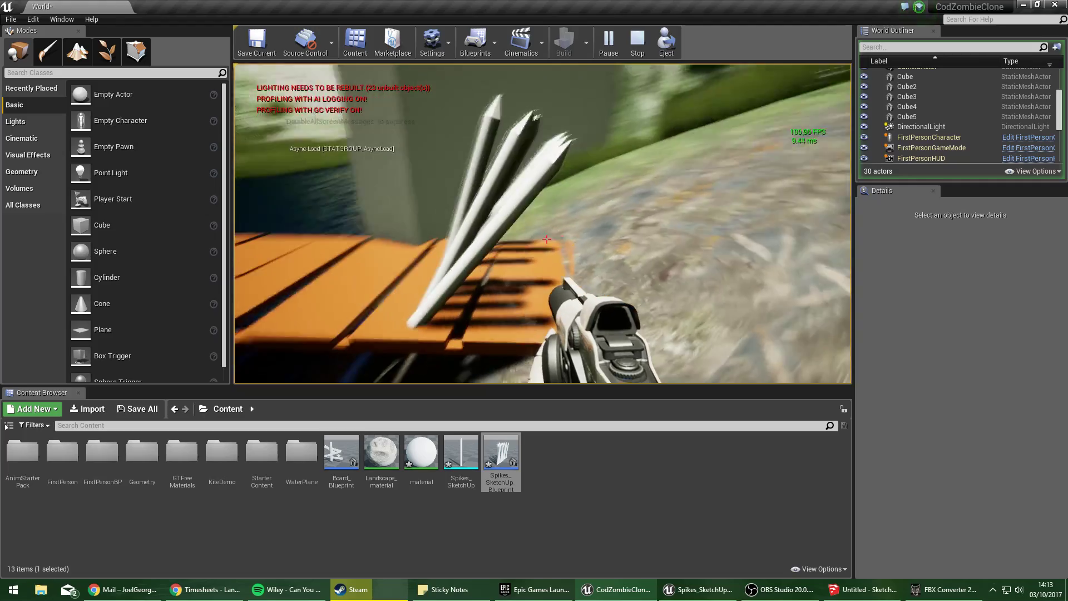
pyautogui.press('Escape')
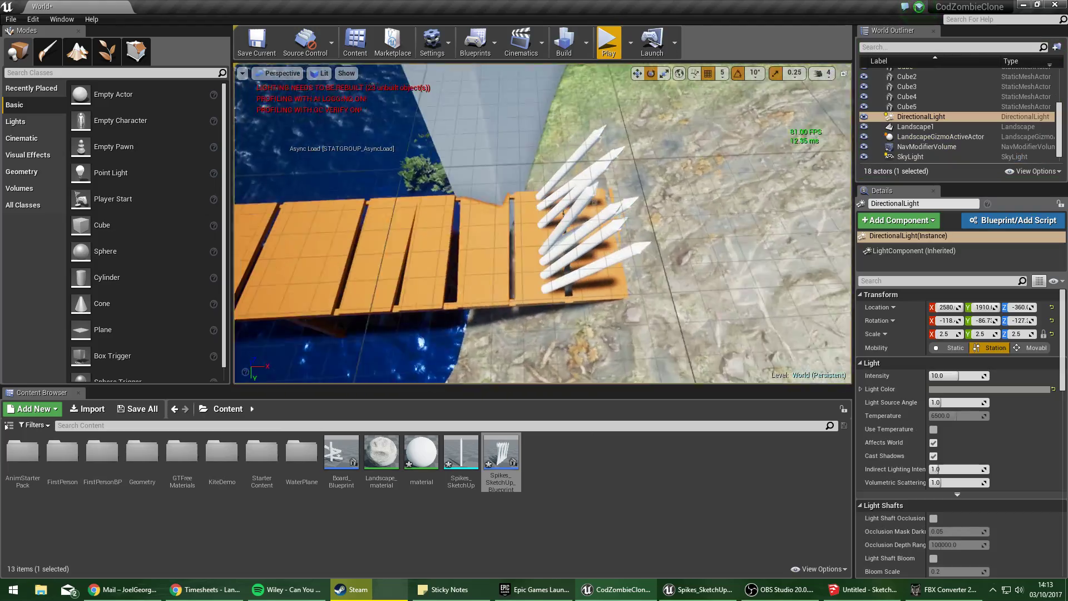
# Select the spikes at the end of the bridge and move them onto the planks, to X 3315.
pyautogui.press('w')
pyautogui.moveTo(473, 189)
pyautogui.mouseDown(button='right')
pyautogui.moveTo(495, 190)
pyautogui.moveTo(472, 190)
pyautogui.mouseUp(button='right')
pyautogui.press('s')
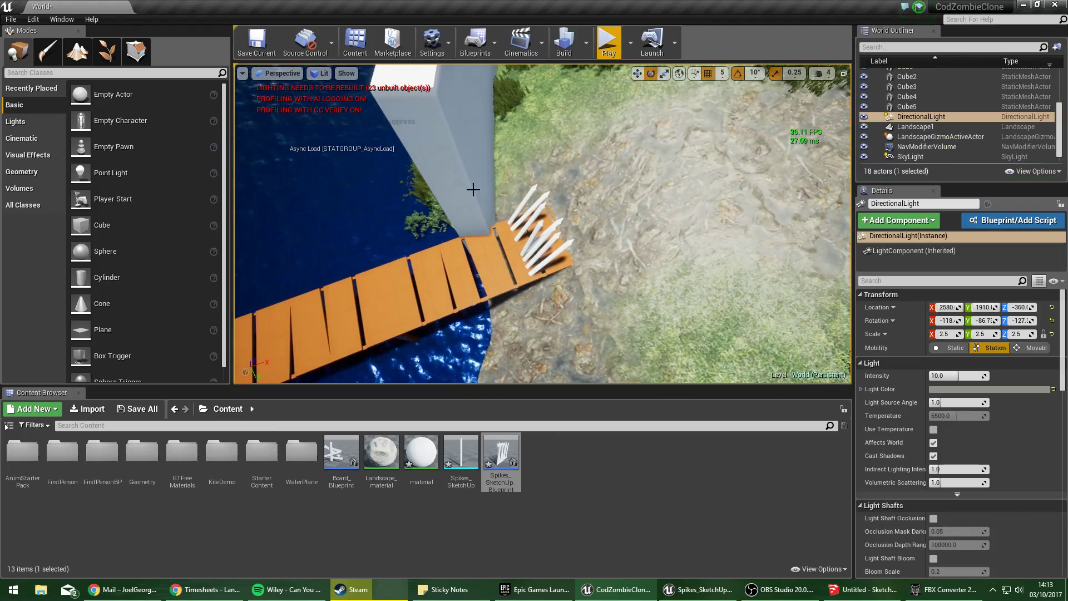
pyautogui.click(514, 209)
pyautogui.click(535, 258)
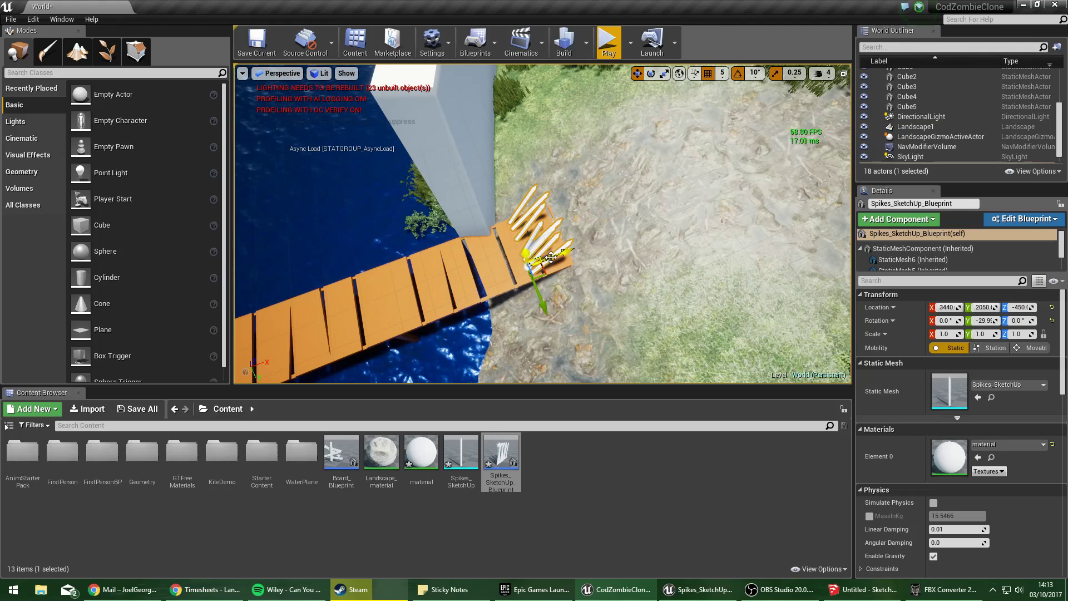
pyautogui.moveTo(513, 147); pyautogui.dragTo(459, 151, button='right')
# Play-test the moved spikes by walking up to them and jumping against them, and end the session.
pyautogui.click(608, 42)
pyautogui.press('w')
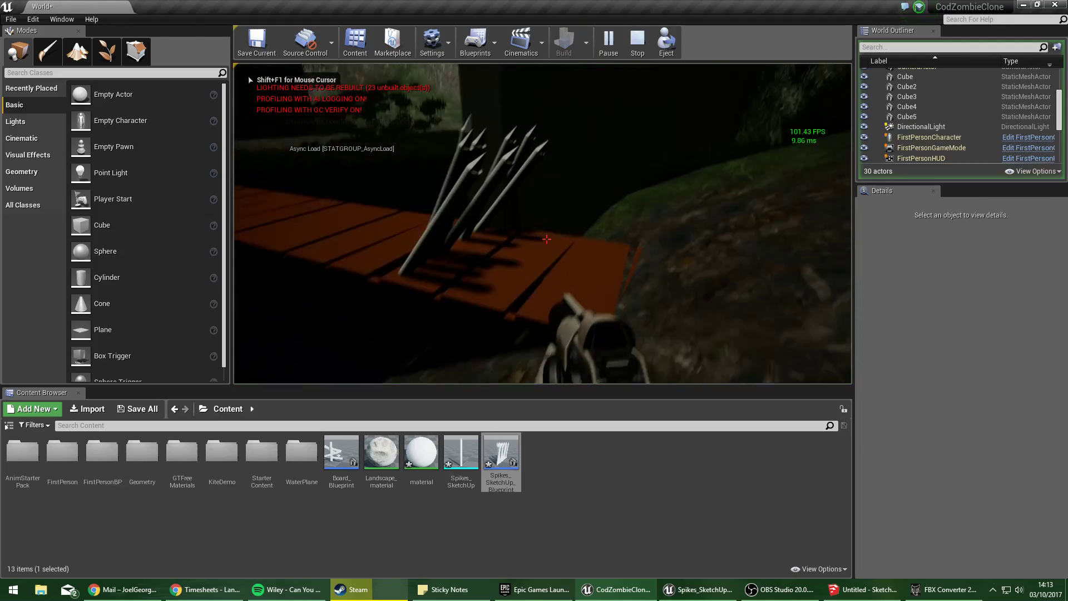
pyautogui.press('s')
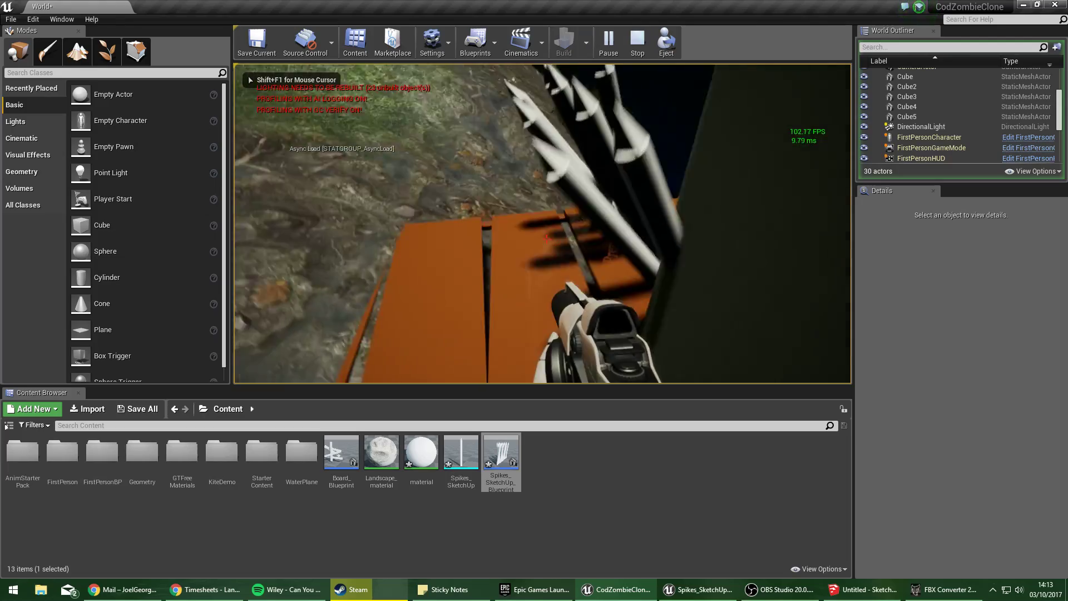
pyautogui.press('w')
pyautogui.press('space')
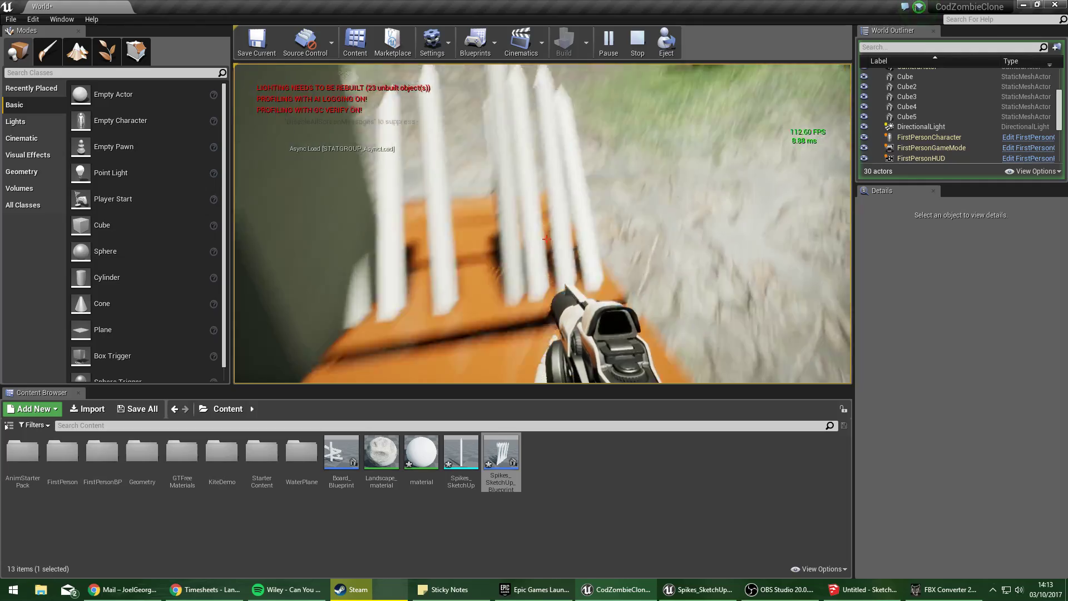
pyautogui.press('Escape')
# Scale the spikes blueprint on the bridge to 1.5 on Z.
pyautogui.moveTo(543, 223); pyautogui.dragTo(529, 216, button='right')
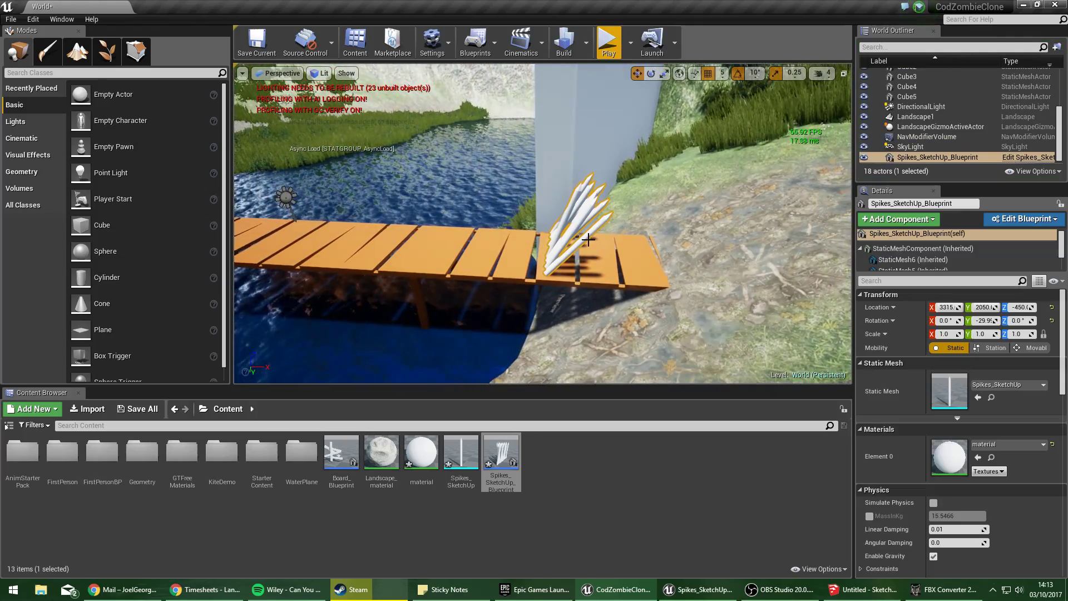
pyautogui.click(484, 253)
pyautogui.moveTo(484, 254); pyautogui.dragTo(534, 260, button='right')
pyautogui.press('w')
pyautogui.press('s')
pyautogui.press('w')
pyautogui.press('s')
pyautogui.press('w')
pyautogui.press('s')
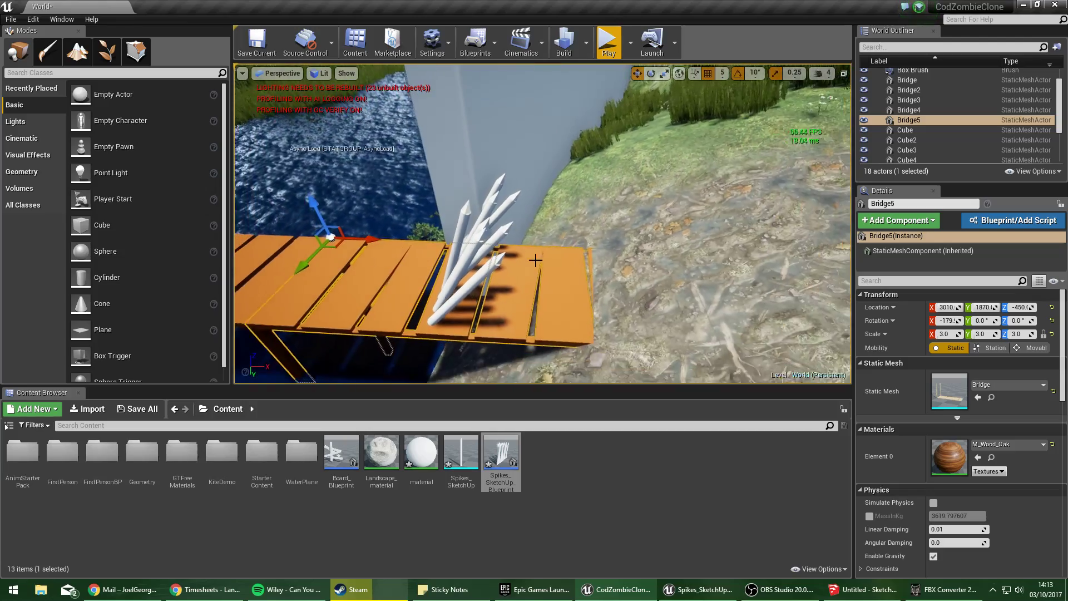
pyautogui.click(484, 253)
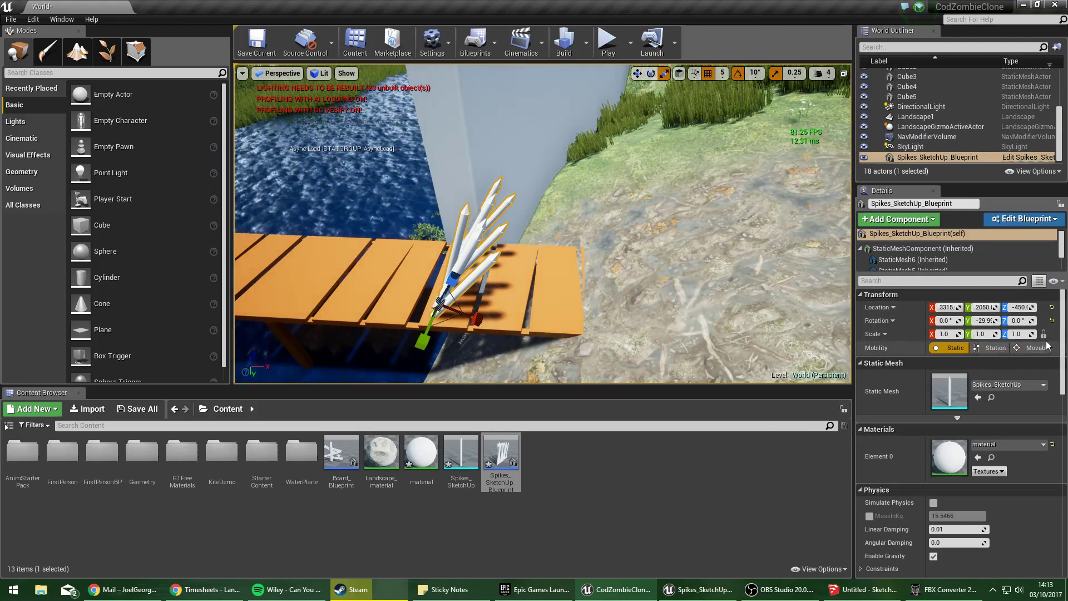
pyautogui.moveTo(453, 278)
pyautogui.mouseDown()
pyautogui.moveTo(467, 250)
pyautogui.moveTo(461, 265)
pyautogui.mouseUp()
# Play-test whether the taller spikes can be jumped over from the bank, and end the session.
pyautogui.click(607, 40)
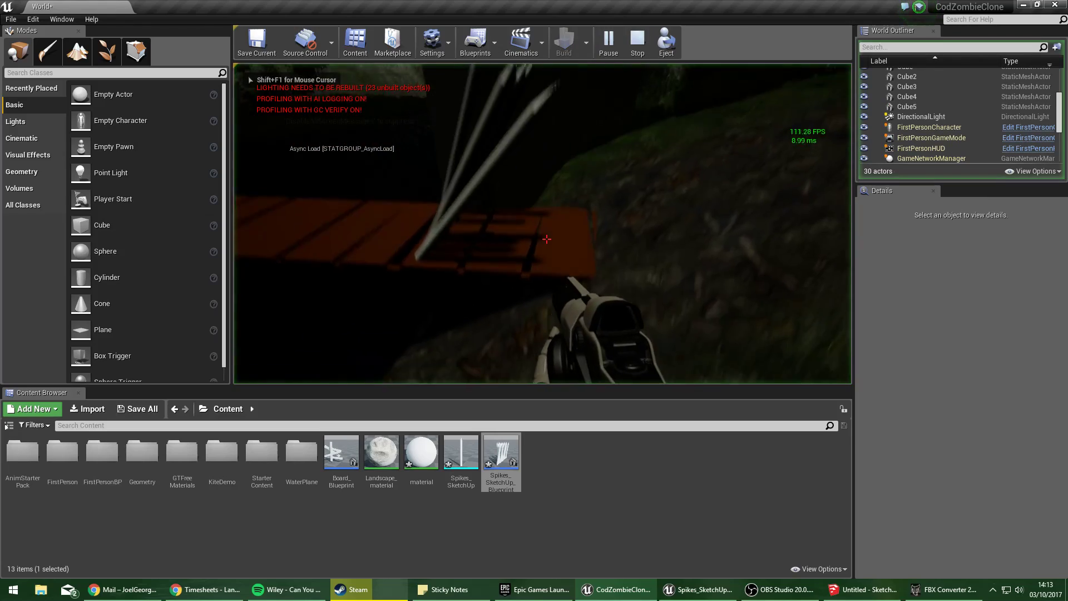
pyautogui.press('w')
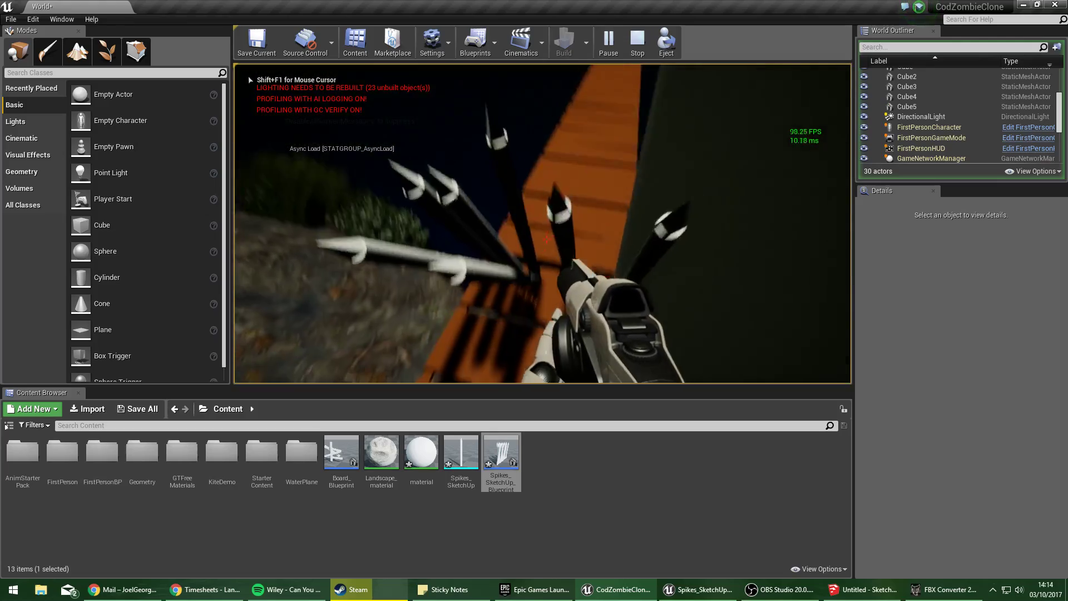
pyautogui.press('w')
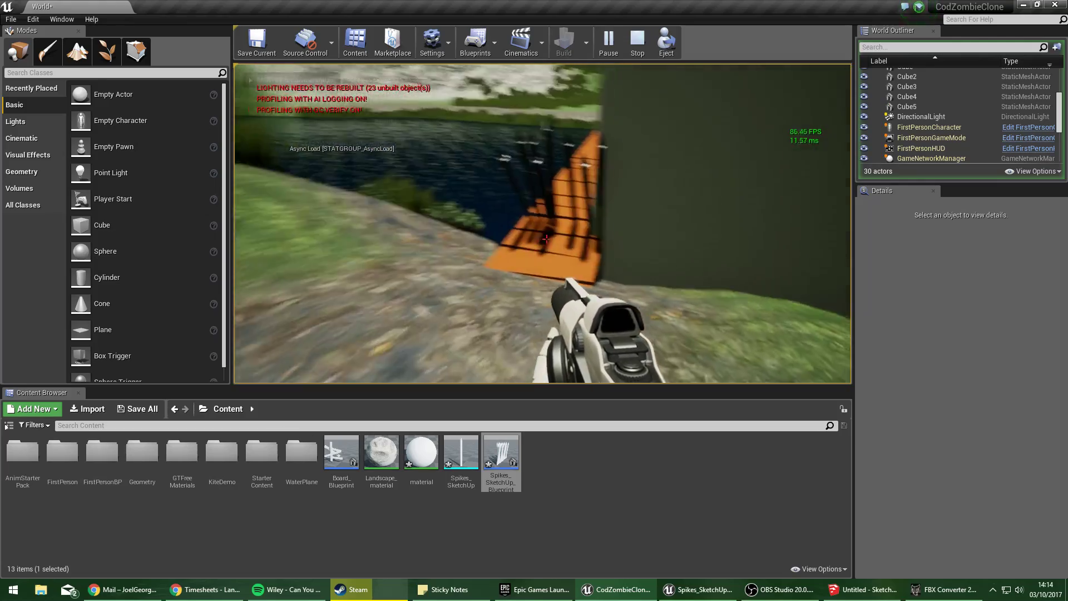
pyautogui.press('space')
pyautogui.press('Escape')
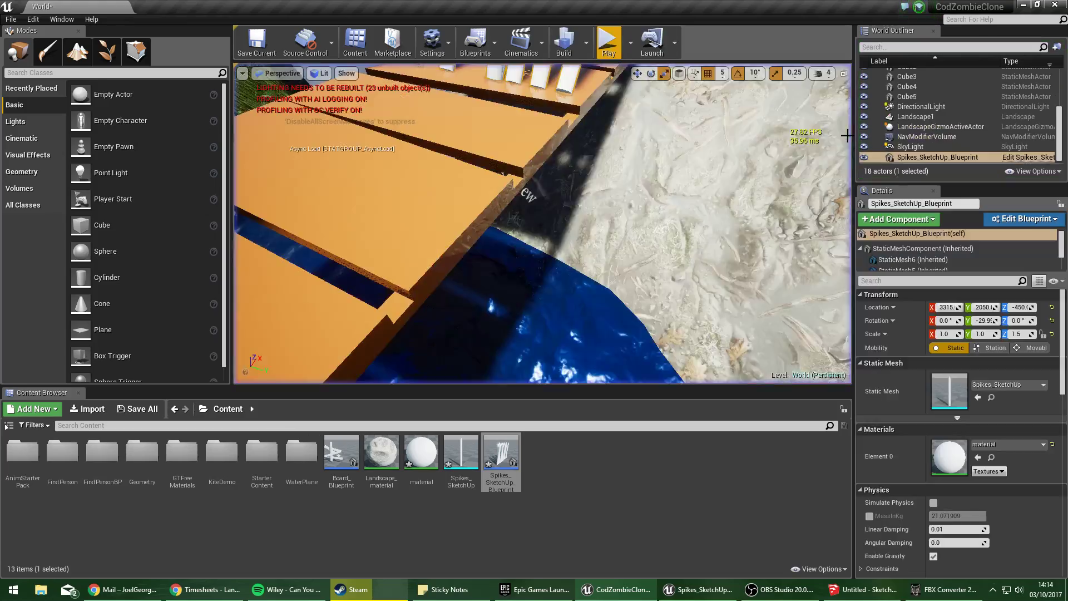
# Place a cube at the bridge end of the barrier wall and scale it to 4.25 on Y and 2.75 on Z.
pyautogui.press('s')
pyautogui.moveTo(542, 222); pyautogui.dragTo(512, 239, button='right')
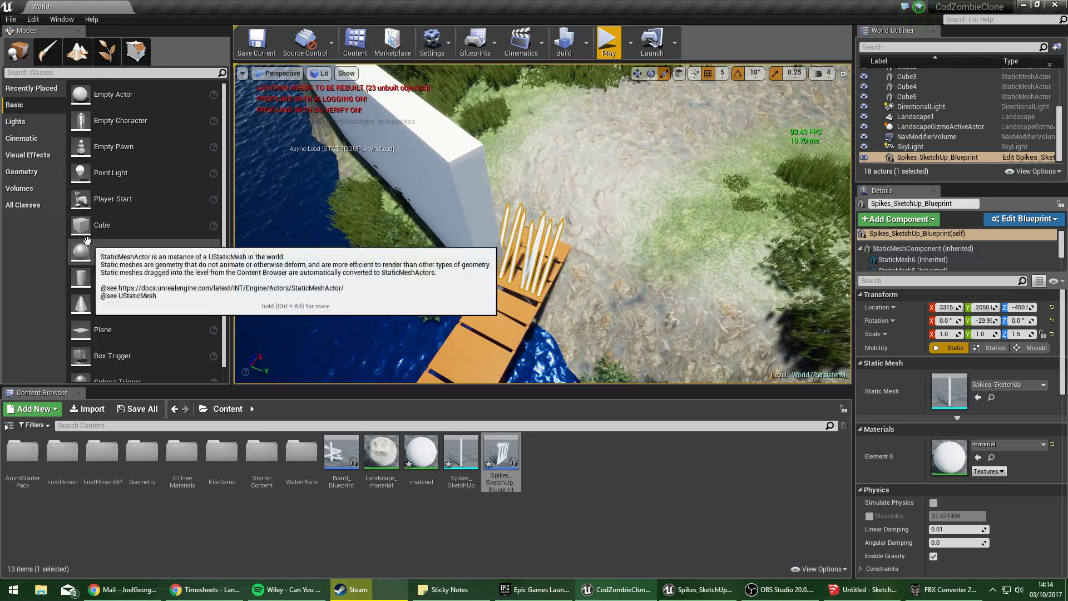
pyautogui.moveTo(89, 230); pyautogui.dragTo(474, 175)
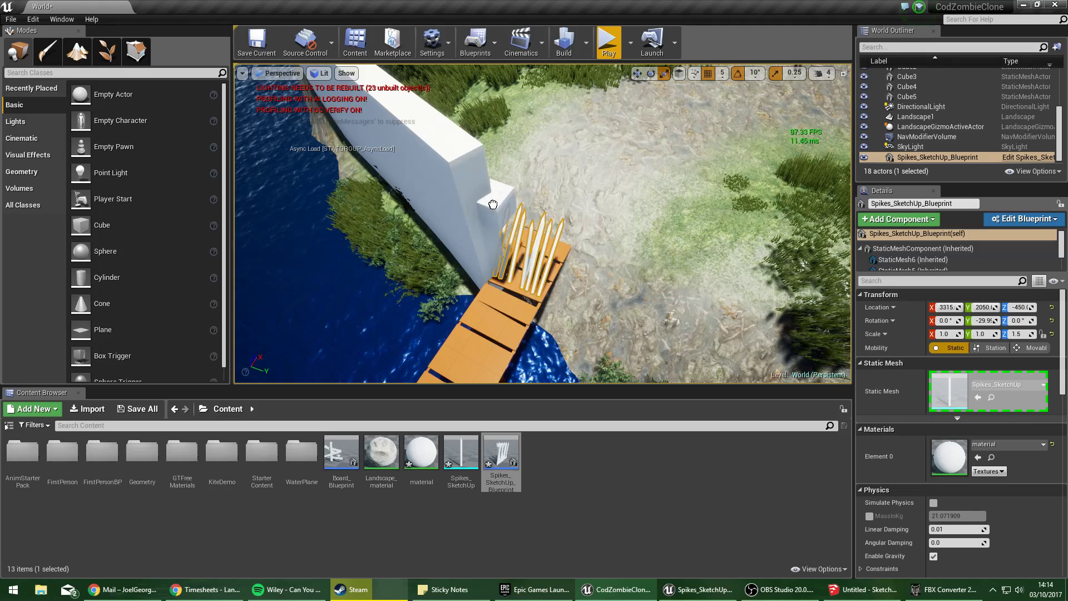
pyautogui.moveTo(490, 215); pyautogui.dragTo(490, 215)
pyautogui.moveTo(491, 165); pyautogui.dragTo(556, 139, button='right')
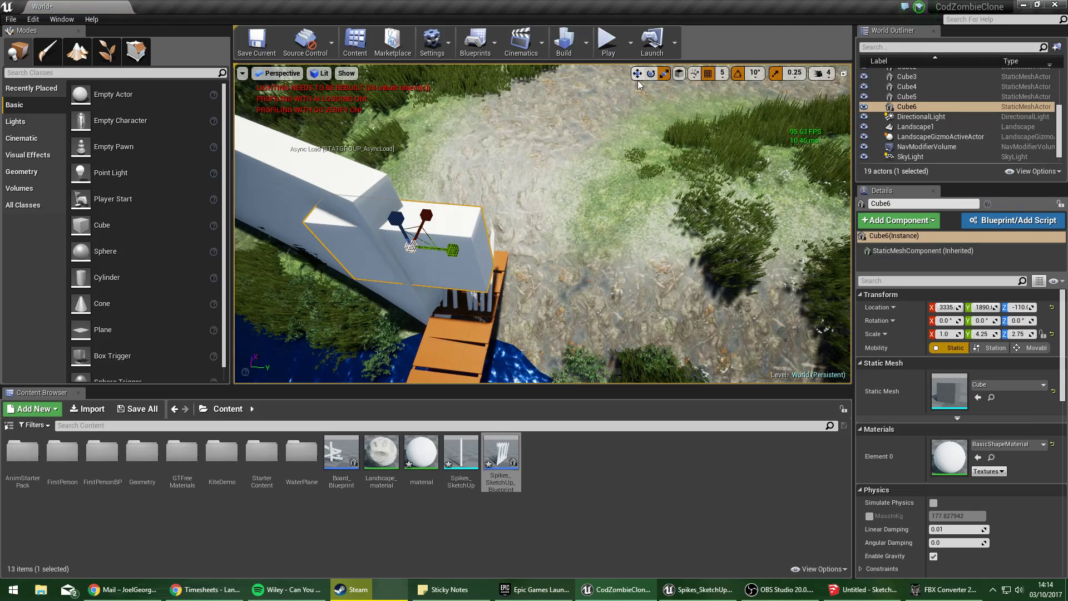
# Move the cube over the bridge spikes to Y 2035 and Z -10 as the top of a gateway.
pyautogui.moveTo(400, 221); pyautogui.dragTo(471, 233)
pyautogui.moveTo(586, 262); pyautogui.dragTo(367, 261, button='right')
pyautogui.press('s')
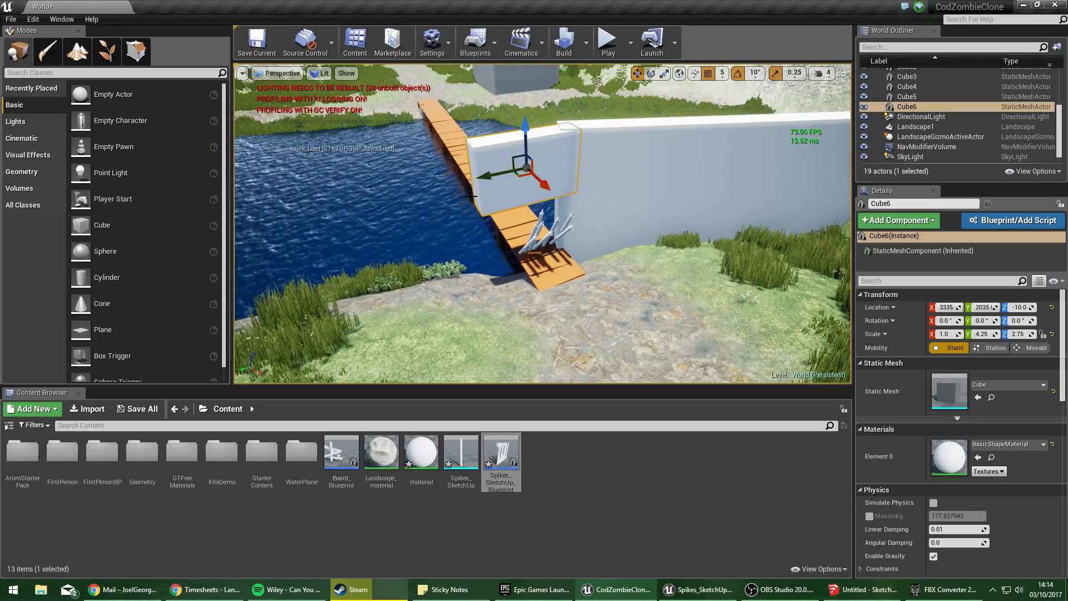
# Duplicate the gateway cube across the bridge, rotate it 10° on Z, scale it to 36.25 on Y and lower it to Z -400.
pyautogui.keyDown('alt'); pyautogui.moveTo(485, 179); pyautogui.dragTo(359, 196); pyautogui.keyUp('alt')
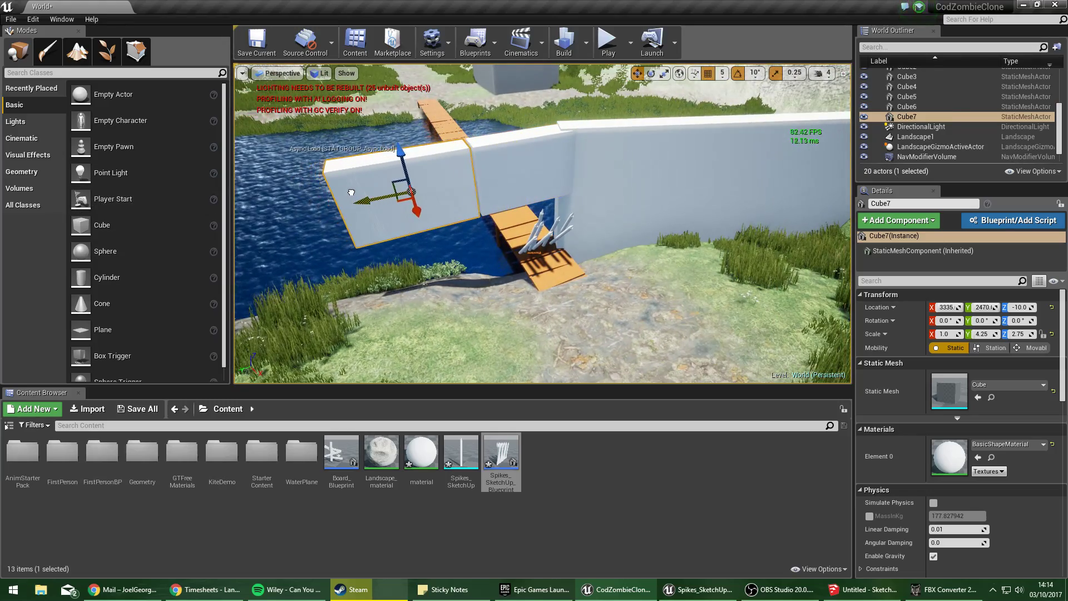
pyautogui.moveTo(411, 278); pyautogui.dragTo(407, 261)
pyautogui.moveTo(407, 261); pyautogui.dragTo(144, 317, button='right')
pyautogui.moveTo(483, 147)
pyautogui.mouseDown(button='right')
pyautogui.moveTo(445, 222)
pyautogui.moveTo(484, 147)
pyautogui.mouseUp(button='right')
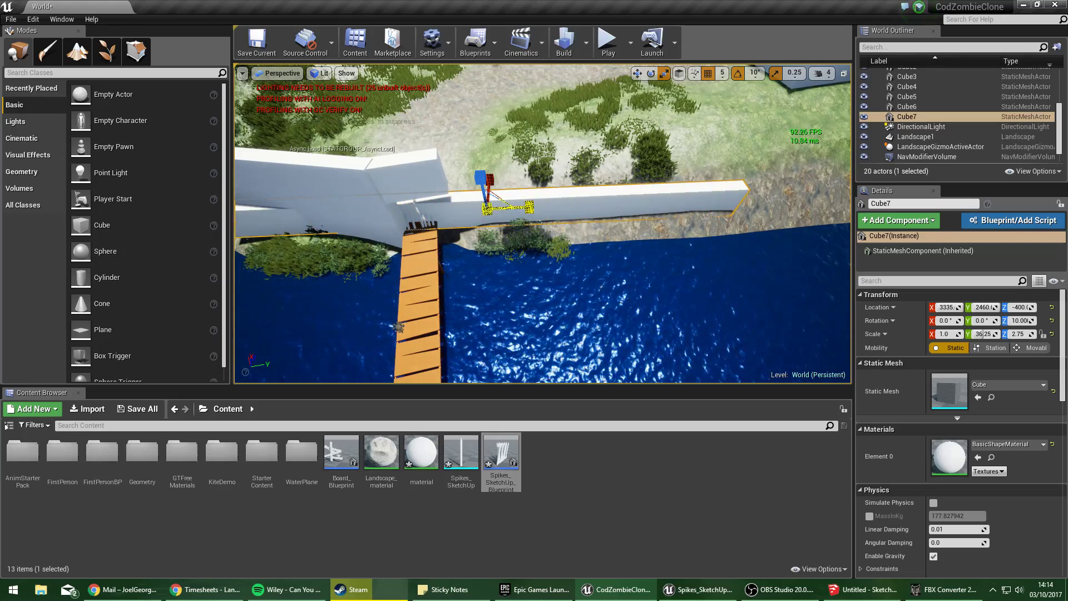
# Scale the duplicated riverbank wall to 8.25 on Z and move it against the gateway at X 3020, Y 3895, Z -295.
pyautogui.moveTo(592, 105)
pyautogui.mouseDown(button='right')
pyautogui.moveTo(489, 105)
pyautogui.moveTo(593, 133)
pyautogui.moveTo(592, 105)
pyautogui.mouseUp(button='right')
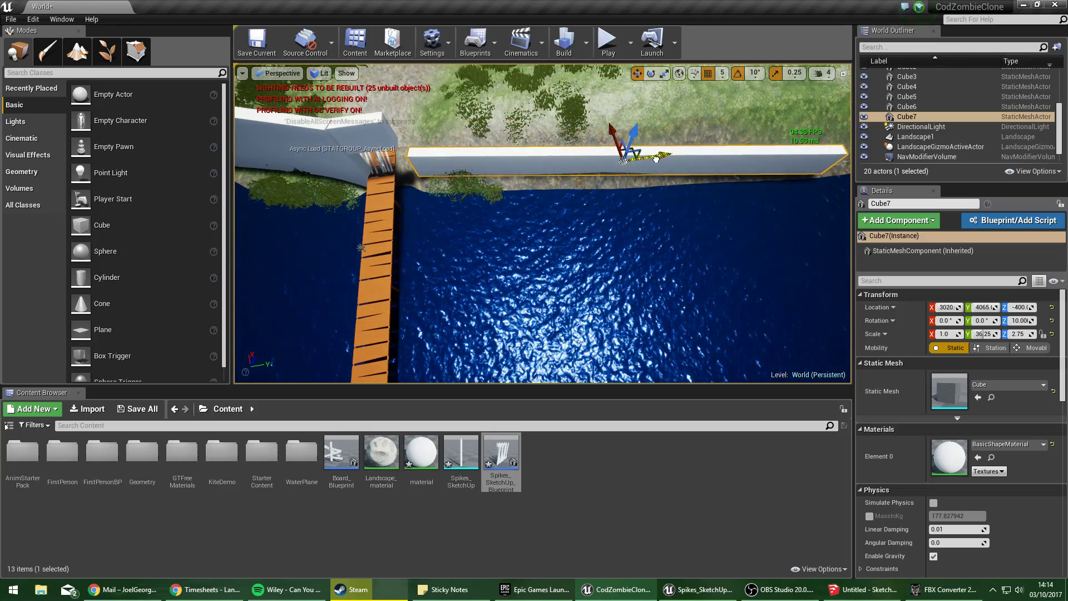
pyautogui.moveTo(641, 156); pyautogui.dragTo(635, 158)
pyautogui.moveTo(634, 158); pyautogui.dragTo(614, 142, button='right')
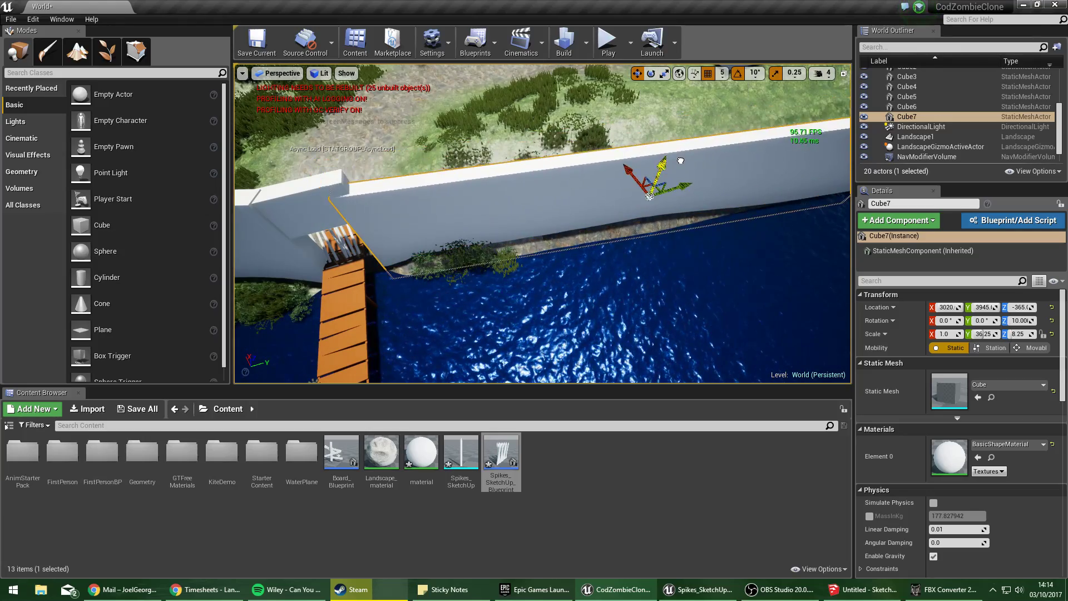
pyautogui.moveTo(714, 156)
pyautogui.mouseDown(button='right')
pyautogui.moveTo(679, 156)
pyautogui.moveTo(628, 184)
pyautogui.moveTo(714, 157)
pyautogui.mouseUp(button='right')
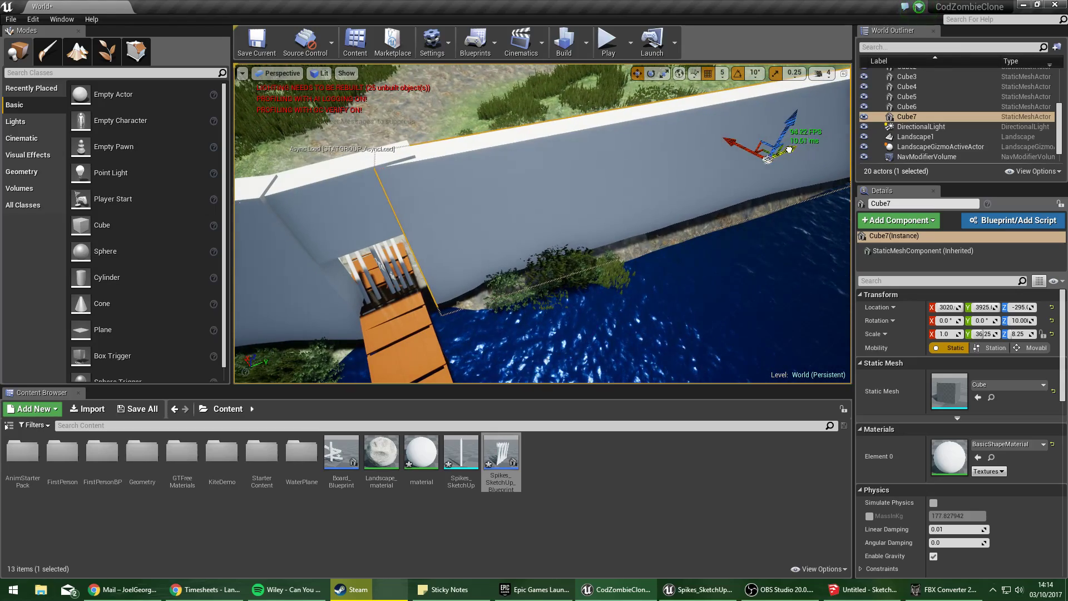
pyautogui.moveTo(714, 156); pyautogui.dragTo(678, 166, button='right')
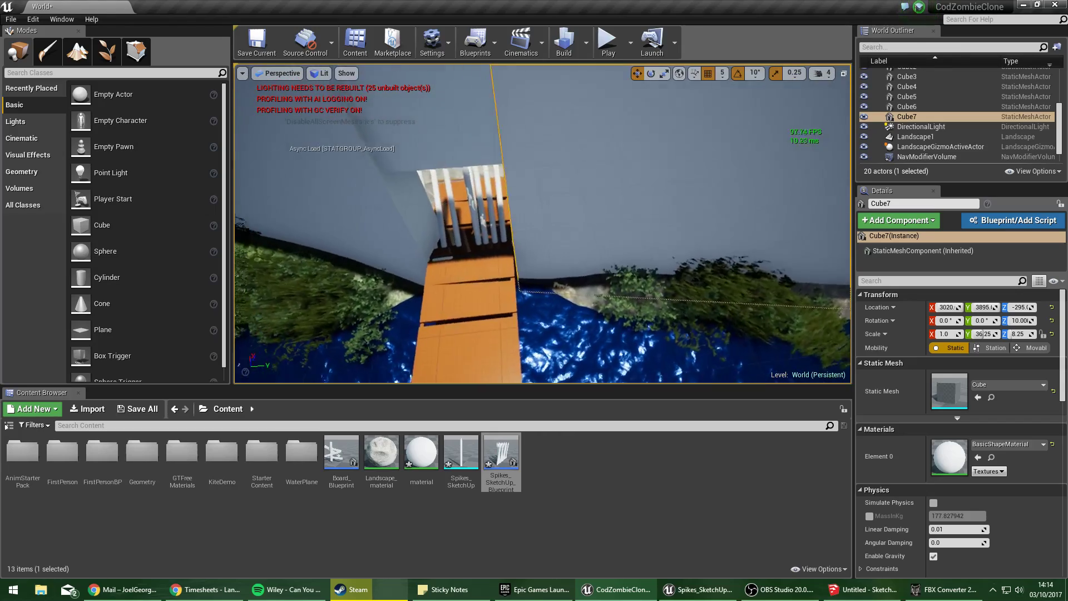
# Inspect the walls around the bridge gateway and play-test it, trying to get past the spikes from the bank.
pyautogui.click(527, 219)
pyautogui.moveTo(526, 218); pyautogui.dragTo(527, 167, button='right')
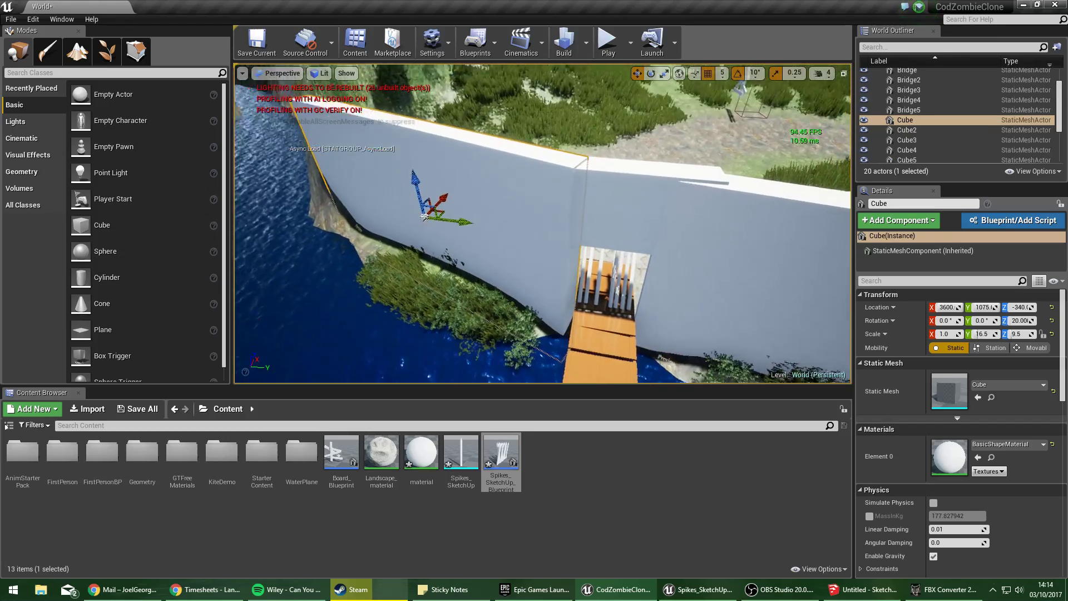
pyautogui.moveTo(527, 219); pyautogui.dragTo(589, 259, button='right')
pyautogui.moveTo(527, 218); pyautogui.dragTo(356, 250, button='right')
pyautogui.moveTo(527, 219); pyautogui.dragTo(356, 206, button='right')
pyautogui.moveTo(527, 219); pyautogui.dragTo(522, 112, button='right')
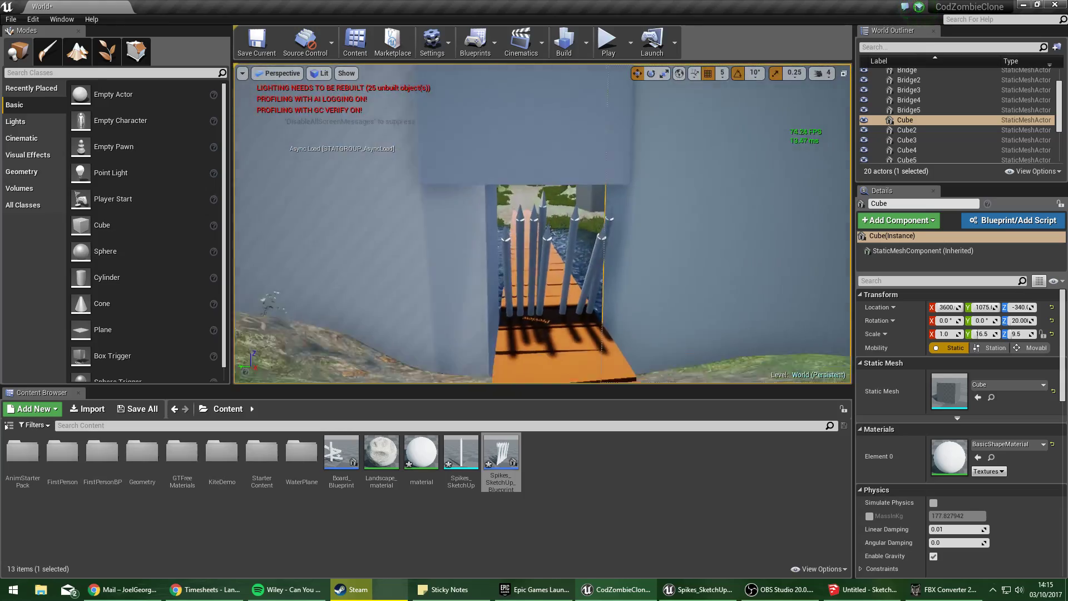
pyautogui.hotkey('alt', 'p')
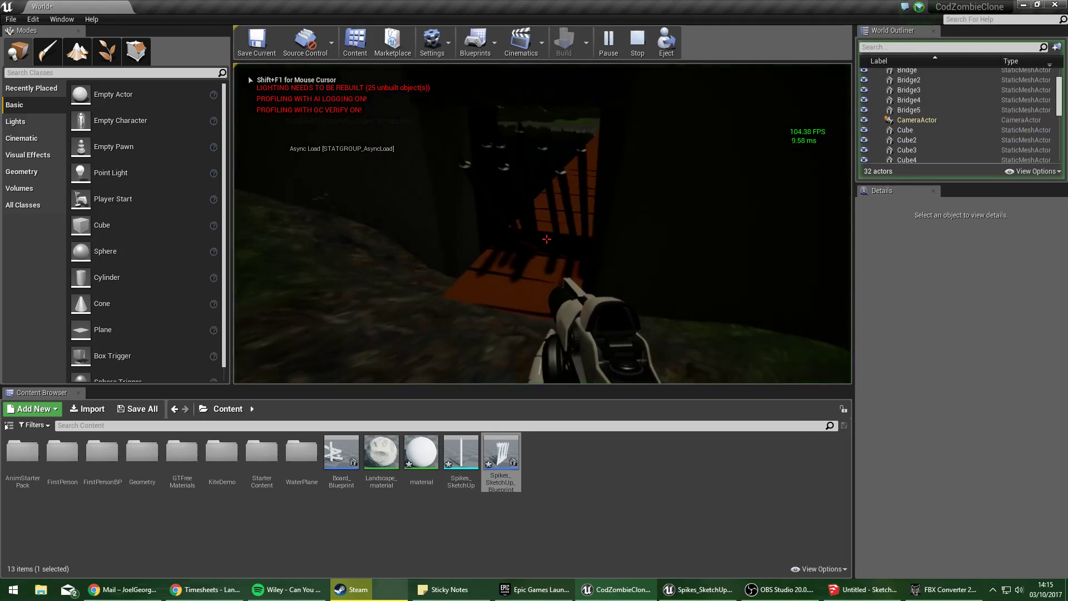
pyautogui.press('w')
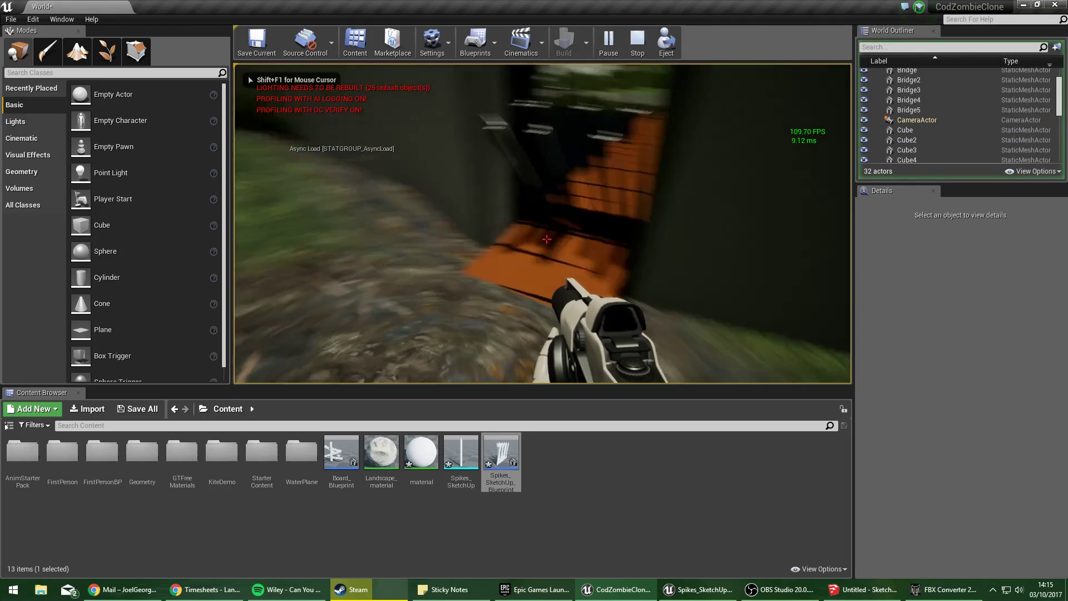
pyautogui.press('w')
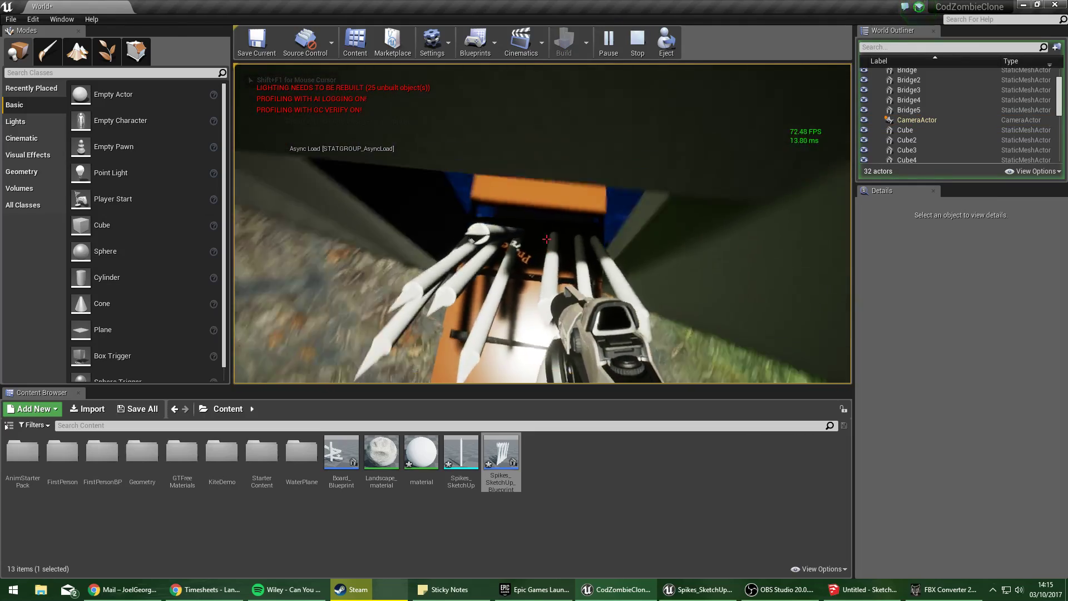
pyautogui.press('w')
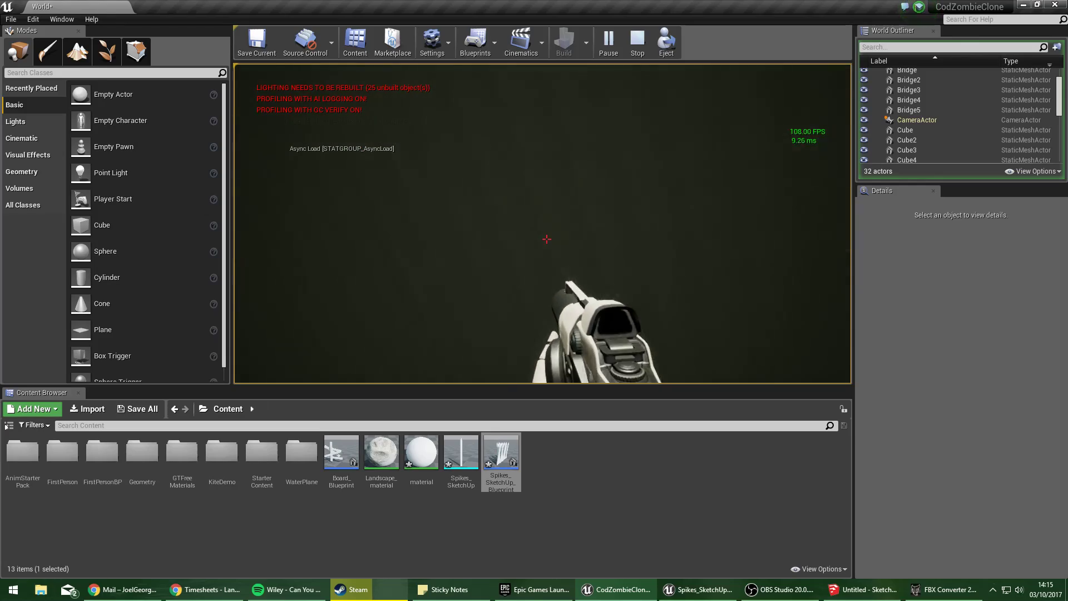
pyautogui.press('w')
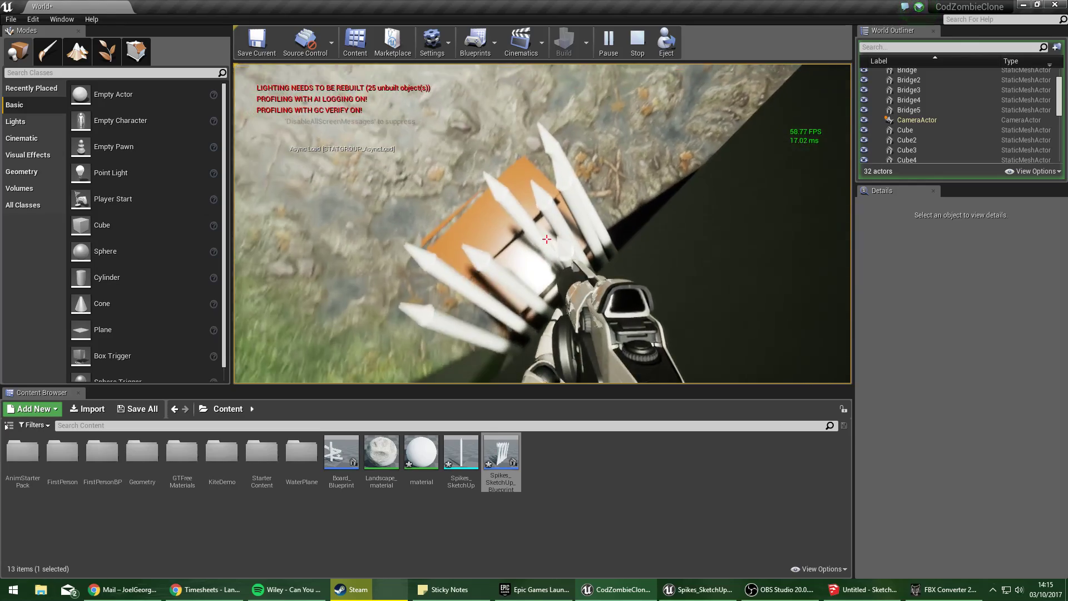
pyautogui.press('w')
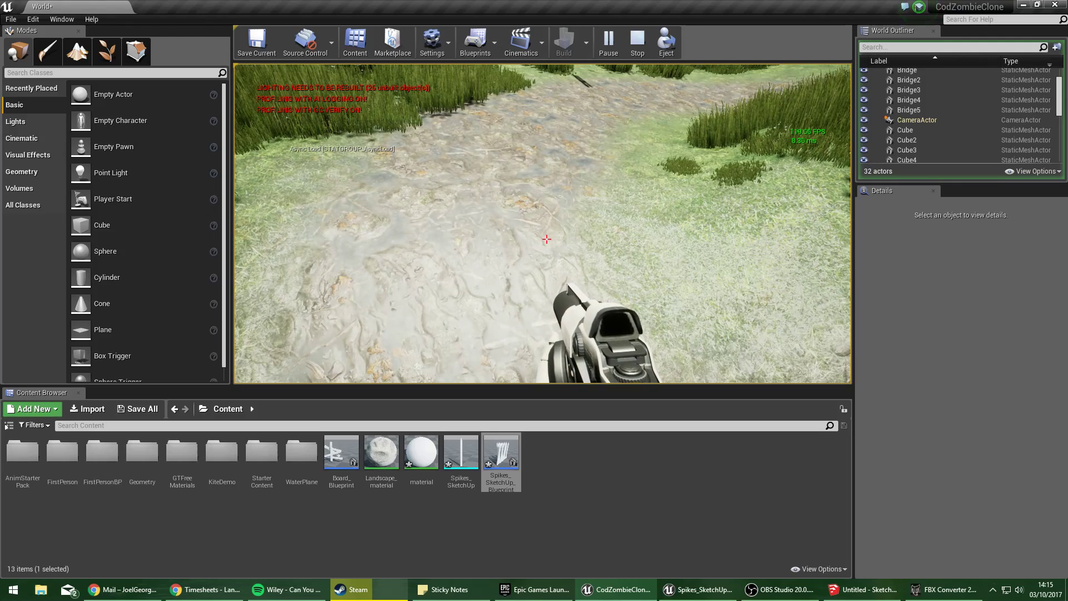
pyautogui.press('s')
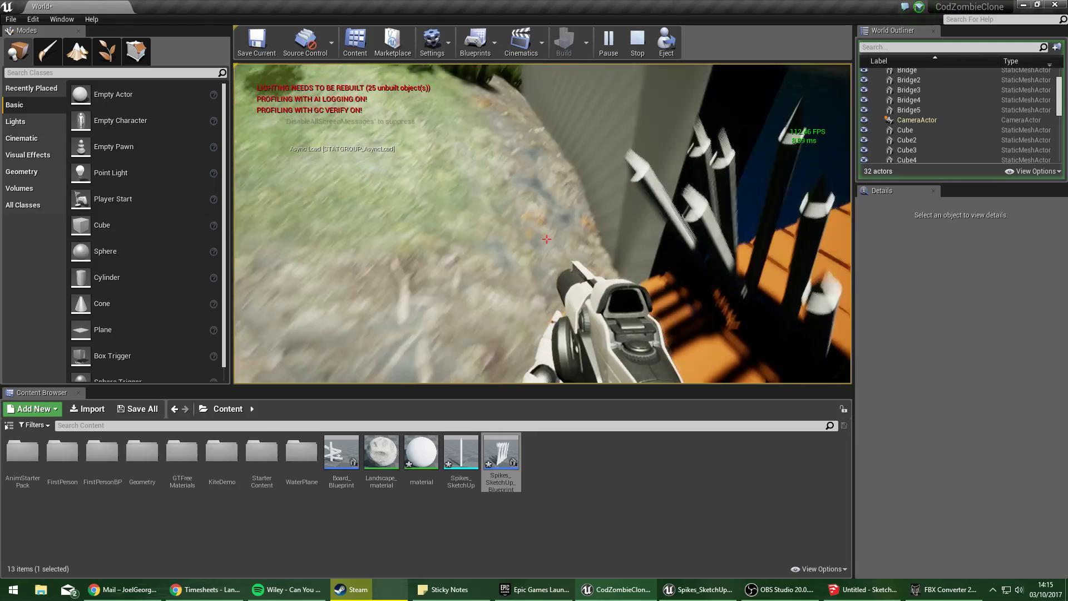
# Play-test the bank beside the bridge gateway, walking along the base of the walls to look for ways past them.
pyautogui.press('w')
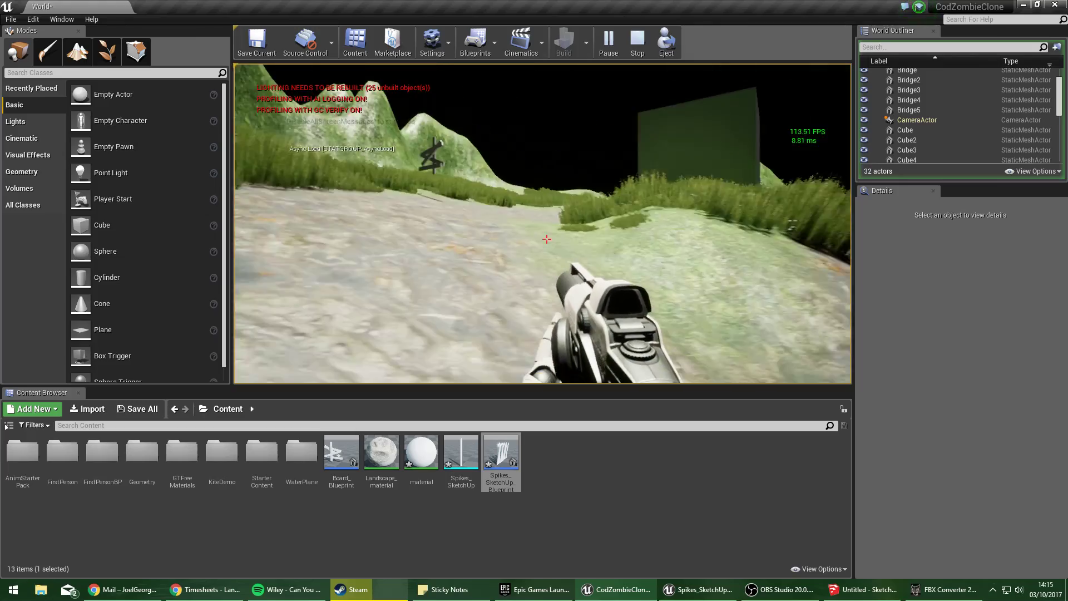
pyautogui.press('w')
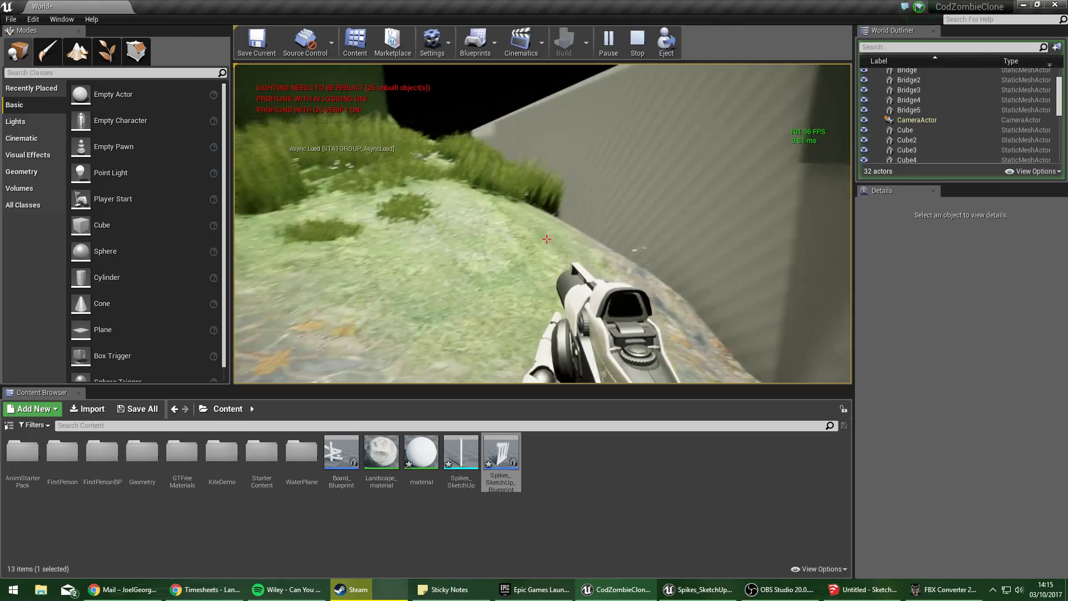
pyautogui.press('w')
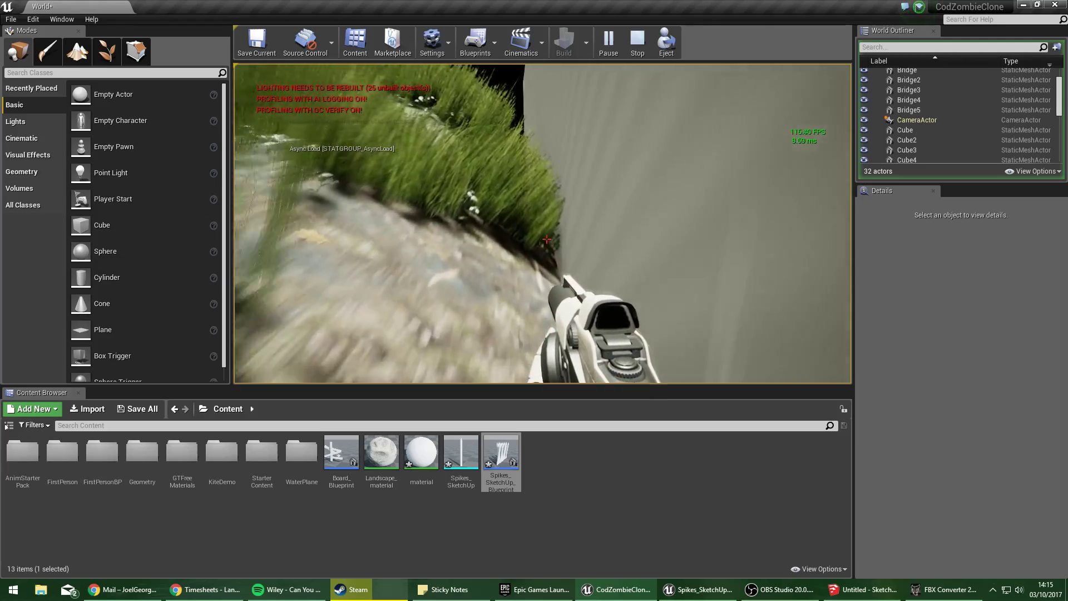
pyautogui.press('w')
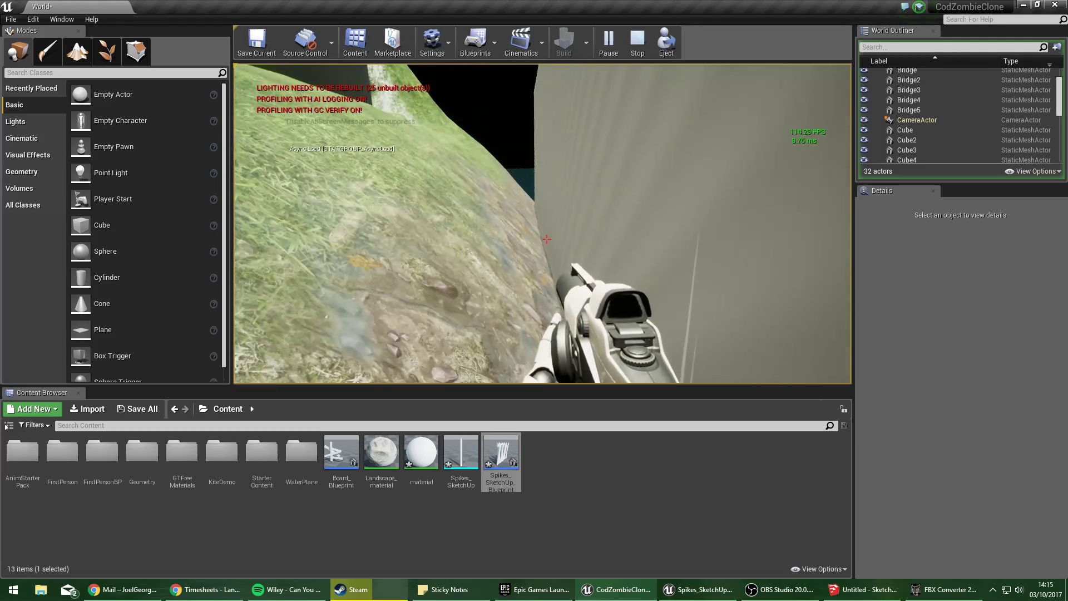
pyautogui.press('w')
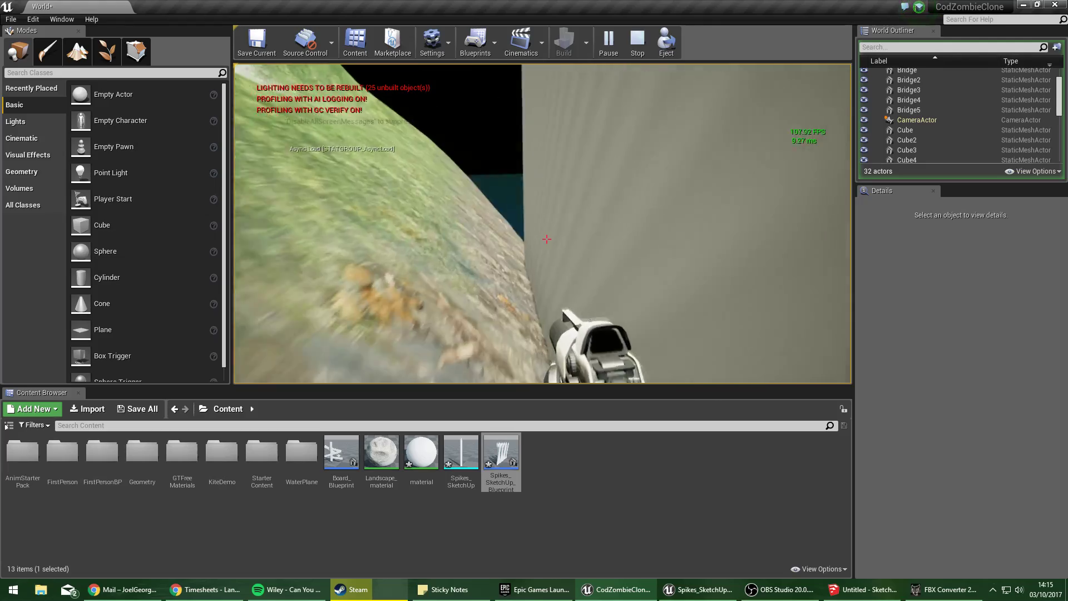
pyautogui.press('w')
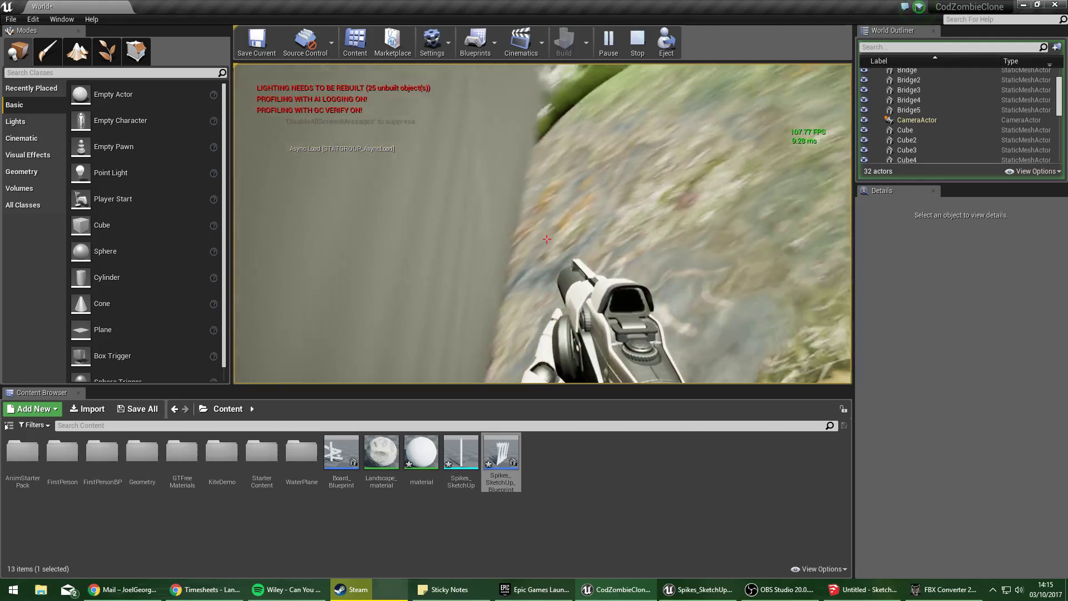
pyautogui.press('w')
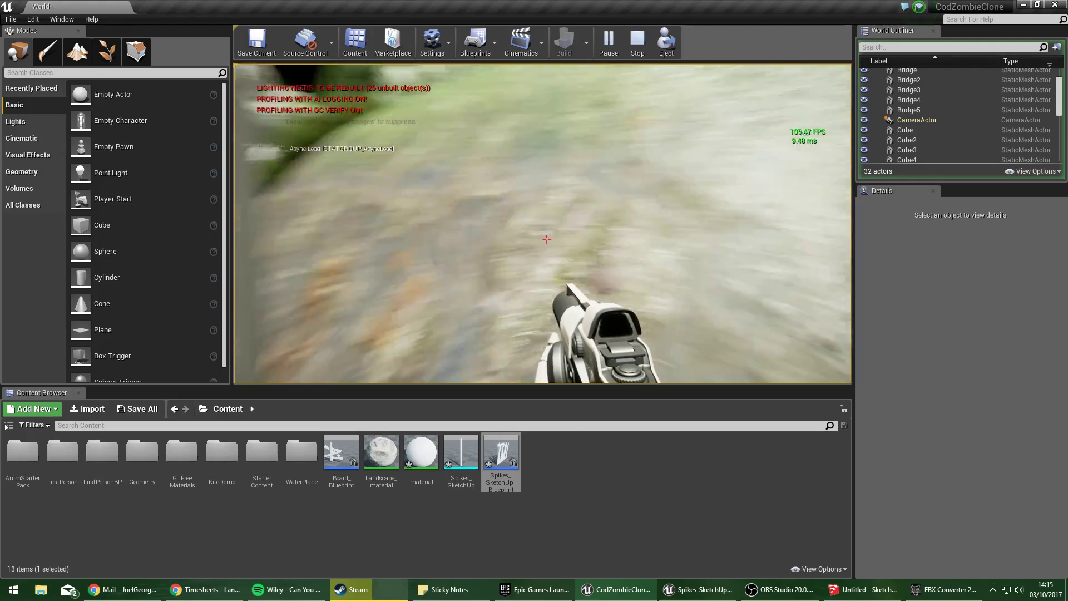
pyautogui.press('Escape')
# Smooth the landscape beside the riverbank wall with the Smooth sculpting tool.
pyautogui.moveTo(391, 201); pyautogui.dragTo(534, 261, button='right')
pyautogui.click(77, 51)
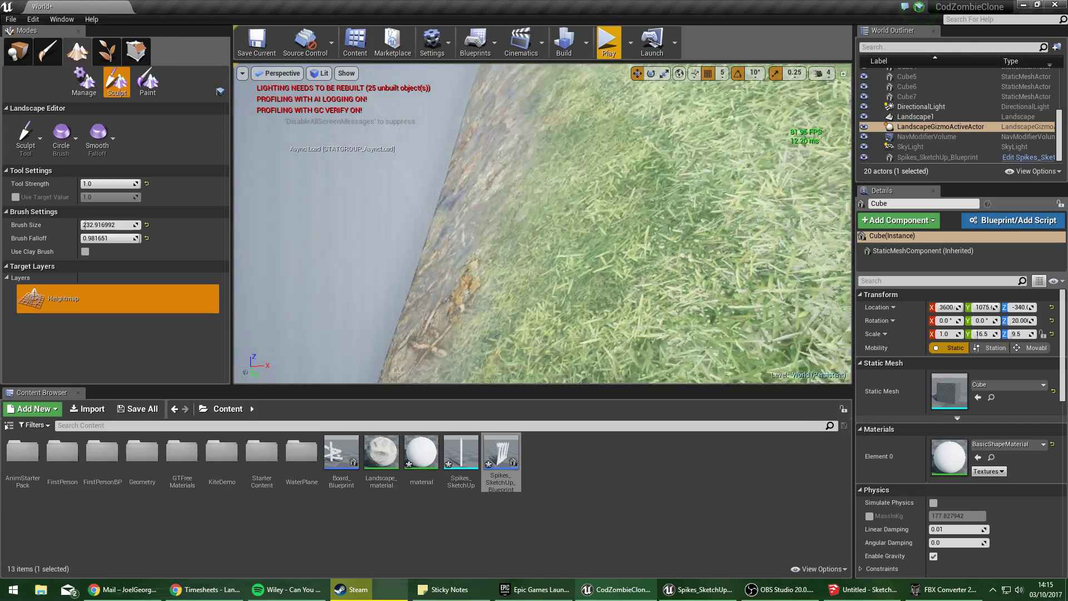
pyautogui.moveTo(269, 342); pyautogui.dragTo(356, 334, button='right')
pyautogui.click(30, 147)
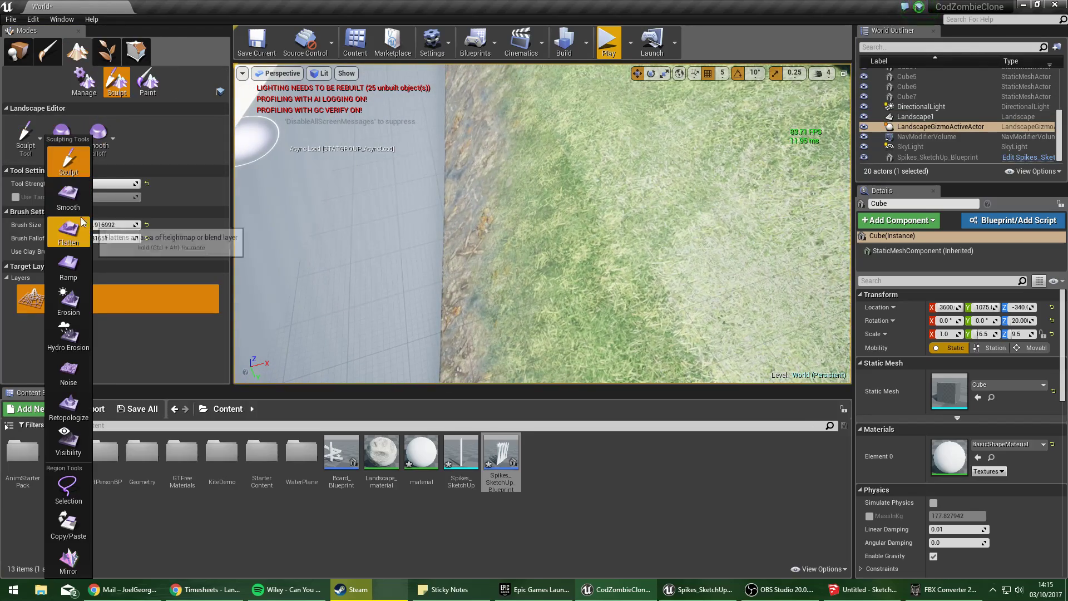
pyautogui.click(69, 198)
pyautogui.moveTo(575, 189); pyautogui.dragTo(590, 198, button='right')
pyautogui.moveTo(486, 119); pyautogui.dragTo(522, 223)
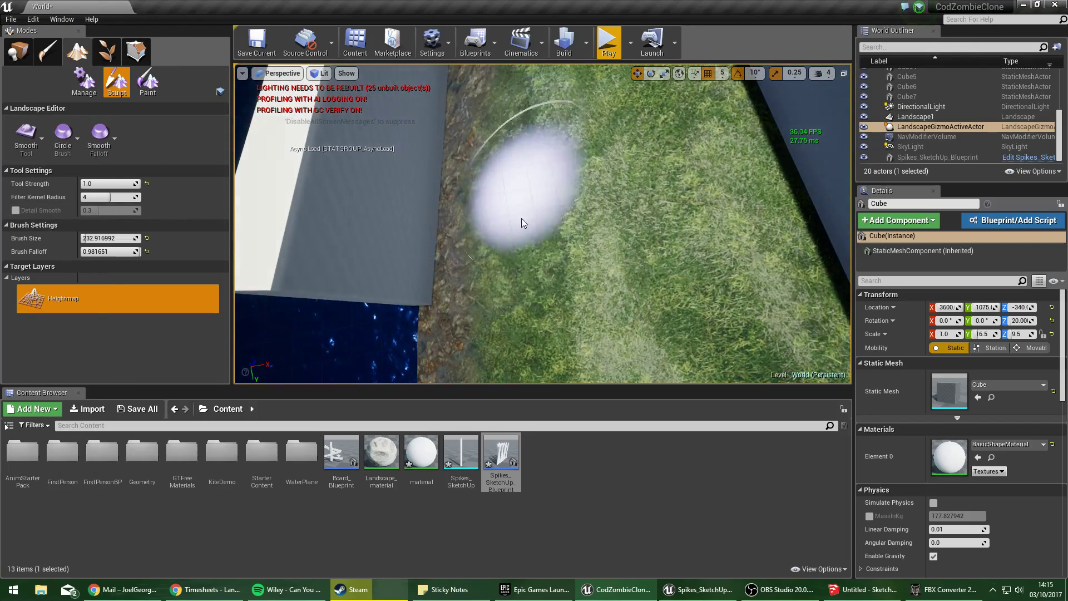
# Smooth the rest of the rocky strip between the riverbank wall and the grass, up towards the bridge.
pyautogui.moveTo(522, 223); pyautogui.dragTo(572, 154, button='right')
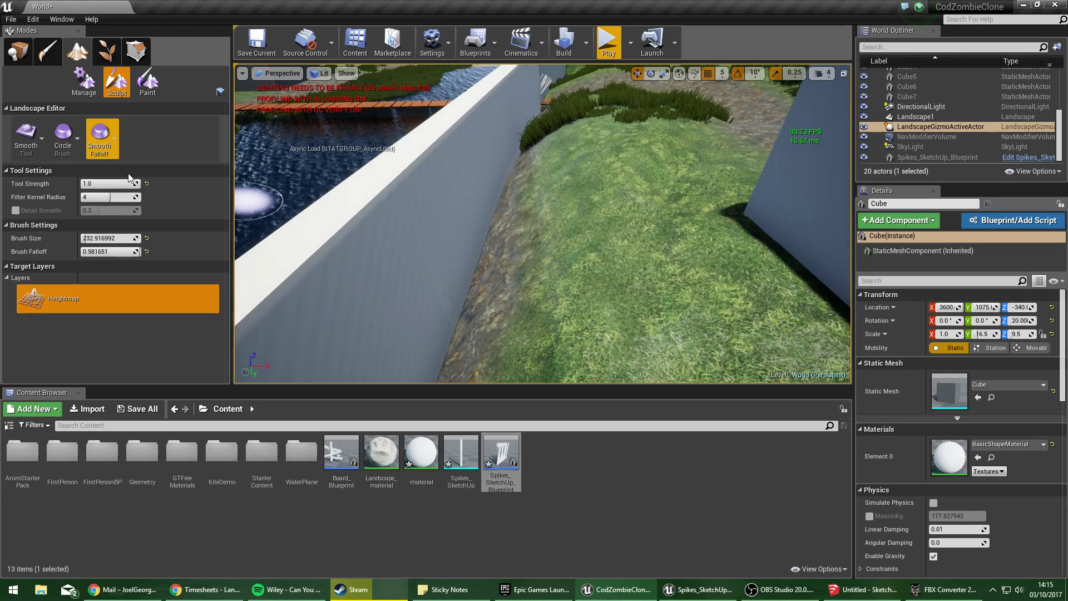
pyautogui.moveTo(537, 178)
pyautogui.mouseDown()
pyautogui.moveTo(546, 143)
pyautogui.moveTo(563, 251)
pyautogui.moveTo(601, 222)
pyautogui.moveTo(564, 212)
pyautogui.moveTo(587, 117)
pyautogui.mouseUp()
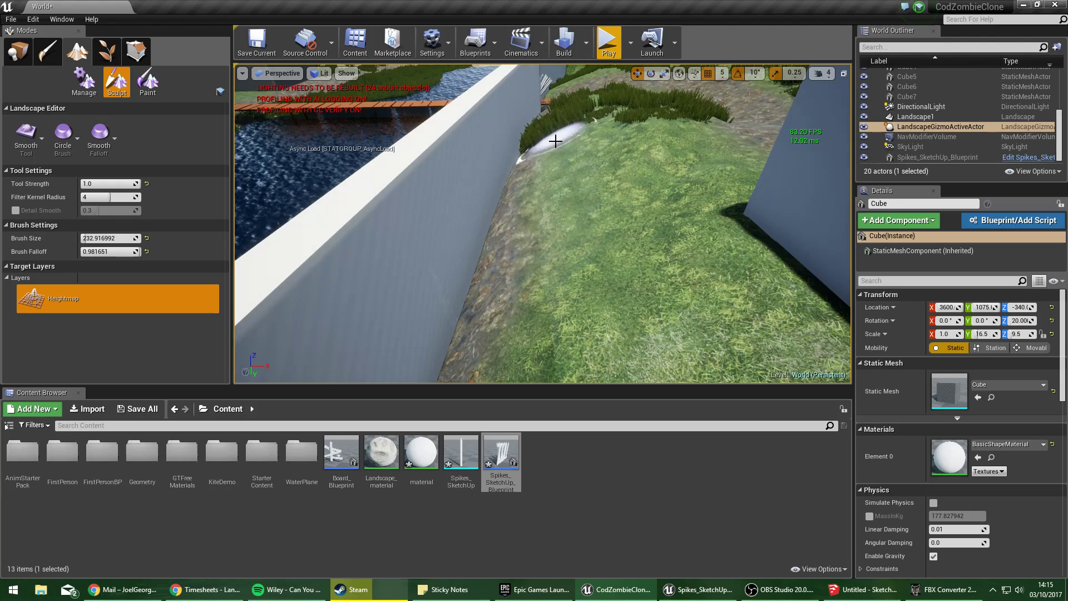
pyautogui.moveTo(541, 189)
pyautogui.mouseDown()
pyautogui.moveTo(548, 209)
pyautogui.moveTo(615, 228)
pyautogui.moveTo(618, 171)
pyautogui.mouseUp()
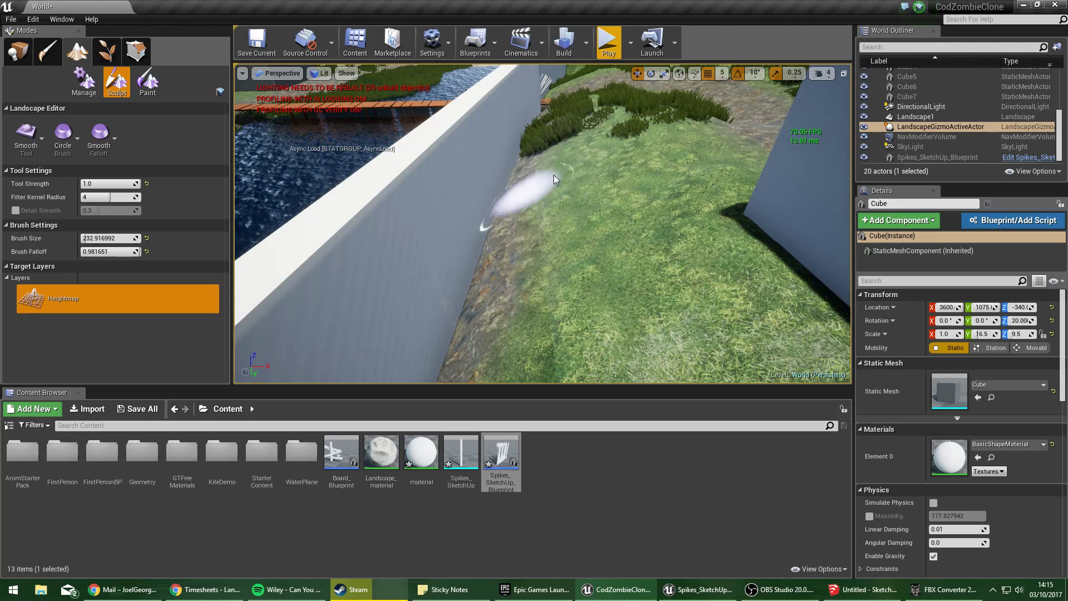
pyautogui.moveTo(553, 292); pyautogui.dragTo(632, 264, button='right')
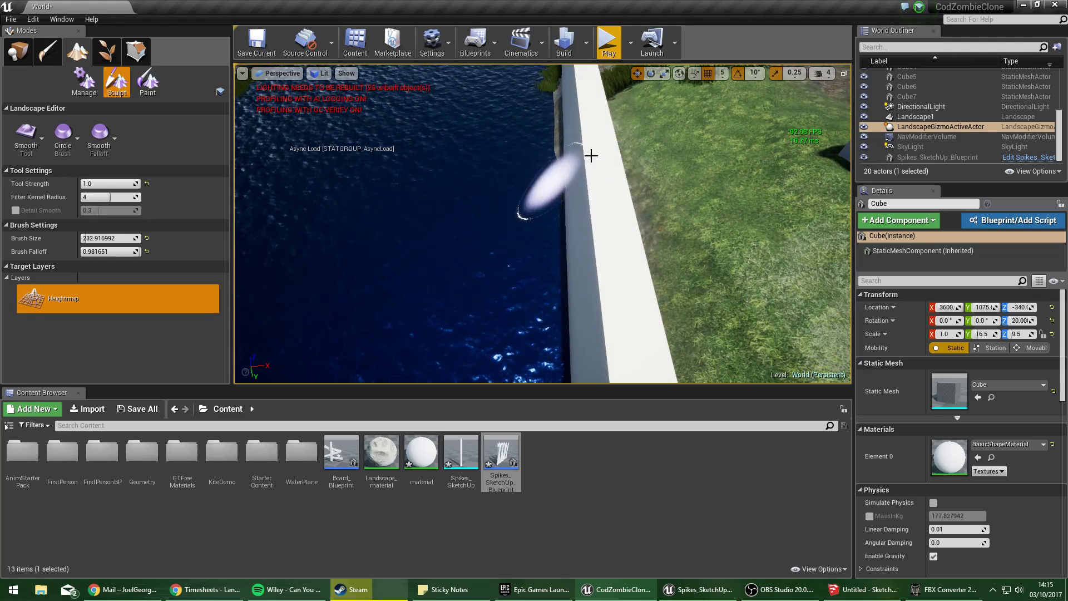
pyautogui.moveTo(537, 239); pyautogui.dragTo(572, 213, button='right')
pyautogui.moveTo(572, 213)
pyautogui.mouseDown()
pyautogui.moveTo(580, 241)
pyautogui.moveTo(522, 362)
pyautogui.moveTo(599, 93)
pyautogui.mouseUp()
# Play-test the smoothed bank by walking along the wall towards the bridge spikes.
pyautogui.click(608, 42)
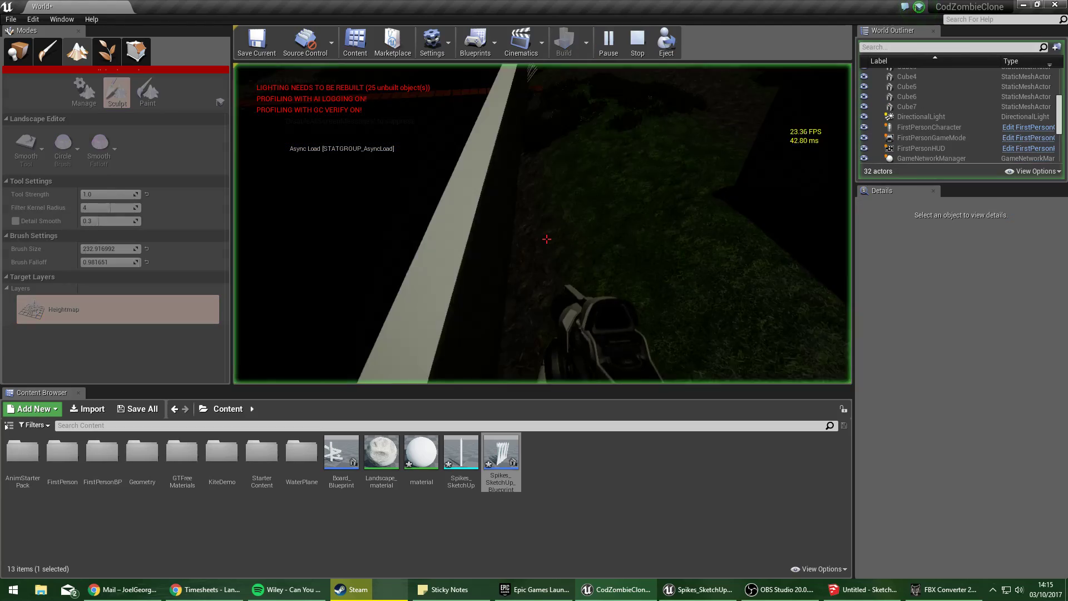
pyautogui.press('w')
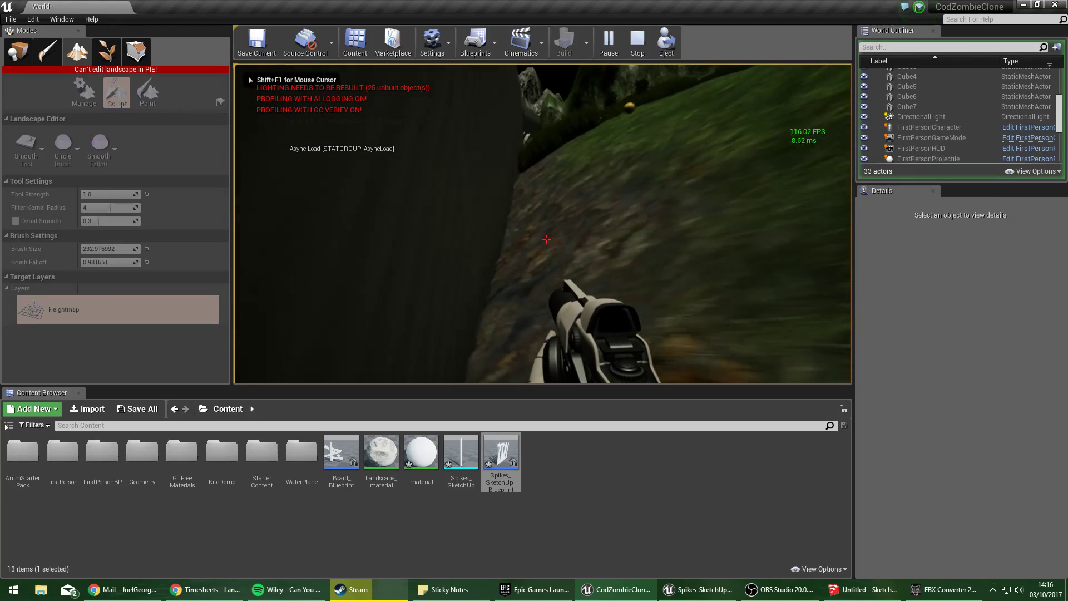
pyautogui.click(547, 239)
pyautogui.press('w')
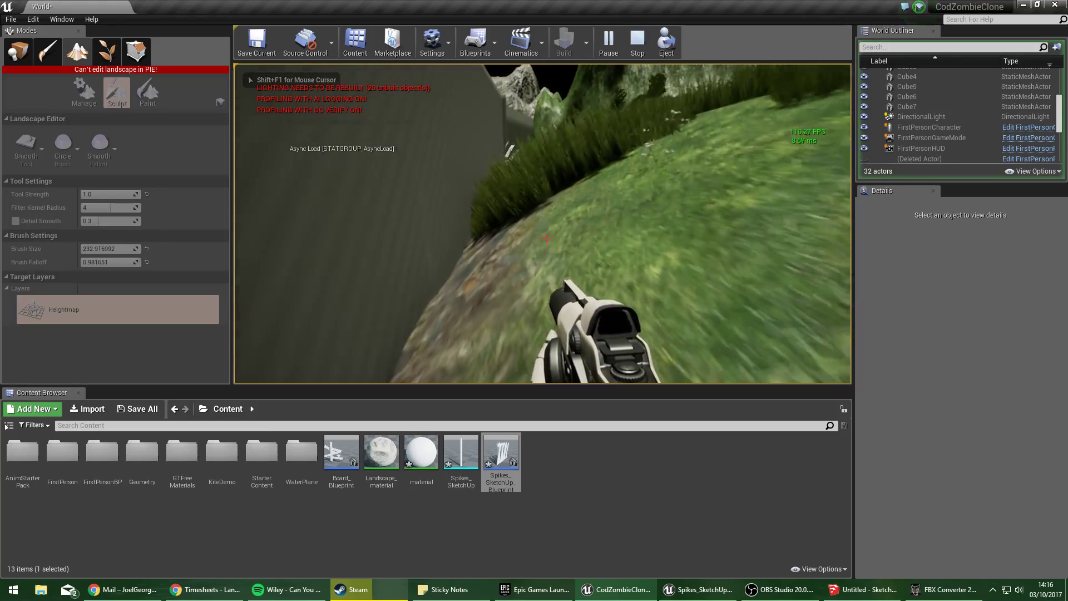
pyautogui.press('w')
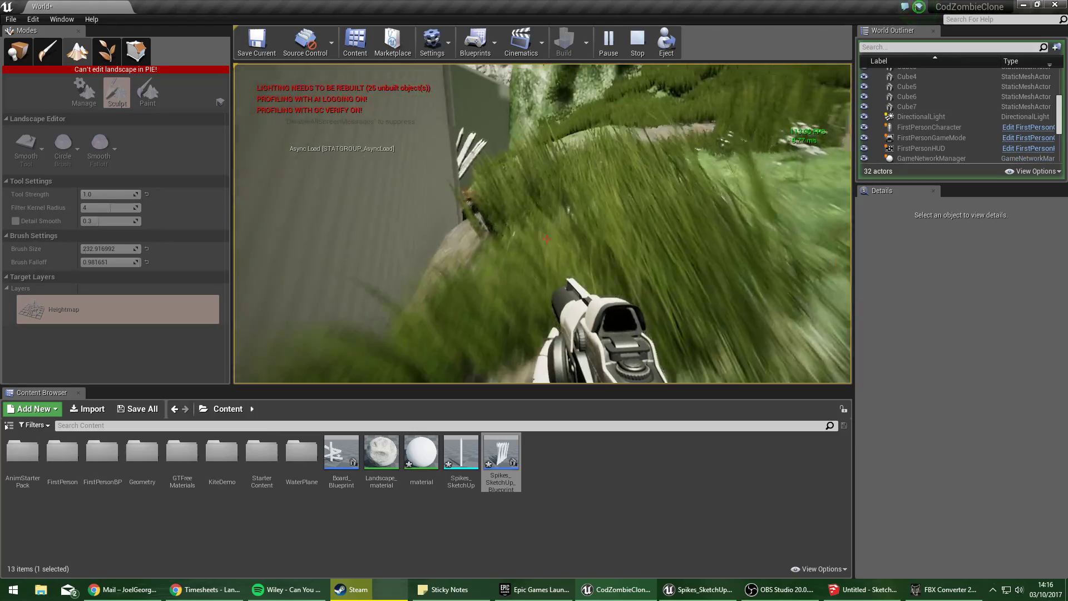
pyautogui.press('Escape')
# Select the long Cube7 wall beside the gateway and create a new material named InvisibleWALL in the Content folder.
pyautogui.press('s')
pyautogui.moveTo(573, 183); pyautogui.dragTo(598, 160, button='right')
pyautogui.click(17, 51)
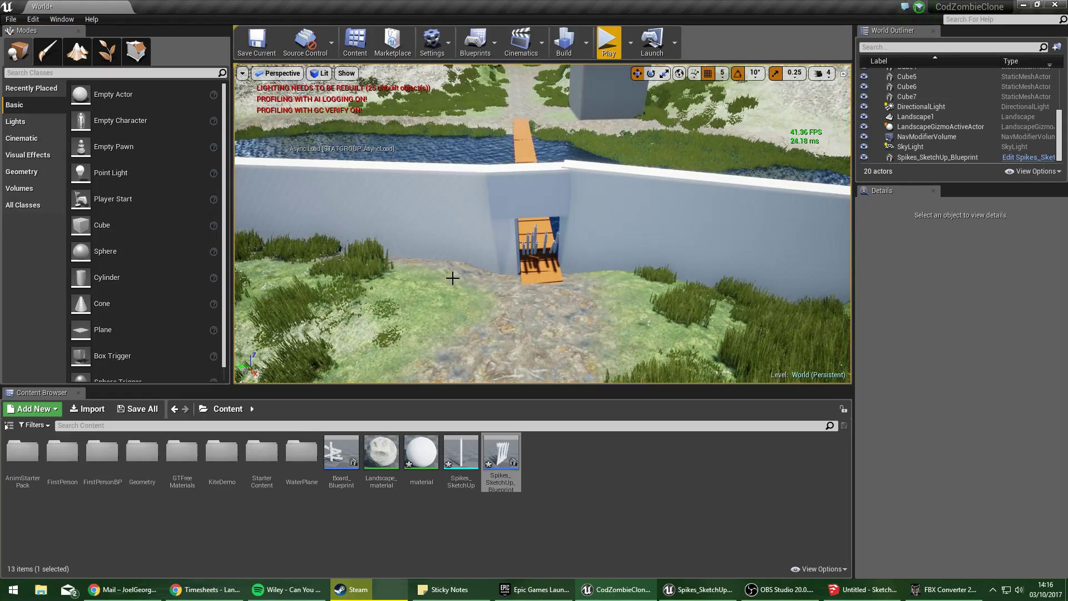
pyautogui.click(456, 233)
pyautogui.press('d')
pyautogui.moveTo(456, 234); pyautogui.dragTo(401, 250, button='right')
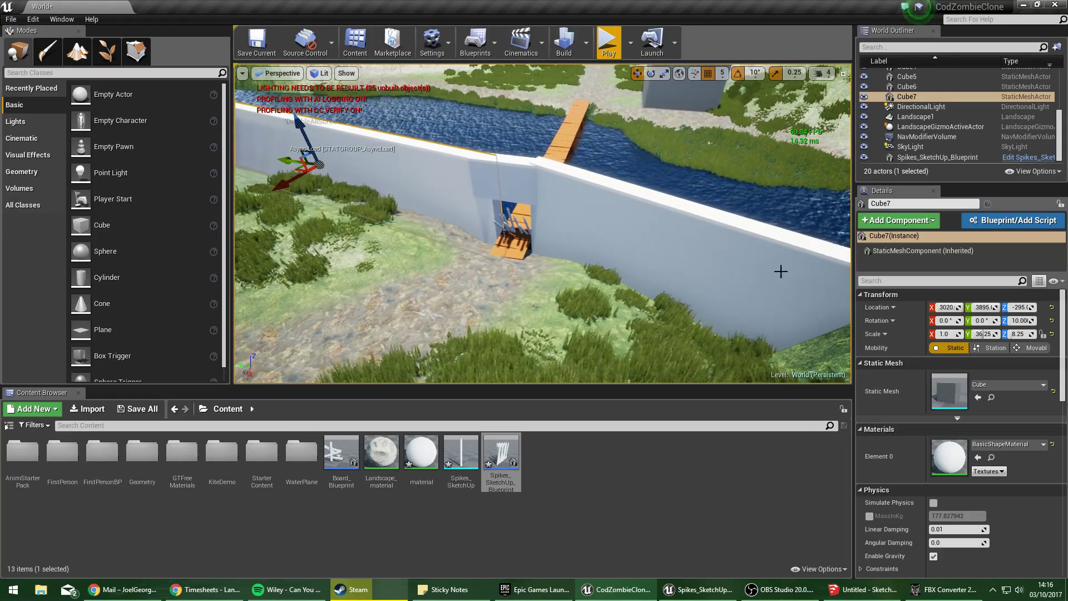
pyautogui.click(997, 449)
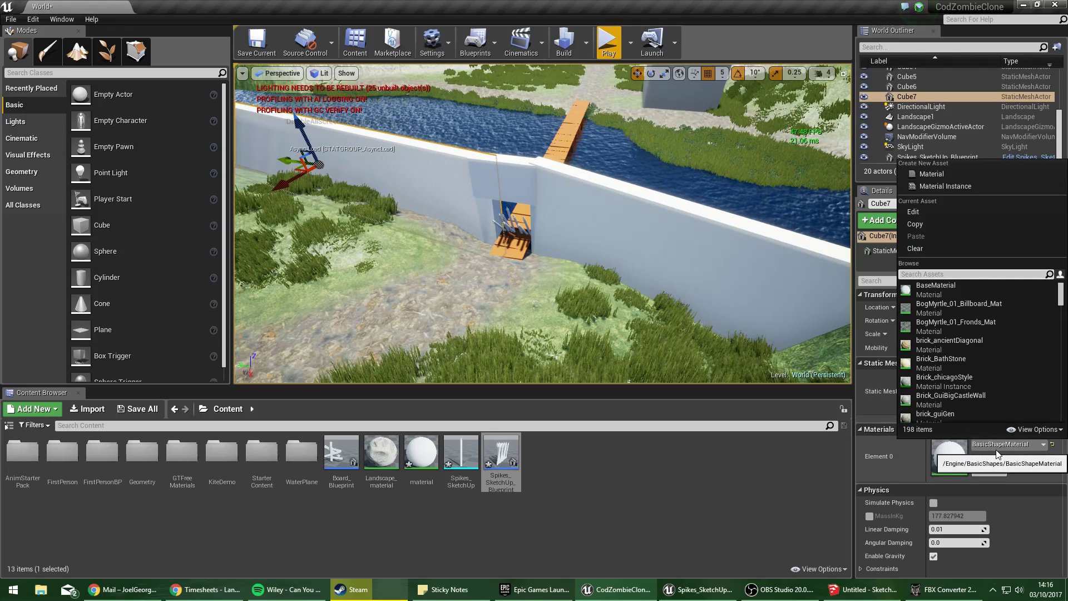
pyautogui.moveTo(594, 281)
pyautogui.mouseDown(button='right')
pyautogui.moveTo(650, 259)
pyautogui.moveTo(607, 279)
pyautogui.mouseUp(button='right')
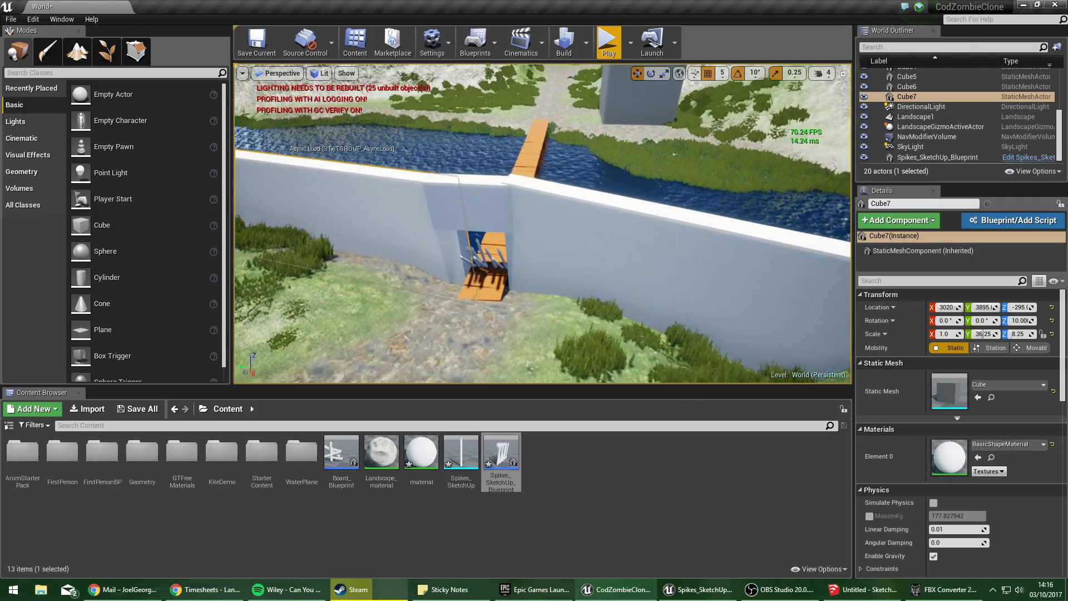
pyautogui.rightClick(501, 459)
pyautogui.click(617, 519)
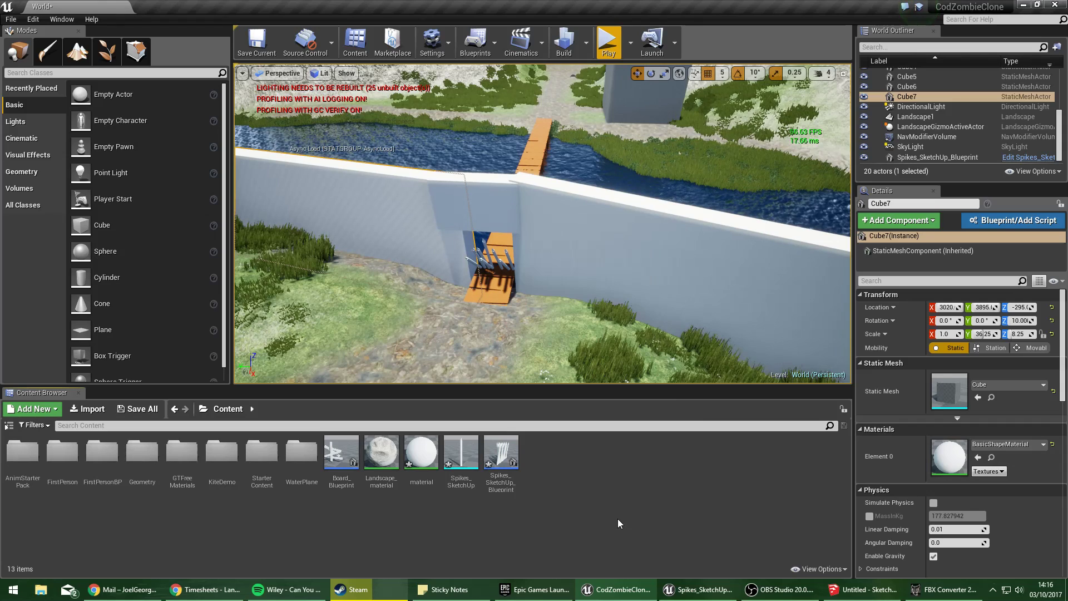
pyautogui.rightClick(618, 519)
pyautogui.click(673, 306)
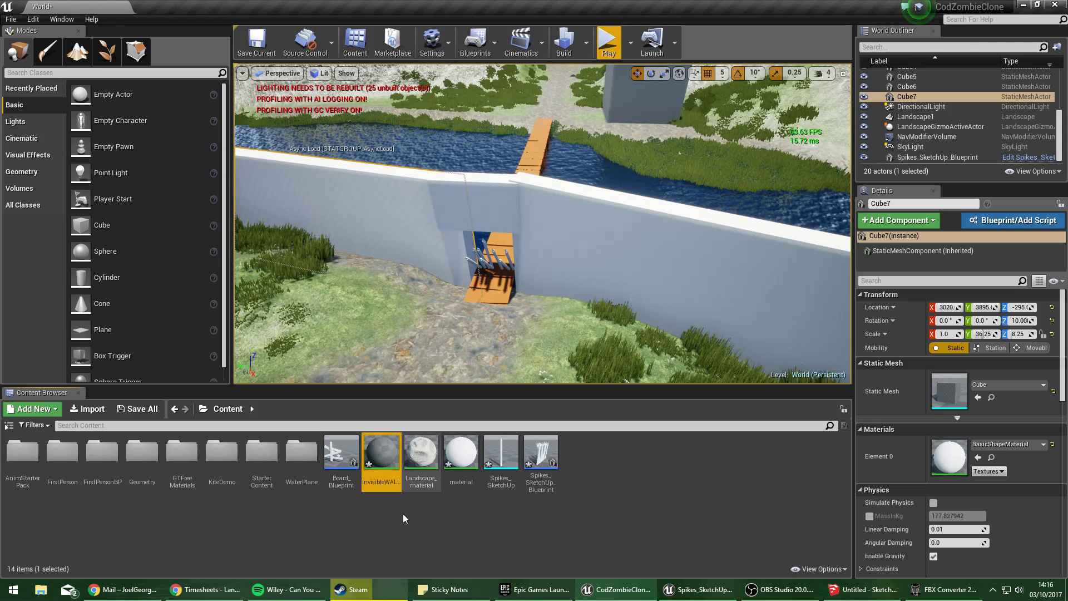
# Open the InvisibleWALL material and set its blend mode to Translucent.
pyautogui.doubleClick(381, 447)
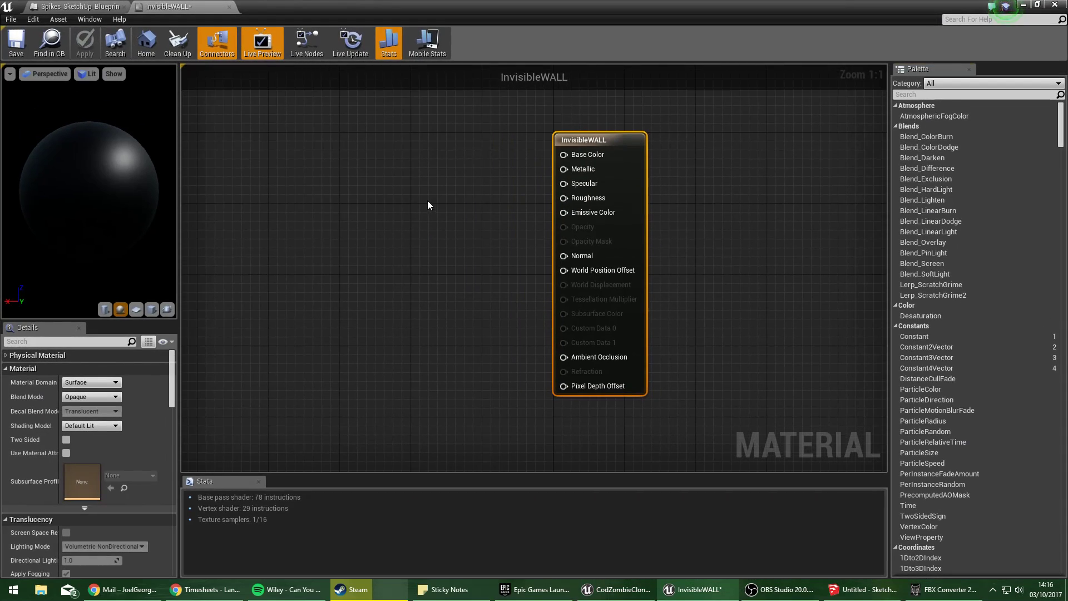
pyautogui.moveTo(428, 205); pyautogui.dragTo(435, 206, button='right')
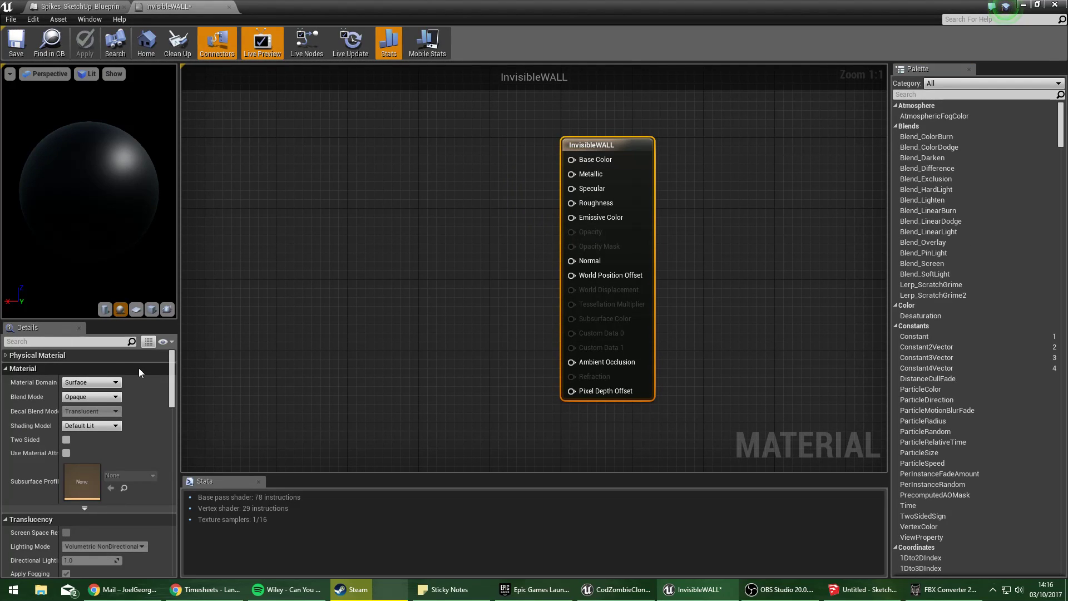
pyautogui.click(89, 396)
pyautogui.click(97, 416)
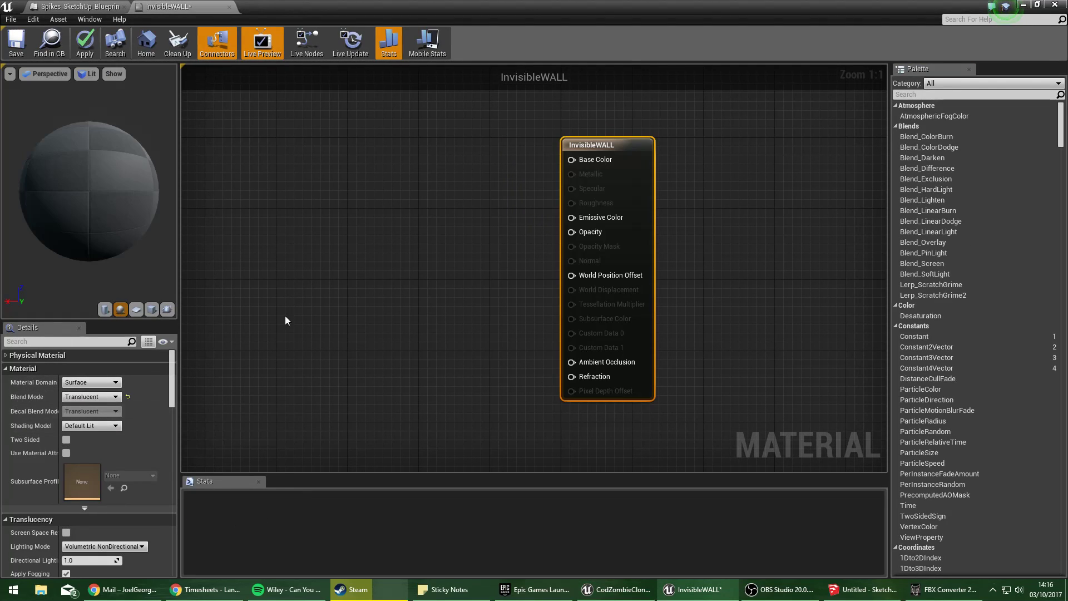
# Feed a Constant node of 0 into the material's Opacity, apply the change and return to the level editor.
pyautogui.moveTo(561, 244); pyautogui.dragTo(563, 242, button='right')
pyautogui.moveTo(471, 257); pyautogui.dragTo(471, 257)
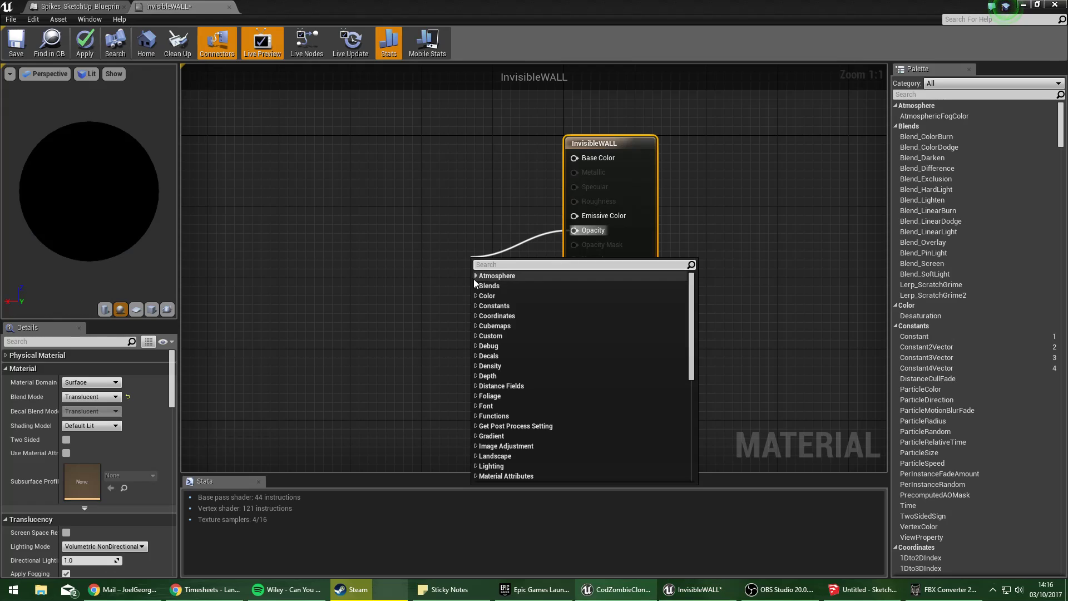
pyautogui.write('cost')
pyautogui.press('BackSpace')
pyautogui.press('BackSpace')
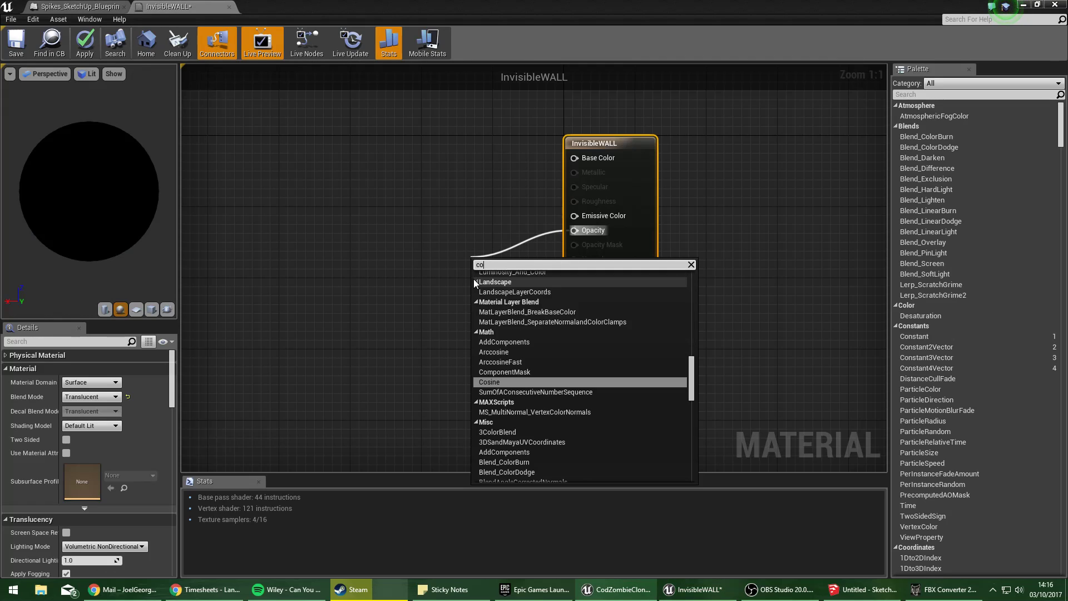
pyautogui.write('nt')
pyautogui.press('BackSpace')
pyautogui.write('s')
pyautogui.press('Return')
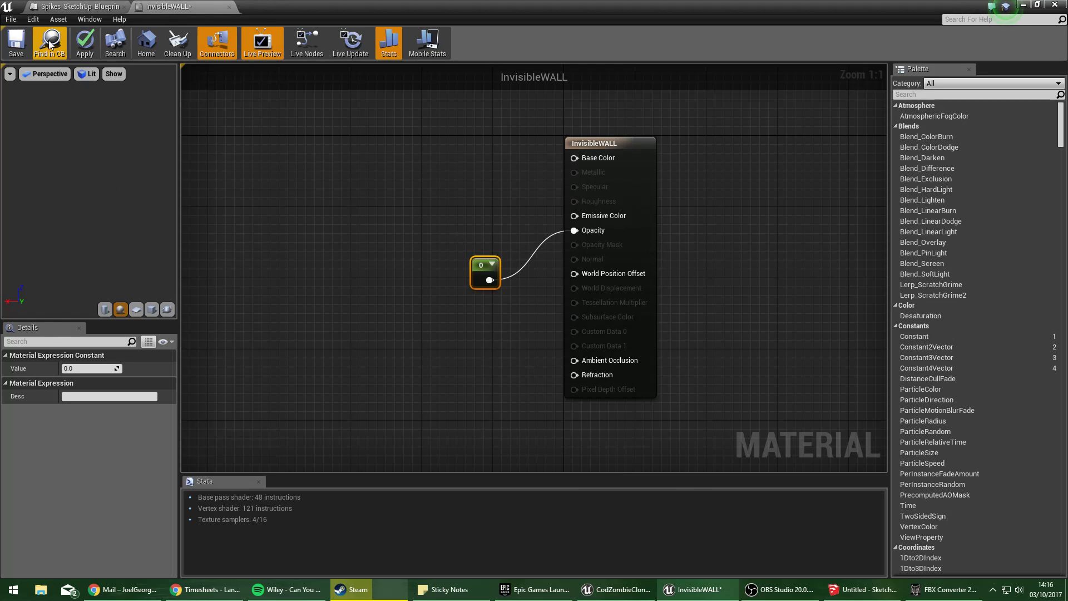
pyautogui.click(1025, 5)
# Assign the InvisibleWALL material to the Cube7 wall, the opposite riverbank wall and the gateway top.
pyautogui.moveTo(393, 461); pyautogui.dragTo(810, 440)
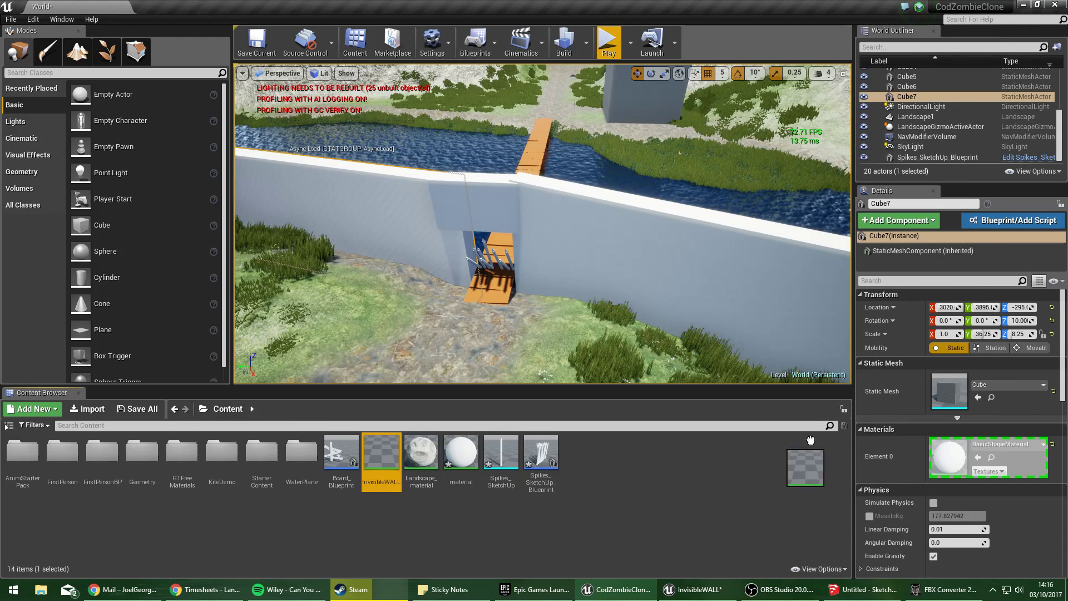
pyautogui.moveTo(939, 460); pyautogui.dragTo(941, 460)
pyautogui.click(612, 267)
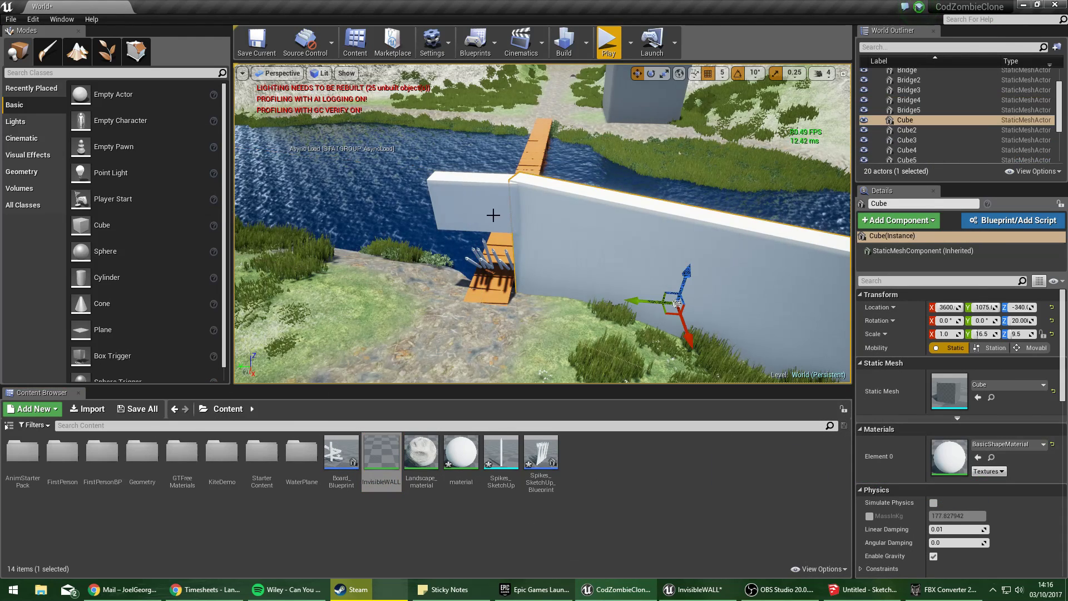
pyautogui.keyDown('ctrl'); pyautogui.click(494, 214); pyautogui.keyUp('ctrl')
pyautogui.moveTo(390, 459); pyautogui.dragTo(949, 393)
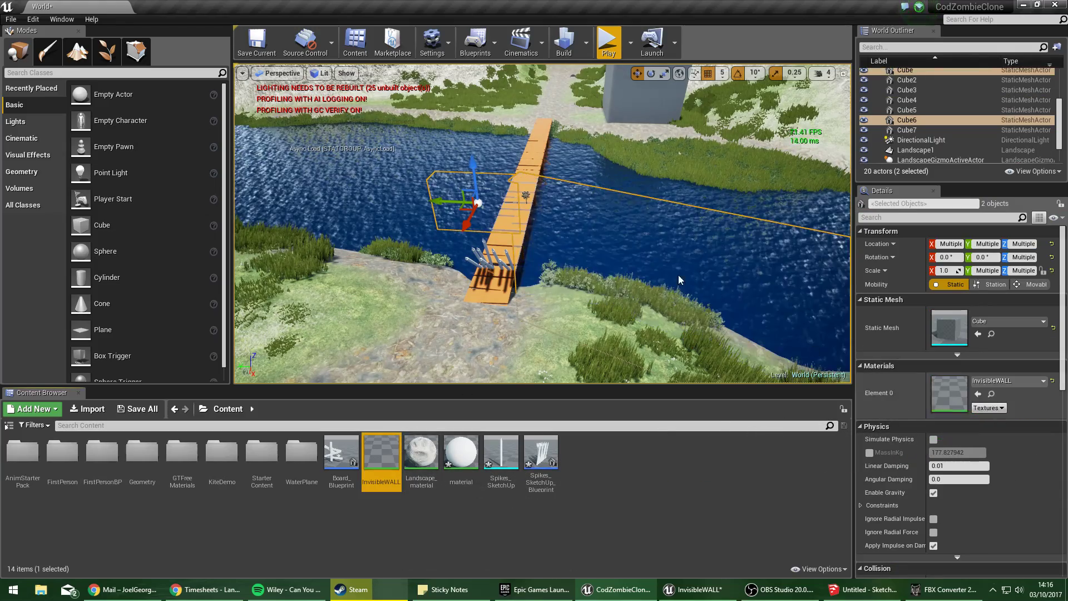
# Play-test the level along the riverbank and around the spiked bridge to check the invisible barrier walls.
pyautogui.click(582, 201)
pyautogui.press('w')
pyautogui.moveTo(548, 147); pyautogui.dragTo(548, 147, button='right')
pyautogui.press('s')
pyautogui.press('w')
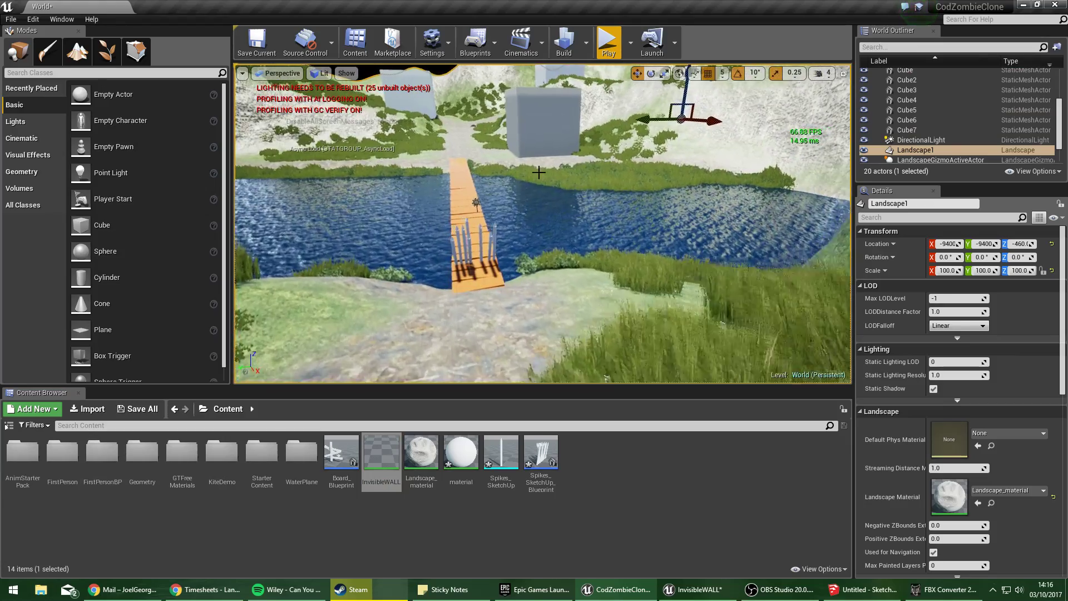
pyautogui.click(609, 42)
pyautogui.press('w')
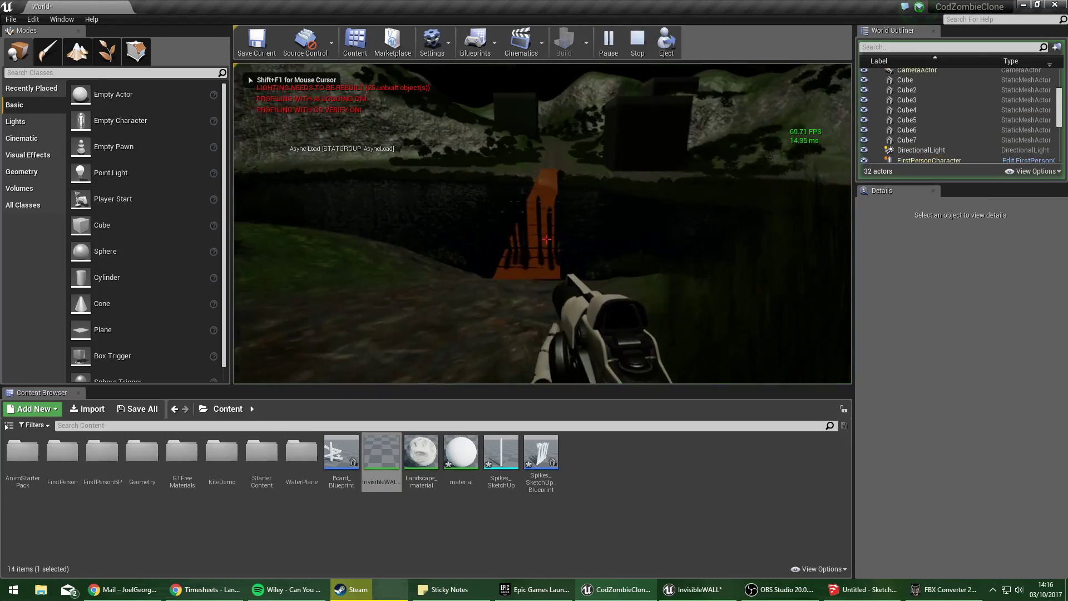
pyautogui.press('w')
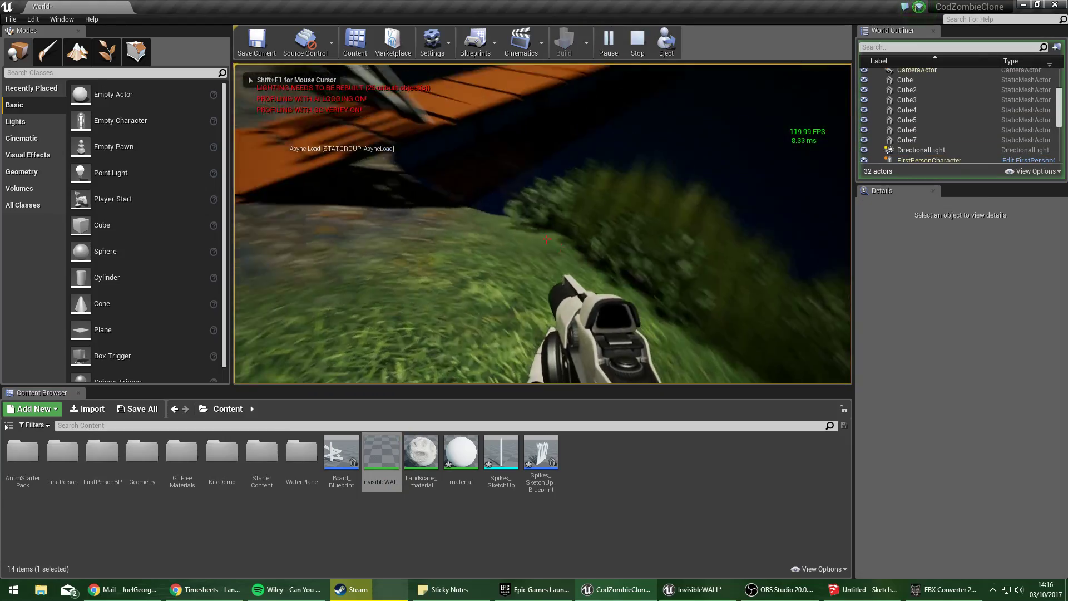
pyautogui.press('w')
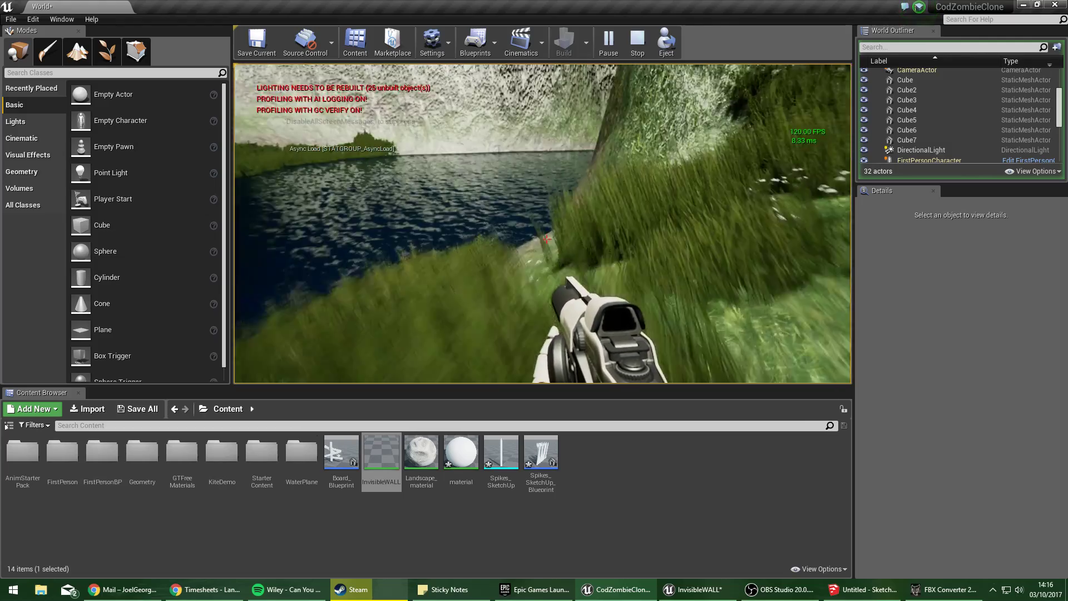
pyautogui.press('w')
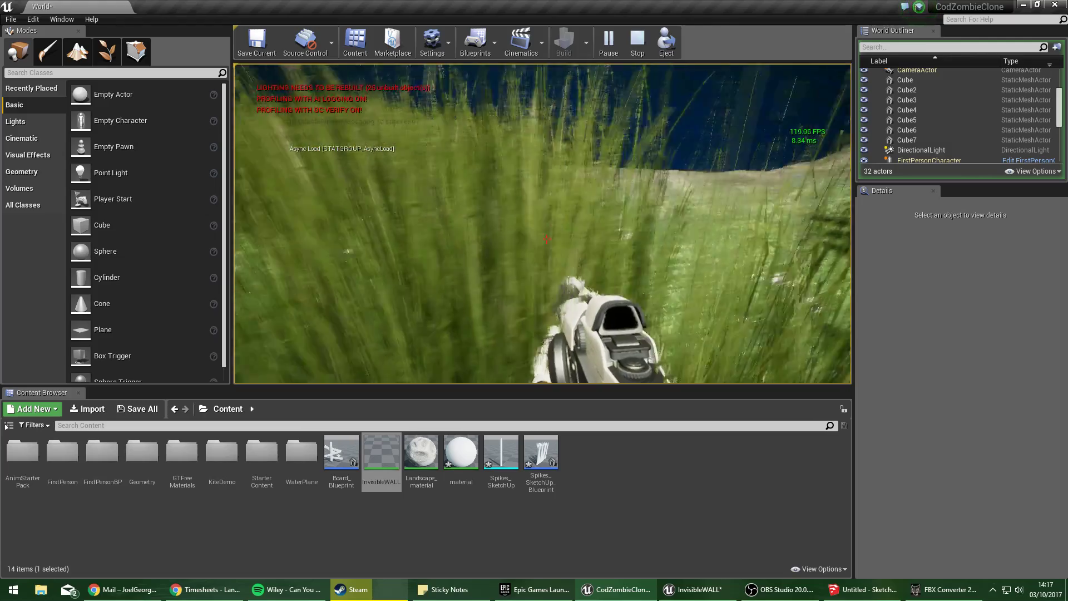
pyautogui.press('w')
pyautogui.press('w')
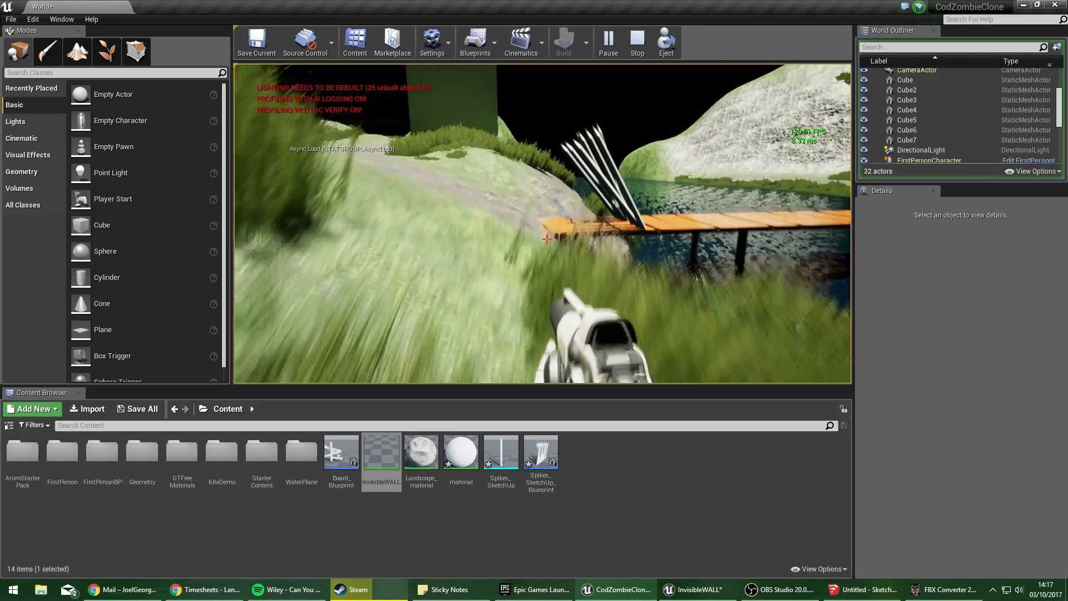
pyautogui.press('w')
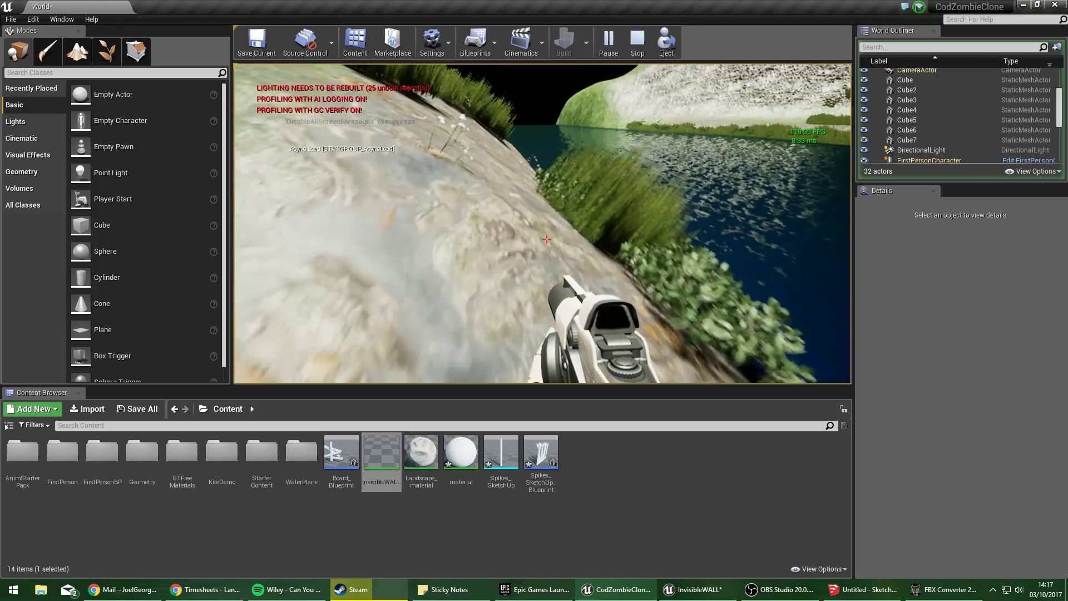
pyautogui.press('w')
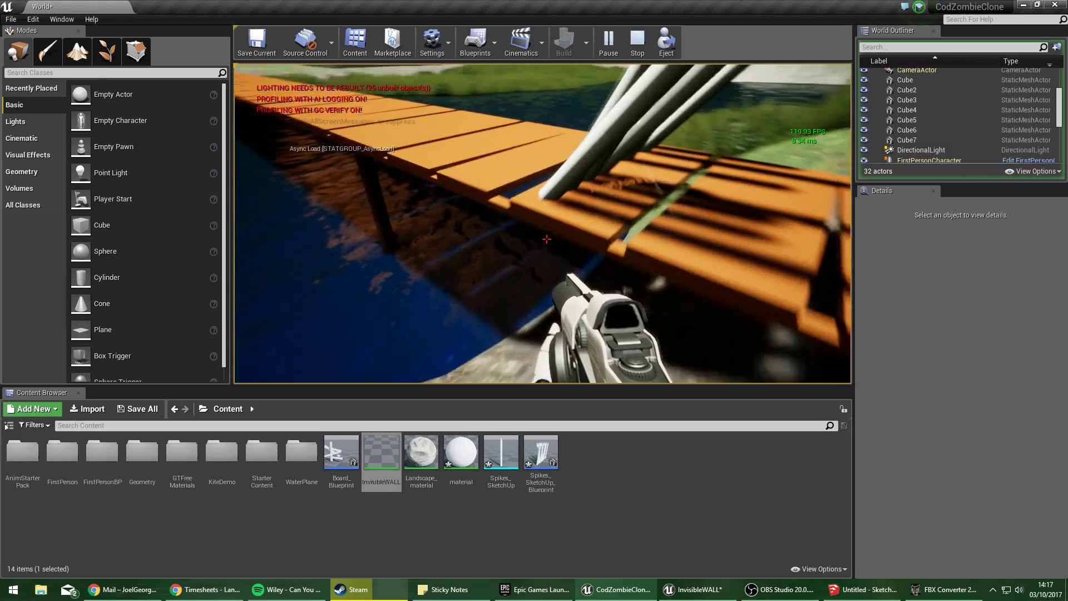
pyautogui.press('Escape')
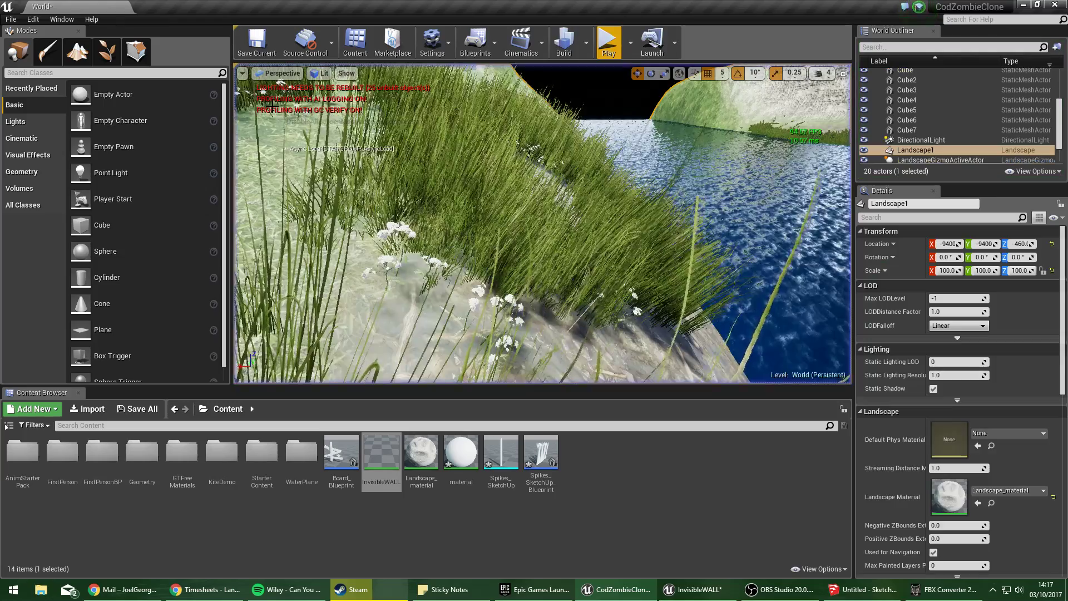
# Select the Cube7, Cube6 and Cube barrier walls together and set their material to M_1Meter_01.
pyautogui.press('s')
pyautogui.moveTo(543, 223); pyautogui.dragTo(590, 223, button='right')
pyautogui.click(938, 131)
pyautogui.press('s')
pyautogui.press('d')
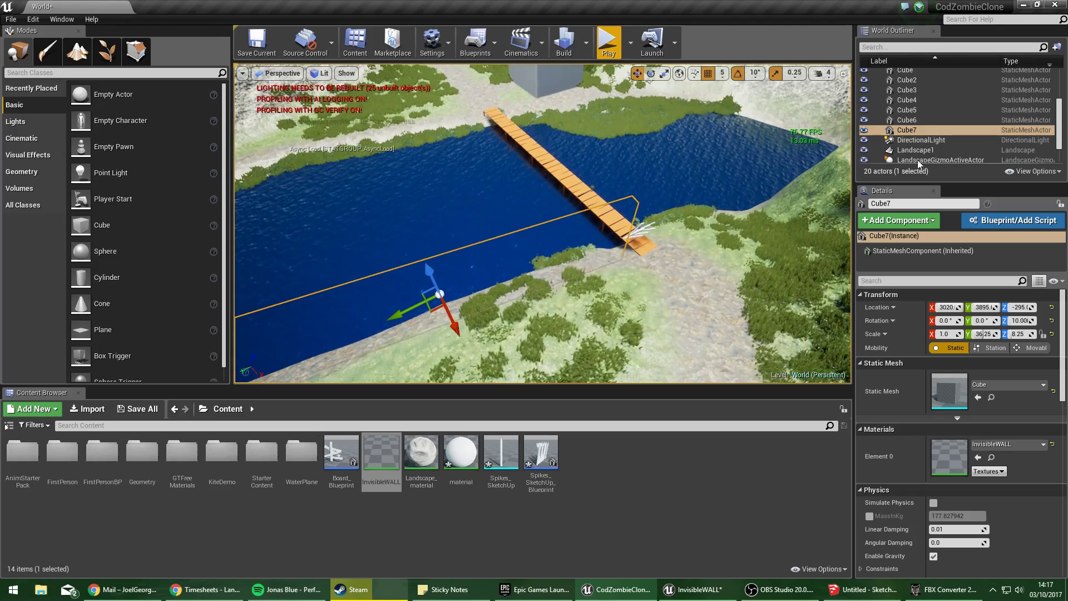
pyautogui.keyDown('shift'); pyautogui.click(926, 111); pyautogui.keyUp('shift')
pyautogui.press('f')
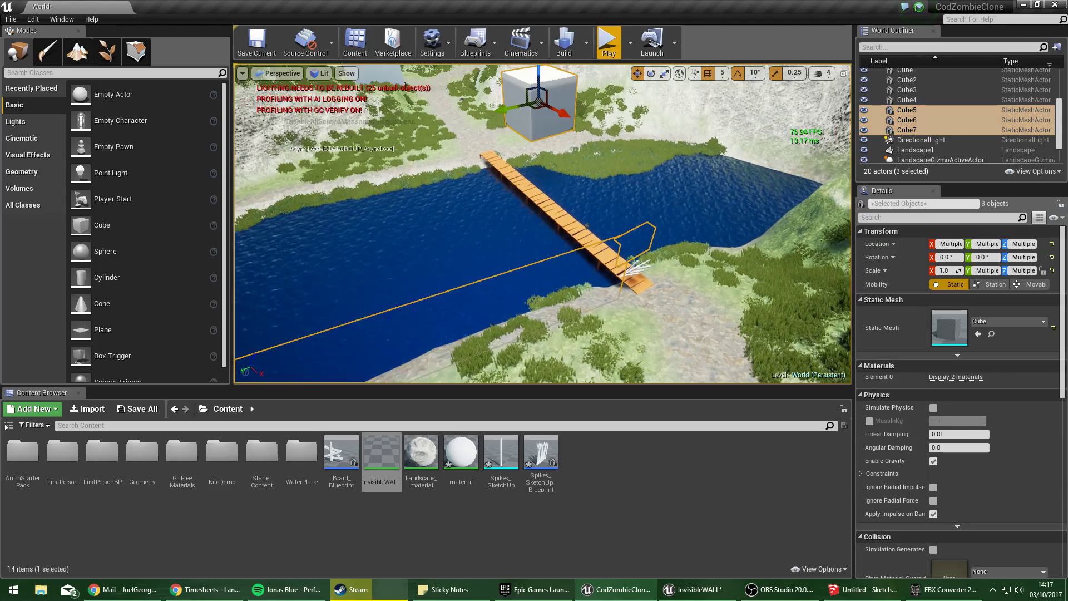
pyautogui.click(907, 131)
pyautogui.keyDown('shift'); pyautogui.click(906, 120); pyautogui.keyUp('shift')
pyautogui.moveTo(643, 250); pyautogui.dragTo(676, 274, button='right')
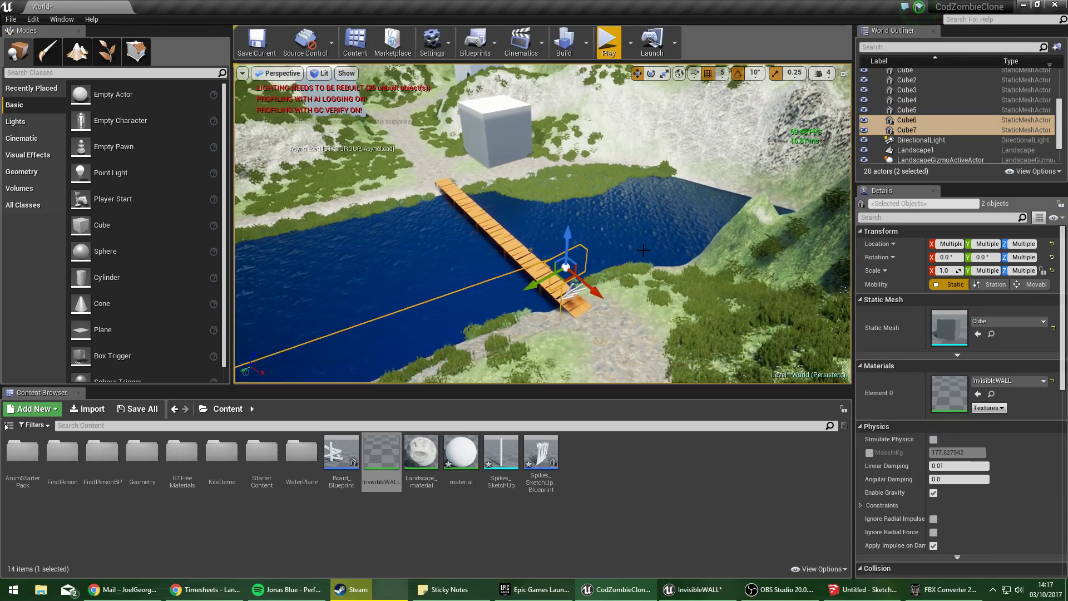
pyautogui.click(978, 382)
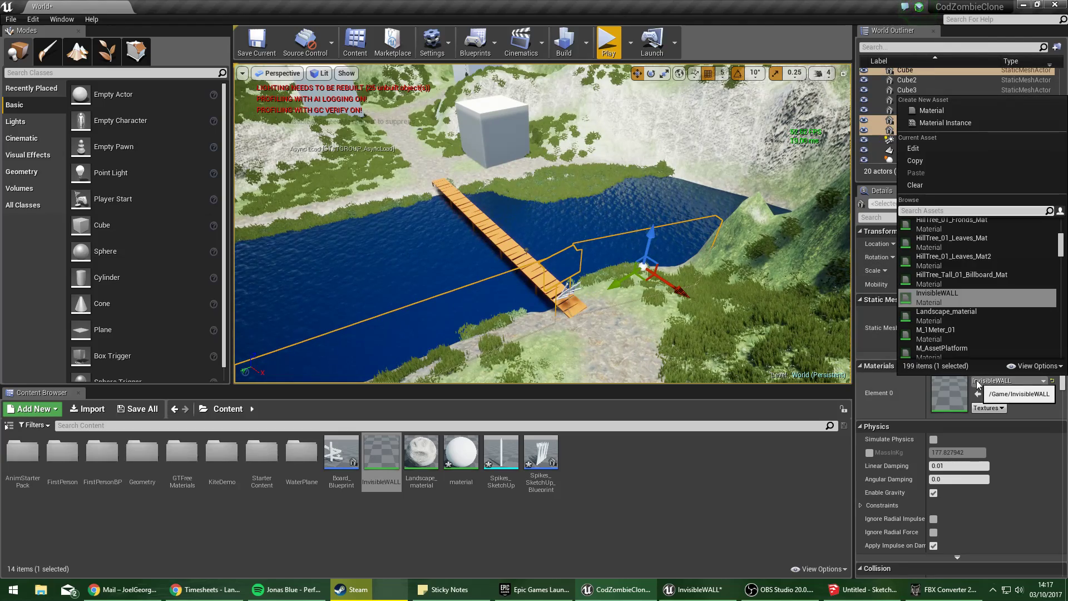
pyautogui.click(953, 340)
# Switch to landscape editing with the Sculpt tool and set the brush size to about 834.
pyautogui.moveTo(629, 219); pyautogui.dragTo(578, 262, button='right')
pyautogui.click(574, 218)
pyautogui.press('w')
pyautogui.press('s')
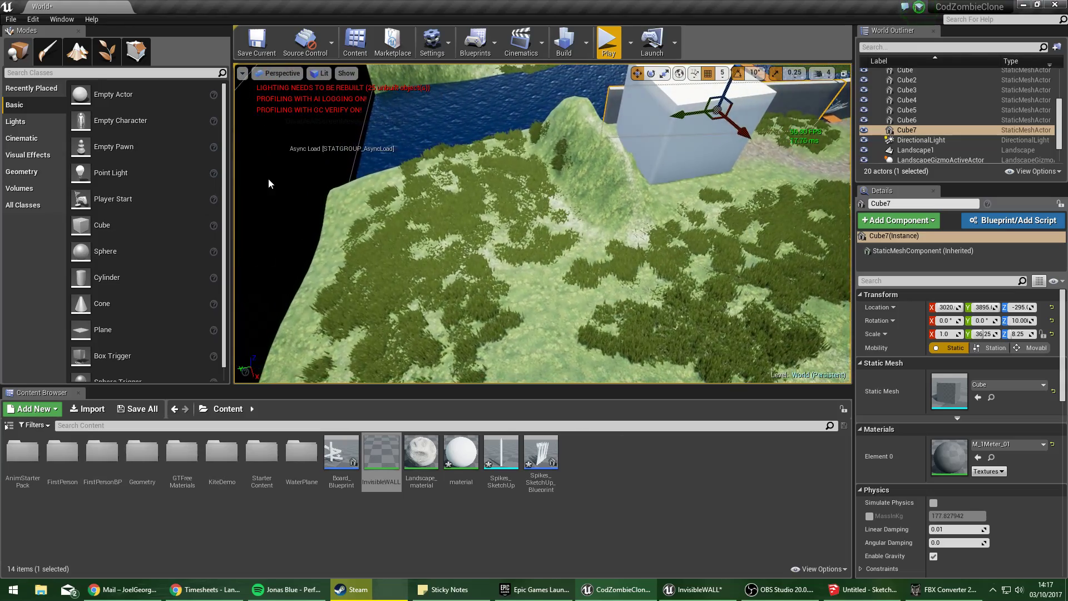
pyautogui.scroll(2, 282, 259)
pyautogui.click(78, 50)
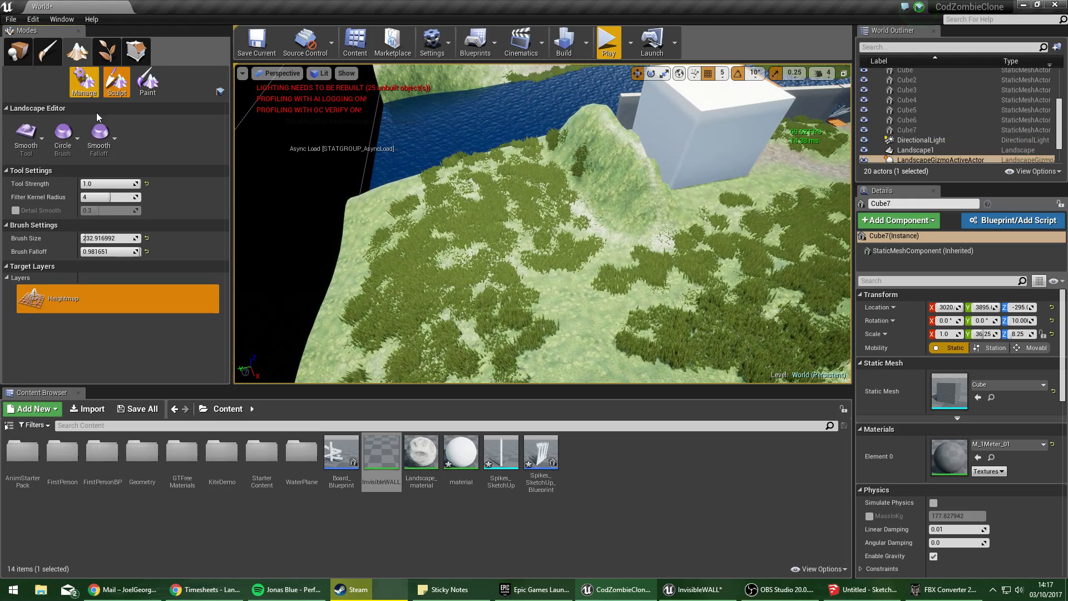
pyautogui.click(24, 147)
pyautogui.click(65, 165)
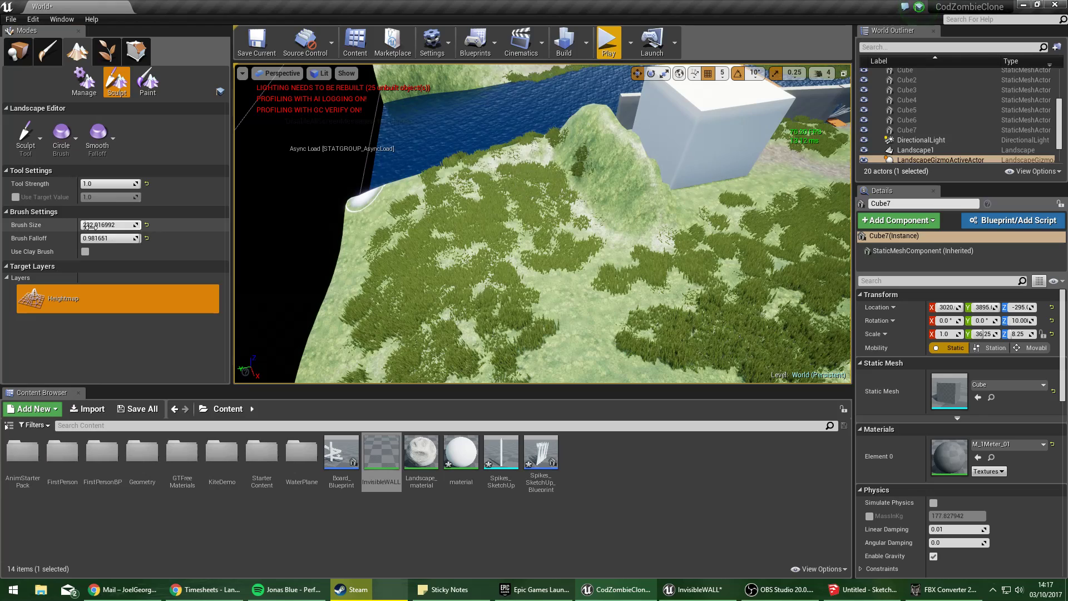
pyautogui.moveTo(91, 225); pyautogui.dragTo(120, 225)
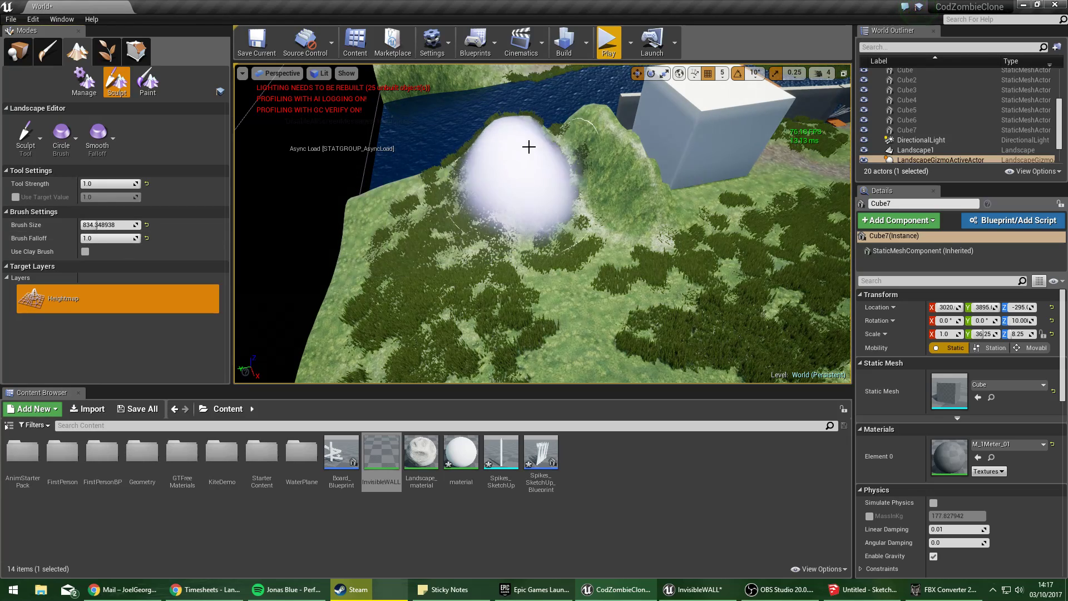
# Raise mountains along the outer edge of the landscape on the riverbank behind the barrier wall.
pyautogui.moveTo(388, 199)
pyautogui.mouseDown()
pyautogui.moveTo(379, 193)
pyautogui.moveTo(369, 276)
pyautogui.mouseUp()
pyautogui.moveTo(369, 276)
pyautogui.mouseDown(button='right')
pyautogui.moveTo(339, 311)
pyautogui.moveTo(267, 312)
pyautogui.moveTo(529, 240)
pyautogui.mouseUp(button='right')
pyautogui.moveTo(529, 241)
pyautogui.mouseDown()
pyautogui.moveTo(512, 239)
pyautogui.moveTo(625, 250)
pyautogui.moveTo(653, 235)
pyautogui.moveTo(474, 252)
pyautogui.mouseUp()
pyautogui.moveTo(412, 321); pyautogui.dragTo(432, 319)
pyautogui.moveTo(433, 319); pyautogui.dragTo(289, 320, button='right')
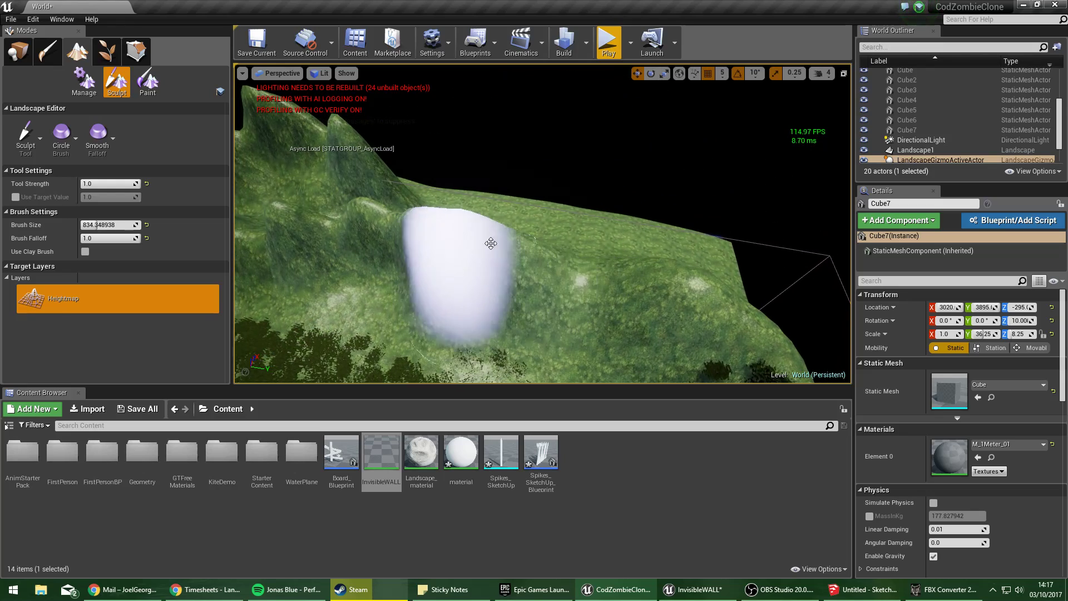
pyautogui.moveTo(700, 311); pyautogui.dragTo(665, 331, button='right')
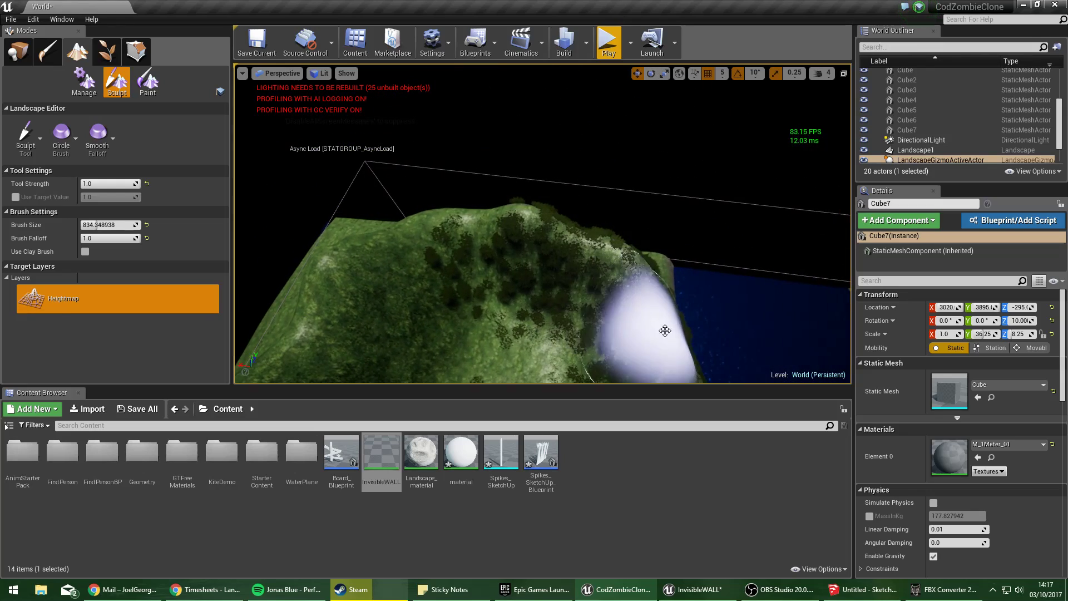
# Sculpt a continuous mountain ridge across the end of the river, joining both banks at the landscape edge.
pyautogui.moveTo(534, 225)
pyautogui.mouseDown(button='right')
pyautogui.moveTo(537, 283)
pyautogui.moveTo(590, 312)
pyautogui.moveTo(640, 300)
pyautogui.moveTo(684, 251)
pyautogui.mouseUp(button='right')
pyautogui.moveTo(456, 233)
pyautogui.mouseDown(button='right')
pyautogui.moveTo(400, 245)
pyautogui.moveTo(422, 233)
pyautogui.moveTo(479, 245)
pyautogui.moveTo(512, 278)
pyautogui.moveTo(450, 287)
pyautogui.mouseUp(button='right')
pyautogui.moveTo(450, 287); pyautogui.dragTo(479, 297)
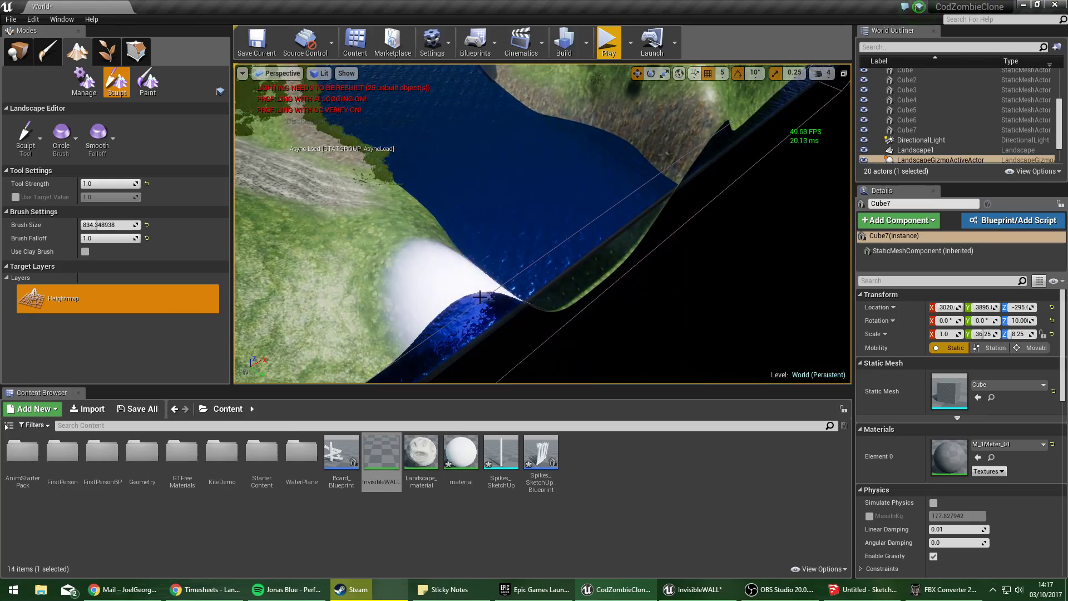
pyautogui.moveTo(480, 296)
pyautogui.mouseDown(button='right')
pyautogui.moveTo(431, 292)
pyautogui.moveTo(431, 267)
pyautogui.moveTo(423, 289)
pyautogui.moveTo(389, 236)
pyautogui.mouseUp(button='right')
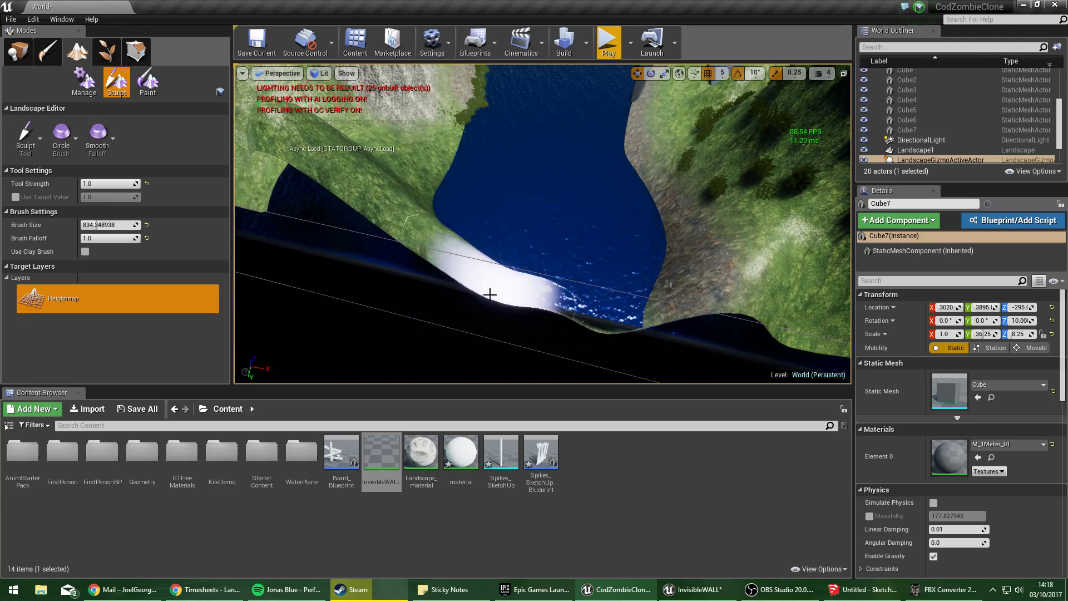
pyautogui.moveTo(565, 284); pyautogui.dragTo(683, 265)
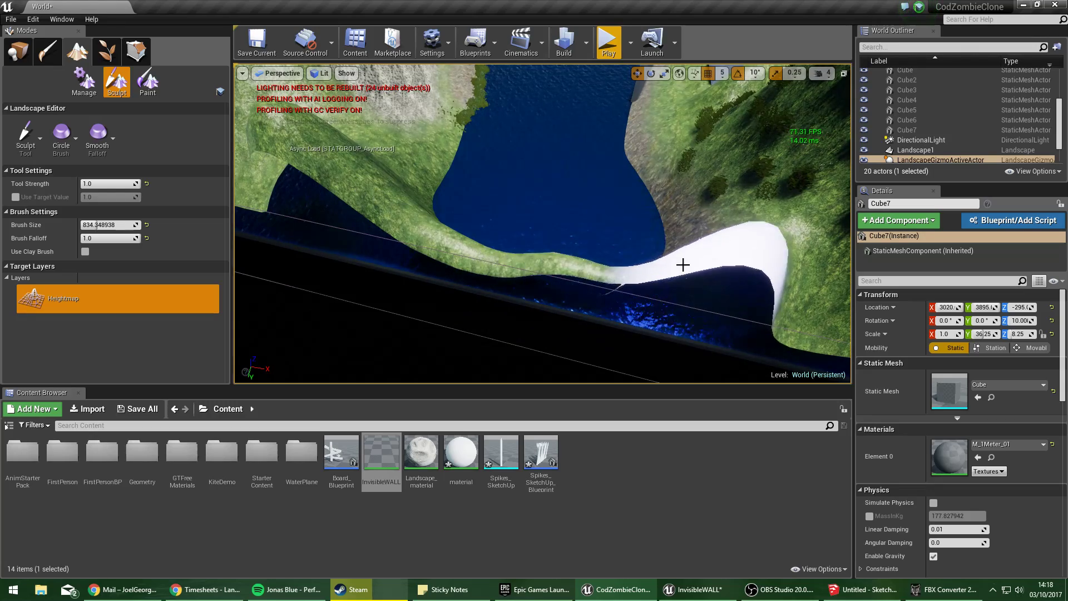
pyautogui.moveTo(684, 244)
pyautogui.mouseDown(button='right')
pyautogui.moveTo(623, 195)
pyautogui.moveTo(589, 250)
pyautogui.moveTo(518, 222)
pyautogui.moveTo(384, 223)
pyautogui.mouseUp(button='right')
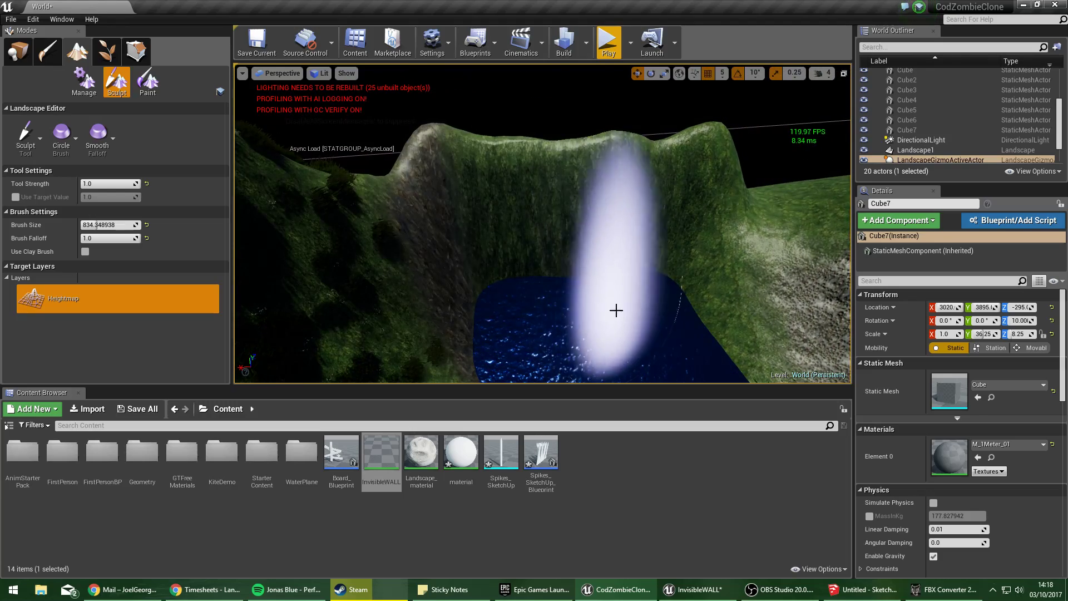
pyautogui.moveTo(611, 351)
pyautogui.mouseDown(button='right')
pyautogui.moveTo(645, 373)
pyautogui.moveTo(668, 289)
pyautogui.moveTo(642, 269)
pyautogui.moveTo(642, 356)
pyautogui.mouseUp(button='right')
pyautogui.moveTo(501, 228)
pyautogui.mouseDown(button='right')
pyautogui.moveTo(474, 229)
pyautogui.moveTo(594, 295)
pyautogui.moveTo(668, 312)
pyautogui.moveTo(630, 219)
pyautogui.moveTo(630, 301)
pyautogui.moveTo(695, 251)
pyautogui.moveTo(629, 295)
pyautogui.moveTo(634, 223)
pyautogui.mouseUp(button='right')
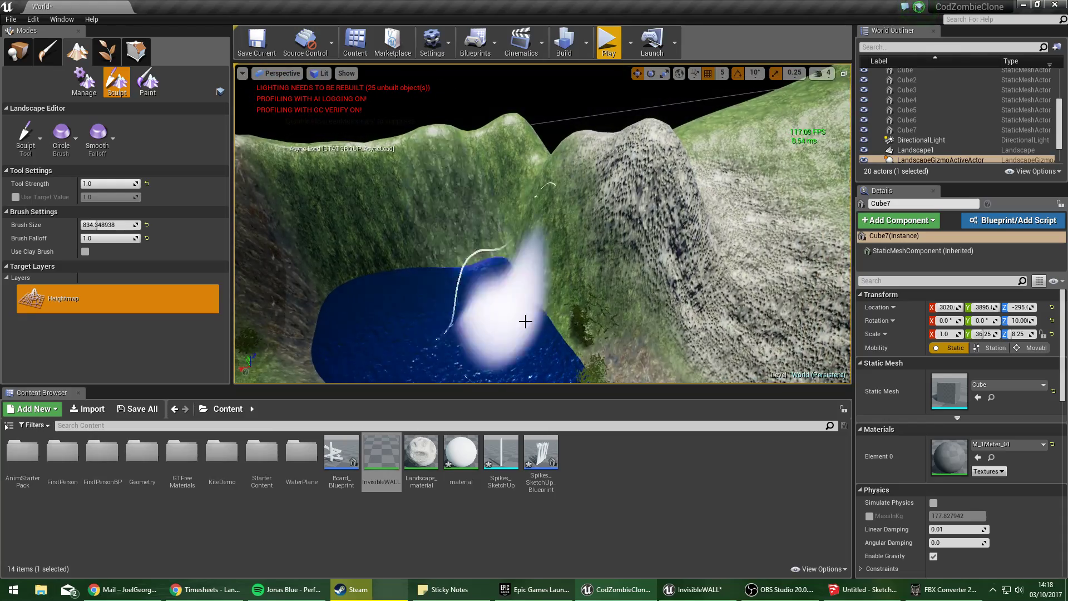
# Smooth the steep terrain in the valley beside the large cube with the Smooth tool.
pyautogui.moveTo(525, 321); pyautogui.dragTo(531, 299, button='right')
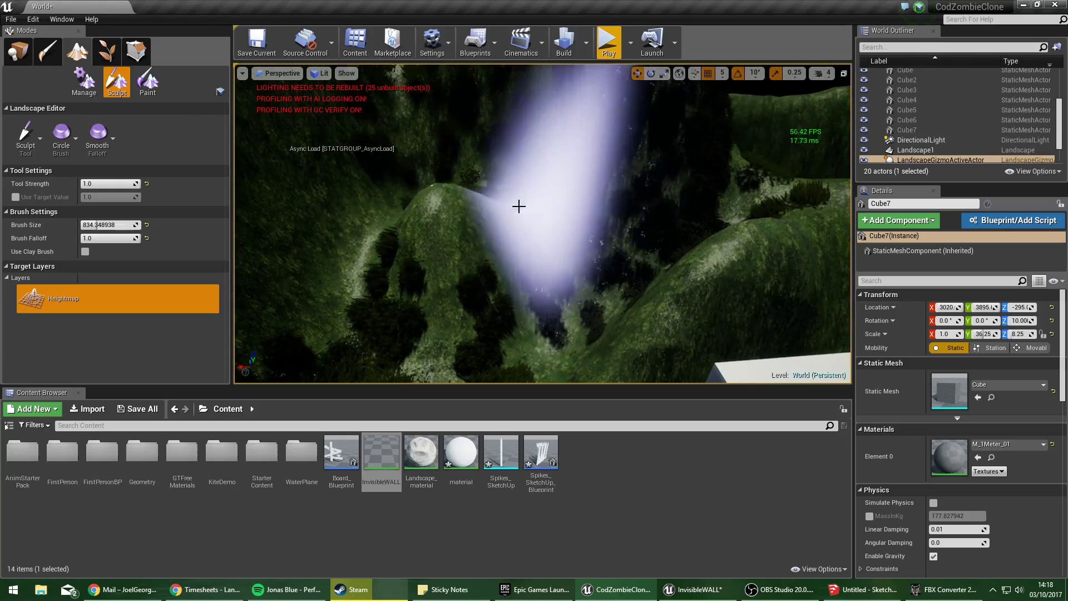
pyautogui.moveTo(534, 194)
pyautogui.mouseDown(button='right')
pyautogui.moveTo(379, 207)
pyautogui.moveTo(451, 218)
pyautogui.moveTo(401, 217)
pyautogui.mouseUp(button='right')
pyautogui.click(26, 137)
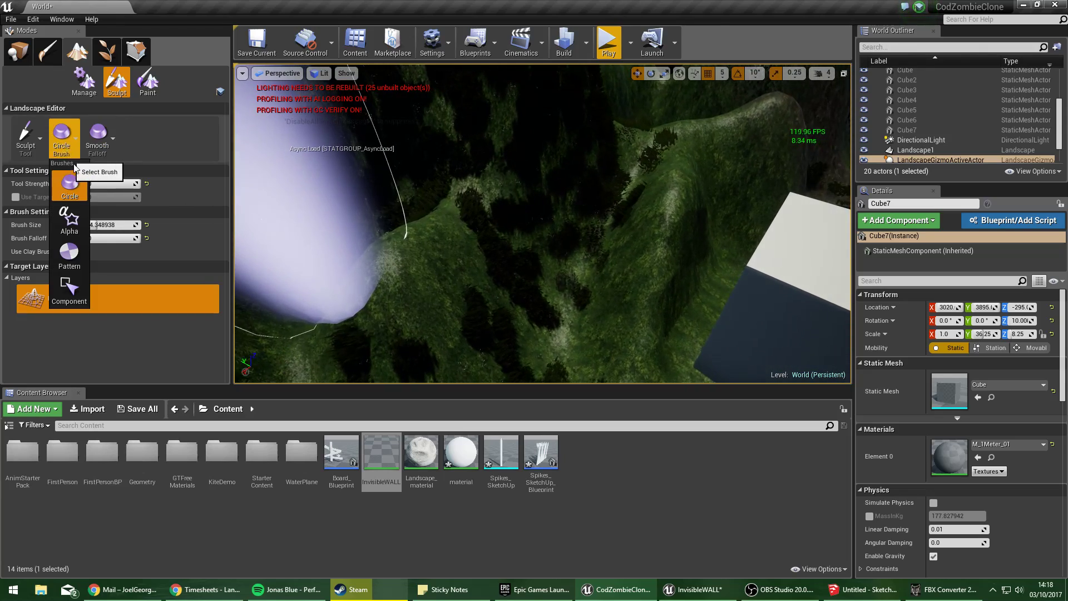
pyautogui.click(68, 196)
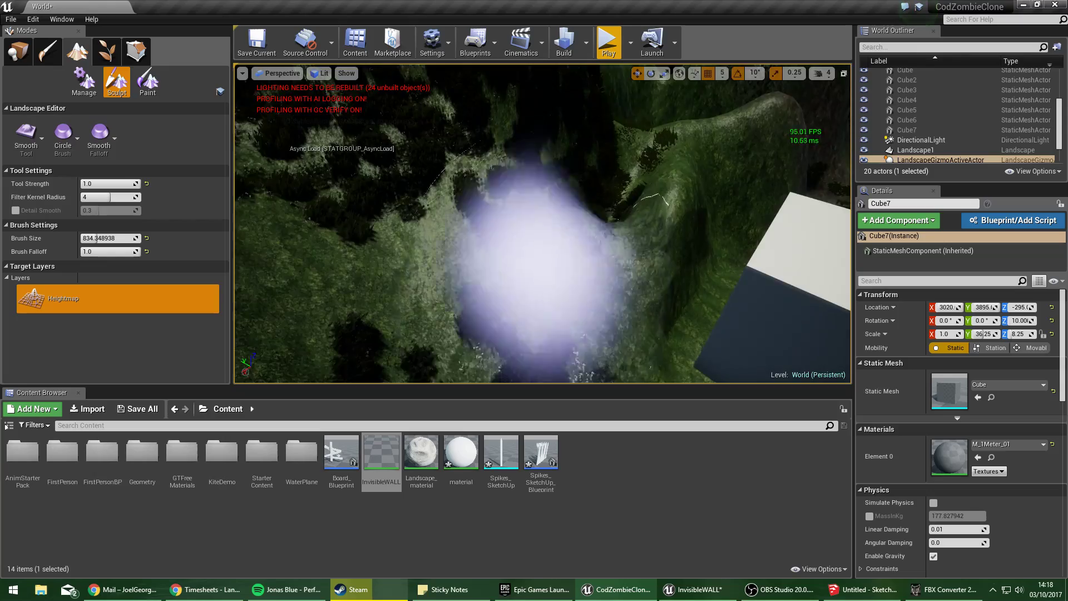
pyautogui.moveTo(542, 223)
pyautogui.mouseDown(button='right')
pyautogui.moveTo(476, 228)
pyautogui.moveTo(481, 192)
pyautogui.moveTo(604, 192)
pyautogui.mouseUp(button='right')
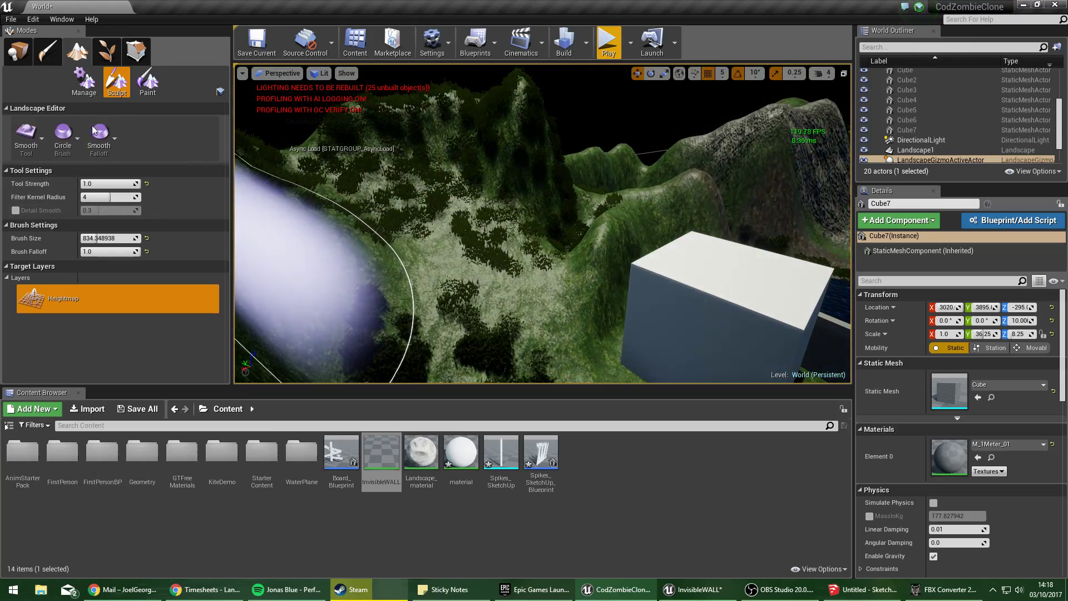
# Return to the Sculpt tool and raise the ground in the hollow beside the large cube.
pyautogui.click(36, 146)
pyautogui.click(70, 158)
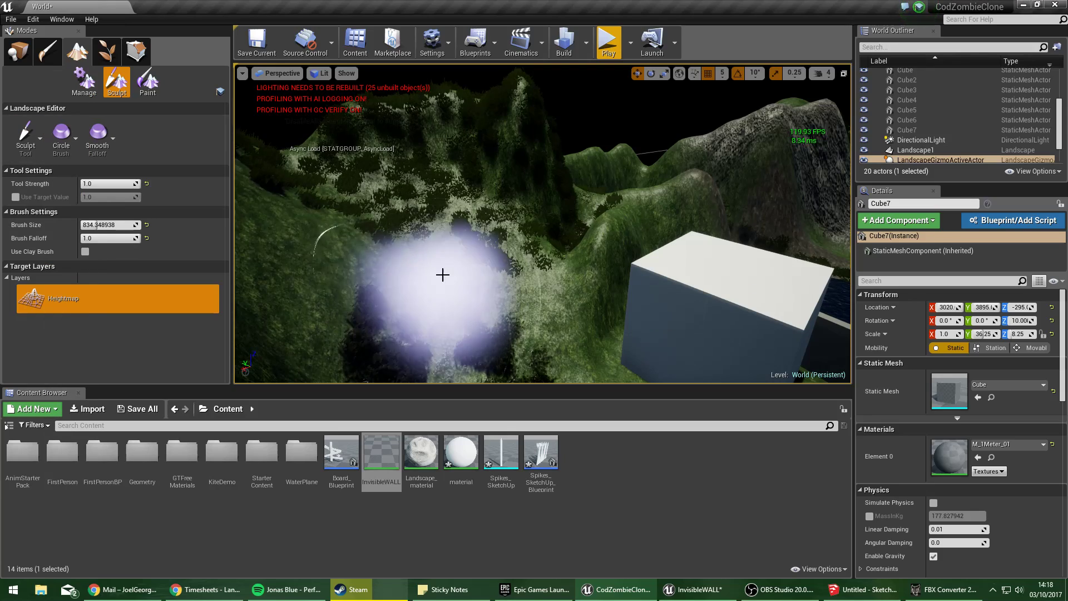
pyautogui.moveTo(511, 302); pyautogui.dragTo(532, 279)
pyautogui.press('w')
pyautogui.moveTo(532, 279); pyautogui.dragTo(460, 279, button='right')
# Playtest the level by walking through the hollow beside the large cube and trying to climb out over its slopes.
pyautogui.click(599, 33)
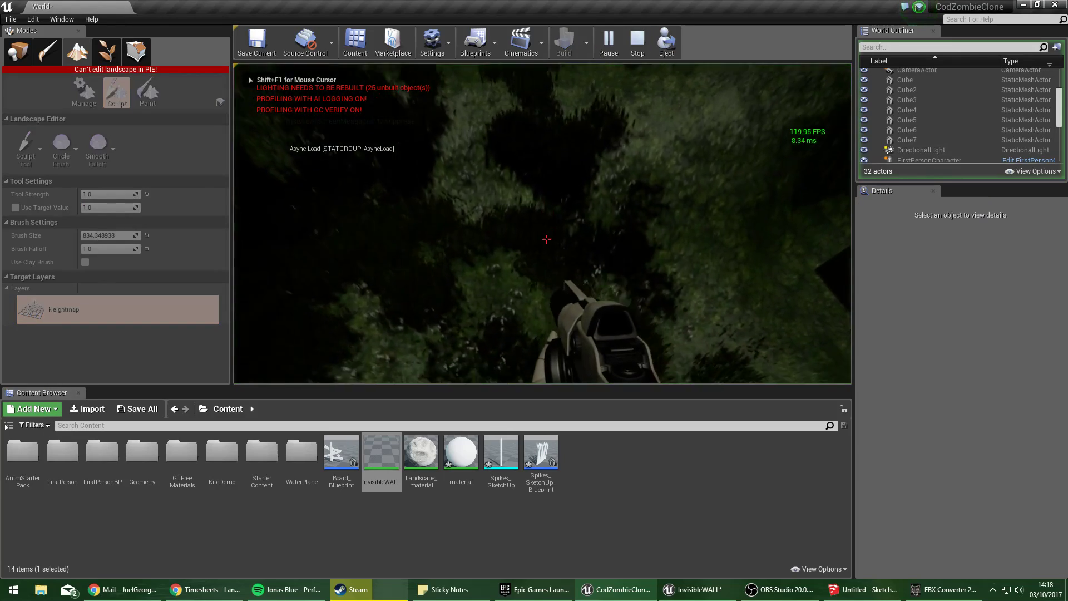
pyautogui.press('w')
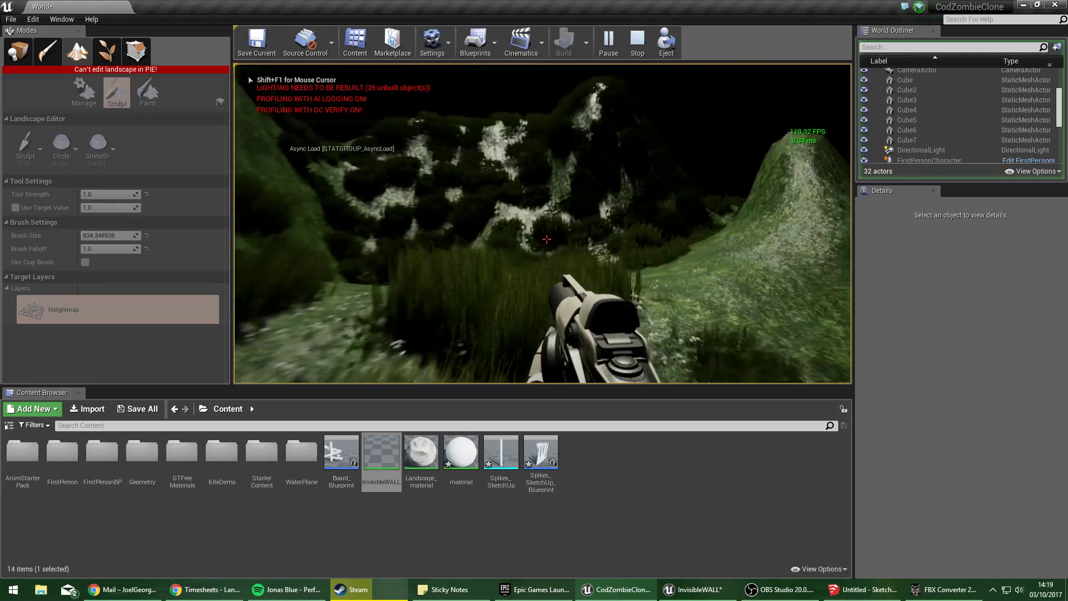
pyautogui.press('w')
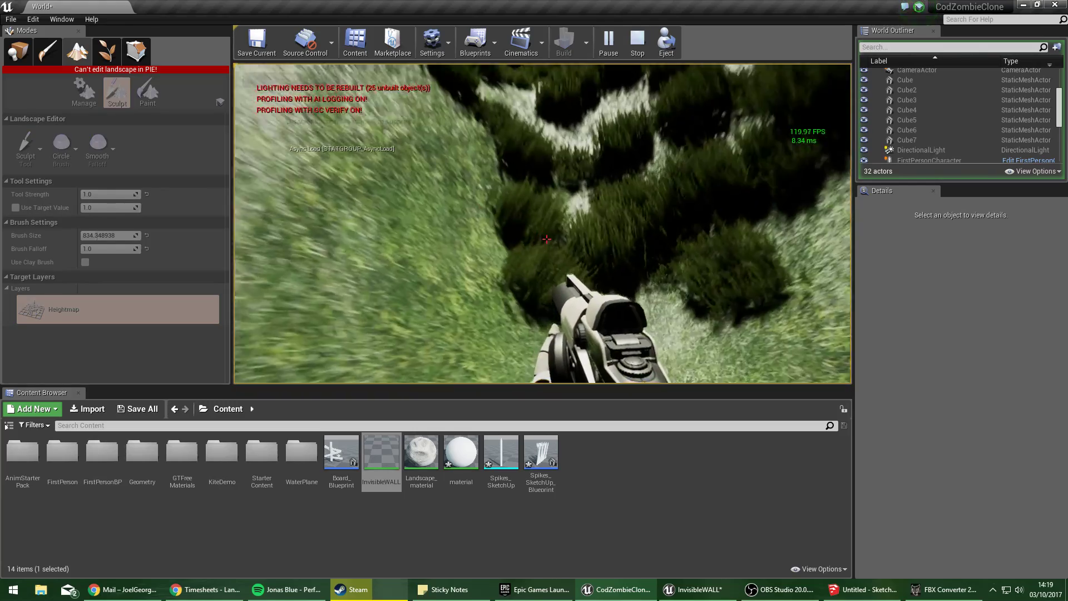
pyautogui.press('w')
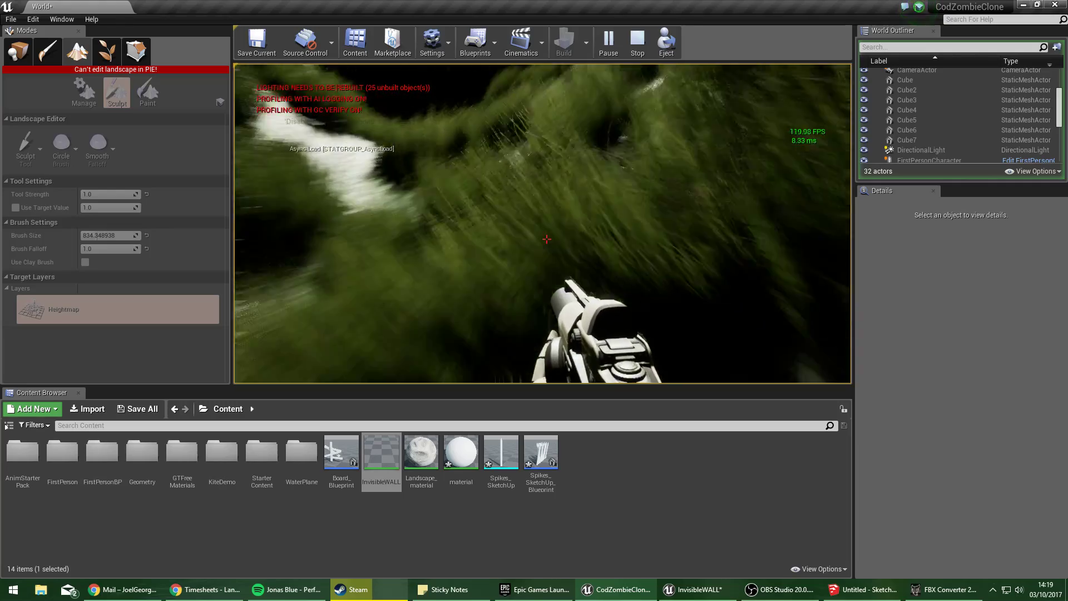
pyautogui.press('w')
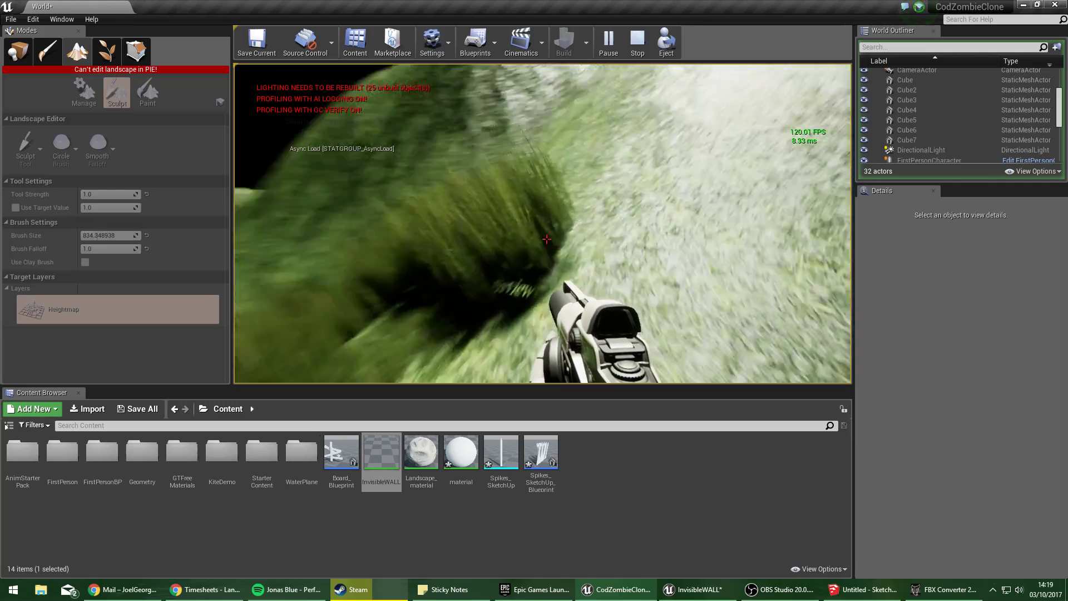
pyautogui.press('w')
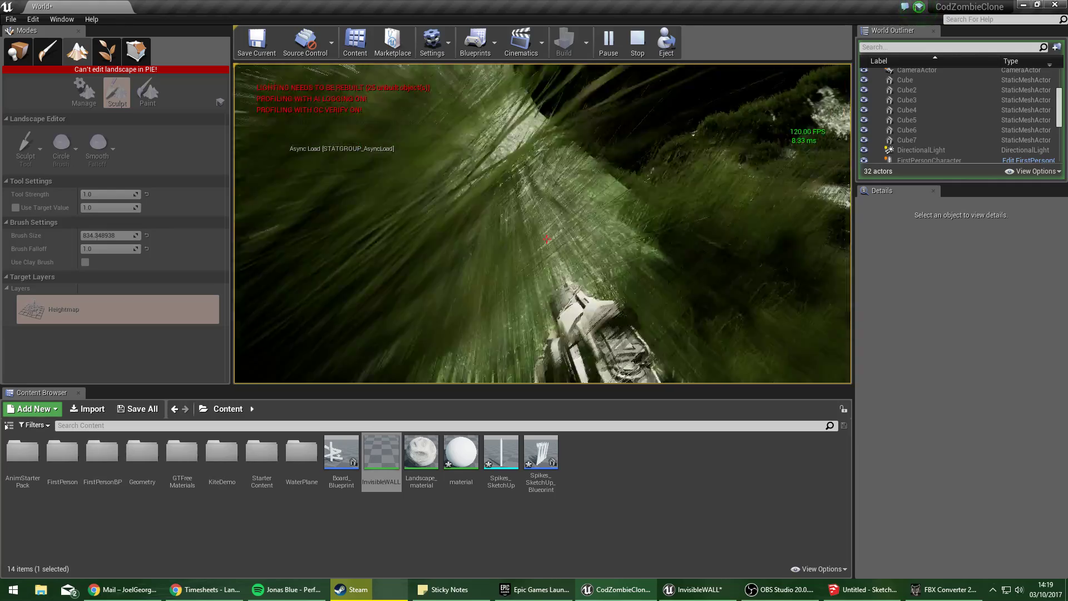
pyautogui.press('w')
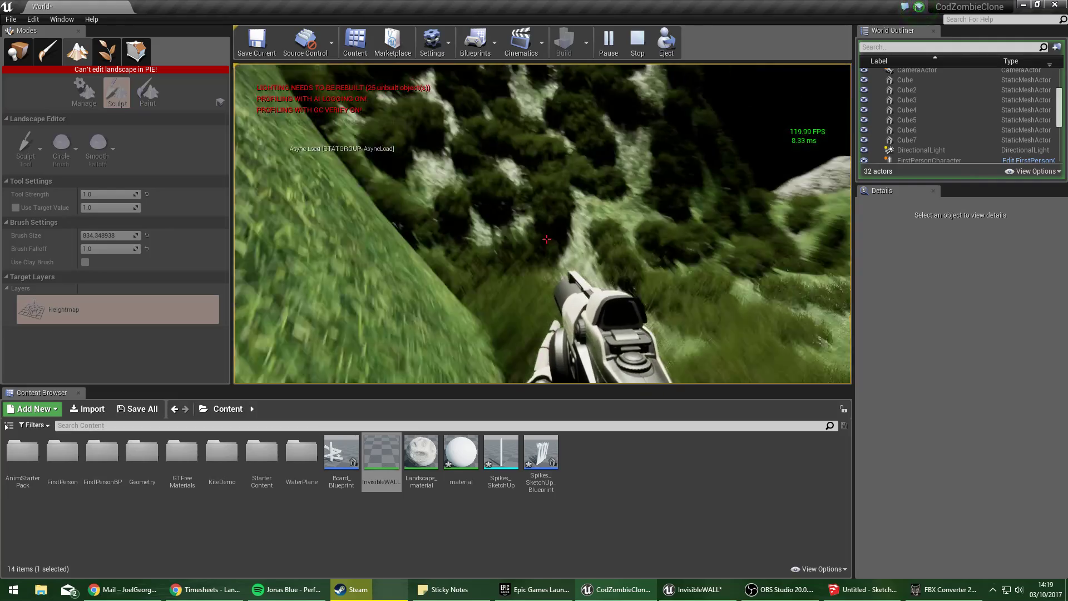
pyautogui.press('w')
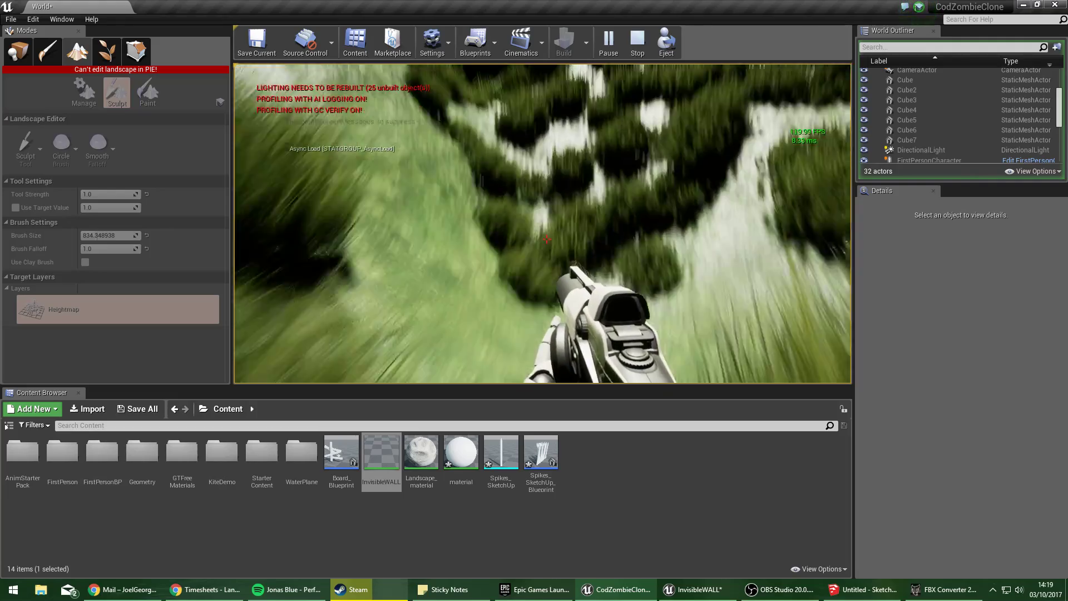
pyautogui.press('w')
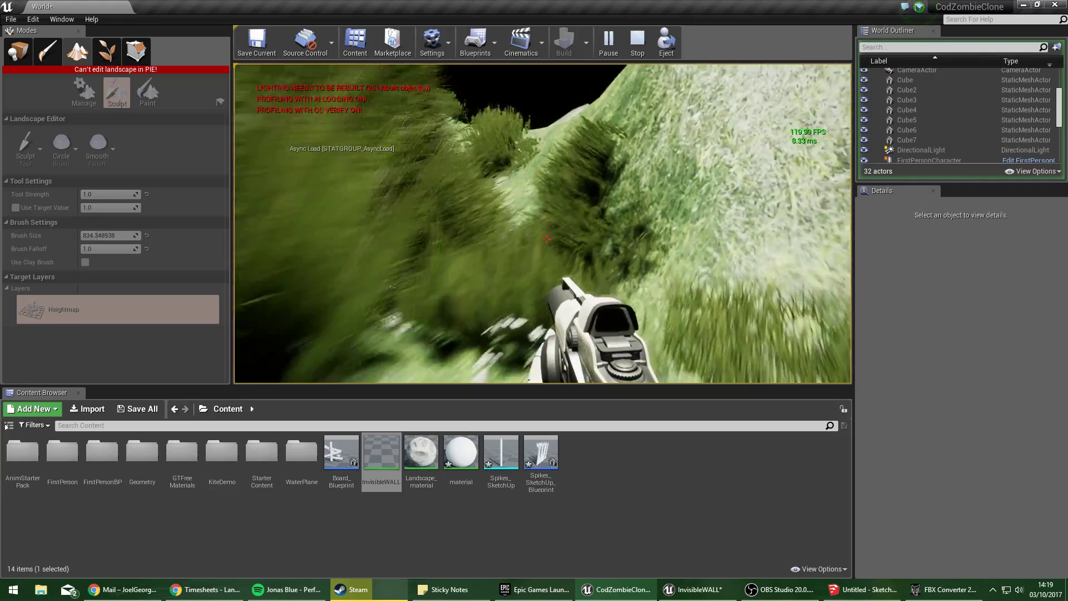
pyautogui.press('w')
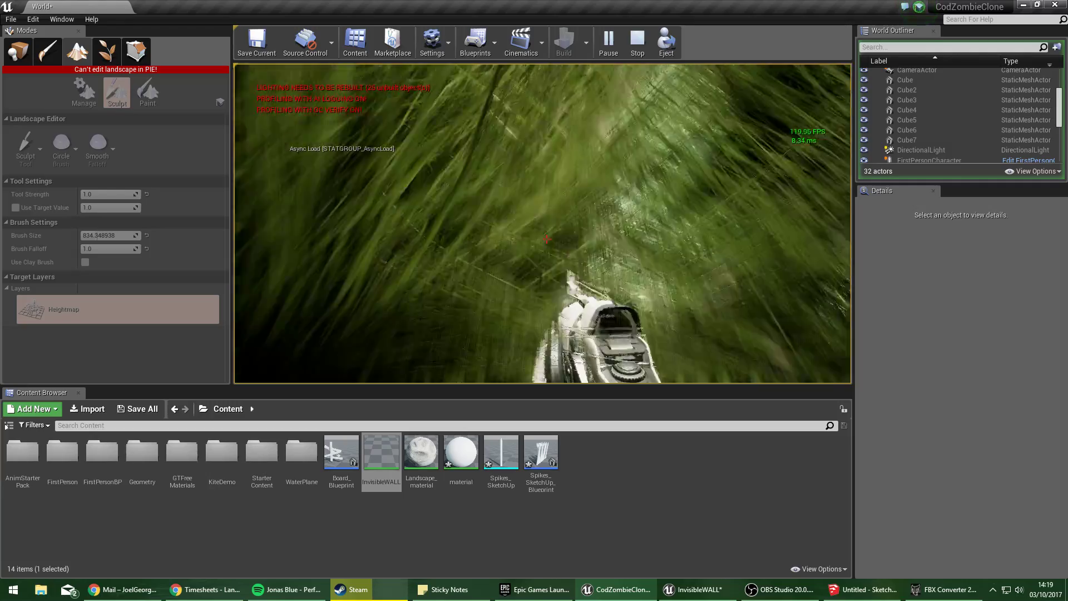
pyautogui.press('w')
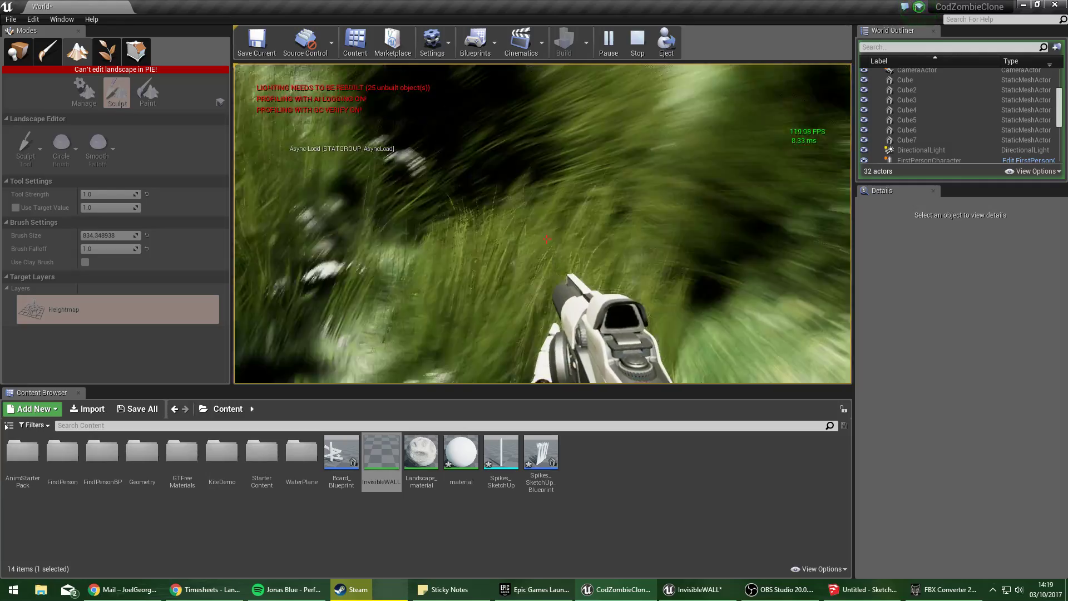
pyautogui.press('w')
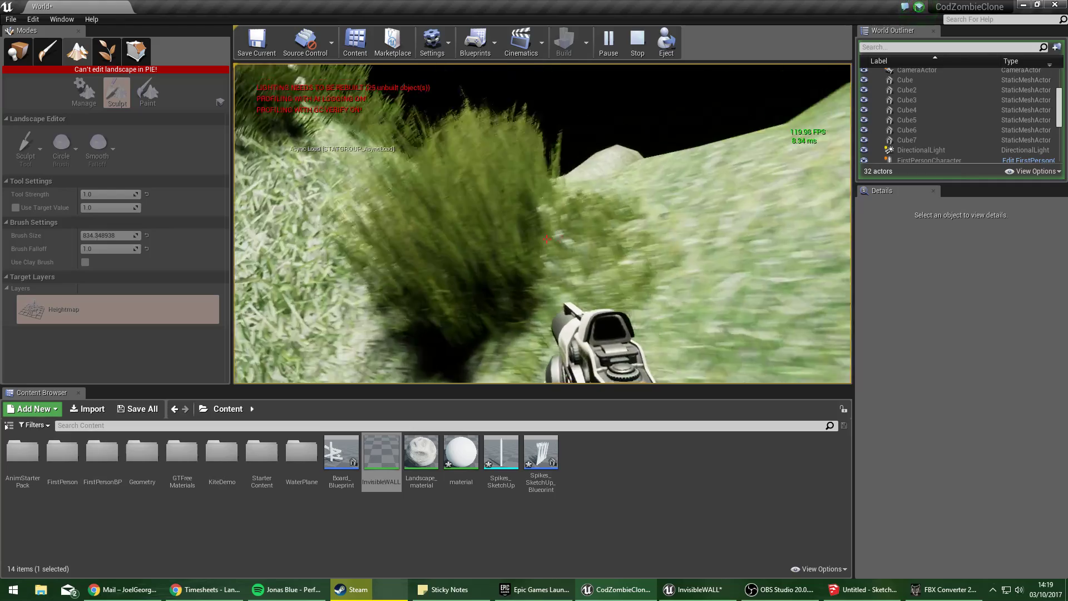
pyautogui.press('w')
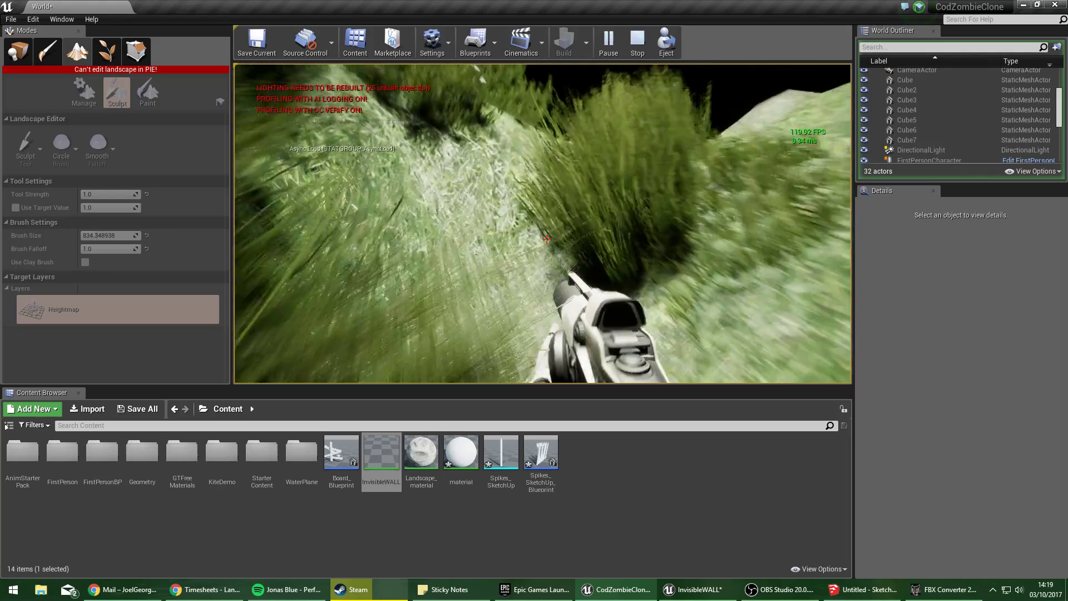
pyautogui.press('Escape')
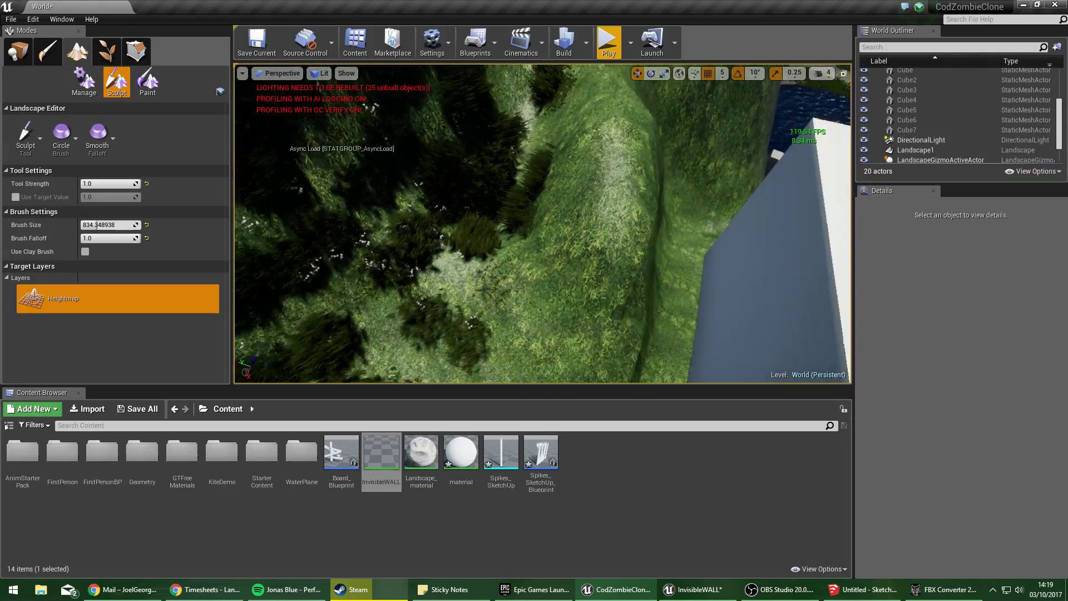
# Add a basic cube in the hollow beside the large cube and set its Y scale to 12.5.
pyautogui.click(18, 52)
pyautogui.click(75, 52)
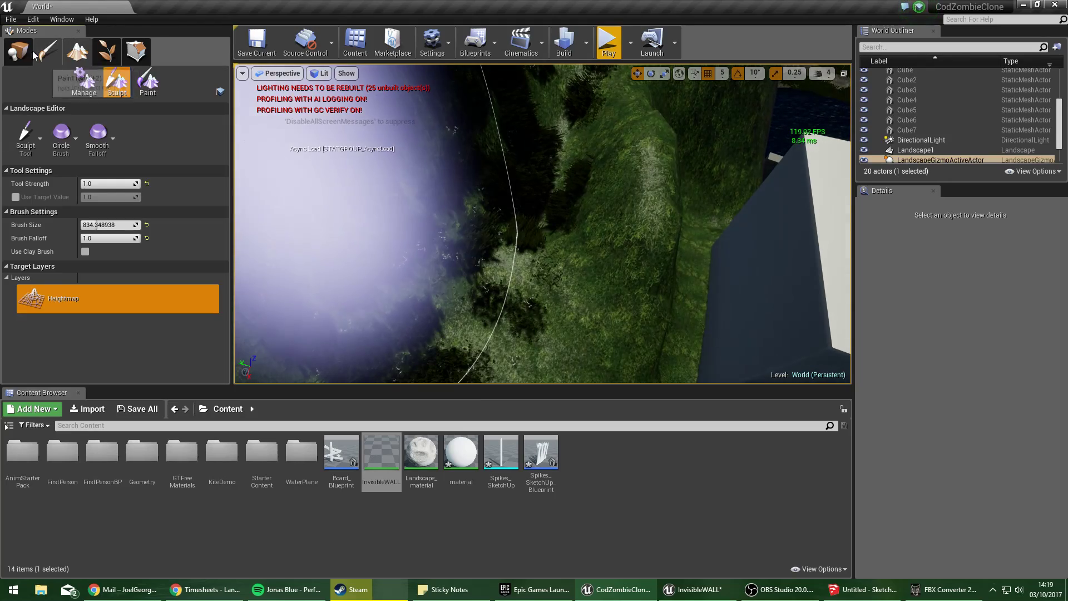
pyautogui.click(28, 53)
pyautogui.moveTo(102, 225); pyautogui.dragTo(467, 252)
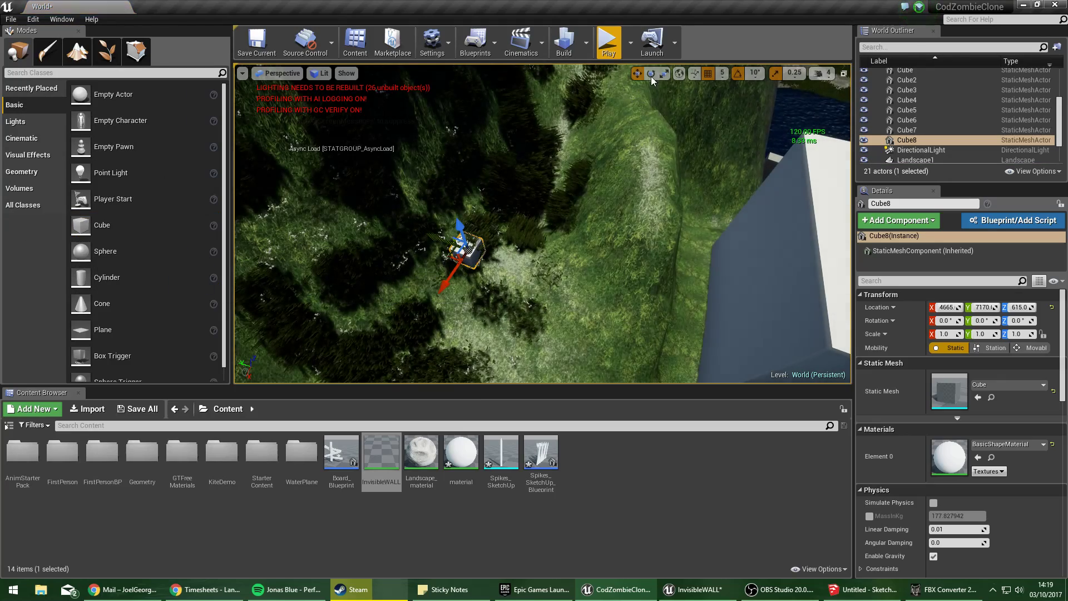
pyautogui.click(664, 73)
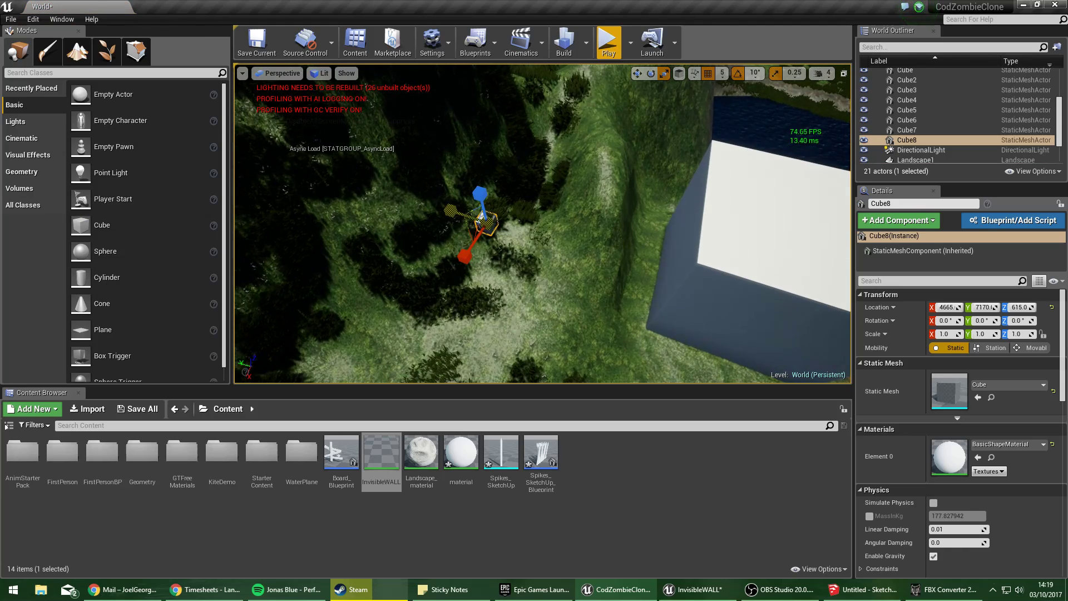
pyautogui.click(980, 334)
pyautogui.write('12')
pyautogui.press('Return')
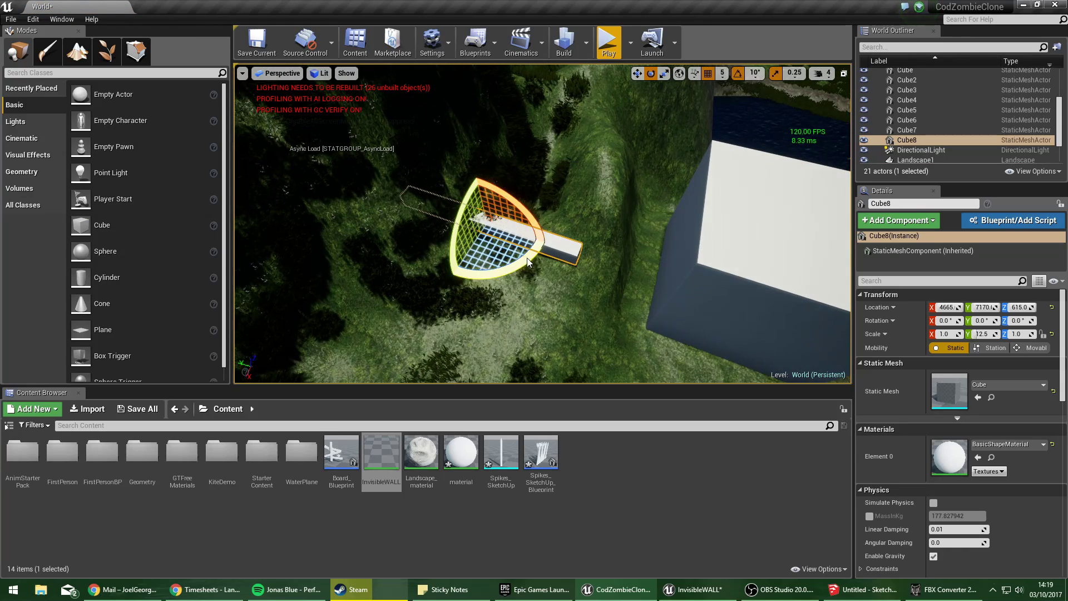
# Rotate the stretched cube to -10 degrees about Z and raise its Z scale to 9.0.
pyautogui.moveTo(516, 267); pyautogui.dragTo(541, 255)
pyautogui.moveTo(573, 150)
pyautogui.mouseDown(button='right')
pyautogui.moveTo(546, 234)
pyautogui.moveTo(551, 128)
pyautogui.moveTo(573, 150)
pyautogui.mouseUp(button='right')
pyautogui.click(663, 73)
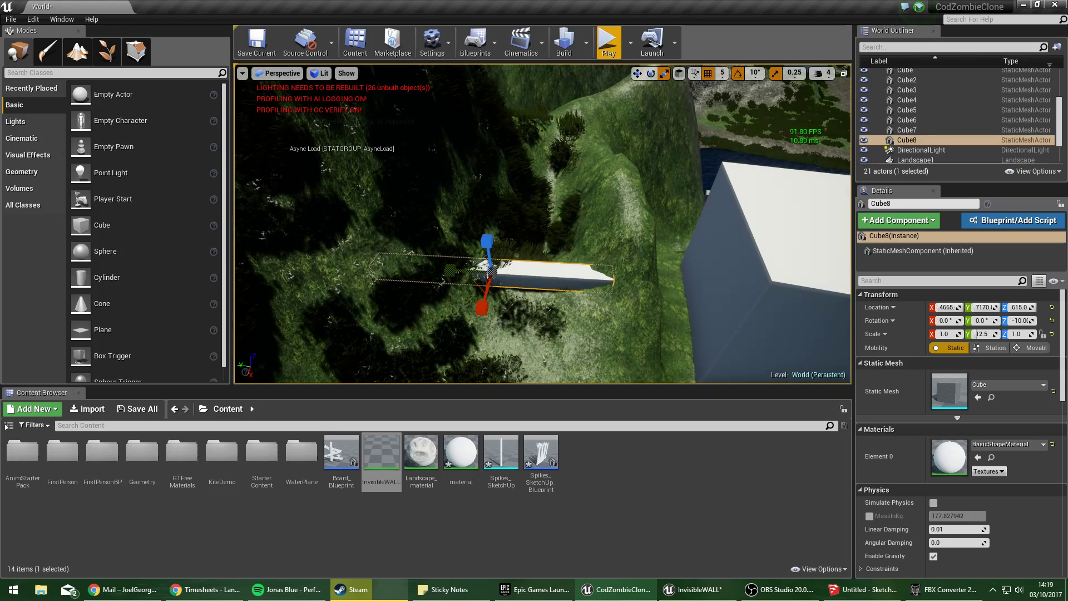
pyautogui.moveTo(510, 353)
pyautogui.mouseDown()
pyautogui.moveTo(498, 311)
pyautogui.moveTo(509, 352)
pyautogui.mouseUp()
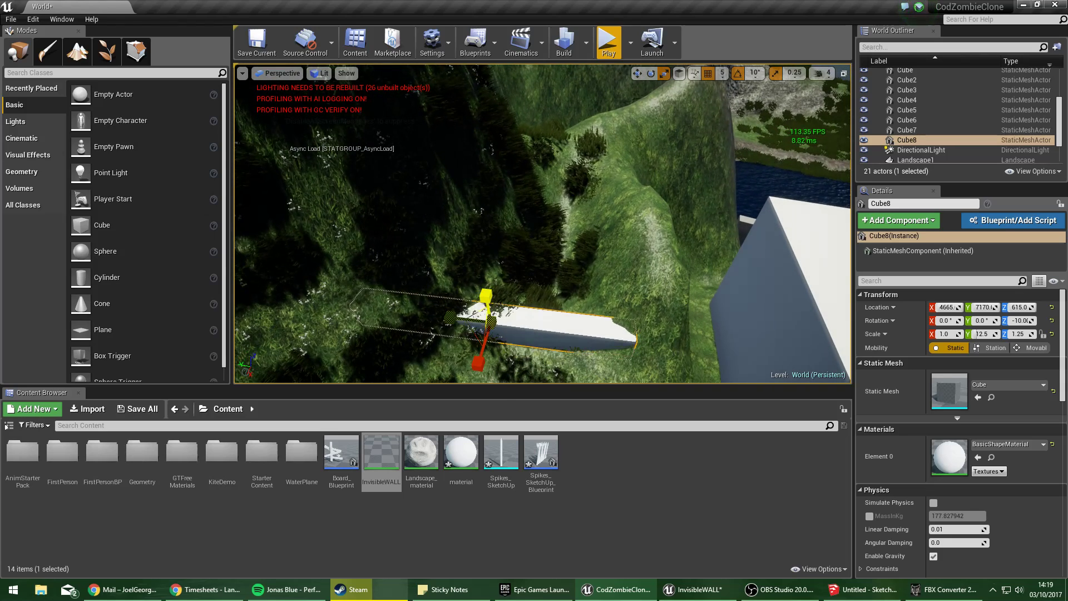
# Move the new wall across the gap between the slopes, to about X 4500, Y 6970, Z 745.
pyautogui.click(637, 74)
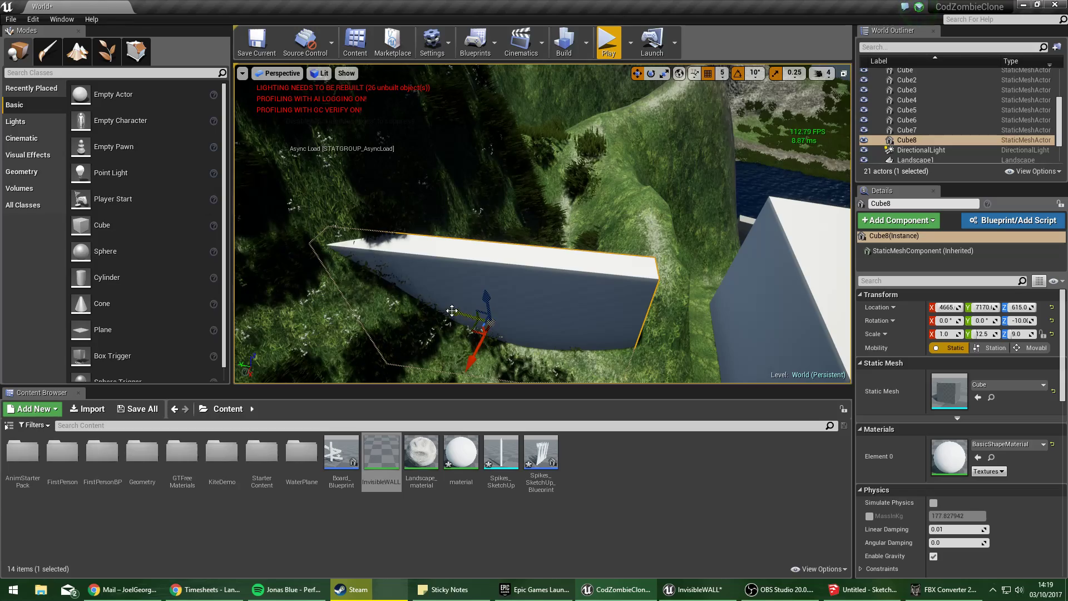
pyautogui.moveTo(448, 309); pyautogui.dragTo(523, 348)
pyautogui.moveTo(523, 348); pyautogui.dragTo(456, 345, button='right')
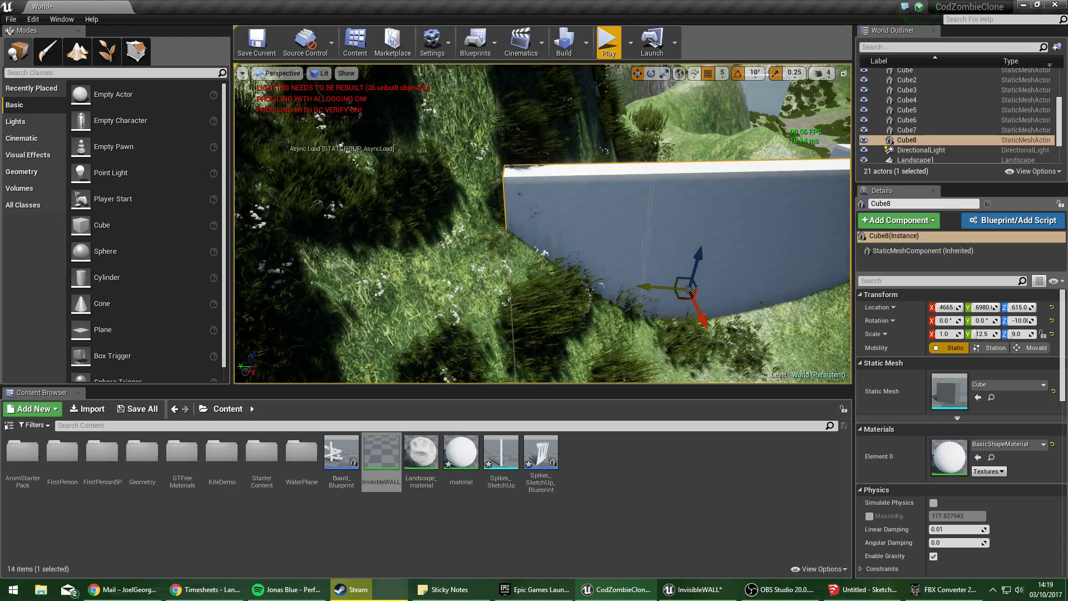
pyautogui.moveTo(691, 289); pyautogui.dragTo(637, 280)
pyautogui.moveTo(638, 280); pyautogui.dragTo(693, 284, button='right')
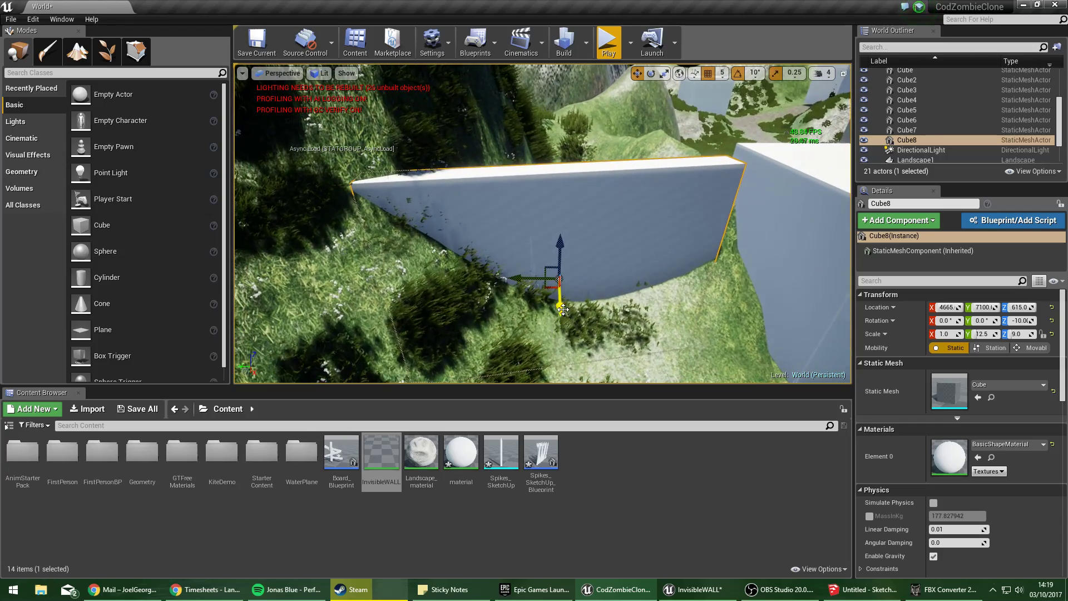
pyautogui.moveTo(561, 295); pyautogui.dragTo(561, 275)
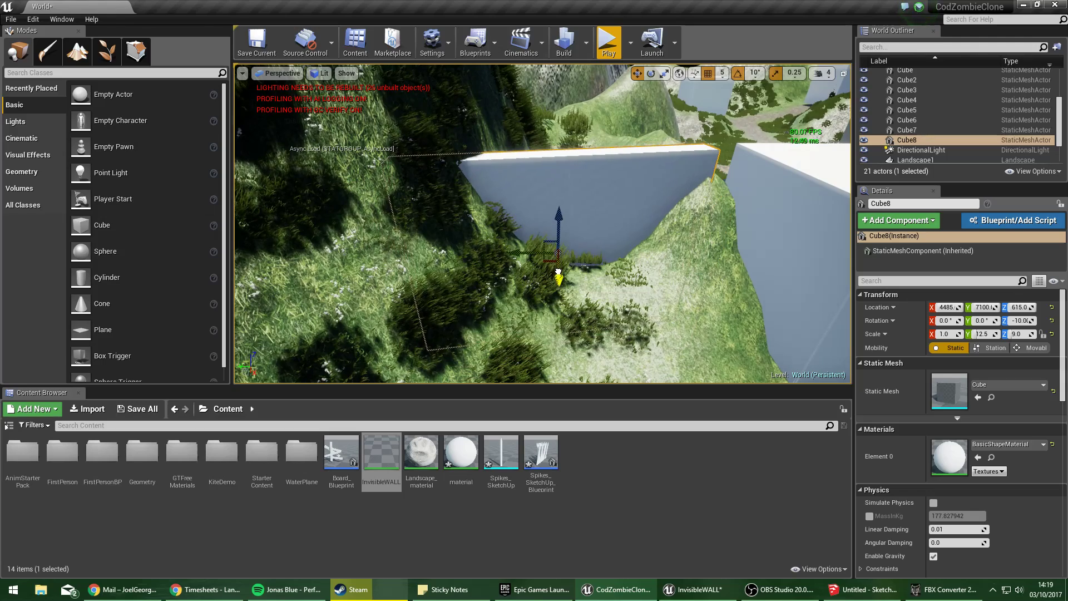
pyautogui.moveTo(558, 213); pyautogui.dragTo(562, 186)
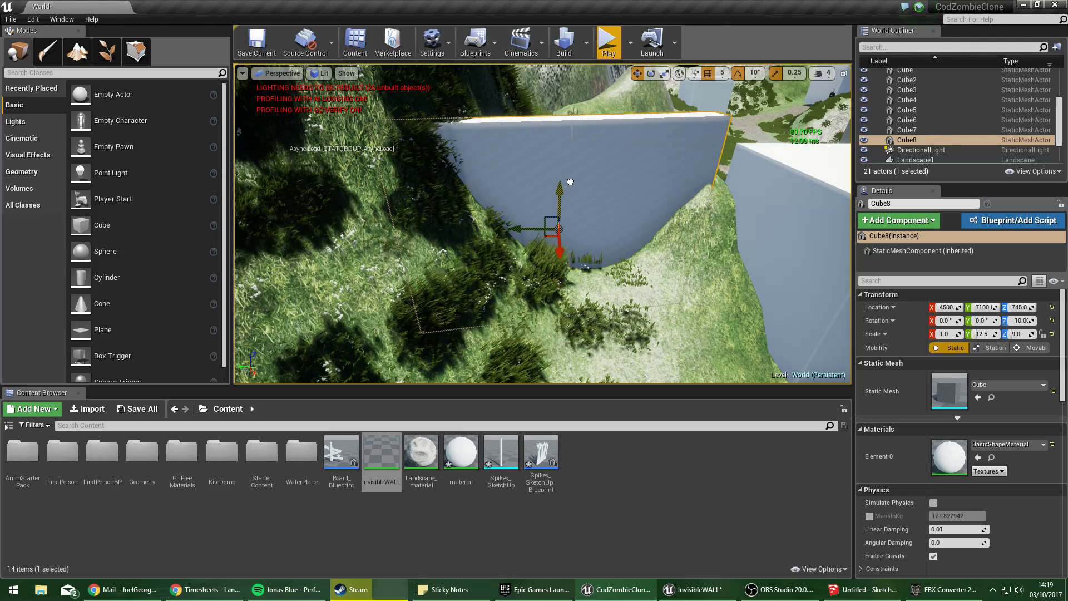
pyautogui.moveTo(529, 223); pyautogui.dragTo(551, 225)
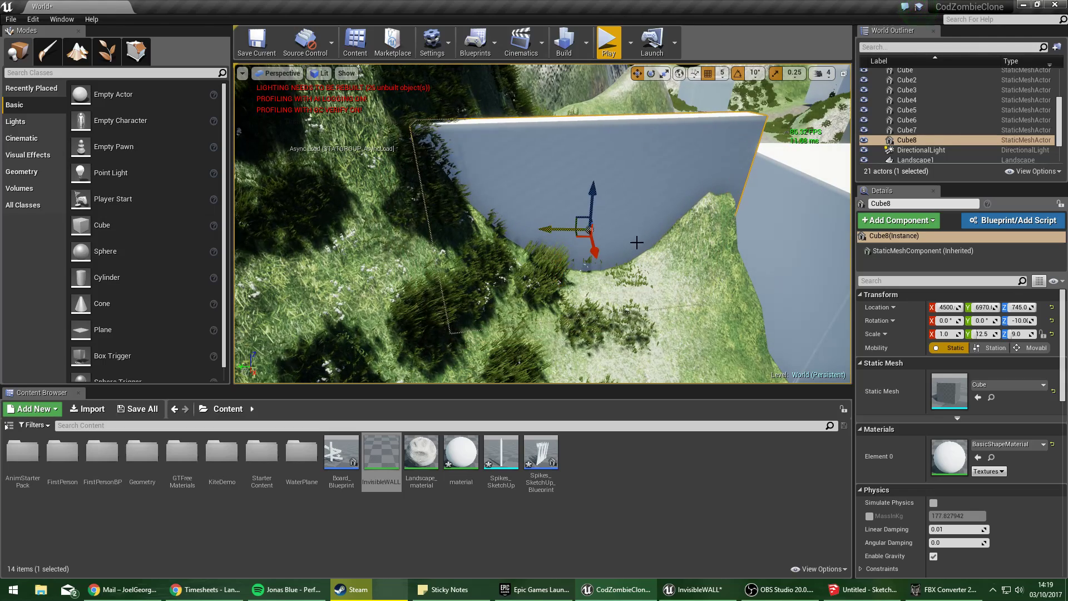
# Playtest around the new wall, checking whether the player can get past it along the slope.
pyautogui.moveTo(636, 243)
pyautogui.mouseDown(button='right')
pyautogui.moveTo(696, 245)
pyautogui.moveTo(636, 243)
pyautogui.mouseUp(button='right')
pyautogui.press('w')
pyautogui.press('s')
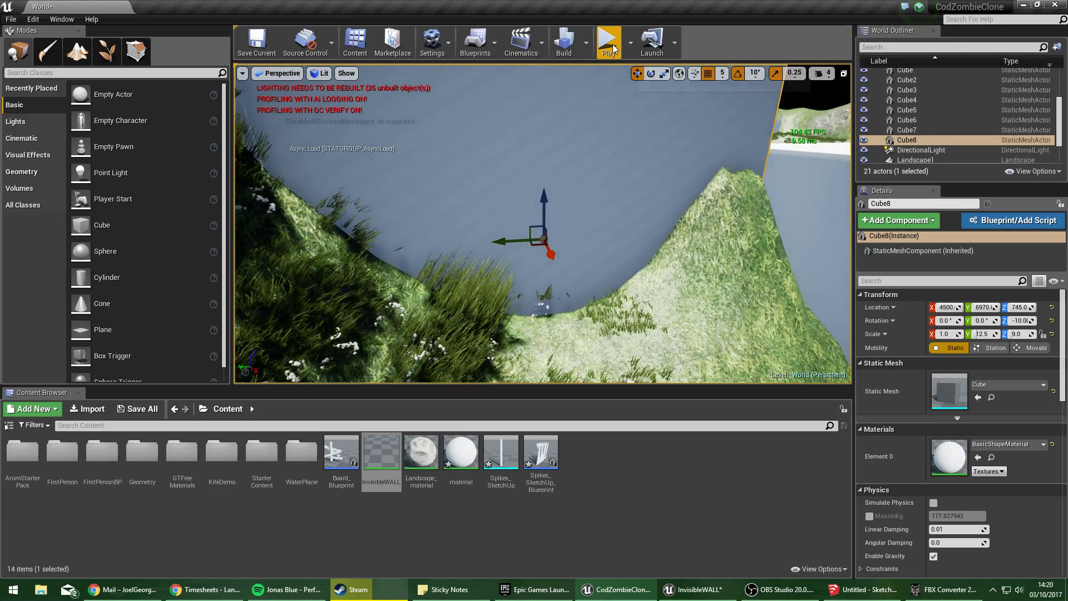
pyautogui.click(609, 42)
pyautogui.press('w')
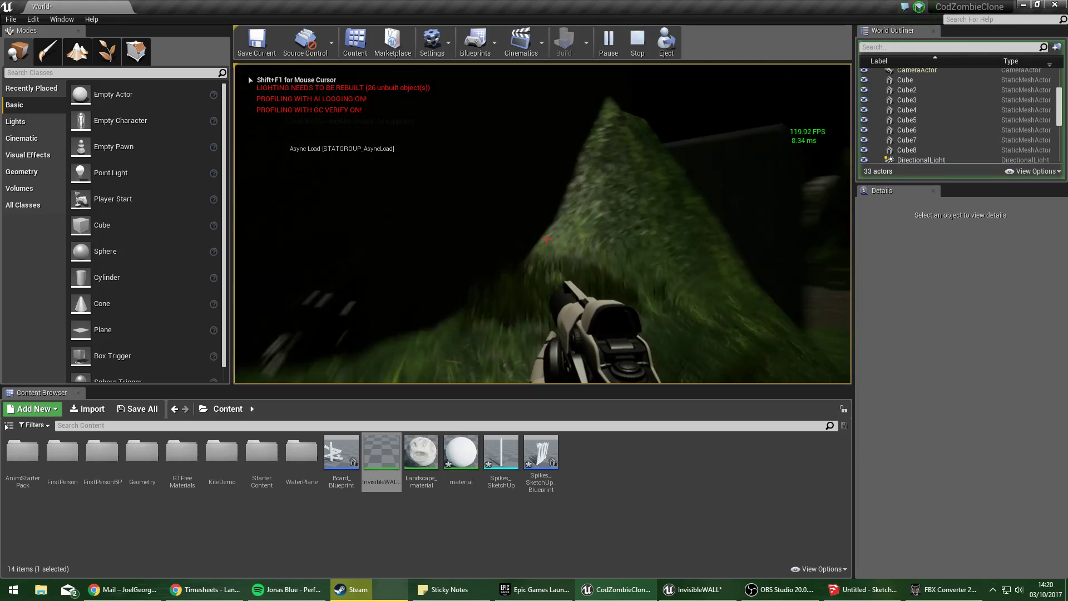
pyautogui.press('w')
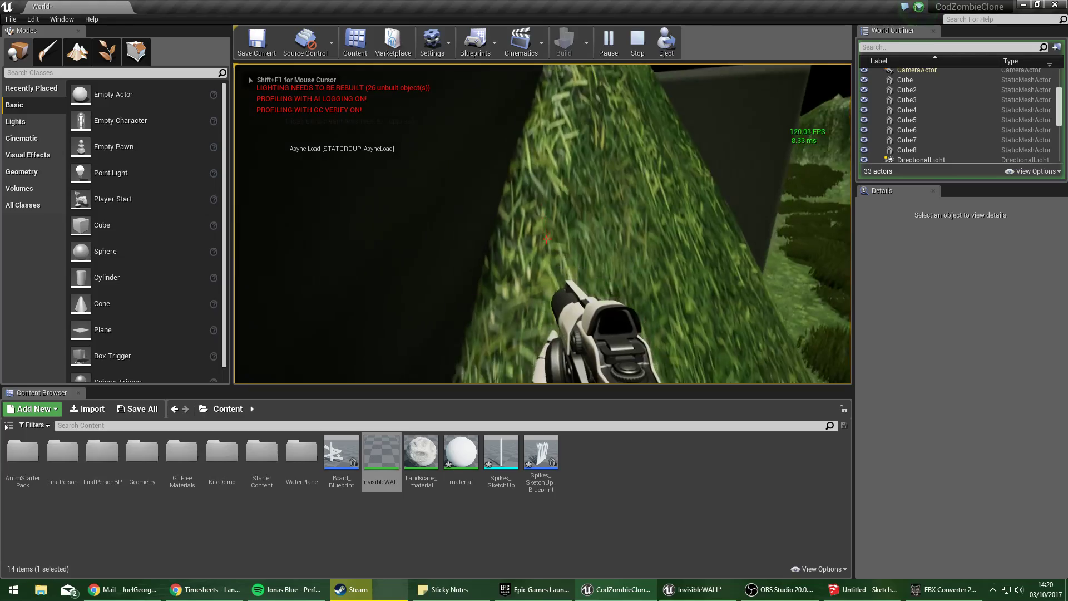
pyautogui.press('w')
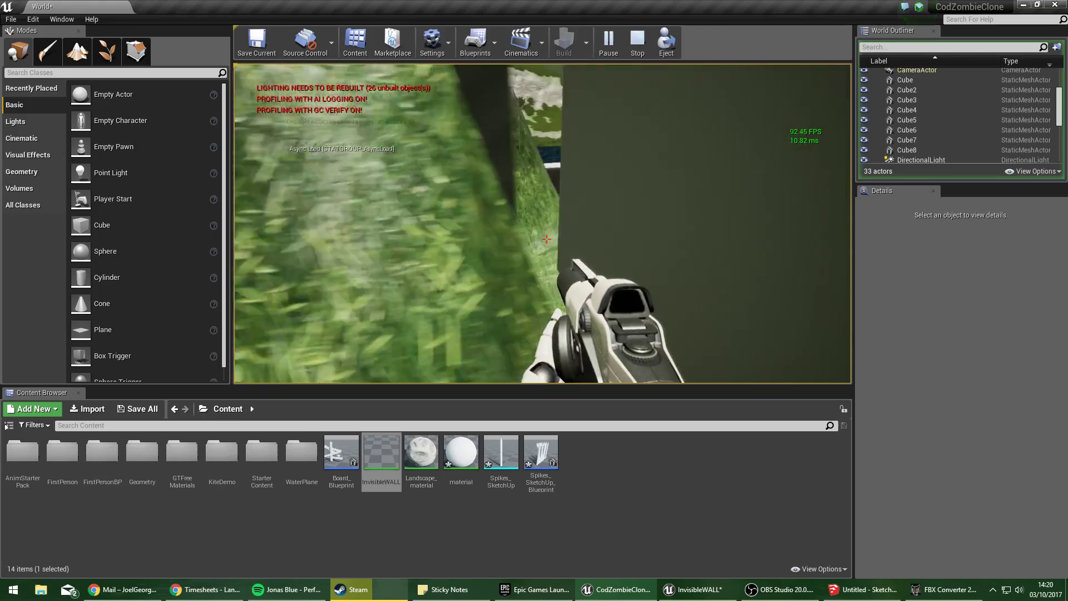
pyautogui.press('w')
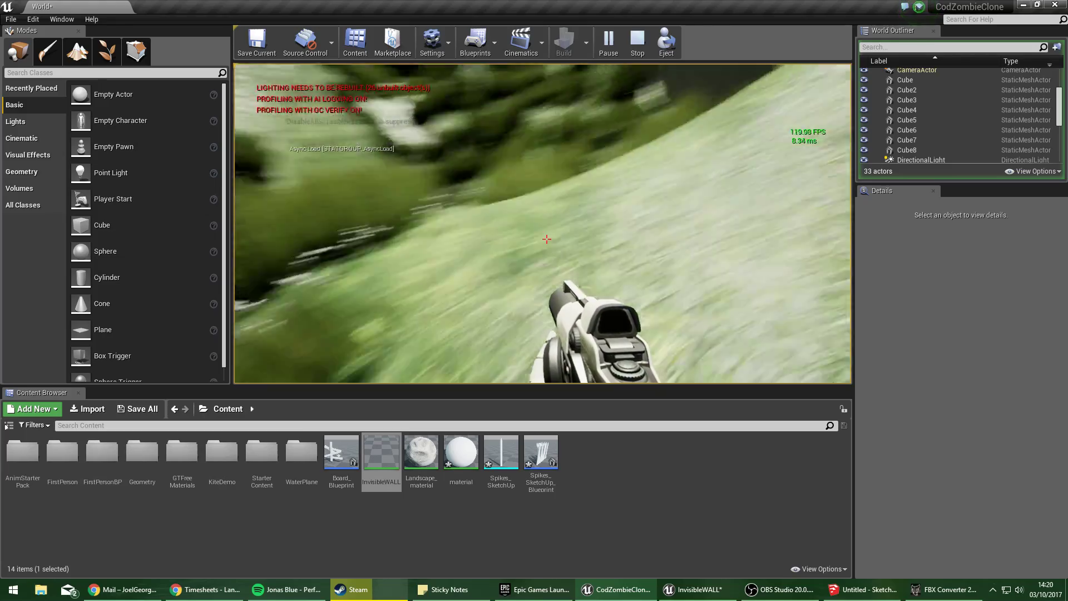
pyautogui.press('Escape')
pyautogui.moveTo(542, 223); pyautogui.dragTo(549, 179, button='right')
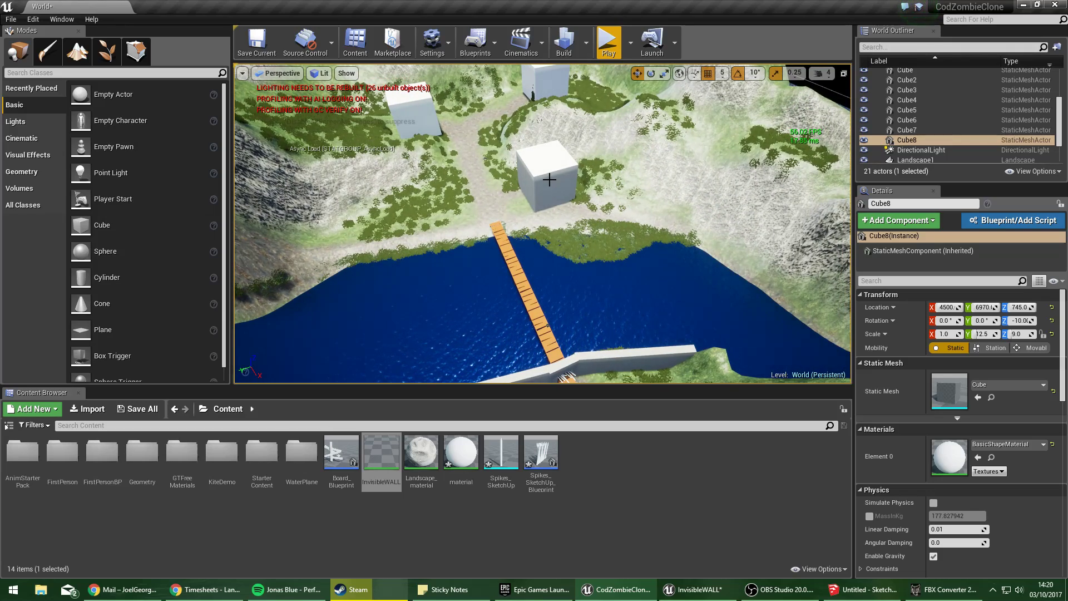
pyautogui.moveTo(542, 222); pyautogui.dragTo(509, 234, button='right')
pyautogui.moveTo(601, 259); pyautogui.dragTo(620, 203, button='right')
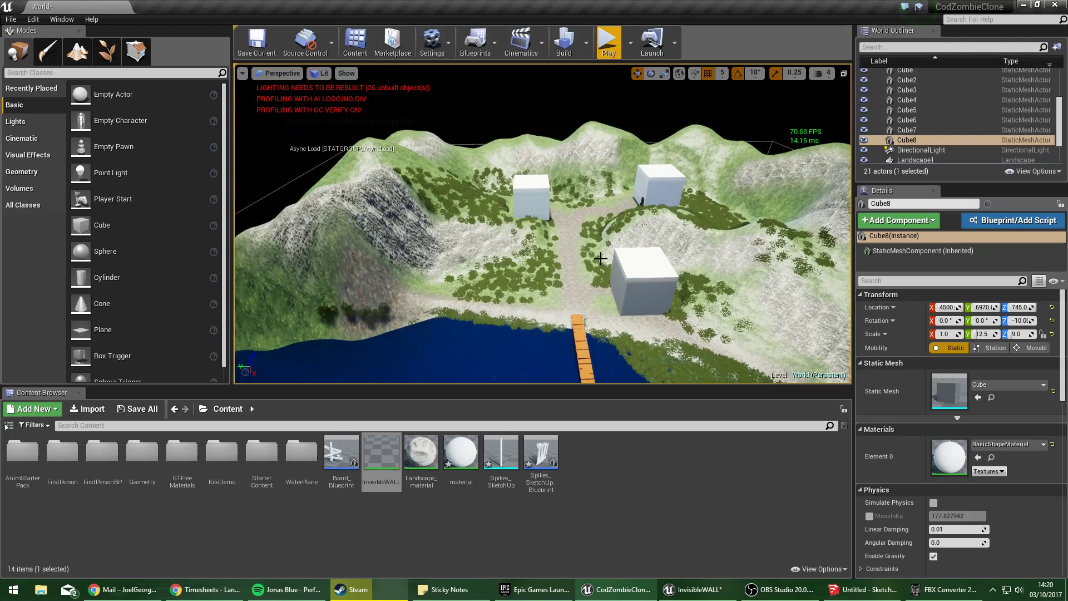
# Detail the sticky note's perks: Juggernaught (increase Max hp 200%), Speed cola (decrease reload time to 50%), Quick revive (Second chance at life), Double tap (increased rate of fire).
pyautogui.click(445, 589)
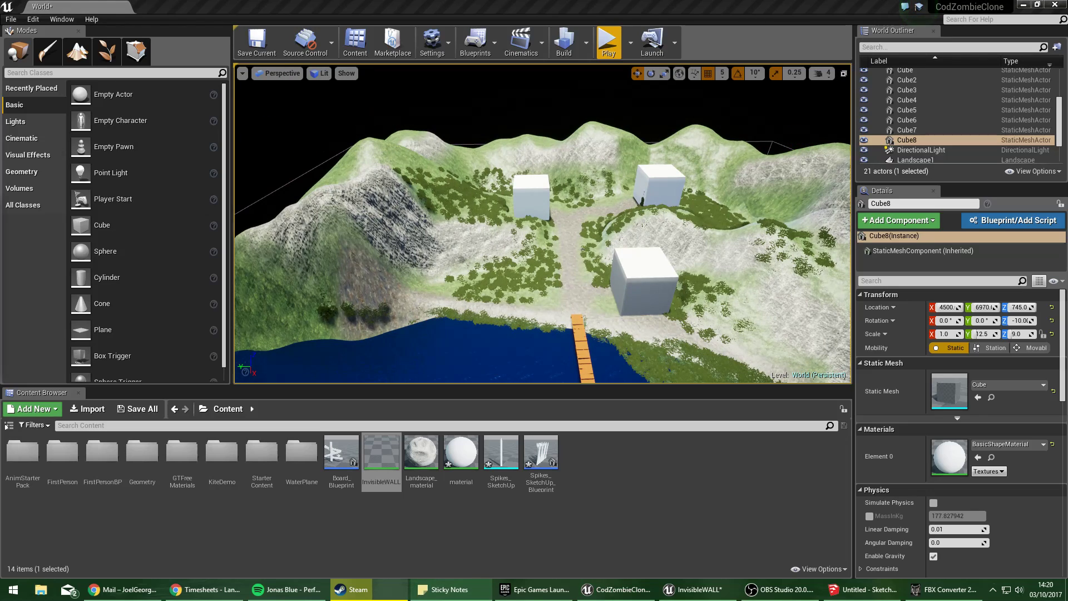
pyautogui.moveTo(342, 218); pyautogui.dragTo(339, 220)
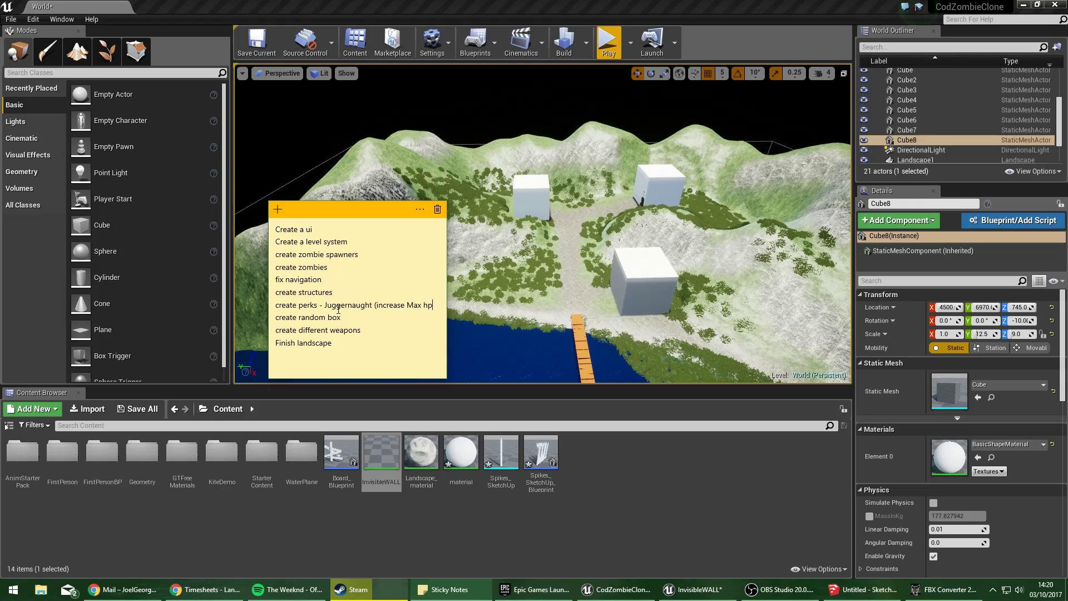
pyautogui.write('200')
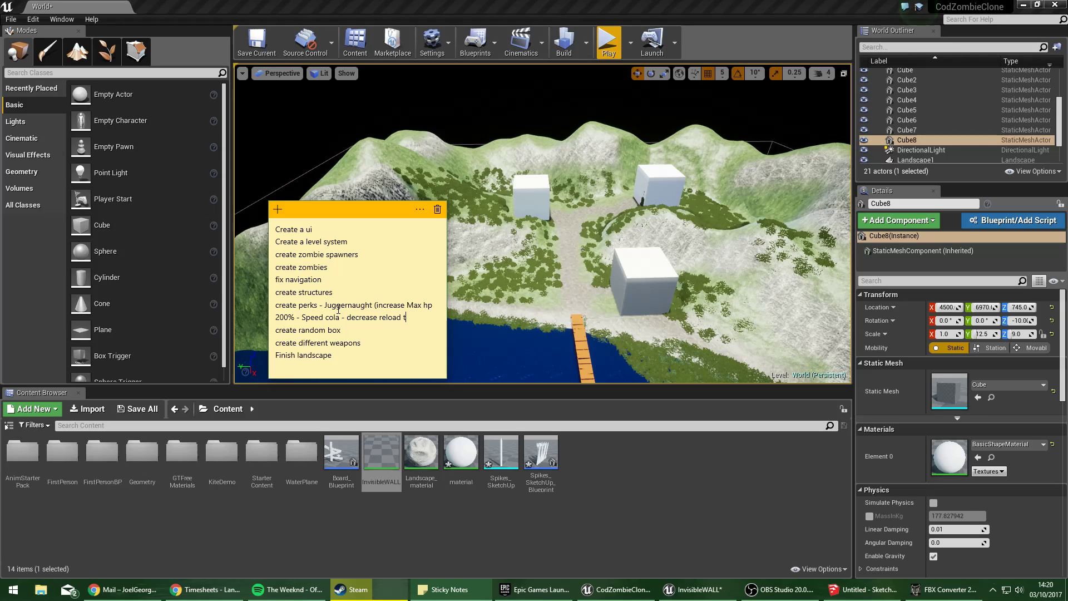
pyautogui.write('ime to 50%')
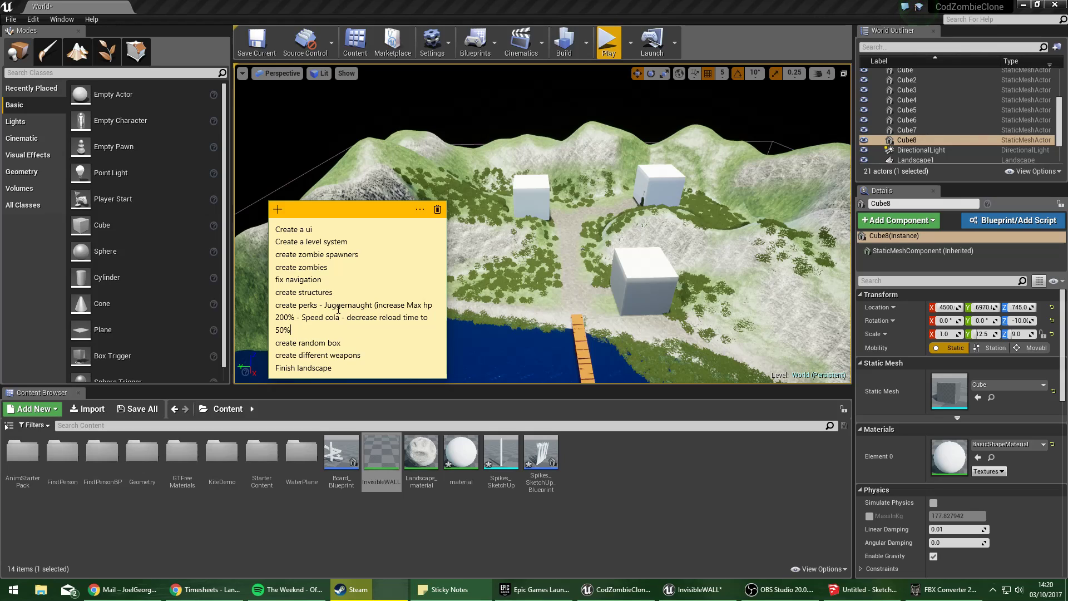
pyautogui.write(' - Quick revive - Second chance at life - Double tap, increased rate of fi')
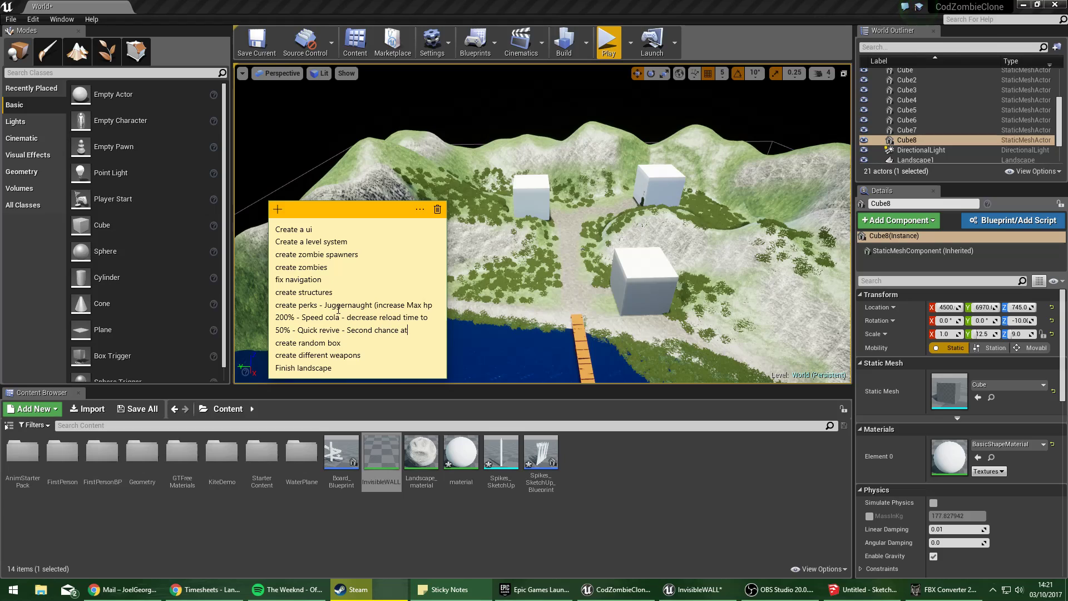
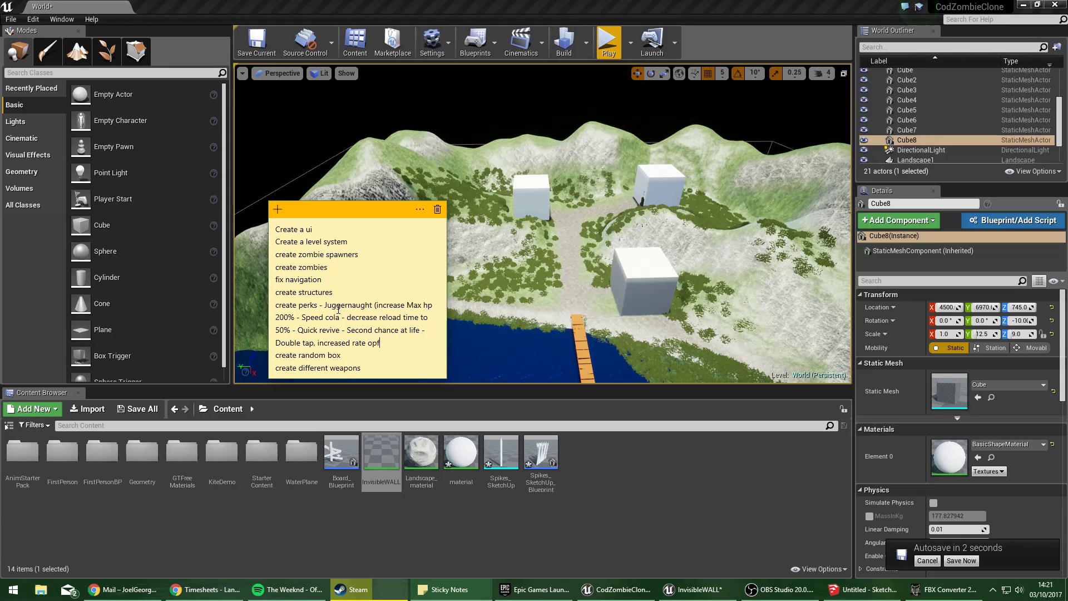
pyautogui.write('re.')
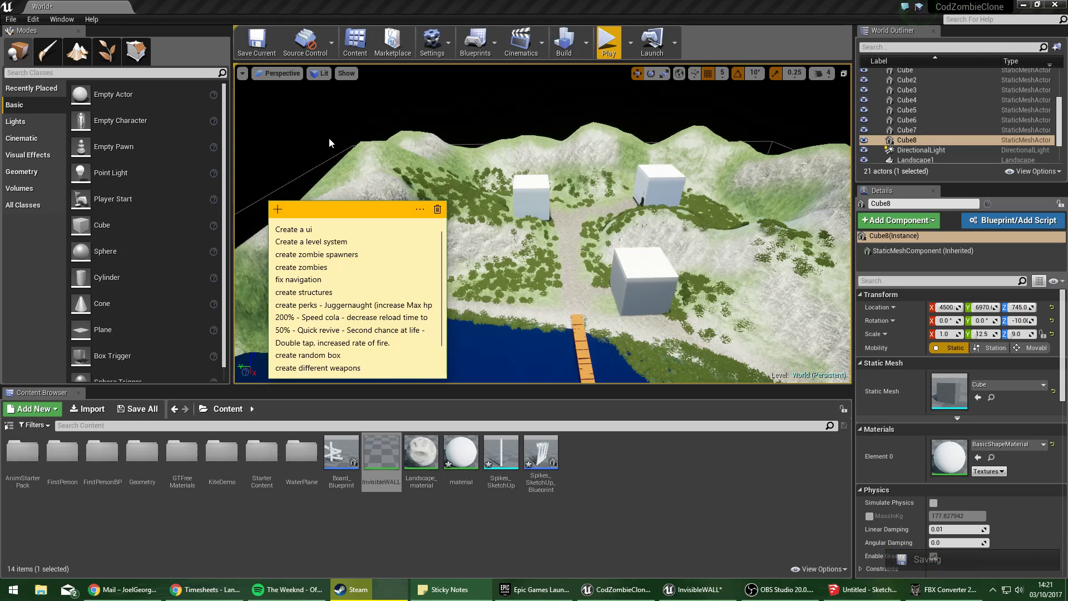
pyautogui.moveTo(352, 210); pyautogui.dragTo(125, 240)
# Return to the Unreal level, select the spikes at the end of the bridge and open Spikes_SketchUp_Blueprint for editing.
pyautogui.click(616, 443)
pyautogui.moveTo(614, 285); pyautogui.dragTo(690, 383, button='right')
pyautogui.moveTo(534, 209); pyautogui.dragTo(473, 212, button='right')
pyautogui.click(531, 190)
pyautogui.doubleClick(553, 453)
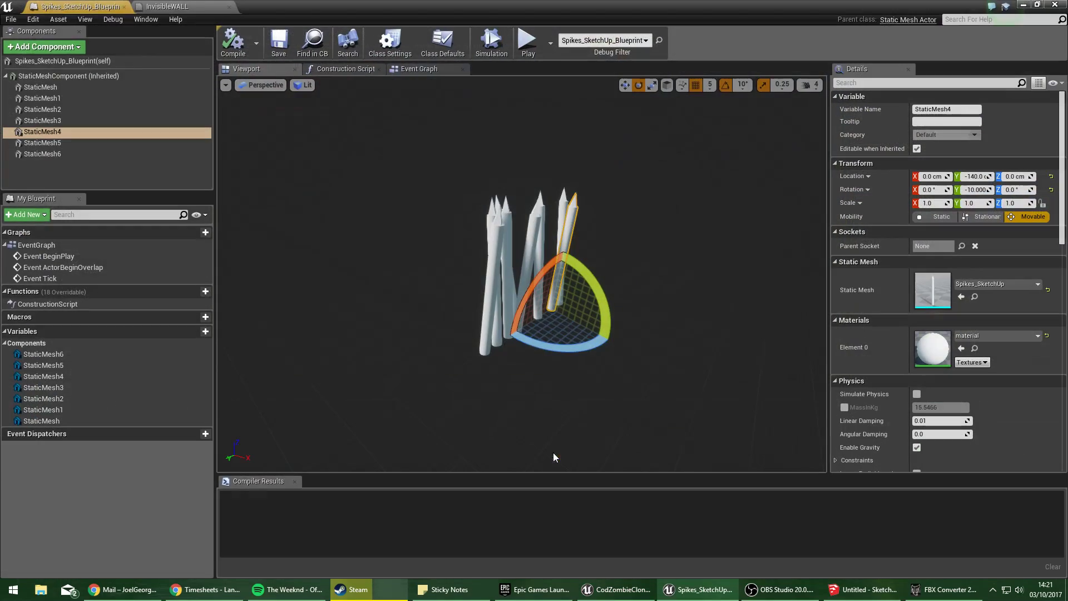
# Add a Box Collision component under StaticMesh4 in the spikes blueprint.
pyautogui.click(62, 47)
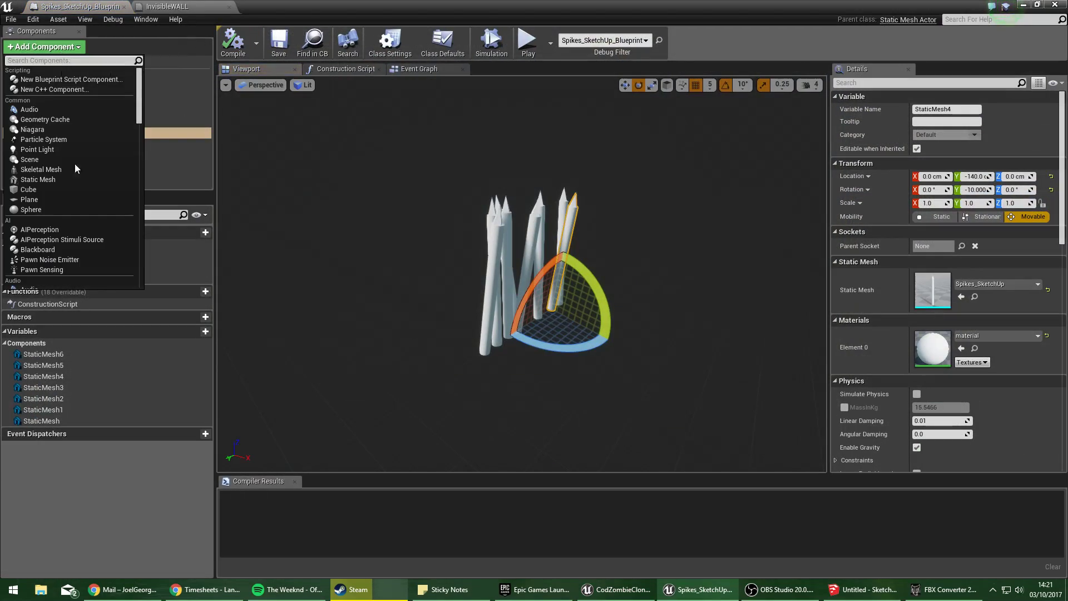
pyautogui.scroll(-5, 98, 245)
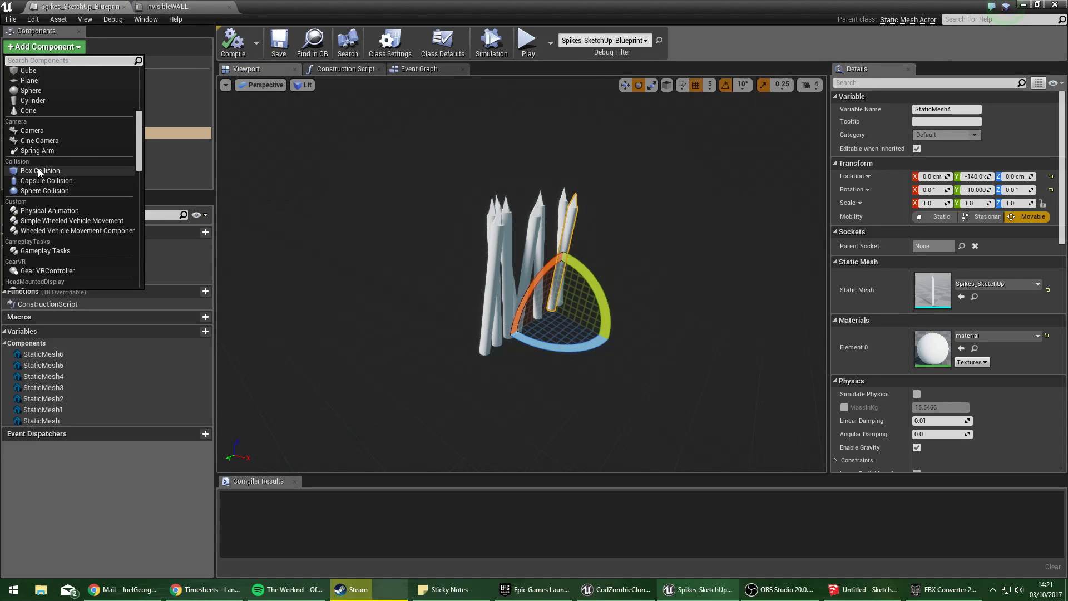
pyautogui.click(39, 170)
# Stretch the collision box to a Y scale of 4.75 and move it along the spike row to Y 120.
pyautogui.click(652, 85)
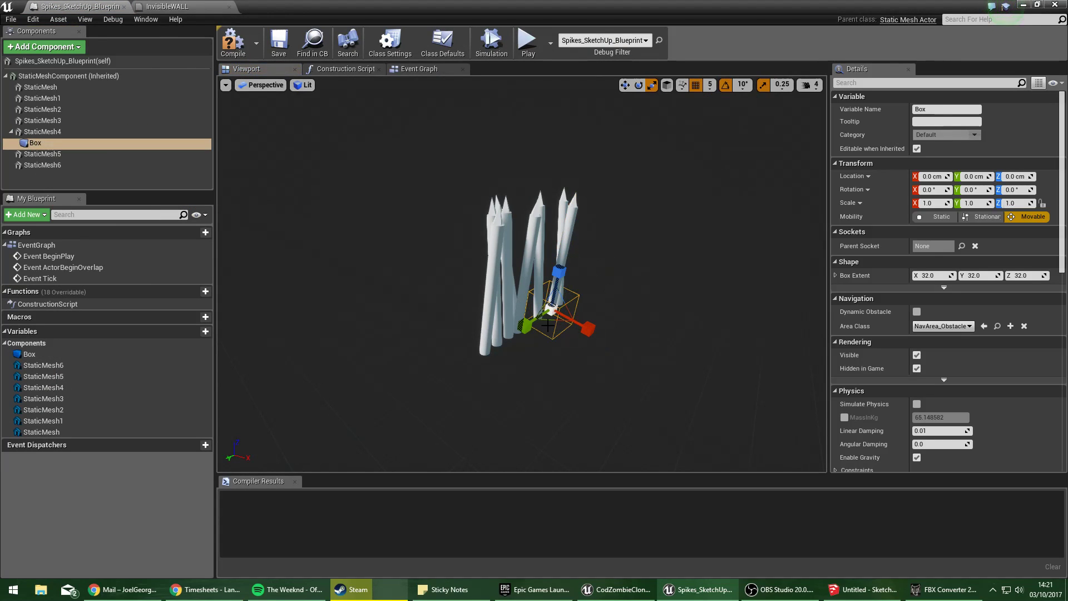
pyautogui.moveTo(702, 318); pyautogui.dragTo(680, 392)
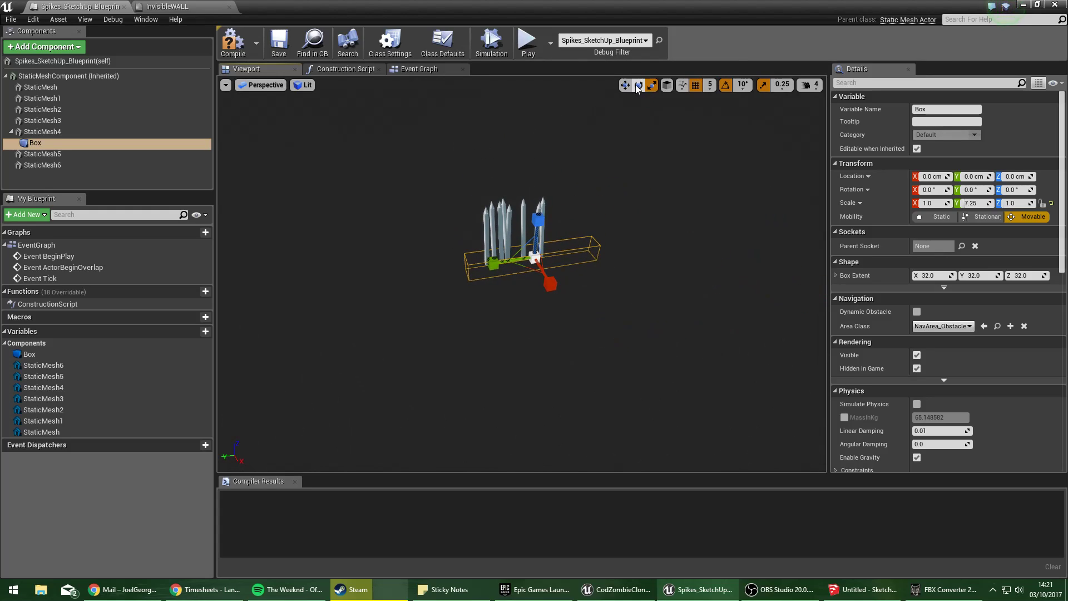
pyautogui.moveTo(502, 263); pyautogui.dragTo(462, 269)
pyautogui.click(628, 85)
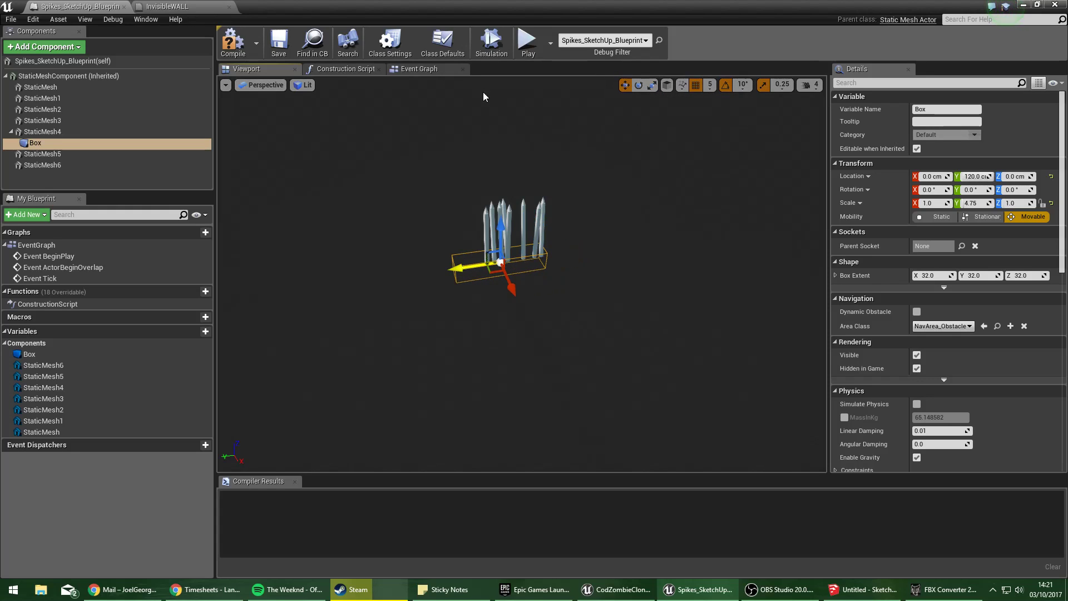
# Show the level alongside the blueprint and move the collision box to Y 90, Z 60 around the spikes.
pyautogui.moveTo(542, 7); pyautogui.dragTo(554, 275)
pyautogui.moveTo(554, 233)
pyautogui.mouseDown(button='right')
pyautogui.moveTo(607, 250)
pyautogui.moveTo(556, 200)
pyautogui.moveTo(540, 211)
pyautogui.moveTo(556, 217)
pyautogui.moveTo(556, 234)
pyautogui.mouseUp(button='right')
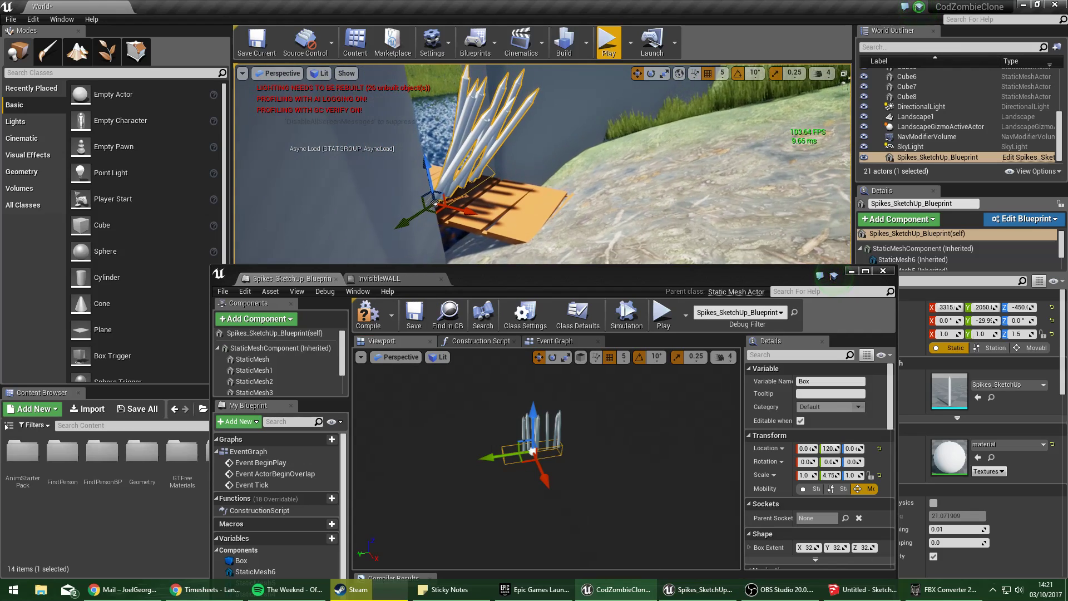
pyautogui.moveTo(545, 480); pyautogui.dragTo(563, 477)
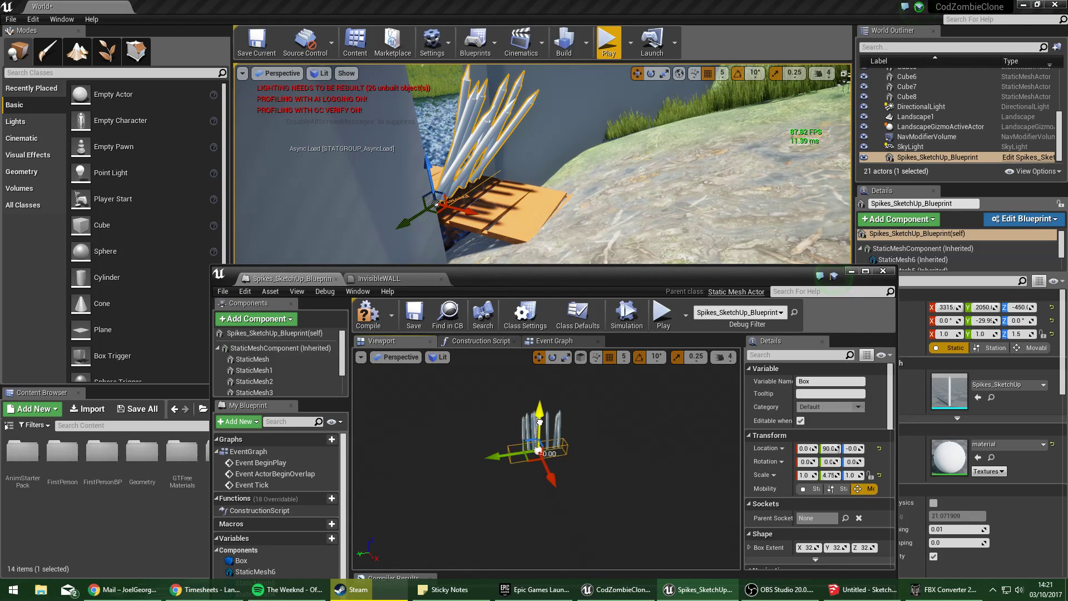
pyautogui.moveTo(540, 421); pyautogui.dragTo(539, 411)
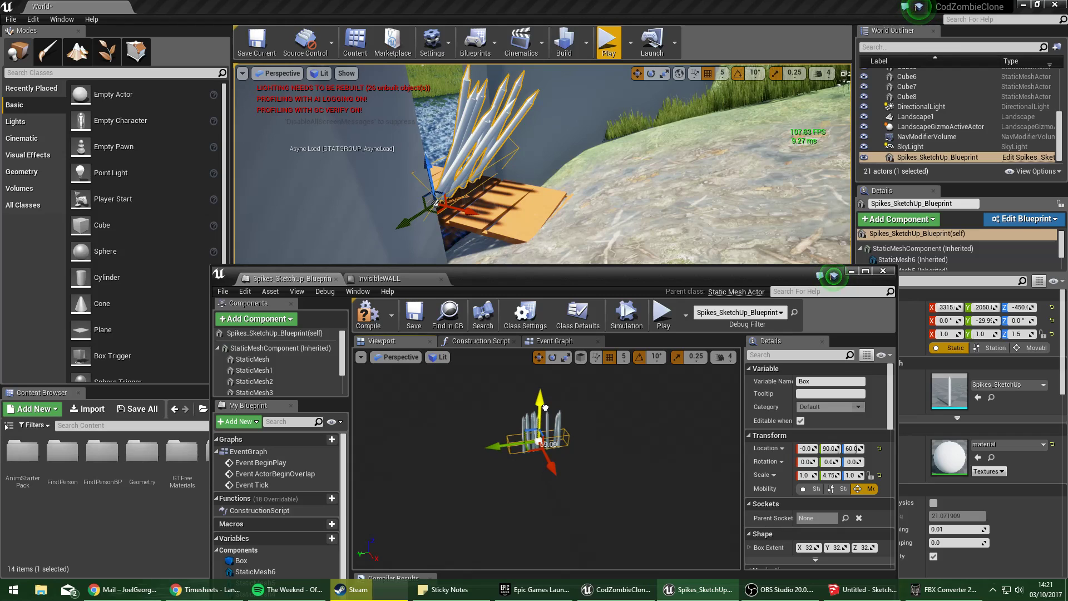
# Enlarge the collision box to an X scale of 5.75 and a Z scale of 6.25, and compile the blueprint.
pyautogui.click(555, 356)
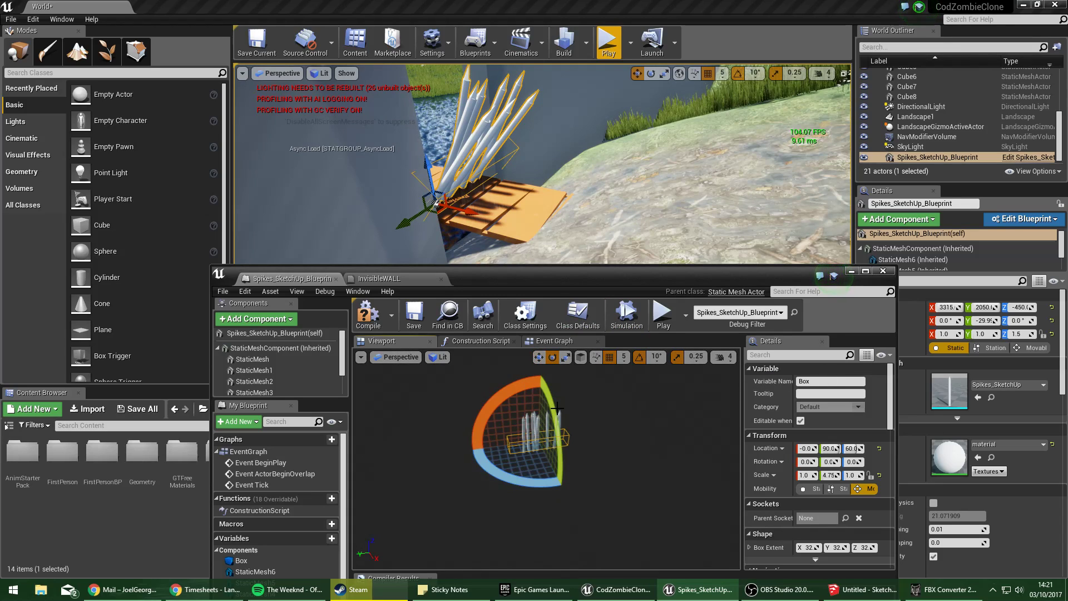
pyautogui.click(565, 358)
pyautogui.moveTo(553, 469); pyautogui.dragTo(568, 495)
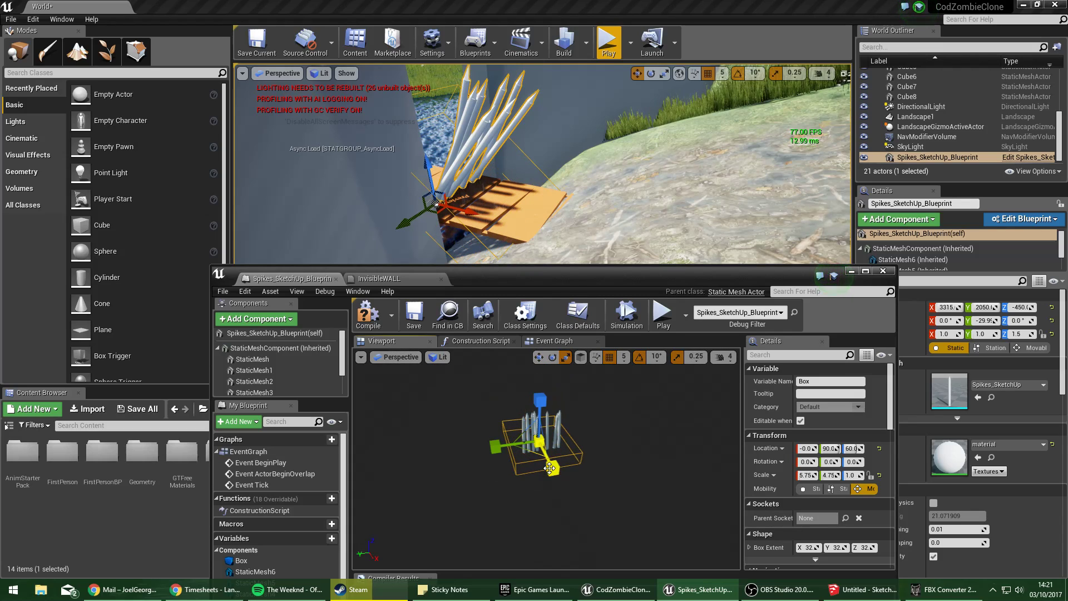
pyautogui.moveTo(540, 400); pyautogui.dragTo(539, 384)
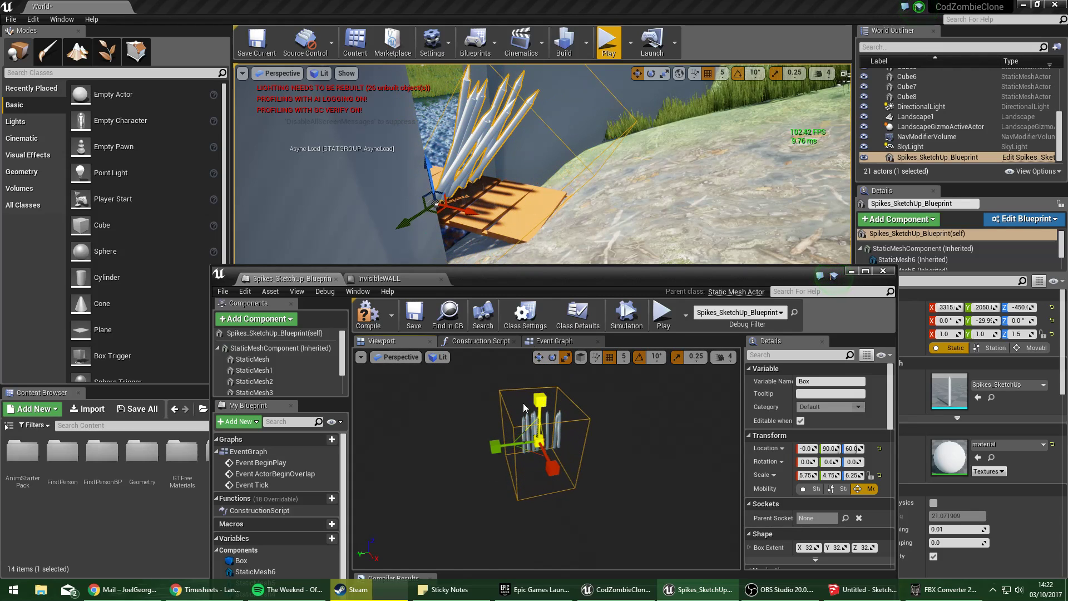
pyautogui.moveTo(384, 223); pyautogui.dragTo(336, 226, button='right')
pyautogui.click(374, 317)
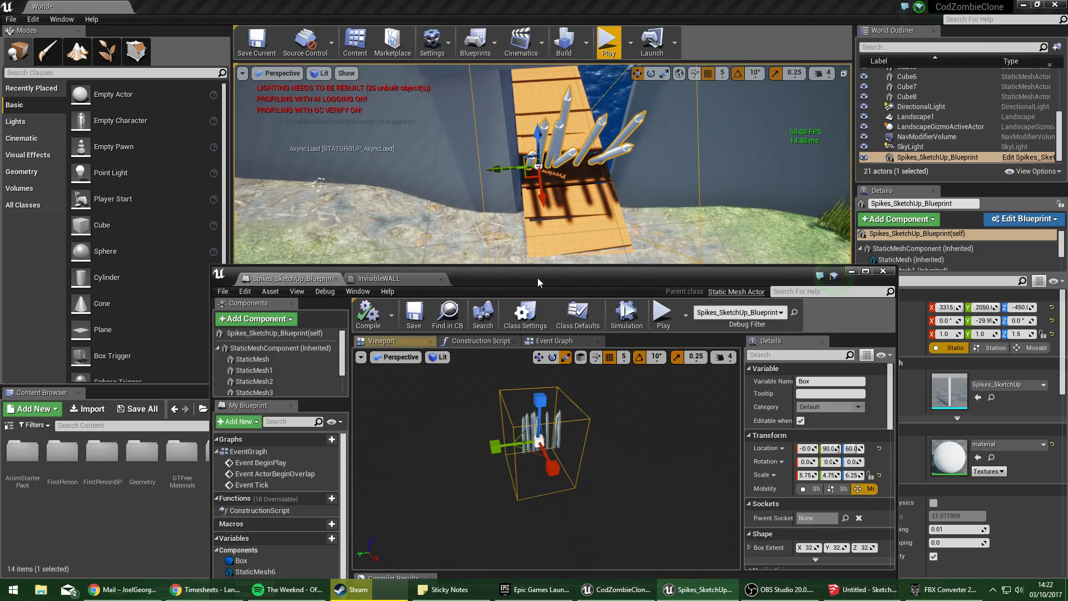
# Maximize the spikes blueprint editor and open its Event Graph at the ActorBeginOverlap event.
pyautogui.doubleClick(537, 278)
pyautogui.click(411, 69)
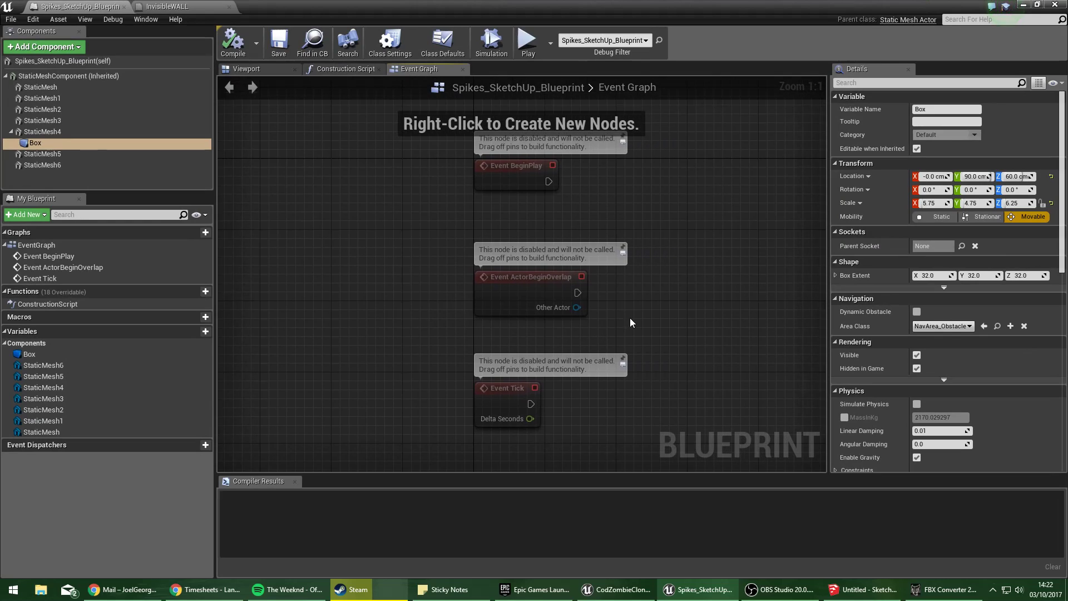
pyautogui.moveTo(630, 323); pyautogui.dragTo(524, 329, button='right')
pyautogui.moveTo(472, 299); pyautogui.dragTo(601, 283)
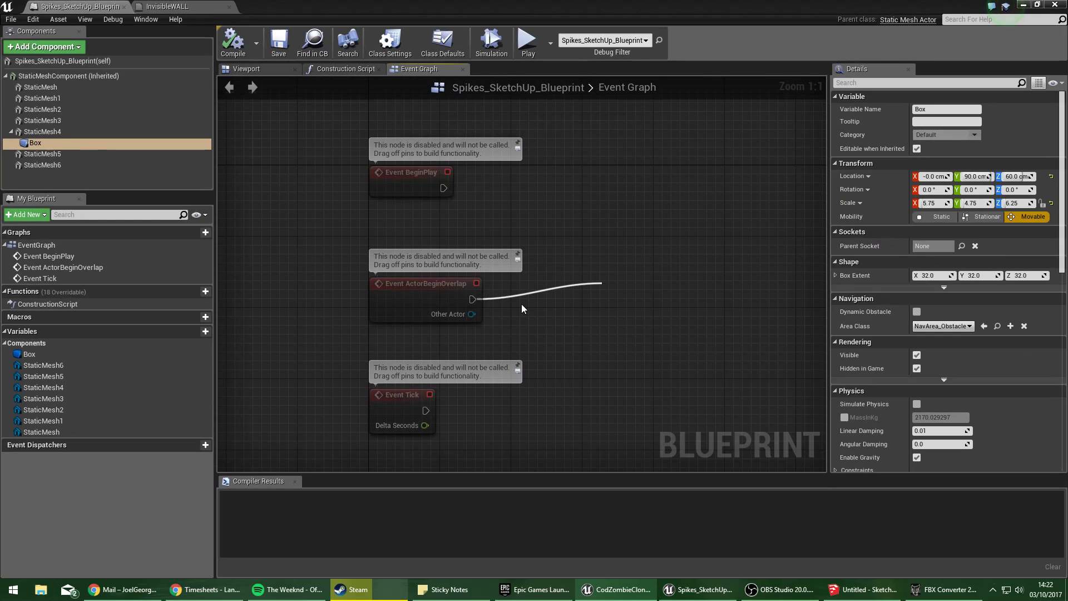
pyautogui.click(521, 304)
pyautogui.moveTo(546, 323); pyautogui.dragTo(545, 322)
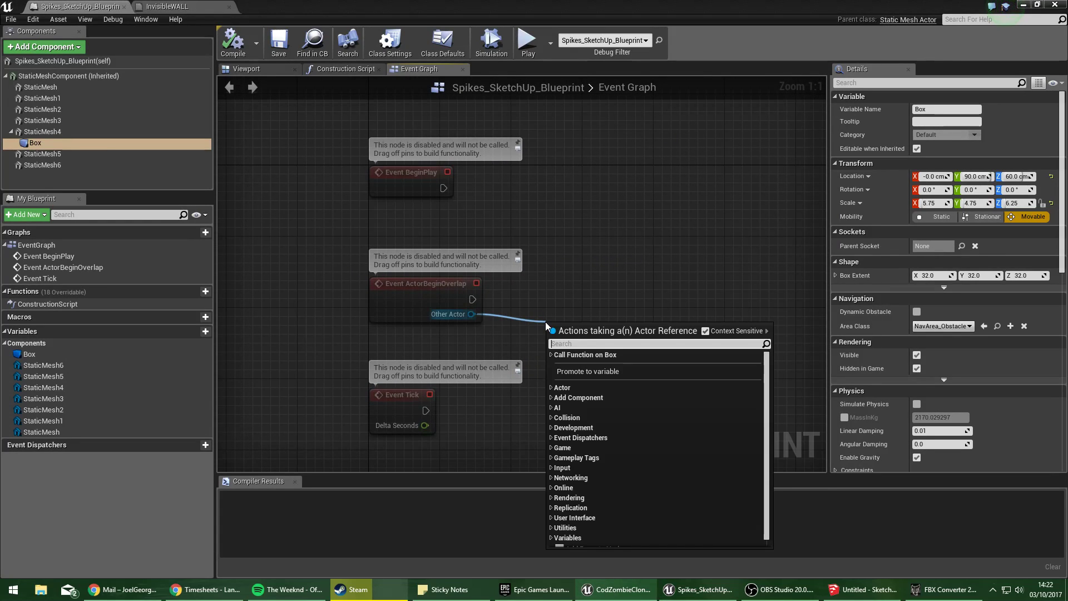
pyautogui.click(542, 305)
pyautogui.rightClick(520, 293)
pyautogui.click(504, 284)
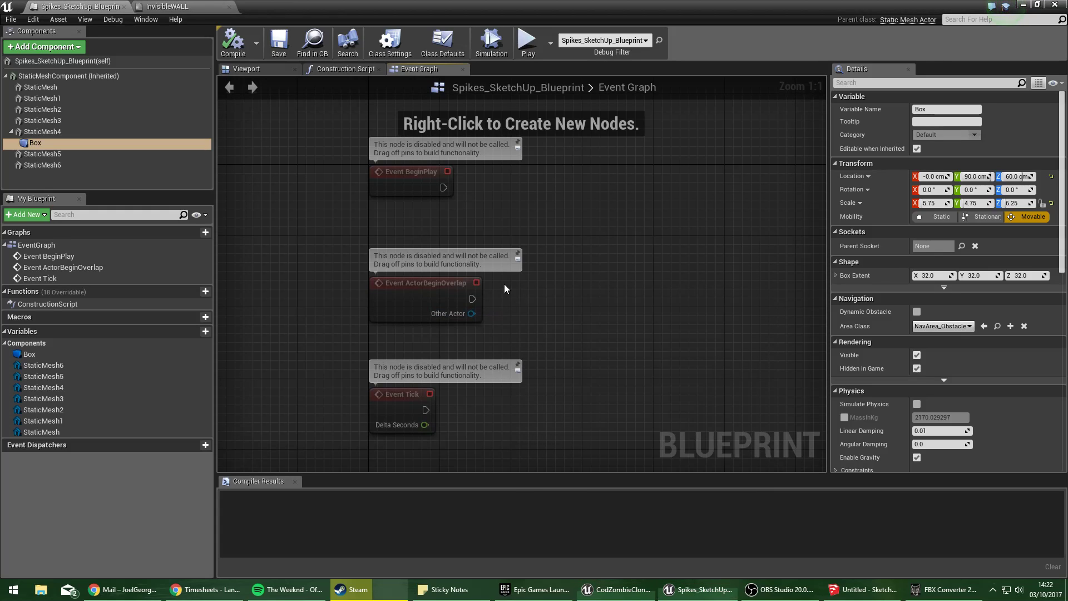
# Add a Get Player Controller node below the Event ActorBeginOverlap node.
pyautogui.rightClick(497, 341)
pyautogui.write('get first')
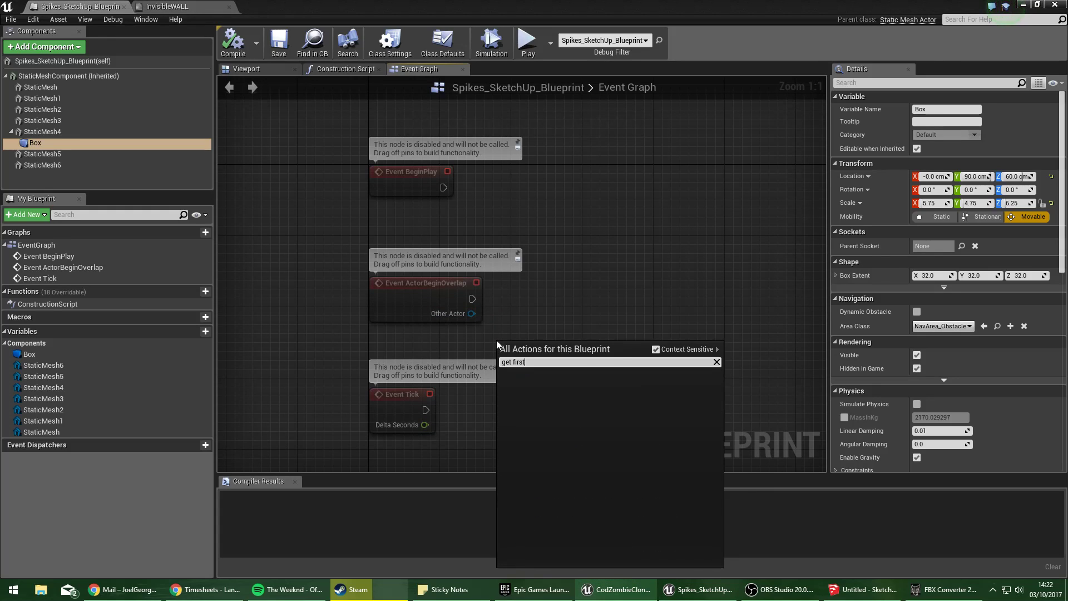
pyautogui.press('BackSpace')
pyautogui.press('BackSpace')
pyautogui.press('BackSpace')
pyautogui.press('BackSpace')
pyautogui.press('BackSpace')
pyautogui.write('player')
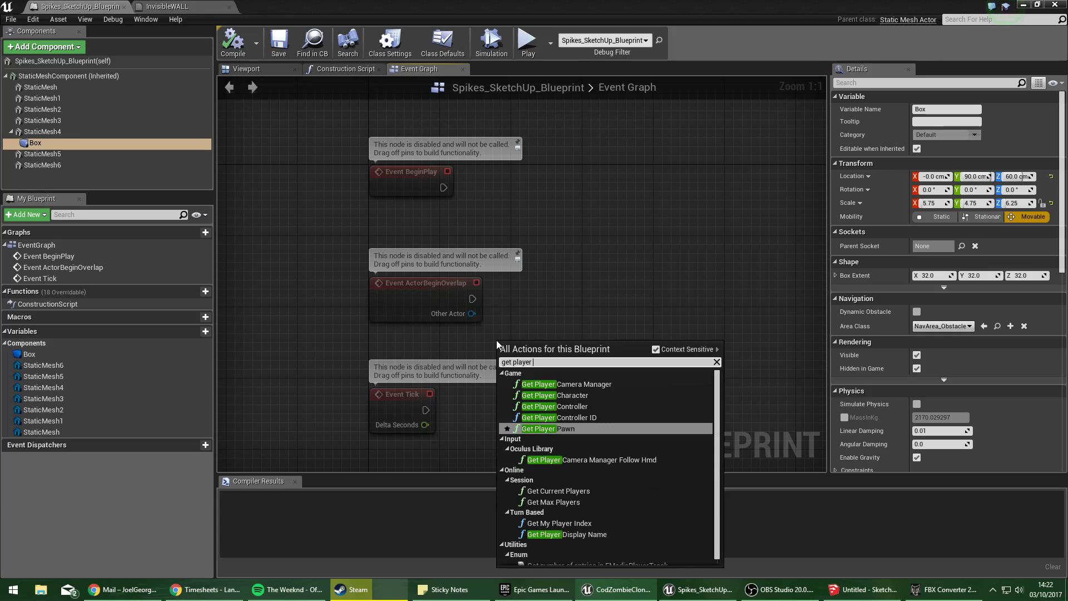
pyautogui.write(' con')
pyautogui.press('Return')
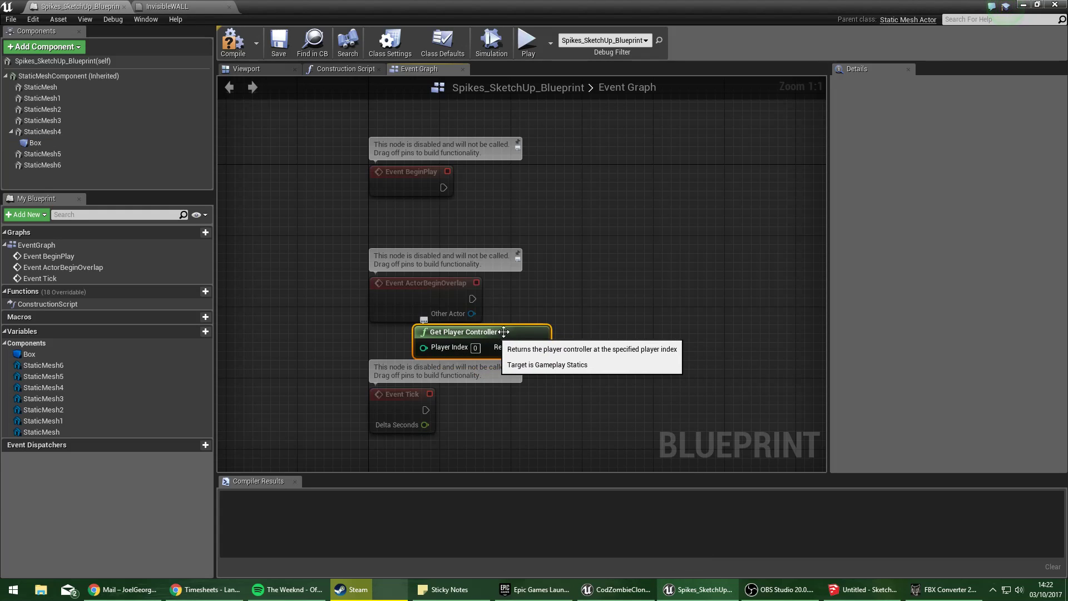
# Add an Enable Input node run by Event ActorBeginOverlap and connect Get Player Controller's return value to its Player Controller input.
pyautogui.moveTo(504, 332); pyautogui.dragTo(360, 313, button='right')
pyautogui.moveTo(303, 312); pyautogui.dragTo(444, 262)
pyautogui.write('enable i')
pyautogui.press('Return')
pyautogui.moveTo(367, 369); pyautogui.dragTo(416, 322)
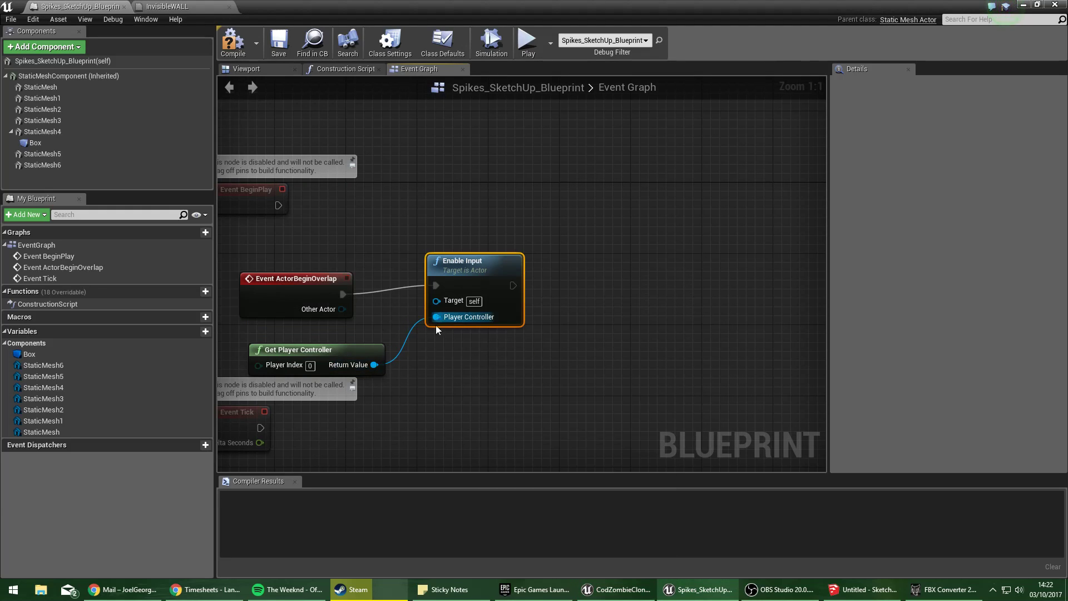
# Add a Disable Input node with its Target fed by Get Player Controller's return value.
pyautogui.moveTo(455, 412); pyautogui.dragTo(457, 390)
pyautogui.write('disabl')
pyautogui.press('Return')
pyautogui.rightClick(315, 431)
pyautogui.write('end over')
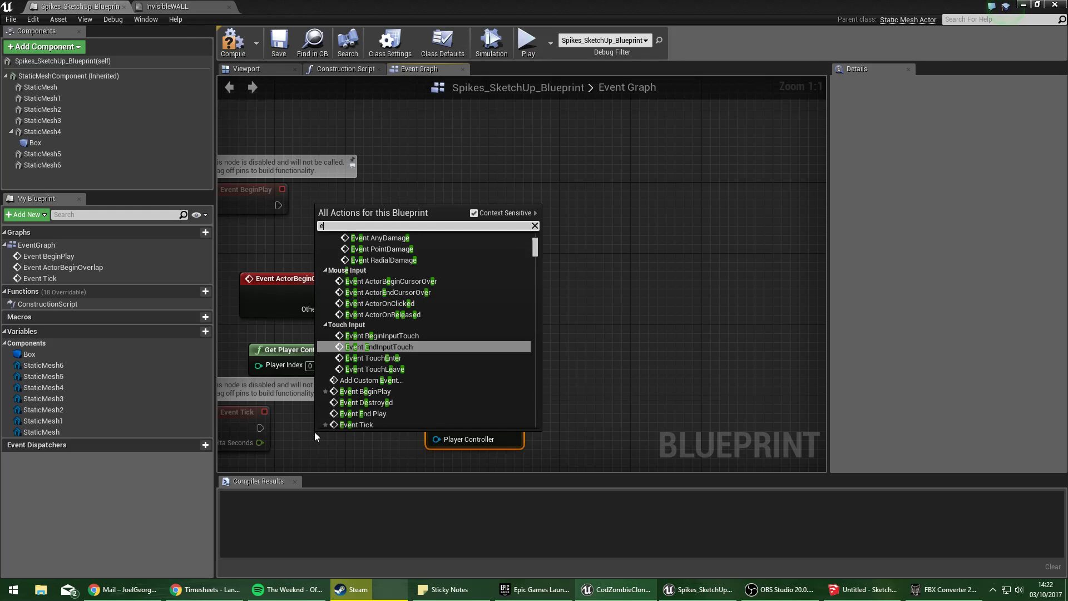
pyautogui.press('Return')
pyautogui.click(360, 452)
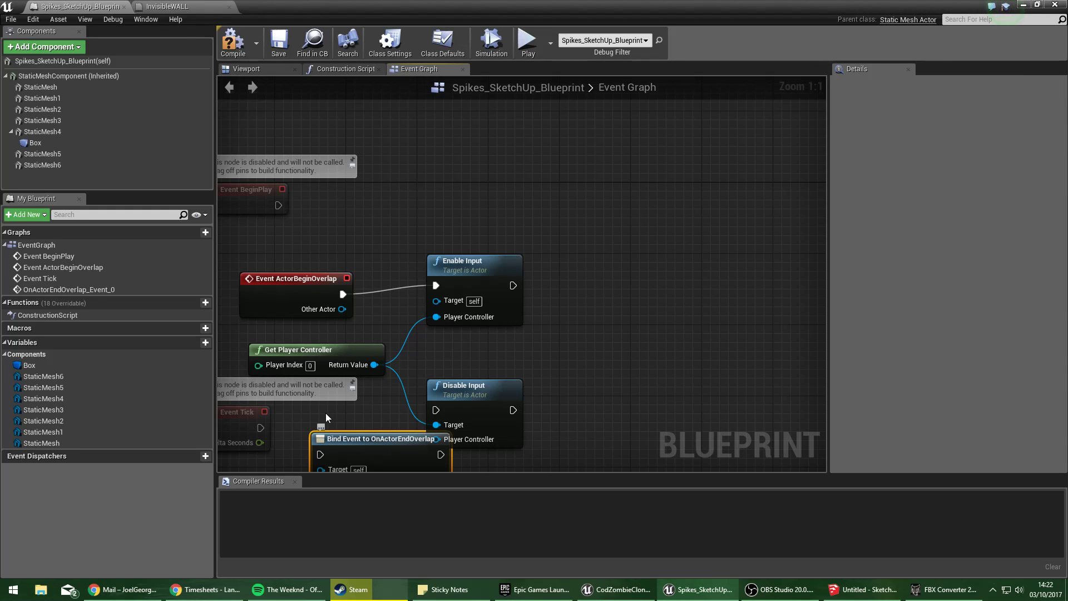
pyautogui.press('Delete')
# Add an Event ActorEndOverlap node beside Disable Input and connect its execution output to that node.
pyautogui.rightClick(324, 413)
pyautogui.write('even')
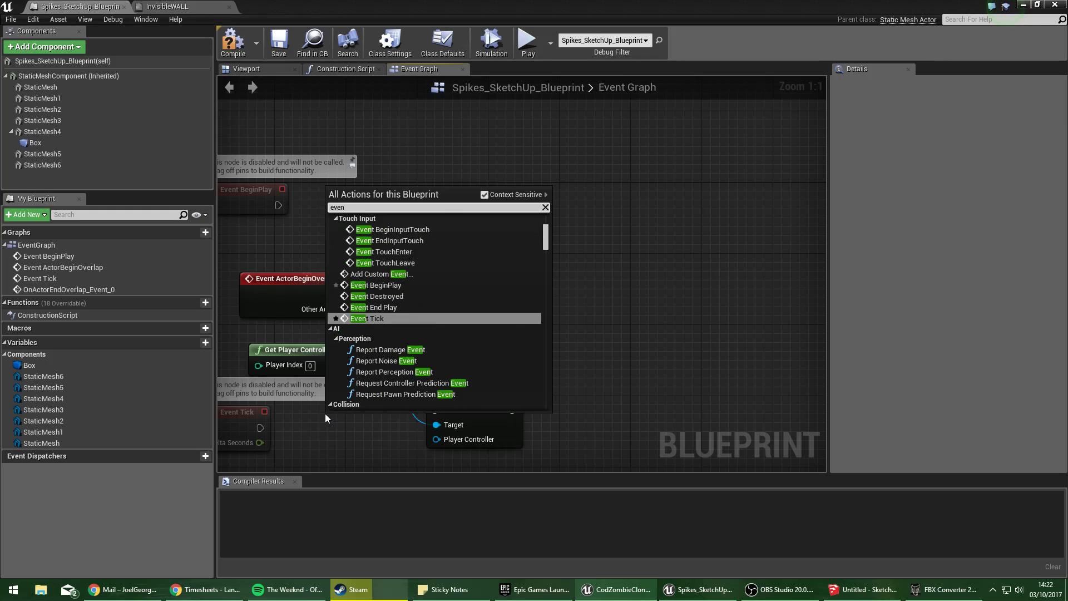
pyautogui.write('t endover')
pyautogui.press('Return')
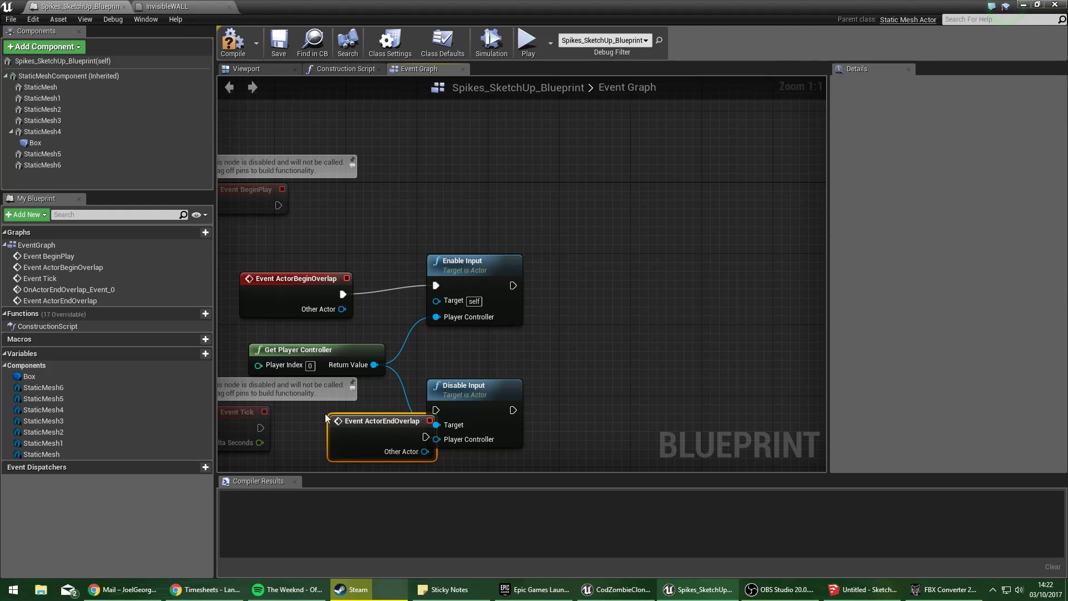
pyautogui.moveTo(341, 416); pyautogui.dragTo(323, 407)
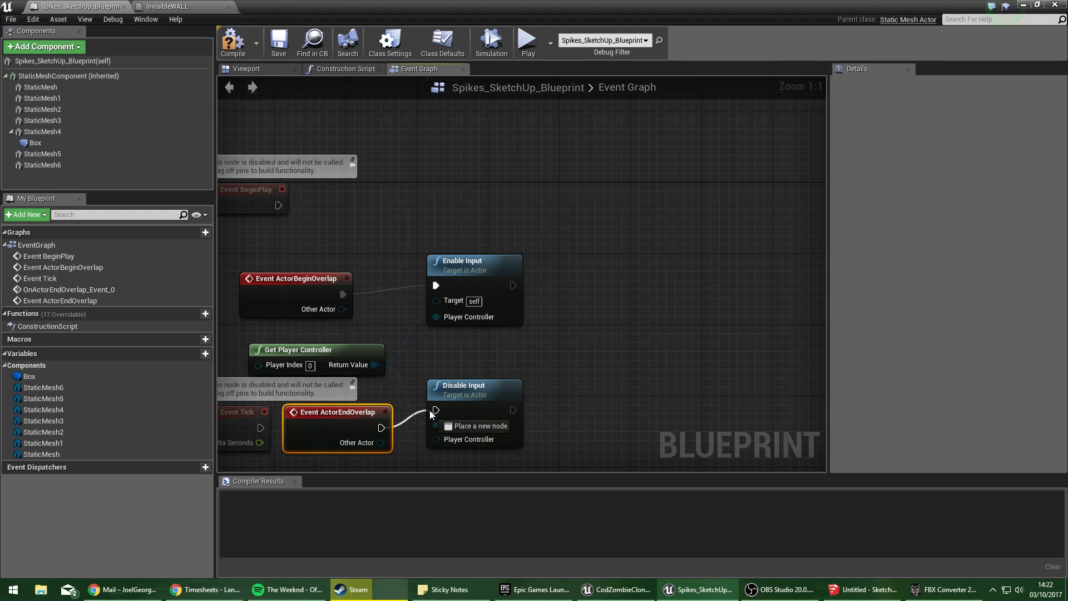
# Delete the leftover OnActorEndOverlap custom event and the unused Event Tick node from the graph.
pyautogui.moveTo(415, 352); pyautogui.dragTo(486, 324, button='right')
pyautogui.moveTo(287, 384); pyautogui.dragTo(178, 429)
pyautogui.moveTo(437, 428); pyautogui.dragTo(462, 307, button='right')
pyautogui.moveTo(434, 367); pyautogui.dragTo(396, 301, button='right')
pyautogui.click(382, 330)
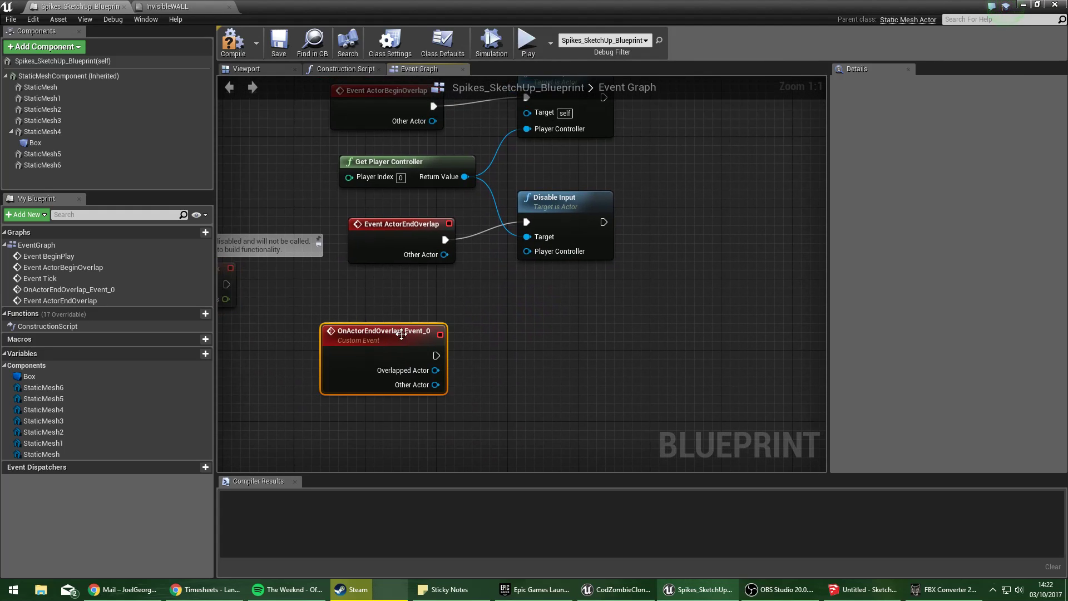
pyautogui.scroll(-1, 359, 299)
pyautogui.press('Delete')
pyautogui.scroll(-2, 359, 299)
pyautogui.click(343, 323)
pyautogui.press('Delete')
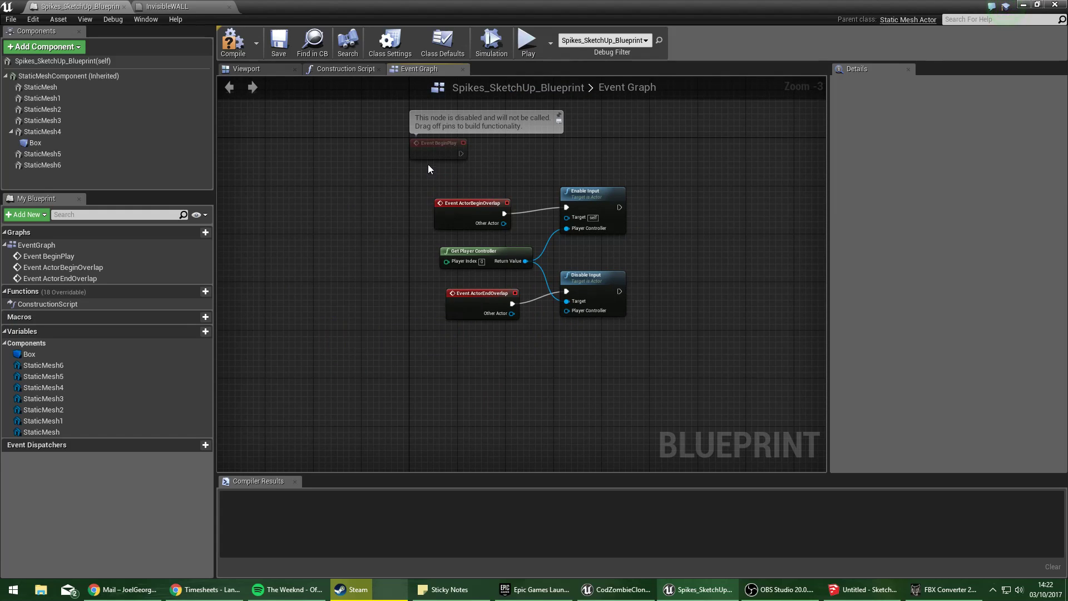
# Delete the disabled Event BeginPlay node from the event graph.
pyautogui.click(429, 154)
pyautogui.press('Delete')
pyautogui.moveTo(417, 370); pyautogui.dragTo(391, 350, button='right')
pyautogui.scroll(2, 391, 350)
pyautogui.moveTo(455, 343); pyautogui.dragTo(426, 339, button='right')
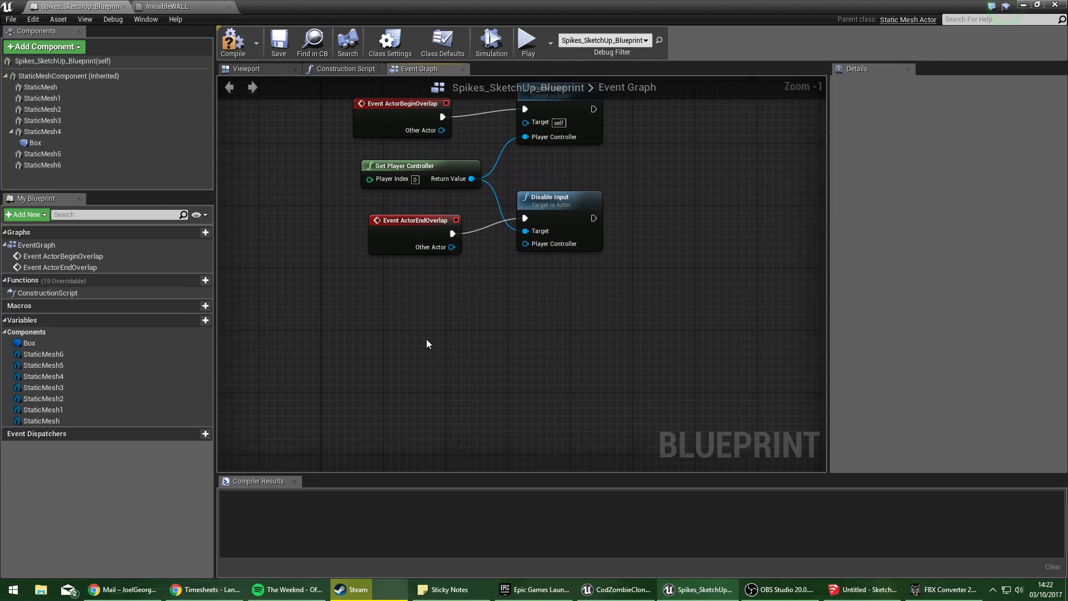
# Search the available blueprint actions for "f" and "key" to look for a suitable keyboard event.
pyautogui.rightClick(426, 339)
pyautogui.write('f')
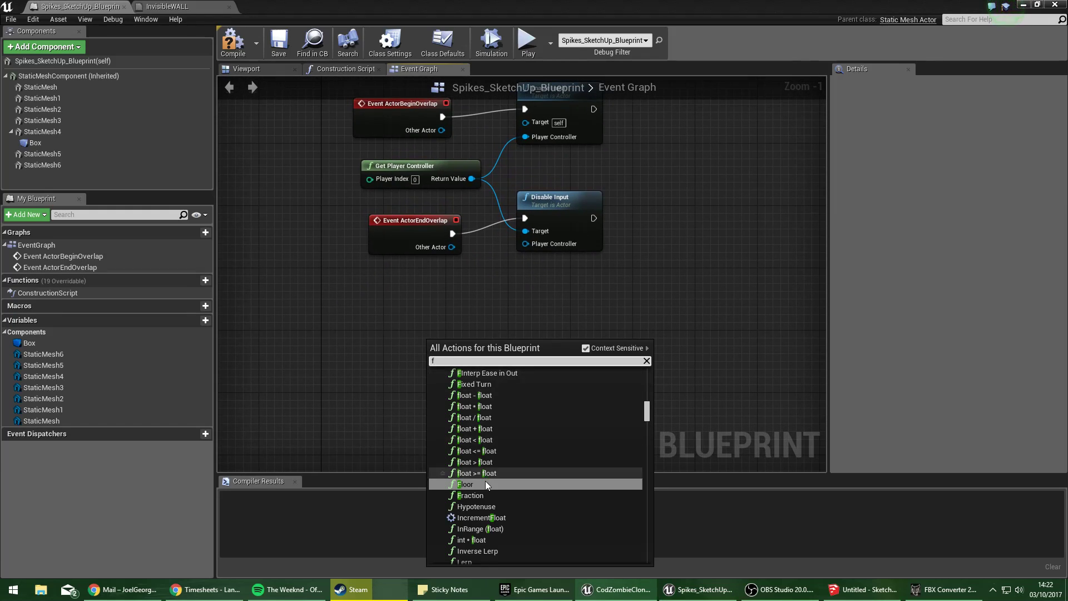
pyautogui.click(647, 414)
pyautogui.moveTo(649, 416); pyautogui.dragTo(652, 404)
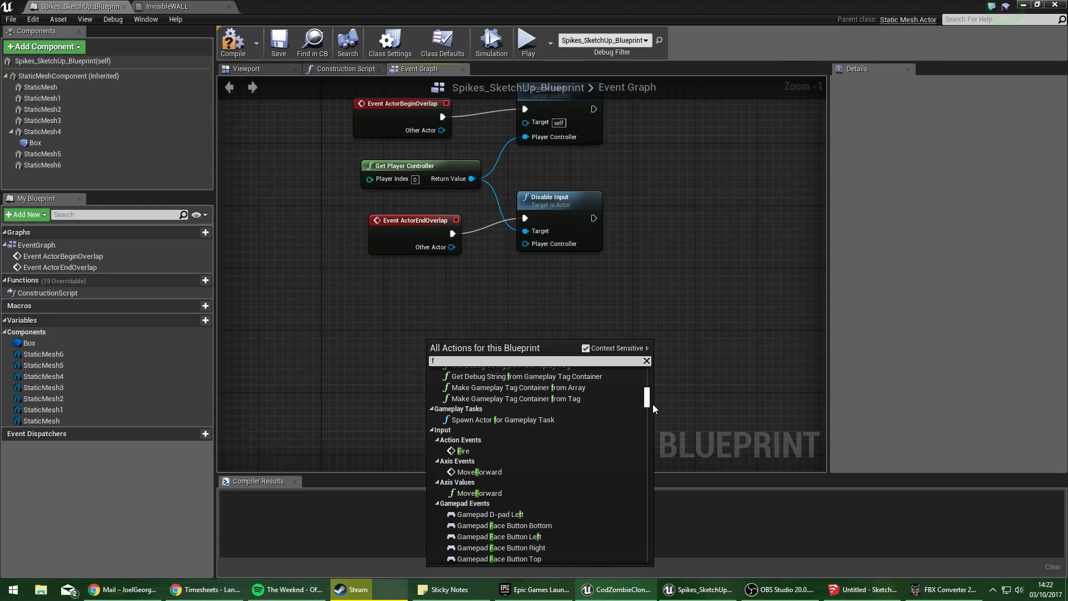
pyautogui.scroll(5, 602, 426)
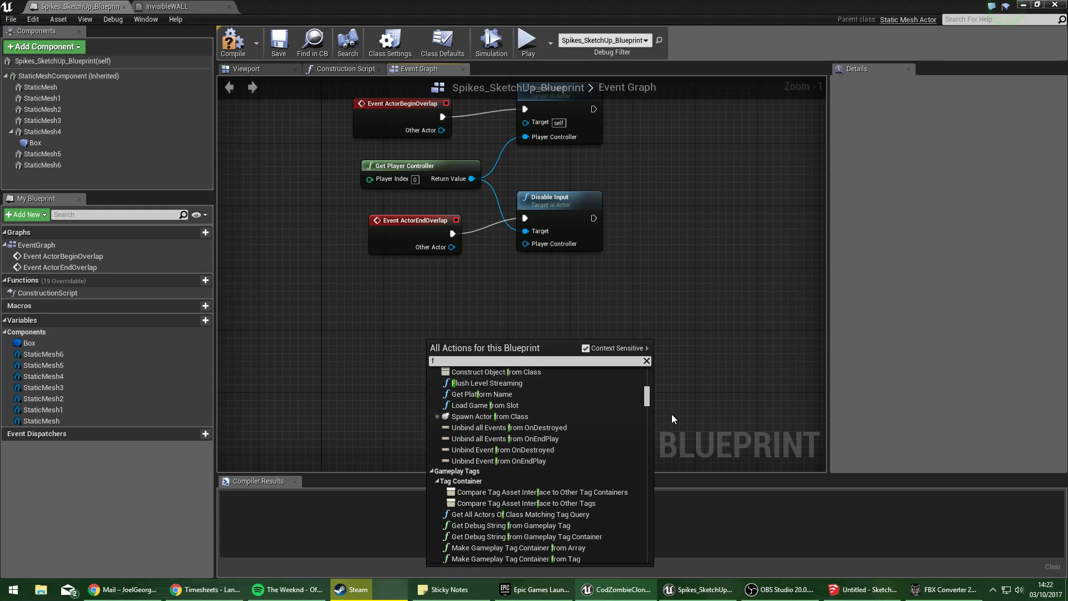
pyautogui.scroll(1, 672, 414)
pyautogui.moveTo(652, 399); pyautogui.dragTo(656, 514)
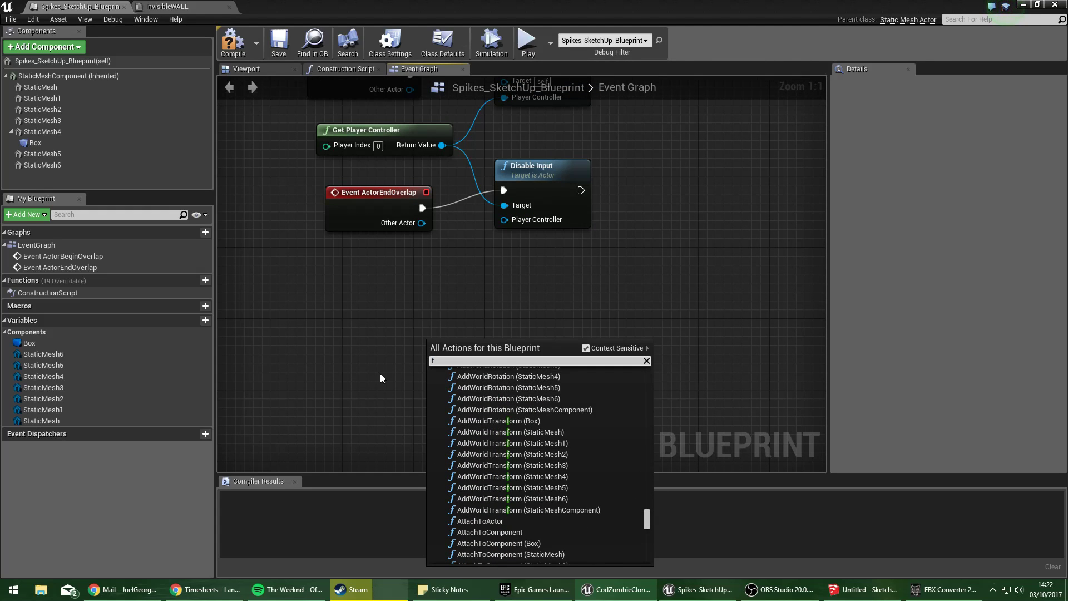
pyautogui.press('BackSpace')
pyautogui.write('key')
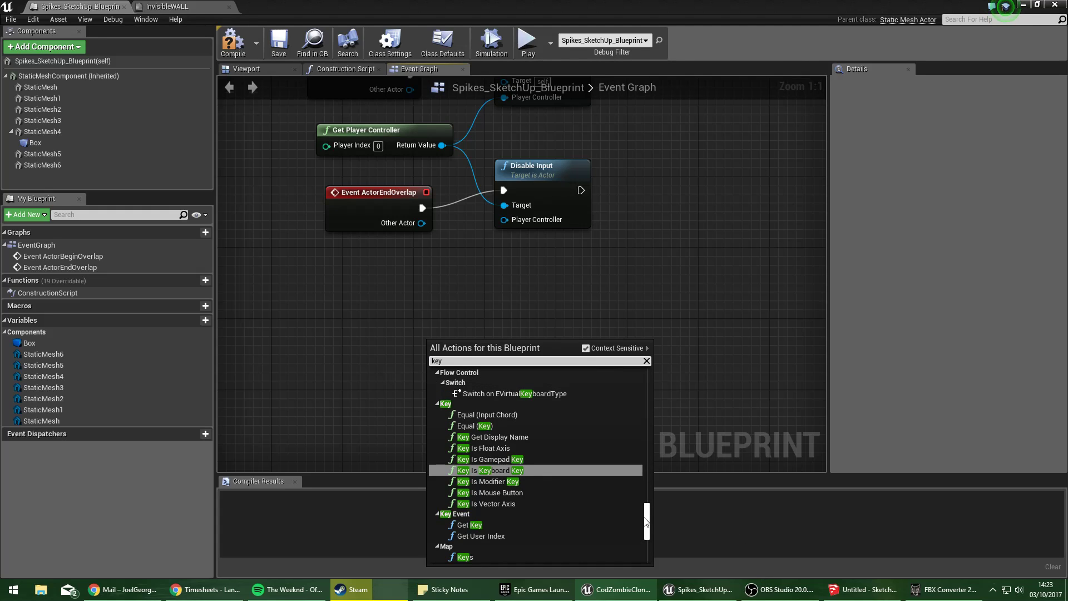
pyautogui.moveTo(646, 521); pyautogui.dragTo(659, 479)
pyautogui.scroll(10, 447, 439)
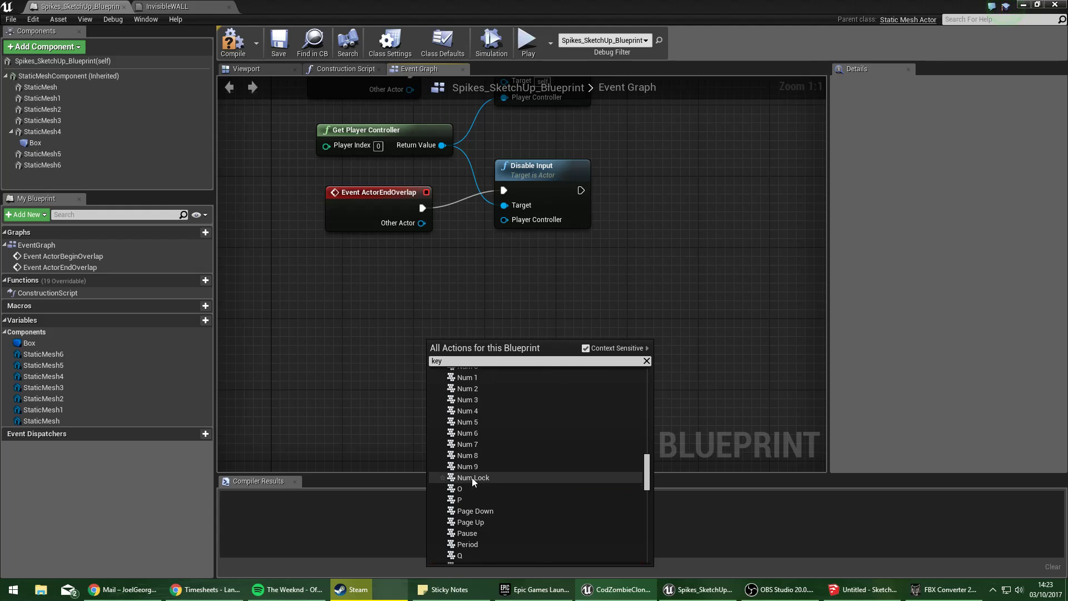
pyautogui.scroll(10, 471, 508)
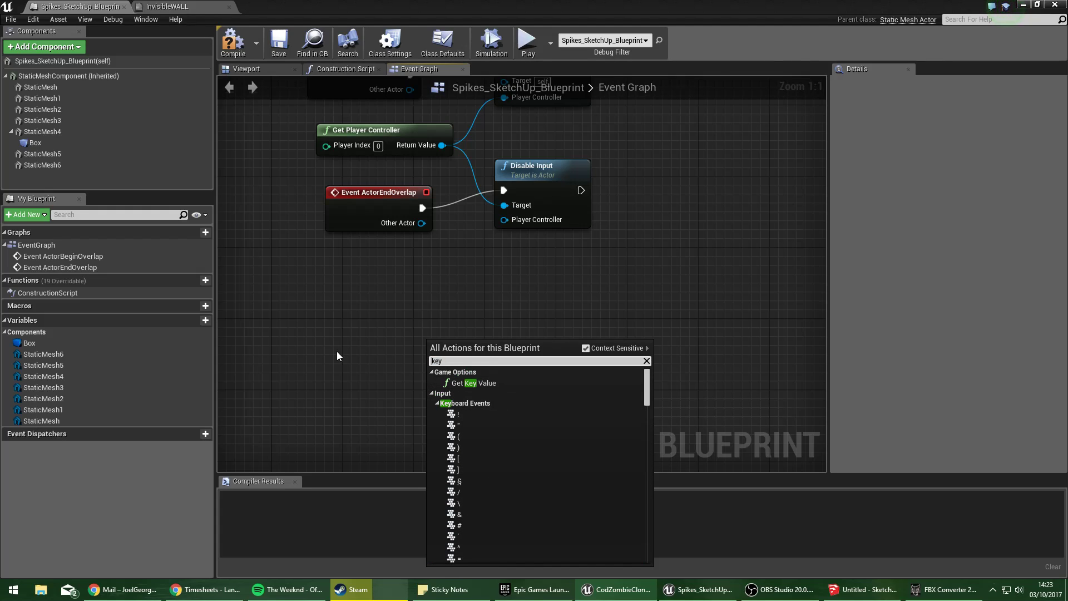
pyautogui.press('BackSpace')
pyautogui.press('BackSpace')
pyautogui.press('BackSpace')
pyautogui.write('events')
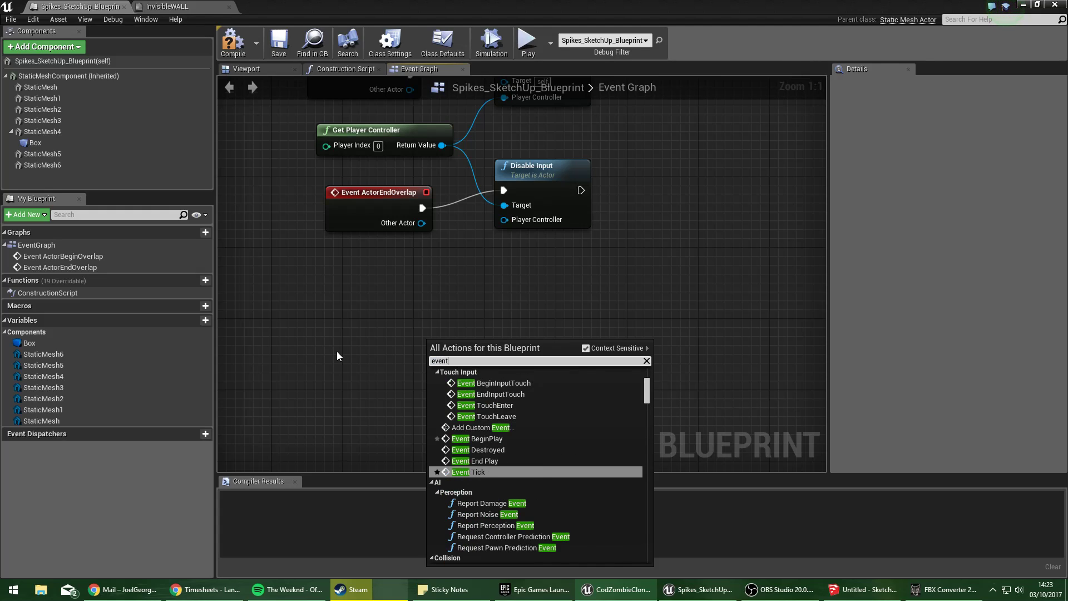
pyautogui.press('BackSpace')
pyautogui.press('BackSpace')
pyautogui.press('BackSpace')
pyautogui.press('BackSpace')
pyautogui.press('BackSpace')
pyautogui.press('BackSpace')
# Find the keyboard events and add an input event node for the 1 key below Event ActorEndOverlap.
pyautogui.write('keybopa')
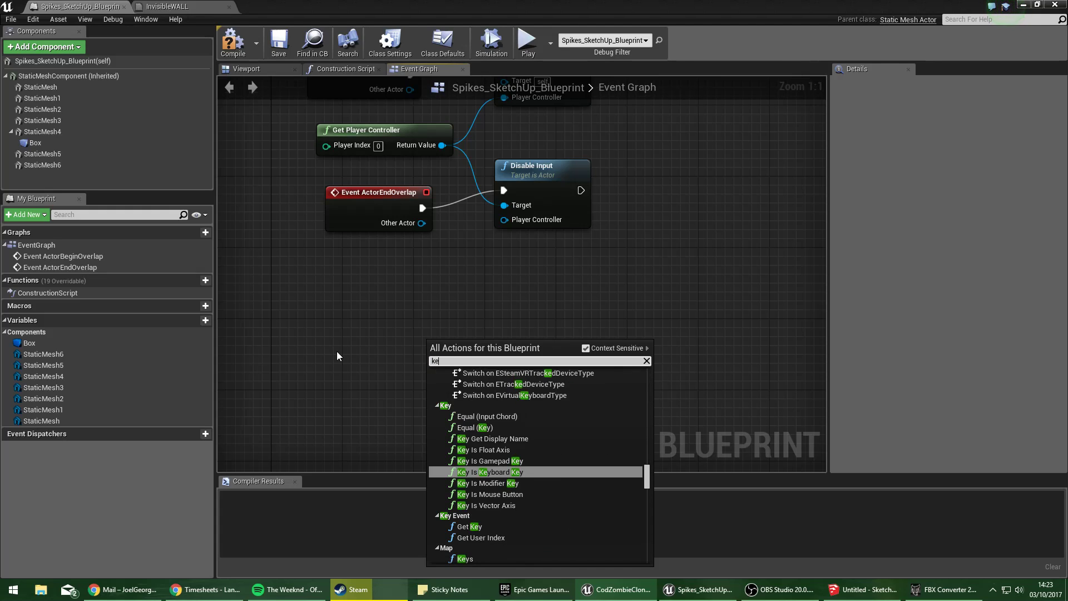
pyautogui.press('BackSpace')
pyautogui.press('BackSpace')
pyautogui.press('BackSpace')
pyautogui.write('oard event')
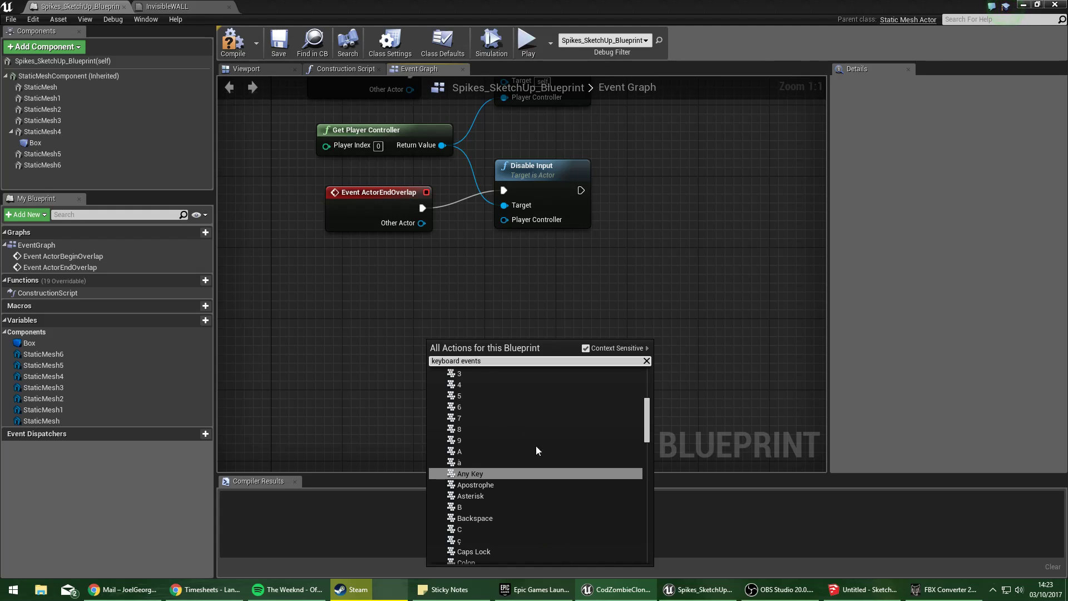
pyautogui.write('s')
pyautogui.scroll(3, 529, 468)
pyautogui.click(497, 477)
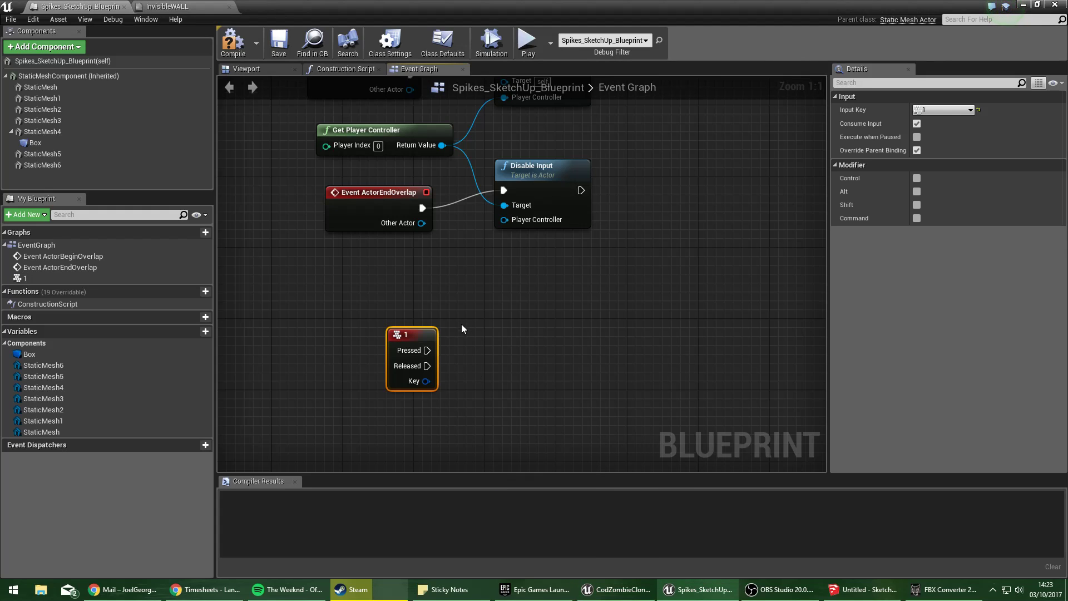
pyautogui.press('Home')
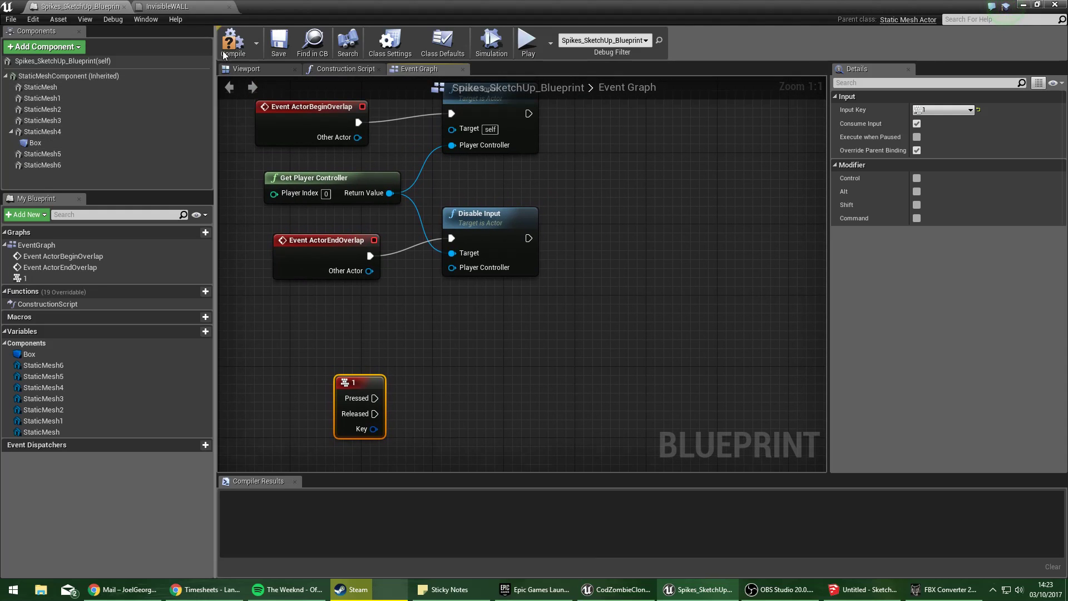
# Add a Particle System component to the spikes blueprint, keeping its default name.
pyautogui.click(49, 48)
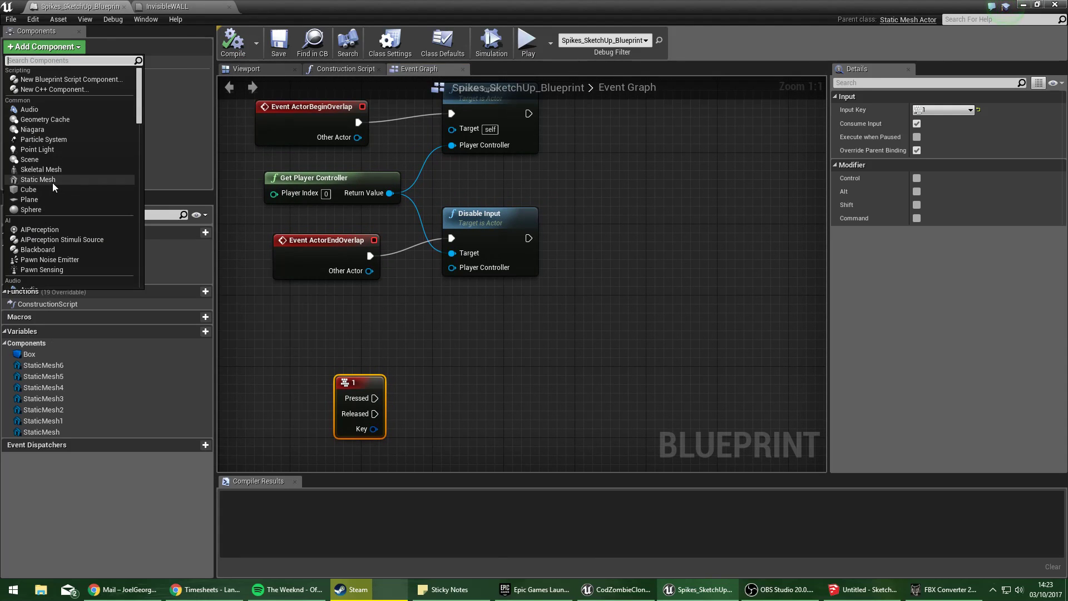
pyautogui.scroll(-1, 52, 182)
pyautogui.click(57, 123)
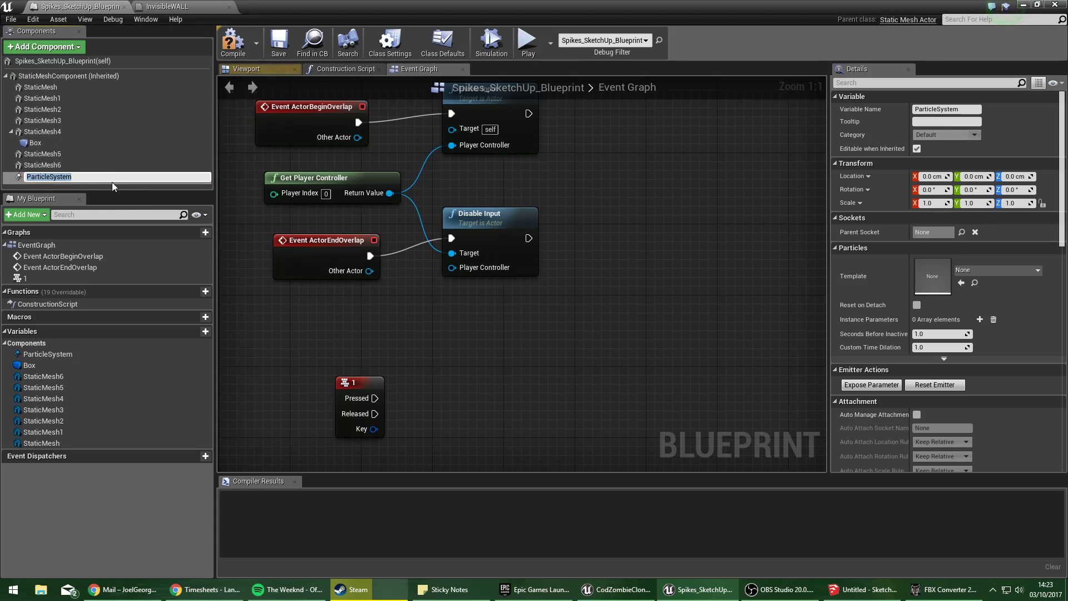
pyautogui.click(55, 121)
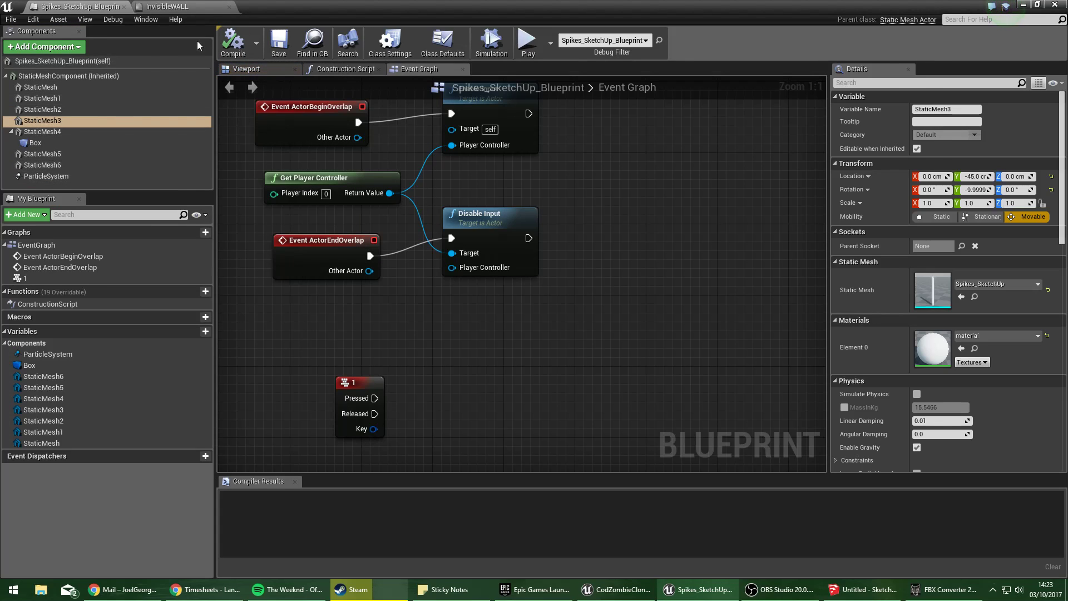
# Show the spikes in the viewport and set the ParticleSystem component's template to P_Steam_Lit.
pyautogui.click(167, 6)
pyautogui.click(45, 6)
pyautogui.click(252, 69)
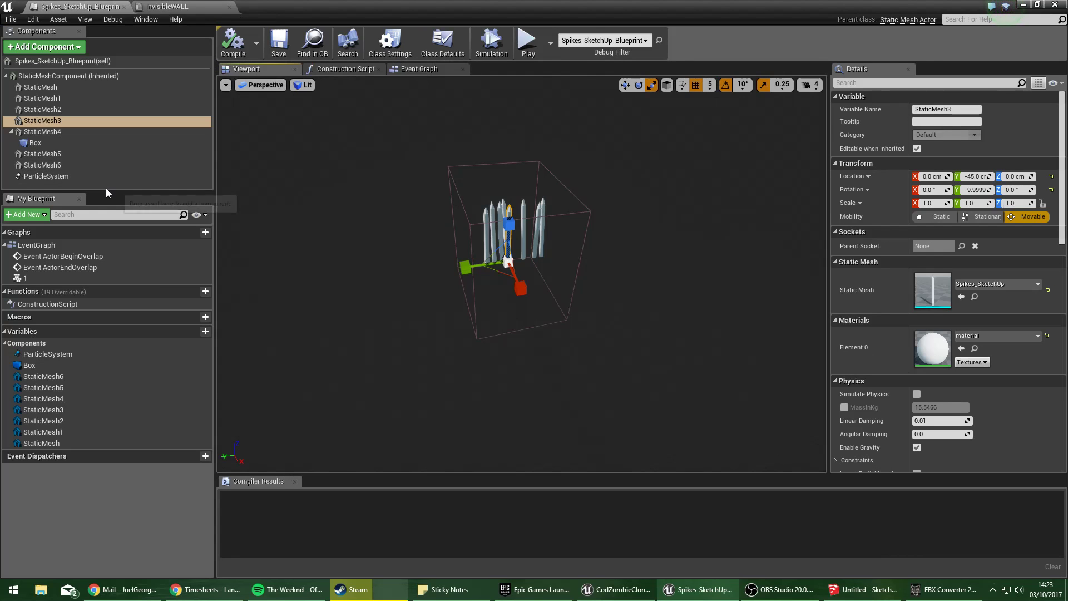
pyautogui.click(111, 175)
pyautogui.click(973, 270)
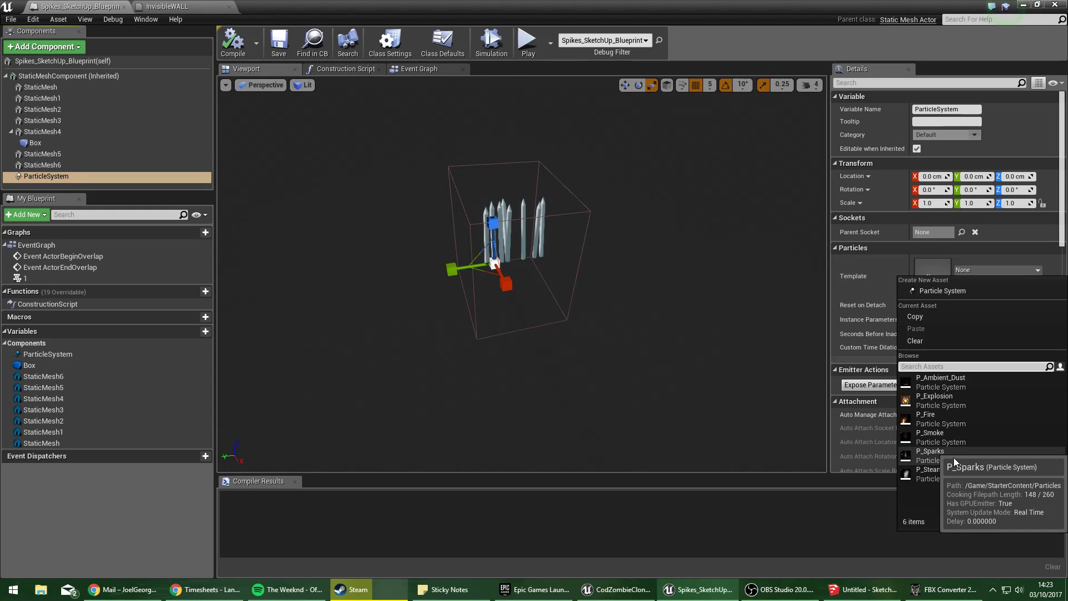
pyautogui.click(930, 470)
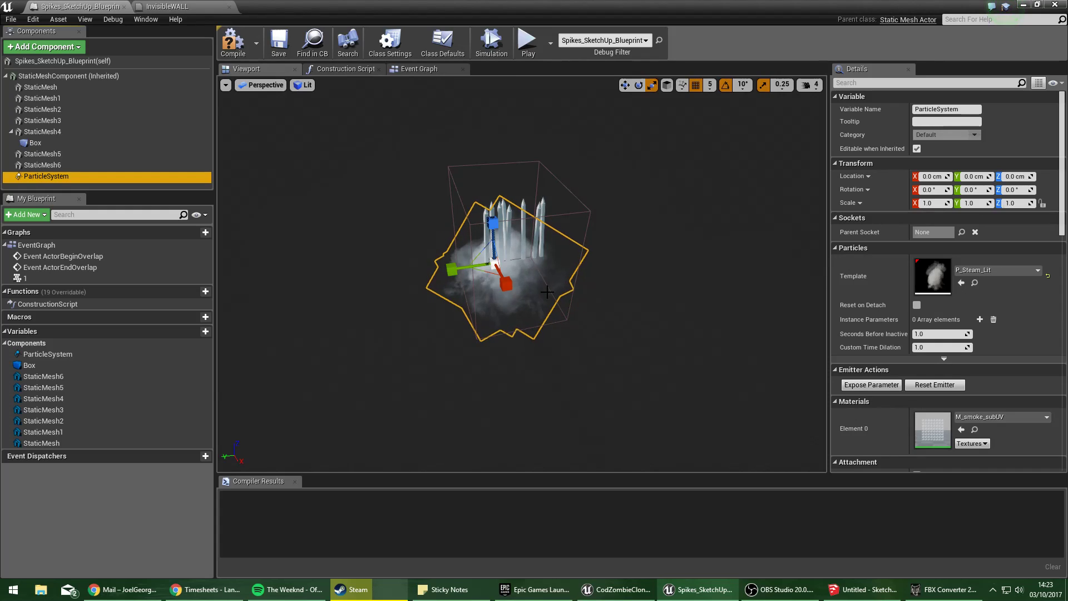
# Move the steam particle system along the Y axis beside the spikes.
pyautogui.moveTo(598, 322); pyautogui.dragTo(514, 306, button='right')
pyautogui.press('w')
pyautogui.press('s')
pyautogui.press('d')
pyautogui.press('s')
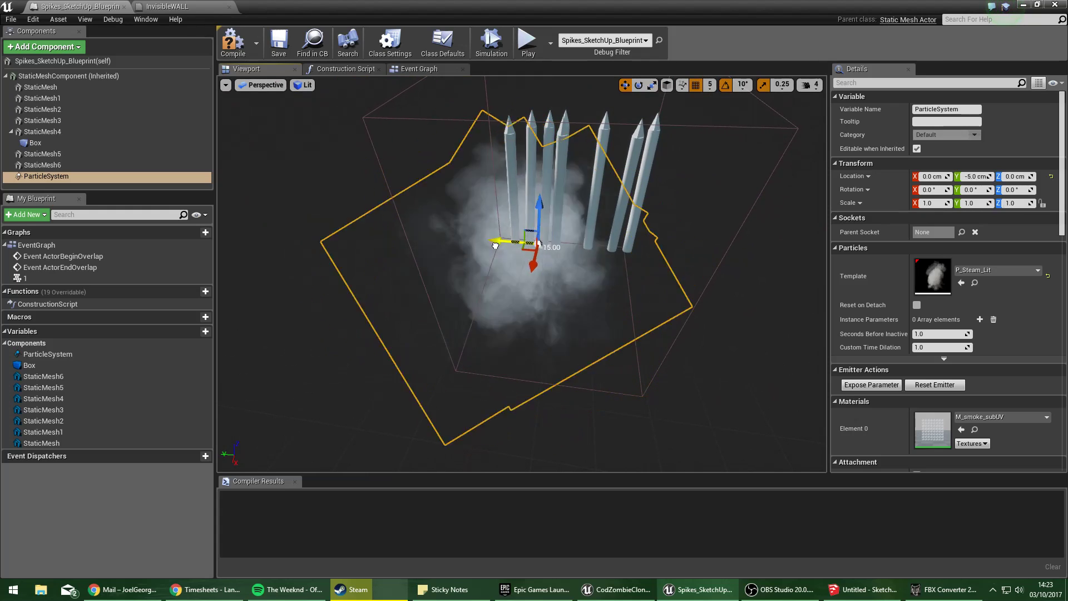
# Move the particle system along the Y axis to -60 cm, toward the middle of the spikes.
pyautogui.moveTo(538, 254); pyautogui.dragTo(512, 290, button='right')
pyautogui.press('a')
pyautogui.press('w')
pyautogui.moveTo(487, 291); pyautogui.dragTo(468, 304)
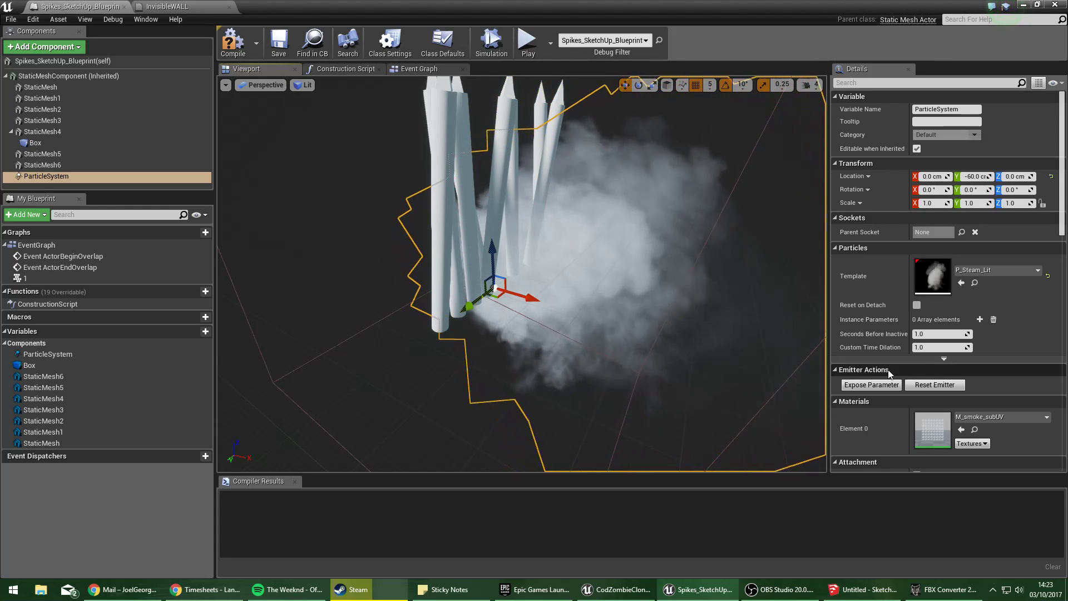
# Try the P_Sparks, P_Smoke, P_Explosion and P_Ambient_Dust templates on the particle system, settling on P_Fire.
pyautogui.click(969, 270)
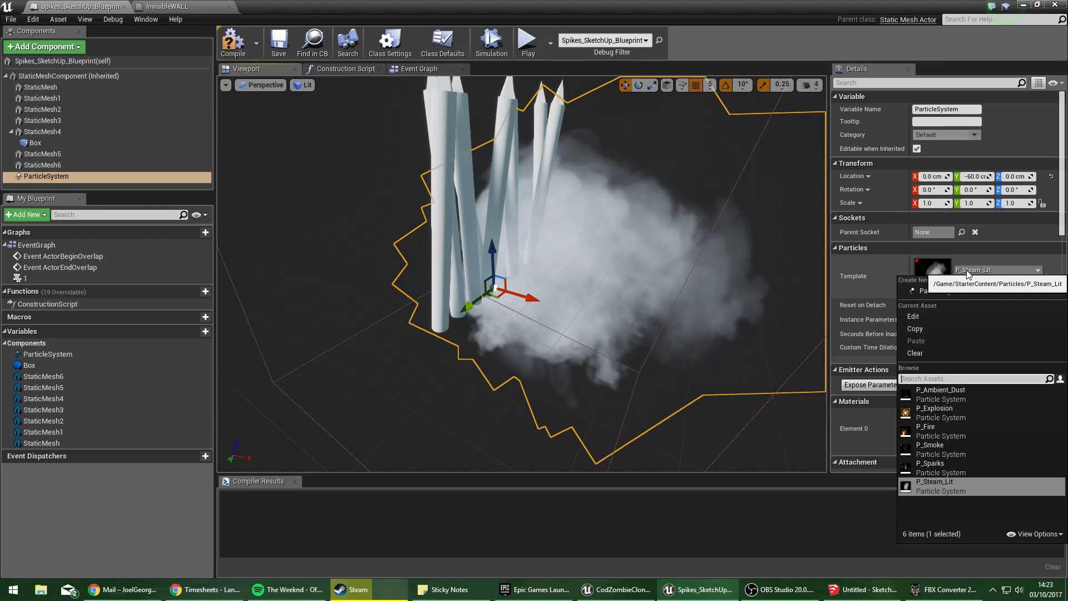
pyautogui.click(964, 473)
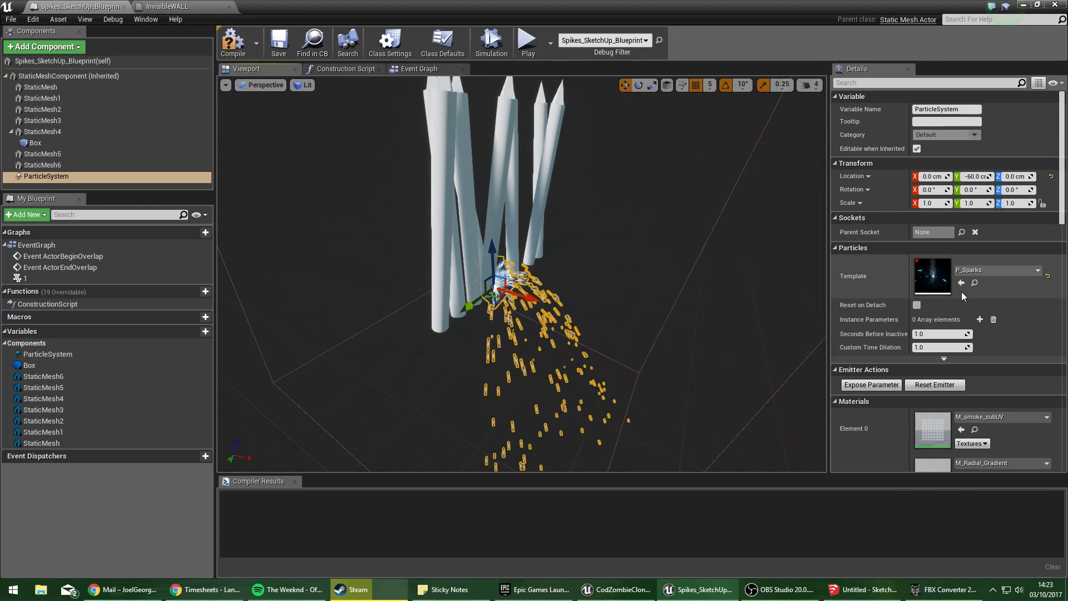
pyautogui.click(967, 270)
pyautogui.click(962, 438)
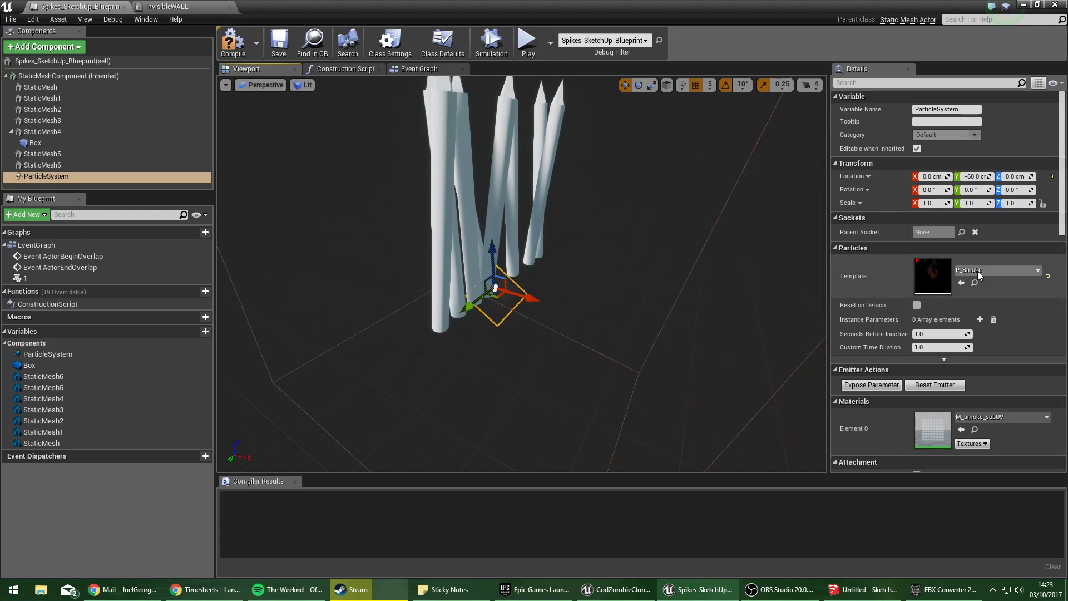
pyautogui.click(996, 270)
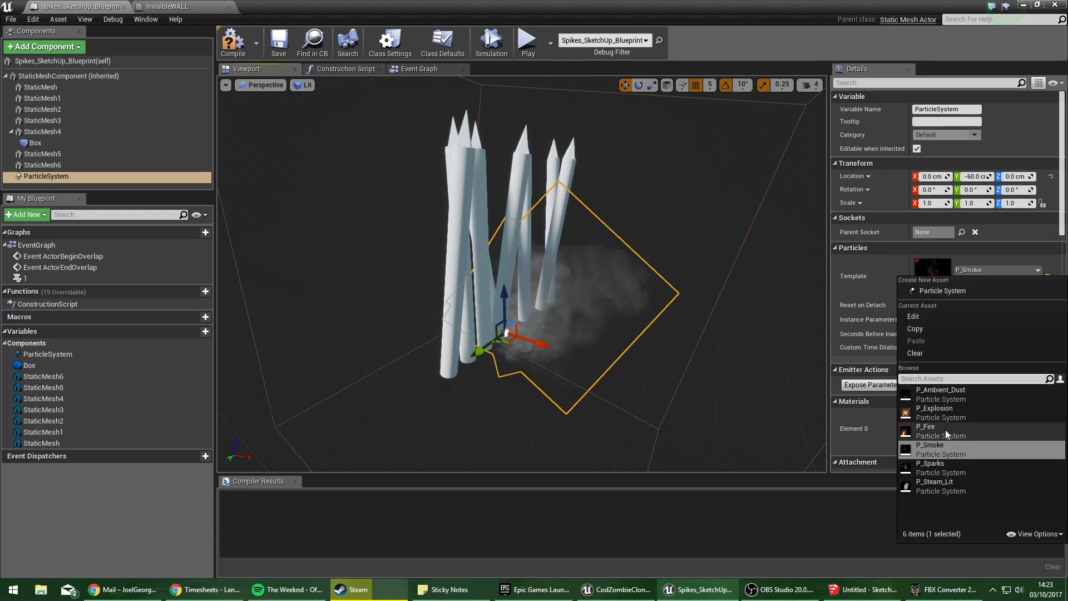
pyautogui.click(944, 421)
pyautogui.click(993, 271)
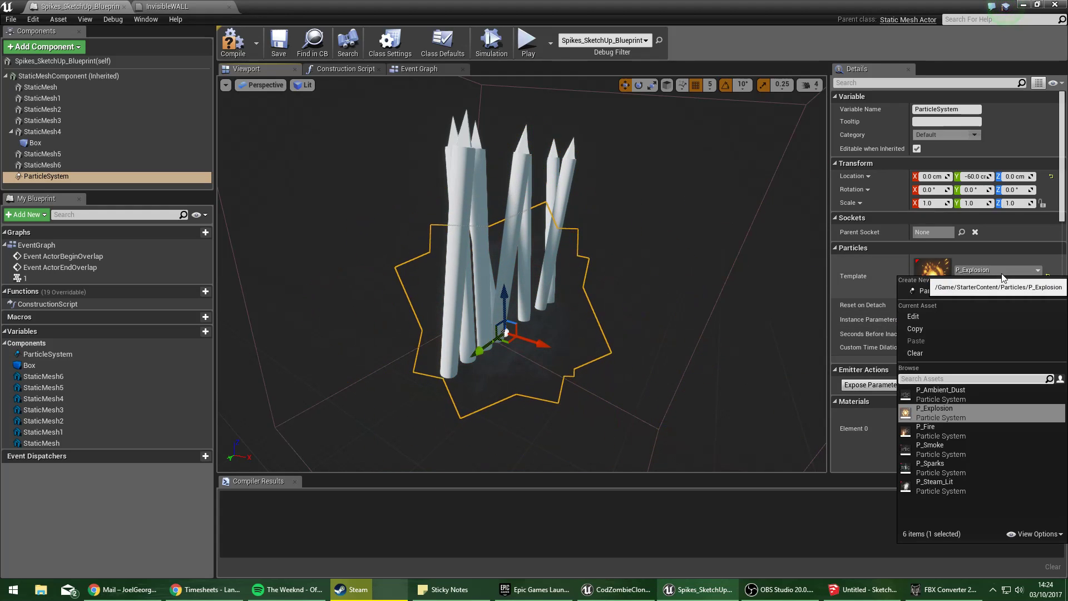
pyautogui.click(964, 396)
pyautogui.click(994, 270)
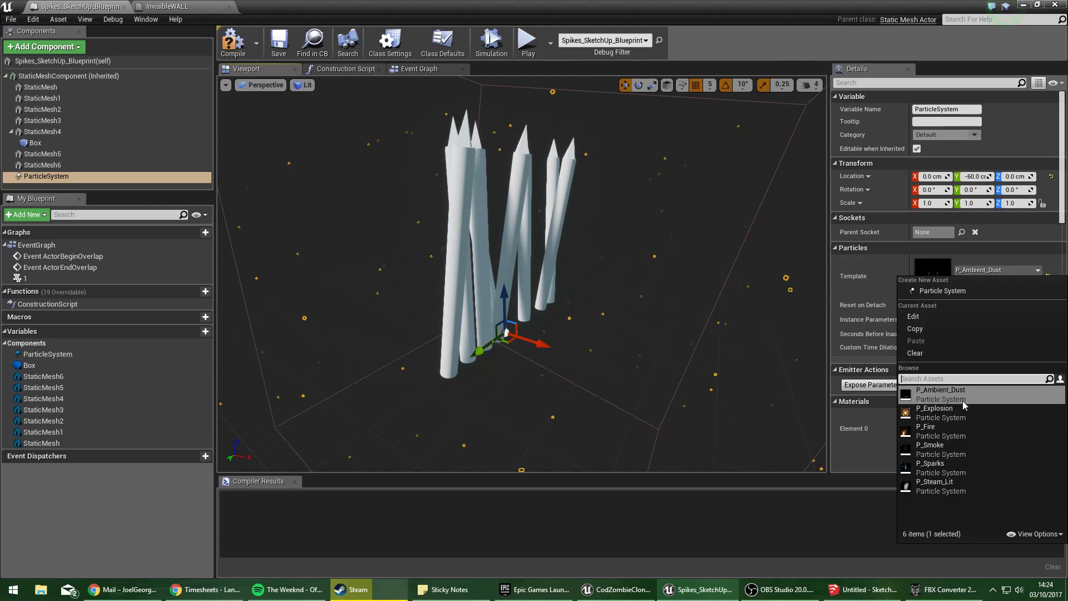
pyautogui.click(949, 435)
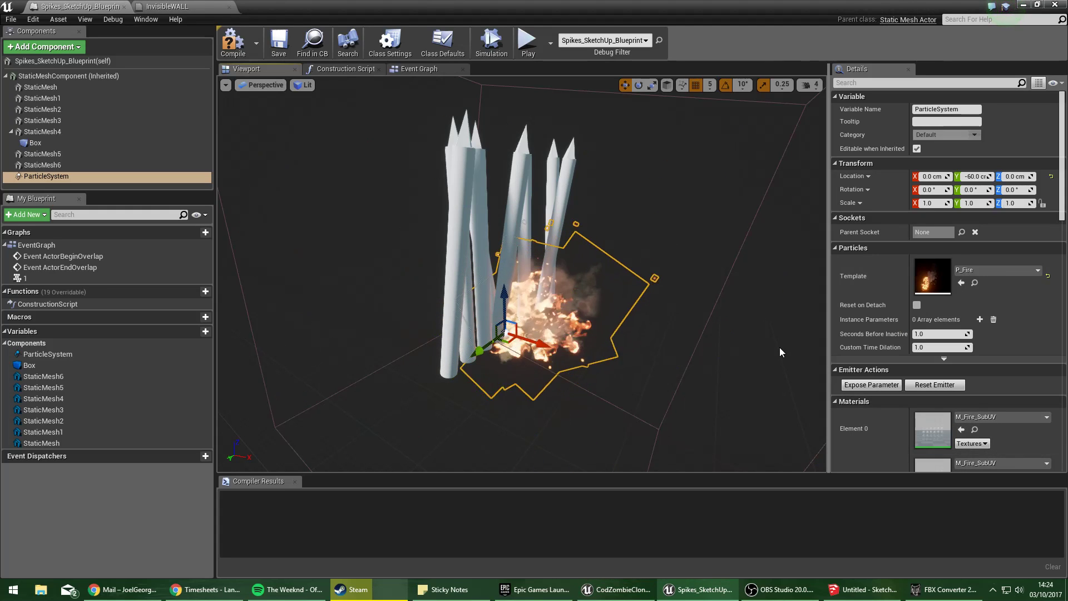
# Set the fire particle system's X scale to 2.
pyautogui.keyDown('alt'); pyautogui.moveTo(613, 121); pyautogui.dragTo(535, 120); pyautogui.keyUp('alt')
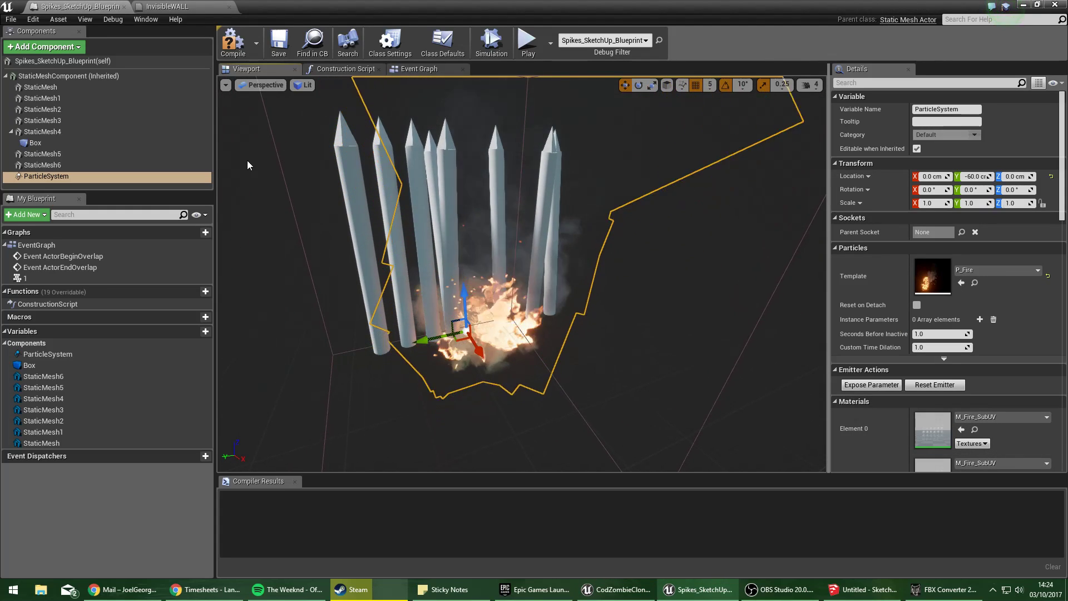
pyautogui.click(929, 203)
pyautogui.write('2')
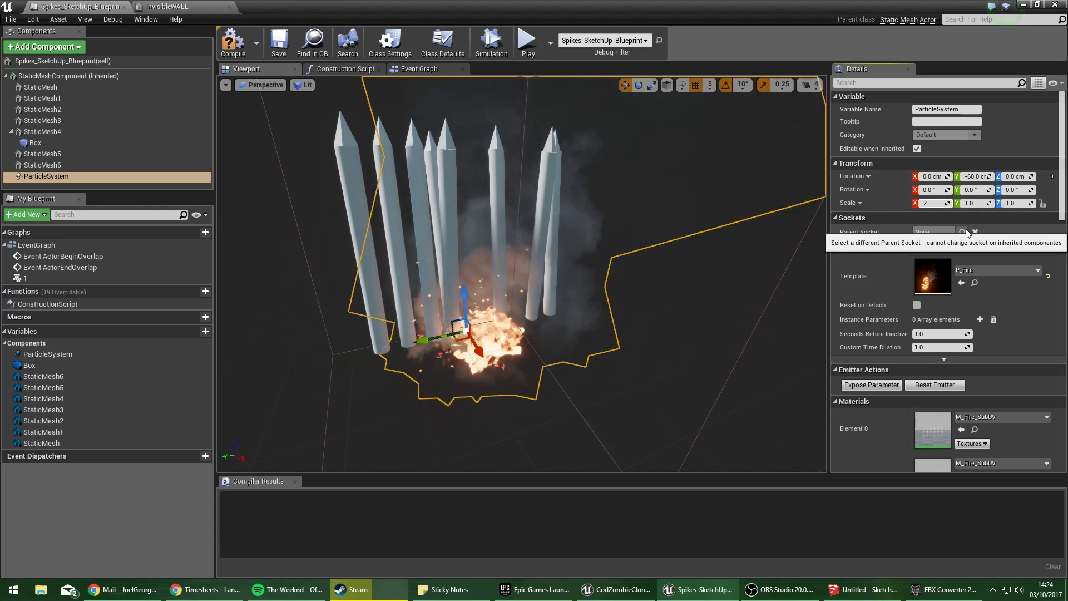
pyautogui.press('Return')
pyautogui.moveTo(704, 282); pyautogui.dragTo(688, 278, button='right')
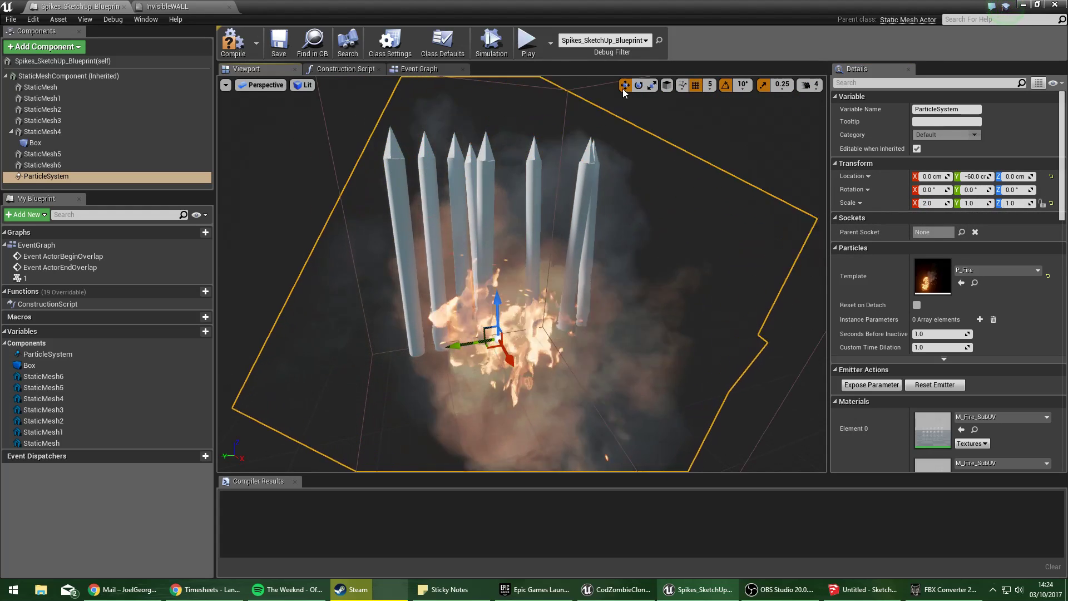
# Raise the fire particle system to a Z location of 80 cm.
pyautogui.moveTo(501, 297); pyautogui.dragTo(501, 261)
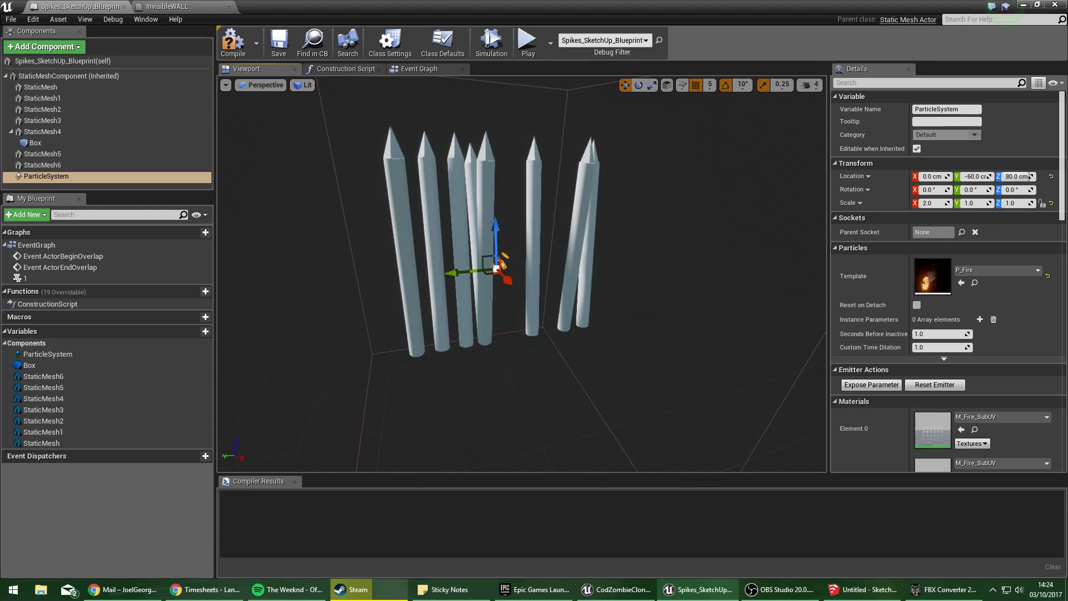
pyautogui.press('s')
pyautogui.moveTo(481, 241)
pyautogui.mouseDown(button='right')
pyautogui.moveTo(445, 248)
pyautogui.moveTo(478, 250)
pyautogui.moveTo(480, 241)
pyautogui.mouseUp(button='right')
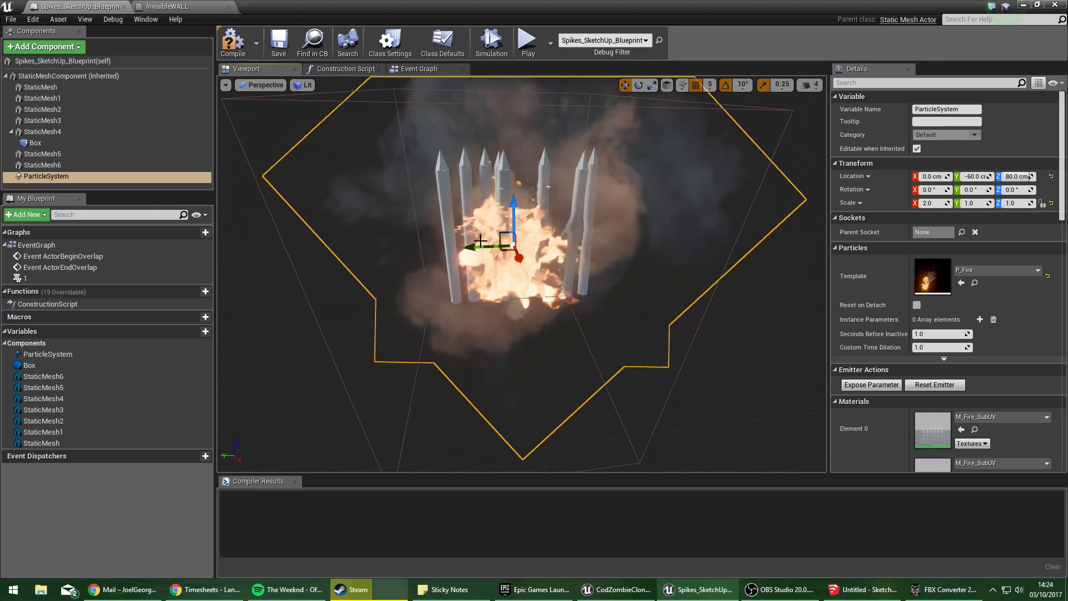
# Enlarge the fire along Y to 3, and set its Y scale to 4 with proportional scaling of all axes.
pyautogui.click(652, 89)
pyautogui.moveTo(483, 246); pyautogui.dragTo(456, 247)
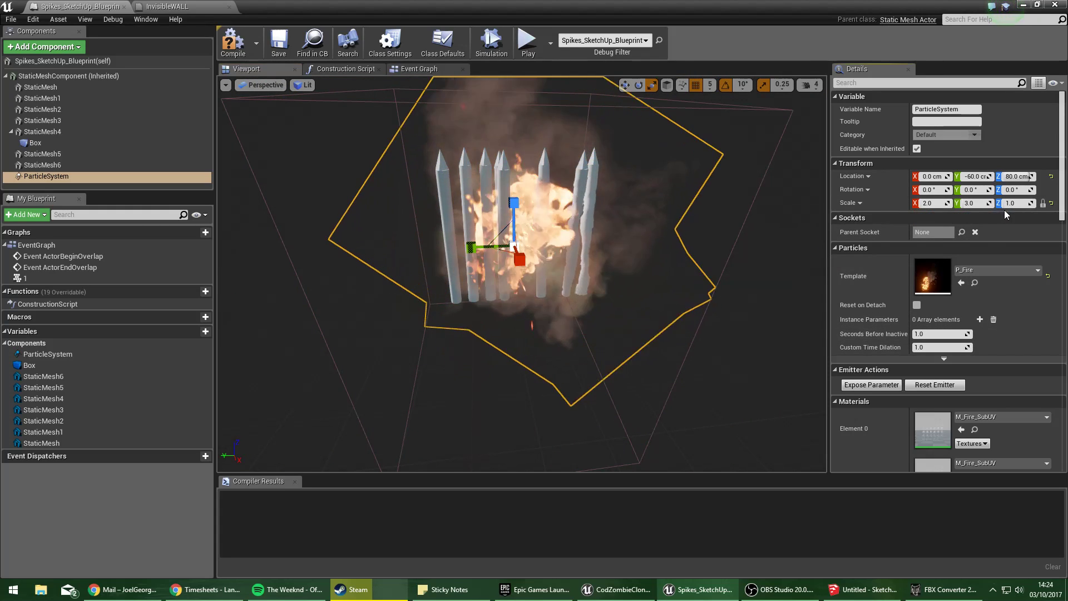
pyautogui.click(980, 206)
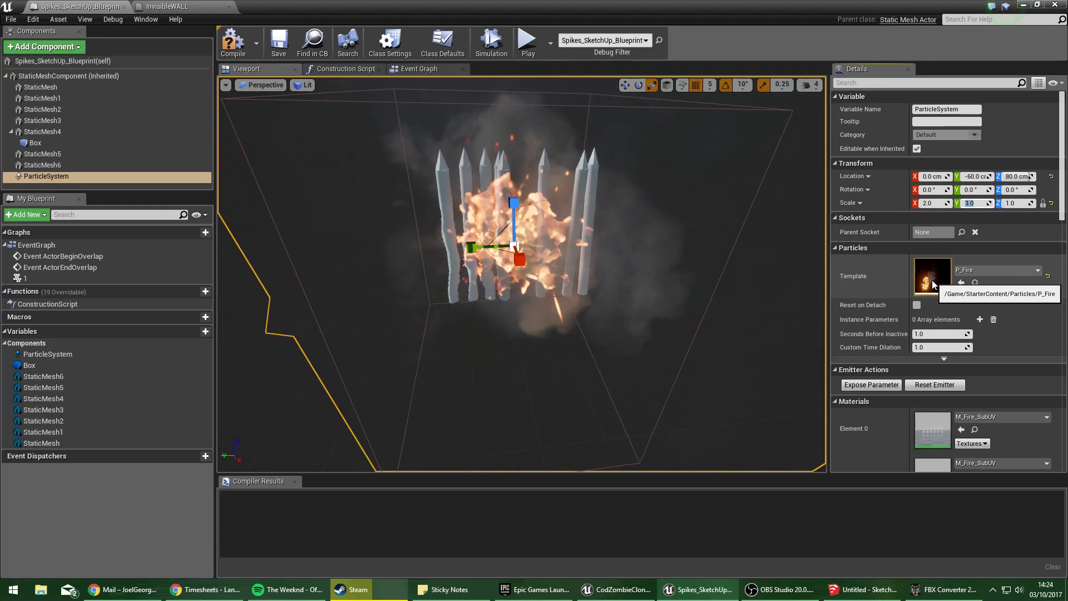
pyautogui.write('4')
pyautogui.press('Return')
pyautogui.moveTo(542, 310); pyautogui.dragTo(557, 297, button='right')
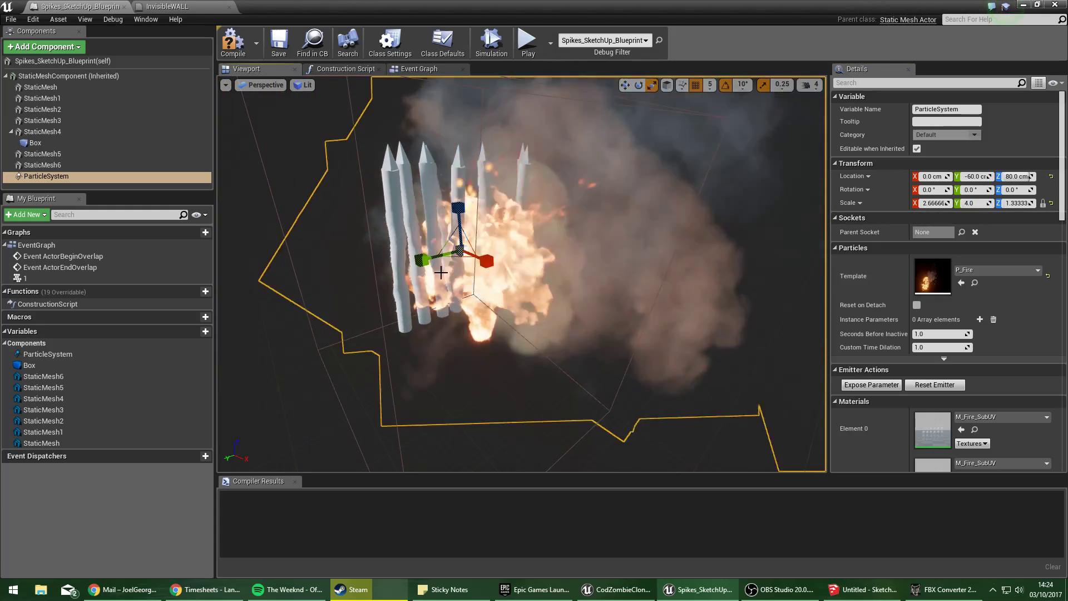
# Compile the blueprint and dock its window beside the level editor with the spikes' fire in view.
pyautogui.click(233, 42)
pyautogui.moveTo(510, 6); pyautogui.dragTo(1067, 300)
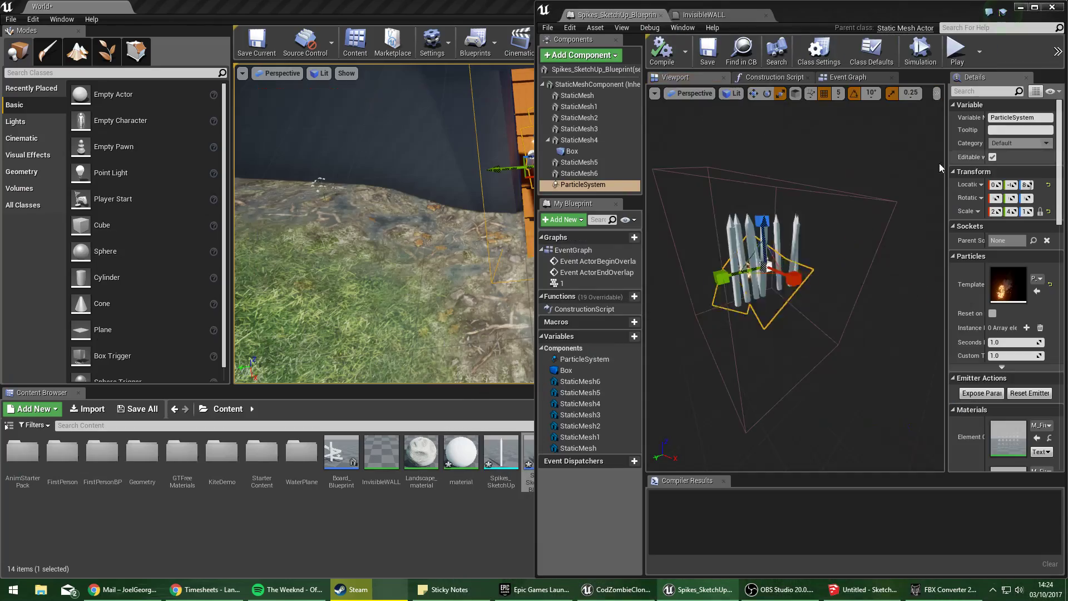
pyautogui.click(100, 182)
pyautogui.moveTo(332, 261)
pyautogui.mouseDown(button='right')
pyautogui.moveTo(301, 300)
pyautogui.moveTo(340, 239)
pyautogui.moveTo(328, 261)
pyautogui.mouseUp(button='right')
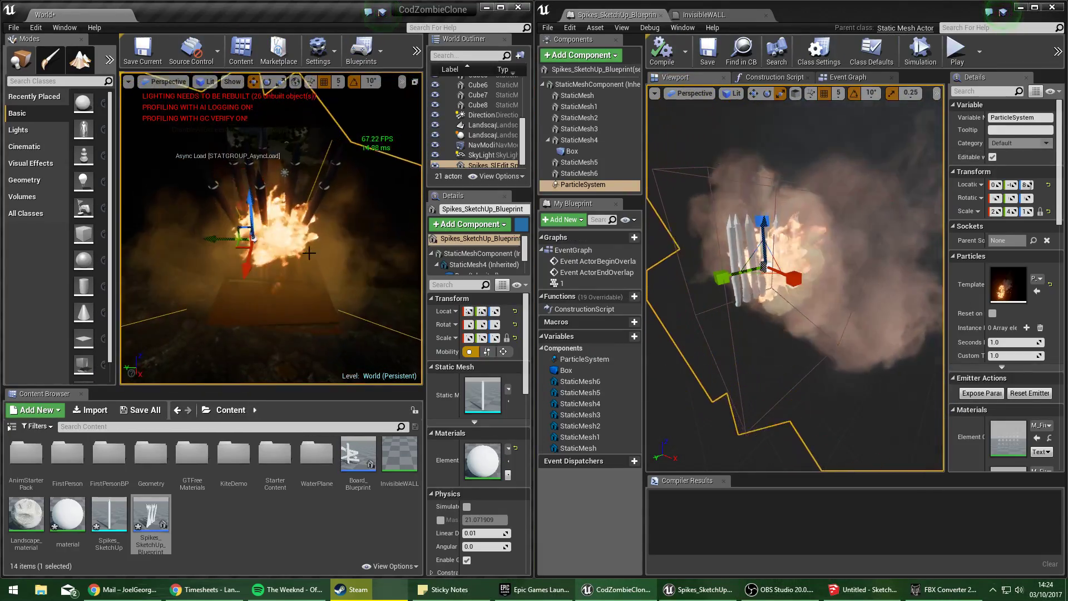
# Reposition and rotate the fire particle system among the spikes, compile, and check it in the level.
pyautogui.click(754, 93)
pyautogui.moveTo(784, 274); pyautogui.dragTo(780, 273)
pyautogui.click(766, 93)
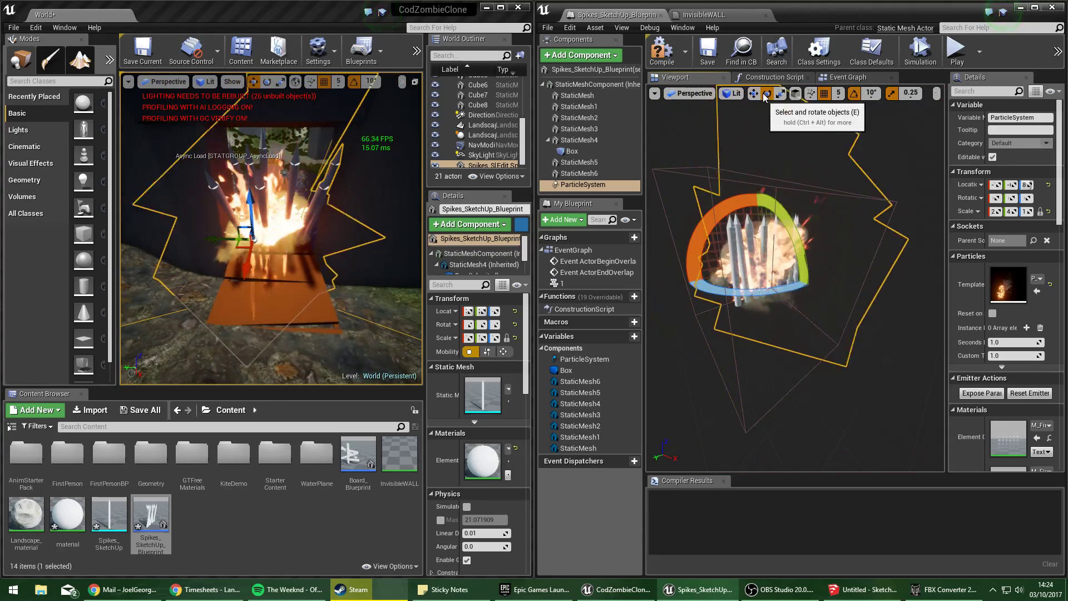
pyautogui.moveTo(805, 263)
pyautogui.mouseDown()
pyautogui.moveTo(807, 211)
pyautogui.moveTo(808, 264)
pyautogui.mouseUp()
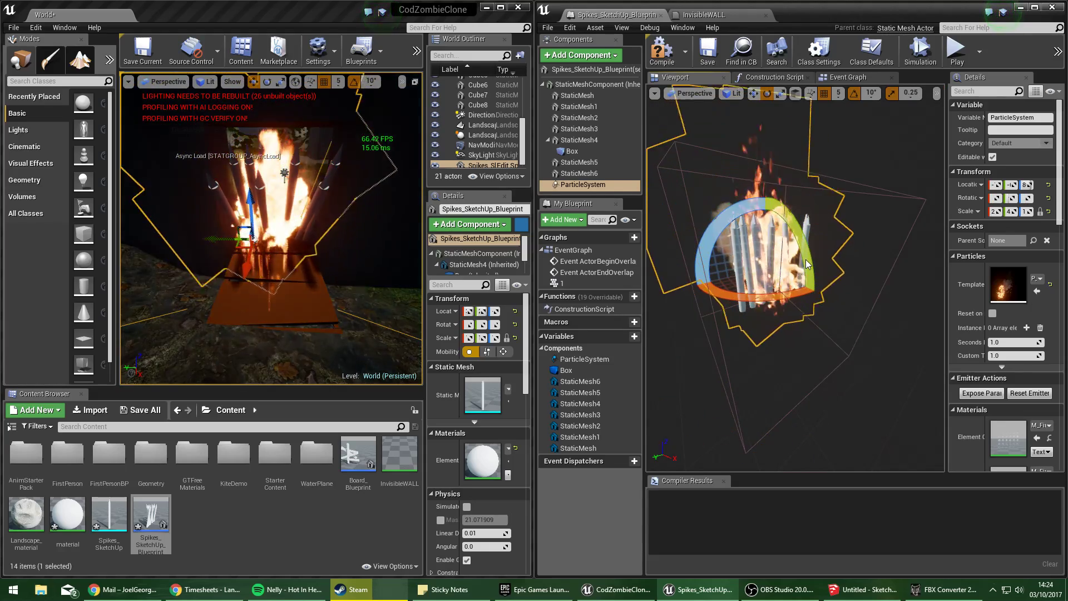
pyautogui.click(662, 50)
pyautogui.moveTo(271, 228)
pyautogui.mouseDown(button='right')
pyautogui.moveTo(312, 251)
pyautogui.moveTo(273, 228)
pyautogui.moveTo(278, 256)
pyautogui.mouseUp(button='right')
pyautogui.moveTo(302, 307)
pyautogui.mouseDown(button='right')
pyautogui.moveTo(278, 284)
pyautogui.moveTo(302, 307)
pyautogui.mouseUp(button='right')
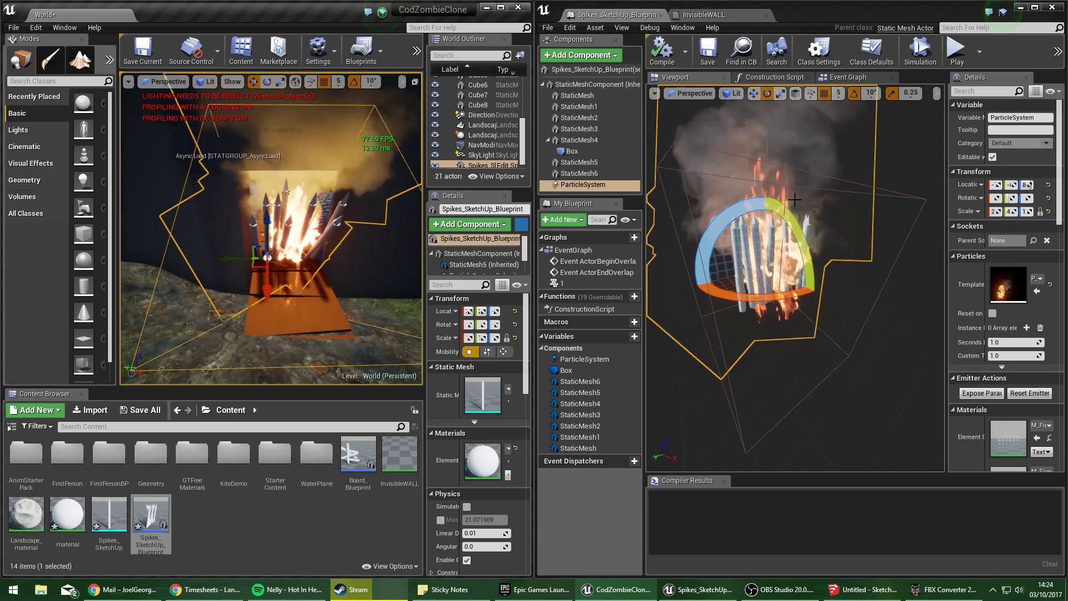
# Delete the ParticleSystem component from the spikes blueprint and compile it.
pyautogui.click(593, 175)
pyautogui.click(581, 184)
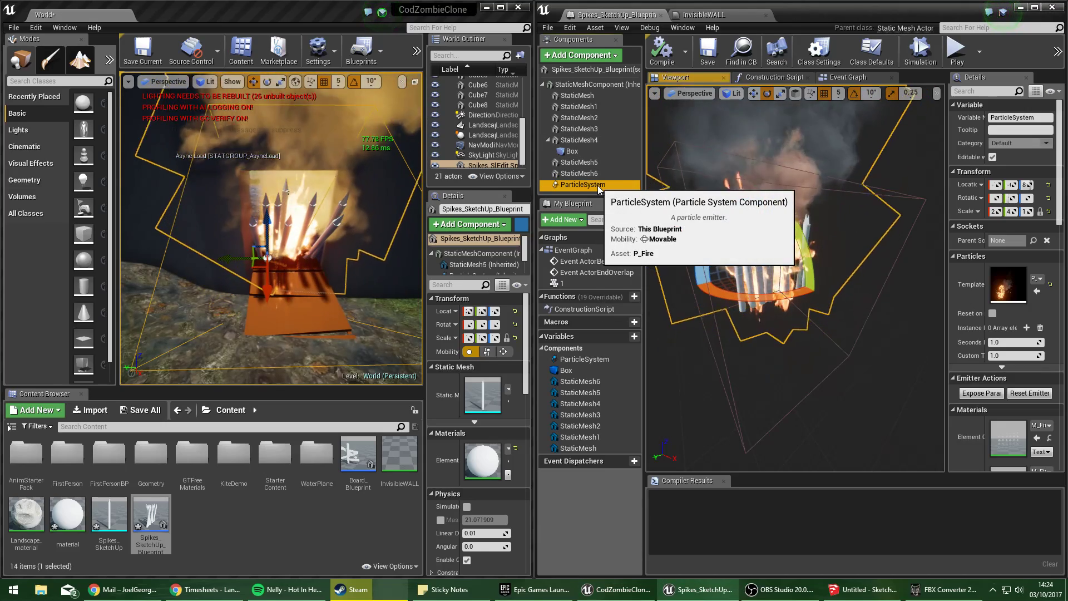
pyautogui.press('Delete')
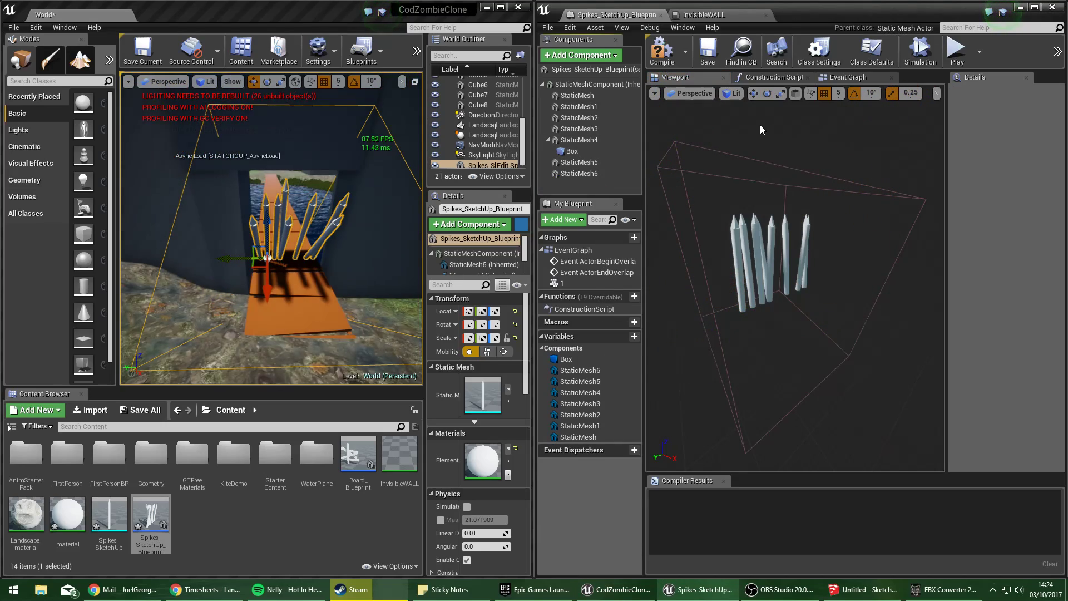
pyautogui.click(663, 54)
# Add a Move Component To node beside the 1 key event in the event graph.
pyautogui.click(837, 78)
pyautogui.scroll(2, 803, 329)
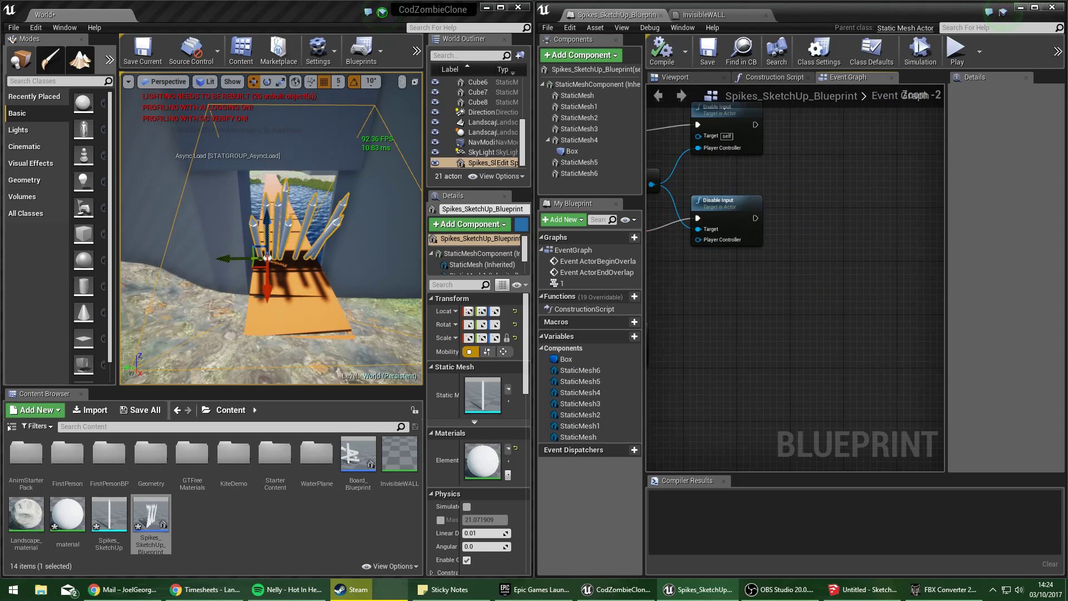
pyautogui.moveTo(803, 329); pyautogui.dragTo(826, 284, button='right')
pyautogui.rightClick(777, 295)
pyautogui.write('move')
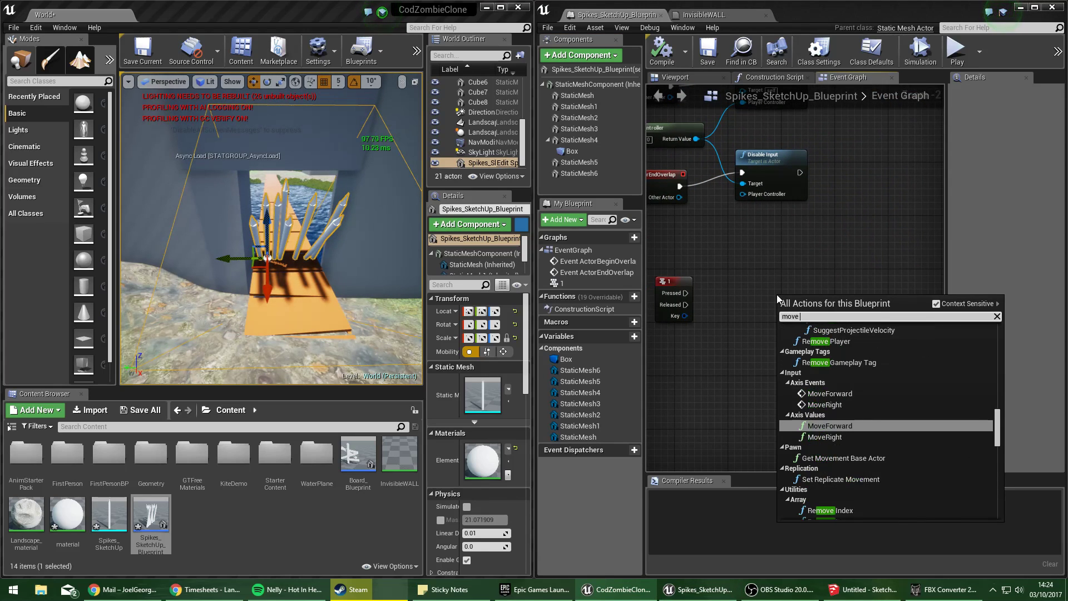
pyautogui.write('t')
pyautogui.press('BackSpace')
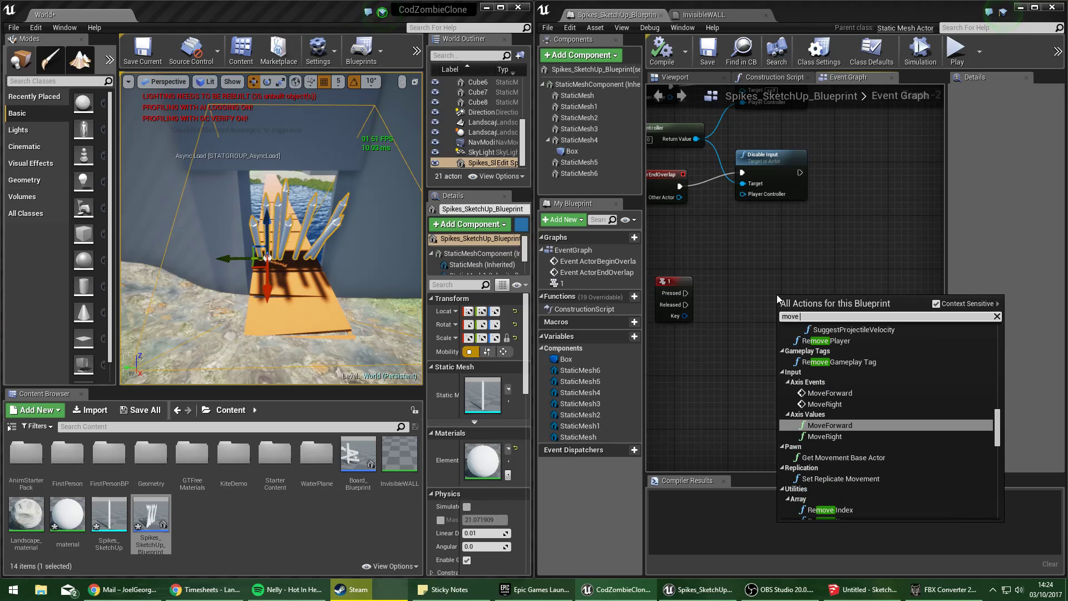
pyautogui.write('to')
pyautogui.click(887, 430)
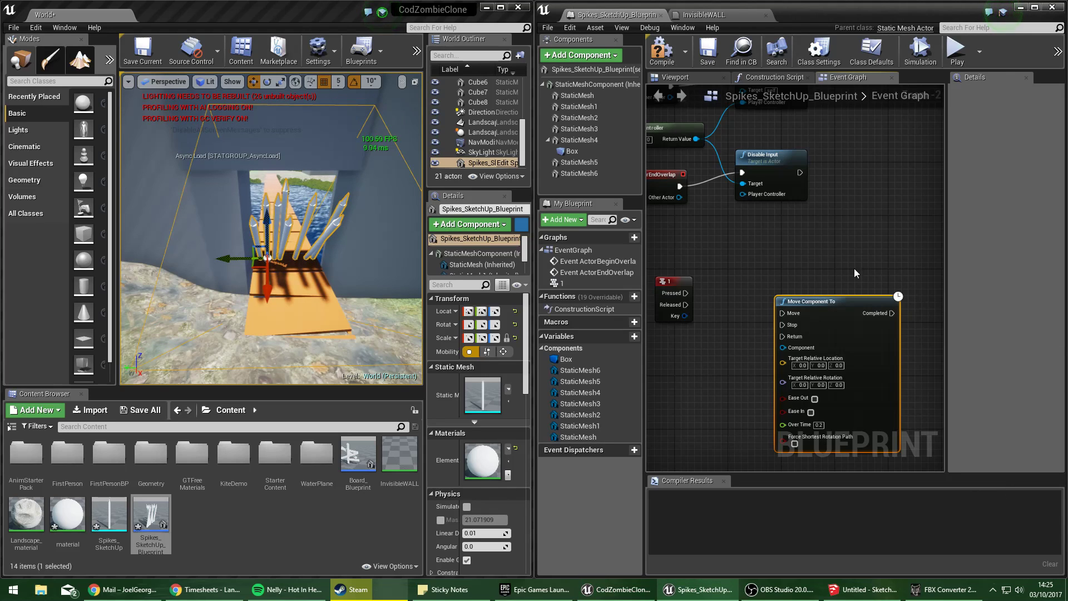
# Add a Sequence node below the 1 key event.
pyautogui.moveTo(810, 306); pyautogui.dragTo(844, 263, button='right')
pyautogui.rightClick(722, 307)
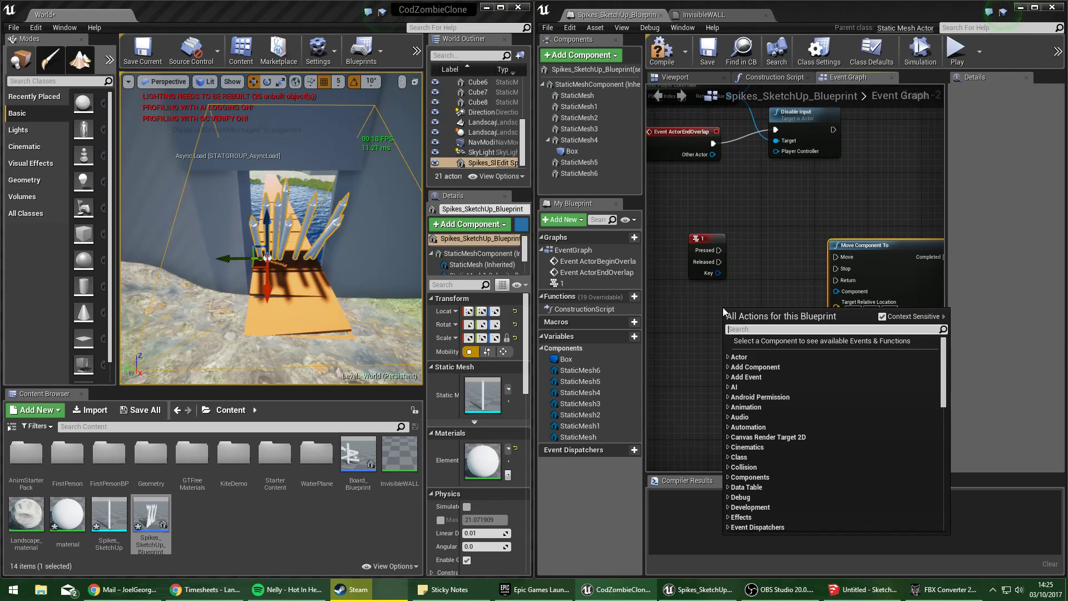
pyautogui.write('sequen')
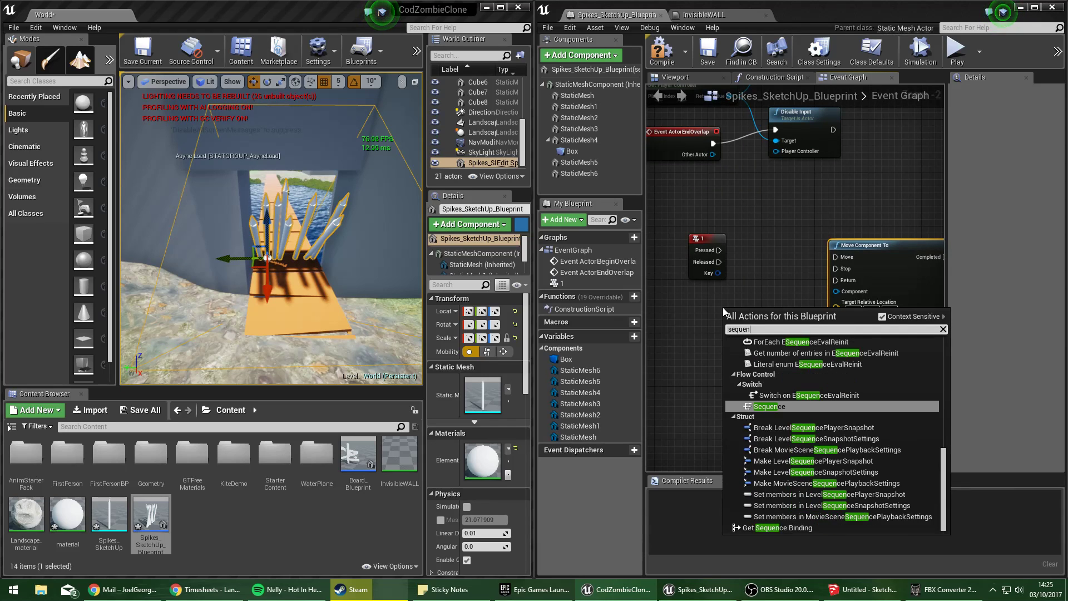
pyautogui.press('Return')
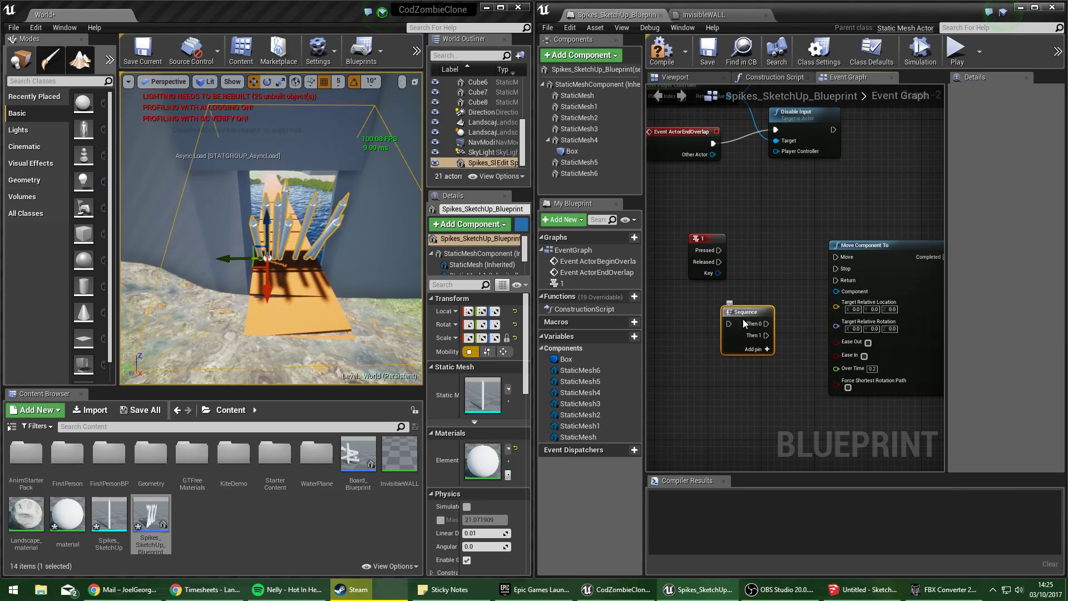
pyautogui.moveTo(756, 310); pyautogui.dragTo(728, 273, button='right')
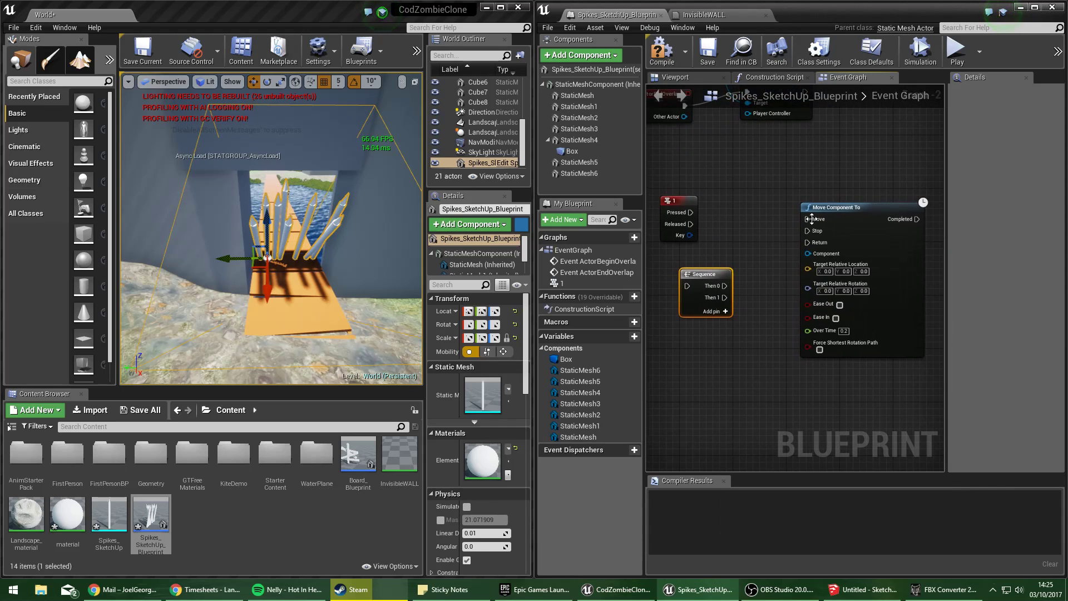
# Add a Select node below the Sequence node.
pyautogui.rightClick(662, 376)
pyautogui.write('select')
pyautogui.press('Return')
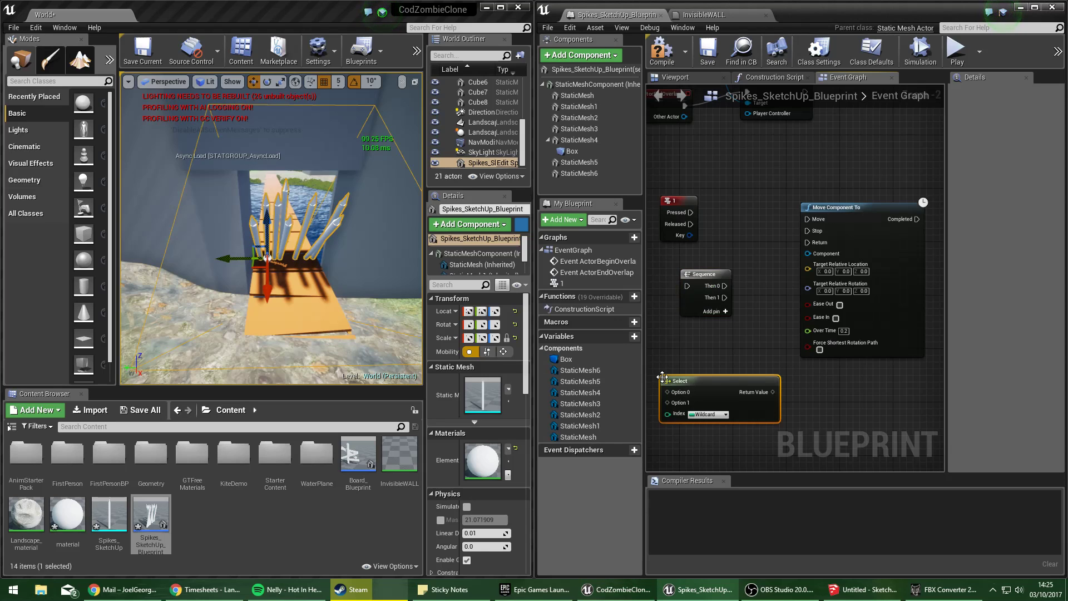
pyautogui.moveTo(662, 376); pyautogui.dragTo(685, 300, button='right')
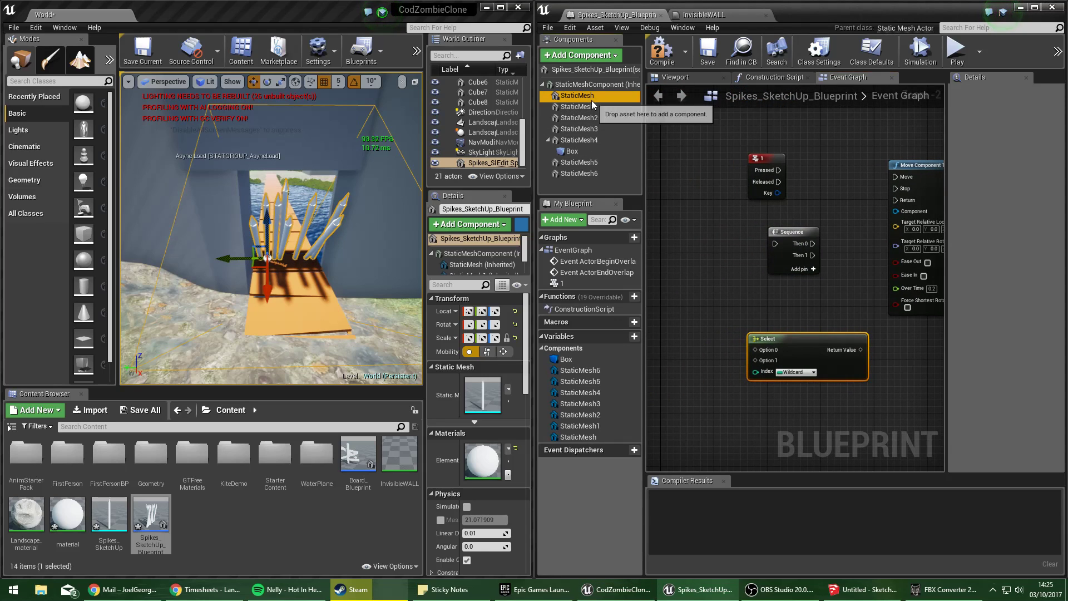
# Move the Box component directly under the root StaticMeshComponent and place references to all seven spike static meshes beside the Select node.
pyautogui.click(572, 151)
pyautogui.moveTo(572, 151); pyautogui.dragTo(579, 85)
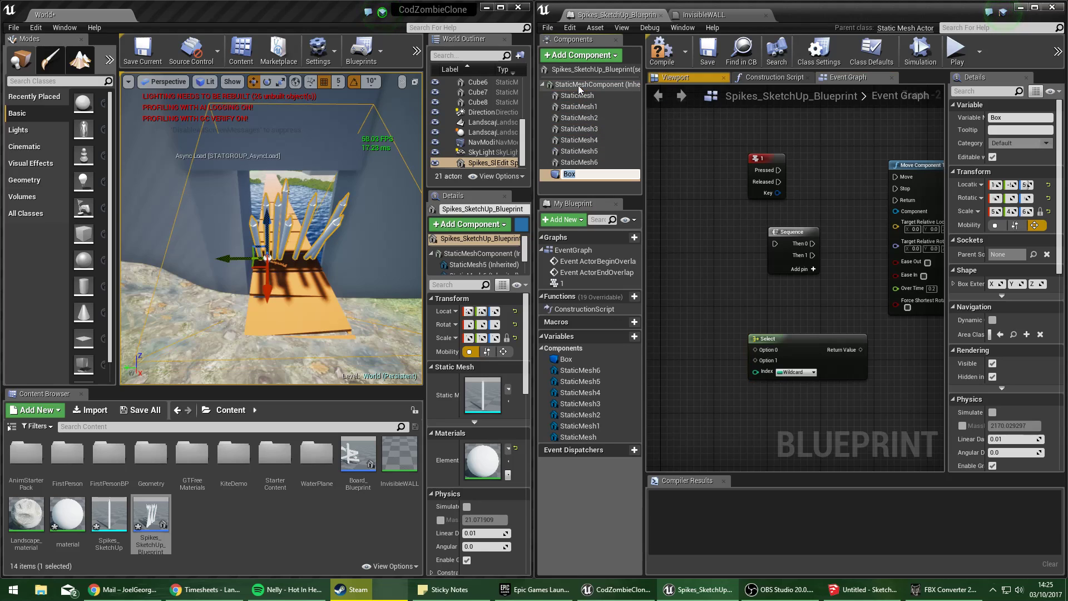
pyautogui.click(589, 161)
pyautogui.keyDown('shift'); pyautogui.click(589, 98); pyautogui.keyUp('shift')
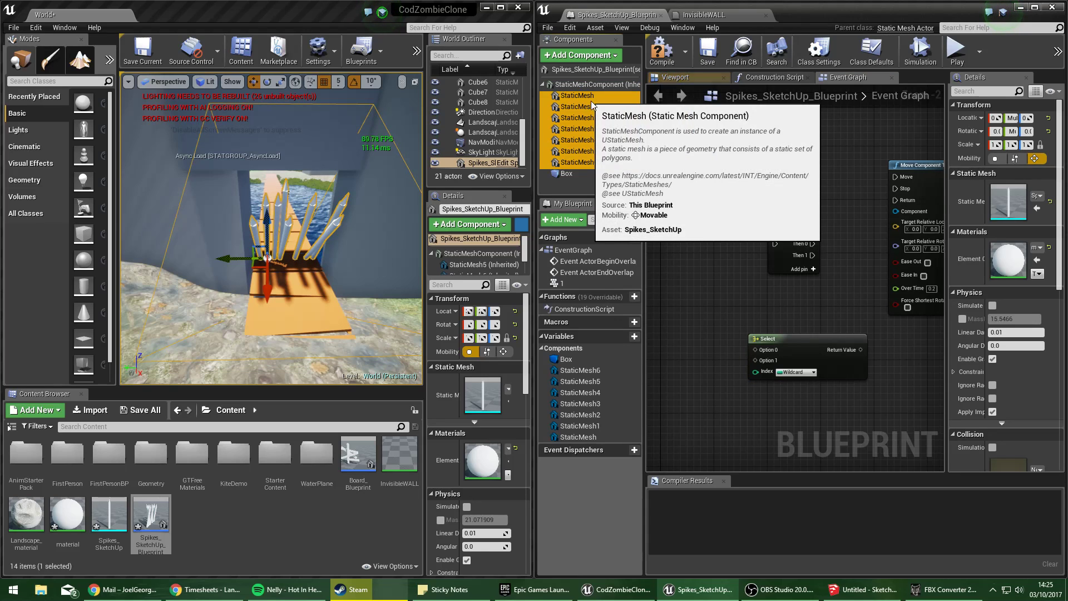
pyautogui.moveTo(688, 350); pyautogui.dragTo(689, 349)
pyautogui.moveTo(821, 341); pyautogui.dragTo(845, 334)
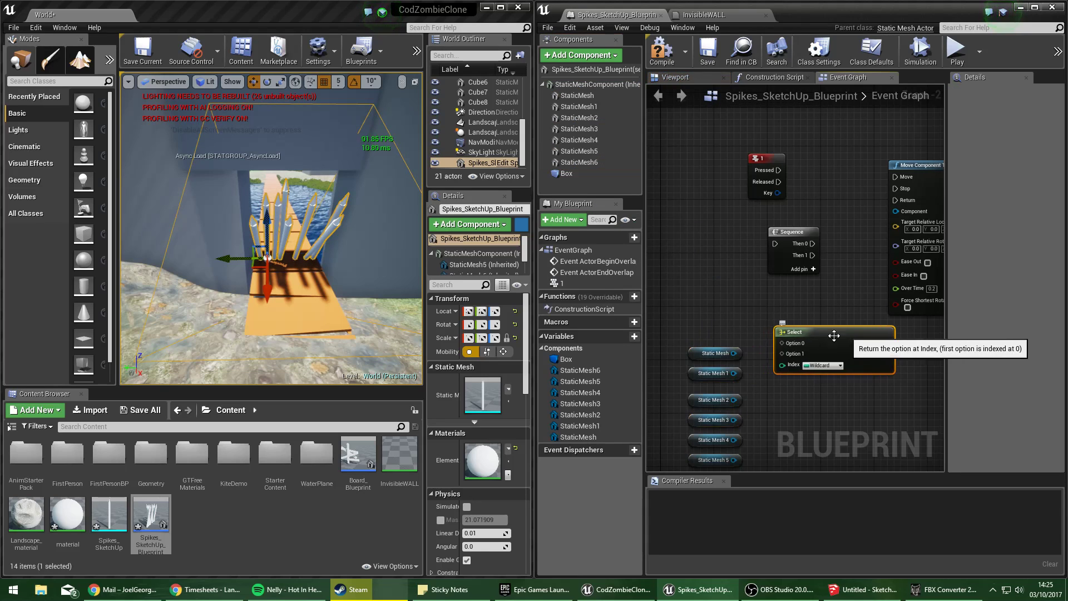
# Connect the Static Mesh and Static Mesh 1 references to Option 0 and Option 1 of the Select node.
pyautogui.moveTo(744, 303); pyautogui.dragTo(746, 226, button='right')
pyautogui.moveTo(788, 267)
pyautogui.mouseDown()
pyautogui.moveTo(738, 281)
pyautogui.moveTo(781, 269)
pyautogui.mouseUp()
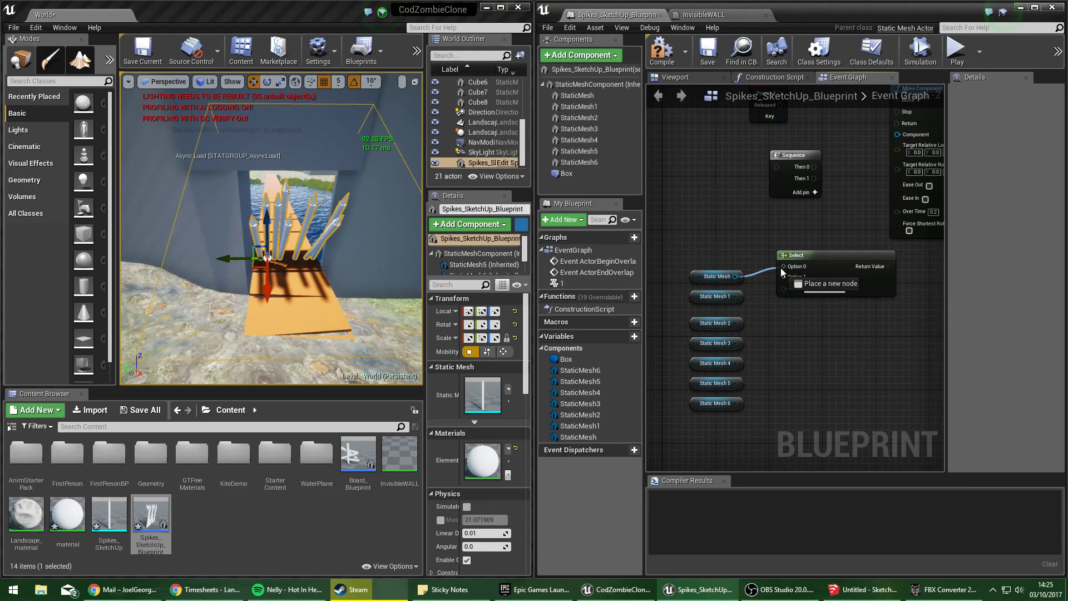
pyautogui.moveTo(735, 296); pyautogui.dragTo(795, 283)
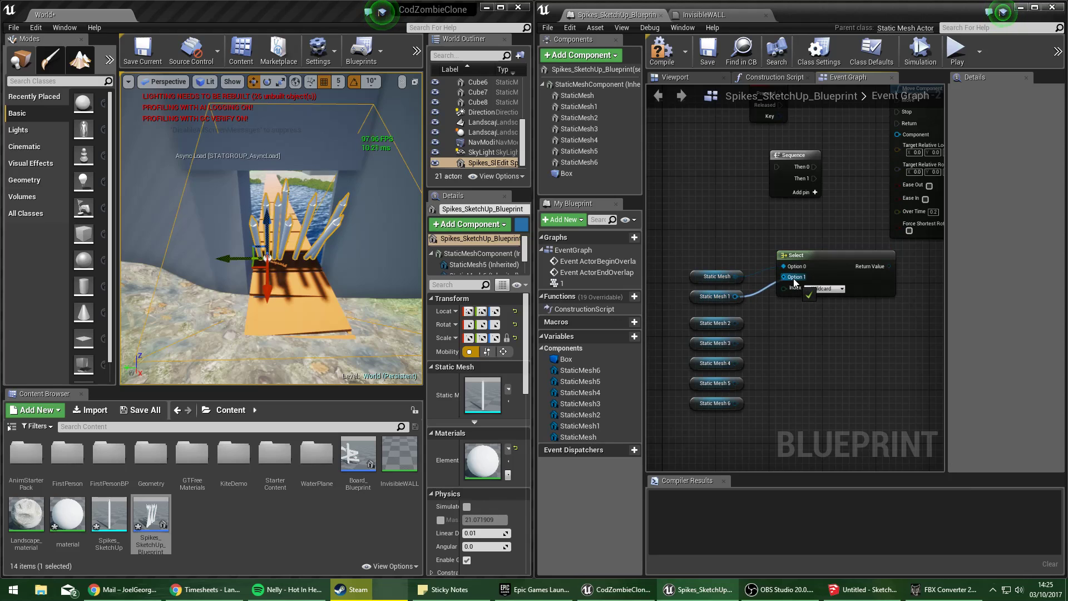
# Add five more option pins to the Select node so its options run up to Option 6.
pyautogui.rightClick(830, 283)
pyautogui.click(867, 371)
pyautogui.rightClick(835, 283)
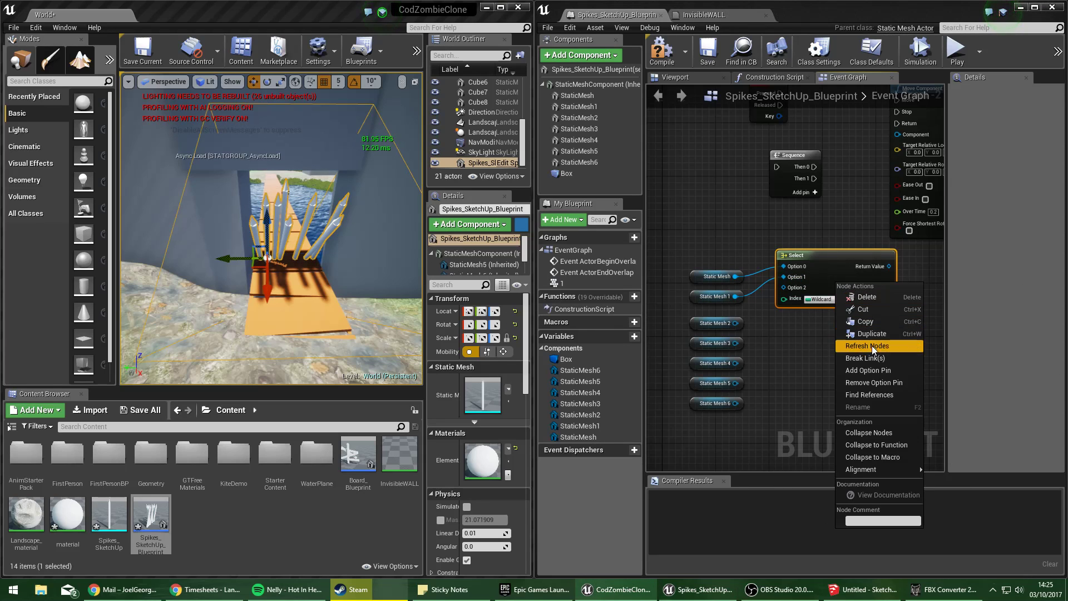
pyautogui.click(875, 369)
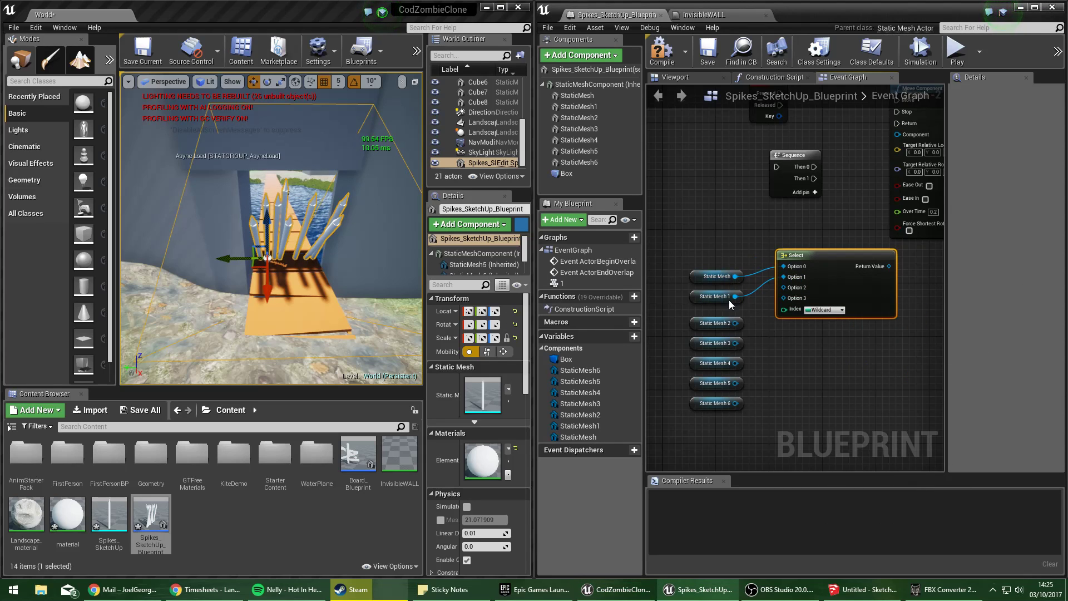
pyautogui.rightClick(841, 296)
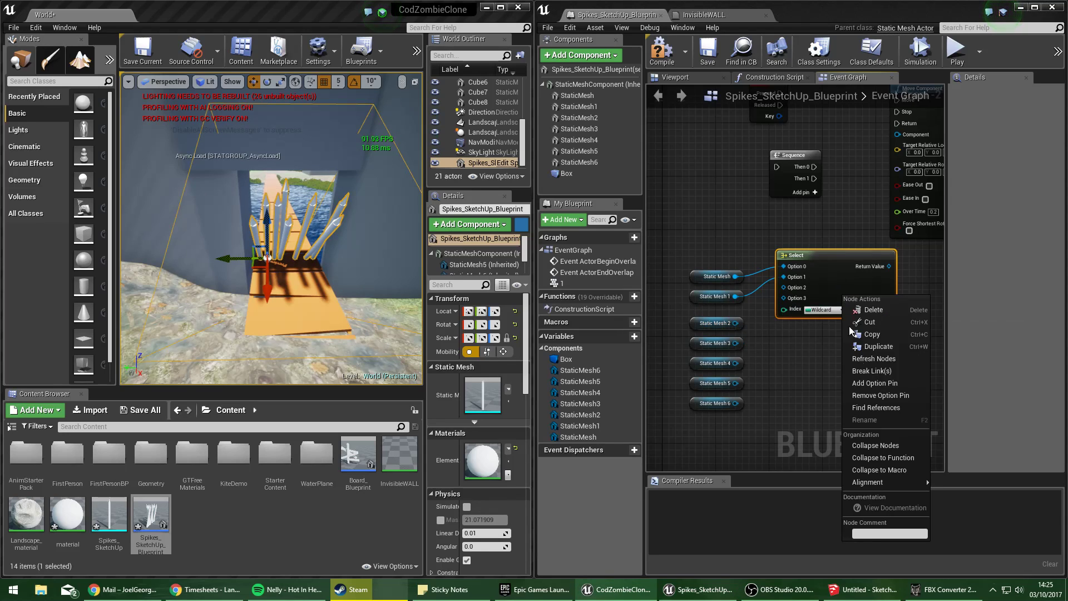
pyautogui.click(877, 383)
pyautogui.rightClick(831, 291)
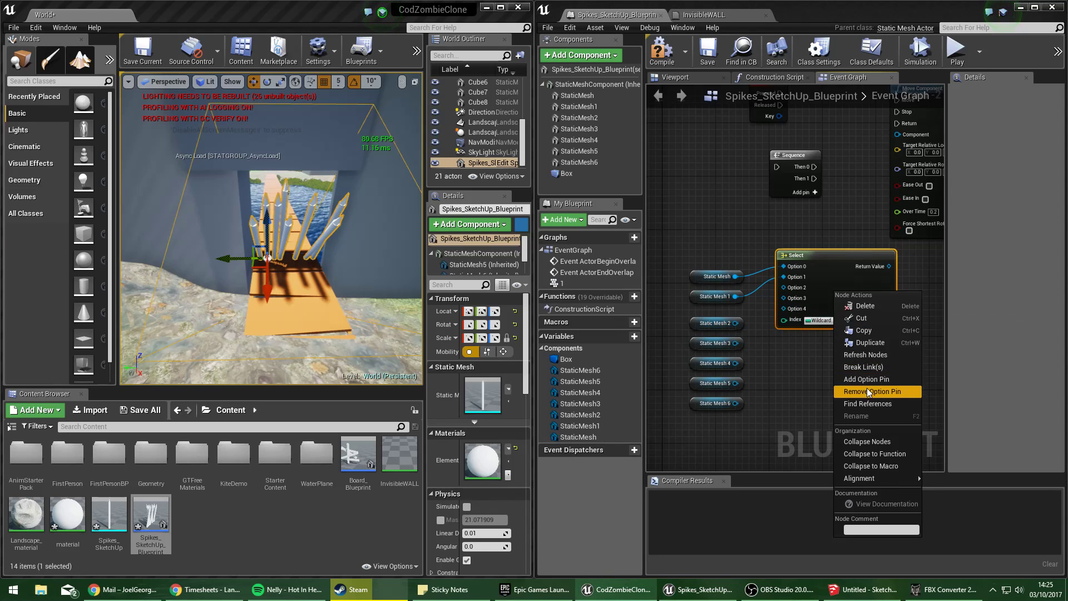
pyautogui.click(866, 380)
pyautogui.rightClick(842, 297)
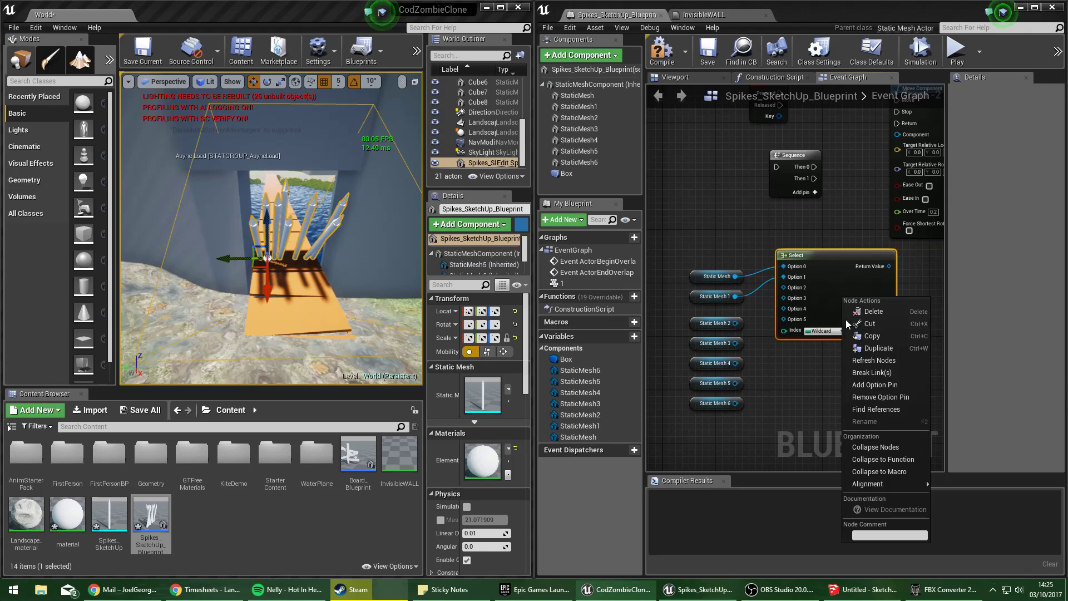
pyautogui.click(866, 383)
# Connect the Static Mesh 2 to Static Mesh 6 references to Option 2 through Option 6 of the Select node.
pyautogui.moveTo(739, 323); pyautogui.dragTo(786, 296)
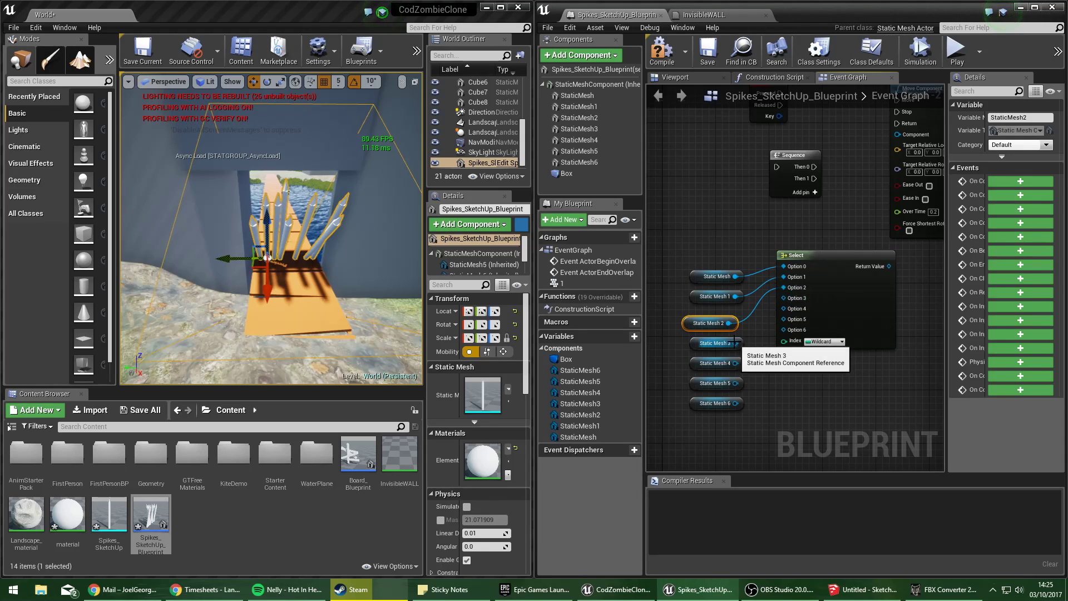
pyautogui.moveTo(735, 344); pyautogui.dragTo(798, 302)
pyautogui.moveTo(735, 363); pyautogui.dragTo(777, 325)
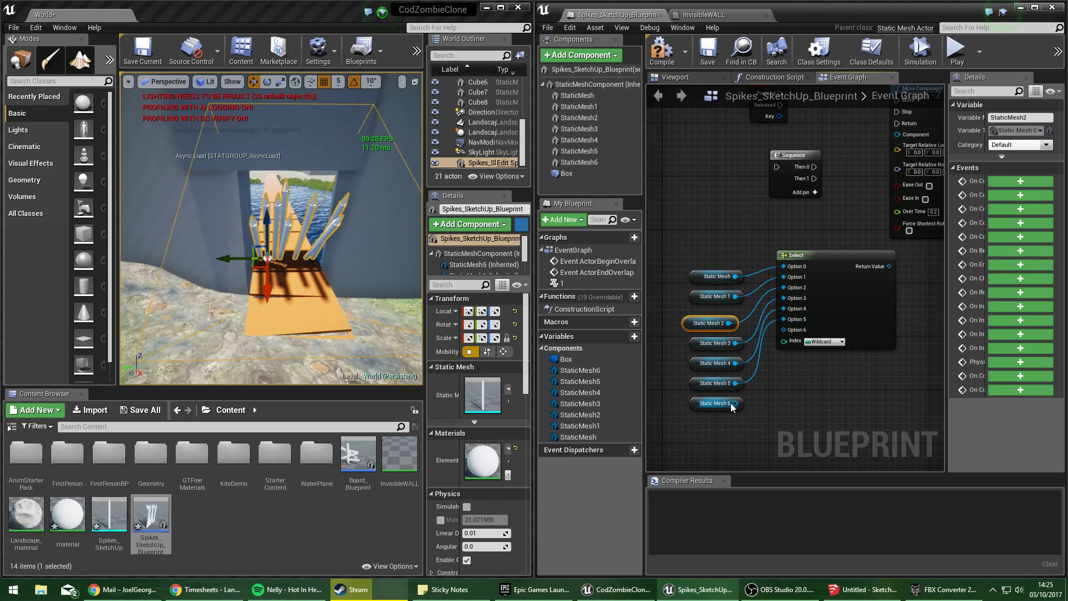
pyautogui.moveTo(732, 408); pyautogui.dragTo(798, 333)
# Create an Integer variable named Pole and compile the blueprint.
pyautogui.moveTo(800, 197); pyautogui.dragTo(711, 245, button='right')
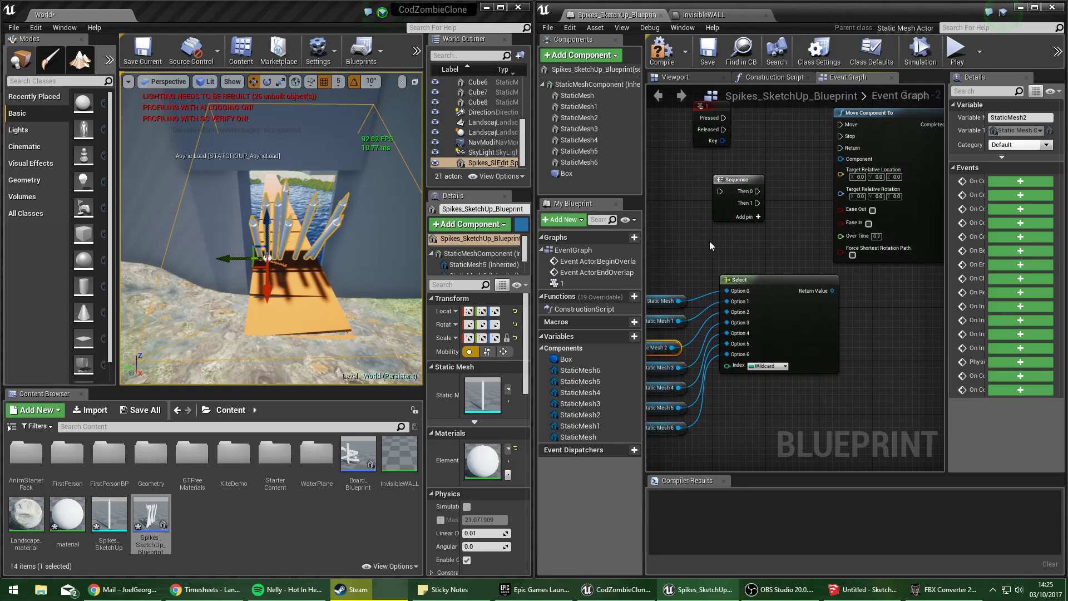
pyautogui.rightClick(698, 246)
pyautogui.click(633, 336)
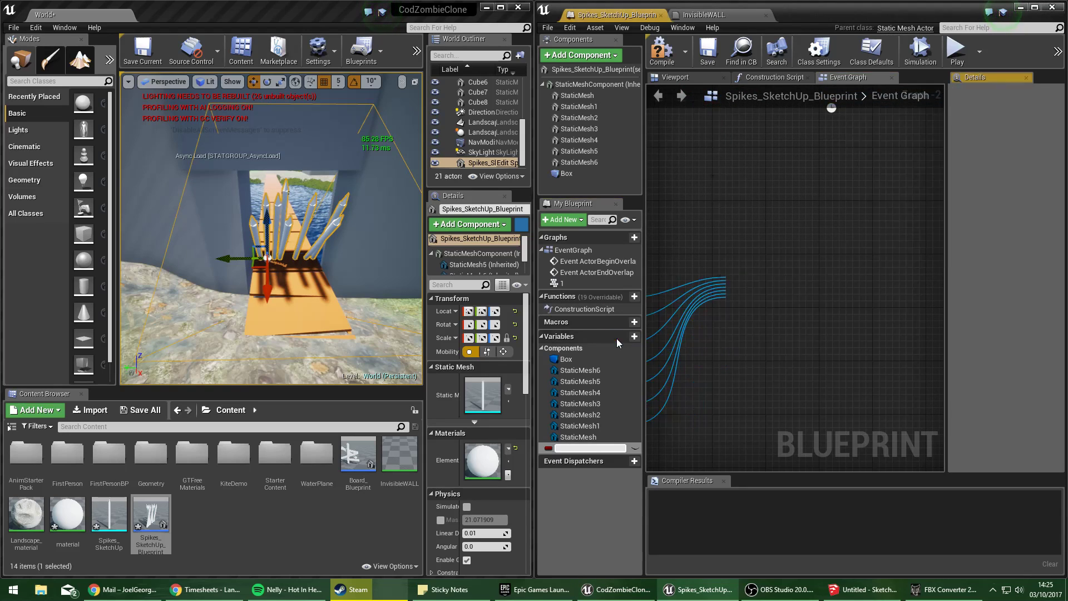
pyautogui.click(1012, 131)
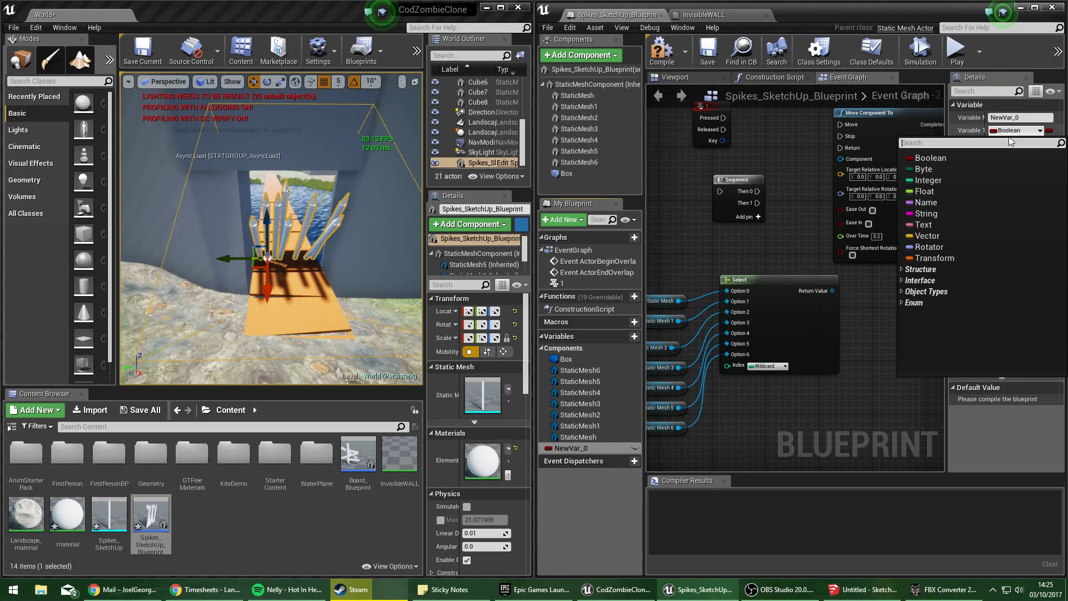
pyautogui.click(958, 181)
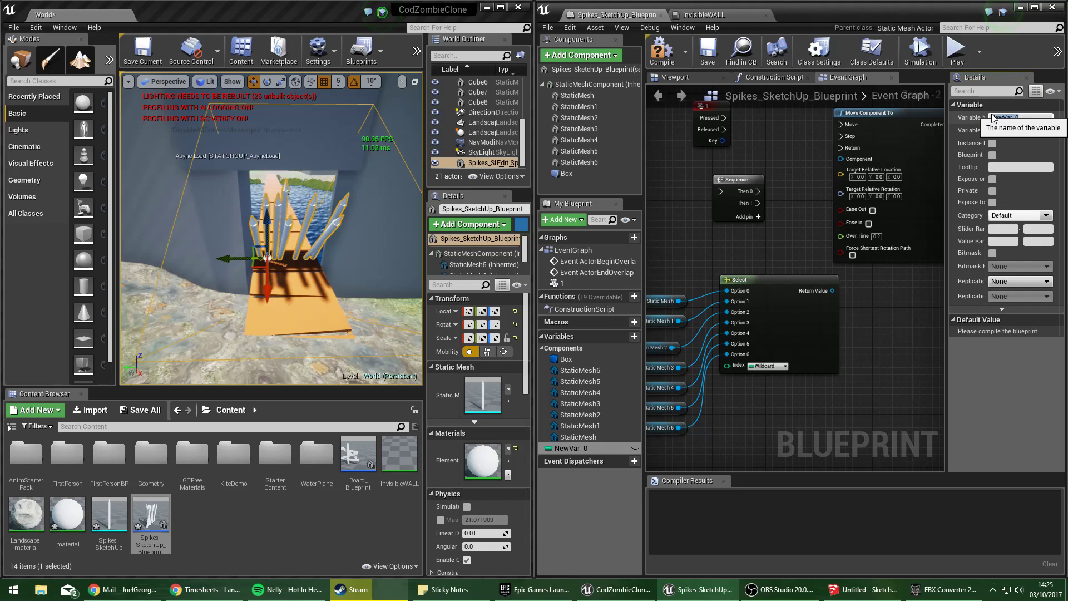
pyautogui.moveTo(781, 359); pyautogui.dragTo(838, 370, button='right')
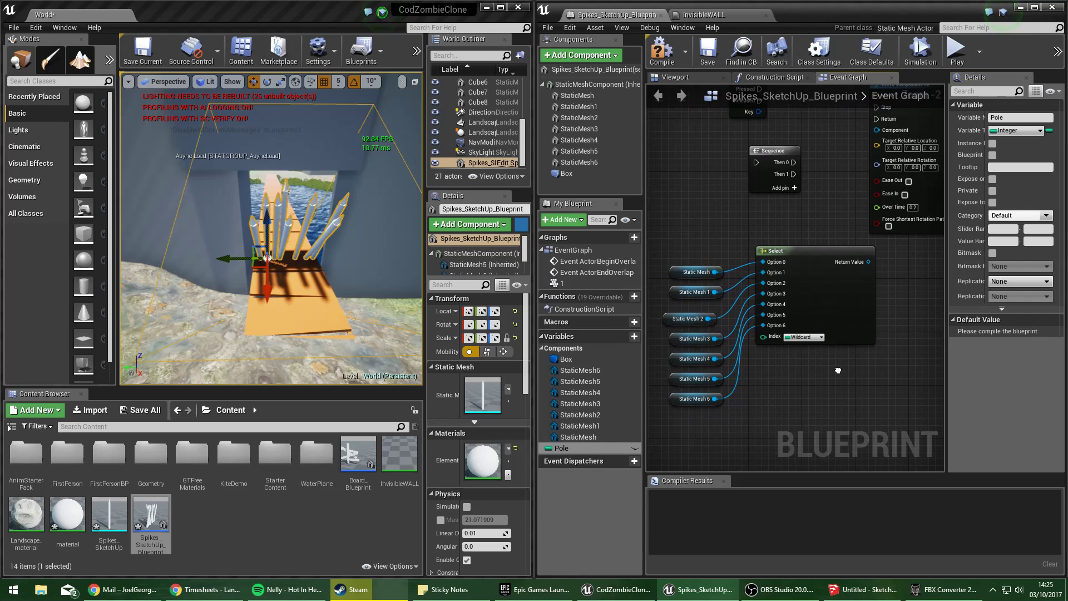
pyautogui.click(650, 64)
# Place a getter for the Pole variable below the Select node and connect it to the Index input.
pyautogui.moveTo(736, 220); pyautogui.dragTo(682, 227, button='right')
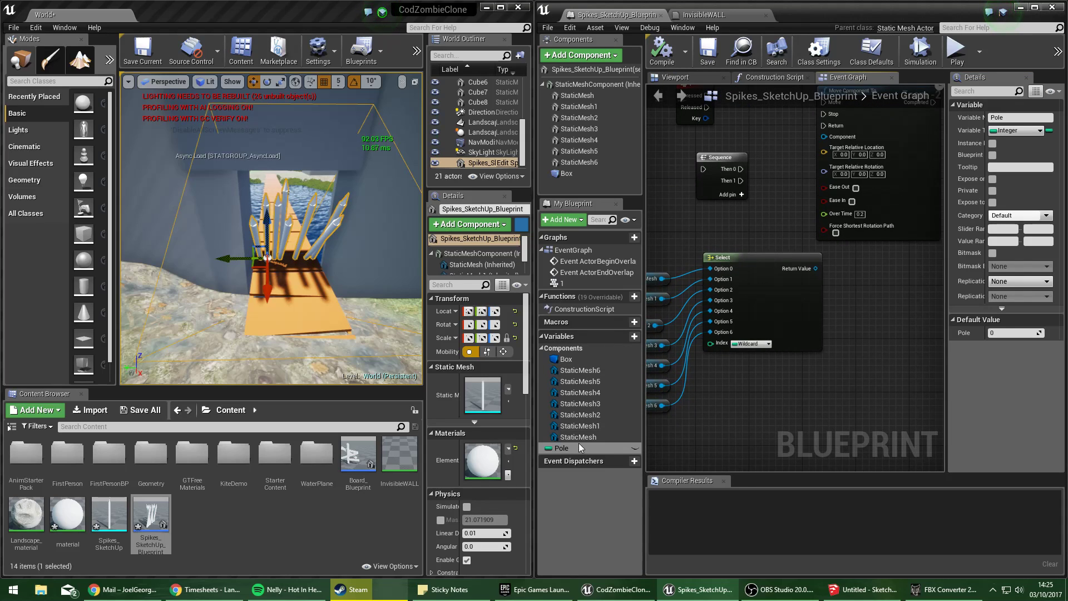
pyautogui.moveTo(730, 398); pyautogui.dragTo(730, 402)
pyautogui.click(740, 409)
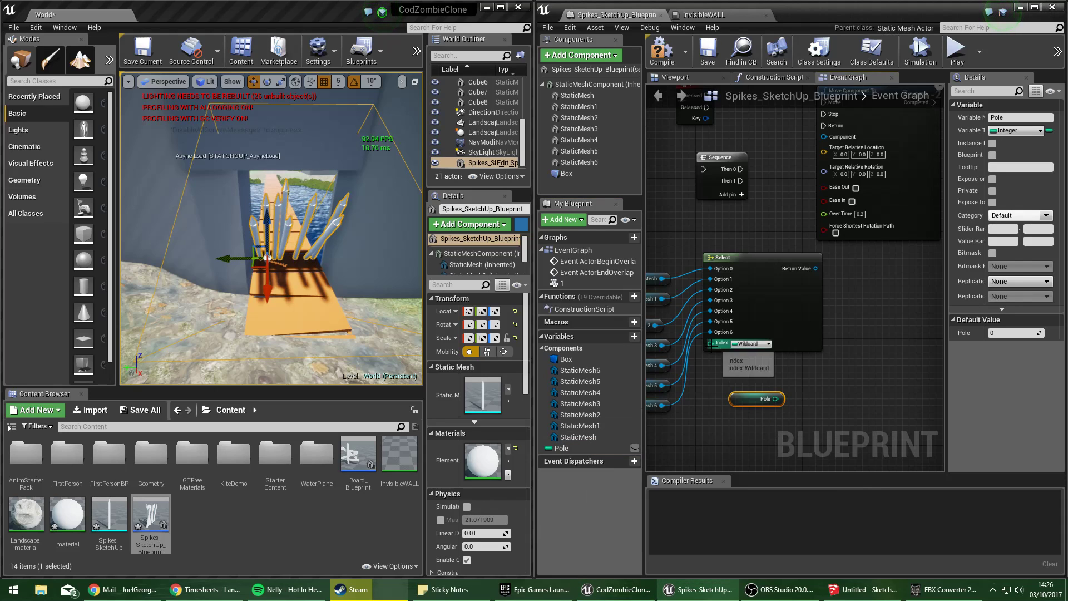
pyautogui.moveTo(711, 343); pyautogui.dragTo(775, 400)
# Connect the Select node's Return Value to the Component input of the Move Component To node.
pyautogui.moveTo(819, 319); pyautogui.dragTo(793, 363, button='right')
pyautogui.moveTo(751, 301); pyautogui.dragTo(805, 185)
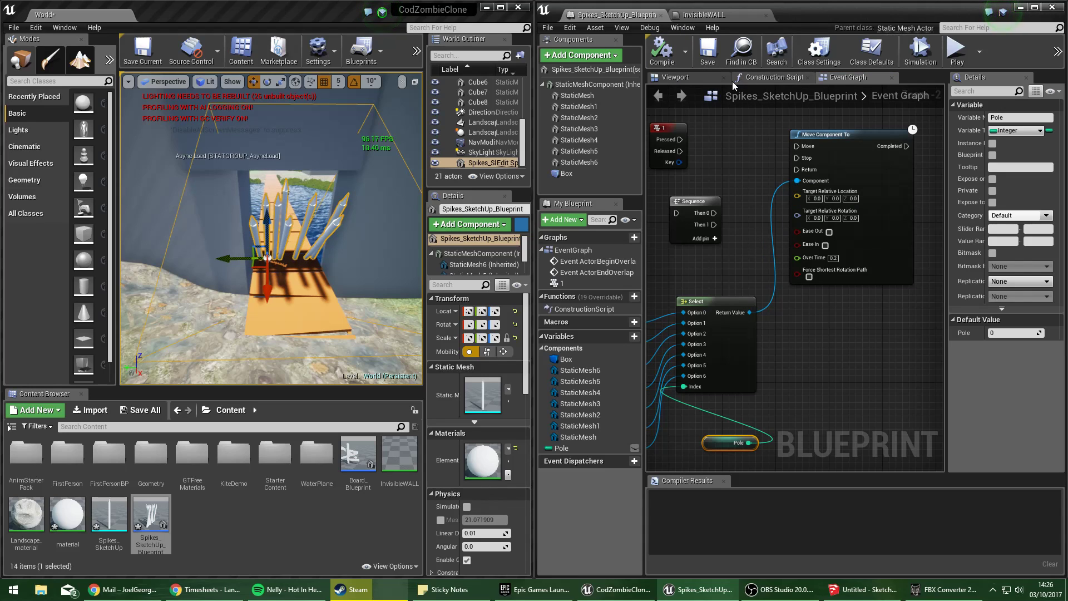
pyautogui.click(833, 258)
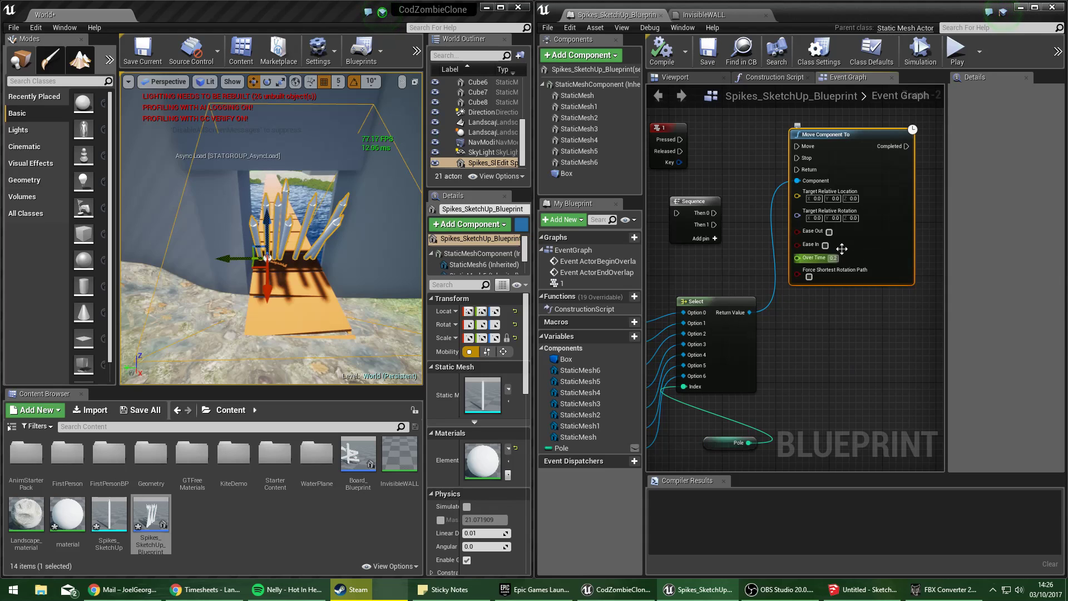
# Delete the Sequence node from the event graph.
pyautogui.moveTo(732, 172); pyautogui.dragTo(748, 222, button='right')
pyautogui.click(726, 255)
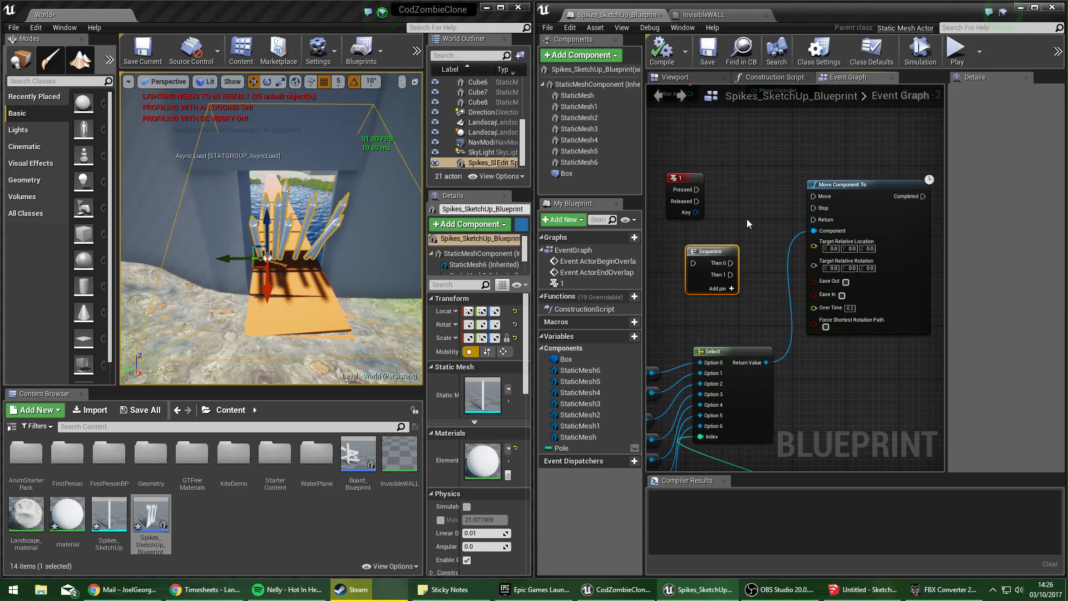
pyautogui.press('Delete')
pyautogui.rightClick(722, 240)
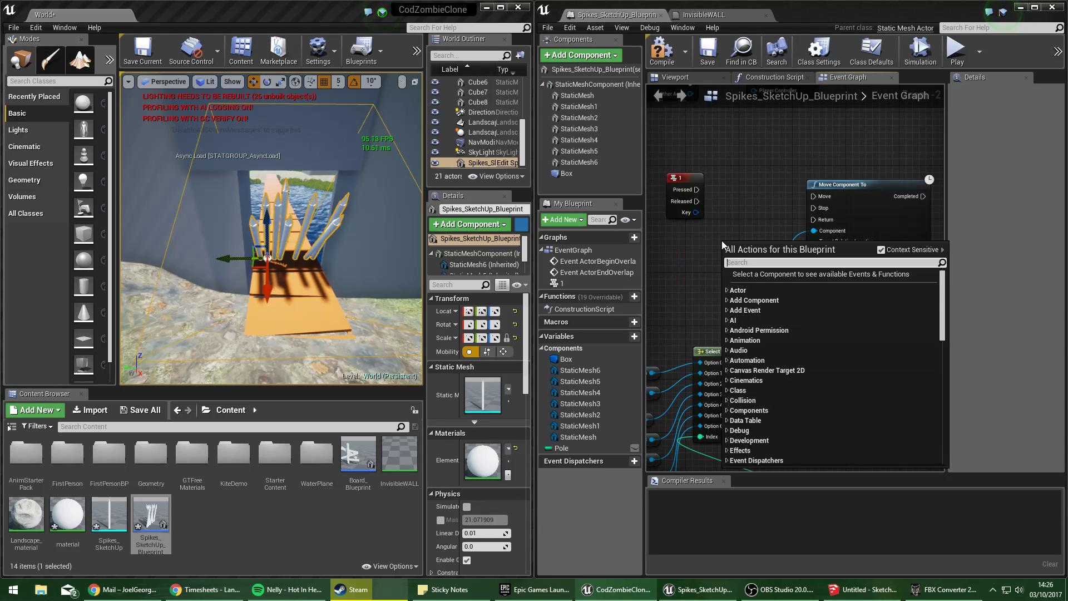
pyautogui.write('for')
pyautogui.press('Return')
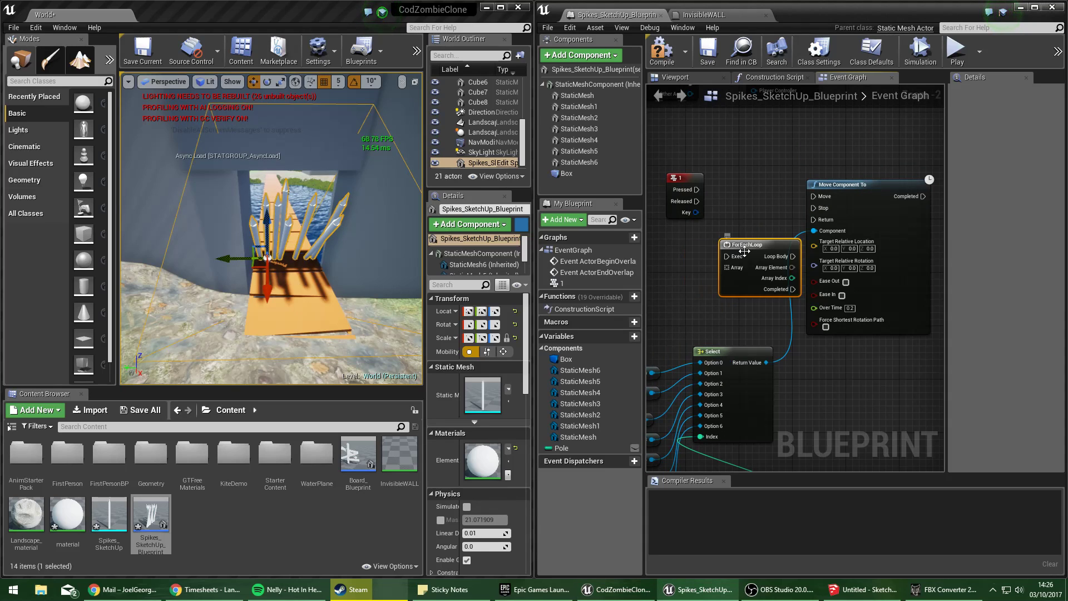
pyautogui.moveTo(705, 269); pyautogui.dragTo(792, 259, button='right')
pyautogui.press('Delete')
# Add a ForLoop node and place it between the 1 key event and the Select node.
pyautogui.rightClick(763, 276)
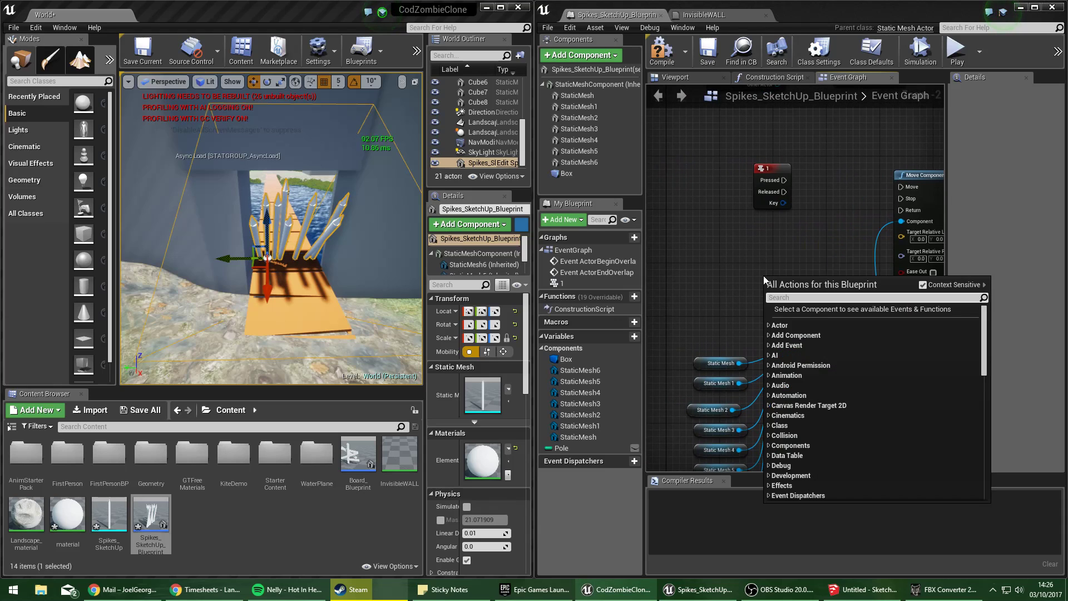
pyautogui.write('for')
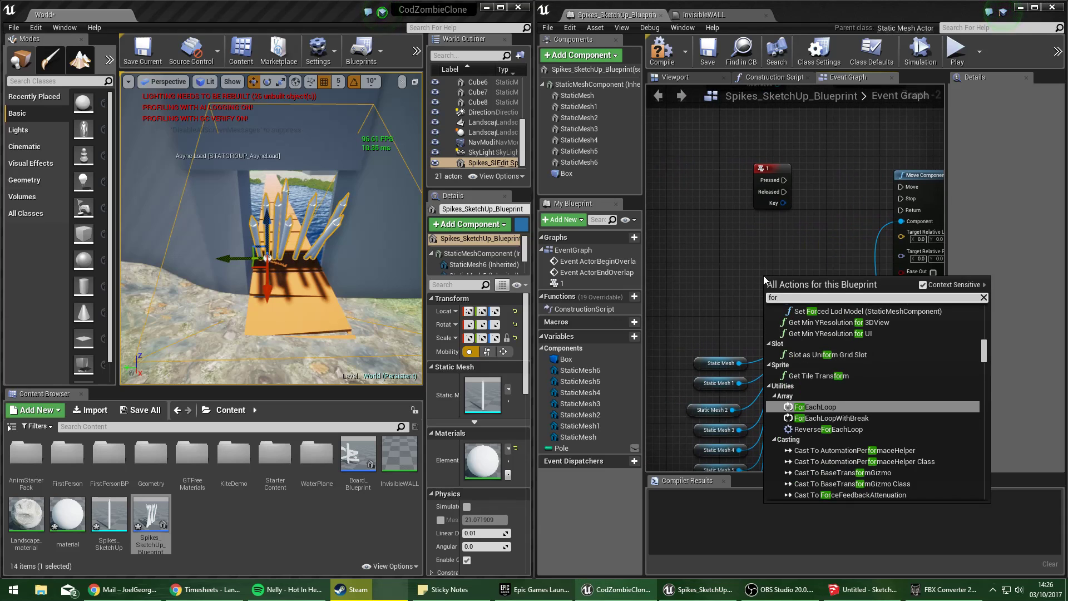
pyautogui.write('loop')
pyautogui.press('Return')
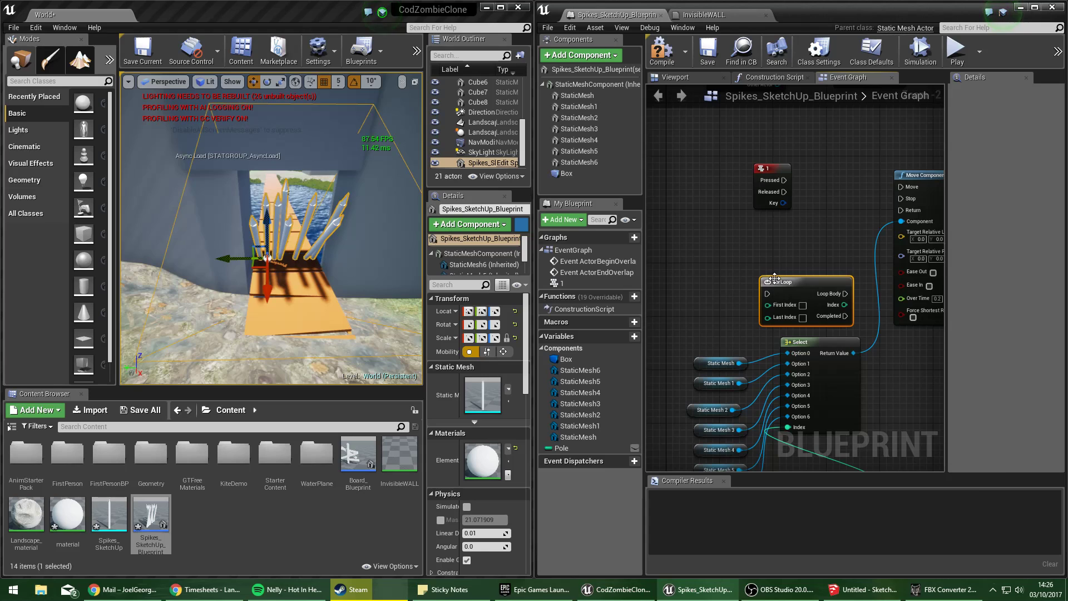
pyautogui.moveTo(781, 281); pyautogui.dragTo(789, 235)
# Set the ForLoop's First Index to 0 and open its Last Index value for editing.
pyautogui.moveTo(741, 251); pyautogui.dragTo(762, 150, button='right')
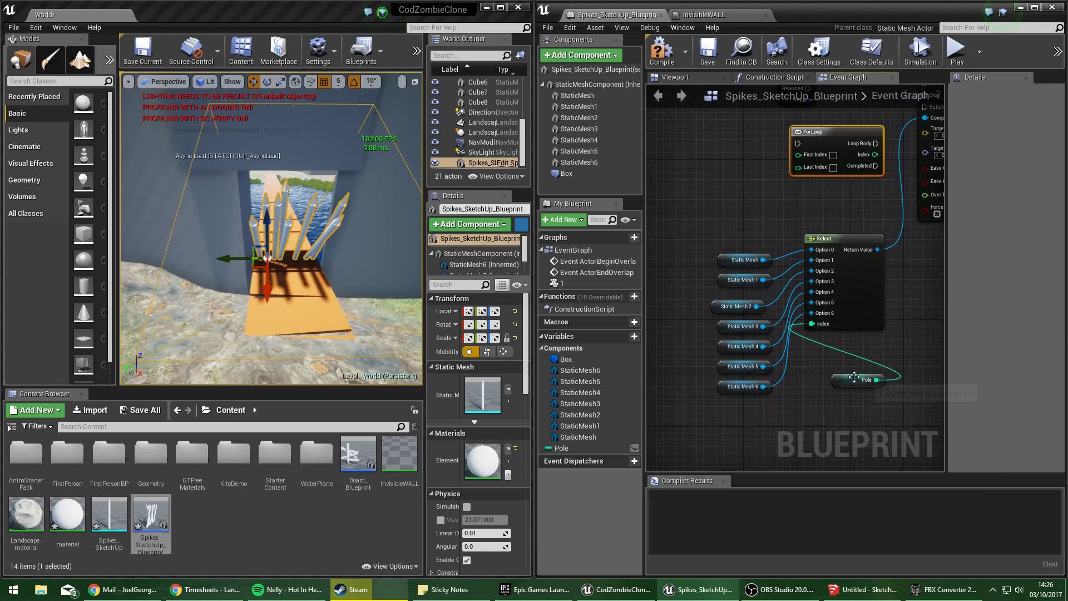
pyautogui.click(854, 377)
pyautogui.moveTo(698, 190); pyautogui.dragTo(724, 280, button='right')
pyautogui.scroll(2, 806, 292)
pyautogui.moveTo(841, 281); pyautogui.dragTo(714, 280, button='right')
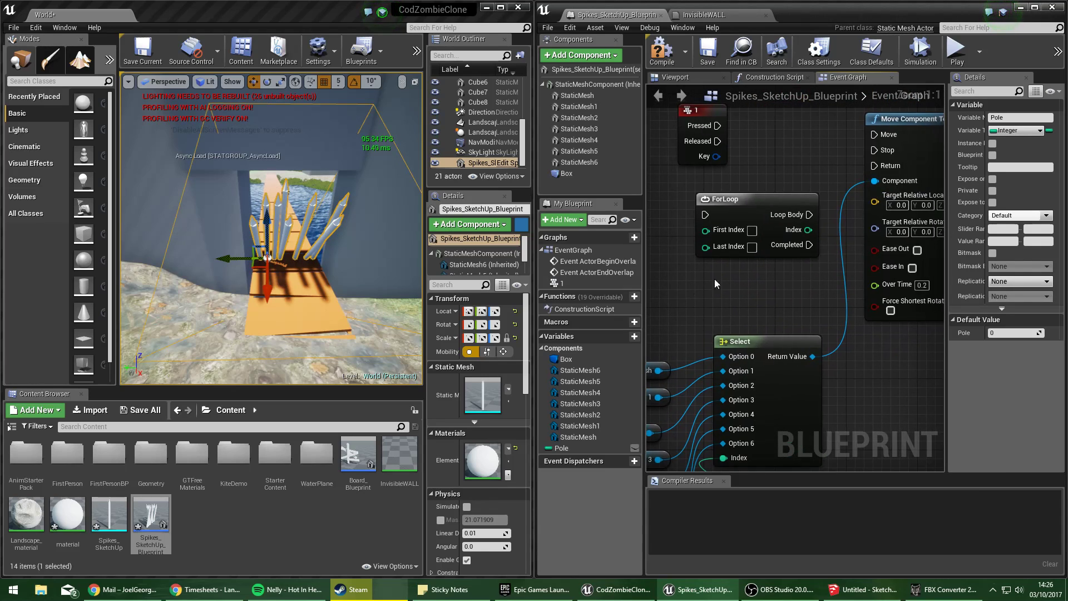
pyautogui.scroll(-4, 747, 289)
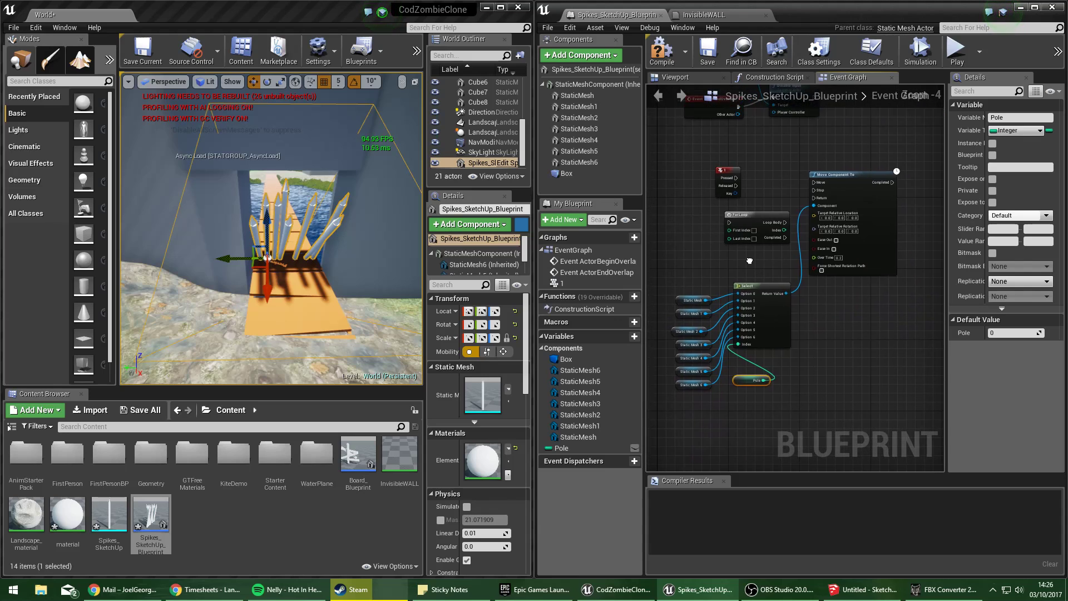
pyautogui.scroll(4, 750, 261)
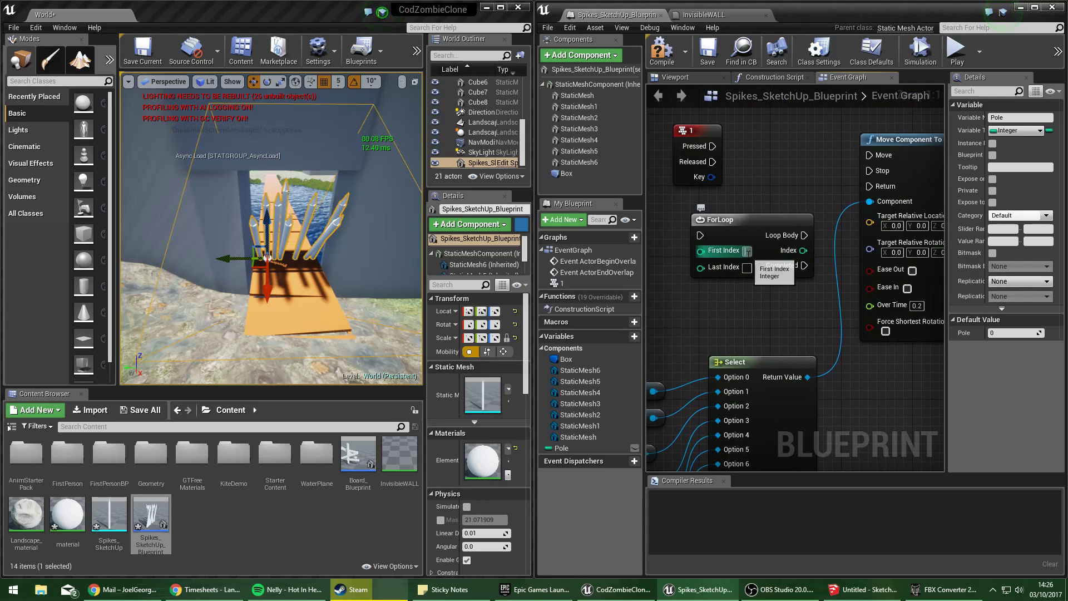
pyautogui.click(733, 278)
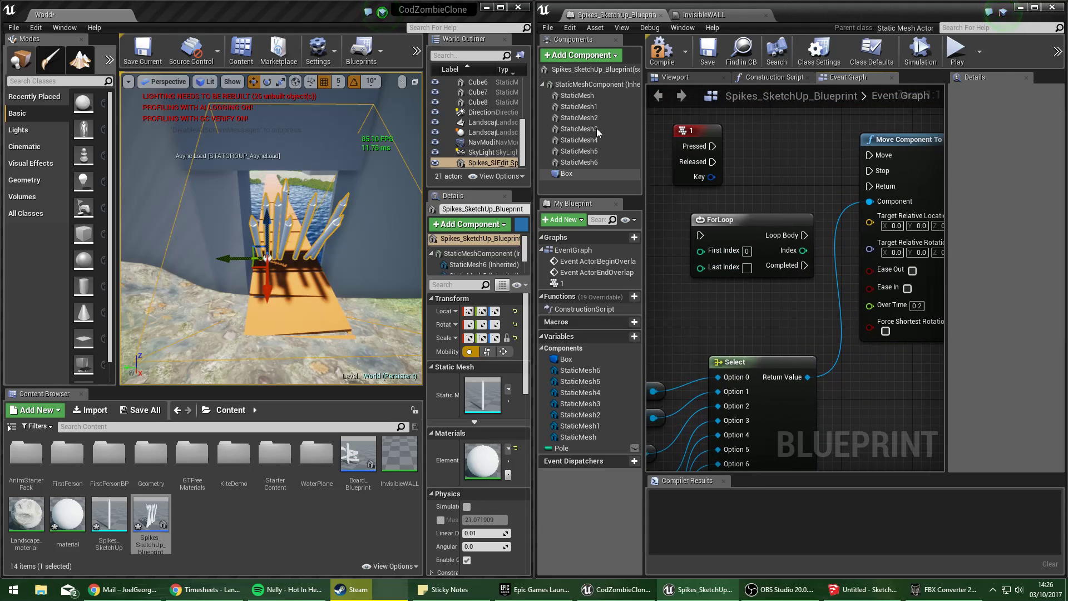
pyautogui.click(581, 96)
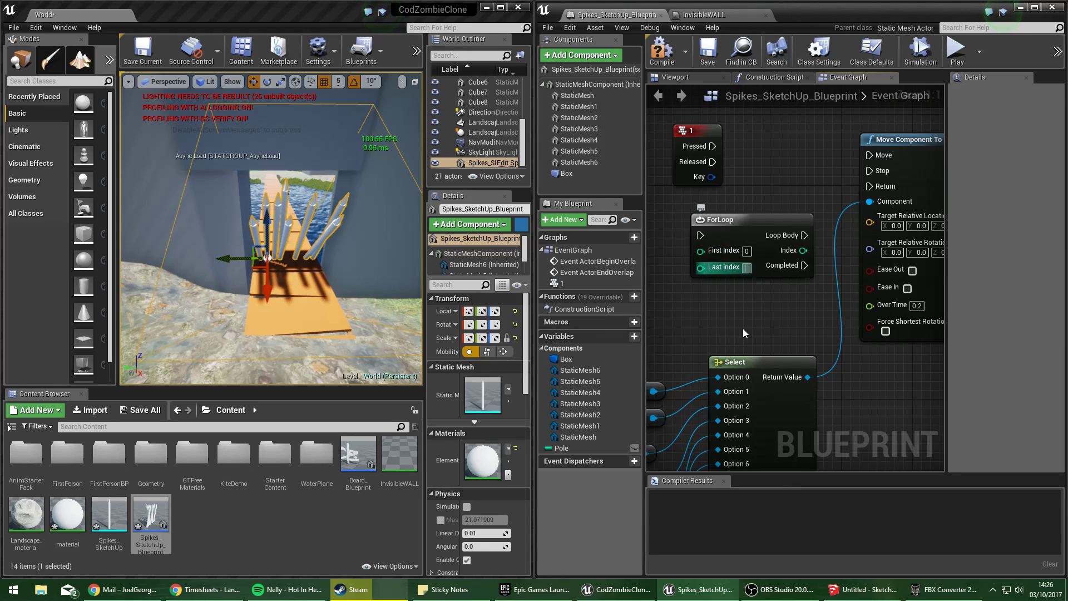
# Connect the 1 key event to the ForLoop's execution input and the Loop Body to Move on Move Component To.
pyautogui.moveTo(701, 235); pyautogui.dragTo(618, 133)
pyautogui.moveTo(829, 178); pyautogui.dragTo(753, 222, button='right')
pyautogui.moveTo(746, 257); pyautogui.dragTo(722, 195)
pyautogui.moveTo(777, 225); pyautogui.dragTo(859, 198)
# Add a Set node for the Pole variable beside the Completed output of the Move Component To node.
pyautogui.moveTo(811, 318); pyautogui.dragTo(629, 330, button='right')
pyautogui.scroll(-4, 654, 292)
pyautogui.scroll(3, 725, 295)
pyautogui.scroll(1, 724, 297)
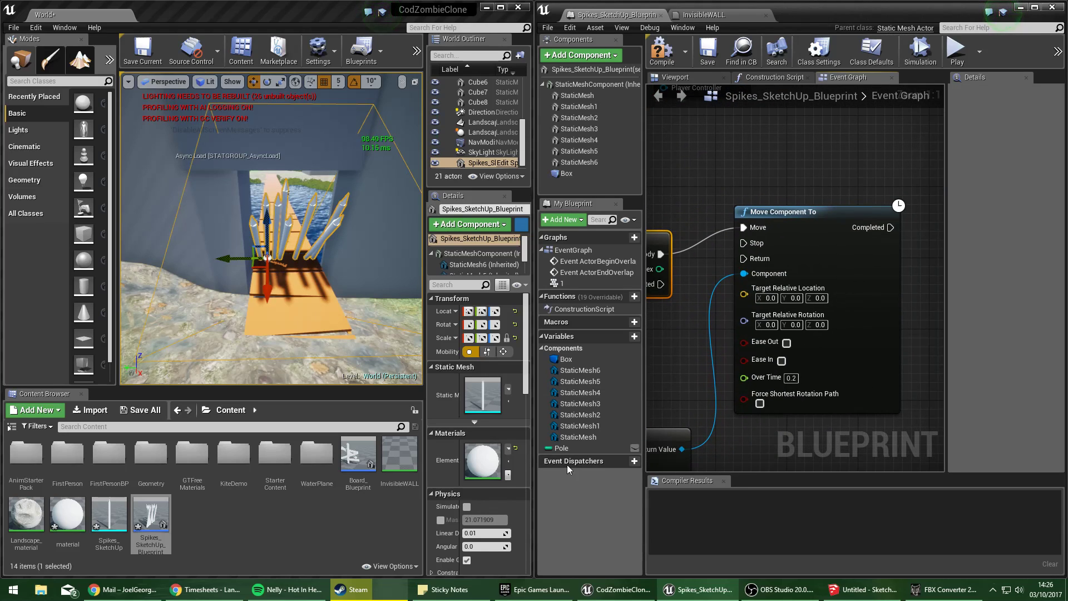
pyautogui.moveTo(569, 448); pyautogui.dragTo(911, 258)
pyautogui.click(923, 288)
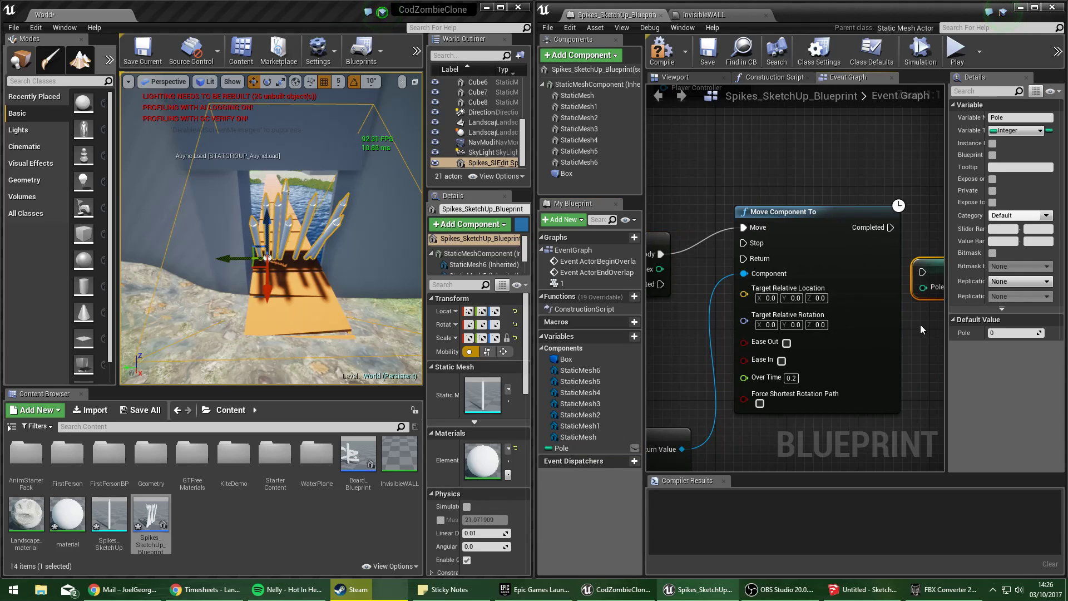
# Connect the ForLoop's Index to the Set node's Pole input and Move Component To's Completed output to its execution input.
pyautogui.moveTo(852, 289); pyautogui.dragTo(837, 316, button='right')
pyautogui.moveTo(668, 299); pyautogui.dragTo(691, 297, button='right')
pyautogui.moveTo(670, 293); pyautogui.dragTo(933, 265)
pyautogui.moveTo(829, 253); pyautogui.dragTo(898, 275)
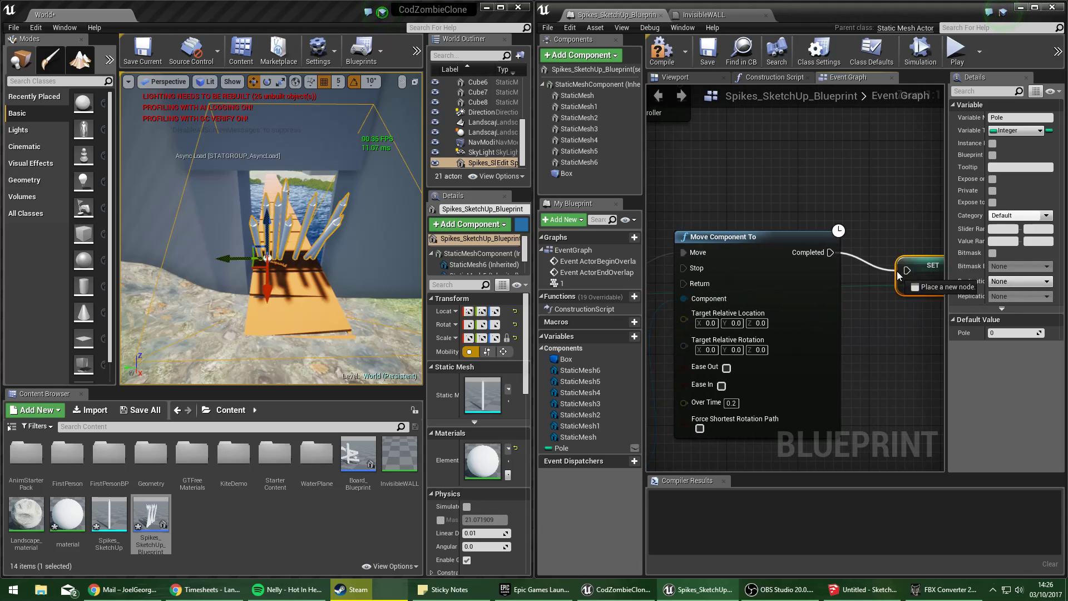
# Place the Set Pole node between ForLoop and Move Component To, wiring Loop Body through it to the Move input.
pyautogui.moveTo(879, 325); pyautogui.dragTo(1003, 261, button='right')
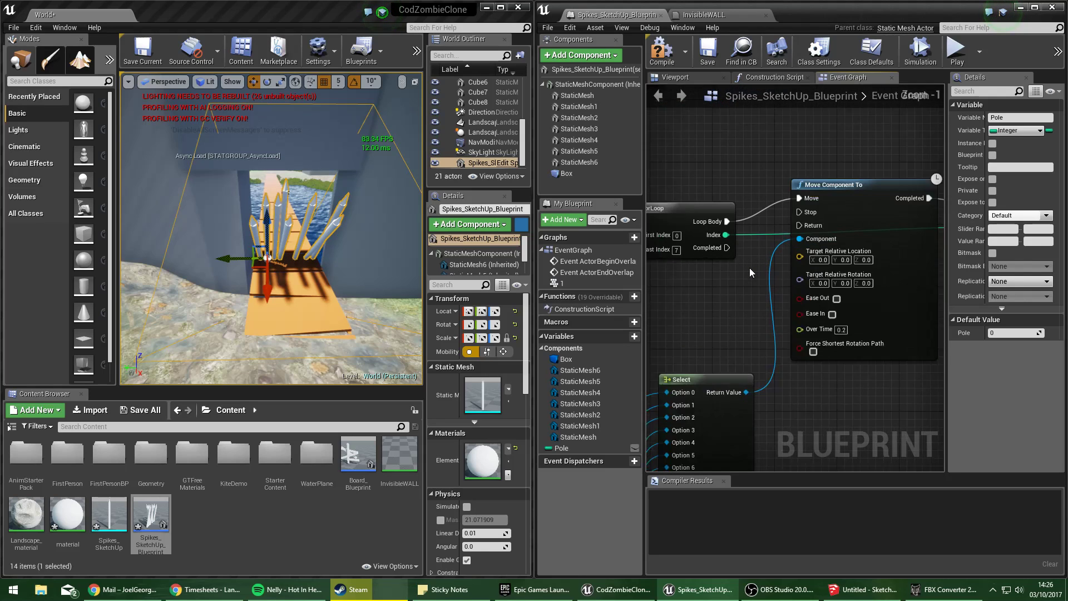
pyautogui.moveTo(749, 269); pyautogui.dragTo(596, 346, button='right')
pyautogui.moveTo(894, 271); pyautogui.dragTo(727, 284)
pyautogui.moveTo(735, 242); pyautogui.dragTo(888, 229, button='right')
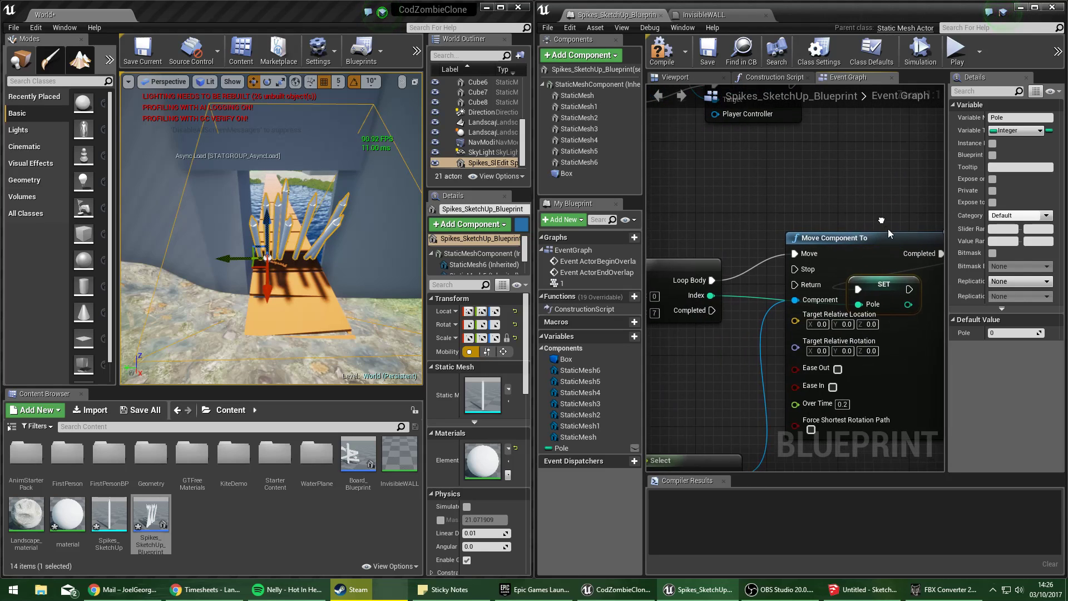
pyautogui.moveTo(880, 249); pyautogui.dragTo(806, 258)
pyautogui.moveTo(806, 258); pyautogui.dragTo(914, 282, button='right')
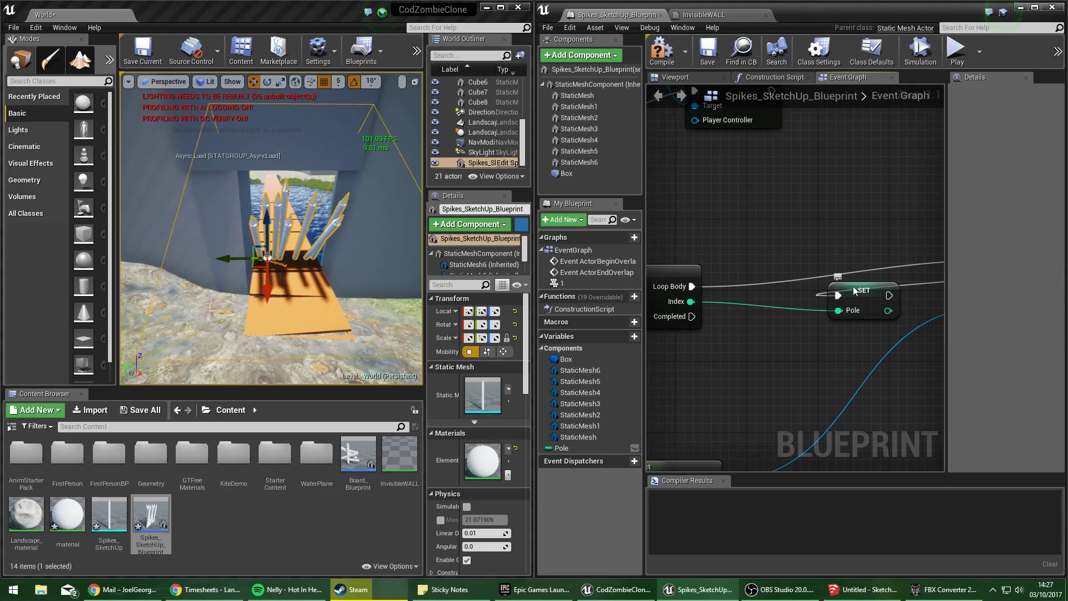
pyautogui.moveTo(852, 286); pyautogui.dragTo(800, 277)
pyautogui.moveTo(691, 287); pyautogui.dragTo(782, 289)
pyautogui.moveTo(833, 286); pyautogui.dragTo(785, 295, button='right')
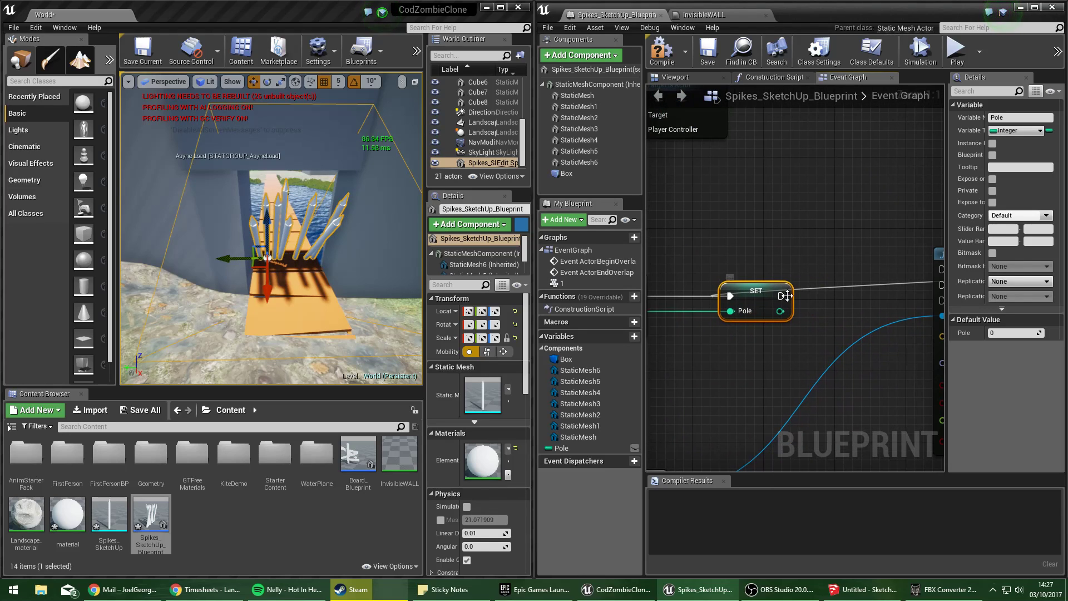
pyautogui.moveTo(832, 285)
pyautogui.mouseDown()
pyautogui.moveTo(923, 274)
pyautogui.moveTo(824, 268)
pyautogui.mouseUp()
pyautogui.moveTo(817, 224); pyautogui.dragTo(694, 220, button='right')
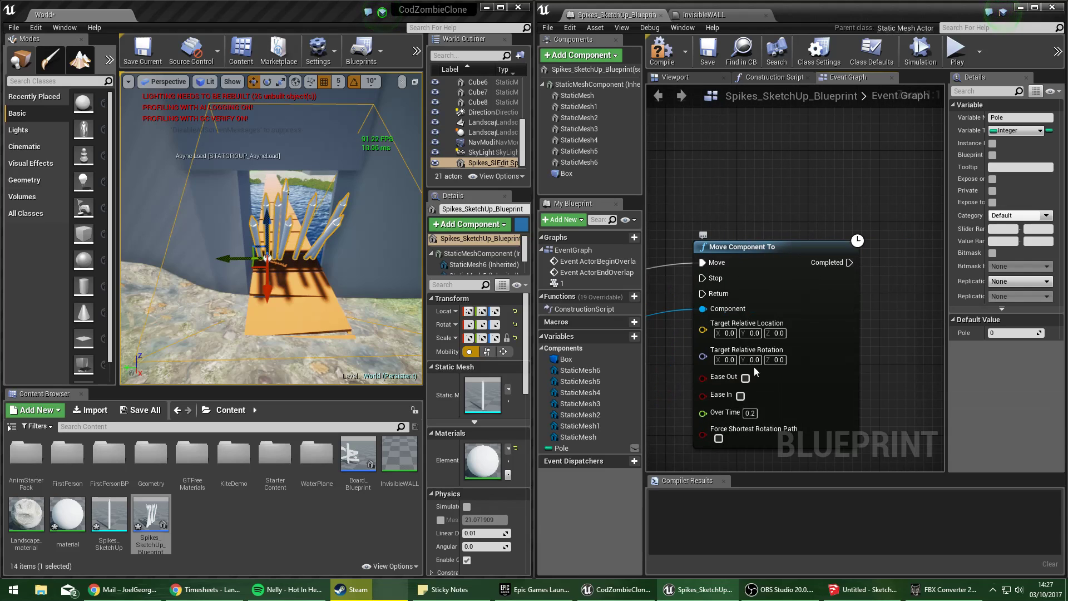
# Enable Ease Out and Ease In on the Move Component To node.
pyautogui.click(746, 378)
pyautogui.click(740, 396)
pyautogui.scroll(-3, 735, 396)
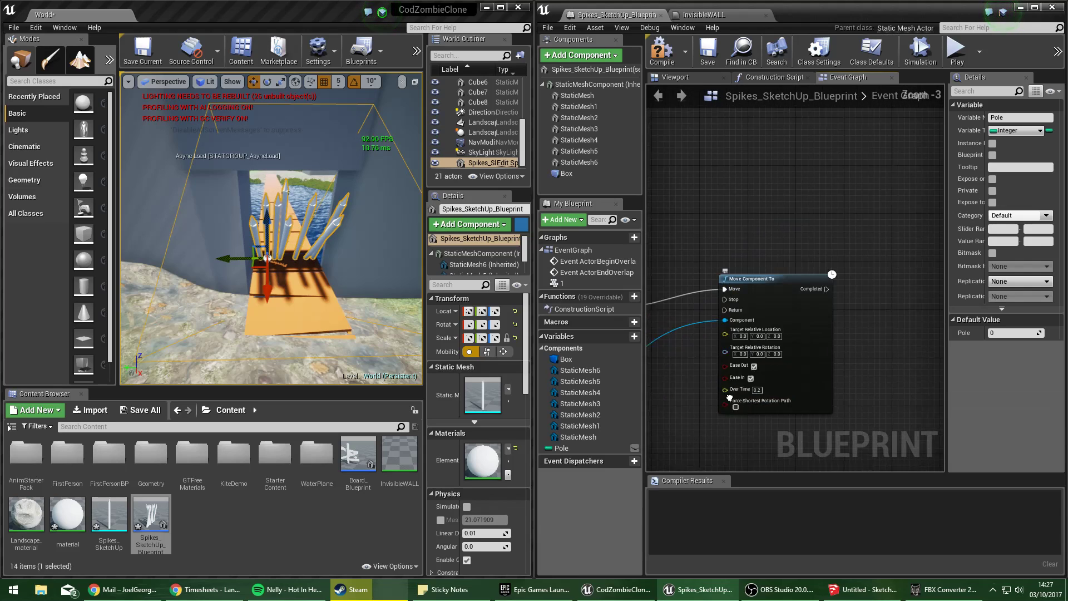
pyautogui.moveTo(730, 399); pyautogui.dragTo(818, 310, button='right')
pyautogui.scroll(1, 818, 310)
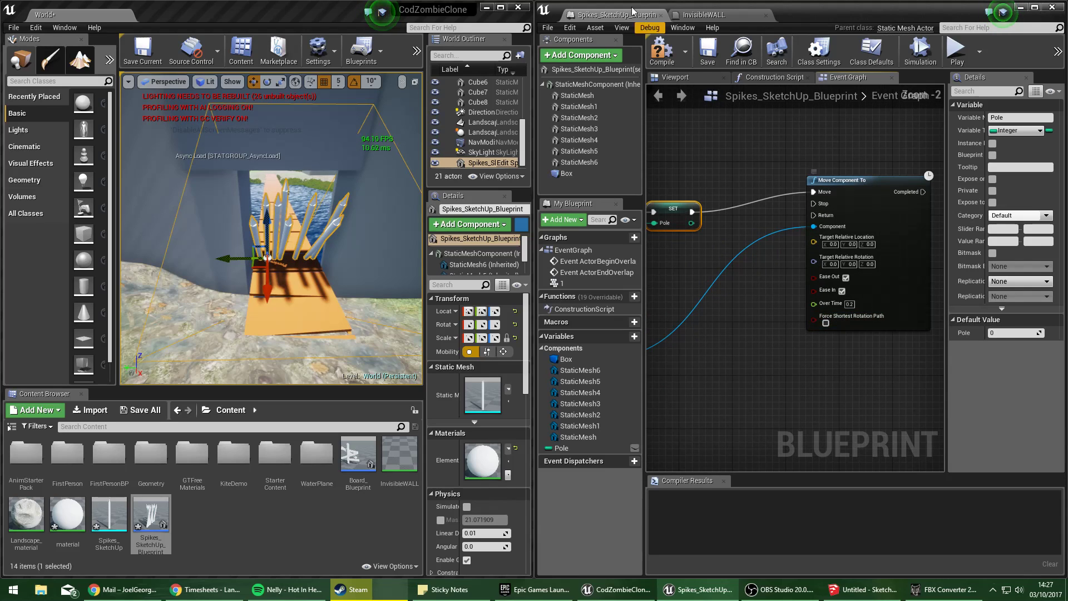
# Select the StaticMesh6 spike in the blueprint's 3D preview and move it down its own axis to about Z -448 cm.
pyautogui.click(691, 77)
pyautogui.click(740, 267)
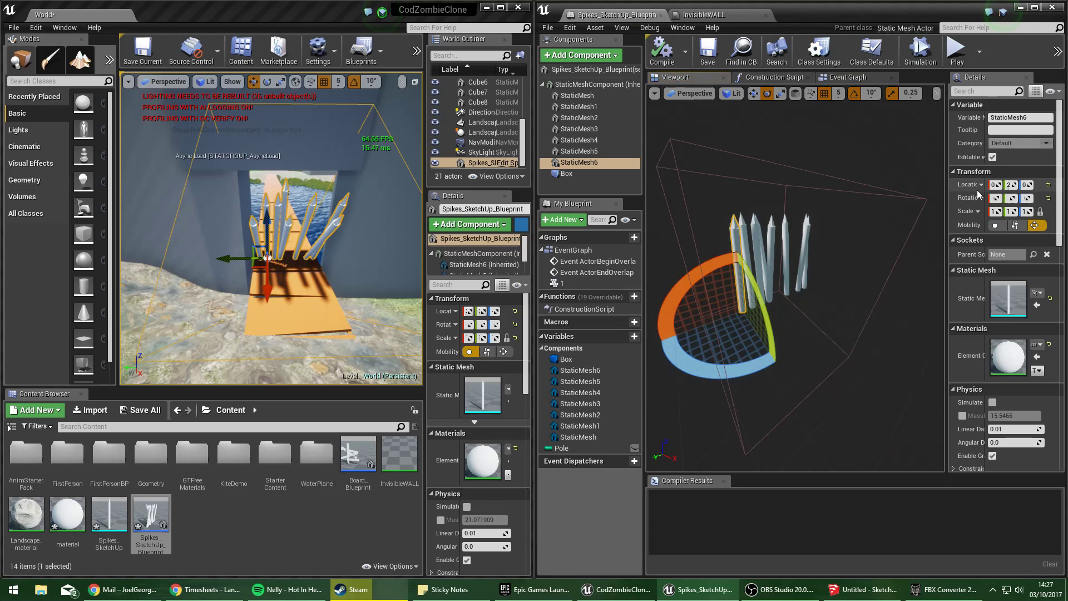
pyautogui.moveTo(964, 8); pyautogui.dragTo(718, 0)
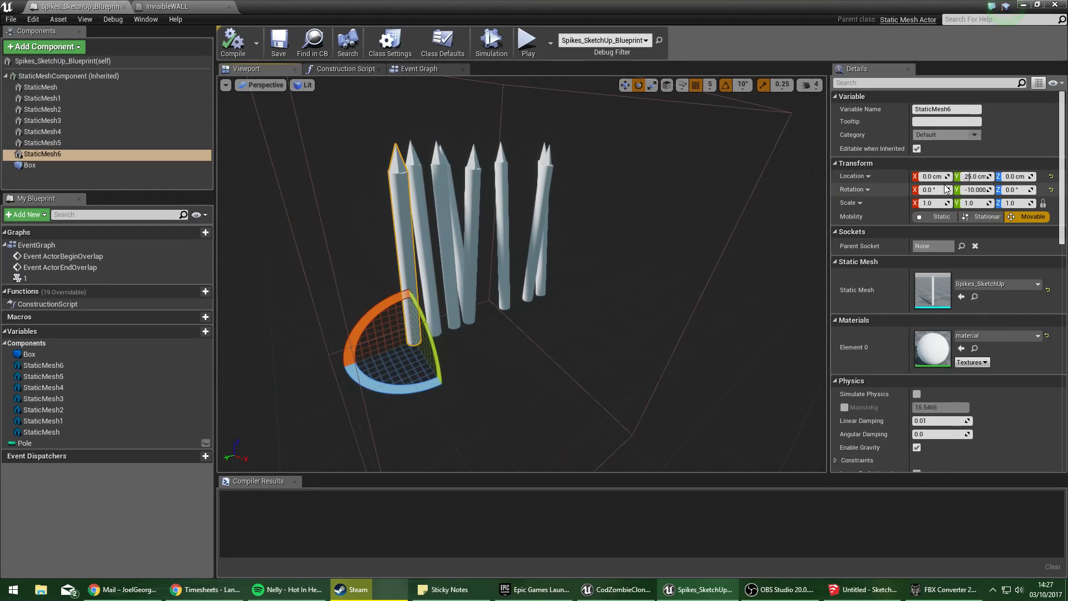
pyautogui.click(625, 84)
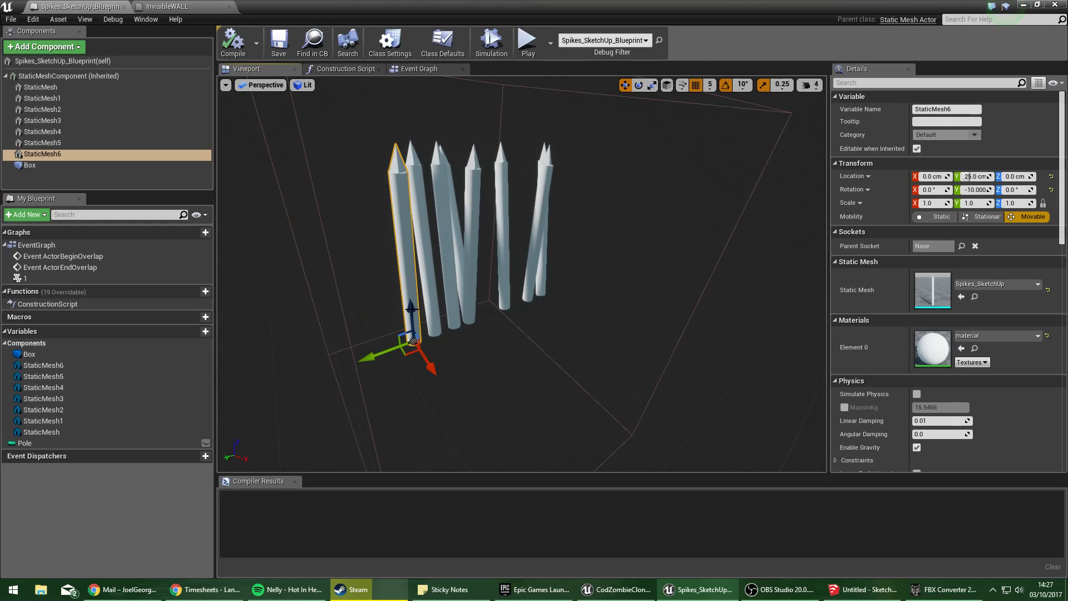
pyautogui.moveTo(411, 309); pyautogui.dragTo(418, 449)
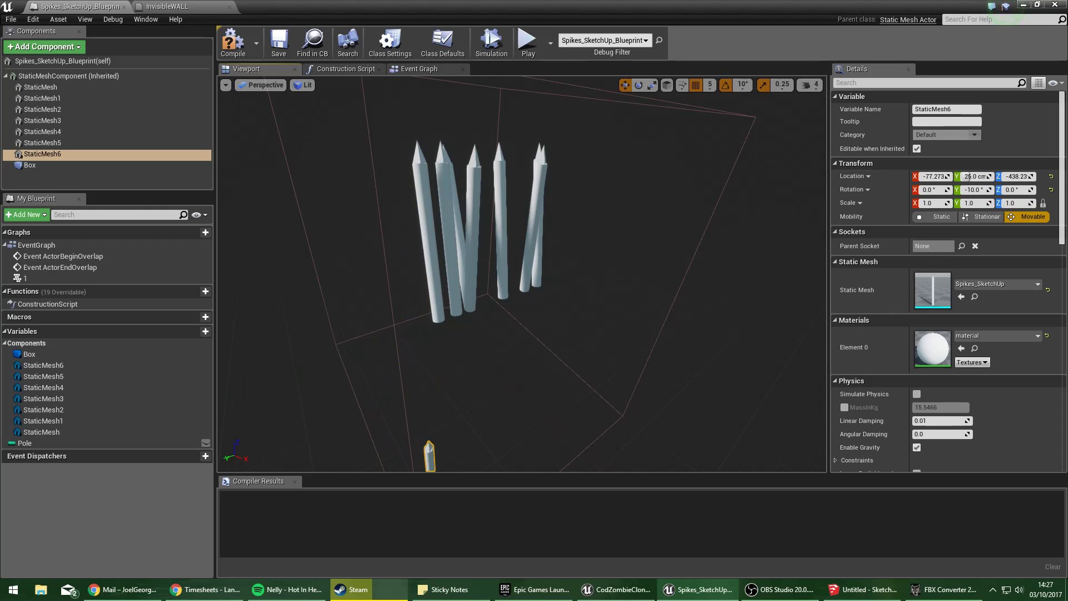
pyautogui.moveTo(391, 395)
pyautogui.mouseDown(button='right')
pyautogui.moveTo(392, 445)
pyautogui.moveTo(312, 439)
pyautogui.moveTo(361, 389)
pyautogui.moveTo(390, 392)
pyautogui.mouseUp(button='right')
pyautogui.moveTo(402, 349); pyautogui.dragTo(400, 350, button='right')
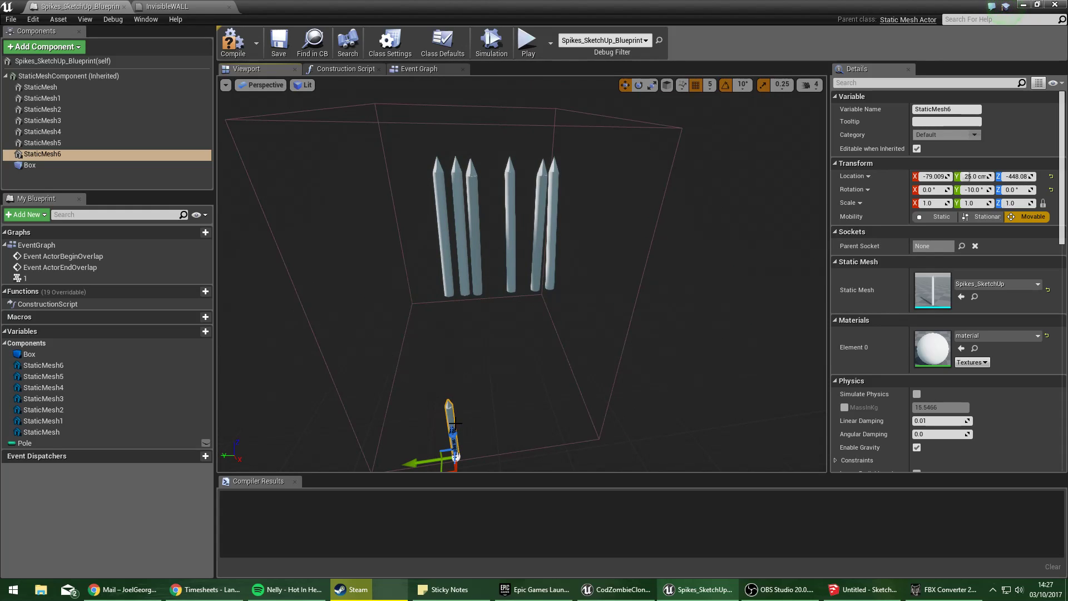
# Move the StaticMesh6 spike back up beside the other spikes, to about Y 20 cm and Z 5 cm.
pyautogui.moveTo(456, 455); pyautogui.dragTo(437, 395)
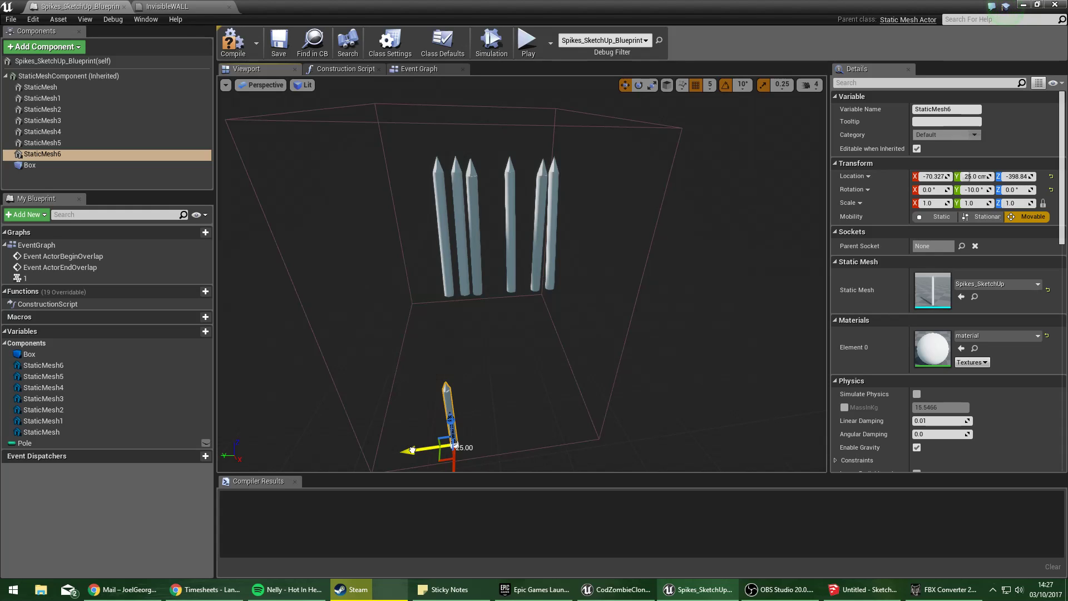
pyautogui.moveTo(449, 449); pyautogui.dragTo(418, 291)
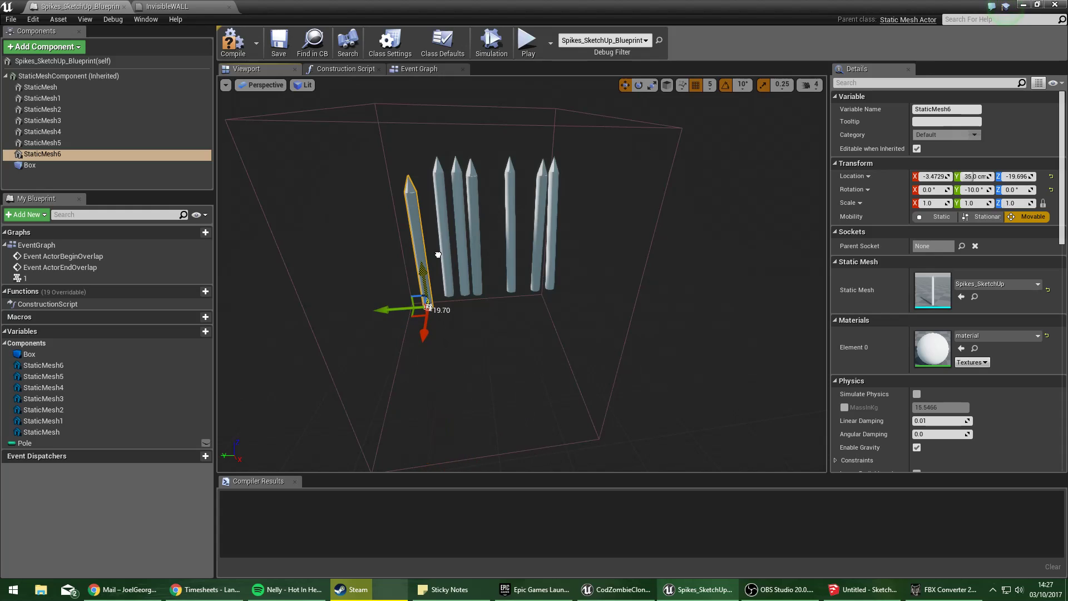
pyautogui.moveTo(382, 300); pyautogui.dragTo(457, 264)
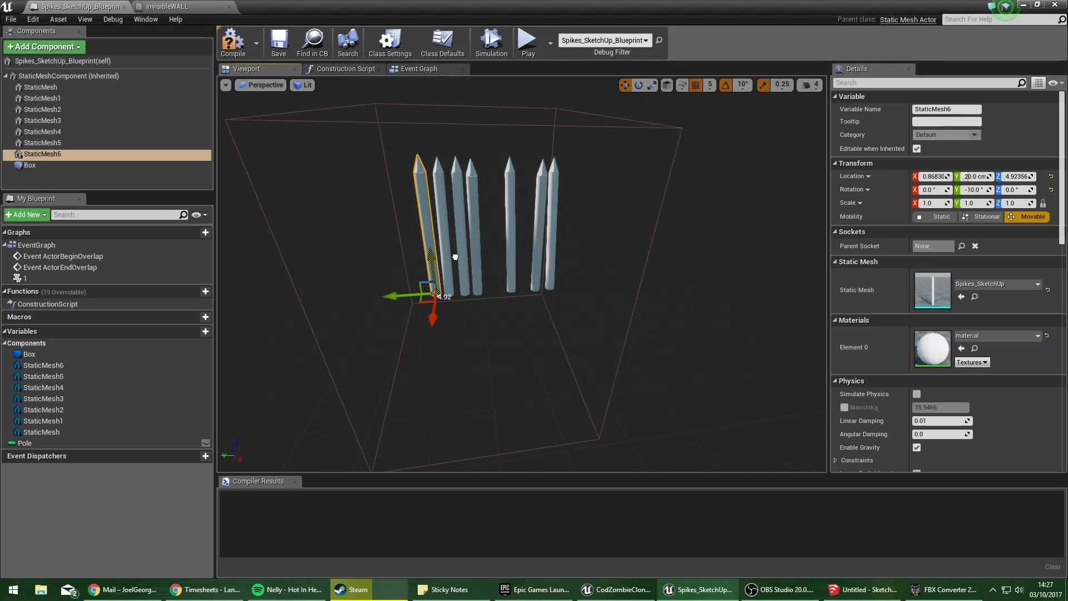
# Set the Move Component To node's Target Relative Location to X -70 and Z -300 in the event graph.
pyautogui.click(420, 69)
pyautogui.click(405, 235)
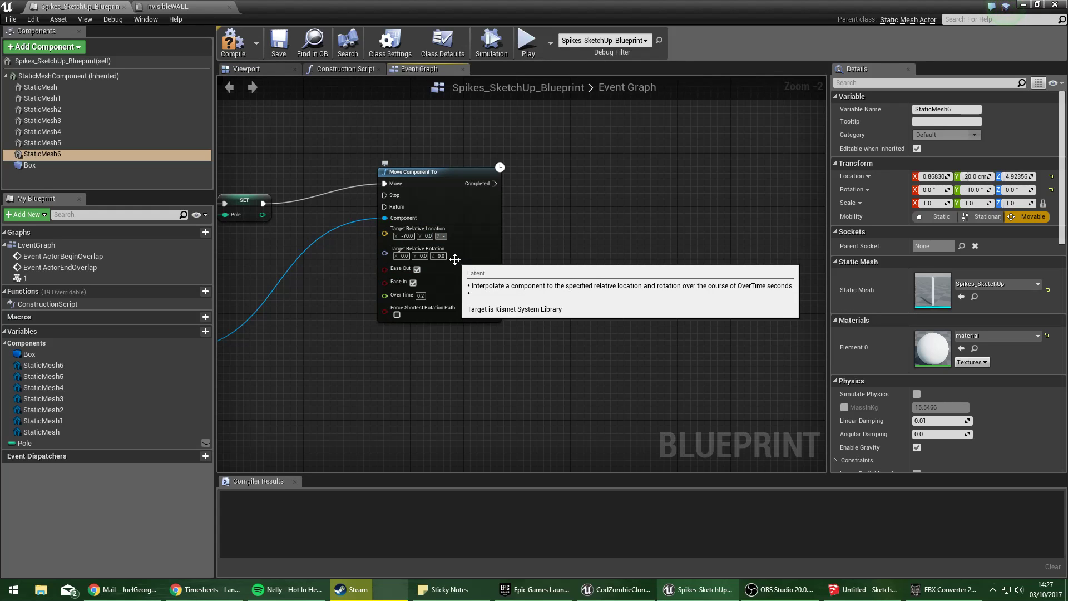
pyautogui.click(457, 257)
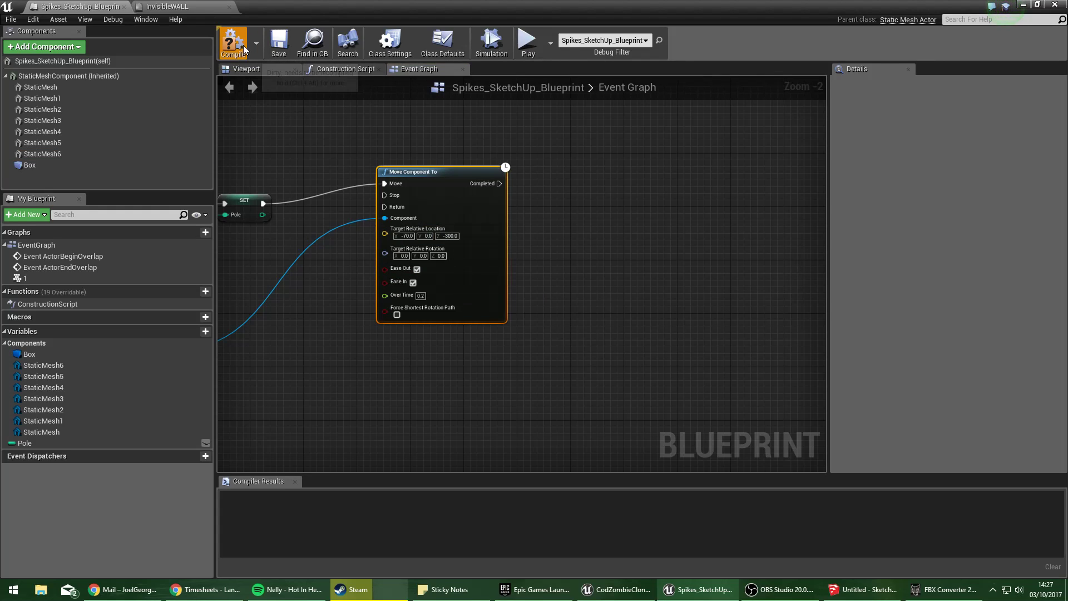
# Switch to the maximised level editor, play-test the spikes trap in the level, and stop the play session.
pyautogui.moveTo(350, 8); pyautogui.dragTo(1067, 57)
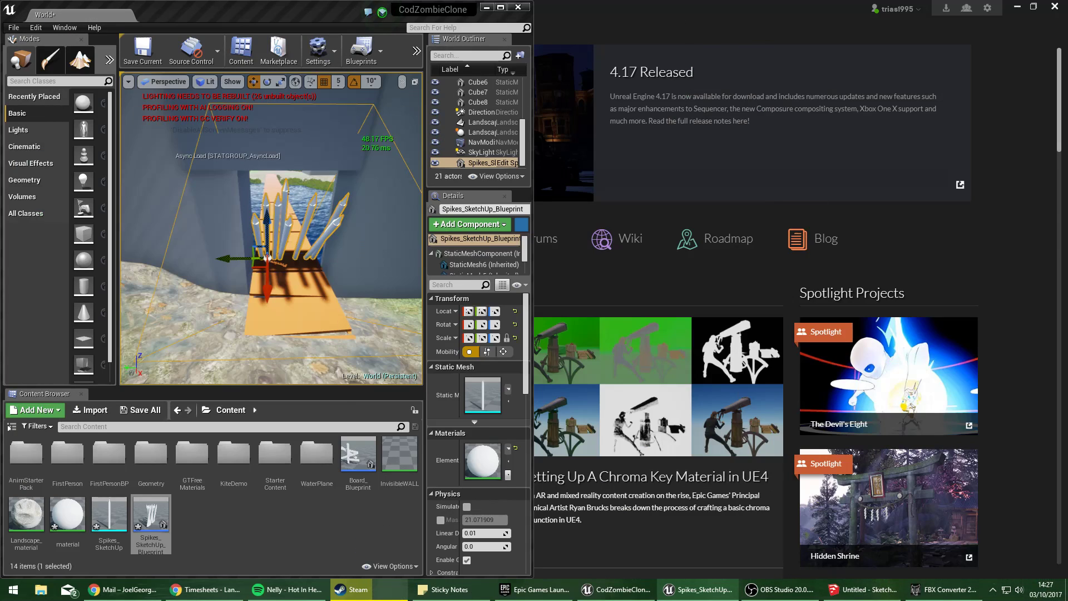
pyautogui.click(502, 8)
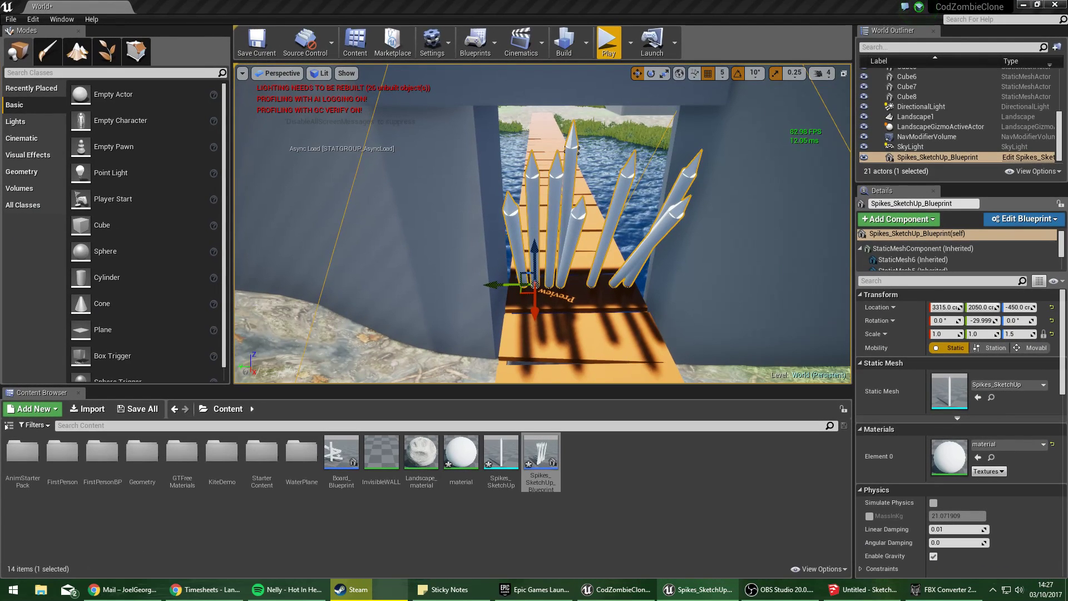
pyautogui.click(596, 44)
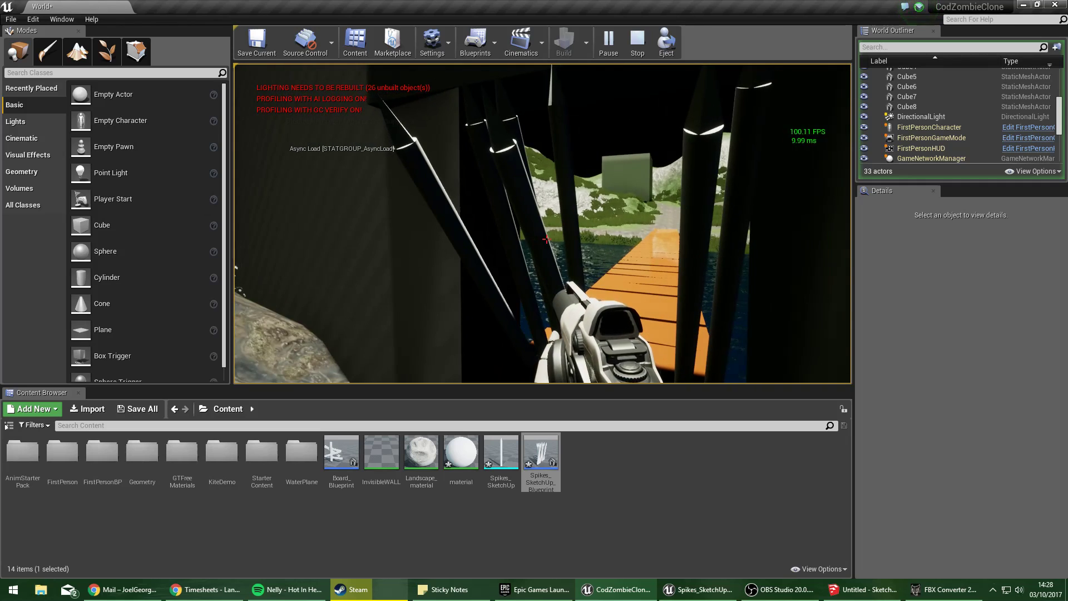
pyautogui.press('Escape')
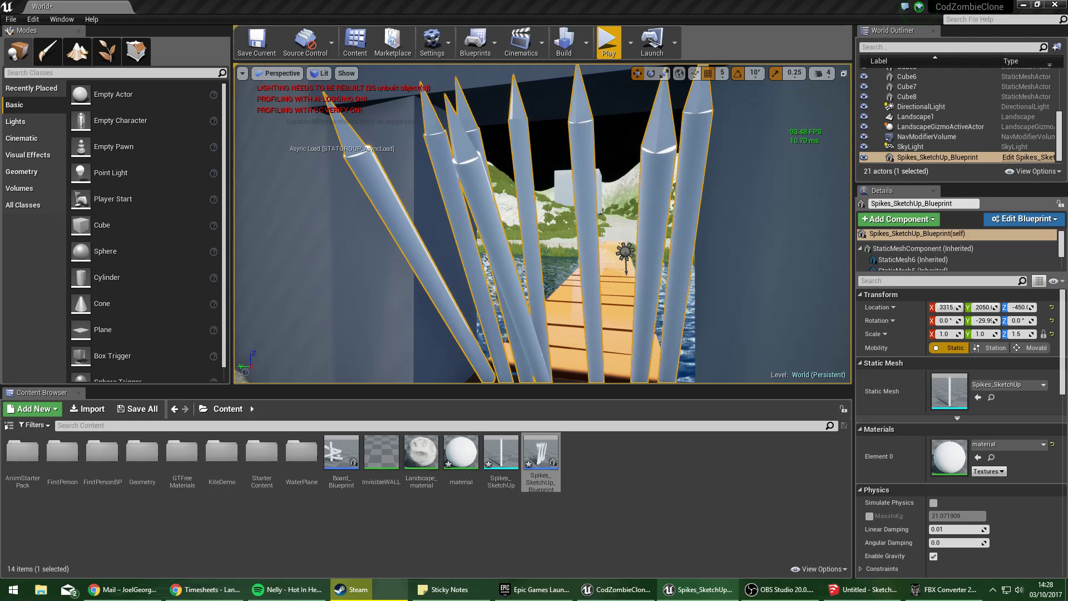
# Return to the Spikes_SketchUp_Blueprint event graph and delete the ForLoop and Set Pole nodes.
pyautogui.moveTo(859, 599); pyautogui.dragTo(834, 2)
pyautogui.moveTo(570, 265); pyautogui.dragTo(529, 252, button='right')
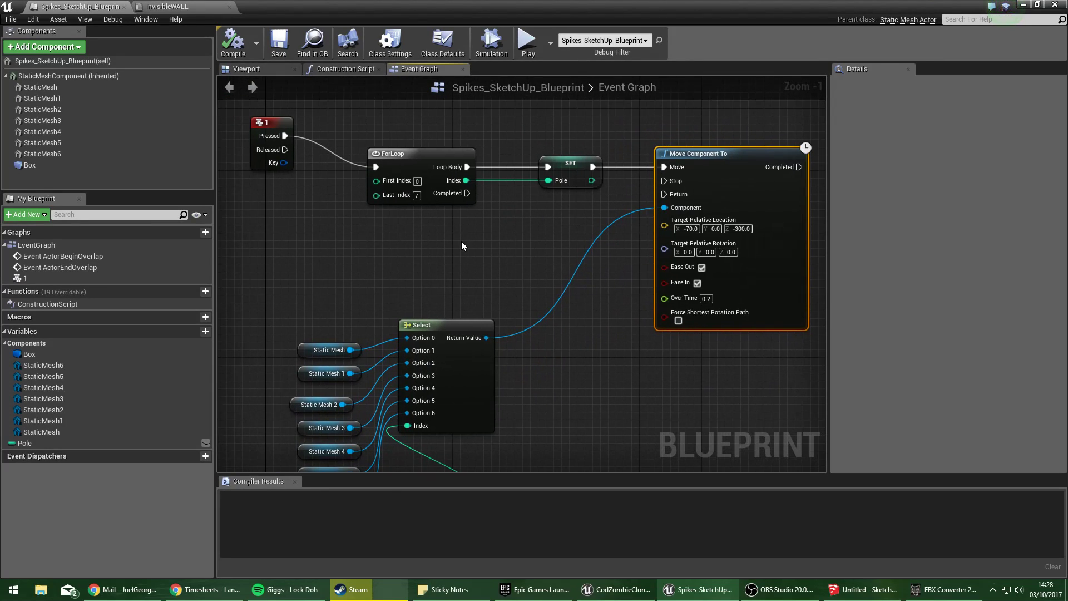
pyautogui.moveTo(461, 242); pyautogui.dragTo(488, 266, button='right')
pyautogui.moveTo(588, 247); pyautogui.dragTo(587, 242)
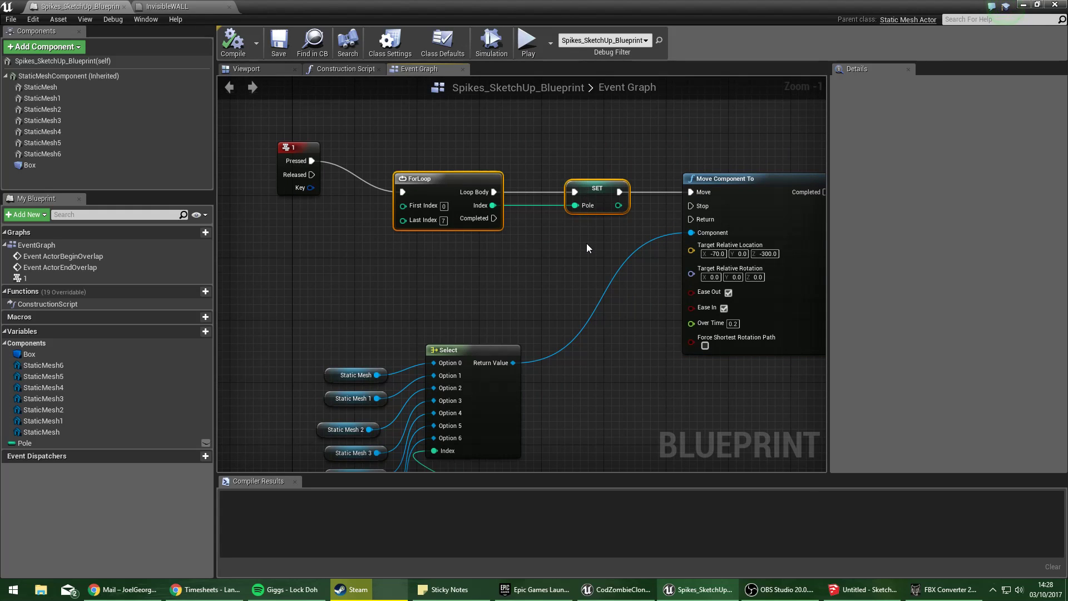
pyautogui.press('Delete')
pyautogui.rightClick(443, 195)
pyautogui.write('seq')
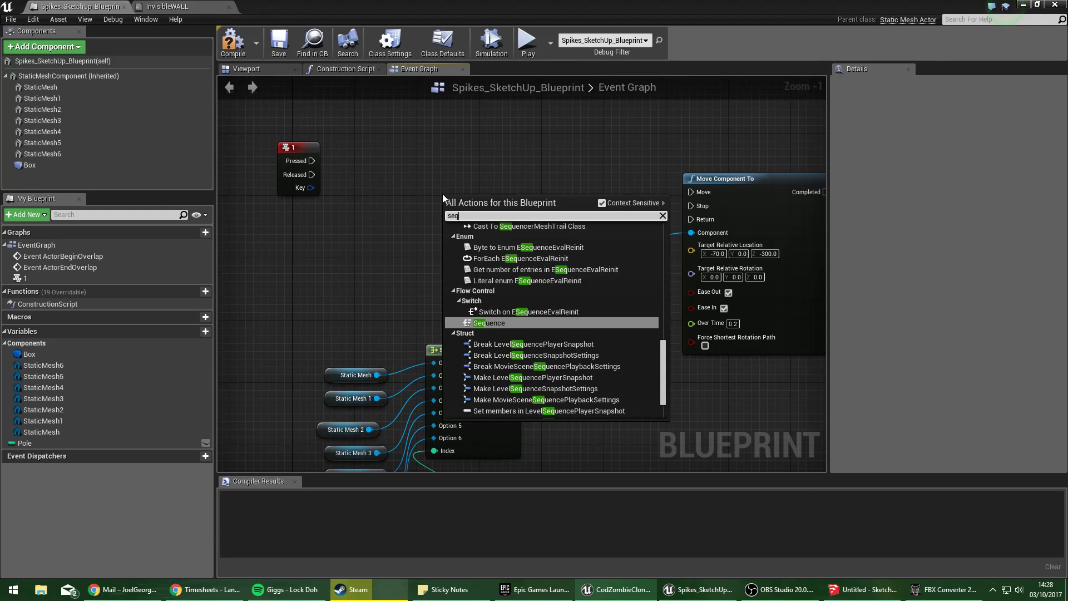
pyautogui.press('Return')
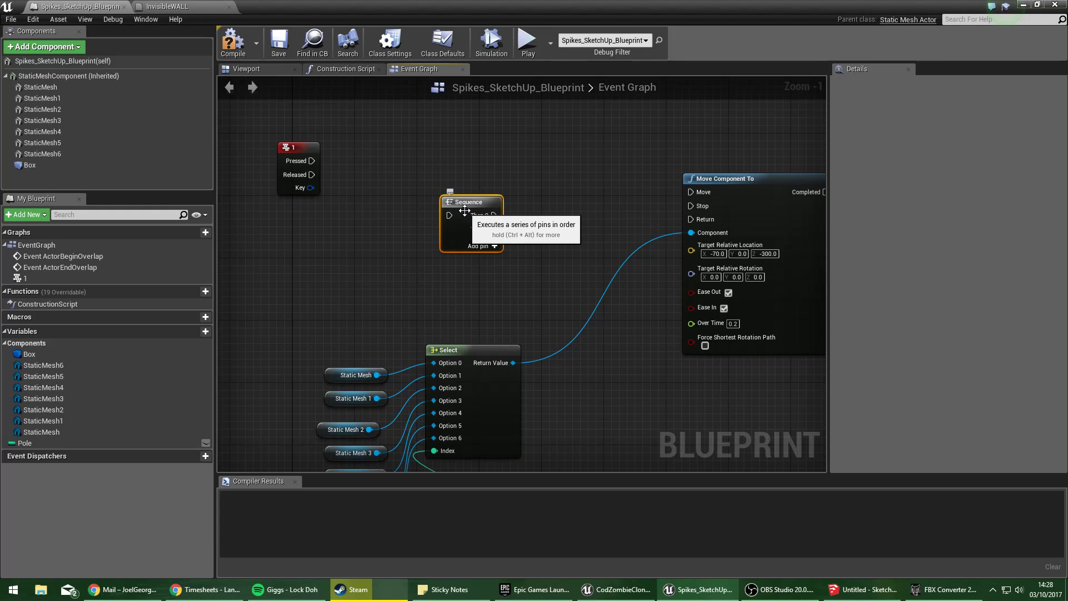
pyautogui.press('Delete')
# Add a Branch node between the 1 key event and the Move Component To node.
pyautogui.moveTo(446, 190); pyautogui.dragTo(419, 191, button='right')
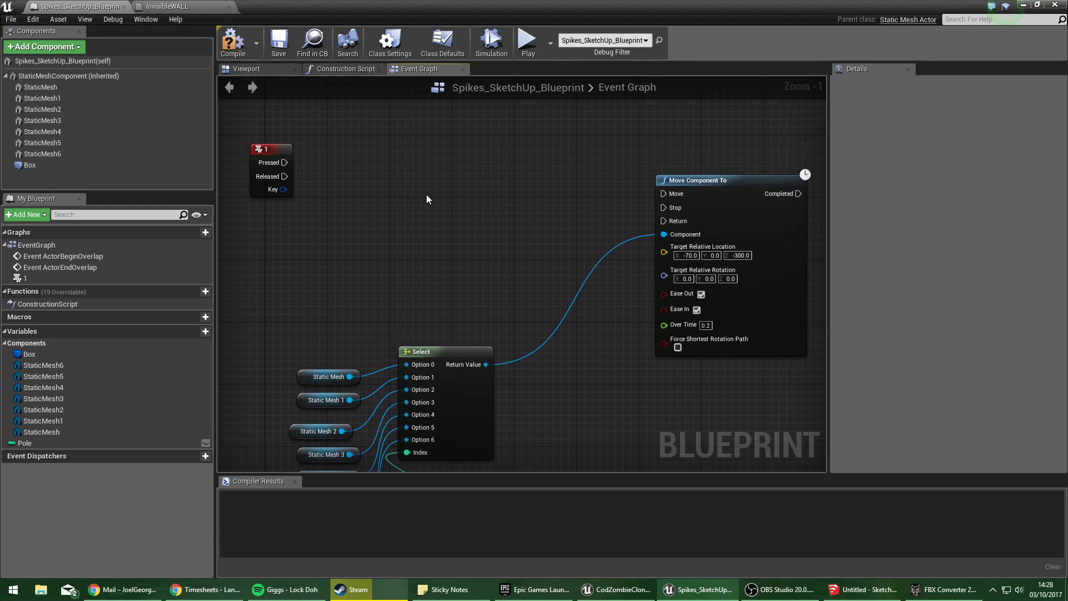
pyautogui.rightClick(426, 195)
pyautogui.write('branch')
pyautogui.press('Return')
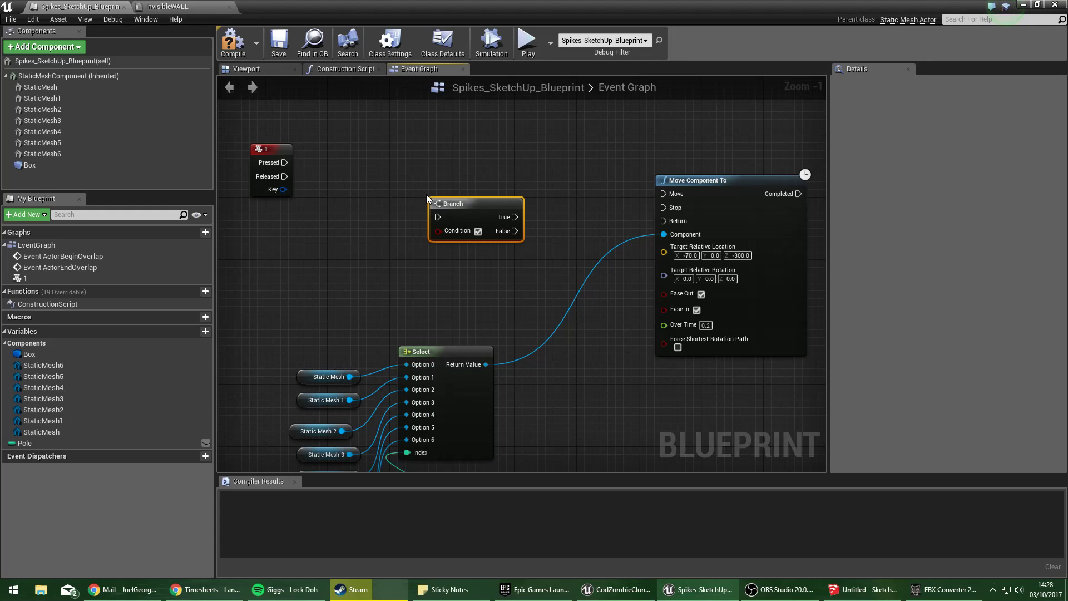
pyautogui.moveTo(426, 195); pyautogui.dragTo(419, 130, button='right')
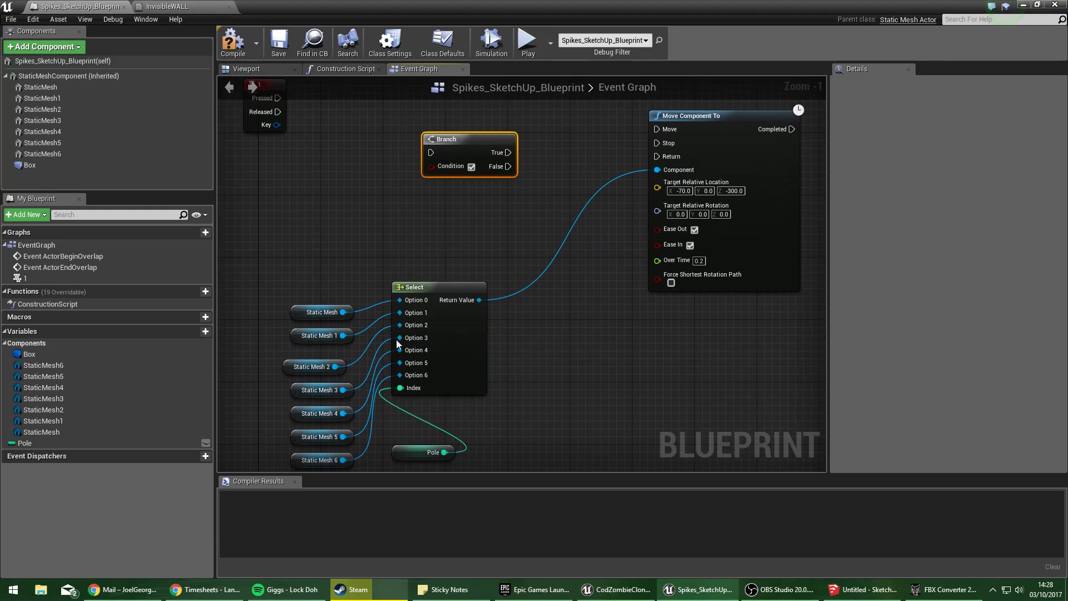
# Add a getter for the Pole variable just below the Branch node.
pyautogui.click(24, 443)
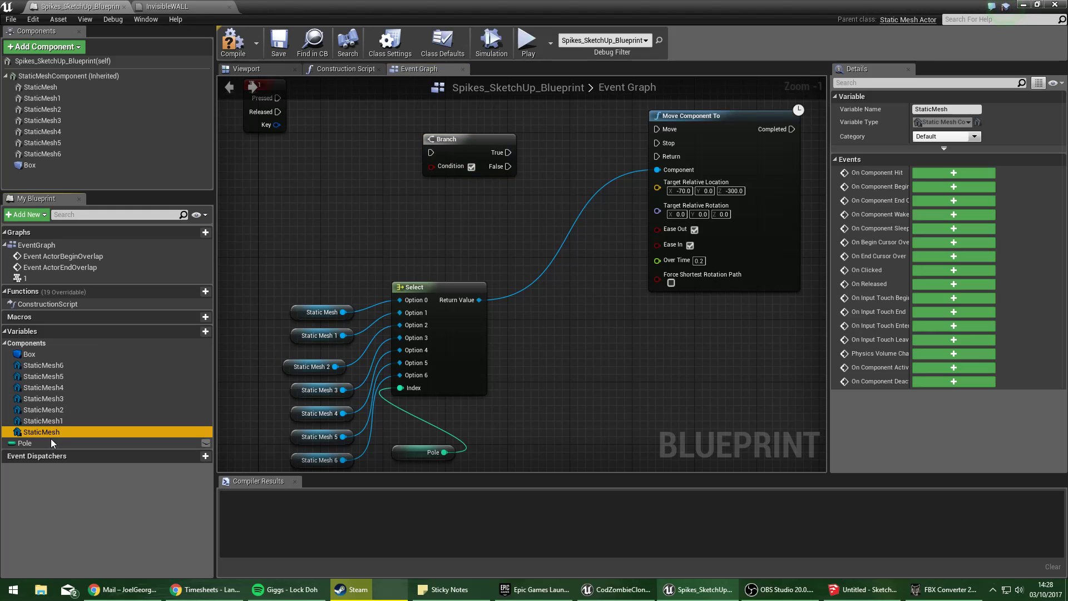
pyautogui.click(12, 443)
pyautogui.click(40, 443)
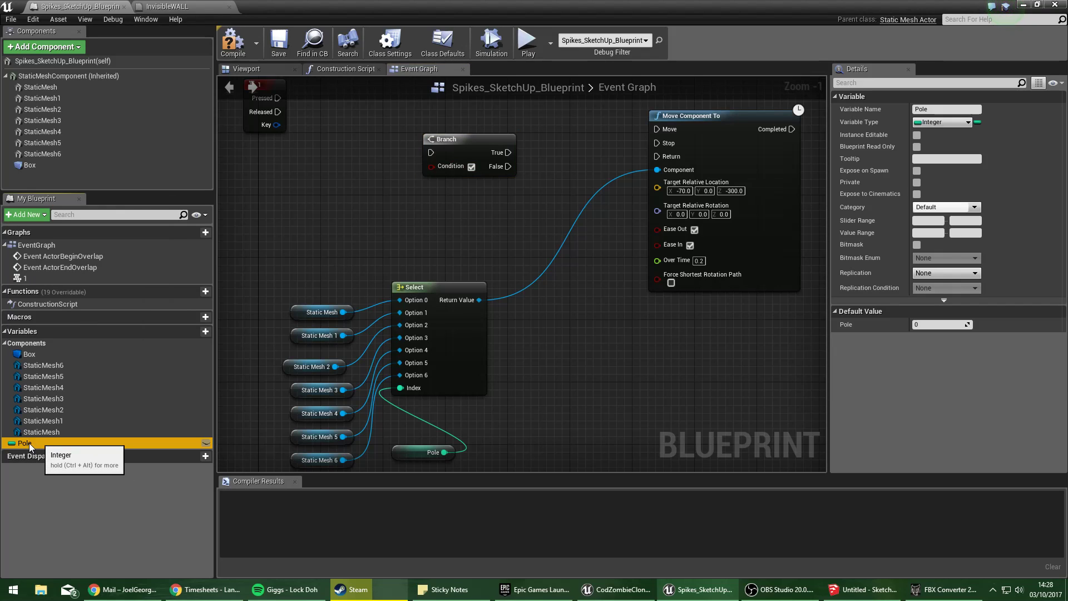
pyautogui.moveTo(29, 443); pyautogui.dragTo(491, 224)
pyautogui.click(383, 221)
pyautogui.click(589, 186)
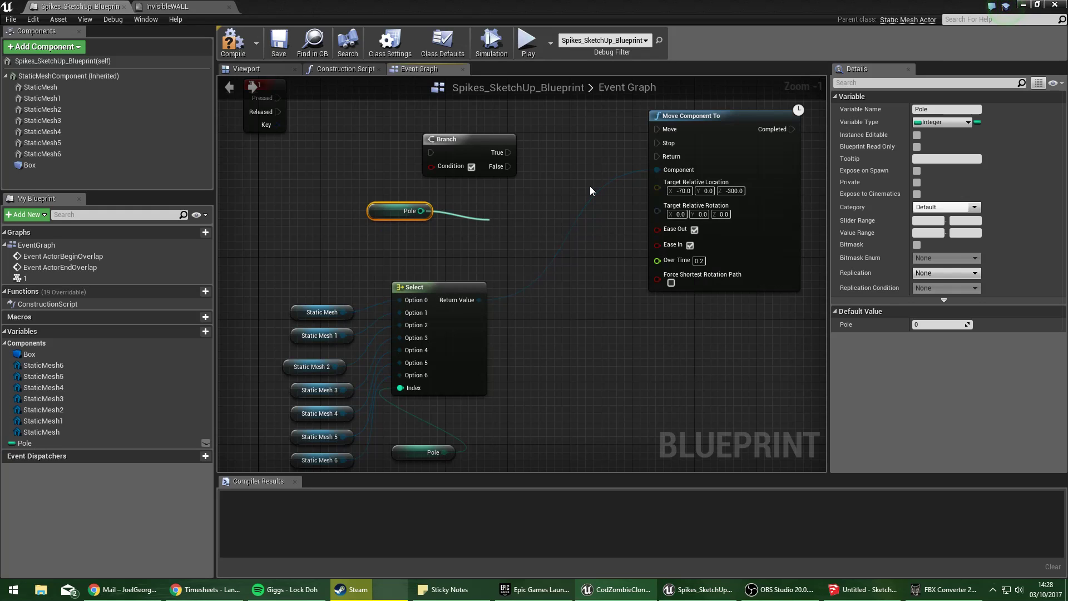
pyautogui.moveTo(575, 288); pyautogui.dragTo(560, 263, button='right')
# Add an integer <= integer comparison node fed by the Pole getter below the Branch.
pyautogui.click(409, 423)
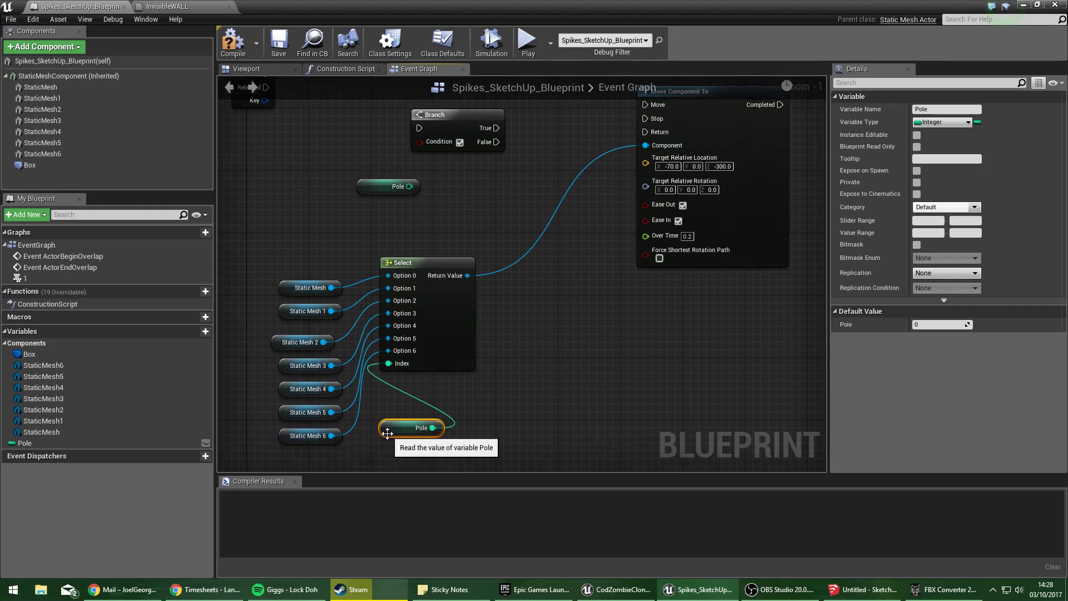
pyautogui.moveTo(429, 281); pyautogui.dragTo(434, 331, button='right')
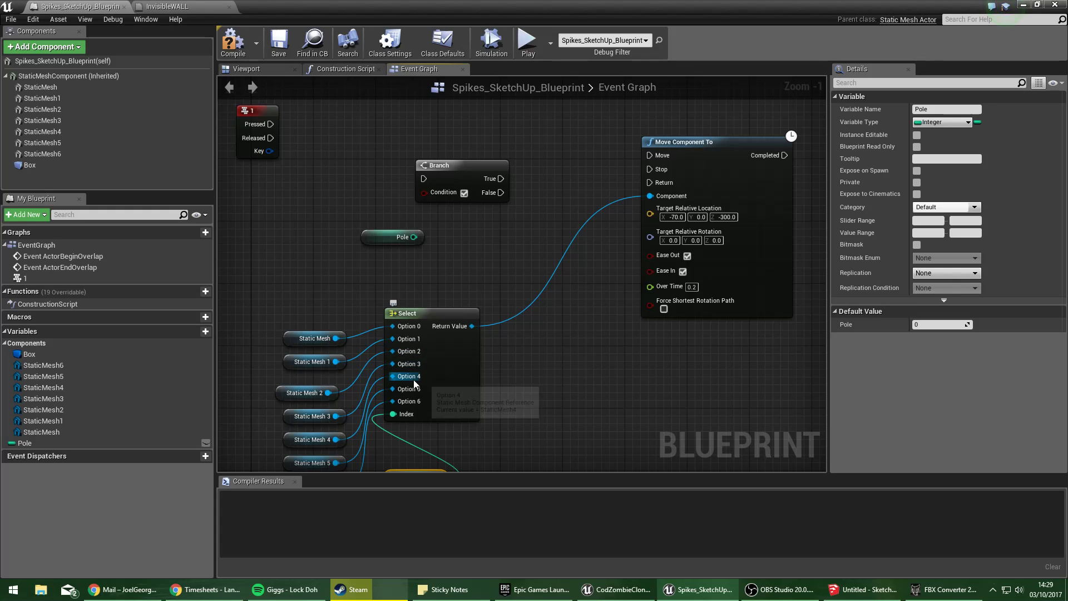
pyautogui.moveTo(414, 237); pyautogui.dragTo(471, 249)
pyautogui.write('<=')
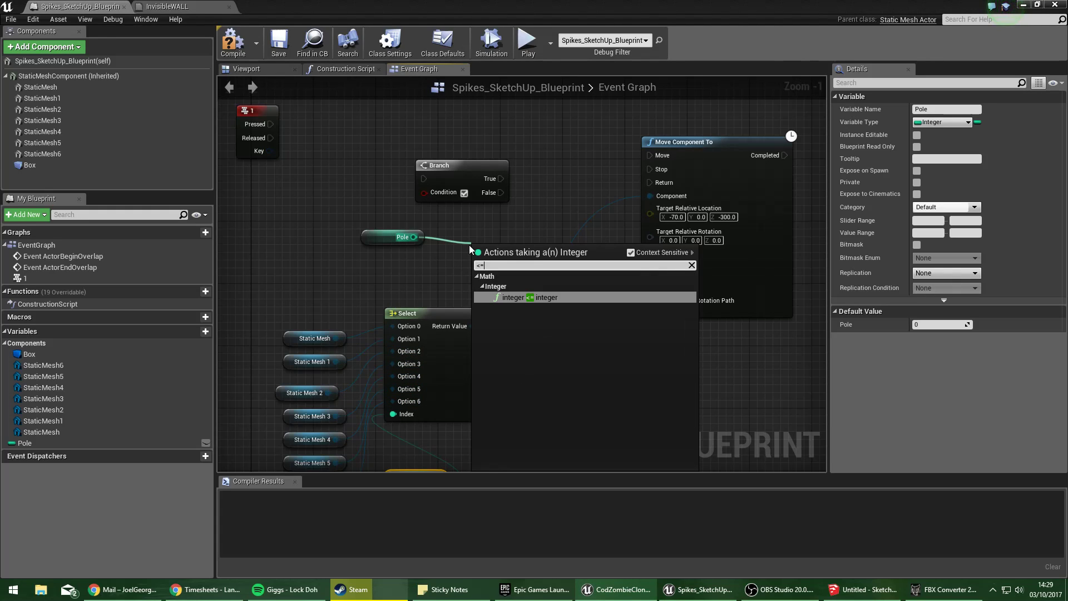
pyautogui.press('Return')
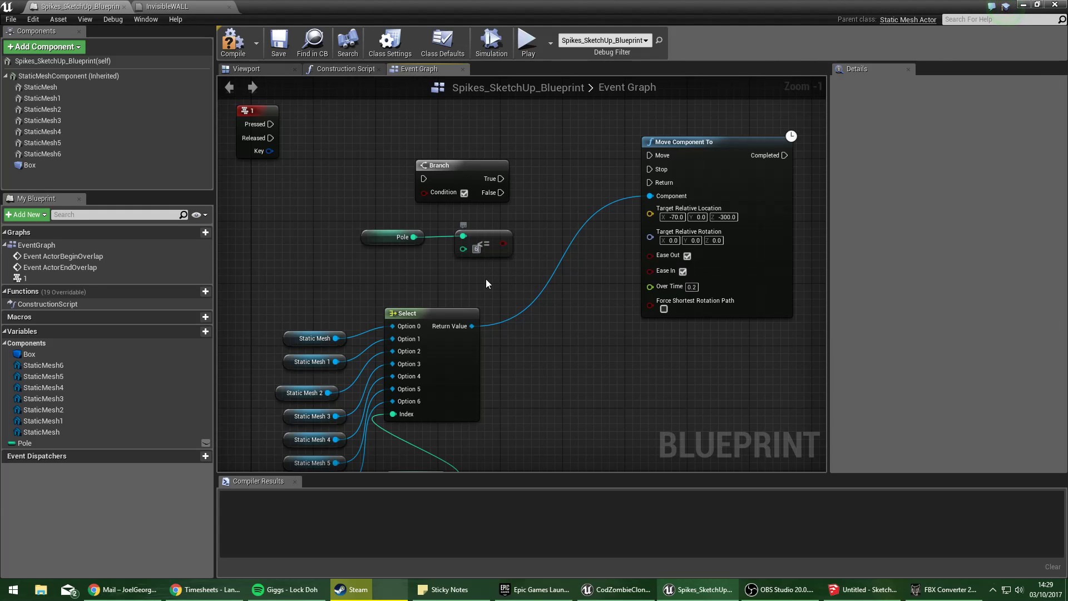
# Use Pole <= 6 as the Branch condition, and wire True to Move and Completed back into the Branch.
pyautogui.moveTo(502, 243); pyautogui.dragTo(650, 155)
pyautogui.moveTo(483, 184); pyautogui.dragTo(402, 225, button='right')
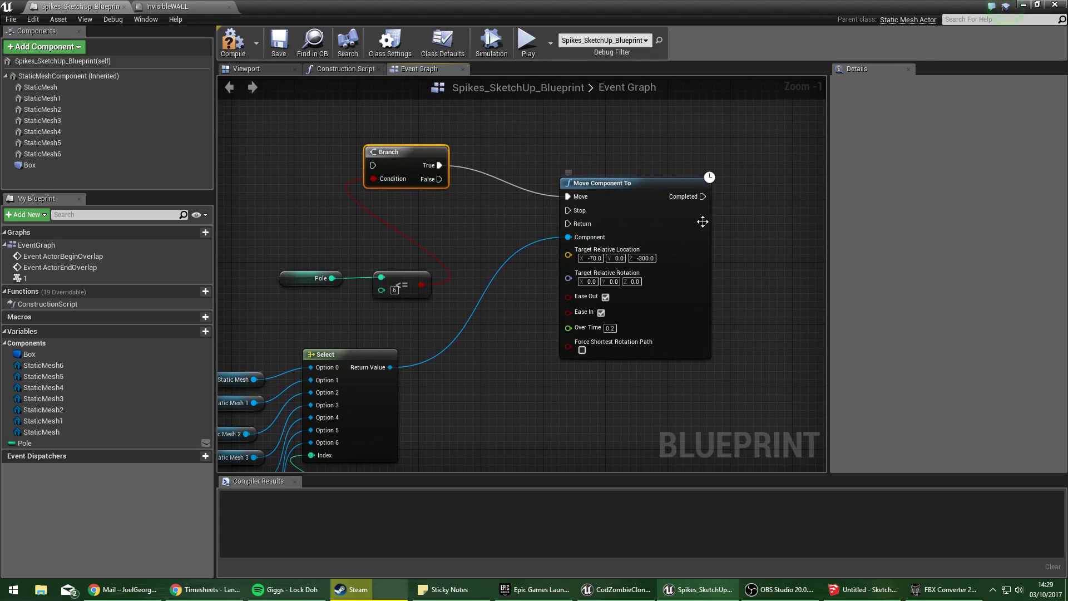
pyautogui.moveTo(702, 196); pyautogui.dragTo(720, 155)
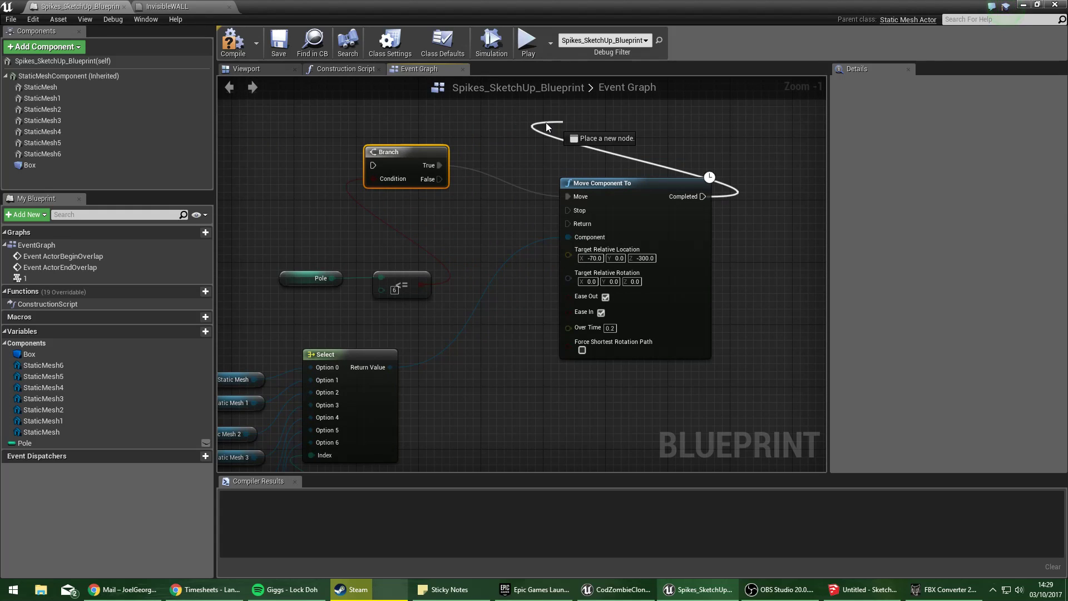
pyautogui.moveTo(546, 127); pyautogui.dragTo(373, 165)
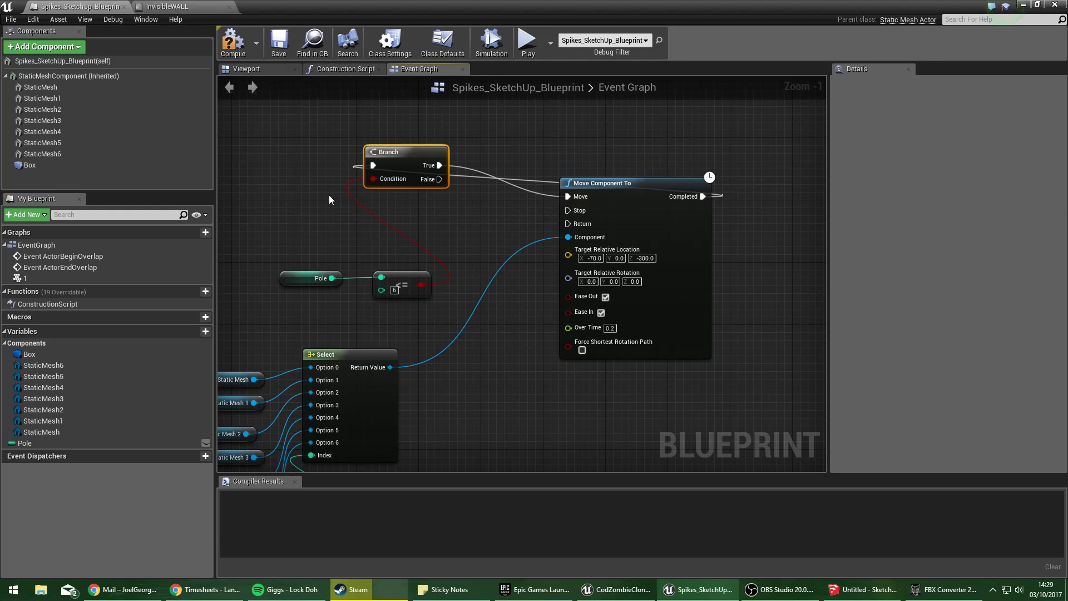
pyautogui.moveTo(329, 199); pyautogui.dragTo(451, 229, button='right')
pyautogui.rightClick(404, 236)
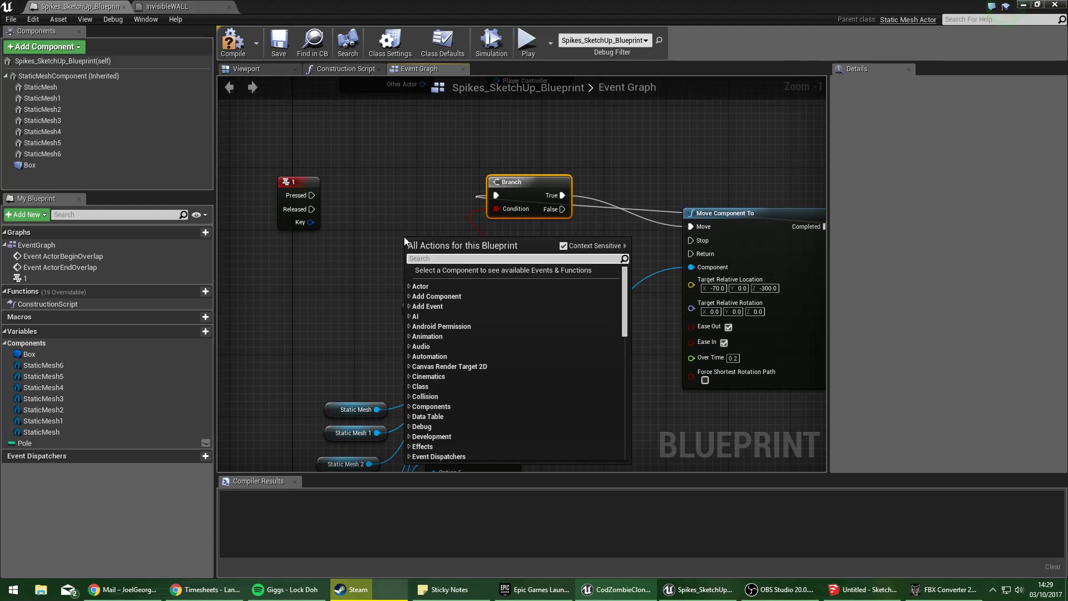
pyautogui.write('seque')
pyautogui.press('BackSpace')
pyautogui.press('BackSpace')
pyautogui.press('BackSpace')
pyautogui.press('BackSpace')
pyautogui.press('BackSpace')
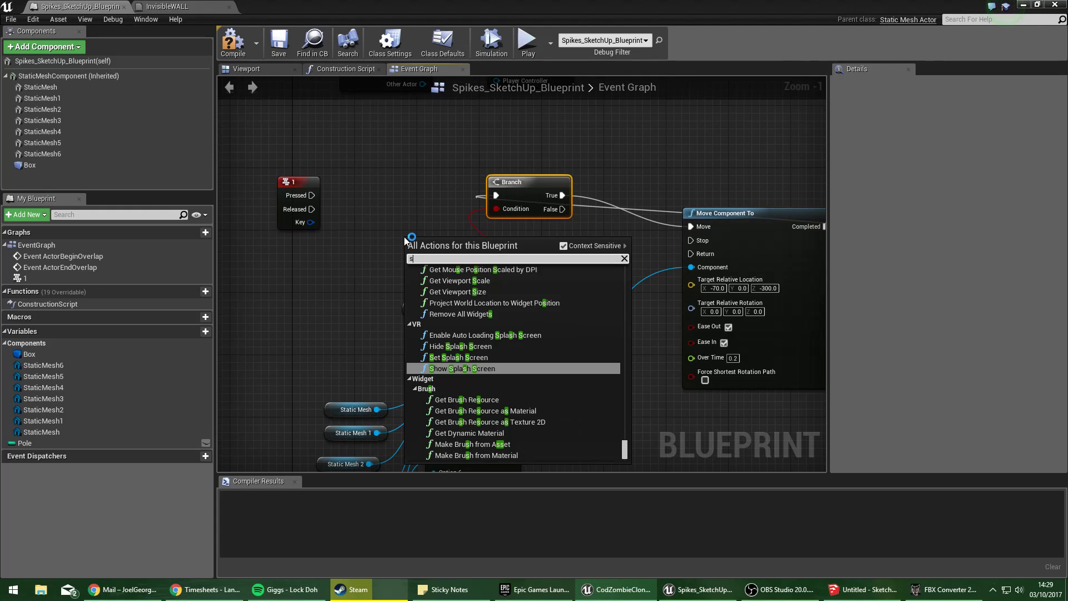
pyautogui.click(425, 206)
# Connect the 1 key's Pressed output to the Branch and add a Print String node on the Branch's False output.
pyautogui.moveTo(312, 196); pyautogui.dragTo(497, 197)
pyautogui.moveTo(566, 266); pyautogui.dragTo(427, 263, button='right')
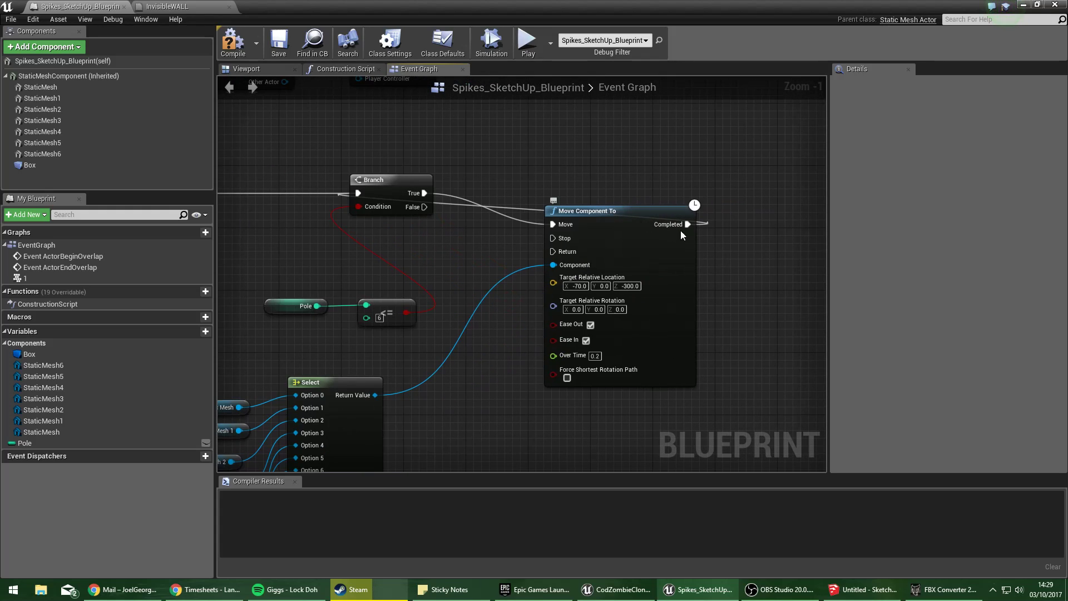
pyautogui.scroll(-3, 612, 373)
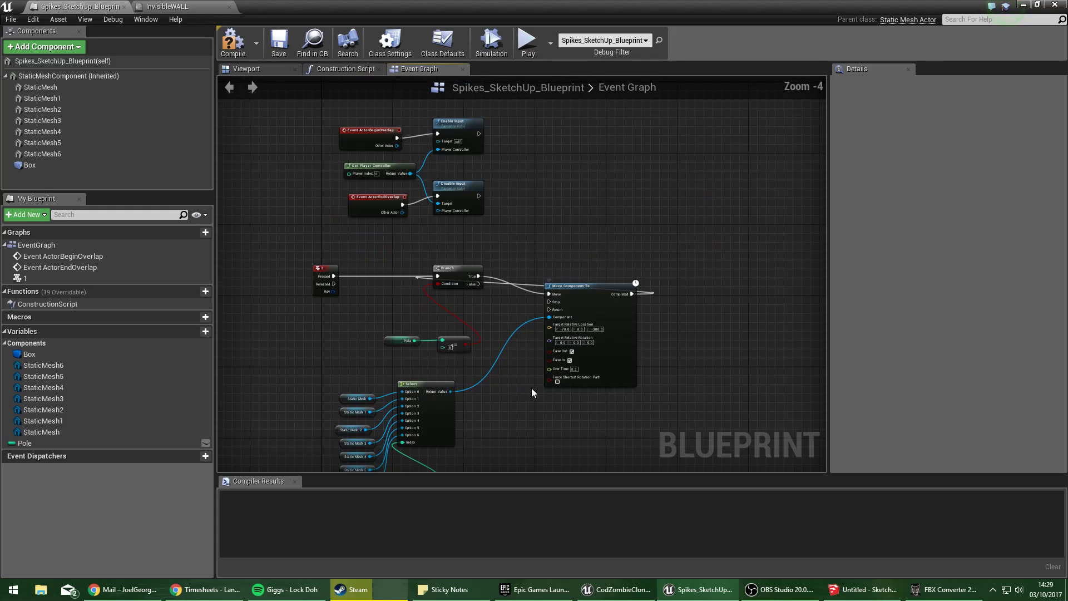
pyautogui.scroll(3, 522, 332)
pyautogui.moveTo(457, 207); pyautogui.dragTo(536, 248)
pyautogui.write('print')
pyautogui.press('Return')
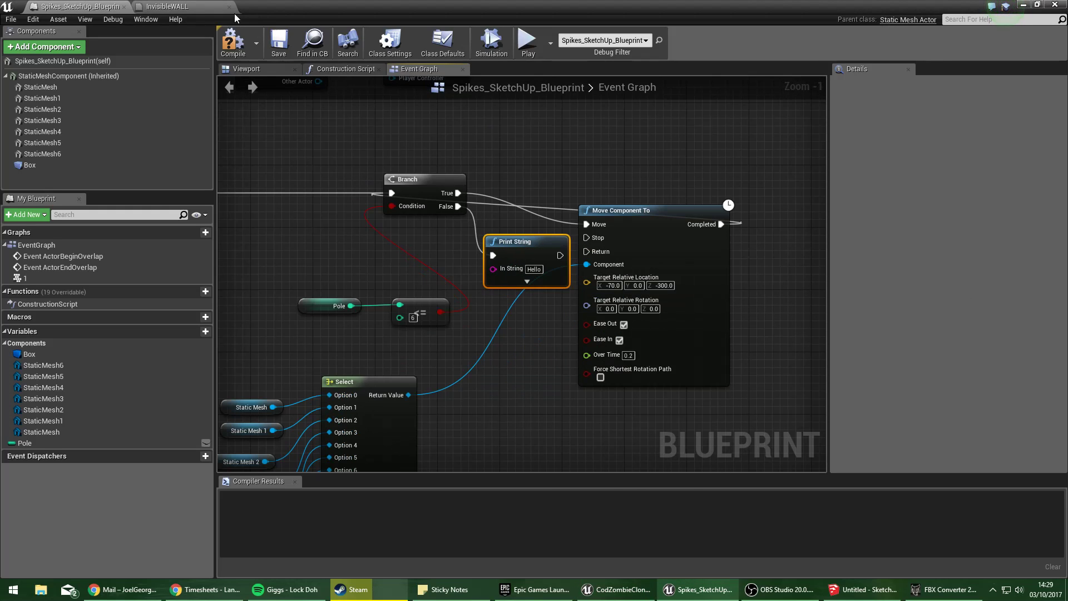
# Compile the blueprint, play-test the spikes trap in the level editor, and stop the play session.
pyautogui.click(243, 49)
pyautogui.moveTo(322, 228); pyautogui.dragTo(356, 163, button='right')
pyautogui.doubleClick(506, 7)
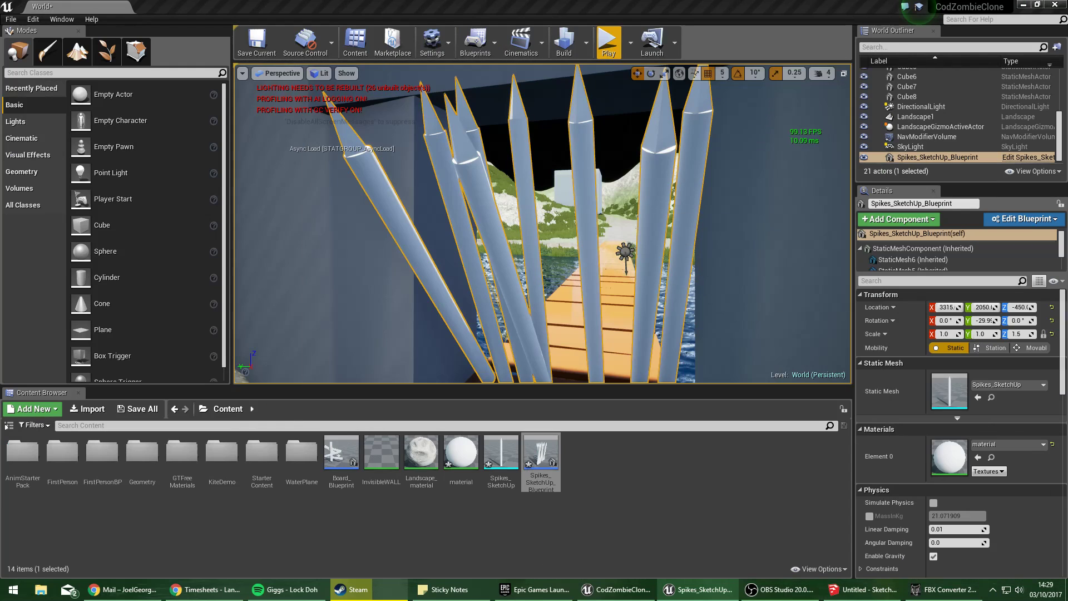
pyautogui.click(609, 42)
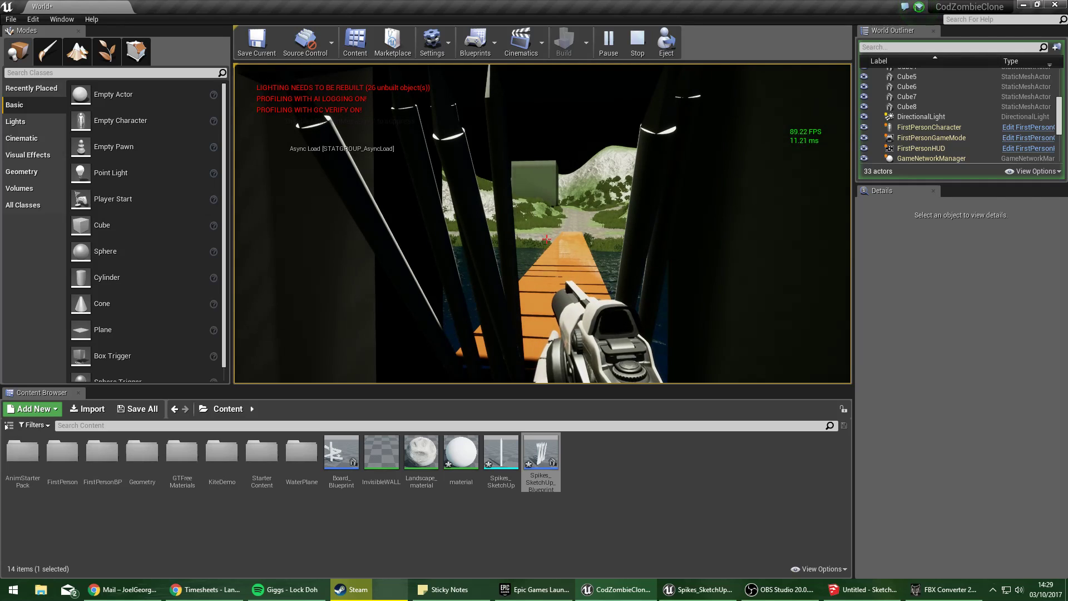
pyautogui.press('Escape')
# Return to the Spikes_SketchUp_Blueprint event graph in a maximised window, showing the Move Component To node.
pyautogui.click(698, 589)
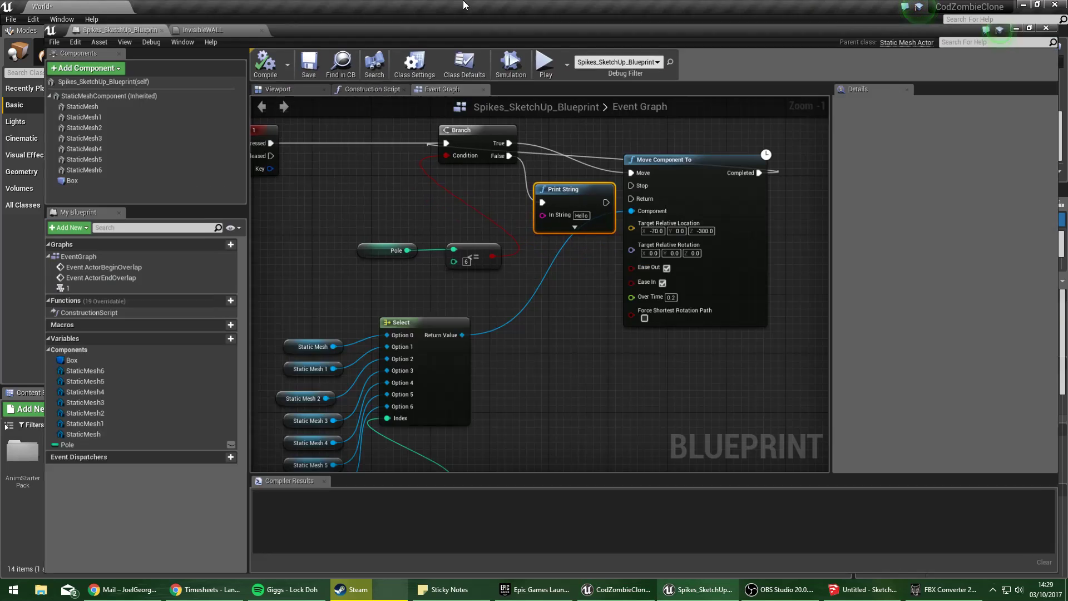
pyautogui.moveTo(627, 407); pyautogui.dragTo(563, 412, button='right')
pyautogui.moveTo(589, 360); pyautogui.dragTo(643, 380, button='right')
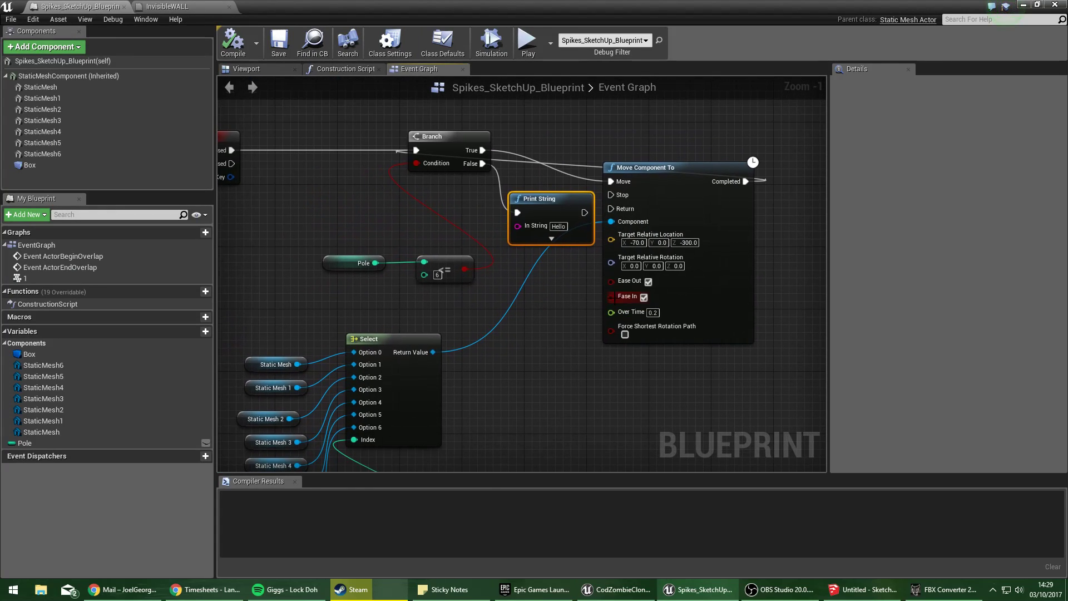
pyautogui.moveTo(752, 254); pyautogui.dragTo(712, 263, button='right')
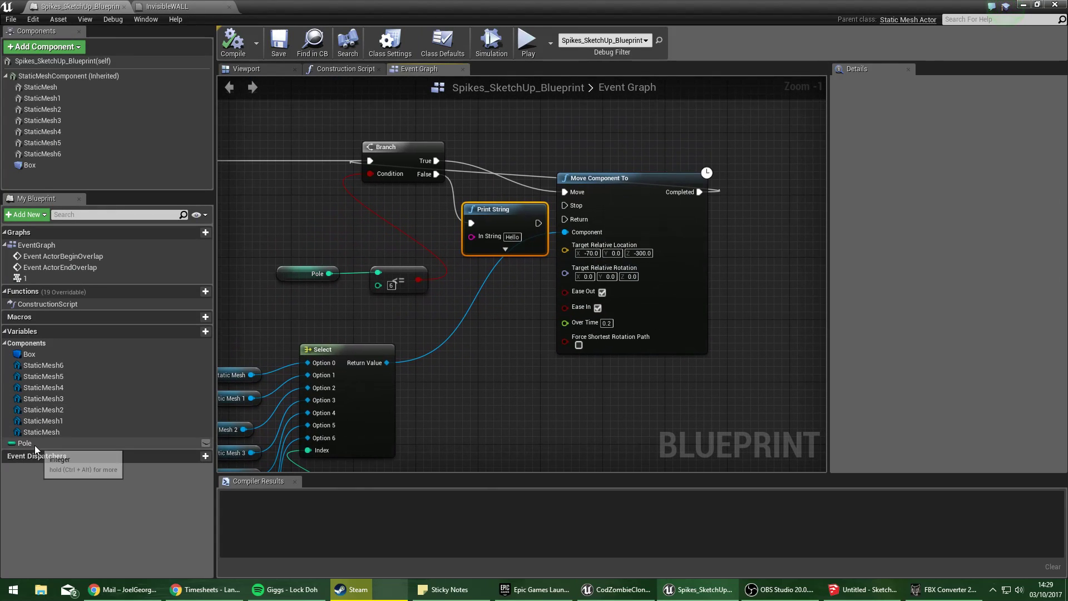
# Add a Set Pole node and connect it to Move Component To's Completed output.
pyautogui.keyDown('alt'); pyautogui.moveTo(35, 445); pyautogui.dragTo(747, 224); pyautogui.keyUp('alt')
pyautogui.moveTo(770, 221); pyautogui.dragTo(778, 182)
pyautogui.moveTo(768, 321); pyautogui.dragTo(724, 333, button='right')
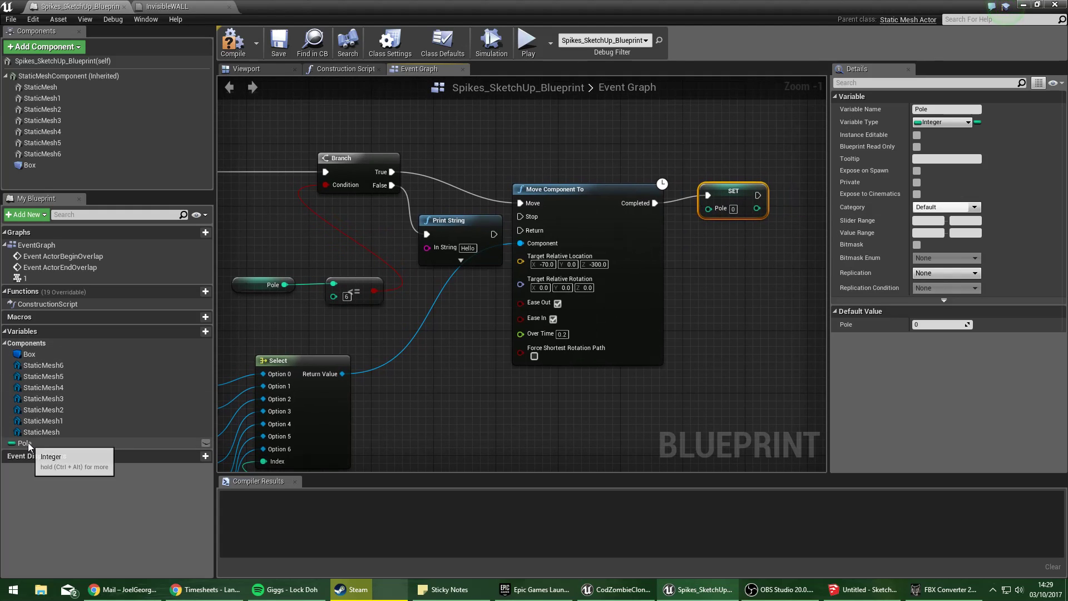
# Add a Pole getter beside Move Component To and attach an integer increment (++) node to it.
pyautogui.keyDown('ctrl'); pyautogui.moveTo(25, 443); pyautogui.dragTo(768, 301); pyautogui.keyUp('ctrl')
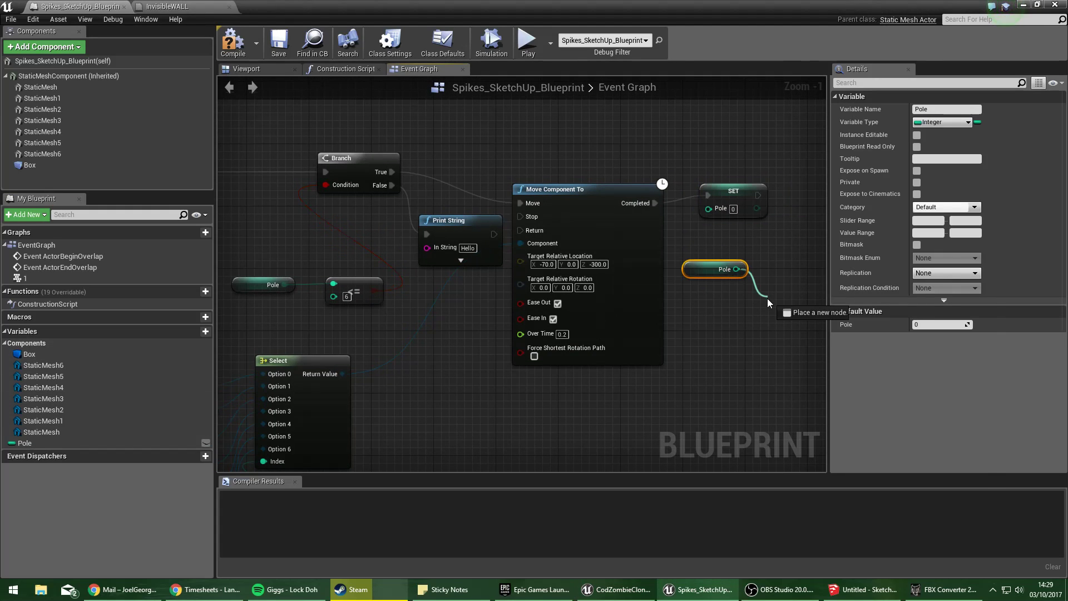
pyautogui.write('+')
pyautogui.click(828, 363)
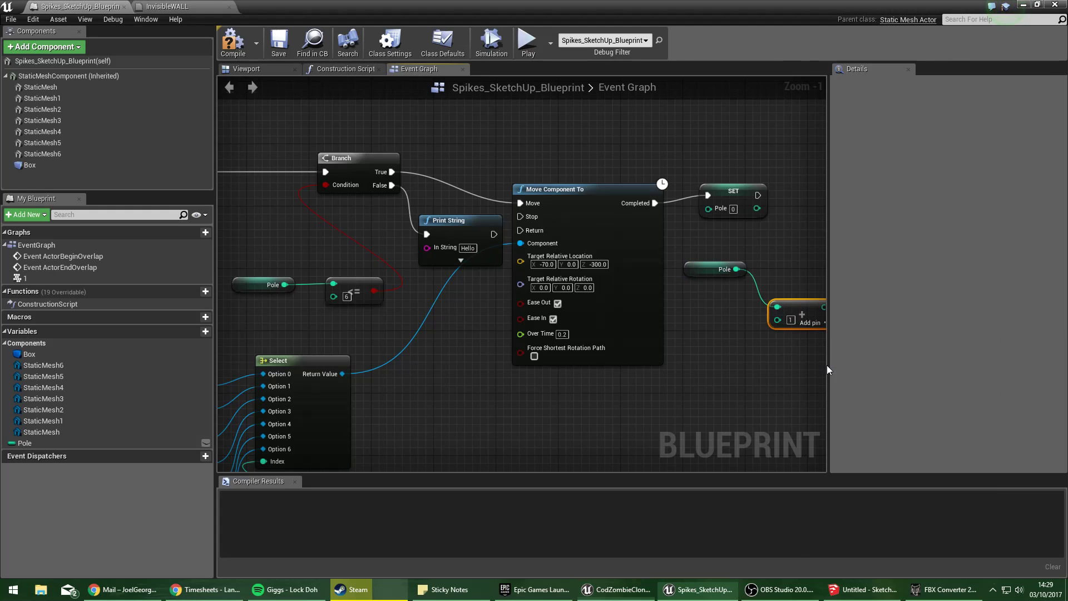
pyautogui.moveTo(737, 269); pyautogui.dragTo(788, 301)
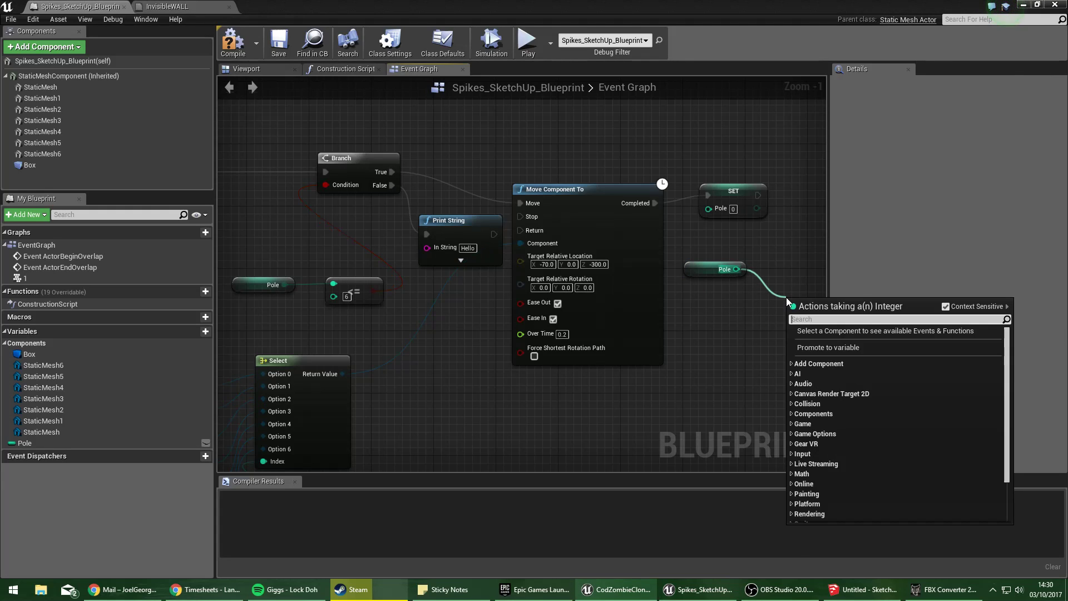
pyautogui.write('++')
pyautogui.press('Return')
# Delete the Set Pole node that follows Move Component To.
pyautogui.moveTo(754, 232); pyautogui.dragTo(654, 245, button='right')
pyautogui.moveTo(640, 209); pyautogui.dragTo(686, 201)
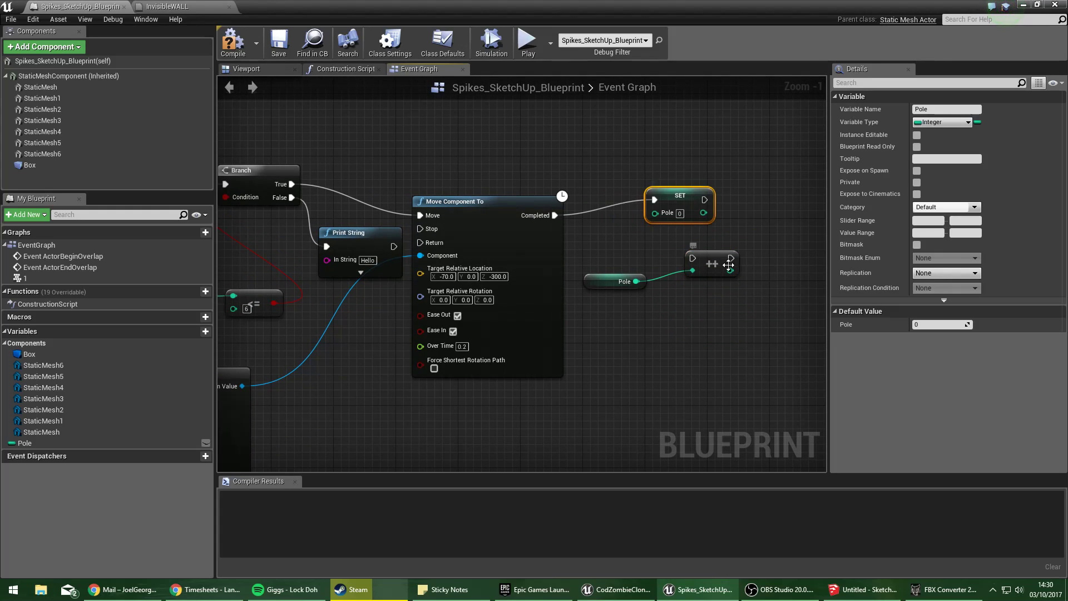
pyautogui.click(728, 264)
pyautogui.click(679, 193)
pyautogui.press('Delete')
# Wire the ++ node between Move Component To's Completed output and the Branch input, and compile the blueprint.
pyautogui.moveTo(712, 264); pyautogui.dragTo(681, 241)
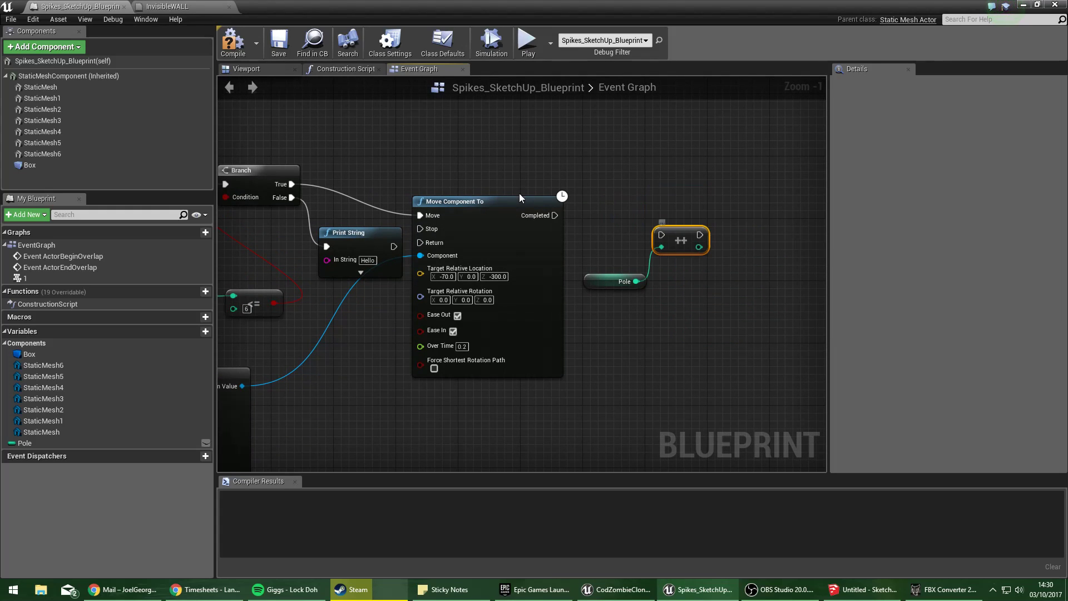
pyautogui.moveTo(555, 216); pyautogui.dragTo(336, 182)
pyautogui.click(232, 55)
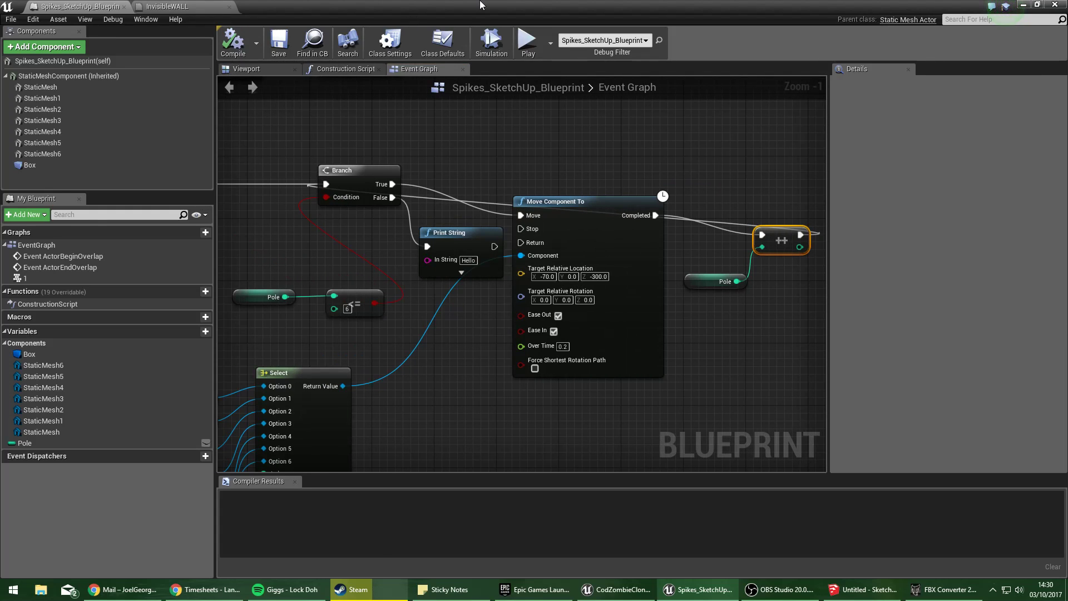
# Switch to the level editor, play-test the spikes by walking up to them, and stop the play session.
pyautogui.click(1023, 5)
pyautogui.click(606, 49)
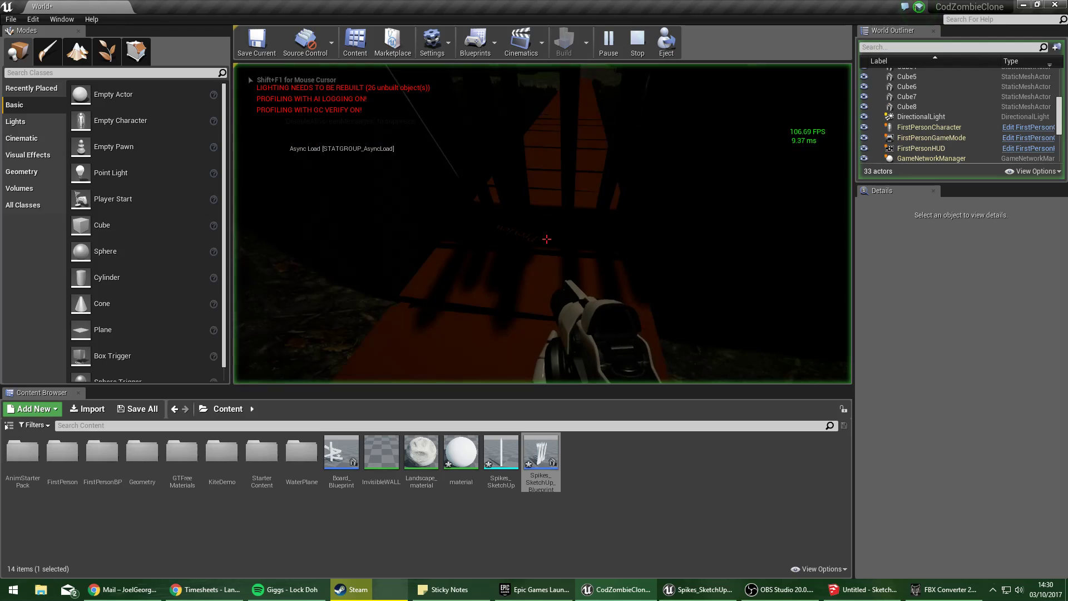
pyautogui.press('w')
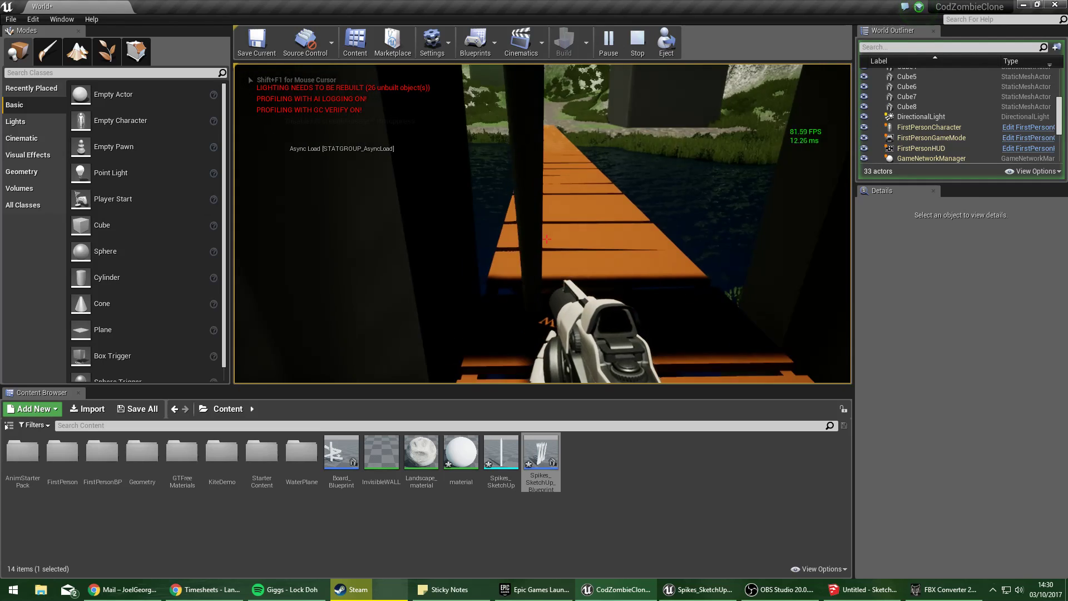
pyautogui.press('w')
pyautogui.press('s')
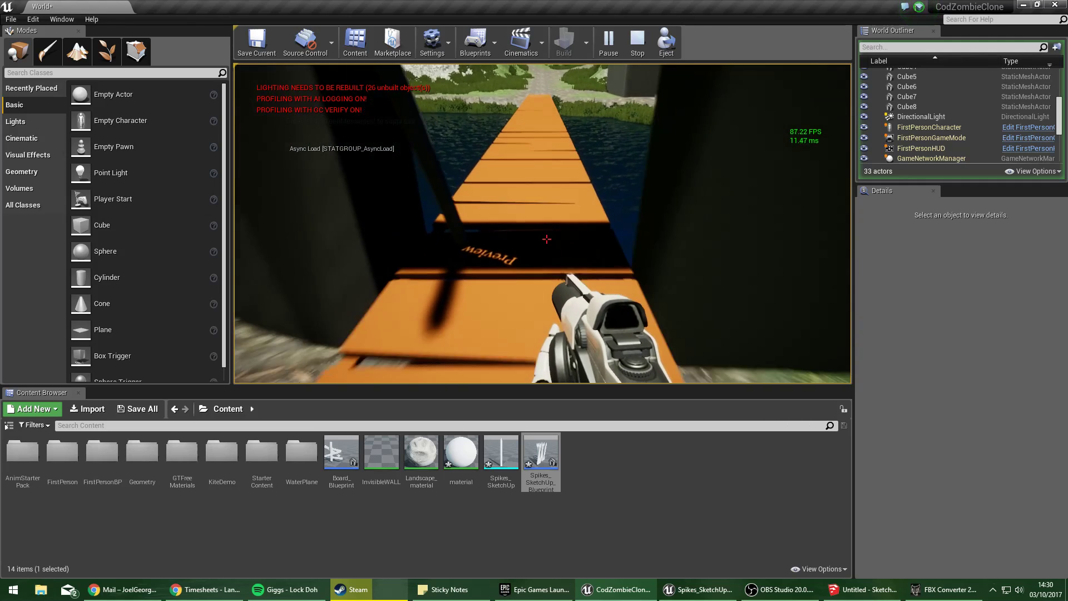
pyautogui.press('Escape')
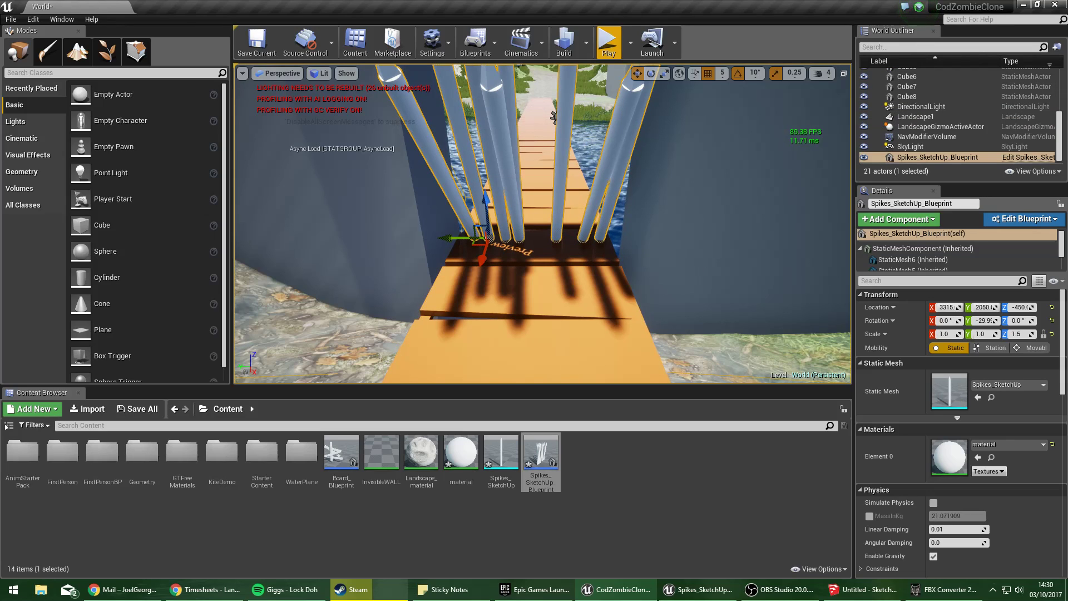
# Return to Spikes_SketchUp_Blueprint and select the second spike in its 3D component view.
pyautogui.click(704, 589)
pyautogui.click(264, 69)
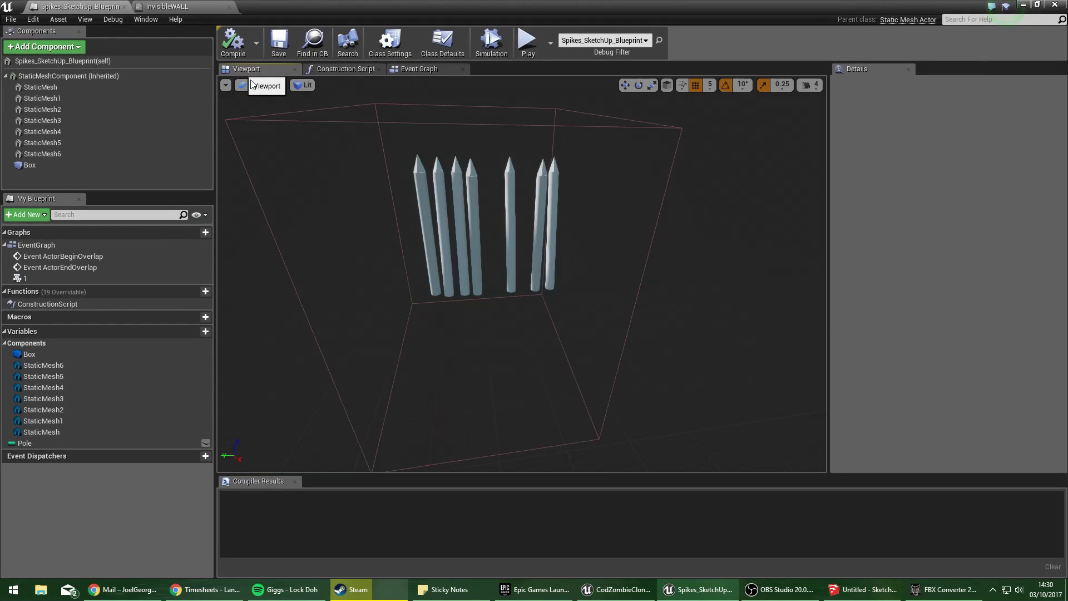
pyautogui.click(440, 213)
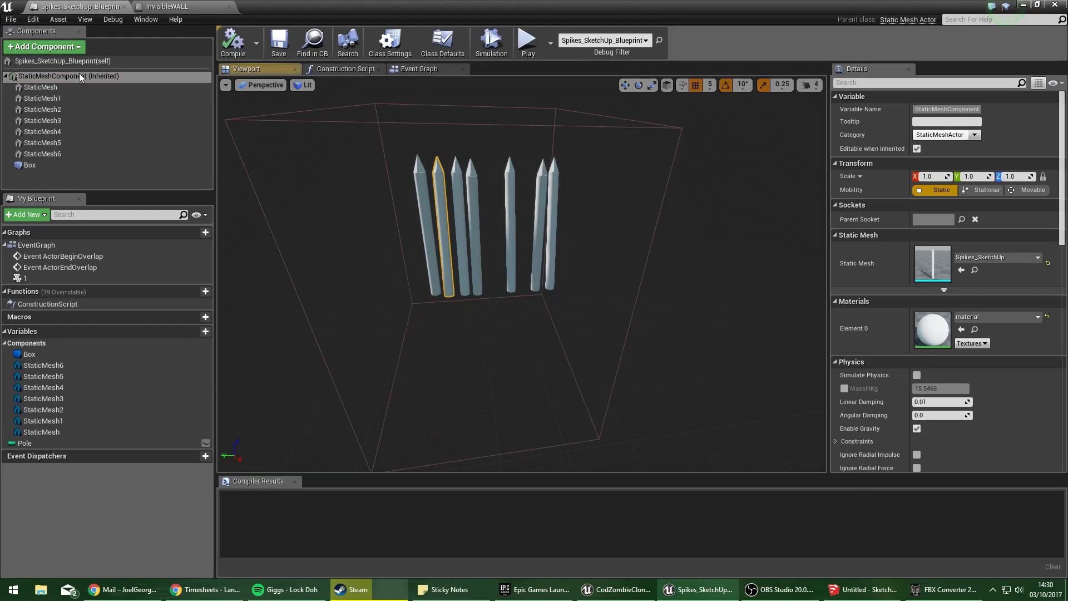
# Try to move the Box component to the top of the component hierarchy.
pyautogui.click(33, 164)
pyautogui.moveTo(37, 166); pyautogui.dragTo(79, 60)
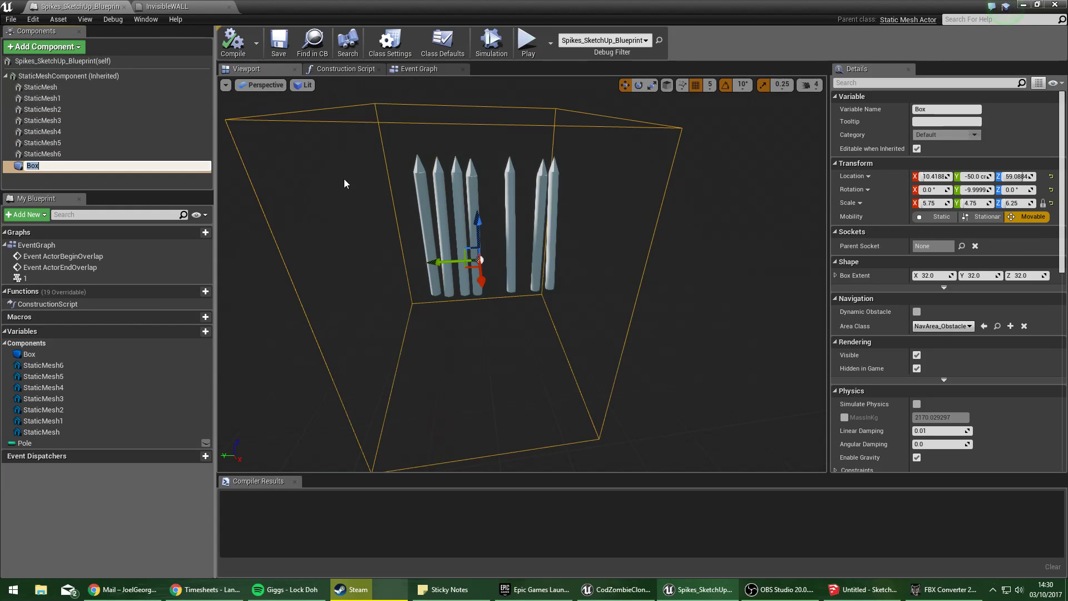
pyautogui.press('Return')
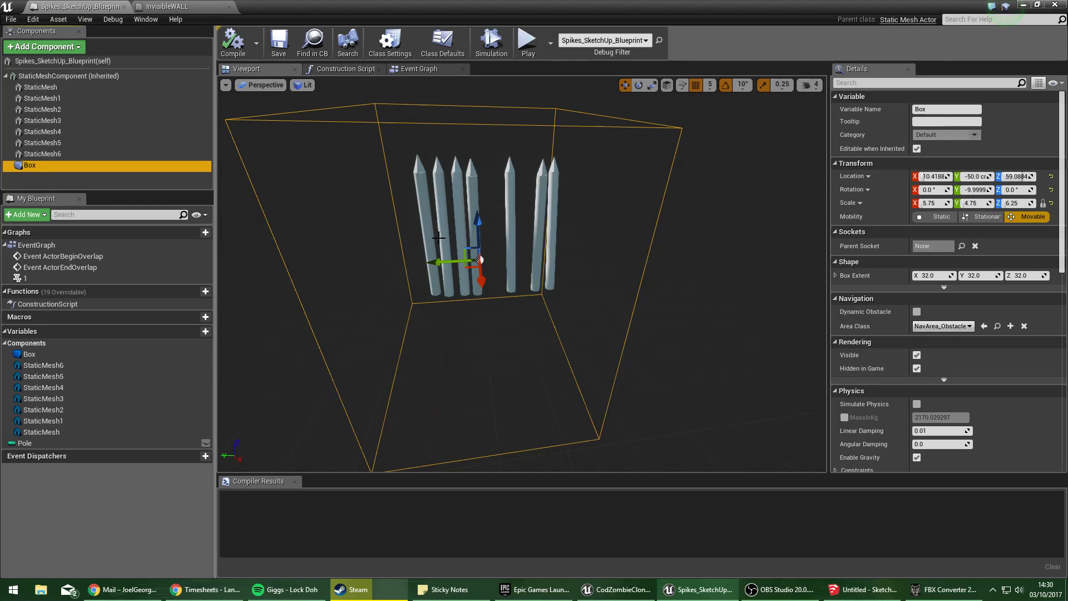
# Select the inherited second spike and examine the spike arrangement from a higher angle.
pyautogui.click(447, 242)
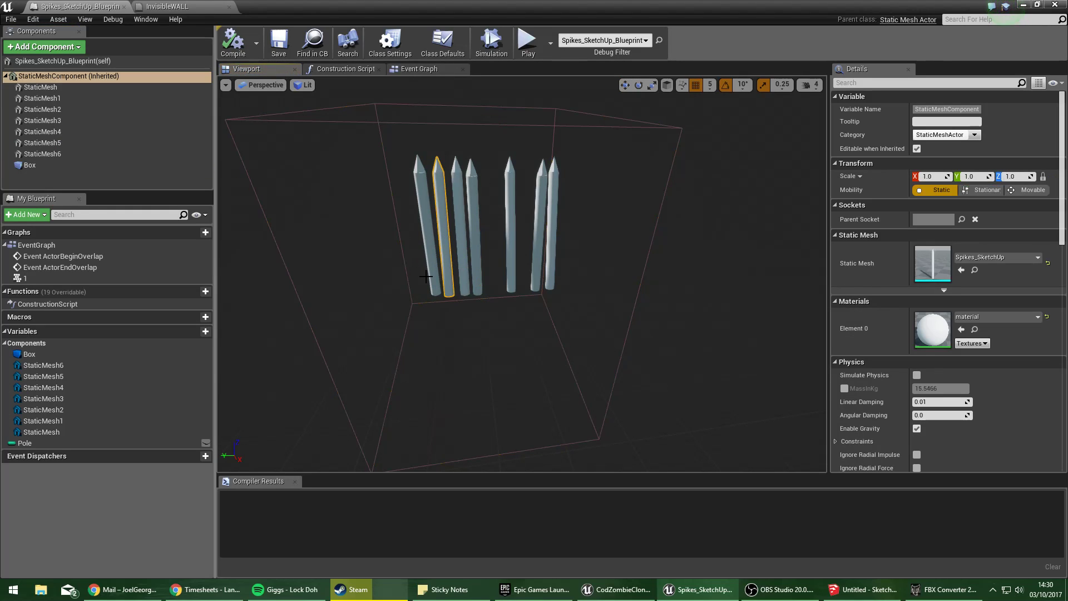
pyautogui.moveTo(416, 288)
pyautogui.mouseDown(button='right')
pyautogui.moveTo(384, 228)
pyautogui.moveTo(378, 178)
pyautogui.moveTo(389, 239)
pyautogui.moveTo(426, 300)
pyautogui.mouseUp(button='right')
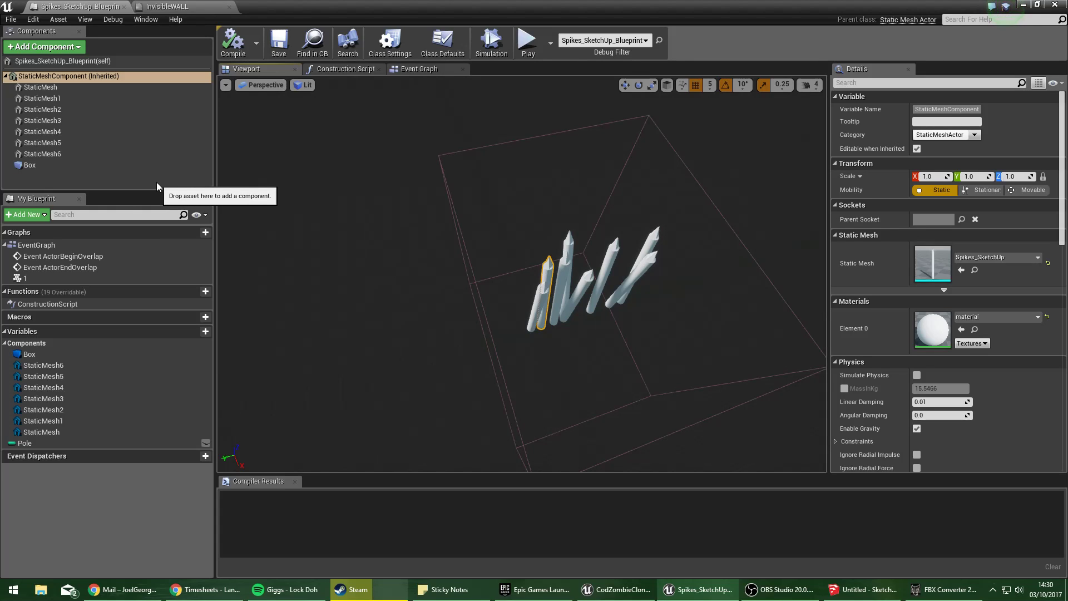
pyautogui.rightClick(70, 183)
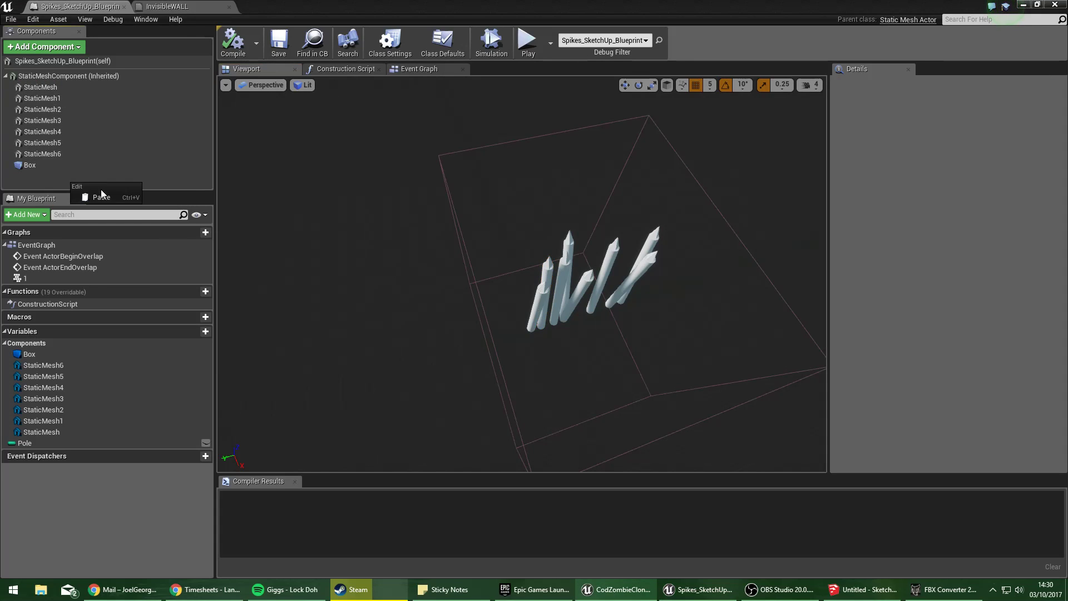
pyautogui.click(31, 189)
# Add a Cube component, try to make it the root of the component hierarchy, and delete it.
pyautogui.click(43, 49)
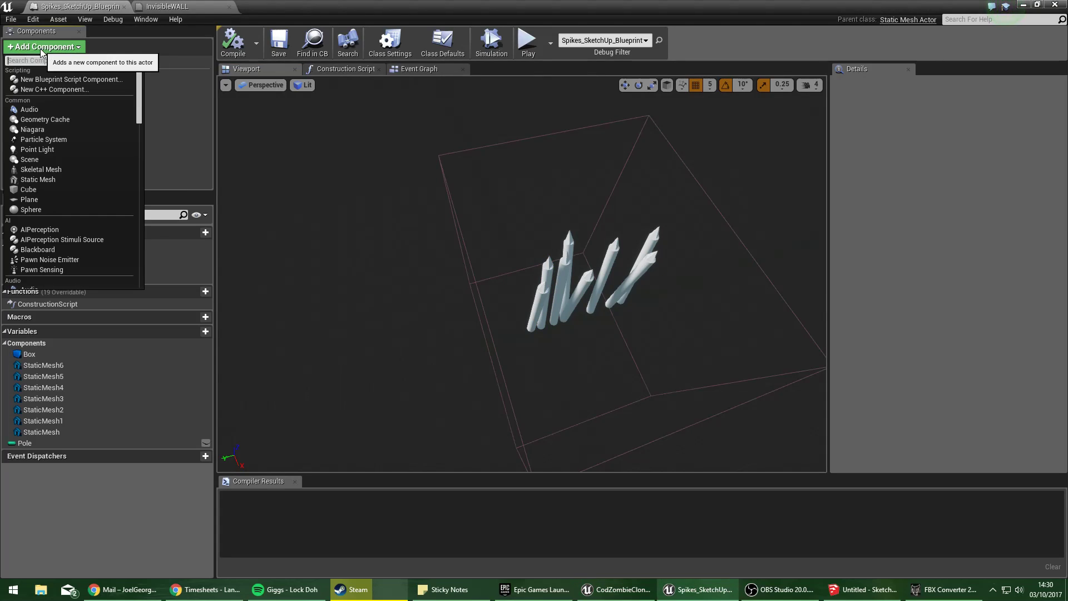
pyautogui.scroll(-5, 62, 174)
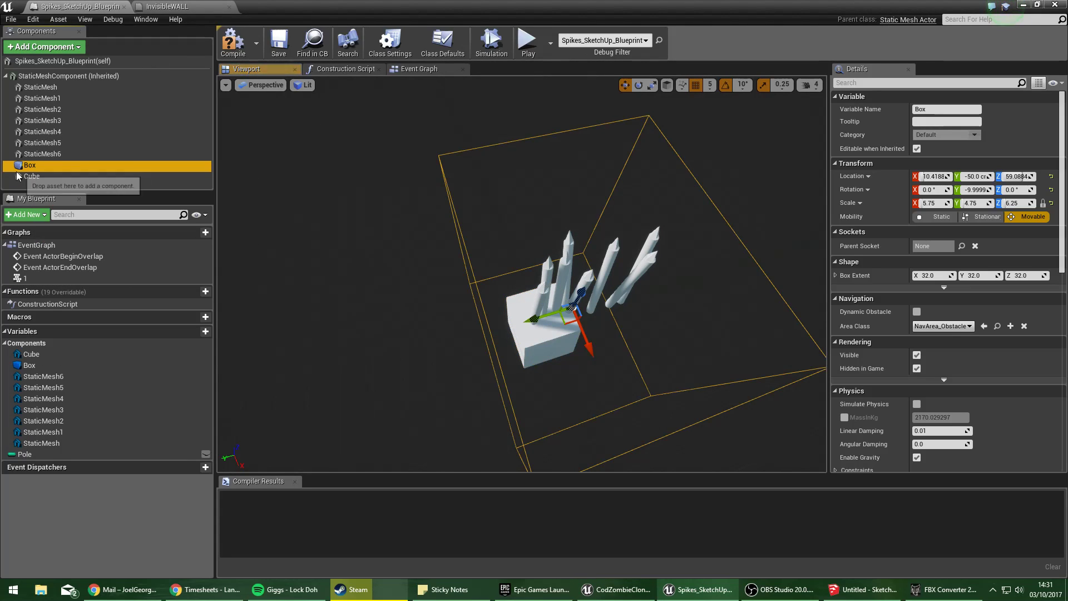
pyautogui.moveTo(31, 178); pyautogui.dragTo(61, 89)
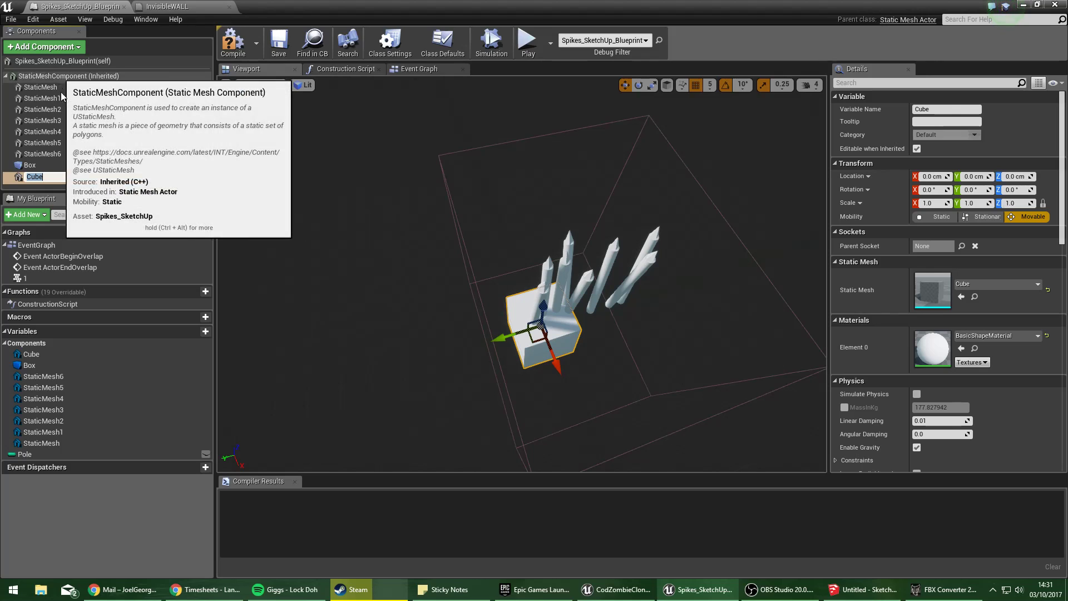
pyautogui.press('Delete')
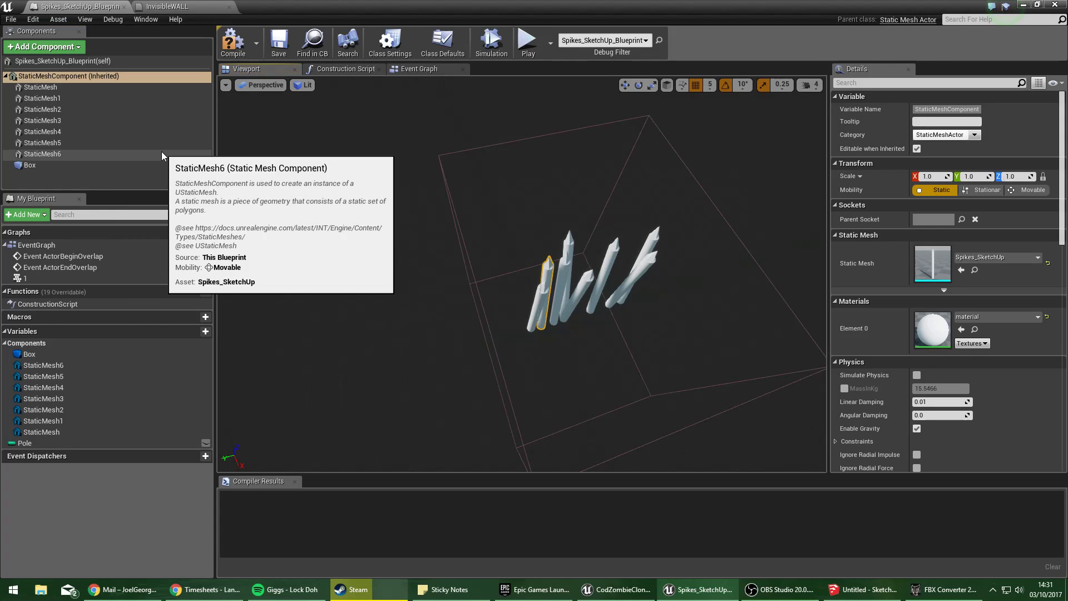
# Select StaticMesh components and the inherited StaticMeshComponent one after another to match each with its spike in the 3D view.
pyautogui.moveTo(597, 241); pyautogui.dragTo(556, 240, button='right')
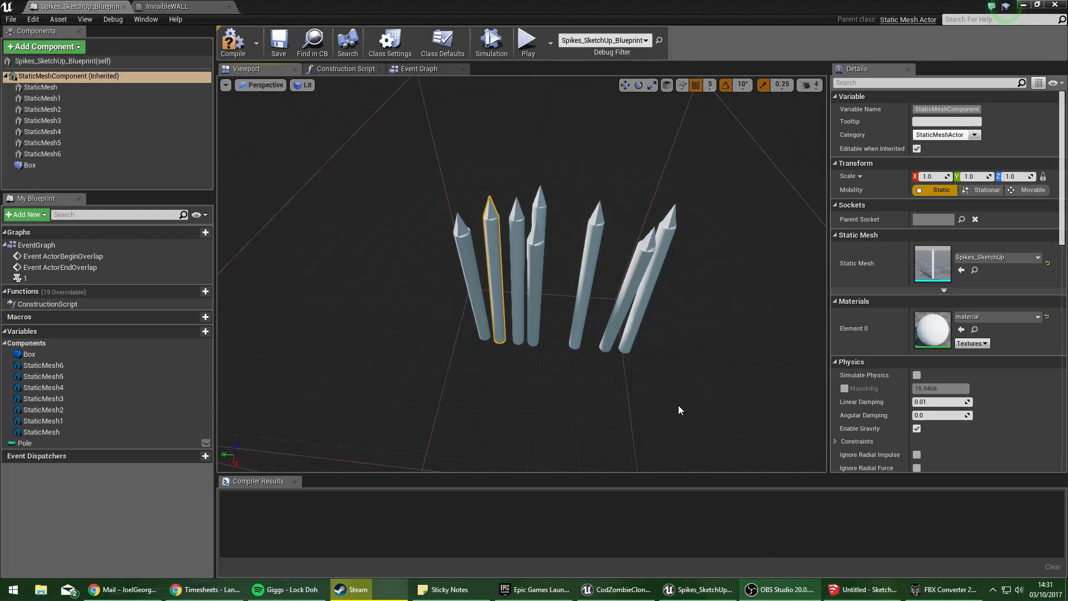
pyautogui.click(495, 246)
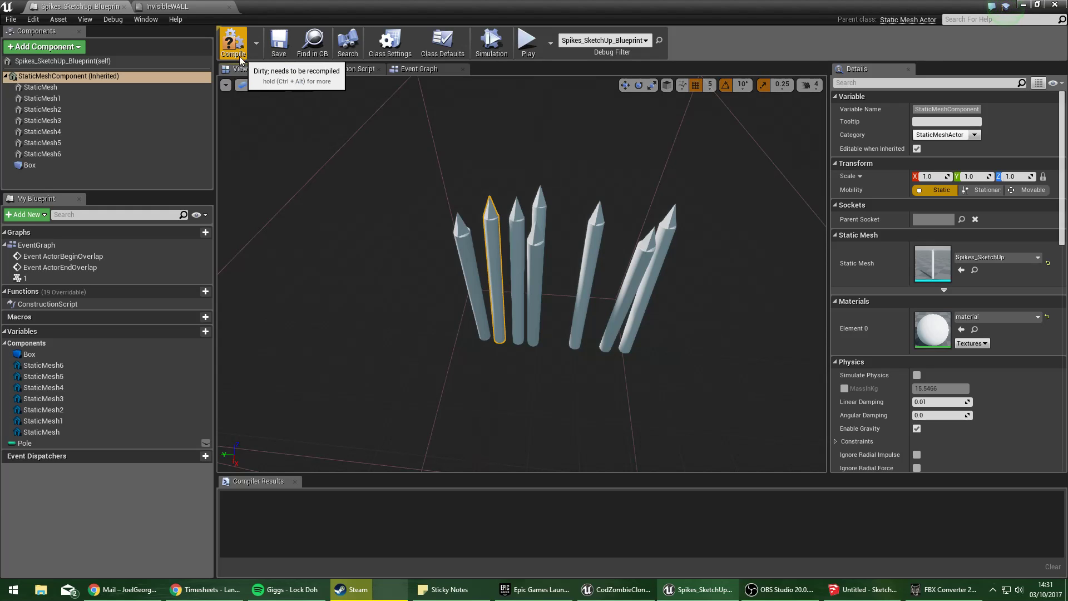
pyautogui.click(165, 96)
pyautogui.click(164, 112)
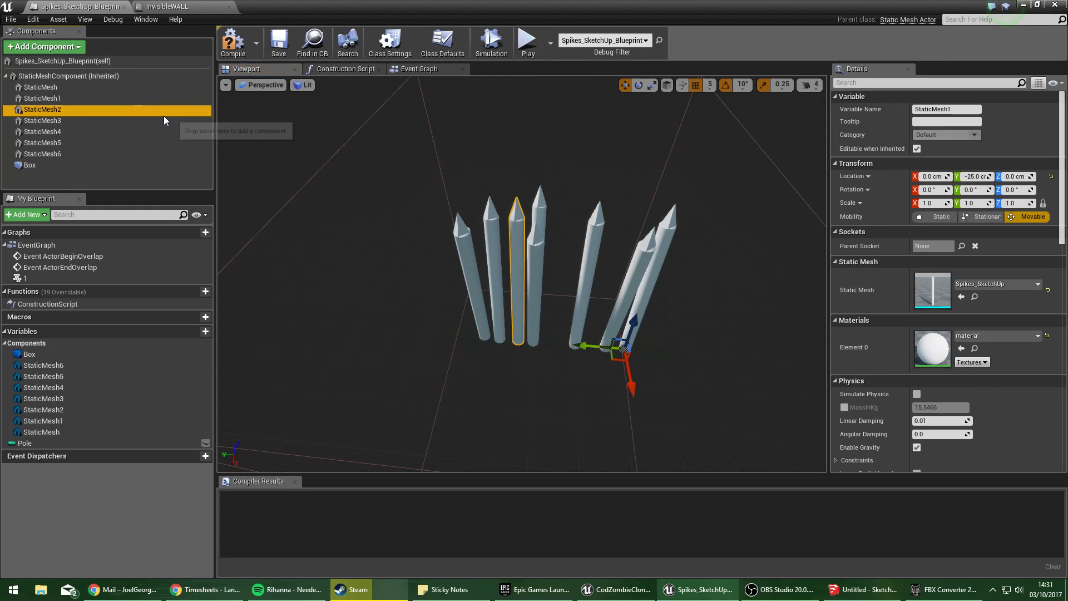
pyautogui.click(155, 124)
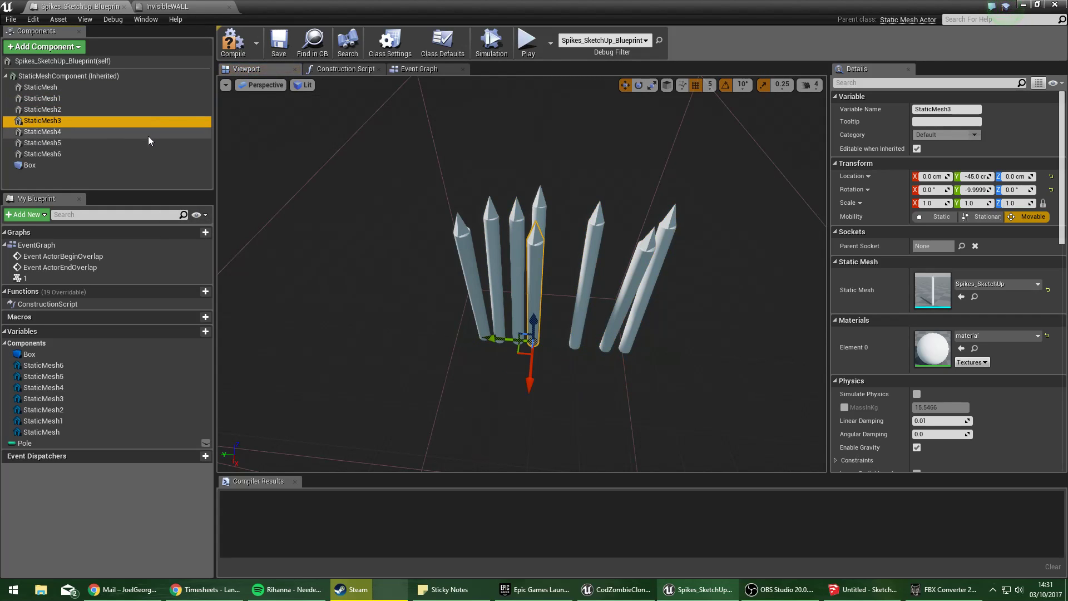
pyautogui.click(150, 144)
pyautogui.click(149, 154)
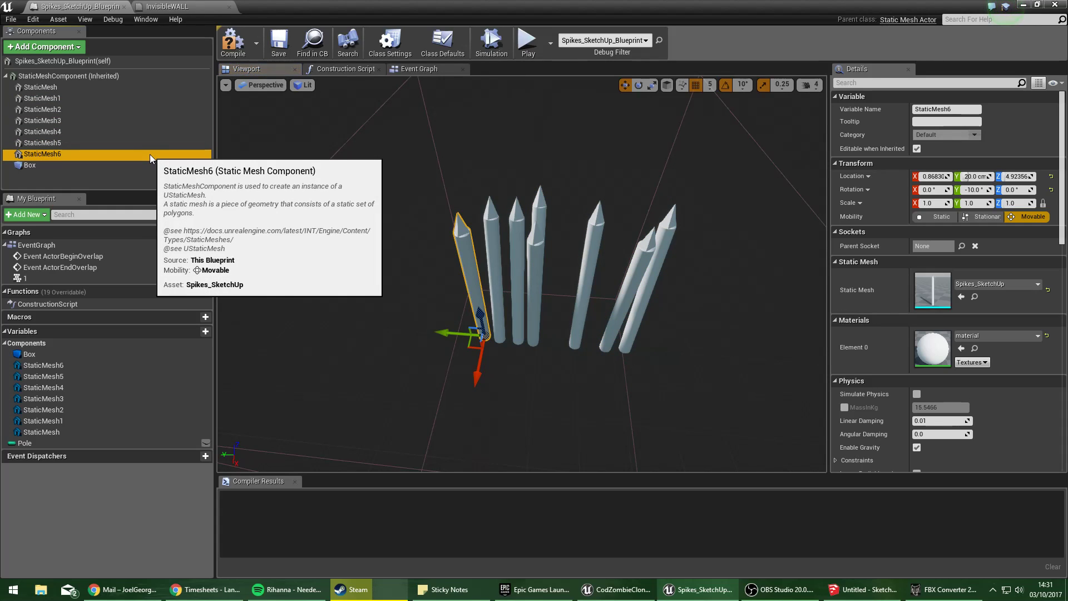
pyautogui.click(89, 76)
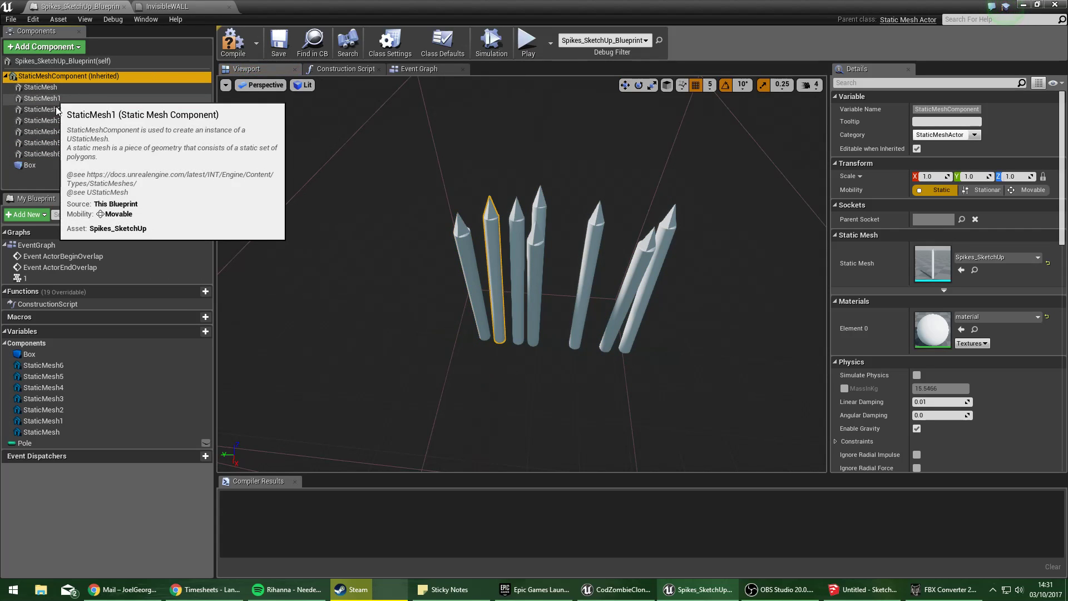
# Compile Spikes_SketchUp_Blueprint.
pyautogui.click(223, 42)
pyautogui.click(185, 10)
pyautogui.click(106, 8)
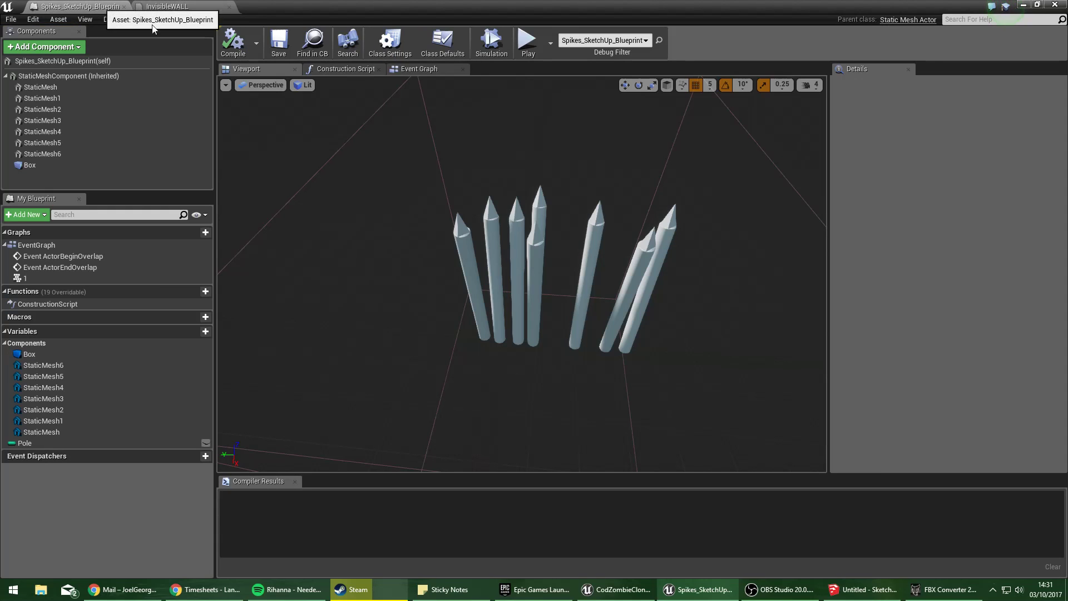
# Add a reference node for the inherited StaticMeshComponent to the Event Graph, placed above the Static Mesh nodes beside Select.
pyautogui.click(420, 78)
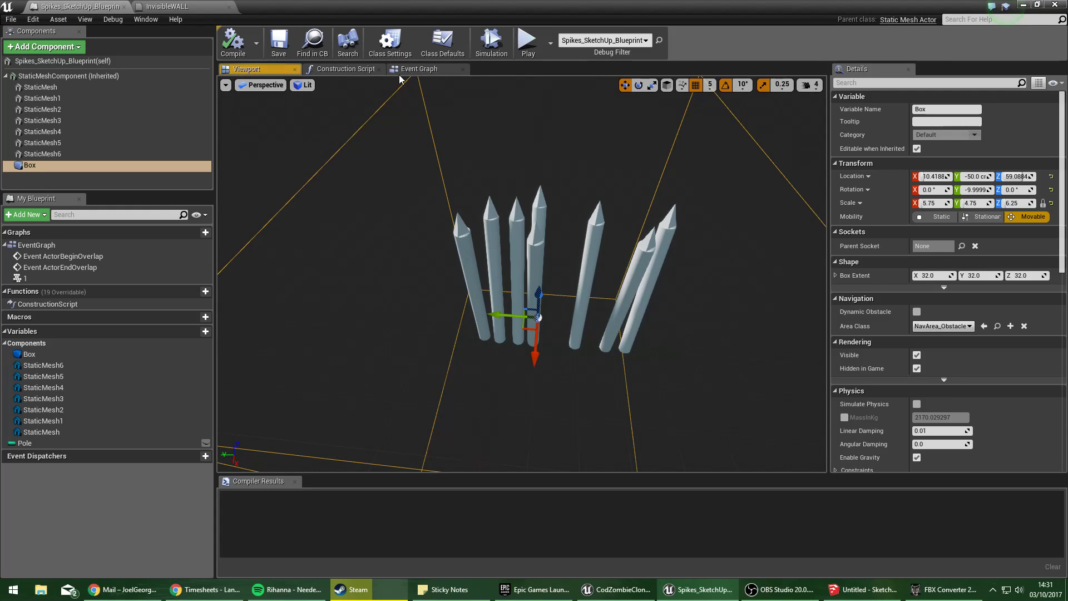
pyautogui.click(417, 69)
pyautogui.click(139, 76)
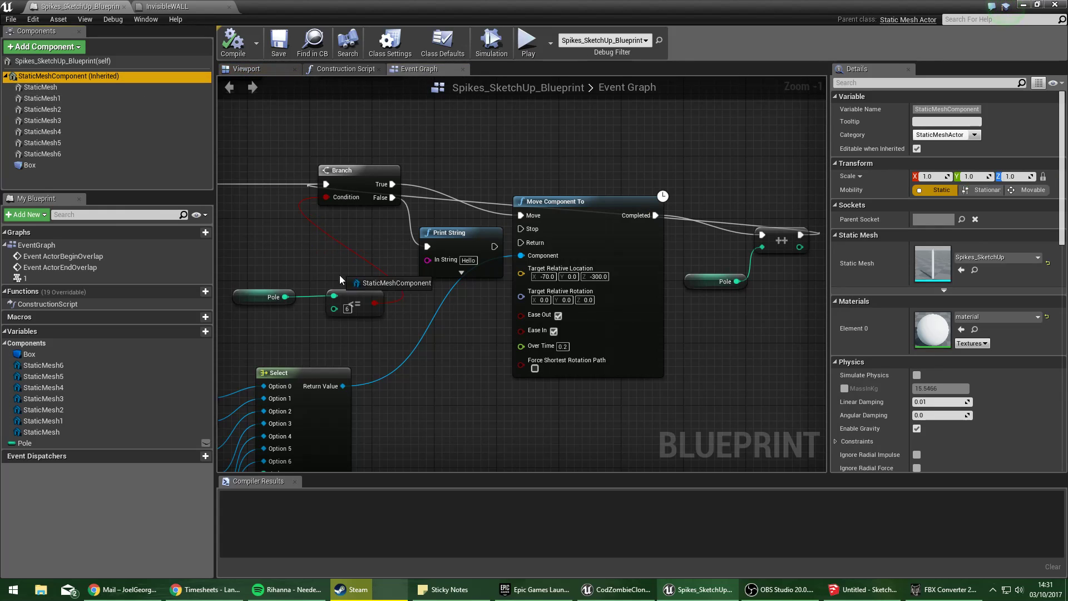
pyautogui.moveTo(301, 337); pyautogui.dragTo(300, 337)
pyautogui.moveTo(250, 332); pyautogui.dragTo(443, 261, button='right')
pyautogui.moveTo(443, 262); pyautogui.dragTo(336, 269)
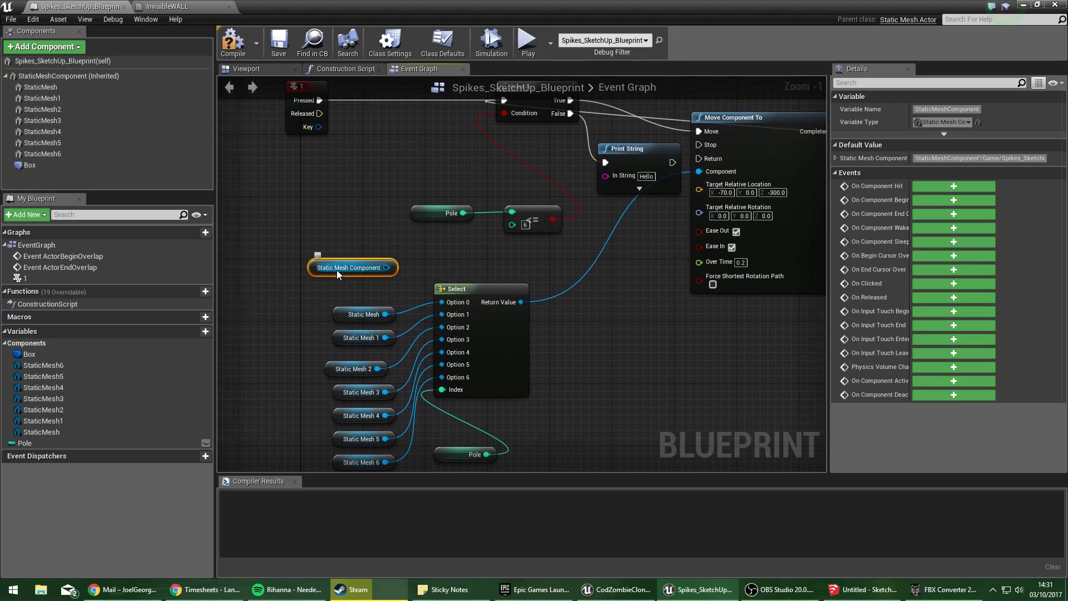
pyautogui.moveTo(399, 285); pyautogui.dragTo(400, 255, button='right')
# Add an Option 7 pin to Select wired to Static Mesh Component, set the Pole <= limit to 7, and compile.
pyautogui.rightClick(487, 299)
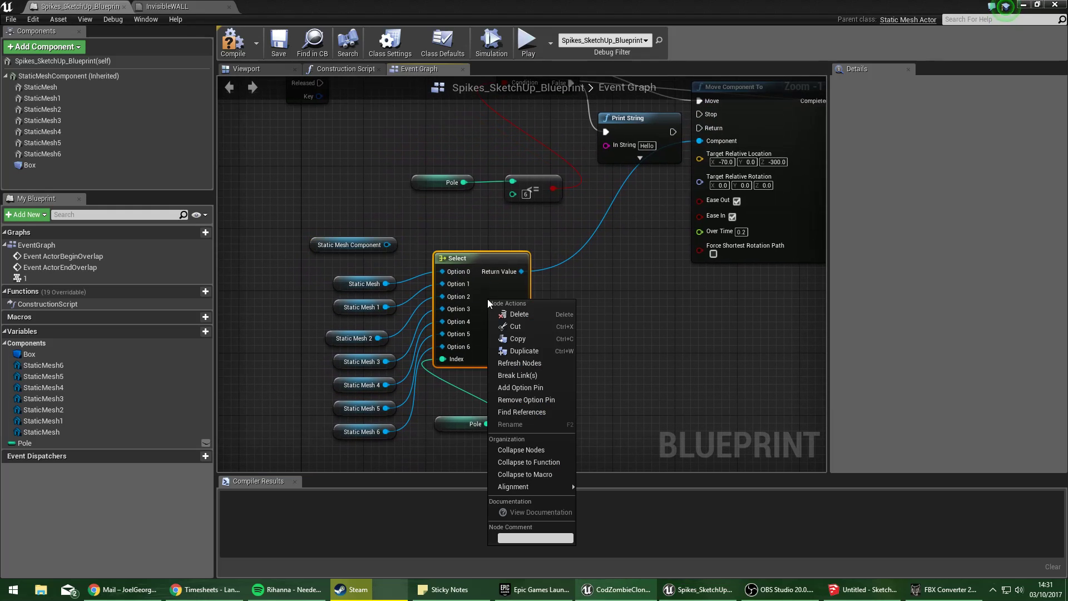
pyautogui.click(520, 387)
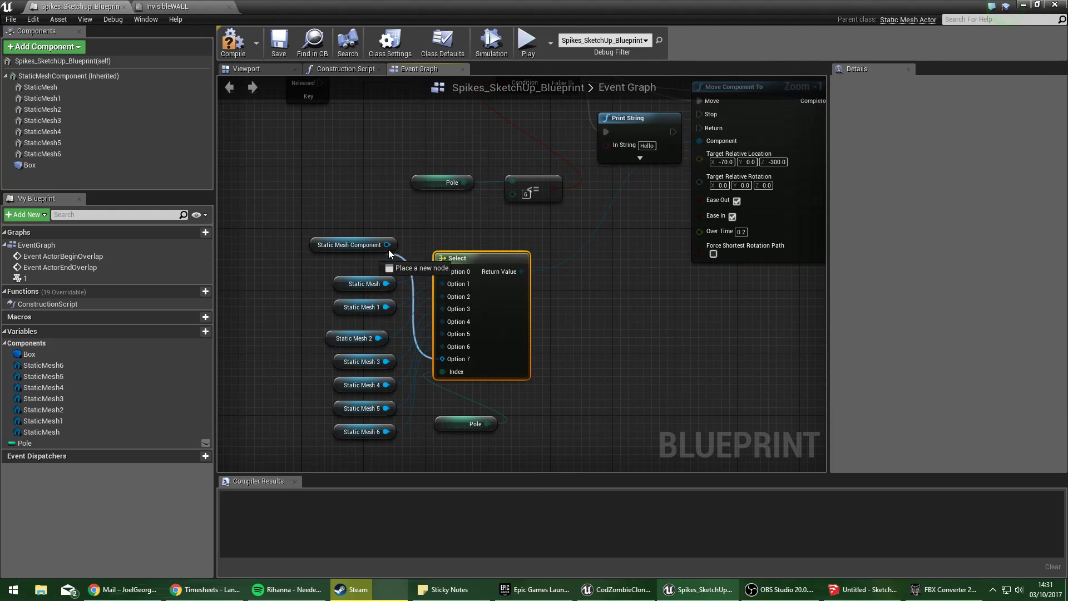
pyautogui.moveTo(511, 231); pyautogui.dragTo(376, 346, button='right')
pyautogui.click(236, 45)
# Play-test the trap in the level editor by lowering the spikes and walking through the doorway, and stop the session.
pyautogui.moveTo(338, 3); pyautogui.dragTo(1067, 233)
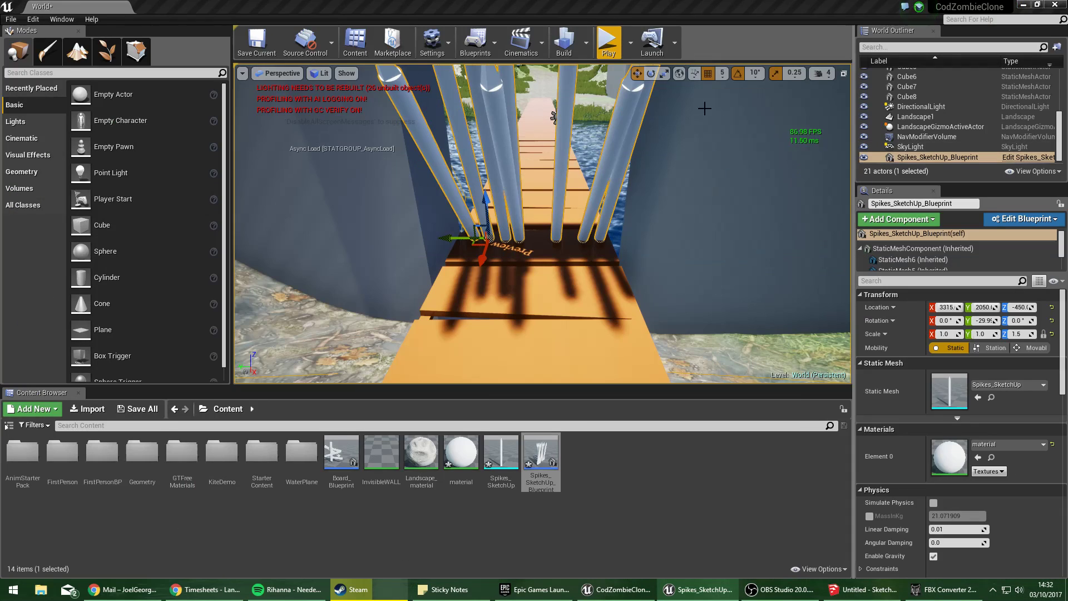
pyautogui.click(608, 42)
pyautogui.press('w')
pyautogui.click(546, 238)
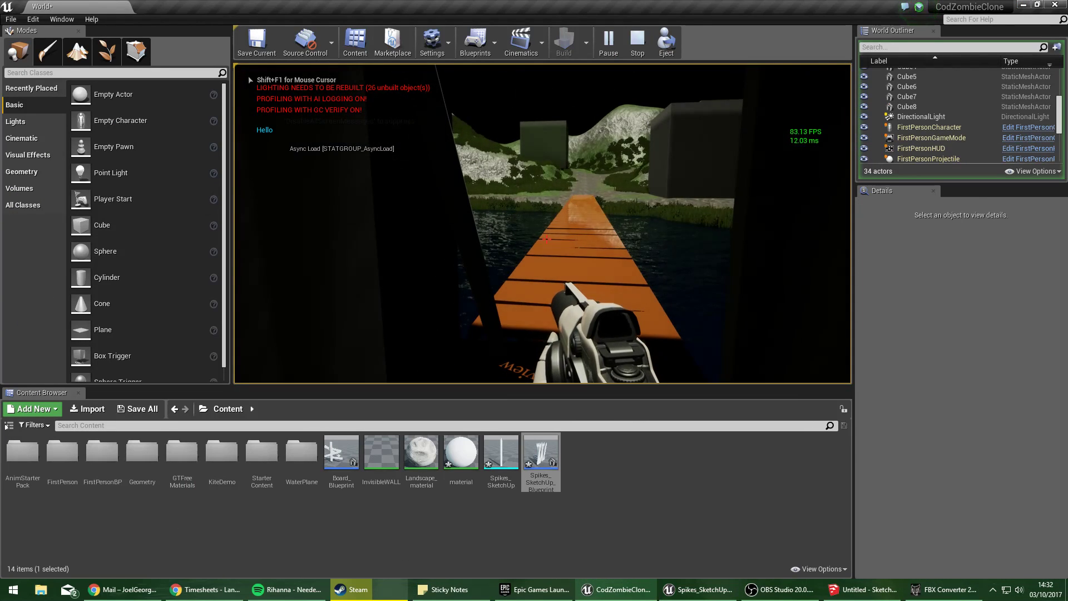
pyautogui.press('a')
pyautogui.press('w')
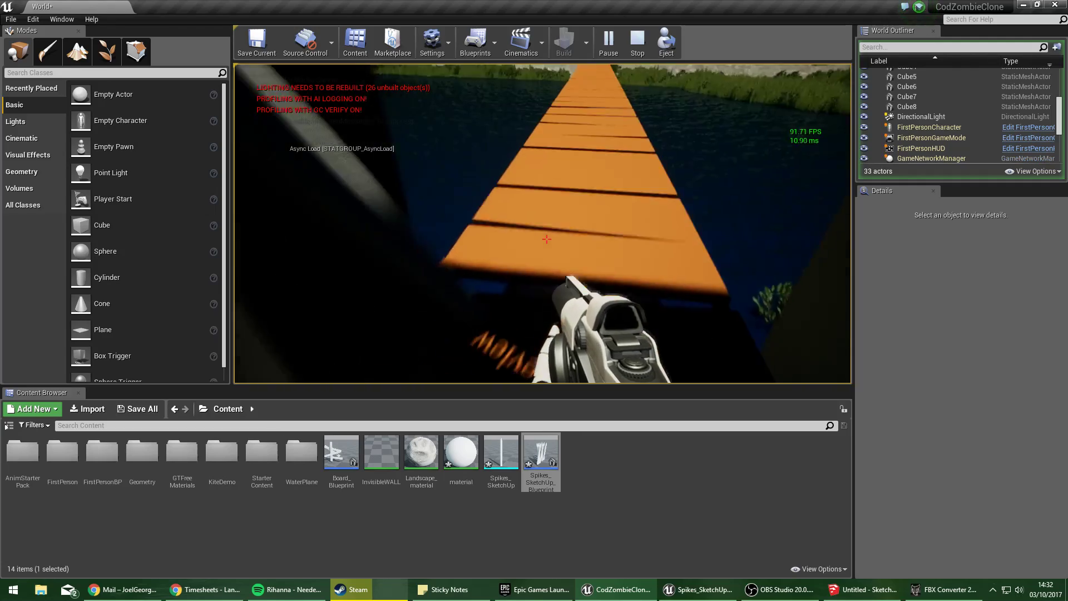
pyautogui.press('w')
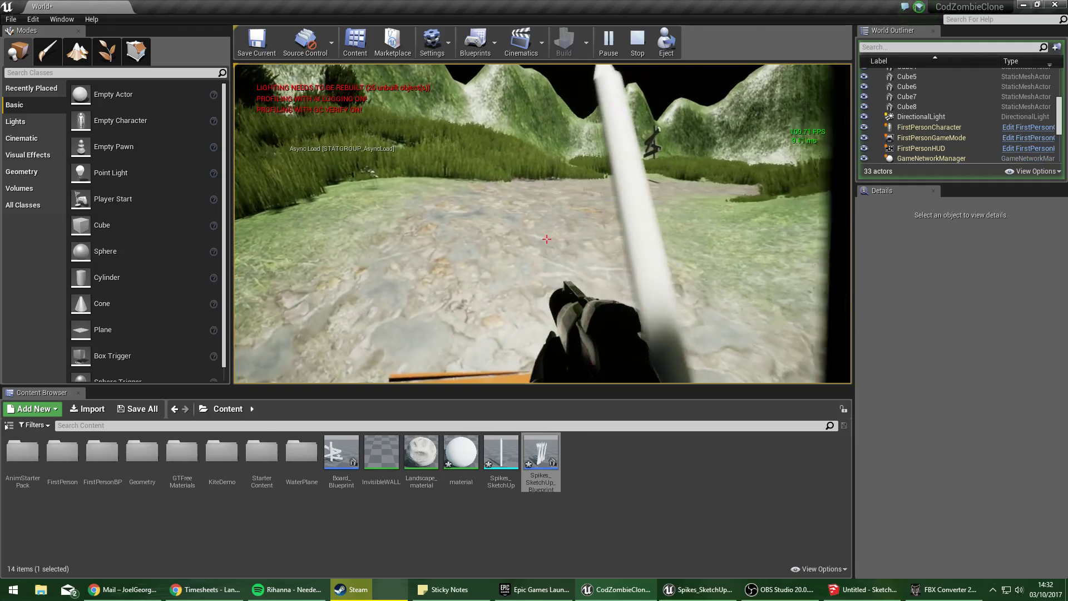
pyautogui.press('Escape')
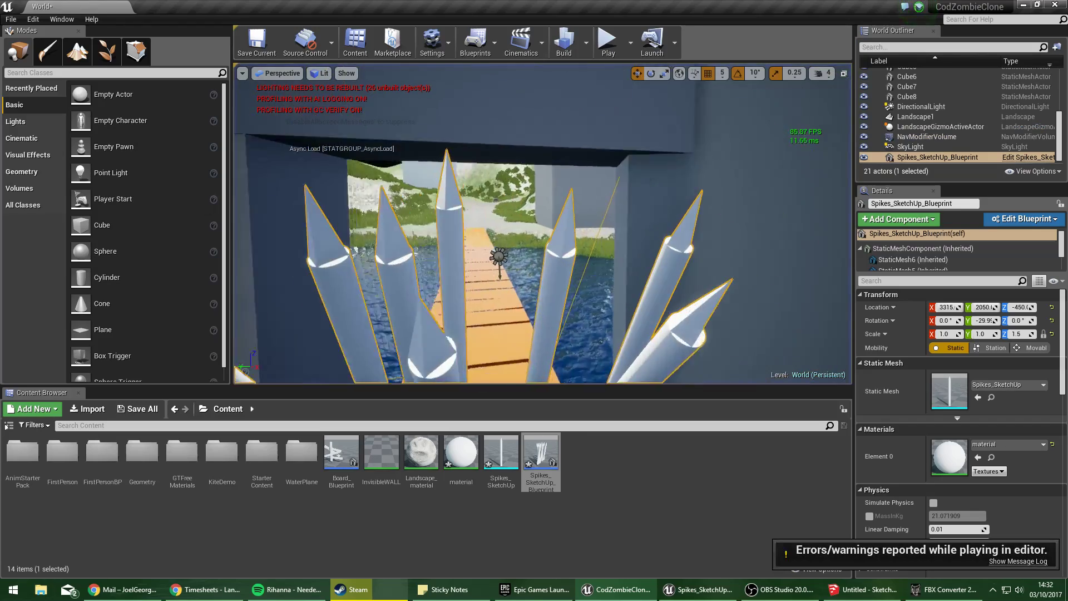
# Return to the blueprint's 3D component view and select the inherited second spike to inspect it.
pyautogui.click(697, 589)
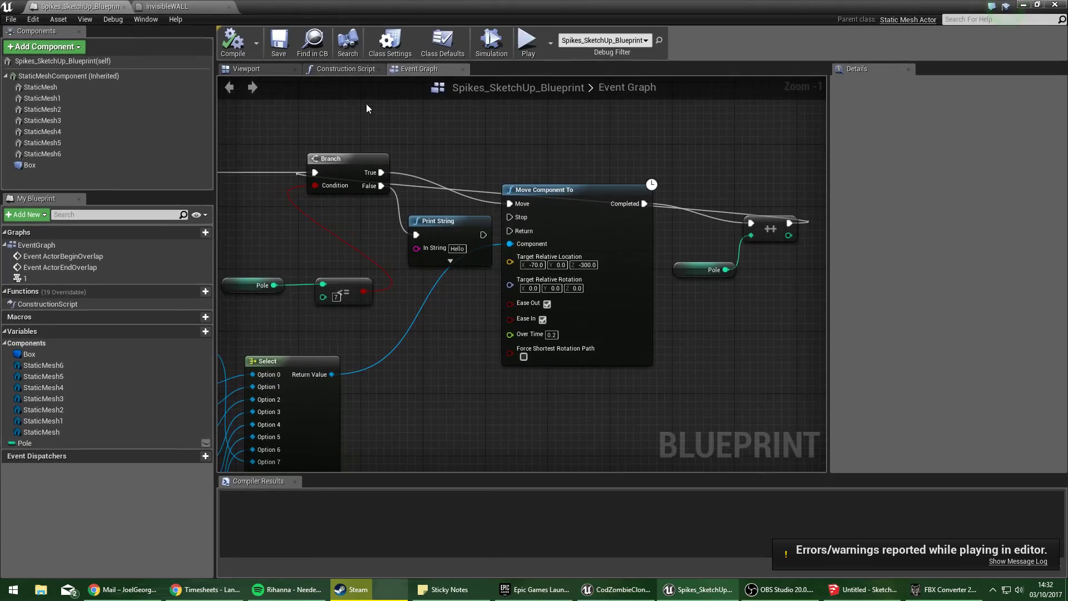
pyautogui.click(252, 68)
pyautogui.click(499, 243)
pyautogui.press('s')
pyautogui.press('a')
pyautogui.moveTo(671, 154); pyautogui.dragTo(671, 154, button='right')
pyautogui.press('w')
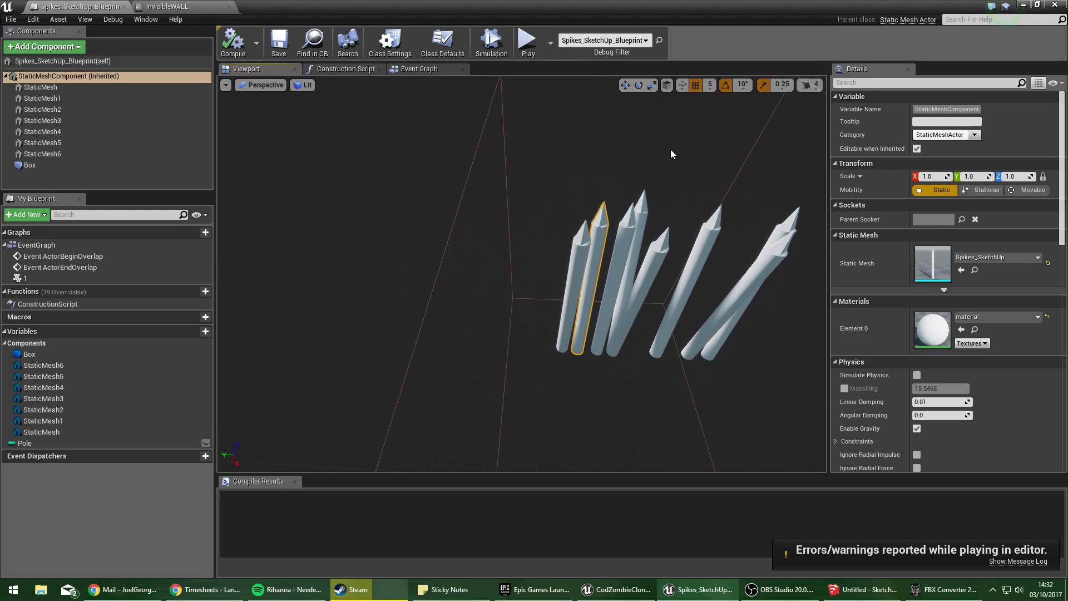
# Select all components from StaticMesh to Box and raise them together well above the inherited spike.
pyautogui.click(69, 86)
pyautogui.keyDown('shift'); pyautogui.click(34, 165); pyautogui.keyUp('shift')
pyautogui.press('f')
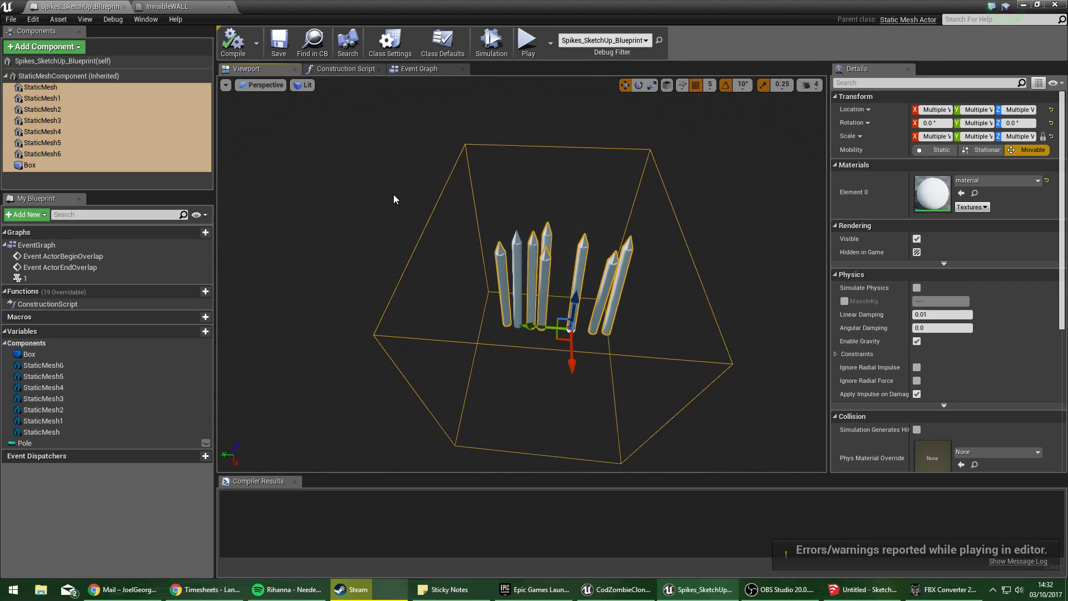
pyautogui.moveTo(597, 309); pyautogui.dragTo(586, 111)
pyautogui.press('s')
pyautogui.moveTo(557, 190); pyautogui.dragTo(557, 191, button='right')
pyautogui.moveTo(556, 191); pyautogui.dragTo(559, 159)
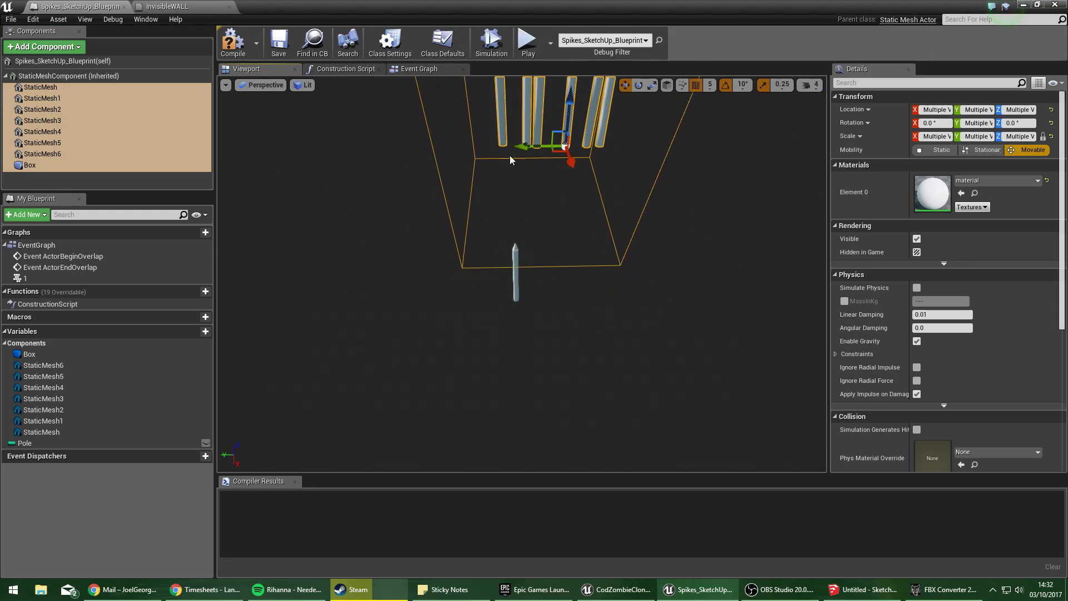
pyautogui.moveTo(510, 160); pyautogui.dragTo(490, 150, button='right')
pyautogui.press('s')
# Switch to the level editor and lower the placed spikes actor to about Z -1035, with X at about 3065.
pyautogui.moveTo(436, 5); pyautogui.dragTo(1067, 200)
pyautogui.moveTo(636, 129); pyautogui.dragTo(570, 110, button='right')
pyautogui.press('s')
pyautogui.press('w')
pyautogui.press('s')
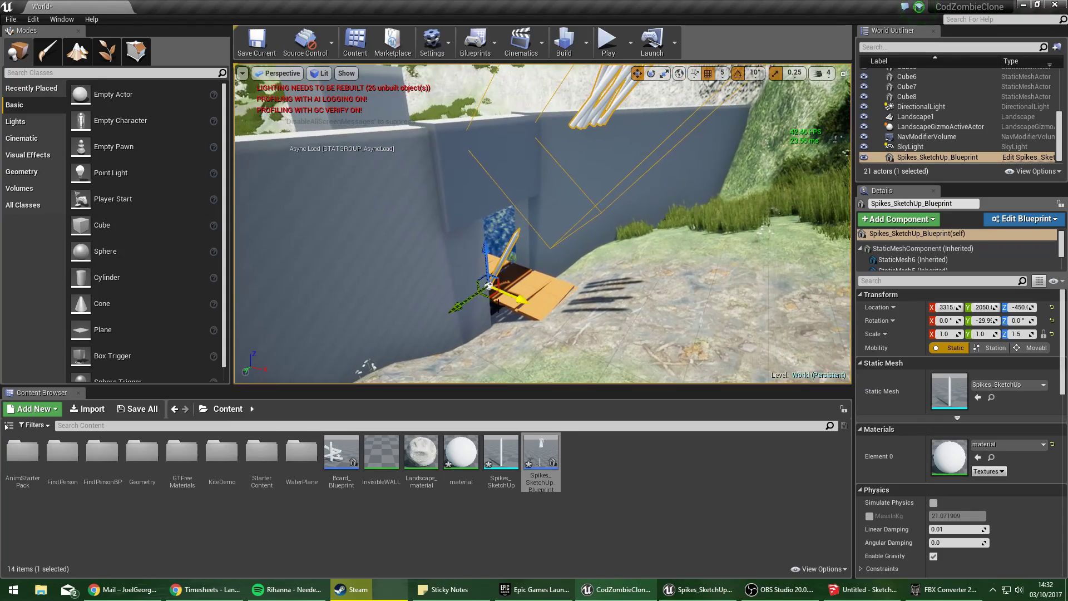
pyautogui.moveTo(488, 252); pyautogui.dragTo(488, 379)
pyautogui.moveTo(488, 379); pyautogui.dragTo(495, 423, button='right')
pyautogui.press('s')
pyautogui.moveTo(522, 339); pyautogui.dragTo(522, 340, button='right')
pyautogui.press('w')
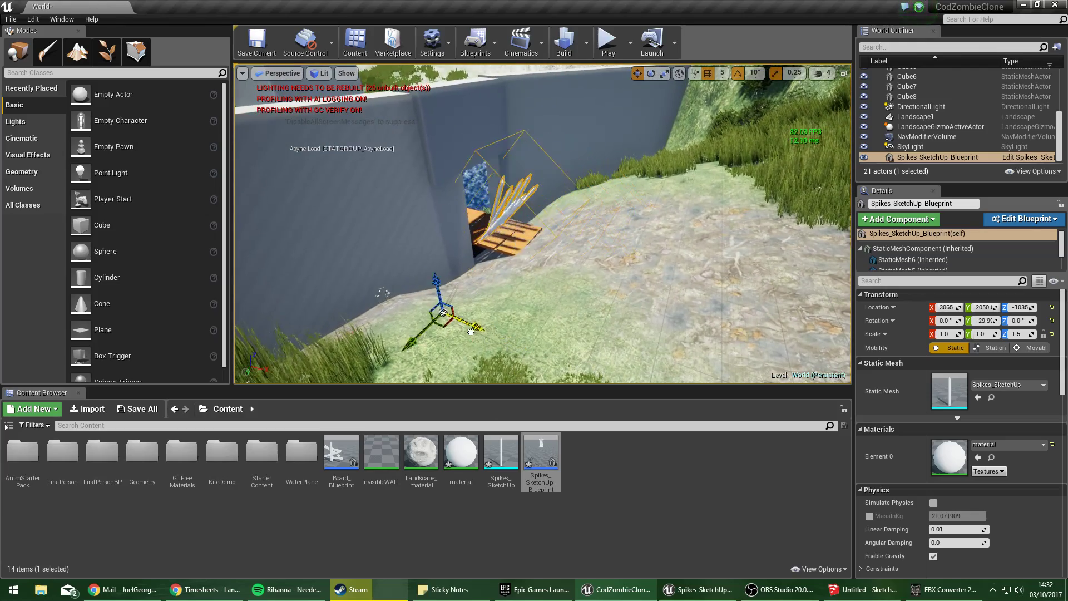
# Move the spikes actor along X to about 2945 so the spikes stand on the bridge at the doorway.
pyautogui.moveTo(465, 327); pyautogui.dragTo(477, 332)
pyautogui.moveTo(478, 333); pyautogui.dragTo(467, 278, button='right')
pyautogui.press('w')
pyautogui.press('w')
pyautogui.press('s')
pyautogui.press('w')
pyautogui.press('s')
pyautogui.press('w')
pyautogui.moveTo(576, 170); pyautogui.dragTo(548, 151, button='right')
pyautogui.press('s')
pyautogui.press('a')
pyautogui.moveTo(497, 287)
pyautogui.mouseDown(button='right')
pyautogui.moveTo(551, 286)
pyautogui.moveTo(496, 286)
pyautogui.mouseUp(button='right')
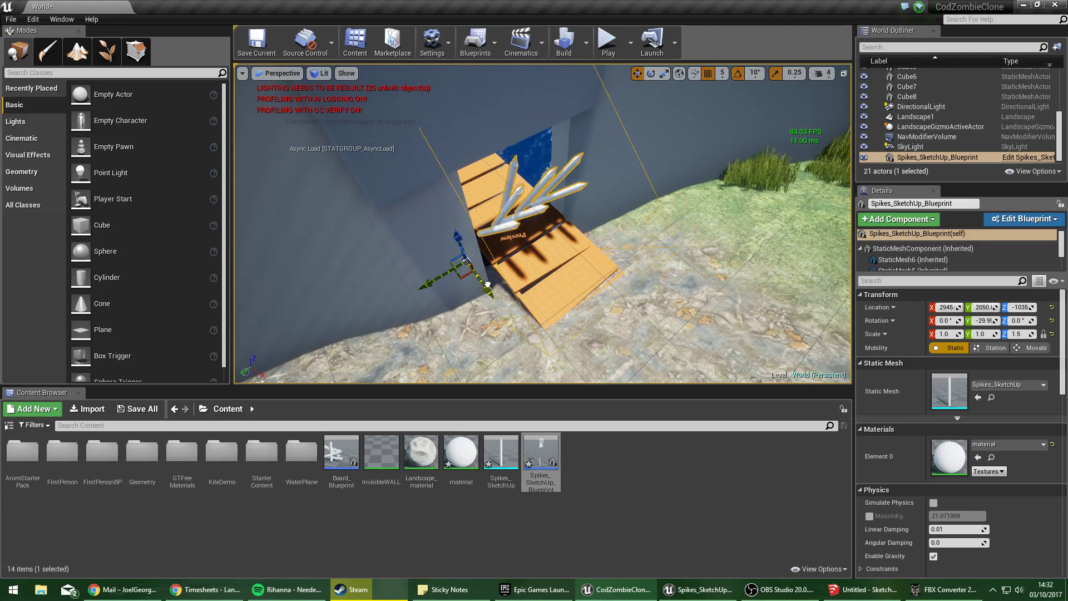
# Play-test the level by walking through the spikes, over the bridge and back through the doorway, and end the session.
pyautogui.click(609, 42)
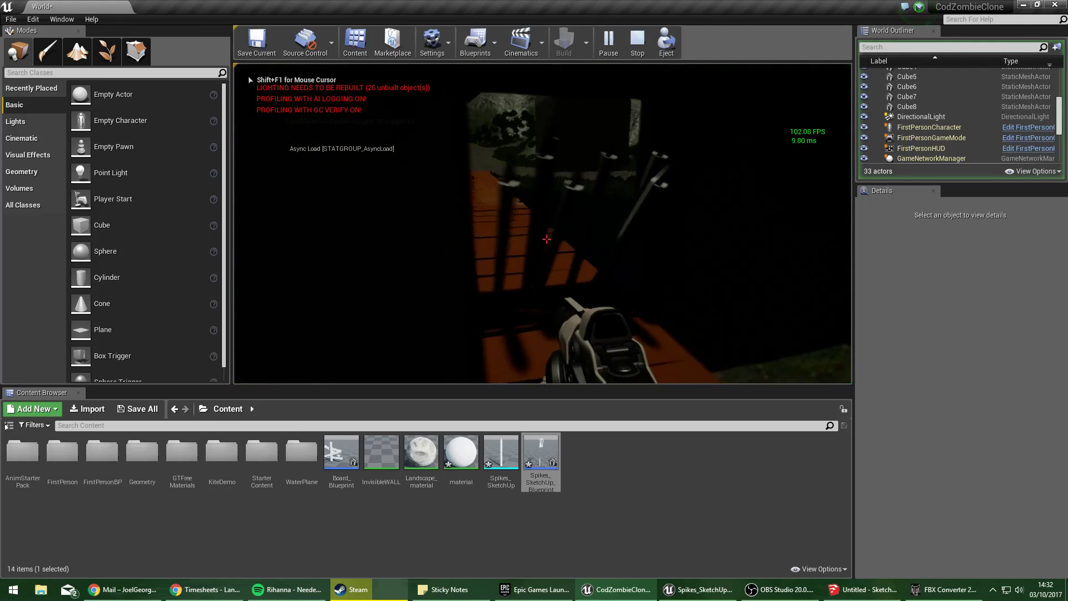
pyautogui.press('w')
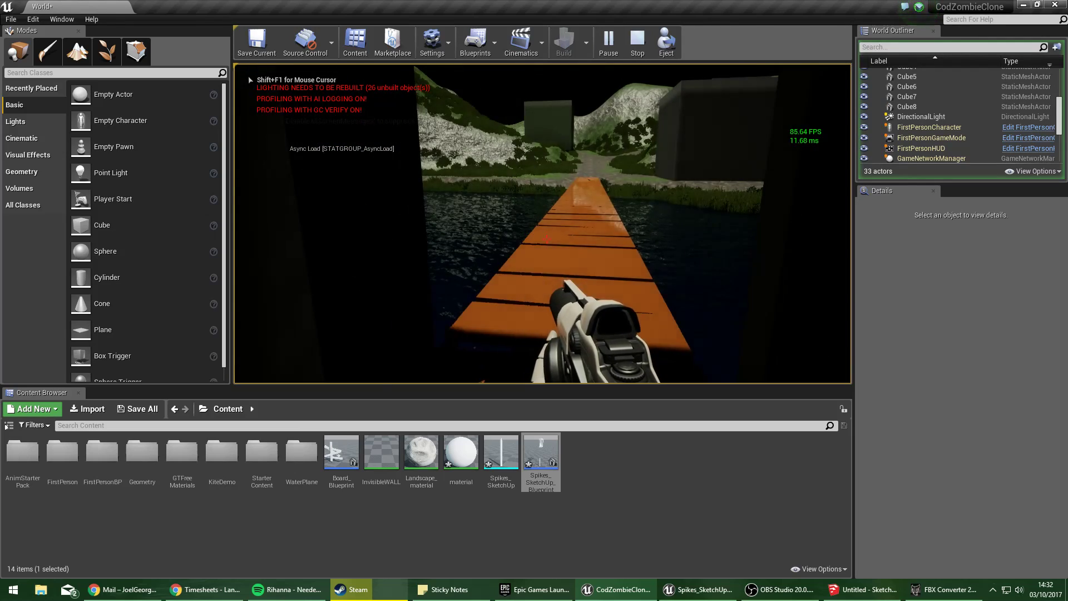
pyautogui.press('w')
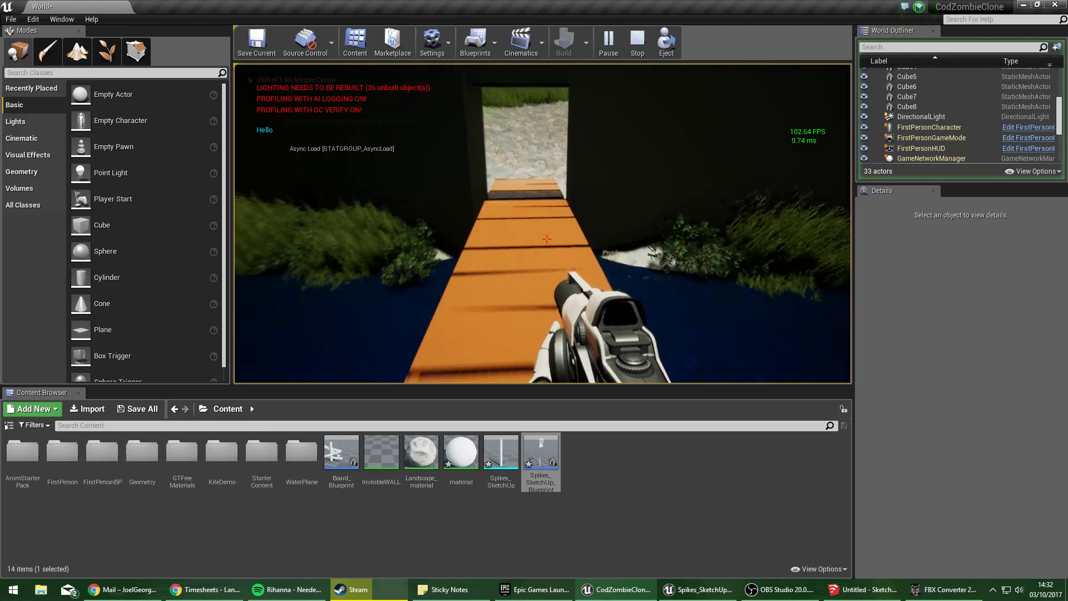
pyautogui.press('w')
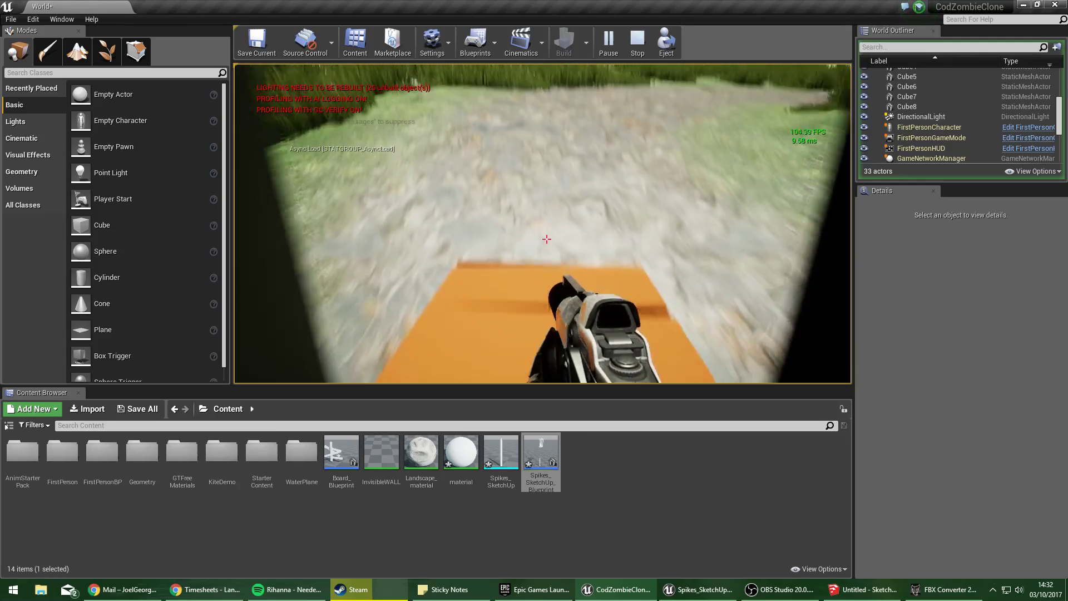
pyautogui.press('Escape')
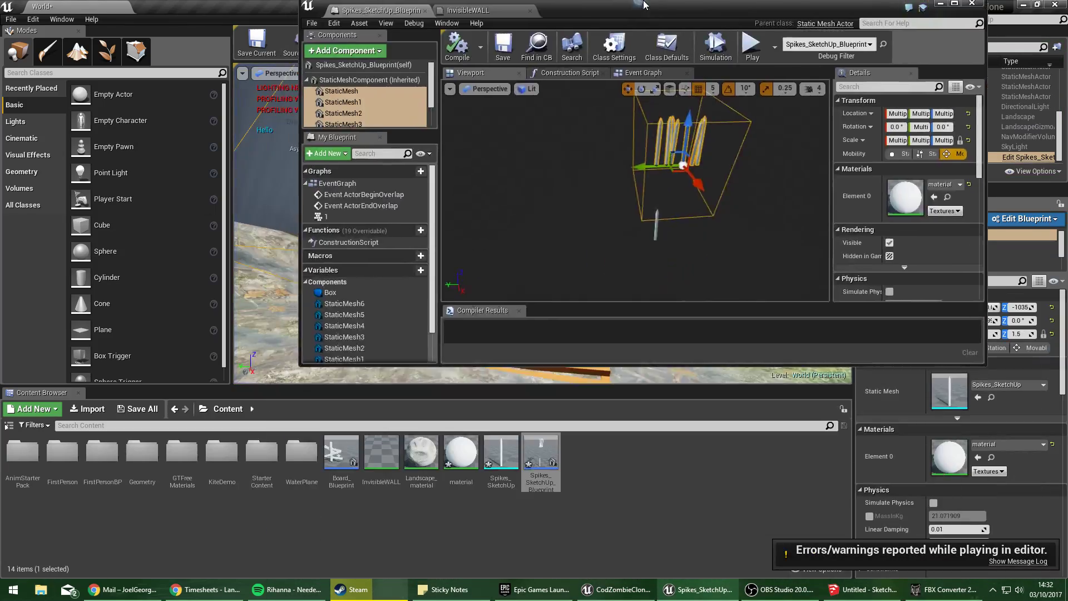
# Read the play session warnings in the message log, and set the spikes blueprint's inherited StaticMeshComponent mobility to Movable.
pyautogui.doubleClick(644, 5)
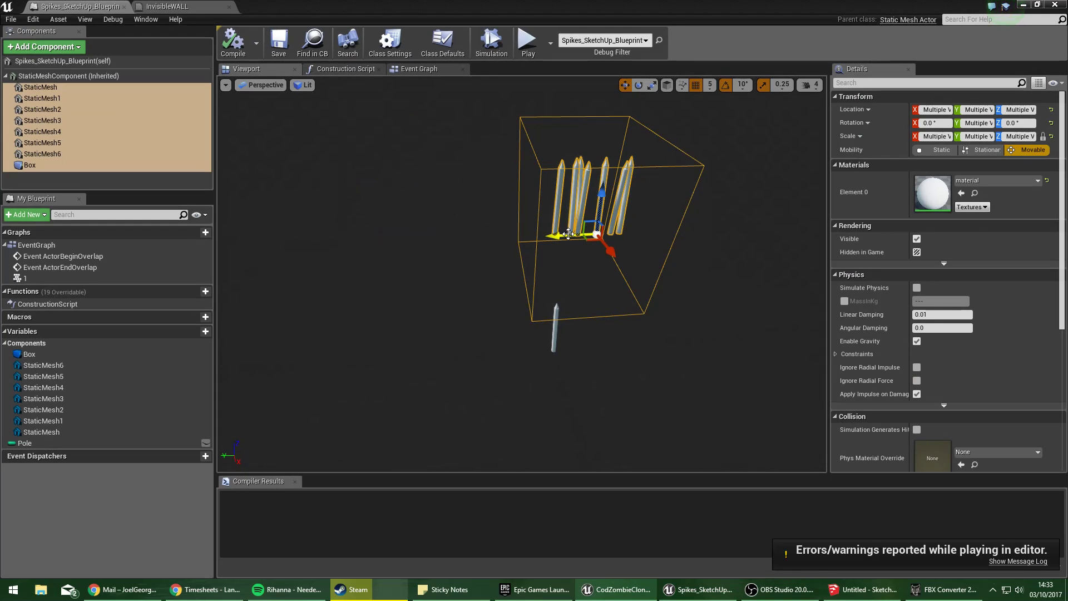
pyautogui.click(1019, 561)
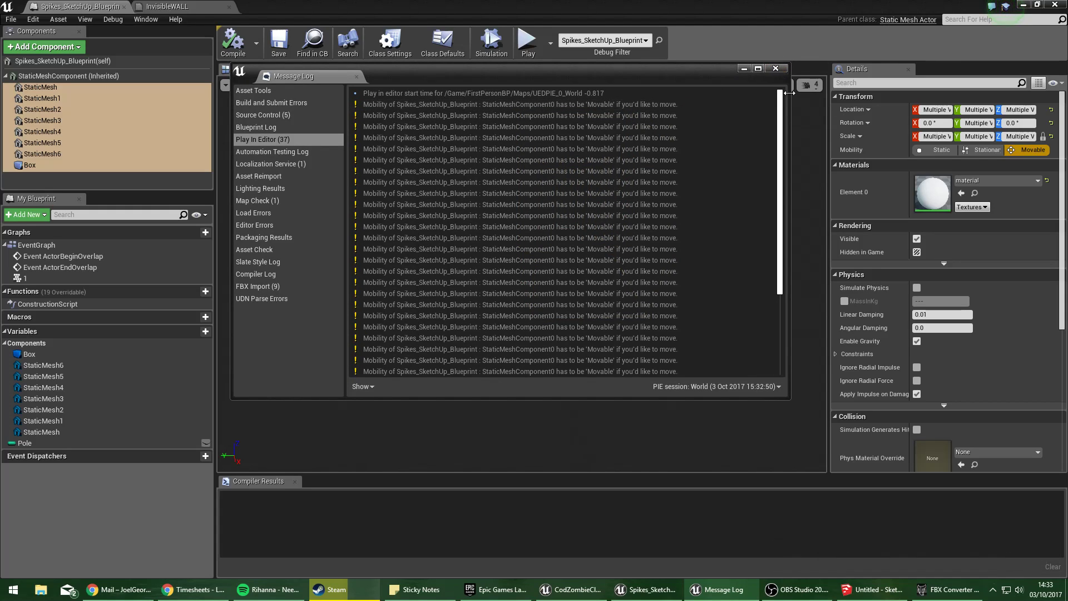
pyautogui.click(777, 69)
pyautogui.click(67, 78)
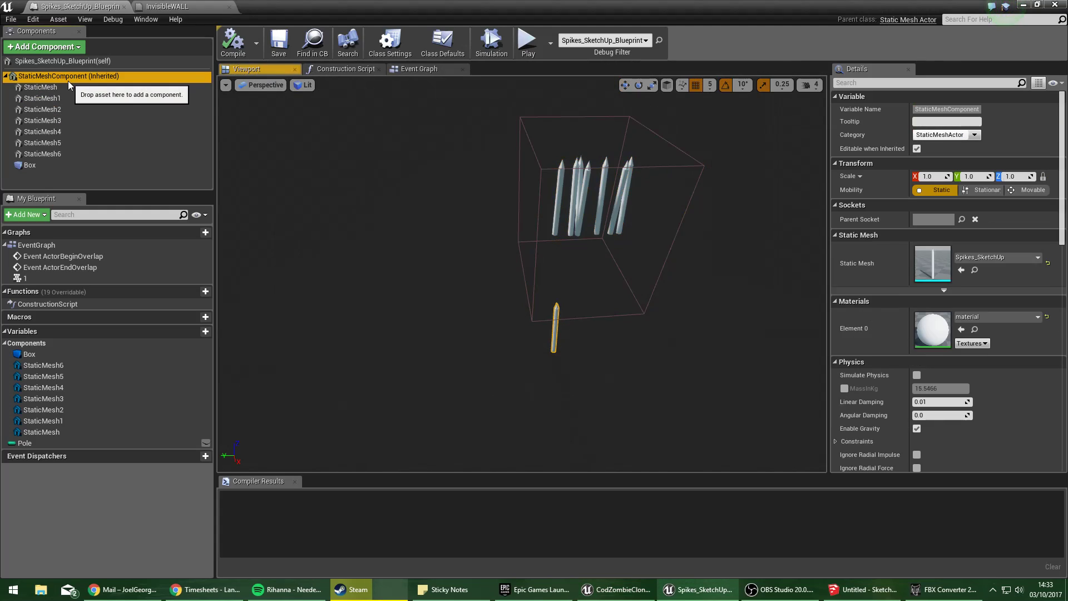
pyautogui.click(1023, 192)
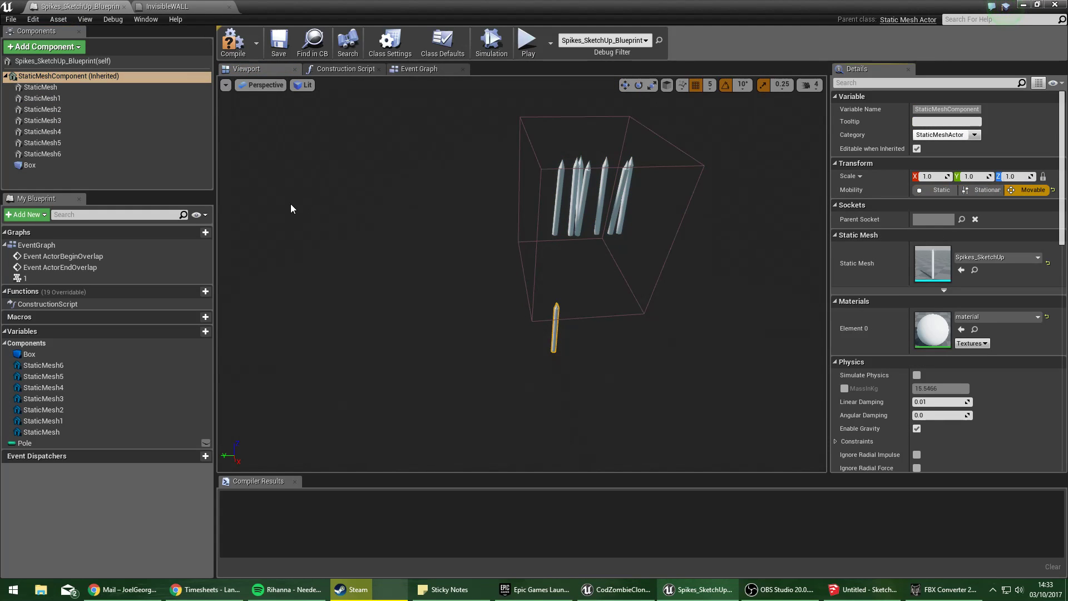
# Select all components from StaticMesh to Box and lower them together to the level of the inherited spike.
pyautogui.click(40, 88)
pyautogui.keyDown('shift'); pyautogui.click(29, 165); pyautogui.keyUp('shift')
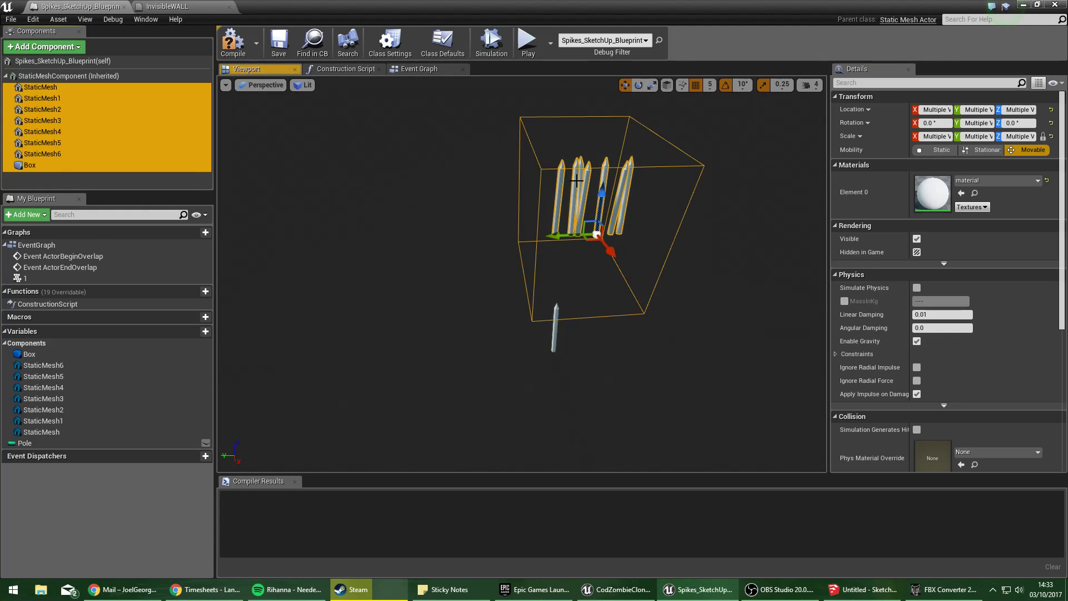
pyautogui.moveTo(605, 194); pyautogui.dragTo(587, 313)
pyautogui.moveTo(597, 300); pyautogui.dragTo(695, 306, button='right')
pyautogui.moveTo(645, 334); pyautogui.dragTo(581, 361, button='right')
pyautogui.moveTo(540, 310); pyautogui.dragTo(542, 284)
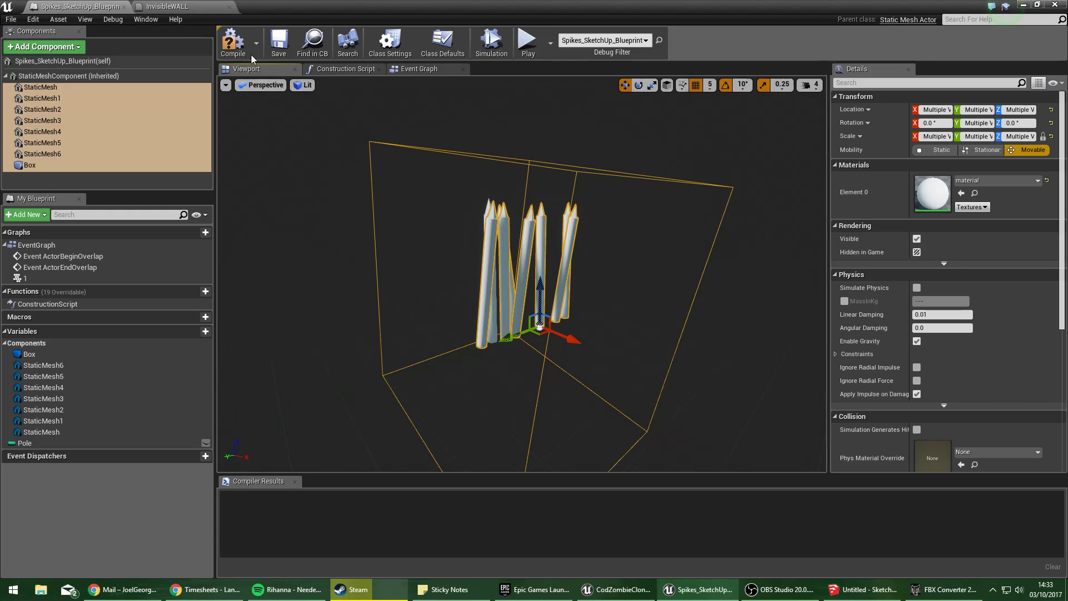
# Reposition the placed spikes actor at about X 3335, Z -440 in the level, and play-test walking around the doorway.
pyautogui.click(1005, 8)
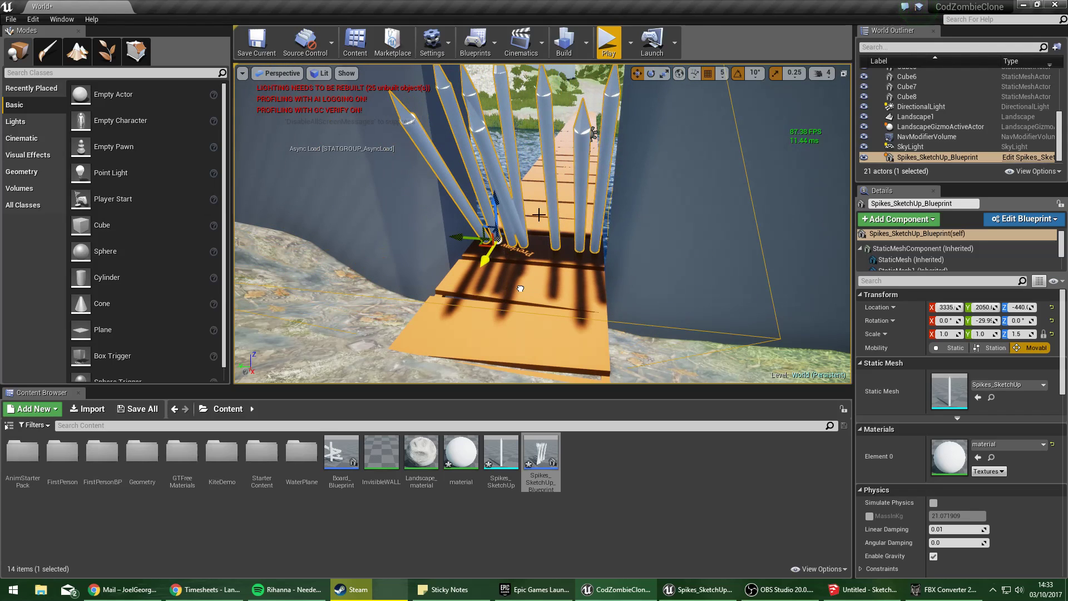
pyautogui.click(608, 42)
pyautogui.press('w')
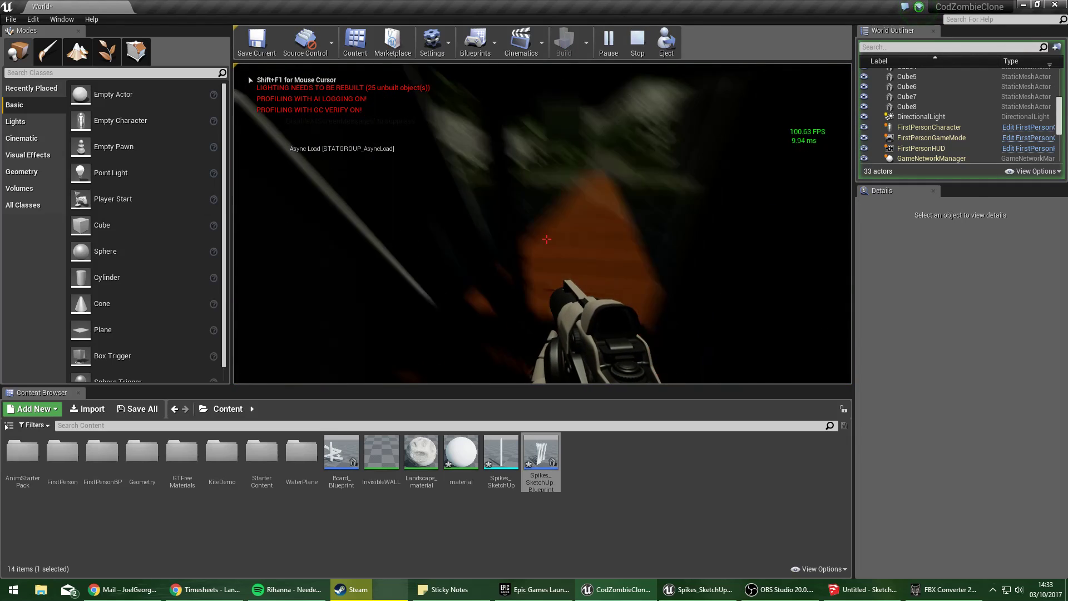
pyautogui.press('s')
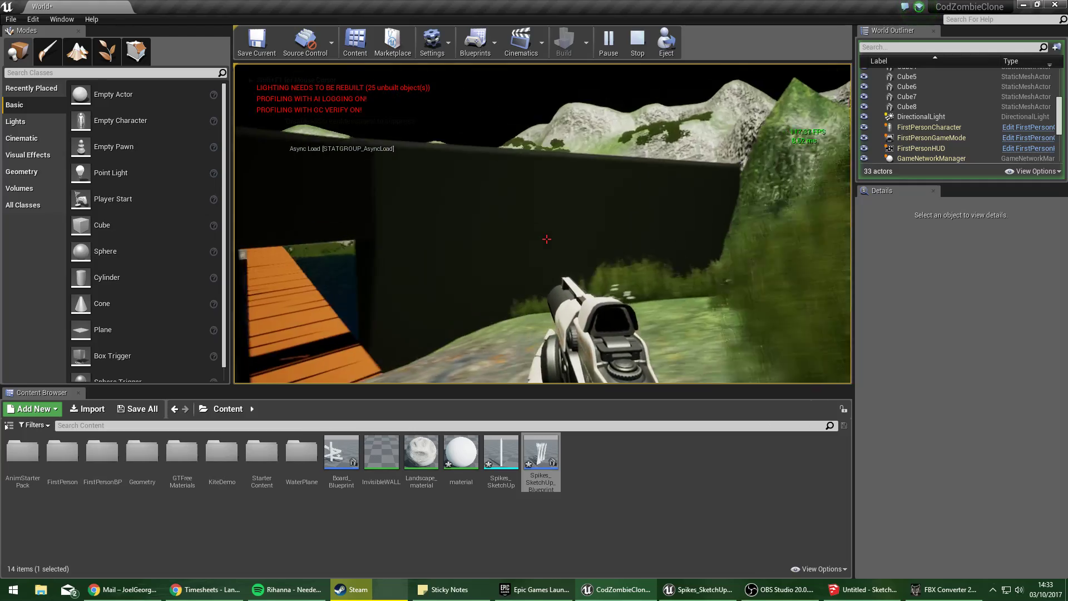
pyautogui.press('F1')
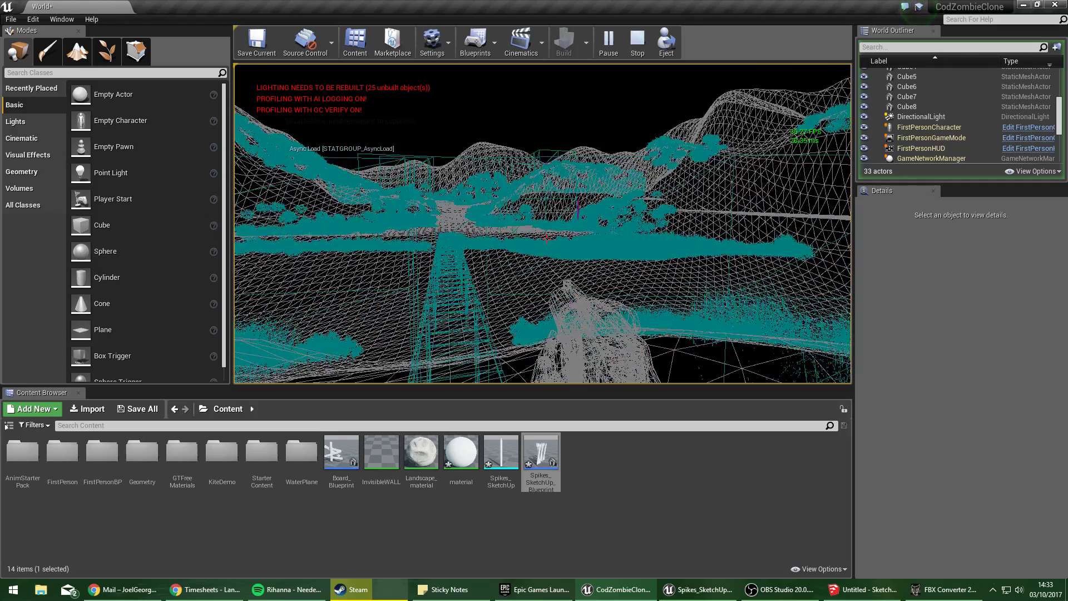
pyautogui.press('Escape')
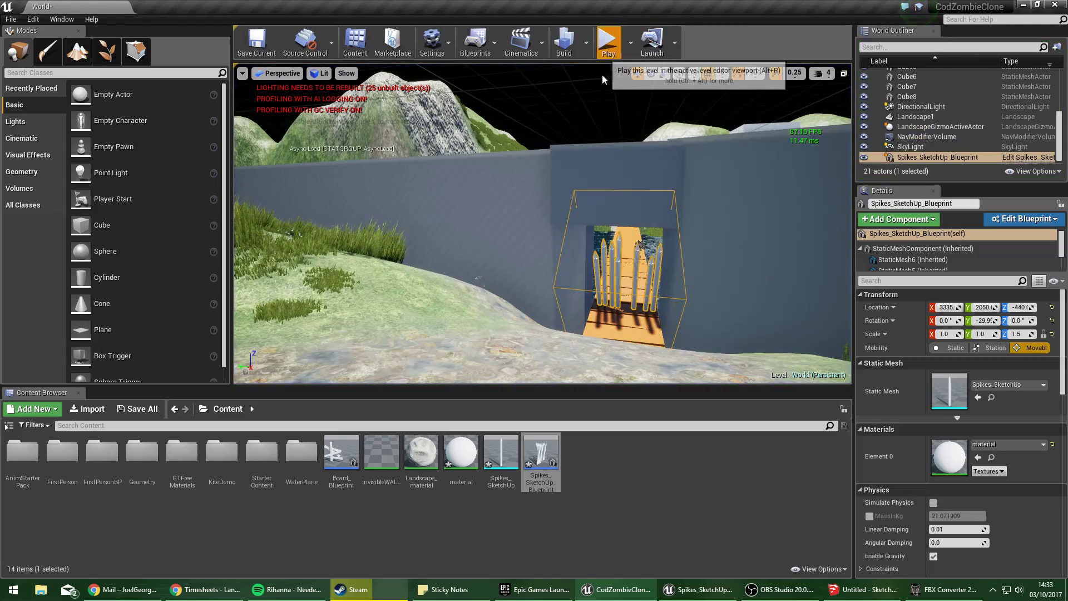
# Play the level again and walk into the spikes to trigger them being lowered one after another.
pyautogui.click(607, 43)
pyautogui.press('w')
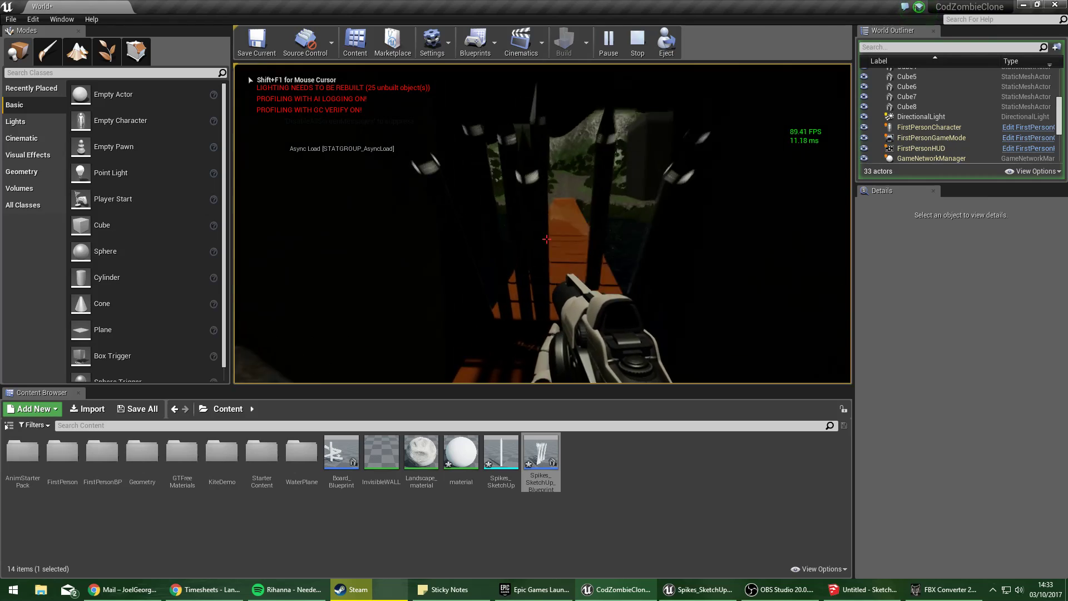
pyautogui.press('w')
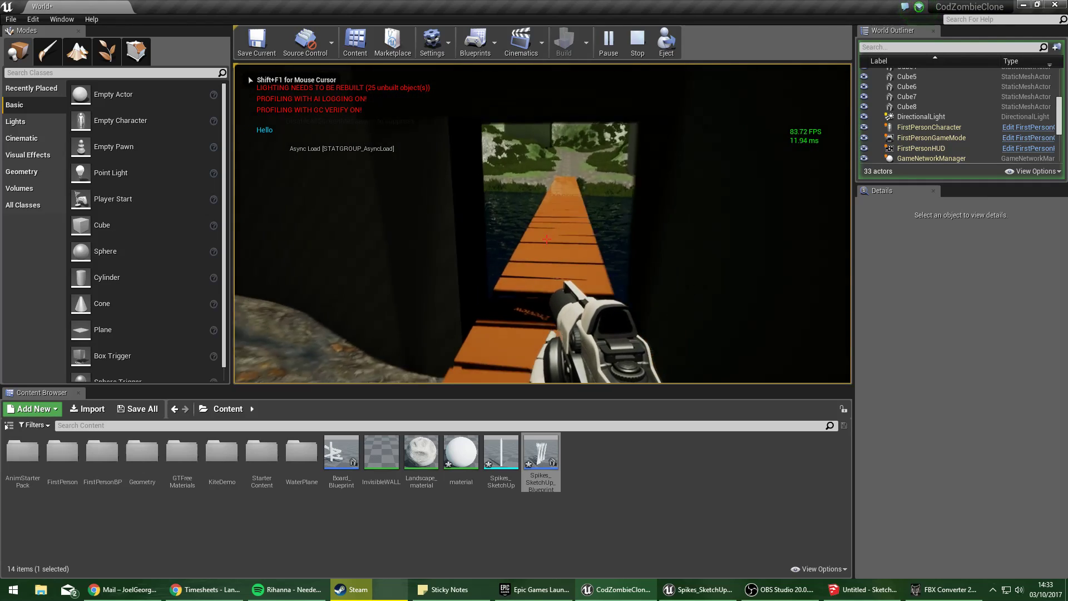
pyautogui.press('w')
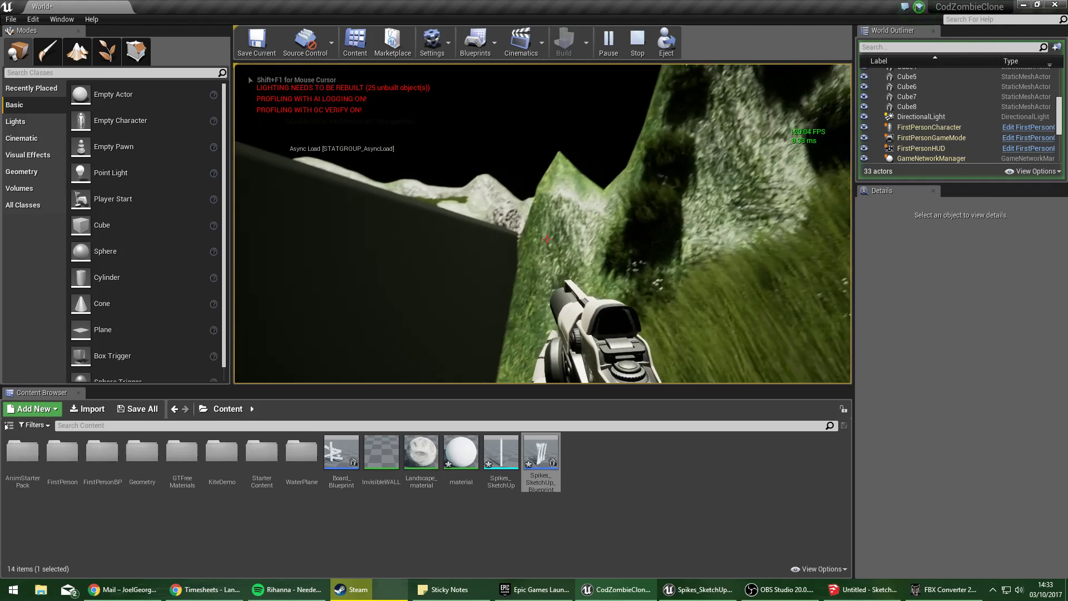
# Eject from the player and fly around the doorway to inspect where the lowered spikes end up, ending the play session.
pyautogui.press('F8')
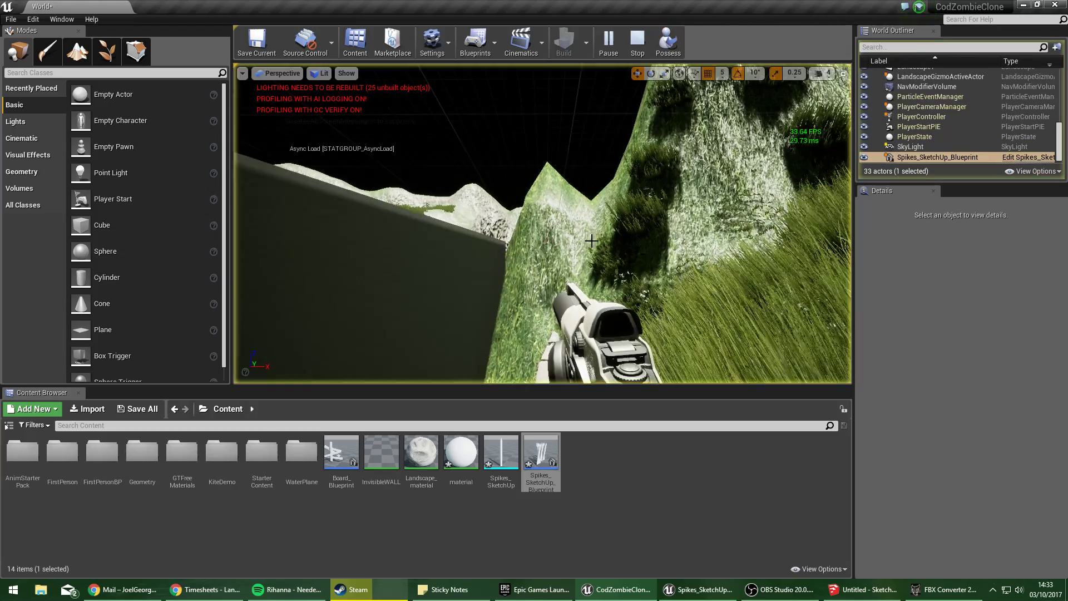
pyautogui.moveTo(542, 223)
pyautogui.mouseDown(button='right')
pyautogui.moveTo(653, 234)
pyautogui.moveTo(681, 256)
pyautogui.moveTo(665, 245)
pyautogui.moveTo(639, 251)
pyautogui.moveTo(612, 222)
pyautogui.moveTo(567, 217)
pyautogui.moveTo(540, 245)
pyautogui.moveTo(512, 223)
pyautogui.moveTo(501, 178)
pyautogui.moveTo(517, 167)
pyautogui.moveTo(512, 139)
pyautogui.moveTo(439, 150)
pyautogui.moveTo(462, 201)
pyautogui.moveTo(417, 128)
pyautogui.moveTo(556, 145)
pyautogui.moveTo(501, 173)
pyautogui.moveTo(495, 211)
pyautogui.moveTo(511, 167)
pyautogui.moveTo(540, 156)
pyautogui.moveTo(501, 94)
pyautogui.moveTo(462, 173)
pyautogui.moveTo(473, 200)
pyautogui.moveTo(417, 228)
pyautogui.moveTo(389, 222)
pyautogui.moveTo(389, 139)
pyautogui.moveTo(411, 155)
pyautogui.moveTo(445, 106)
pyautogui.moveTo(479, 122)
pyautogui.moveTo(390, 167)
pyautogui.moveTo(401, 223)
pyautogui.moveTo(434, 234)
pyautogui.moveTo(434, 250)
pyautogui.mouseUp(button='right')
pyautogui.press('w')
pyautogui.press('w')
pyautogui.press('w')
pyautogui.press('s')
pyautogui.press('d')
pyautogui.press('d')
pyautogui.press('s')
pyautogui.press('w')
pyautogui.press('w')
pyautogui.click(637, 43)
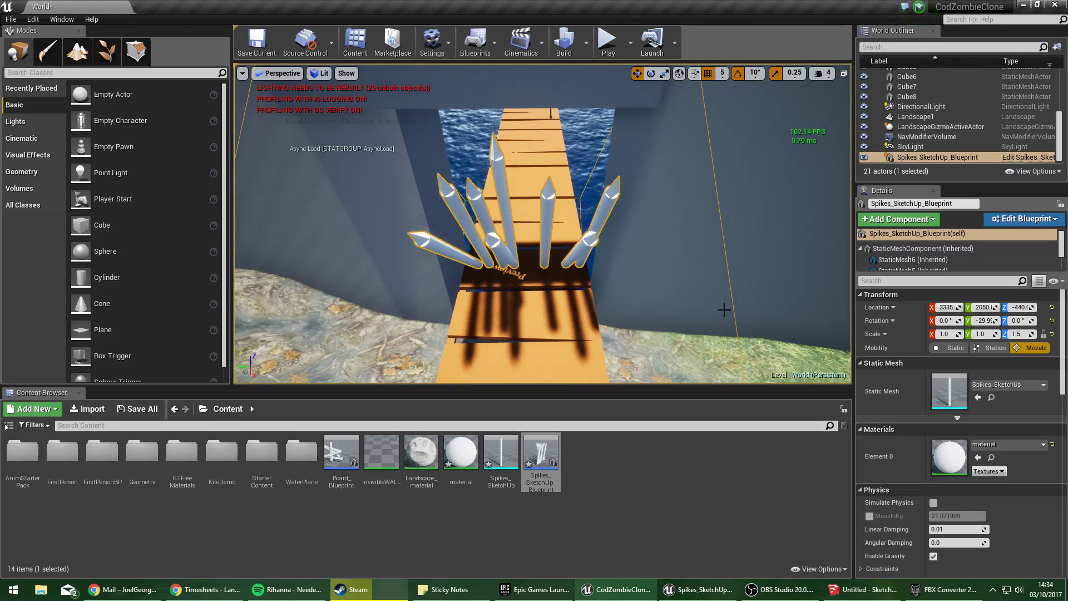
# Open the spikes blueprint's Event Graph around the Branch and Move Component To nodes, and select the Box component.
pyautogui.click(1004, 158)
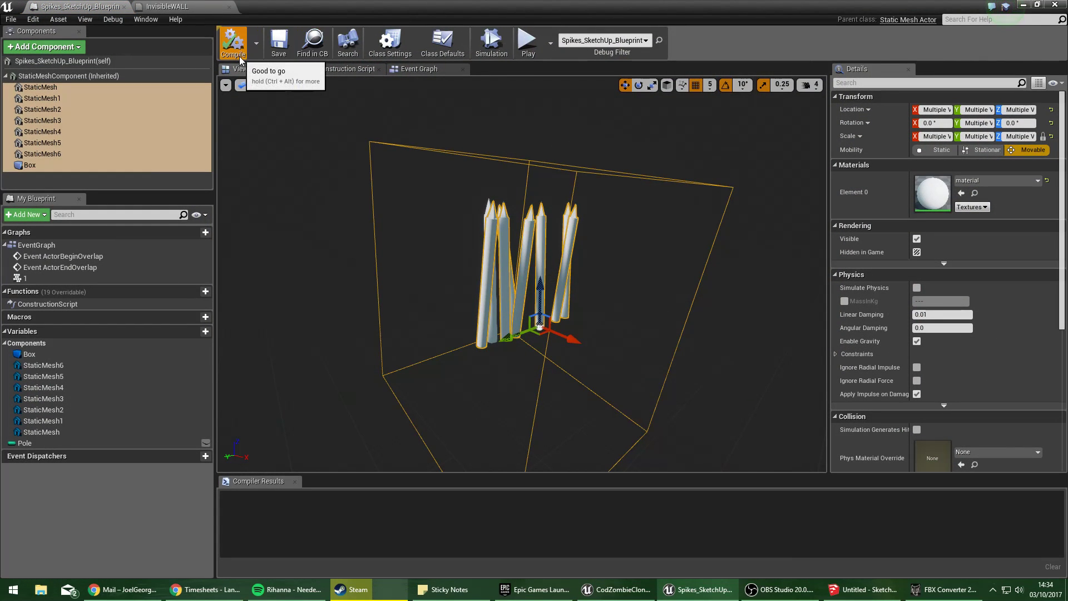
pyautogui.click(409, 69)
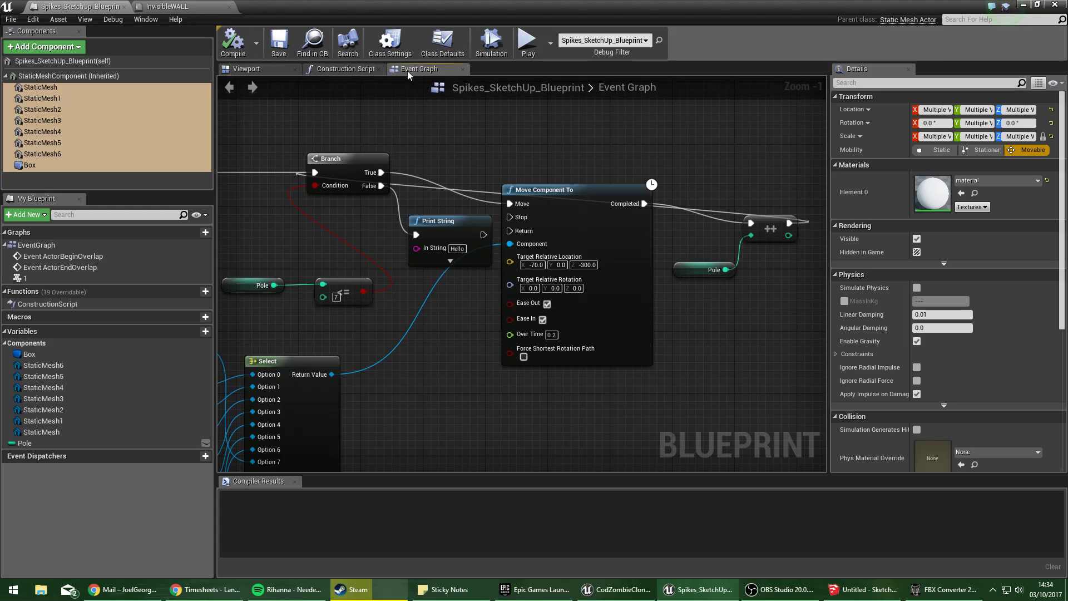
pyautogui.moveTo(628, 143); pyautogui.dragTo(657, 166, button='right')
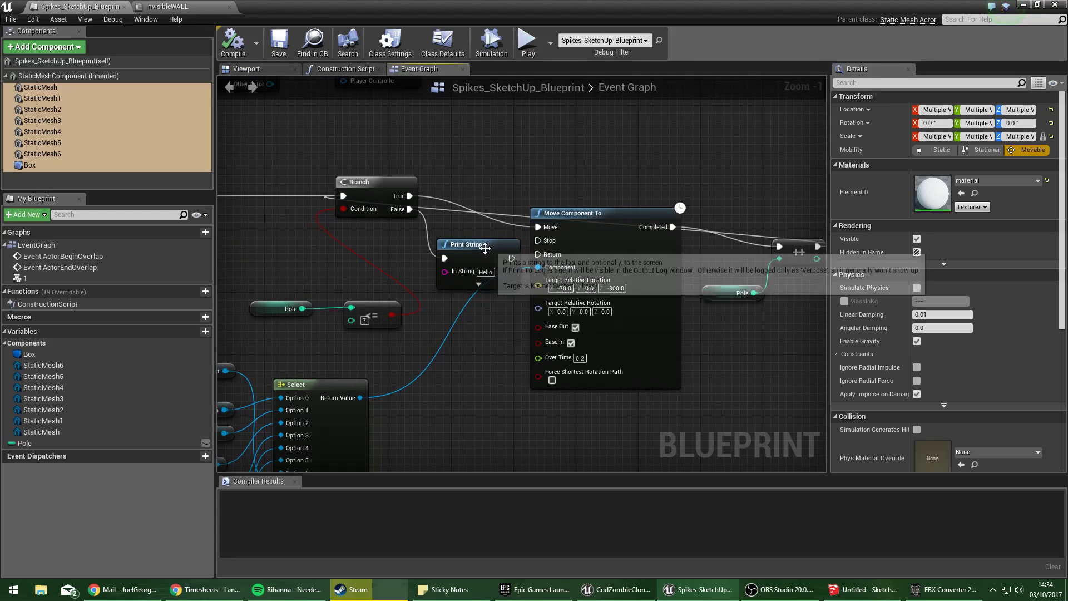
pyautogui.moveTo(485, 249); pyautogui.dragTo(483, 145, button='right')
pyautogui.click(30, 164)
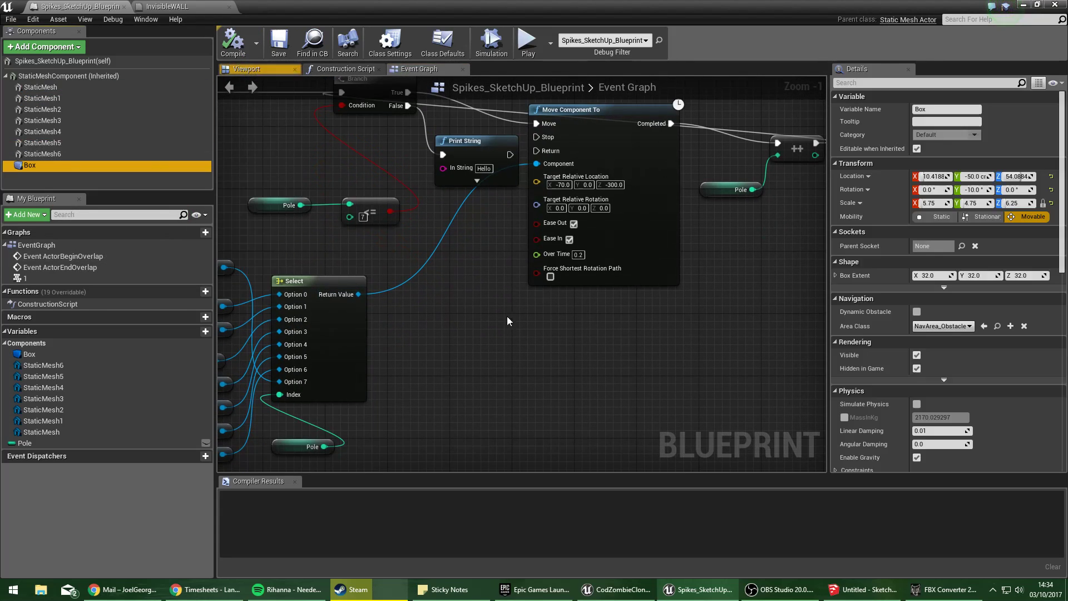
# Add a DestroyActor node targeting self in the empty graph area below Move Component To.
pyautogui.rightClick(507, 361)
pyautogui.write('ve')
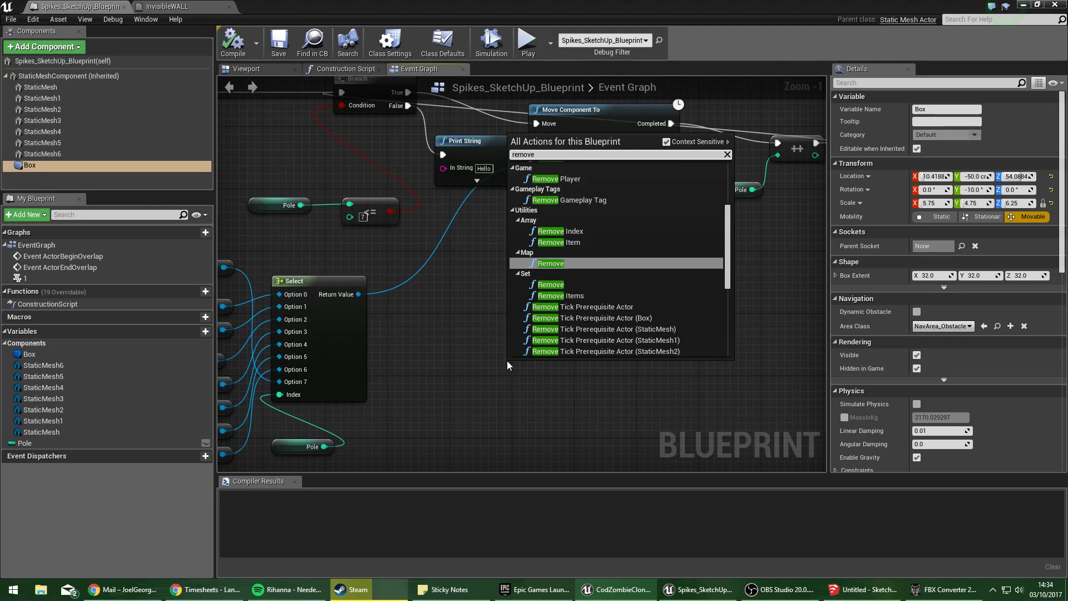
pyautogui.press('BackSpace')
pyautogui.press('BackSpace')
pyautogui.press('BackSpace')
pyautogui.press('BackSpace')
pyautogui.press('BackSpace')
pyautogui.press('BackSpace')
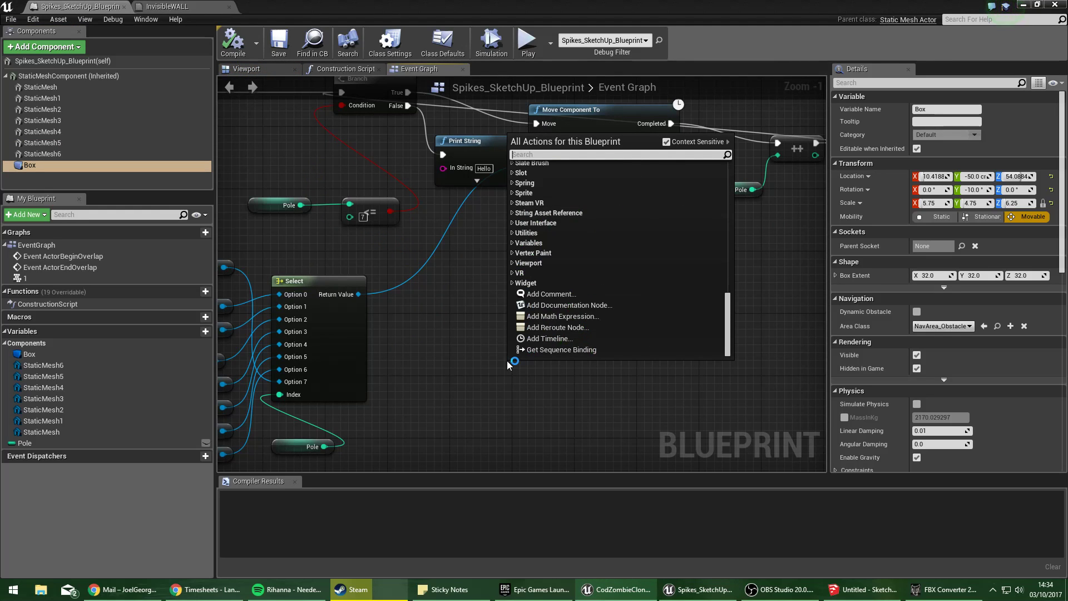
pyautogui.write('destroy a')
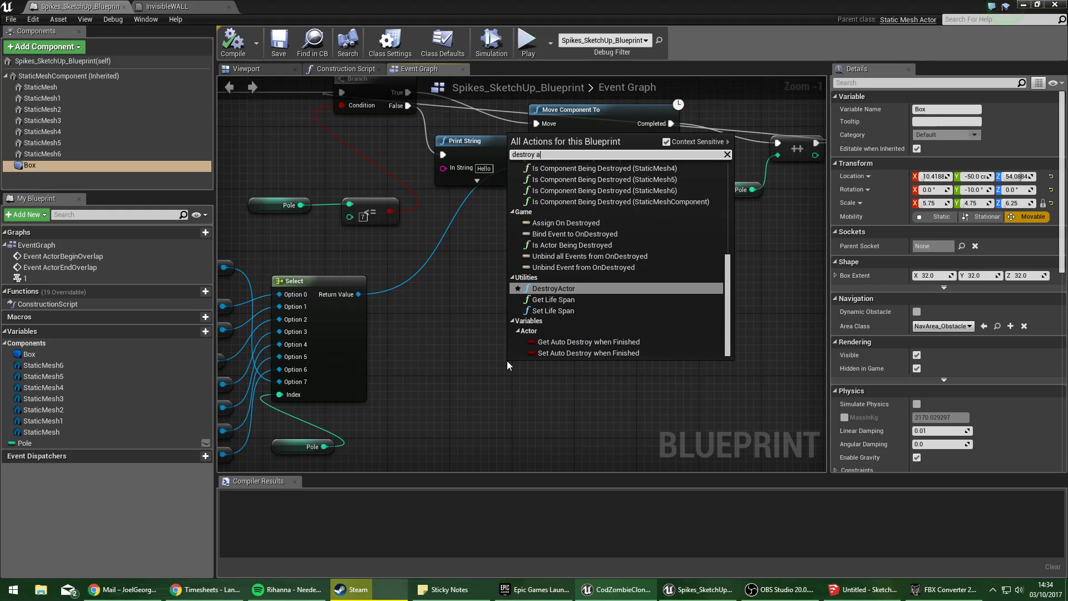
pyautogui.press('Return')
pyautogui.moveTo(519, 340); pyautogui.dragTo(545, 381, button='right')
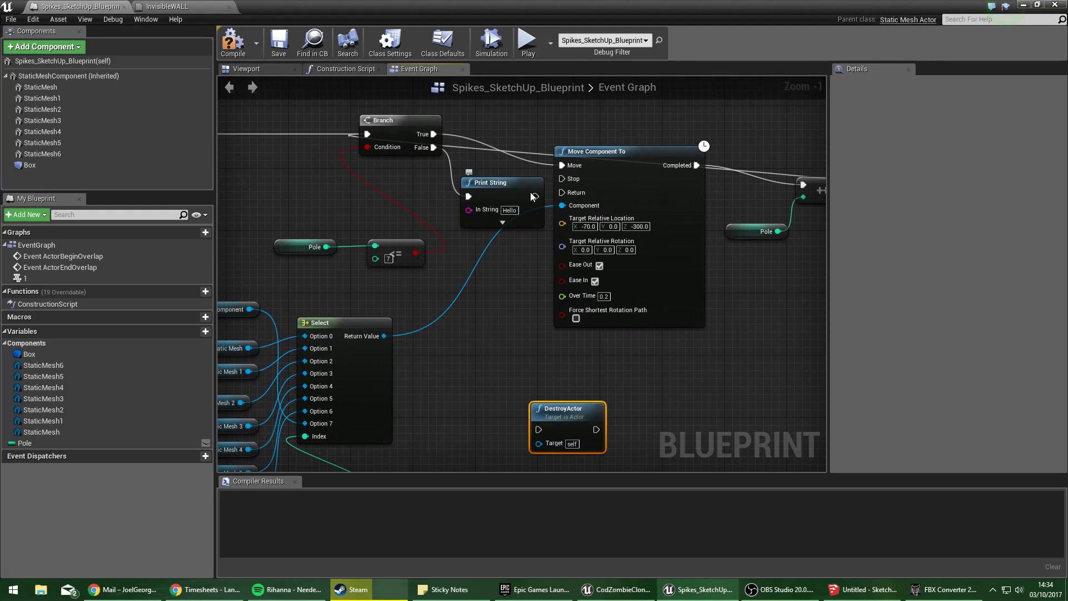
# Connect the Branch's False output to DestroyActor, delete the Print String node, place DestroyActor closer to Select, and compile the blueprint.
pyautogui.moveTo(533, 196); pyautogui.dragTo(538, 221)
pyautogui.moveTo(543, 427); pyautogui.dragTo(433, 148)
pyautogui.click(505, 199)
pyautogui.press('Delete')
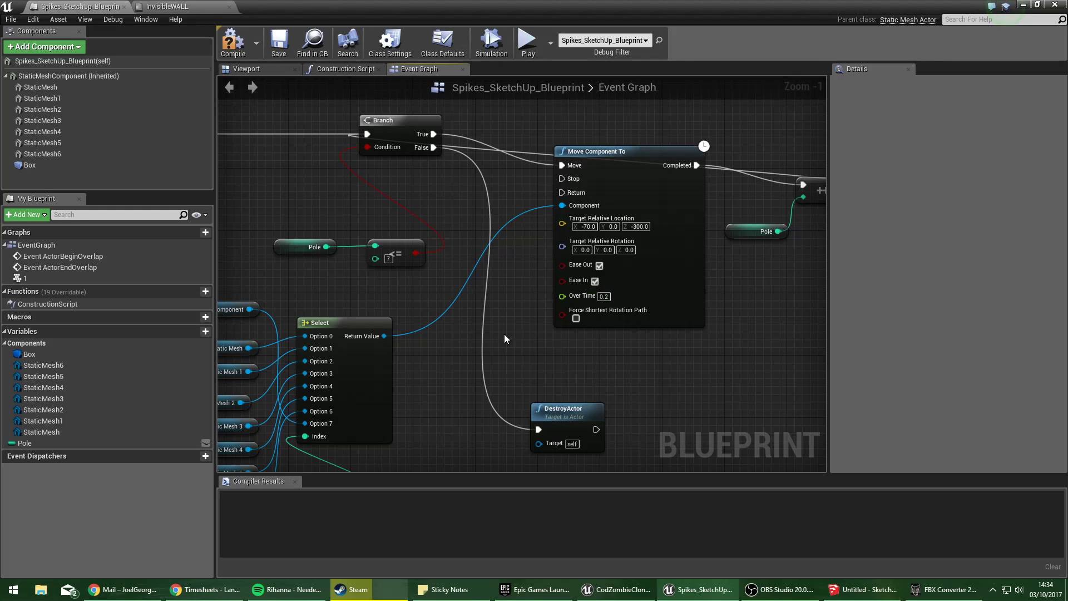
pyautogui.click(562, 409)
pyautogui.moveTo(562, 409); pyautogui.dragTo(523, 362)
pyautogui.press('F7')
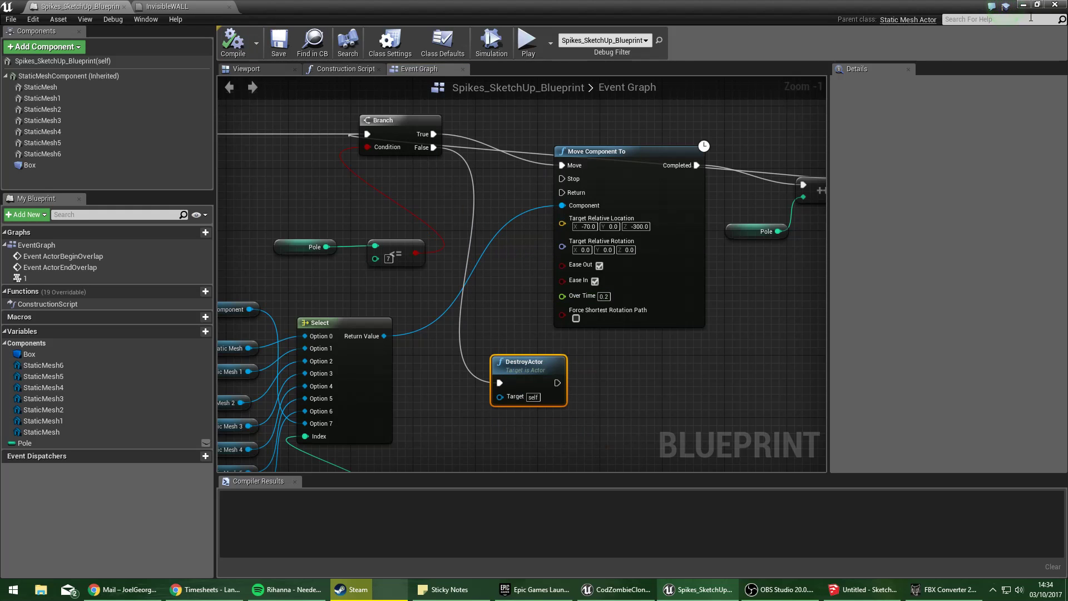
# Play-test the level at the spikes doorway, checking the actor list for the spikes actor's removal, and stop the session.
pyautogui.click(1024, 5)
pyautogui.click(609, 40)
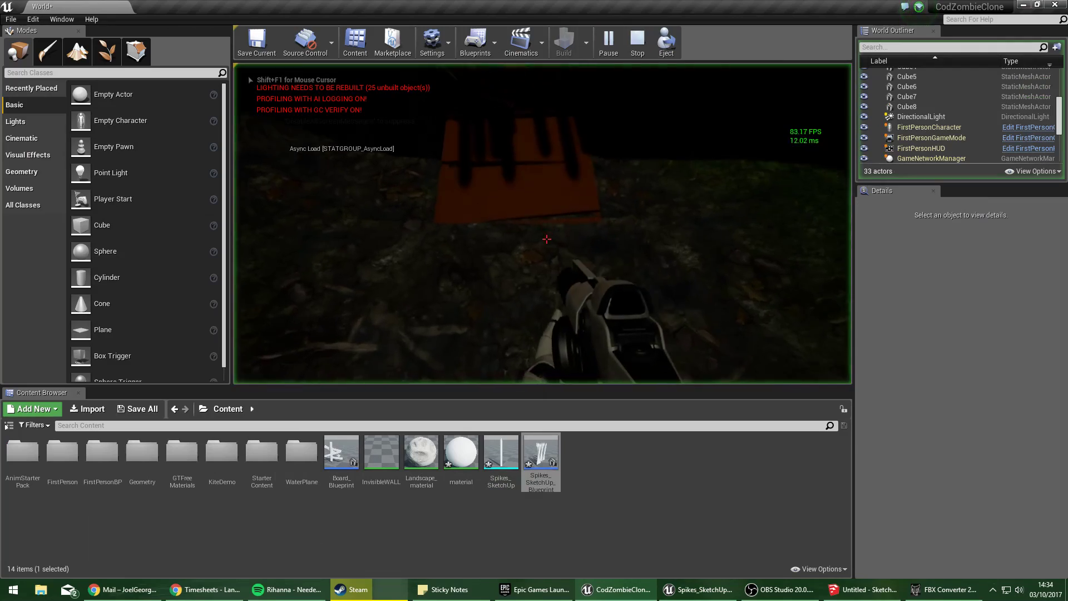
pyautogui.hotkey('alt', 'Tab')
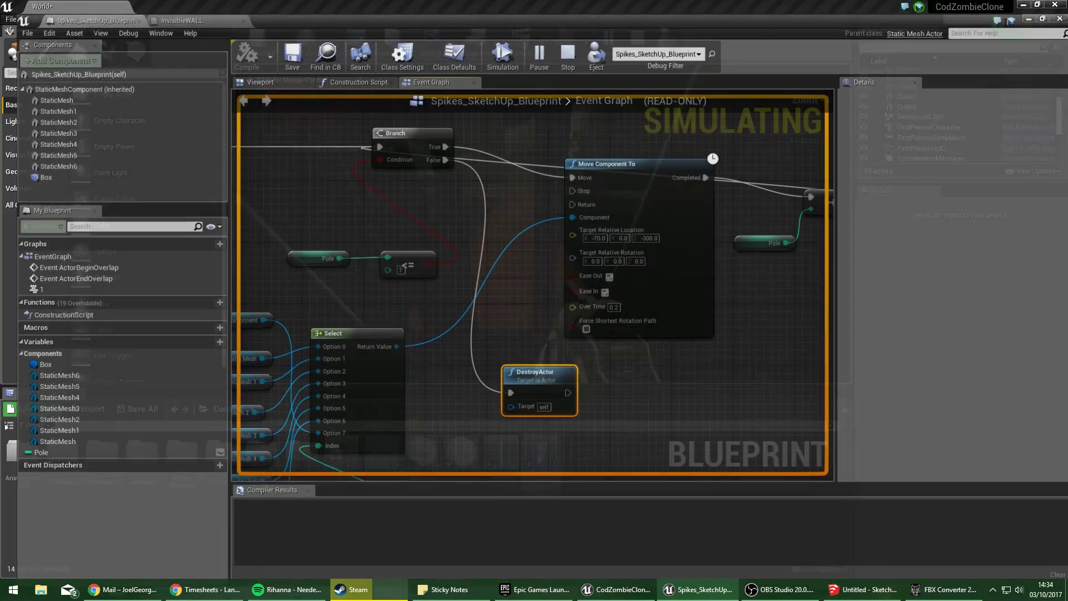
pyautogui.click(1023, 5)
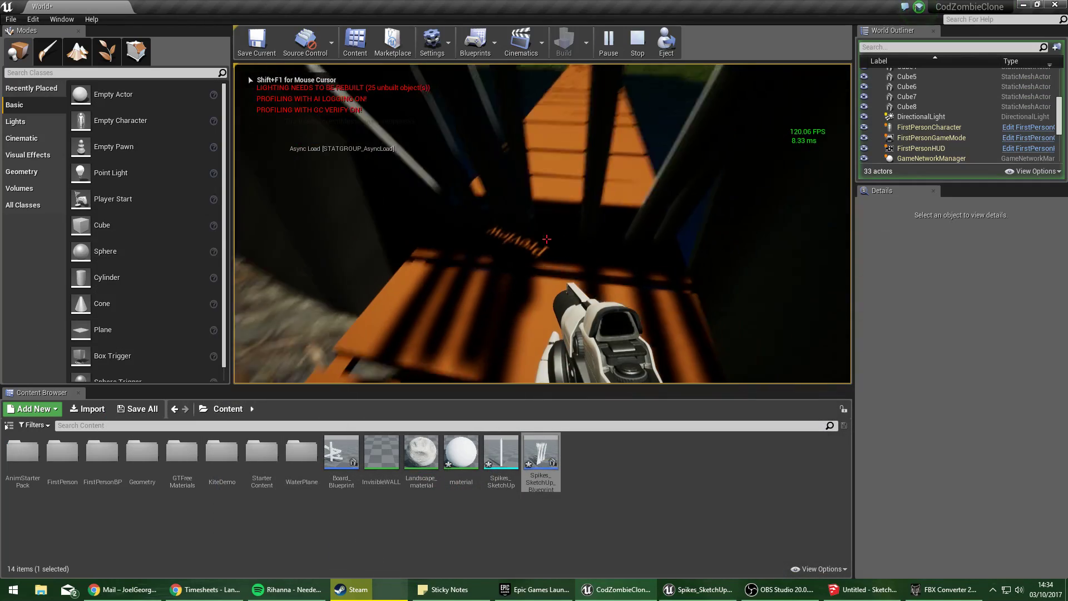
pyautogui.hotkey('shift', 'F1')
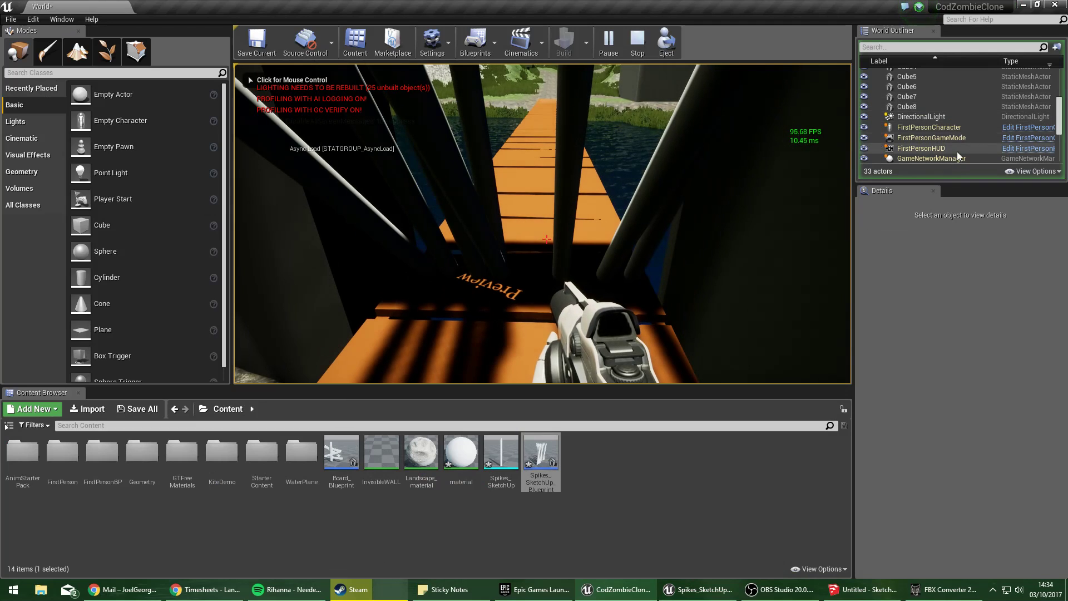
pyautogui.scroll(-3, 968, 143)
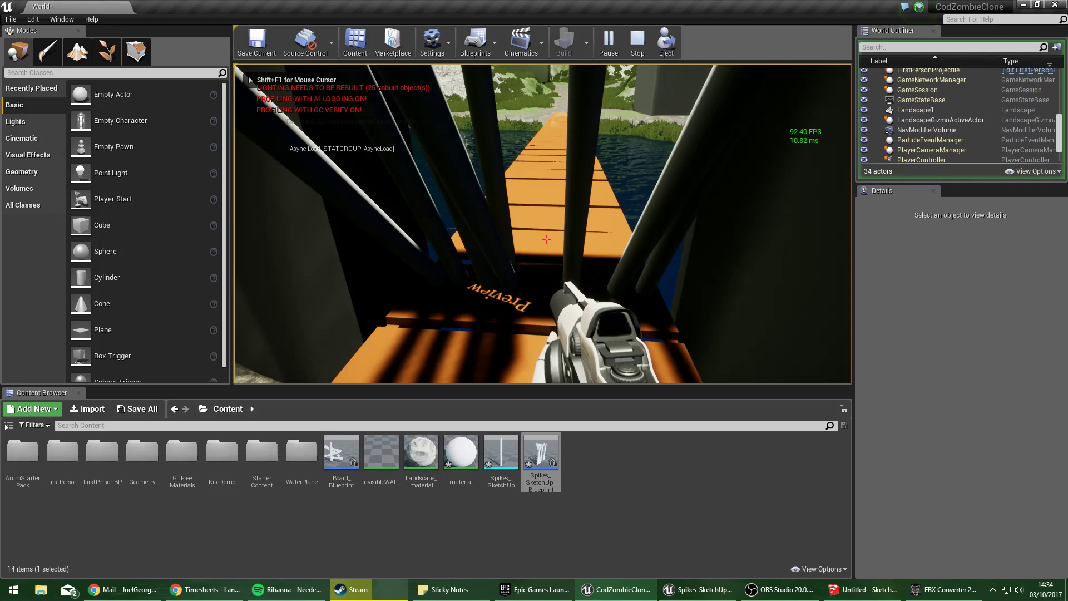
pyautogui.hotkey('shift', 'F1')
pyautogui.moveTo(1060, 142); pyautogui.dragTo(1061, 154)
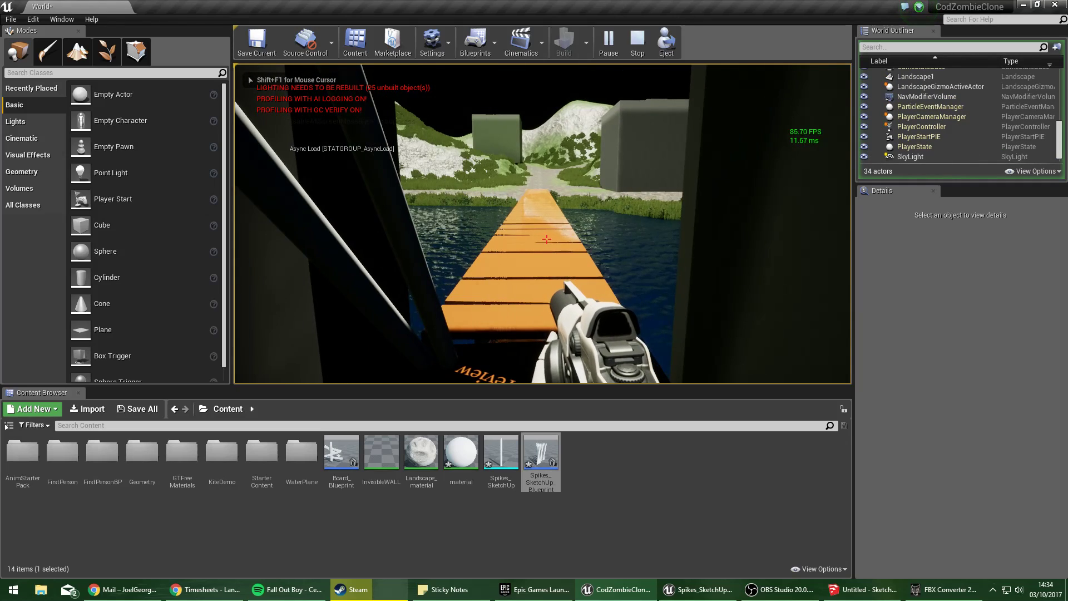
pyautogui.hotkey('shift', 'F1')
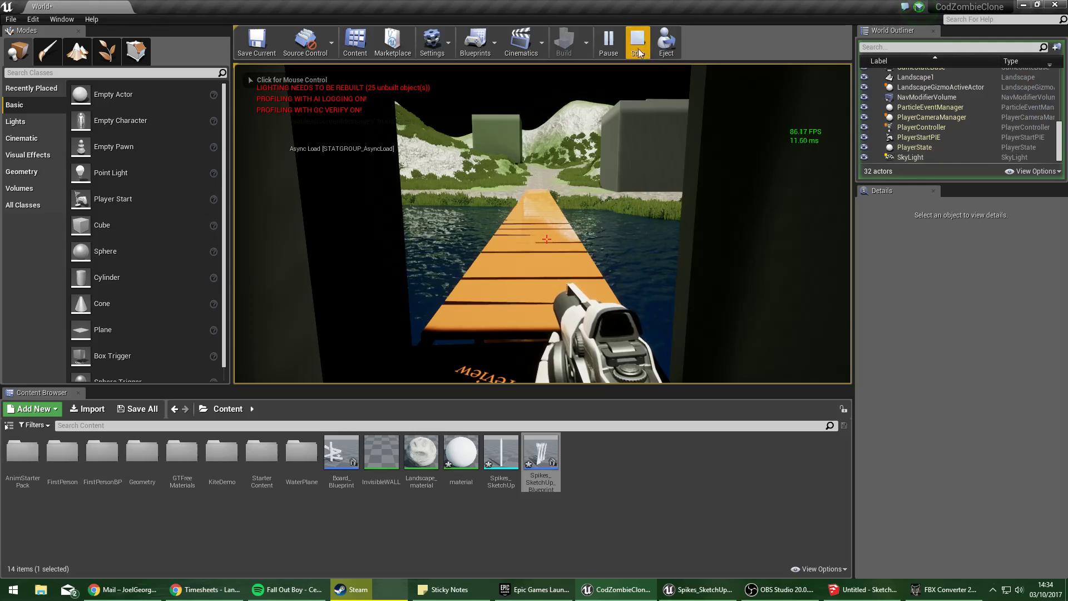
pyautogui.click(608, 41)
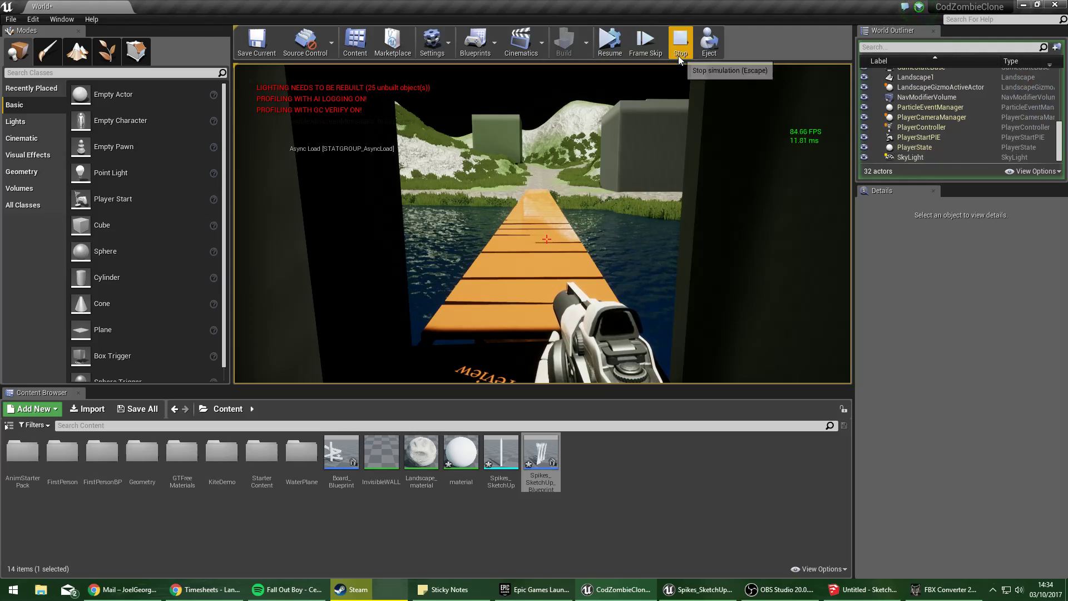
pyautogui.click(680, 53)
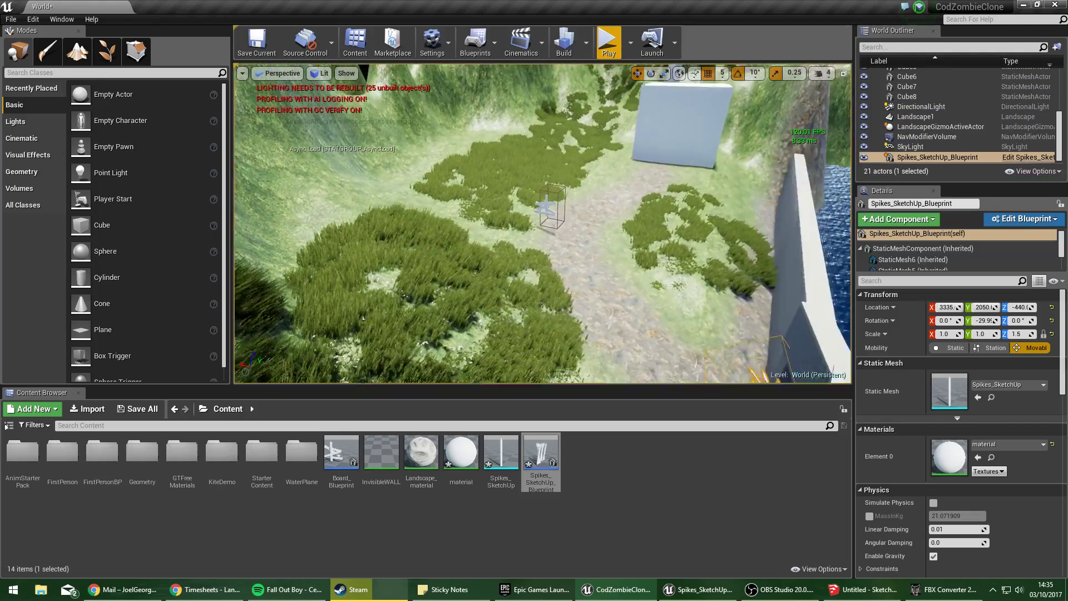
# Fly over the terrain near the walls, play the level again while running around that area, and end the session.
pyautogui.moveTo(543, 223); pyautogui.dragTo(430, 146, button='right')
pyautogui.press('w')
pyautogui.press('s')
pyautogui.press('s')
pyautogui.press('w')
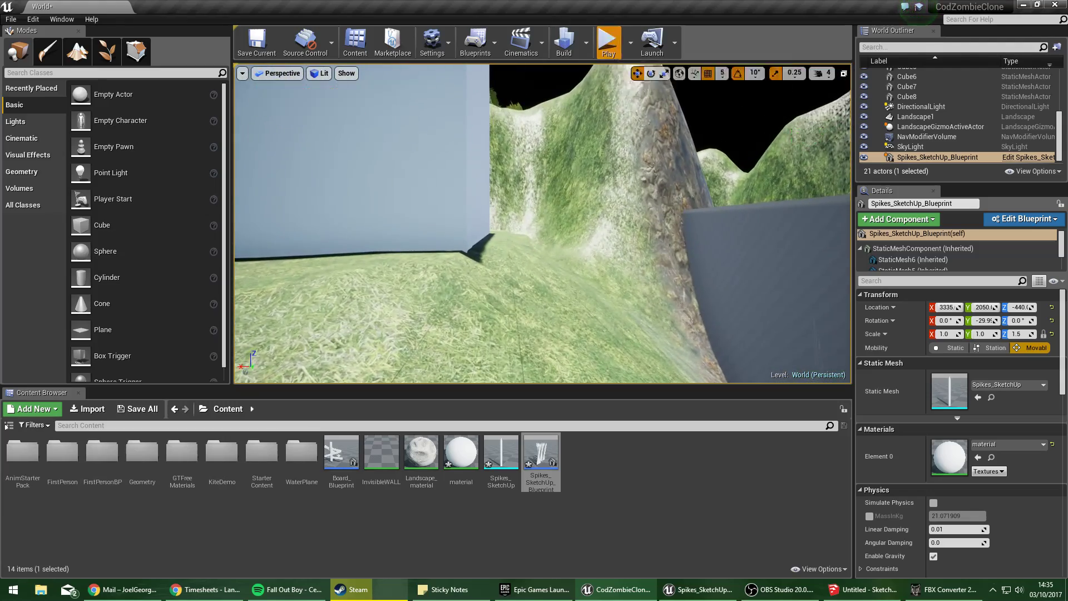
pyautogui.click(608, 42)
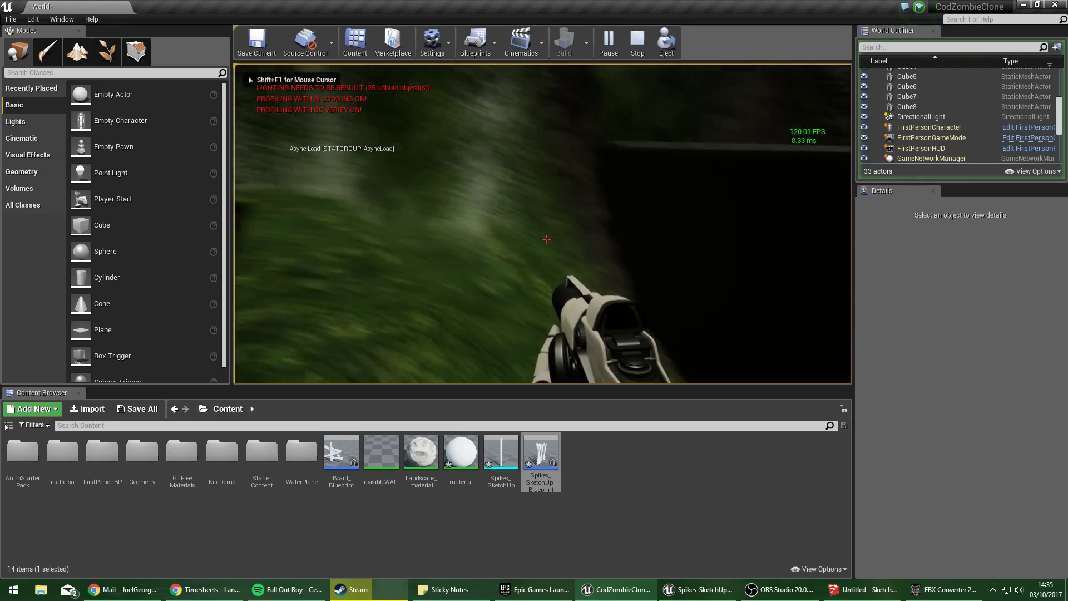
pyautogui.press('space')
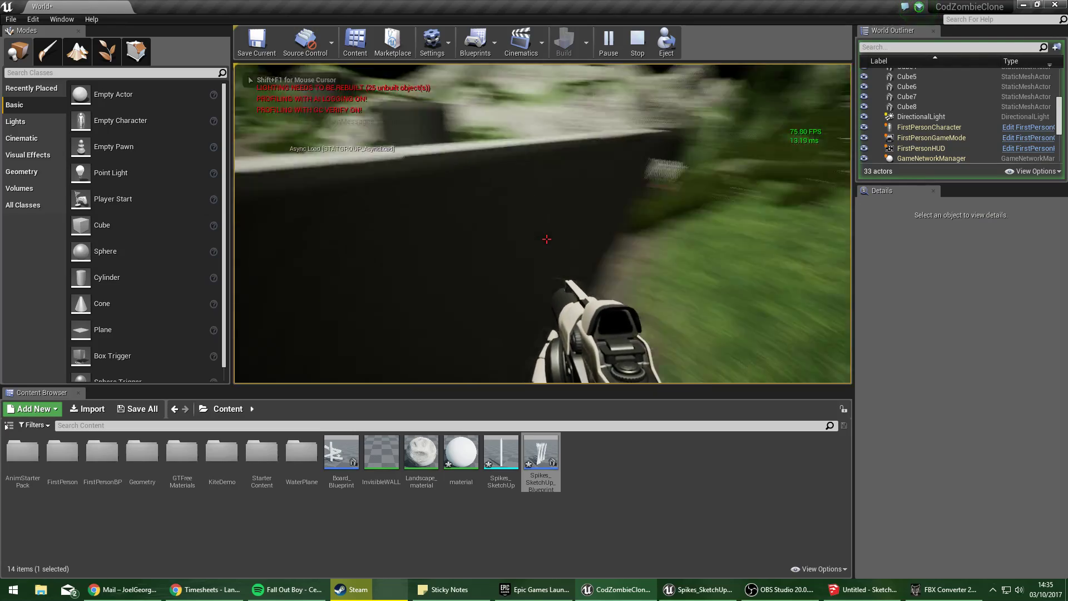
pyautogui.press('w')
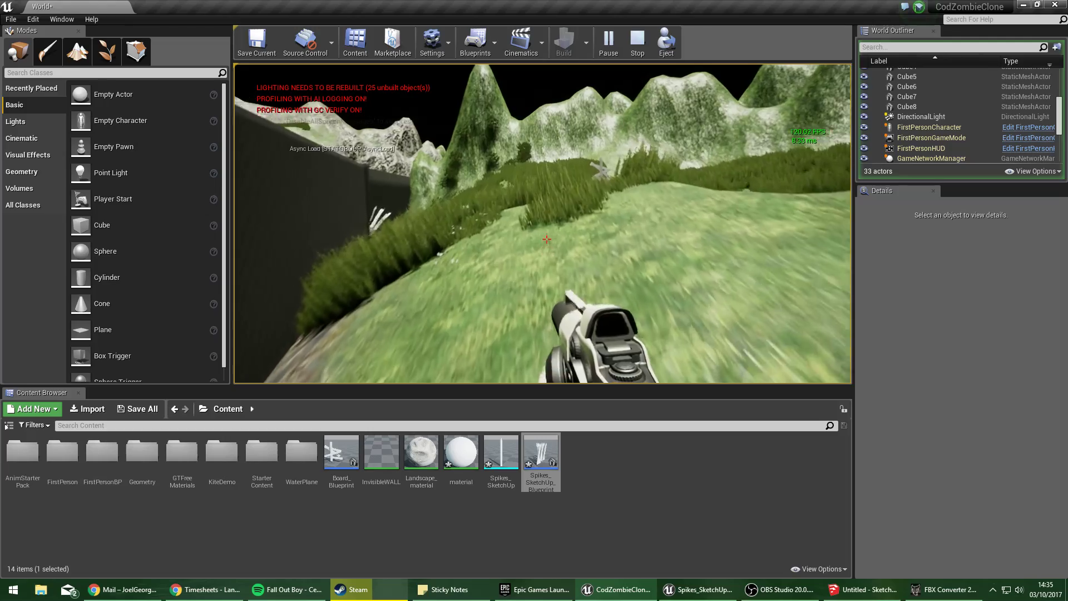
pyautogui.press('w')
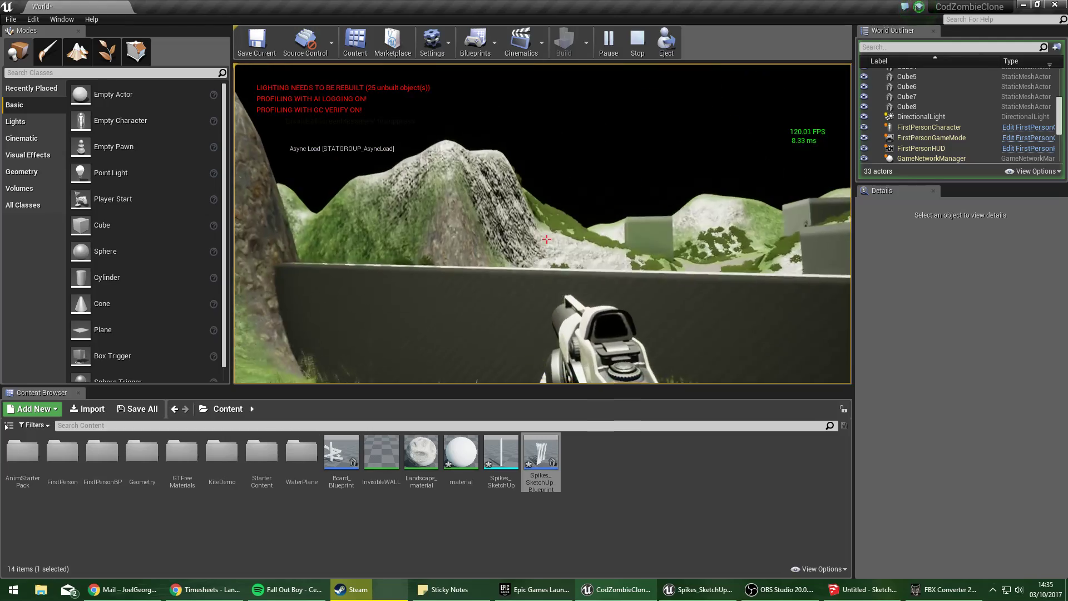
pyautogui.press('w')
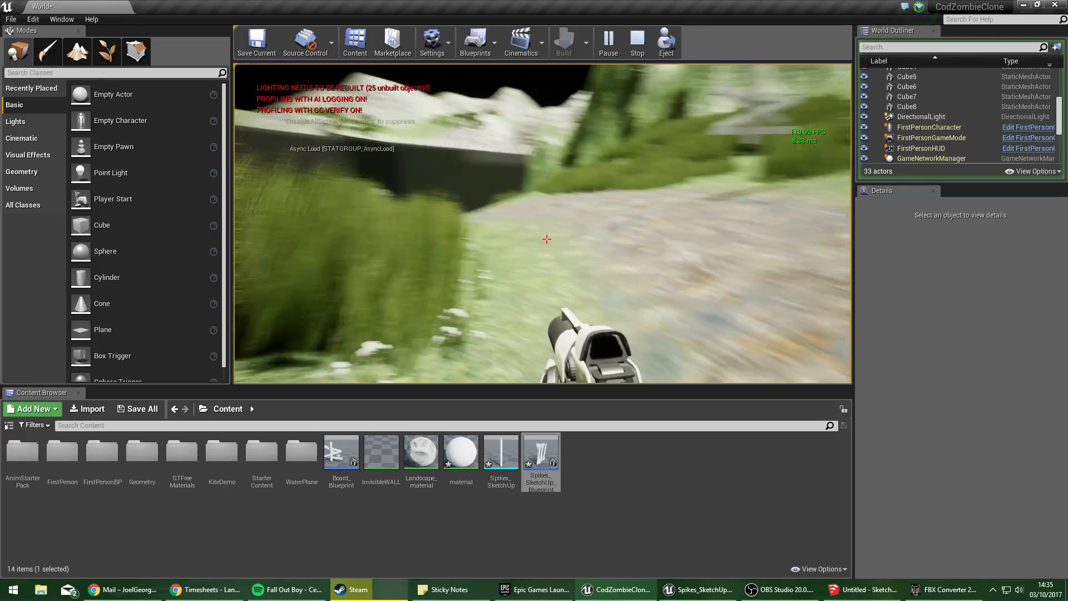
pyautogui.press('Escape')
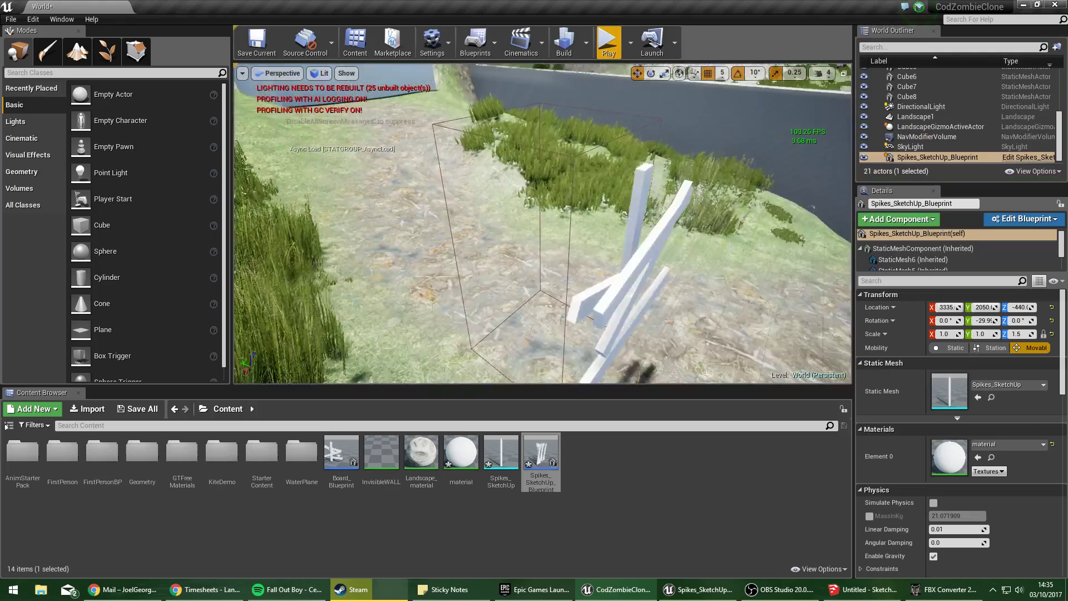
pyautogui.moveTo(444, 245)
pyautogui.mouseDown(button='right')
pyautogui.moveTo(443, 290)
pyautogui.moveTo(473, 283)
pyautogui.moveTo(423, 247)
pyautogui.moveTo(443, 246)
pyautogui.mouseUp(button='right')
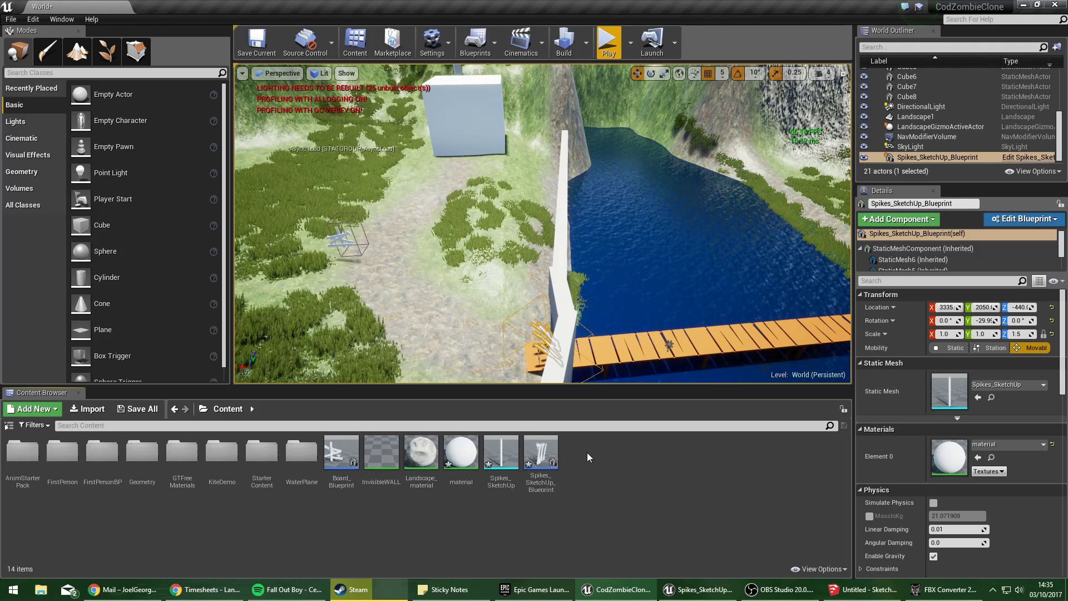
# Create a Widget Blueprint in the Content folder with the default name and open it for editing.
pyautogui.rightClick(645, 463)
pyautogui.moveTo(646, 349)
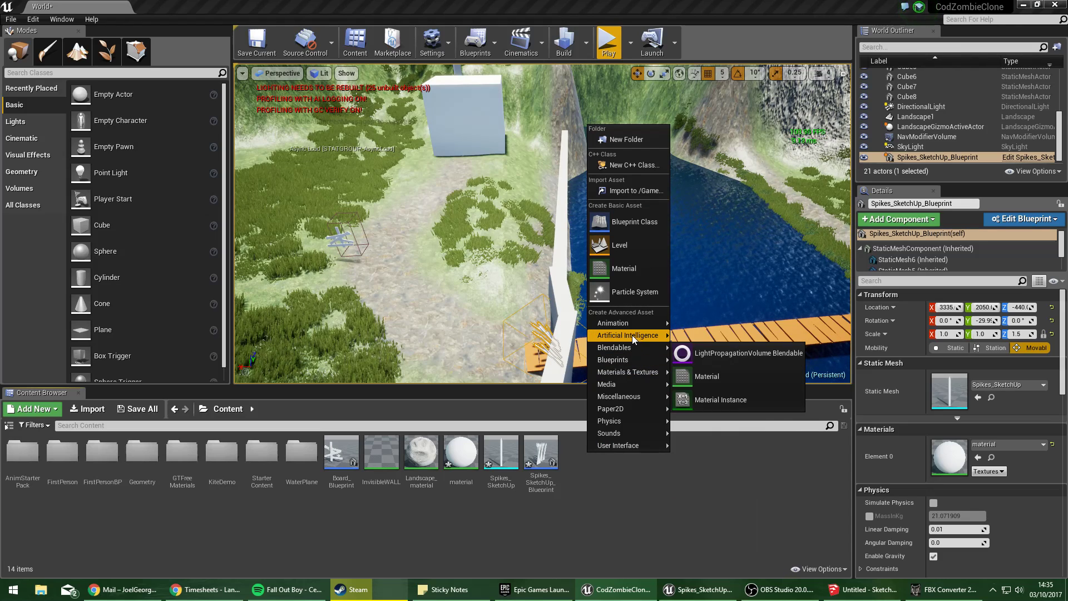
pyautogui.moveTo(633, 448)
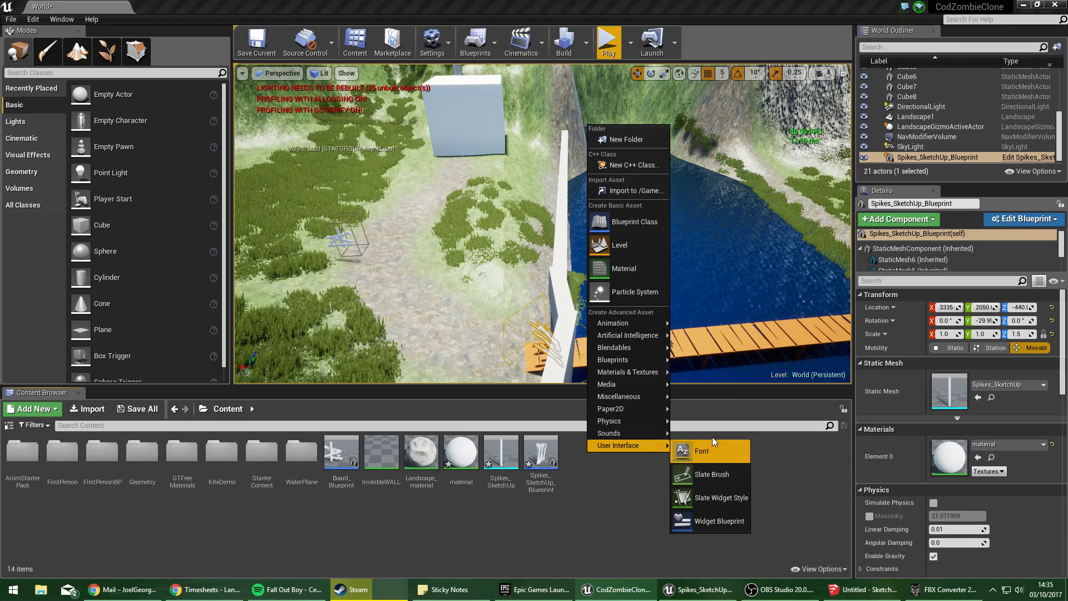
pyautogui.click(718, 520)
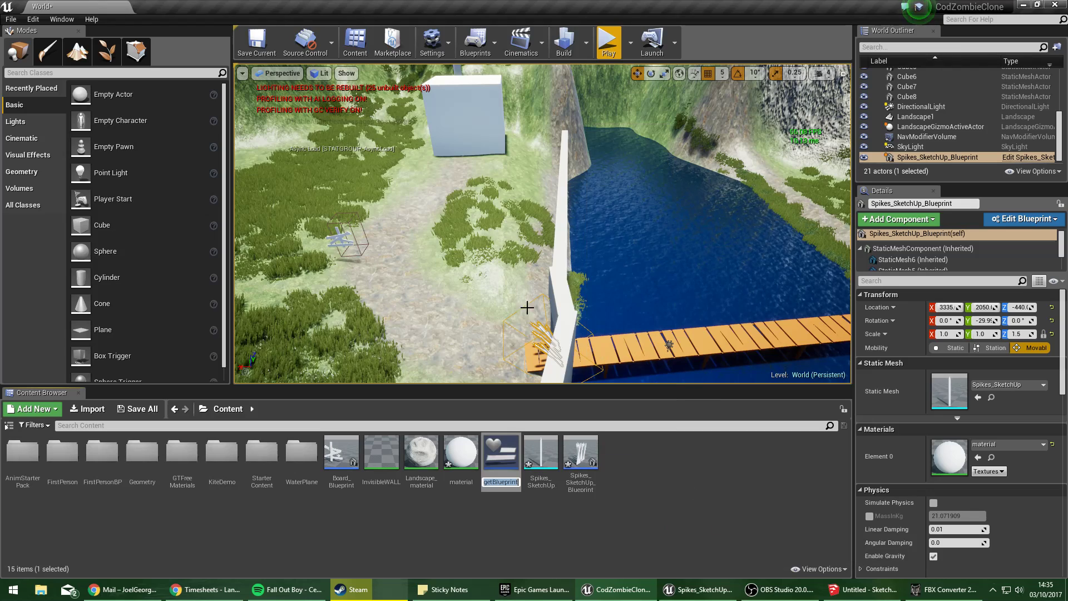
pyautogui.doubleClick(504, 456)
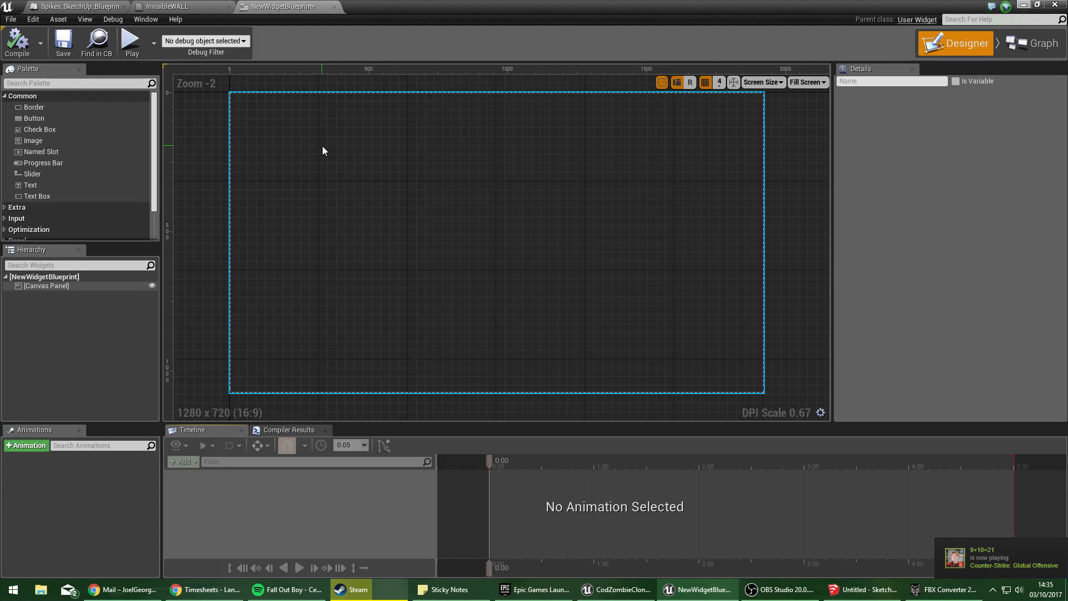
# Add a Text widget near the middle of the canvas and centre it on a centre anchor, at about X -77, Y -24.5.
pyautogui.click(24, 186)
pyautogui.moveTo(25, 188); pyautogui.dragTo(471, 240)
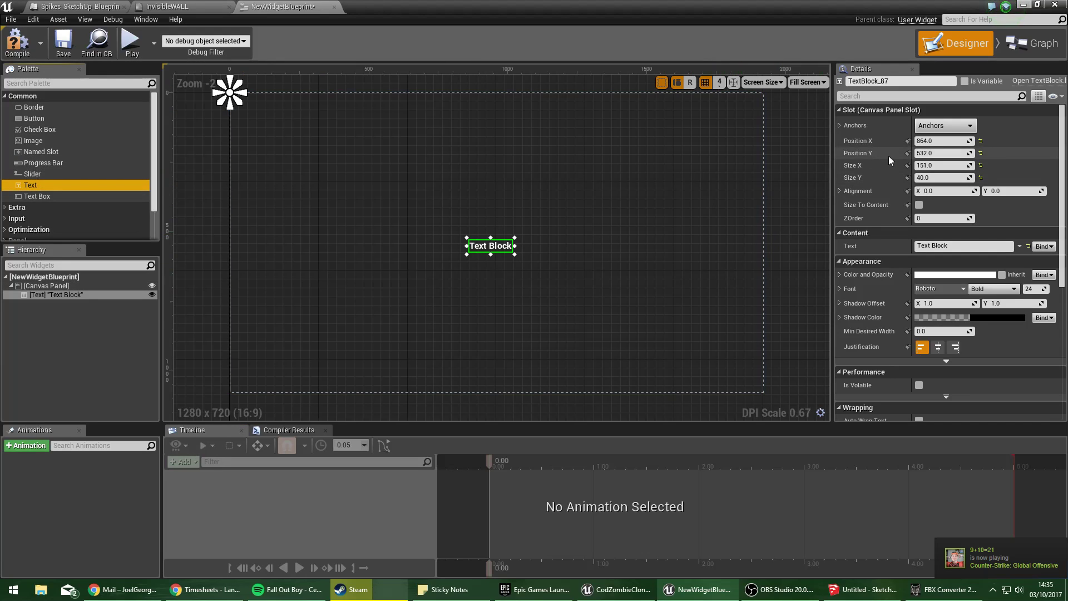
pyautogui.click(945, 125)
pyautogui.click(970, 193)
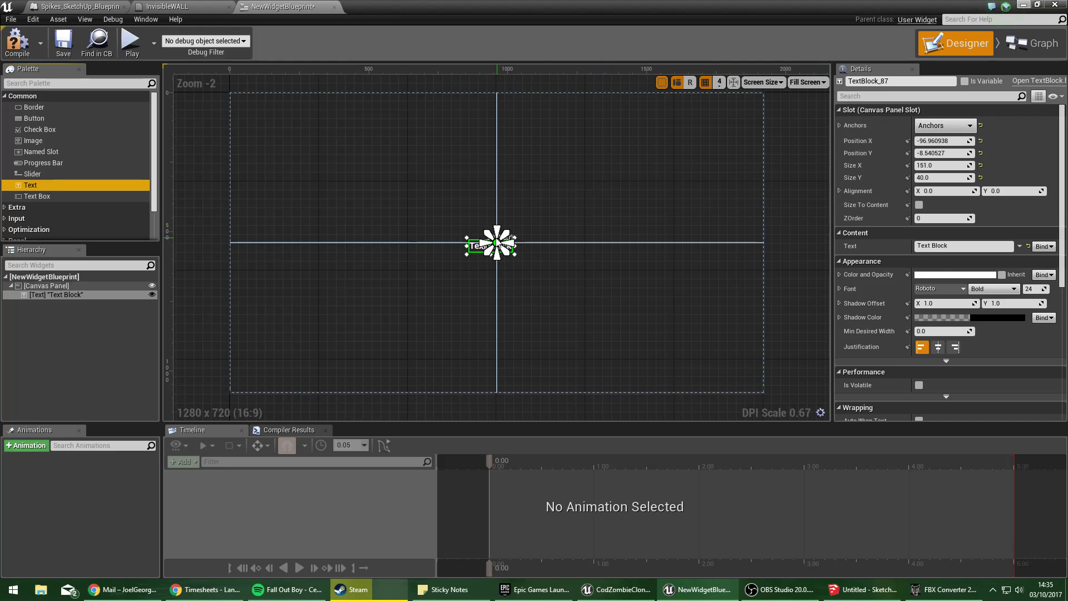
pyautogui.moveTo(479, 250); pyautogui.dragTo(484, 244)
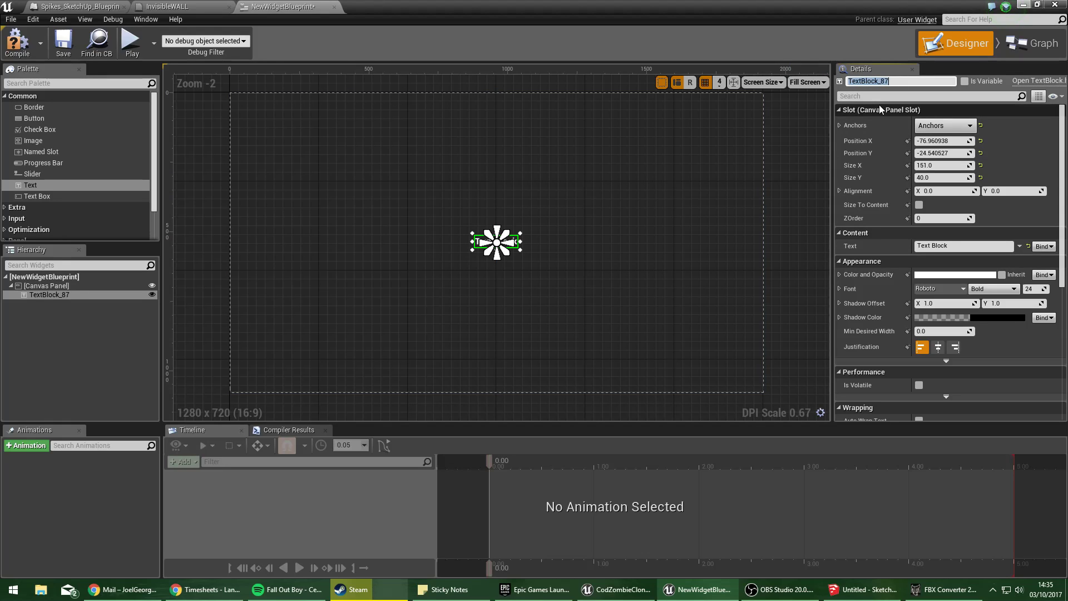
# Rename the text block Interactible and compile the widget blueprint.
pyautogui.write('ible')
pyautogui.press('Return')
pyautogui.click(30, 46)
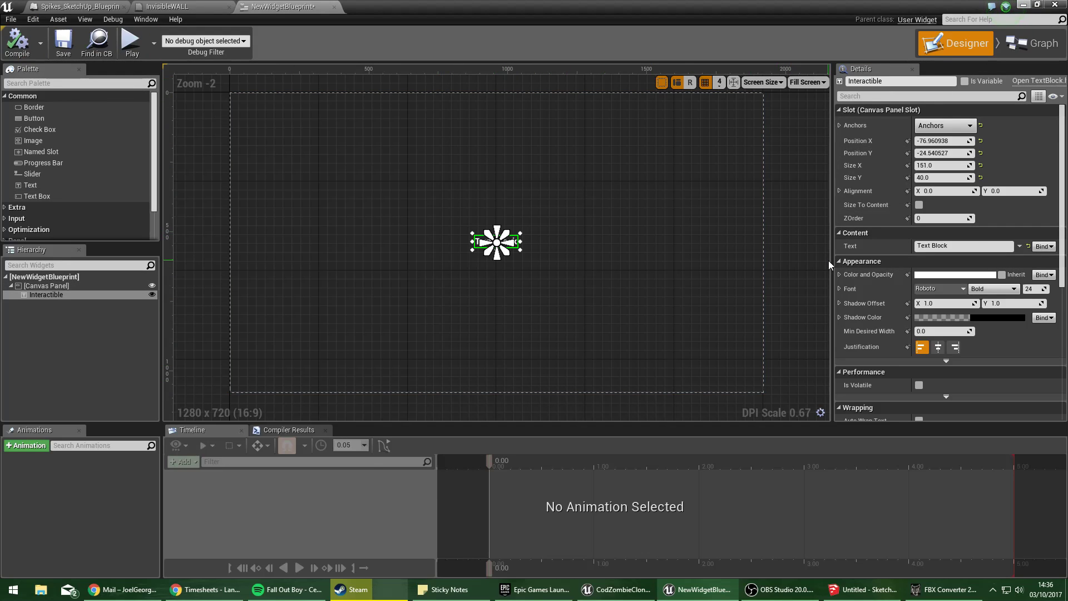
# Set the Interactible text to "Press E to buy" and create a binding function for that text.
pyautogui.click(946, 245)
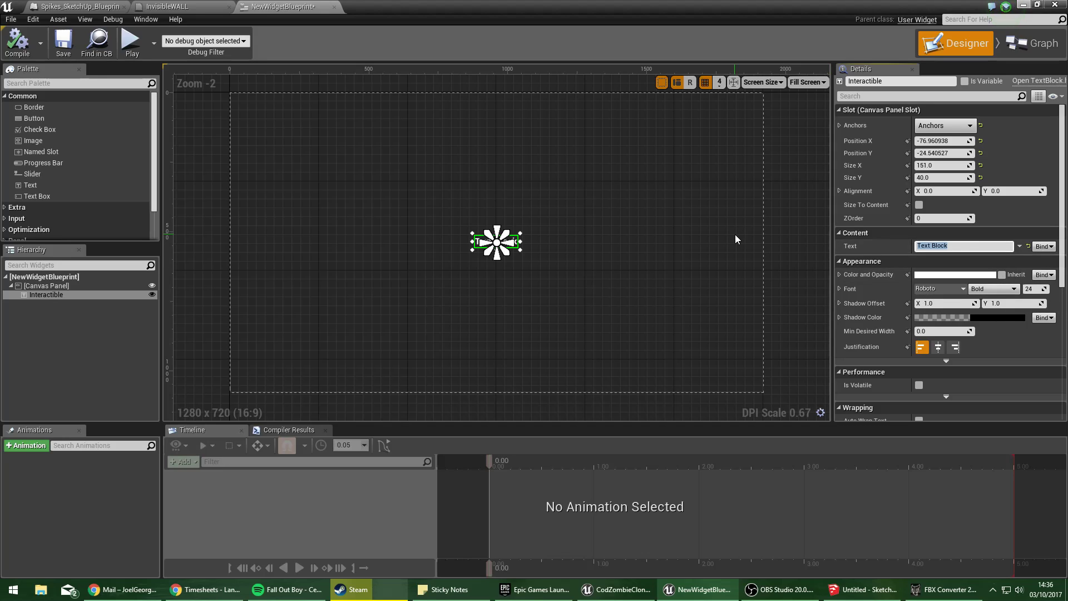
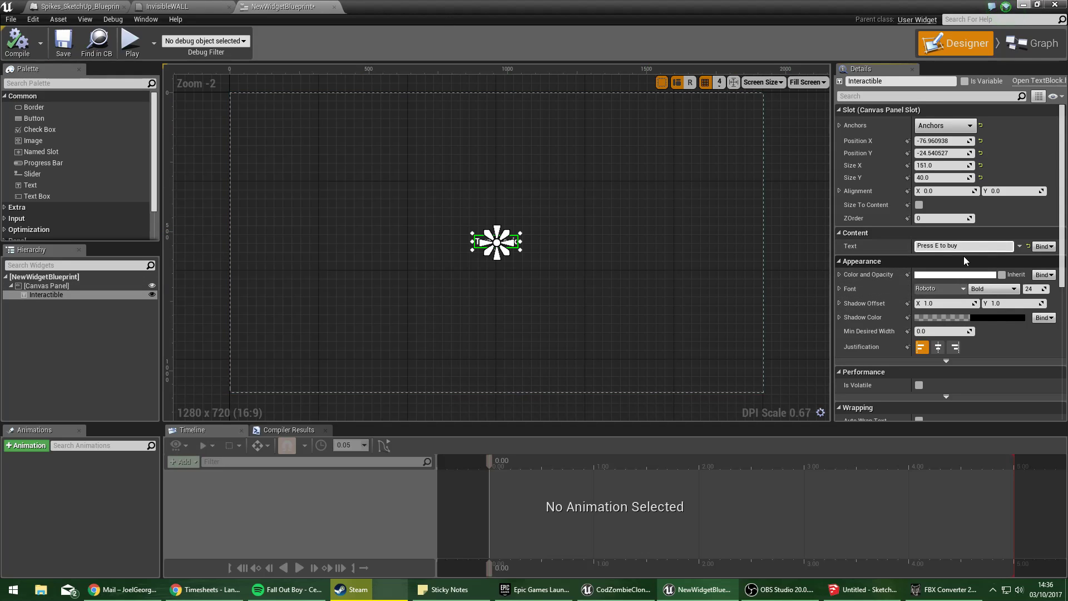
pyautogui.press('Return')
pyautogui.click(1042, 247)
pyautogui.click(924, 278)
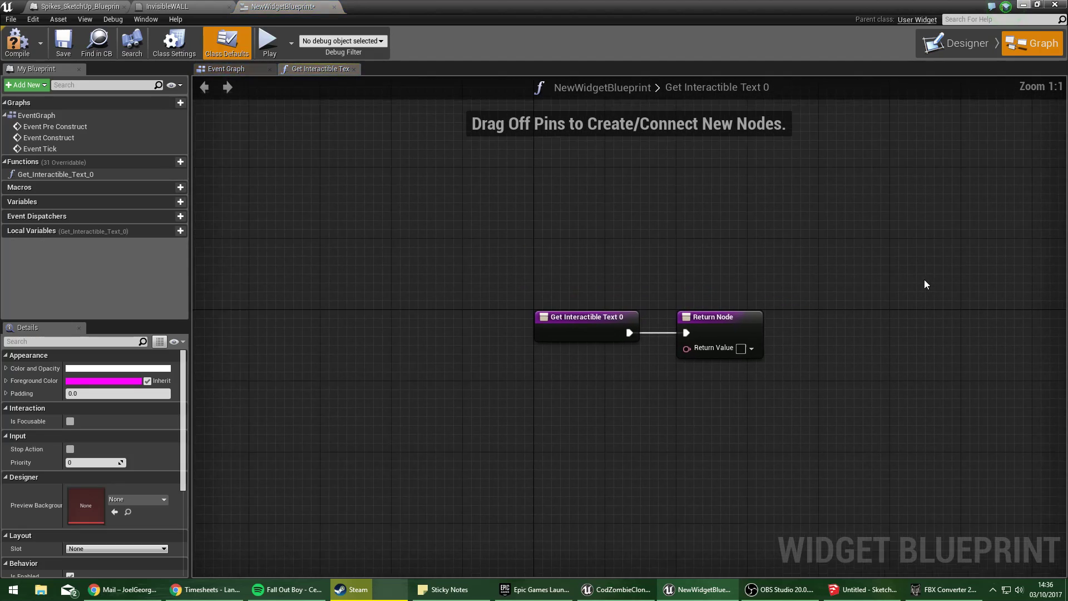
# Spread the Get Interactible Text 0 and Return Node far apart on one level line, and compile the widget blueprint.
pyautogui.moveTo(574, 336); pyautogui.dragTo(415, 335)
pyautogui.click(578, 312)
pyautogui.moveTo(592, 308); pyautogui.dragTo(595, 260, button='right')
pyautogui.moveTo(735, 284); pyautogui.dragTo(770, 275)
pyautogui.moveTo(545, 235); pyautogui.dragTo(564, 241, button='right')
pyautogui.click(482, 309)
pyautogui.moveTo(668, 282); pyautogui.dragTo(644, 260, button='right')
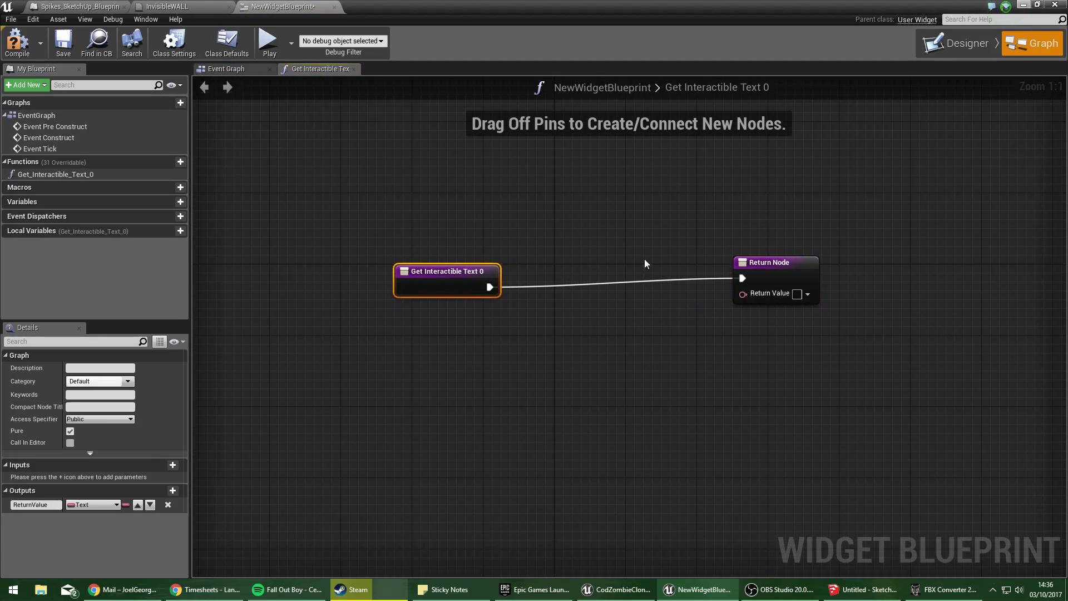
pyautogui.moveTo(778, 259); pyautogui.dragTo(787, 272)
pyautogui.moveTo(401, 202); pyautogui.dragTo(511, 171, button='right')
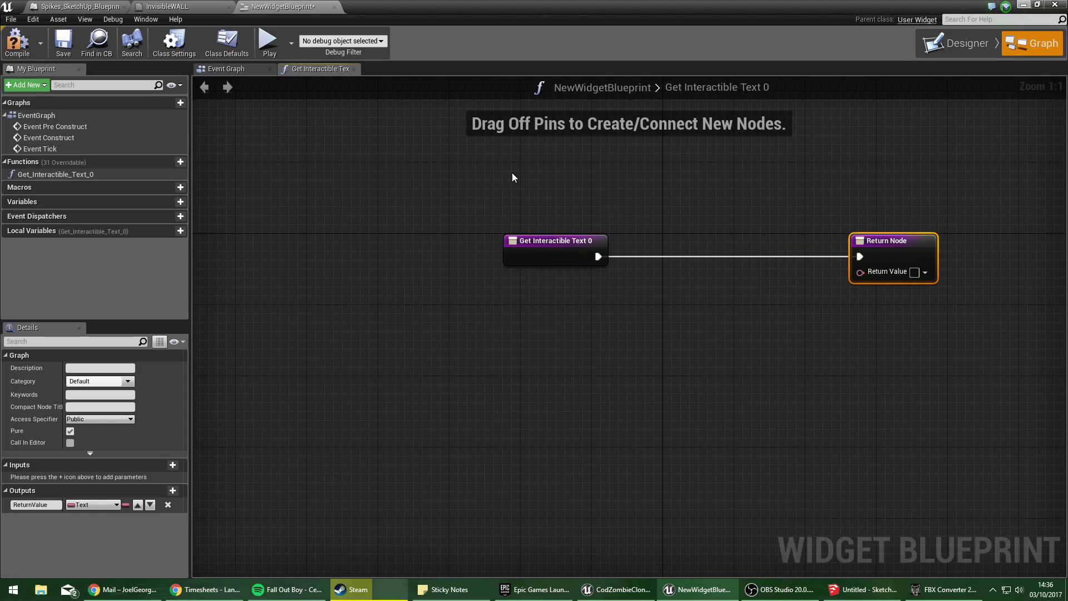
pyautogui.click(510, 171)
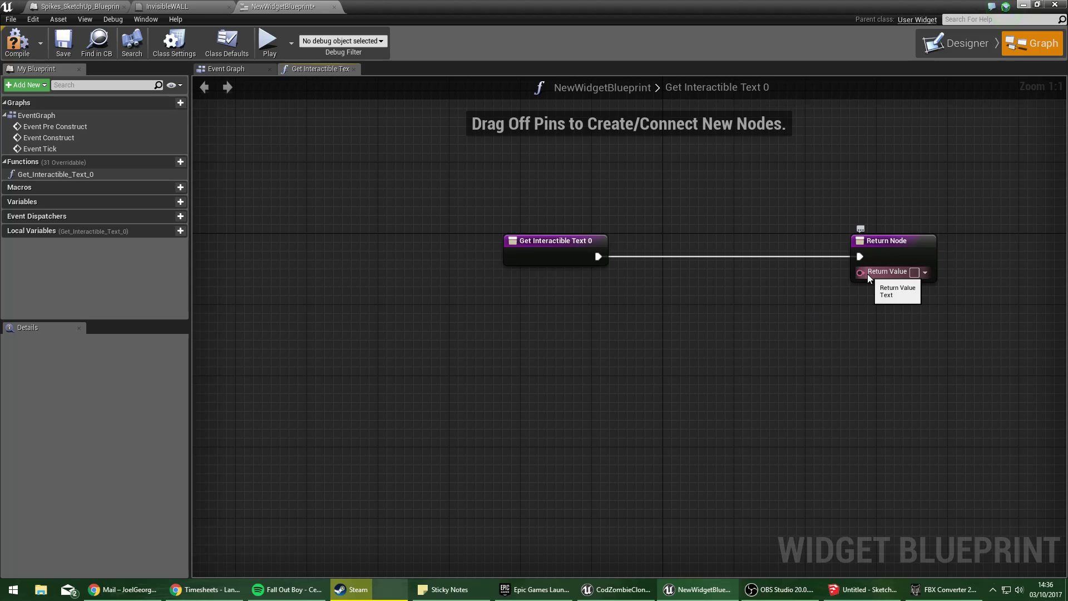
pyautogui.click(17, 42)
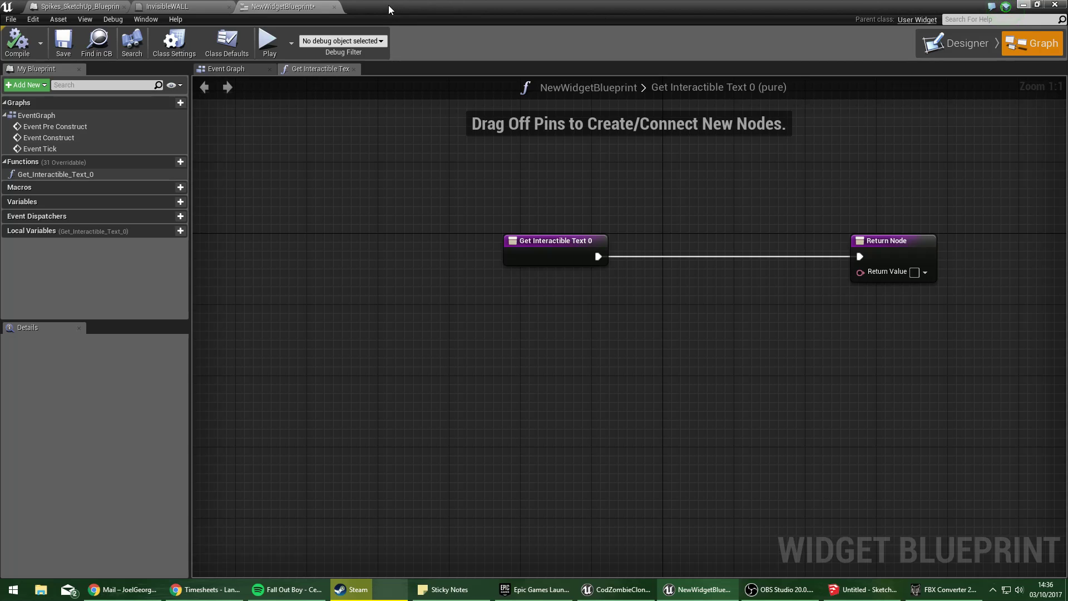
pyautogui.moveTo(391, 9); pyautogui.dragTo(751, 600)
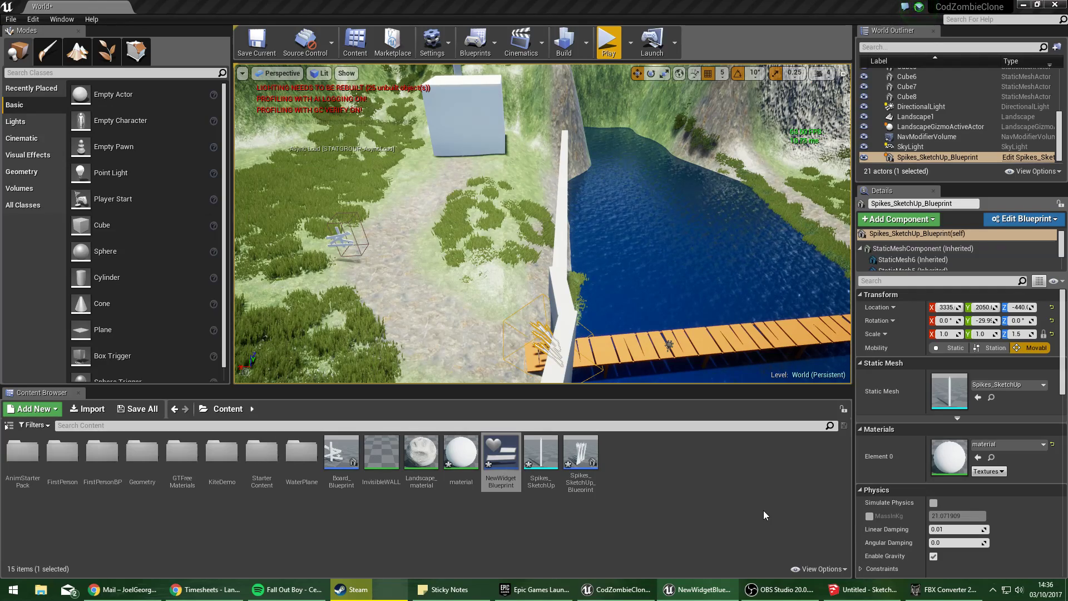
pyautogui.moveTo(661, 227); pyautogui.dragTo(578, 134, button='right')
pyautogui.press('w')
pyautogui.moveTo(1067, 102); pyautogui.dragTo(474, 4)
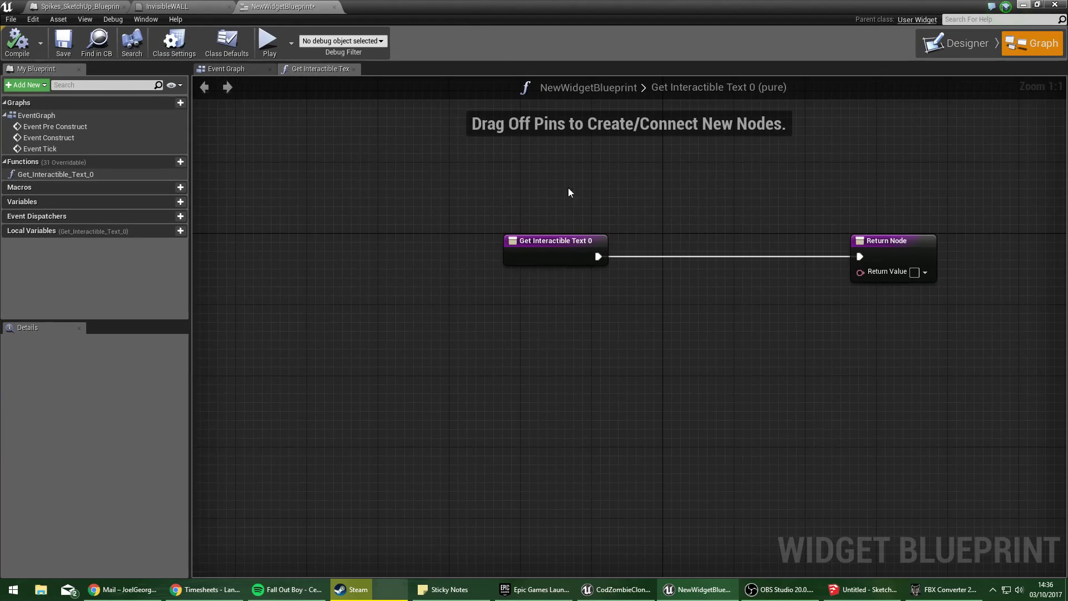
pyautogui.moveTo(569, 188); pyautogui.dragTo(547, 193, button='right')
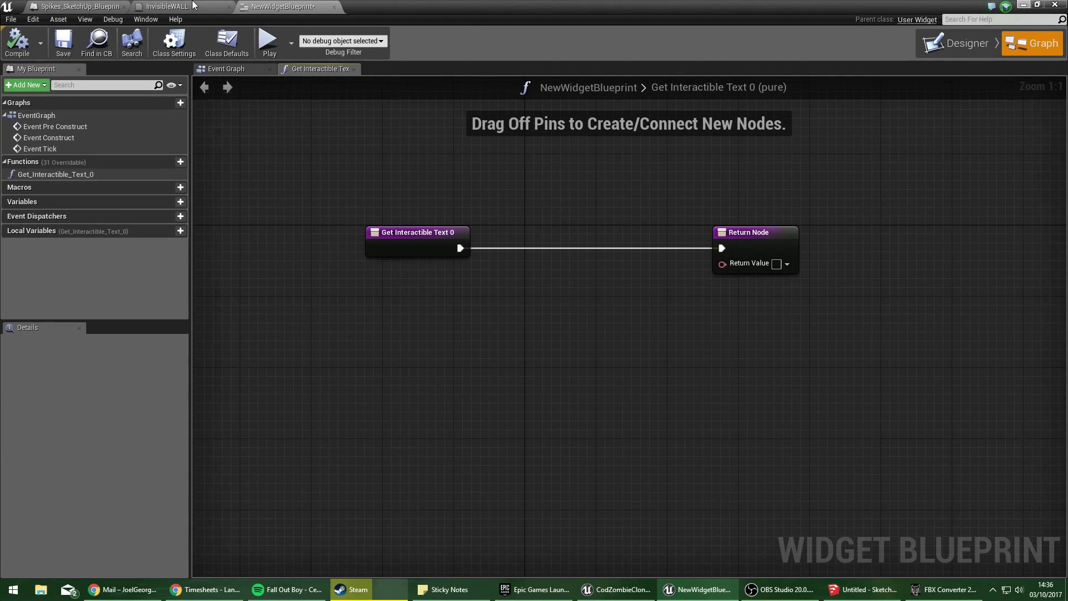
# Close the InvisibleWALL editor and align the Event ActorBeginOverlap node with Enable Input in the Spikes_SketchUp_Blueprint Event Graph.
pyautogui.click(167, 7)
pyautogui.click(111, 6)
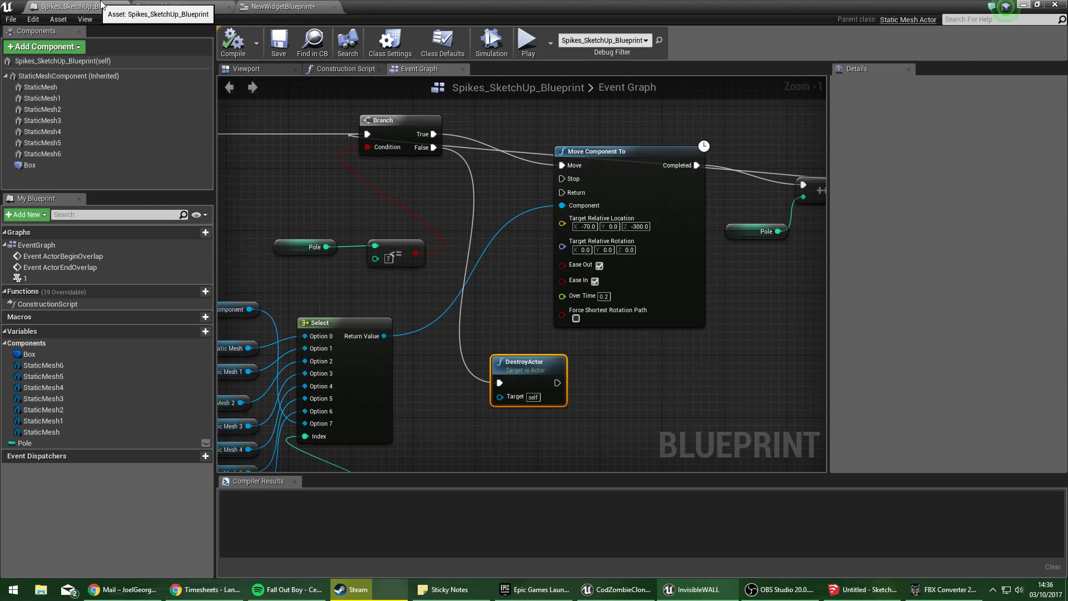
pyautogui.click(229, 6)
pyautogui.moveTo(332, 172); pyautogui.dragTo(458, 247, button='right')
pyautogui.moveTo(513, 148); pyautogui.dragTo(429, 306, button='right')
pyautogui.scroll(1, 429, 305)
pyautogui.moveTo(489, 326); pyautogui.dragTo(273, 358, button='right')
pyautogui.moveTo(535, 257); pyautogui.dragTo(568, 264, button='right')
pyautogui.moveTo(274, 185); pyautogui.dragTo(284, 176)
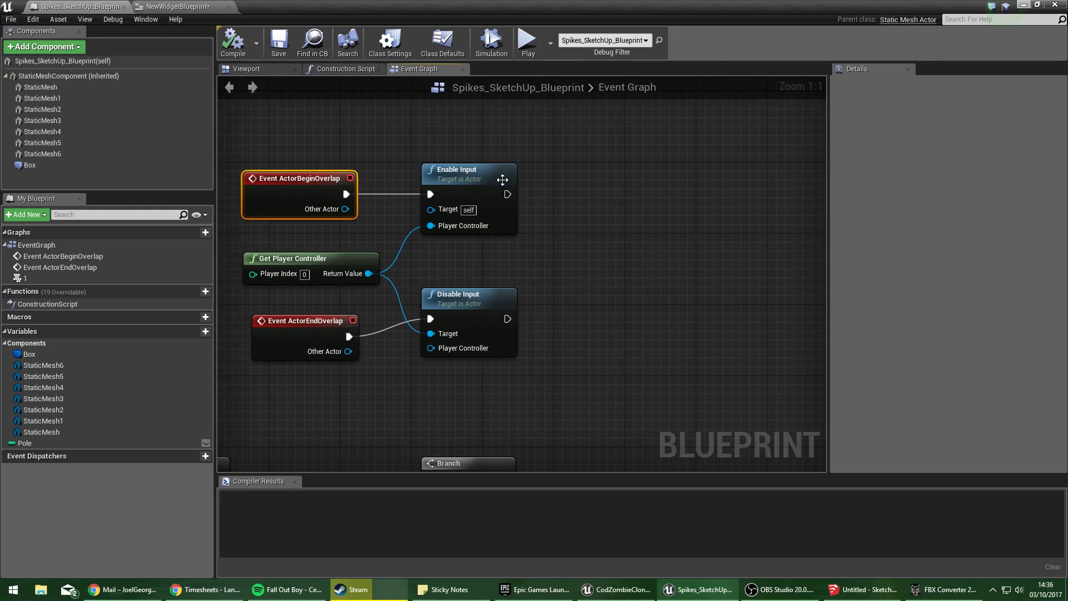
pyautogui.rightClick(540, 162)
pyautogui.click(562, 153)
# Add a Cast To FirstPersonCharacter node from the begin overlap's Other Actor, run it after Enable Input, and align it.
pyautogui.moveTo(352, 242); pyautogui.dragTo(331, 257, button='right')
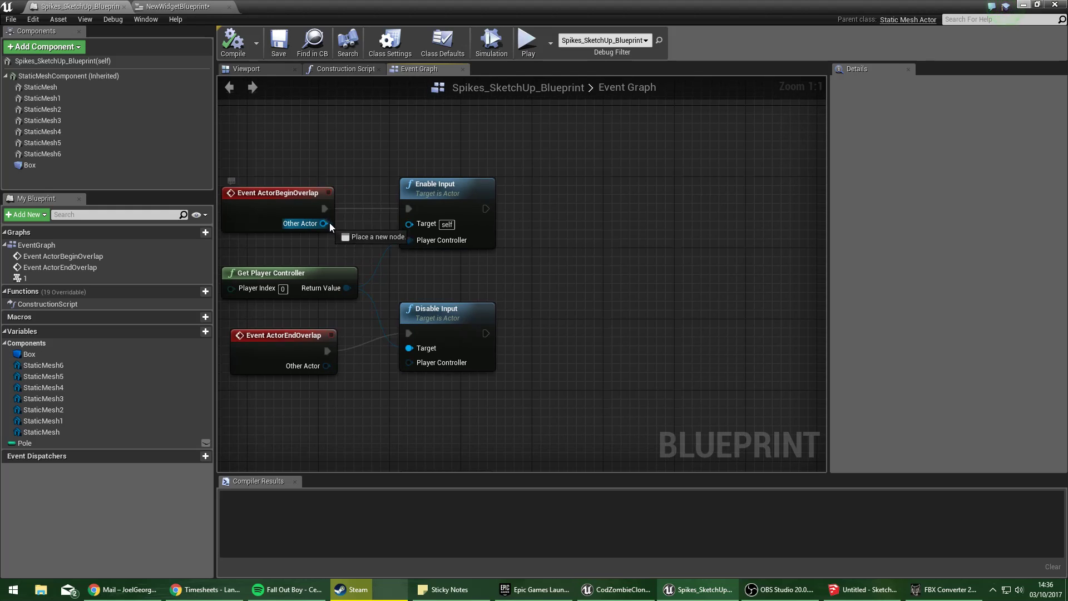
pyautogui.moveTo(330, 222); pyautogui.dragTo(619, 230)
pyautogui.write('cast to firs')
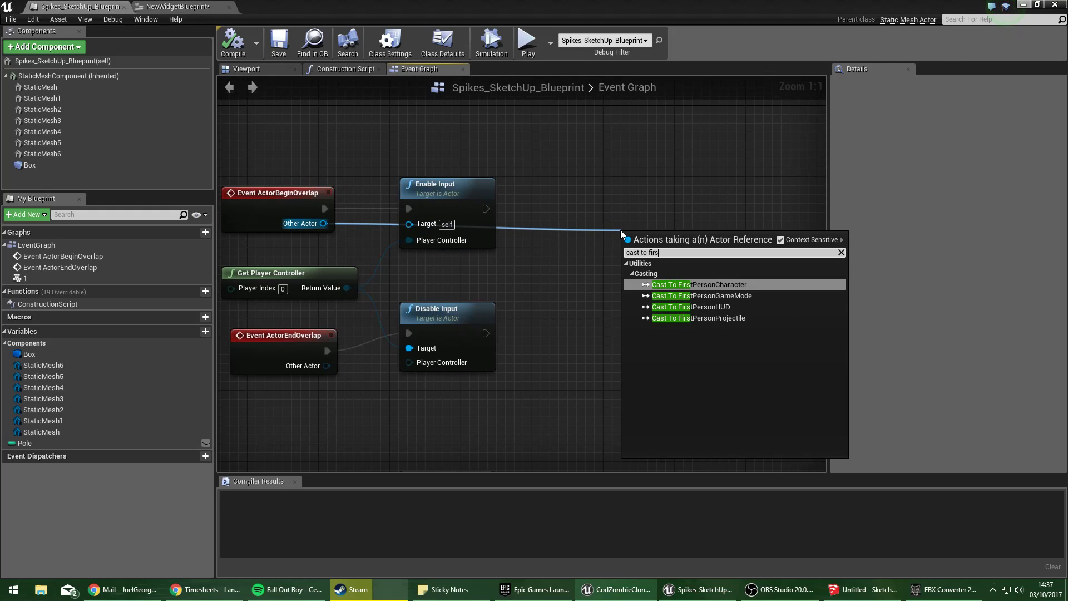
pyautogui.press('Return')
pyautogui.moveTo(667, 238); pyautogui.dragTo(624, 201)
pyautogui.moveTo(486, 209); pyautogui.dragTo(587, 217)
pyautogui.moveTo(669, 199); pyautogui.dragTo(529, 181, button='right')
pyautogui.moveTo(516, 188); pyautogui.dragTo(508, 179)
# Try adding a Widget Component node from the cast's As First Person Character output, and delete it.
pyautogui.moveTo(568, 227); pyautogui.dragTo(544, 227, button='right')
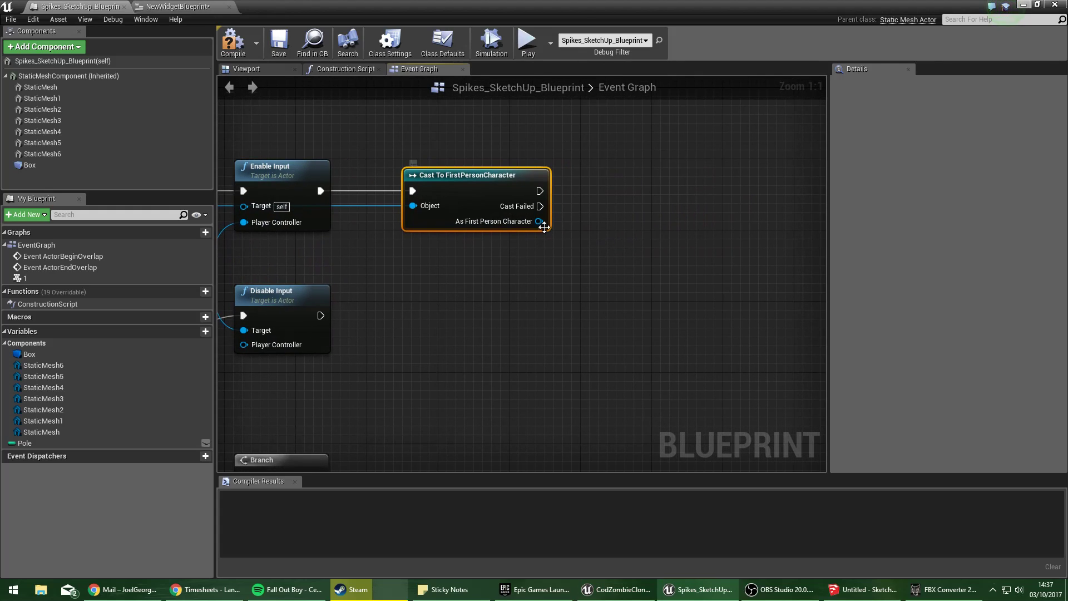
pyautogui.write('get hud')
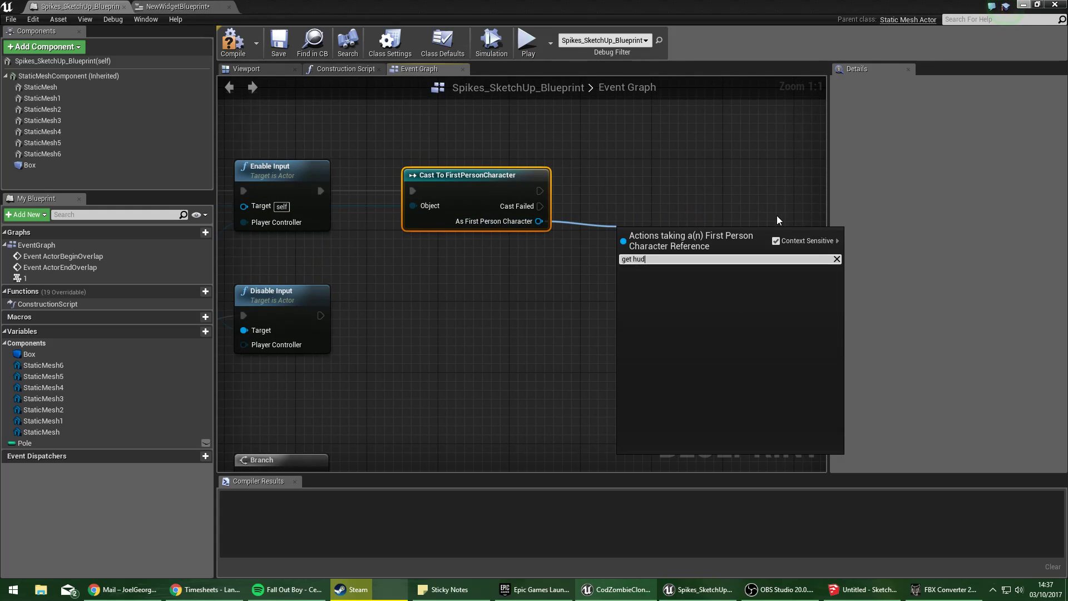
pyautogui.press('BackSpace')
pyautogui.press('BackSpace')
pyautogui.press('BackSpace')
pyautogui.press('BackSpace')
pyautogui.press('BackSpace')
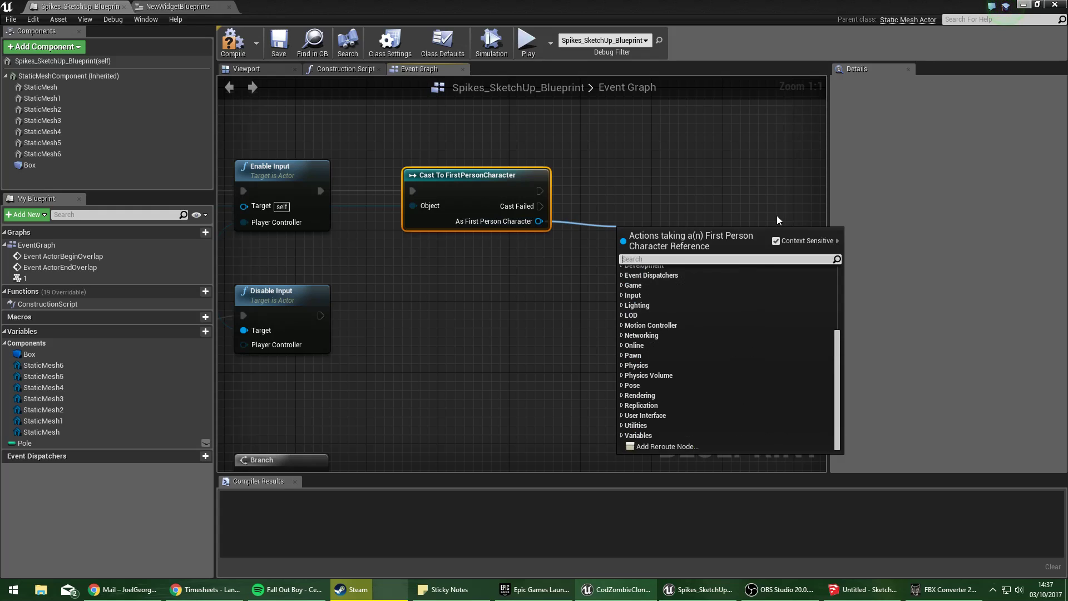
pyautogui.write('widget')
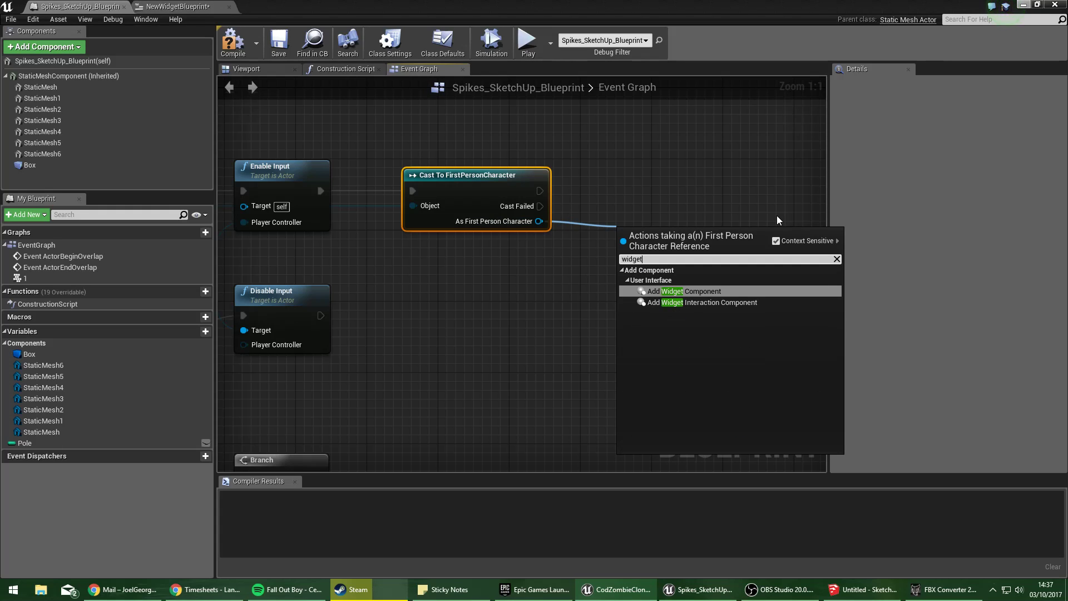
pyautogui.press('Return')
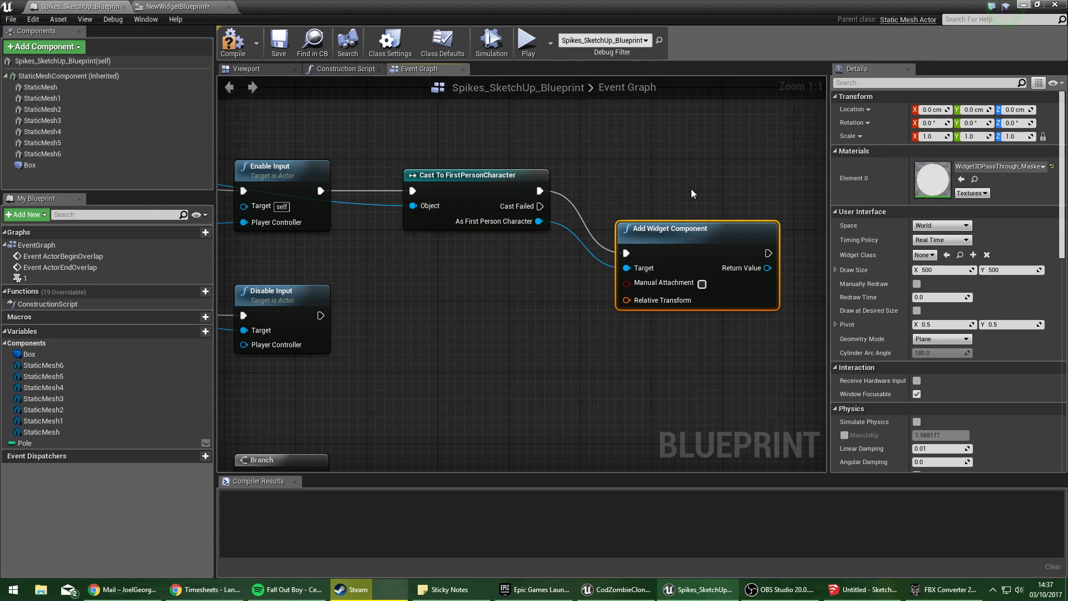
pyautogui.press('Delete')
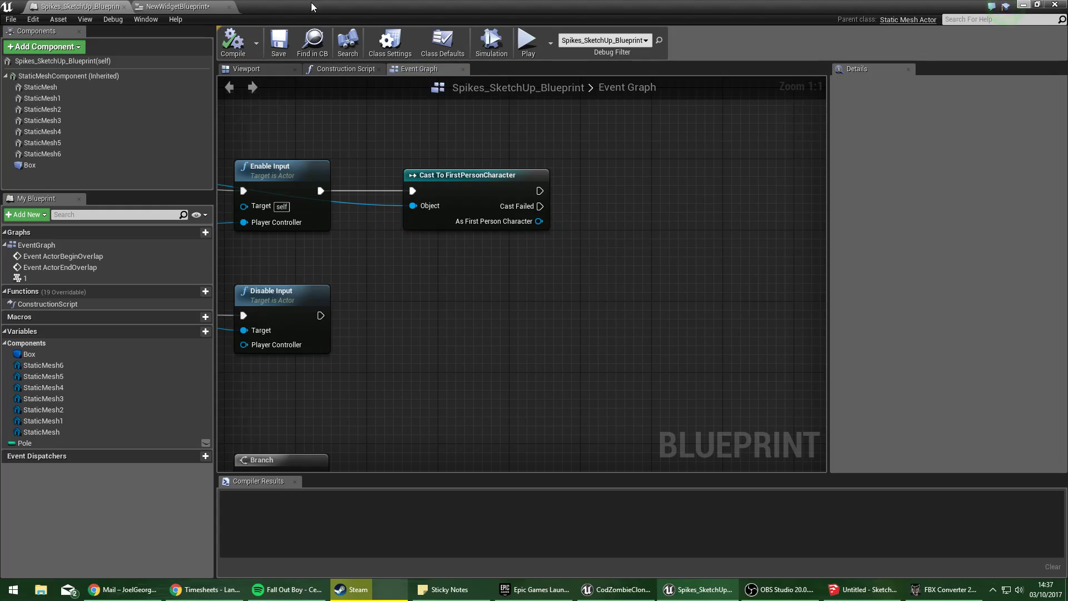
# Check NewWidgetBlueprint's Event Graph and Get Interactible Text 0 function, and close the open blueprint editors.
pyautogui.click(1023, 4)
pyautogui.moveTo(649, 231); pyautogui.dragTo(667, 244, button='right')
pyautogui.doubleClick(500, 452)
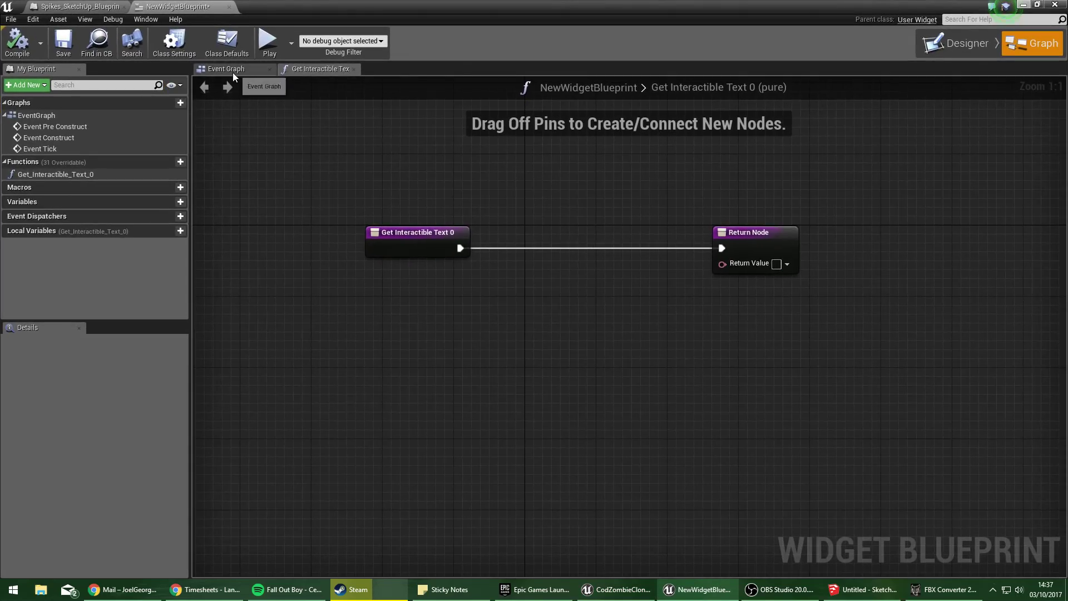
pyautogui.click(233, 71)
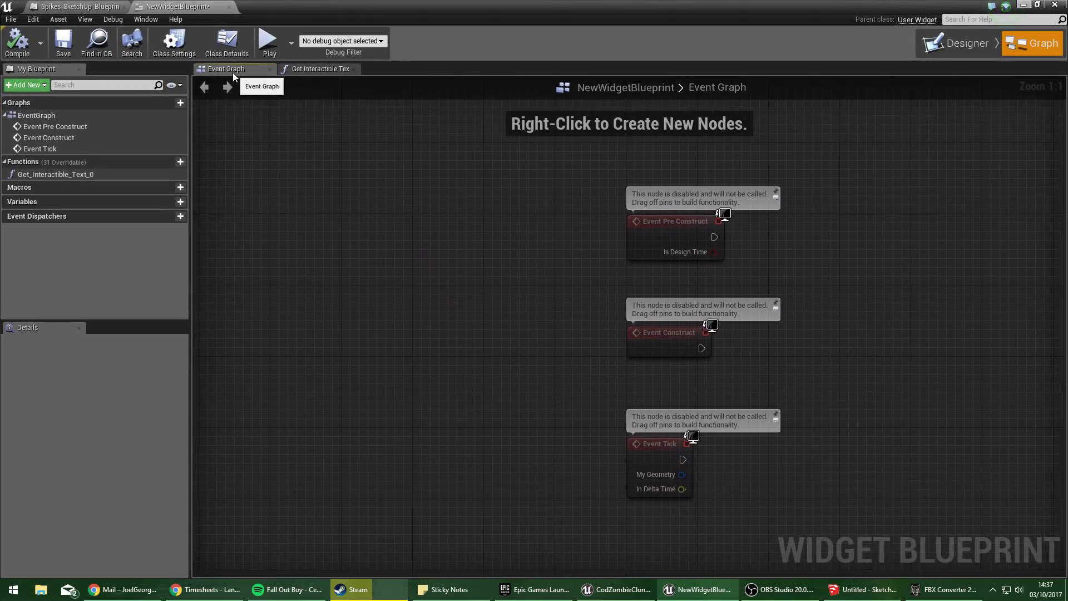
pyautogui.click(324, 71)
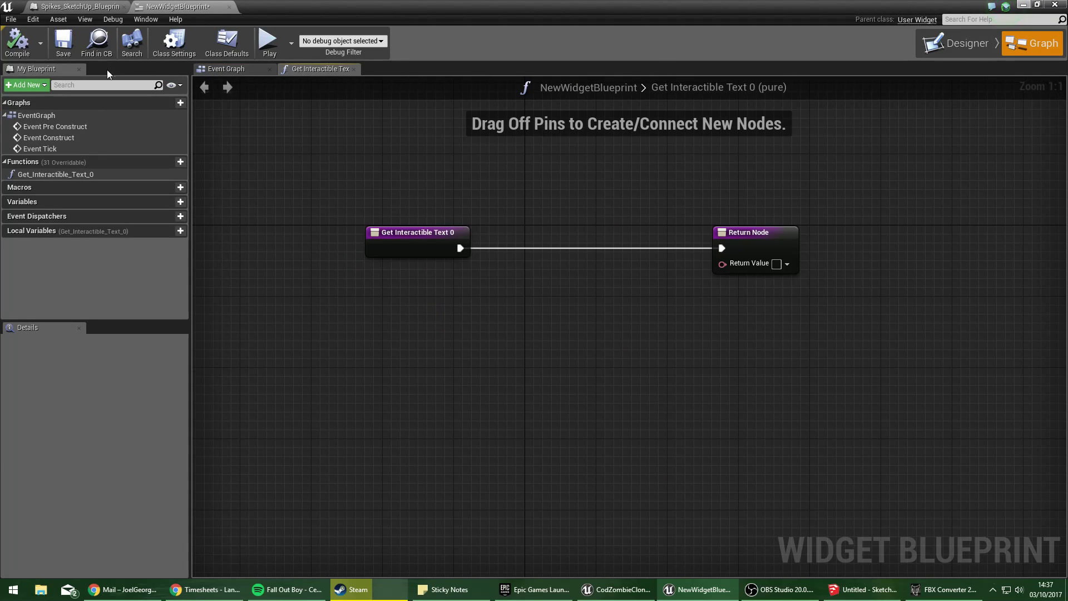
pyautogui.click(78, 6)
pyautogui.click(176, 6)
pyautogui.click(228, 7)
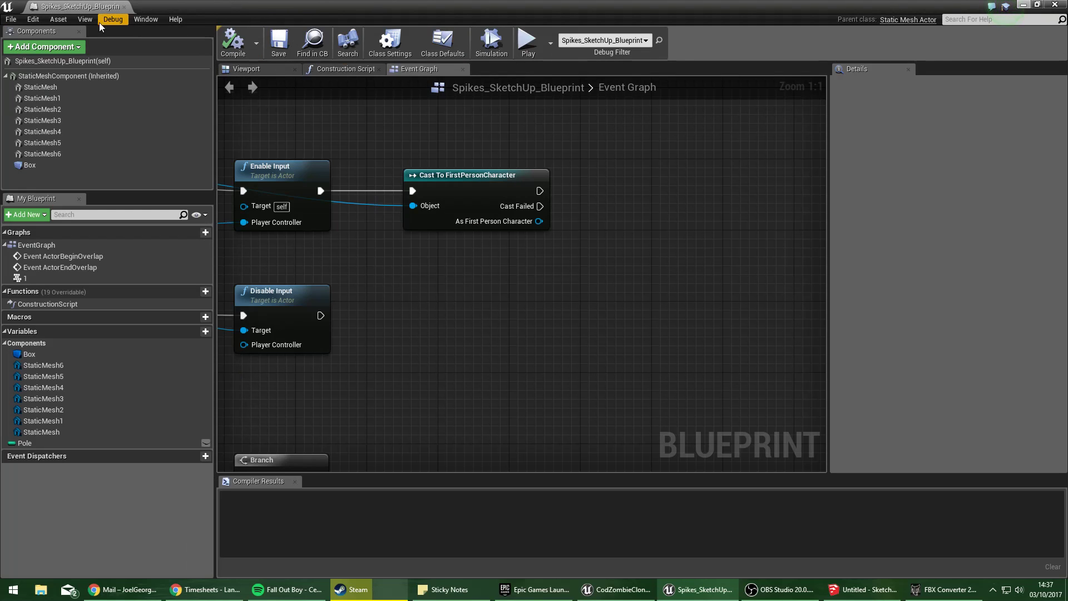
pyautogui.doubleClick(566, 5)
pyautogui.click(911, 31)
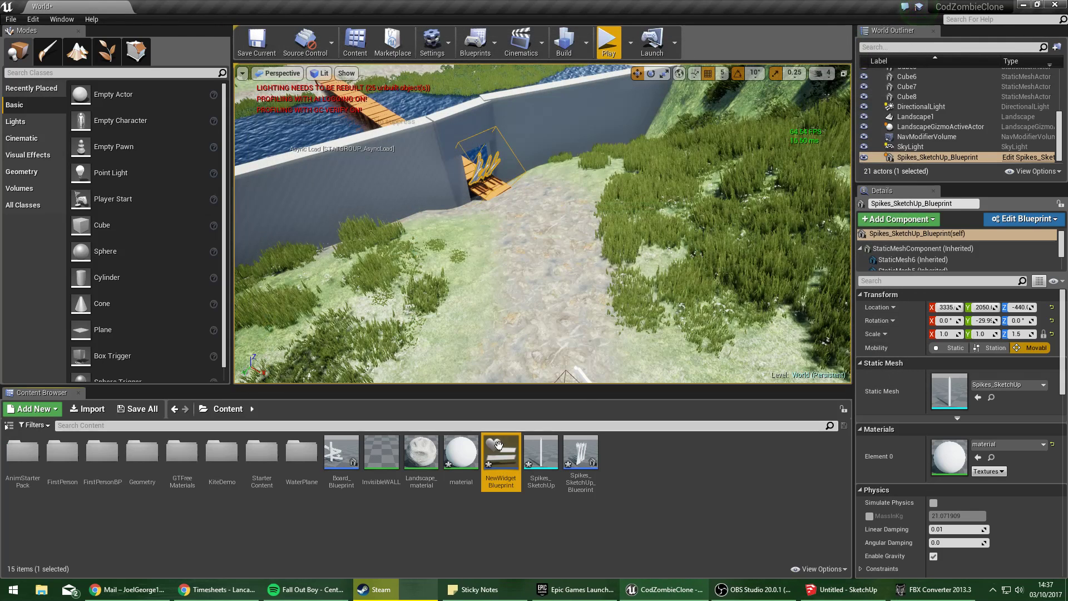
# Reopen NewWidgetBlueprint in the designer, inspect the Interactible text block's settings on the canvas, and return to the level.
pyautogui.doubleClick(508, 457)
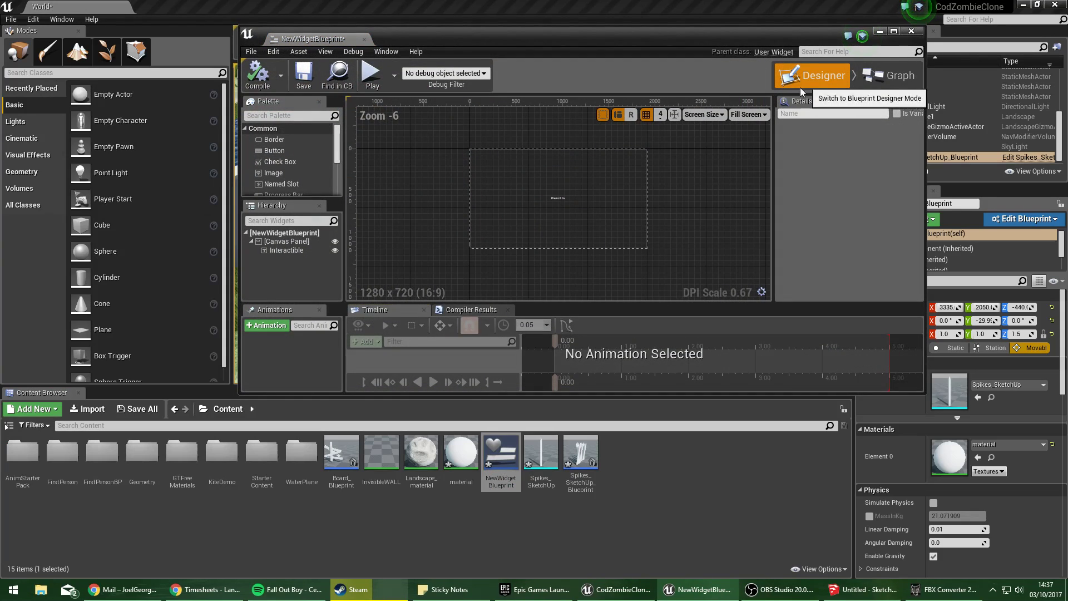
pyautogui.doubleClick(736, 36)
pyautogui.scroll(5, 372, 141)
pyautogui.scroll(-4, 358, 250)
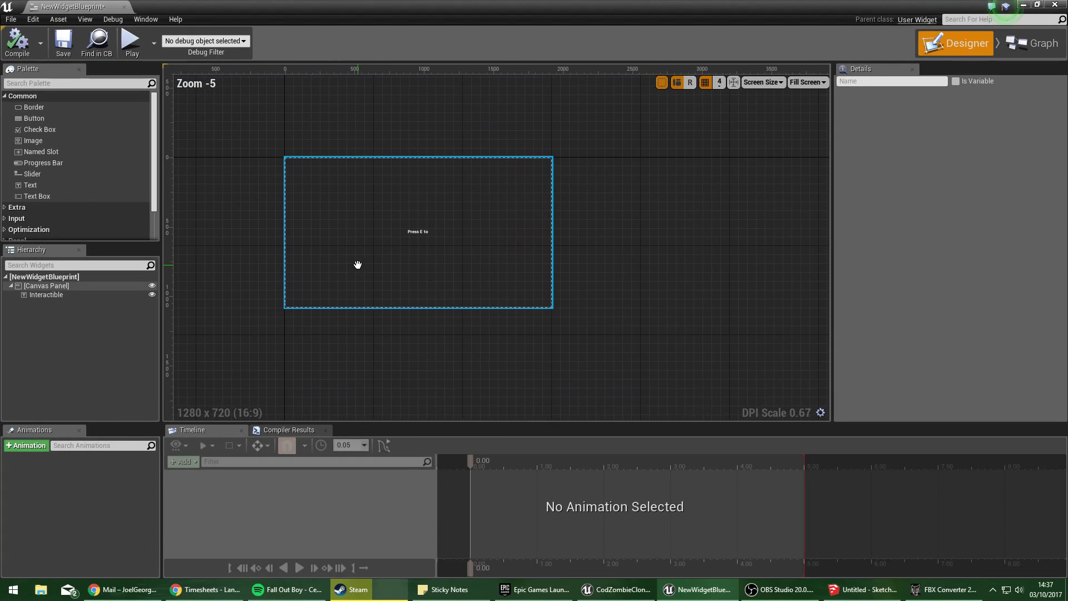
pyautogui.scroll(4, 384, 267)
pyautogui.scroll(-1, 406, 255)
pyautogui.click(412, 257)
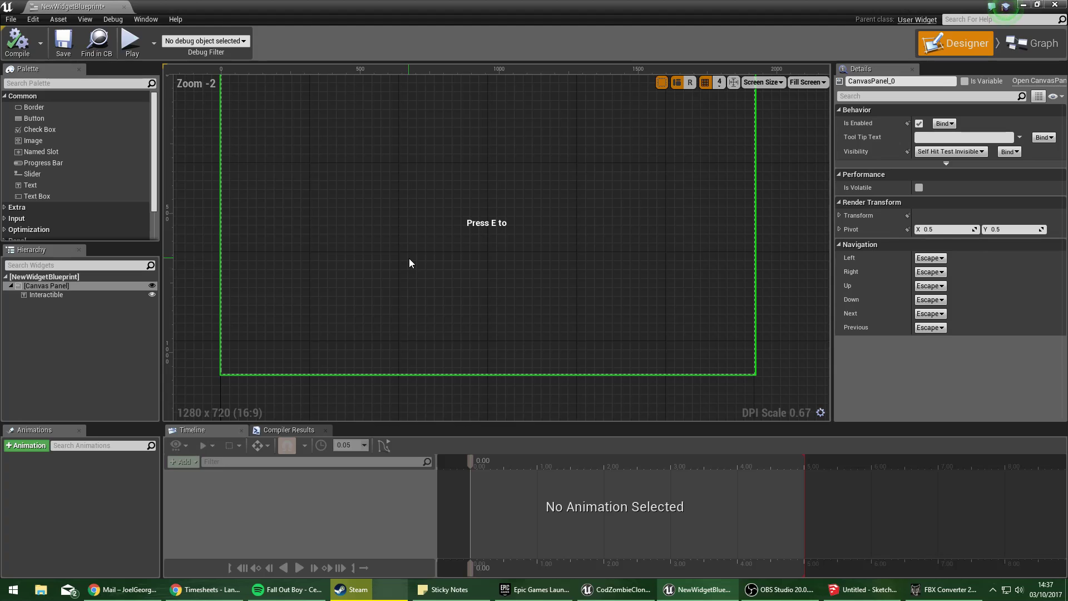
pyautogui.scroll(-1, 410, 269)
pyautogui.moveTo(473, 257); pyautogui.dragTo(477, 282, button='right')
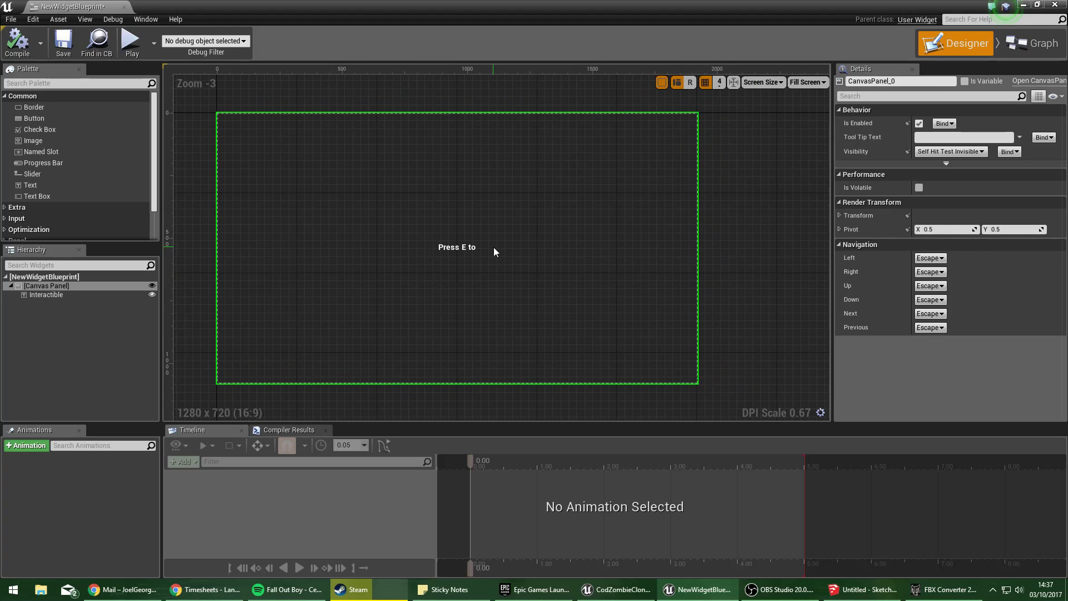
pyautogui.click(461, 247)
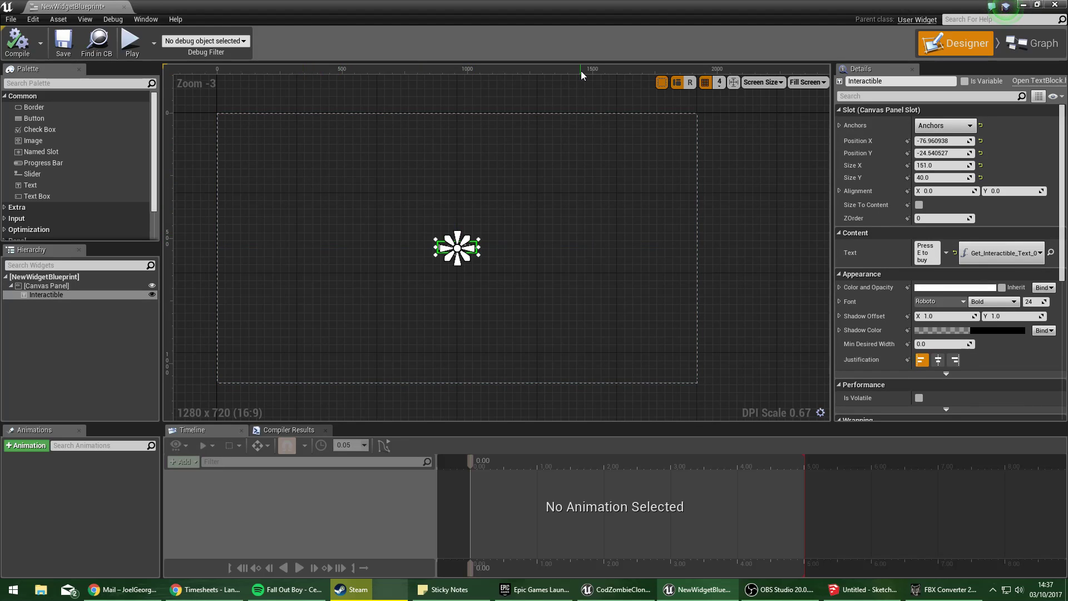
pyautogui.click(1024, 5)
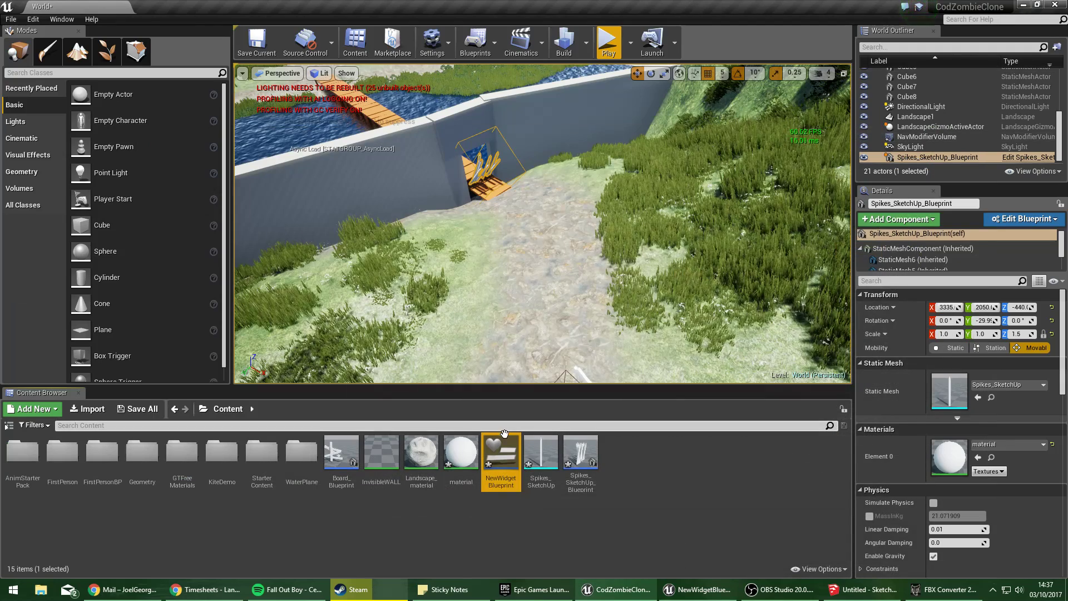
# Try to place NewWidgetBlueprint directly in the level on the path near the spikes.
pyautogui.moveTo(504, 433); pyautogui.dragTo(541, 242)
pyautogui.moveTo(515, 459); pyautogui.dragTo(548, 240)
pyautogui.moveTo(548, 241); pyautogui.dragTo(578, 306, button='right')
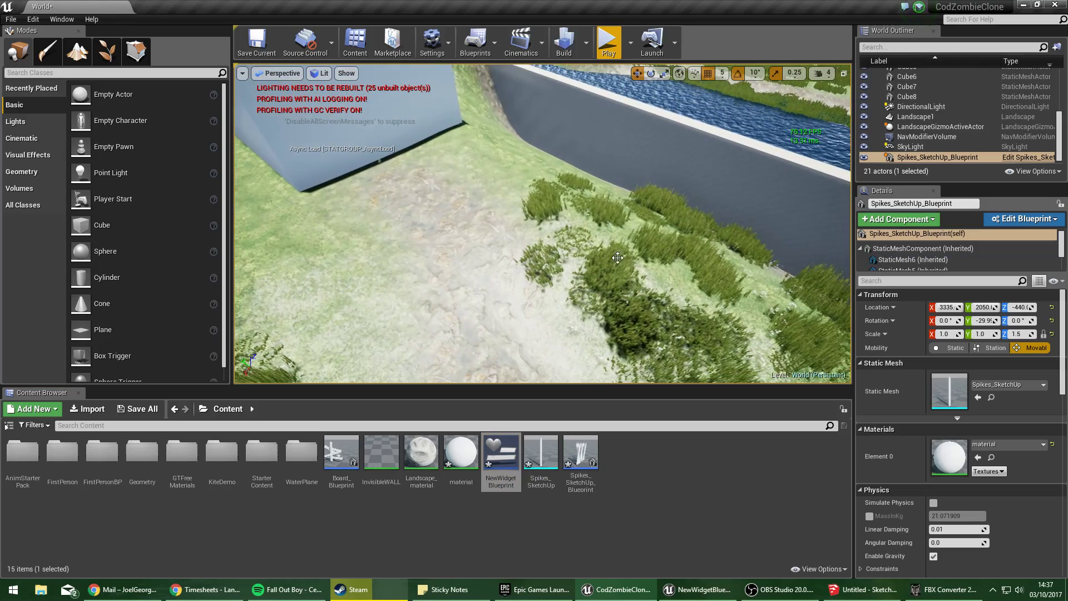
# Place a Player Start on the path beside the large block and rotate it -90° about Z.
pyautogui.moveTo(161, 200); pyautogui.dragTo(415, 250)
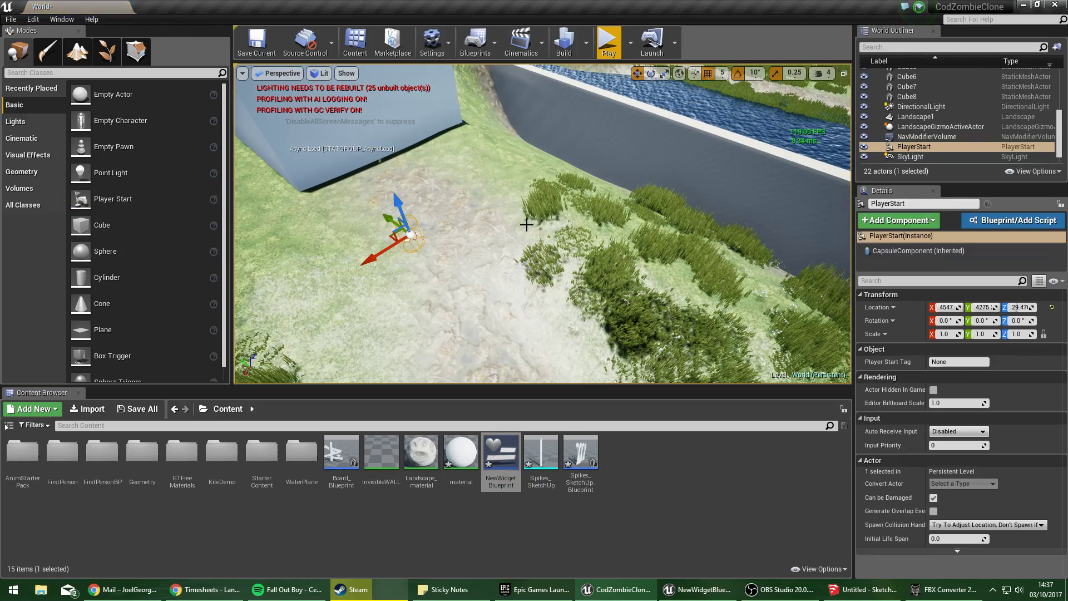
pyautogui.press('e')
pyautogui.moveTo(392, 285); pyautogui.dragTo(467, 267)
pyautogui.click(606, 219)
pyautogui.moveTo(606, 219); pyautogui.dragTo(456, 268, button='right')
pyautogui.click(562, 207)
pyautogui.scroll(5, 563, 205)
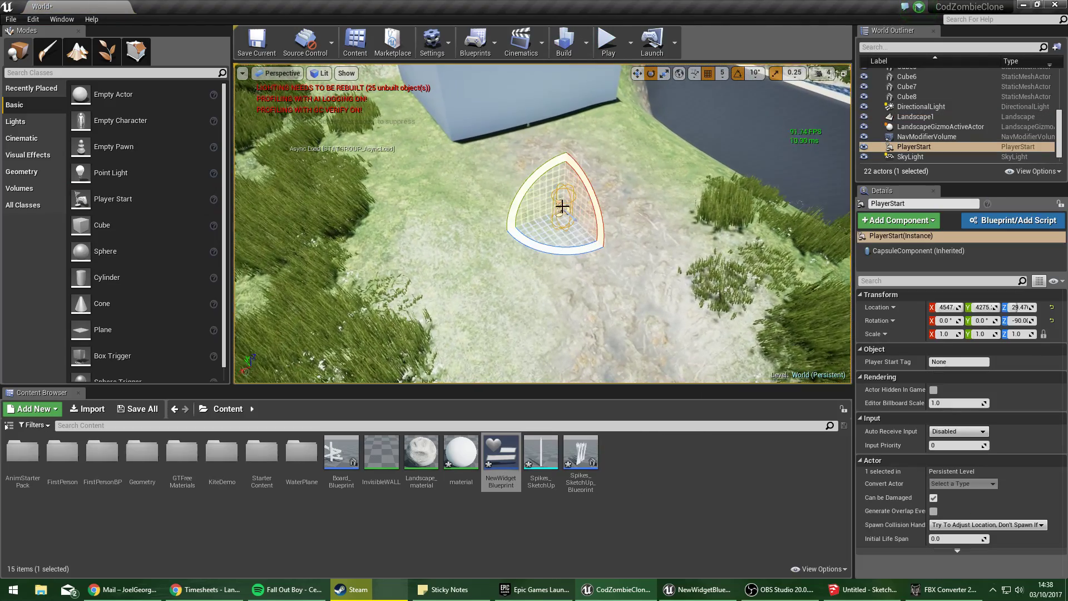
# Try to place NewWidgetBlueprint at the Player Start, and place an Empty Character beside it and delete that character.
pyautogui.moveTo(501, 453); pyautogui.dragTo(539, 164)
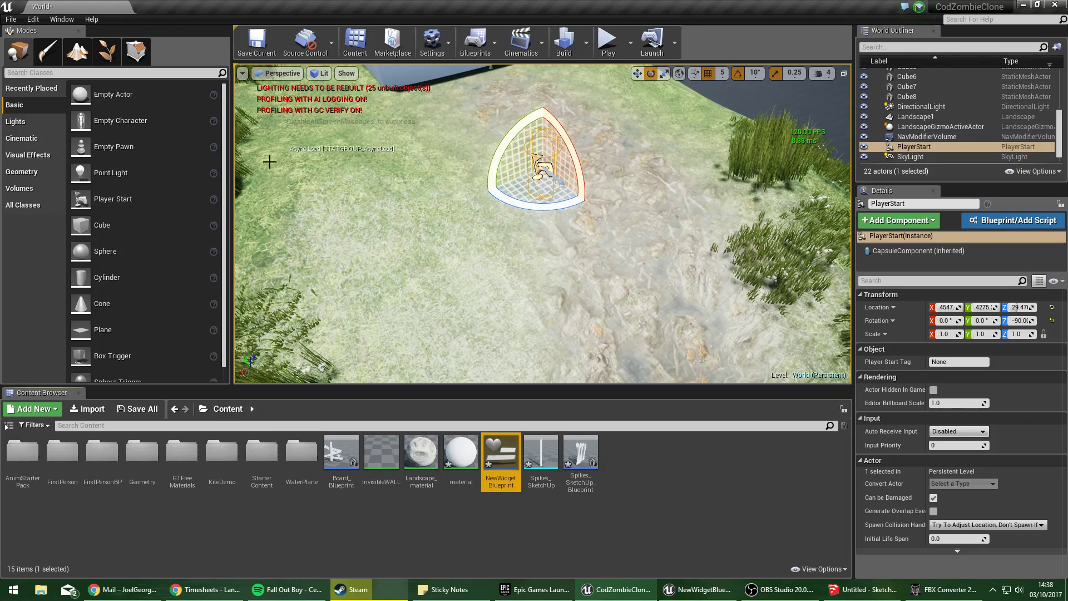
pyautogui.moveTo(97, 120); pyautogui.dragTo(455, 205)
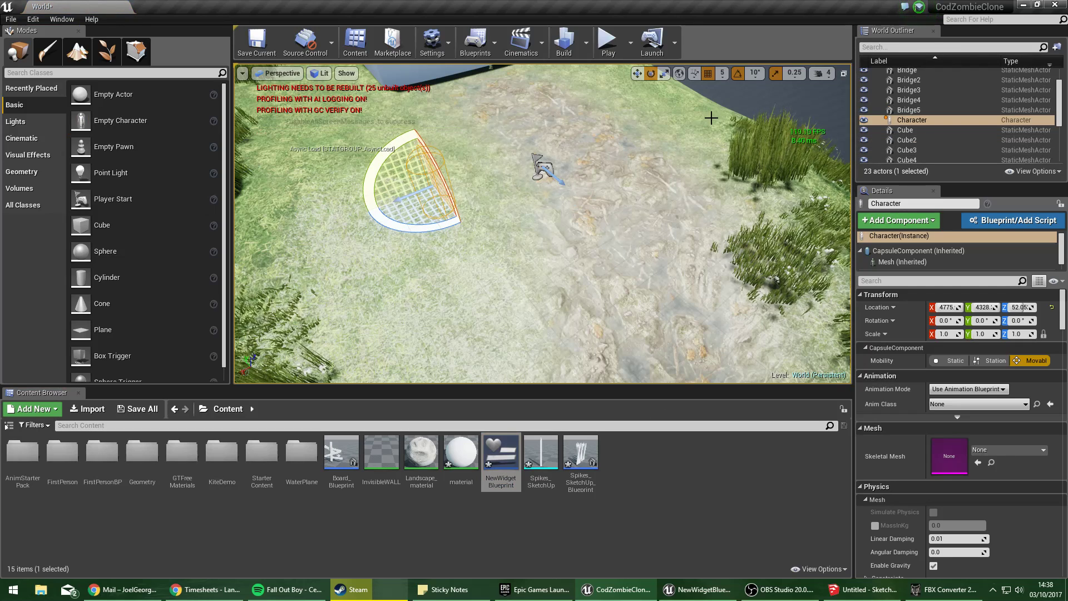
pyautogui.press('Delete')
# Place FirstPersonCharacter from the FirstPersonBP Blueprints folder on the grass beside the path and delete the Player Start.
pyautogui.scroll(-1, 143, 269)
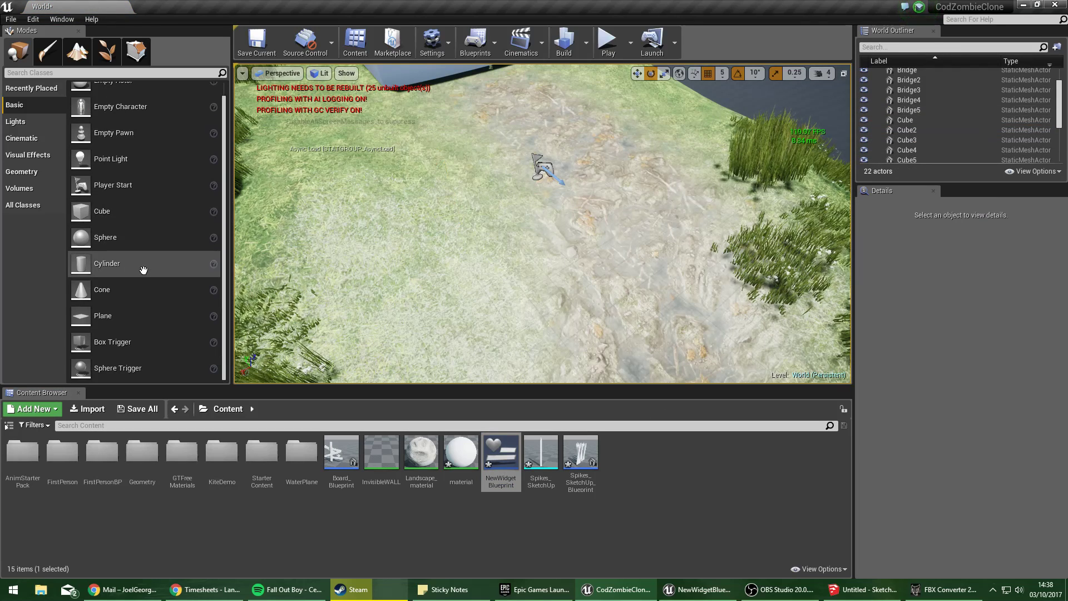
pyautogui.click(100, 448)
pyautogui.doubleClick(100, 448)
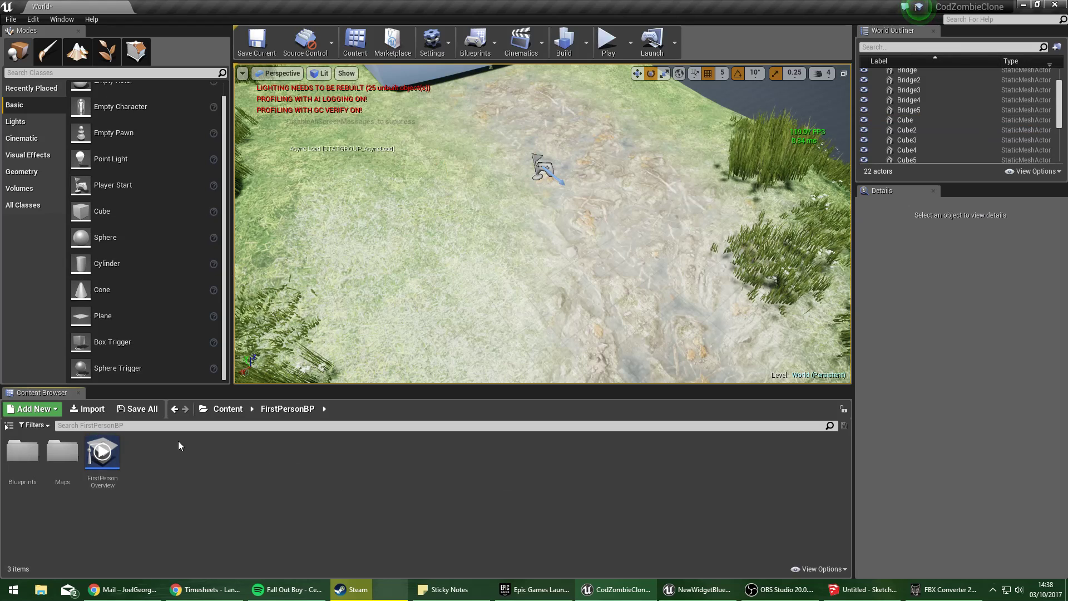
pyautogui.doubleClick(23, 452)
pyautogui.click(33, 459)
pyautogui.moveTo(33, 459); pyautogui.dragTo(493, 139)
pyautogui.click(539, 170)
pyautogui.press('Delete')
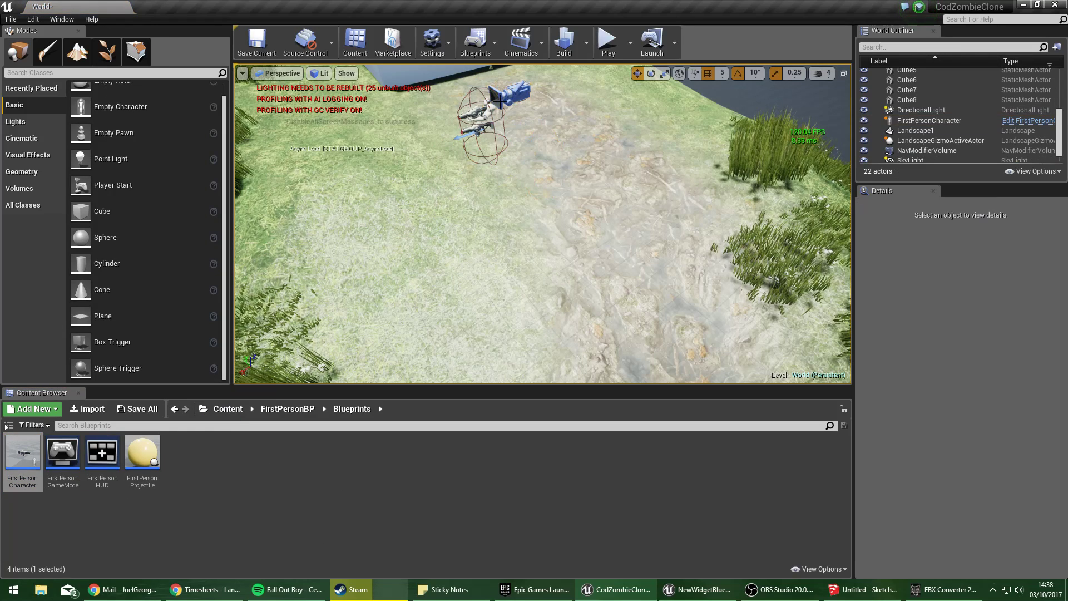
# Open the placed FirstPersonCharacter in the blueprint editor.
pyautogui.click(486, 119)
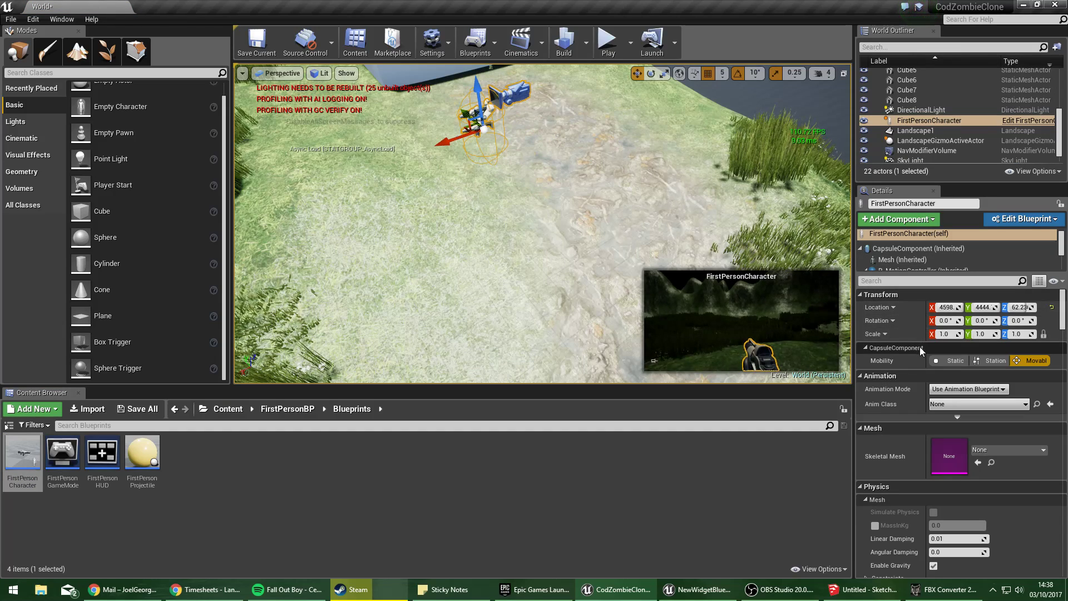
pyautogui.scroll(-6, 923, 399)
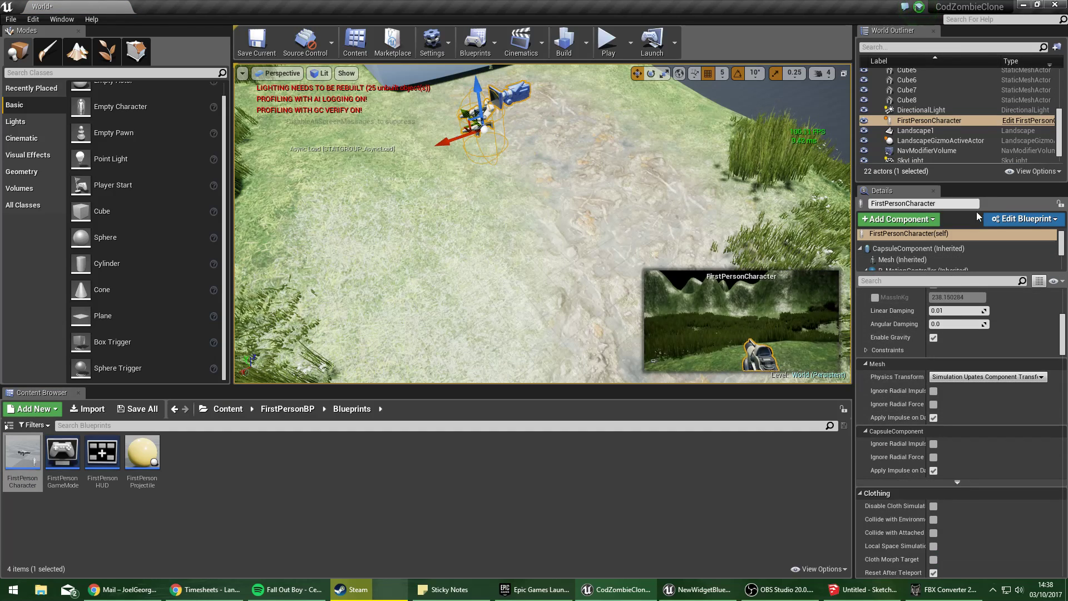
pyautogui.click(1021, 218)
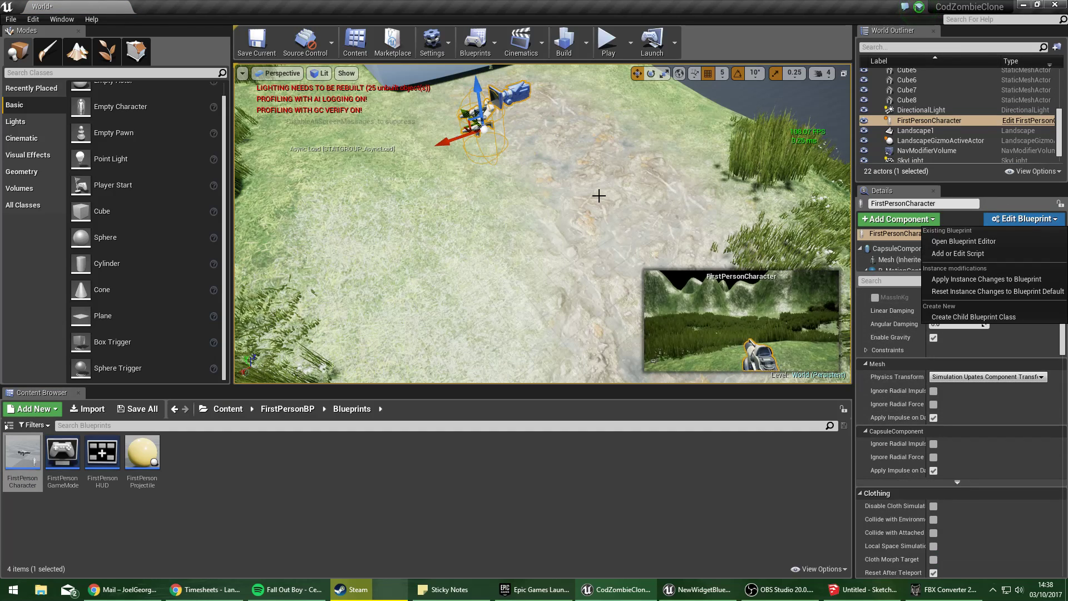
pyautogui.click(1003, 246)
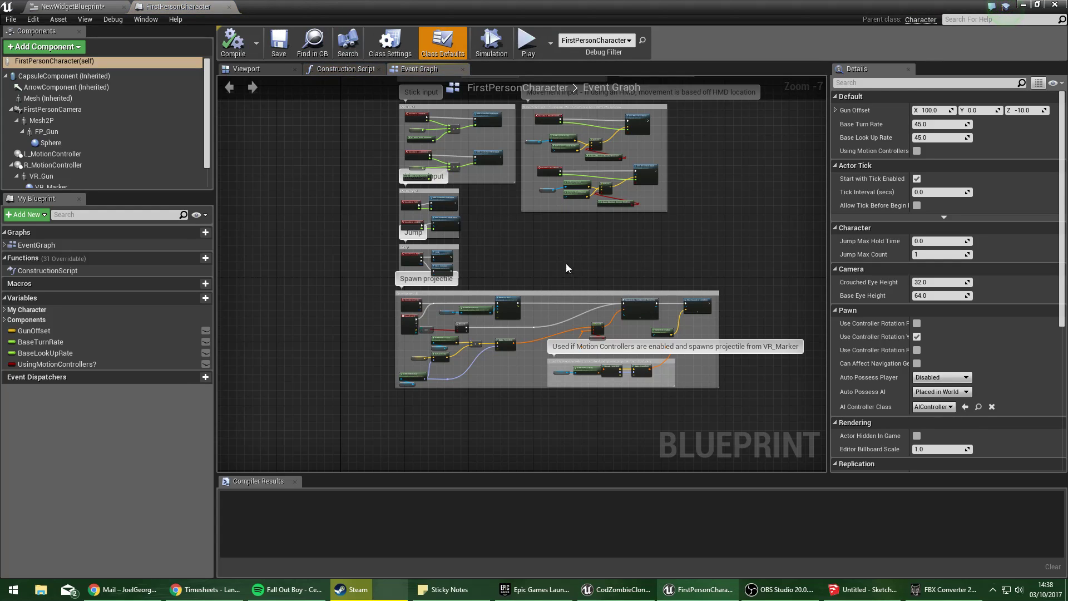
# Add a Create Widget node in the empty graph area near the Jump group and set its class to NewWidgetBlueprint.
pyautogui.scroll(4, 470, 289)
pyautogui.scroll(-3, 484, 280)
pyautogui.scroll(3, 498, 275)
pyautogui.moveTo(468, 282); pyautogui.dragTo(591, 222, button='right')
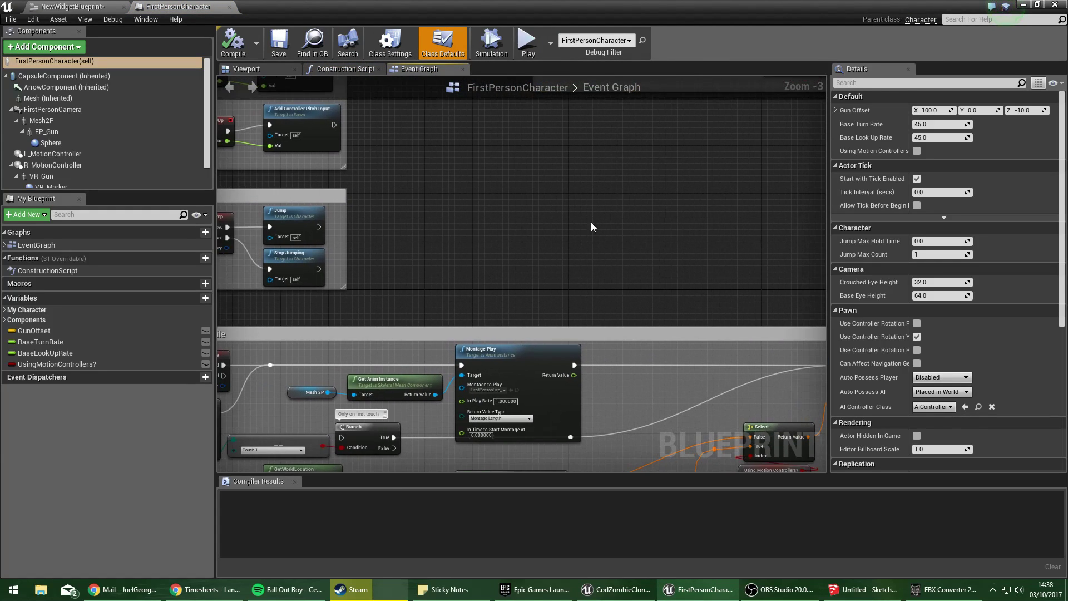
pyautogui.rightClick(562, 209)
pyautogui.write('widget')
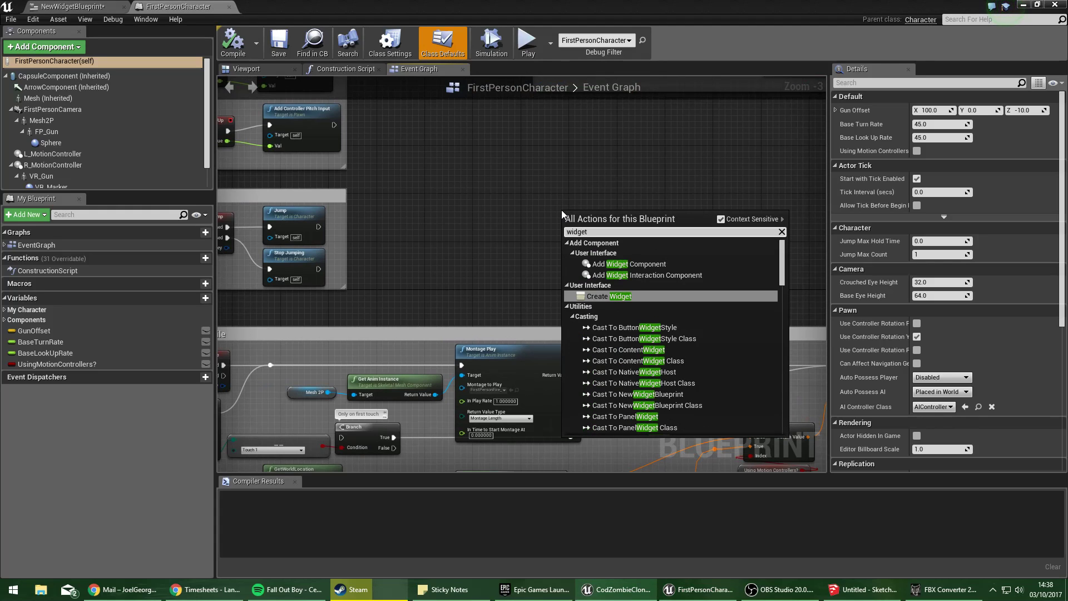
pyautogui.press('Return')
pyautogui.scroll(2, 562, 209)
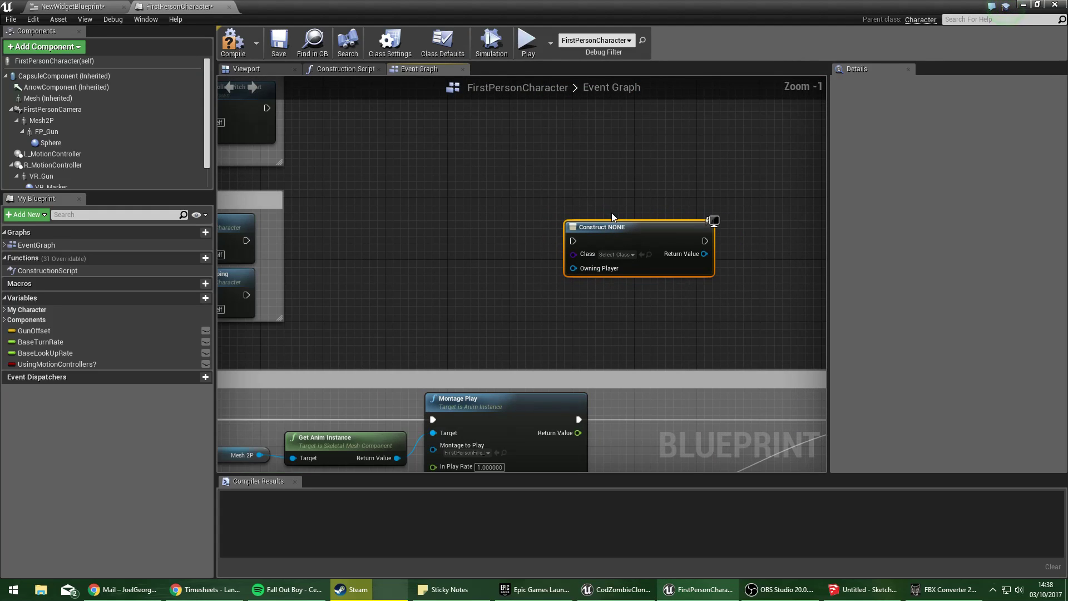
pyautogui.scroll(1, 612, 217)
pyautogui.click(614, 261)
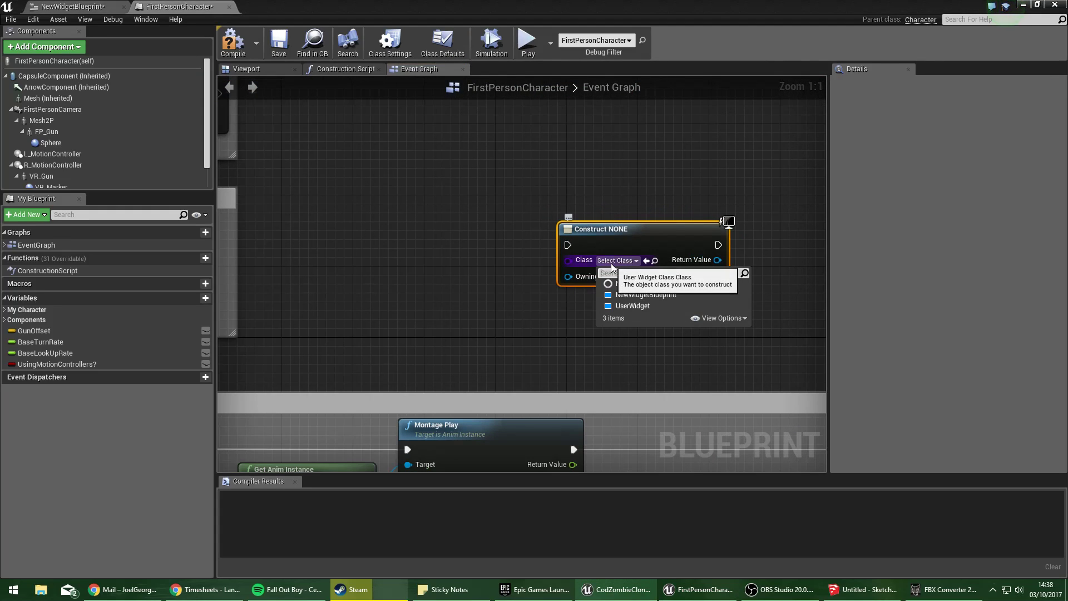
pyautogui.click(645, 295)
# Find the existing Event BeginPlay node in the event graph and examine the nodes connected to it.
pyautogui.scroll(-6, 600, 239)
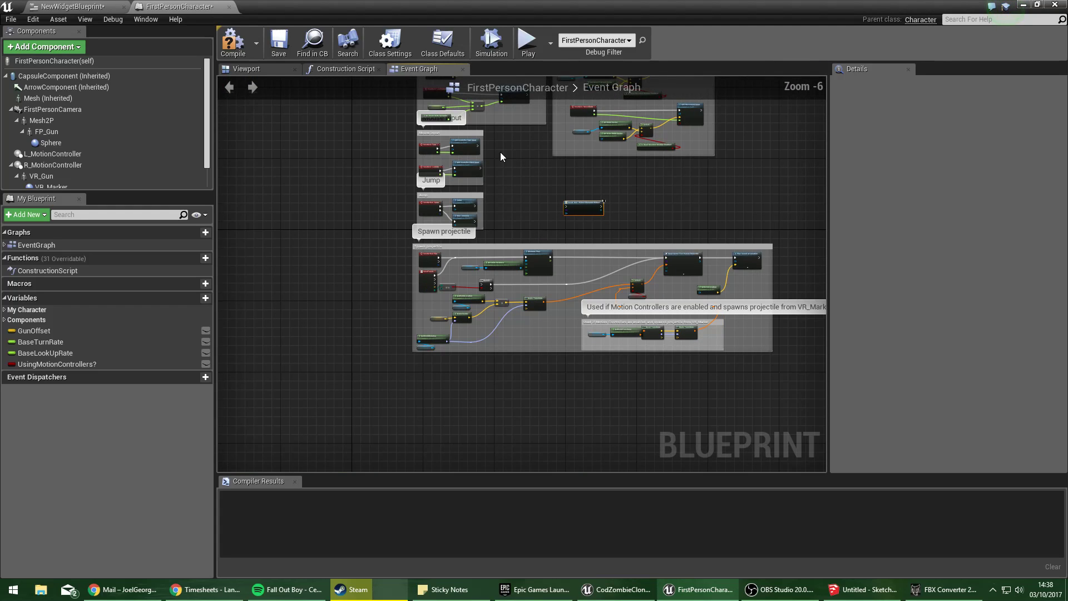
pyautogui.moveTo(500, 151); pyautogui.dragTo(589, 399, button='right')
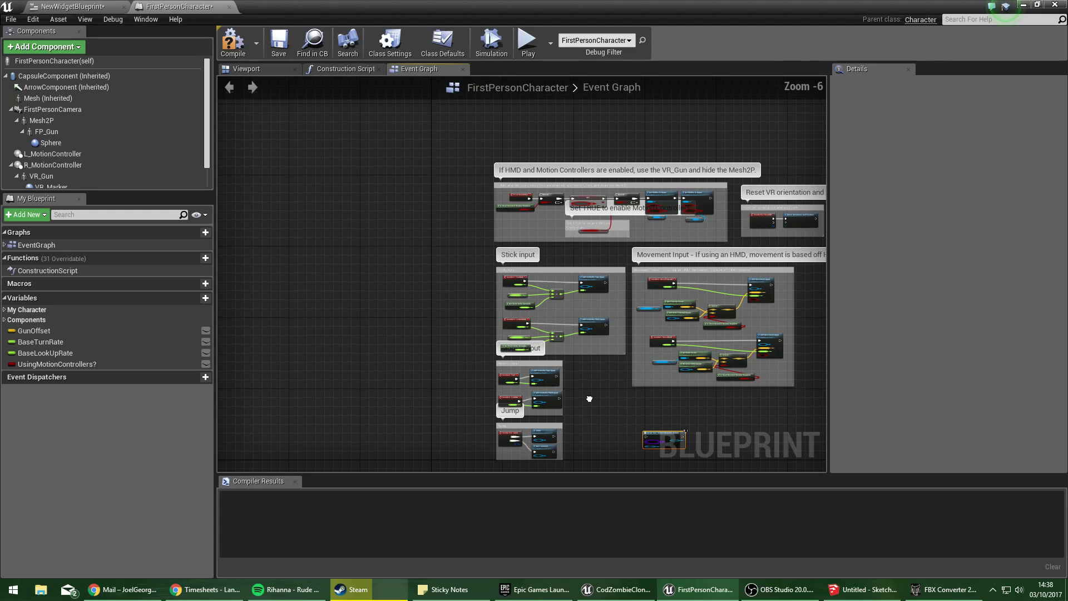
pyautogui.moveTo(589, 398); pyautogui.dragTo(560, 177, button='right')
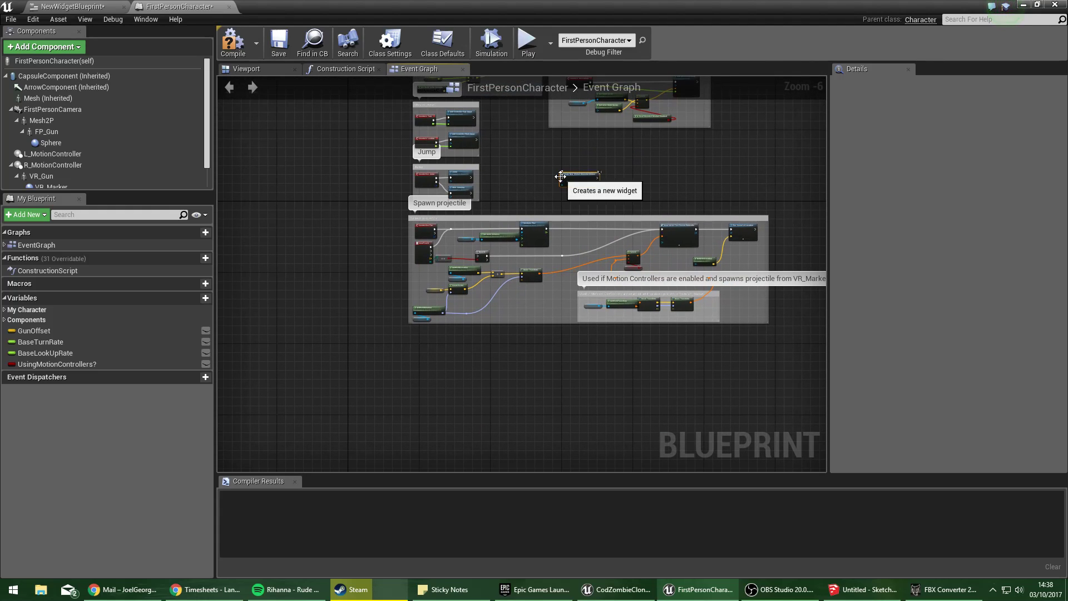
pyautogui.rightClick(542, 166)
pyautogui.write('eve')
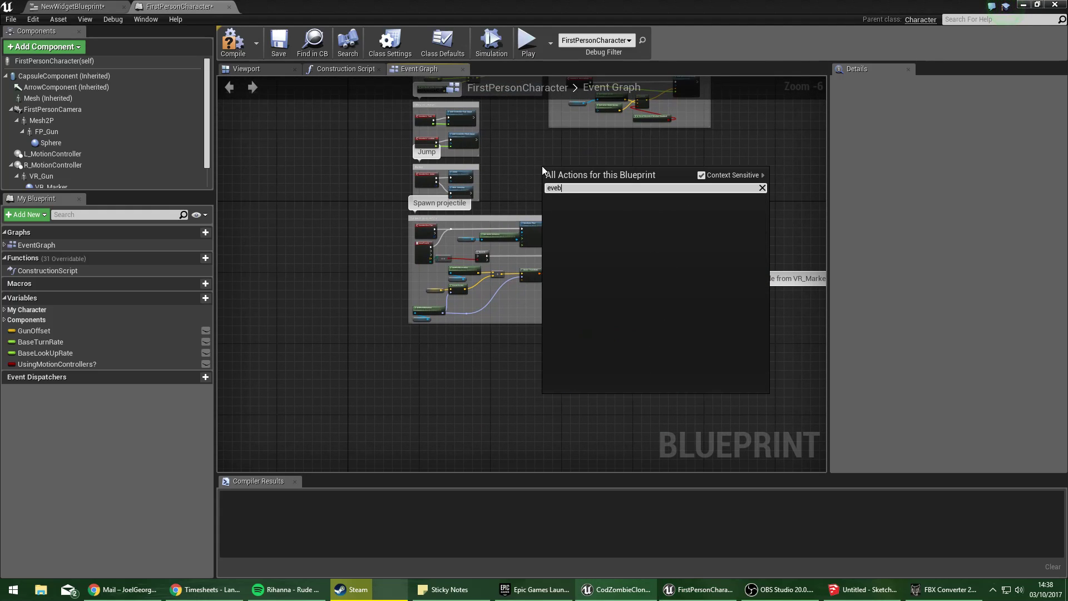
pyautogui.write('nt beg')
pyautogui.press('Return')
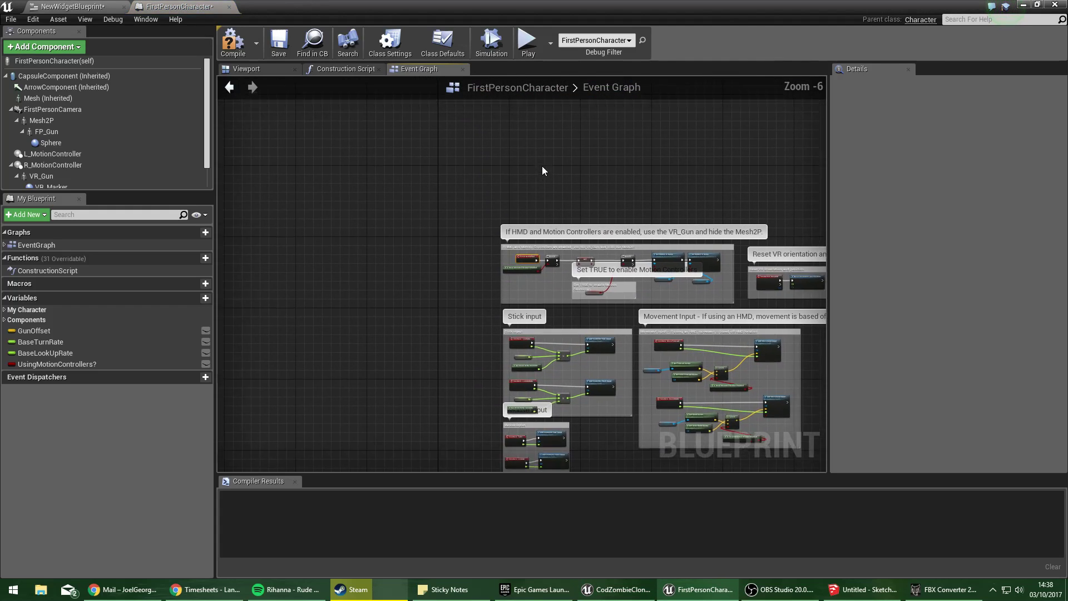
pyautogui.scroll(-6, 555, 307)
pyautogui.moveTo(582, 345); pyautogui.dragTo(508, 99, button='right')
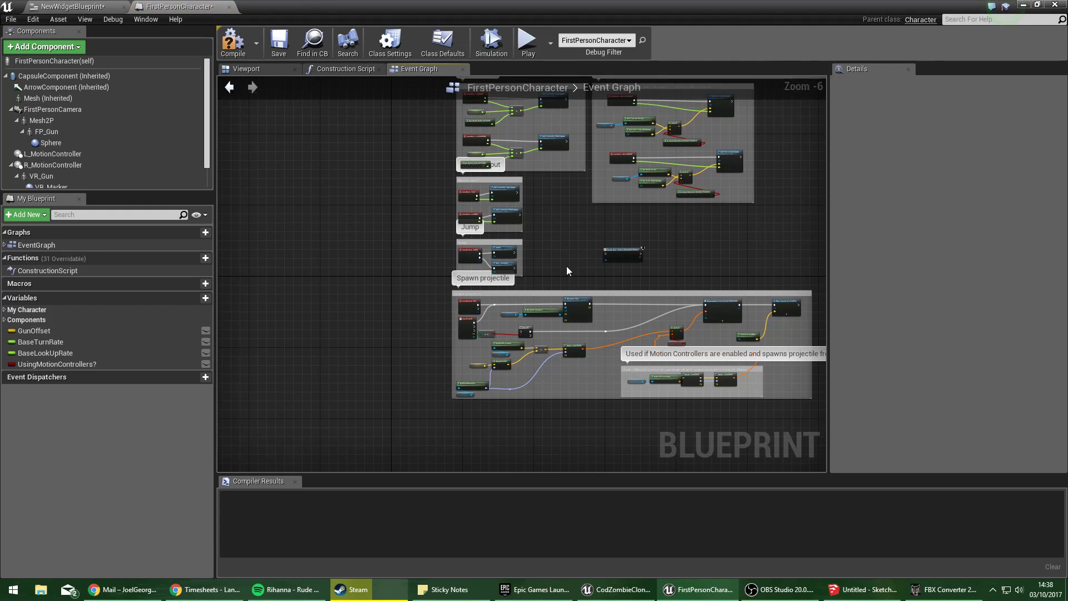
pyautogui.moveTo(566, 266); pyautogui.dragTo(589, 448, button='right')
pyautogui.scroll(2, 567, 266)
pyautogui.moveTo(469, 161); pyautogui.dragTo(510, 272, button='right')
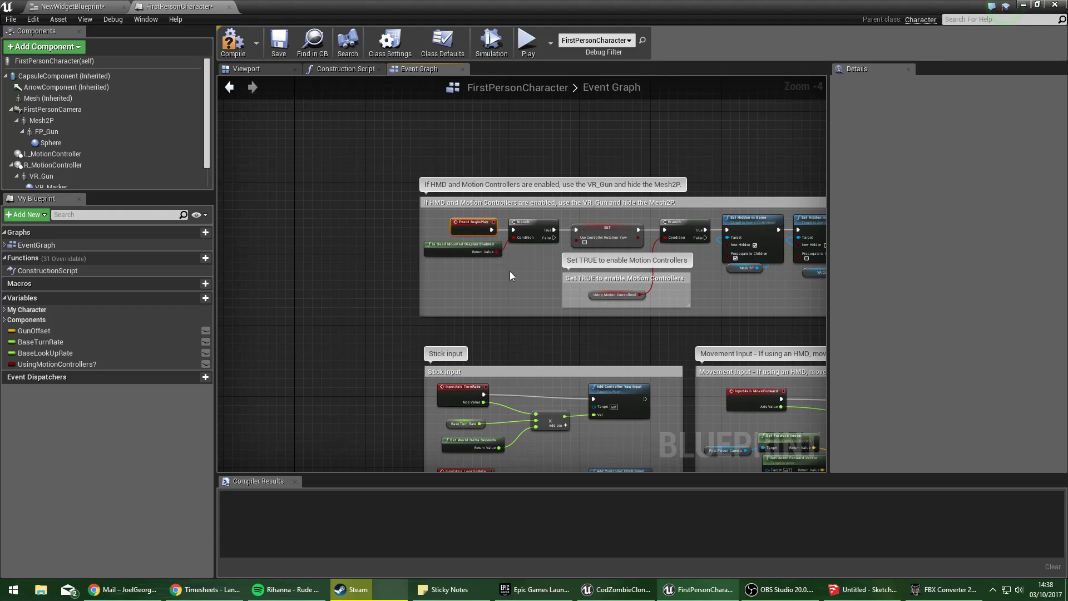
# Move the Create New Widget Blueprint Widget node to the free space above the Event BeginPlay group.
pyautogui.scroll(-4, 546, 306)
pyautogui.moveTo(547, 306); pyautogui.dragTo(460, 81, button='right')
pyautogui.scroll(4, 512, 165)
pyautogui.moveTo(555, 248); pyautogui.dragTo(542, 305, button='right')
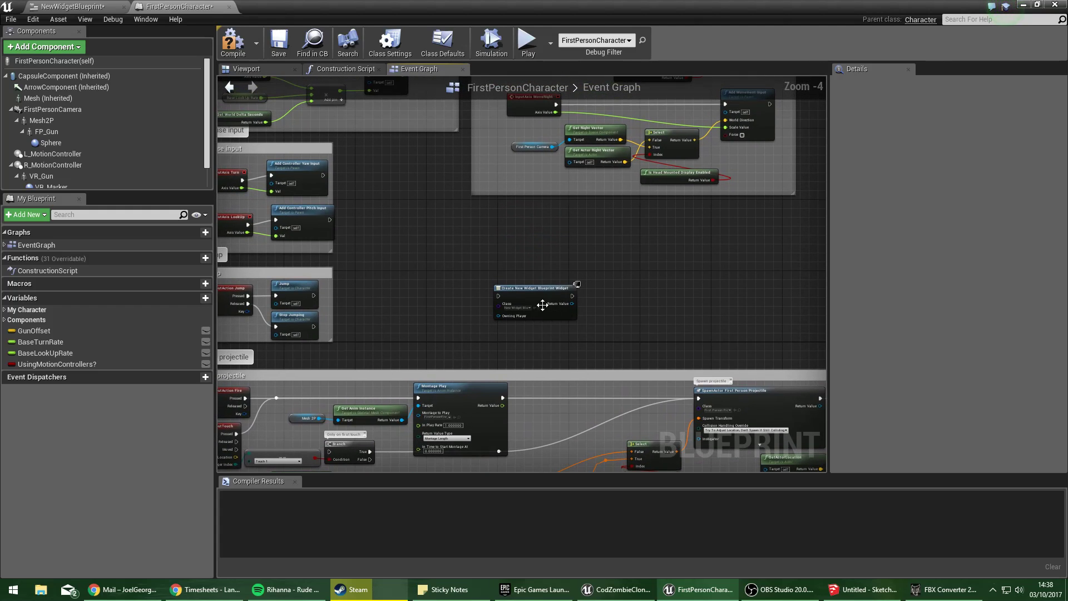
pyautogui.moveTo(542, 305); pyautogui.dragTo(482, 258)
pyautogui.scroll(3, 509, 417)
pyautogui.moveTo(329, 216); pyautogui.dragTo(454, 215, button='right')
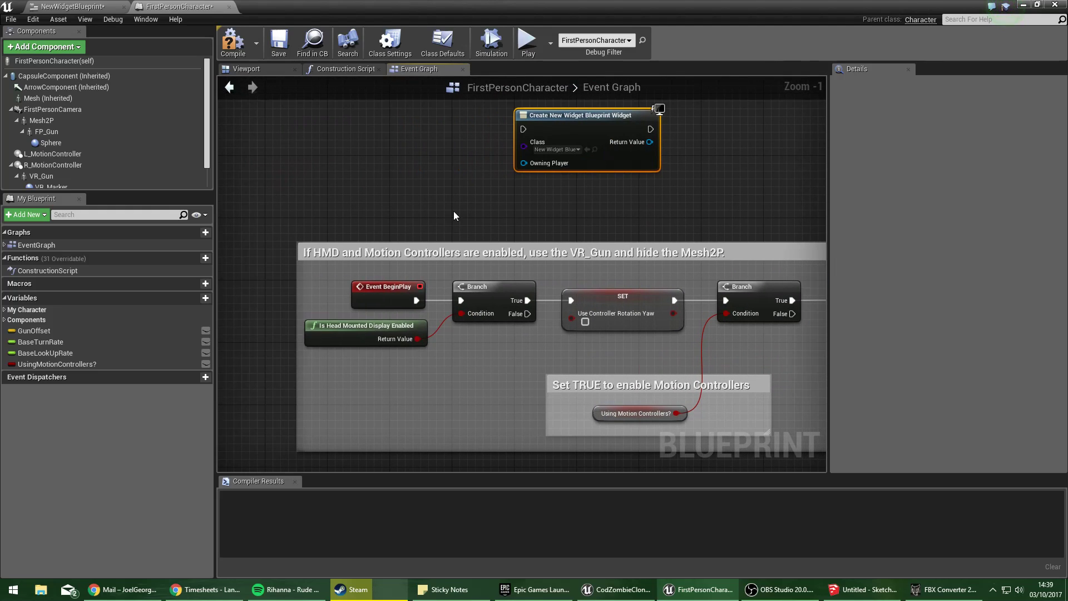
# Insert a Sequence node between Event BeginPlay and the Branch, and connect Then 1 to the Create New Widget Blueprint Widget node.
pyautogui.moveTo(361, 289); pyautogui.dragTo(423, 305)
pyautogui.write('se')
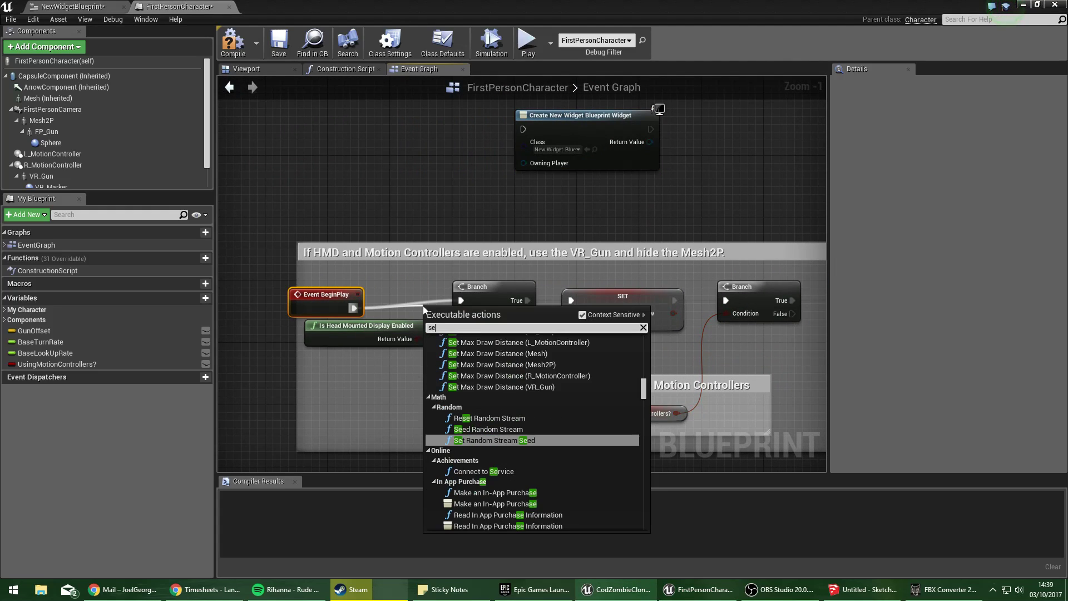
pyautogui.write('q')
pyautogui.press('Return')
pyautogui.moveTo(315, 294); pyautogui.dragTo(300, 279)
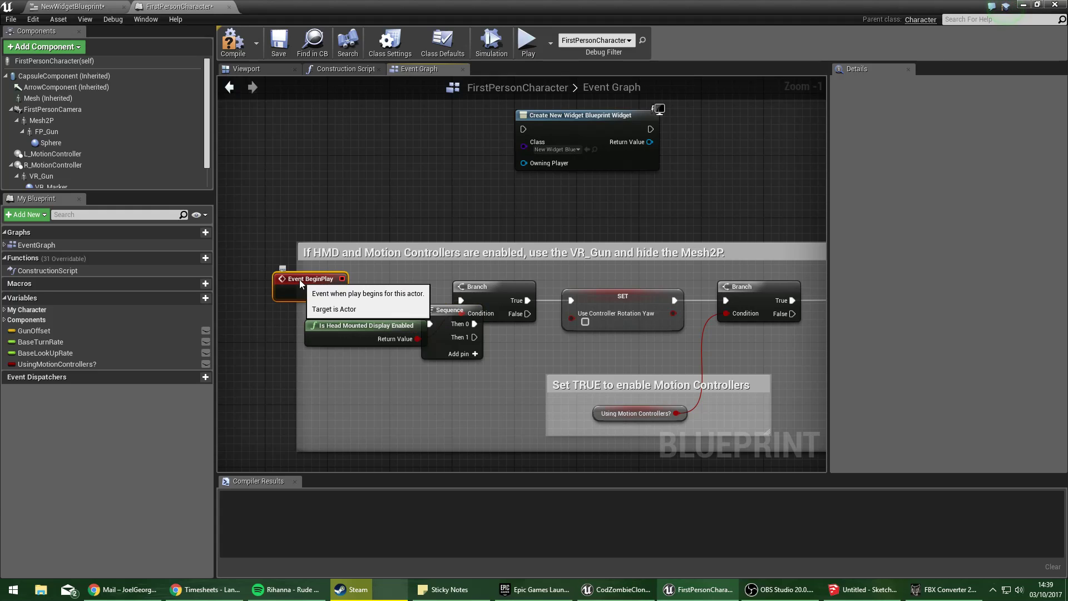
pyautogui.moveTo(443, 309); pyautogui.dragTo(523, 129)
pyautogui.moveTo(553, 198); pyautogui.dragTo(451, 274, button='right')
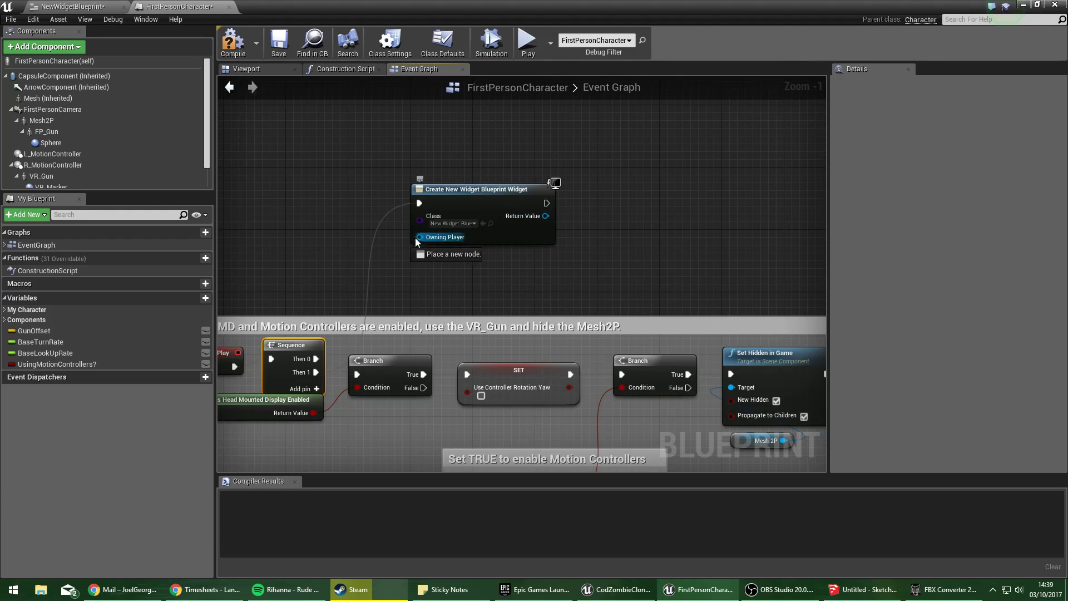
# Add a Get Player Controller node feeding the widget node's Owning Player input and place it beside that node.
pyautogui.moveTo(415, 238); pyautogui.dragTo(312, 228)
pyautogui.write('se')
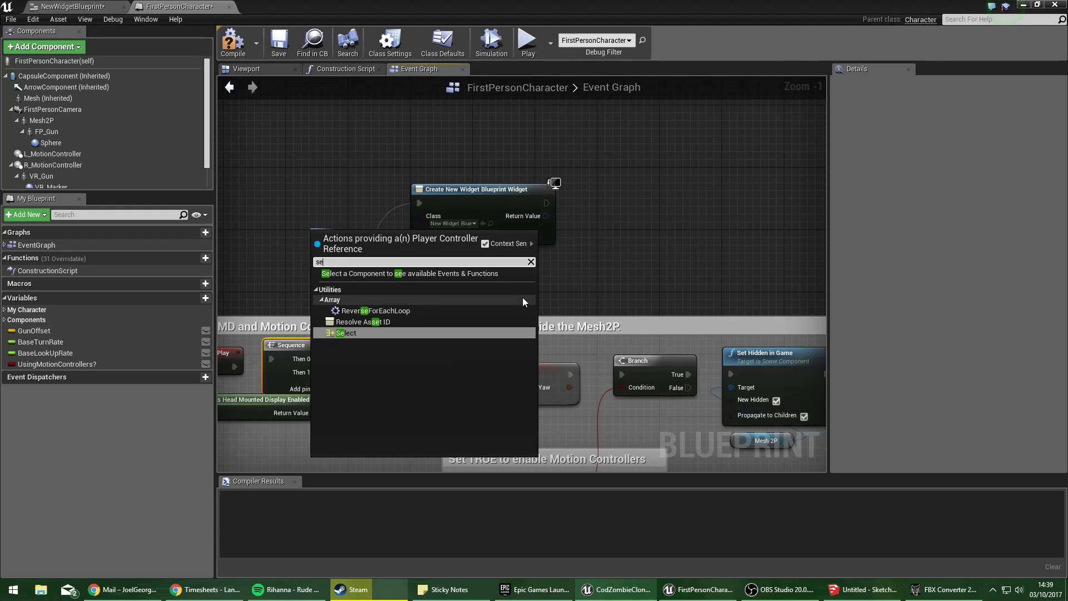
pyautogui.press('BackSpace')
pyautogui.press('BackSpace')
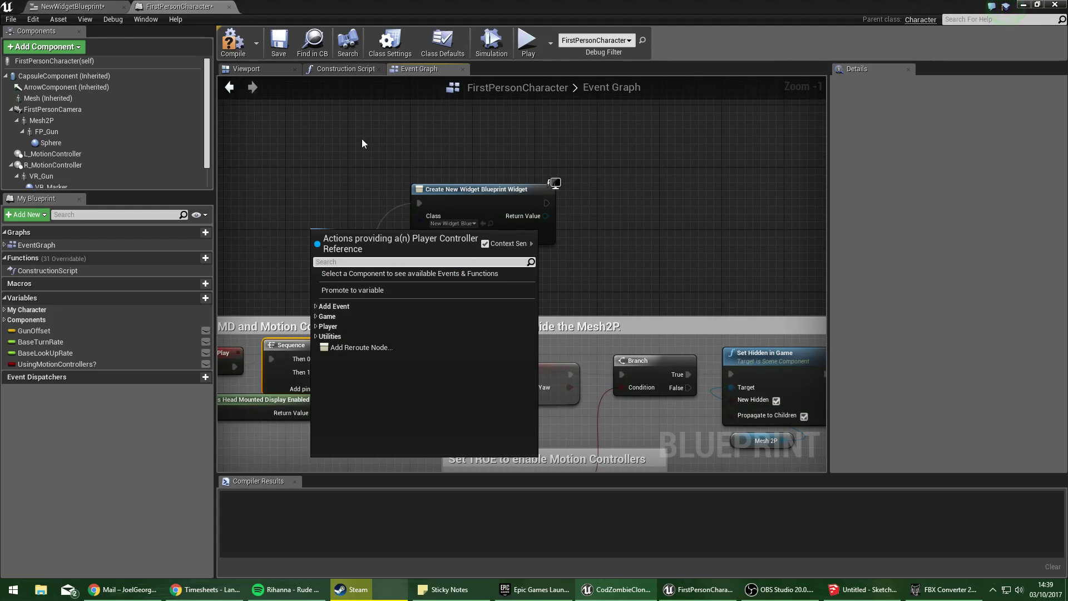
pyautogui.write('get play')
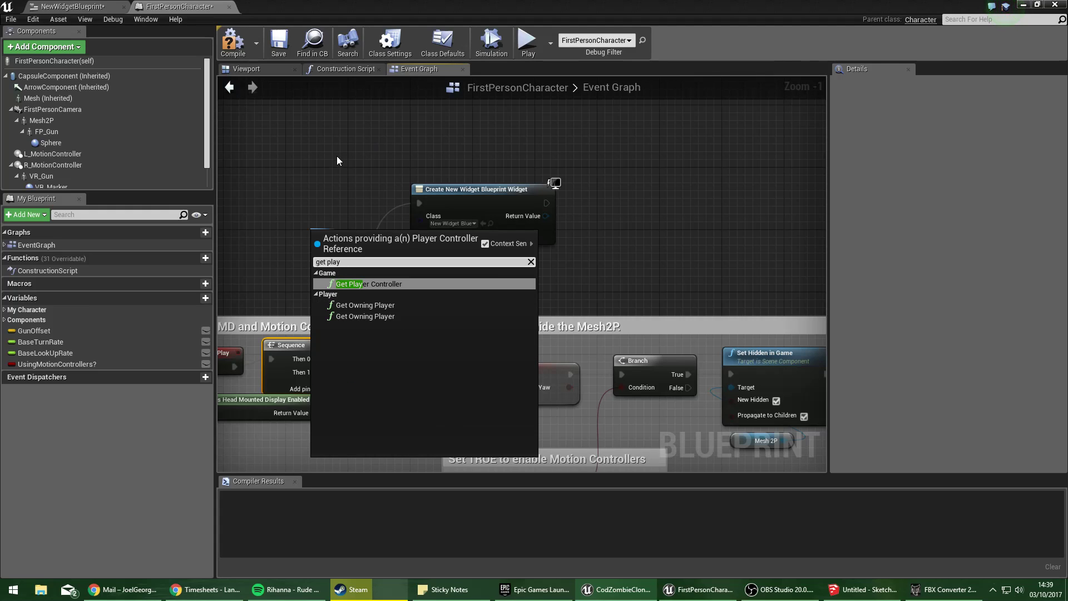
pyautogui.press('Return')
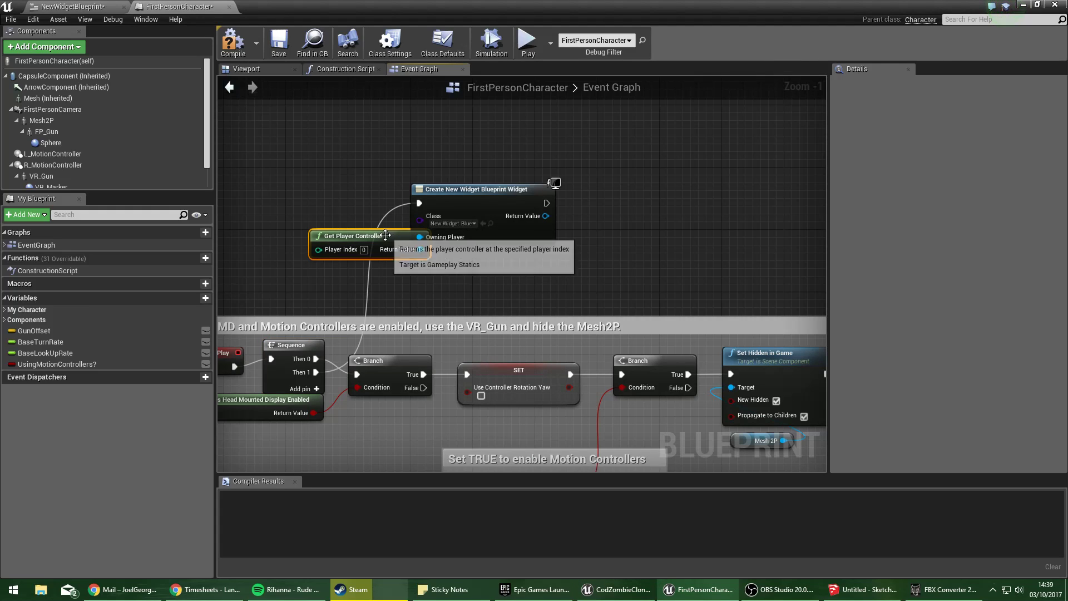
pyautogui.moveTo(388, 234); pyautogui.dragTo(339, 211)
pyautogui.rightClick(325, 115)
pyautogui.click(270, 115)
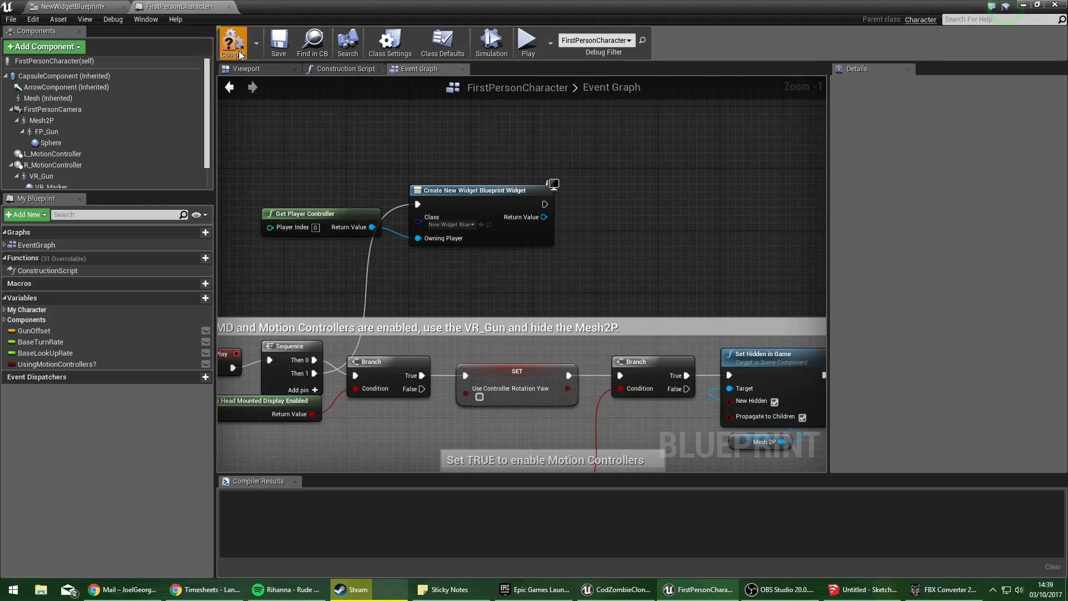
pyautogui.scroll(1, 518, 231)
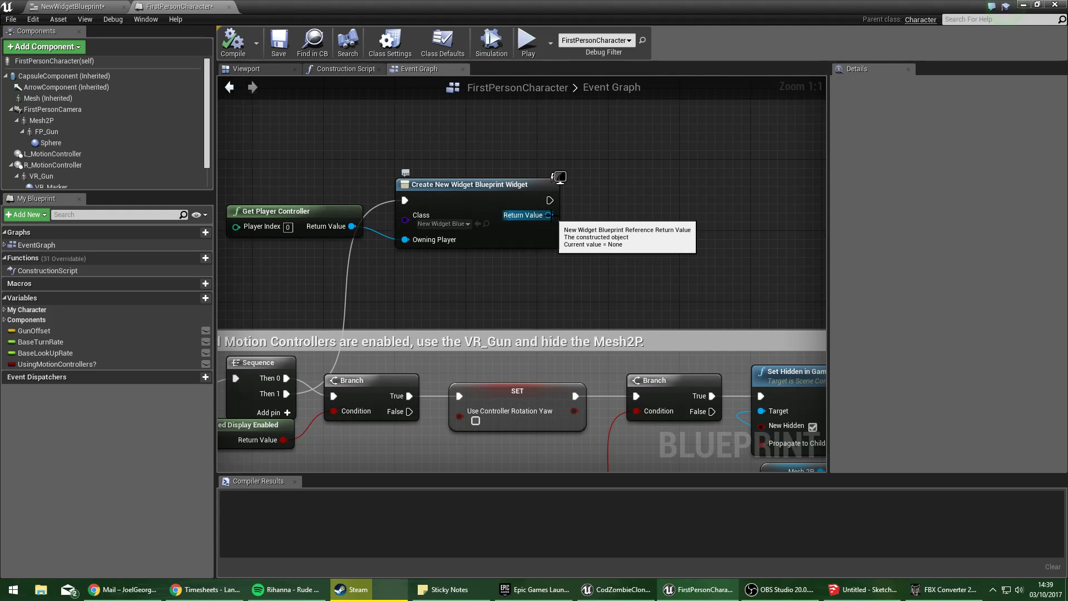
pyautogui.moveTo(549, 215); pyautogui.dragTo(632, 221)
pyautogui.write('a')
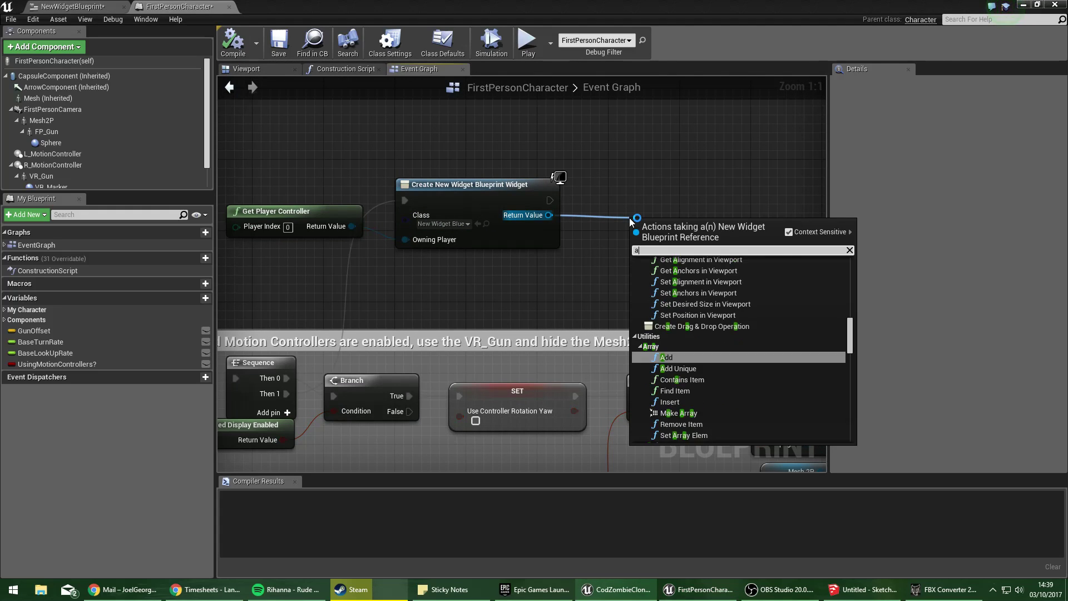
pyautogui.press('BackSpace')
pyautogui.click(630, 215)
pyautogui.moveTo(549, 200); pyautogui.dragTo(596, 203)
pyautogui.write('att')
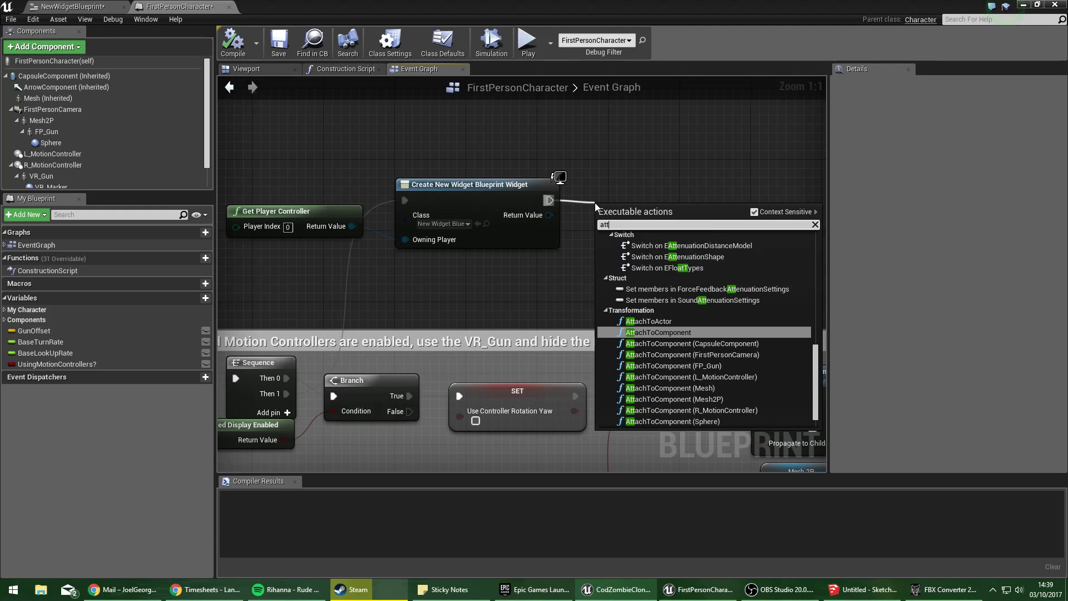
pyautogui.write('ach w')
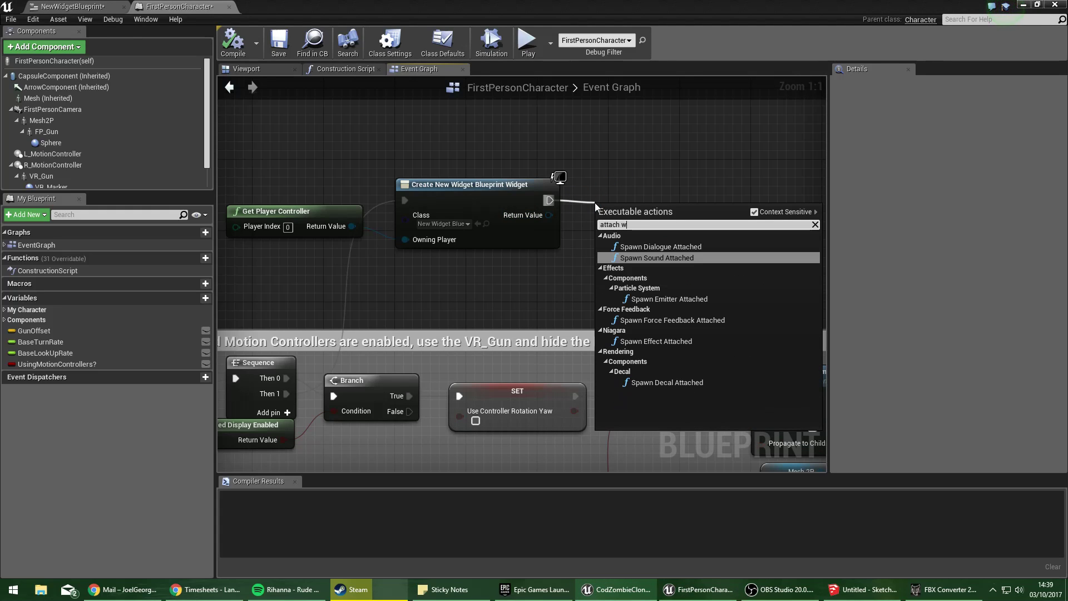
pyautogui.click(663, 181)
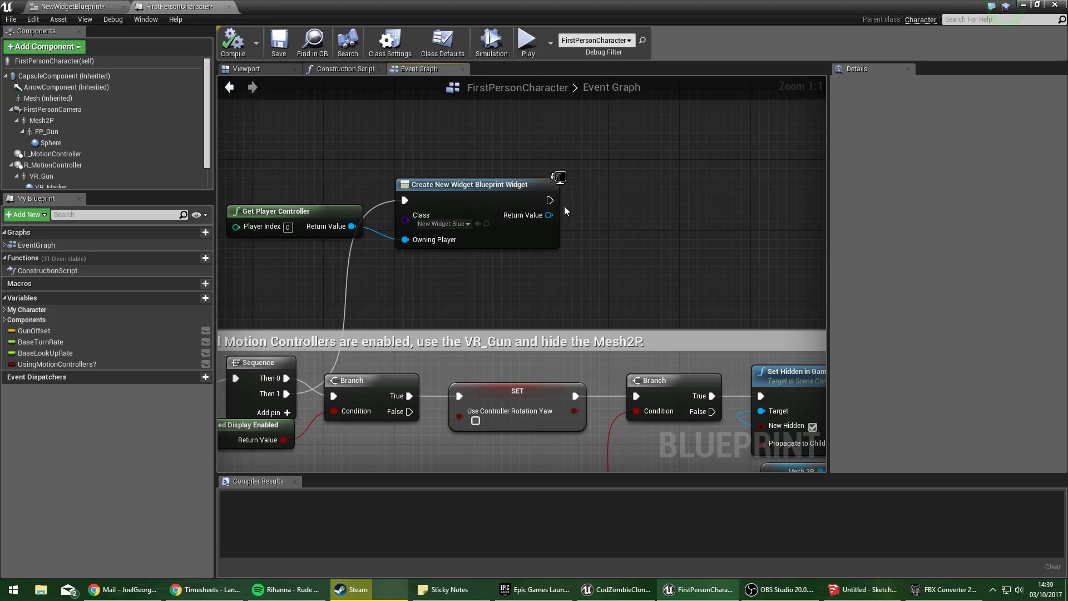
# Add an Add to Viewport node from the created widget's Return Value and line it up beside the Create New Widget Blueprint Widget node.
pyautogui.moveTo(532, 219); pyautogui.dragTo(586, 216)
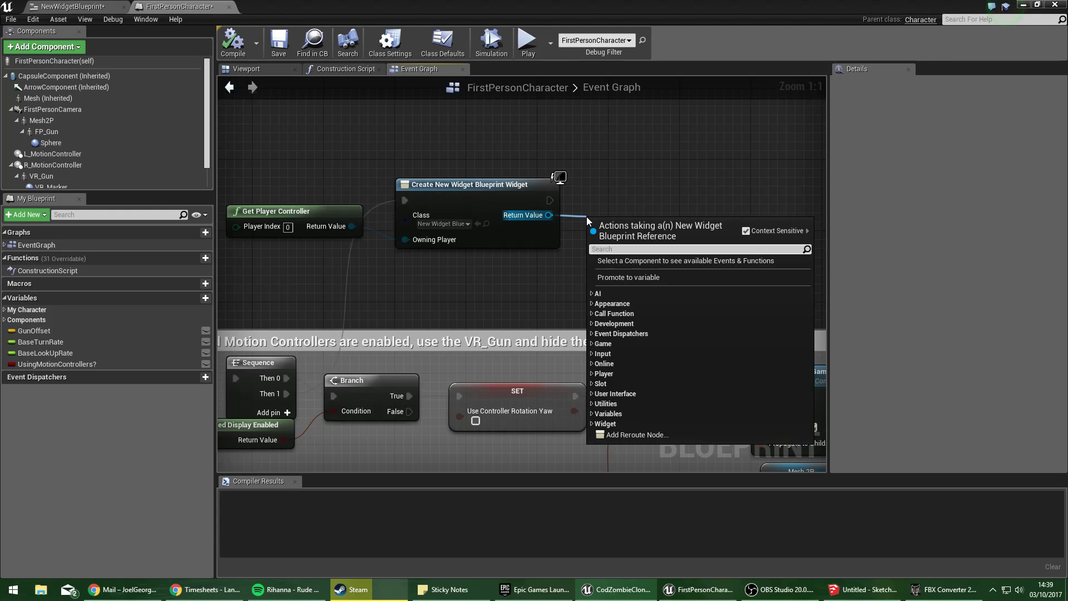
pyautogui.write('a')
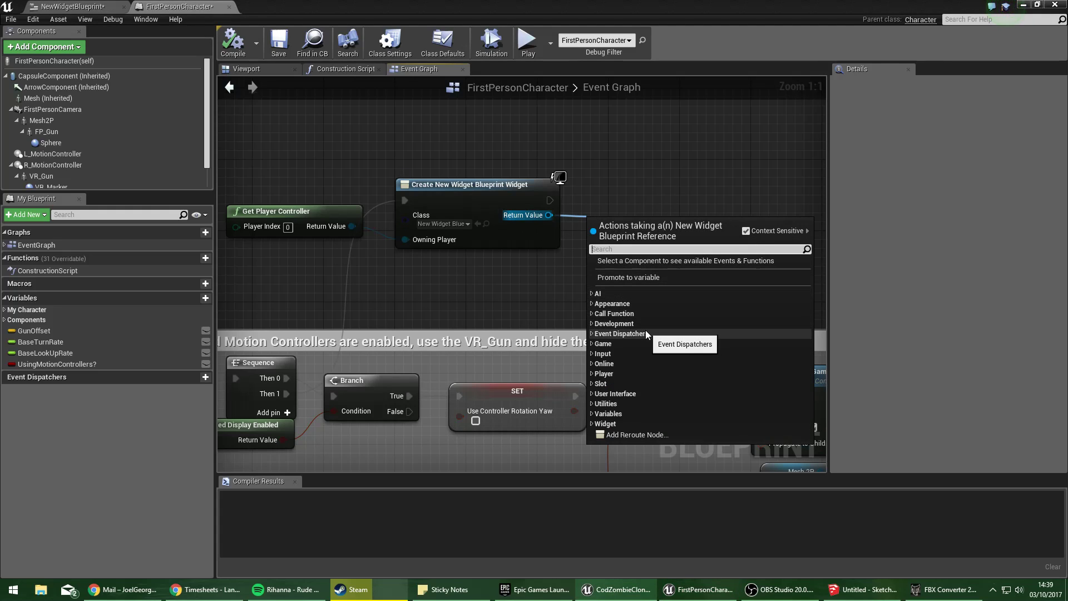
pyautogui.write('tta')
pyautogui.press('BackSpace')
pyautogui.press('BackSpace')
pyautogui.press('BackSpace')
pyautogui.press('BackSpace')
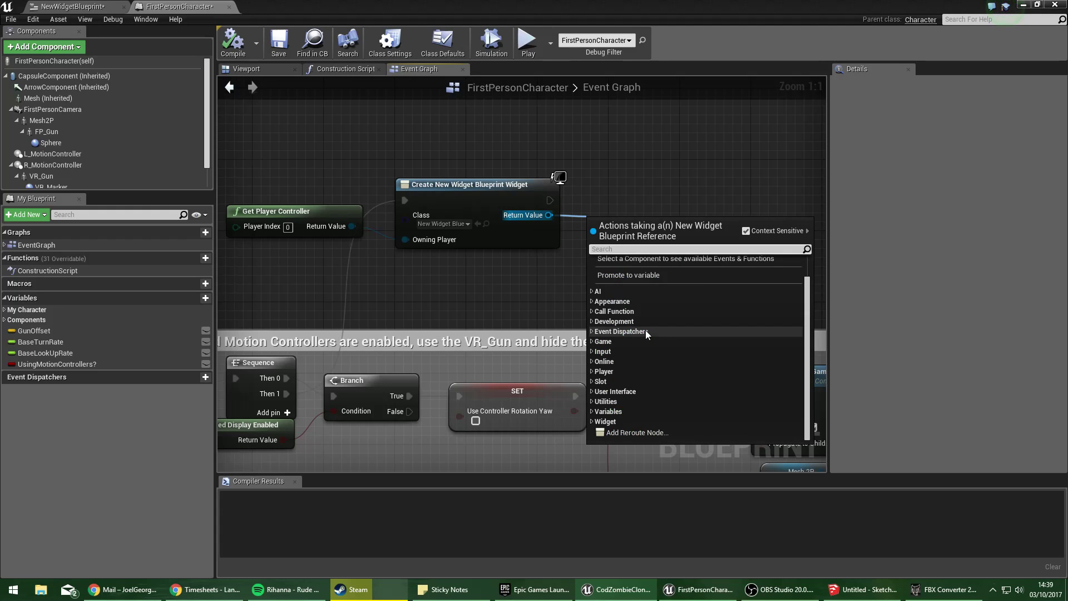
pyautogui.write('view')
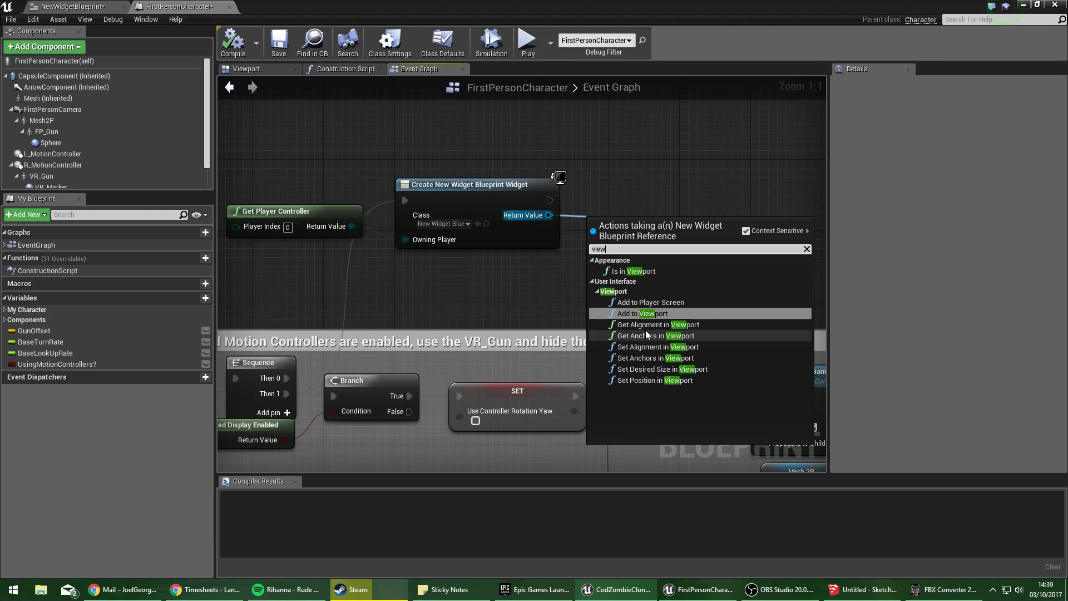
pyautogui.press('Return')
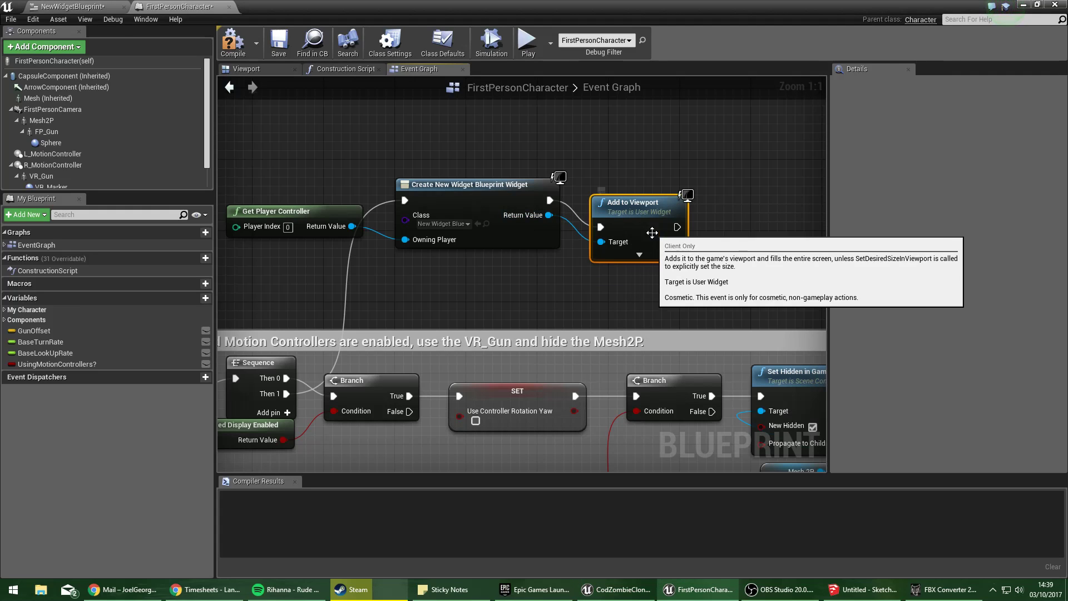
pyautogui.click(640, 272)
pyautogui.click(641, 272)
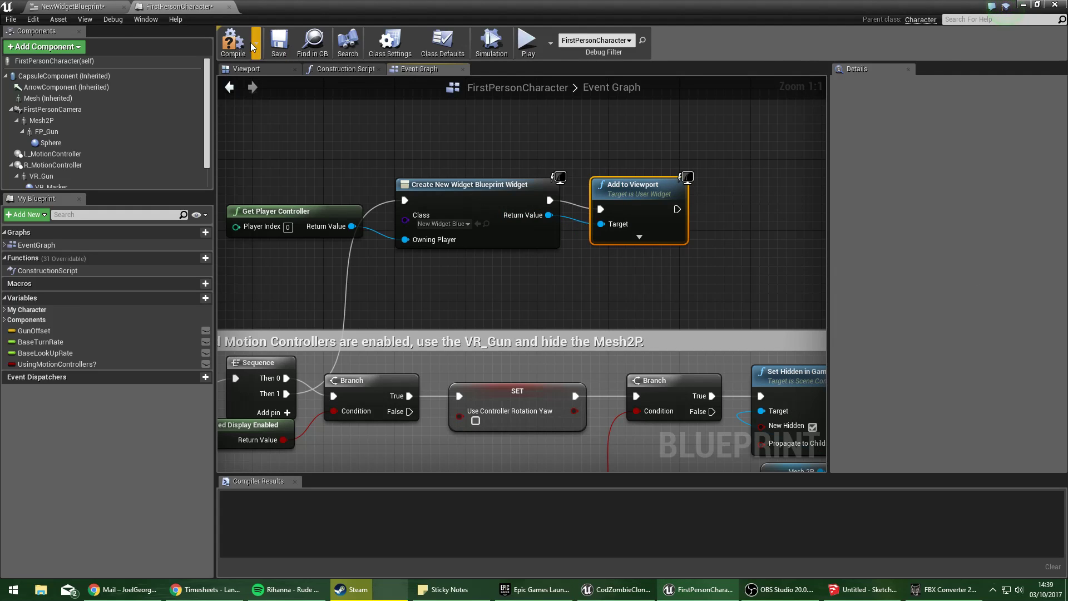
# Play-test the level from the level editor by walking the character up to the spikes on the bridge, and end the session.
pyautogui.click(1025, 4)
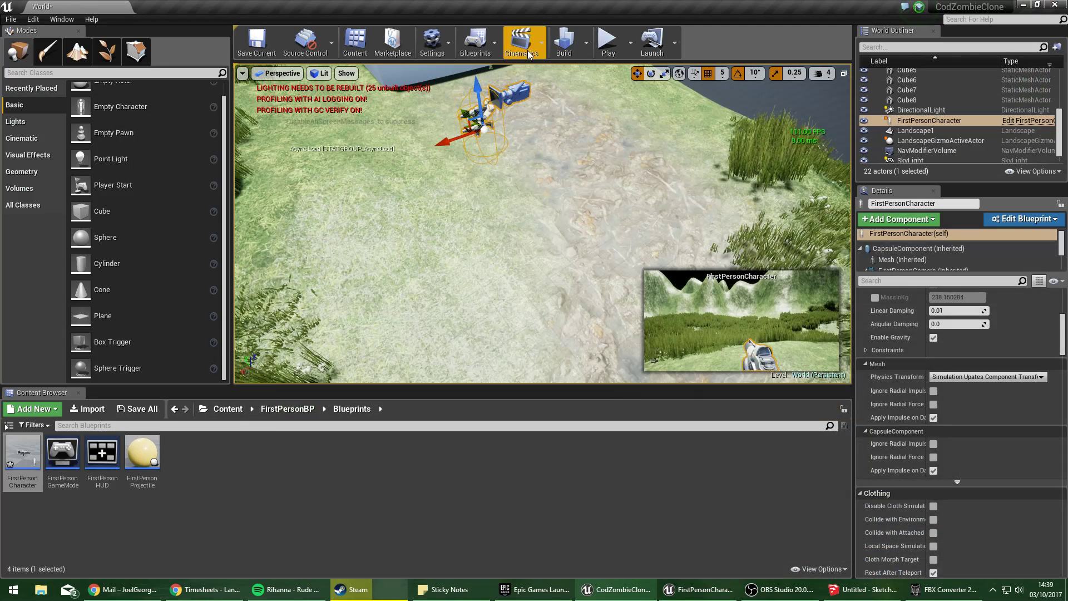
pyautogui.click(609, 40)
pyautogui.press('w')
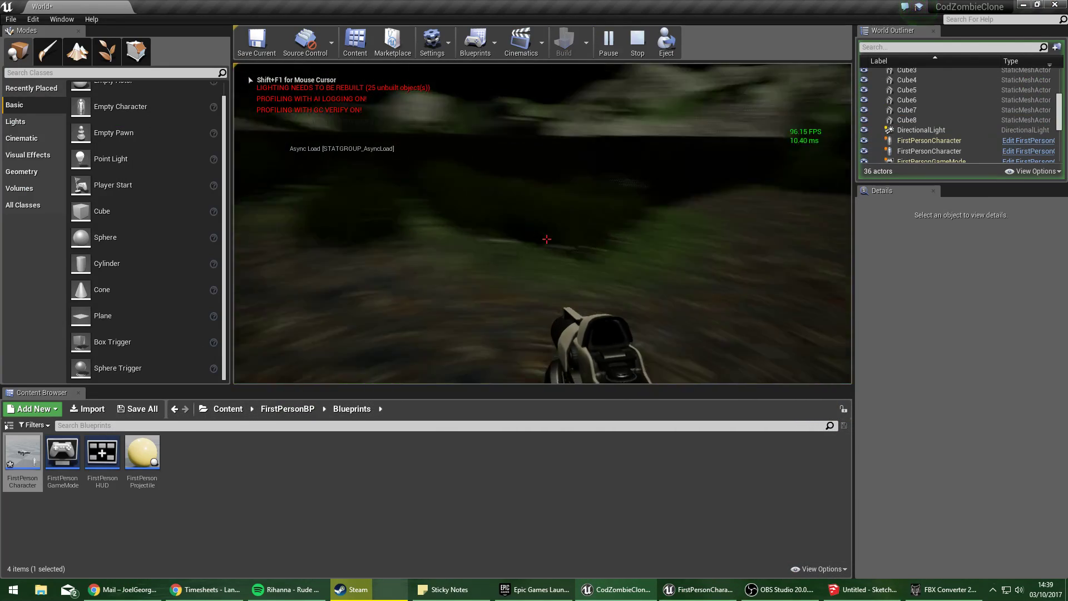
pyautogui.press('w')
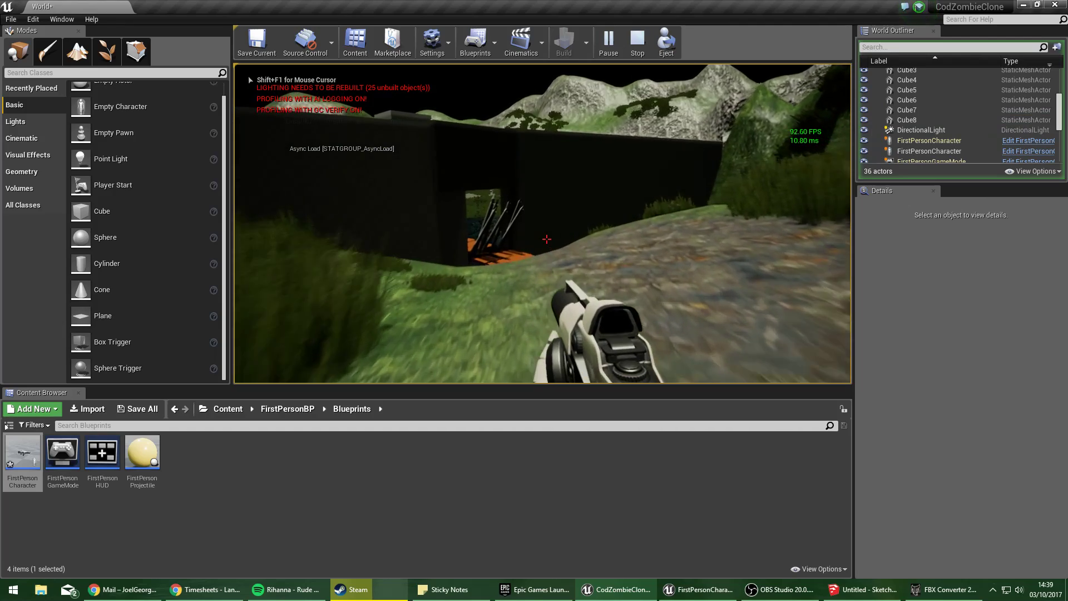
pyautogui.press('w')
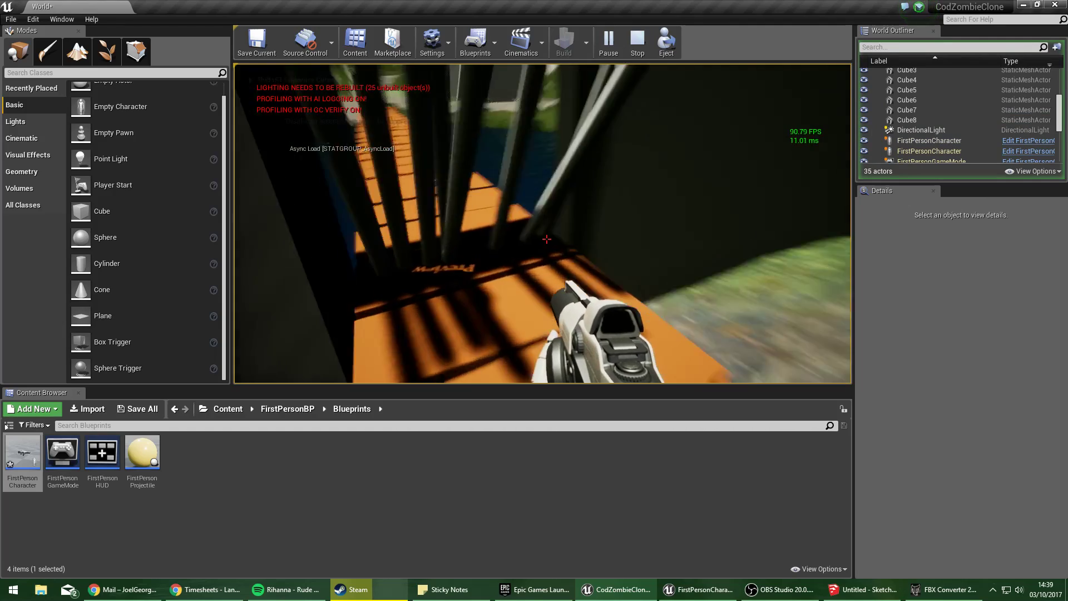
pyautogui.press('Escape')
# Open NewWidgetBlueprint from the Content folder in the widget designer.
pyautogui.click(224, 413)
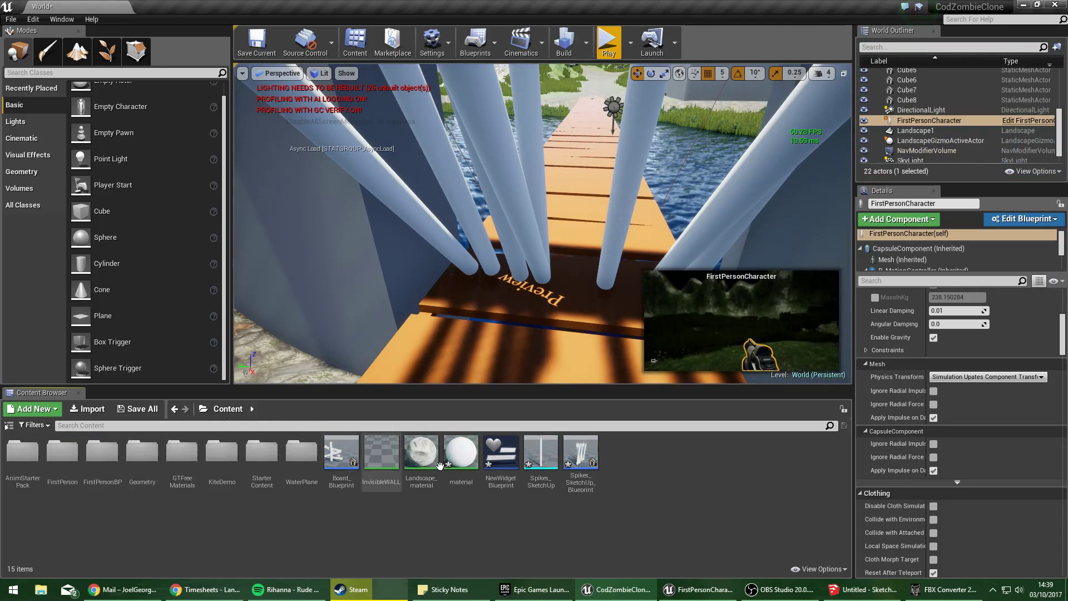
pyautogui.doubleClick(510, 456)
pyautogui.scroll(4, 496, 255)
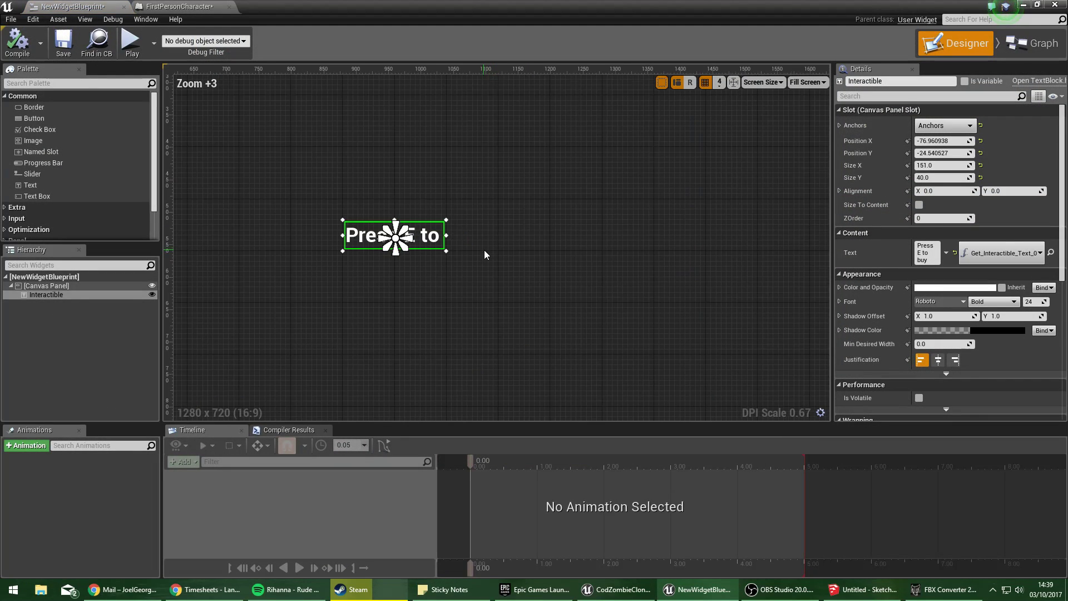
pyautogui.scroll(-3, 484, 249)
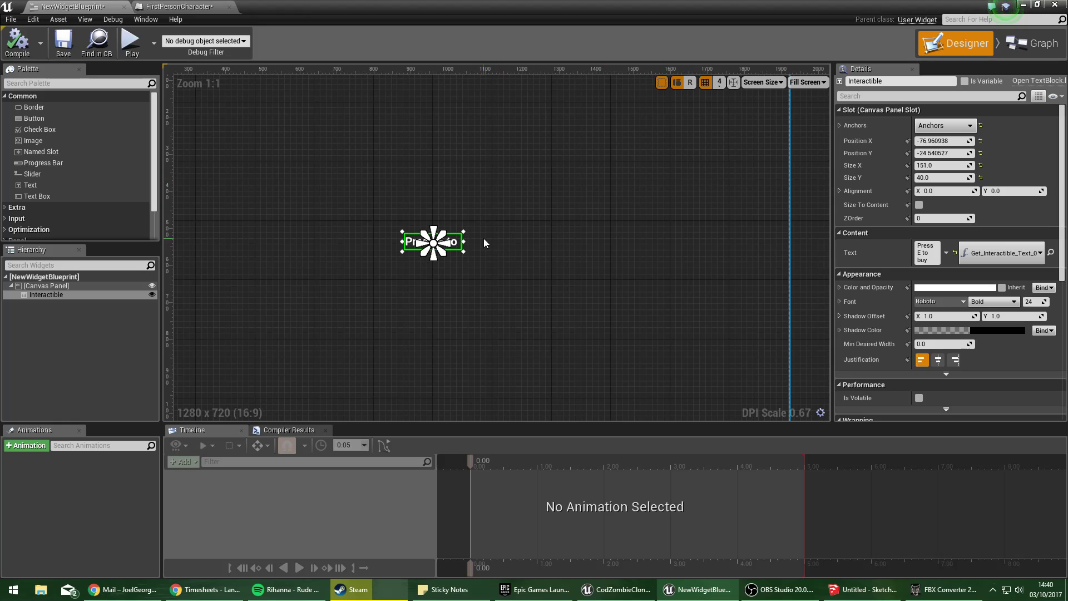
# Set the "Press E to buy" text's font size to 153 and resize its block to about 1577 × 504 across the canvas middle.
pyautogui.moveTo(474, 225); pyautogui.dragTo(561, 223)
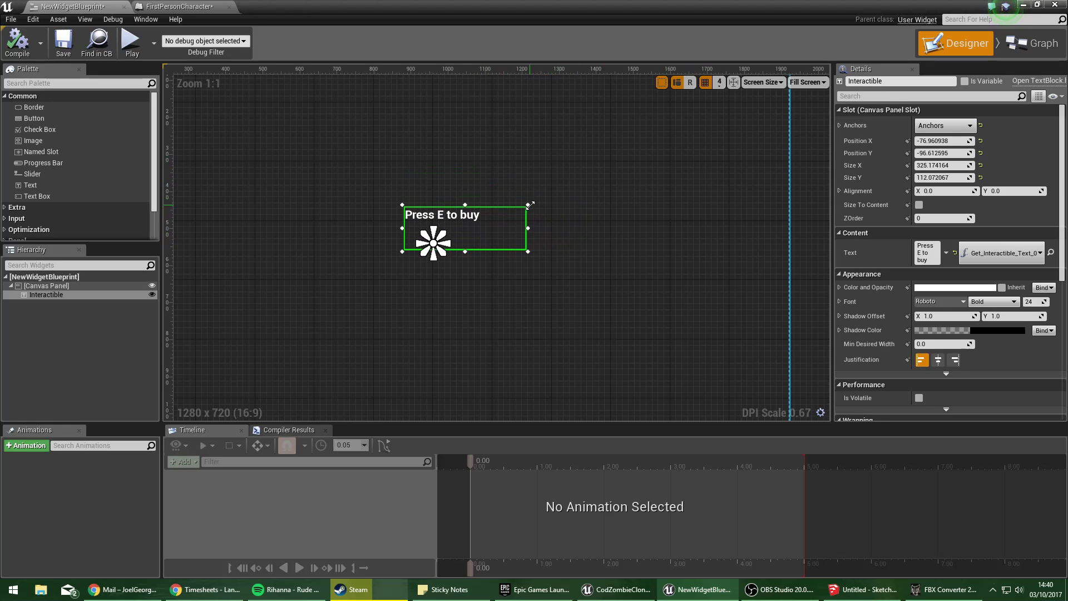
pyautogui.hotkey('ctrl', 'z')
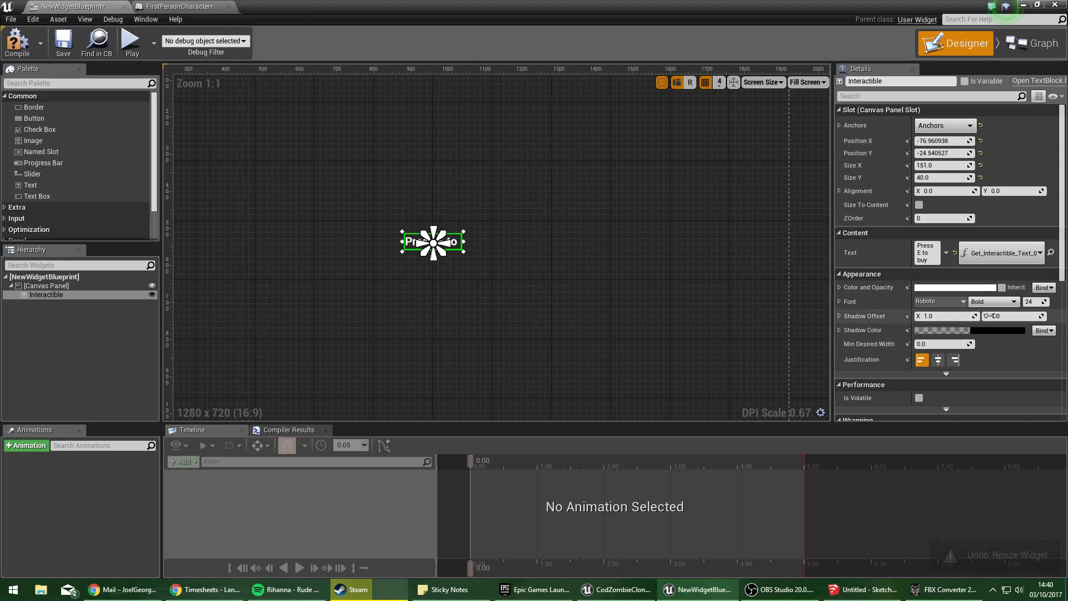
pyautogui.moveTo(1030, 302); pyautogui.dragTo(1038, 301)
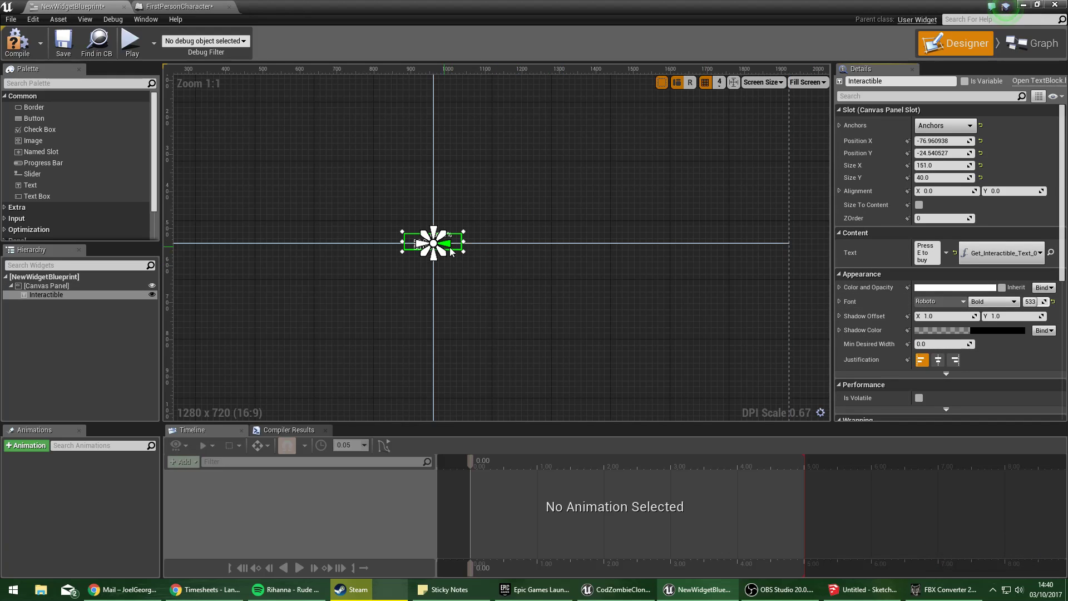
pyautogui.moveTo(463, 252); pyautogui.dragTo(722, 418)
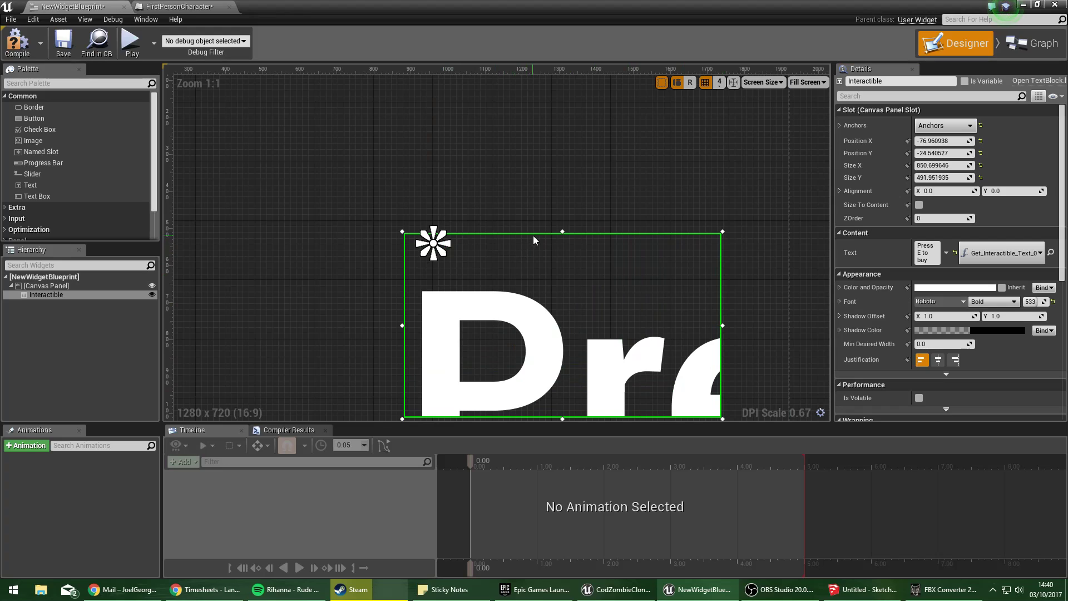
pyautogui.scroll(-6, 594, 340)
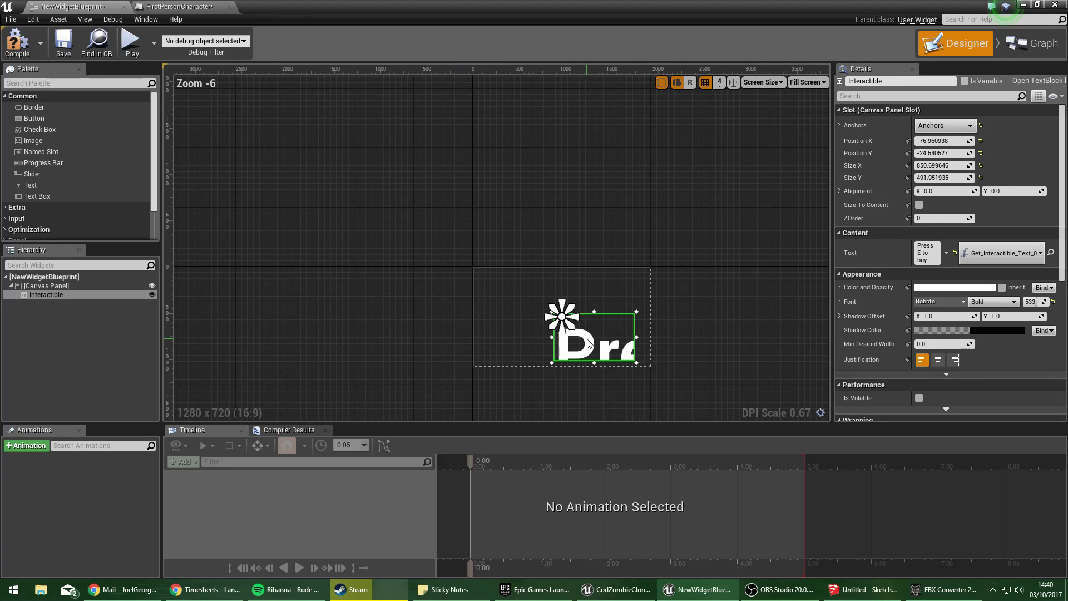
pyautogui.moveTo(589, 344); pyautogui.dragTo(514, 297)
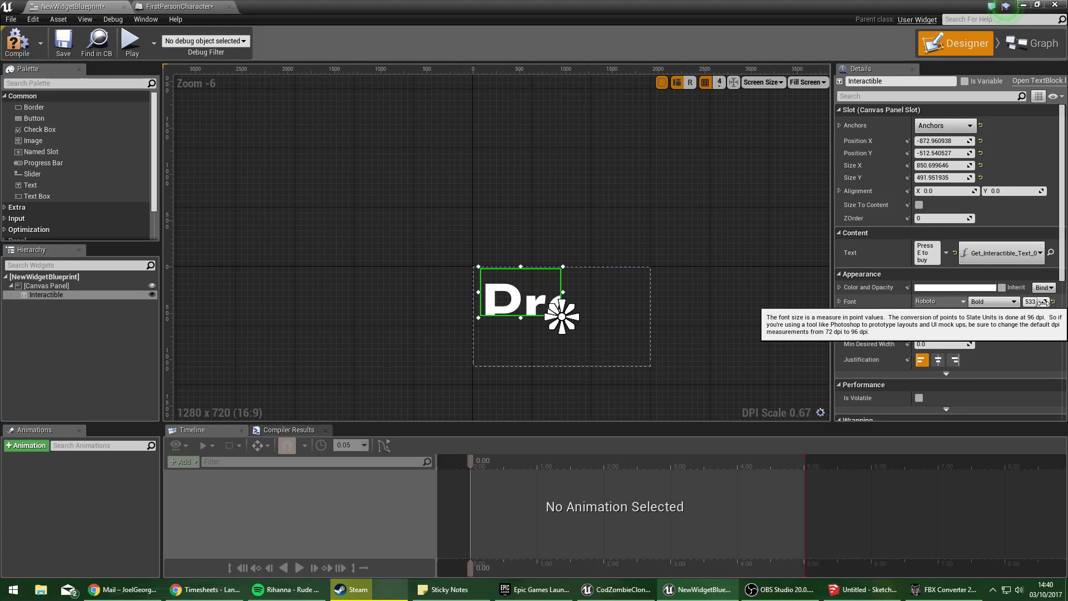
pyautogui.moveTo(1042, 302); pyautogui.dragTo(1043, 301)
pyautogui.moveTo(559, 292); pyautogui.dragTo(574, 318)
pyautogui.click(584, 351)
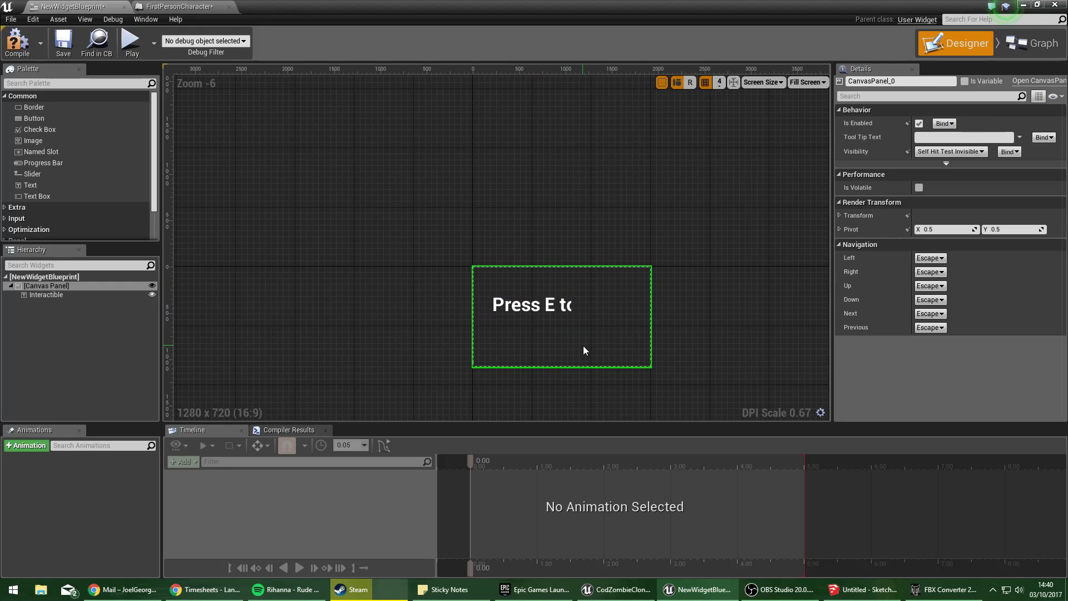
pyautogui.click(536, 308)
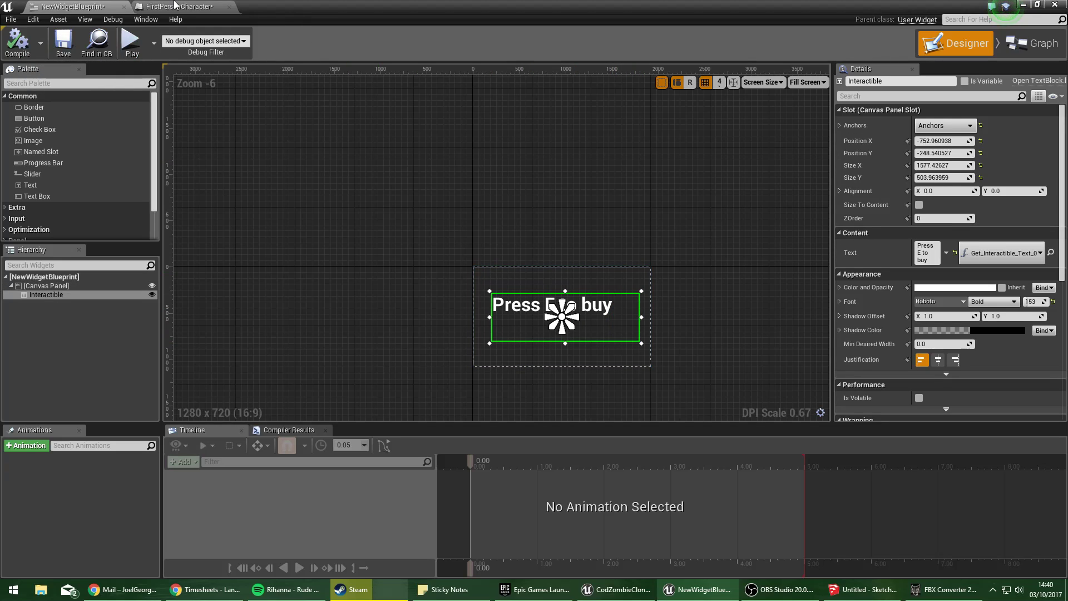
# Delete the Get_Interactible_Text_0 function from the widget blueprint and return to its designer view.
pyautogui.click(1029, 43)
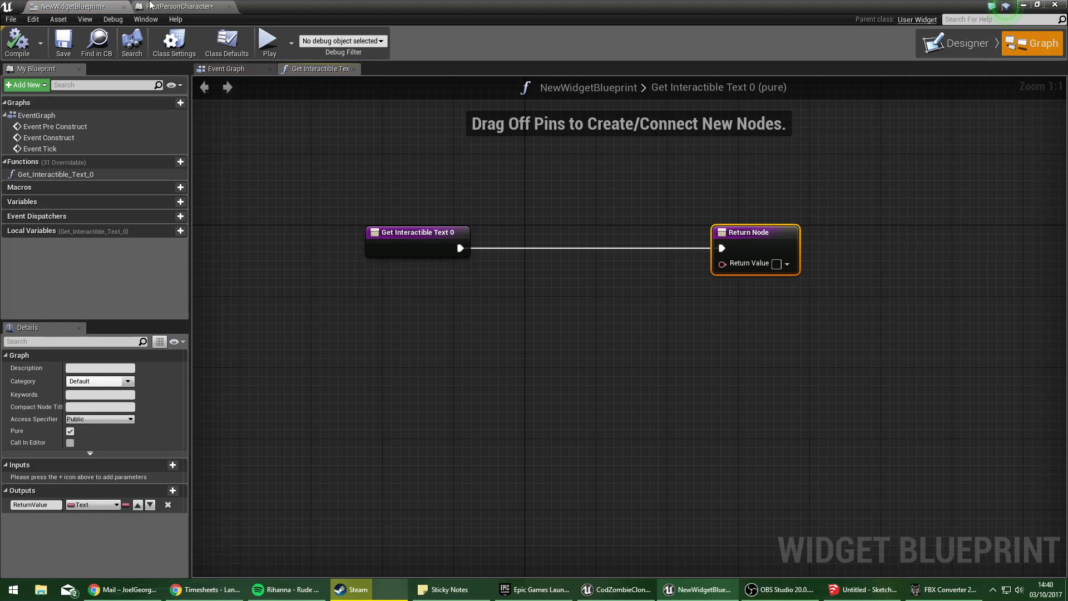
pyautogui.click(153, 6)
pyautogui.click(92, 6)
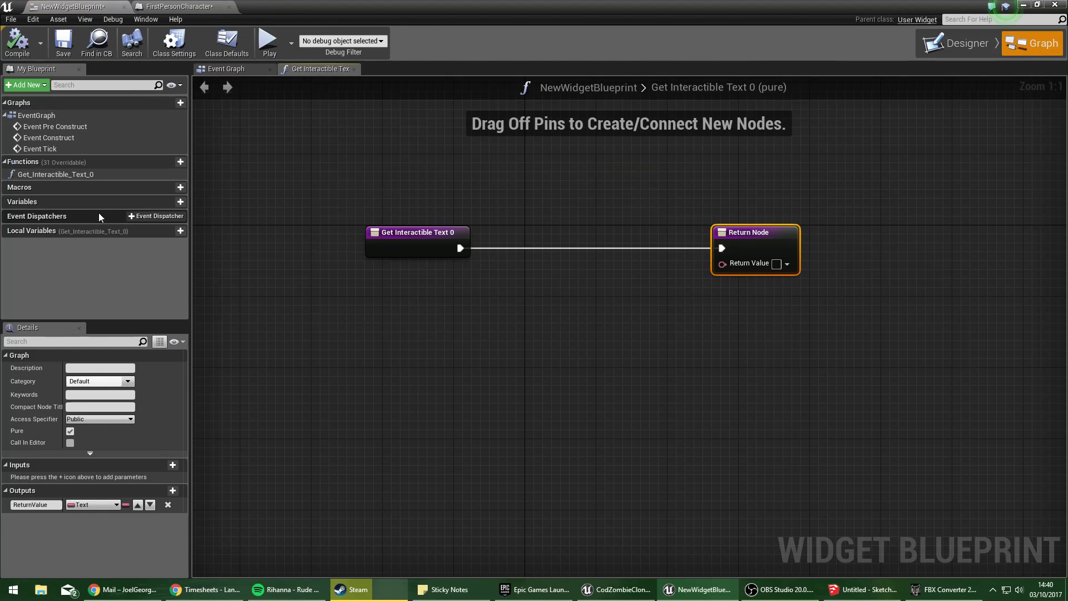
pyautogui.click(67, 175)
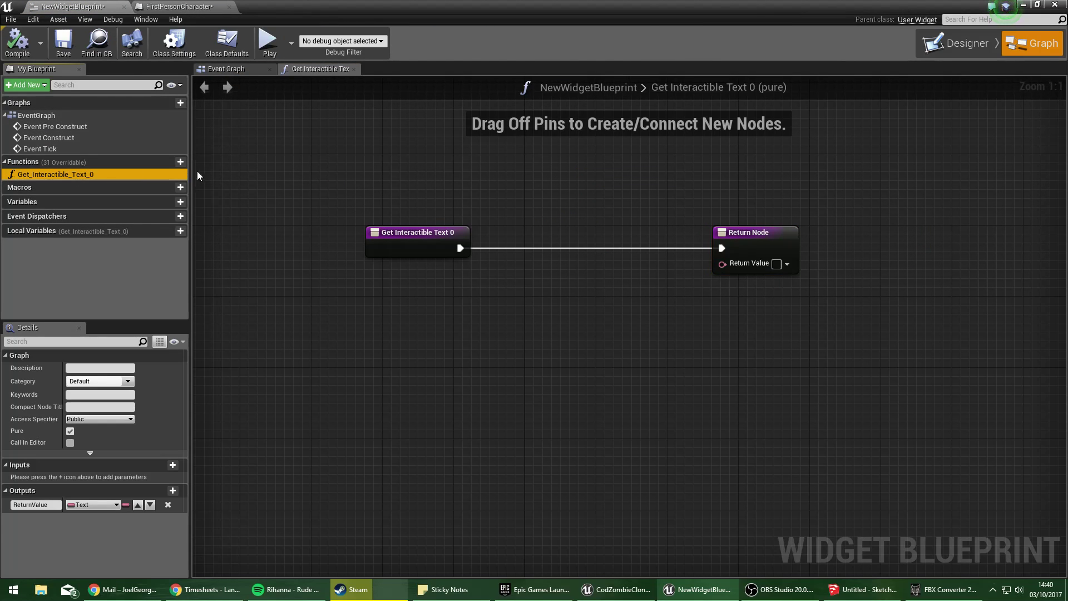
pyautogui.press('Delete')
pyautogui.click(959, 50)
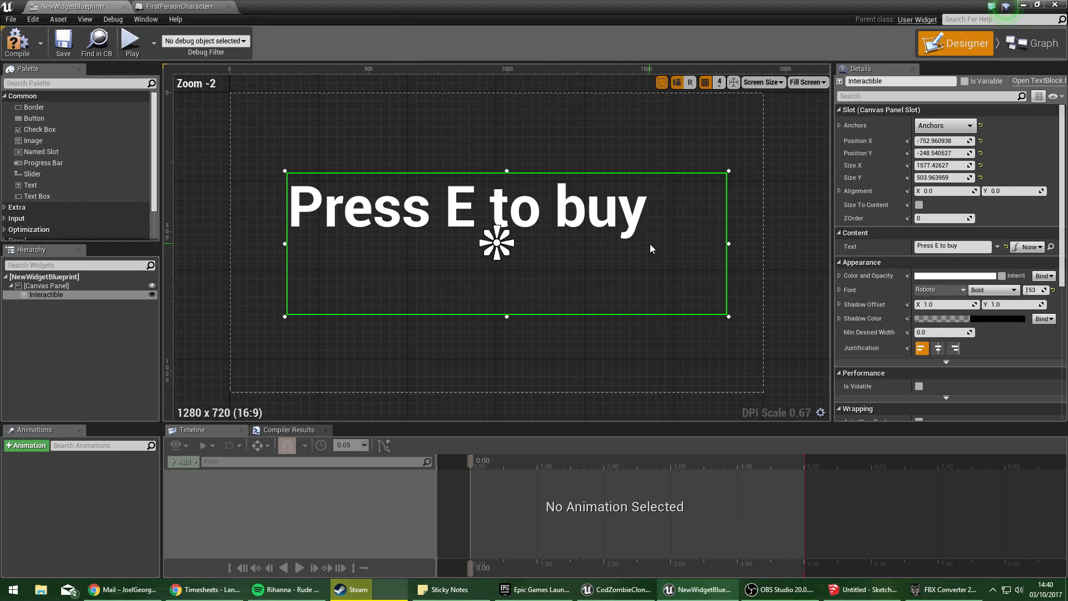
# Remove the binding from the Interactible block's Text property and compile the widget blueprint.
pyautogui.click(34, 45)
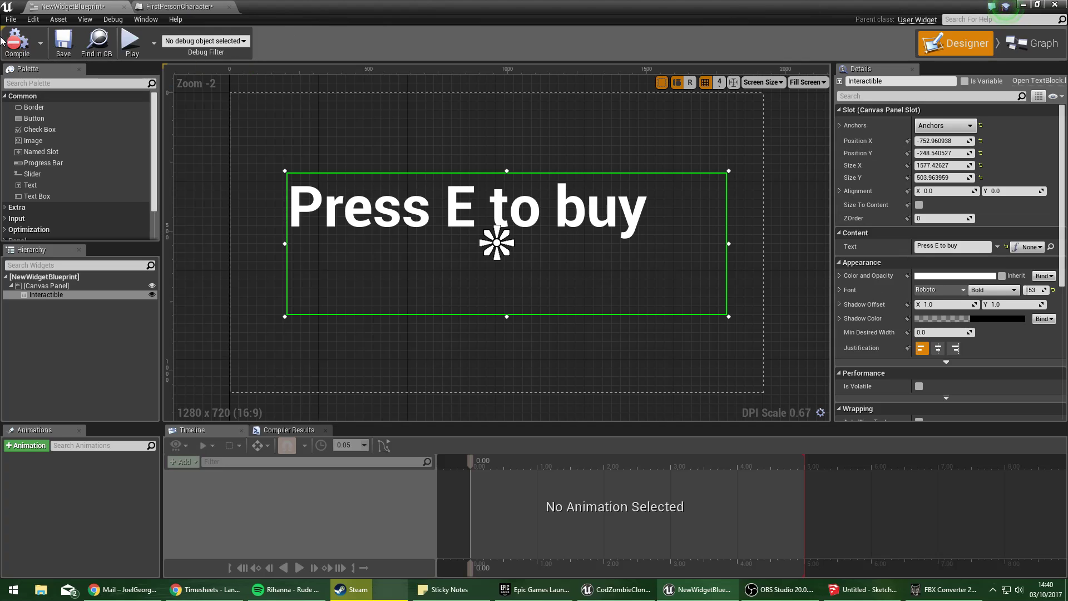
pyautogui.click(1033, 44)
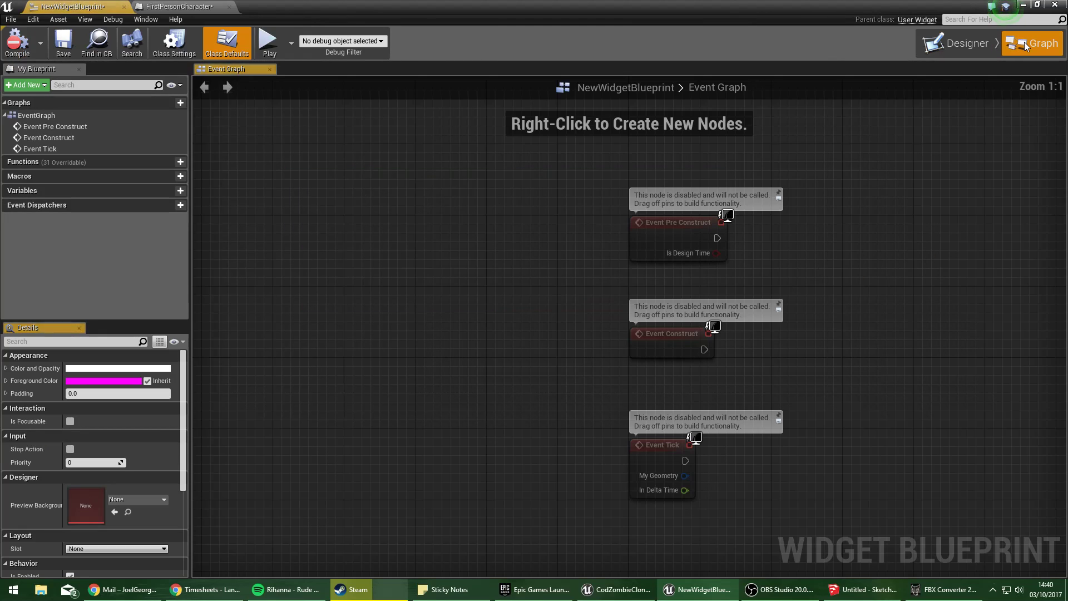
pyautogui.click(17, 49)
pyautogui.click(949, 53)
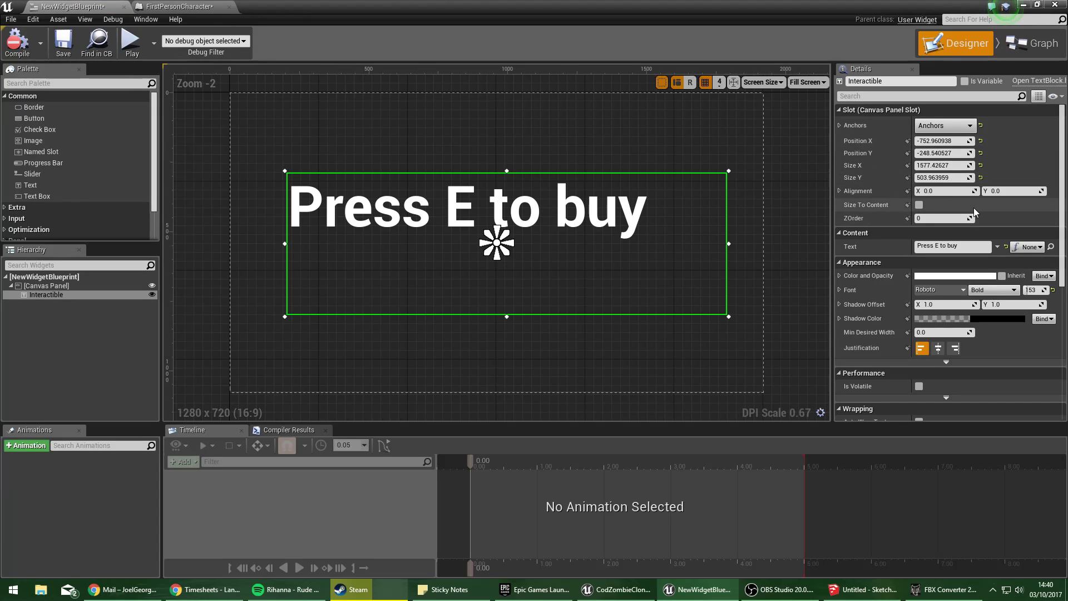
pyautogui.click(1027, 248)
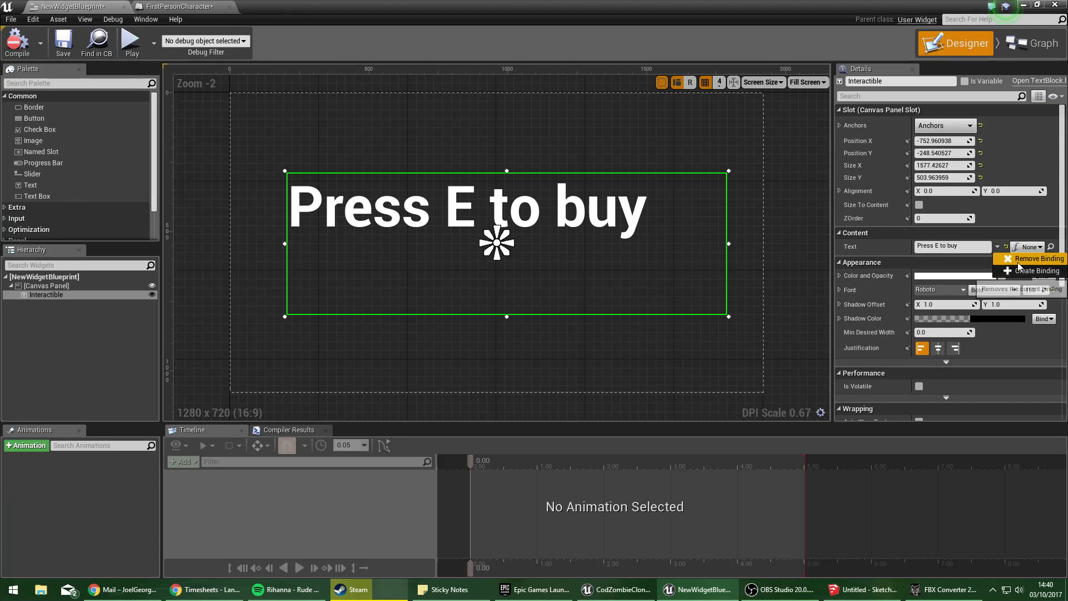
pyautogui.click(1018, 259)
pyautogui.click(24, 55)
# Play-test the level to check how the "Press E to buy" widget displays, and end the session.
pyautogui.moveTo(389, 6); pyautogui.dragTo(1067, 11)
pyautogui.click(606, 46)
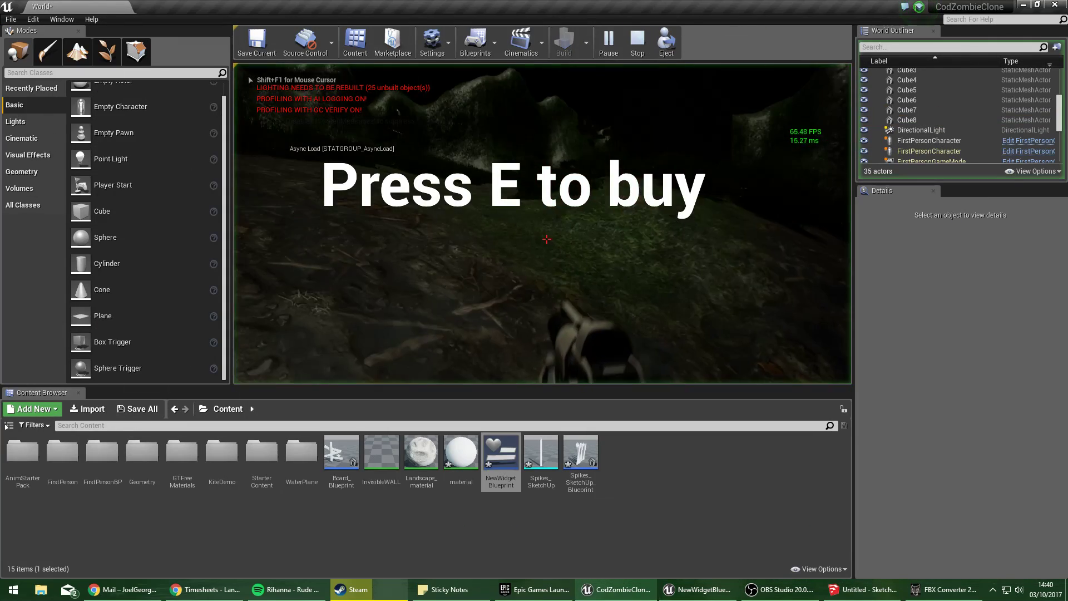
pyautogui.press('Escape')
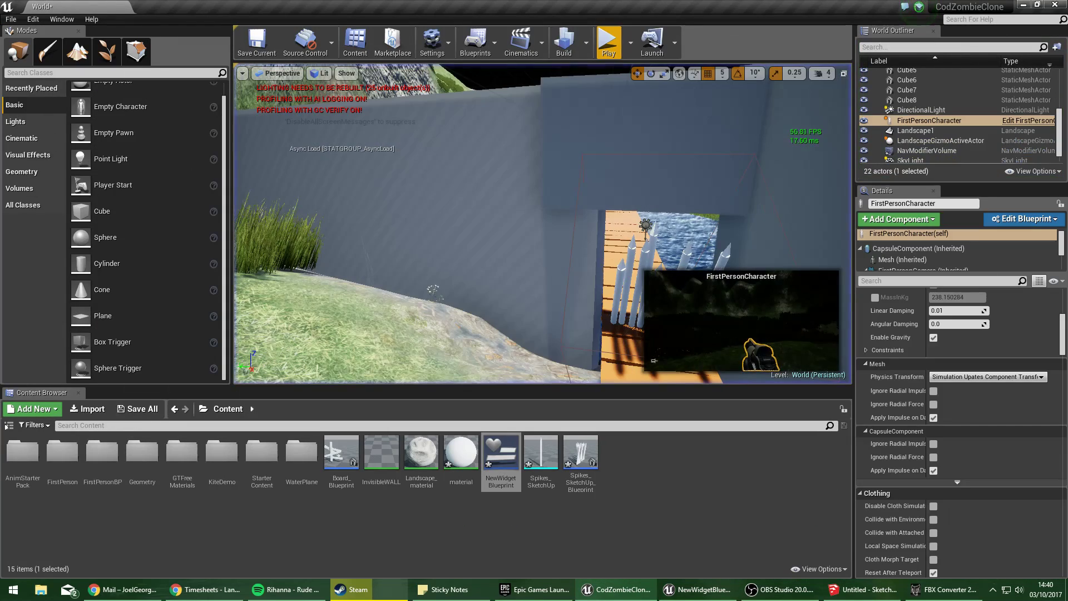
pyautogui.moveTo(1067, 115); pyautogui.dragTo(612, 1)
pyautogui.scroll(-1, 509, 233)
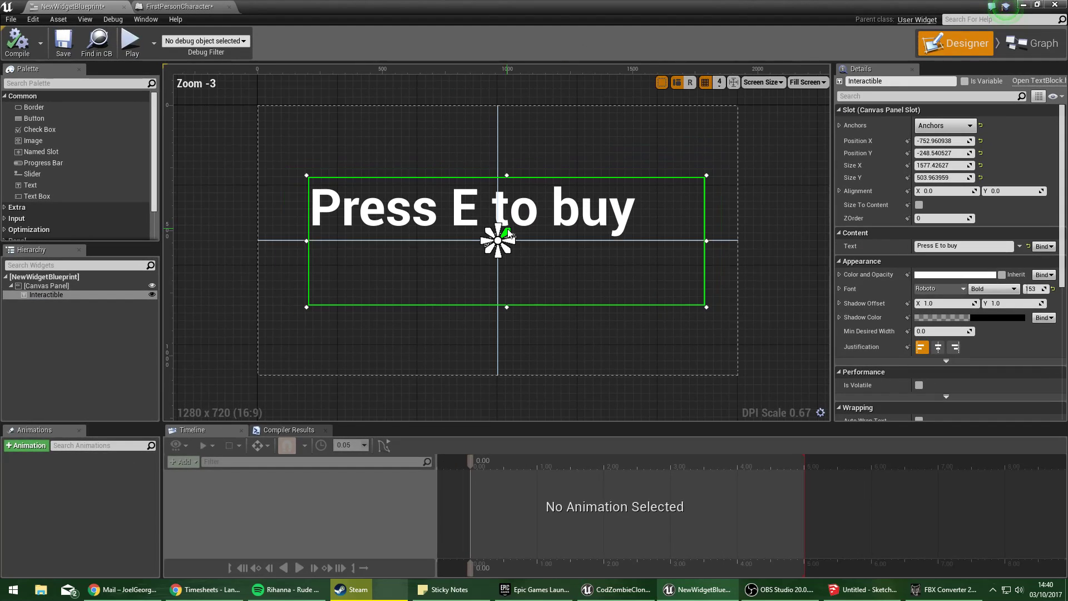
pyautogui.scroll(1, 508, 234)
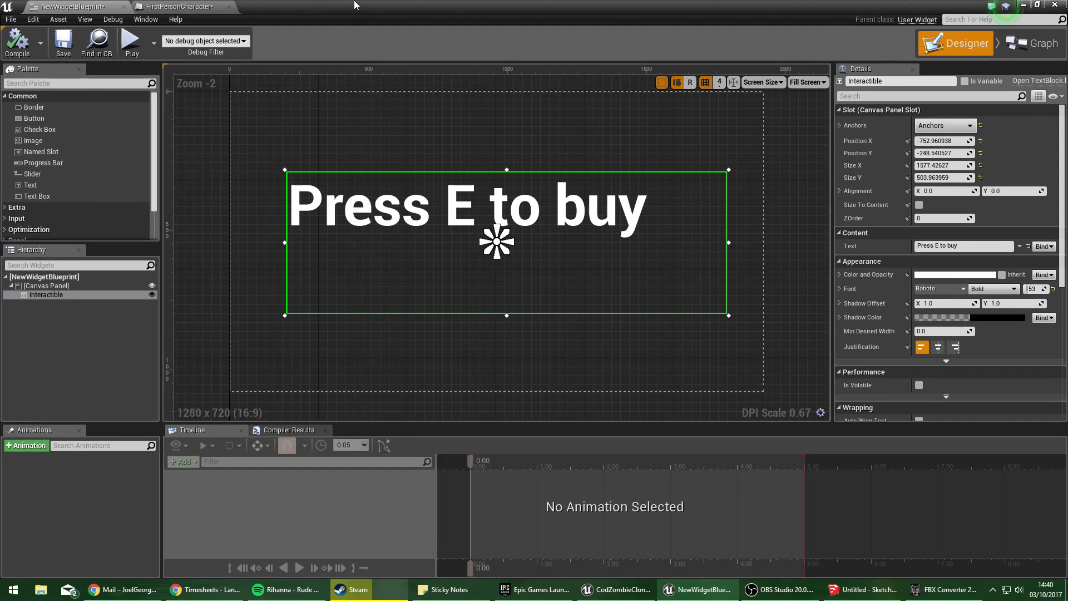
# Select the spikes trap on the bridge in the level and open its Spikes_SketchUp_Blueprint event graph for editing.
pyautogui.moveTo(354, 5); pyautogui.dragTo(0, 223)
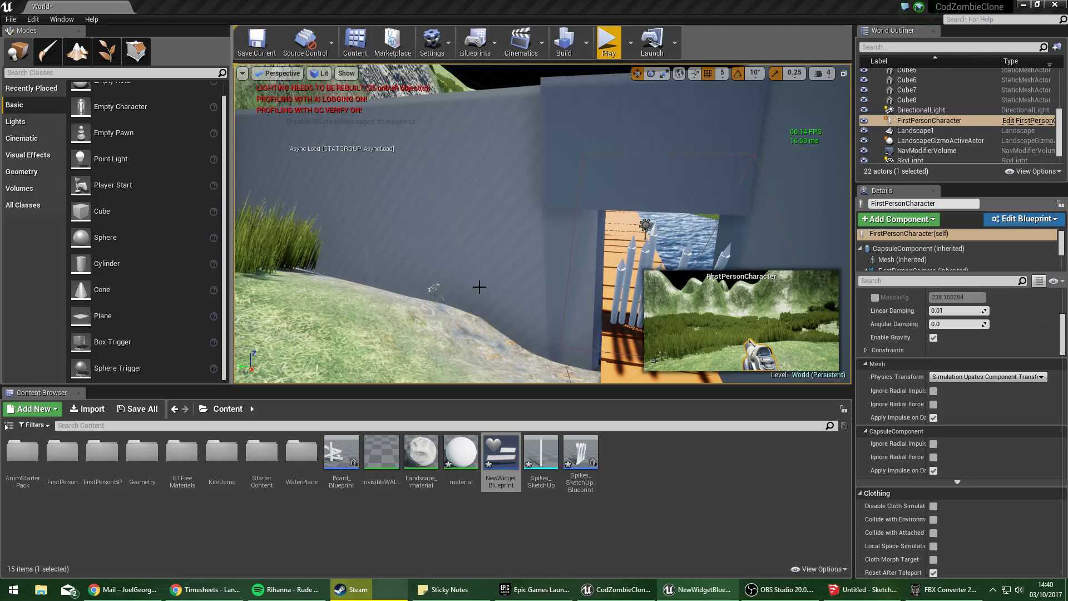
pyautogui.moveTo(579, 227); pyautogui.dragTo(472, 248, button='right')
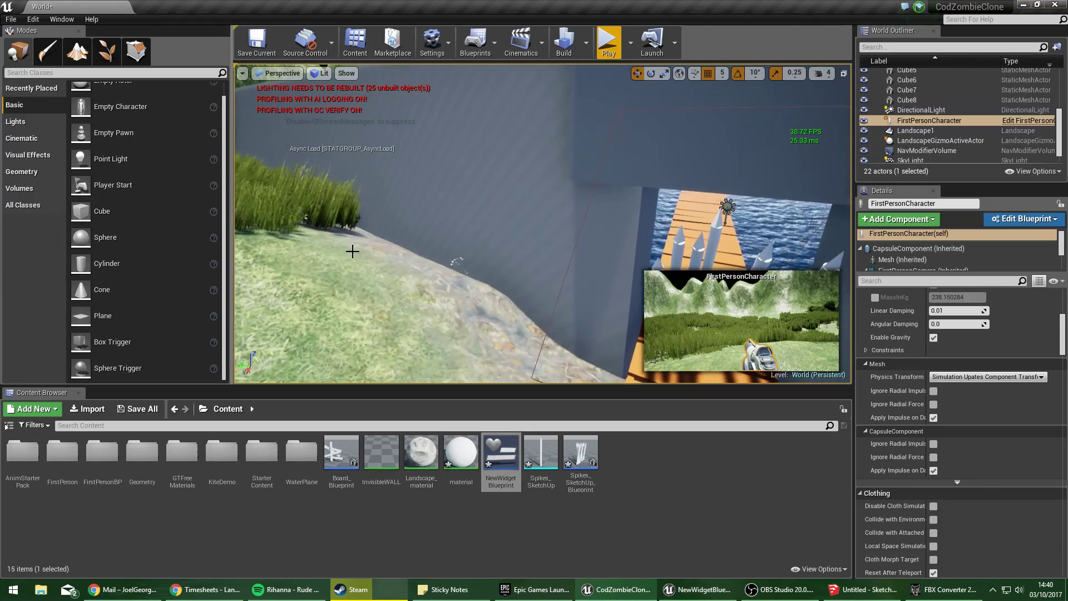
pyautogui.click(351, 250)
pyautogui.moveTo(351, 251); pyautogui.dragTo(251, 306, button='right')
pyautogui.moveTo(542, 223); pyautogui.dragTo(646, 230, button='right')
pyautogui.click(646, 230)
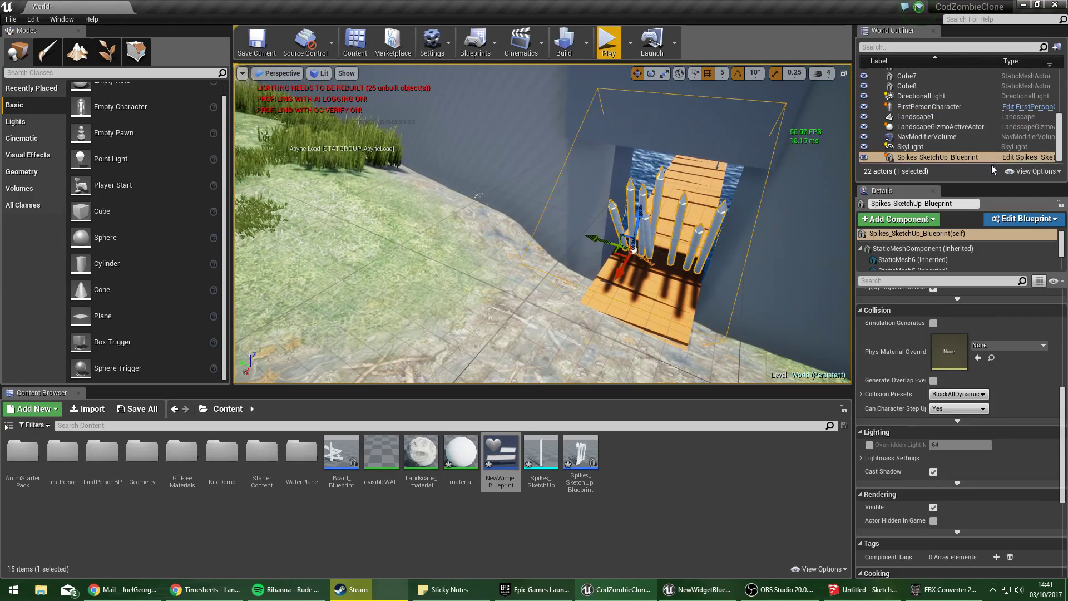
pyautogui.click(1029, 158)
pyautogui.click(704, 589)
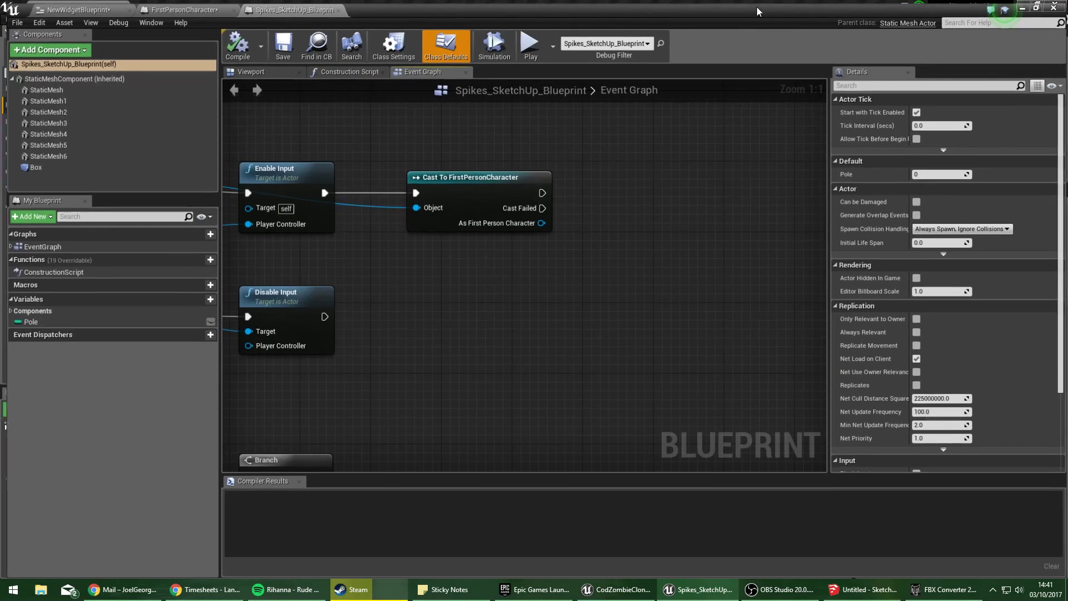
# Search the actions available from the cast node's As First Person Character output for "widget", "get" and "view".
pyautogui.moveTo(422, 258); pyautogui.dragTo(567, 344, button='right')
pyautogui.moveTo(704, 301); pyautogui.dragTo(552, 305, button='right')
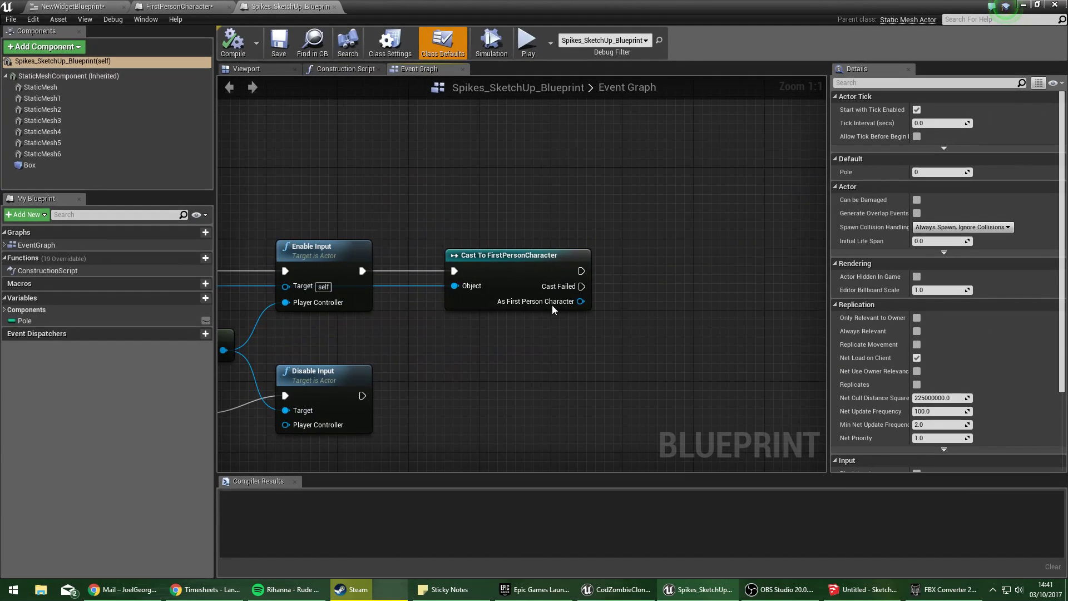
pyautogui.moveTo(580, 300); pyautogui.dragTo(643, 284)
pyautogui.write('widget')
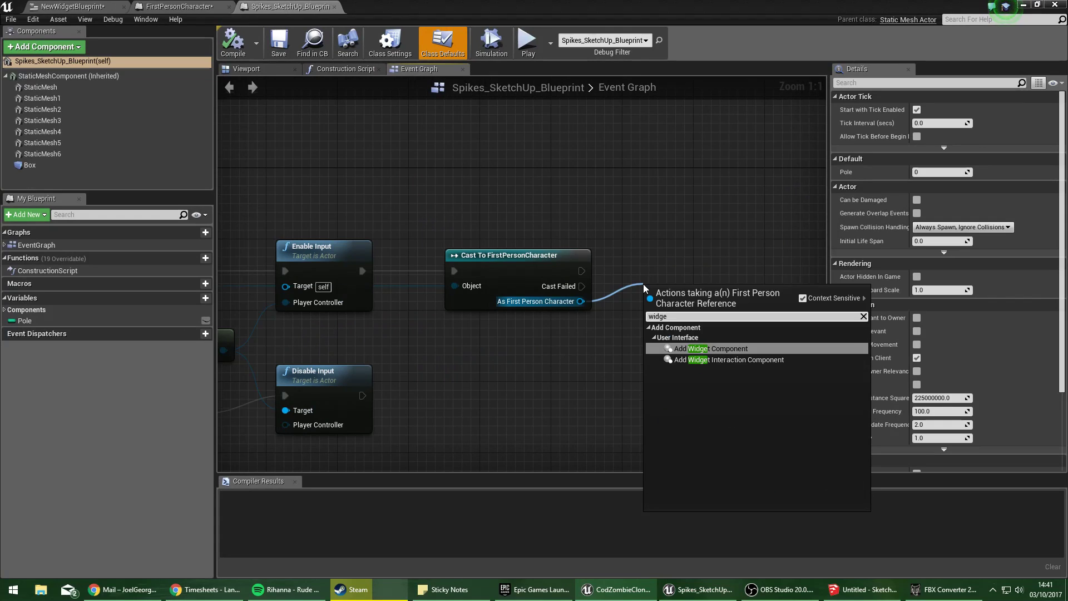
pyautogui.press('BackSpace')
pyautogui.press('BackSpace')
pyautogui.press('BackSpace')
pyautogui.press('BackSpace')
pyautogui.press('BackSpace')
pyautogui.press('BackSpace')
pyautogui.write('get')
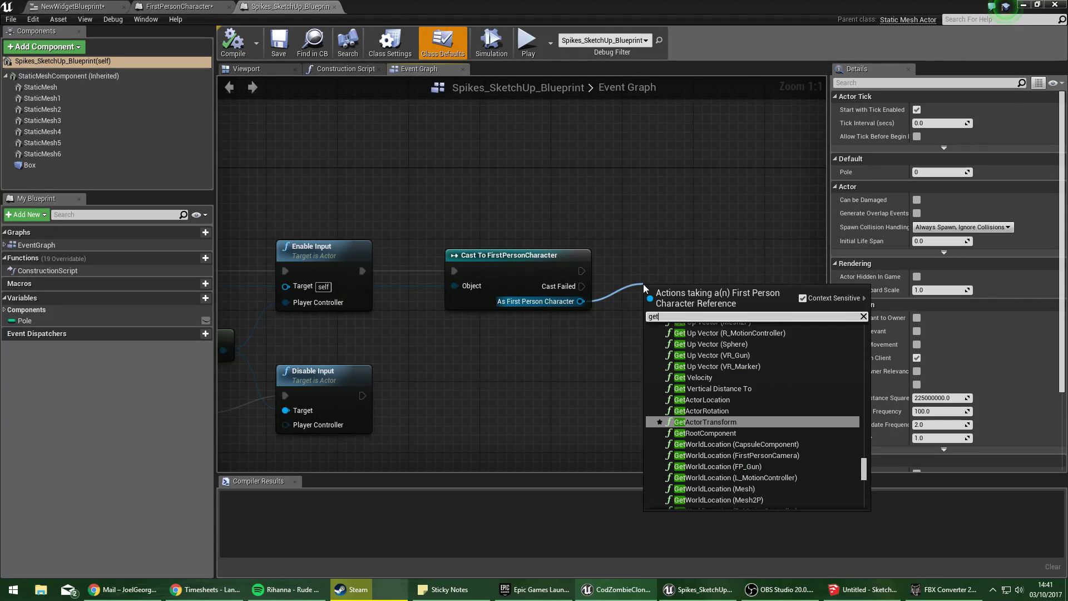
pyautogui.press('BackSpace')
pyautogui.press('BackSpace')
pyautogui.press('BackSpace')
pyautogui.write('viewp')
pyautogui.press('BackSpace')
pyautogui.press('BackSpace')
pyautogui.press('BackSpace')
pyautogui.press('BackSpace')
pyautogui.press('BackSpace')
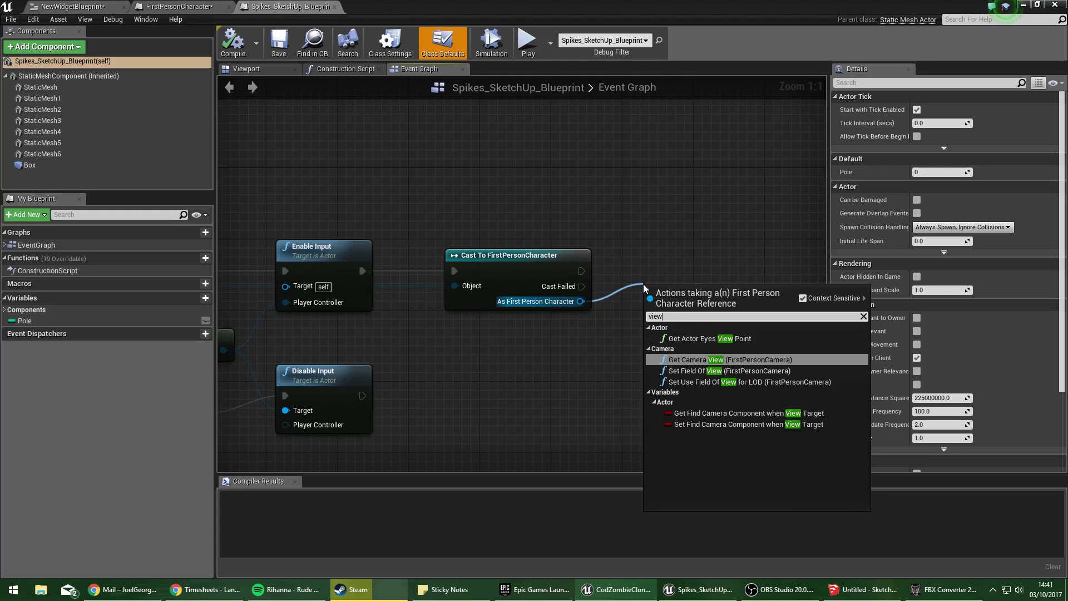
pyautogui.write('e')
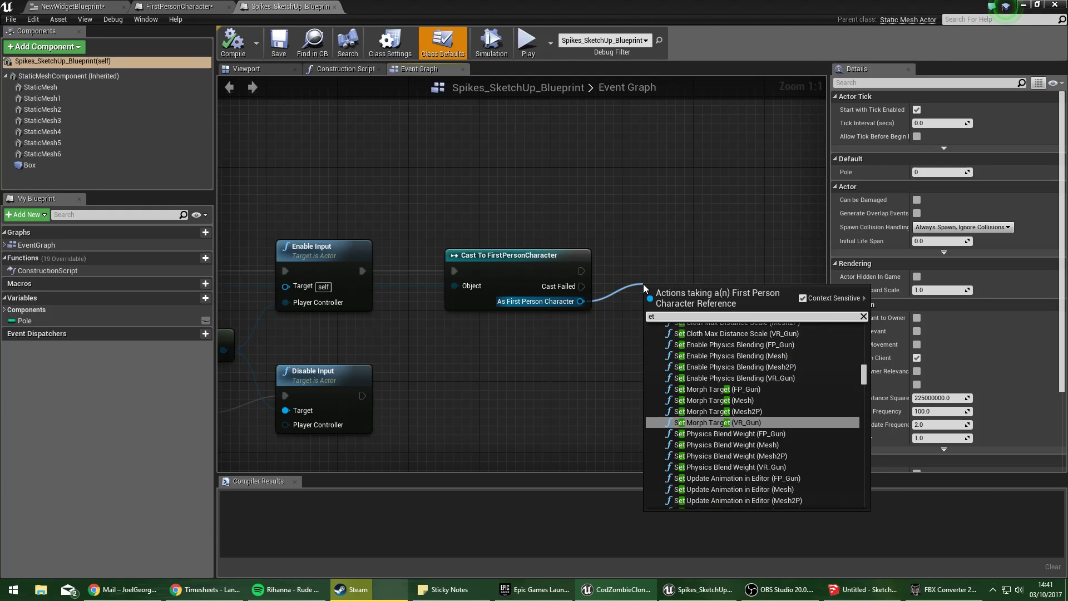
pyautogui.press('BackSpace')
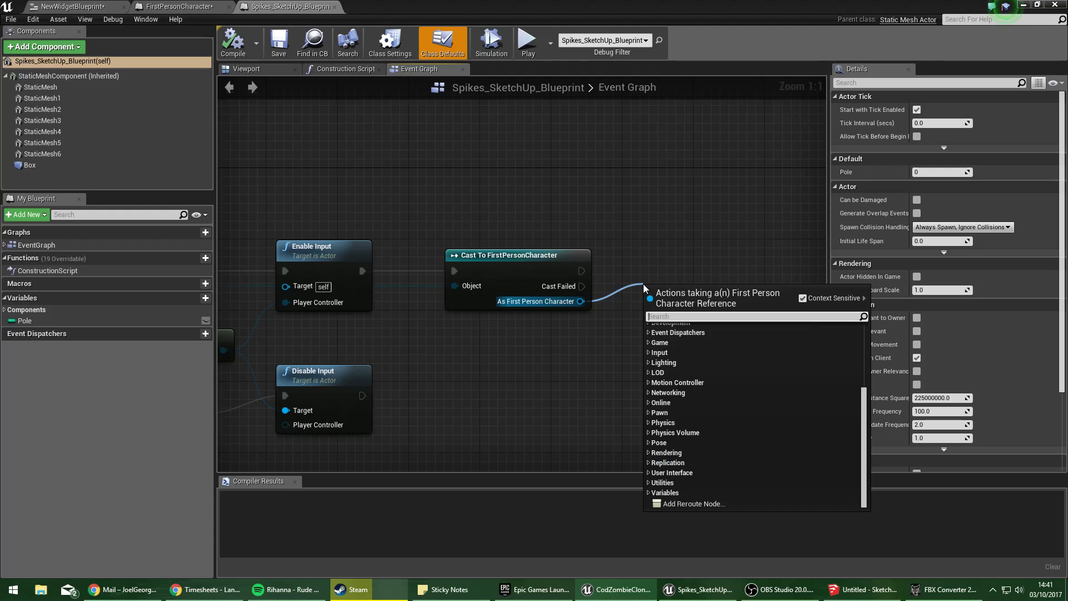
pyautogui.click(665, 265)
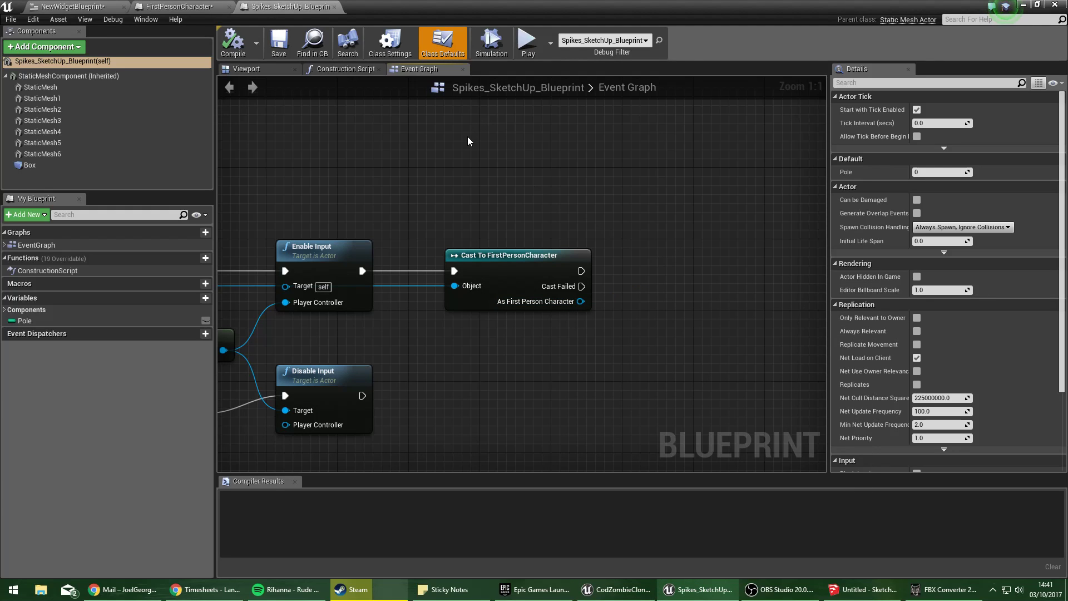
# Look through the "get" and "component" actions offered for the As First Person Character reference.
pyautogui.moveTo(468, 135); pyautogui.dragTo(442, 162, button='right')
pyautogui.moveTo(555, 327); pyautogui.dragTo(699, 295)
pyautogui.write('get')
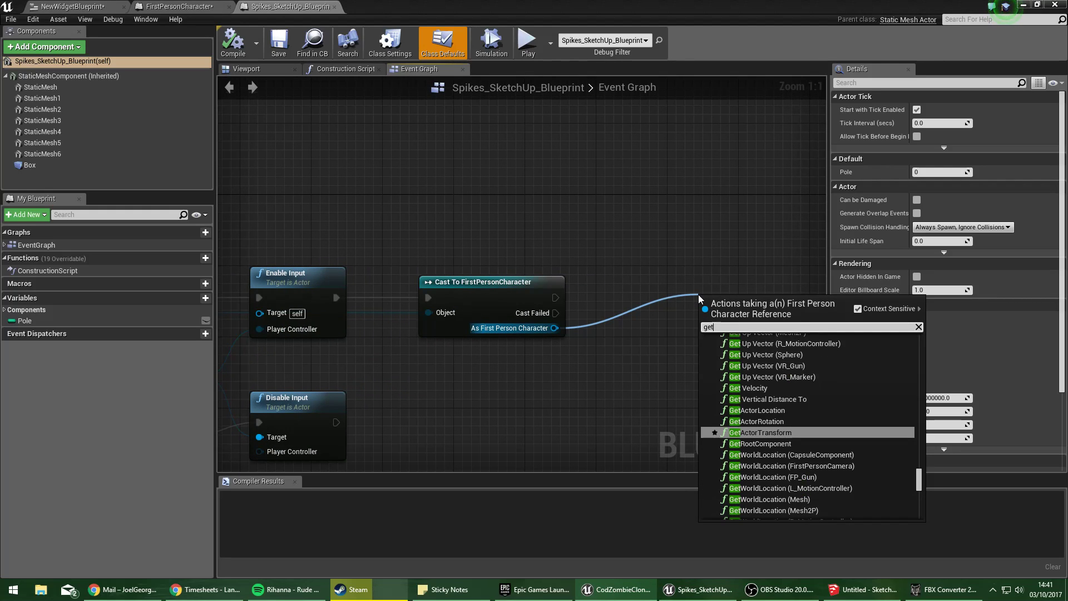
pyautogui.write(' w')
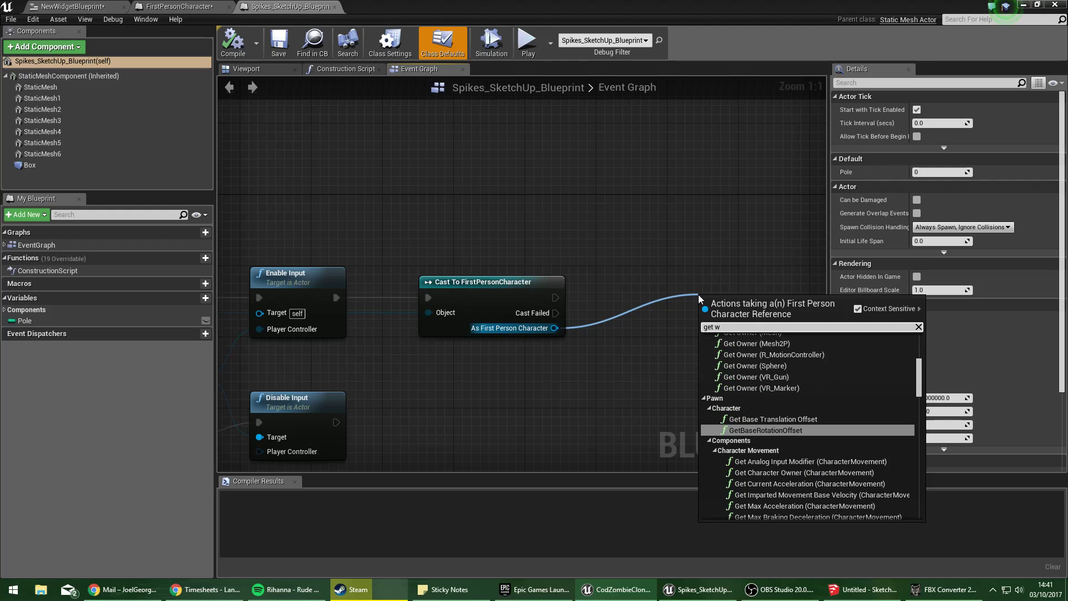
pyautogui.press('BackSpace')
pyautogui.write('co')
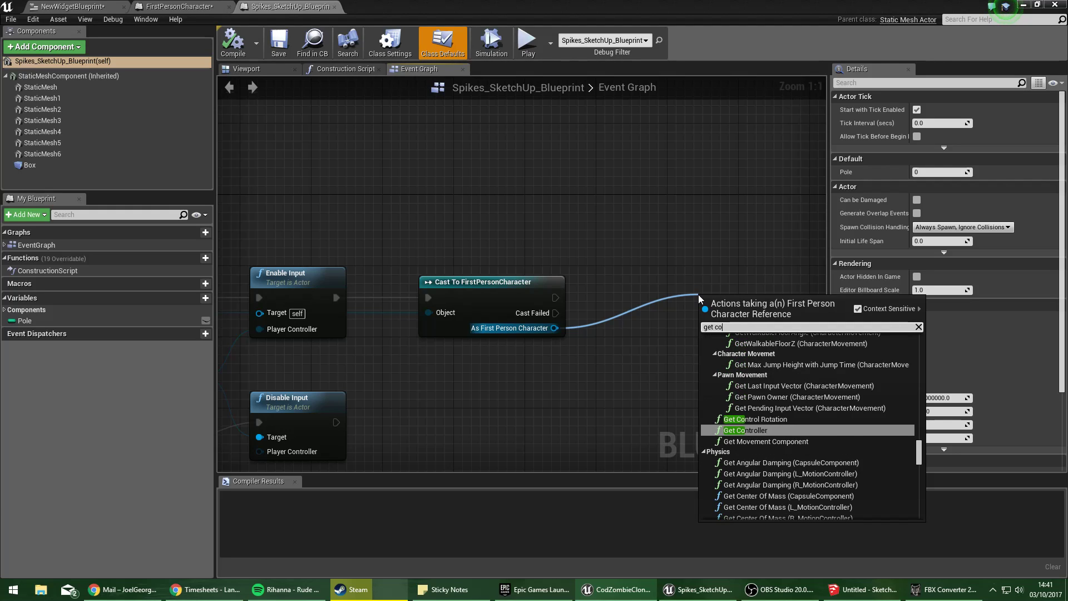
pyautogui.write('m')
pyautogui.press('BackSpace')
pyautogui.press('BackSpace')
pyautogui.press('BackSpace')
pyautogui.press('BackSpace')
pyautogui.press('BackSpace')
pyautogui.press('BackSpace')
pyautogui.press('BackSpace')
pyautogui.write('compo')
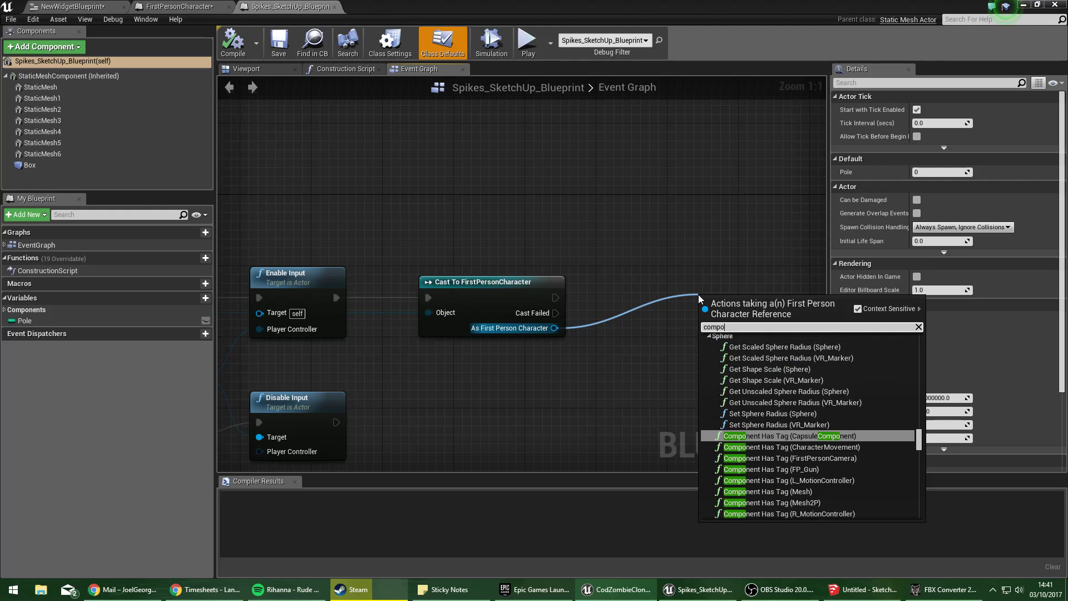
pyautogui.write('nent')
pyautogui.scroll(-3, 878, 467)
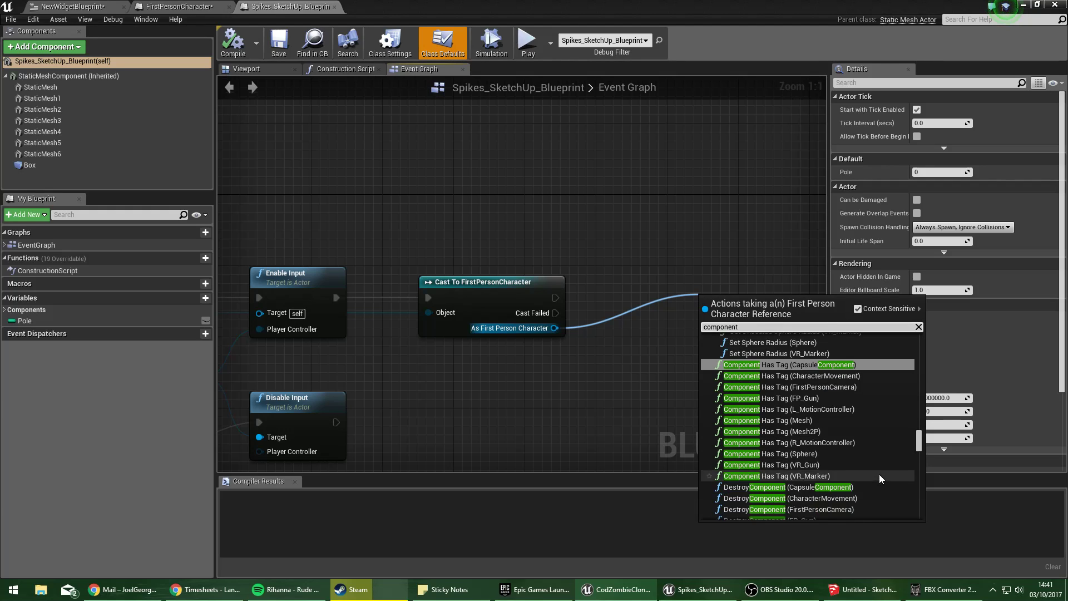
pyautogui.scroll(-10, 881, 471)
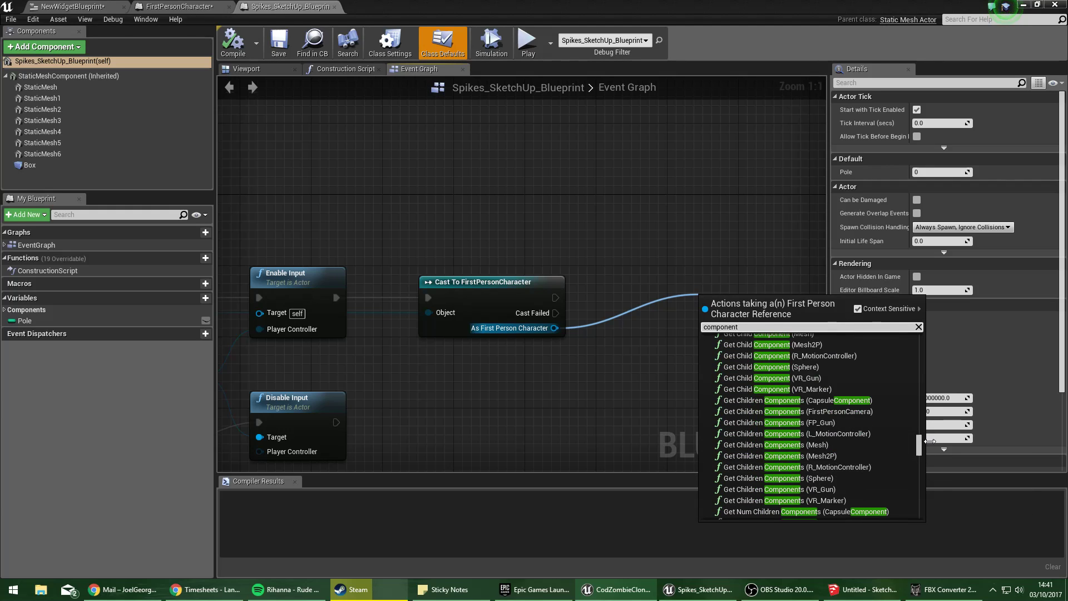
pyautogui.moveTo(919, 445); pyautogui.dragTo(919, 523)
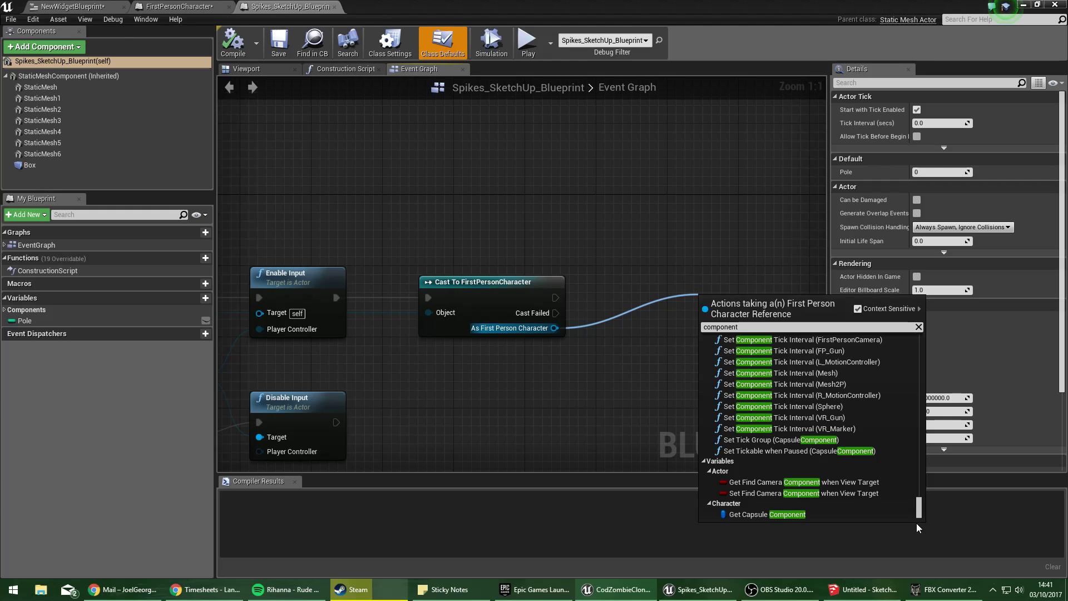
# Delete the Cast To FirstPersonCharacter node that follows Enable Input in the spikes event graph.
pyautogui.click(477, 279)
pyautogui.press('Delete')
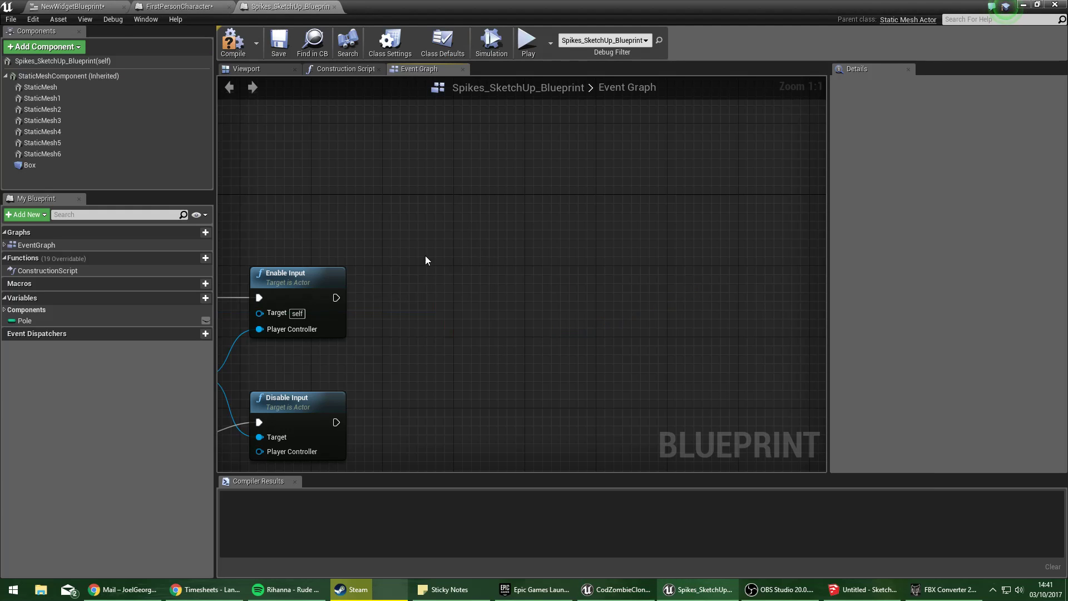
pyautogui.moveTo(427, 258); pyautogui.dragTo(529, 241, button='right')
# Play-test the level to check the "Press E to buy" text in game, and end the session.
pyautogui.moveTo(422, 2); pyautogui.dragTo(1067, 334)
pyautogui.click(609, 54)
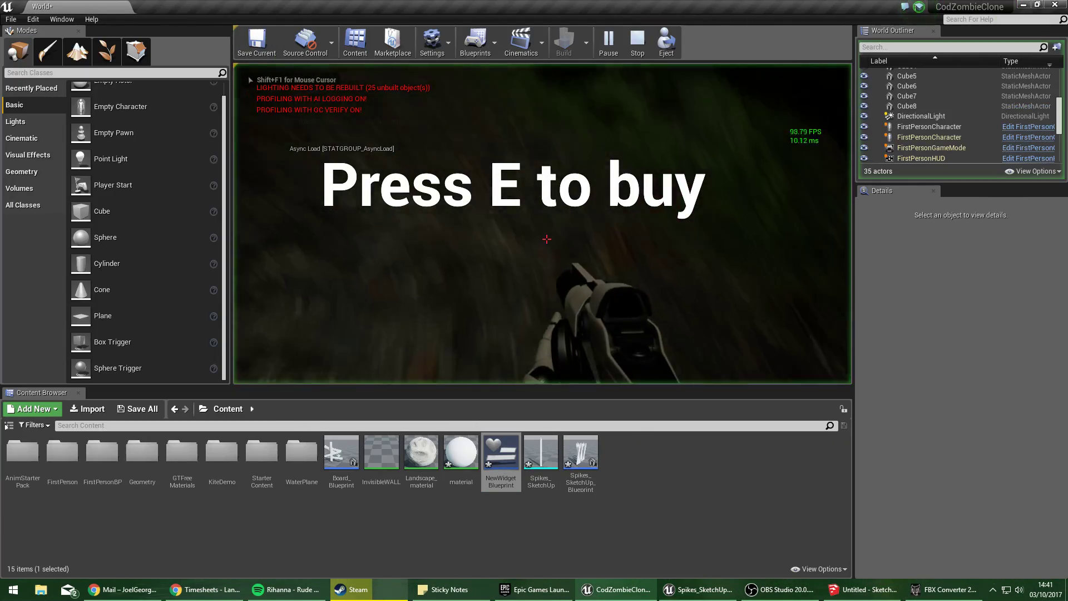
pyautogui.press('Escape')
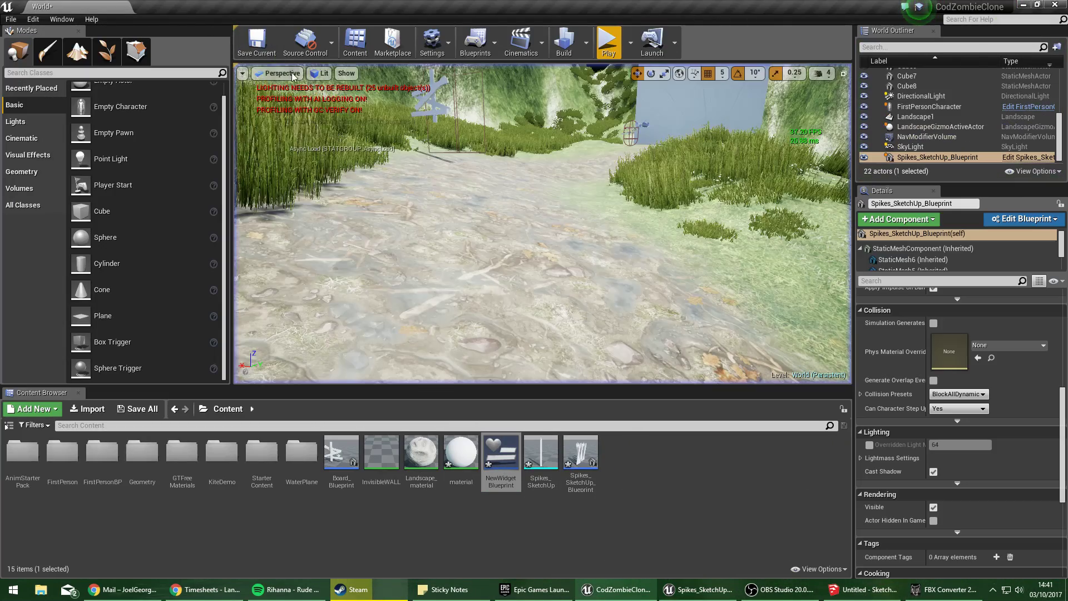
# Open NewWidgetBlueprint and create a new function binding for the Interactible block's Text property.
pyautogui.doubleClick(500, 452)
pyautogui.moveTo(1067, 177); pyautogui.dragTo(612, 1)
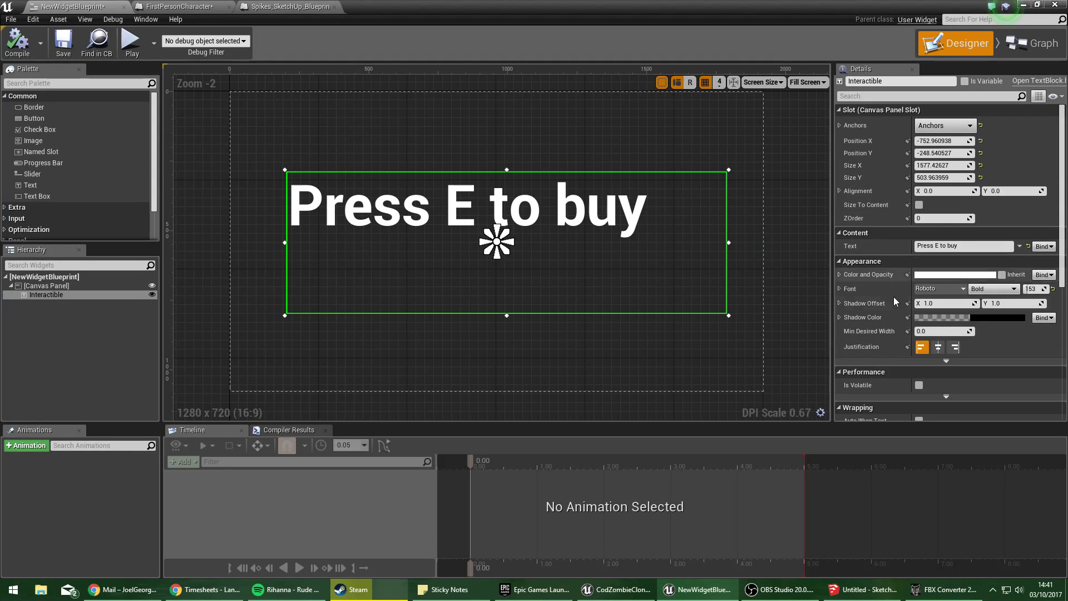
pyautogui.click(946, 361)
pyautogui.scroll(-1, 978, 326)
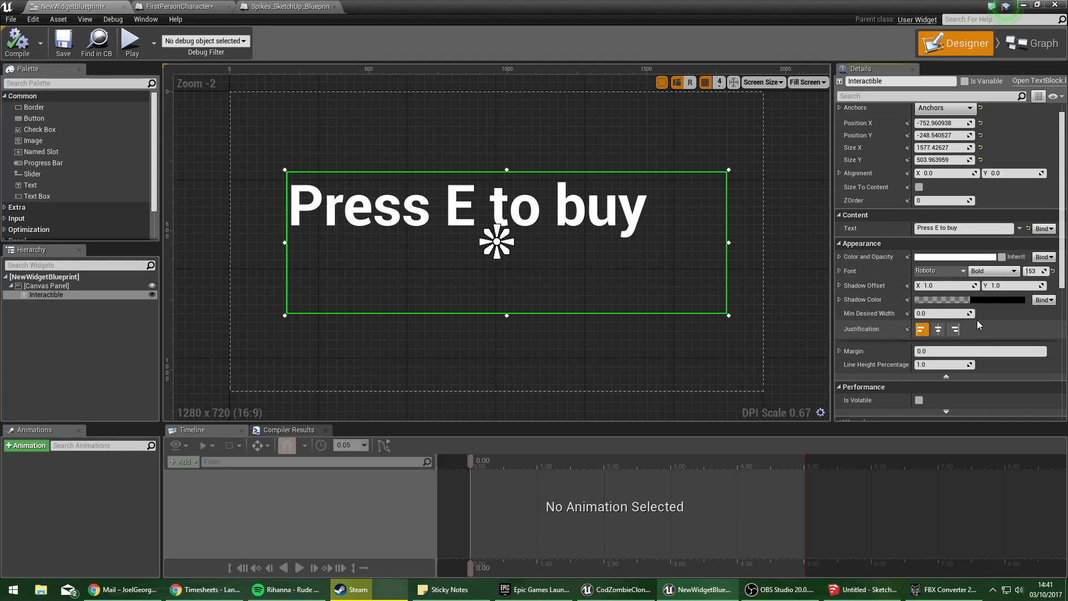
pyautogui.scroll(1, 950, 258)
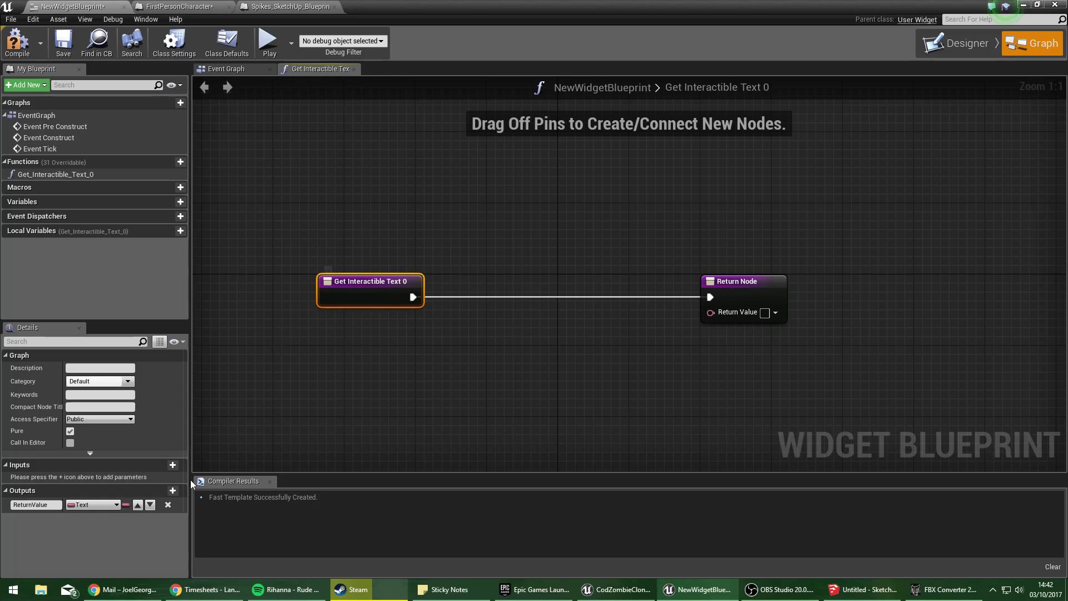
# Feed the Return Node's Return Value from a new Make Literal Text node with the value "aawdawdawdawd".
pyautogui.click(89, 504)
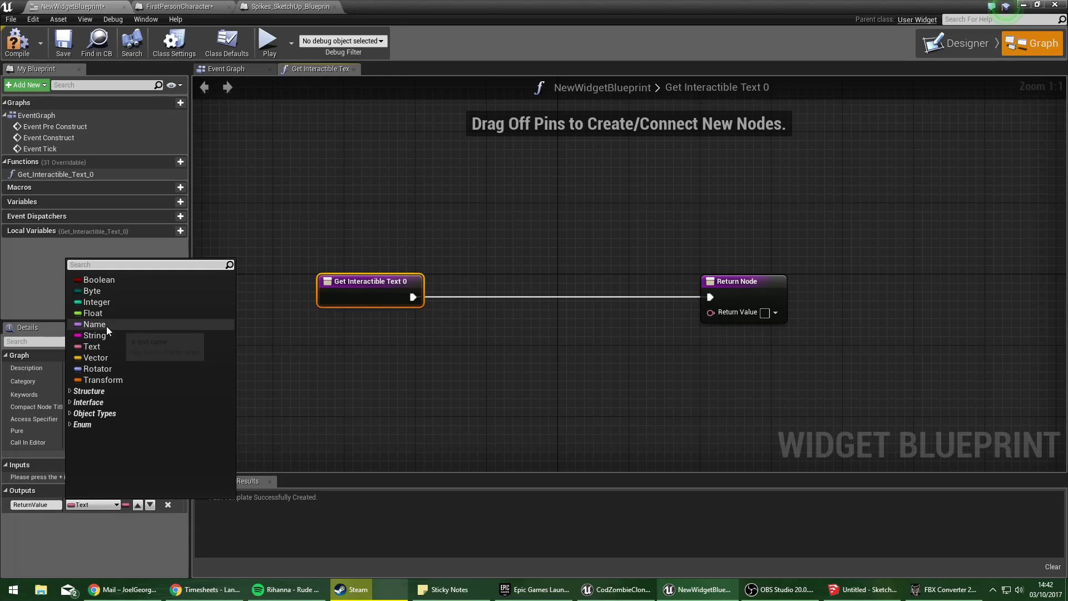
pyautogui.click(491, 323)
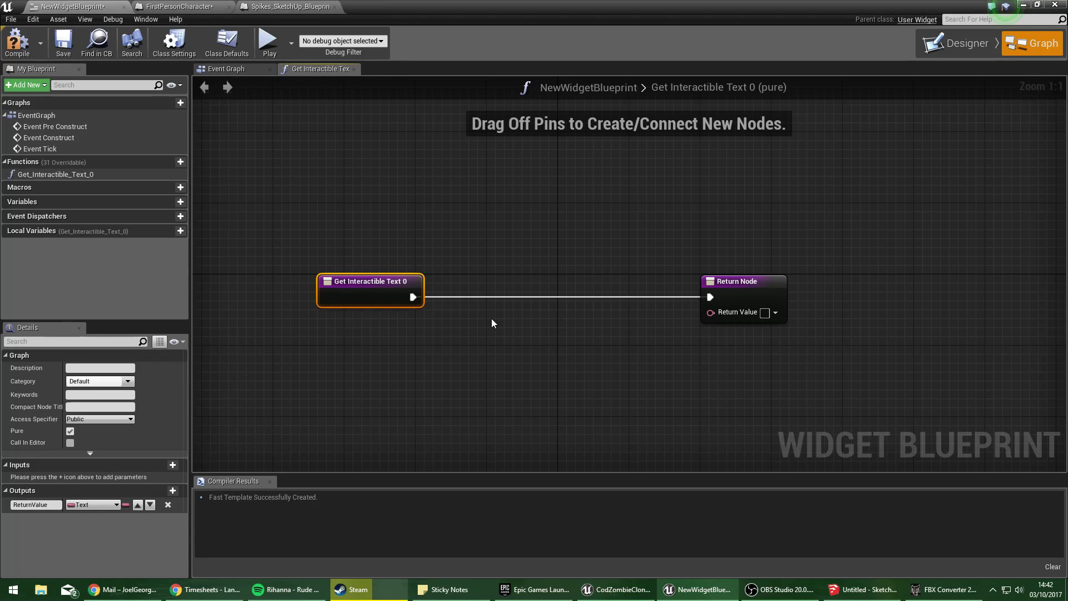
pyautogui.moveTo(727, 315); pyautogui.dragTo(606, 326)
pyautogui.write('literal text')
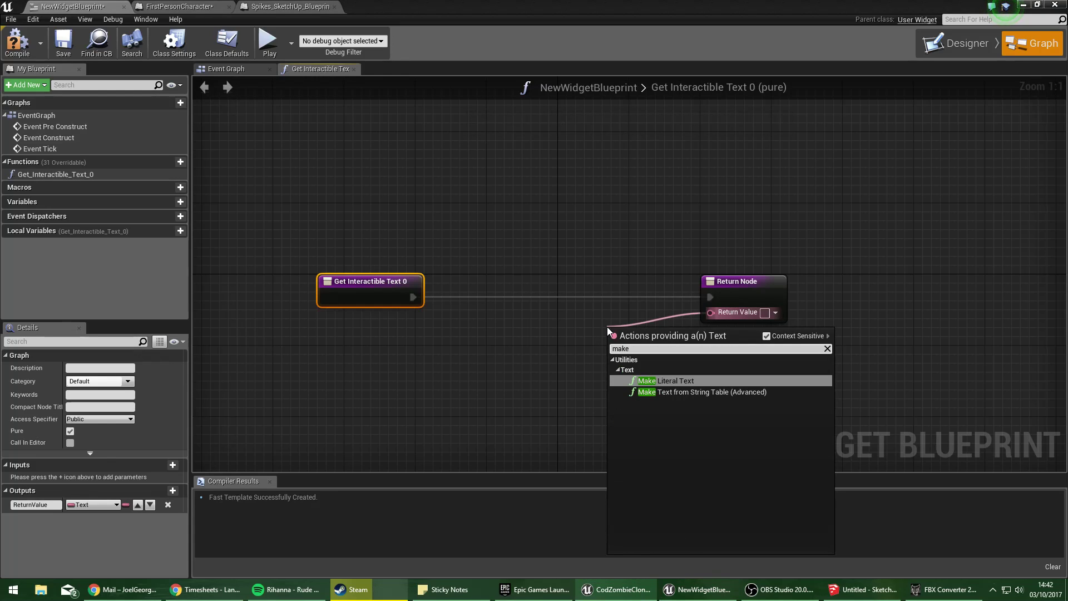
pyautogui.press('Return')
pyautogui.write('a')
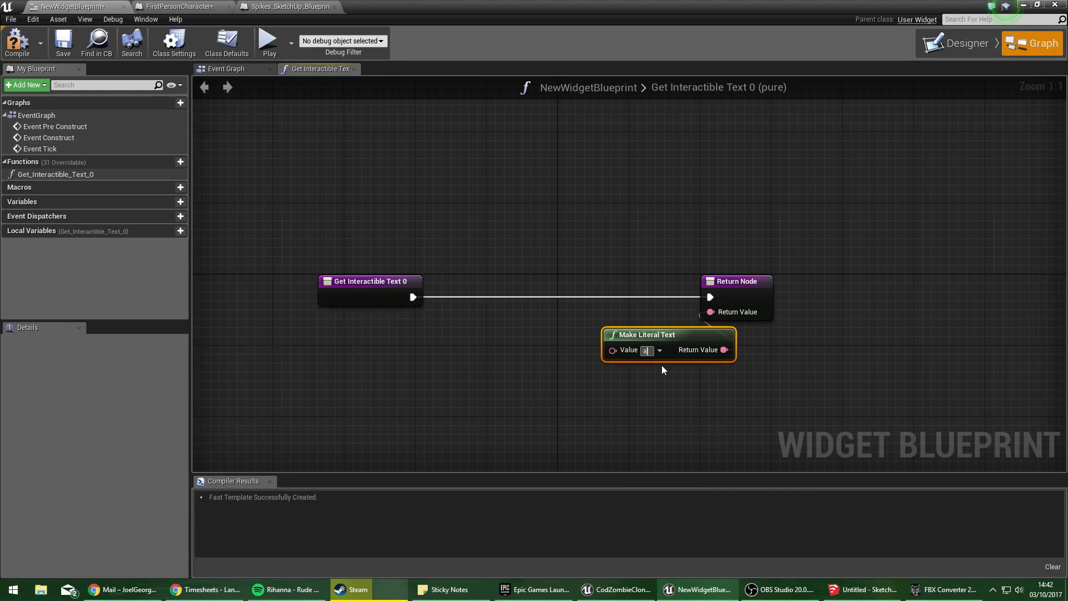
pyautogui.write('wdawdawdawd')
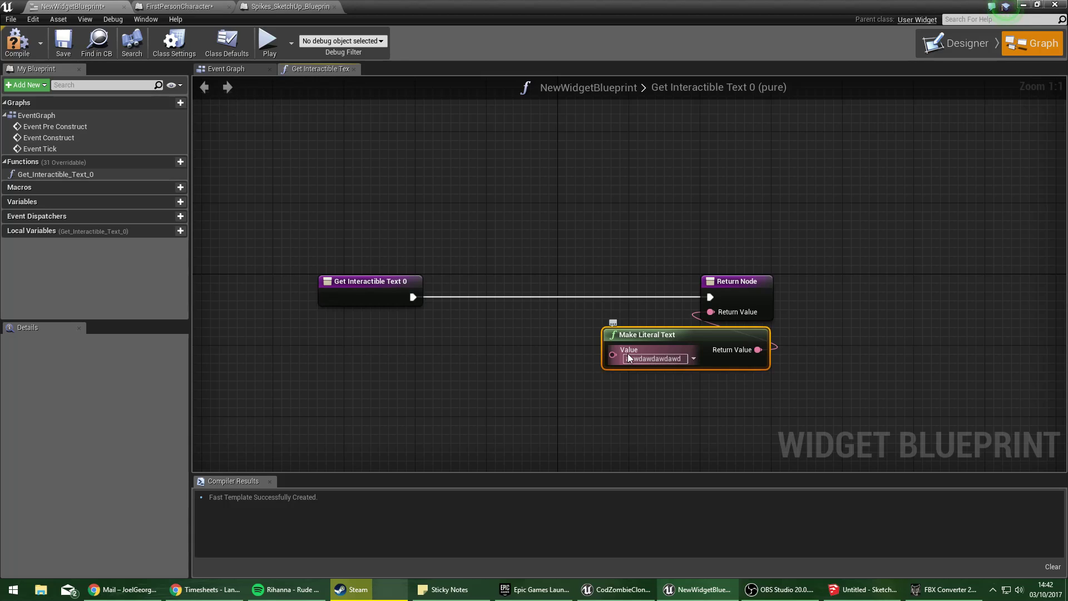
pyautogui.click(671, 372)
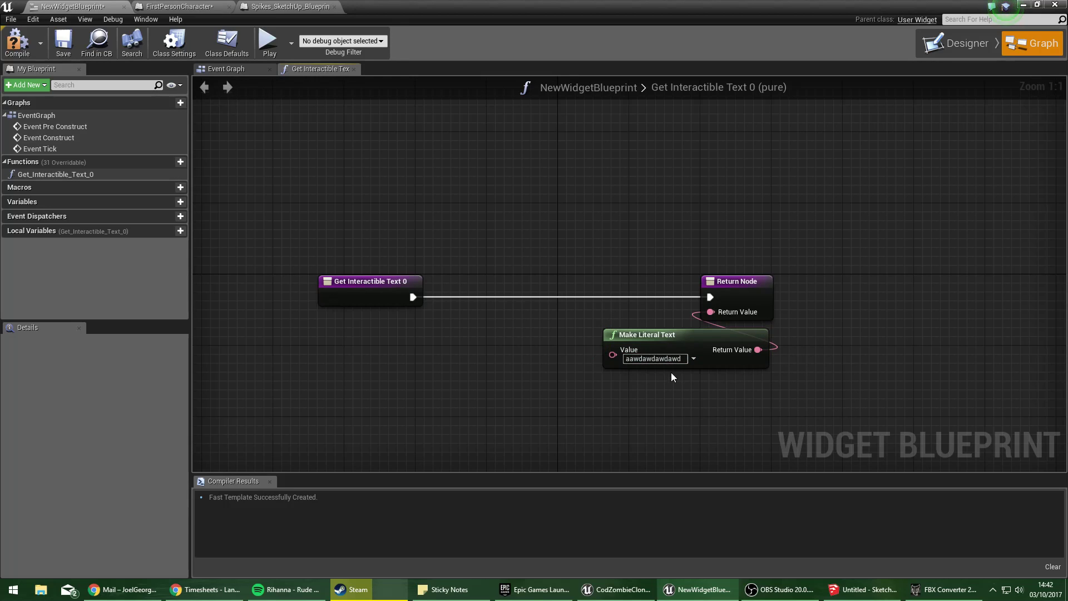
# Clear the Make Literal Text node's value and move the node between the function entry and the Return Node.
pyautogui.click(683, 359)
pyautogui.press('BackSpace')
pyautogui.press('BackSpace')
pyautogui.press('BackSpace')
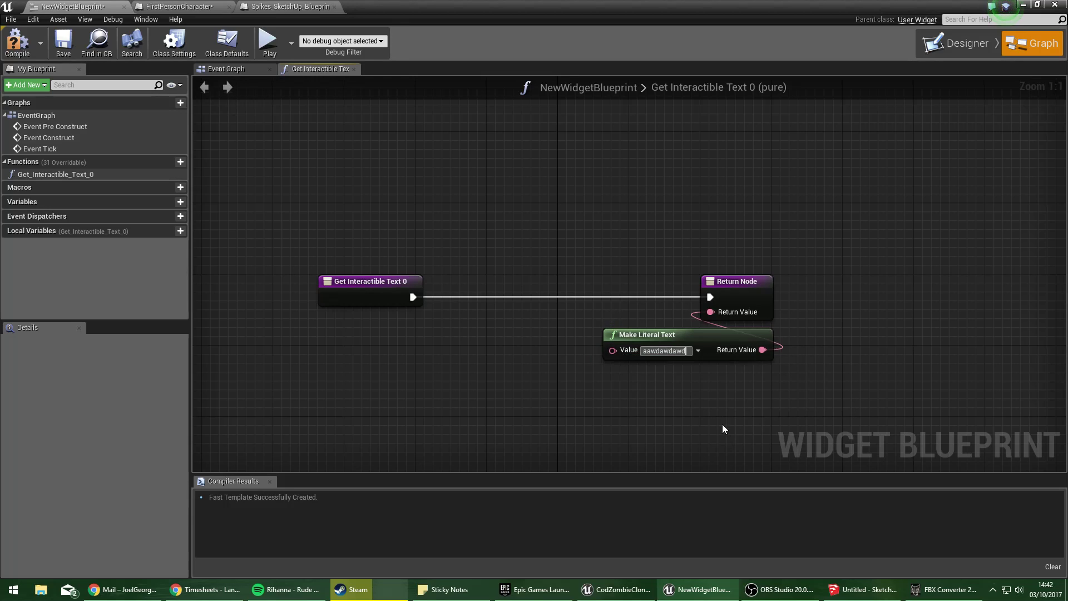
pyautogui.press('BackSpace')
pyautogui.press('BackSpace')
pyautogui.press('BackSpace')
pyautogui.press('BackSpace')
pyautogui.press('BackSpace')
pyautogui.press('BackSpace')
pyautogui.press('BackSpace')
pyautogui.press('BackSpace')
pyautogui.press('BackSpace')
pyautogui.press('BackSpace')
pyautogui.moveTo(617, 335); pyautogui.dragTo(519, 344)
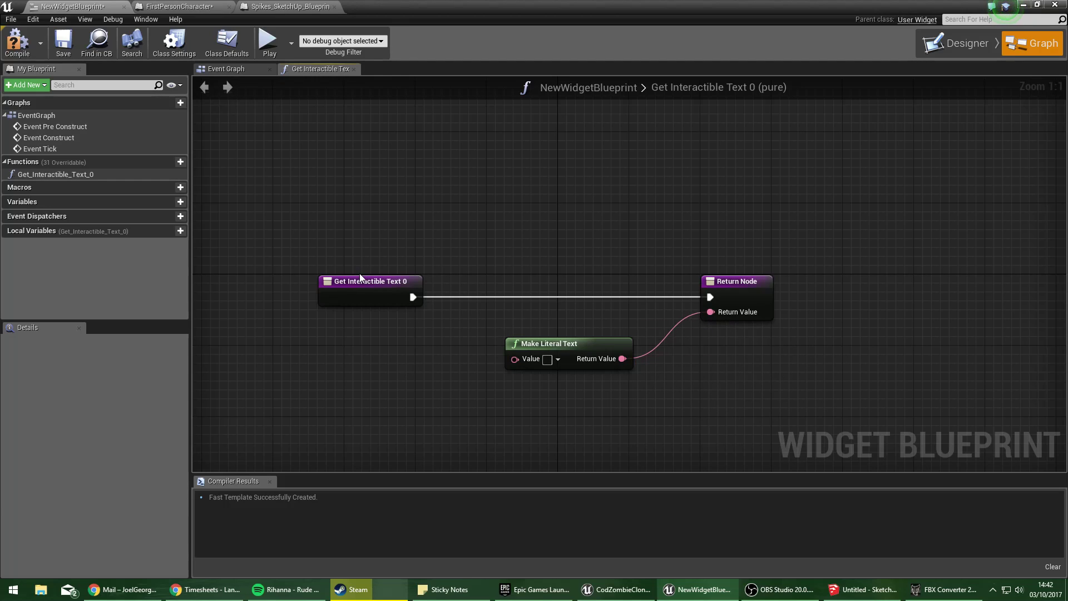
# Add a Text input parameter to the Get Interactible Text 0 function and compile the widget blueprint.
pyautogui.click(383, 287)
pyautogui.rightClick(384, 288)
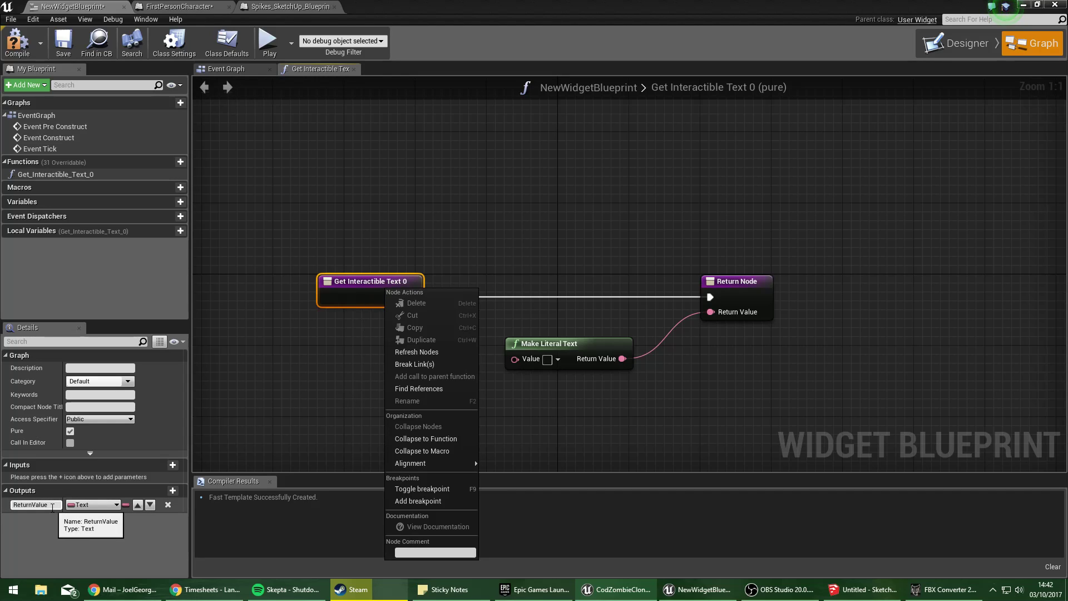
pyautogui.click(177, 465)
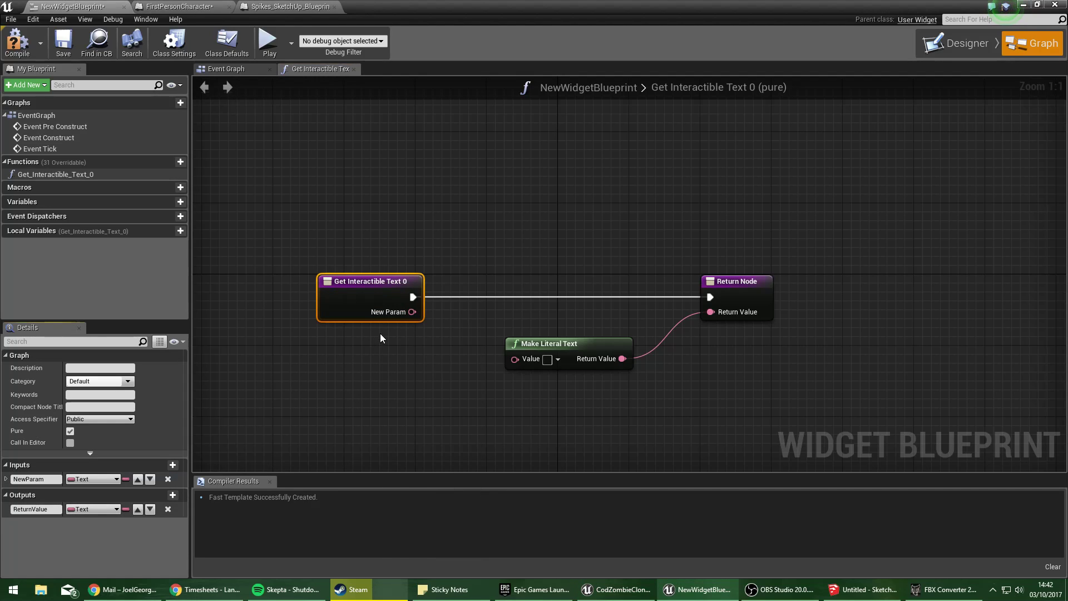
pyautogui.click(17, 42)
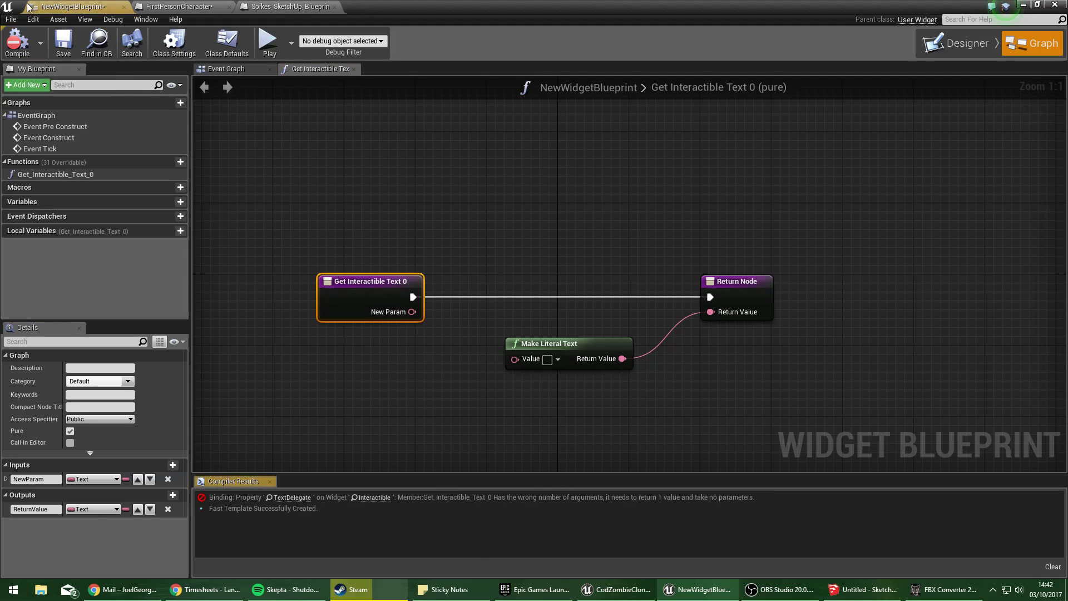
# Connect New Param to the Return Node's Return Value in place of the Make Literal Text node, delete that node, and recompile.
pyautogui.moveTo(411, 312); pyautogui.dragTo(706, 312)
pyautogui.click(581, 343)
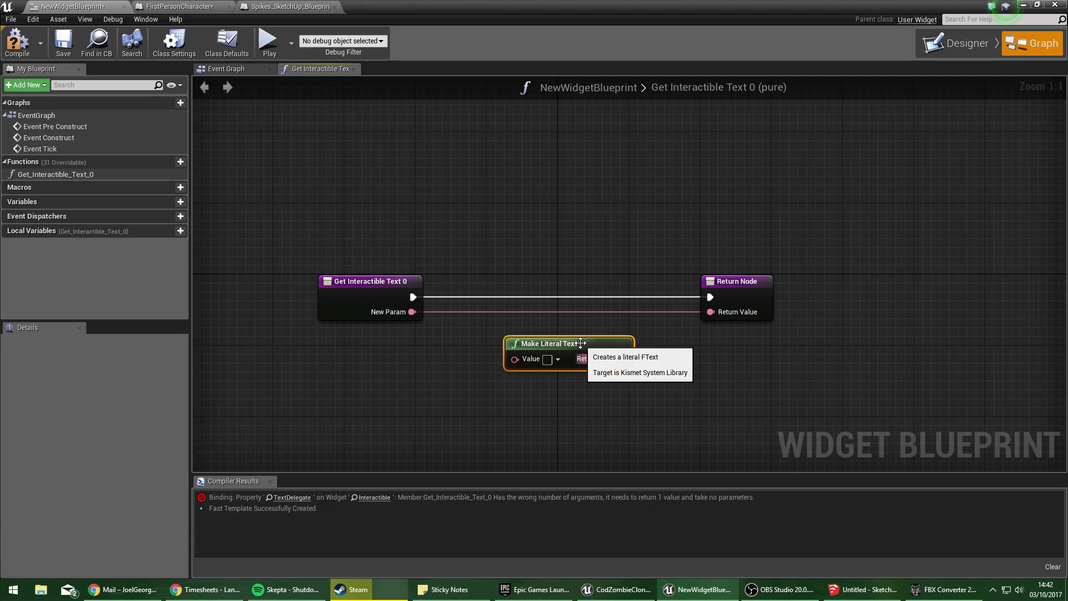
pyautogui.press('Delete')
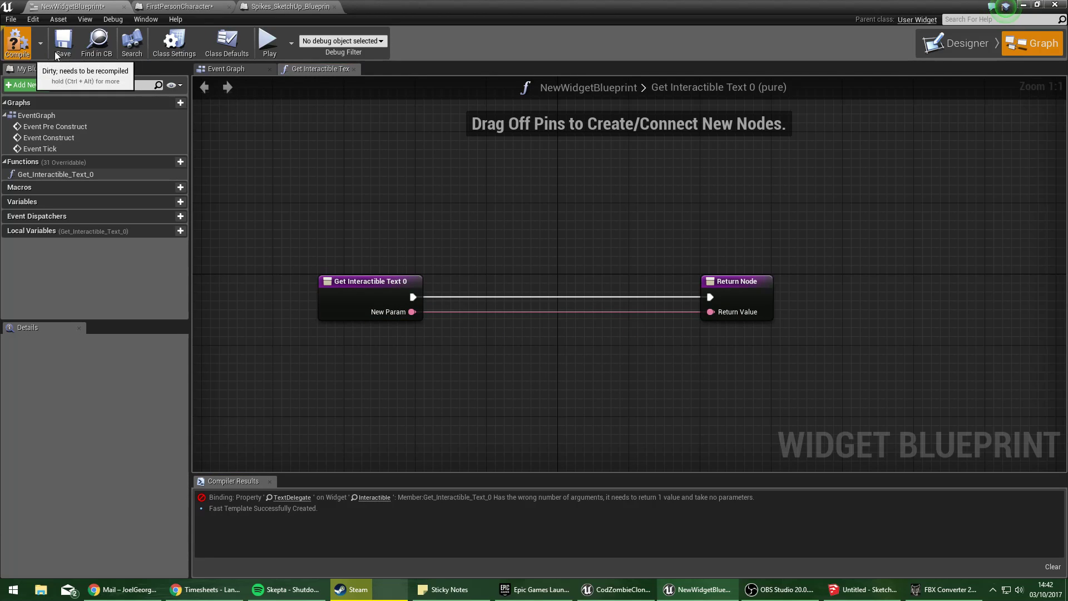
pyautogui.click(17, 42)
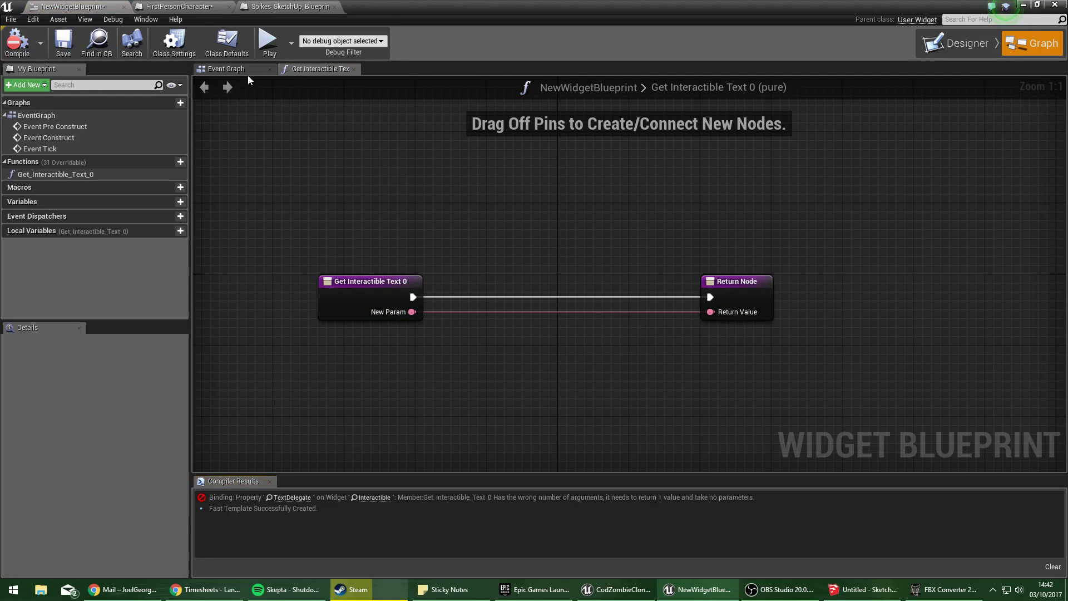
pyautogui.click(231, 69)
pyautogui.click(319, 68)
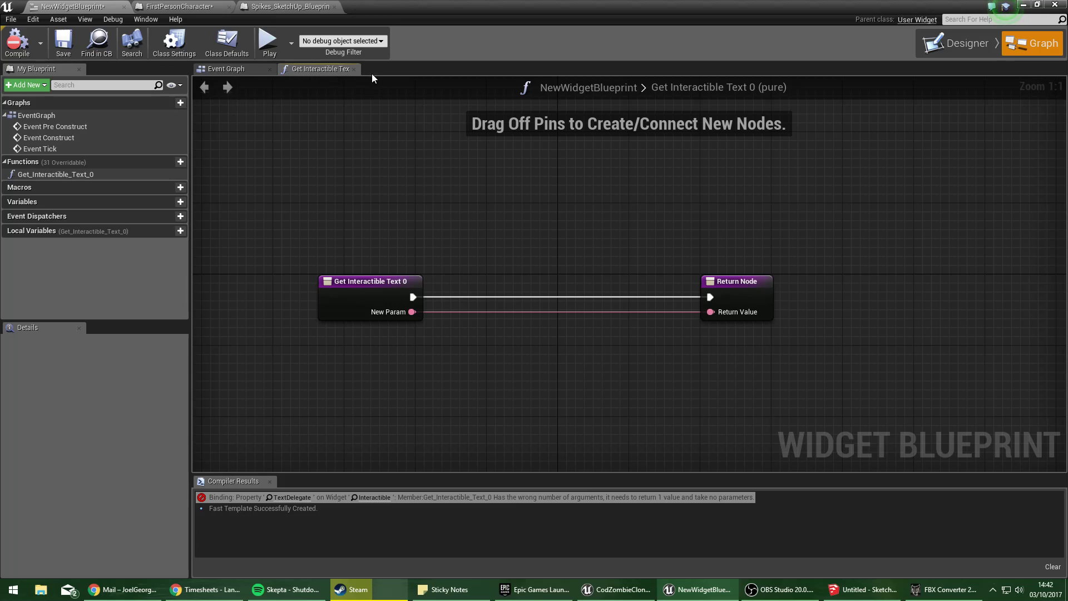
# Check the compiler results from the widget's designer view and follow the TextDelegate binding entry.
pyautogui.click(919, 42)
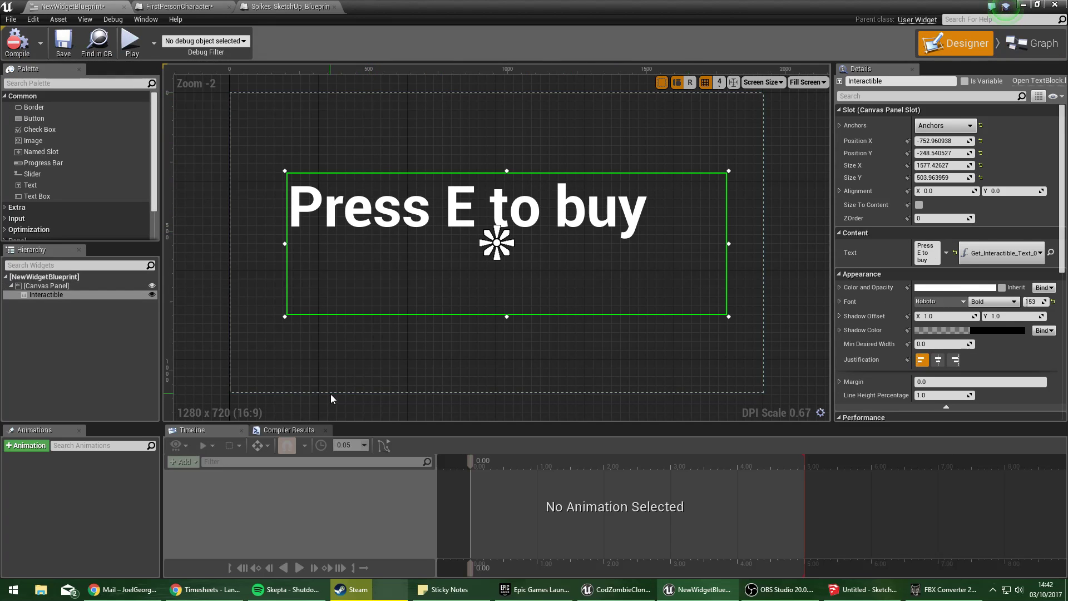
pyautogui.scroll(-1, 330, 393)
pyautogui.click(273, 433)
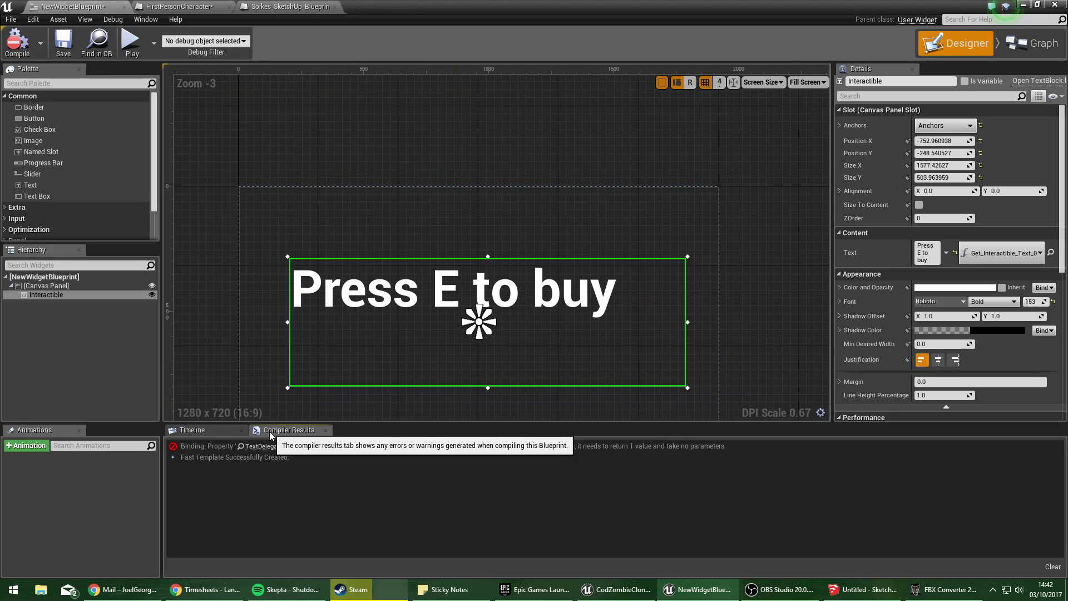
pyautogui.click(333, 448)
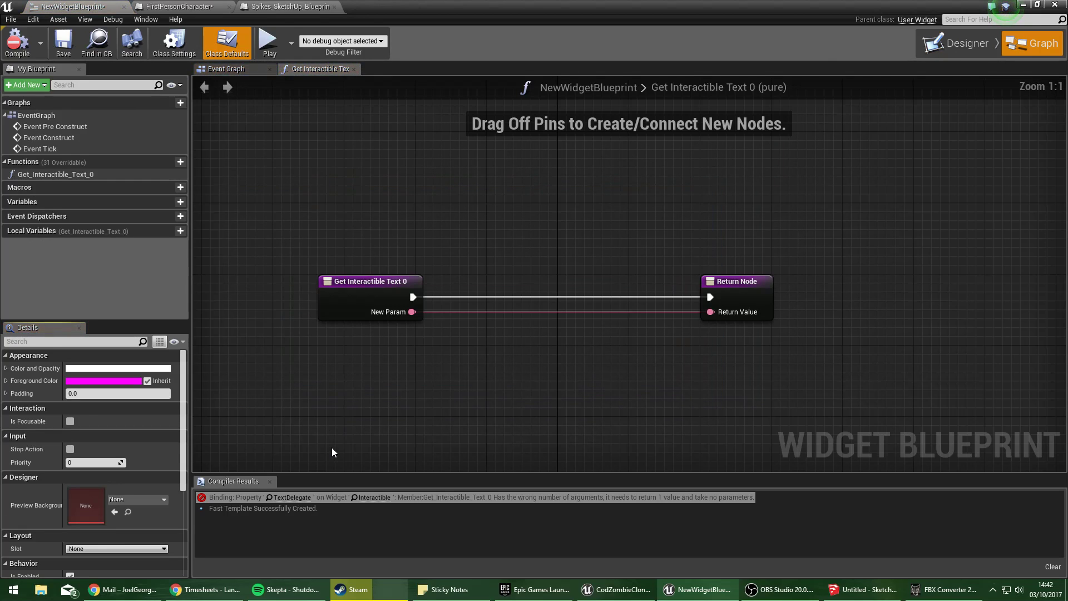
# Remove the NewParam input from the Get Interactible Text 0 function and compile the widget blueprint.
pyautogui.click(372, 284)
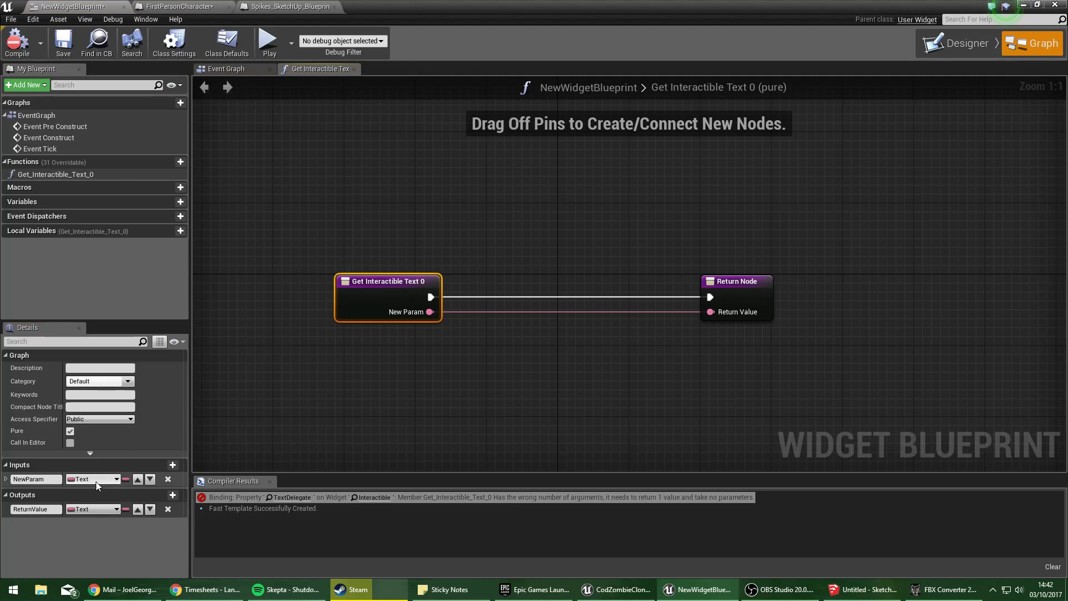
pyautogui.click(23, 48)
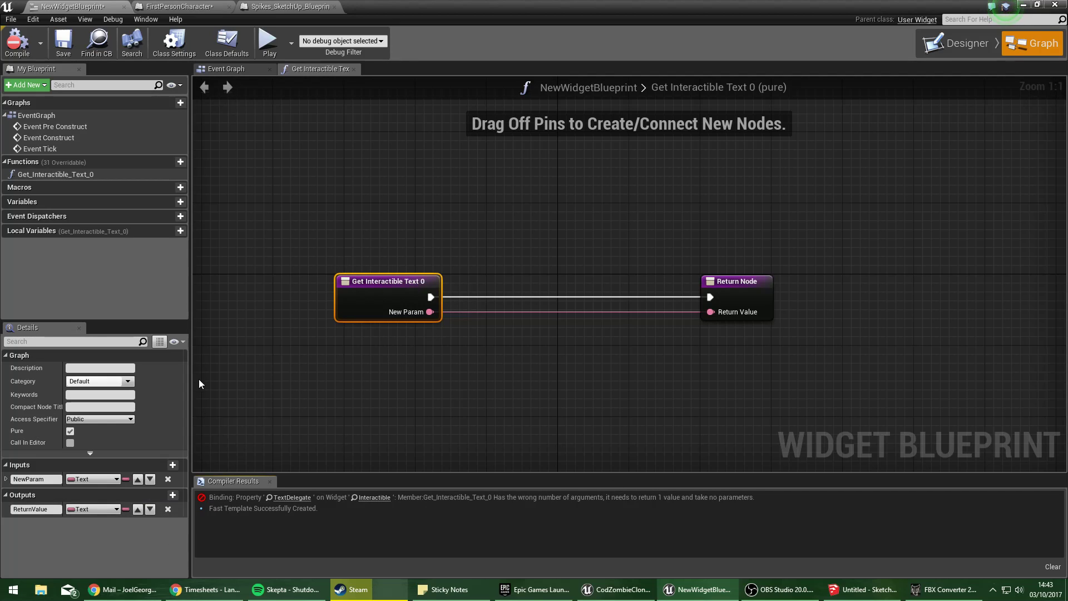
pyautogui.click(167, 479)
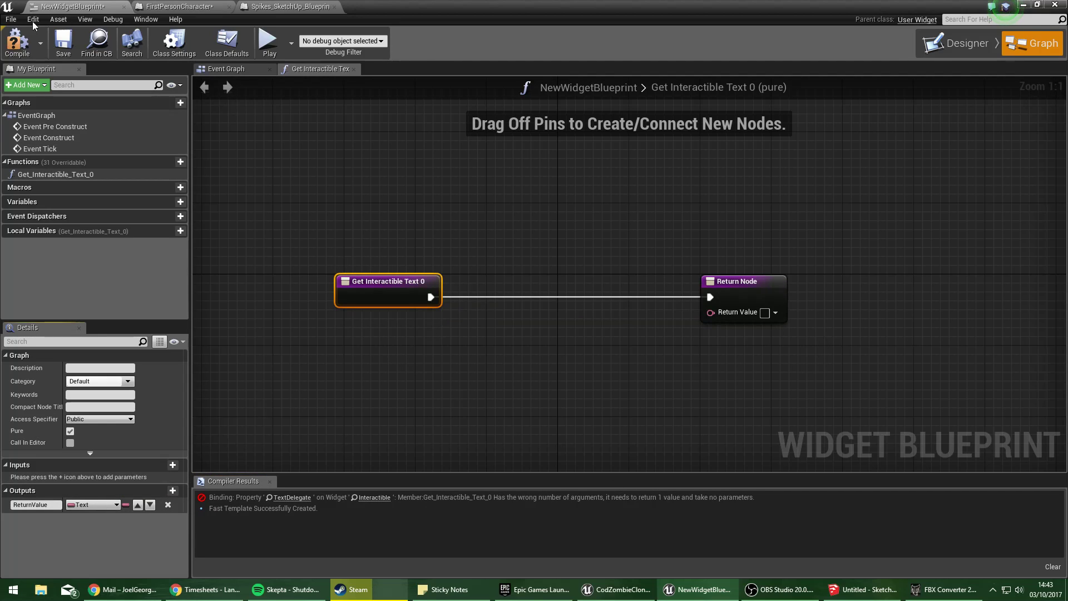
pyautogui.click(17, 40)
pyautogui.rightClick(389, 376)
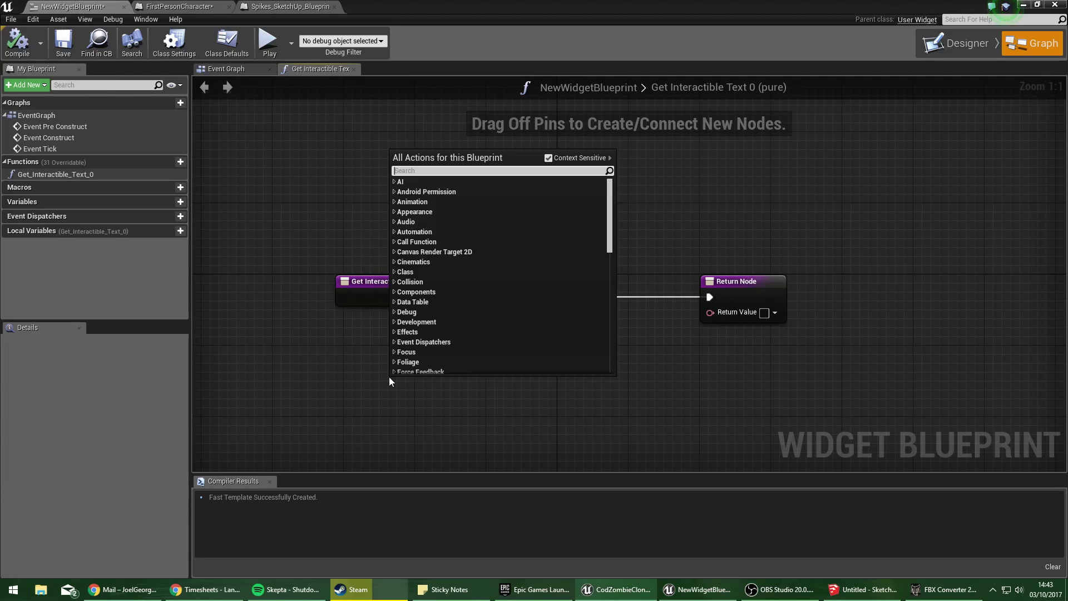
pyautogui.click(350, 395)
pyautogui.rightClick(349, 396)
pyautogui.write('cas')
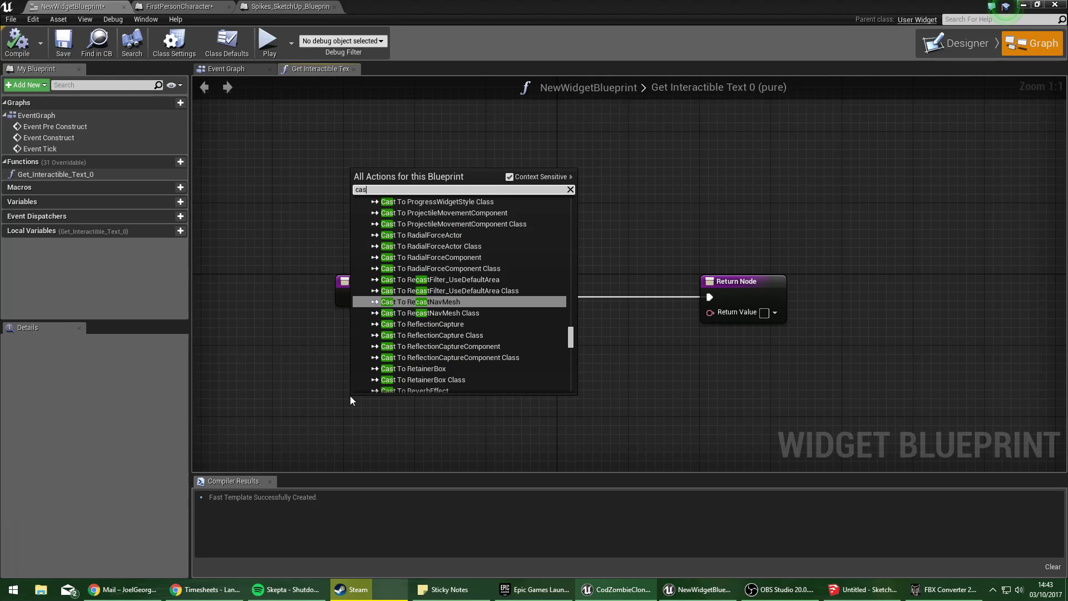
pyautogui.write('t to')
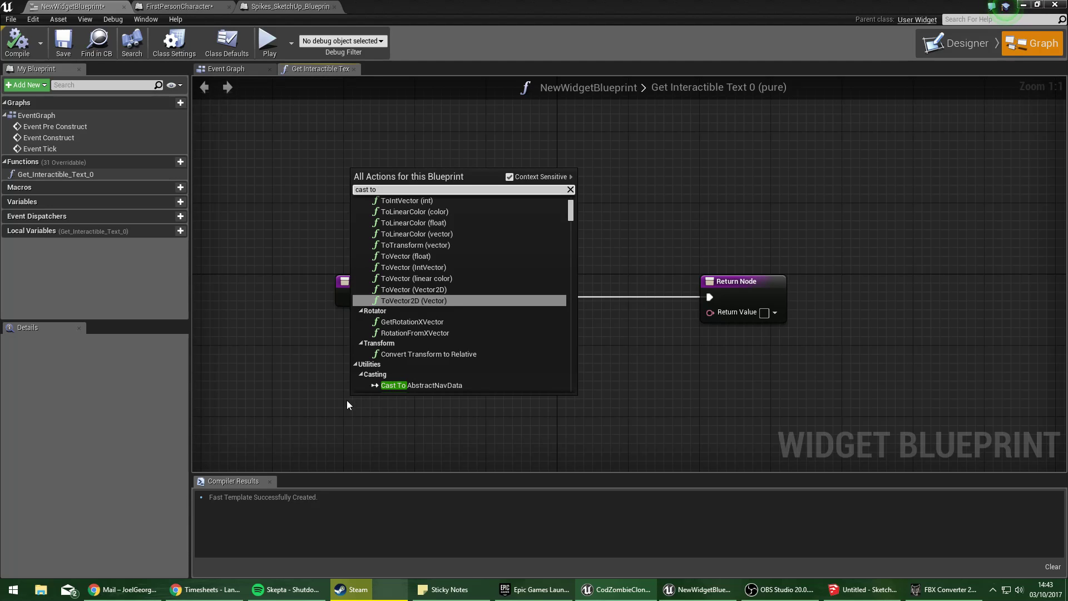
pyautogui.click(335, 413)
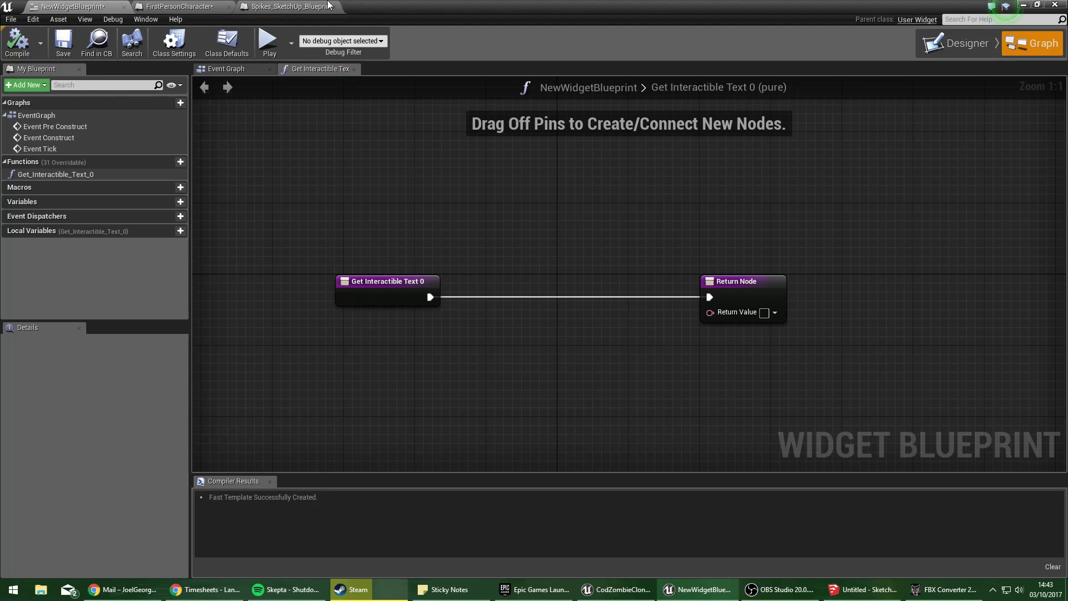
# Open the Spikes_SketchUp_Blueprint event graph and search the available nodes for "text".
pyautogui.click(289, 6)
pyautogui.moveTo(597, 159); pyautogui.dragTo(644, 146, button='right')
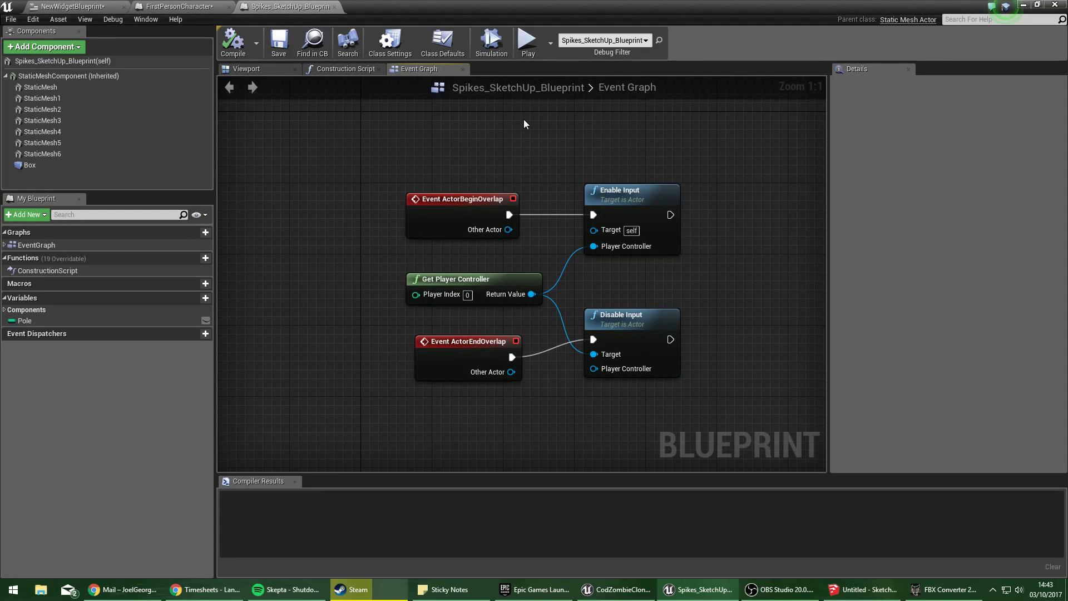
pyautogui.moveTo(524, 123); pyautogui.dragTo(443, 172, button='right')
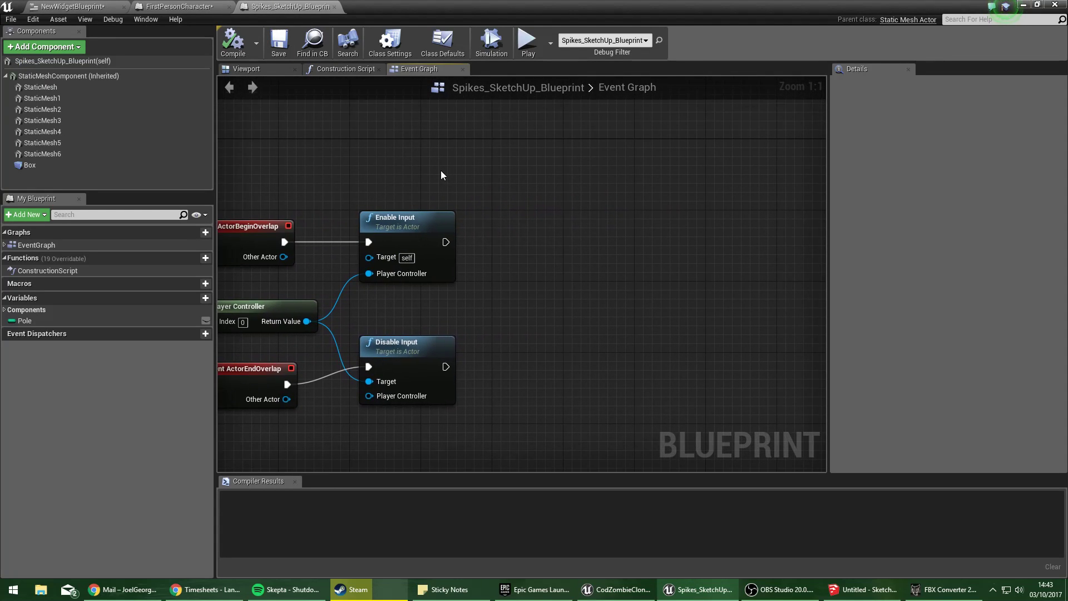
pyautogui.rightClick(495, 230)
pyautogui.click(477, 158)
pyautogui.moveTo(506, 239); pyautogui.dragTo(505, 242, button='right')
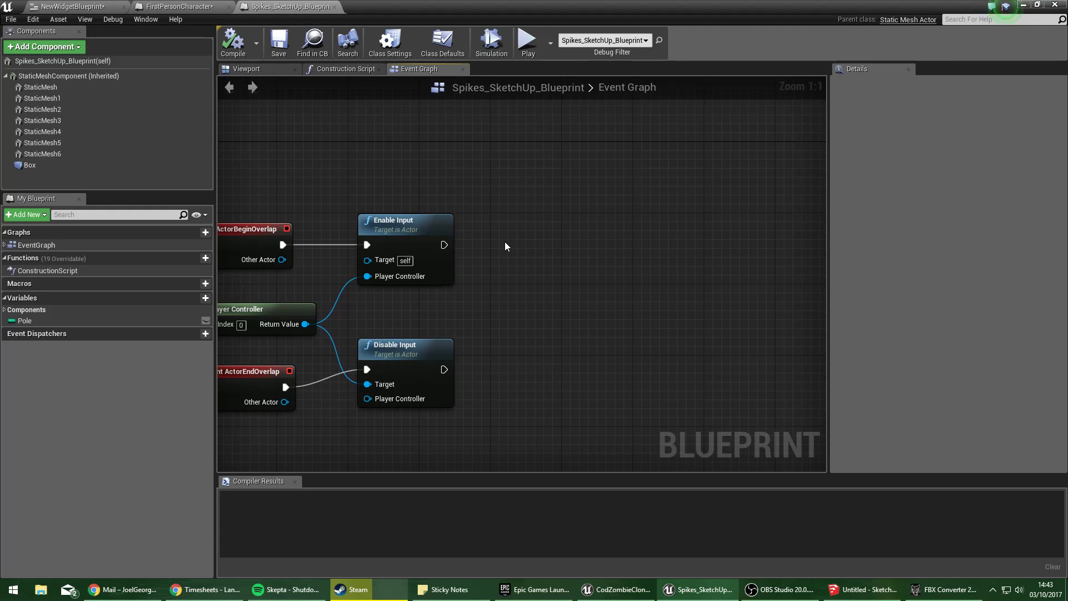
pyautogui.rightClick(510, 324)
pyautogui.write('text')
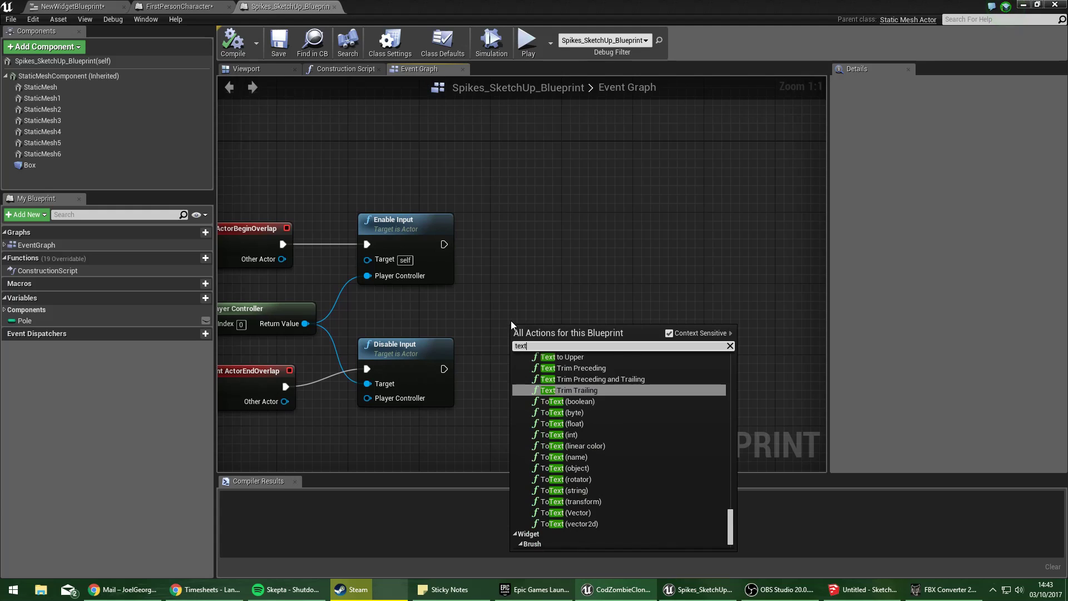
pyautogui.scroll(5, 547, 376)
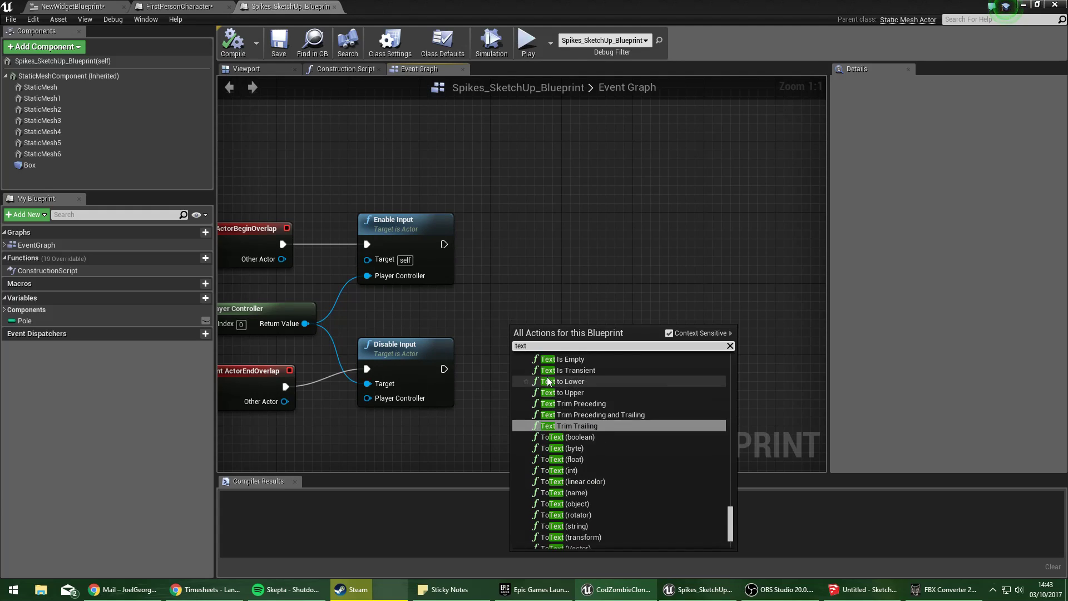
pyautogui.click(510, 268)
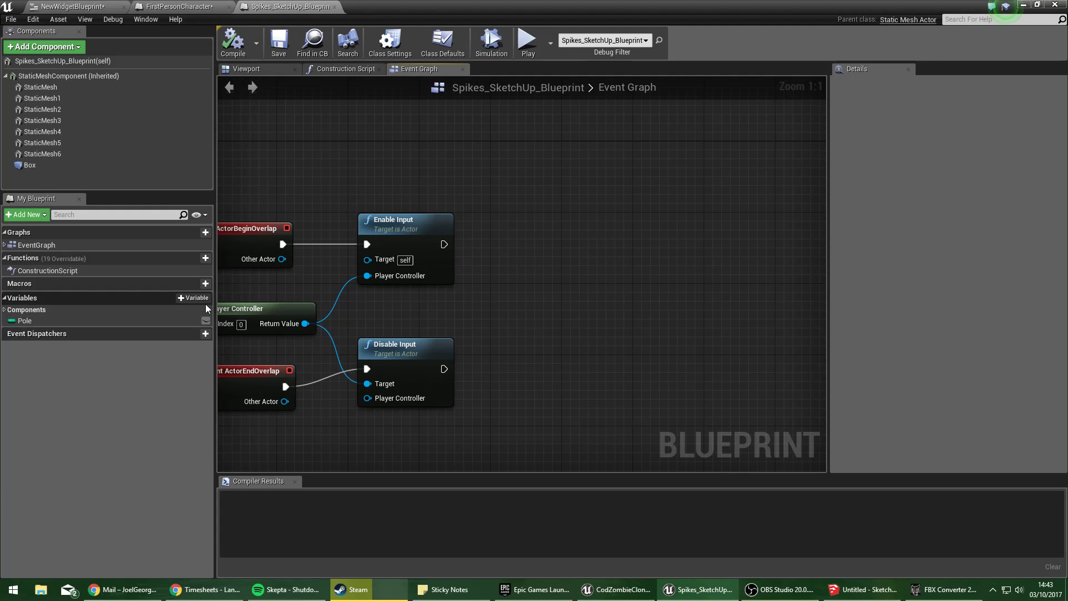
# Add a Text variable named "Press E" to the spikes blueprint.
pyautogui.click(205, 298)
pyautogui.click(949, 125)
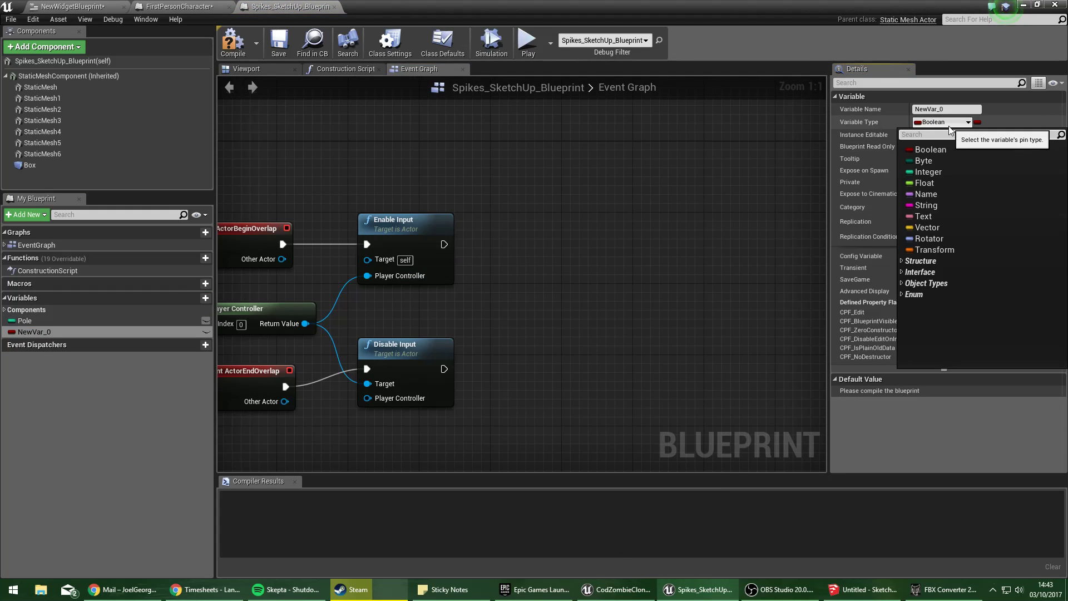
pyautogui.click(935, 209)
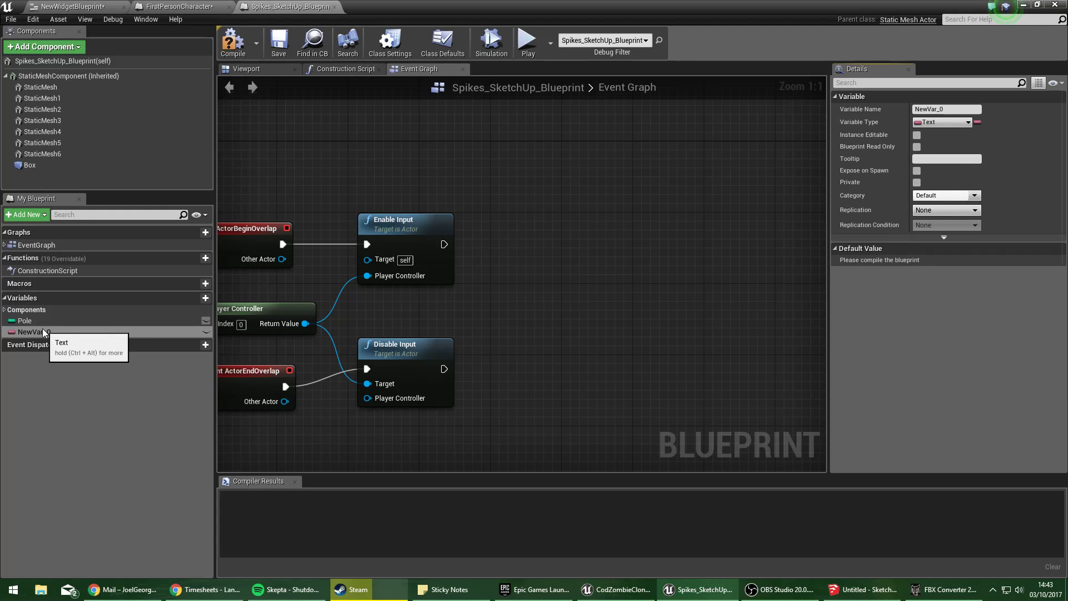
pyautogui.click(936, 110)
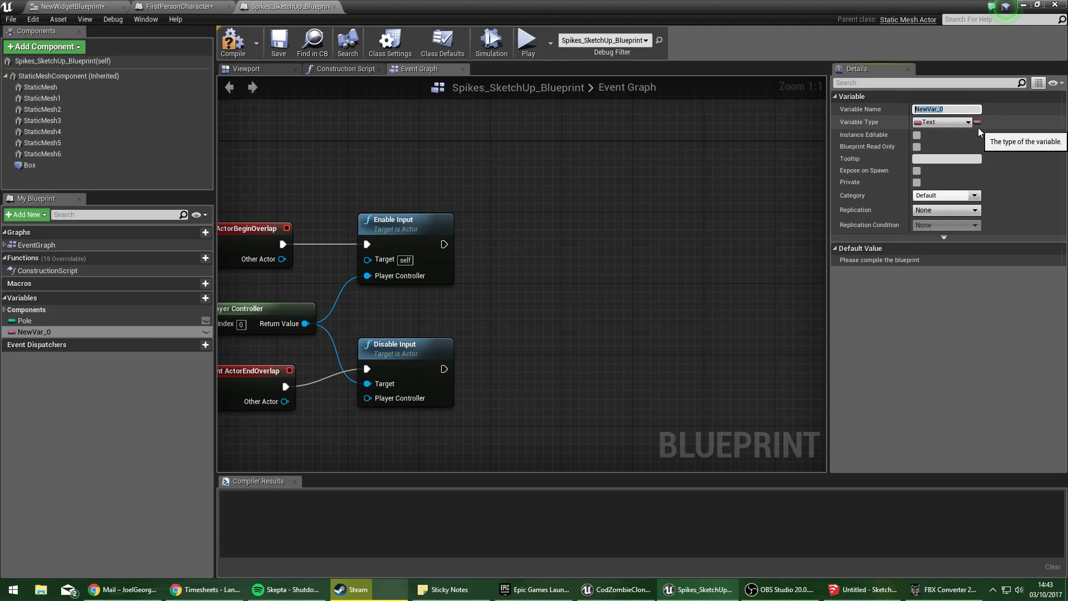
pyautogui.hotkey('ctrl', 'a')
pyautogui.press('BackSpace')
pyautogui.write('Press E')
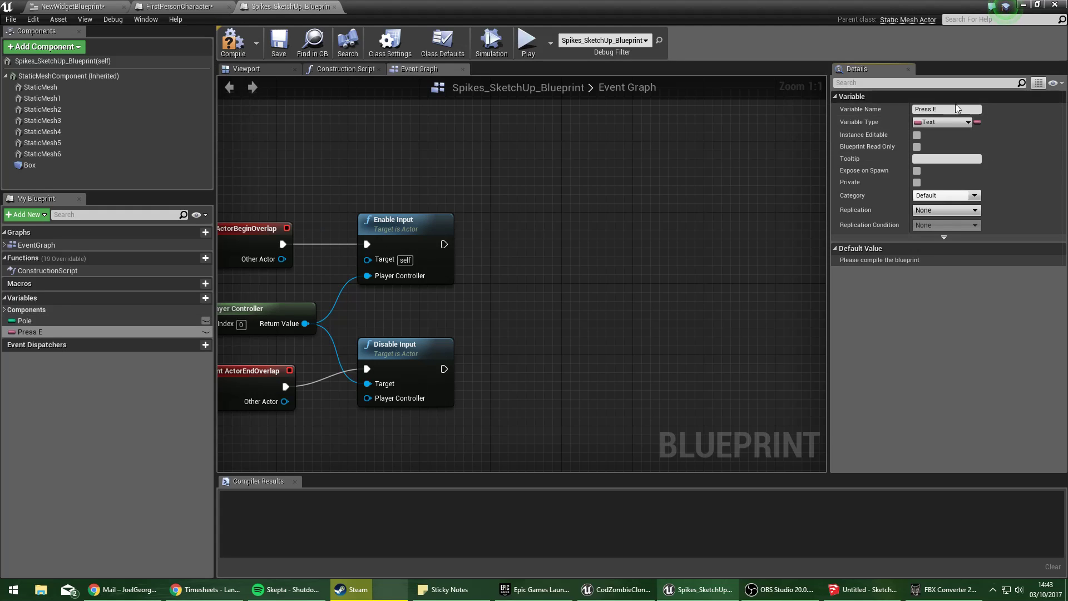
# Duplicate the Press E variable and name the copy "Blank".
pyautogui.moveTo(672, 193); pyautogui.dragTo(460, 254, button='right')
pyautogui.click(116, 334)
pyautogui.click(132, 365)
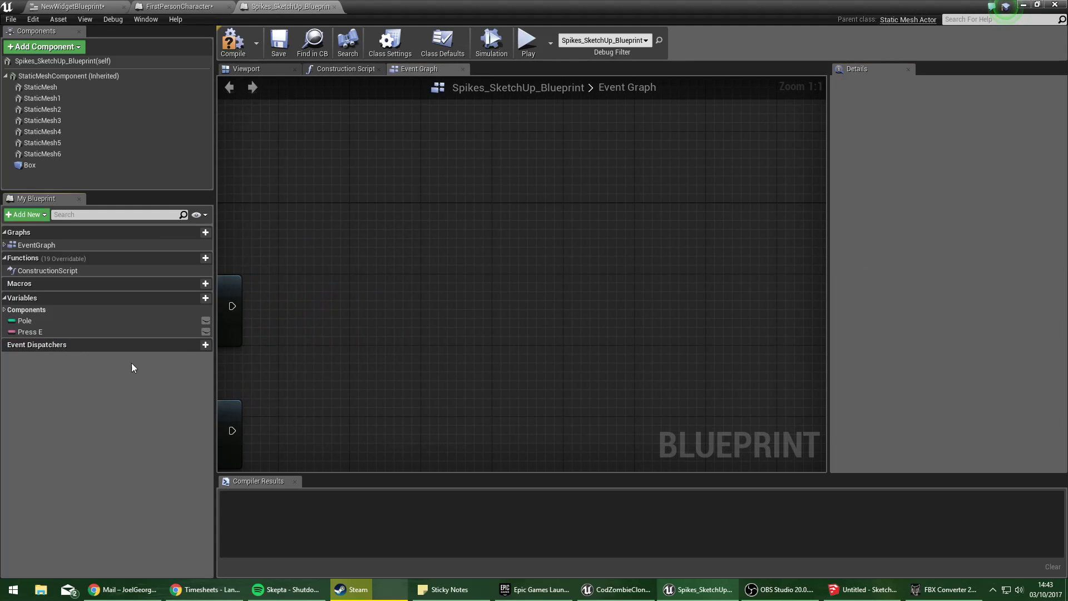
pyautogui.click(119, 332)
pyautogui.hotkey('ctrl', 'w')
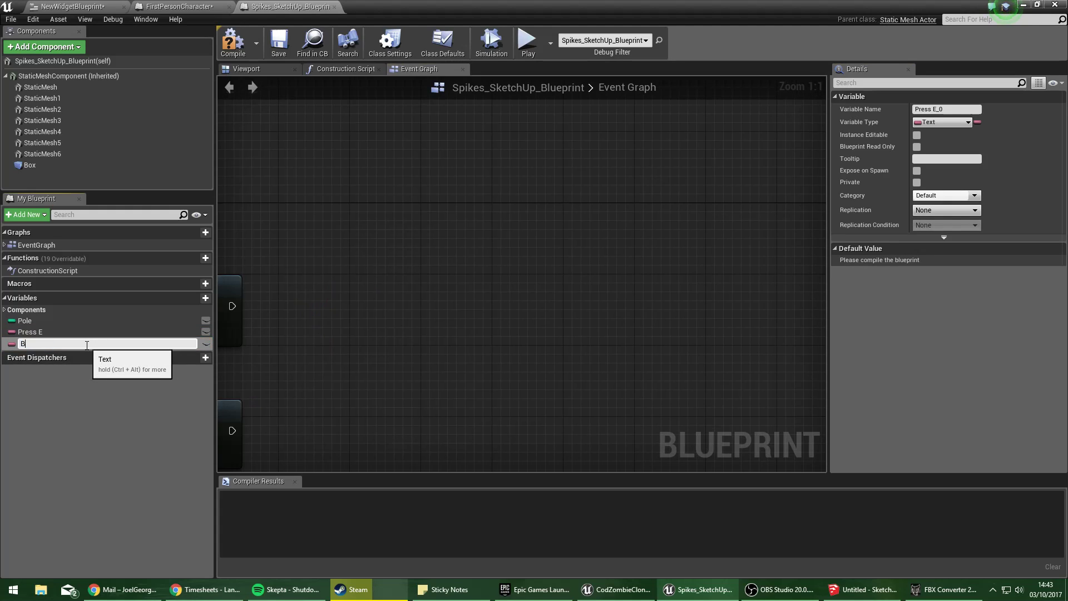
pyautogui.write('Blank')
pyautogui.press('Return')
# Place Get nodes for Blank and Press E beside the Disable Input and Enable Input nodes.
pyautogui.moveTo(86, 345); pyautogui.dragTo(419, 365)
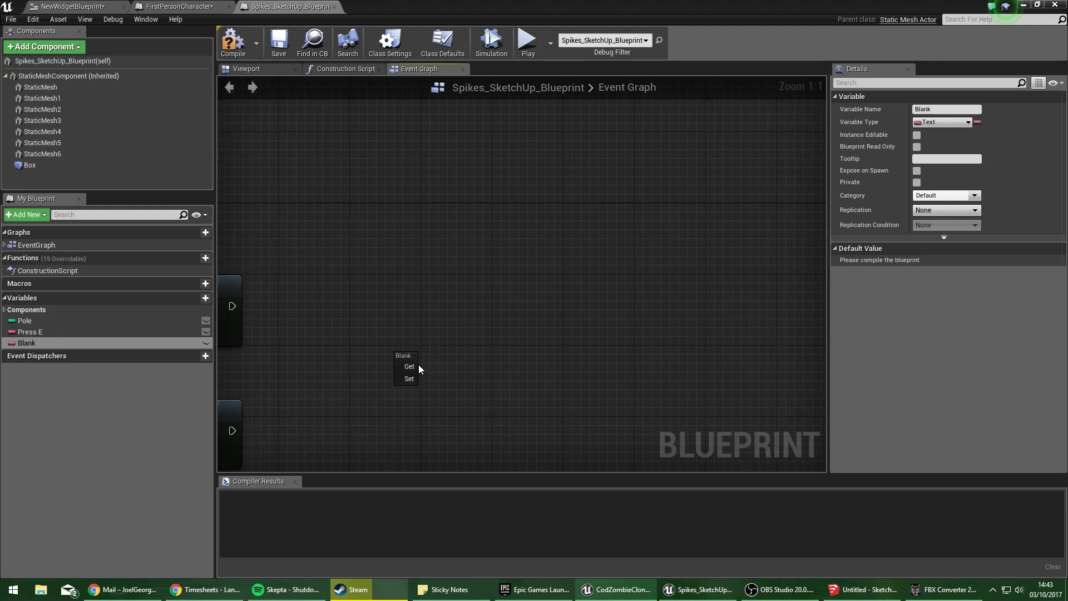
pyautogui.keyDown('ctrl'); pyautogui.moveTo(31, 332); pyautogui.dragTo(389, 325); pyautogui.keyUp('ctrl')
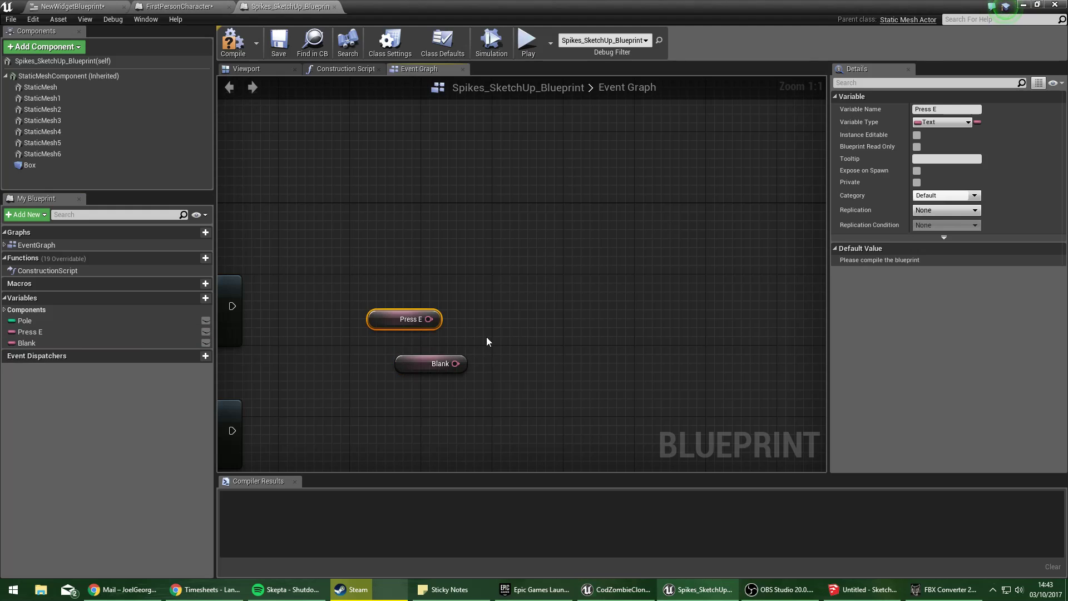
pyautogui.moveTo(389, 373); pyautogui.dragTo(320, 401)
pyautogui.moveTo(353, 354); pyautogui.dragTo(472, 328, button='right')
pyautogui.moveTo(515, 291); pyautogui.dragTo(456, 300)
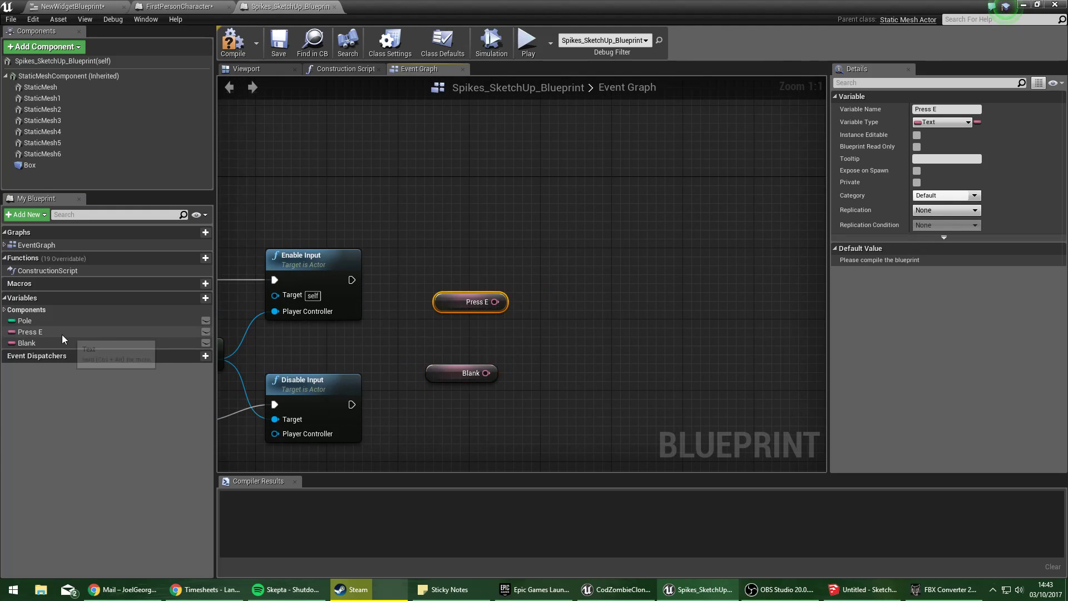
# Compile the spikes blueprint and make the Press E variable instance editable.
pyautogui.click(63, 334)
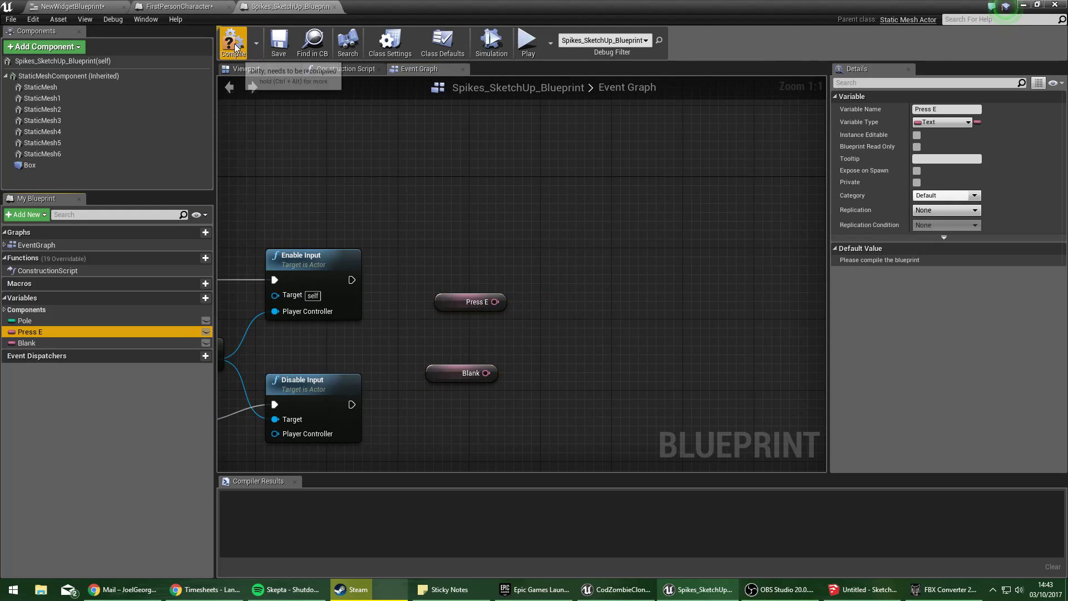
pyautogui.click(207, 332)
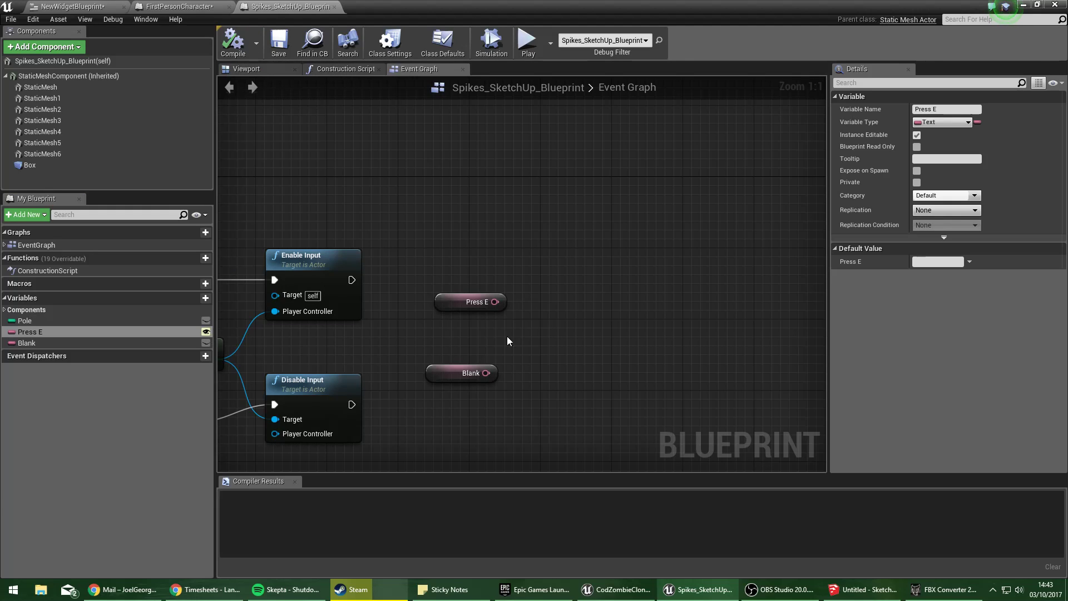
# Set the Press E variable's default value to "Press E to buy Door (750)" and align the Press E and Blank nodes.
pyautogui.click(456, 311)
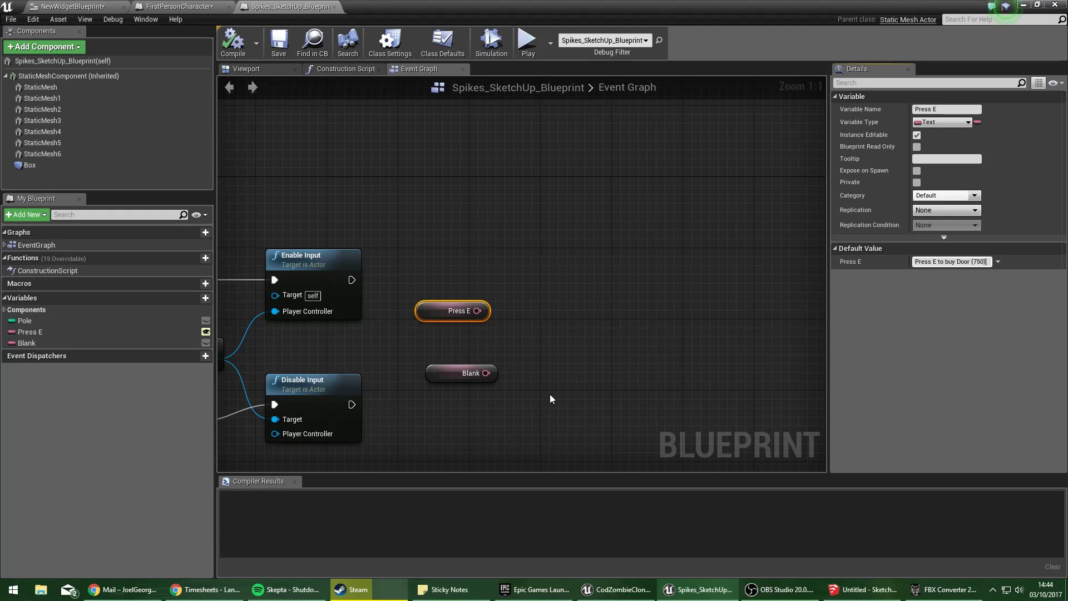
pyautogui.click(506, 392)
pyautogui.moveTo(441, 373); pyautogui.dragTo(440, 373)
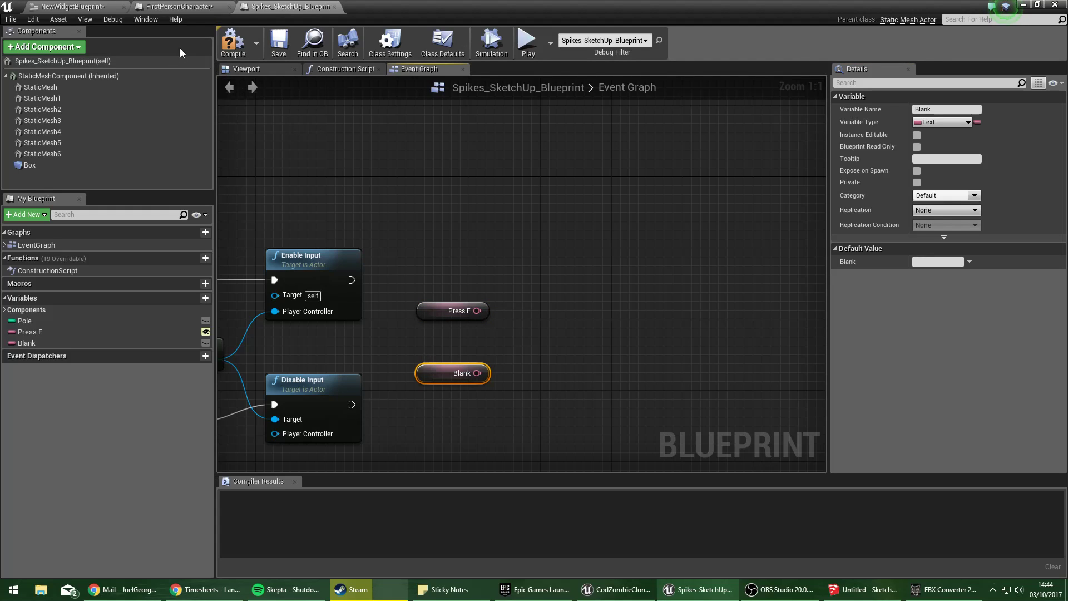
pyautogui.moveTo(423, 292); pyautogui.dragTo(550, 341)
pyautogui.moveTo(448, 243); pyautogui.dragTo(521, 248, button='right')
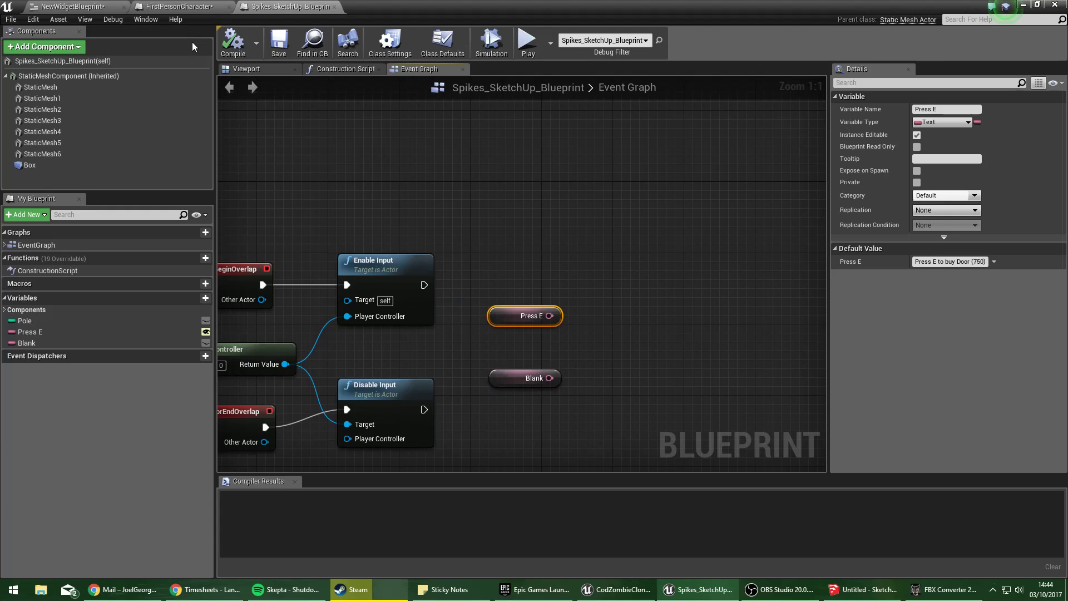
pyautogui.moveTo(549, 316); pyautogui.dragTo(643, 286)
pyautogui.click(385, 181)
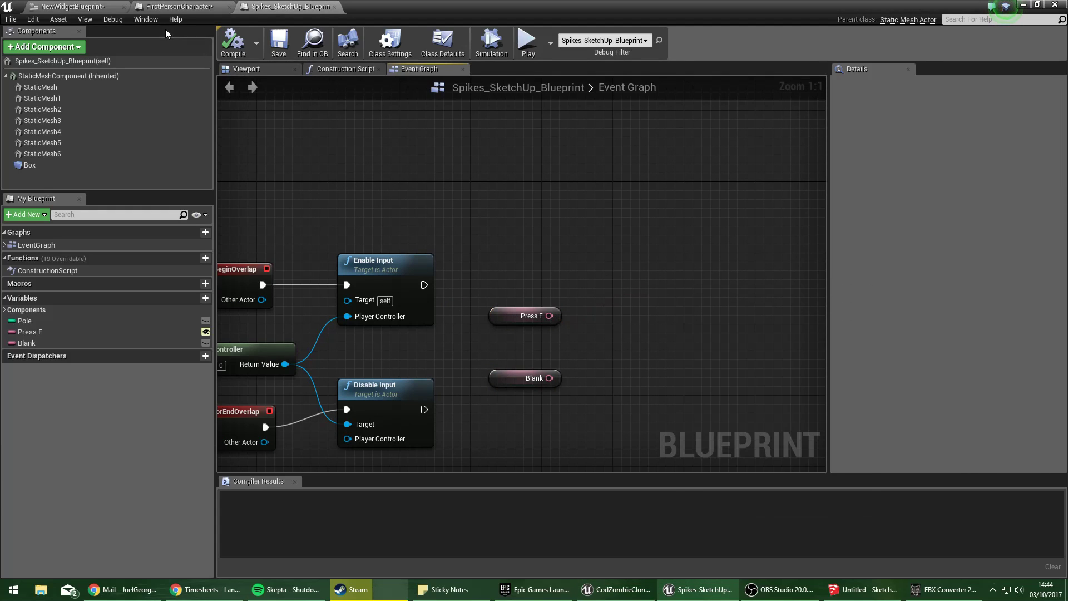
# In NewWidgetBlueprint, reposition the Return Node to the right of the Get Interactible Text 0 entry node.
pyautogui.click(91, 4)
pyautogui.moveTo(714, 321); pyautogui.dragTo(592, 332)
pyautogui.click(648, 279)
pyautogui.moveTo(648, 286); pyautogui.dragTo(692, 286)
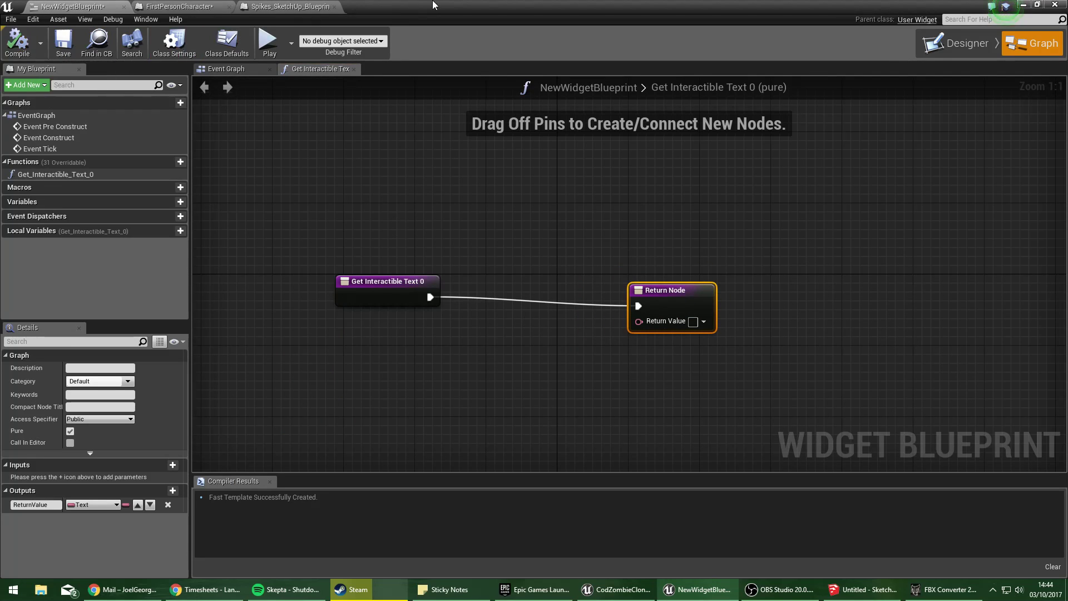
# Expand the Add to Viewport node in the FirstPersonCharacter event graph to expose its ZOrder input.
pyautogui.moveTo(433, 5); pyautogui.dragTo(710, 4)
pyautogui.click(280, 7)
pyautogui.click(178, 6)
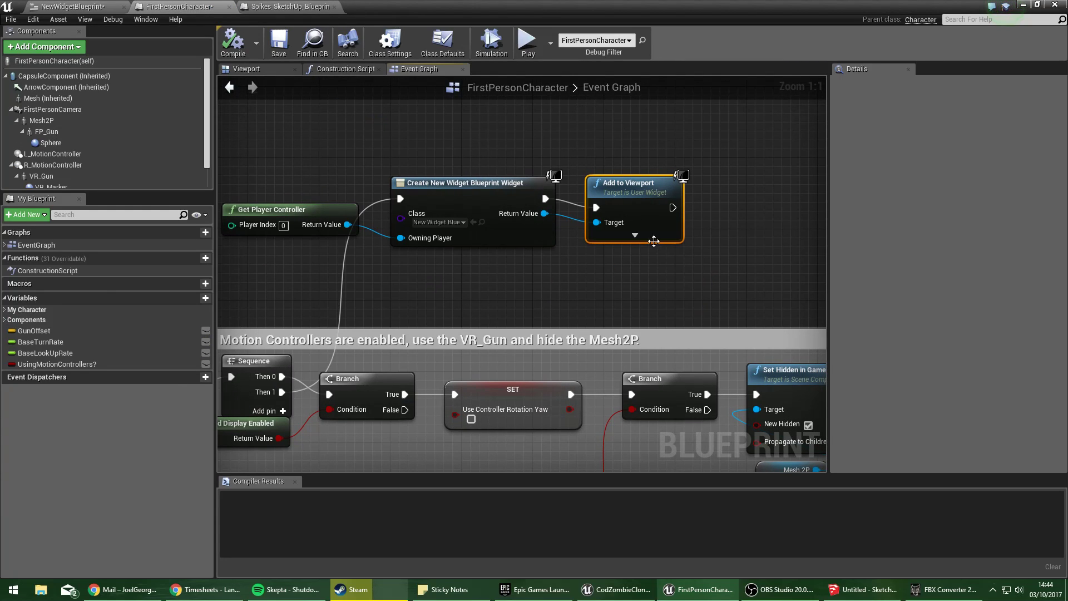
pyautogui.click(636, 236)
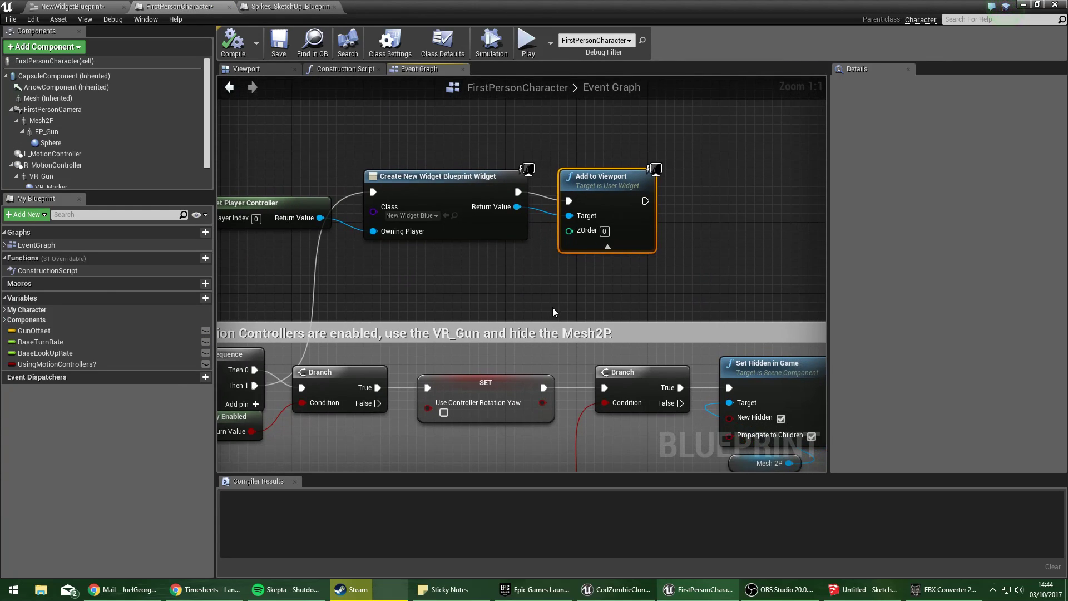
# Search the actions available from the created widget's Return Value for "text" and close the list without adding a node.
pyautogui.moveTo(517, 207); pyautogui.dragTo(727, 209)
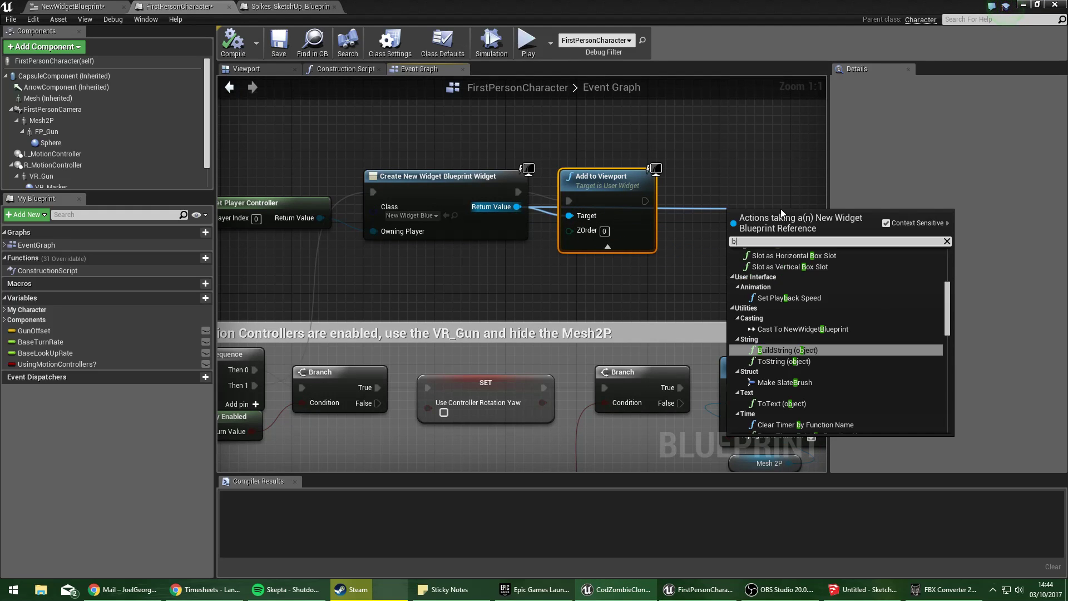
pyautogui.write('text')
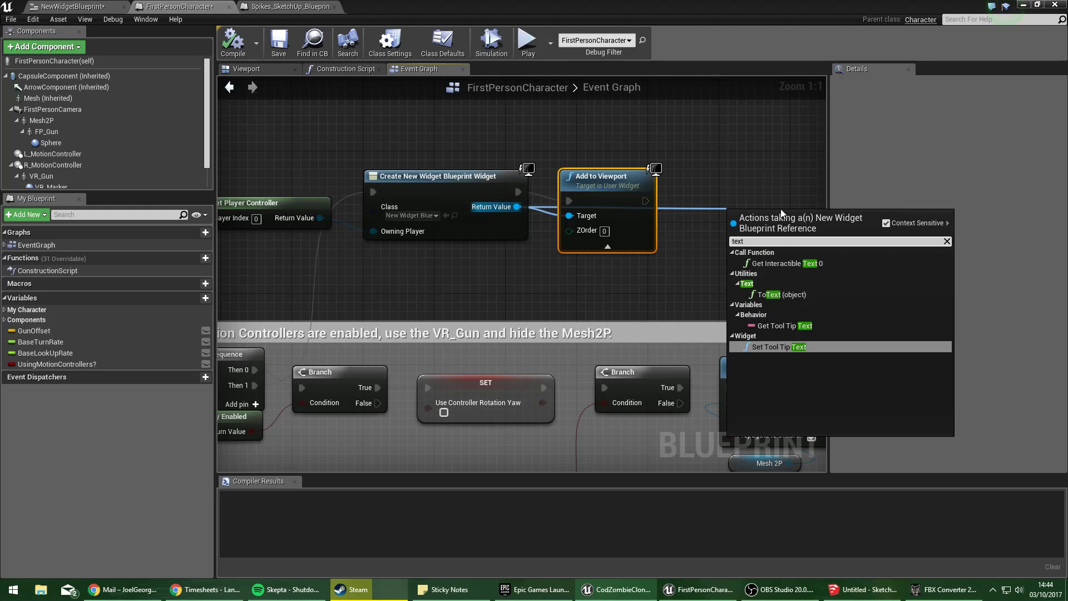
pyautogui.press('Up')
pyautogui.press('Up')
pyautogui.press('Up')
pyautogui.press('Down')
pyautogui.press('Down')
pyautogui.press('Down')
pyautogui.press('Up')
pyautogui.press('Up')
pyautogui.click(605, 163)
# Check the Get_Interactible_Text_0 function in NewWidgetBlueprint and the overlap event nodes in Spikes_SketchUp_Blueprint.
pyautogui.click(278, 9)
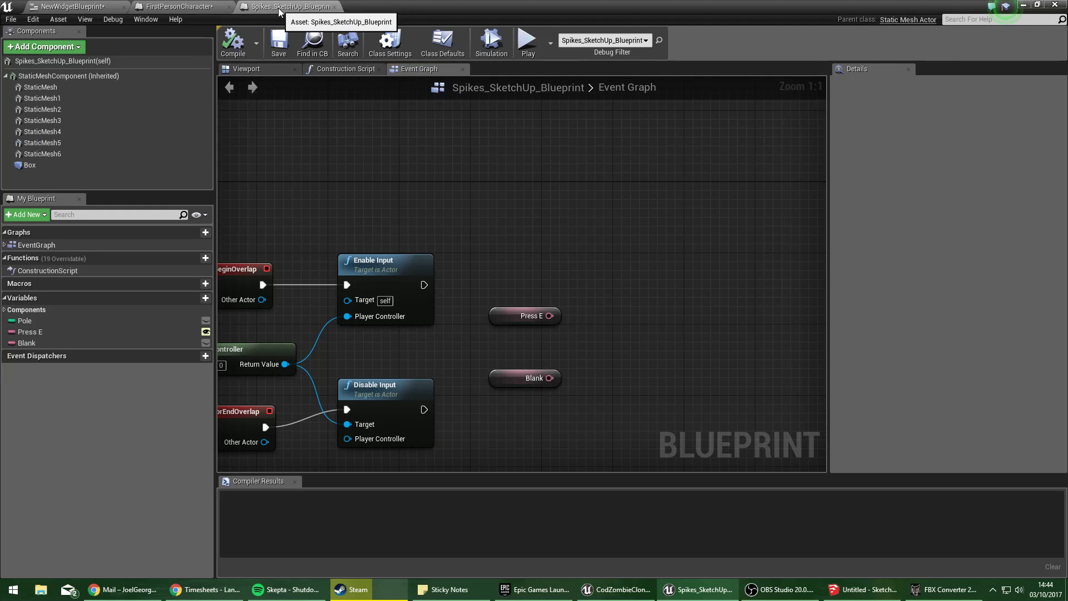
pyautogui.click(173, 7)
pyautogui.click(69, 7)
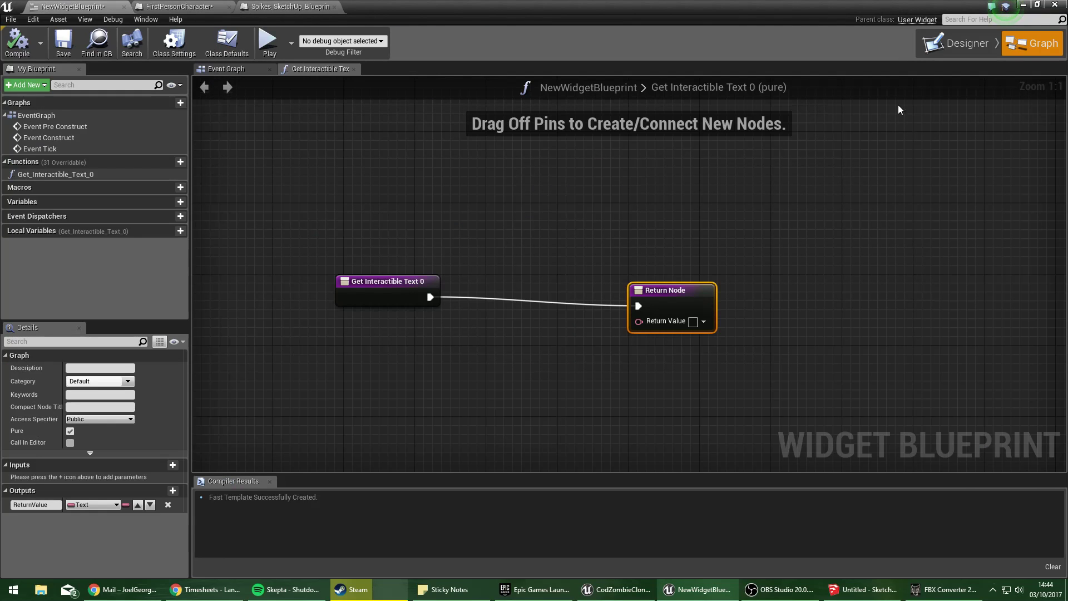
pyautogui.click(90, 175)
pyautogui.click(266, 5)
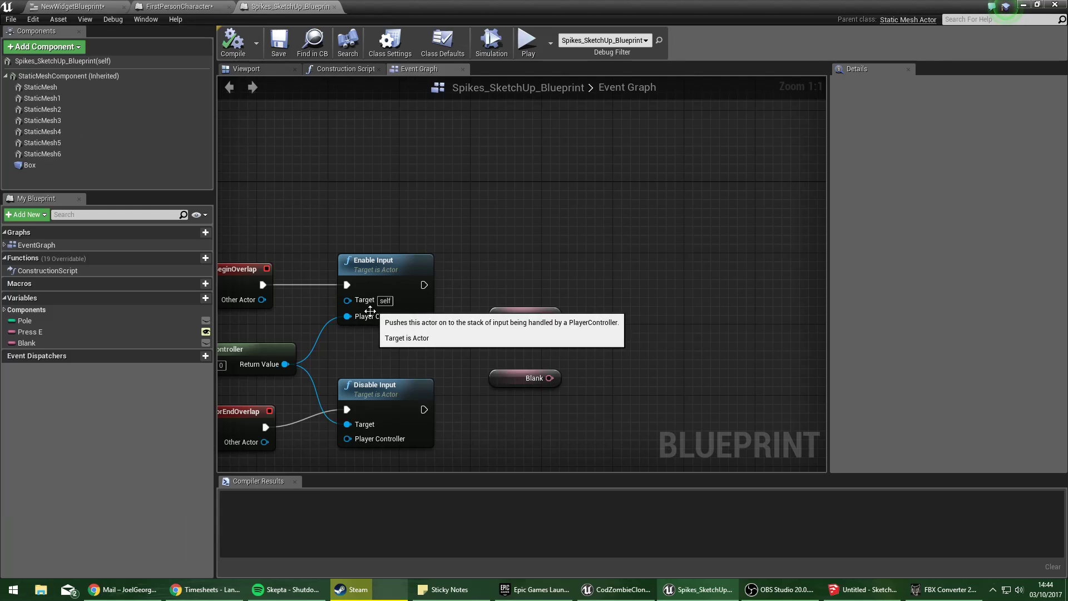
pyautogui.moveTo(315, 183); pyautogui.dragTo(455, 140, button='right')
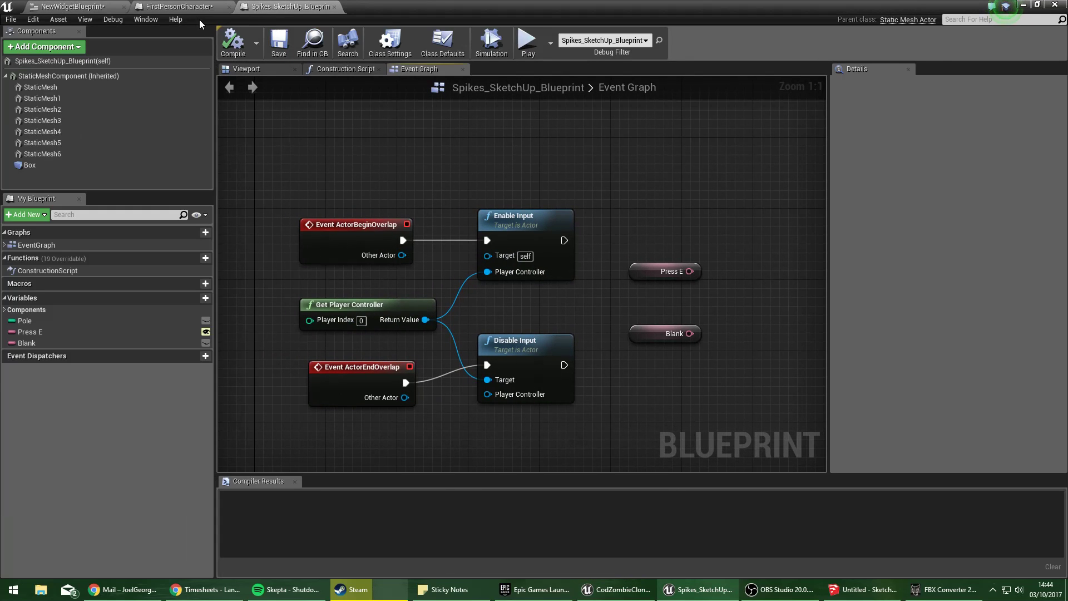
# In FirstPersonCharacter, add a Get Interactible Text 0 node from the created widget's Return Value and compile the blueprint.
pyautogui.click(183, 6)
pyautogui.moveTo(559, 243); pyautogui.dragTo(515, 249, button='right')
pyautogui.moveTo(473, 212); pyautogui.dragTo(671, 221)
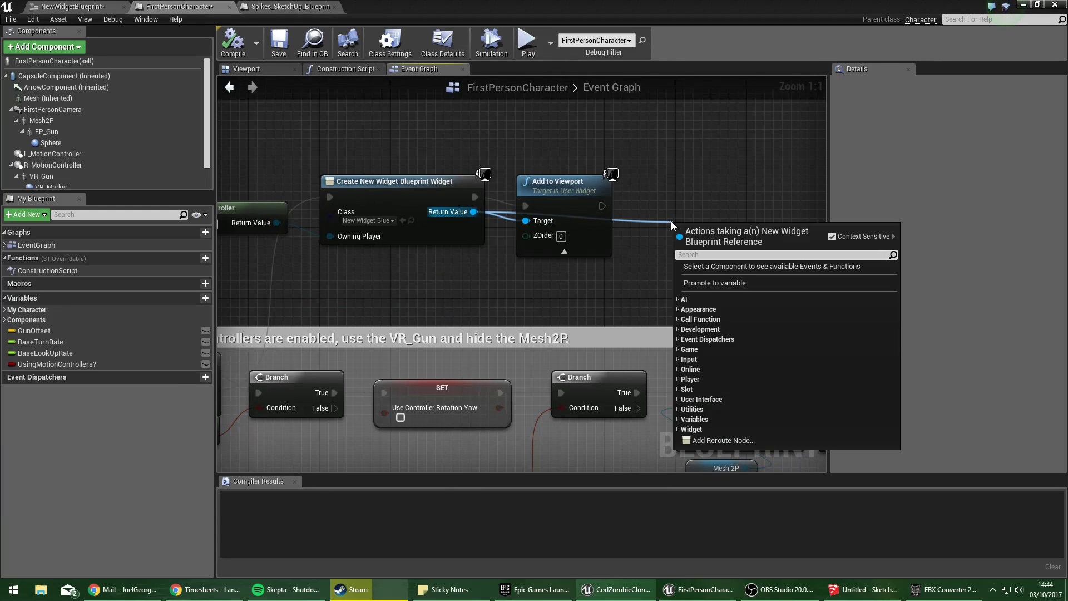
pyautogui.write('get intera')
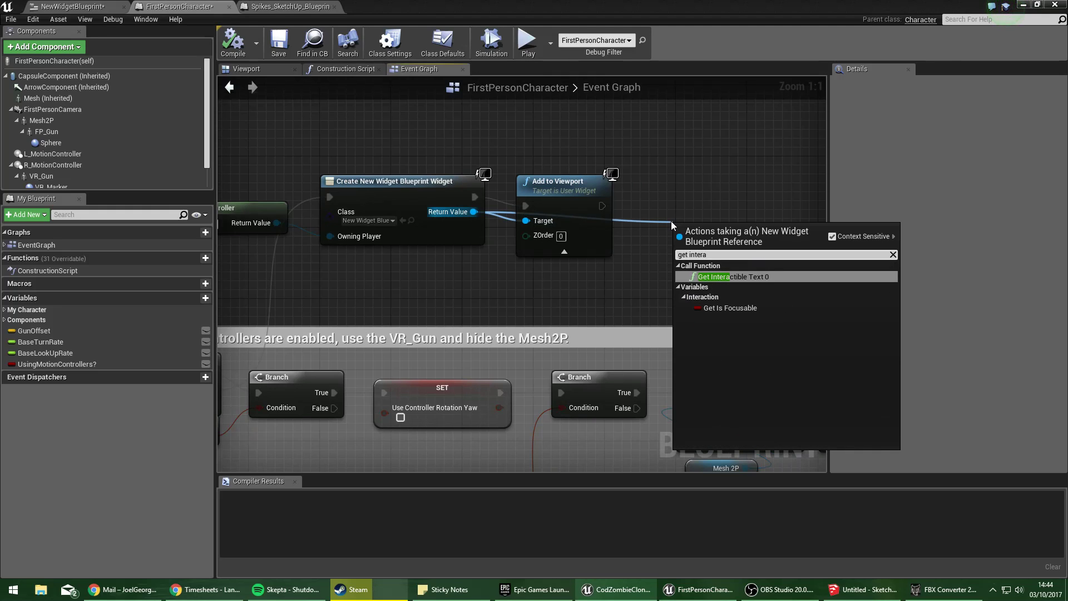
pyautogui.press('Return')
pyautogui.moveTo(717, 146); pyautogui.dragTo(578, 237, button='right')
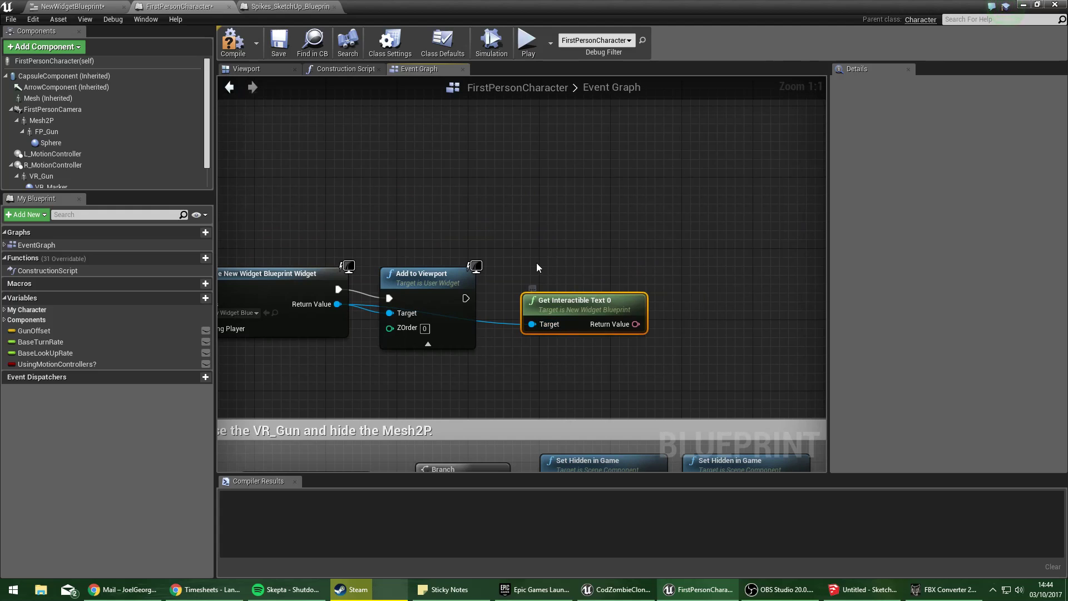
pyautogui.click(236, 42)
# Review the widget's Get Interactible Text 0 function and delete its call node from the FirstPersonCharacter event graph.
pyautogui.click(285, 6)
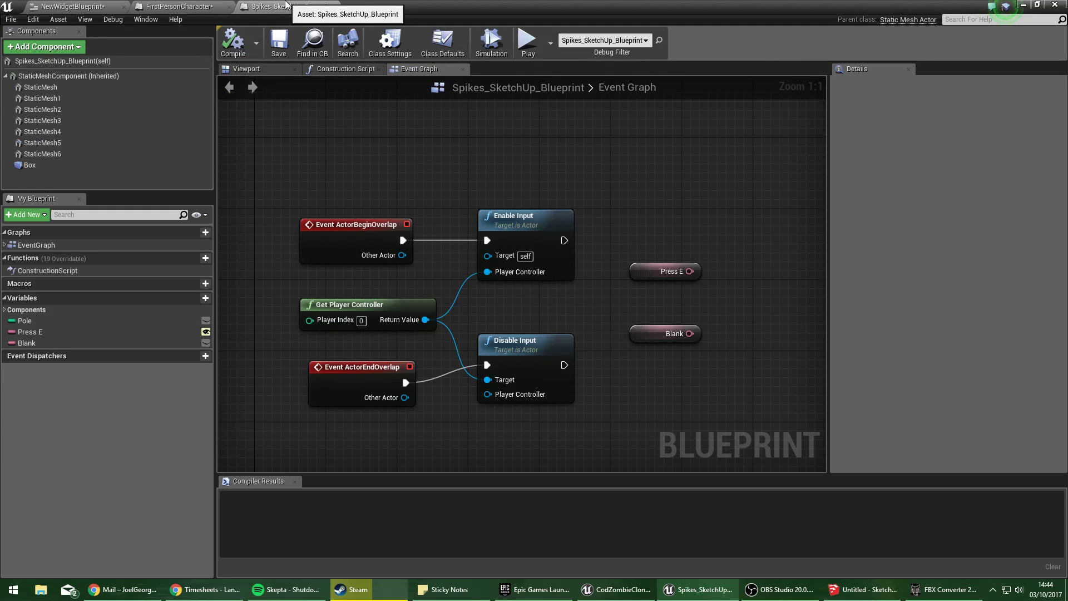
pyautogui.click(184, 7)
pyautogui.click(89, 5)
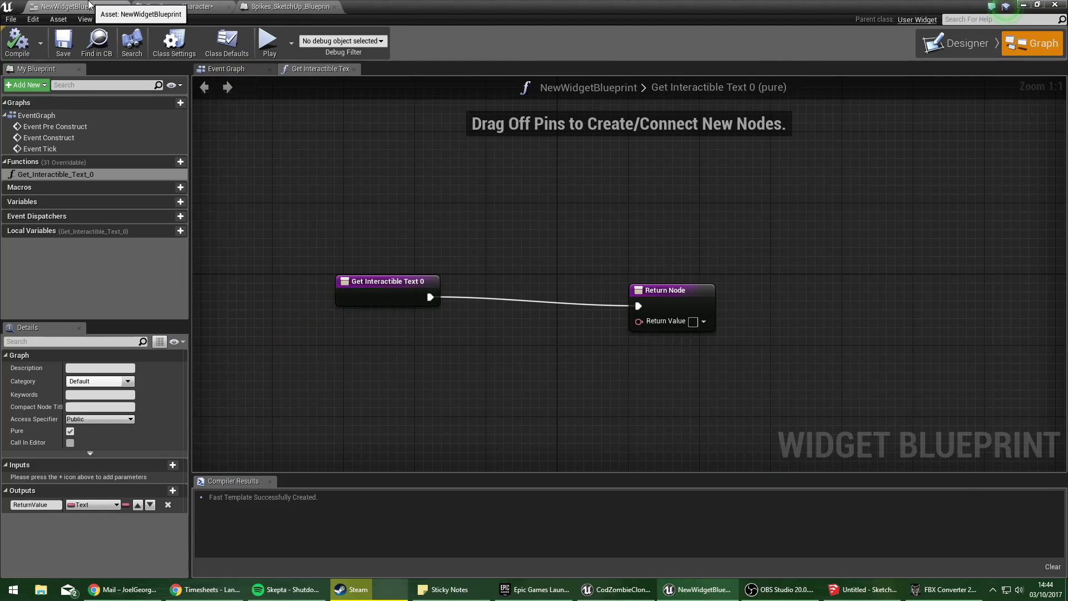
pyautogui.click(376, 289)
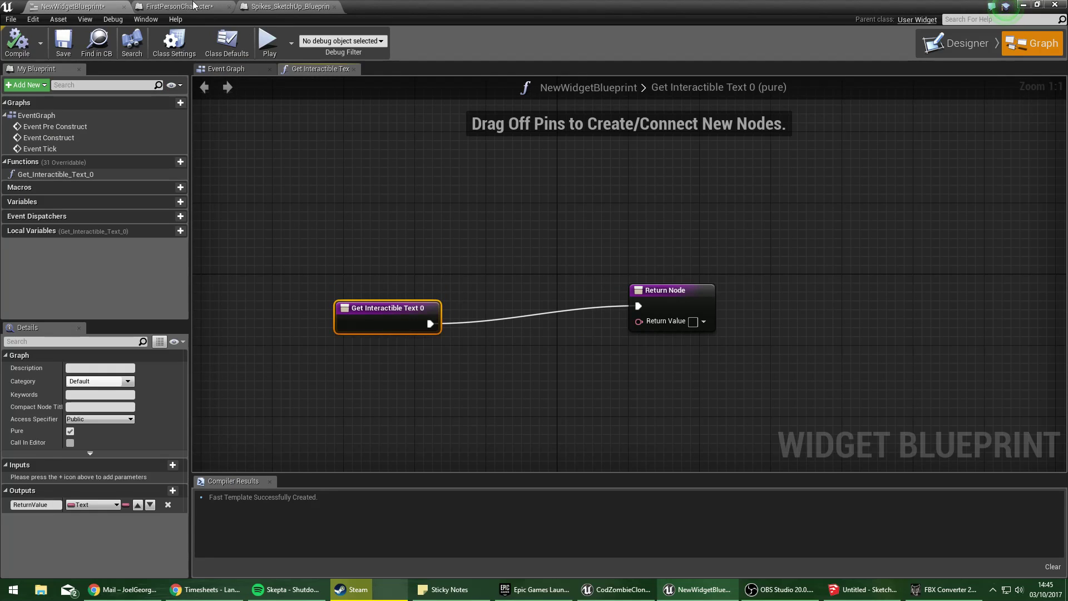
pyautogui.click(178, 6)
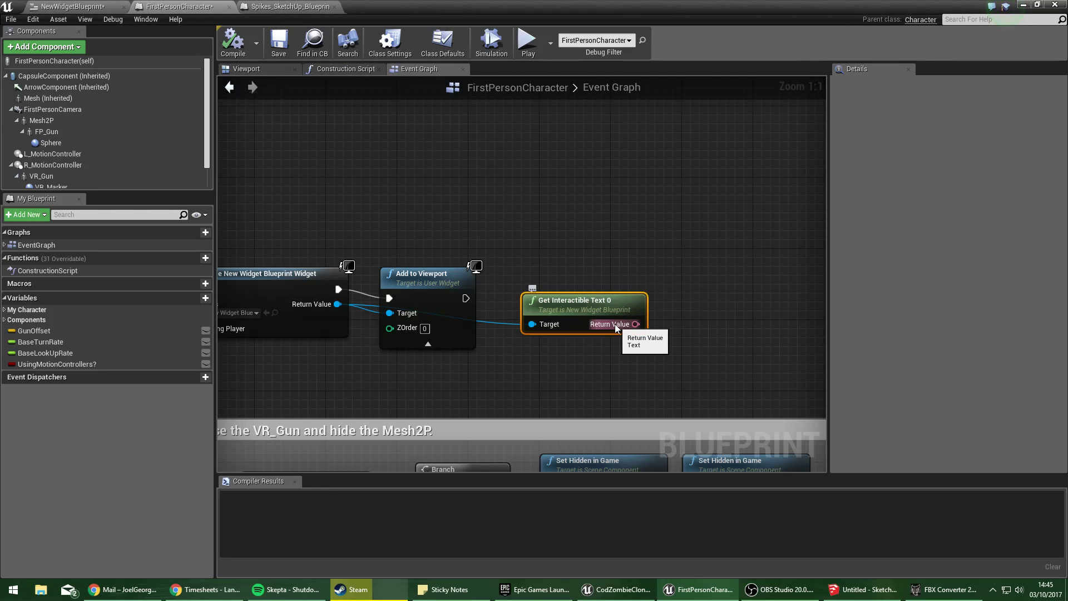
pyautogui.press('Delete')
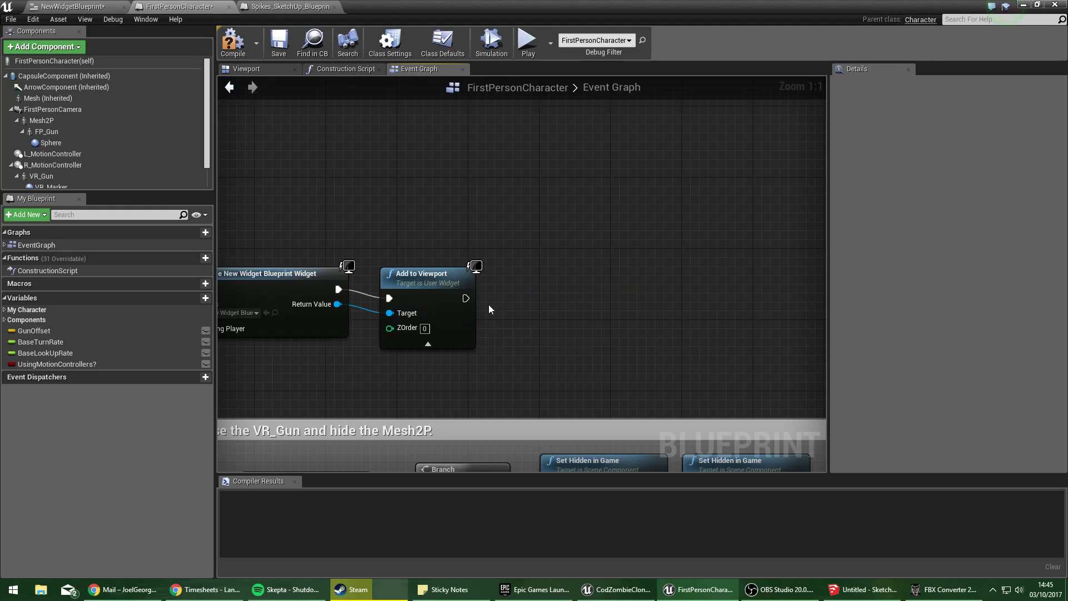
# Try another Get Interactible Text 0 node off the widget's Return Value, then delete it.
pyautogui.moveTo(337, 303); pyautogui.dragTo(537, 302)
pyautogui.write('inte')
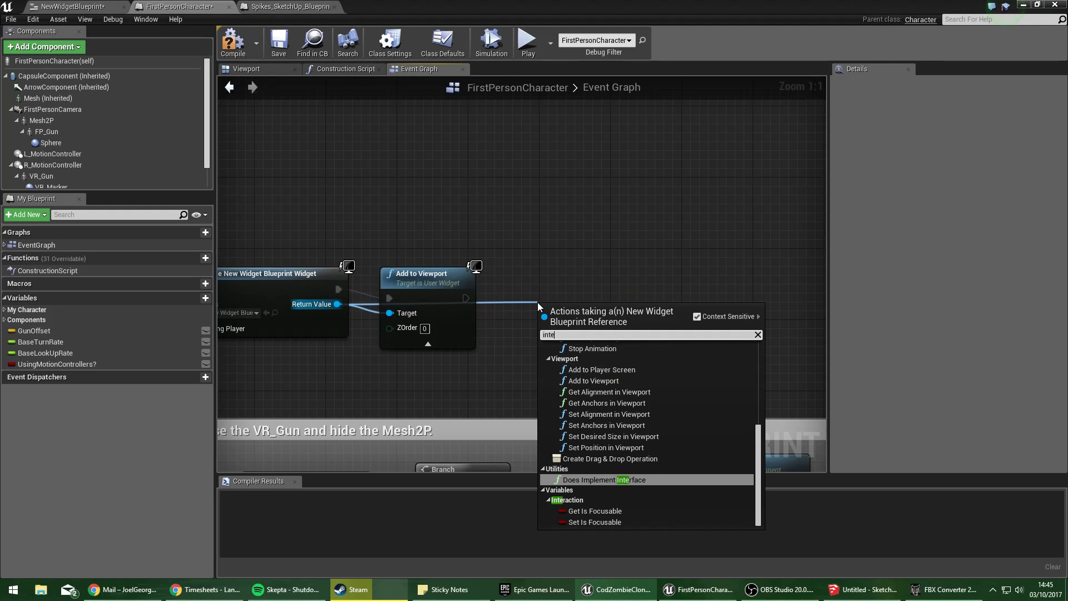
pyautogui.write('ract')
pyautogui.press('Return')
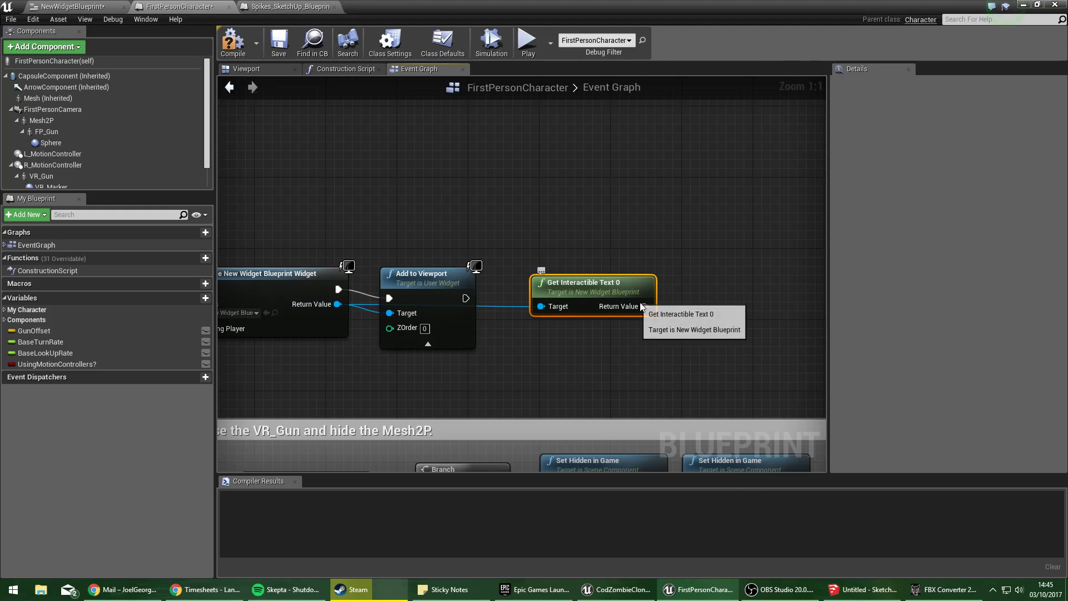
pyautogui.moveTo(644, 306); pyautogui.dragTo(608, 283)
pyautogui.click(607, 283)
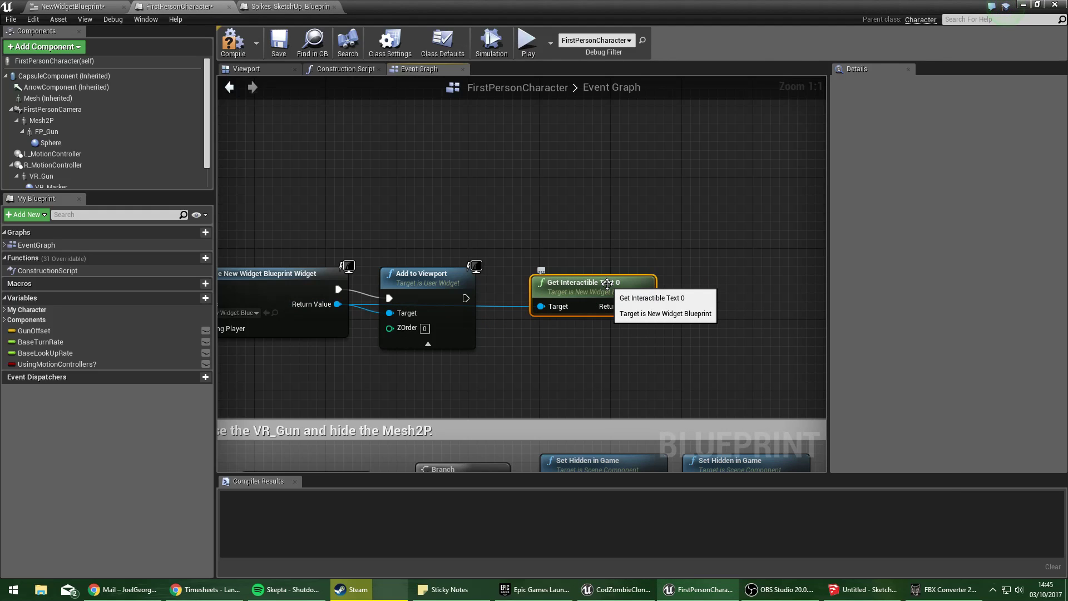
pyautogui.press('Delete')
# Search all blueprint actions in the FirstPersonCharacter event graph for "set inter" and dismiss the list.
pyautogui.rightClick(595, 279)
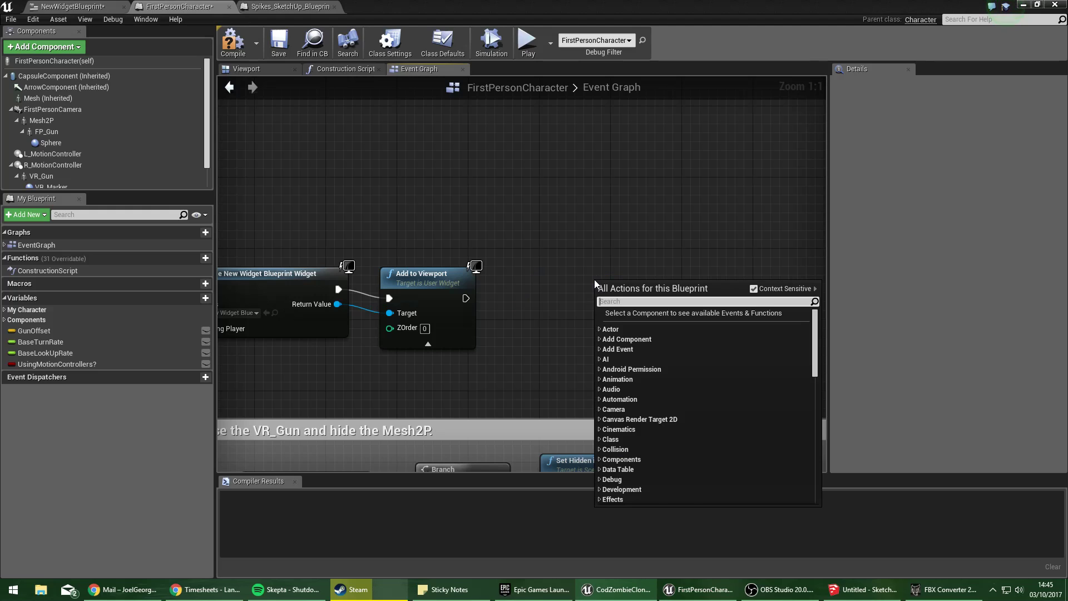
pyautogui.write('set inter')
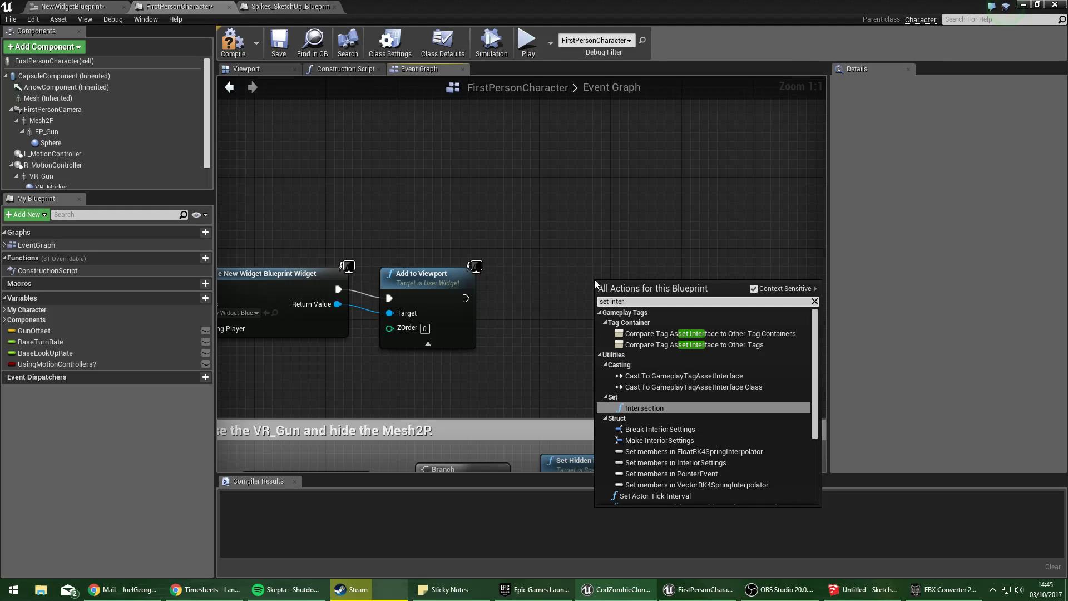
pyautogui.press('BackSpace')
pyautogui.press('BackSpace')
pyautogui.press('BackSpace')
pyautogui.press('BackSpace')
pyautogui.press('BackSpace')
pyautogui.press('BackSpace')
pyautogui.press('BackSpace')
pyautogui.press('BackSpace')
pyautogui.click(372, 141)
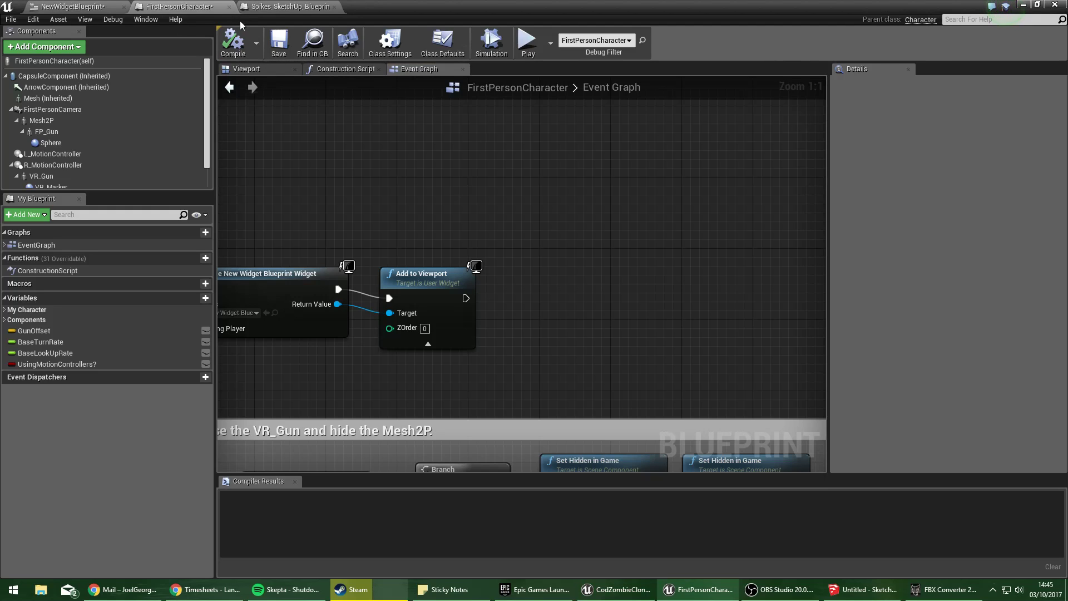
# Examine the Get Interactible Text 0 function and the widget creation nodes in FirstPersonCharacter's event graph.
pyautogui.click(267, 6)
pyautogui.click(78, 6)
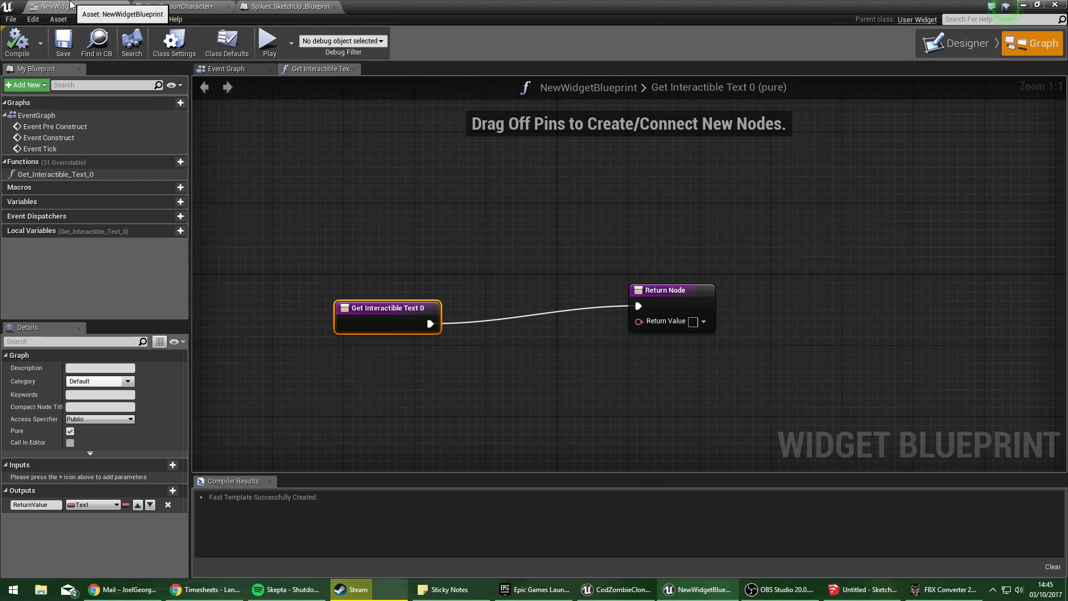
pyautogui.click(175, 6)
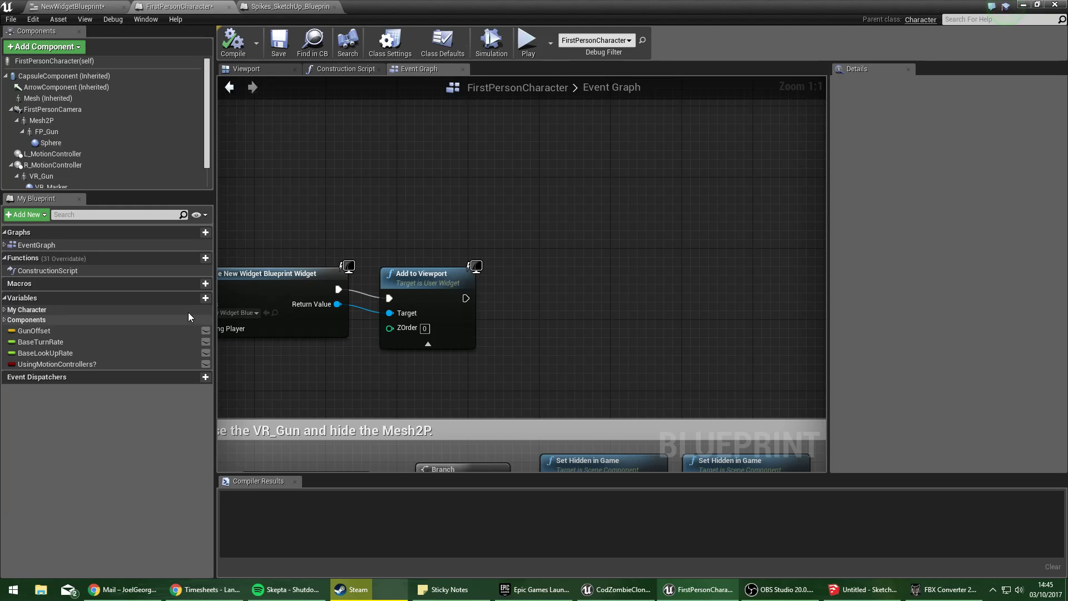
pyautogui.scroll(-5, 632, 234)
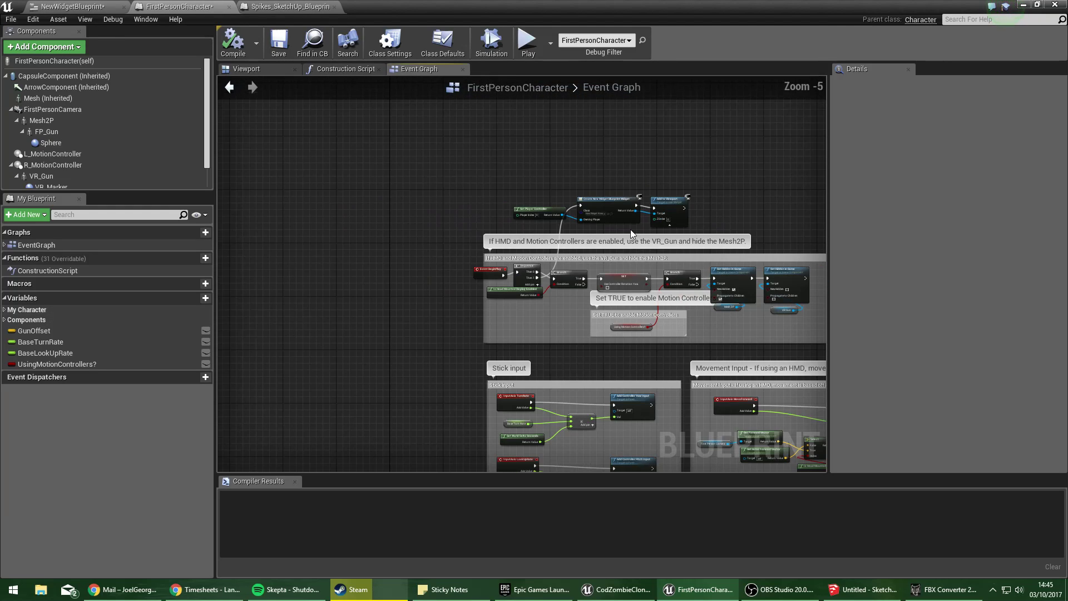
pyautogui.scroll(5, 535, 211)
pyautogui.moveTo(535, 211); pyautogui.dragTo(379, 244, button='right')
pyautogui.moveTo(329, 156); pyautogui.dragTo(254, 161, button='right')
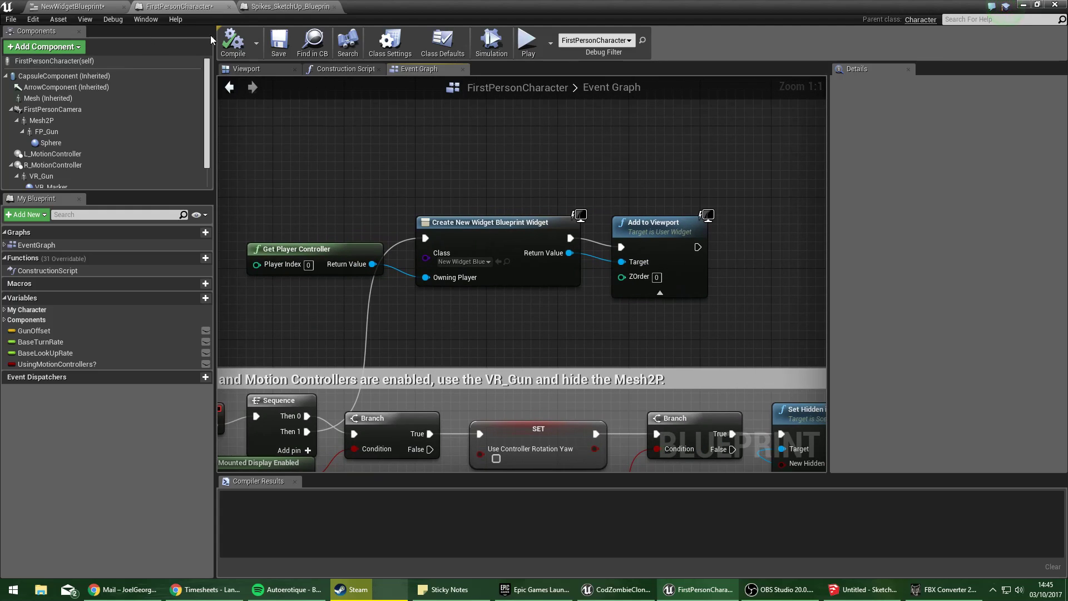
# Move the Get Interactible Text 0 entry node in NewWidgetBlueprint slightly closer to the Return Node.
pyautogui.click(290, 6)
pyautogui.click(61, 6)
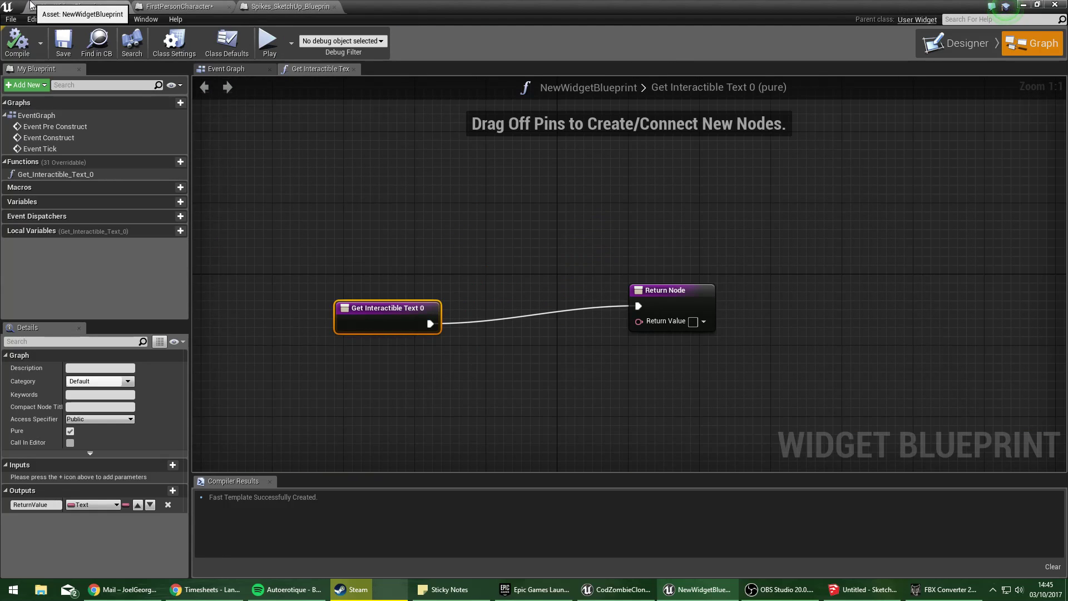
pyautogui.click(423, 238)
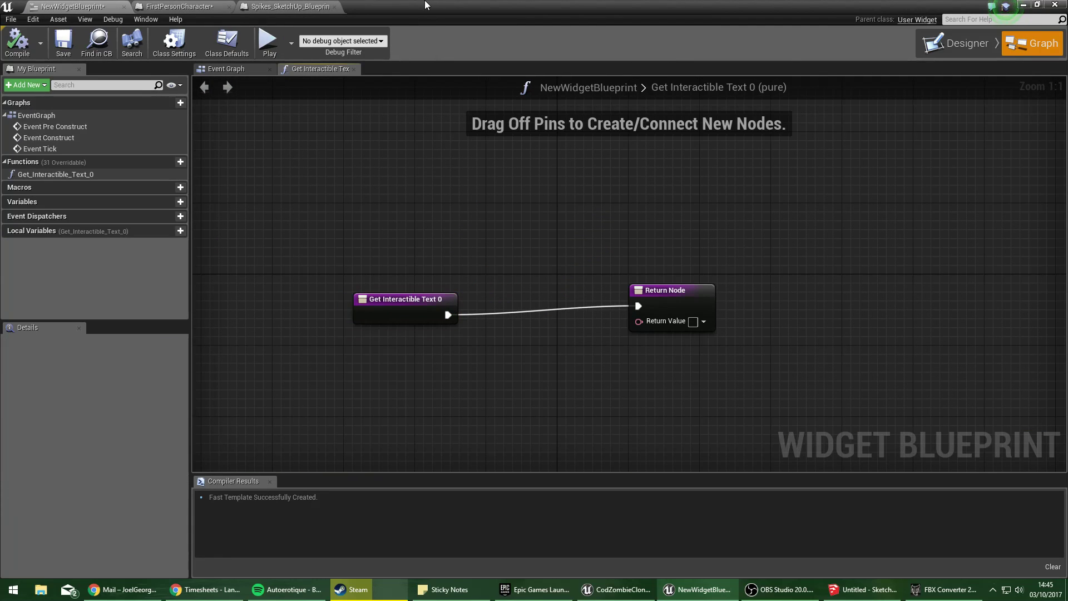
# Minimize the blueprint window and play-test the level in the main editor viewport.
pyautogui.click(1022, 5)
pyautogui.click(694, 306)
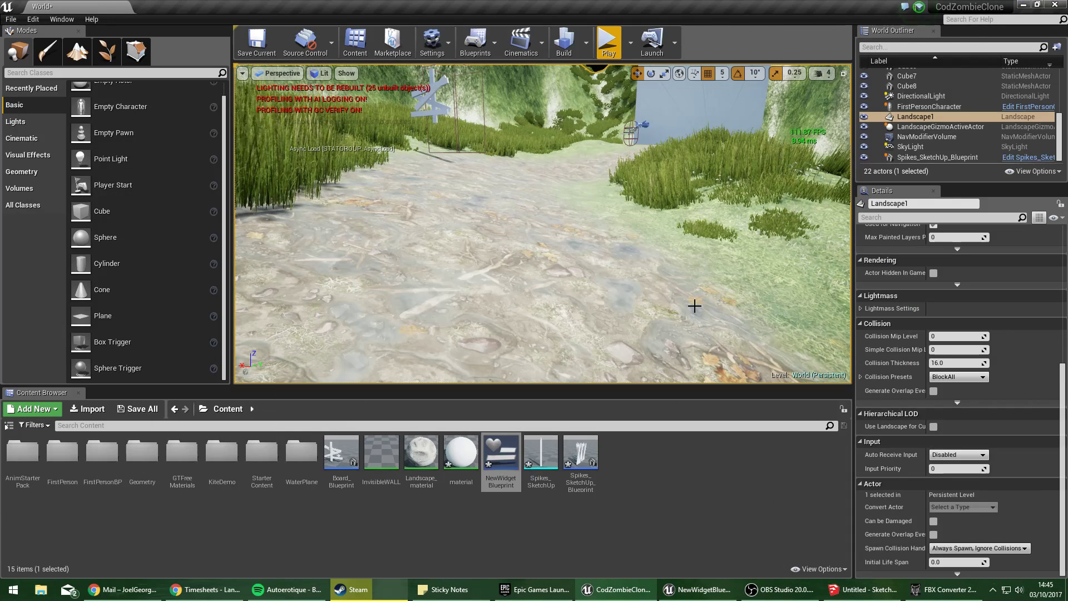
pyautogui.click(609, 45)
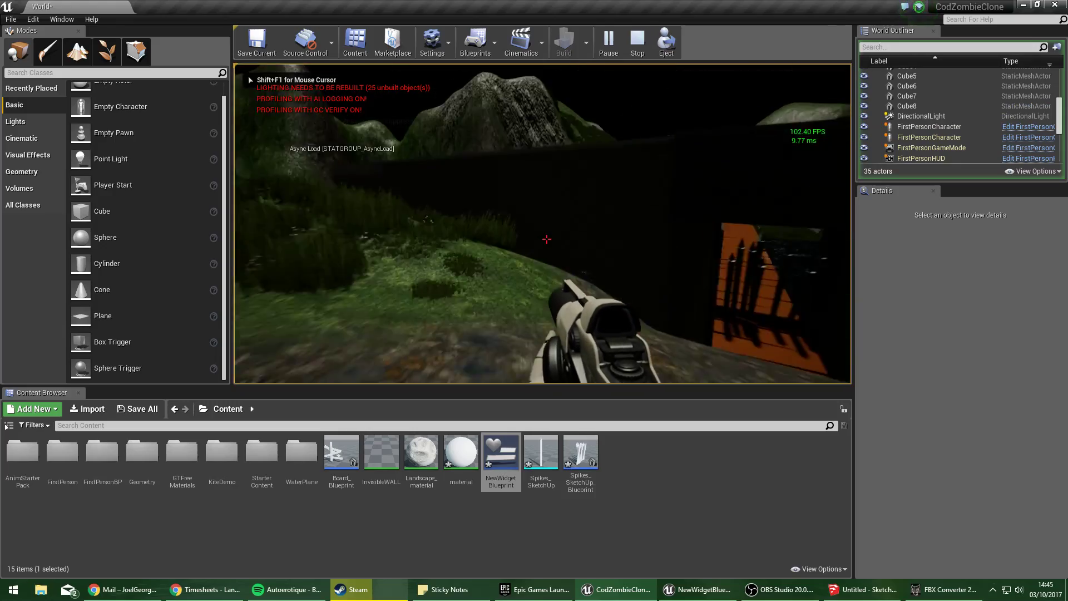
# Stop the play-test and look over the level in the editor viewport.
pyautogui.press('Escape')
pyautogui.moveTo(455, 165)
pyautogui.mouseDown(button='right')
pyautogui.moveTo(468, 212)
pyautogui.moveTo(423, 194)
pyautogui.moveTo(317, 206)
pyautogui.moveTo(256, 183)
pyautogui.moveTo(244, 195)
pyautogui.moveTo(311, 240)
pyautogui.mouseUp(button='right')
pyautogui.press('s')
pyautogui.press('s')
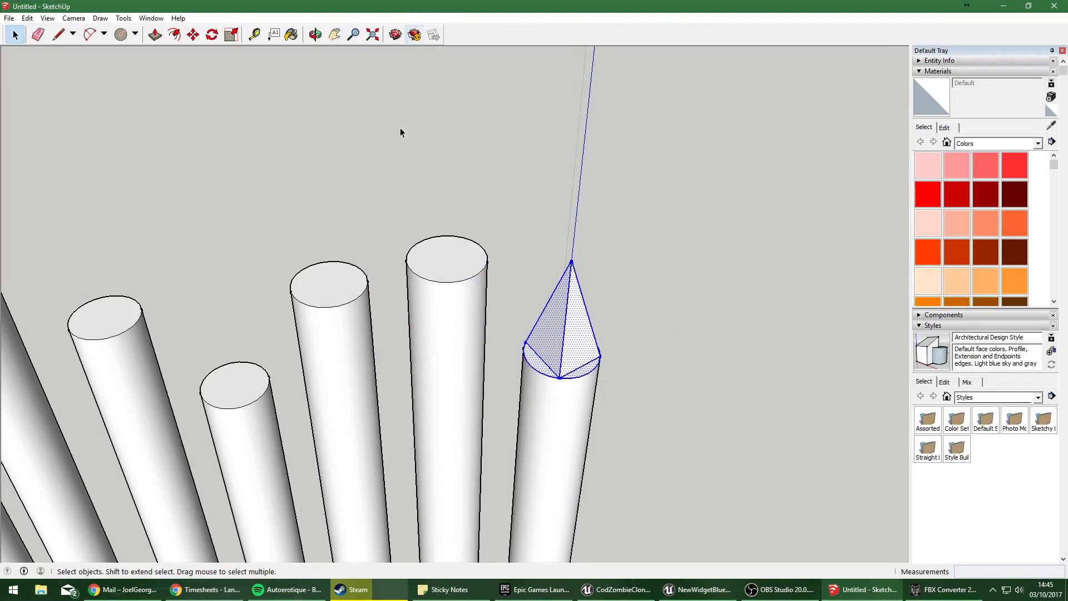
# Switch to SketchUp and delete all the cylindrical spikes, including the one with the pointed tip.
pyautogui.scroll(-3, 401, 131)
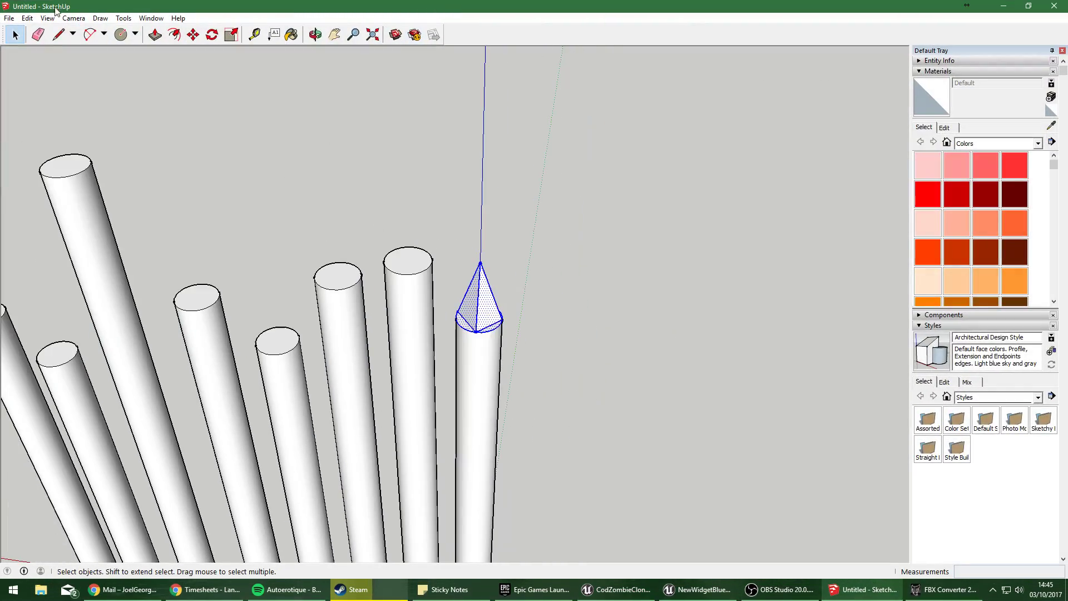
pyautogui.moveTo(401, 132)
pyautogui.mouseDown(button='middle')
pyautogui.moveTo(71, 79)
pyautogui.moveTo(94, 169)
pyautogui.mouseUp(button='middle')
pyautogui.scroll(-3, 231, 215)
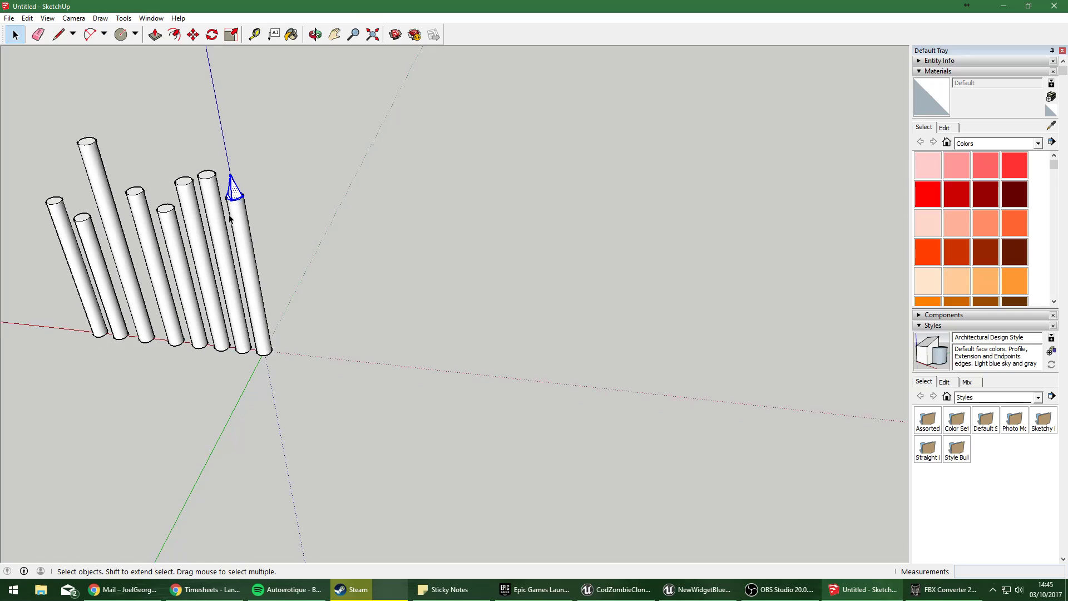
pyautogui.click(272, 149)
pyautogui.moveTo(63, 141); pyautogui.dragTo(372, 459)
pyautogui.press('Delete')
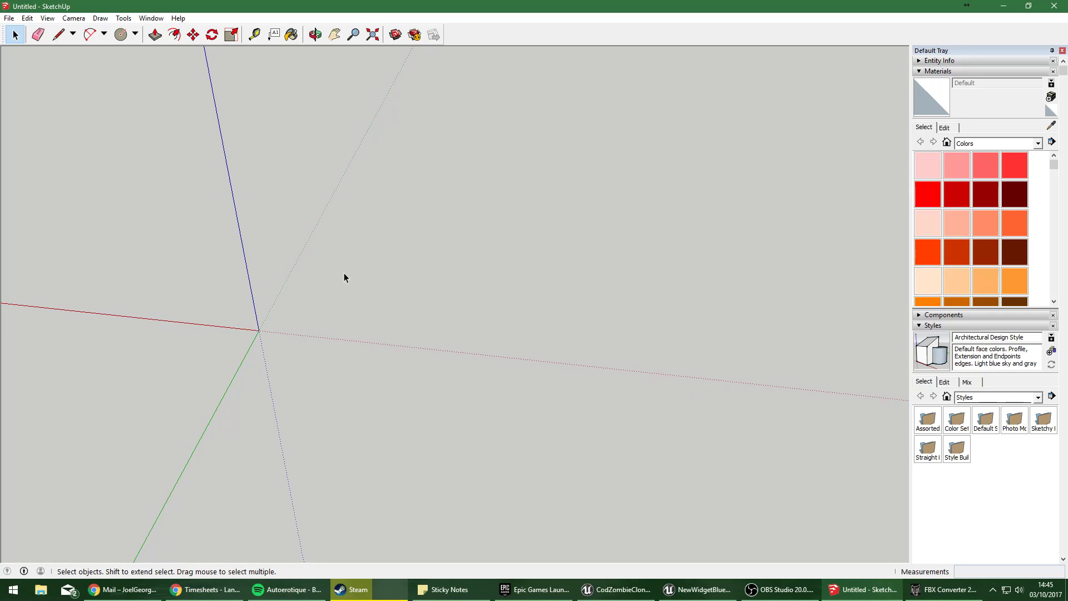
# Draw a ground rectangle about 63232 mm by 74613 mm with one corner at the origin.
pyautogui.click(84, 38)
pyautogui.click(103, 37)
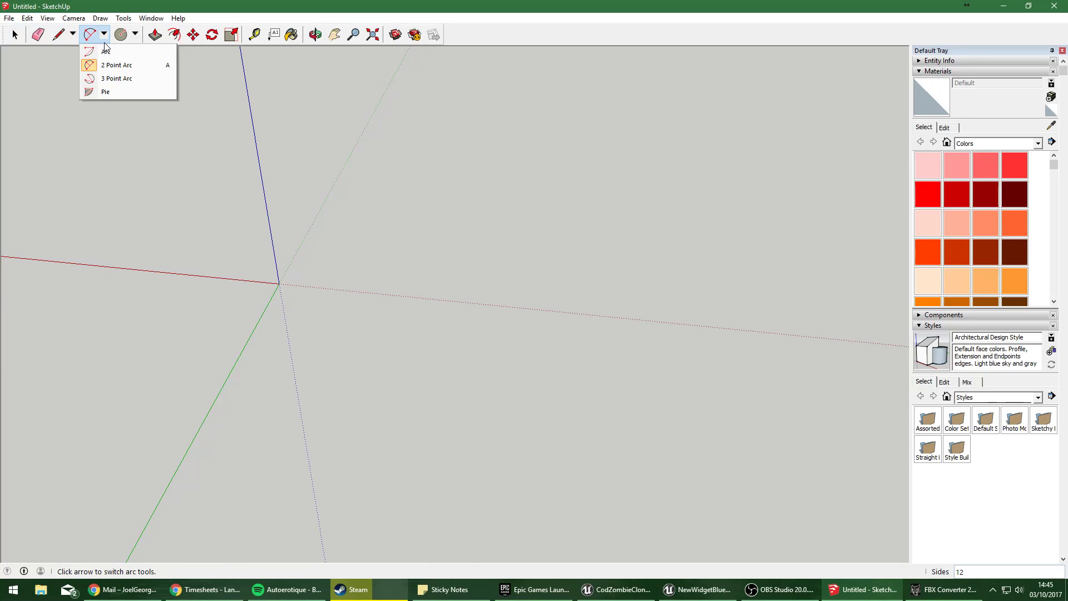
pyautogui.click(134, 36)
pyautogui.click(135, 37)
pyautogui.click(135, 37)
pyautogui.click(146, 52)
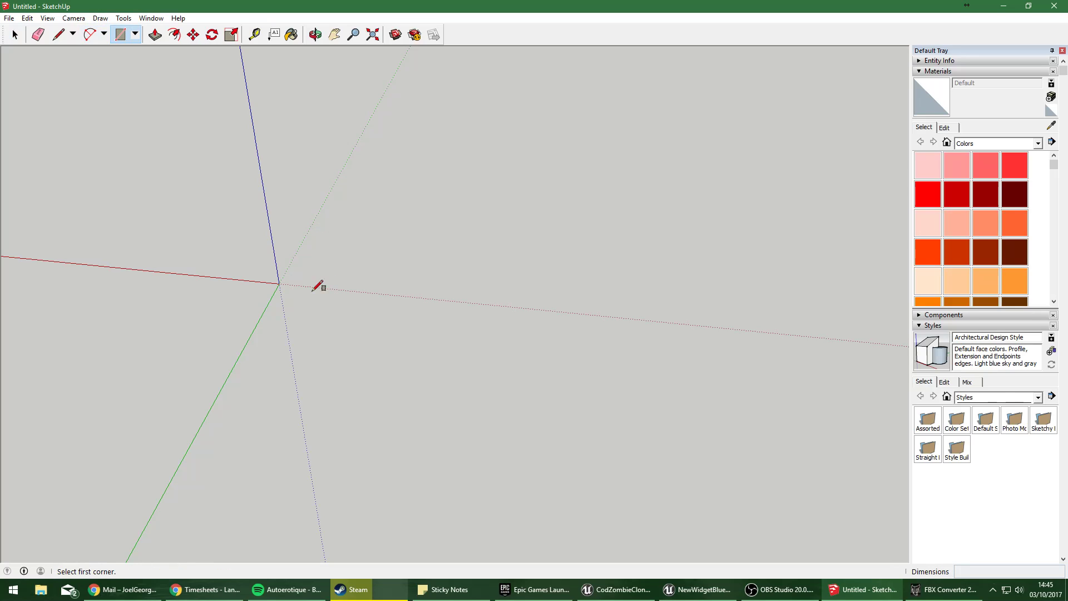
pyautogui.click(285, 282)
pyautogui.press('s')
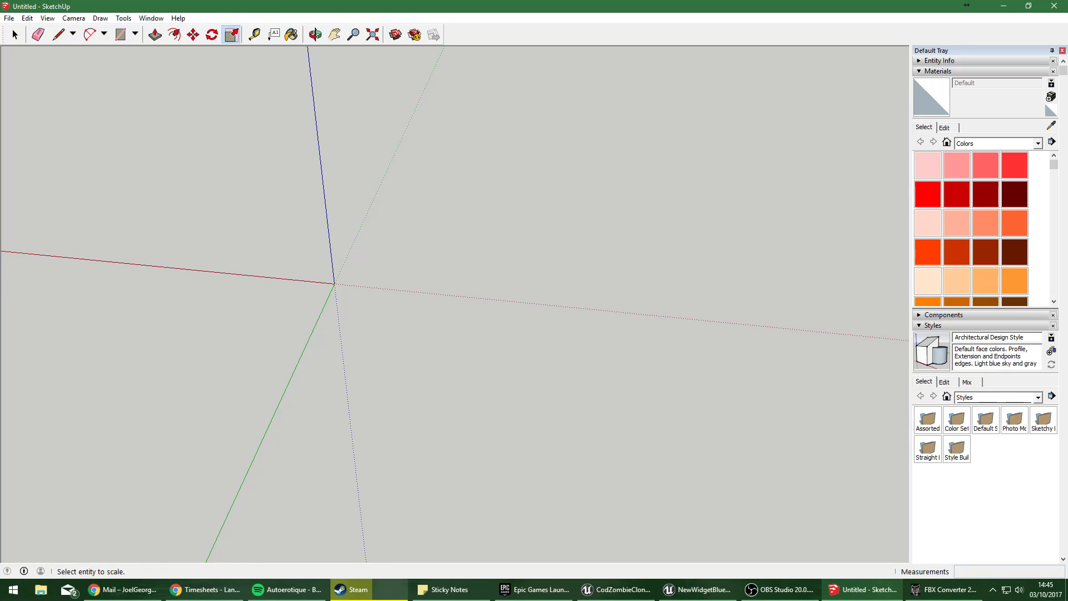
pyautogui.scroll(-2, 151, 344)
pyautogui.keyDown('shift'); pyautogui.moveTo(151, 344); pyautogui.dragTo(498, 303, button='middle'); pyautogui.keyUp('shift')
pyautogui.scroll(-2, 608, 243)
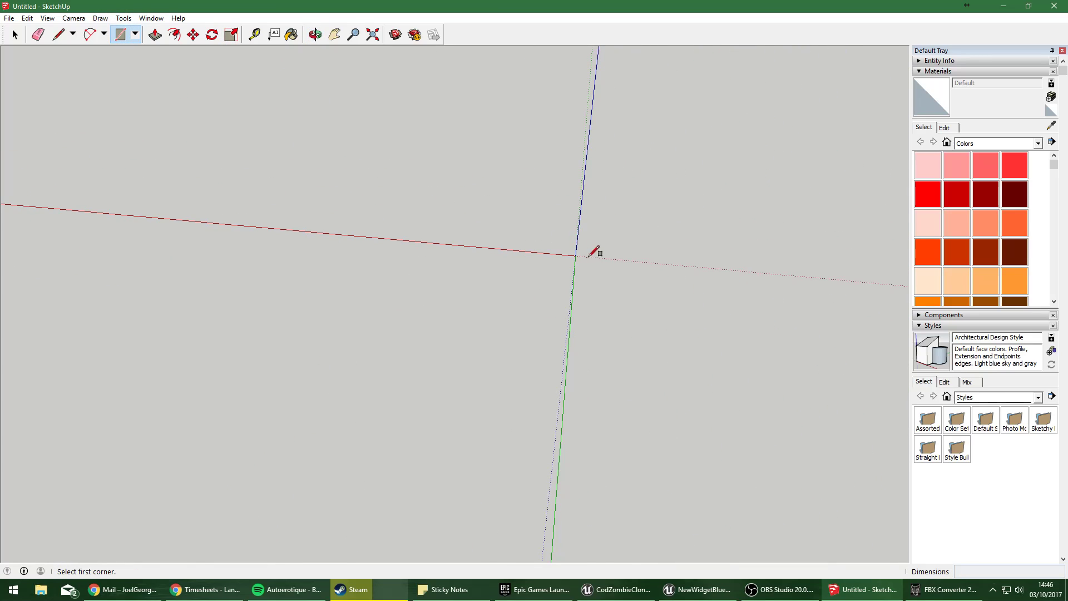
pyautogui.moveTo(434, 337); pyautogui.dragTo(234, 534)
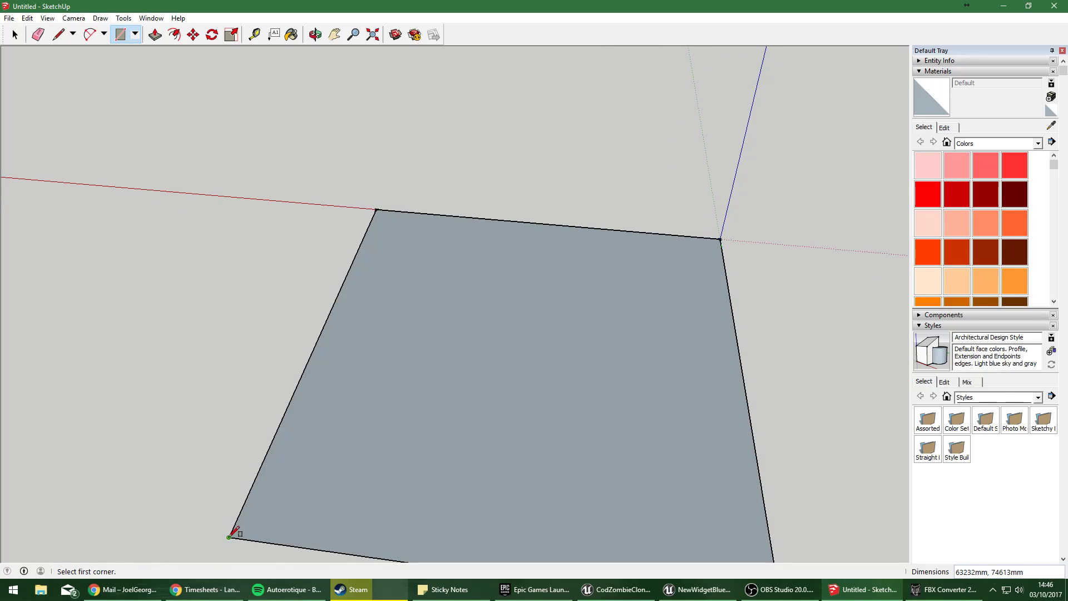
# Draw a longer rectangle about 118858 mm by 63355 mm over the first one, extending it along the green axis.
pyautogui.scroll(-2, 276, 455)
pyautogui.scroll(-1, 618, 278)
pyautogui.keyDown('shift'); pyautogui.moveTo(277, 455); pyautogui.dragTo(698, 196, button='middle'); pyautogui.keyUp('shift')
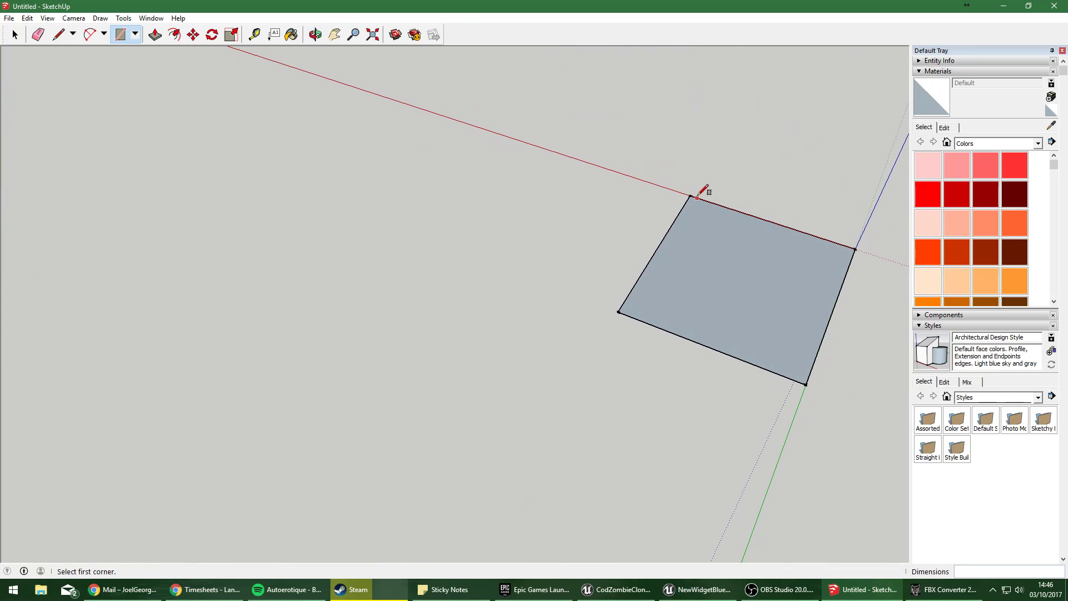
pyautogui.click(768, 491)
pyautogui.rightClick(743, 418)
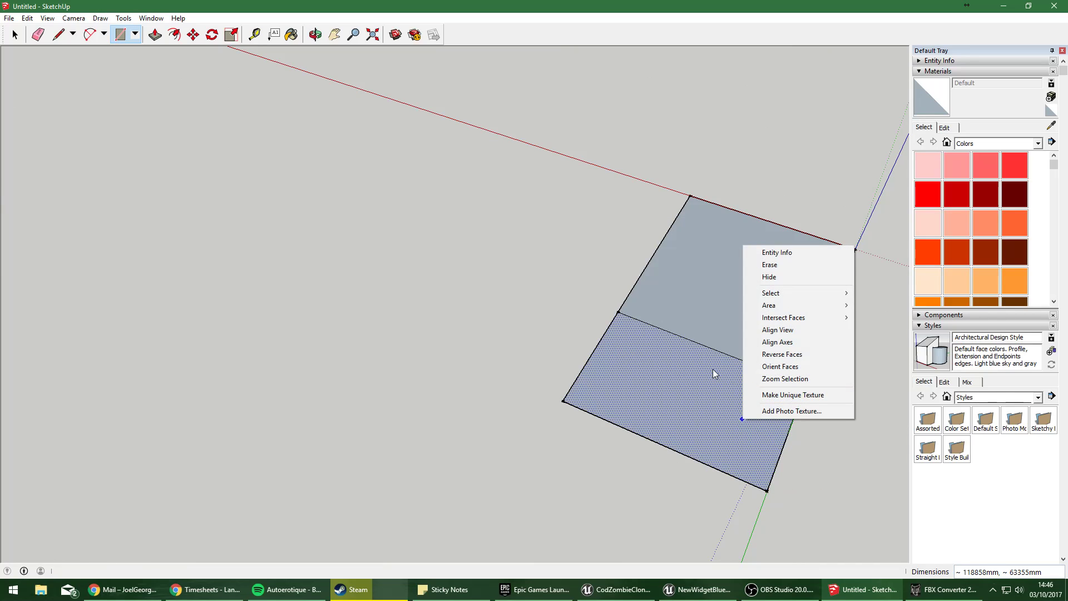
pyautogui.click(692, 366)
# Erase the dividing edge across the lengthened rectangle and try to clean up its long edge.
pyautogui.moveTo(499, 278); pyautogui.dragTo(658, 312, button='middle')
pyautogui.press('Escape')
pyautogui.moveTo(716, 291)
pyautogui.keyDown('shift'); pyautogui.mouseDown(button='middle')
pyautogui.moveTo(499, 299)
pyautogui.moveTo(475, 272)
pyautogui.mouseUp(button='middle'); pyautogui.keyUp('shift')
pyautogui.scroll(3, 475, 273)
pyautogui.press('e')
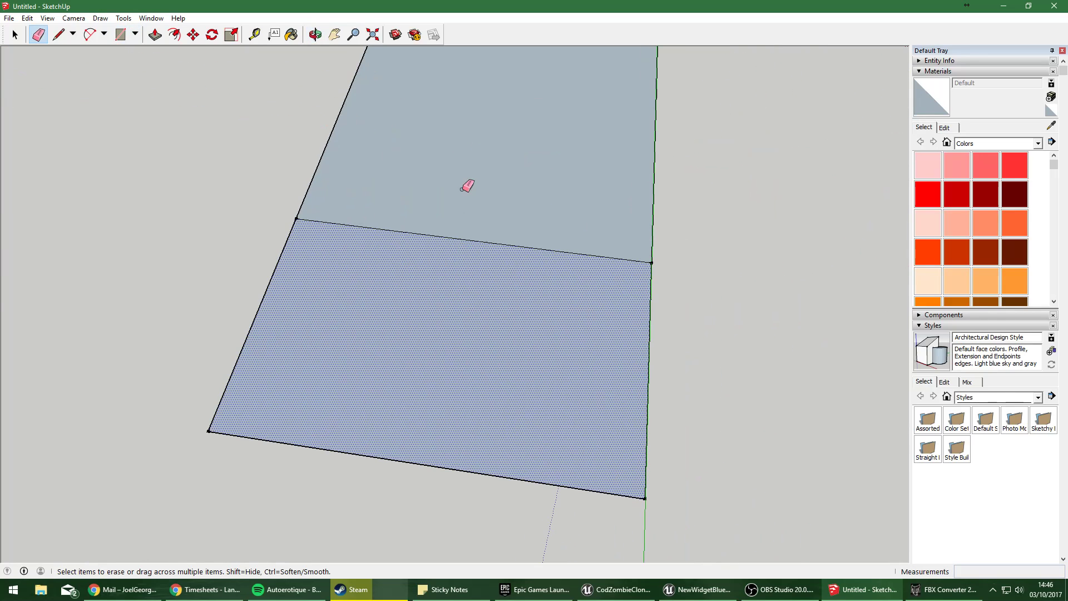
pyautogui.moveTo(461, 189); pyautogui.dragTo(457, 291)
pyautogui.moveTo(510, 317)
pyautogui.mouseDown(button='middle')
pyautogui.moveTo(520, 288)
pyautogui.moveTo(490, 312)
pyautogui.mouseUp(button='middle')
pyautogui.scroll(3, 515, 450)
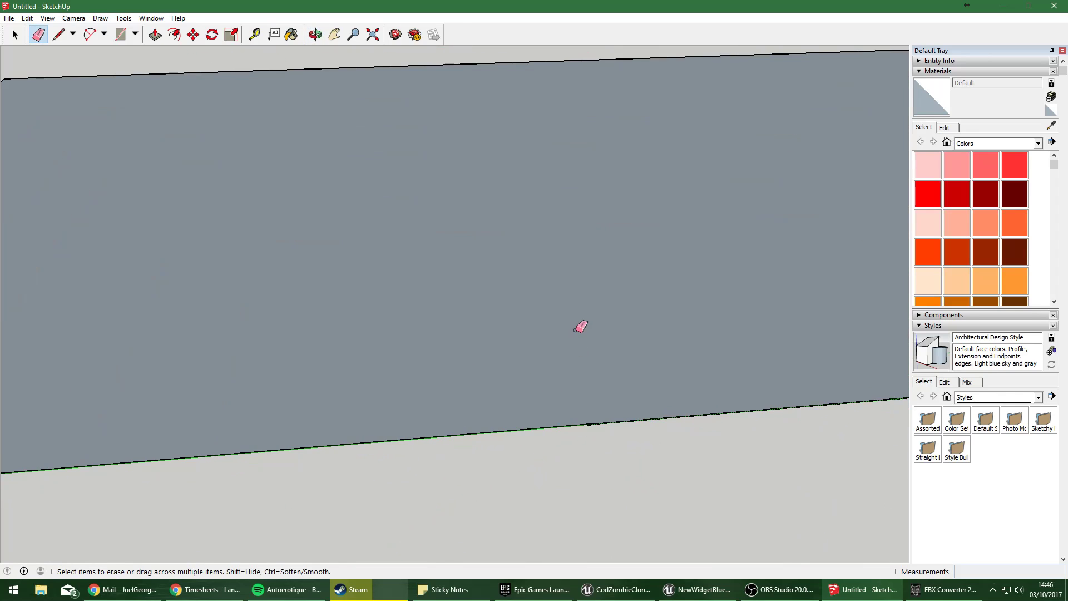
pyautogui.moveTo(581, 327)
pyautogui.mouseDown(button='middle')
pyautogui.moveTo(305, 427)
pyautogui.moveTo(328, 445)
pyautogui.mouseUp(button='middle')
pyautogui.click(477, 433)
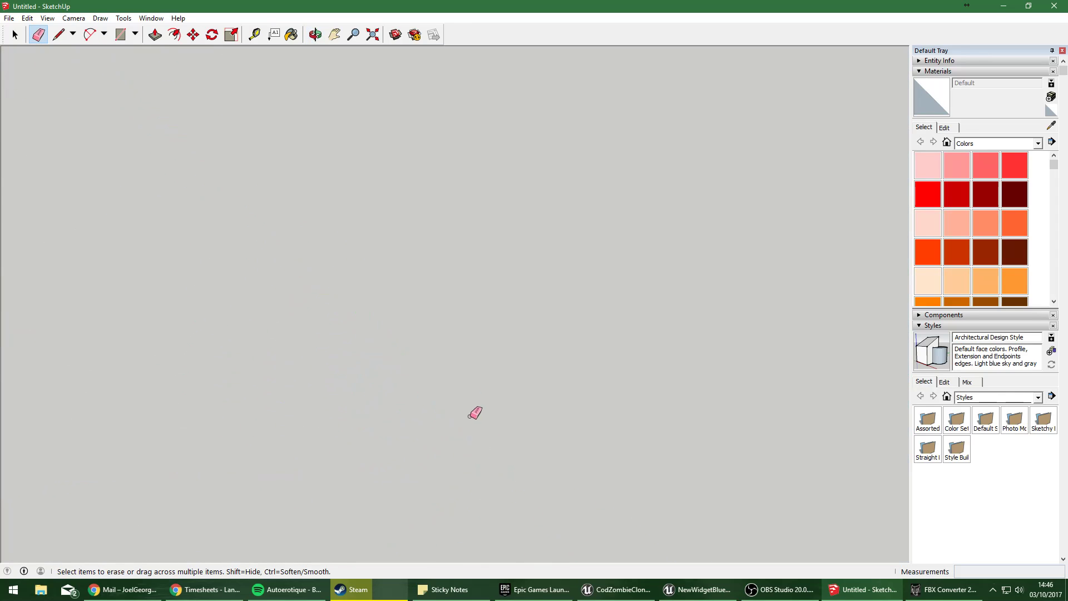
# Undo the erasures and the longer rectangle, back to the first ground rectangle.
pyautogui.hotkey('ctrl', 'z')
pyautogui.hotkey('ctrl', 'z')
pyautogui.hotkey('ctrl', 'z')
pyautogui.hotkey('ctrl', 'z')
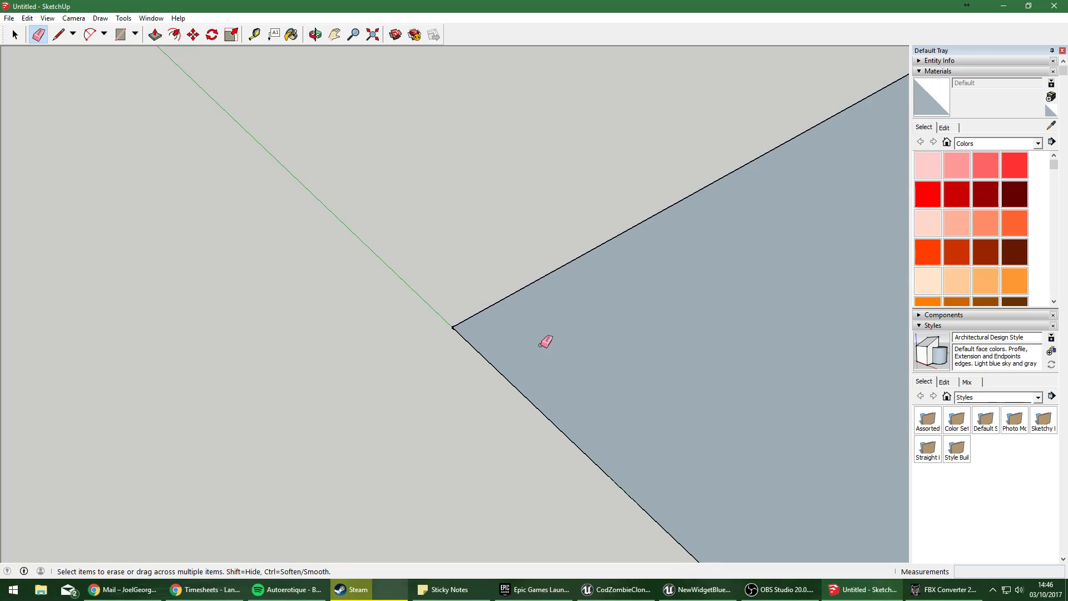
# Extend the ground rectangle with lines about 40800 mm along the green axis, closing the added section at the opposite corner.
pyautogui.scroll(-1, 510, 344)
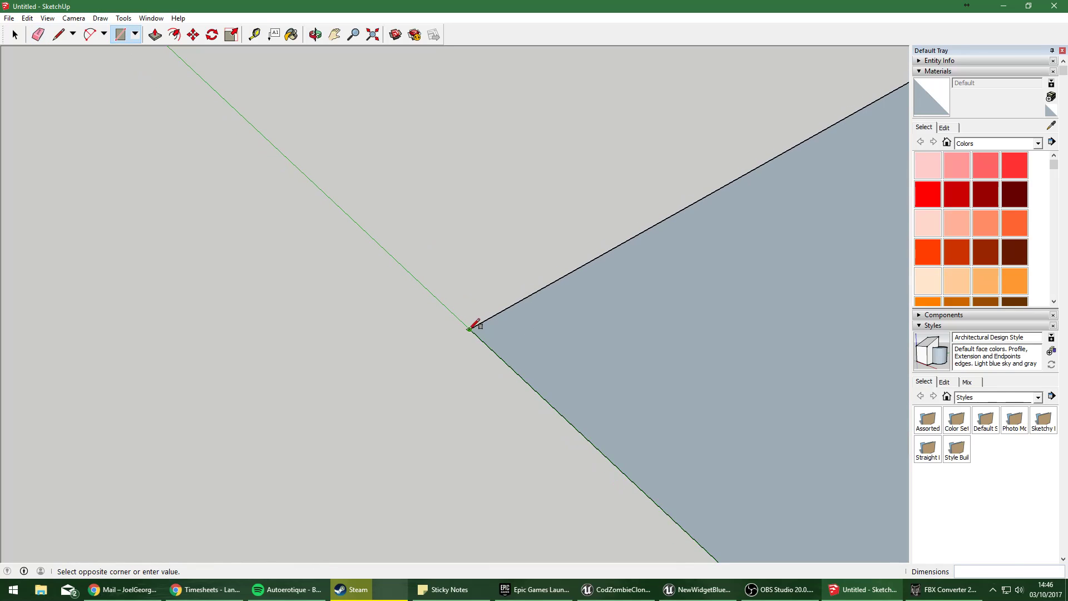
pyautogui.press('l')
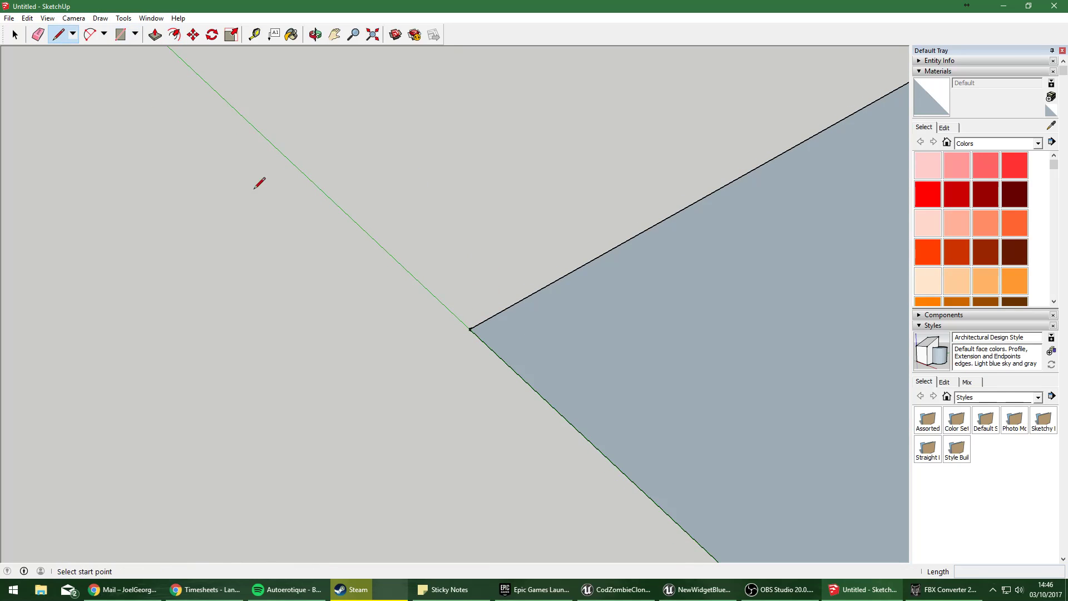
pyautogui.scroll(1, 267, 184)
pyautogui.click(513, 369)
pyautogui.scroll(-1, 513, 369)
pyautogui.moveTo(494, 370); pyautogui.dragTo(269, 286, button='middle')
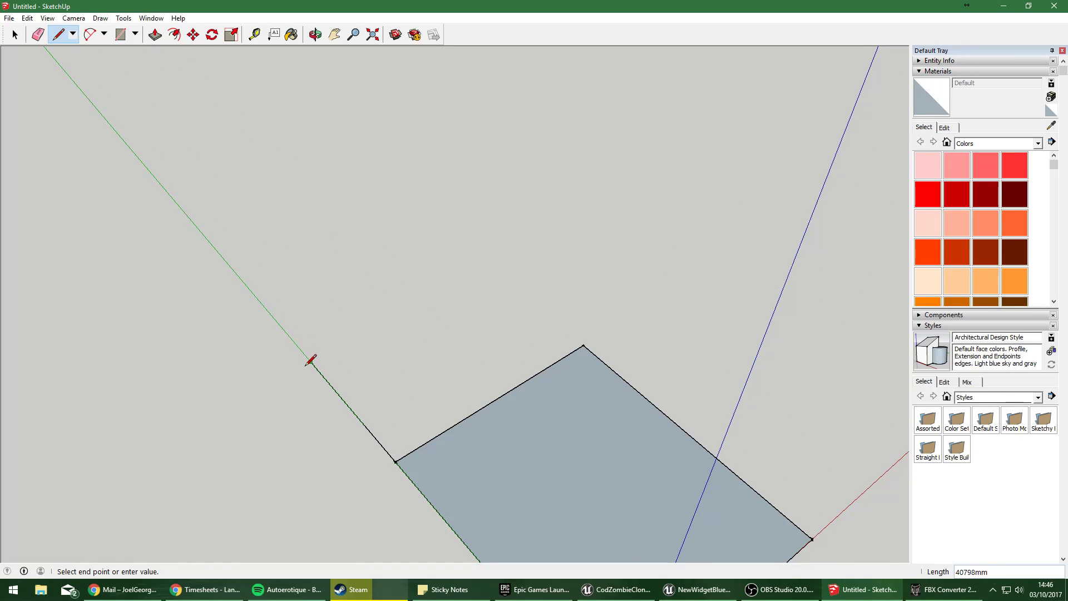
pyautogui.click(583, 344)
# Erase the dividing edge between the original rectangle and its extension.
pyautogui.press('e')
pyautogui.moveTo(544, 361); pyautogui.dragTo(549, 388)
pyautogui.moveTo(436, 467); pyautogui.dragTo(946, 465, button='middle')
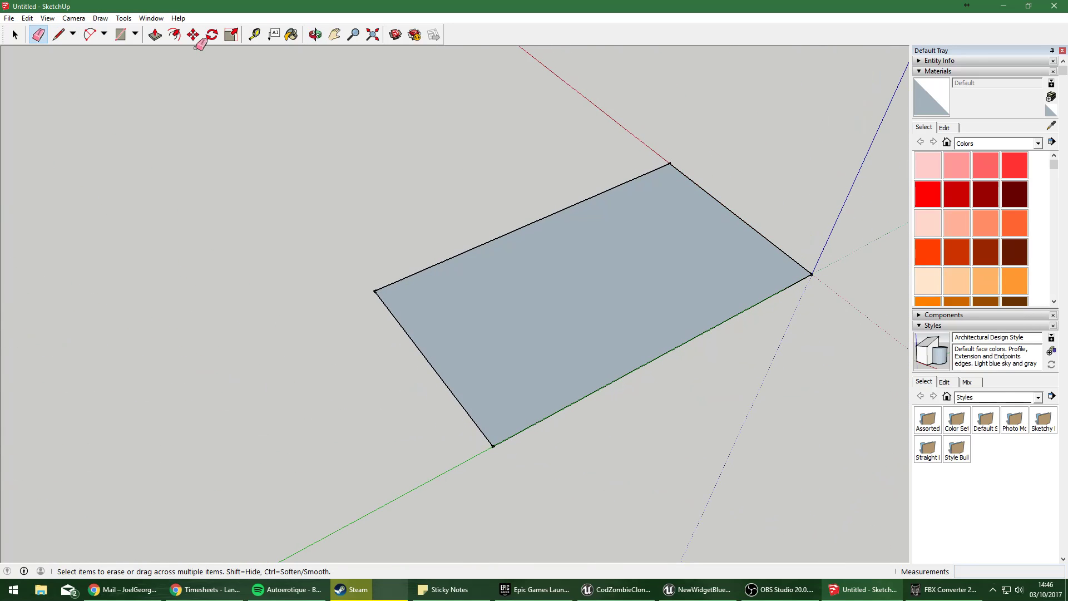
# Push/Pull the merged rectangle up about 13075 mm into a solid slab.
pyautogui.click(155, 34)
pyautogui.click(681, 317)
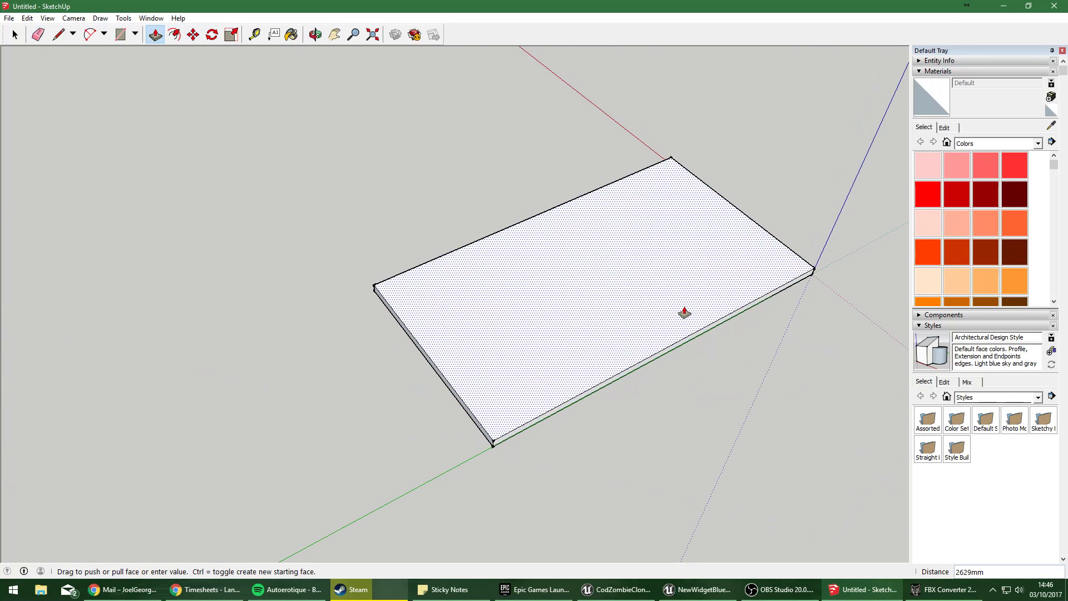
pyautogui.click(693, 285)
pyautogui.moveTo(693, 285); pyautogui.dragTo(749, 216, button='middle')
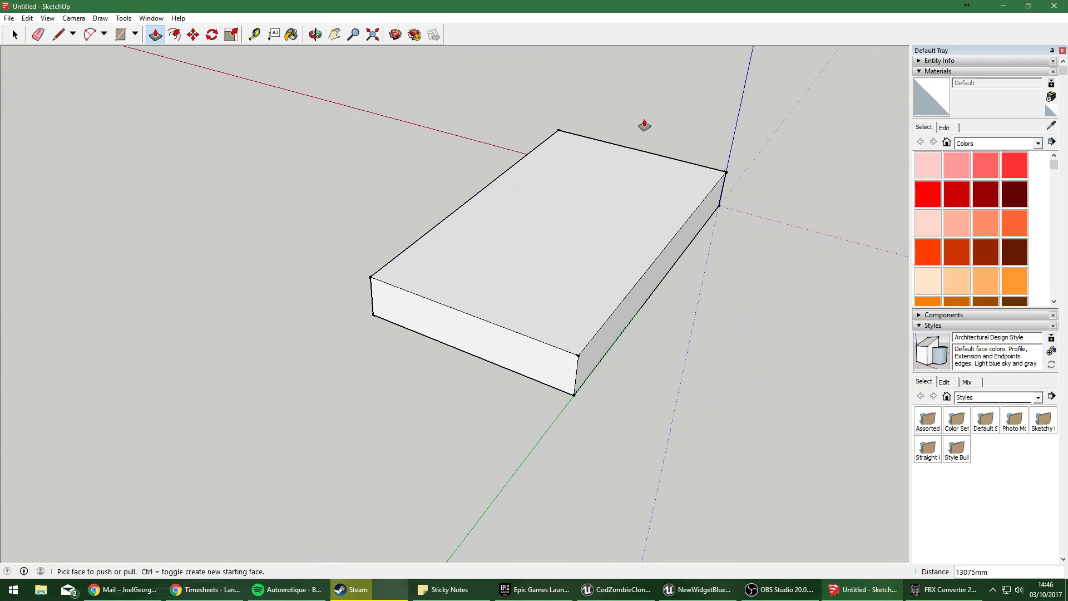
# Draw a closed outline of lines on the slab's top face, inset slightly from all four edges.
pyautogui.moveTo(535, 410); pyautogui.dragTo(598, 324, button='middle')
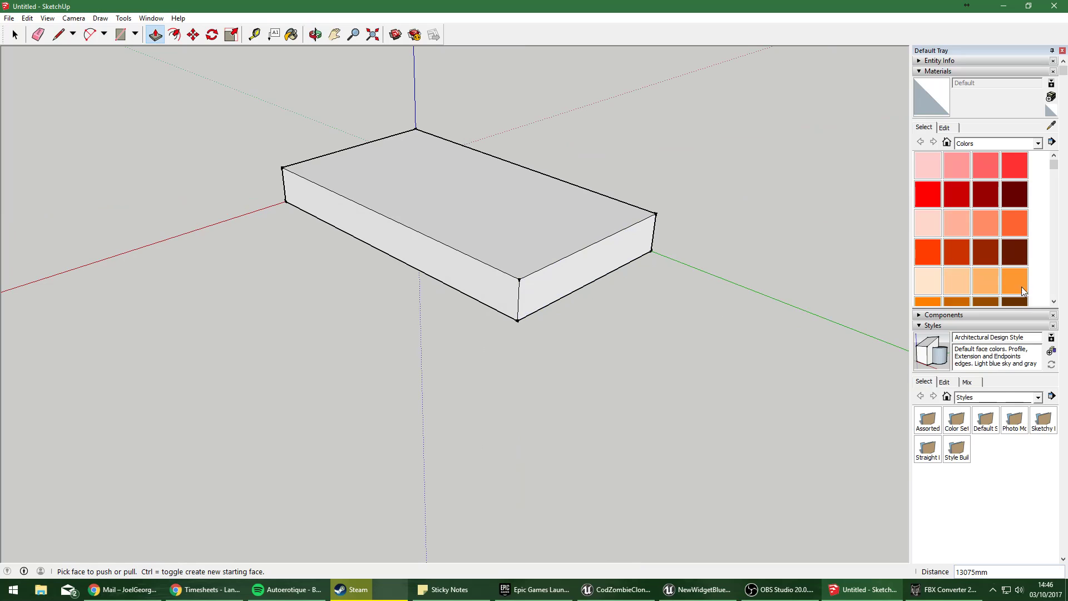
pyautogui.moveTo(800, 317); pyautogui.dragTo(145, 312, button='middle')
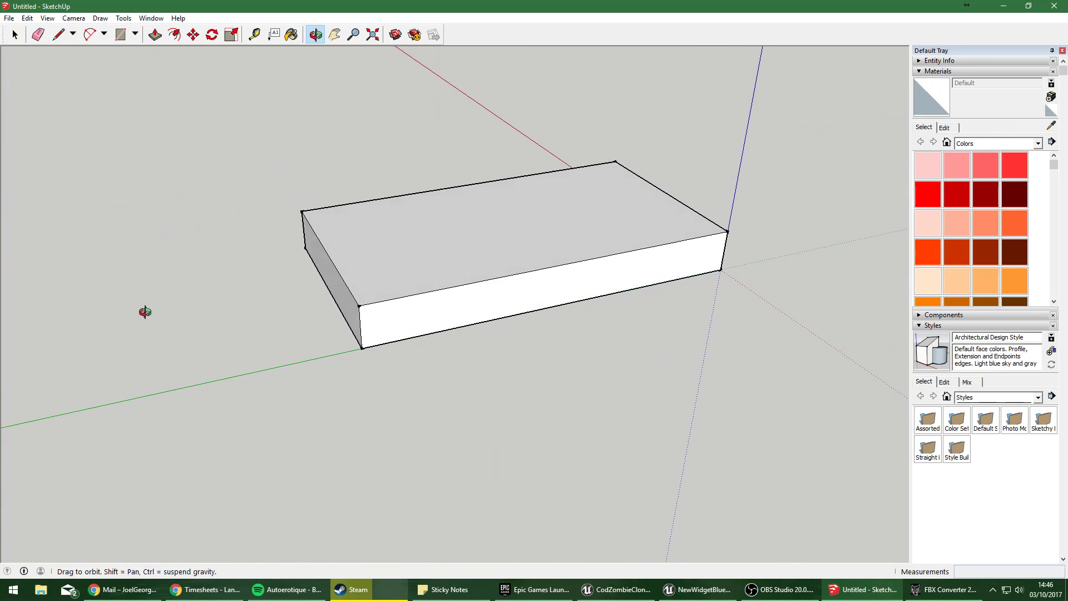
pyautogui.moveTo(242, 151); pyautogui.dragTo(213, 194, button='middle')
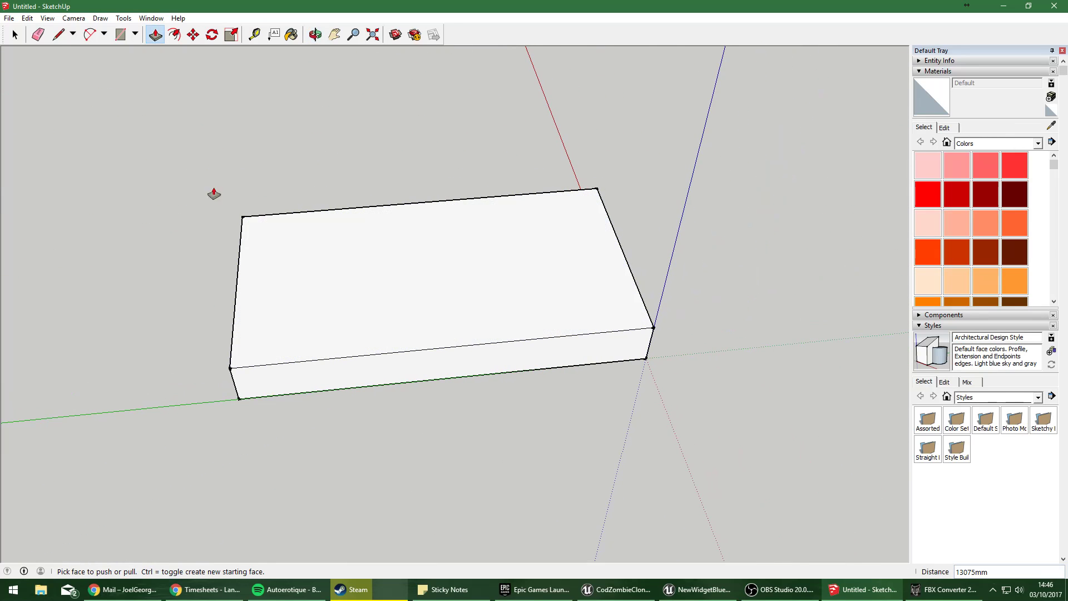
pyautogui.click(67, 39)
pyautogui.scroll(5, 238, 246)
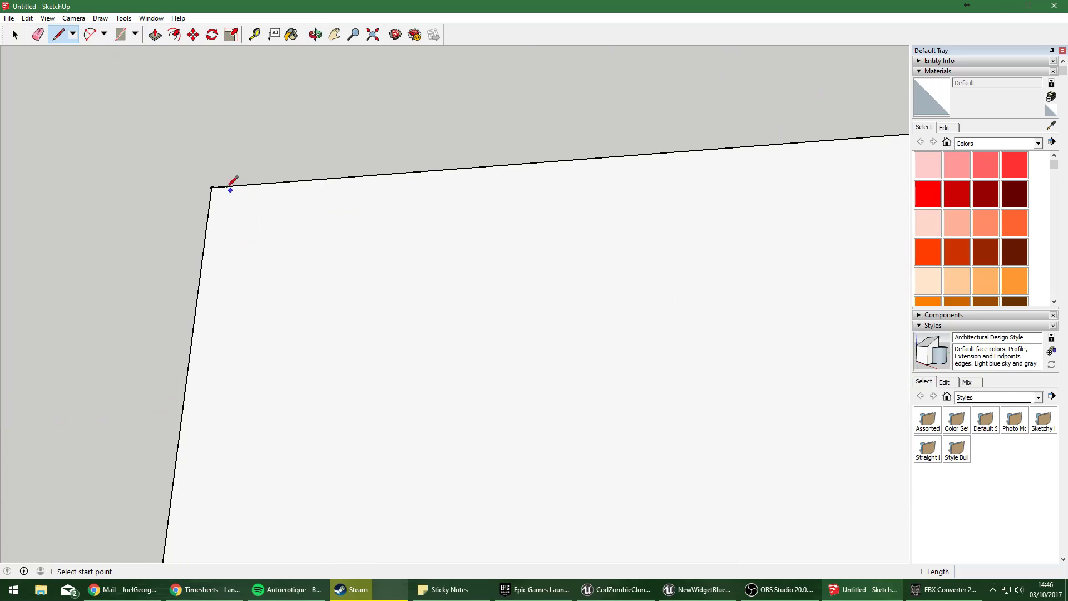
pyautogui.moveTo(221, 192); pyautogui.dragTo(316, 376, button='middle')
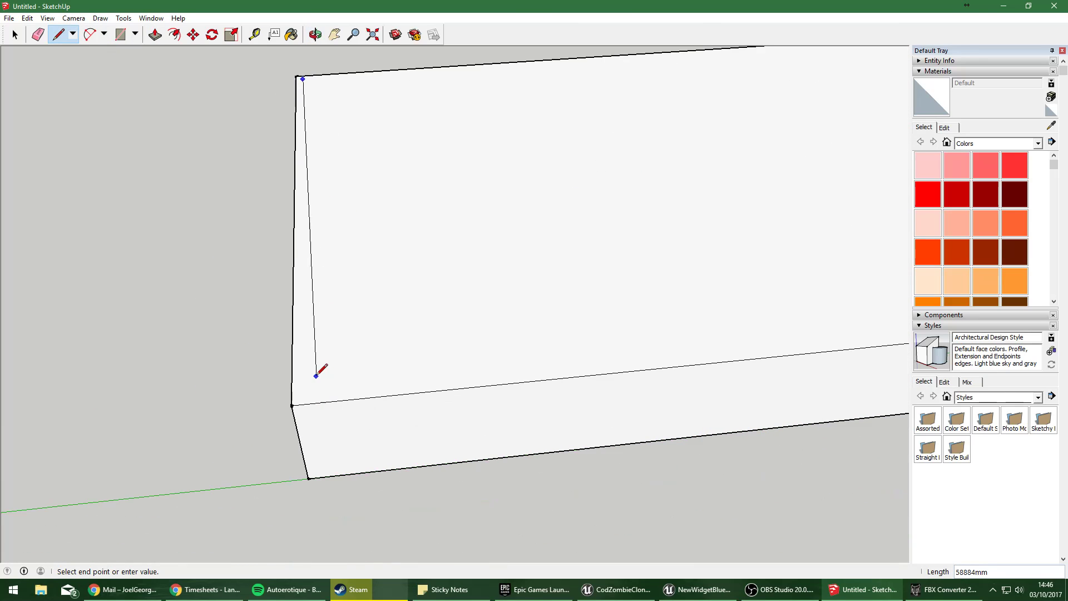
pyautogui.moveTo(398, 368); pyautogui.dragTo(632, 320, button='middle')
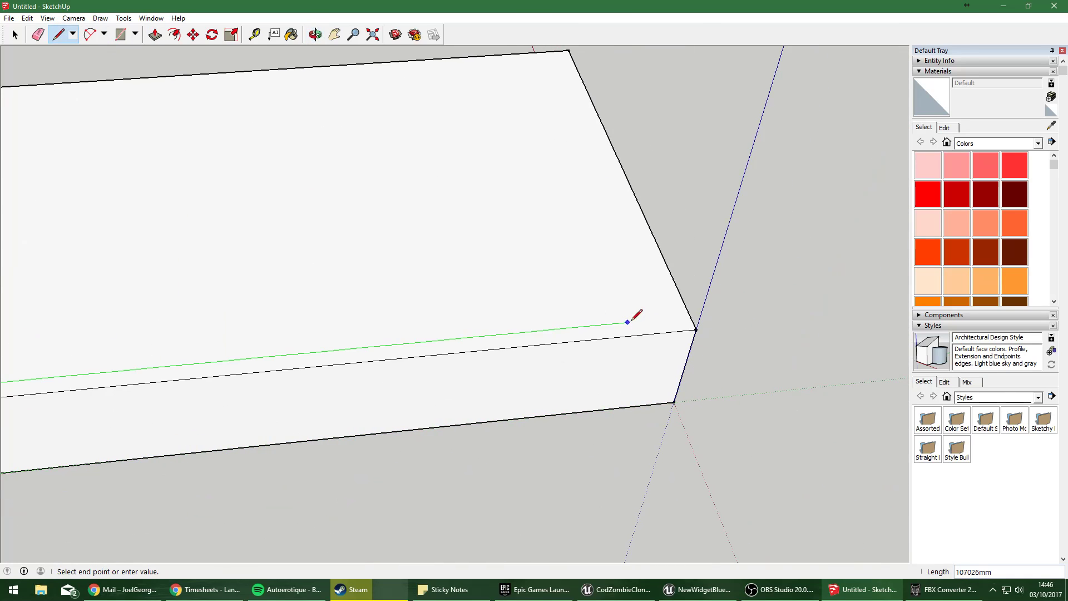
pyautogui.click(669, 317)
pyautogui.keyDown('shift'); pyautogui.moveTo(570, 72); pyautogui.dragTo(658, 350, button='middle'); pyautogui.keyUp('shift')
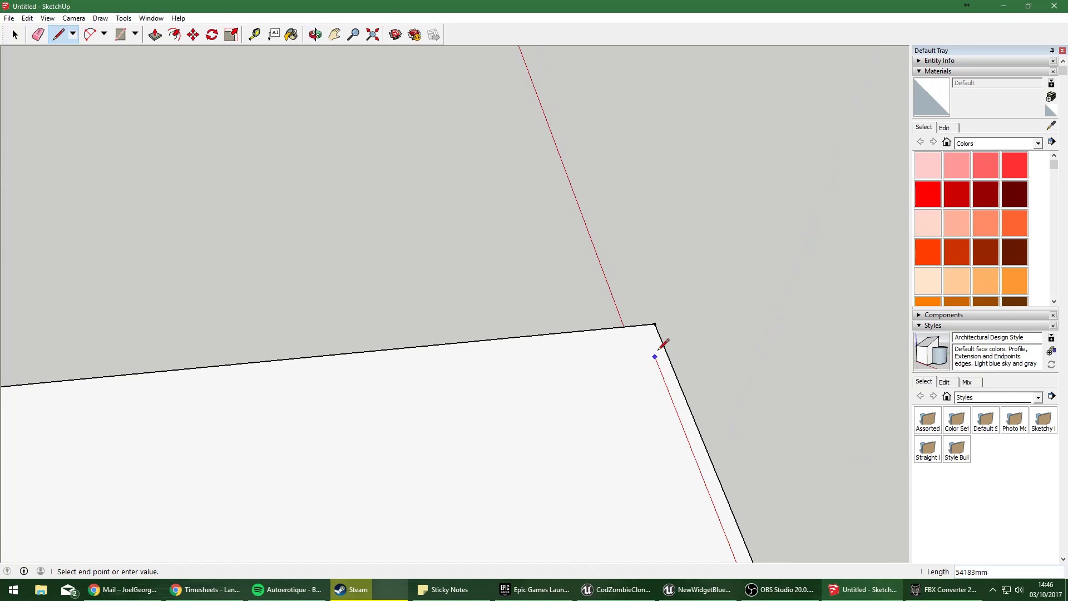
pyautogui.moveTo(436, 318)
pyautogui.mouseDown(button='middle')
pyautogui.moveTo(723, 371)
pyautogui.moveTo(735, 376)
pyautogui.moveTo(702, 367)
pyautogui.moveTo(722, 406)
pyautogui.mouseUp(button='middle')
pyautogui.click(712, 371)
pyautogui.press('e')
pyautogui.scroll(-8, 488, 315)
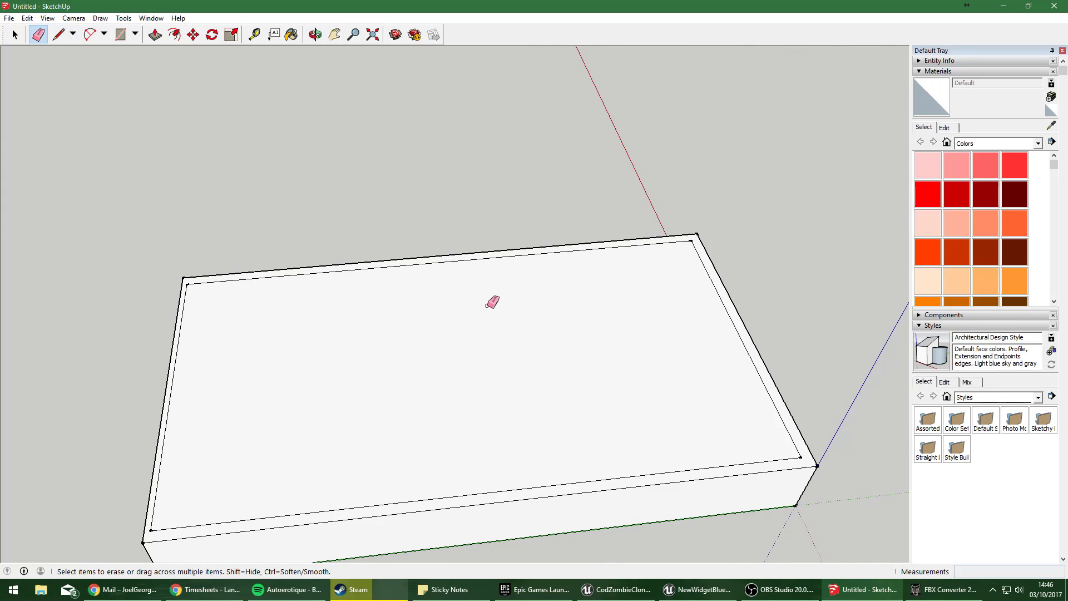
# Push/Pull the narrow border strip on the slab upward to form walls around the floor.
pyautogui.click(164, 34)
pyautogui.scroll(5, 453, 377)
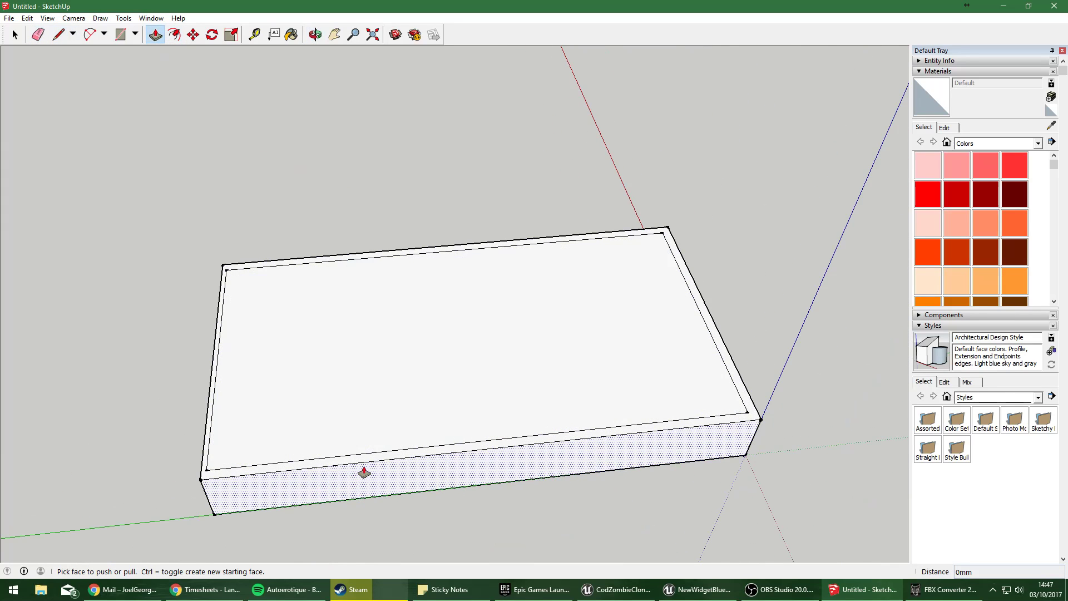
pyautogui.moveTo(370, 465); pyautogui.dragTo(355, 338)
# Draw a door outline about 15257 mm by 28643 mm on the inside of the short end wall, standing on the floor.
pyautogui.moveTo(355, 338); pyautogui.dragTo(509, 243, button='middle')
pyautogui.press('a')
pyautogui.scroll(4, 355, 329)
pyautogui.click(123, 37)
pyautogui.keyDown('shift'); pyautogui.moveTo(720, 387); pyautogui.dragTo(647, 379, button='middle'); pyautogui.keyUp('shift')
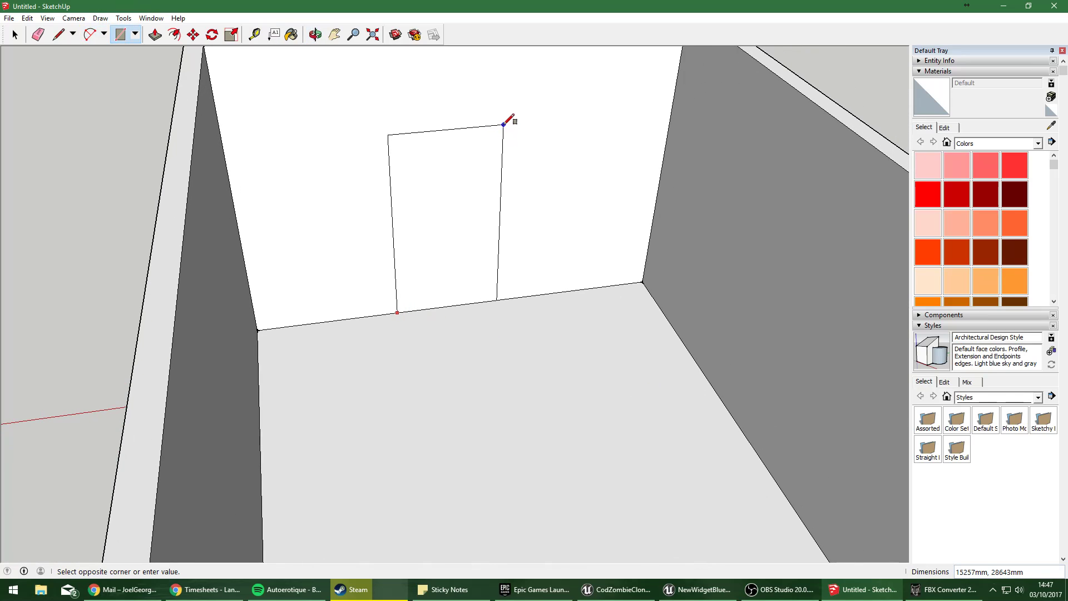
pyautogui.click(509, 120)
# Try to open the doorway by pushing the door outline into the wall and deleting its back face.
pyautogui.moveTo(510, 120); pyautogui.dragTo(172, 37, button='middle')
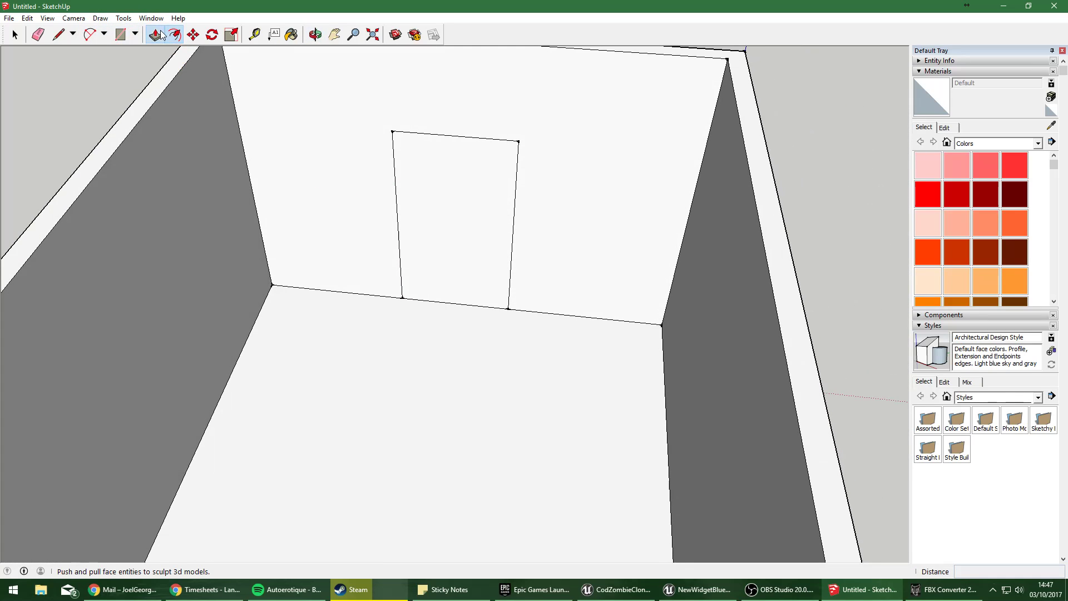
pyautogui.click(467, 222)
pyautogui.click(467, 212)
pyautogui.click(16, 36)
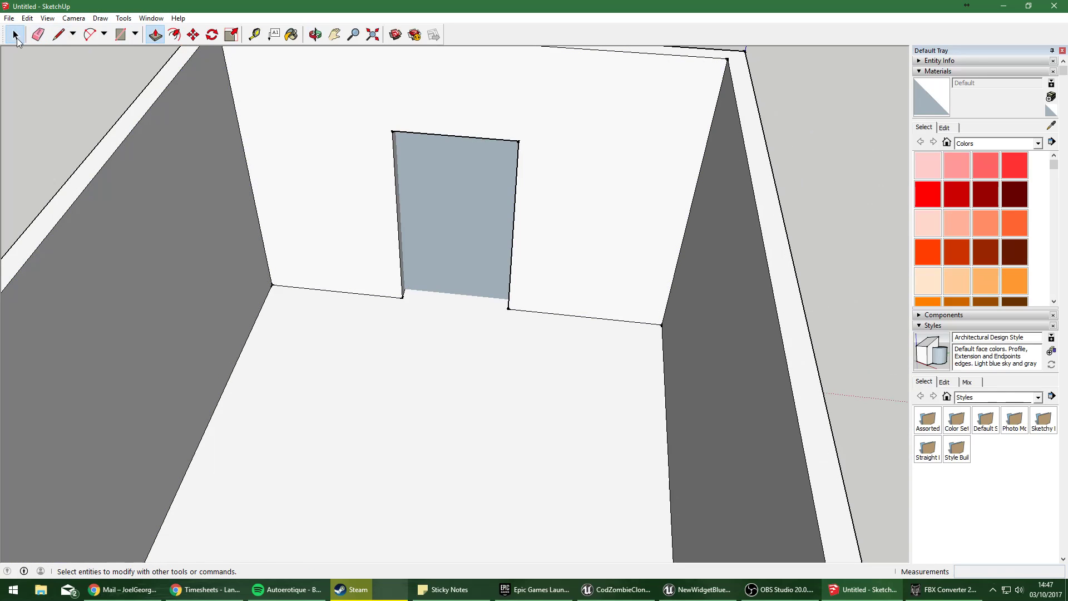
pyautogui.click(498, 275)
pyautogui.press('Delete')
# Push/Pull the door outline through the thickness of the end wall to cut the doorway.
pyautogui.moveTo(534, 281); pyautogui.dragTo(304, 128, button='middle')
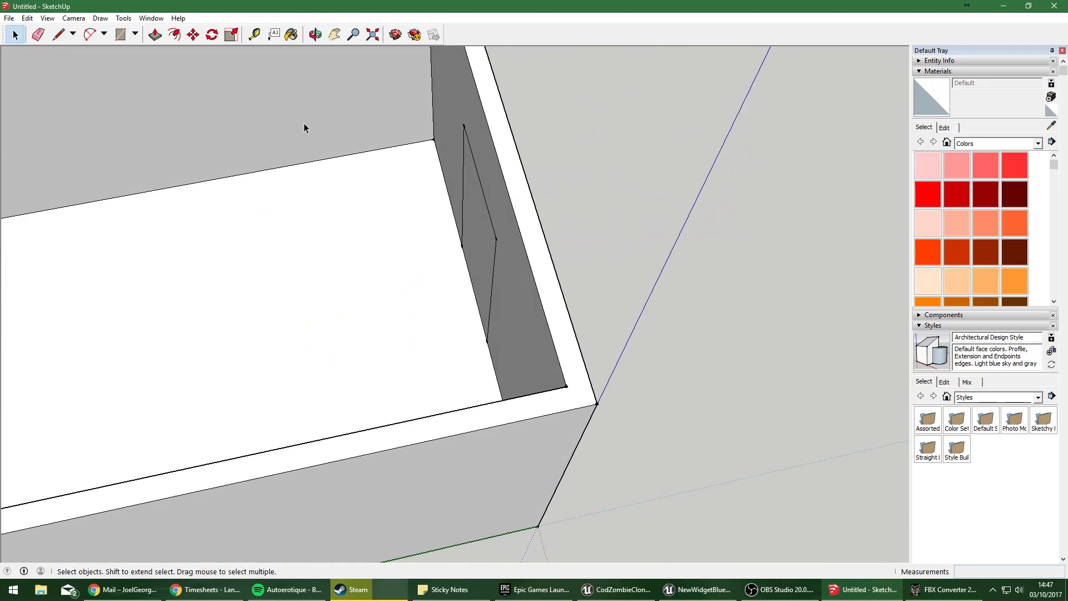
pyautogui.click(155, 35)
pyautogui.moveTo(474, 233); pyautogui.dragTo(555, 276)
# Draw a window outline about 25714 mm by 16881 mm on the inside of the long wall, nearer the doorway end.
pyautogui.moveTo(555, 277); pyautogui.dragTo(529, 382, button='middle')
pyautogui.click(120, 34)
pyautogui.click(347, 320)
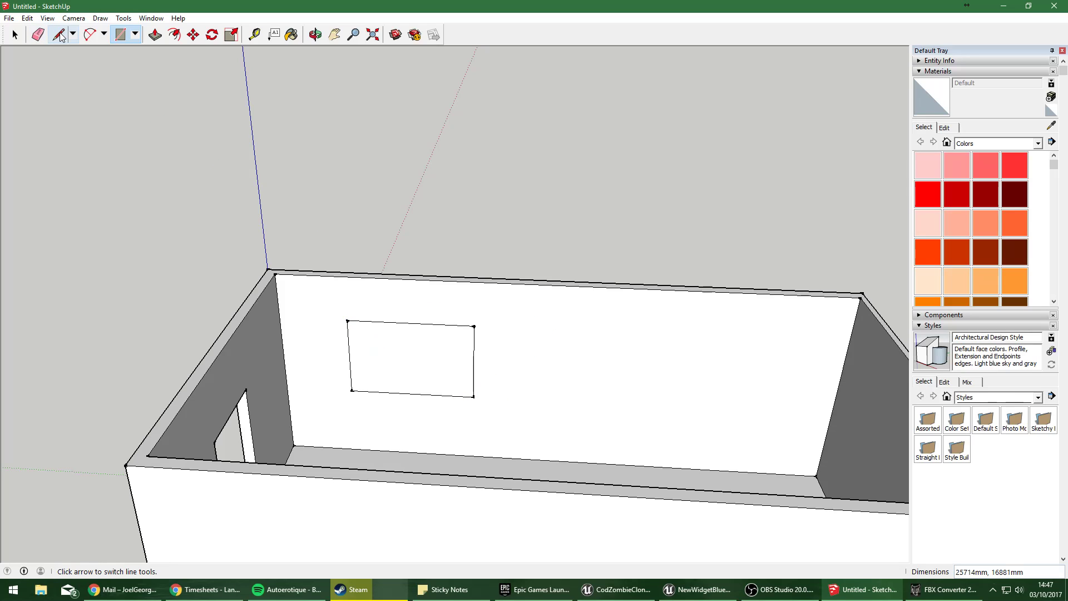
# Push/Pull the window outline through the thickness of the long wall to cut the window opening.
pyautogui.click(155, 34)
pyautogui.moveTo(622, 339); pyautogui.dragTo(460, 367, button='middle')
pyautogui.click(460, 368)
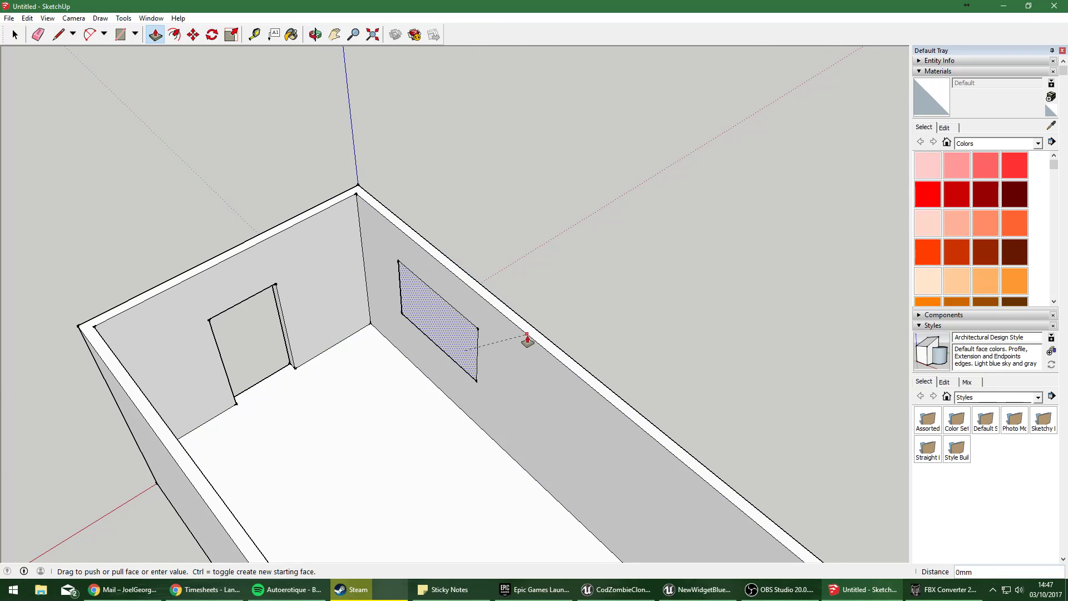
pyautogui.click(545, 343)
# Draw a second window outline about 19449 mm by 12716 mm on the inside of the short end wall opposite the doorway.
pyautogui.moveTo(625, 400); pyautogui.dragTo(479, 308, button='middle')
pyautogui.scroll(3, 321, 175)
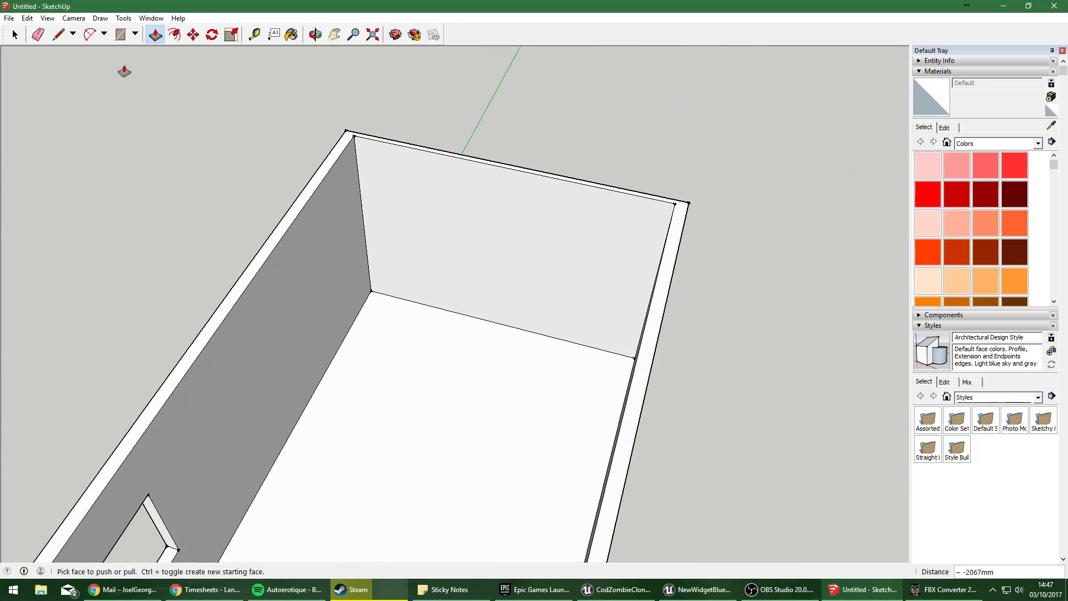
pyautogui.click(120, 34)
pyautogui.moveTo(423, 234); pyautogui.dragTo(480, 252, button='middle')
pyautogui.click(410, 209)
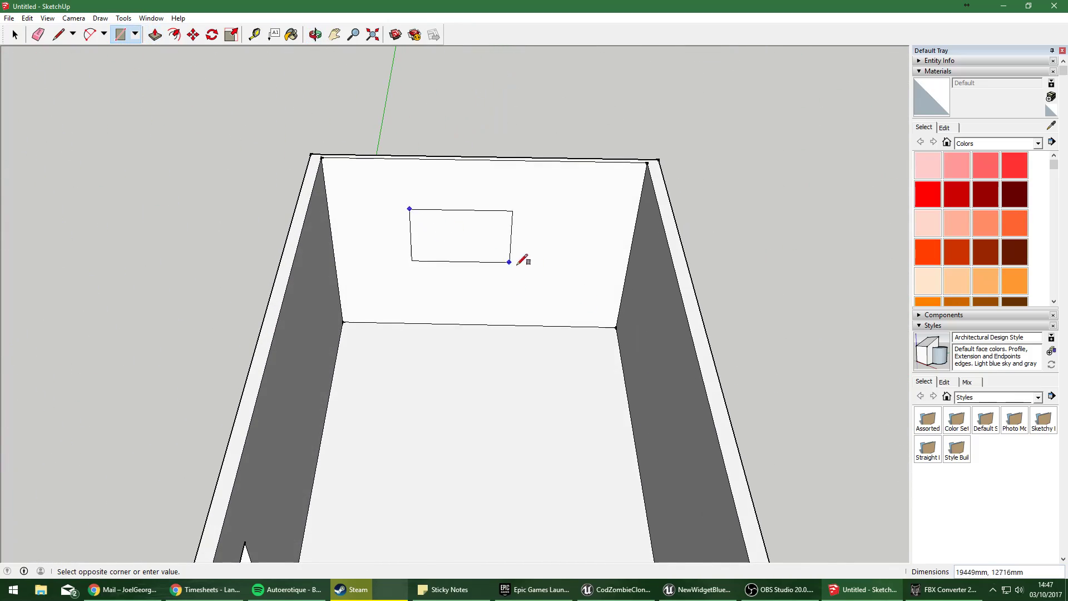
# Push/Pull the second window outline through the short end wall to cut its opening.
pyautogui.click(156, 34)
pyautogui.moveTo(572, 226); pyautogui.dragTo(503, 262, button='middle')
pyautogui.click(503, 262)
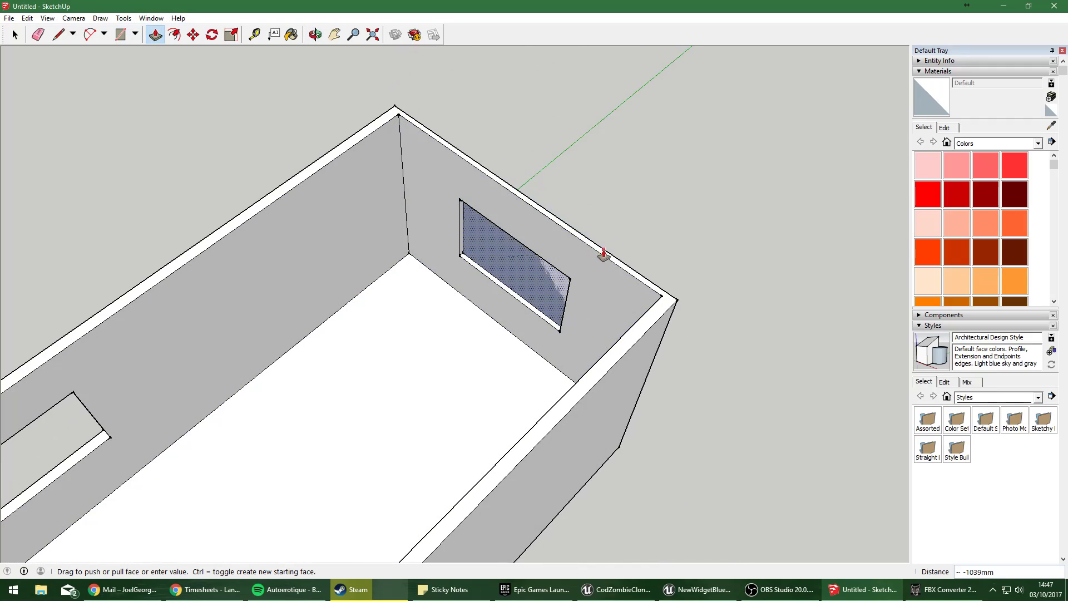
pyautogui.click(604, 253)
# Draw a rectangle about 20414 mm by 15579 mm on the floor in the corner beside the doorway and raise it into a block near wall height.
pyautogui.moveTo(596, 262); pyautogui.dragTo(234, 245, button='middle')
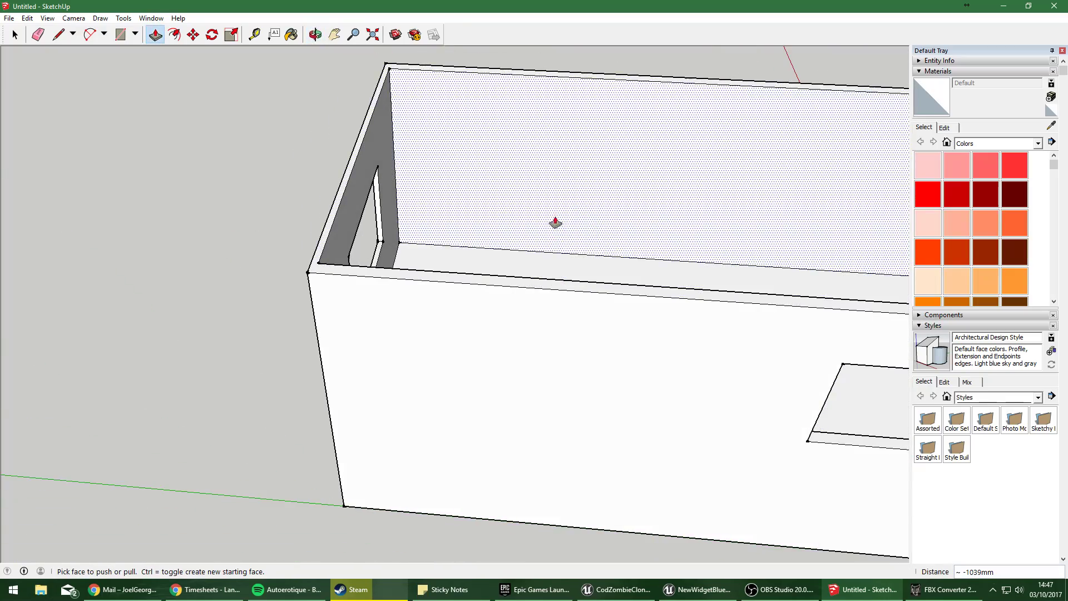
pyautogui.moveTo(555, 223); pyautogui.dragTo(436, 165, button='middle')
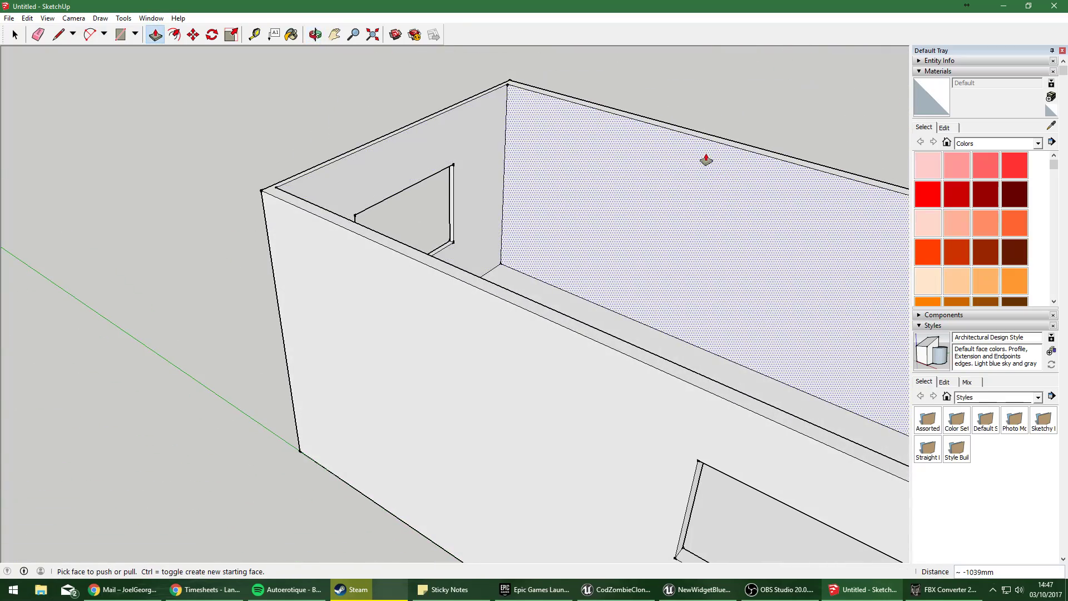
pyautogui.moveTo(706, 160); pyautogui.dragTo(675, 236, button='middle')
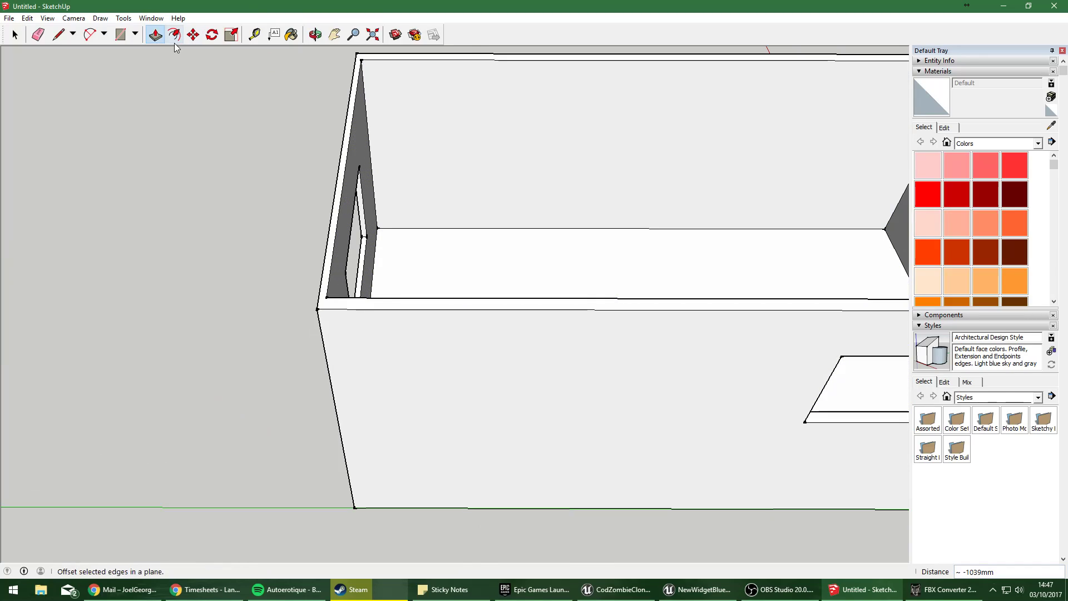
pyautogui.click(118, 35)
pyautogui.moveTo(389, 167); pyautogui.dragTo(612, 241, button='middle')
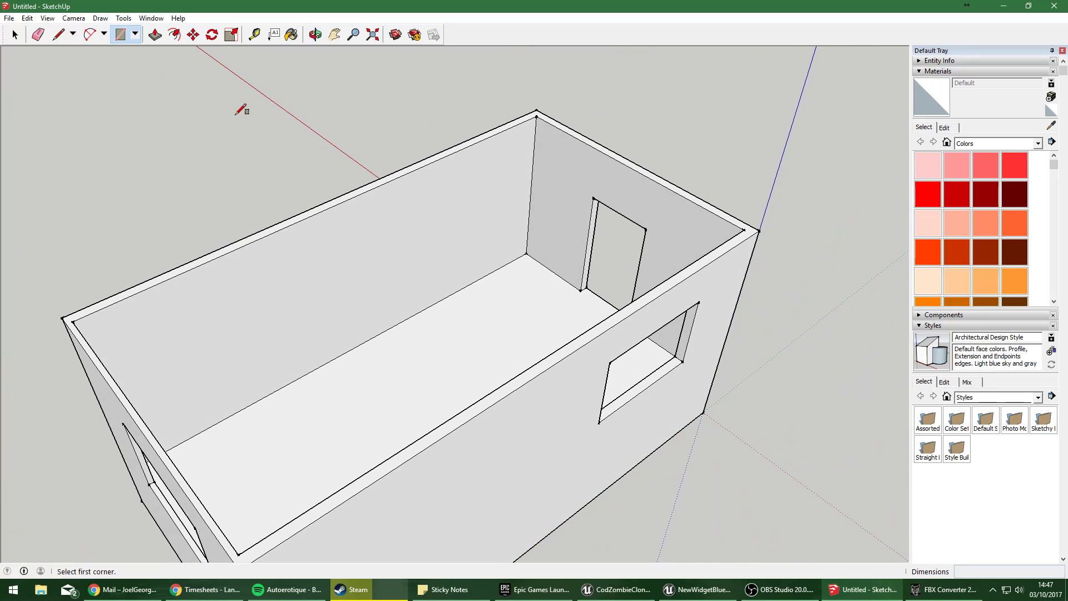
pyautogui.click(527, 254)
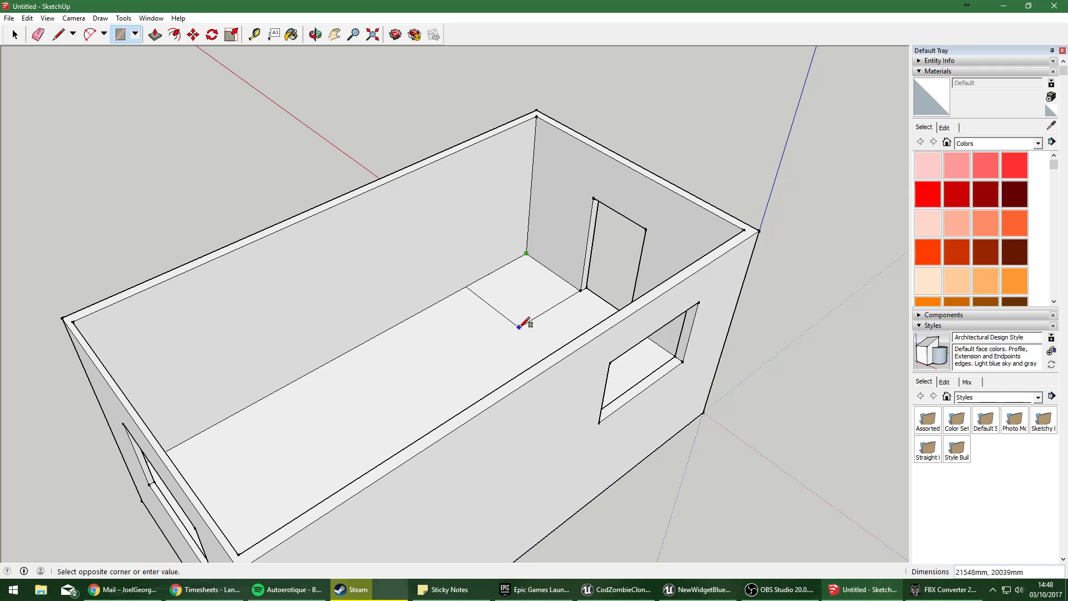
pyautogui.click(581, 290)
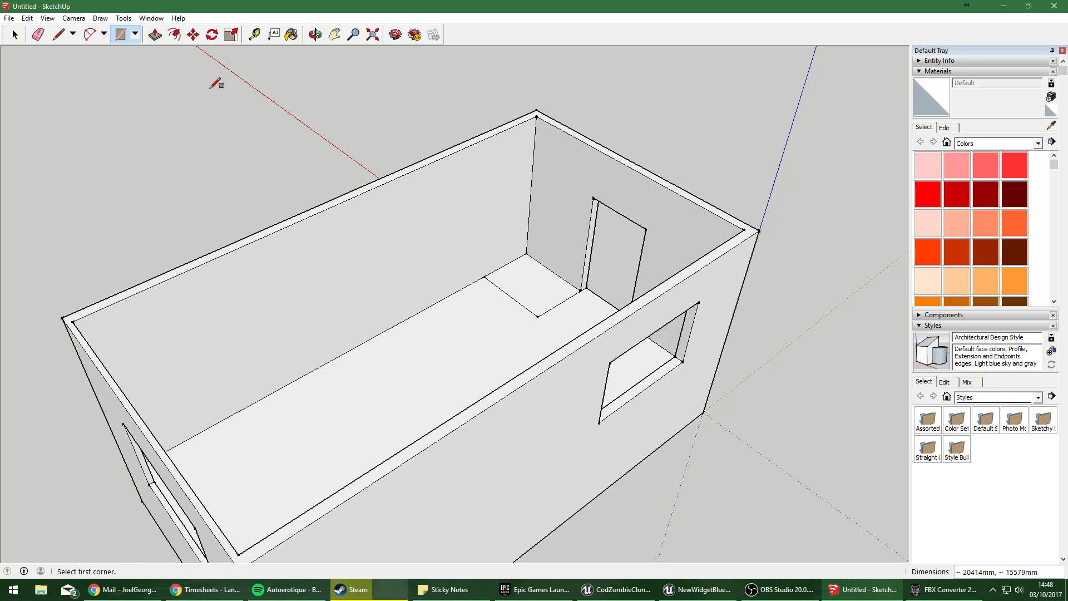
pyautogui.press('p')
pyautogui.moveTo(510, 282); pyautogui.dragTo(606, 163)
# Draw sloped lines from the block's top edge down to the floor and close them into a solid ramp along the long wall.
pyautogui.press('l')
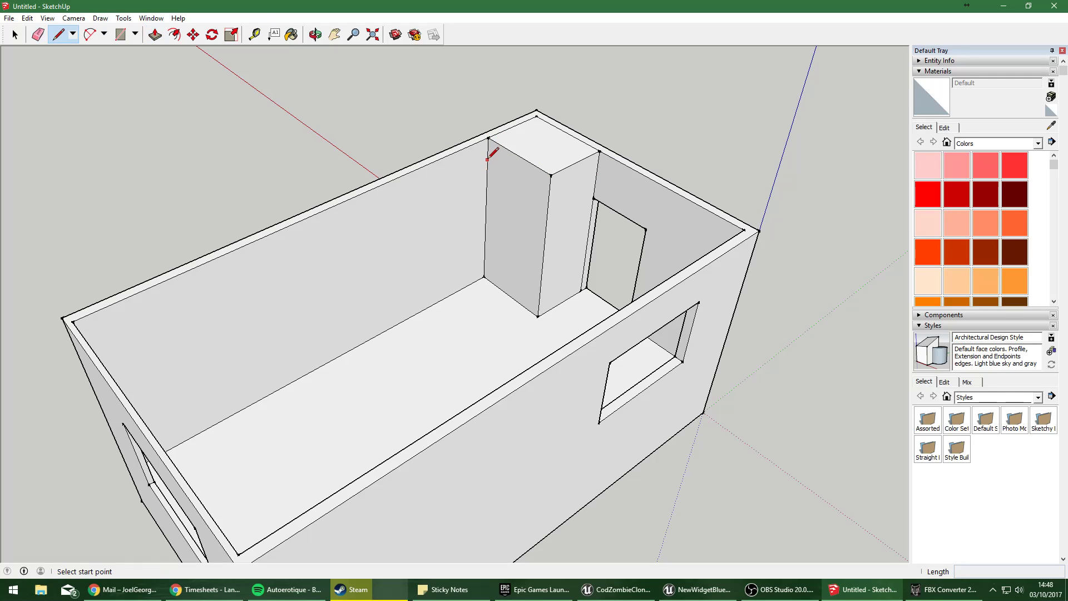
pyautogui.click(488, 138)
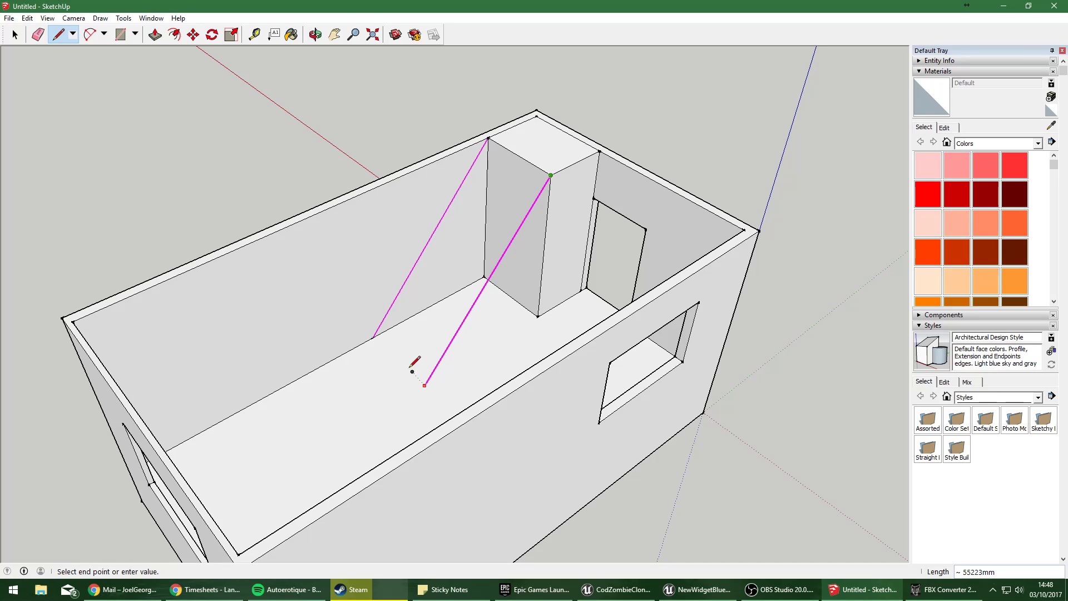
pyautogui.click(373, 338)
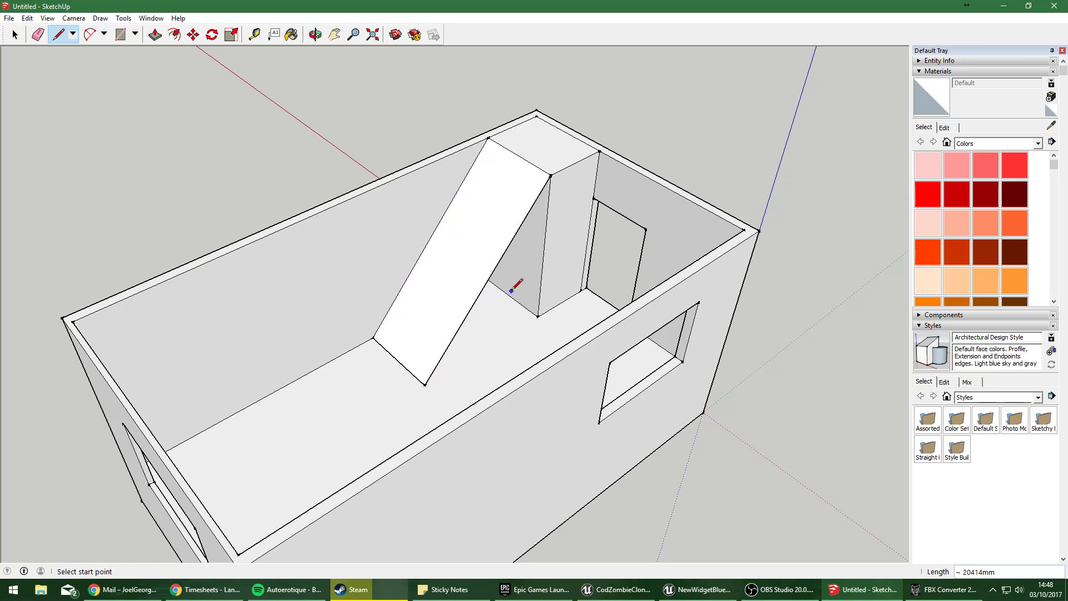
pyautogui.moveTo(511, 292)
pyautogui.mouseDown(button='middle')
pyautogui.moveTo(497, 299)
pyautogui.moveTo(543, 310)
pyautogui.moveTo(460, 241)
pyautogui.mouseUp(button='middle')
pyautogui.click(421, 377)
# Draw vertical lines and short horizontal lines on the ramp's side face, outlining stair steps from the floor up to the landing block.
pyautogui.press('e')
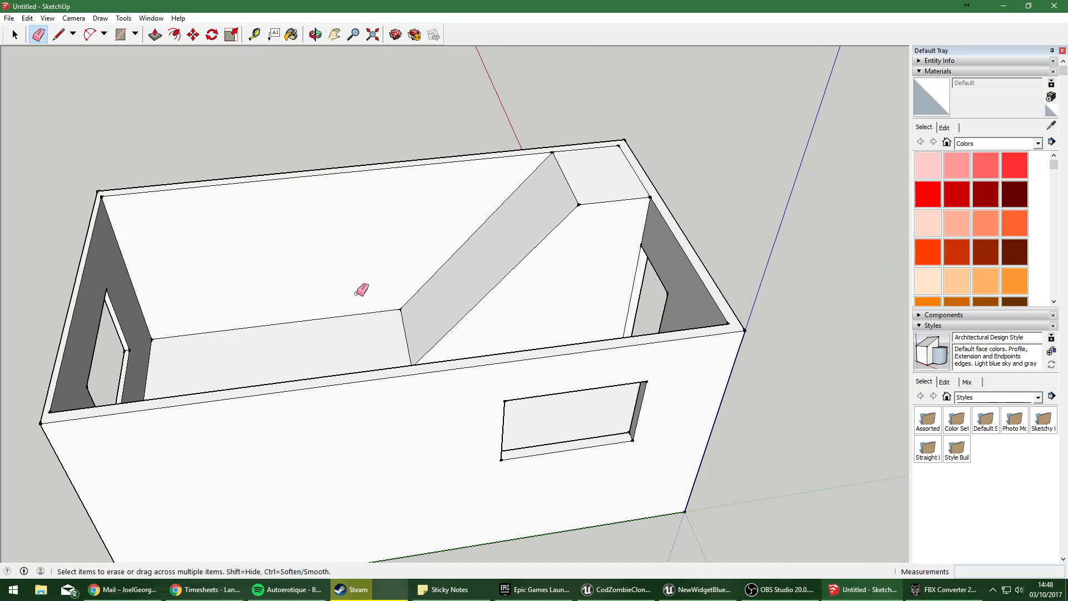
pyautogui.scroll(4, 356, 293)
pyautogui.click(59, 36)
pyautogui.keyDown('shift'); pyautogui.moveTo(417, 271); pyautogui.dragTo(248, 286, button='middle'); pyautogui.keyUp('shift')
pyautogui.scroll(-2, 397, 311)
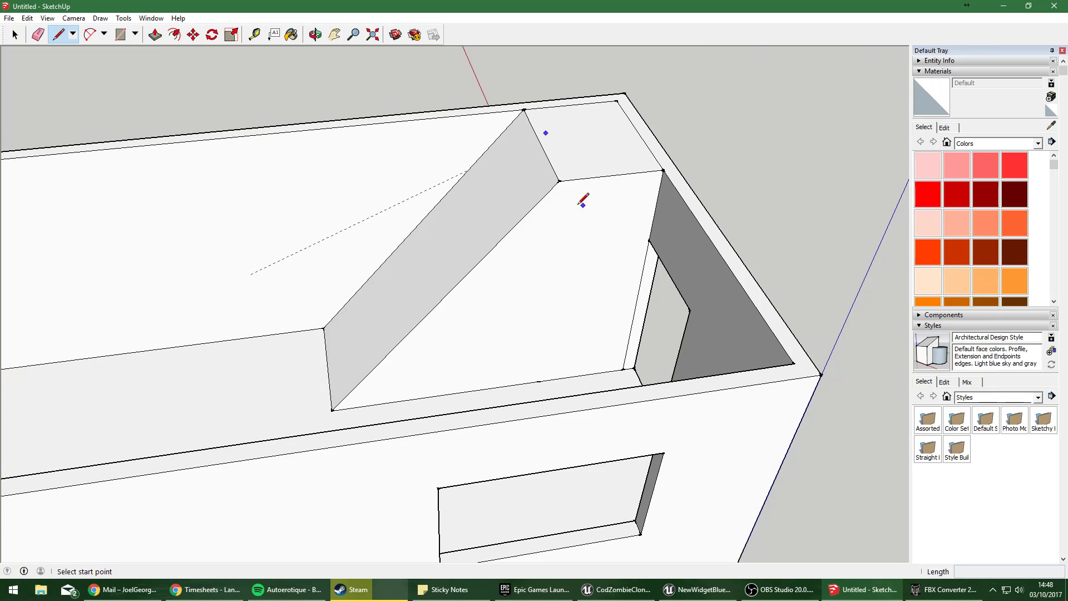
pyautogui.click(559, 181)
pyautogui.press('Escape')
pyautogui.click(437, 396)
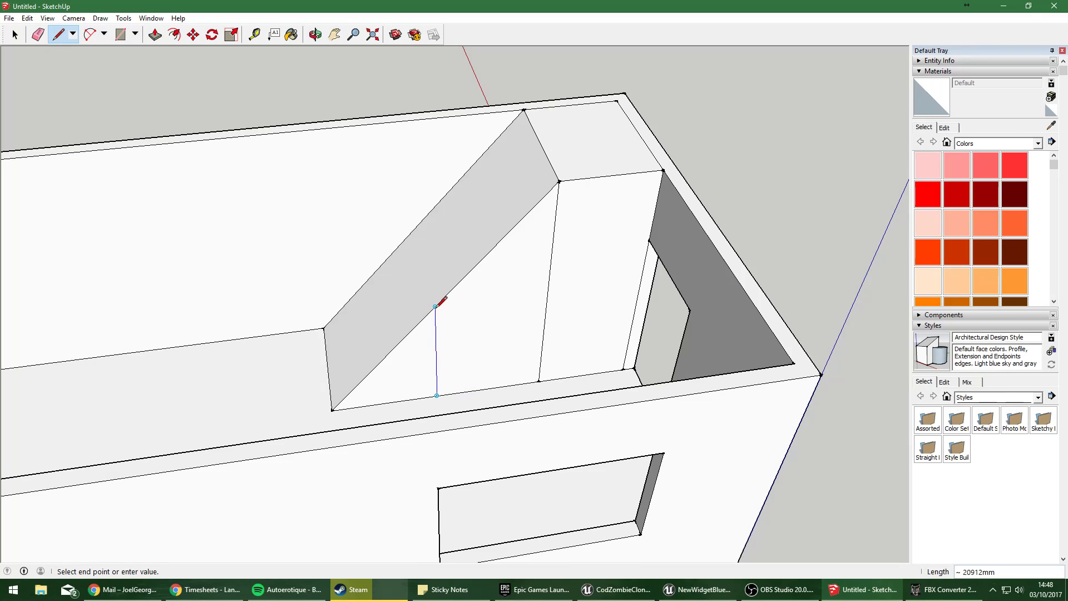
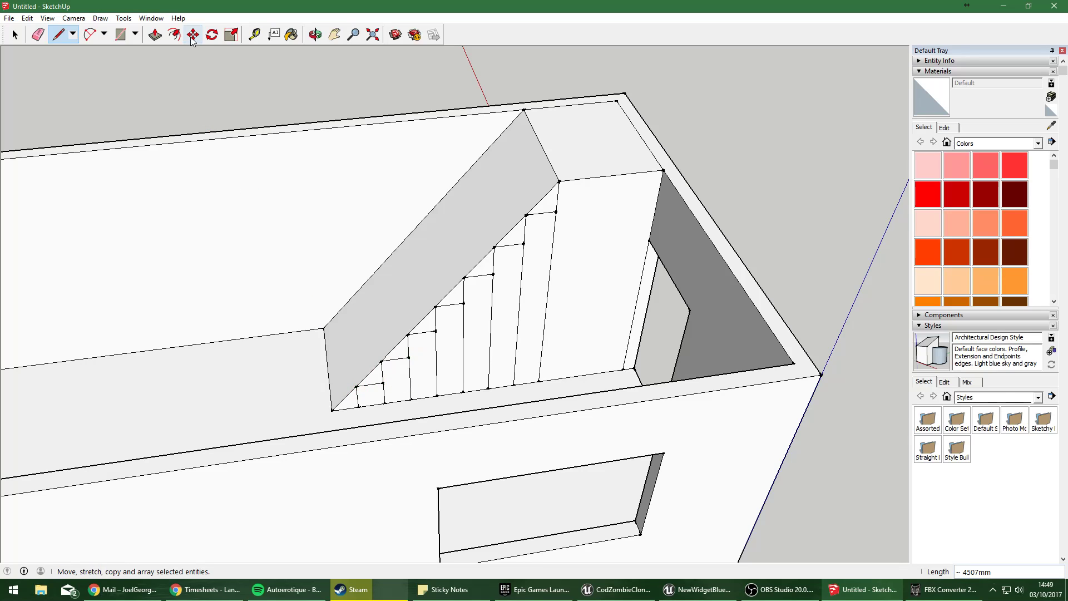
# Push/Pull the triangular pieces above each step outline through the ramp's full width to the wall, carving out the stairs.
pyautogui.click(155, 34)
pyautogui.moveTo(349, 401)
pyautogui.mouseDown()
pyautogui.moveTo(329, 329)
pyautogui.moveTo(345, 357)
pyautogui.moveTo(374, 371)
pyautogui.moveTo(358, 306)
pyautogui.moveTo(318, 278)
pyautogui.moveTo(322, 290)
pyautogui.mouseUp()
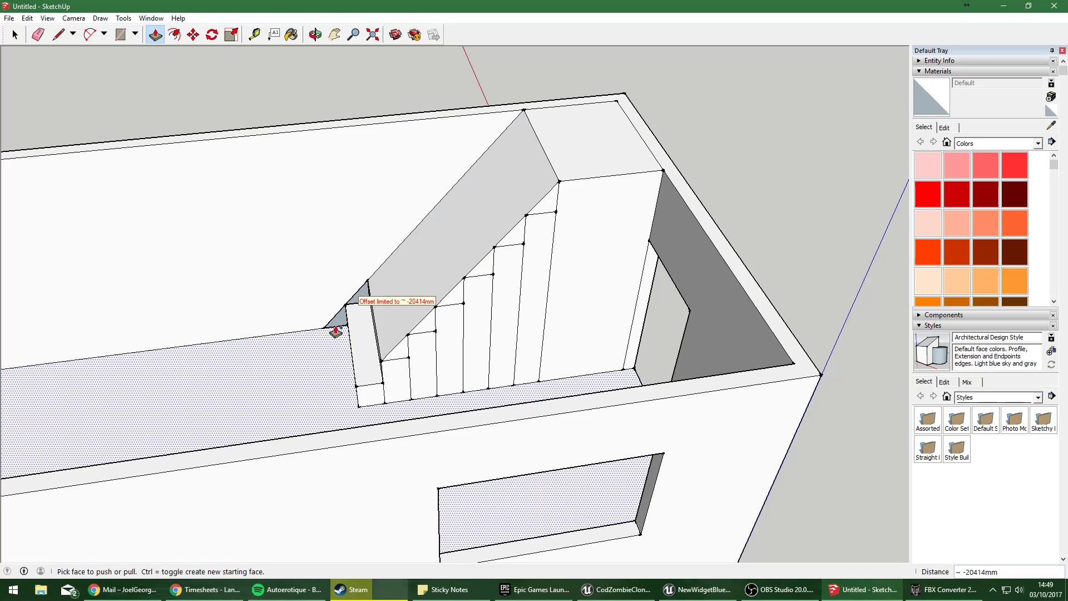
pyautogui.hotkey('ctrl', 'z')
pyautogui.hotkey('ctrl', 'z')
pyautogui.moveTo(376, 376); pyautogui.dragTo(330, 281)
pyautogui.moveTo(352, 397); pyautogui.dragTo(352, 310)
pyautogui.moveTo(436, 324); pyautogui.dragTo(346, 219)
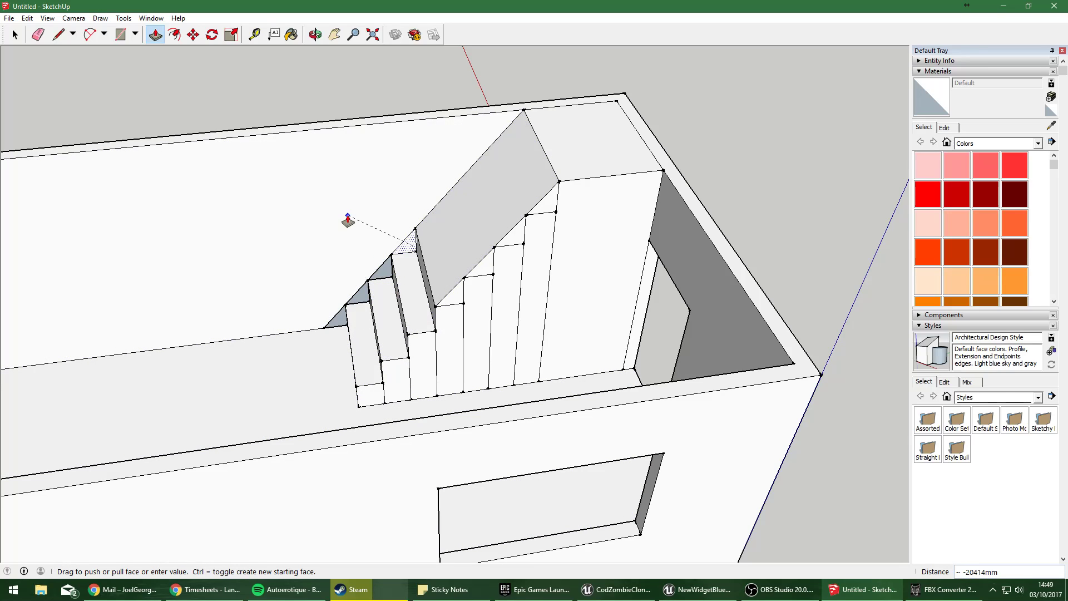
pyautogui.moveTo(450, 303); pyautogui.dragTo(358, 190)
pyautogui.moveTo(481, 273); pyautogui.dragTo(405, 180)
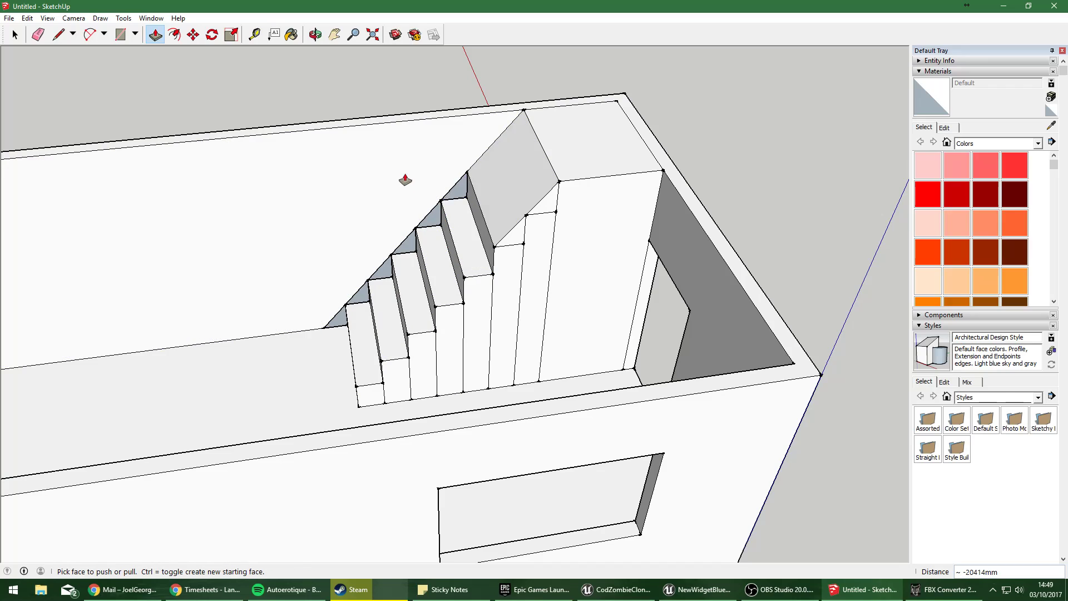
pyautogui.moveTo(517, 240); pyautogui.dragTo(432, 167)
pyautogui.moveTo(543, 210); pyautogui.dragTo(466, 137)
# Try to erase the leftover diagonal edge on the wall beside the lower steps.
pyautogui.scroll(2, 413, 279)
pyautogui.scroll(2, 381, 277)
pyautogui.moveTo(274, 338); pyautogui.dragTo(284, 307, button='middle')
pyautogui.press('e')
pyautogui.click(263, 357)
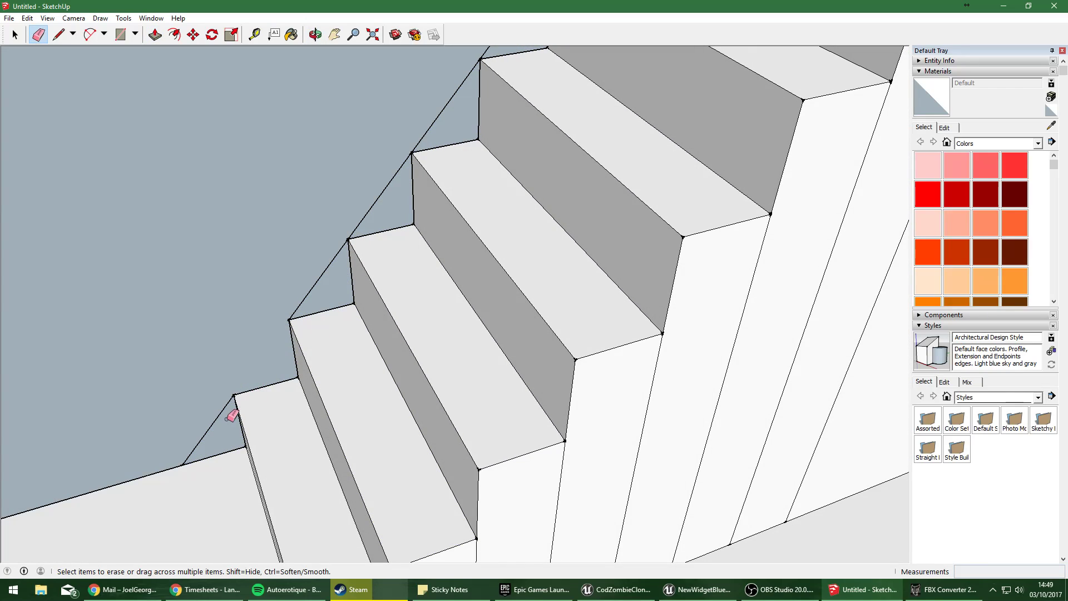
pyautogui.moveTo(220, 394)
pyautogui.mouseDown(button='middle')
pyautogui.moveTo(290, 313)
pyautogui.moveTo(543, 183)
pyautogui.moveTo(708, 124)
pyautogui.moveTo(557, 207)
pyautogui.moveTo(552, 264)
pyautogui.moveTo(498, 277)
pyautogui.moveTo(539, 226)
pyautogui.moveTo(557, 234)
pyautogui.moveTo(384, 274)
pyautogui.moveTo(365, 291)
pyautogui.moveTo(359, 374)
pyautogui.moveTo(467, 241)
pyautogui.moveTo(546, 228)
pyautogui.moveTo(378, 187)
pyautogui.mouseUp(button='middle')
# Retrace the diagonal edge beside the lowest step to fill the triangular gap in the wall.
pyautogui.scroll(2, 360, 375)
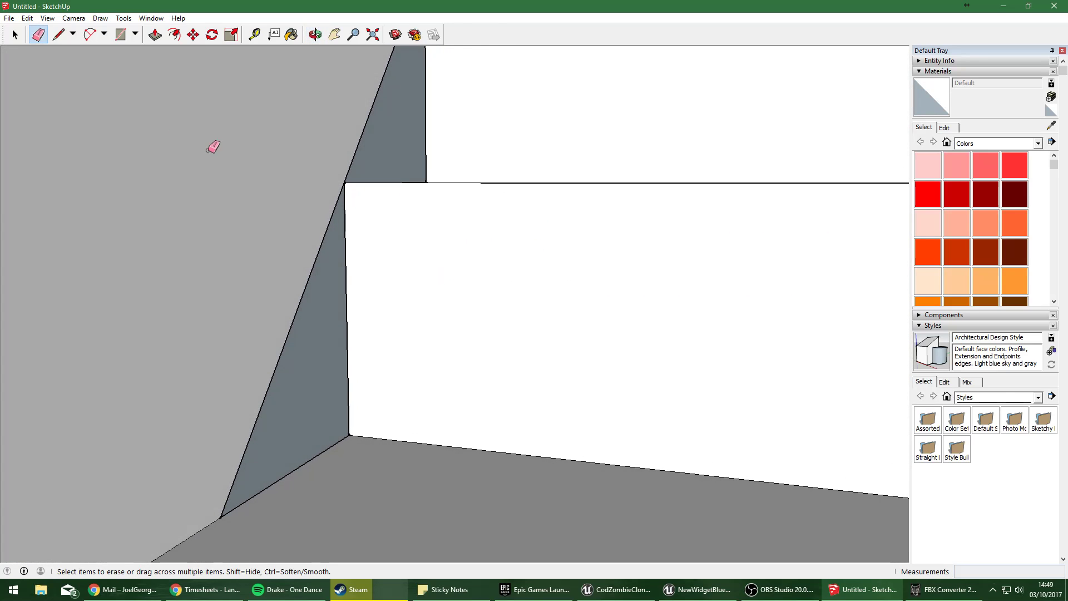
pyautogui.click(60, 35)
pyautogui.click(345, 183)
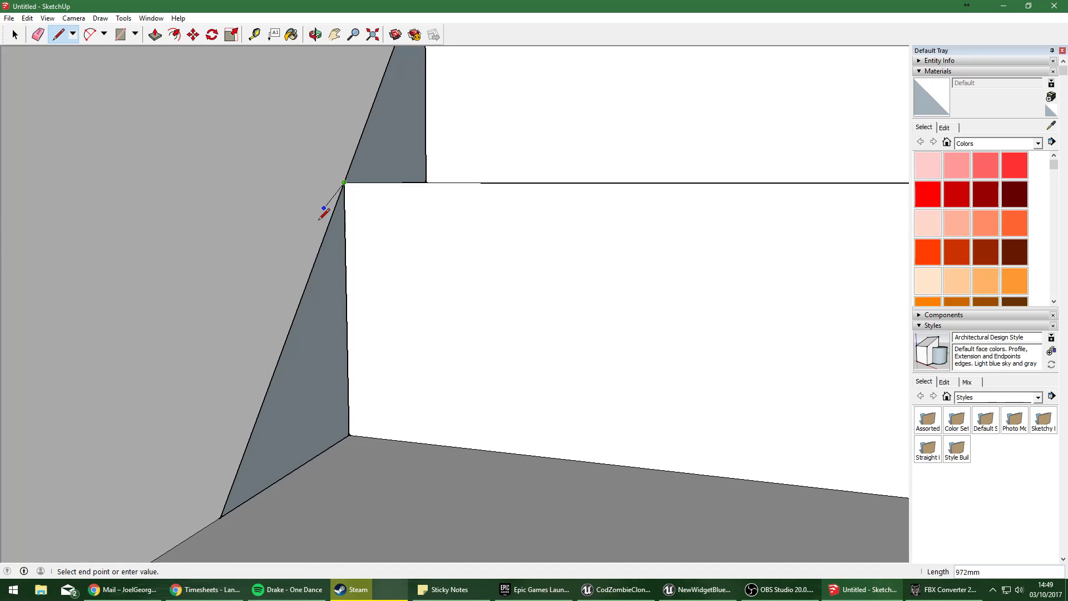
pyautogui.click(221, 517)
# Retrace the diagonal edge from the top of the lowest step up to the landing to fill the other triangular wall gaps.
pyautogui.moveTo(433, 242); pyautogui.dragTo(328, 186, button='middle')
pyautogui.scroll(-1, 327, 185)
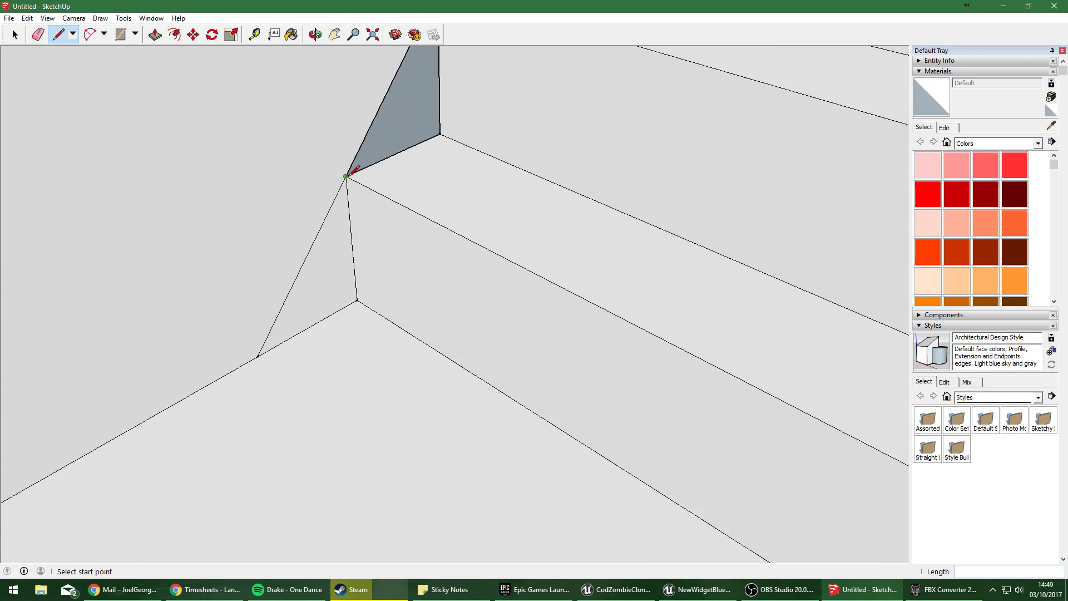
pyautogui.click(346, 175)
pyautogui.keyDown('shift'); pyautogui.moveTo(389, 156); pyautogui.dragTo(248, 527, button='middle'); pyautogui.keyUp('shift')
pyautogui.scroll(-5, 318, 337)
pyautogui.moveTo(420, 199); pyautogui.dragTo(324, 374, button='middle')
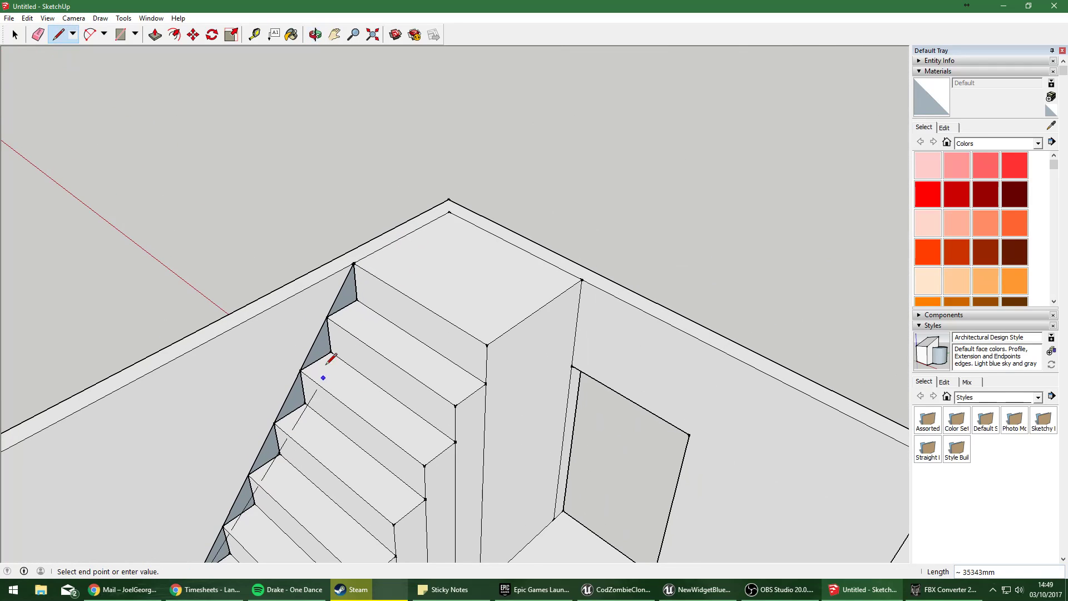
pyautogui.click(358, 257)
# Erase the diagonal edge segments on the wall beside the lower stair steps.
pyautogui.moveTo(406, 317); pyautogui.dragTo(127, 433, button='middle')
pyautogui.scroll(5, 436, 234)
pyautogui.press('e')
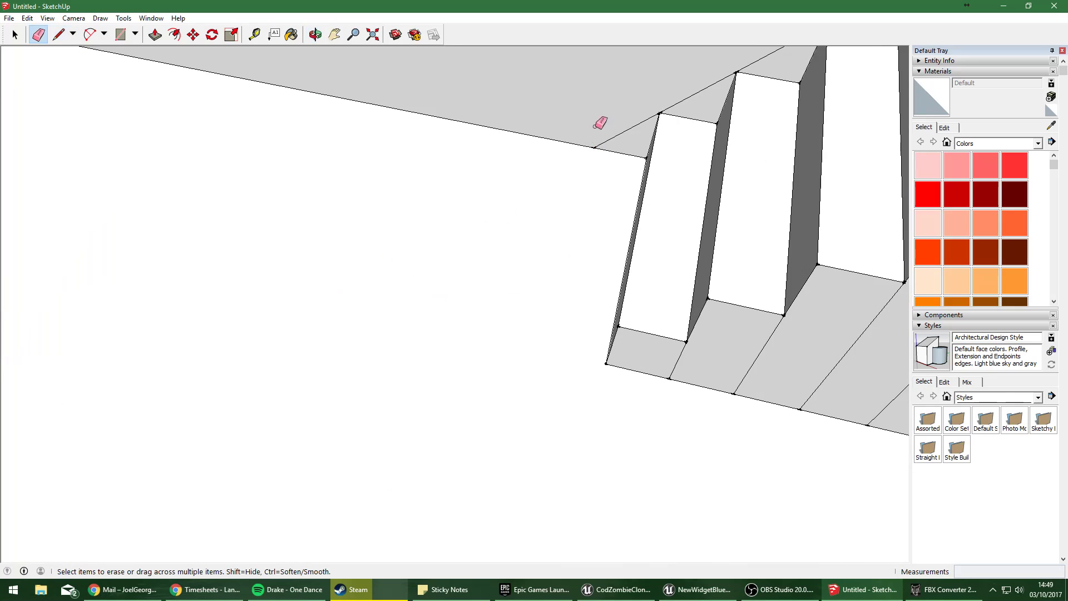
pyautogui.click(691, 94)
pyautogui.keyDown('shift'); pyautogui.moveTo(691, 95); pyautogui.dragTo(538, 270, button='middle'); pyautogui.keyUp('shift')
pyautogui.scroll(-3, 529, 271)
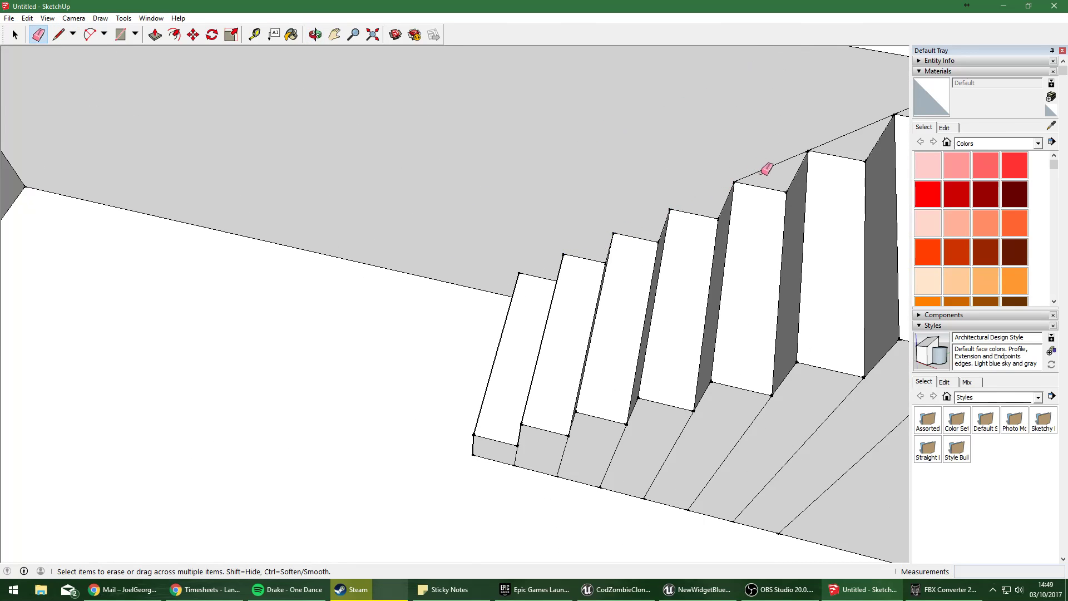
# Erase the vertical division lines on the side face of the stairs, undoing the stroke that also removes base edges.
pyautogui.moveTo(822, 508); pyautogui.dragTo(522, 461)
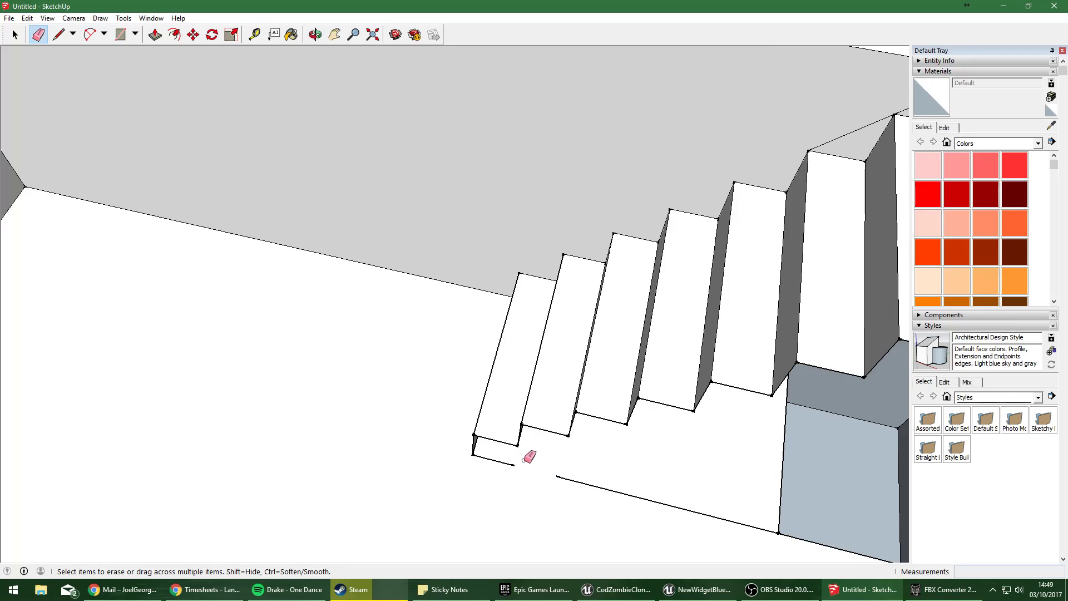
pyautogui.hotkey('ctrl', 'z')
pyautogui.moveTo(626, 468); pyautogui.dragTo(835, 499)
# Erase the remaining diagonal edge segments on the wall beside the uppermost stair steps.
pyautogui.moveTo(818, 489)
pyautogui.keyDown('shift'); pyautogui.mouseDown(button='middle')
pyautogui.moveTo(452, 460)
pyautogui.moveTo(422, 484)
pyautogui.mouseUp(button='middle'); pyautogui.keyUp('shift')
pyautogui.scroll(-2, 479, 272)
pyautogui.scroll(2, 479, 271)
pyautogui.moveTo(480, 272); pyautogui.dragTo(485, 270)
pyautogui.click(539, 254)
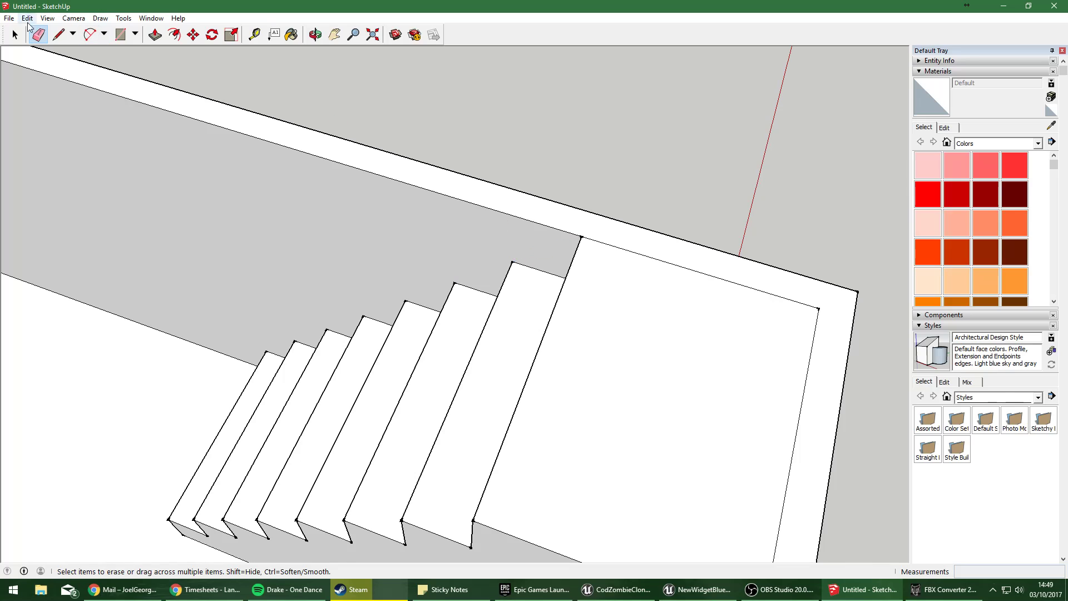
# Export the model as the COLLADA file Untitled.dae into the CodClone folder.
pyautogui.click(6, 7)
pyautogui.click(30, 4)
pyautogui.click(10, 17)
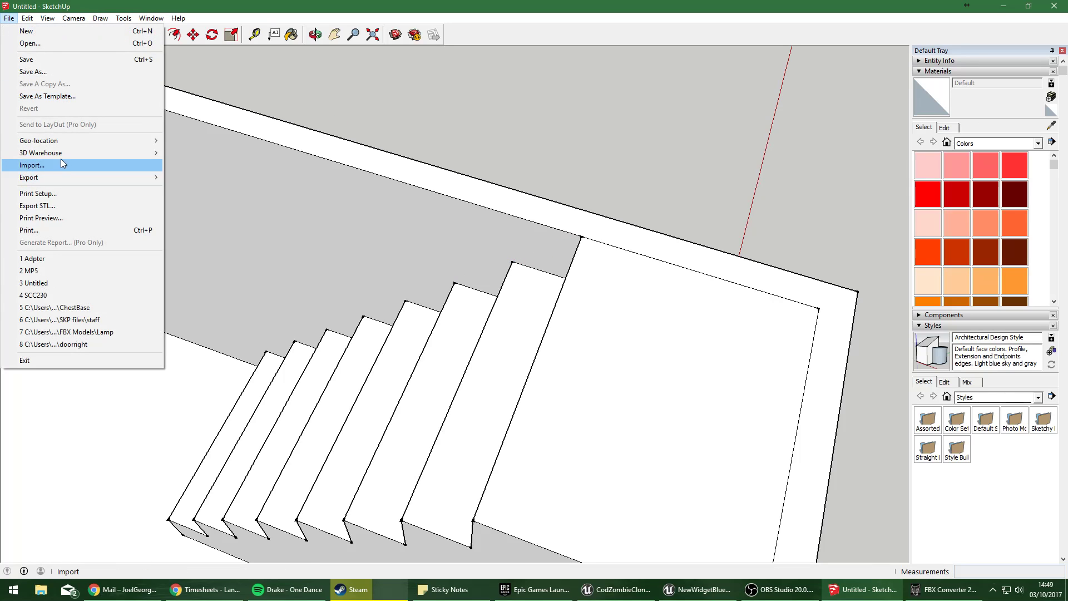
pyautogui.moveTo(58, 177)
pyautogui.click(209, 177)
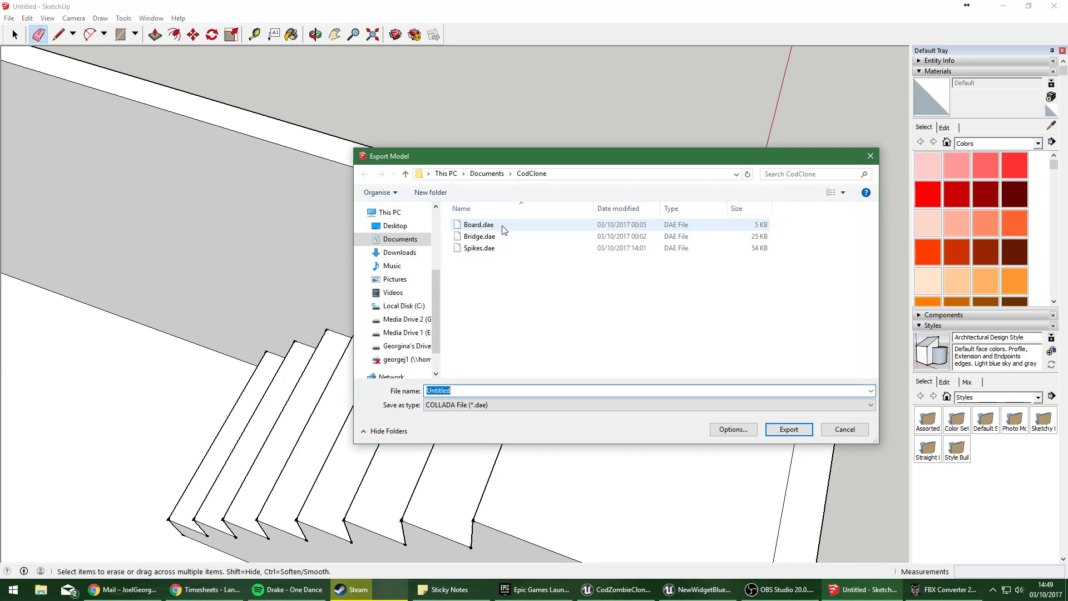
pyautogui.click(770, 431)
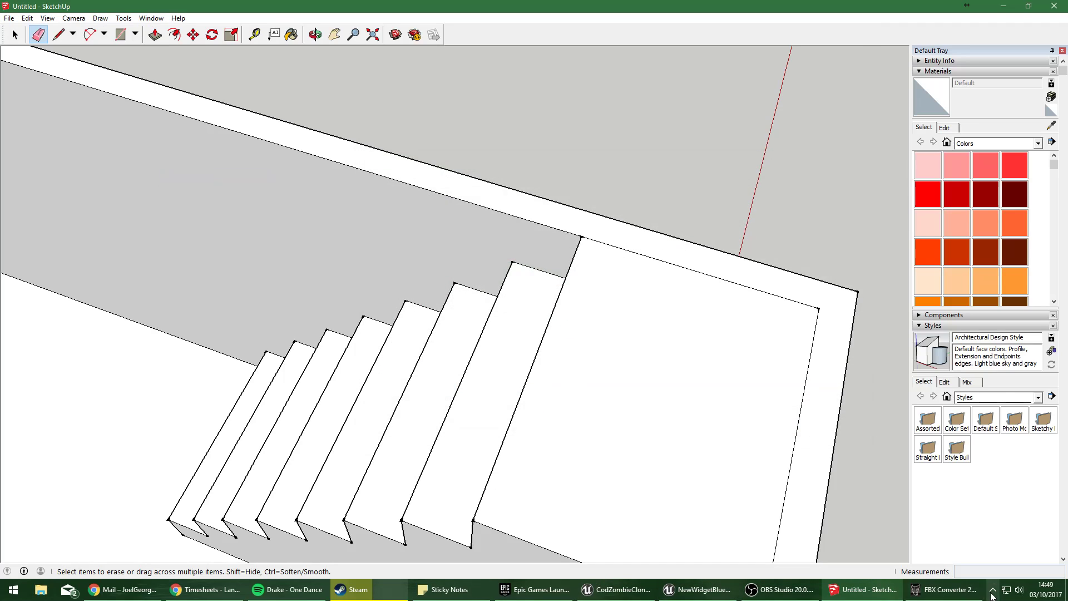
# Switch to FBX Converter and add Untitled.dae from the CodClone folder to the source files.
pyautogui.click(944, 589)
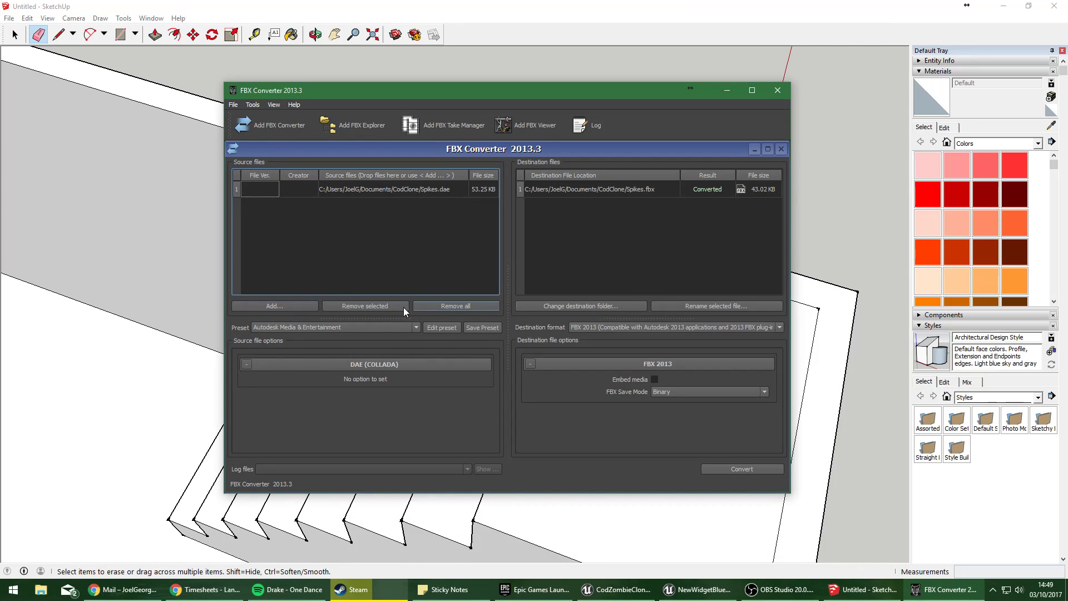
pyautogui.click(276, 306)
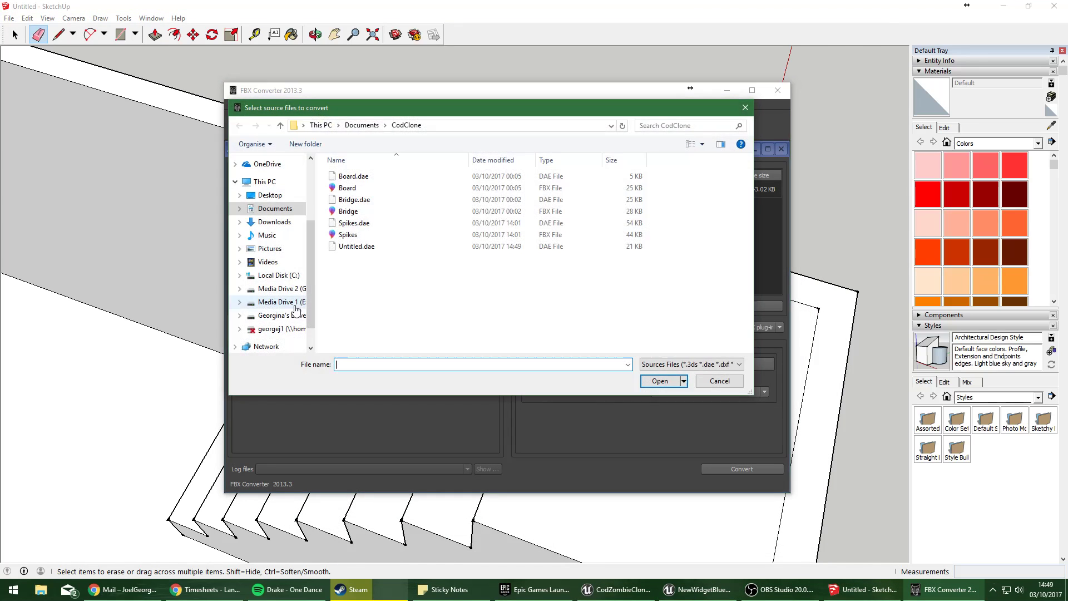
pyautogui.click(365, 247)
pyautogui.click(661, 382)
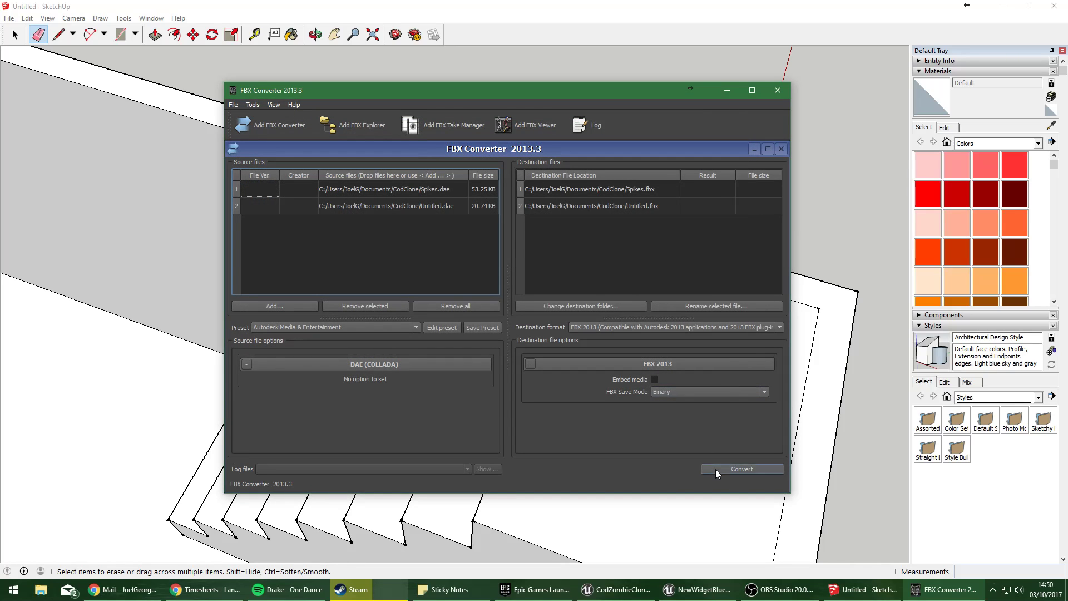
# Convert Untitled.dae to FBX 2013, skipping the overwrite of the existing Spikes.fbx, and minimize the converter.
pyautogui.click(715, 469)
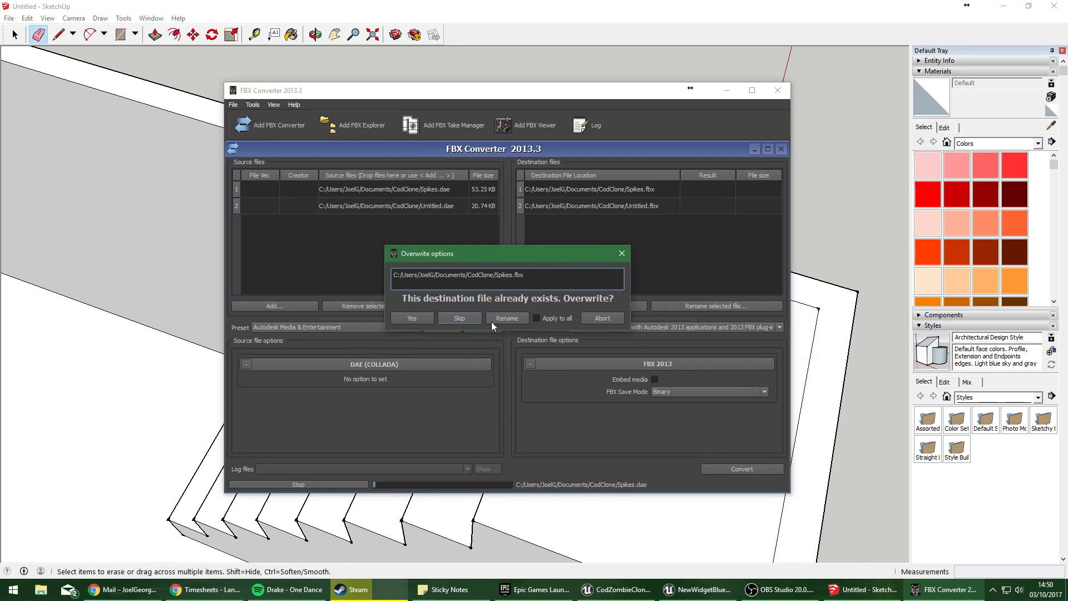
pyautogui.click(458, 320)
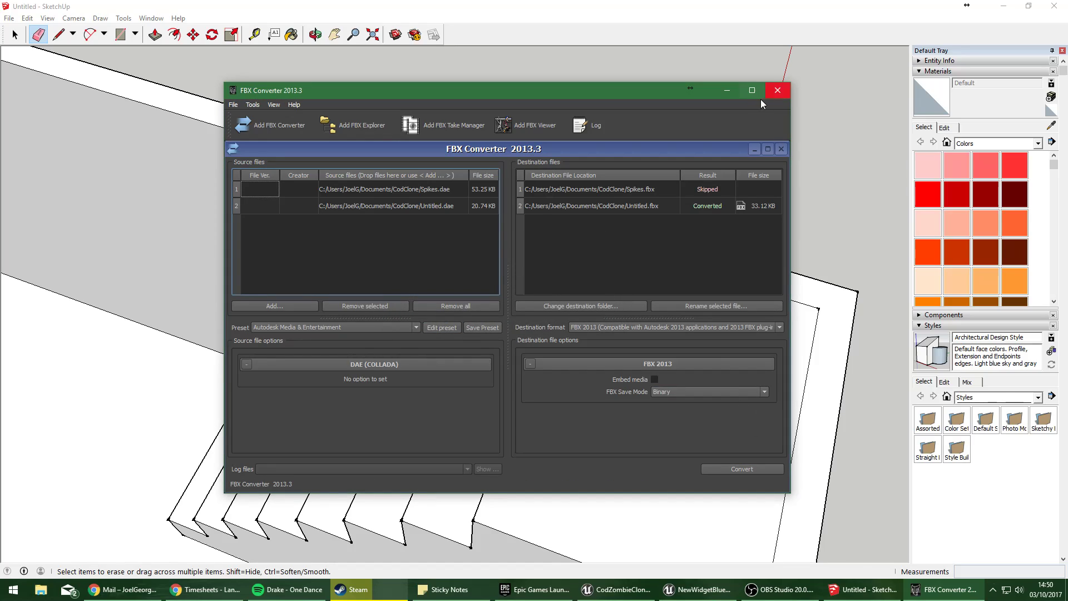
pyautogui.click(727, 90)
# Switch to Unreal Editor and import Untitled.fbx from the CodClone folder with the default FBX import options.
pyautogui.click(1003, 5)
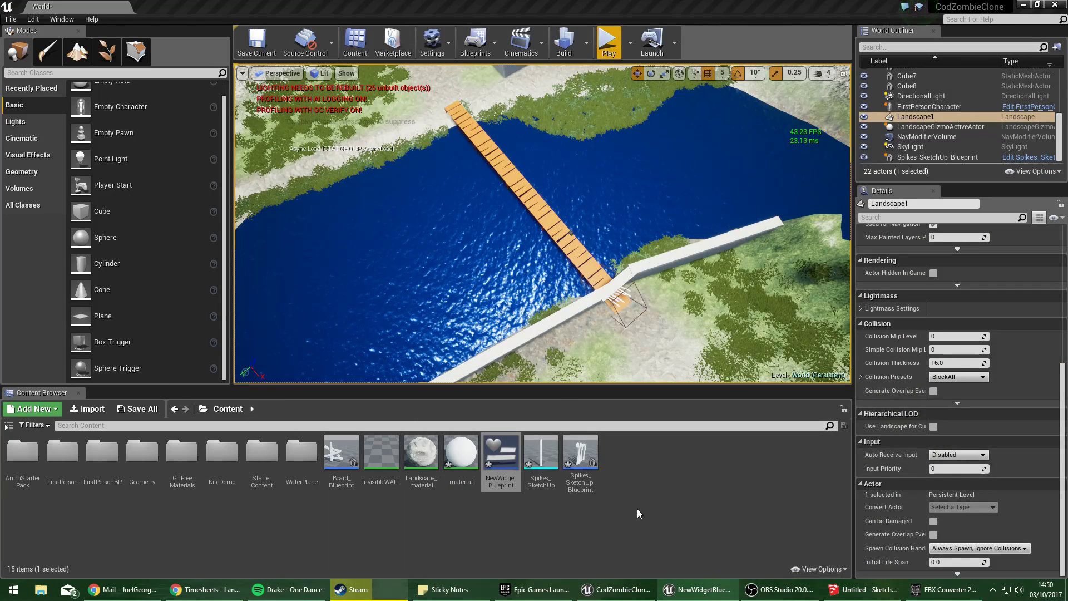
pyautogui.click(88, 408)
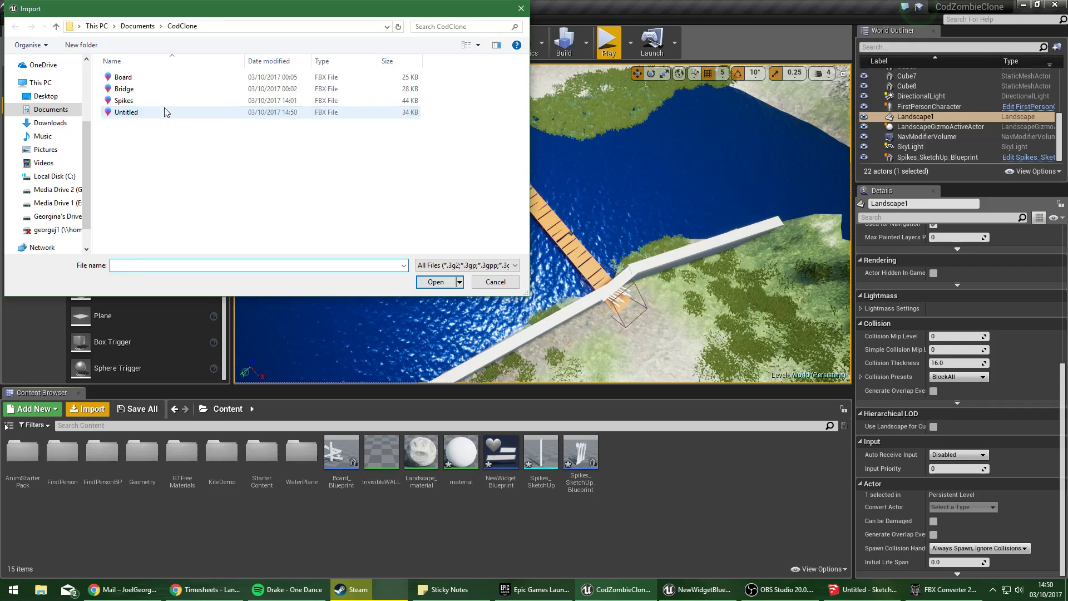
pyautogui.click(164, 112)
pyautogui.click(435, 282)
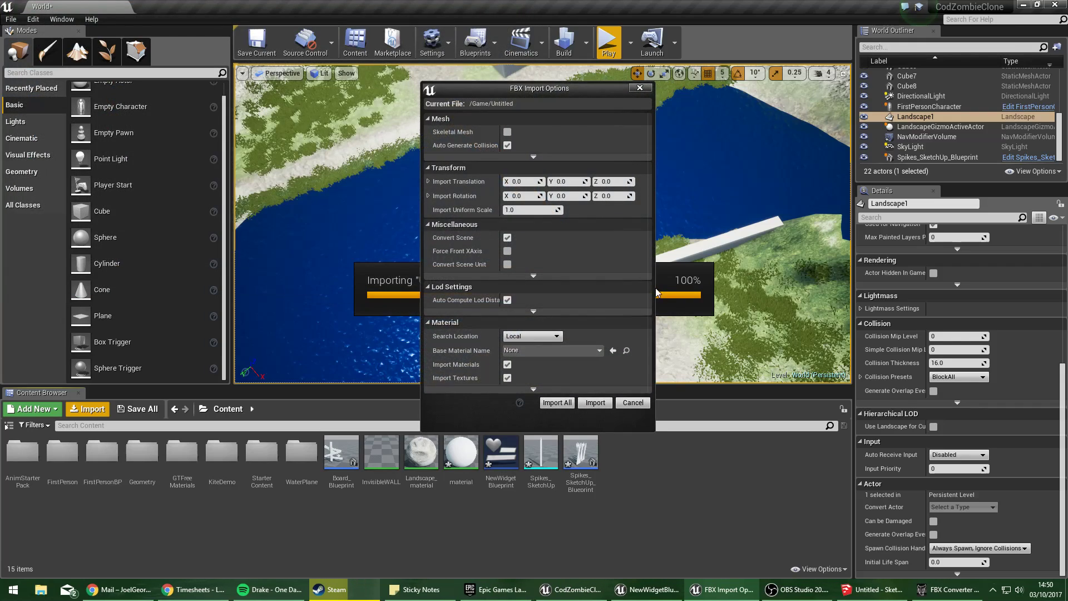
pyautogui.click(594, 402)
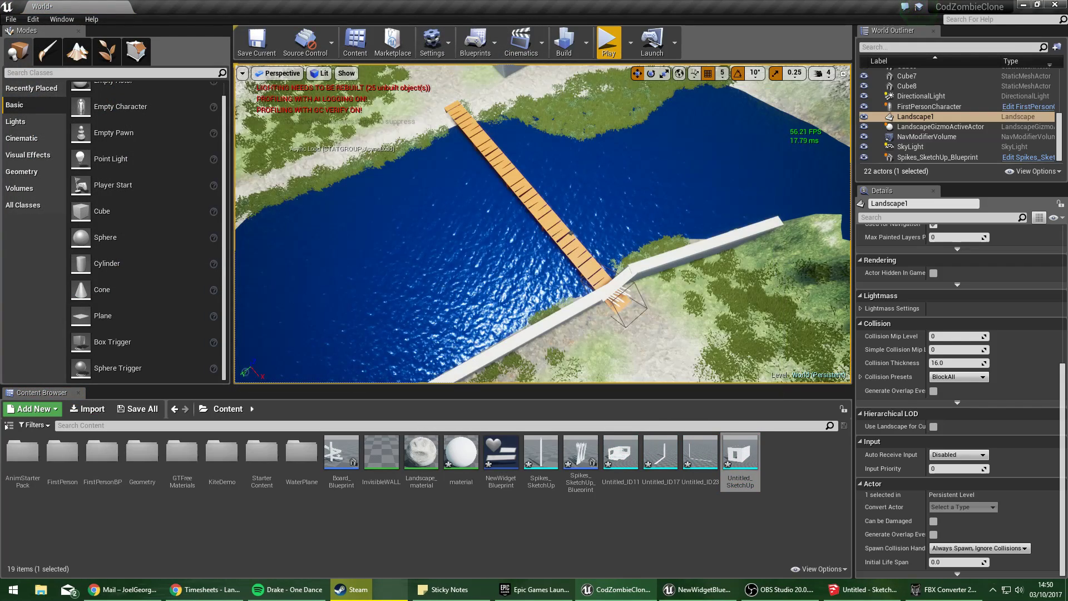
# Place the Untitled_SketchUp mesh in the level on the grassy ground beside the large white cube.
pyautogui.moveTo(571, 234); pyautogui.dragTo(695, 233, button='right')
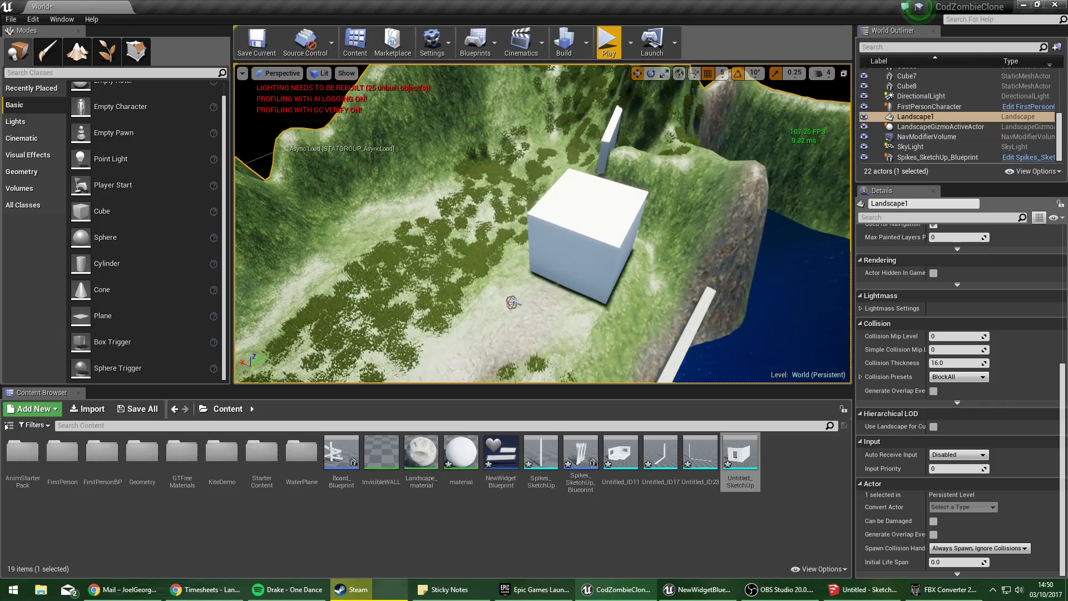
pyautogui.doubleClick(608, 465)
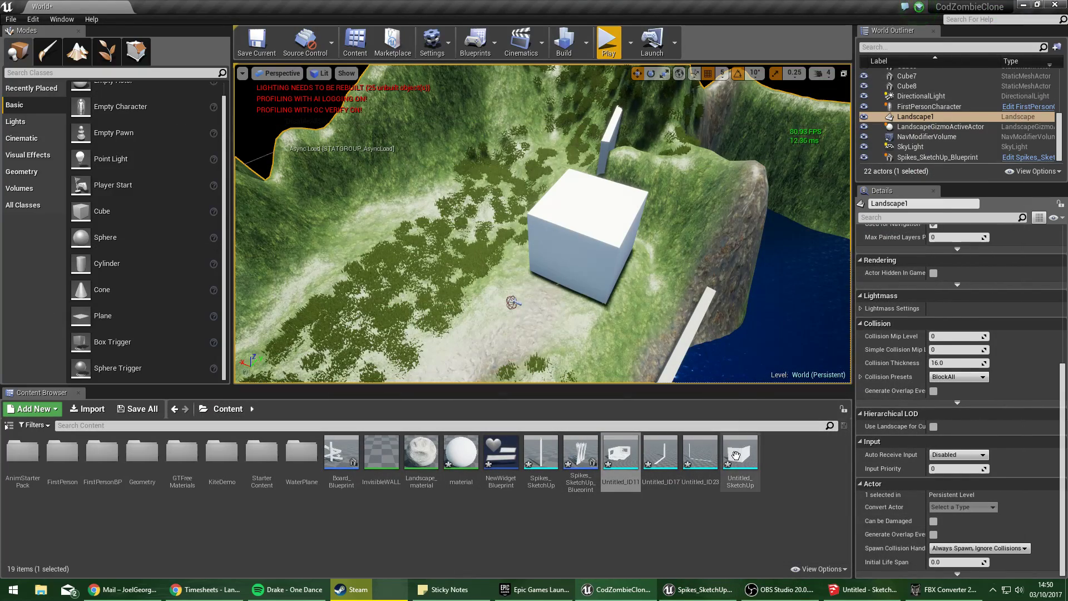
pyautogui.moveTo(736, 455); pyautogui.dragTo(462, 310)
pyautogui.moveTo(462, 310); pyautogui.dragTo(390, 267, button='right')
pyautogui.press('w')
pyautogui.moveTo(510, 297); pyautogui.dragTo(545, 301, button='right')
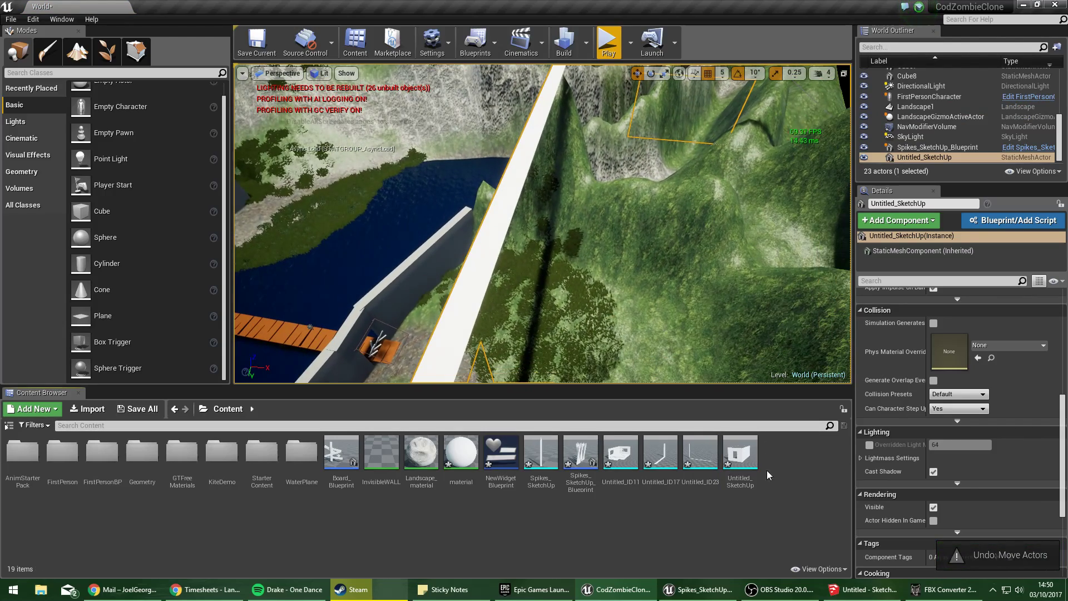
# Force delete the imported meshes Untitled_ID11, Untitled_ID17, Untitled_ID23 and Untitled_SketchUp from the project content.
pyautogui.click(614, 466)
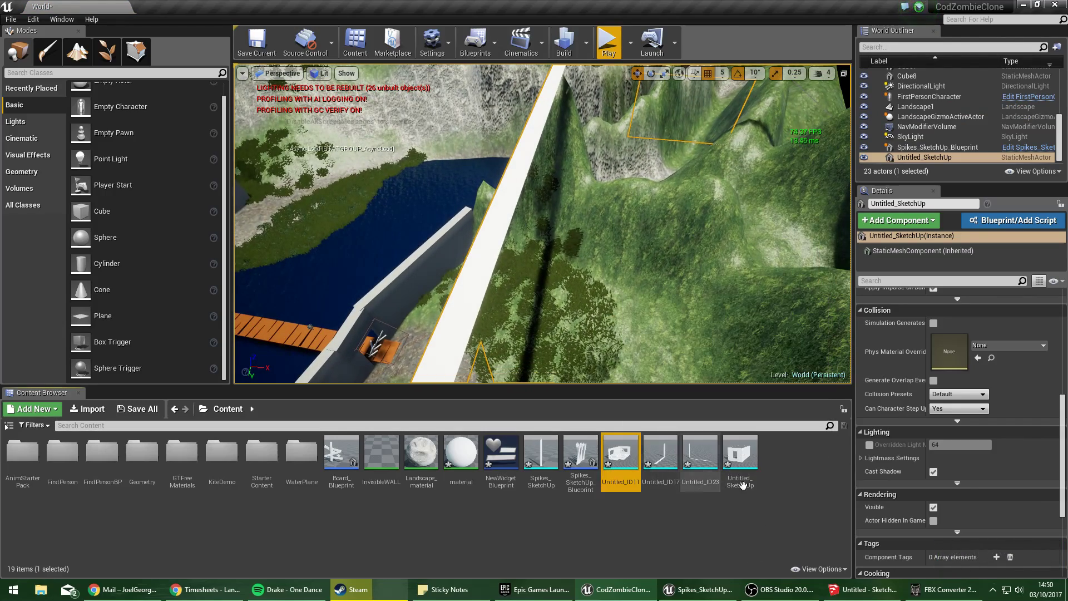
pyautogui.keyDown('shift'); pyautogui.click(740, 453); pyautogui.keyUp('shift')
pyautogui.press('Delete')
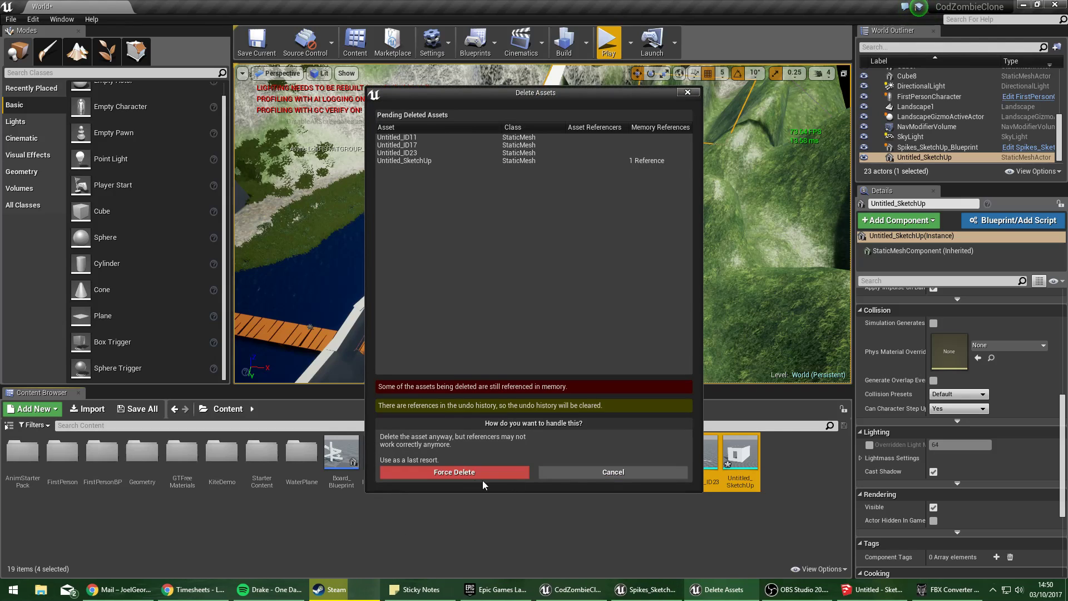
pyautogui.click(424, 472)
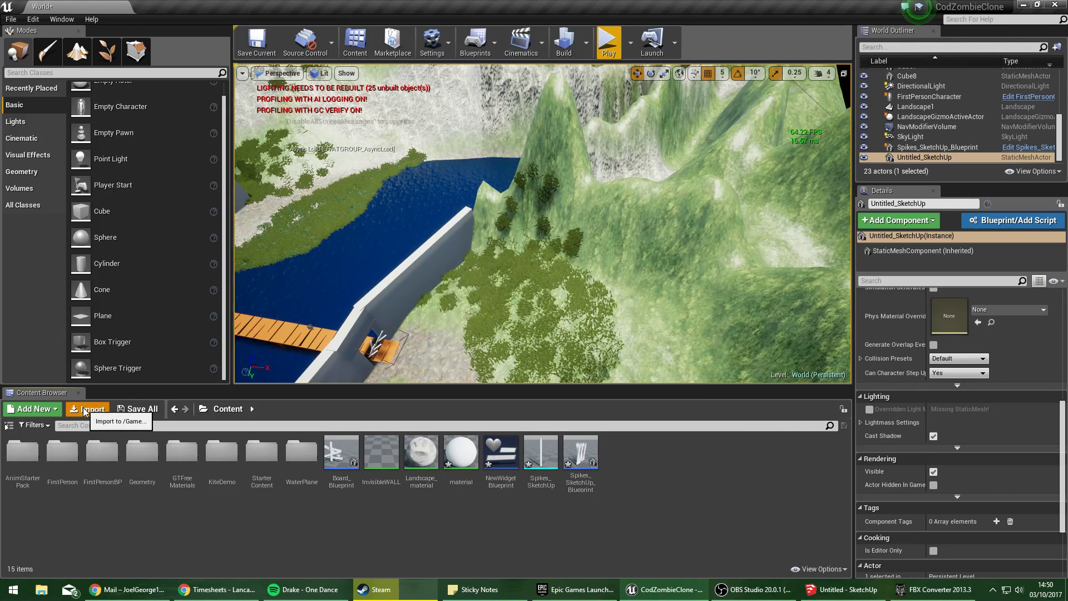
# Import Untitled.fbx again from the CodClone folder with Auto Generate Collision enabled and dismiss the import log.
pyautogui.click(89, 408)
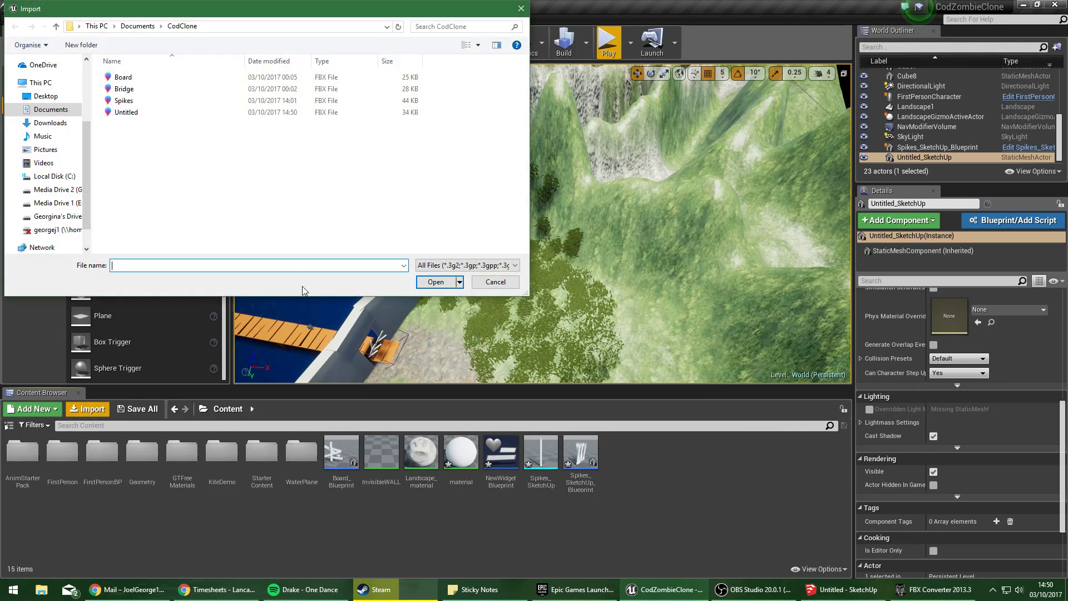
pyautogui.click(126, 112)
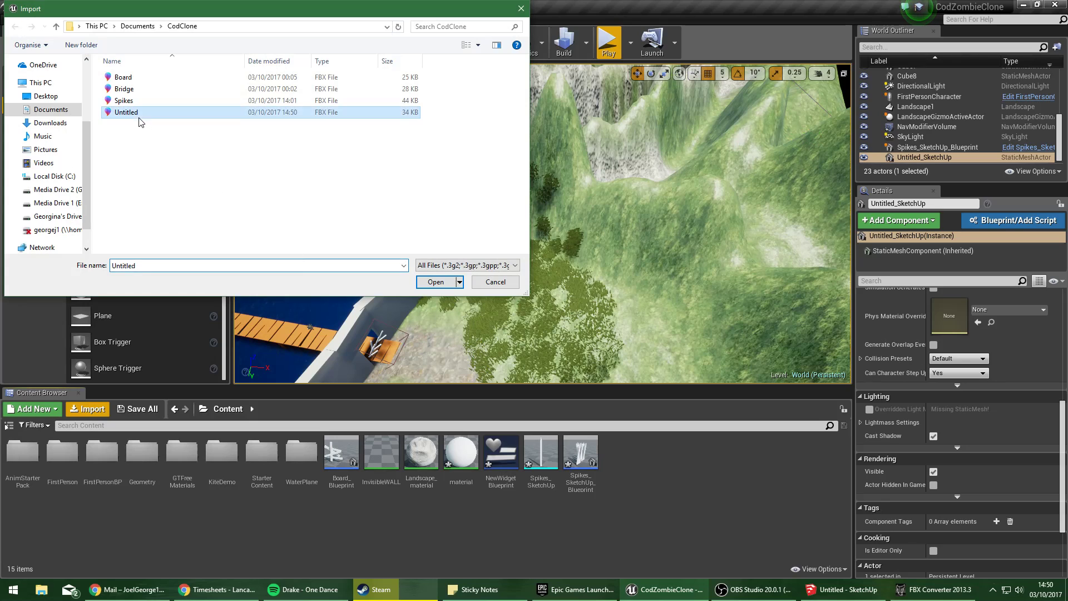
pyautogui.click(432, 286)
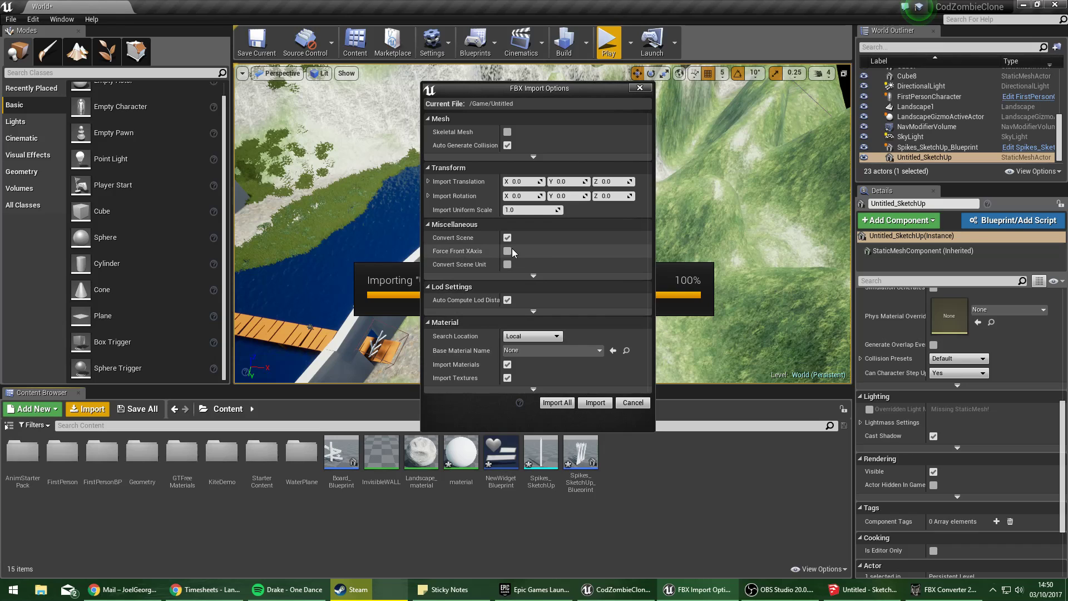
pyautogui.click(507, 145)
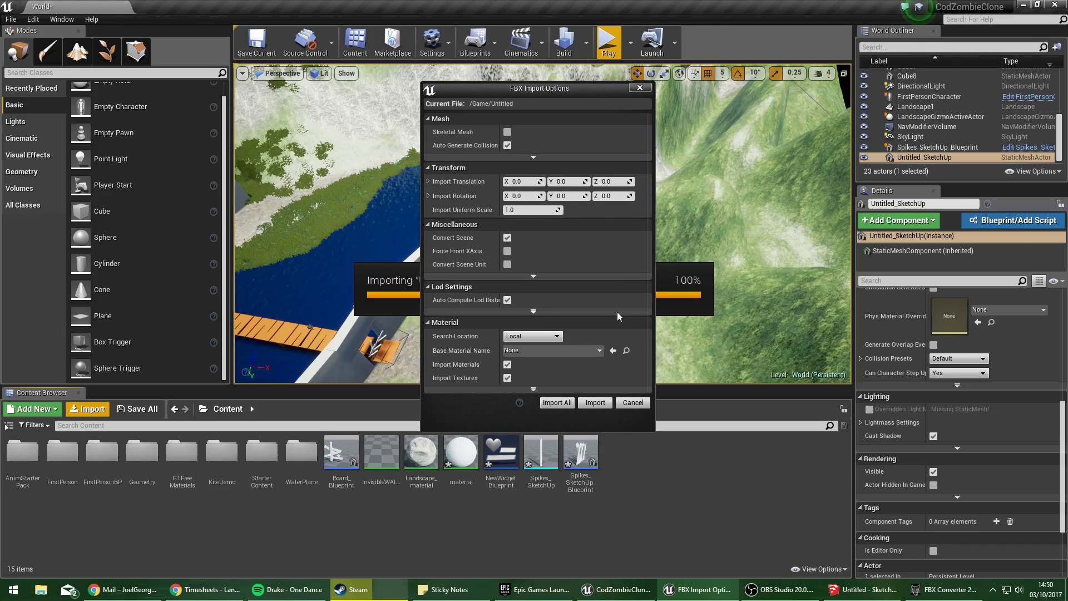
pyautogui.click(596, 403)
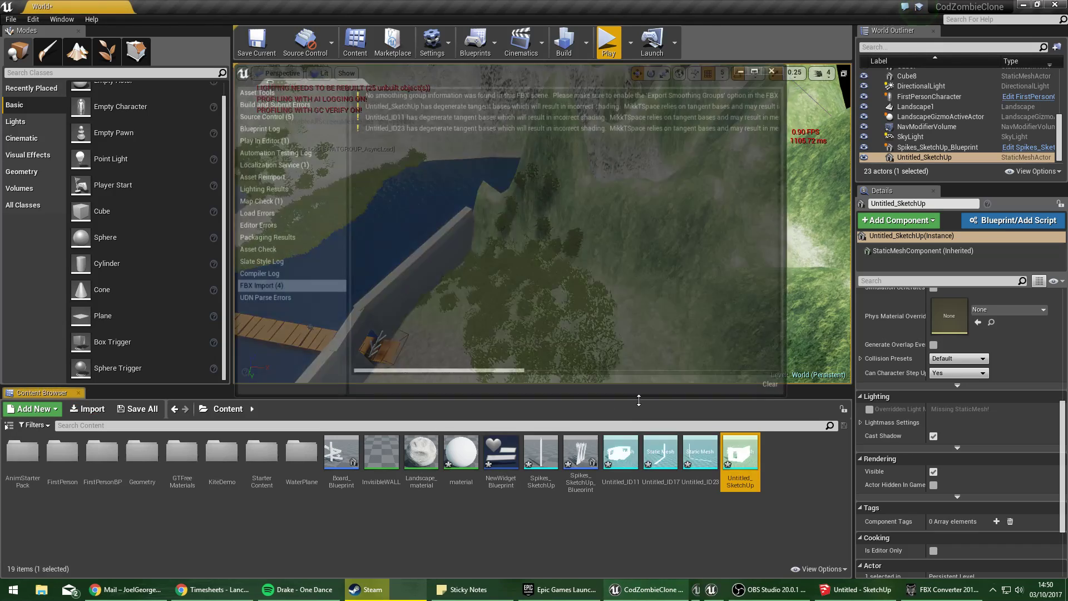
pyautogui.click(775, 68)
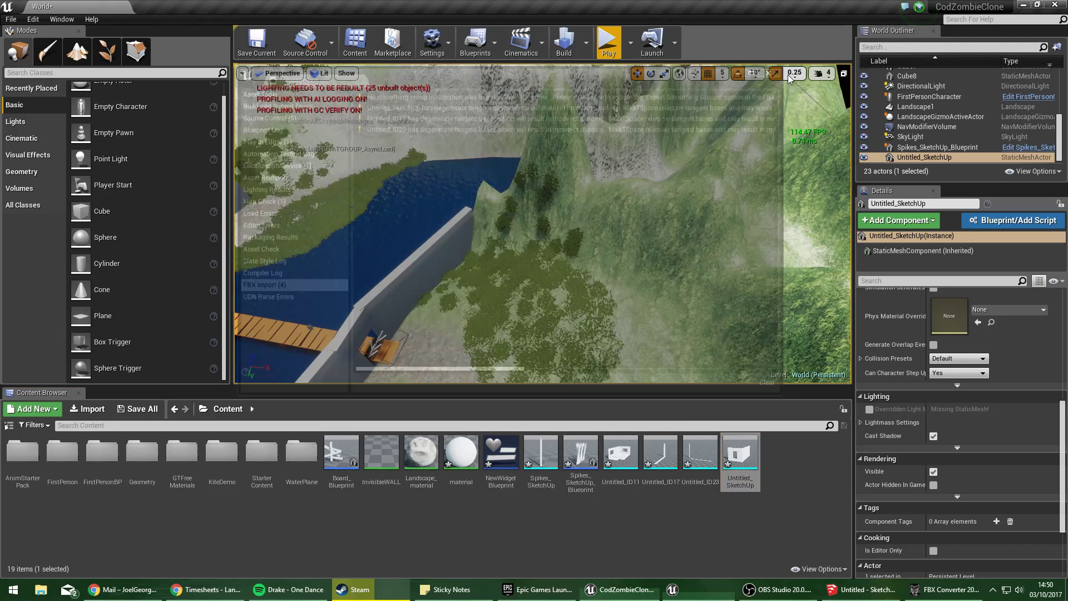
# Delete the four reimported Untitled static meshes, three with ID suffixes plus Untitled_SketchUp, from the project content.
pyautogui.click(687, 448)
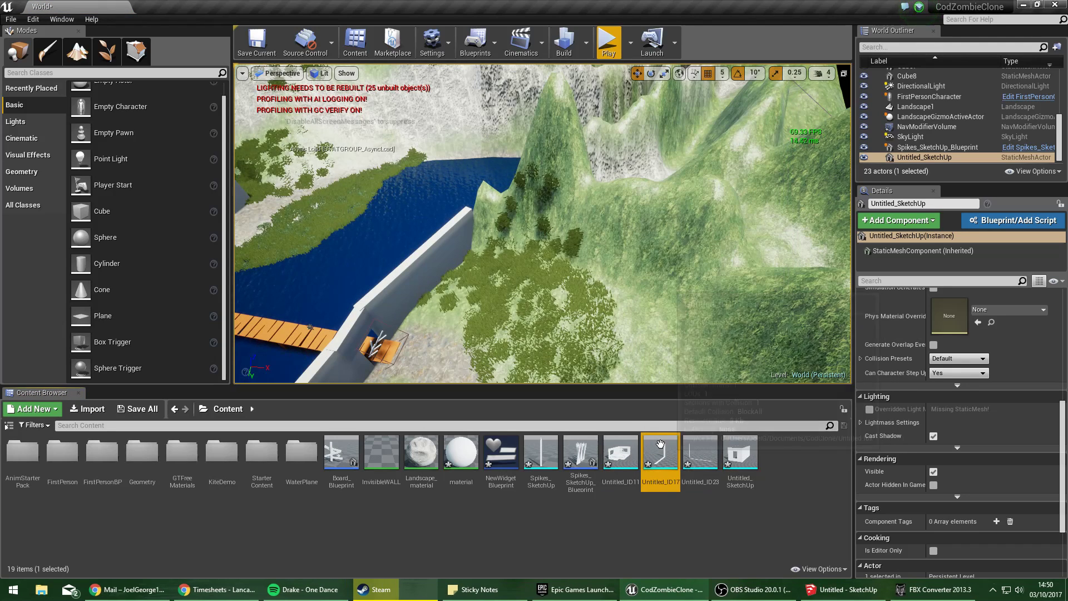
pyautogui.click(725, 446)
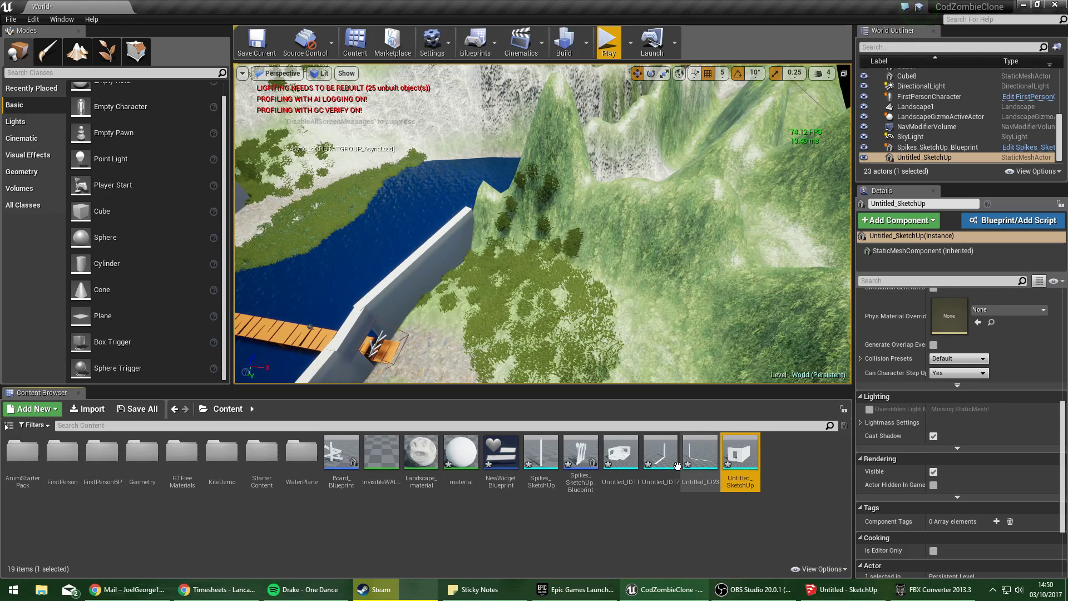
pyautogui.click(645, 528)
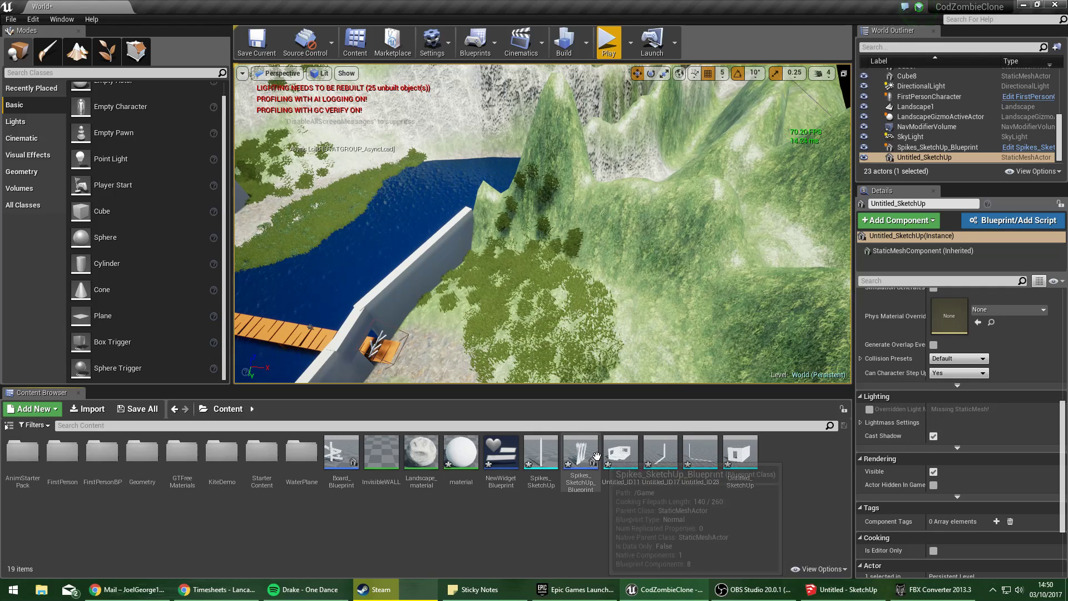
pyautogui.click(632, 448)
pyautogui.keyDown('ctrl'); pyautogui.click(666, 452); pyautogui.keyUp('ctrl')
pyautogui.keyDown('ctrl'); pyautogui.click(689, 454); pyautogui.keyUp('ctrl')
pyautogui.keyDown('ctrl'); pyautogui.click(740, 453); pyautogui.keyUp('ctrl')
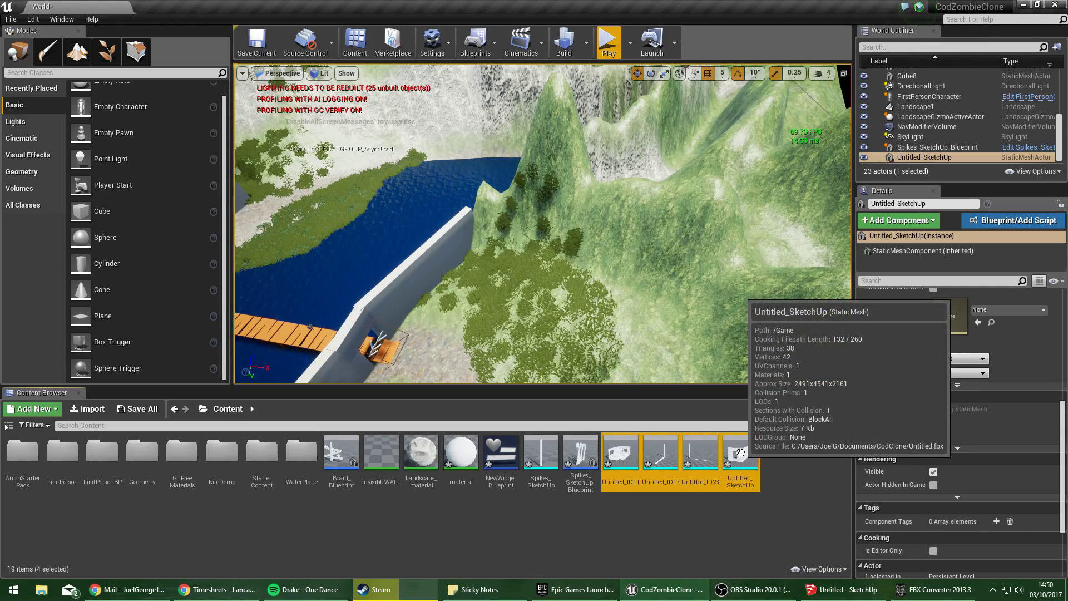
pyautogui.press('Delete')
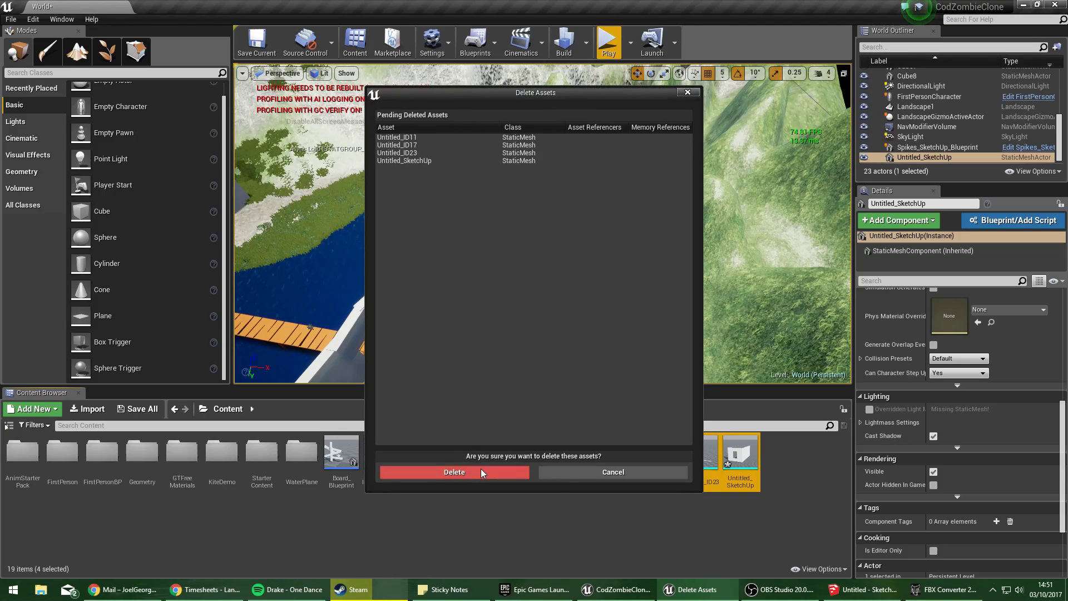
pyautogui.click(454, 471)
# Switch to SketchUp and examine the room model's stairs, doorway, windows and walls from inside and outside.
pyautogui.click(869, 589)
pyautogui.scroll(-3, 285, 220)
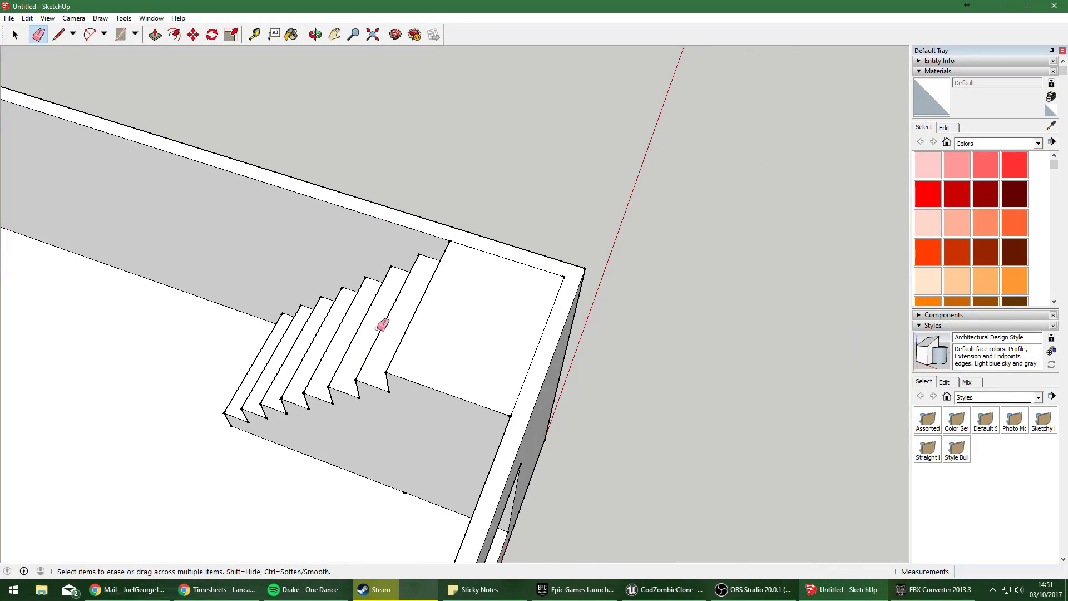
pyautogui.moveTo(377, 331)
pyautogui.mouseDown(button='middle')
pyautogui.moveTo(486, 263)
pyautogui.moveTo(473, 311)
pyautogui.mouseUp(button='middle')
pyautogui.scroll(2, 608, 236)
pyautogui.click(565, 205)
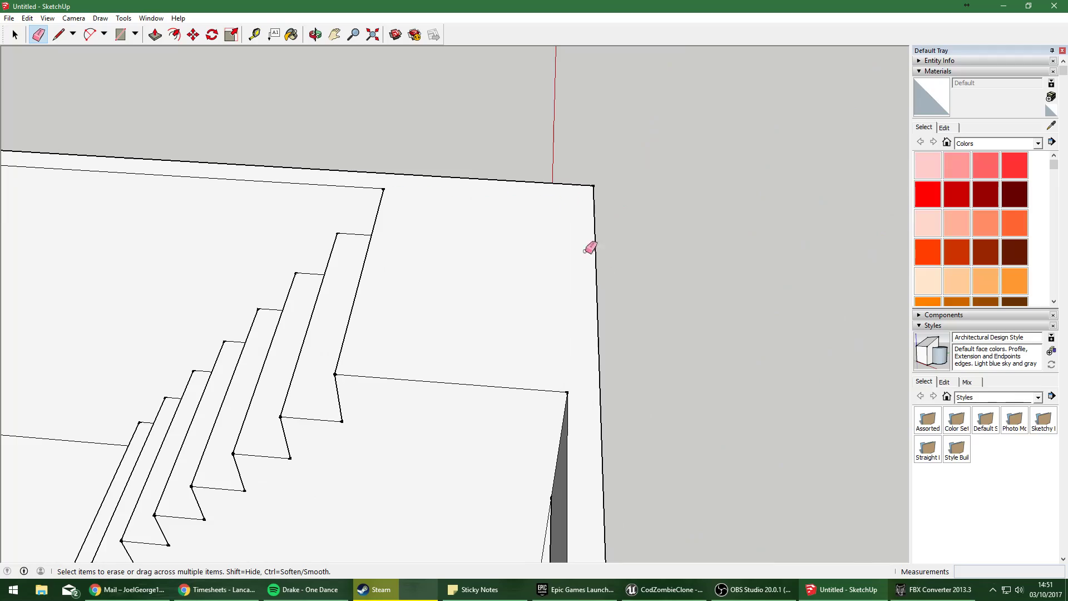
pyautogui.moveTo(585, 251); pyautogui.dragTo(167, 262, button='middle')
pyautogui.moveTo(364, 217); pyautogui.dragTo(624, 282, button='middle')
pyautogui.scroll(-3, 538, 256)
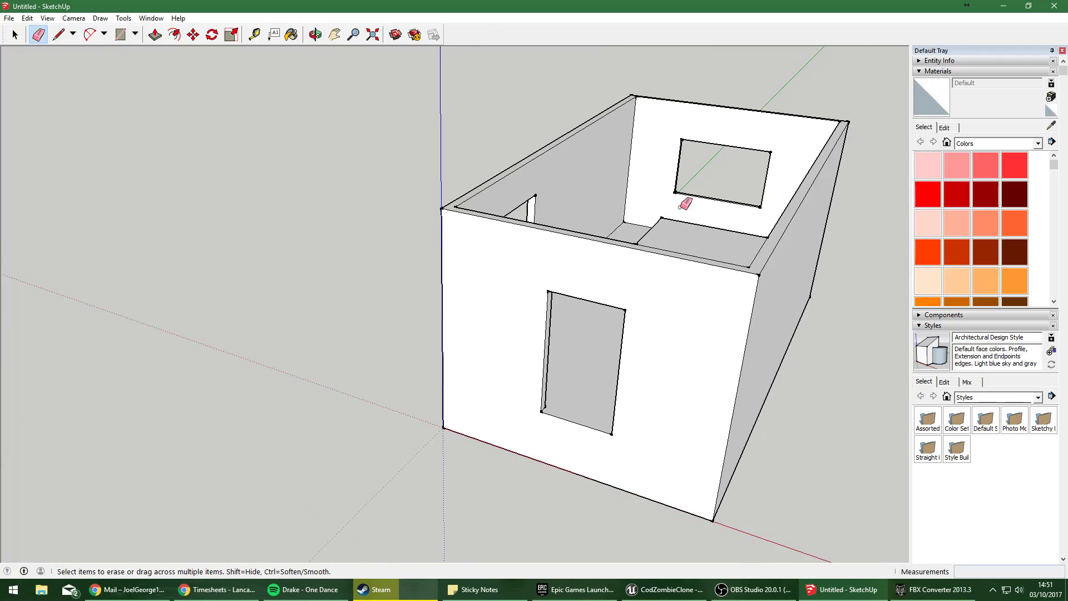
pyautogui.moveTo(680, 207); pyautogui.dragTo(165, 414, button='middle')
pyautogui.moveTo(528, 414); pyautogui.dragTo(72, 314, button='middle')
pyautogui.scroll(-2, 441, 327)
pyautogui.scroll(3, 339, 300)
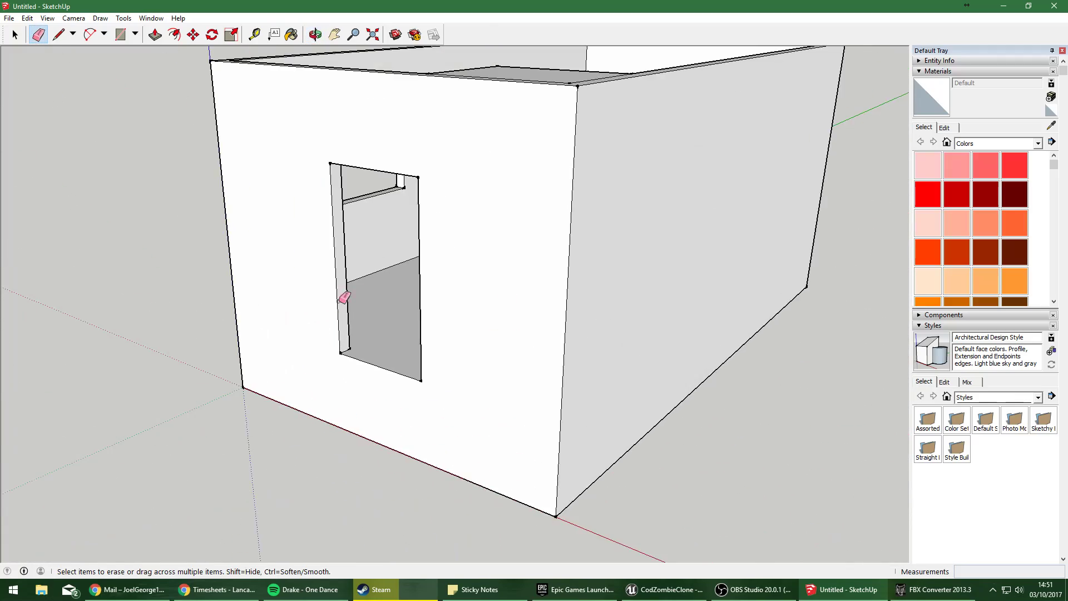
pyautogui.moveTo(339, 302); pyautogui.dragTo(606, 174, button='middle')
pyautogui.scroll(3, 472, 139)
pyautogui.moveTo(394, 191); pyautogui.dragTo(469, 153, button='middle')
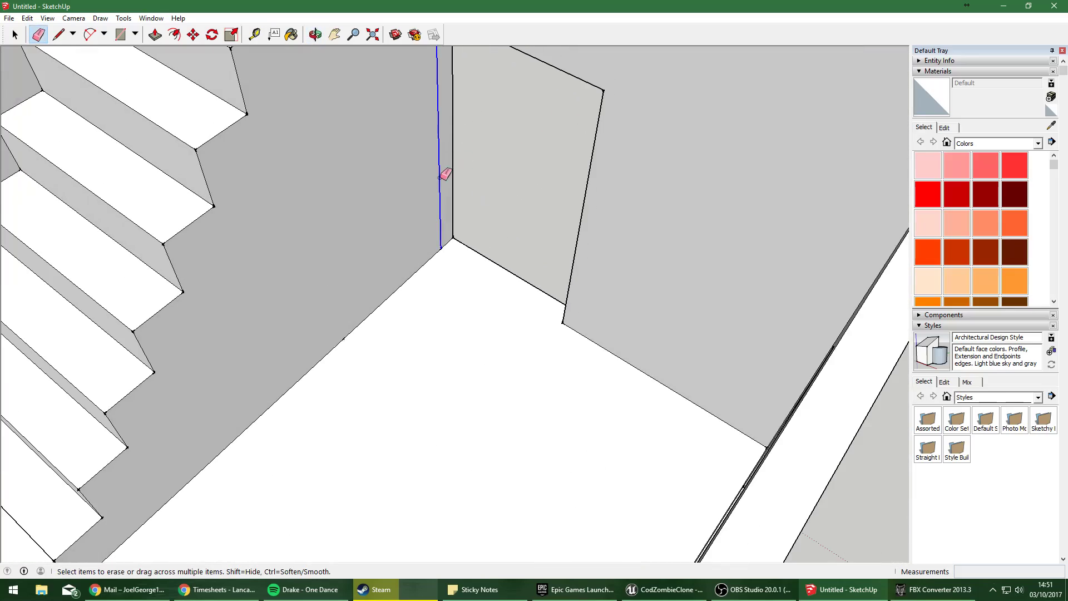
pyautogui.scroll(-4, 445, 174)
pyautogui.moveTo(455, 239); pyautogui.dragTo(398, 345, button='middle')
pyautogui.scroll(3, 273, 195)
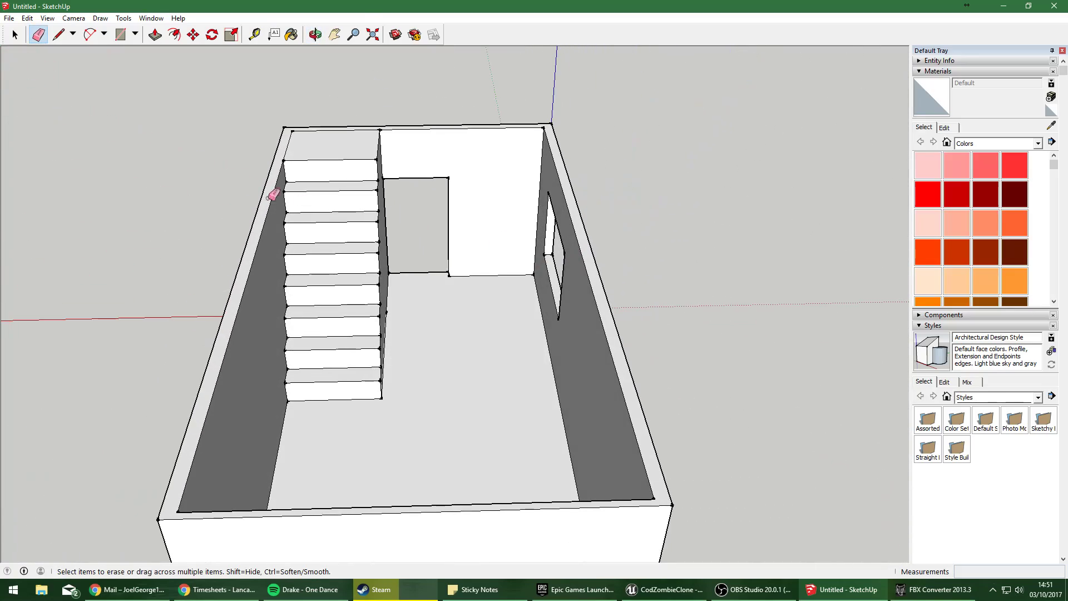
# Switch to Unreal Engine and choose Untitled.fbx from the CodClone folder for import into the project content.
pyautogui.moveTo(543, 4)
pyautogui.mouseDown()
pyautogui.moveTo(1067, 5)
pyautogui.moveTo(577, 84)
pyautogui.moveTo(816, 283)
pyautogui.moveTo(1062, 359)
pyautogui.mouseUp()
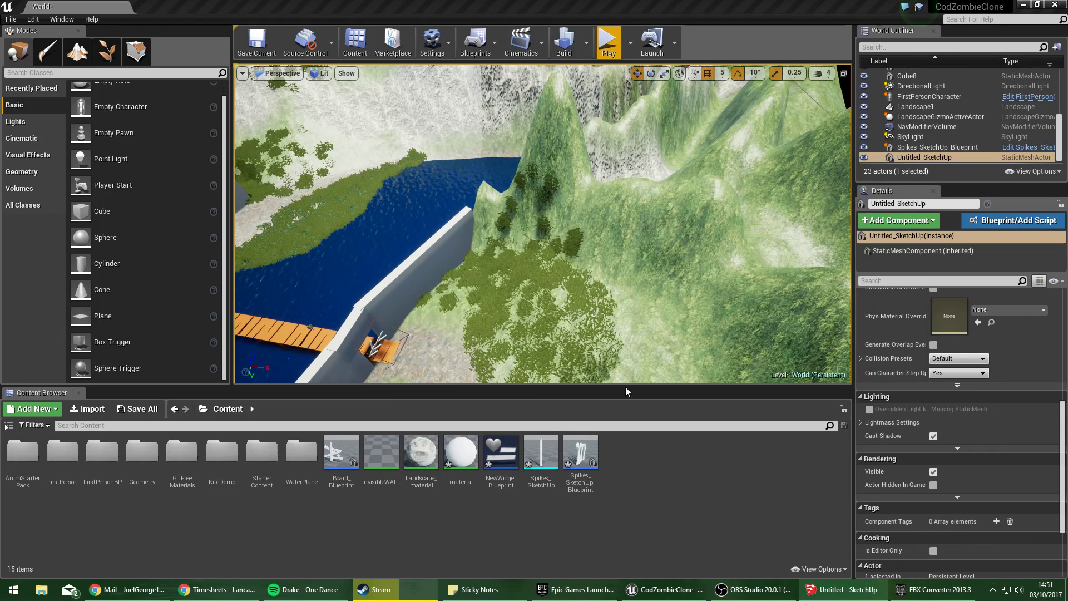
pyautogui.click(172, 477)
pyautogui.click(87, 414)
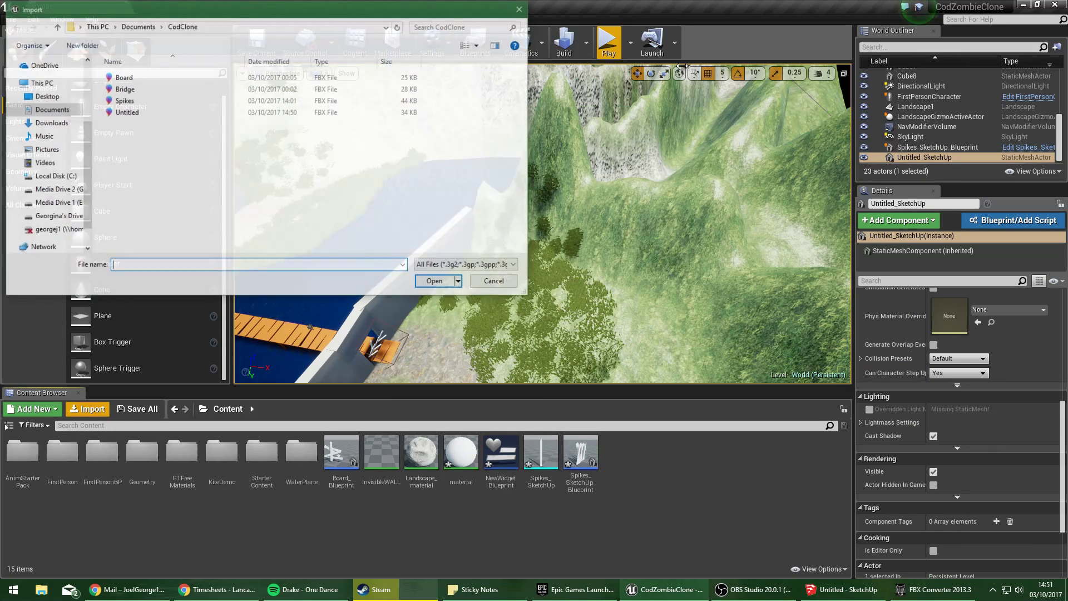
pyautogui.click(438, 282)
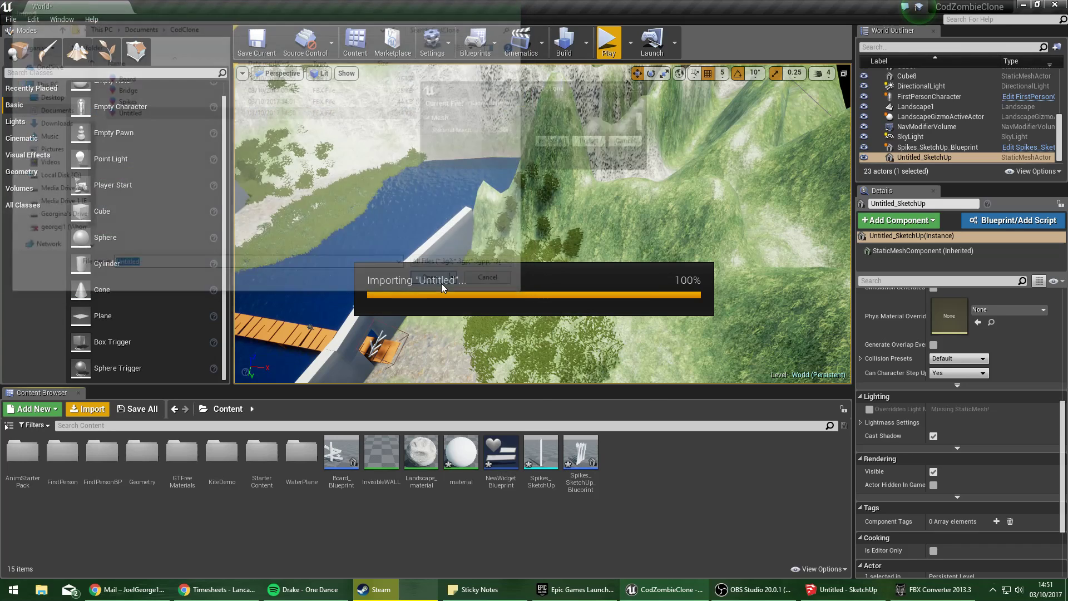
pyautogui.click(531, 390)
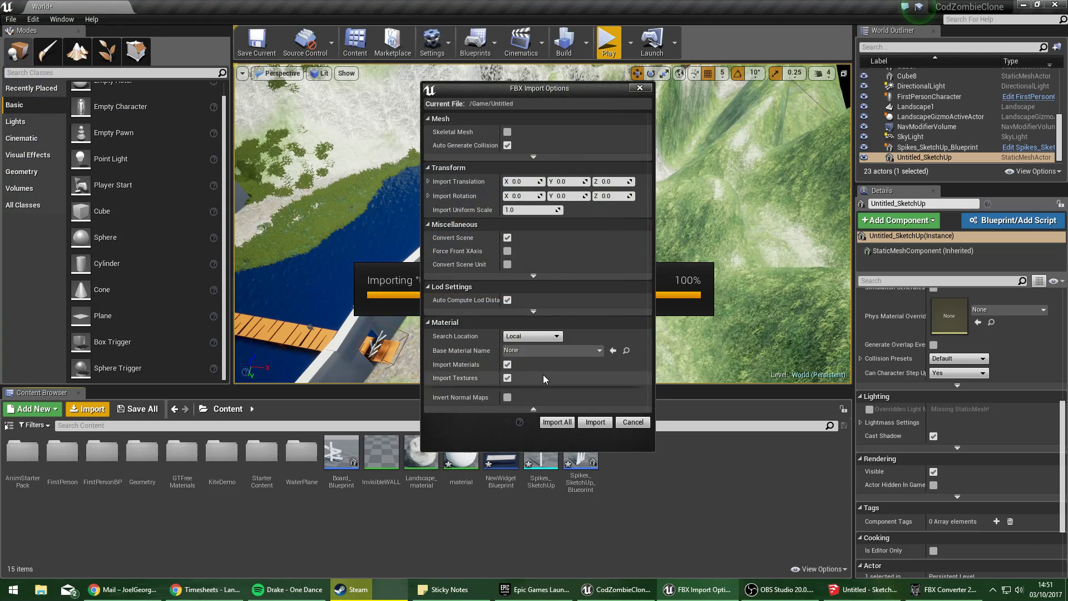
# Import all of the FBX meshes with Import Materials and Import Textures turned off, and dismiss the import log.
pyautogui.click(508, 365)
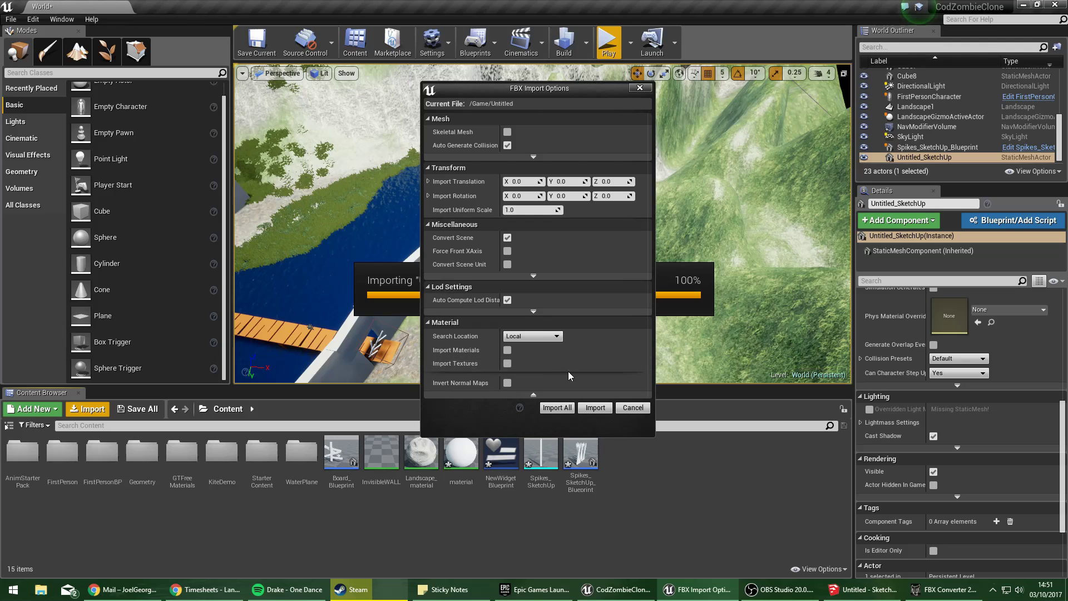
pyautogui.click(523, 336)
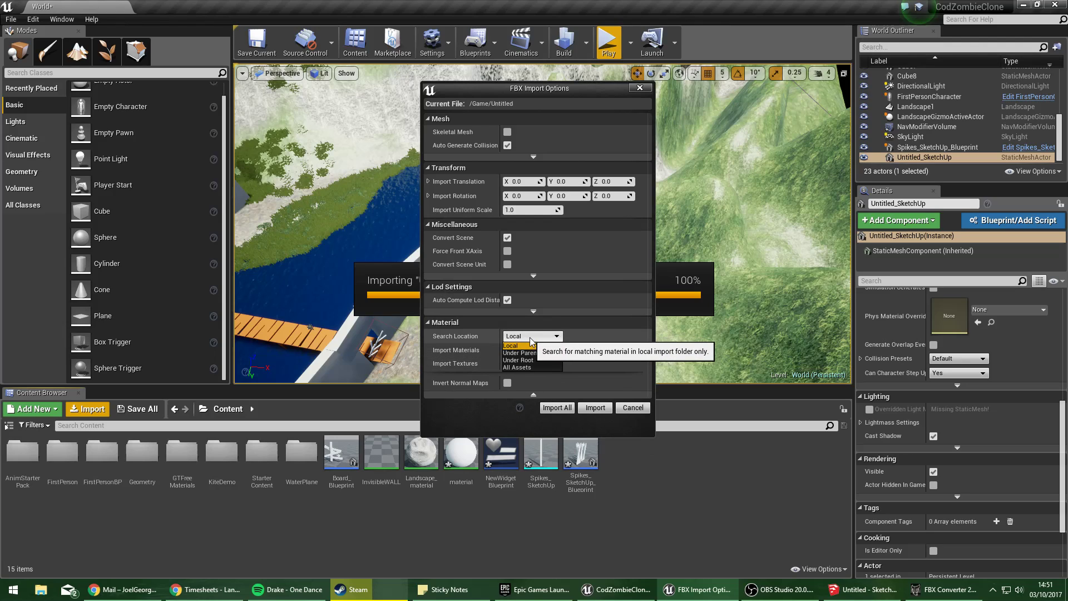
pyautogui.click(533, 312)
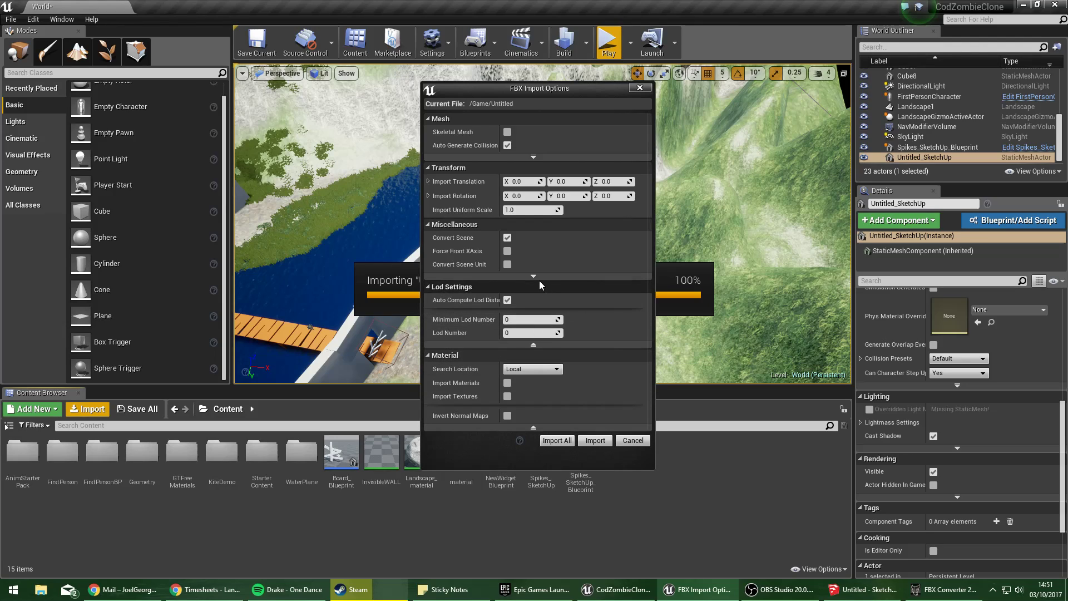
pyautogui.click(539, 285)
pyautogui.click(543, 277)
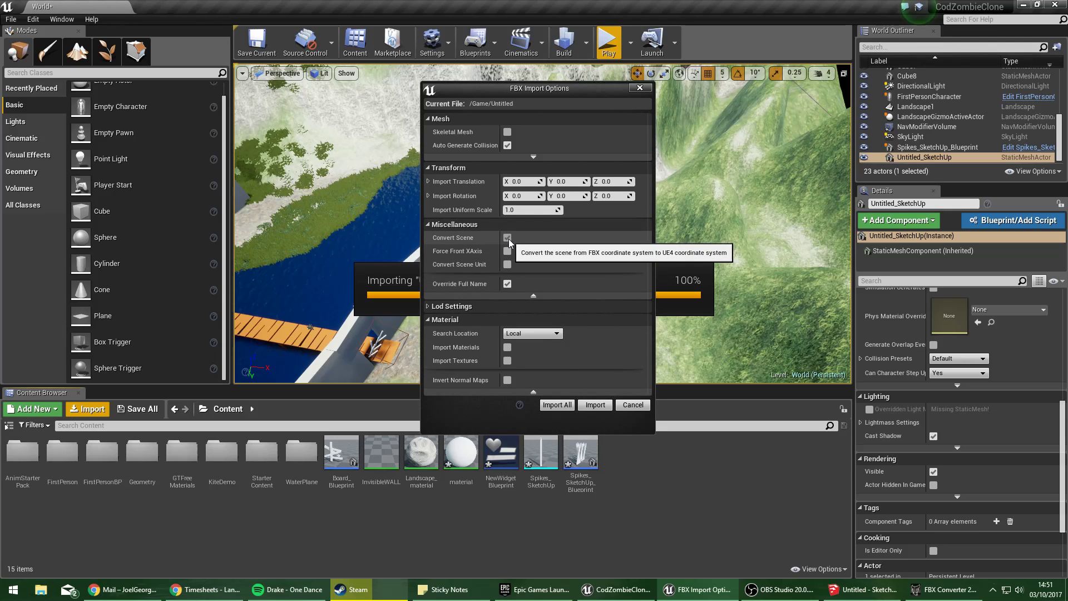
pyautogui.click(568, 406)
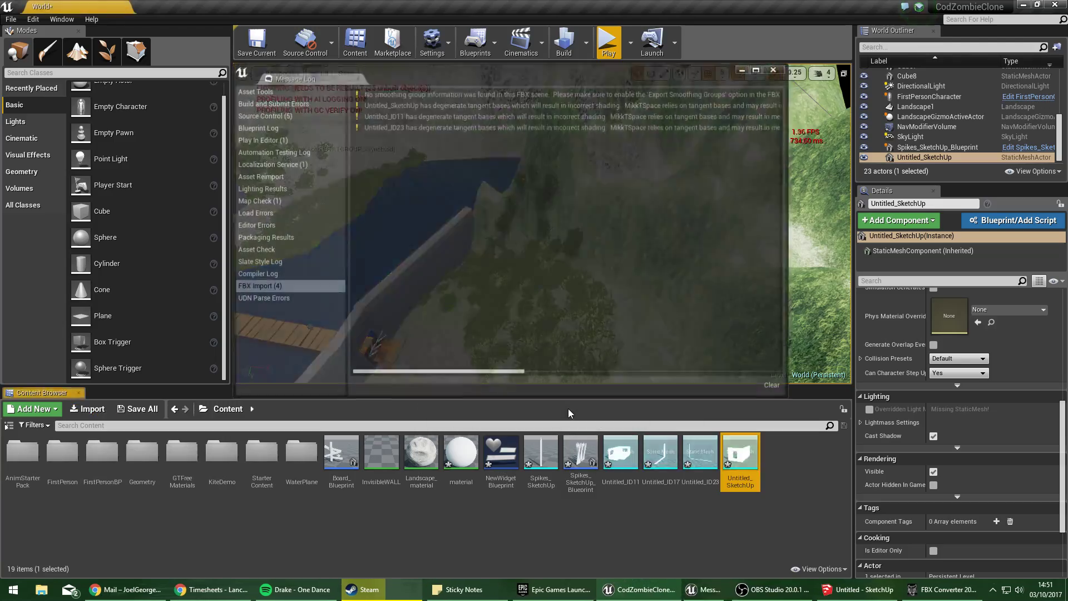
pyautogui.click(777, 69)
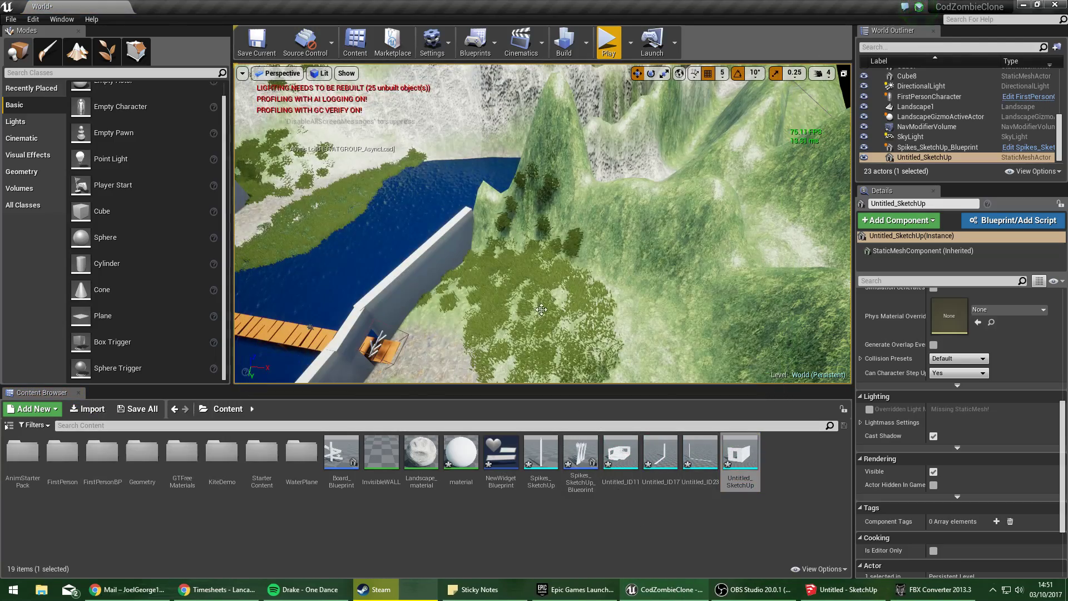
# Place the Untitled_SketchUp mesh in the level and convert the placed actor into a Blueprint class.
pyautogui.moveTo(542, 310); pyautogui.dragTo(739, 456, button='right')
pyautogui.moveTo(740, 456); pyautogui.dragTo(561, 268)
pyautogui.moveTo(561, 269); pyautogui.dragTo(813, 331, button='right')
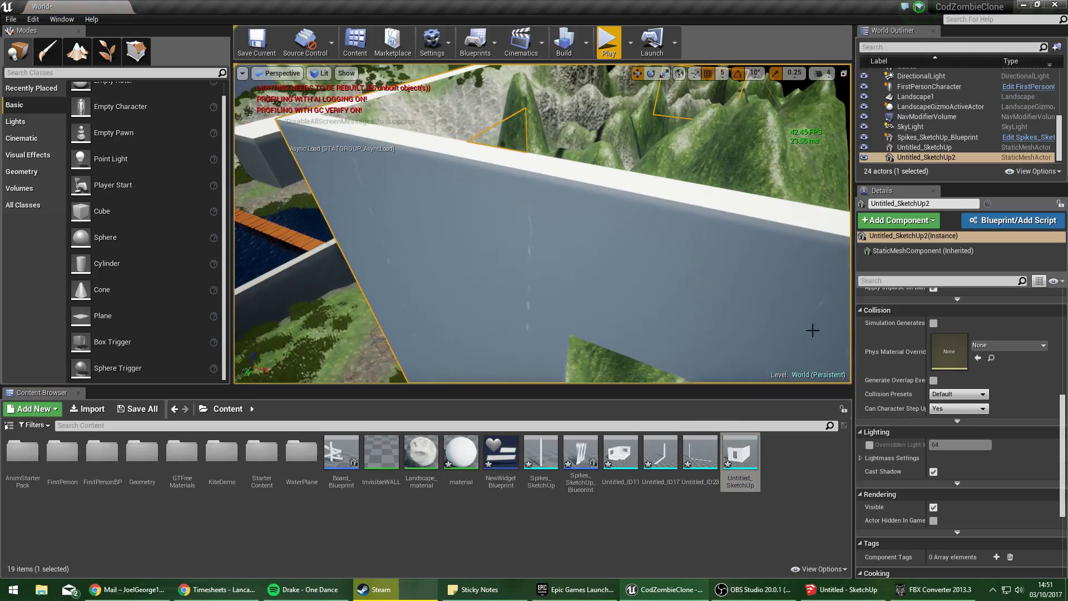
pyautogui.click(1027, 220)
pyautogui.click(576, 401)
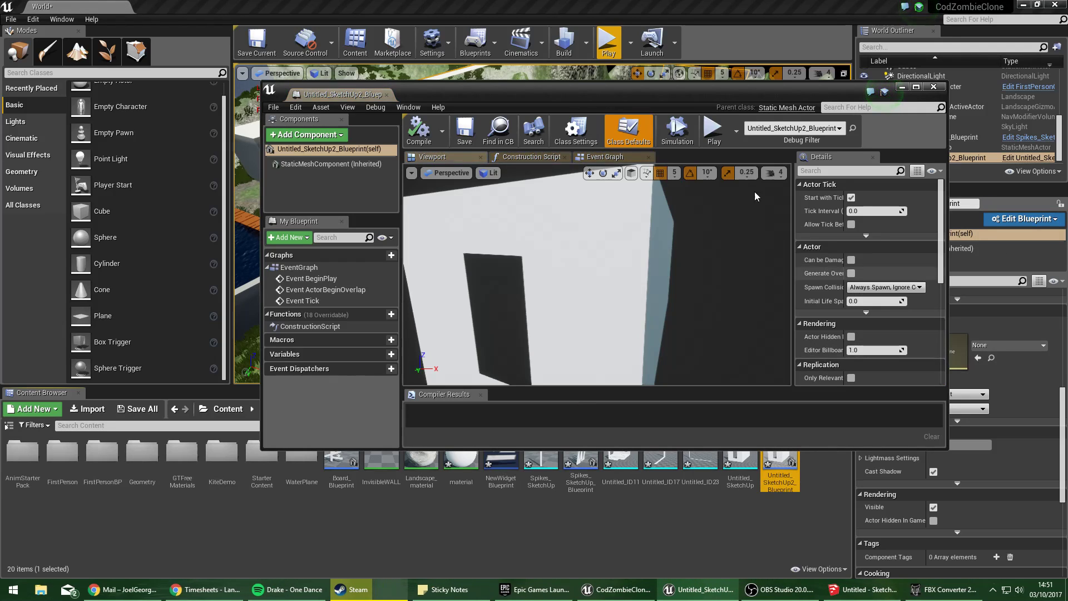
# Add a Static Mesh component to the building Blueprint and assign Untitled_ID11 as its mesh.
pyautogui.moveTo(755, 196); pyautogui.dragTo(898, 271, button='right')
pyautogui.click(319, 138)
pyautogui.scroll(-2, 329, 259)
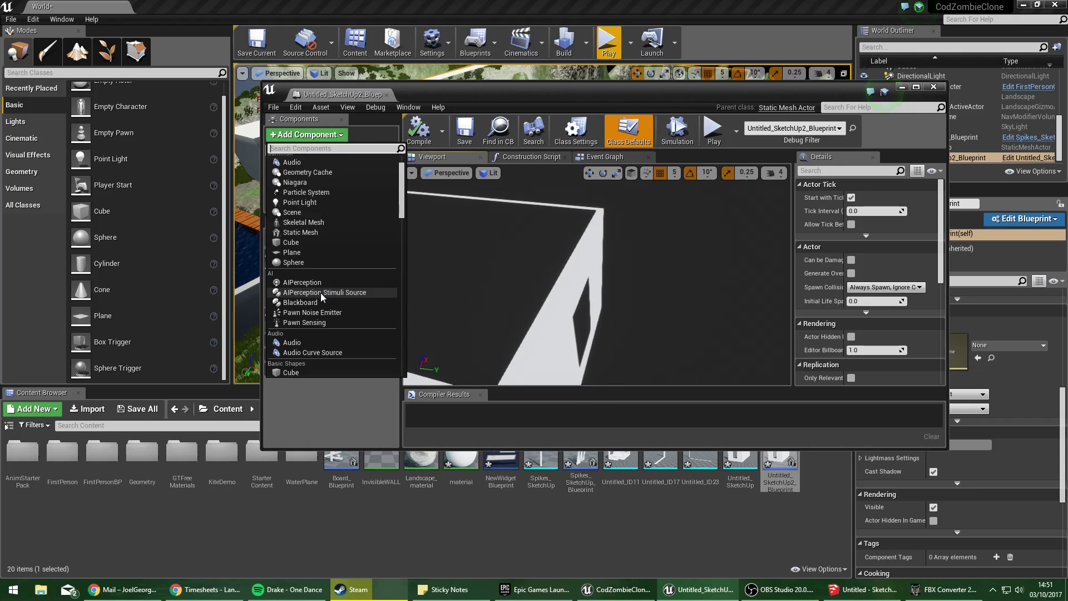
pyautogui.click(382, 213)
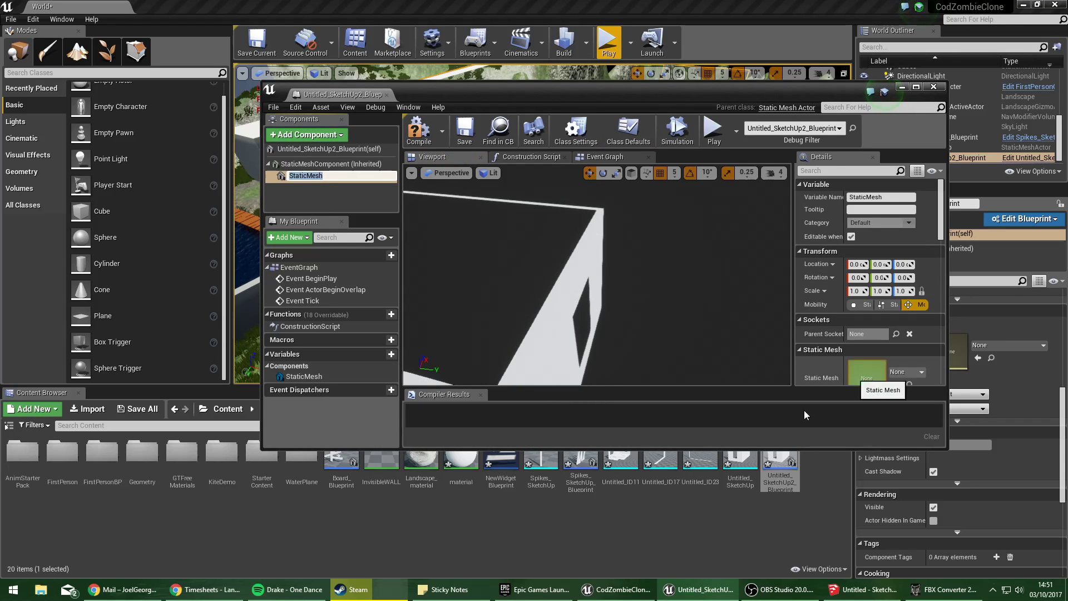
pyautogui.click(616, 457)
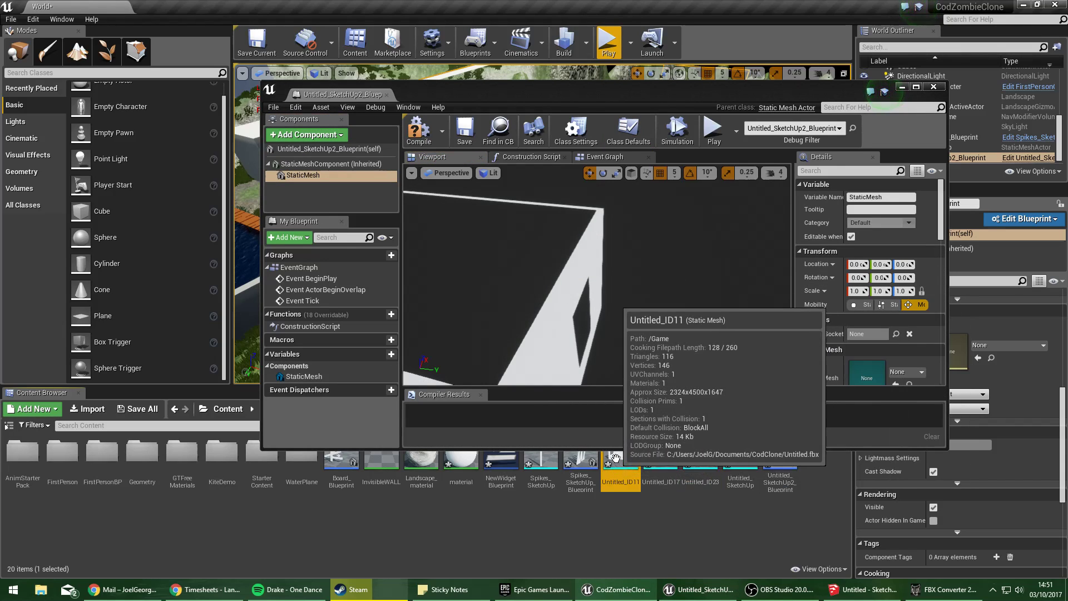
pyautogui.moveTo(616, 458); pyautogui.dragTo(865, 369)
pyautogui.moveTo(685, 200); pyautogui.dragTo(534, 239, button='right')
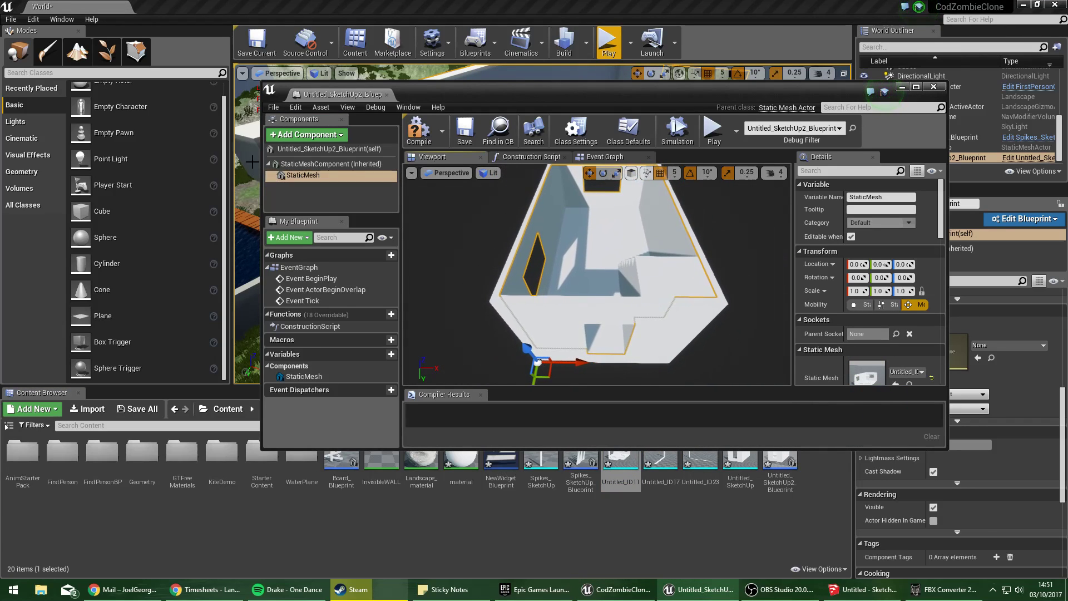
# Add Untitled_ID17 and Untitled_ID23 as static mesh components to the building Blueprint and close its editor.
pyautogui.click(286, 179)
pyautogui.click(296, 137)
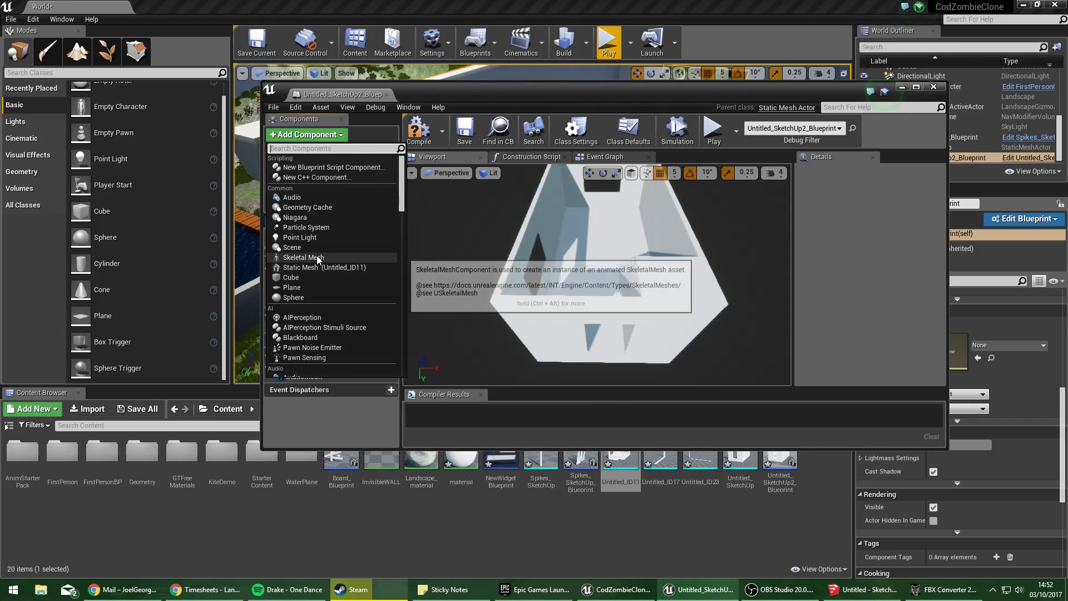
pyautogui.click(660, 467)
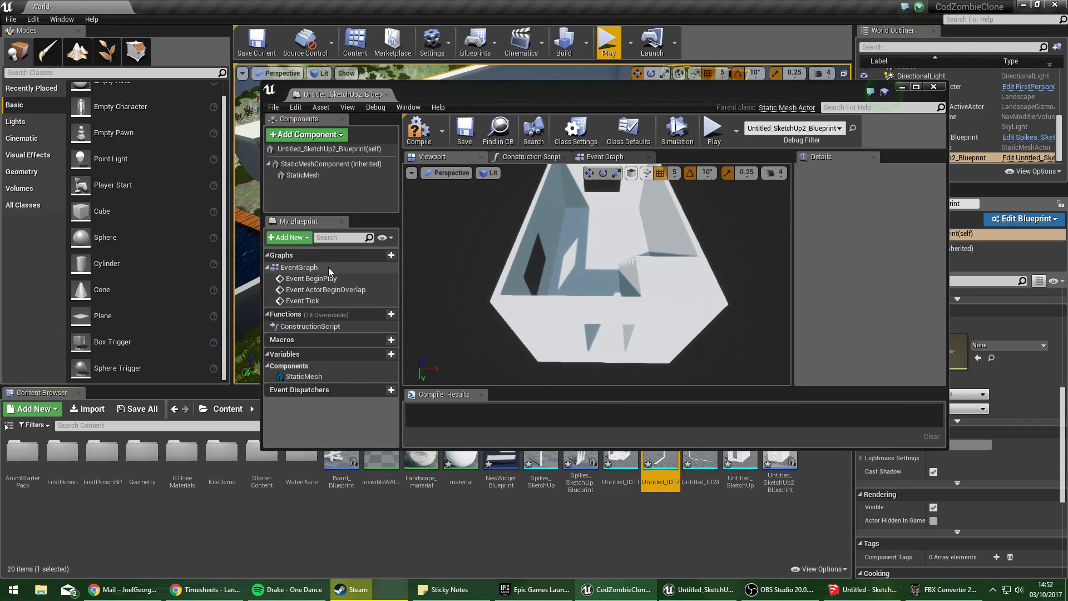
pyautogui.click(303, 135)
pyautogui.click(337, 267)
pyautogui.click(699, 470)
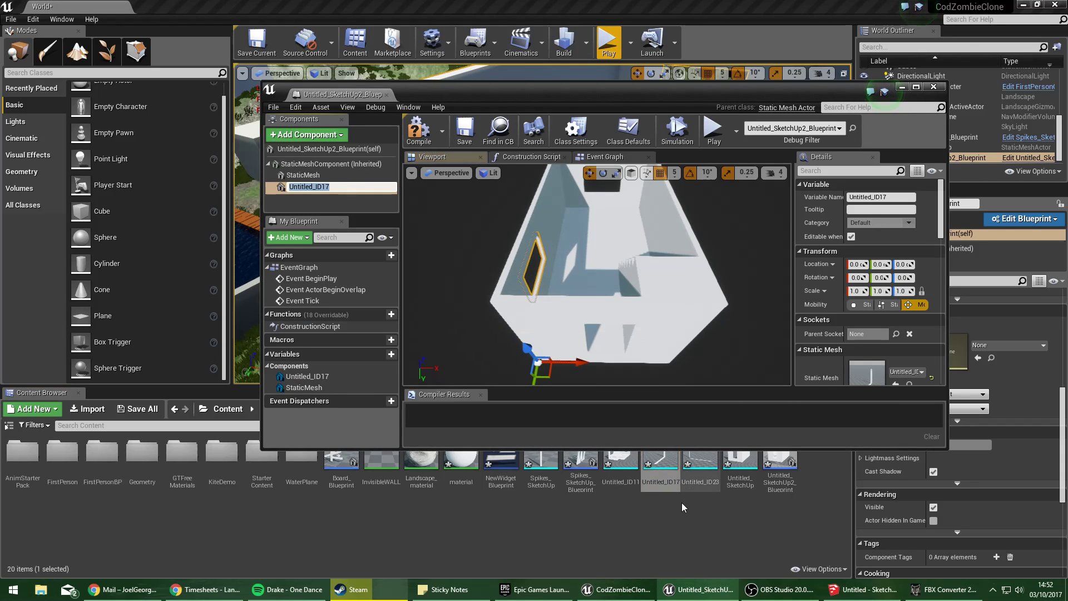
pyautogui.click(319, 137)
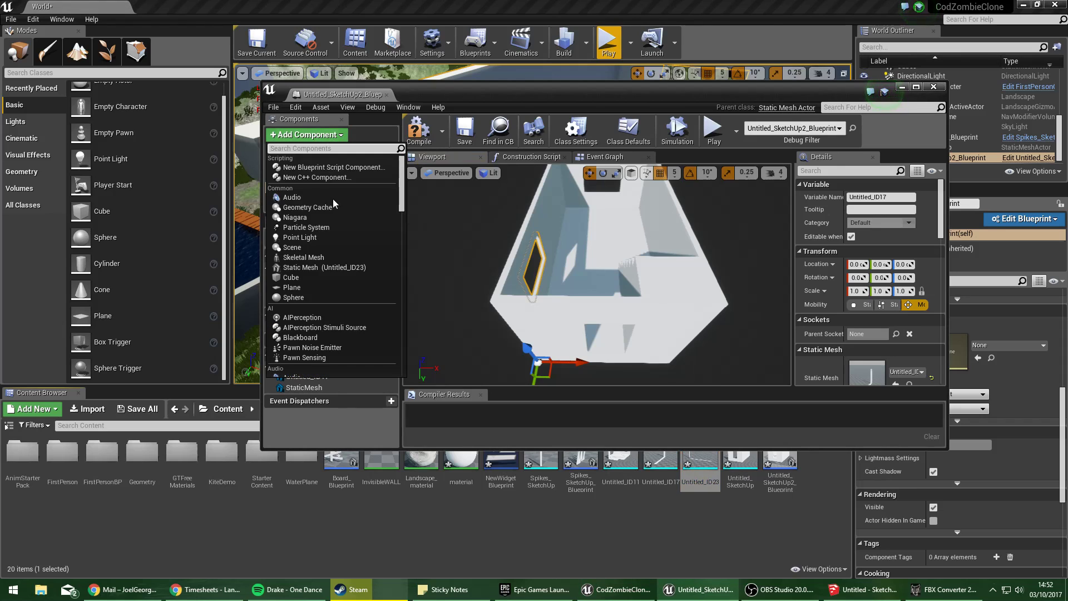
pyautogui.click(331, 267)
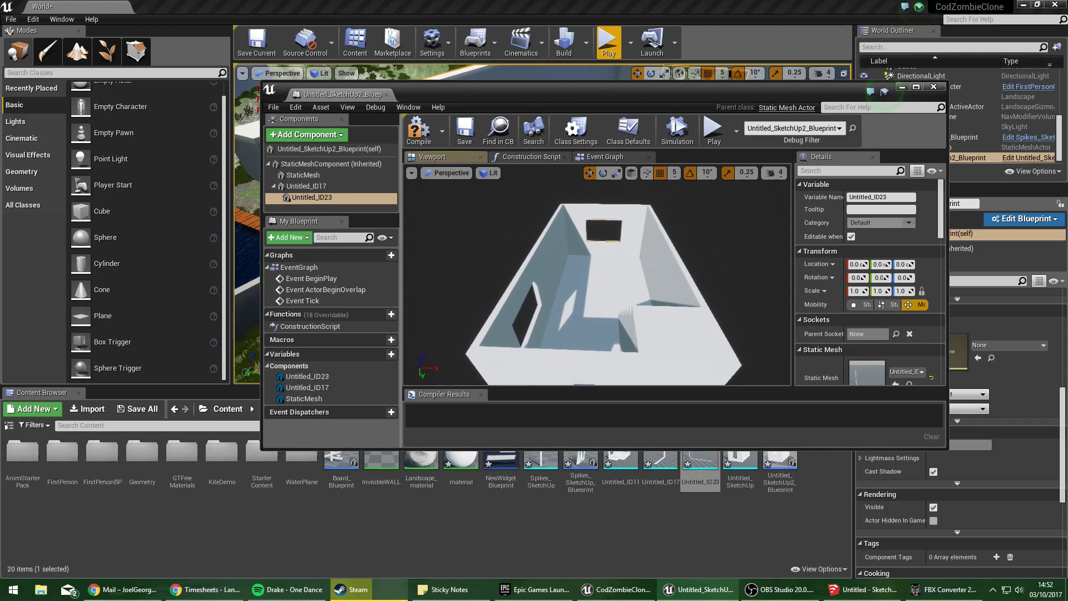
pyautogui.click(935, 88)
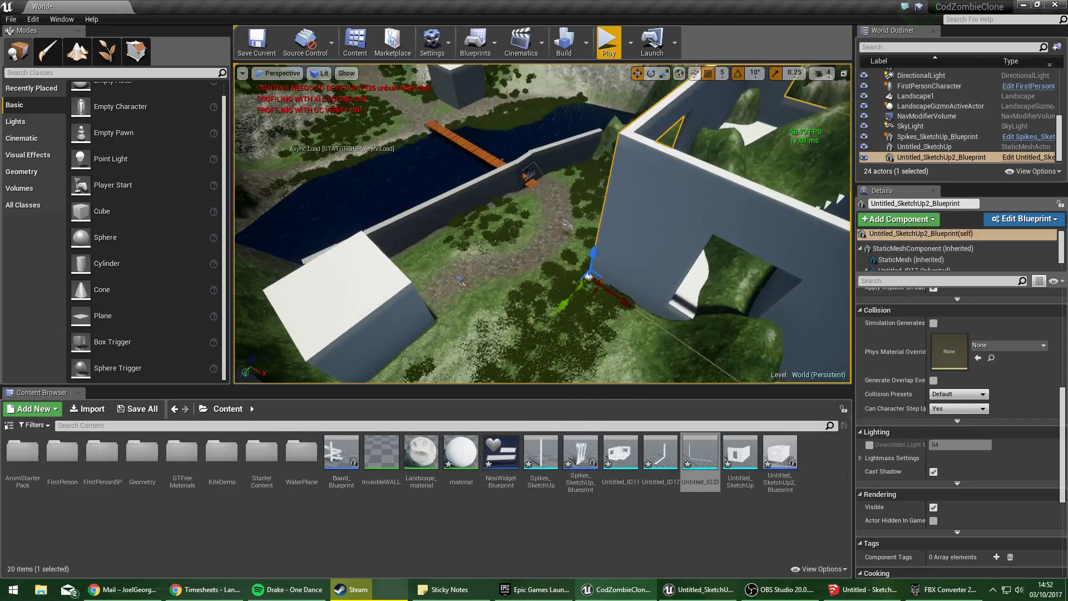
# Scale the building Blueprint in the level uniformly to 0.3 and move it along Y to about 3835.
pyautogui.moveTo(542, 223); pyautogui.dragTo(651, 224, button='right')
pyautogui.scroll(5, 940, 308)
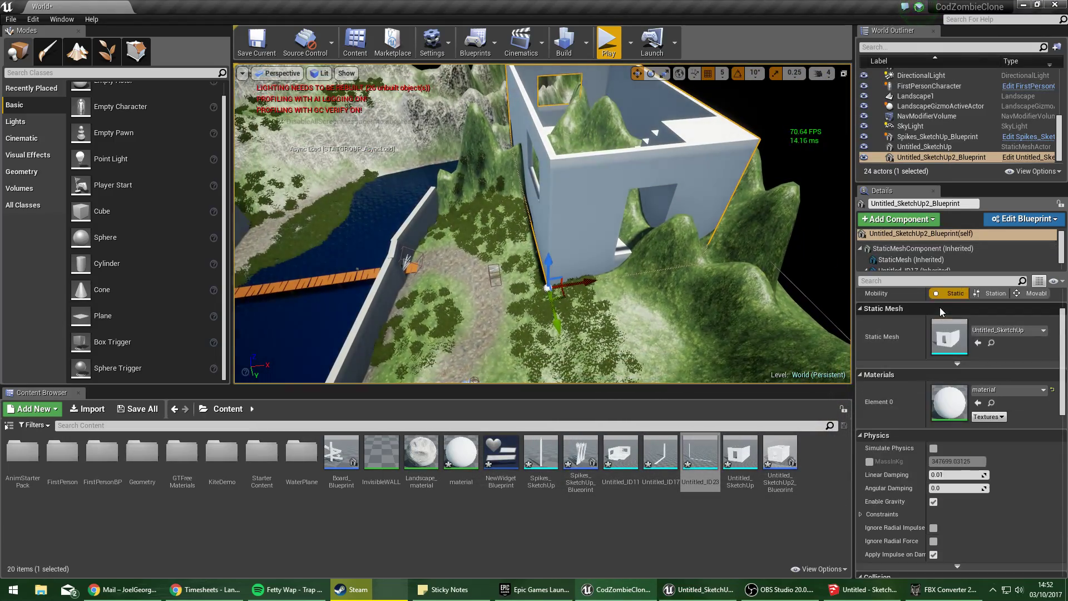
pyautogui.scroll(2, 940, 307)
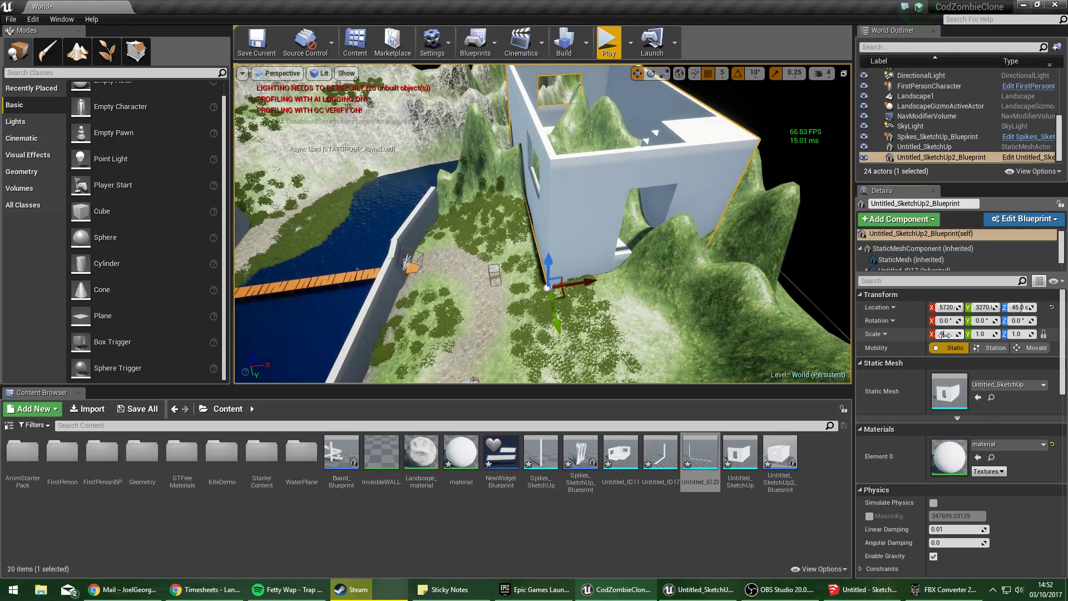
pyautogui.moveTo(944, 334); pyautogui.dragTo(944, 334)
pyautogui.moveTo(487, 277)
pyautogui.mouseDown(button='right')
pyautogui.moveTo(462, 328)
pyautogui.moveTo(487, 277)
pyautogui.mouseUp(button='right')
pyautogui.moveTo(539, 300); pyautogui.dragTo(508, 337)
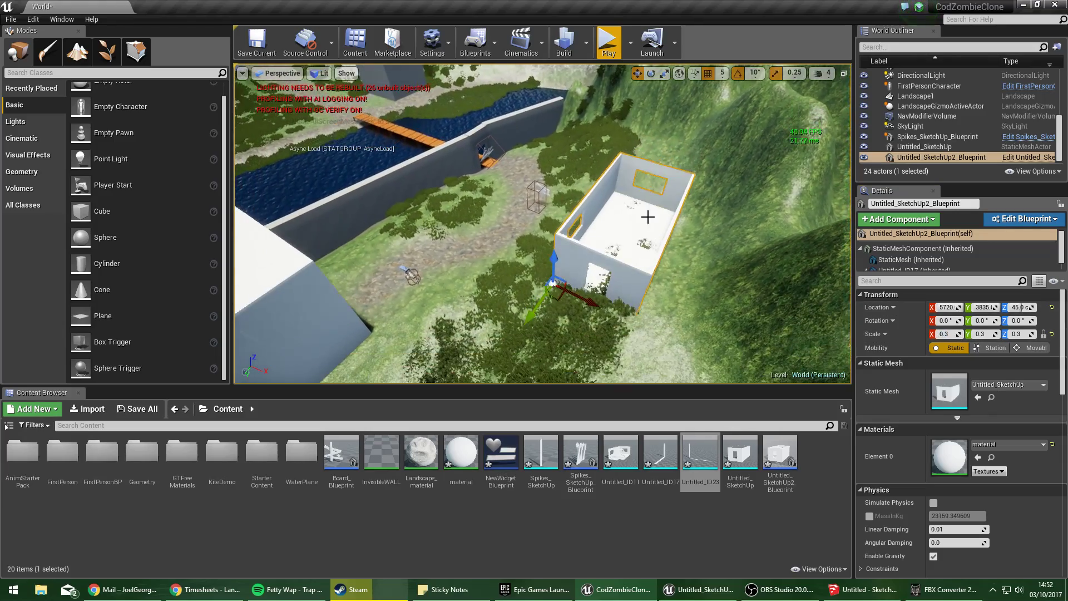
pyautogui.moveTo(508, 337)
pyautogui.mouseDown(button='right')
pyautogui.moveTo(462, 300)
pyautogui.moveTo(508, 336)
pyautogui.mouseUp(button='right')
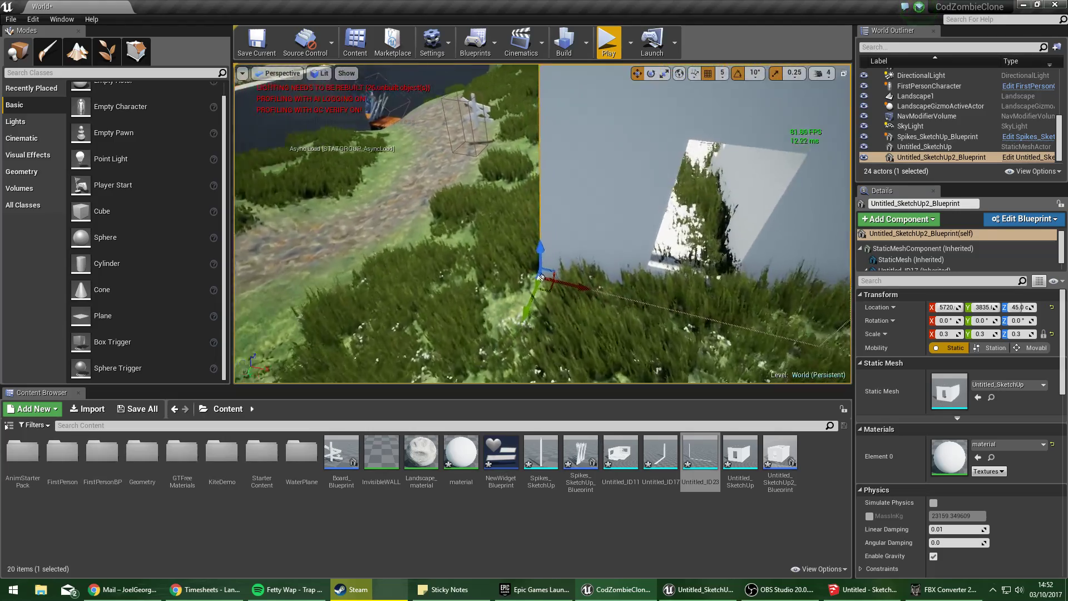
# Move the building to about X 6130 and Z 100, and play-test the level at its doorway.
pyautogui.moveTo(602, 289); pyautogui.dragTo(612, 290, button='right')
pyautogui.press('w')
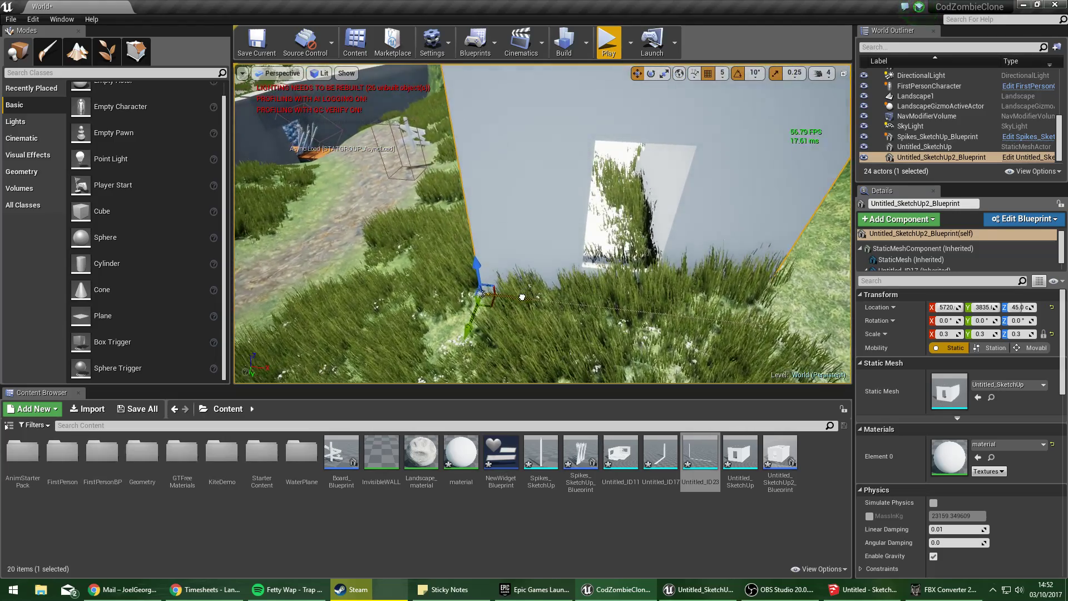
pyautogui.moveTo(522, 297); pyautogui.dragTo(670, 322)
pyautogui.press('s')
pyautogui.moveTo(670, 322); pyautogui.dragTo(520, 337, button='right')
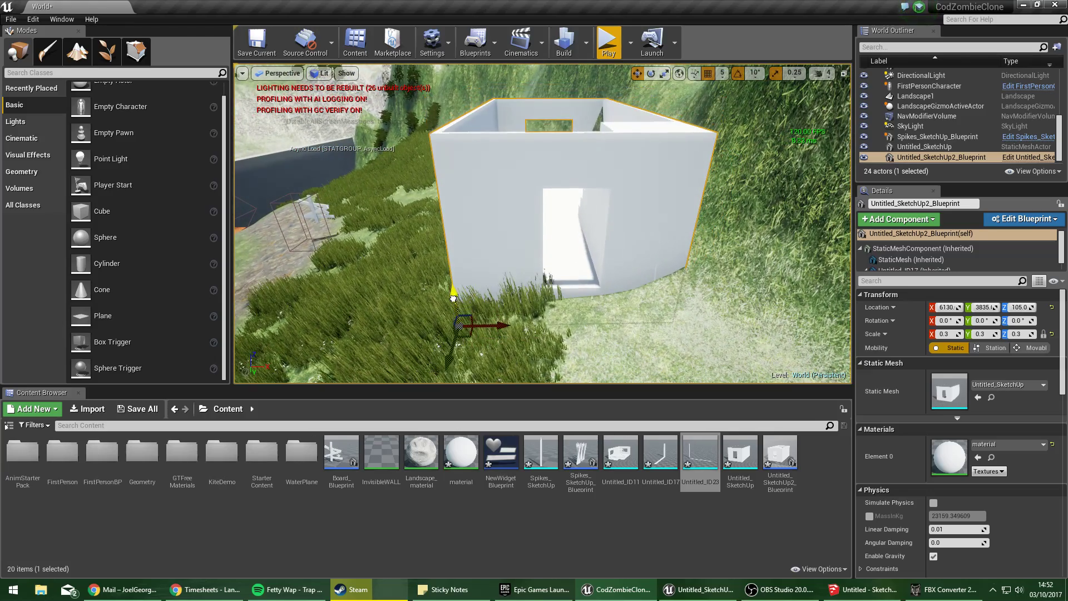
pyautogui.click(608, 44)
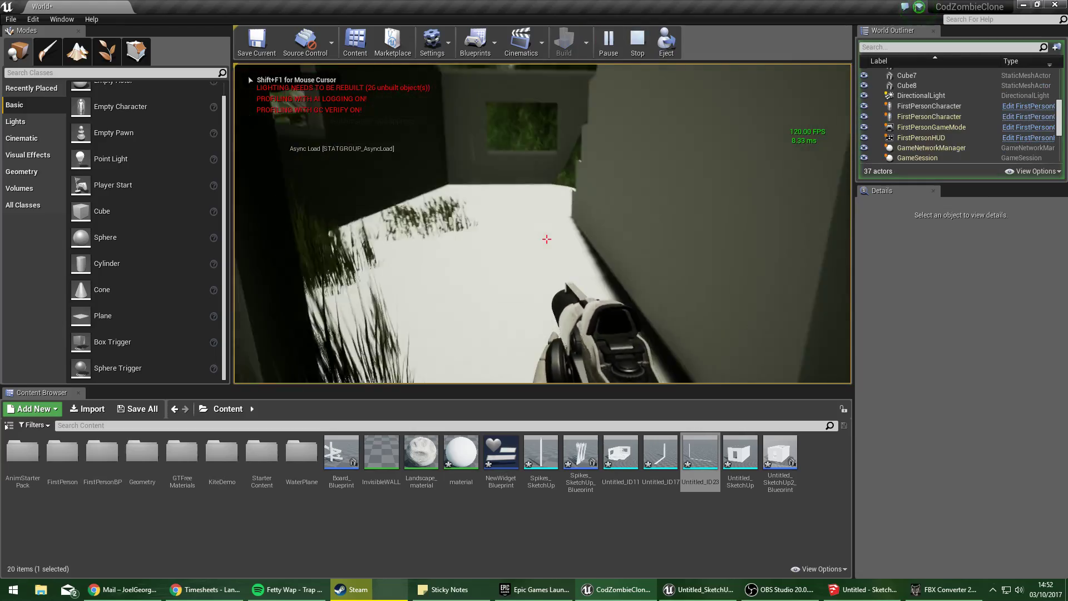
pyautogui.press('Escape')
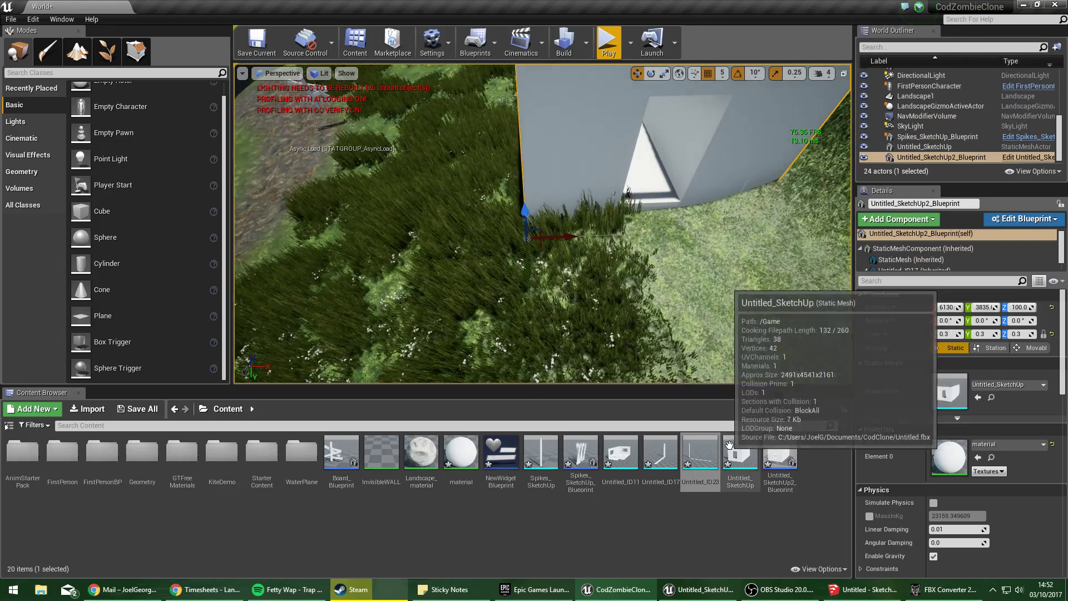
# Open the Untitled_SketchUp static mesh and display its simple and complex collision to examine them around the room.
pyautogui.click(780, 459)
pyautogui.doubleClick(740, 455)
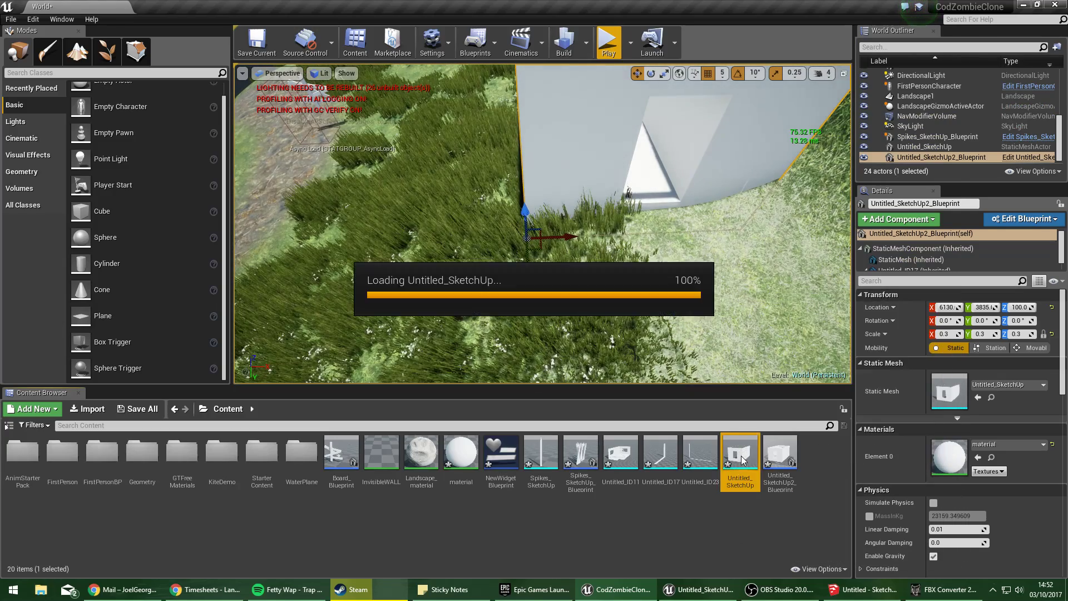
pyautogui.moveTo(544, 329); pyautogui.dragTo(544, 329)
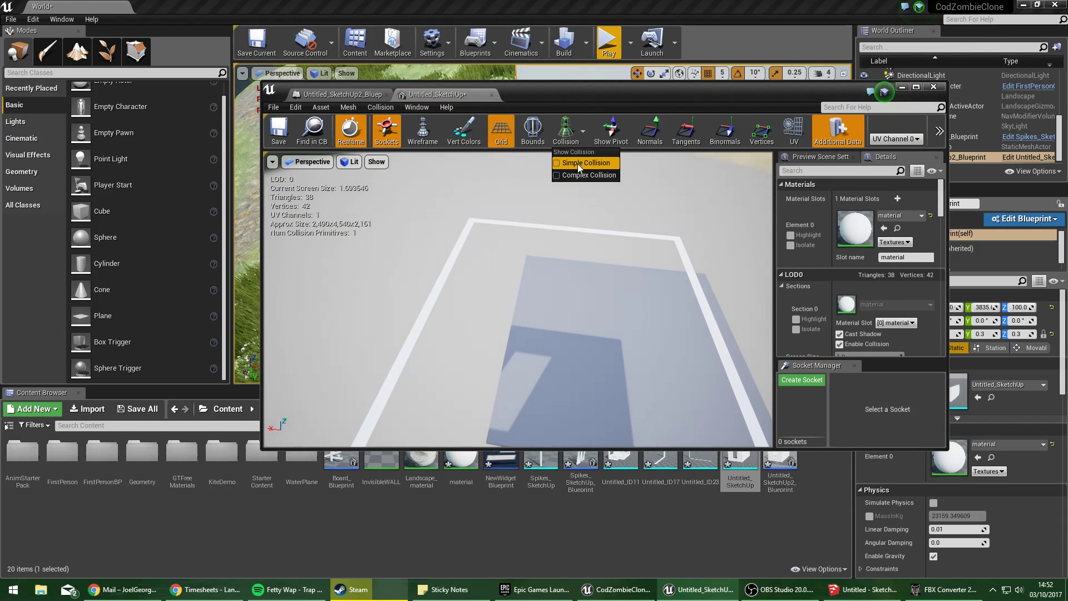
pyautogui.click(568, 173)
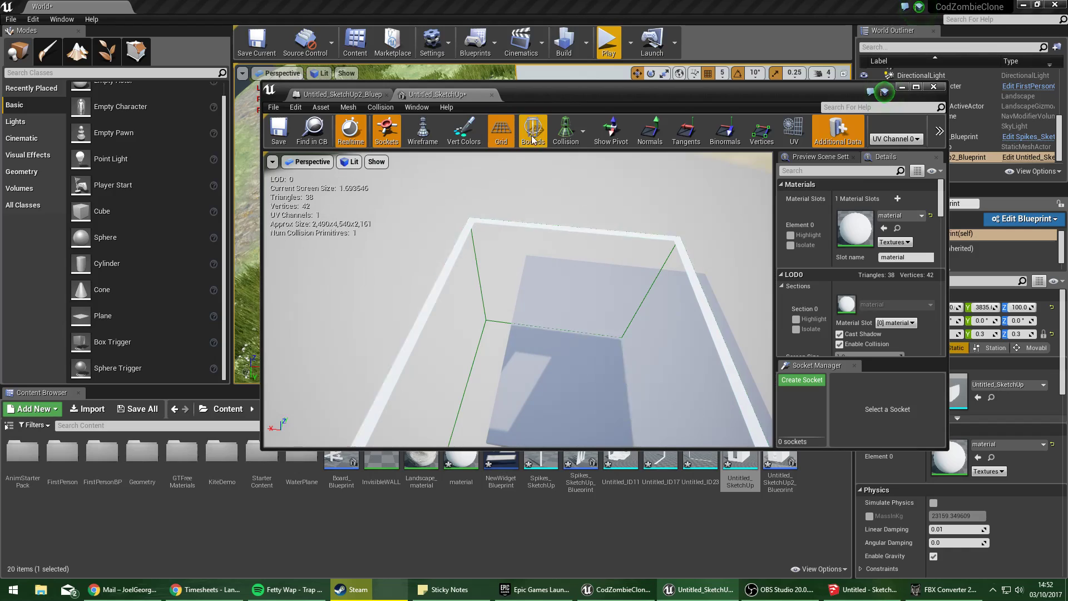
pyautogui.moveTo(533, 233); pyautogui.dragTo(555, 312, button='right')
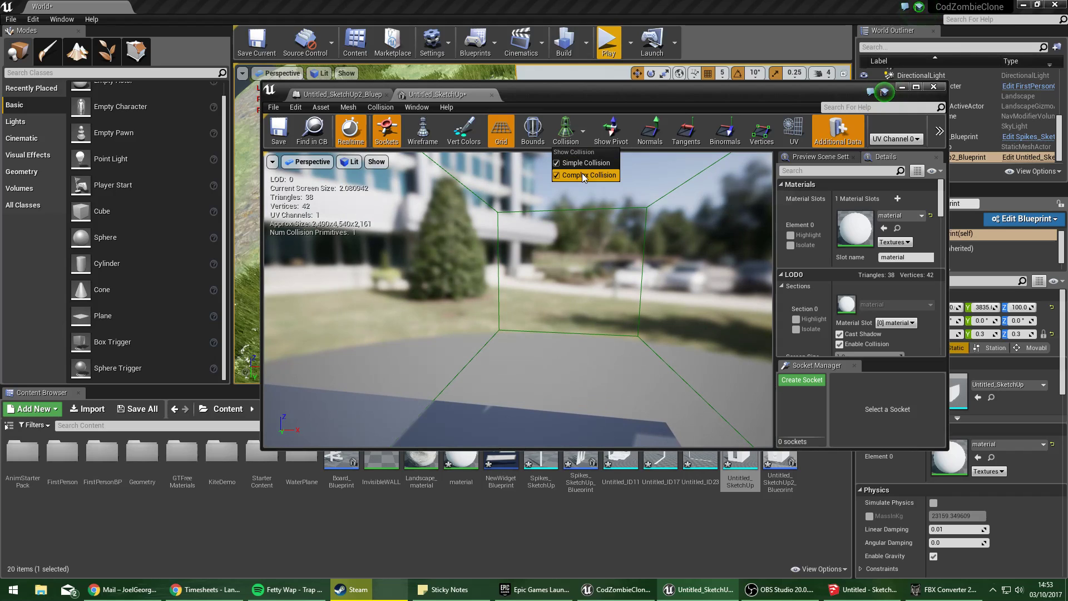
# Show only the complex collision on the Untitled_SketchUp mesh, save the mesh and return to the level.
pyautogui.click(568, 164)
pyautogui.click(566, 132)
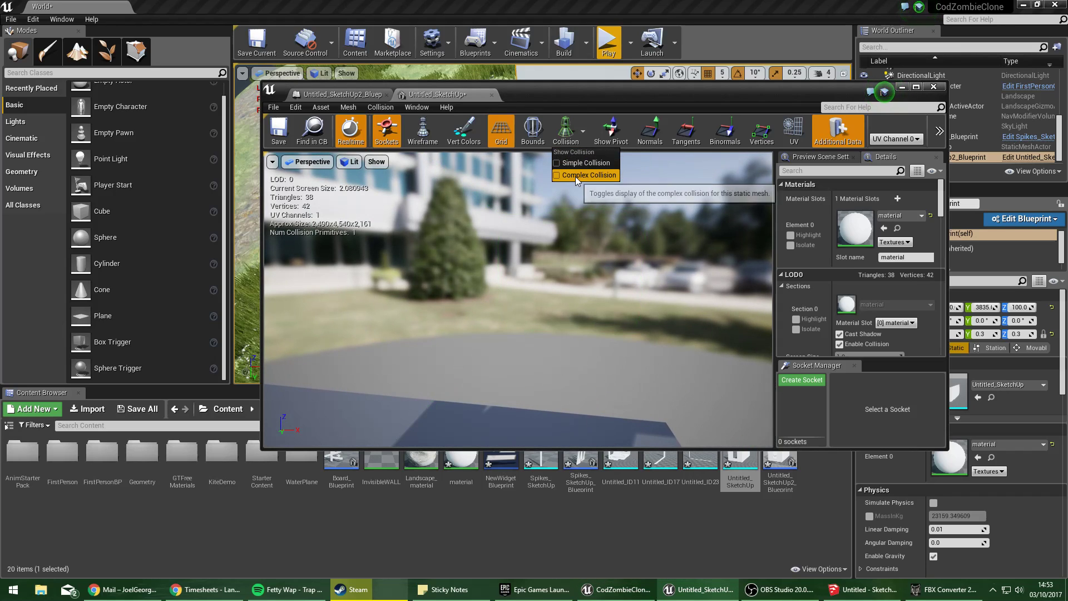
pyautogui.click(576, 176)
pyautogui.moveTo(556, 233); pyautogui.dragTo(523, 282, button='right')
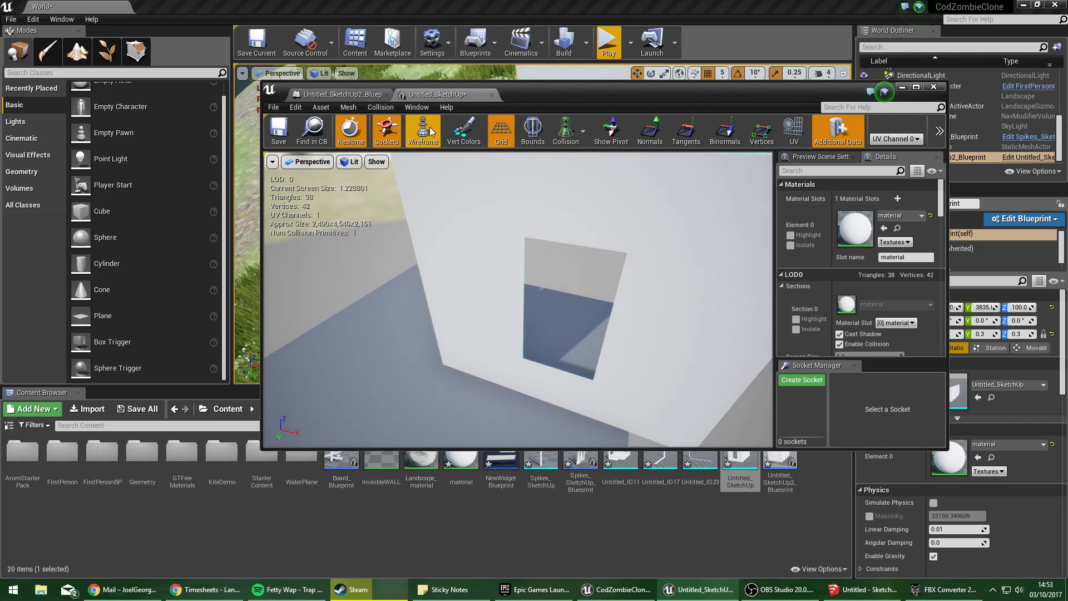
pyautogui.click(430, 127)
pyautogui.moveTo(473, 252); pyautogui.dragTo(473, 252, button='right')
pyautogui.click(439, 138)
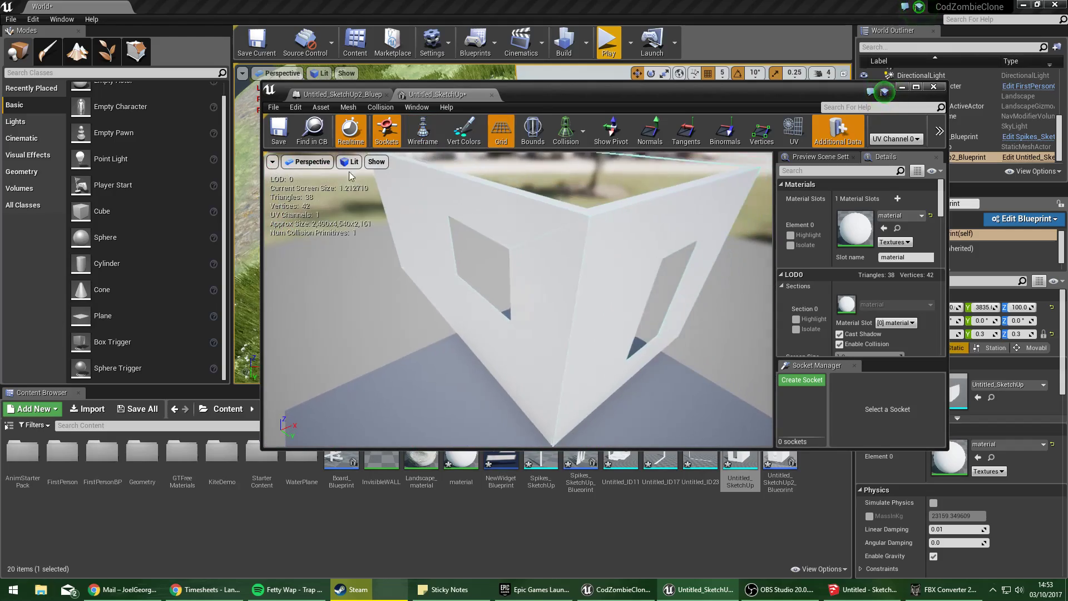
pyautogui.click(276, 136)
pyautogui.click(690, 78)
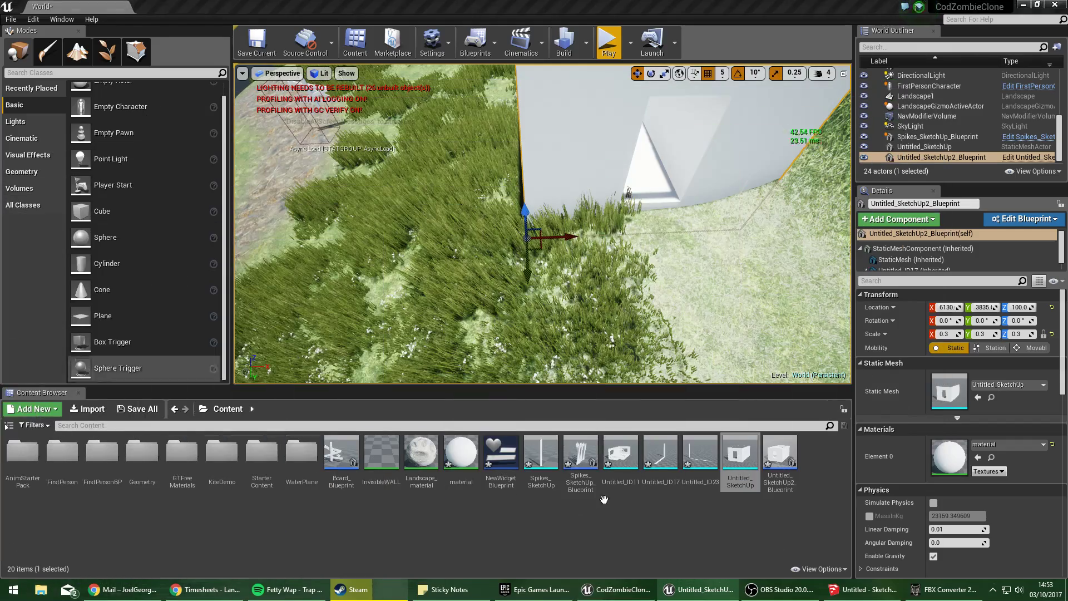
# Open the Untitled_ID23 and Untitled_ID11 meshes and display the complex collision on Untitled_ID11's stairs.
pyautogui.doubleClick(702, 455)
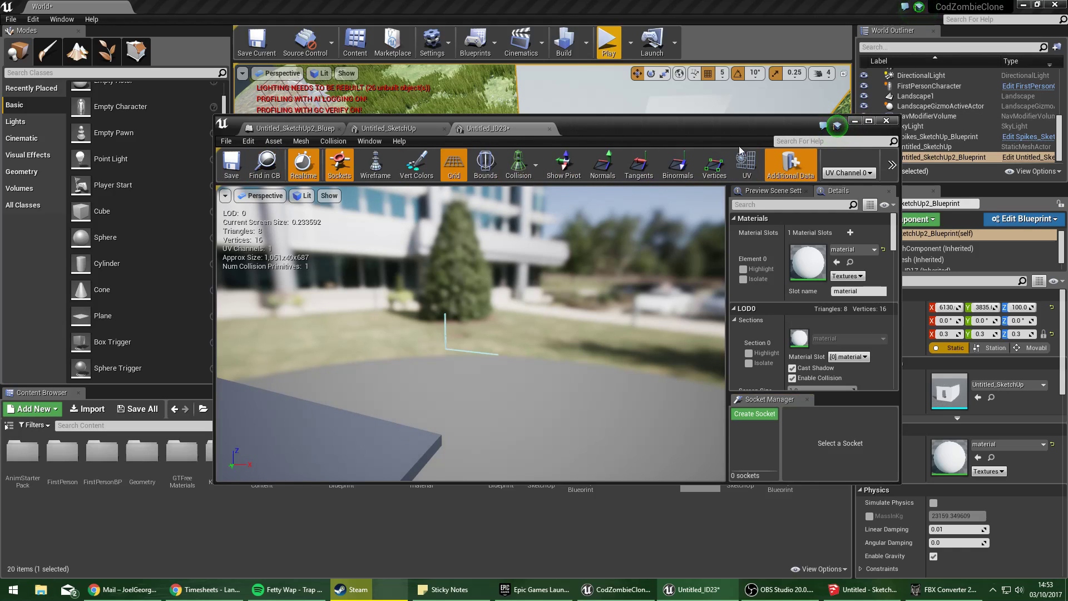
pyautogui.click(601, 531)
pyautogui.moveTo(679, 132); pyautogui.dragTo(655, 87)
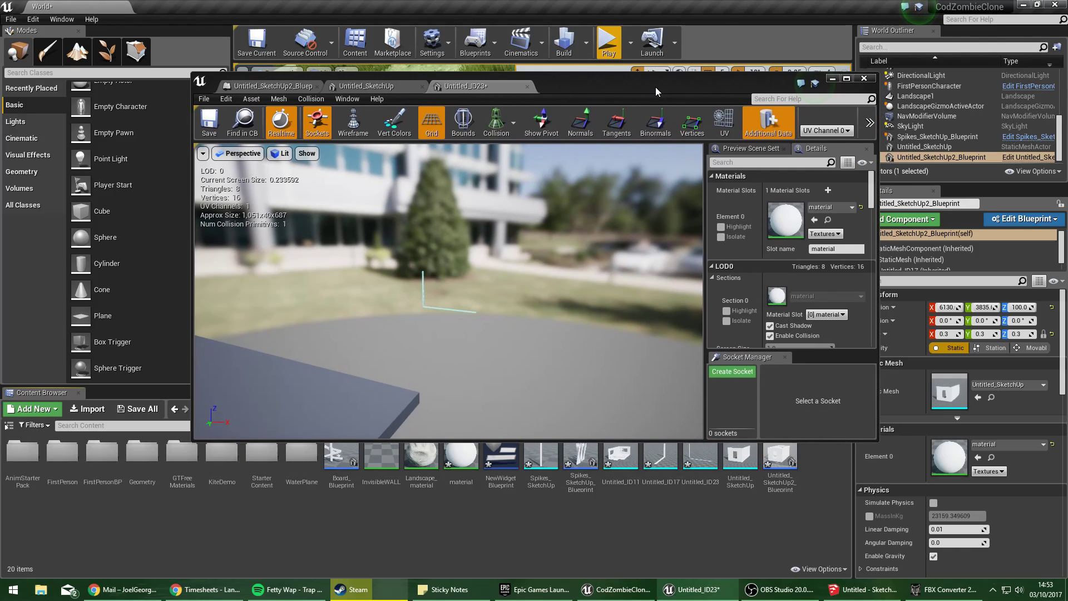
pyautogui.doubleClick(625, 461)
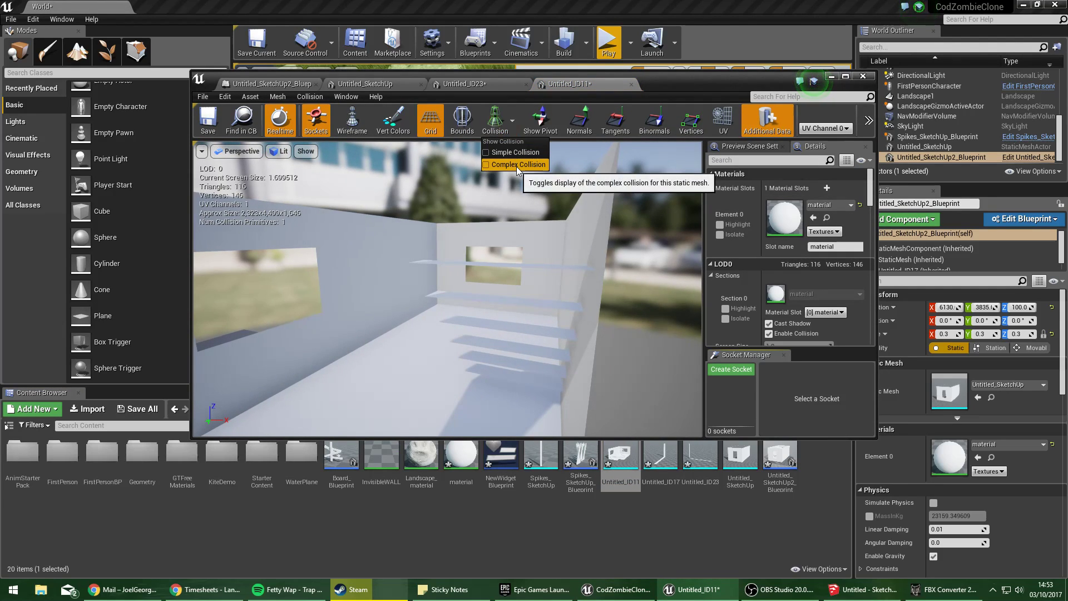
pyautogui.moveTo(448, 290); pyautogui.dragTo(612, 298, button='right')
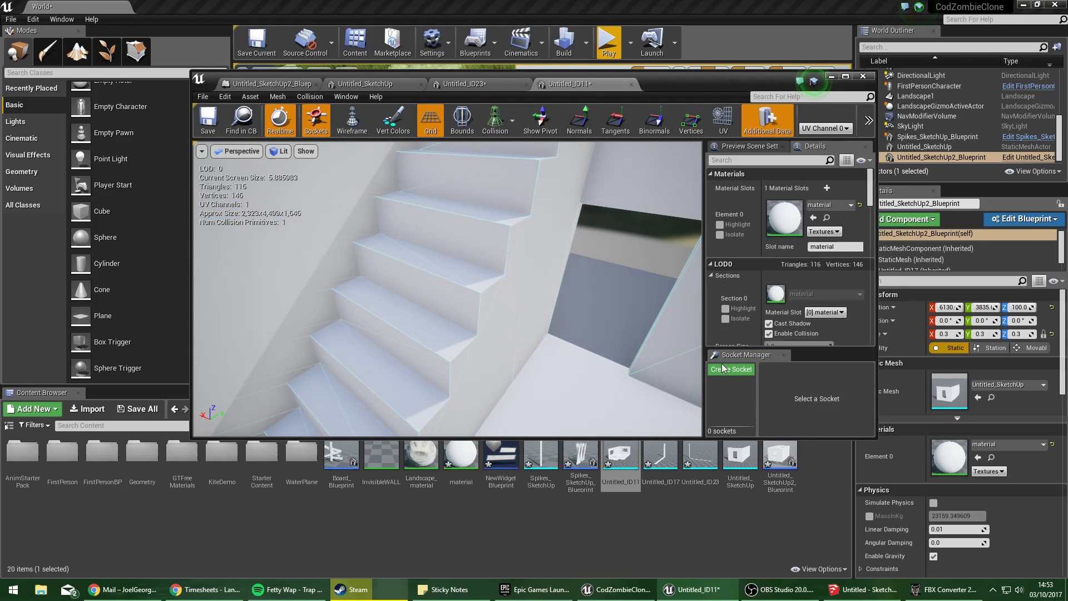
# Display the complex collision on the Untitled_ID17 and Untitled_ID23 meshes and save both.
pyautogui.doubleClick(661, 458)
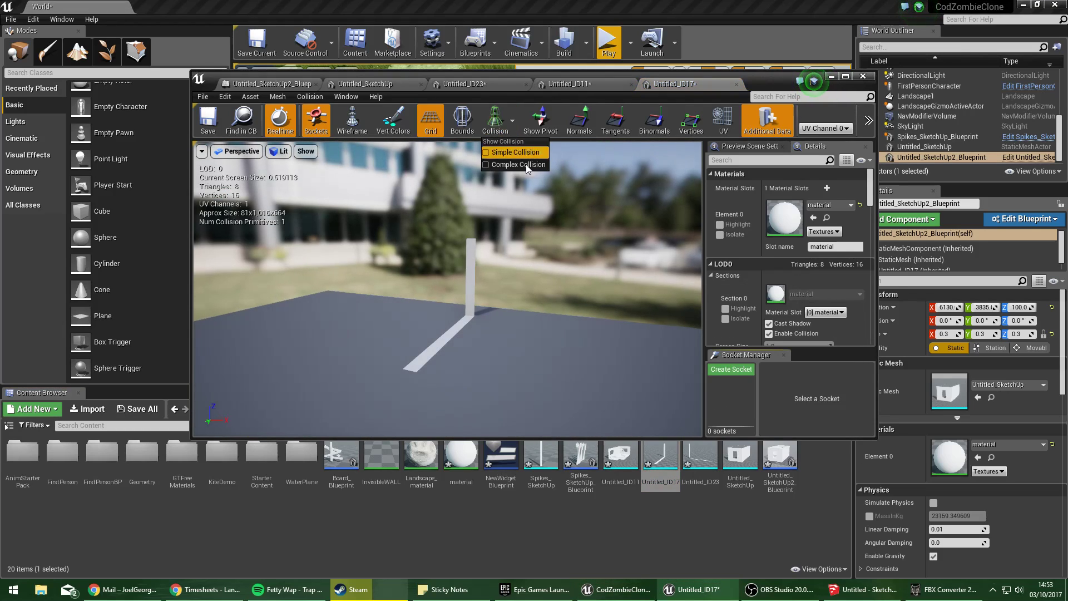
pyautogui.click(518, 168)
pyautogui.click(212, 128)
pyautogui.doubleClick(696, 450)
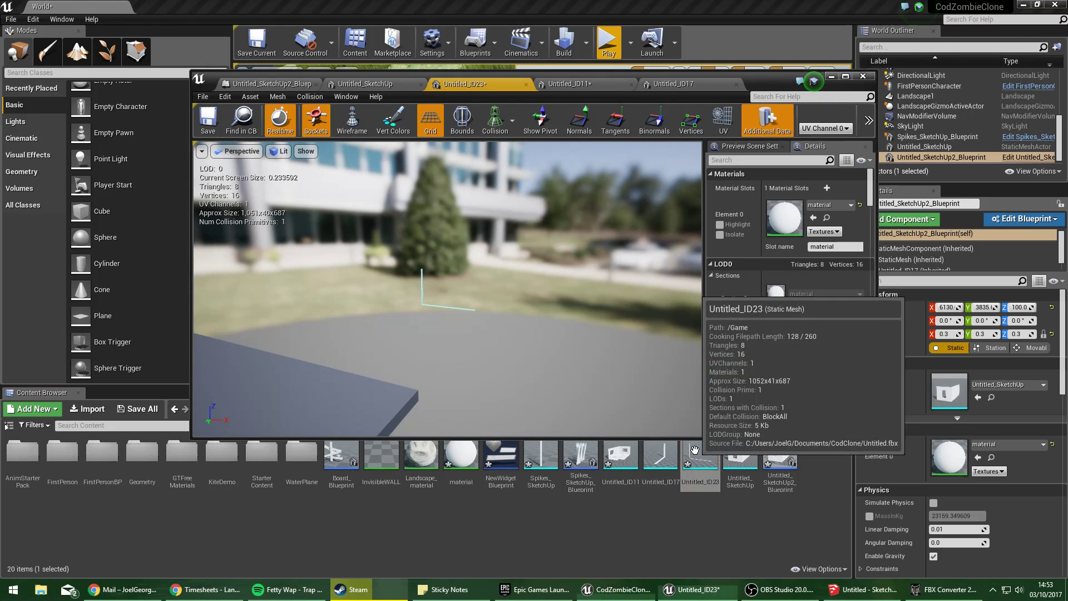
pyautogui.click(512, 131)
pyautogui.click(516, 165)
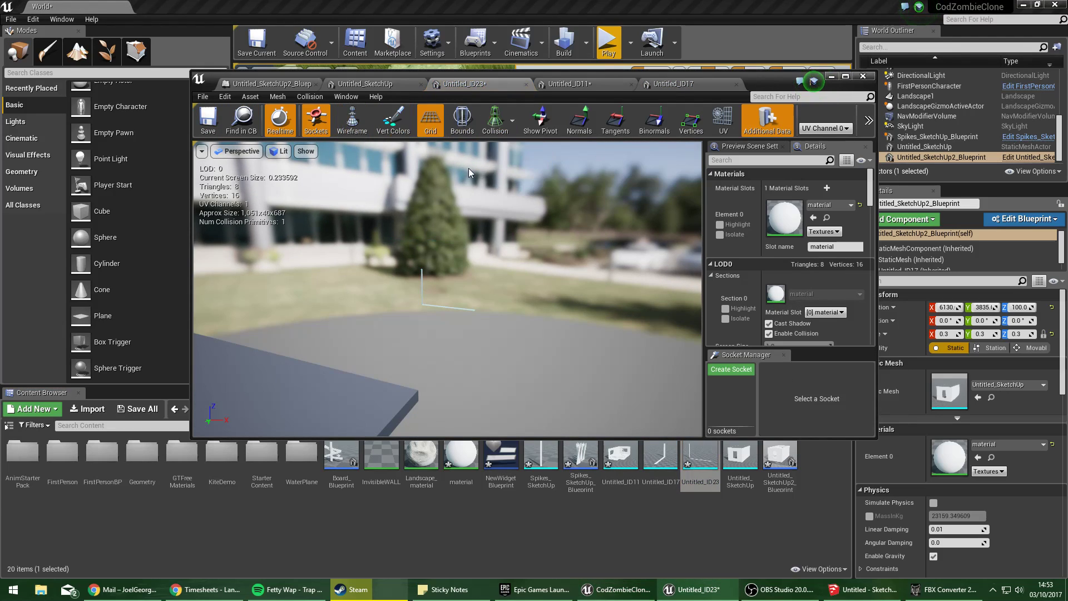
pyautogui.click(203, 124)
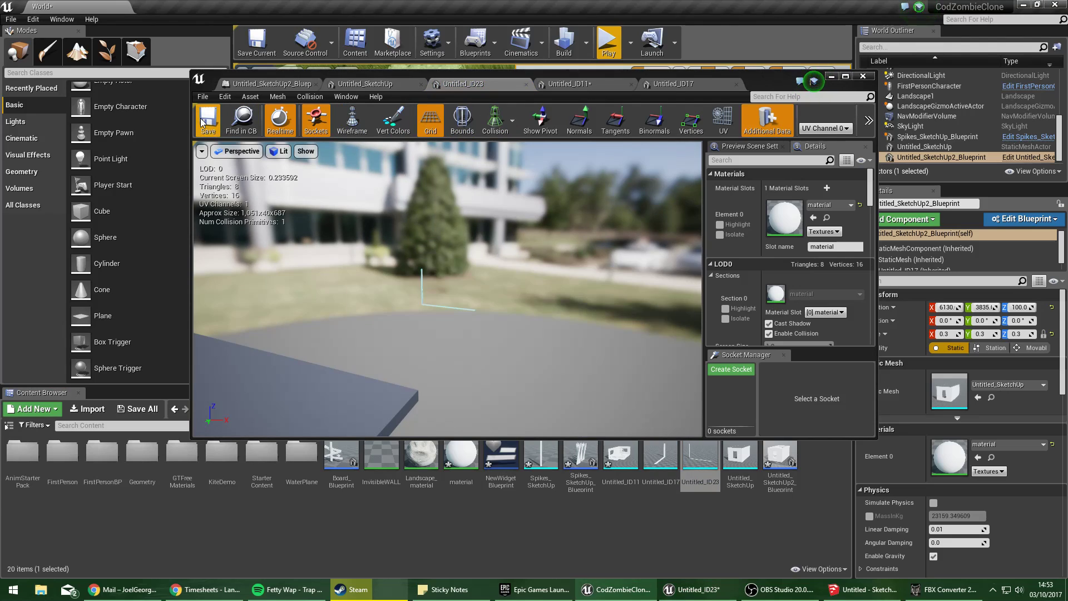
# Save the Untitled_ID11 mesh and put the mesh editor window away to return to the level.
pyautogui.click(572, 88)
pyautogui.click(678, 84)
pyautogui.click(573, 84)
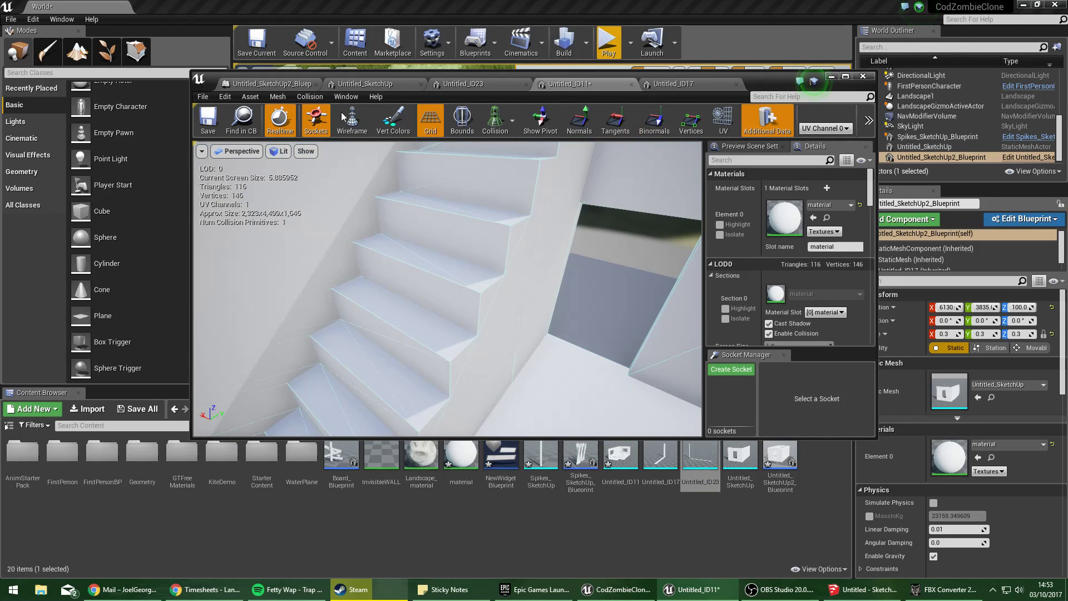
pyautogui.click(203, 124)
pyautogui.click(645, 85)
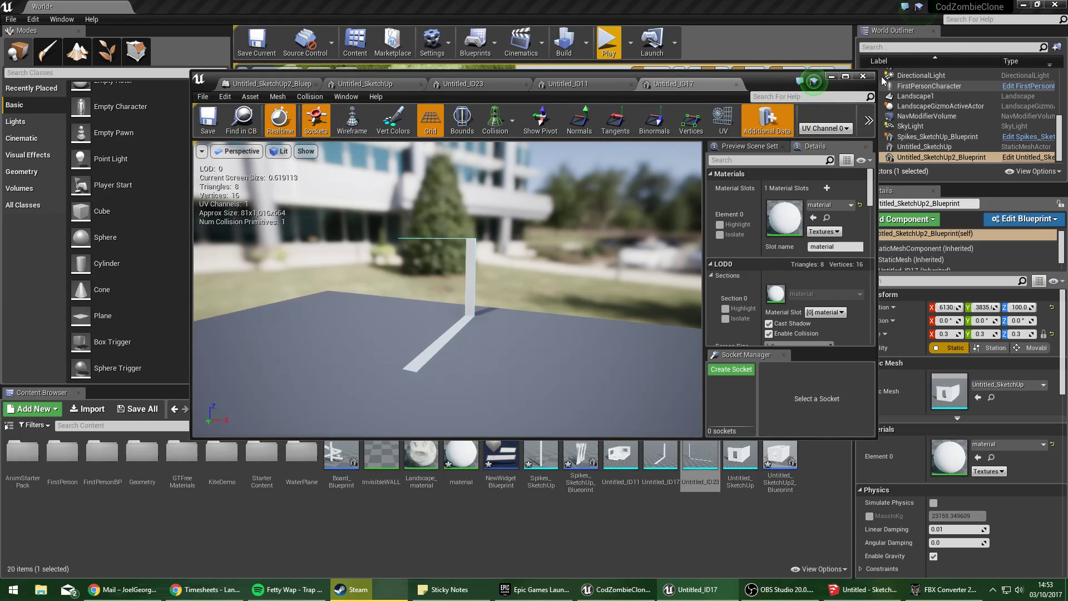
pyautogui.click(833, 77)
# Play-test the level twice to check the building's collision inside the room and near the stairs.
pyautogui.click(607, 48)
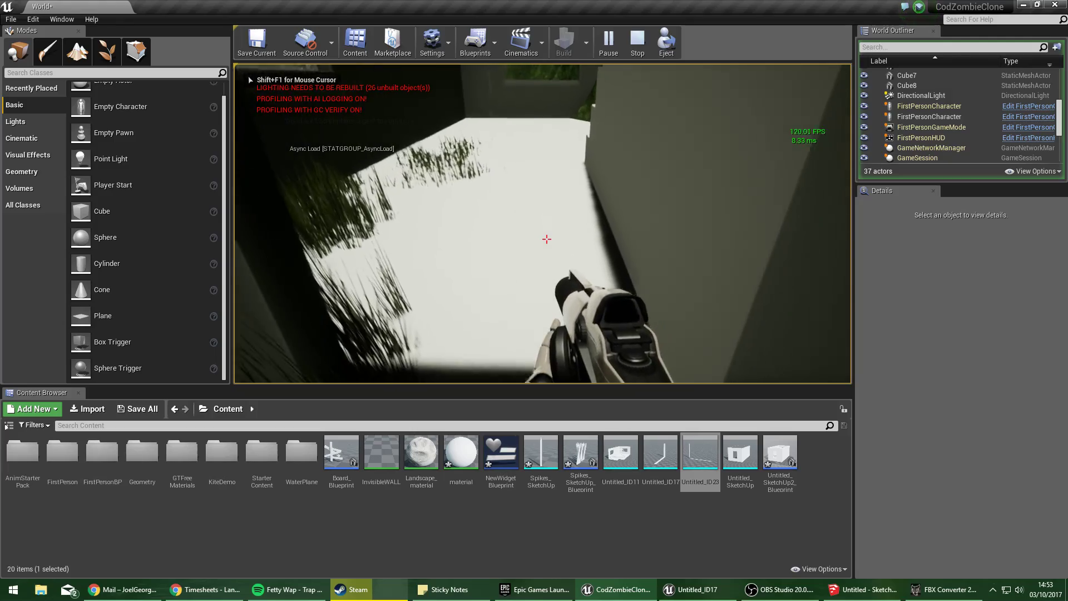
pyautogui.press('Escape')
pyautogui.moveTo(576, 134)
pyautogui.mouseDown(button='right')
pyautogui.moveTo(575, 111)
pyautogui.moveTo(576, 234)
pyautogui.moveTo(575, 145)
pyautogui.mouseUp(button='right')
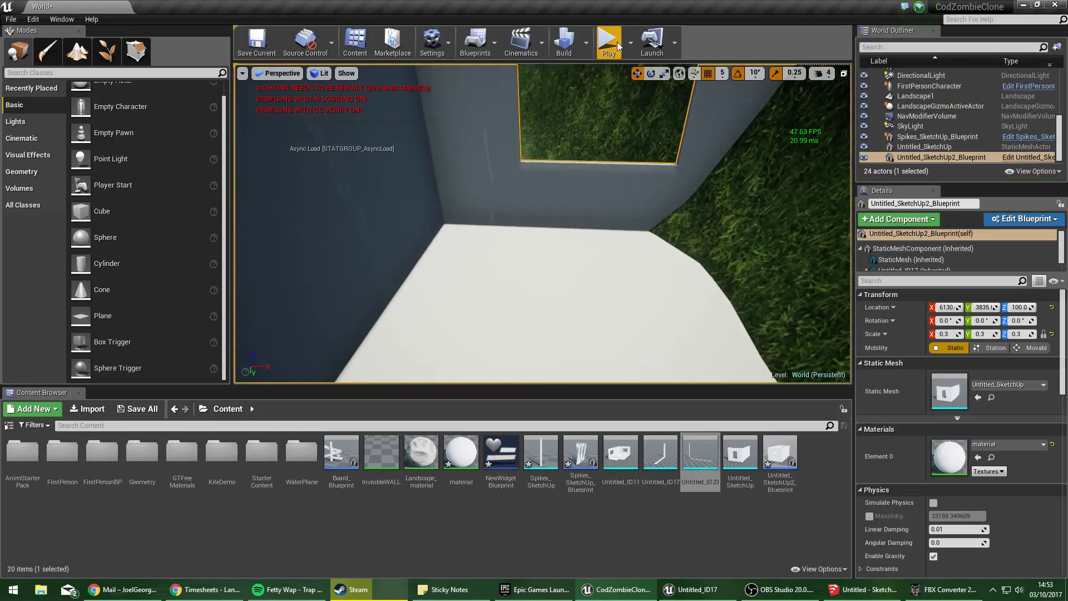
pyautogui.click(611, 51)
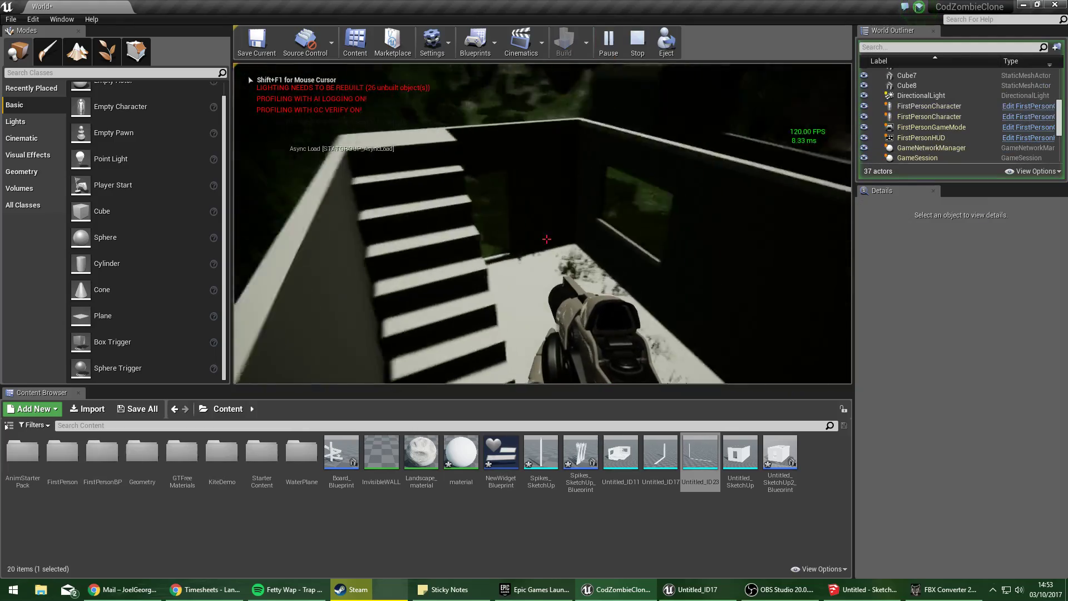
pyautogui.press('Escape')
# View the whole building in the level, then reopen the Untitled_SketchUp mesh and examine its walls.
pyautogui.moveTo(798, 226); pyautogui.dragTo(638, 234, button='right')
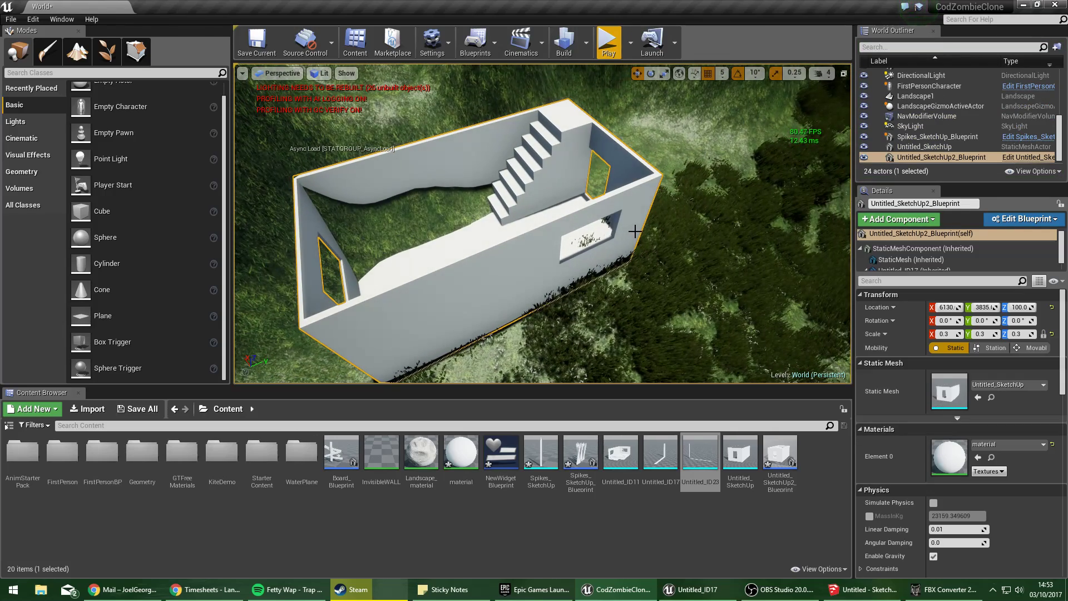
pyautogui.scroll(-1, 985, 401)
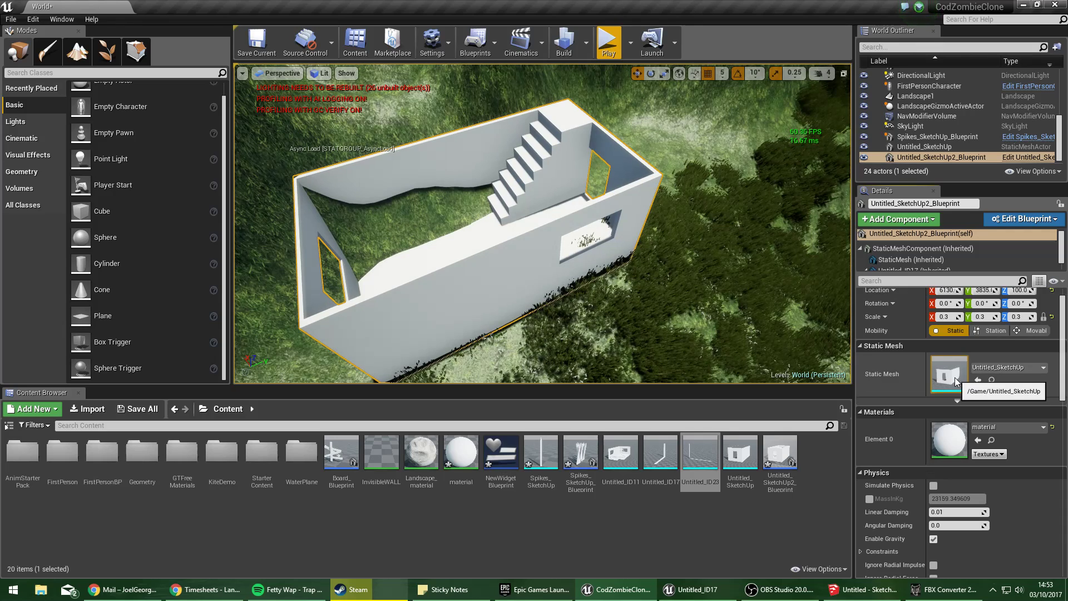
pyautogui.doubleClick(733, 463)
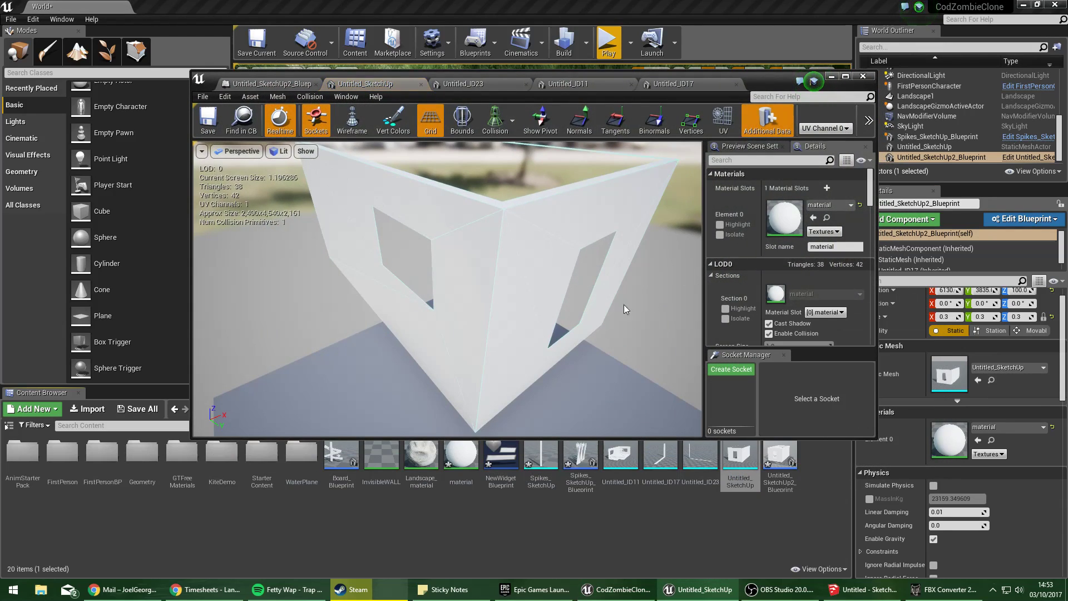
pyautogui.moveTo(623, 305); pyautogui.dragTo(568, 317, button='right')
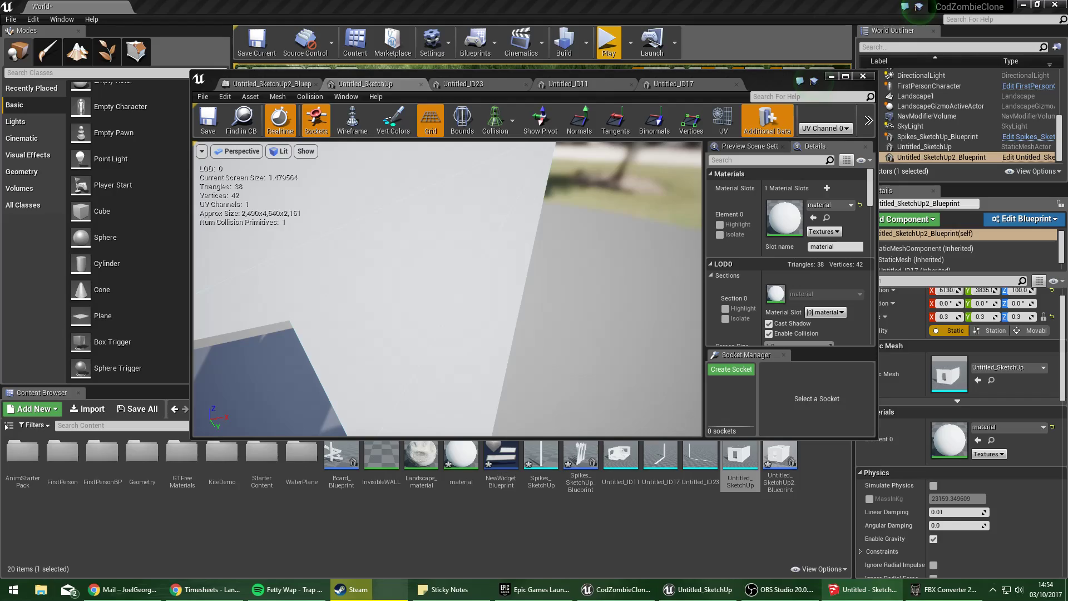
# Switch to SketchUp and examine the room model's staircase, floor and wall edges from several angles.
pyautogui.press('super+shift+Left')
pyautogui.scroll(-2, 475, 470)
pyautogui.scroll(2, 531, 379)
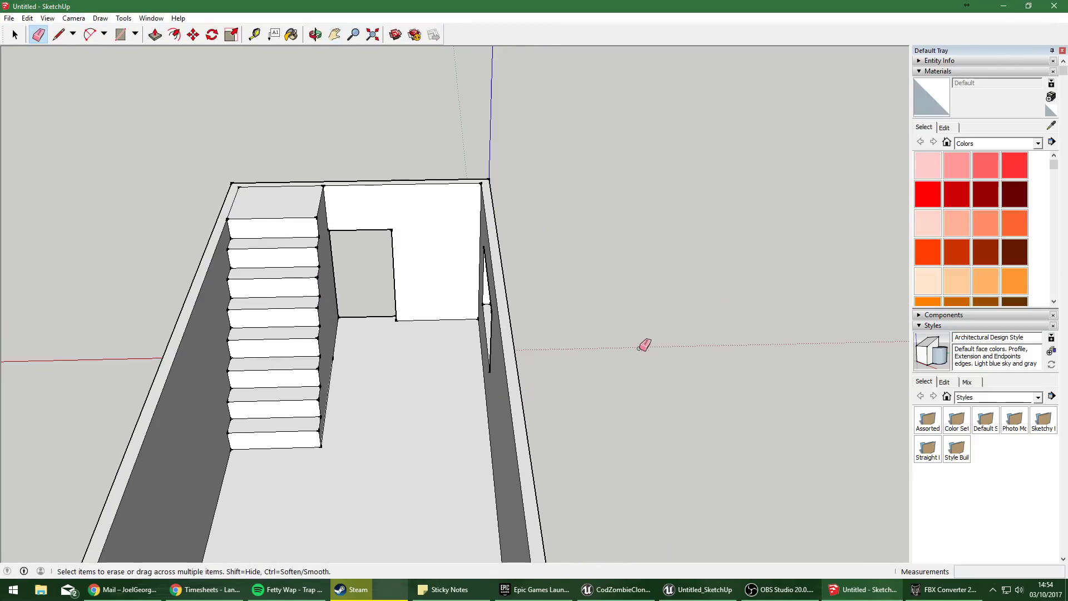
pyautogui.moveTo(639, 348); pyautogui.dragTo(111, 334, button='middle')
pyautogui.moveTo(561, 290); pyautogui.dragTo(267, 328, button='middle')
pyautogui.scroll(5, 612, 392)
pyautogui.moveTo(614, 392); pyautogui.dragTo(439, 245, button='middle')
pyautogui.moveTo(662, 423); pyautogui.dragTo(745, 417, button='middle')
pyautogui.scroll(5, 562, 374)
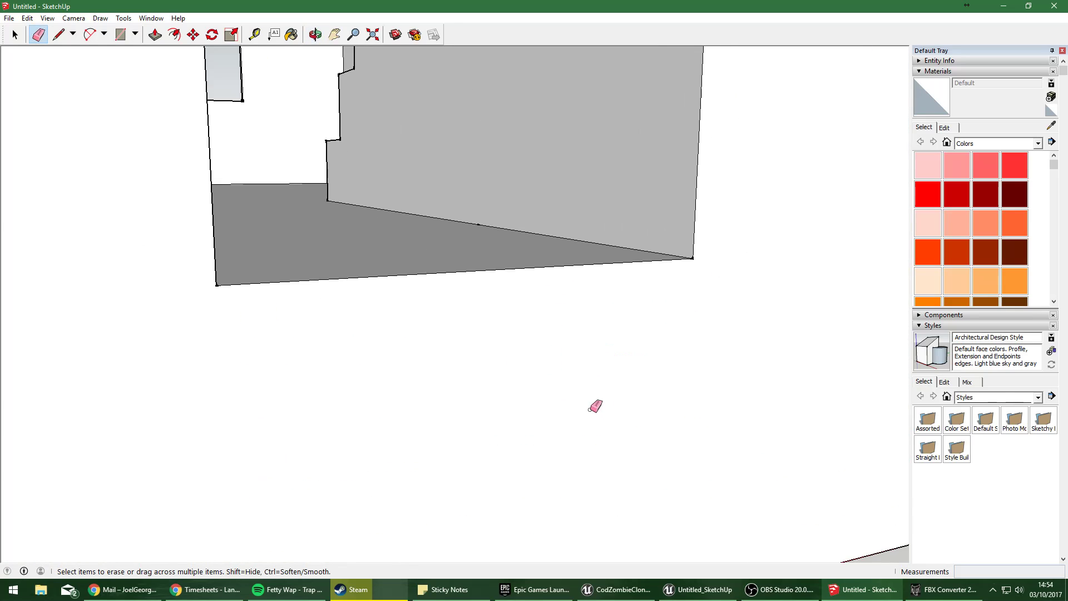
pyautogui.scroll(3, 590, 409)
pyautogui.moveTo(590, 409); pyautogui.dragTo(620, 312, button='middle')
pyautogui.moveTo(509, 303)
pyautogui.mouseDown(button='middle')
pyautogui.moveTo(607, 295)
pyautogui.moveTo(788, 181)
pyautogui.moveTo(746, 229)
pyautogui.moveTo(515, 309)
pyautogui.moveTo(448, 355)
pyautogui.moveTo(529, 326)
pyautogui.mouseUp(button='middle')
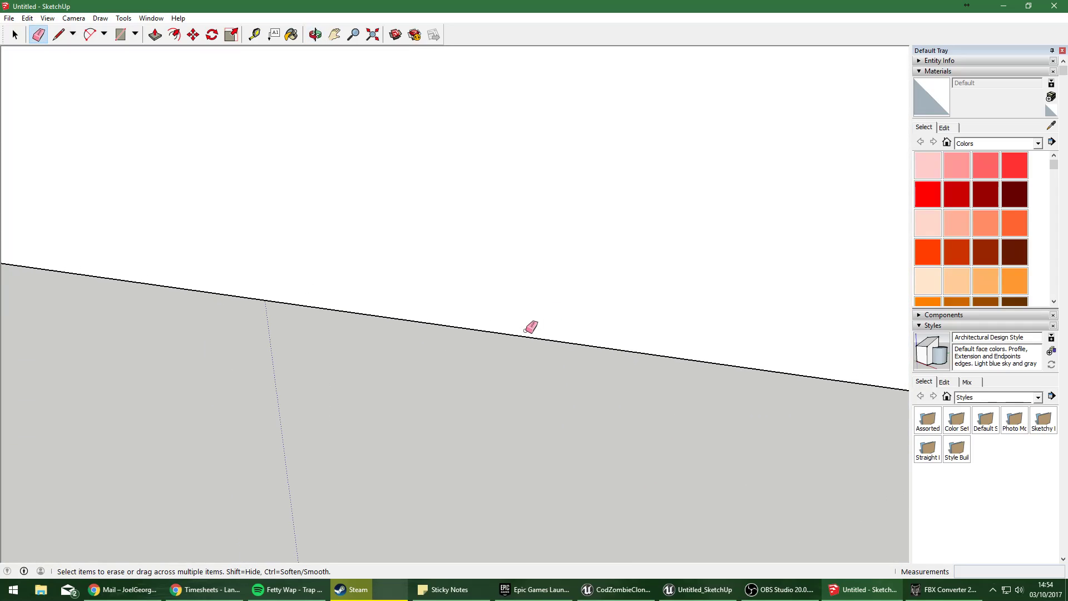
pyautogui.scroll(-5, 598, 522)
pyautogui.scroll(-3, 644, 310)
pyautogui.scroll(5, 481, 366)
pyautogui.moveTo(481, 366); pyautogui.dragTo(213, 423, button='middle')
pyautogui.moveTo(731, 496)
pyautogui.mouseDown(button='middle')
pyautogui.moveTo(229, 508)
pyautogui.moveTo(269, 432)
pyautogui.moveTo(163, 443)
pyautogui.moveTo(527, 305)
pyautogui.moveTo(499, 239)
pyautogui.moveTo(289, 248)
pyautogui.moveTo(735, 331)
pyautogui.moveTo(710, 406)
pyautogui.moveTo(439, 343)
pyautogui.moveTo(341, 174)
pyautogui.moveTo(428, 6)
pyautogui.moveTo(665, 350)
pyautogui.moveTo(714, 445)
pyautogui.mouseUp(button='middle')
pyautogui.click(9, 18)
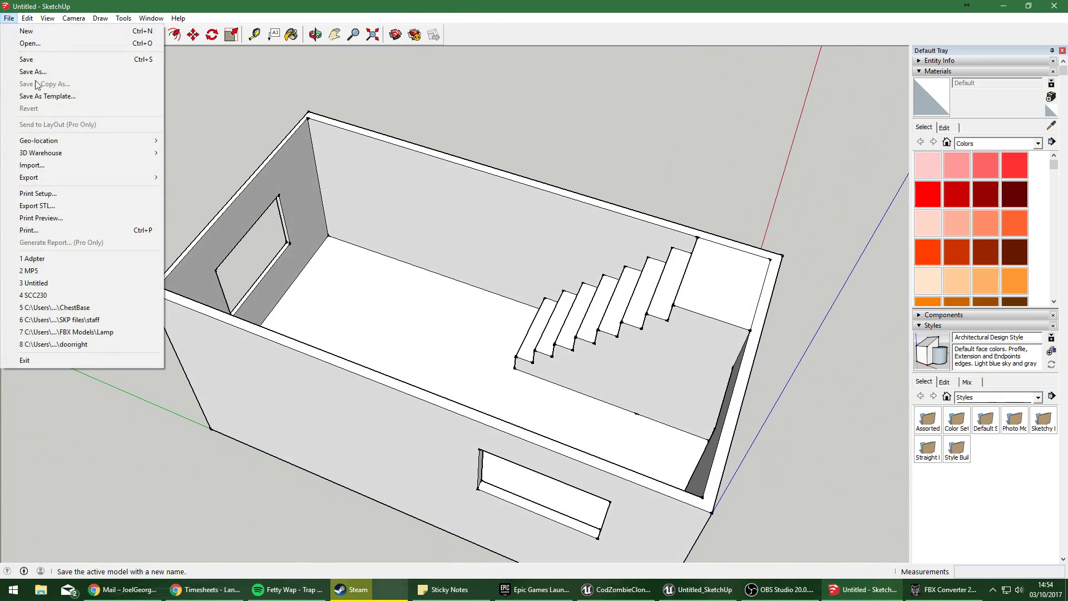
pyautogui.moveTo(80, 179)
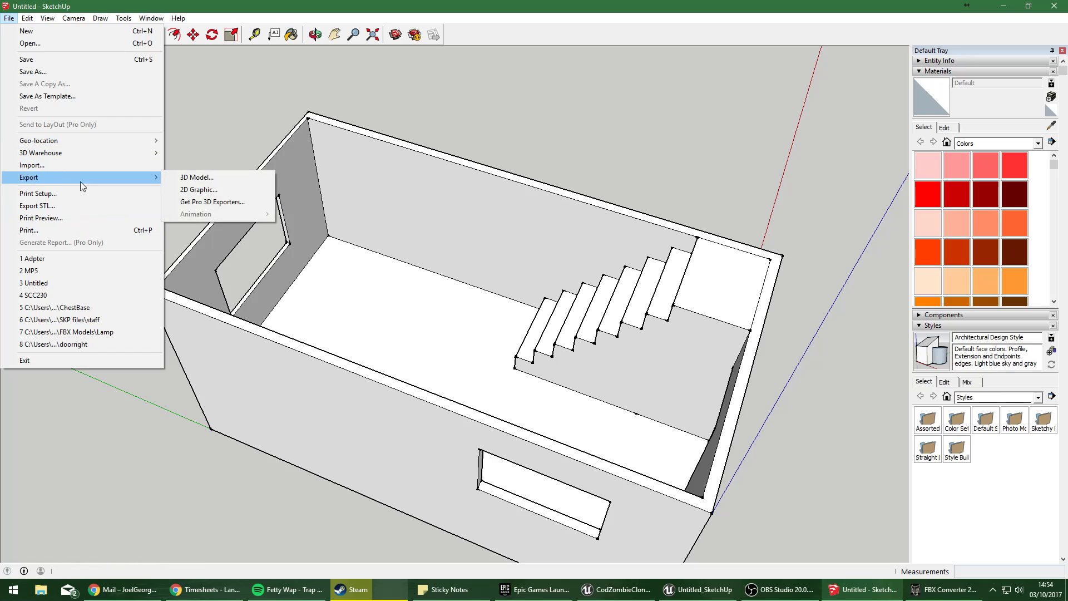
pyautogui.click(226, 178)
pyautogui.click(533, 406)
pyautogui.click(533, 406)
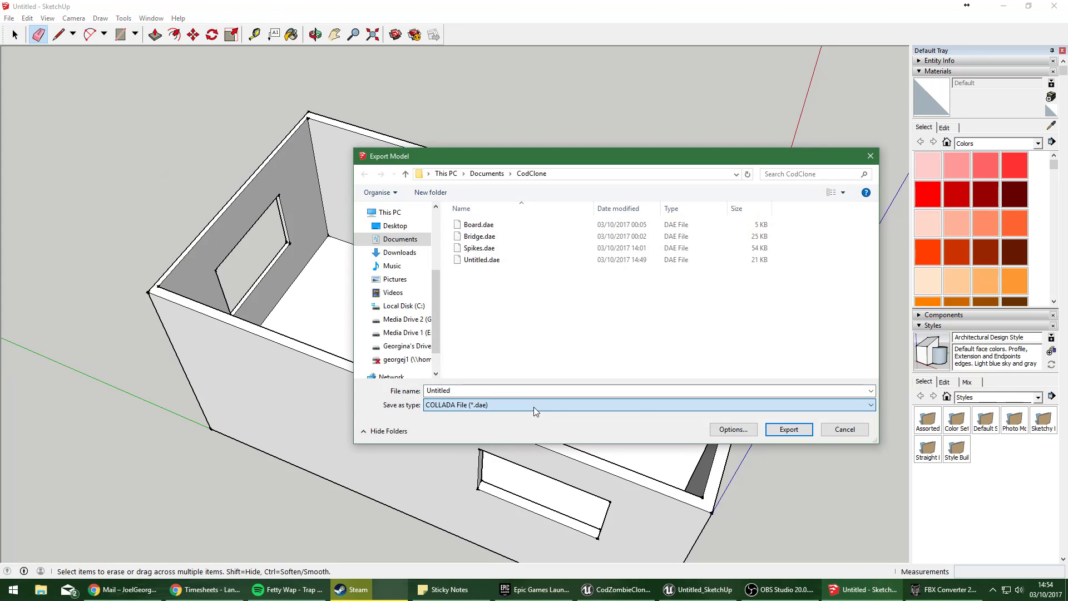
pyautogui.click(831, 433)
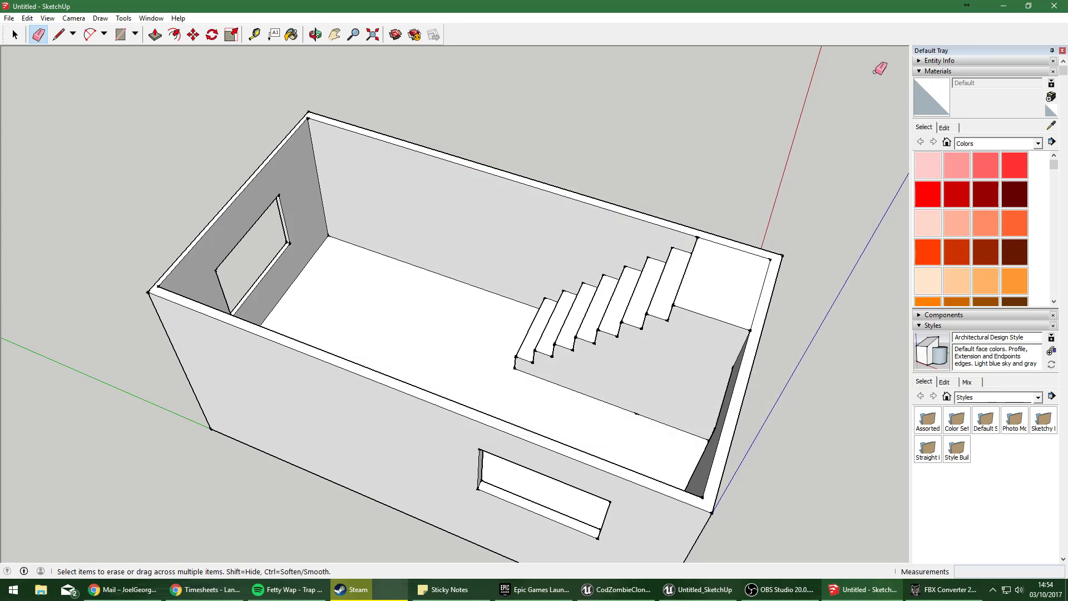
# Check the converted files in FBX Converter, then return to the Untitled_SketchUp mesh editor and maximize its window.
pyautogui.click(1005, 7)
pyautogui.click(945, 589)
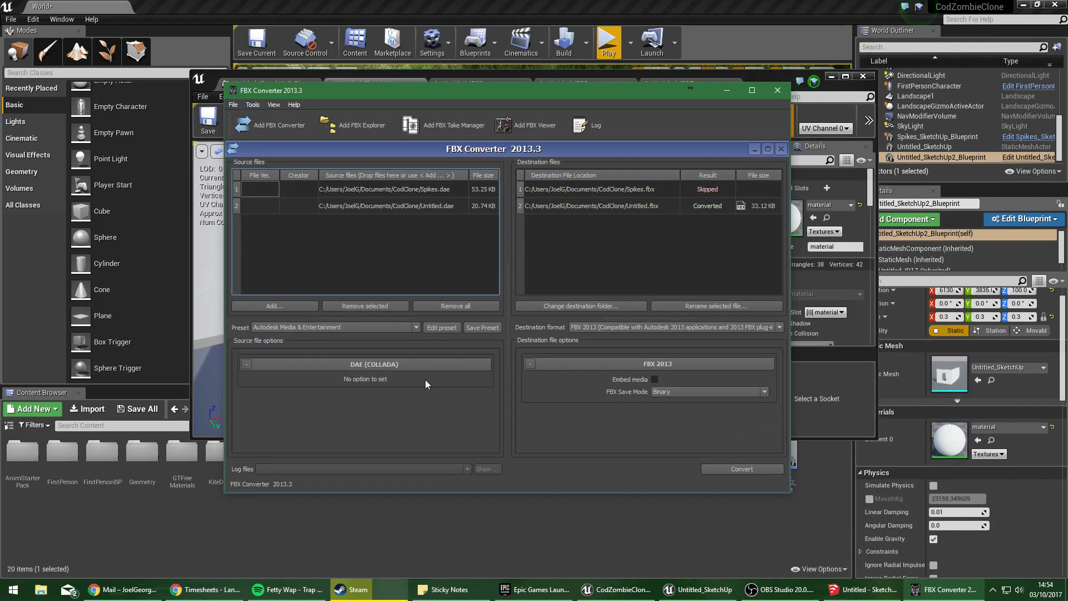
pyautogui.click(731, 91)
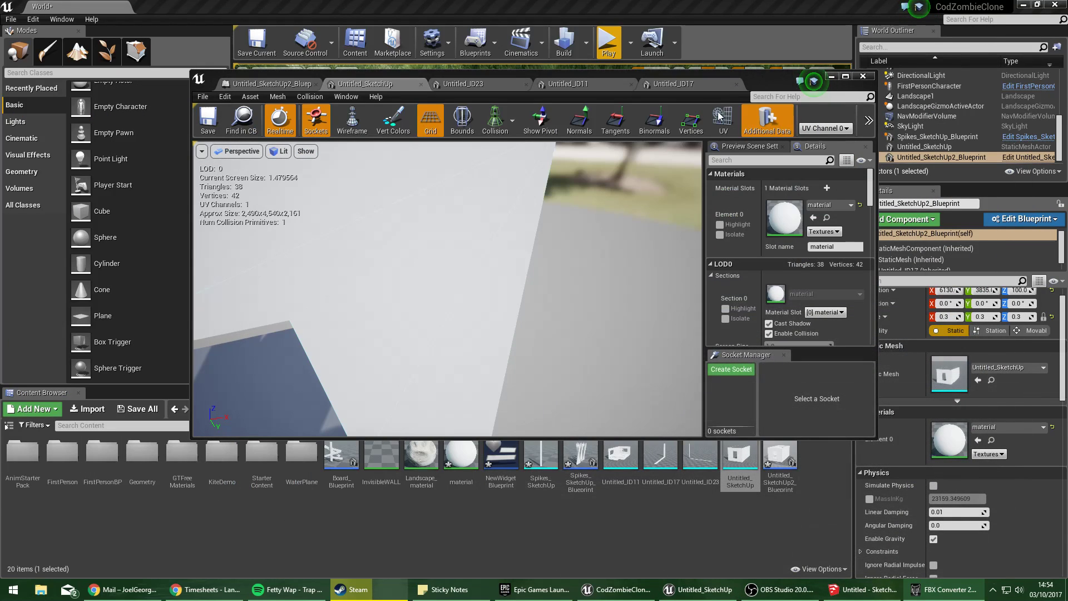
pyautogui.click(845, 77)
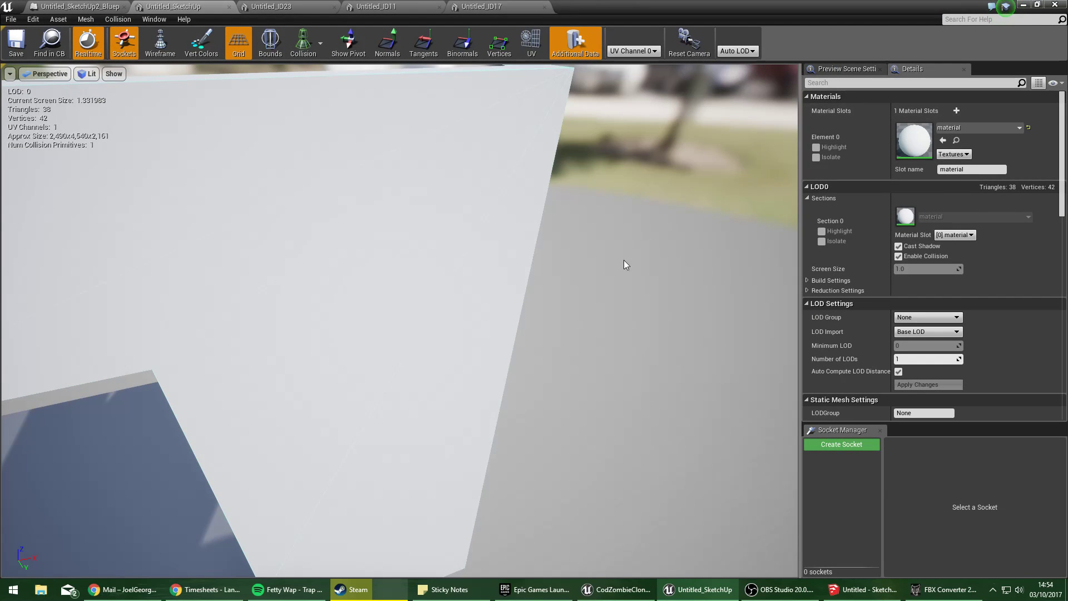
# Display the mesh's complex collision and bounds, examine the room's walls, and reset the camera.
pyautogui.moveTo(624, 260); pyautogui.dragTo(528, 253, button='right')
pyautogui.click(303, 43)
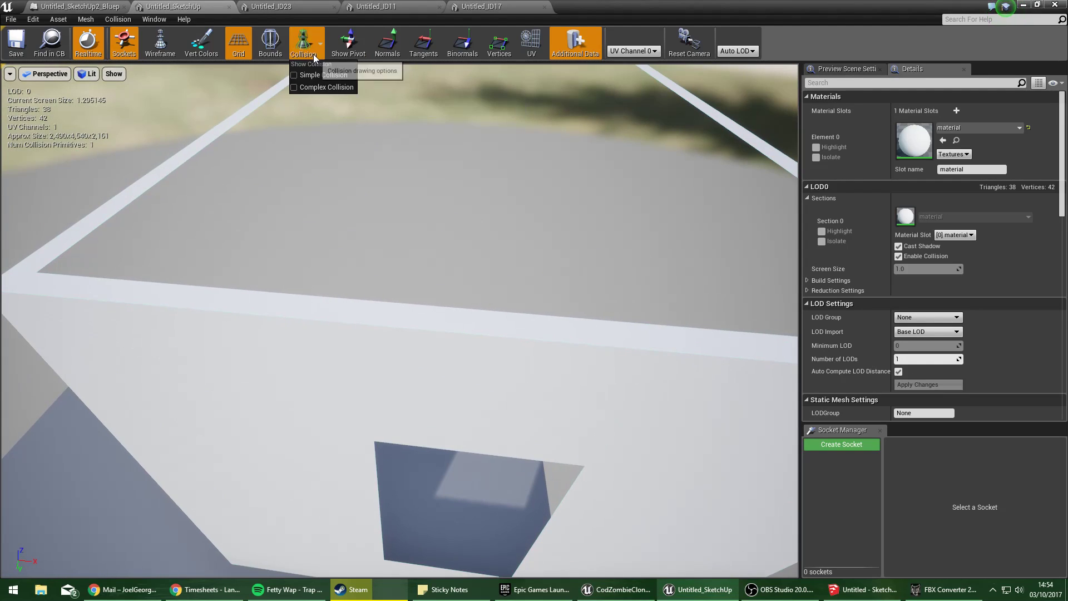
pyautogui.click(326, 87)
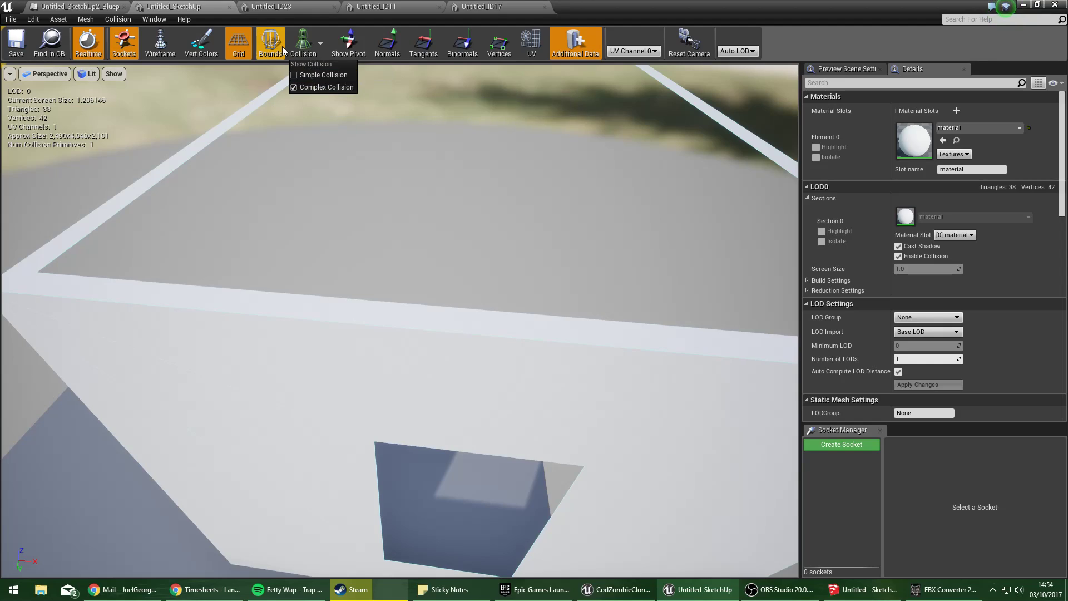
pyautogui.click(282, 45)
pyautogui.moveTo(531, 190); pyautogui.dragTo(488, 135, button='right')
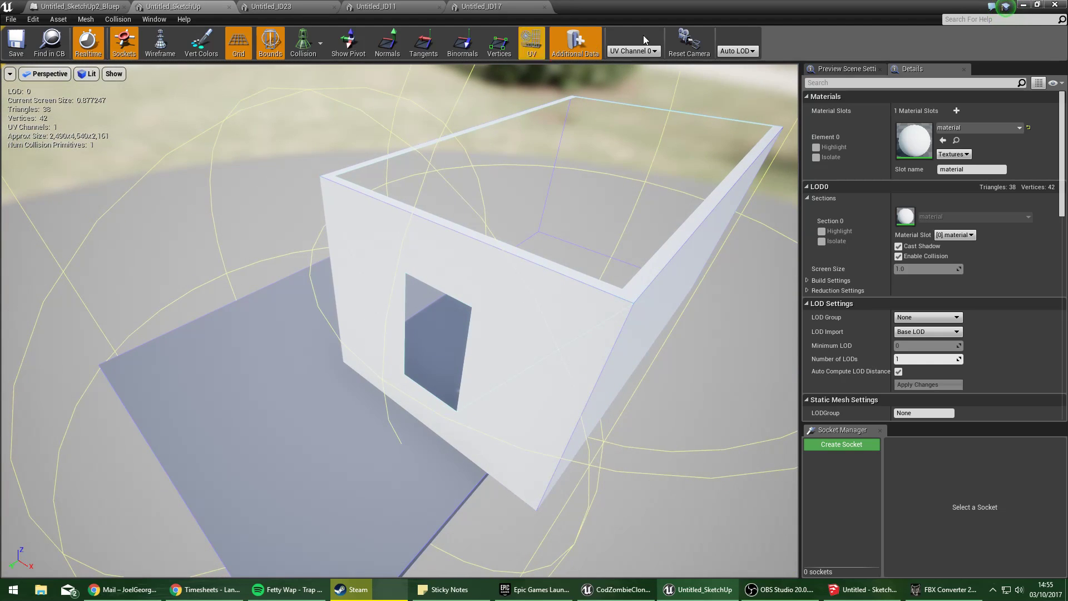
pyautogui.click(689, 42)
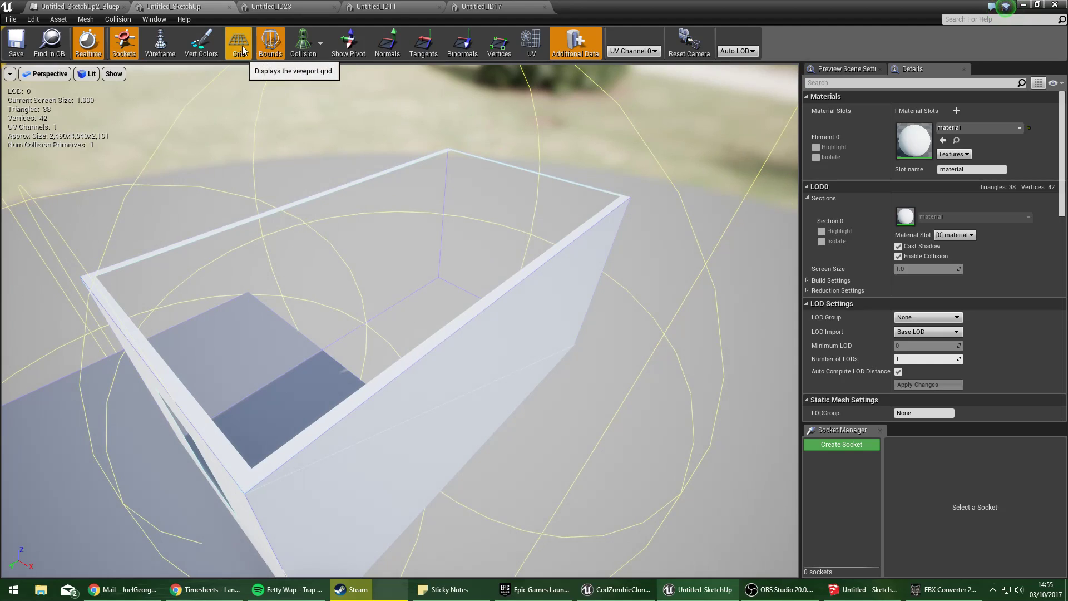
# Hide the viewport grid and bounds, and briefly display the mesh's UV layout for channel 0.
pyautogui.click(240, 44)
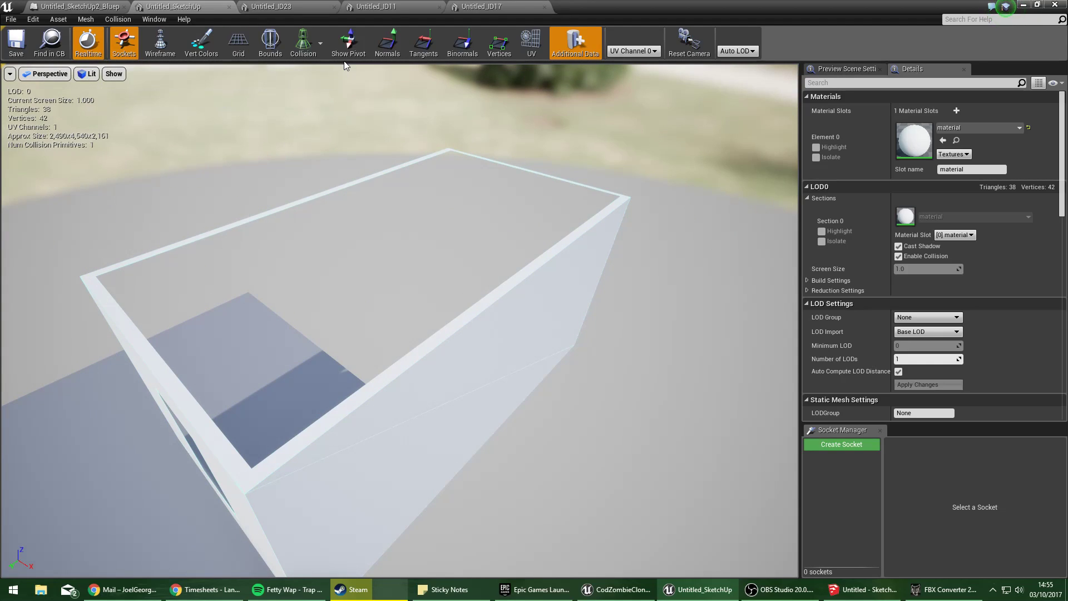
pyautogui.click(532, 54)
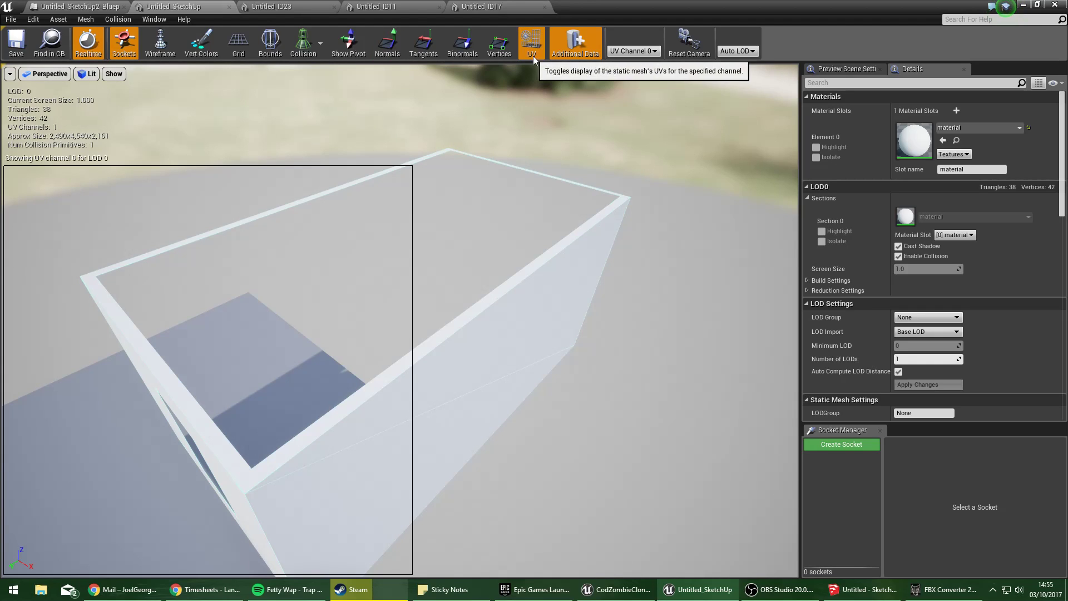
pyautogui.click(532, 54)
pyautogui.moveTo(505, 145); pyautogui.dragTo(505, 145)
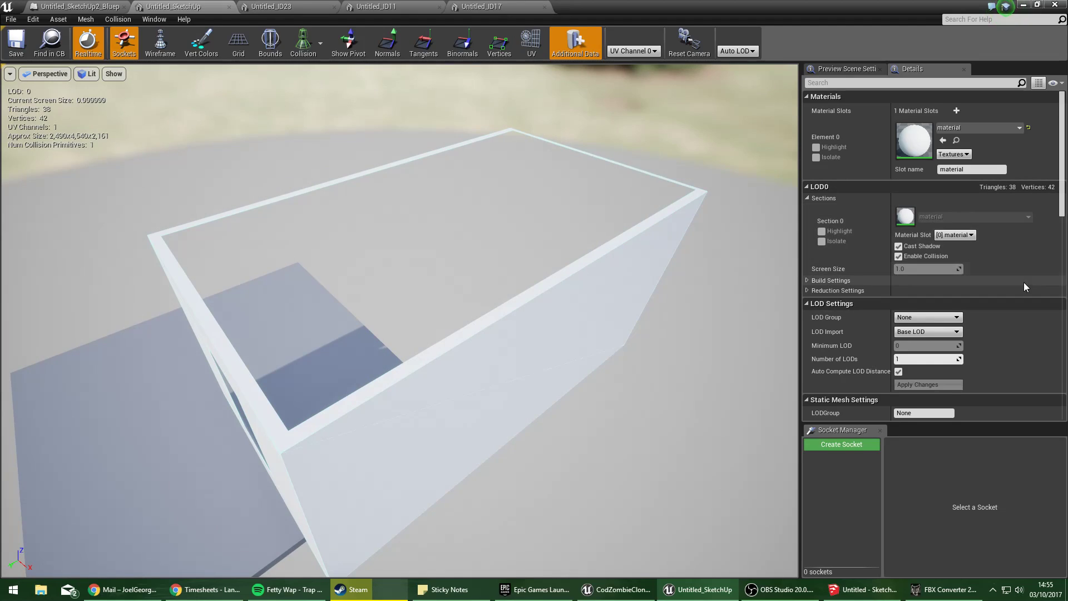
# Expand the mesh's collision presets and enable Double Sided Geometry for its collision.
pyautogui.scroll(-5, 1024, 286)
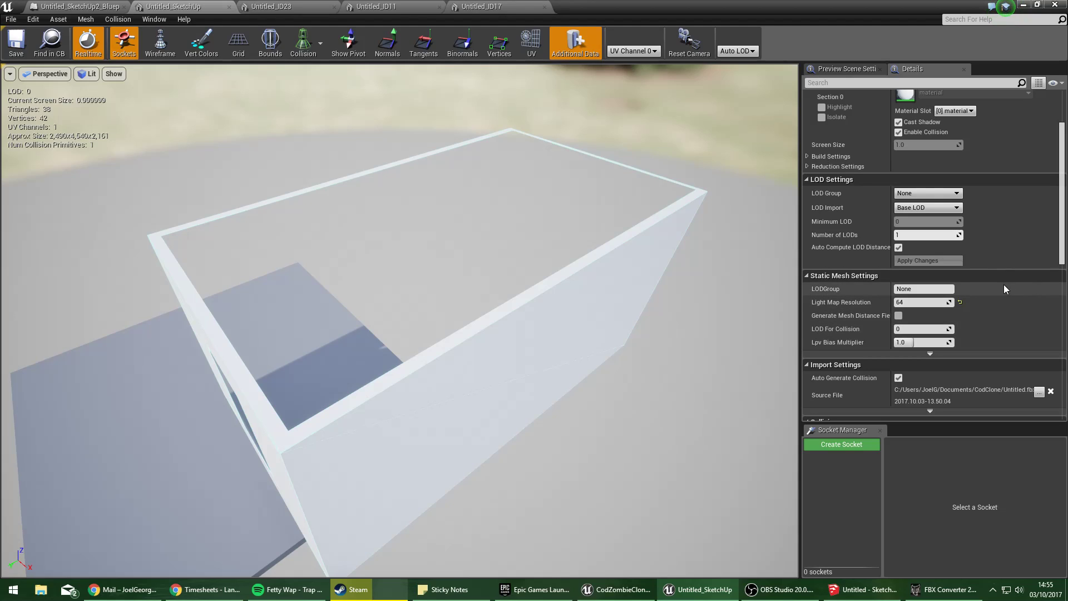
pyautogui.scroll(-7, 1004, 289)
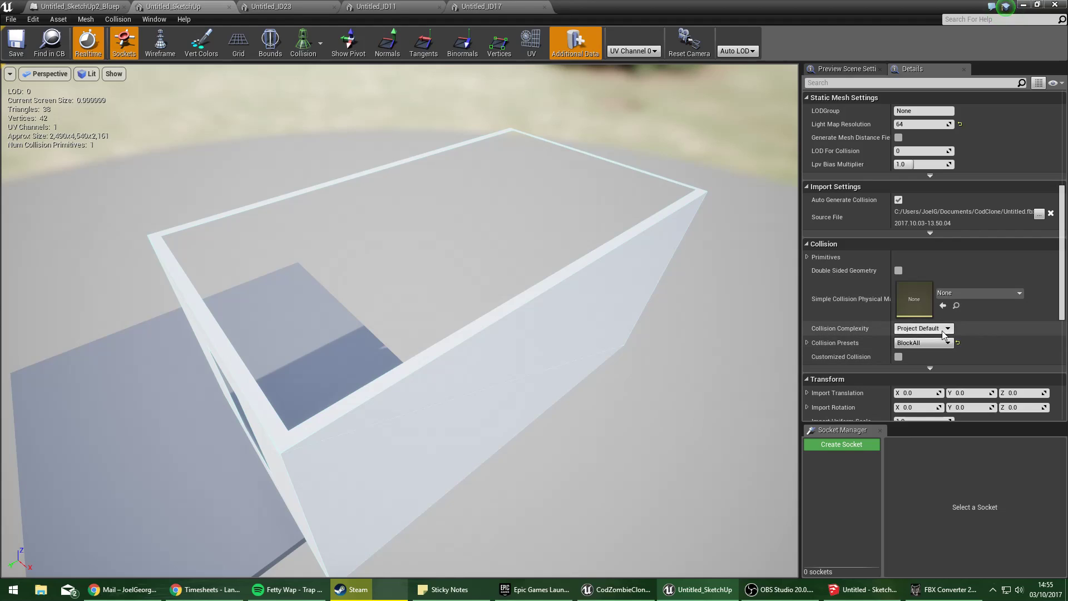
pyautogui.click(808, 342)
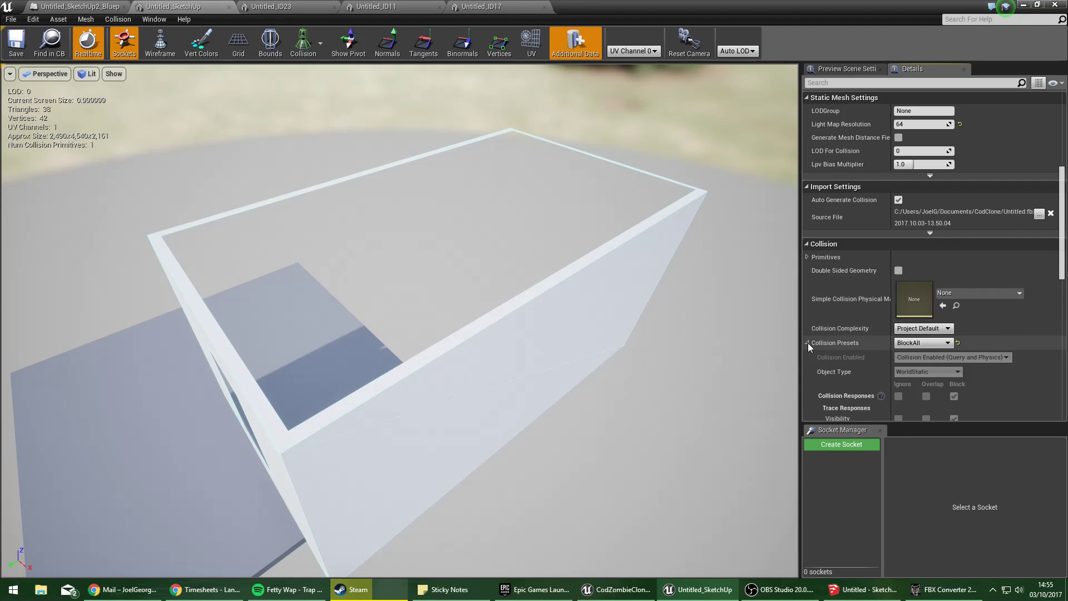
pyautogui.scroll(-2, 832, 300)
pyautogui.click(898, 216)
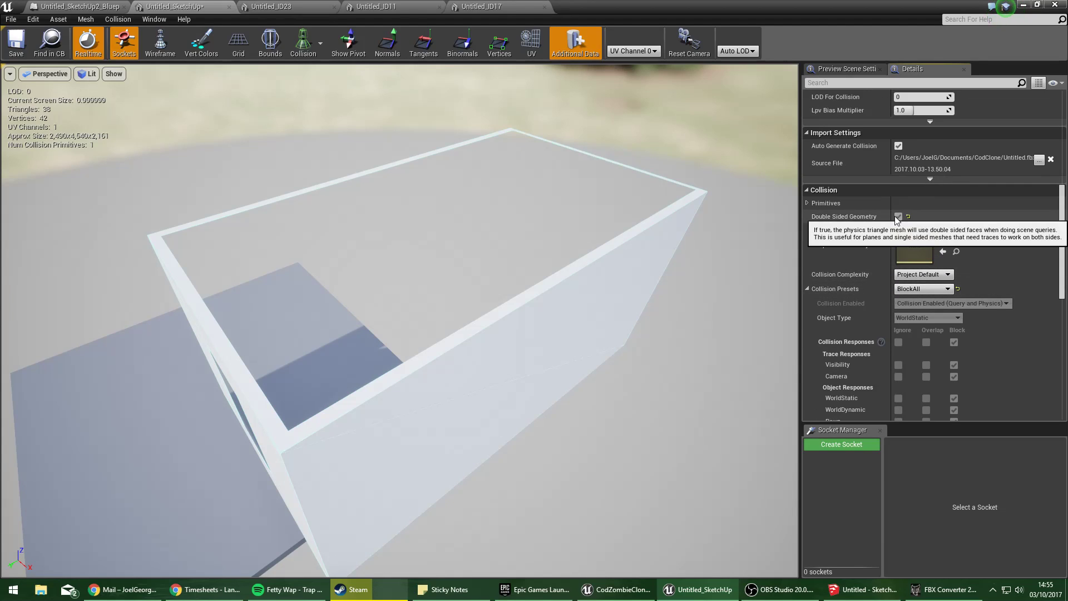
# Examine the mesh's collision responses, its collision primitives and the convex elements.
pyautogui.scroll(-7, 869, 305)
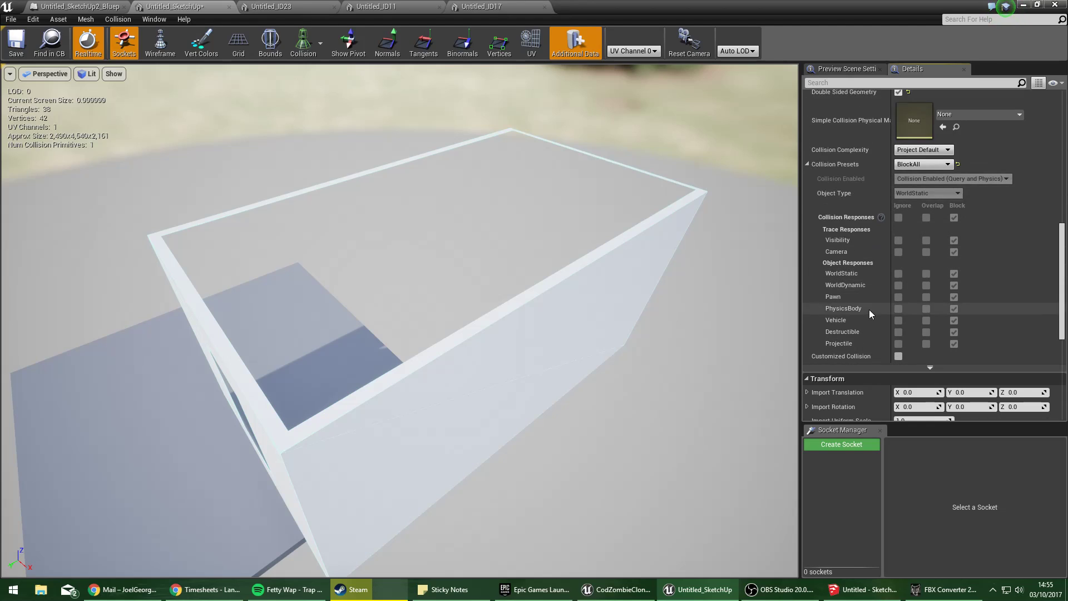
pyautogui.scroll(-1, 869, 295)
pyautogui.scroll(8, 847, 376)
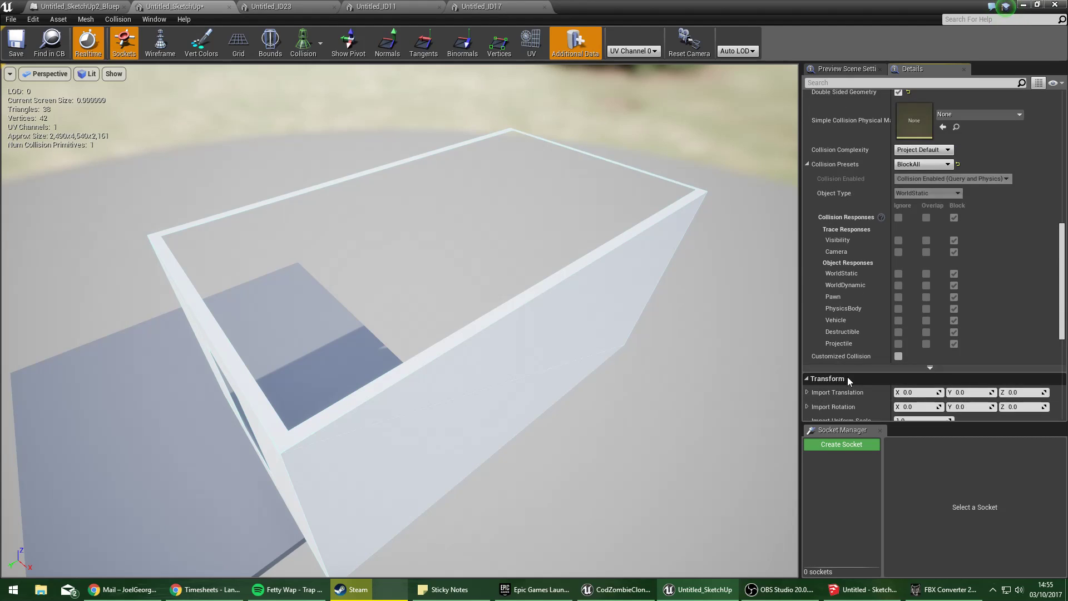
pyautogui.click(808, 204)
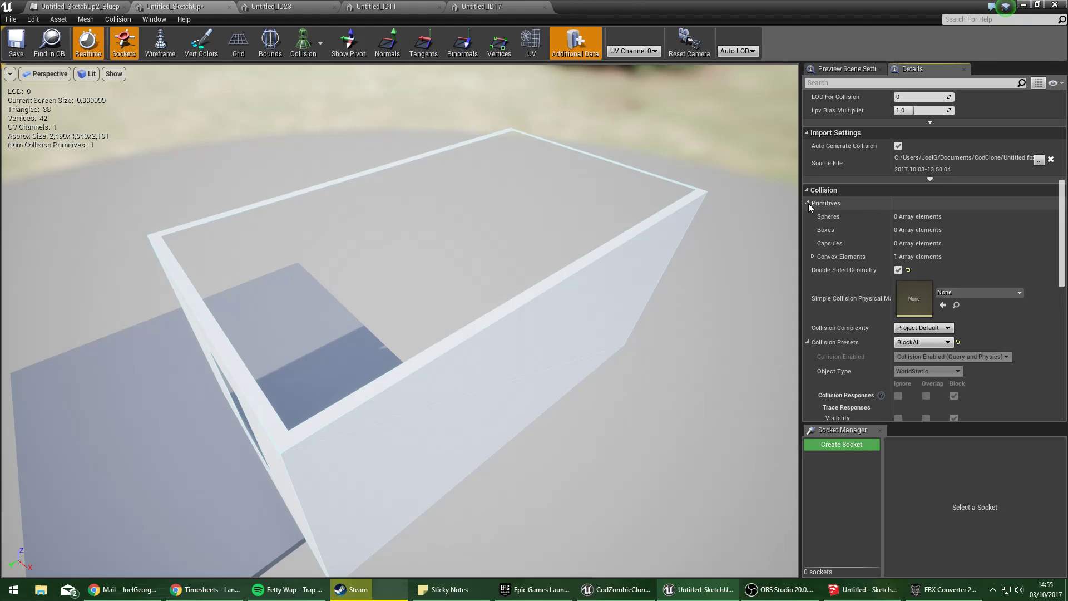
pyautogui.rightClick(925, 230)
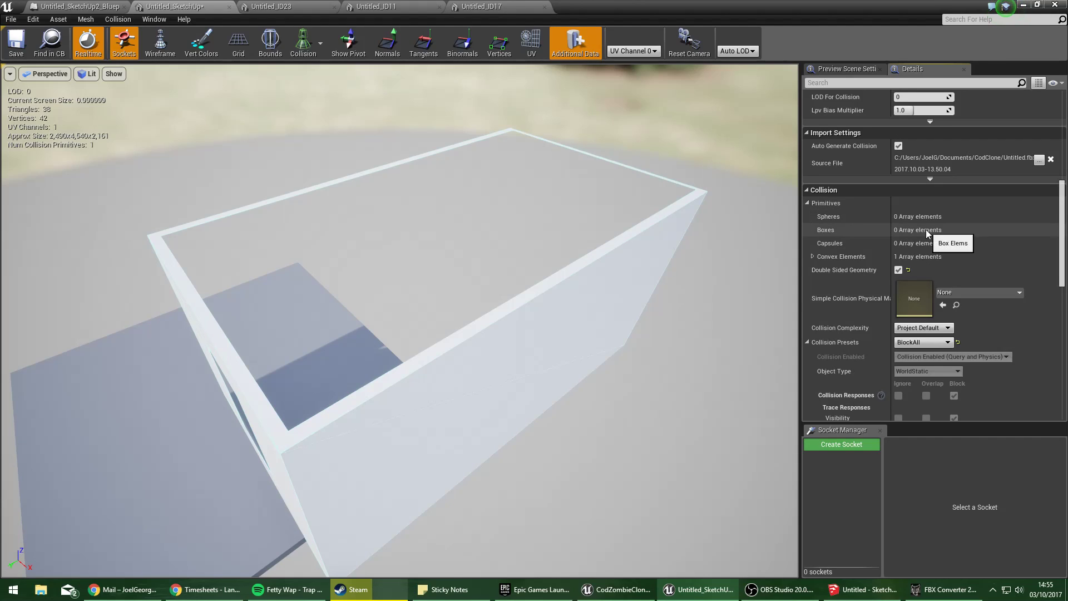
pyautogui.click(813, 256)
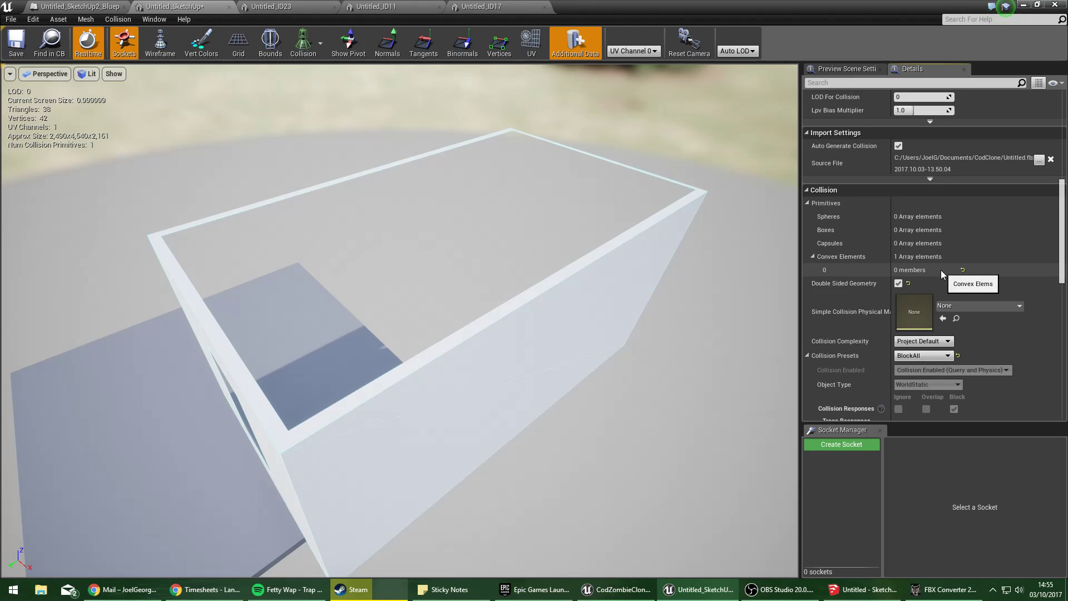
pyautogui.scroll(2, 883, 294)
# Show the mesh's pivot and toggle the simple and complex collision display to compare it with the walls.
pyautogui.click(349, 43)
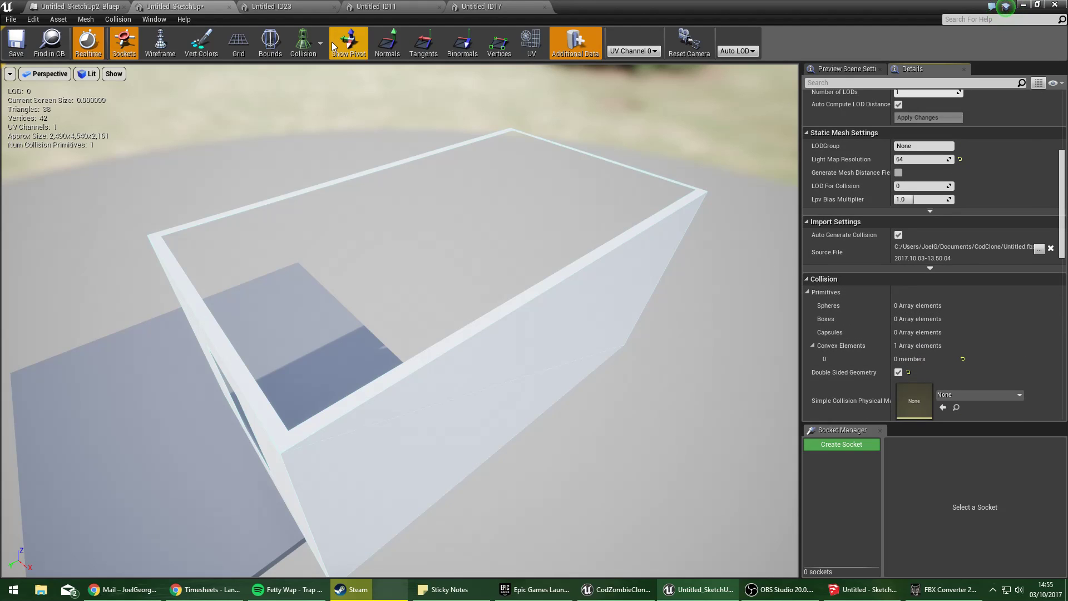
pyautogui.click(320, 43)
pyautogui.click(311, 67)
pyautogui.click(321, 42)
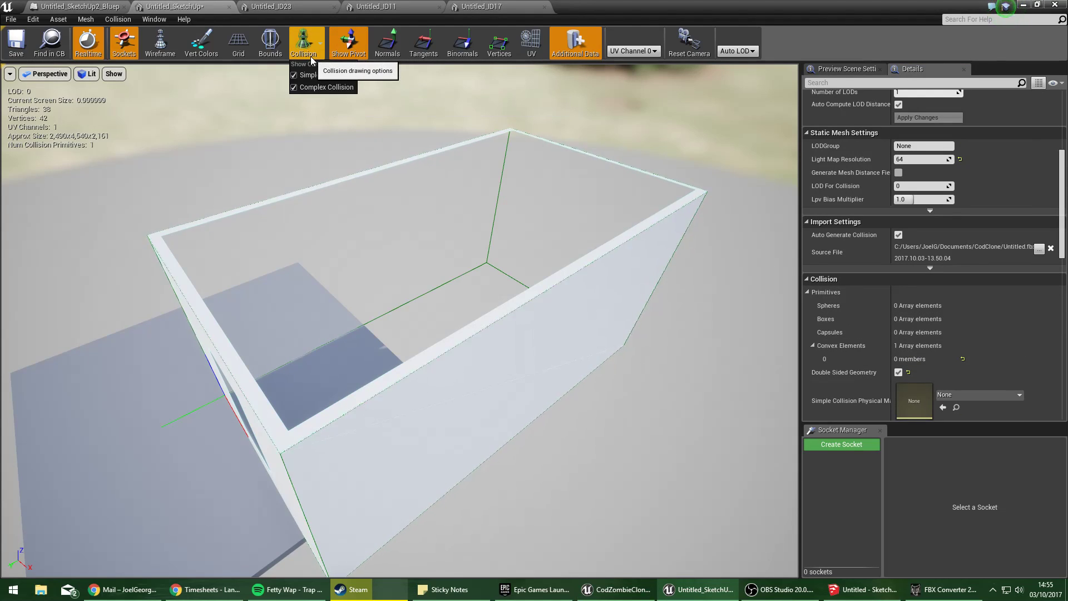
pyautogui.click(315, 78)
pyautogui.moveTo(399, 320); pyautogui.dragTo(423, 242, button='right')
# Expand the mesh's advanced import settings and review the collision generation and convex hull options.
pyautogui.click(929, 268)
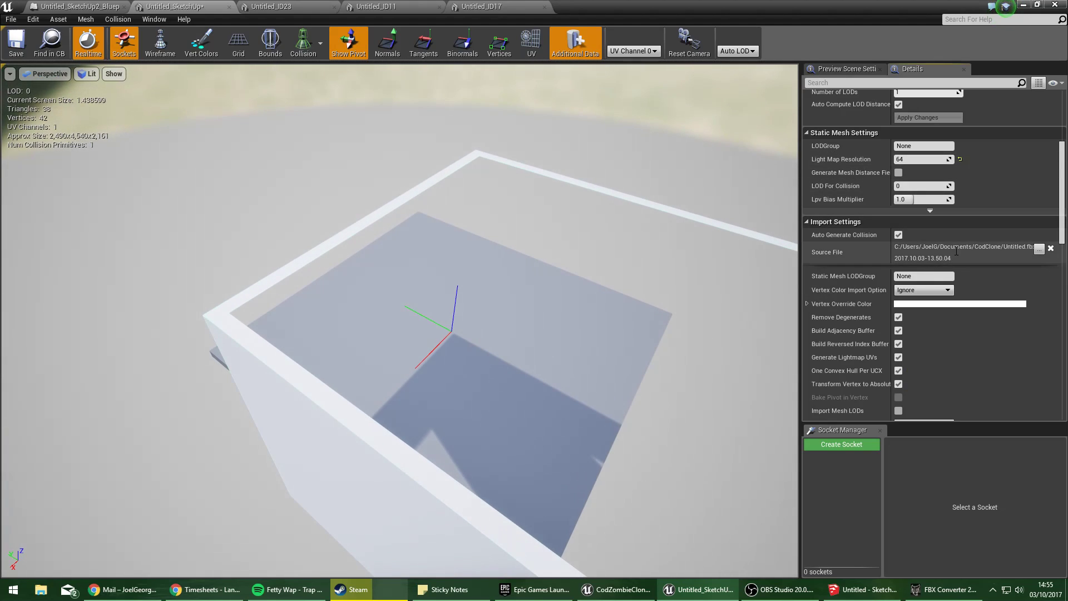
pyautogui.scroll(-1, 912, 244)
pyautogui.click(899, 217)
pyautogui.moveTo(723, 233); pyautogui.dragTo(776, 258, button='right')
pyautogui.click(899, 217)
pyautogui.scroll(-2, 900, 267)
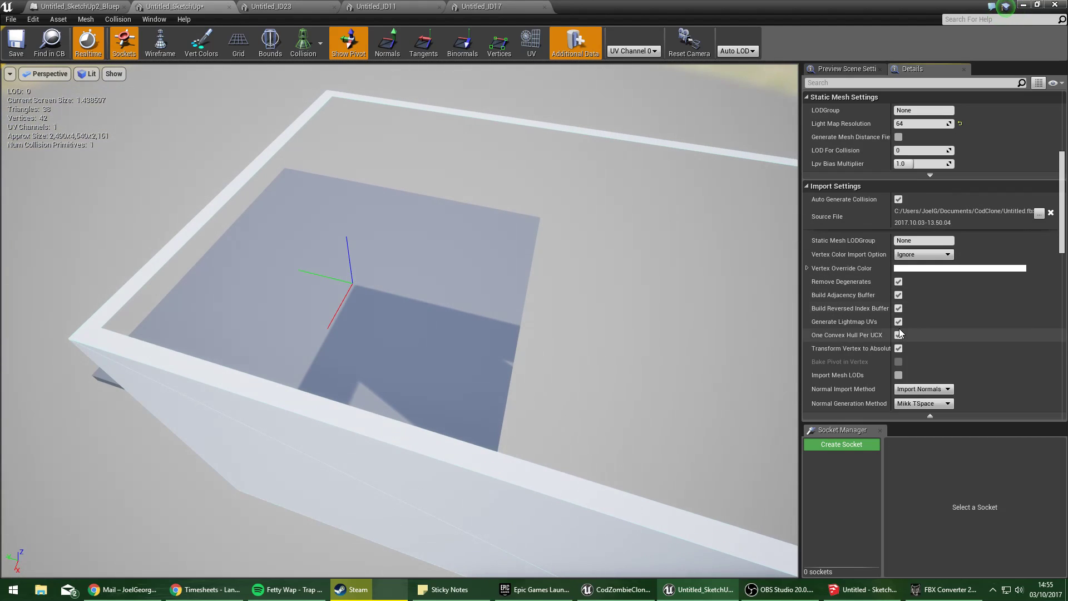
pyautogui.click(899, 330)
pyautogui.scroll(-10, 924, 367)
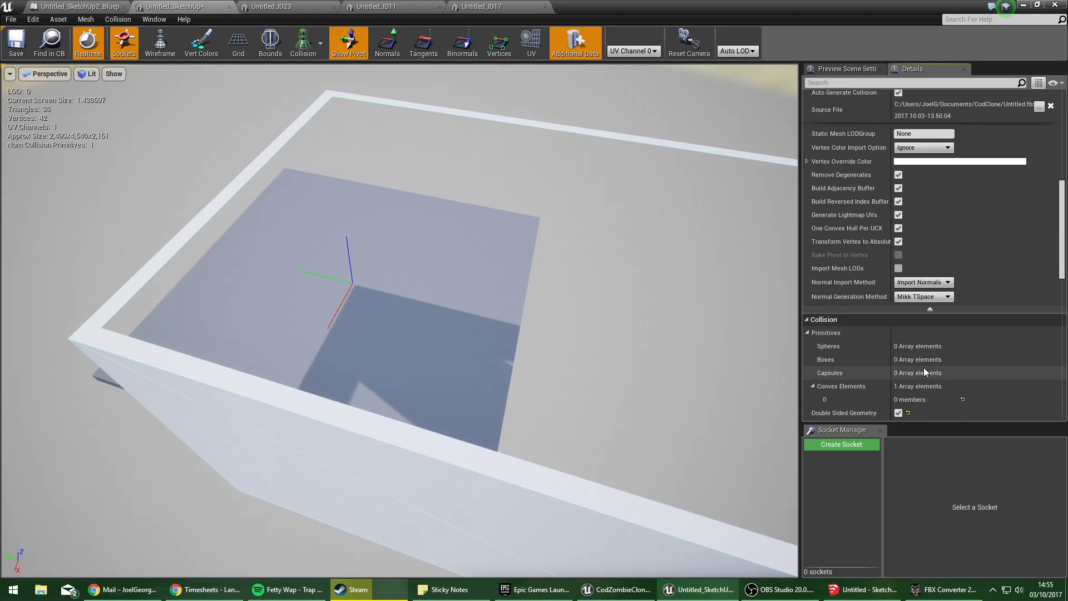
pyautogui.scroll(7, 882, 194)
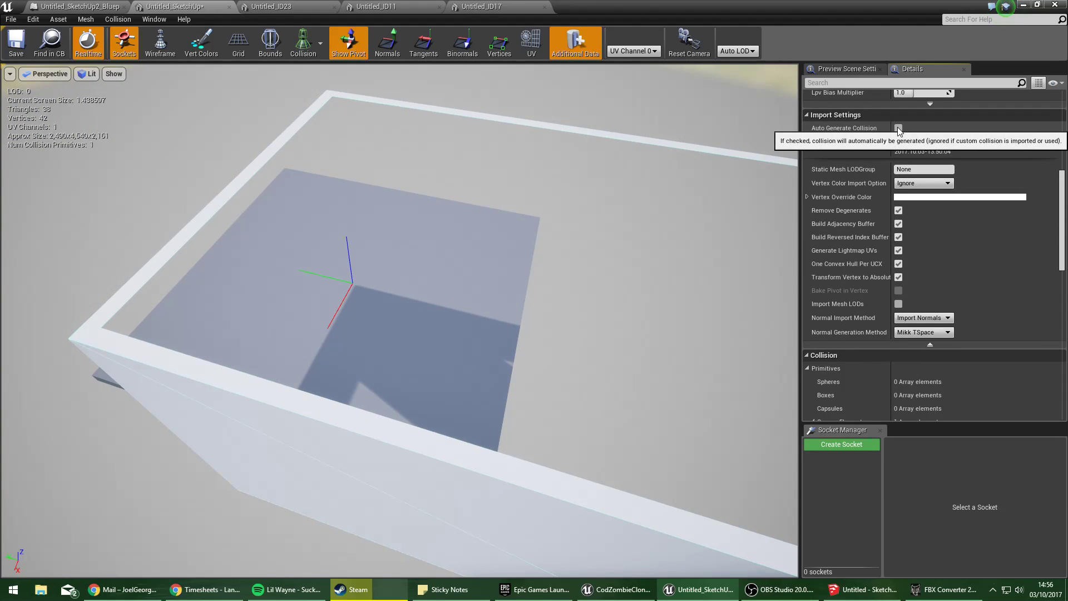
pyautogui.scroll(-4, 897, 126)
# Save the Untitled_SketchUp mesh, then return to the level and play-test the building's collision.
pyautogui.hotkey('ctrl', 's')
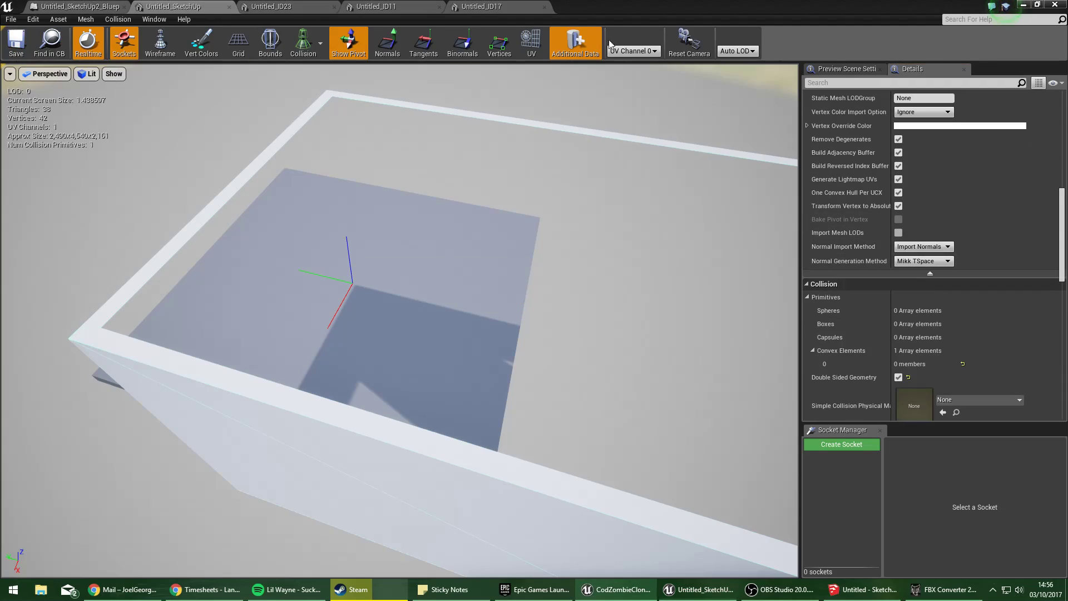
pyautogui.click(1023, 6)
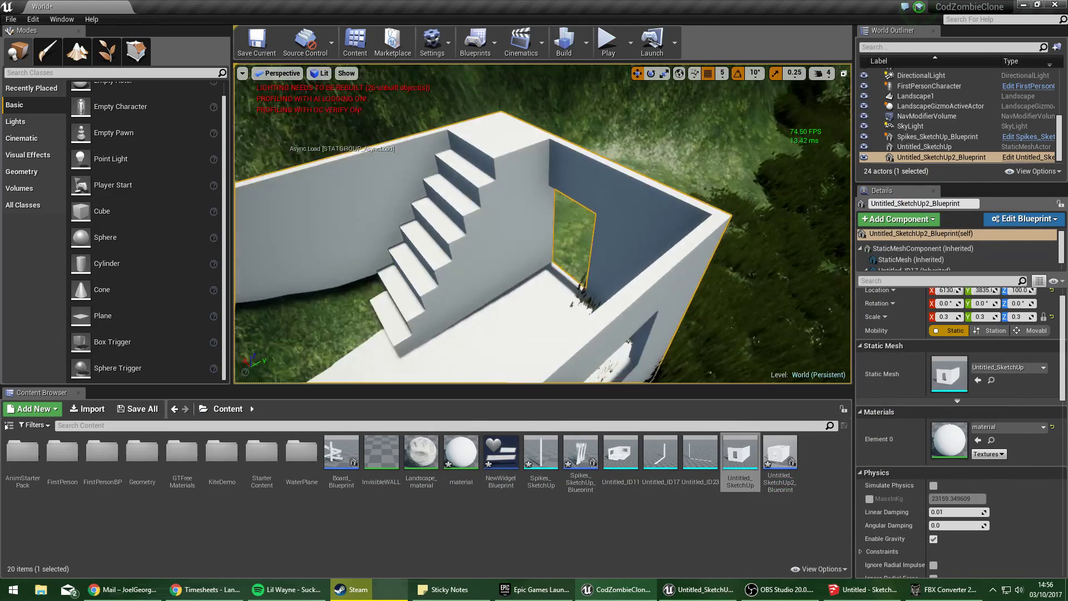
pyautogui.click(607, 42)
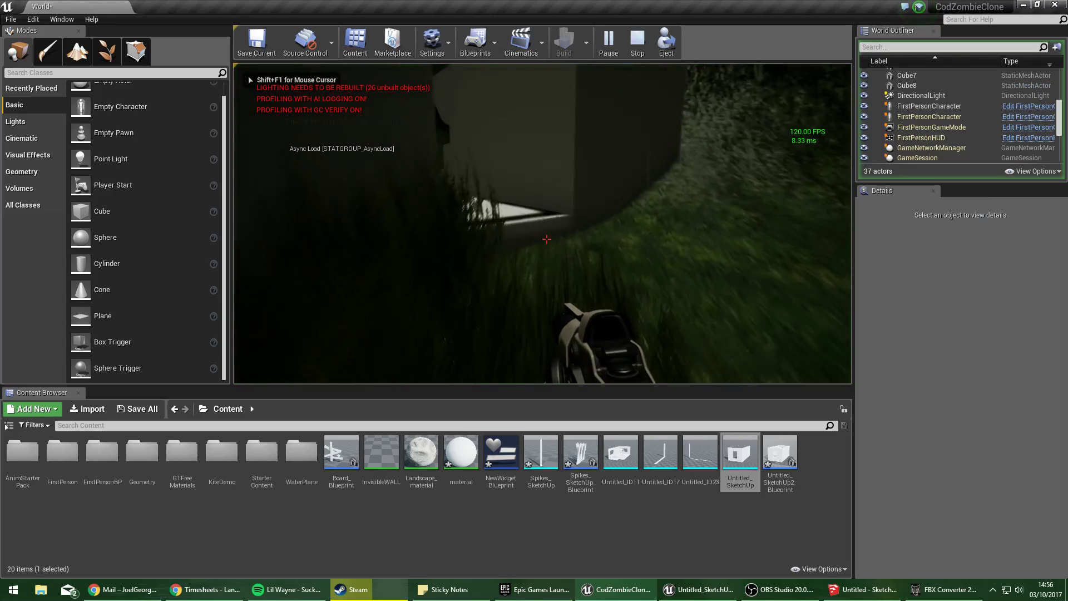
pyautogui.press('Escape')
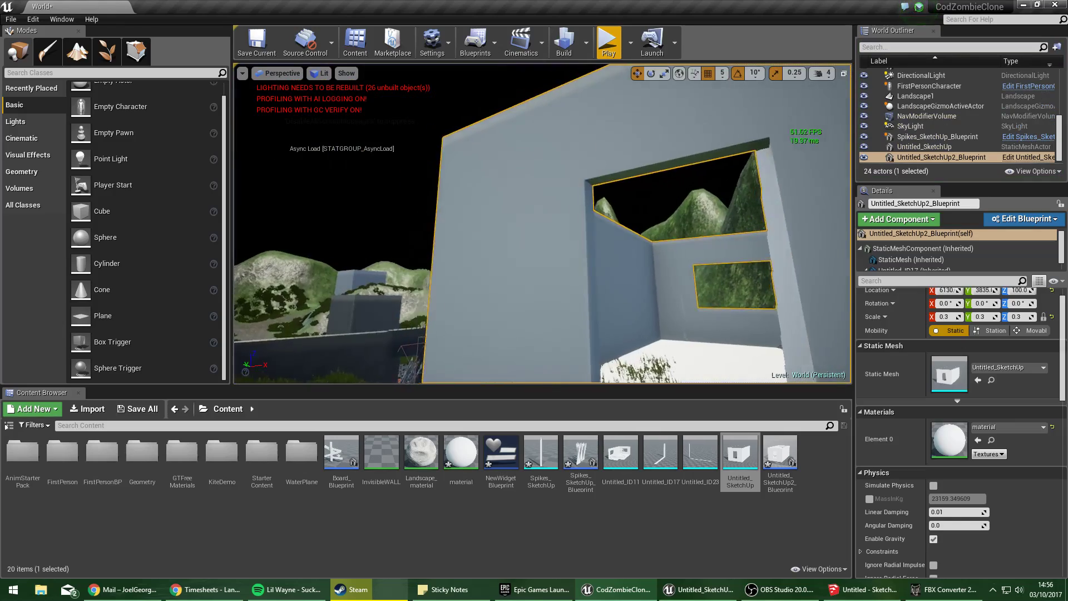
# Place a separate copy of the Untitled_SketchUp static mesh on the grass near the Blueprint building.
pyautogui.moveTo(543, 223); pyautogui.dragTo(849, 145, button='right')
pyautogui.click(916, 158)
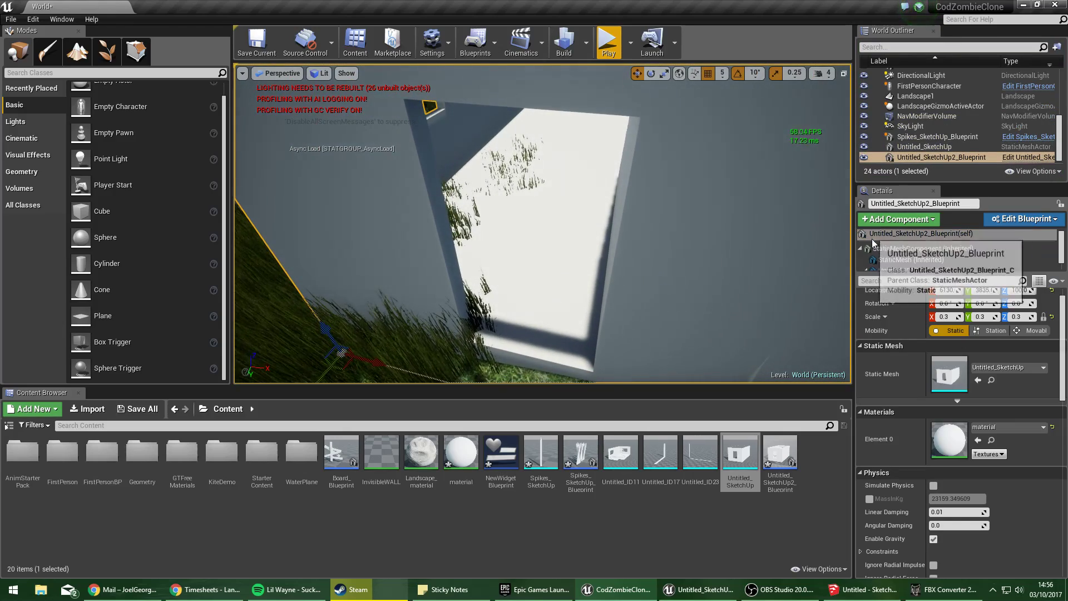
pyautogui.scroll(-2, 986, 430)
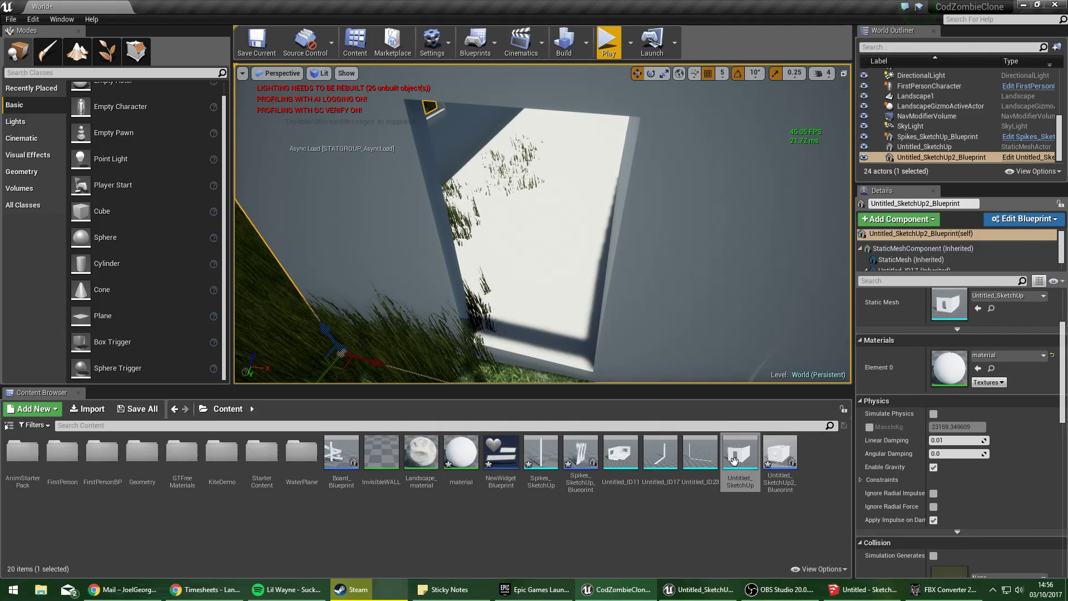
pyautogui.moveTo(654, 261); pyautogui.dragTo(562, 317, button='right')
pyautogui.moveTo(739, 453); pyautogui.dragTo(414, 273)
pyautogui.moveTo(630, 140)
pyautogui.mouseDown(button='right')
pyautogui.moveTo(695, 128)
pyautogui.moveTo(556, 145)
pyautogui.moveTo(601, 156)
pyautogui.moveTo(630, 140)
pyautogui.mouseUp(button='right')
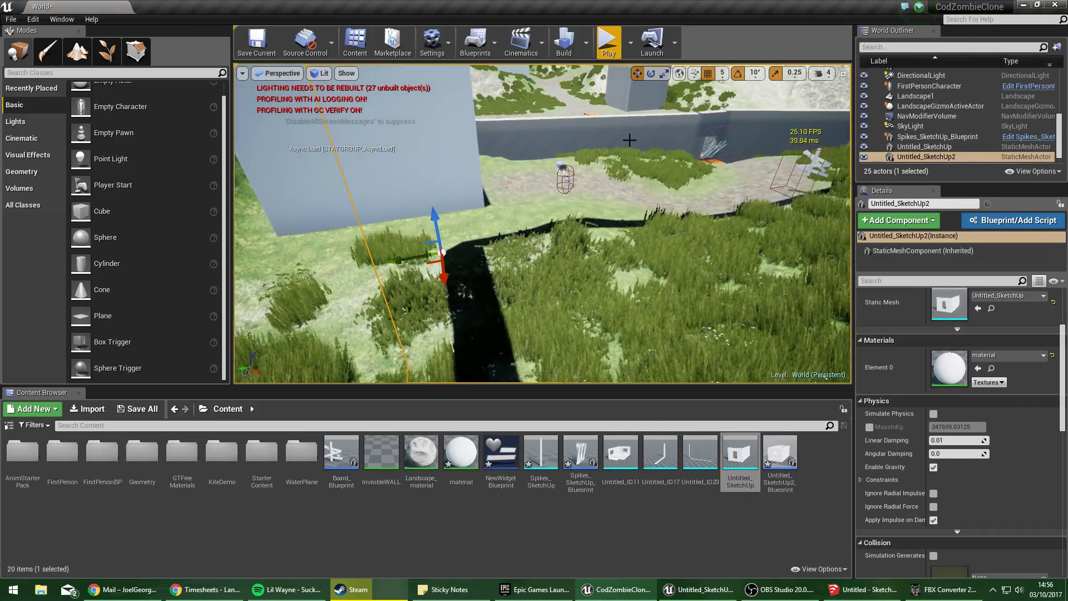
# Play-test the level by walking up to the newly placed Untitled_SketchUp mesh to check its collision.
pyautogui.click(606, 52)
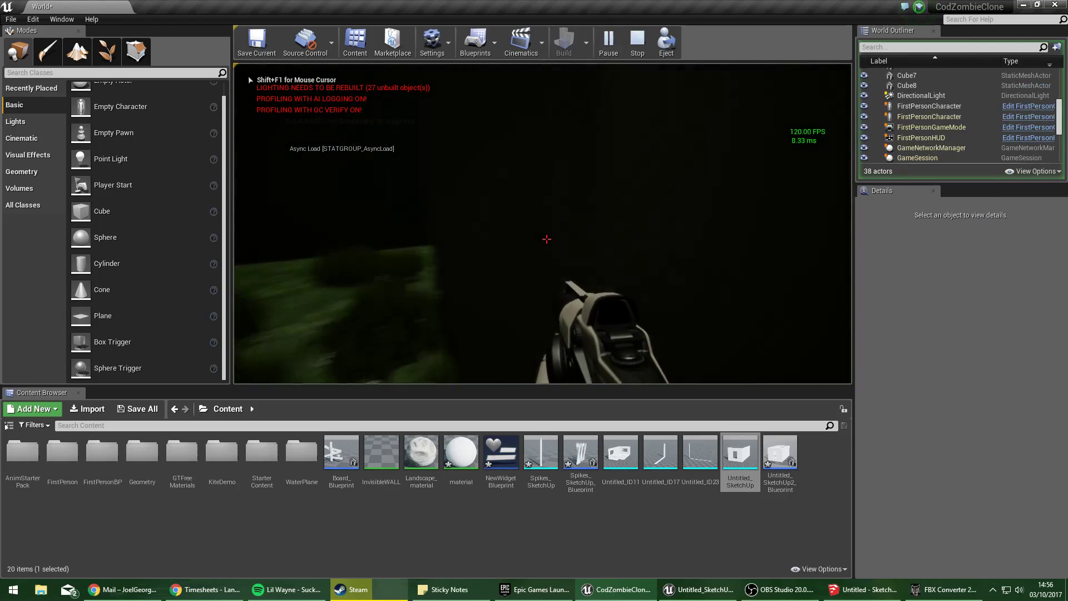
pyautogui.press('w')
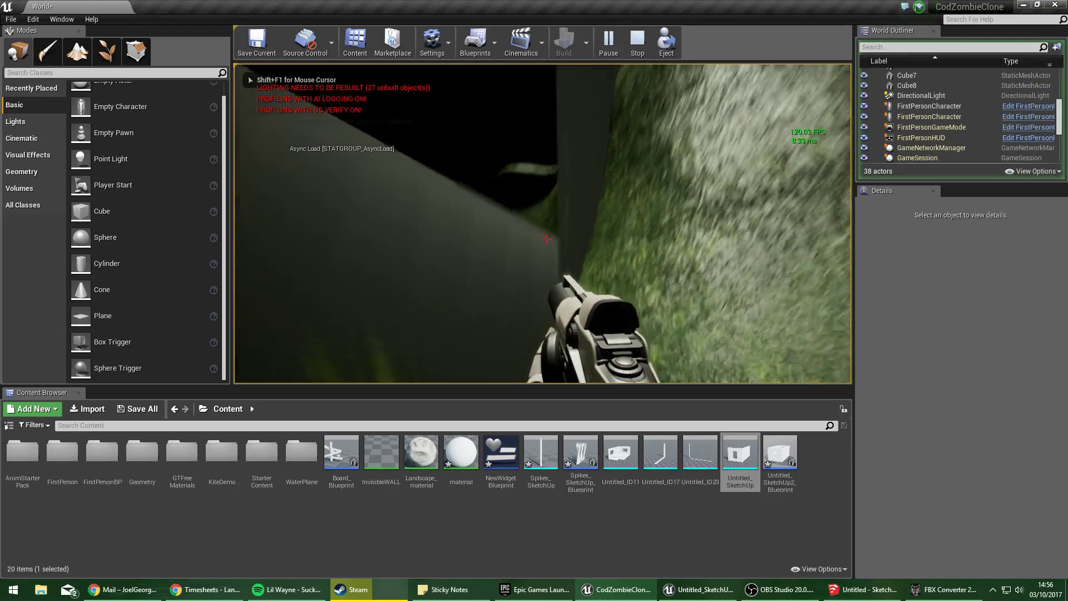
pyautogui.press('w')
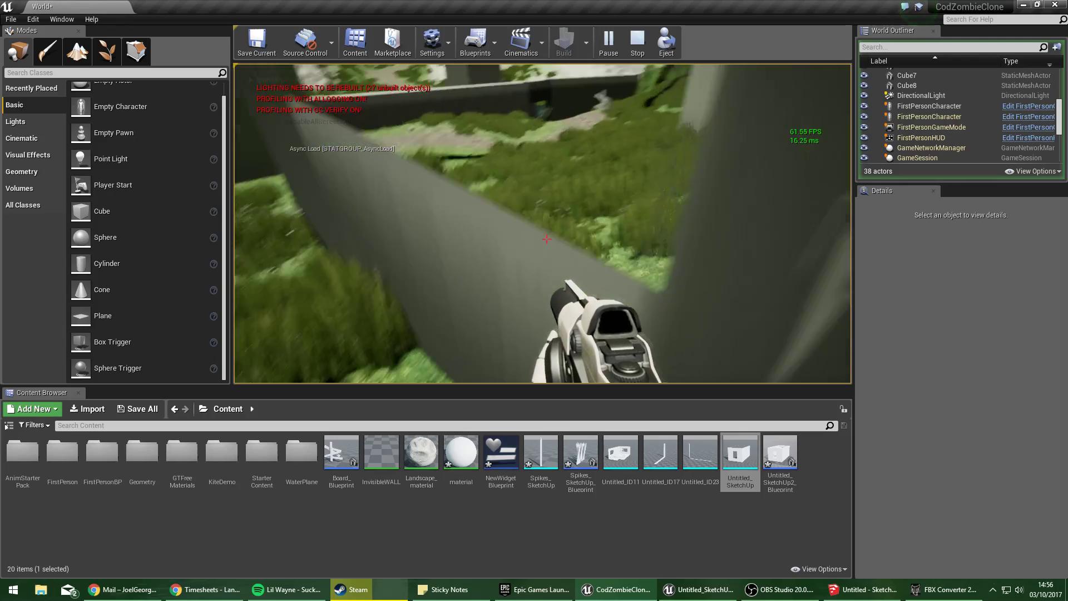
pyautogui.press('Escape')
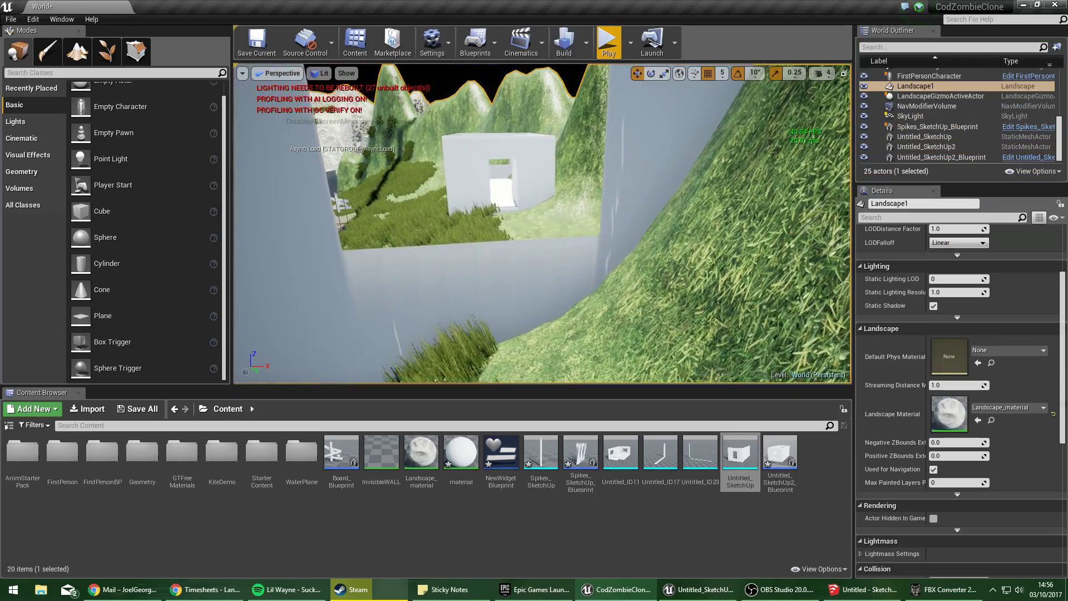
# Select the placed Untitled_SketchUp2 mesh and lower it so its doorway sits at ground level.
pyautogui.moveTo(542, 223); pyautogui.dragTo(393, 250, button='right')
pyautogui.click(422, 245)
pyautogui.moveTo(422, 240); pyautogui.dragTo(420, 304)
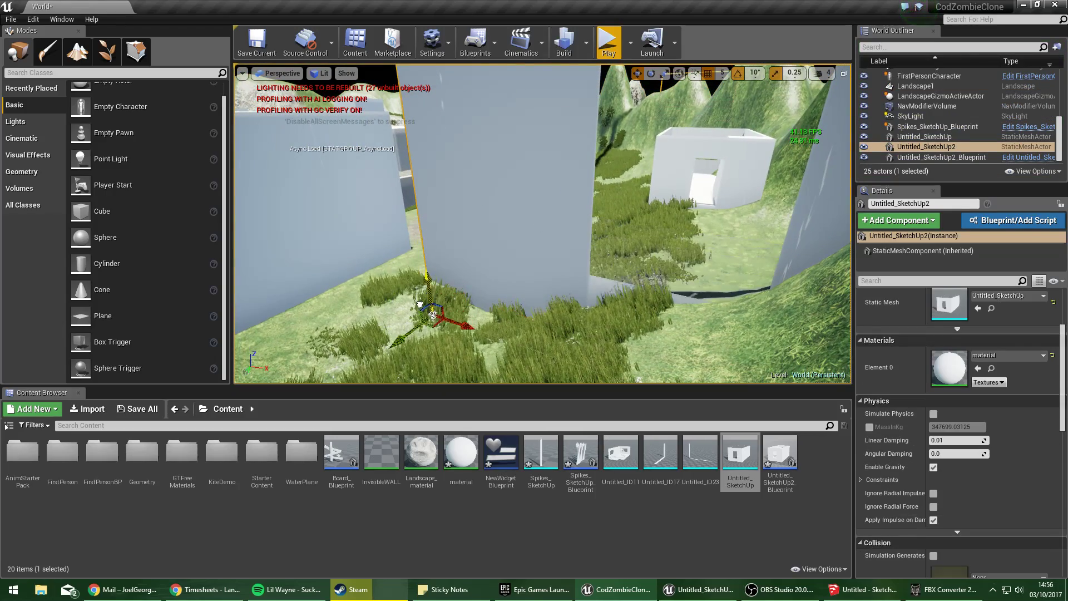
pyautogui.moveTo(568, 206); pyautogui.dragTo(628, 212, button='right')
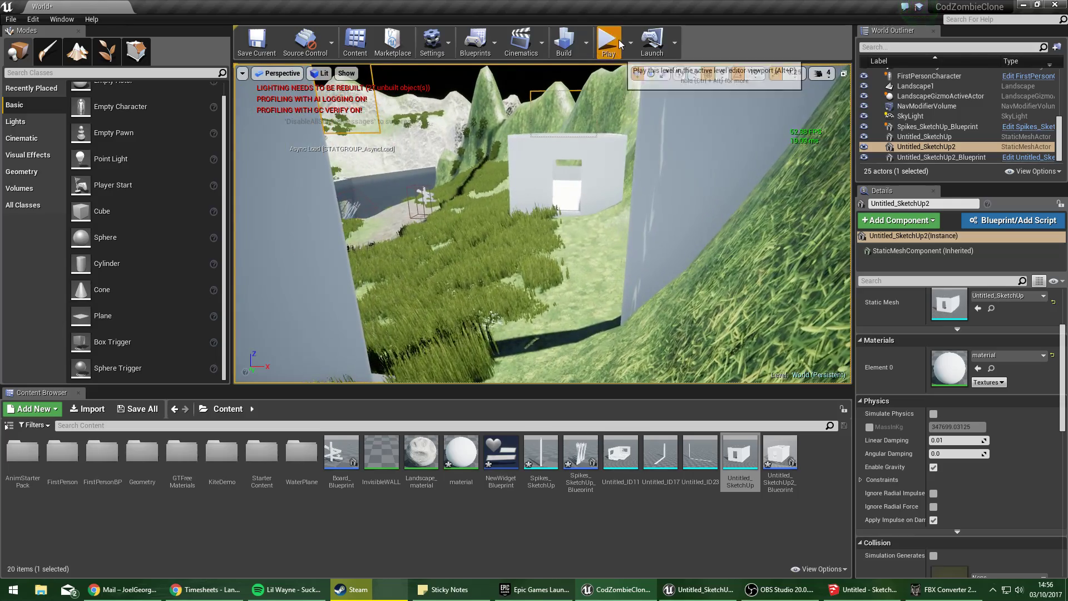
# Play-test the level to check the doorway of the lowered Untitled_SketchUp2 mesh.
pyautogui.click(609, 42)
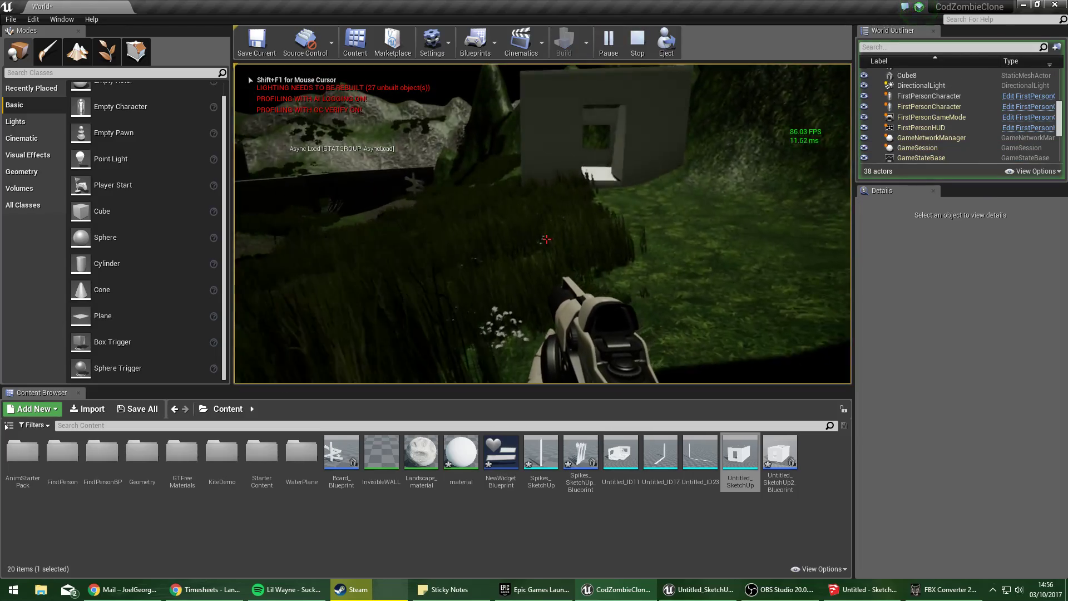
pyautogui.press('Escape')
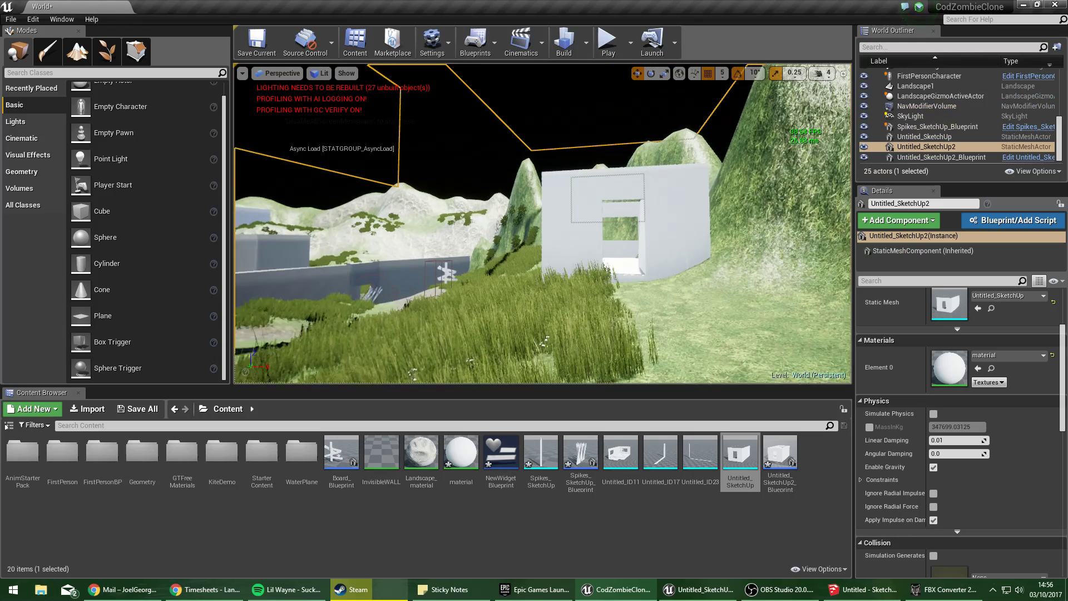
# Delete the placed Untitled_SketchUp2_Blueprint building and the Untitled_SketchUp2 mesh from the level.
pyautogui.moveTo(529, 229); pyautogui.dragTo(551, 222, button='right')
pyautogui.click(550, 224)
pyautogui.press('Delete')
pyautogui.moveTo(506, 257); pyautogui.dragTo(311, 258, button='right')
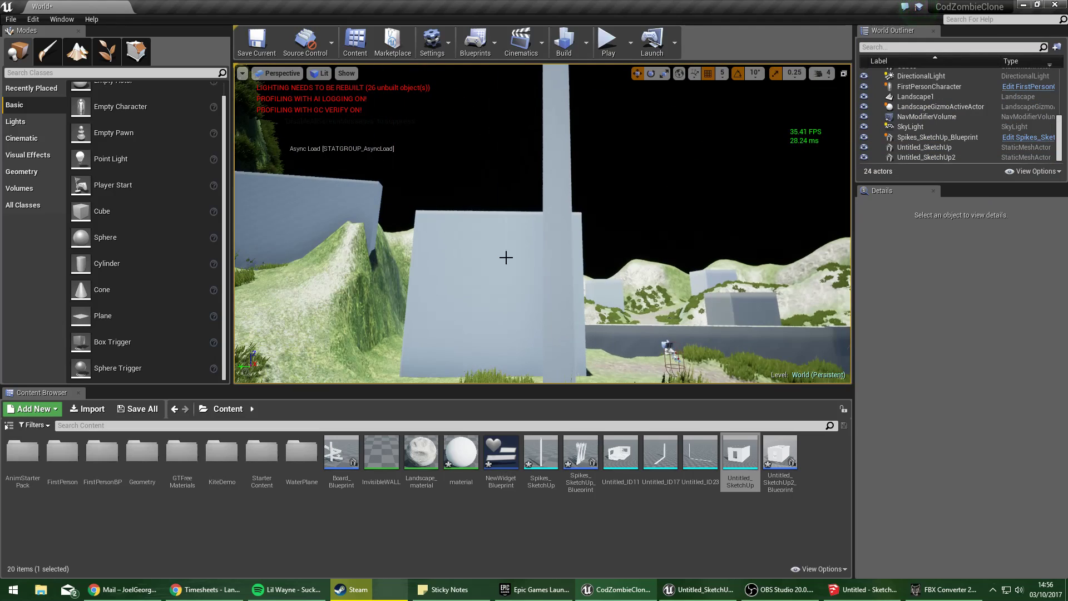
pyautogui.click(562, 186)
pyautogui.press('Delete')
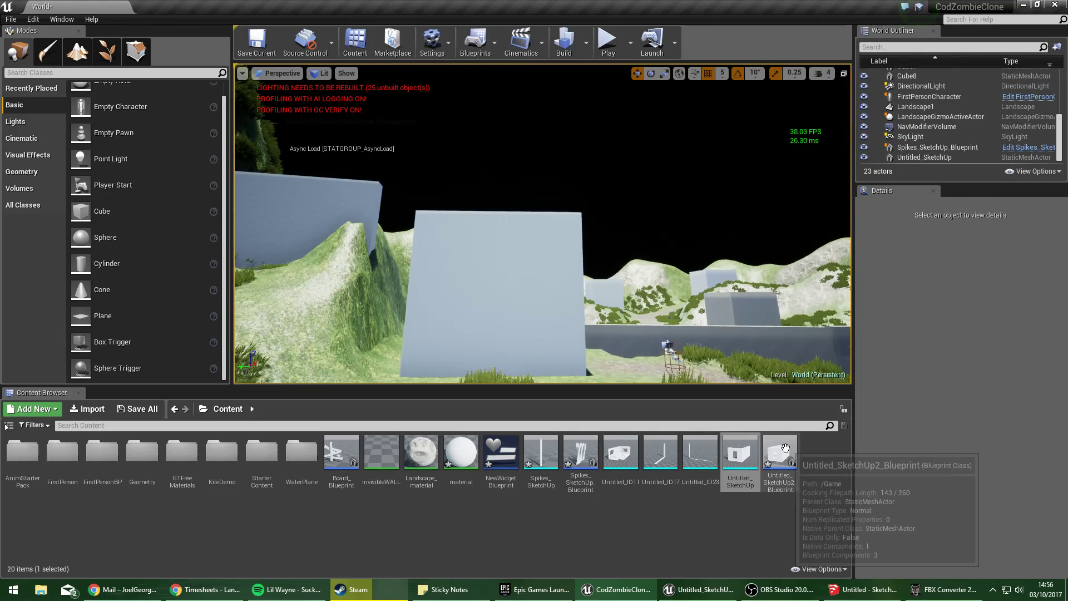
# Force-delete the Untitled_SketchUp2_Blueprint asset from the project content.
pyautogui.click(780, 455)
pyautogui.press('Delete')
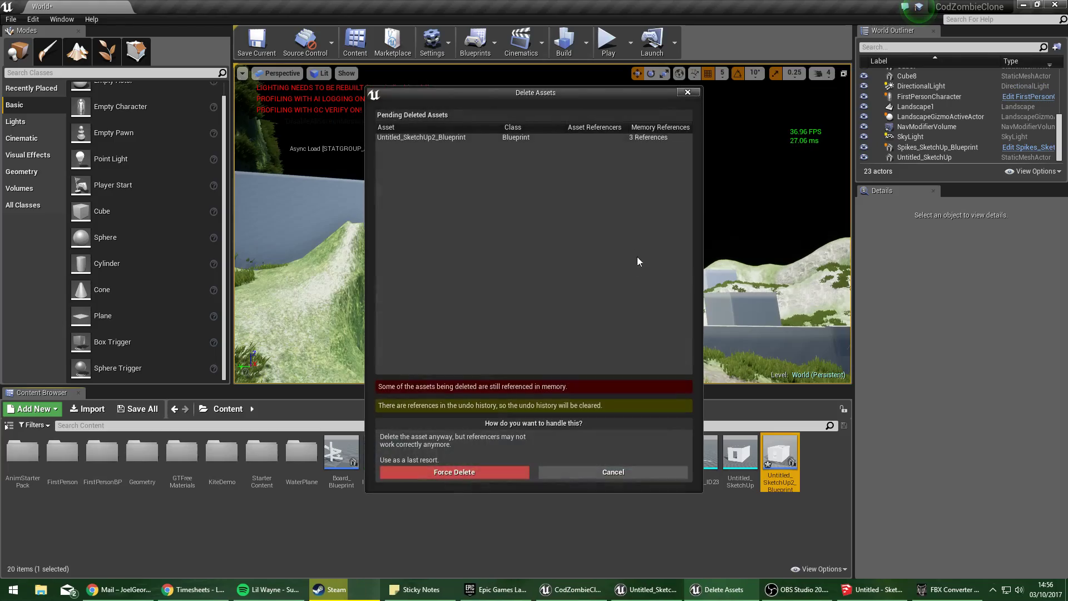
pyautogui.click(470, 475)
# Switch to foliage painting, search the project content for "static mesh" and pick the Tree_Stump_01 mesh.
pyautogui.moveTo(518, 289); pyautogui.dragTo(496, 256, button='right')
pyautogui.press('w')
pyautogui.press('w')
pyautogui.press('s')
pyautogui.press('s')
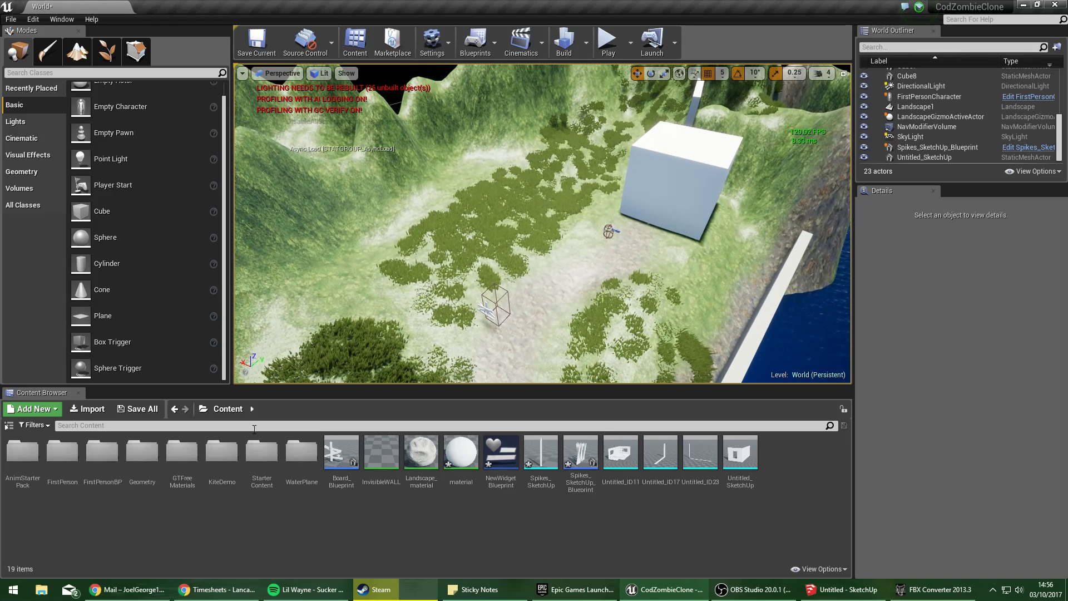
pyautogui.click(108, 49)
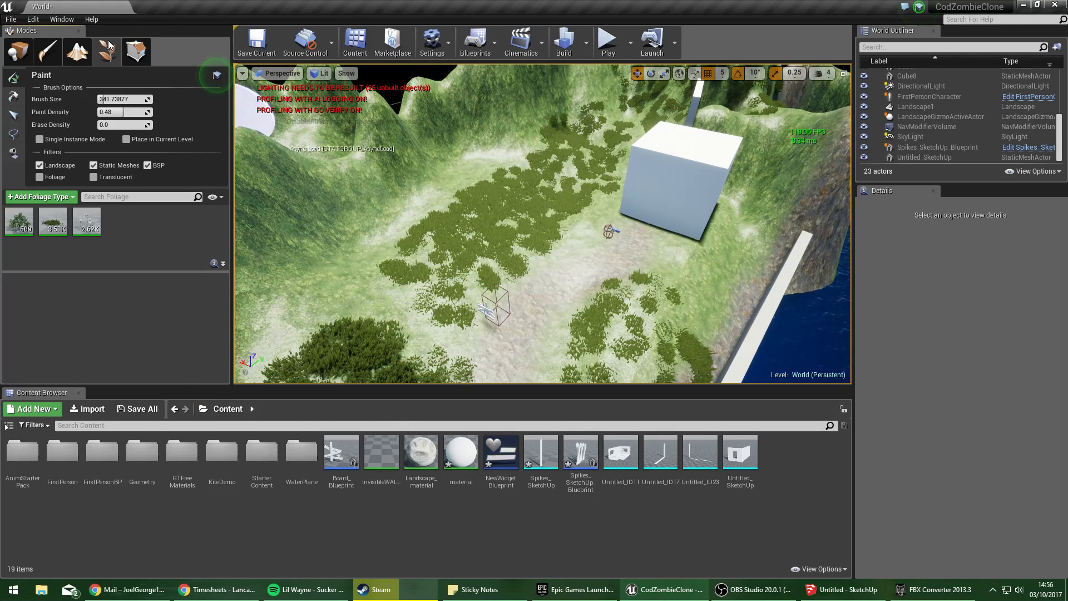
pyautogui.click(192, 425)
pyautogui.write('stat')
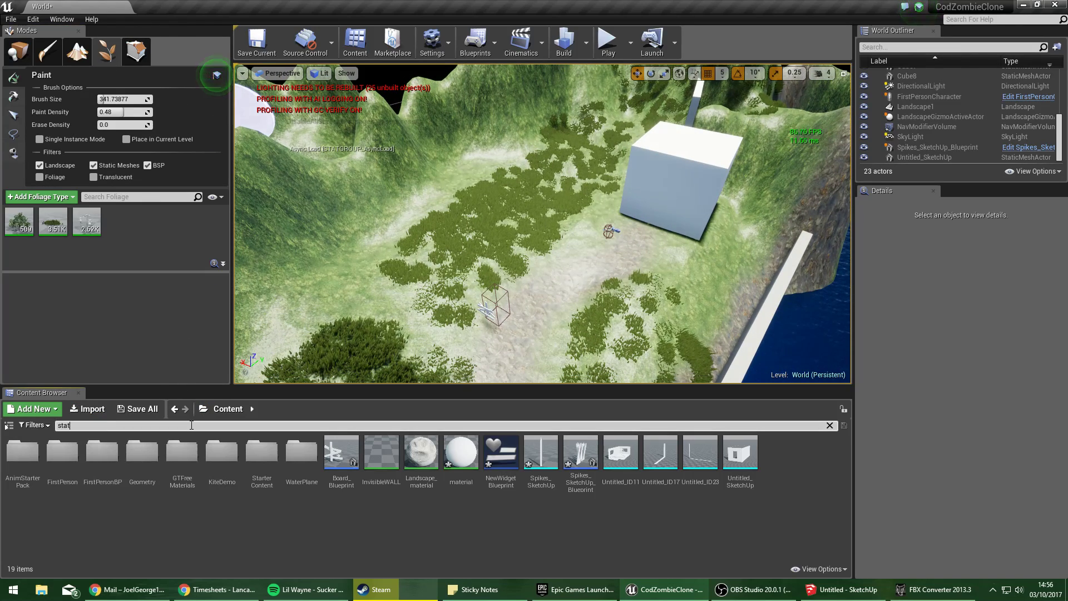
pyautogui.write('ic mesh')
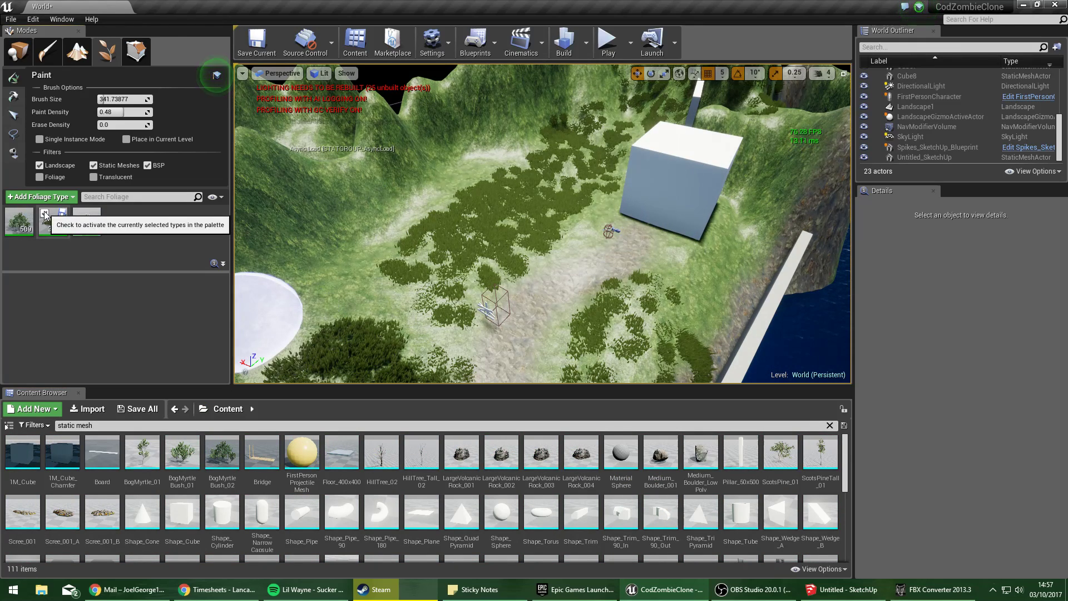
pyautogui.scroll(-3, 612, 501)
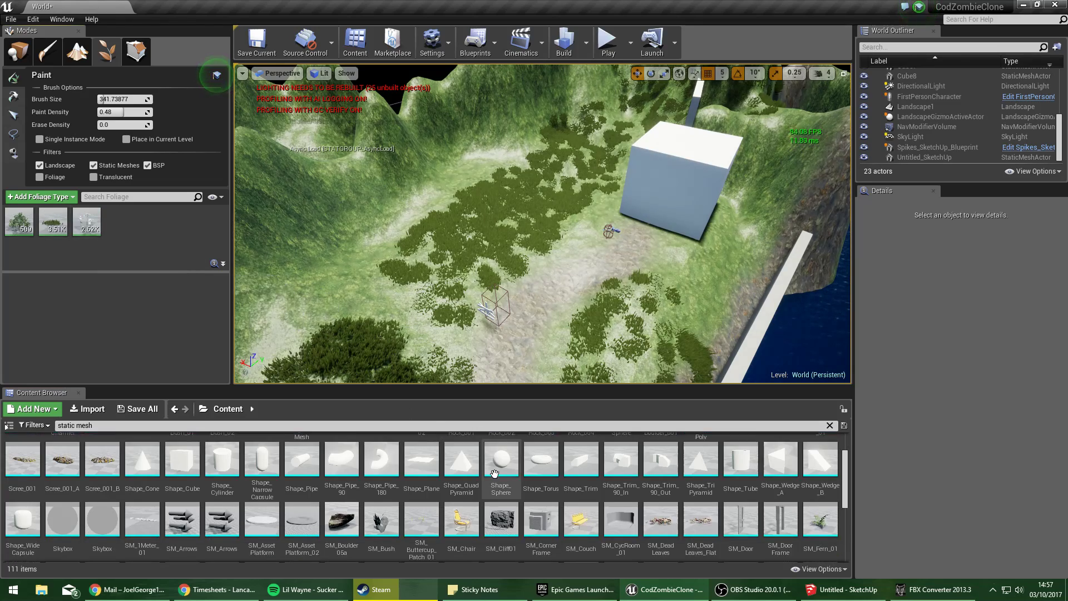
pyautogui.scroll(-2, 384, 495)
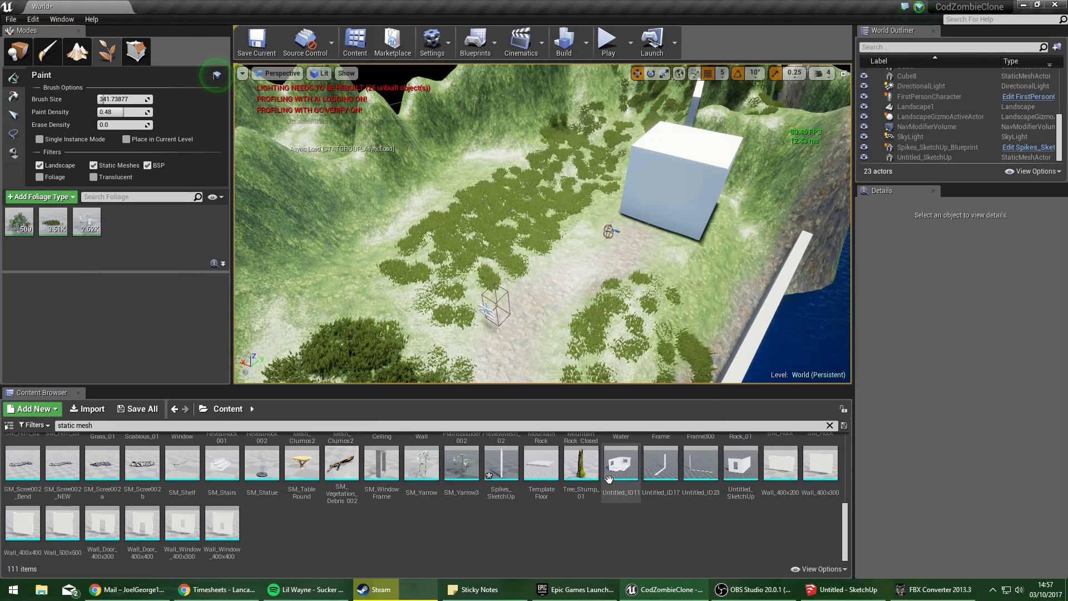
pyautogui.click(572, 473)
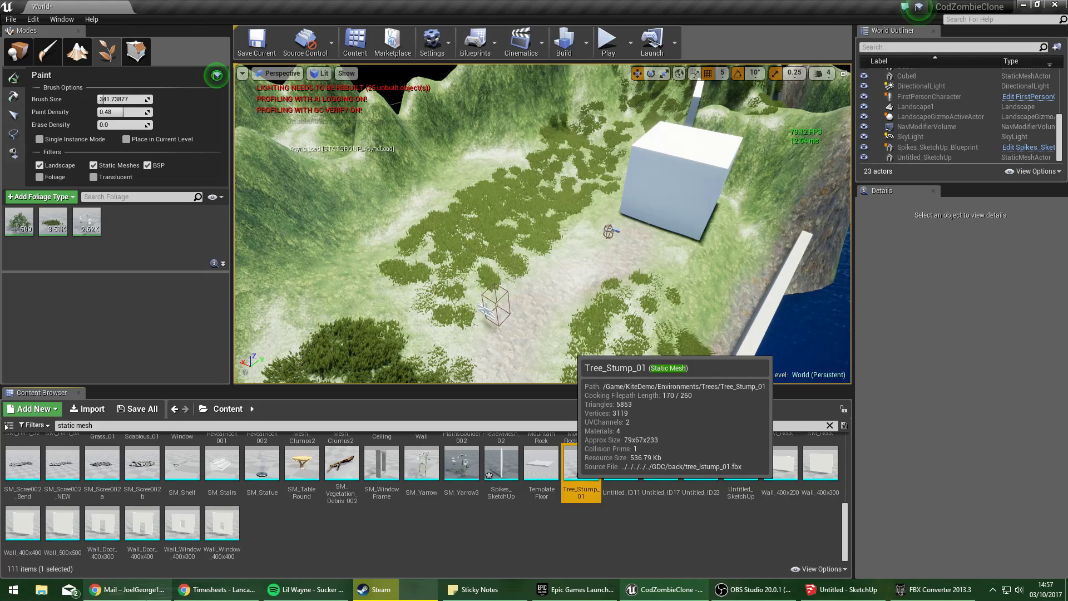
# Switch to Sticky Notes and look over the to-do list for the game.
pyautogui.moveTo(146, 600)
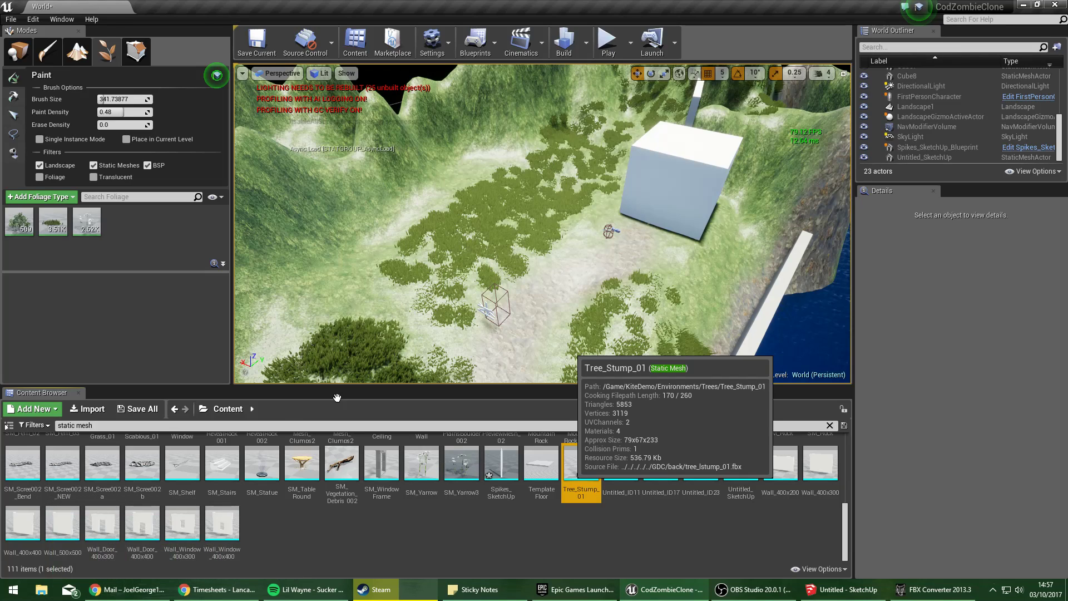
pyautogui.click(505, 589)
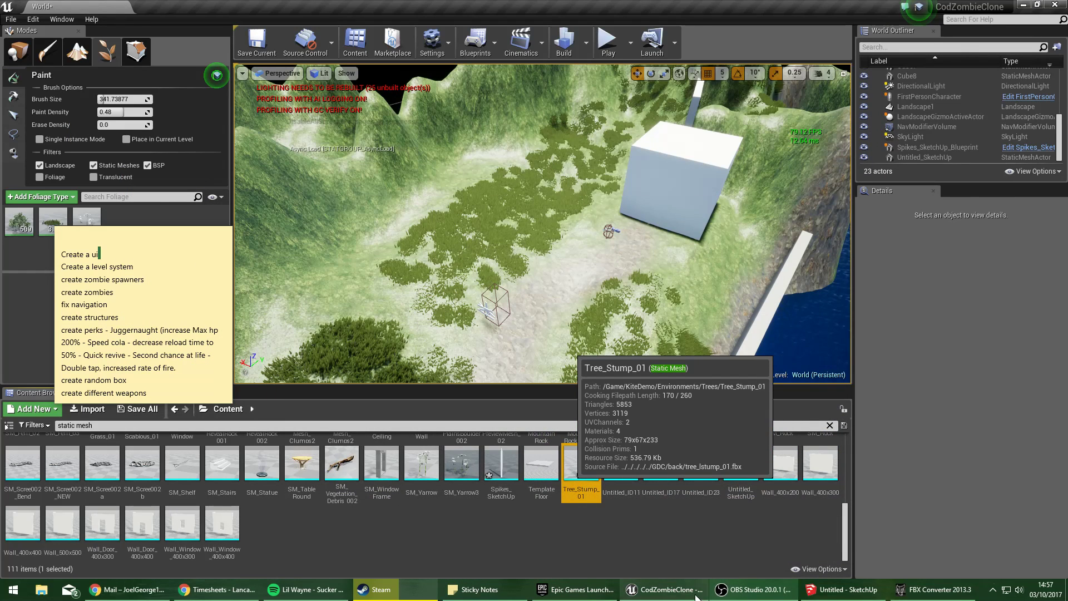
pyautogui.click(142, 243)
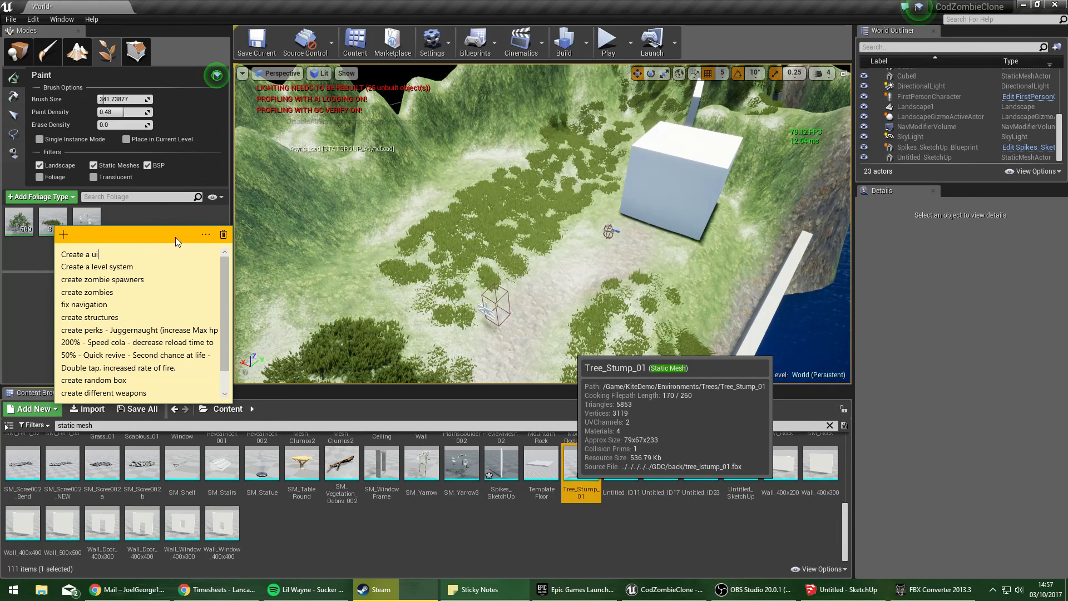
pyautogui.moveTo(175, 237); pyautogui.dragTo(222, 323)
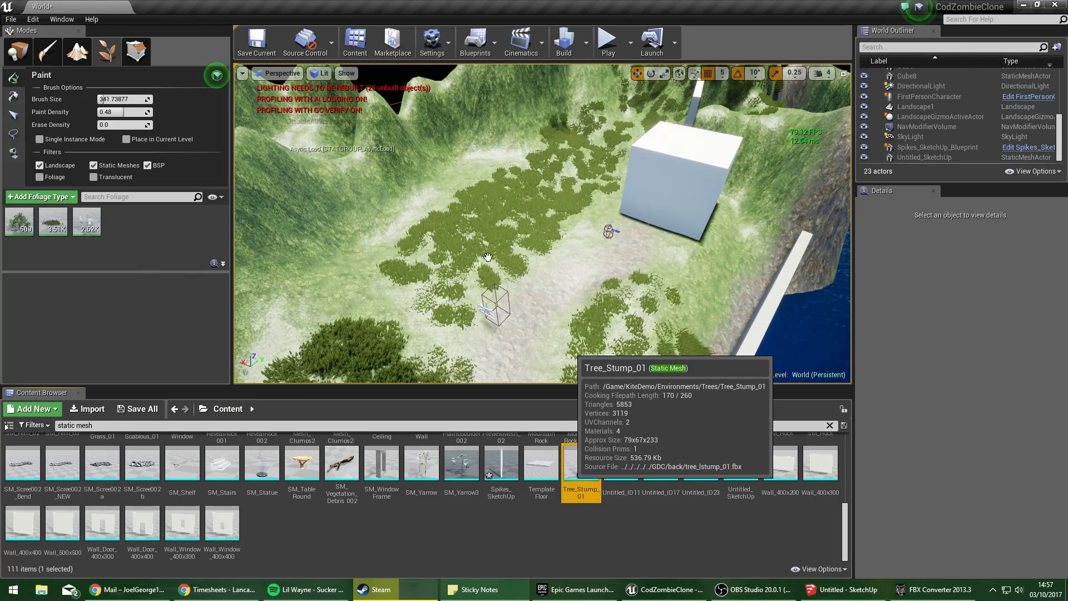
# Add the Tree_Stump_01 static mesh as a new foliage type.
pyautogui.moveTo(591, 208); pyautogui.dragTo(534, 215)
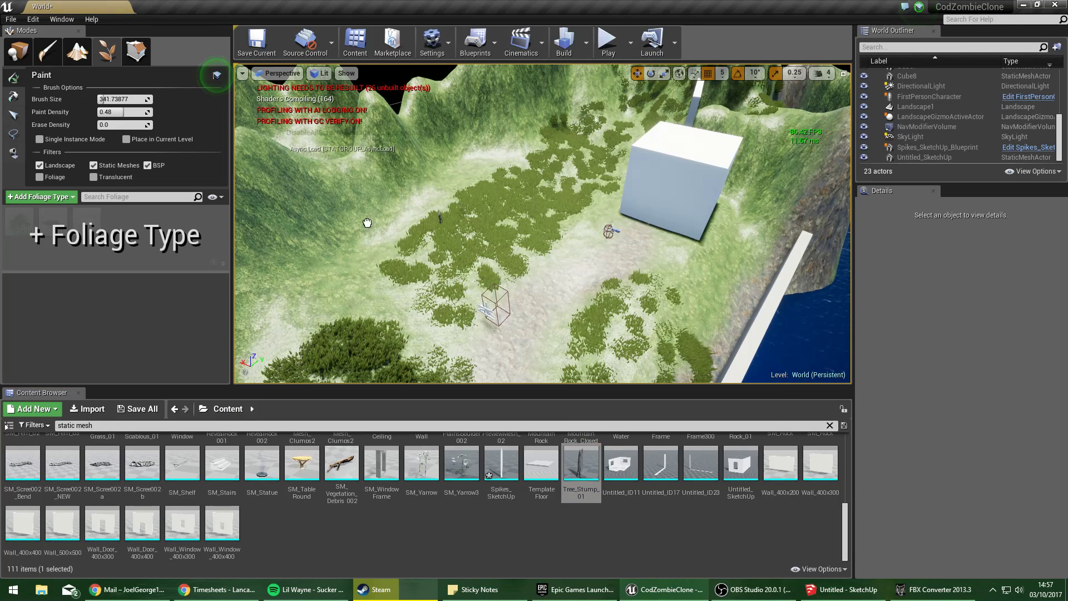
pyautogui.moveTo(367, 223); pyautogui.dragTo(175, 244)
# Try painting a patch of tree stumps on the dirt path at default scale, then undo it.
pyautogui.scroll(5, 498, 249)
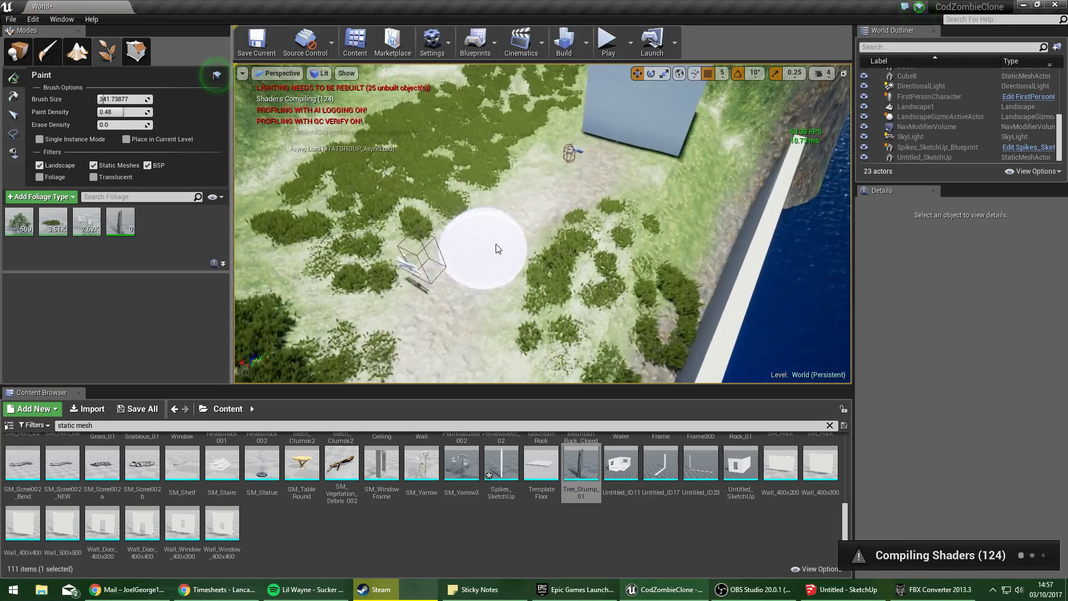
pyautogui.click(498, 249)
pyautogui.scroll(6, 512, 256)
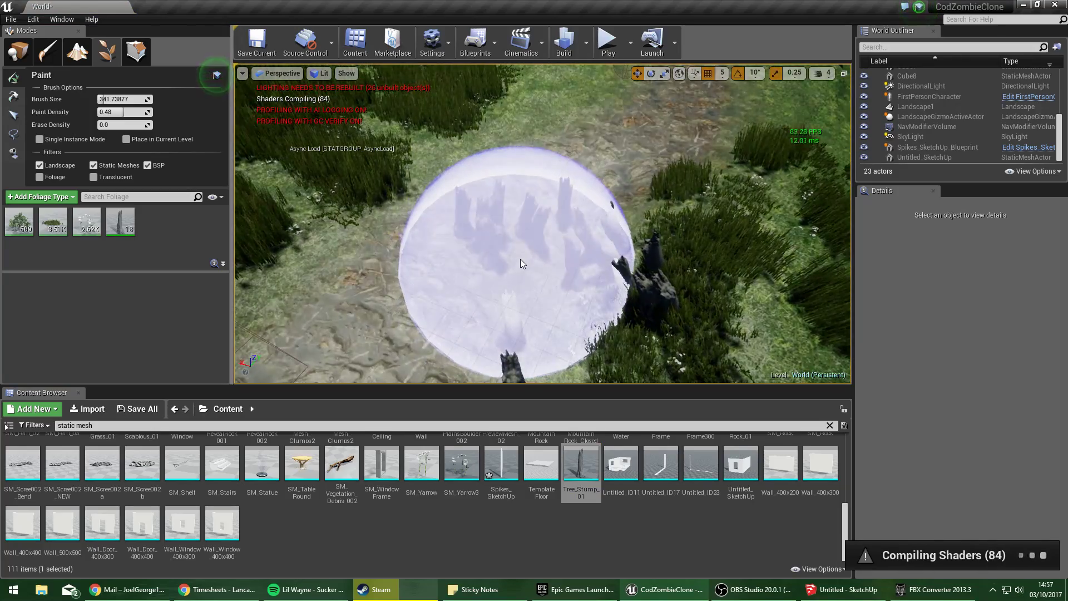
pyautogui.hotkey('ctrl', 'z')
# Set the Tree_Stump_01 foliage's Scale X range to a minimum of 2 and a maximum of 4.
pyautogui.click(120, 221)
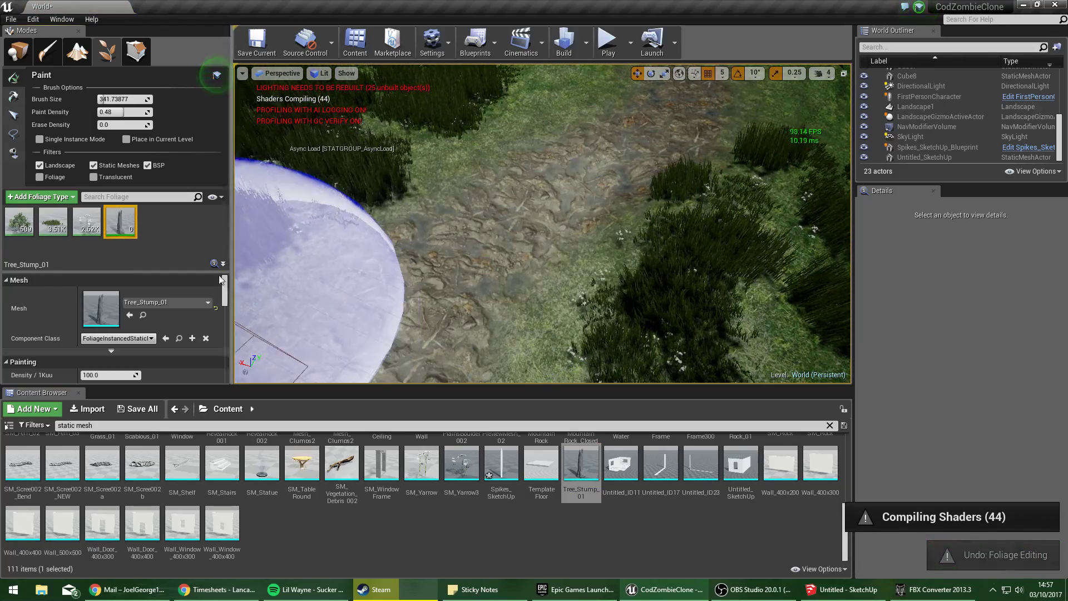
pyautogui.scroll(-4, 150, 299)
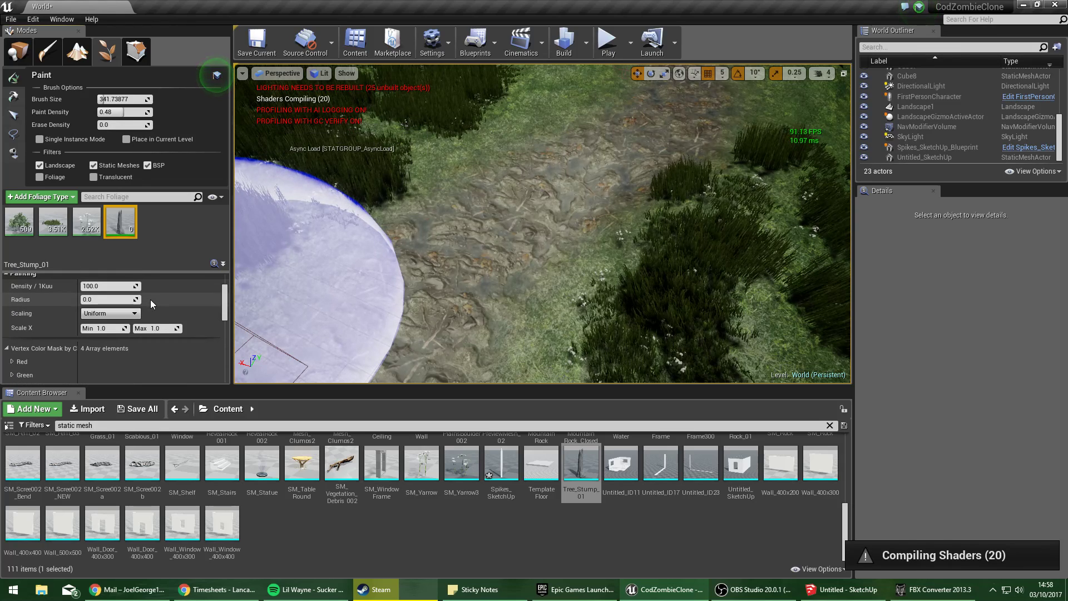
pyautogui.scroll(-2, 115, 328)
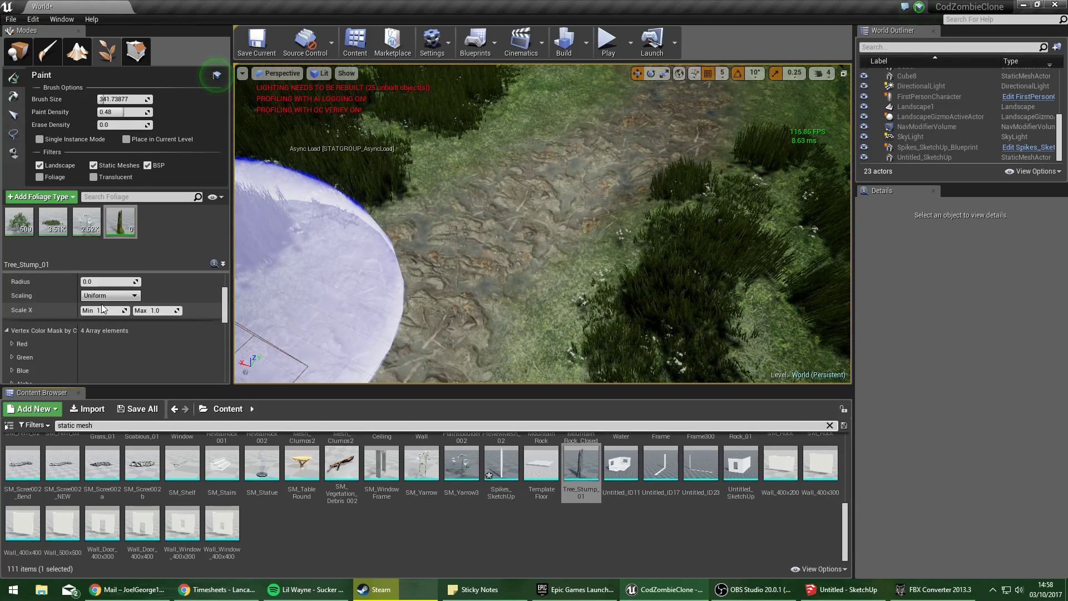
pyautogui.scroll(1, 103, 310)
pyautogui.click(101, 329)
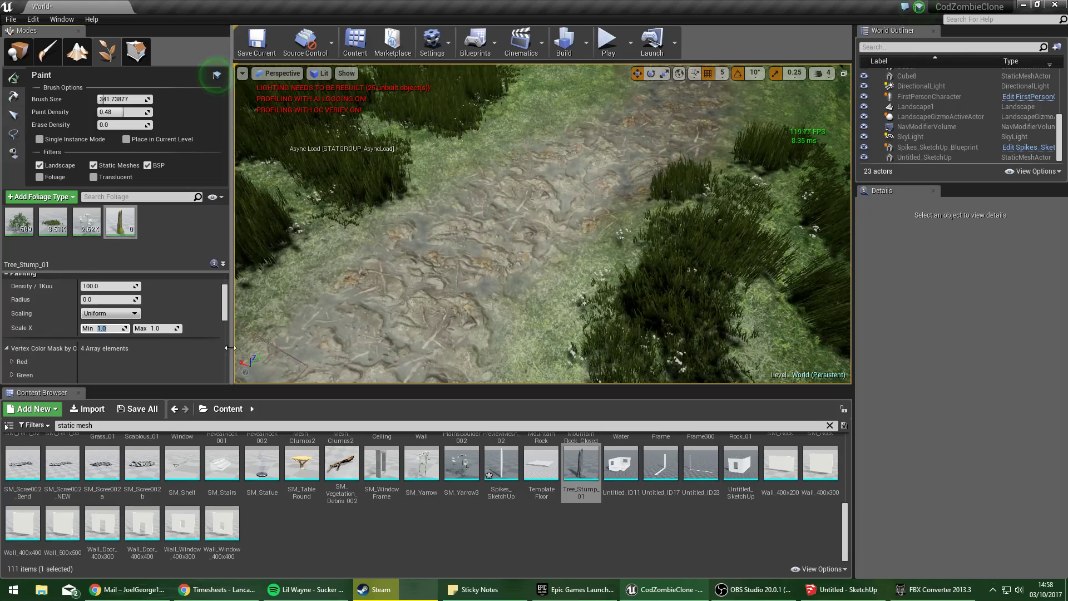
pyautogui.write('2')
pyautogui.press('Tab')
pyautogui.write('4')
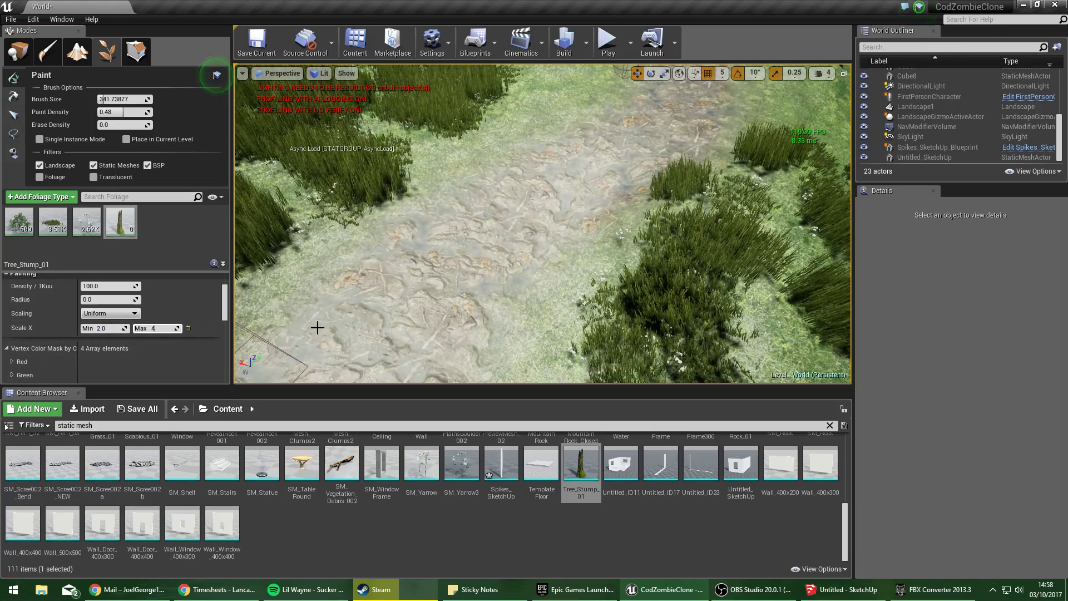
# Raise the minimum spacing radius of the Tree_Stump_01 foliage to about 9.1.
pyautogui.scroll(-5, 404, 253)
pyautogui.moveTo(393, 238); pyautogui.dragTo(546, 245, button='right')
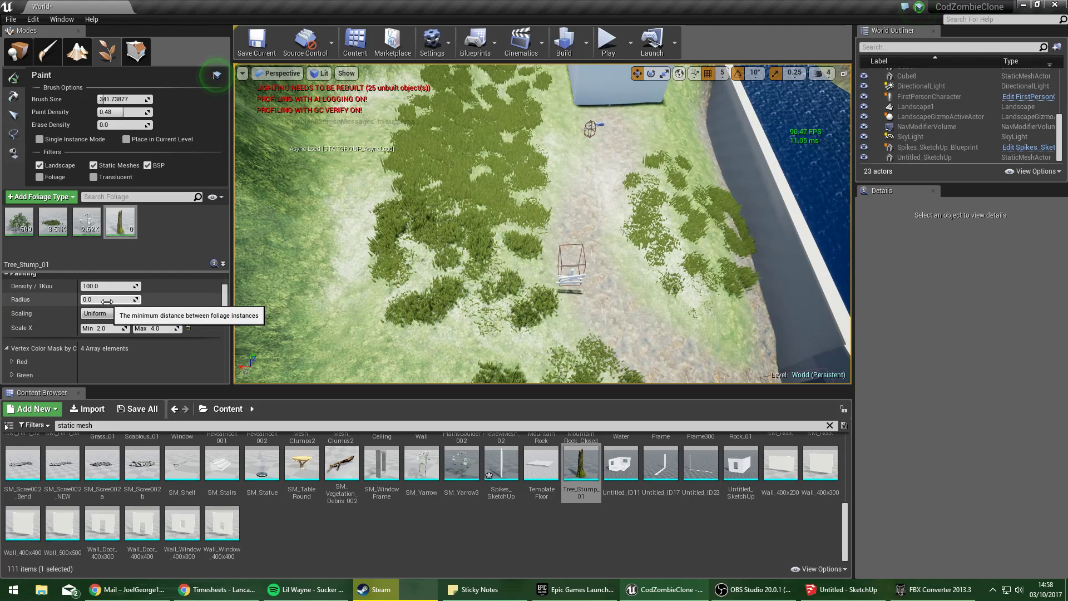
pyautogui.moveTo(106, 302); pyautogui.dragTo(109, 301)
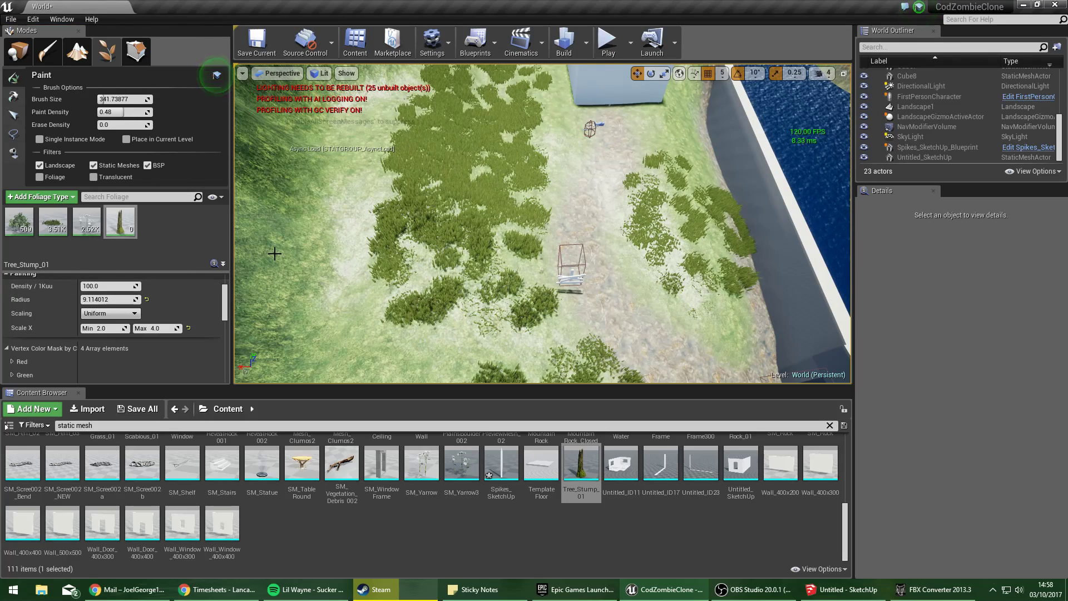
pyautogui.moveTo(274, 254)
pyautogui.mouseDown(button='right')
pyautogui.moveTo(240, 223)
pyautogui.moveTo(267, 256)
pyautogui.mouseUp(button='right')
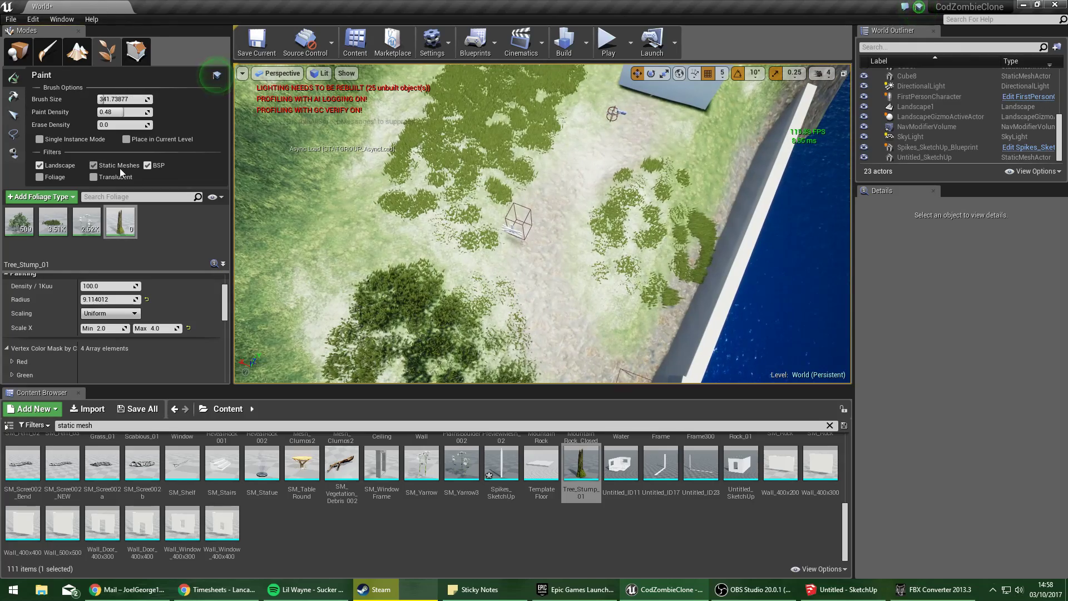
pyautogui.click(83, 57)
pyautogui.click(107, 52)
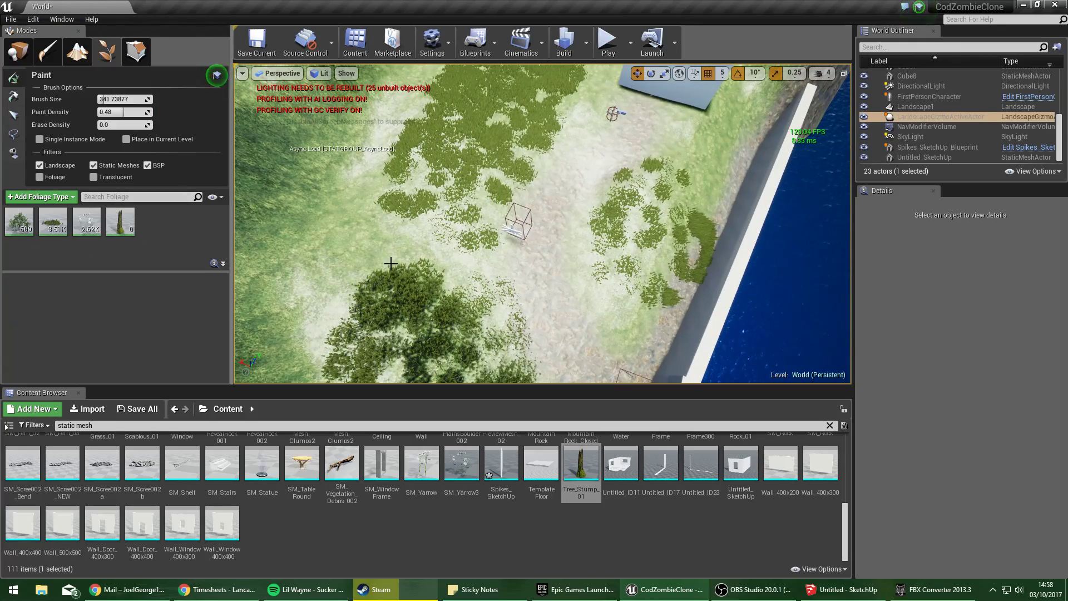
# Try painting the enlarged tree stumps on the path near the large block, then undo the stroke.
pyautogui.press('w')
pyautogui.moveTo(538, 259)
pyautogui.mouseDown(button='right')
pyautogui.moveTo(578, 295)
pyautogui.moveTo(556, 317)
pyautogui.moveTo(538, 259)
pyautogui.mouseUp(button='right')
pyautogui.click(131, 228)
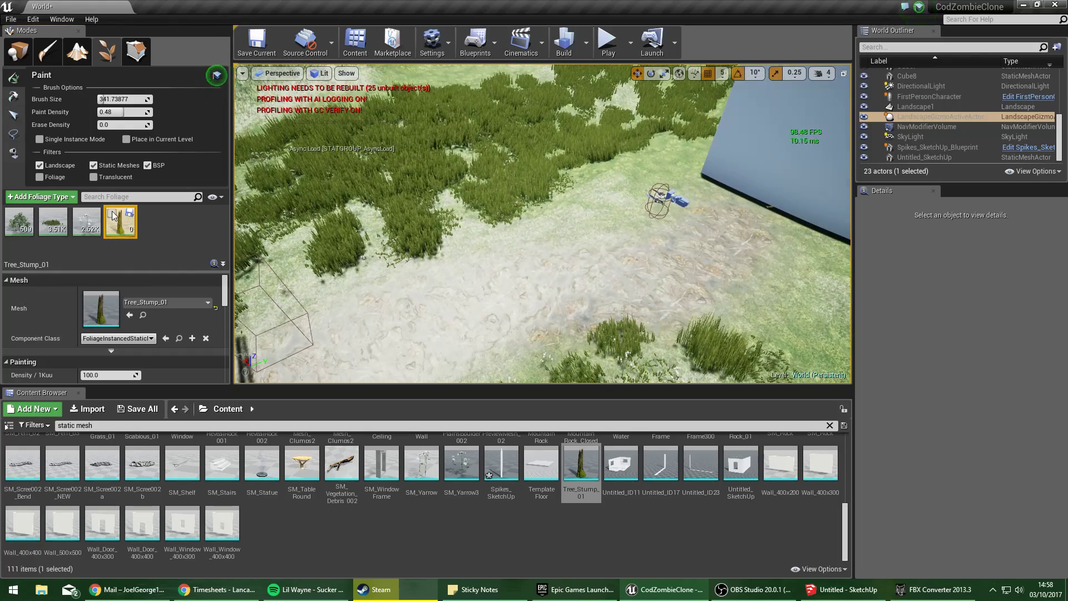
pyautogui.click(479, 262)
pyautogui.moveTo(480, 262)
pyautogui.mouseDown(button='right')
pyautogui.moveTo(551, 312)
pyautogui.moveTo(589, 284)
pyautogui.moveTo(557, 311)
pyautogui.moveTo(523, 301)
pyautogui.moveTo(556, 285)
pyautogui.moveTo(470, 324)
pyautogui.mouseUp(button='right')
pyautogui.hotkey('ctrl', 'z')
# Paint patches of Tree_Stump_01 foliage across the grass beside the path and around the blocks, undoing one stroke along the way.
pyautogui.press('s')
pyautogui.click(556, 285)
pyautogui.click(559, 183)
pyautogui.moveTo(559, 184)
pyautogui.mouseDown(button='right')
pyautogui.moveTo(584, 139)
pyautogui.moveTo(529, 183)
pyautogui.moveTo(584, 203)
pyautogui.mouseUp(button='right')
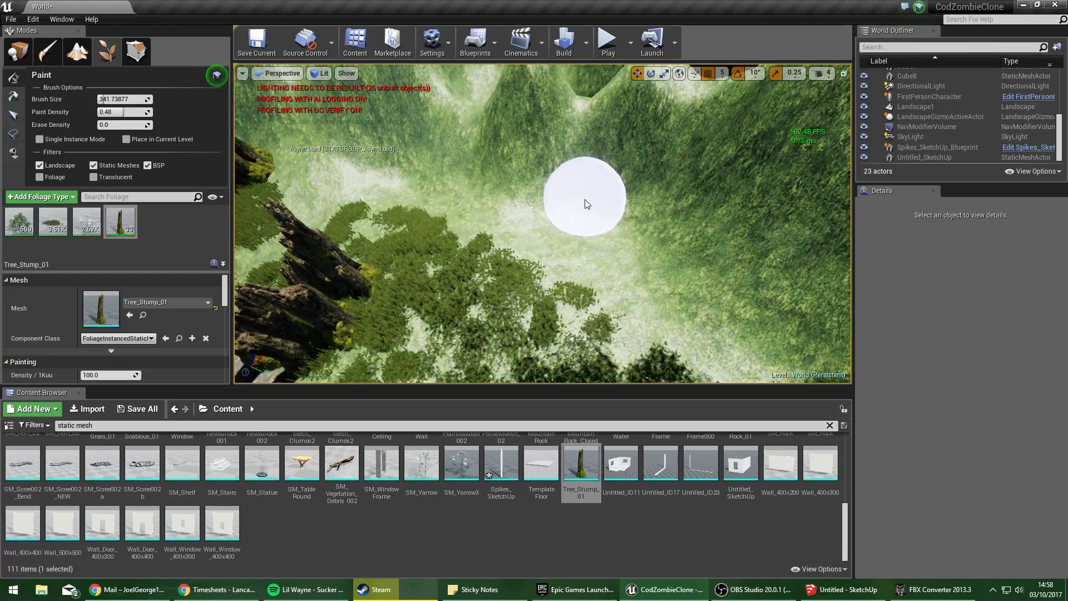
pyautogui.click(584, 205)
pyautogui.moveTo(656, 265)
pyautogui.mouseDown(button='right')
pyautogui.moveTo(701, 262)
pyautogui.moveTo(639, 303)
pyautogui.mouseUp(button='right')
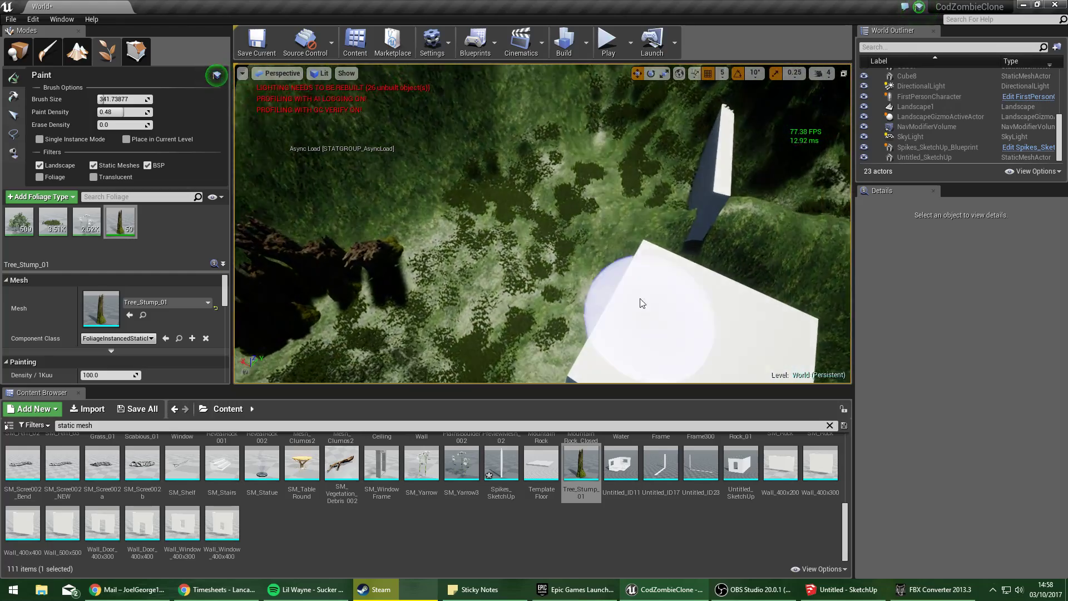
pyautogui.click(622, 245)
pyautogui.moveTo(623, 245)
pyautogui.mouseDown(button='right')
pyautogui.moveTo(645, 256)
pyautogui.moveTo(607, 279)
pyautogui.moveTo(455, 177)
pyautogui.mouseUp(button='right')
pyautogui.moveTo(456, 177); pyautogui.dragTo(464, 229)
pyautogui.moveTo(464, 229); pyautogui.dragTo(509, 358, button='right')
pyautogui.hotkey('ctrl', 'z')
pyautogui.click(512, 327)
pyautogui.moveTo(453, 320)
pyautogui.mouseDown(button='right')
pyautogui.moveTo(389, 300)
pyautogui.moveTo(450, 306)
pyautogui.moveTo(473, 339)
pyautogui.moveTo(501, 317)
pyautogui.moveTo(490, 334)
pyautogui.moveTo(389, 311)
pyautogui.moveTo(406, 278)
pyautogui.moveTo(445, 328)
pyautogui.moveTo(436, 335)
pyautogui.moveTo(503, 334)
pyautogui.mouseUp(button='right')
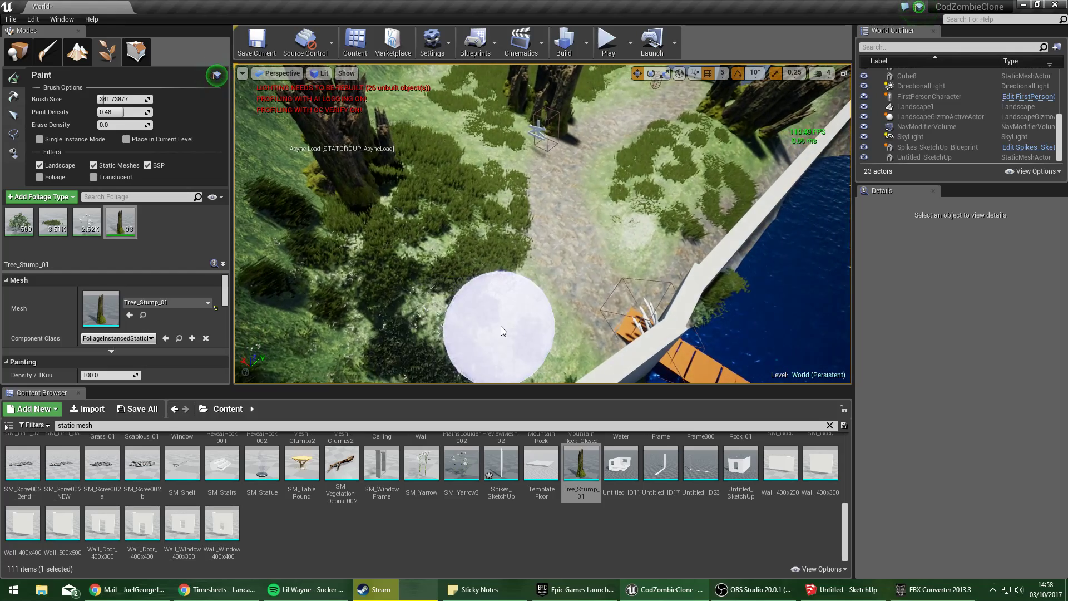
# Set the Tree_Stump_01 foliage radius to about 495.5 and paint more stumps across the grass around the blocks.
pyautogui.scroll(-3, 104, 311)
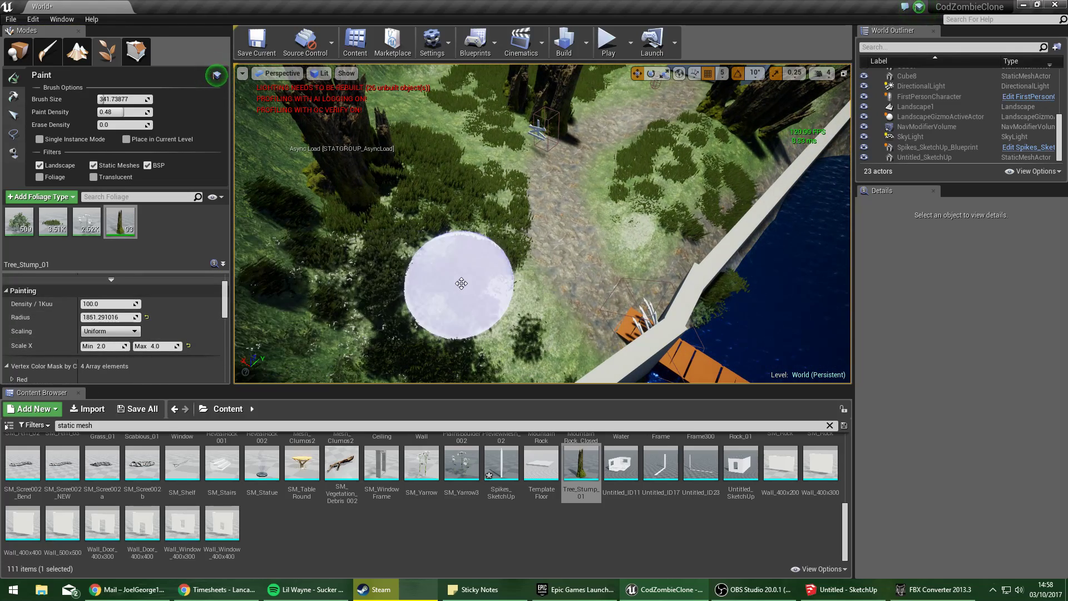
pyautogui.moveTo(467, 282); pyautogui.dragTo(476, 256, button='right')
pyautogui.moveTo(118, 317); pyautogui.dragTo(100, 317)
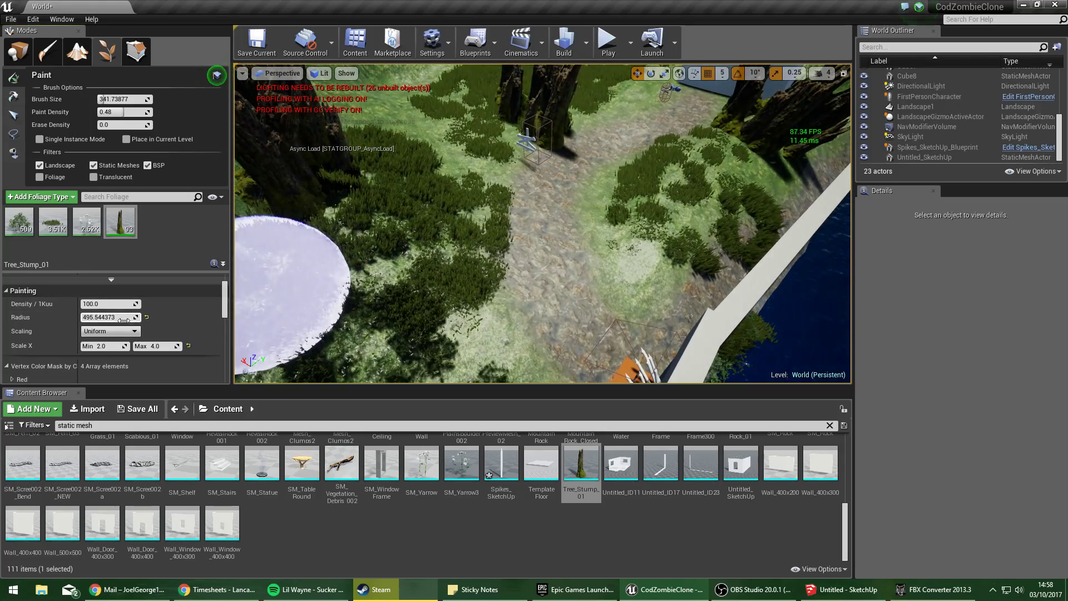
pyautogui.click(417, 350)
pyautogui.moveTo(417, 349)
pyautogui.mouseDown(button='right')
pyautogui.moveTo(418, 384)
pyautogui.moveTo(378, 357)
pyautogui.moveTo(423, 328)
pyautogui.moveTo(542, 342)
pyautogui.mouseUp(button='right')
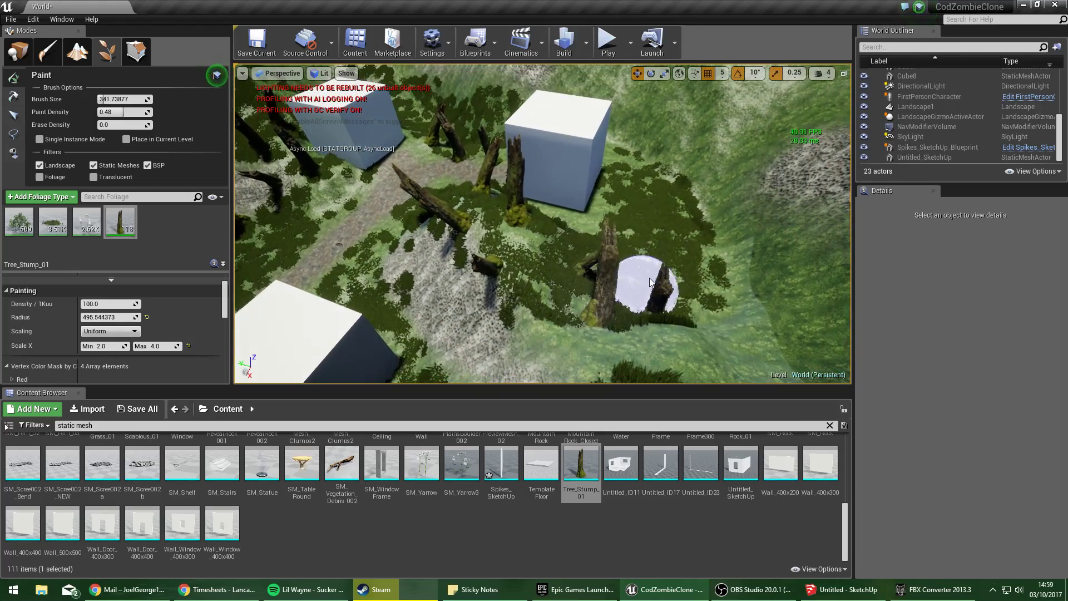
# Paint more Tree_Stump_01 foliage over the grass, hillsides and mountain slopes around the blocks, undoing one stroke along the way.
pyautogui.moveTo(596, 256)
pyautogui.mouseDown(button='right')
pyautogui.moveTo(543, 211)
pyautogui.moveTo(423, 261)
pyautogui.mouseUp(button='right')
pyautogui.moveTo(489, 267); pyautogui.dragTo(460, 334)
pyautogui.moveTo(460, 334); pyautogui.dragTo(547, 302, button='right')
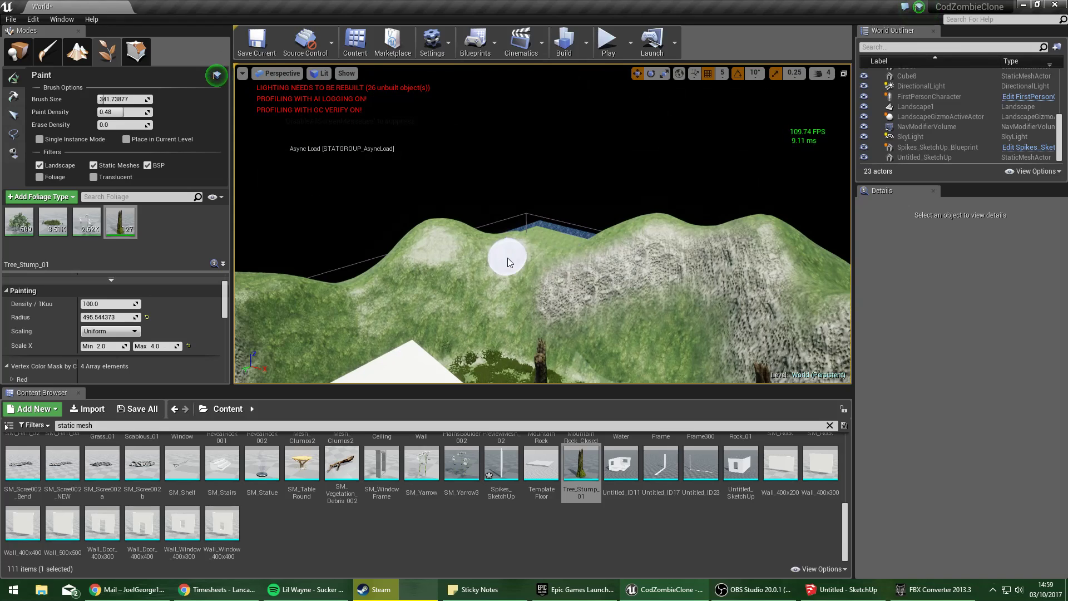
pyautogui.hotkey('ctrl', 'z')
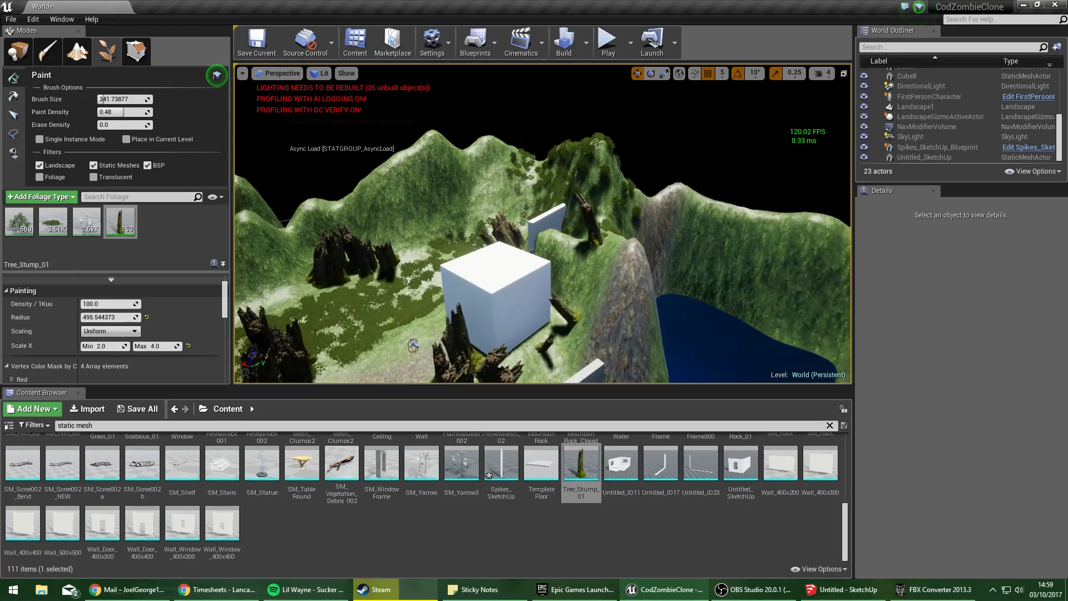
pyautogui.moveTo(445, 299); pyautogui.dragTo(333, 298, button='right')
pyautogui.moveTo(473, 278); pyautogui.dragTo(415, 207)
pyautogui.click(504, 144)
pyautogui.moveTo(568, 159)
pyautogui.mouseDown(button='right')
pyautogui.moveTo(479, 189)
pyautogui.moveTo(473, 161)
pyautogui.mouseUp(button='right')
pyautogui.press('w')
pyautogui.moveTo(533, 189); pyautogui.dragTo(656, 261, button='right')
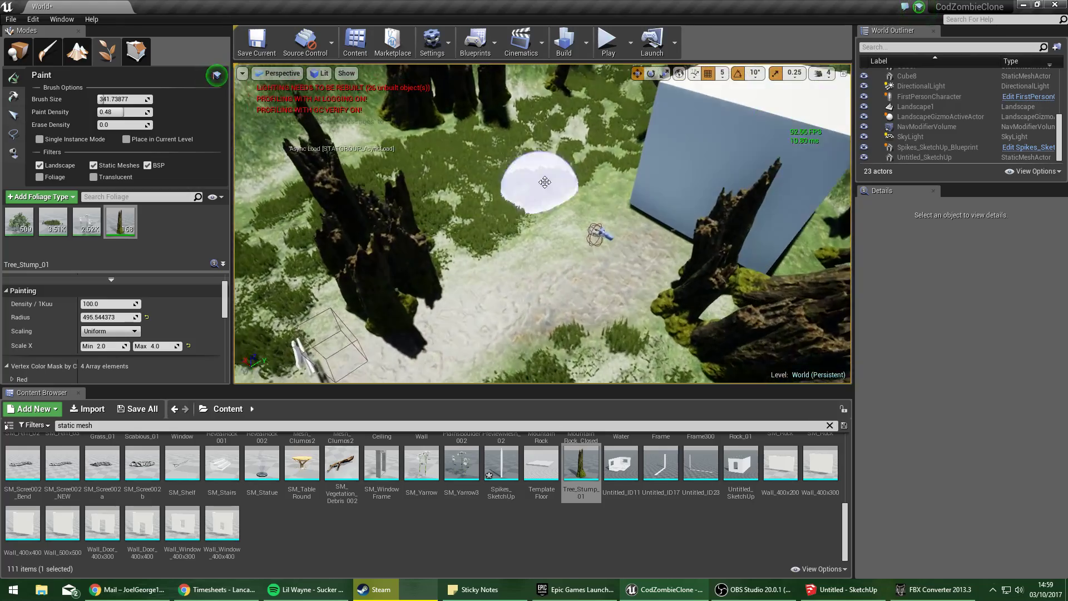
# Playtest the level, walking into the painted tree stumps and shooting at them to check their collision, and end the session.
pyautogui.click(608, 42)
pyautogui.press('w')
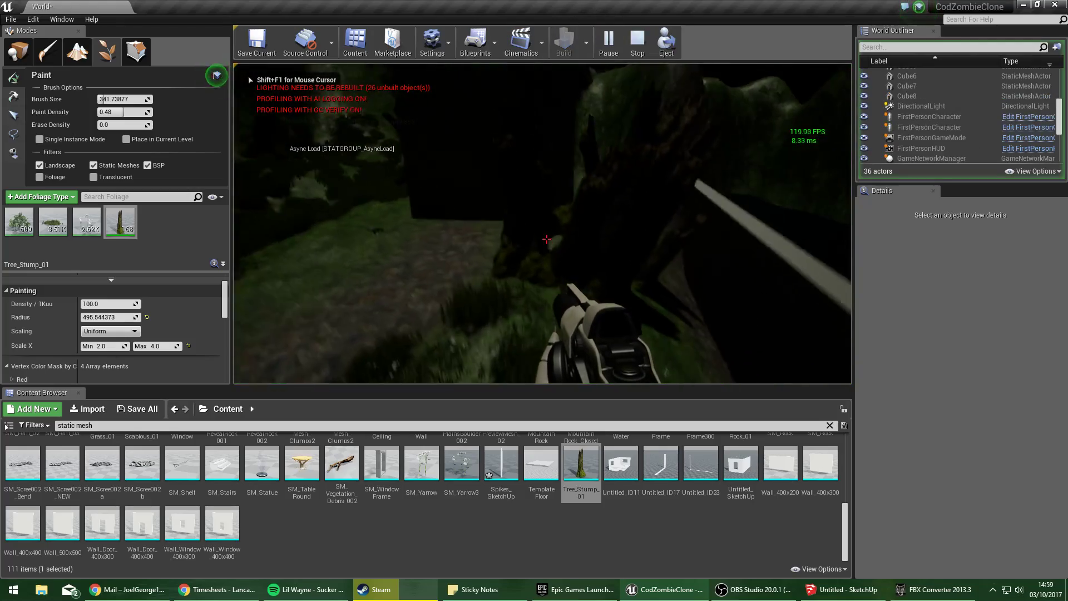
pyautogui.press('w')
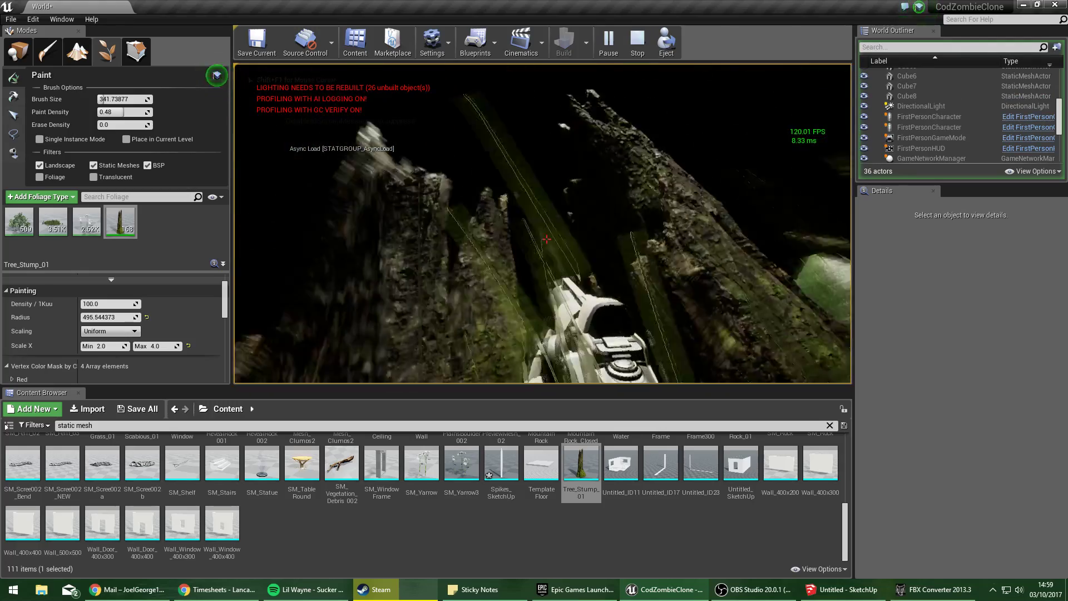
pyautogui.press('w')
pyautogui.click(547, 239)
pyautogui.click(547, 239)
pyautogui.click(546, 240)
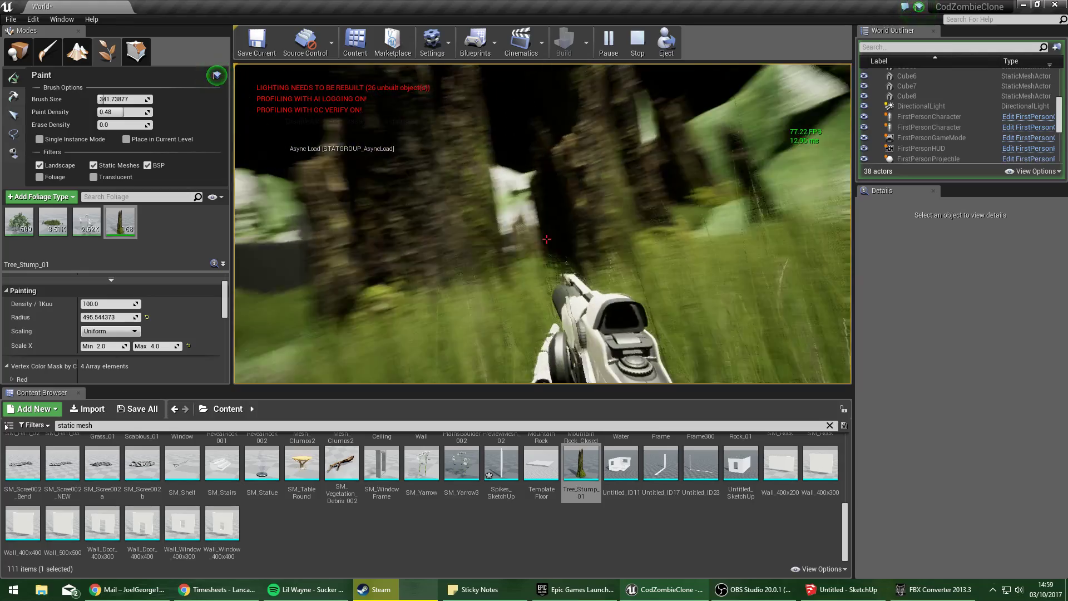
pyautogui.click(547, 239)
pyautogui.click(546, 240)
pyautogui.press('w')
pyautogui.click(546, 239)
pyautogui.click(547, 239)
pyautogui.click(547, 239)
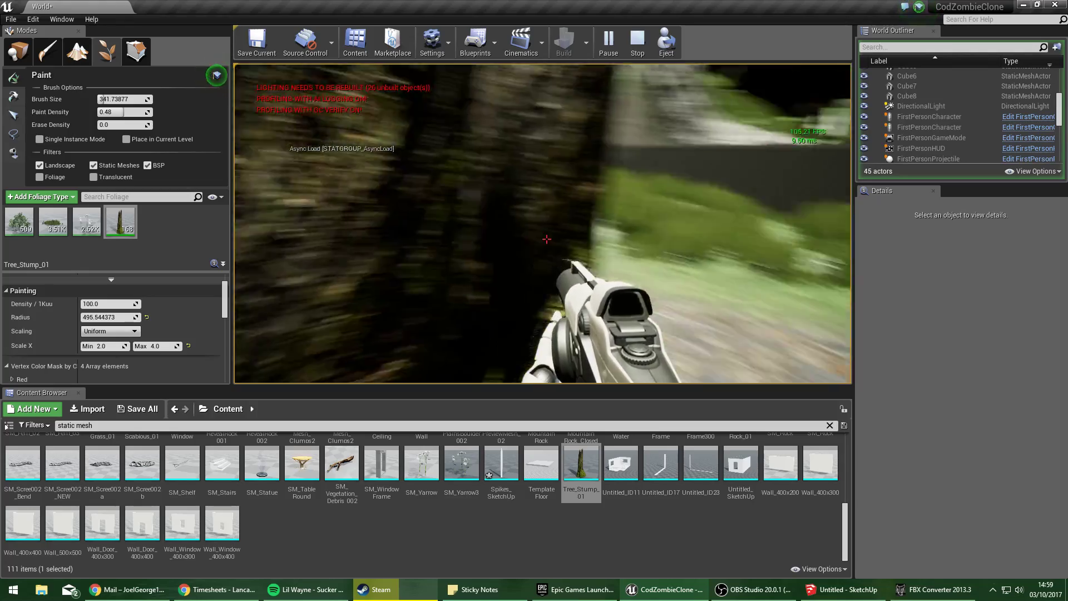
pyautogui.click(547, 239)
pyautogui.press('Escape')
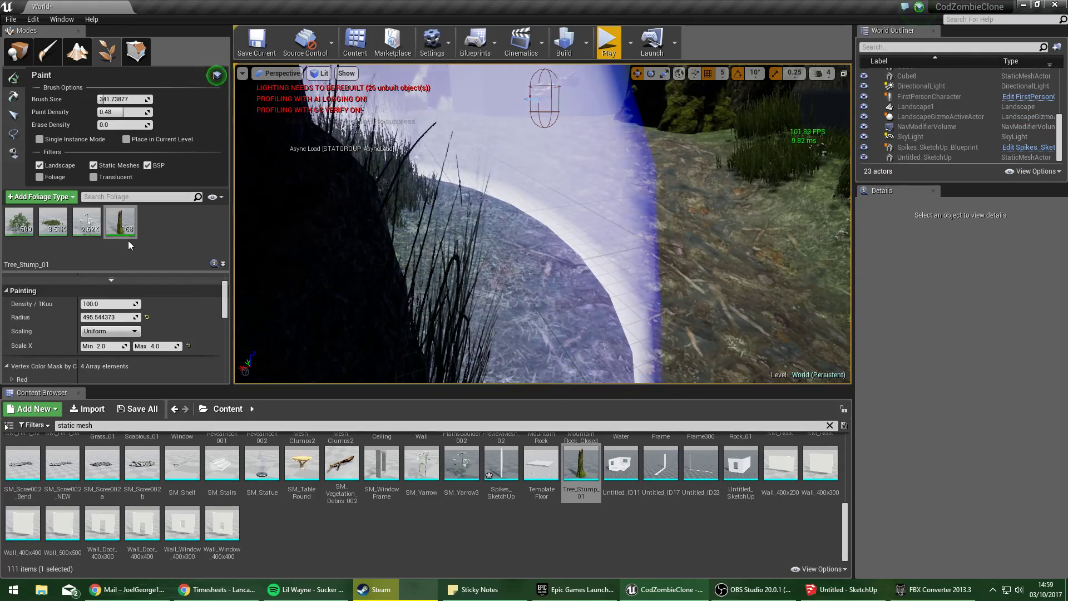
# Set the collision preset of the Tree_Stump_01 foliage to BlockAll.
pyautogui.scroll(-10, 171, 318)
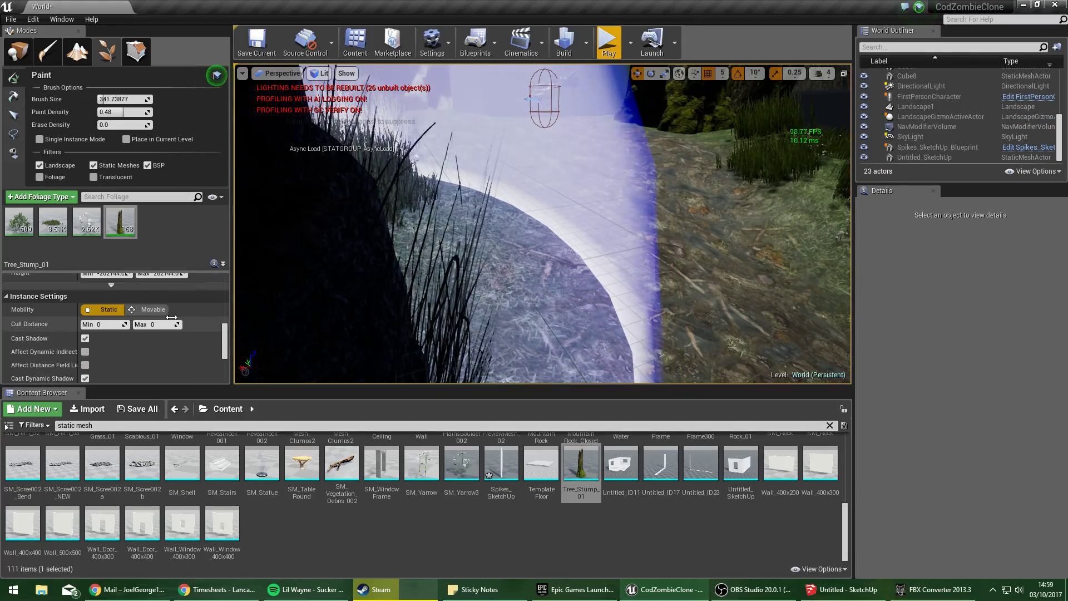
pyautogui.scroll(-5, 173, 346)
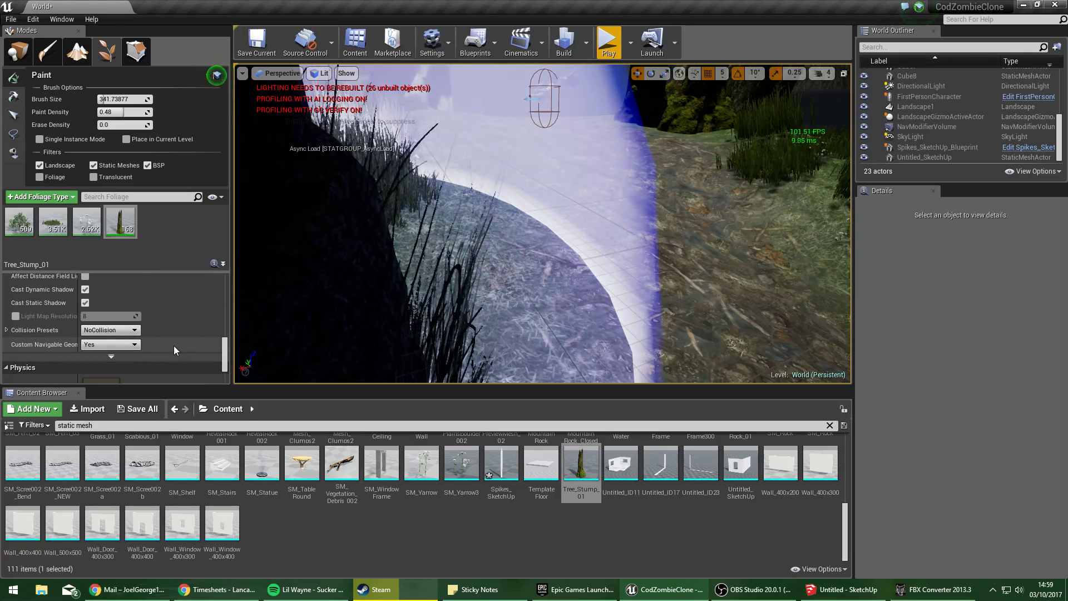
pyautogui.click(110, 330)
pyautogui.click(108, 356)
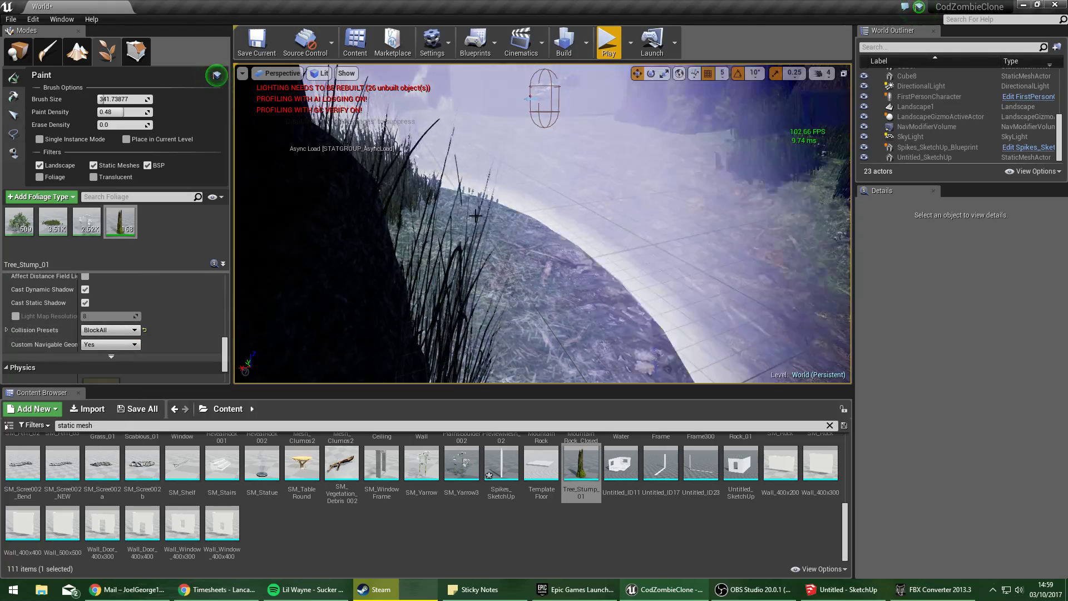
# Playtest the level again, shooting at the tree stumps and walking against them to test the BlockAll collision.
pyautogui.click(608, 42)
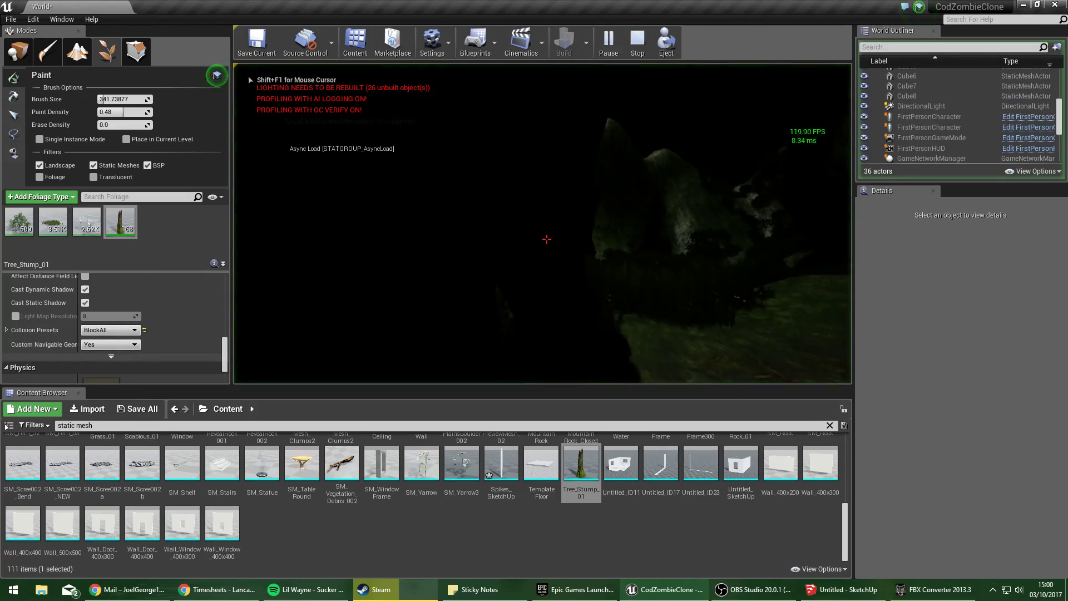
pyautogui.press('w')
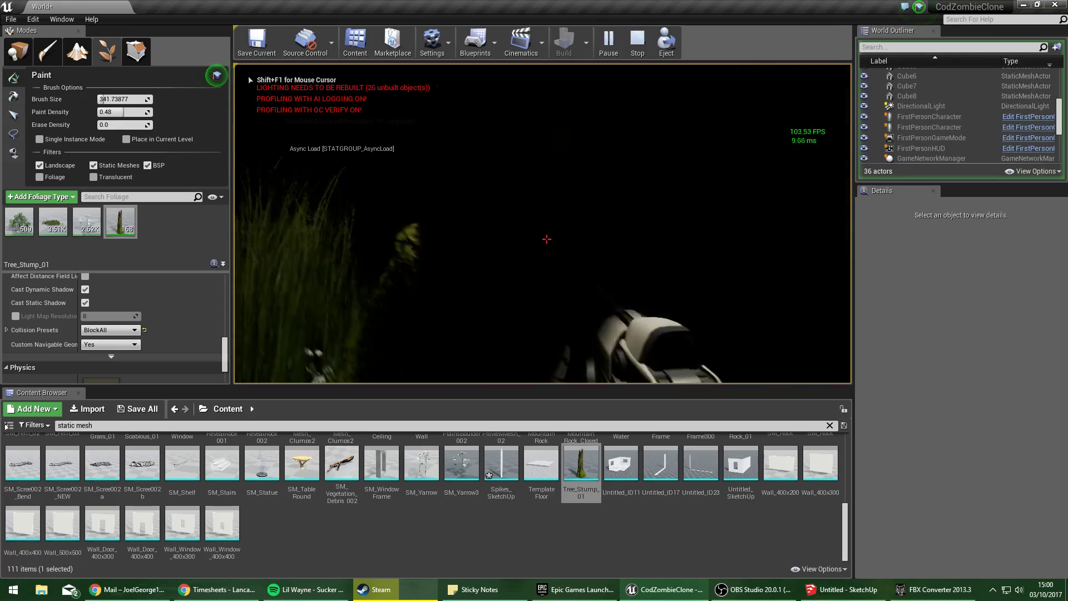
pyautogui.click(547, 239)
pyautogui.click(546, 240)
pyautogui.click(547, 239)
pyautogui.click(547, 239)
pyautogui.click(546, 239)
pyautogui.click(547, 240)
pyautogui.click(547, 240)
pyautogui.click(547, 239)
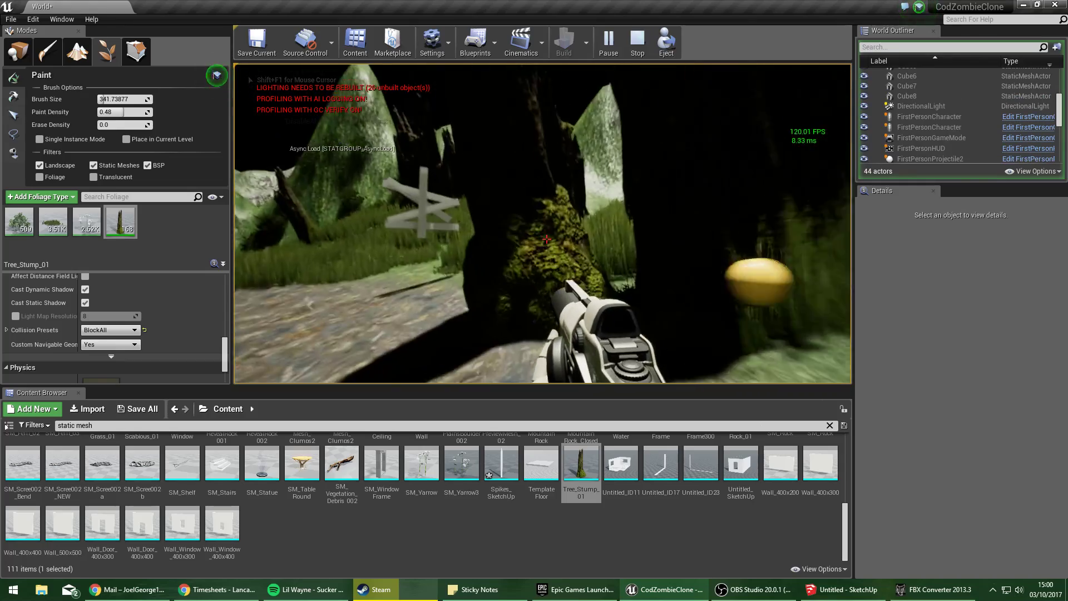
pyautogui.press('w')
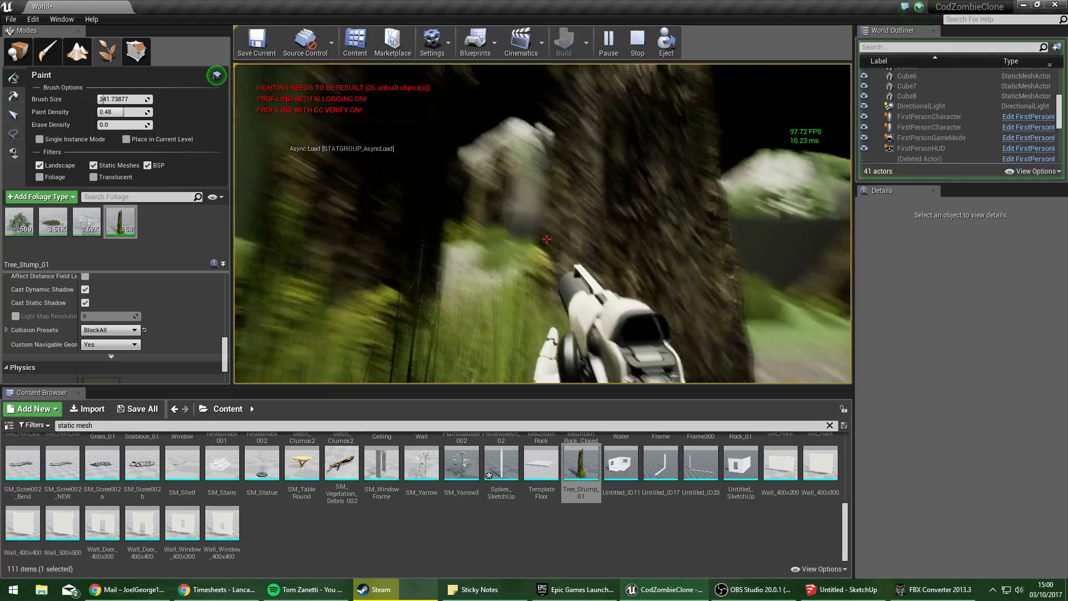
pyautogui.press('w')
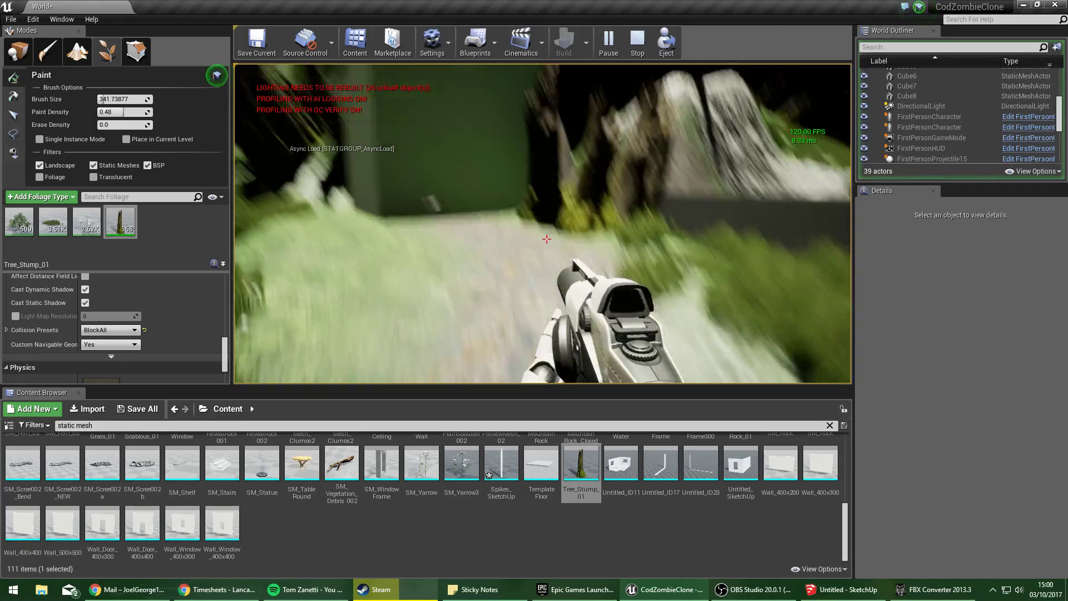
# Continue the playtest along the path and long wall to the spiked gateway, firing shots on the way, and end the session.
pyautogui.press('w')
pyautogui.click(547, 239)
pyautogui.click(547, 239)
pyautogui.click(546, 239)
pyautogui.click(547, 239)
pyautogui.click(547, 239)
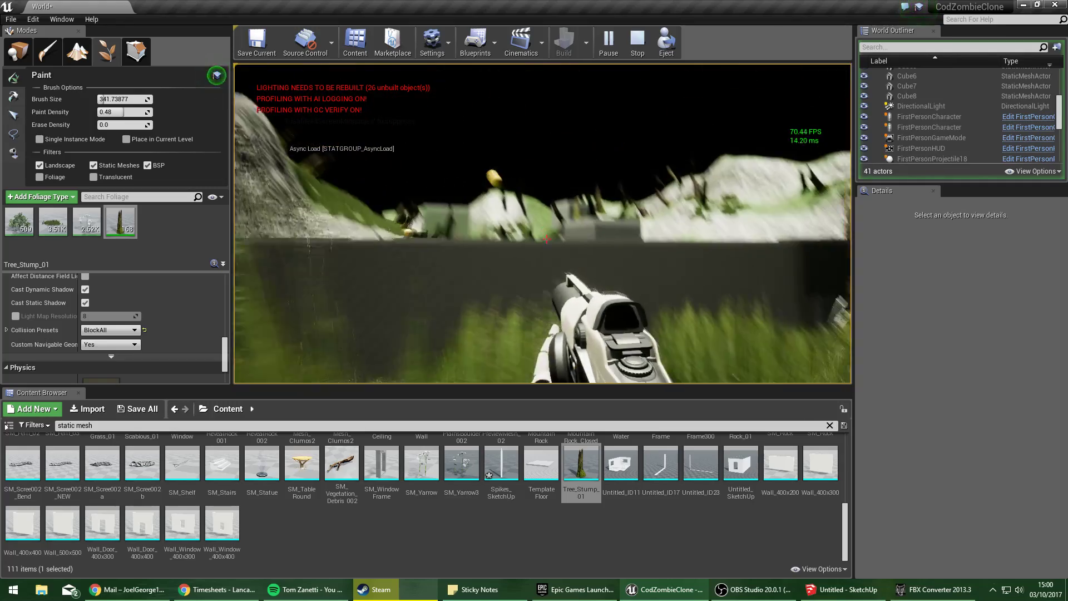
pyautogui.press('w')
pyautogui.click(547, 240)
pyautogui.click(547, 240)
pyautogui.click(547, 239)
pyautogui.click(547, 239)
pyautogui.click(547, 239)
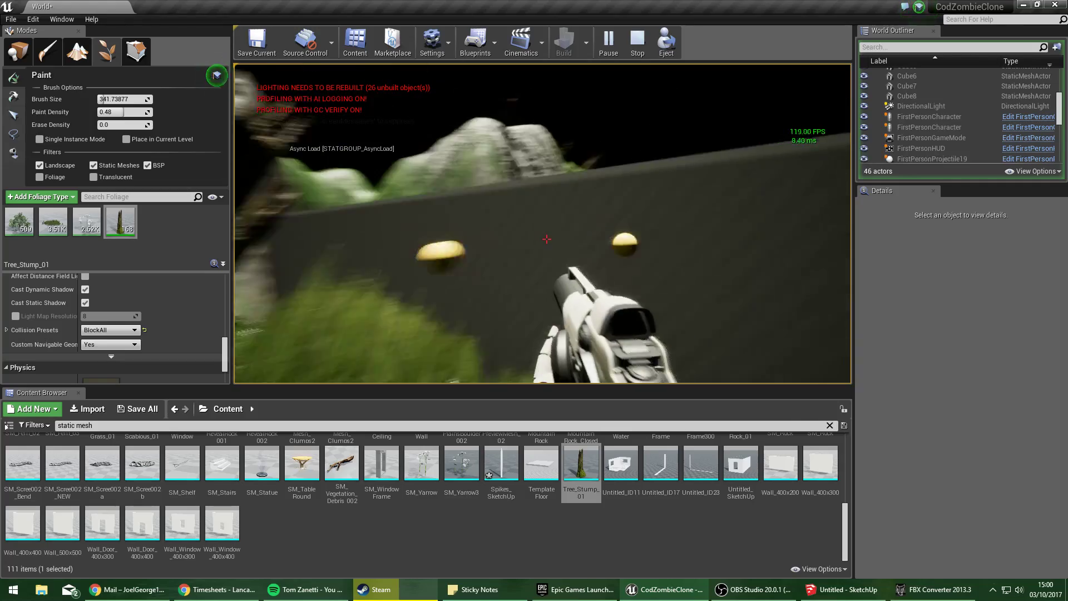
pyautogui.press('w')
pyautogui.click(546, 239)
pyautogui.click(547, 239)
pyautogui.click(547, 239)
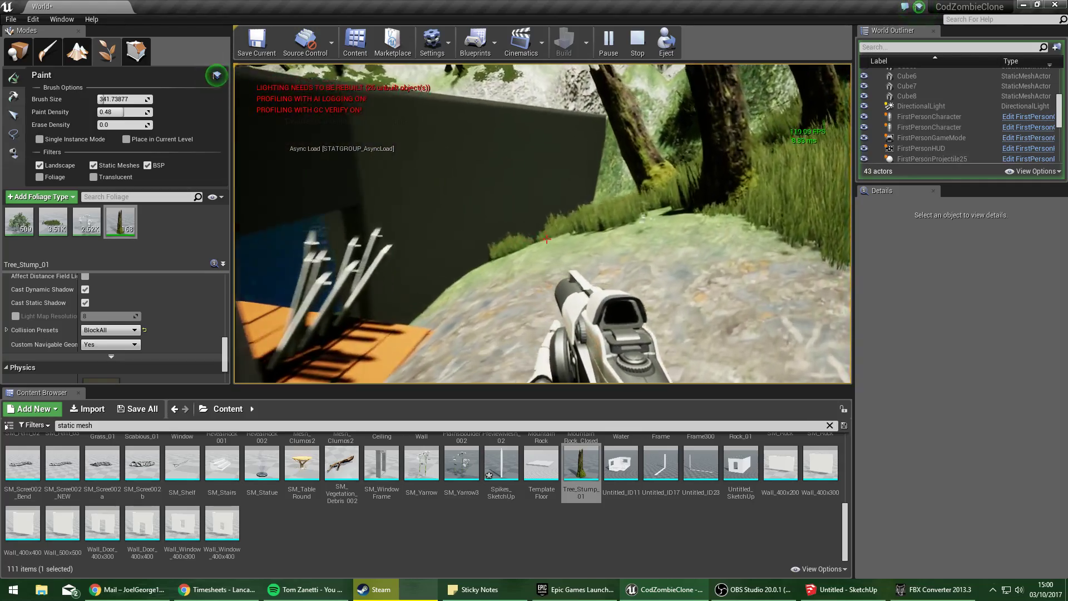
pyautogui.press('w')
pyautogui.click(547, 239)
pyautogui.press('Escape')
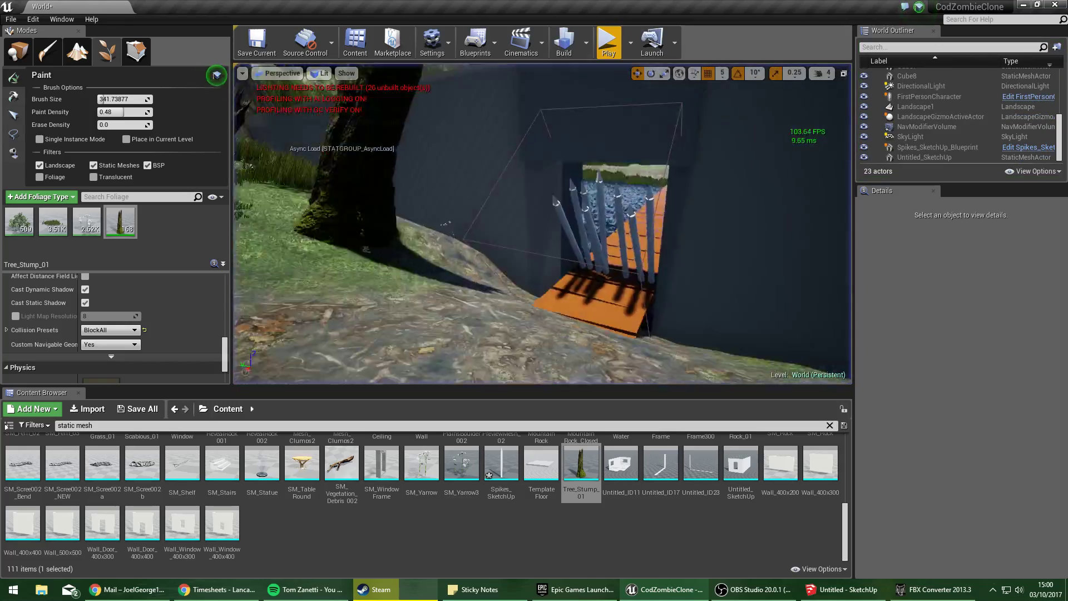
# Place an Exponential Height Fog actor in the level on the grass in front of the long wall.
pyautogui.press('s')
pyautogui.moveTo(575, 180)
pyautogui.mouseDown(button='right')
pyautogui.moveTo(520, 236)
pyautogui.moveTo(437, 185)
pyautogui.moveTo(576, 179)
pyautogui.mouseUp(button='right')
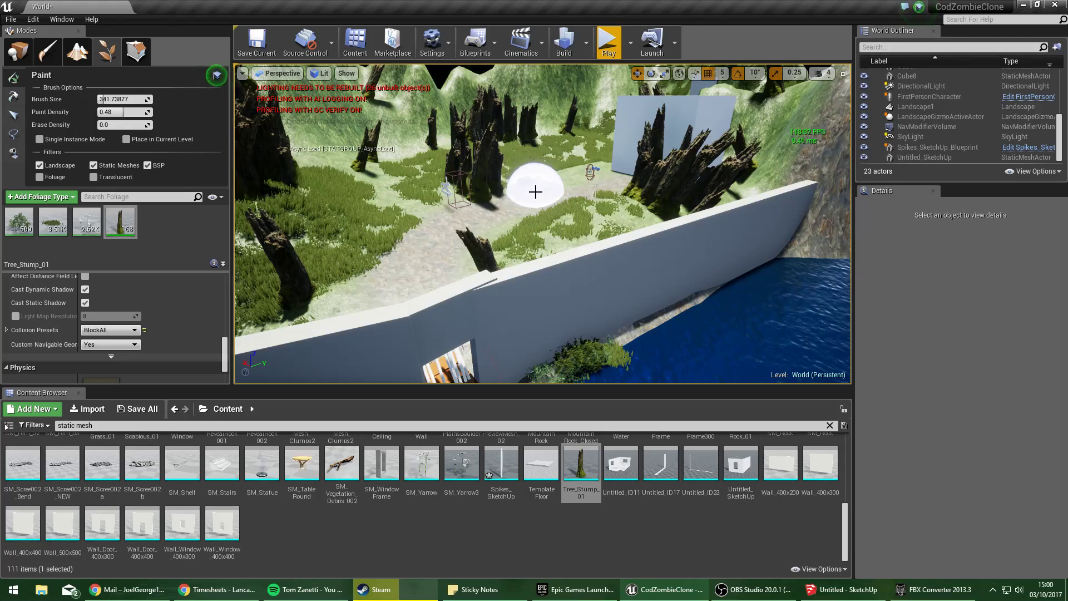
pyautogui.moveTo(536, 192)
pyautogui.mouseDown(button='right')
pyautogui.moveTo(522, 194)
pyautogui.moveTo(735, 217)
pyautogui.moveTo(568, 212)
pyautogui.moveTo(602, 223)
pyautogui.moveTo(768, 239)
pyautogui.moveTo(657, 234)
pyautogui.moveTo(379, 183)
pyautogui.moveTo(279, 128)
pyautogui.moveTo(446, 173)
pyautogui.moveTo(590, 150)
pyautogui.moveTo(579, 173)
pyautogui.moveTo(746, 161)
pyautogui.moveTo(512, 189)
pyautogui.moveTo(245, 139)
pyautogui.moveTo(241, 212)
pyautogui.mouseUp(button='right')
pyautogui.press('w')
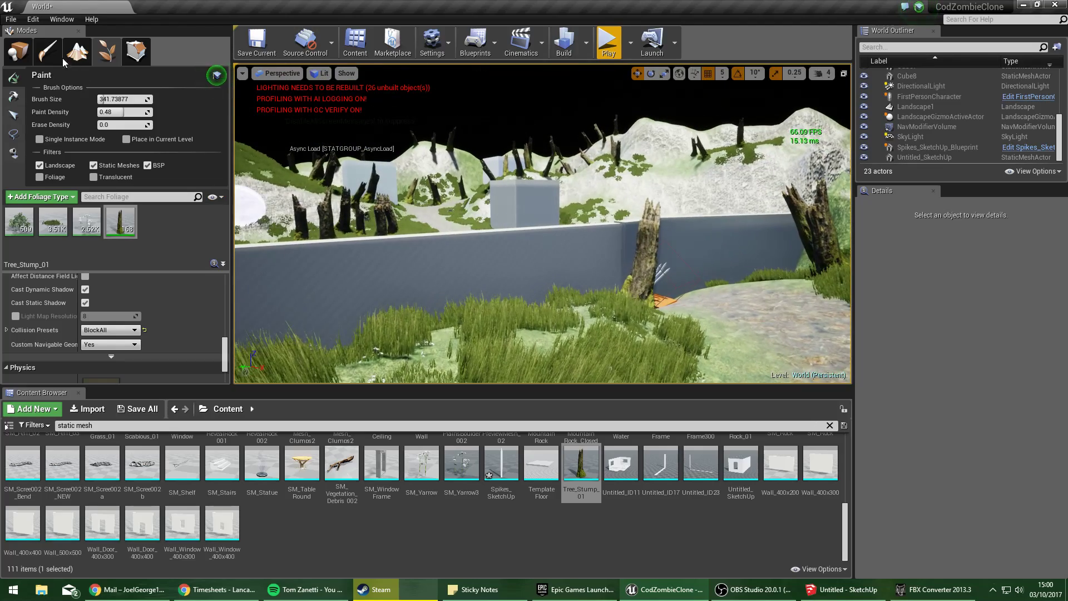
pyautogui.click(18, 52)
pyautogui.click(27, 155)
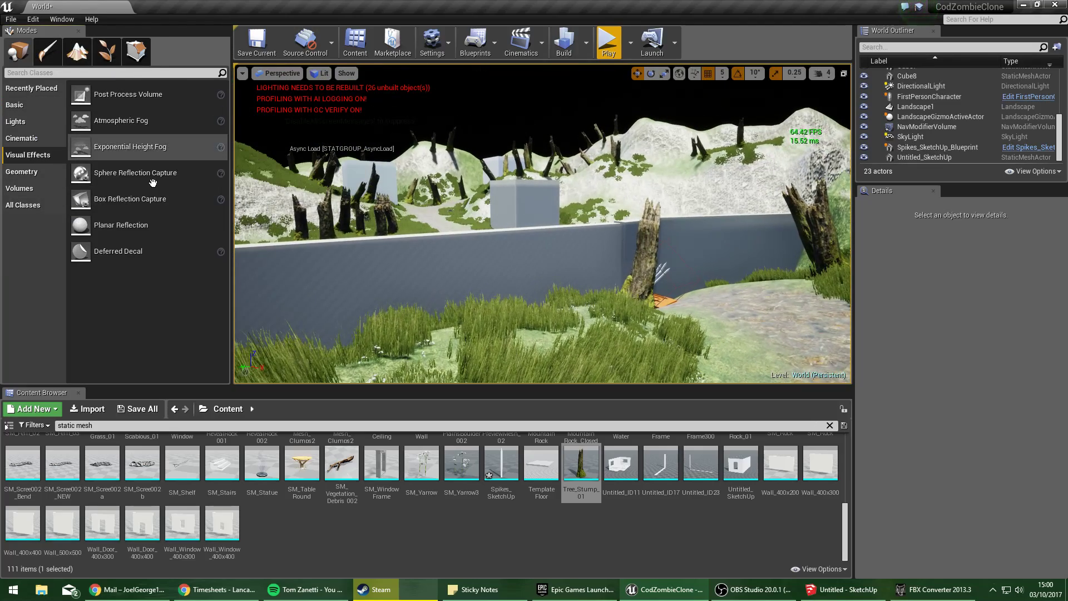
pyautogui.moveTo(146, 147); pyautogui.dragTo(425, 288)
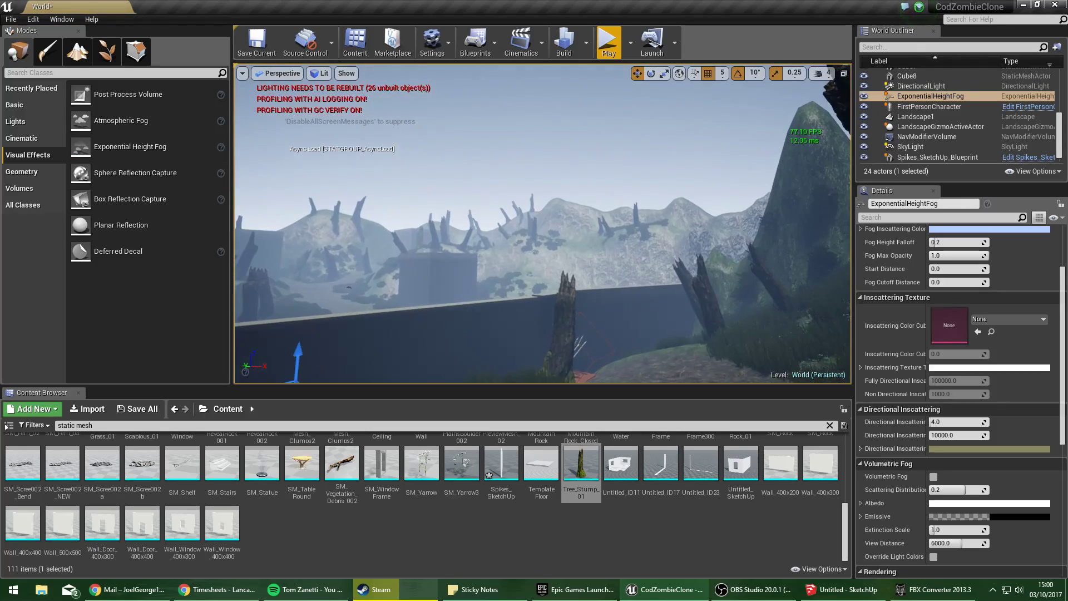
pyautogui.moveTo(542, 223); pyautogui.dragTo(239, 223, button='right')
pyautogui.moveTo(445, 72); pyautogui.dragTo(600, 105, button='right')
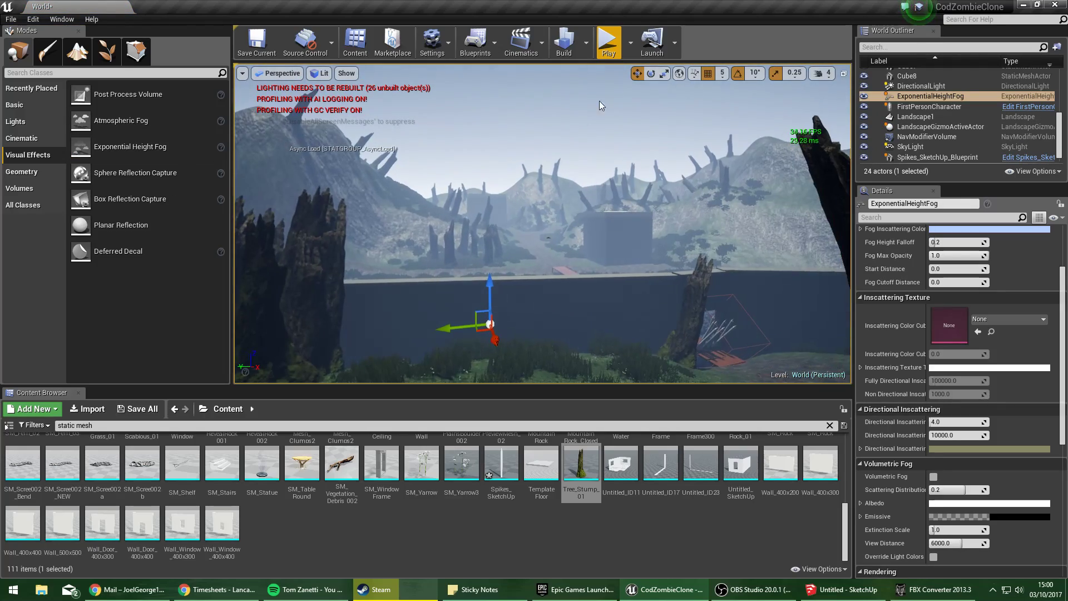
# Playtest the level briefly to check how the height fog looks in the game, and return to editing.
pyautogui.click(599, 34)
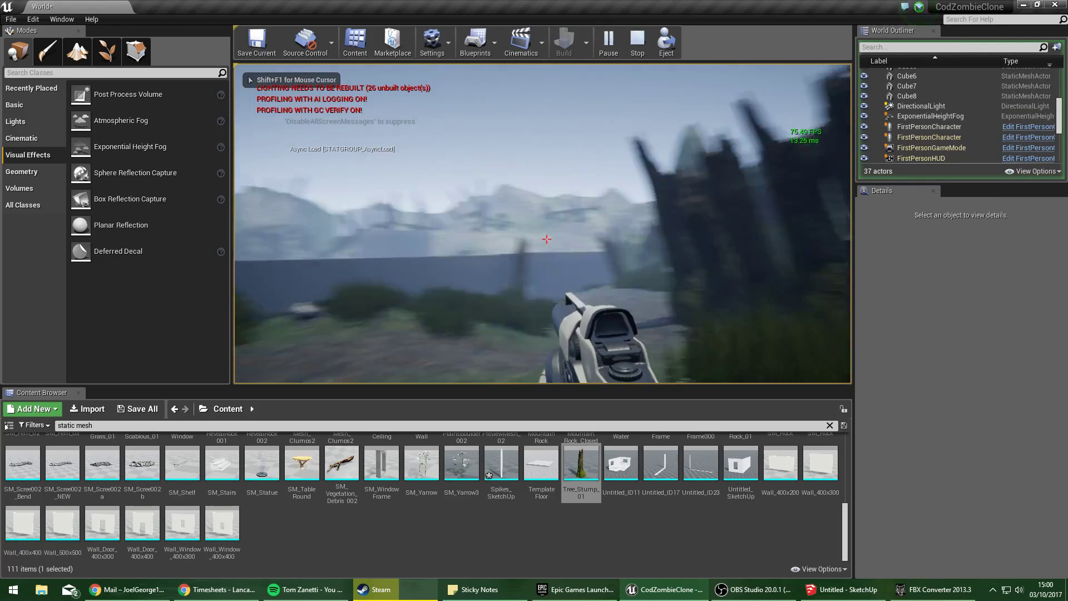
pyautogui.press('Escape')
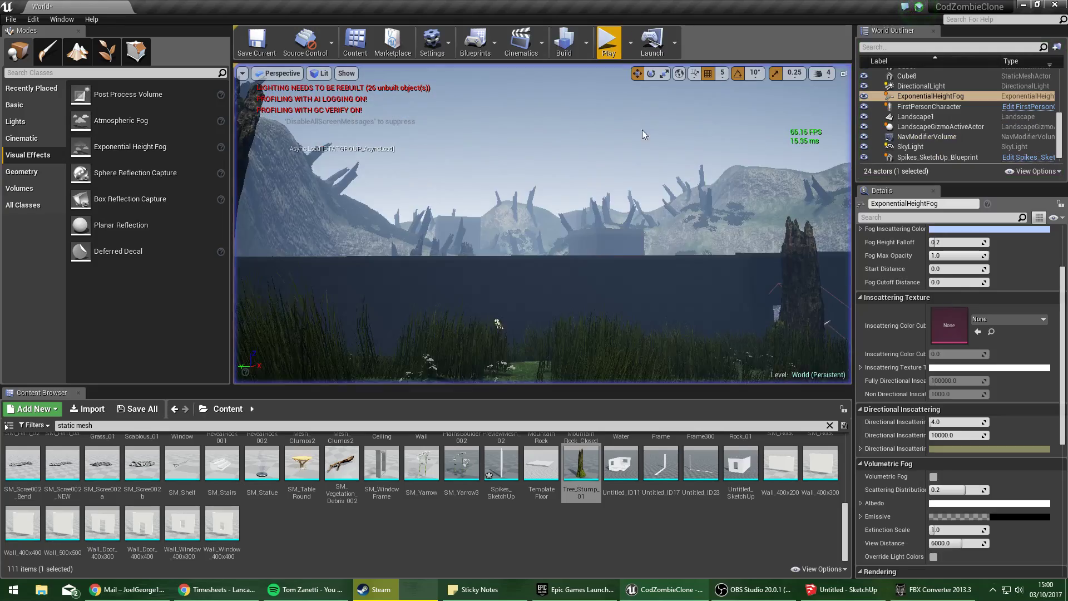
pyautogui.moveTo(542, 222); pyautogui.dragTo(823, 234, button='right')
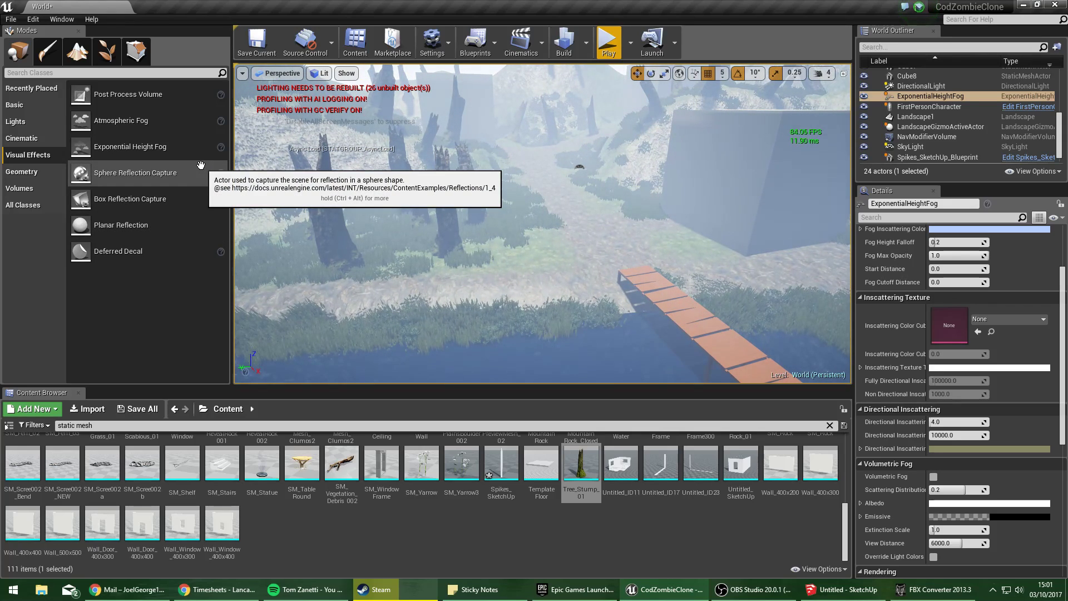
# Try placing an Atmospheric Fog actor near the bridge and again beside the water, deleting it each time.
pyautogui.moveTo(408, 275); pyautogui.dragTo(383, 297)
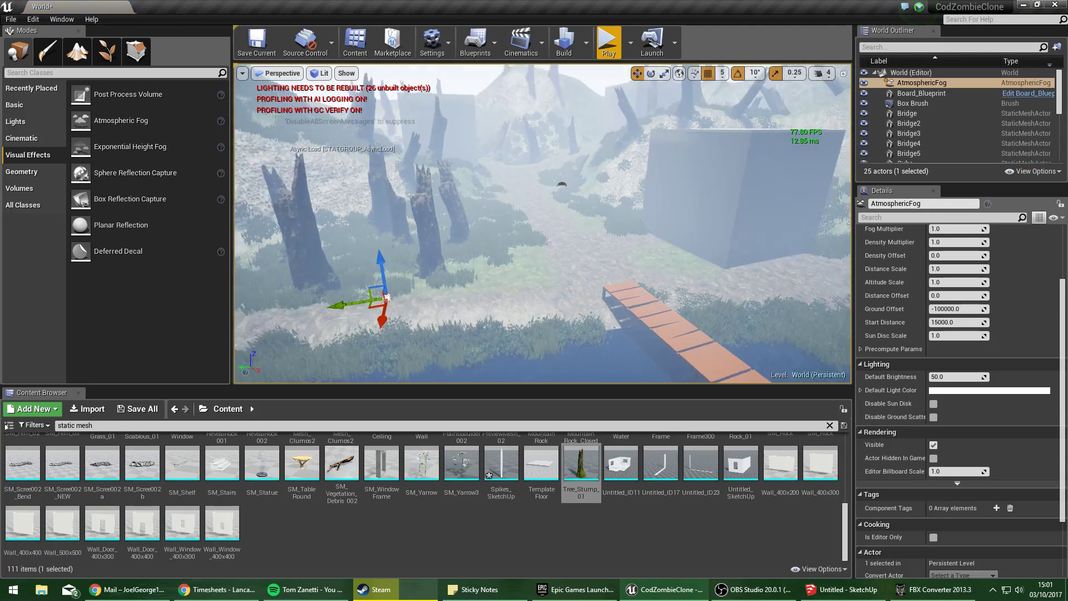
pyautogui.moveTo(383, 296); pyautogui.dragTo(657, 267, button='right')
pyautogui.press('Delete')
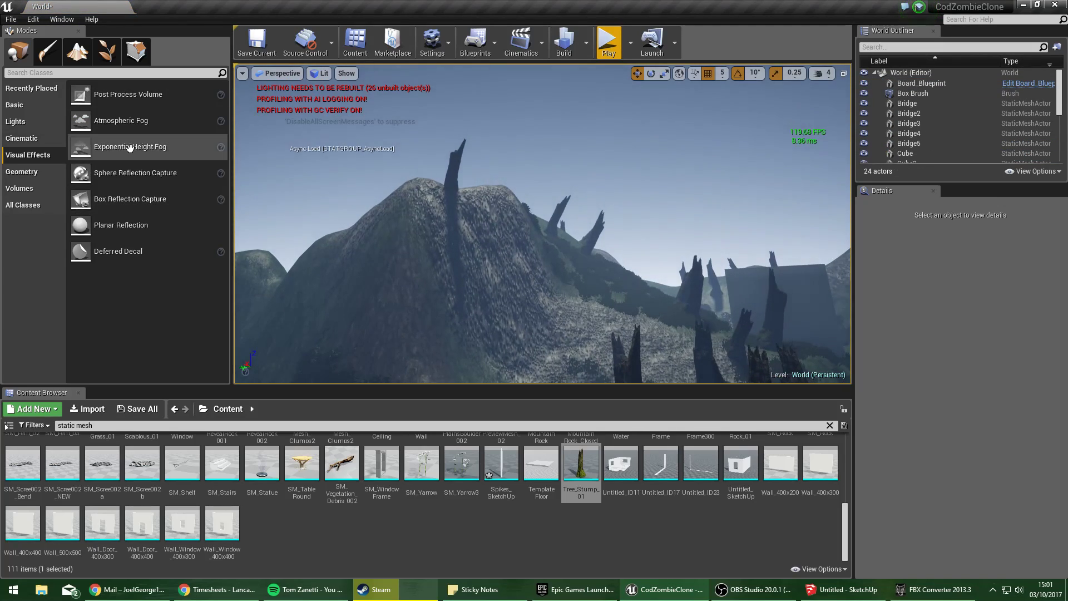
pyautogui.moveTo(125, 125); pyautogui.dragTo(528, 328)
pyautogui.moveTo(529, 328); pyautogui.dragTo(490, 278, button='right')
pyautogui.press('Delete')
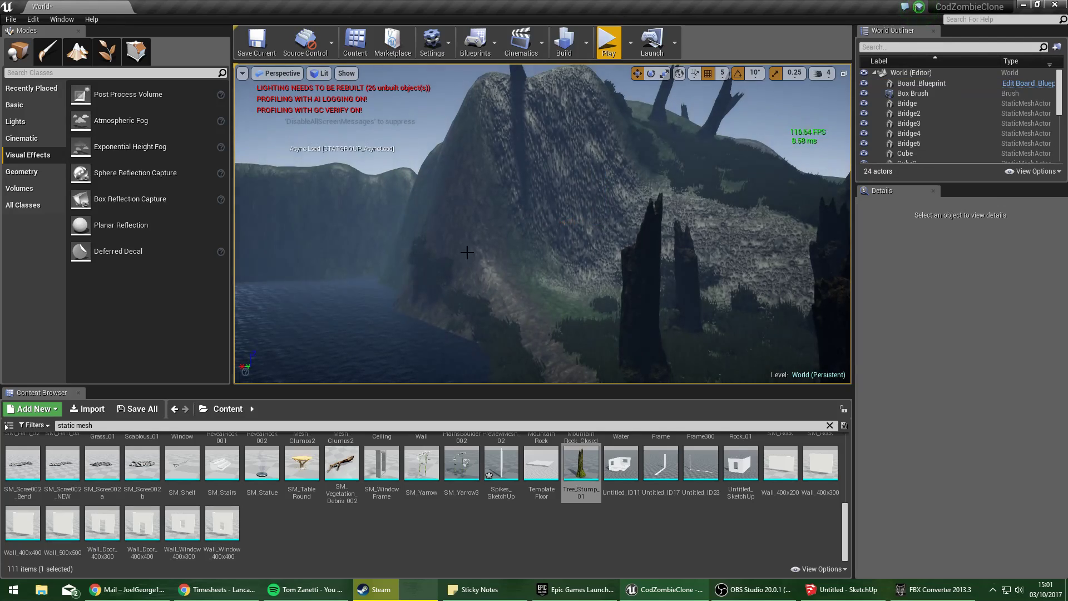
pyautogui.moveTo(529, 328); pyautogui.dragTo(379, 248, button='right')
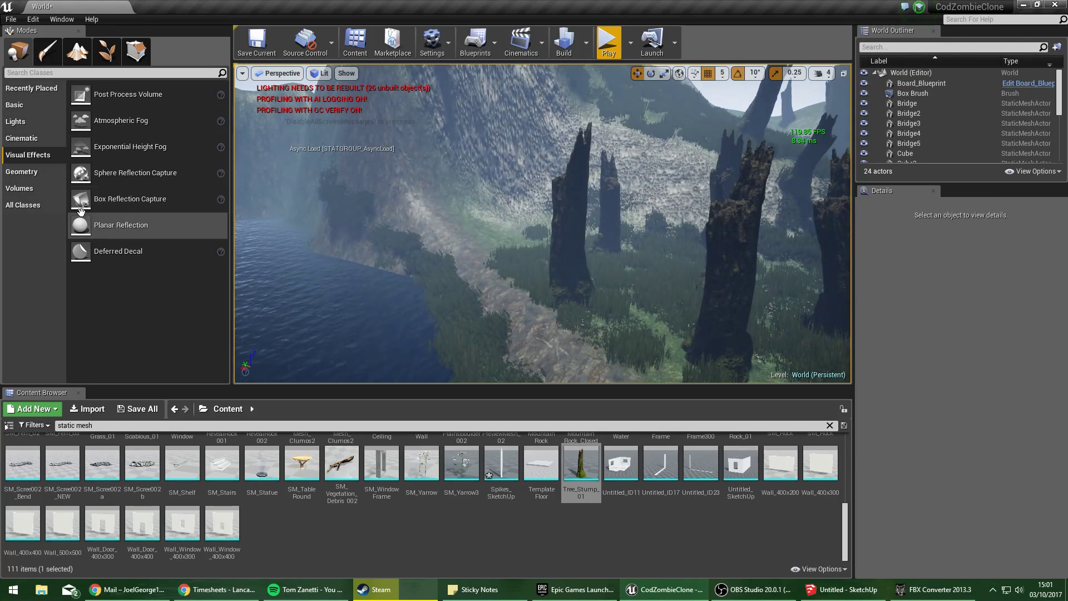
pyautogui.click(29, 90)
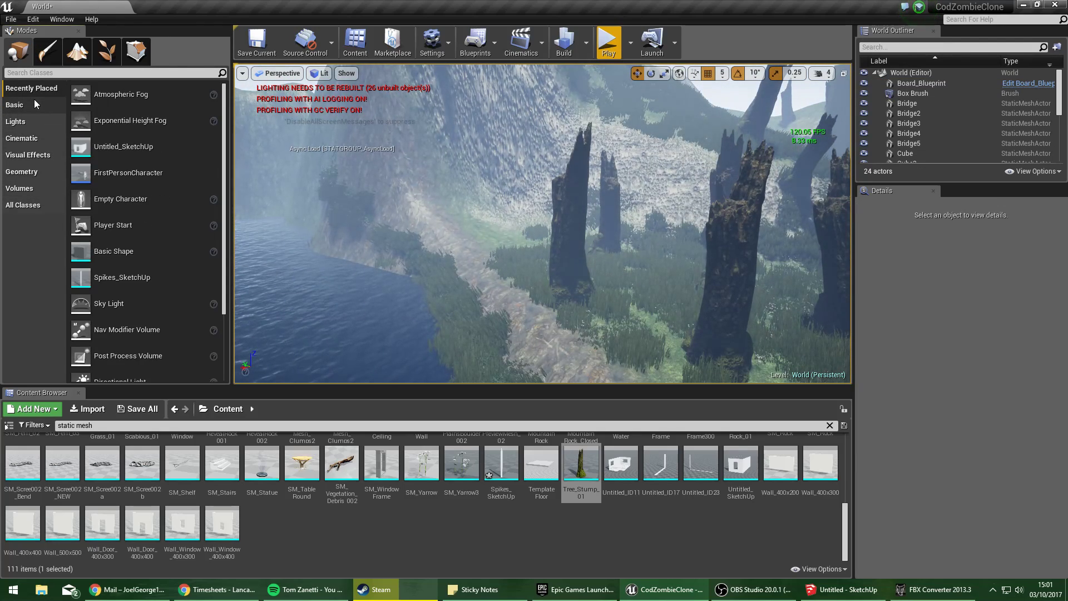
pyautogui.click(32, 203)
pyautogui.scroll(-6, 148, 207)
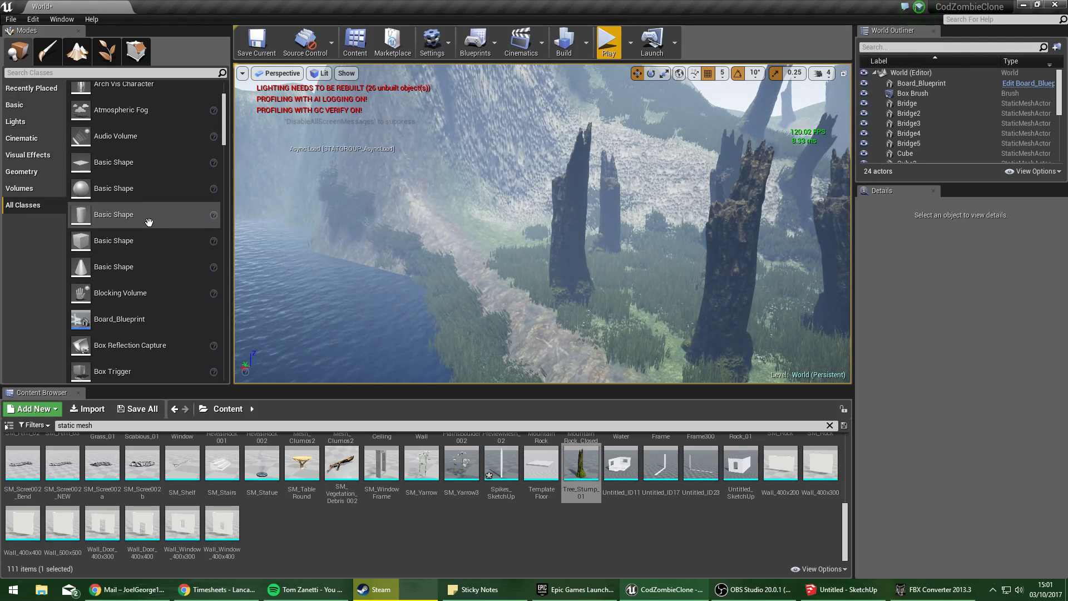
pyautogui.click(42, 187)
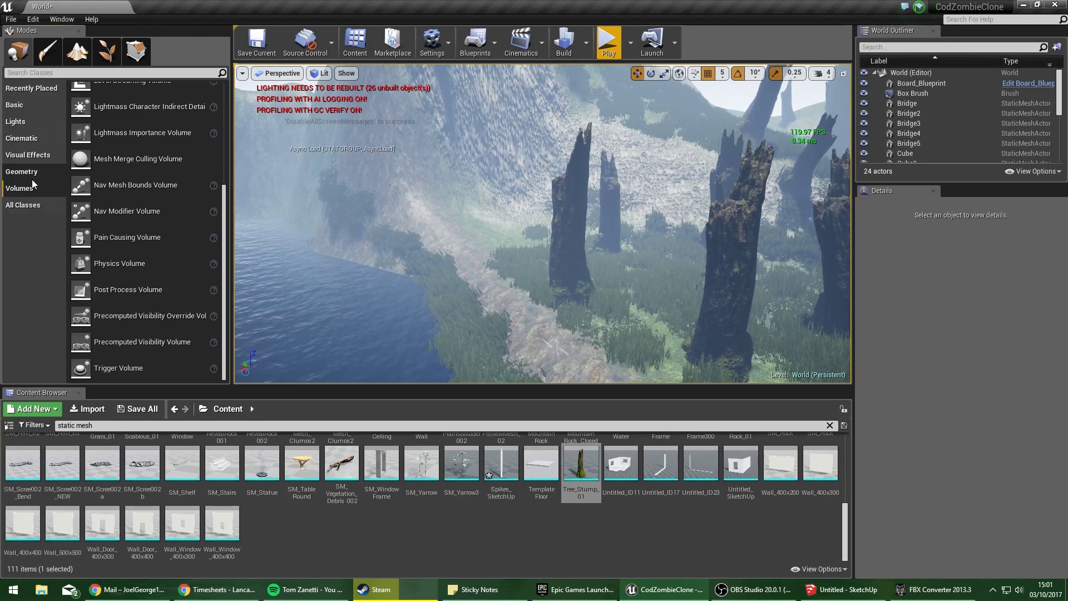
# Look through the placeable actor categories and search the classes for a particle actor.
pyautogui.click(33, 172)
pyautogui.click(31, 156)
pyautogui.click(35, 141)
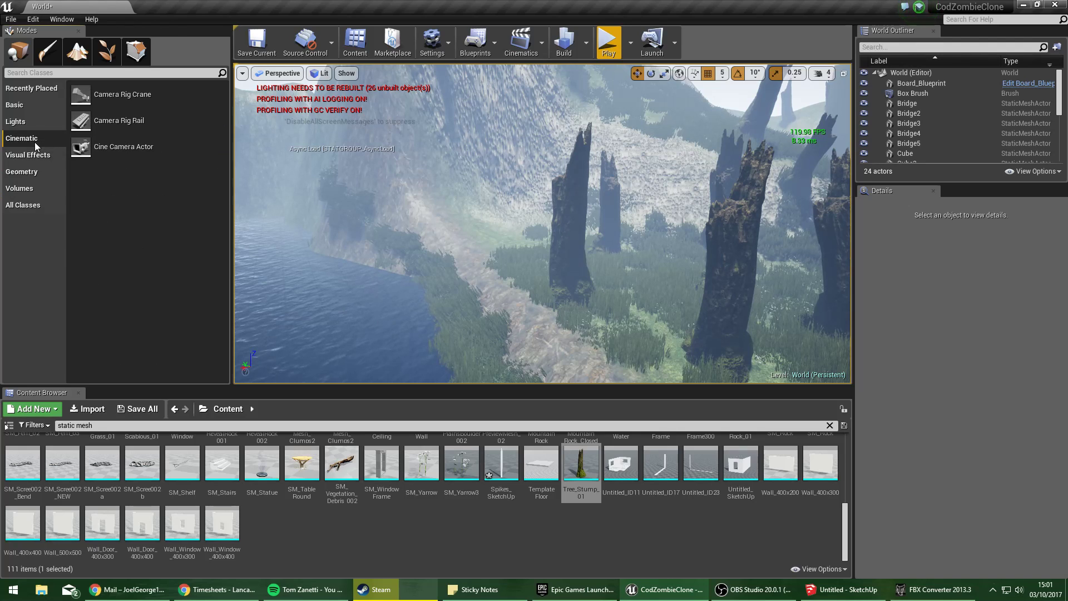
pyautogui.click(24, 124)
pyautogui.click(29, 109)
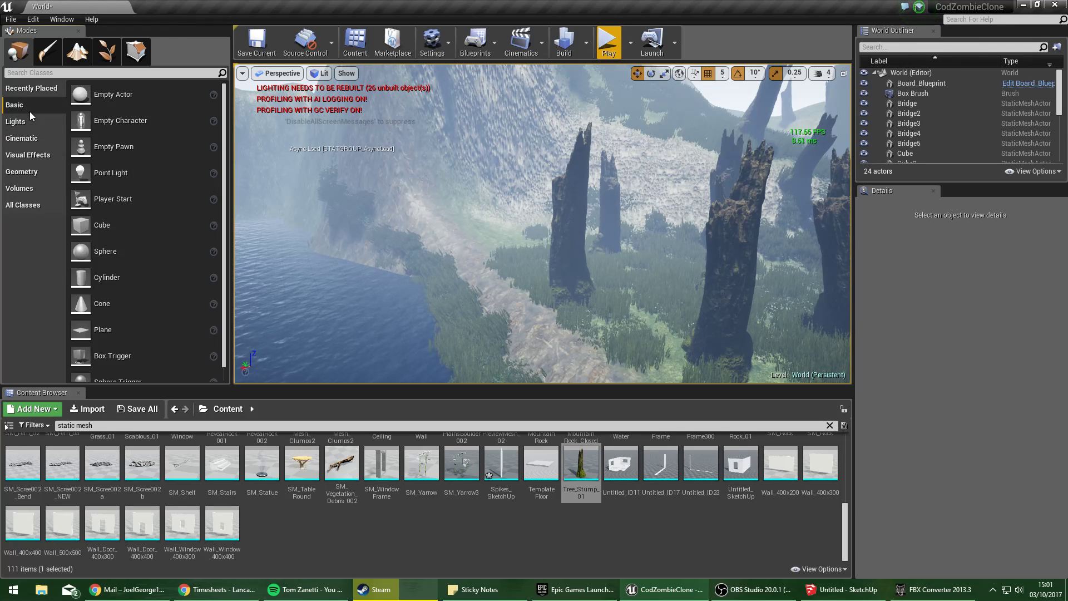
pyautogui.scroll(-1, 161, 226)
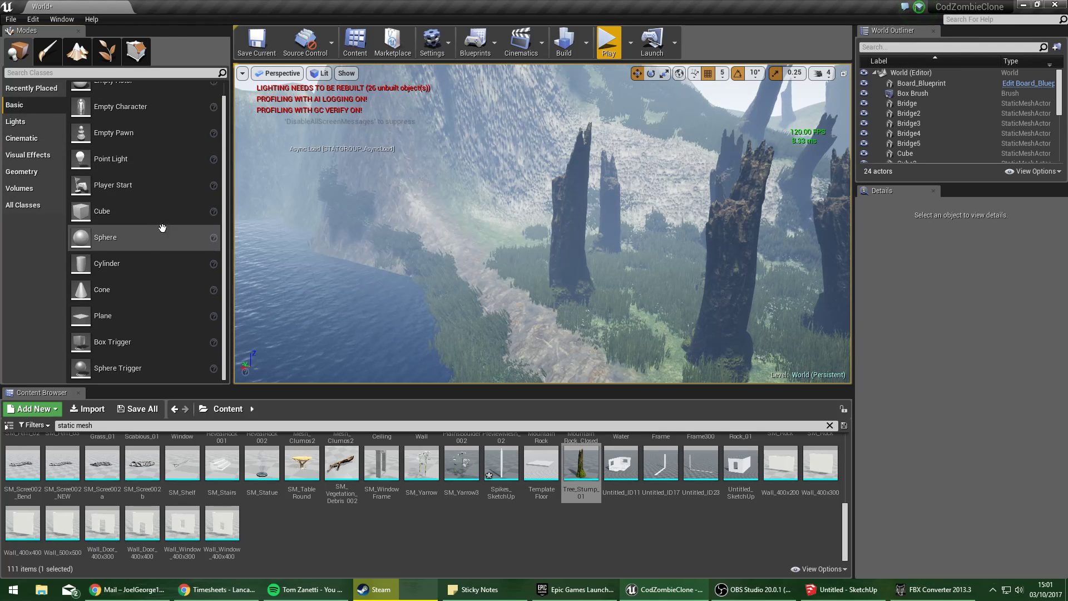
pyautogui.click(31, 88)
pyautogui.write('particl')
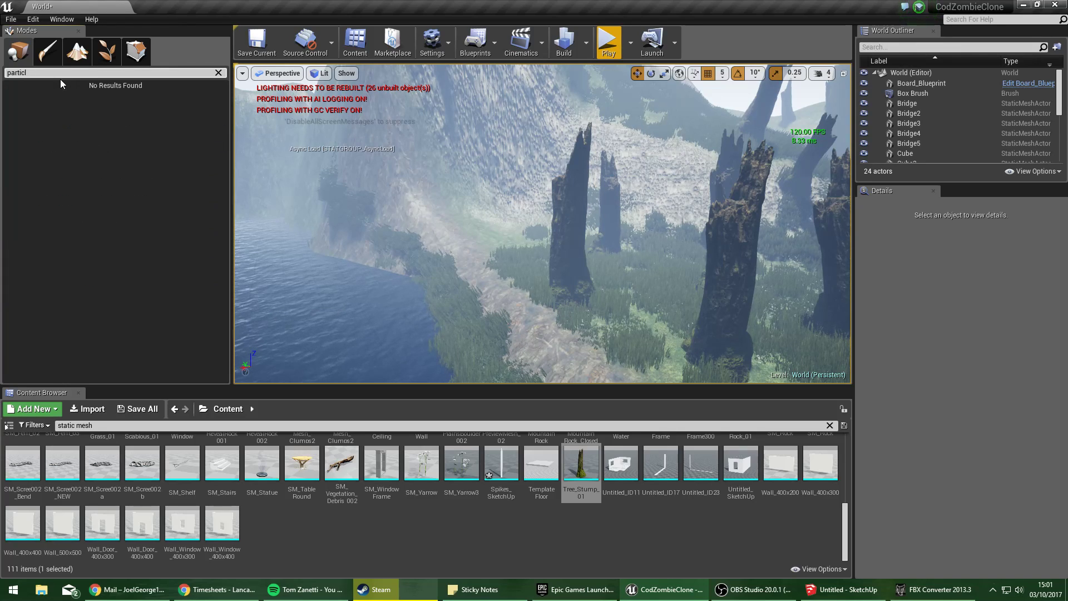
pyautogui.press('BackSpace')
pyautogui.press('BackSpace')
pyautogui.press('BackSpace')
# Try creating a new Particle System asset, view it in the particle editor, and delete it.
pyautogui.rightClick(329, 528)
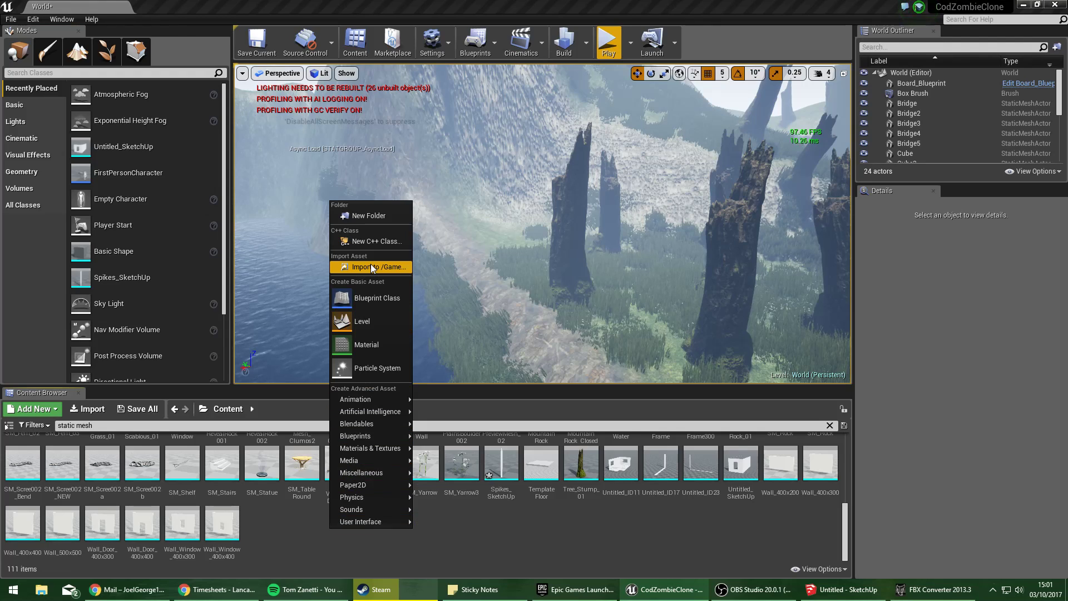
pyautogui.click(373, 370)
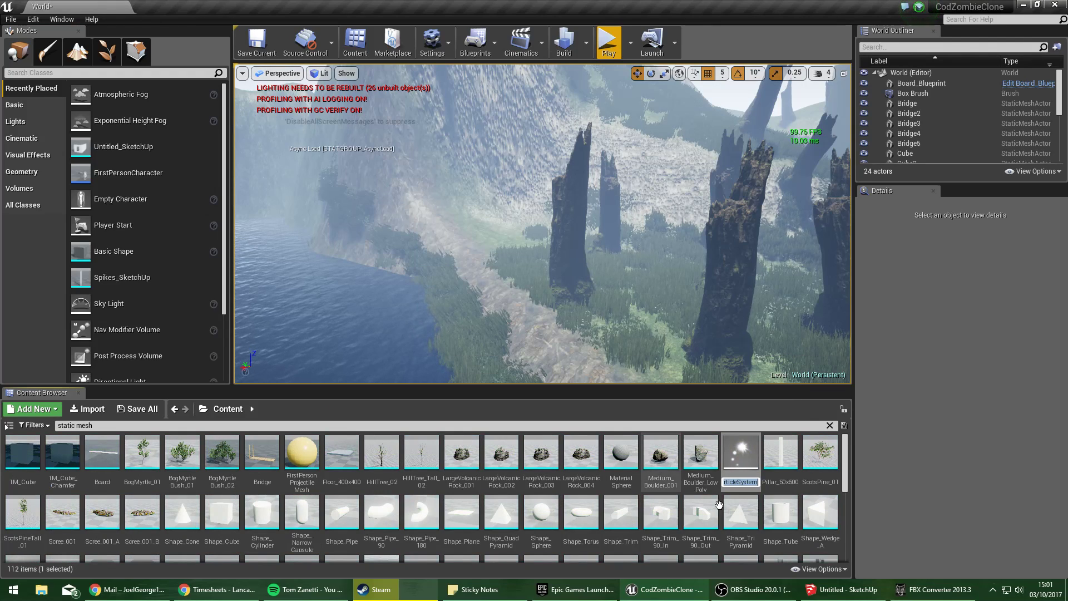
pyautogui.doubleClick(738, 459)
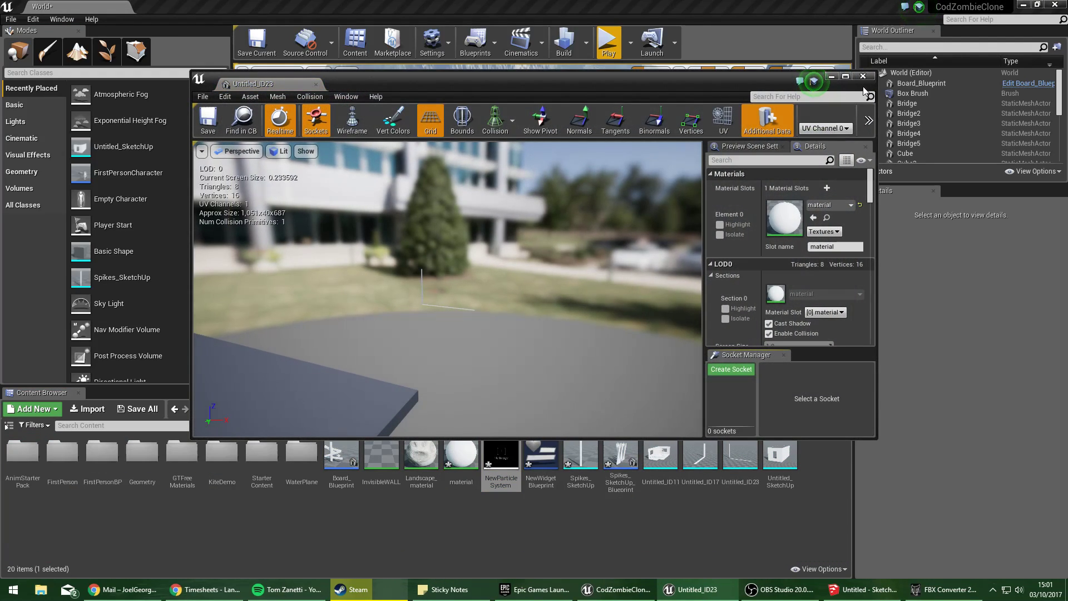
pyautogui.click(863, 76)
pyautogui.doubleClick(500, 453)
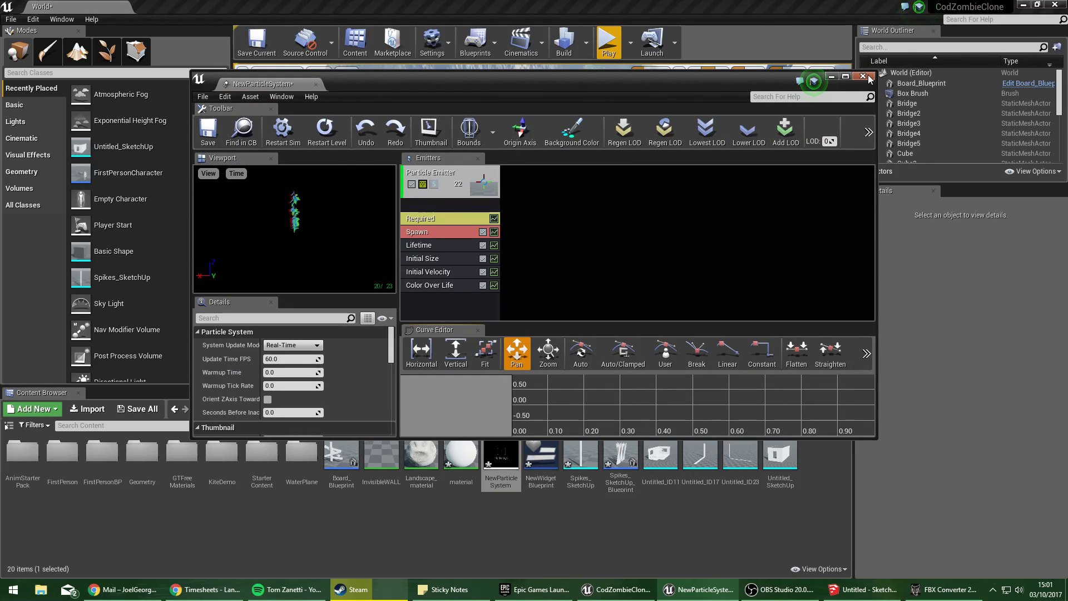
pyautogui.click(868, 78)
pyautogui.press('Delete')
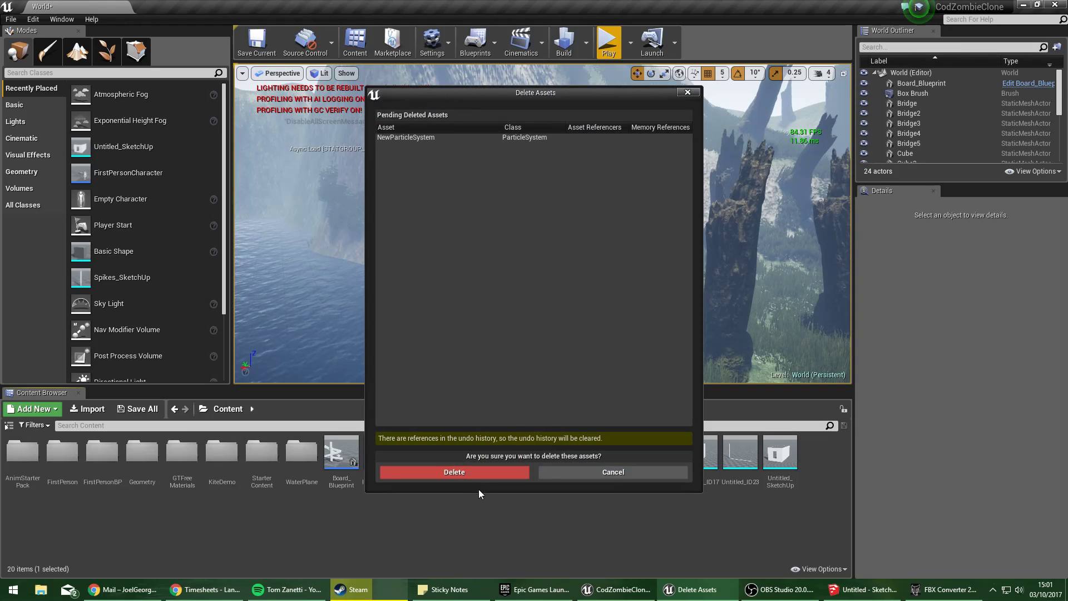
pyautogui.click(462, 474)
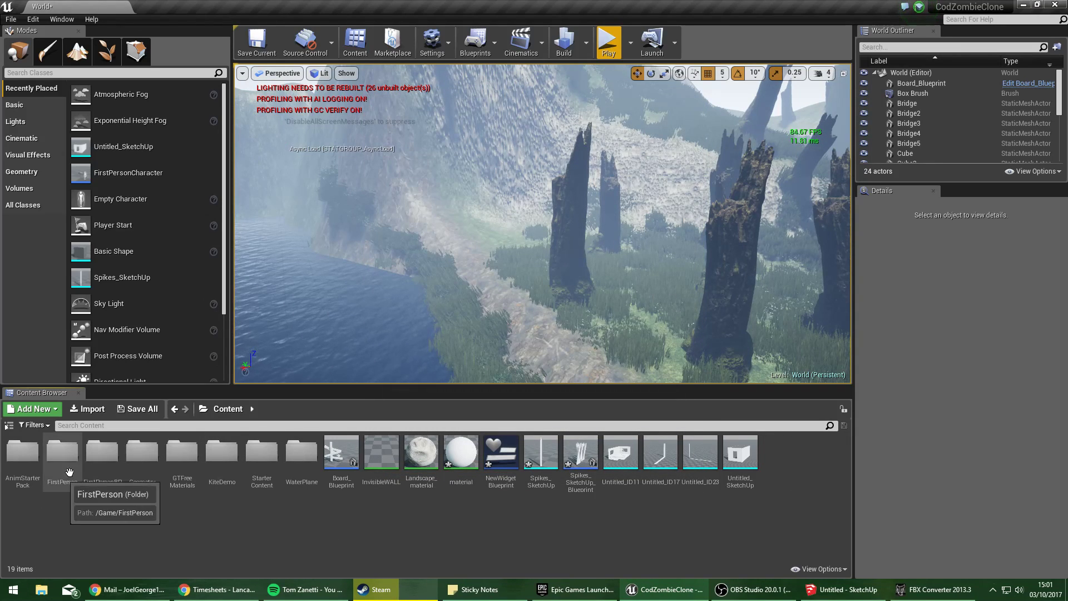
# Duplicate the P_Steam_Lit particle system in the StarterContent Particles folder and name the copy LowFog.
pyautogui.doubleClick(100, 459)
pyautogui.doubleClick(20, 468)
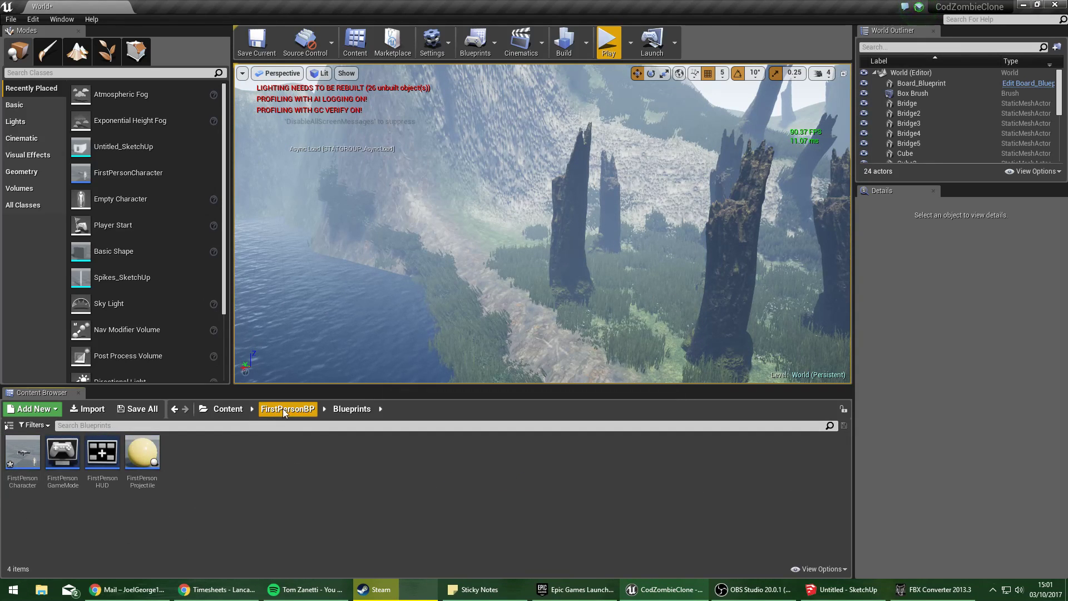
pyautogui.click(228, 409)
pyautogui.doubleClick(262, 461)
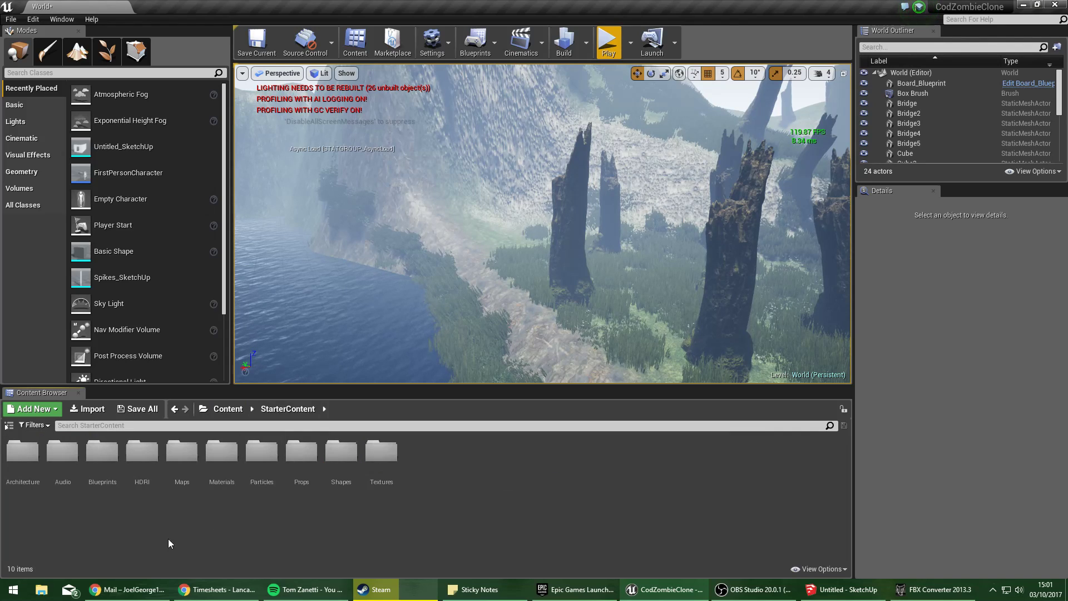
pyautogui.doubleClick(261, 462)
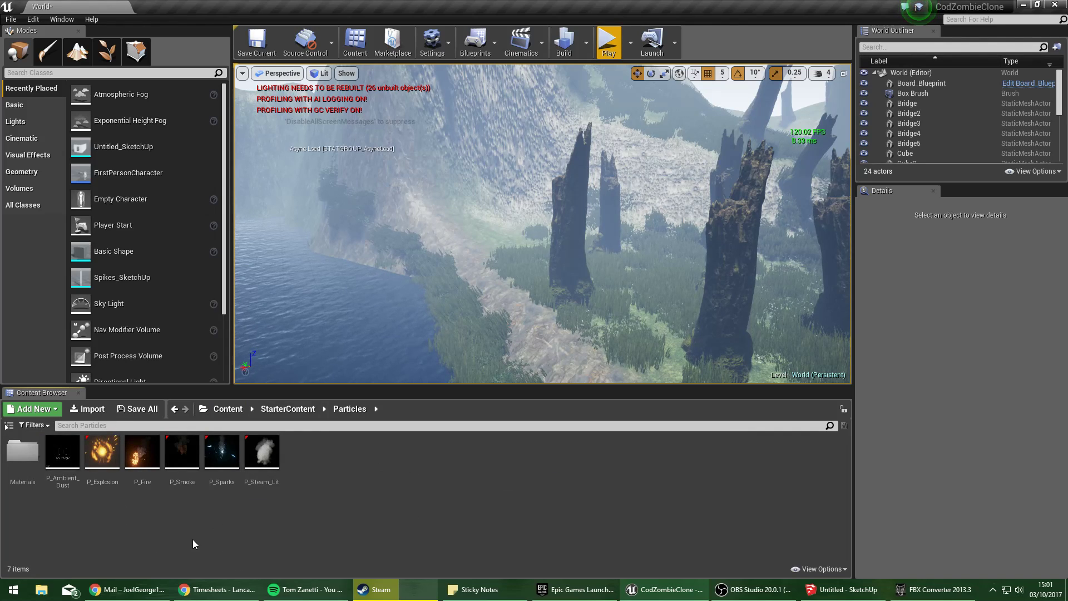
pyautogui.rightClick(265, 456)
pyautogui.click(310, 263)
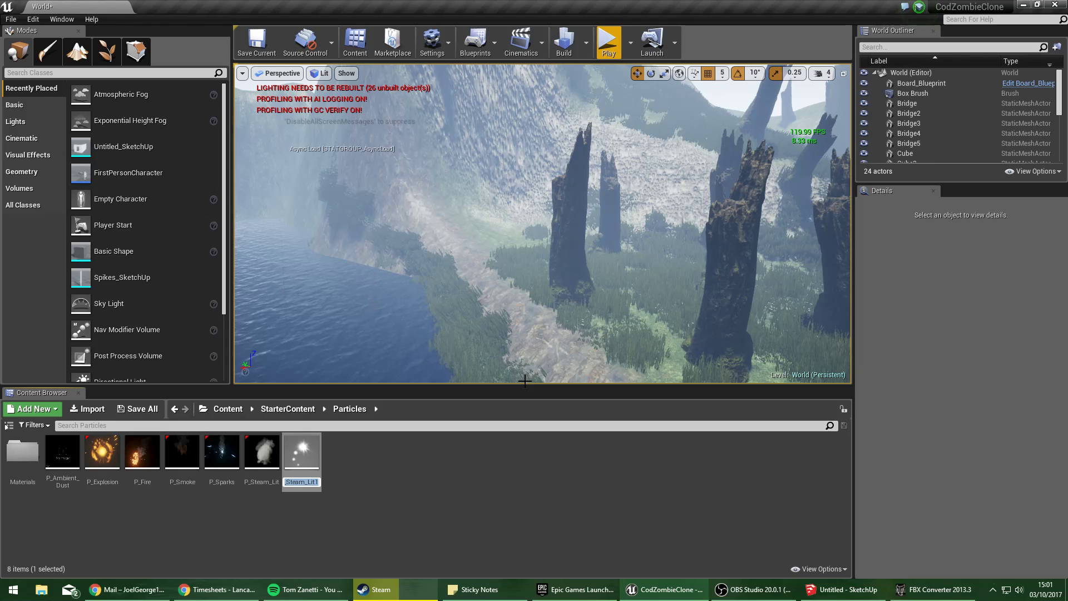
pyautogui.press('Return')
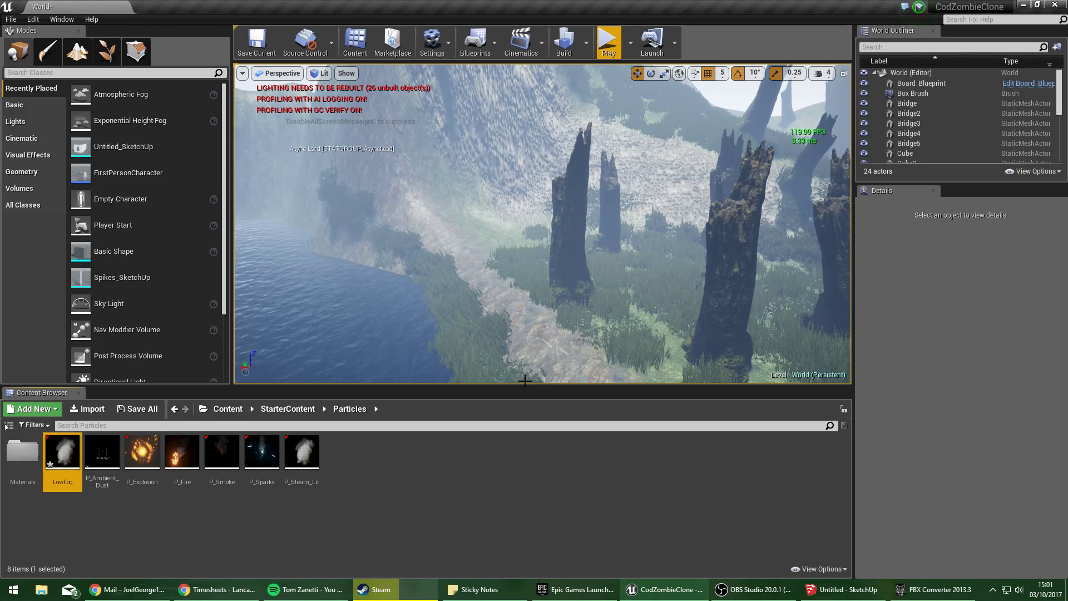
# Place the LowFog particle system over the water and arrange its editor side by side with the level editor.
pyautogui.doubleClick(63, 452)
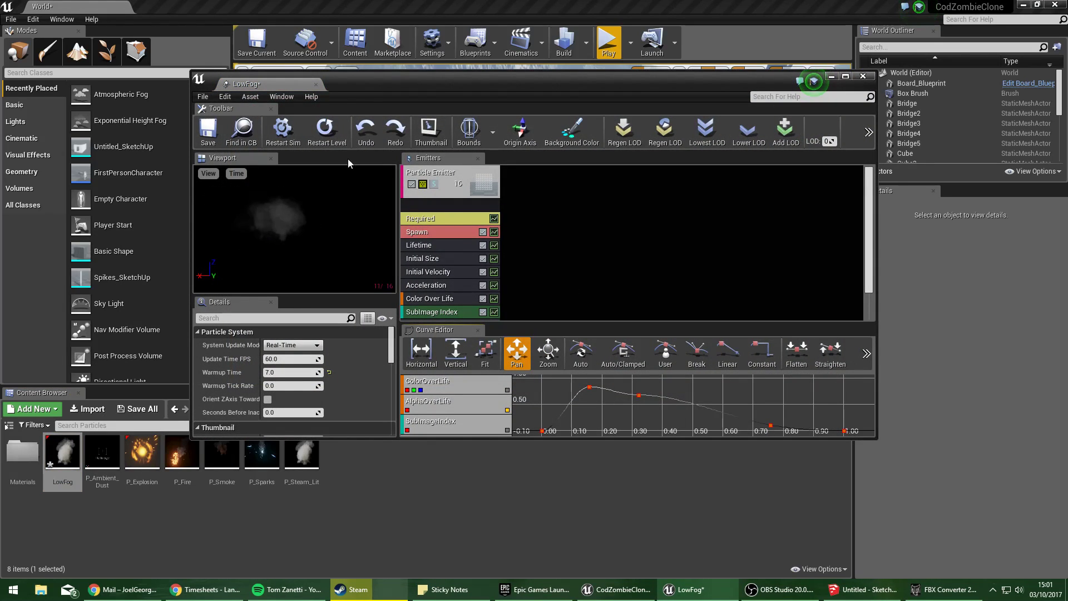
pyautogui.moveTo(405, 85); pyautogui.dragTo(826, 247)
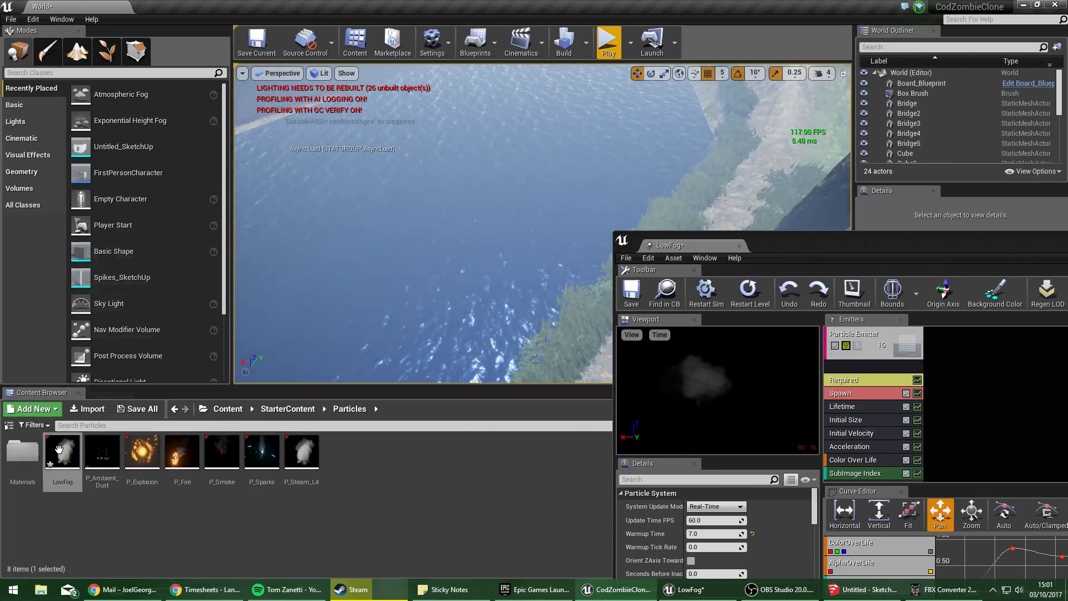
pyautogui.moveTo(62, 452); pyautogui.dragTo(392, 268)
pyautogui.moveTo(393, 268)
pyautogui.mouseDown(button='right')
pyautogui.moveTo(393, 211)
pyautogui.moveTo(356, 245)
pyautogui.moveTo(390, 239)
pyautogui.moveTo(384, 267)
pyautogui.mouseUp(button='right')
pyautogui.press('w')
pyautogui.moveTo(835, 242); pyautogui.dragTo(1066, 61)
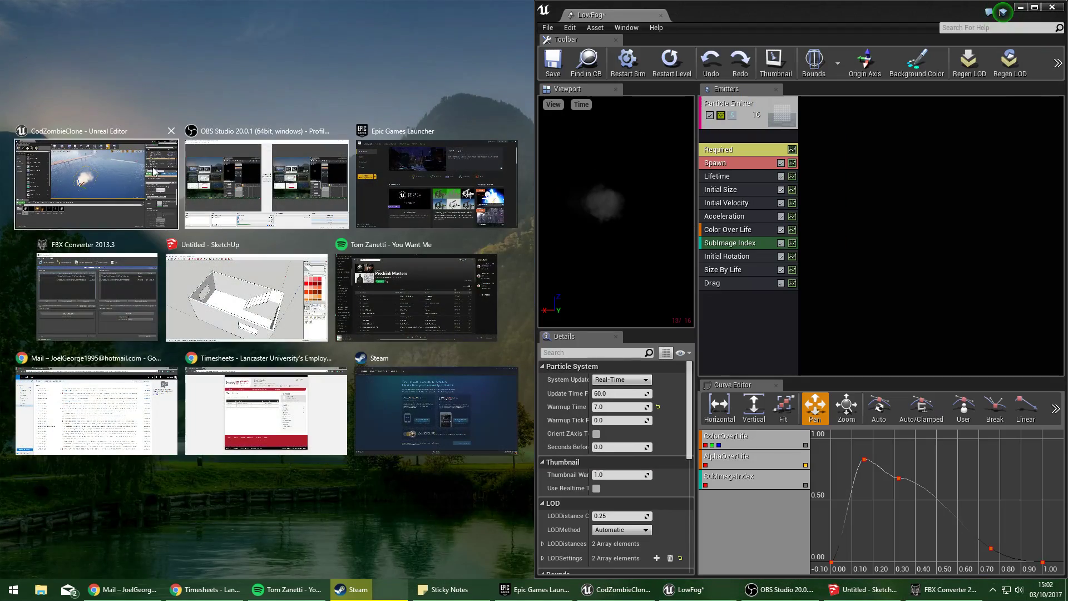
pyautogui.click(99, 183)
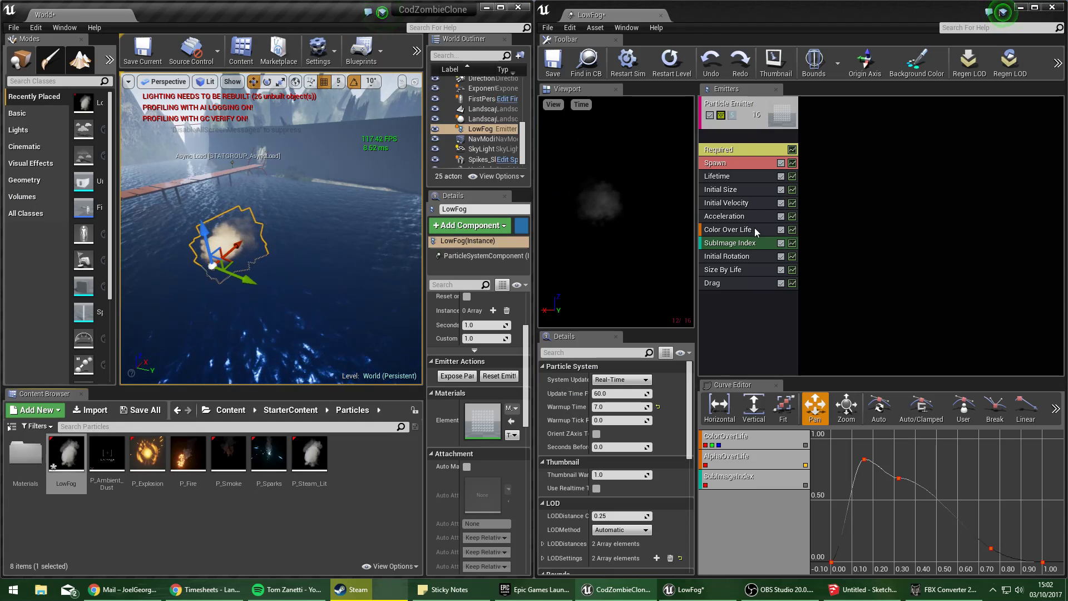
# Set the maximum X start size in LowFog's Initial Size module to 500.
pyautogui.click(733, 190)
pyautogui.click(740, 206)
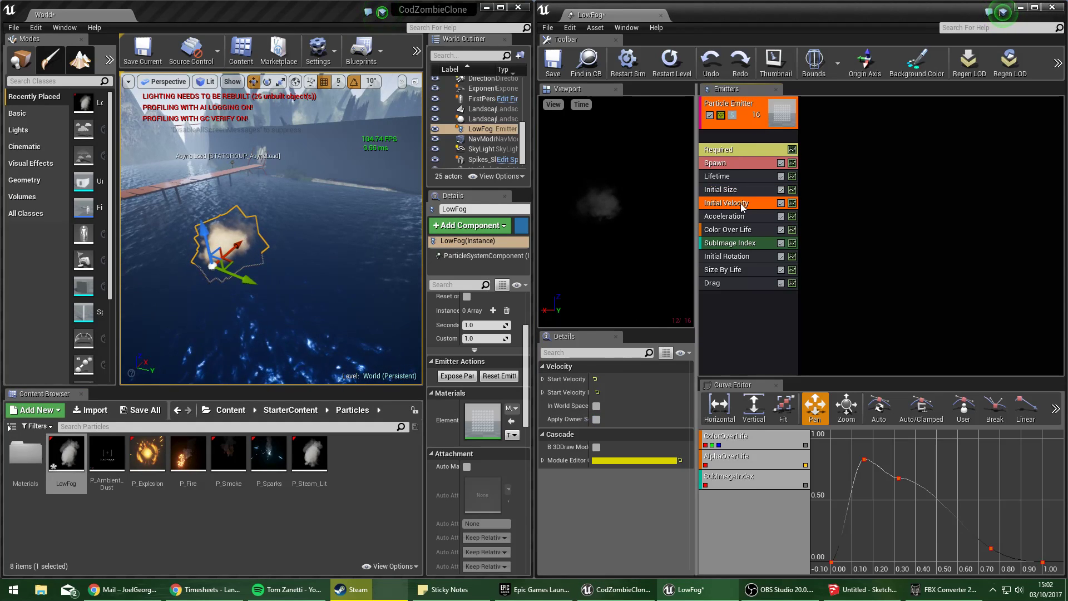
pyautogui.click(733, 190)
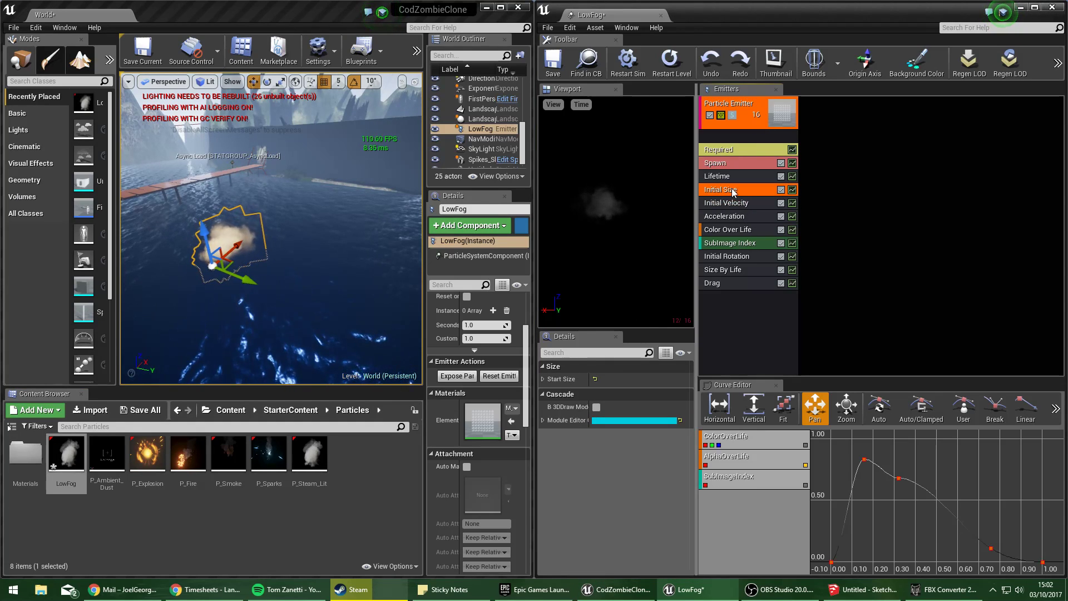
pyautogui.click(561, 380)
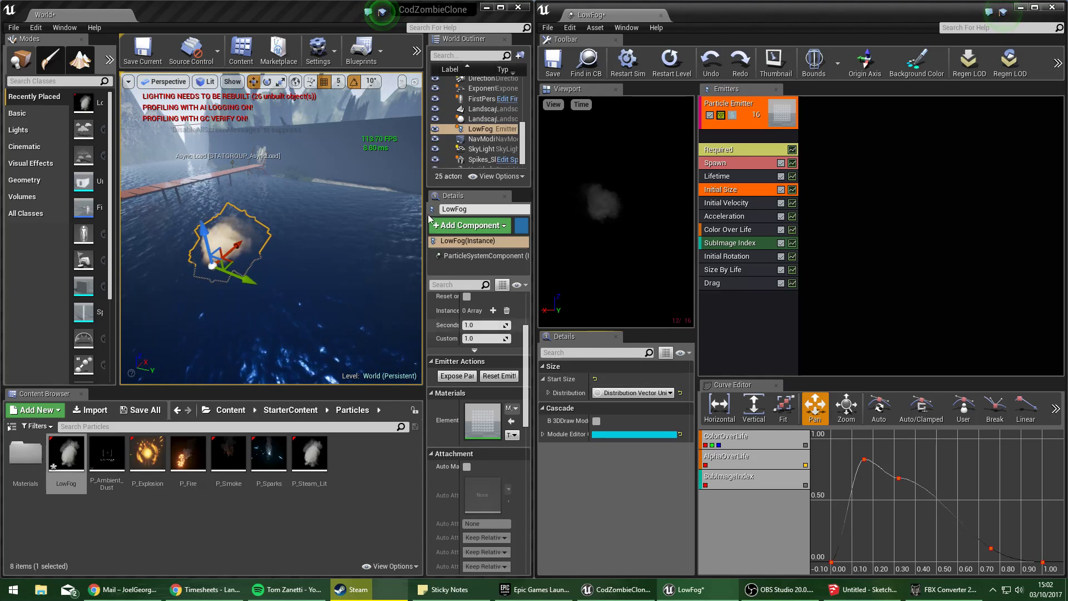
pyautogui.click(549, 393)
pyautogui.write('5')
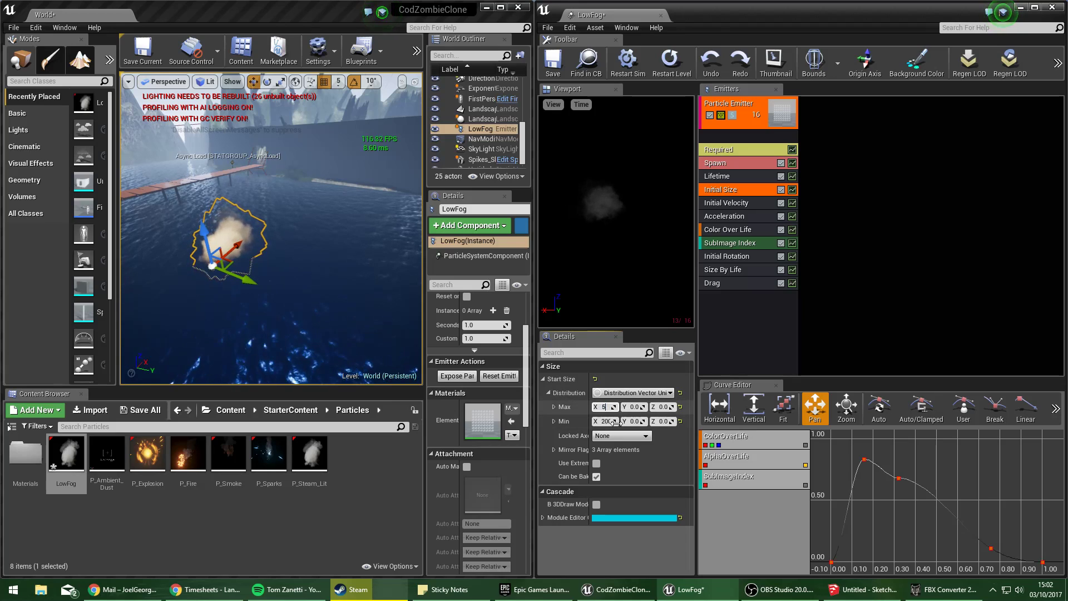
pyautogui.write('00')
pyautogui.press('Return')
# Try minimum X start sizes of 400 and 1 for the LowFog particles.
pyautogui.click(605, 421)
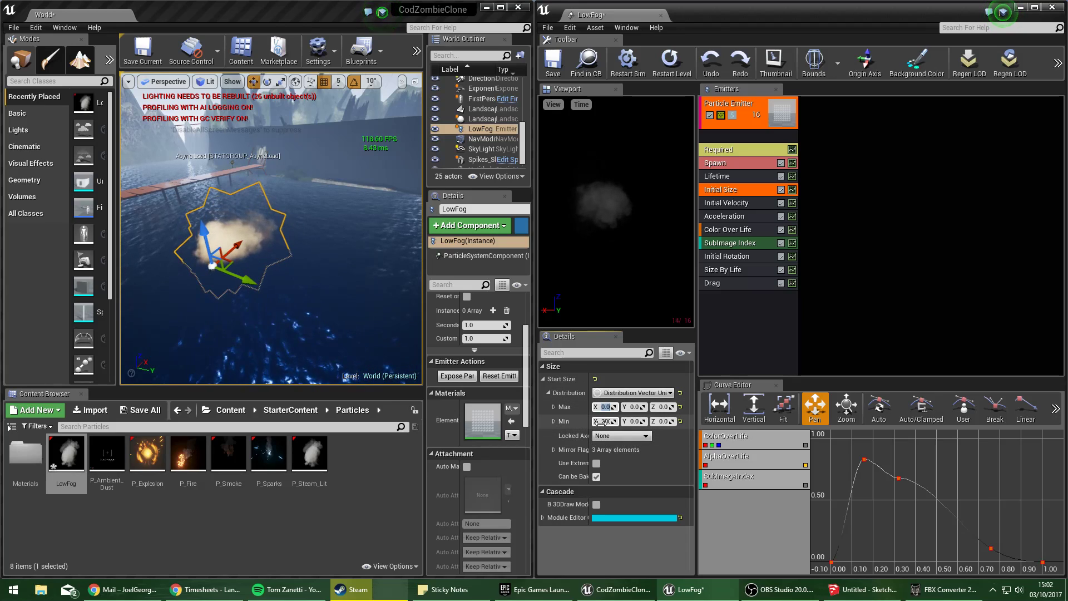
pyautogui.write('400')
pyautogui.press('Return')
pyautogui.write('1')
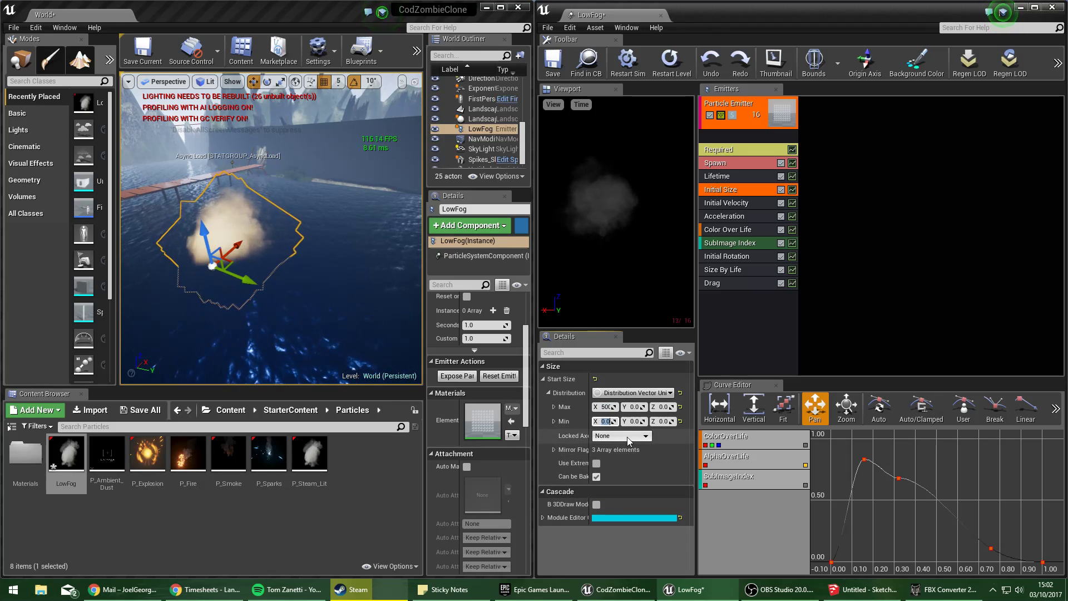
pyautogui.press('Return')
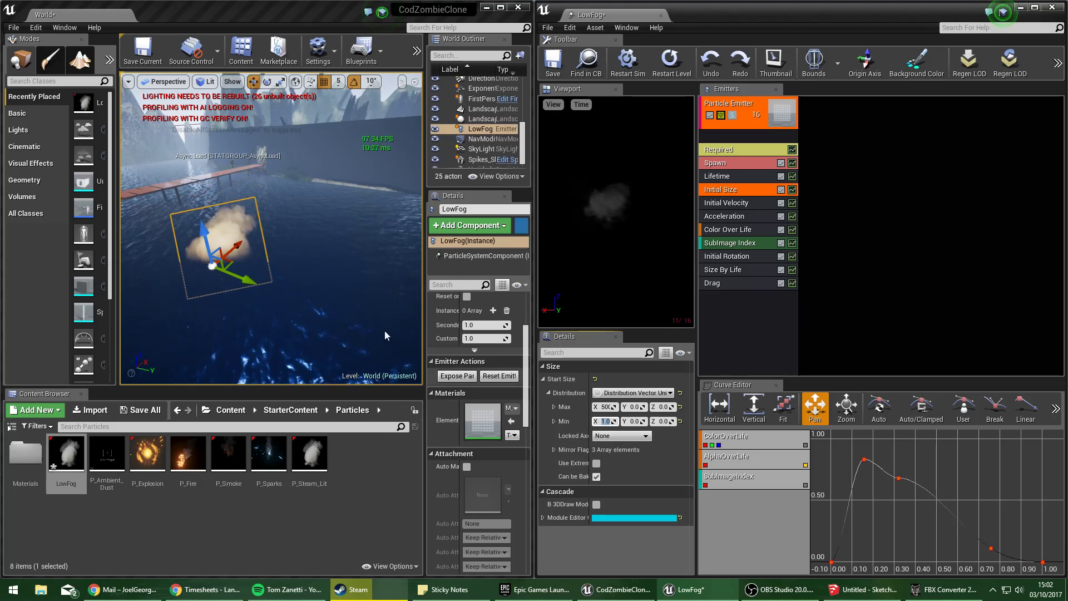
# Set the maximum Y and Z start sizes of the LowFog particles to 500.
pyautogui.click(634, 407)
pyautogui.write('5')
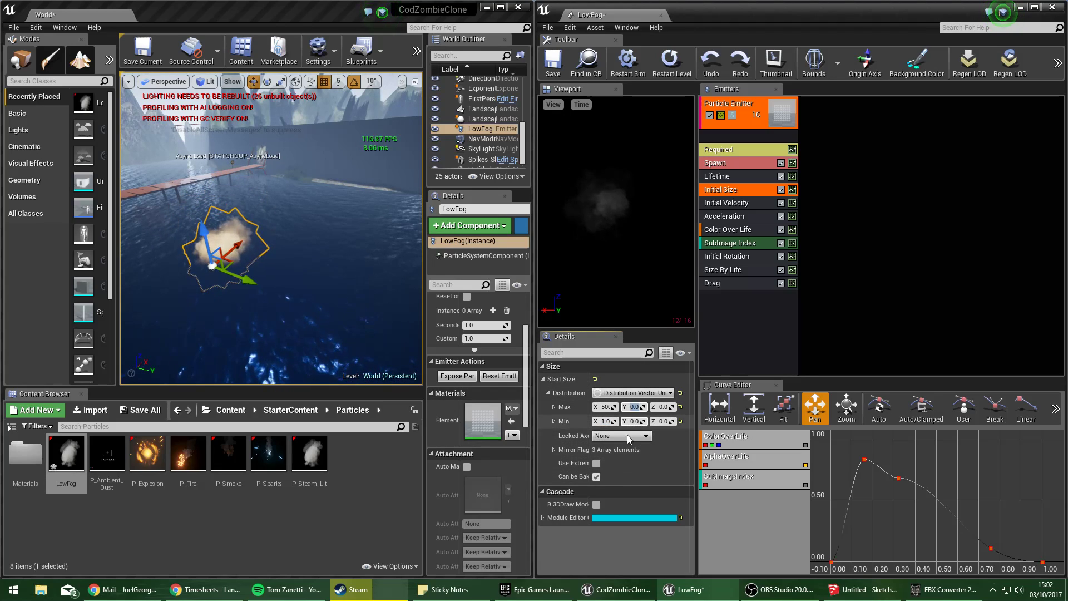
pyautogui.press('Return')
pyautogui.click(638, 406)
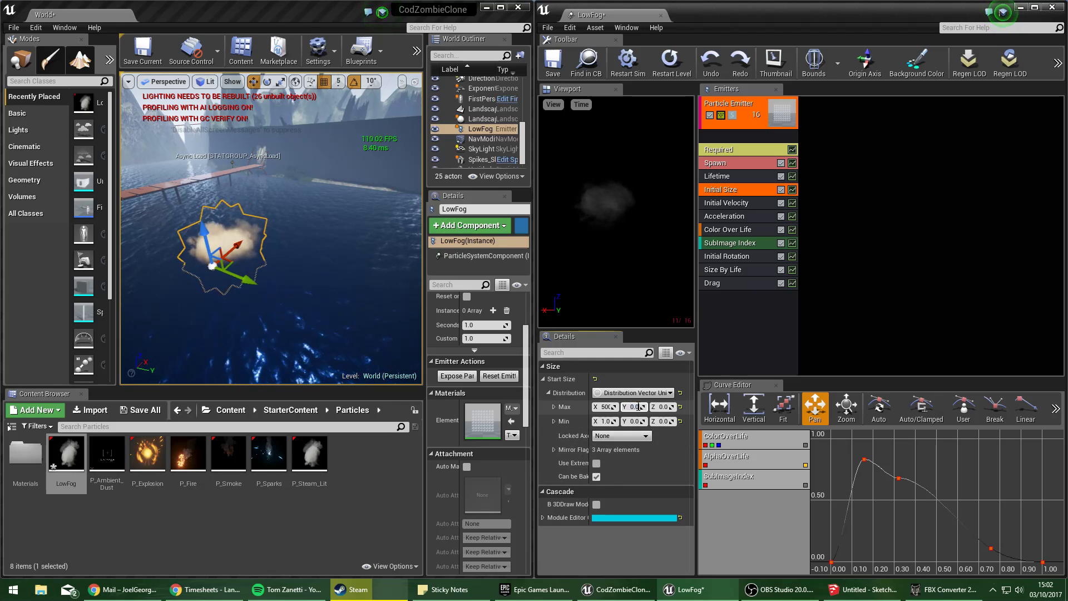
pyautogui.click(663, 407)
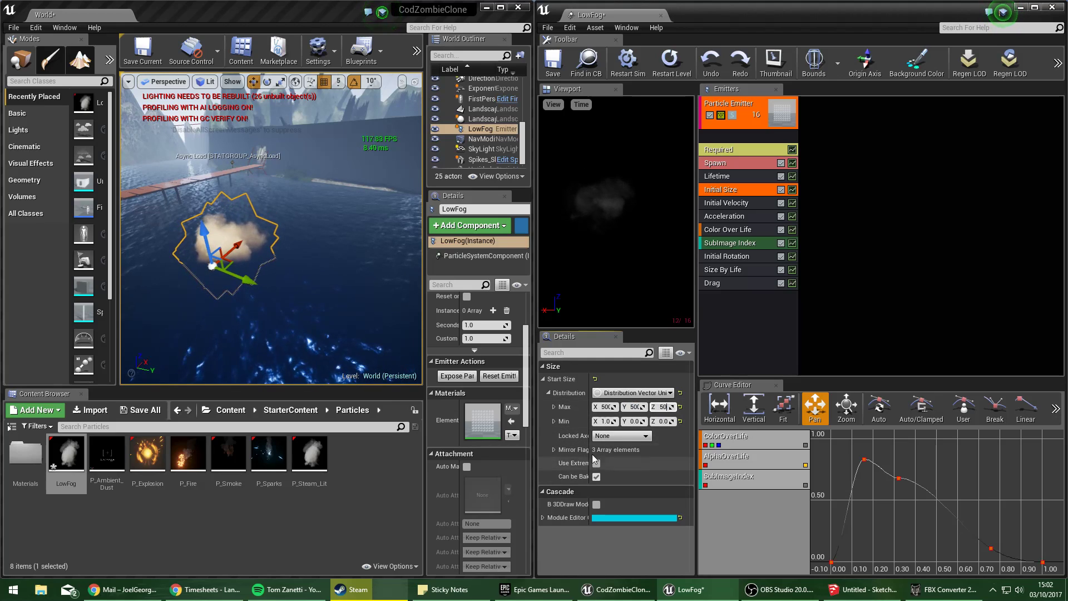
pyautogui.write('50')
pyautogui.press('Return')
# Set the minimum start size of the LowFog particles to 500 on the X, Y and Z axes.
pyautogui.write('500')
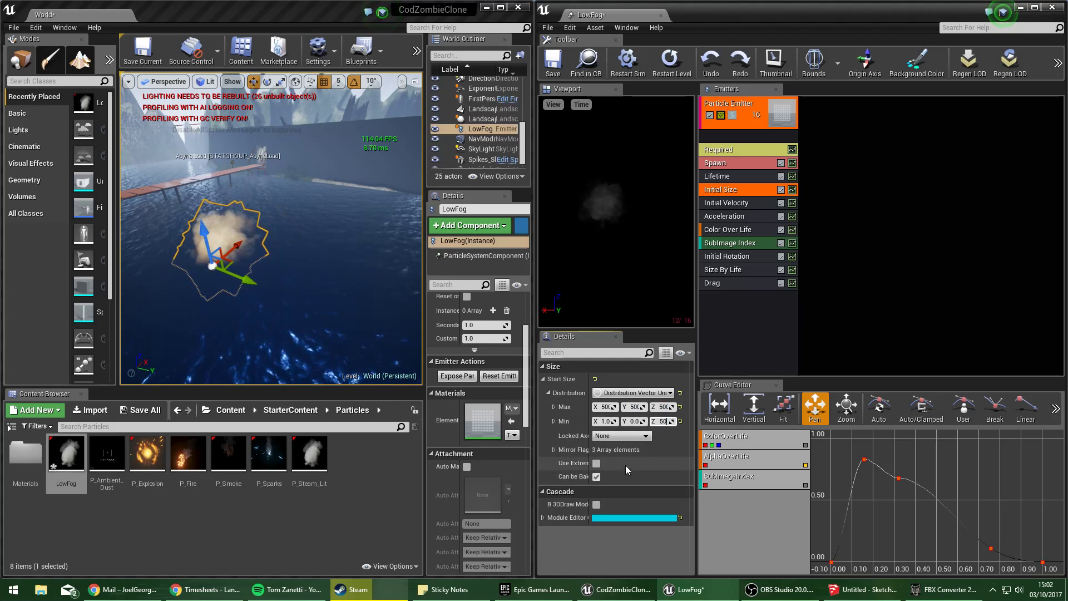
pyautogui.press('Return')
pyautogui.click(631, 421)
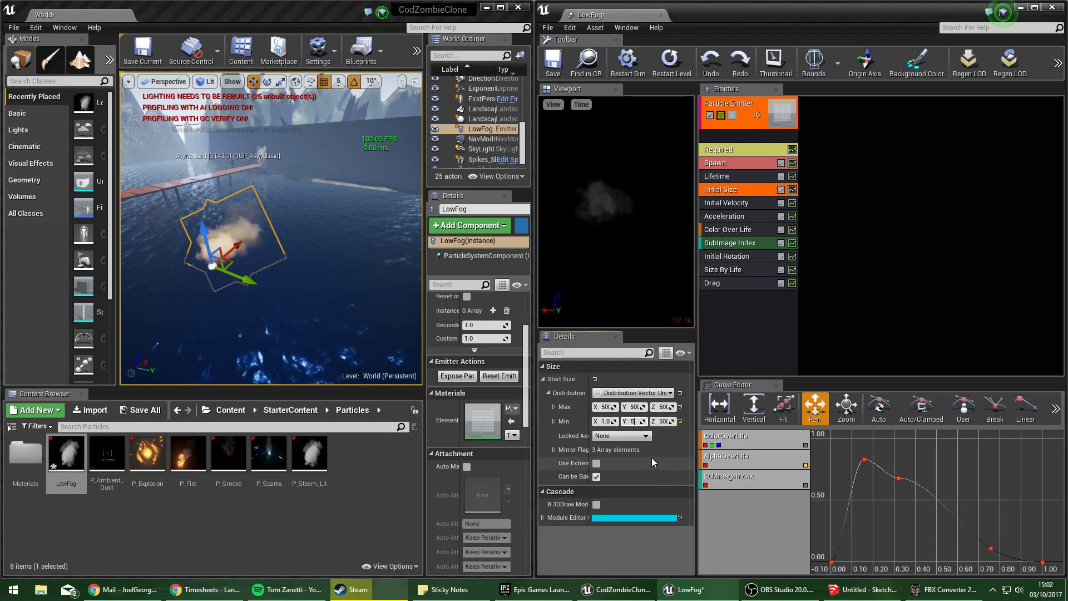
pyautogui.write('500')
pyautogui.click(604, 421)
pyautogui.write('5')
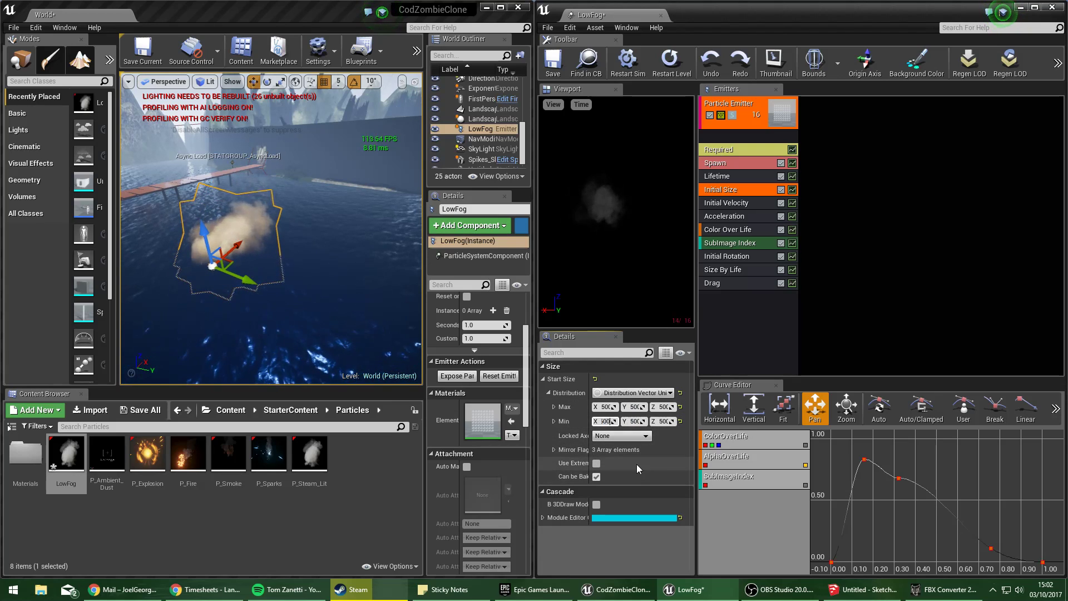
pyautogui.press('Return')
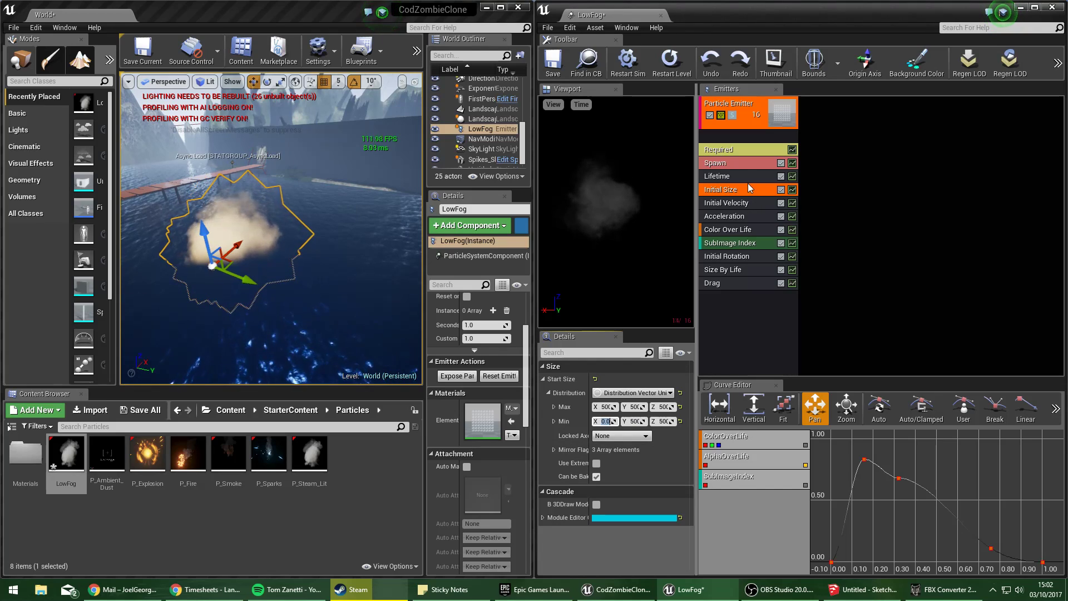
# Try constant spawn rates of 10, 1, 0.1 and 0.3 in LowFog's Spawn module.
pyautogui.click(729, 164)
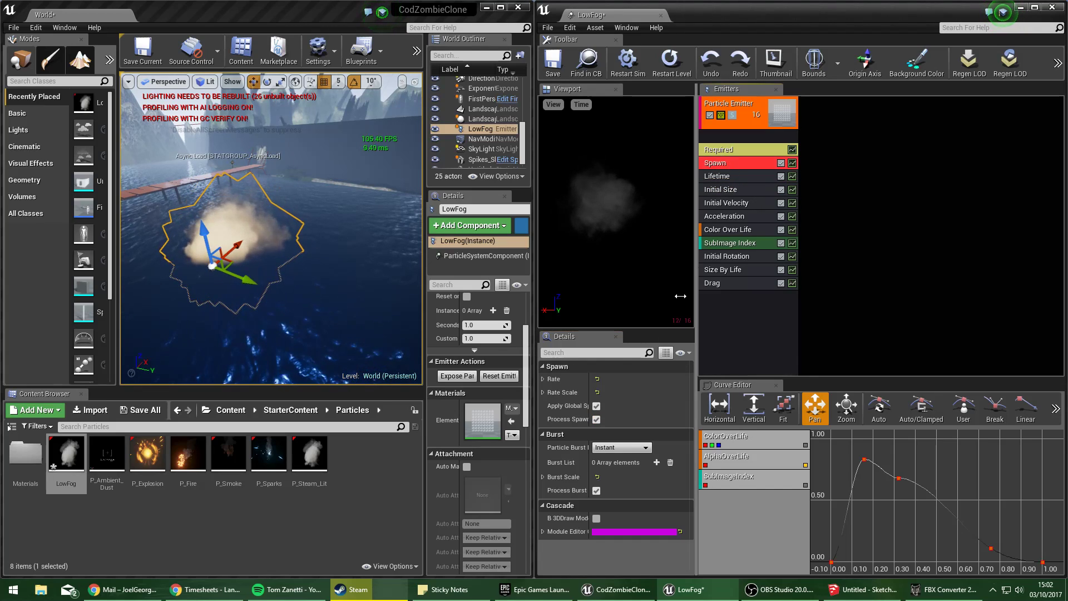
pyautogui.click(542, 379)
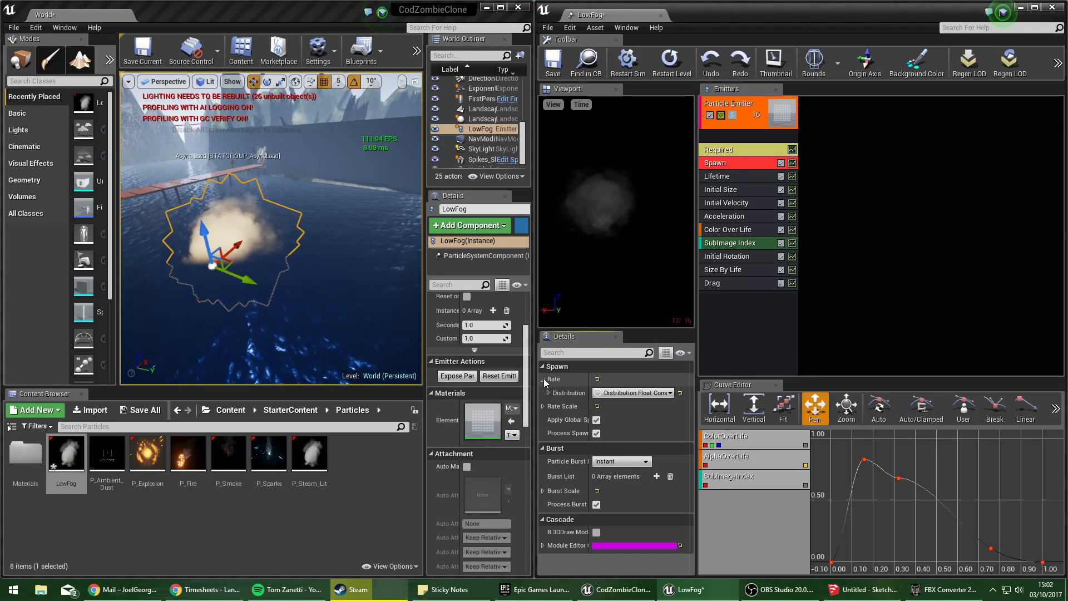
pyautogui.click(548, 393)
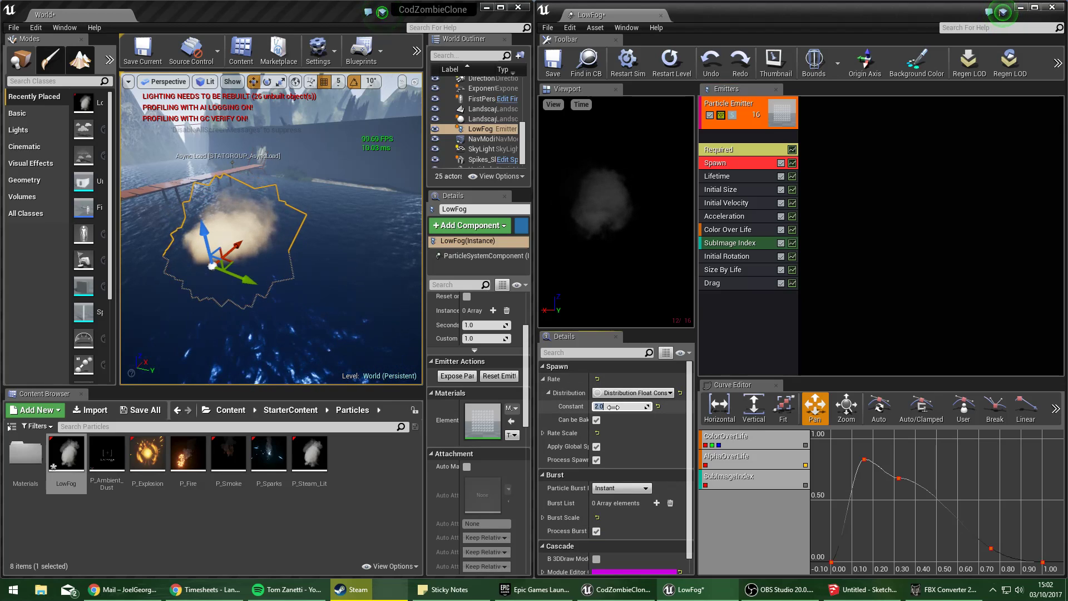
pyautogui.write('10')
pyautogui.press('Return')
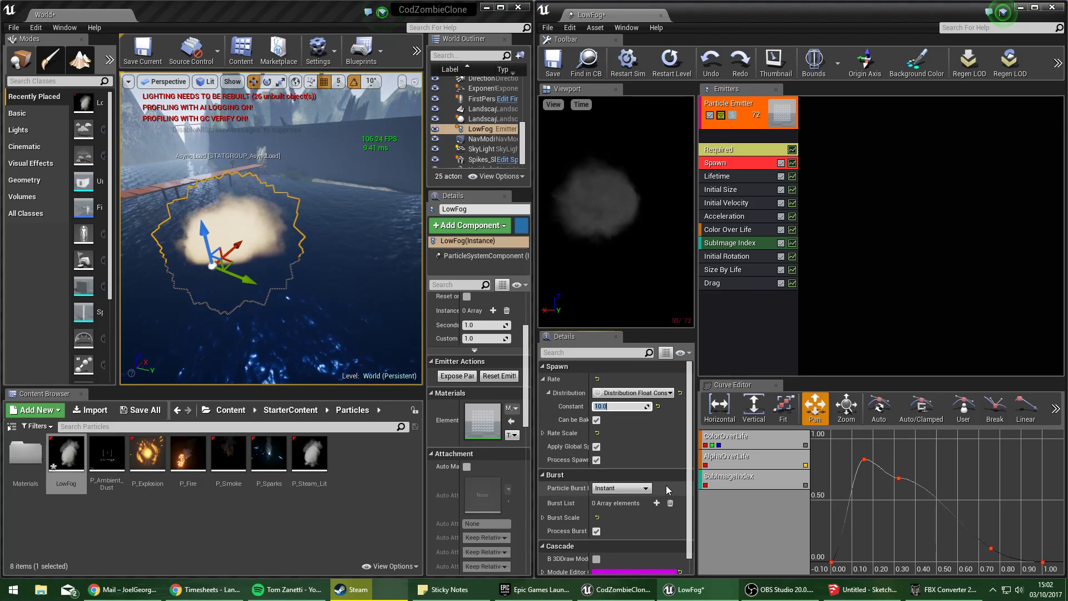
pyautogui.write('1')
pyautogui.press('Return')
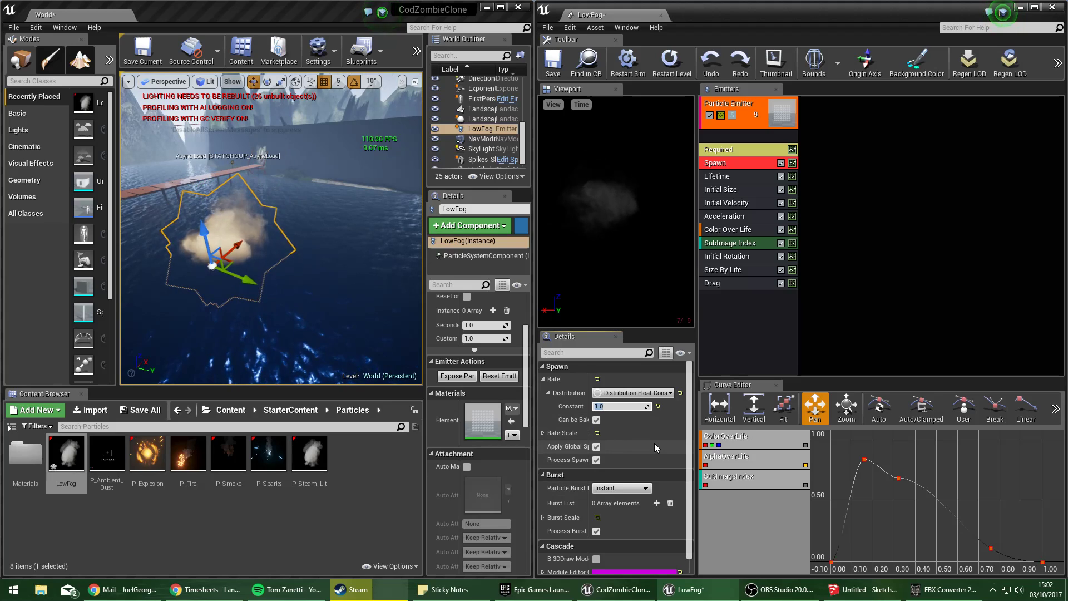
pyautogui.write('0.1')
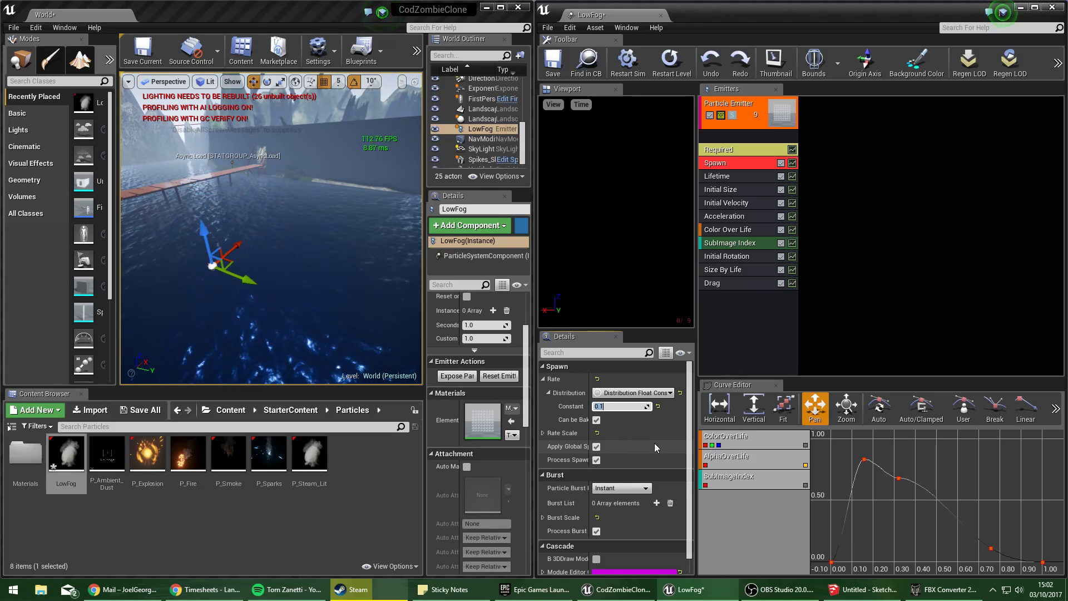
pyautogui.press('BackSpace')
pyautogui.write('3')
pyautogui.press('Return')
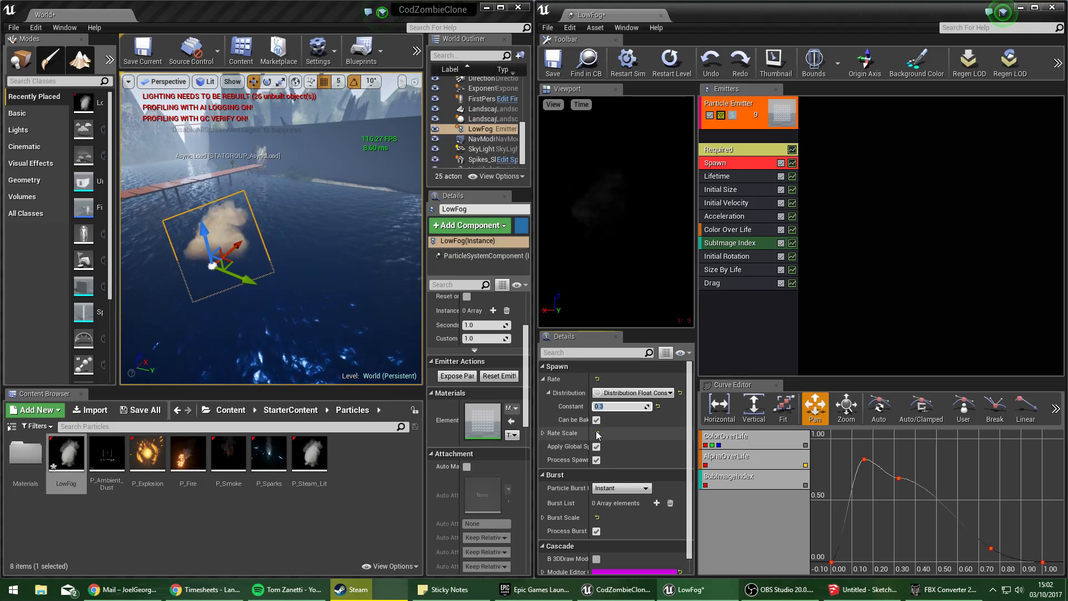
# Examine the Rate Scale distribution and look through the emitter's Required module settings, including Duration, Delay, Sub UV and Macro UV.
pyautogui.click(542, 433)
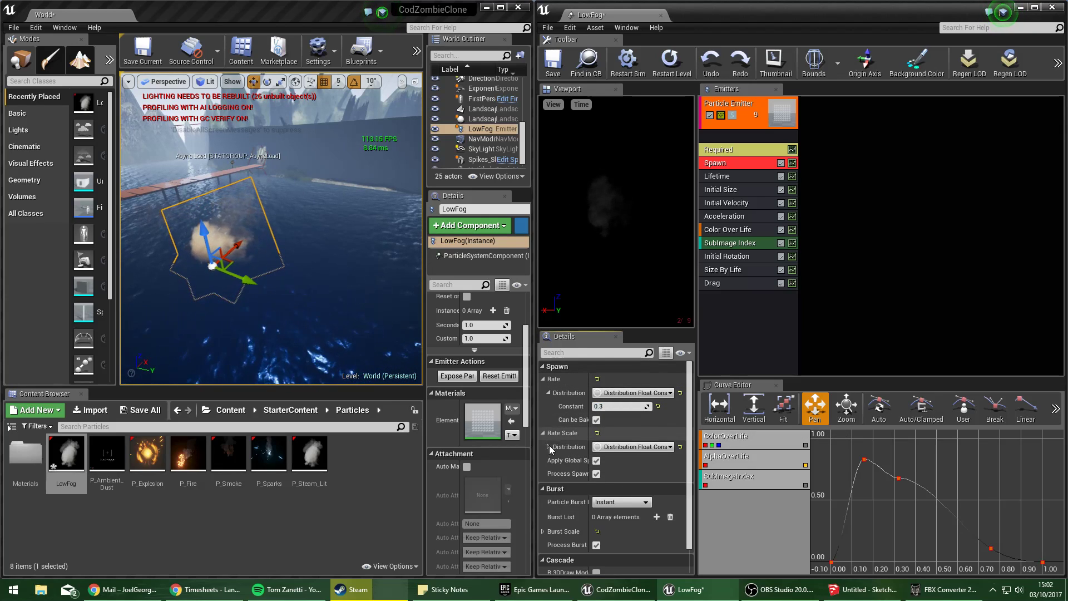
pyautogui.click(548, 447)
pyautogui.click(548, 449)
pyautogui.click(545, 434)
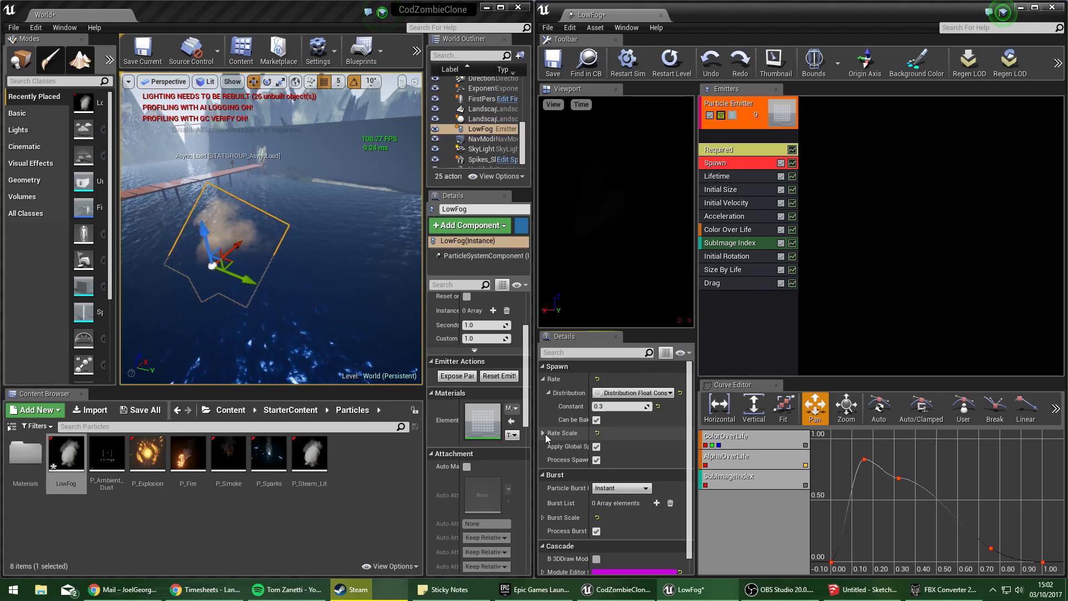
pyautogui.click(732, 150)
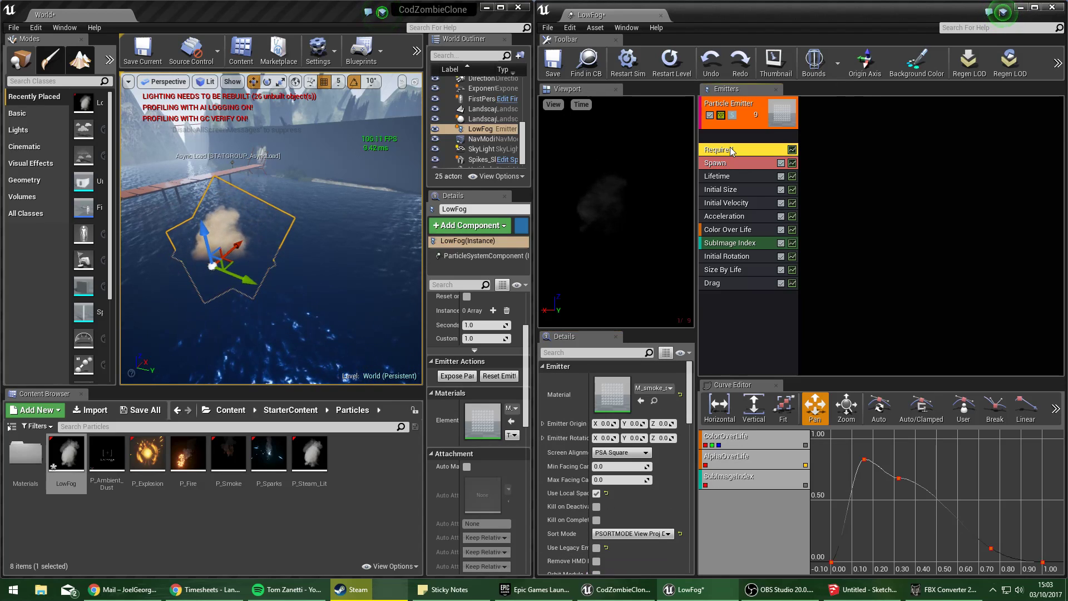
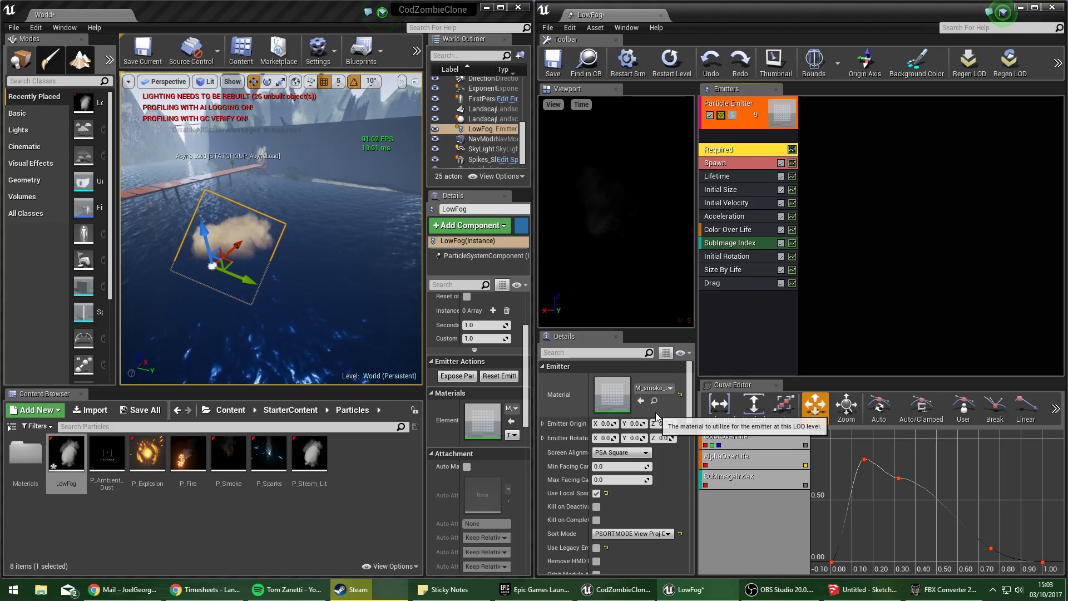
pyautogui.scroll(-6, 656, 509)
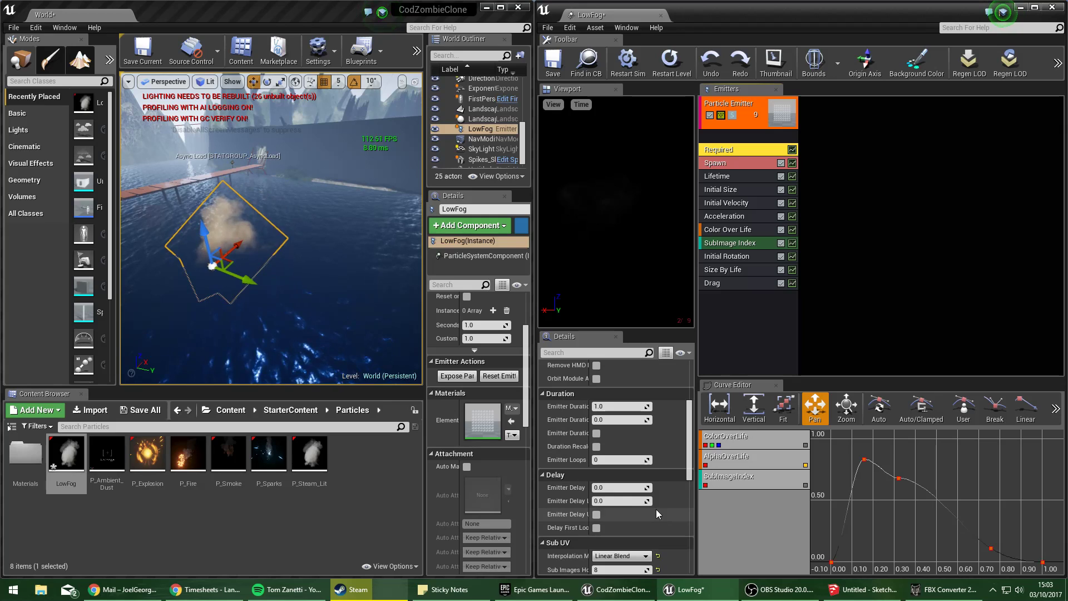
pyautogui.scroll(-3, 656, 509)
pyautogui.scroll(-6, 654, 508)
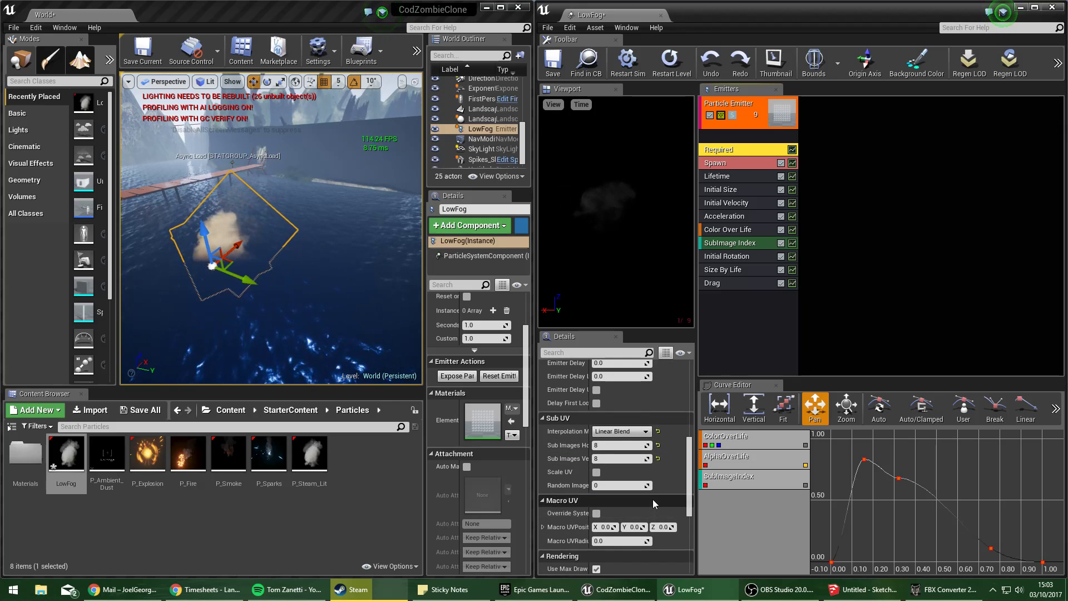
pyautogui.scroll(-1, 653, 495)
pyautogui.scroll(8, 655, 495)
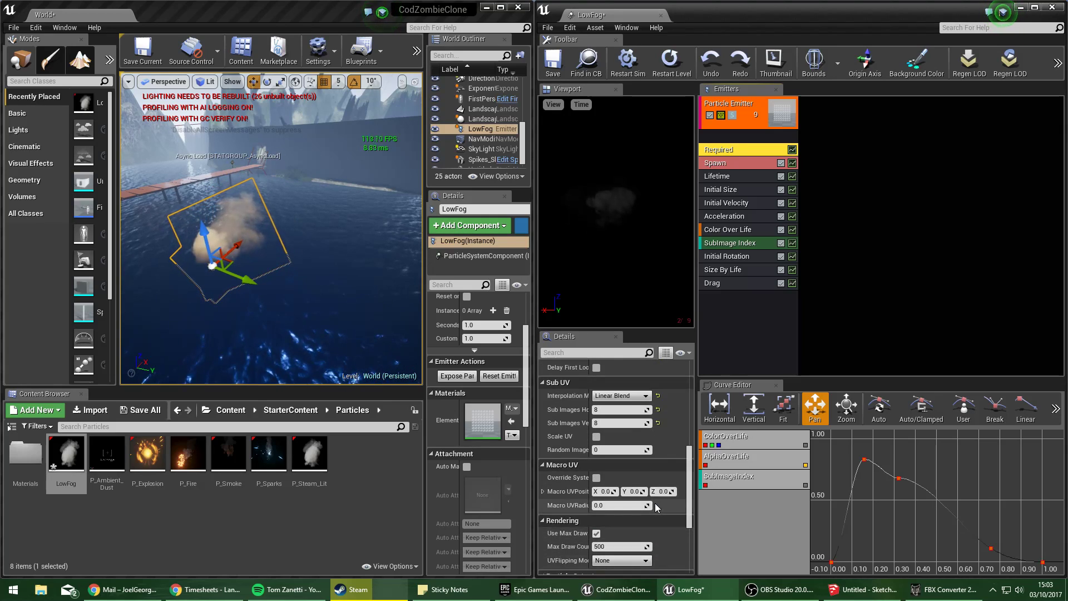
# Scale up the LowFog emitter in the level and check how the fog spreads around the wooden walkway.
pyautogui.moveTo(289, 223); pyautogui.dragTo(245, 278, button='right')
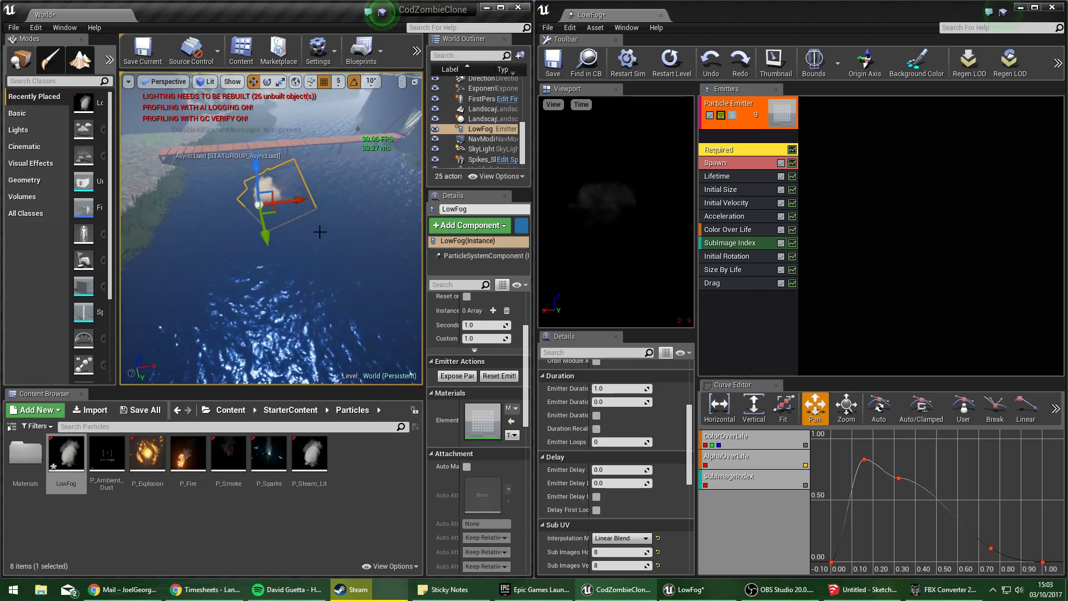
pyautogui.click(280, 82)
pyautogui.moveTo(299, 200)
pyautogui.mouseDown()
pyautogui.moveTo(339, 197)
pyautogui.moveTo(312, 199)
pyautogui.mouseUp()
pyautogui.moveTo(299, 199); pyautogui.dragTo(329, 242, button='right')
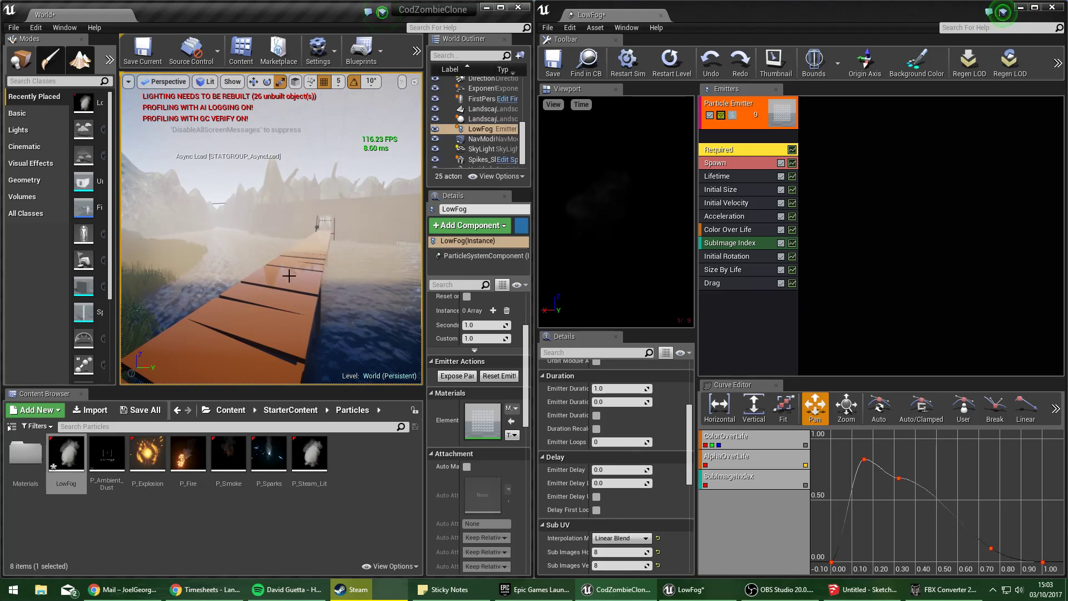
pyautogui.moveTo(247, 228); pyautogui.dragTo(289, 231, button='right')
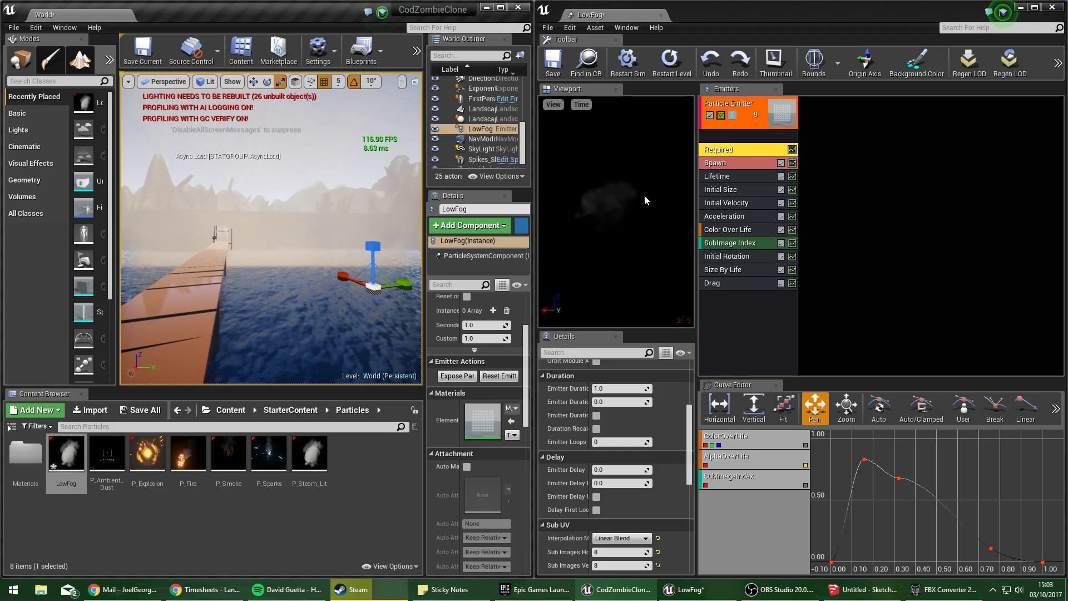
# Set the maximum and minimum start sizes of the LowFog particles to 10 on the X, Y and Z axes.
pyautogui.click(724, 189)
pyautogui.click(604, 407)
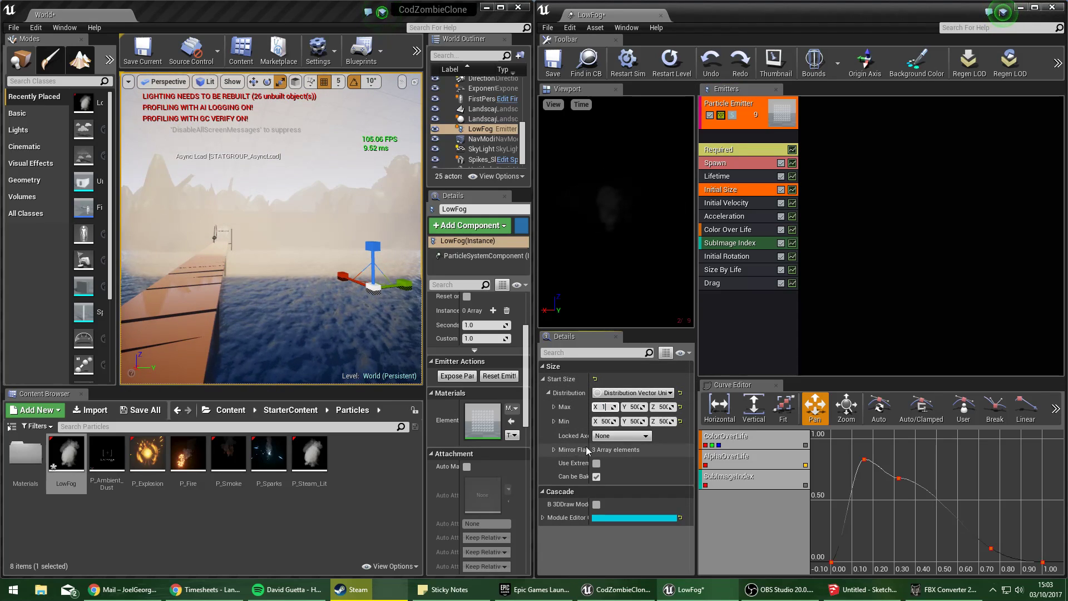
pyautogui.write('10')
pyautogui.click(607, 422)
pyautogui.write('10')
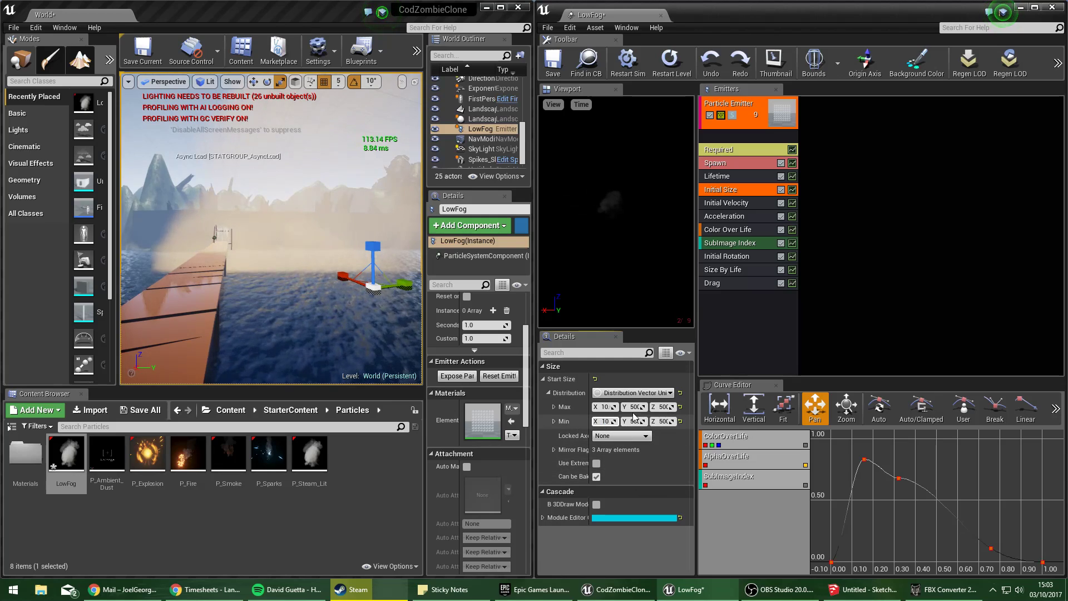
pyautogui.click(633, 407)
pyautogui.write('10')
pyautogui.click(634, 421)
pyautogui.write('10')
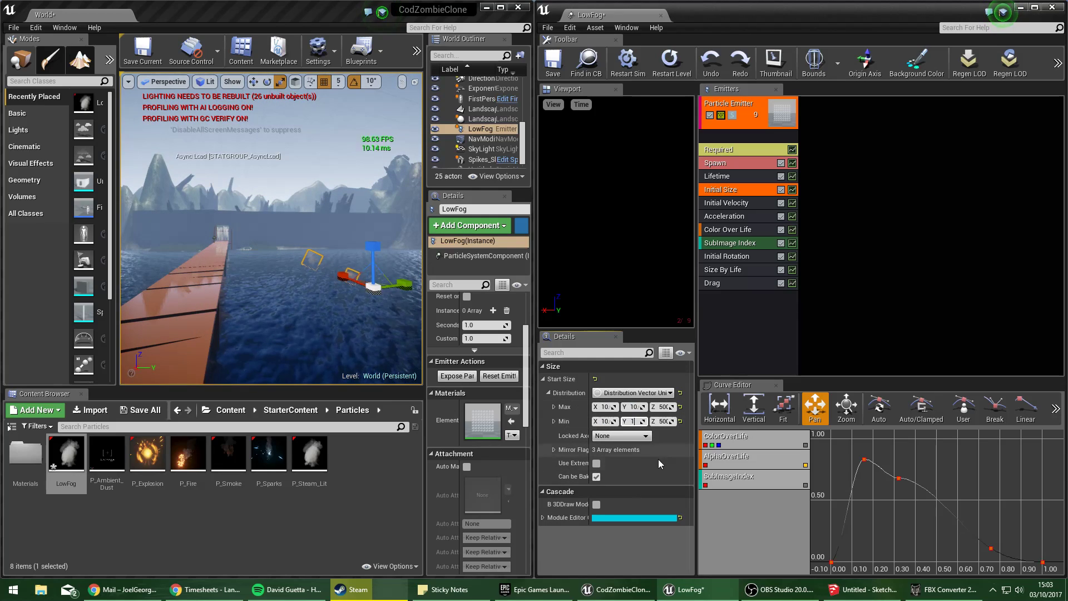
pyautogui.click(663, 406)
pyautogui.write('10')
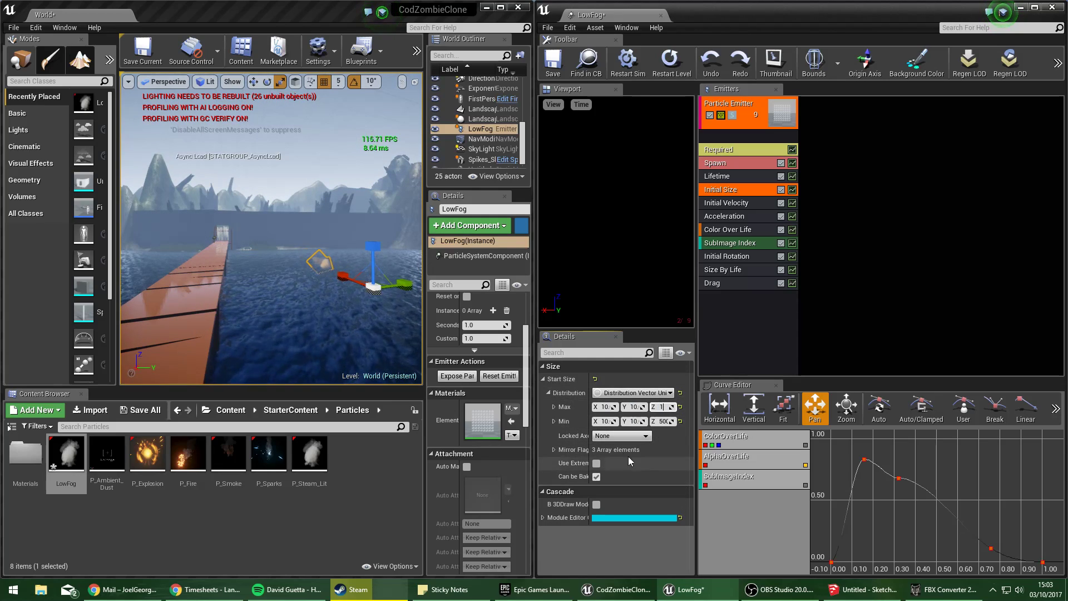
pyautogui.click(662, 421)
pyautogui.write('10.')
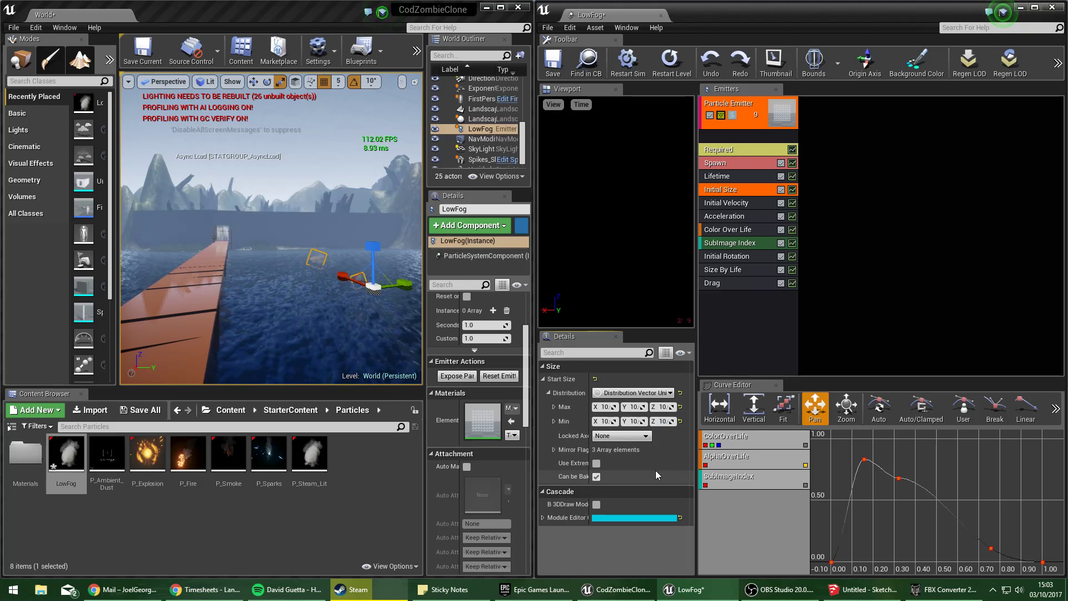
# Set the constant spawn rate of the LowFog particles to 10.
pyautogui.moveTo(334, 278); pyautogui.dragTo(379, 323, button='right')
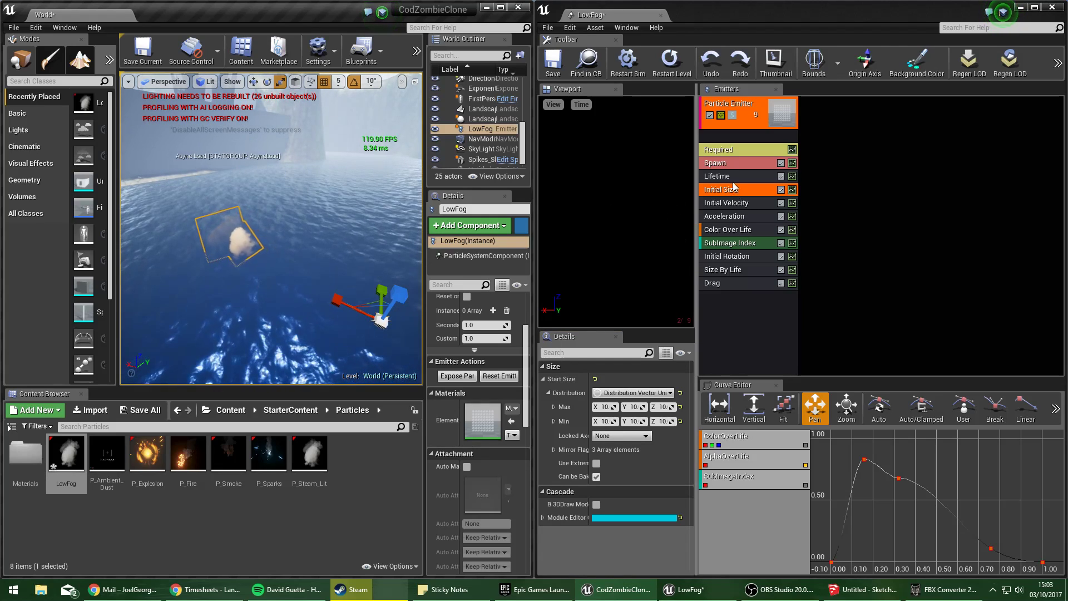
pyautogui.click(723, 162)
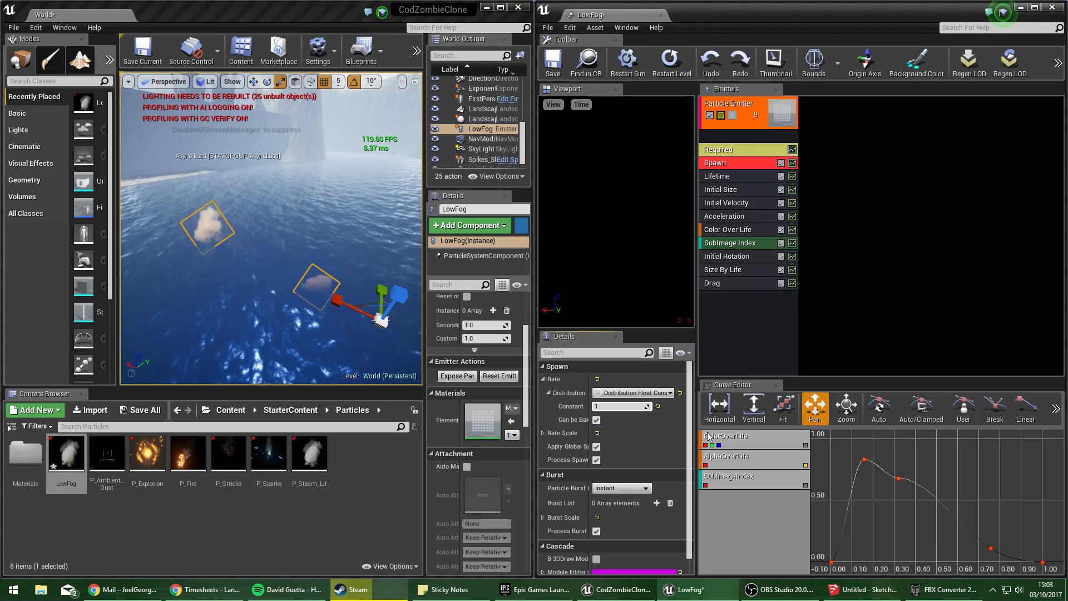
pyautogui.write('10')
pyautogui.press('Return')
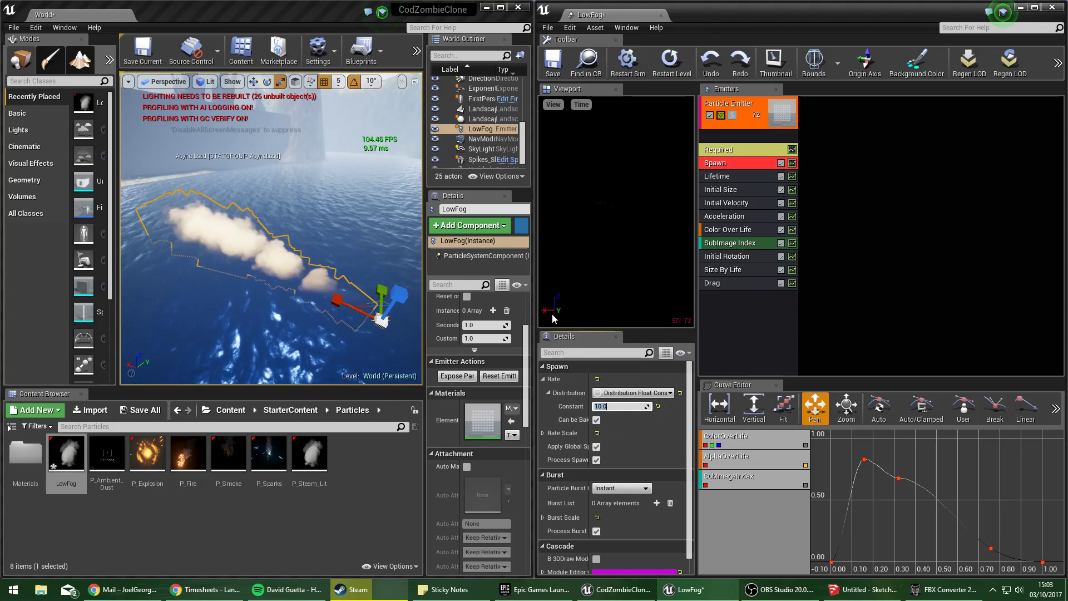
# Set the maximum and minimum start velocities of the LowFog particles to 0 on all axes.
pyautogui.moveTo(313, 256); pyautogui.dragTo(348, 255, button='right')
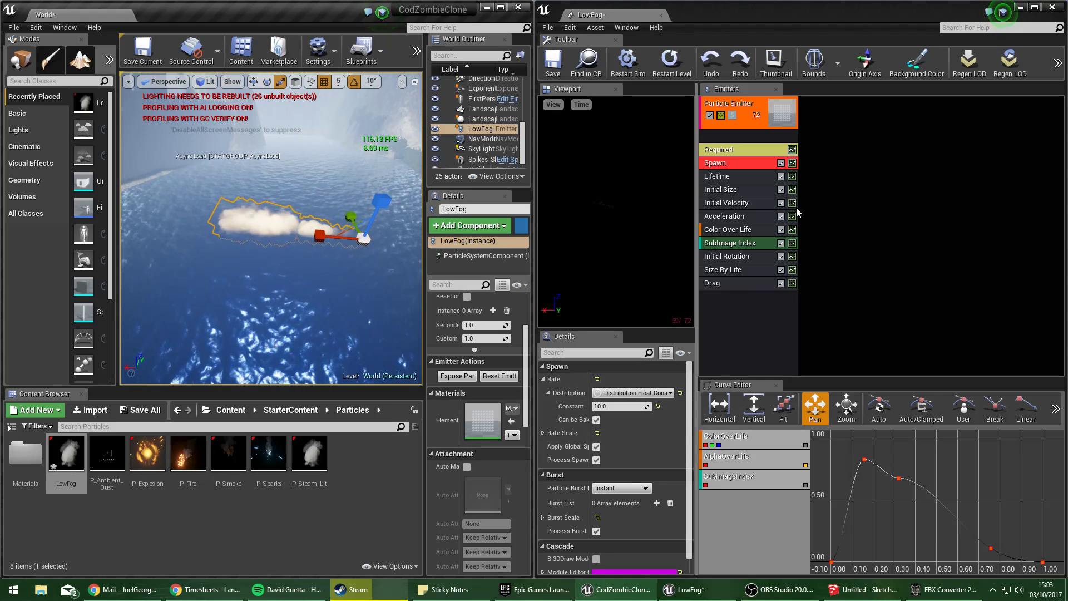
pyautogui.click(733, 202)
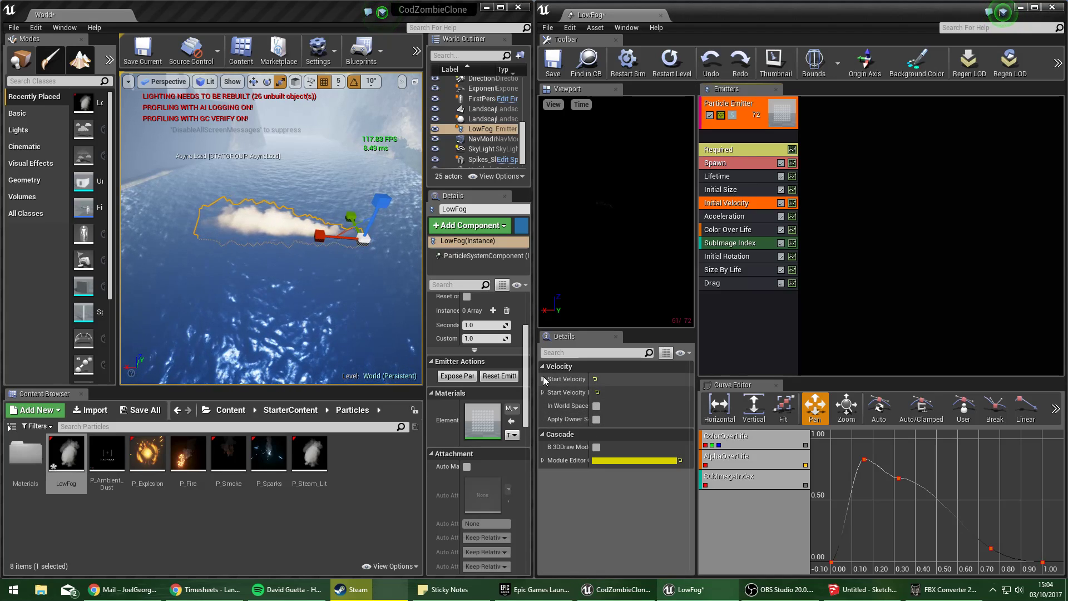
pyautogui.click(549, 393)
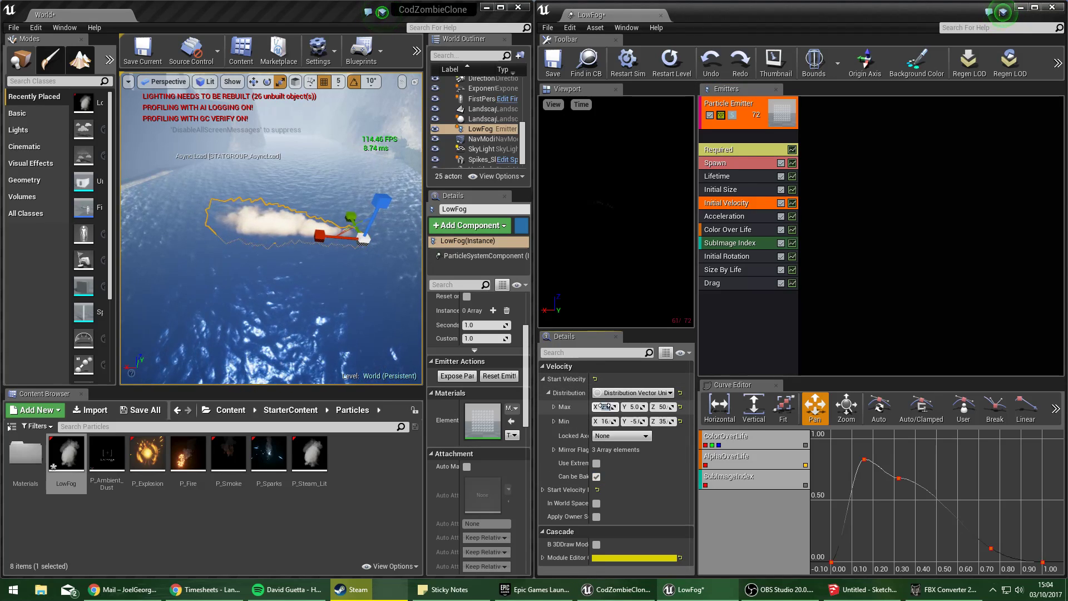
pyautogui.write('0')
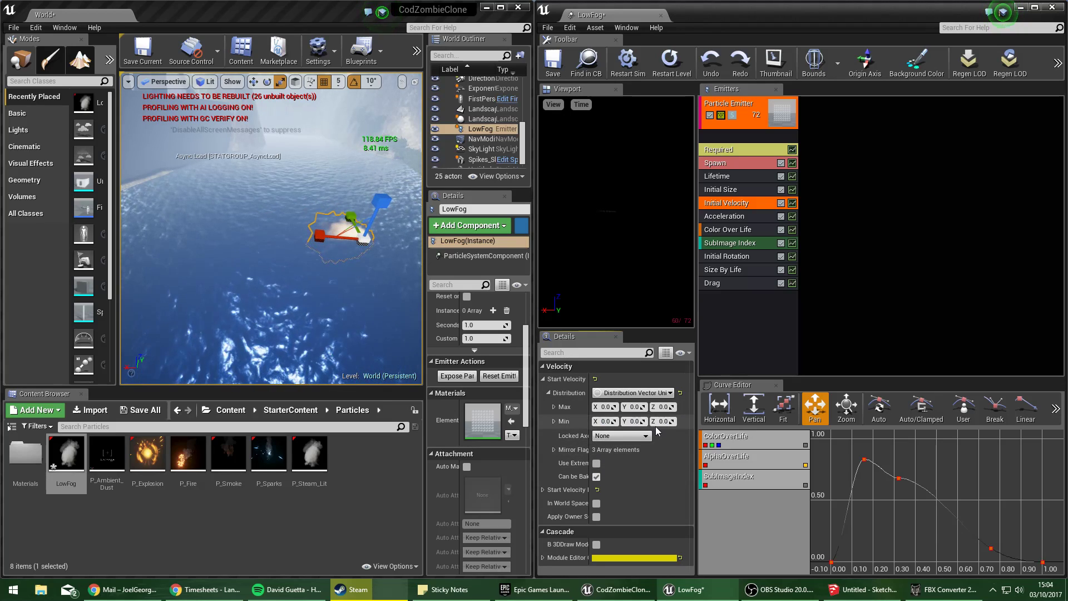
# Delete the Acceleration module from the LowFog system and undo the accidental deletion of the whole emitter.
pyautogui.click(730, 217)
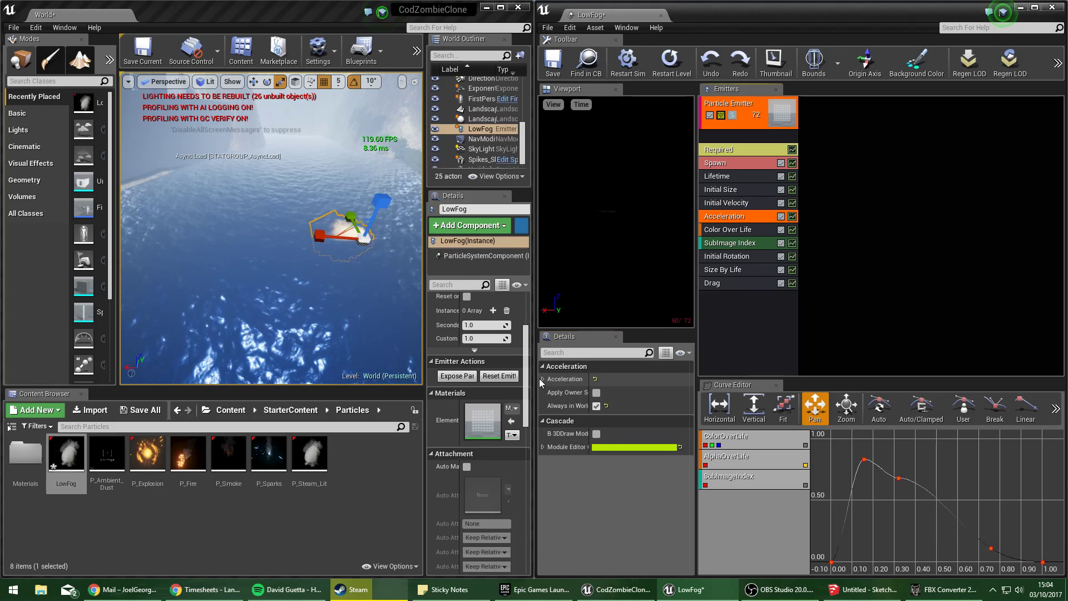
pyautogui.press('Delete')
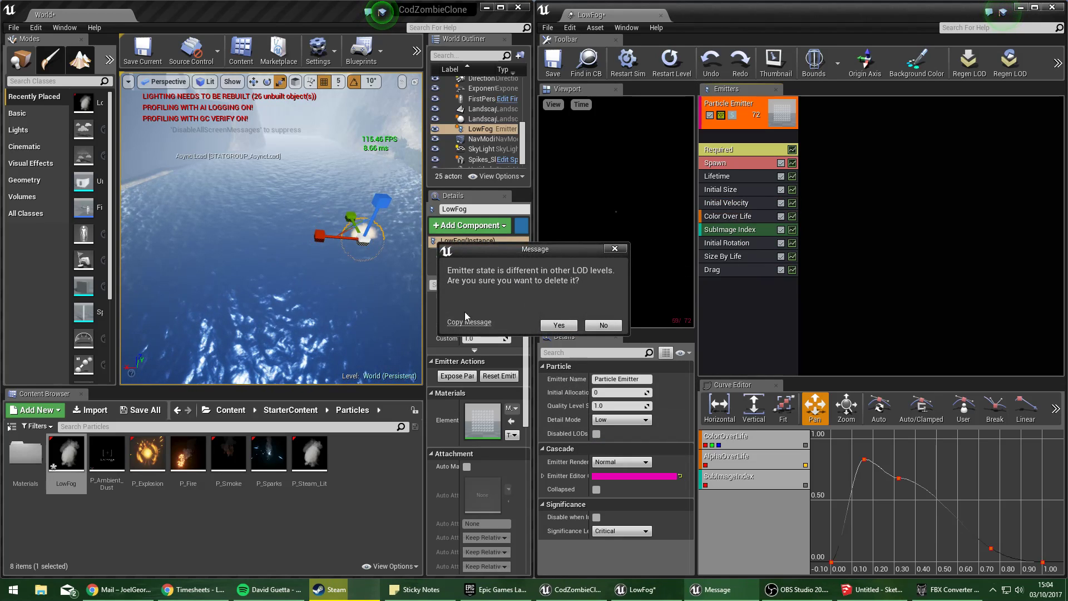
pyautogui.click(559, 325)
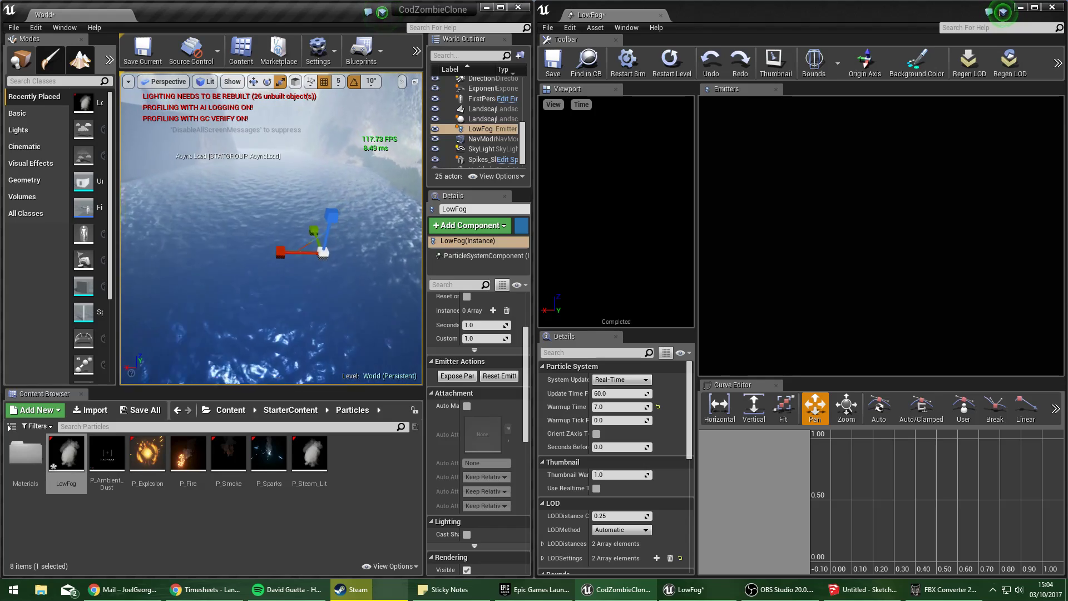
pyautogui.hotkey('ctrl', 'z')
# Examine the LowFog cloud over the water from several angles and recheck the Initial Velocity settings.
pyautogui.moveTo(267, 300)
pyautogui.mouseDown(button='right')
pyautogui.moveTo(211, 300)
pyautogui.moveTo(198, 317)
pyautogui.mouseUp(button='right')
pyautogui.click(267, 300)
pyautogui.click(234, 315)
pyautogui.press('w')
pyautogui.press('a')
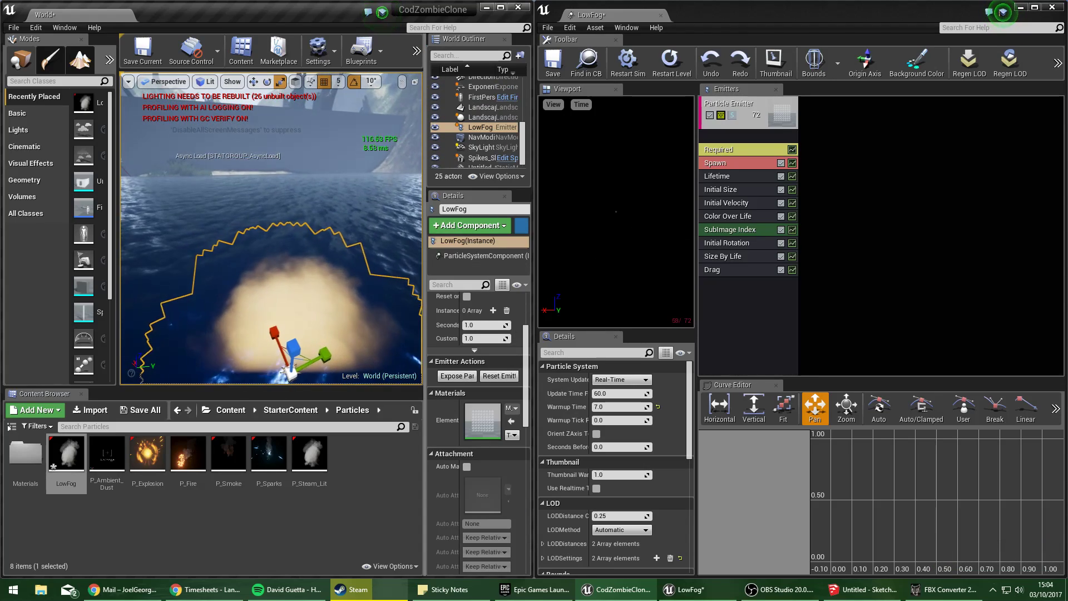
pyautogui.press('s')
pyautogui.moveTo(418, 235); pyautogui.dragTo(398, 245, button='right')
pyautogui.press('w')
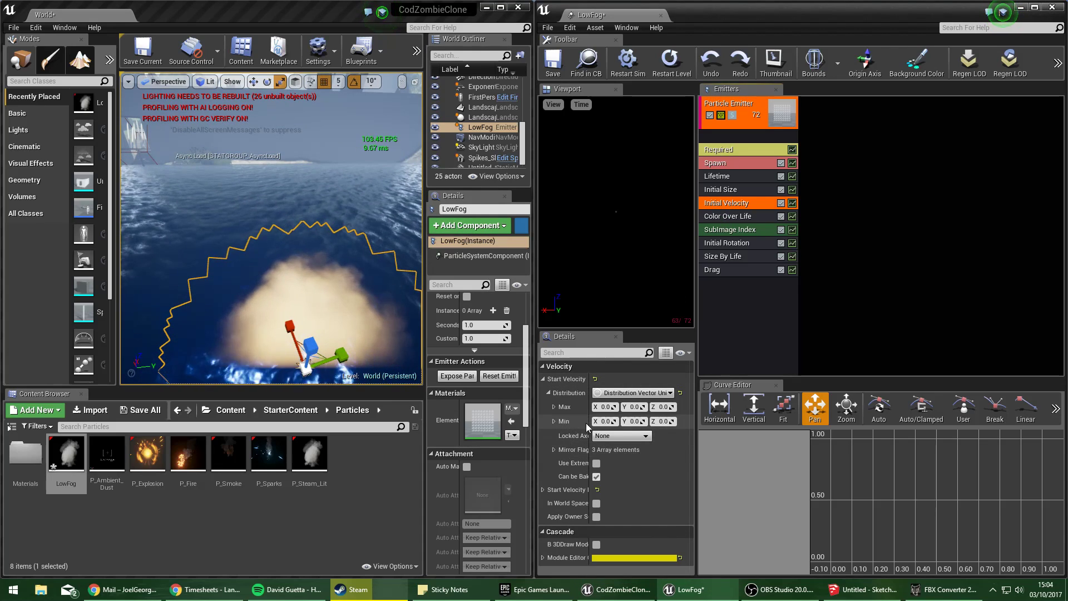
# Set the maximum and minimum Z start velocity of the LowFog particles to 10 and inspect the cloud over the water.
pyautogui.moveTo(267, 223); pyautogui.dragTo(340, 256, button='right')
pyautogui.click(254, 82)
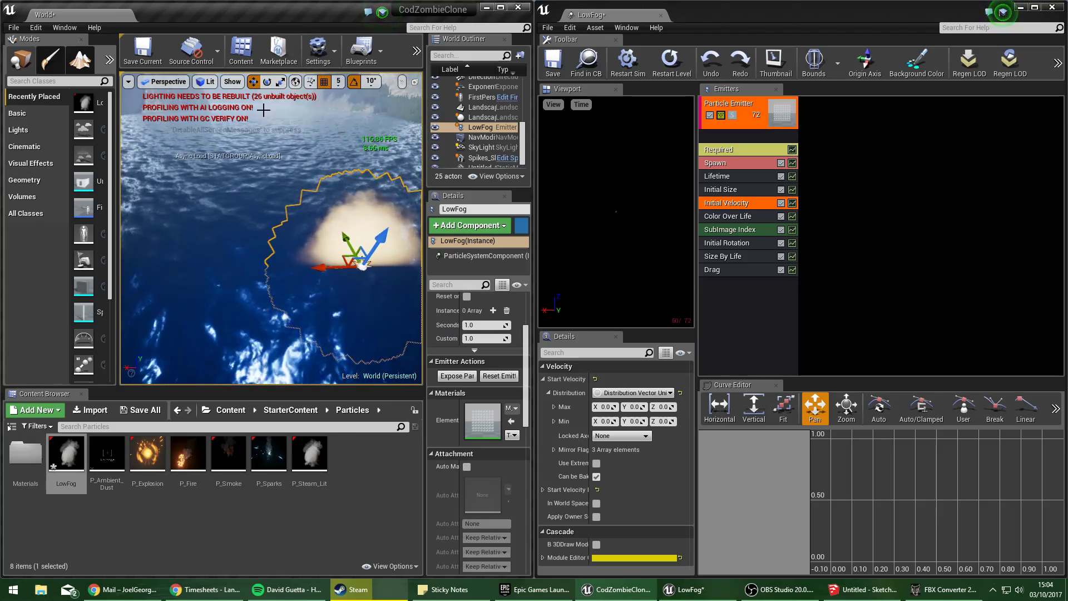
pyautogui.press('w')
pyautogui.moveTo(262, 110); pyautogui.dragTo(292, 75, button='right')
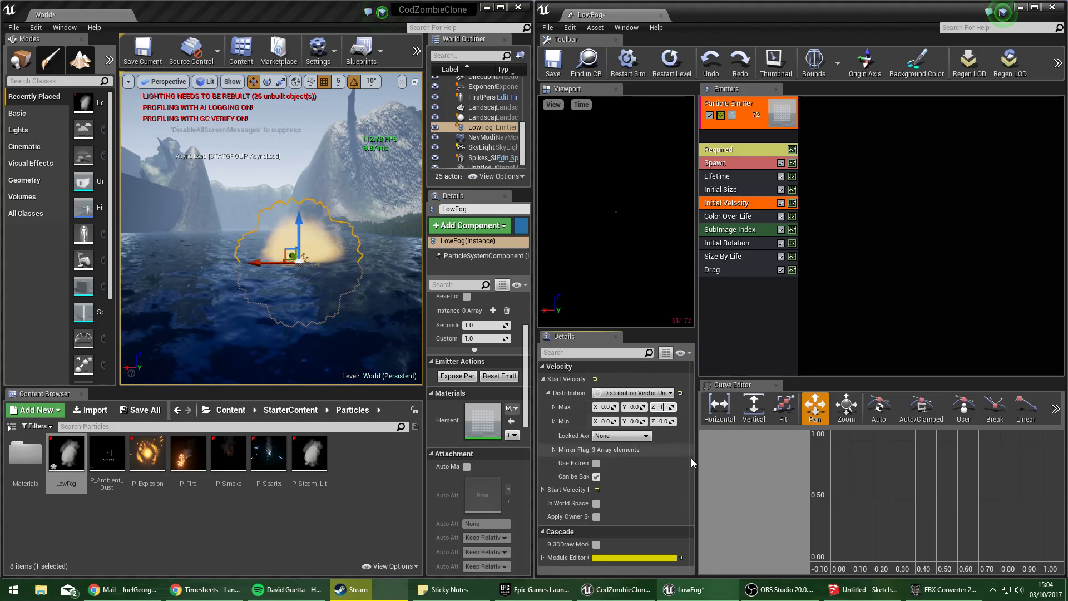
pyautogui.press('Return')
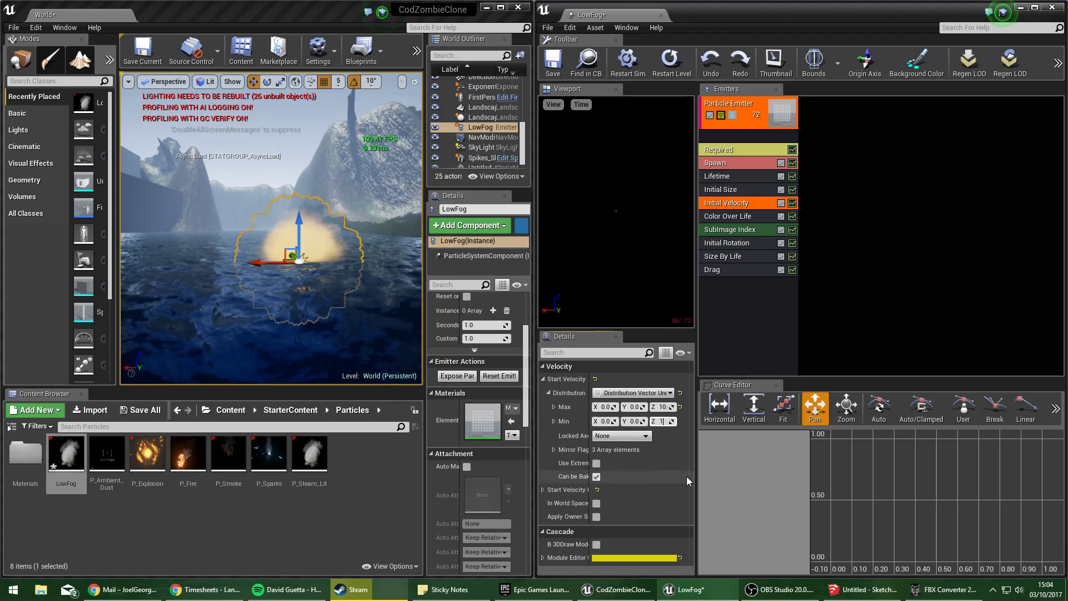
pyautogui.moveTo(262, 312); pyautogui.dragTo(234, 314, button='right')
pyautogui.press('a')
pyautogui.press('d')
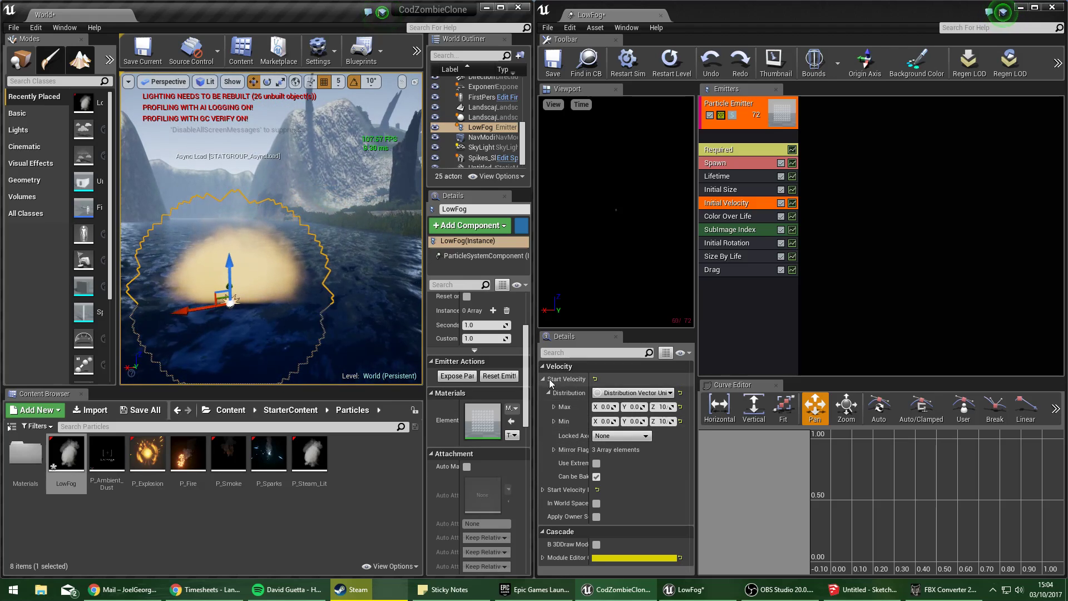
# Expand the radial start velocity of the LowFog particles and set its maximum to 0.
pyautogui.click(543, 490)
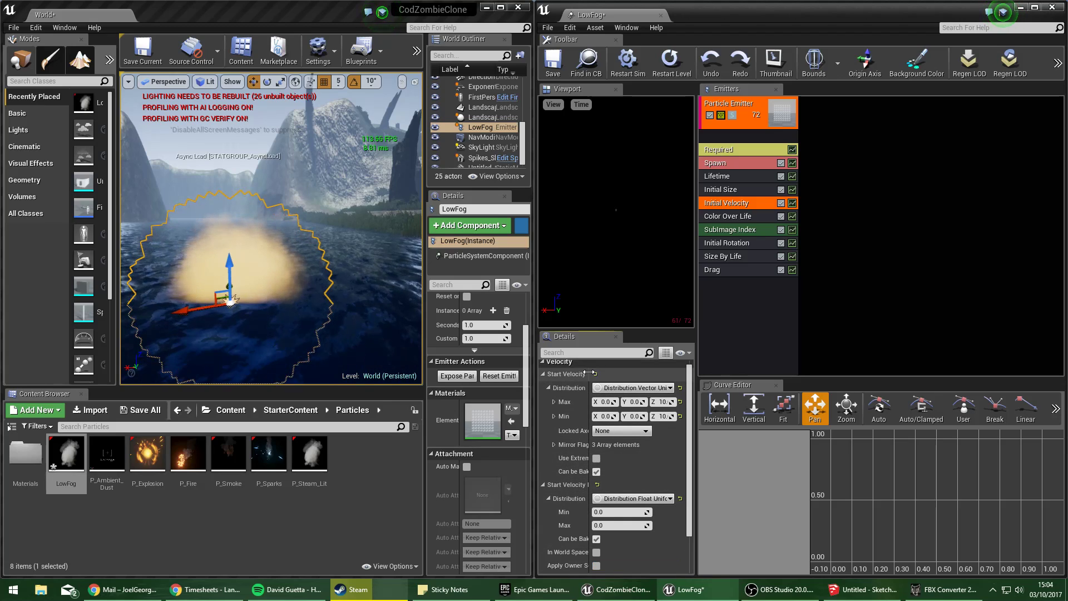
pyautogui.moveTo(591, 384); pyautogui.dragTo(610, 382)
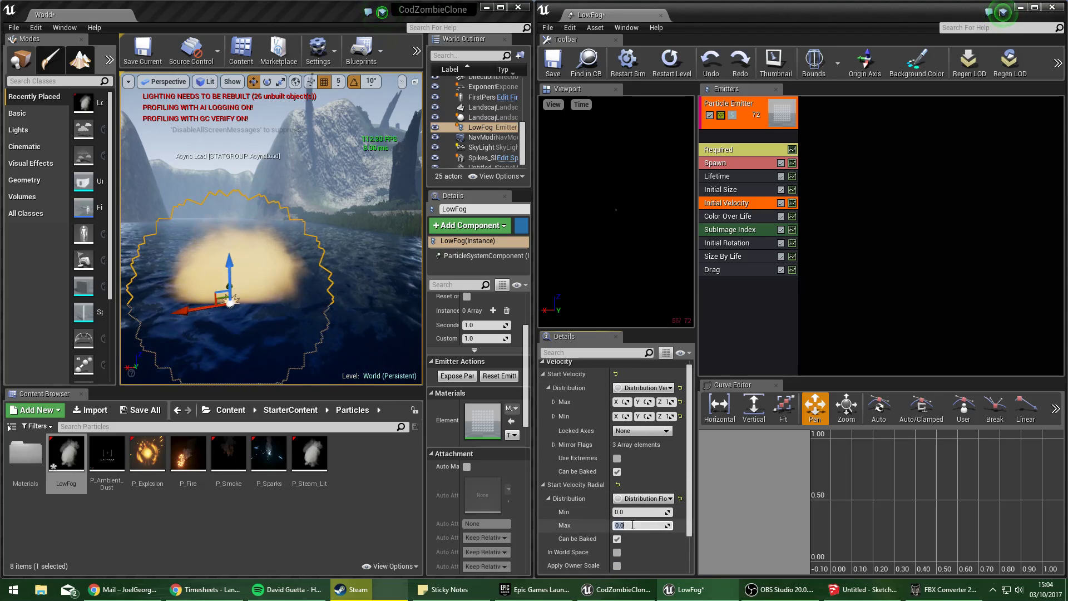
pyautogui.write('0')
pyautogui.press('Return')
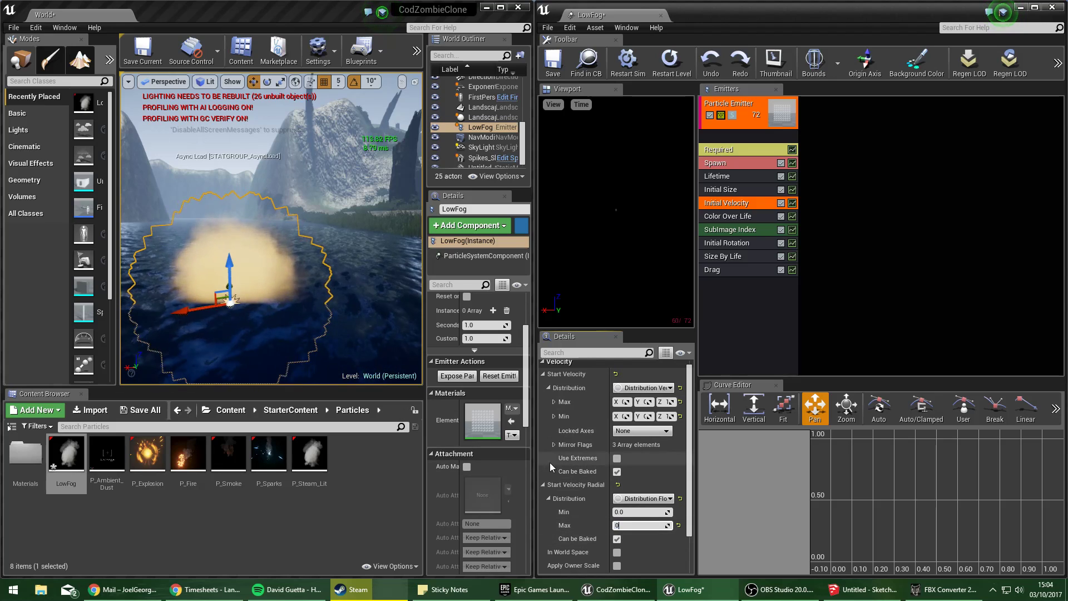
# Inspect the LowFog cloud over the water and delete its emitter from the level.
pyautogui.press('r')
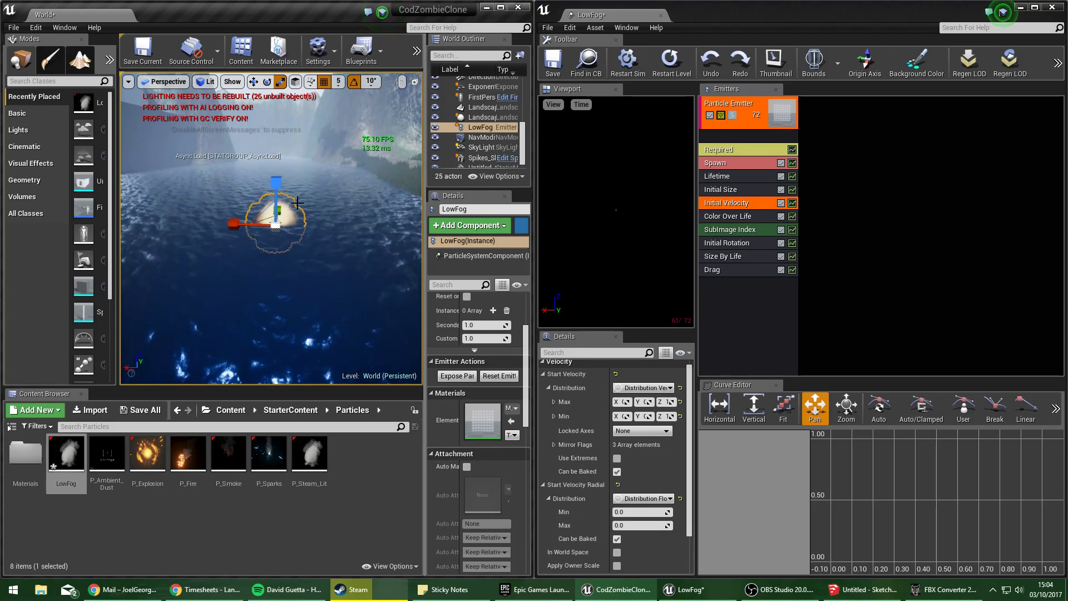
pyautogui.scroll(-3, 239, 225)
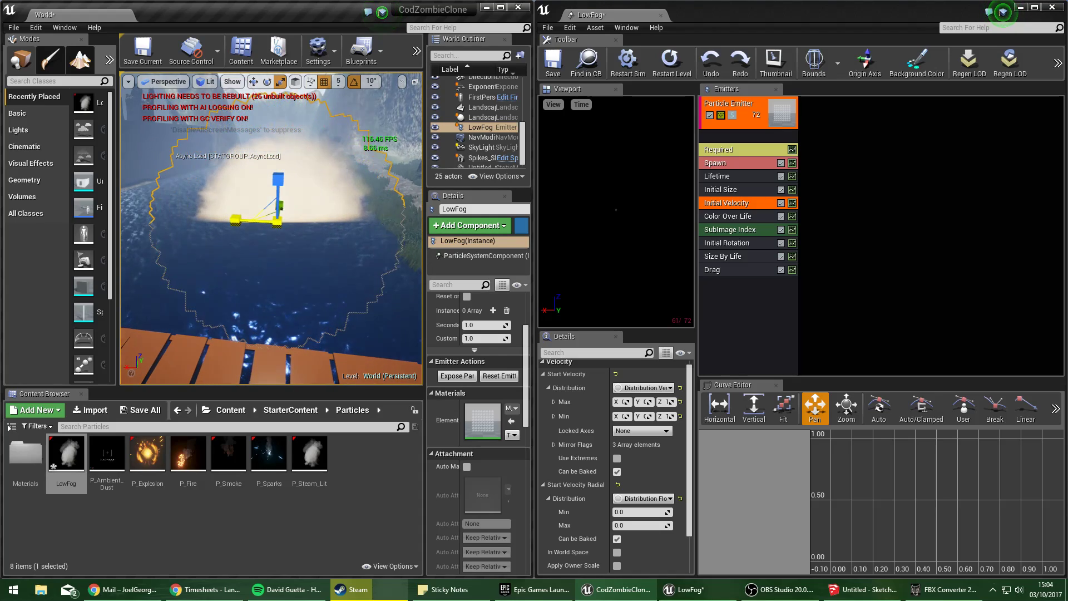
pyautogui.moveTo(272, 228); pyautogui.dragTo(296, 232, button='right')
pyautogui.press('Delete')
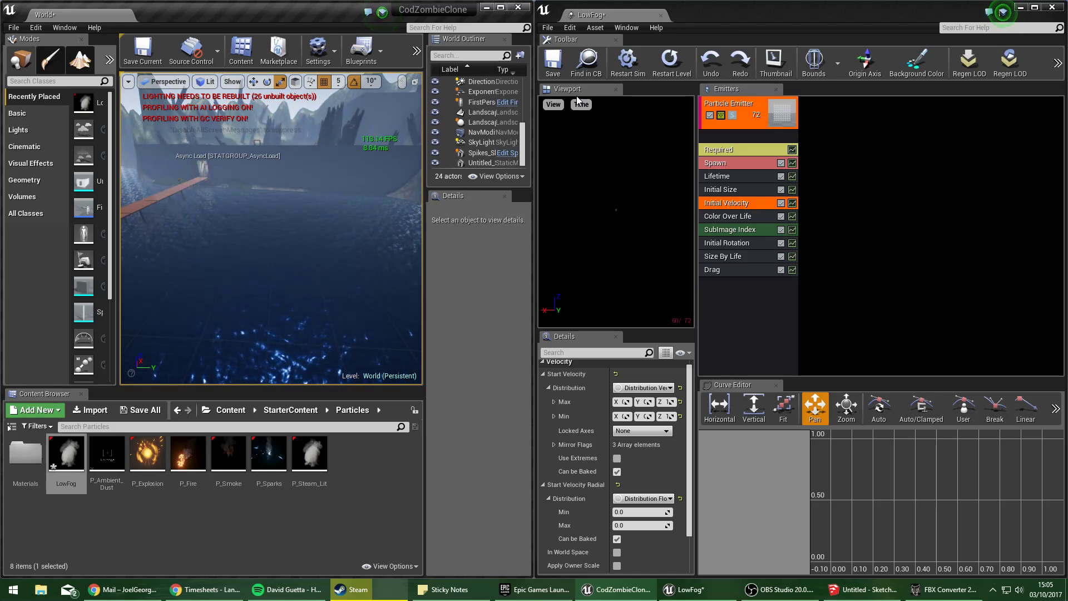
# Close the LowFog particle editor and open the P_Sparks particle system beside the level editor.
pyautogui.click(661, 15)
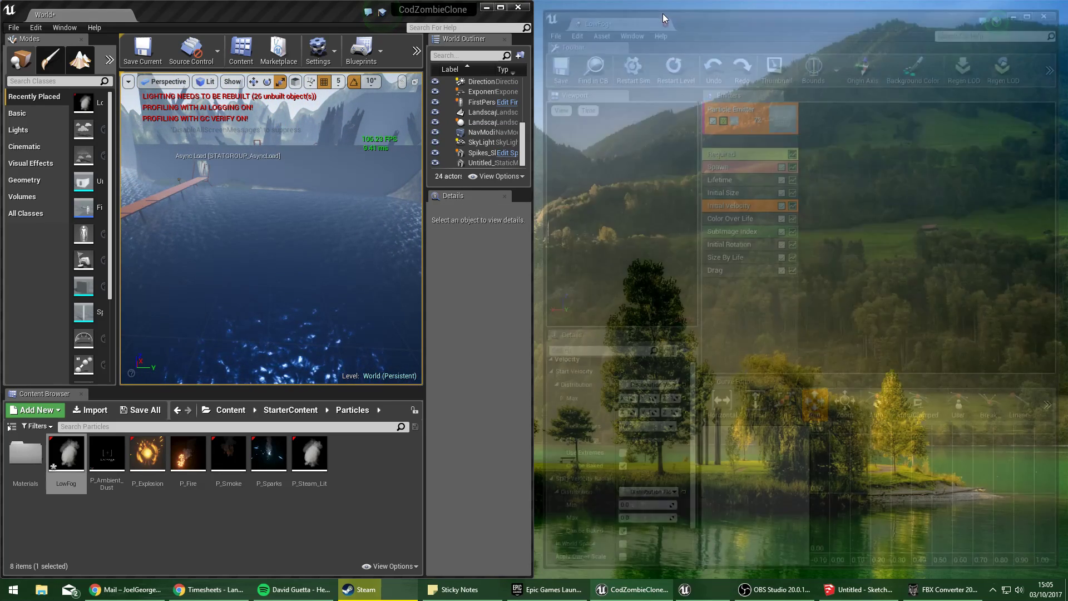
pyautogui.click(280, 465)
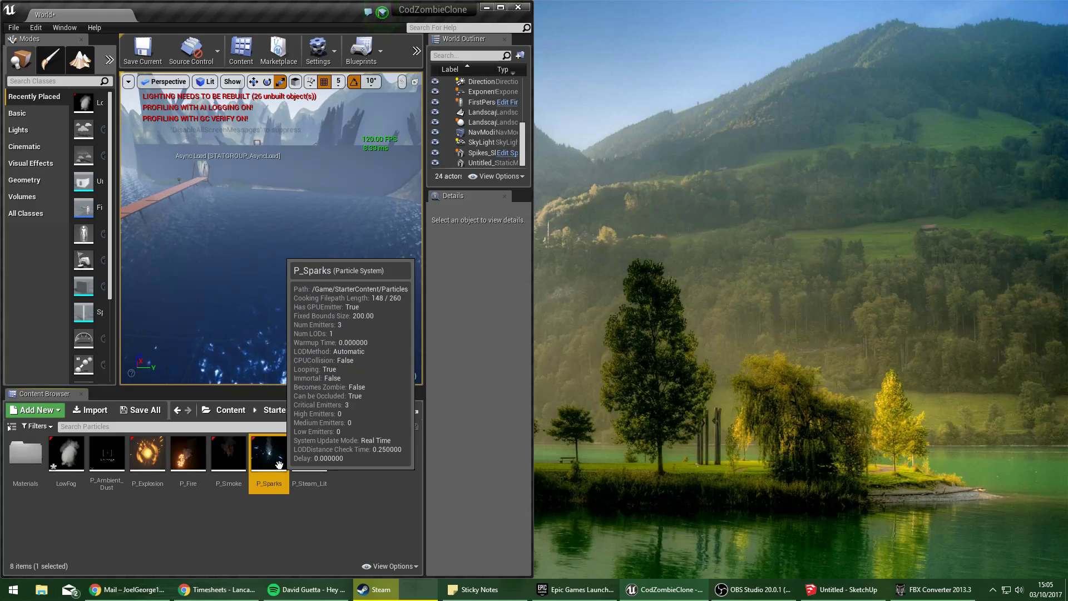
pyautogui.doubleClick(280, 465)
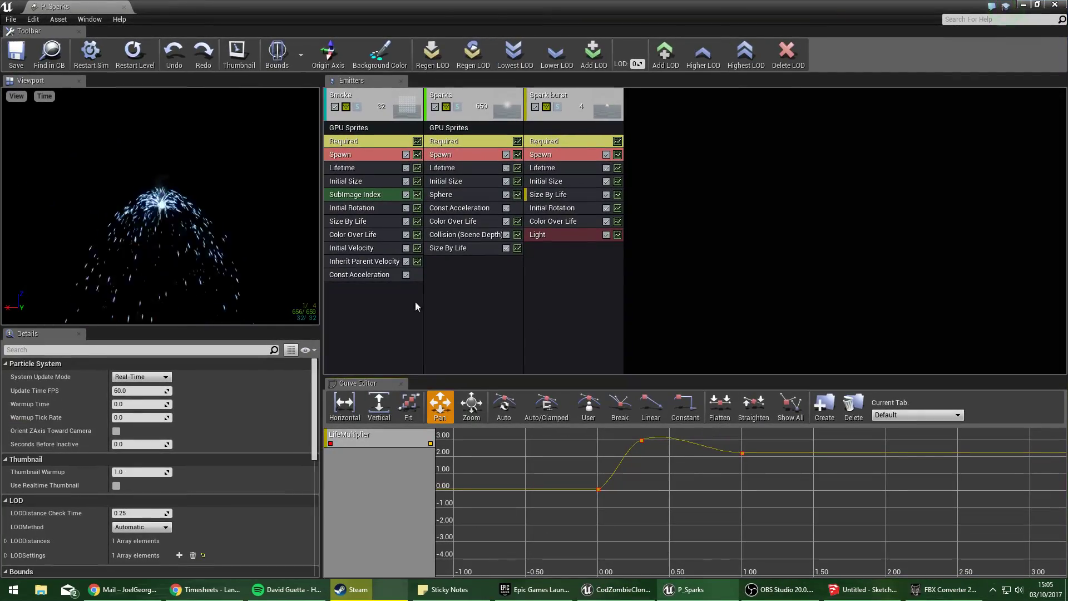
pyautogui.moveTo(441, 5); pyautogui.dragTo(1067, 167)
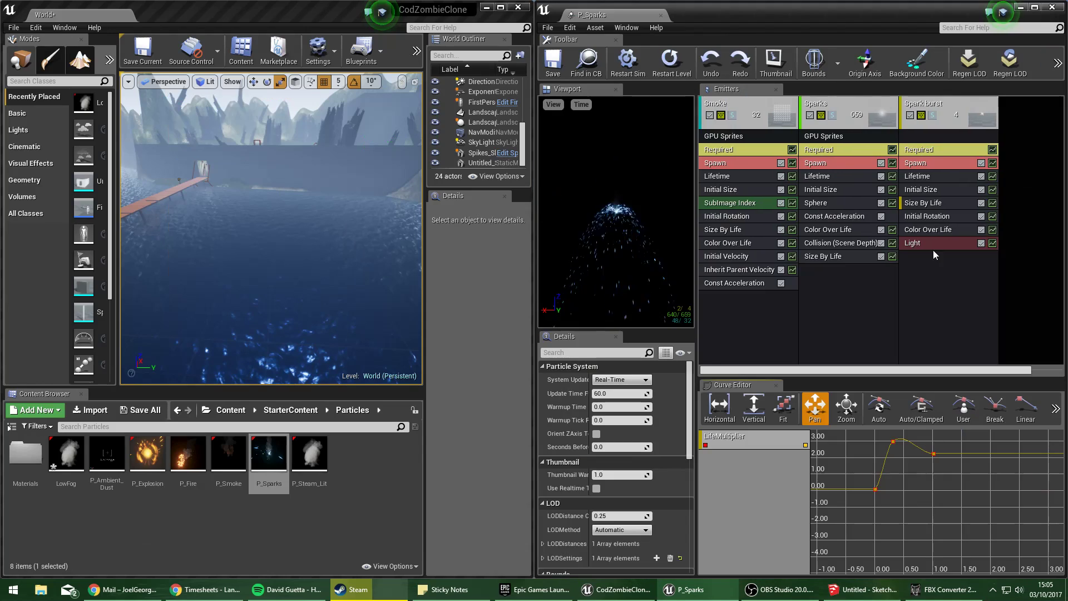
# Duplicate the P_Sparks particle system in the StarterContent Particles folder.
pyautogui.rightClick(288, 467)
pyautogui.click(315, 267)
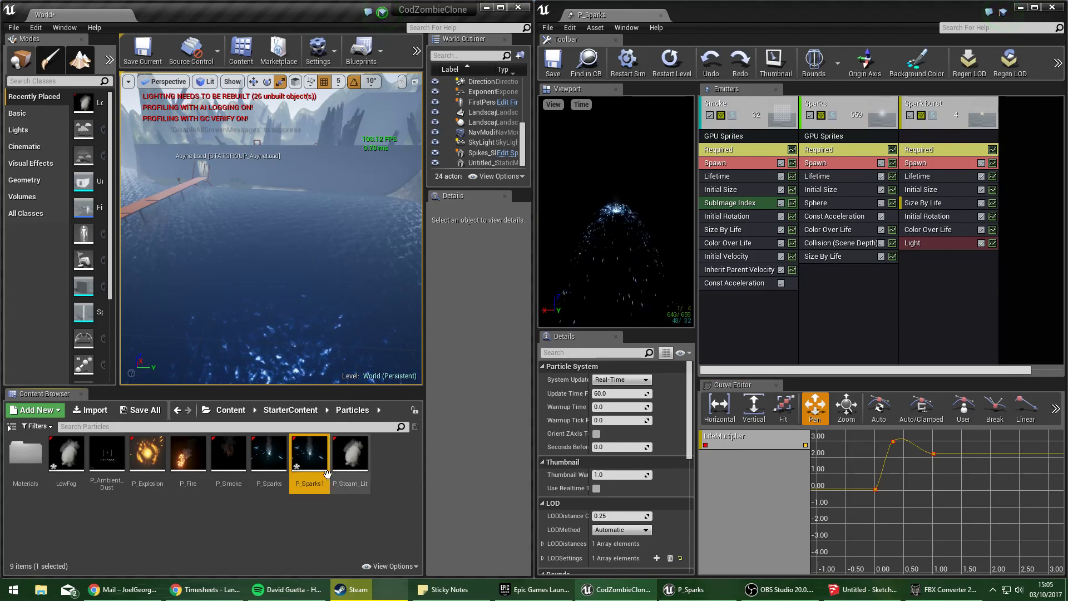
# Set the maximum start size in the P_Sparks Smoke emitter's Initial Size module to X 50, Y 54 and Z 50.
pyautogui.click(271, 458)
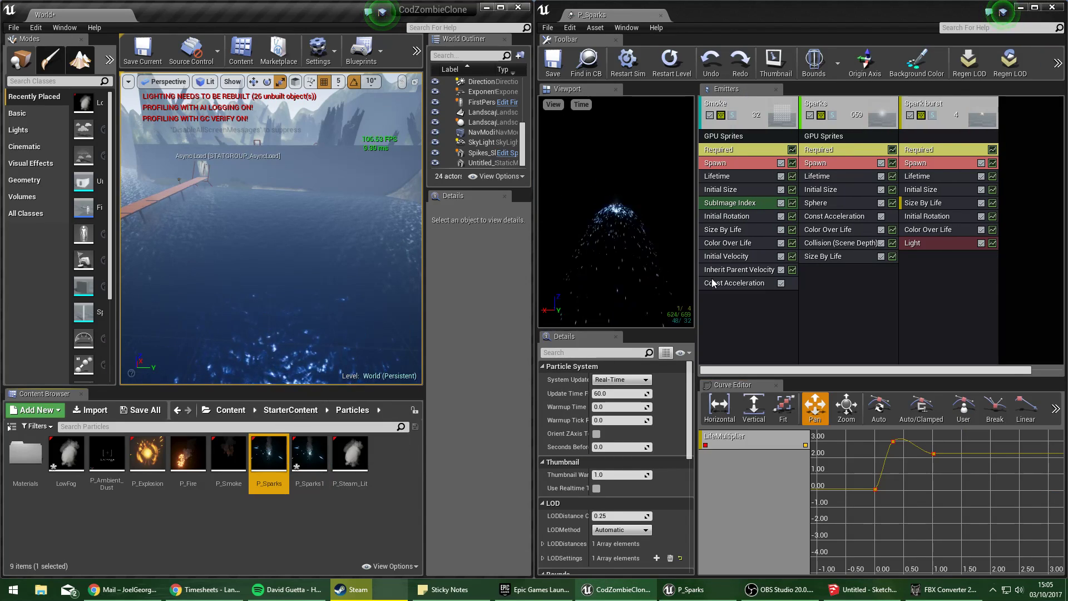
pyautogui.click(653, 222)
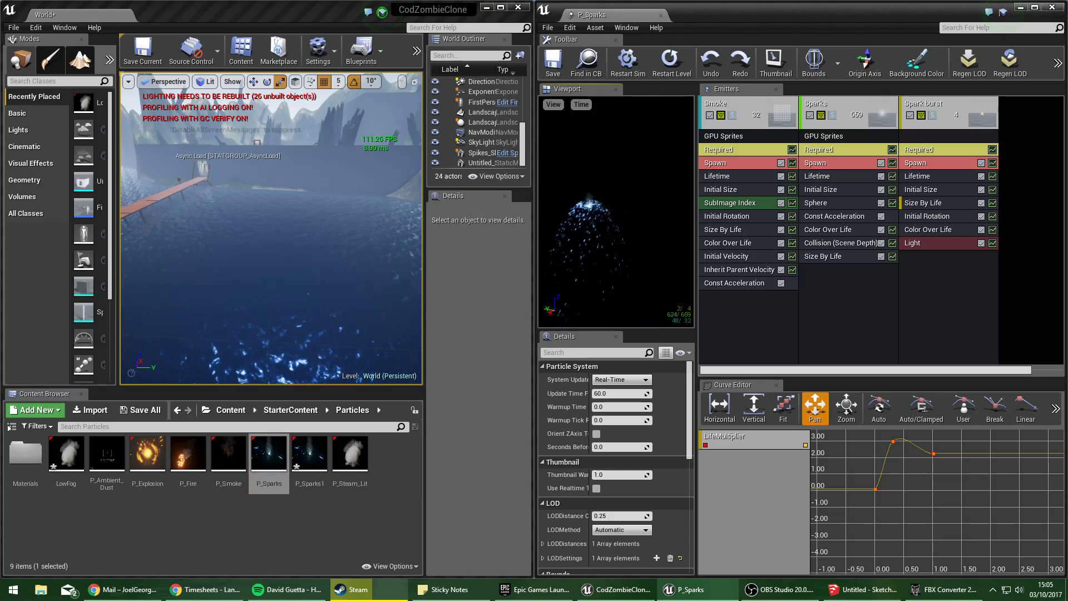
pyautogui.click(755, 176)
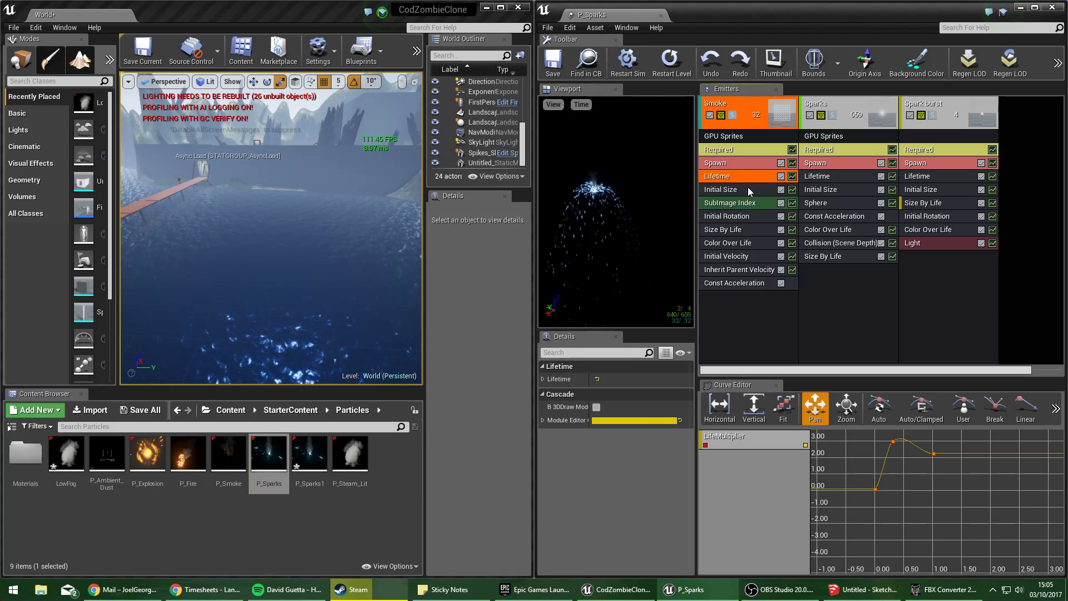
pyautogui.click(746, 189)
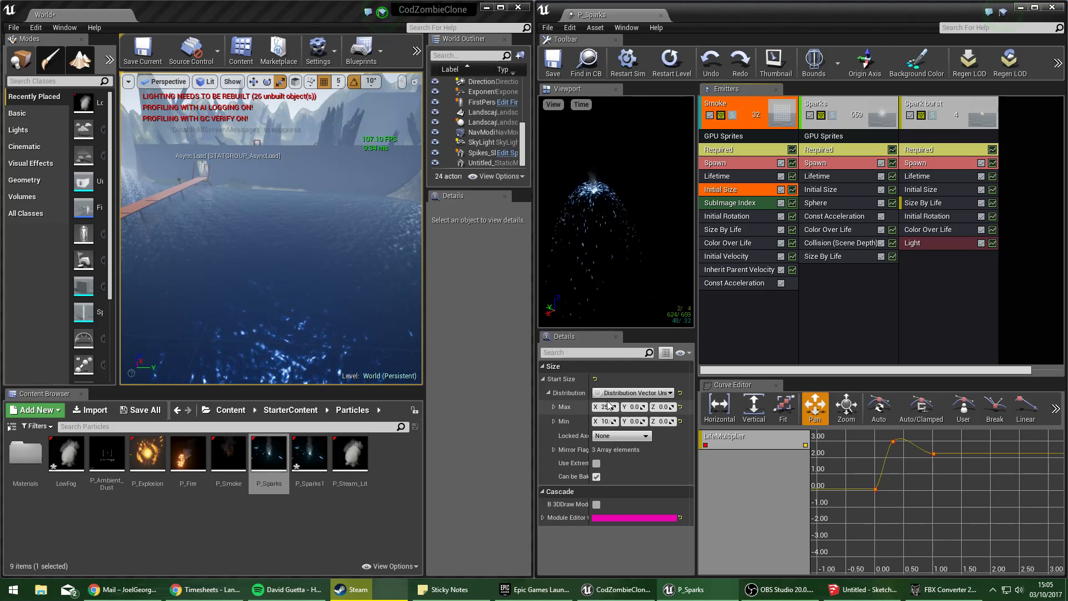
pyautogui.write('50')
pyautogui.press('Return')
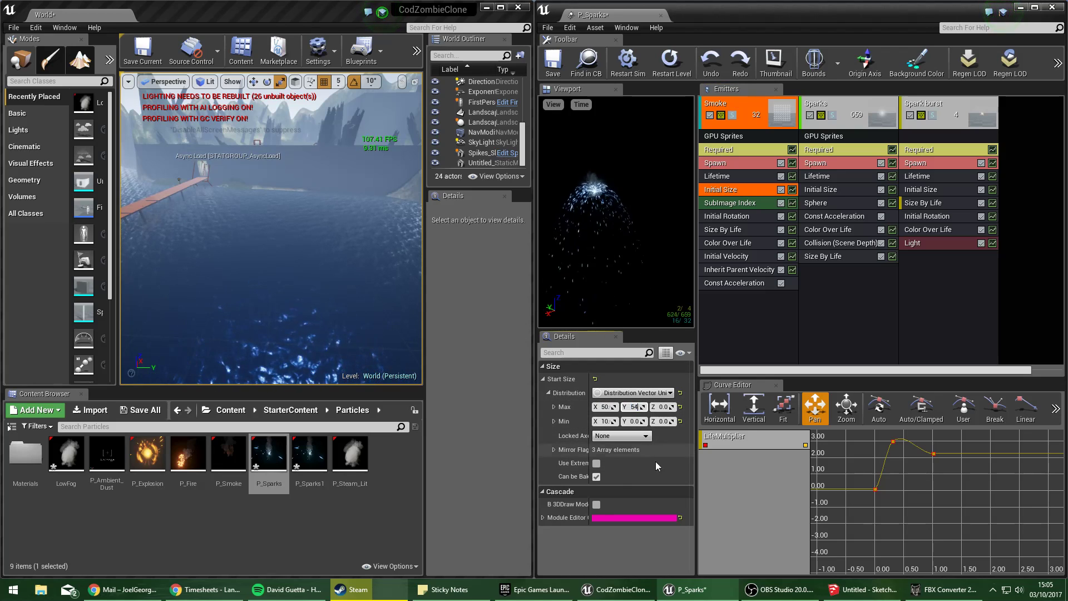
pyautogui.write('5')
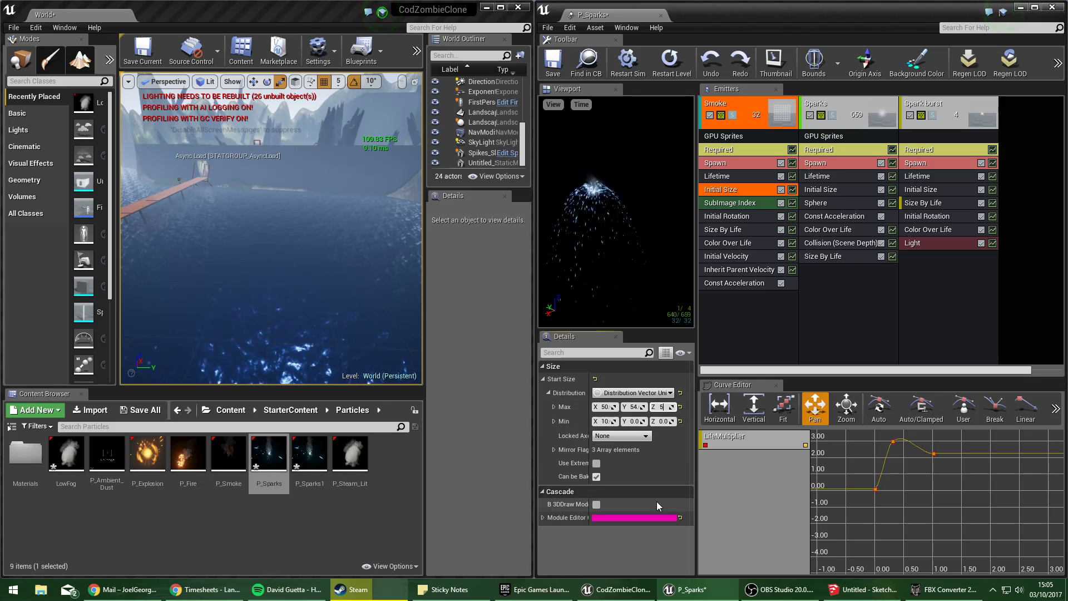
pyautogui.write('0')
pyautogui.press('Return')
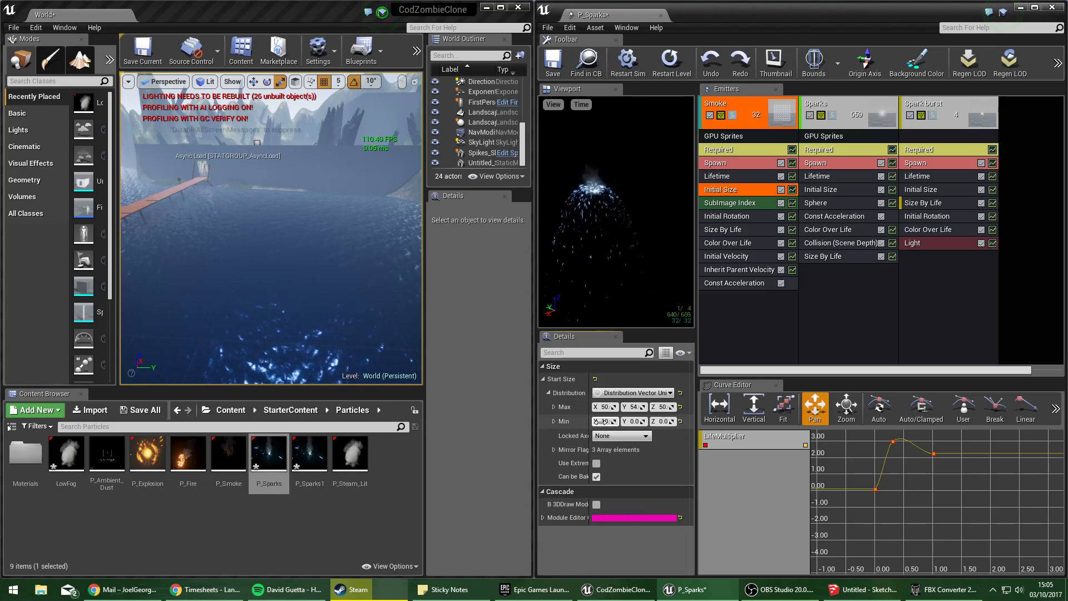
# Set the minimum start size of the Smoke emitter to 50 on each axis.
pyautogui.write('50')
pyautogui.press('Return')
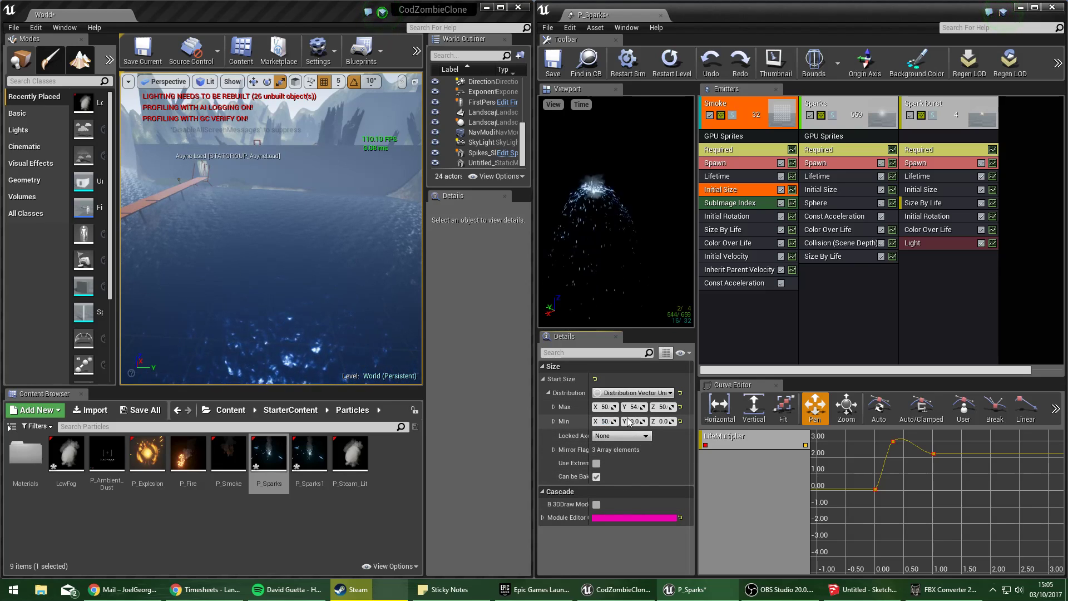
pyautogui.write('50')
pyautogui.click(643, 491)
pyautogui.click(659, 421)
pyautogui.write('50')
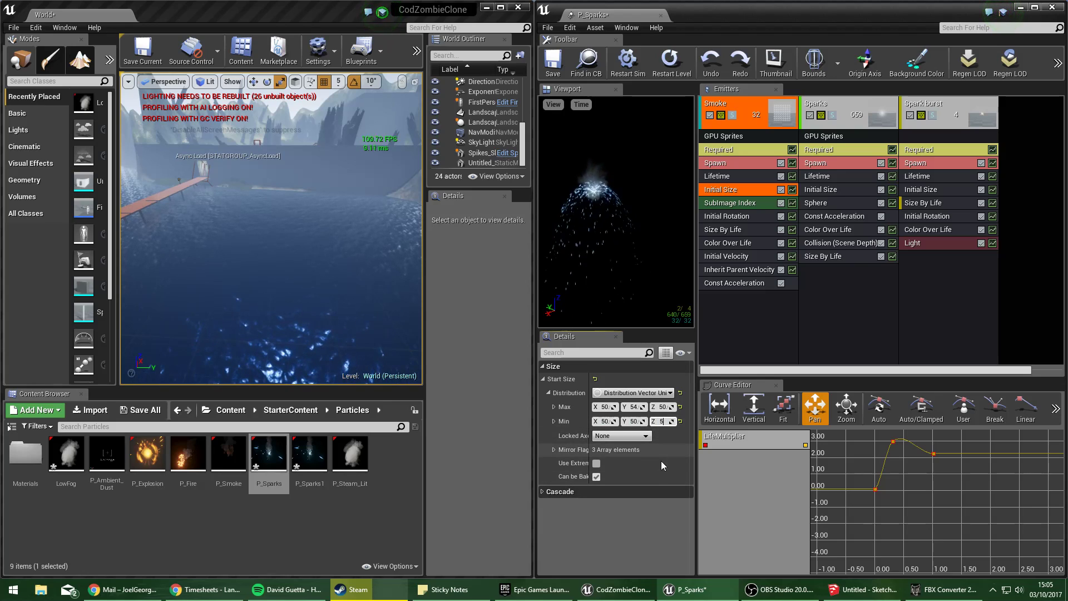
pyautogui.press('Return')
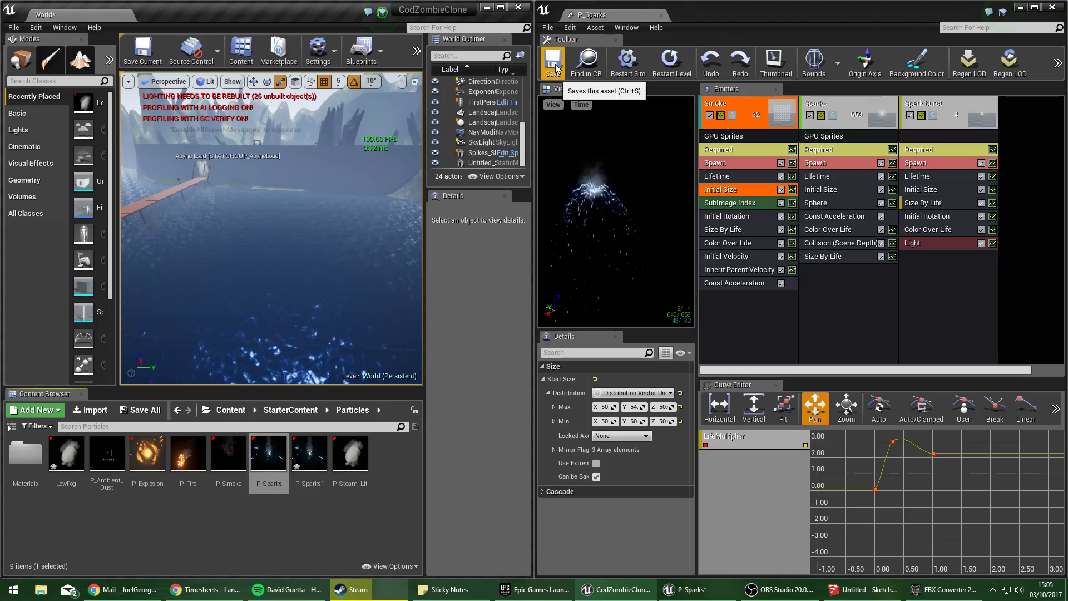
# Save the P_Sparks particle system, close its editor and maximize the level editor window.
pyautogui.click(1052, 7)
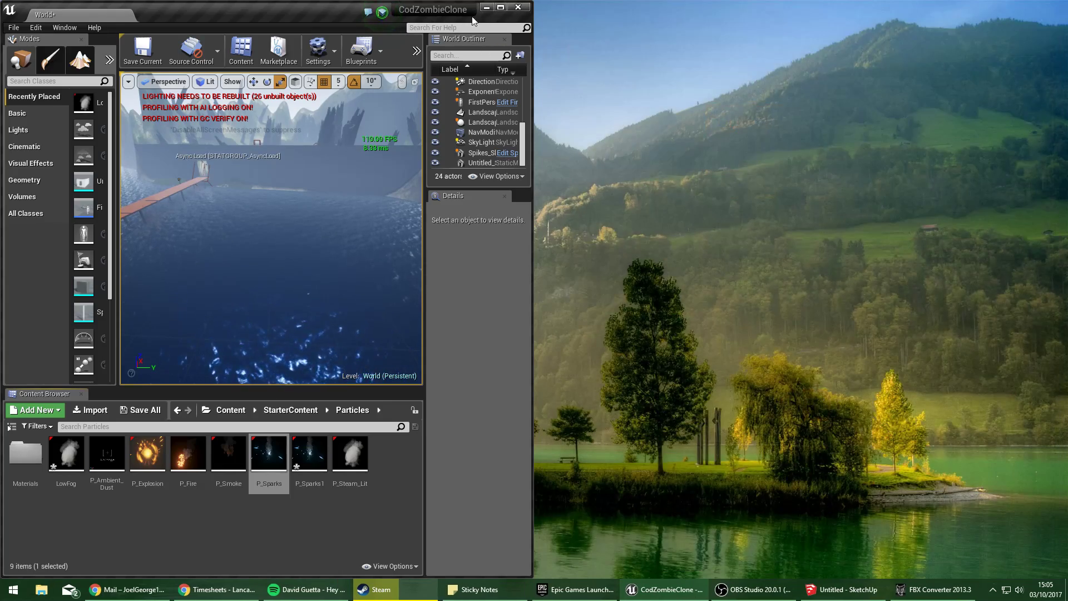
pyautogui.click(500, 7)
pyautogui.moveTo(486, 202)
pyautogui.mouseDown(button='right')
pyautogui.moveTo(612, 166)
pyautogui.moveTo(506, 156)
pyautogui.moveTo(484, 200)
pyautogui.moveTo(484, 250)
pyautogui.moveTo(486, 217)
pyautogui.mouseUp(button='right')
pyautogui.press('w')
pyautogui.press('w')
pyautogui.press('s')
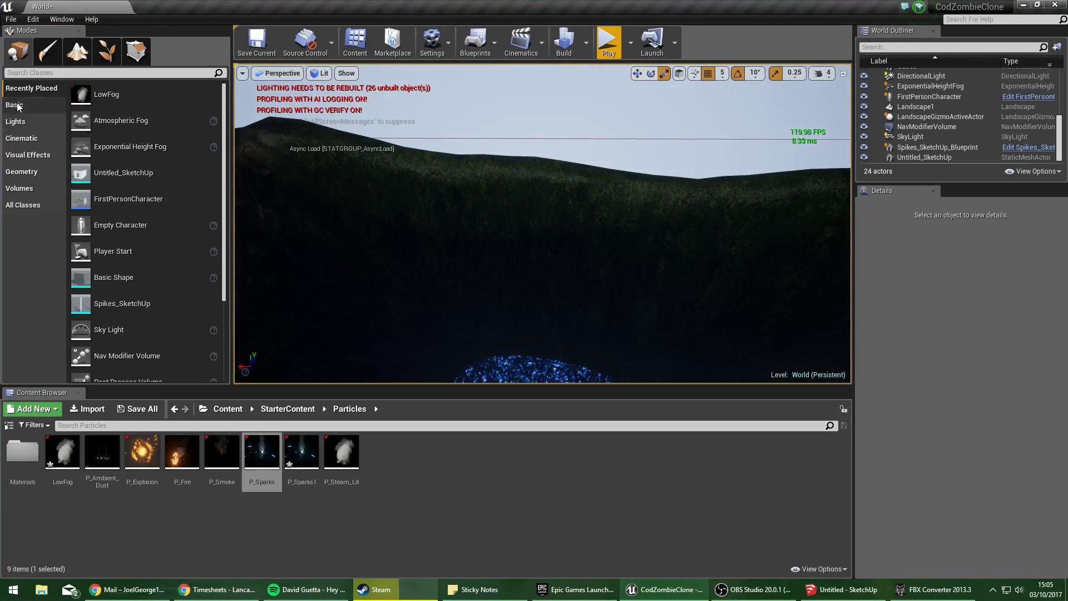
# Lower the cliff terrain above the water with the landscape Sculpt tool.
pyautogui.click(78, 52)
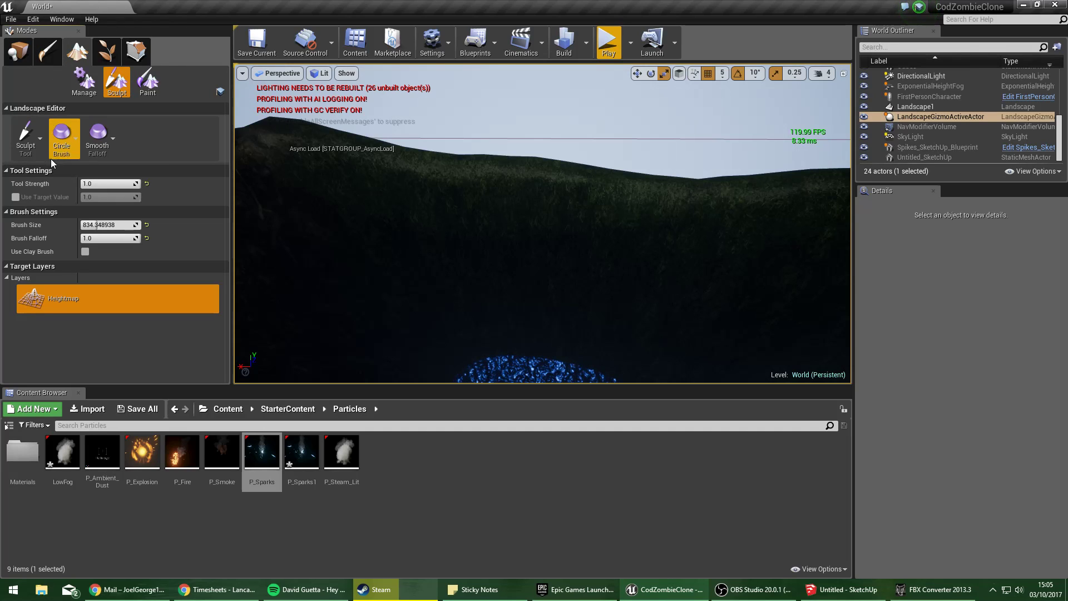
pyautogui.moveTo(515, 164)
pyautogui.keyDown('shift'); pyautogui.mouseDown()
pyautogui.moveTo(601, 193)
pyautogui.moveTo(695, 203)
pyautogui.mouseUp(); pyautogui.keyUp('shift')
pyautogui.moveTo(695, 203)
pyautogui.mouseDown(button='right')
pyautogui.moveTo(706, 245)
pyautogui.moveTo(723, 223)
pyautogui.moveTo(745, 245)
pyautogui.mouseUp(button='right')
pyautogui.moveTo(458, 209)
pyautogui.mouseDown(button='right')
pyautogui.moveTo(345, 289)
pyautogui.moveTo(312, 267)
pyautogui.mouseUp(button='right')
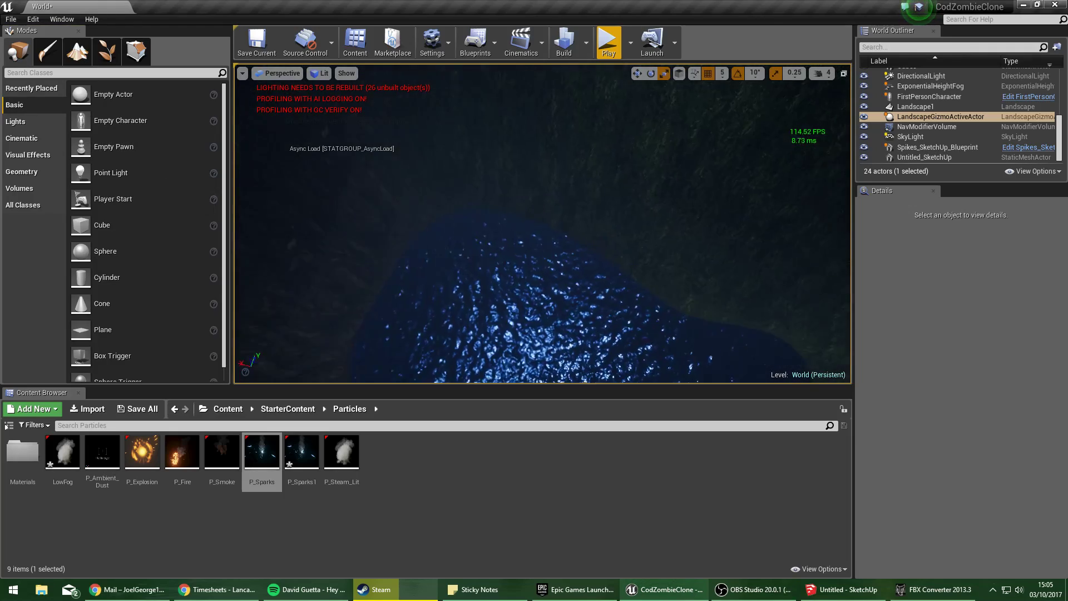
# Place a basic cube in front of the cliff above the water and scale it into a wide, tall slab.
pyautogui.moveTo(542, 251); pyautogui.dragTo(667, 139, button='right')
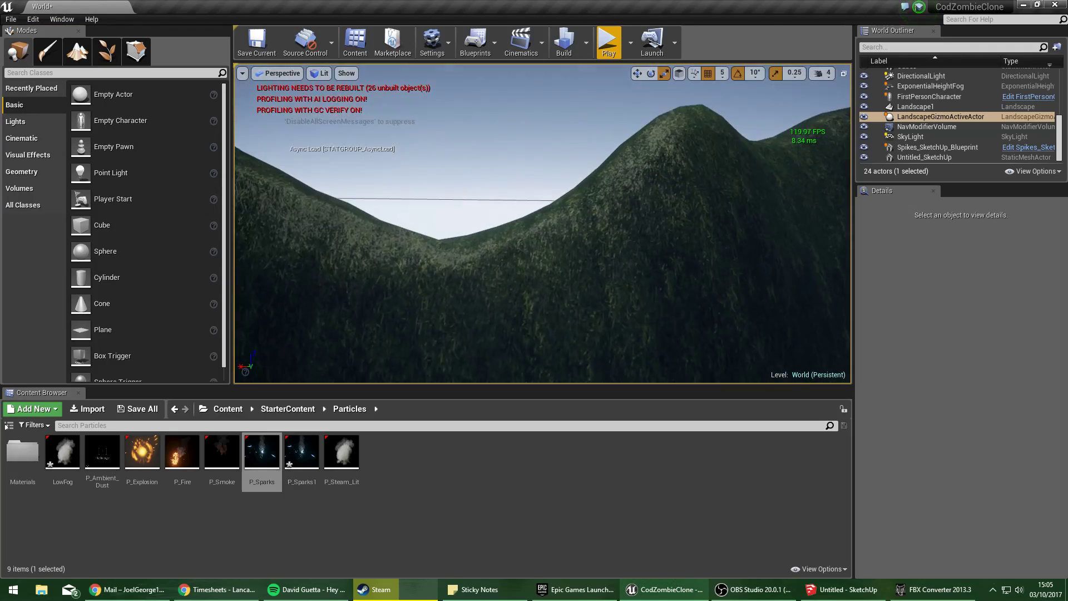
pyautogui.moveTo(542, 222); pyautogui.dragTo(495, 312, button='right')
pyautogui.moveTo(101, 225); pyautogui.dragTo(667, 100)
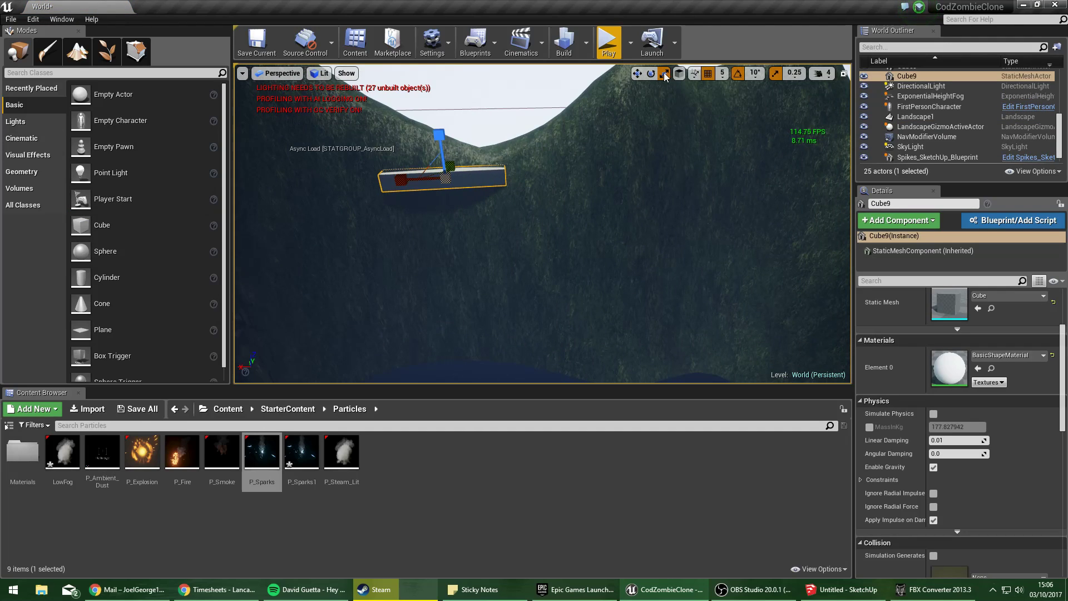
pyautogui.moveTo(441, 147); pyautogui.dragTo(453, 434)
pyautogui.moveTo(453, 445); pyautogui.dragTo(453, 436, button='right')
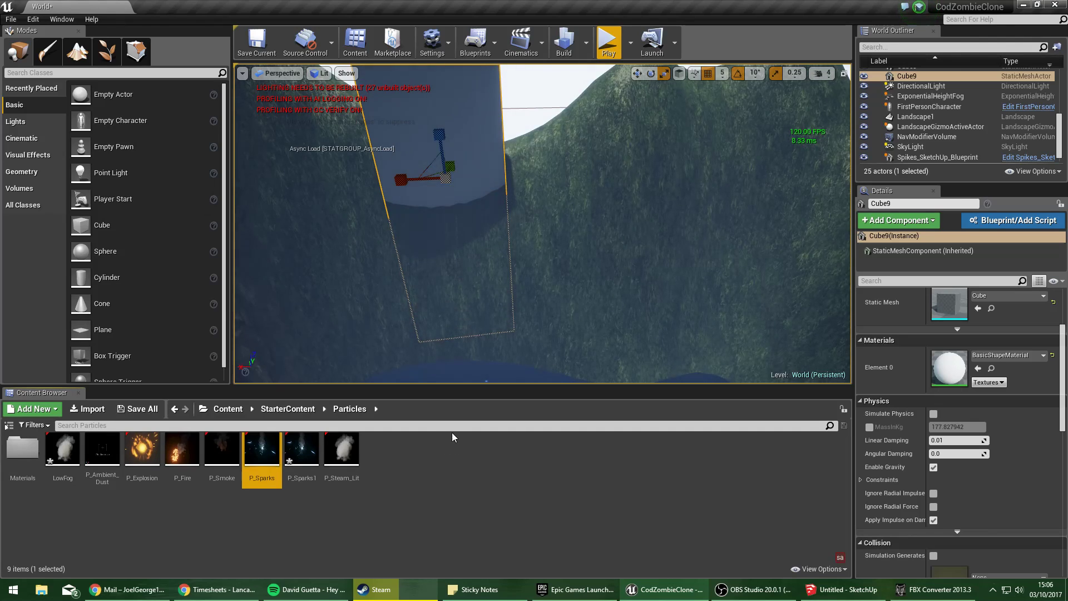
# Move the slab down toward the water and back into the cliff face below the dip in the ridge.
pyautogui.moveTo(453, 334); pyautogui.dragTo(495, 325, button='right')
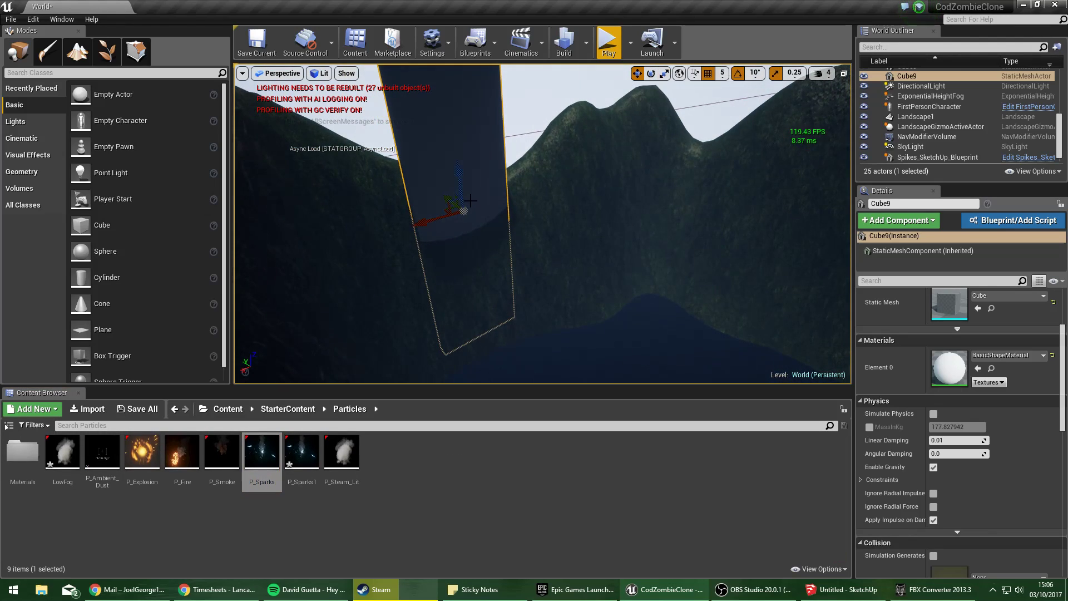
pyautogui.moveTo(441, 220); pyautogui.dragTo(483, 221)
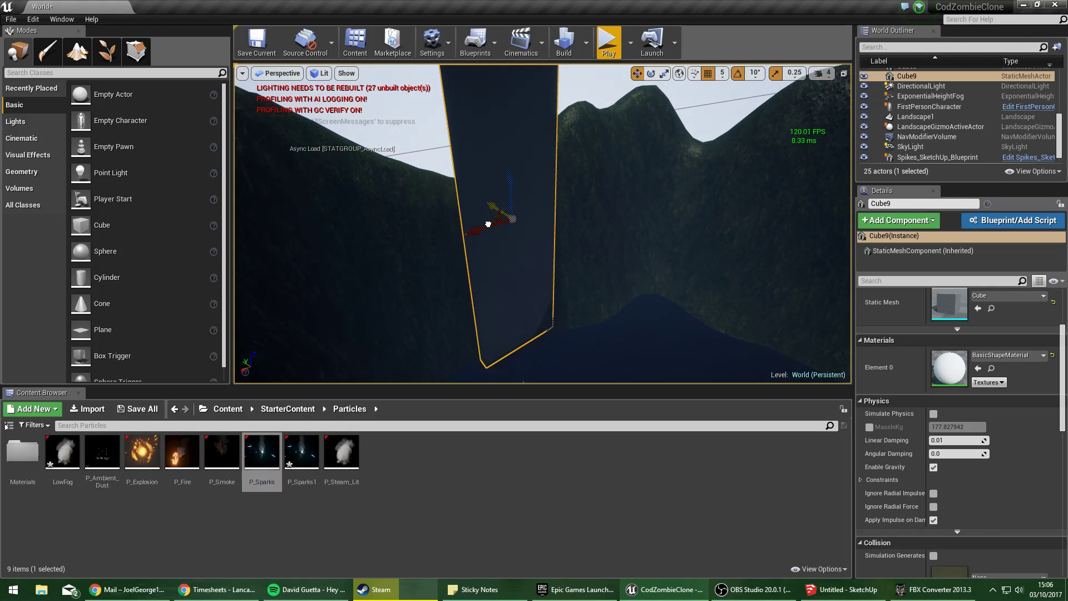
pyautogui.moveTo(509, 187); pyautogui.dragTo(508, 281)
pyautogui.moveTo(506, 264); pyautogui.dragTo(596, 315, button='right')
pyautogui.moveTo(487, 266); pyautogui.dragTo(464, 262)
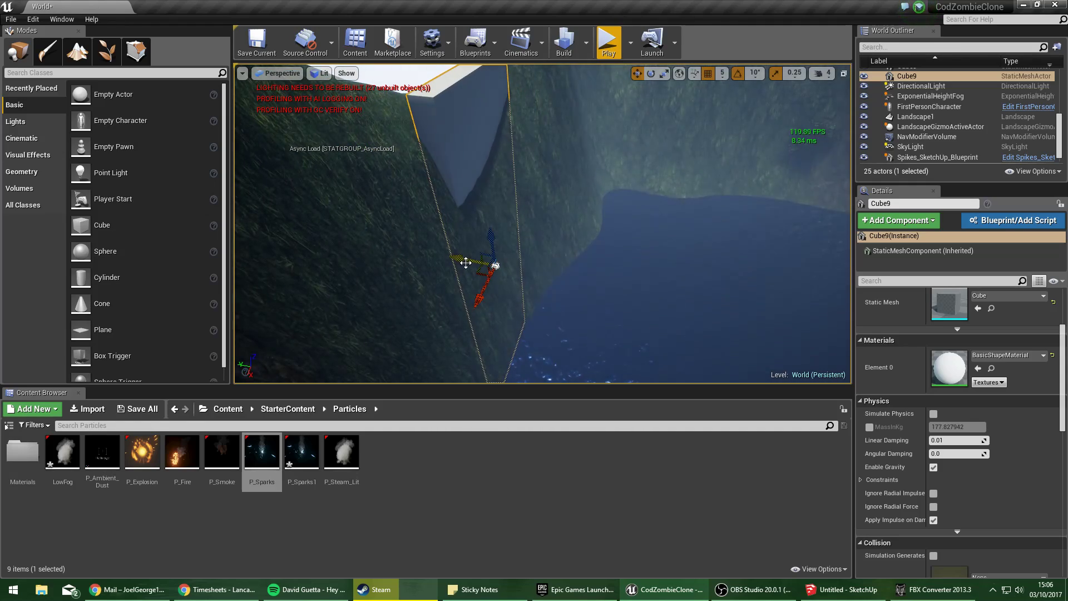
pyautogui.moveTo(460, 258)
pyautogui.mouseDown(button='right')
pyautogui.moveTo(424, 189)
pyautogui.moveTo(461, 259)
pyautogui.mouseUp(button='right')
pyautogui.moveTo(468, 256); pyautogui.dragTo(462, 253)
pyautogui.moveTo(445, 290); pyautogui.dragTo(431, 300)
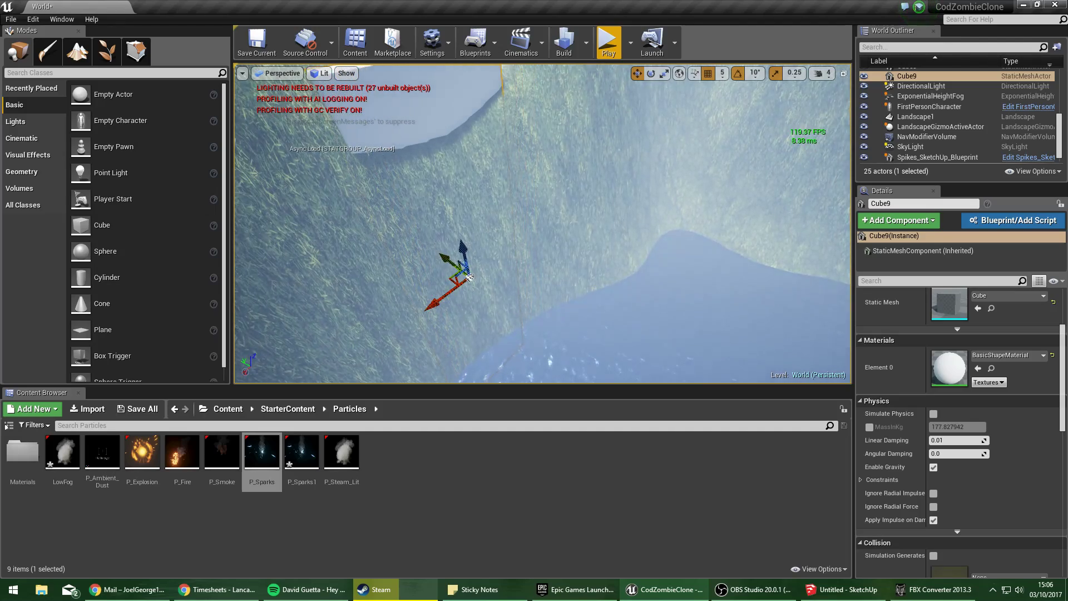
pyautogui.moveTo(432, 300); pyautogui.dragTo(433, 261, button='right')
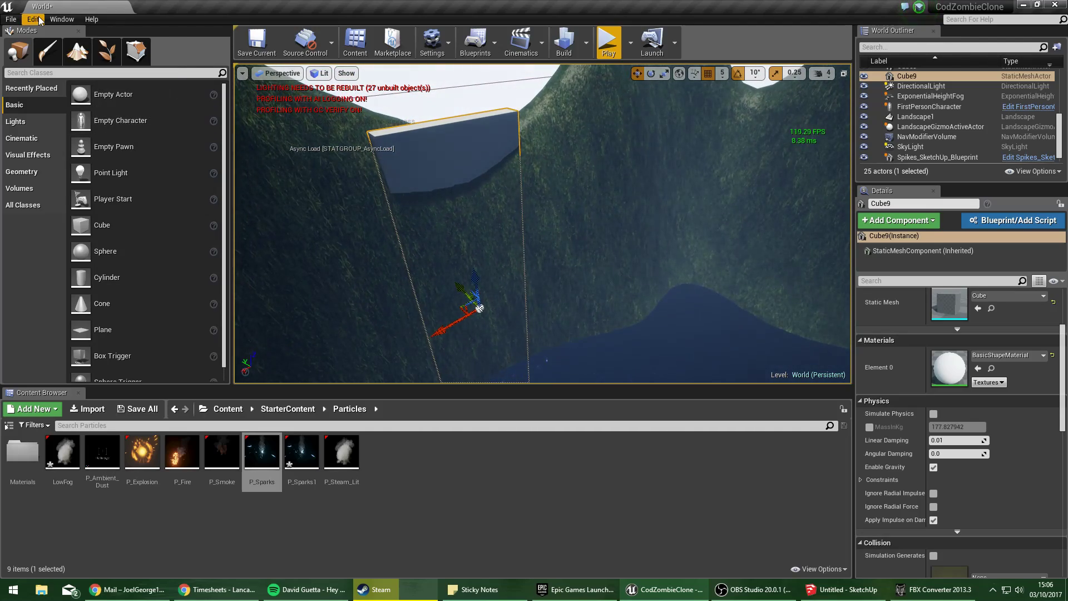
# Reduce the landscape brush size to about 154 and carve away the terrain covering the front of the slab.
pyautogui.click(77, 51)
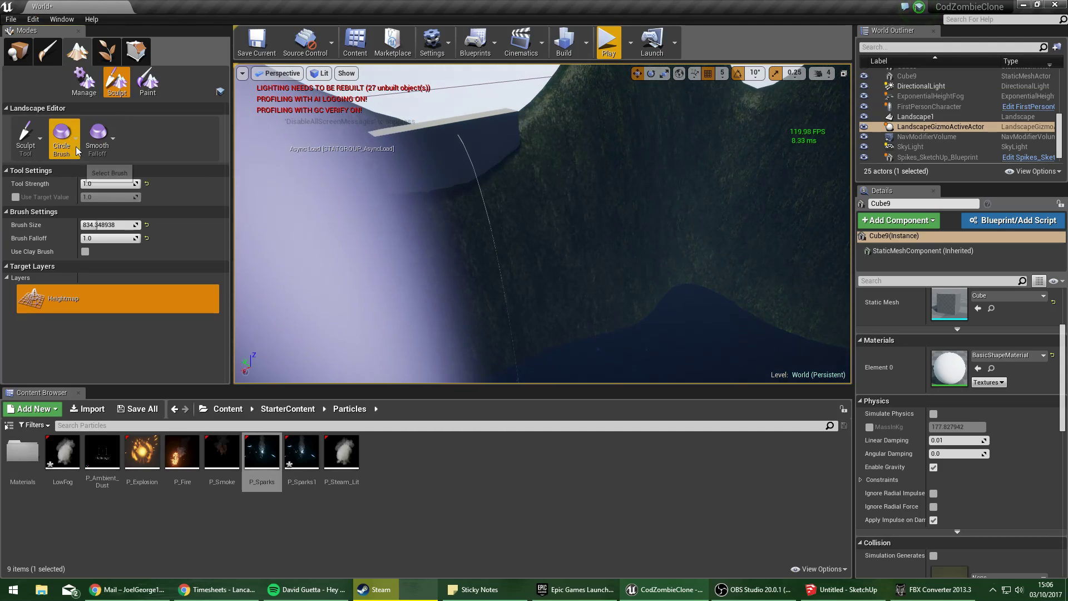
pyautogui.moveTo(98, 224); pyautogui.dragTo(83, 224)
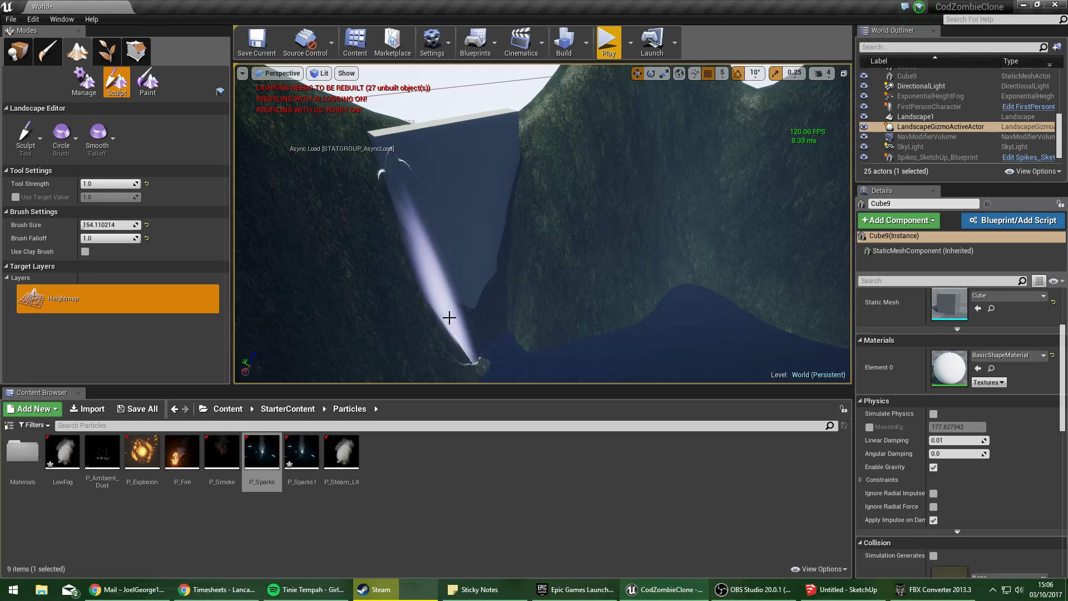
pyautogui.moveTo(483, 327); pyautogui.dragTo(645, 258, button='right')
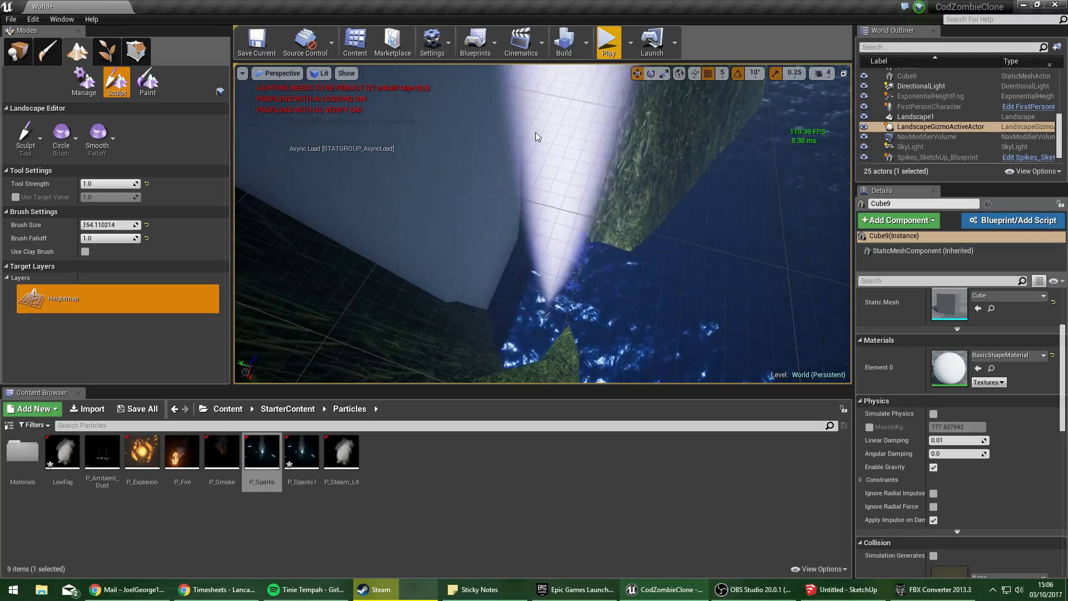
pyautogui.moveTo(493, 133)
pyautogui.mouseDown(button='right')
pyautogui.moveTo(484, 150)
pyautogui.moveTo(572, 195)
pyautogui.moveTo(473, 257)
pyautogui.mouseUp(button='right')
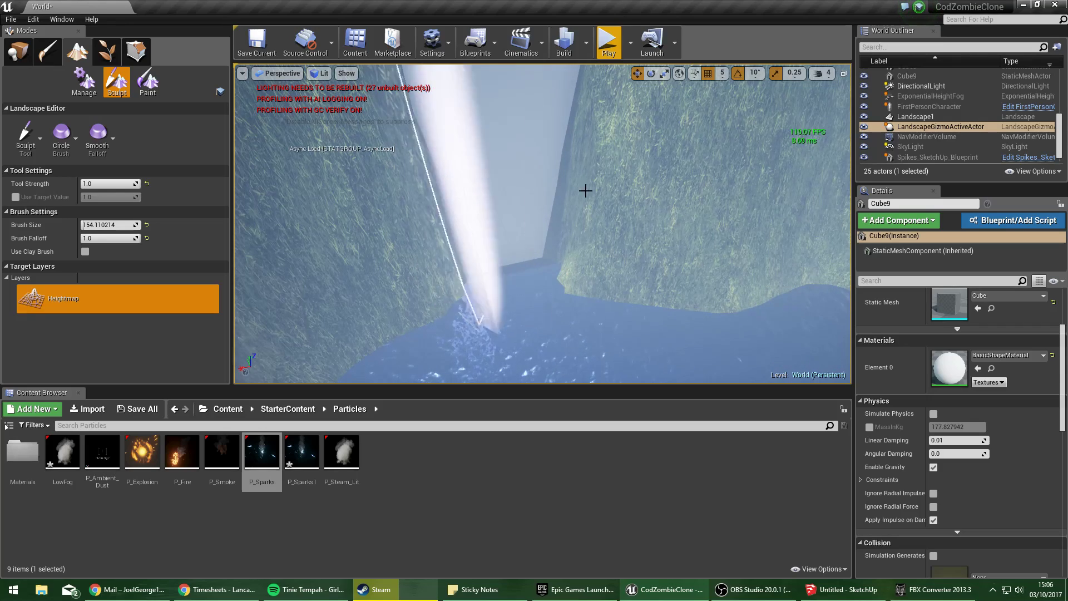
# Hide the ExponentialHeightFog actor in the level to see the slab and terrain clearly.
pyautogui.scroll(3, 887, 138)
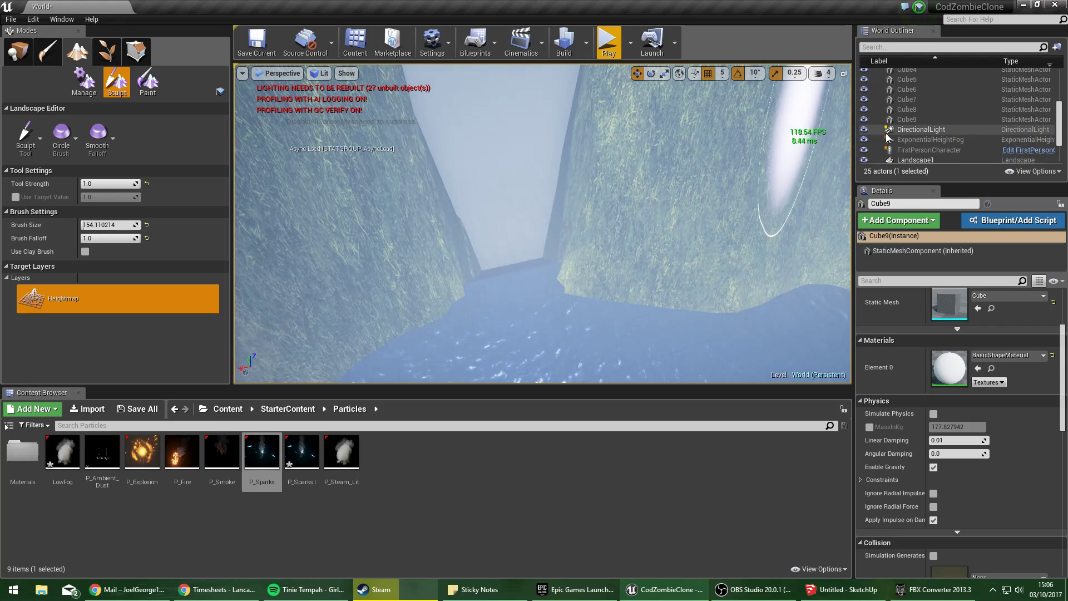
pyautogui.click(864, 140)
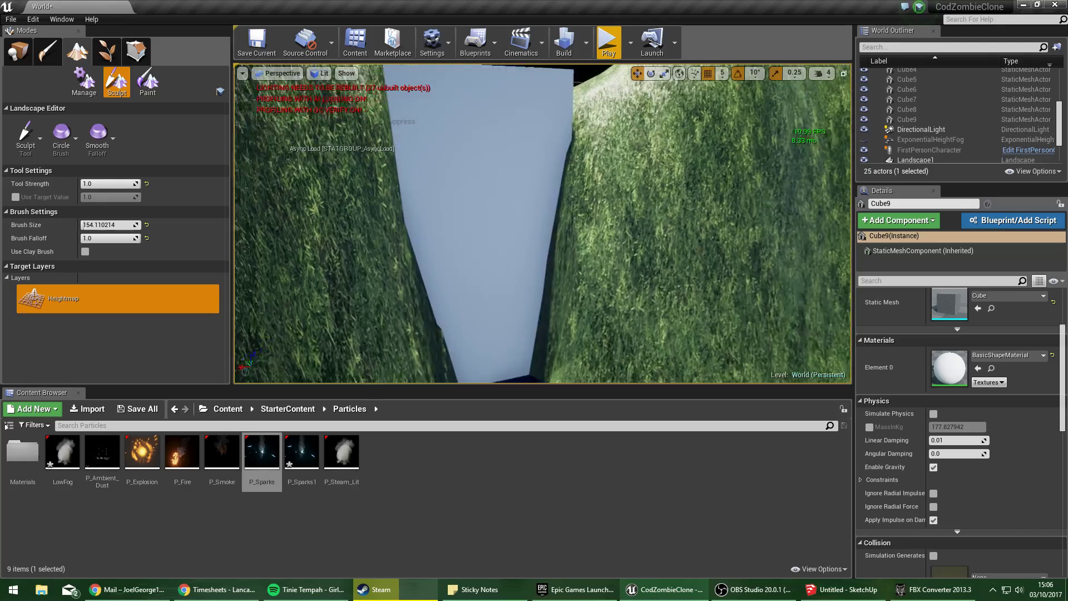
pyautogui.moveTo(599, 197)
pyautogui.mouseDown(button='right')
pyautogui.moveTo(590, 234)
pyautogui.moveTo(520, 292)
pyautogui.mouseUp(button='right')
pyautogui.press('s')
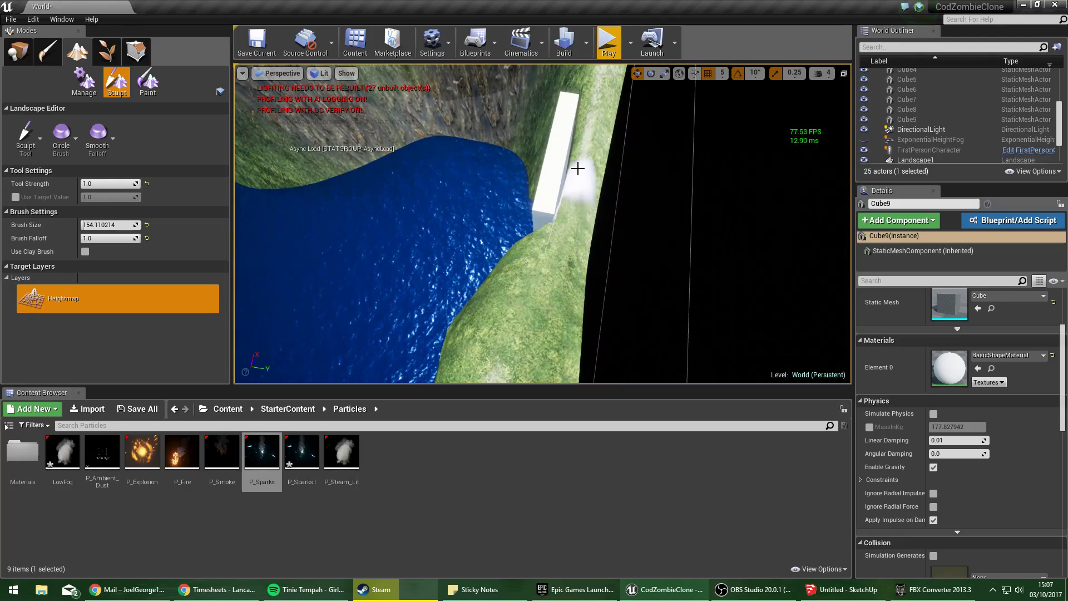
# Sculpt the ridge behind the slab down below the slab's upper edge.
pyautogui.moveTo(576, 136); pyautogui.dragTo(500, 174, button='right')
pyautogui.press('w')
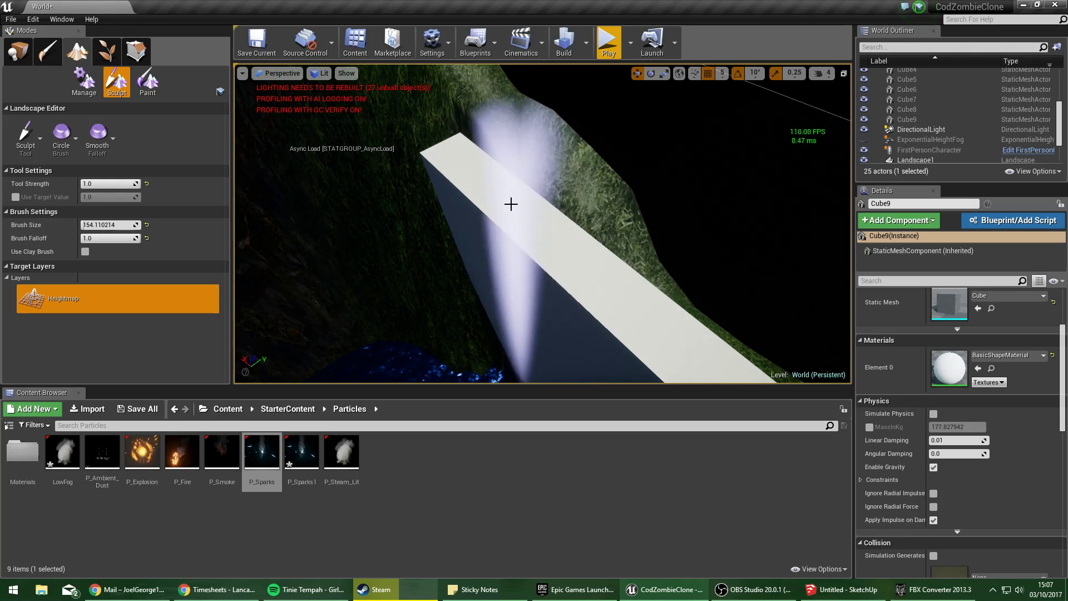
pyautogui.moveTo(608, 279); pyautogui.dragTo(559, 191, button='right')
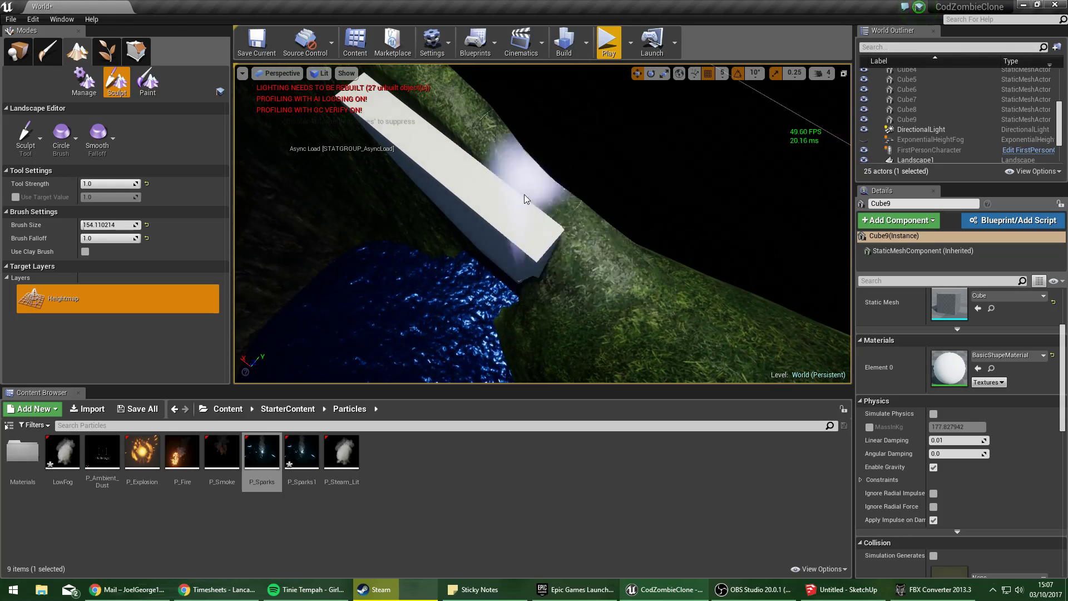
pyautogui.press('w')
pyautogui.moveTo(595, 264)
pyautogui.mouseDown(button='right')
pyautogui.moveTo(589, 329)
pyautogui.moveTo(579, 278)
pyautogui.moveTo(551, 295)
pyautogui.moveTo(534, 284)
pyautogui.moveTo(543, 261)
pyautogui.moveTo(543, 284)
pyautogui.moveTo(573, 311)
pyautogui.moveTo(668, 278)
pyautogui.moveTo(392, 205)
pyautogui.mouseUp(button='right')
pyautogui.press('w')
pyautogui.press('s')
pyautogui.press('w')
pyautogui.press('w')
pyautogui.press('s')
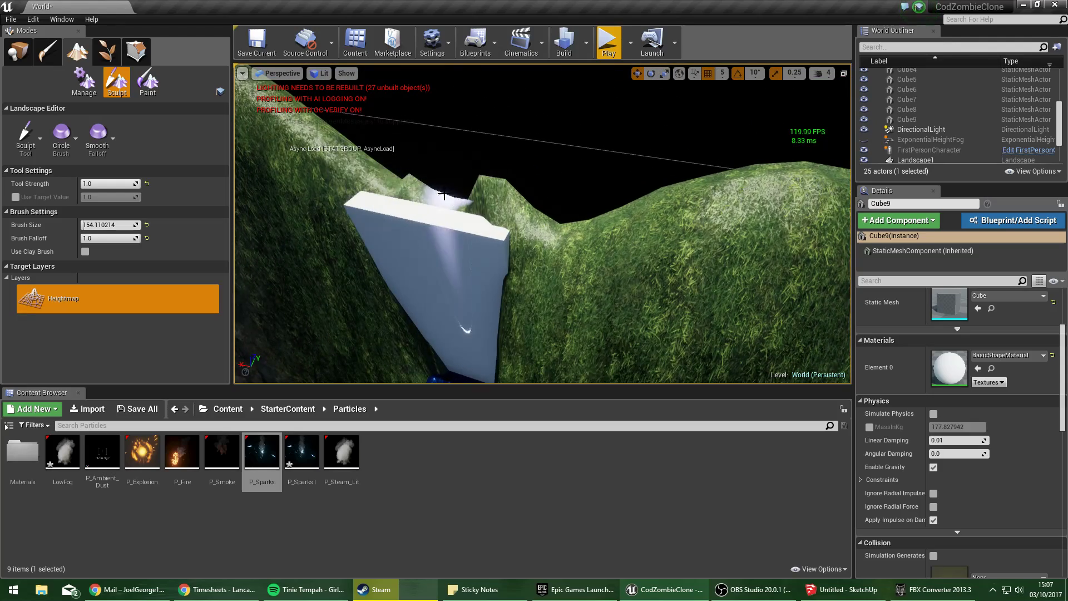
pyautogui.press('s')
pyautogui.moveTo(457, 225)
pyautogui.mouseDown(button='right')
pyautogui.moveTo(411, 250)
pyautogui.moveTo(429, 223)
pyautogui.moveTo(457, 225)
pyautogui.mouseUp(button='right')
pyautogui.press('a')
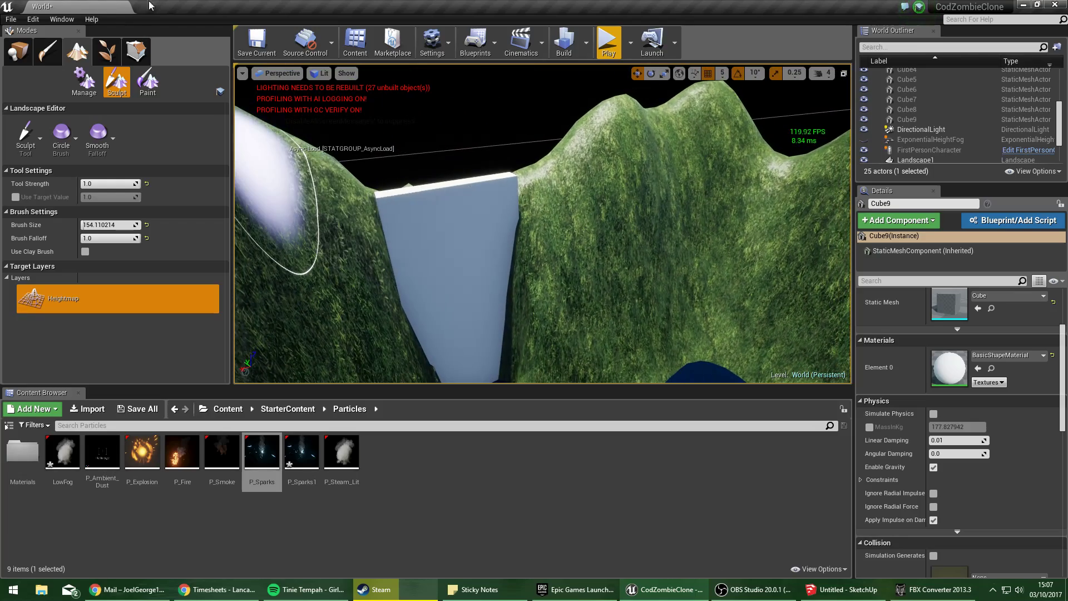
# Apply the M_TranslucentWater_Inst material from the WaterPlane Translucent materials folder to the slab.
pyautogui.moveTo(565, 306)
pyautogui.mouseDown(button='right')
pyautogui.moveTo(566, 315)
pyautogui.moveTo(585, 306)
pyautogui.mouseUp(button='right')
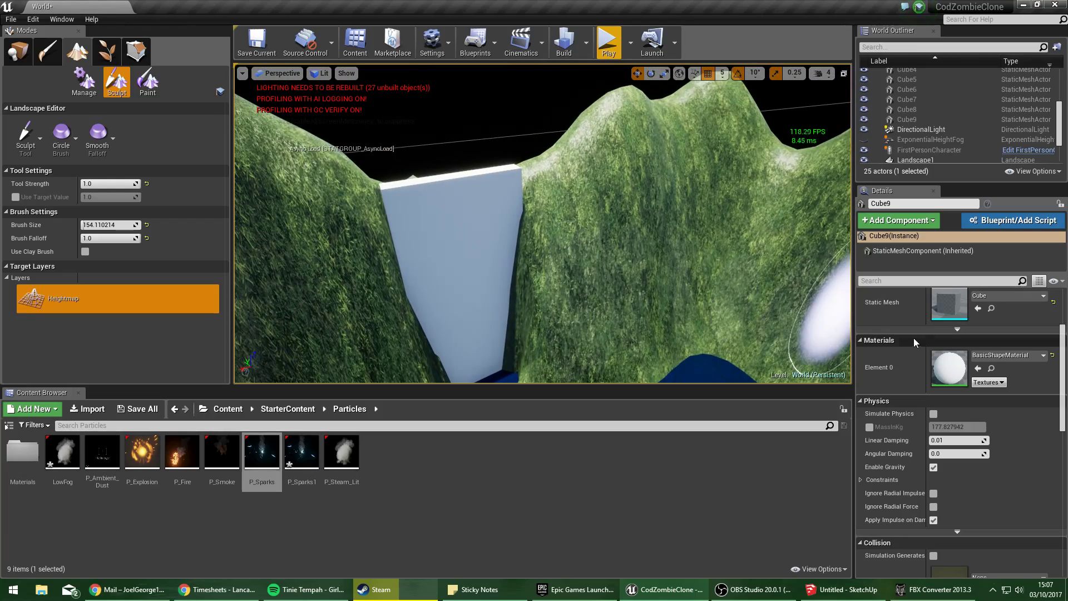
pyautogui.click(286, 409)
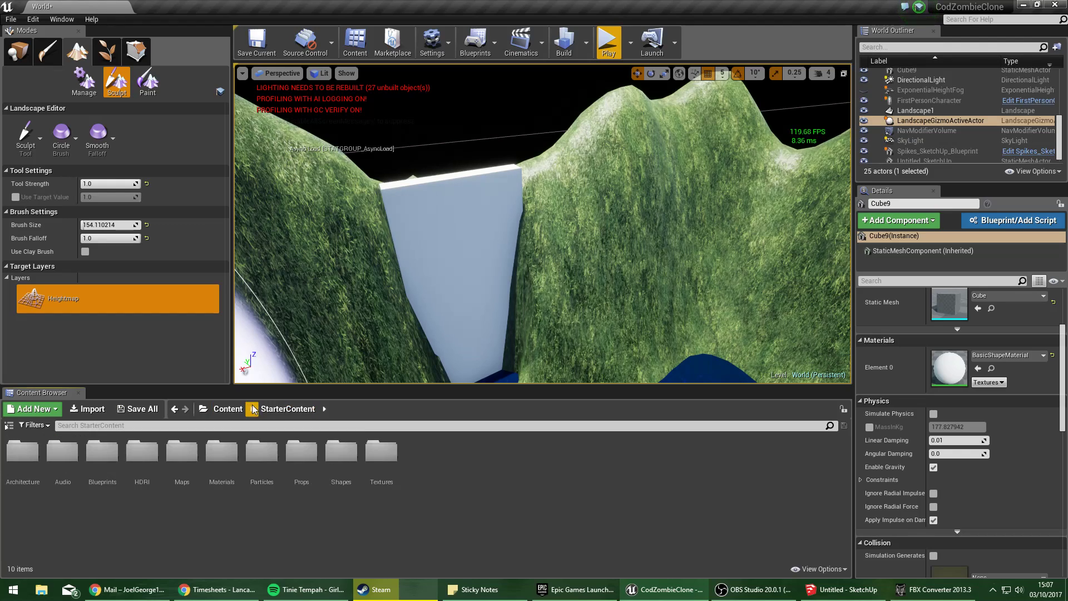
pyautogui.click(228, 409)
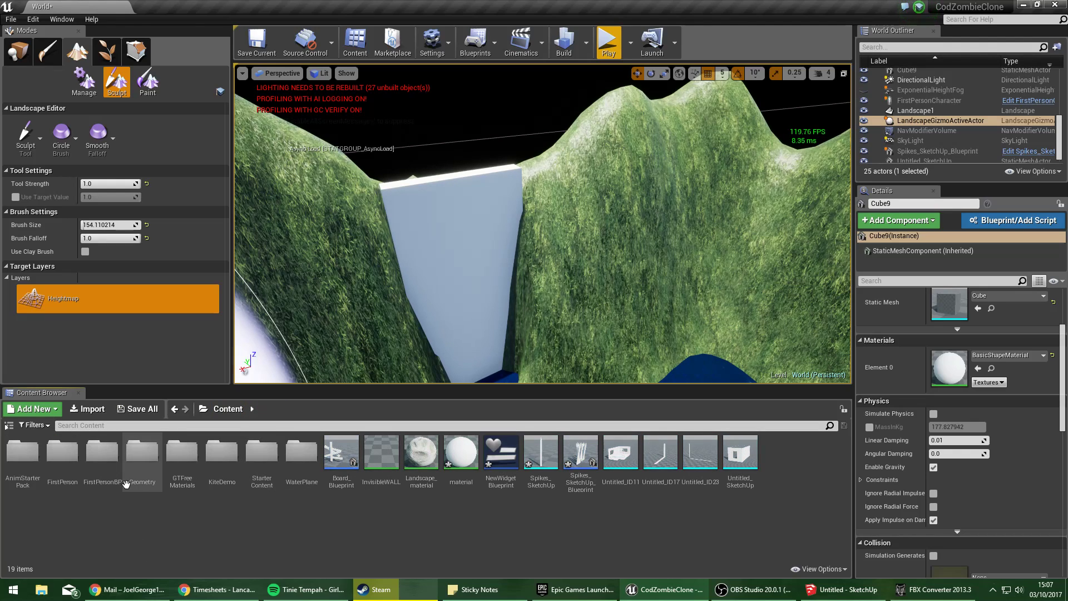
pyautogui.doubleClick(295, 473)
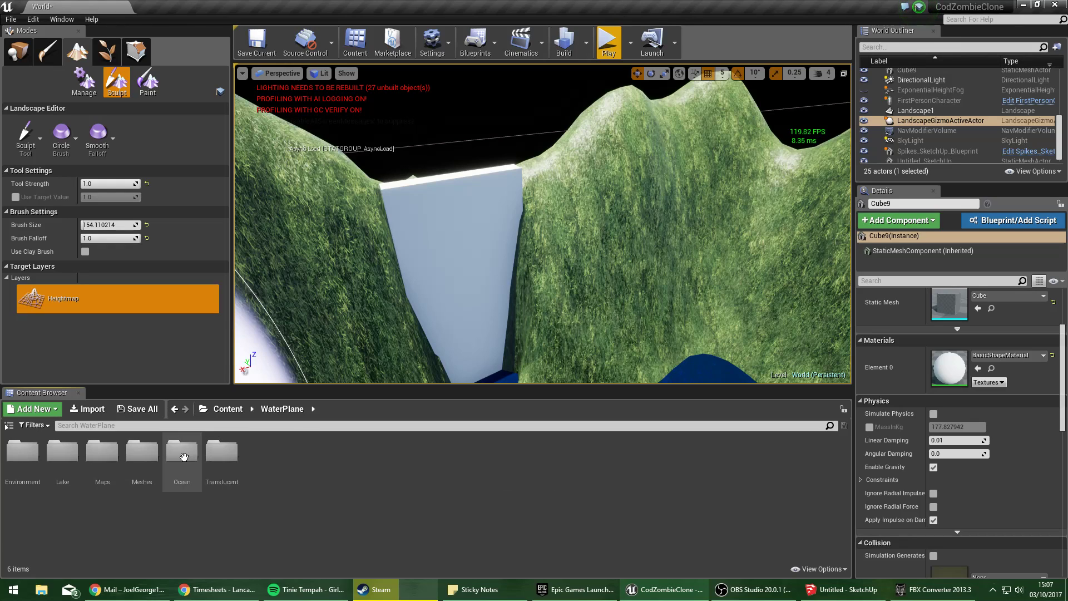
pyautogui.doubleClick(219, 477)
pyautogui.doubleClick(63, 452)
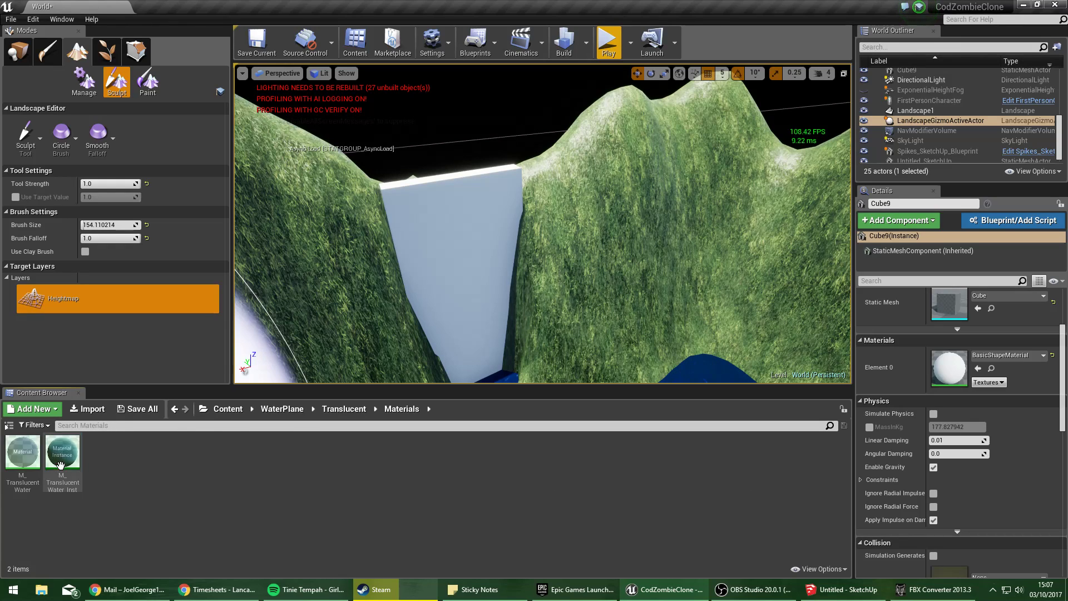
pyautogui.click(58, 455)
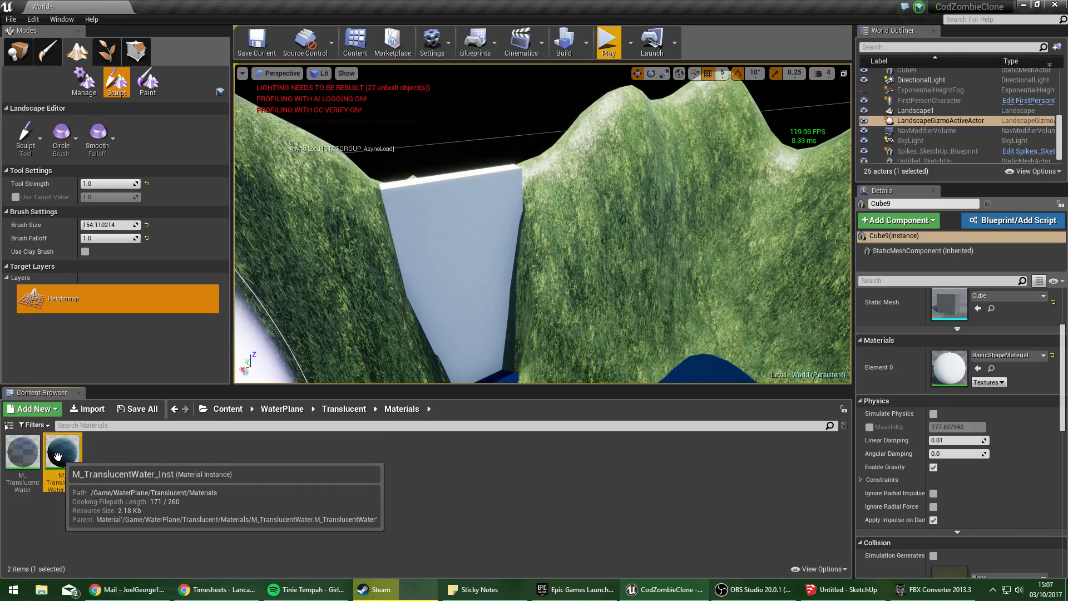
pyautogui.moveTo(984, 382); pyautogui.dragTo(940, 368)
# Check the slab's surface from both sides of the cliff and try the M_TranslucentWater material on it instead.
pyautogui.moveTo(537, 275); pyautogui.dragTo(472, 261, button='right')
pyautogui.press('w')
pyautogui.moveTo(572, 282); pyautogui.dragTo(618, 245, button='right')
pyautogui.moveTo(471, 287)
pyautogui.mouseDown(button='right')
pyautogui.moveTo(440, 256)
pyautogui.moveTo(390, 295)
pyautogui.moveTo(470, 287)
pyautogui.moveTo(484, 317)
pyautogui.moveTo(470, 287)
pyautogui.mouseUp(button='right')
pyautogui.press('s')
pyautogui.press('s')
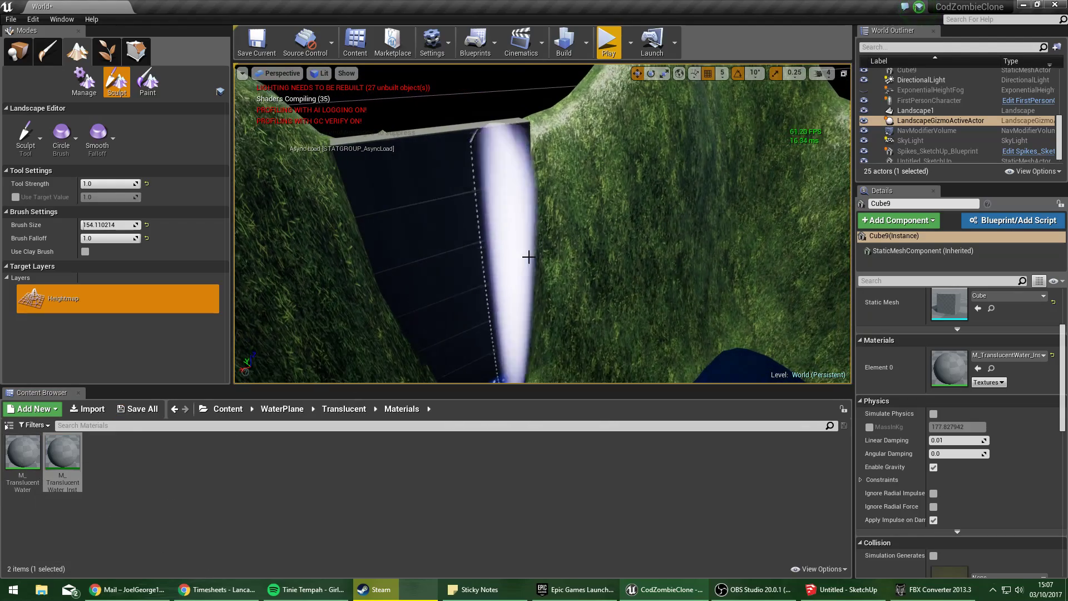
pyautogui.moveTo(549, 261); pyautogui.dragTo(549, 261, button='right')
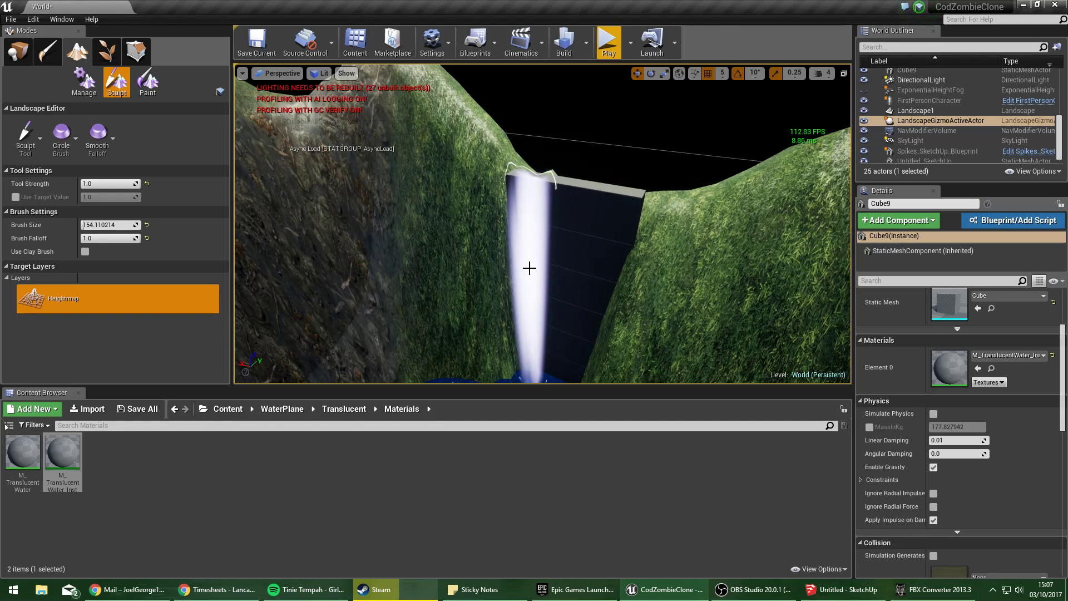
pyautogui.moveTo(529, 268); pyautogui.dragTo(529, 269, button='right')
pyautogui.moveTo(22, 453); pyautogui.dragTo(932, 362)
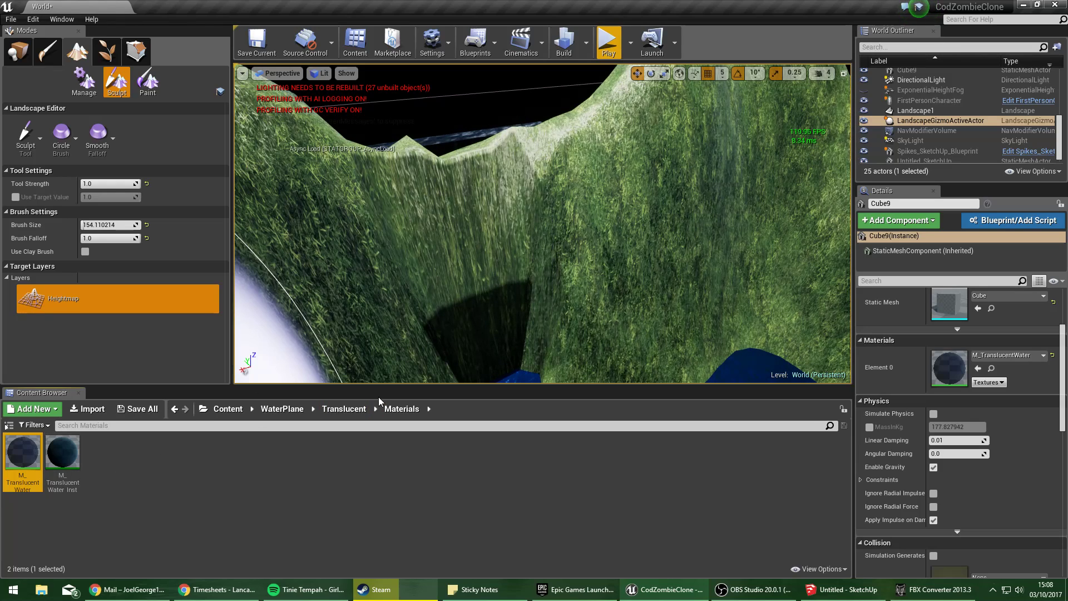
# Browse the WaterPlane folders for another water material and open the Lake materials folder.
pyautogui.click(344, 408)
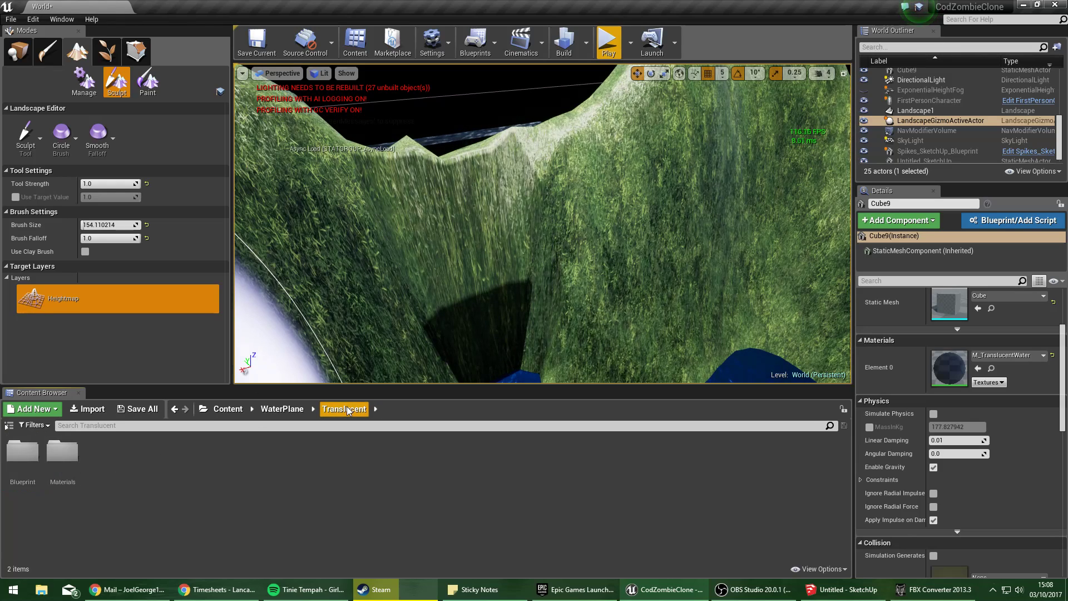
pyautogui.doubleClick(22, 451)
pyautogui.click(282, 410)
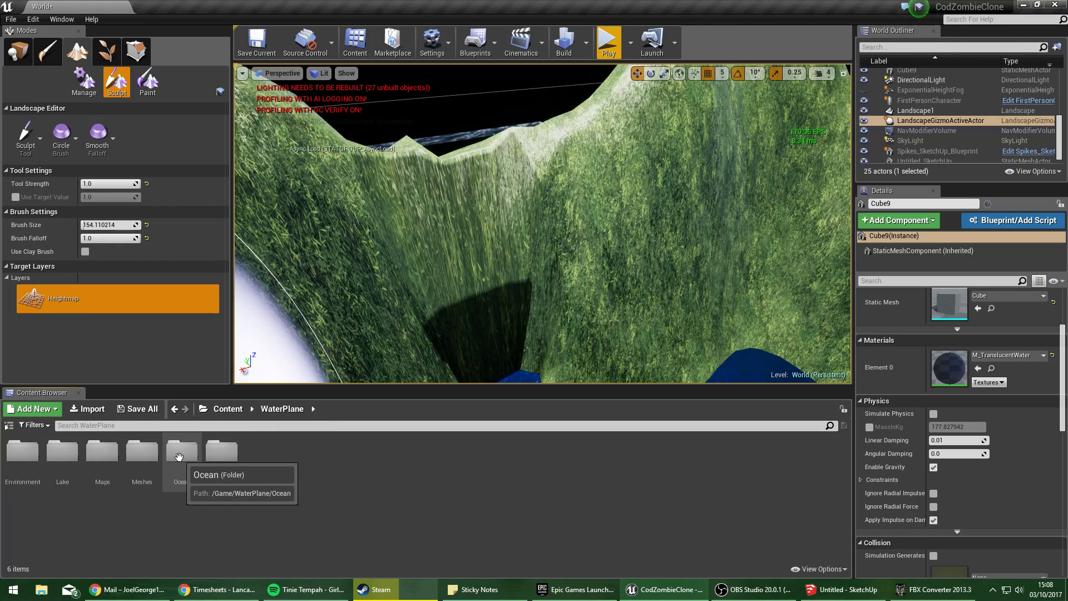
pyautogui.doubleClick(64, 462)
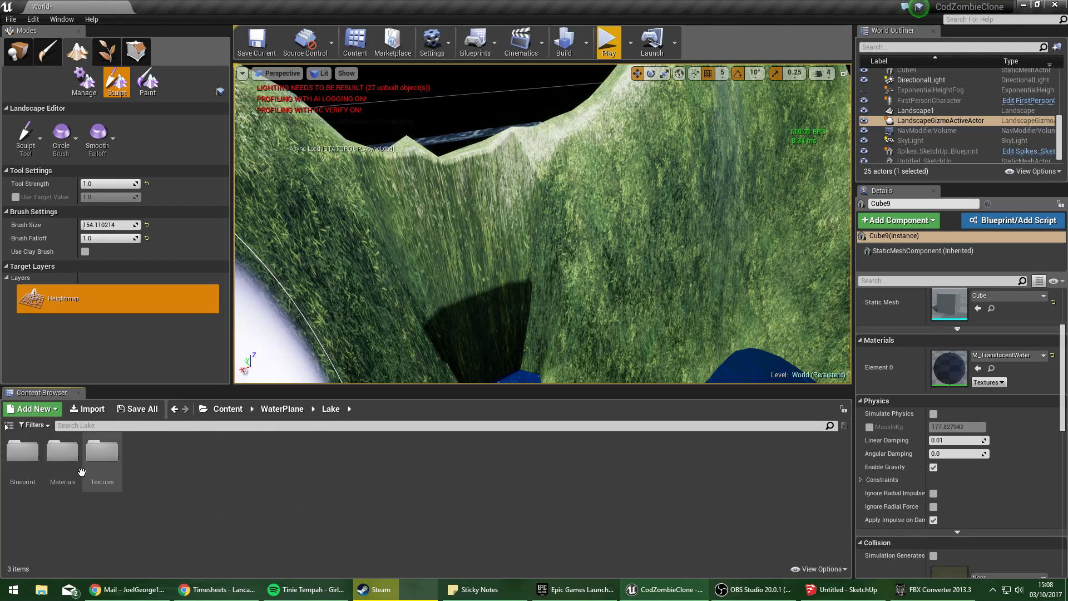
pyautogui.doubleClick(103, 453)
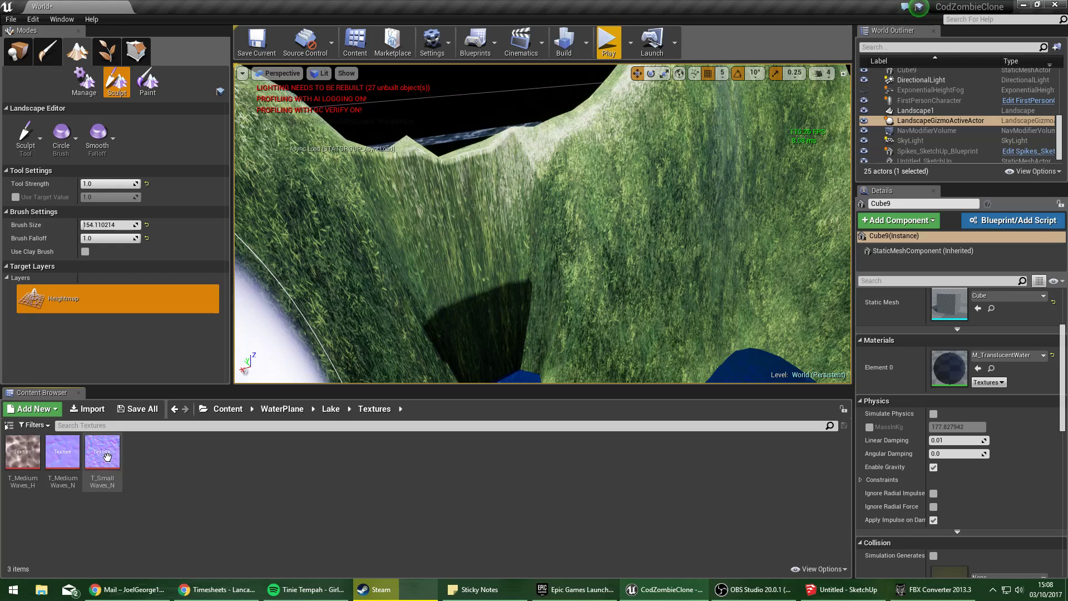
pyautogui.click(330, 409)
pyautogui.doubleClick(62, 454)
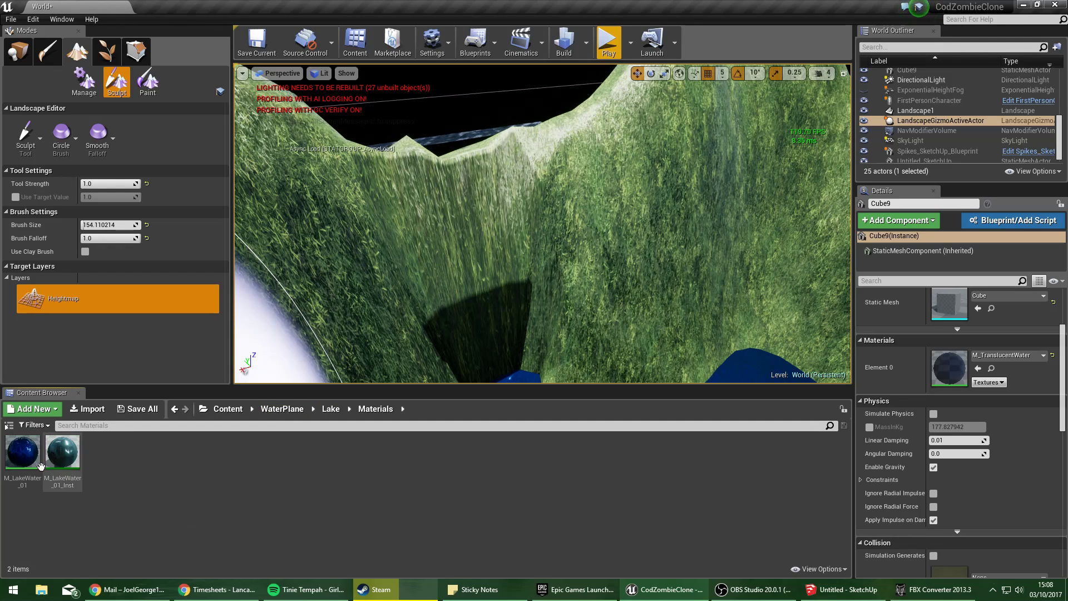
# Try the M_LakeWater_01 material on the slab and view it from across the lake.
pyautogui.moveTo(41, 466); pyautogui.dragTo(948, 367)
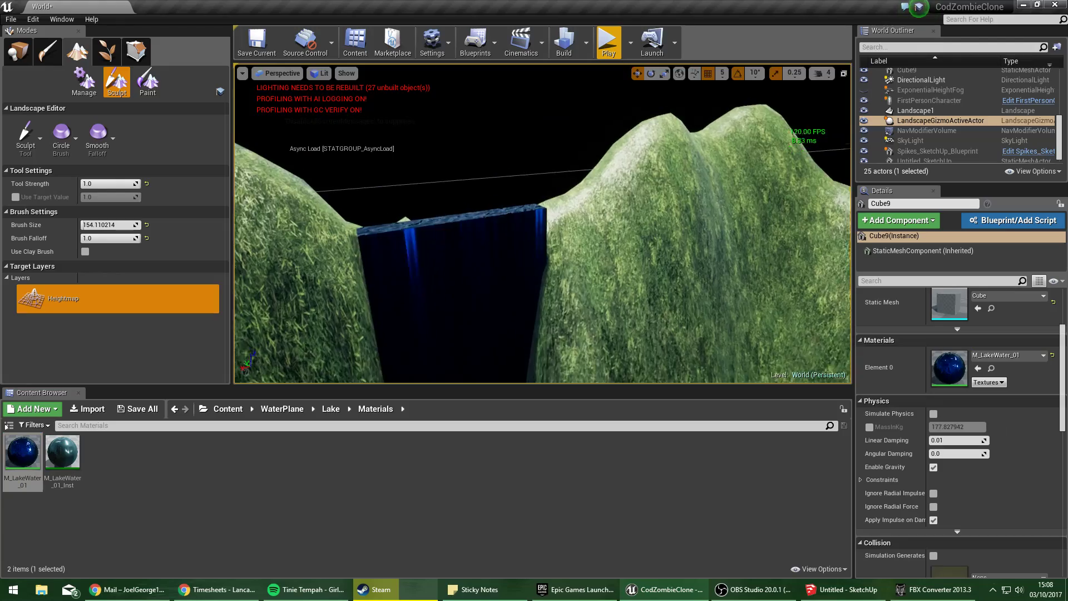
pyautogui.press('w')
pyautogui.moveTo(542, 224); pyautogui.dragTo(373, 183, button='right')
pyautogui.press('s')
pyautogui.press('s')
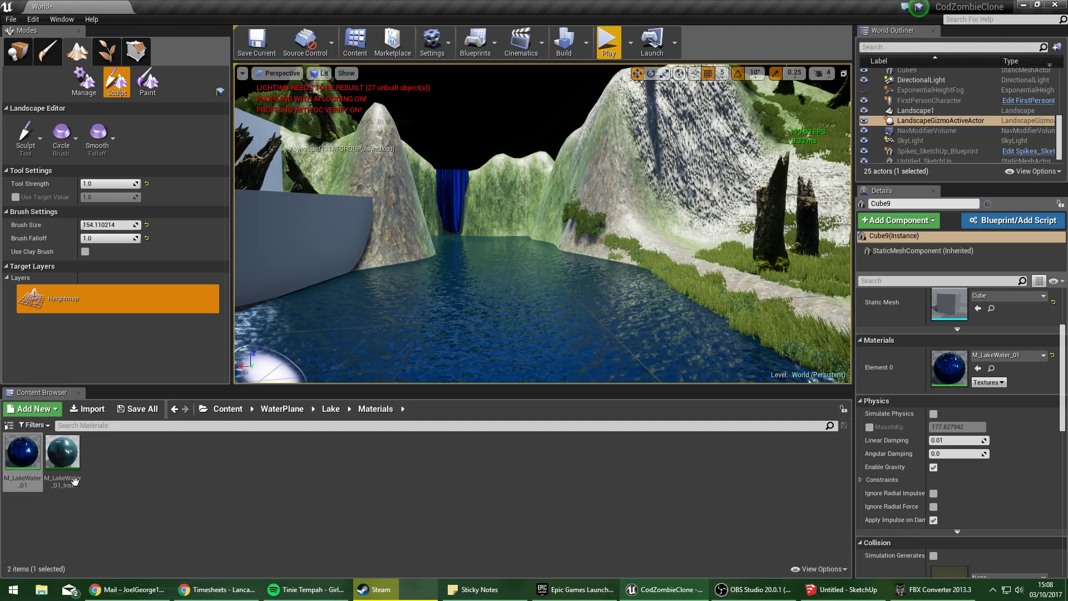
# Apply the M_LakeWater_01_Inst material to the slab and view its foot up close.
pyautogui.moveTo(74, 481); pyautogui.dragTo(466, 206)
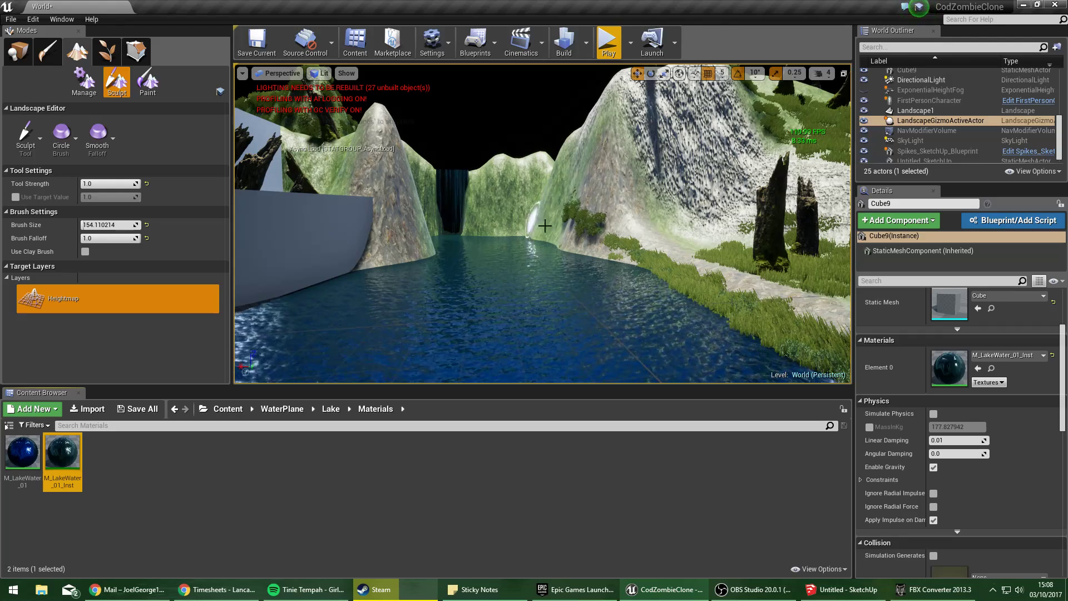
pyautogui.moveTo(545, 225); pyautogui.dragTo(501, 328, button='right')
pyautogui.press('w')
pyautogui.press('w')
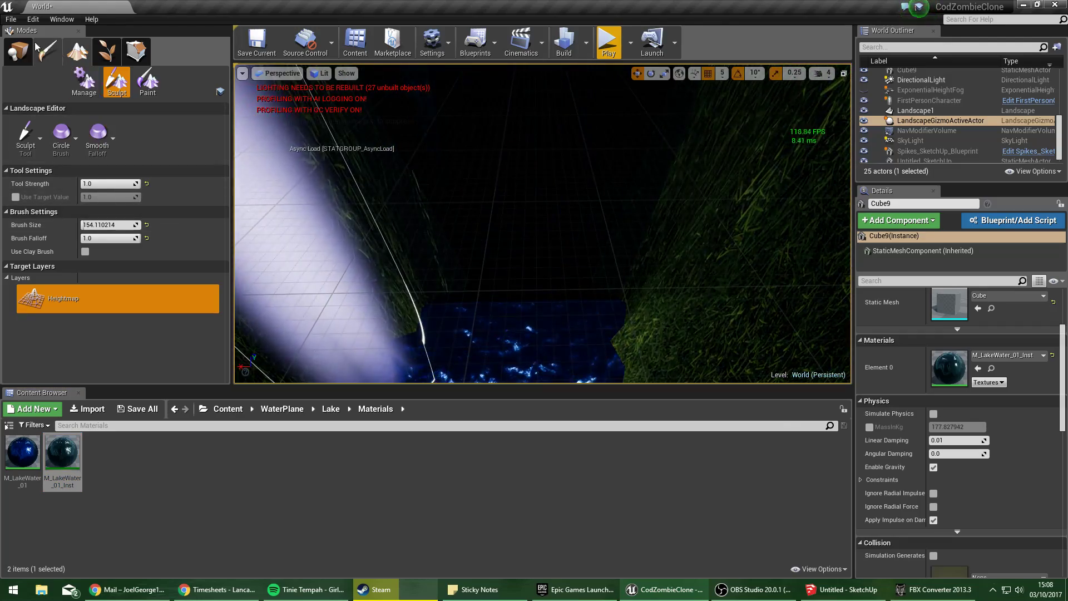
# Switch from landscape sculpting to actor placement and search the placeable classes for "par", clearing the search again.
pyautogui.click(19, 50)
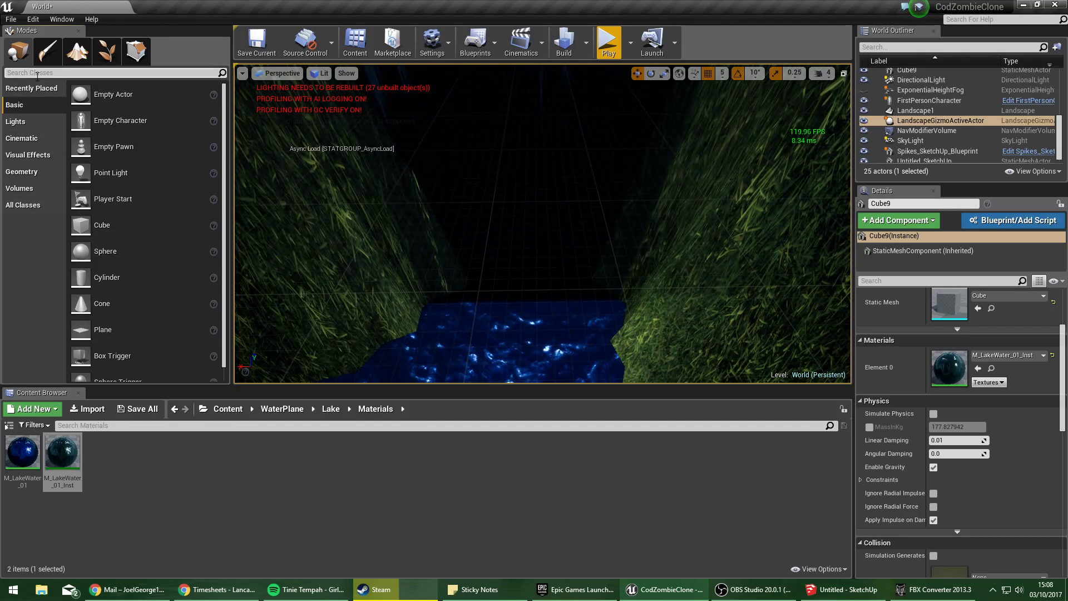
pyautogui.click(86, 73)
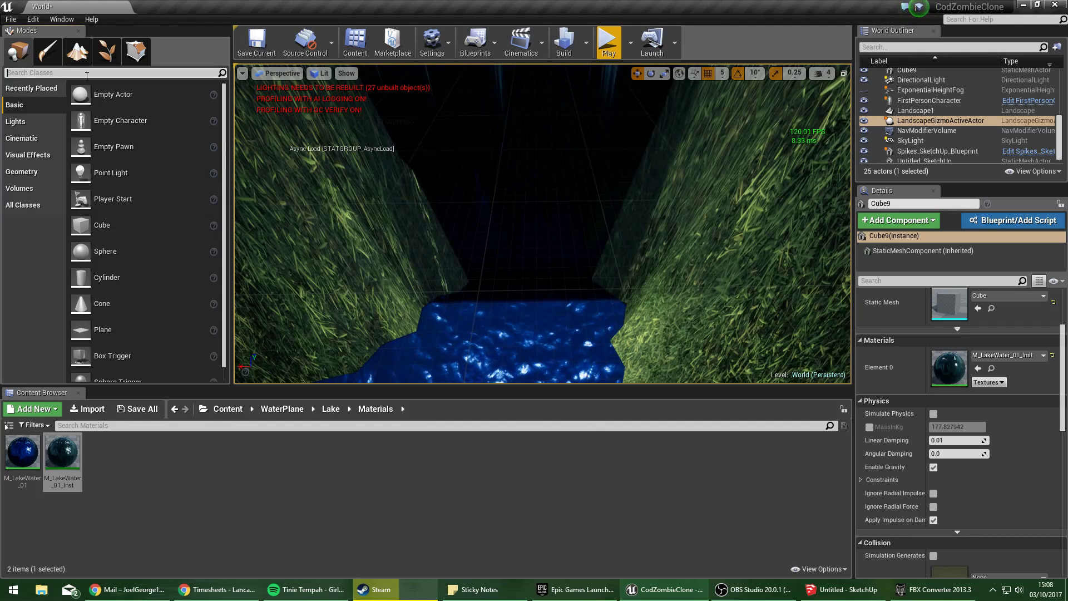
pyautogui.write('pas')
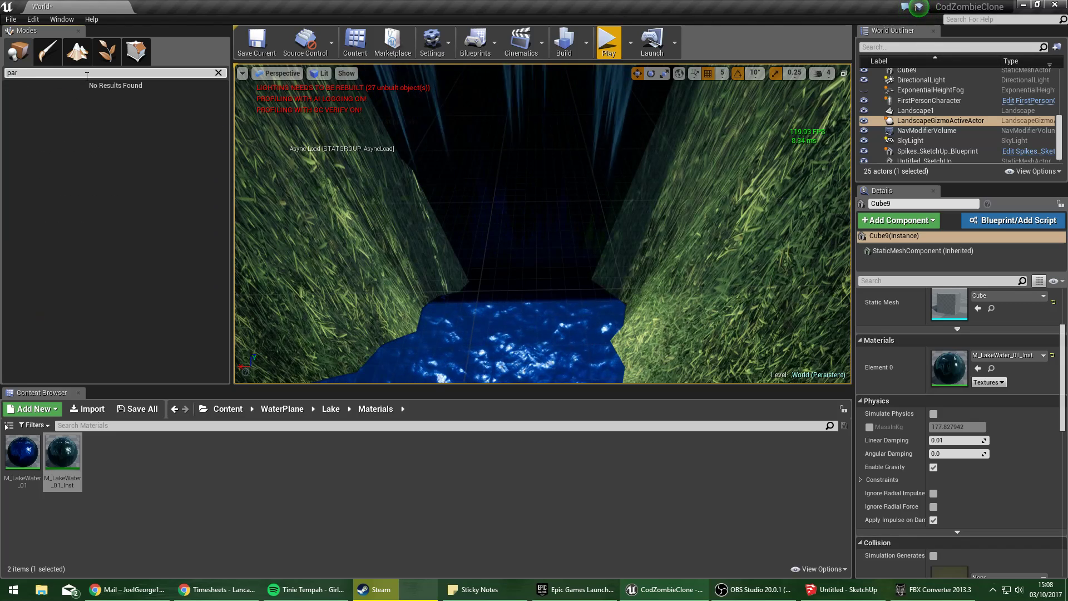
pyautogui.press('BackSpace')
pyautogui.press('BackSpace')
pyautogui.press('BackSpace')
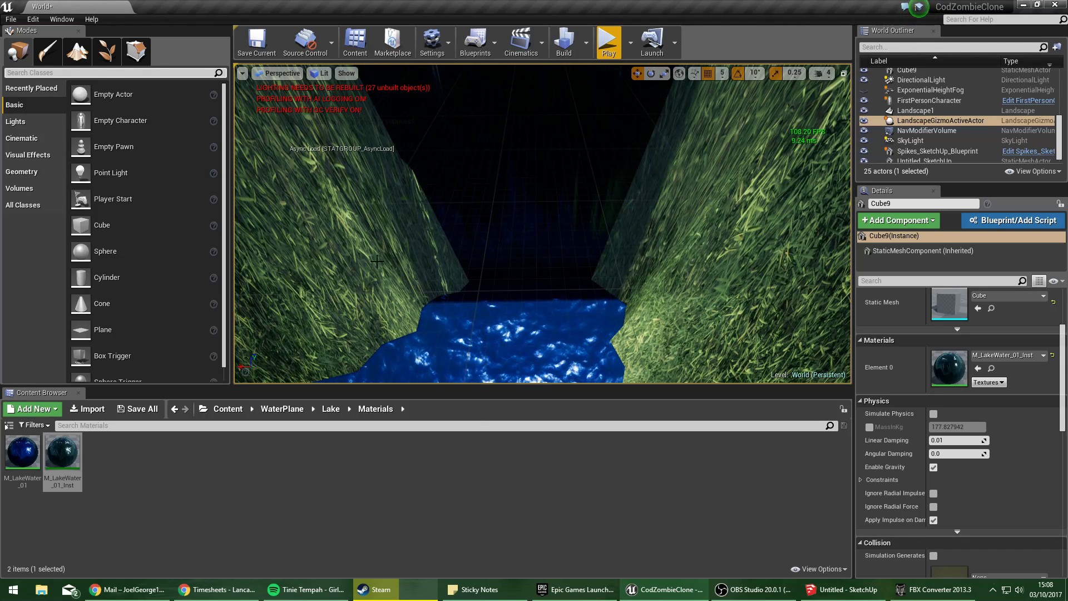
# Open the Particles folder of the StarterContent assets.
pyautogui.click(283, 409)
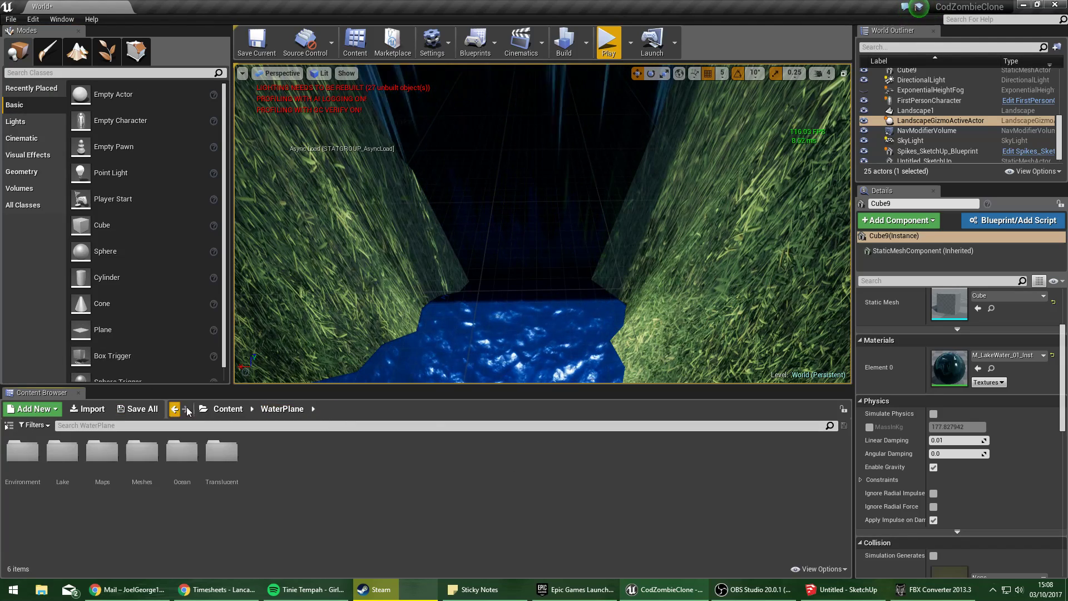
pyautogui.click(204, 413)
pyautogui.doubleClick(261, 454)
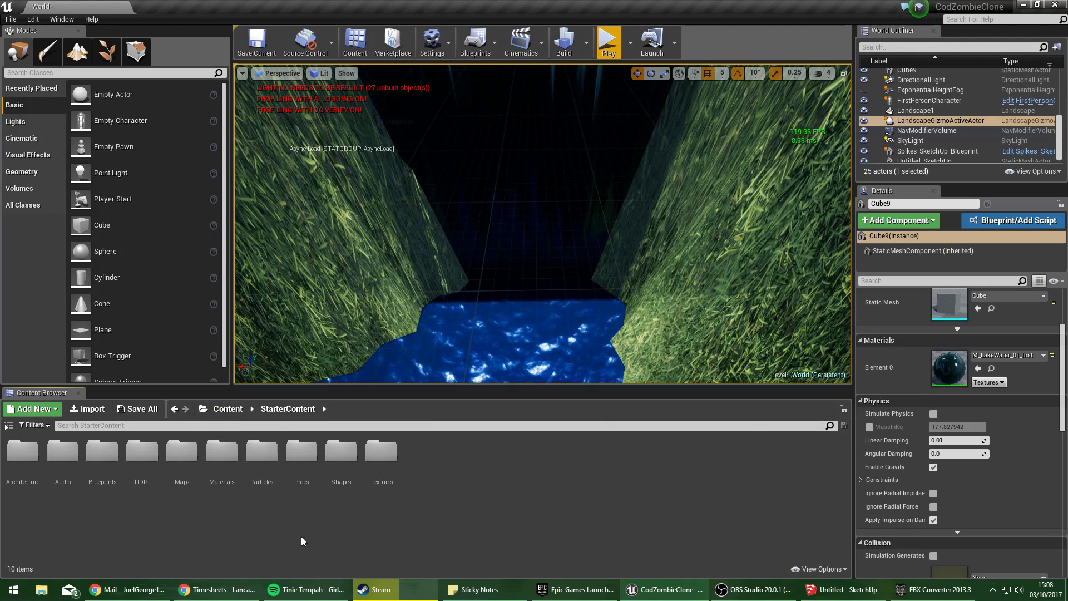
pyautogui.click(261, 461)
pyautogui.doubleClick(261, 461)
# Place a P_Sparks1 emitter at the foot of the water-textured slab.
pyautogui.click(301, 454)
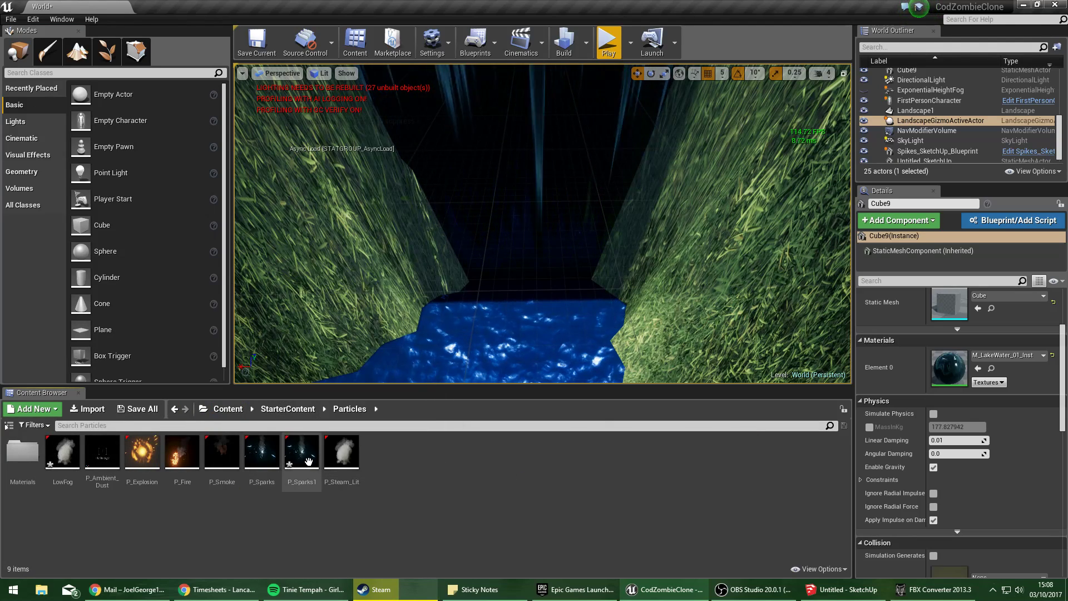
pyautogui.moveTo(301, 453); pyautogui.dragTo(479, 251)
pyautogui.moveTo(478, 250); pyautogui.dragTo(544, 177, button='right')
pyautogui.press('w')
pyautogui.press('d')
# Adjust the sparks emitter's height above the water in front of the slab.
pyautogui.moveTo(544, 176); pyautogui.dragTo(543, 112)
pyautogui.press('s')
pyautogui.moveTo(543, 112)
pyautogui.mouseDown(button='right')
pyautogui.moveTo(550, 139)
pyautogui.moveTo(568, 73)
pyautogui.moveTo(542, 98)
pyautogui.mouseUp(button='right')
pyautogui.press('w')
pyautogui.moveTo(523, 277); pyautogui.dragTo(524, 271, button='right')
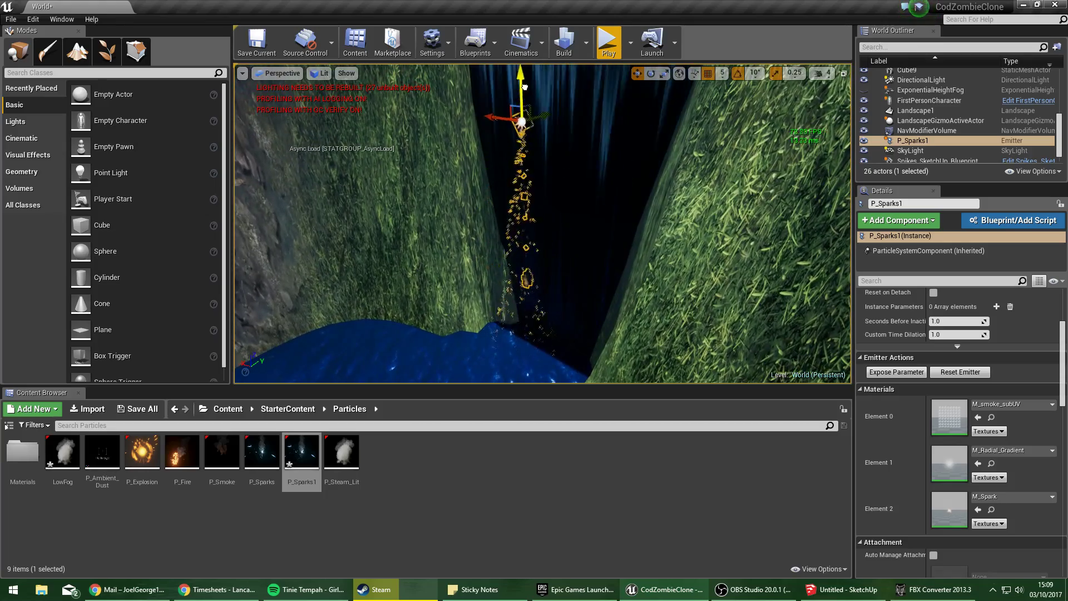
pyautogui.moveTo(525, 87); pyautogui.dragTo(526, 76)
# Duplicate the sparks emitter and position the copy beside the original at the base of the waterfall.
pyautogui.moveTo(525, 76)
pyautogui.mouseDown(button='right')
pyautogui.moveTo(525, 58)
pyautogui.moveTo(500, 94)
pyautogui.moveTo(512, 67)
pyautogui.moveTo(525, 76)
pyautogui.mouseUp(button='right')
pyautogui.press('s')
pyautogui.press('w')
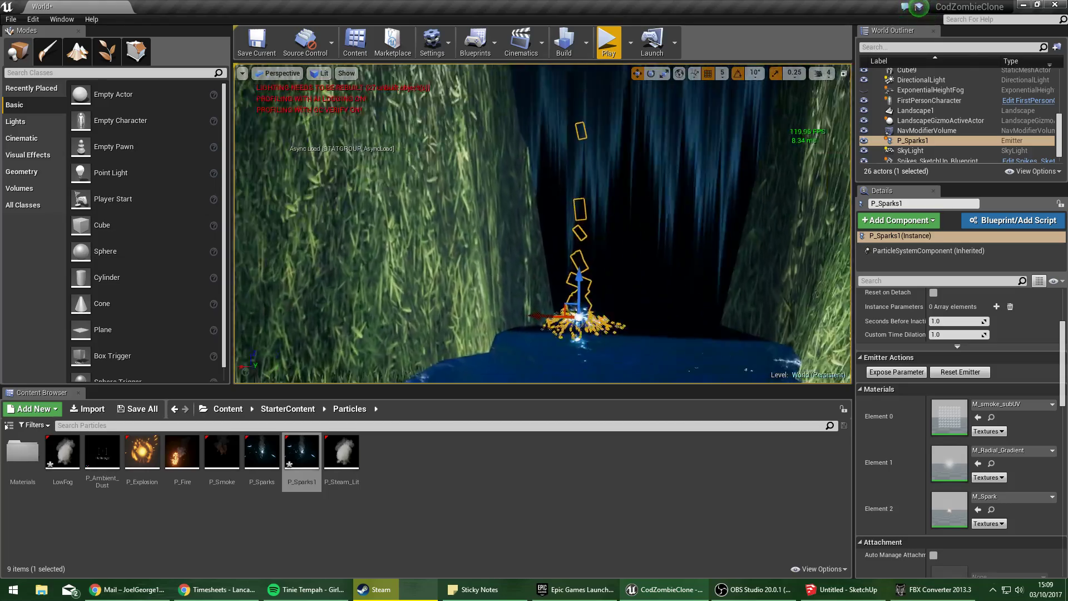
pyautogui.keyDown('alt'); pyautogui.moveTo(427, 305); pyautogui.dragTo(427, 301); pyautogui.keyUp('alt')
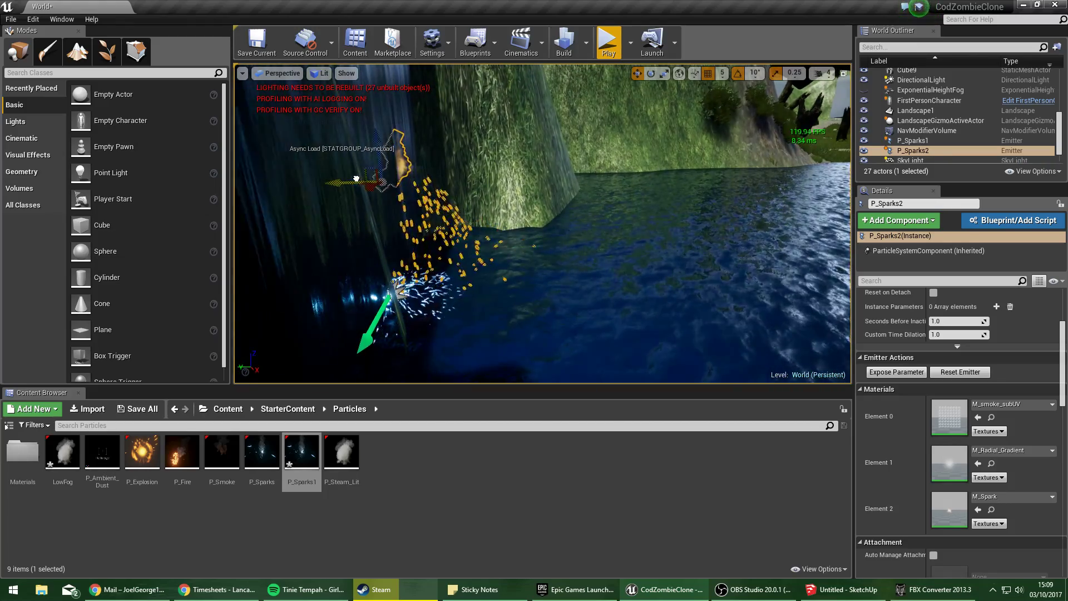
pyautogui.moveTo(365, 175); pyautogui.dragTo(377, 175)
# Delete both sparks emitters from the base of the waterfall.
pyautogui.click(517, 234)
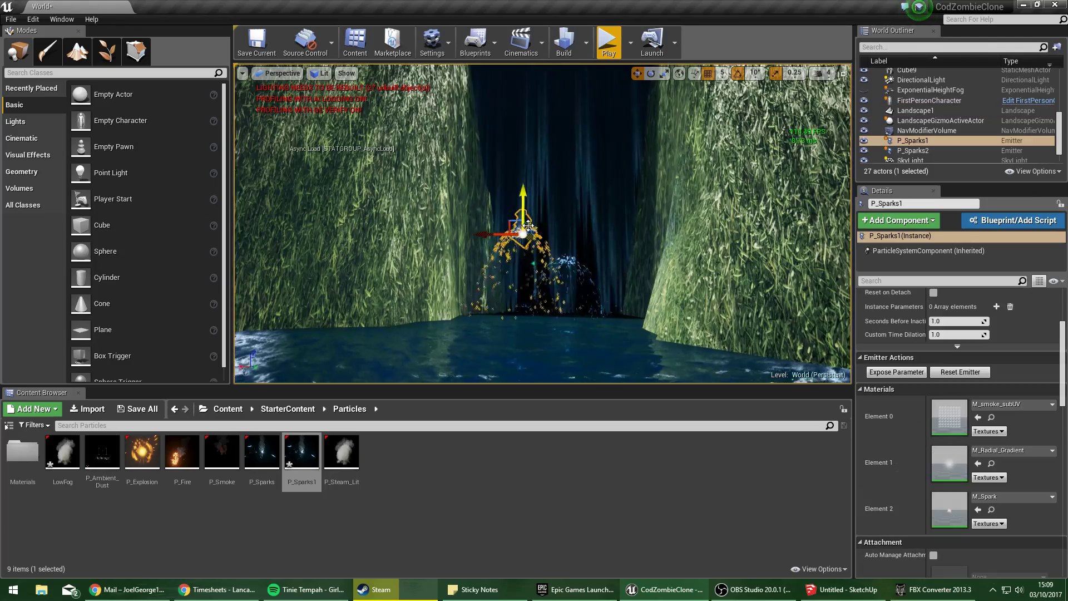
pyautogui.moveTo(512, 226); pyautogui.dragTo(505, 252)
pyautogui.press('Delete')
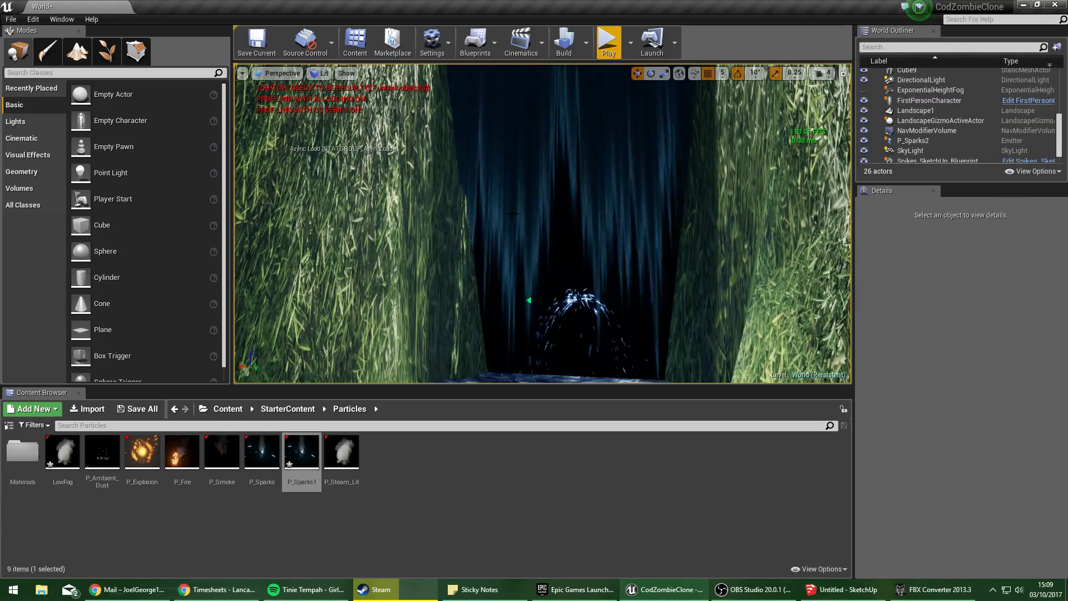
pyautogui.click(529, 300)
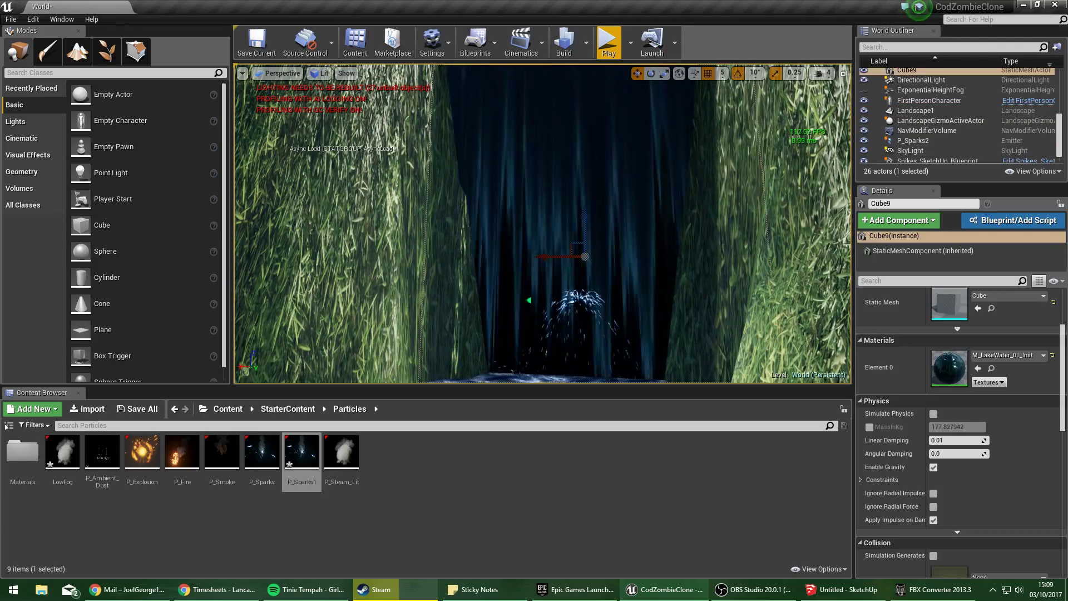
pyautogui.moveTo(529, 300); pyautogui.dragTo(623, 301, button='right')
pyautogui.click(521, 222)
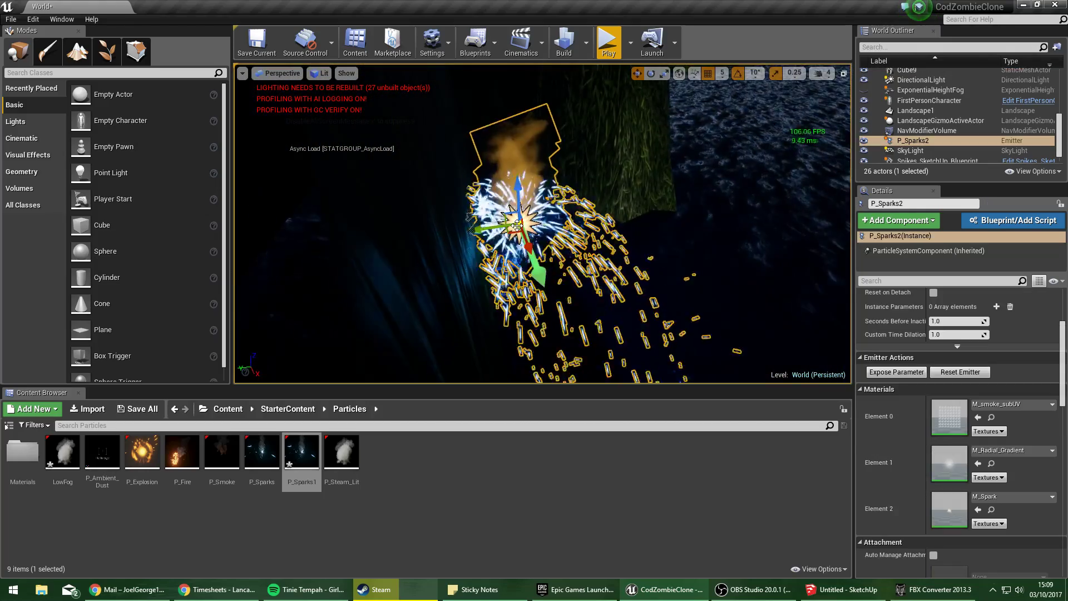
pyautogui.press('Delete')
# Place a P_Steam_Lit emitter where the slab meets the water and scale it up across the gap.
pyautogui.moveTo(542, 223); pyautogui.dragTo(462, 278, button='right')
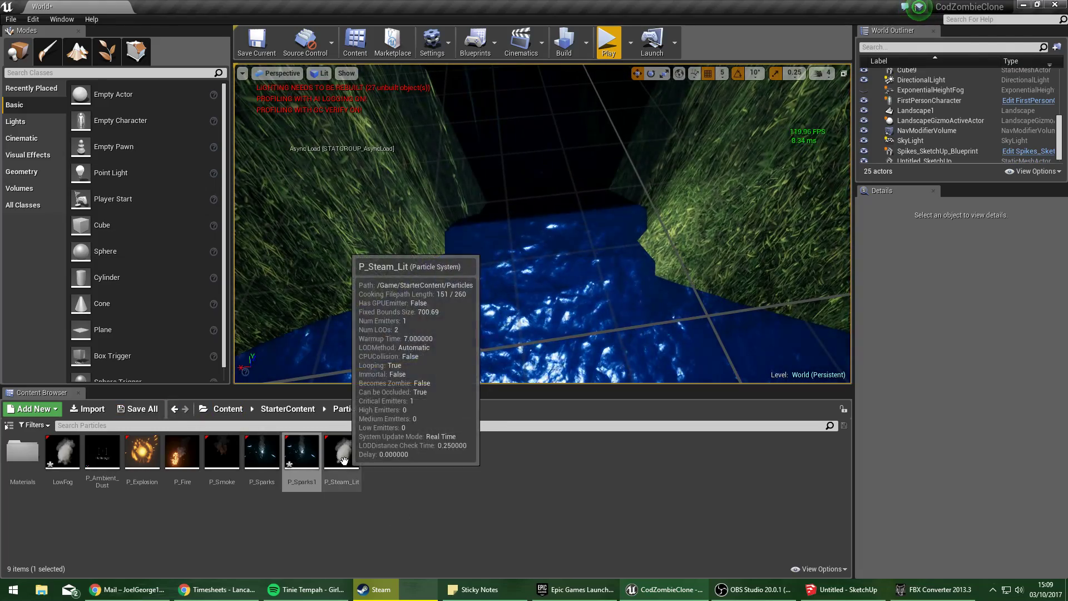
pyautogui.moveTo(342, 453); pyautogui.dragTo(565, 214)
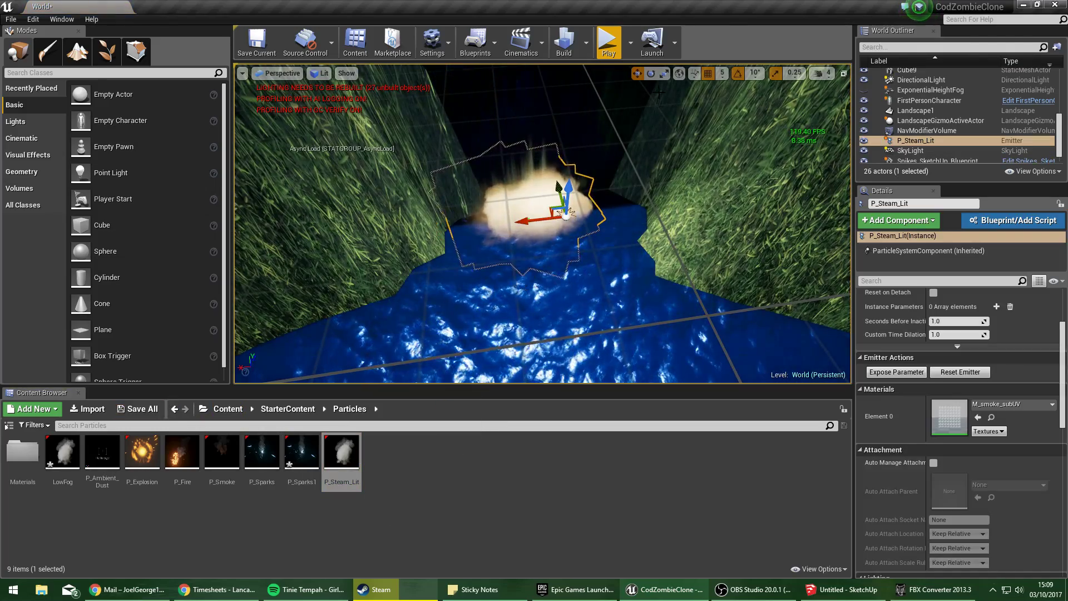
pyautogui.click(662, 76)
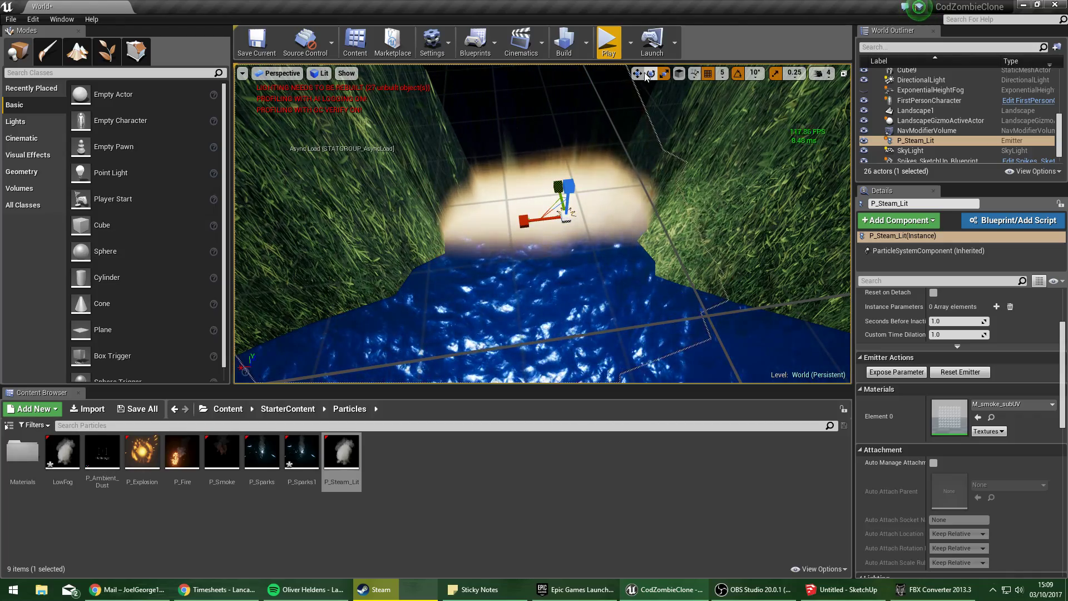
# Raise the P_Steam_Lit emitter above the water in front of the waterfall and check it from across the lake.
pyautogui.moveTo(568, 196); pyautogui.dragTo(591, 134)
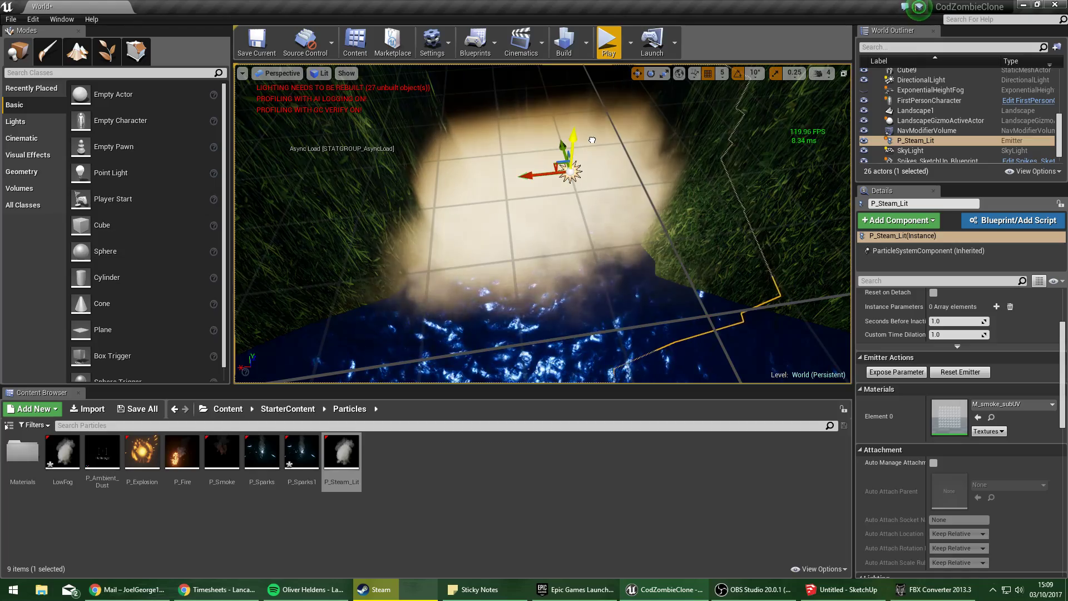
pyautogui.moveTo(592, 139); pyautogui.dragTo(573, 205, button='right')
pyautogui.press('s')
pyautogui.press('w')
pyautogui.press('s')
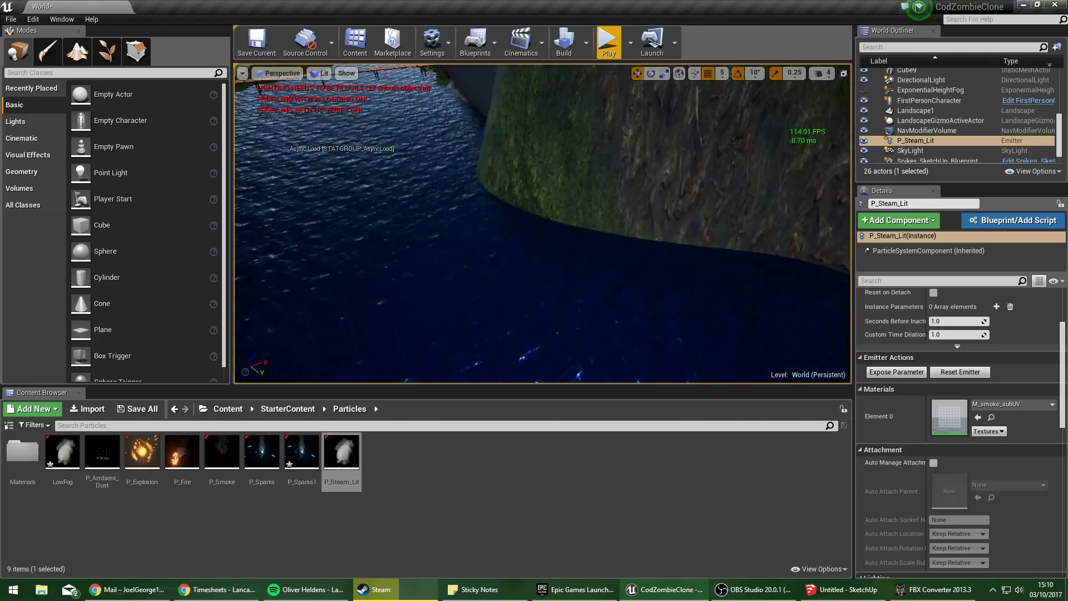
pyautogui.click(640, 222)
pyautogui.moveTo(640, 223); pyautogui.dragTo(751, 239, button='right')
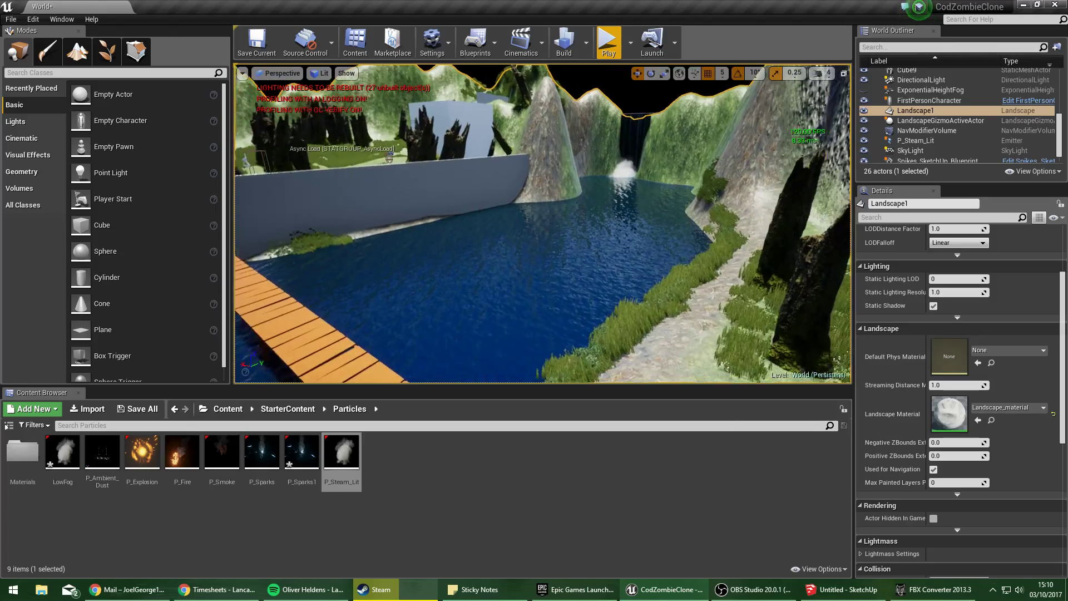
# Reselect the P_Steam_Lit emitter and reposition it lower at the waterfall's base.
pyautogui.press('w')
pyautogui.moveTo(543, 222); pyautogui.dragTo(623, 239, button='right')
pyautogui.click(590, 262)
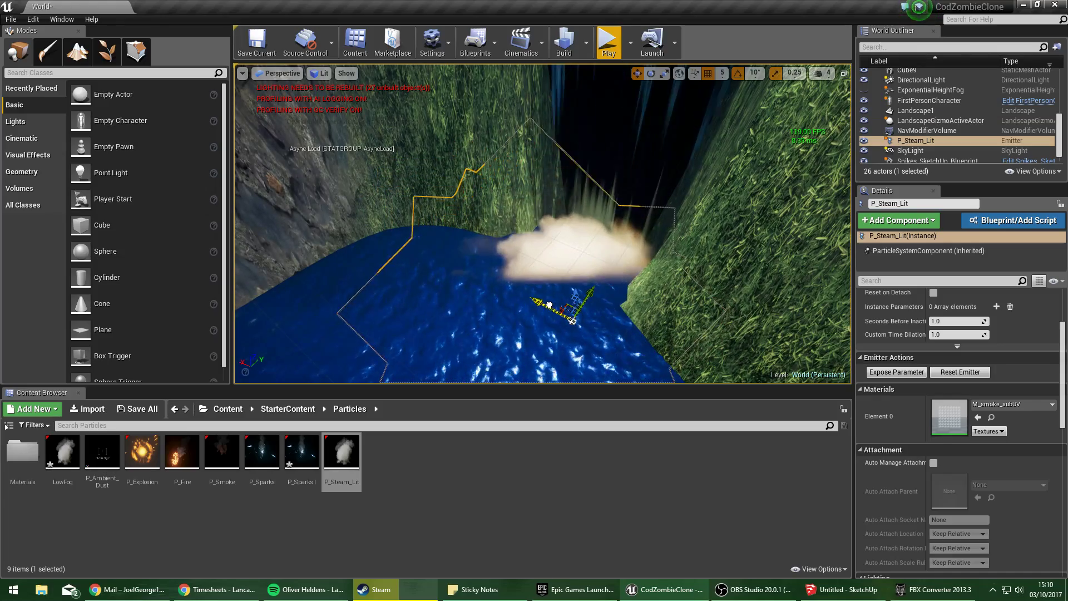
pyautogui.press('w')
pyautogui.moveTo(596, 279); pyautogui.dragTo(490, 250, button='right')
pyautogui.click(672, 321)
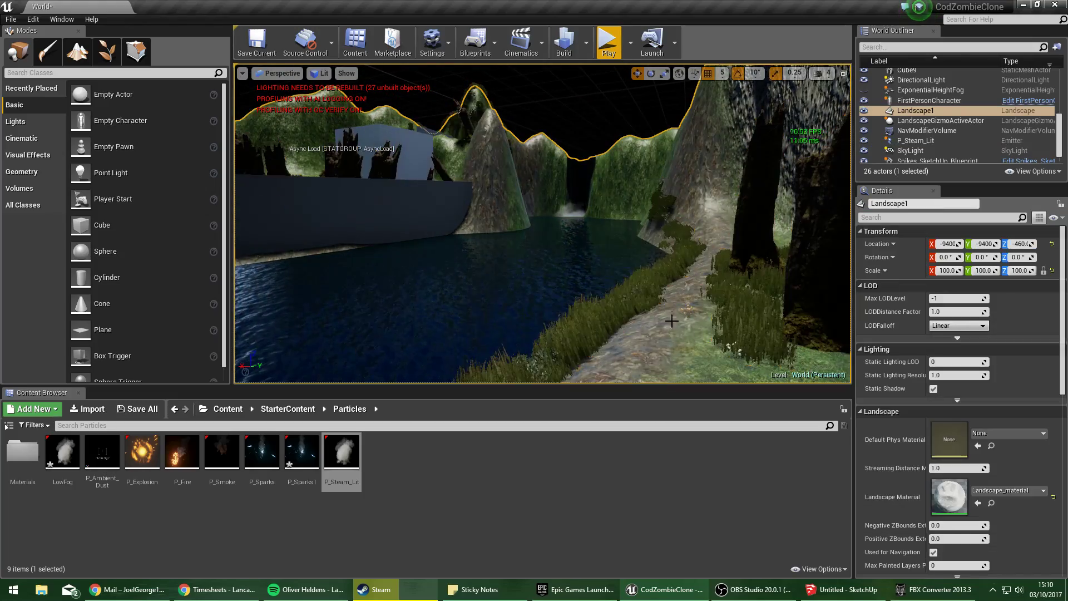
# Play-test the level, walking along the lakeside path to examine the waterfall and its steam through the fog.
pyautogui.click(612, 39)
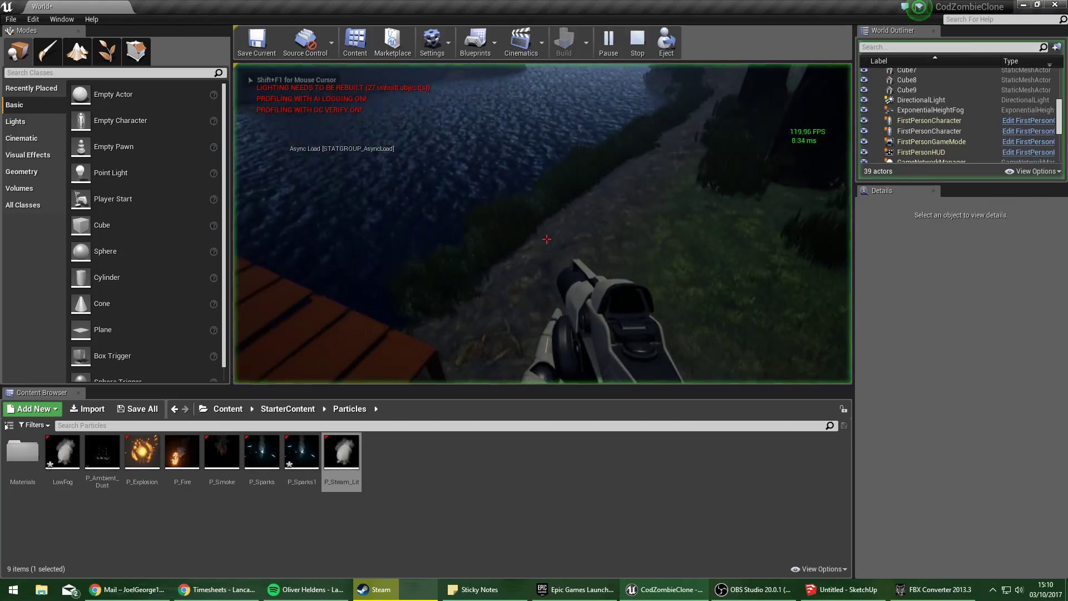
pyautogui.press('w')
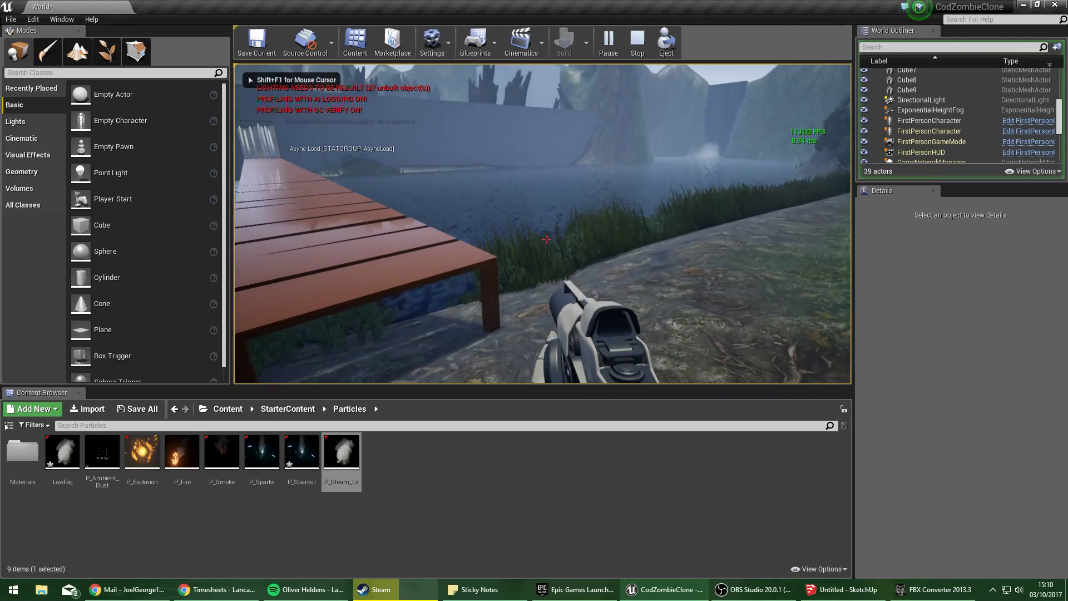
pyautogui.press('w')
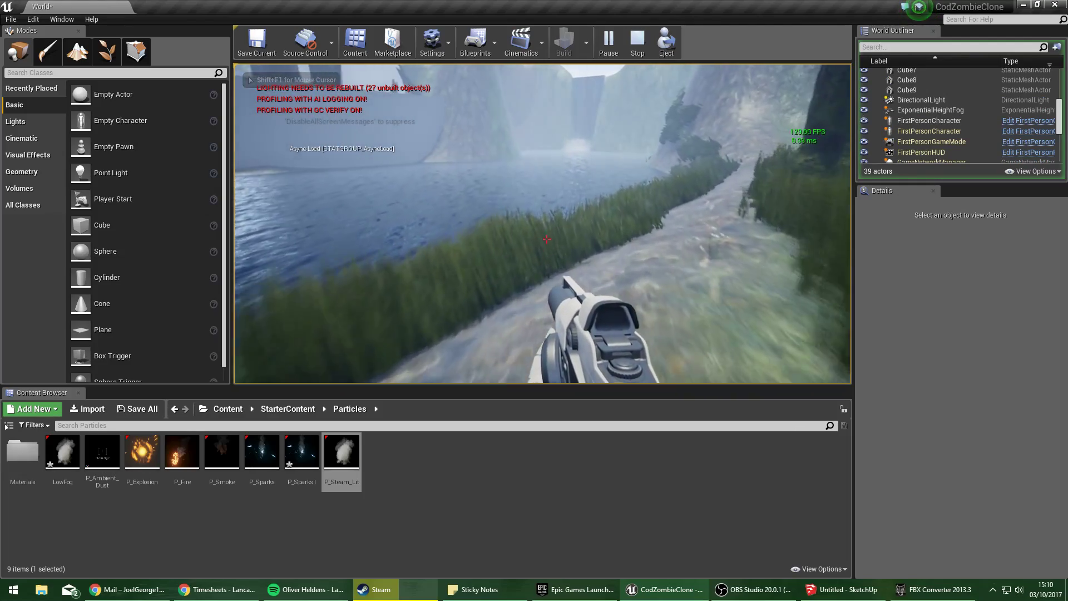
pyautogui.press('w')
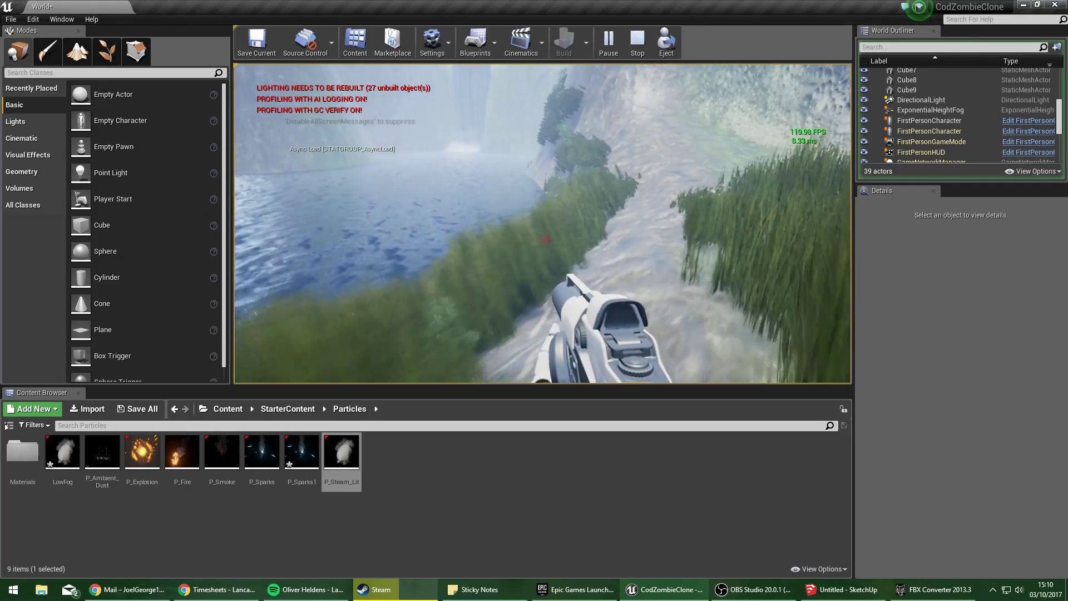
pyautogui.press('w')
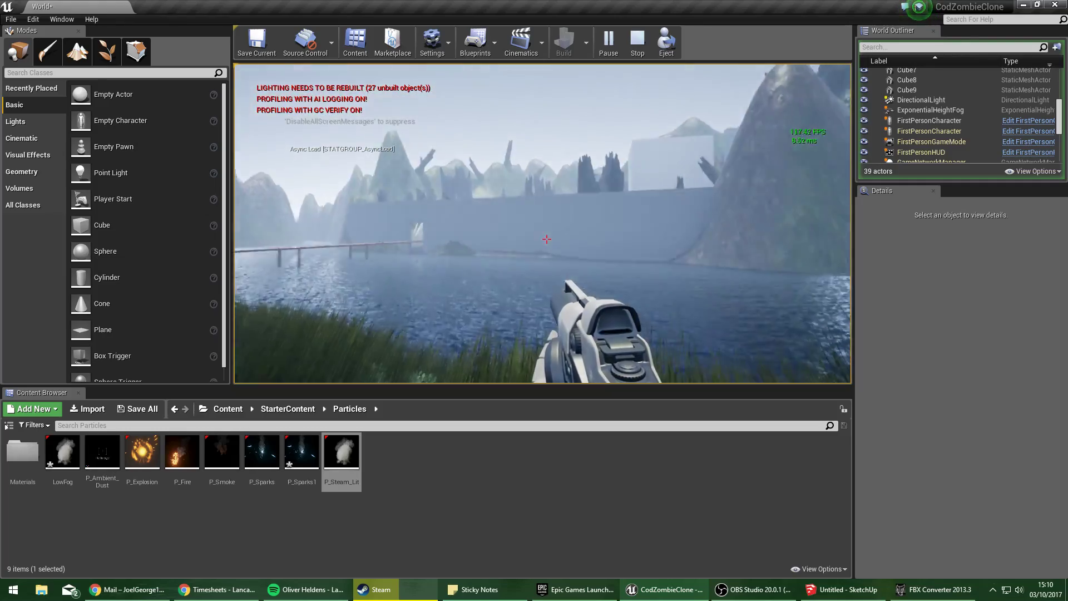
pyautogui.press('Escape')
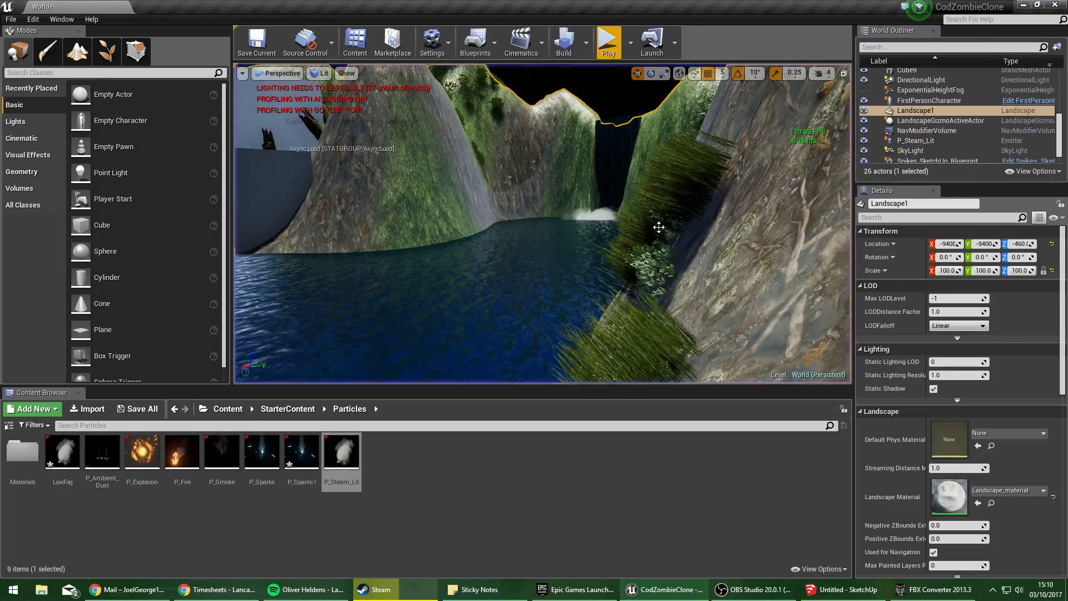
# Make the ExponentialHeightFog visible, set its Fog Density to 0.008073 and check the fog in a short play test.
pyautogui.press('w')
pyautogui.moveTo(543, 123); pyautogui.dragTo(671, 122, button='right')
pyautogui.scroll(-1, 999, 130)
pyautogui.scroll(6, 999, 130)
pyautogui.scroll(-2, 946, 128)
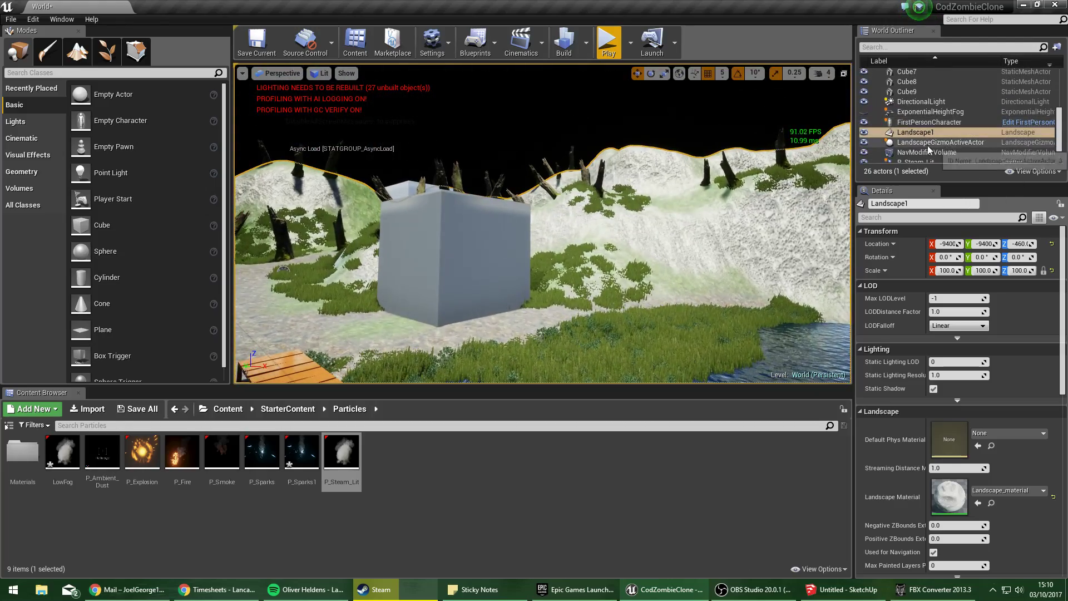
pyautogui.click(930, 111)
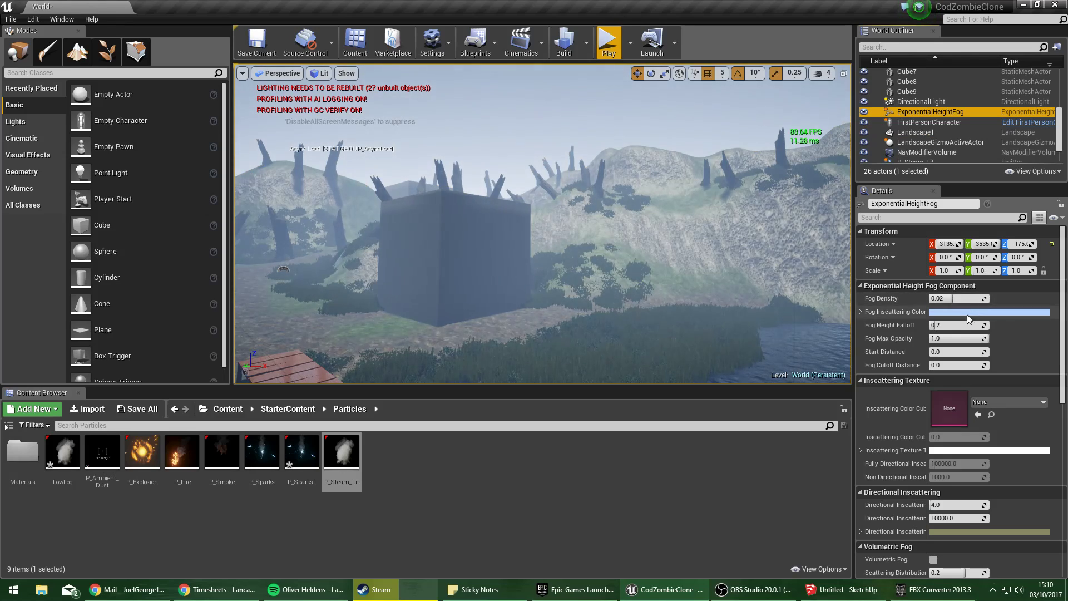
pyautogui.moveTo(949, 299); pyautogui.dragTo(938, 299)
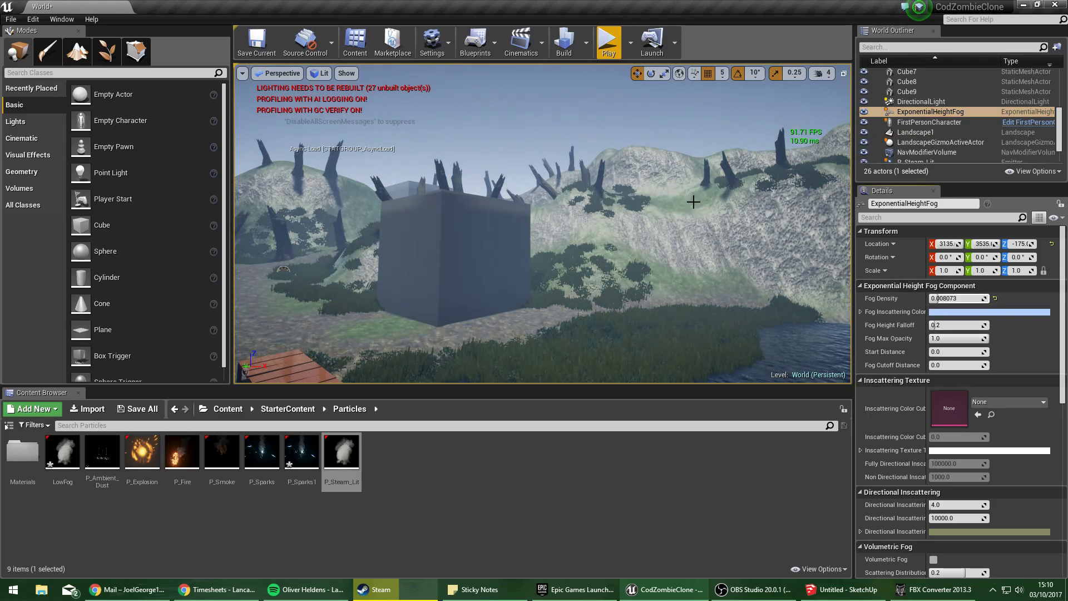
pyautogui.click(614, 50)
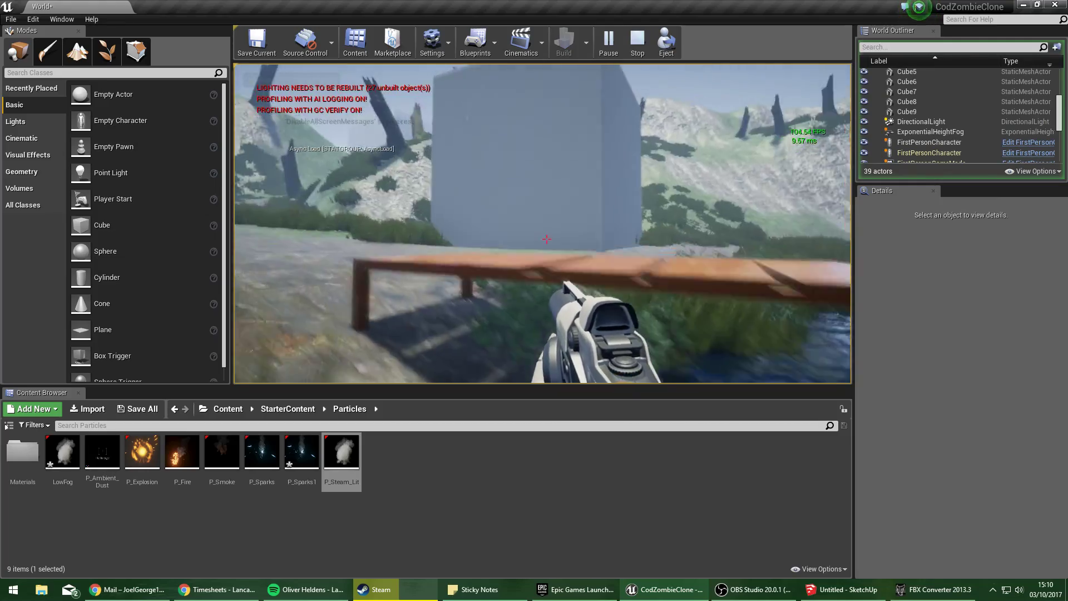
pyautogui.press('Escape')
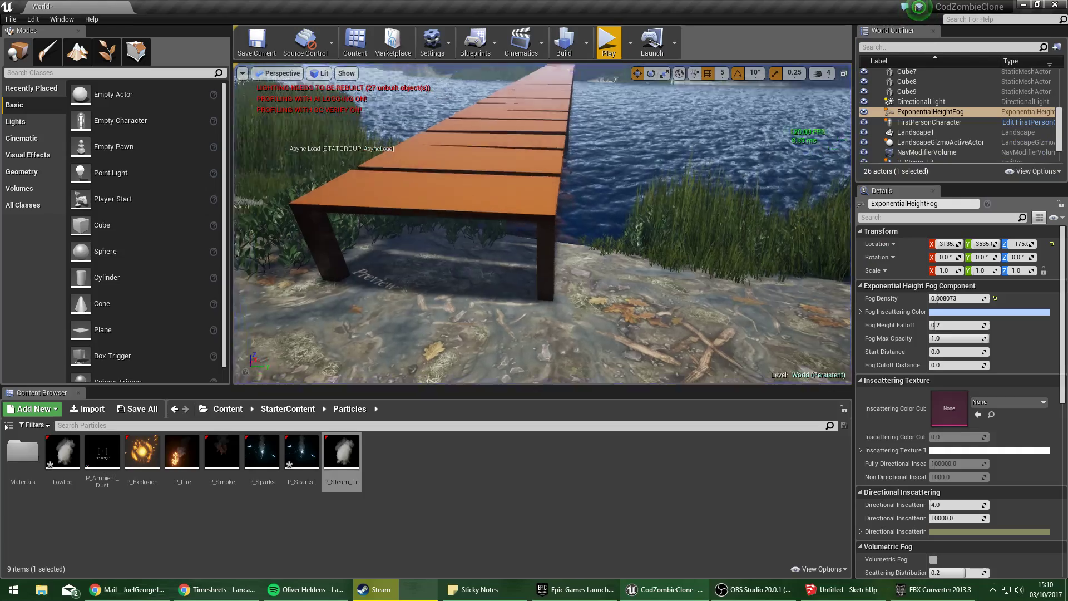
# Place a P_Smoke emitter on the ground between the tree trunks beside the large box and the lake wall.
pyautogui.moveTo(542, 222); pyautogui.dragTo(490, 245, button='right')
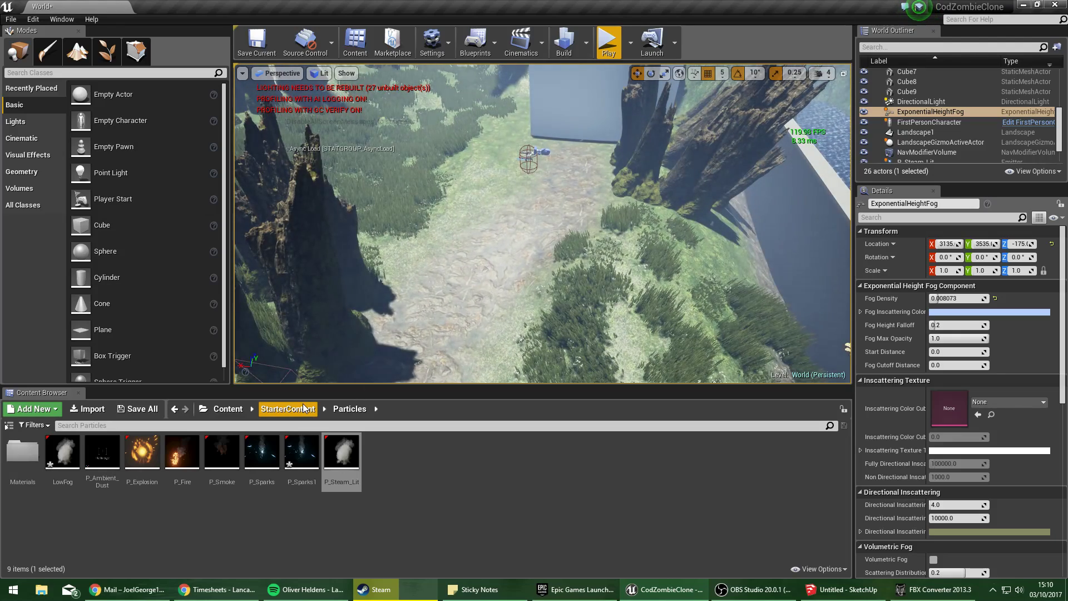
pyautogui.moveTo(595, 298); pyautogui.dragTo(528, 288, button='right')
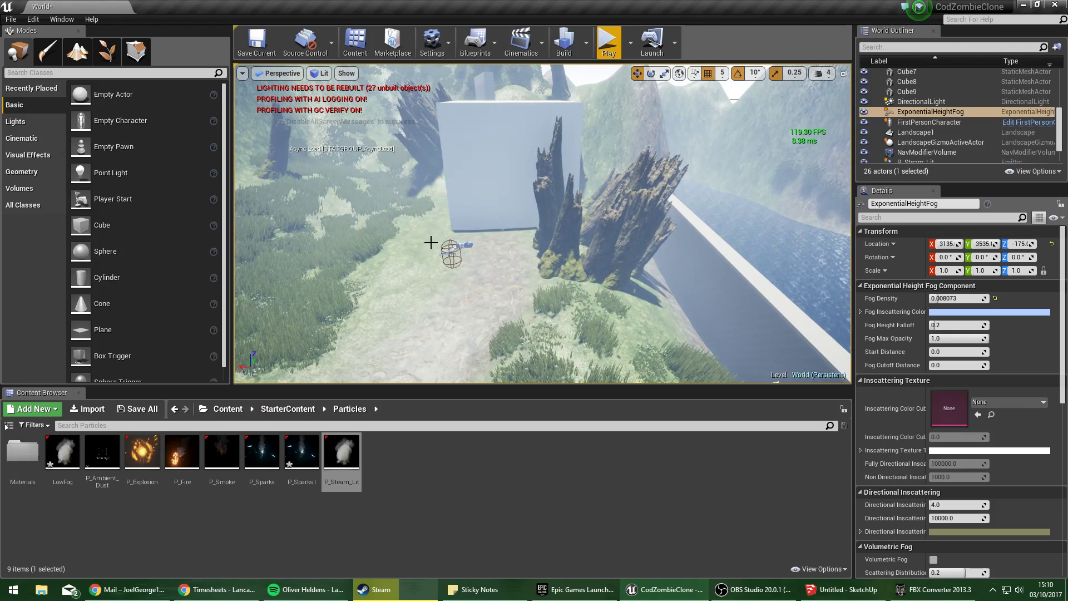
pyautogui.moveTo(431, 242); pyautogui.dragTo(387, 242, button='right')
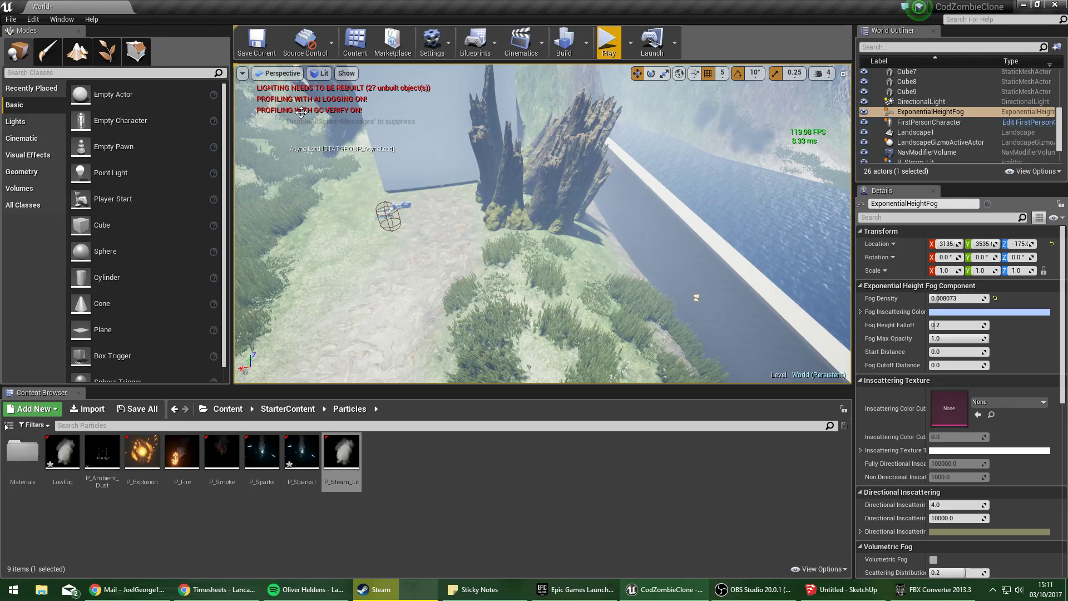
pyautogui.moveTo(524, 219); pyautogui.dragTo(414, 221, button='right')
pyautogui.moveTo(543, 223); pyautogui.dragTo(542, 334, button='right')
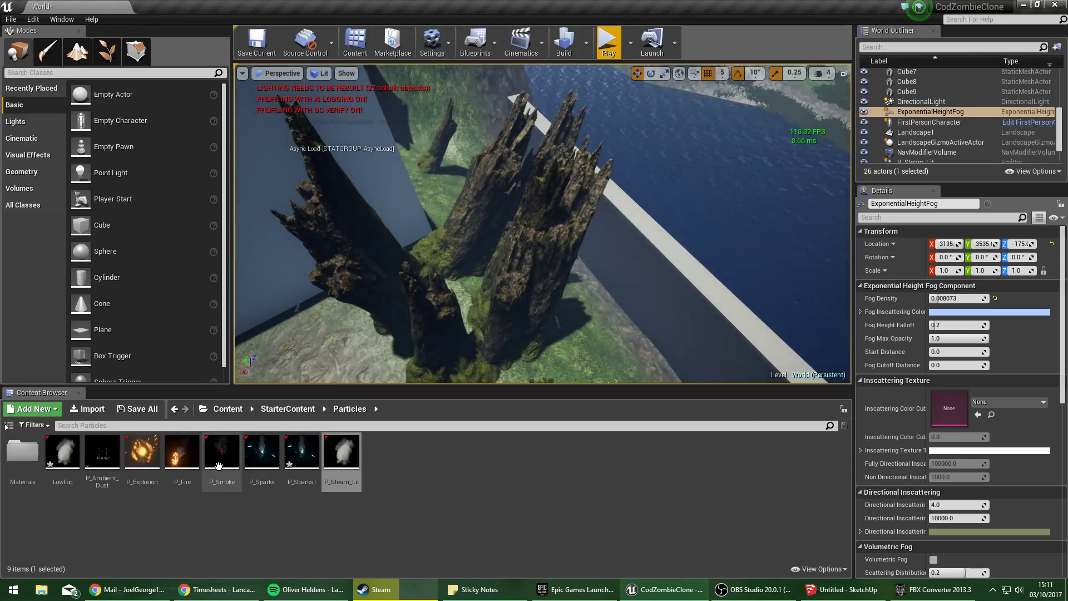
pyautogui.moveTo(219, 467); pyautogui.dragTo(457, 301)
pyautogui.moveTo(457, 302); pyautogui.dragTo(426, 214, button='right')
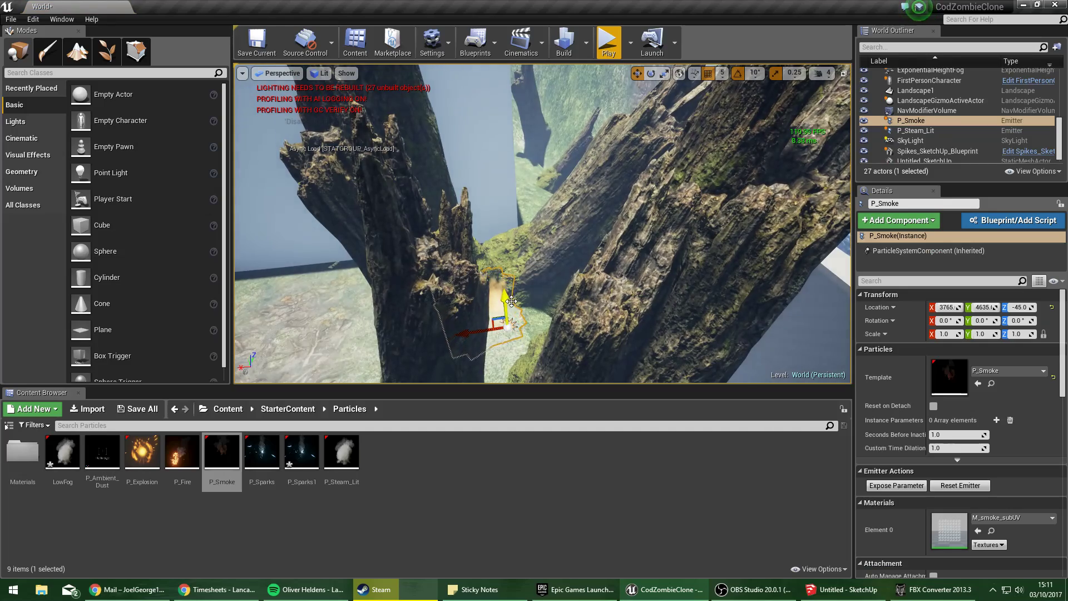
pyautogui.moveTo(511, 301); pyautogui.dragTo(618, 64, button='right')
# Play-test the level and walk up to the tree trunks to examine the smoke between them.
pyautogui.click(608, 49)
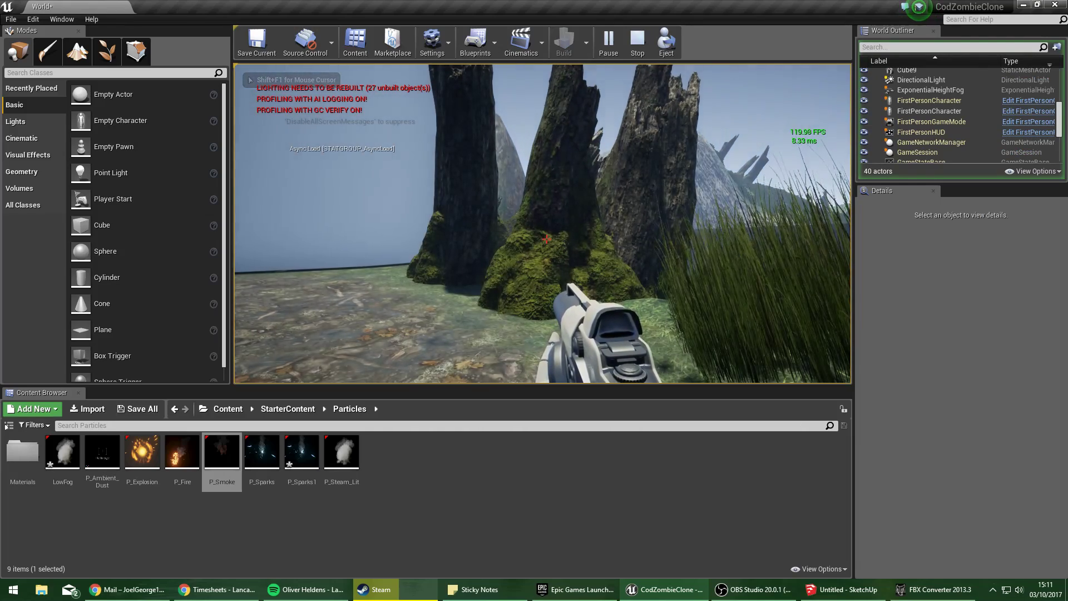
pyautogui.press('w')
pyautogui.press('w')
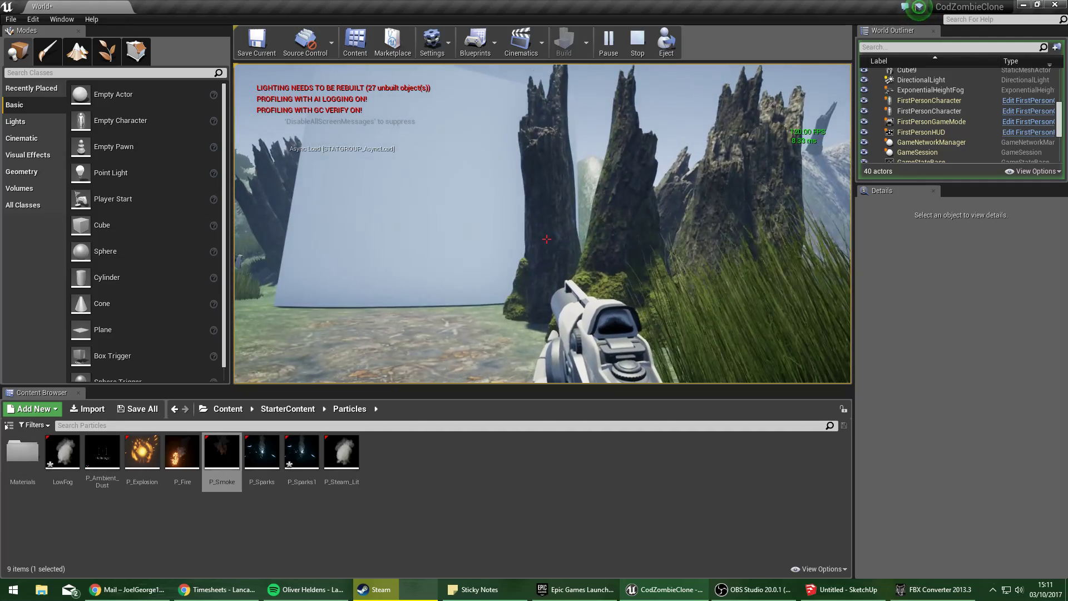
pyautogui.press('w')
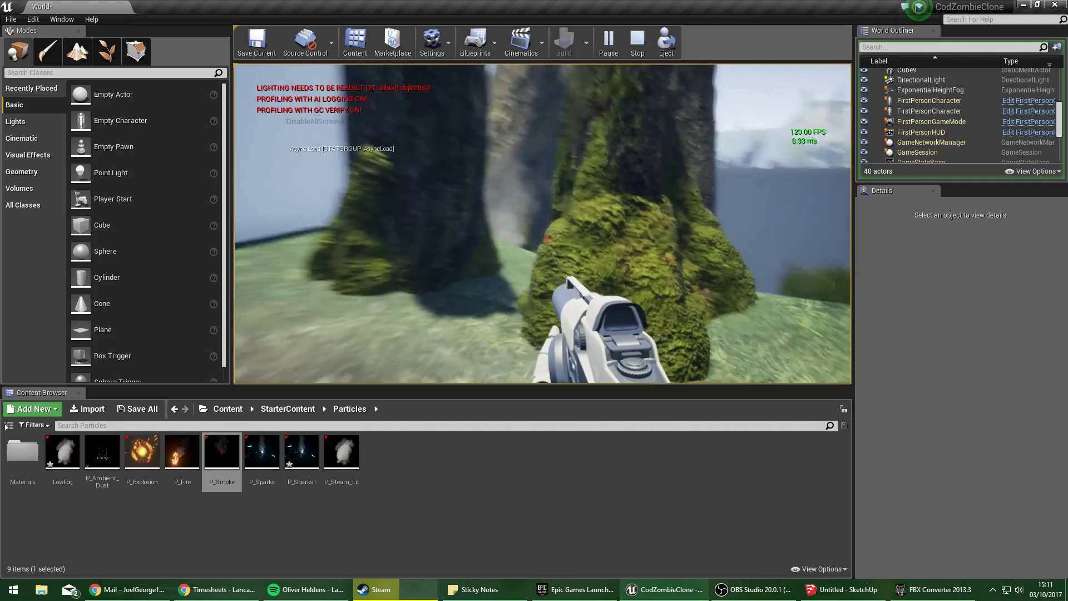
pyautogui.press('Escape')
# Set the P_Smoke emitter's scale to 3 on all axes.
pyautogui.moveTo(704, 163); pyautogui.dragTo(704, 239, button='right')
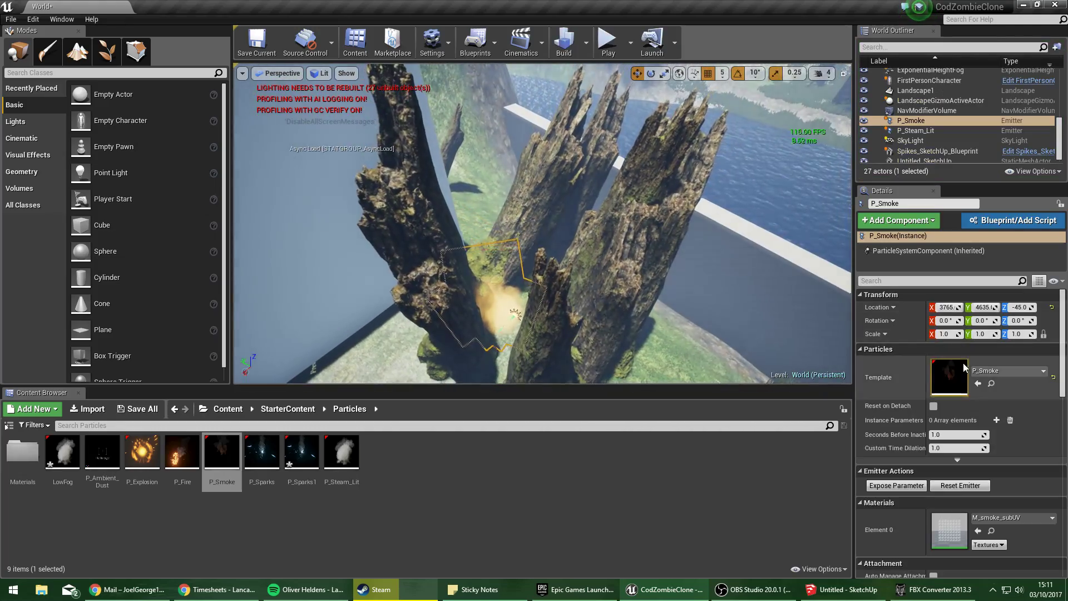
pyautogui.click(951, 334)
pyautogui.write('3')
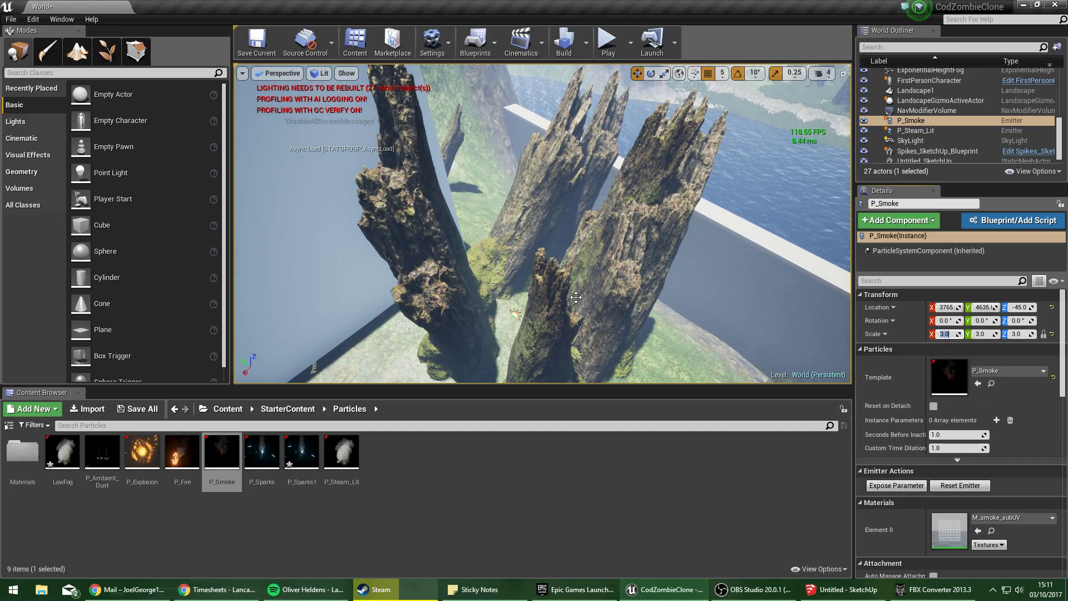
pyautogui.press('s')
pyautogui.moveTo(543, 223); pyautogui.dragTo(509, 229, button='right')
pyautogui.press('w')
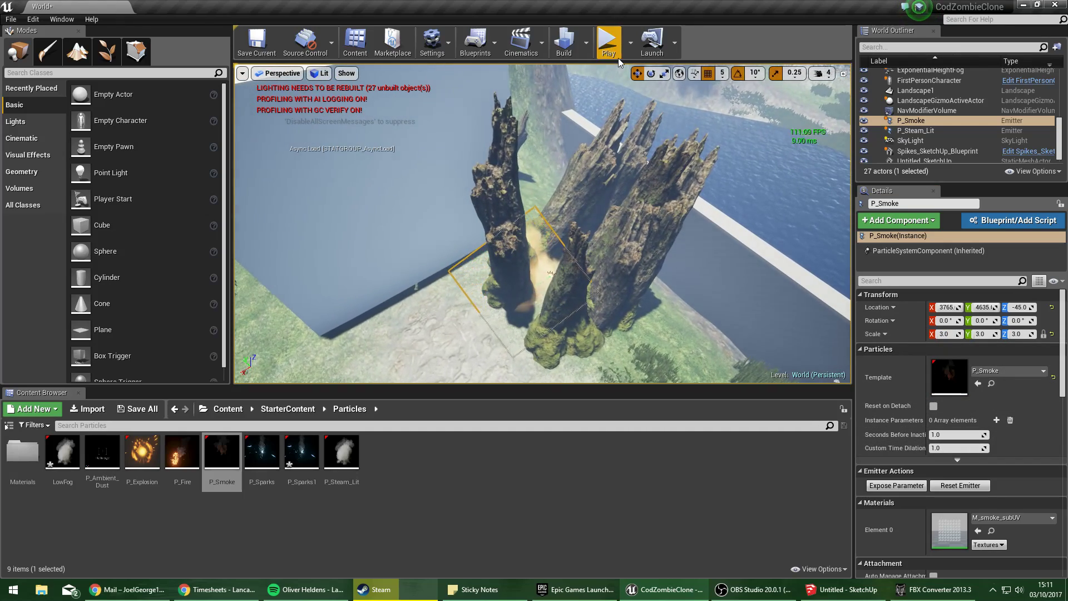
# Play-test the level and walk in between the tree trunks to examine the enlarged smoke up close.
pyautogui.click(616, 56)
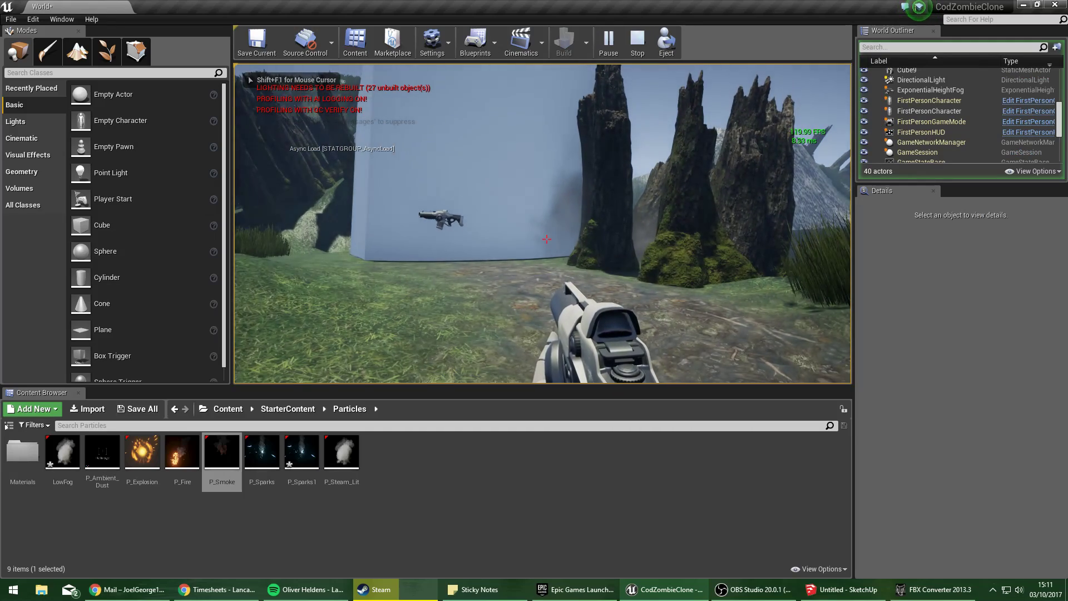
pyautogui.press('s')
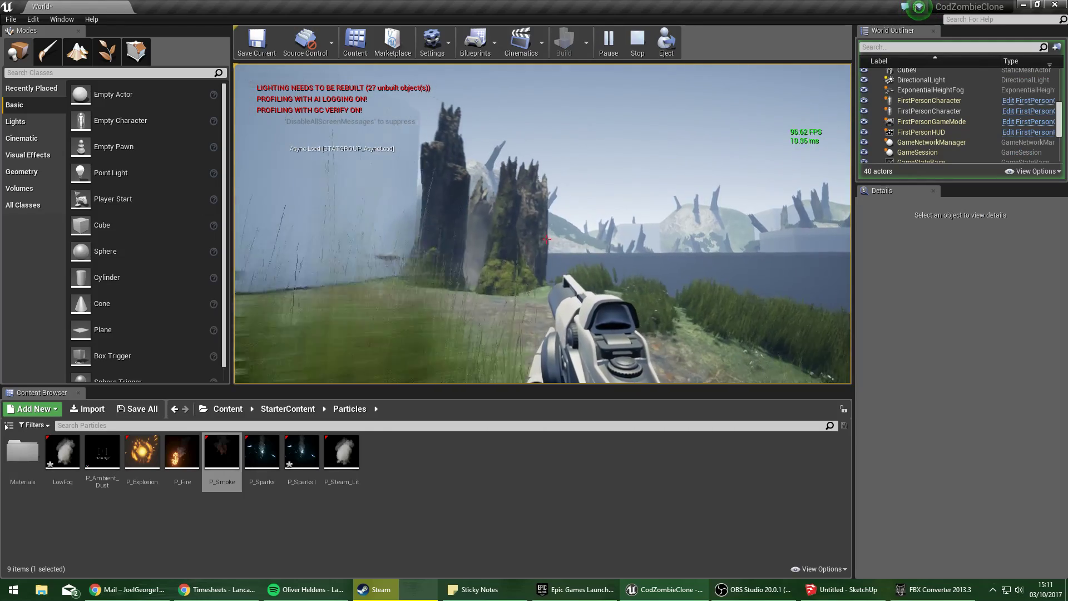
pyautogui.press('w')
pyautogui.press('w')
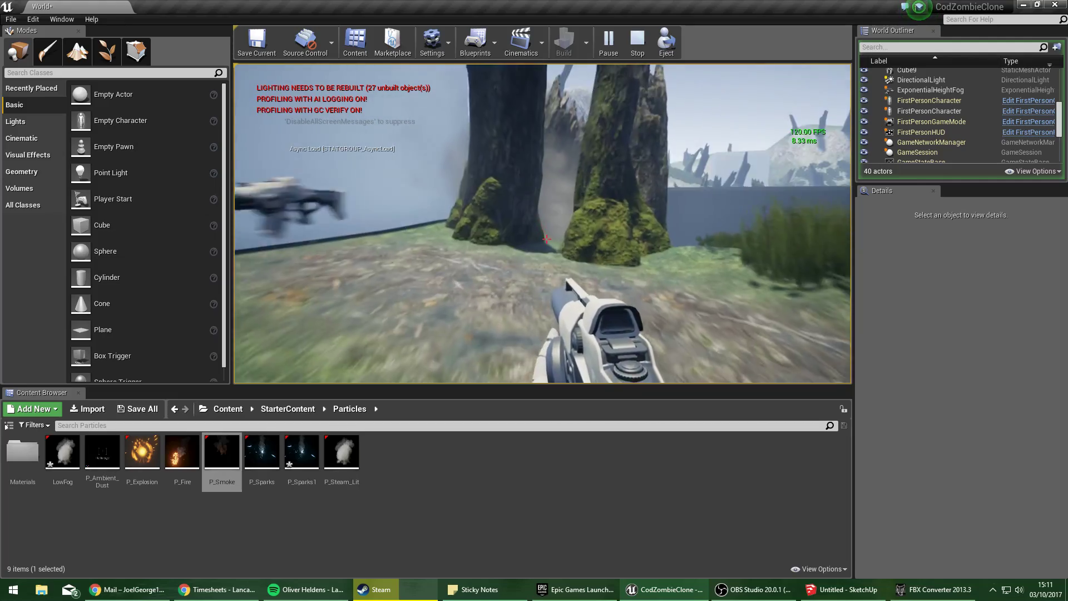
pyautogui.press('w')
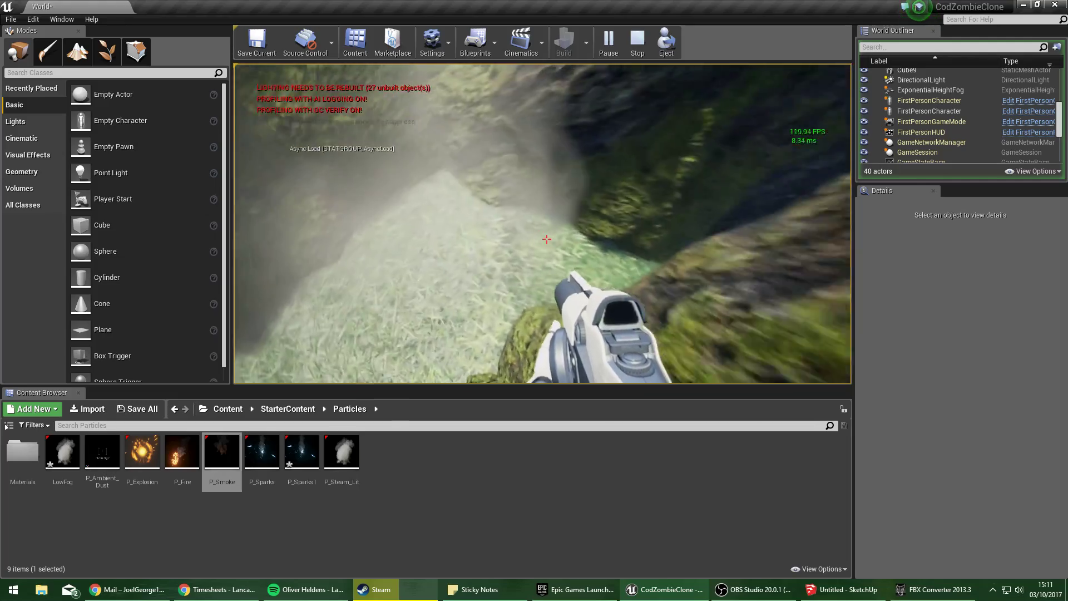
pyautogui.press('w')
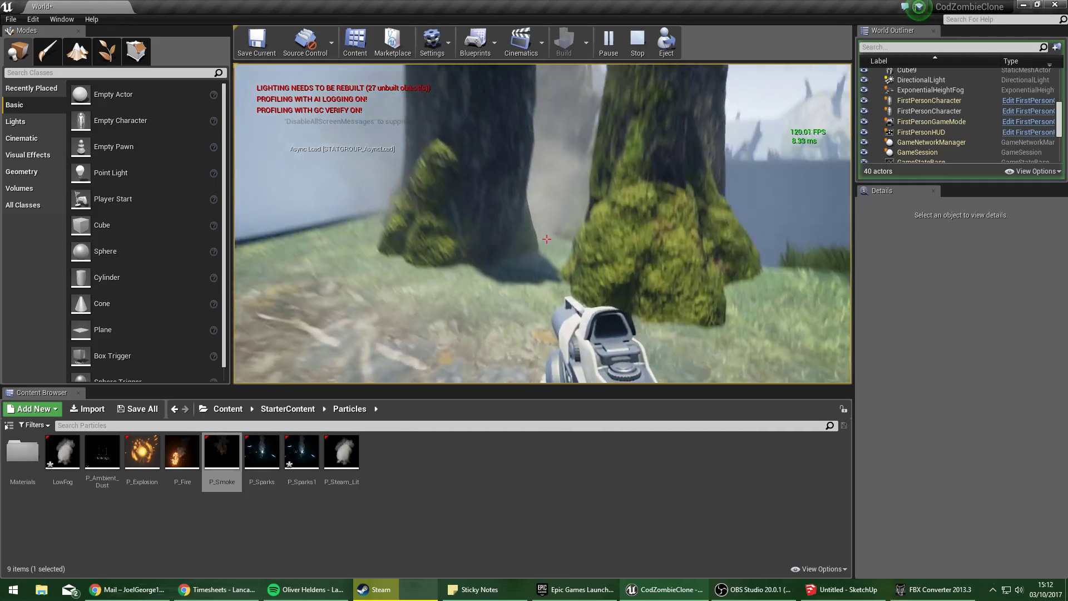
pyautogui.press('w')
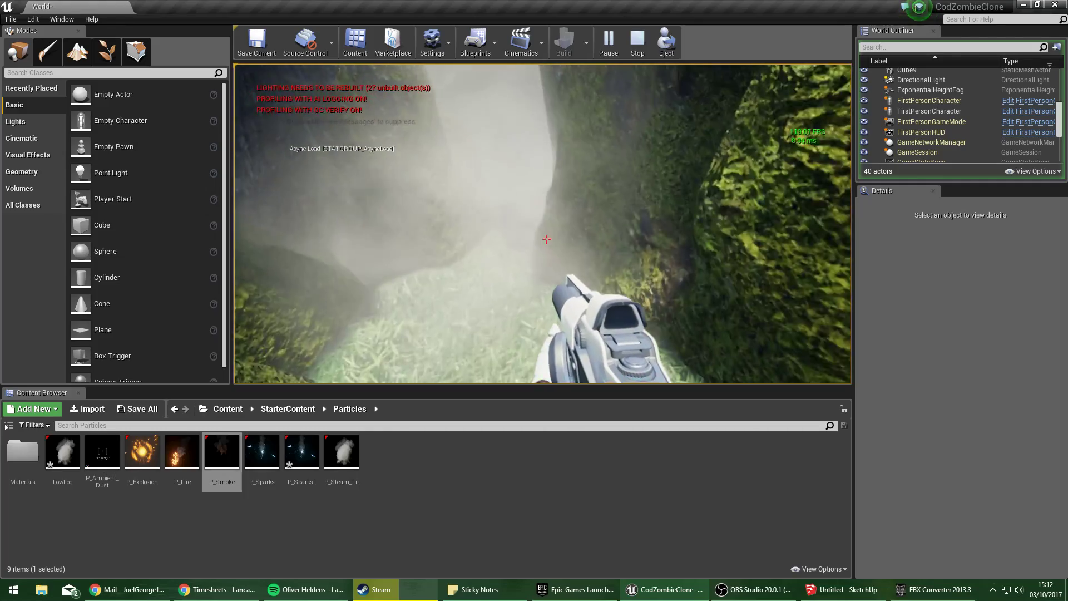
pyautogui.press('w')
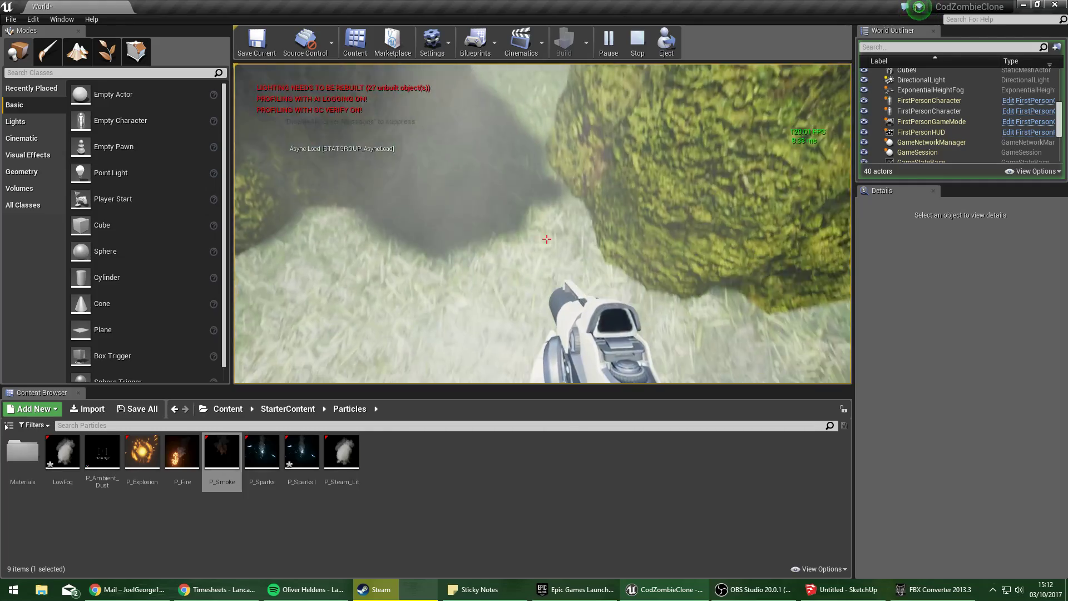
pyautogui.press('w')
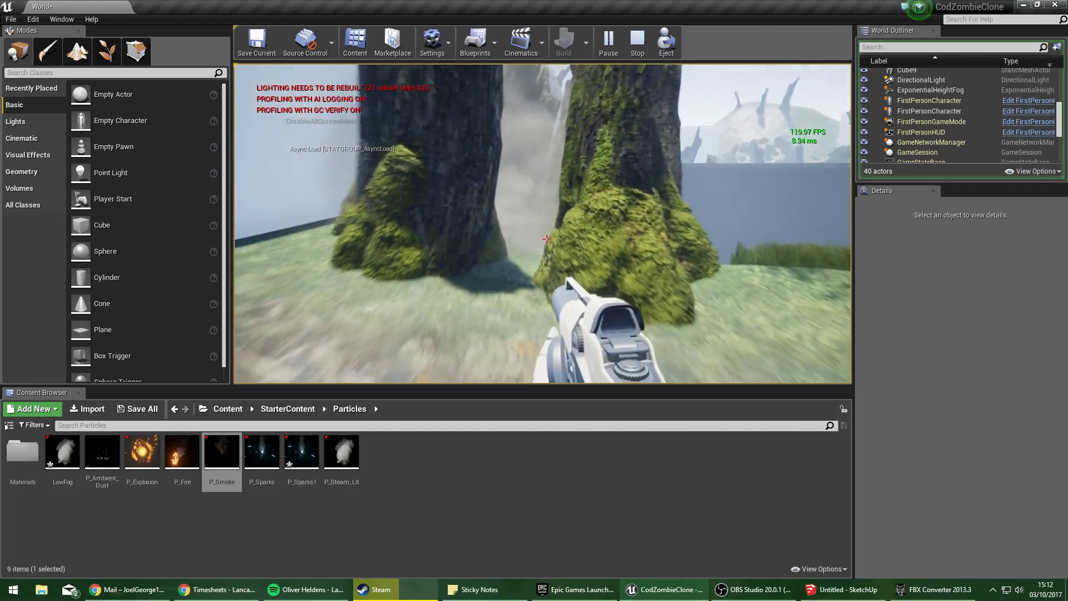
pyautogui.press('Escape')
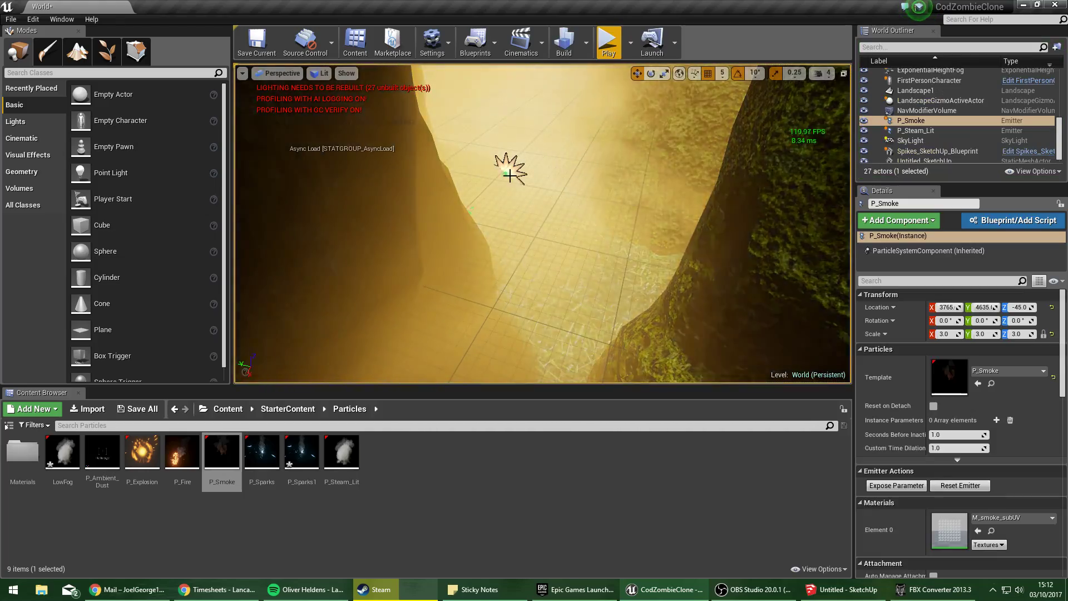
# Move the P_Smoke emitter along the Y axis to about 4585, keeping it between the tree trunks.
pyautogui.click(494, 172)
pyautogui.moveTo(502, 183); pyautogui.dragTo(514, 184)
pyautogui.moveTo(664, 150); pyautogui.dragTo(628, 111, button='right')
pyautogui.scroll(-5, 664, 151)
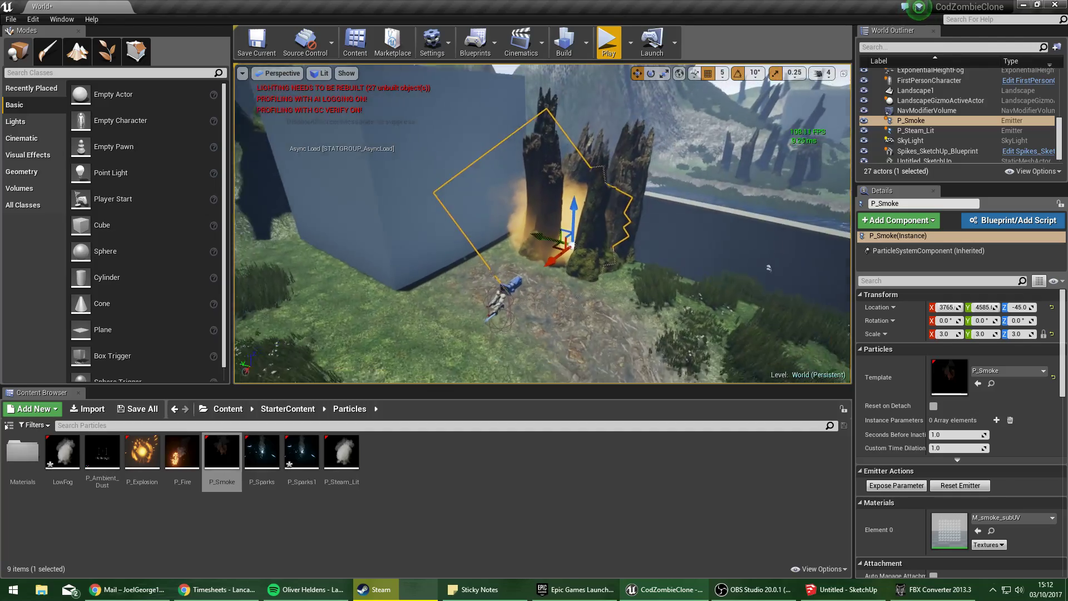
pyautogui.scroll(3, 664, 150)
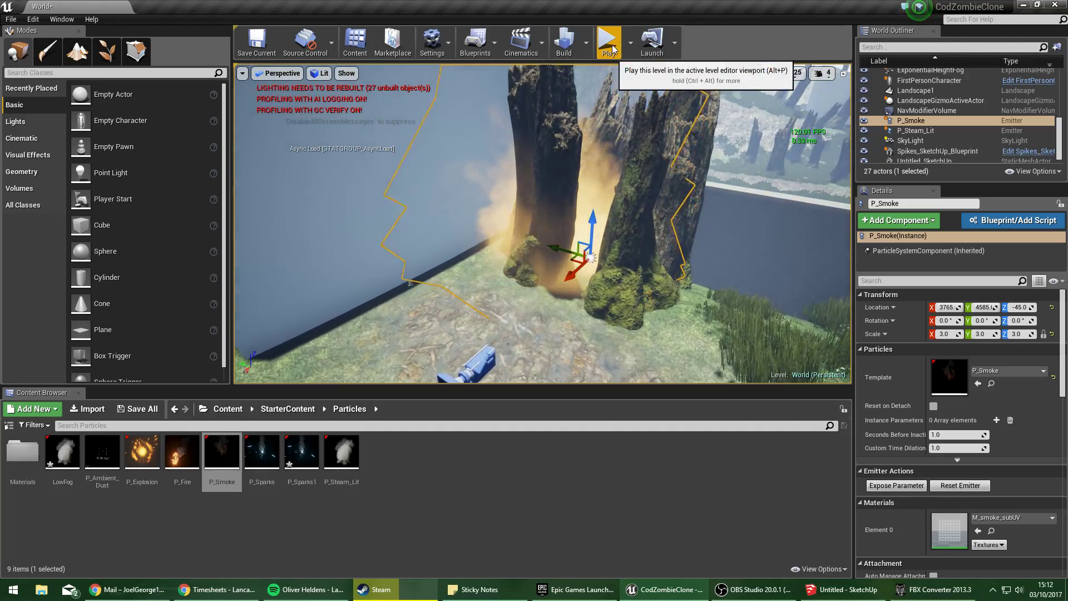
# Inspect the lake wall, the waterfall, the plank bridge and the lake water in the level.
pyautogui.moveTo(682, 279); pyautogui.dragTo(695, 300, button='right')
pyautogui.click(682, 279)
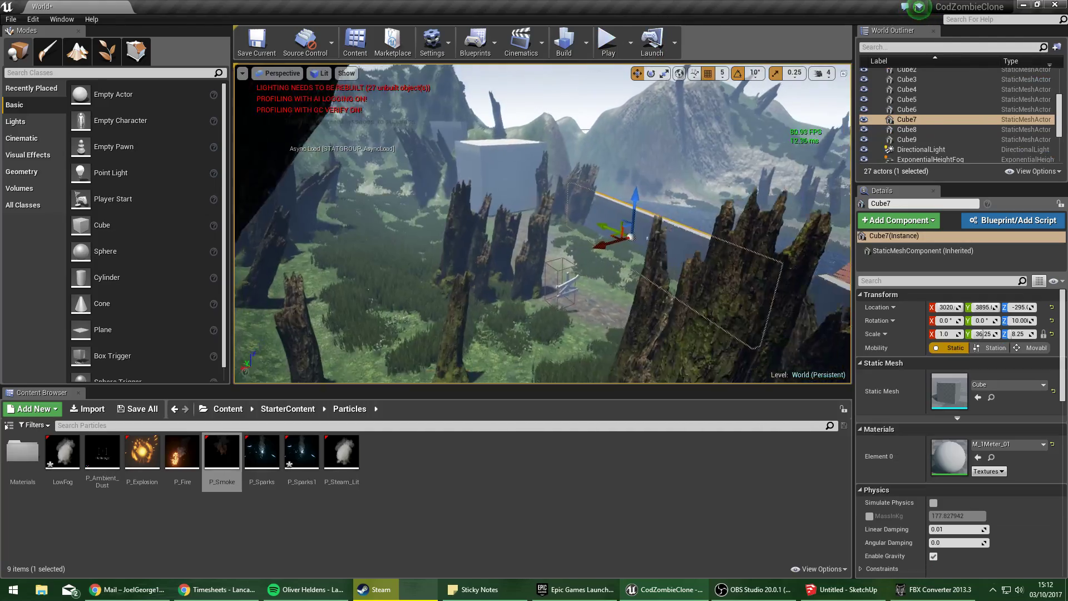
pyautogui.moveTo(542, 222); pyautogui.dragTo(795, 203, button='right')
pyautogui.click(682, 278)
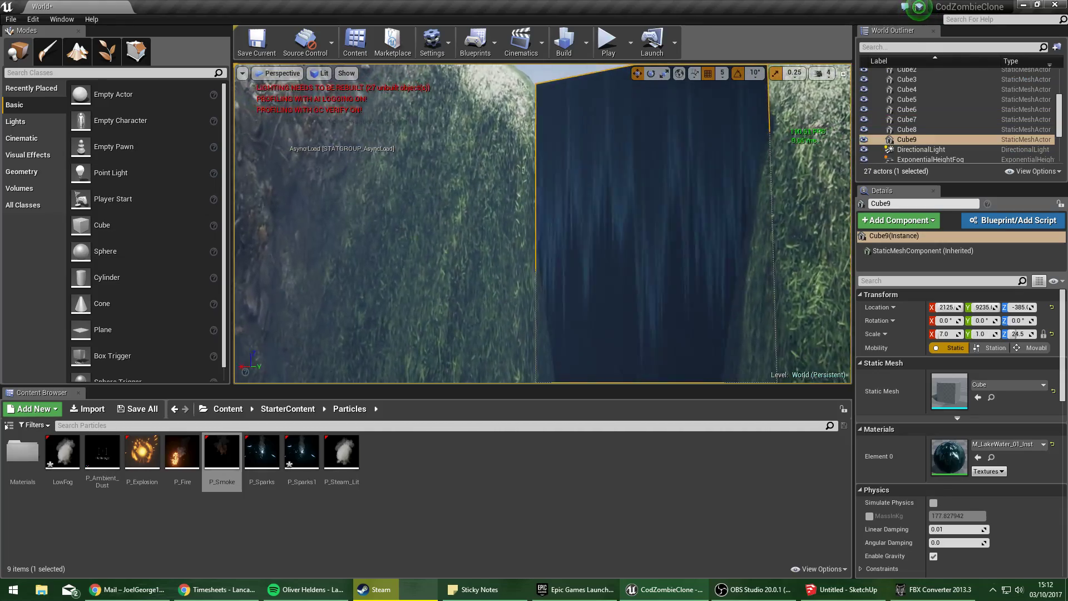
pyautogui.moveTo(682, 279); pyautogui.dragTo(472, 333, button='right')
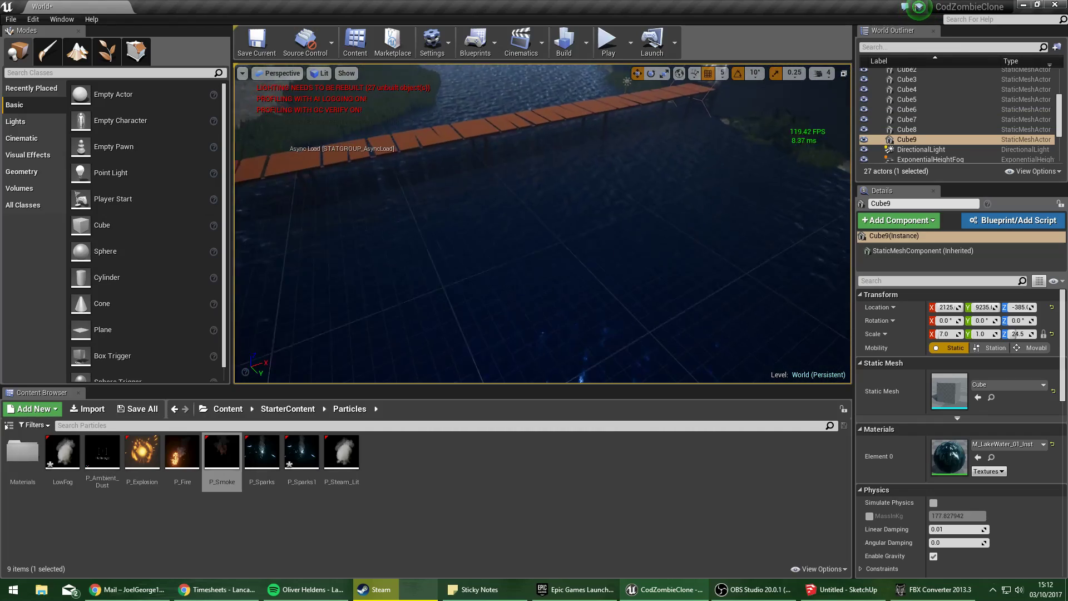
pyautogui.click(682, 278)
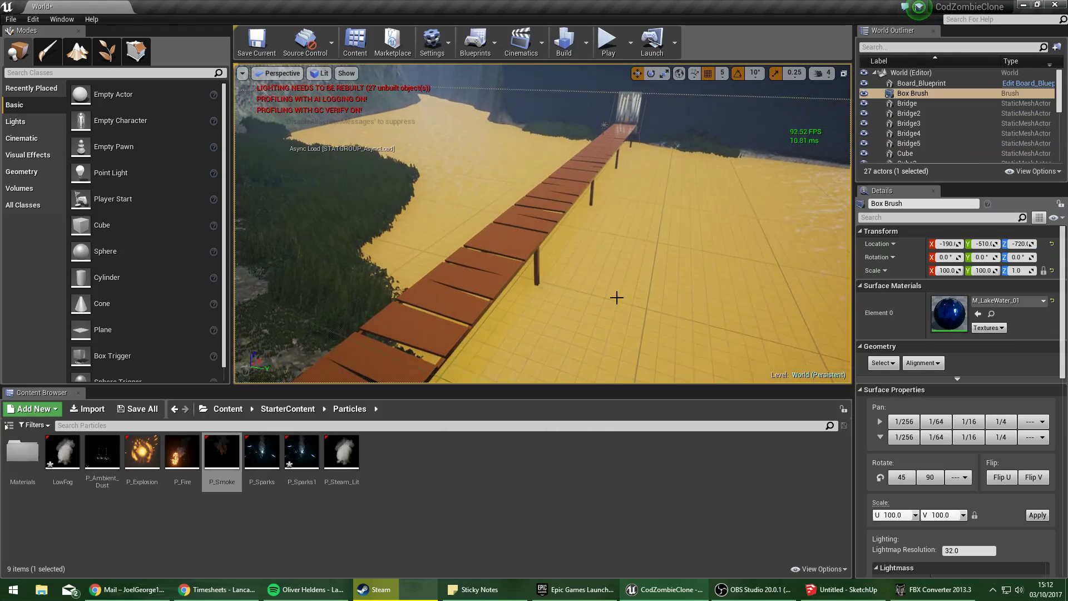
pyautogui.moveTo(617, 298); pyautogui.dragTo(714, 331, button='right')
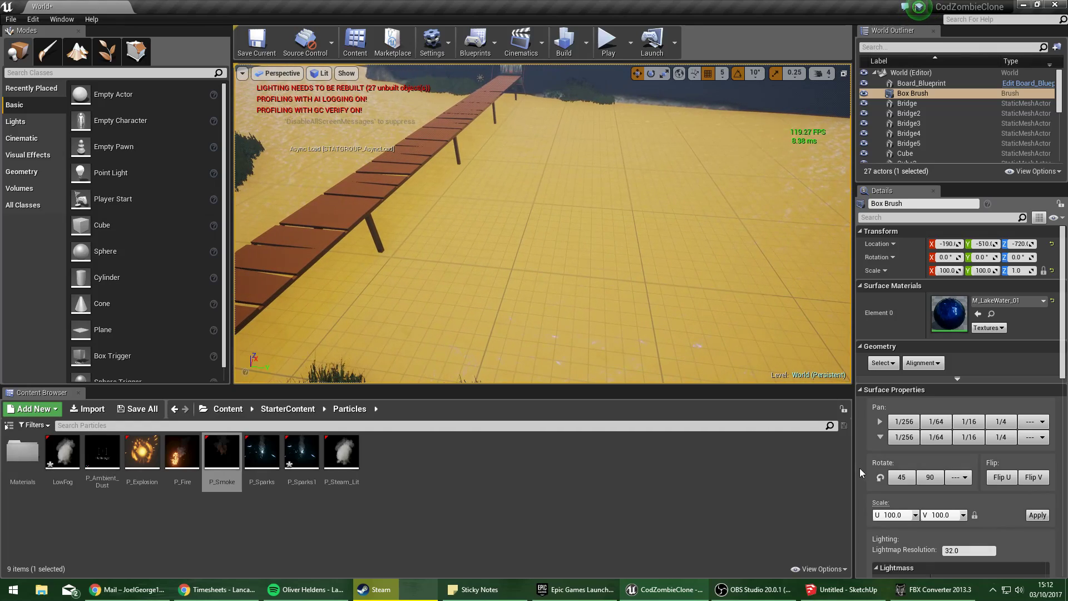
pyautogui.click(649, 149)
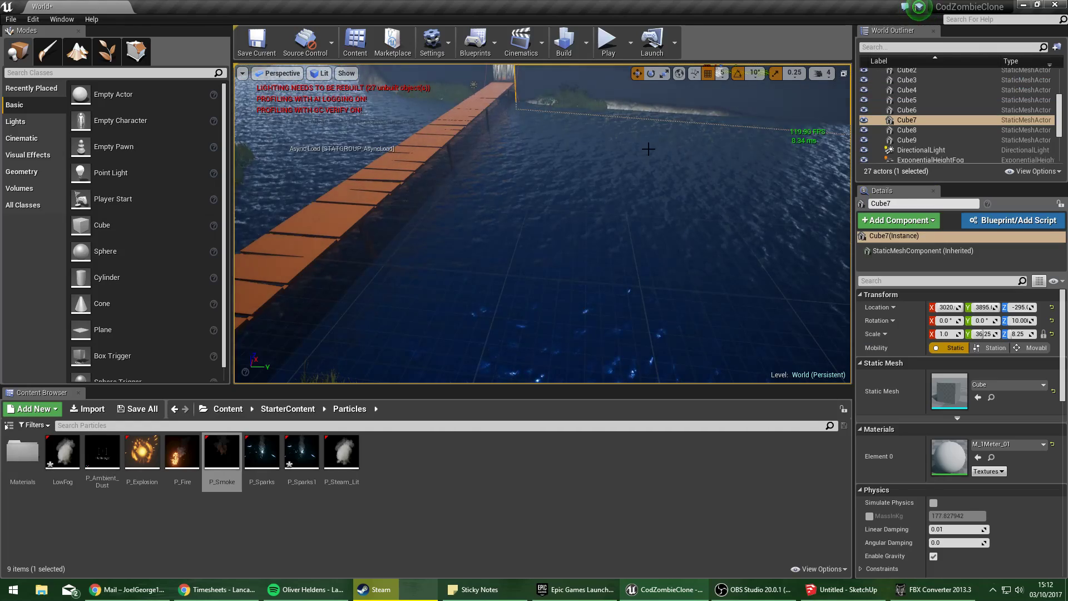
# Select the lake's Box Brush and look through its material, geometry and surface properties.
pyautogui.hotkey('ctrl', 'y')
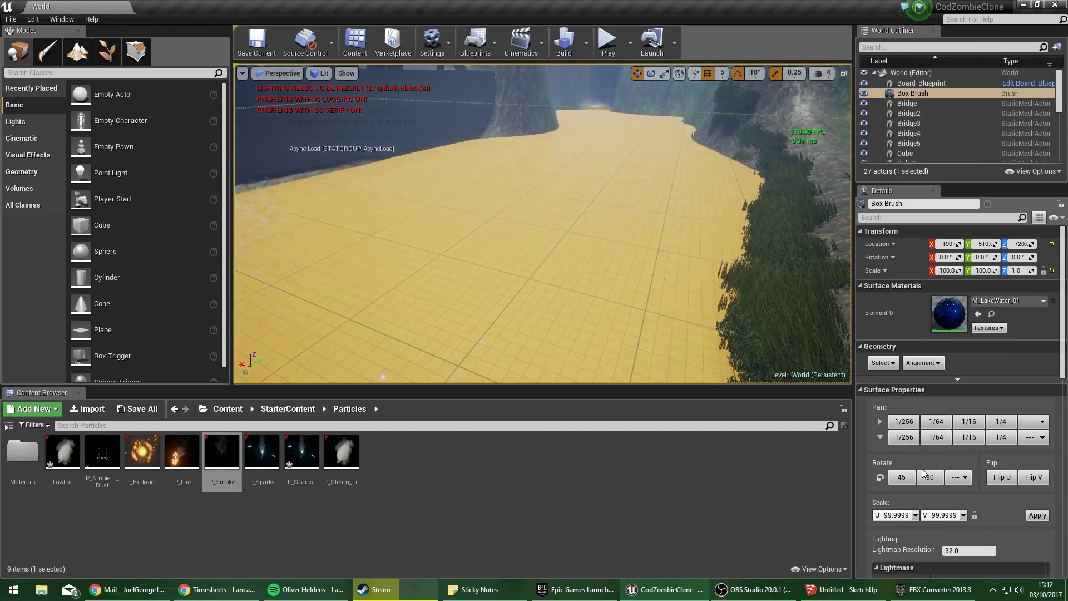
pyautogui.click(802, 226)
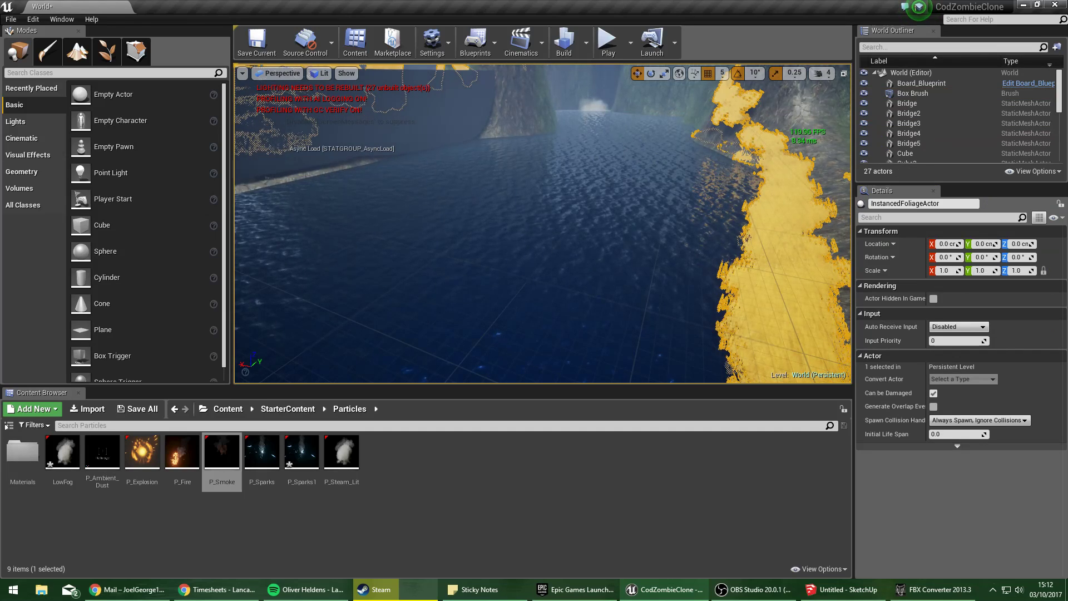
pyautogui.click(643, 234)
pyautogui.scroll(-1, 958, 456)
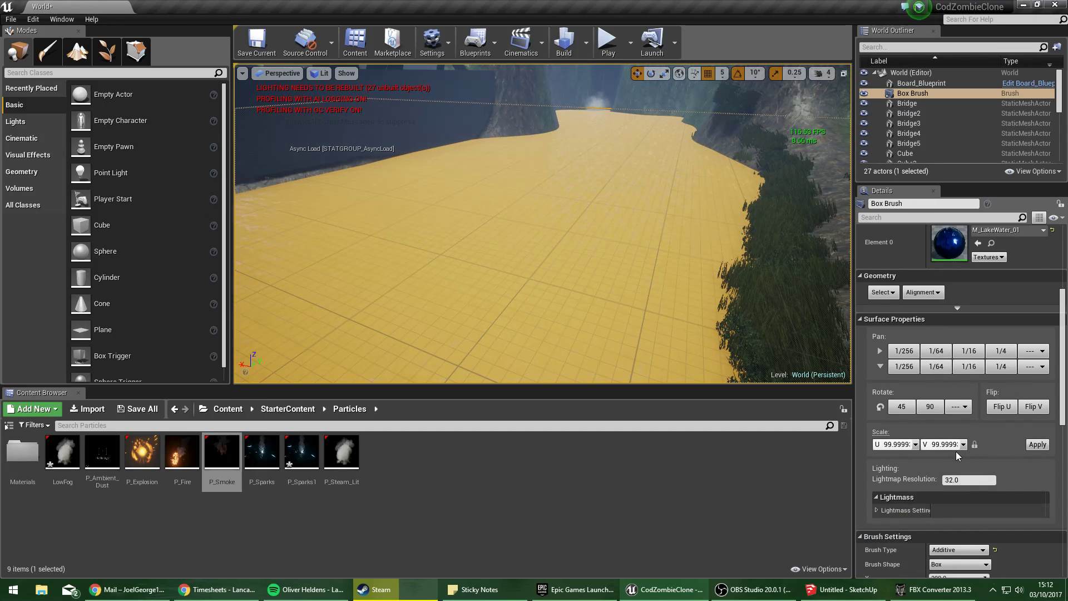
pyautogui.scroll(-3, 958, 456)
pyautogui.scroll(3, 988, 384)
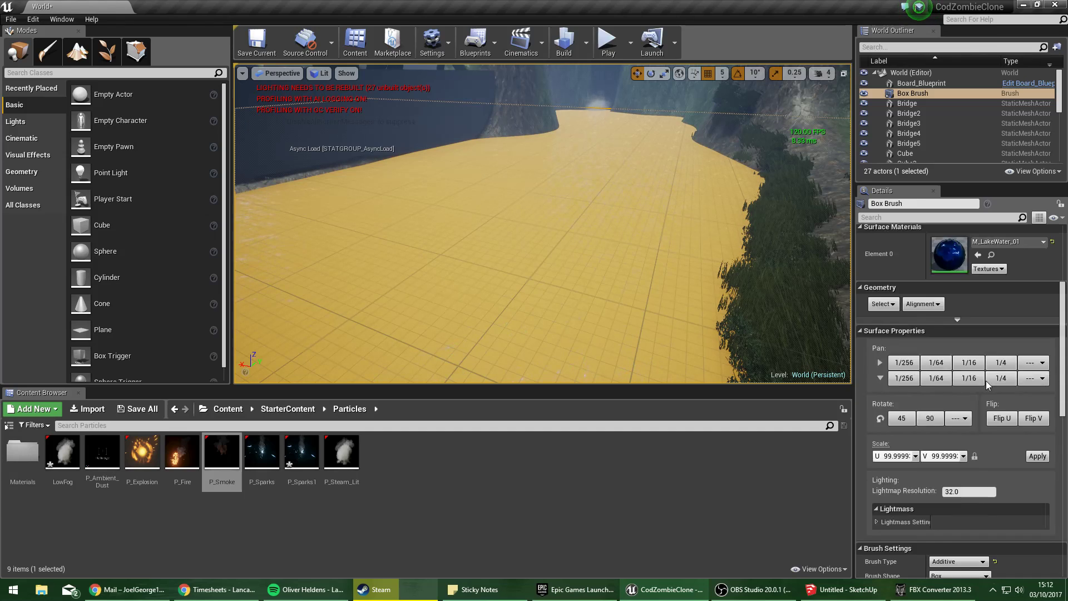
pyautogui.scroll(3, 988, 384)
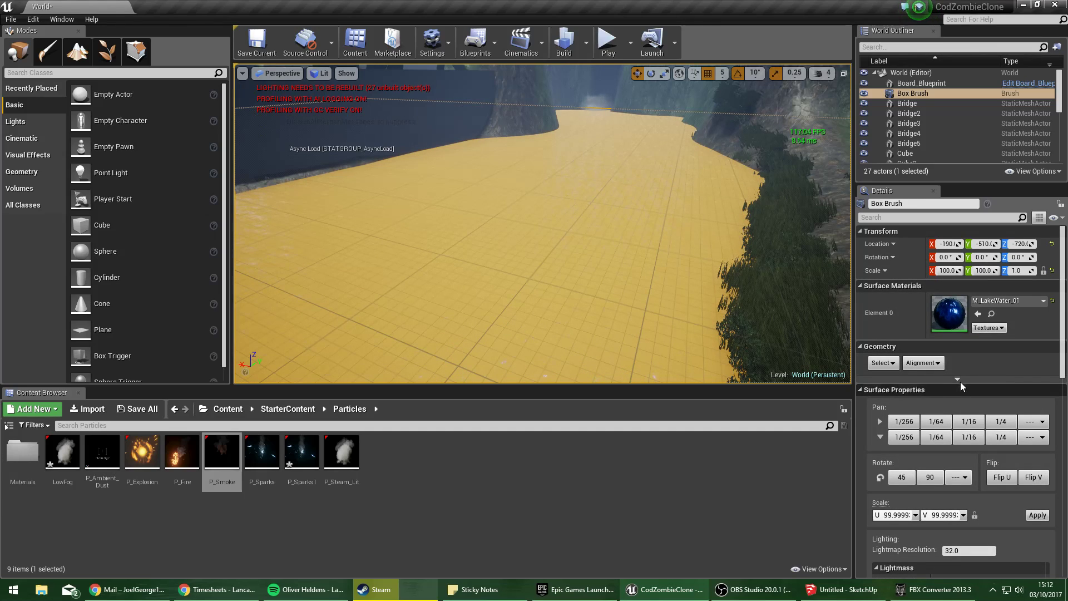
pyautogui.click(957, 380)
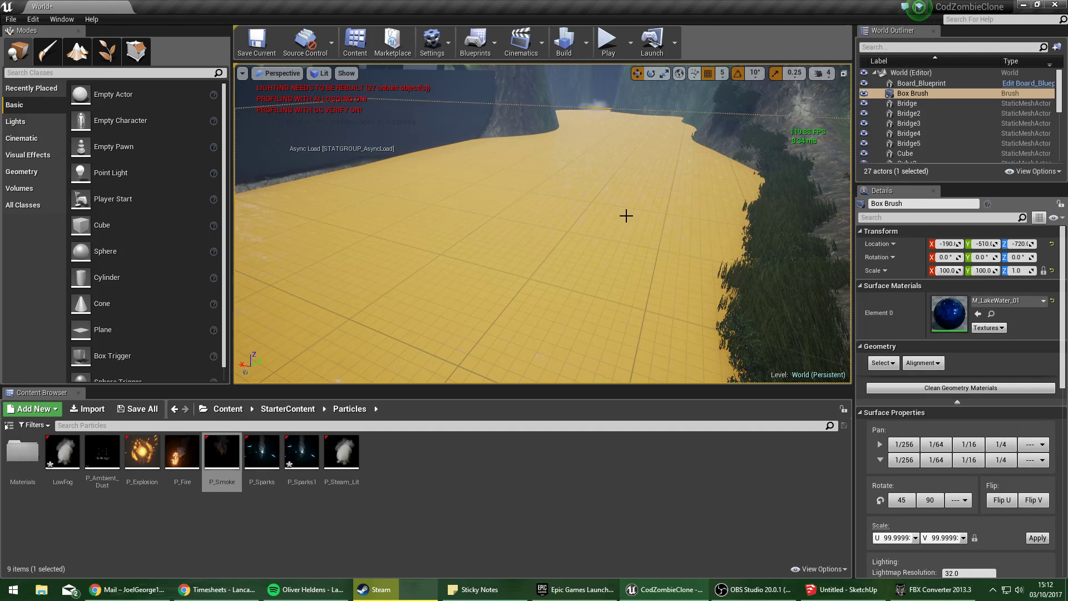
pyautogui.moveTo(594, 164); pyautogui.dragTo(813, 228, button='right')
pyautogui.press('w')
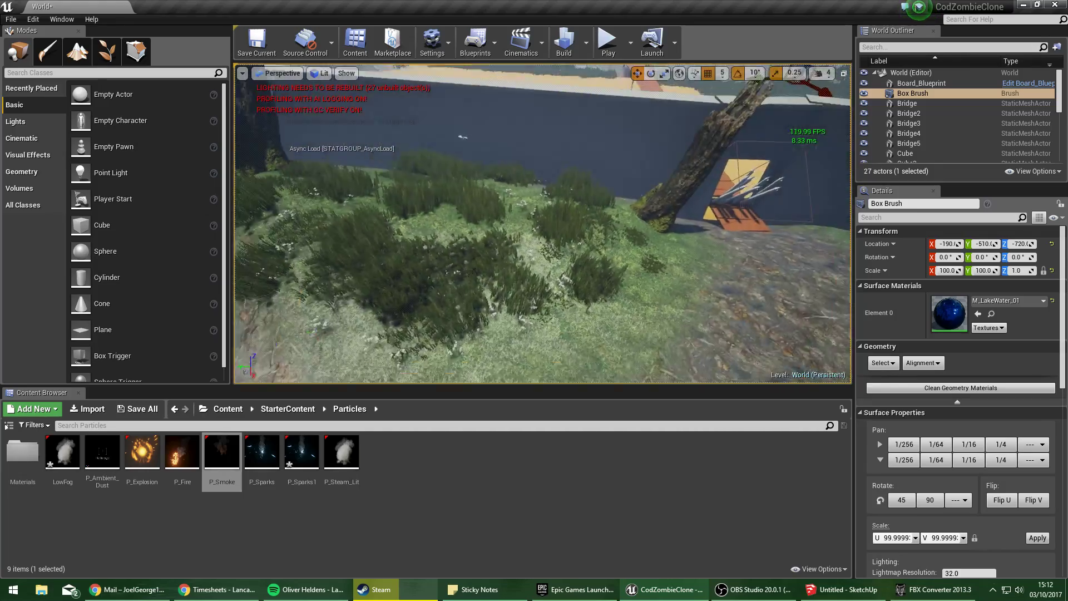
pyautogui.press('w')
pyautogui.moveTo(542, 223); pyautogui.dragTo(707, 153, button='right')
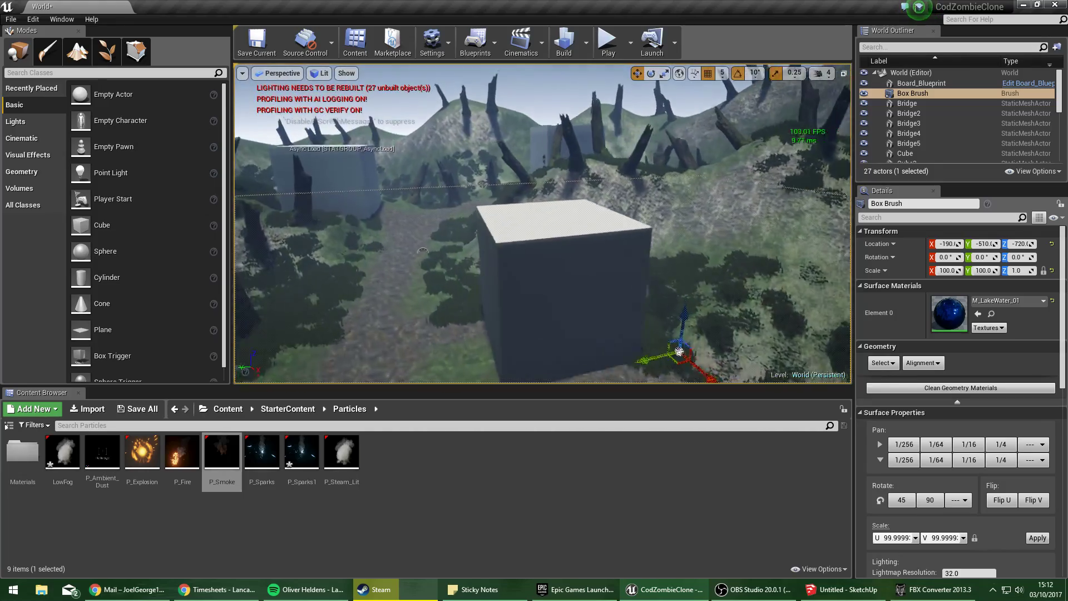
pyautogui.press('w')
pyautogui.moveTo(590, 172); pyautogui.dragTo(267, 211, button='right')
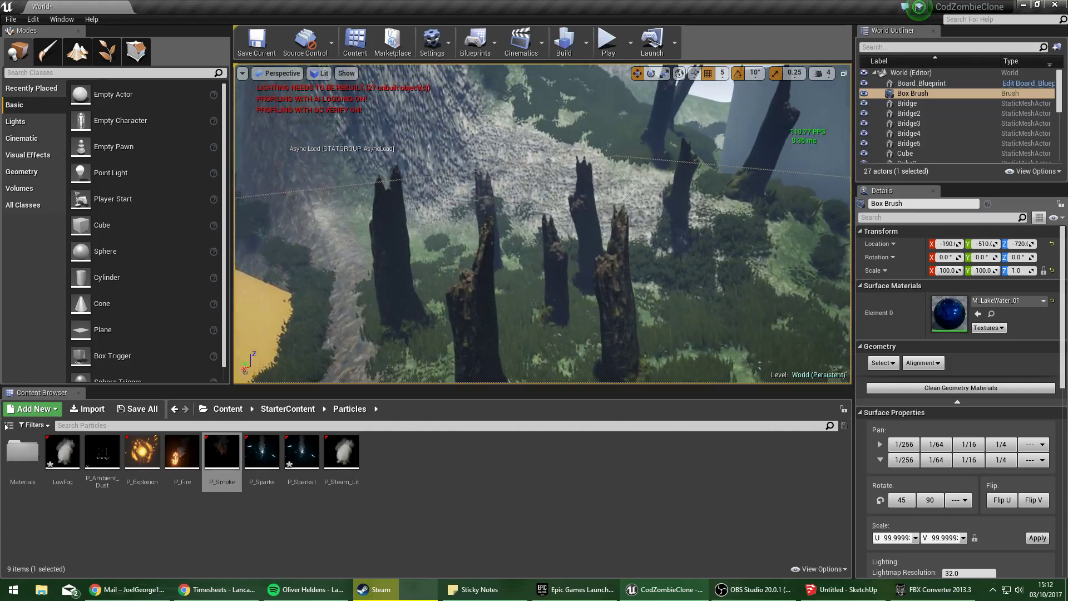
# Switch to SketchUp and examine the open-topped building model's interior with its staircase and raised platform.
pyautogui.click(841, 589)
pyautogui.moveTo(404, 162)
pyautogui.mouseDown(button='middle')
pyautogui.moveTo(753, 227)
pyautogui.moveTo(549, 77)
pyautogui.moveTo(665, 210)
pyautogui.moveTo(499, 271)
pyautogui.mouseUp(button='middle')
pyautogui.scroll(5, 615, 327)
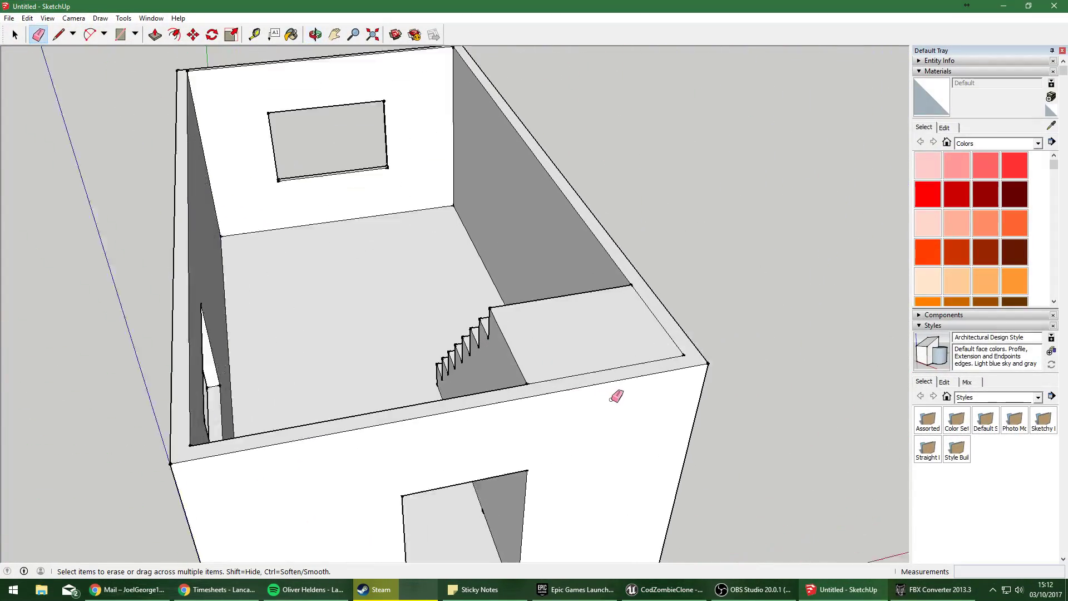
pyautogui.moveTo(655, 351)
pyautogui.mouseDown(button='middle')
pyautogui.moveTo(505, 377)
pyautogui.moveTo(11, 23)
pyautogui.mouseUp(button='middle')
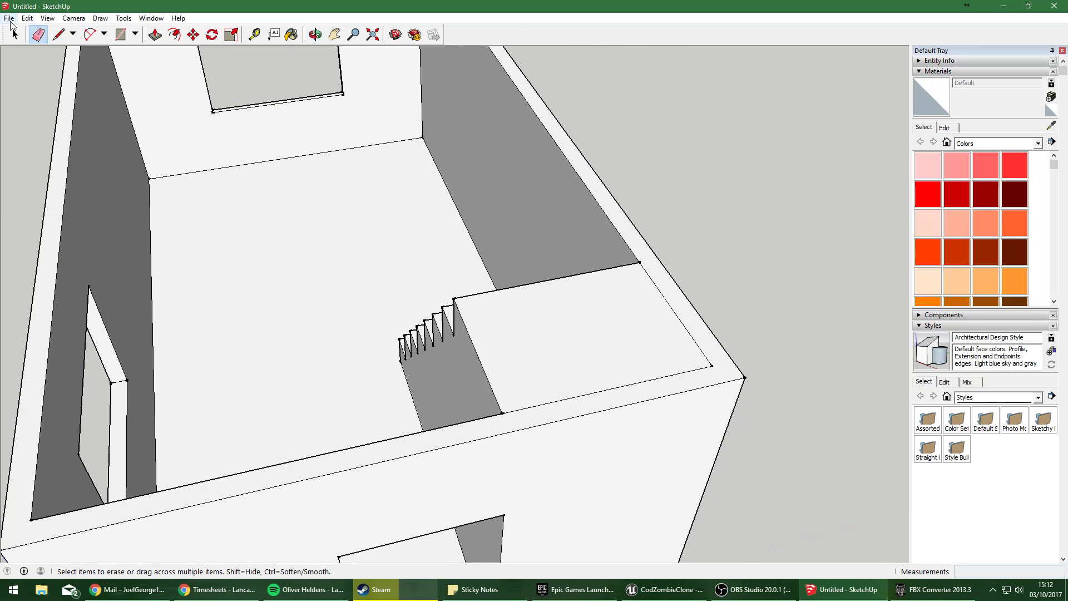
pyautogui.click(9, 18)
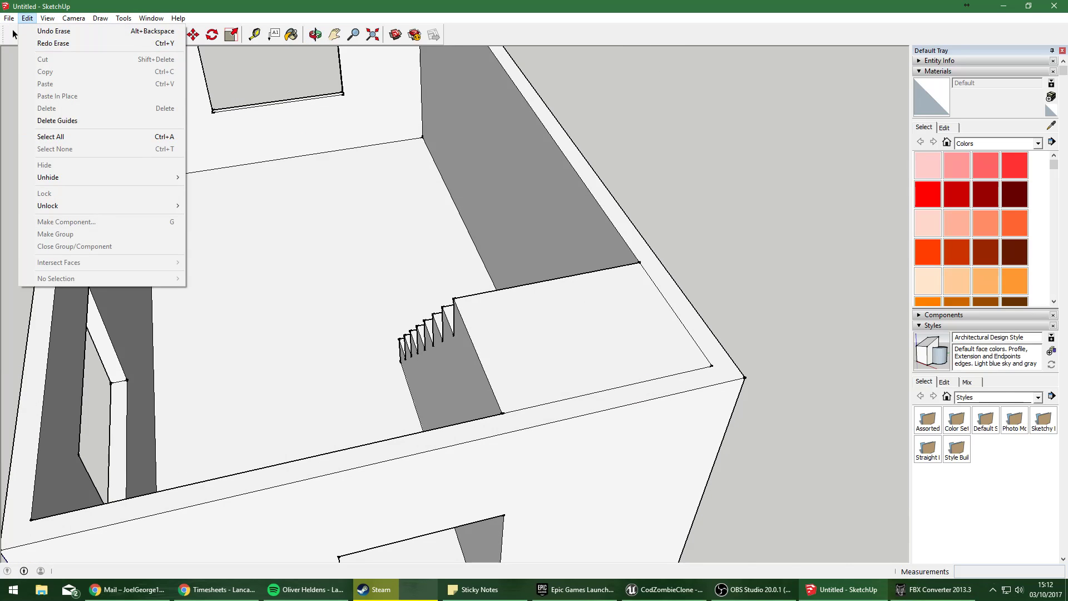
pyautogui.click(59, 271)
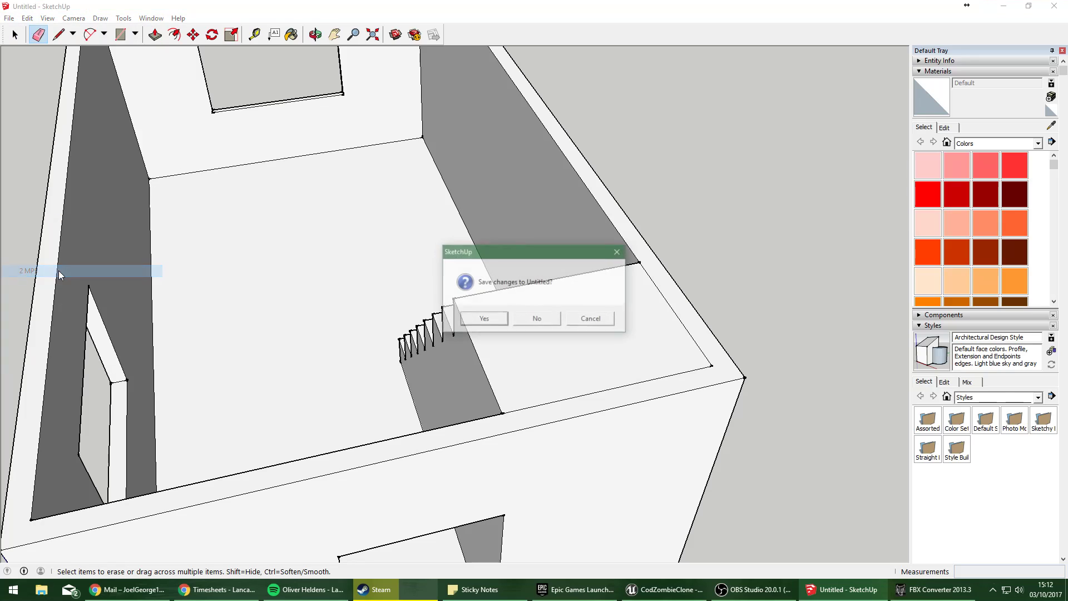
pyautogui.click(591, 319)
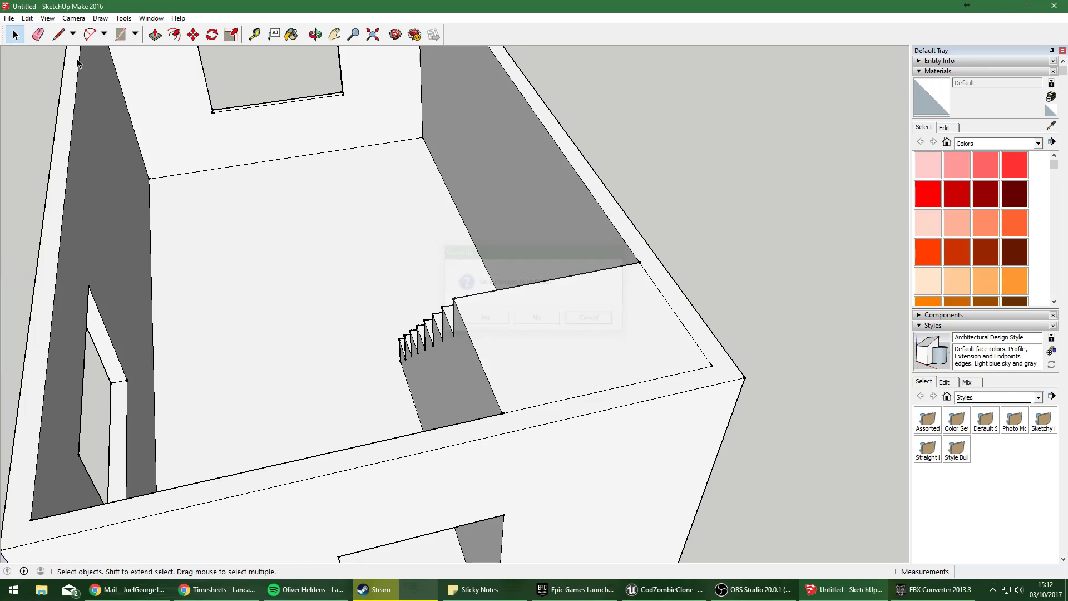
pyautogui.click(9, 18)
pyautogui.moveTo(27, 18)
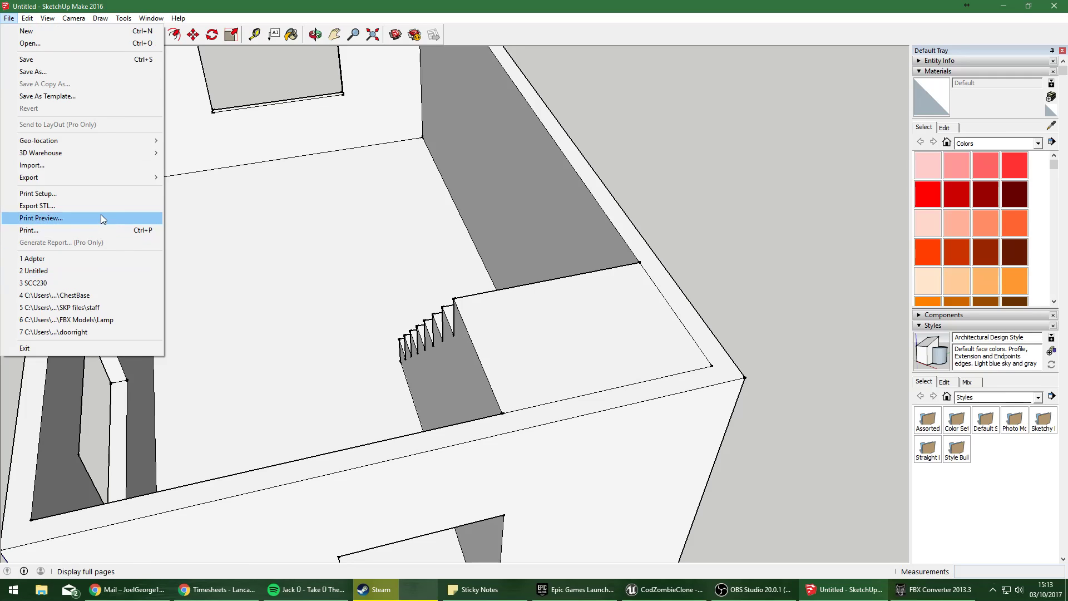
pyautogui.moveTo(66, 178)
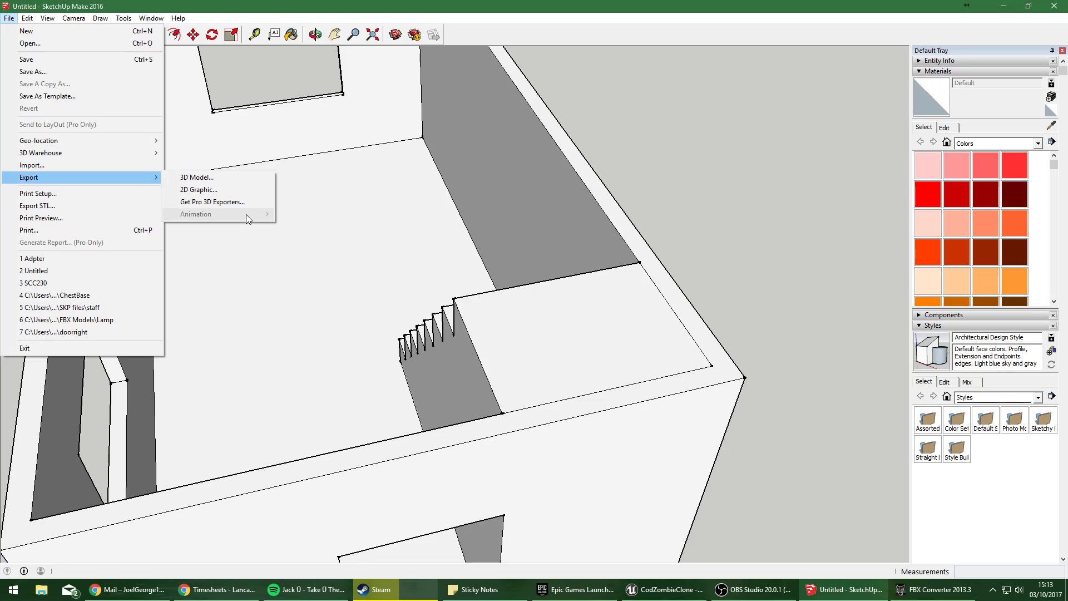
pyautogui.click(190, 178)
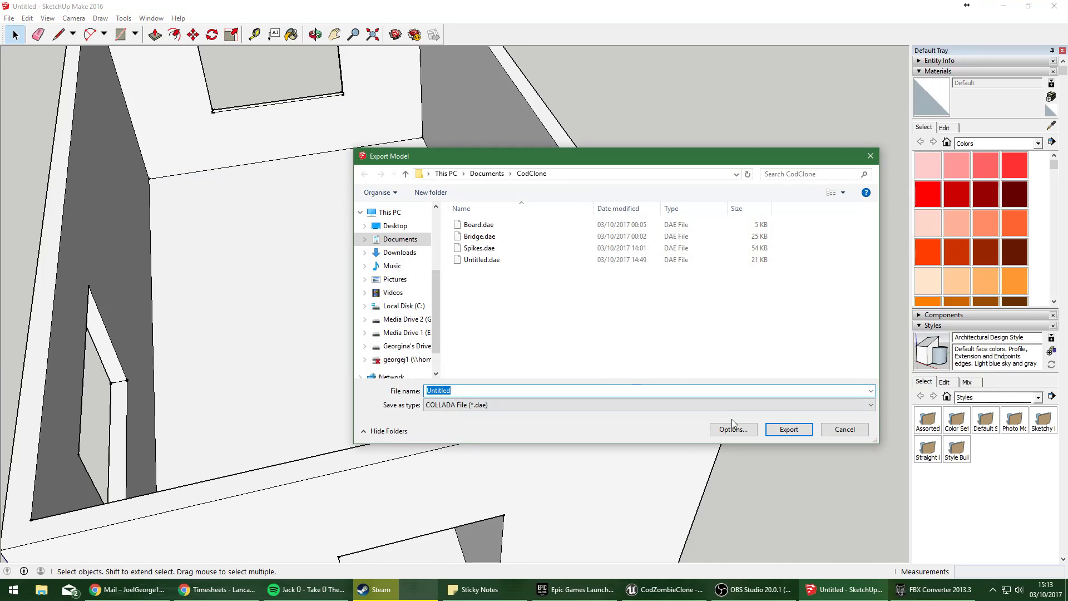
pyautogui.click(652, 401)
pyautogui.click(652, 399)
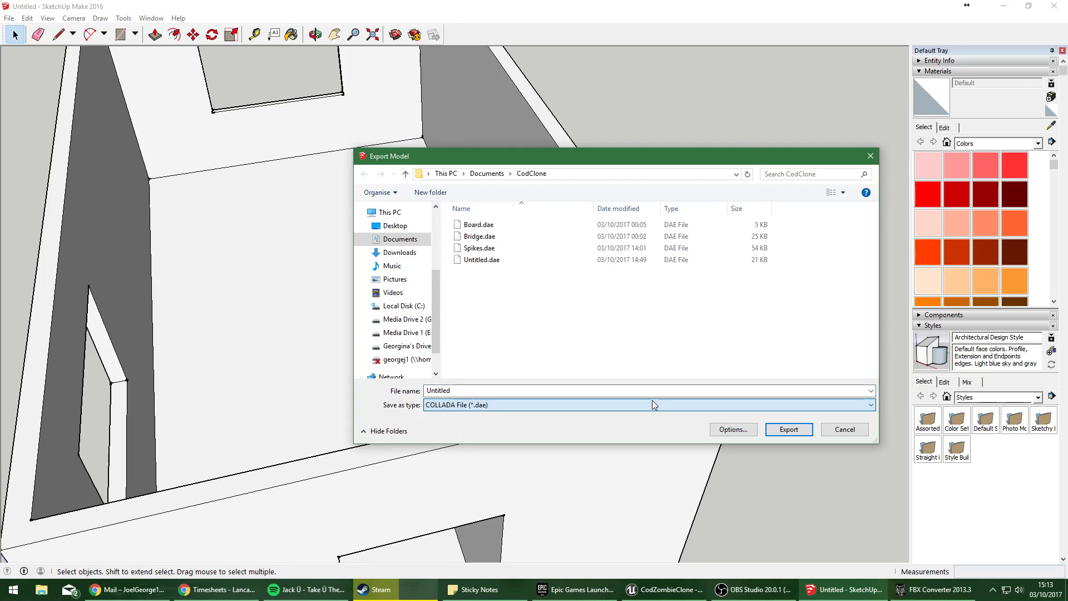
pyautogui.click(845, 429)
# Switch to the Unreal project and open the Untitled_SketchUp static mesh from the Content folder in an enlarged editor window.
pyautogui.click(672, 595)
pyautogui.click(933, 588)
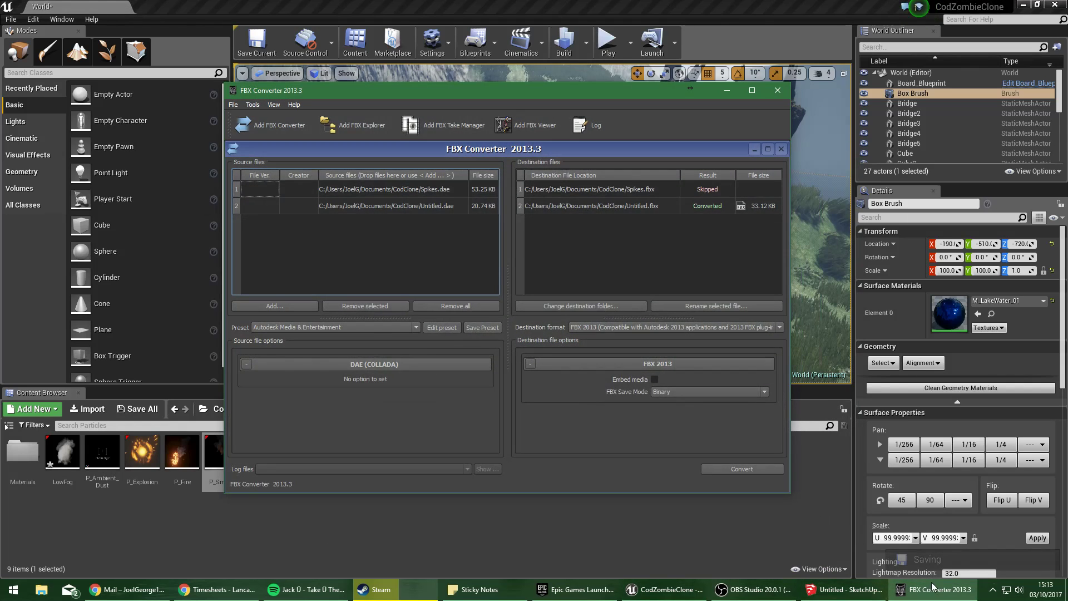
pyautogui.click(726, 90)
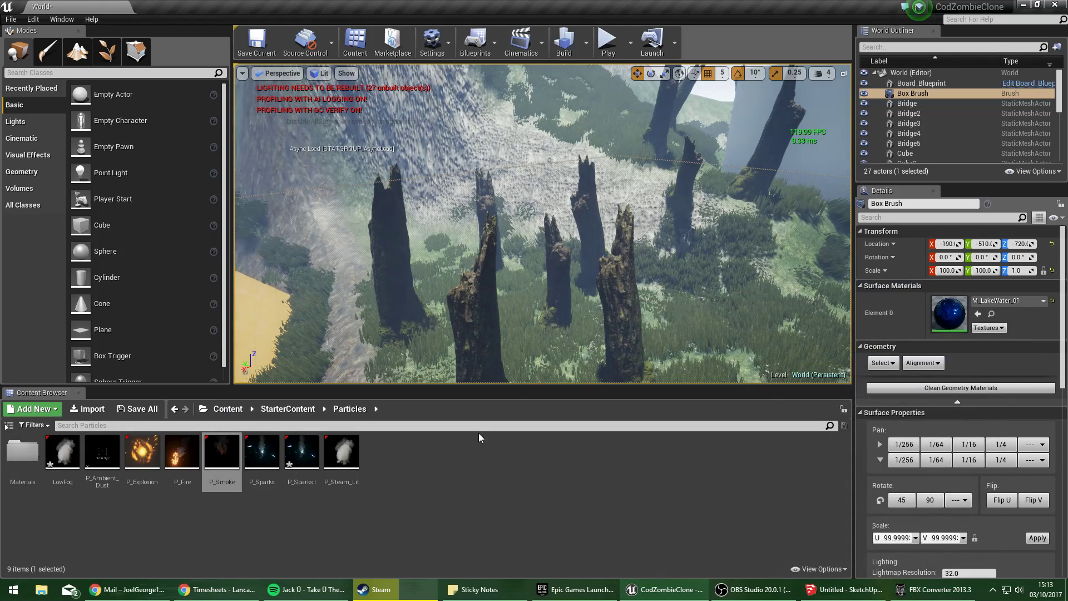
pyautogui.click(228, 409)
pyautogui.click(742, 461)
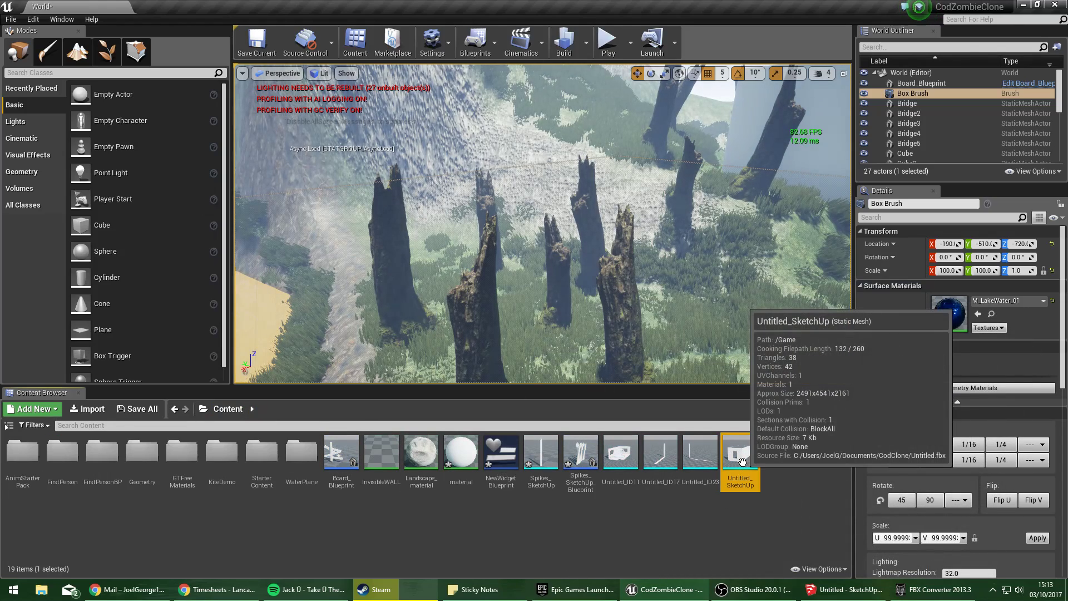
pyautogui.doubleClick(742, 461)
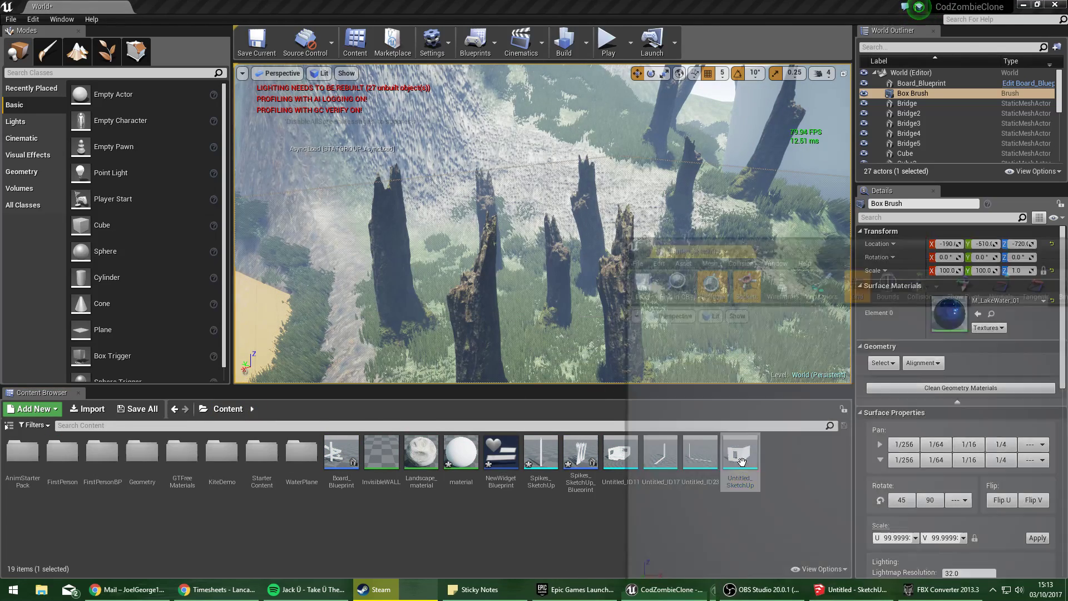
pyautogui.doubleClick(825, 246)
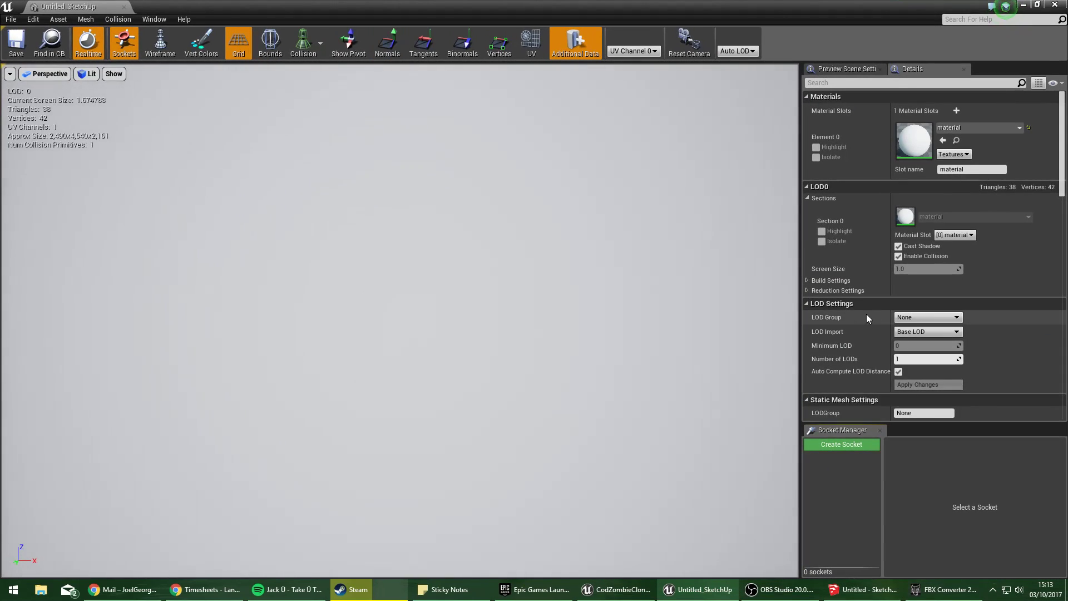
# Set the Untitled_SketchUp mesh's collision preset to OverlapAll, save the mesh and close its editor.
pyautogui.scroll(-5, 959, 312)
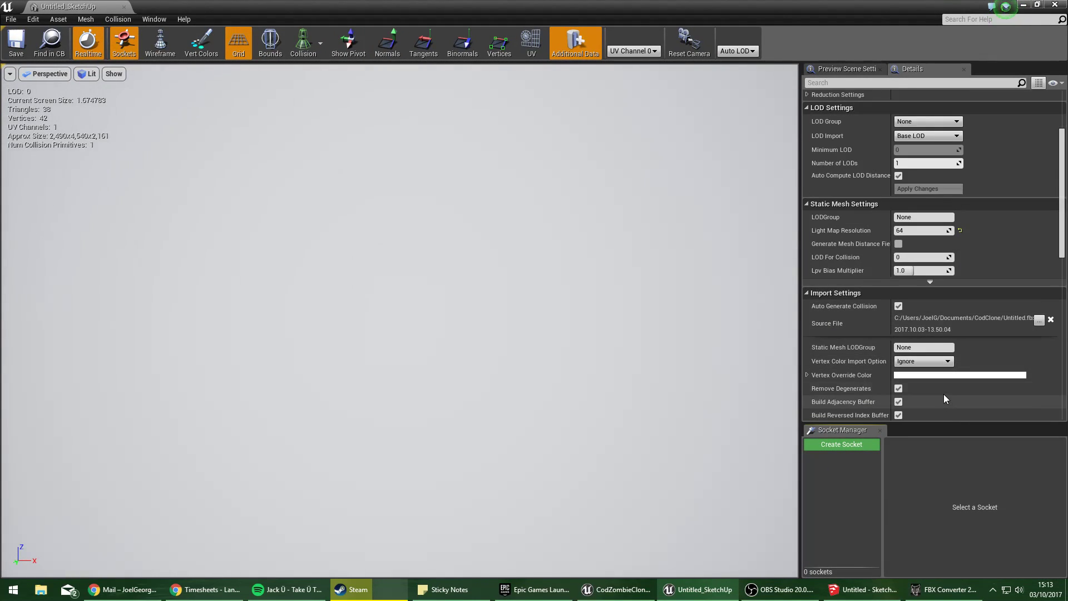
pyautogui.scroll(-10, 944, 394)
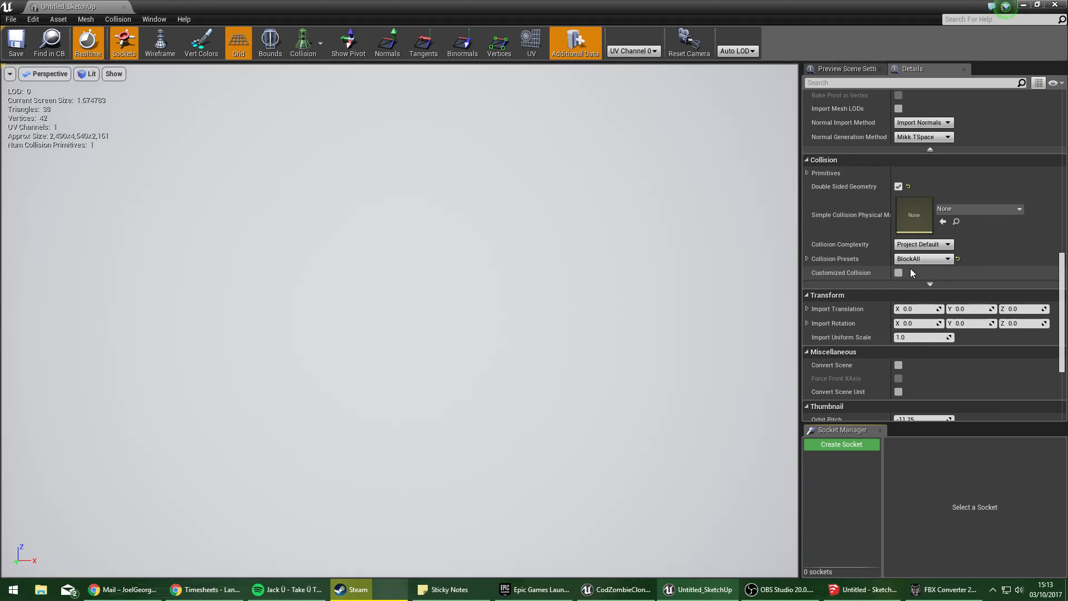
pyautogui.click(915, 259)
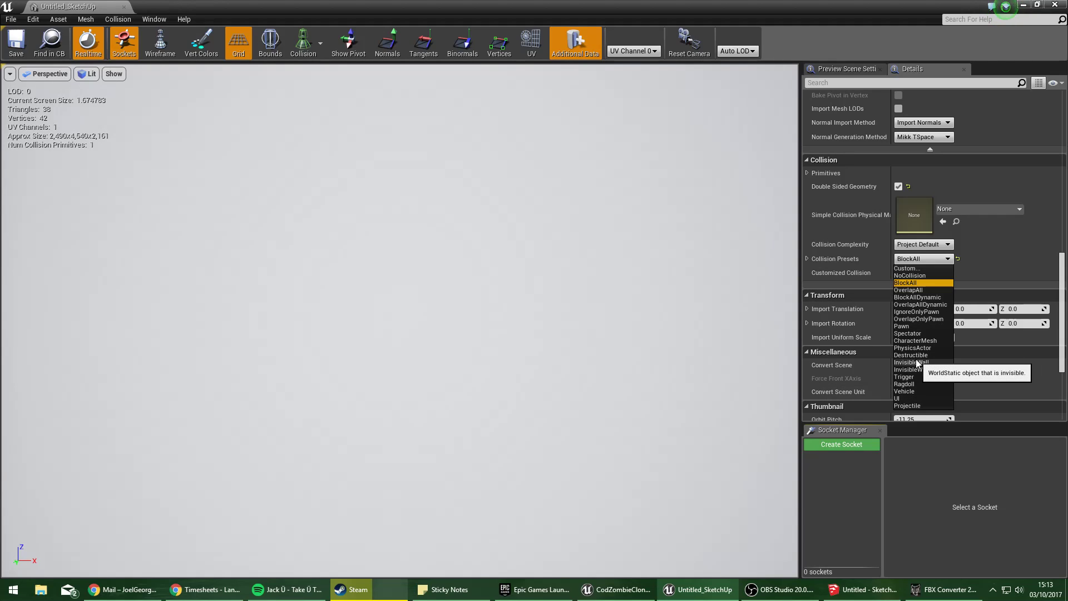
pyautogui.click(916, 290)
pyautogui.click(15, 47)
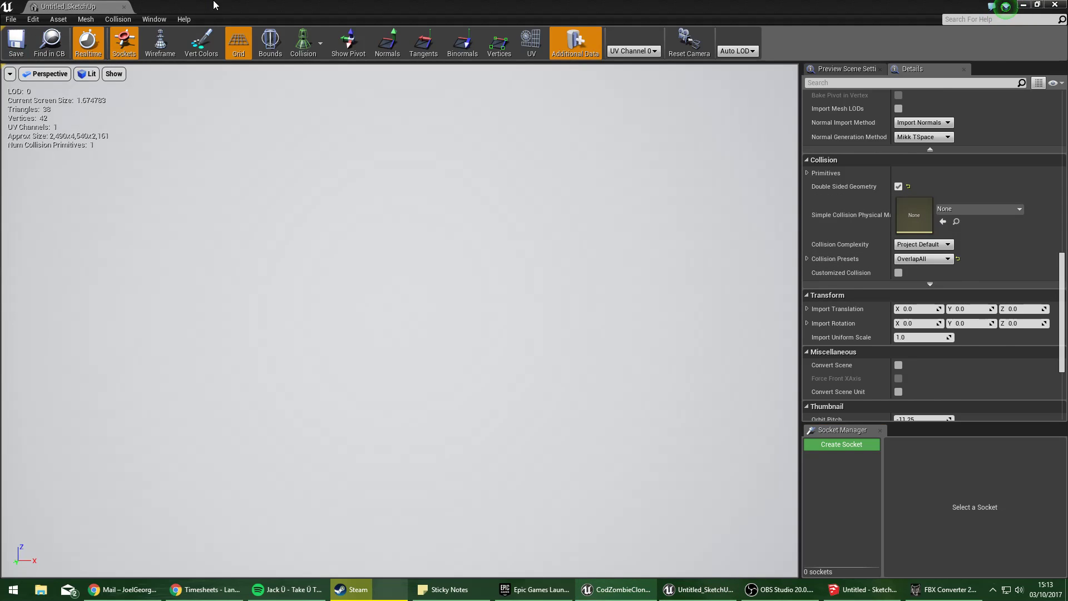
pyautogui.moveTo(215, 4); pyautogui.dragTo(336, 201)
pyautogui.click(790, 205)
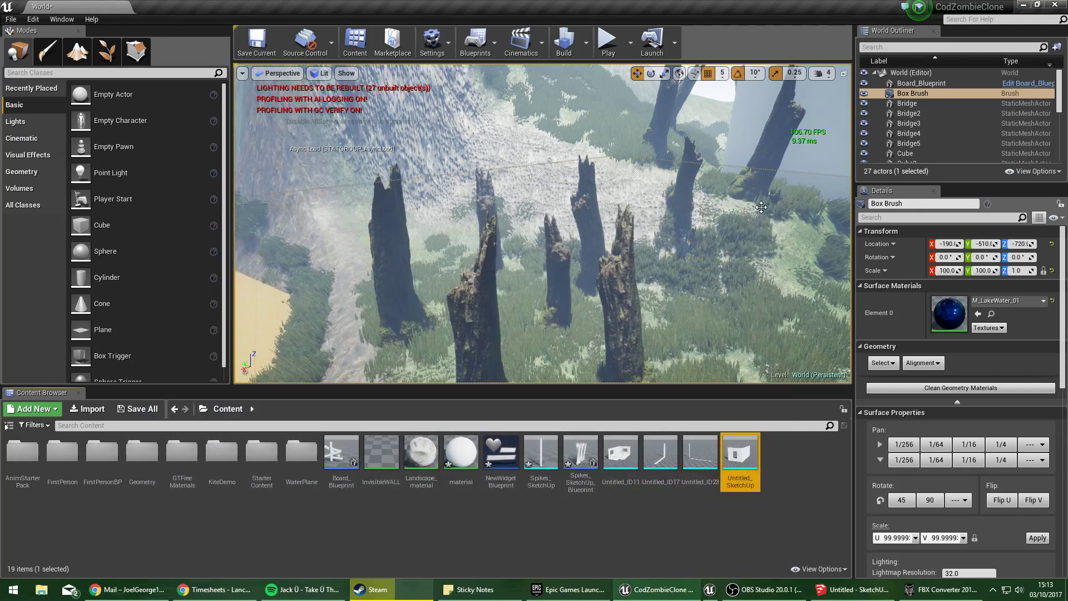
# Open the Untitled_ID11 static mesh, set its collision preset to OverlapAll and save it.
pyautogui.doubleClick(620, 460)
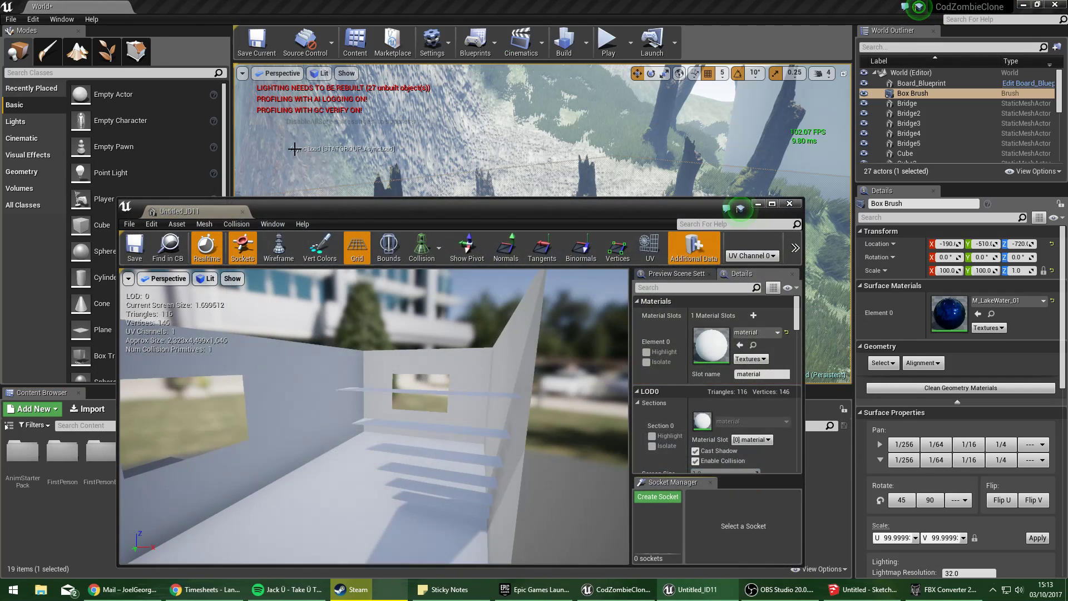
pyautogui.scroll(-15, 724, 395)
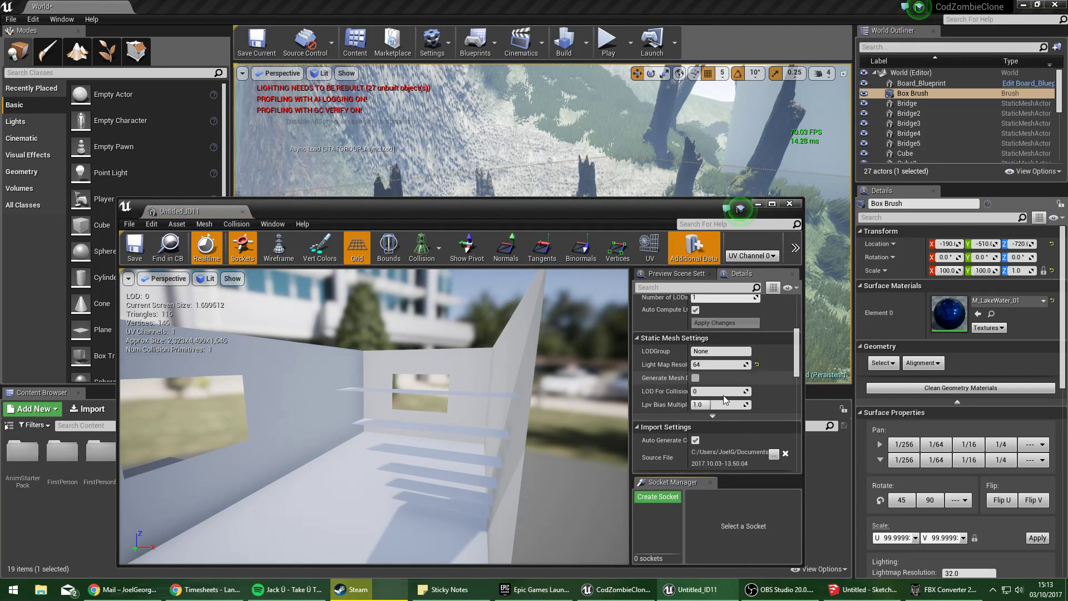
pyautogui.scroll(-10, 718, 408)
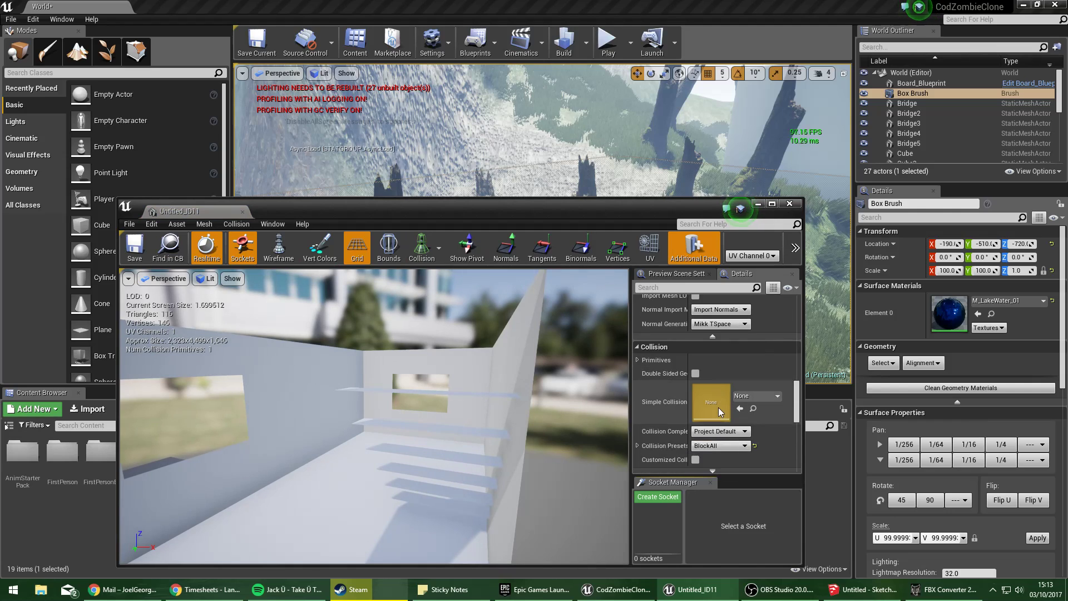
pyautogui.scroll(-3, 722, 410)
pyautogui.click(719, 392)
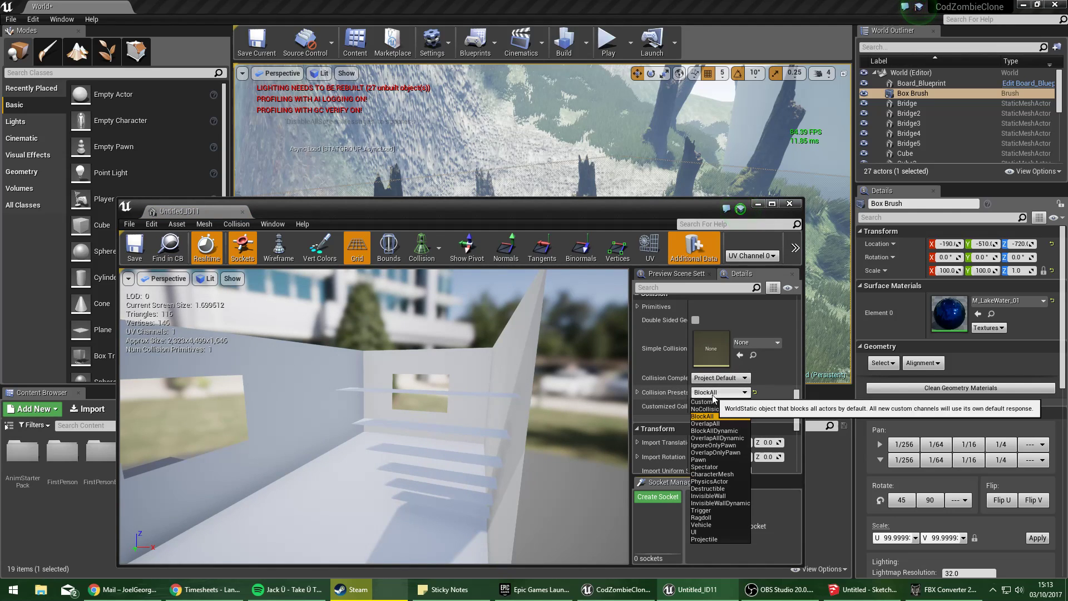
pyautogui.click(717, 424)
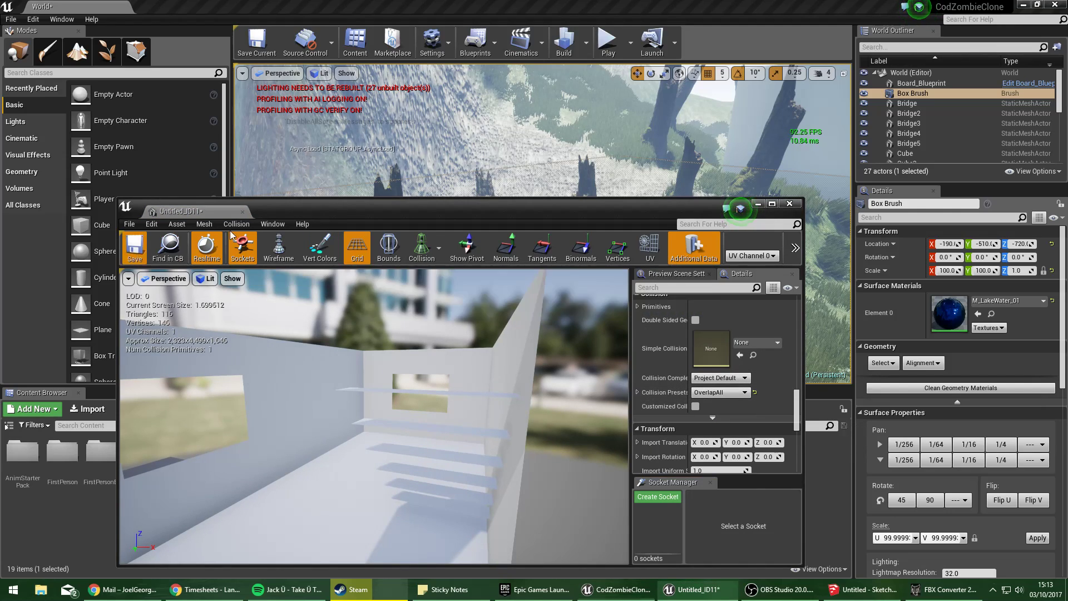
pyautogui.hotkey('ctrl', 's')
pyautogui.click(758, 203)
# Place the Untitled_SketchUp mesh in the level near the path and delete the old Untitled_SketchUp actor that has no mesh assigned.
pyautogui.moveTo(542, 184); pyautogui.dragTo(542, 250, button='right')
pyautogui.moveTo(739, 462); pyautogui.dragTo(498, 187)
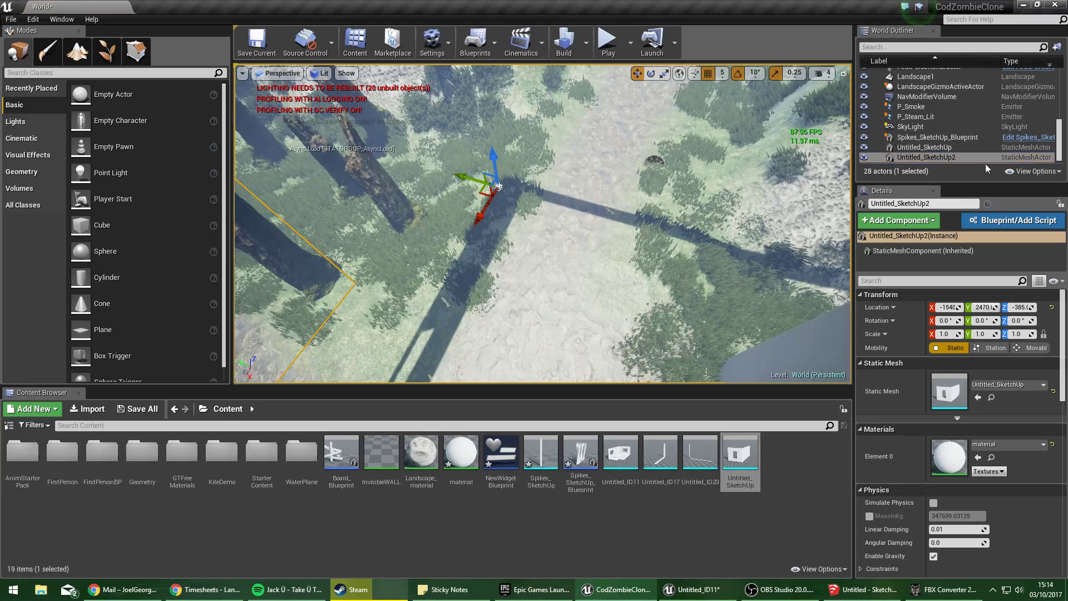
pyautogui.doubleClick(1016, 147)
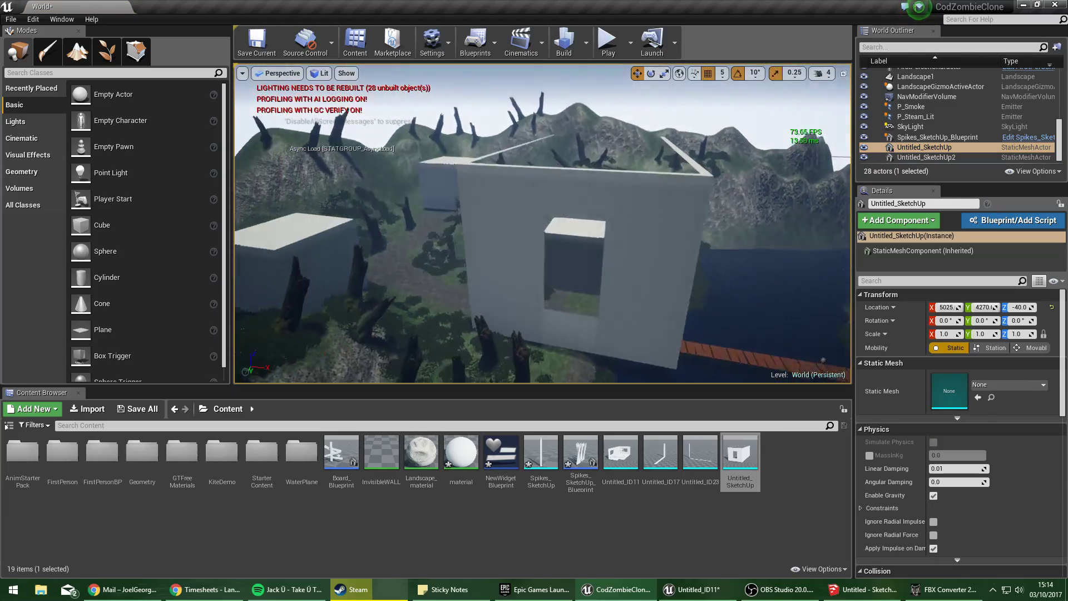
pyautogui.moveTo(618, 195); pyautogui.dragTo(712, 250, button='right')
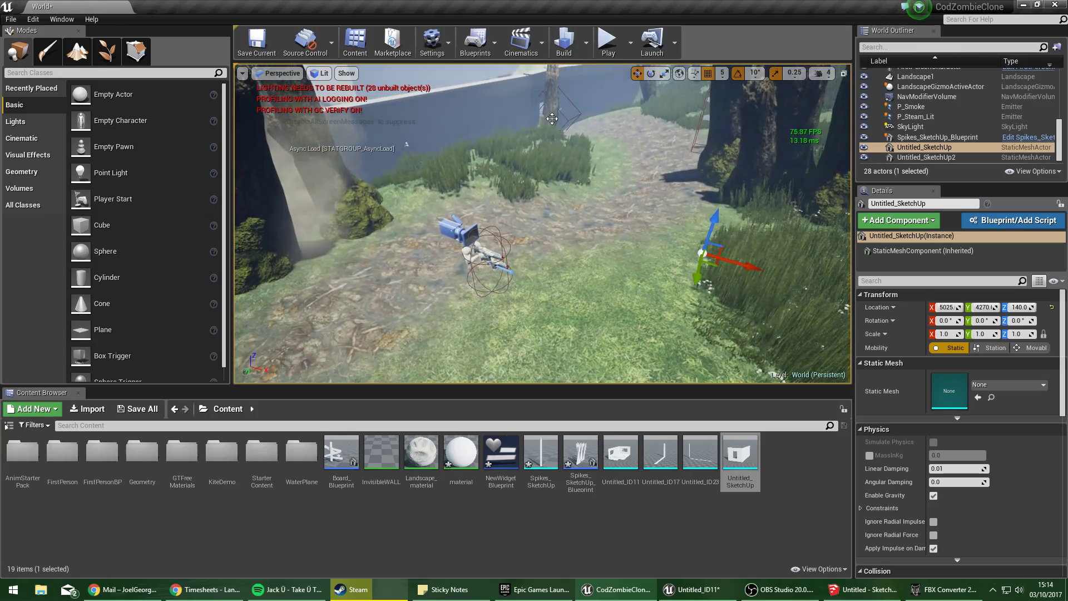
pyautogui.press('Delete')
# Convert the placed Untitled_SketchUp2 building into a blueprint named Untitled_SketchUp2_Blueprint in the Content folder.
pyautogui.click(952, 157)
pyautogui.doubleClick(952, 157)
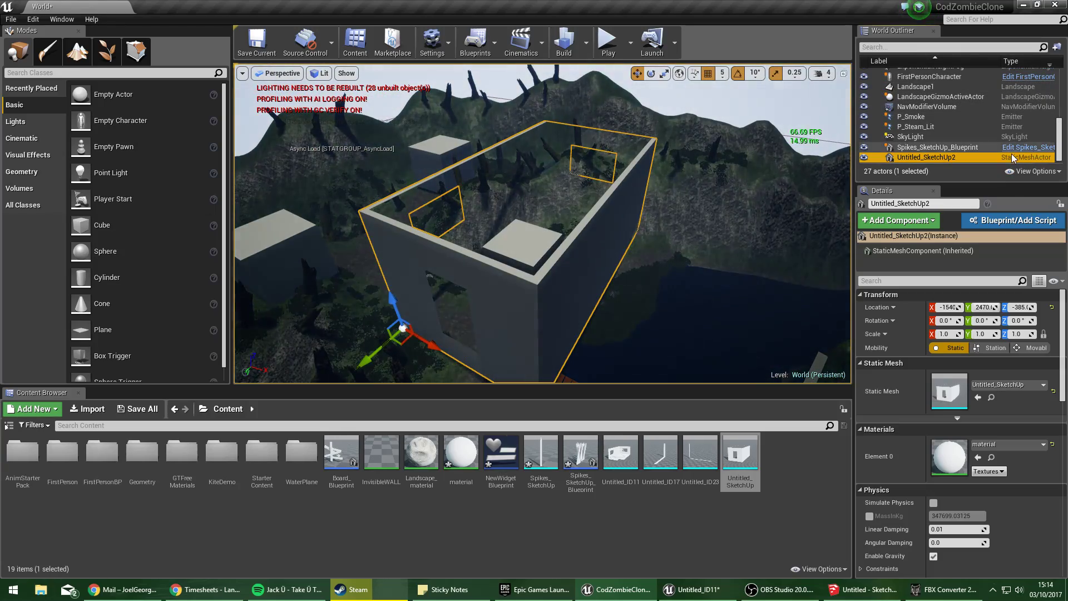
pyautogui.click(1004, 218)
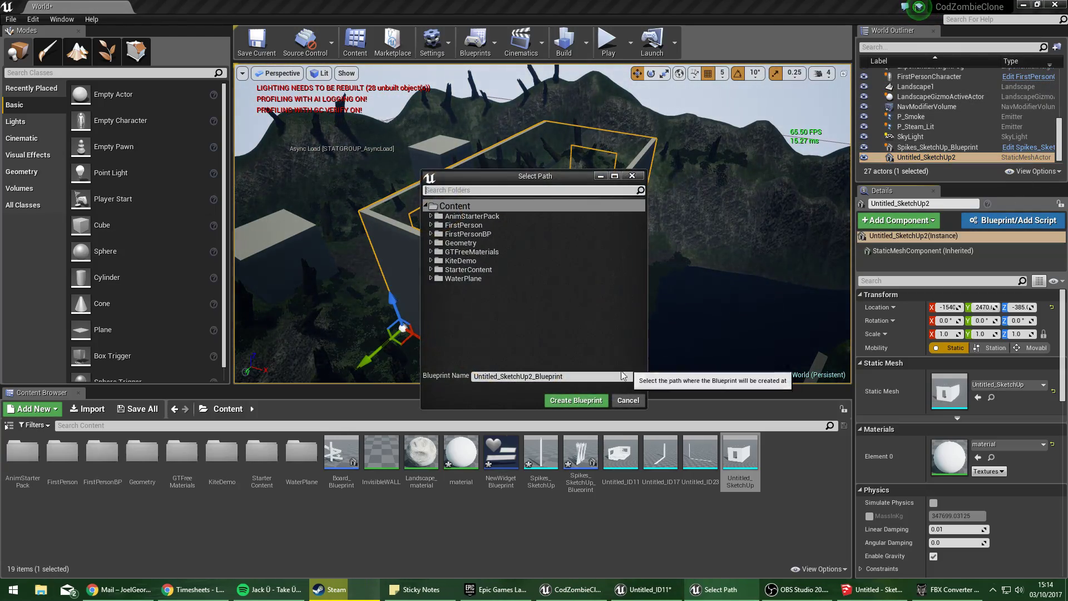
pyautogui.click(582, 398)
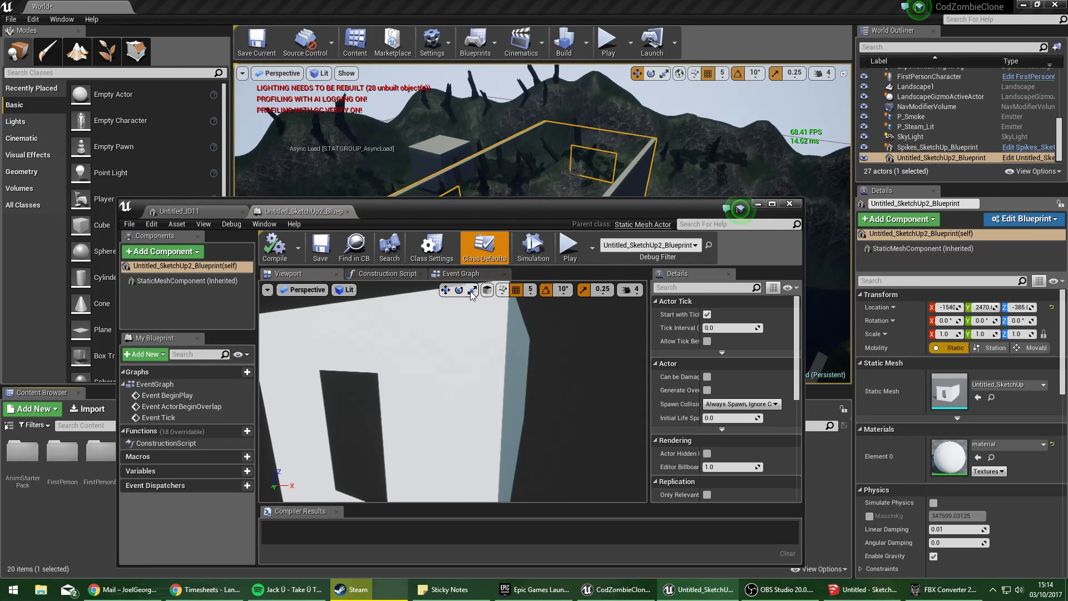
# Add the Untitled_ID11, Untitled_ID17 and Untitled_ID23 meshes as components of Untitled_SketchUp2_Blueprint.
pyautogui.doubleClick(503, 222)
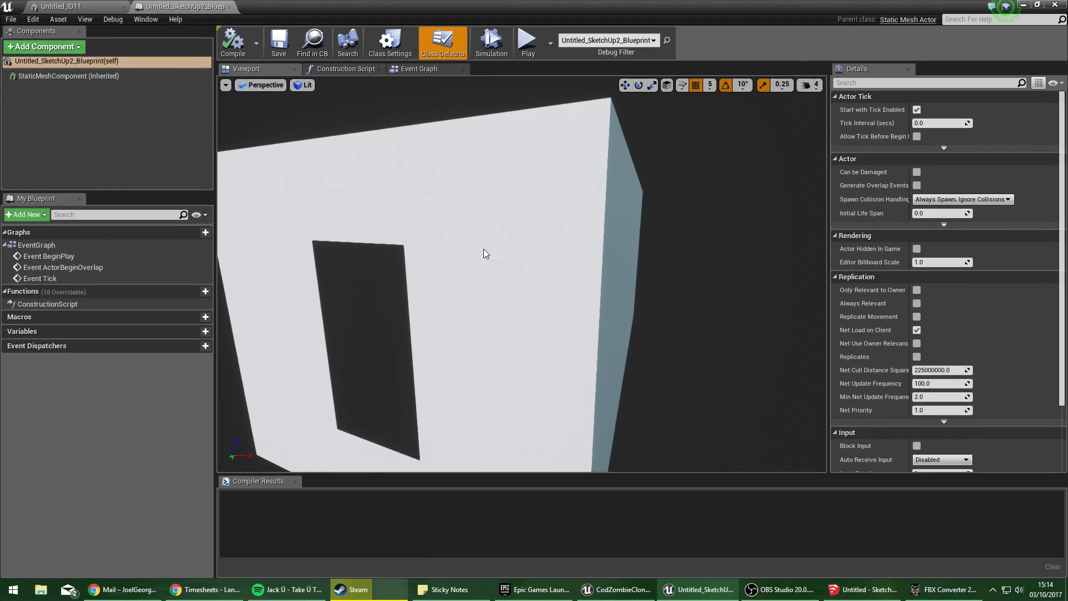
pyautogui.doubleClick(680, 21)
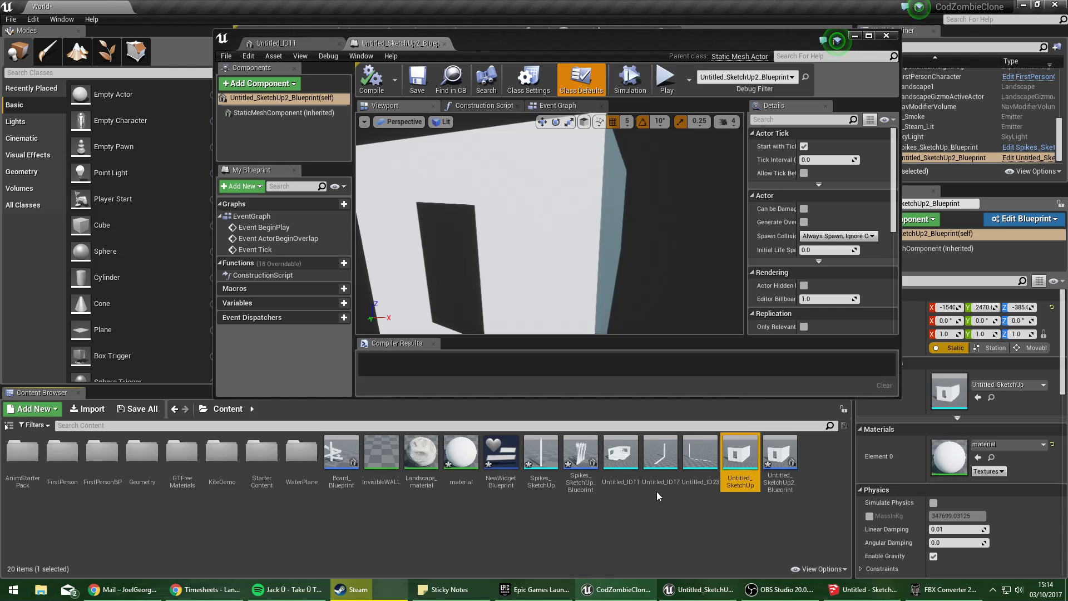
pyautogui.moveTo(613, 455); pyautogui.dragTo(275, 128)
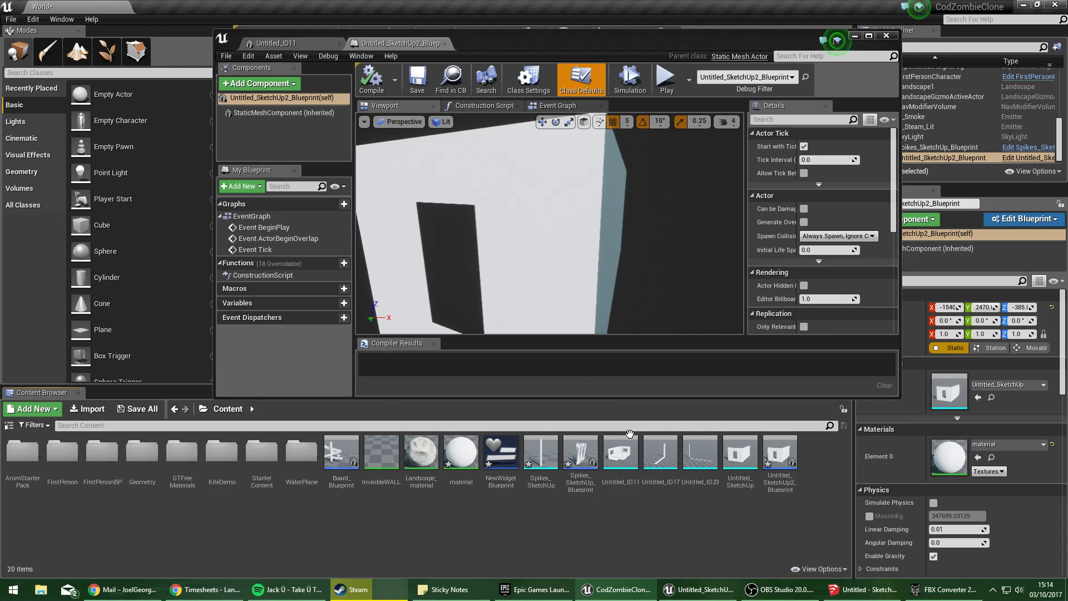
pyautogui.moveTo(630, 433); pyautogui.dragTo(631, 462)
pyautogui.moveTo(298, 156); pyautogui.dragTo(283, 139)
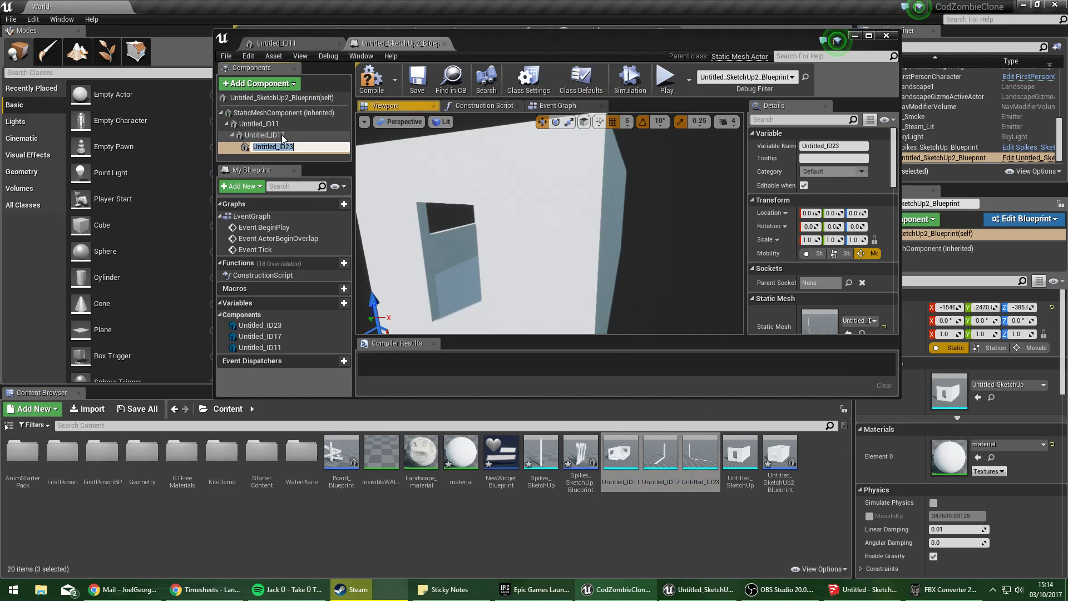
pyautogui.moveTo(603, 252); pyautogui.dragTo(561, 245, button='right')
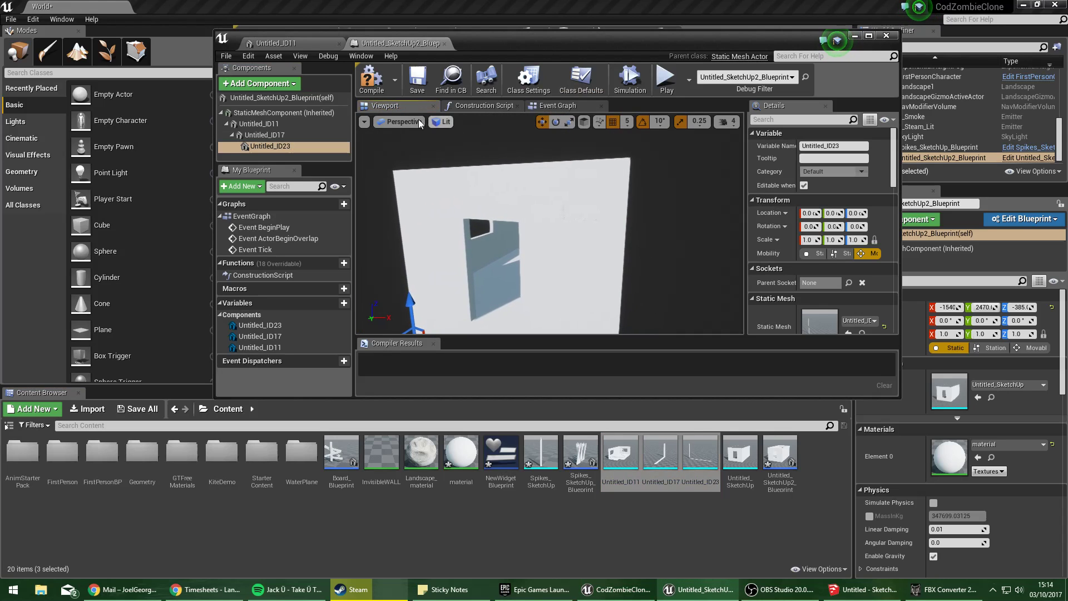
# Return to the level and scale the Untitled_SketchUp2_Blueprint building uniformly to 0.3.
pyautogui.click(854, 36)
pyautogui.moveTo(794, 167); pyautogui.dragTo(747, 171, button='right')
pyautogui.press('w')
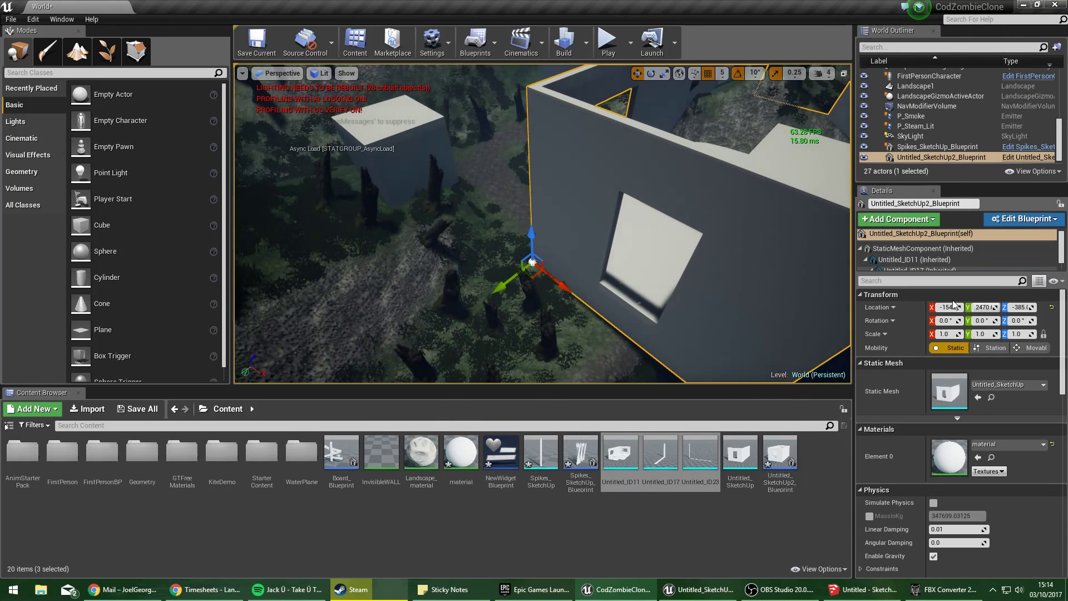
pyautogui.click(954, 333)
pyautogui.write('0.3')
pyautogui.press('Return')
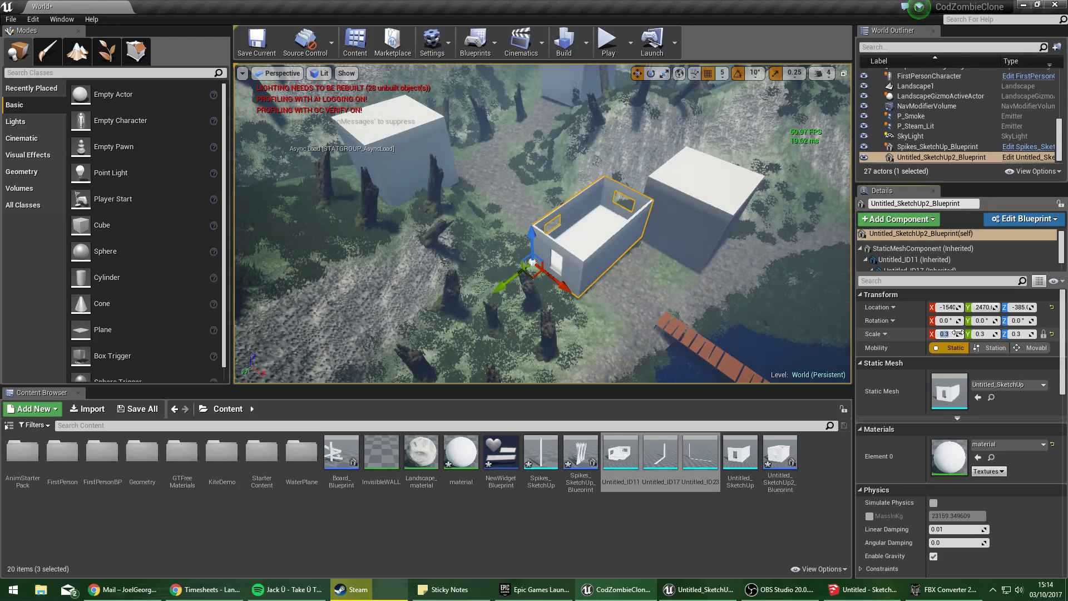
# Play the level, walk around and inside the building, and shoot at its walls to check its size and collision.
pyautogui.press('w')
pyautogui.moveTo(601, 71); pyautogui.dragTo(601, 72, button='right')
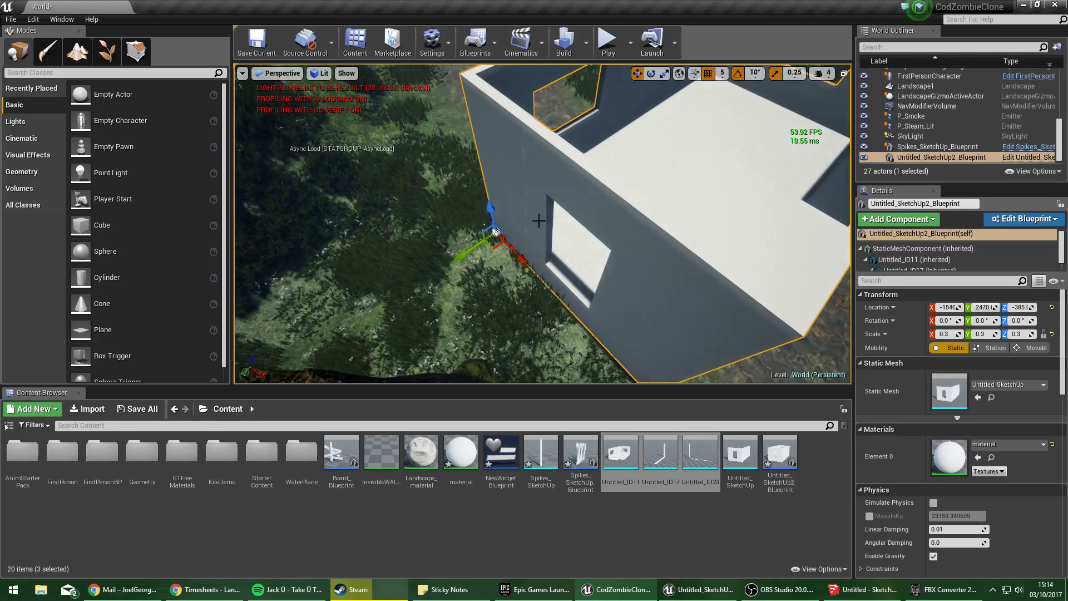
pyautogui.click(608, 42)
pyautogui.press('w')
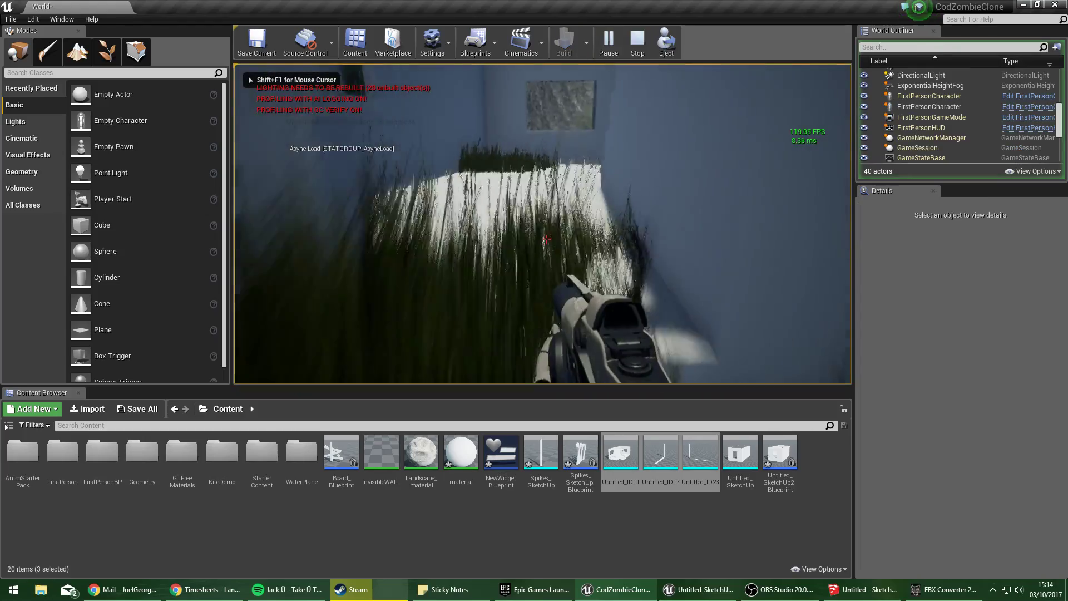
pyautogui.click(547, 239)
pyautogui.press('w')
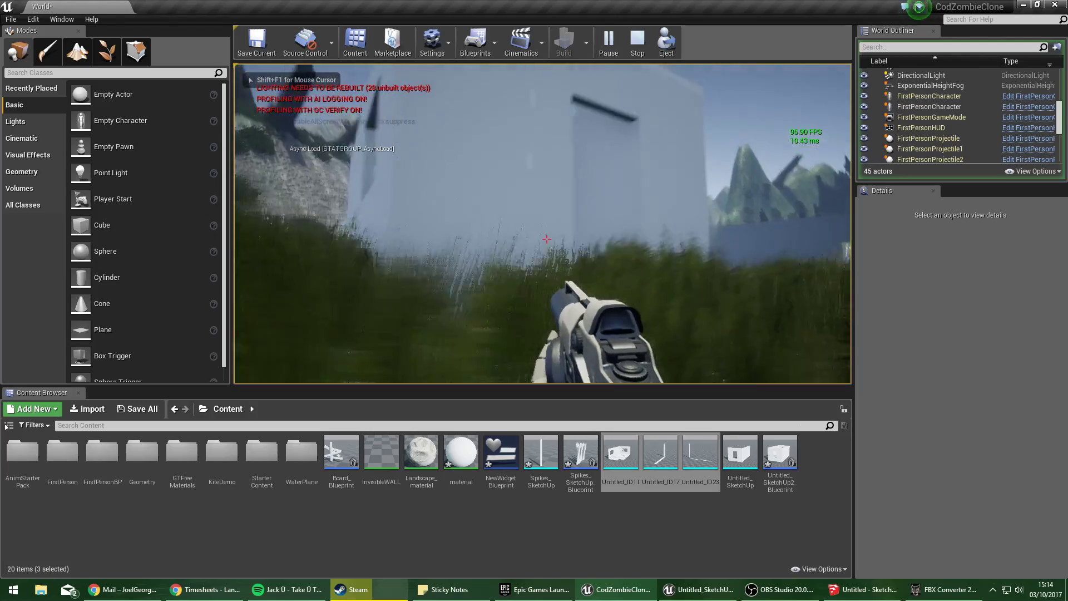
pyautogui.click(546, 239)
pyautogui.click(547, 240)
pyautogui.click(547, 239)
pyautogui.click(546, 240)
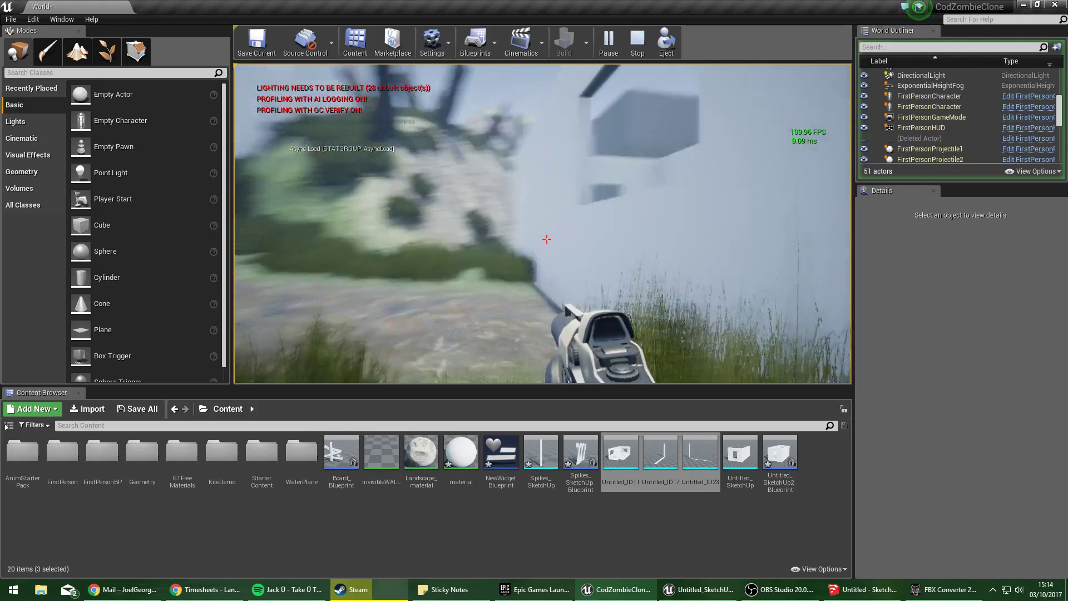
pyautogui.click(547, 239)
pyautogui.press('Escape')
# Lower the building to Z -500 and scale it uniformly to 0.25.
pyautogui.press('s')
pyautogui.moveTo(547, 239); pyautogui.dragTo(384, 267, button='right')
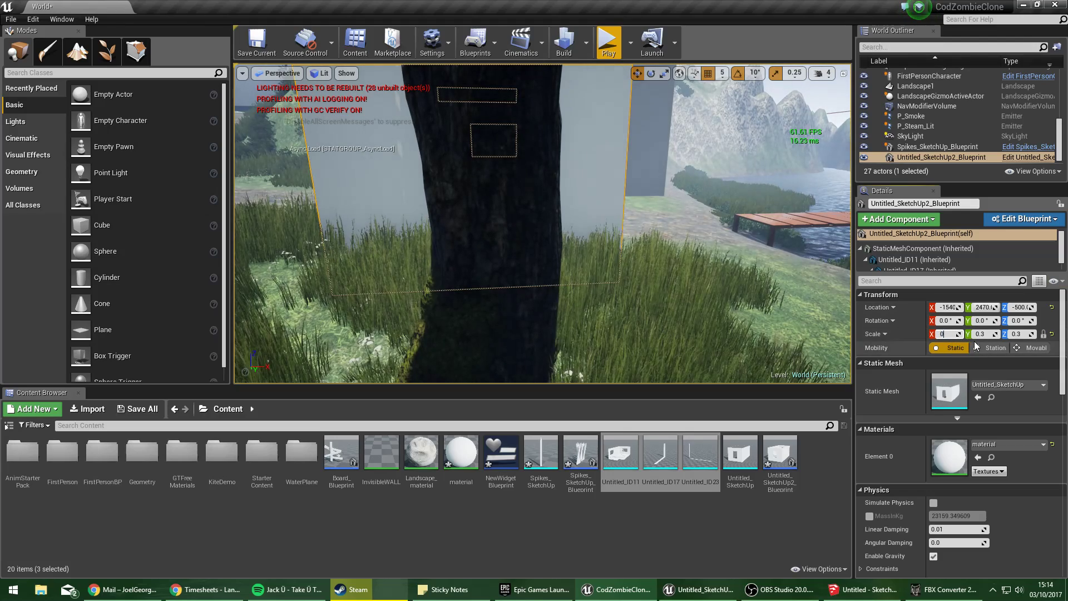
pyautogui.press('Return')
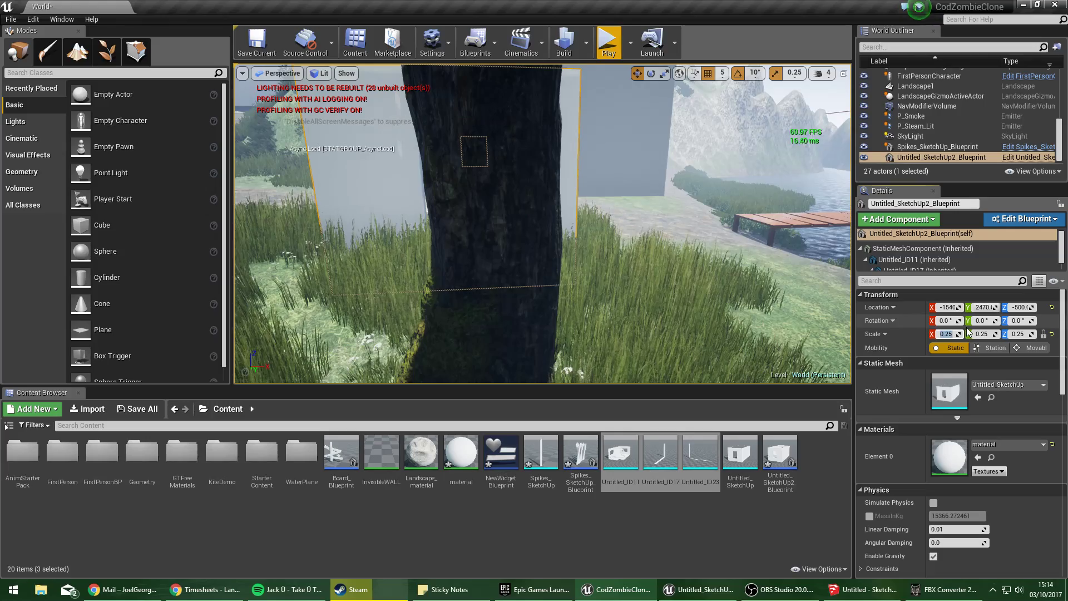
# Play the level again and walk up to the doorway to check the rescaled building's proportions.
pyautogui.moveTo(667, 250); pyautogui.dragTo(556, 244, button='right')
pyautogui.click(608, 42)
pyautogui.press('w')
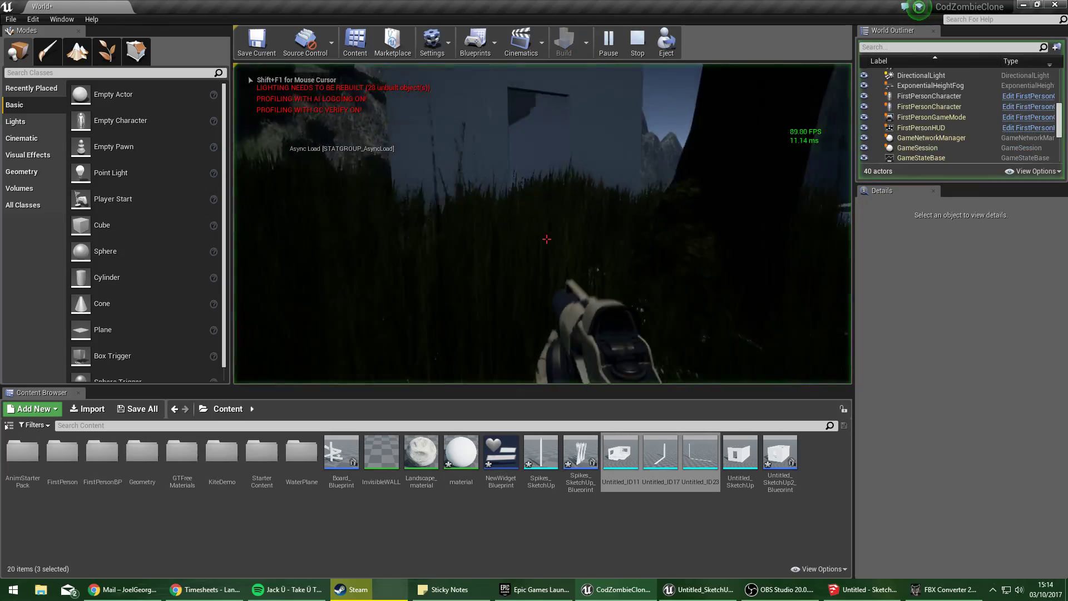
pyautogui.press('w')
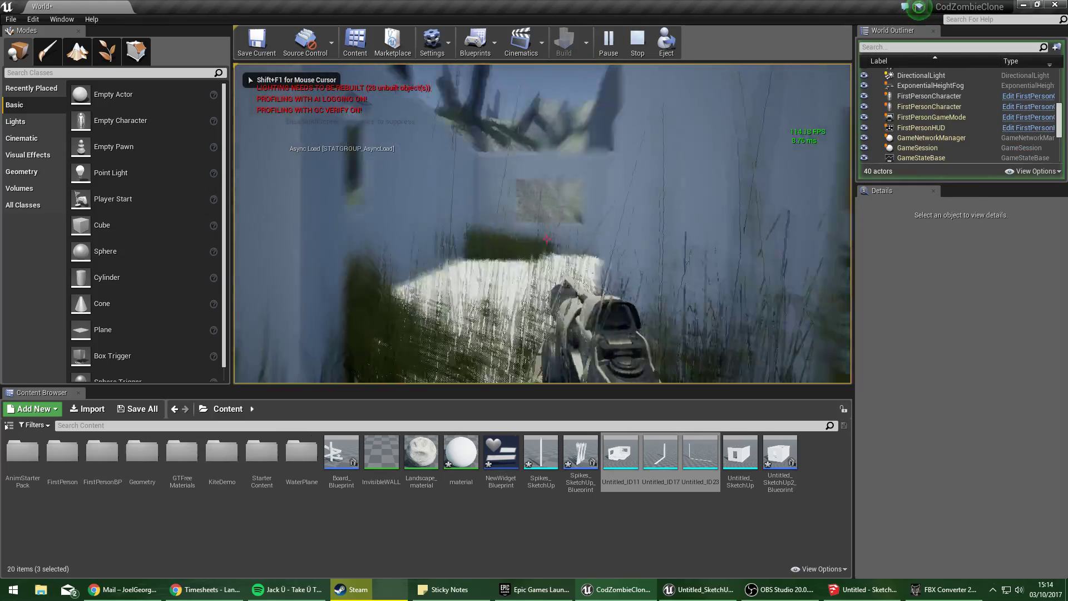
pyautogui.press('Escape')
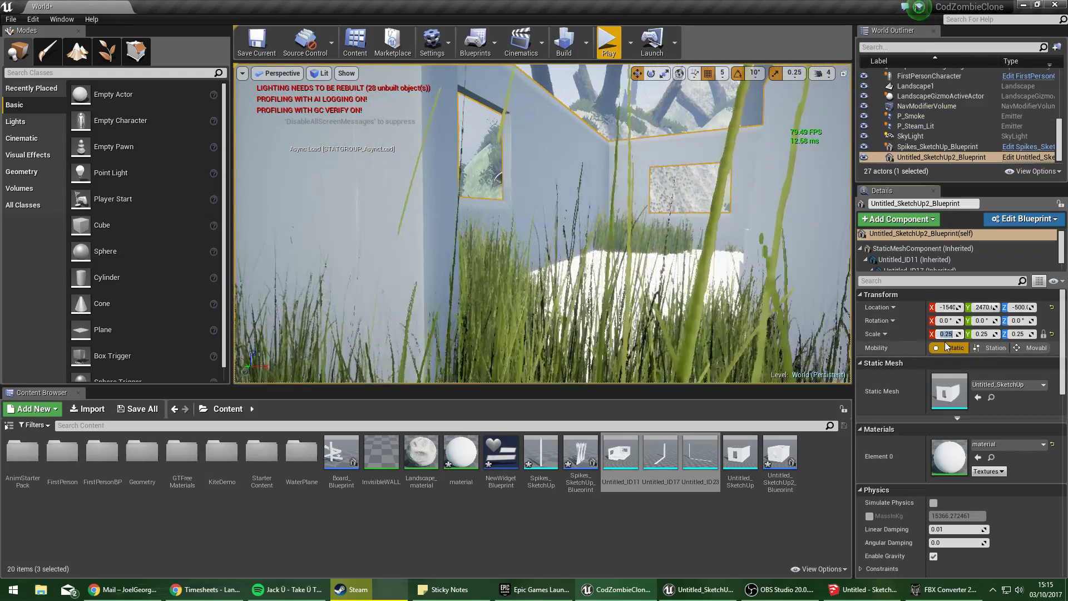
# Scale the building uniformly to 0.2 and raise it to about Z -435 above the grass.
pyautogui.write('0.1')
pyautogui.press('BackSpace')
pyautogui.write('2')
pyautogui.press('Return')
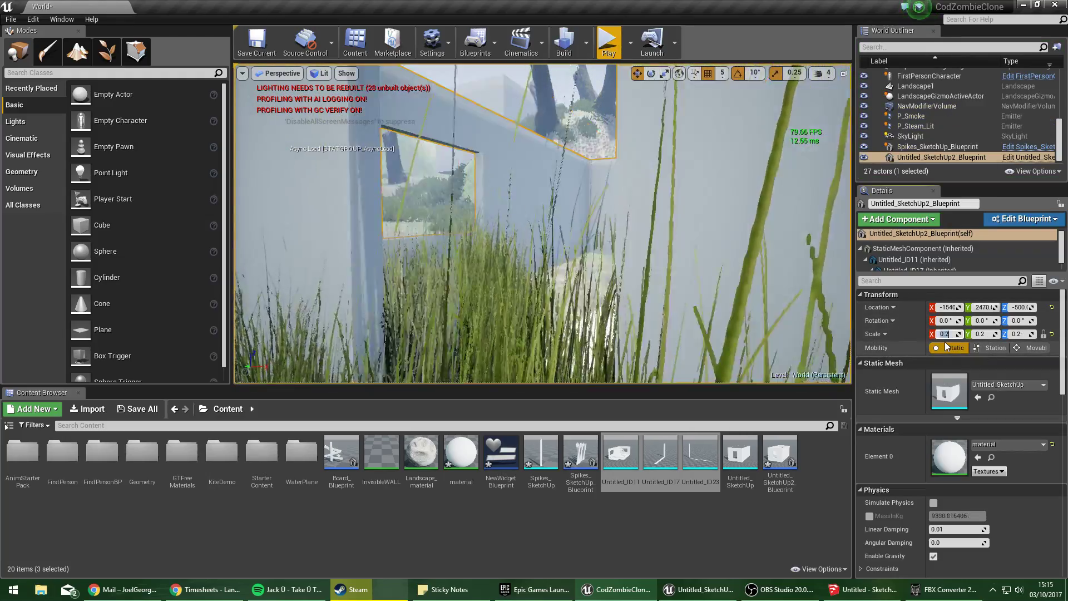
pyautogui.moveTo(806, 145); pyautogui.dragTo(656, 189, button='right')
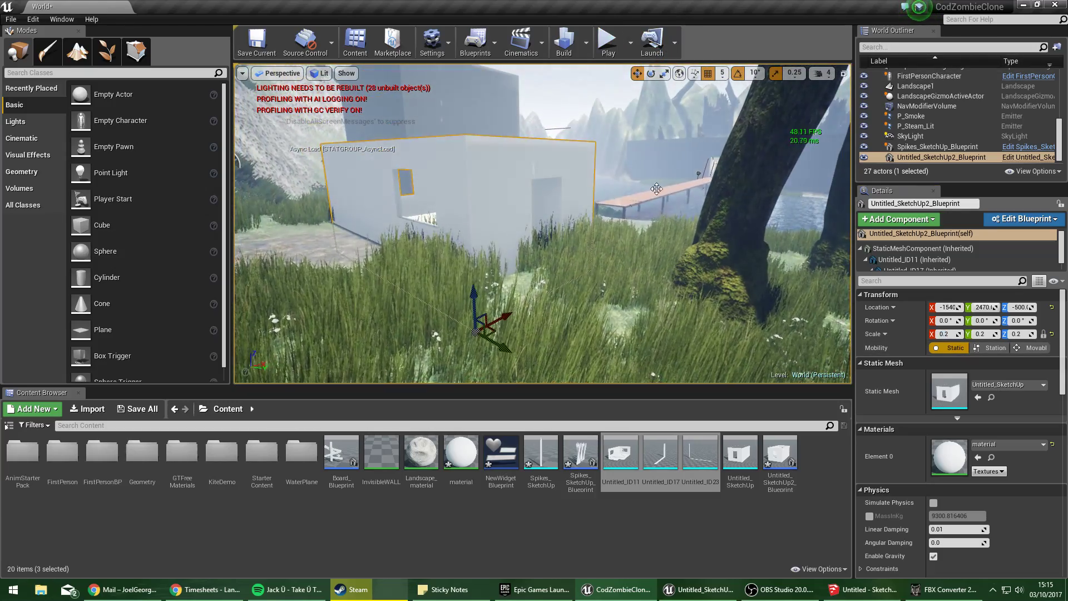
pyautogui.moveTo(470, 286); pyautogui.dragTo(467, 270)
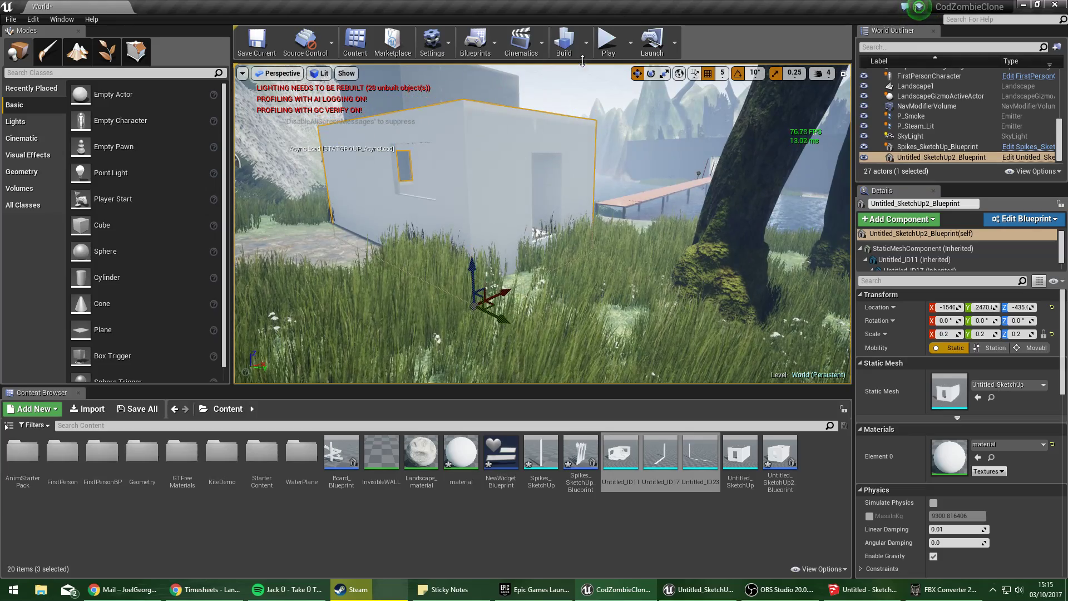
# Playtest the raised building by walking along its outer walls.
pyautogui.click(607, 43)
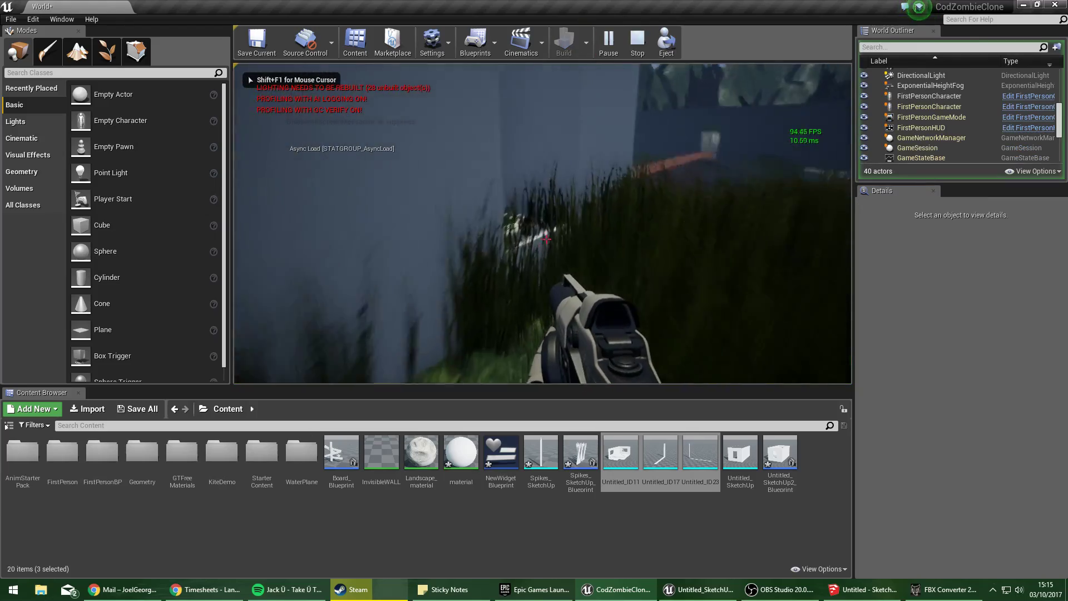
pyautogui.press('w')
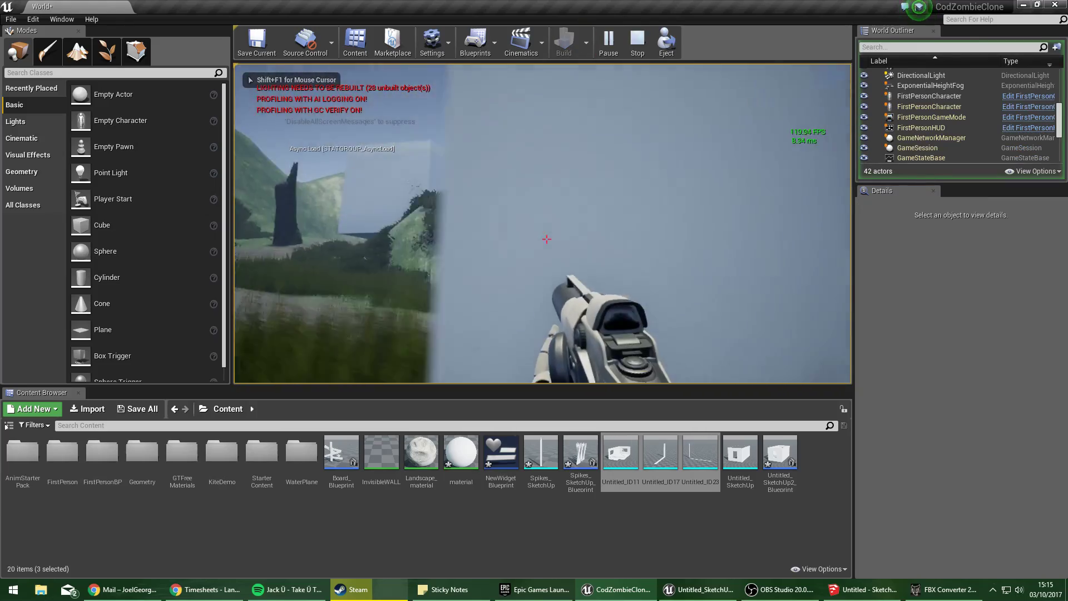
pyautogui.press('Escape')
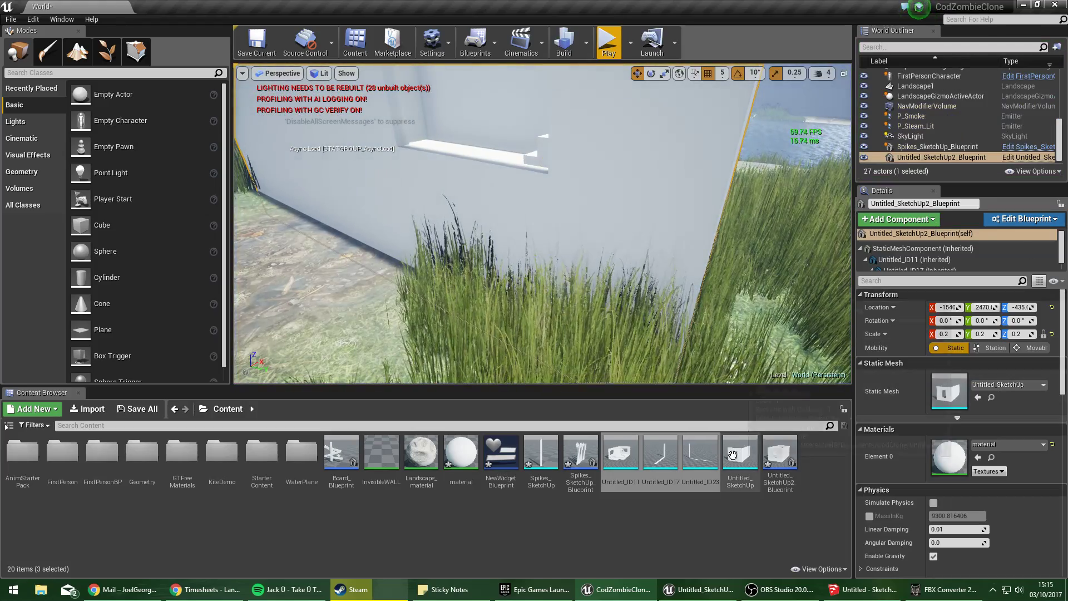
# Open the building's blueprint and examine which parts Untitled_ID17, Untitled_ID23, Untitled_ID11 and the inherited static mesh cover.
pyautogui.click(1023, 157)
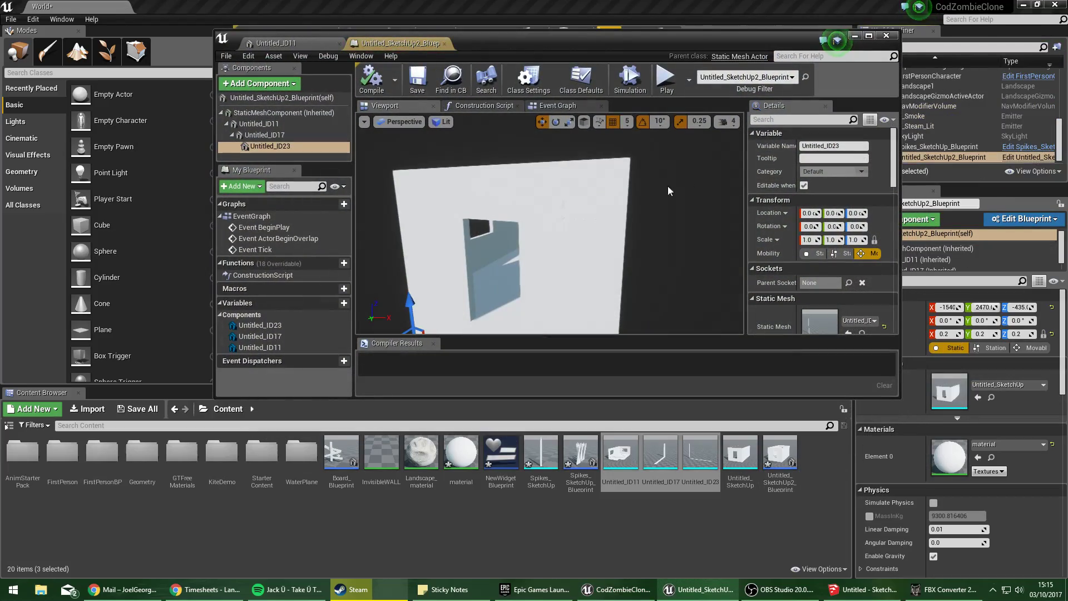
pyautogui.doubleClick(279, 135)
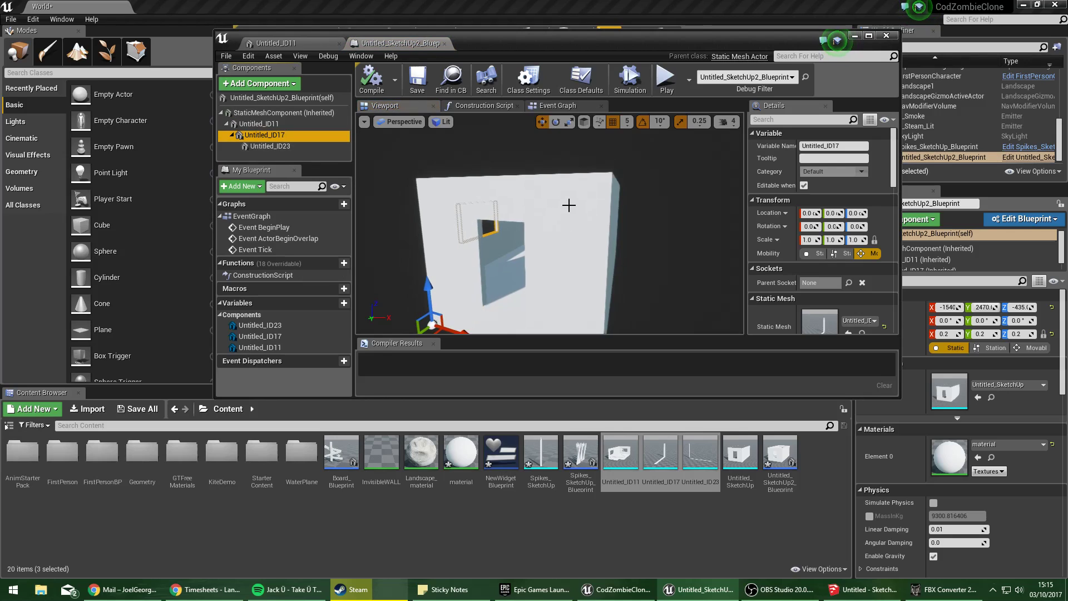
pyautogui.moveTo(549, 222)
pyautogui.mouseDown(button='right')
pyautogui.moveTo(579, 217)
pyautogui.moveTo(590, 251)
pyautogui.moveTo(523, 200)
pyautogui.moveTo(612, 206)
pyautogui.moveTo(562, 212)
pyautogui.moveTo(590, 206)
pyautogui.moveTo(578, 261)
pyautogui.moveTo(557, 234)
pyautogui.mouseUp(button='right')
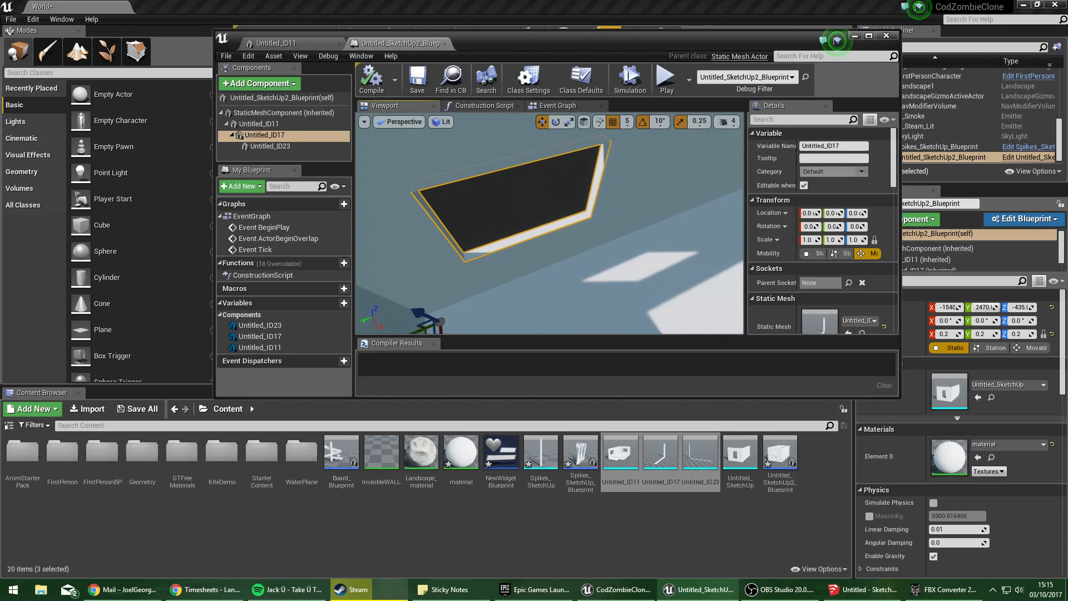
pyautogui.scroll(-5, 839, 289)
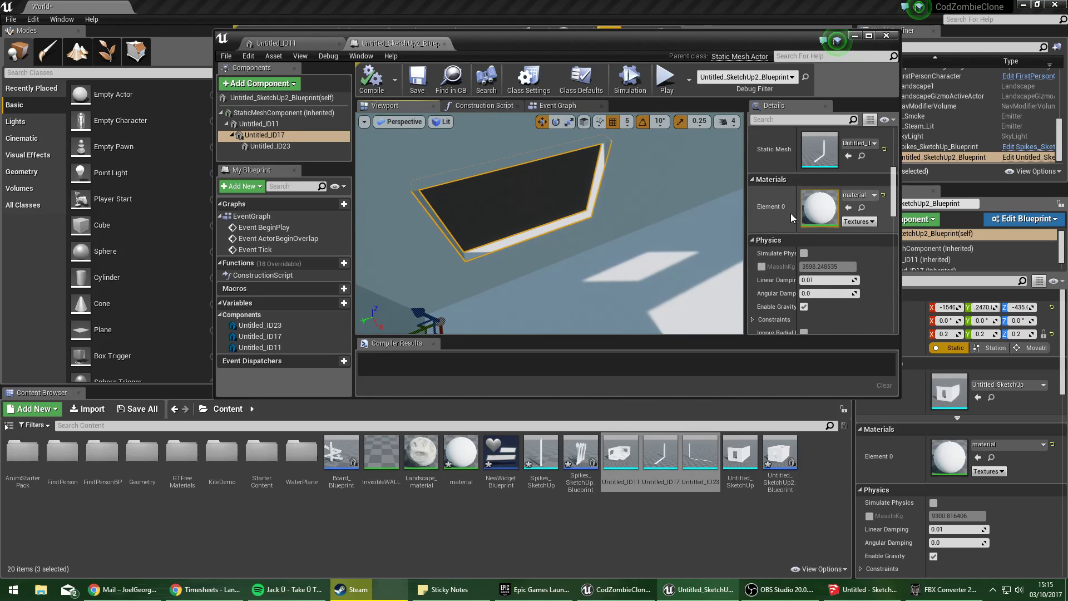
pyautogui.doubleClick(316, 146)
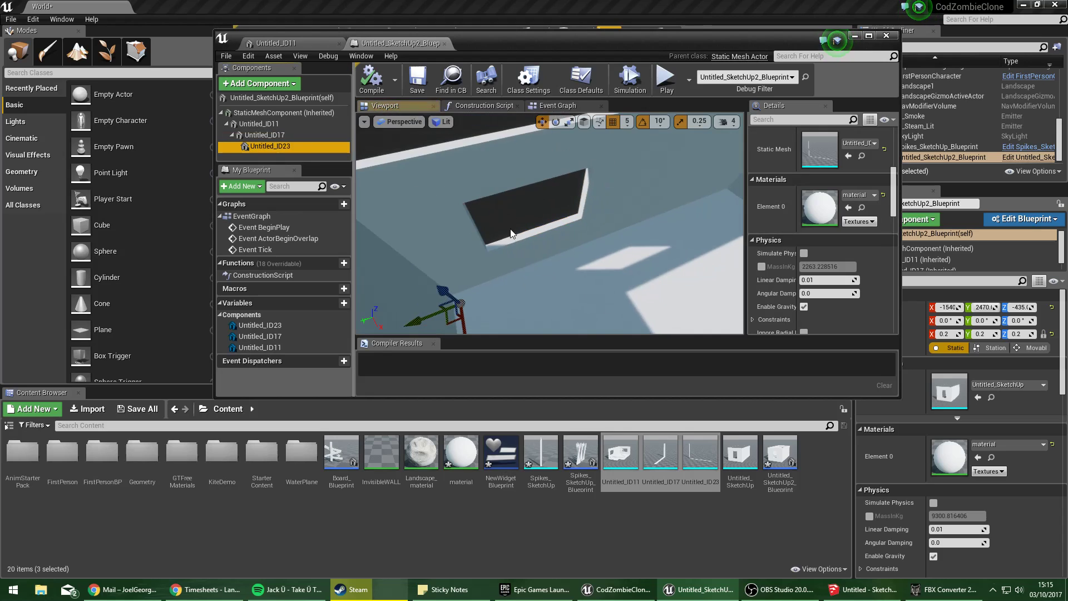
pyautogui.moveTo(445, 223); pyautogui.dragTo(523, 239, button='right')
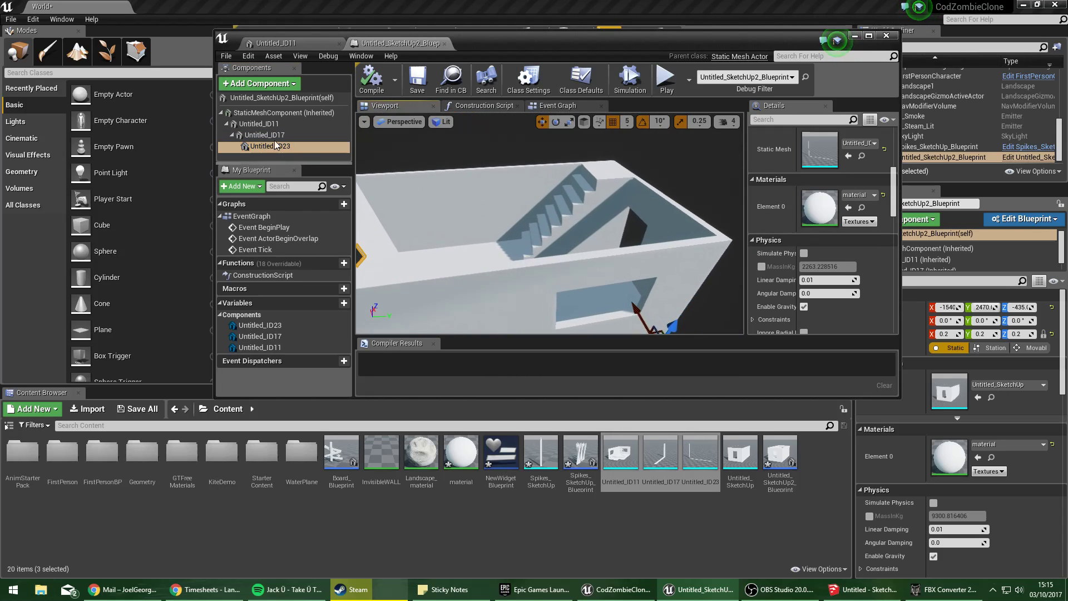
pyautogui.click(262, 125)
pyautogui.moveTo(441, 200); pyautogui.dragTo(468, 233, button='right')
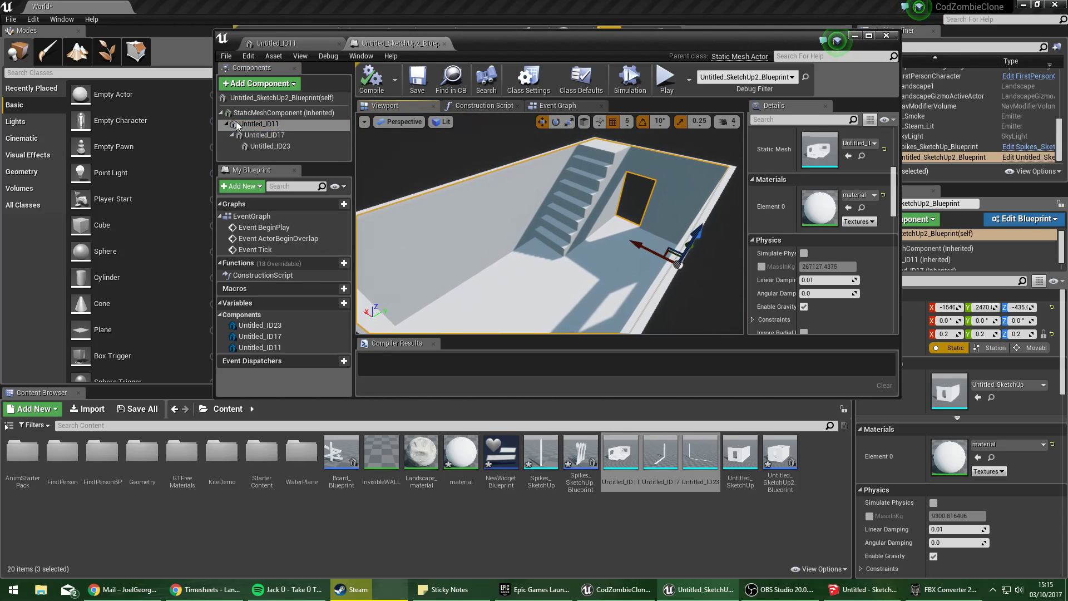
pyautogui.doubleClick(263, 113)
# Set the collision preset of the Untitled_ID11 component to OverlapAll.
pyautogui.doubleClick(267, 125)
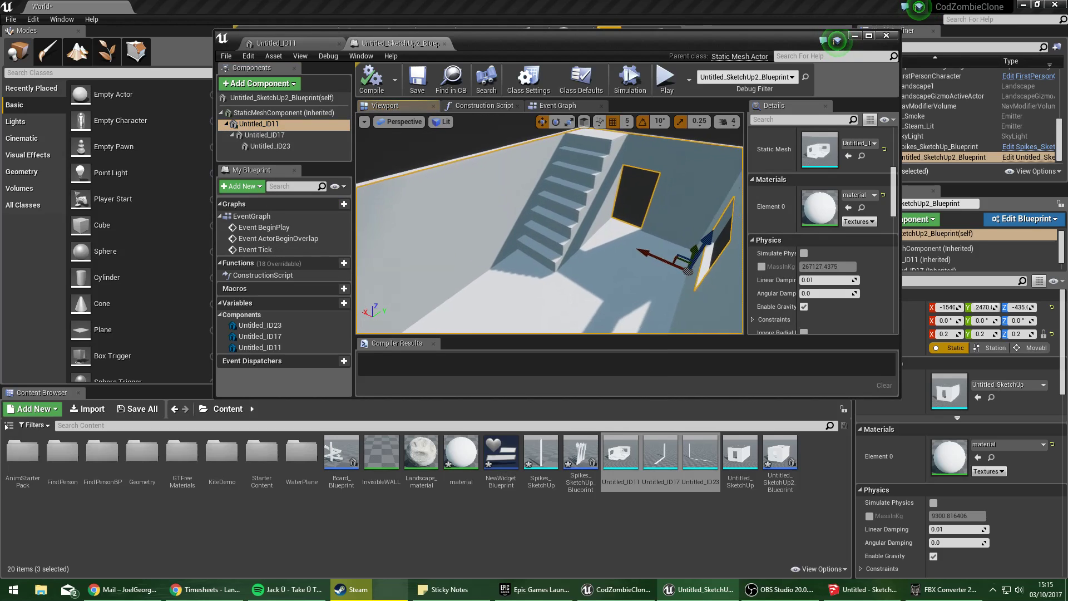
pyautogui.scroll(-6, 822, 253)
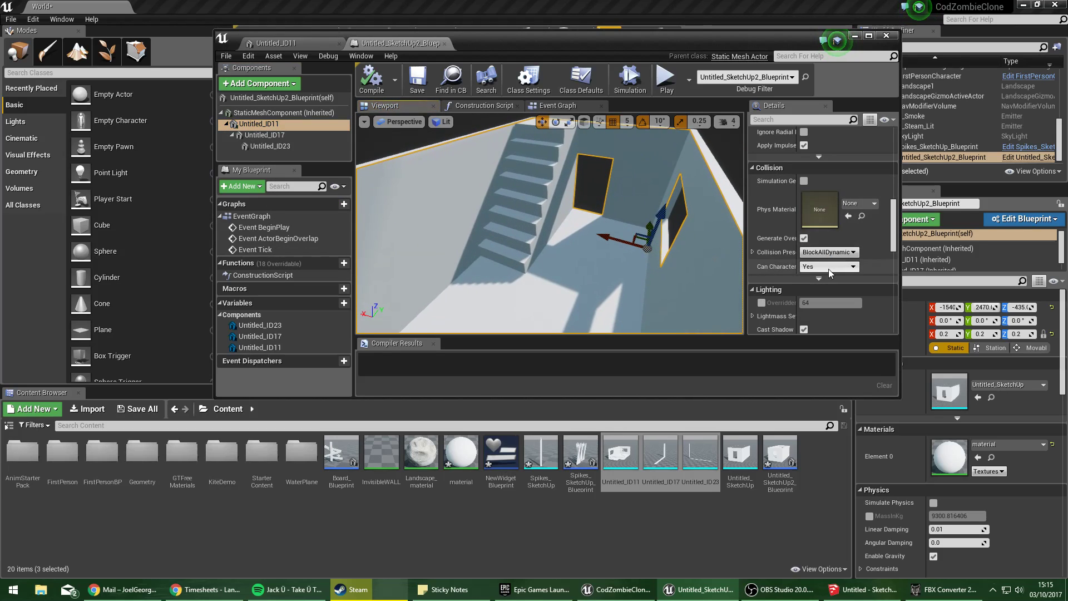
pyautogui.click(828, 252)
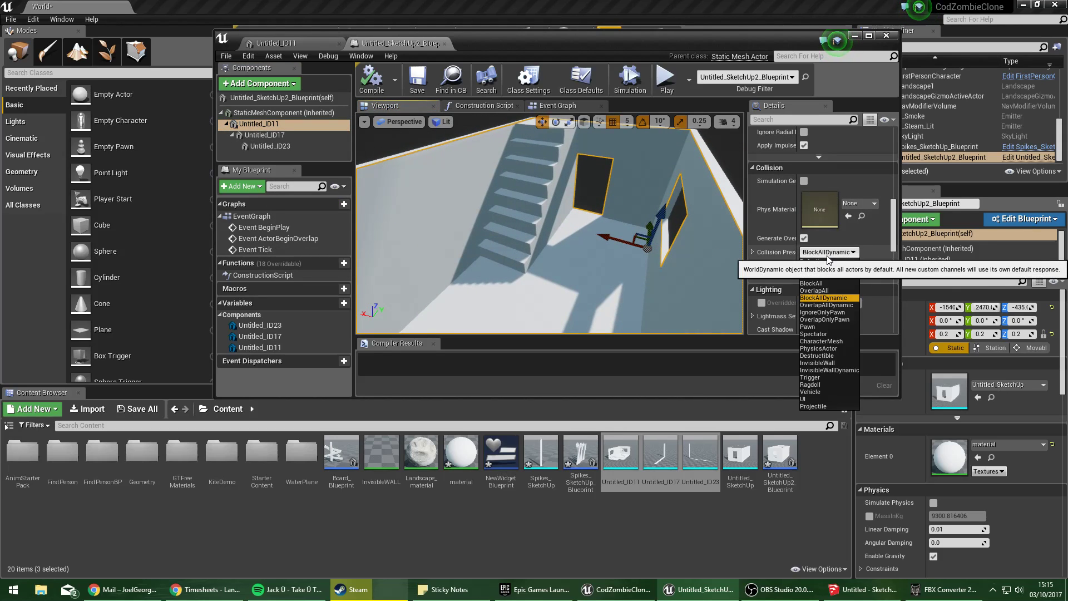
pyautogui.click(827, 291)
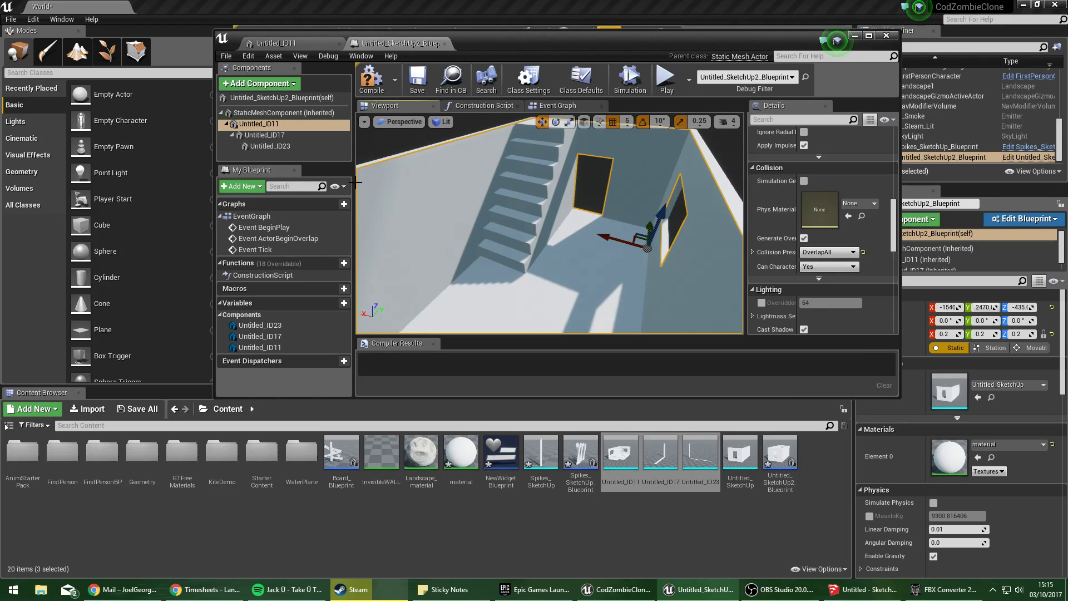
# Set the inherited StaticMeshComponent's collision preset to OverlapAll and compile the blueprint.
pyautogui.click(281, 113)
pyautogui.scroll(-5, 814, 298)
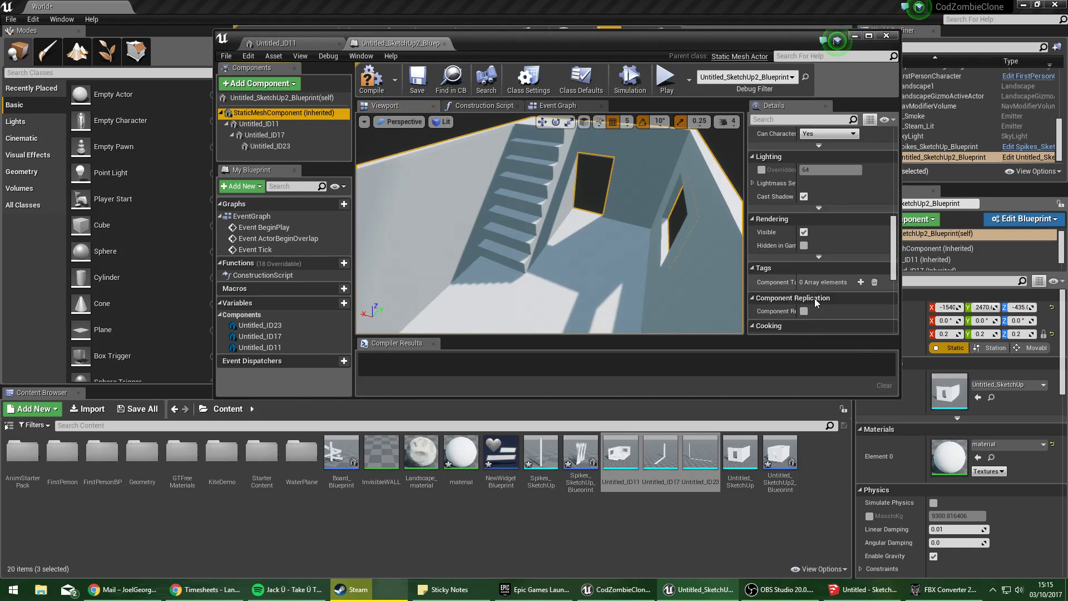
pyautogui.scroll(5, 827, 277)
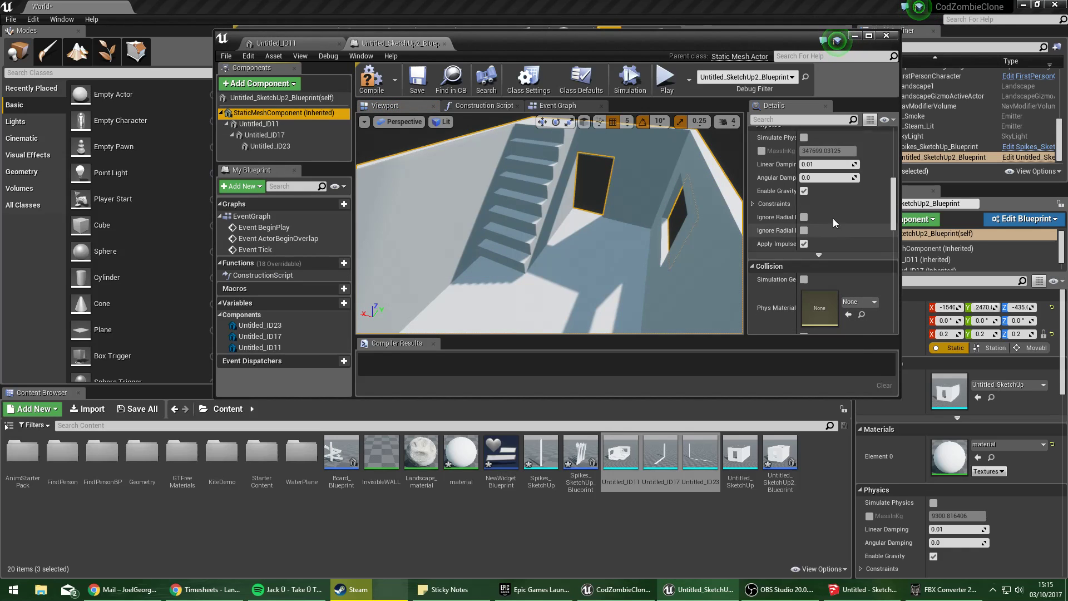
pyautogui.scroll(-2, 833, 223)
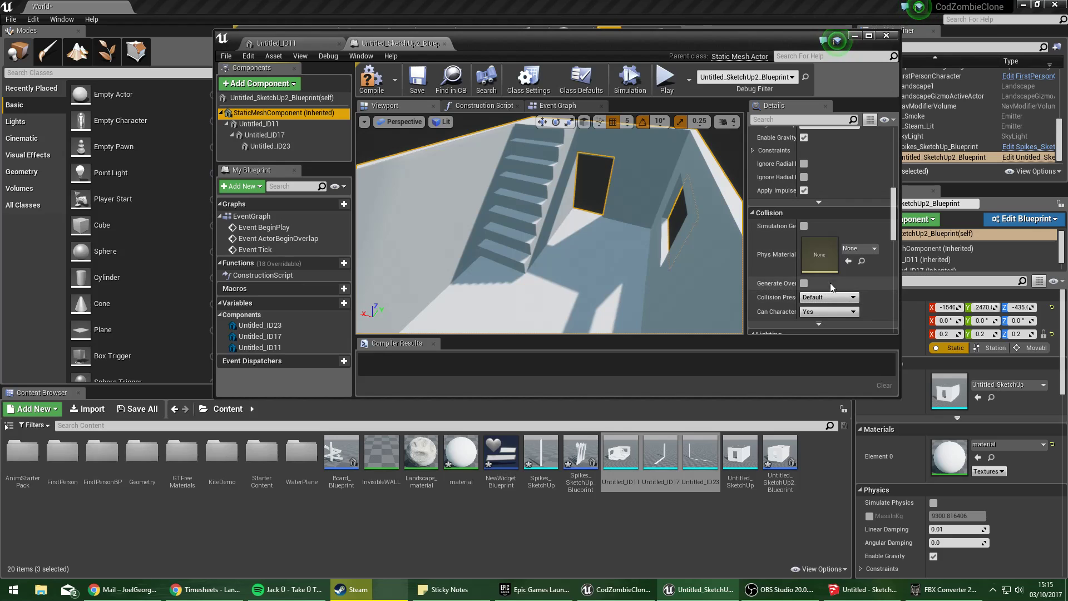
pyautogui.click(826, 297)
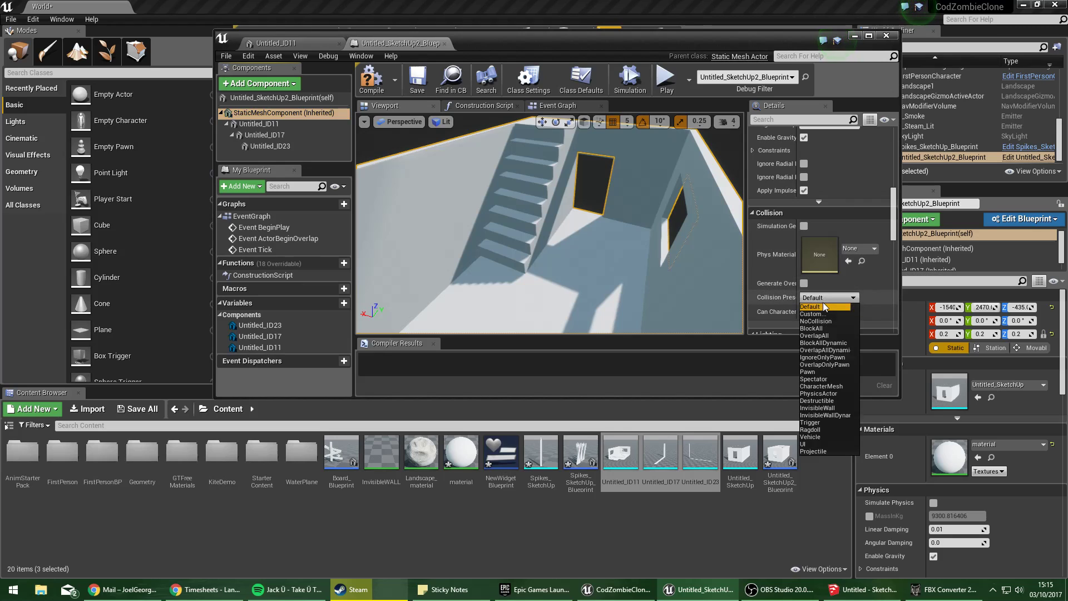
pyautogui.click(813, 335)
pyautogui.click(376, 89)
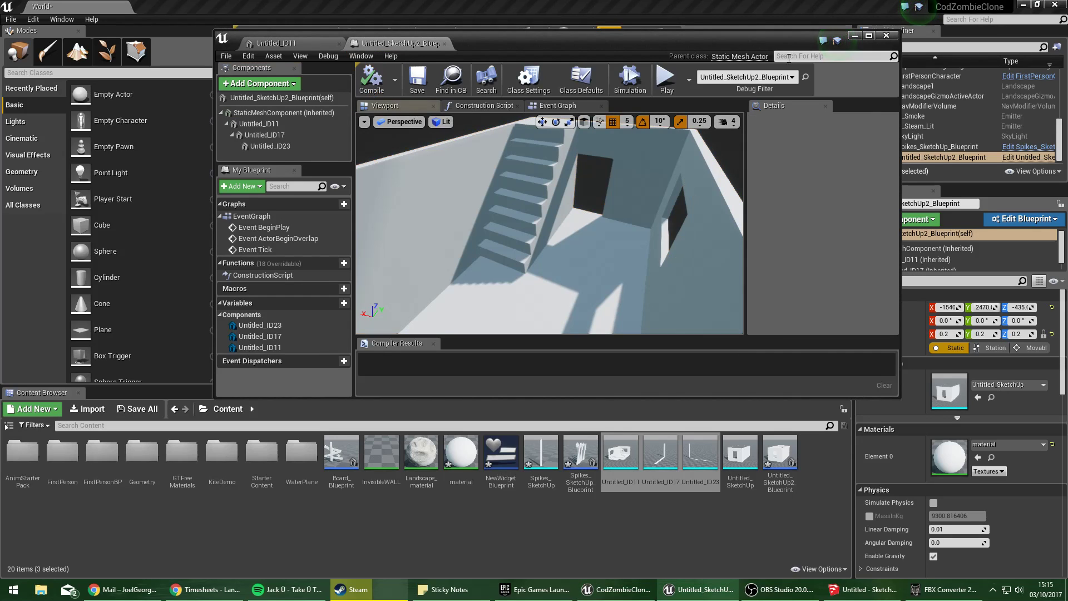
# Playtest the building from the level editor by walking inside, shooting its walls and approaching the stairs.
pyautogui.click(855, 35)
pyautogui.click(609, 41)
pyautogui.click(547, 239)
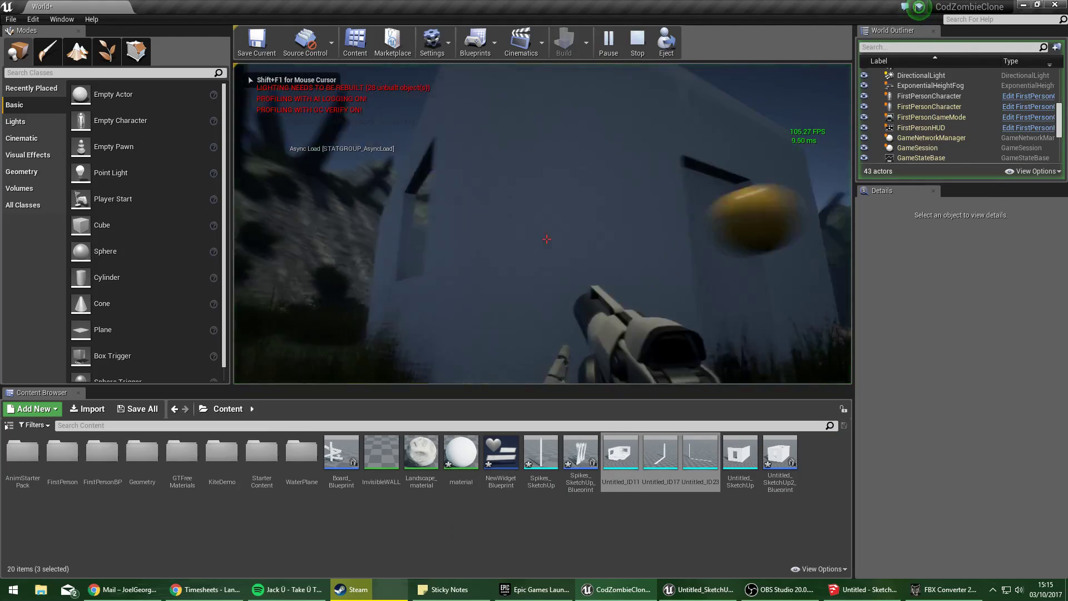
pyautogui.press('w')
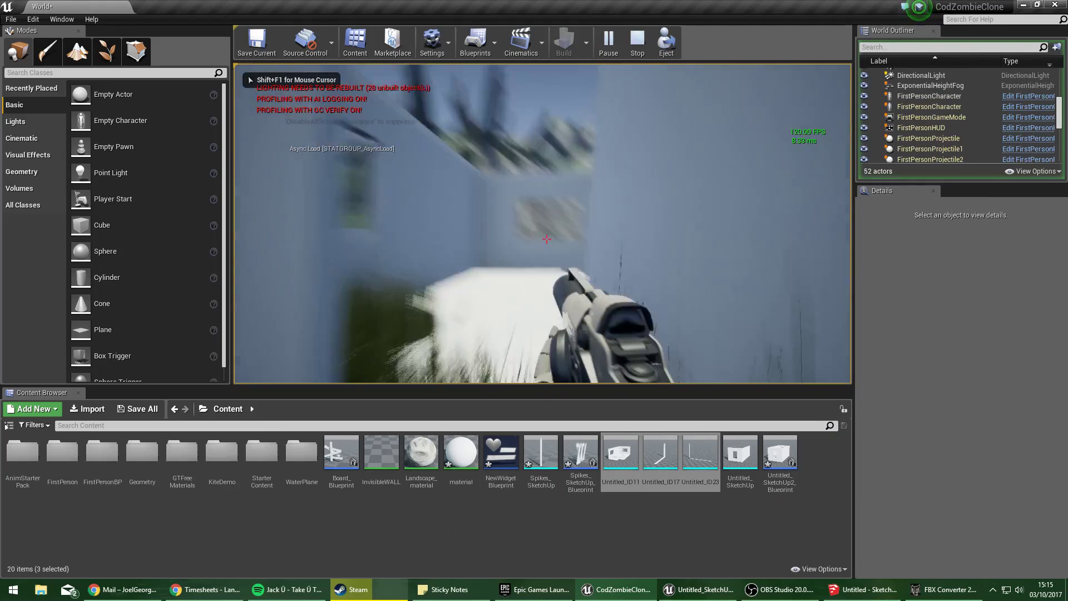
pyautogui.press('w')
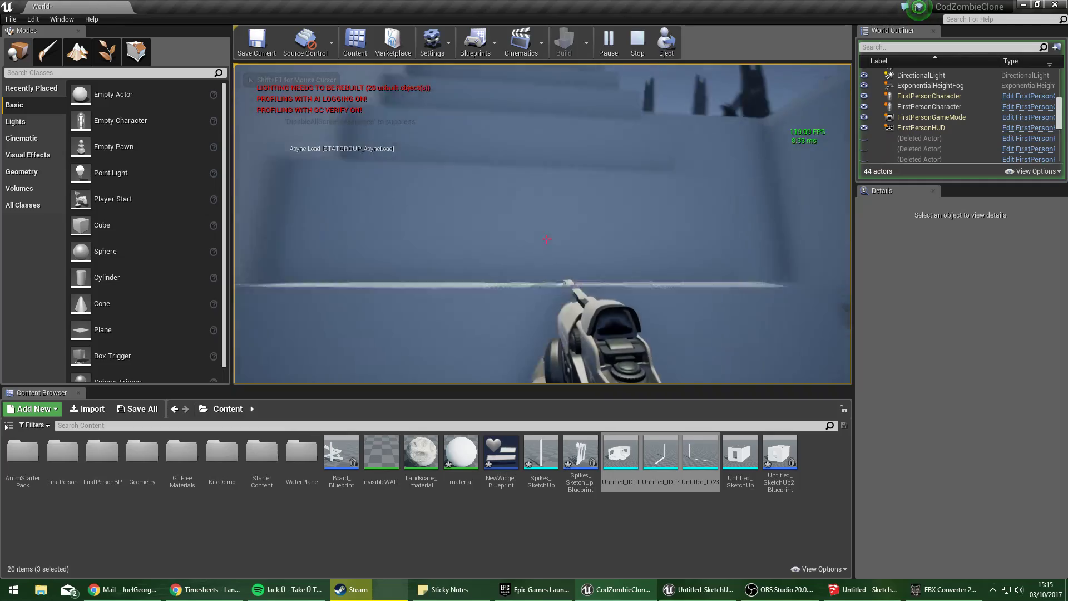
pyautogui.press('w')
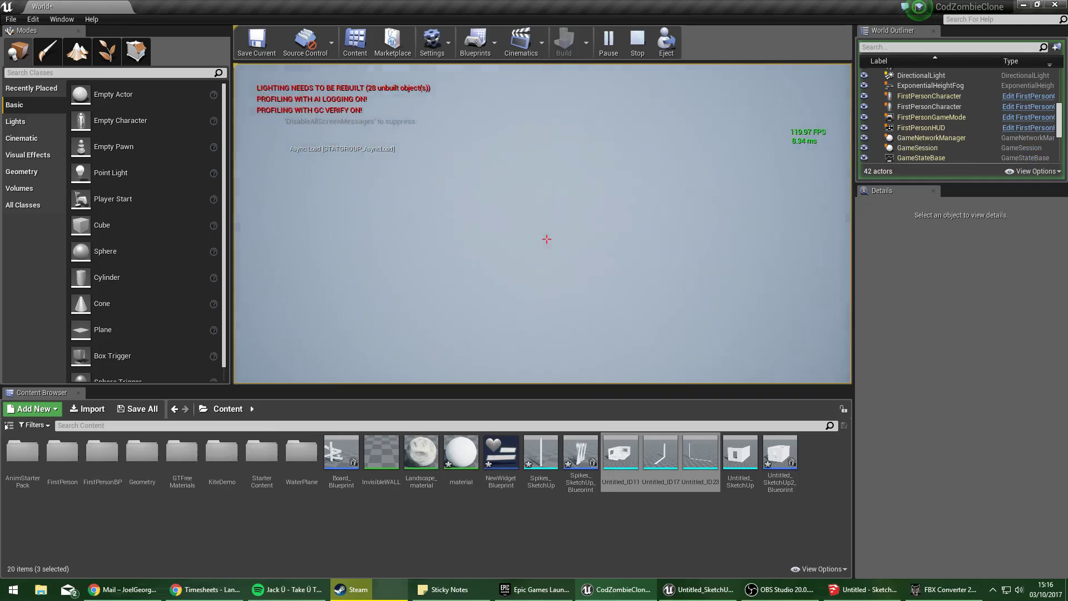
pyautogui.click(547, 239)
pyautogui.press('w')
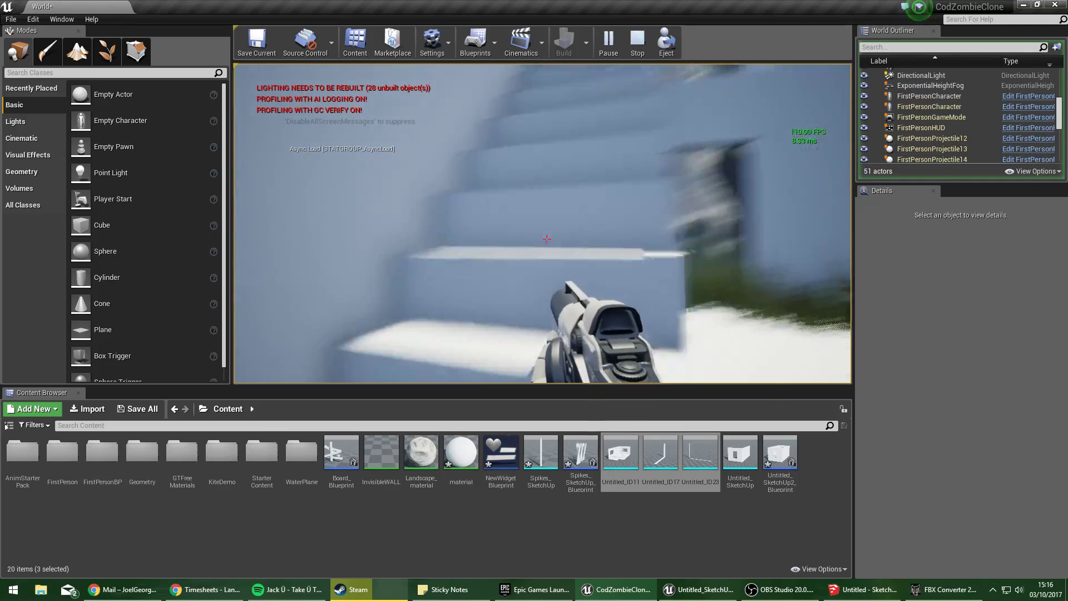
pyautogui.press('Escape')
# Delete the Untitled_SketchUp2_Blueprint building from the level.
pyautogui.moveTo(546, 250); pyautogui.dragTo(590, 222, button='right')
pyautogui.press('s')
pyautogui.click(992, 161)
pyautogui.press('Delete')
# Playtest the spike gate by opening it from the land side and crossing the wooden bridge.
pyautogui.press('w')
pyautogui.press('w')
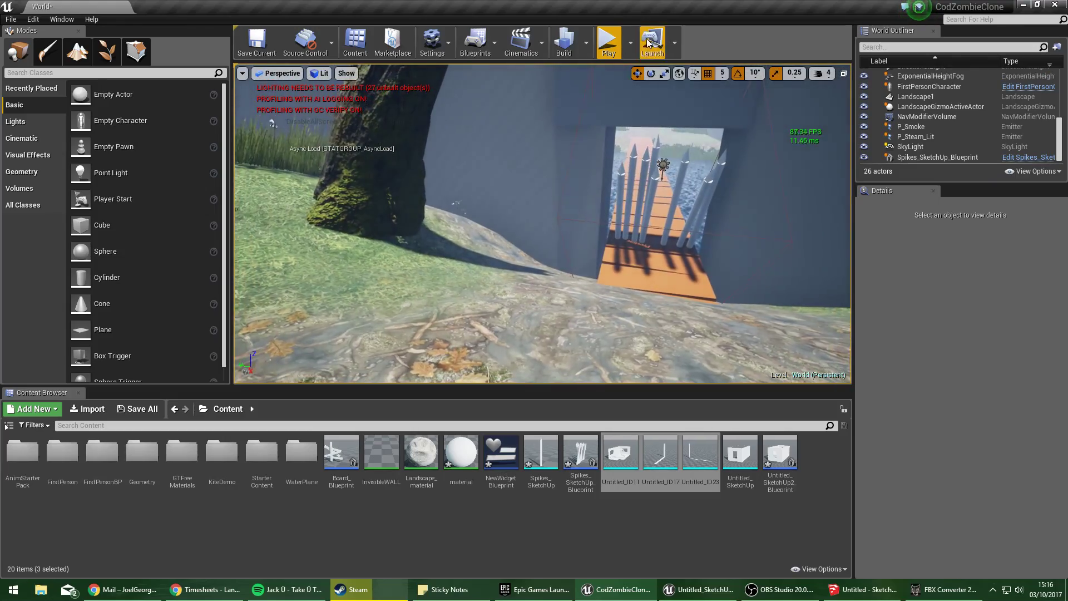
pyautogui.click(608, 44)
pyautogui.press('w')
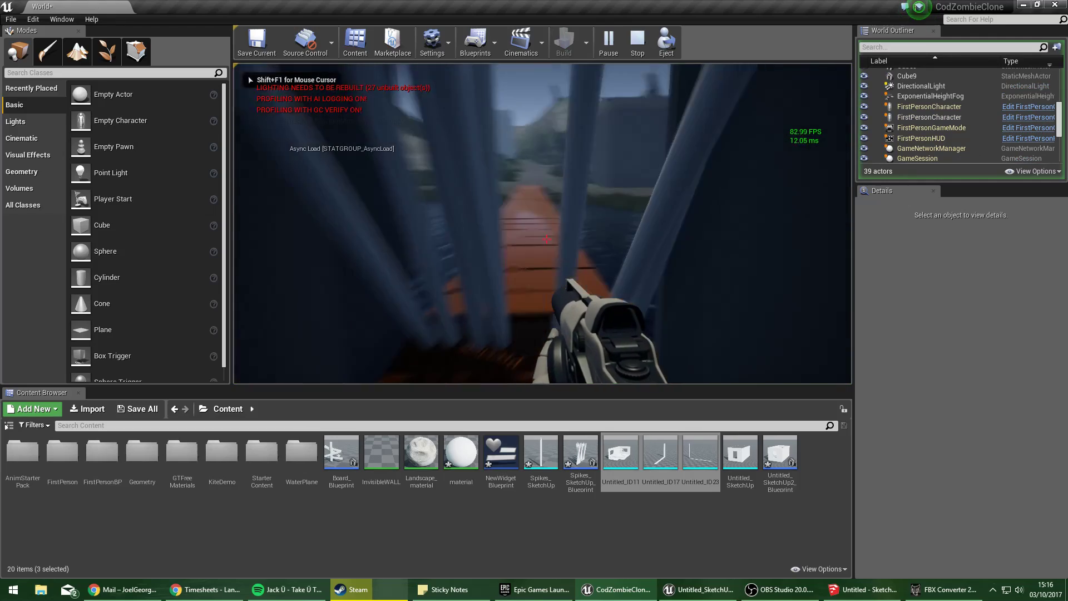
pyautogui.press('e')
pyautogui.press('w')
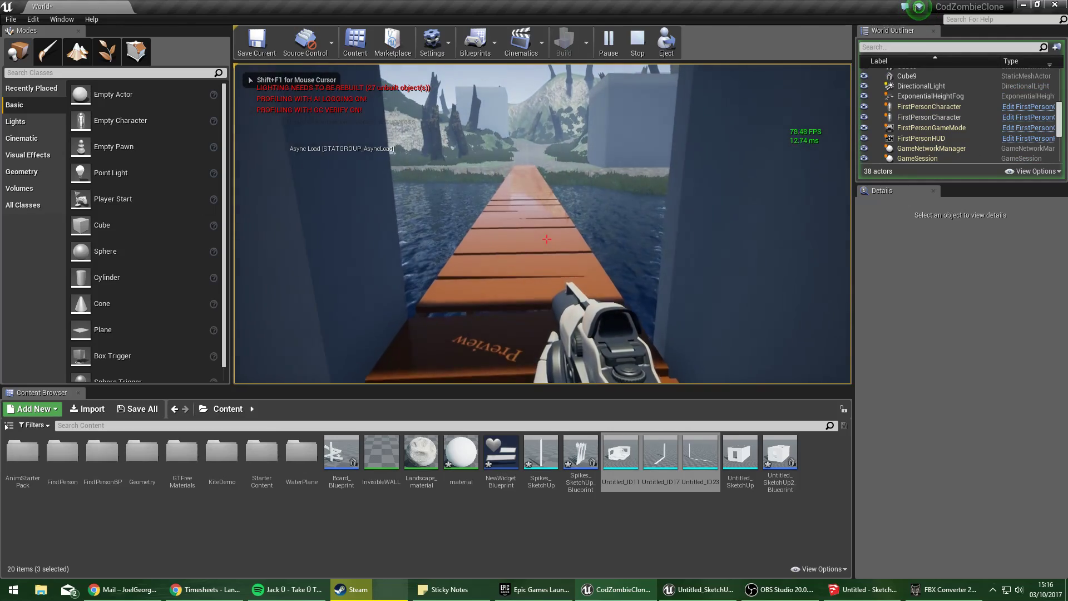
pyautogui.press('w')
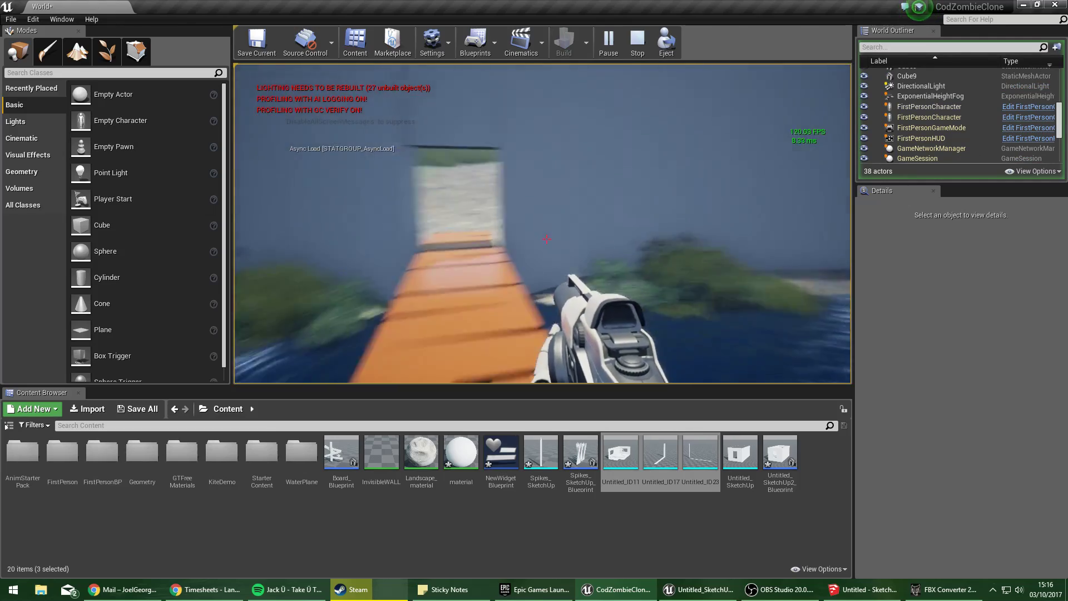
pyautogui.press('Escape')
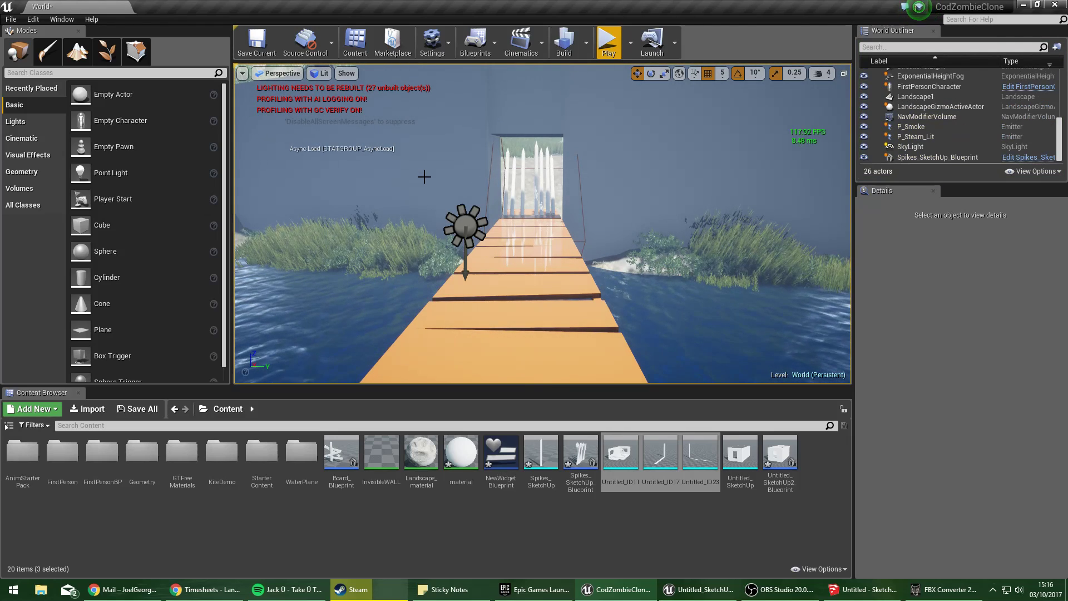
# Switch to the to-do sticky note and add the line "-sound phase" below "Finish landscape", separated by blank lines.
pyautogui.moveTo(641, 148); pyautogui.dragTo(446, 215, button='right')
pyautogui.press('s')
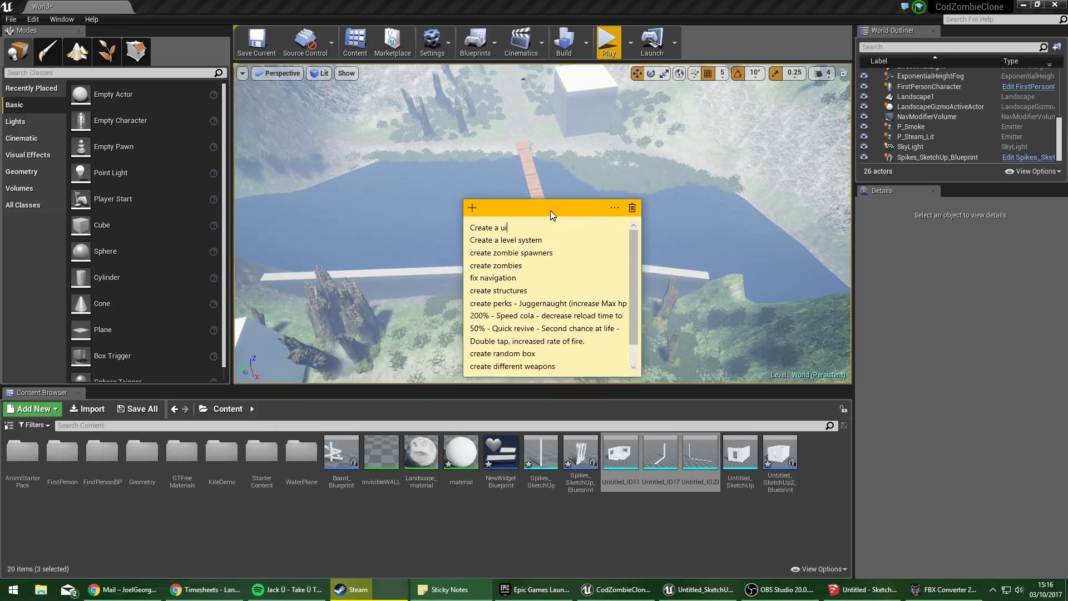
pyautogui.moveTo(550, 210); pyautogui.dragTo(535, 200)
pyautogui.moveTo(615, 310); pyautogui.dragTo(616, 327)
pyautogui.click(547, 352)
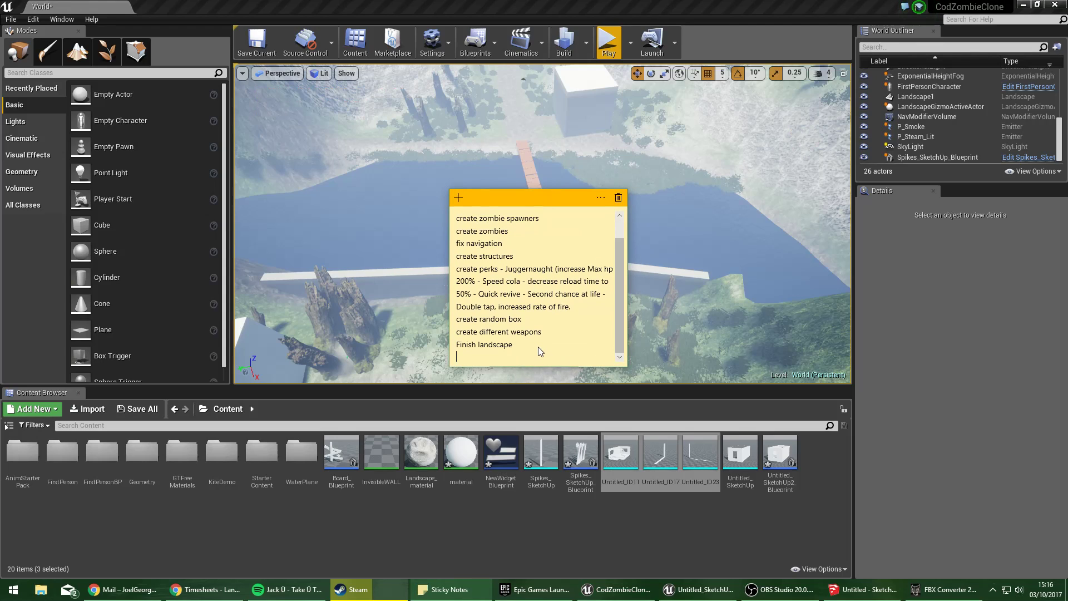
pyautogui.press('Return')
pyautogui.press('Return')
pyautogui.write('-sound p')
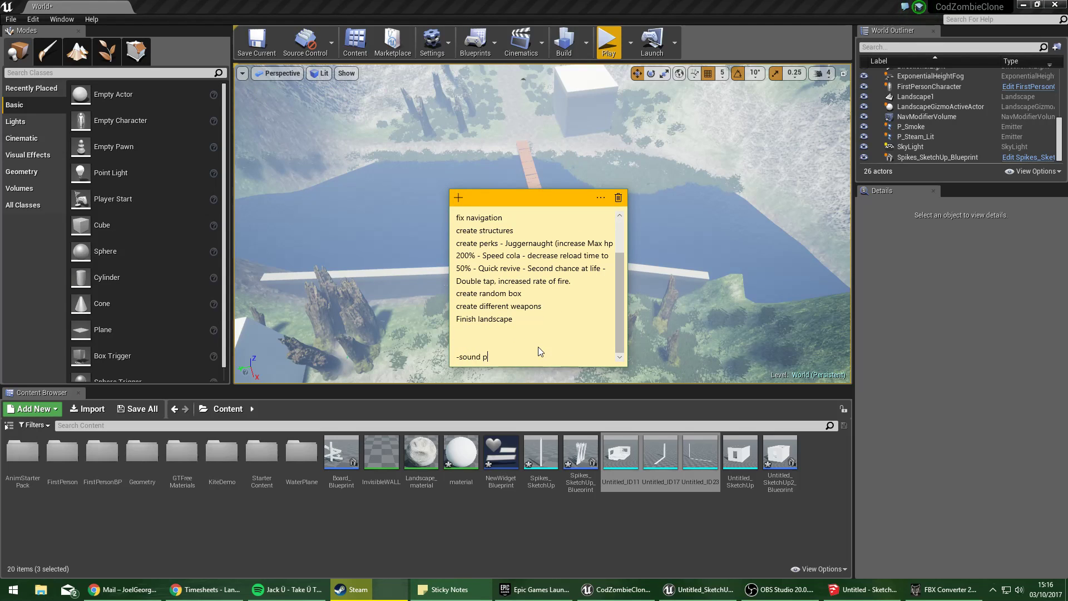
pyautogui.write('hase')
pyautogui.press('Return')
# Add the lines "Post process phase" and "life phase (particles)" to the end of the sticky note.
pyautogui.write('Pos')
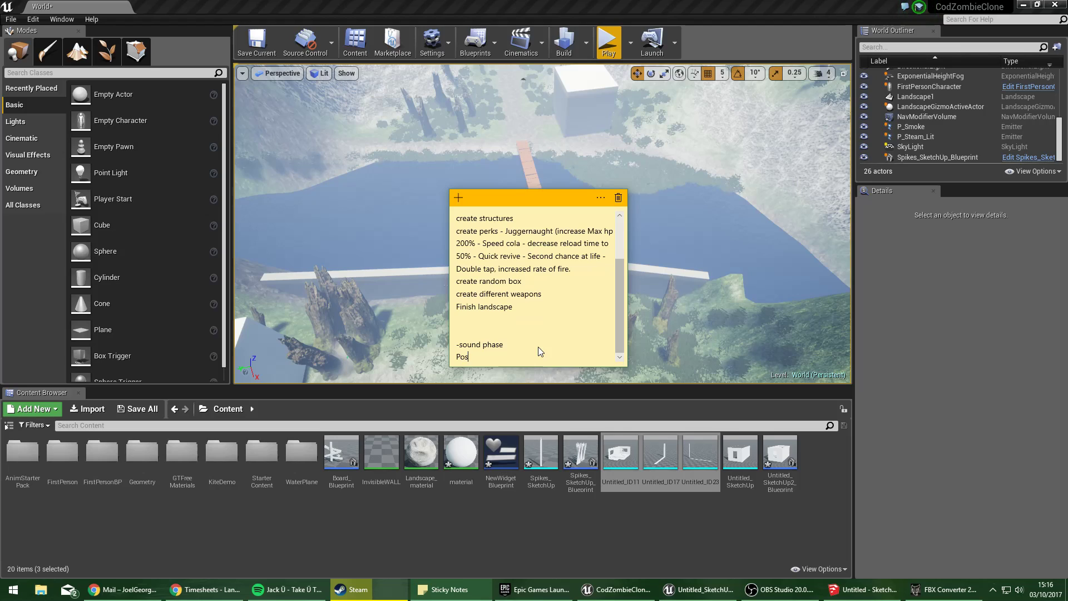
pyautogui.write('t process phas')
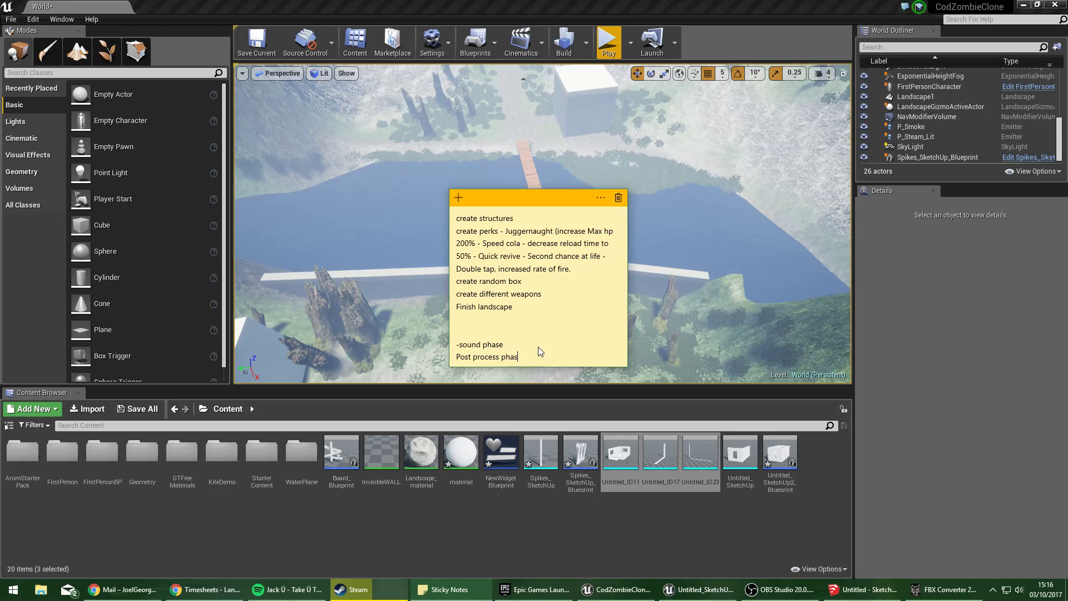
pyautogui.write('e')
pyautogui.press('Return')
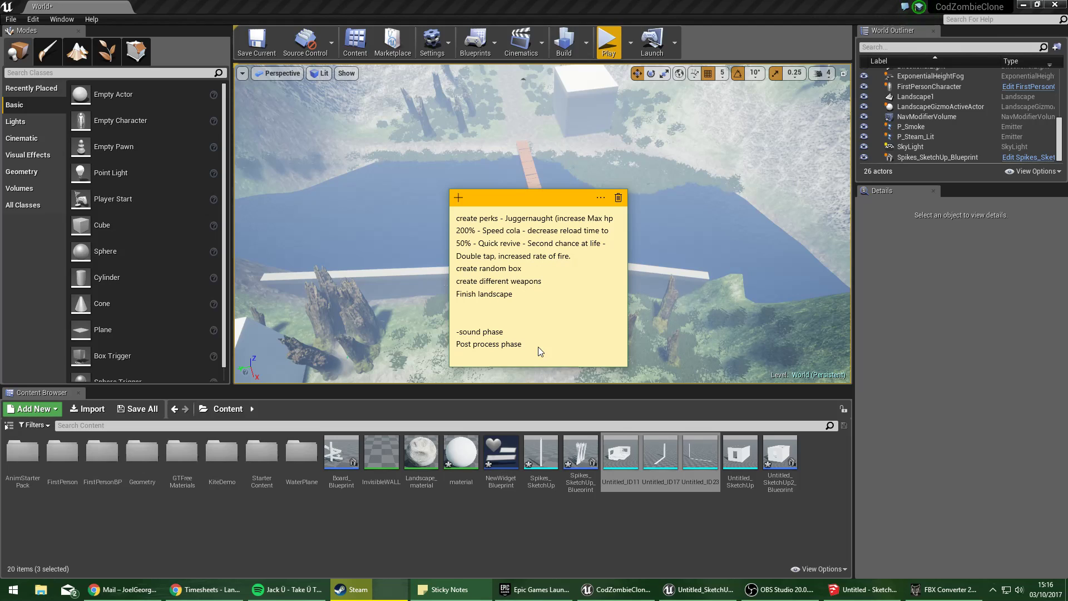
pyautogui.write('life phase (particles)')
pyautogui.press('Return')
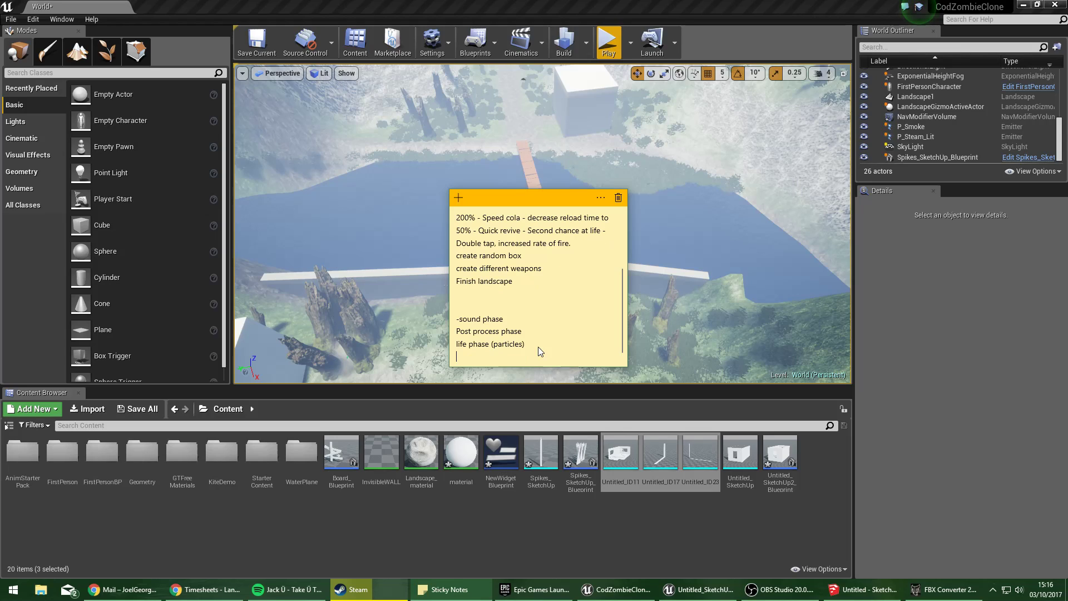
# Return to Unreal and playtest the grassy lake bank, walking through the tall grass to the water beside the bridge.
pyautogui.click(564, 184)
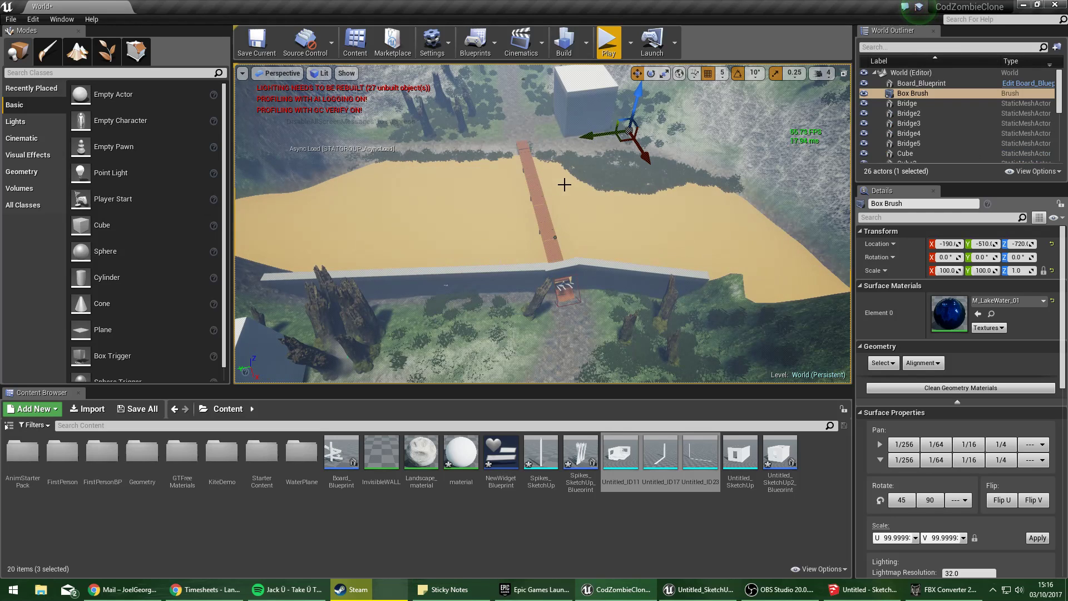
pyautogui.click(602, 147)
pyautogui.moveTo(676, 172); pyautogui.dragTo(676, 89, button='right')
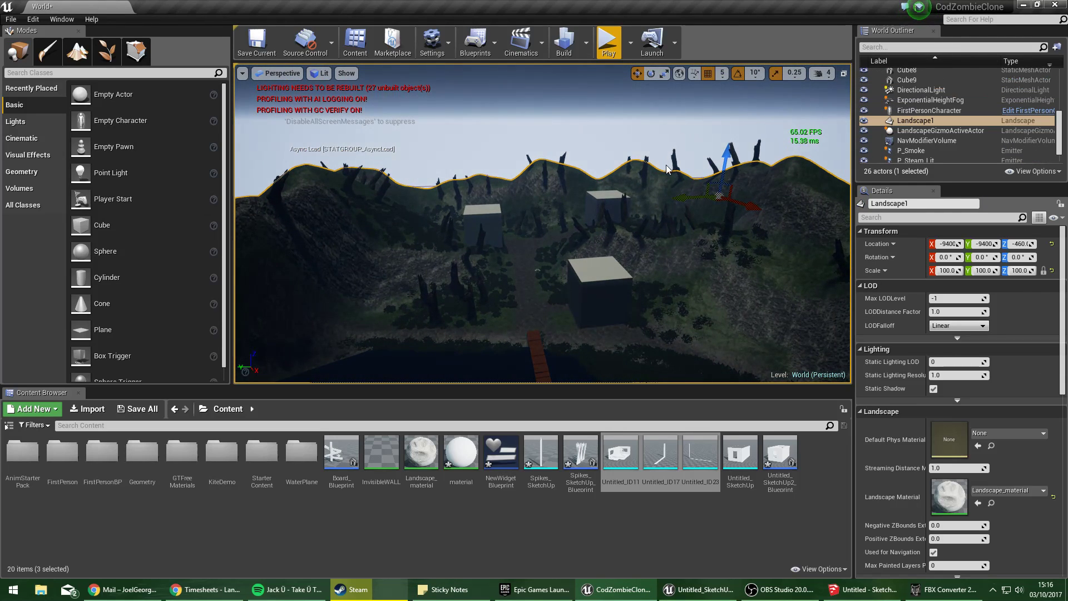
pyautogui.moveTo(639, 174); pyautogui.dragTo(584, 240, button='right')
pyautogui.press('w')
pyautogui.press('w')
pyautogui.click(608, 44)
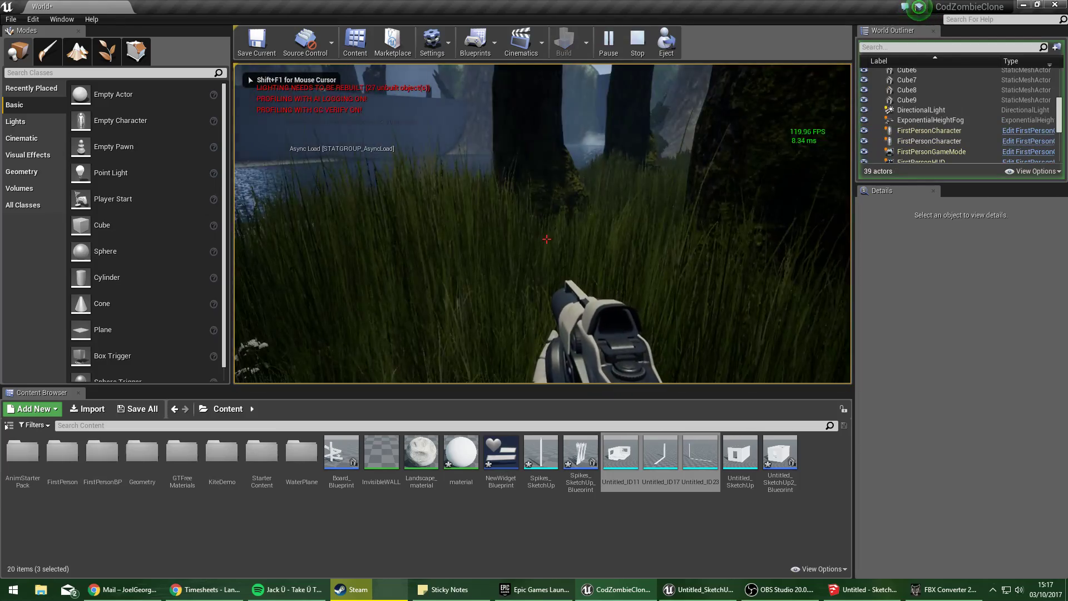
pyautogui.press('w')
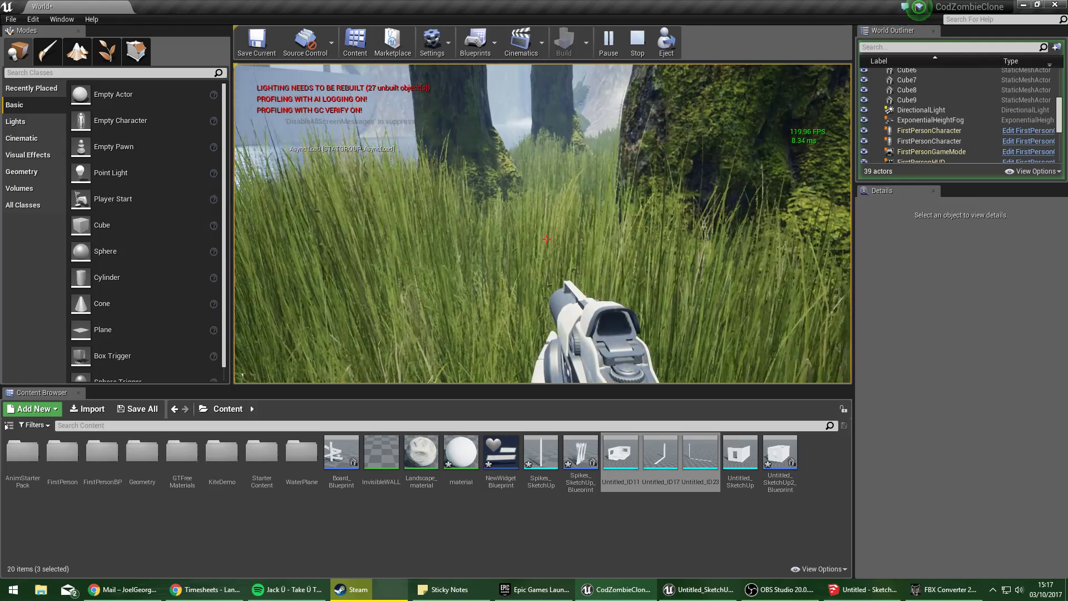
pyautogui.press('w')
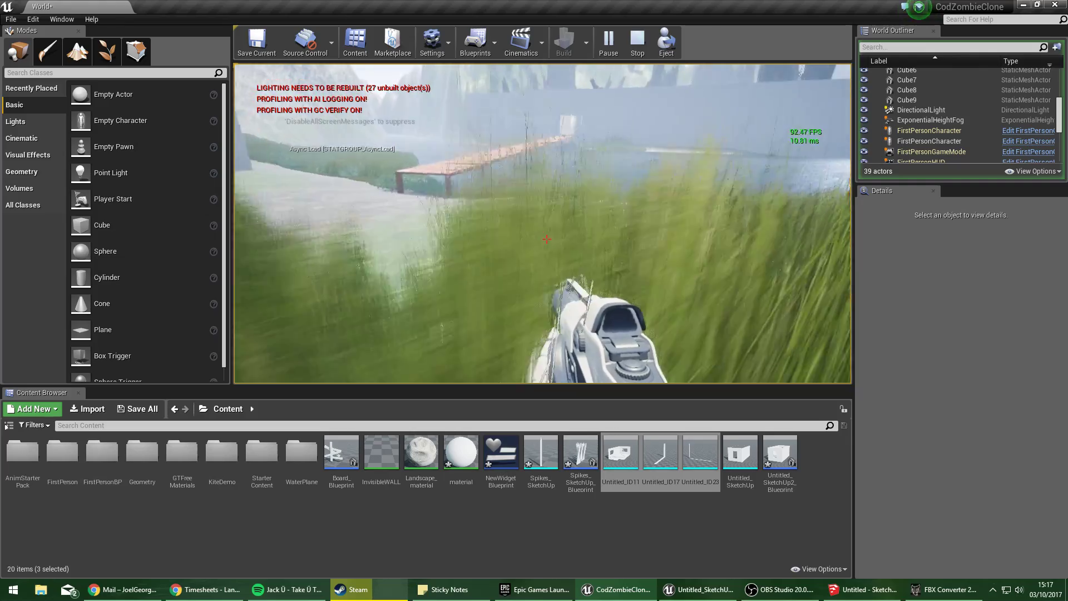
pyautogui.press('w')
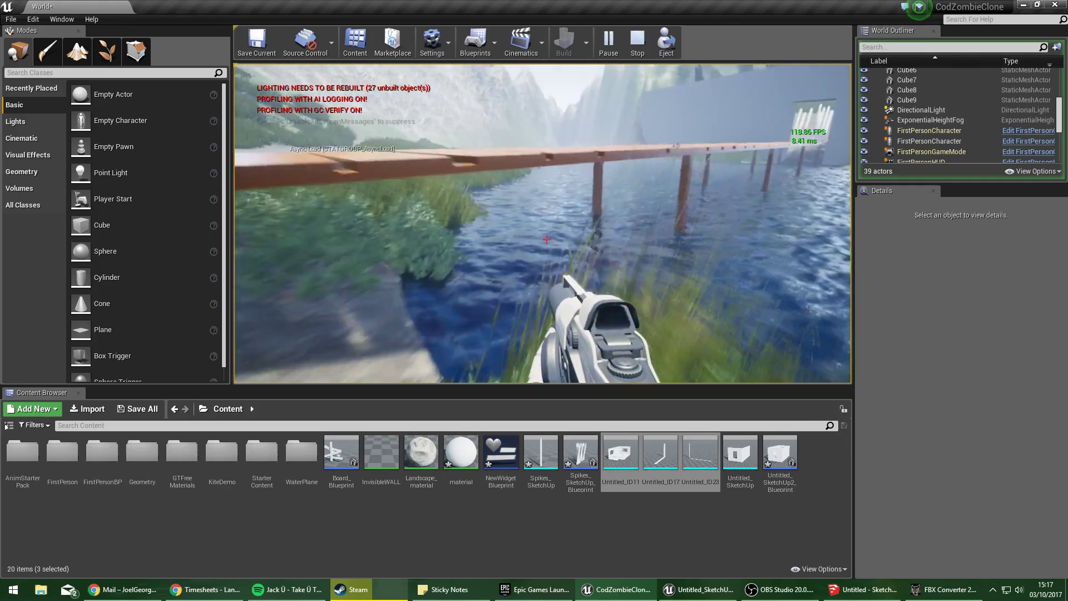
pyautogui.press('w')
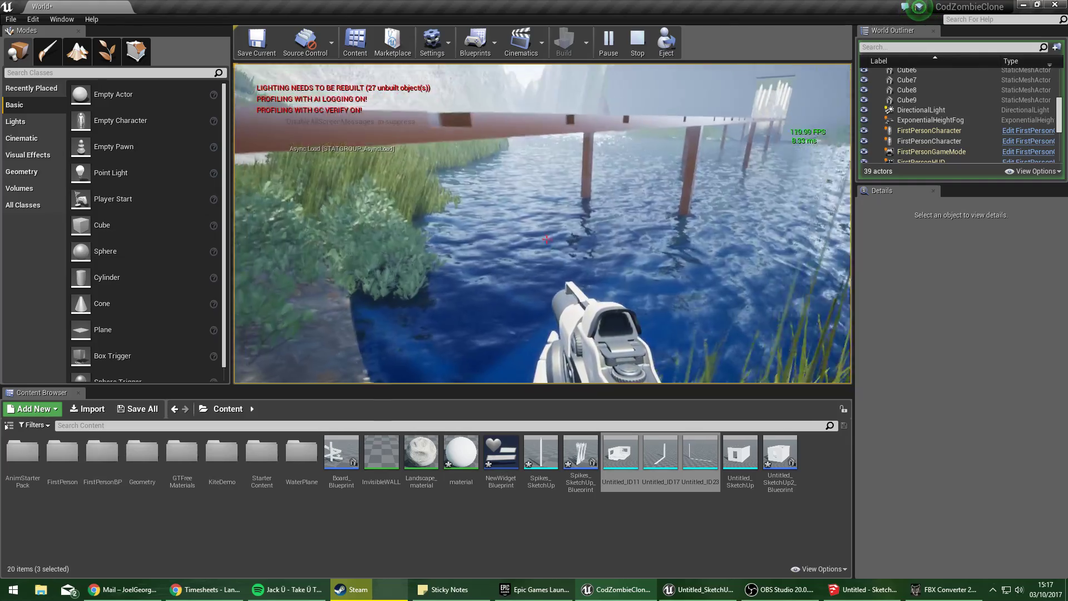
# Jump up to the wooden bridge and inspect the lake, wall and spike gate from it, ending the playtest.
pyautogui.press('space')
pyautogui.press('w')
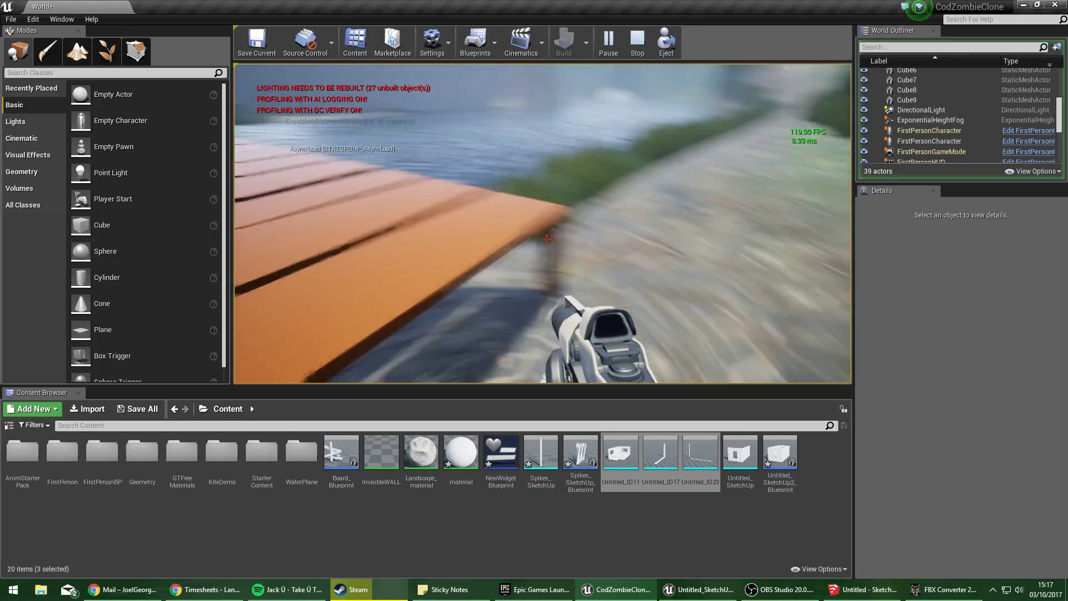
pyautogui.press('space')
pyautogui.press('w')
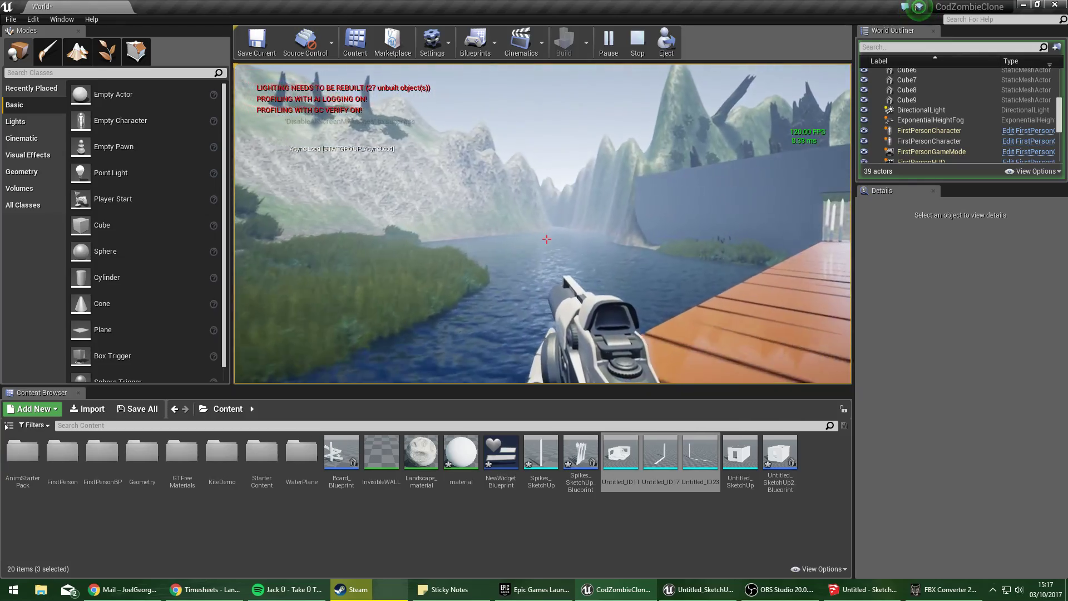
pyautogui.press('w')
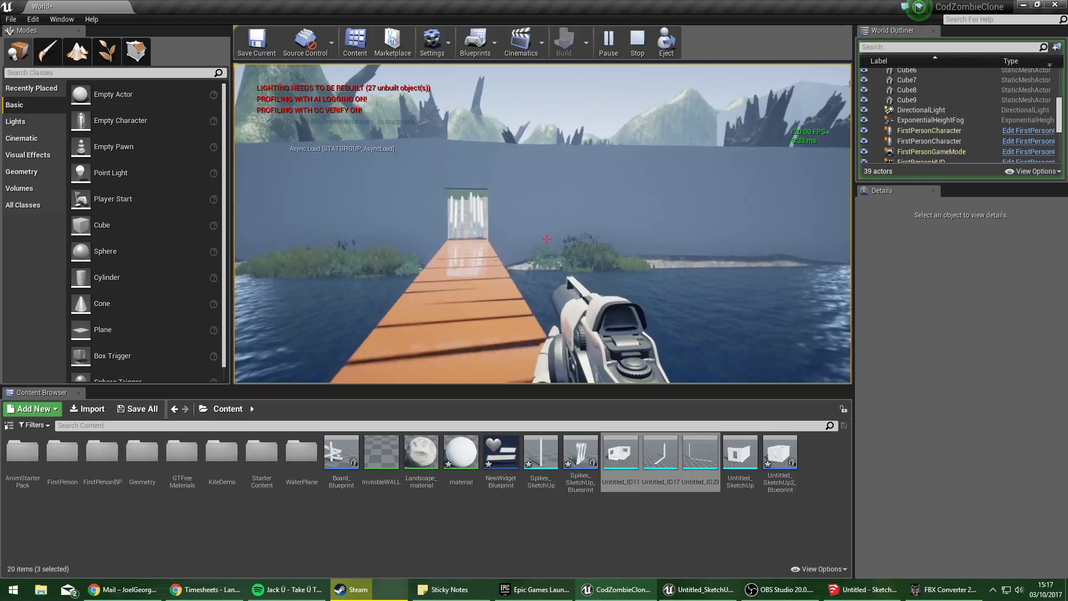
pyautogui.press('Escape')
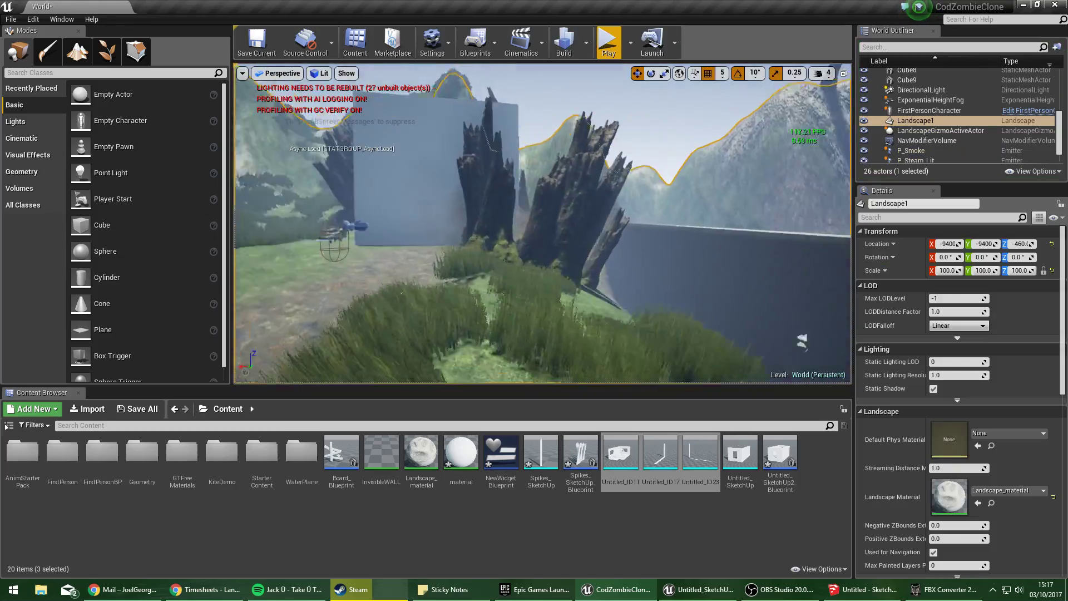
# Build all levels to recompute the lighting, visibility and navigation data.
pyautogui.press('s')
pyautogui.moveTo(571, 85); pyautogui.dragTo(572, 86, button='right')
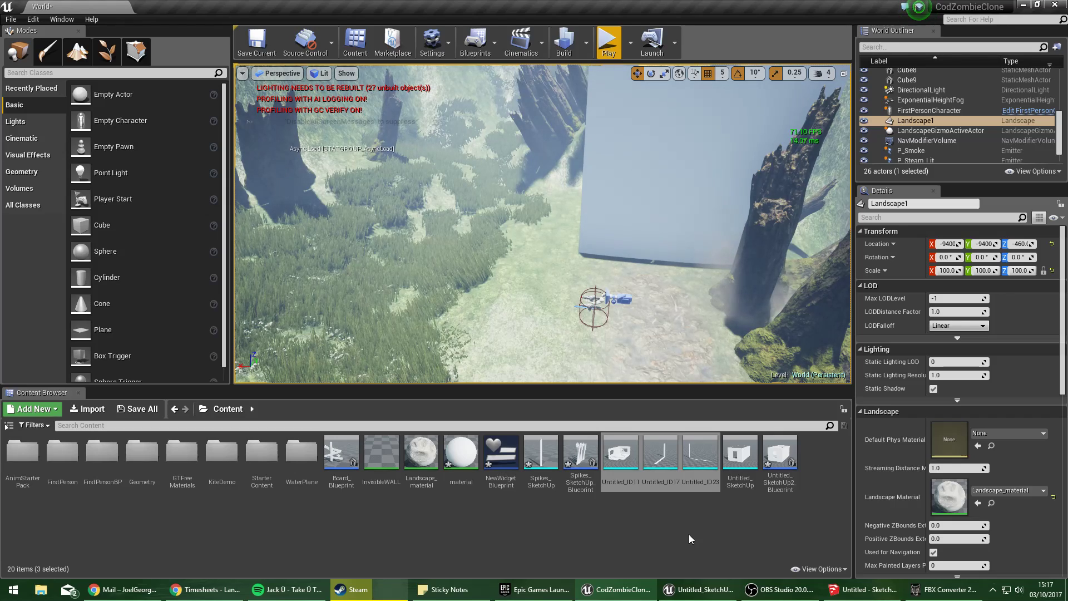
pyautogui.scroll(-3, 477, 157)
pyautogui.moveTo(477, 157); pyautogui.dragTo(472, 159, button='right')
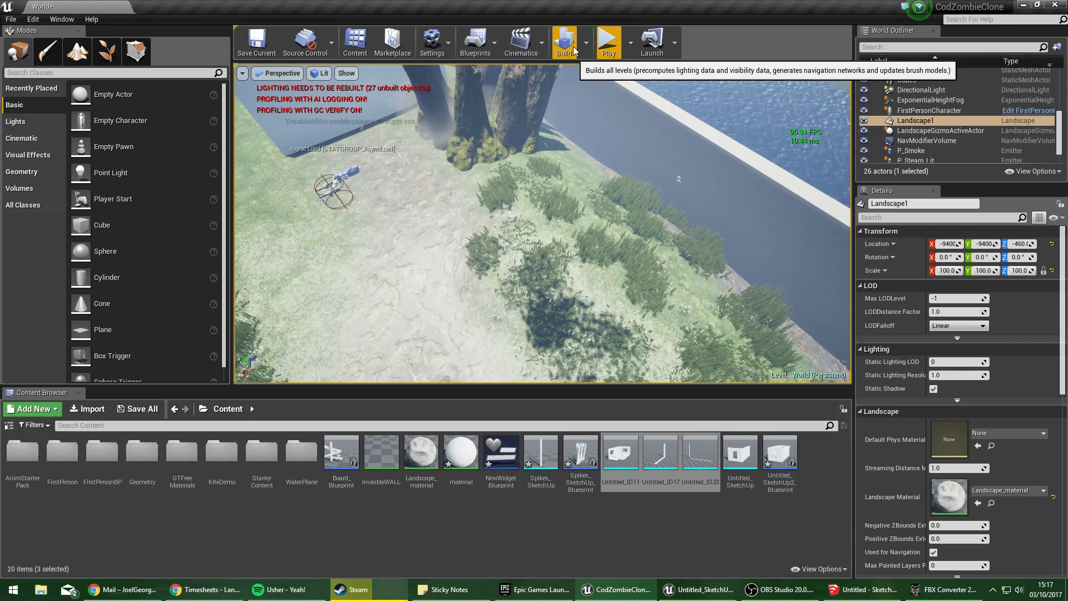
pyautogui.click(576, 52)
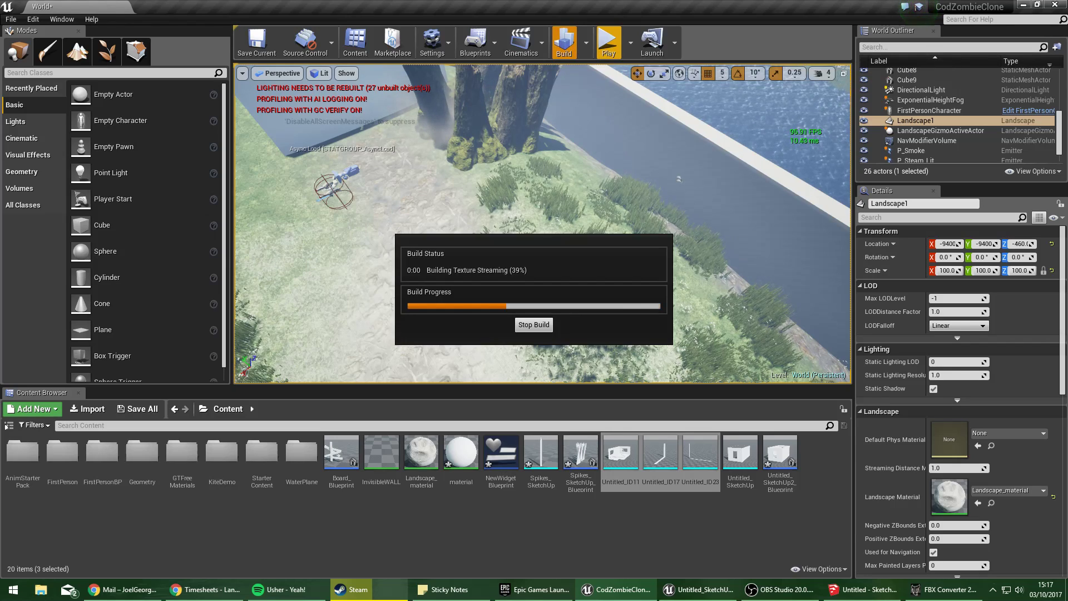
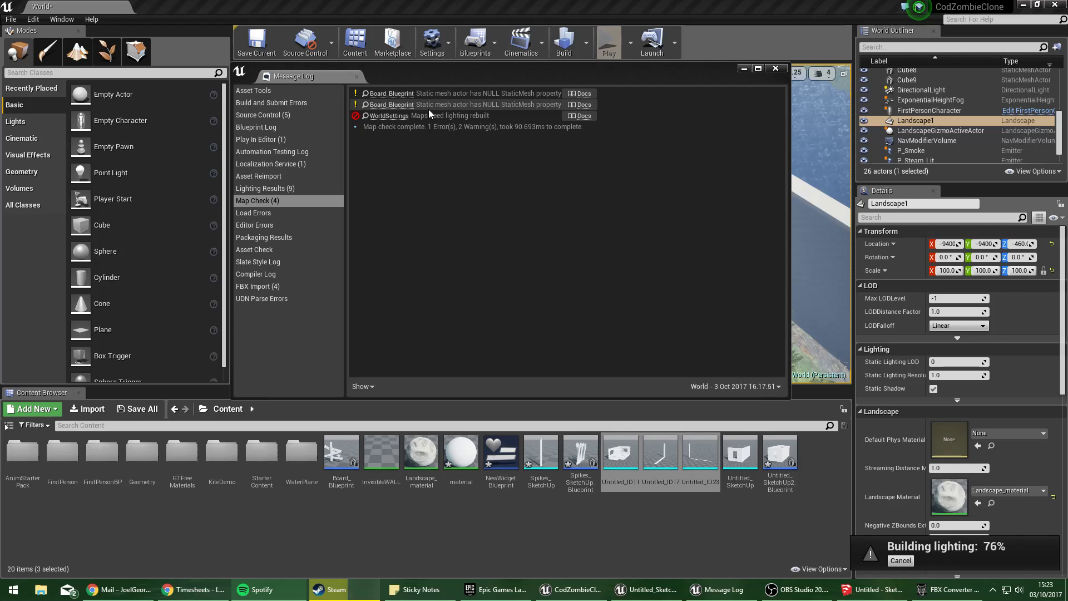
# Open Task Manager during the lighting build, sort the processes by CPU usage and examine the CPU performance graph.
pyautogui.hotkey('ctrl', 'shift', 'Escape')
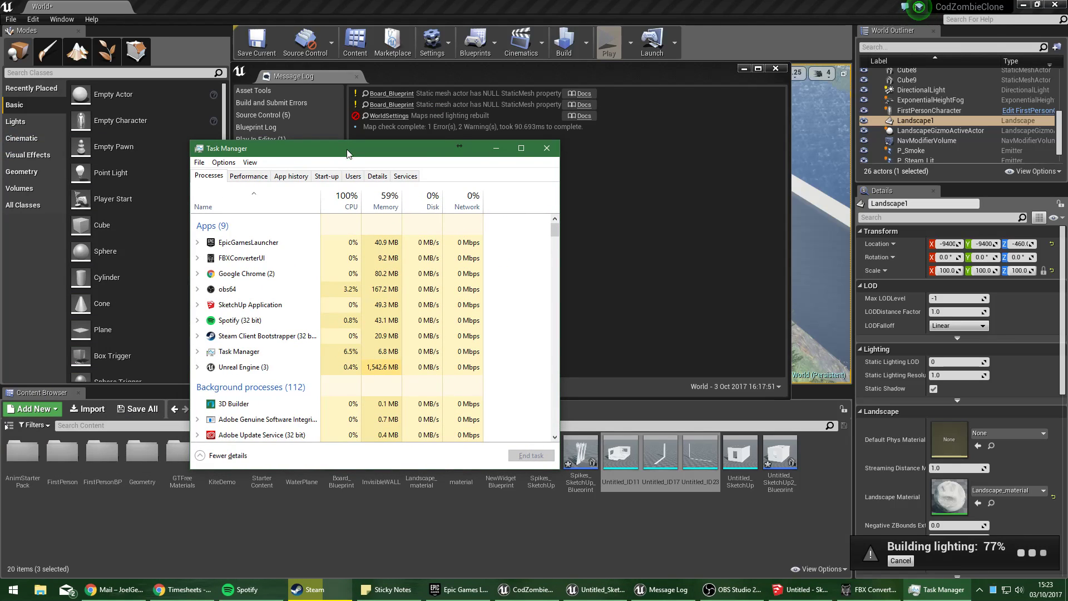
pyautogui.click(344, 210)
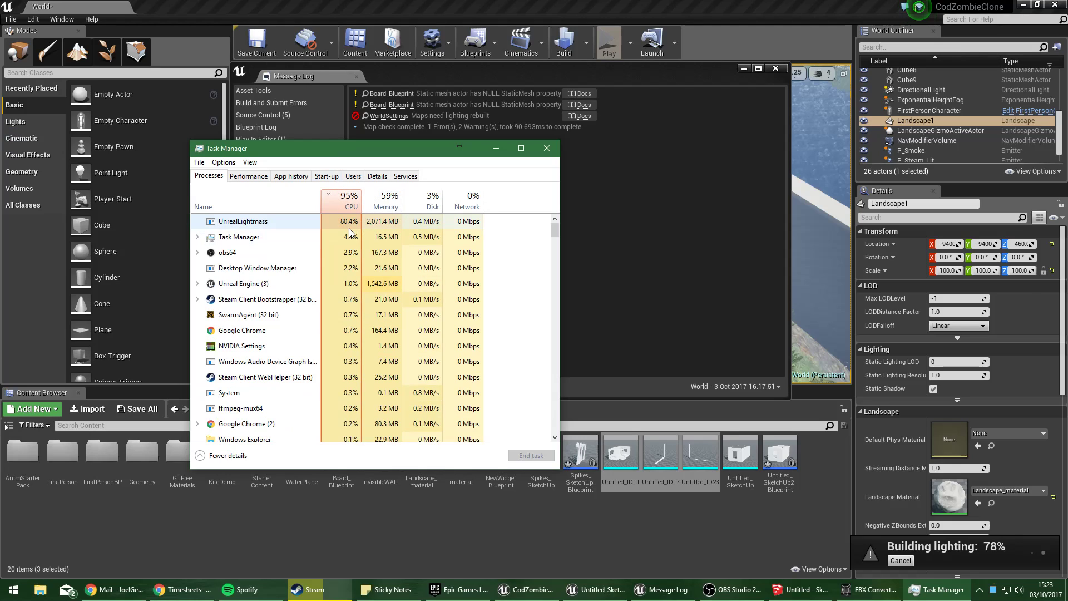
pyautogui.click(234, 176)
pyautogui.click(245, 205)
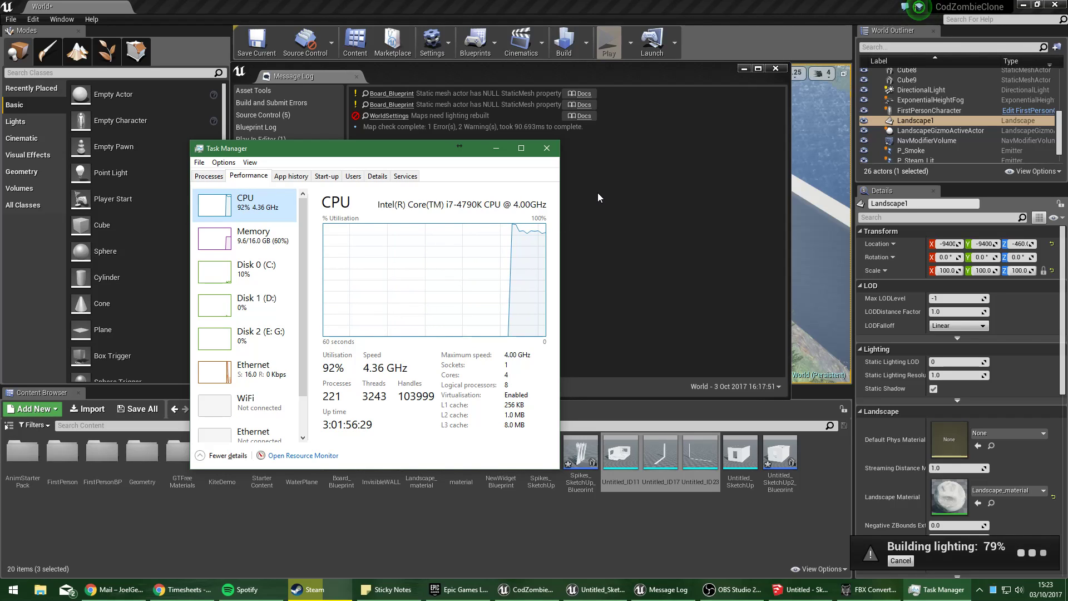
# Minimize the Task Manager and Message Log windows to uncover the level viewport.
pyautogui.click(289, 240)
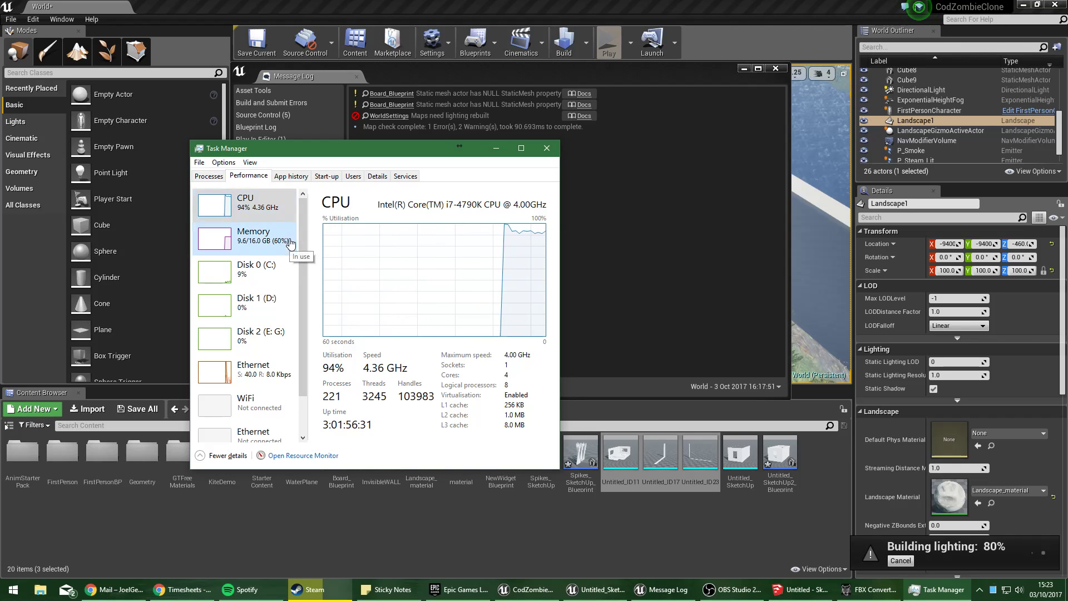
pyautogui.click(495, 148)
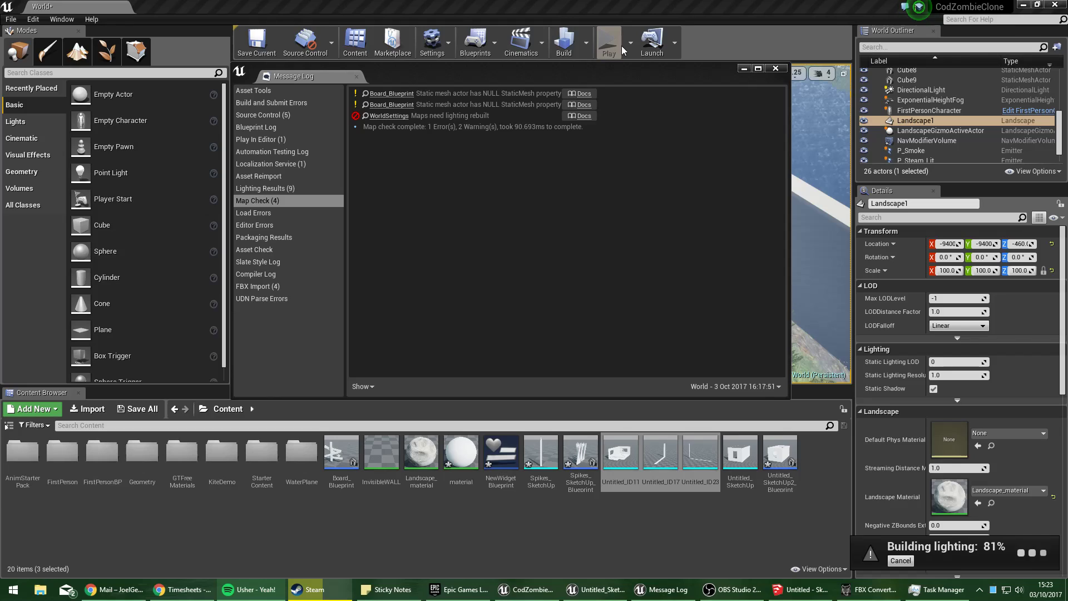
pyautogui.click(744, 68)
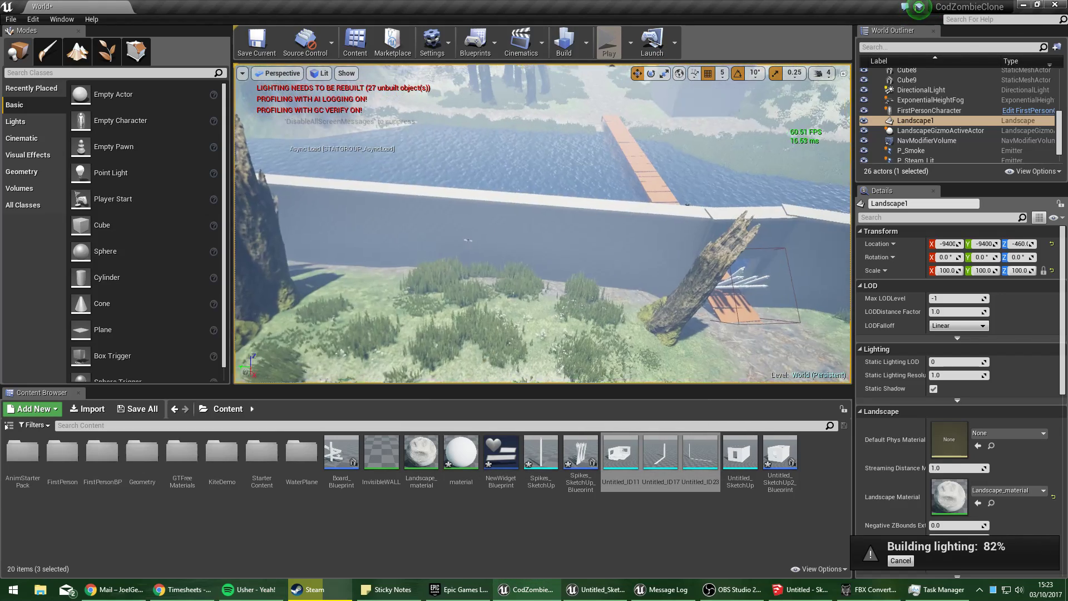
# Fly around the level during the lighting build and examine the blockout walls, tree stumps and grassy ground.
pyautogui.moveTo(687, 205); pyautogui.dragTo(946, 189, button='right')
pyautogui.press('w')
pyautogui.press('w')
pyautogui.press('s')
pyautogui.press('w')
pyautogui.press('w')
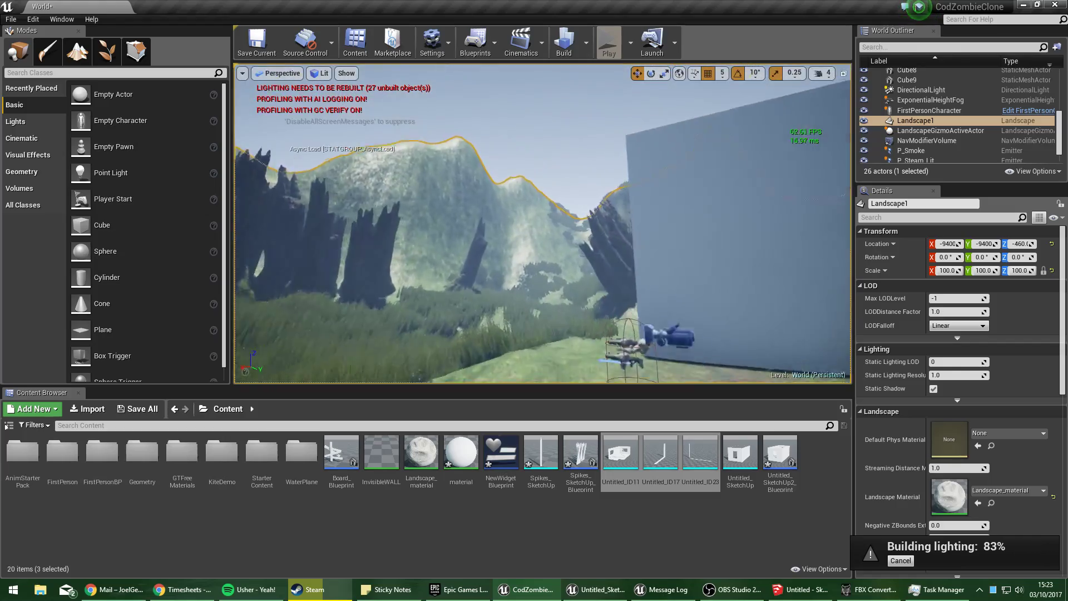
pyautogui.moveTo(612, 222); pyautogui.dragTo(823, 267, button='right')
pyautogui.press('s')
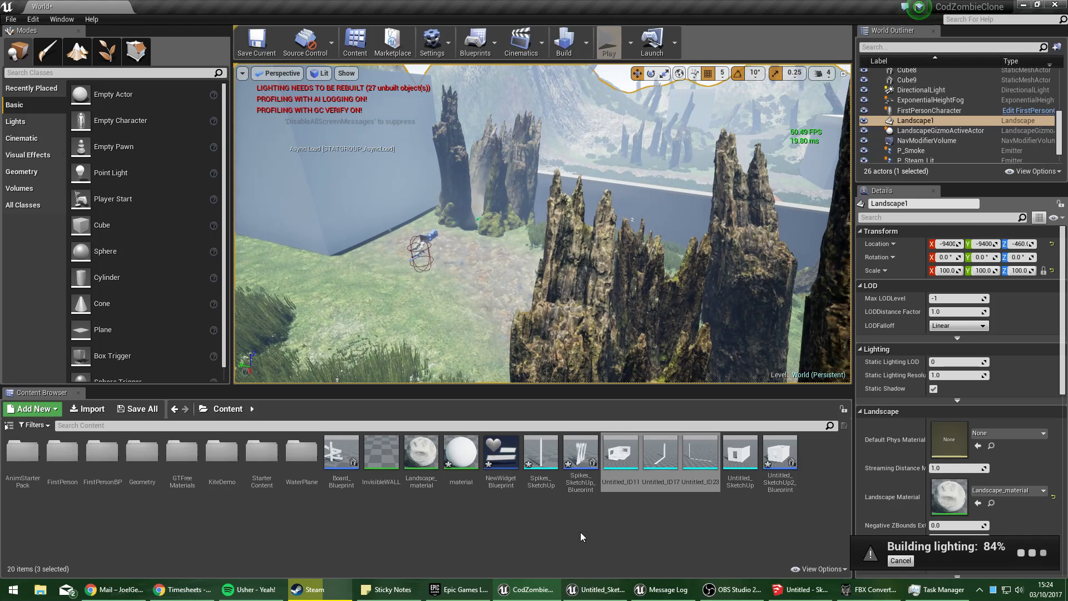
# Switch to SketchUp, inspect the building's staircase, window and door openings from several angles, and return to Unreal.
pyautogui.click(799, 589)
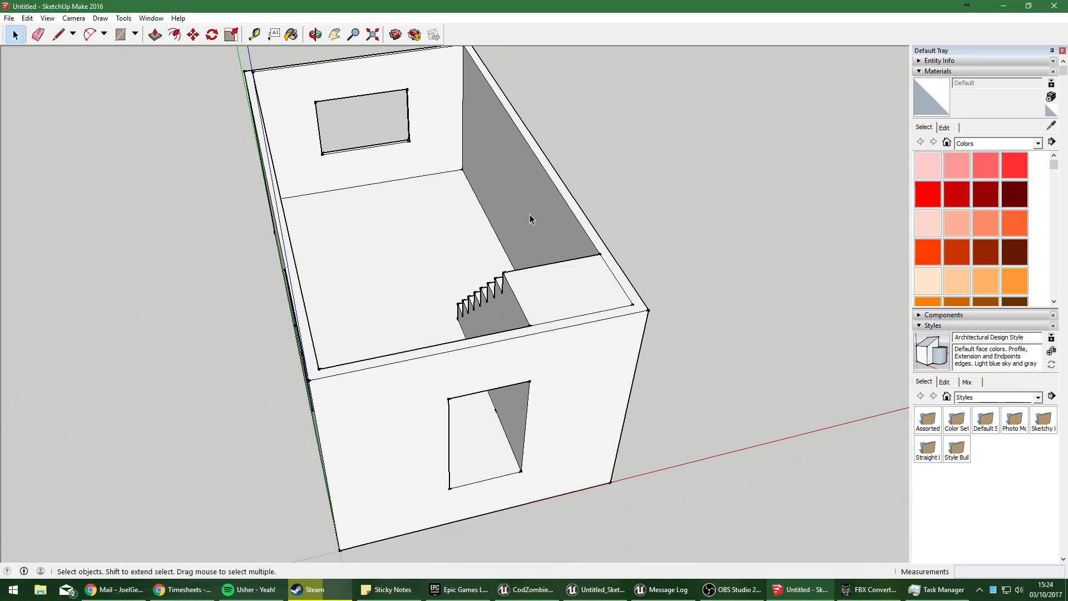
pyautogui.rightClick(452, 213)
pyautogui.click(327, 174)
pyautogui.moveTo(326, 174); pyautogui.dragTo(679, 243, button='middle')
pyautogui.press('s')
pyautogui.moveTo(401, 228); pyautogui.dragTo(654, 128, button='middle')
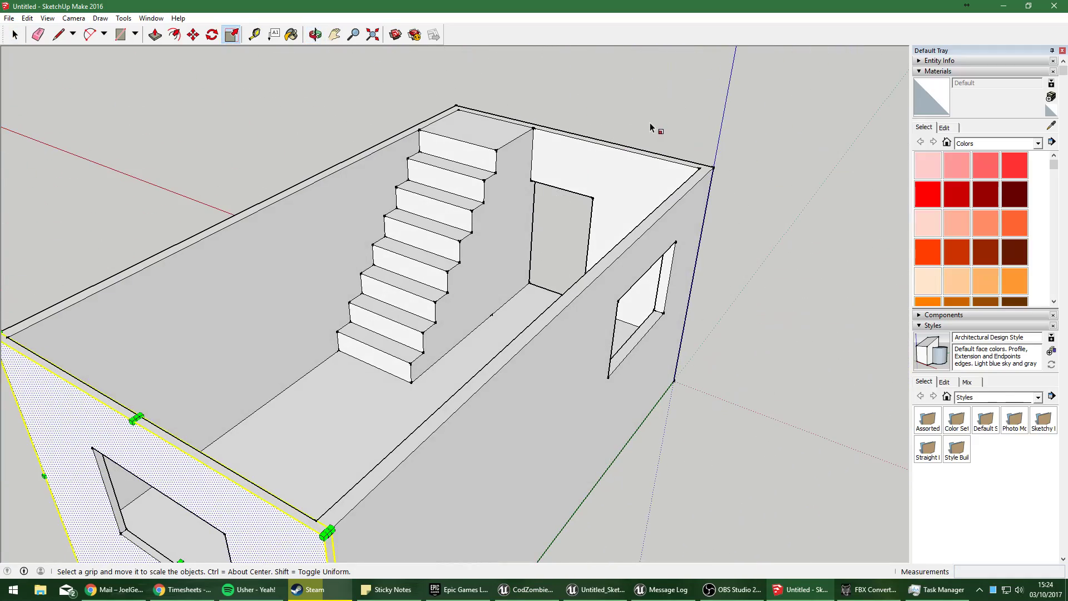
pyautogui.click(14, 34)
pyautogui.click(72, 83)
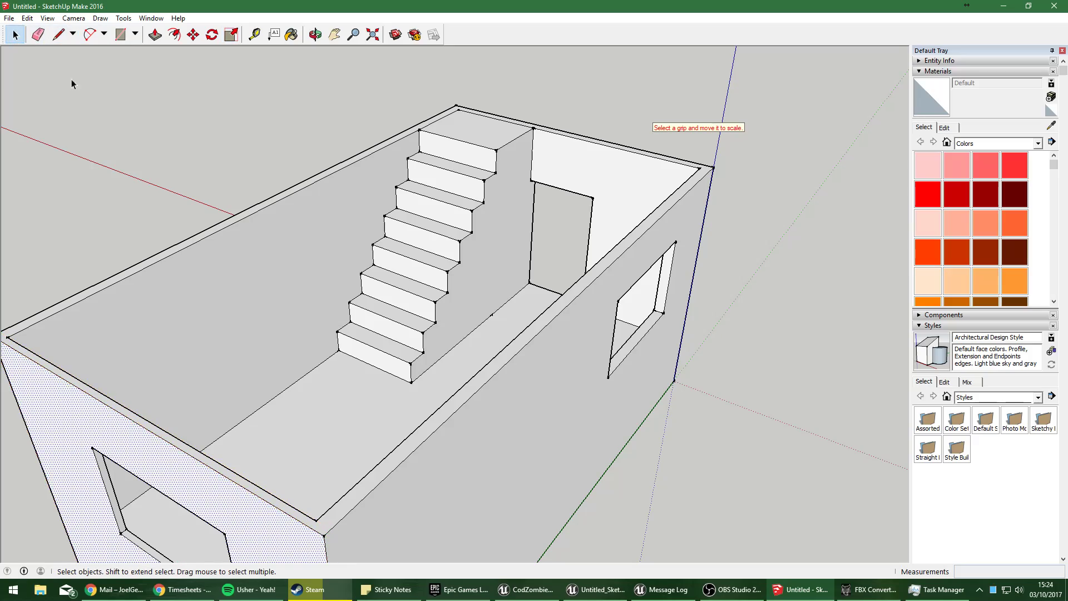
pyautogui.moveTo(799, 248); pyautogui.dragTo(960, 18, button='middle')
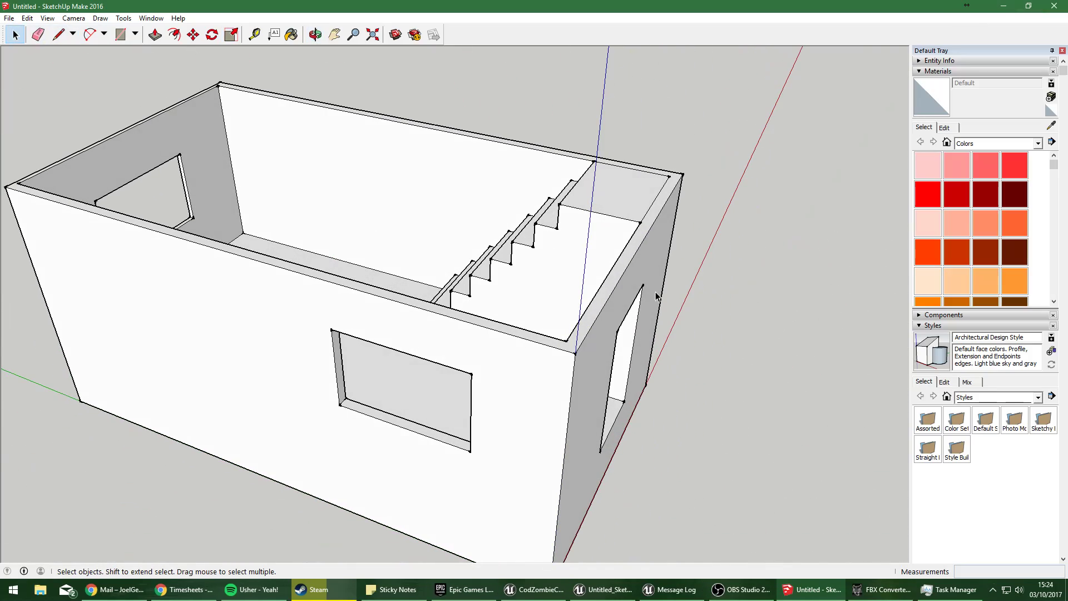
pyautogui.moveTo(656, 296); pyautogui.dragTo(441, 324, button='middle')
pyautogui.click(1005, 5)
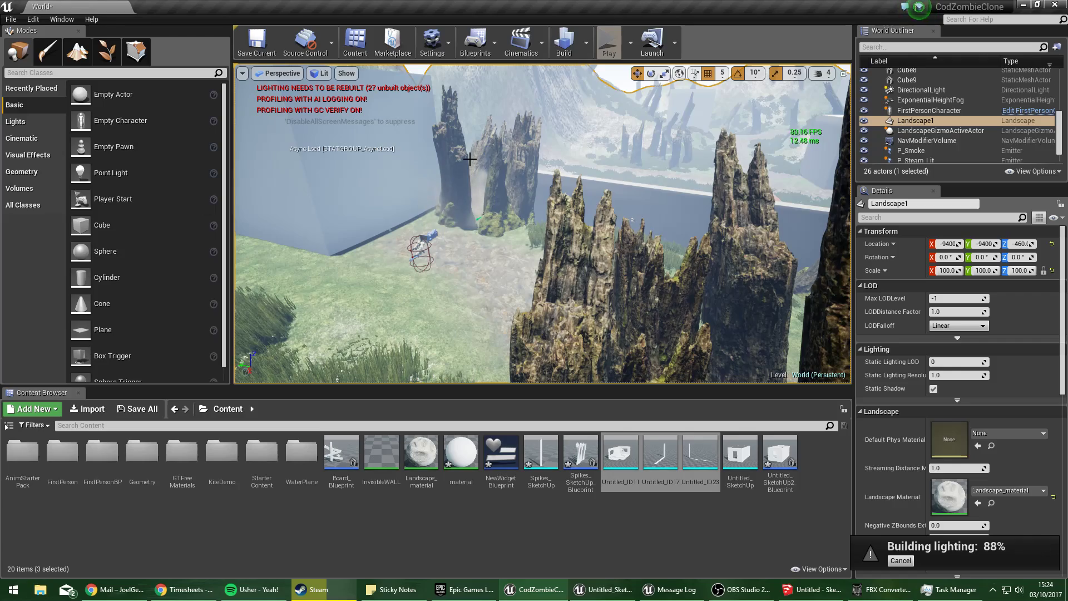
# Place a P_Steam_Lit particle effect from StarterContent's Particles folder on the water in the river canyon.
pyautogui.moveTo(677, 217); pyautogui.dragTo(834, 139, button='right')
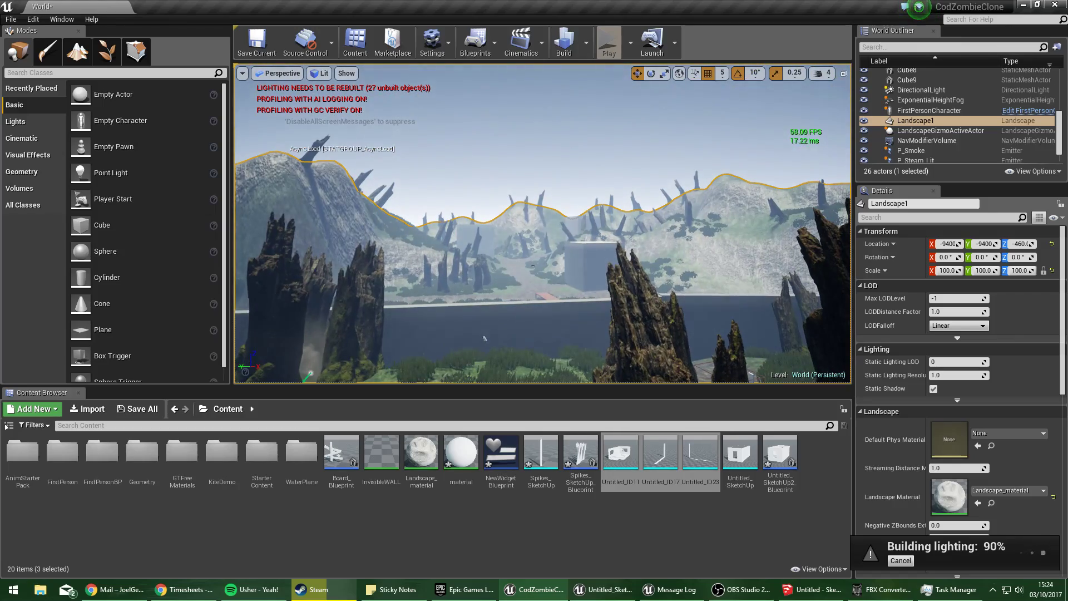
pyautogui.moveTo(485, 337); pyautogui.dragTo(534, 331, button='right')
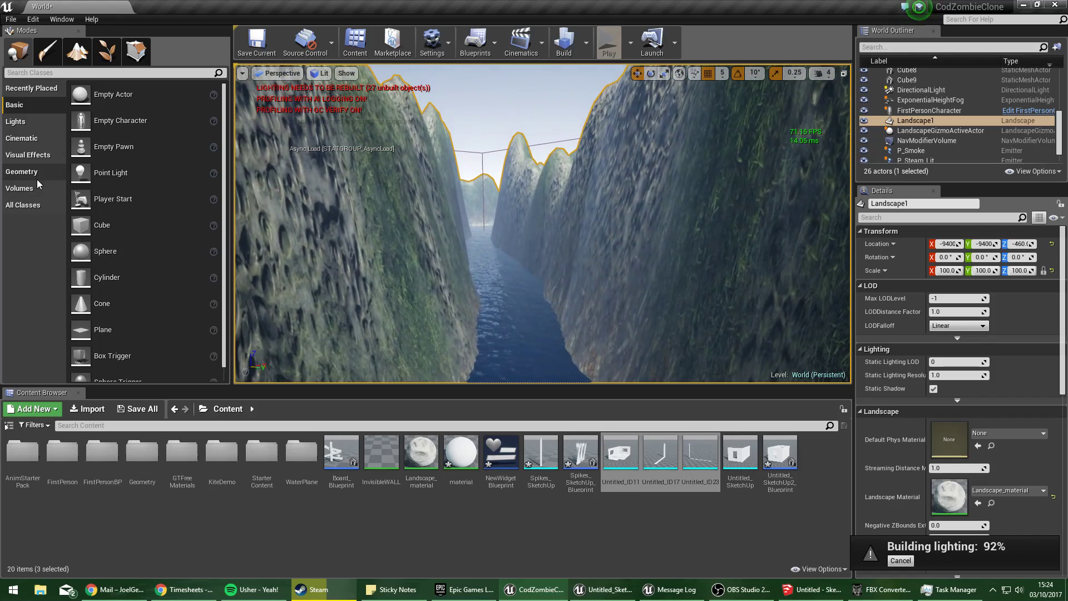
pyautogui.doubleClick(101, 452)
pyautogui.click(225, 411)
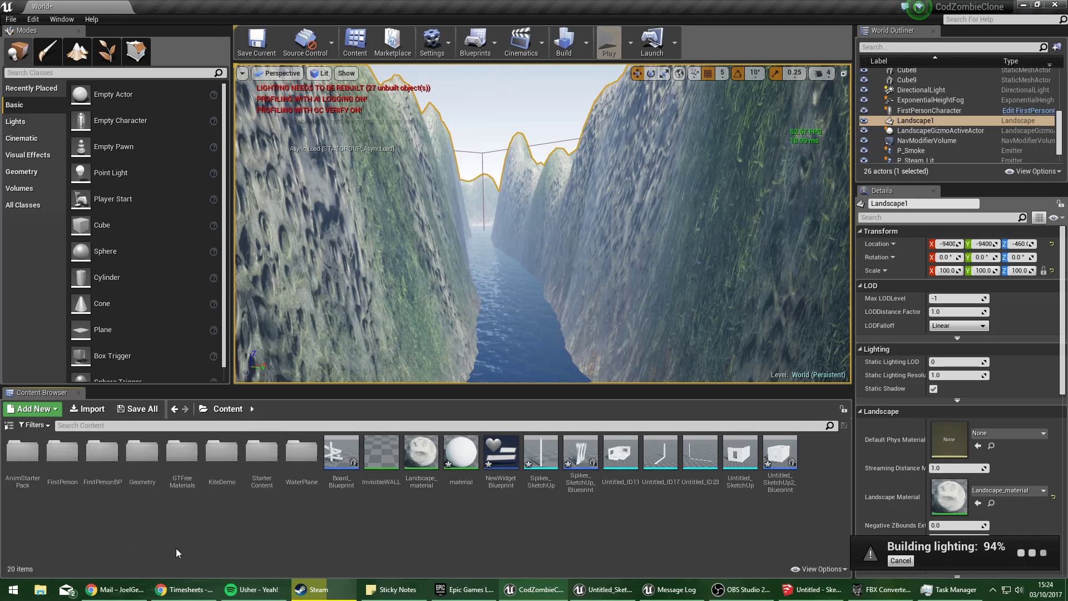
pyautogui.doubleClick(260, 456)
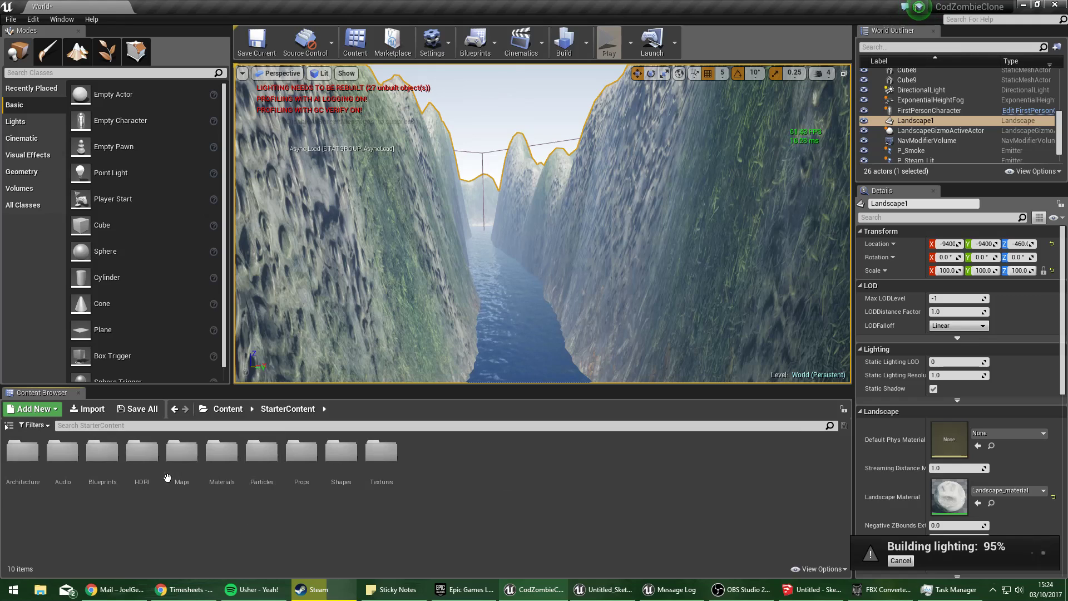
pyautogui.doubleClick(262, 453)
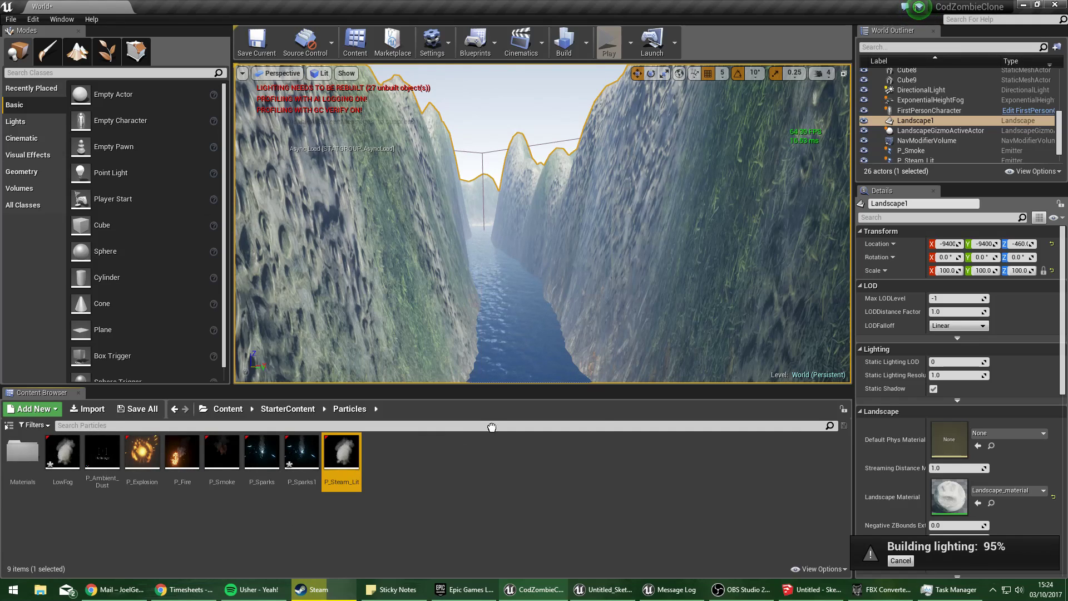
pyautogui.moveTo(492, 427); pyautogui.dragTo(484, 365)
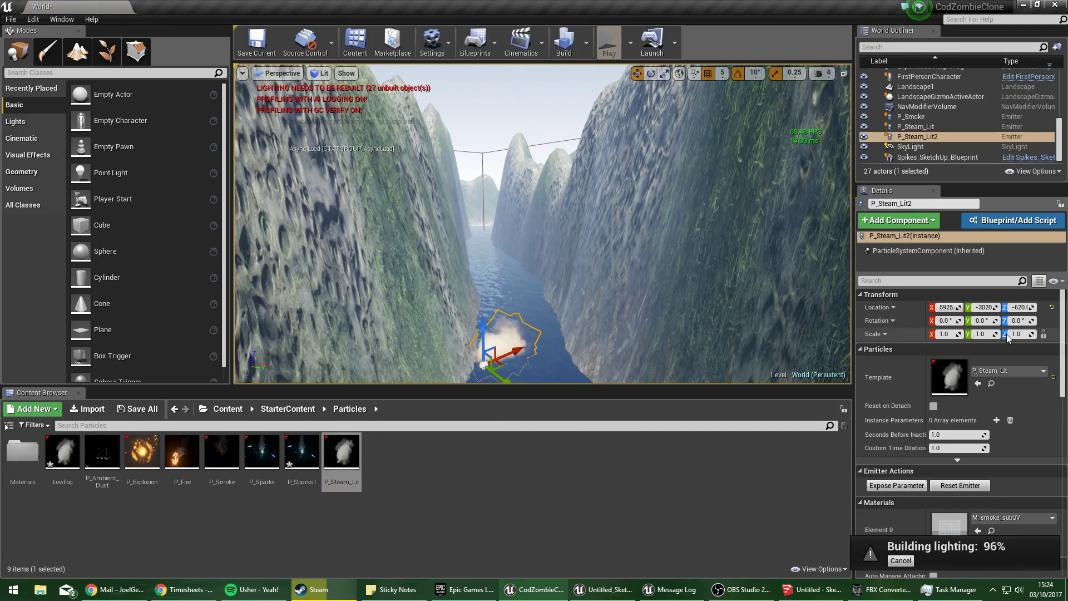
# Scale the new steam emitter to 4.0 on all axes and move it farther along the canyon to about X 6595, Y -3560.
pyautogui.click(944, 334)
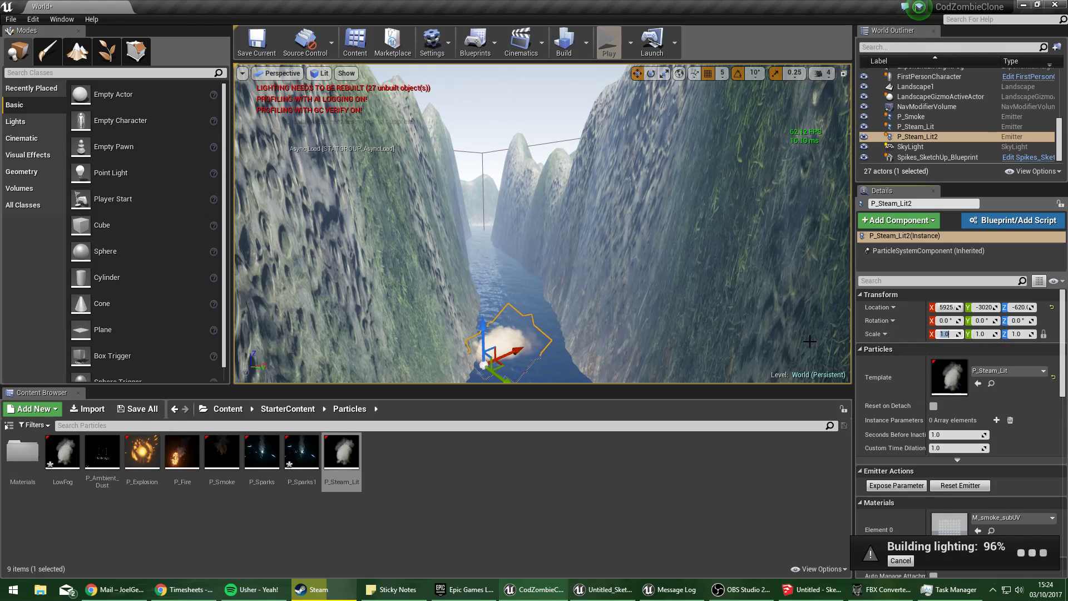
pyautogui.press('Return')
pyautogui.moveTo(443, 340)
pyautogui.mouseDown(button='right')
pyautogui.moveTo(384, 289)
pyautogui.moveTo(501, 328)
pyautogui.moveTo(443, 340)
pyautogui.mouseUp(button='right')
pyautogui.moveTo(447, 313); pyautogui.dragTo(475, 222)
# Rotate the steam emitter to 150° about Z and move it deeper into the canyon, to about X 6885, Y -4405.
pyautogui.click(651, 73)
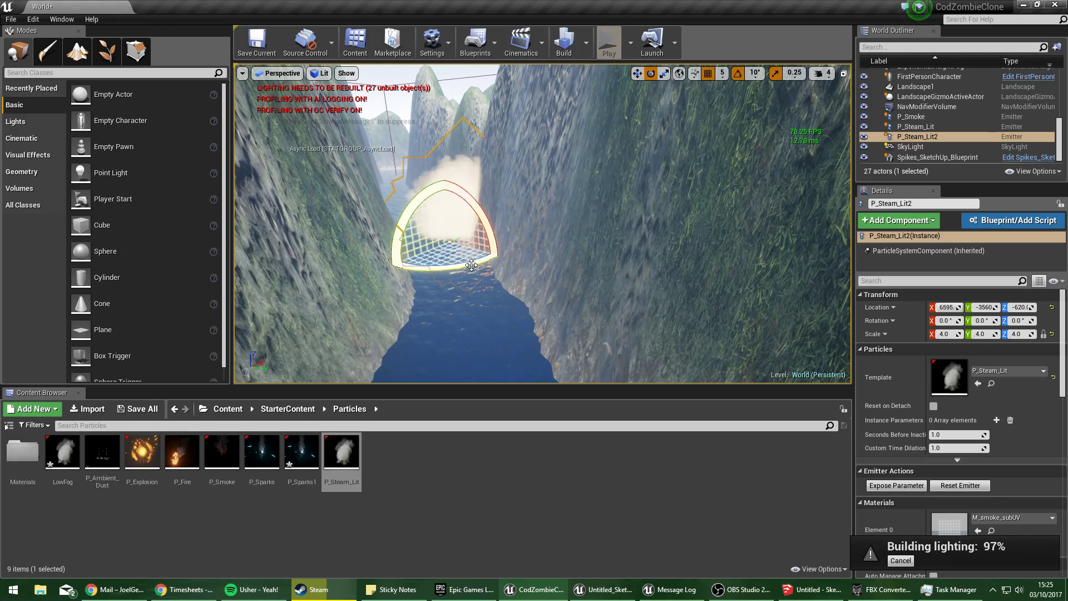
pyautogui.moveTo(463, 266); pyautogui.dragTo(359, 274)
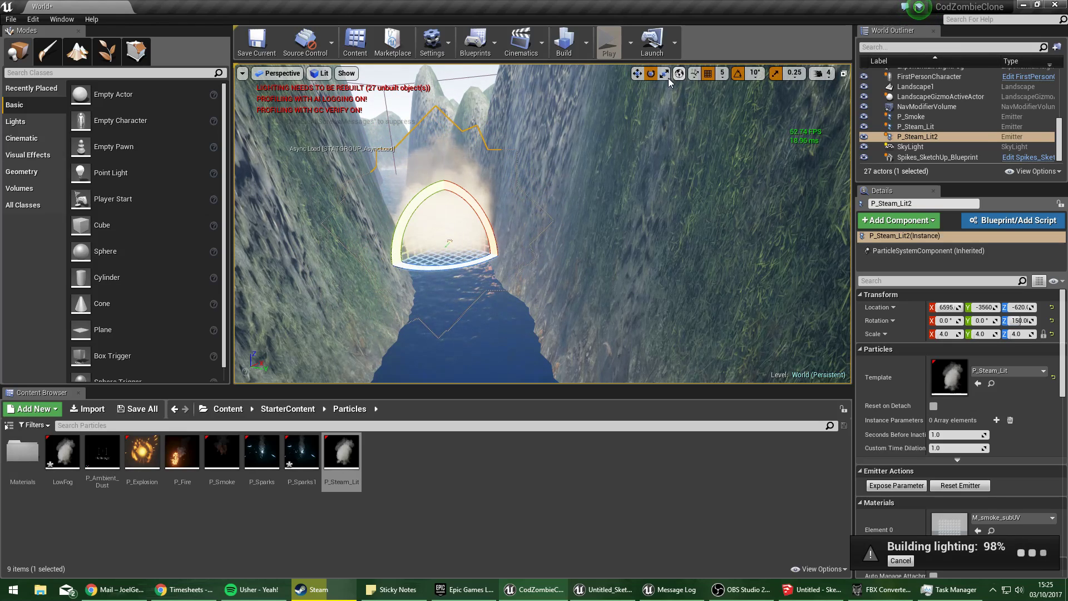
pyautogui.click(637, 73)
pyautogui.moveTo(479, 231); pyautogui.dragTo(446, 209)
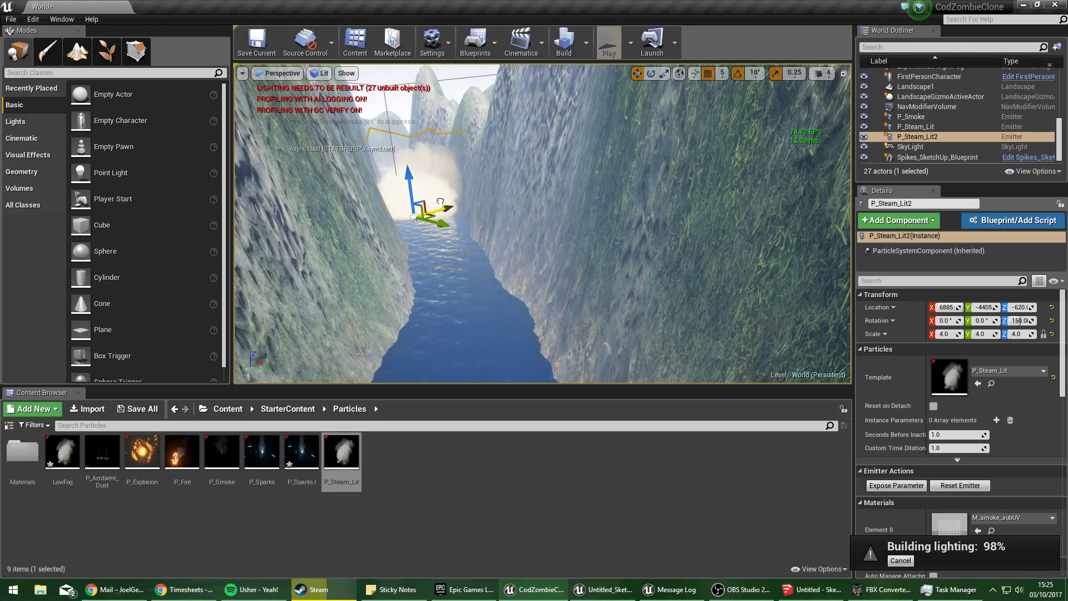
# Return to the bridge and playtest there, viewing the canyon steam, lake and far bank before ending the playtest.
pyautogui.moveTo(455, 211); pyautogui.dragTo(848, 228, button='right')
pyautogui.press('w')
pyautogui.press('s')
pyautogui.moveTo(651, 169); pyautogui.dragTo(513, 169, button='right')
pyautogui.click(512, 169)
pyautogui.click(515, 206)
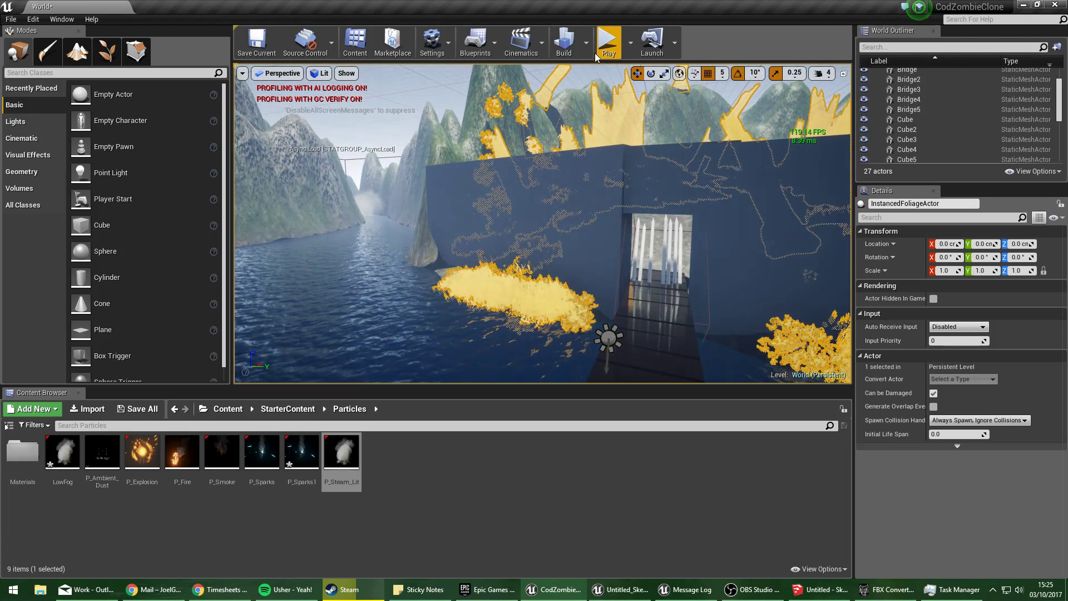
pyautogui.click(608, 42)
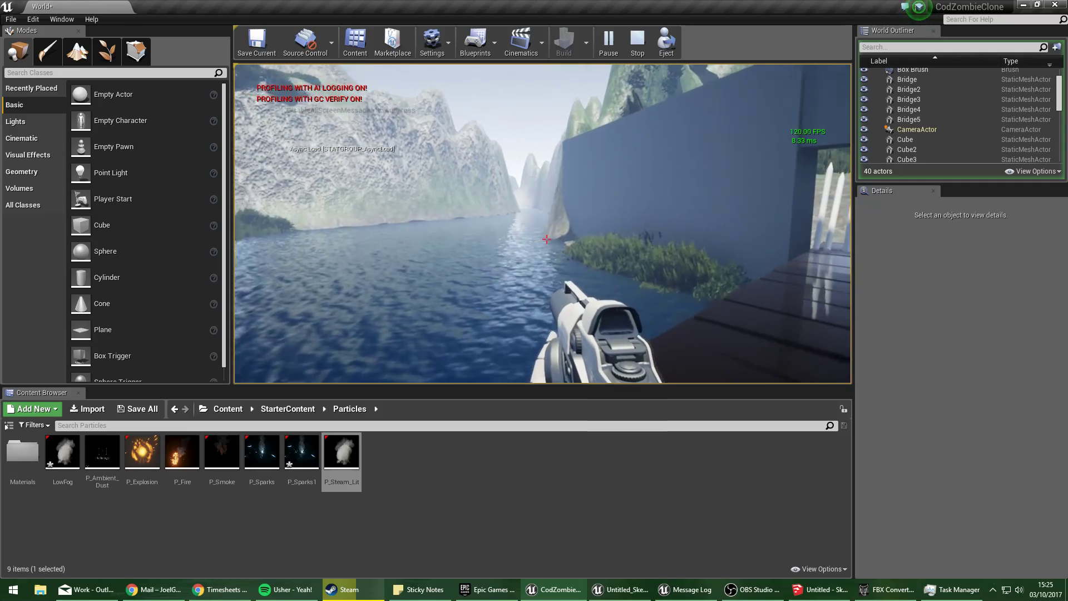
pyautogui.press('w')
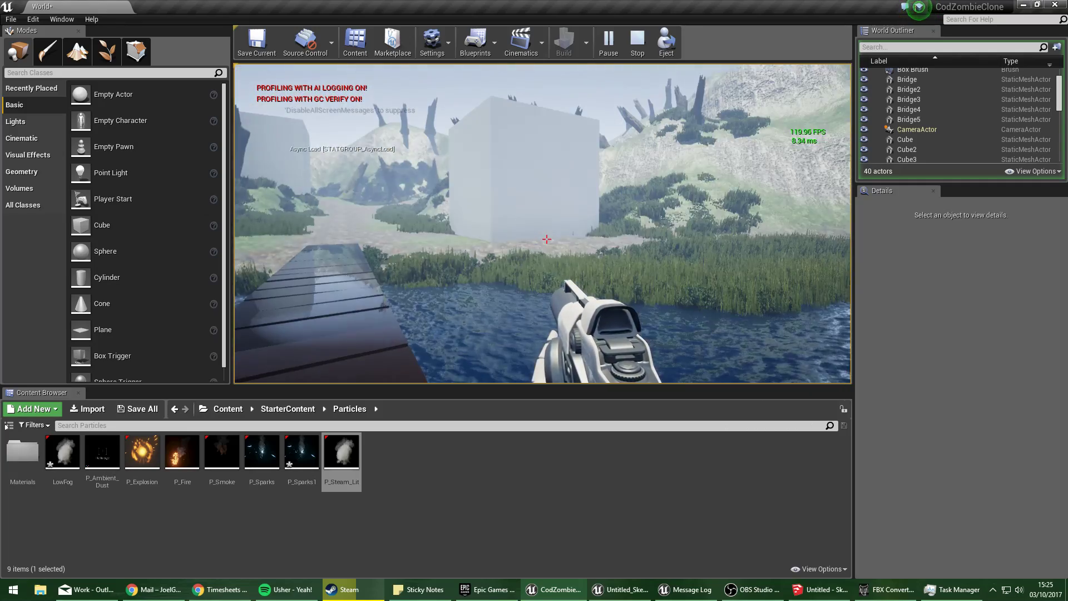
pyautogui.press('Escape')
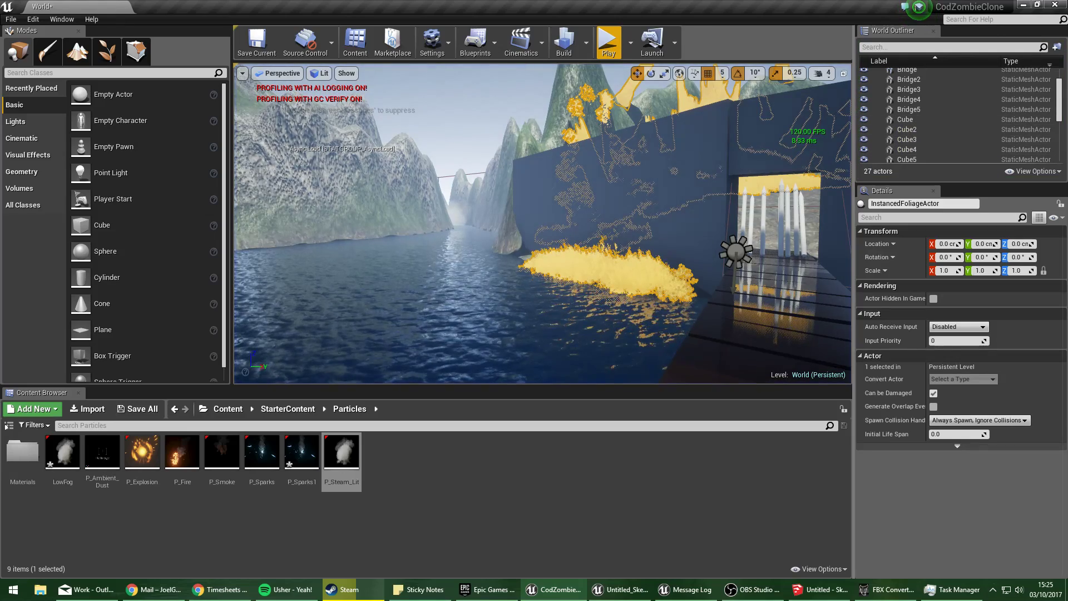
# Select the ExponentialHeightFog actor and open its Fog Inscattering Color for editing.
pyautogui.click(502, 98)
pyautogui.scroll(2, 963, 137)
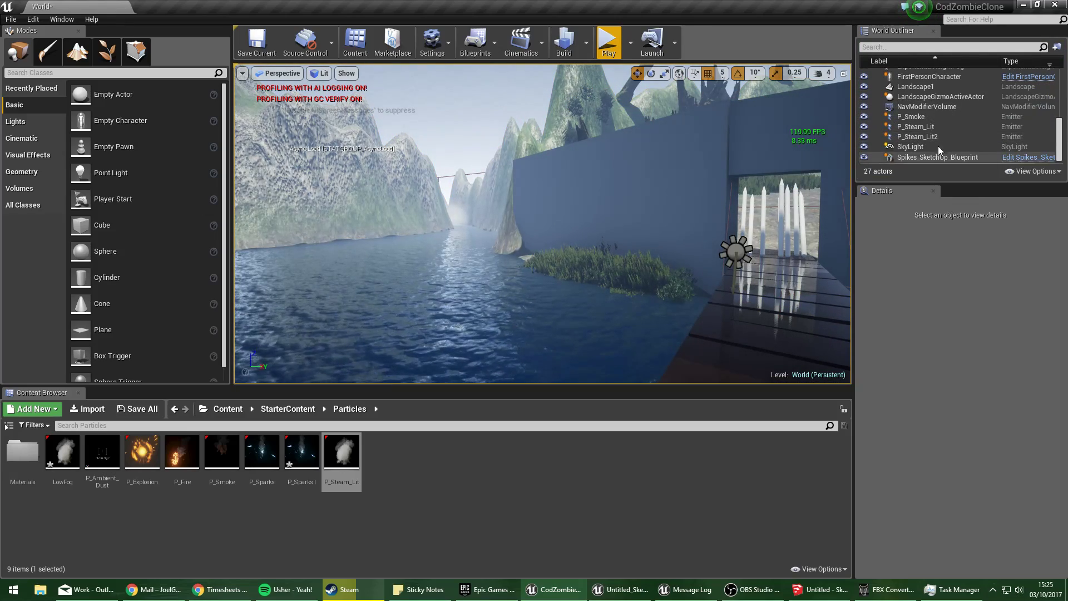
pyautogui.click(935, 141)
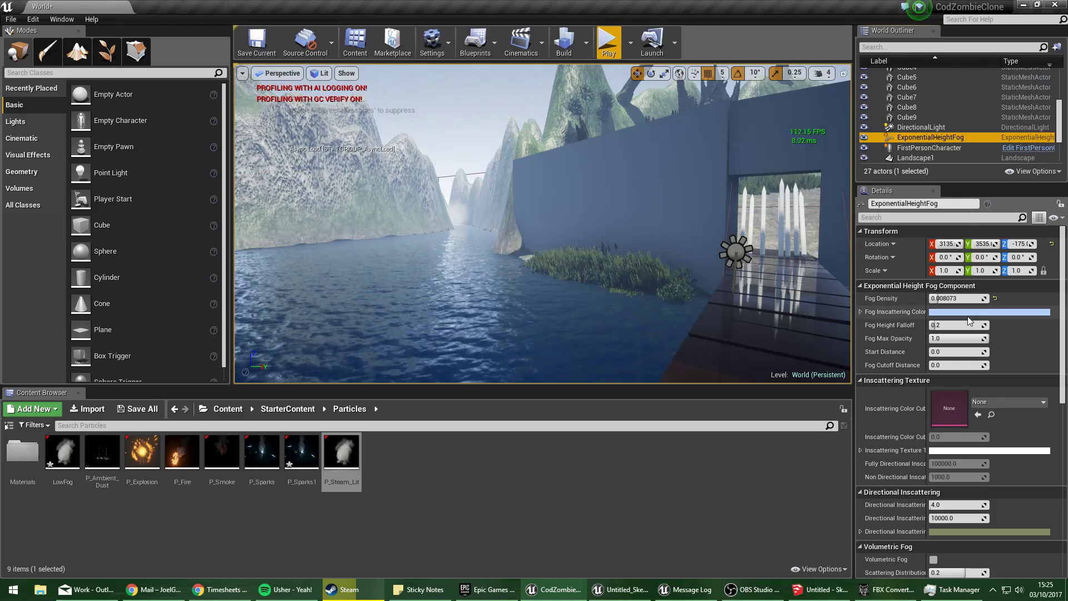
pyautogui.click(954, 315)
# Try red, pale cyan and fully saturated teal as the fog's inscattering color, varying brightness and saturation.
pyautogui.moveTo(809, 372)
pyautogui.mouseDown()
pyautogui.moveTo(776, 349)
pyautogui.moveTo(828, 371)
pyautogui.mouseUp()
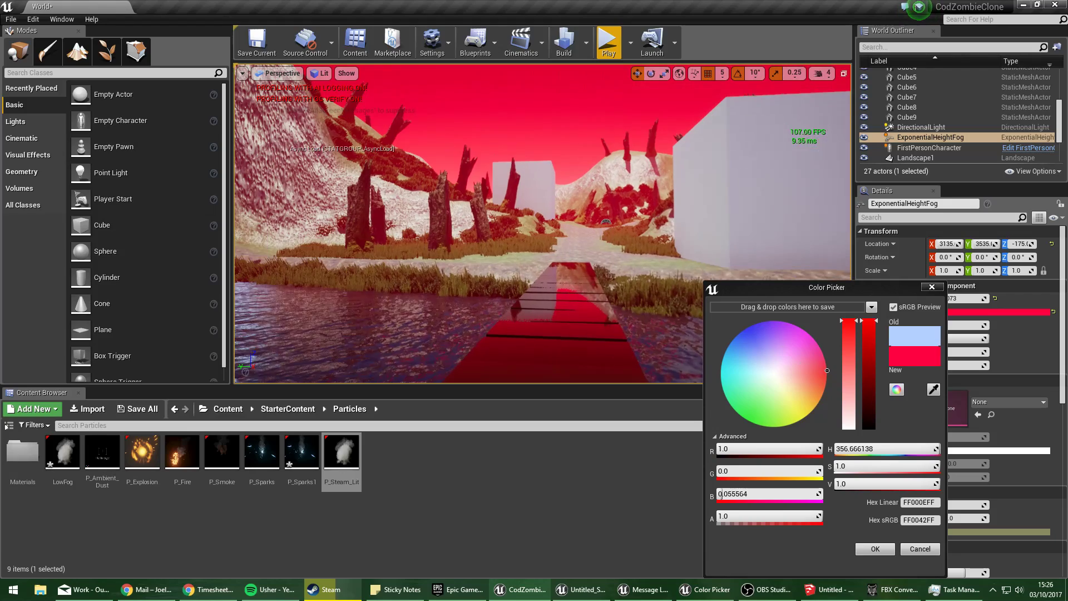
pyautogui.moveTo(828, 370); pyautogui.dragTo(758, 378)
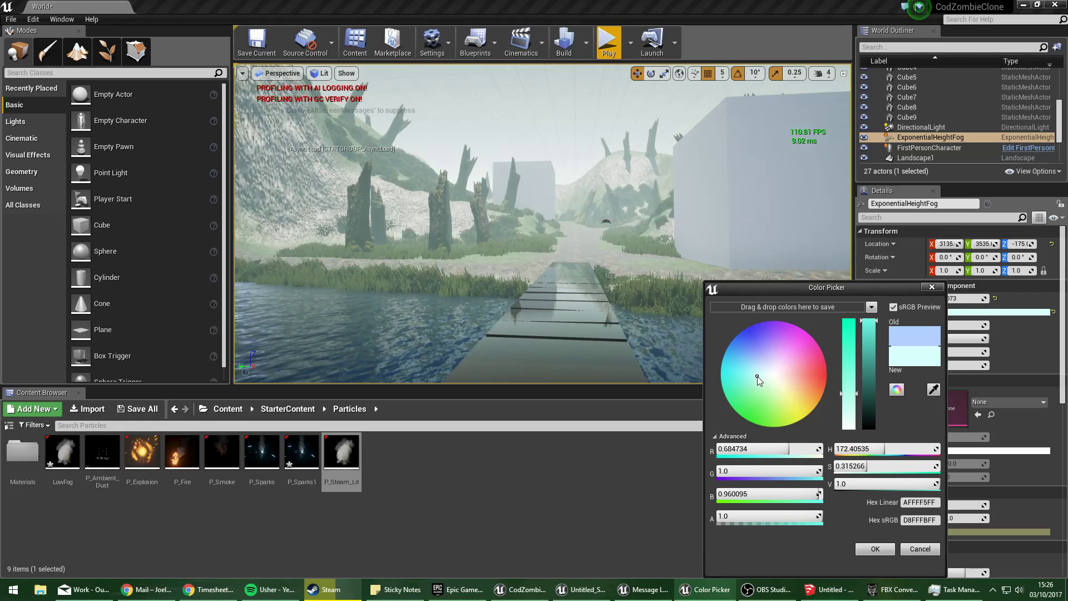
pyautogui.moveTo(875, 369); pyautogui.dragTo(877, 431)
pyautogui.moveTo(612, 278); pyautogui.dragTo(696, 273, button='right')
pyautogui.moveTo(868, 425); pyautogui.dragTo(868, 318)
pyautogui.moveTo(843, 384); pyautogui.dragTo(843, 301)
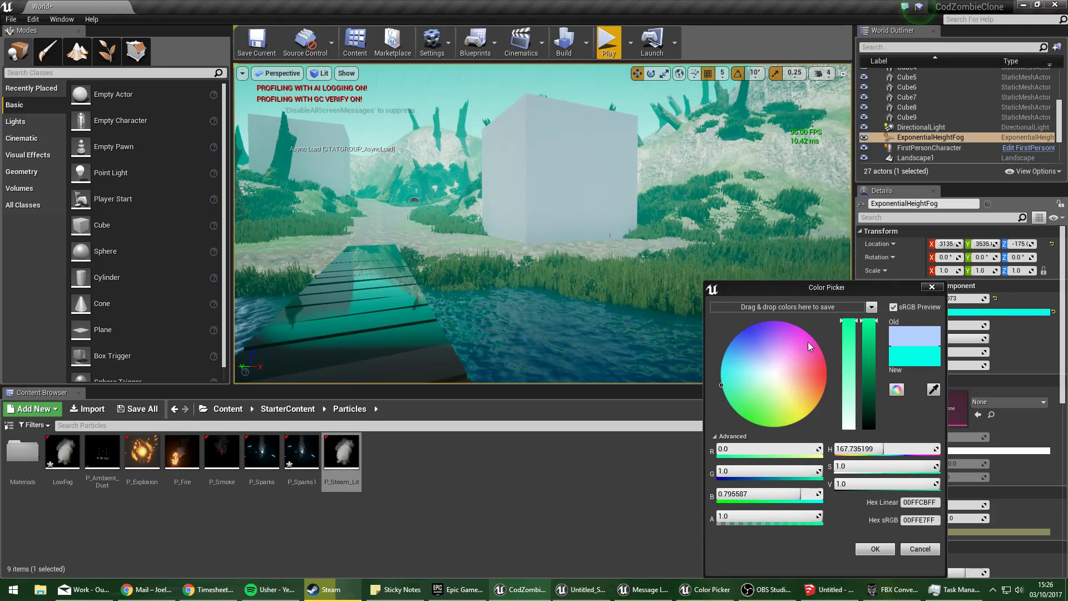
# Set the fog's inscattering color to a darker, muted grey-green.
pyautogui.moveTo(808, 341); pyautogui.dragTo(765, 396)
pyautogui.moveTo(861, 369); pyautogui.dragTo(858, 395)
pyautogui.click(883, 548)
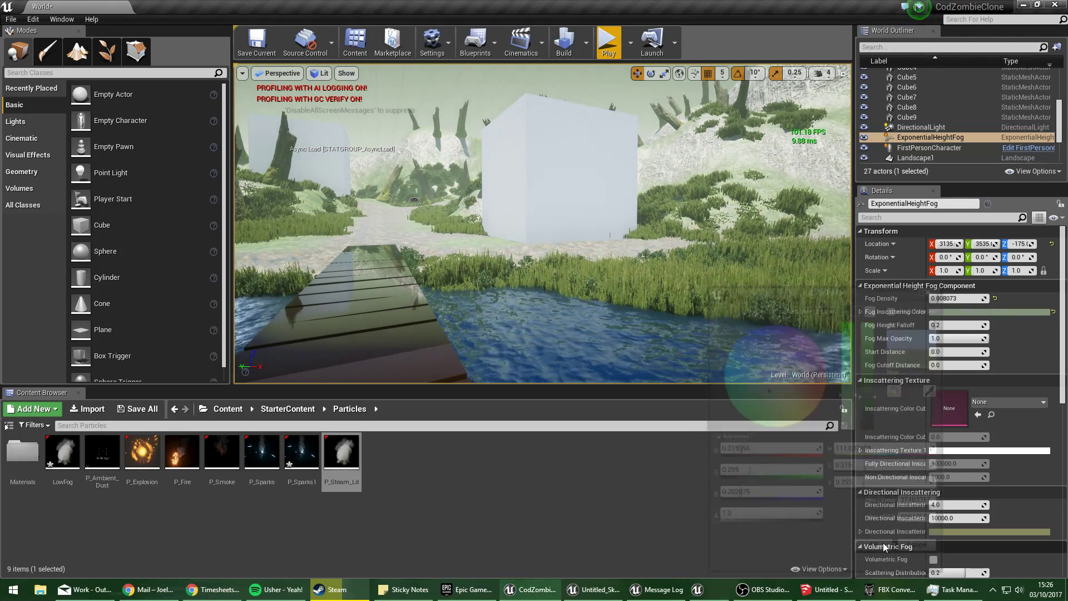
# Playtest the level briefly to check the new fog color over the lake and mountains.
pyautogui.moveTo(640, 234); pyautogui.dragTo(517, 245, button='right')
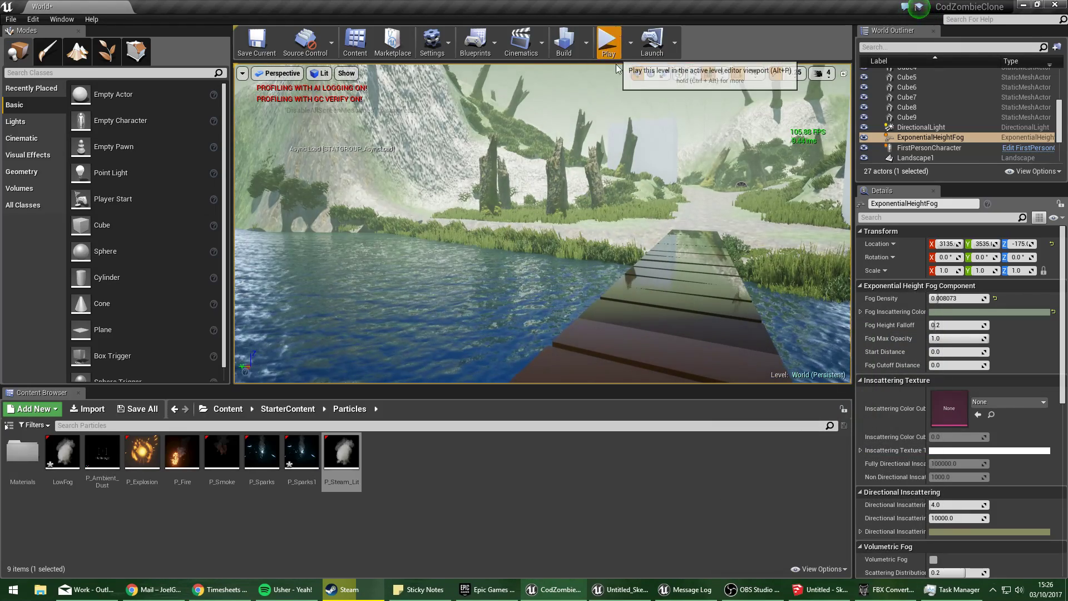
pyautogui.click(622, 31)
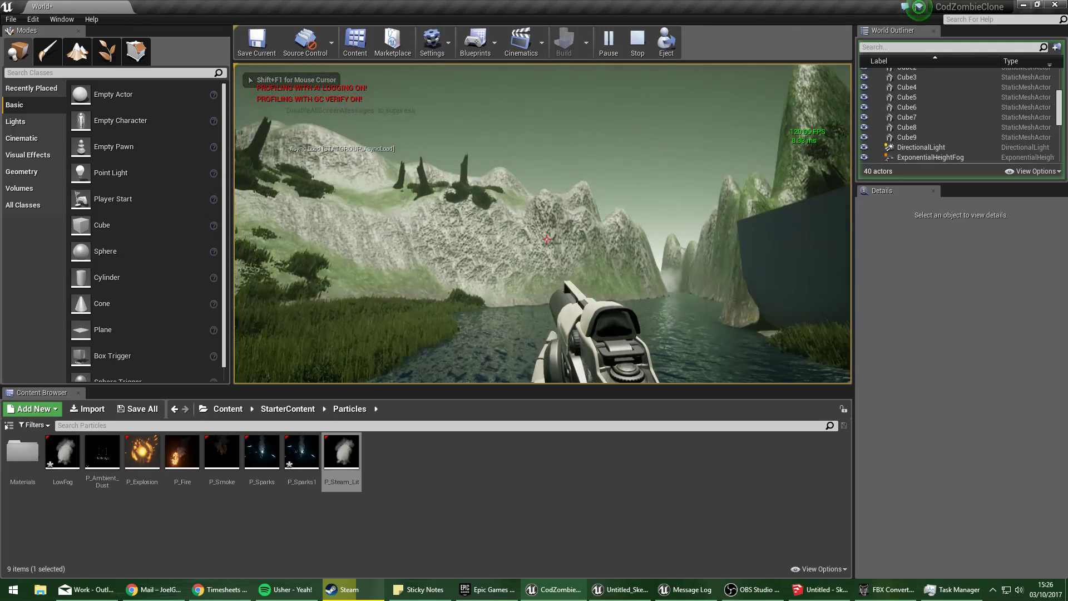
pyautogui.press('Escape')
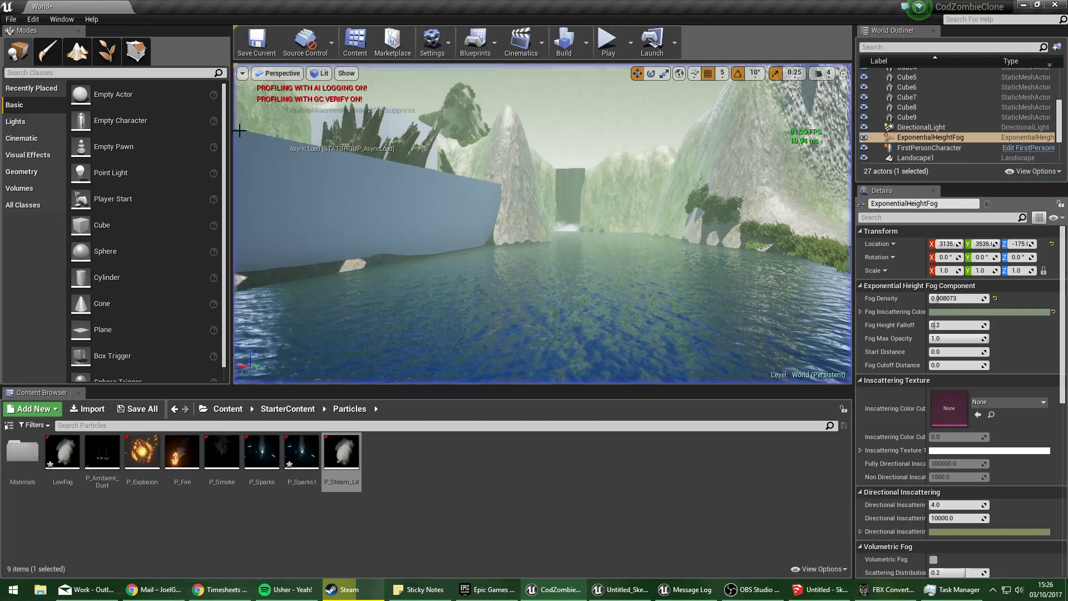
# Rotate the directional light over the bridge to about 22.4°, -42.5° and -117° around X, Y and Z.
pyautogui.click(946, 127)
pyautogui.press('f')
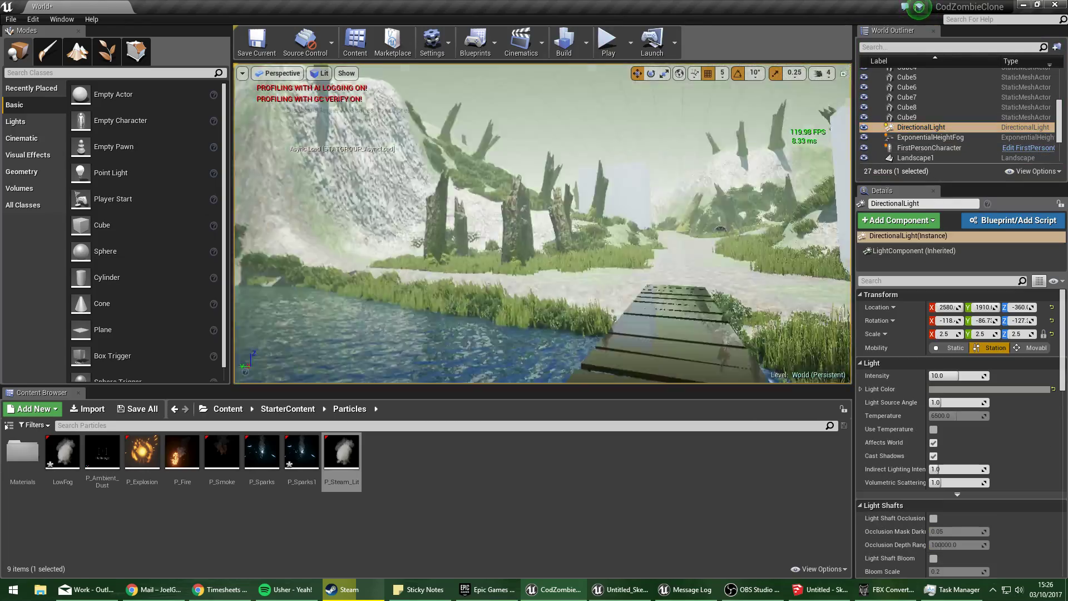
pyautogui.moveTo(542, 223); pyautogui.dragTo(612, 289, button='right')
pyautogui.click(649, 74)
pyautogui.moveTo(579, 183); pyautogui.dragTo(662, 222, button='right')
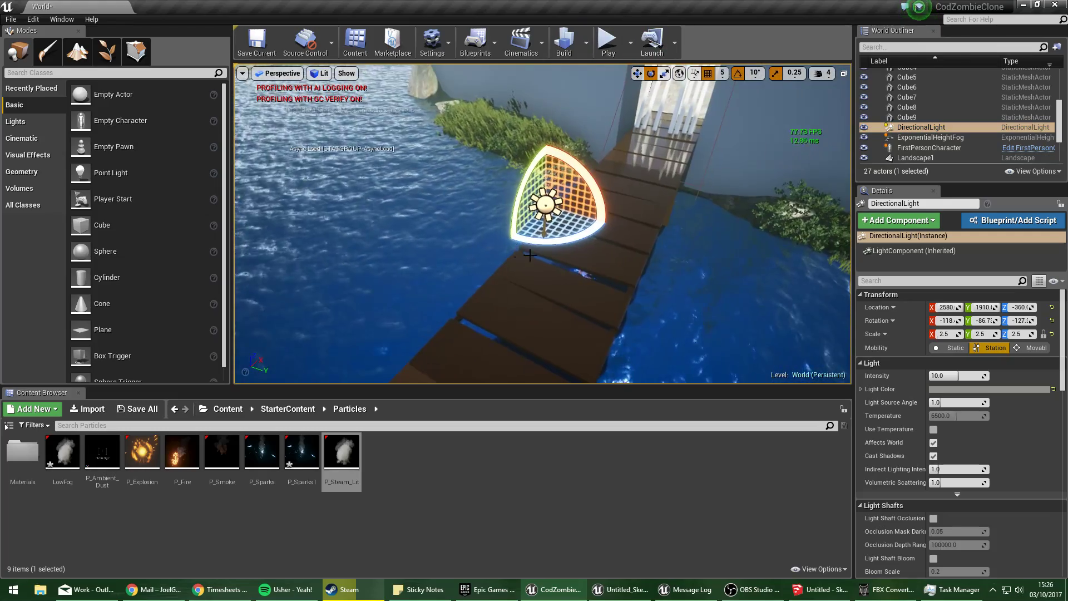
pyautogui.moveTo(581, 165); pyautogui.dragTo(543, 159)
pyautogui.moveTo(542, 223); pyautogui.dragTo(283, 228, button='right')
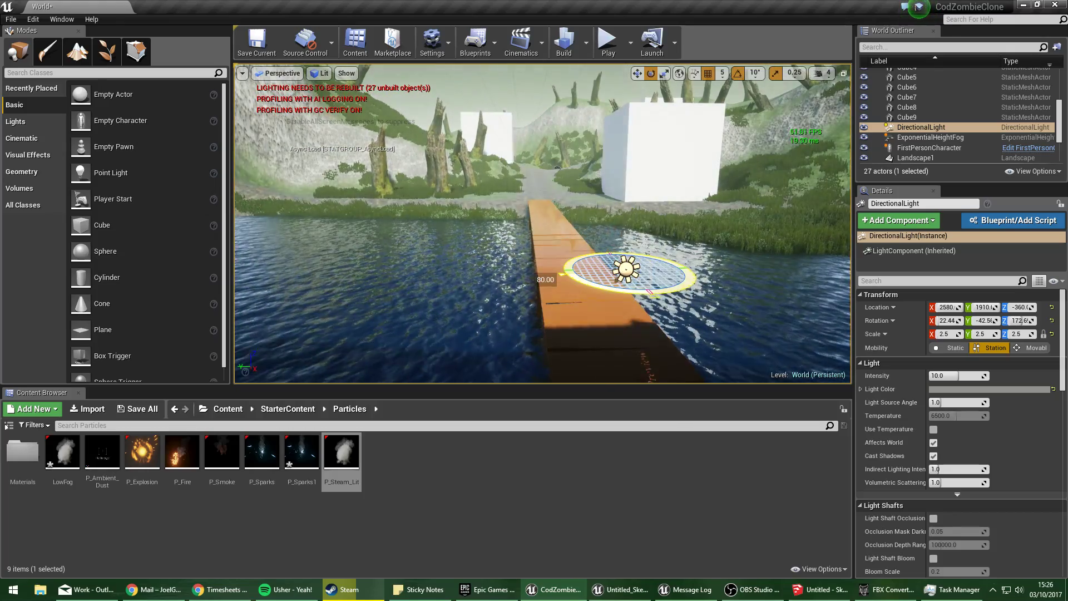
pyautogui.moveTo(627, 246); pyautogui.dragTo(523, 281, button='right')
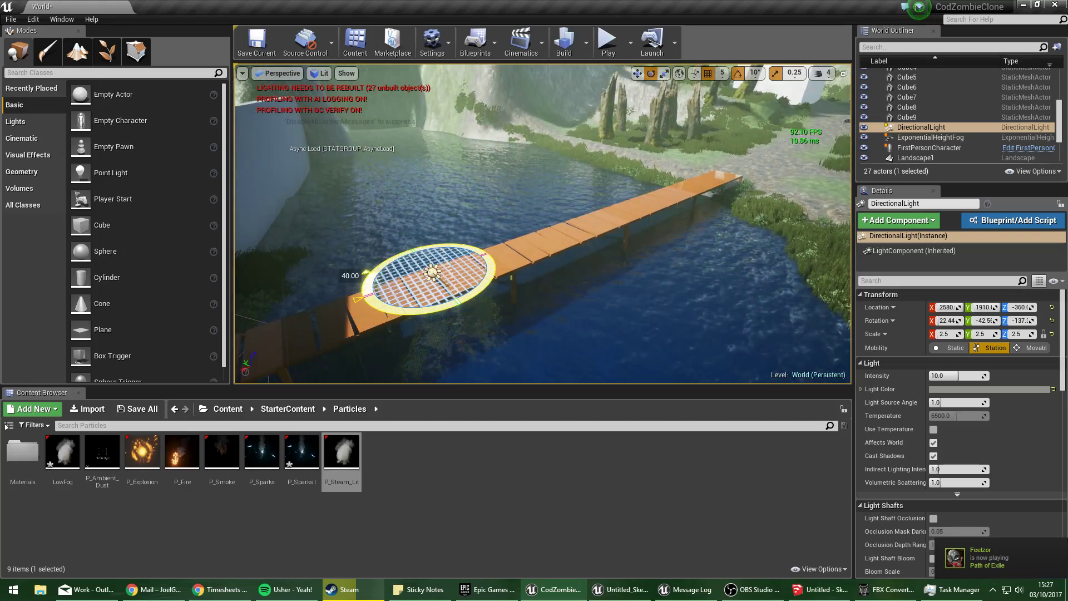
pyautogui.moveTo(522, 281); pyautogui.dragTo(289, 281, button='right')
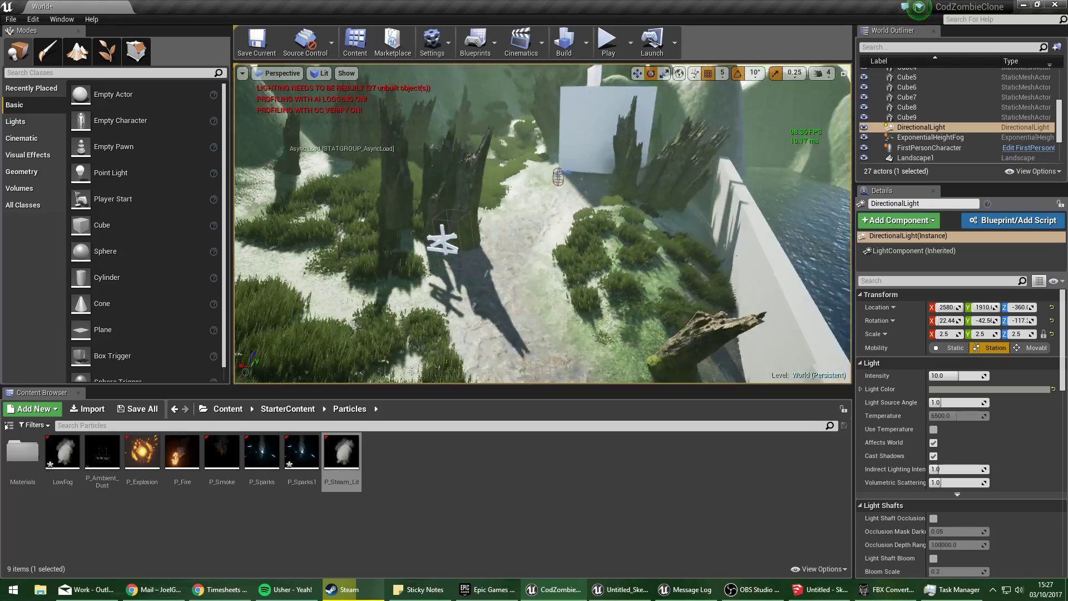
# Assign the InvisibleWALL material to the three boundary wall cubes beside the bridge.
pyautogui.click(554, 234)
pyautogui.keyDown('ctrl'); pyautogui.click(608, 249); pyautogui.keyUp('ctrl')
pyautogui.keyDown('ctrl'); pyautogui.click(667, 270); pyautogui.keyUp('ctrl')
pyautogui.click(1008, 382)
pyautogui.click(990, 501)
pyautogui.click(639, 229)
pyautogui.moveTo(639, 228); pyautogui.dragTo(653, 206, button='right')
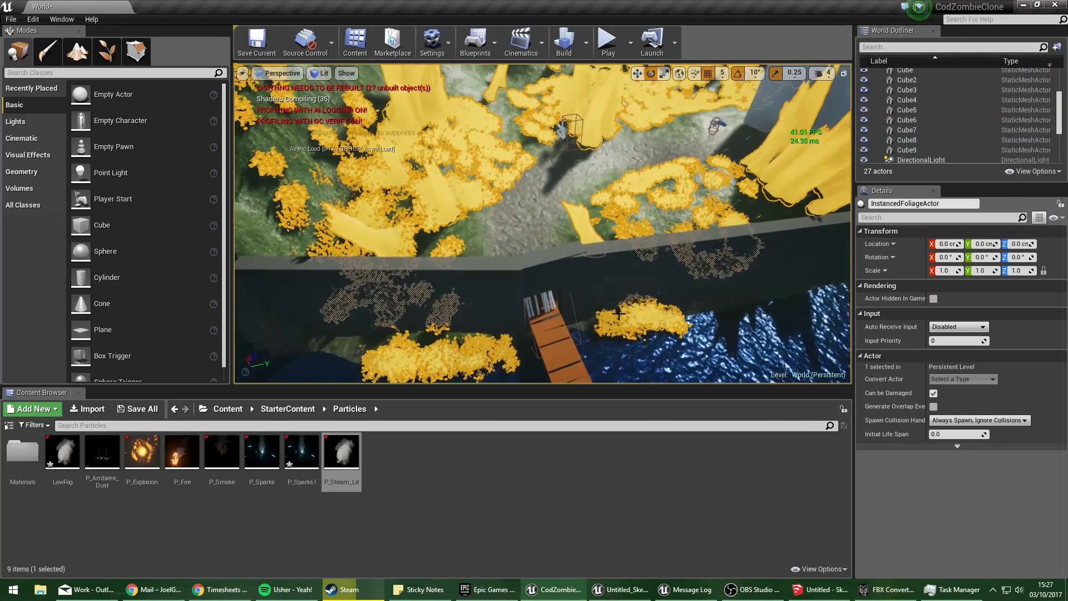
pyautogui.click(629, 280)
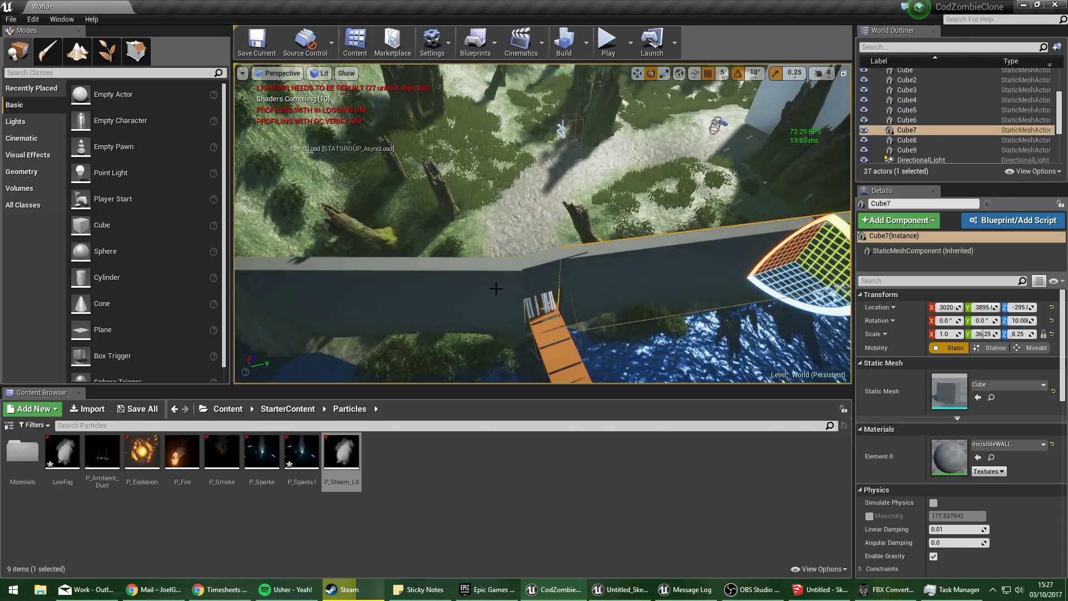
pyautogui.click(496, 289)
pyautogui.keyDown('ctrl'); pyautogui.click(537, 281); pyautogui.keyUp('ctrl')
pyautogui.click(639, 261)
pyautogui.moveTo(639, 262); pyautogui.dragTo(796, 211, button='right')
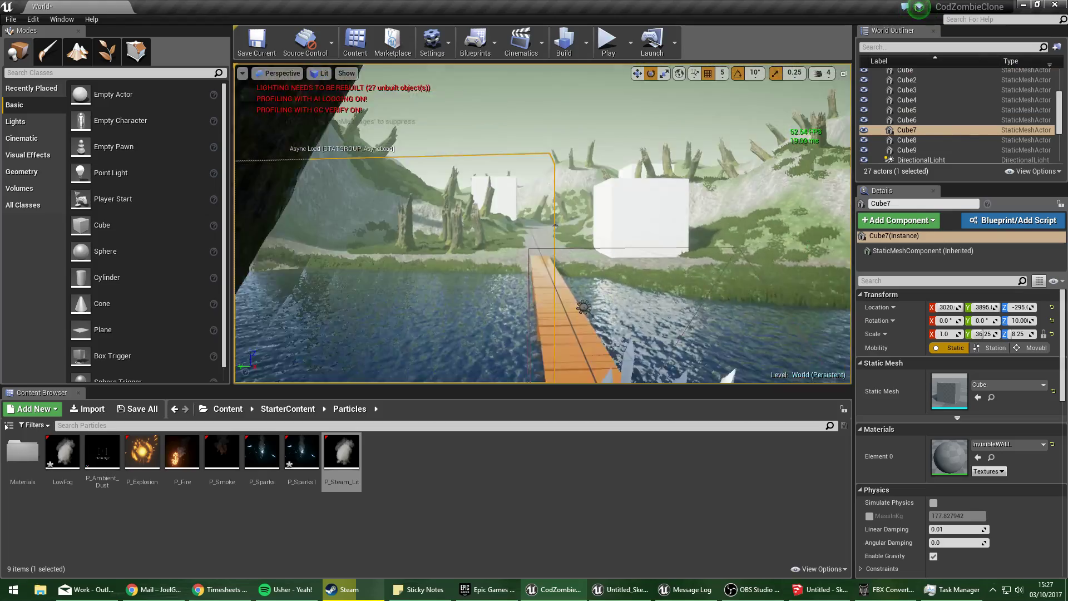
# Playtest the level around the bridge entrance, trying to walk and jump past the spiked barricade.
pyautogui.moveTo(542, 223); pyautogui.dragTo(614, 158, button='right')
pyautogui.click(608, 44)
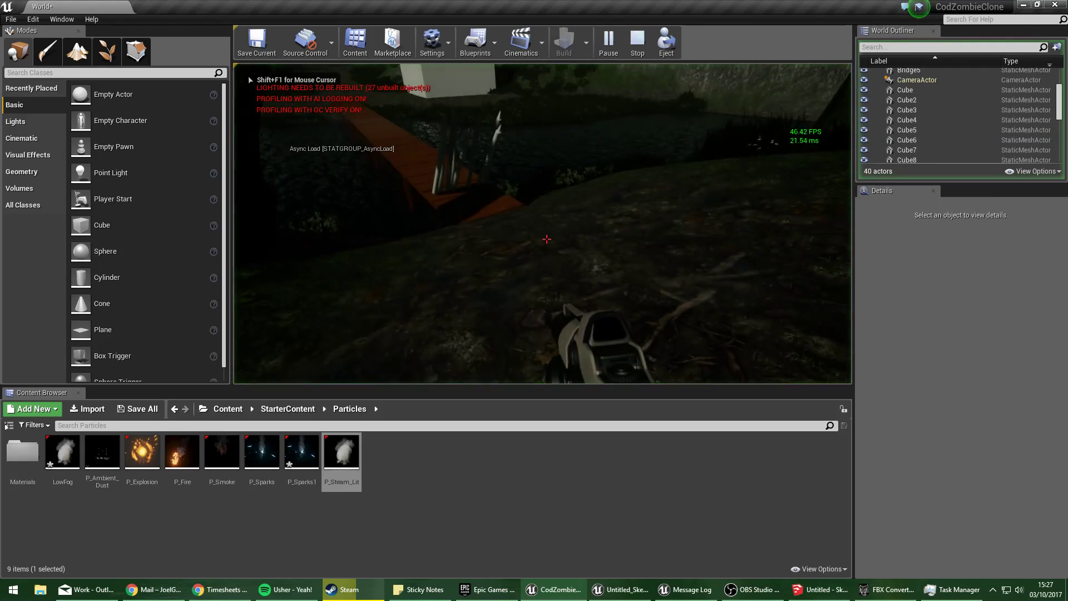
pyautogui.press('w')
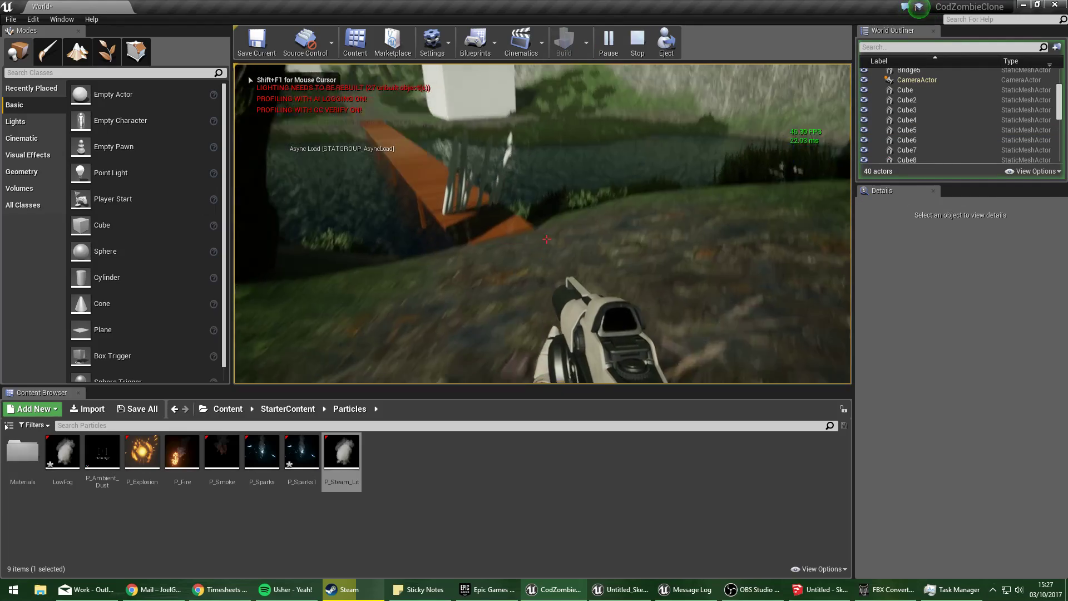
pyautogui.press('w')
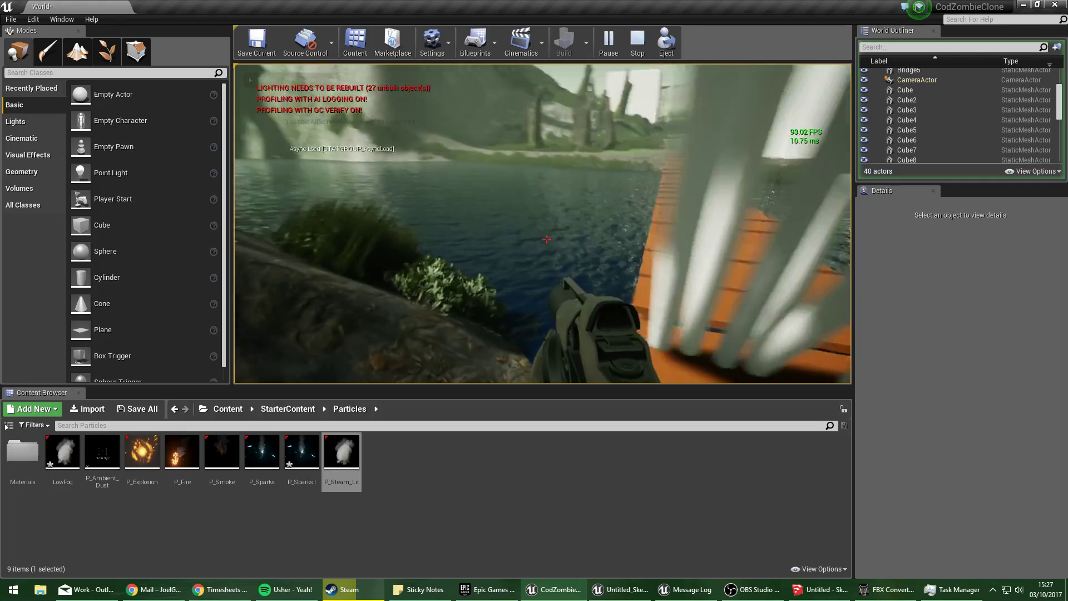
pyautogui.press('w')
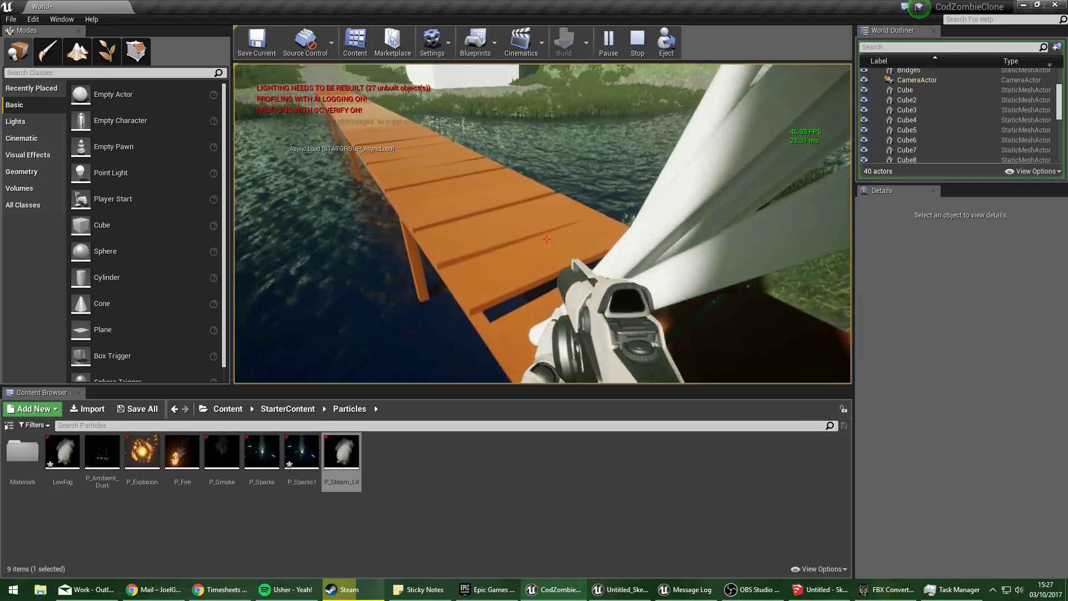
pyautogui.press('w')
pyautogui.press('space')
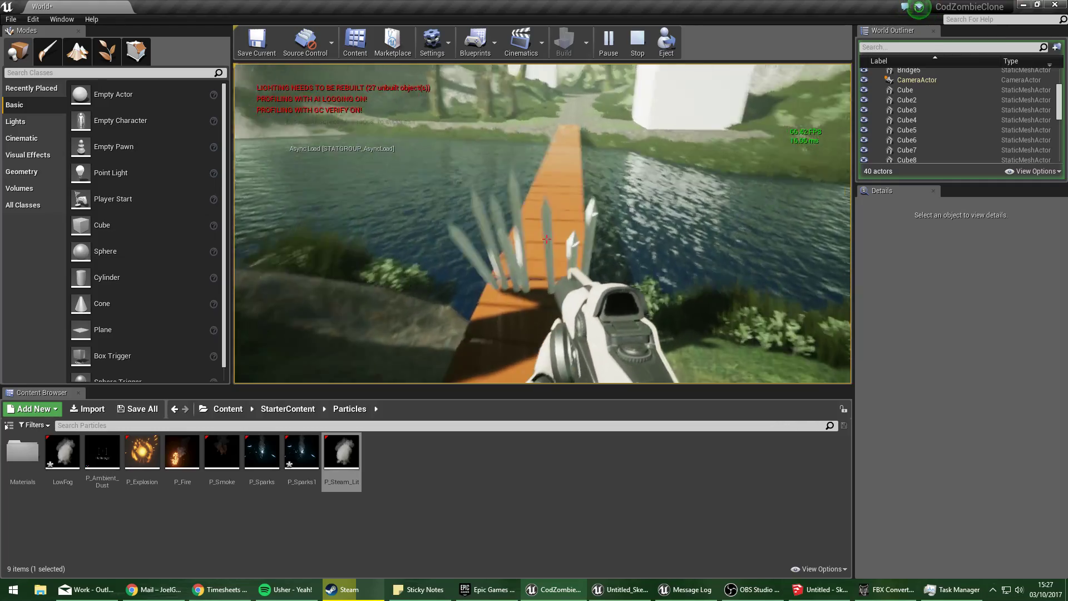
pyautogui.press('s')
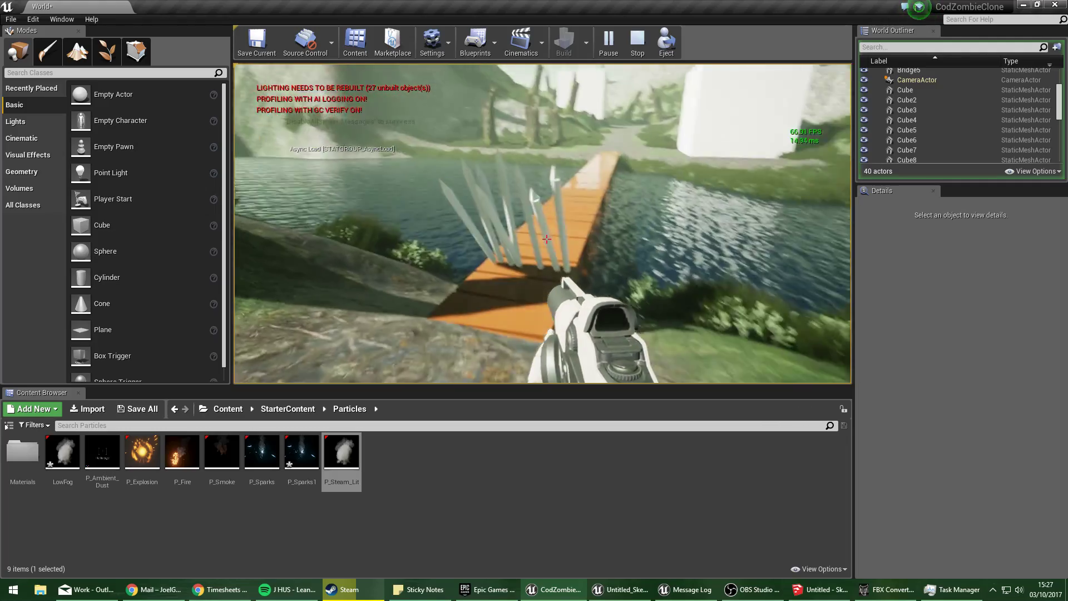
pyautogui.press('w')
pyautogui.press('space')
pyautogui.press('s')
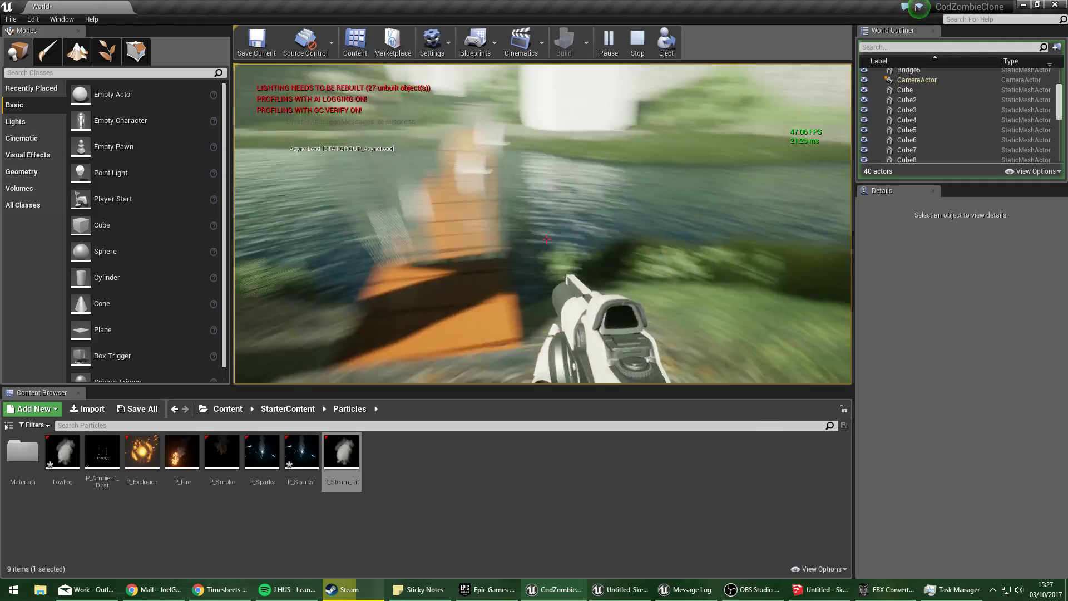
pyautogui.press('w')
pyautogui.press('w')
pyautogui.press('space')
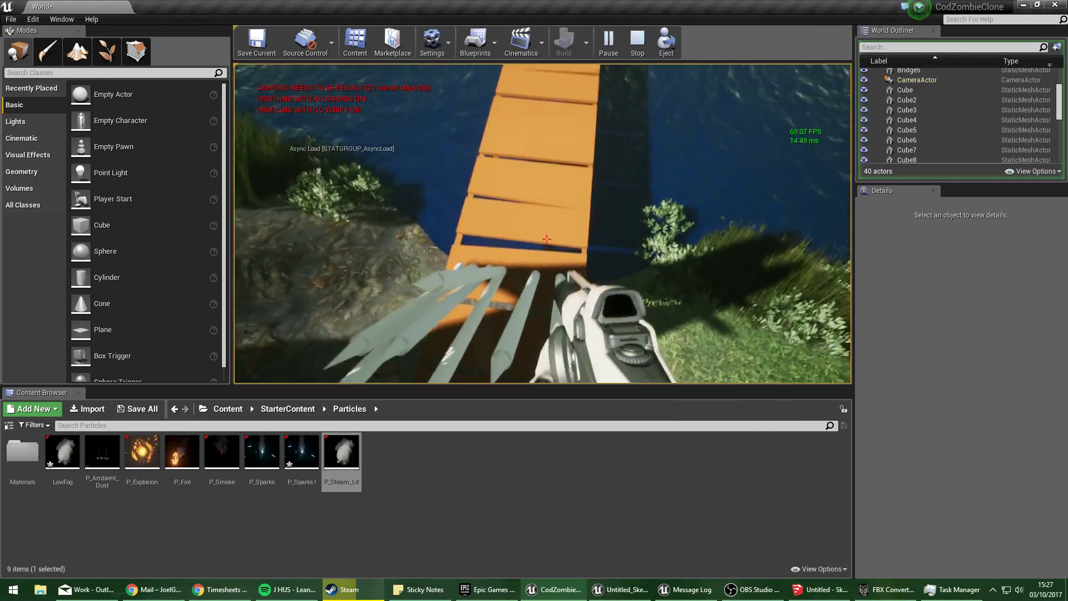
pyautogui.press('a')
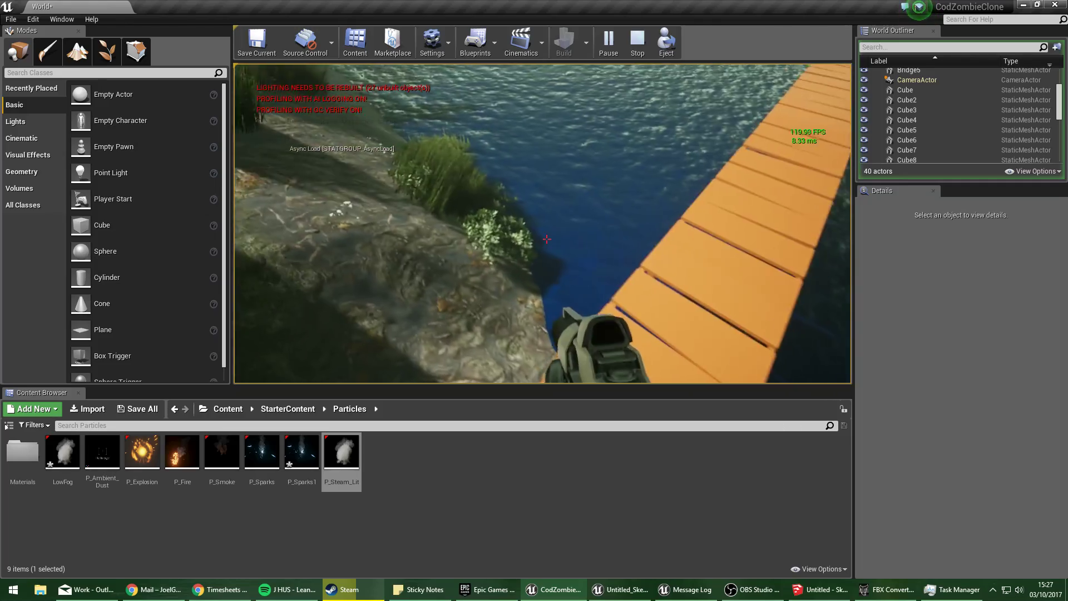
# Continue the playtest along the lakeshore rocks towards the cliffs, and end the session.
pyautogui.press('w')
pyautogui.press('w')
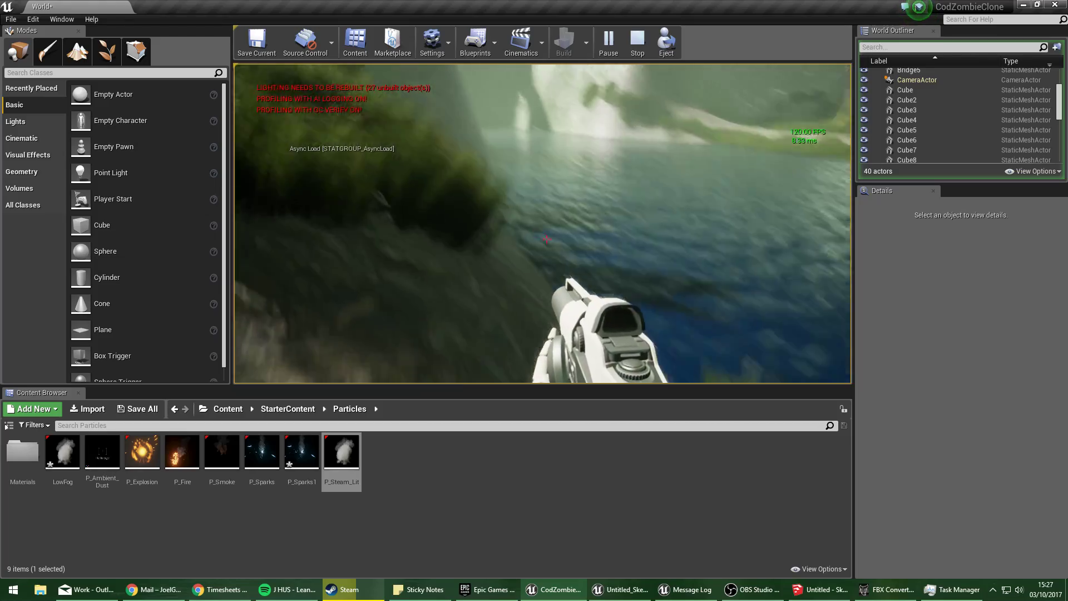
pyautogui.press('w')
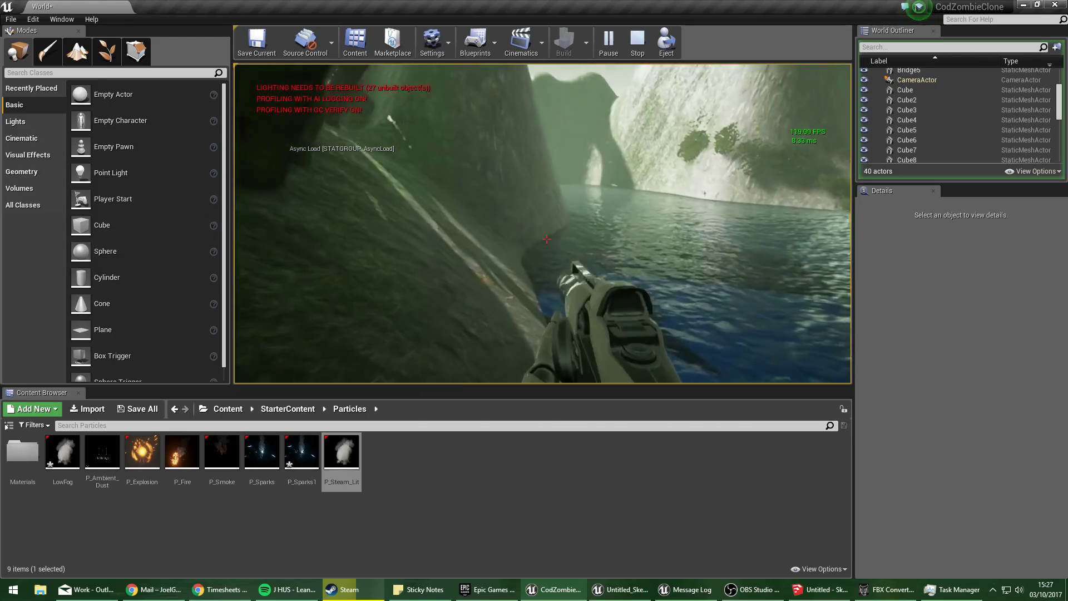
pyautogui.press('w')
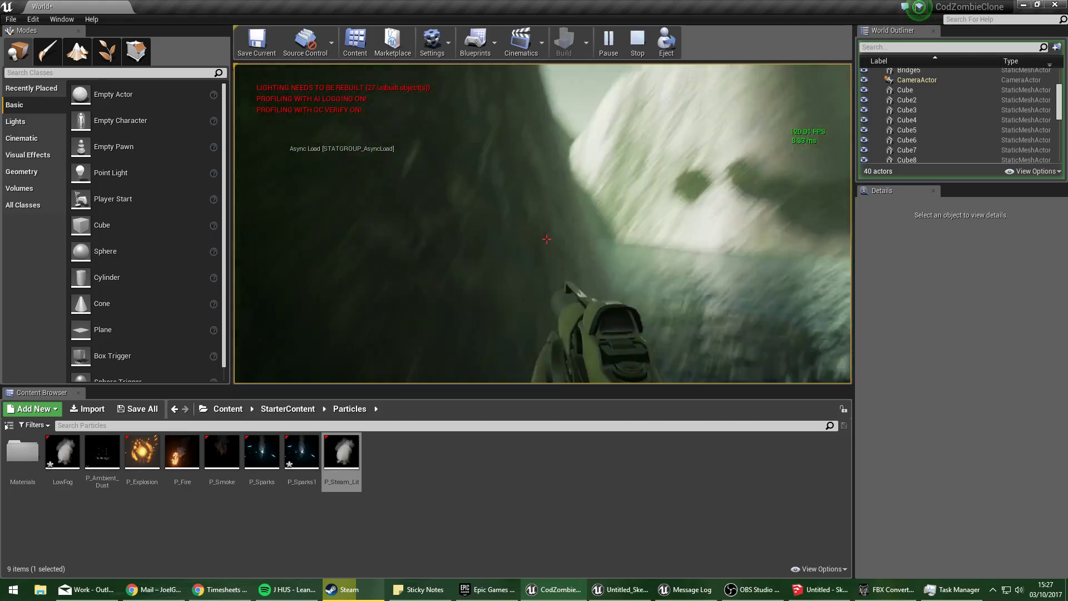
pyautogui.press('Escape')
# Select the three invisible wall cubes at the bridge and review their properties.
pyautogui.moveTo(598, 217); pyautogui.dragTo(550, 291, button='right')
pyautogui.press('s')
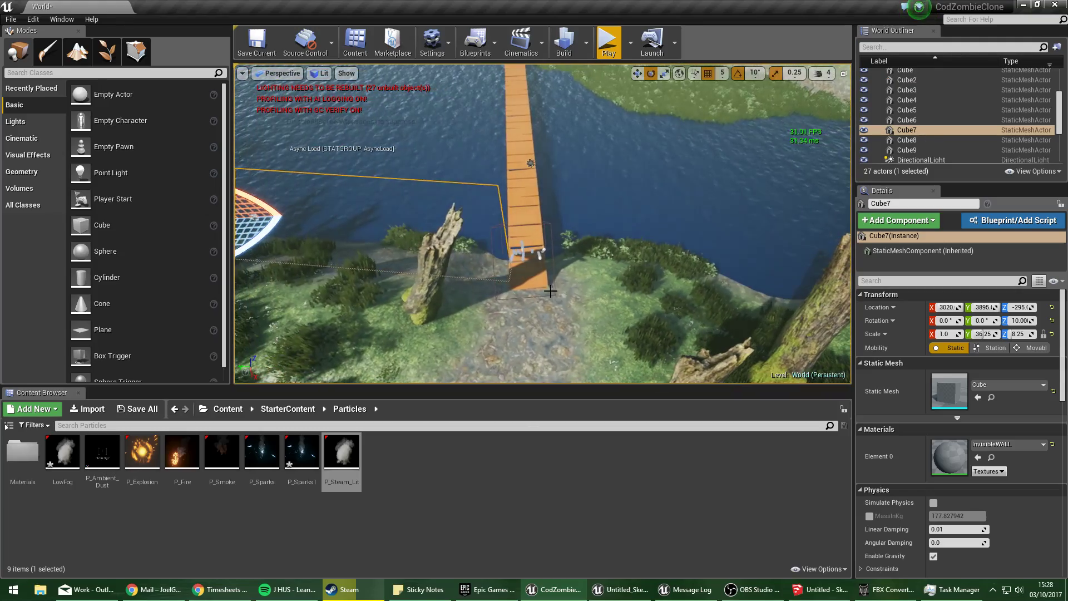
pyautogui.keyDown('ctrl'); pyautogui.click(525, 211); pyautogui.keyUp('ctrl')
pyautogui.keyDown('ctrl'); pyautogui.click(627, 224); pyautogui.keyUp('ctrl')
pyautogui.moveTo(634, 195); pyautogui.dragTo(540, 164, button='right')
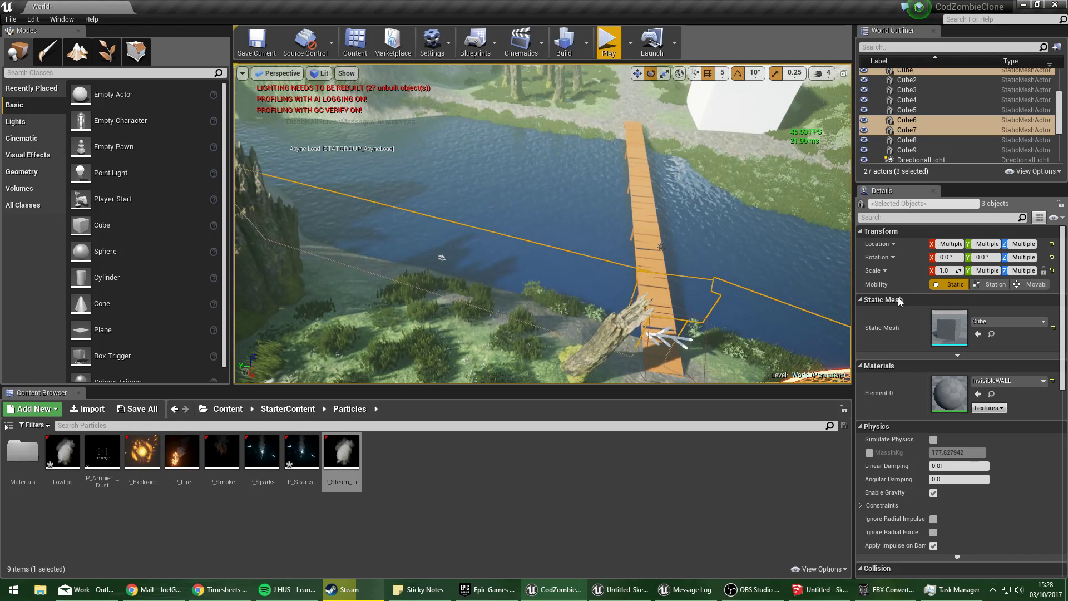
pyautogui.scroll(-7, 1040, 384)
pyautogui.scroll(6, 1040, 384)
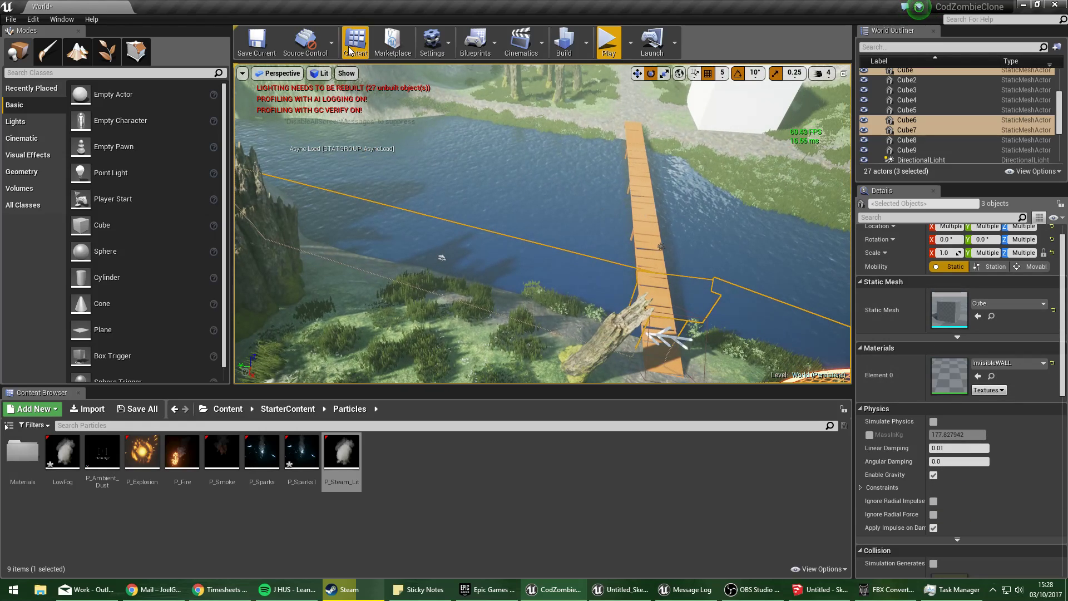
# Inspect the bridge and the far bank with its path and dead trees.
pyautogui.click(597, 126)
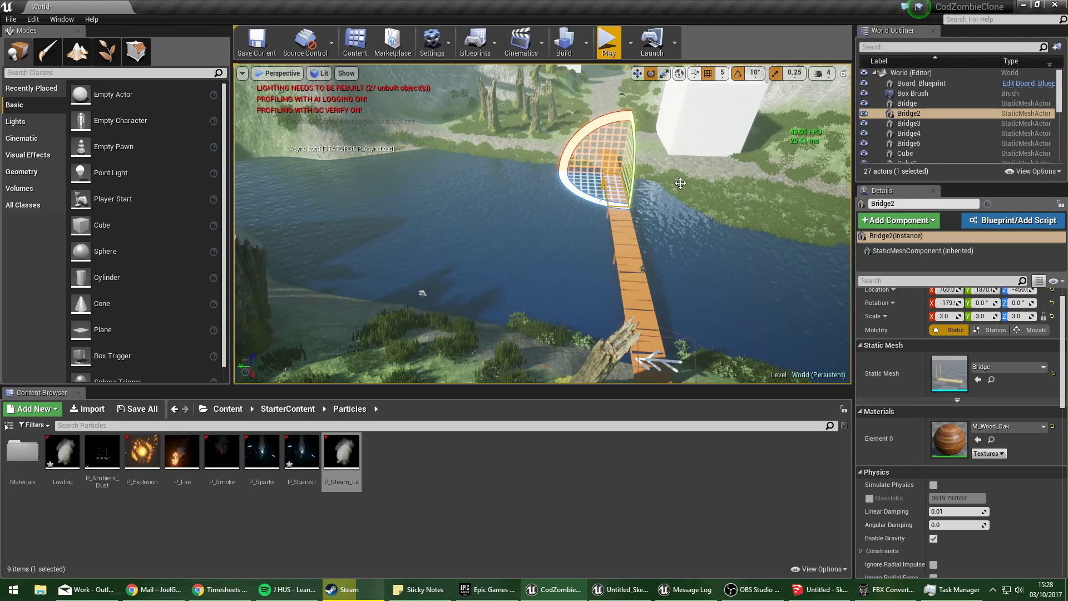
pyautogui.press('w')
pyautogui.moveTo(680, 183); pyautogui.dragTo(665, 218, button='right')
pyautogui.press('w')
pyautogui.press('s')
pyautogui.press('d')
pyautogui.press('w')
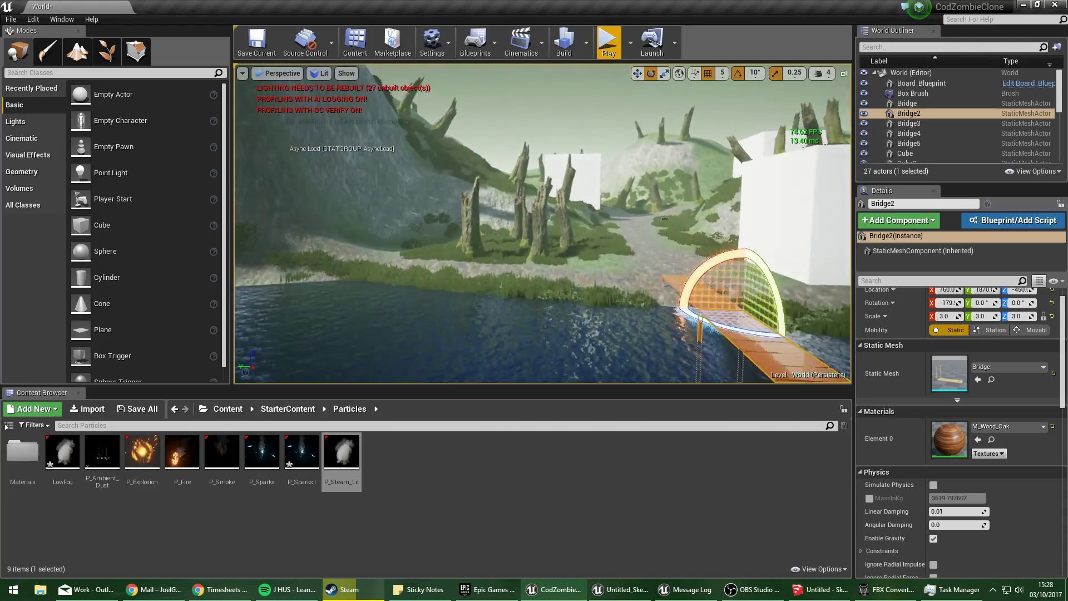
pyautogui.press('w')
# Turn off the viewport's FPS counter and stats display.
pyautogui.click(243, 74)
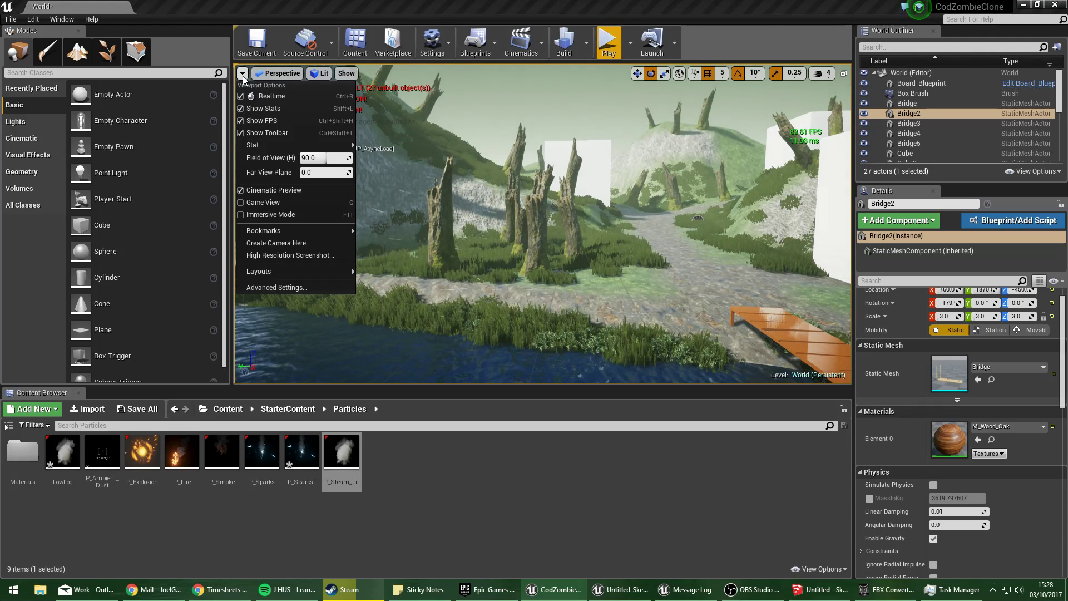
pyautogui.click(239, 116)
pyautogui.click(244, 75)
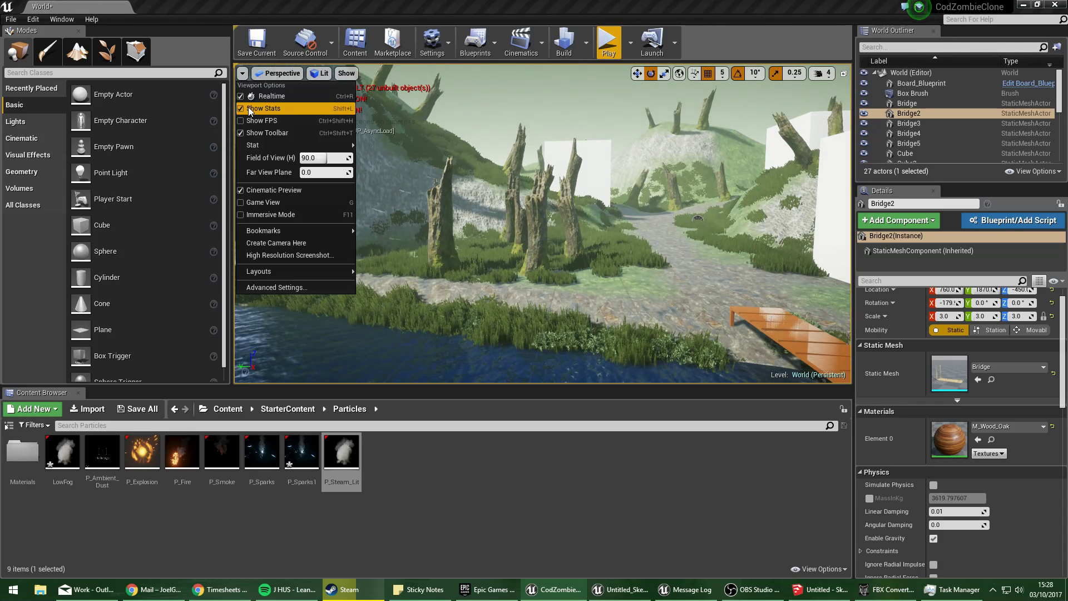
pyautogui.click(248, 108)
pyautogui.click(242, 74)
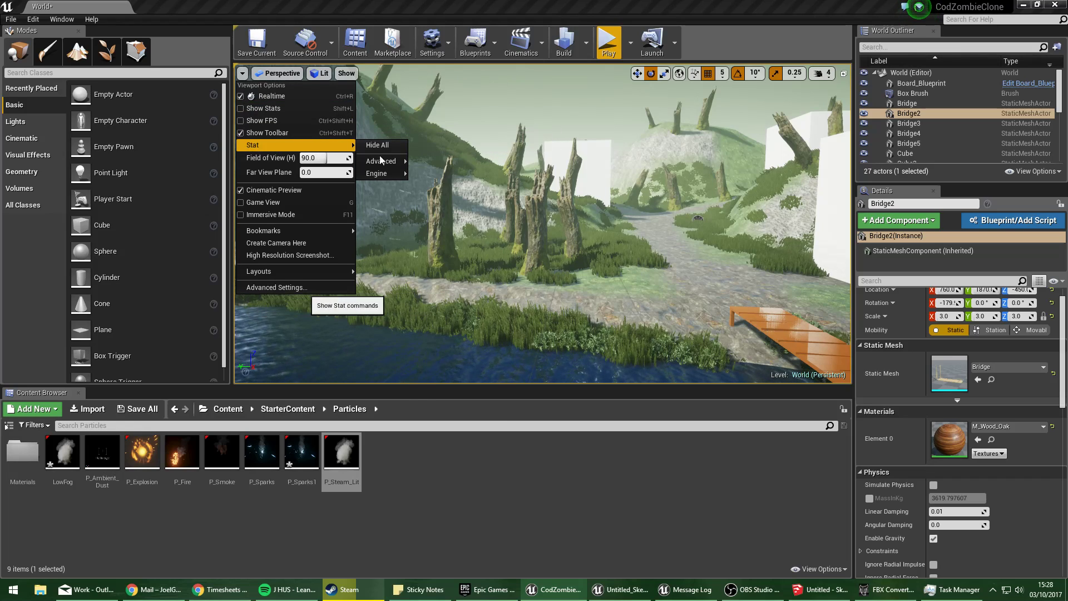
pyautogui.moveTo(324, 158); pyautogui.dragTo(348, 171)
pyautogui.press('Return')
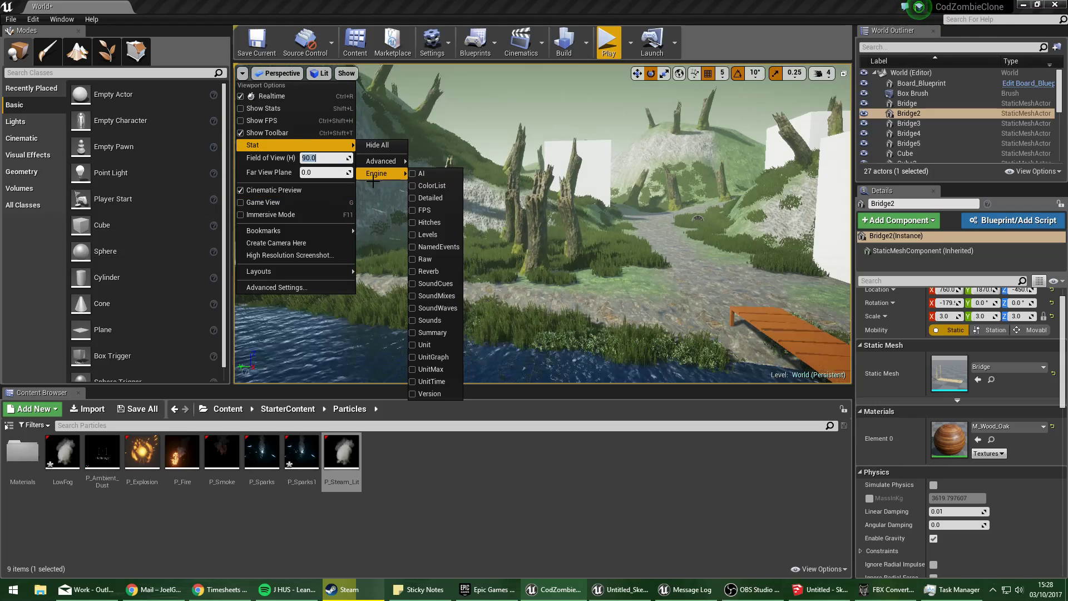
# Playtest the level briefly from the grassy shore beside the large white block.
pyautogui.moveTo(501, 223); pyautogui.dragTo(506, 301, button='right')
pyautogui.click(626, 123)
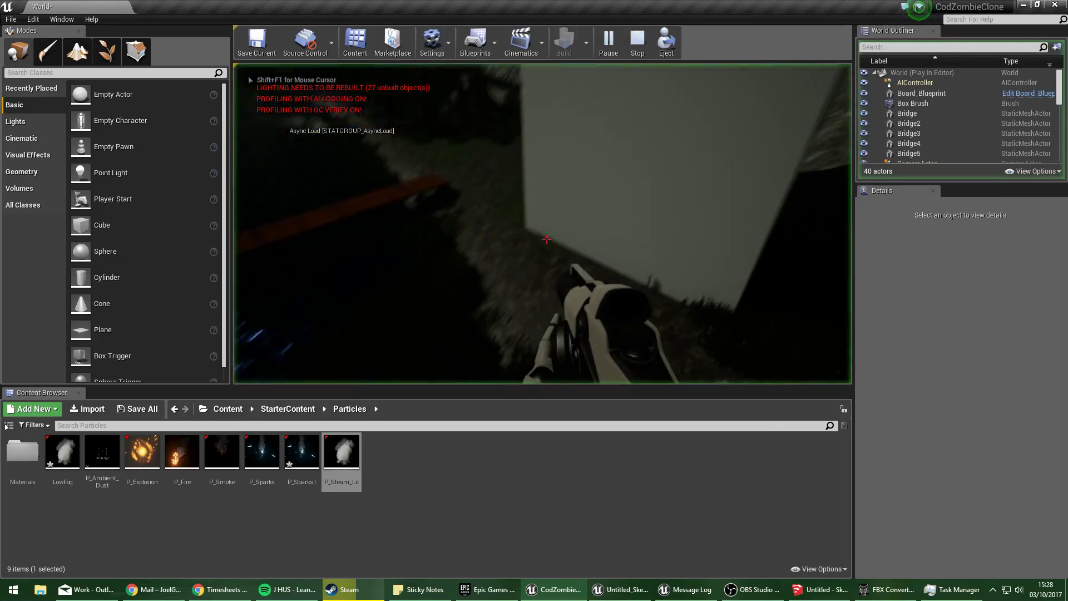
pyautogui.press('w')
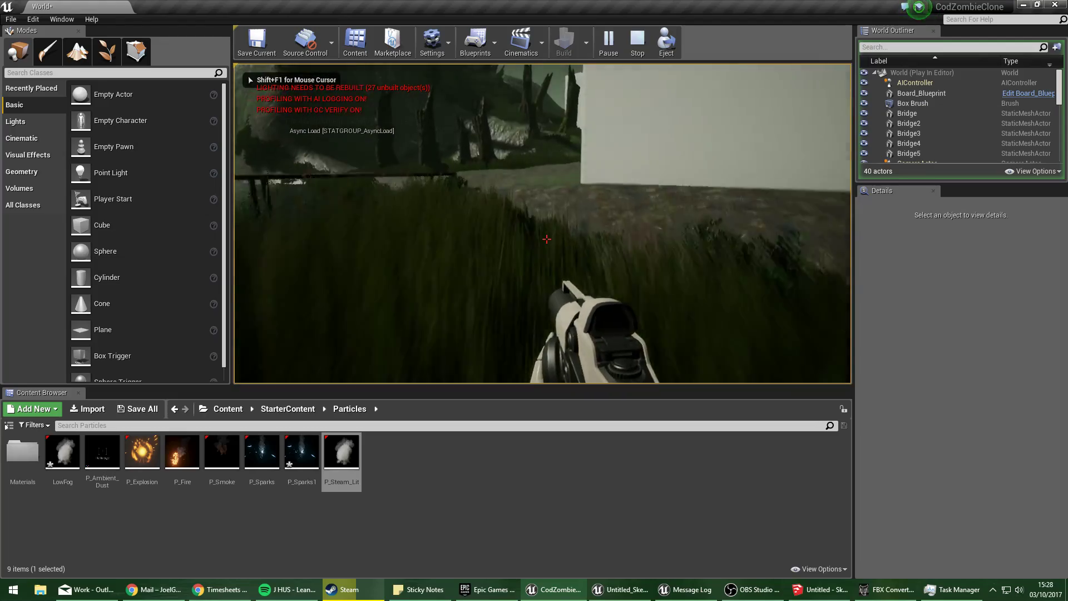
pyautogui.press('Escape')
# Place a cube at the cliff end of the grassy shoreline and stretch it along Y to a scale of 24.25.
pyautogui.moveTo(542, 223); pyautogui.dragTo(389, 175, button='right')
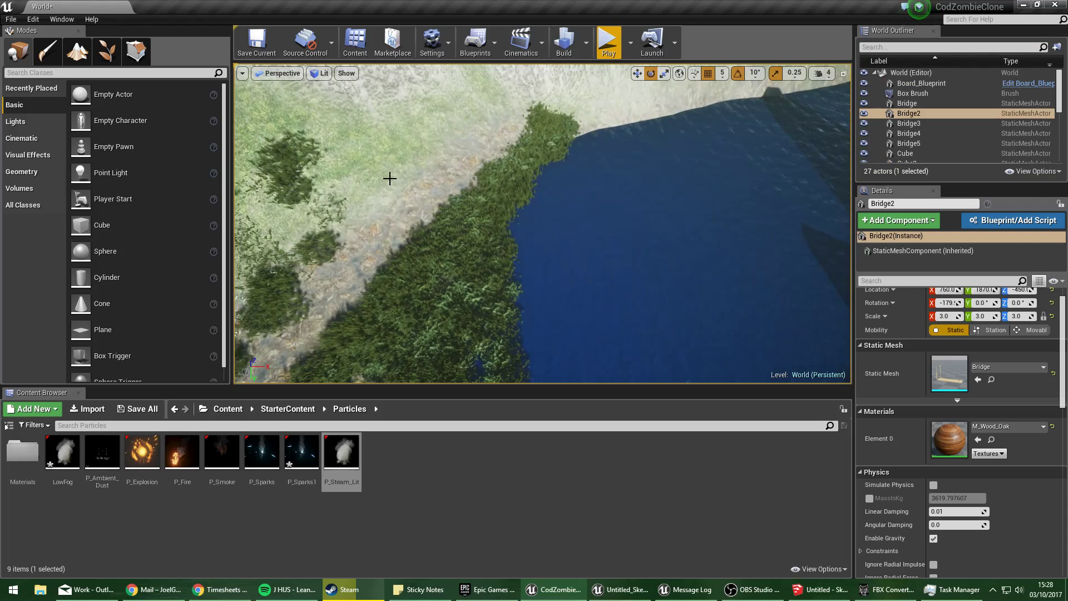
pyautogui.scroll(-1, 150, 243)
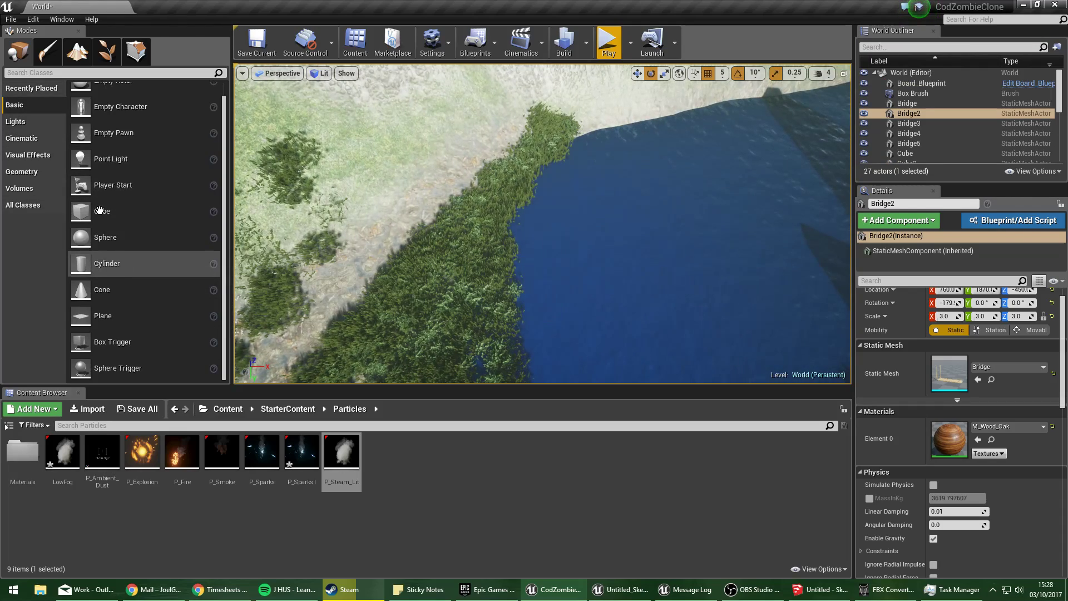
pyautogui.moveTo(106, 212); pyautogui.dragTo(547, 92)
pyautogui.press('f')
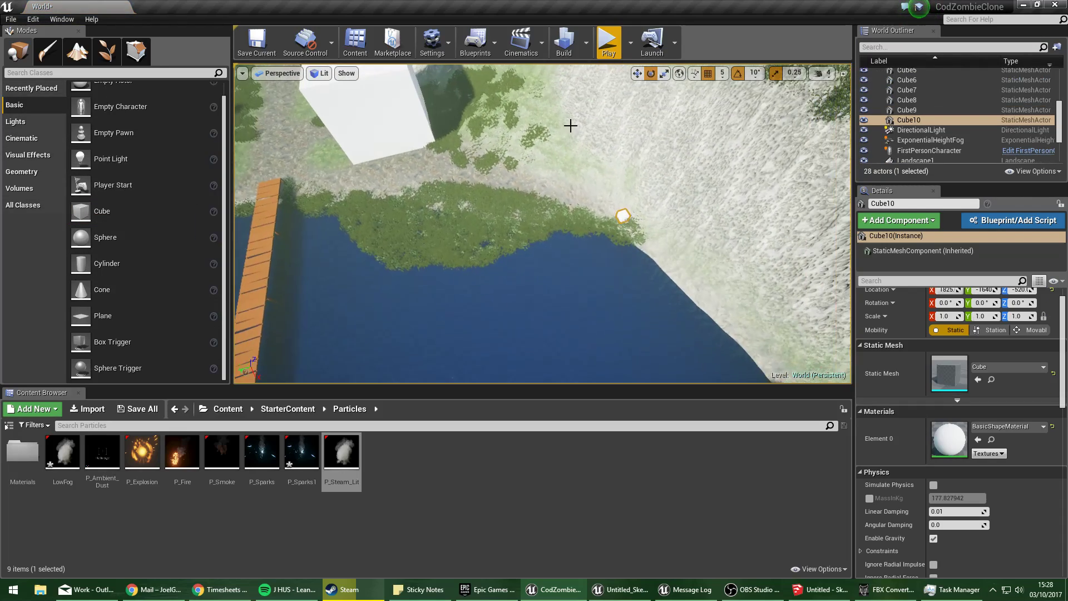
pyautogui.press('r')
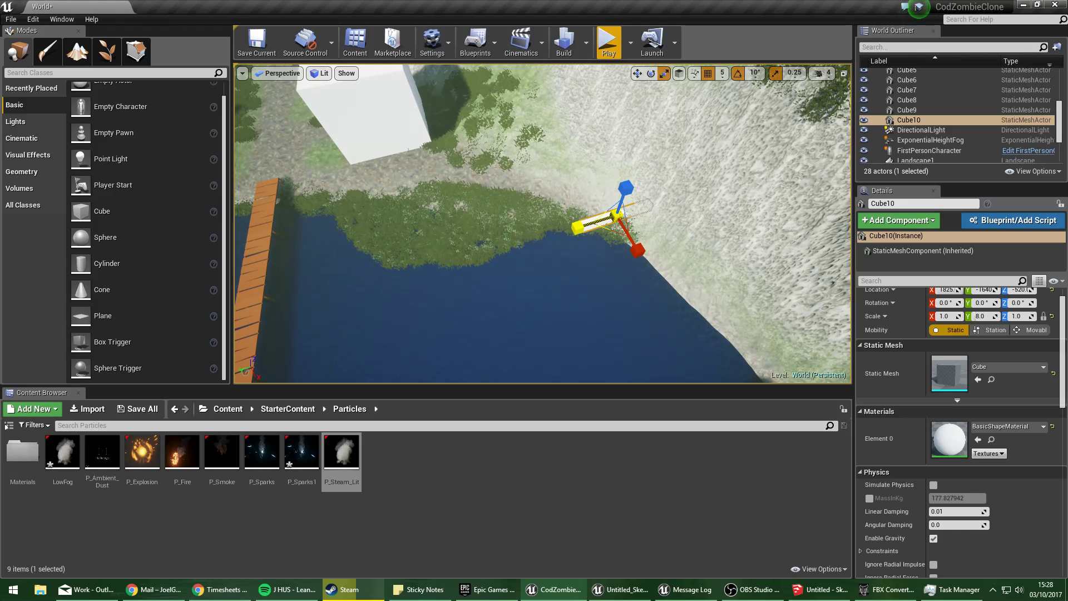
pyautogui.click(637, 73)
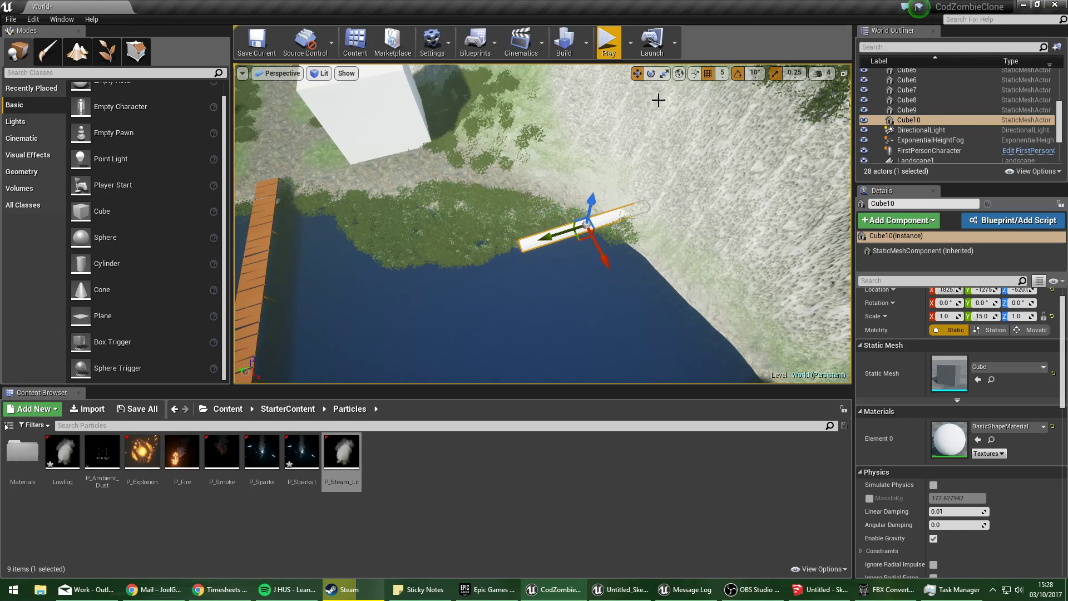
pyautogui.click(666, 75)
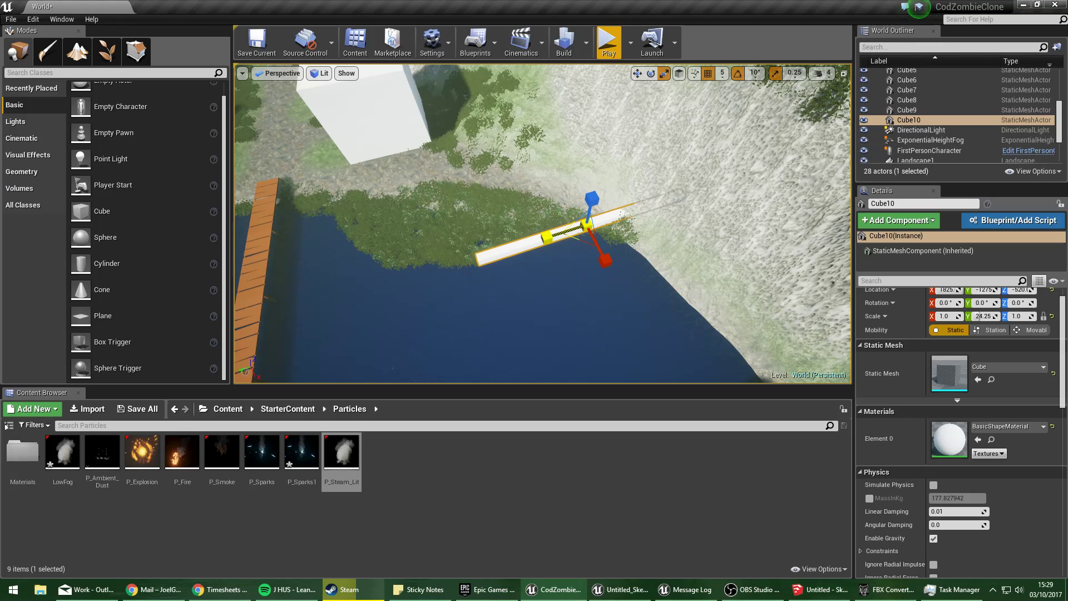
# Duplicate the stretched cube, rotate the copy 40° about Z, and fit it between the first wall and the bridge.
pyautogui.click(636, 75)
pyautogui.keyDown('alt'); pyautogui.moveTo(547, 232); pyautogui.dragTo(338, 281); pyautogui.keyUp('alt')
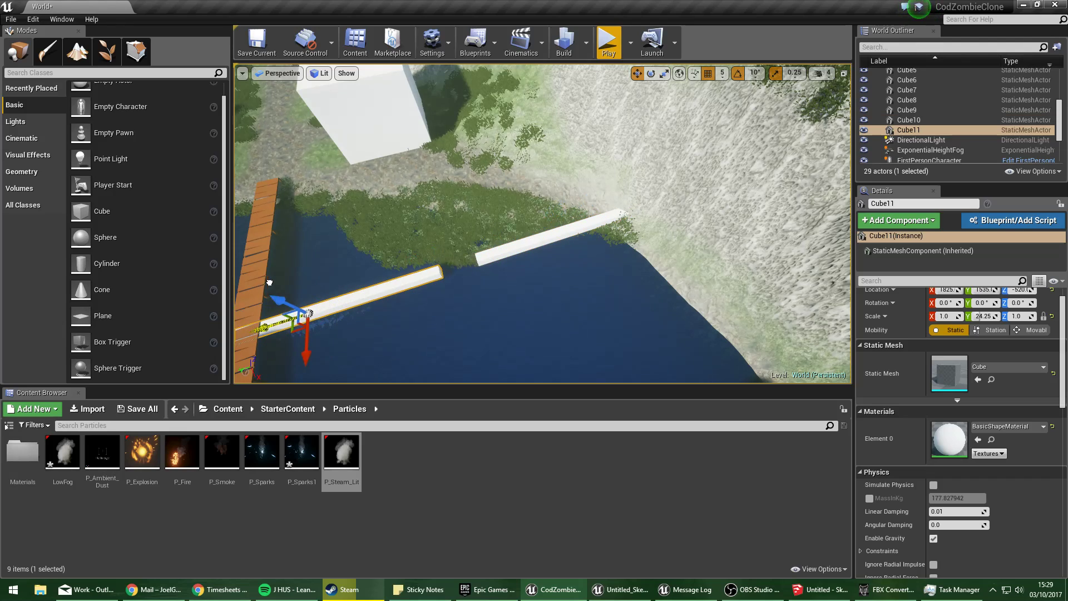
pyautogui.click(650, 73)
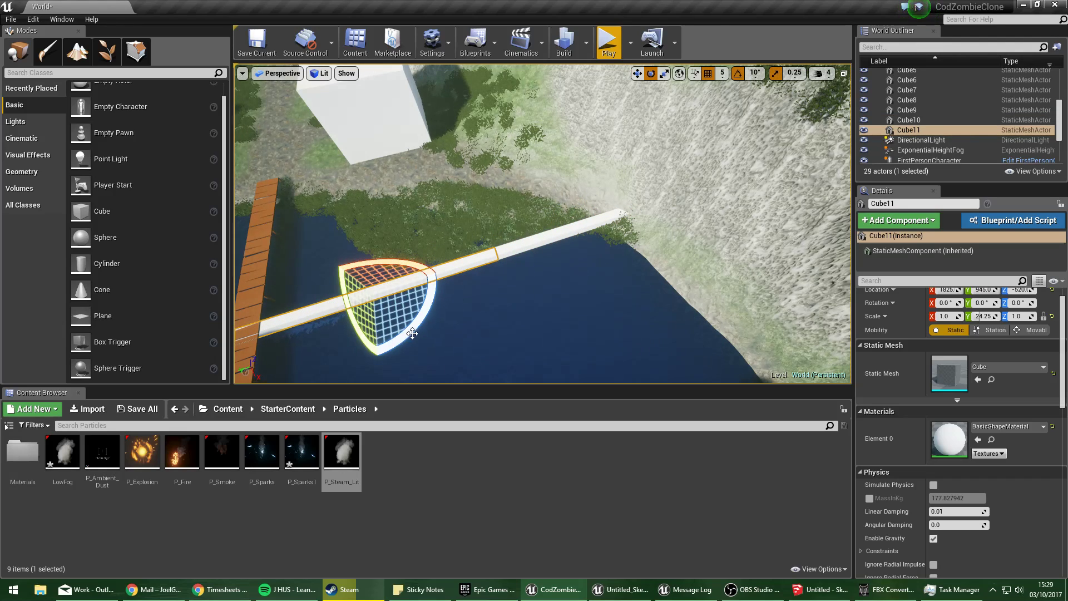
pyautogui.moveTo(412, 333); pyautogui.dragTo(324, 243)
pyautogui.click(636, 74)
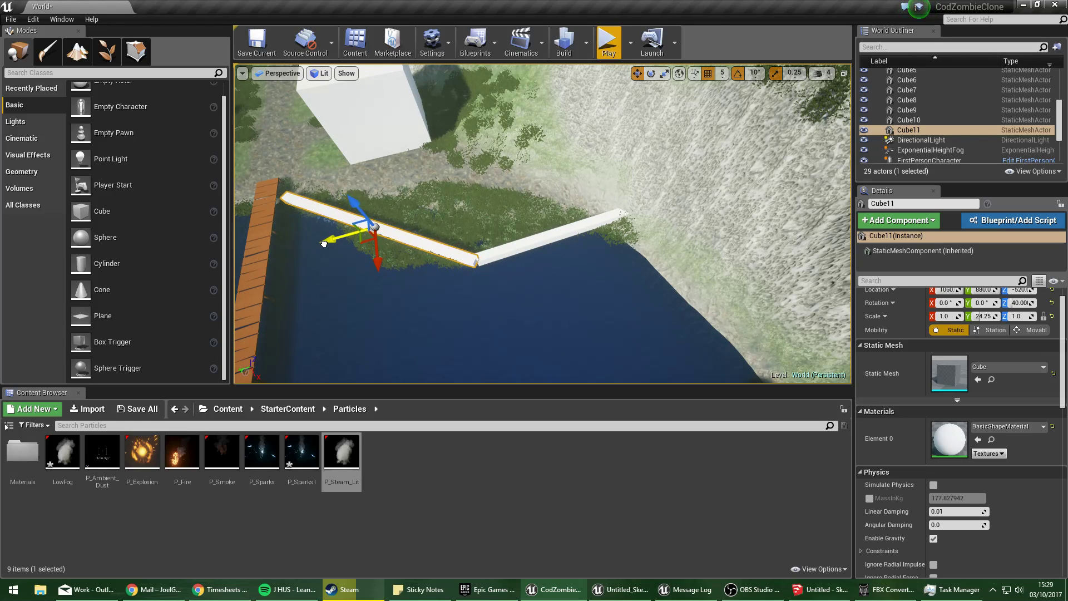
pyautogui.press('w')
# Select both shoreline wall cubes, set their Z scale to 8, and raise them above the water.
pyautogui.moveTo(587, 111); pyautogui.dragTo(587, 112, button='right')
pyautogui.keyDown('ctrl'); pyautogui.click(665, 175); pyautogui.keyUp('ctrl')
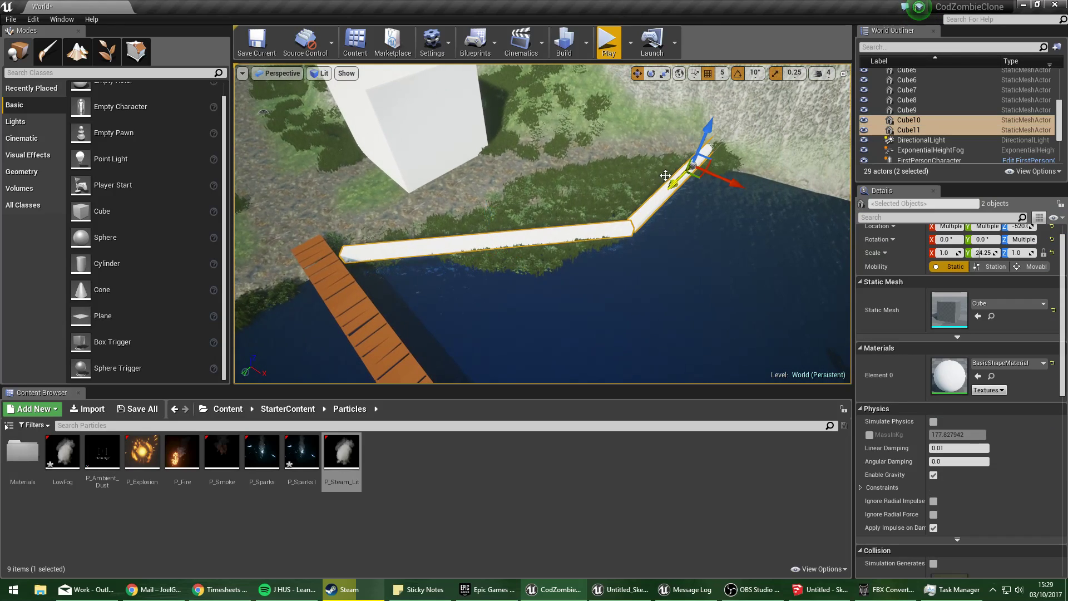
pyautogui.moveTo(703, 137); pyautogui.dragTo(705, 100)
pyautogui.press('w')
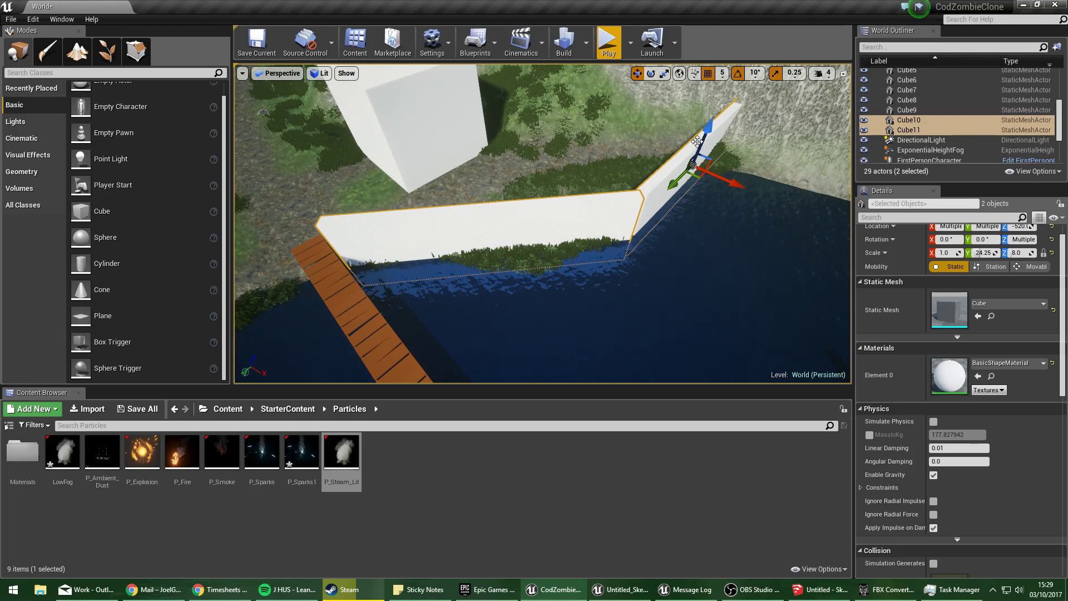
pyautogui.moveTo(697, 141); pyautogui.dragTo(708, 111)
pyautogui.press('w')
# Duplicate the wall beside the bridge to the bridge's other side and rotate the copy to 0° about Z.
pyautogui.moveTo(708, 111); pyautogui.dragTo(576, 155, button='right')
pyautogui.press('w')
pyautogui.press('s')
pyautogui.press('s')
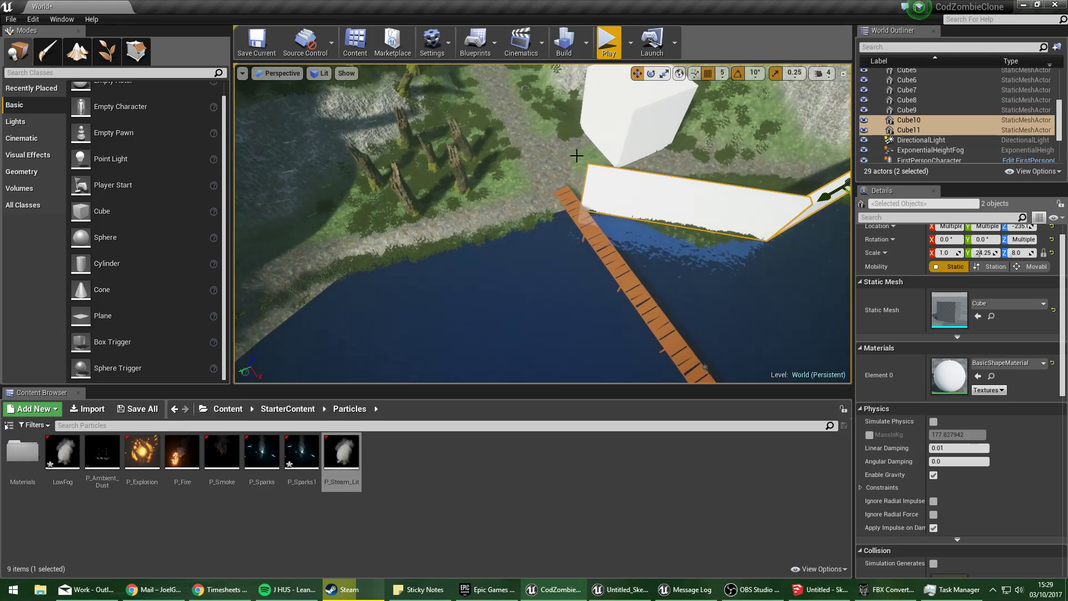
pyautogui.click(630, 198)
pyautogui.moveTo(630, 198); pyautogui.dragTo(592, 175, button='right')
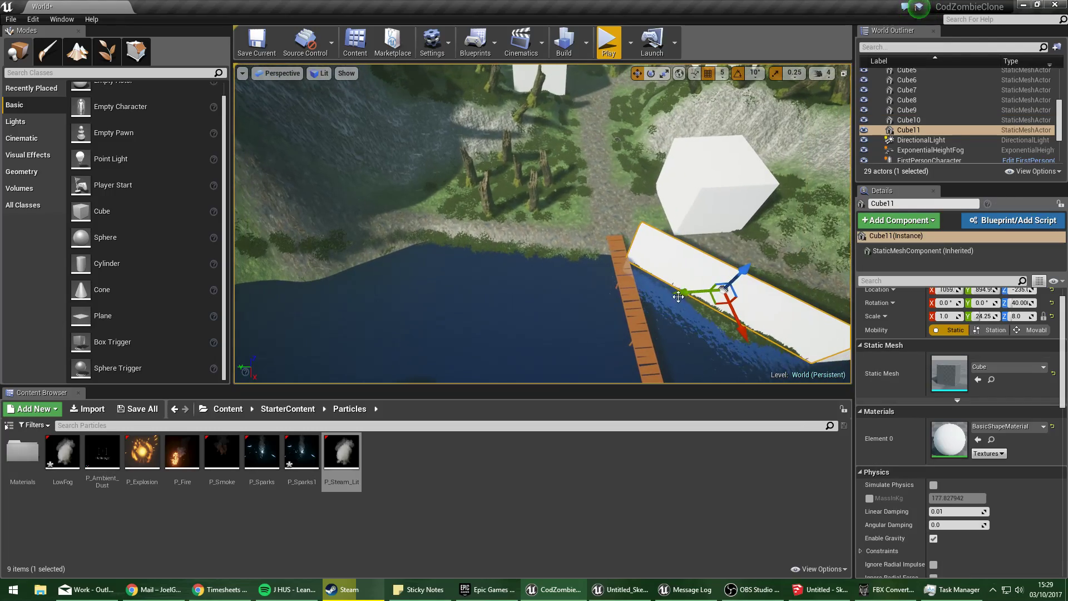
pyautogui.moveTo(678, 296); pyautogui.dragTo(443, 258)
pyautogui.hotkey('ctrl', 'z')
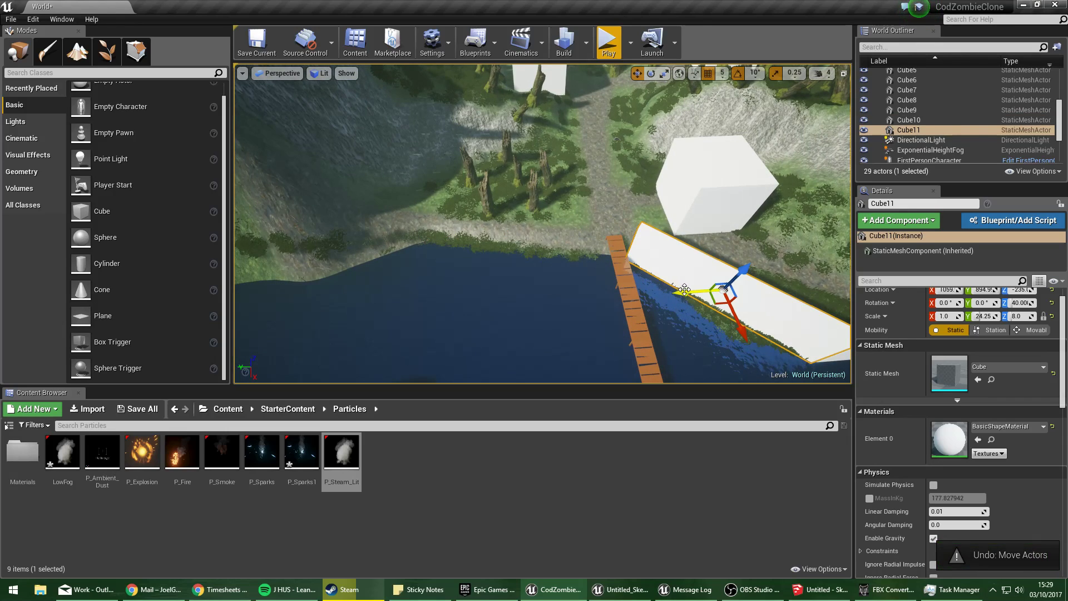
pyautogui.keyDown('alt'); pyautogui.moveTo(685, 290); pyautogui.dragTo(465, 293); pyautogui.keyUp('alt')
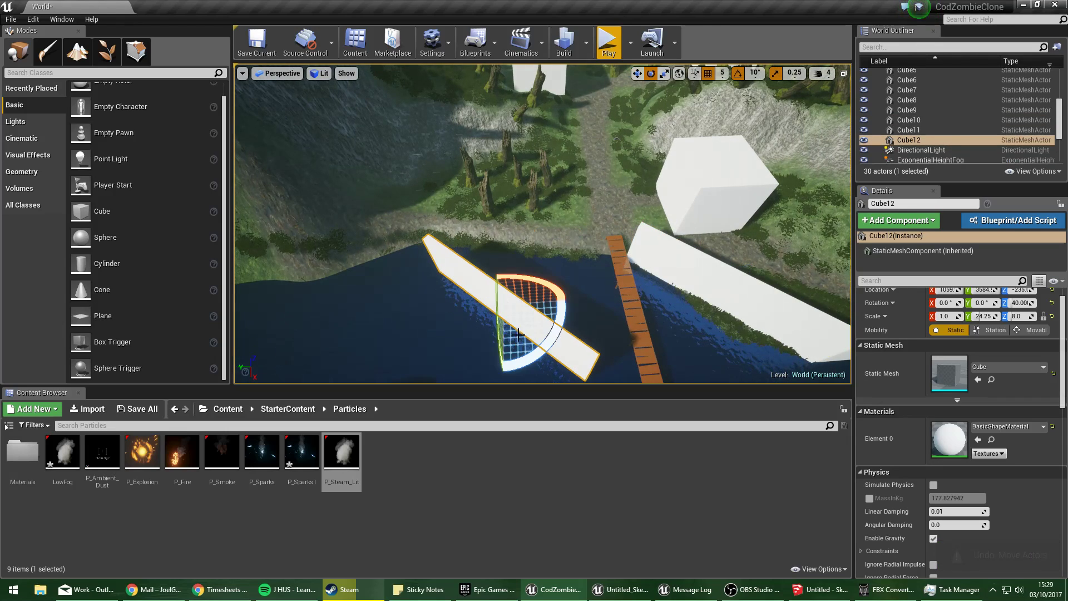
pyautogui.moveTo(541, 353); pyautogui.dragTo(540, 364)
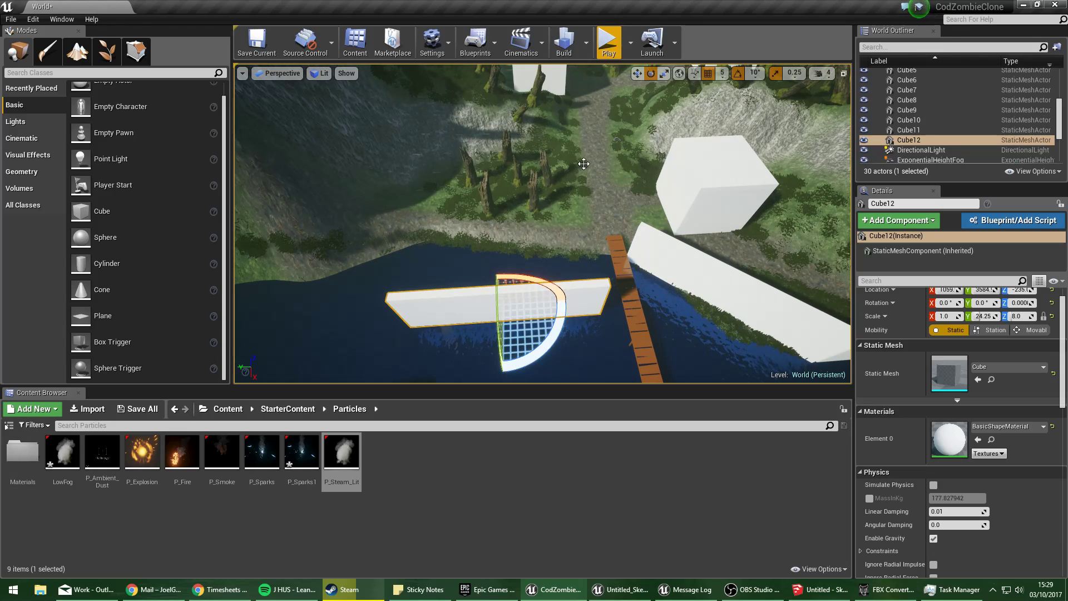
# Move the duplicated wall onto the shoreline, rotate it to 10° about Z, and align its end with the bridge.
pyautogui.press('w')
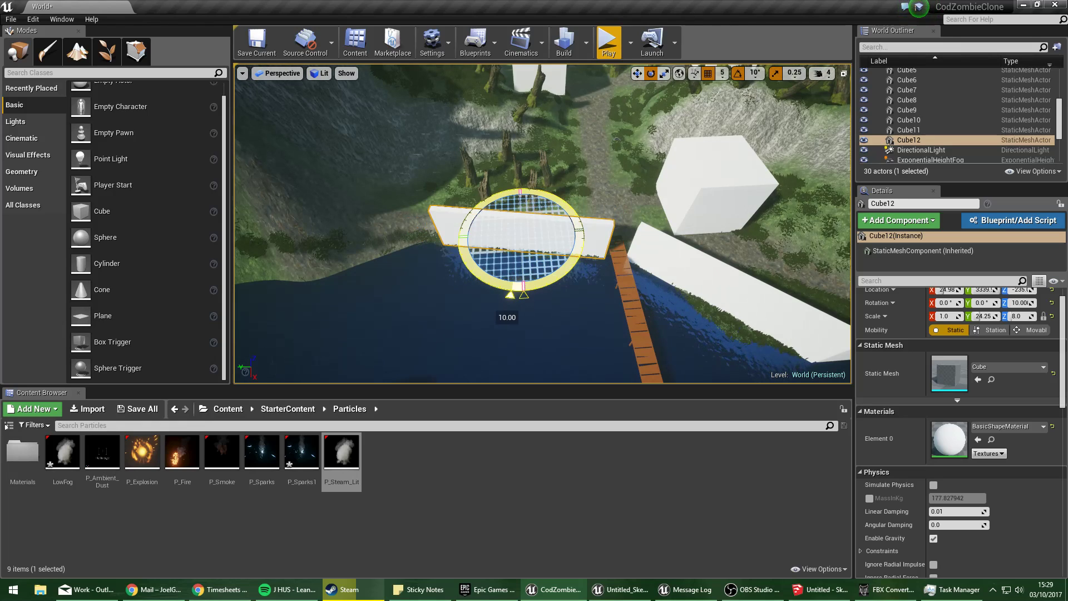
pyautogui.moveTo(617, 140); pyautogui.dragTo(473, 150, button='right')
pyautogui.press('s')
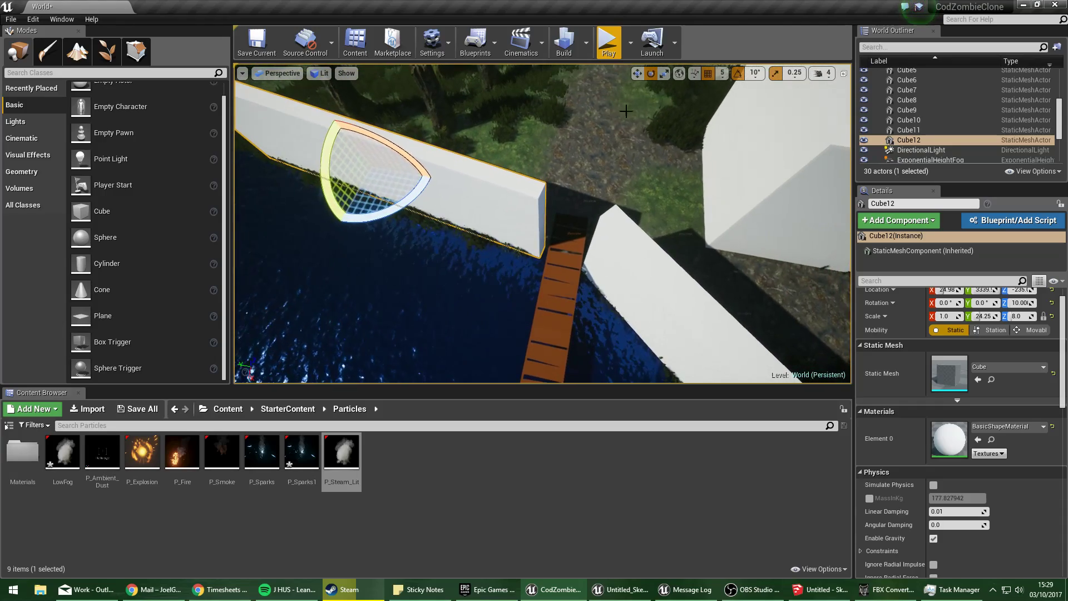
pyautogui.click(637, 73)
pyautogui.moveTo(336, 163); pyautogui.dragTo(345, 164)
# Duplicate that wall farther along the shore, rotate the copy to about -10°, and join it to the previous wall's end.
pyautogui.moveTo(490, 212)
pyautogui.mouseDown(button='right')
pyautogui.moveTo(478, 206)
pyautogui.moveTo(491, 211)
pyautogui.mouseUp(button='right')
pyautogui.press('s')
pyautogui.keyDown('alt'); pyautogui.moveTo(604, 212); pyautogui.dragTo(377, 219); pyautogui.keyUp('alt')
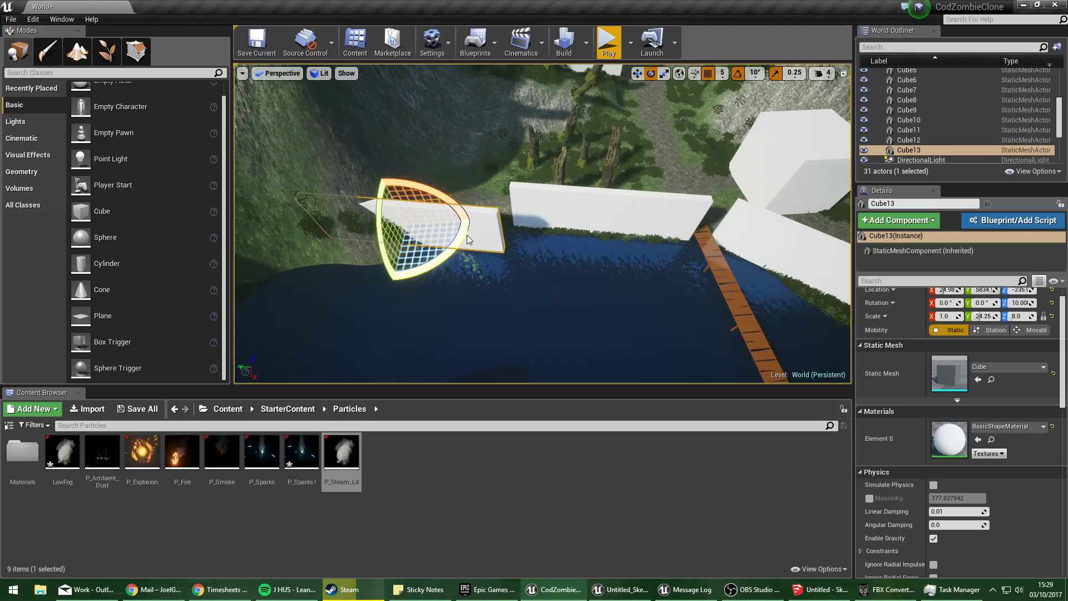
pyautogui.moveTo(468, 239); pyautogui.dragTo(434, 281)
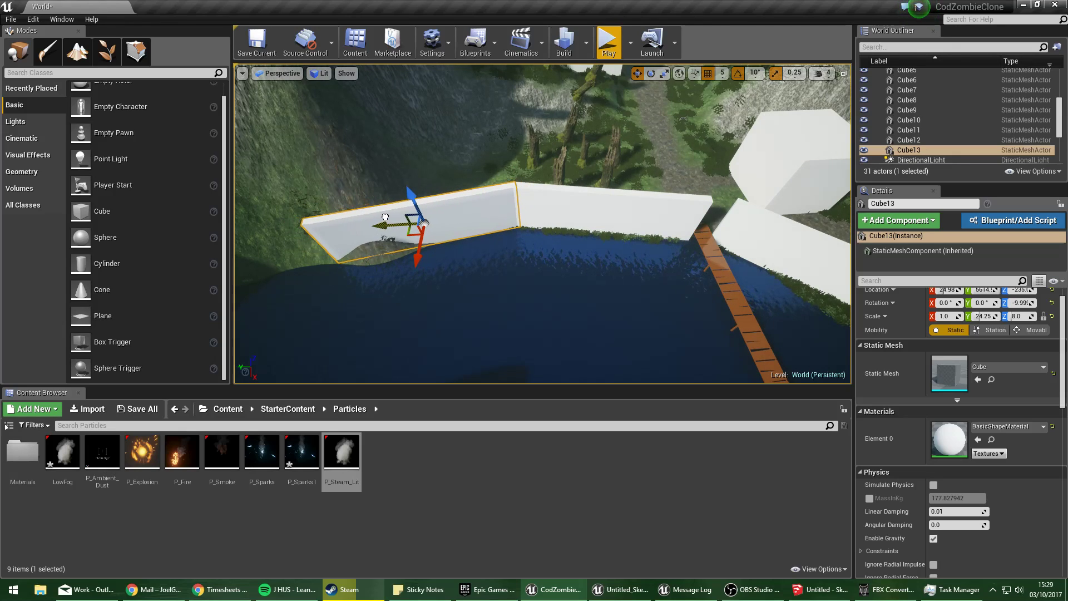
# Adjust the outermost wall's X position to 19.98 so it follows the path edge up to the cliff.
pyautogui.moveTo(385, 217); pyautogui.dragTo(281, 192, button='right')
pyautogui.press('d')
pyautogui.press('s')
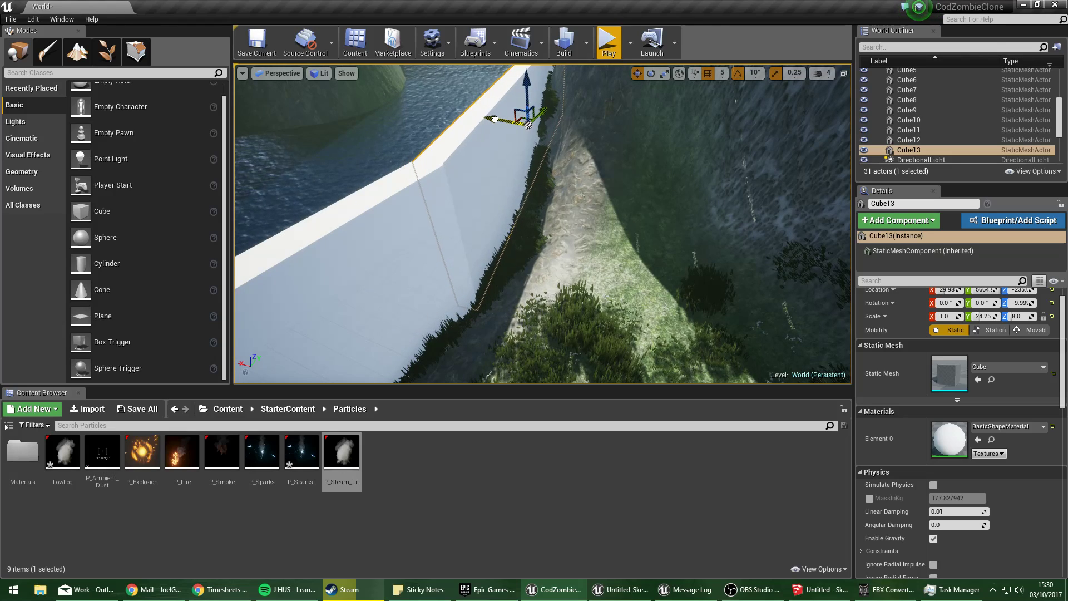
pyautogui.press('w')
pyautogui.moveTo(495, 120); pyautogui.dragTo(523, 97, button='right')
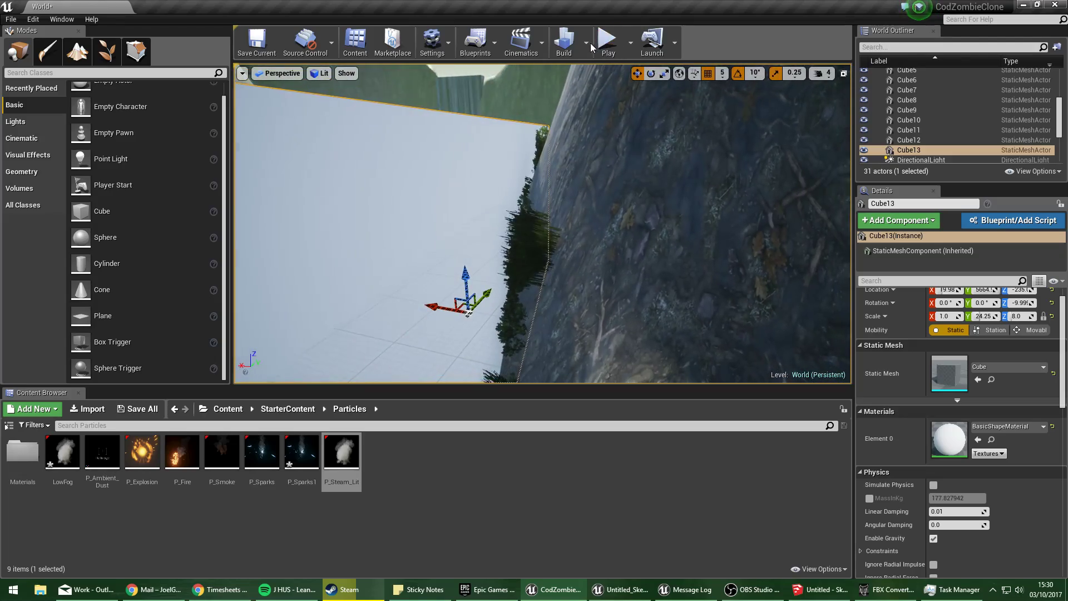
# Playtest the level along the path behind the new shoreline walls.
pyautogui.click(606, 49)
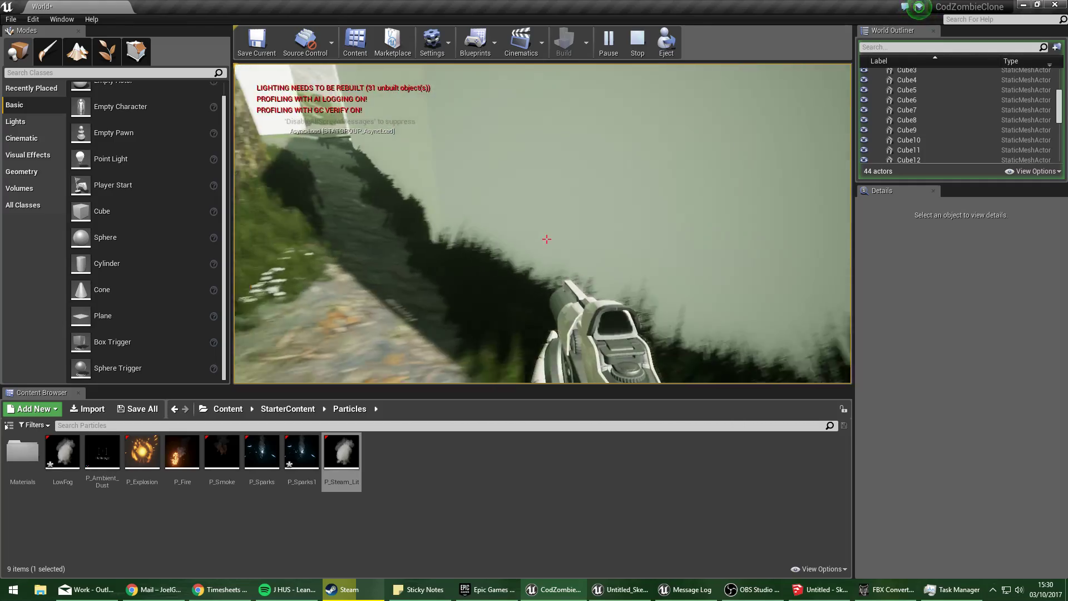
pyautogui.press('Escape')
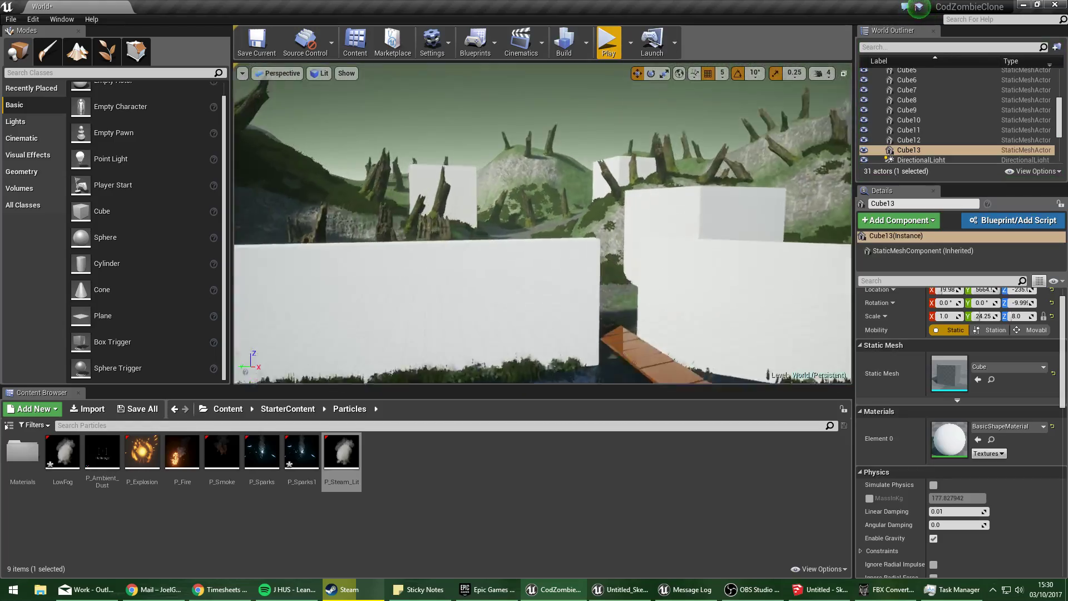
# Duplicate the invisible wall from the far bridge end, rotate it to 10°, and fit it into the gap at the near end.
pyautogui.moveTo(708, 257); pyautogui.dragTo(709, 258, button='right')
pyautogui.click(578, 240)
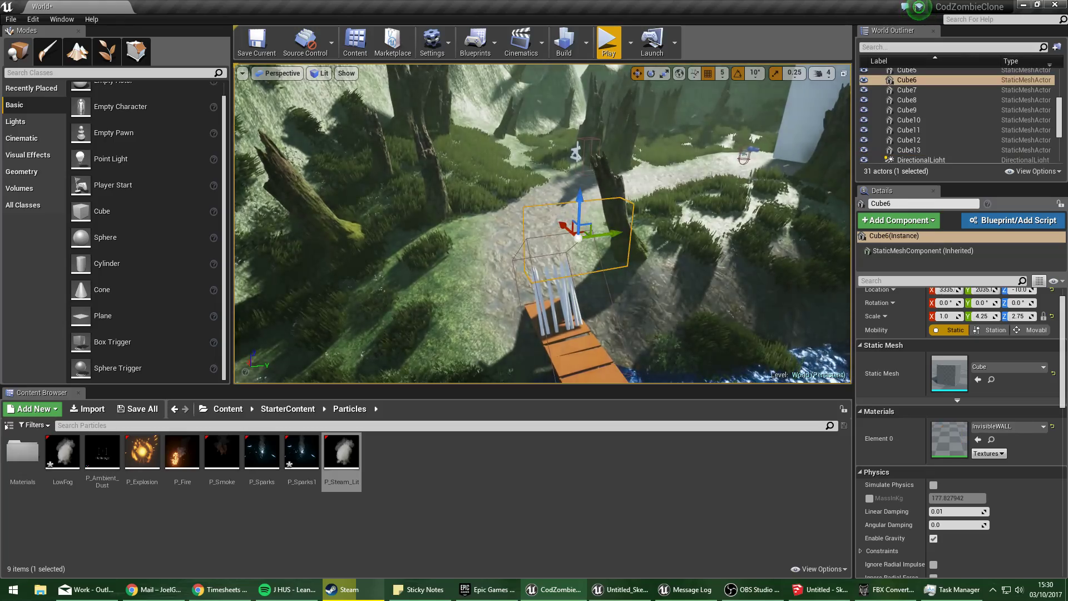
pyautogui.moveTo(578, 239); pyautogui.dragTo(645, 239, button='right')
pyautogui.keyDown('alt'); pyautogui.moveTo(434, 226); pyautogui.dragTo(690, 198); pyautogui.keyUp('alt')
pyautogui.moveTo(488, 220); pyautogui.dragTo(584, 222, button='right')
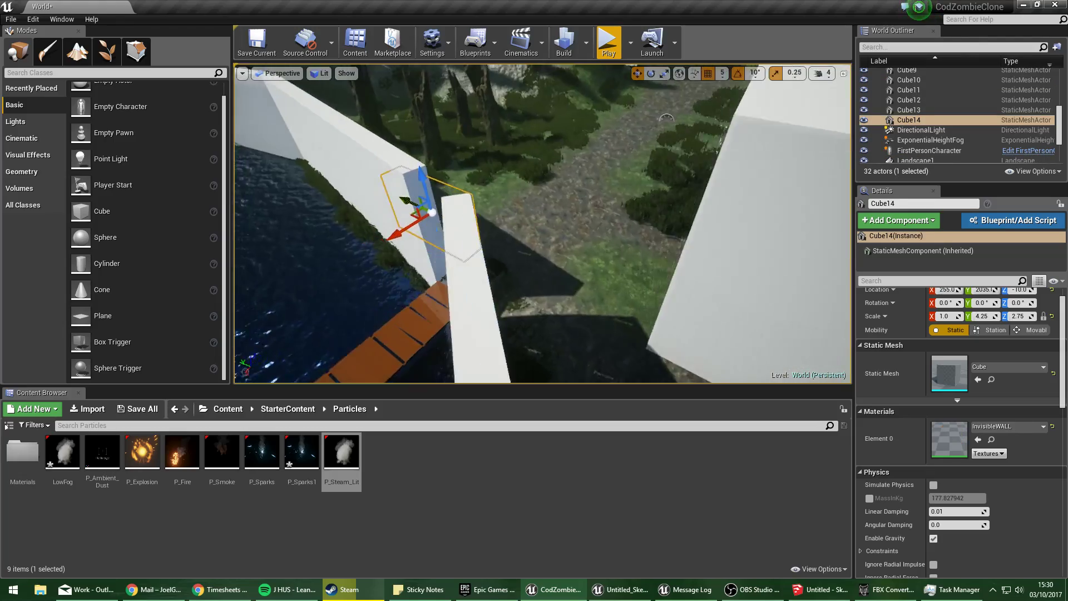
pyautogui.moveTo(700, 131); pyautogui.dragTo(700, 131, button='right')
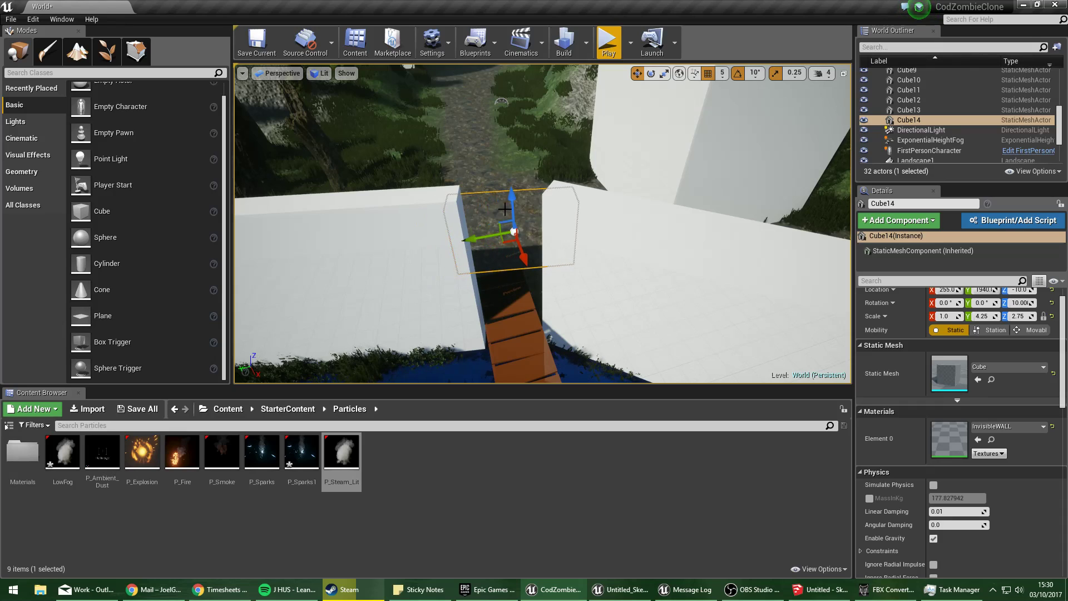
# Select the four white shoreline walls and assign them the InvisibleWALL material.
pyautogui.moveTo(515, 191); pyautogui.dragTo(434, 198, button='right')
pyautogui.click(434, 198)
pyautogui.keyDown('ctrl'); pyautogui.click(559, 225); pyautogui.keyUp('ctrl')
pyautogui.moveTo(559, 225); pyautogui.dragTo(420, 295, button='right')
pyautogui.keyDown('ctrl'); pyautogui.click(588, 271); pyautogui.keyUp('ctrl')
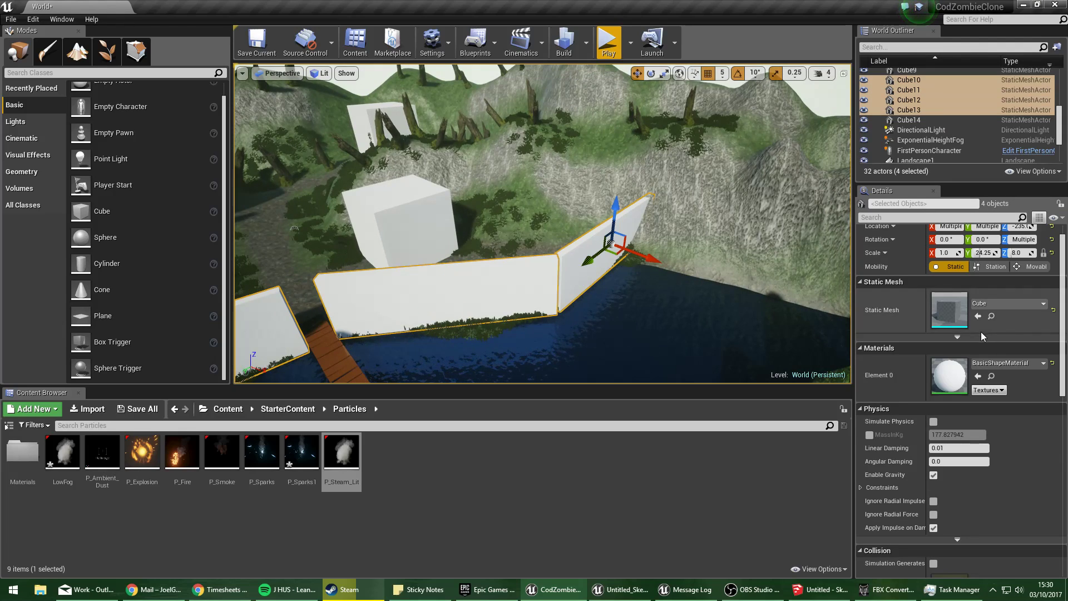
pyautogui.click(990, 362)
pyautogui.write('inv')
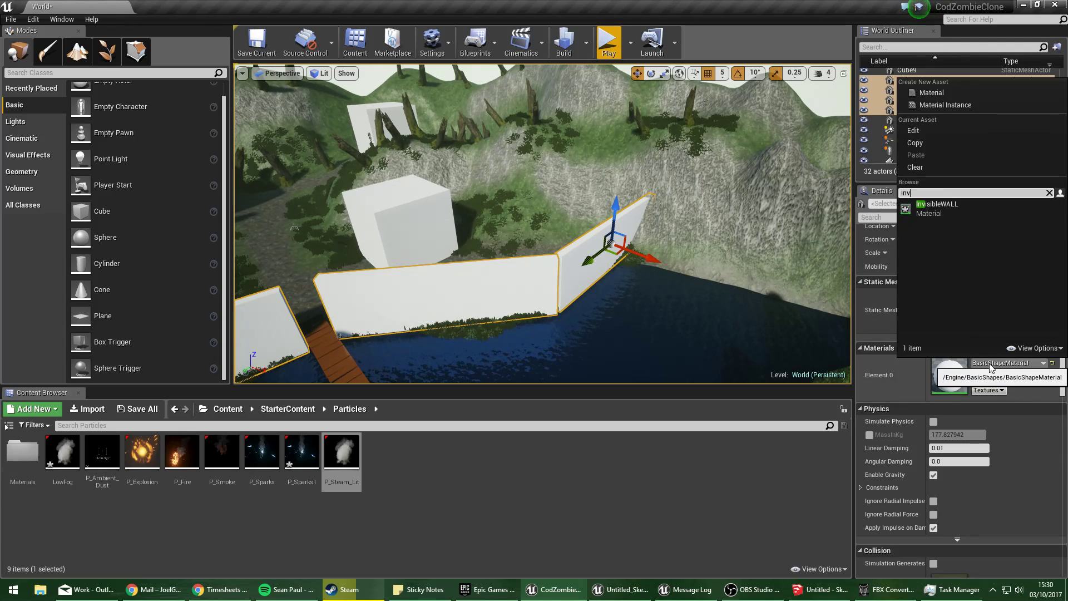
pyautogui.press('Return')
# Add the invisible walls on the opposite shore and at the bridge to the selection, and group them all.
pyautogui.moveTo(668, 265); pyautogui.dragTo(606, 200, button='right')
pyautogui.moveTo(630, 245); pyautogui.dragTo(539, 195, button='right')
pyautogui.keyDown('ctrl'); pyautogui.click(651, 241); pyautogui.keyUp('ctrl')
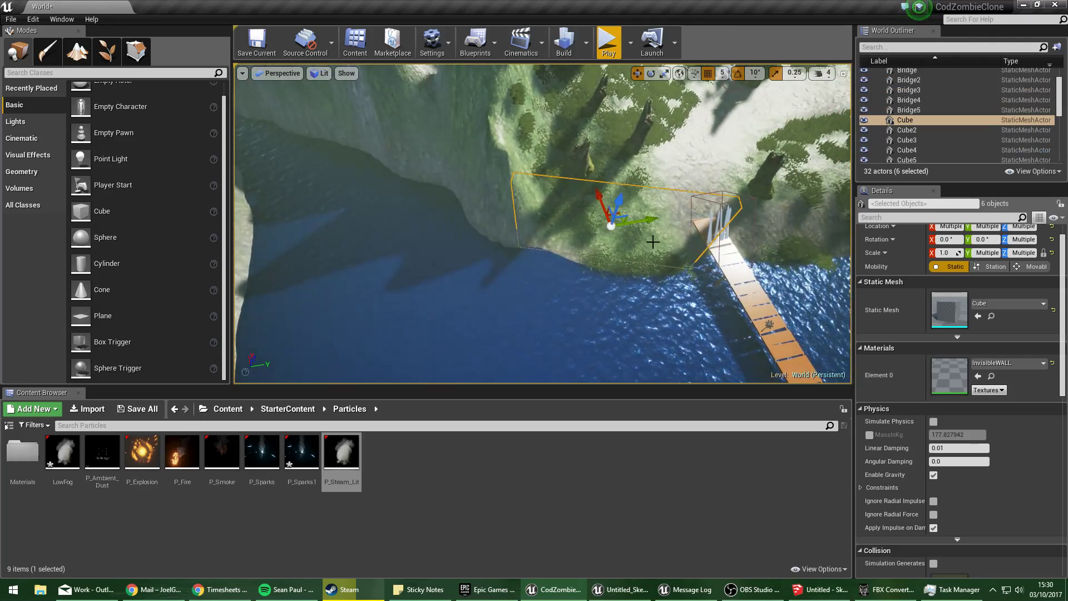
pyautogui.moveTo(651, 241); pyautogui.dragTo(590, 228, button='right')
pyautogui.keyDown('ctrl'); pyautogui.click(617, 177); pyautogui.keyUp('ctrl')
pyautogui.keyDown('ctrl'); pyautogui.click(603, 236); pyautogui.keyUp('ctrl')
pyautogui.scroll(3, 906, 141)
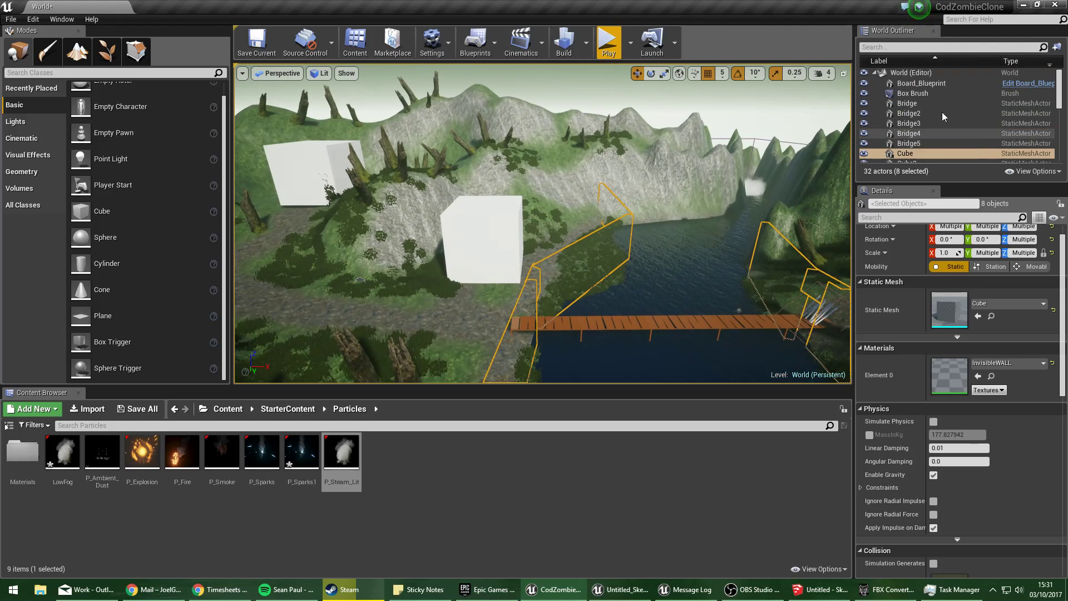
pyautogui.rightClick(913, 156)
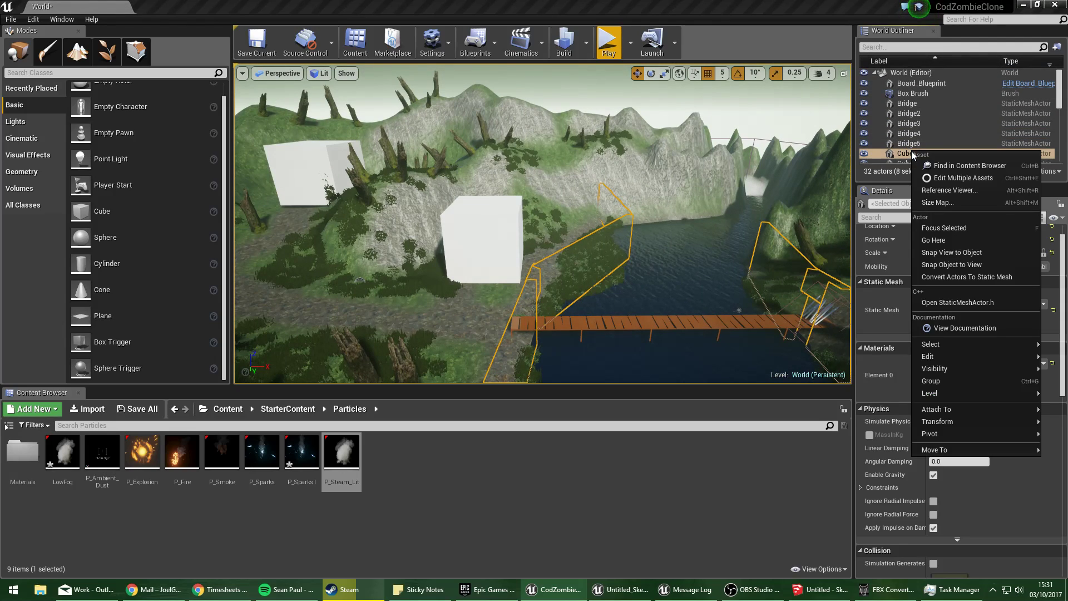
pyautogui.click(994, 382)
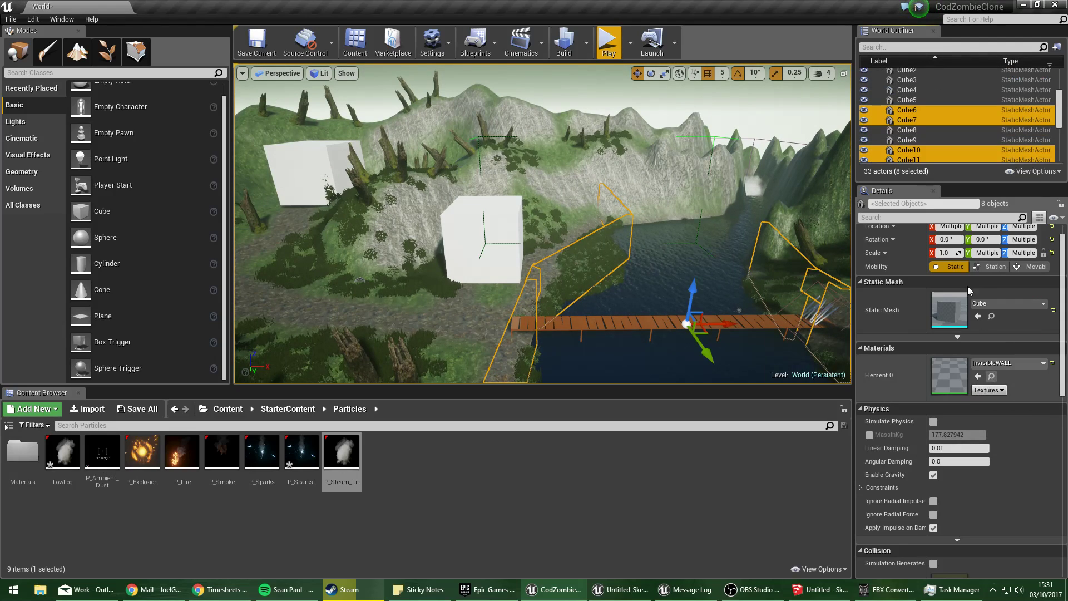
# Create a folder named Invisible walls in the World Outliner, directly under the World.
pyautogui.moveTo(708, 256); pyautogui.dragTo(590, 256, button='right')
pyautogui.scroll(5, 933, 142)
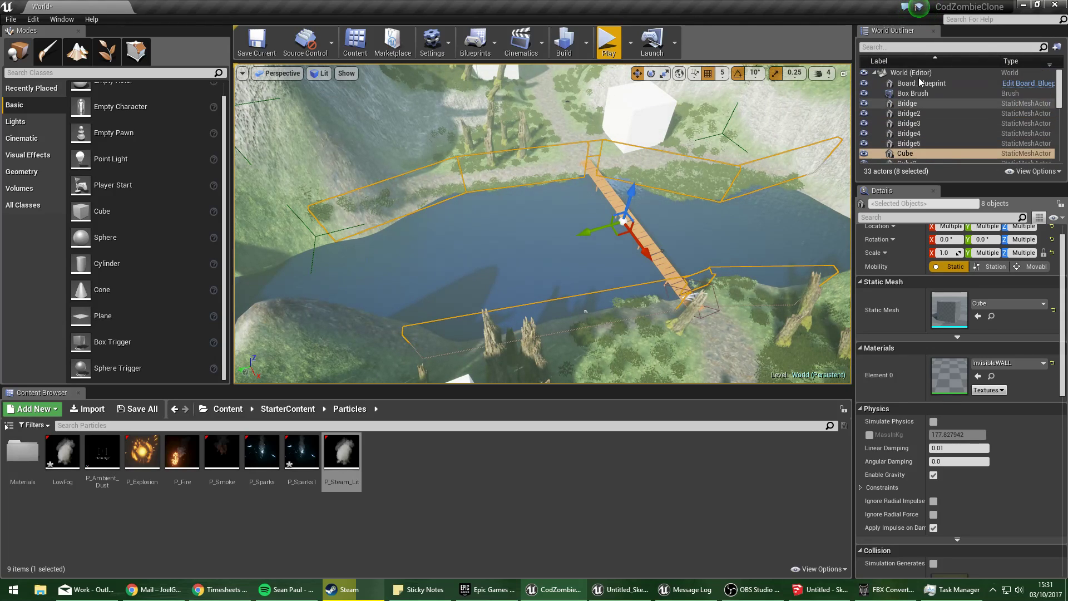
pyautogui.rightClick(893, 72)
pyautogui.click(933, 79)
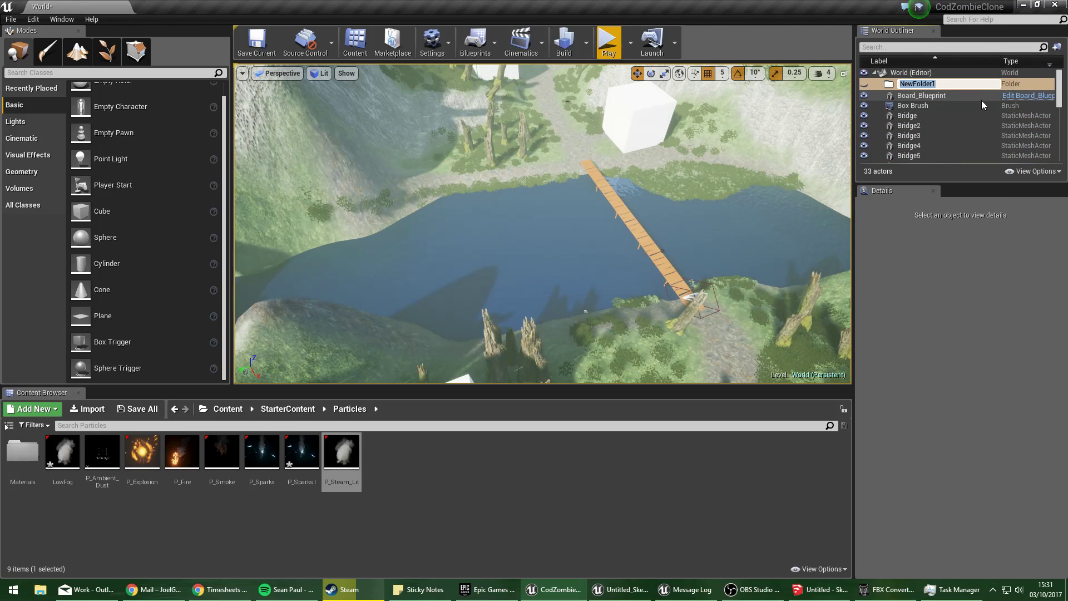
pyautogui.write('Invisible walls')
pyautogui.press('Return')
# Reselect the eight grouped invisible walls, move them into the Invisible walls folder and ungroup them.
pyautogui.scroll(-2, 956, 115)
pyautogui.click(559, 186)
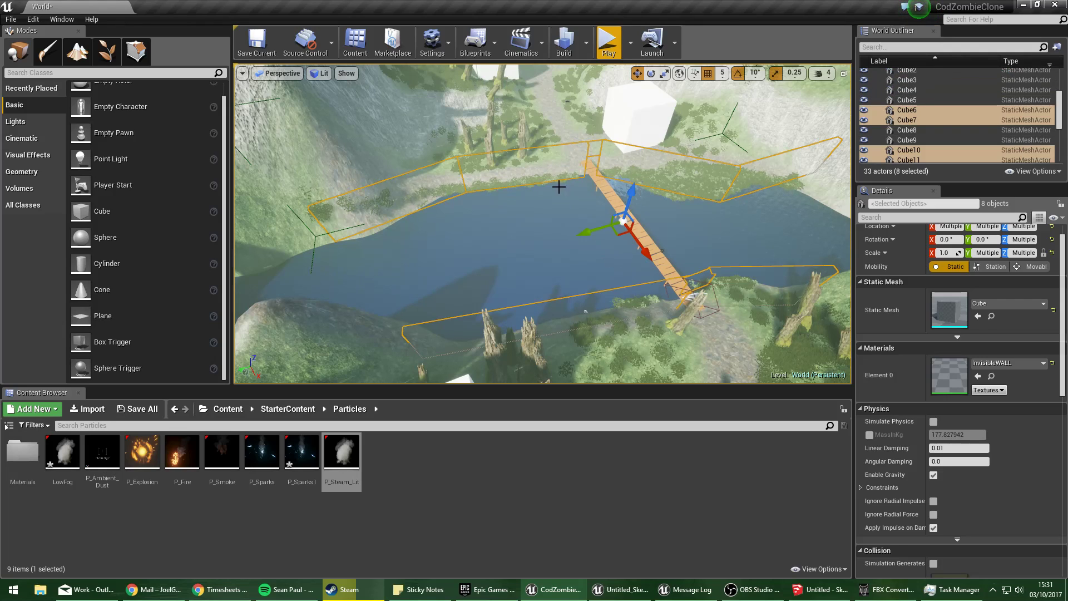
pyautogui.moveTo(559, 186); pyautogui.dragTo(581, 186, button='right')
pyautogui.scroll(3, 906, 148)
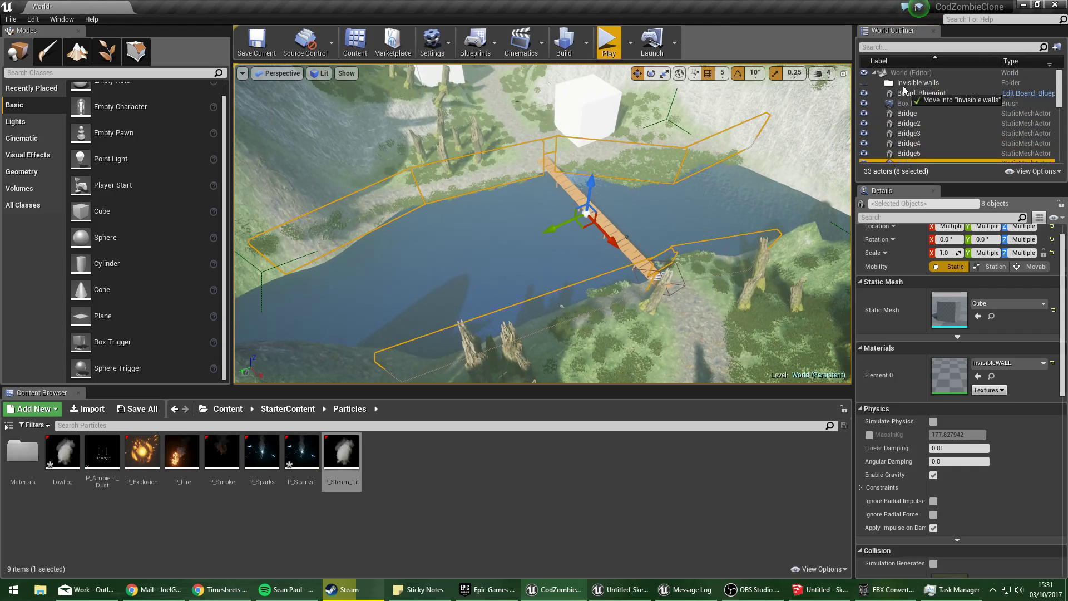
pyautogui.moveTo(904, 89); pyautogui.dragTo(907, 92)
pyautogui.rightClick(911, 100)
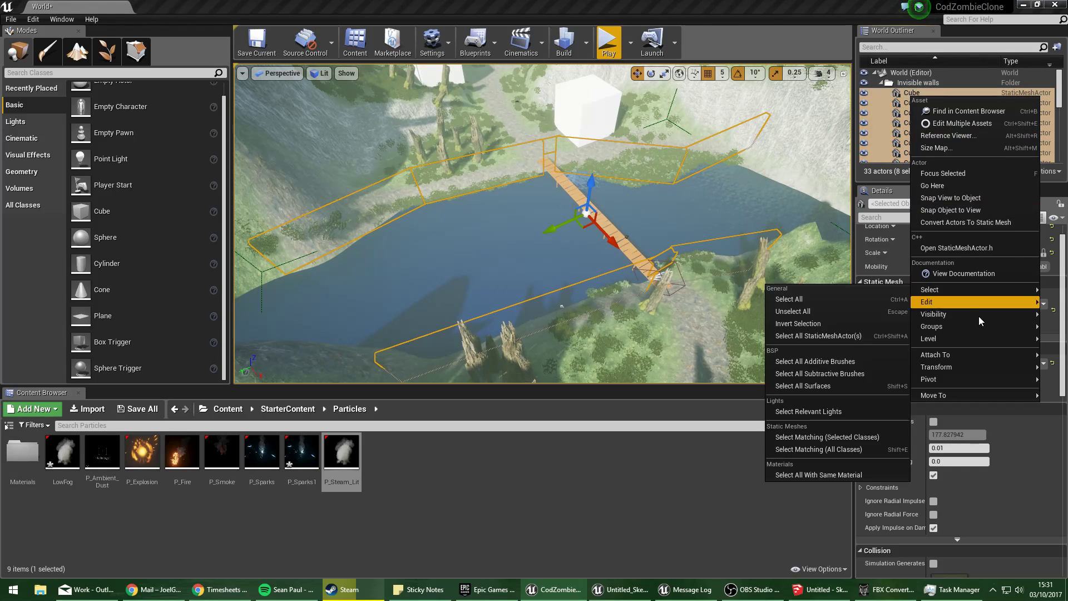
pyautogui.moveTo(967, 334)
pyautogui.click(871, 327)
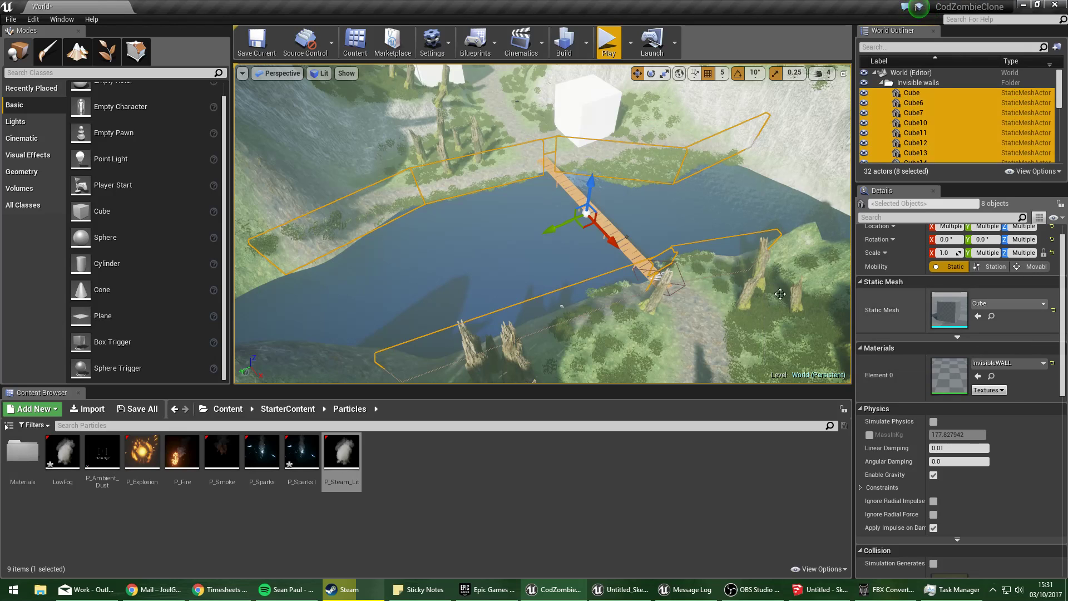
# Assign the InvisibleWALL material to the white wall Cube8 and move it into the Invisible walls folder.
pyautogui.moveTo(778, 295); pyautogui.dragTo(500, 312, button='right')
pyautogui.click(384, 342)
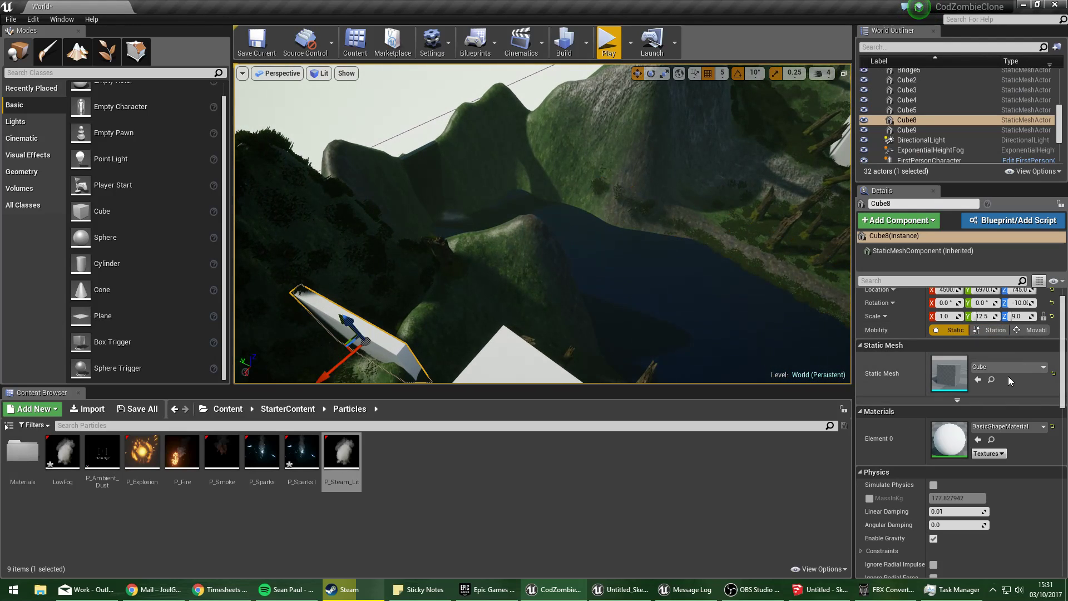
pyautogui.click(1001, 426)
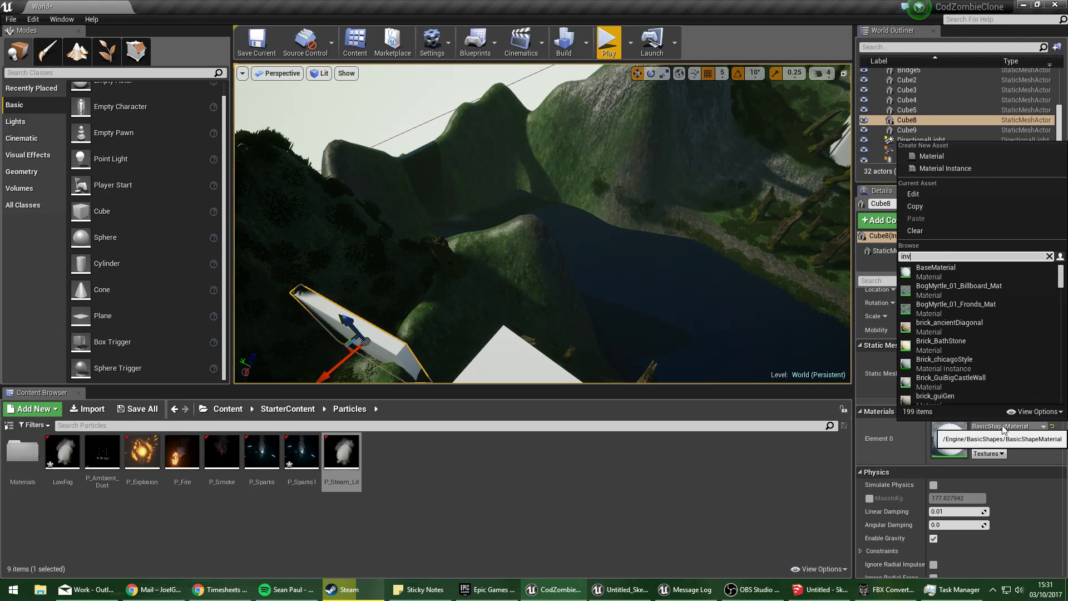
pyautogui.press('Return')
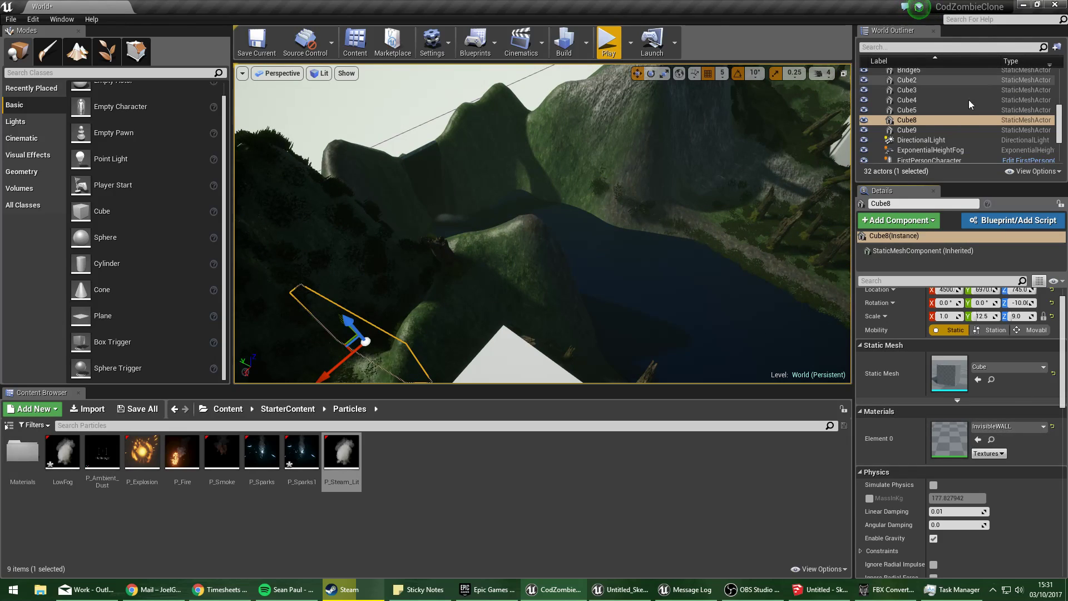
pyautogui.scroll(3, 965, 106)
pyautogui.moveTo(910, 120); pyautogui.dragTo(879, 86)
pyautogui.click(880, 83)
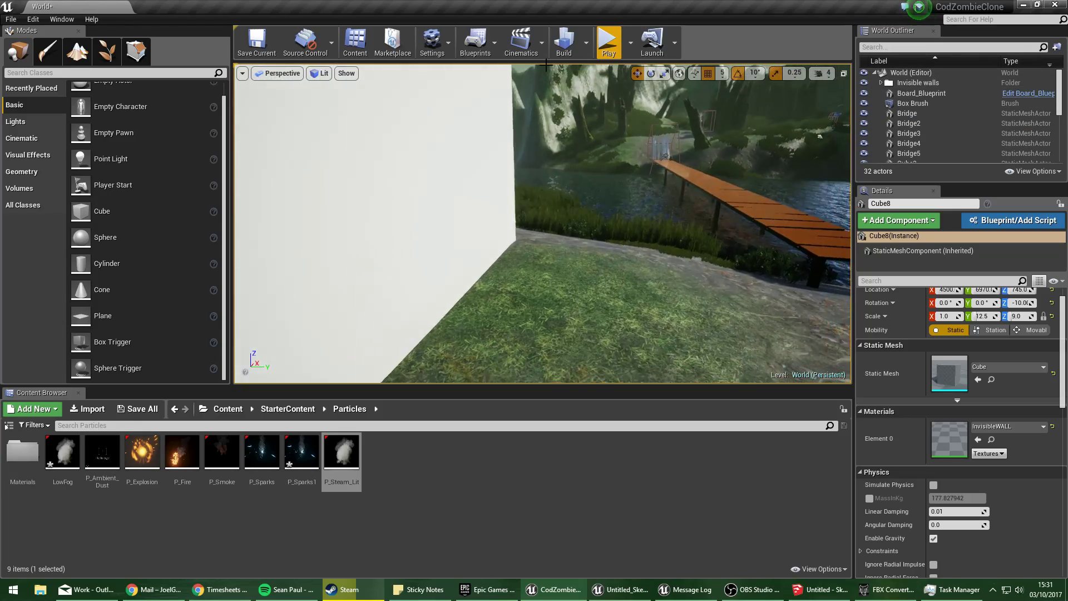
# Playtest the level from beside the white block, crossing the bridge while firing towards the far shore.
pyautogui.hotkey('alt', 'p')
pyautogui.press('w')
pyautogui.click(547, 239)
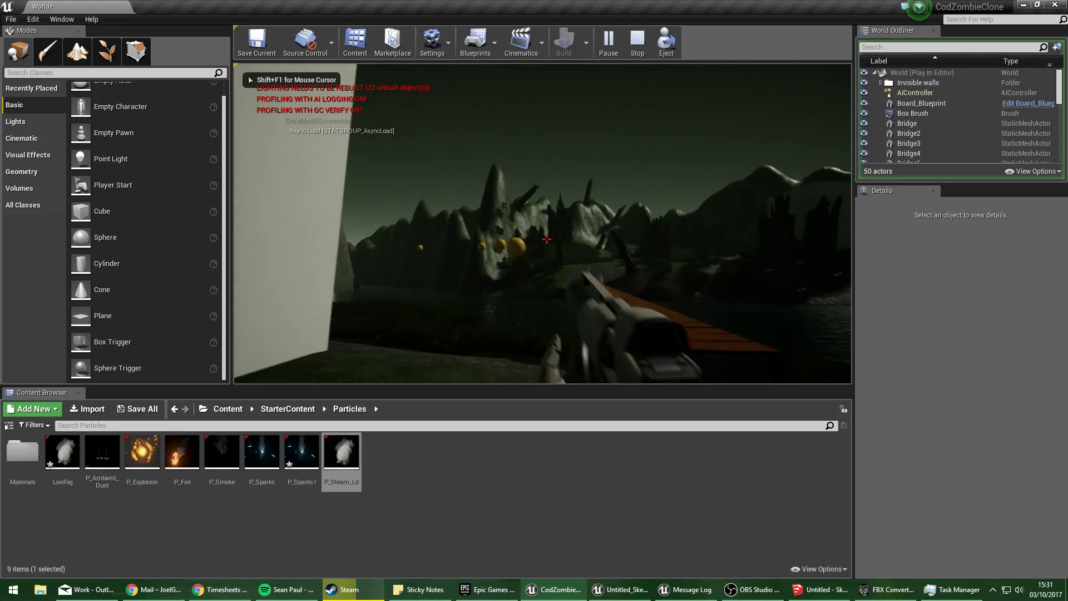
pyautogui.click(547, 239)
pyautogui.click(547, 239)
pyautogui.click(547, 239)
pyautogui.press('w')
pyautogui.click(547, 239)
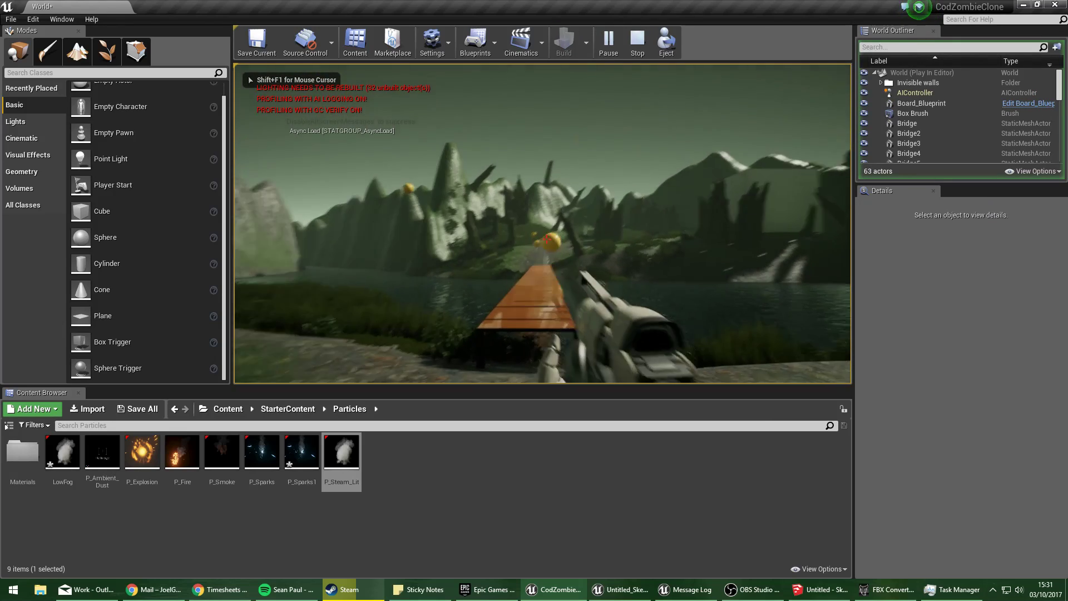
pyautogui.press('w')
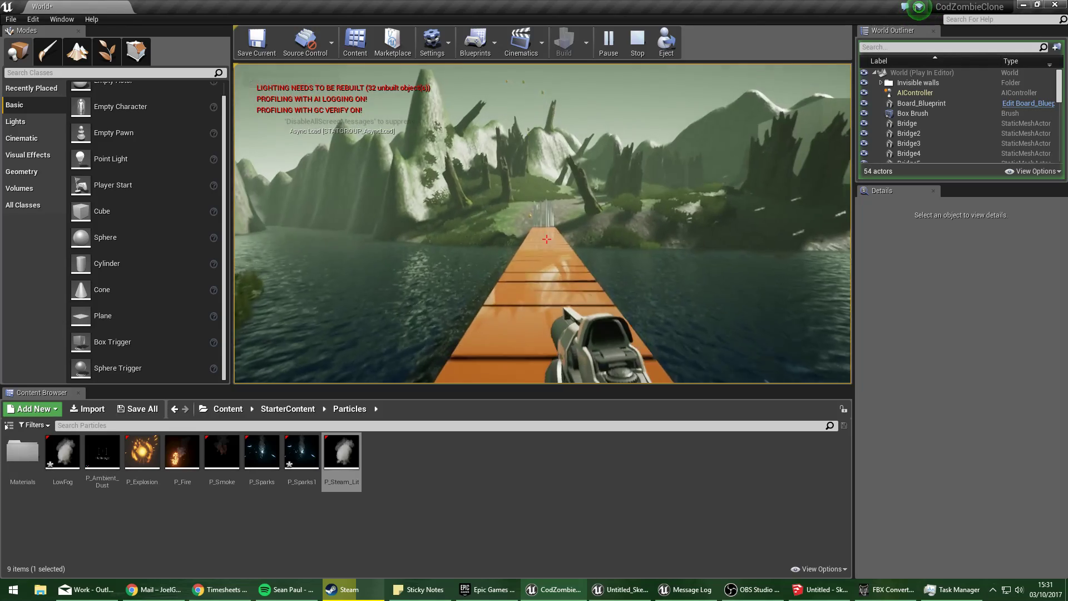
pyautogui.press('w')
pyautogui.click(547, 239)
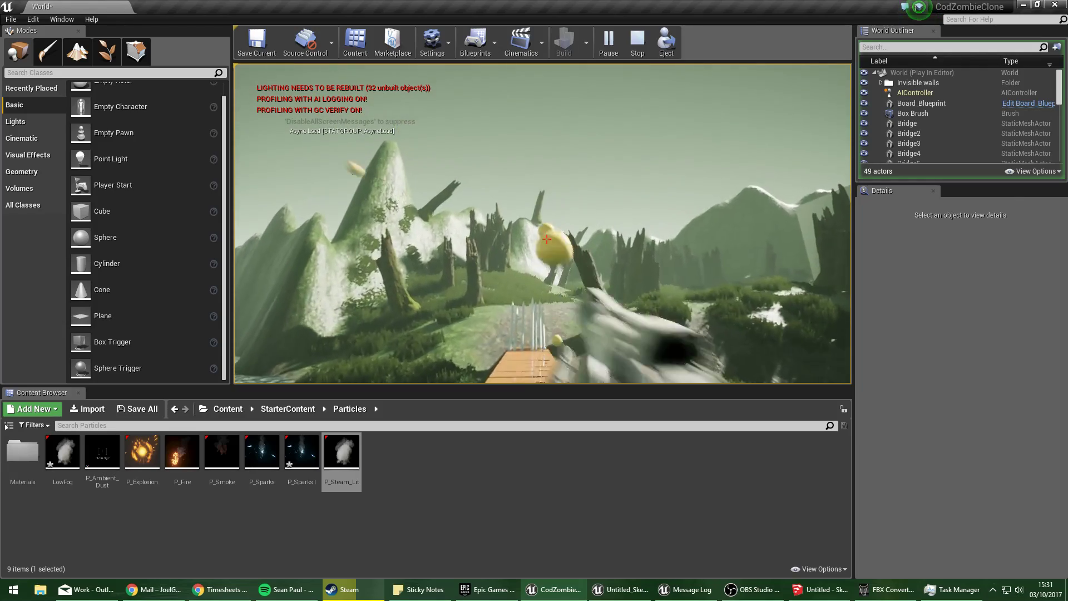
pyautogui.click(547, 239)
pyautogui.click(546, 239)
pyautogui.click(546, 239)
pyautogui.press('w')
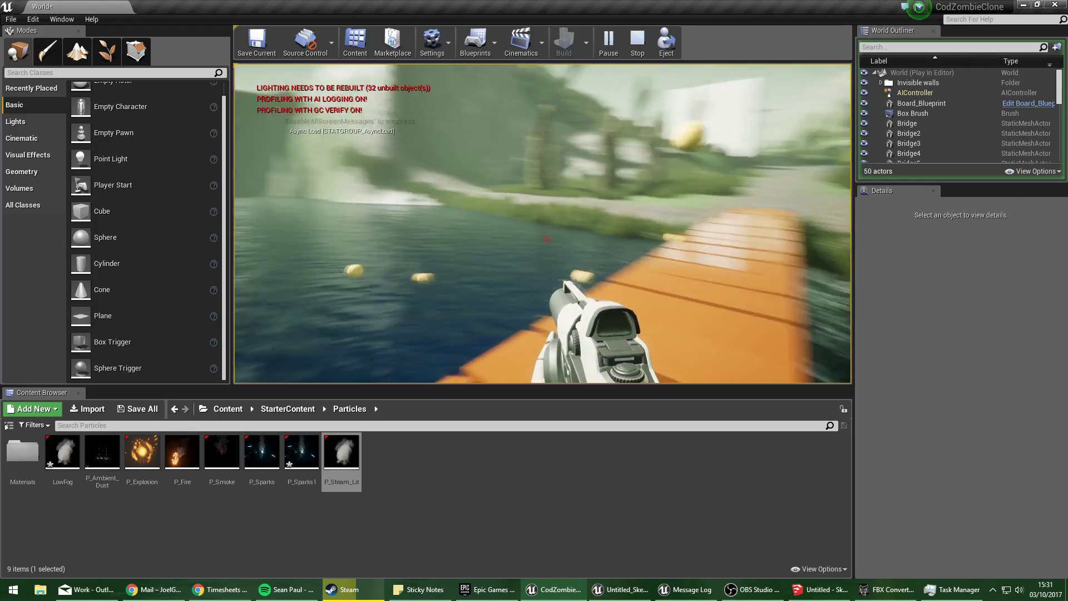
# Fire at the blocks across the lake, test movement over the water back to the bank, and end the playtest.
pyautogui.click(547, 239)
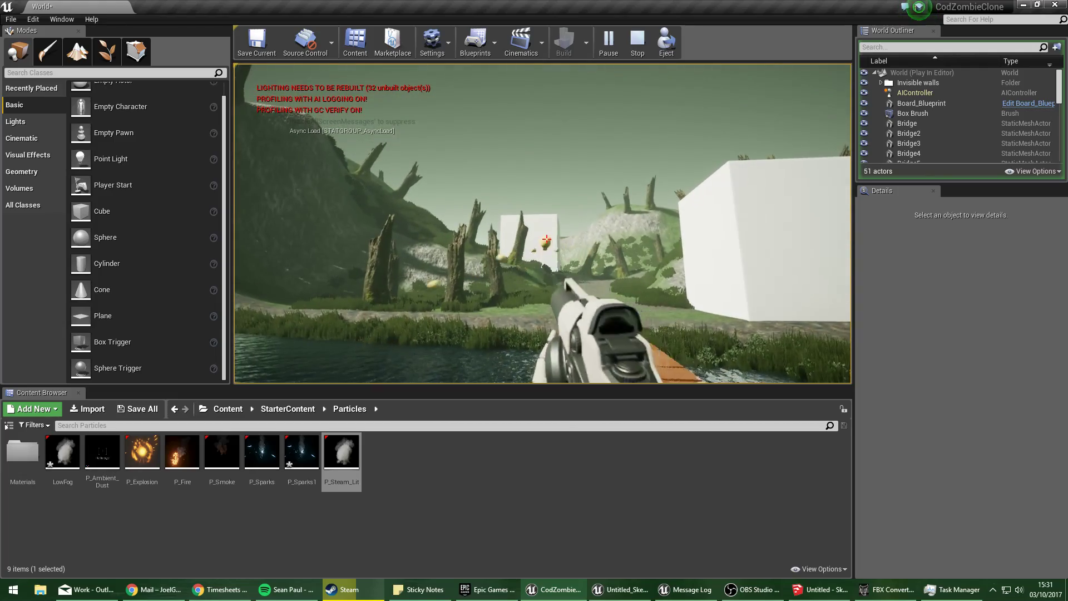
pyautogui.press('w')
pyautogui.click(547, 240)
pyautogui.click(547, 240)
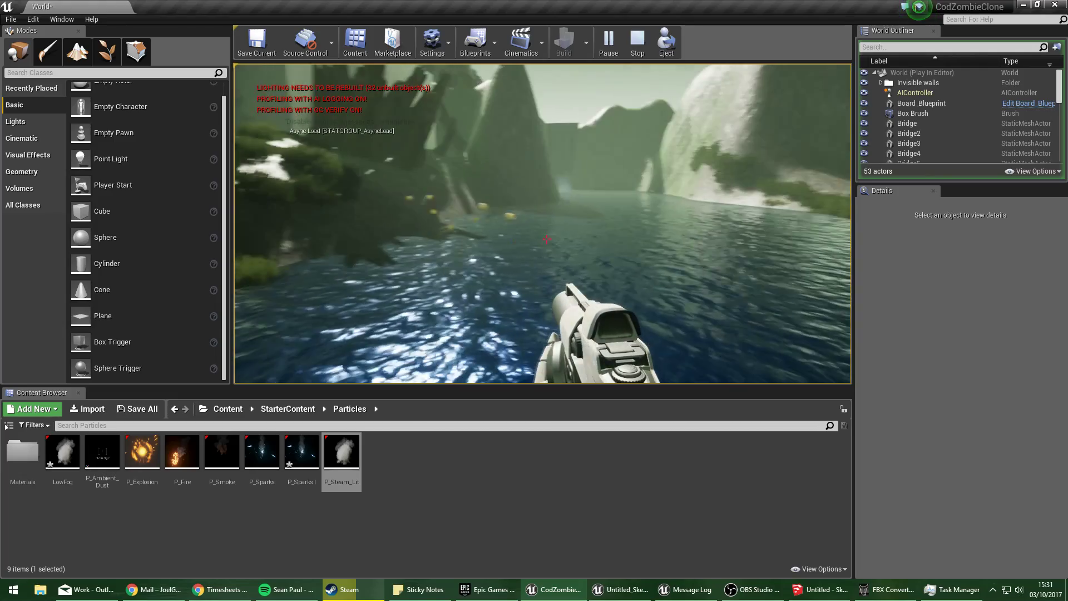
pyautogui.press('w')
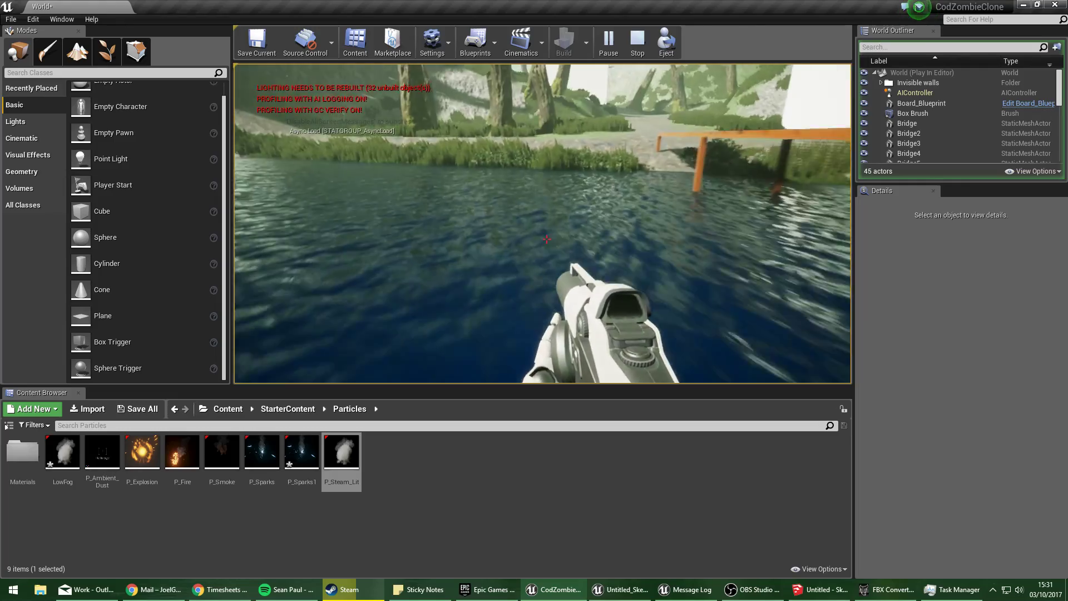
pyautogui.press('w')
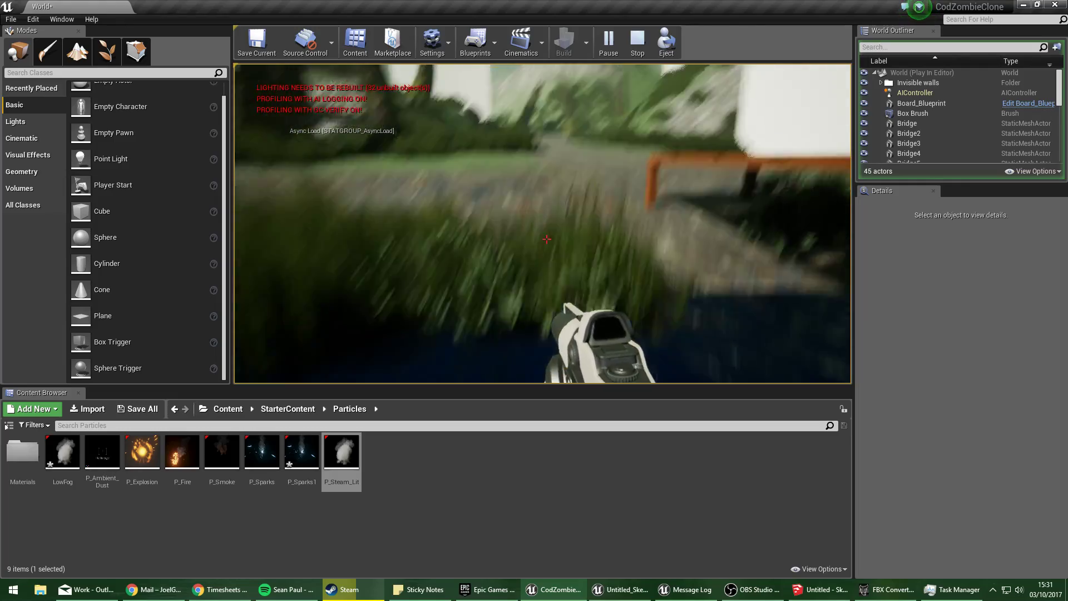
pyautogui.press('w')
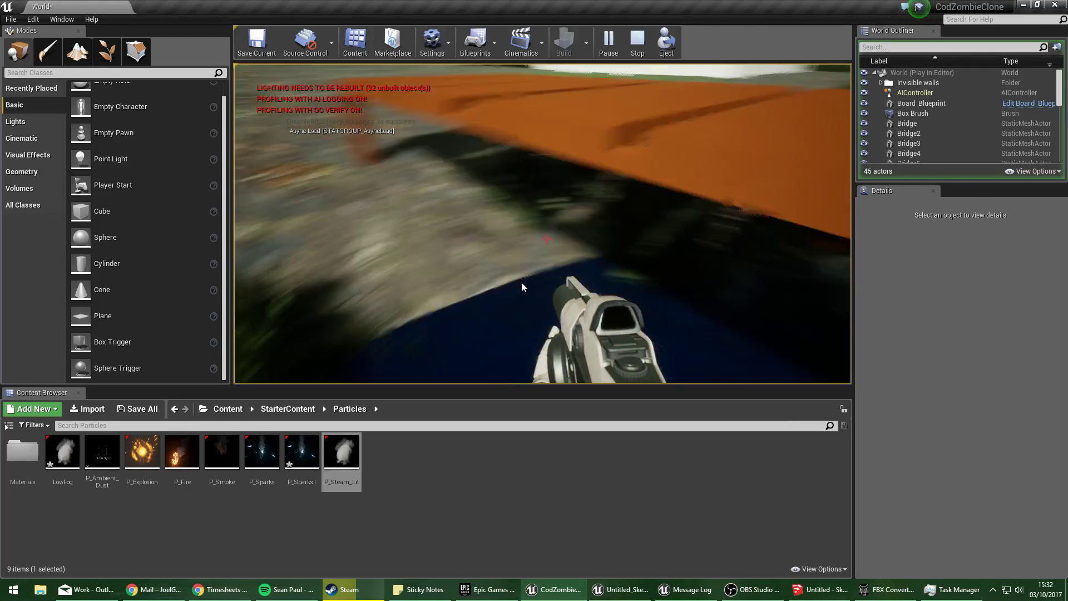
pyautogui.press('Escape')
# Try a different intensity on the SkyLight above the path, and delete that light.
pyautogui.press('s')
pyautogui.moveTo(542, 222); pyautogui.dragTo(532, 289, button='right')
pyautogui.press('w')
pyautogui.click(471, 255)
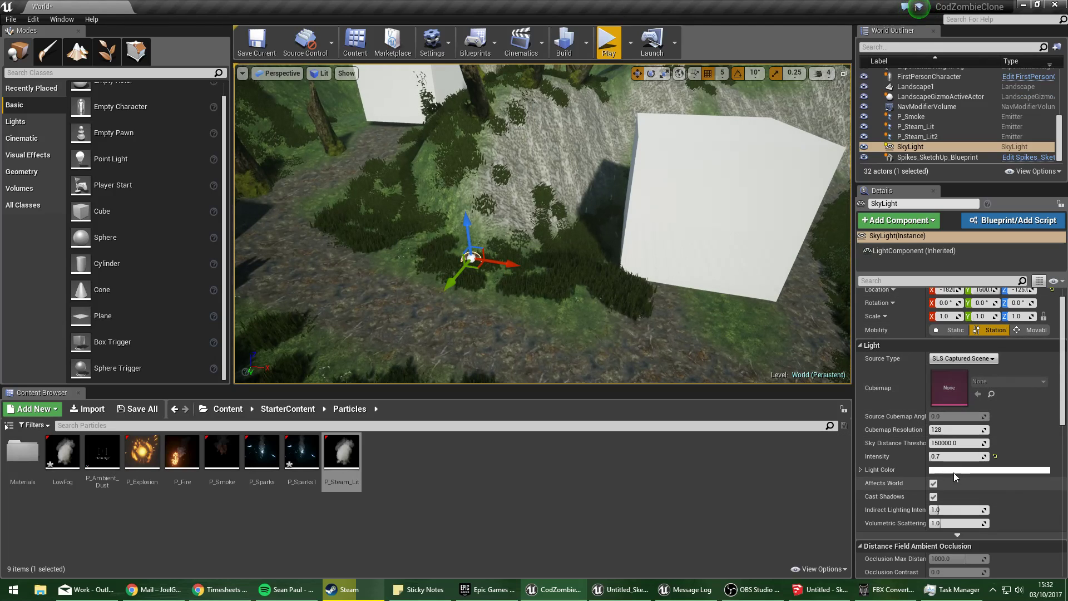
pyautogui.moveTo(956, 456)
pyautogui.mouseDown()
pyautogui.moveTo(996, 456)
pyautogui.moveTo(945, 456)
pyautogui.mouseUp()
pyautogui.moveTo(749, 303); pyautogui.dragTo(724, 339, button='right')
pyautogui.press('Delete')
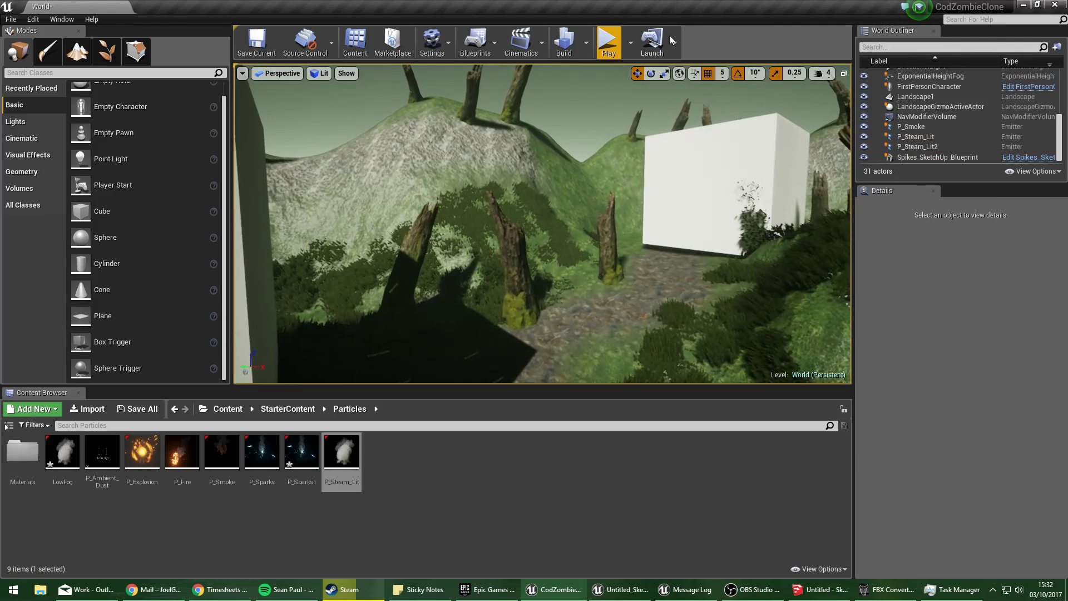
# Playtest the level without the SkyLight, following the path to the bridge while firing.
pyautogui.click(607, 46)
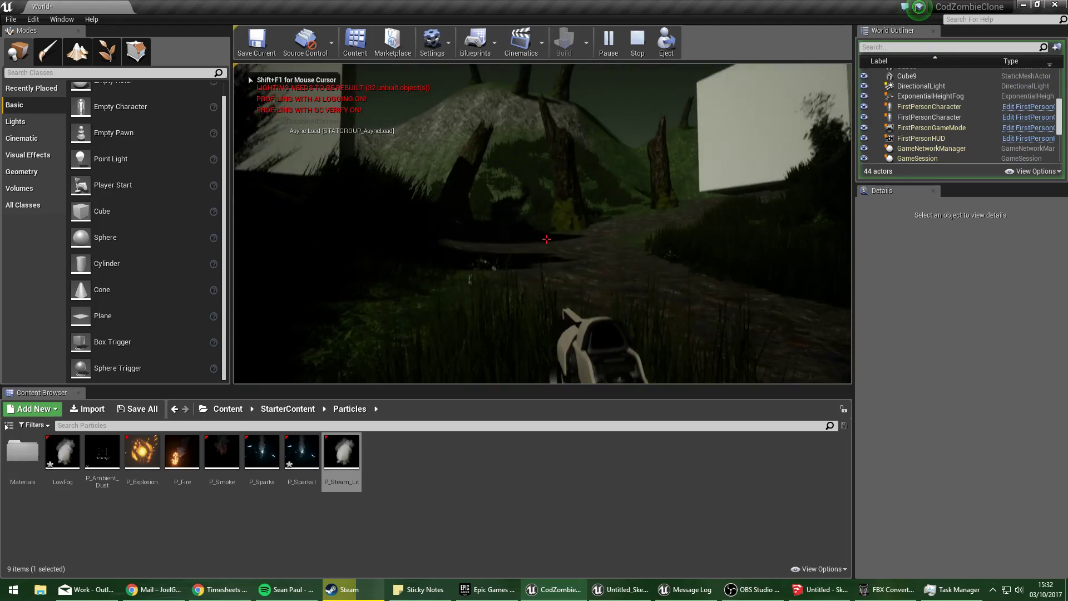
pyautogui.press('w')
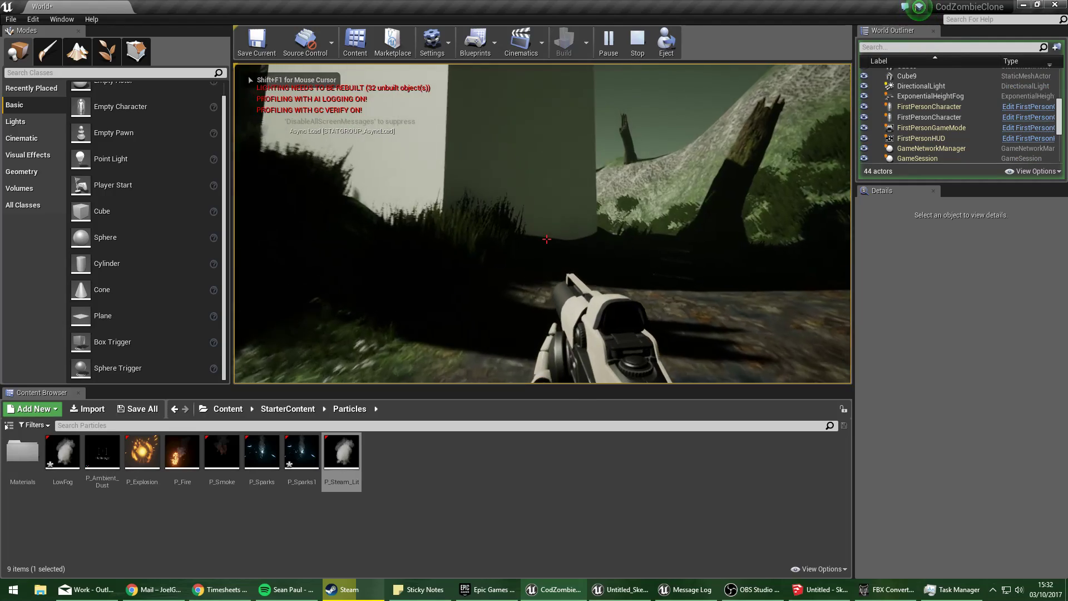
pyautogui.press('w')
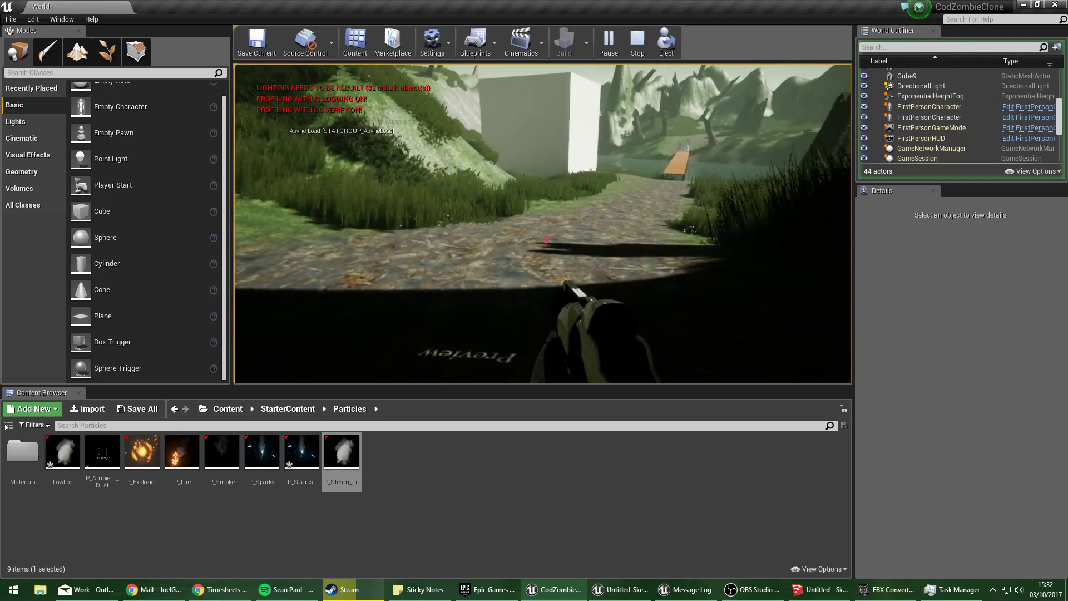
pyautogui.press('w')
pyautogui.click(547, 239)
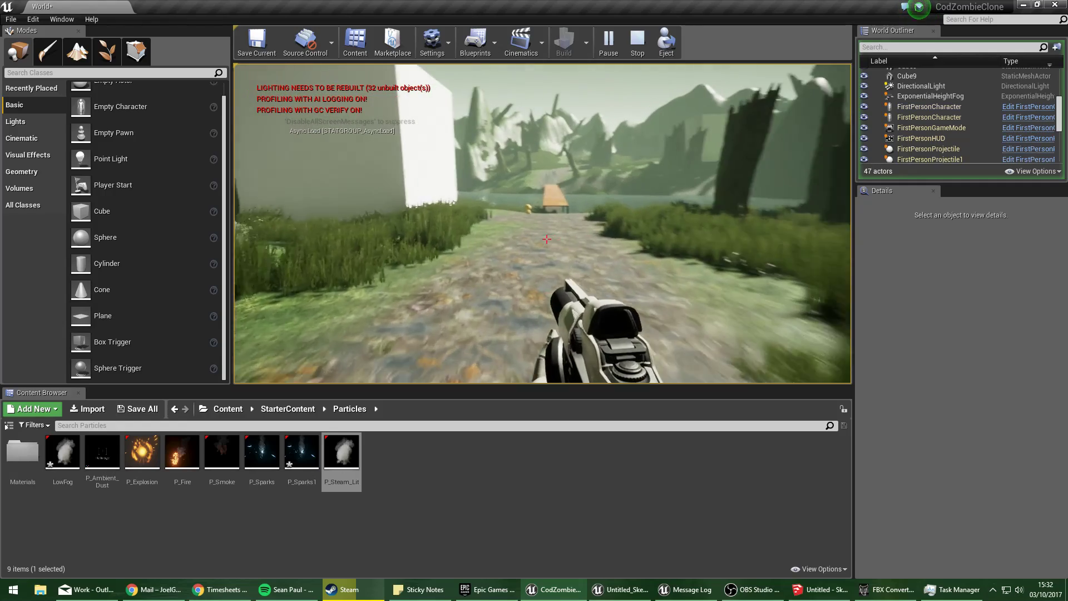
pyautogui.click(547, 240)
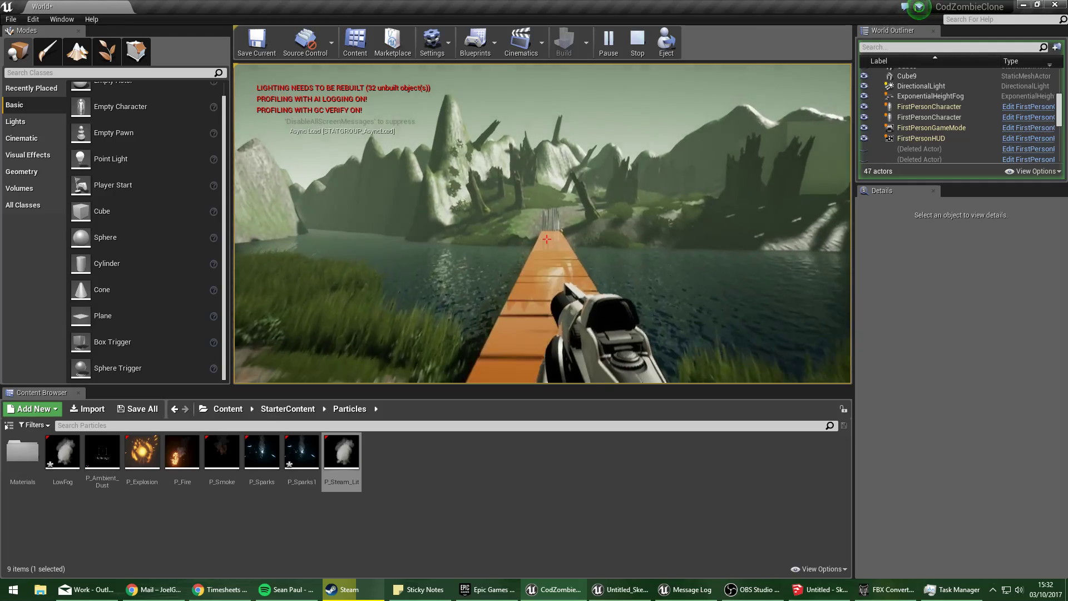
pyautogui.press('Escape')
# Playtest from the spikes at the far bridge end to check the lighting on the path.
pyautogui.press('w')
pyautogui.moveTo(542, 222); pyautogui.dragTo(534, 298, button='right')
pyautogui.press('s')
pyautogui.press('w')
pyautogui.click(608, 41)
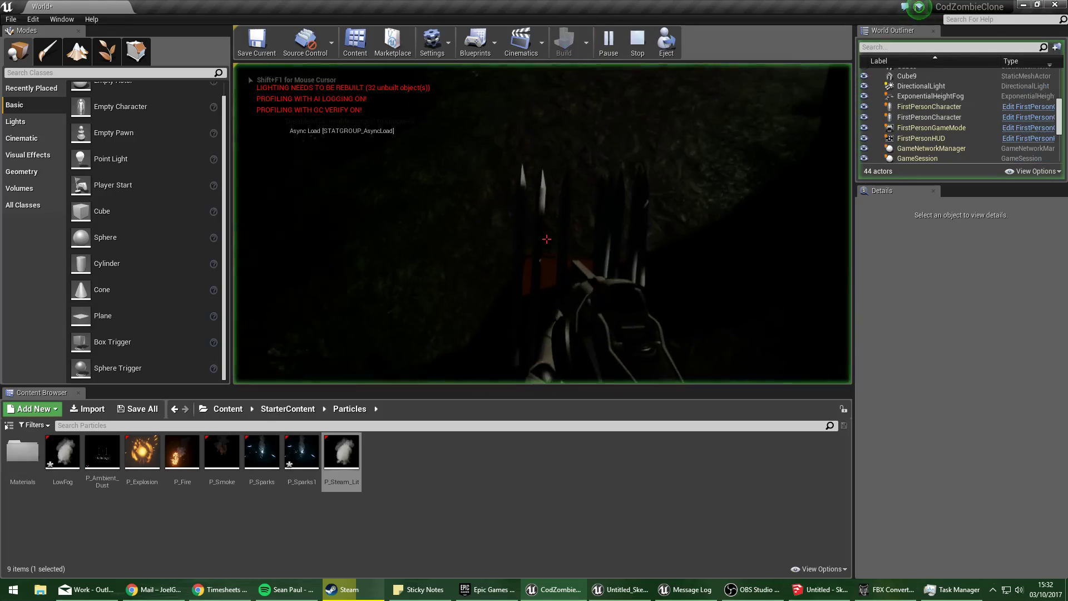
pyautogui.press('w')
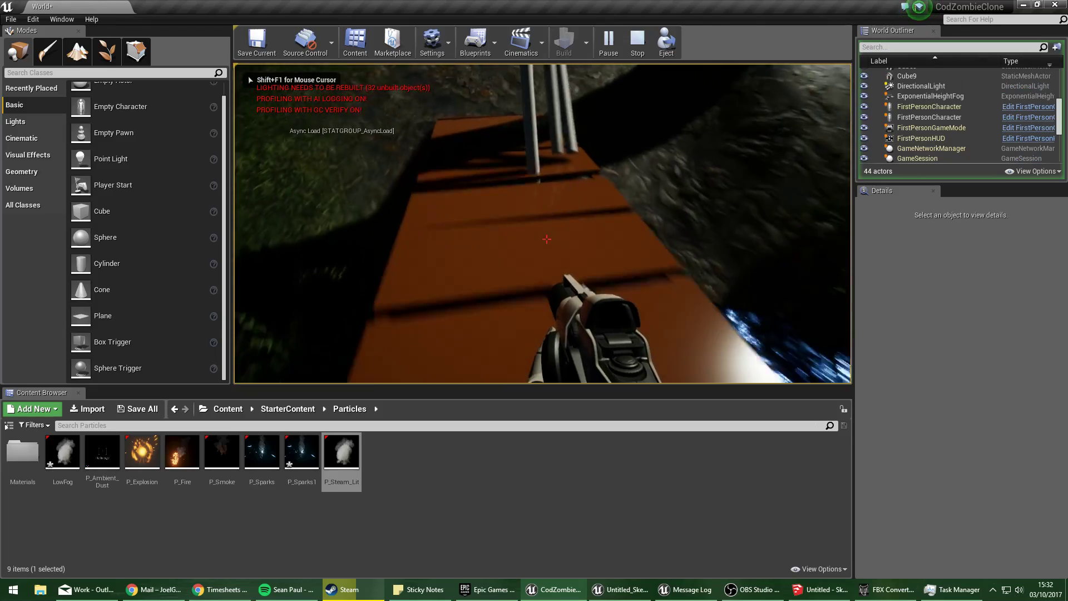
pyautogui.press('w')
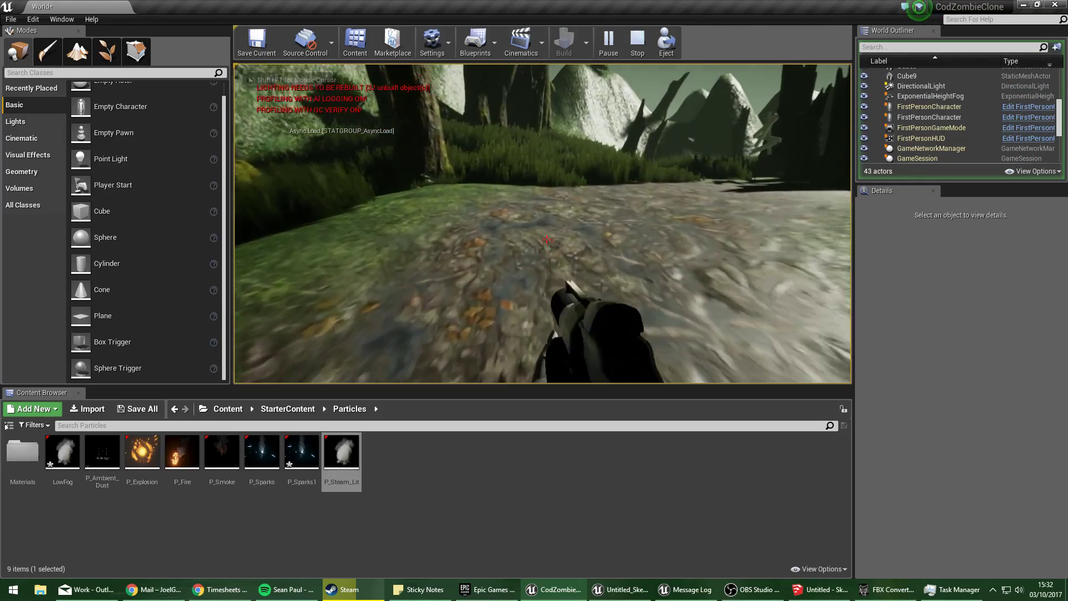
pyautogui.press('Escape')
# Finish the playtest walk along the muddy path and return to the editor view of the bridge.
pyautogui.press('w')
pyautogui.moveTo(316, 140); pyautogui.dragTo(541, 186, button='right')
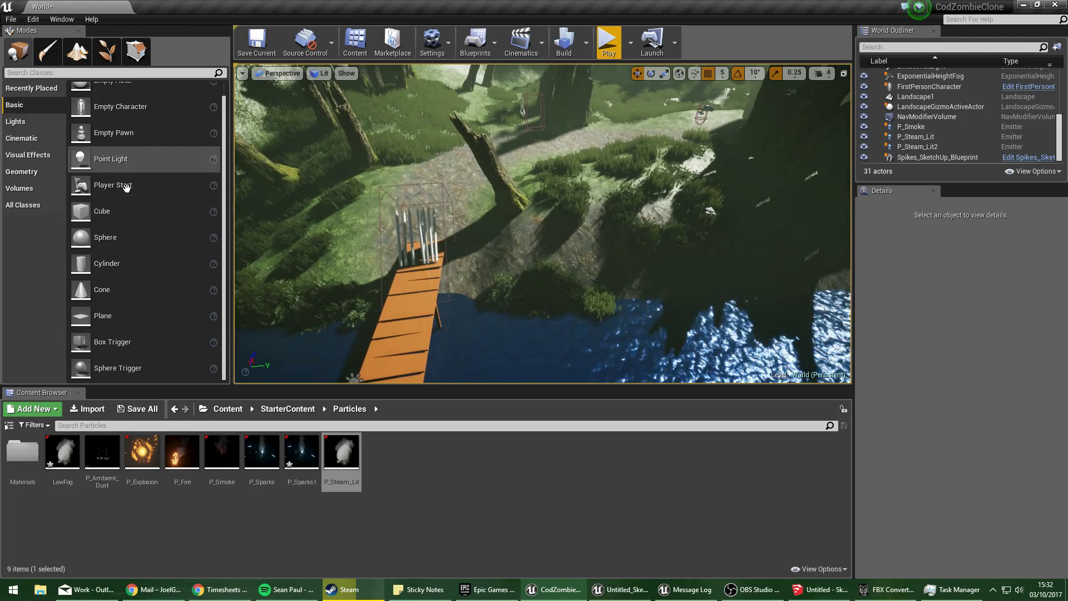
# Switch to foliage painting and search all project content for "static mesh" to find meshes suitable as foliage.
pyautogui.click(113, 51)
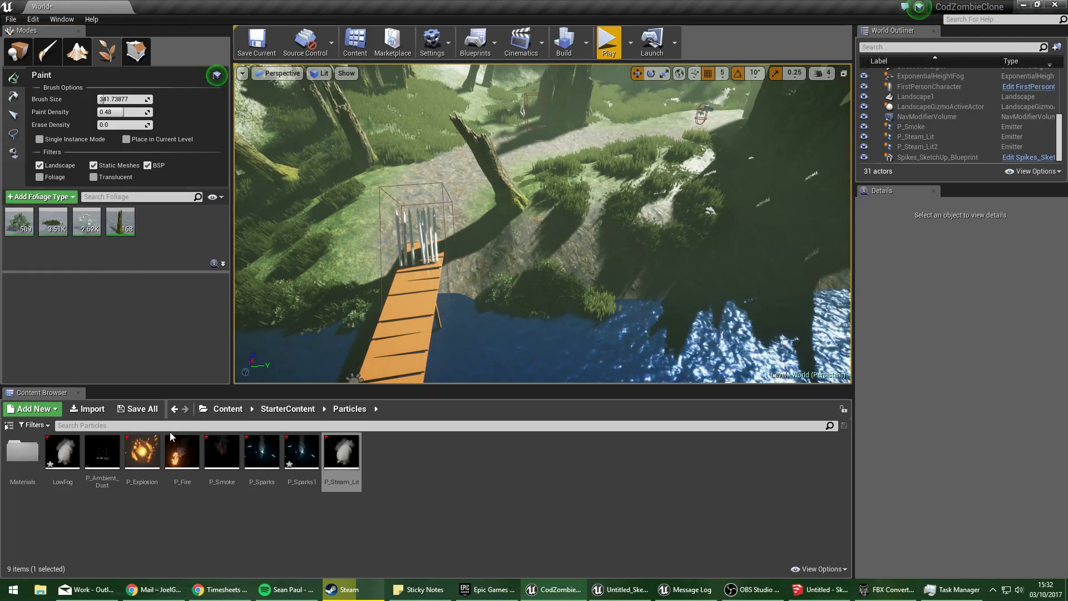
pyautogui.click(227, 409)
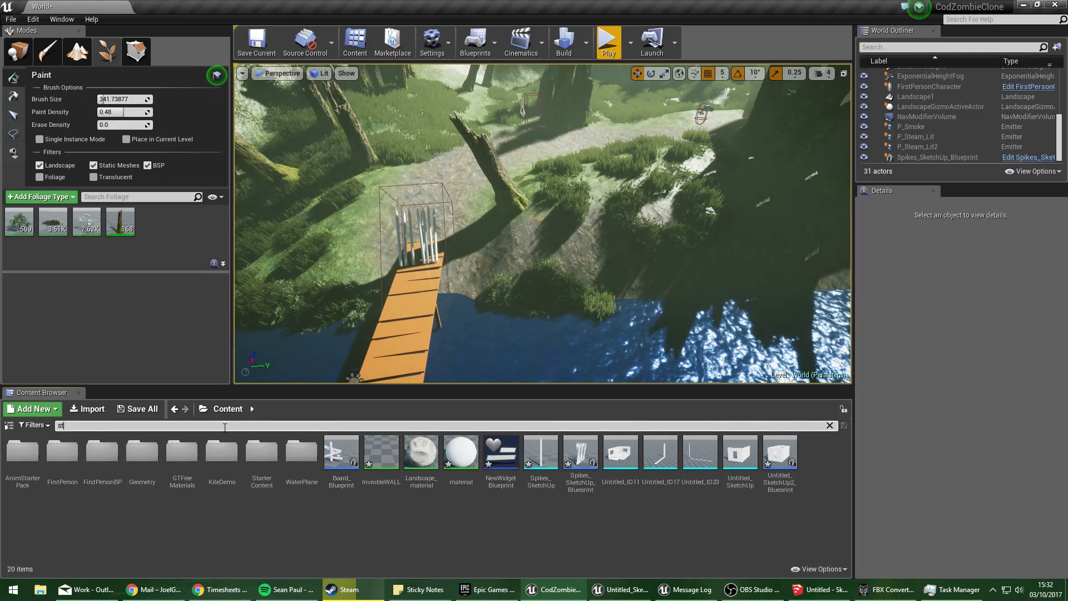
pyautogui.click(225, 426)
pyautogui.write('static mesh')
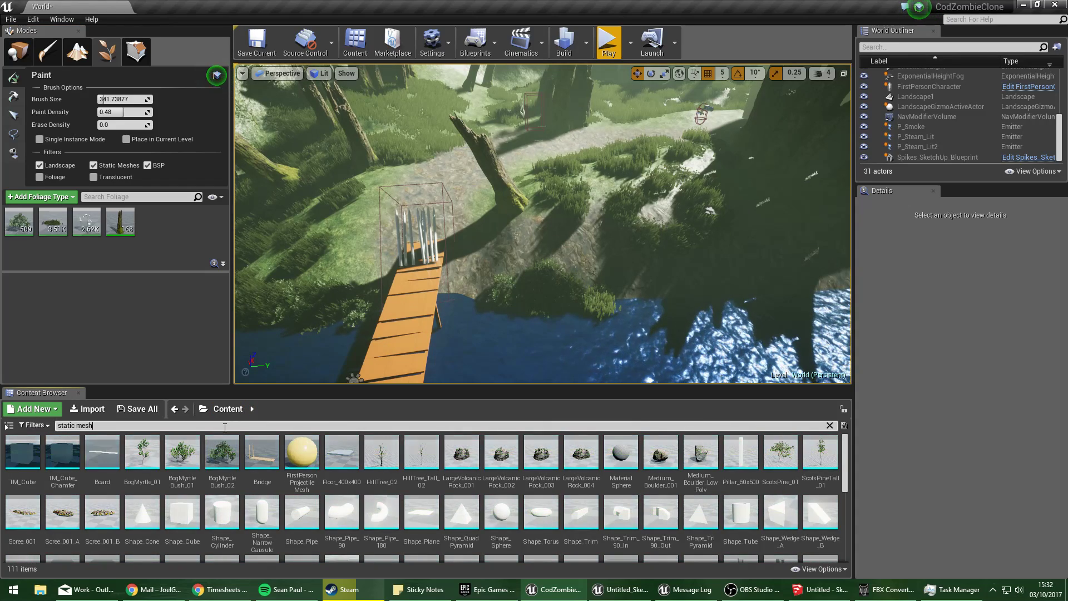
pyautogui.scroll(-3, 433, 480)
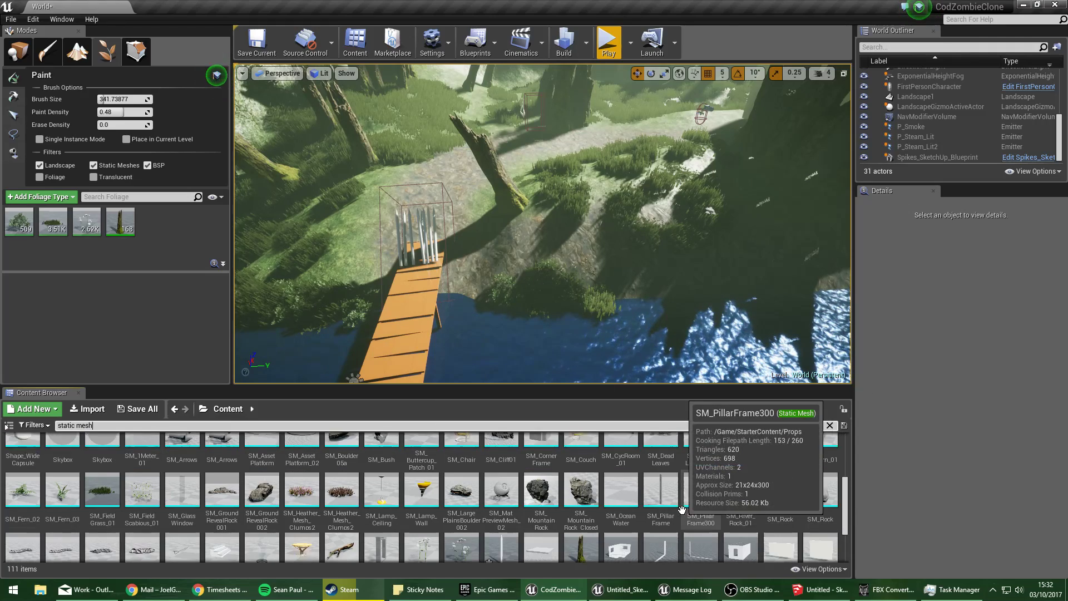
pyautogui.scroll(-1, 746, 501)
pyautogui.scroll(-1, 760, 502)
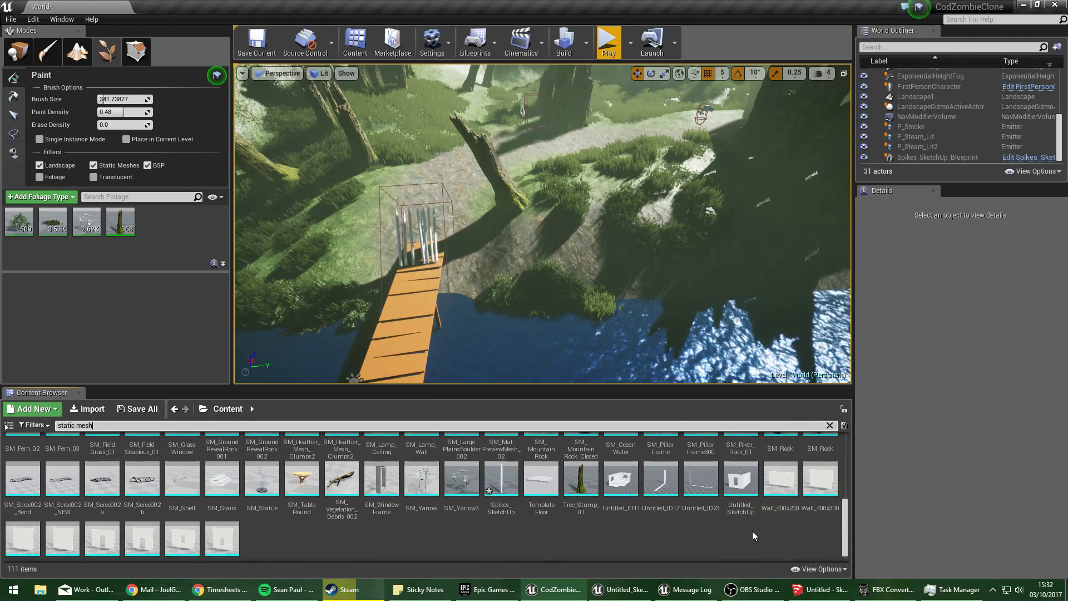
pyautogui.scroll(-1, 739, 536)
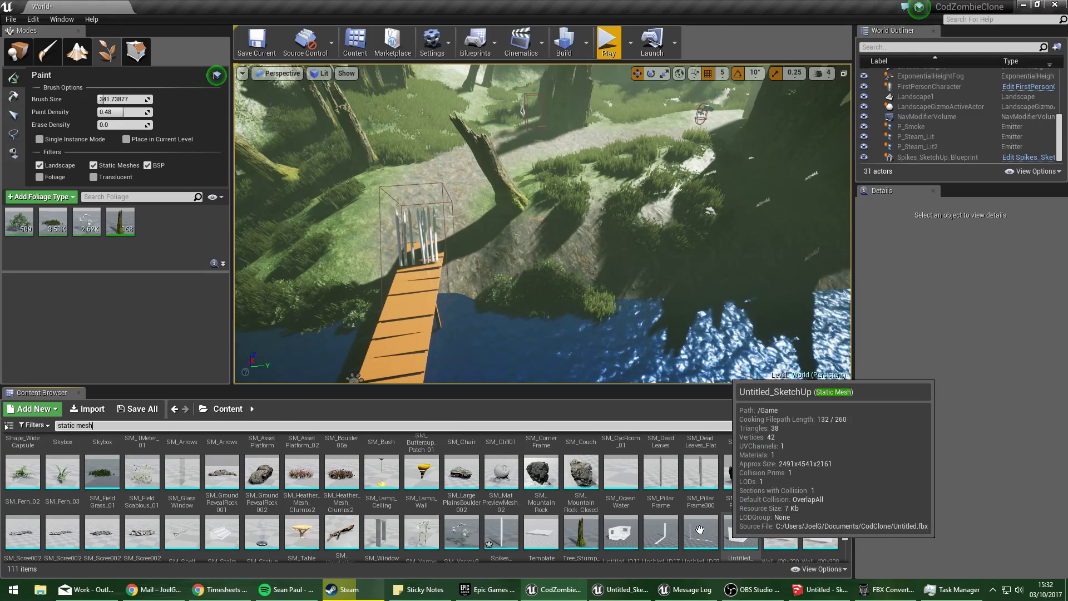
pyautogui.scroll(2, 651, 520)
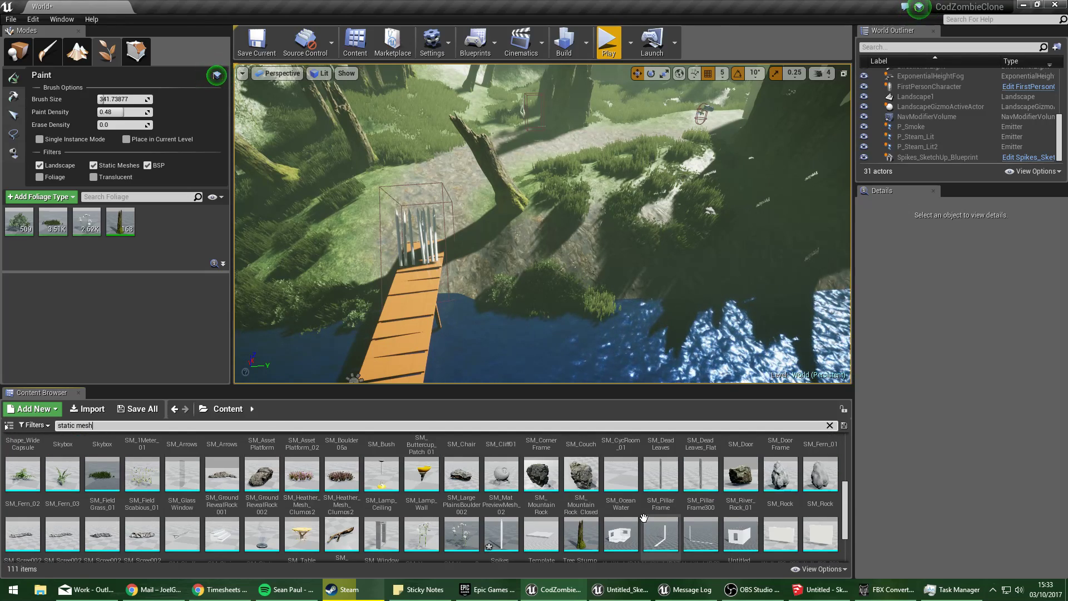
# Check memory usage in Task Manager, and add SM_River_Rock_01 as the foliage type to paint.
pyautogui.click(742, 476)
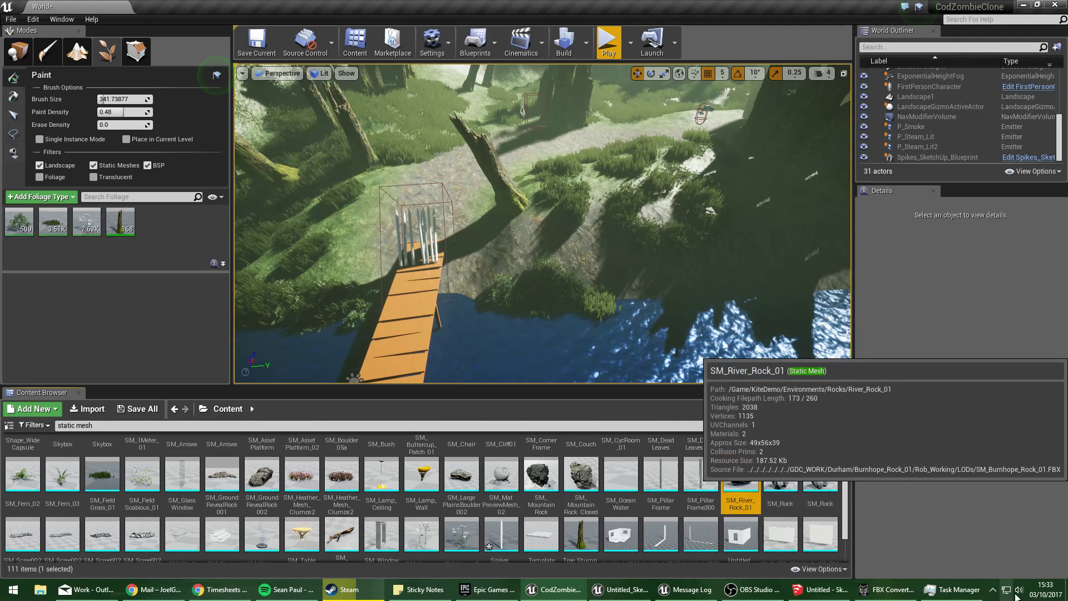
pyautogui.click(933, 594)
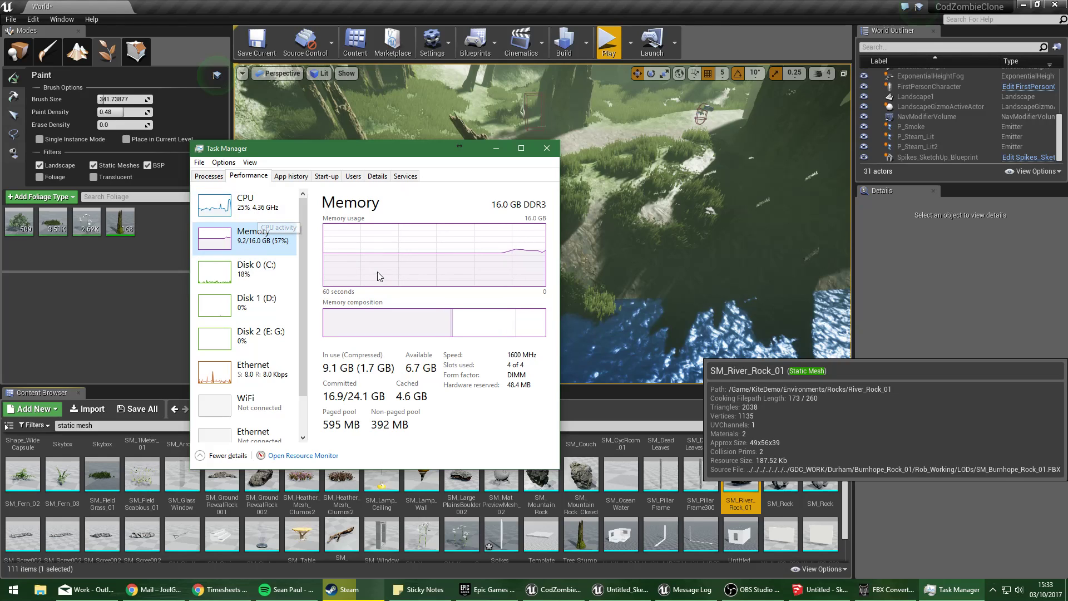
pyautogui.moveTo(380, 277); pyautogui.dragTo(259, 248)
pyautogui.moveTo(494, 153); pyautogui.dragTo(100, 234)
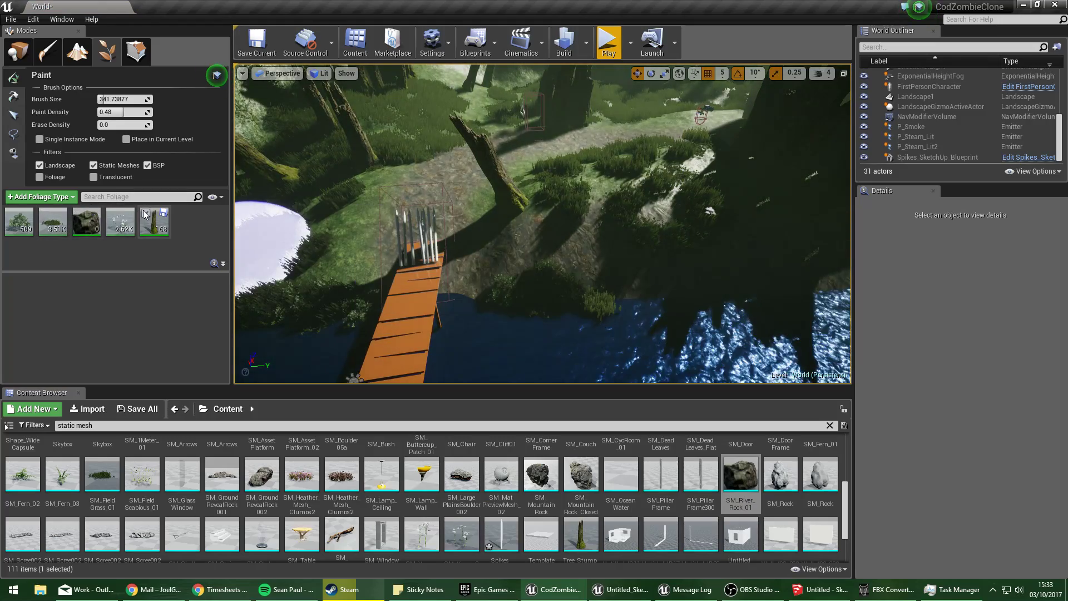
pyautogui.click(147, 216)
# Try painting river rocks at the water's edge beside the bridge, and undo the strokes.
pyautogui.moveTo(489, 279); pyautogui.dragTo(627, 287)
pyautogui.moveTo(627, 287)
pyautogui.mouseDown(button='right')
pyautogui.moveTo(723, 272)
pyautogui.moveTo(534, 278)
pyautogui.moveTo(778, 282)
pyautogui.moveTo(663, 282)
pyautogui.mouseUp(button='right')
pyautogui.hotkey('ctrl', 'z')
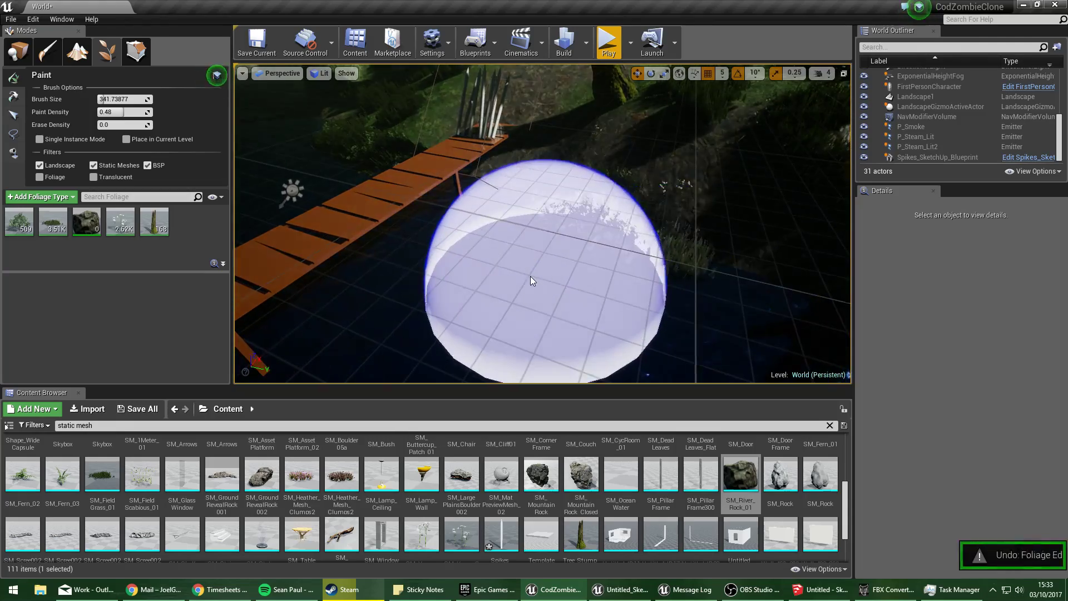
pyautogui.click(556, 250)
pyautogui.moveTo(556, 250)
pyautogui.mouseDown(button='right')
pyautogui.moveTo(500, 267)
pyautogui.moveTo(557, 223)
pyautogui.mouseUp(button='right')
pyautogui.hotkey('ctrl', 'z')
# Paint river rocks over the ground along the bank and the path near the bridge.
pyautogui.click(492, 216)
pyautogui.moveTo(491, 216)
pyautogui.mouseDown(button='right')
pyautogui.moveTo(492, 195)
pyautogui.moveTo(517, 217)
pyautogui.moveTo(514, 193)
pyautogui.mouseUp(button='right')
pyautogui.moveTo(513, 192)
pyautogui.mouseDown()
pyautogui.moveTo(504, 225)
pyautogui.moveTo(445, 217)
pyautogui.mouseUp()
pyautogui.moveTo(445, 217)
pyautogui.mouseDown(button='right')
pyautogui.moveTo(501, 222)
pyautogui.moveTo(433, 205)
pyautogui.moveTo(505, 253)
pyautogui.mouseUp(button='right')
pyautogui.click(432, 205)
pyautogui.moveTo(570, 301)
pyautogui.mouseDown()
pyautogui.moveTo(396, 181)
pyautogui.moveTo(371, 245)
pyautogui.mouseUp()
pyautogui.moveTo(372, 244)
pyautogui.mouseDown(button='right')
pyautogui.moveTo(400, 245)
pyautogui.moveTo(400, 183)
pyautogui.moveTo(473, 240)
pyautogui.moveTo(545, 207)
pyautogui.mouseUp(button='right')
pyautogui.moveTo(546, 208)
pyautogui.mouseDown()
pyautogui.moveTo(610, 172)
pyautogui.moveTo(610, 198)
pyautogui.mouseUp()
pyautogui.moveTo(610, 198)
pyautogui.mouseDown(button='right')
pyautogui.moveTo(679, 194)
pyautogui.moveTo(547, 236)
pyautogui.mouseUp(button='right')
# Paint river rocks on the dark slope around the tree stumps beside the large white block.
pyautogui.moveTo(450, 214)
pyautogui.mouseDown(button='right')
pyautogui.moveTo(612, 234)
pyautogui.moveTo(482, 259)
pyautogui.mouseUp(button='right')
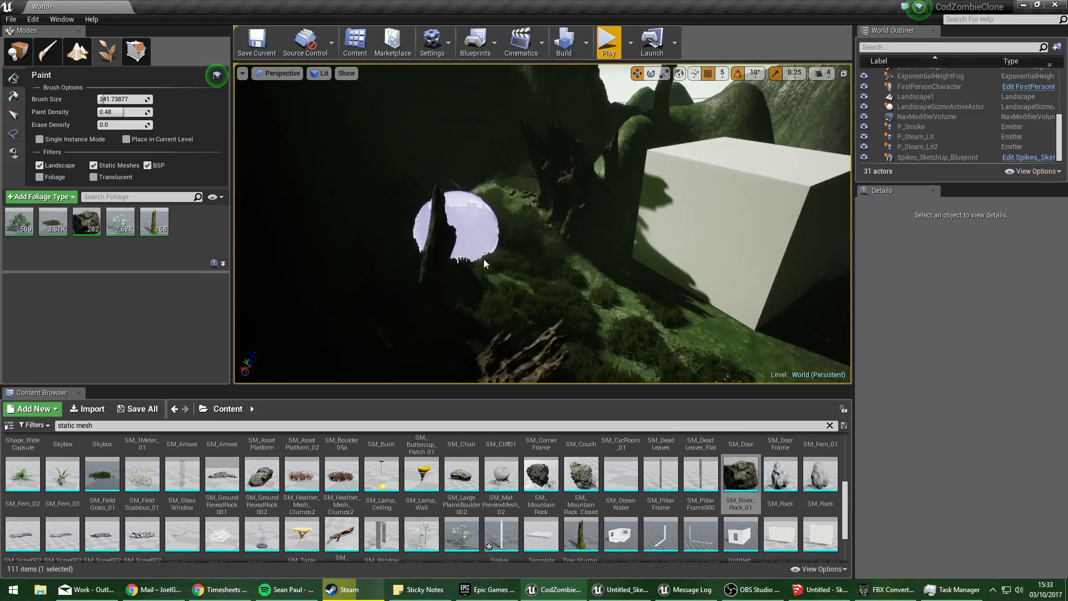
pyautogui.moveTo(483, 259); pyautogui.dragTo(622, 299)
pyautogui.moveTo(622, 299)
pyautogui.mouseDown(button='right')
pyautogui.moveTo(579, 245)
pyautogui.moveTo(606, 301)
pyautogui.mouseUp(button='right')
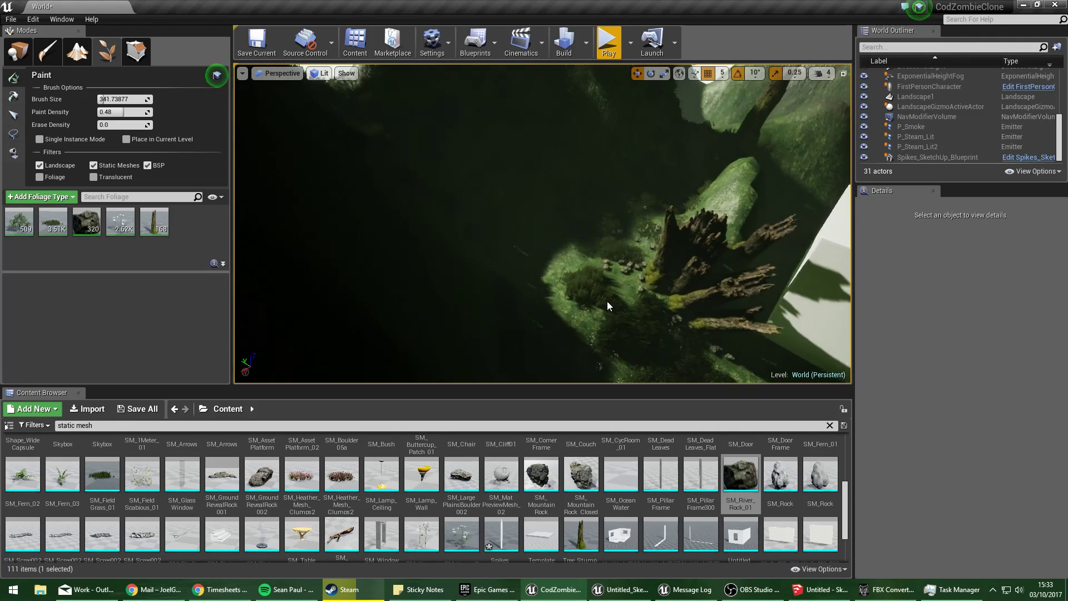
pyautogui.moveTo(606, 302); pyautogui.dragTo(485, 264)
# Switch the viewport to Unlit and paint more river rocks over the grassy ground around the white block.
pyautogui.click(319, 73)
pyautogui.click(329, 108)
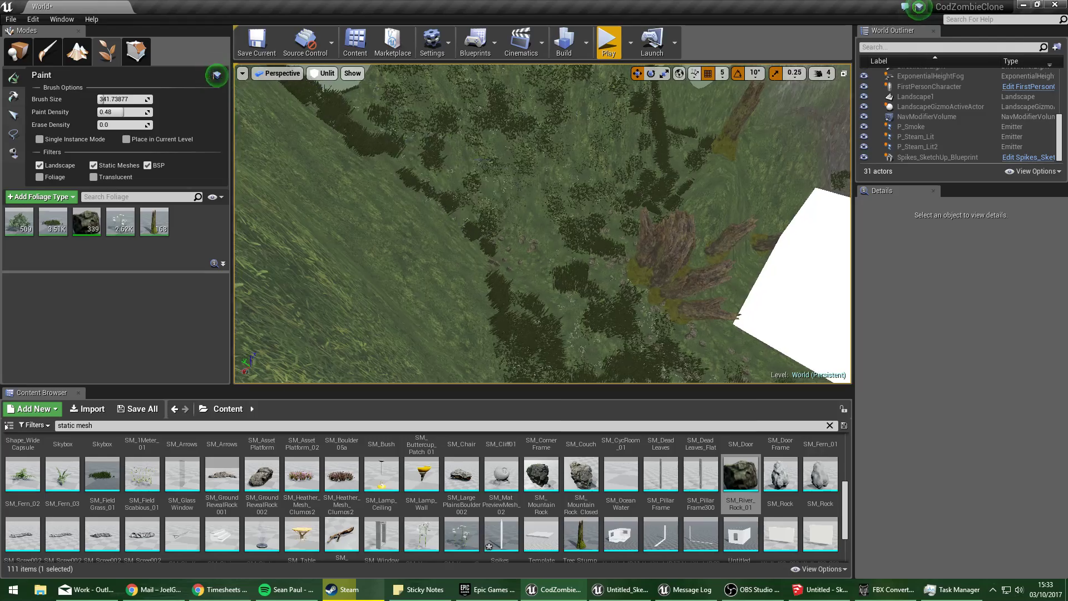
pyautogui.moveTo(465, 209); pyautogui.dragTo(548, 220, button='right')
pyautogui.moveTo(503, 310); pyautogui.dragTo(392, 328)
pyautogui.moveTo(392, 323)
pyautogui.mouseDown(button='right')
pyautogui.moveTo(445, 244)
pyautogui.moveTo(400, 239)
pyautogui.moveTo(423, 295)
pyautogui.moveTo(473, 311)
pyautogui.moveTo(549, 295)
pyautogui.mouseUp(button='right')
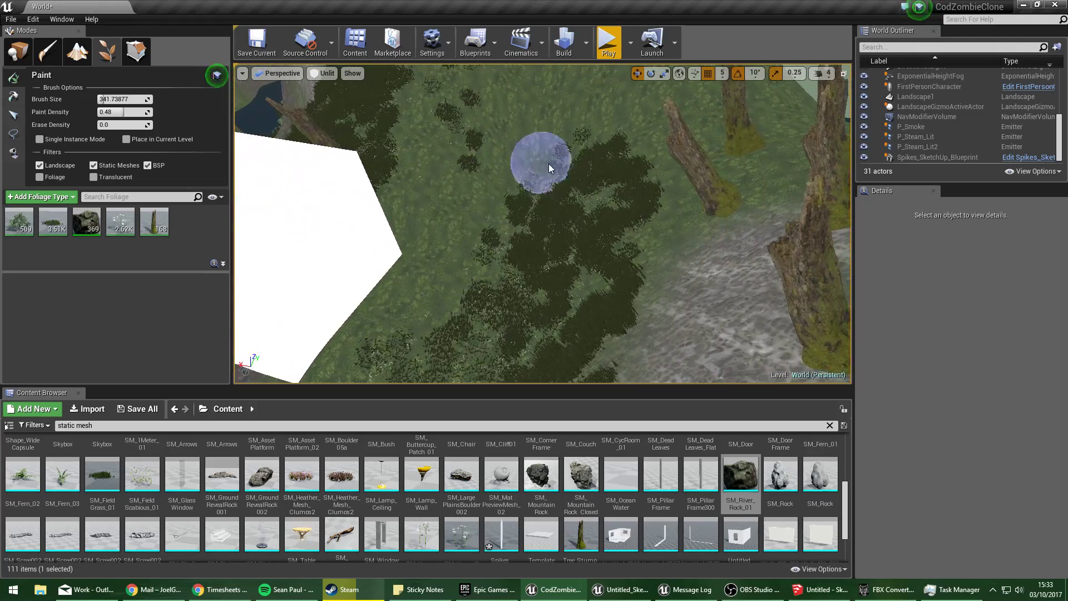
pyautogui.moveTo(549, 166); pyautogui.dragTo(560, 231)
pyautogui.moveTo(561, 231)
pyautogui.mouseDown(button='right')
pyautogui.moveTo(550, 237)
pyautogui.moveTo(496, 205)
pyautogui.moveTo(484, 223)
pyautogui.moveTo(501, 234)
pyautogui.mouseUp(button='right')
pyautogui.moveTo(501, 233); pyautogui.dragTo(579, 200)
pyautogui.moveTo(579, 200)
pyautogui.mouseDown(button='right')
pyautogui.moveTo(634, 181)
pyautogui.moveTo(584, 192)
pyautogui.mouseUp(button='right')
# Paint the landscape's Mud layer under the river rocks at the foot of the grassy slope.
pyautogui.click(69, 50)
pyautogui.click(148, 83)
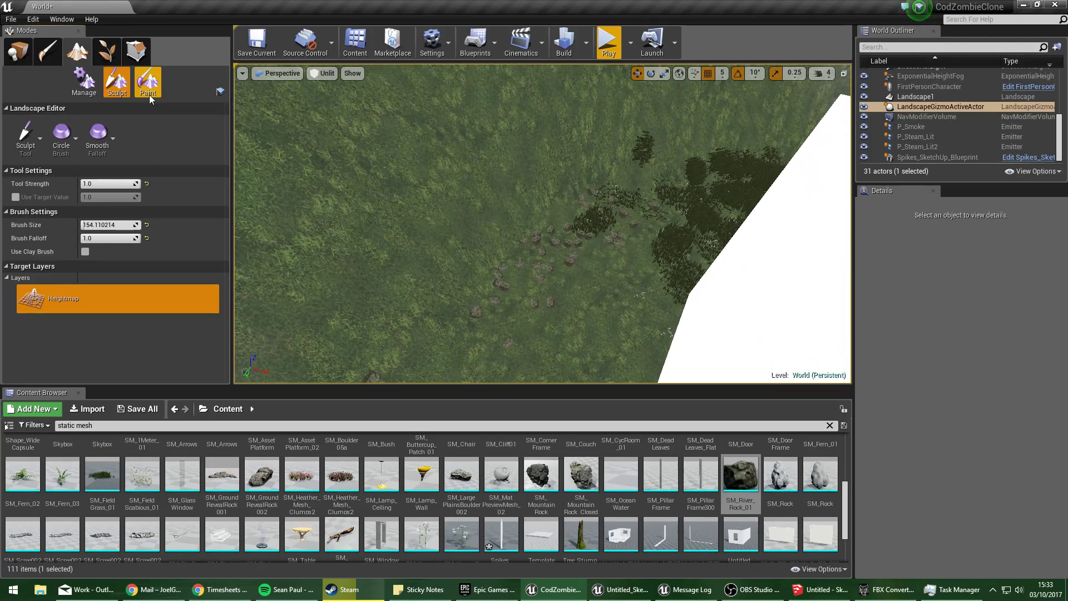
pyautogui.click(28, 341)
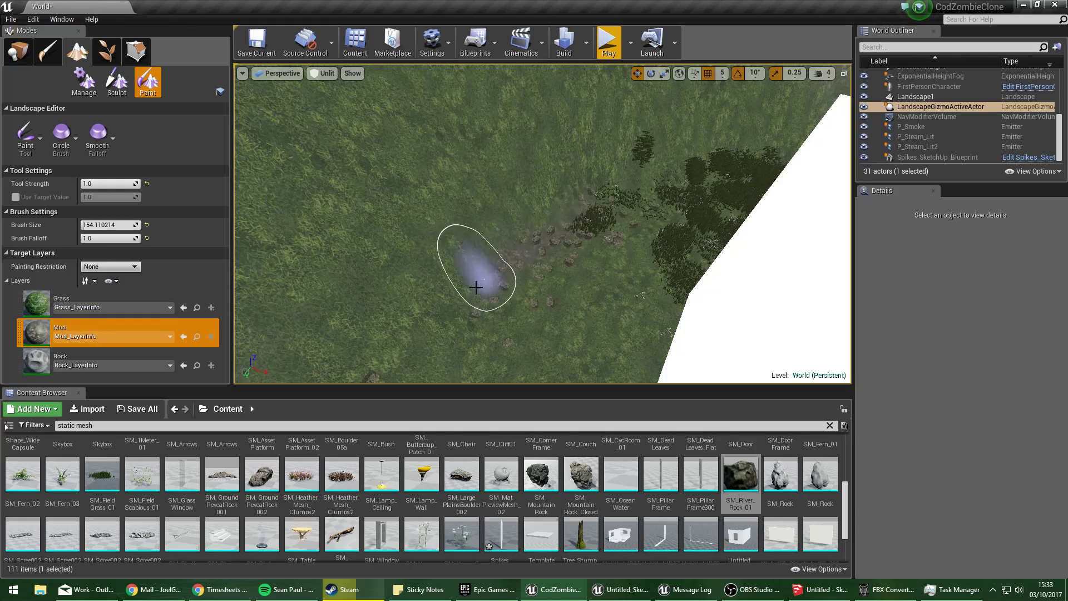
pyautogui.moveTo(548, 208); pyautogui.dragTo(670, 224, button='right')
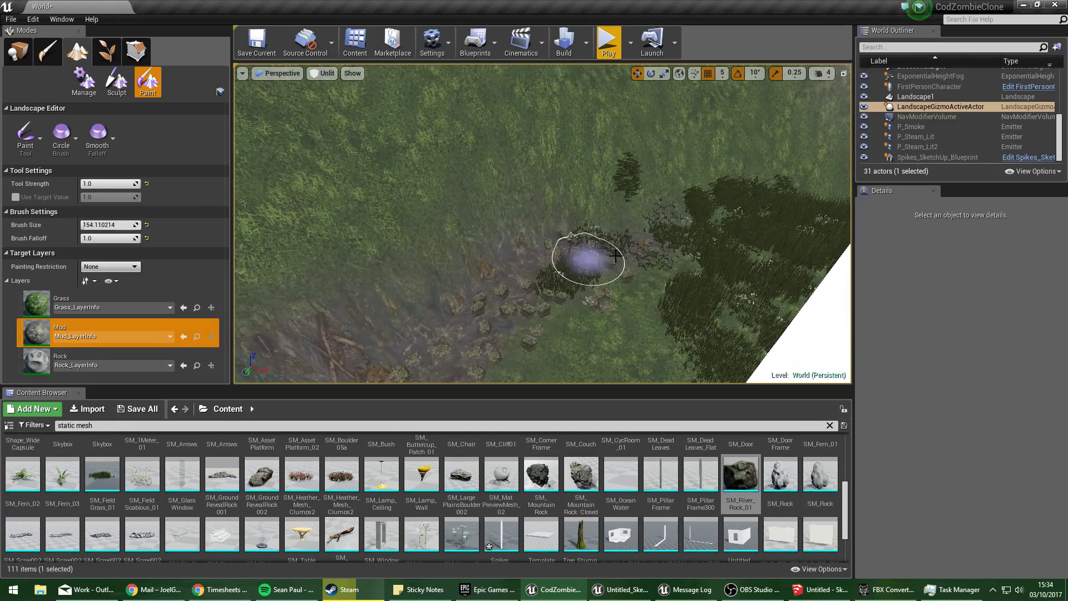
pyautogui.moveTo(466, 379); pyautogui.dragTo(667, 250, button='right')
pyautogui.moveTo(500, 322)
pyautogui.mouseDown(button='right')
pyautogui.moveTo(562, 356)
pyautogui.moveTo(523, 306)
pyautogui.moveTo(529, 356)
pyautogui.moveTo(500, 322)
pyautogui.mouseUp(button='right')
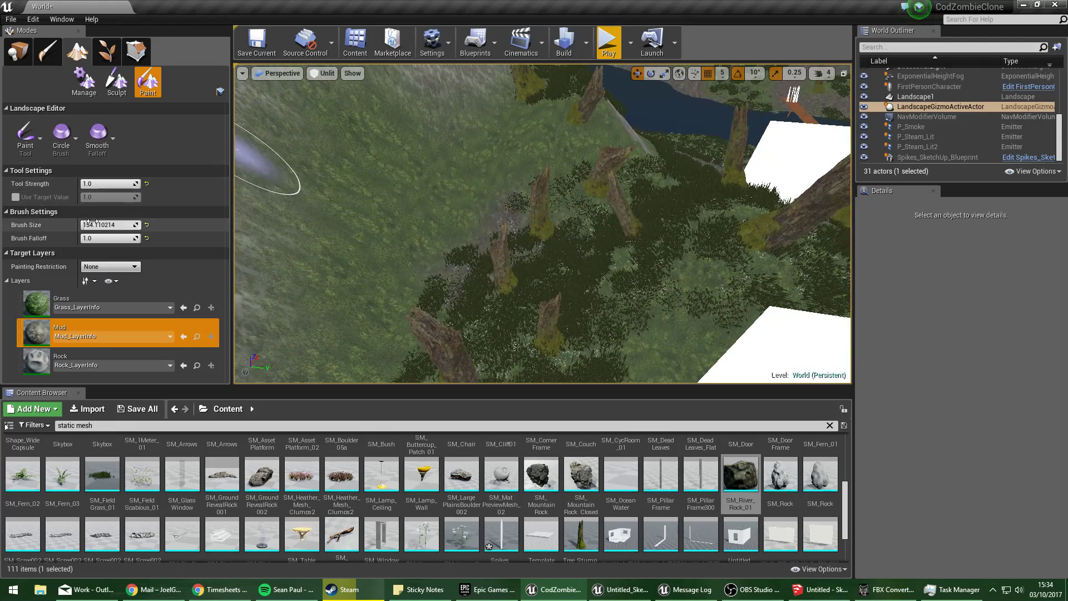
# Enlarge the landscape brush to about 536 for painting mud between the trees by the lake.
pyautogui.moveTo(89, 224); pyautogui.dragTo(128, 224)
pyautogui.moveTo(578, 268); pyautogui.dragTo(493, 335, button='right')
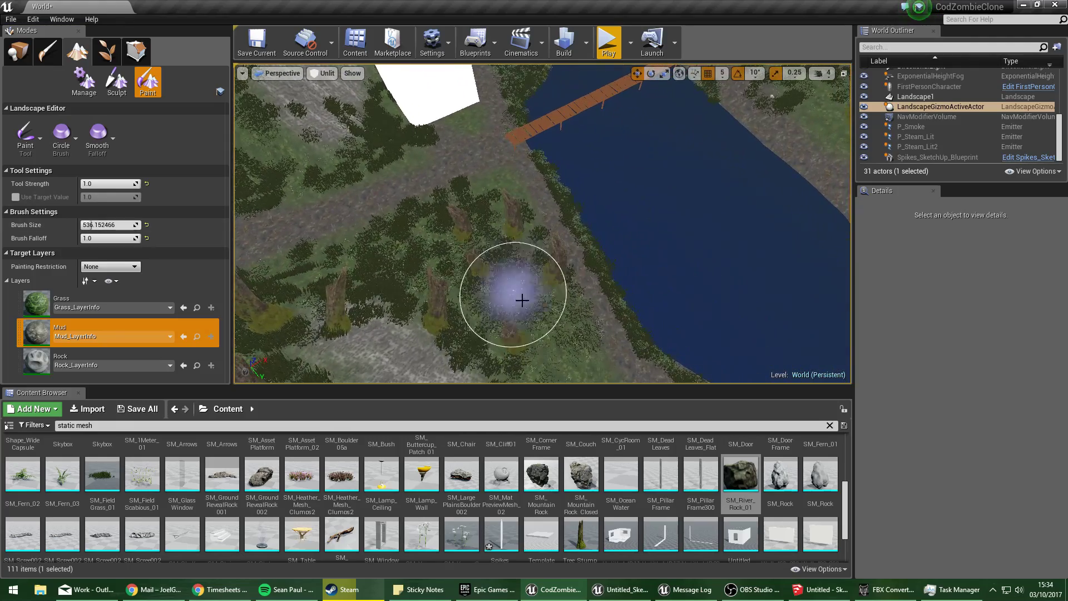
pyautogui.moveTo(519, 300); pyautogui.dragTo(423, 222, button='right')
# Try the Rock layer on the terrain, undo the last landscape edit, and switch to sculpting at the ridge.
pyautogui.click(32, 364)
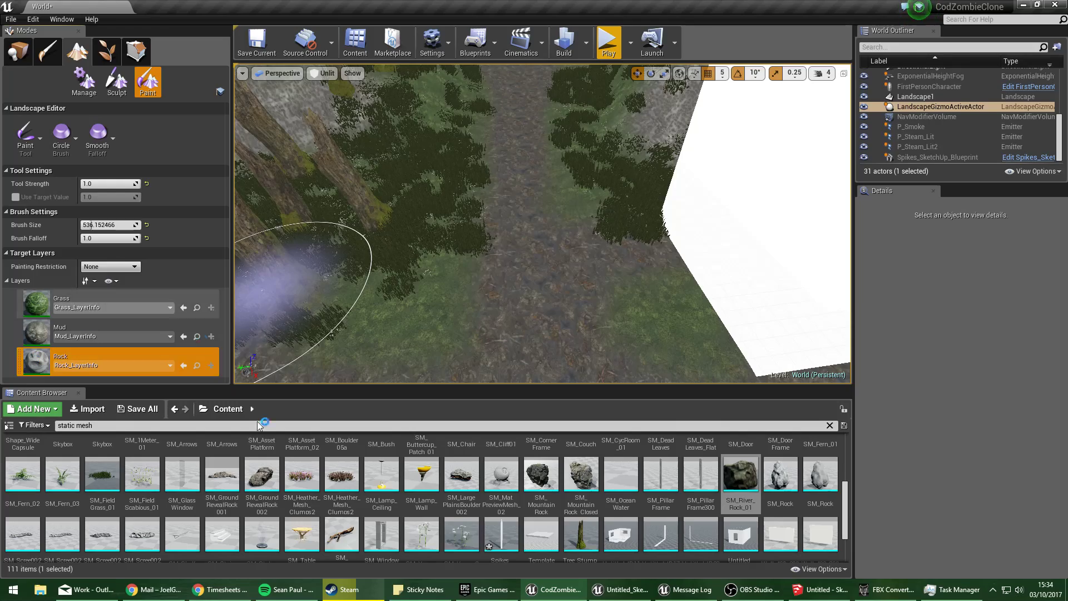
pyautogui.moveTo(526, 224)
pyautogui.mouseDown(button='right')
pyautogui.moveTo(527, 156)
pyautogui.moveTo(562, 161)
pyautogui.mouseUp(button='right')
pyautogui.hotkey('ctrl', 'z')
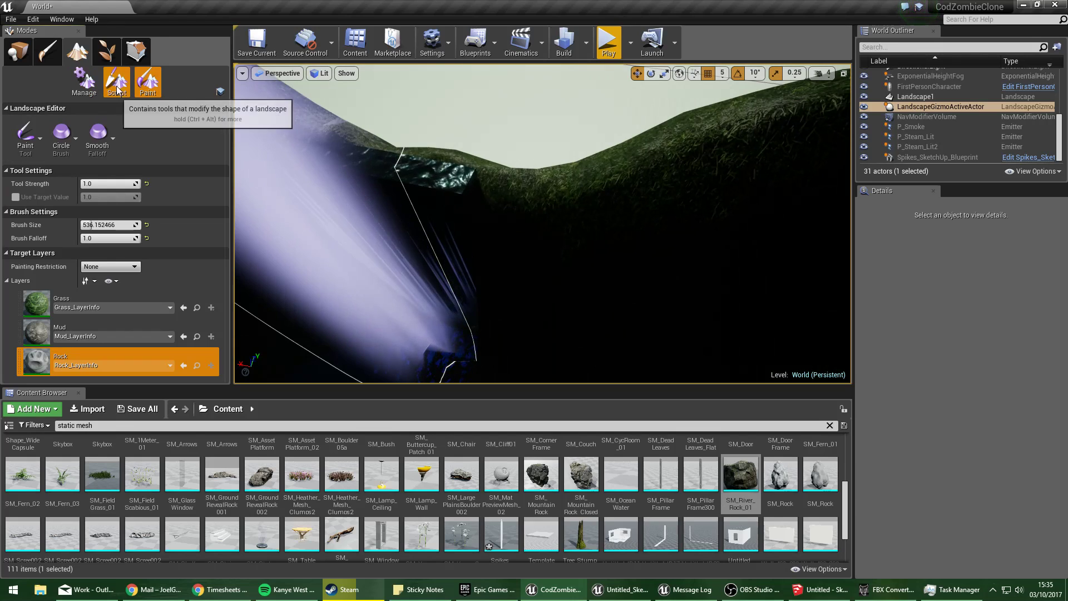
pyautogui.click(117, 89)
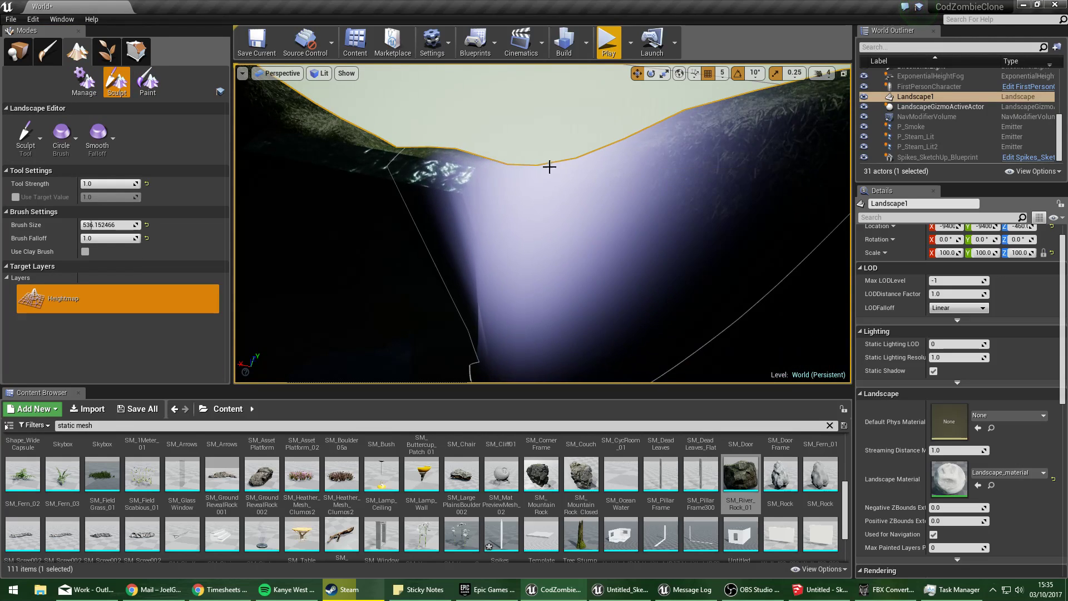
pyautogui.moveTo(525, 174)
pyautogui.mouseDown(button='right')
pyautogui.moveTo(504, 200)
pyautogui.moveTo(525, 111)
pyautogui.moveTo(450, 115)
pyautogui.moveTo(367, 184)
pyautogui.moveTo(289, 156)
pyautogui.moveTo(384, 161)
pyautogui.moveTo(376, 156)
pyautogui.moveTo(250, 173)
pyautogui.moveTo(283, 175)
pyautogui.mouseUp(button='right')
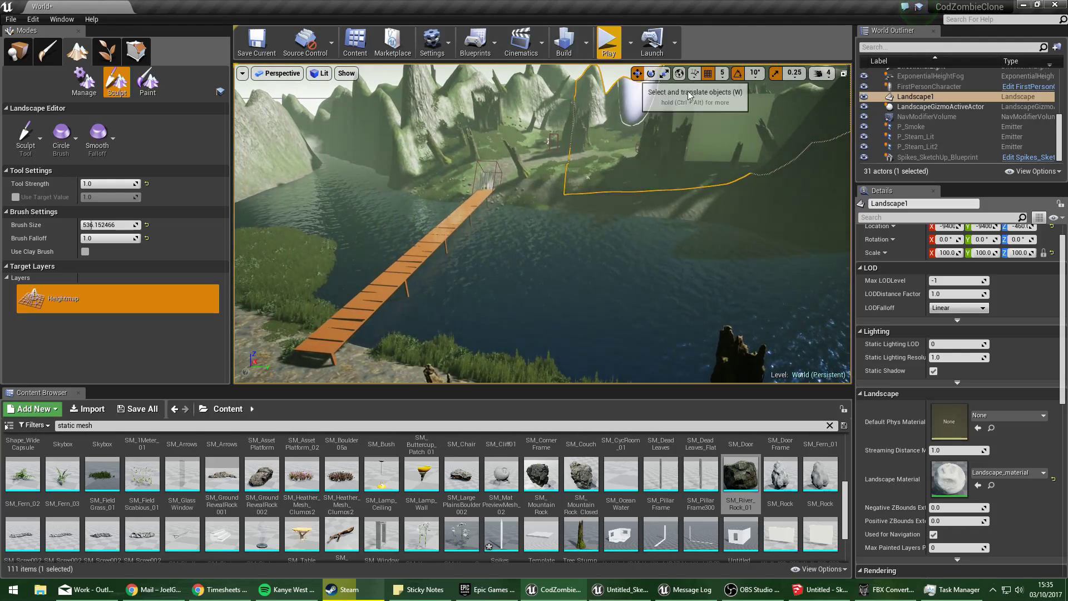
# Select the DirectionalLight above the bridge and rotate it to brighten the spikes, with a Z rotation of about 92.56°.
pyautogui.scroll(5, 926, 133)
pyautogui.doubleClick(920, 125)
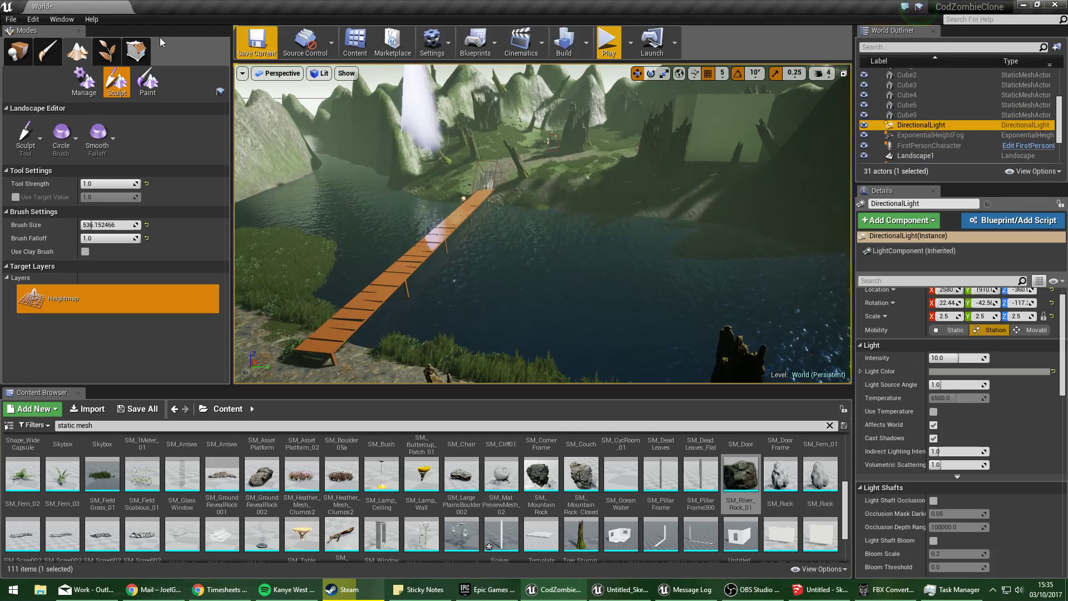
pyautogui.click(18, 51)
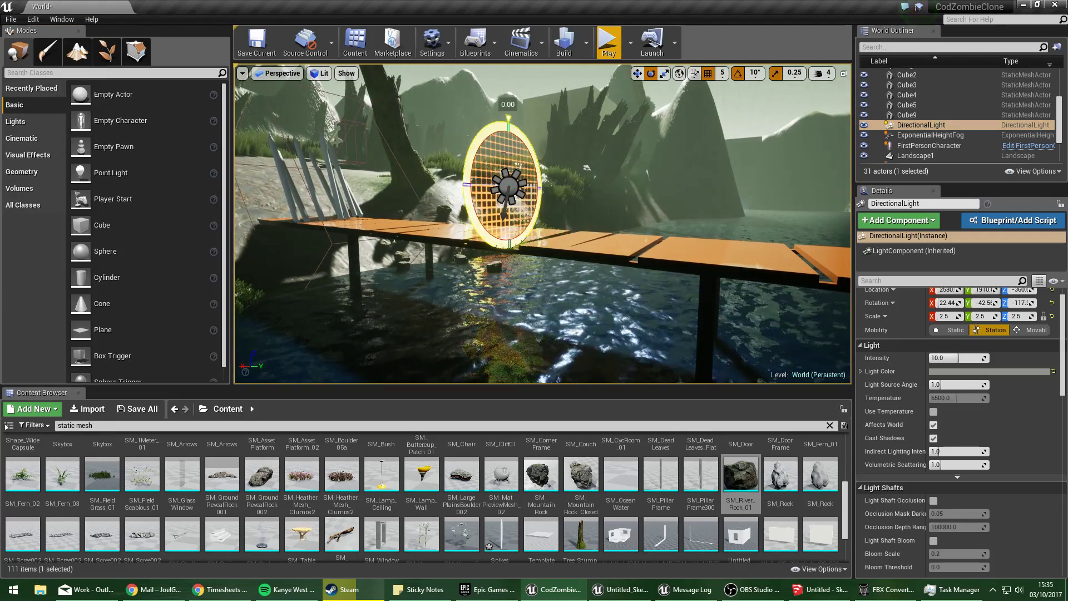
pyautogui.moveTo(508, 119); pyautogui.dragTo(485, 120)
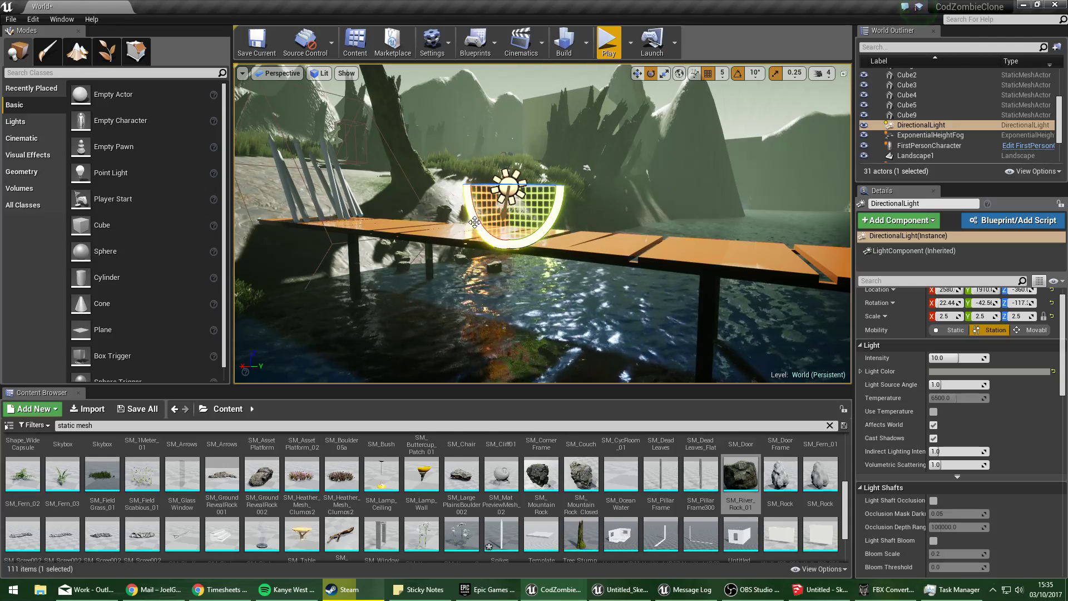
pyautogui.moveTo(478, 126); pyautogui.dragTo(465, 144)
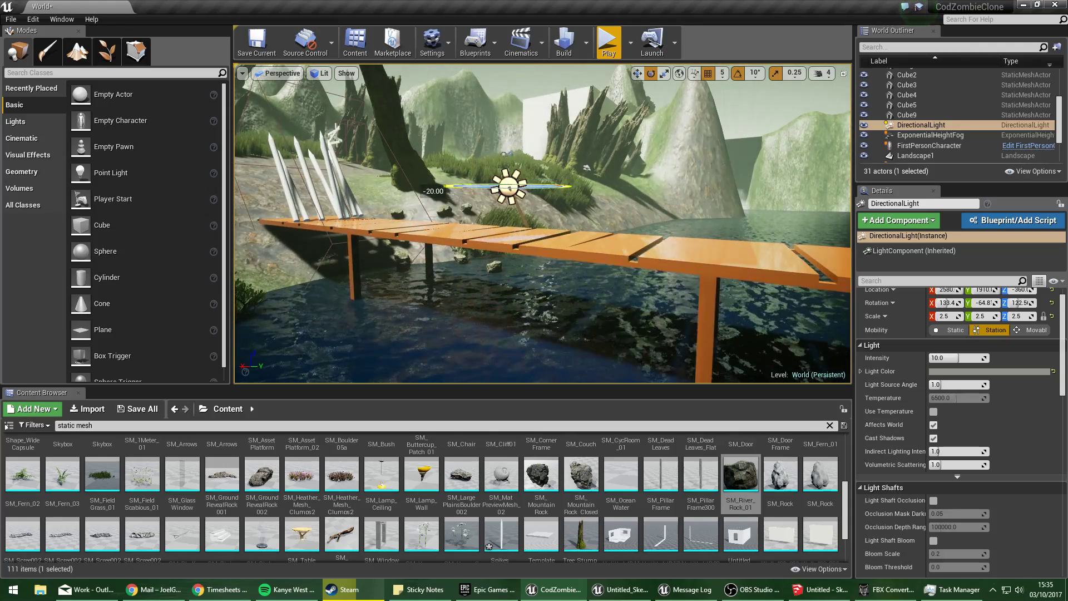
pyautogui.moveTo(449, 186); pyautogui.dragTo(437, 185)
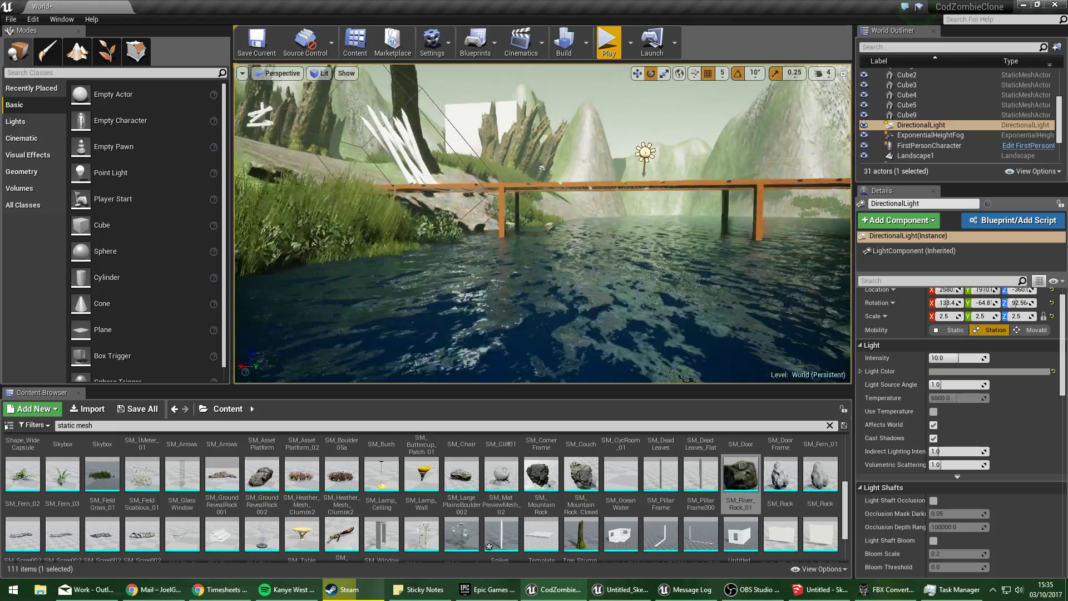
# Rotate the DirectionalLight further about its other axes, adjusting how the light falls on the bridge and lake.
pyautogui.moveTo(543, 223); pyautogui.dragTo(390, 222, button='right')
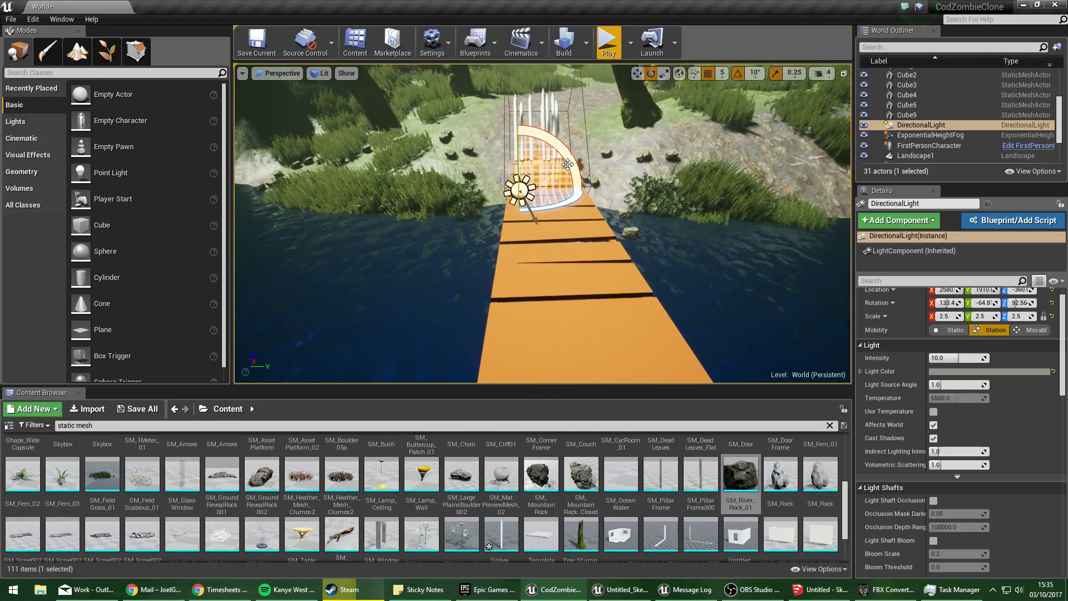
pyautogui.moveTo(566, 164); pyautogui.dragTo(551, 216)
pyautogui.moveTo(571, 164); pyautogui.dragTo(601, 195)
pyautogui.moveTo(601, 194)
pyautogui.mouseDown(button='right')
pyautogui.moveTo(723, 195)
pyautogui.moveTo(501, 205)
pyautogui.moveTo(592, 203)
pyautogui.mouseUp(button='right')
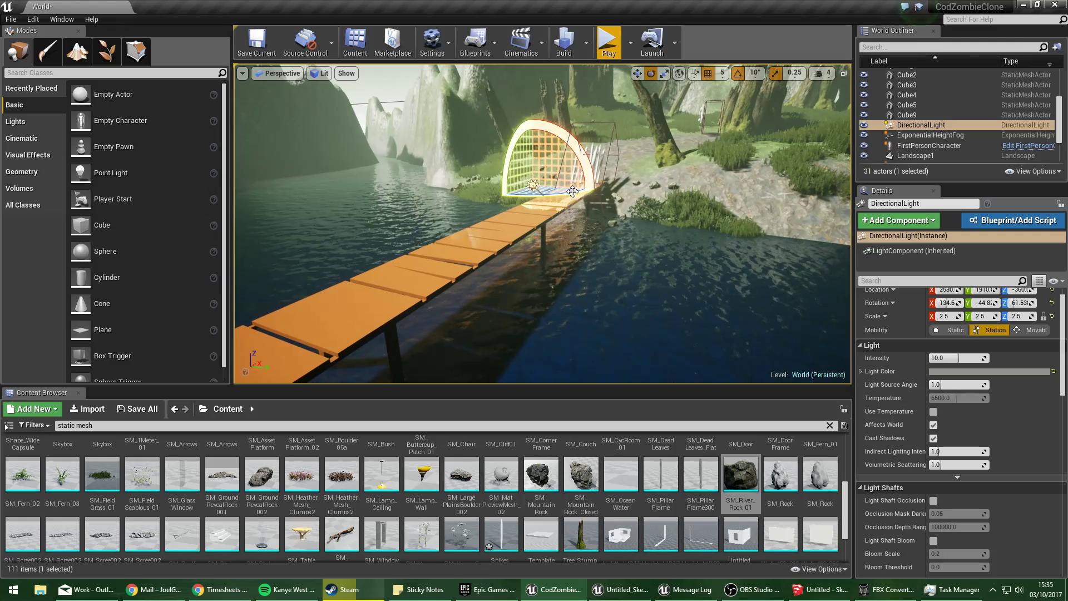
pyautogui.moveTo(572, 192); pyautogui.dragTo(462, 195)
pyautogui.moveTo(462, 196); pyautogui.dragTo(495, 233, button='right')
pyautogui.moveTo(433, 211); pyautogui.dragTo(432, 222)
pyautogui.moveTo(431, 223); pyautogui.dragTo(556, 226, button='right')
# Playtest the level with the rotated DirectionalLight, walking the lakeside path to the bridge to check the lighting.
pyautogui.hotkey('alt', 'p')
pyautogui.press('w')
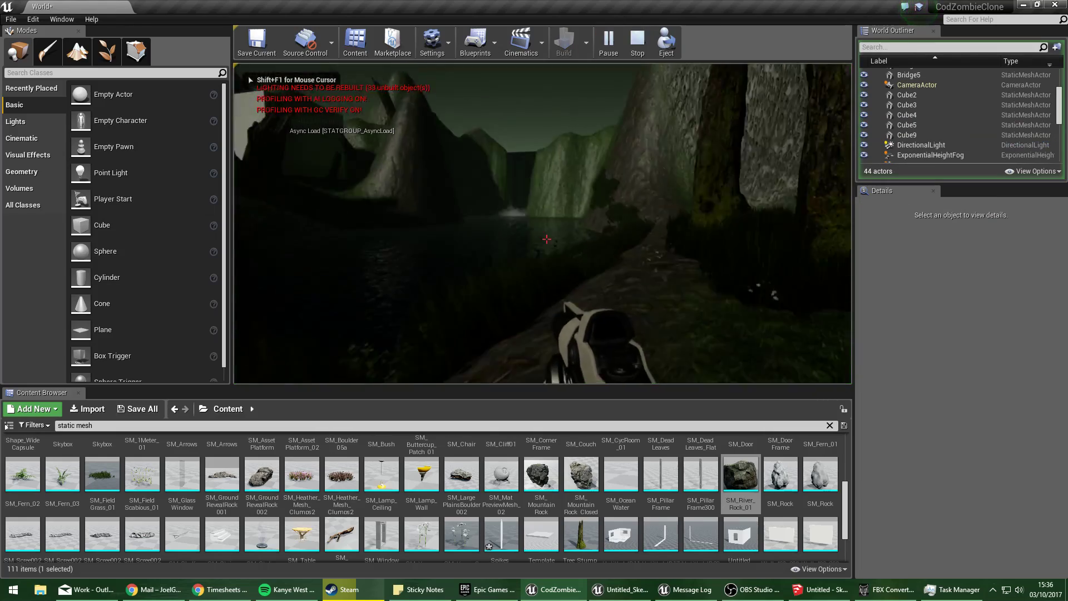
pyautogui.press('w')
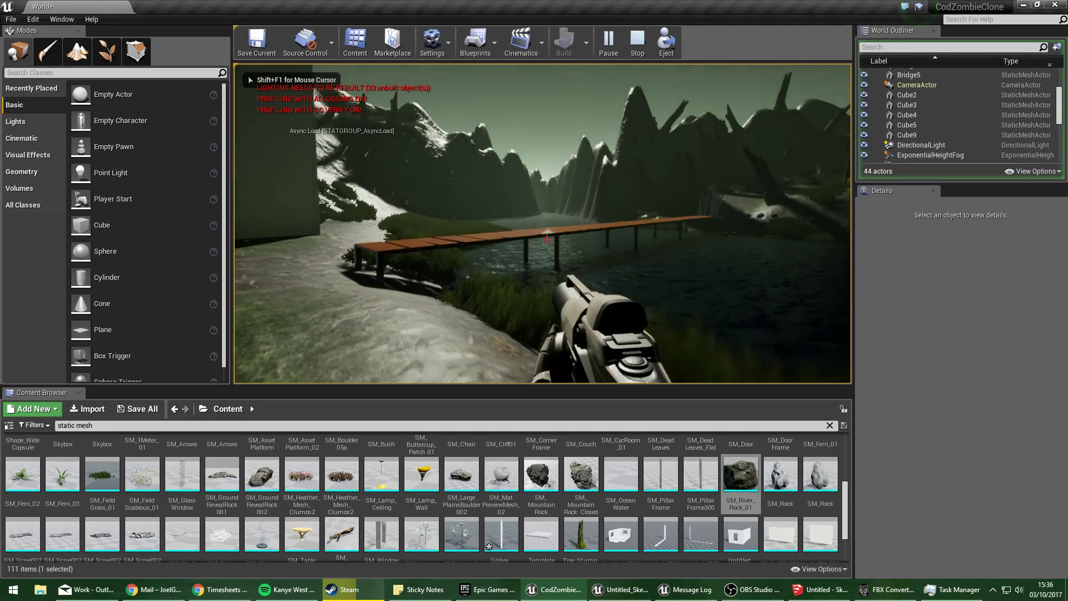
pyautogui.press('w')
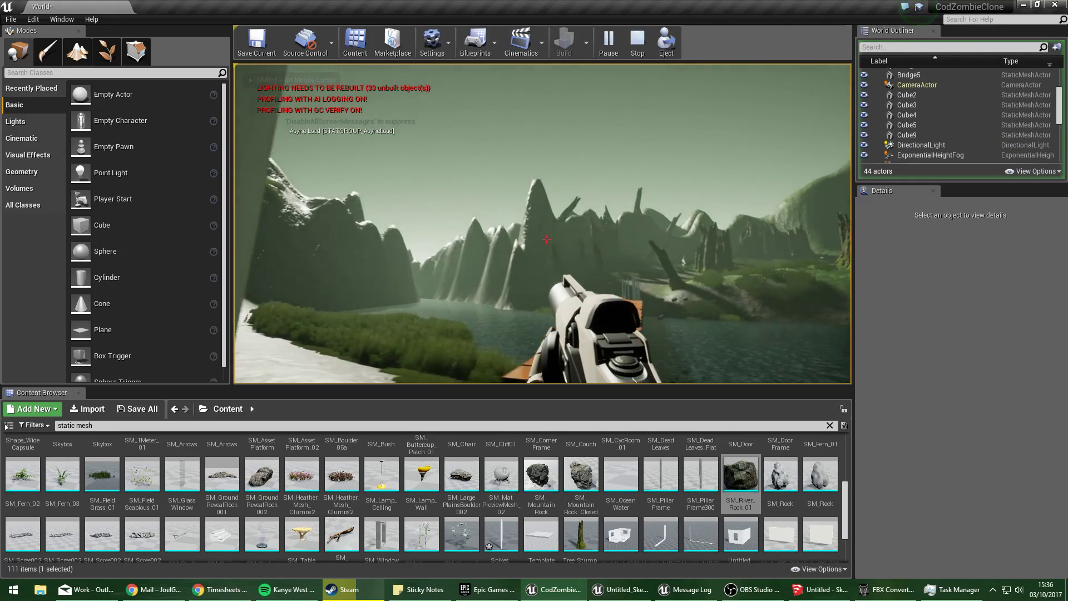
pyautogui.press('w')
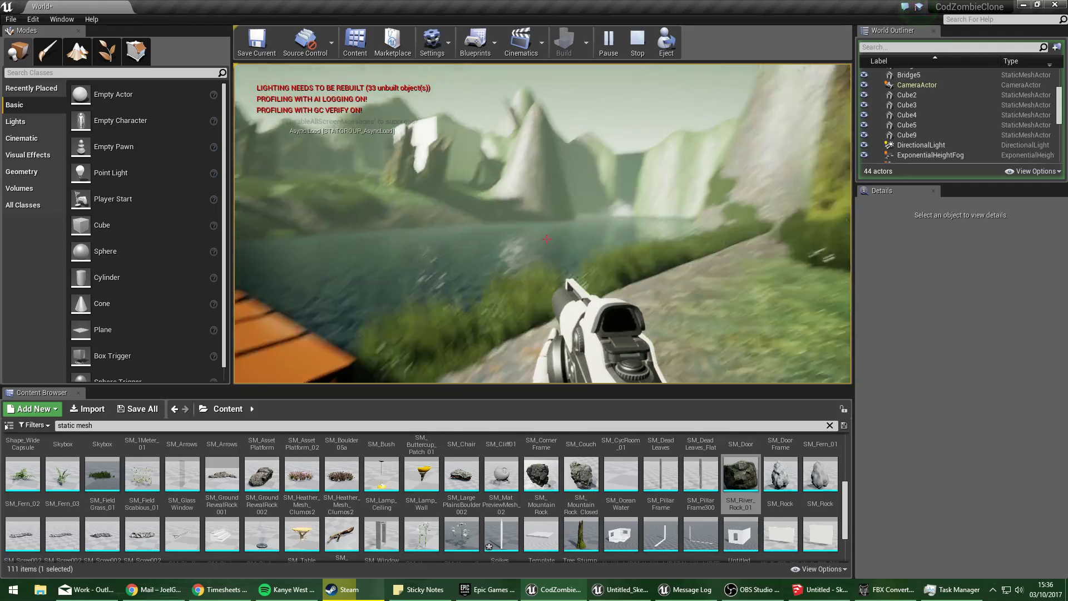
# Stop the play session and force delete the static meshes Untitled_ID11, Untitled_ID17, Untitled_ID23 and Untitled_SketchUp.
pyautogui.press('Escape')
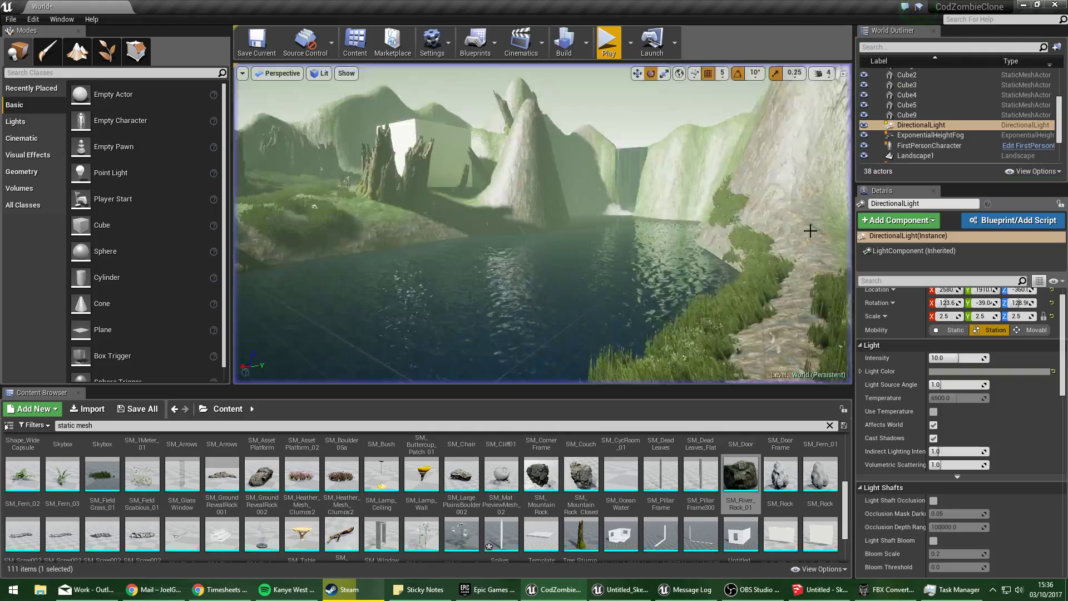
pyautogui.press('w')
pyautogui.moveTo(543, 222); pyautogui.dragTo(682, 253, button='right')
pyautogui.scroll(-1, 695, 490)
pyautogui.click(621, 498)
pyautogui.keyDown('ctrl'); pyautogui.click(660, 498); pyautogui.keyUp('ctrl')
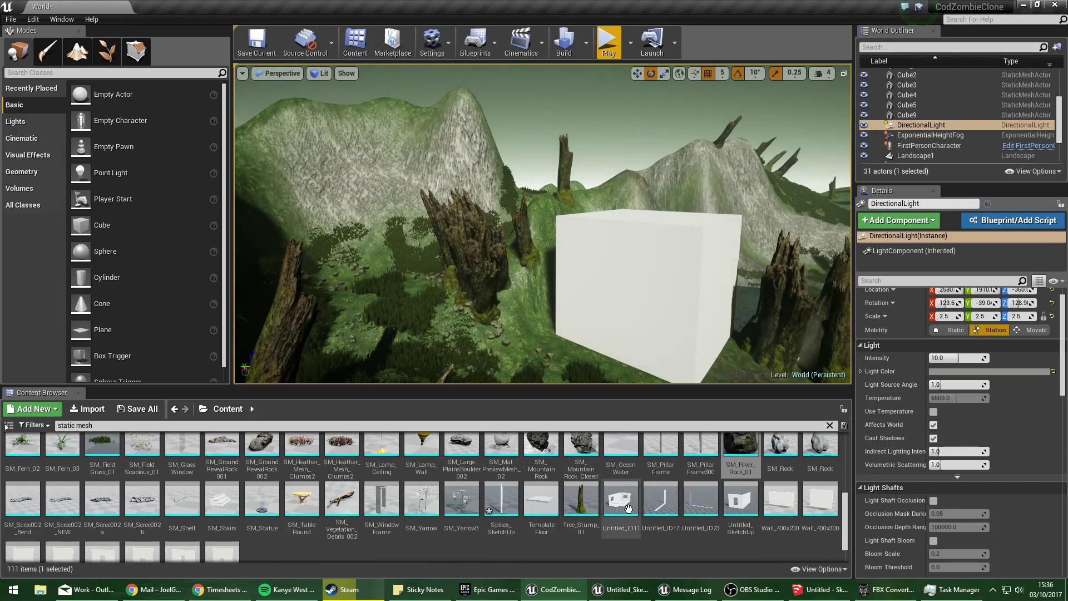
pyautogui.keyDown('ctrl'); pyautogui.click(701, 501); pyautogui.keyUp('ctrl')
pyautogui.keyDown('ctrl'); pyautogui.click(740, 501); pyautogui.keyUp('ctrl')
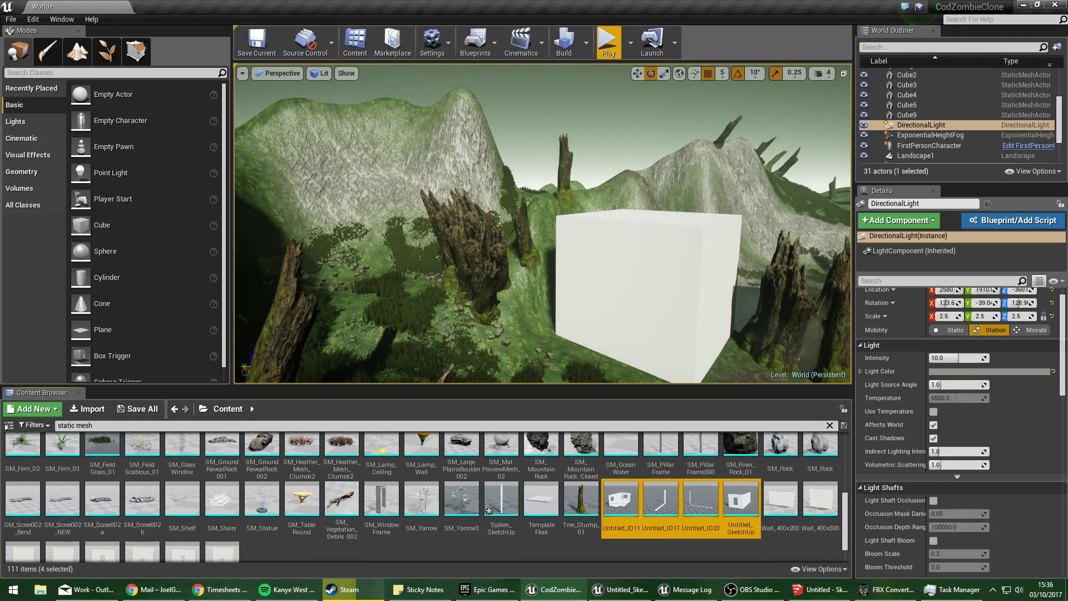
pyautogui.press('Delete')
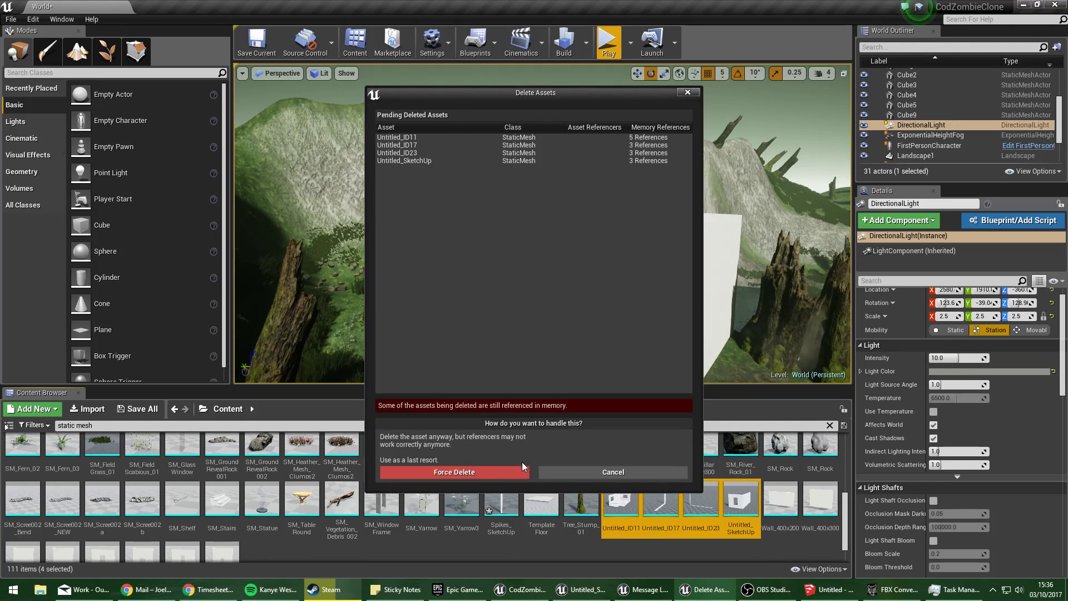
pyautogui.click(489, 472)
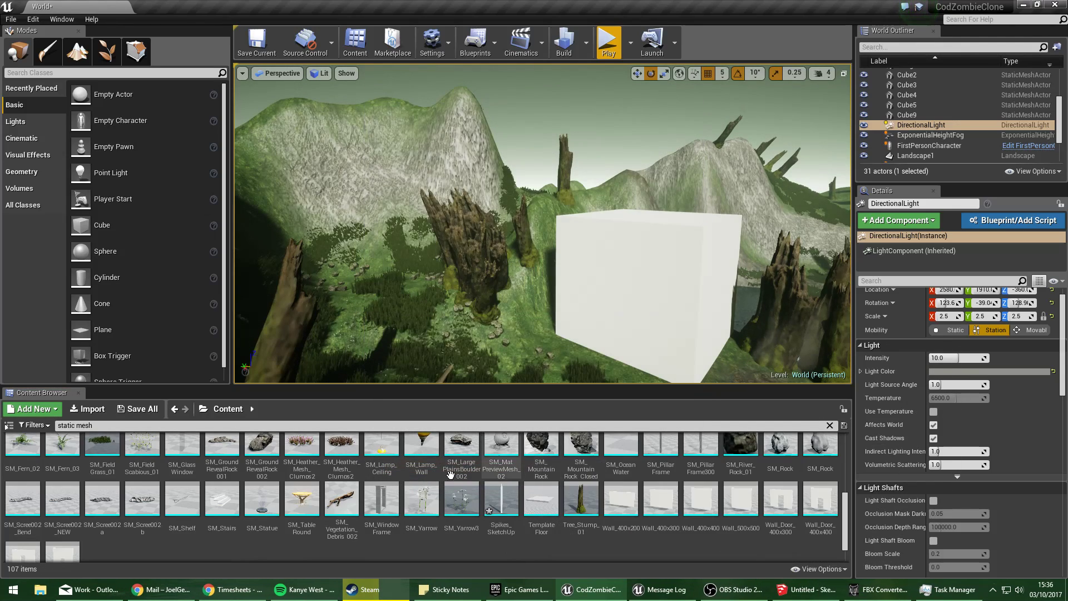
# Find the SM_Heather_Mesh_Clumps2 static mesh and add it to the foliage types for painting.
pyautogui.scroll(-1, 478, 510)
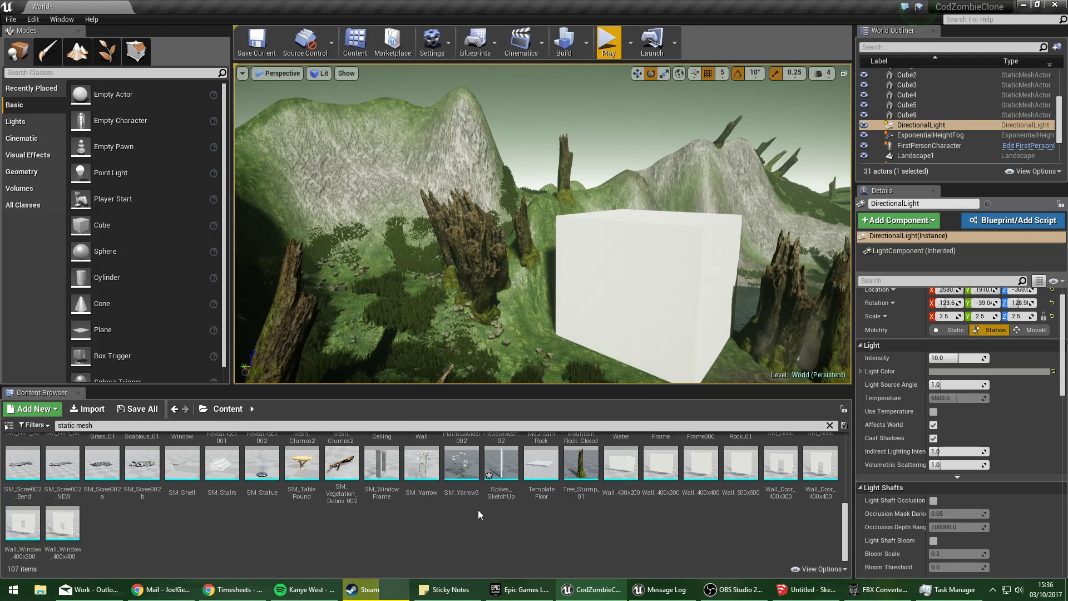
pyautogui.scroll(2, 478, 509)
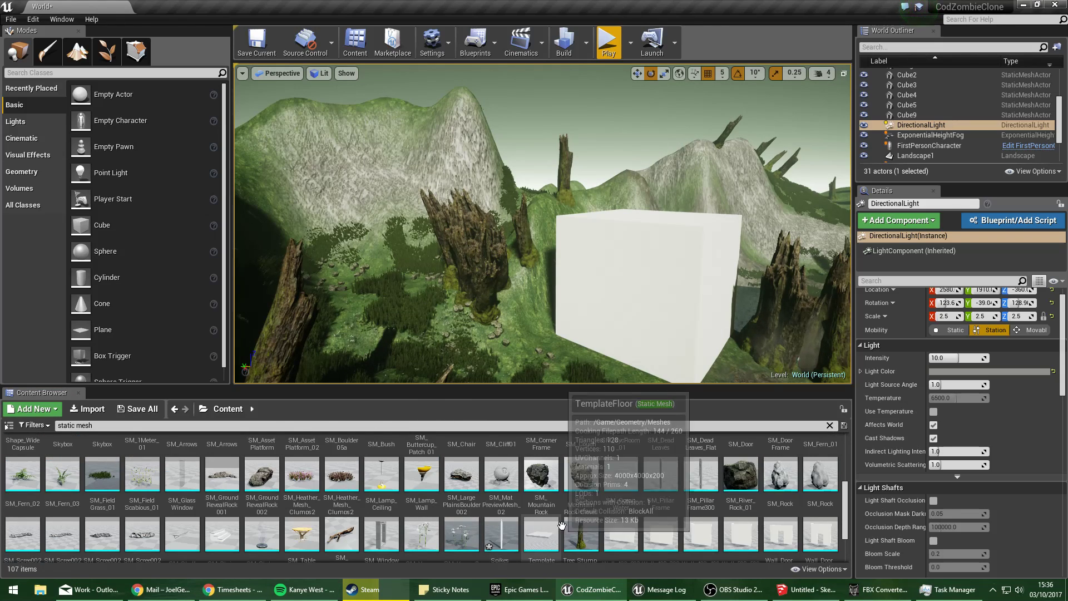
pyautogui.scroll(1, 561, 525)
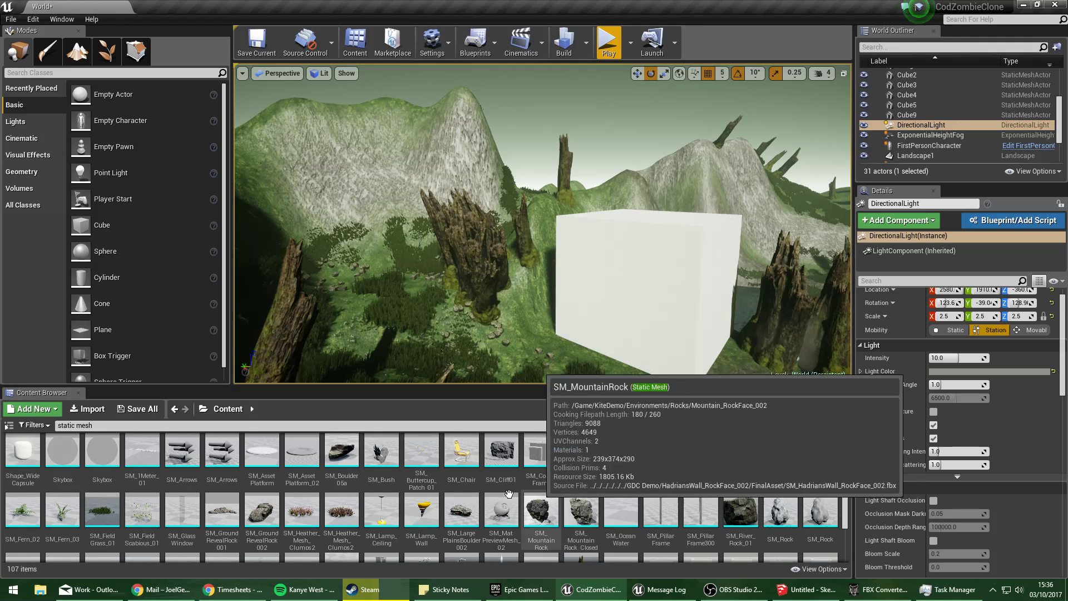
pyautogui.click(308, 513)
pyautogui.click(106, 51)
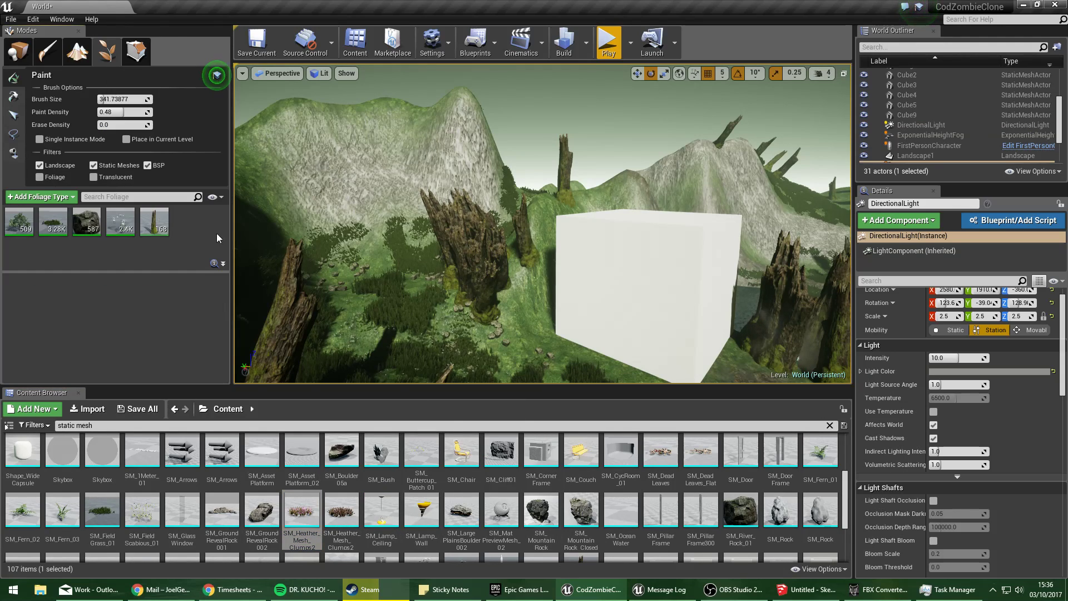
pyautogui.moveTo(302, 510); pyautogui.dragTo(227, 262)
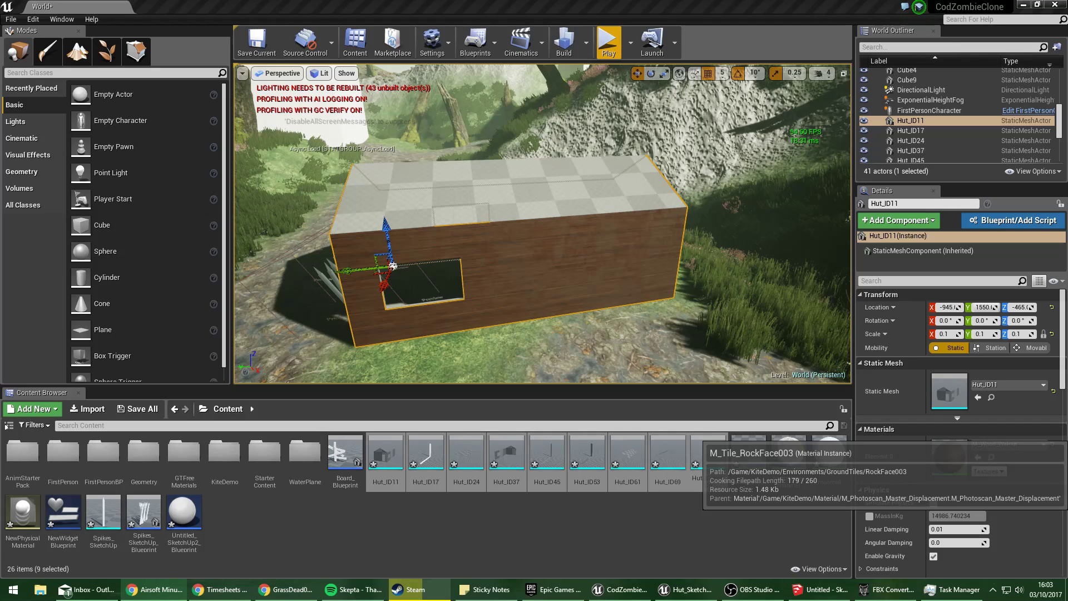
# Select the hut's roof mesh, Hut_ID61, and bring it into view.
pyautogui.moveTo(393, 266); pyautogui.dragTo(393, 266)
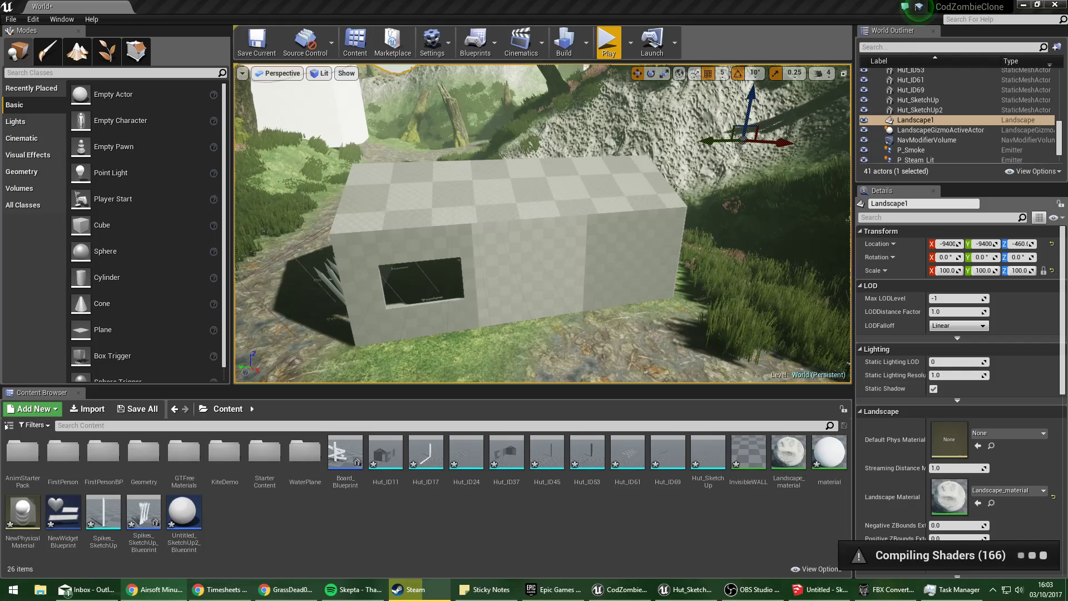
pyautogui.moveTo(542, 223); pyautogui.dragTo(567, 240, button='right')
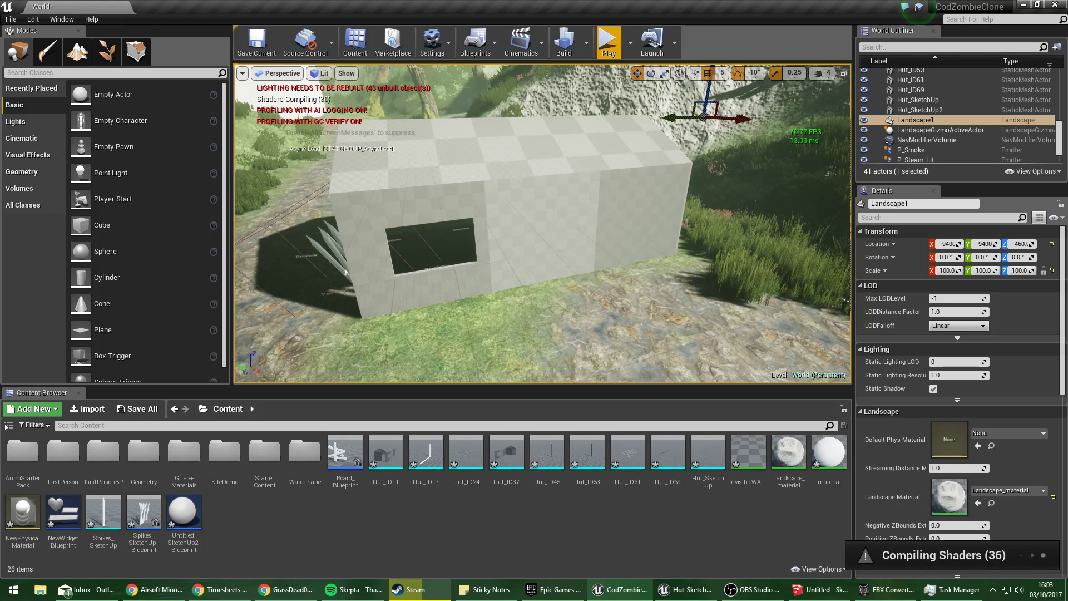
pyautogui.scroll(3, 926, 137)
pyautogui.doubleClick(925, 135)
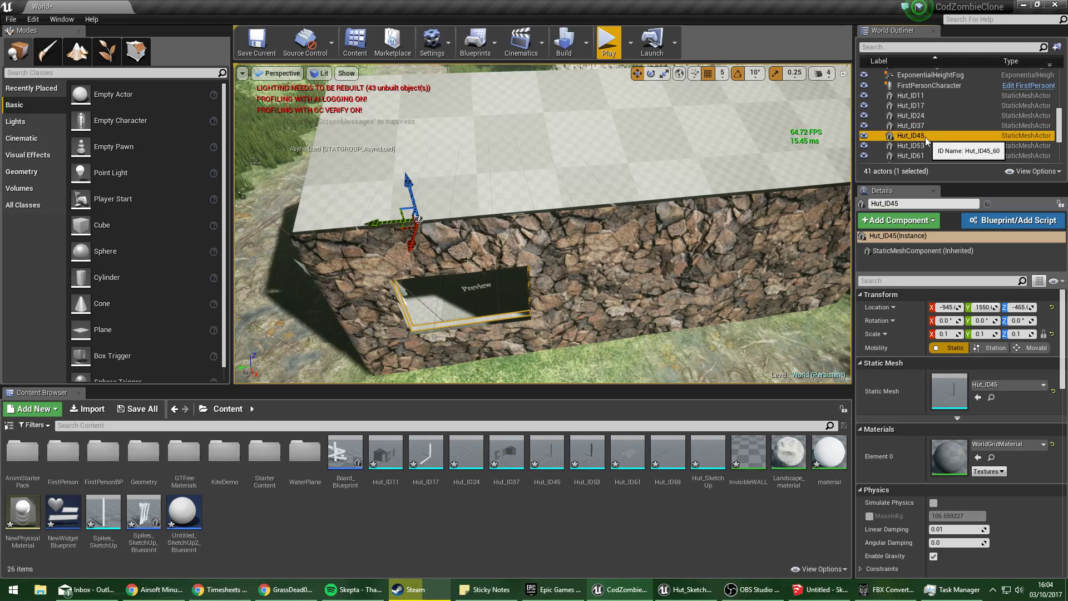
pyautogui.click(926, 143)
pyautogui.click(926, 156)
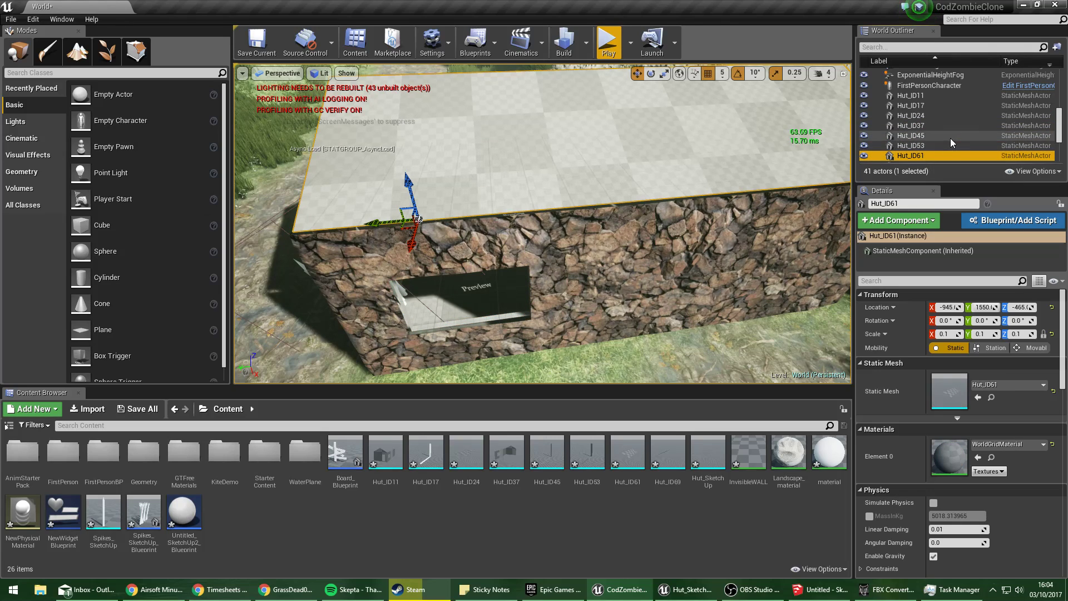
pyautogui.scroll(-1, 950, 138)
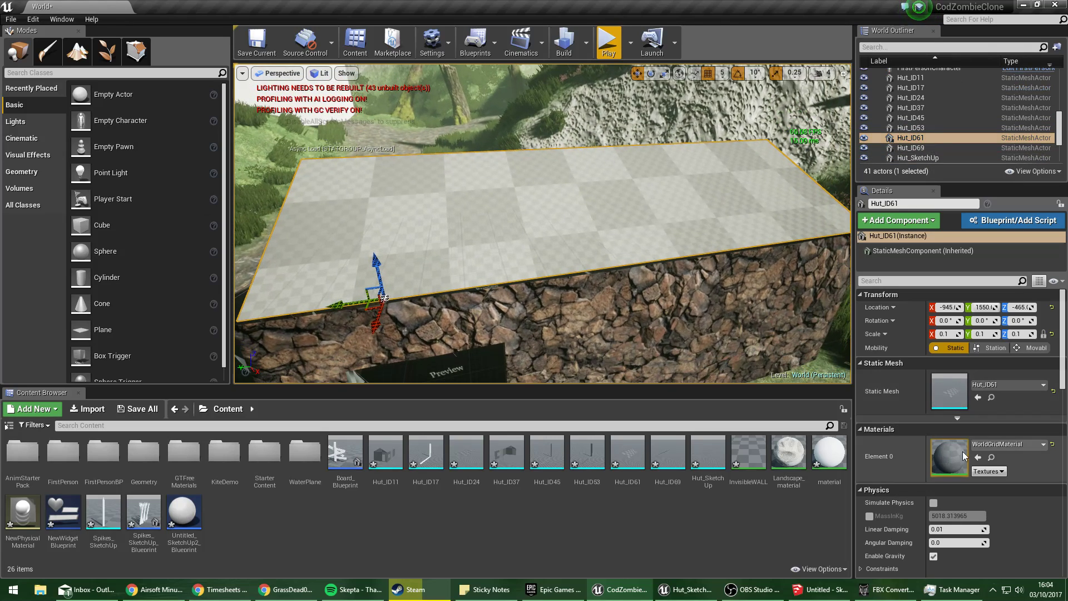
# Assign the HillTree_01_Leaves_Mat material to the hut's roof.
pyautogui.click(1005, 444)
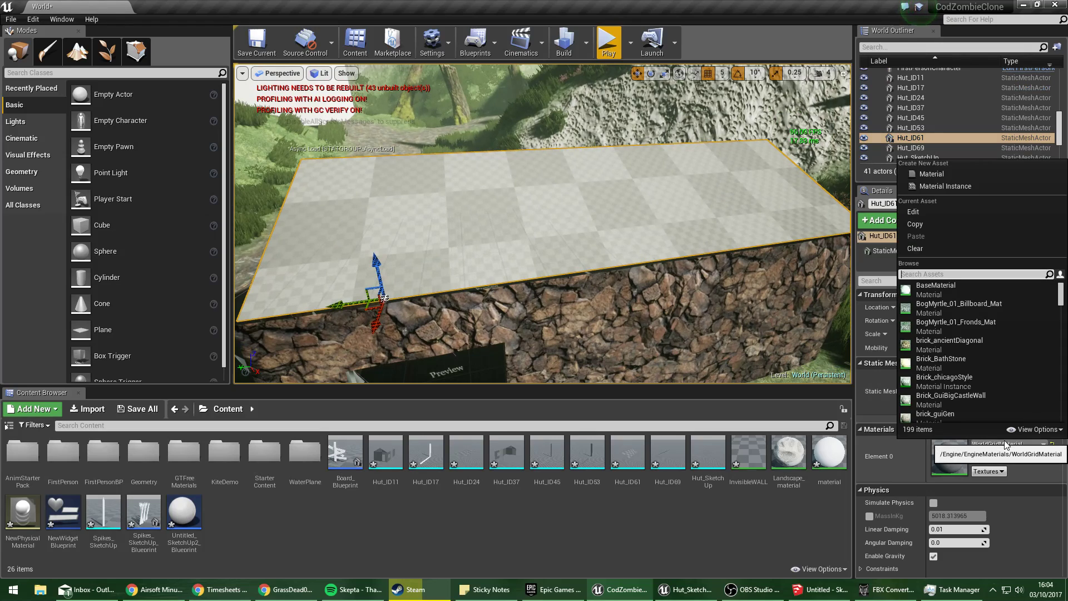
pyautogui.click(952, 274)
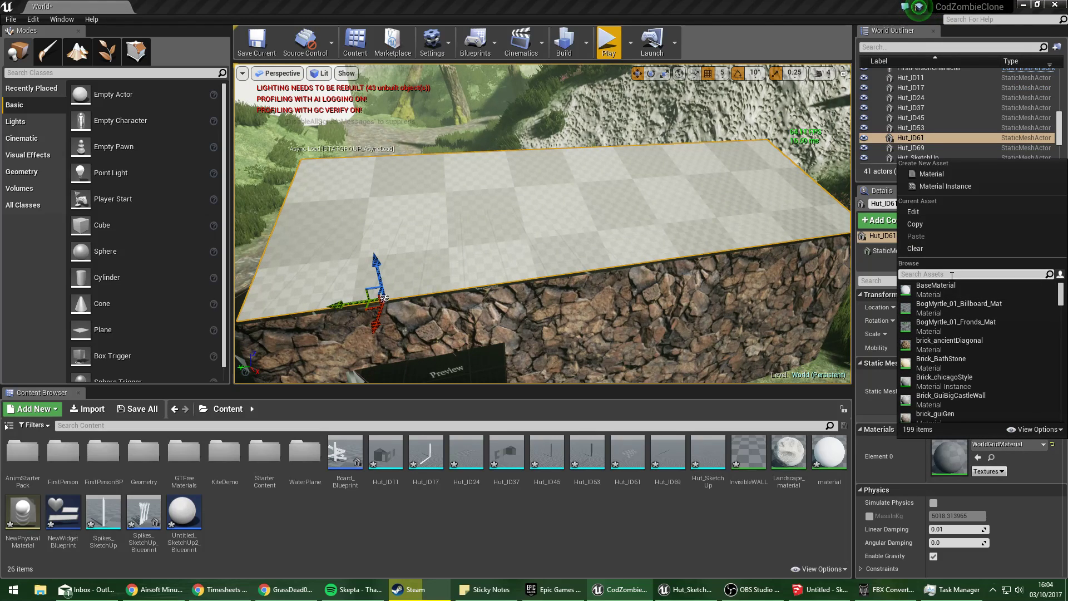
pyautogui.scroll(-3, 1023, 319)
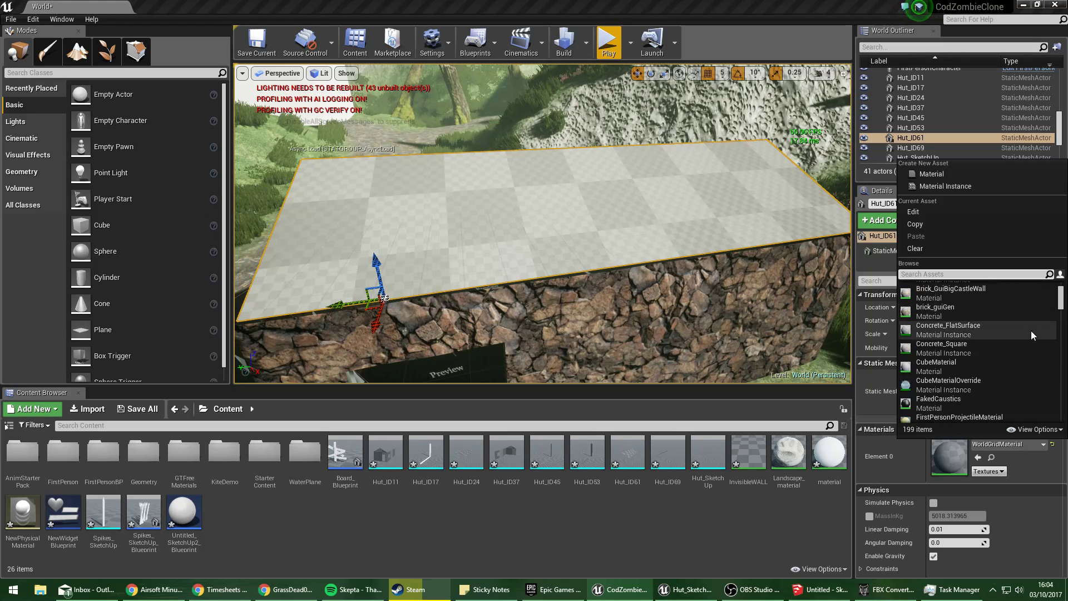
pyautogui.scroll(-3, 1024, 336)
pyautogui.scroll(-3, 1018, 345)
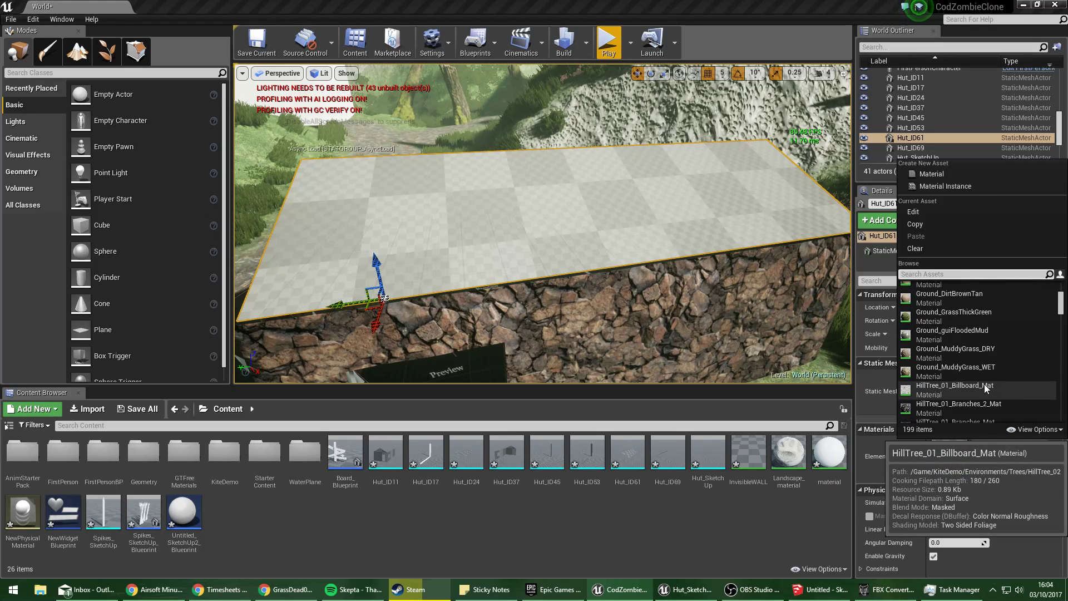
pyautogui.click(982, 315)
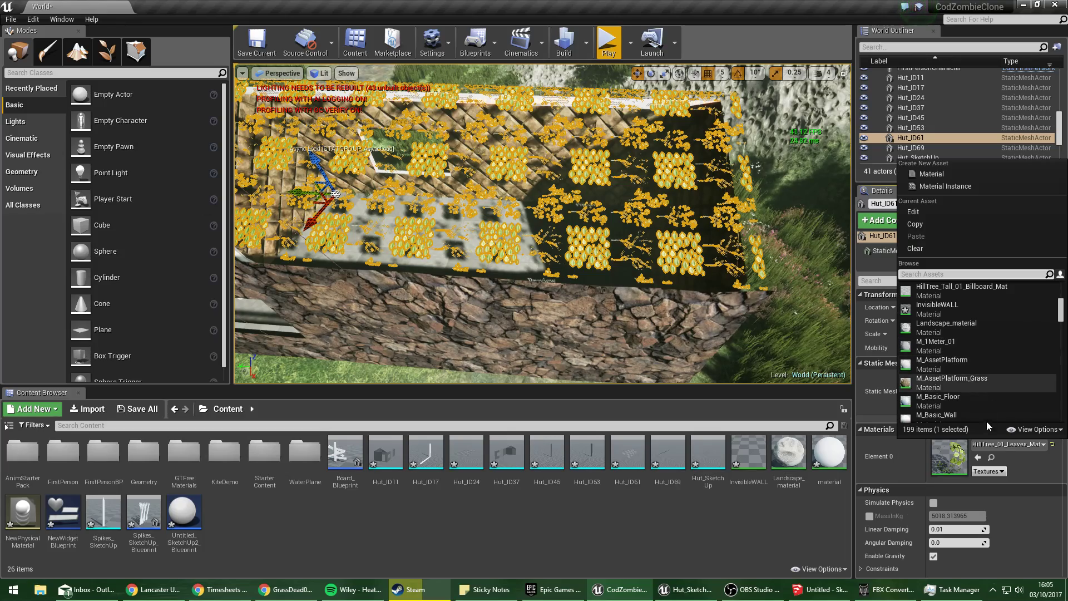
# Change the hut roof's material to M_Brick_Clay_Beveled.
pyautogui.scroll(-3, 1008, 370)
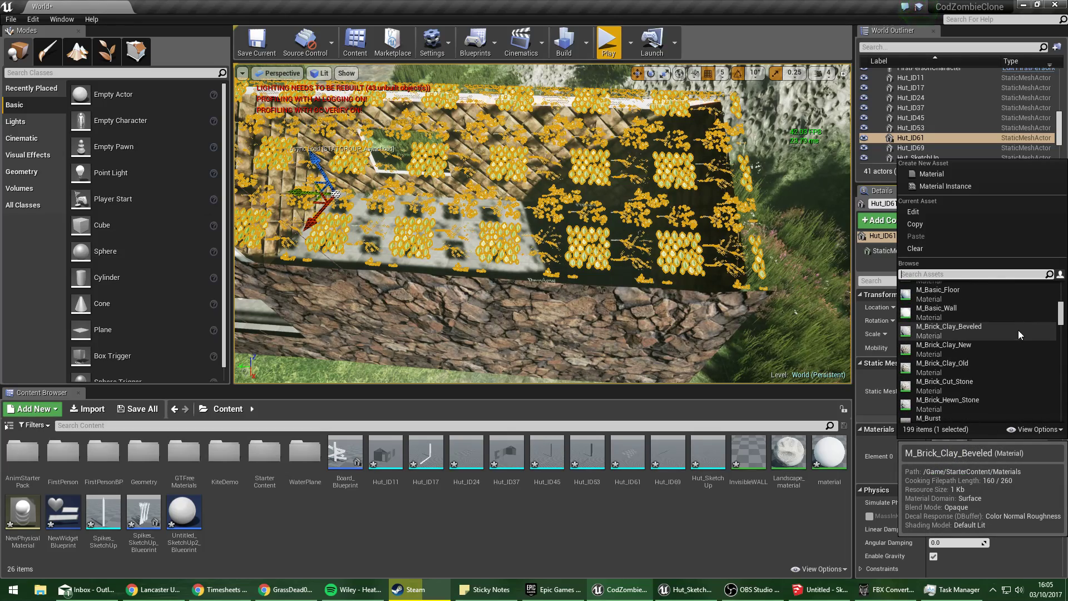
pyautogui.click(1018, 332)
pyautogui.moveTo(687, 231); pyautogui.dragTo(687, 231, button='right')
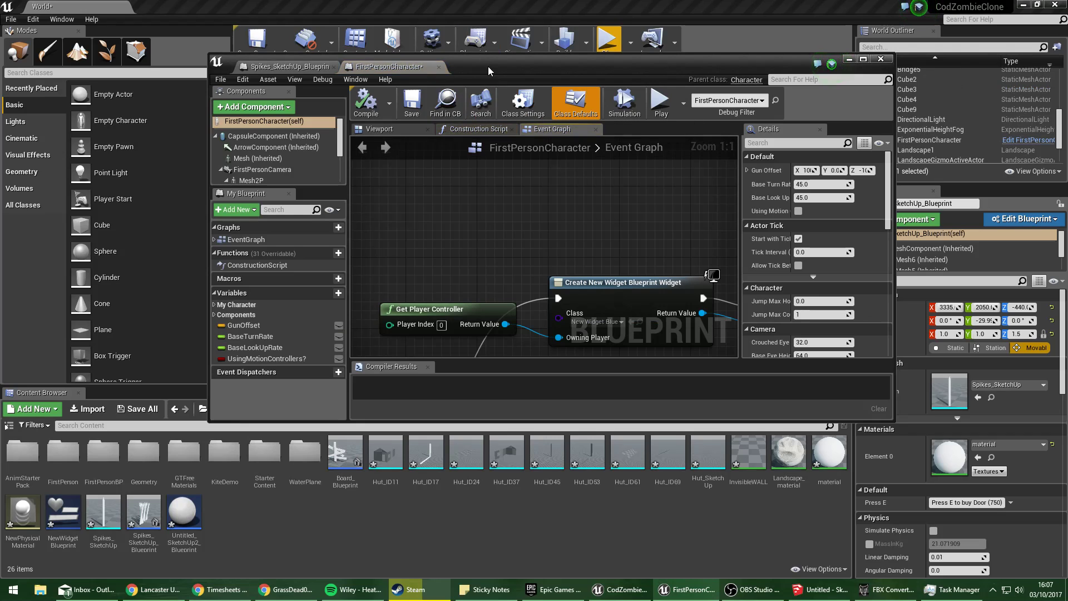
# In the FirstPersonCharacter event graph, promote the Create Widget return value to a variable and place its SET node beyond Add to Viewport.
pyautogui.doubleClick(488, 65)
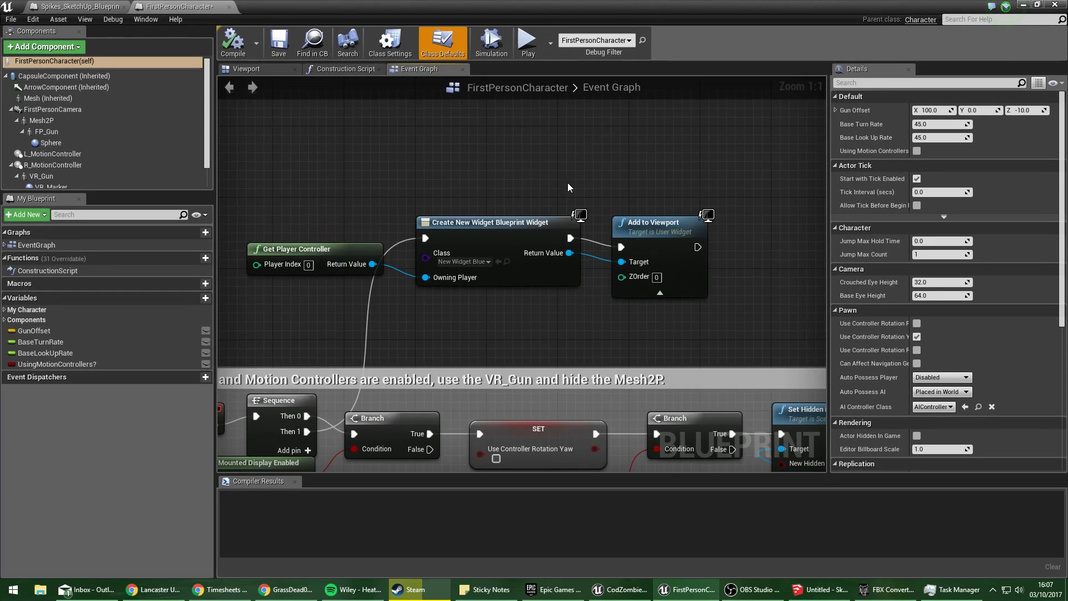
pyautogui.moveTo(568, 183); pyautogui.dragTo(512, 192, button='right')
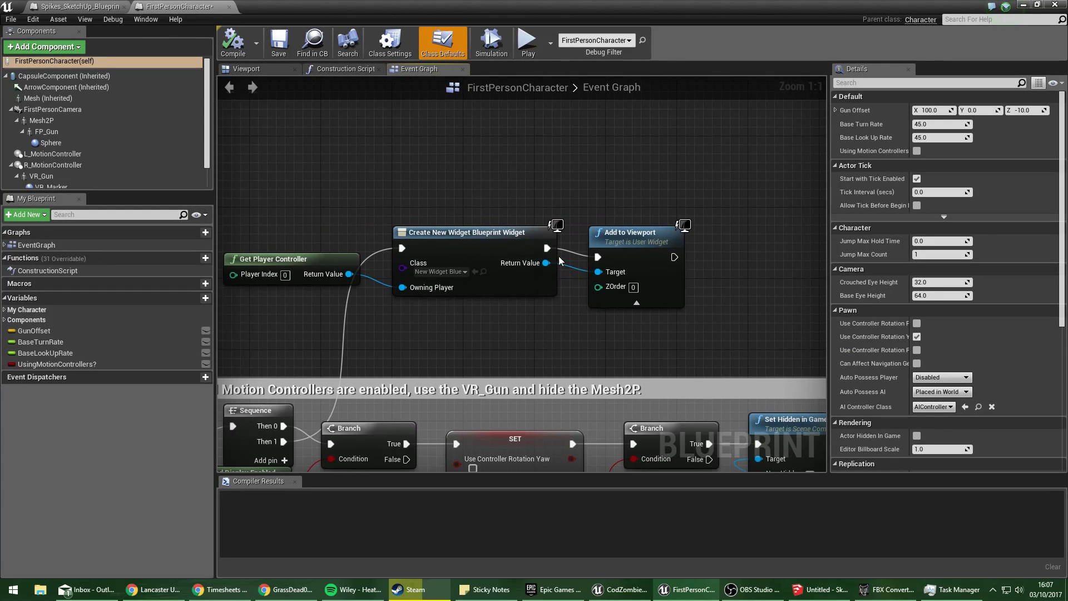
pyautogui.moveTo(546, 263); pyautogui.dragTo(774, 210)
pyautogui.click(813, 266)
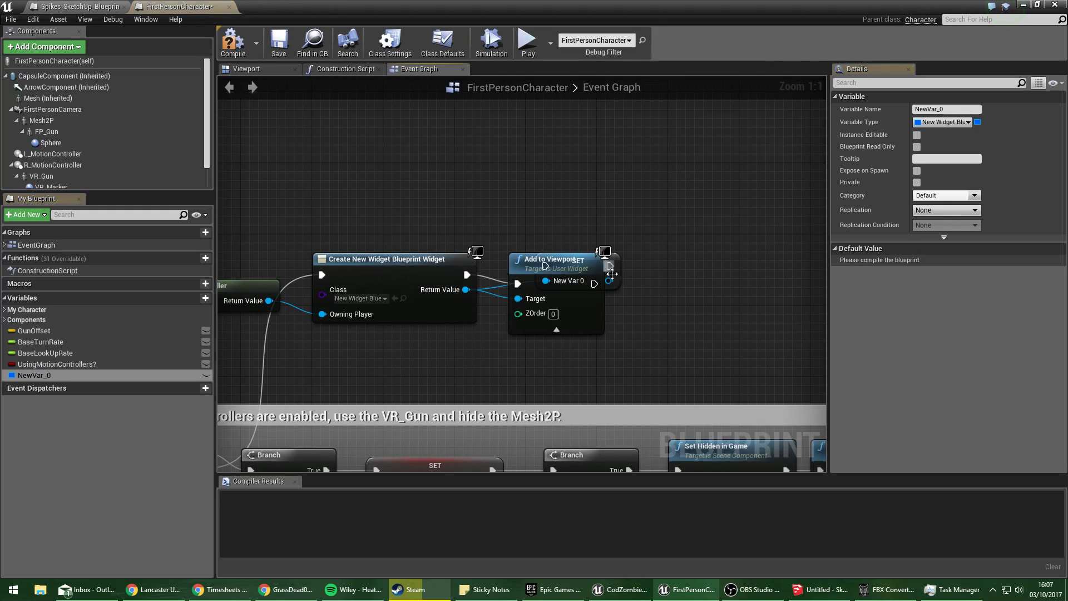
pyautogui.moveTo(612, 273); pyautogui.dragTo(727, 300)
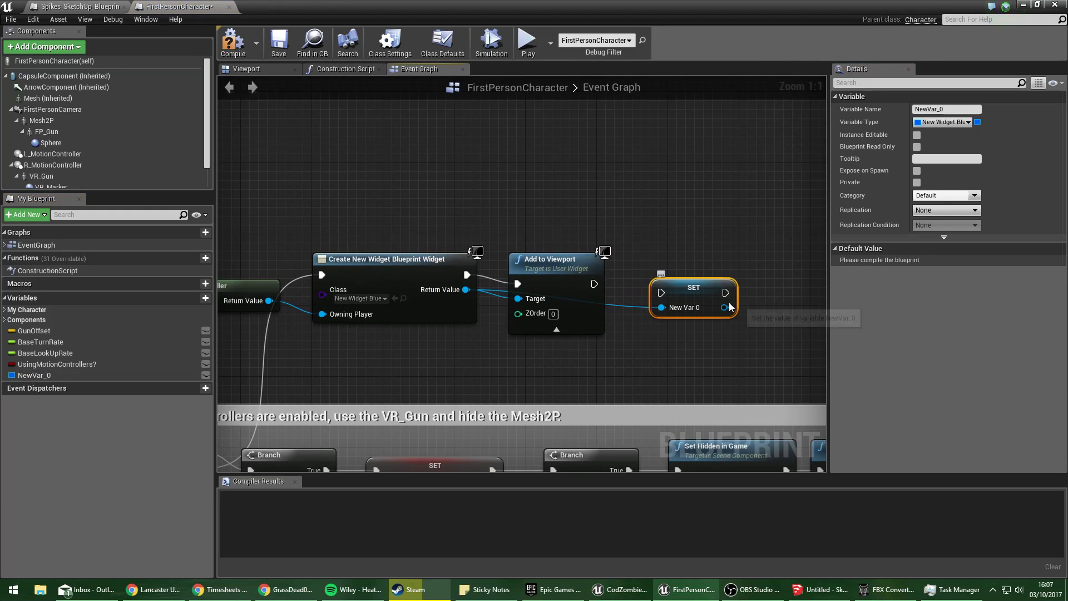
# Rename the new widget variable to UI and connect Add to Viewport's execution output to the SET node.
pyautogui.click(939, 109)
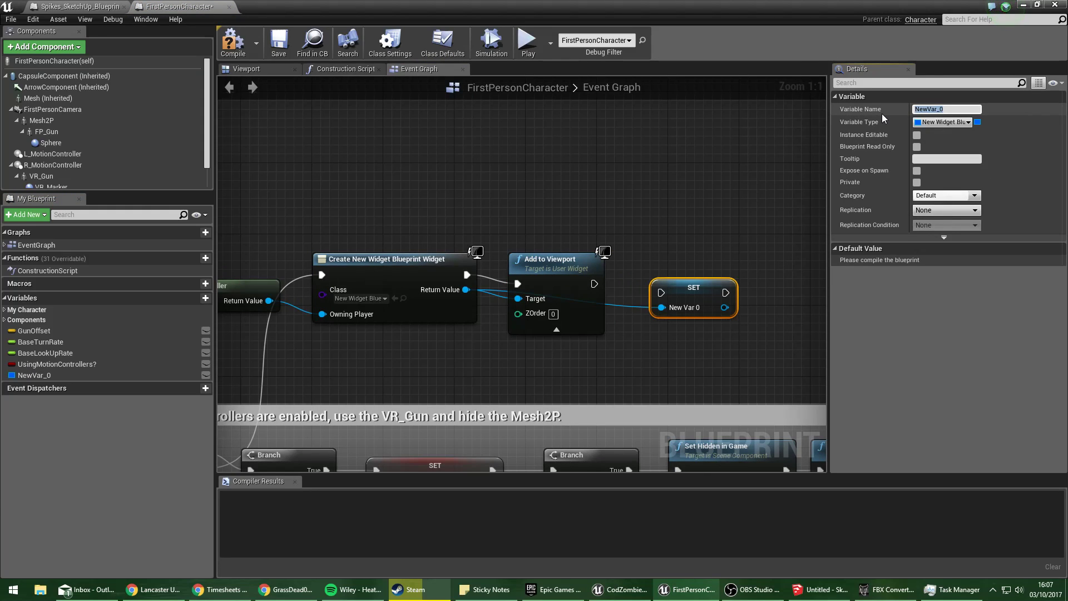
pyautogui.write('UI')
pyautogui.press('Return')
pyautogui.moveTo(594, 283); pyautogui.dragTo(661, 292)
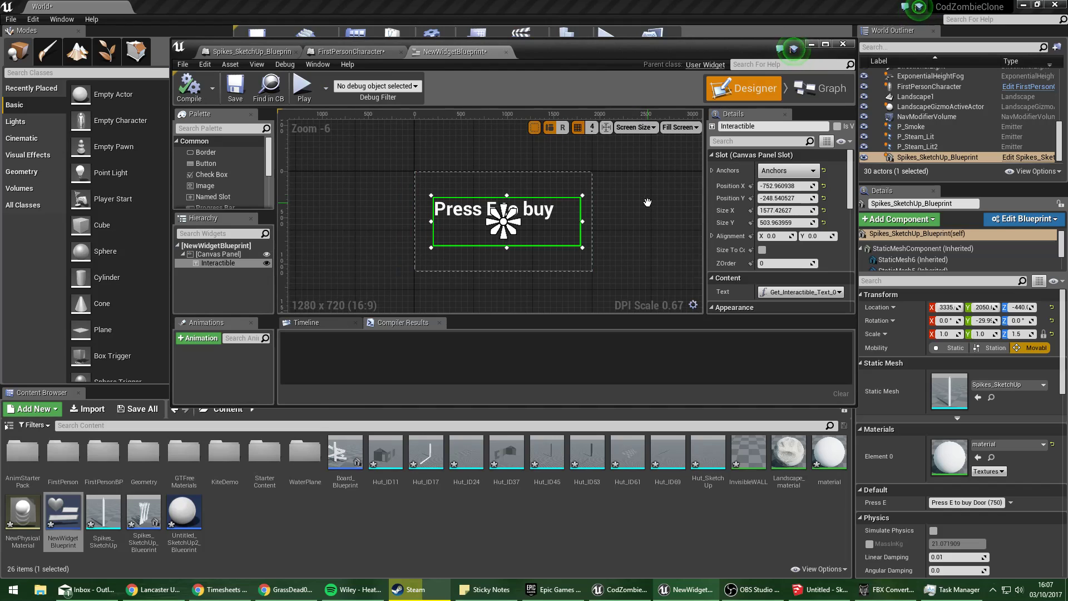
# Check which function the Interactible text is bound to in NewWidgetBlueprint.
pyautogui.moveTo(646, 202); pyautogui.dragTo(648, 214, button='right')
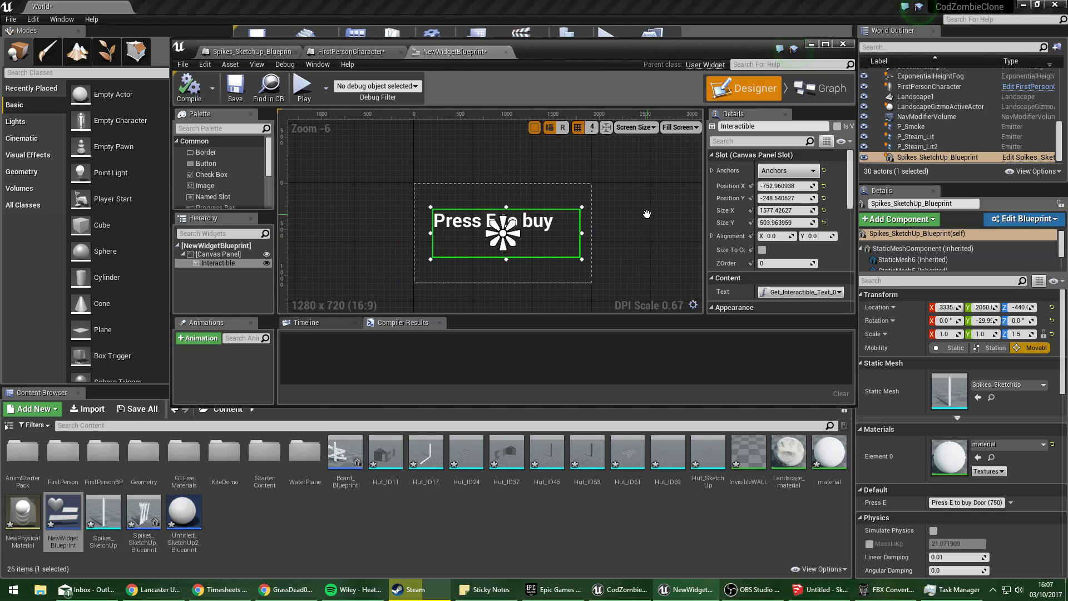
pyautogui.scroll(-2, 813, 242)
pyautogui.click(801, 238)
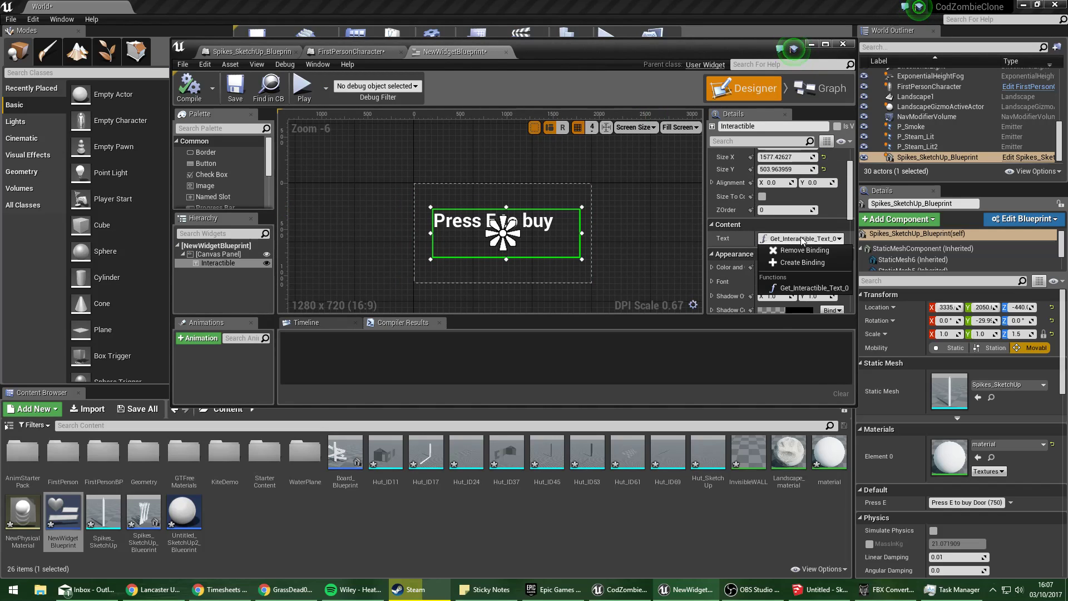
# In FirstPersonCharacter, add a Get Interactible Text 0 node targeting the UI variable and place it above the Create Widget nodes.
pyautogui.click(350, 51)
pyautogui.moveTo(507, 214); pyautogui.dragTo(616, 280)
pyautogui.write('get inte')
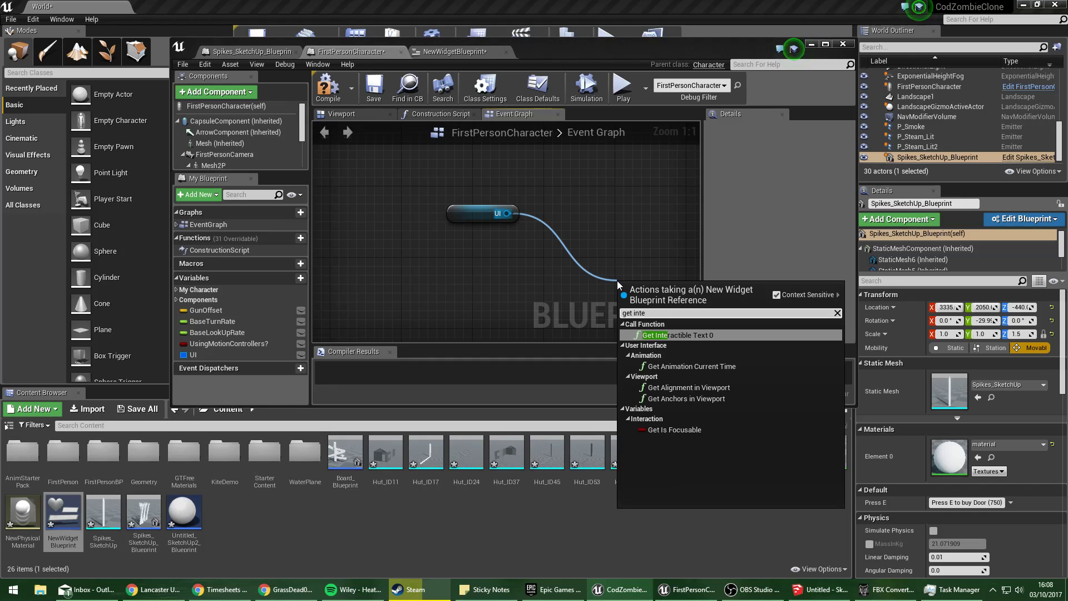
pyautogui.press('Return')
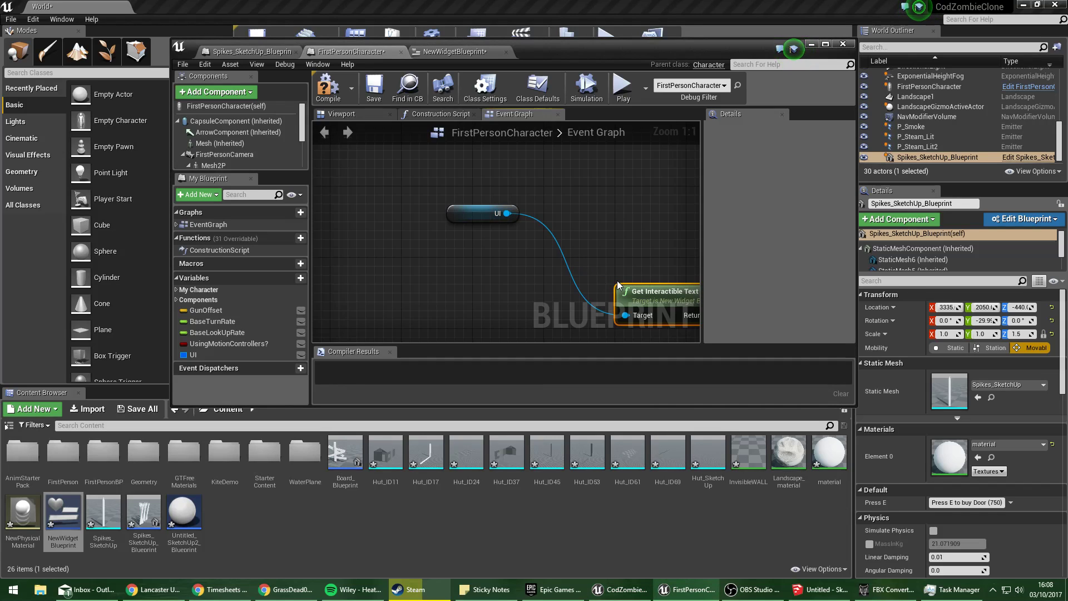
pyautogui.moveTo(598, 273); pyautogui.dragTo(599, 273)
pyautogui.moveTo(623, 290); pyautogui.dragTo(569, 270)
pyautogui.moveTo(607, 209); pyautogui.dragTo(550, 236, button='right')
pyautogui.scroll(-3, 545, 237)
pyautogui.moveTo(418, 201); pyautogui.dragTo(427, 134, button='right')
pyautogui.rightClick(559, 179)
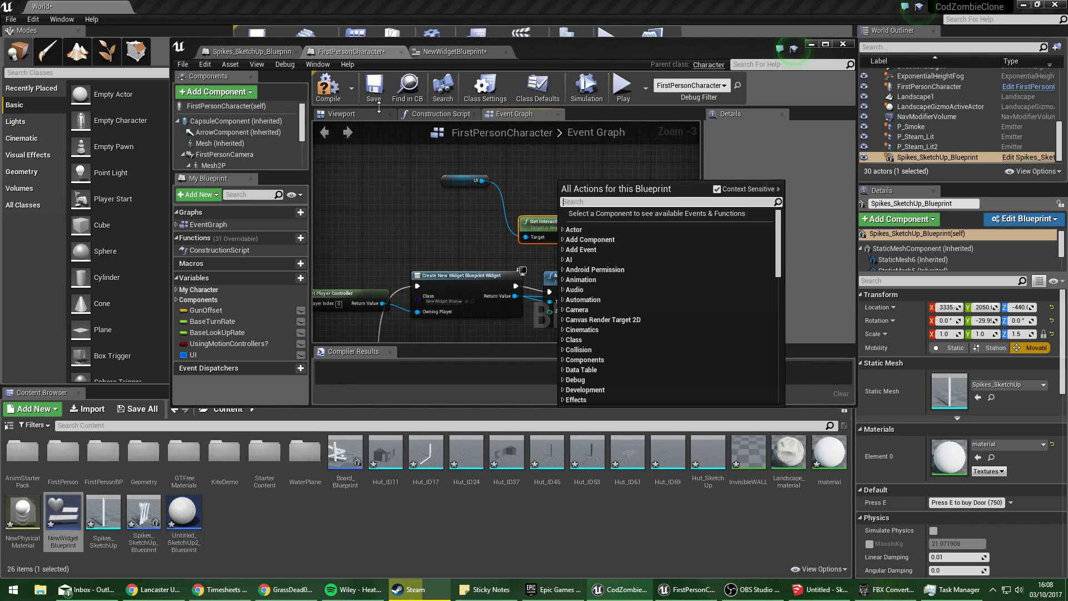
# Open the event graph of NewWidgetBlueprint and examine its event nodes down to Event Tick.
pyautogui.click(455, 51)
pyautogui.click(341, 51)
pyautogui.click(454, 51)
pyautogui.click(820, 88)
pyautogui.click(330, 114)
pyautogui.moveTo(464, 224); pyautogui.dragTo(352, 153, button='right')
pyautogui.scroll(2, 353, 152)
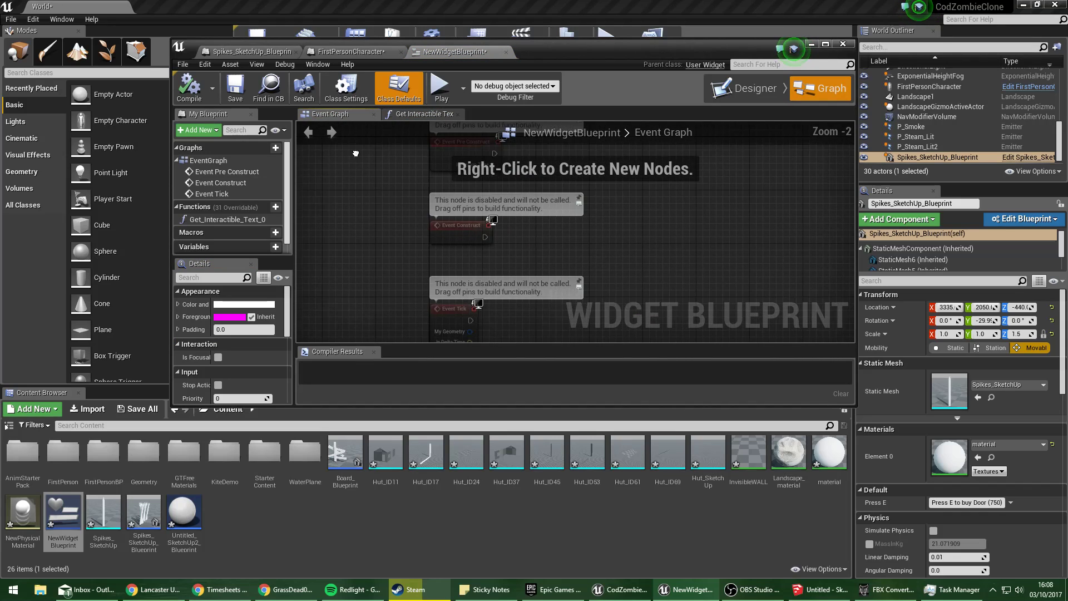
pyautogui.moveTo(390, 218); pyautogui.dragTo(338, 121, button='right')
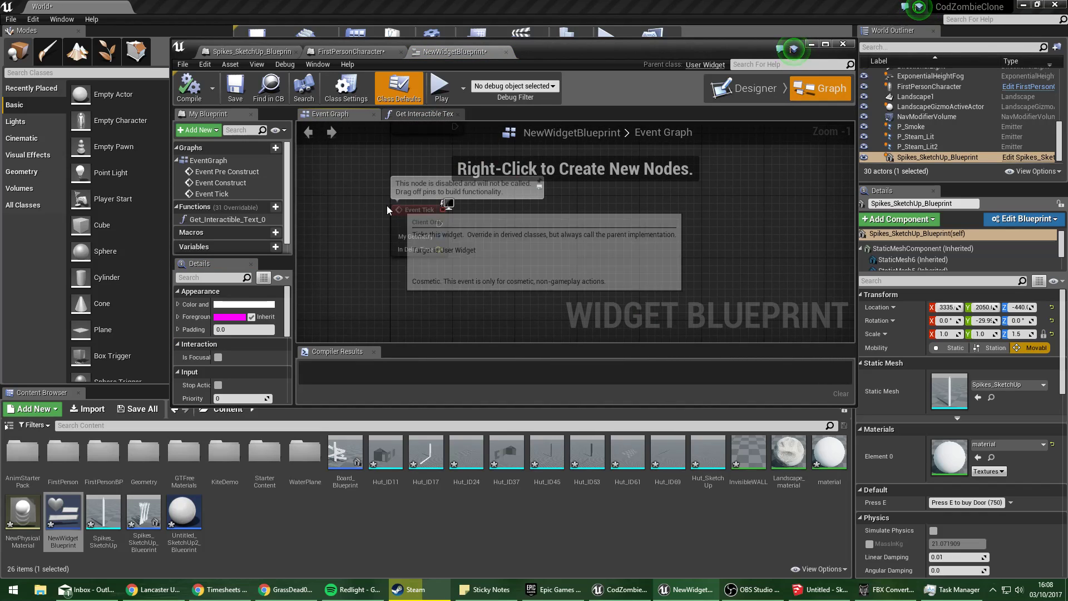
# Open the Get Interactible Text 0 function and examine its Return Node's Return Value options.
pyautogui.moveTo(386, 206); pyautogui.dragTo(377, 252, button='right')
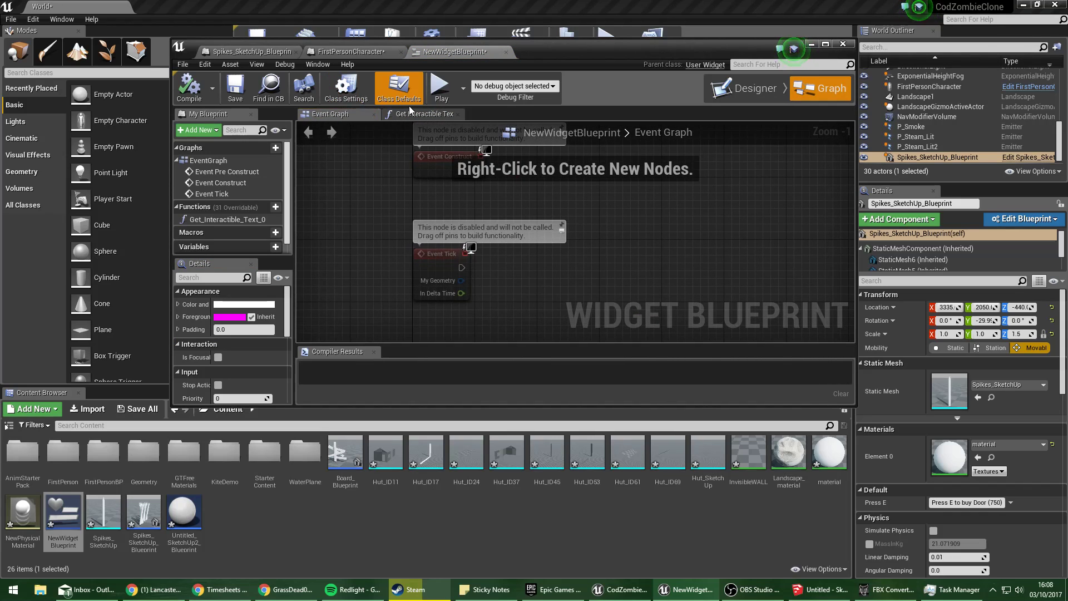
pyautogui.click(422, 114)
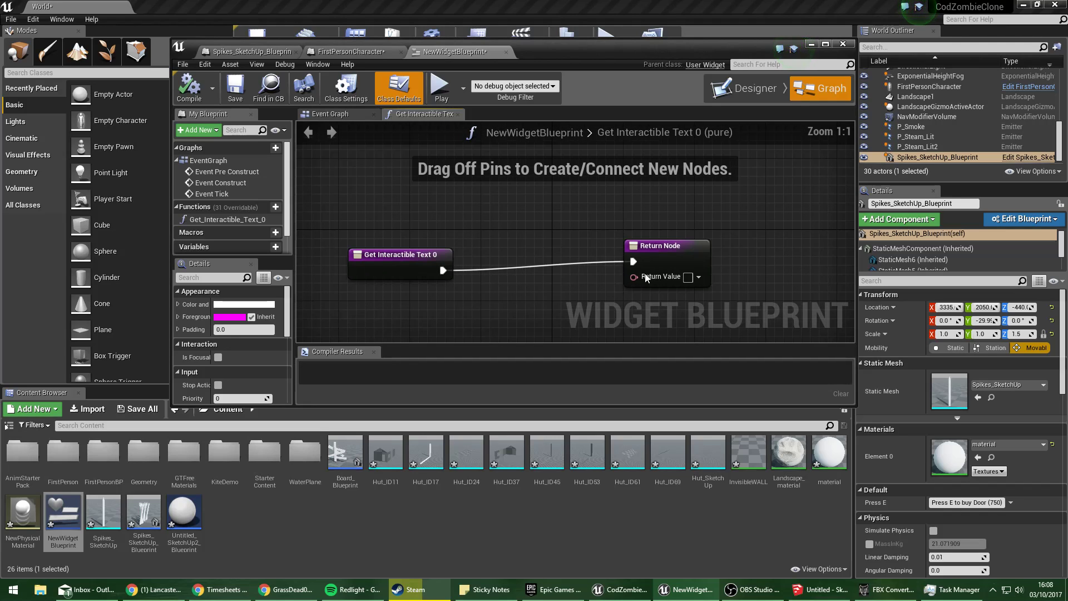
pyautogui.click(698, 277)
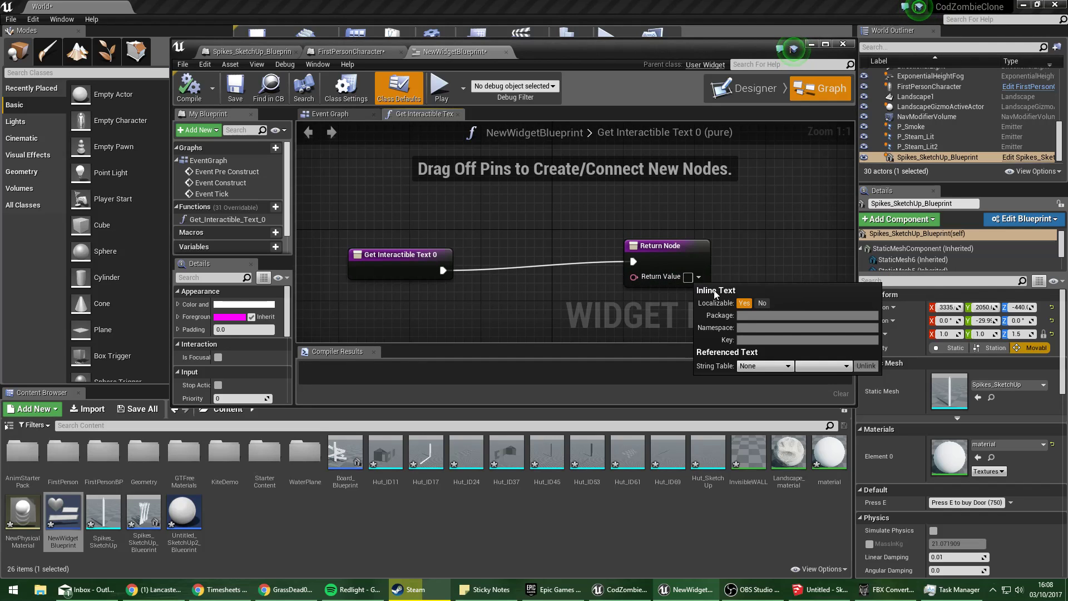
pyautogui.click(648, 270)
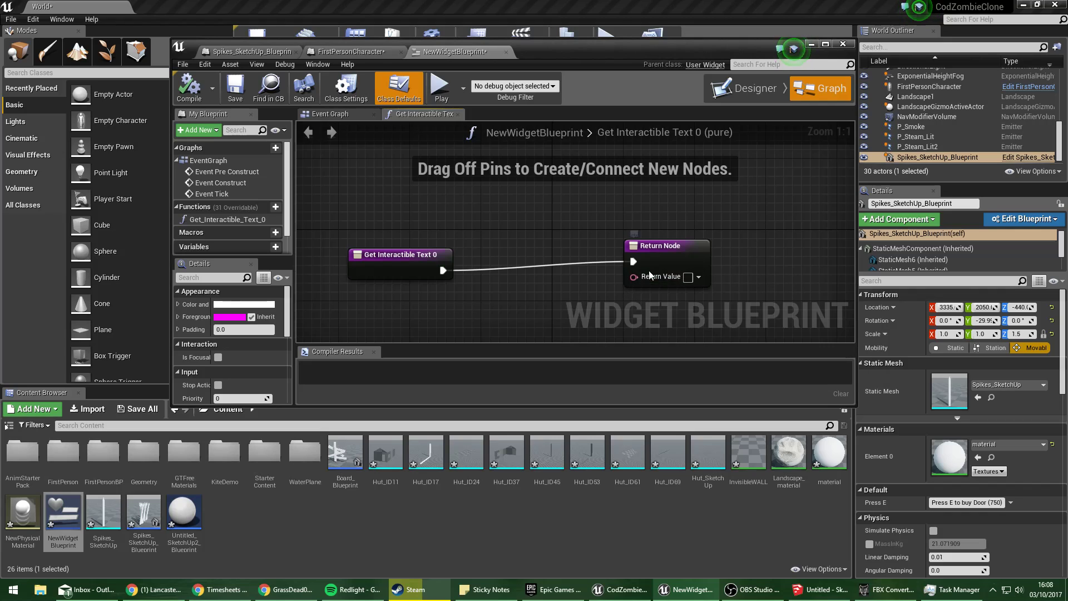
pyautogui.click(649, 271)
pyautogui.click(493, 288)
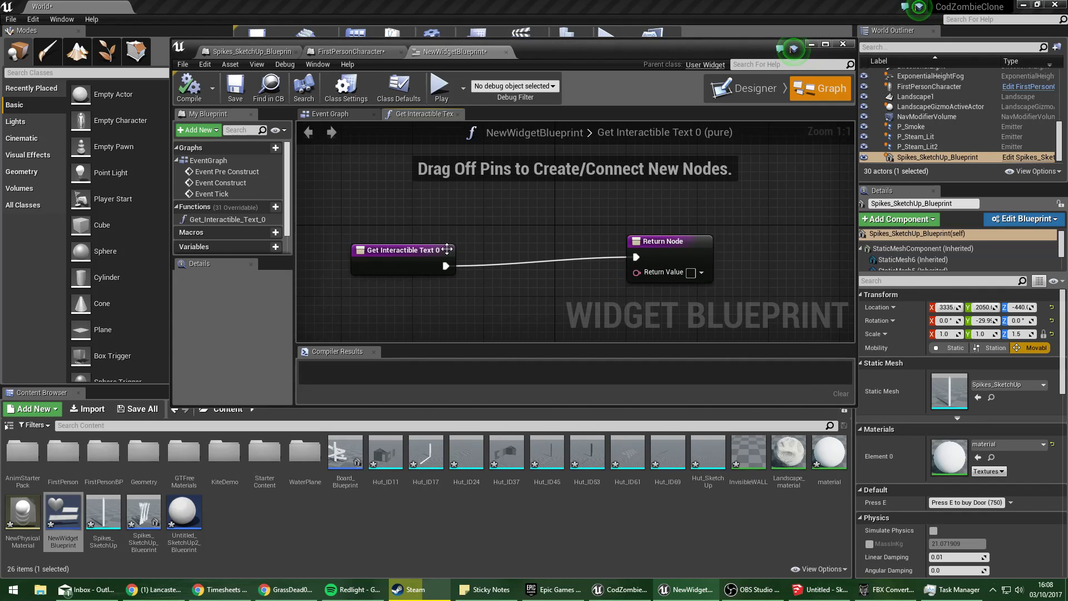
# Insert a Cast To FirstPersonCharacter node between Get Interactible Text 0 and the Return Node, and spread the three nodes out in line.
pyautogui.moveTo(447, 266); pyautogui.dragTo(519, 315)
pyautogui.write('cas')
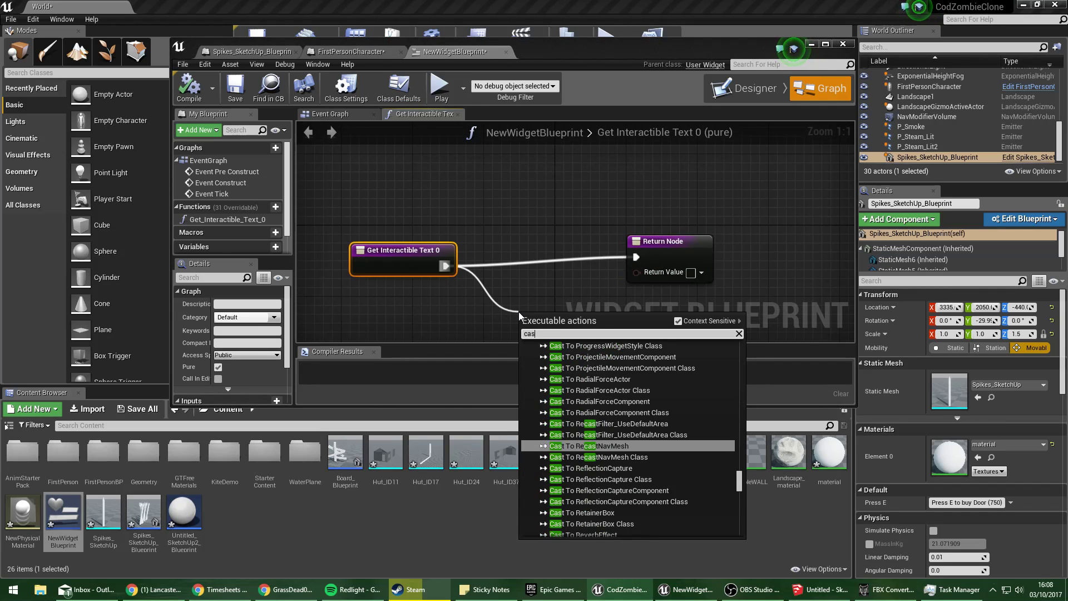
pyautogui.write('t to firs')
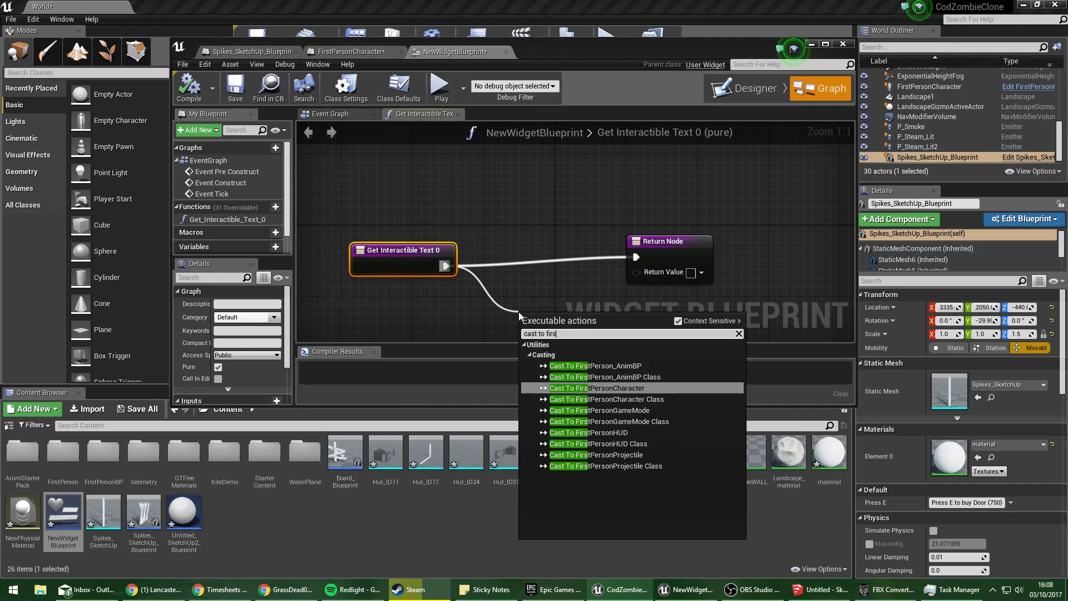
pyautogui.press('Return')
pyautogui.moveTo(568, 327); pyautogui.dragTo(516, 236)
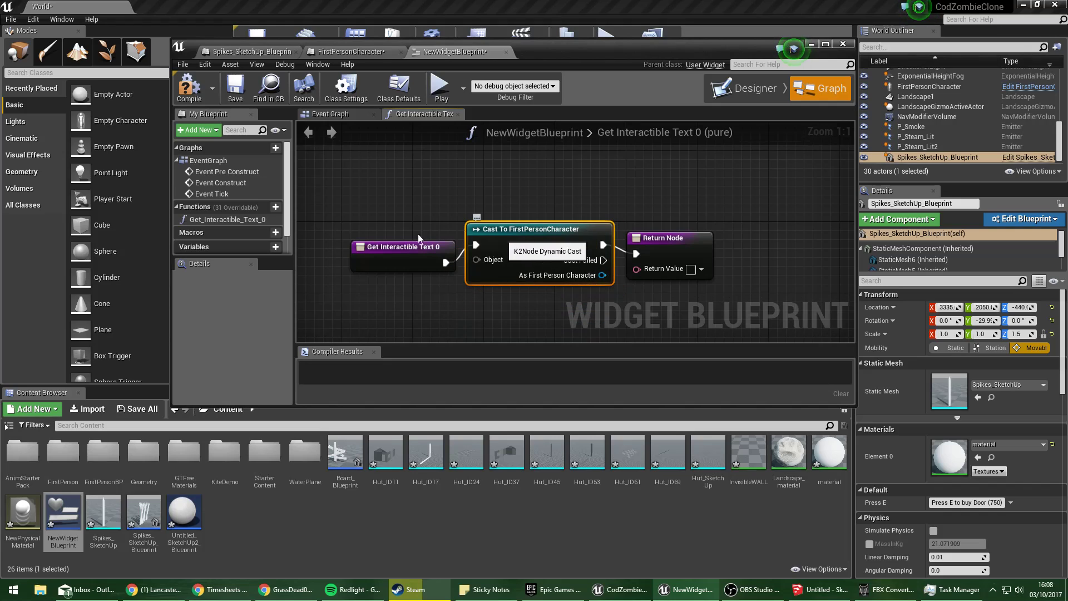
pyautogui.moveTo(393, 247); pyautogui.dragTo(358, 216)
pyautogui.moveTo(516, 236); pyautogui.dragTo(492, 226)
pyautogui.moveTo(666, 243); pyautogui.dragTo(677, 225)
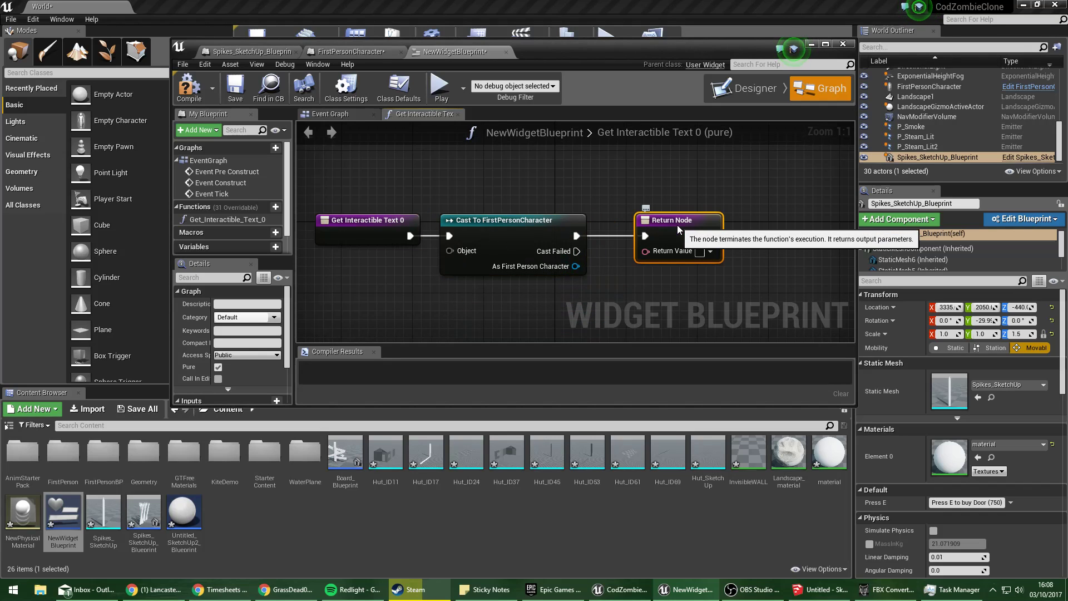
# Add a reference to self as the Object input of the Cast To FirstPersonCharacter node.
pyautogui.moveTo(551, 186); pyautogui.dragTo(580, 160, button='right')
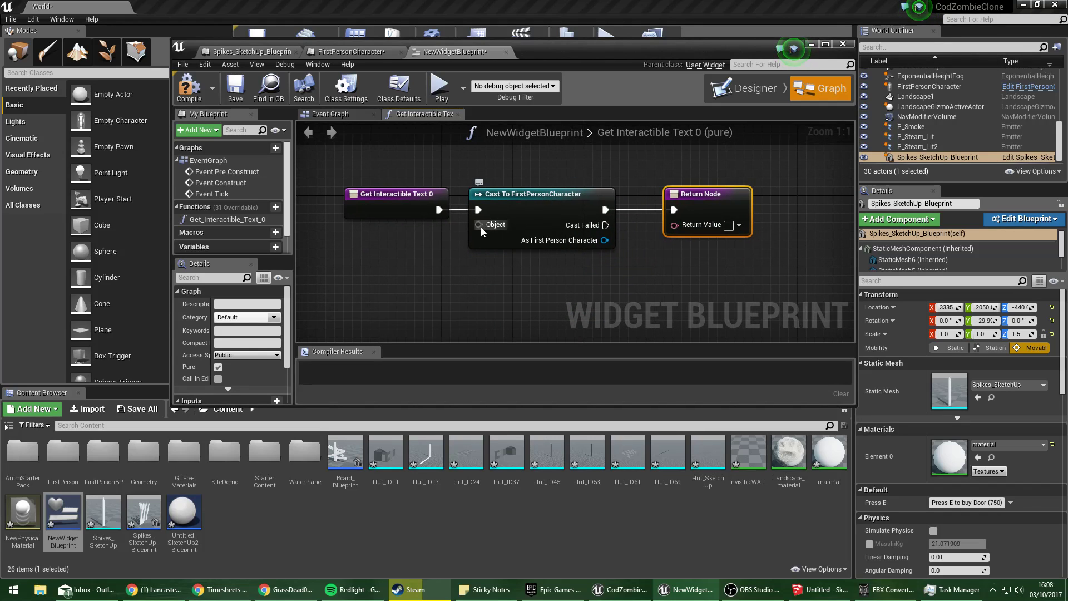
pyautogui.moveTo(479, 224); pyautogui.dragTo(458, 259)
pyautogui.click(413, 279)
pyautogui.moveTo(478, 225); pyautogui.dragTo(418, 274)
pyautogui.write('self')
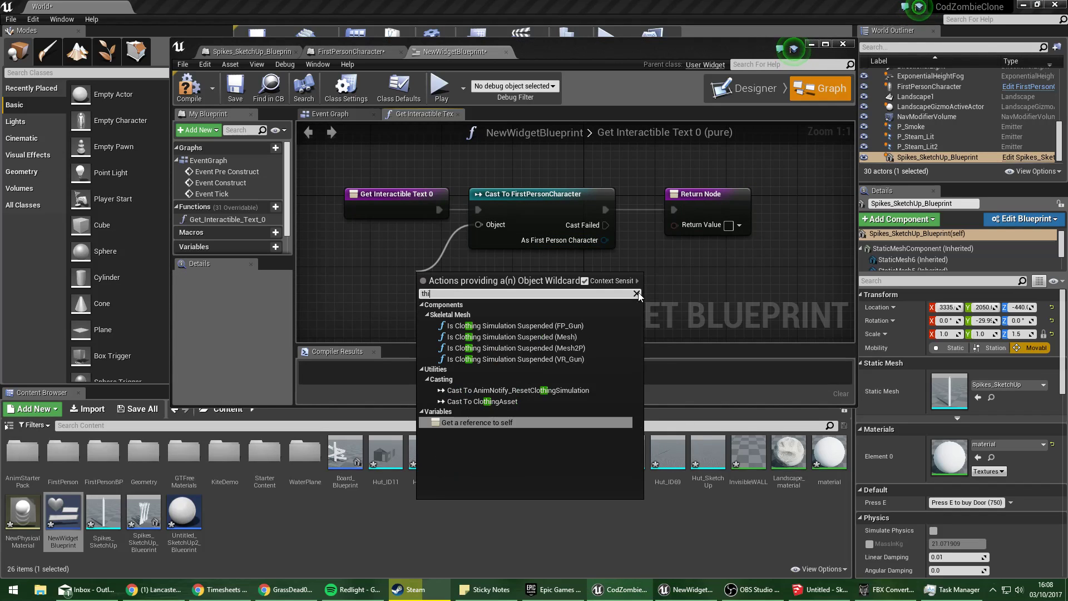
pyautogui.press('Return')
# In FirstPersonCharacter, create a new variable of type Text named OSD.
pyautogui.click(252, 51)
pyautogui.scroll(-4, 453, 201)
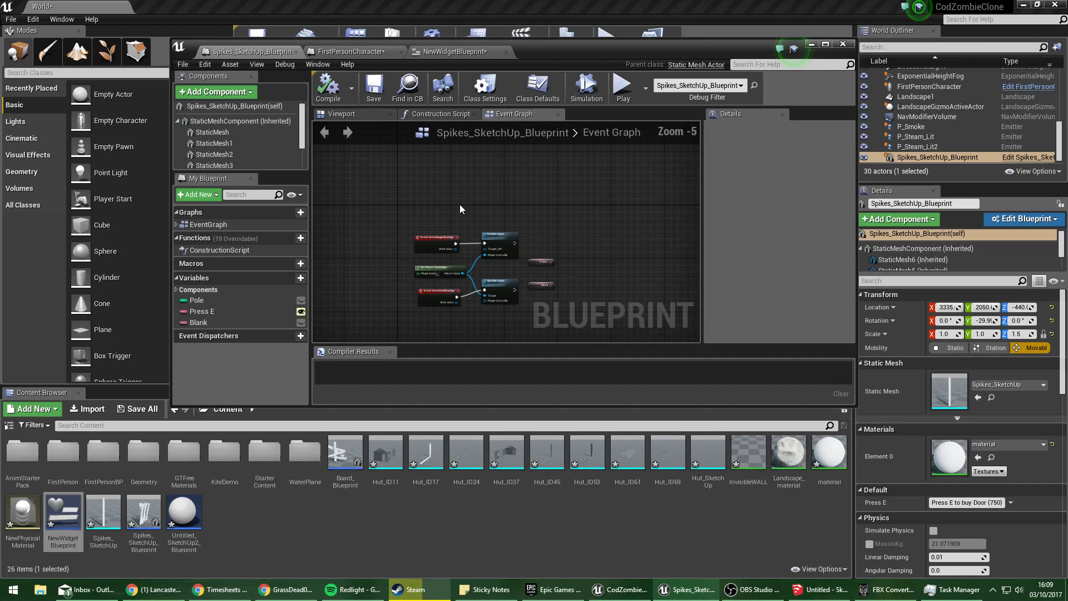
pyautogui.scroll(4, 460, 206)
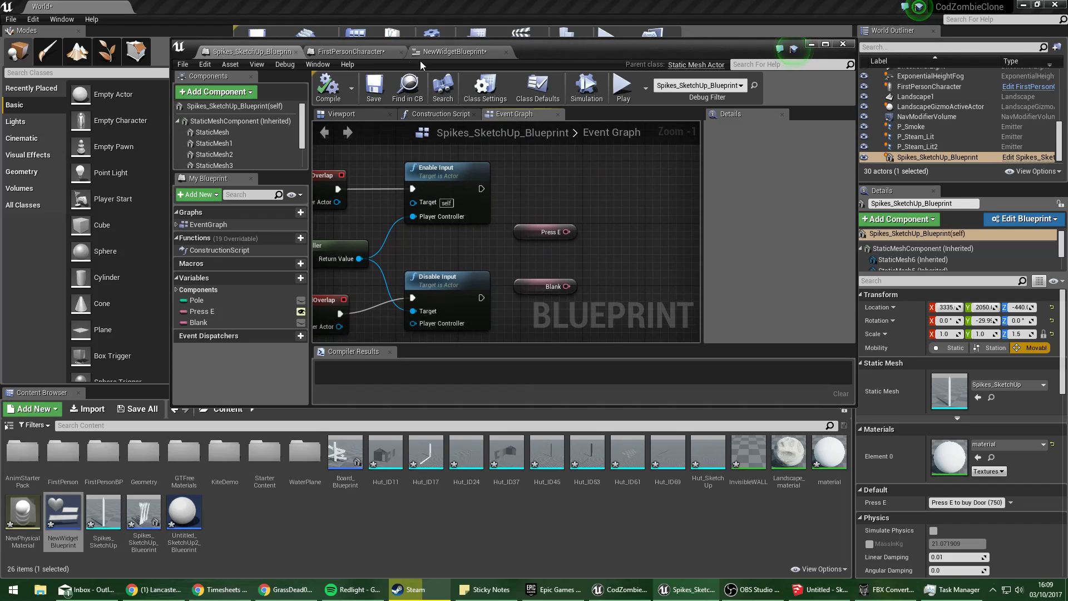
pyautogui.click(367, 51)
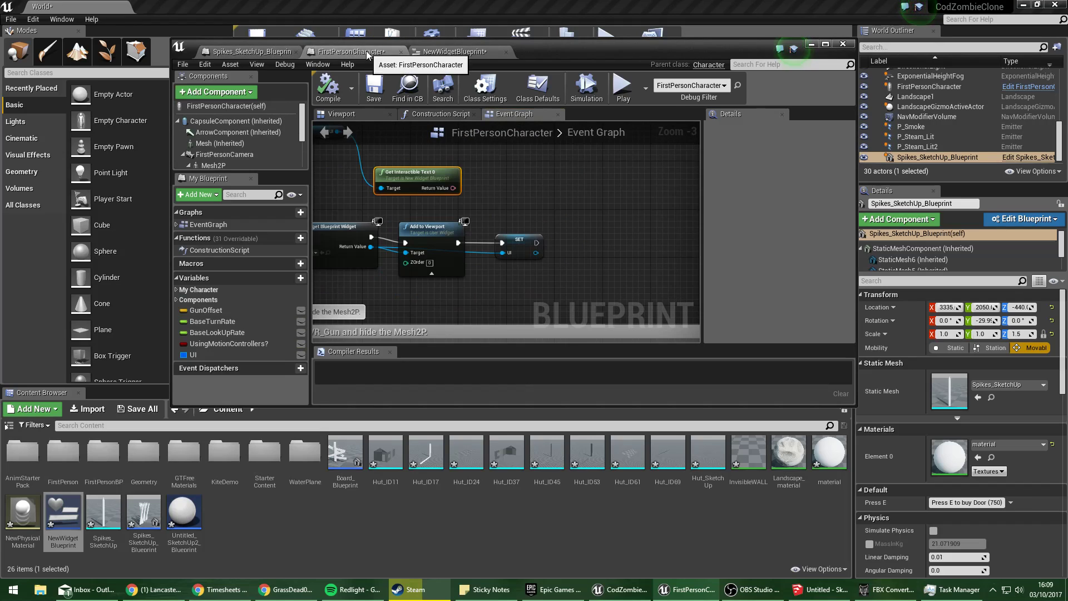
pyautogui.click(301, 277)
pyautogui.click(786, 167)
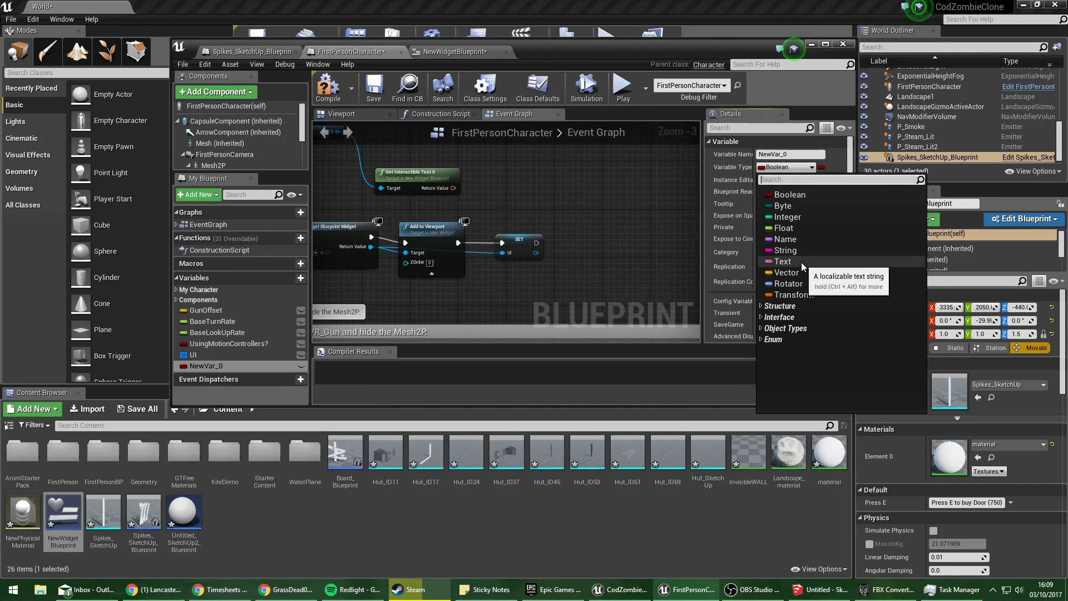
pyautogui.click(801, 262)
pyautogui.click(793, 157)
pyautogui.write('OSD')
pyautogui.press('Return')
# Return to the overlap event nodes in the event graph of Spikes_SketchUp_Blueprint.
pyautogui.scroll(3, 402, 295)
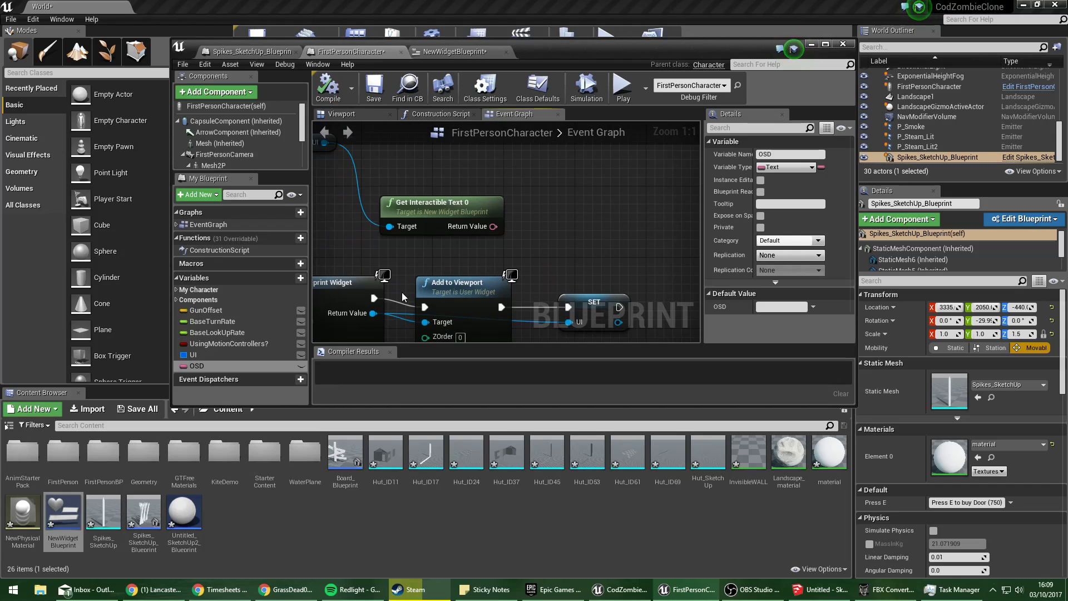
pyautogui.click(260, 50)
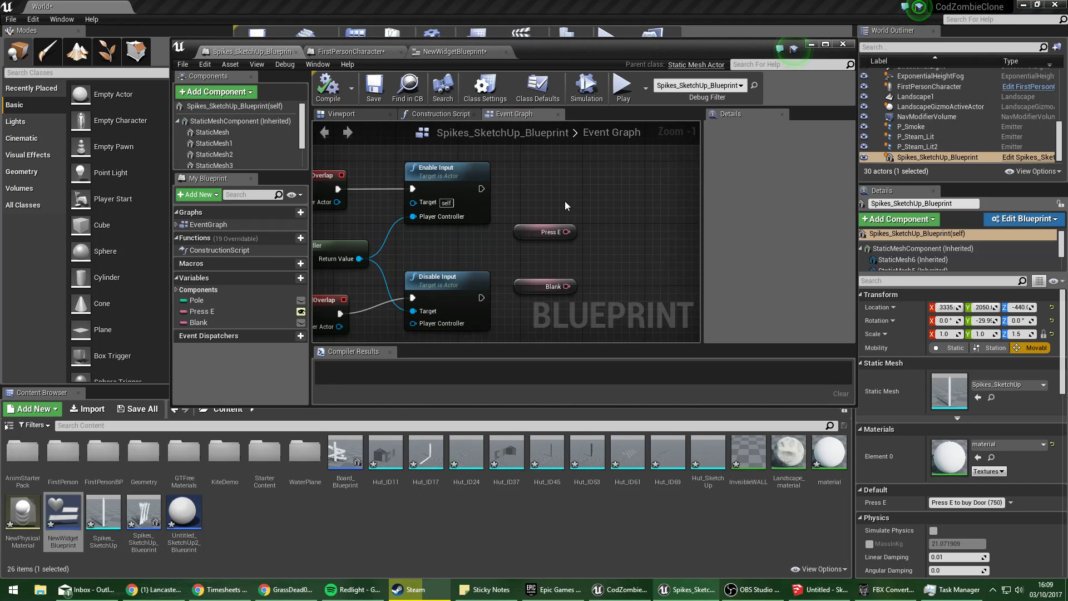
pyautogui.moveTo(331, 288); pyautogui.dragTo(415, 292, button='right')
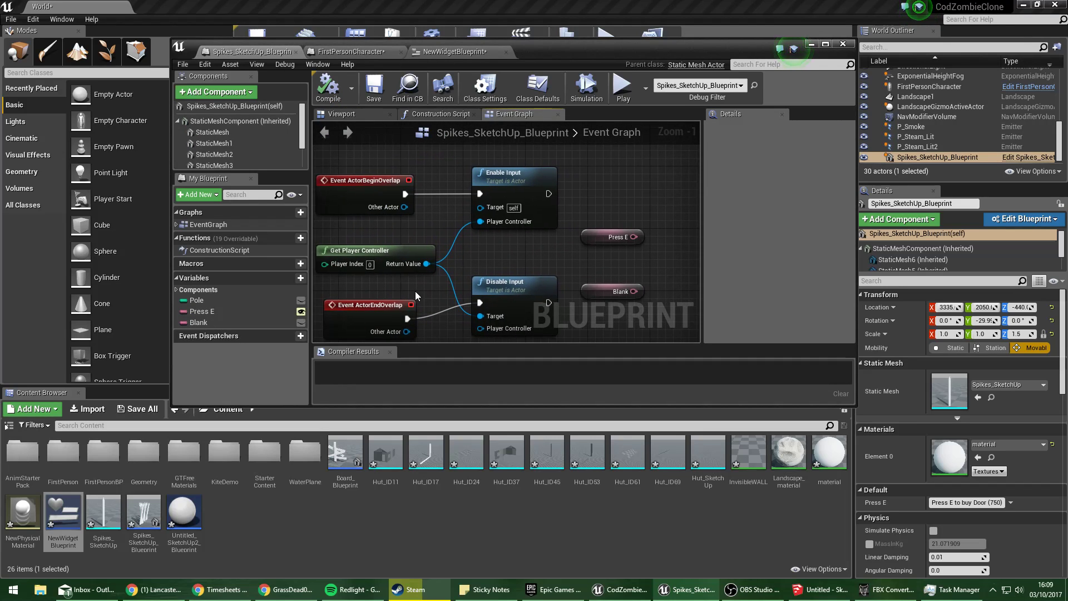
pyautogui.moveTo(426, 264); pyautogui.dragTo(583, 203)
pyautogui.write('cast to fir')
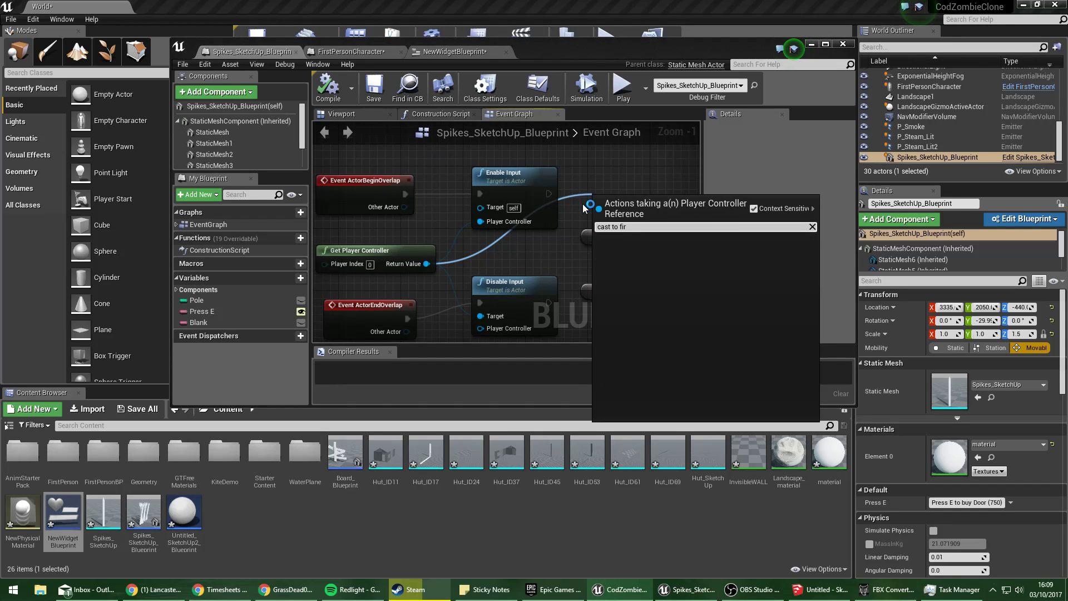
pyautogui.press('Escape')
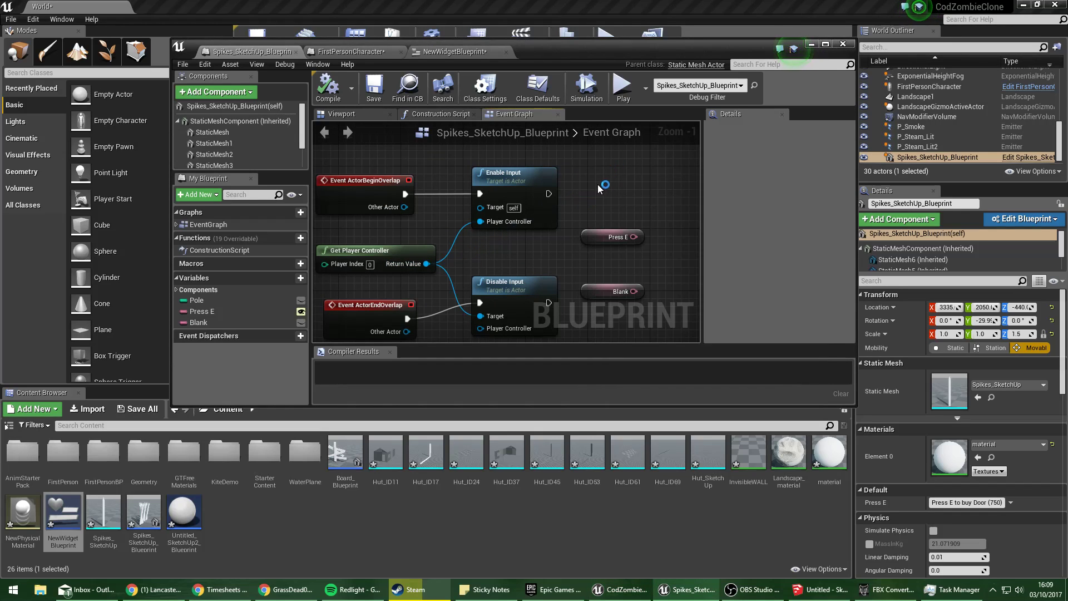
# Add a Cast To FirstPersonCharacter node after Enable Input and connect its Object input to Get Player Controller's return value.
pyautogui.moveTo(548, 194); pyautogui.dragTo(584, 196)
pyautogui.write('fast')
pyautogui.press('BackSpace')
pyautogui.press('BackSpace')
pyautogui.press('BackSpace')
pyautogui.press('BackSpace')
pyautogui.press('BackSpace')
pyautogui.press('BackSpace')
pyautogui.press('BackSpace')
pyautogui.write('cast to first to')
pyautogui.press('Return')
pyautogui.moveTo(619, 201); pyautogui.dragTo(427, 265)
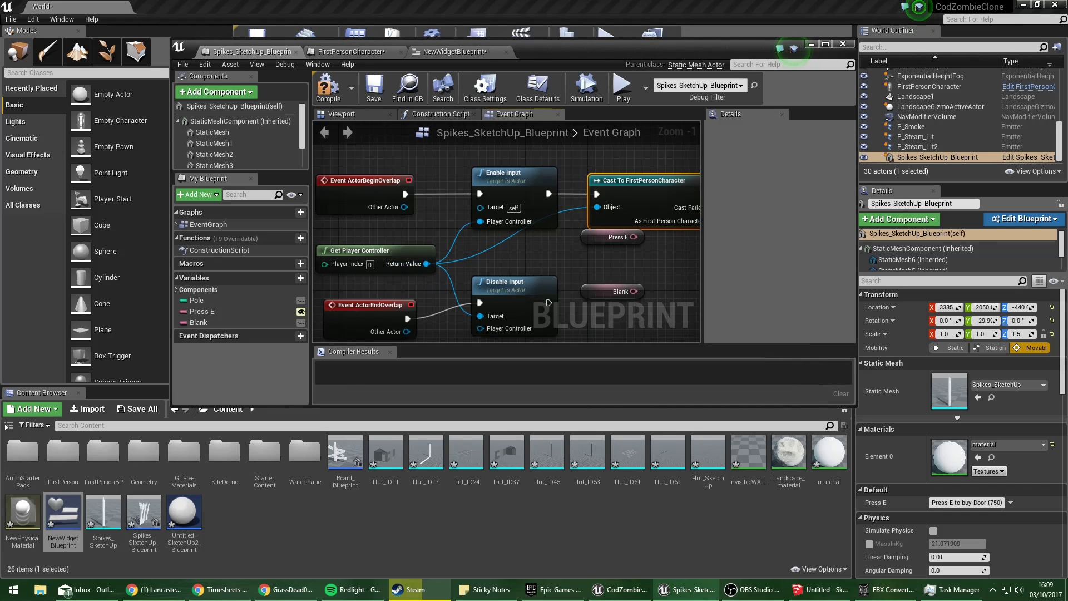
# Duplicate the cast node beside Disable Input, connecting its execution to Disable Input and its Object input to Get Player Controller.
pyautogui.moveTo(657, 193); pyautogui.dragTo(545, 191, button='right')
pyautogui.click(582, 314)
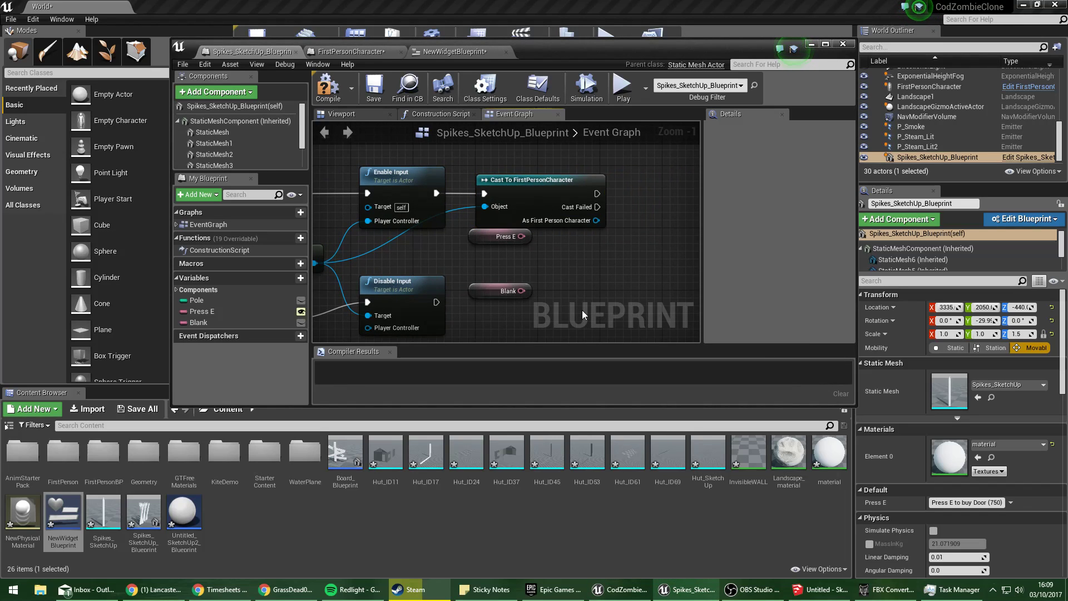
pyautogui.click(532, 179)
pyautogui.hotkey('ctrl', 'c')
pyautogui.hotkey('ctrl', 'v')
pyautogui.moveTo(615, 292); pyautogui.dragTo(507, 292)
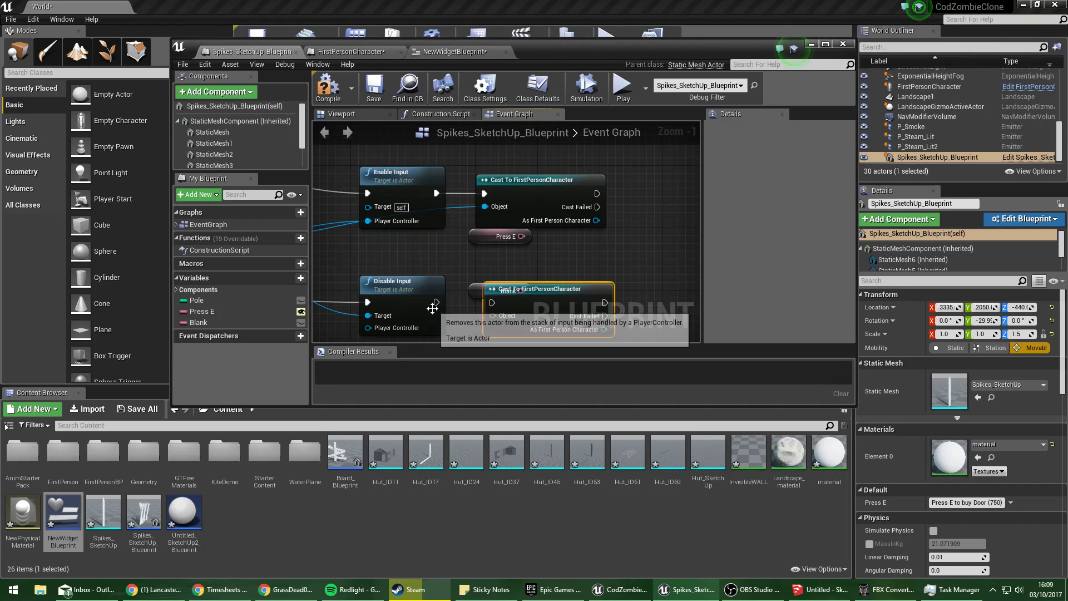
pyautogui.moveTo(432, 308); pyautogui.dragTo(491, 303)
pyautogui.moveTo(493, 316); pyautogui.dragTo(369, 264)
pyautogui.moveTo(509, 237); pyautogui.dragTo(482, 242, button='right')
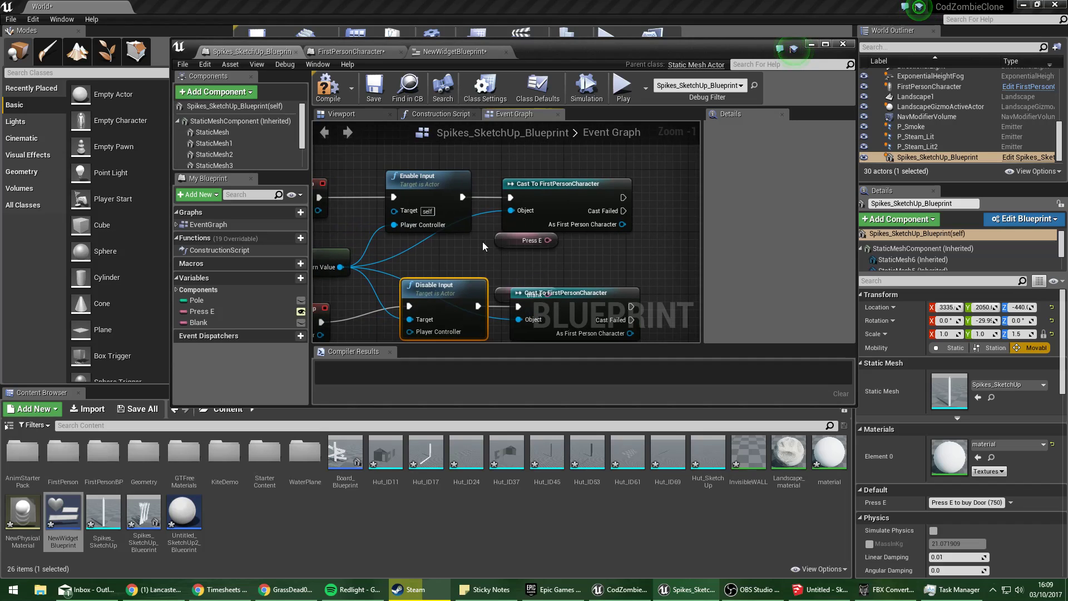
# Move the Press E and Blank variable nodes to the free space beside and between the two cast nodes.
pyautogui.click(623, 257)
pyautogui.moveTo(503, 293); pyautogui.dragTo(558, 246)
pyautogui.moveTo(541, 232); pyautogui.dragTo(433, 249, button='right')
pyautogui.moveTo(516, 271); pyautogui.dragTo(531, 255)
pyautogui.moveTo(464, 268); pyautogui.dragTo(542, 292)
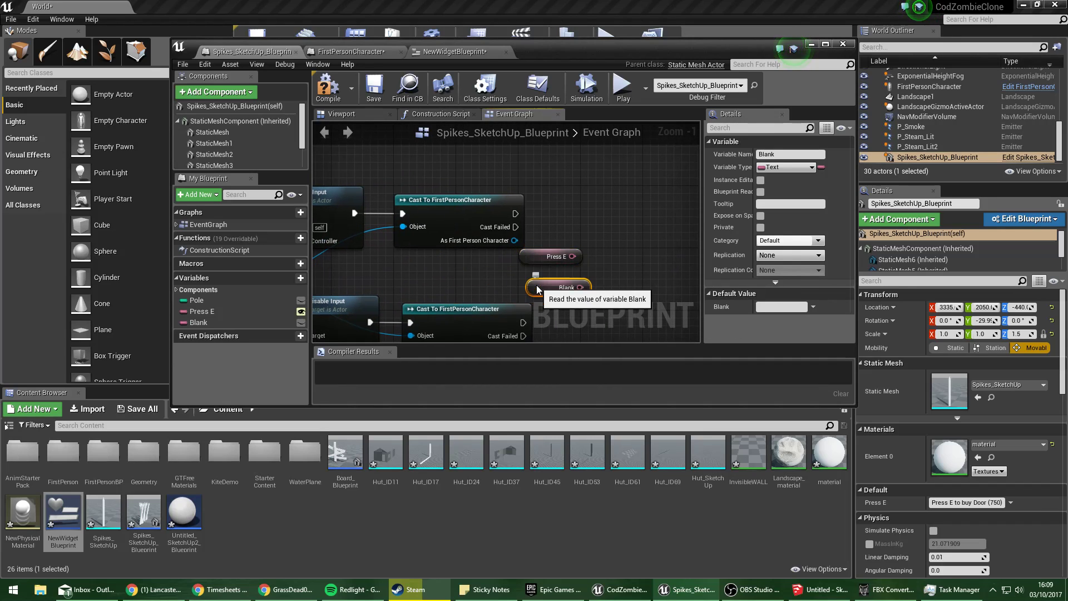
# Add a Set OSD node from the upper cast's As First Person Character output, linking its execution and feeding Press E into OSD.
pyautogui.moveTo(514, 240); pyautogui.dragTo(596, 232)
pyautogui.write('osd')
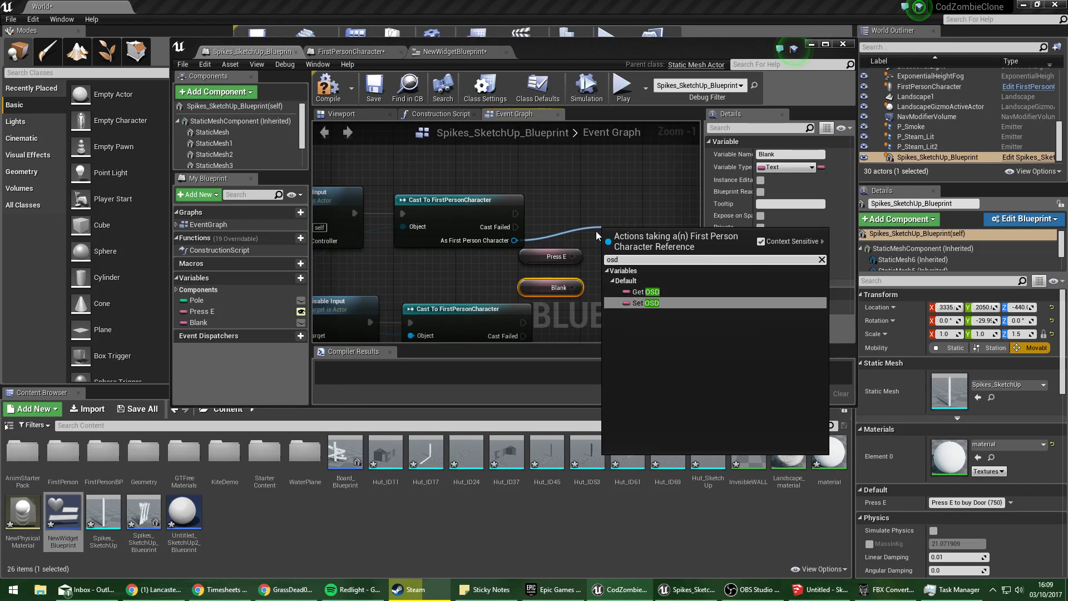
pyautogui.press('Return')
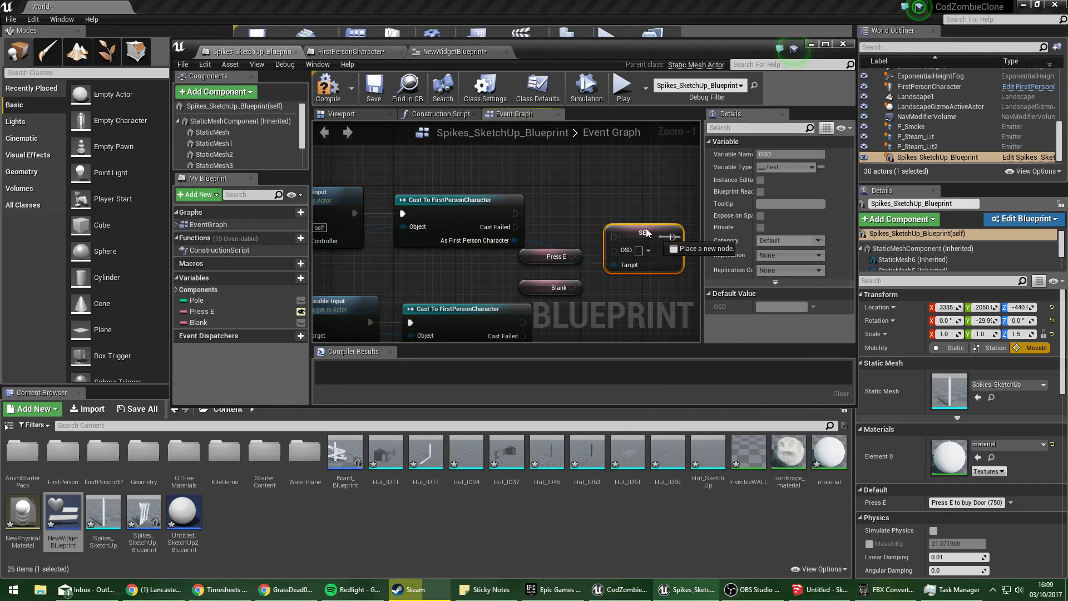
pyautogui.moveTo(635, 232); pyautogui.dragTo(633, 209)
pyautogui.moveTo(573, 257); pyautogui.dragTo(513, 214)
pyautogui.moveTo(598, 199); pyautogui.dragTo(526, 159, button='right')
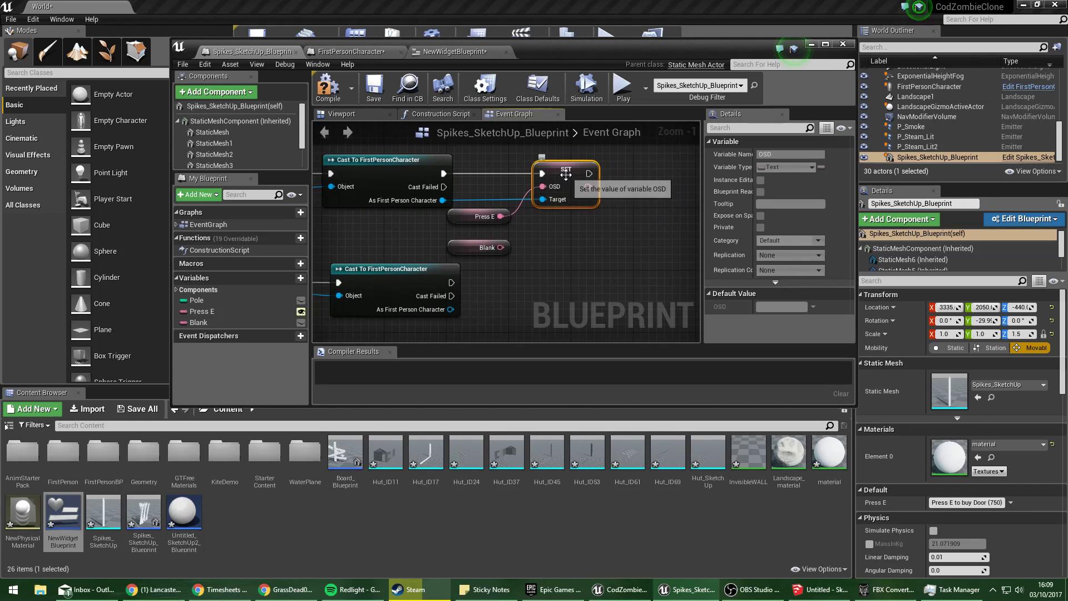
# Duplicate the Set OSD node beside the lower cast, linking the cast's execution output to it and Blank to its OSD input.
pyautogui.hotkey('ctrl', 'c')
pyautogui.hotkey('ctrl', 'v')
pyautogui.moveTo(576, 293); pyautogui.dragTo(552, 278)
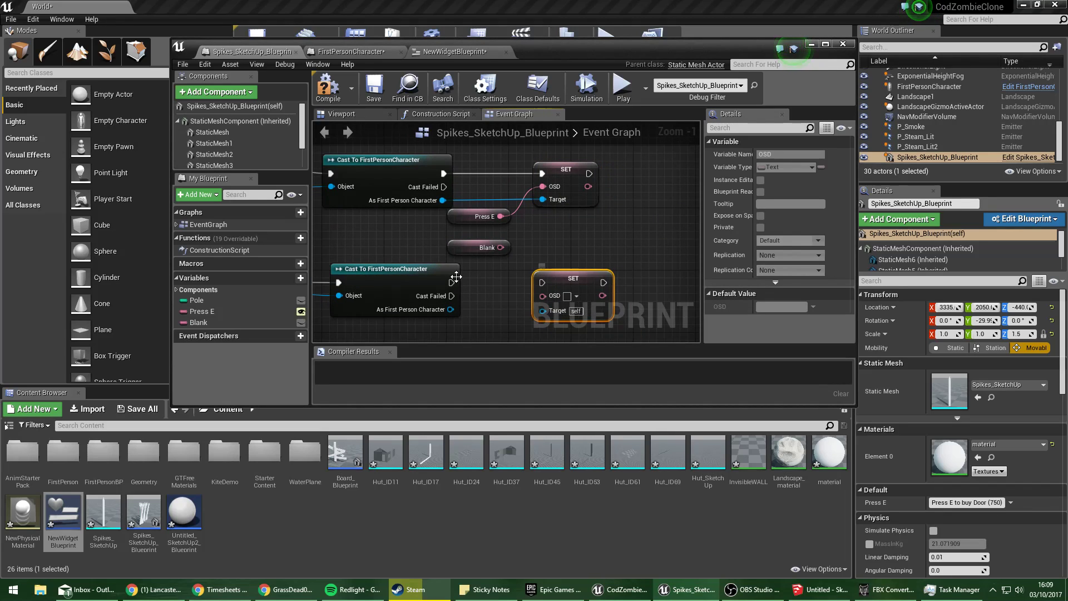
pyautogui.moveTo(451, 282); pyautogui.dragTo(543, 282)
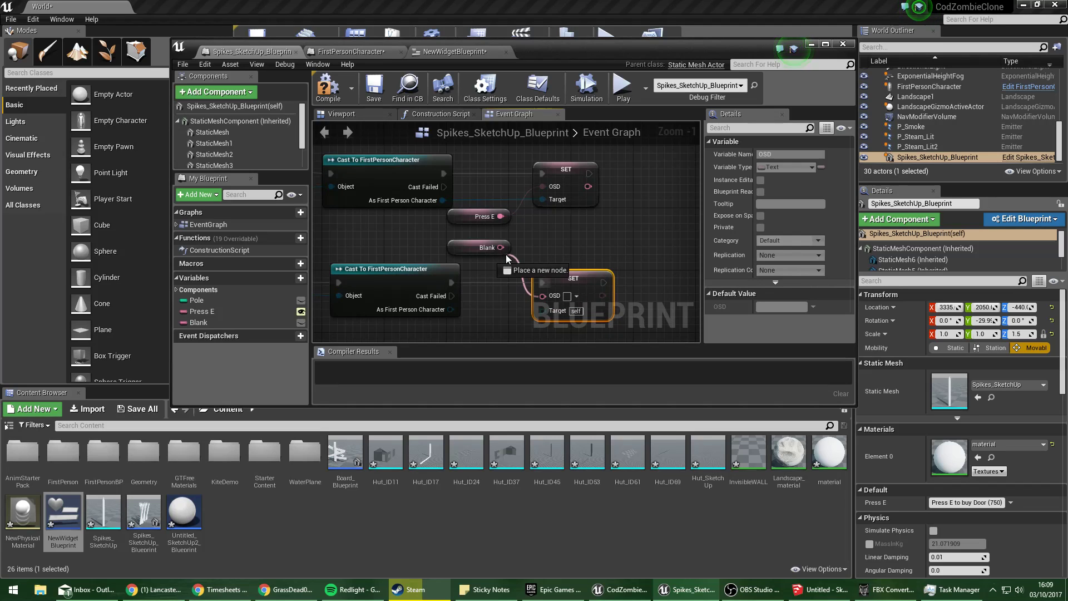
pyautogui.moveTo(500, 247); pyautogui.dragTo(542, 296)
# Compile Spikes_SketchUp_Blueprint and disconnect Get Player Controller from the Object inputs of both cast nodes.
pyautogui.click(349, 51)
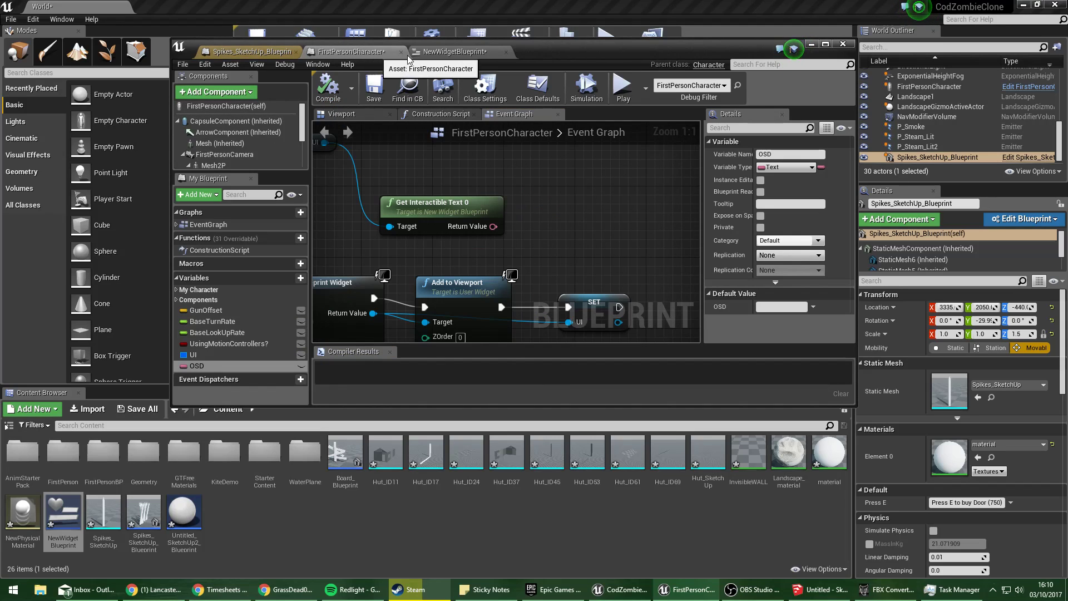
pyautogui.click(267, 51)
pyautogui.moveTo(559, 230); pyautogui.dragTo(659, 213, button='right')
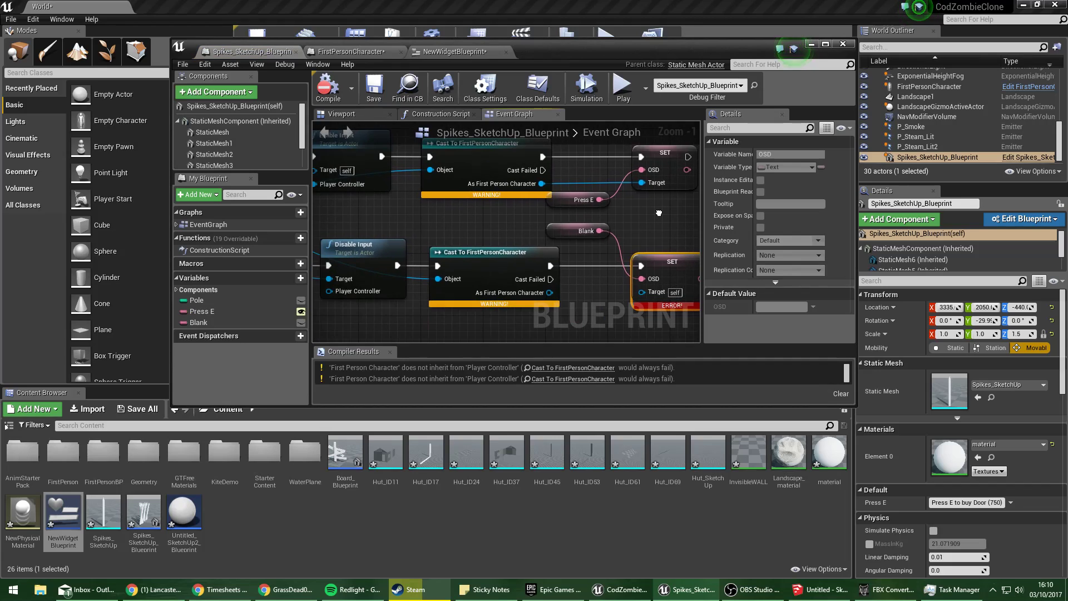
pyautogui.moveTo(458, 231); pyautogui.dragTo(567, 231, button='right')
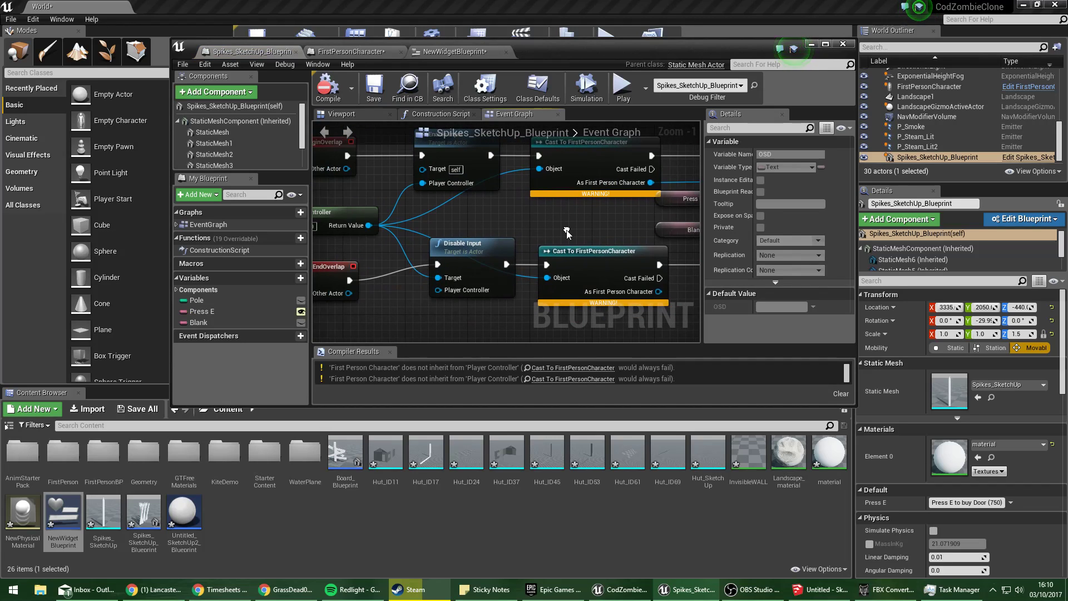
pyautogui.keyDown('alt'); pyautogui.click(539, 169); pyautogui.keyUp('alt')
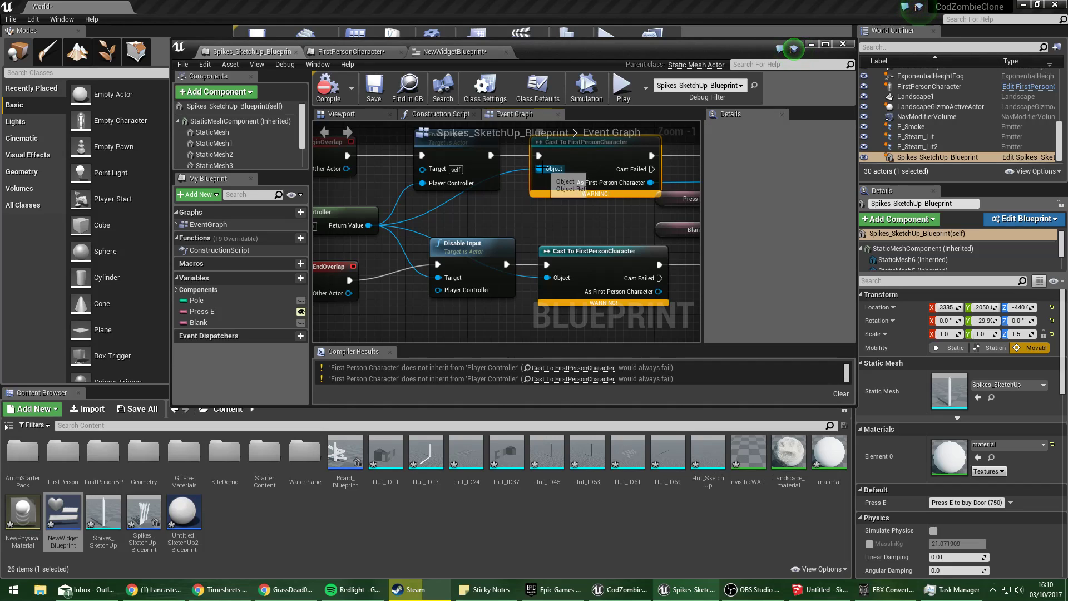
pyautogui.keyDown('alt'); pyautogui.click(547, 278); pyautogui.keyUp('alt')
pyautogui.moveTo(489, 208); pyautogui.dragTo(568, 238, button='right')
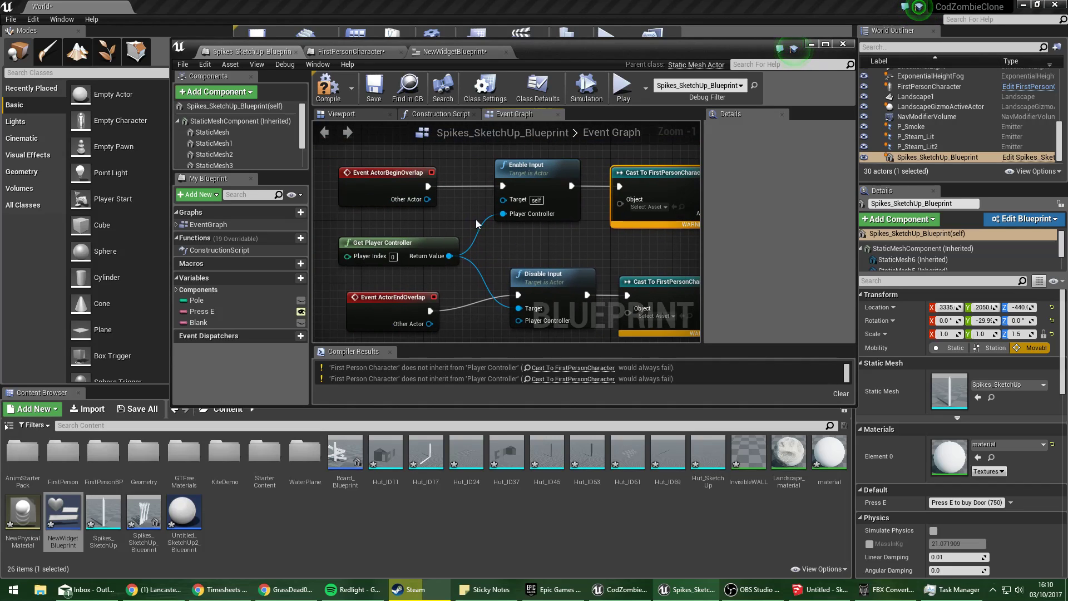
# Link each overlap event's Other Actor output to the Object input of its Cast To FirstPersonCharacter node and compile the blueprint.
pyautogui.moveTo(427, 199); pyautogui.dragTo(616, 207)
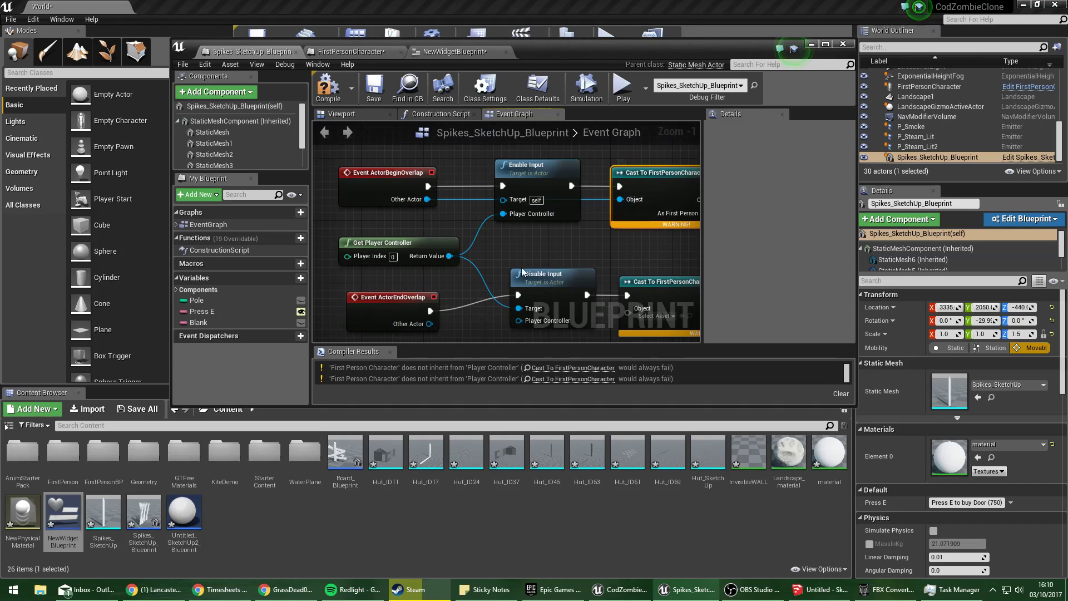
pyautogui.moveTo(429, 324); pyautogui.dragTo(631, 314)
pyautogui.moveTo(631, 313); pyautogui.dragTo(509, 304, button='right')
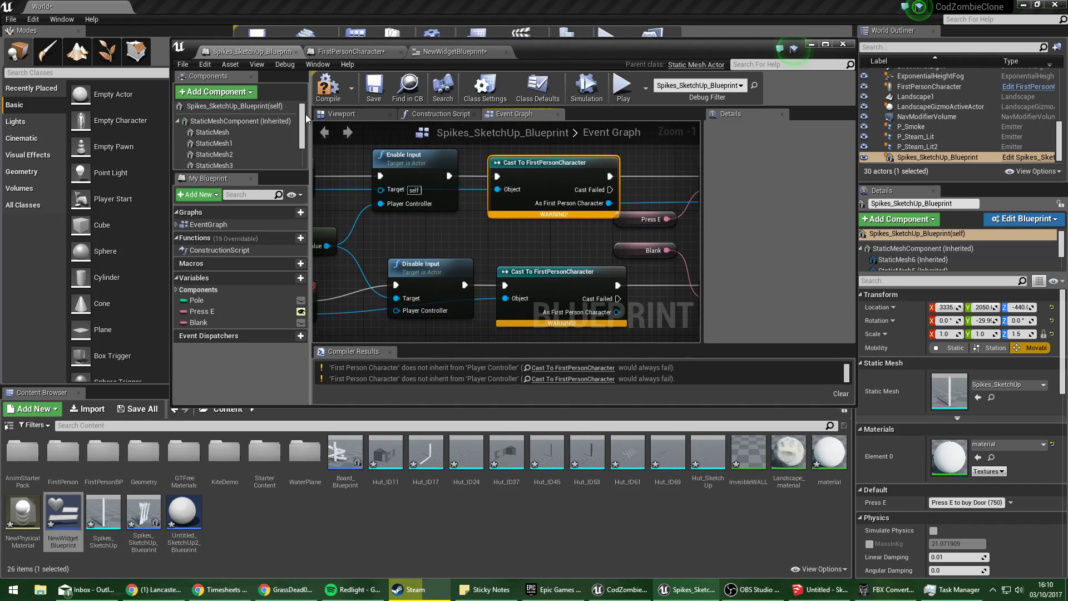
pyautogui.click(327, 89)
# Link the lower cast's As First Person Character output to the lower Set OSD node's Target and recompile.
pyautogui.moveTo(575, 253); pyautogui.dragTo(498, 252, button='right')
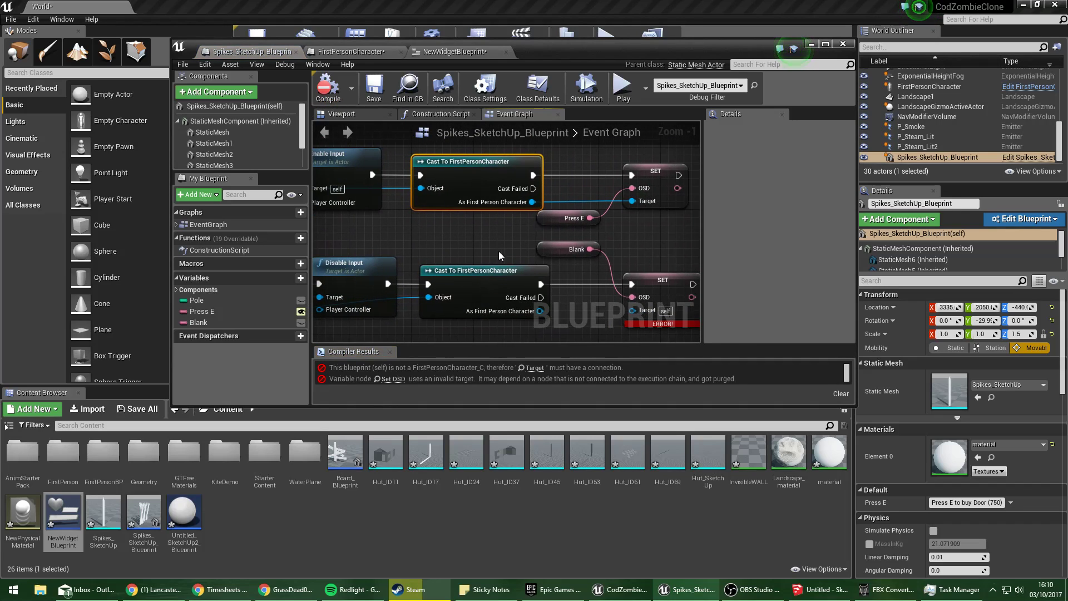
pyautogui.moveTo(620, 262); pyautogui.dragTo(555, 221, button='right')
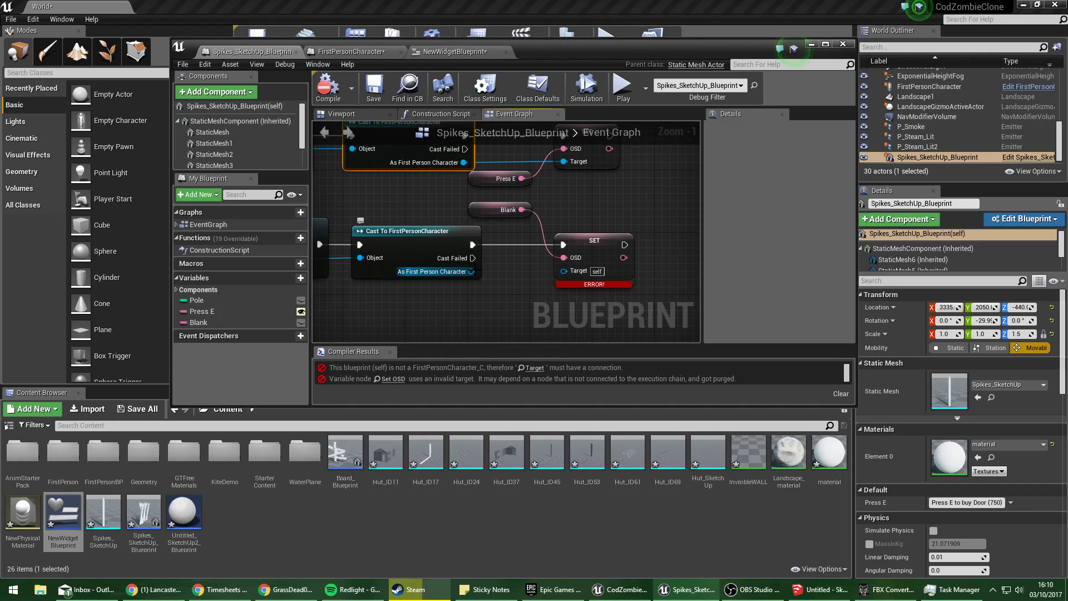
pyautogui.moveTo(471, 271); pyautogui.dragTo(564, 271)
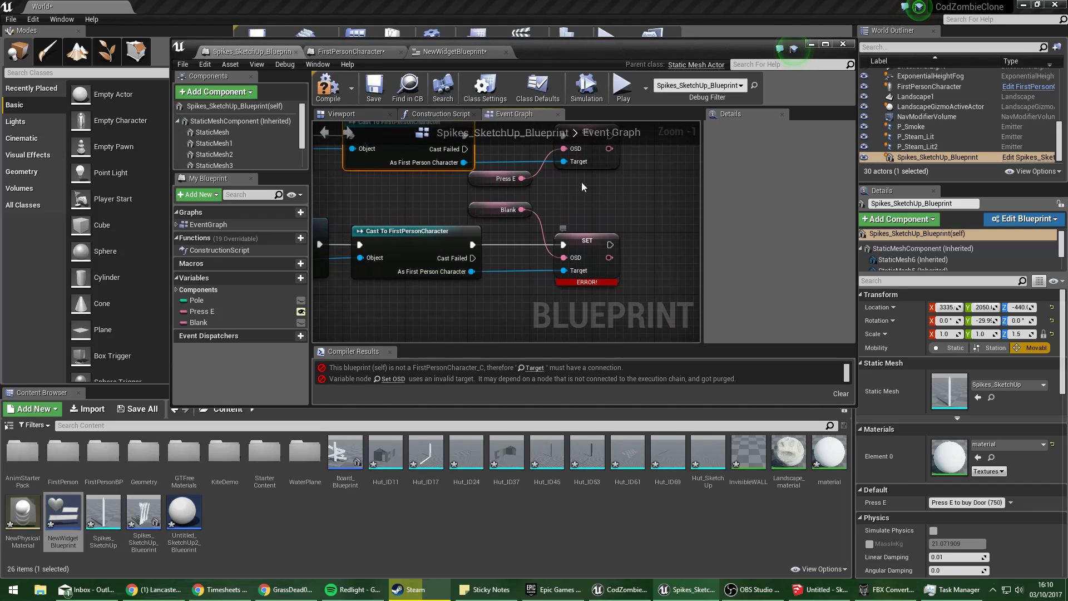
pyautogui.click(328, 83)
pyautogui.moveTo(578, 179); pyautogui.dragTo(503, 240, button='right')
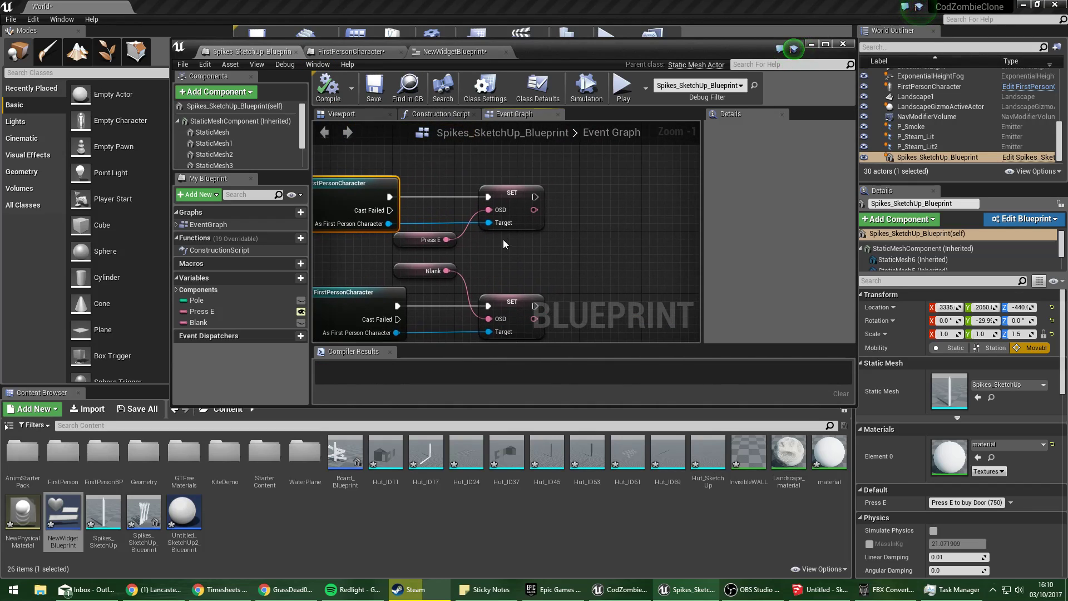
# Delete the UI and Get Interactible Text 0 nodes from the FirstPersonCharacter event graph.
pyautogui.click(347, 65)
pyautogui.click(351, 51)
pyautogui.scroll(-3, 616, 199)
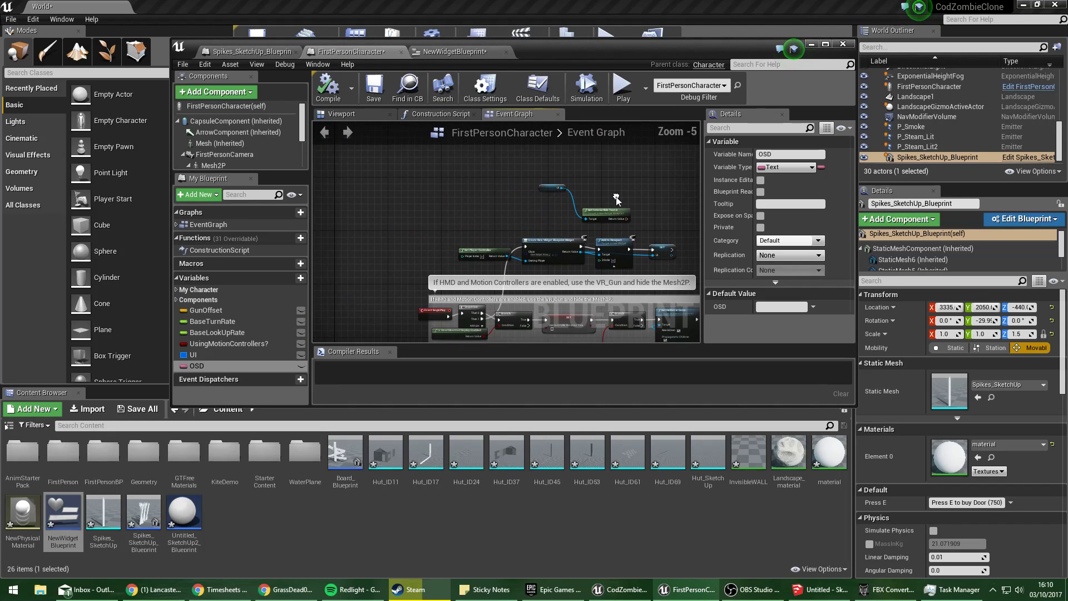
pyautogui.scroll(4, 616, 197)
pyautogui.moveTo(616, 198); pyautogui.dragTo(563, 203, button='right')
pyautogui.moveTo(549, 227); pyautogui.dragTo(530, 178)
pyautogui.moveTo(529, 178); pyautogui.dragTo(470, 201, button='right')
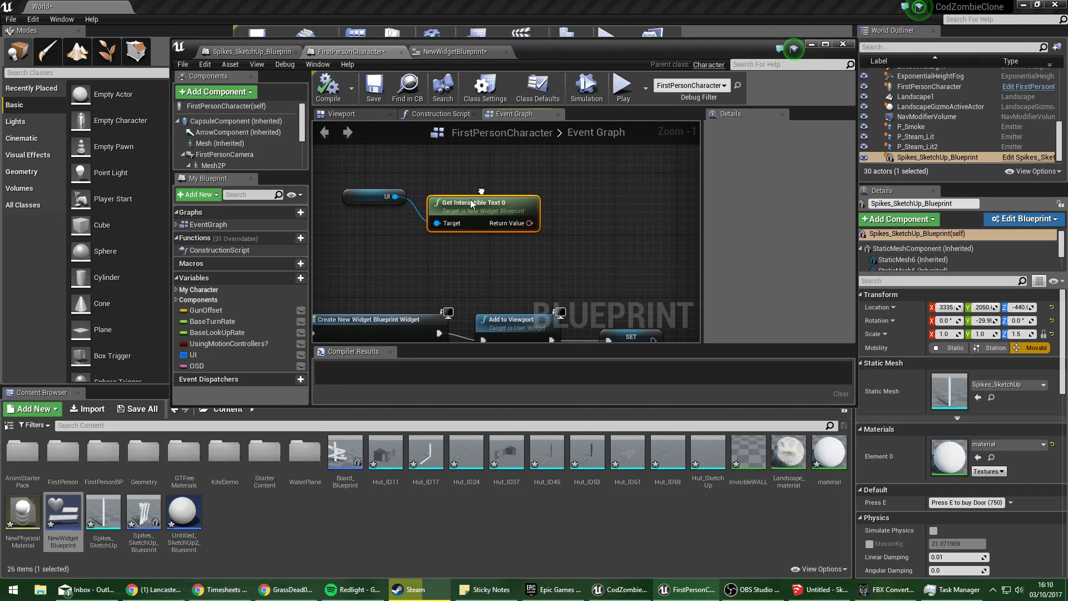
pyautogui.click(405, 262)
pyautogui.moveTo(361, 176); pyautogui.dragTo(531, 230)
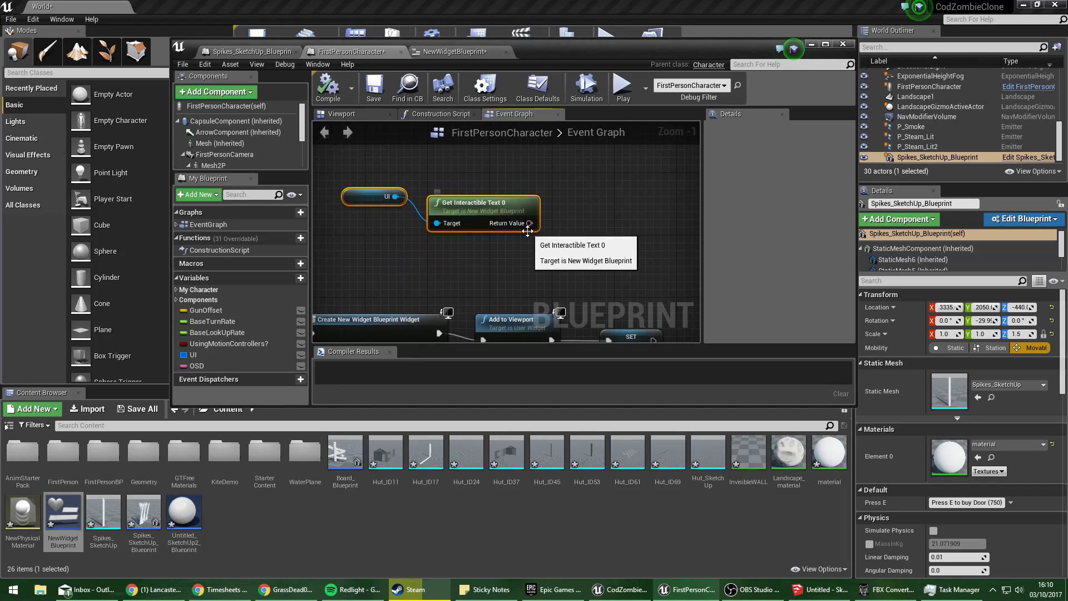
pyautogui.click(524, 235)
# Delete the Self node from NewWidgetBlueprint's Get Interactible Text 0 function and start a new link from the cast's Object input.
pyautogui.click(455, 52)
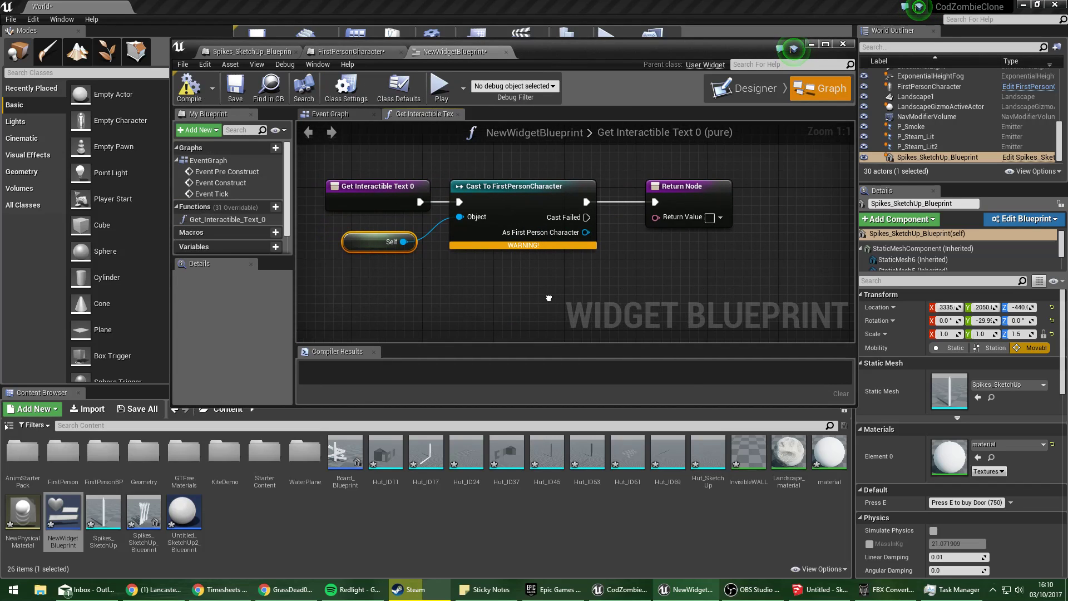
pyautogui.click(483, 265)
pyautogui.click(189, 86)
pyautogui.click(377, 242)
pyautogui.press('Delete')
pyautogui.moveTo(460, 221); pyautogui.dragTo(376, 272)
pyautogui.write('get first person')
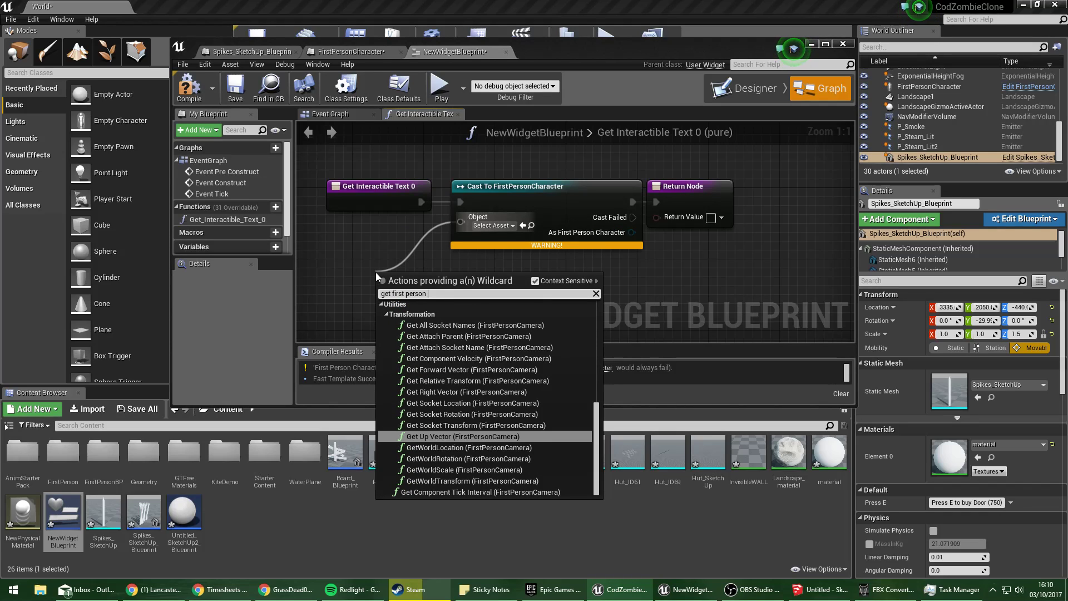
pyautogui.write(' chara')
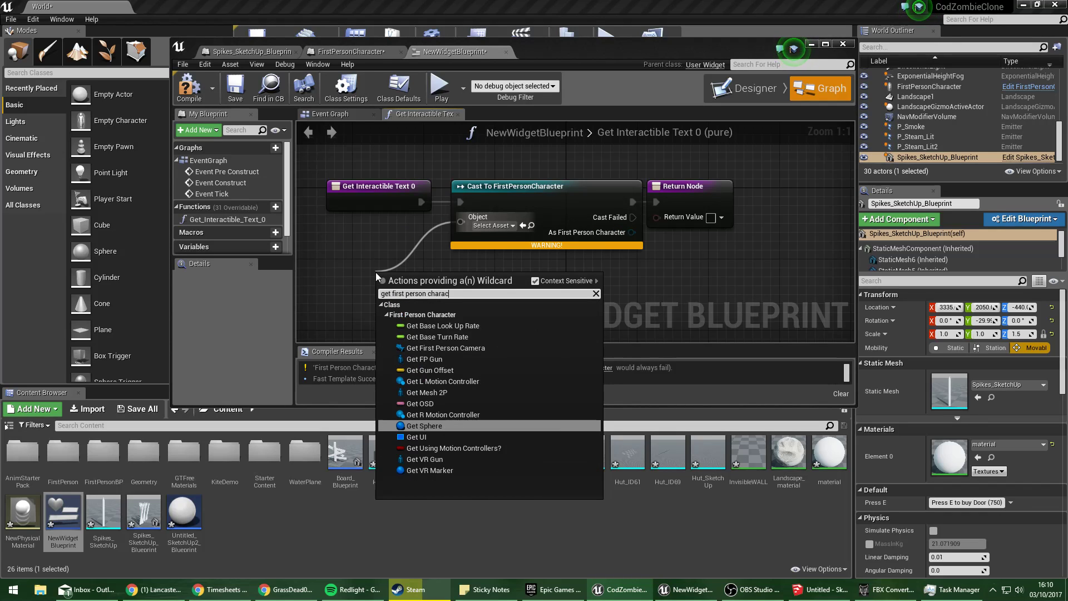
pyautogui.write('c')
pyautogui.press('BackSpace')
pyautogui.press('BackSpace')
pyautogui.press('BackSpace')
pyautogui.press('BackSpace')
pyautogui.press('BackSpace')
pyautogui.press('BackSpace')
pyautogui.press('BackSpace')
pyautogui.press('BackSpace')
pyautogui.press('BackSpace')
pyautogui.press('BackSpace')
pyautogui.press('BackSpace')
pyautogui.press('BackSpace')
pyautogui.press('BackSpace')
pyautogui.press('BackSpace')
pyautogui.press('BackSpace')
pyautogui.press('BackSpace')
pyautogui.press('BackSpace')
pyautogui.press('BackSpace')
pyautogui.press('BackSpace')
pyautogui.press('BackSpace')
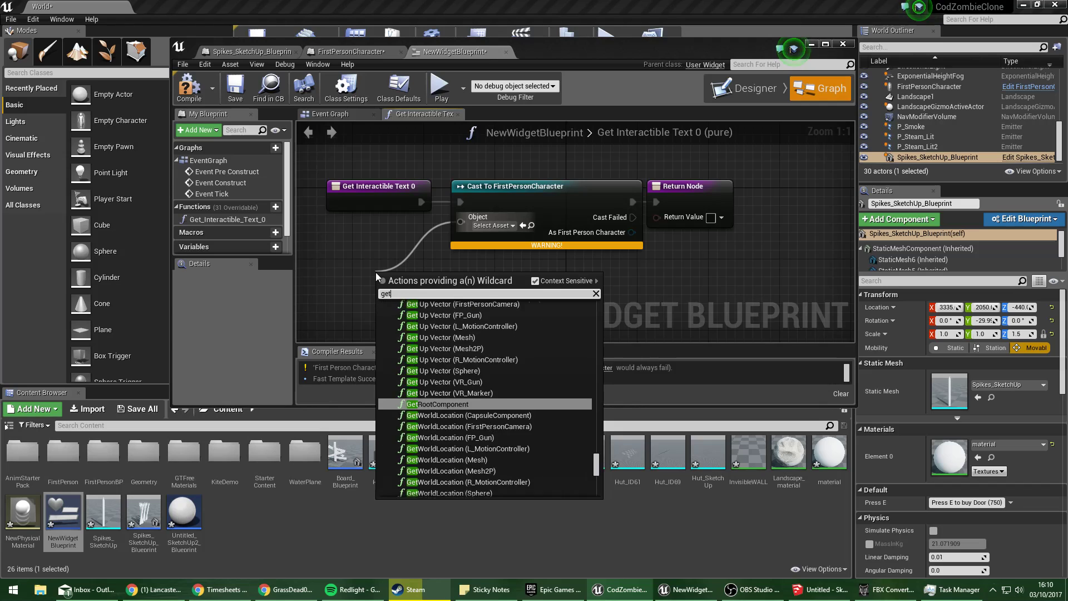
# Add a Get Player Character node feeding the cast's Object input and compile the widget blueprint.
pyautogui.write('get player c')
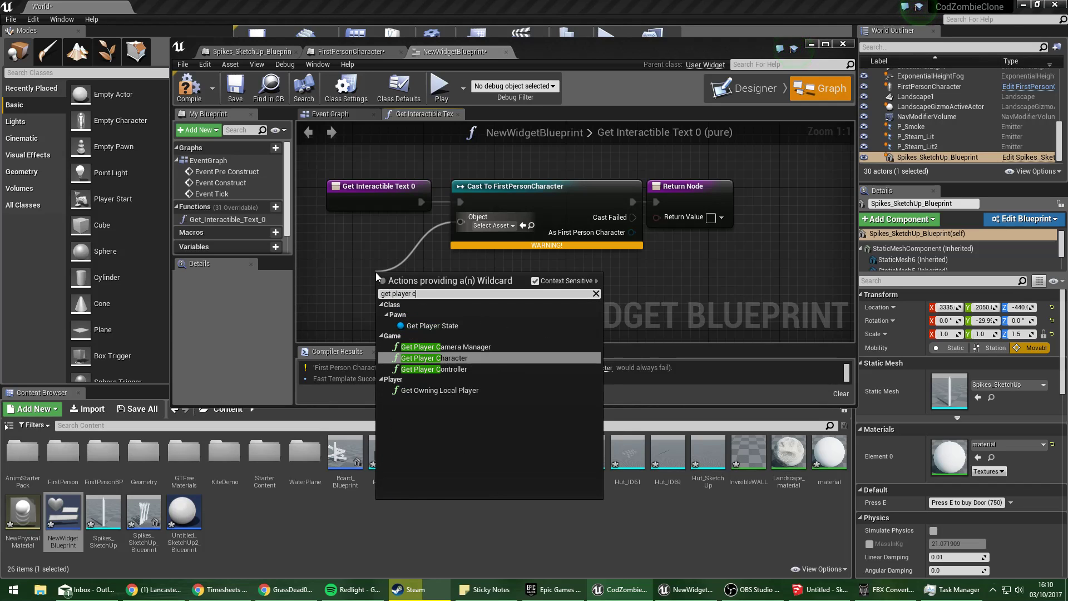
pyautogui.press('Return')
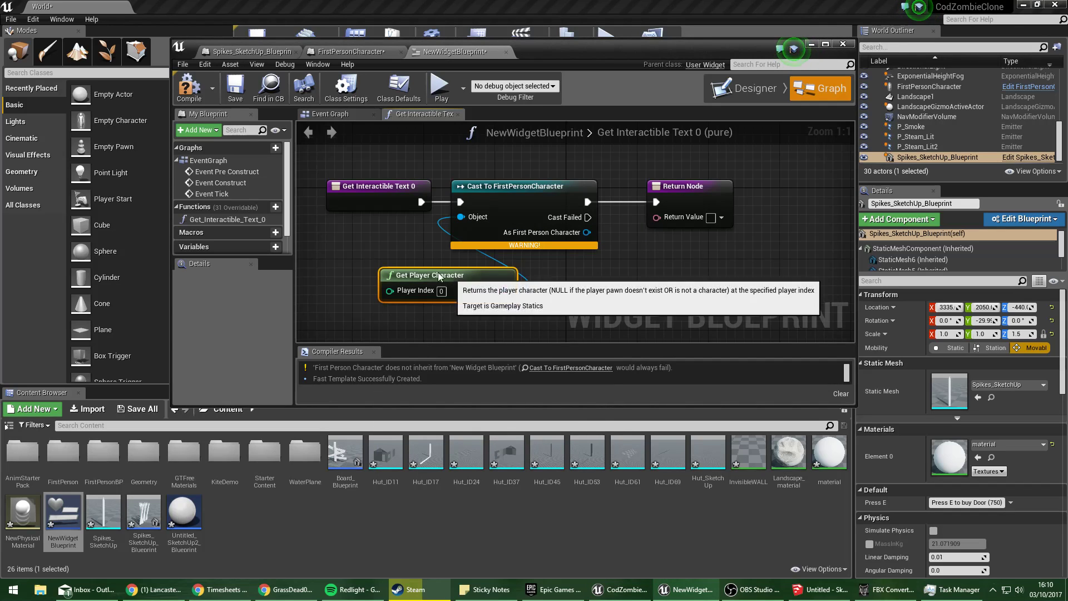
pyautogui.moveTo(433, 283); pyautogui.dragTo(338, 300, button='right')
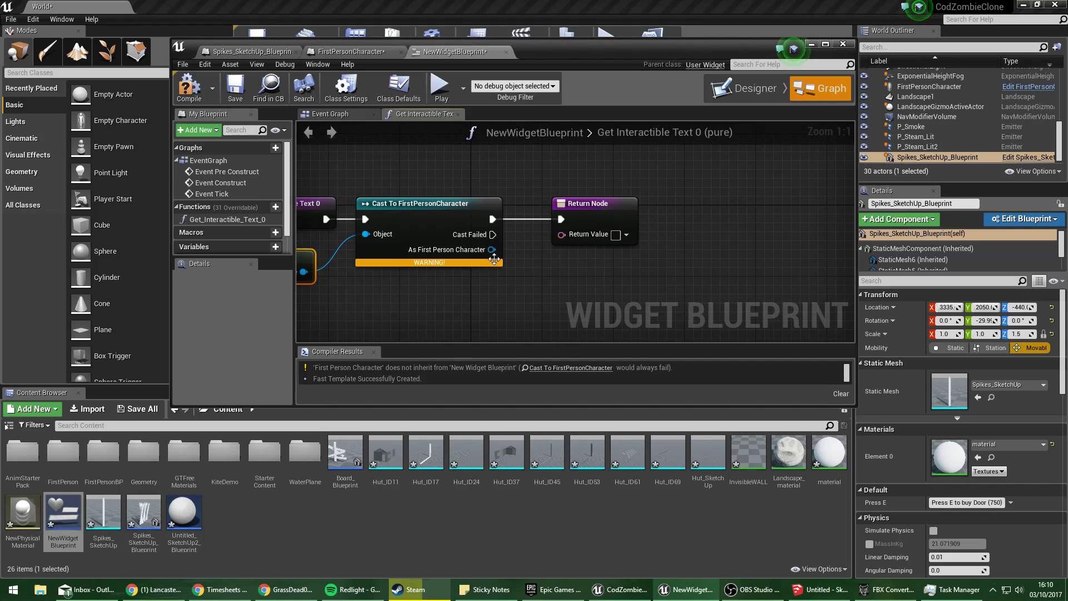
pyautogui.click(190, 89)
# Add a Get OSD node from As First Person Character, link it to the Return Value, space out the Return Node and compile.
pyautogui.moveTo(491, 250); pyautogui.dragTo(560, 272)
pyautogui.write('g')
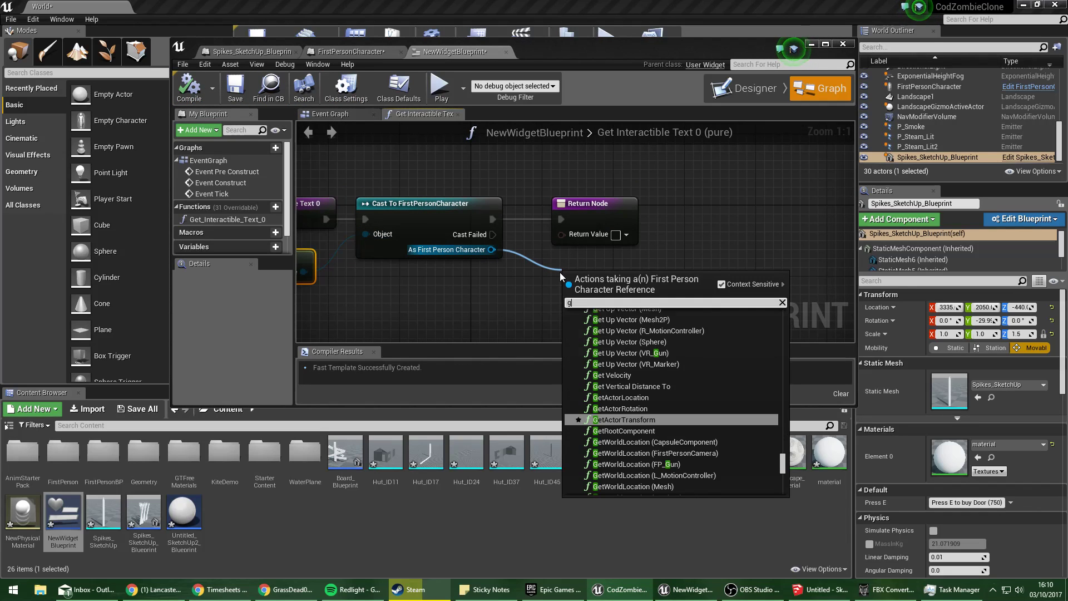
pyautogui.write('et osd')
pyautogui.press('Return')
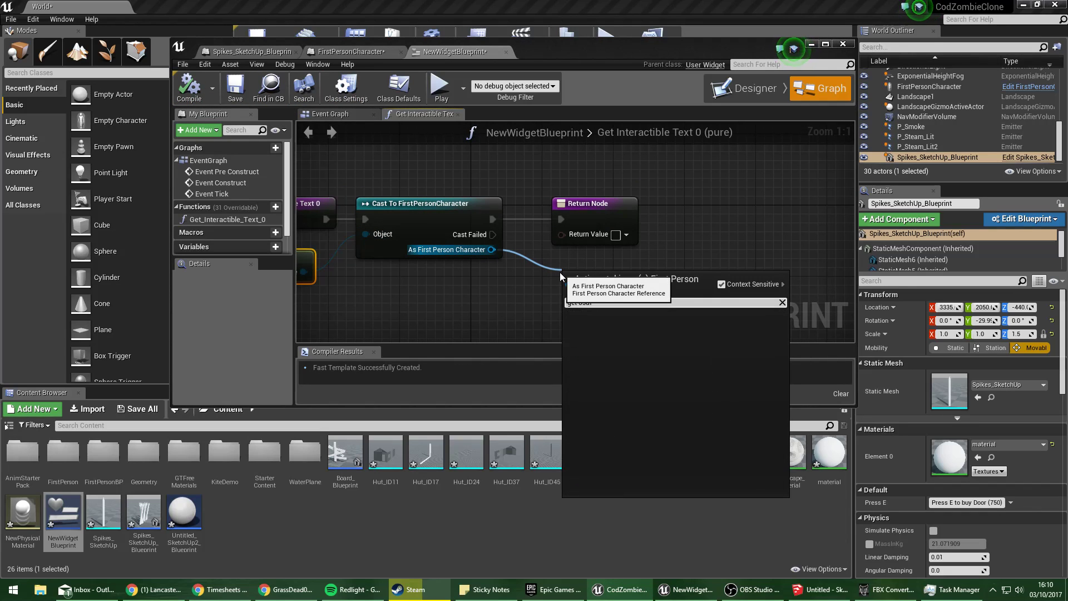
pyautogui.moveTo(635, 277); pyautogui.dragTo(561, 234)
pyautogui.moveTo(588, 203); pyautogui.dragTo(730, 203)
pyautogui.click(192, 87)
pyautogui.scroll(-3, 555, 205)
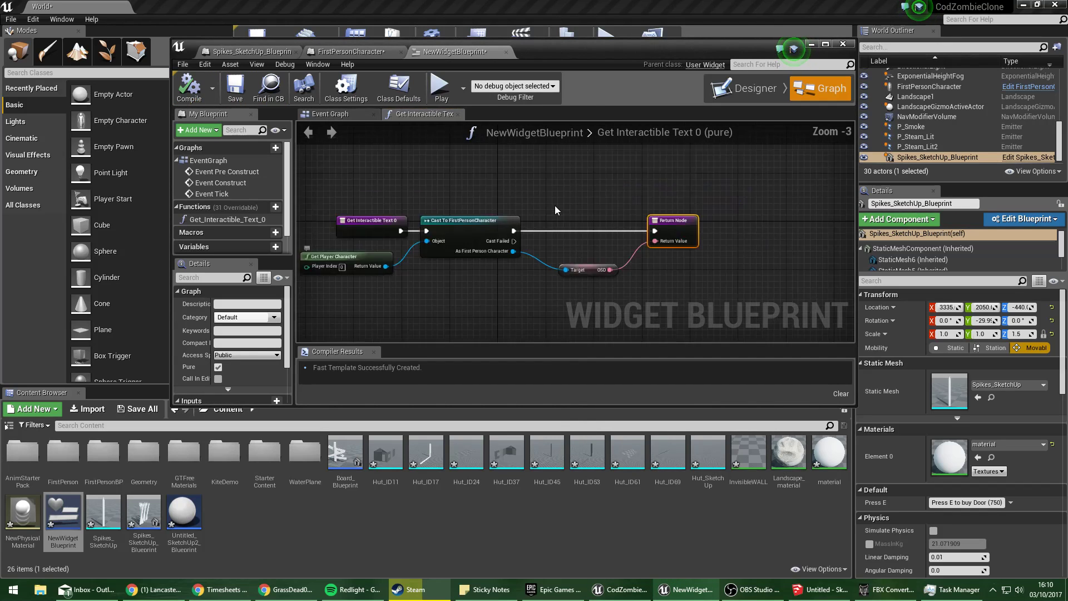
pyautogui.scroll(2, 555, 205)
# Playtest the level, walking up to the spikes and back to check the door prompt.
pyautogui.moveTo(642, 52); pyautogui.dragTo(1067, 52)
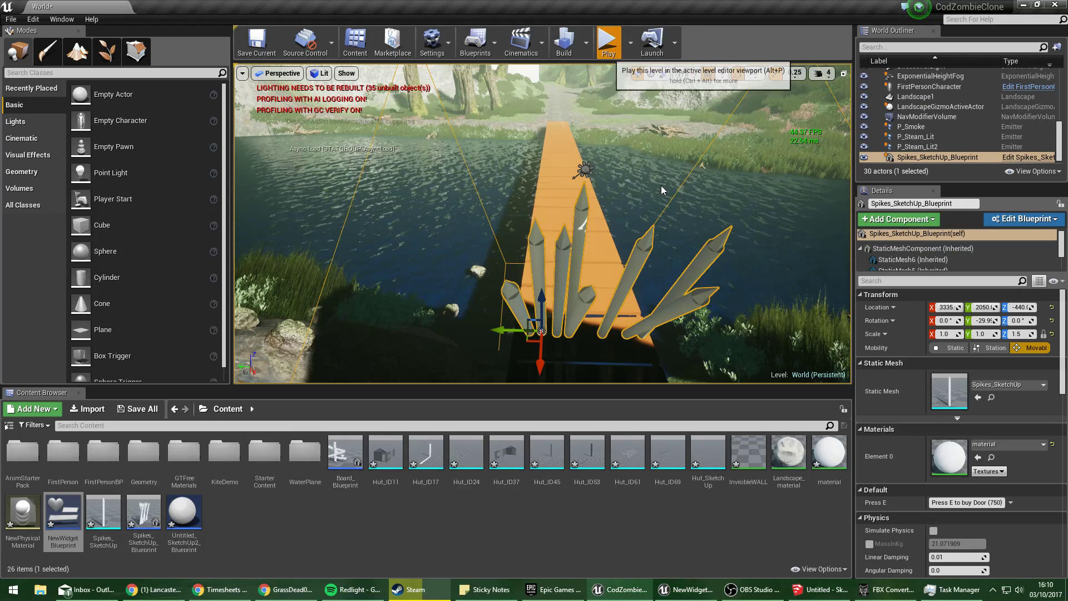
pyautogui.click(607, 42)
pyautogui.press('w')
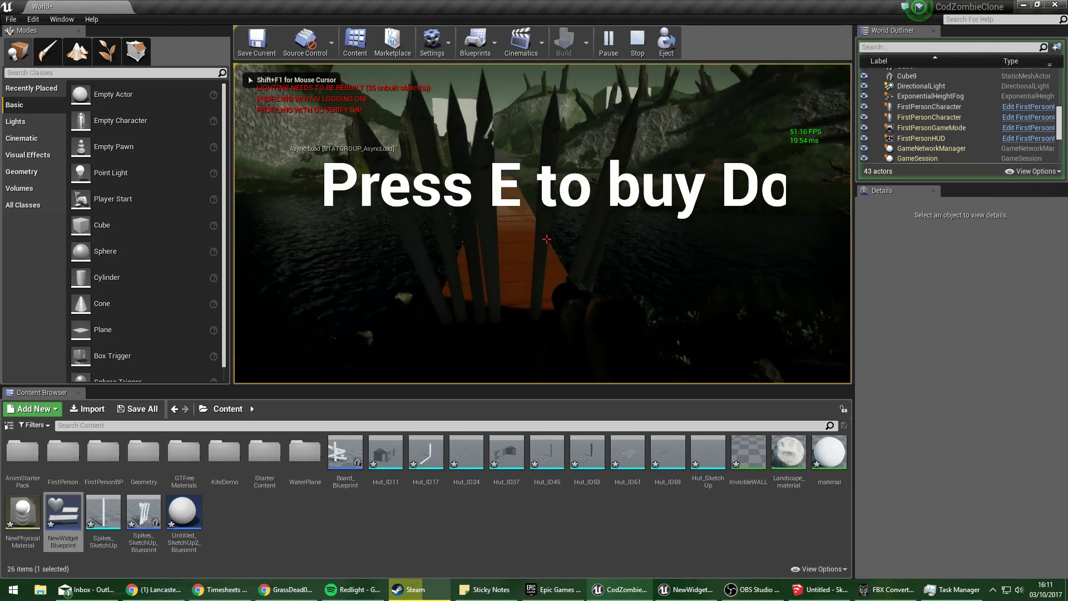
pyautogui.press('s')
pyautogui.press('w')
pyautogui.press('s')
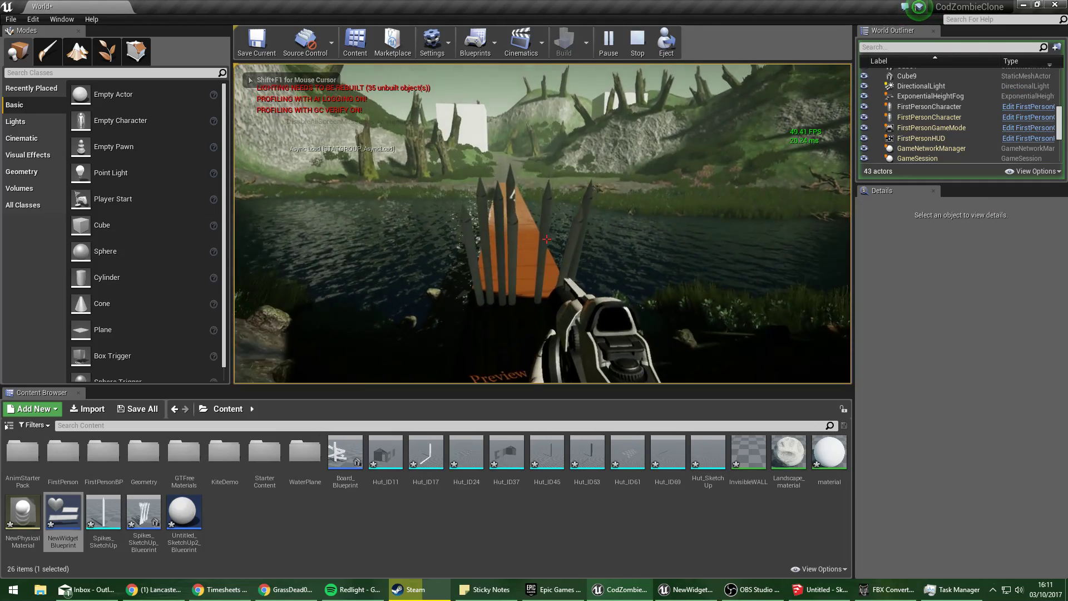
pyautogui.press('Escape')
# In NewWidgetBlueprint's designer, set the Interactible text's font size to 43 and shrink its box to about 1081 by 104.
pyautogui.click(685, 590)
pyautogui.click(179, 6)
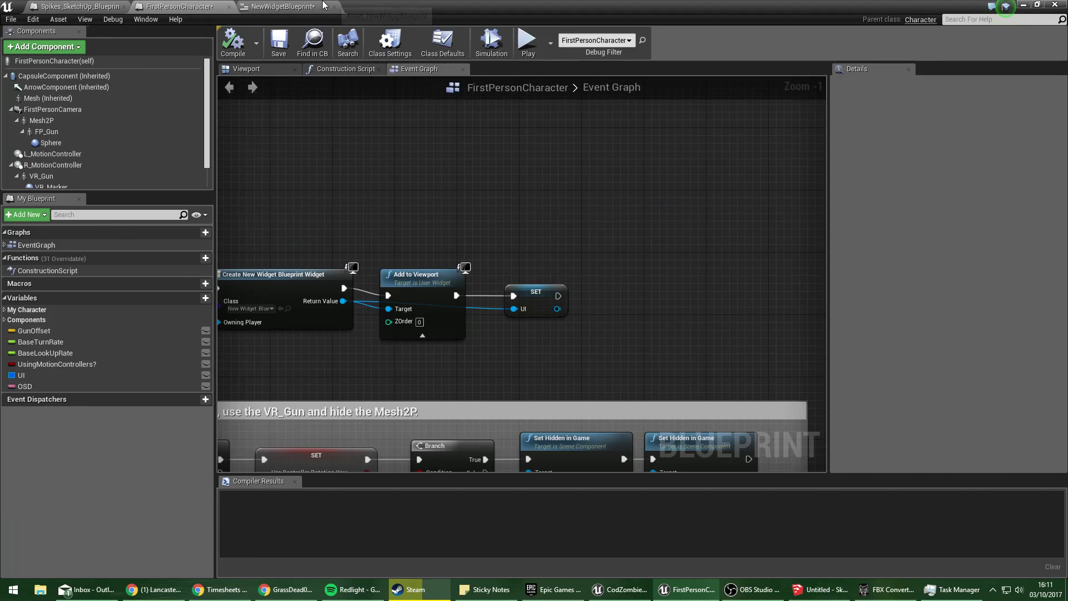
pyautogui.click(311, 7)
pyautogui.click(960, 44)
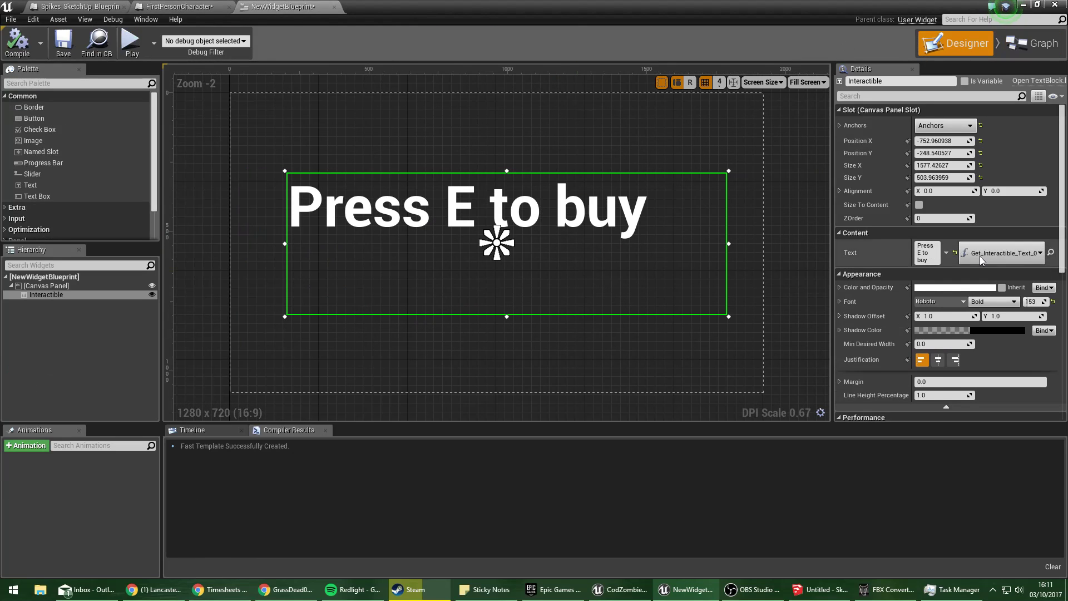
pyautogui.moveTo(732, 315); pyautogui.dragTo(697, 306)
pyautogui.moveTo(1032, 302); pyautogui.dragTo(971, 302)
pyautogui.moveTo(698, 306); pyautogui.dragTo(592, 204)
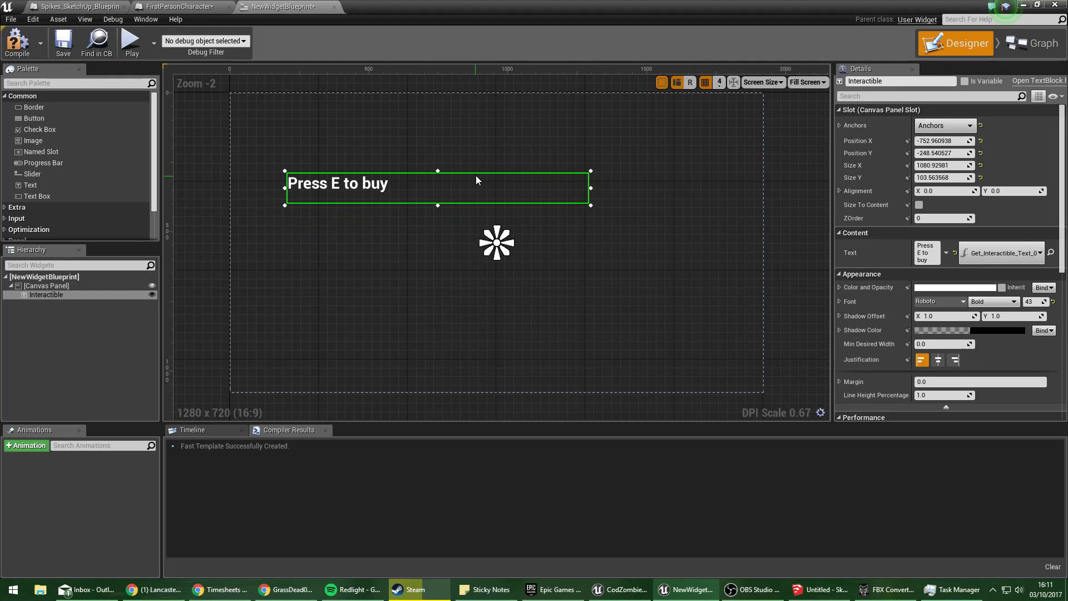
# Centre-justify the Interactible text and move its box to about X -545, Y 43, just below the anchor.
pyautogui.moveTo(476, 176); pyautogui.dragTo(560, 252)
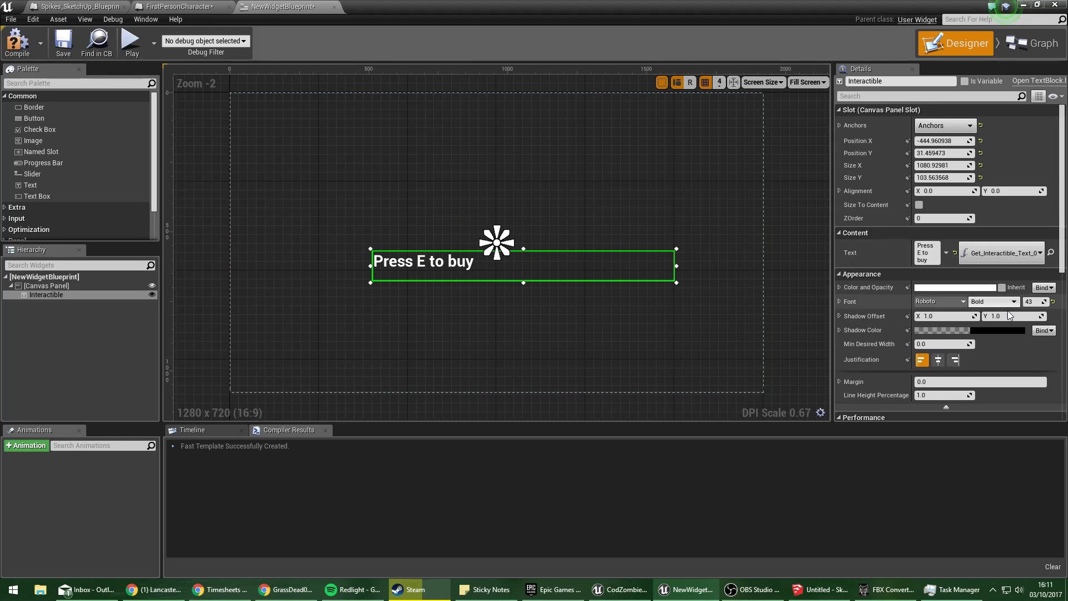
pyautogui.click(938, 359)
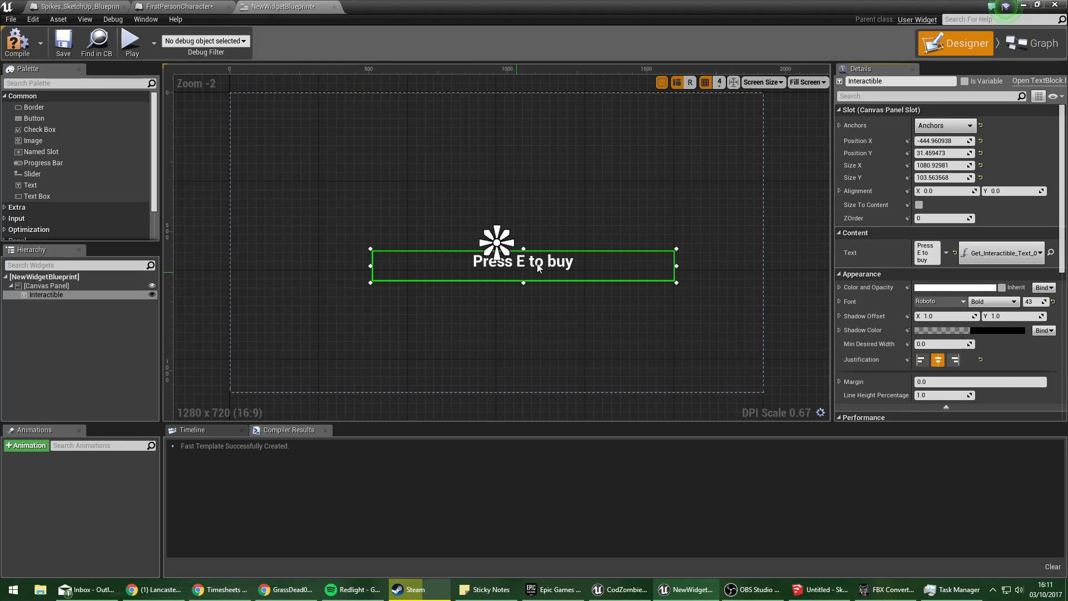
pyautogui.click(576, 254)
pyautogui.click(572, 254)
pyautogui.moveTo(582, 253); pyautogui.dragTo(556, 256)
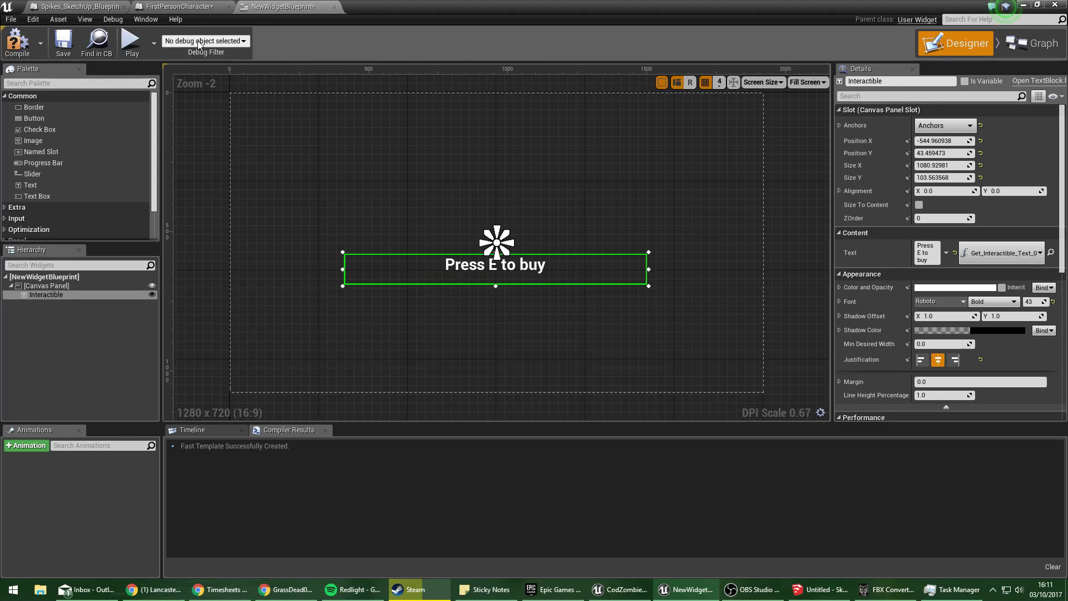
# Playtest the level again to check the resized door prompt, then stop the session.
pyautogui.click(1036, 4)
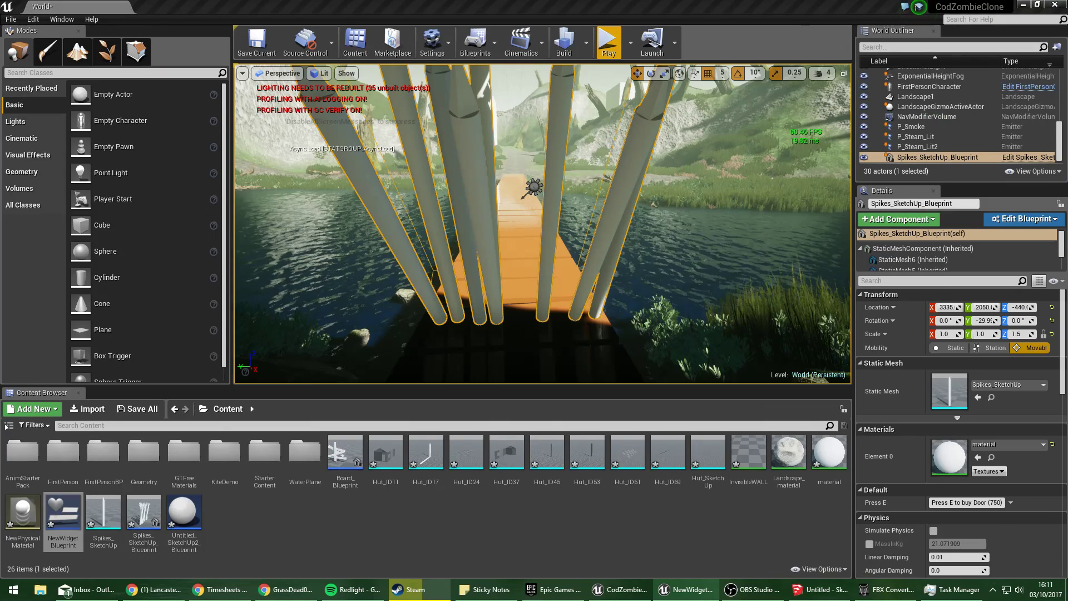
pyautogui.click(807, 36)
pyautogui.click(608, 41)
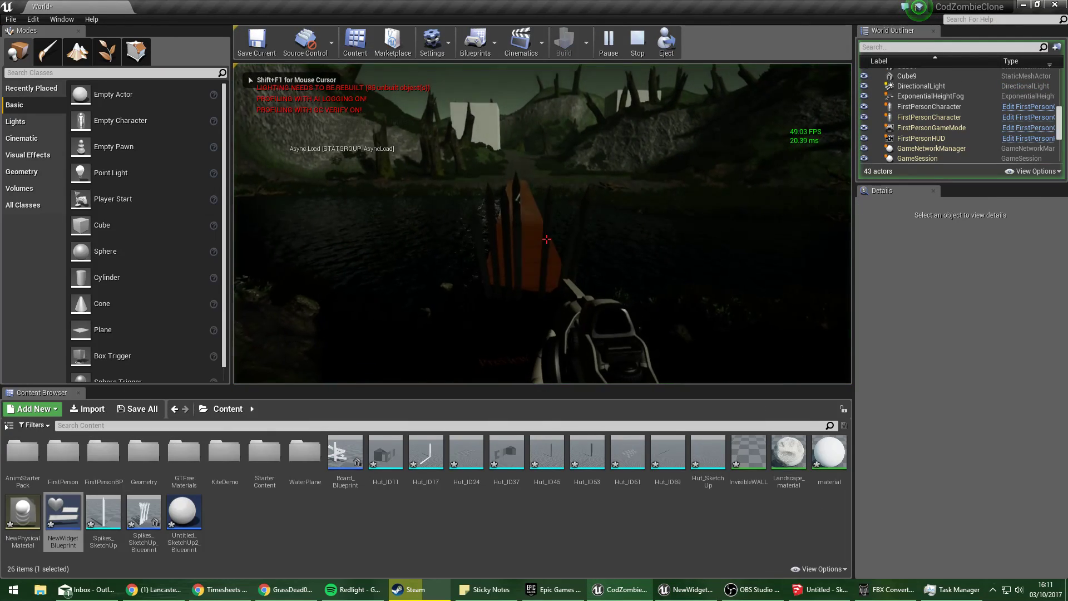
pyautogui.press('Escape')
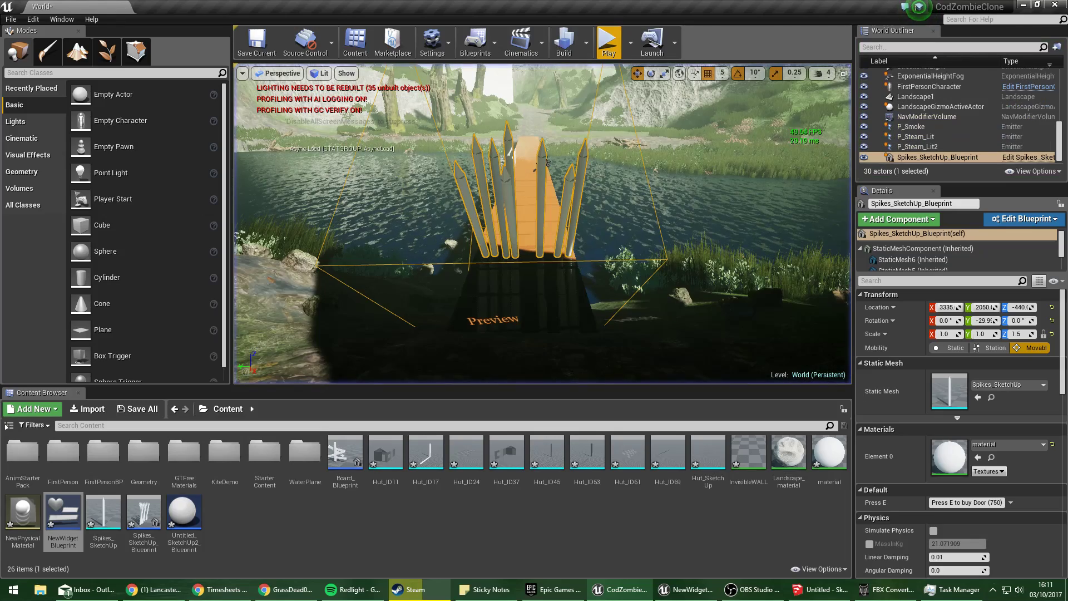
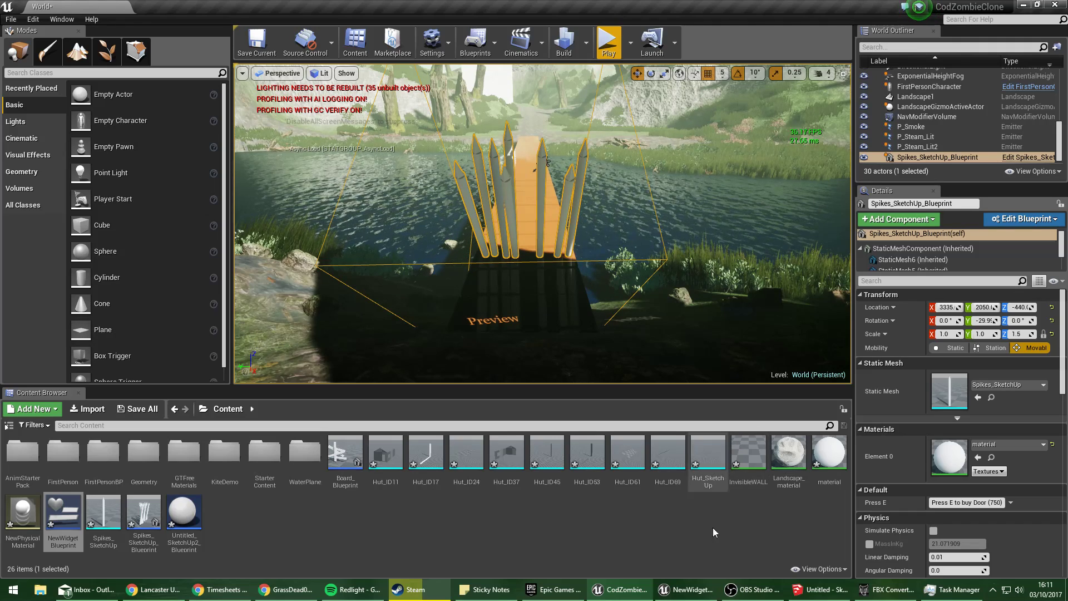
# Examine the Press E variable's settings and the Set OSD nodes in Spikes_SketchUp_Blueprint.
pyautogui.moveTo(1067, 6); pyautogui.dragTo(445, 0)
pyautogui.click(194, 6)
pyautogui.click(78, 7)
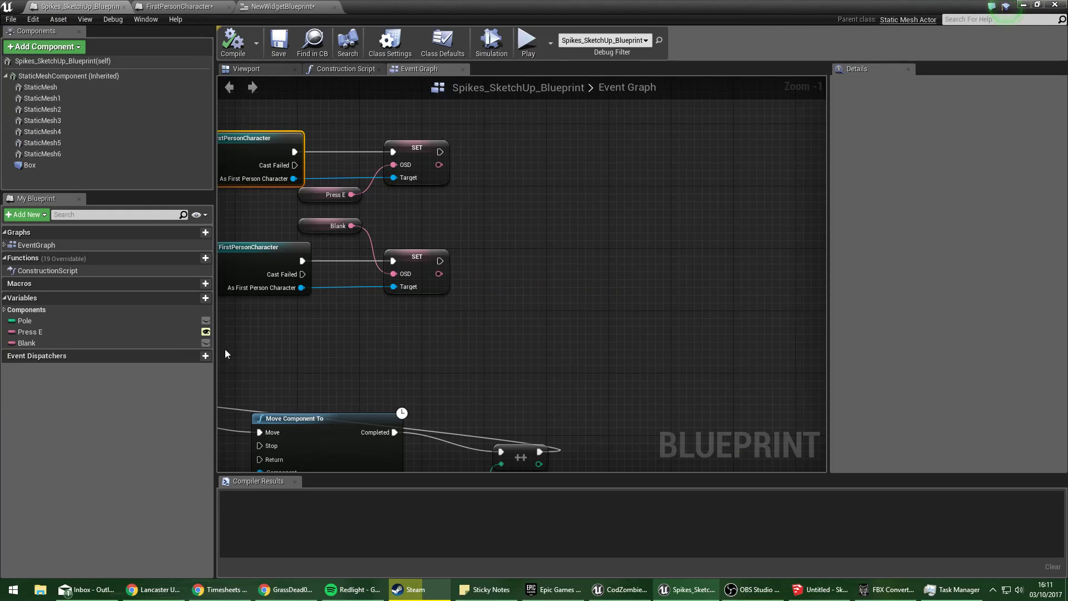
pyautogui.click(30, 332)
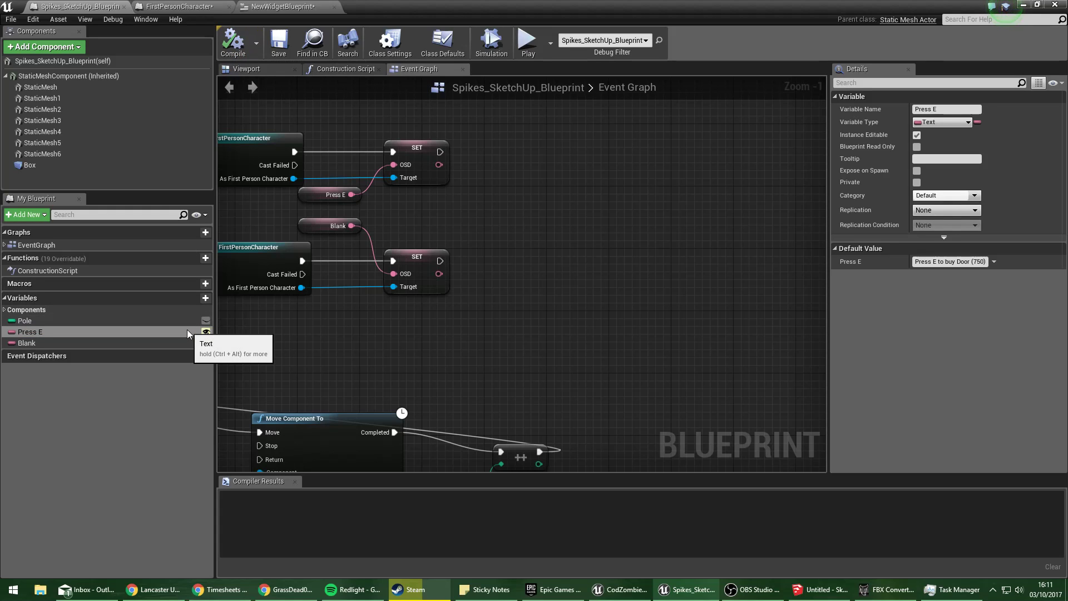
pyautogui.scroll(2, 450, 295)
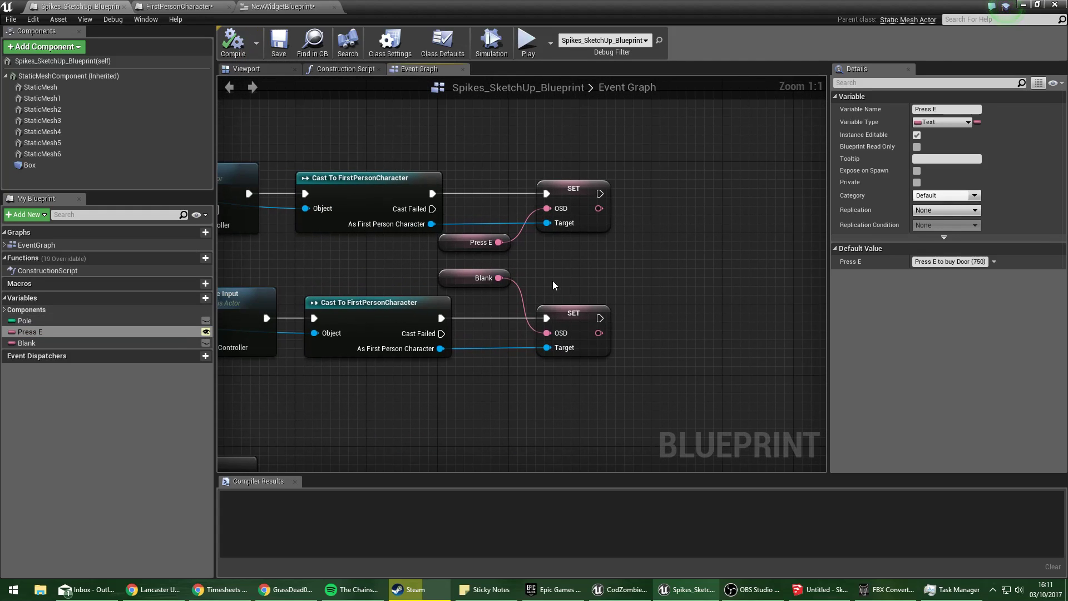
# Create an instance-editable integer variable named Cost, compile the blueprint, and turn off instance editing for the Press E variable.
pyautogui.scroll(-1, 571, 262)
pyautogui.scroll(1, 570, 262)
pyautogui.moveTo(587, 194); pyautogui.dragTo(648, 209, button='right')
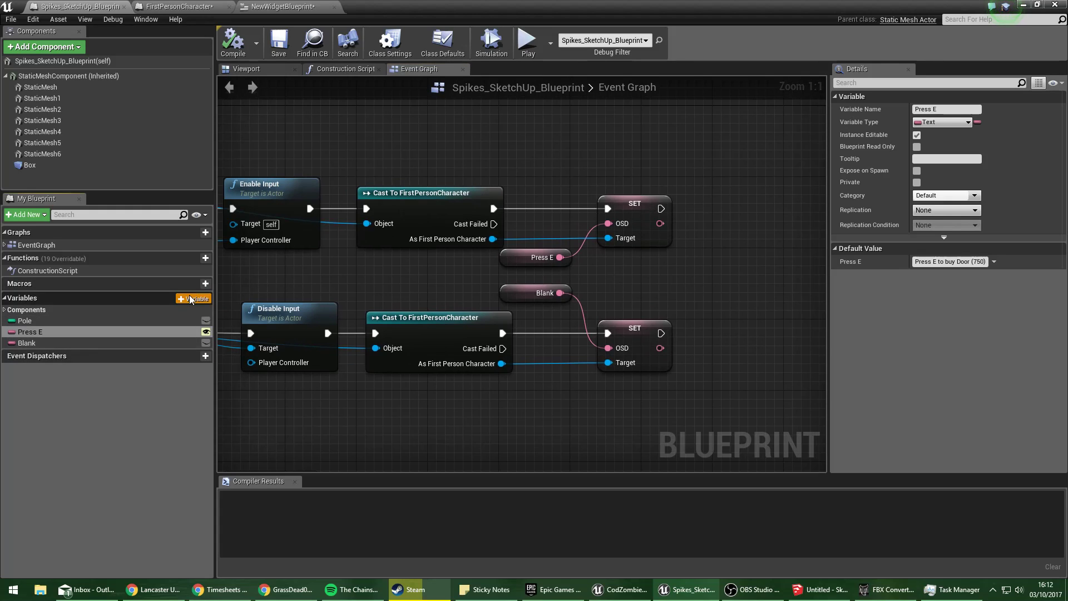
pyautogui.click(205, 298)
pyautogui.click(944, 121)
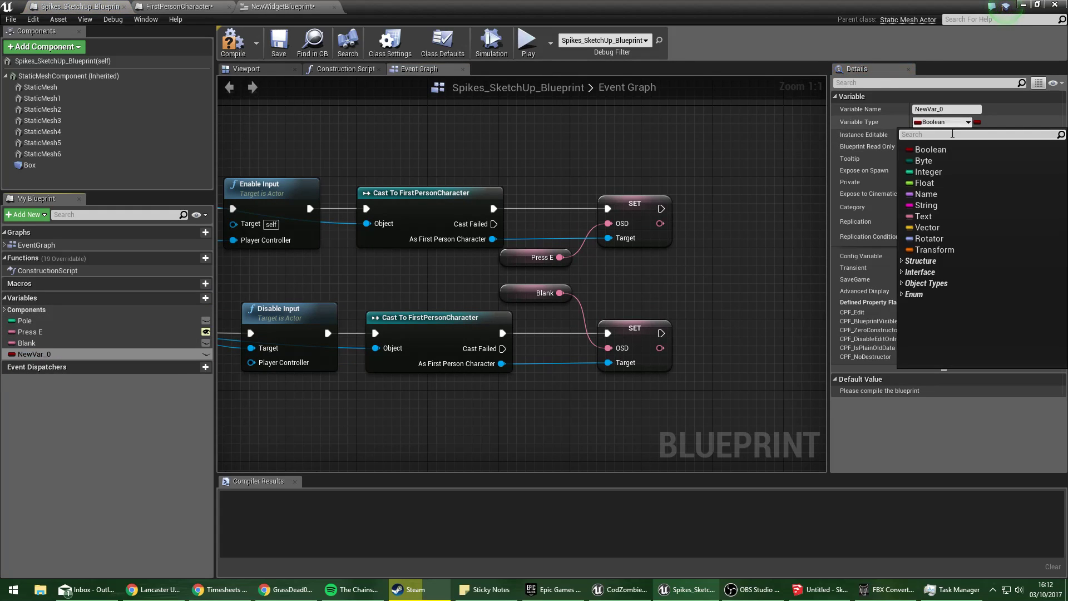
pyautogui.click(927, 171)
pyautogui.write('C')
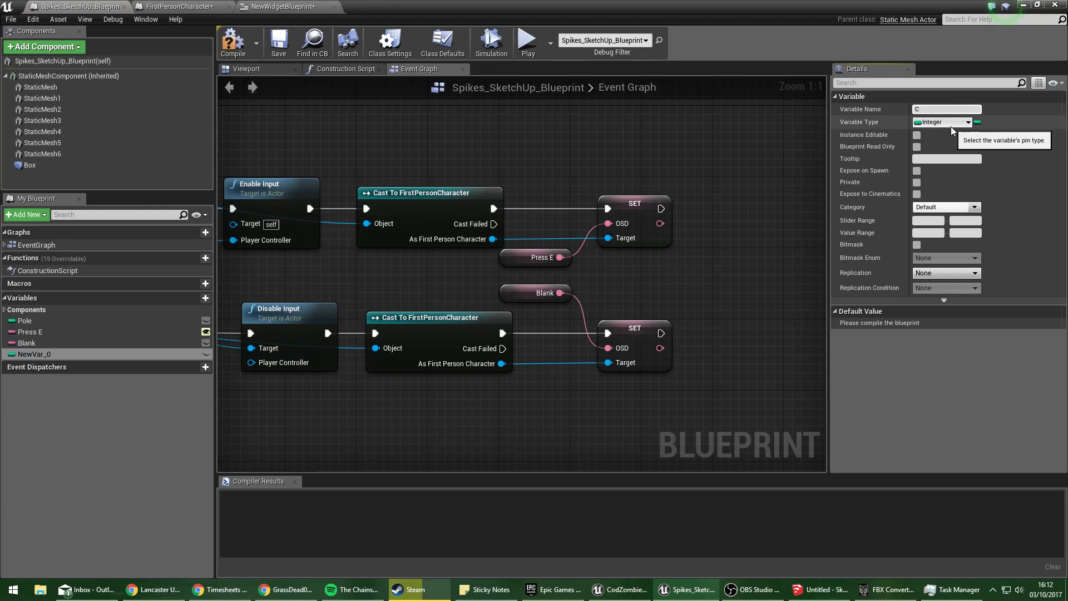
pyautogui.write('ost')
pyautogui.press('Return')
pyautogui.click(205, 354)
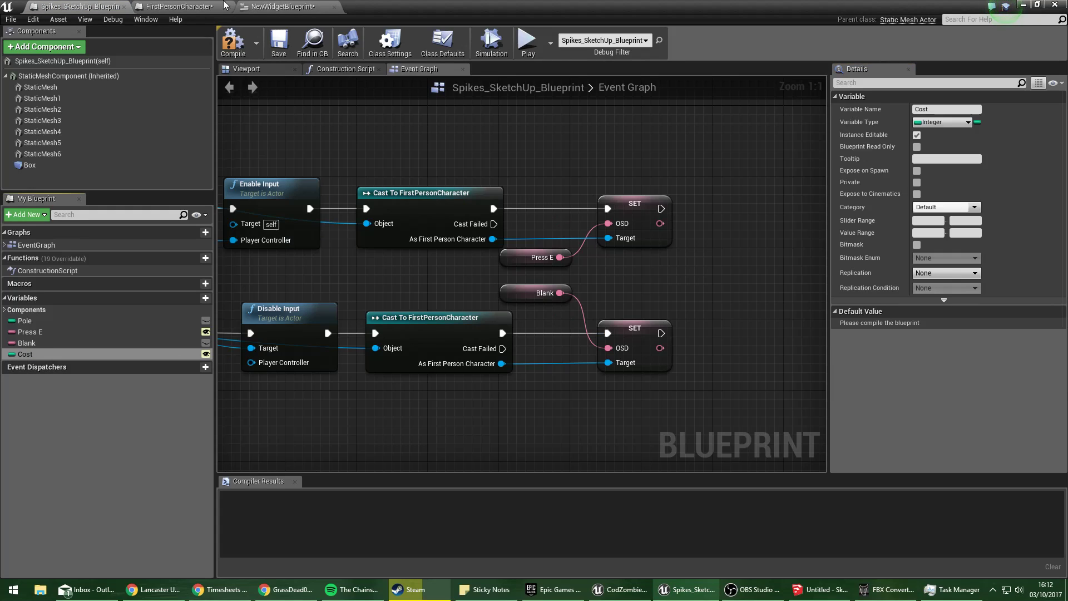
pyautogui.click(233, 44)
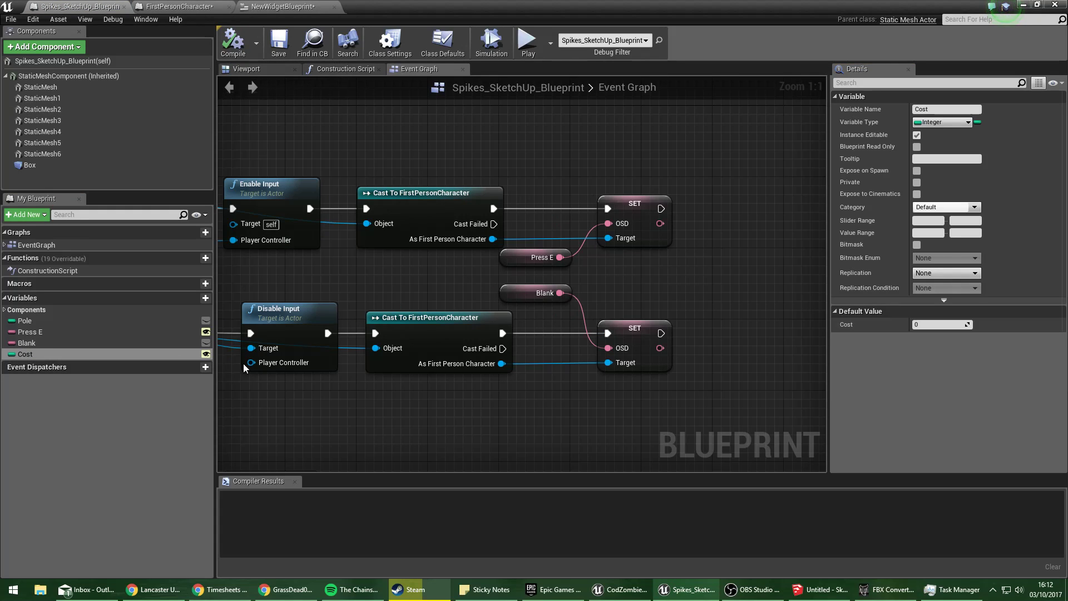
pyautogui.click(206, 331)
pyautogui.click(544, 264)
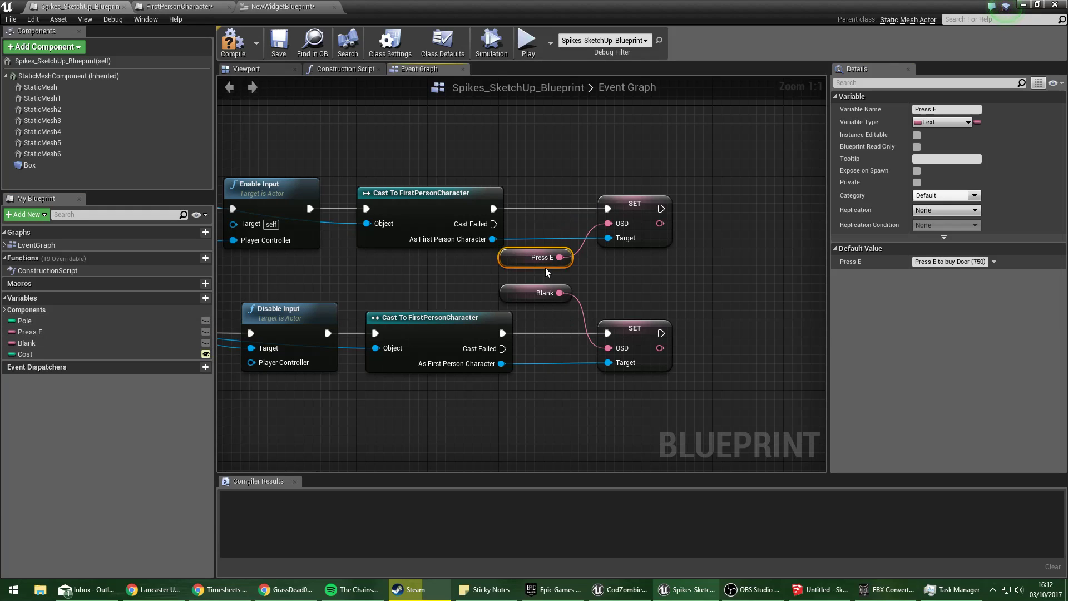
pyautogui.moveTo(608, 223); pyautogui.dragTo(697, 269)
pyautogui.write('make')
pyautogui.press('Return')
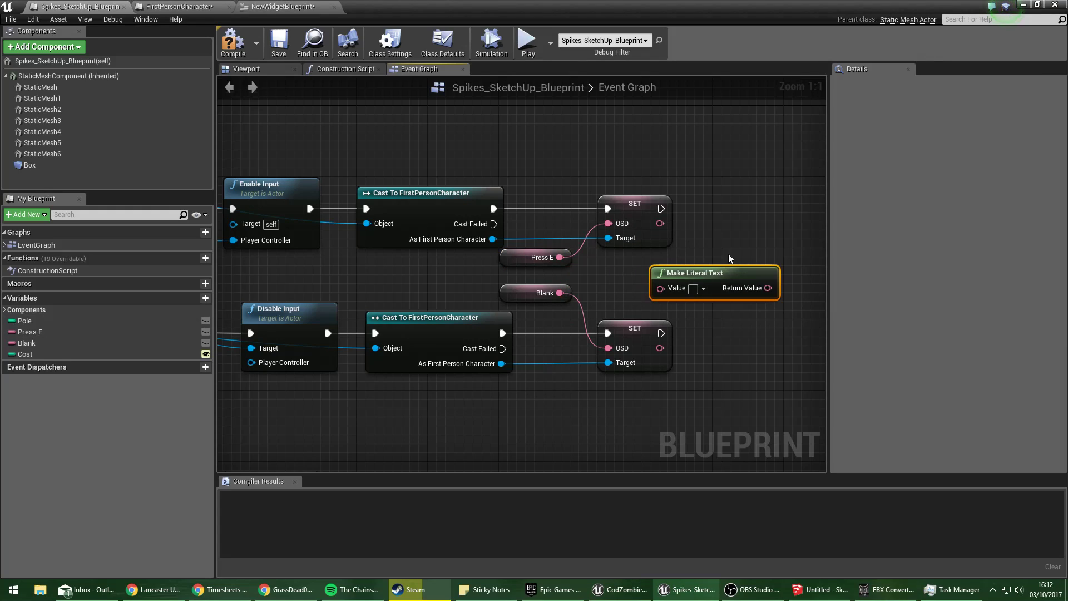
pyautogui.rightClick(730, 258)
pyautogui.press('Escape')
pyautogui.press('Delete')
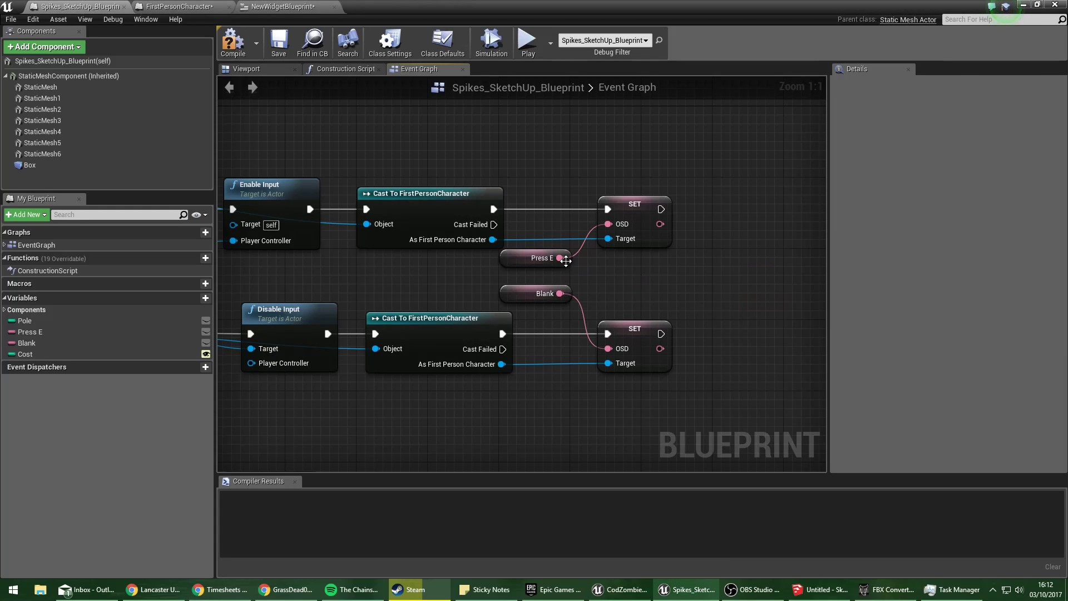
pyautogui.moveTo(566, 260); pyautogui.dragTo(629, 286)
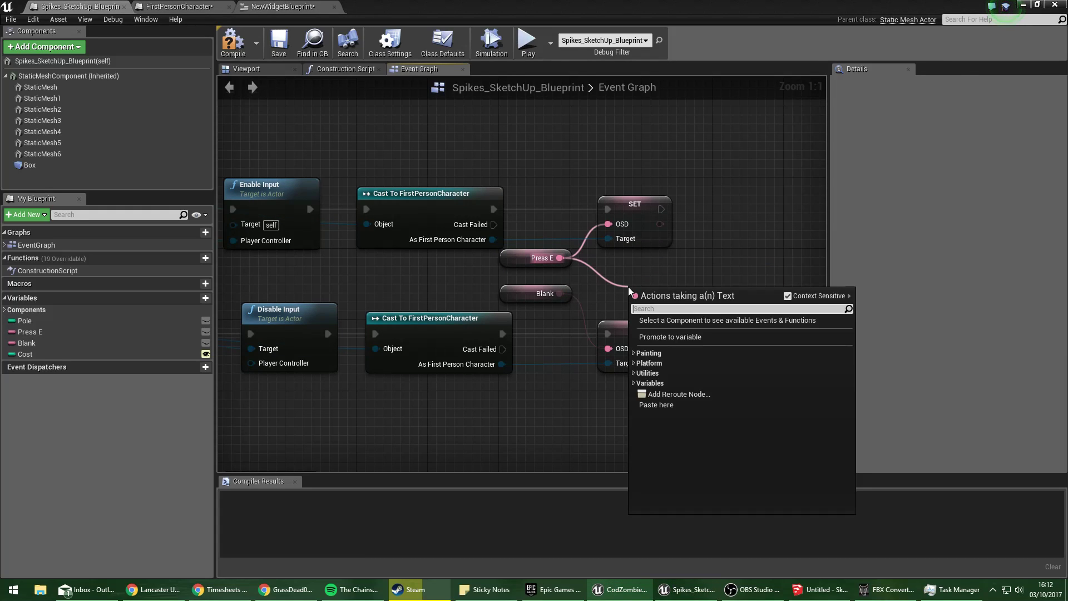
pyautogui.write('append')
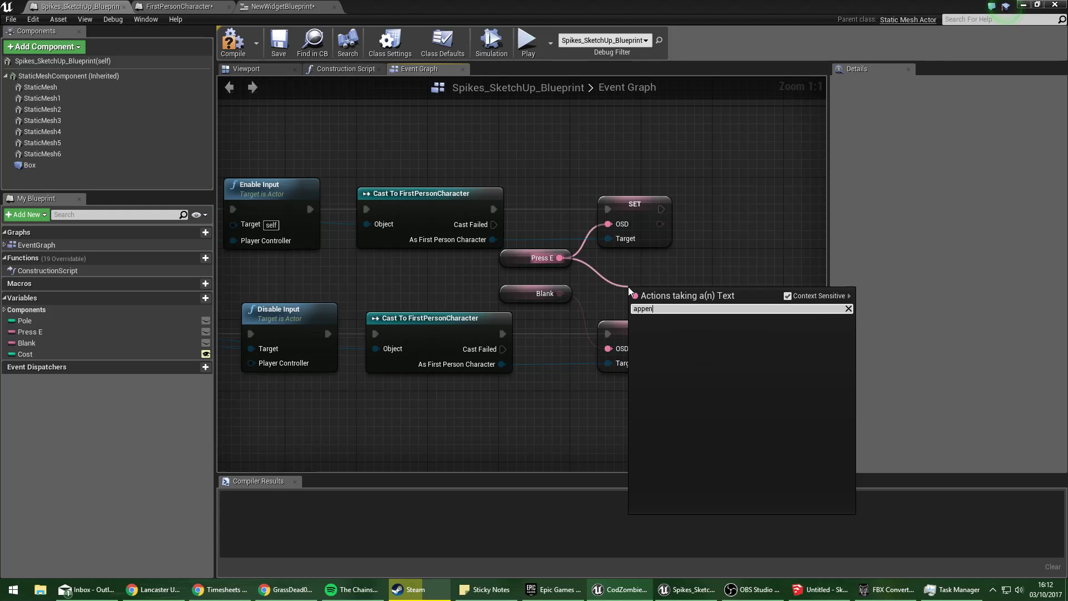
pyautogui.press('BackSpace')
pyautogui.press('BackSpace')
pyautogui.press('BackSpace')
pyautogui.press('BackSpace')
pyautogui.press('BackSpace')
pyautogui.press('BackSpace')
pyautogui.click(619, 285)
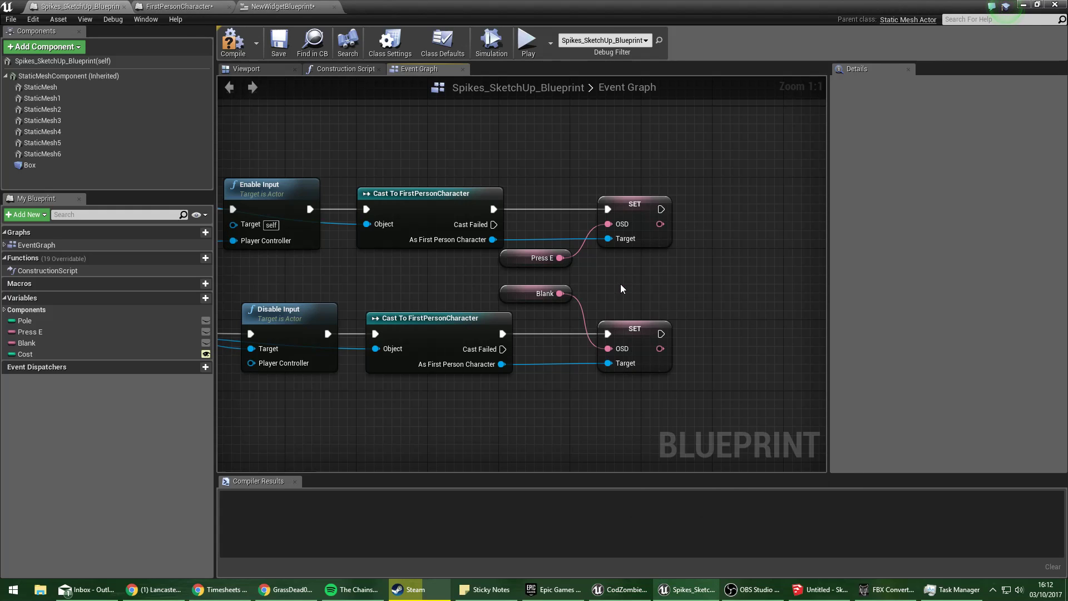
pyautogui.rightClick(619, 284)
pyautogui.write('make string')
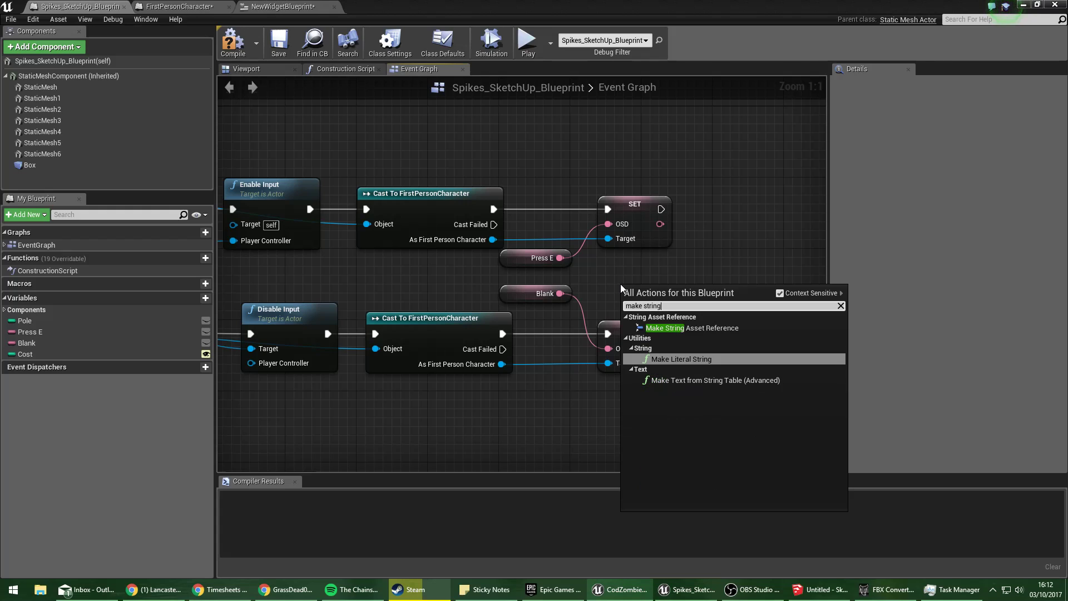
pyautogui.press('Up')
pyautogui.press('Down')
pyautogui.press('Return')
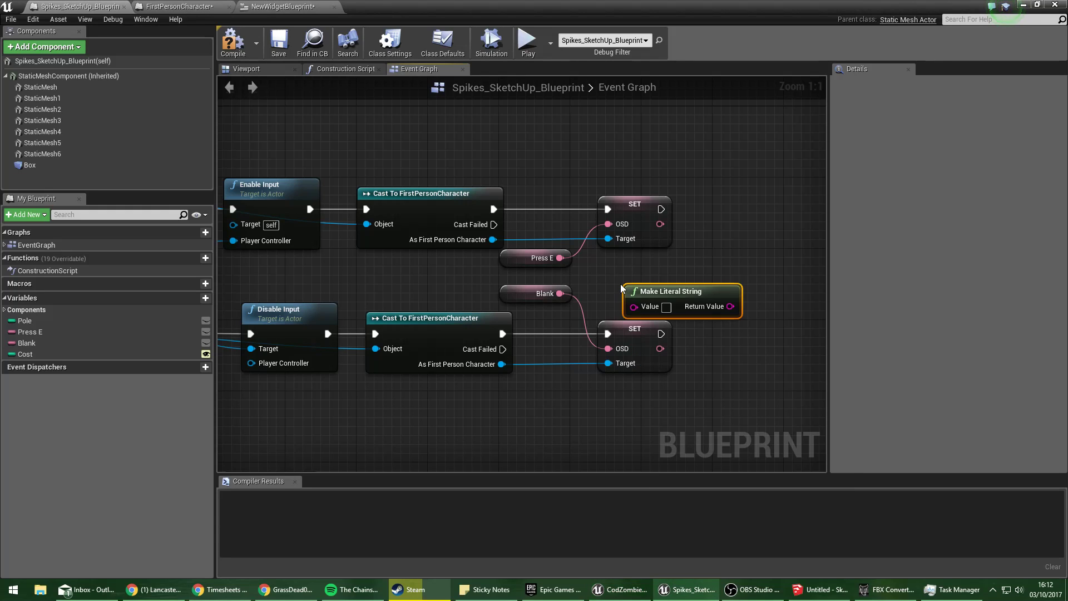
pyautogui.press('Delete')
# Find the string functions in the node list and add an Append node between the two Set OSD nodes.
pyautogui.rightClick(649, 273)
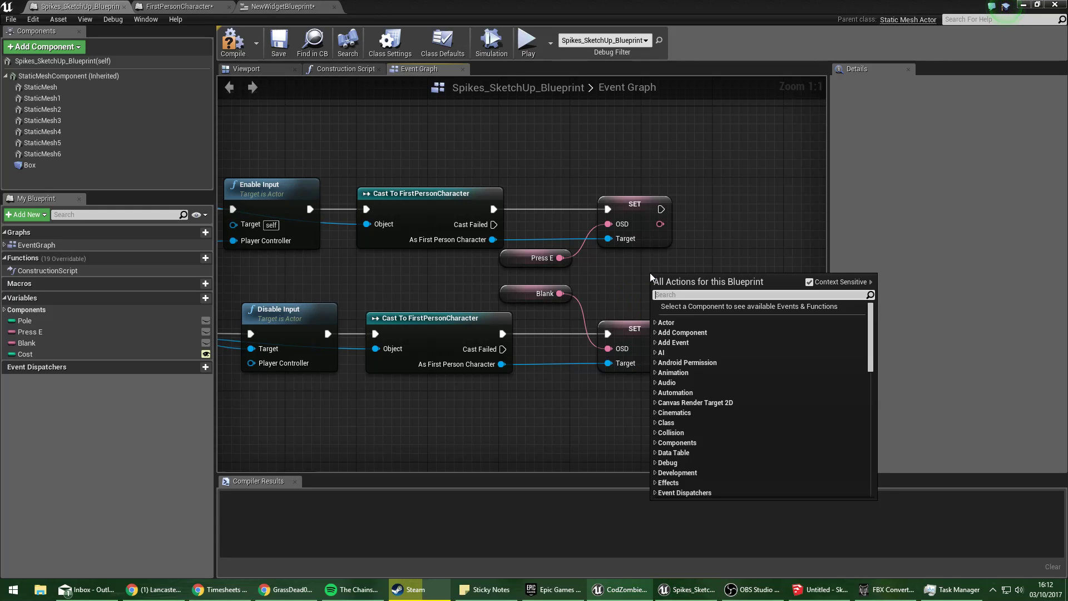
pyautogui.write('add string')
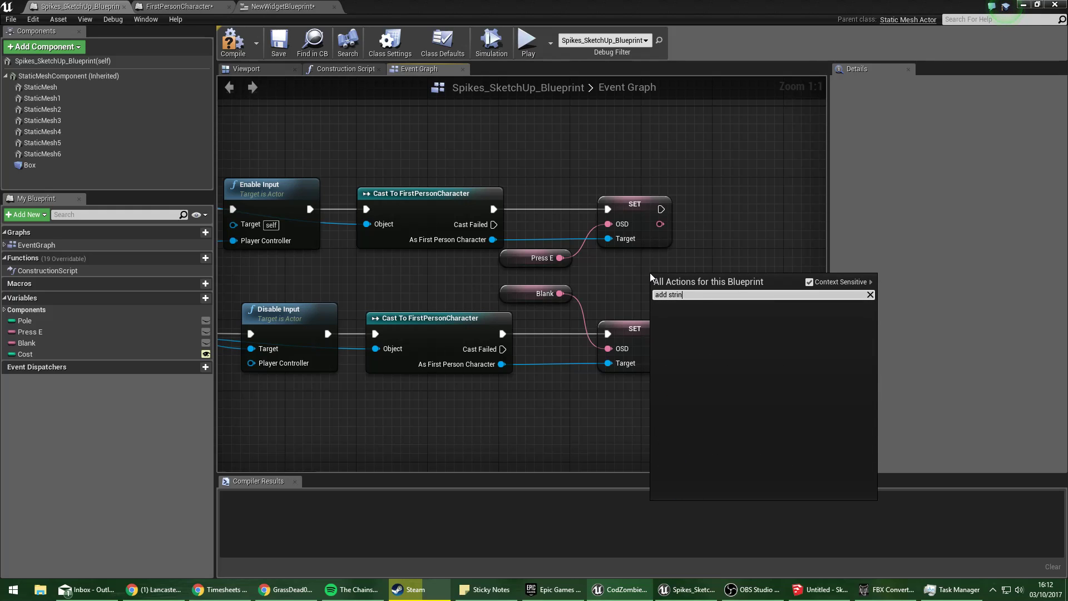
pyautogui.press('BackSpace')
pyautogui.press('BackSpace')
pyautogui.press('BackSpace')
pyautogui.press('BackSpace')
pyautogui.press('BackSpace')
pyautogui.press('BackSpace')
pyautogui.press('BackSpace')
pyautogui.press('BackSpace')
pyautogui.press('BackSpace')
pyautogui.write('string')
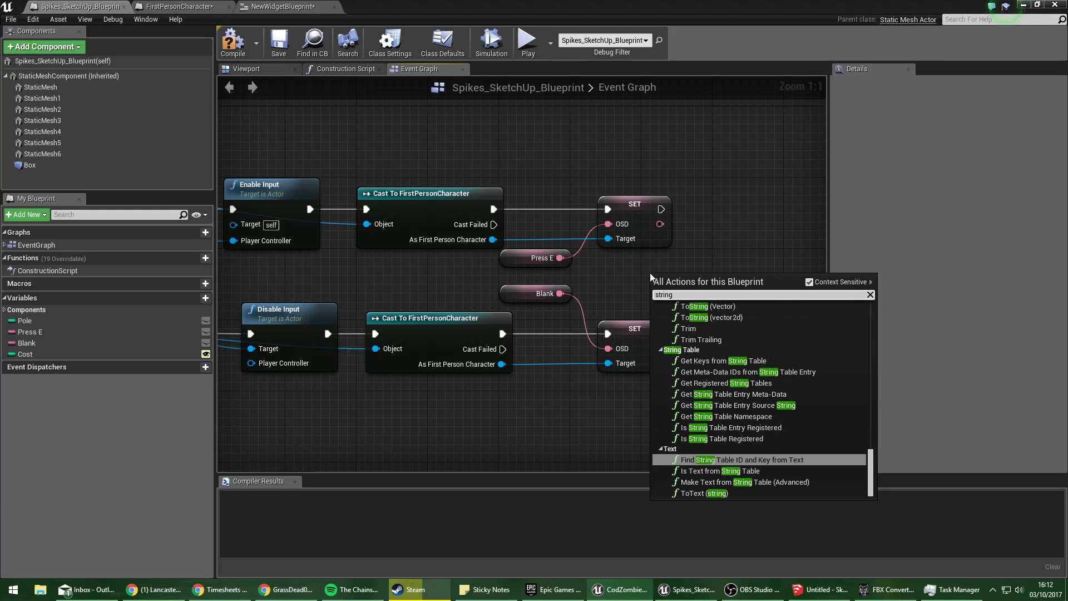
pyautogui.scroll(7, 749, 442)
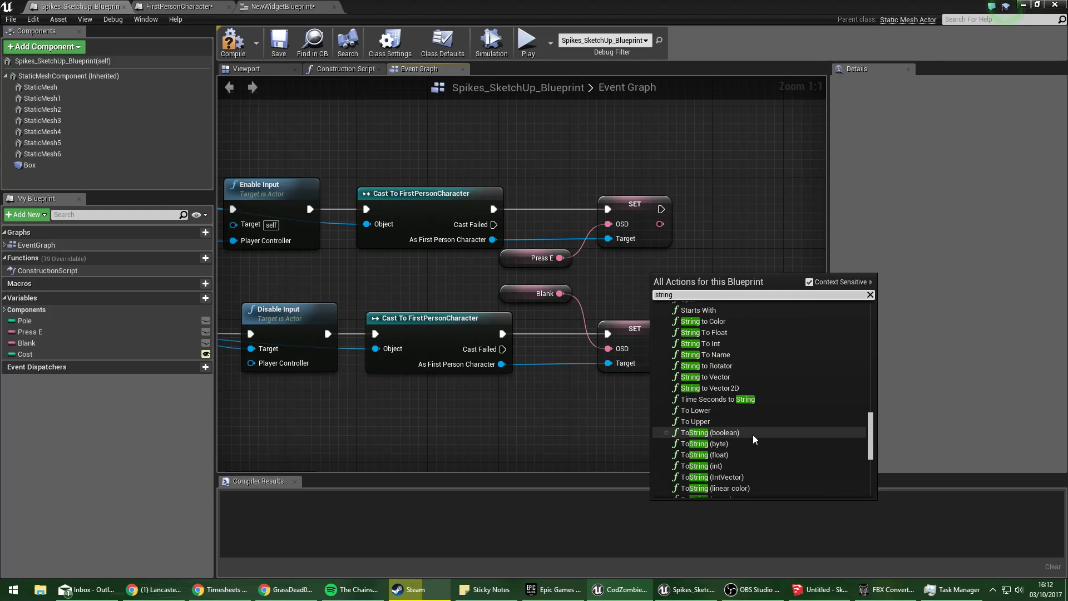
pyautogui.scroll(5, 752, 435)
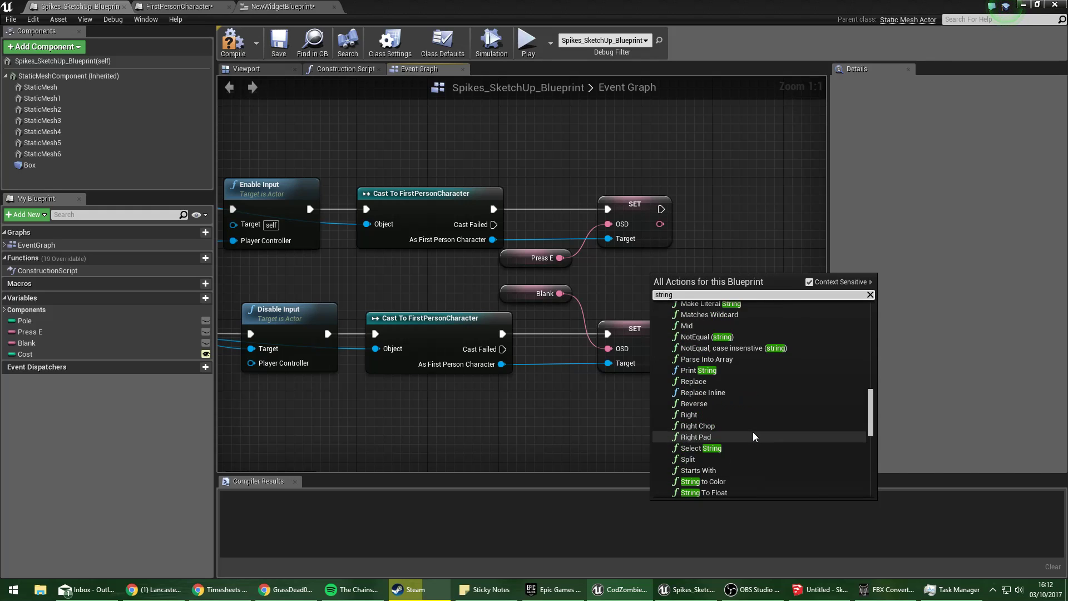
pyautogui.scroll(4, 754, 436)
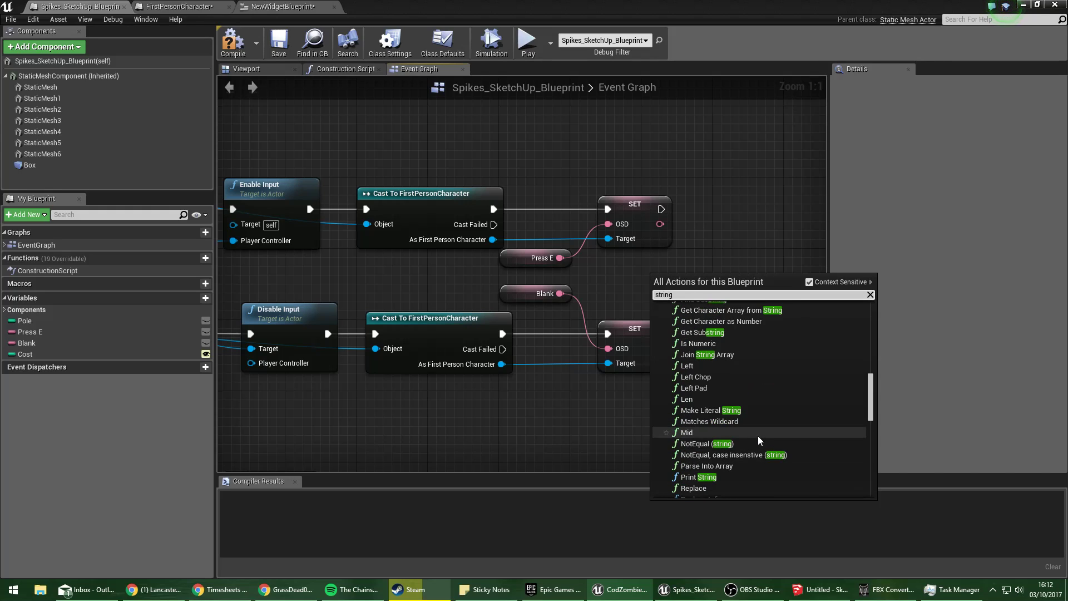
pyautogui.scroll(1, 758, 435)
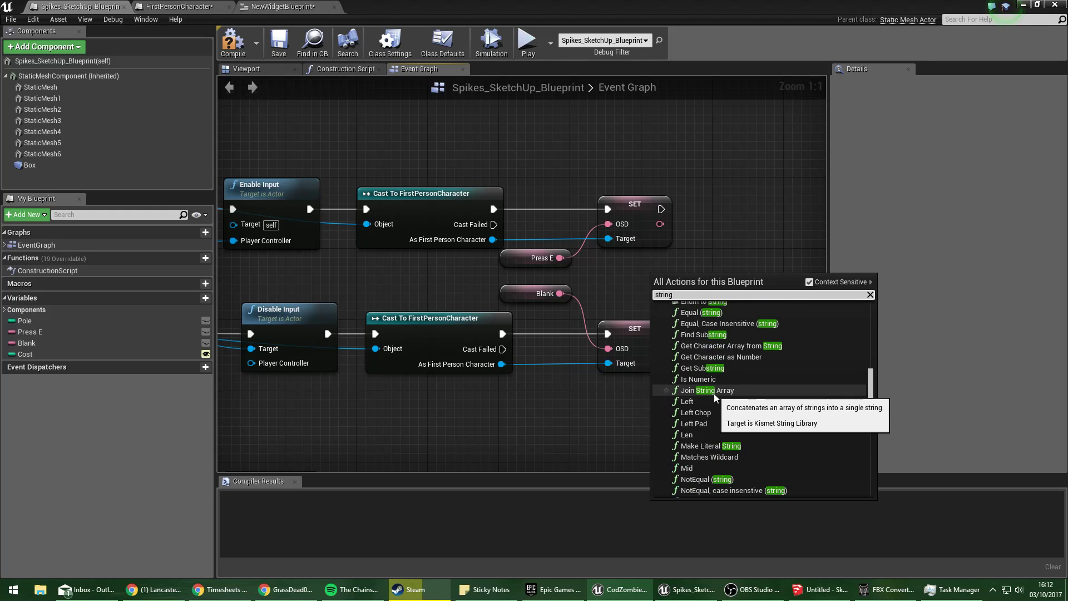
pyautogui.scroll(3, 713, 393)
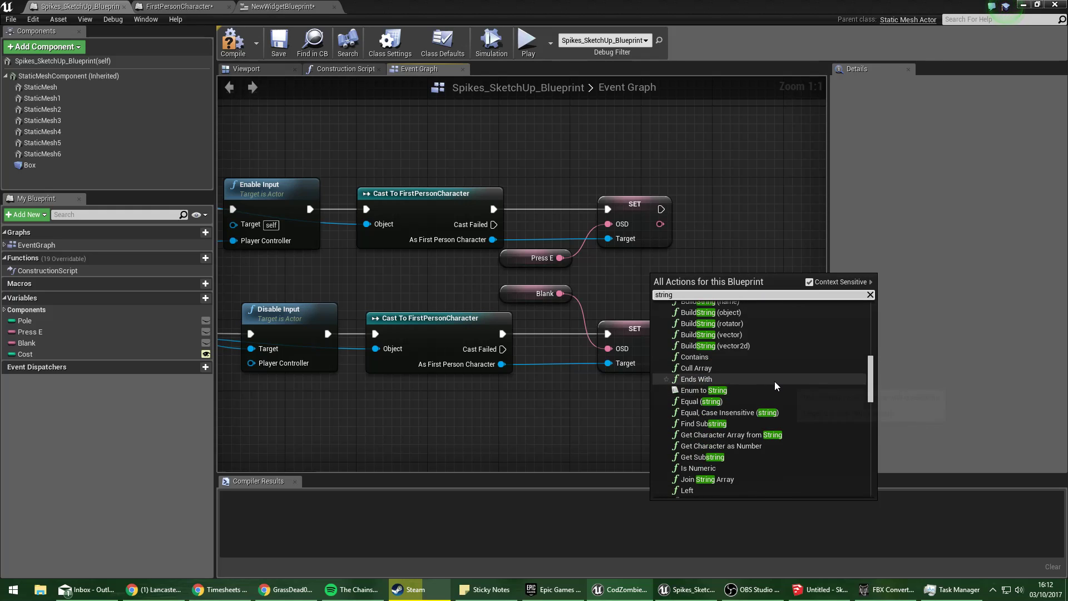
pyautogui.scroll(4, 774, 380)
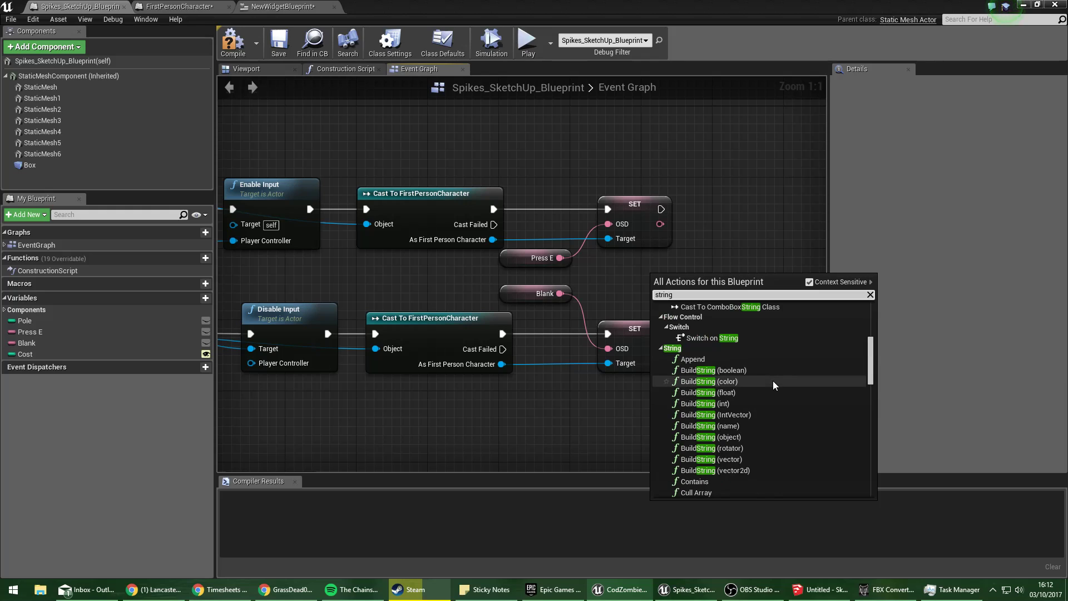
pyautogui.click(716, 360)
pyautogui.moveTo(707, 229); pyautogui.dragTo(736, 250, button='right')
# Delete the Press E getter node that feeds the upper Set node's OSD input.
pyautogui.click(558, 284)
pyautogui.moveTo(557, 278); pyautogui.dragTo(520, 288)
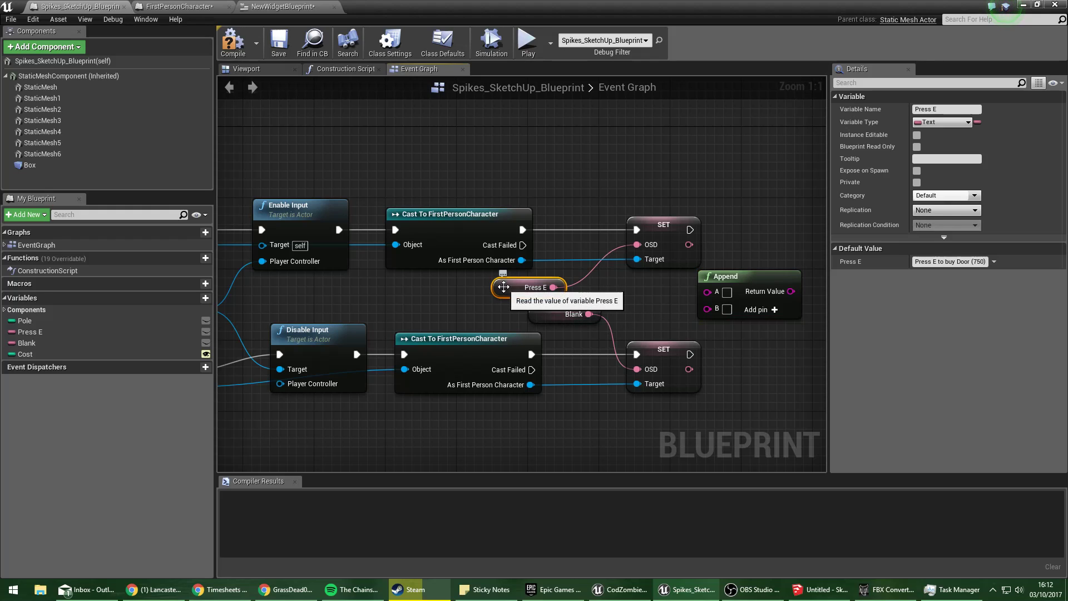
pyautogui.press('Delete')
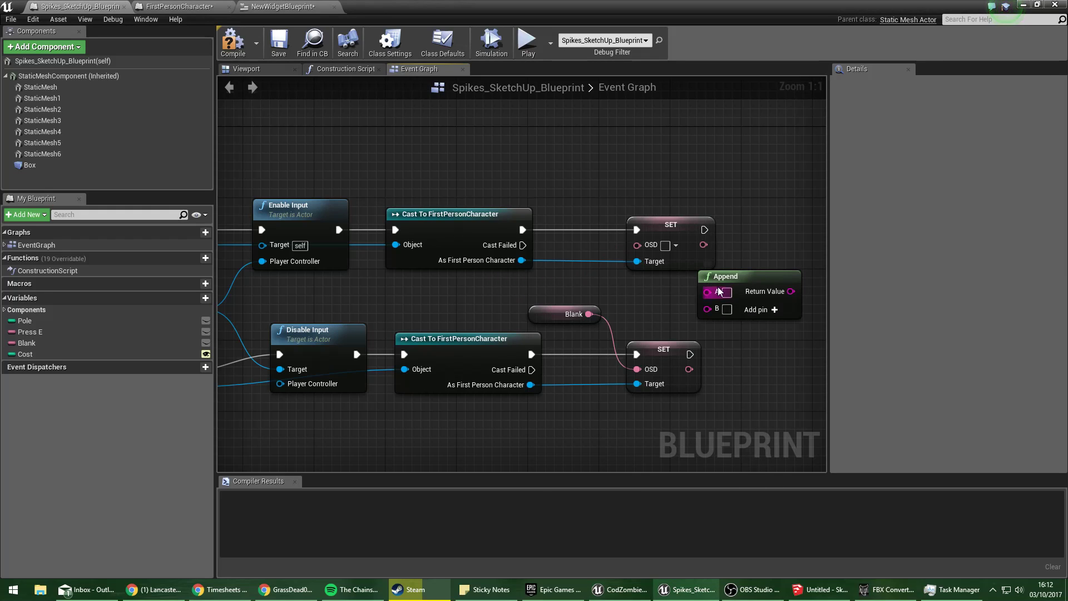
# Set the Append node's A input to "Press E to buy door" and move the node clear of the Set nodes.
pyautogui.write('Pres')
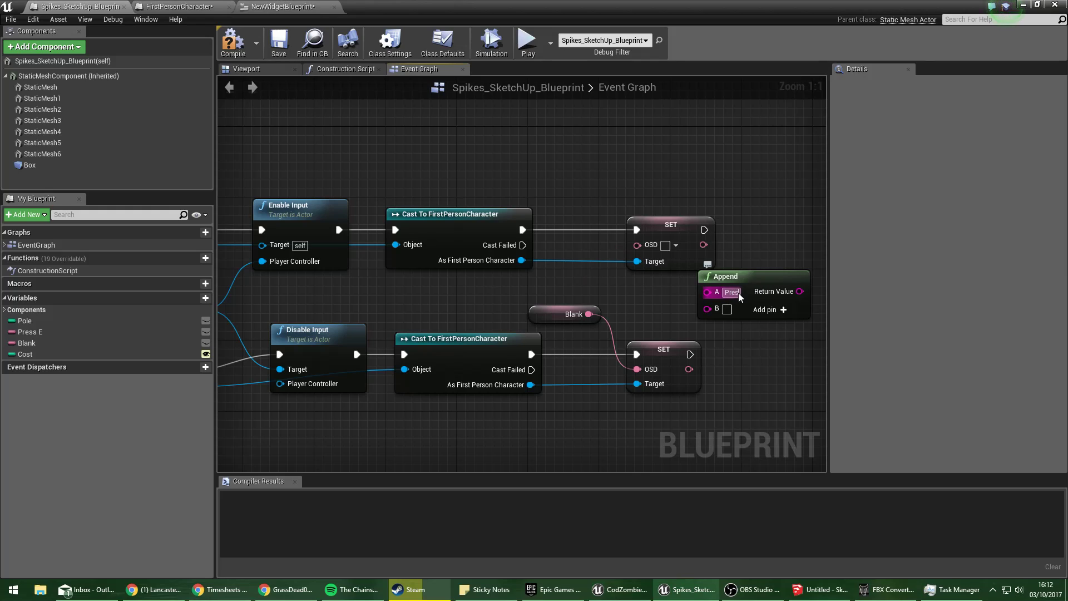
pyautogui.write('s E to buy door')
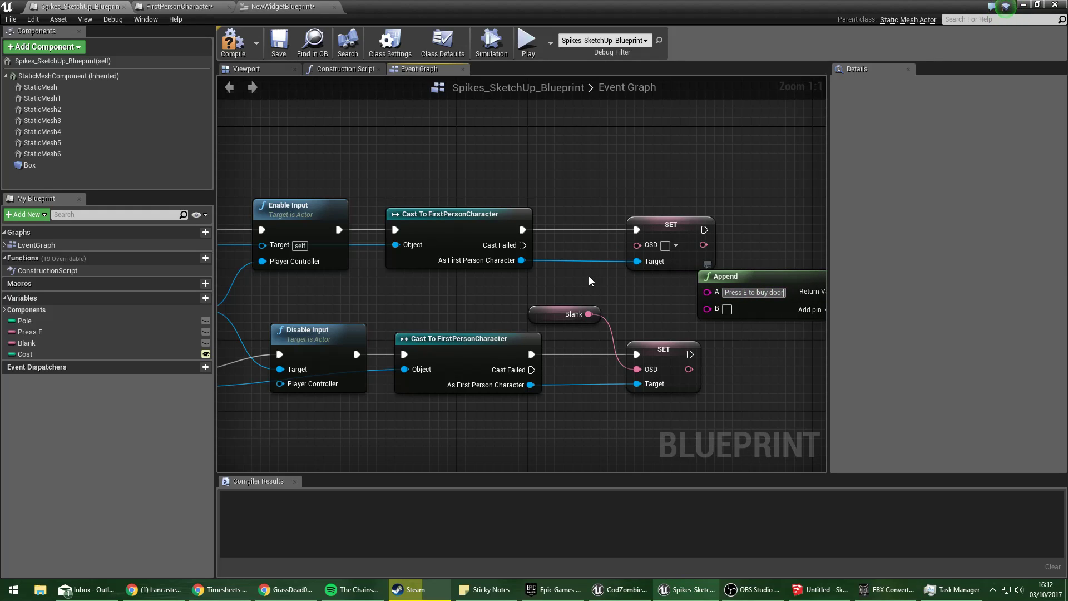
pyautogui.click(704, 307)
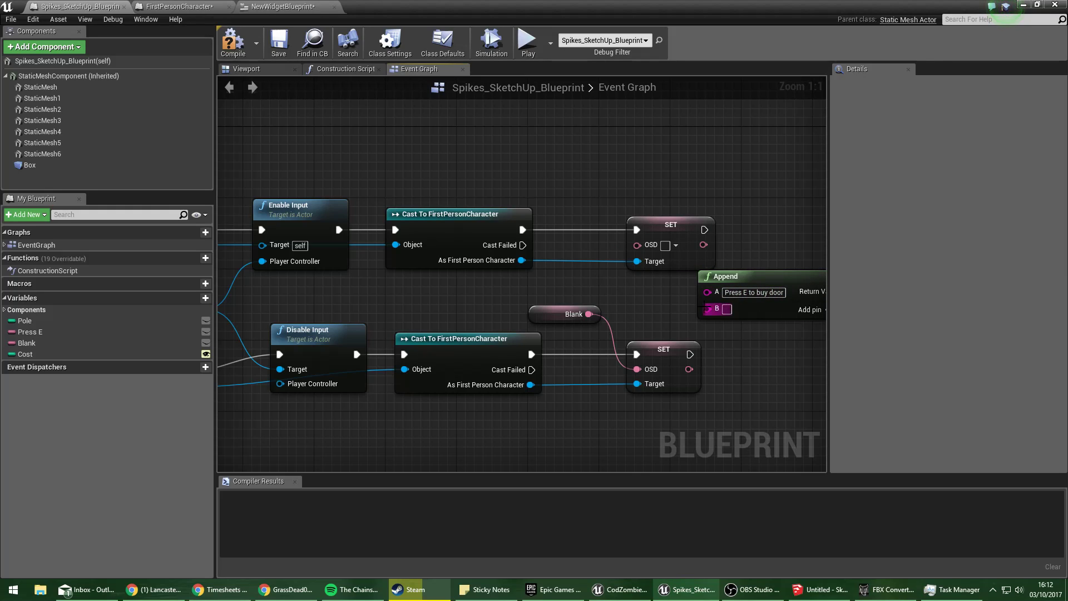
pyautogui.moveTo(760, 278); pyautogui.dragTo(778, 286)
pyautogui.moveTo(791, 269); pyautogui.dragTo(569, 228, button='right')
pyautogui.moveTo(544, 246); pyautogui.dragTo(658, 235)
pyautogui.rightClick(501, 282)
pyautogui.write('string')
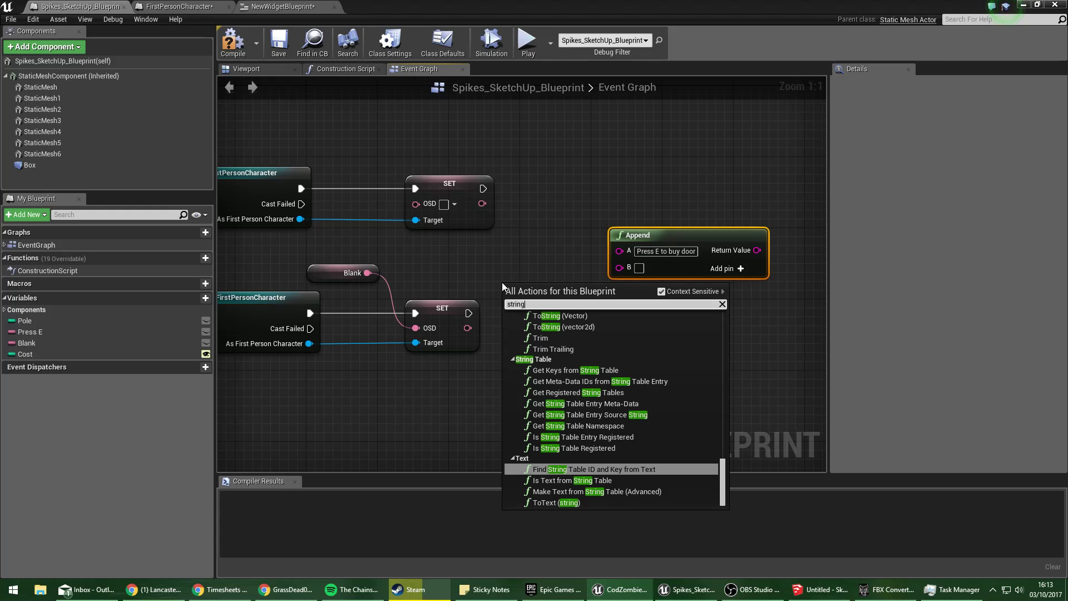
pyautogui.scroll(5, 543, 351)
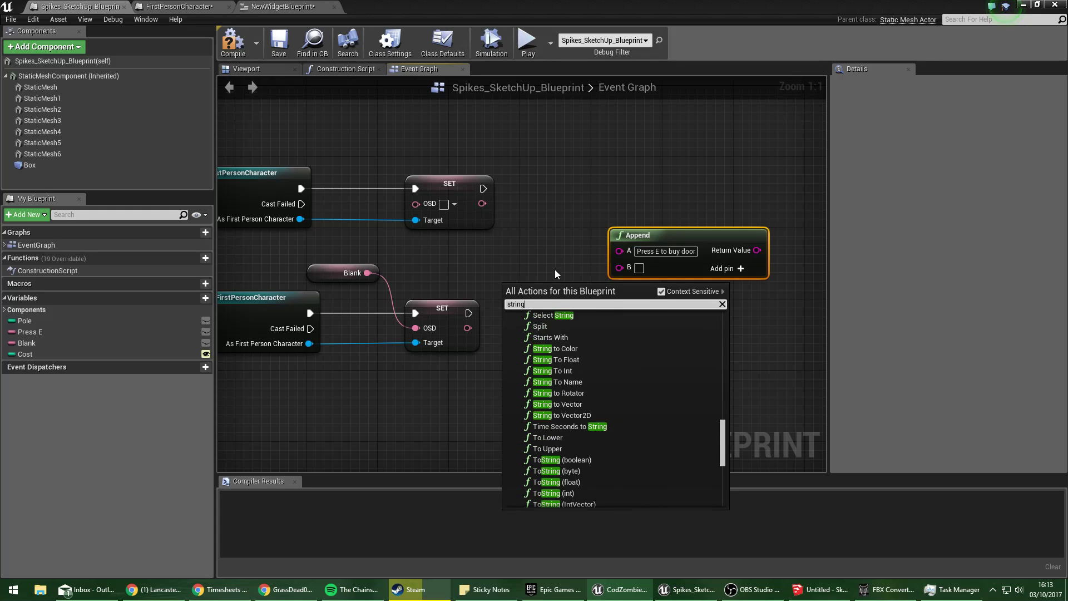
pyautogui.scroll(2, 569, 382)
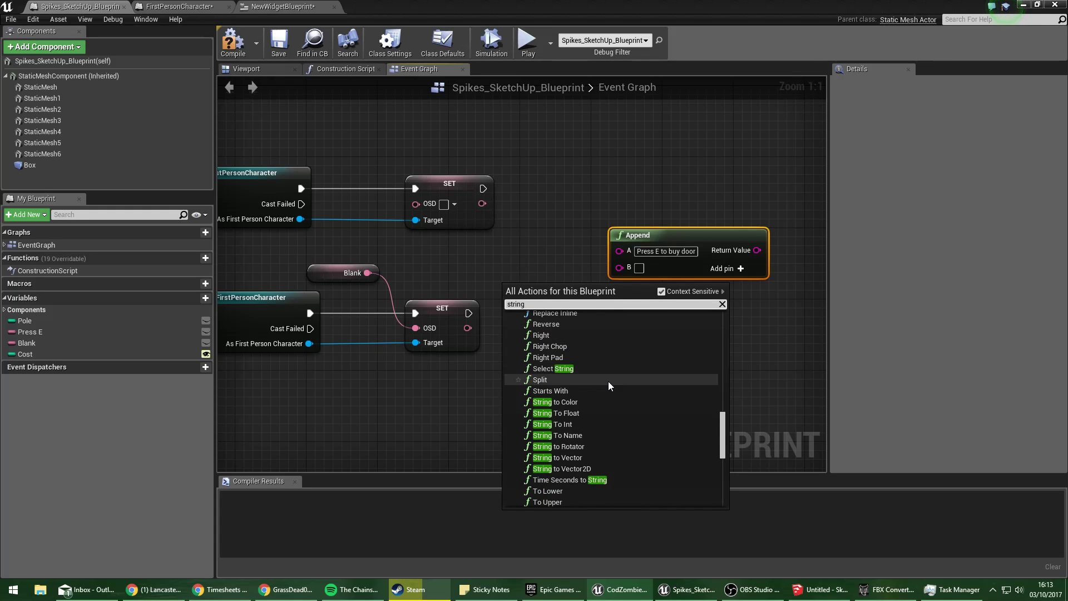
pyautogui.scroll(3, 603, 373)
pyautogui.click(487, 255)
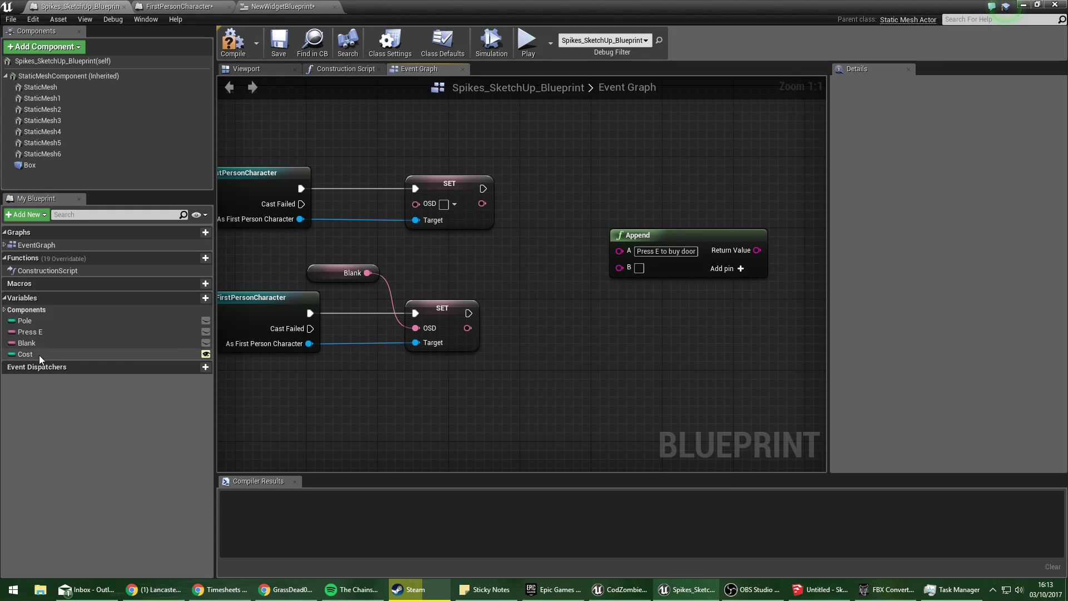
# Place a Cost getter below the Append node and attach a ToString (int) conversion node to it.
pyautogui.moveTo(39, 355); pyautogui.dragTo(738, 358)
pyautogui.click(519, 290)
pyautogui.write('to strin')
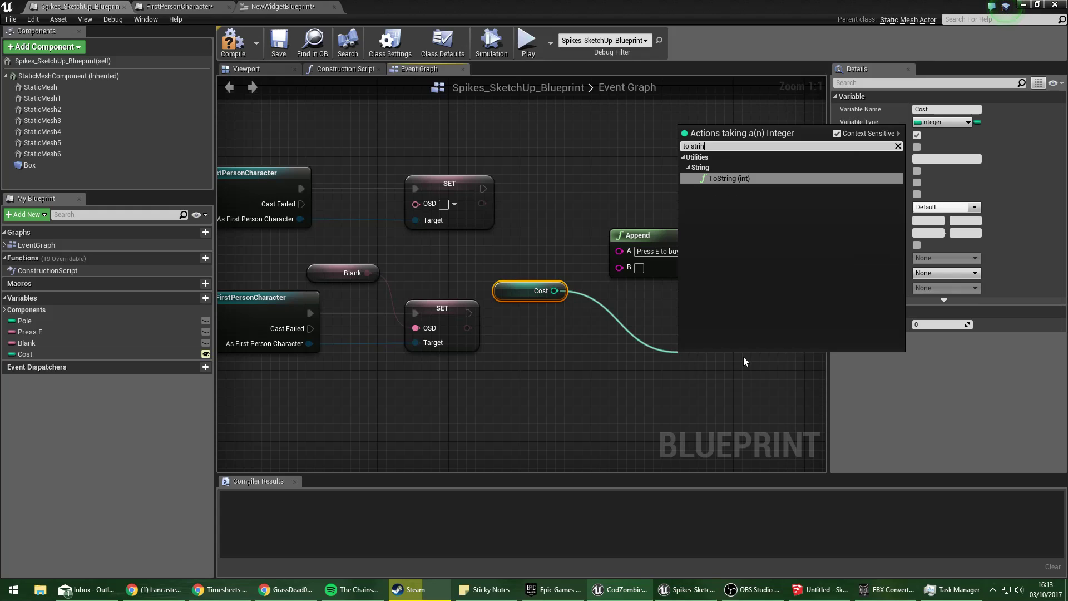
pyautogui.write('g')
pyautogui.press('Return')
pyautogui.moveTo(703, 355); pyautogui.dragTo(632, 329)
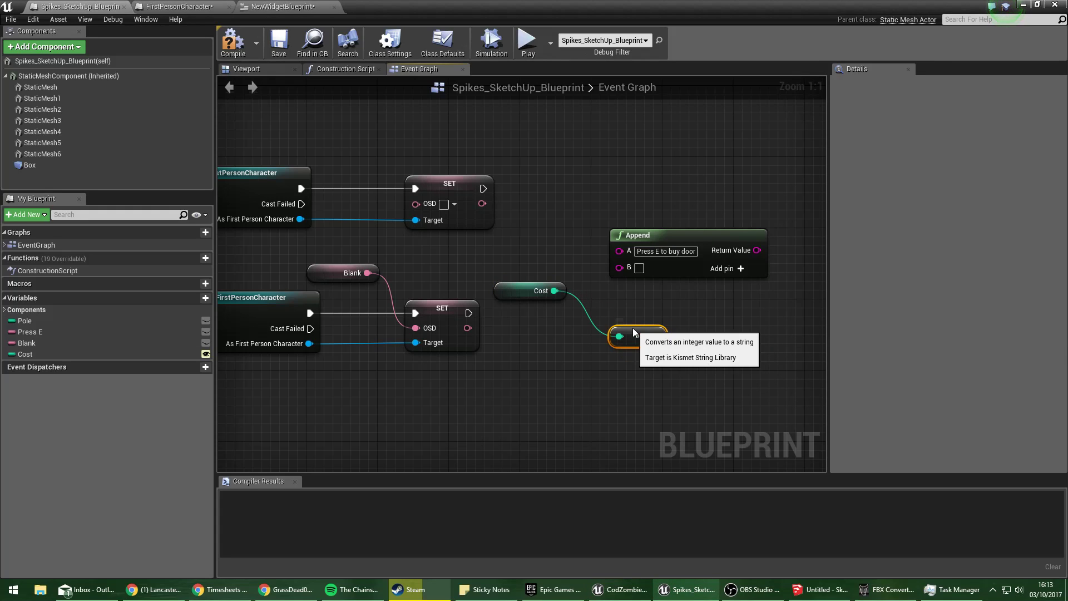
# Complete Append with "Press E to buy door -" in A and the converted Cost in B, and connect its result to the upper Set node's OSD.
pyautogui.click(696, 252)
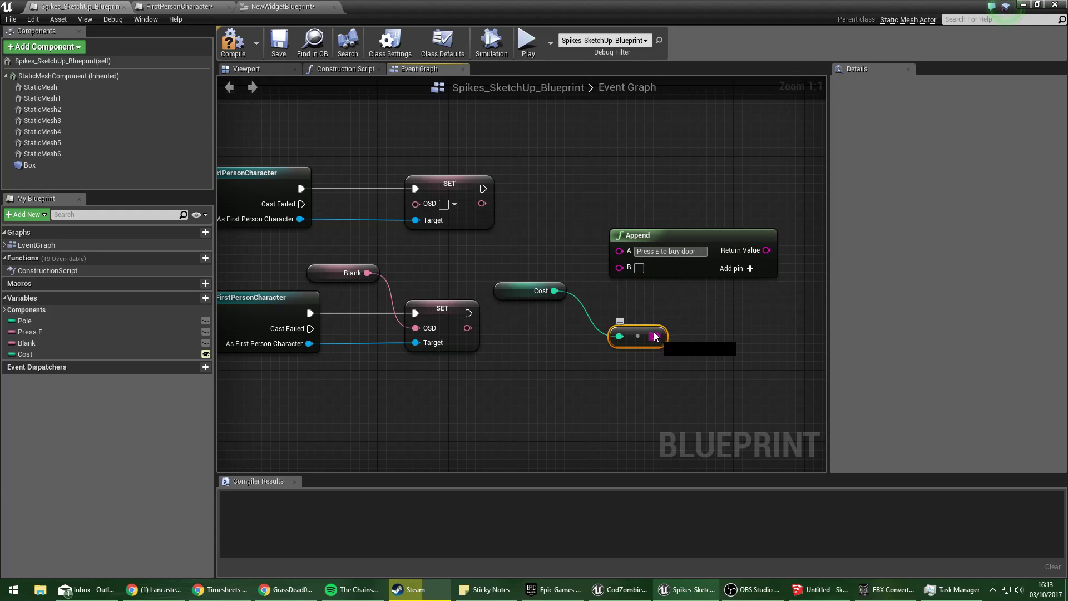
pyautogui.moveTo(654, 336); pyautogui.dragTo(619, 267)
pyautogui.moveTo(767, 250); pyautogui.dragTo(416, 203)
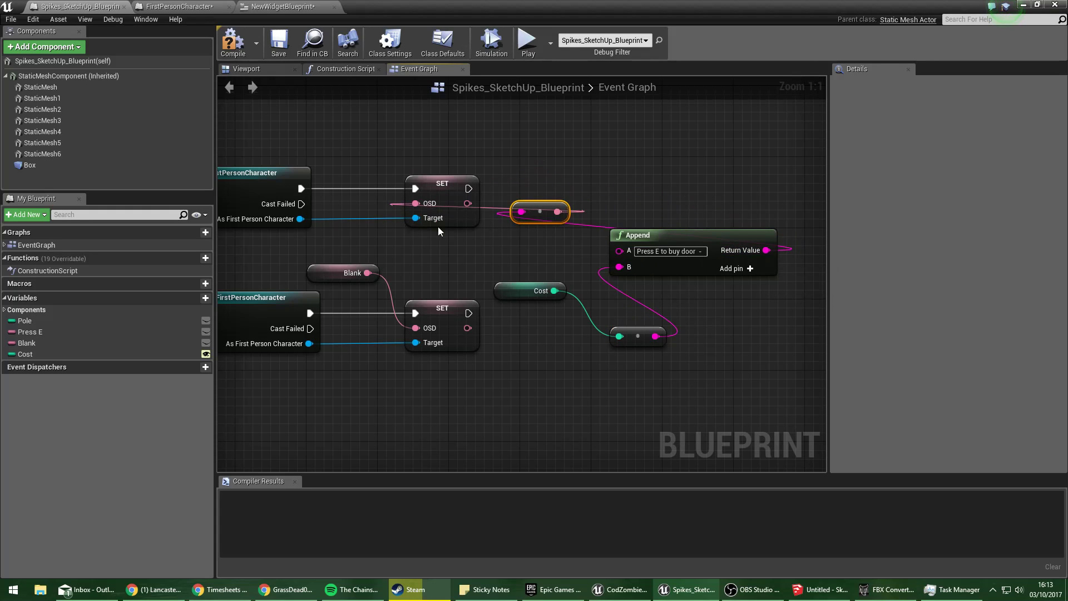
# Rearrange the upper Set, text conversion, Append and Cost nodes, placing the Append and conversion nodes ahead of the Set node.
pyautogui.moveTo(544, 208); pyautogui.dragTo(548, 239)
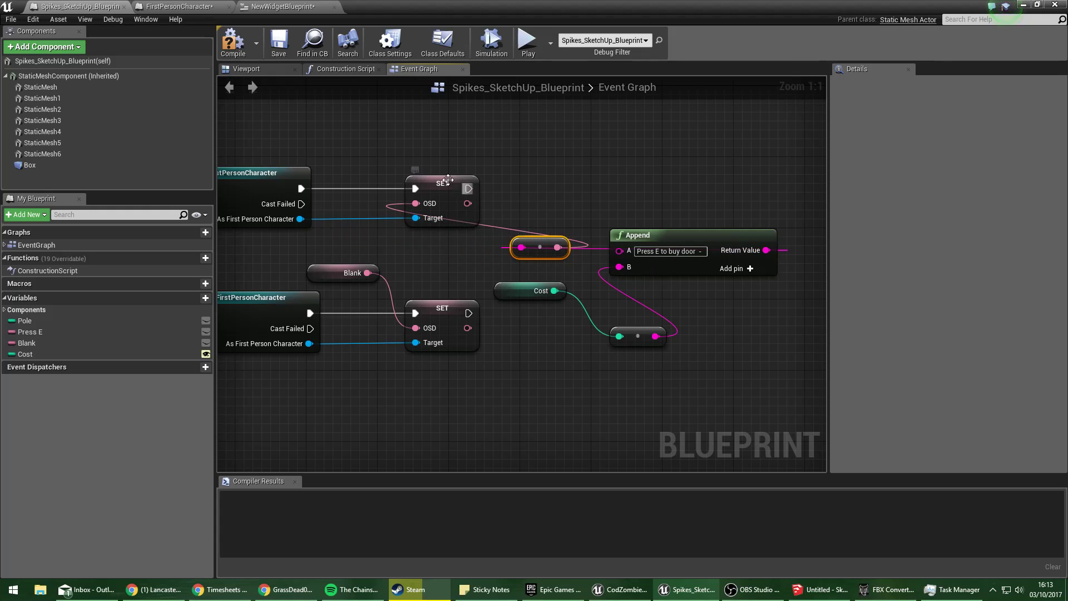
pyautogui.moveTo(448, 179); pyautogui.dragTo(723, 118)
pyautogui.moveTo(575, 239); pyautogui.dragTo(583, 239)
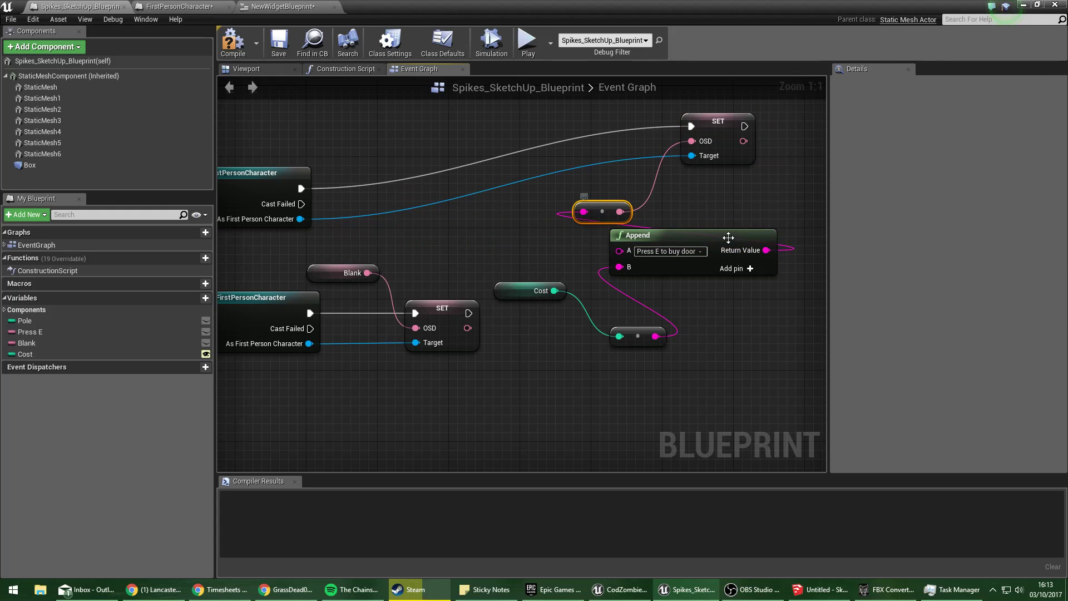
pyautogui.moveTo(728, 237); pyautogui.dragTo(496, 220)
pyautogui.moveTo(492, 296); pyautogui.dragTo(522, 309)
# Set the Cost variable's default value to 750 and compile the spikes blueprint.
pyautogui.click(109, 363)
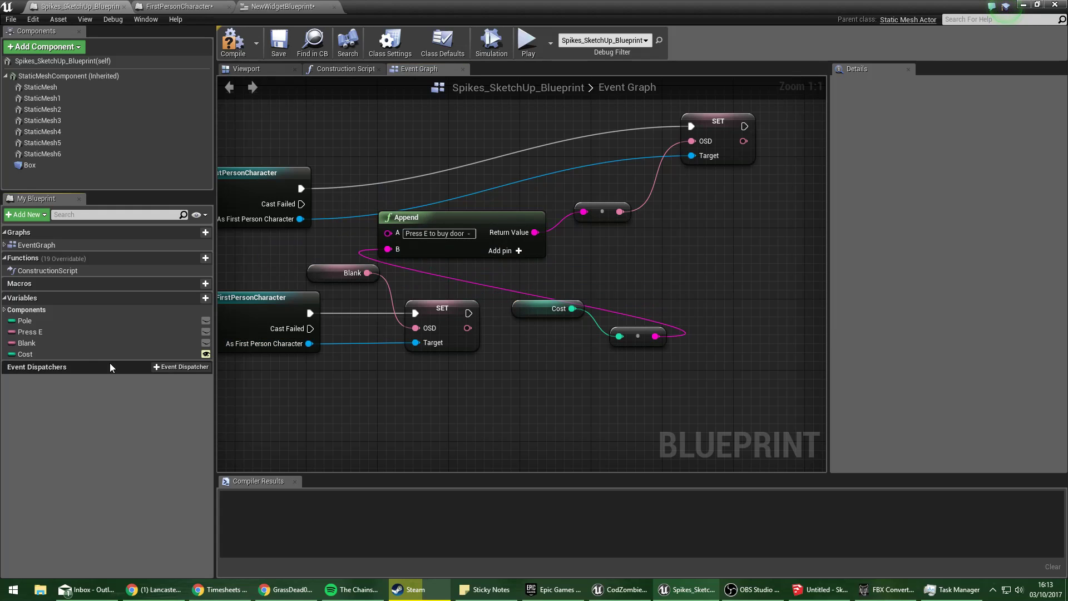
pyautogui.click(98, 357)
pyautogui.click(940, 324)
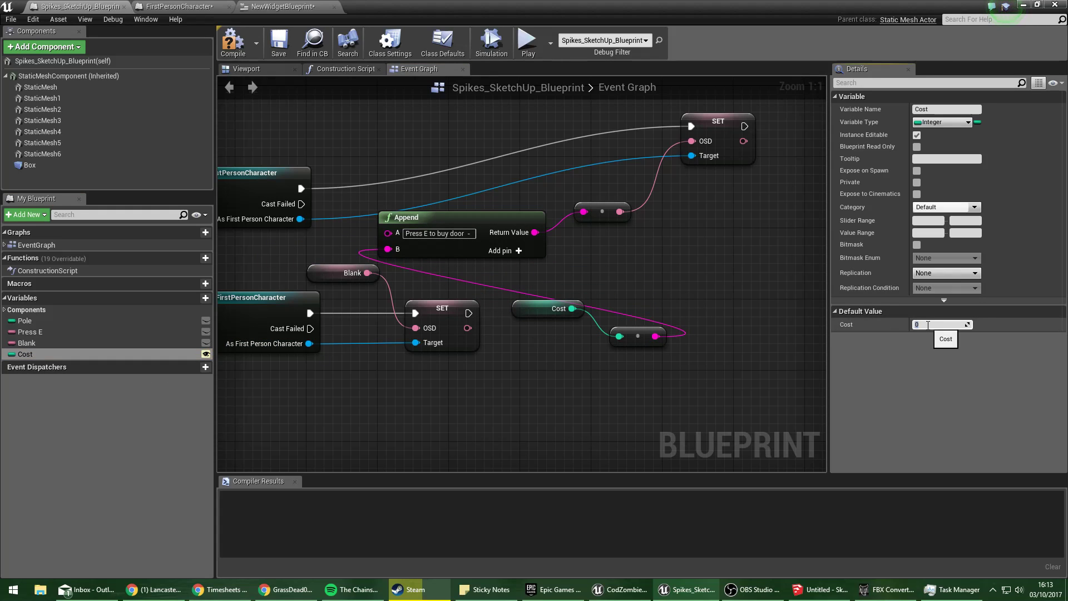
pyautogui.write('750')
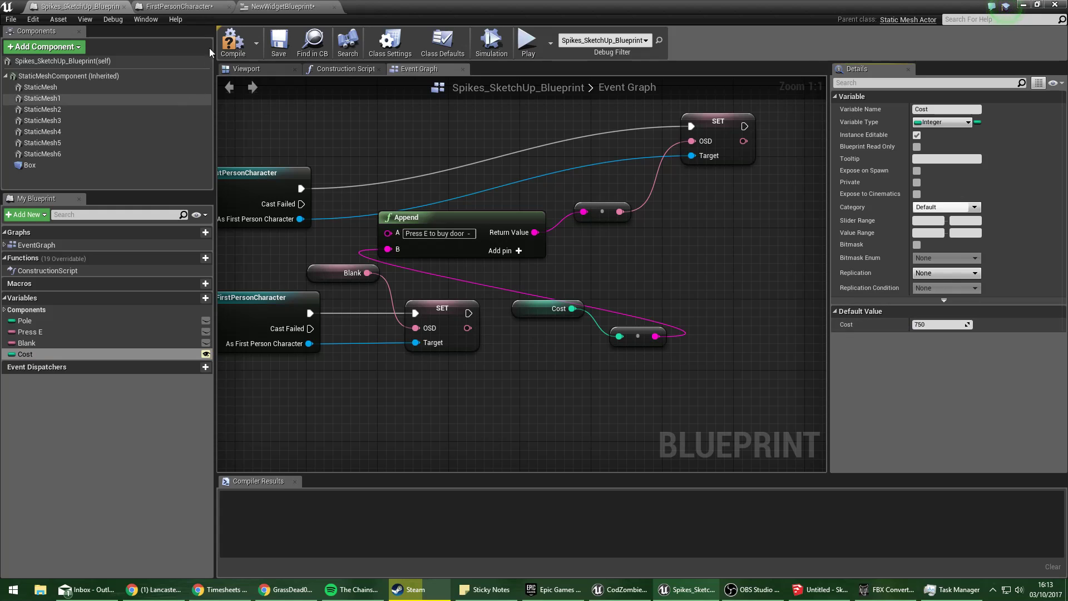
pyautogui.click(233, 43)
# In the level, set the placed spikes blueprint's Cost to 1000 and play-test the door prompt.
pyautogui.moveTo(495, 6); pyautogui.dragTo(1067, 278)
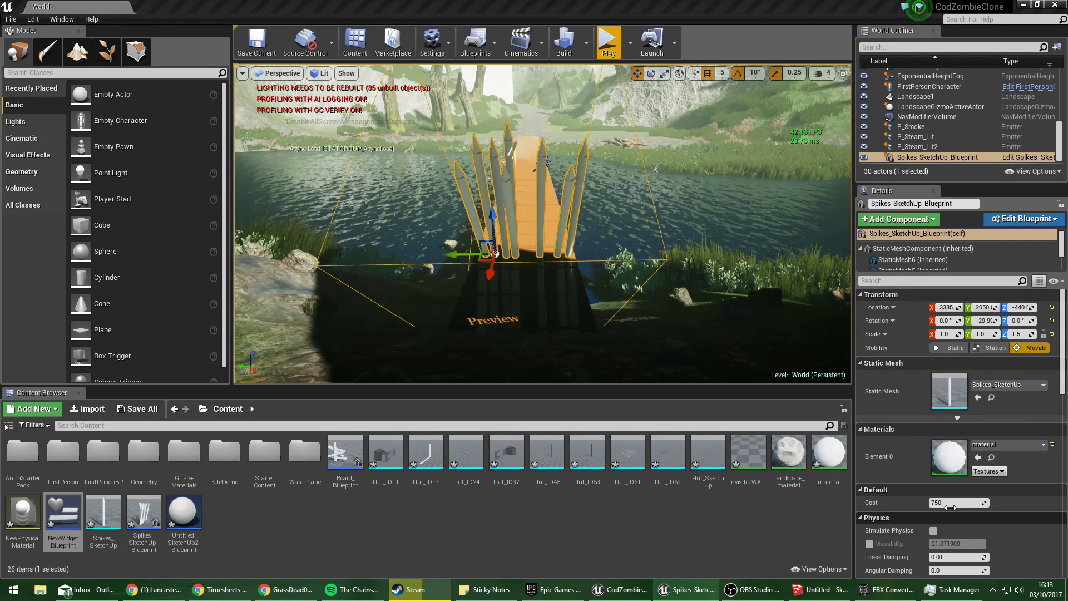
pyautogui.rightClick(681, 289)
pyautogui.click(609, 51)
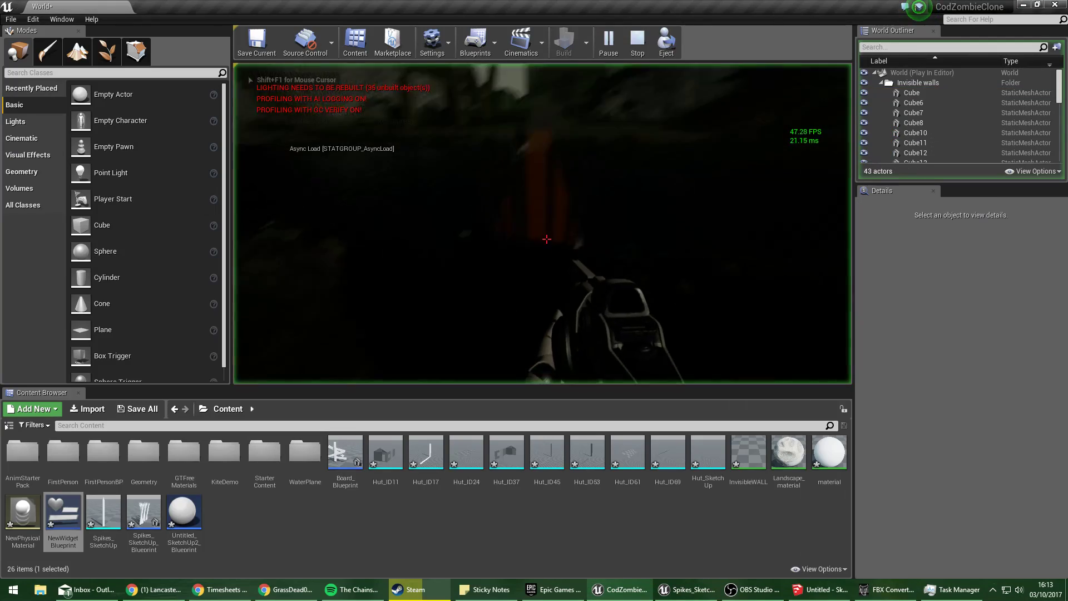
pyautogui.press('Escape')
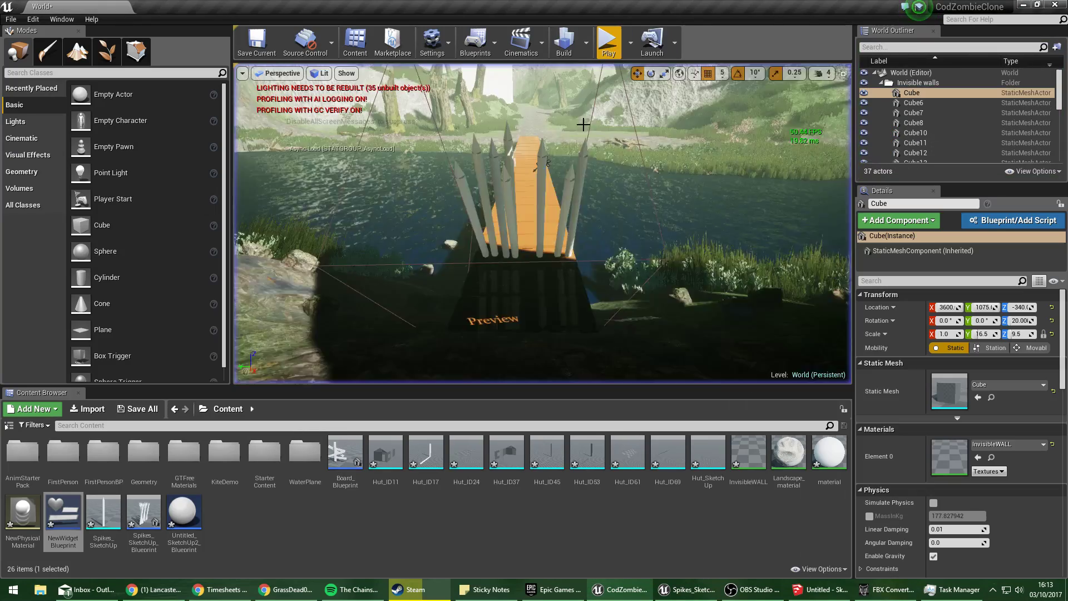
pyautogui.moveTo(582, 125); pyautogui.dragTo(582, 83, button='right')
pyautogui.click(524, 243)
pyautogui.moveTo(525, 244); pyautogui.dragTo(589, 184, button='right')
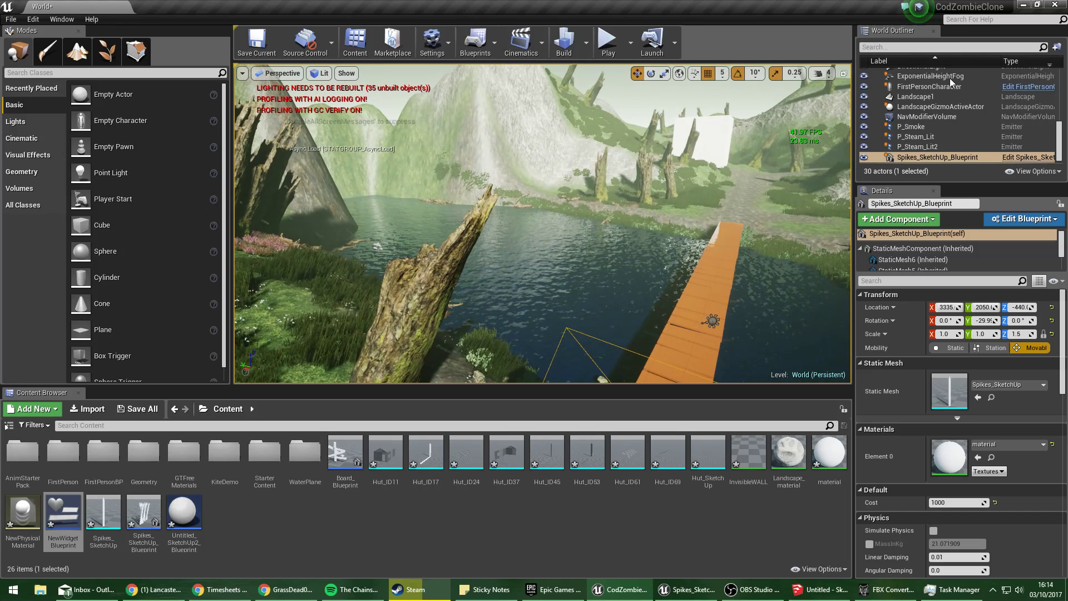
# Add an instance-editable Integer variable named Points to the FirstPersonCharacter blueprint and compile it.
pyautogui.moveTo(1067, 236); pyautogui.dragTo(779, 1)
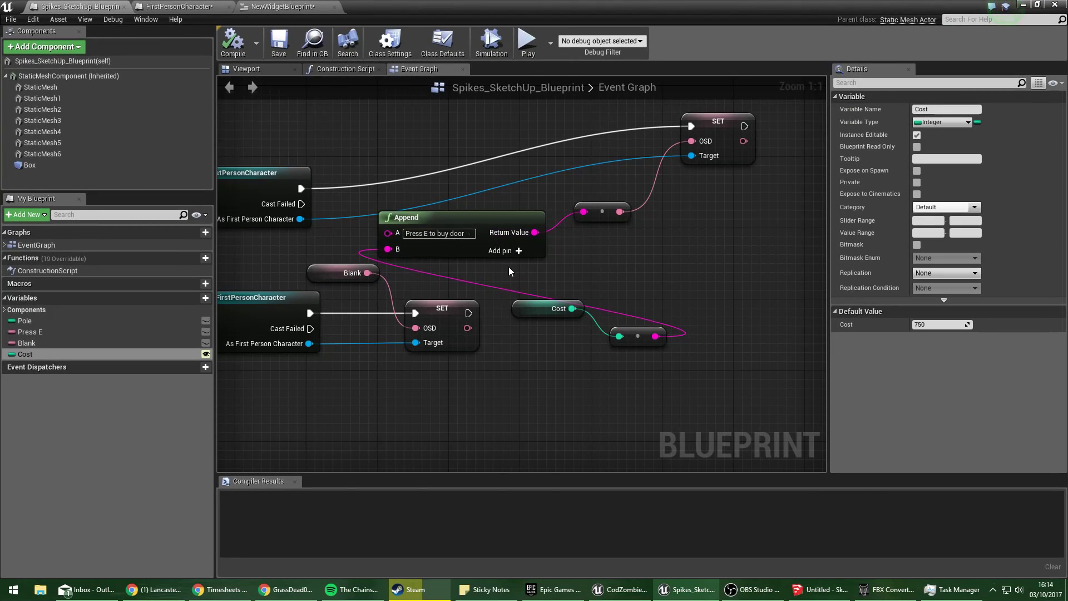
pyautogui.moveTo(509, 266); pyautogui.dragTo(669, 263, button='right')
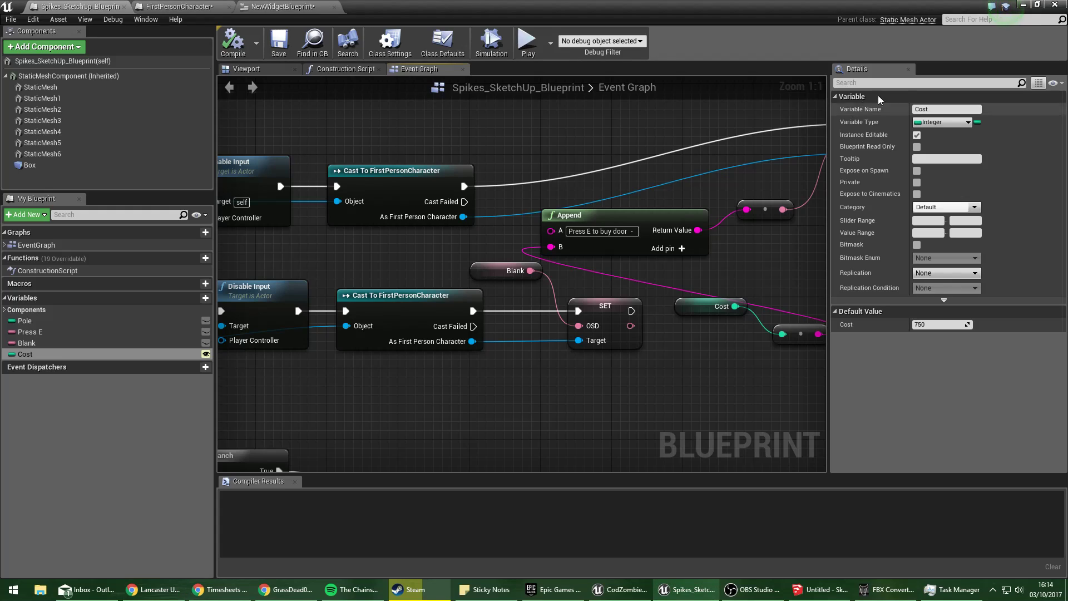
pyautogui.click(266, 6)
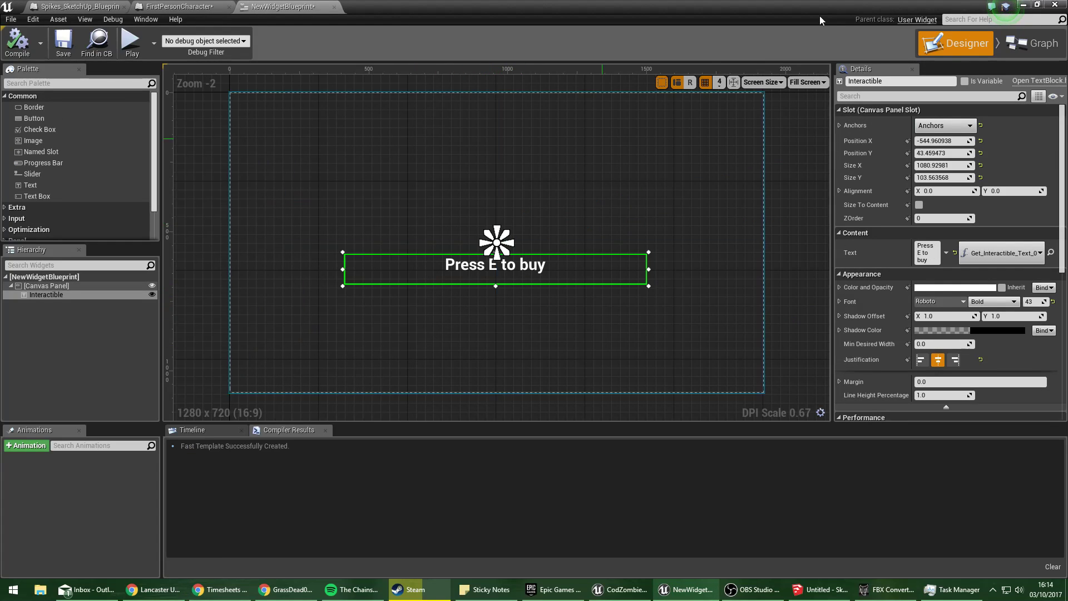
pyautogui.click(172, 6)
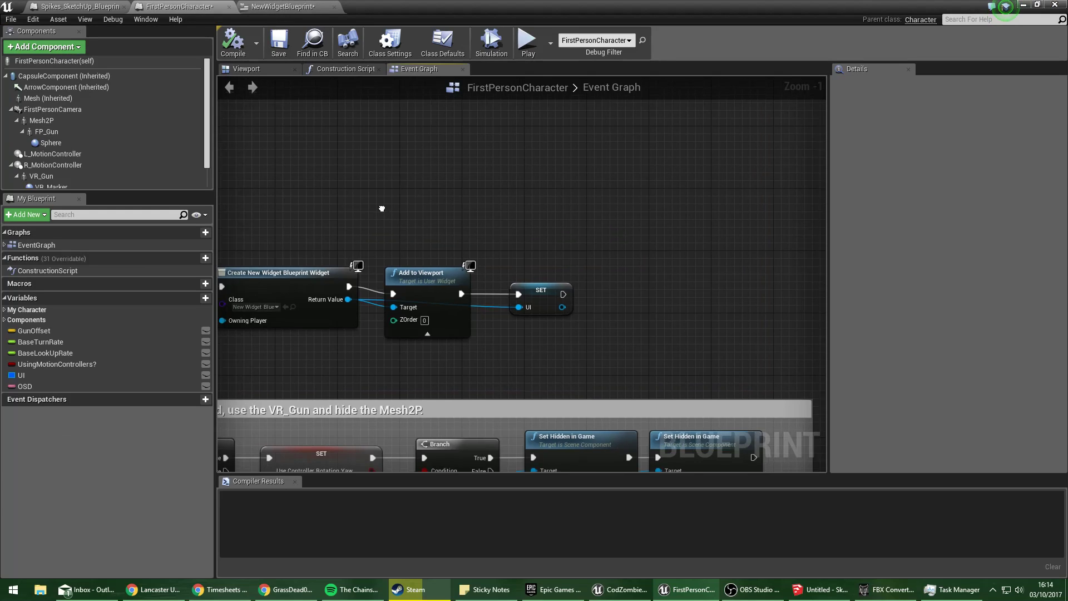
pyautogui.scroll(2, 319, 132)
pyautogui.click(191, 300)
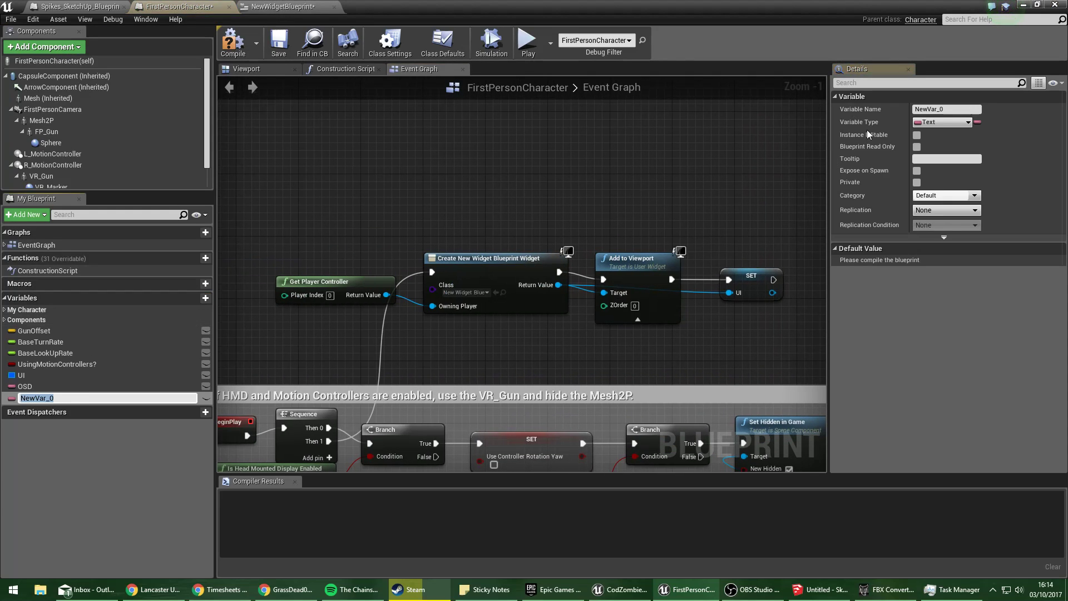
pyautogui.click(942, 122)
pyautogui.click(927, 171)
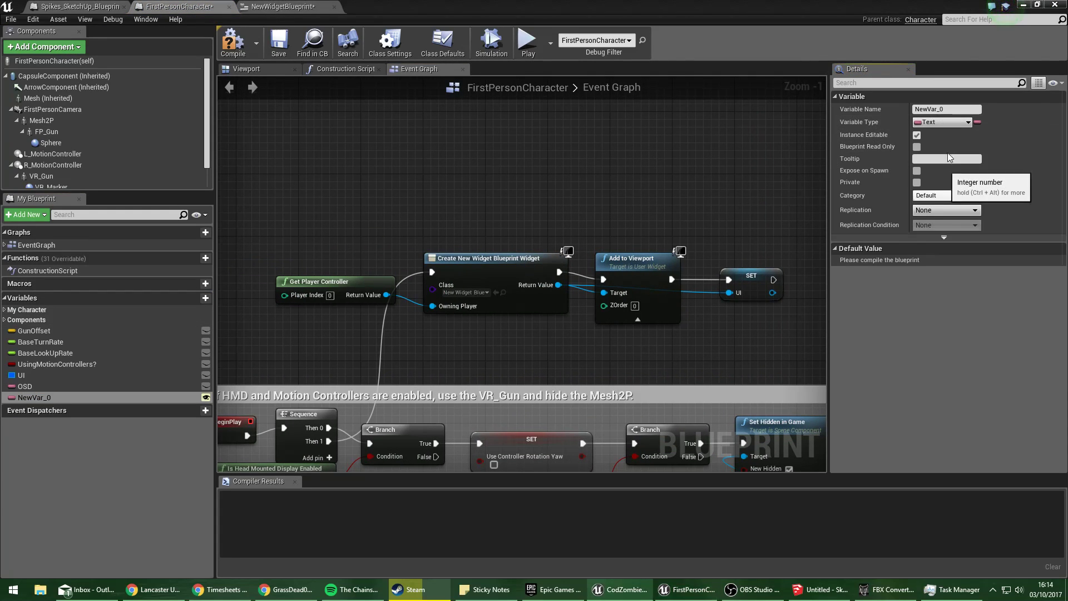
pyautogui.click(940, 109)
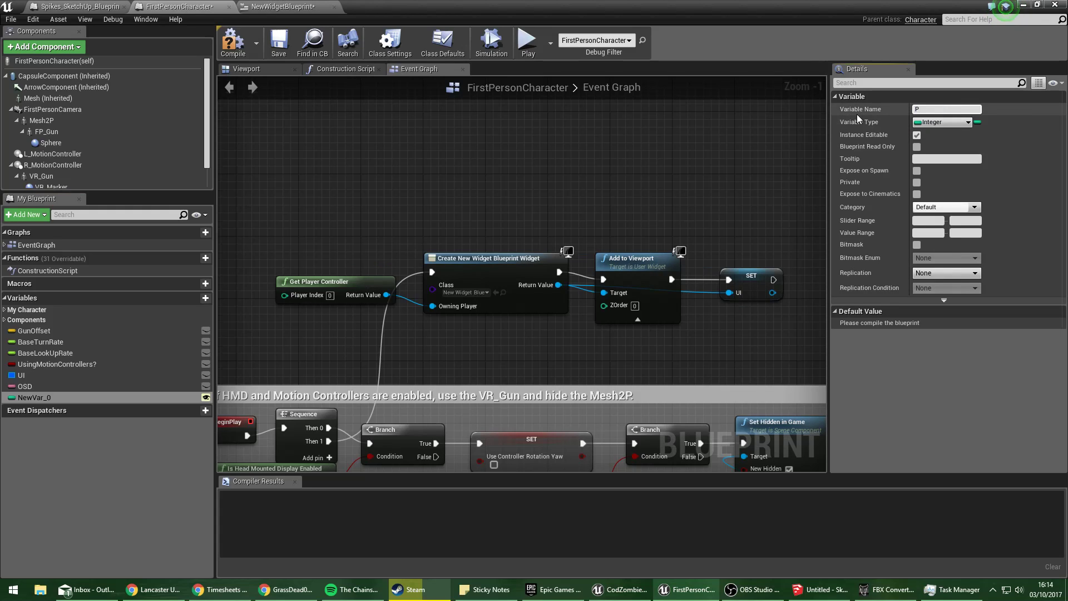
pyautogui.write('Points')
pyautogui.press('Return')
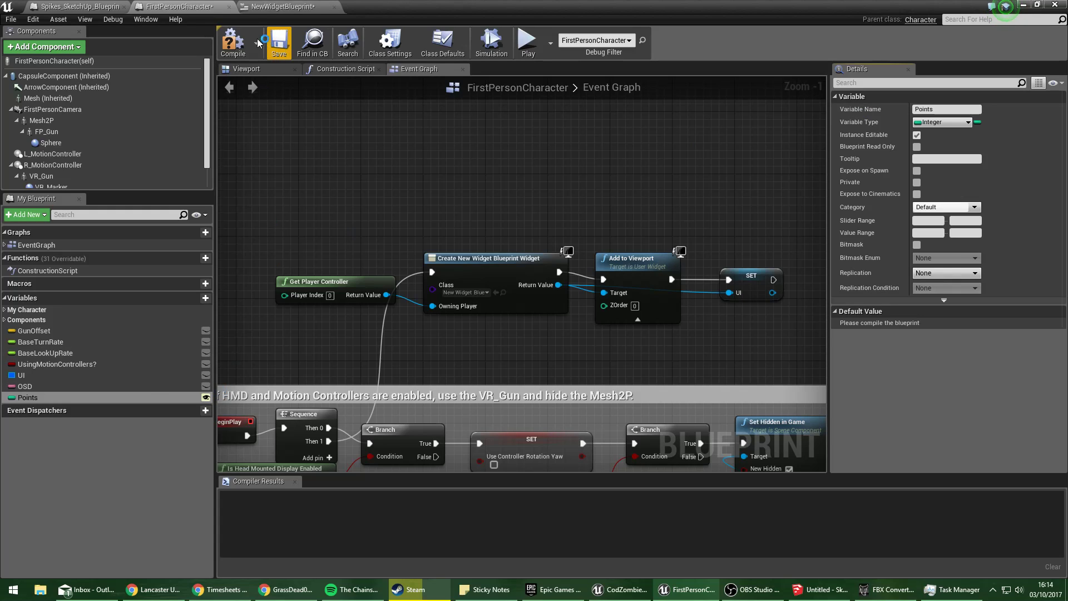
pyautogui.click(236, 42)
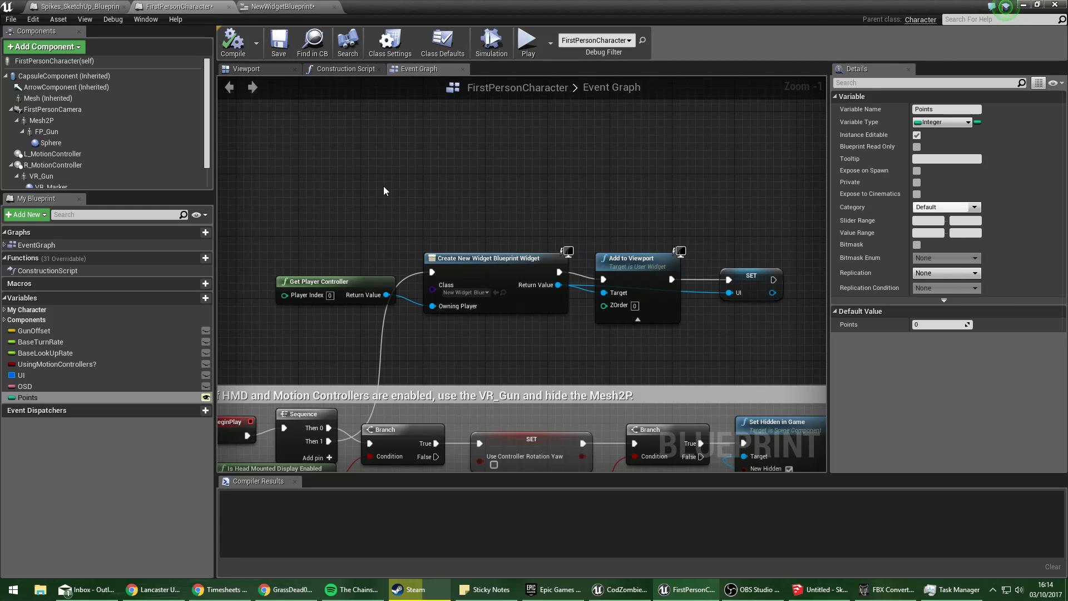
pyautogui.moveTo(383, 186); pyautogui.dragTo(428, 96, button='right')
pyautogui.scroll(-3, 509, 206)
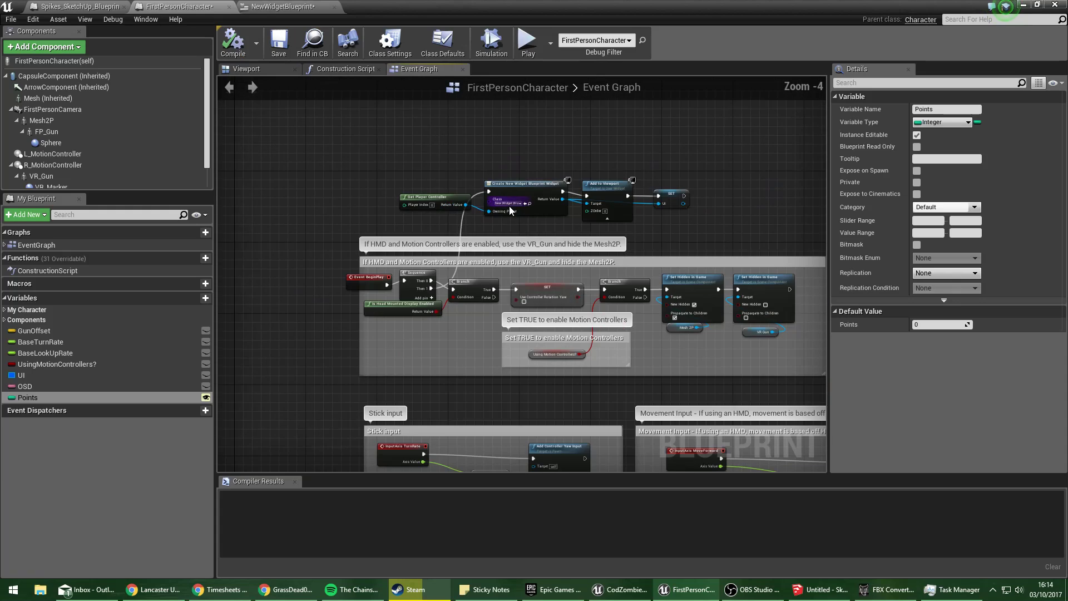
pyautogui.scroll(4, 509, 205)
pyautogui.scroll(-6, 613, 271)
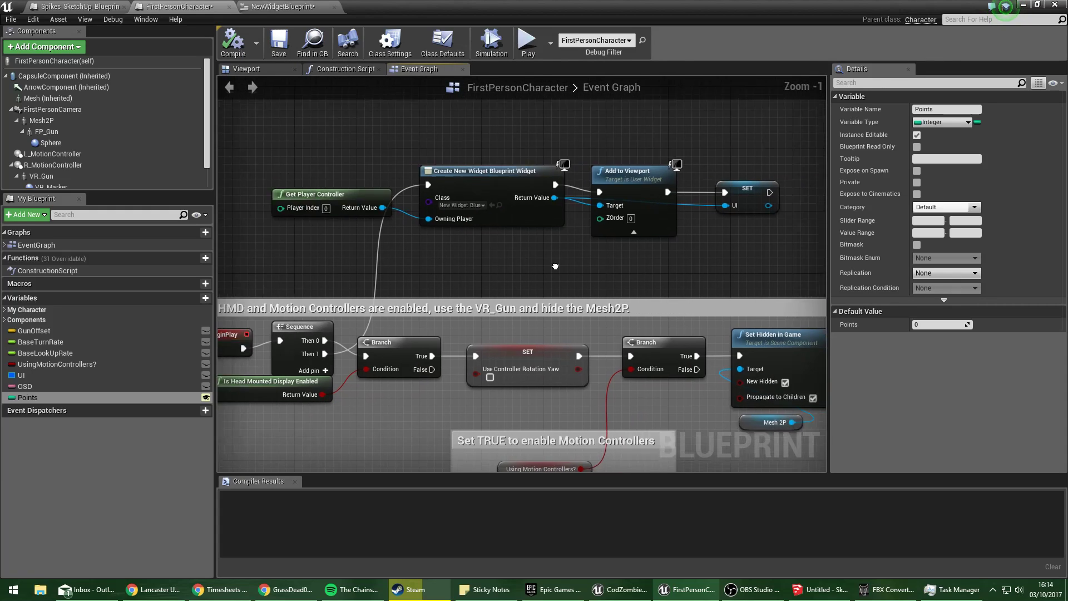
# In NewWidgetBlueprint, place a text widget in the canvas's lower-left corner and set its text to "Gun Name".
pyautogui.click(284, 7)
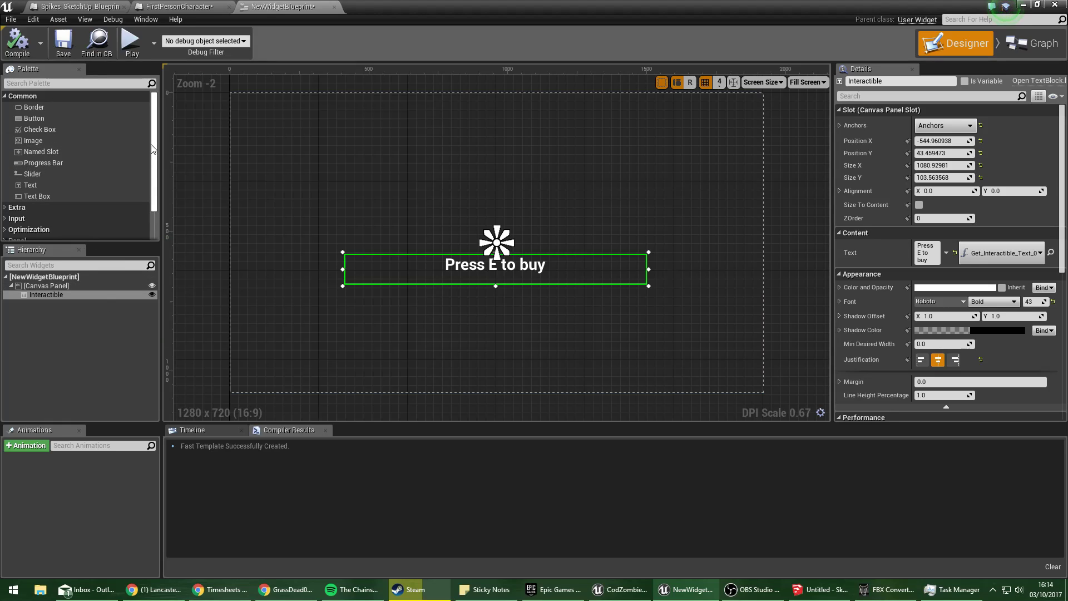
pyautogui.scroll(-2, 153, 148)
pyautogui.scroll(2, 158, 167)
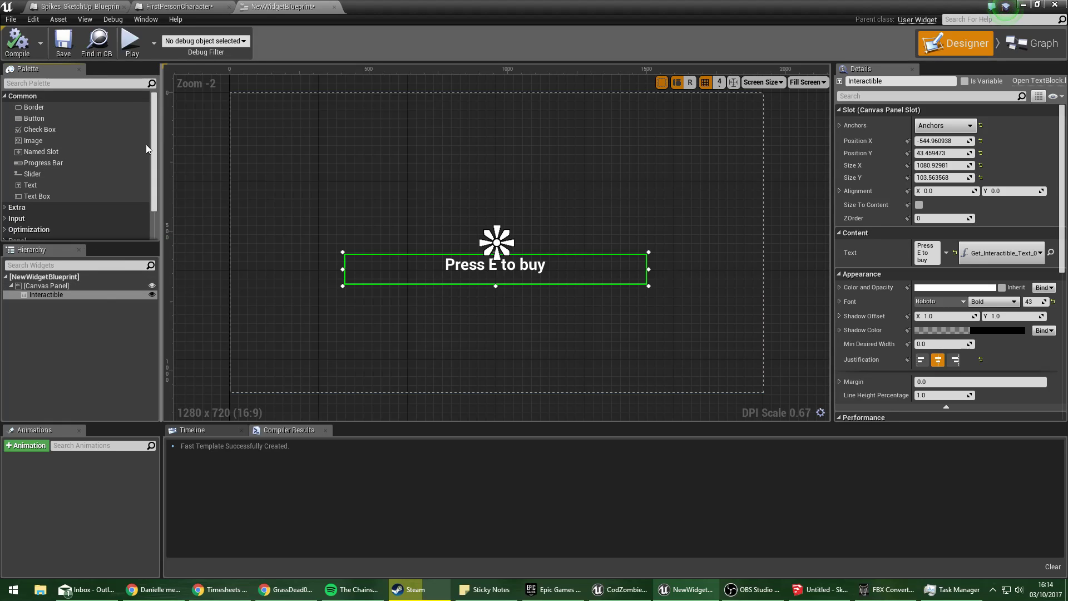
pyautogui.click(56, 184)
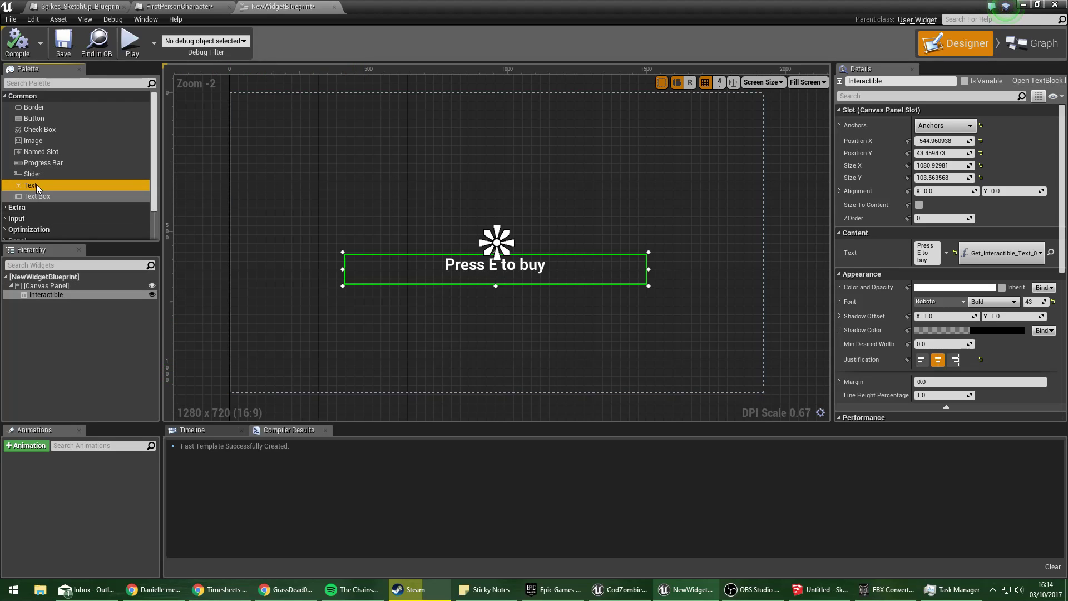
pyautogui.moveTo(36, 185); pyautogui.dragTo(238, 372)
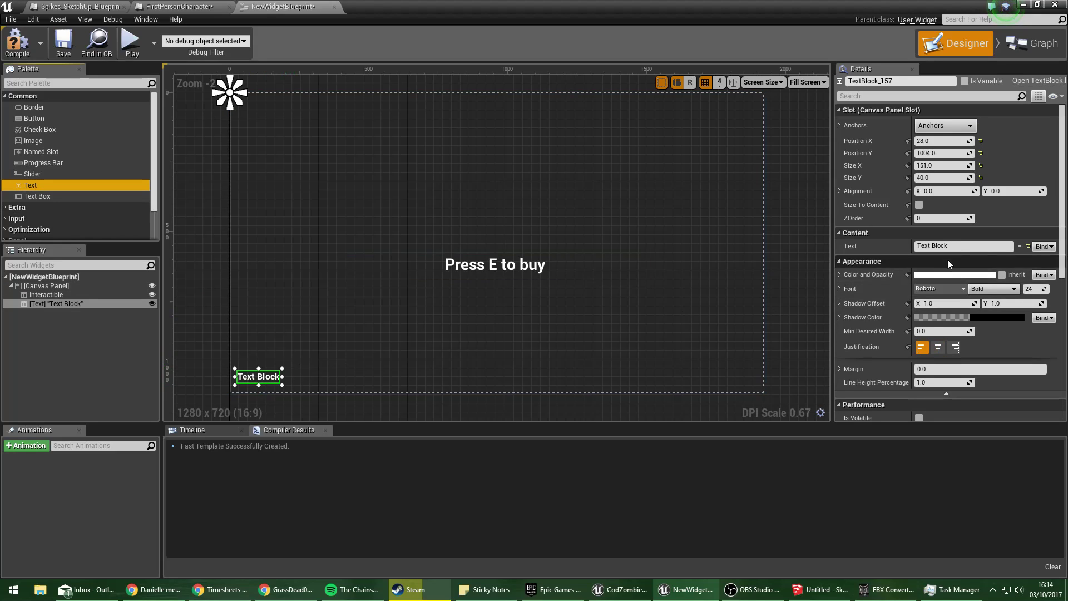
pyautogui.moveTo(952, 245); pyautogui.dragTo(893, 250)
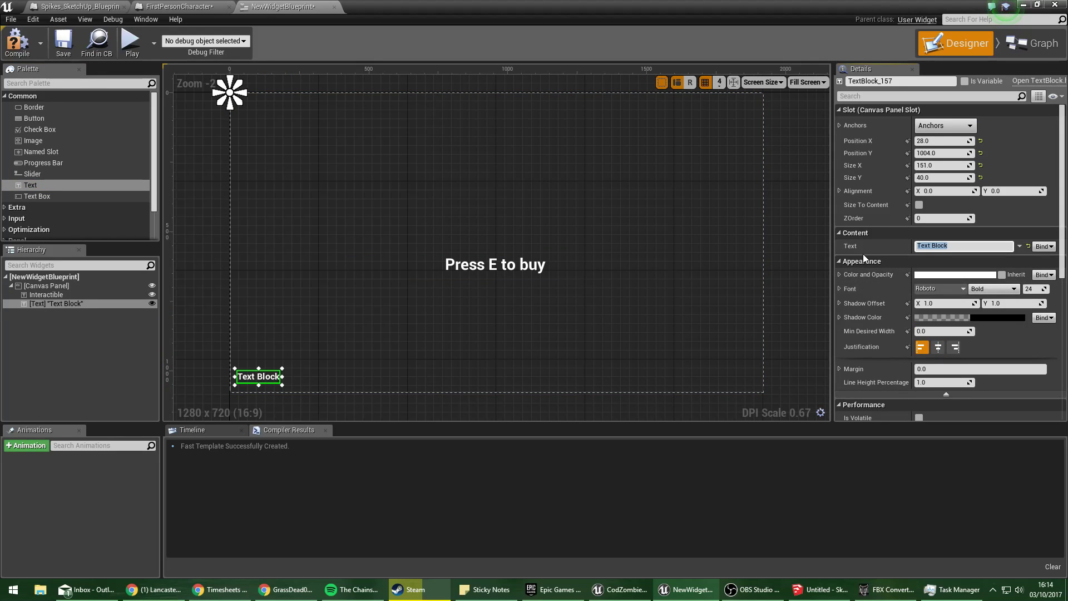
pyautogui.write('Gun Name')
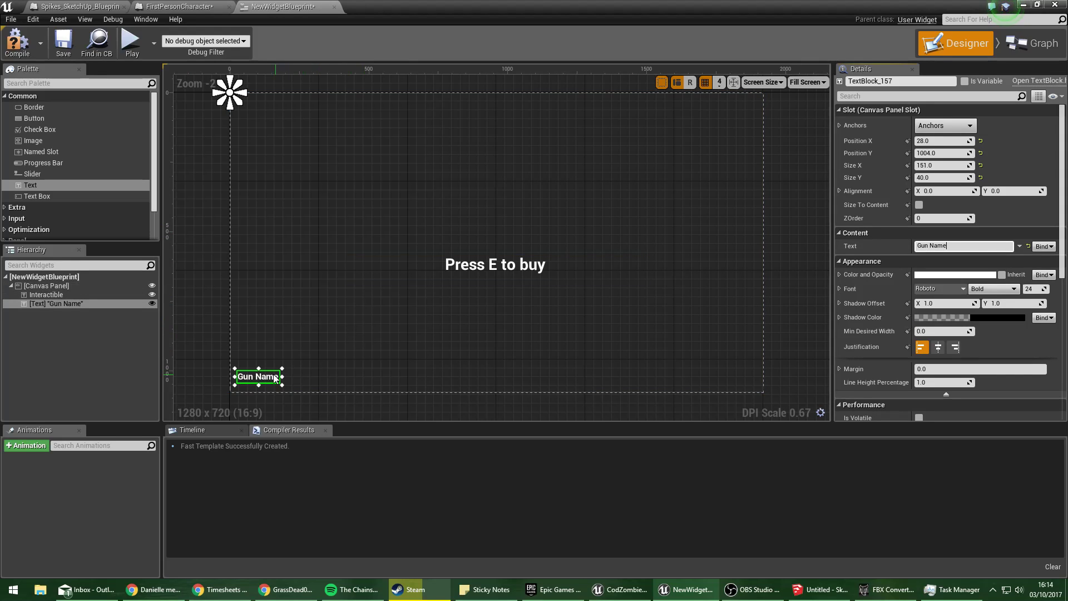
# Move the Gun Name text to position 8, 940 and place a second text block below it at 8, 1008.
pyautogui.moveTo(268, 374); pyautogui.dragTo(265, 360)
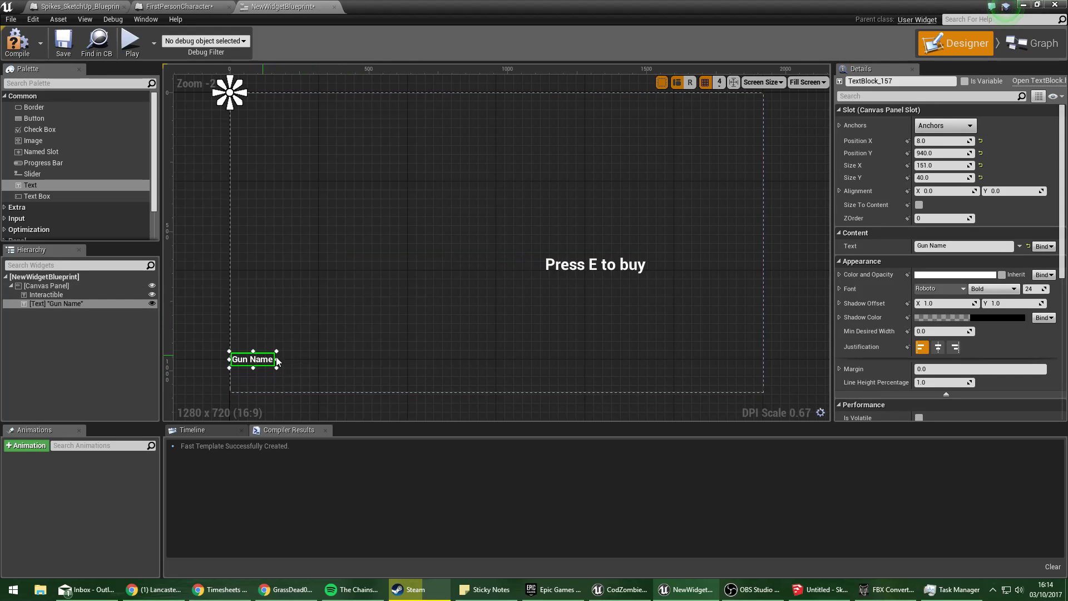
pyautogui.scroll(4, 295, 356)
pyautogui.moveTo(344, 325); pyautogui.dragTo(462, 251, button='right')
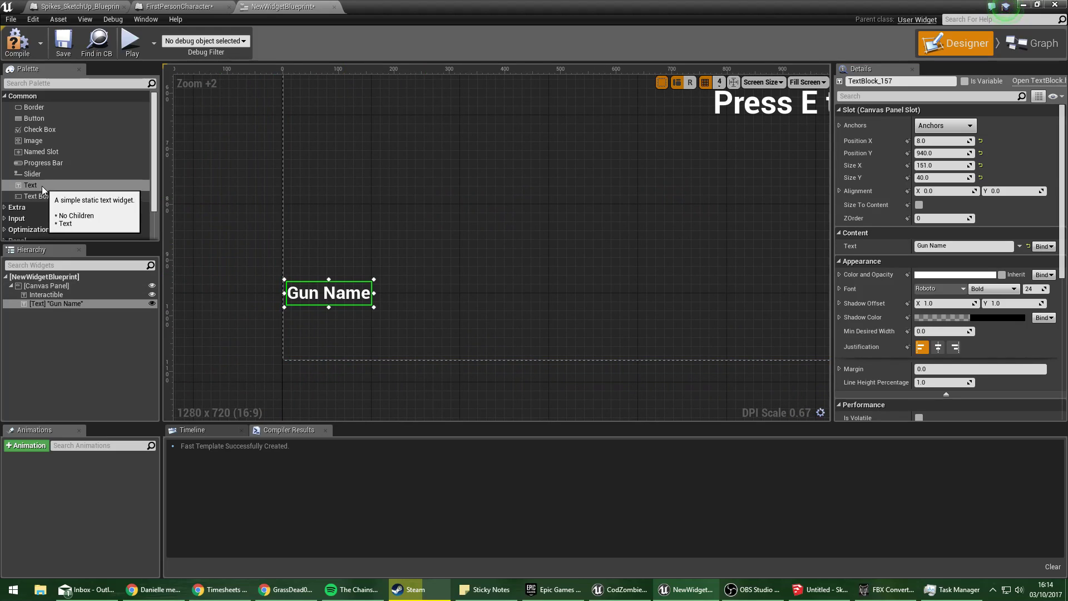
pyautogui.moveTo(30, 185); pyautogui.dragTo(336, 338)
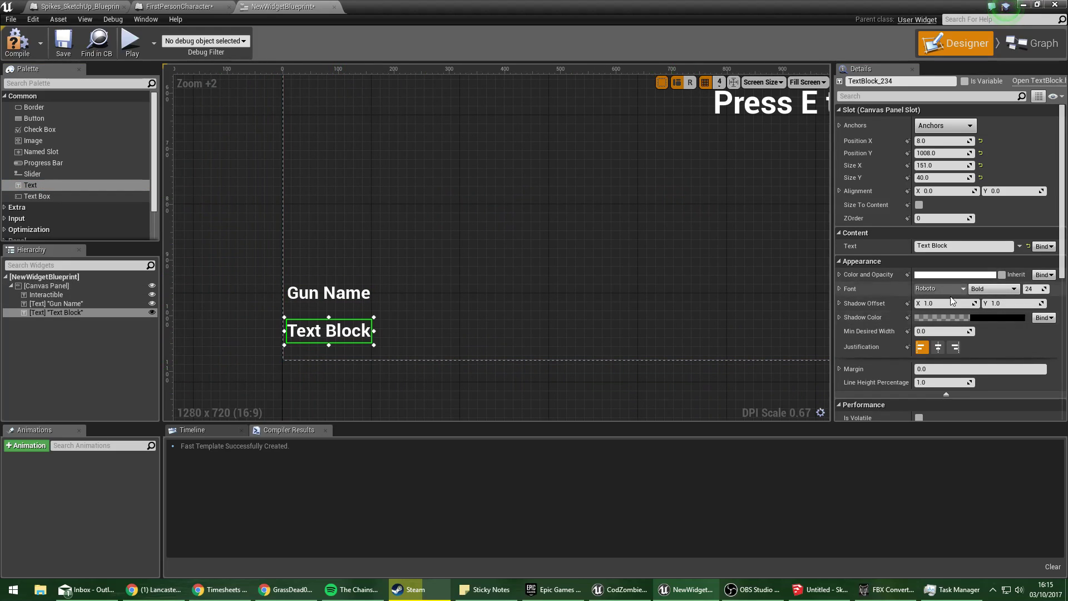
pyautogui.click(1040, 286)
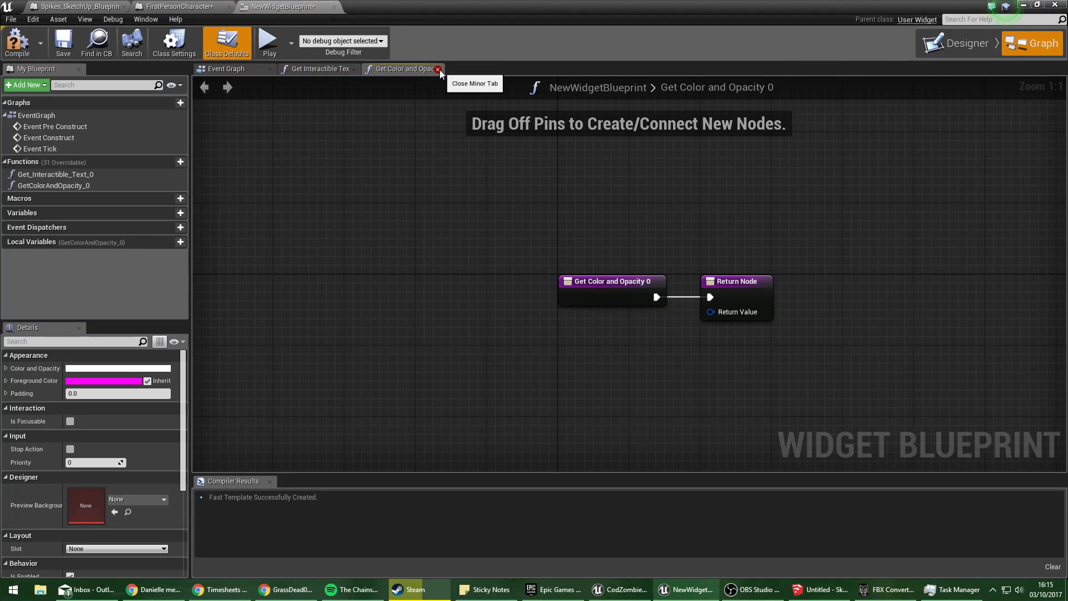
pyautogui.click(62, 186)
pyautogui.press('Delete')
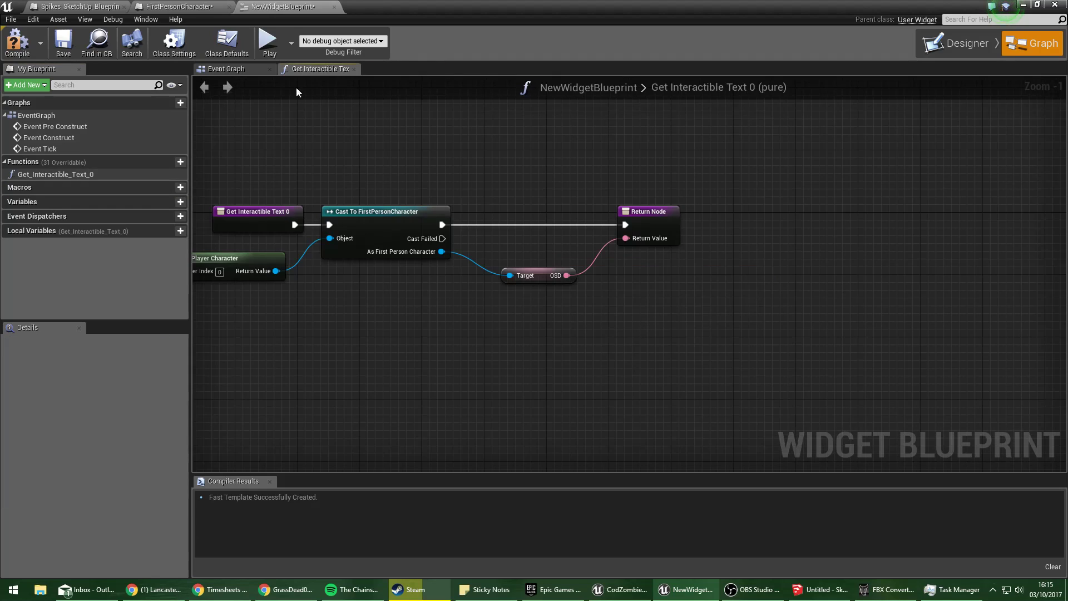
pyautogui.click(189, 4)
pyautogui.click(294, 5)
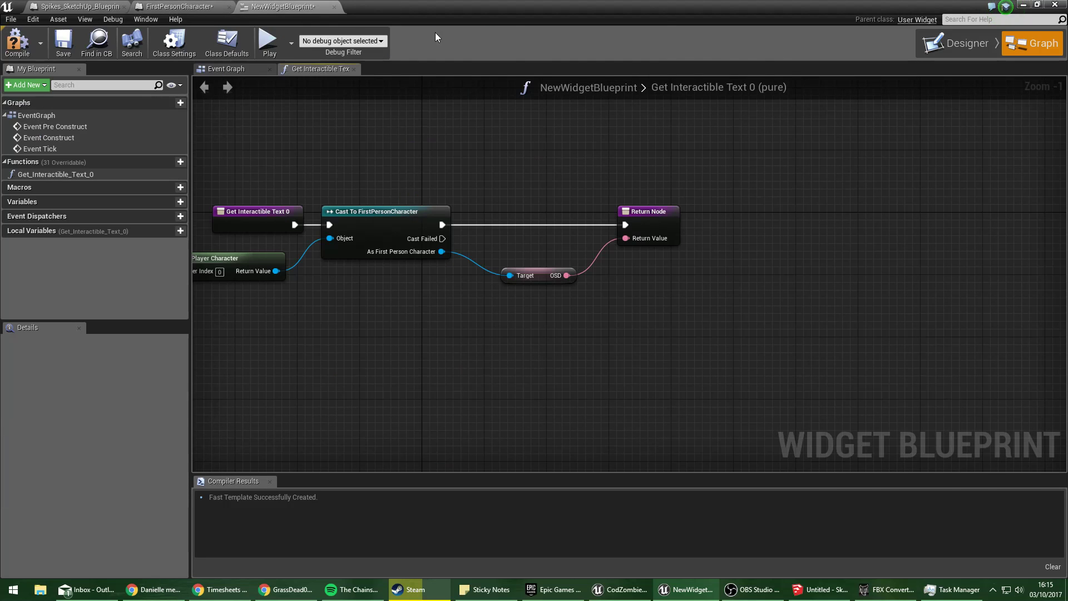
pyautogui.click(946, 43)
pyautogui.click(1029, 275)
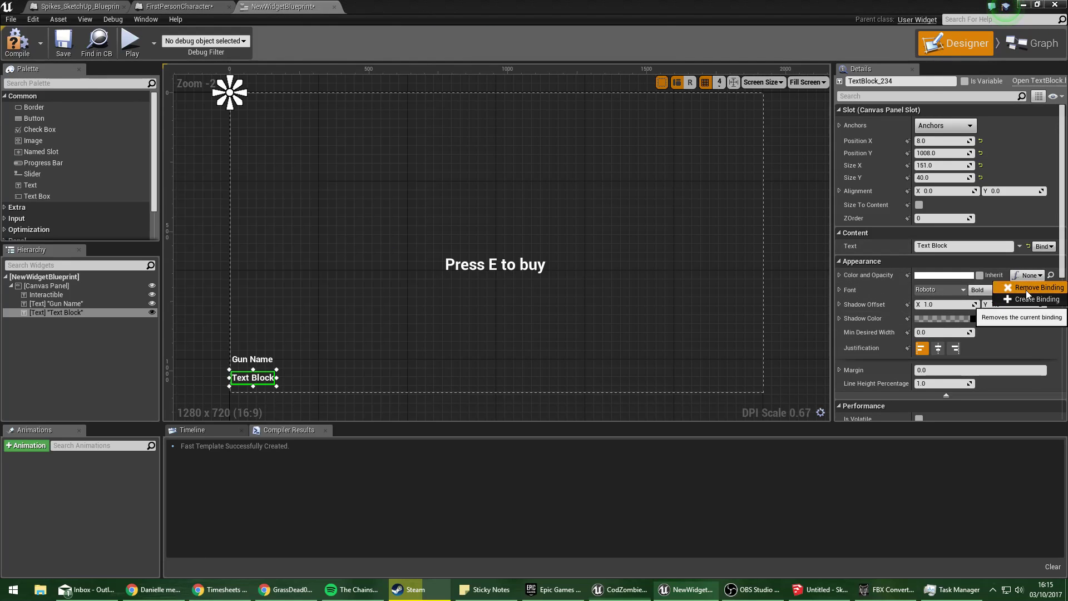
pyautogui.click(1027, 288)
# Create a new binding function for the second text block's Text property.
pyautogui.click(1042, 246)
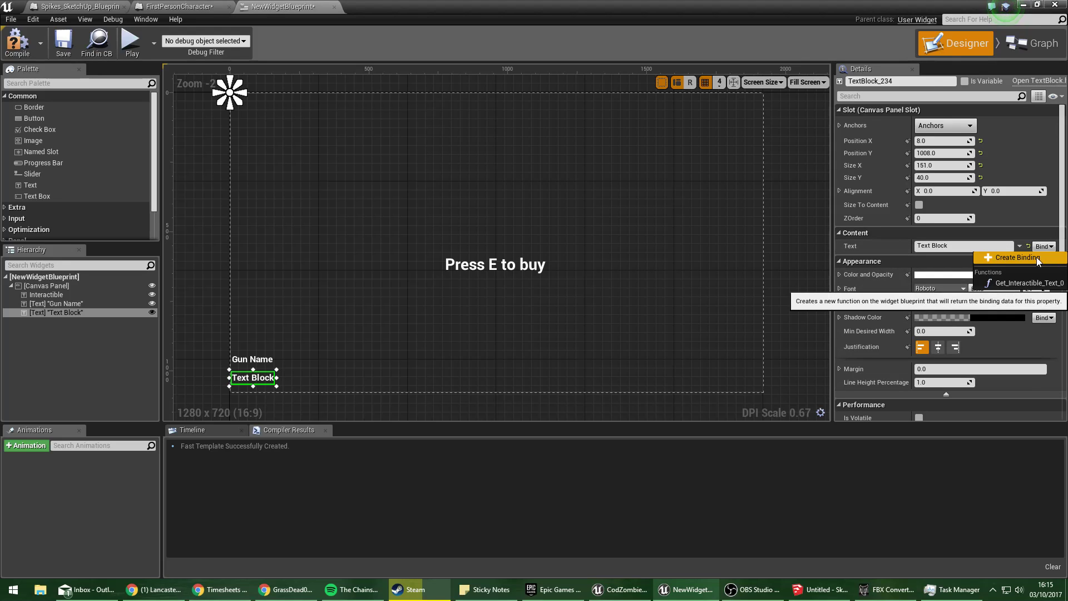
pyautogui.click(1036, 257)
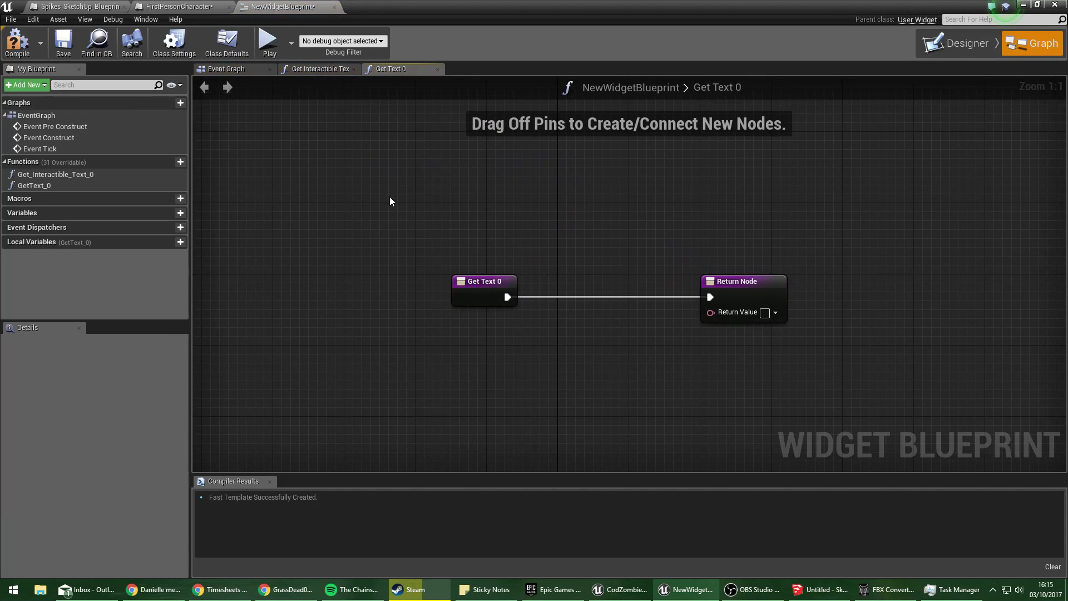
# Compile NewWidgetBlueprint and examine the overlap and door-buying nodes in Spikes_SketchUp_Blueprint's event graph.
pyautogui.click(29, 48)
pyautogui.click(173, 6)
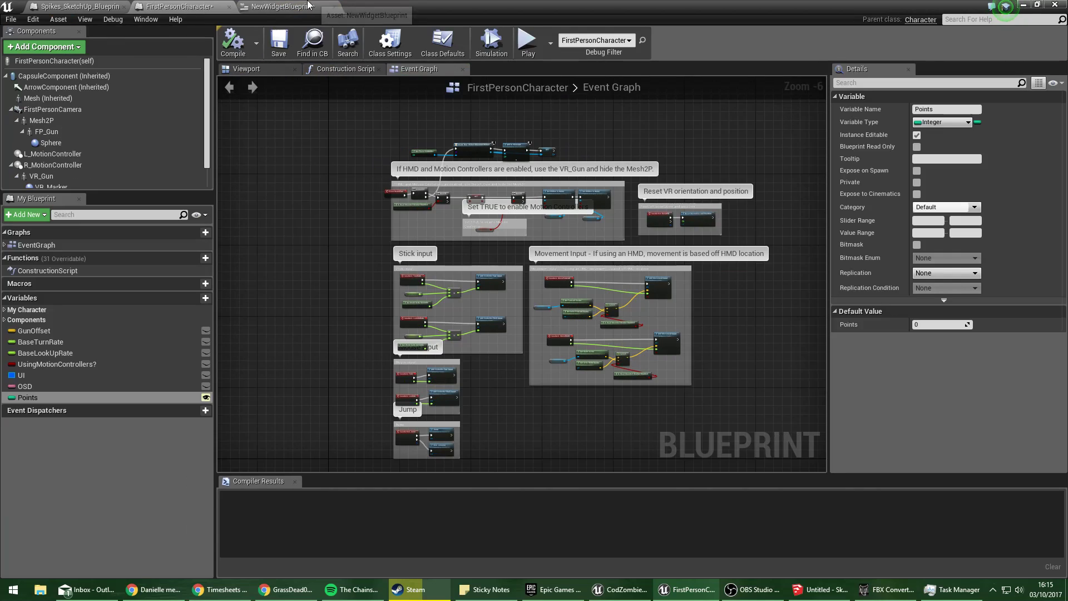
pyautogui.click(291, 7)
pyautogui.click(177, 6)
pyautogui.click(81, 6)
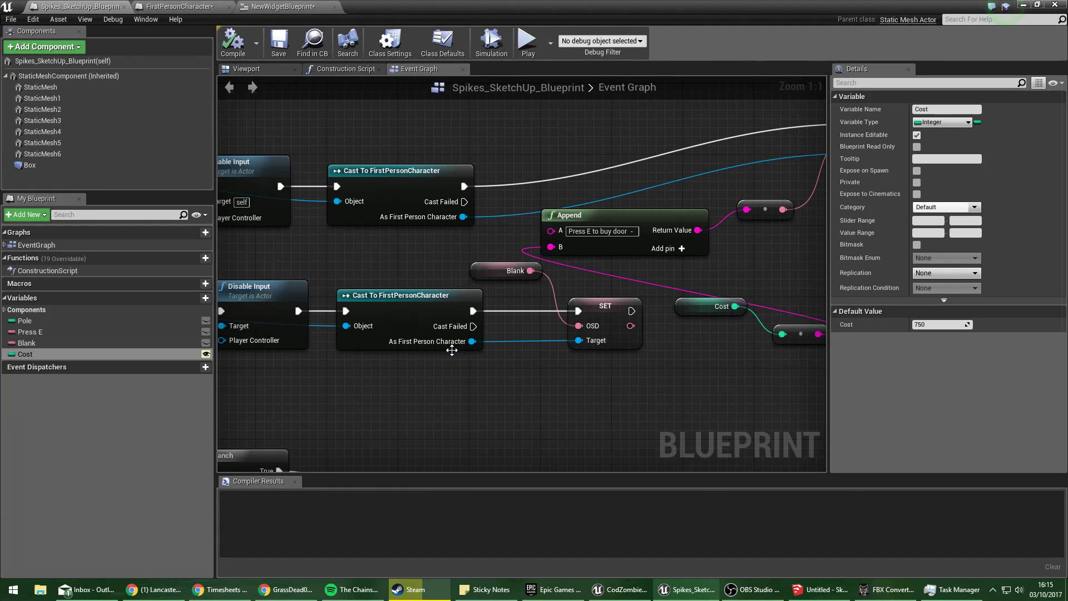
pyautogui.scroll(-3, 462, 329)
pyautogui.scroll(4, 522, 335)
pyautogui.moveTo(495, 339); pyautogui.dragTo(718, 341, button='right')
pyautogui.scroll(-5, 631, 340)
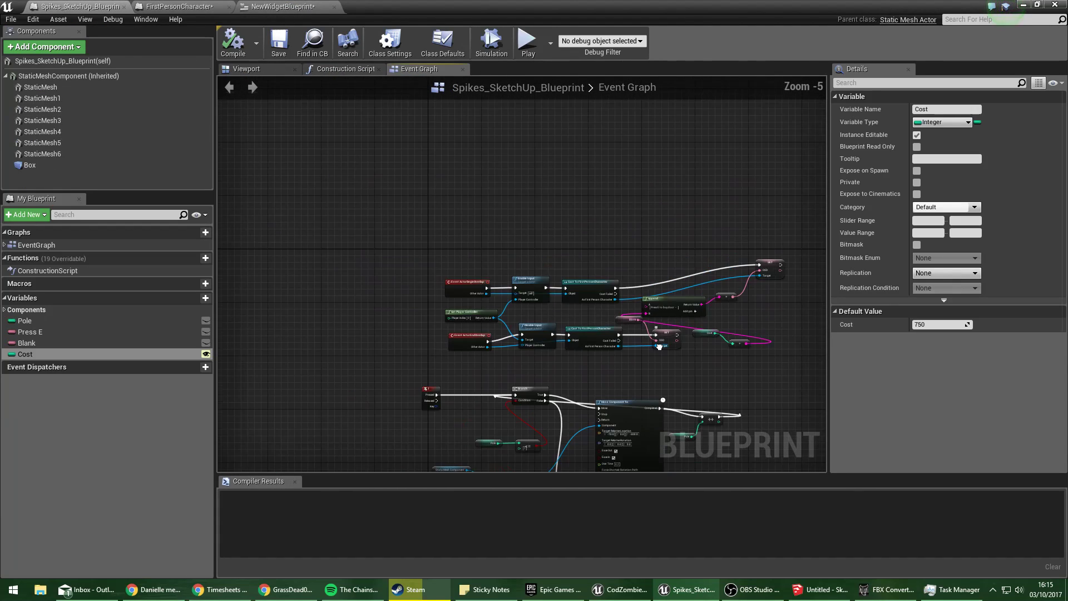
# Add a custom event named GunCollected in the empty area above the existing nodes of FirstPersonCharacter's event graph.
pyautogui.click(177, 6)
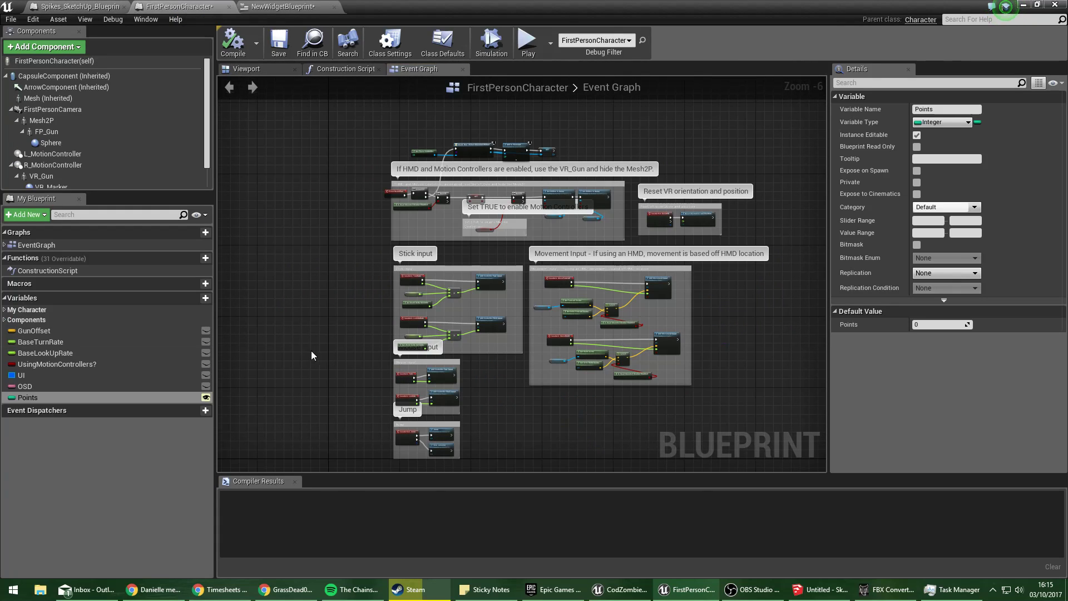
pyautogui.moveTo(482, 428); pyautogui.dragTo(422, 288, button='right')
pyautogui.scroll(4, 510, 252)
pyautogui.scroll(-6, 532, 308)
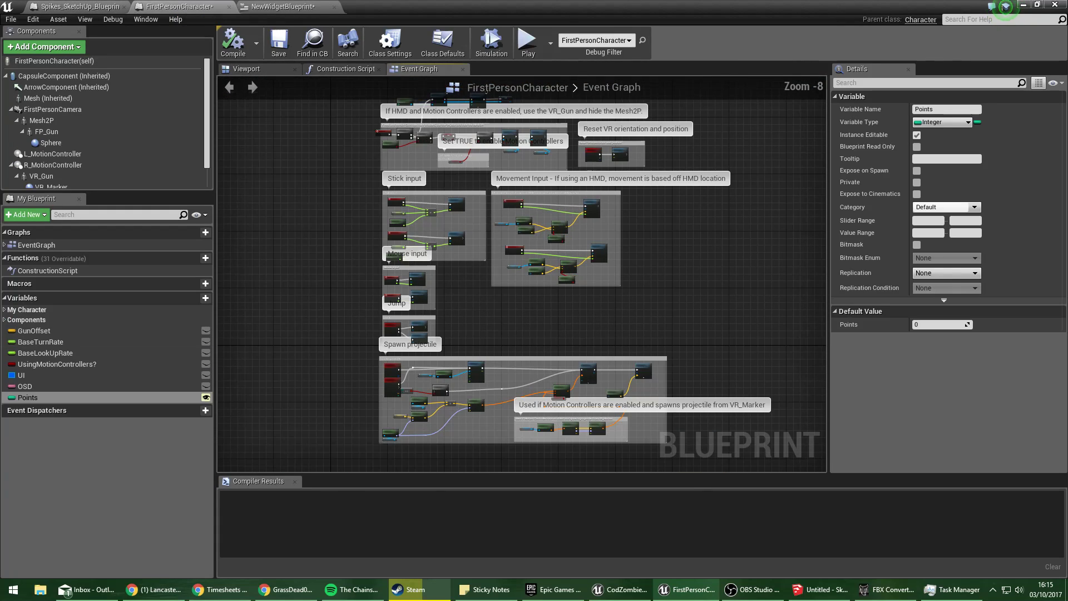
pyautogui.scroll(3, 530, 318)
pyautogui.moveTo(530, 318); pyautogui.dragTo(506, 270, button='right')
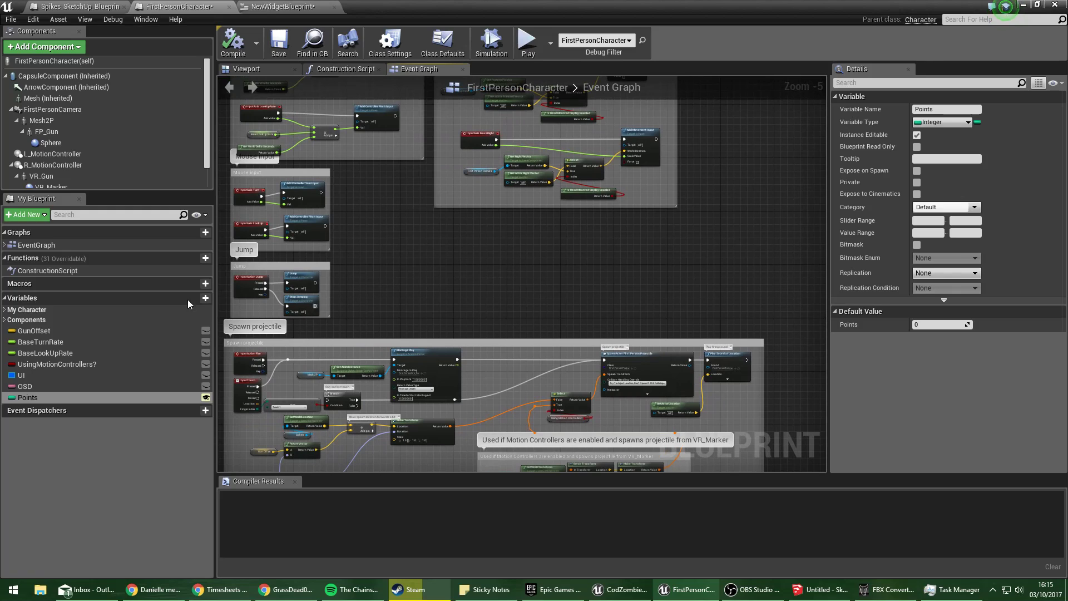
pyautogui.moveTo(442, 263); pyautogui.dragTo(479, 516, button='right')
pyautogui.click(483, 270)
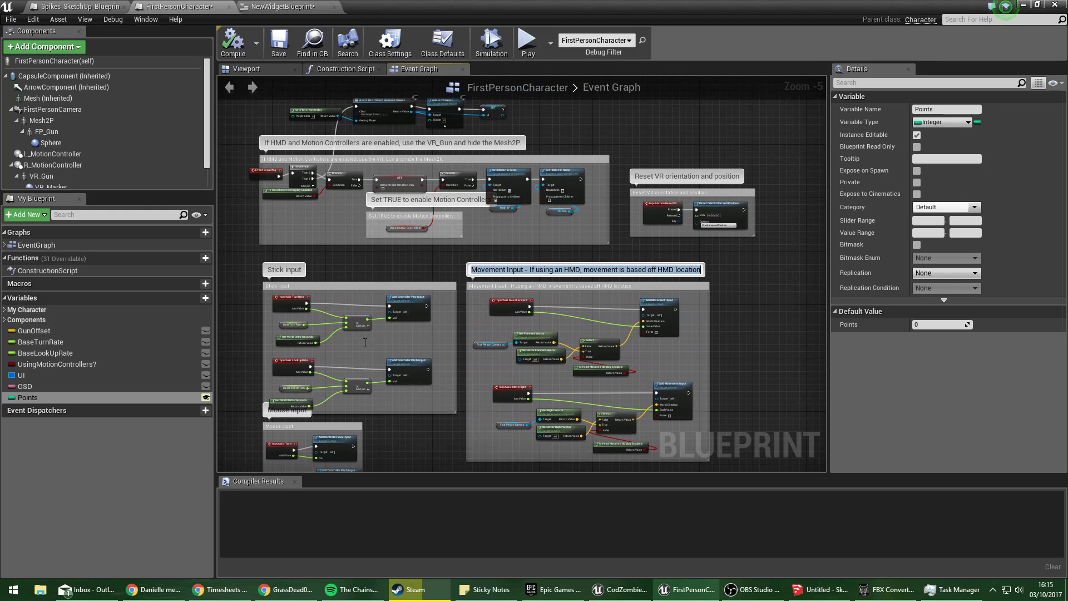
pyautogui.moveTo(600, 205); pyautogui.dragTo(629, 465, button='right')
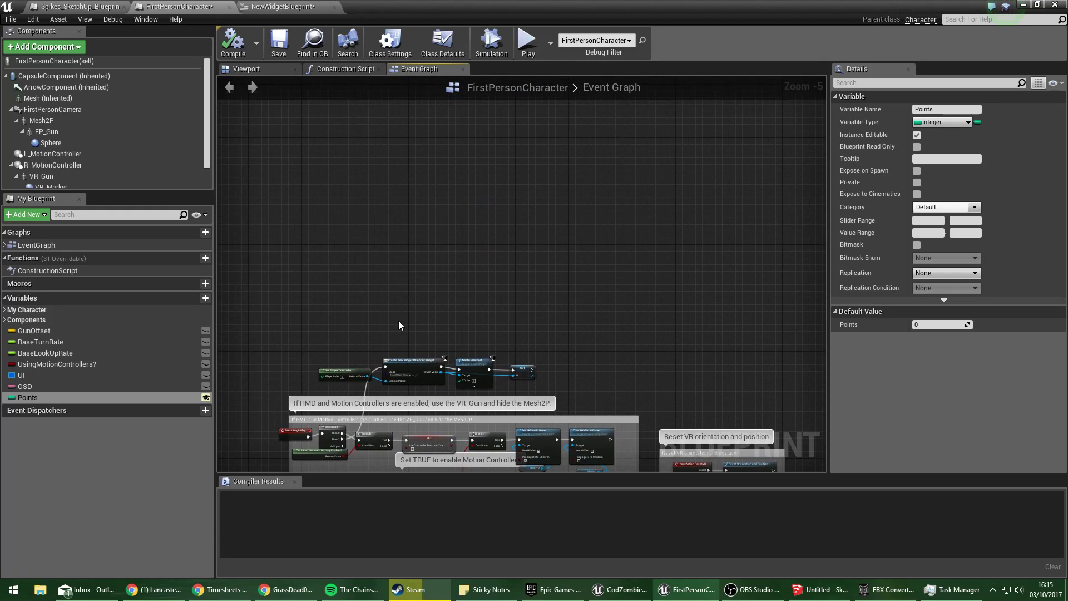
pyautogui.rightClick(343, 255)
pyautogui.write('custom event')
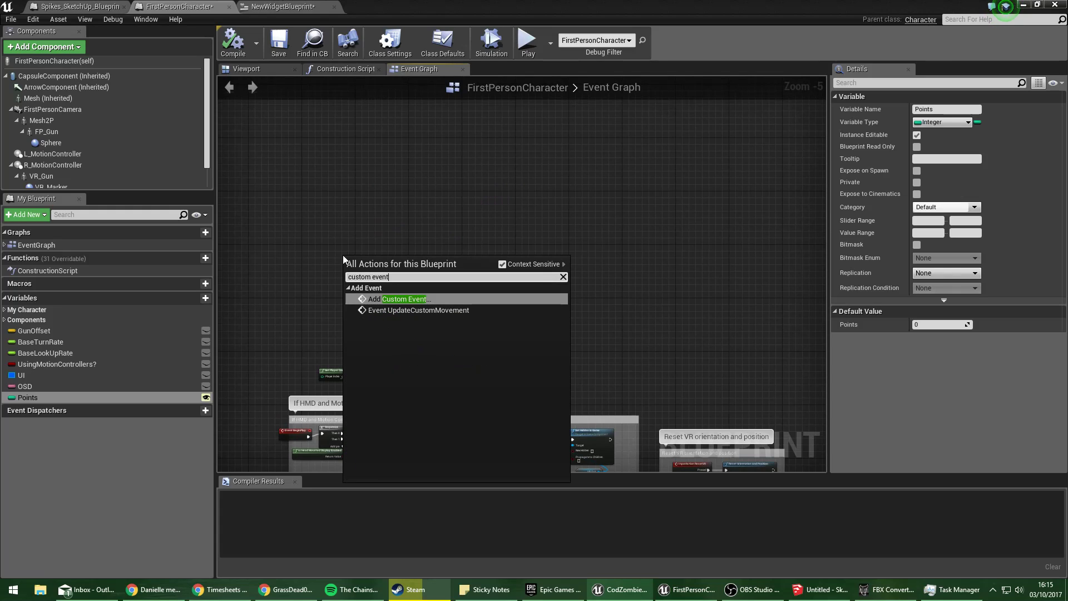
pyautogui.press('Return')
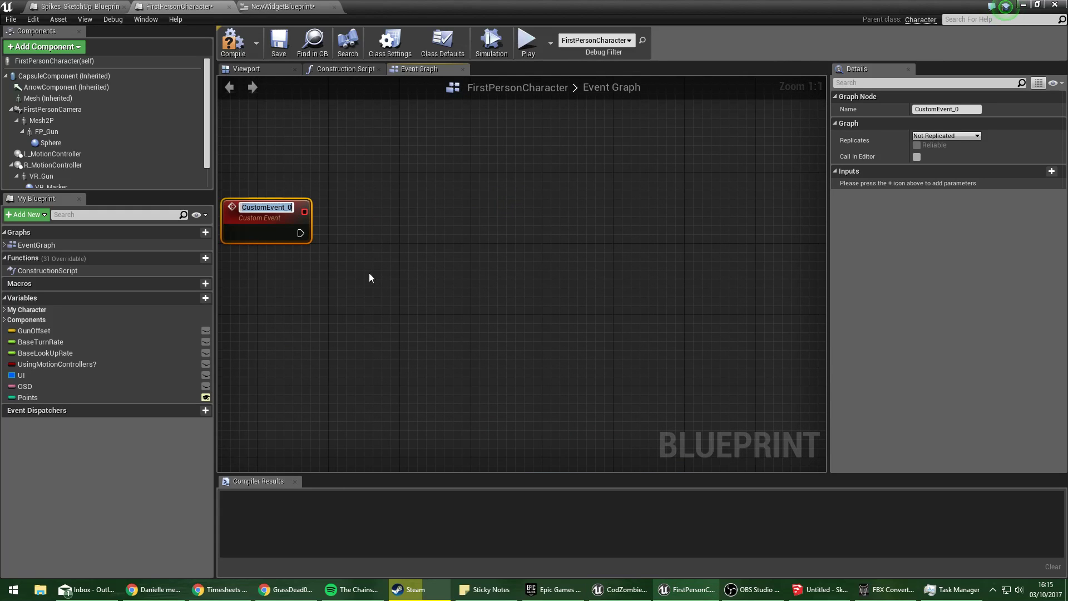
pyautogui.write('Gun')
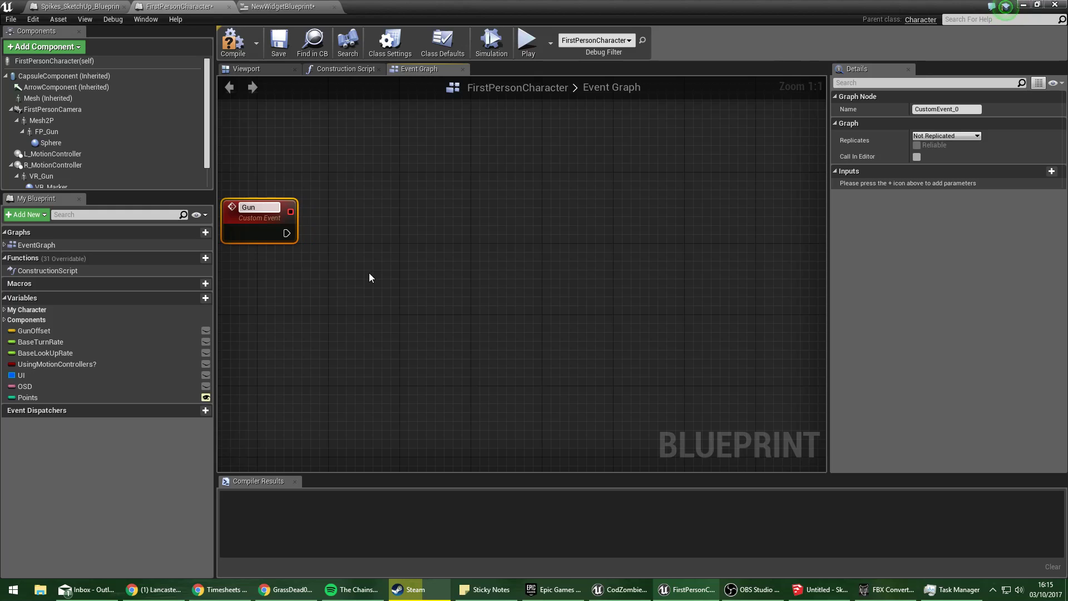
pyautogui.write('Collect')
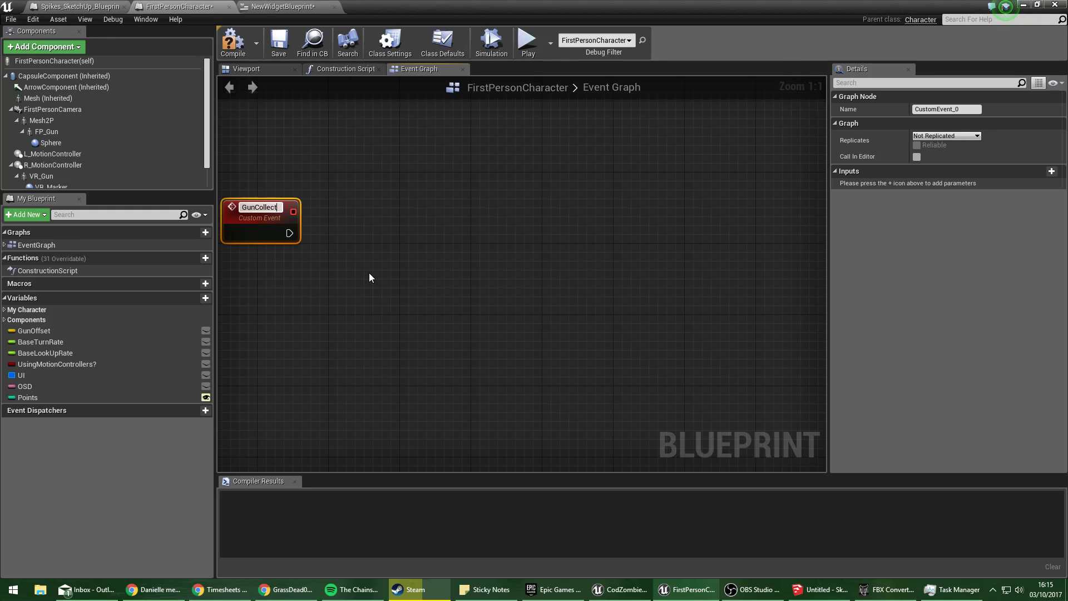
pyautogui.write('ed')
pyautogui.press('Return')
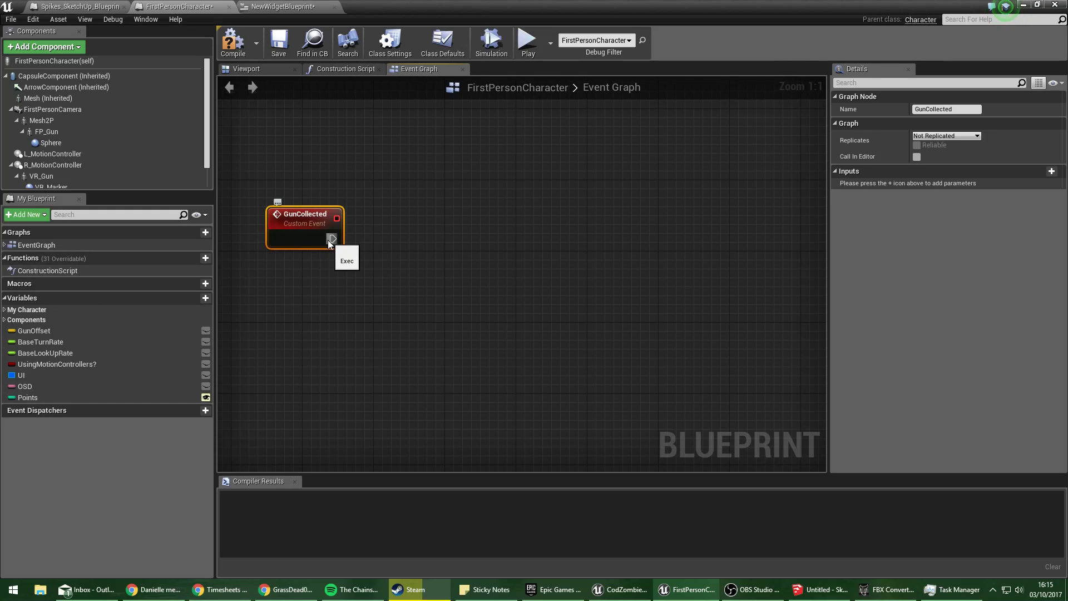
pyautogui.rightClick(282, 230)
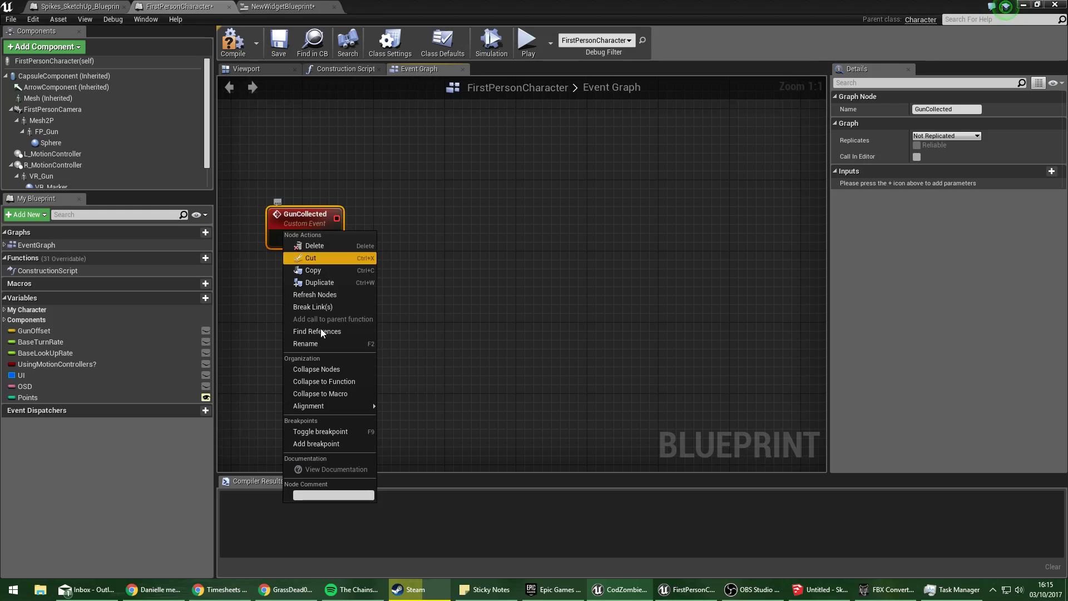
pyautogui.moveTo(347, 409)
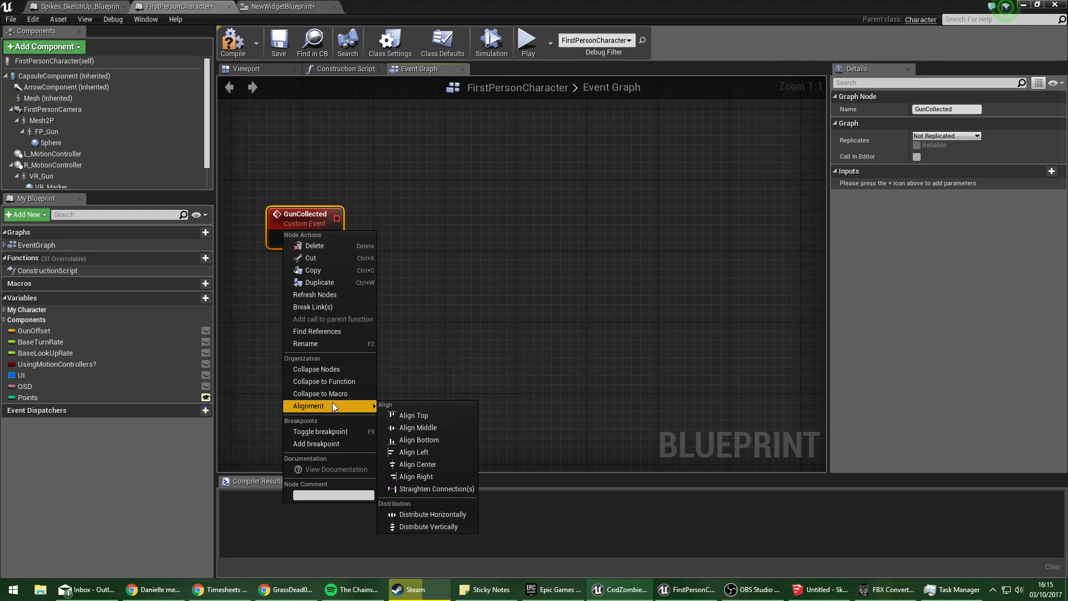
pyautogui.click(298, 210)
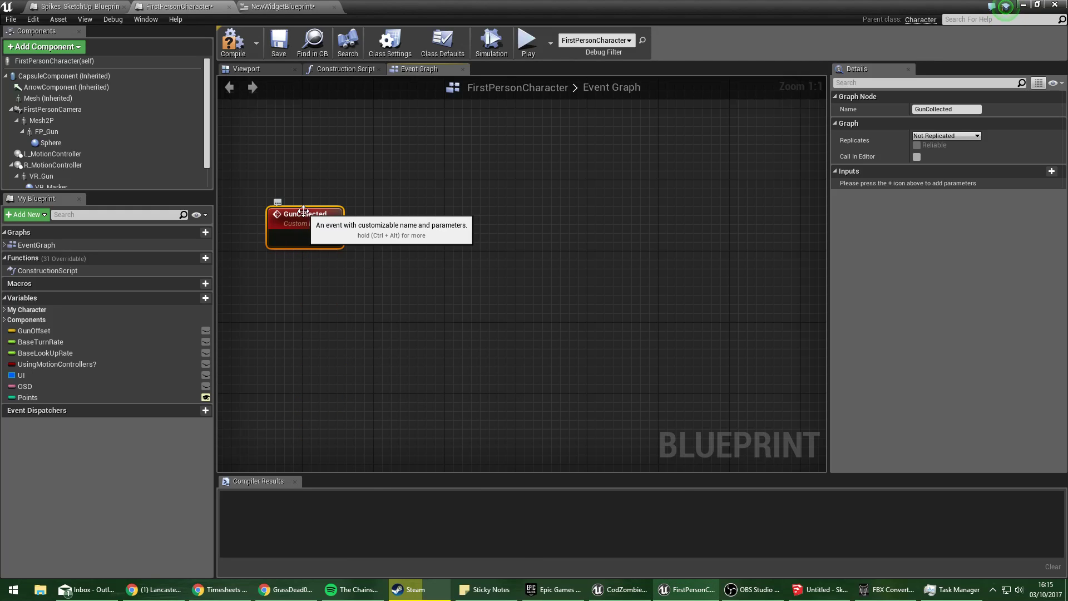
# Add an Integer input named Clip Size to the GunCollected event.
pyautogui.click(1052, 171)
pyautogui.click(940, 185)
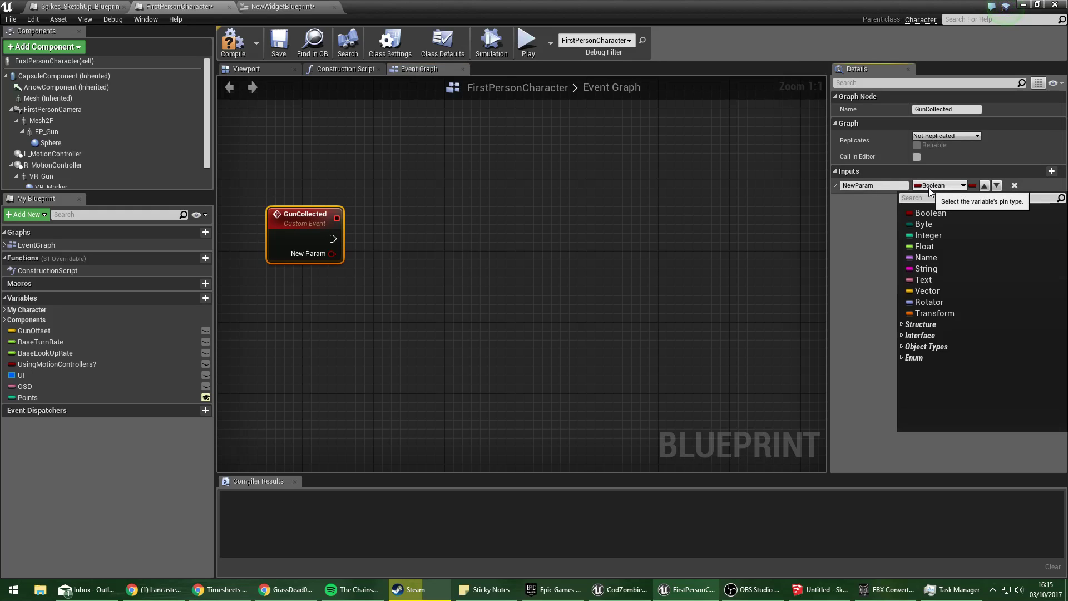
pyautogui.click(921, 235)
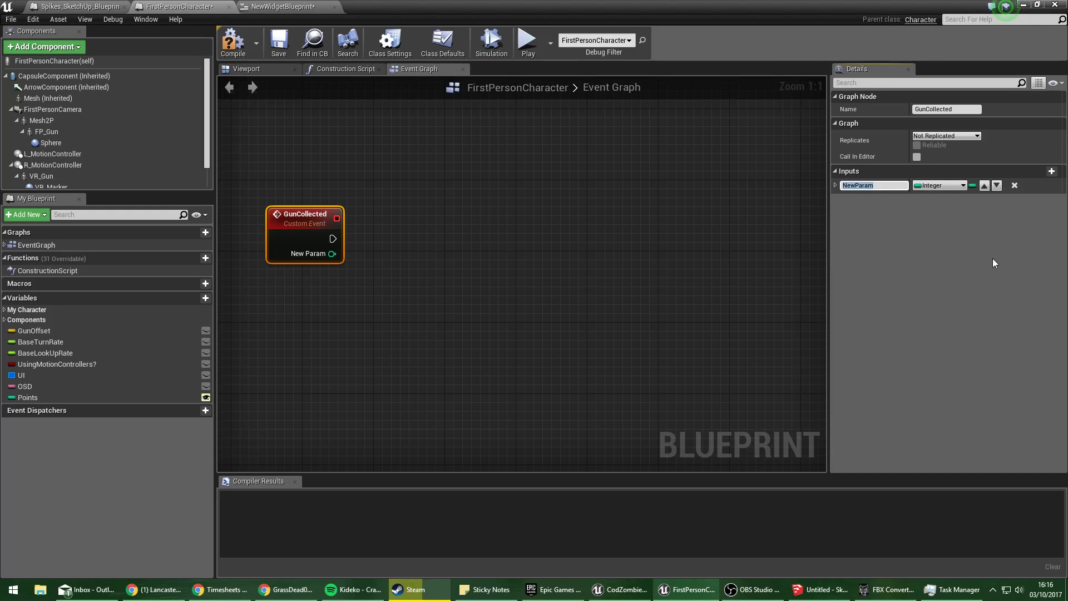
pyautogui.write('Gun')
pyautogui.press('BackSpace')
pyautogui.press('BackSpace')
pyautogui.press('BackSpace')
pyautogui.write('Clip Size')
pyautogui.press('Return')
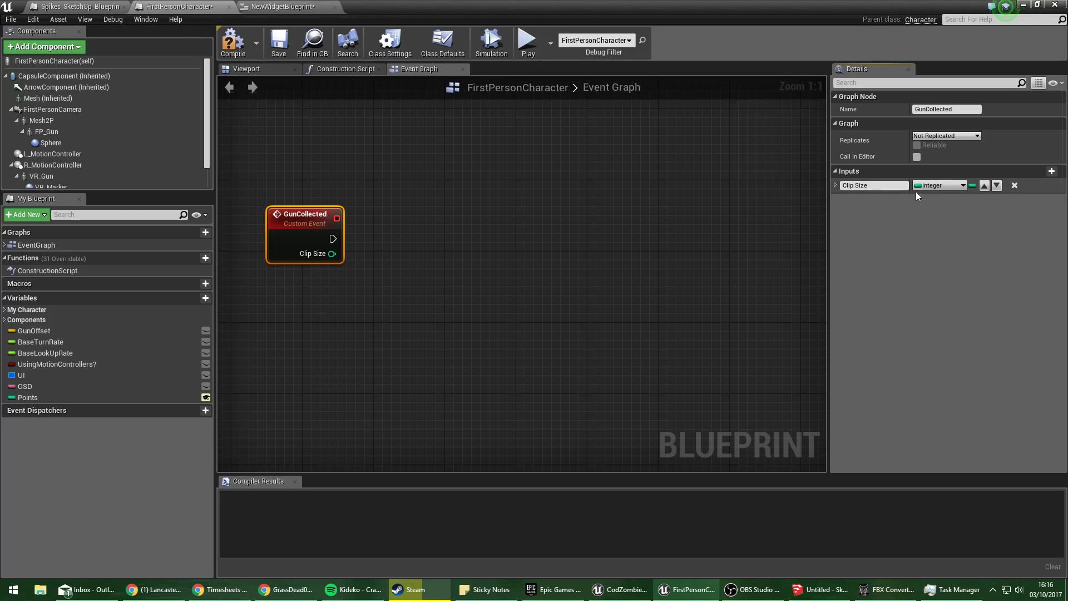
# Add a second Integer input named Number of clips to GunCollected and run the pending autosave immediately.
pyautogui.click(1014, 185)
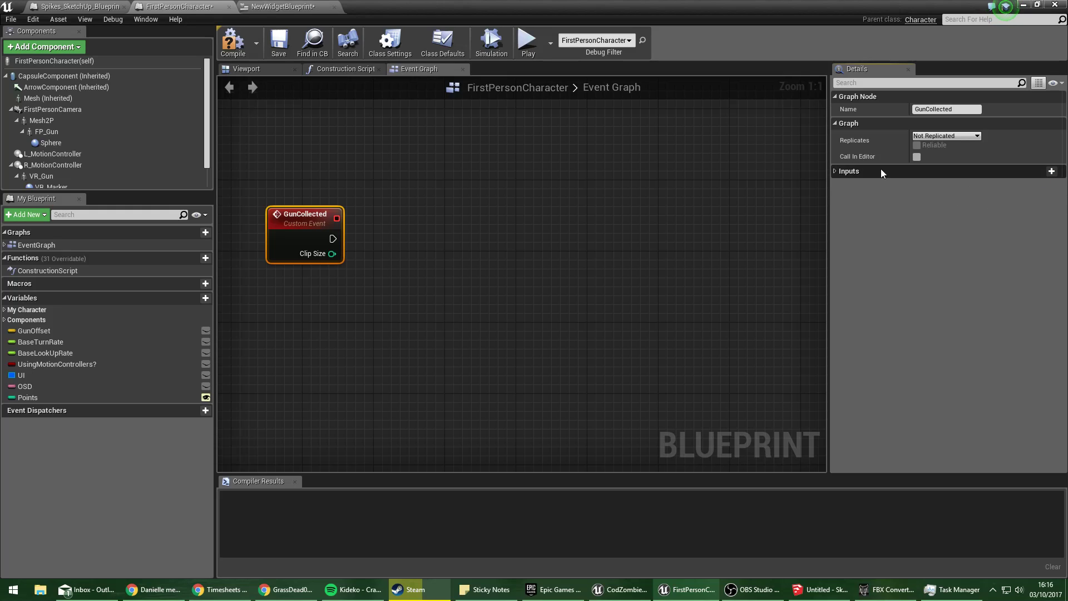
pyautogui.click(881, 171)
pyautogui.click(1051, 170)
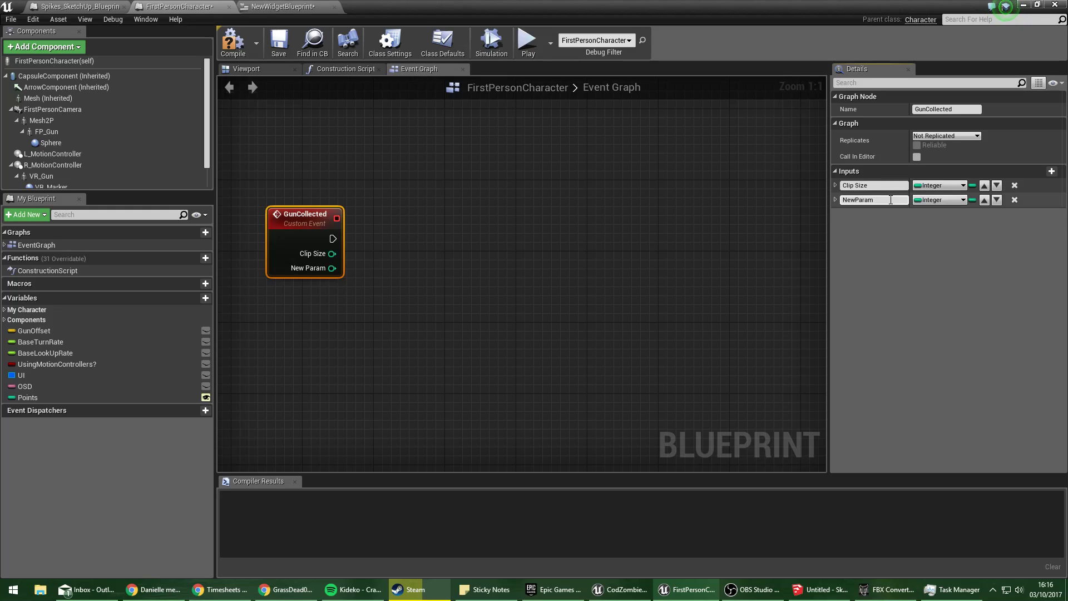
pyautogui.click(891, 200)
pyautogui.write('Num')
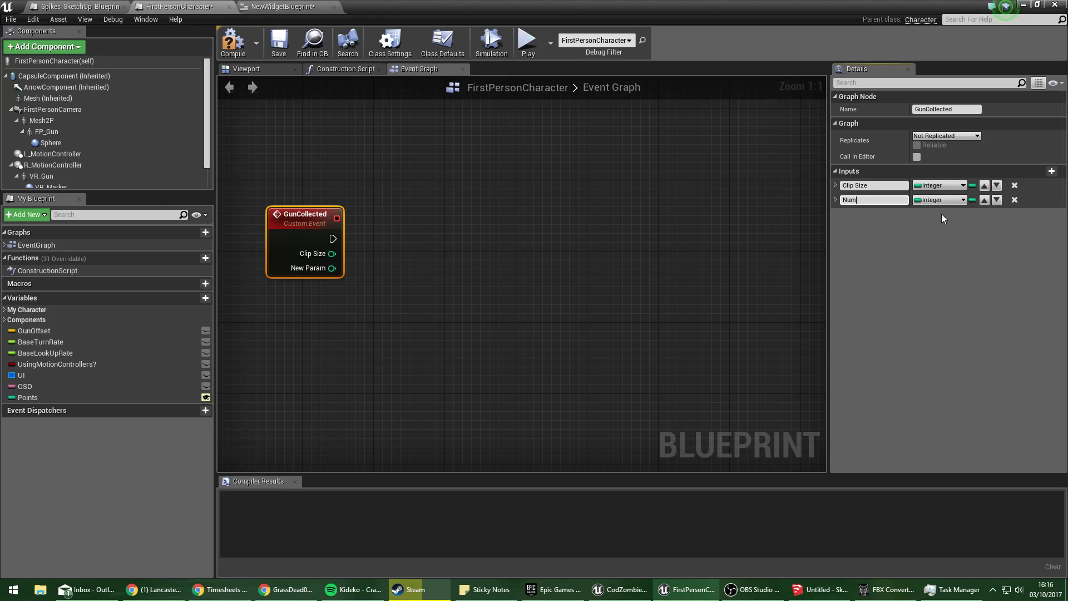
pyautogui.write('ber of clips')
pyautogui.press('Return')
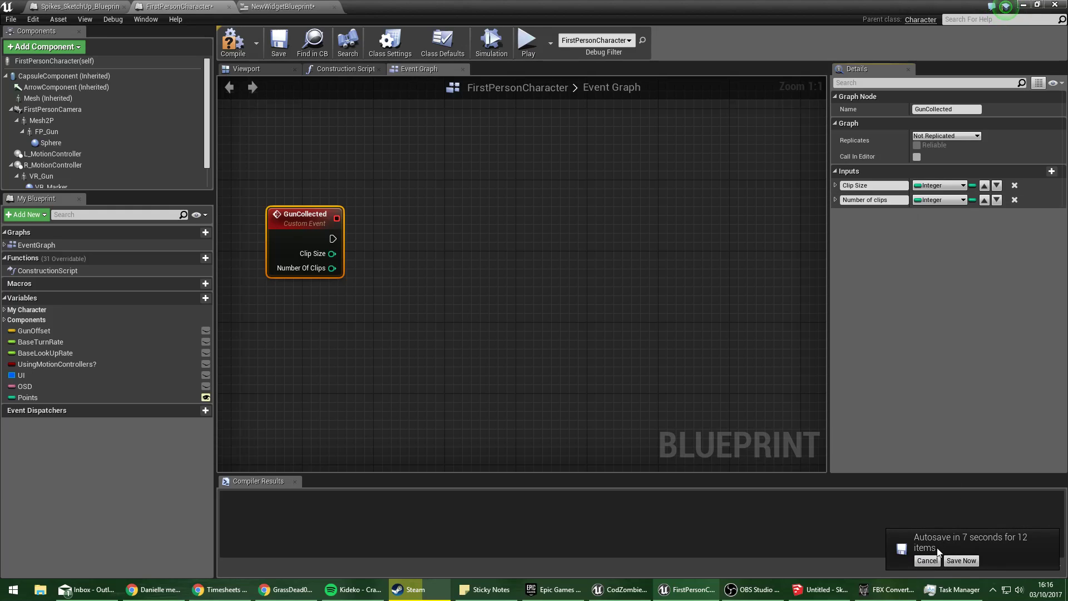
pyautogui.click(961, 561)
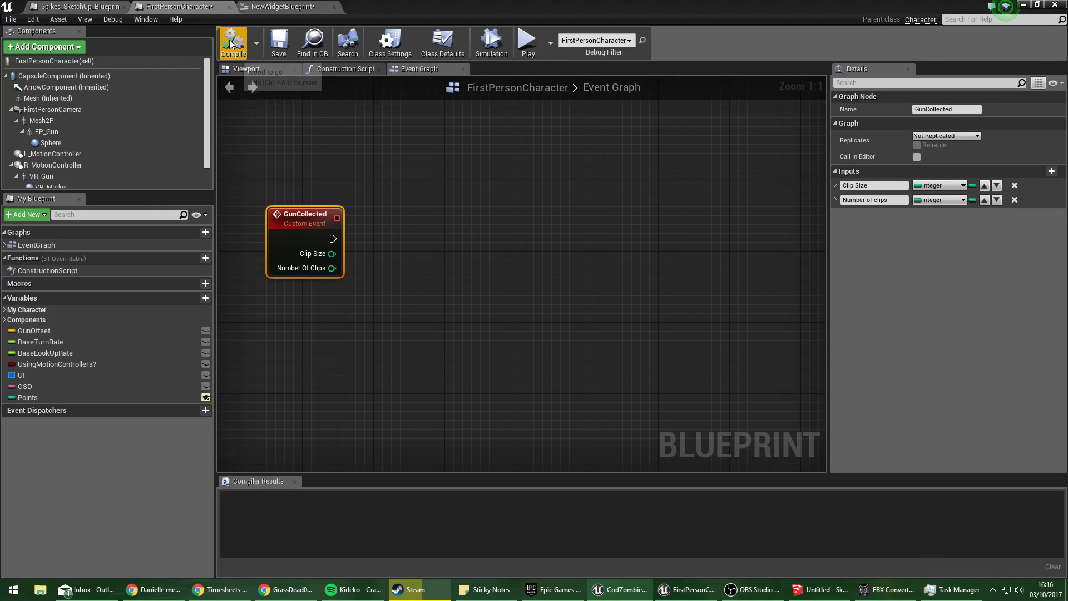
# Create an Integer variable named Current Ammo in the FirstPersonCharacter blueprint.
pyautogui.moveTo(357, 206); pyautogui.dragTo(424, 217, button='right')
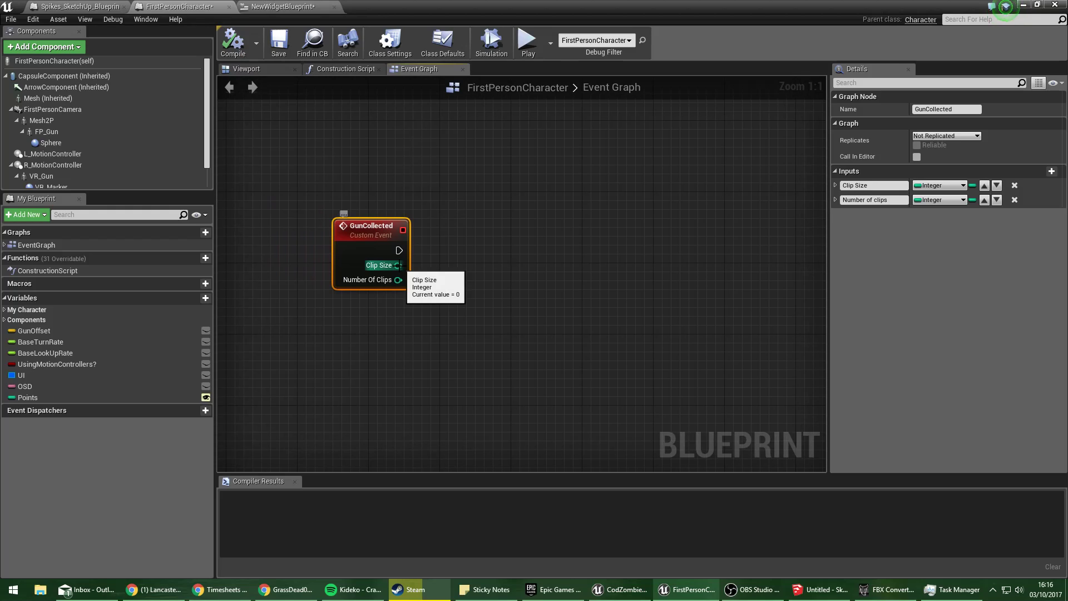
pyautogui.click(205, 298)
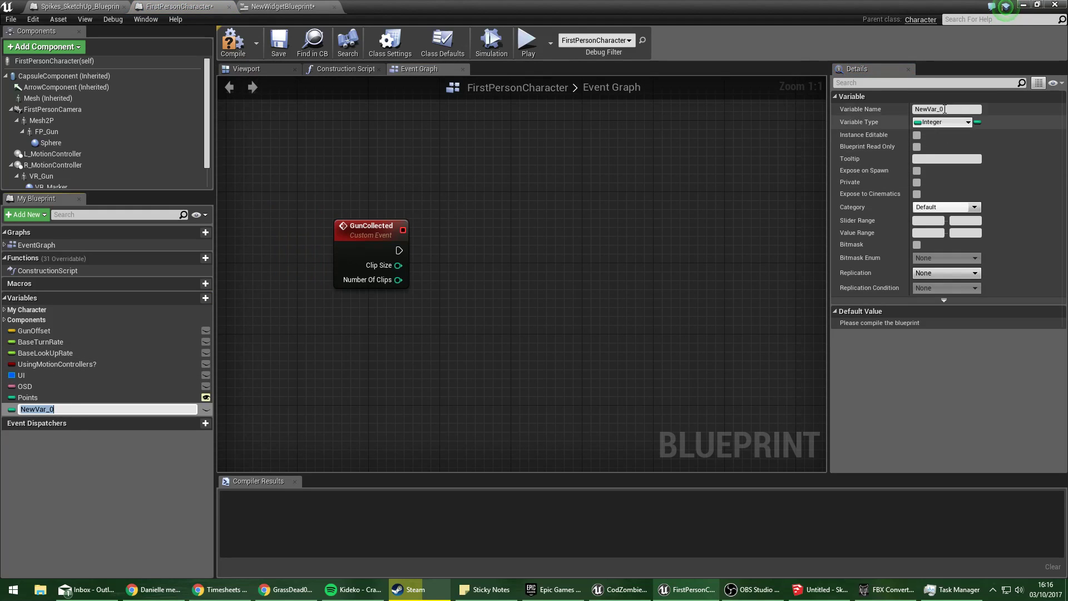
pyautogui.click(944, 110)
pyautogui.write('C')
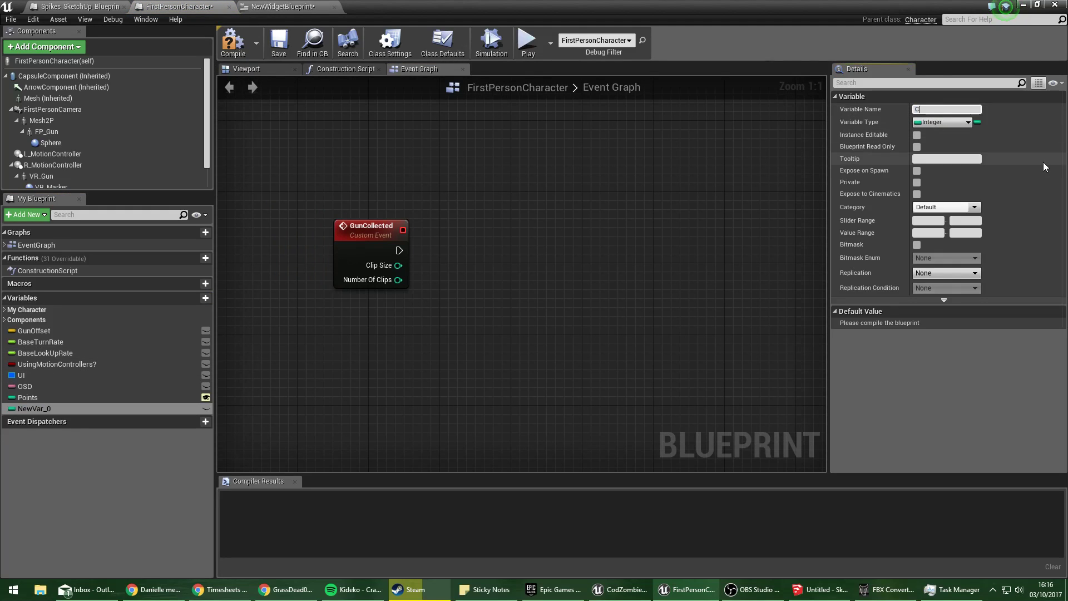
pyautogui.write('urrent Ammo')
pyautogui.press('Return')
# Place a Set Current Ammo node, connect GunCollected's execution and Clip Size outputs to it, and compile.
pyautogui.click(43, 408)
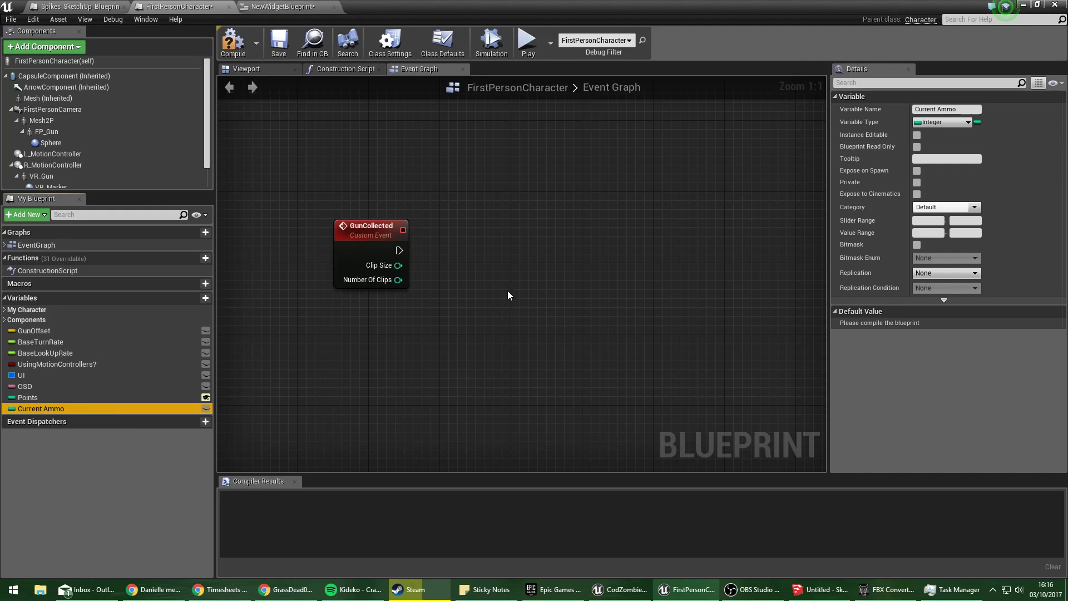
pyautogui.moveTo(507, 290); pyautogui.dragTo(516, 226)
pyautogui.click(526, 317)
pyautogui.moveTo(401, 251); pyautogui.dragTo(510, 239)
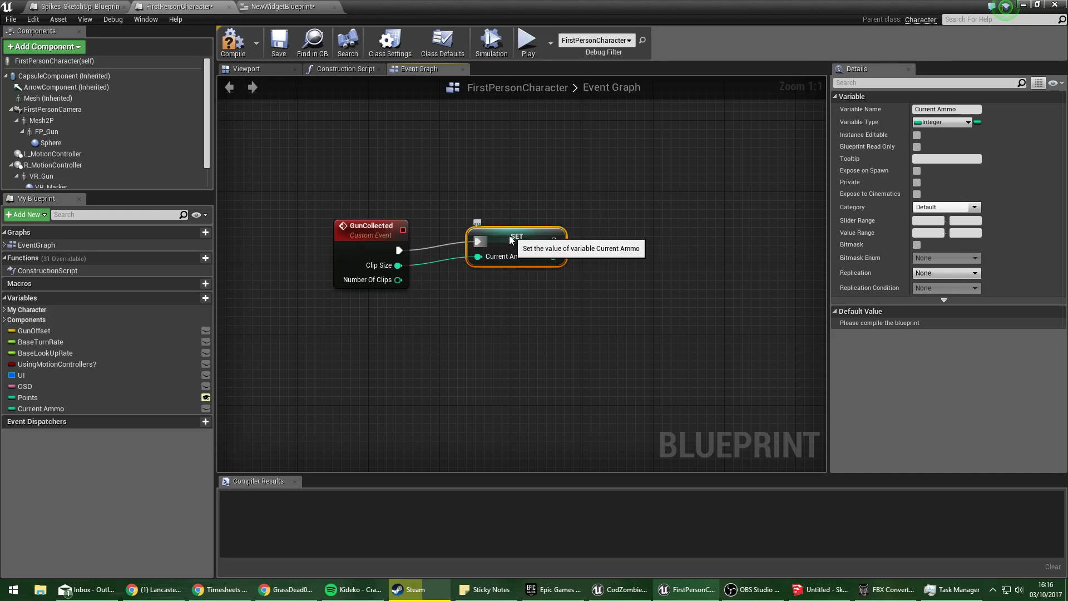
pyautogui.click(233, 43)
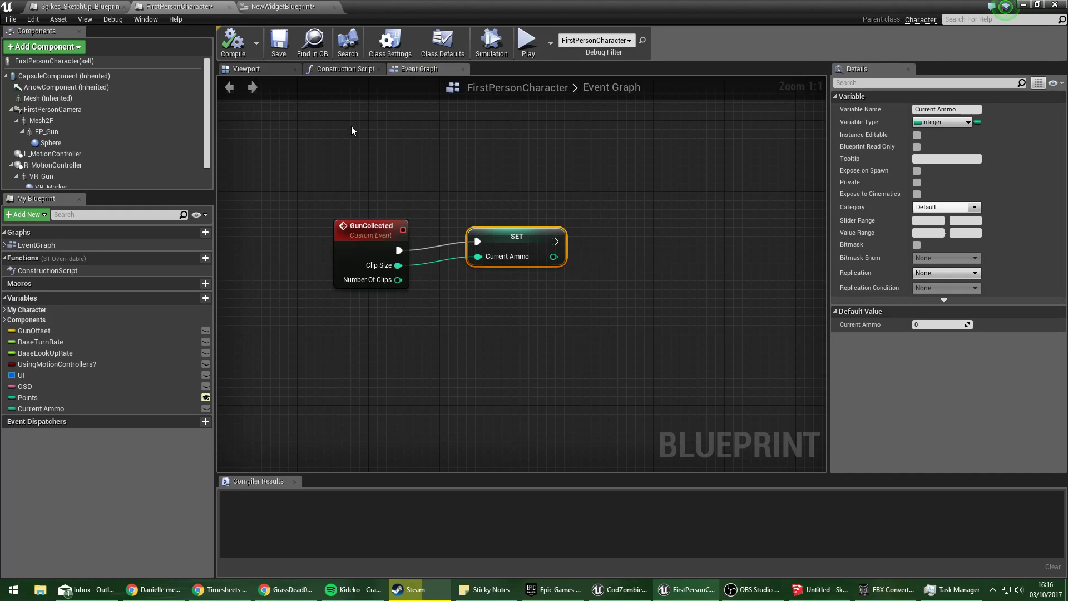
# In NewWidgetBlueprint's designer, set the second text block's text to "Clips : 0/0".
pyautogui.click(281, 5)
pyautogui.click(106, 6)
pyautogui.click(193, 5)
pyautogui.click(267, 6)
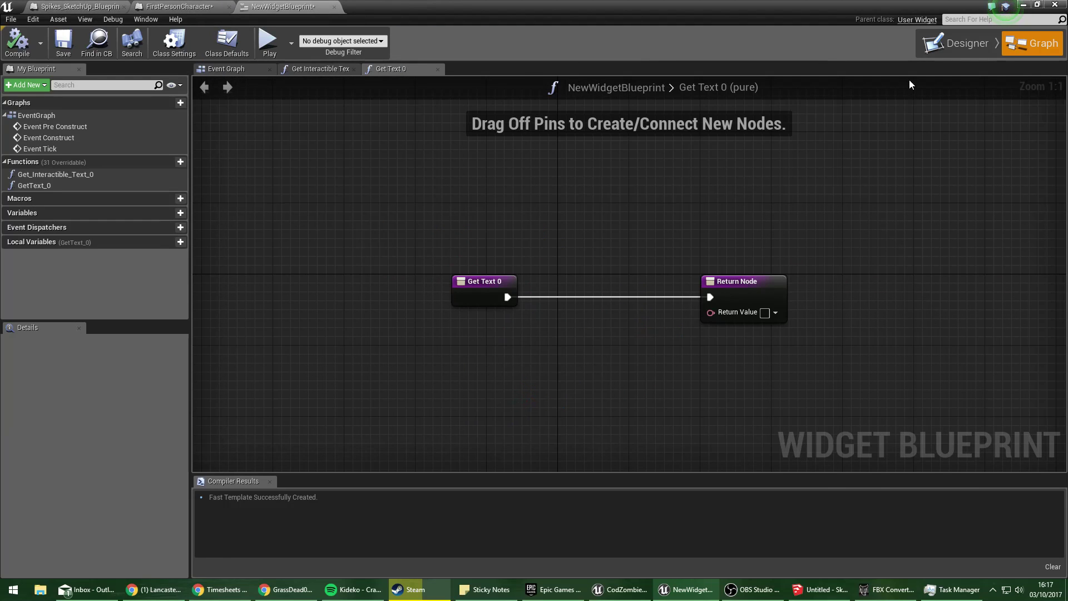
pyautogui.click(958, 43)
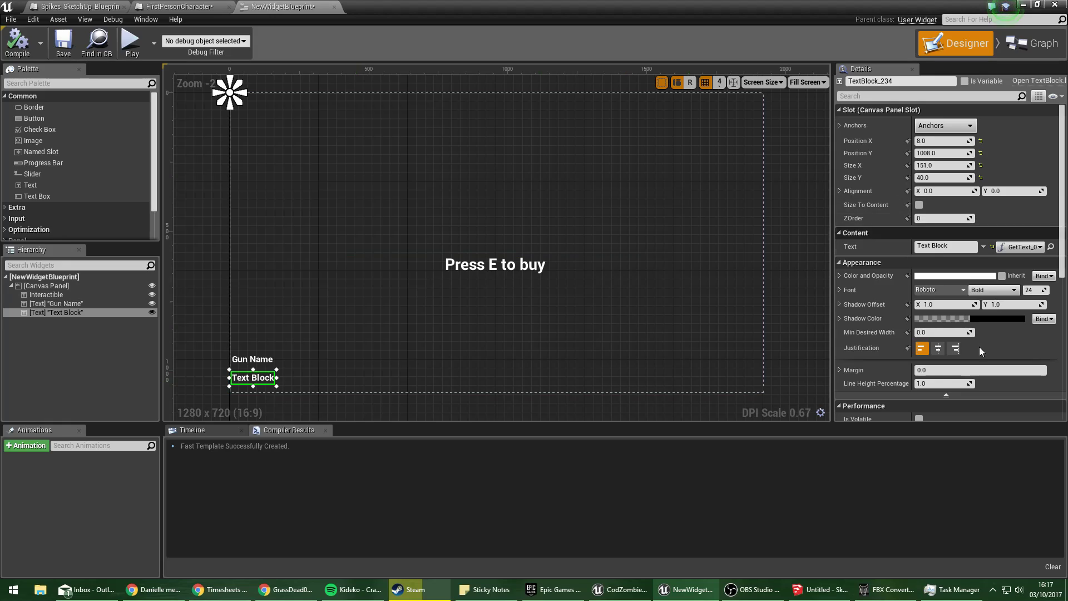
pyautogui.click(946, 246)
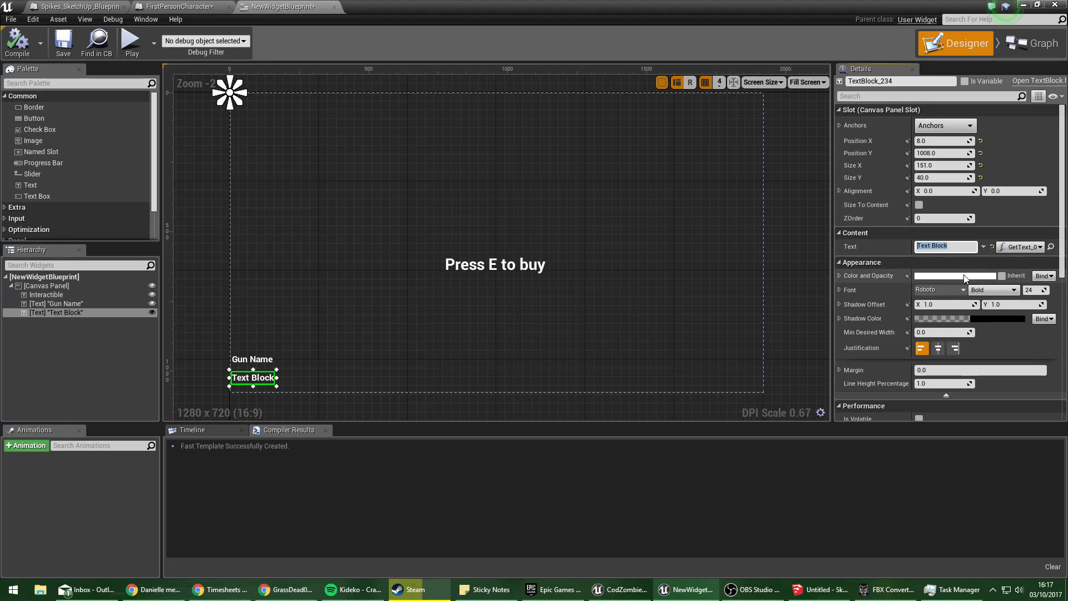
pyautogui.write('Clips : 0/0')
pyautogui.press('Return')
pyautogui.click(253, 390)
# Set the text of the "Gun Name" text block to "AK47".
pyautogui.click(252, 359)
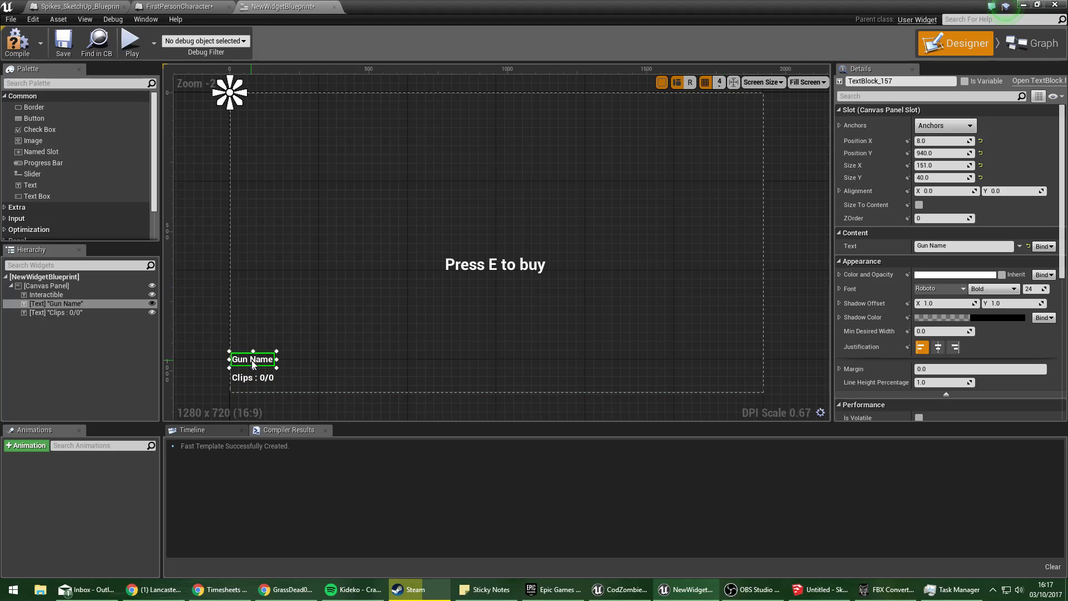
pyautogui.write('AK47')
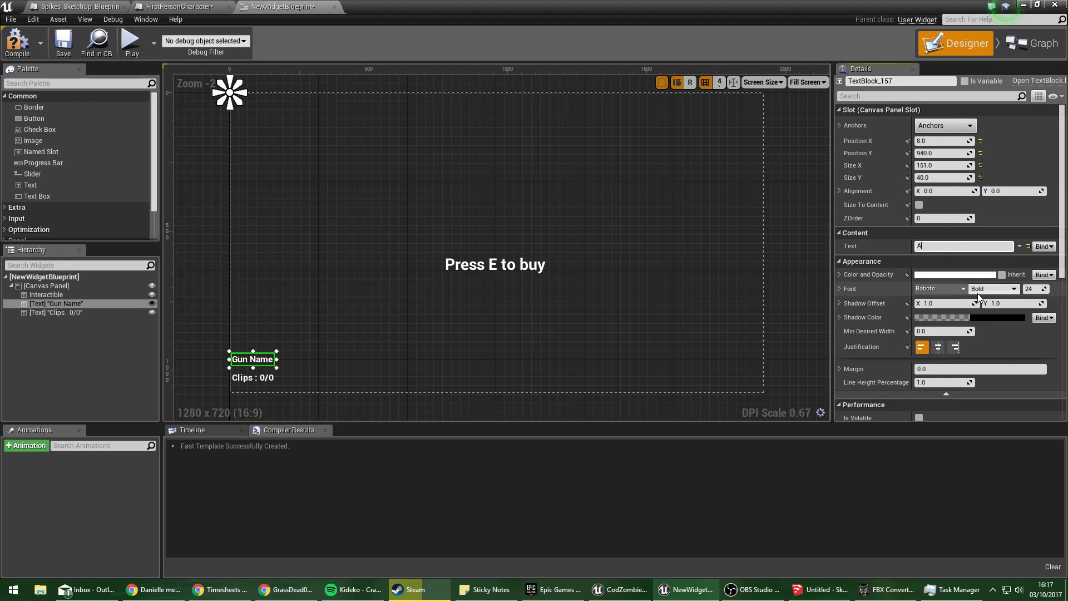
pyautogui.press('Return')
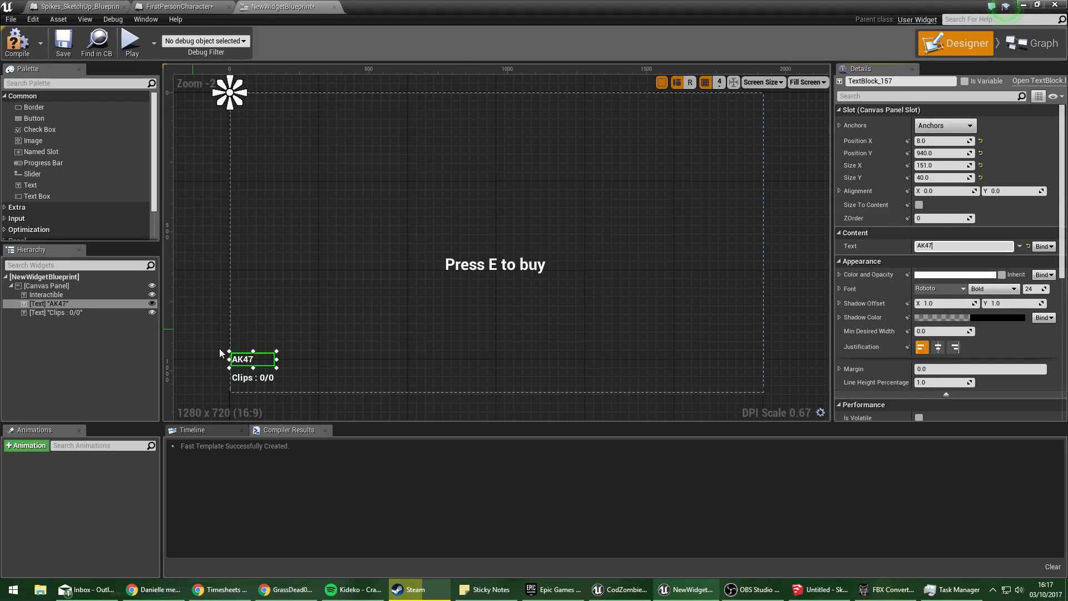
# Move the AK47 text block down to Position Y 968, directly above the "Clips : 0/0" text.
pyautogui.click(247, 357)
pyautogui.click(248, 357)
pyautogui.click(247, 357)
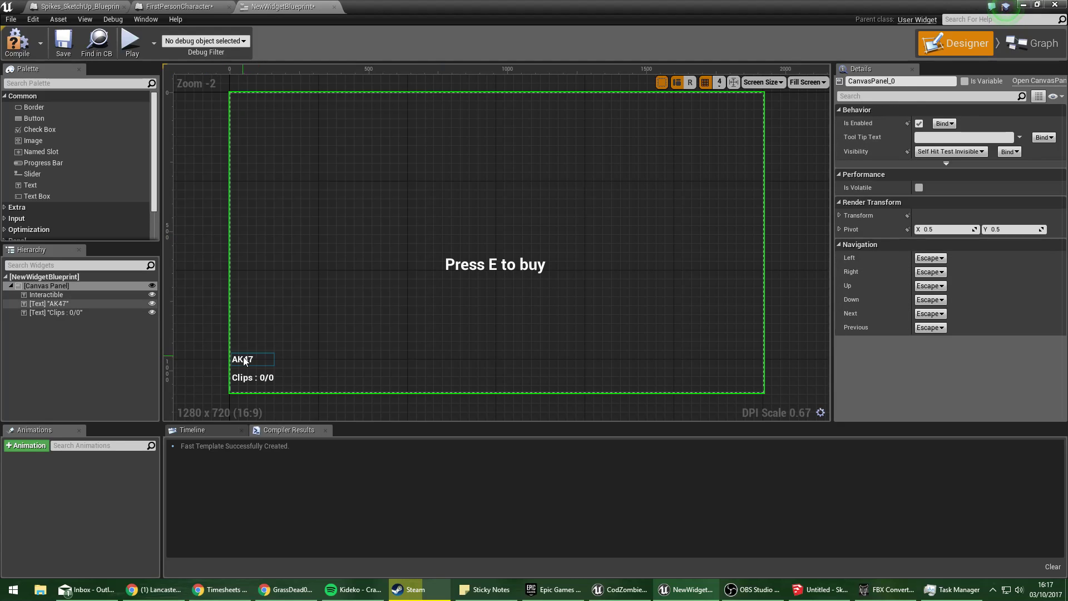
pyautogui.click(247, 357)
pyautogui.moveTo(247, 358); pyautogui.dragTo(244, 366)
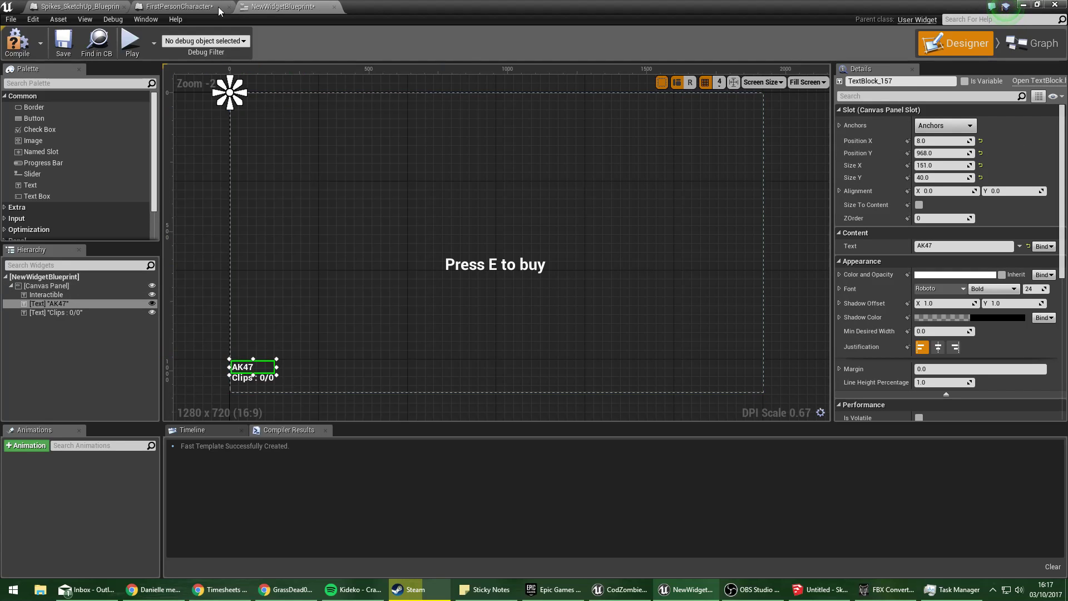
# Compile the widget blueprint and briefly play the level to check the HUD text in game.
pyautogui.click(17, 42)
pyautogui.click(1024, 5)
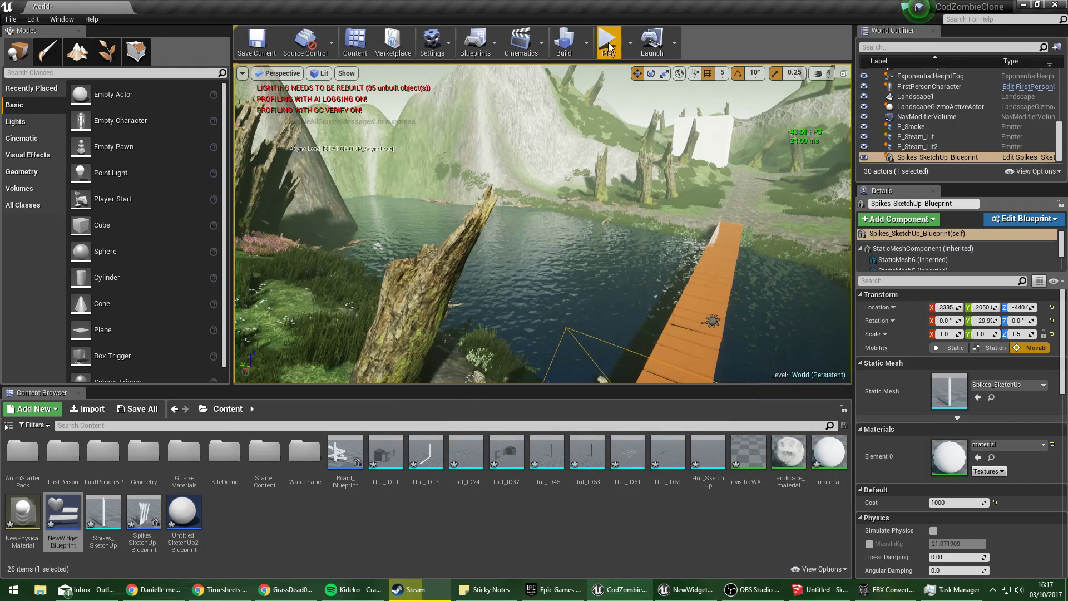
pyautogui.click(608, 43)
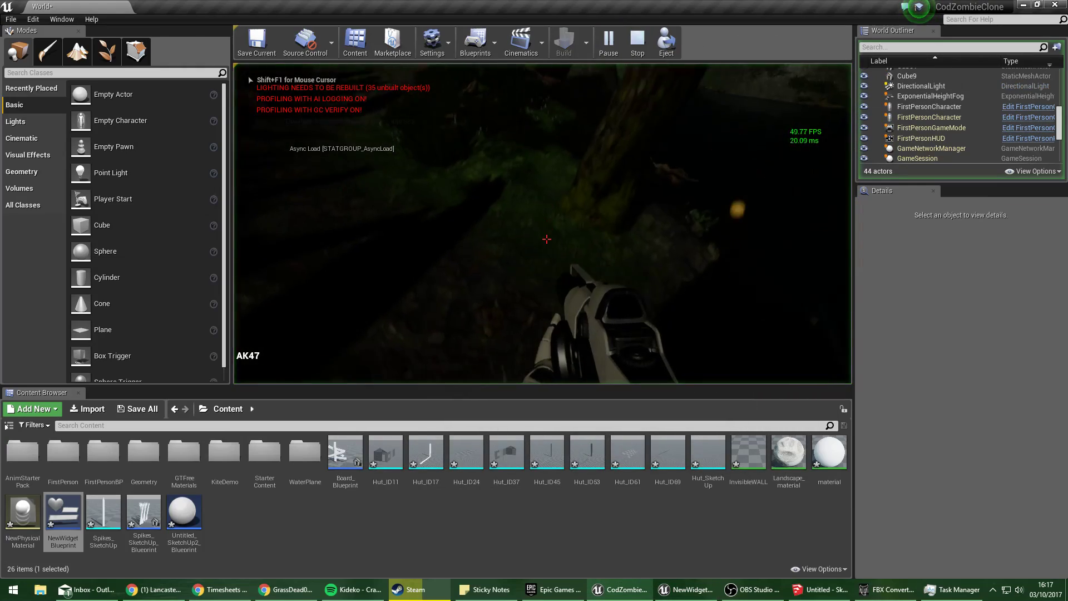
pyautogui.press('Escape')
# Reopen NewWidgetBlueprint from the content assets, maximize its editor, and select the "Clips : 0/0" text block.
pyautogui.doubleClick(48, 517)
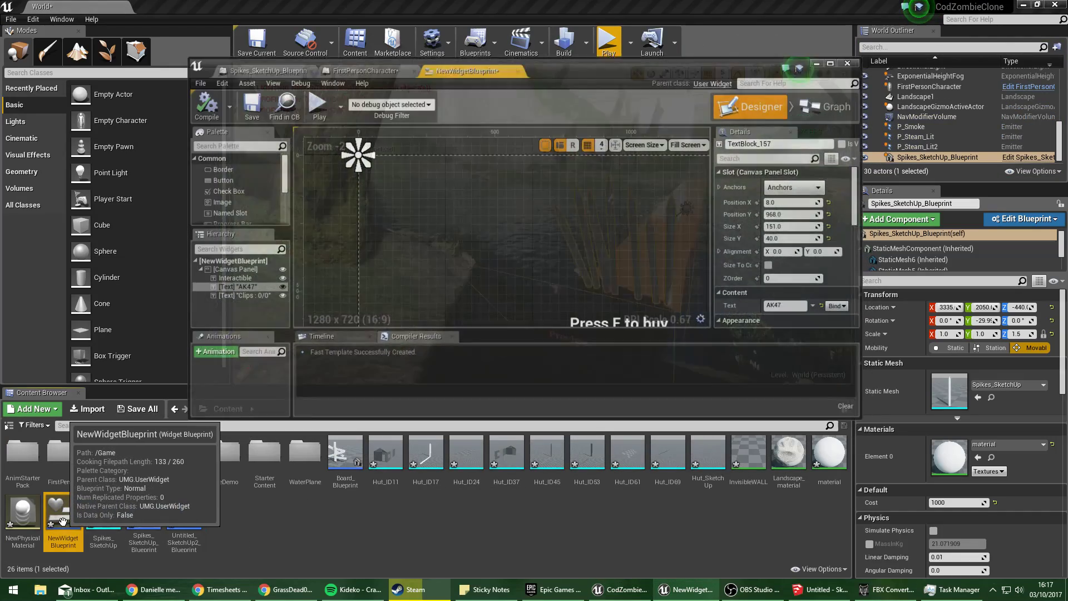
pyautogui.click(334, 51)
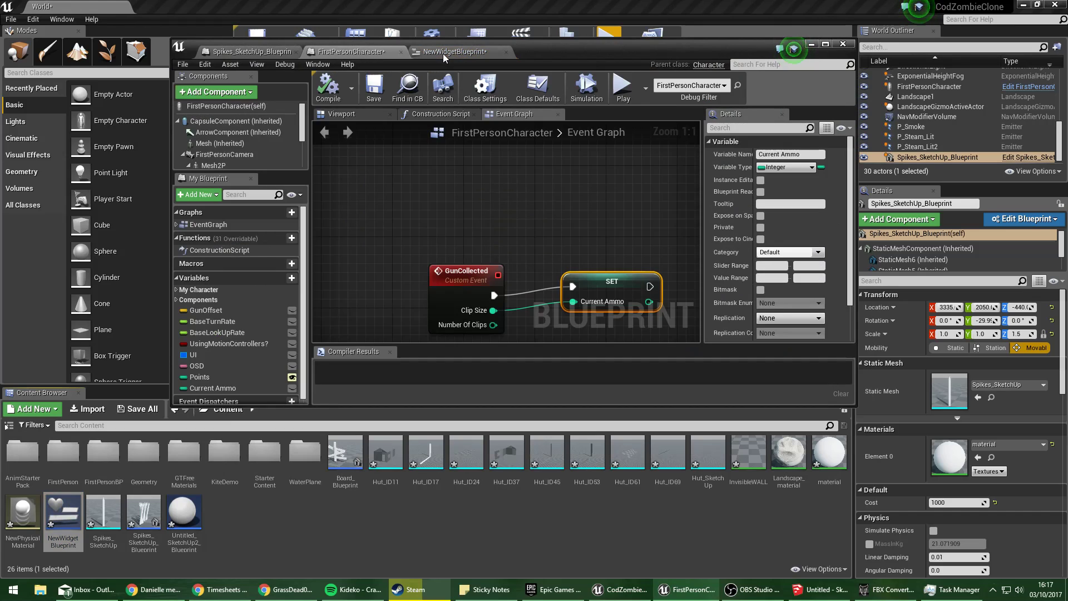
pyautogui.click(456, 52)
pyautogui.moveTo(688, 50); pyautogui.dragTo(681, 5)
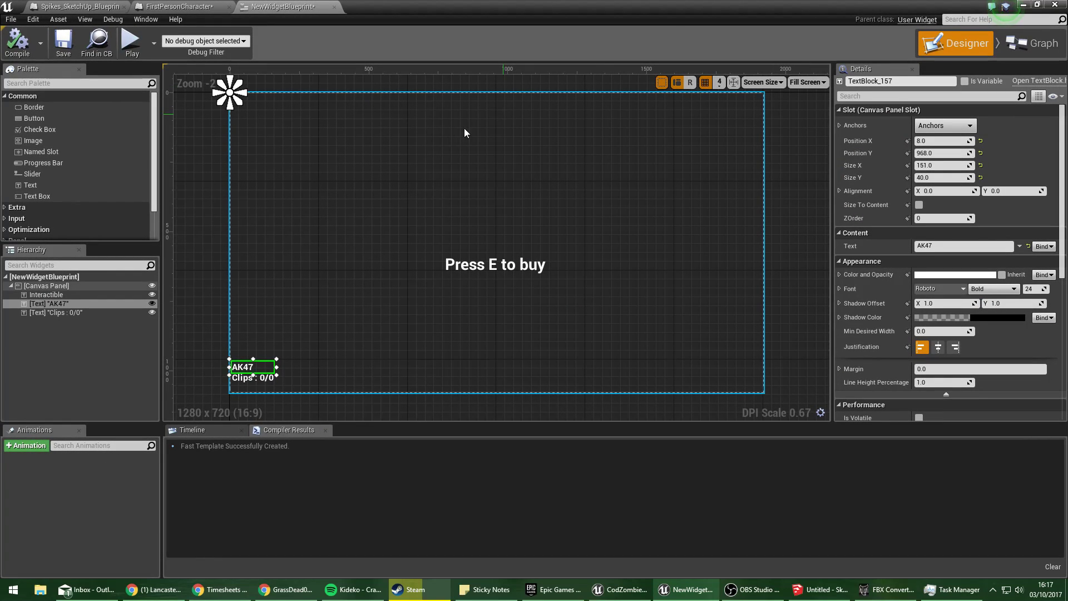
pyautogui.click(248, 378)
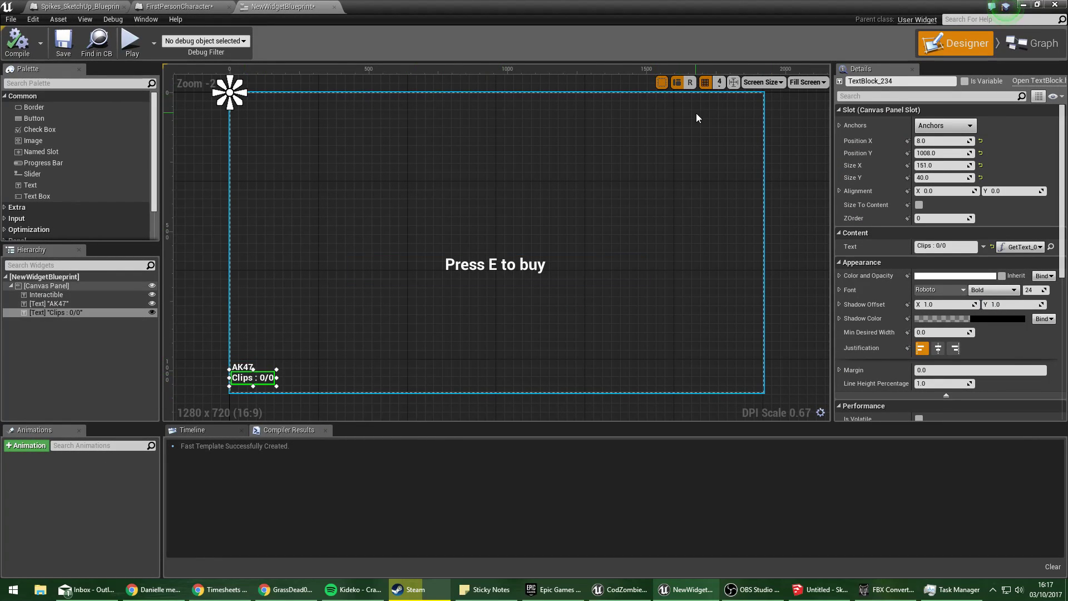
# Create an Integer variable named Max Clips in the FirstPersonCharacter blueprint.
pyautogui.click(204, 7)
pyautogui.click(289, 5)
pyautogui.click(192, 6)
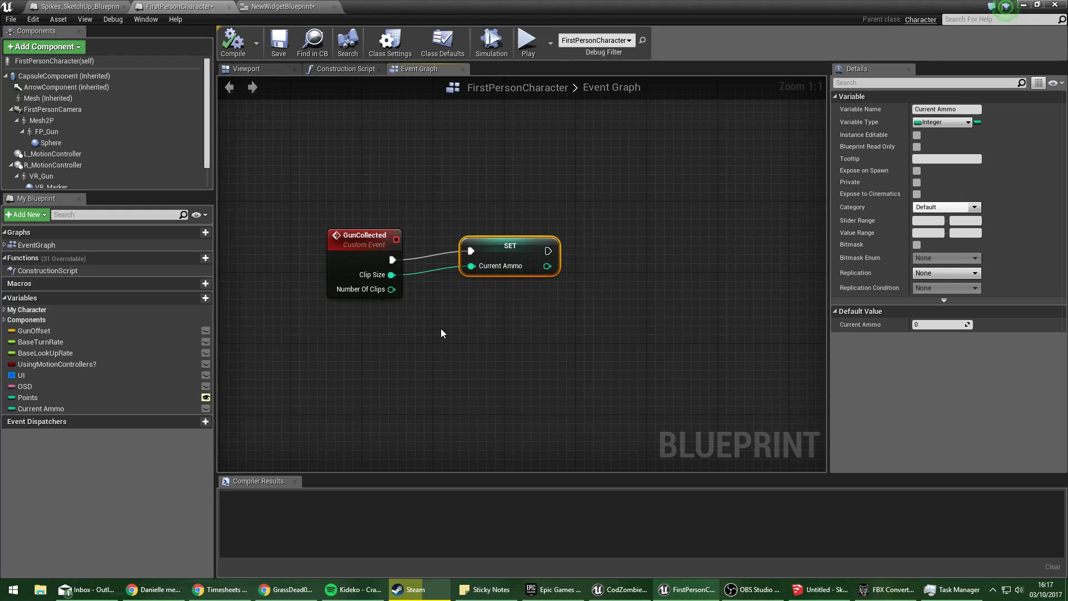
pyautogui.click(442, 329)
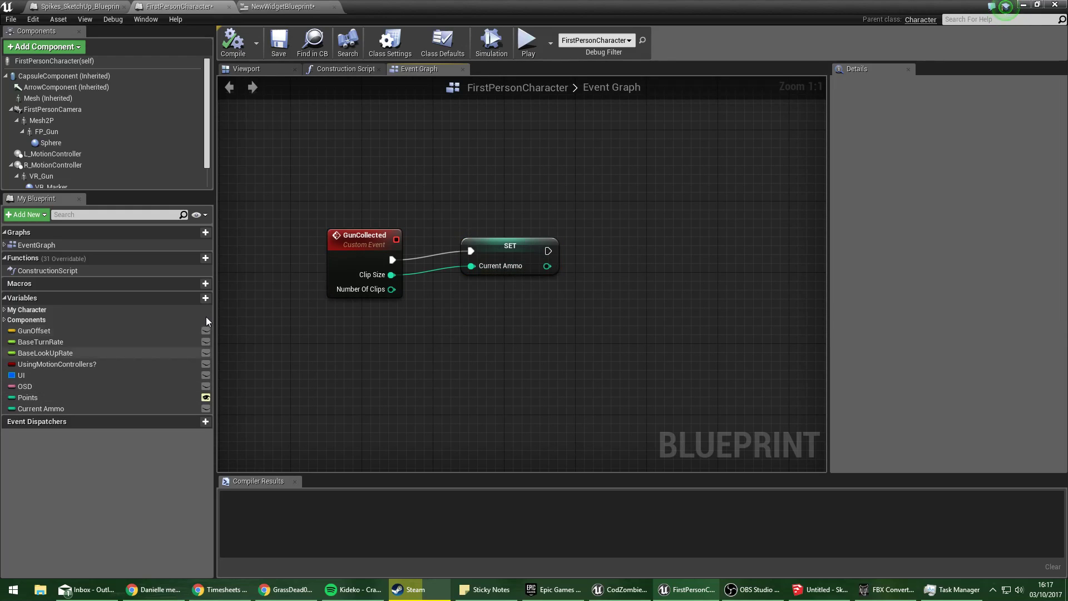
pyautogui.click(203, 298)
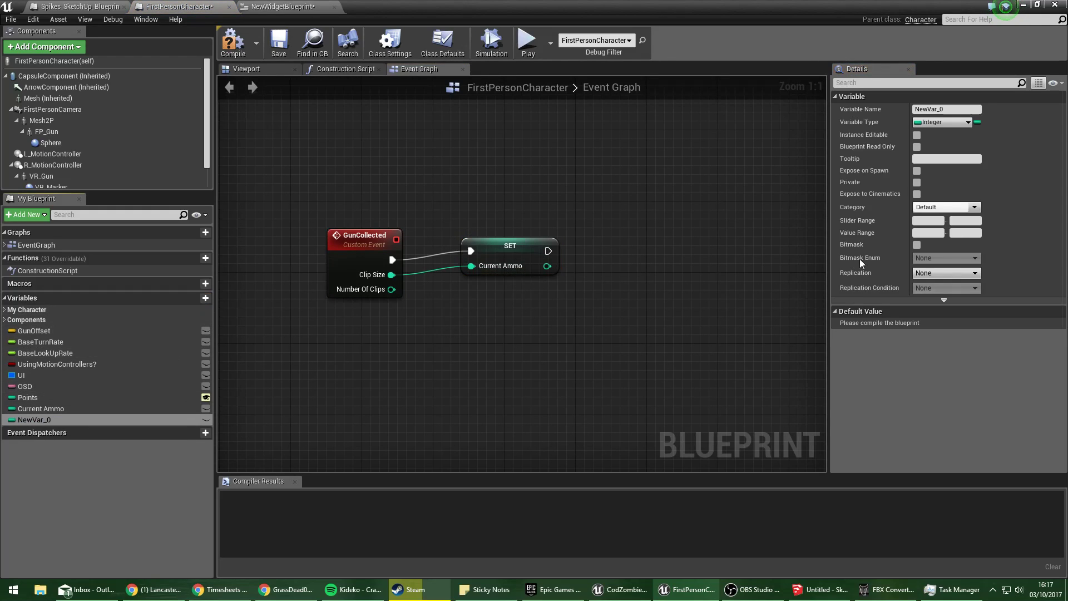
pyautogui.click(946, 109)
pyautogui.write('Ma')
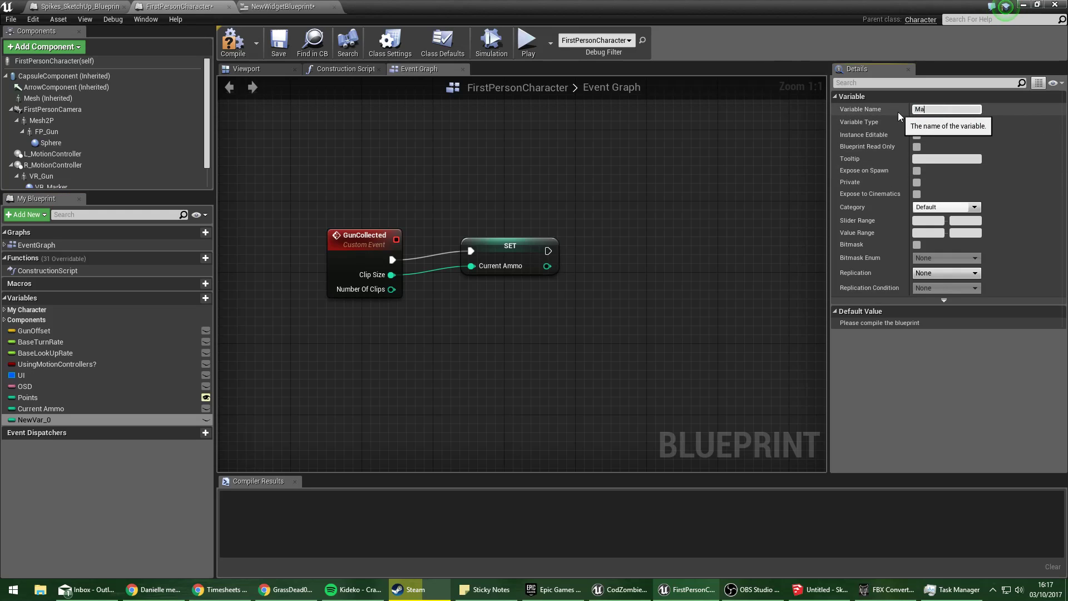
pyautogui.write('x Clips')
pyautogui.press('Return')
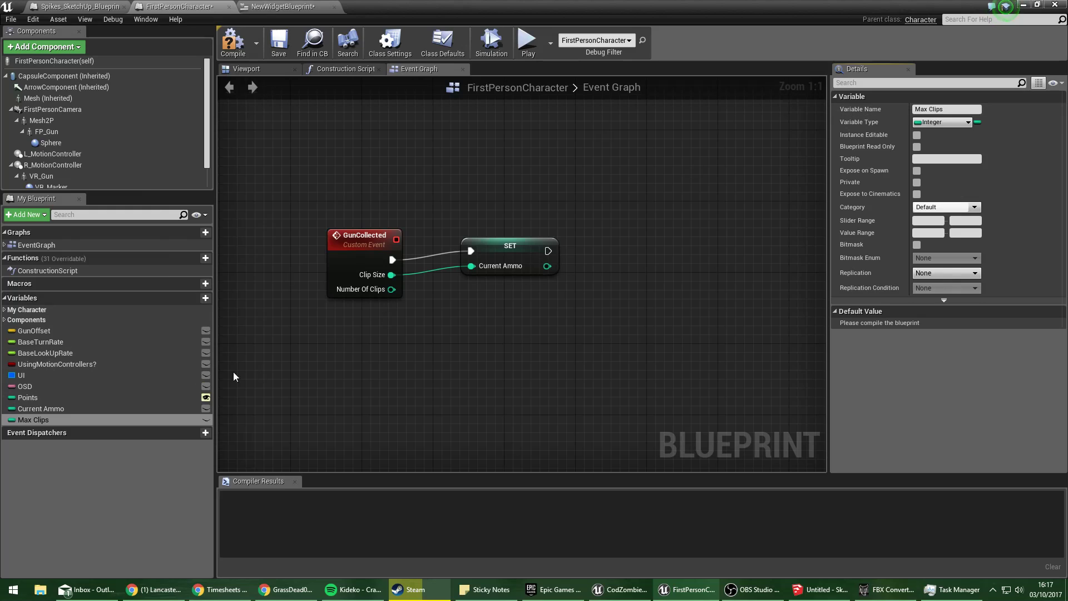
# Create another Integer variable named Remaining Clips and compile the FirstPersonCharacter blueprint.
pyautogui.click(205, 297)
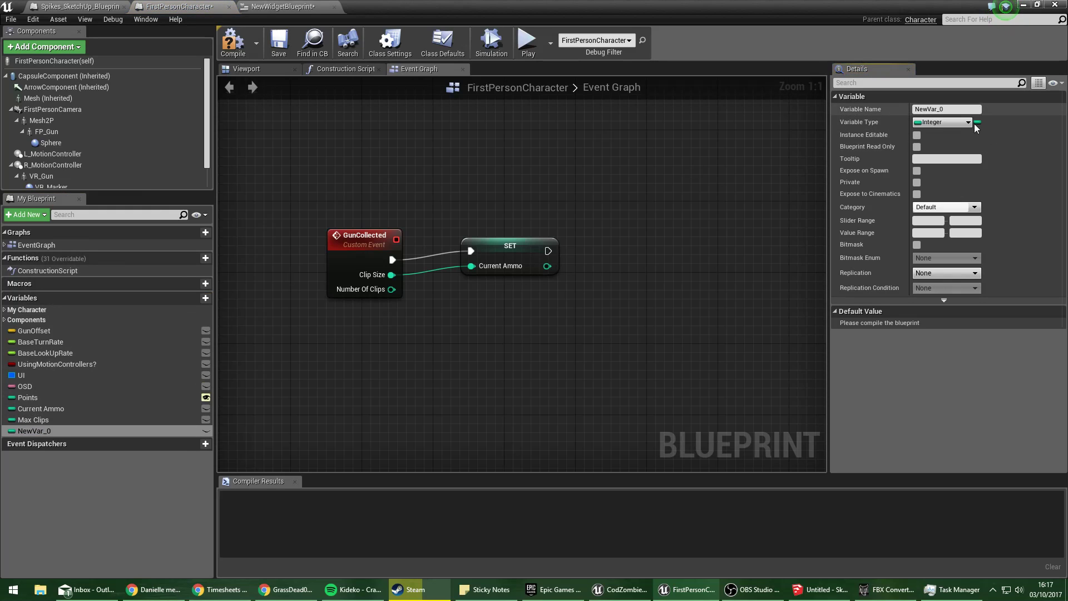
pyautogui.click(949, 97)
pyautogui.click(837, 97)
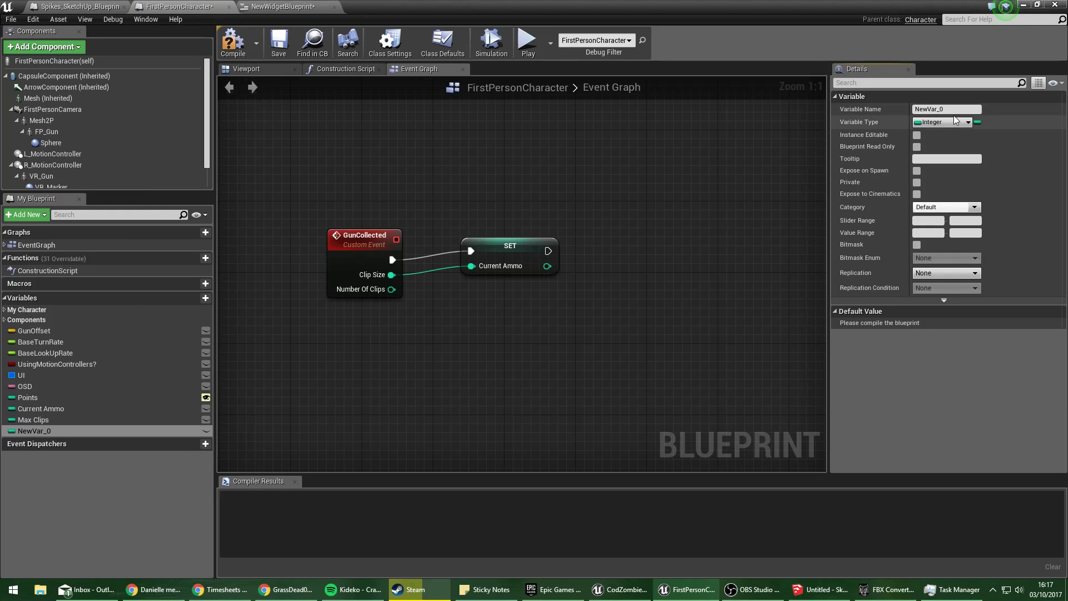
pyautogui.click(961, 109)
pyautogui.write('R')
pyautogui.hotkey('ctrl', 'a')
pyautogui.write('R')
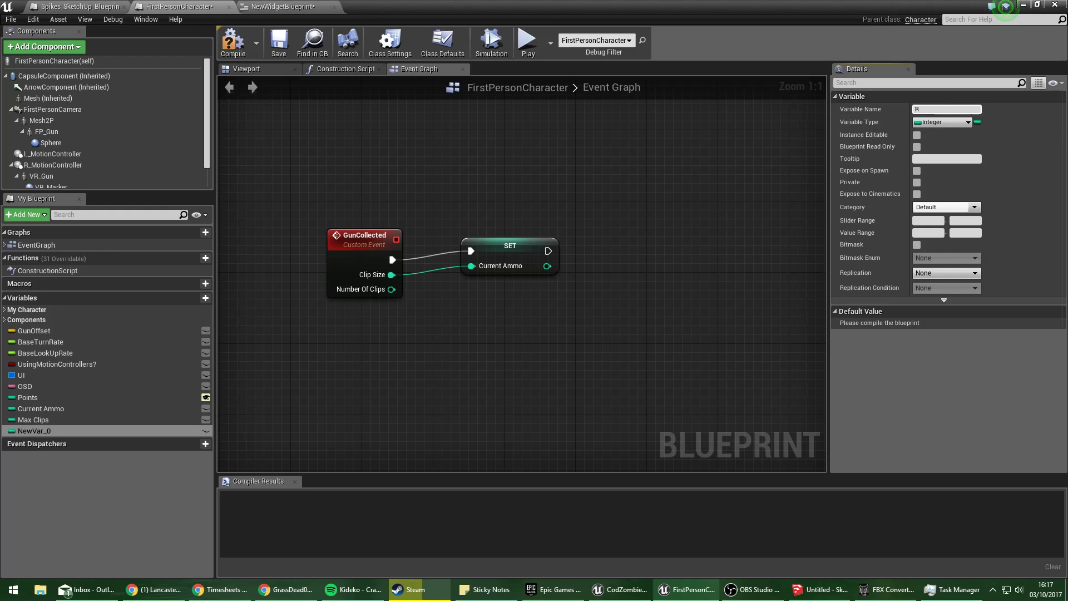
pyautogui.write('emaining Clips')
pyautogui.press('Return')
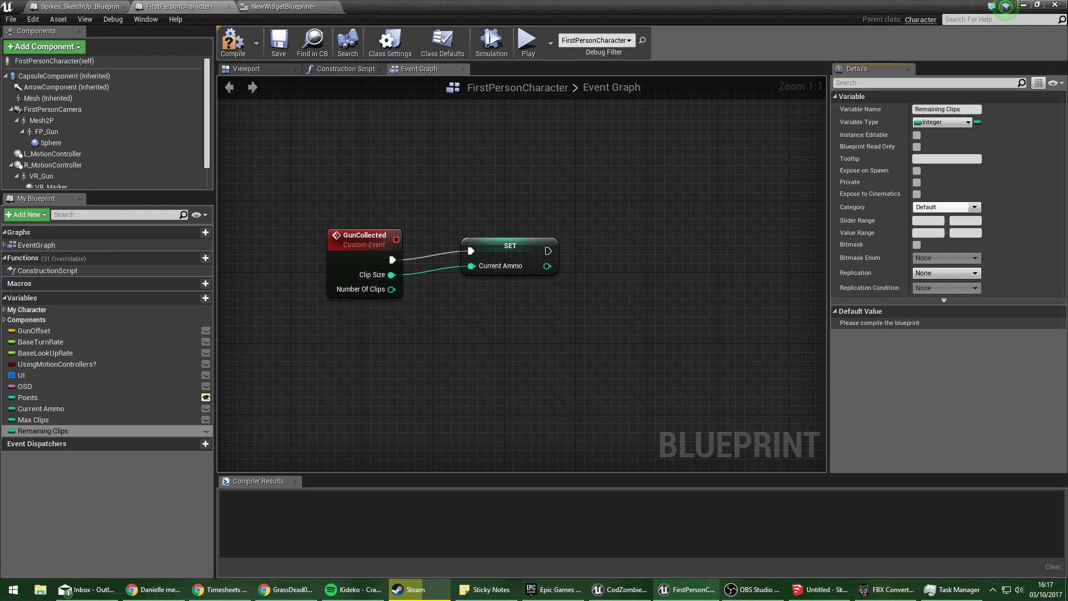
pyautogui.click(232, 48)
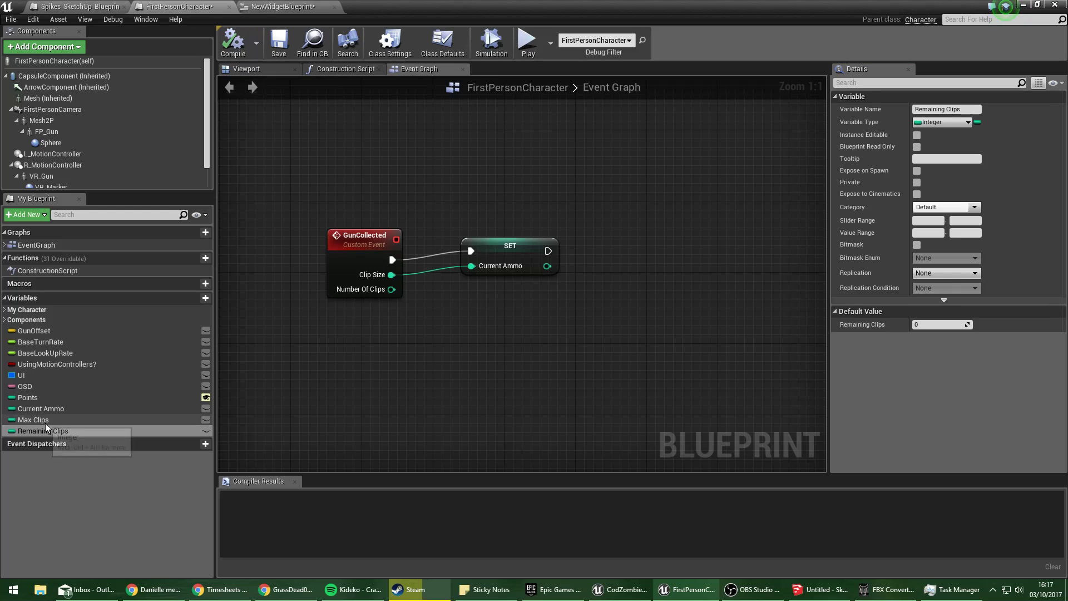
# Add a Set Max Clips node after Set Current Ammo, linking its execution and GunCollected's Number Of Clips output to it.
pyautogui.moveTo(45, 420); pyautogui.dragTo(645, 255)
pyautogui.click(626, 262)
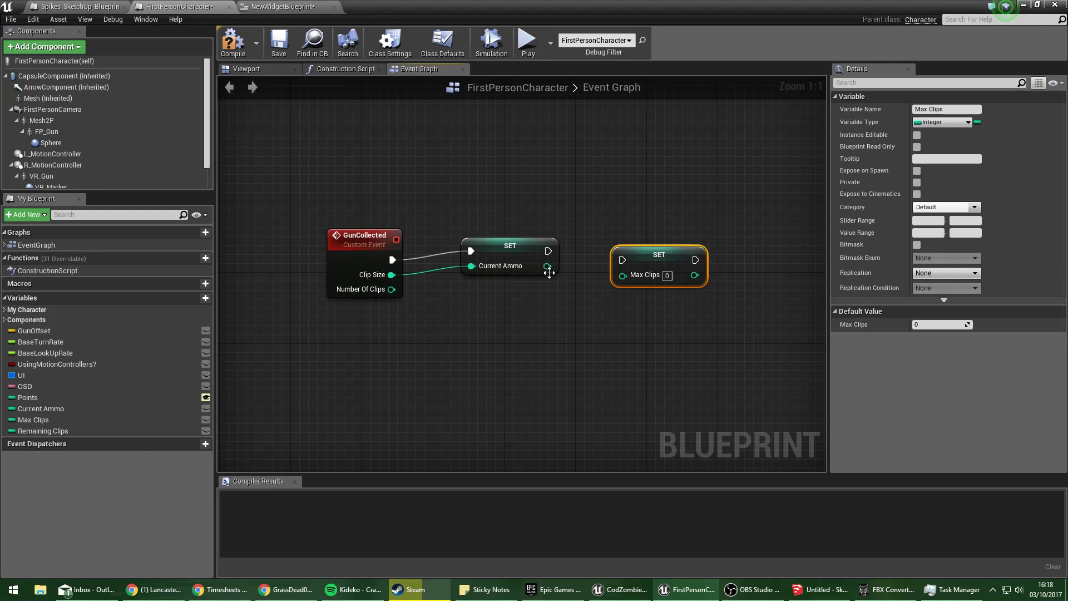
pyautogui.moveTo(392, 289); pyautogui.dragTo(550, 252)
pyautogui.moveTo(664, 247); pyautogui.dragTo(655, 239)
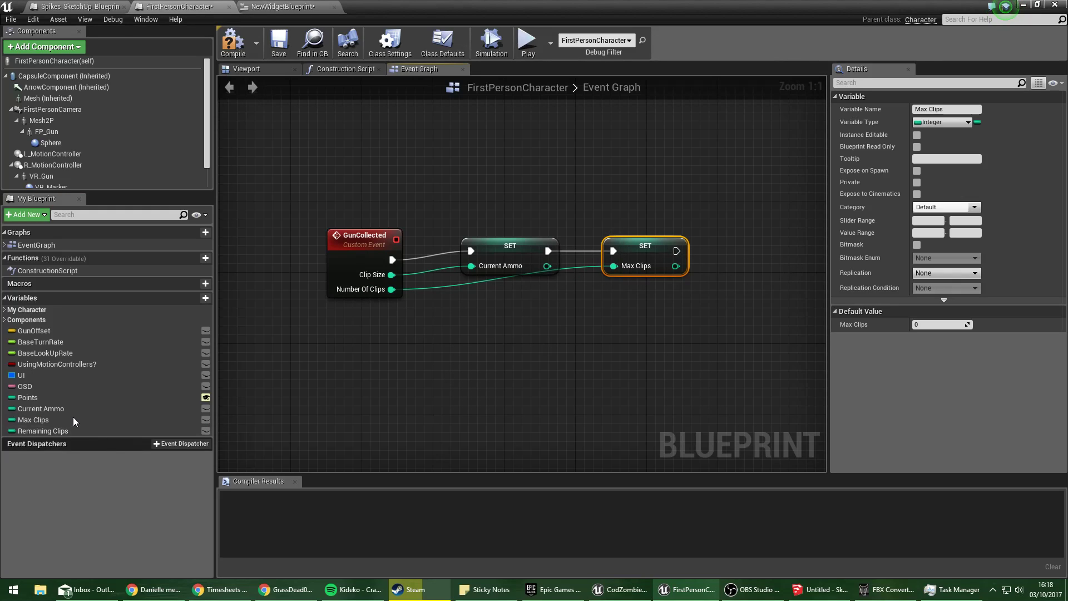
# Add a Set Remaining Clips node after Set Max Clips, feed it from Number Of Clips, and compile.
pyautogui.moveTo(69, 430); pyautogui.dragTo(751, 248)
pyautogui.click(742, 304)
pyautogui.moveTo(677, 251); pyautogui.dragTo(729, 257)
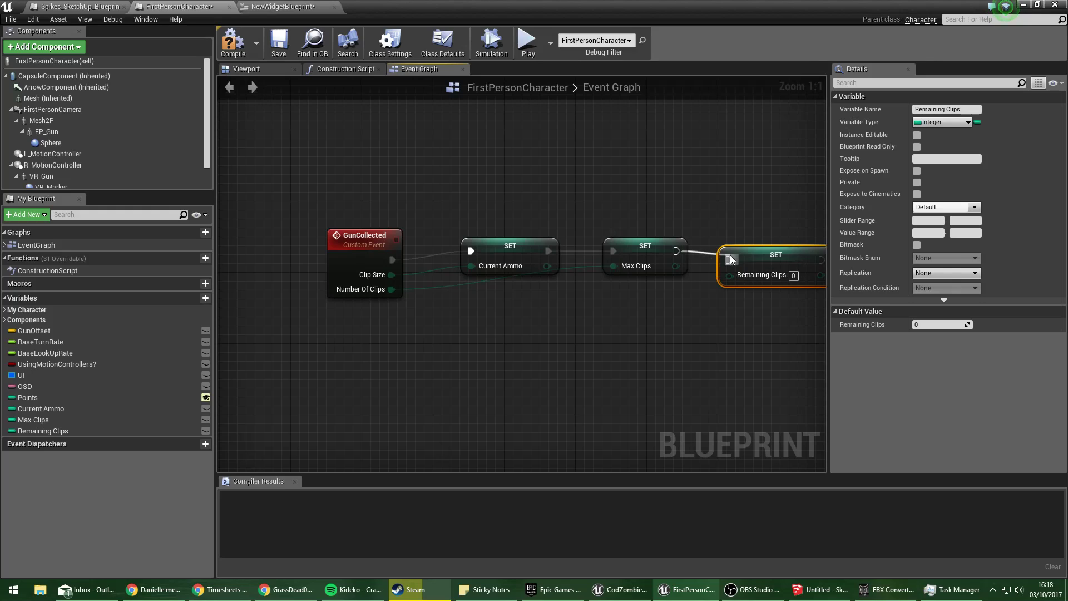
pyautogui.moveTo(808, 259); pyautogui.dragTo(800, 250)
pyautogui.moveTo(722, 268); pyautogui.dragTo(391, 289)
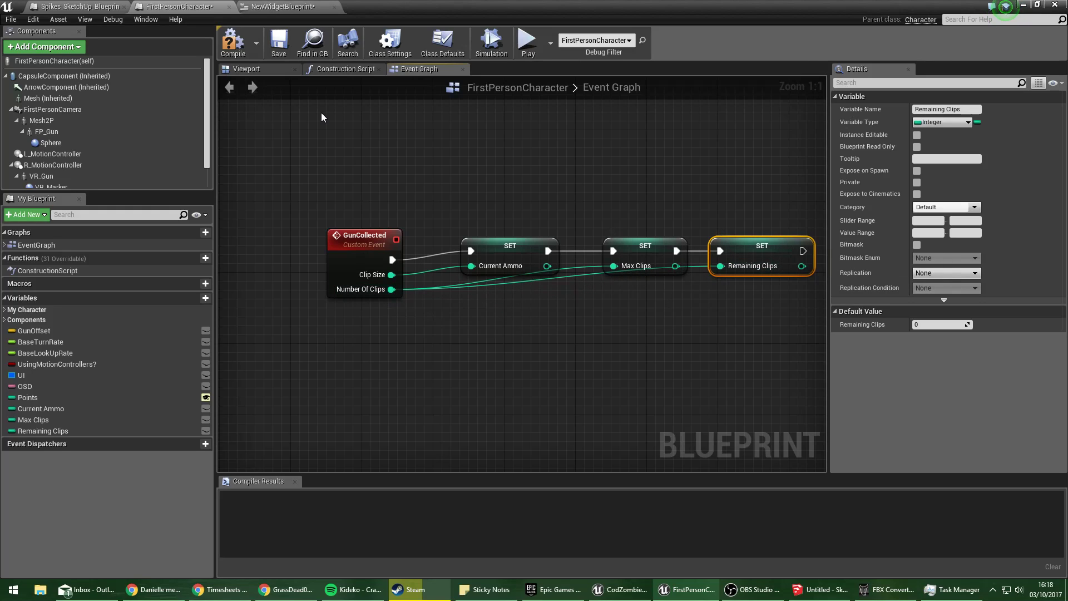
pyautogui.click(230, 54)
# Space out the Set Max Clips and Set Remaining Clips nodes in an even row after Set Current Ammo.
pyautogui.moveTo(605, 367); pyautogui.dragTo(540, 354, button='right')
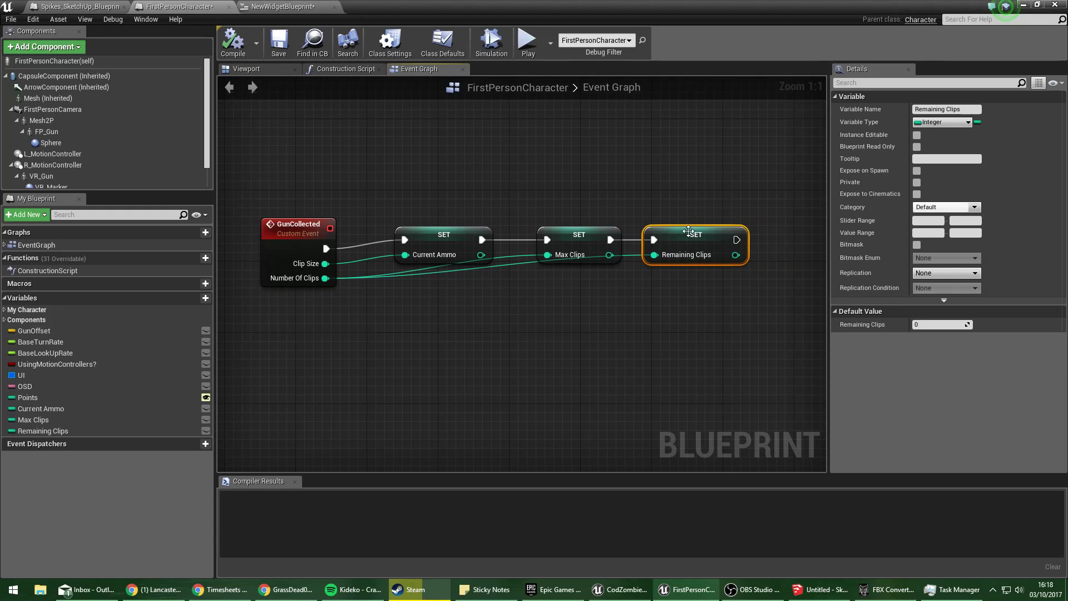
pyautogui.moveTo(689, 231); pyautogui.dragTo(715, 233)
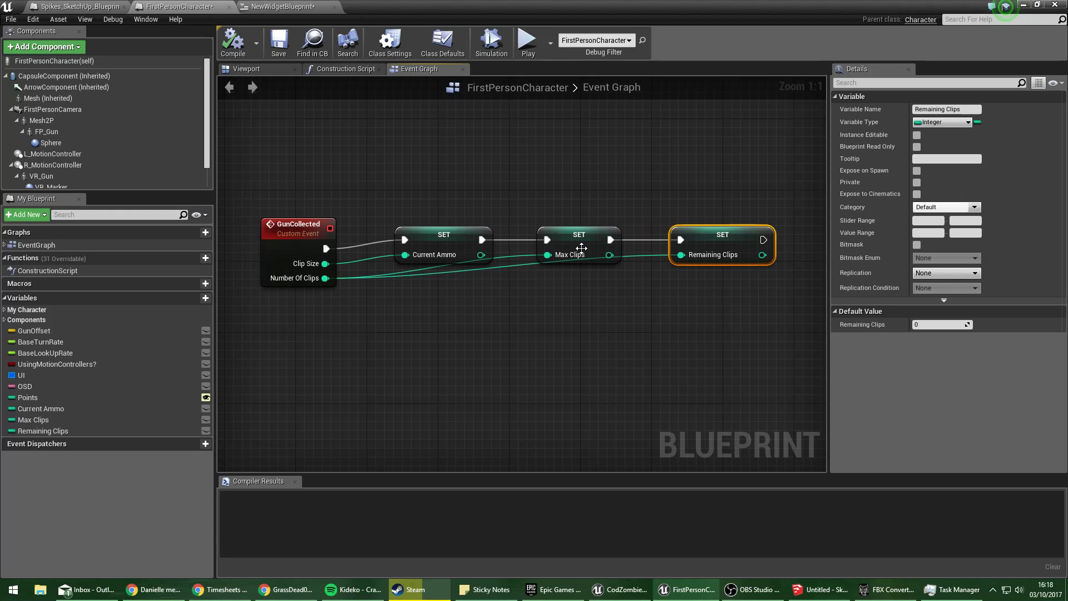
pyautogui.moveTo(581, 248); pyautogui.dragTo(570, 241)
pyautogui.moveTo(714, 241); pyautogui.dragTo(699, 239)
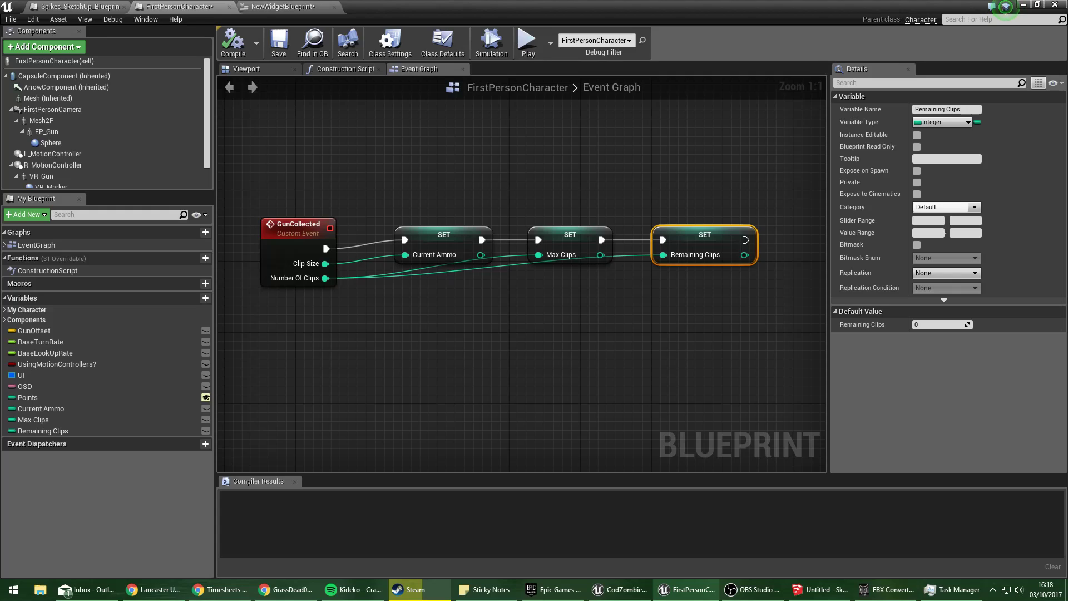
pyautogui.hotkey('alt', 'Tab')
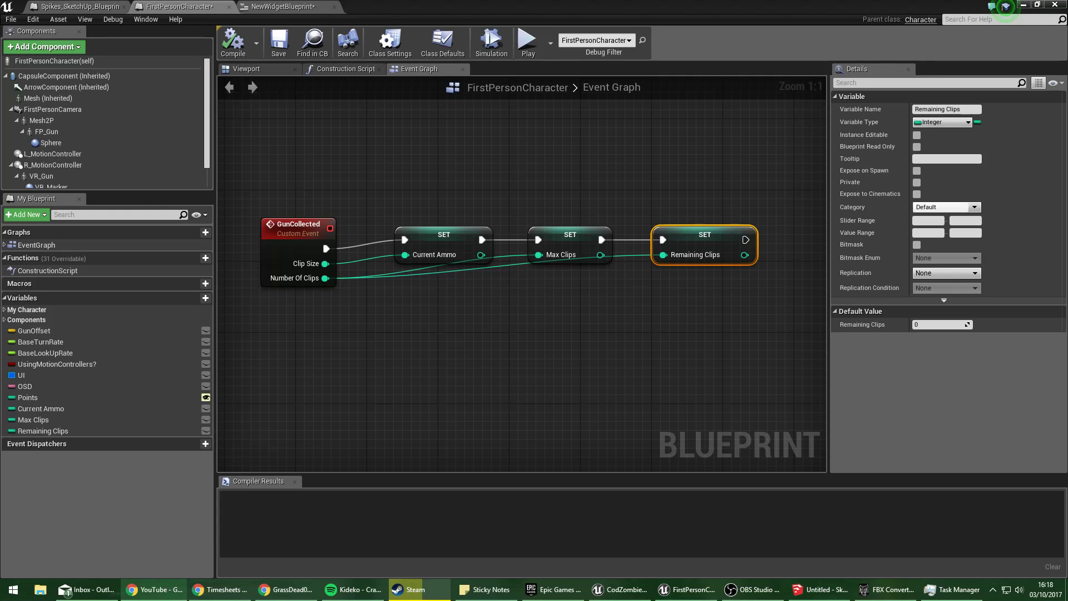
pyautogui.click(639, 349)
pyautogui.moveTo(626, 305); pyautogui.dragTo(598, 339, button='right')
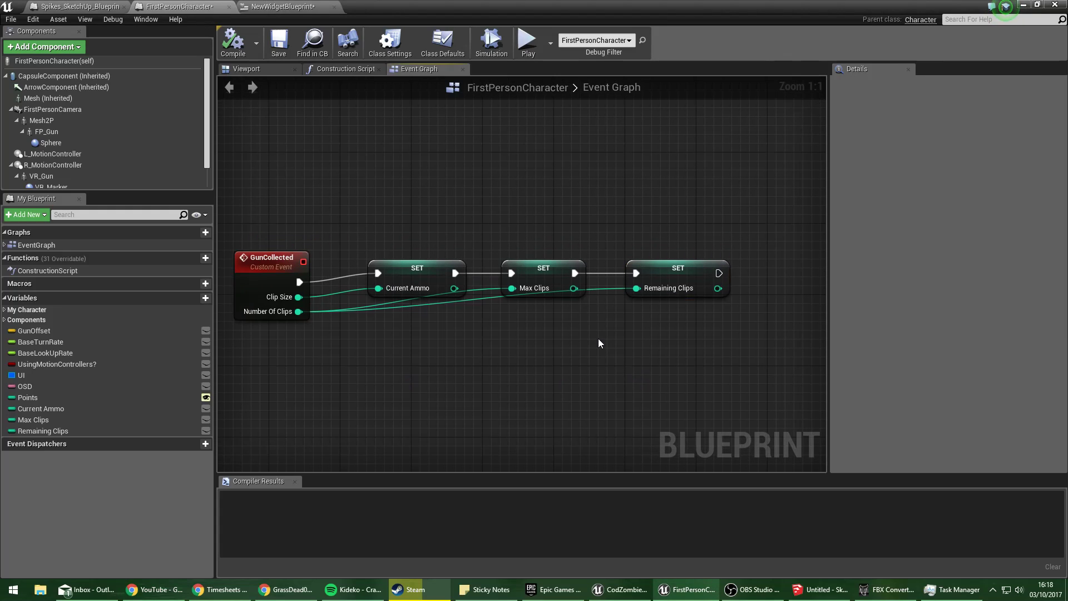
pyautogui.scroll(-2, 556, 333)
pyautogui.moveTo(517, 341); pyautogui.dragTo(556, 294, button='right')
pyautogui.scroll(2, 582, 330)
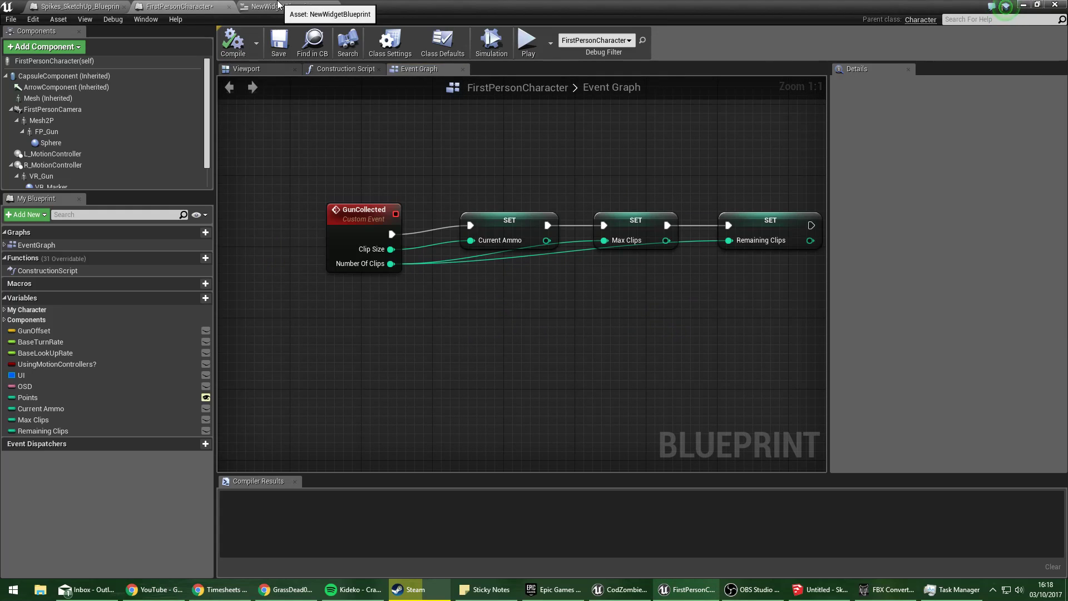
# Choose the GetText_0 binding for the Clips text in NewWidgetBlueprint and open that function's graph.
pyautogui.click(278, 5)
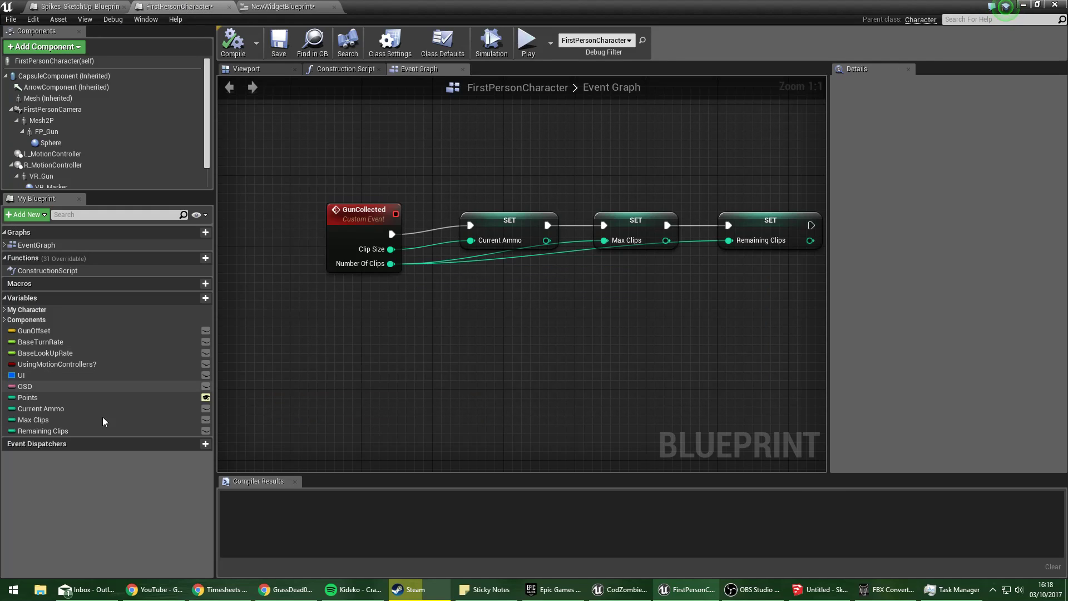
pyautogui.click(312, 9)
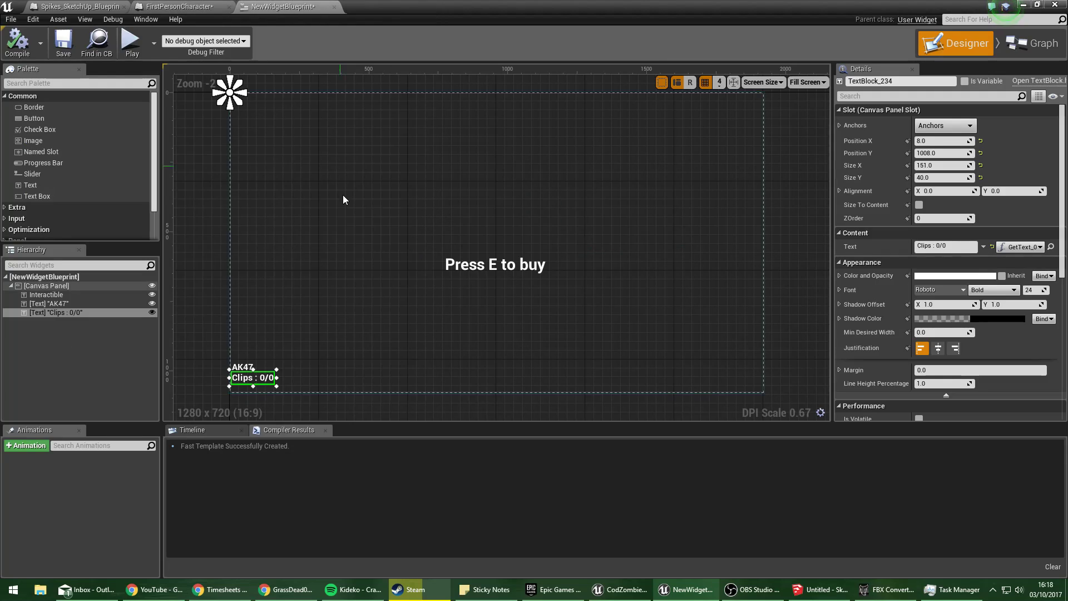
pyautogui.click(178, 6)
pyautogui.click(265, 5)
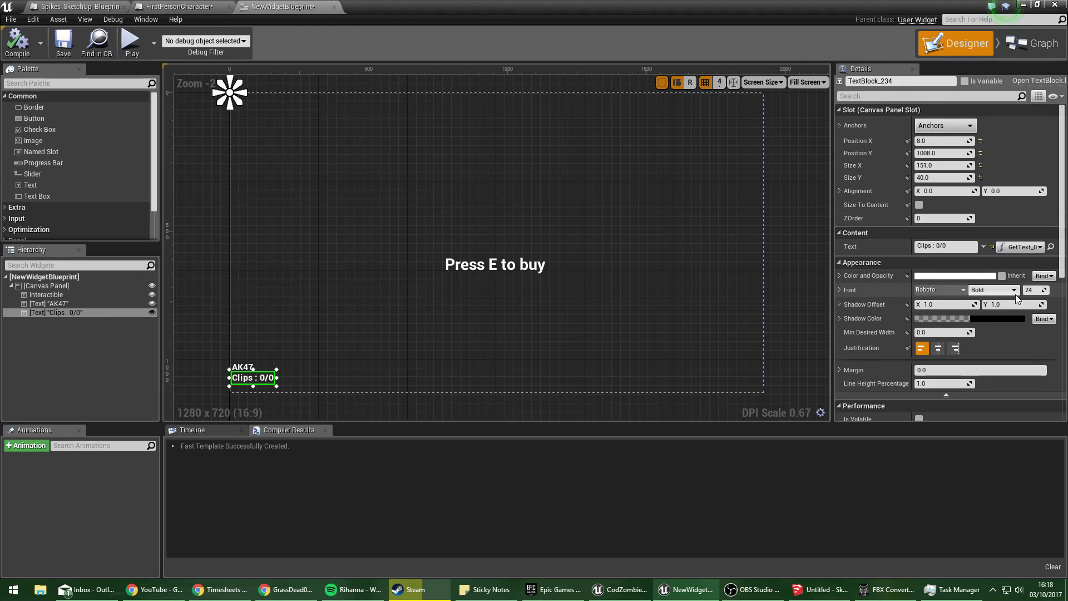
pyautogui.click(1024, 247)
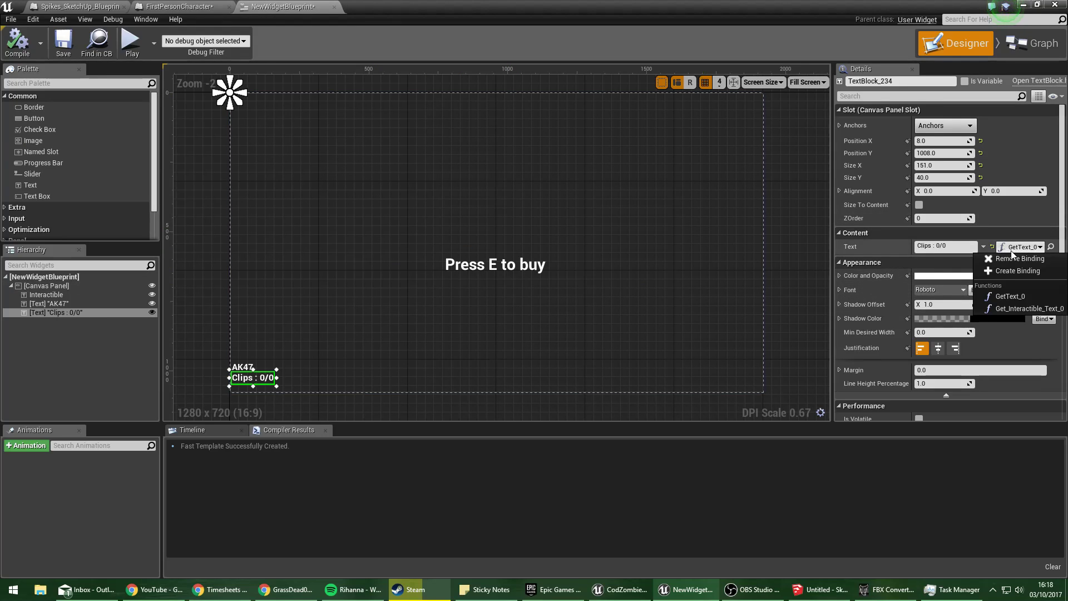
pyautogui.click(1016, 295)
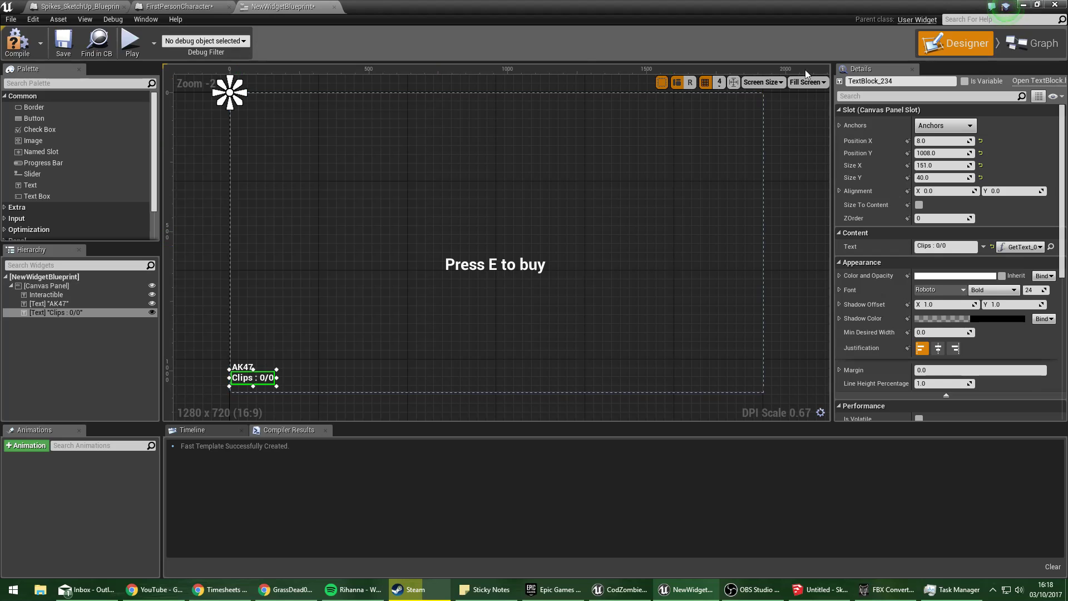
pyautogui.click(1034, 43)
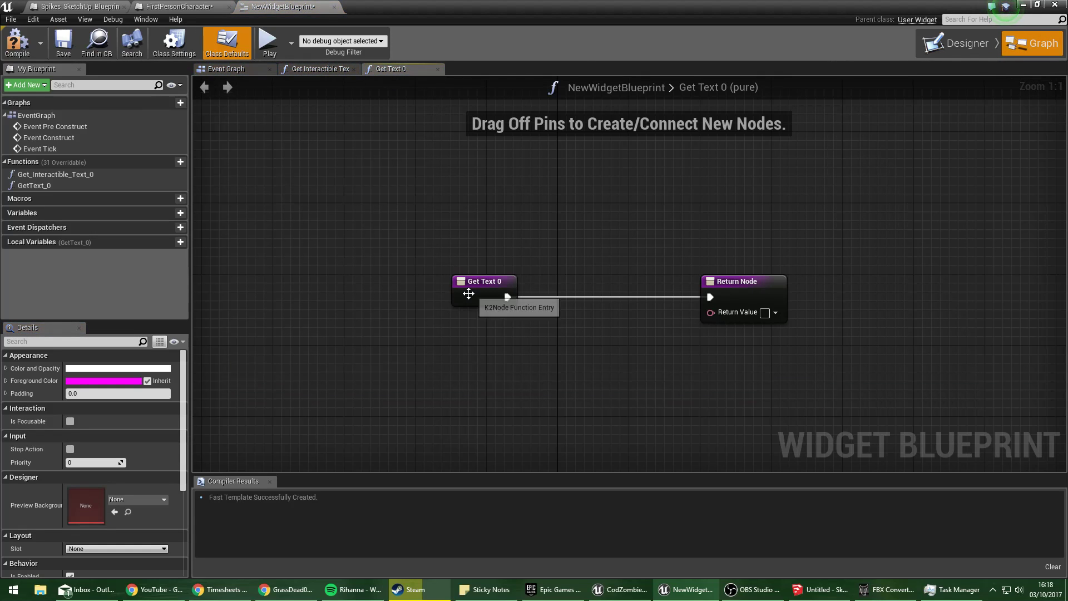
# Move the Get Text 0 entry node away from the Return Node and add a Get Player Character node below it.
pyautogui.moveTo(468, 293); pyautogui.dragTo(322, 283)
pyautogui.rightClick(347, 334)
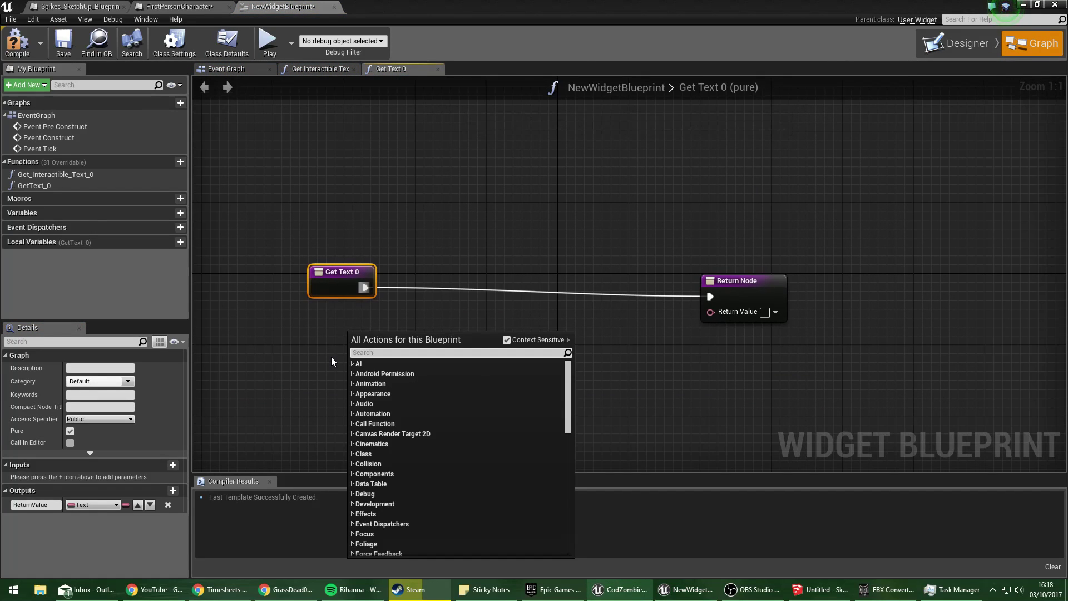
pyautogui.write('get player character')
pyautogui.press('Return')
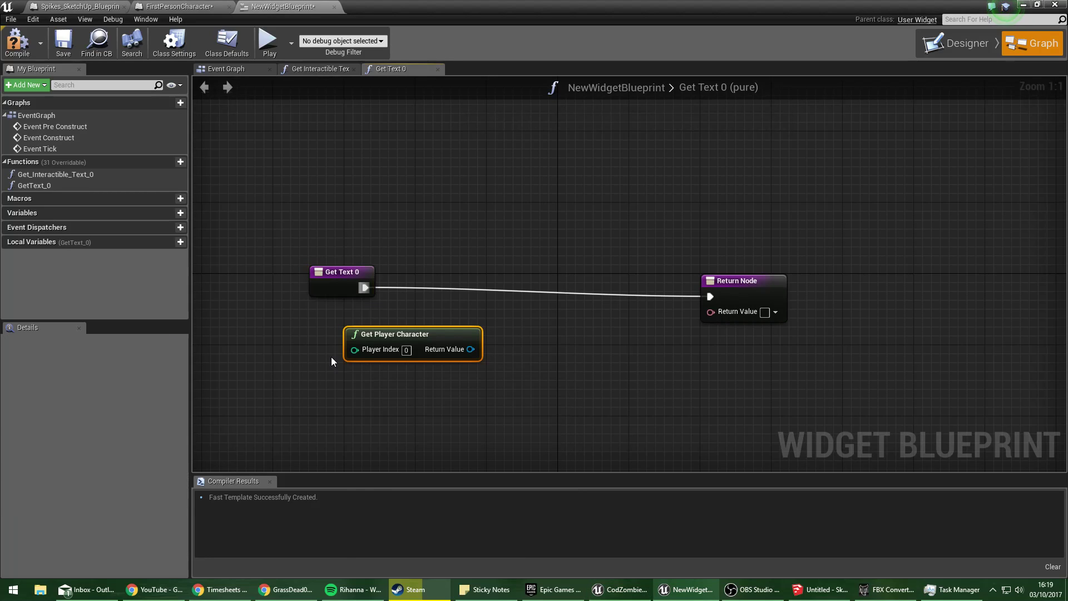
# Cast the player character to FirstPersonCharacter, link the cast to Get Text 0's execution, and space the nodes apart.
pyautogui.moveTo(470, 349); pyautogui.dragTo(570, 323)
pyautogui.write('cast t')
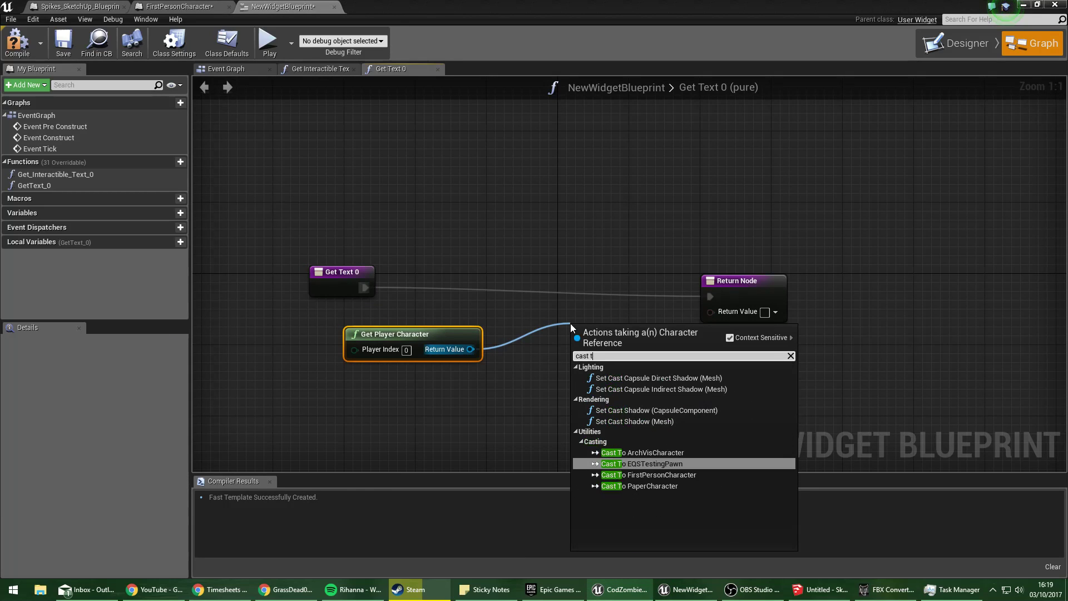
pyautogui.write('o fir')
pyautogui.press('Return')
pyautogui.moveTo(608, 335); pyautogui.dragTo(537, 273)
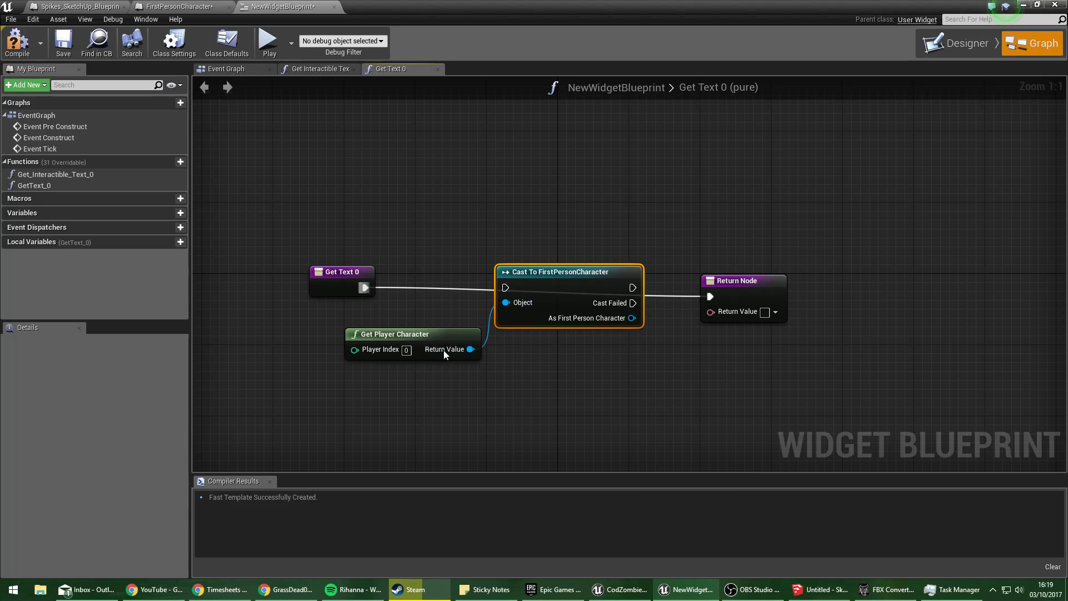
pyautogui.moveTo(444, 351); pyautogui.dragTo(311, 352)
pyautogui.moveTo(406, 287); pyautogui.dragTo(507, 287)
pyautogui.moveTo(529, 280); pyautogui.dragTo(494, 280)
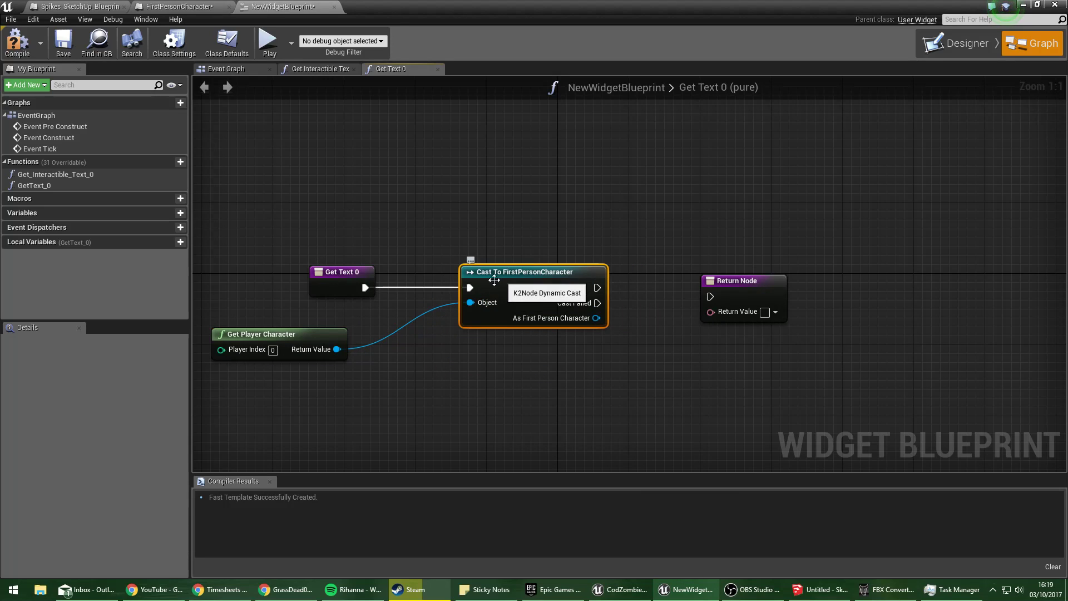
# Add a Get Remaining Clips node from the cast's As First Person Character output.
pyautogui.rightClick(532, 224)
pyautogui.click(520, 339)
pyautogui.moveTo(596, 318); pyautogui.dragTo(633, 402)
pyautogui.write('get')
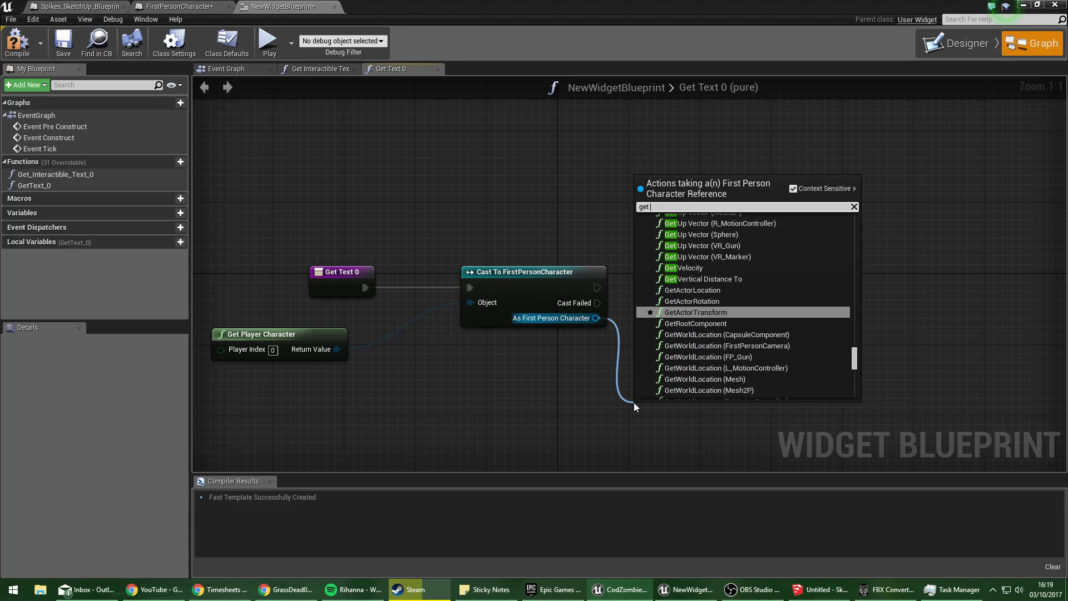
pyautogui.write(' clip')
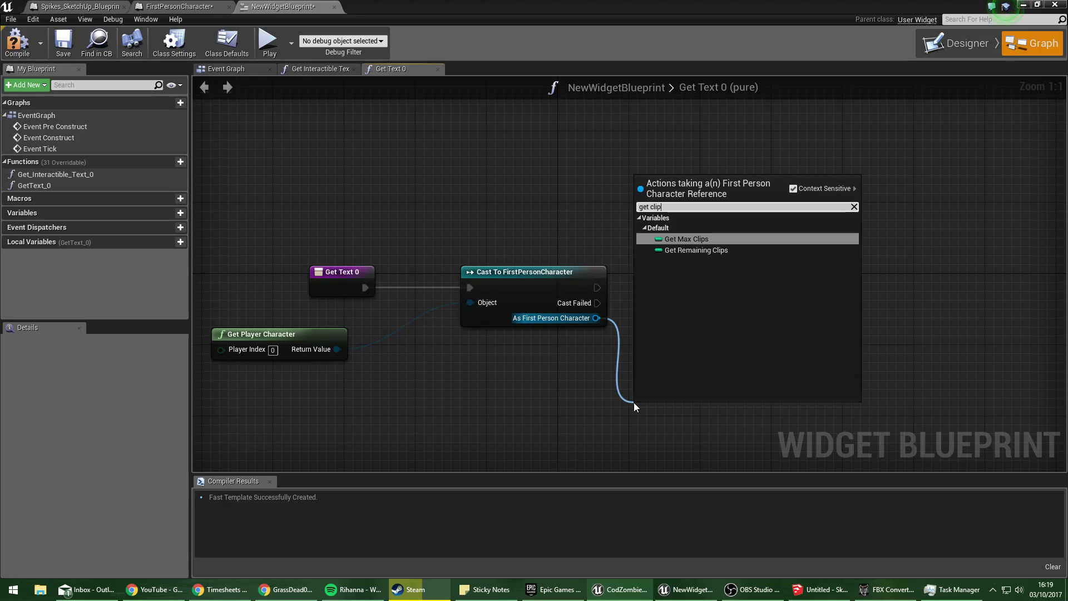
pyautogui.press('Down')
pyautogui.press('Return')
# Add a Get Max Clips node from the same cast output and place it just above the Remaining Clips getter.
pyautogui.moveTo(596, 318); pyautogui.dragTo(642, 345)
pyautogui.write('ge')
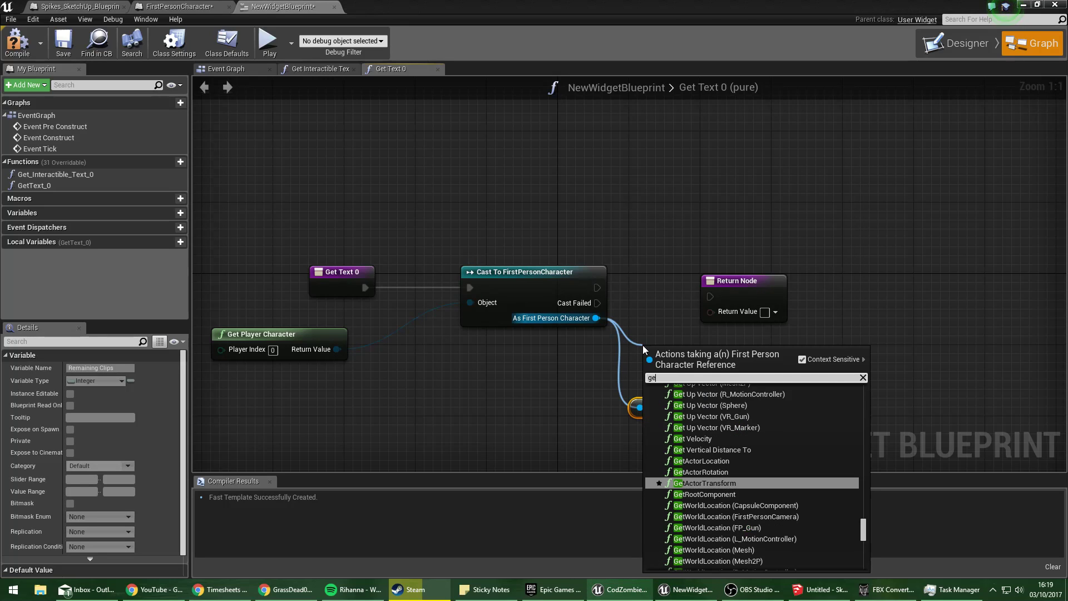
pyautogui.write('t max cl')
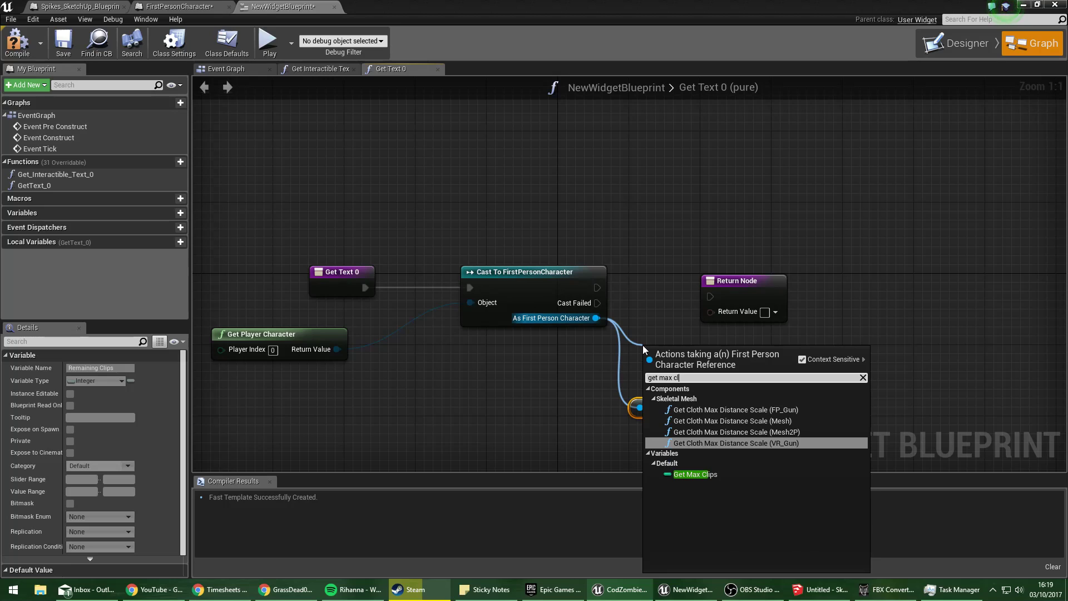
pyautogui.press('Down')
pyautogui.press('Return')
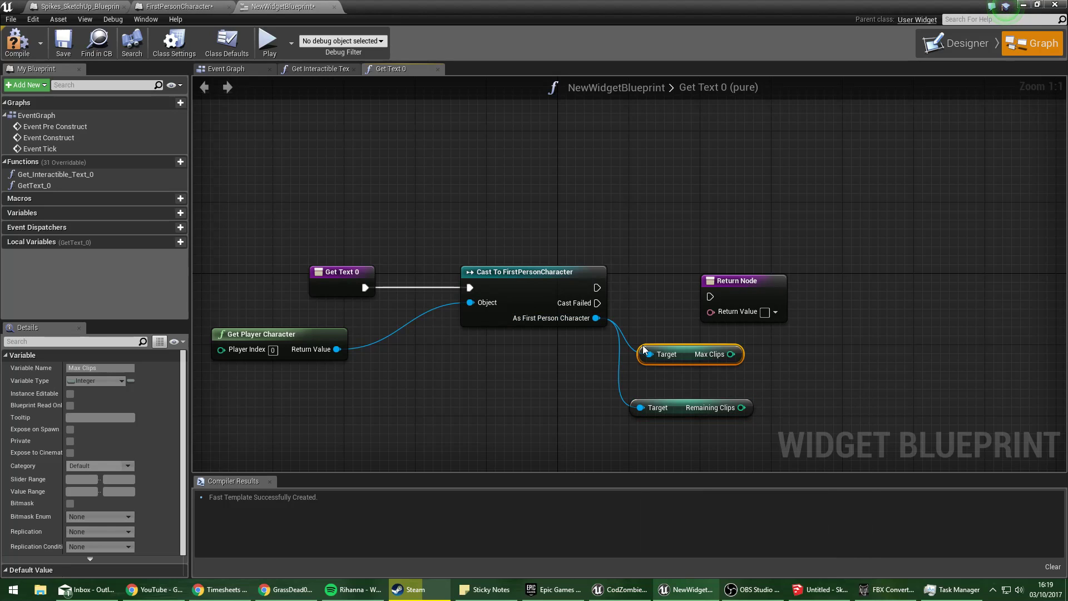
pyautogui.moveTo(693, 352); pyautogui.dragTo(666, 387)
pyautogui.rightClick(773, 312)
pyautogui.click(696, 412)
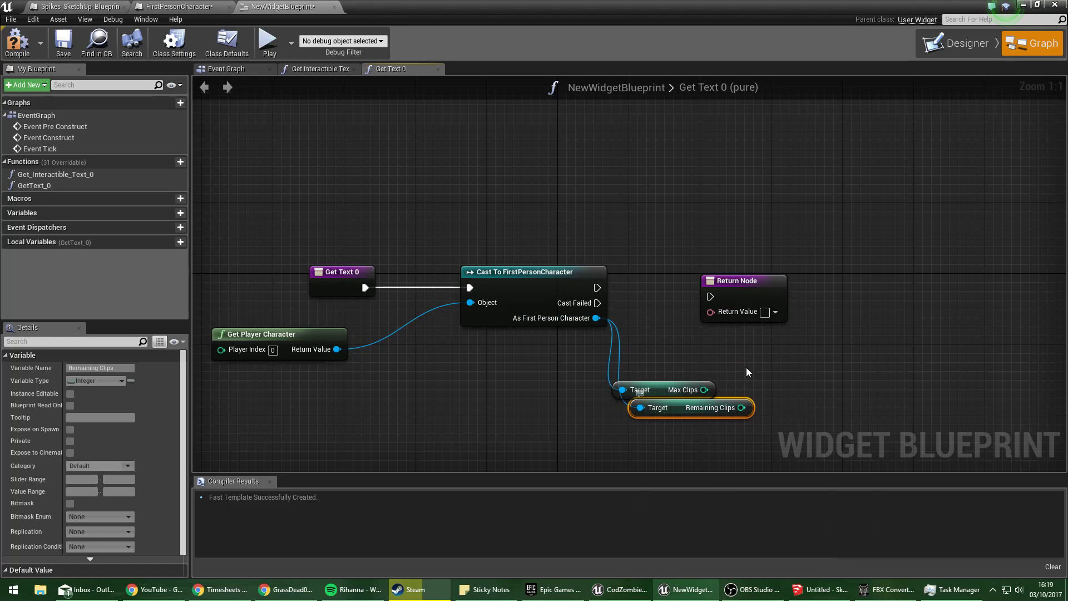
# Move the Return Node farther from the cast and place a string Append node beneath it.
pyautogui.moveTo(756, 367); pyautogui.dragTo(695, 374, button='right')
pyautogui.moveTo(668, 290); pyautogui.dragTo(787, 281)
pyautogui.rightClick(593, 331)
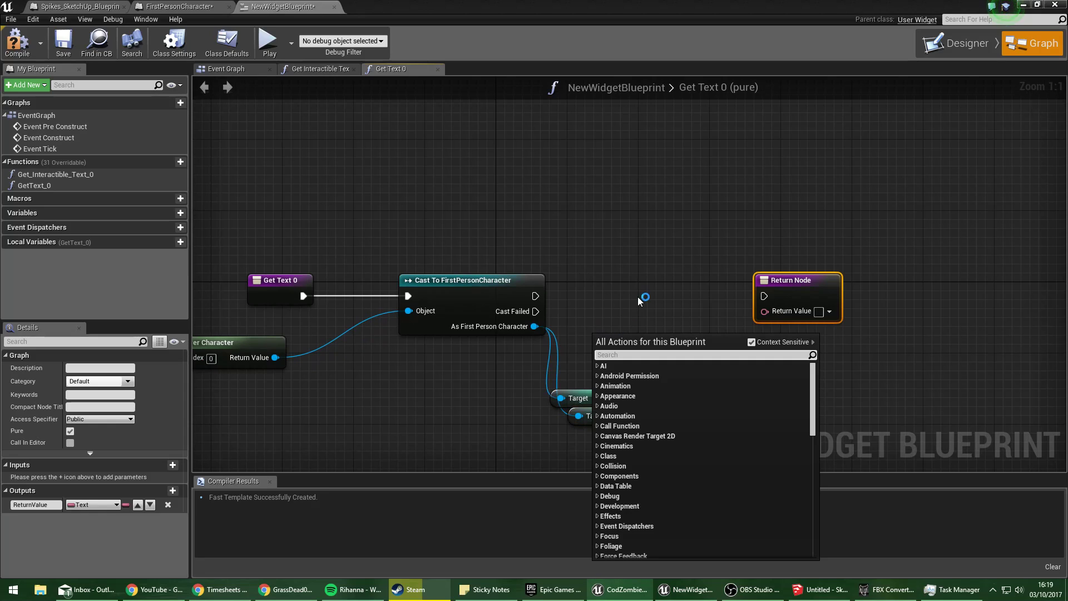
pyautogui.click(636, 320)
pyautogui.rightClick(636, 320)
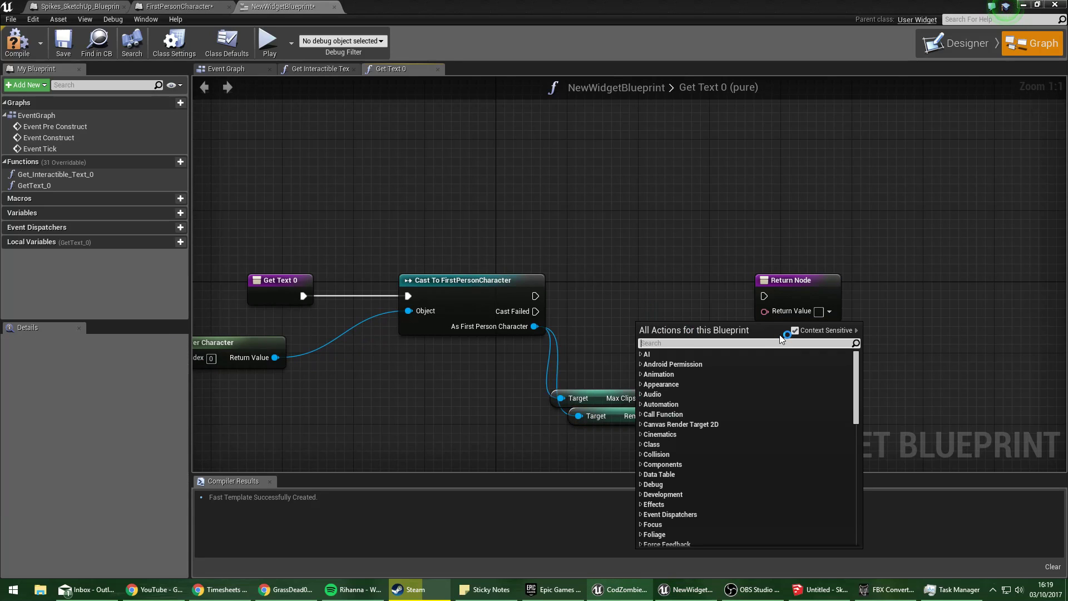
pyautogui.write('string appe')
pyautogui.press('Return')
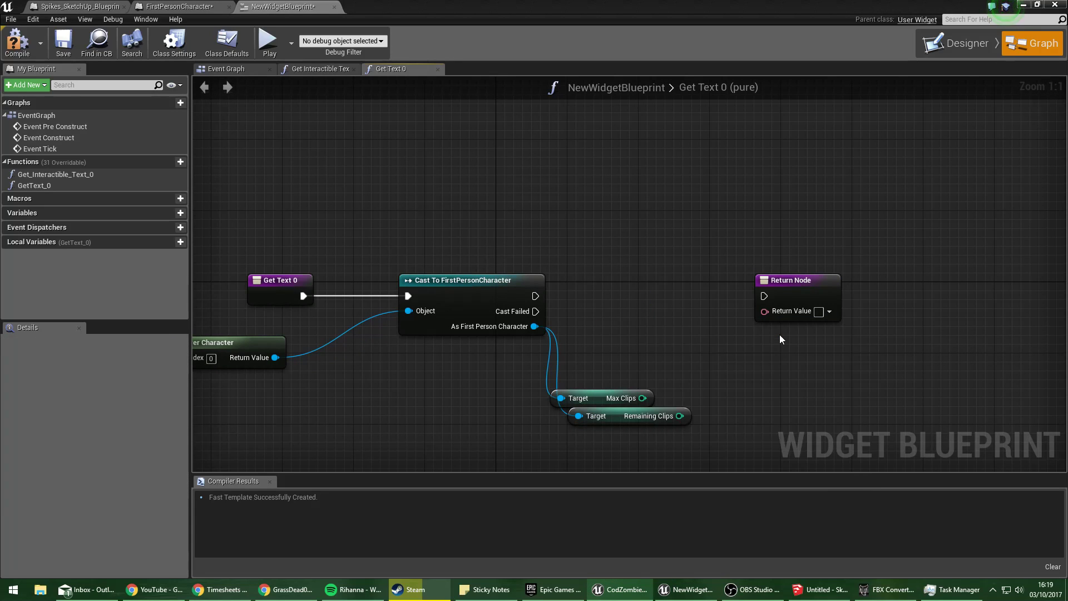
pyautogui.moveTo(679, 325); pyautogui.dragTo(775, 352)
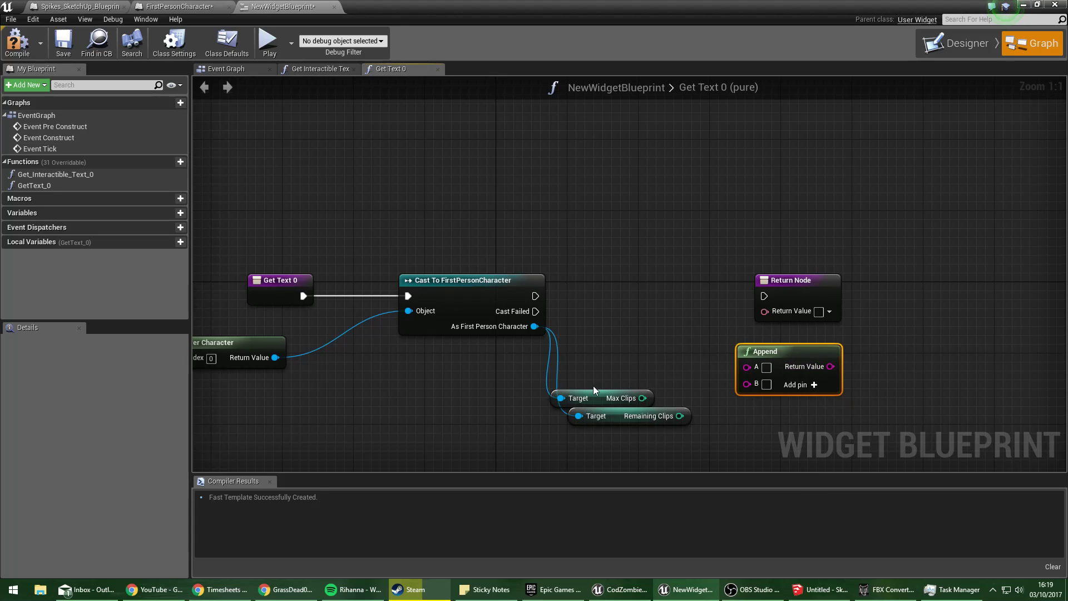
# Add a third Append input, enter "Cips:" in input A, and feed Remaining Clips into input B.
pyautogui.moveTo(593, 386); pyautogui.dragTo(585, 378)
pyautogui.rightClick(596, 340)
pyautogui.click(596, 337)
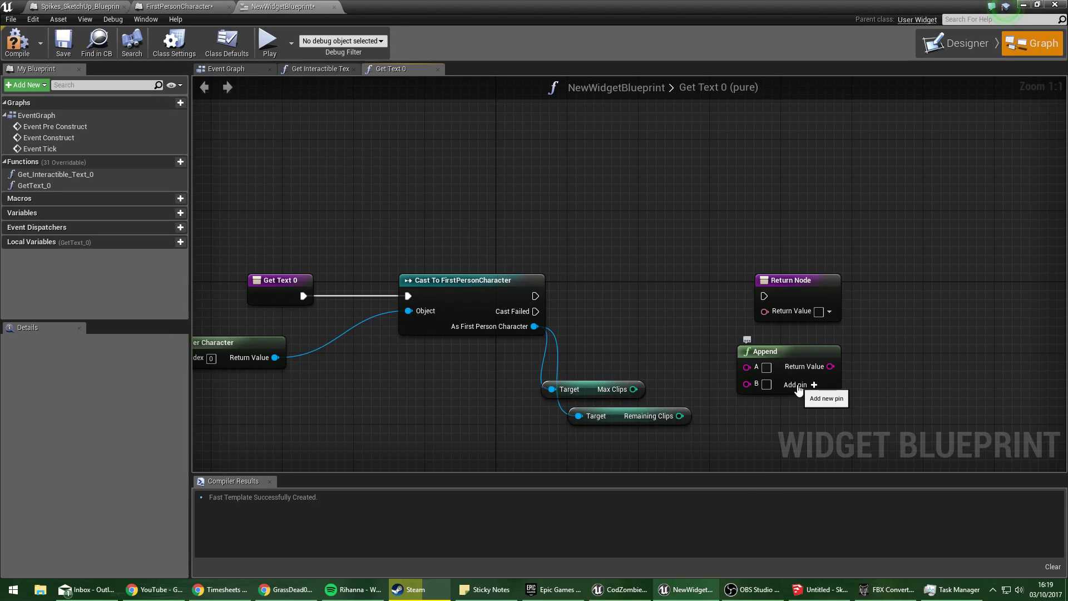
pyautogui.click(798, 388)
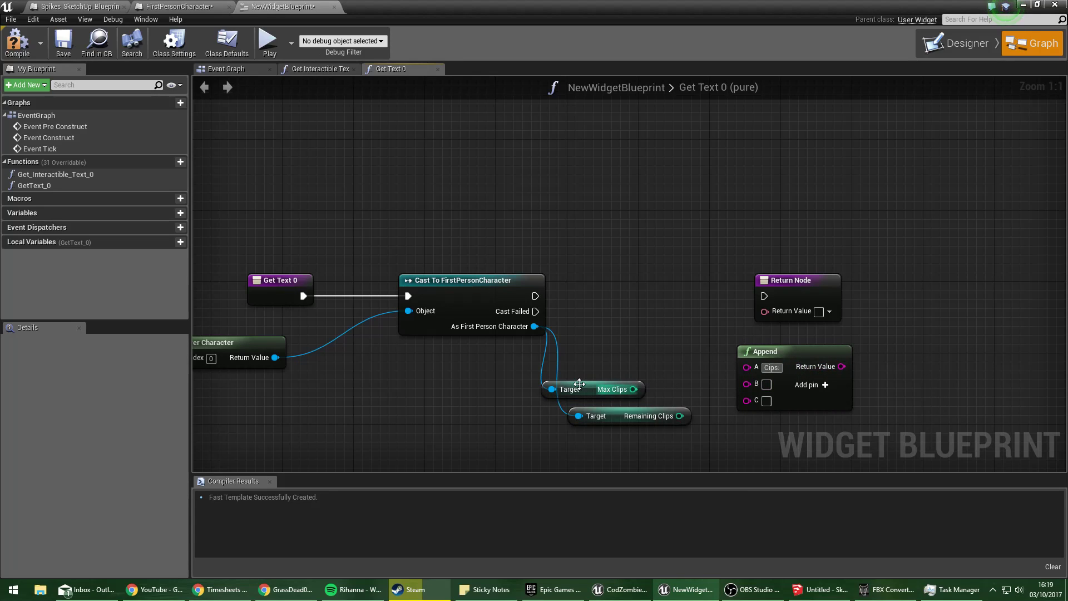
pyautogui.moveTo(680, 415); pyautogui.dragTo(746, 384)
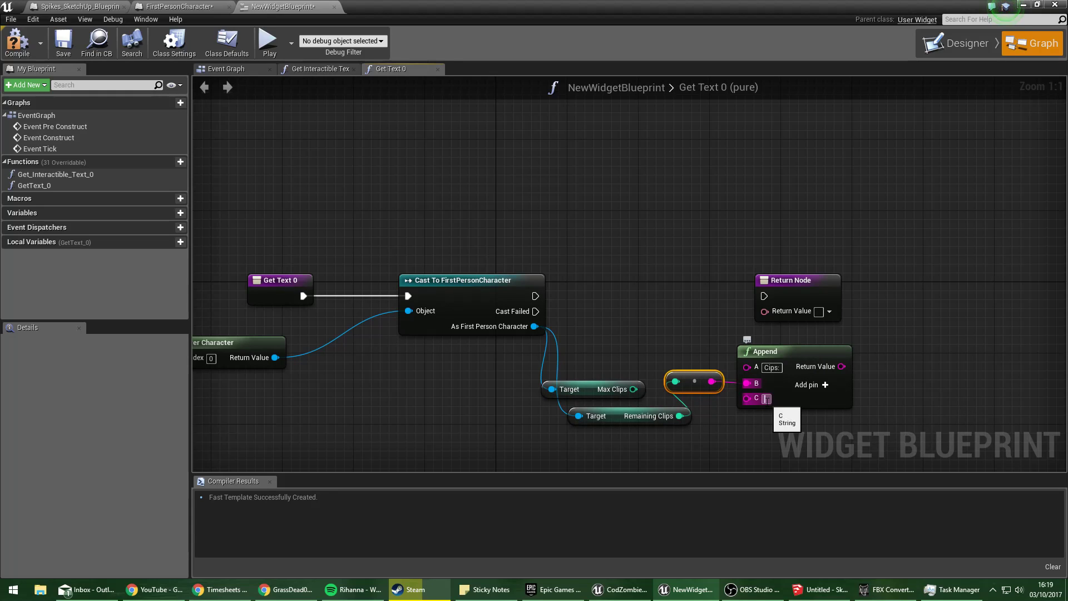
# Enter "/" in Append's input C, add input D fed by Max Clips, and separate the conversion nodes.
pyautogui.write('/')
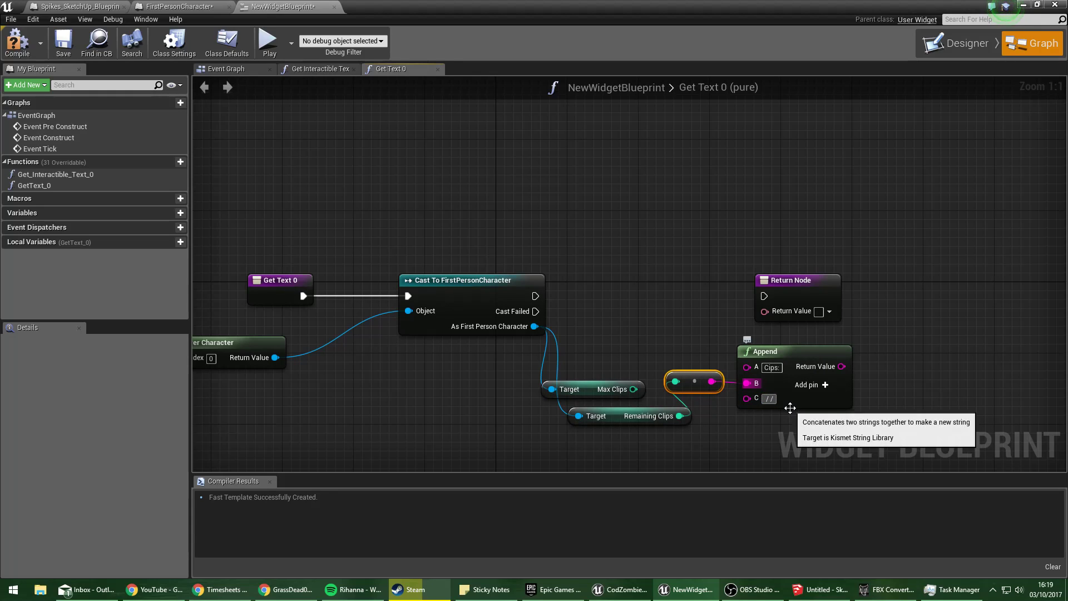
pyautogui.click(812, 387)
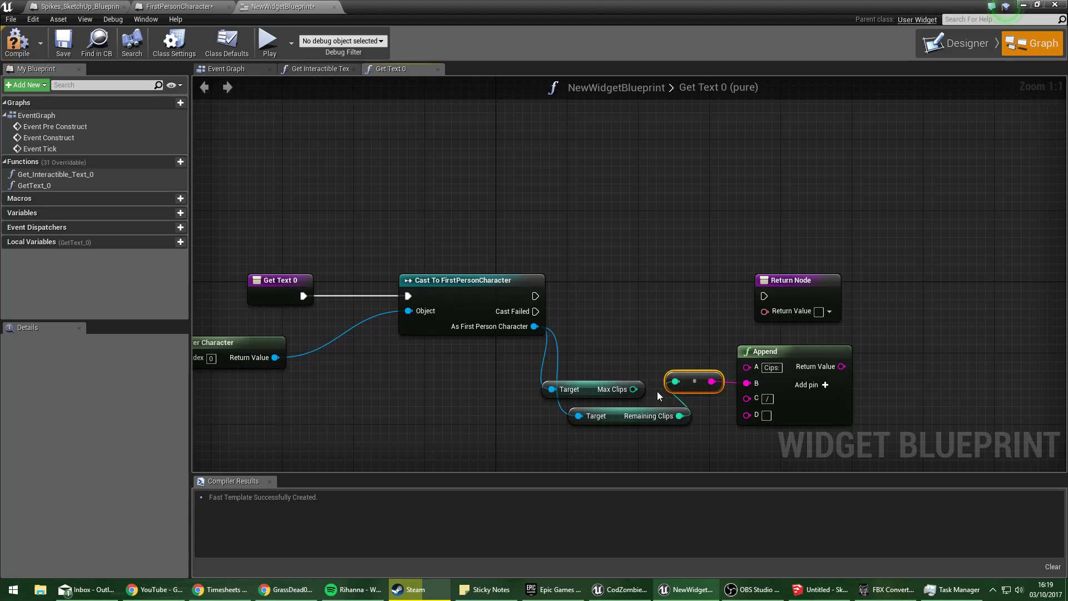
pyautogui.moveTo(633, 389); pyautogui.dragTo(747, 416)
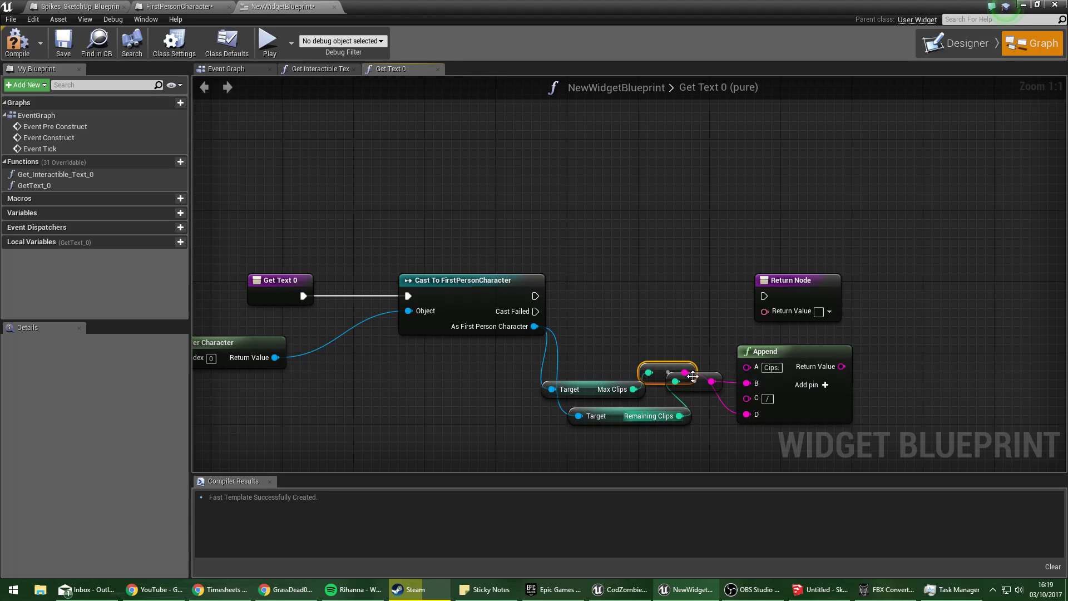
pyautogui.moveTo(669, 368); pyautogui.dragTo(652, 342)
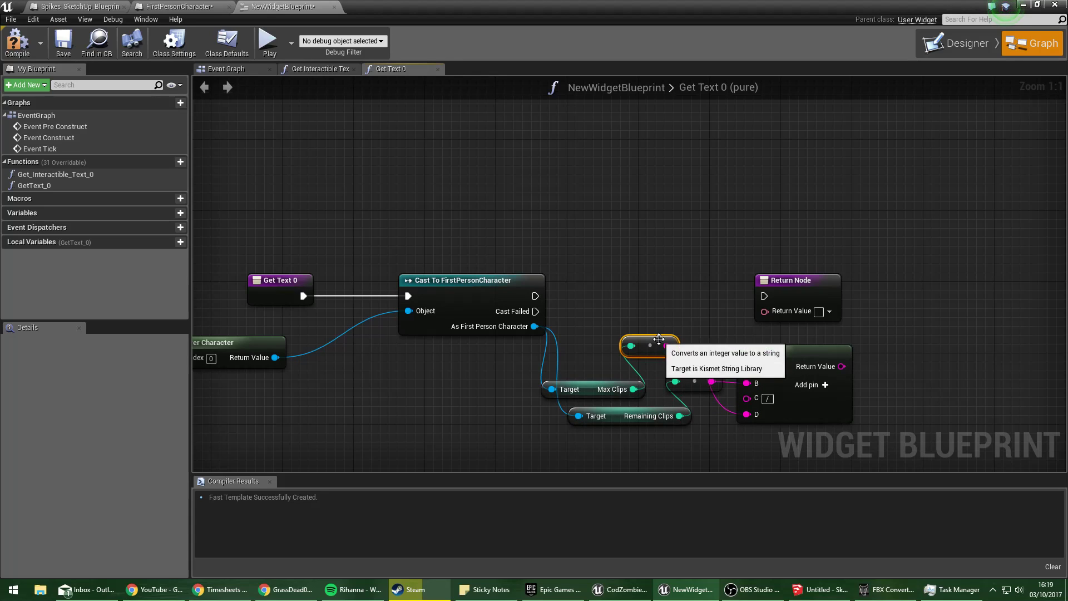
# Feed the Append result into the Return Node, link the cast's execution to it, and compile the widget blueprint.
pyautogui.moveTo(838, 371); pyautogui.dragTo(765, 310)
pyautogui.moveTo(778, 276); pyautogui.dragTo(830, 258)
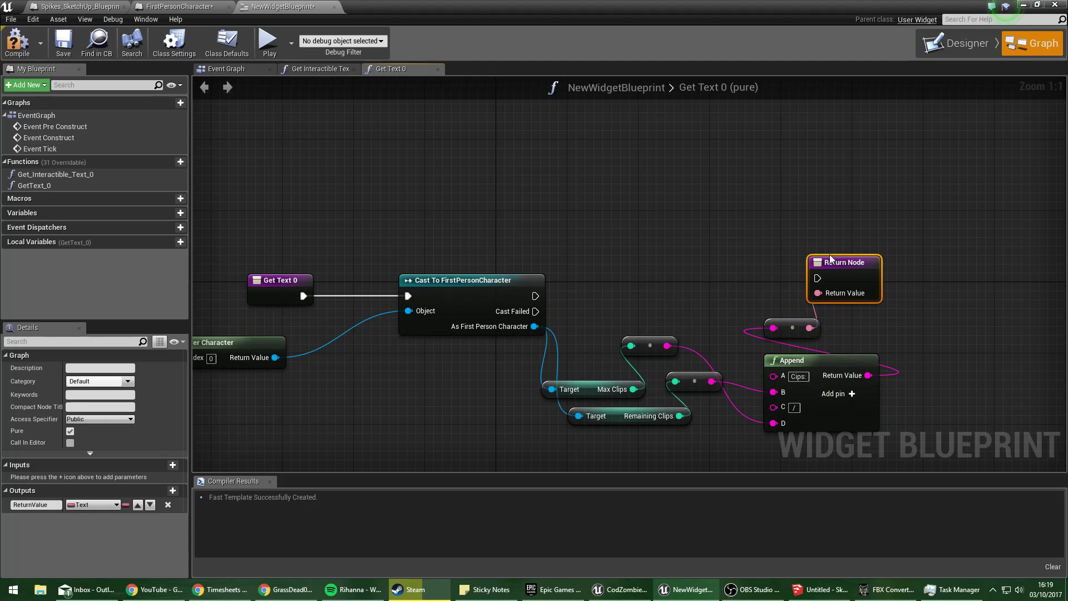
pyautogui.moveTo(535, 295); pyautogui.dragTo(817, 278)
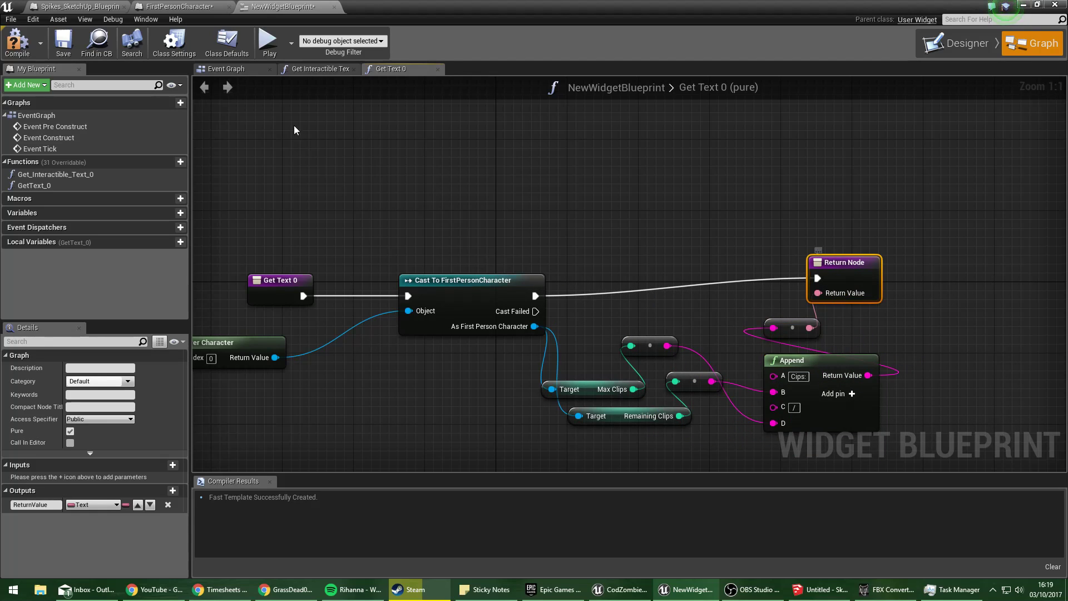
pyautogui.click(17, 42)
# Play-test the level from the main editor to check the clips text on the HUD, then stop.
pyautogui.click(1023, 5)
pyautogui.click(609, 42)
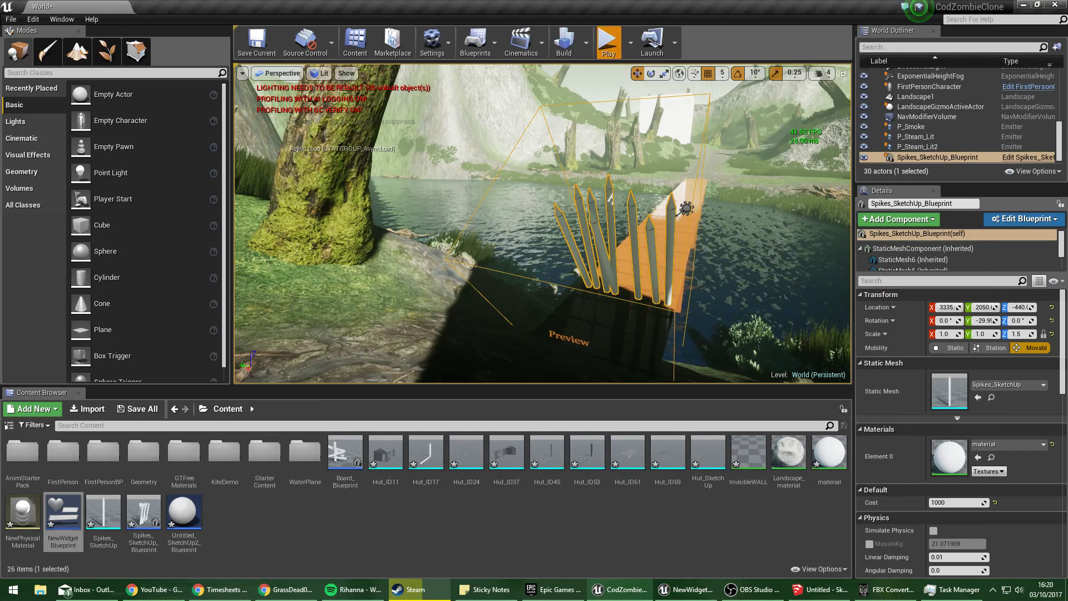
pyautogui.press('Escape')
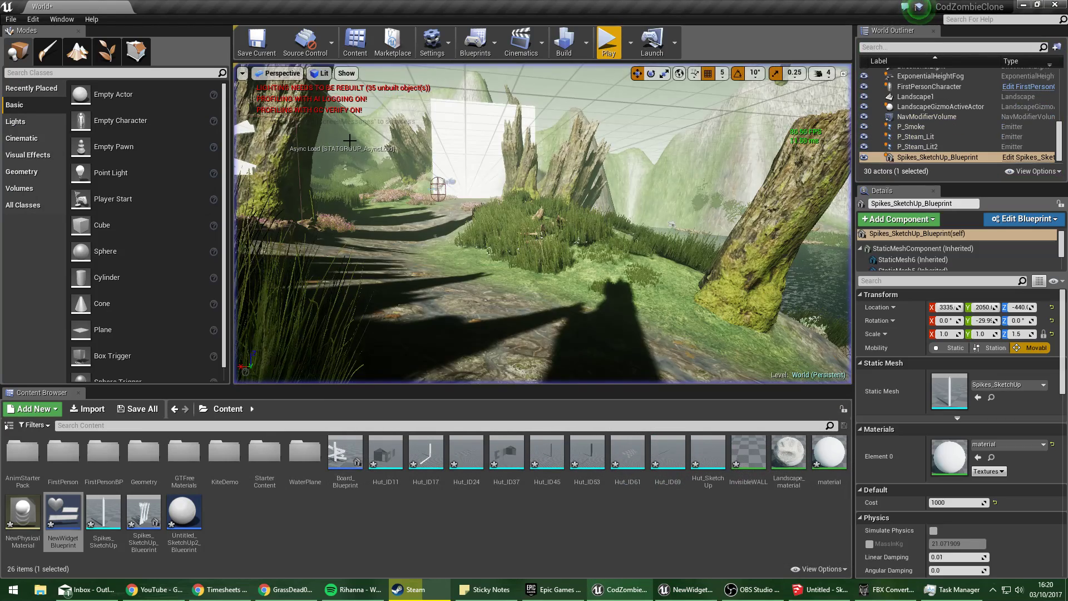
# Set the default values in the FirstPersonCharacter blueprint to 5 for Max Clips and 3 for Remaining Clips.
pyautogui.click(686, 589)
pyautogui.click(167, 5)
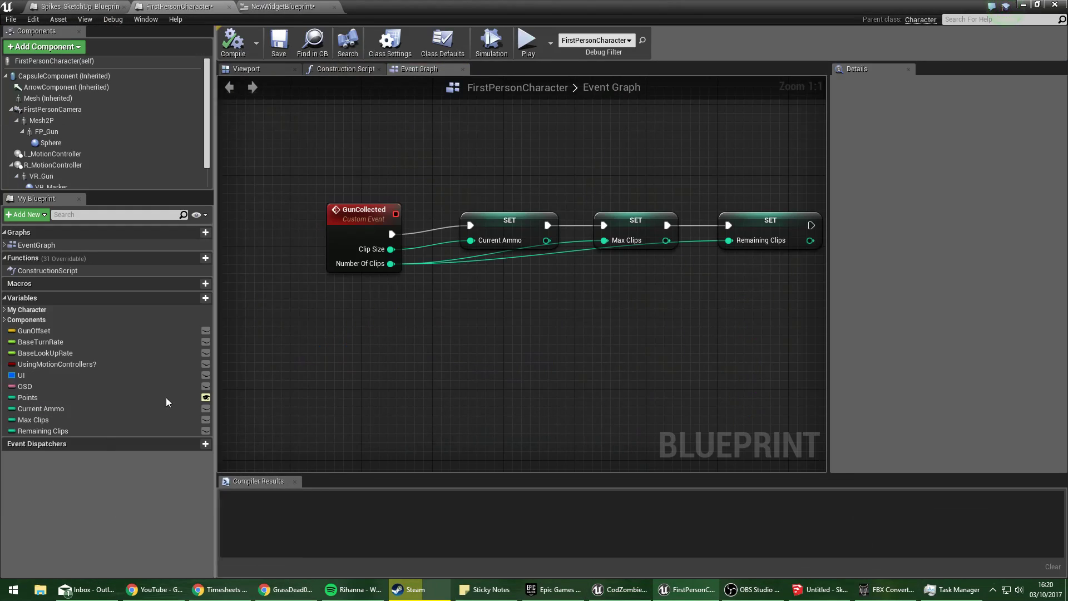
pyautogui.click(45, 420)
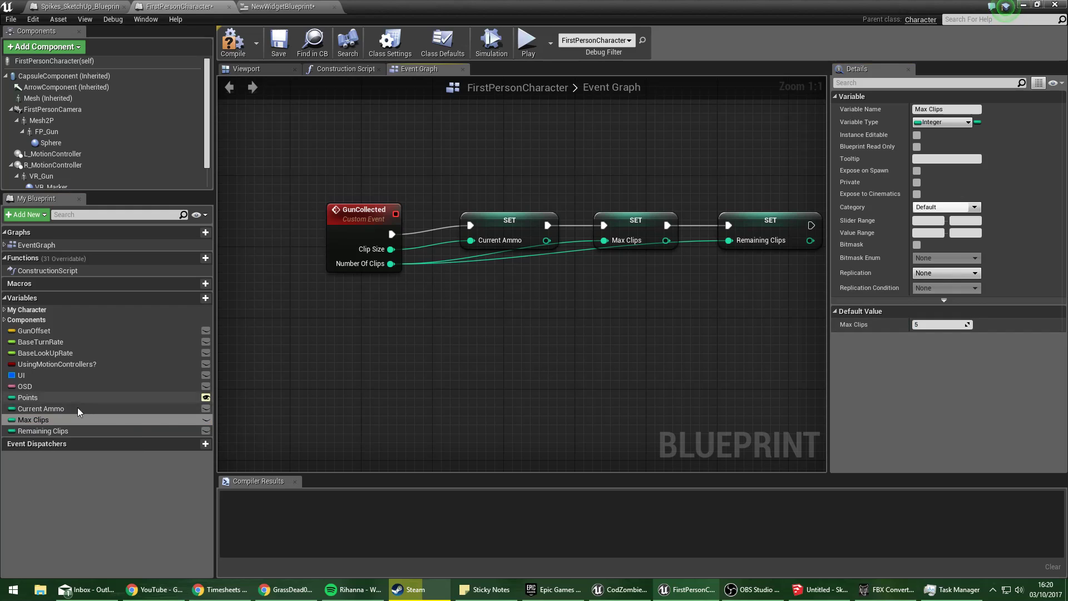
pyautogui.click(86, 431)
pyautogui.click(914, 324)
pyautogui.write('3')
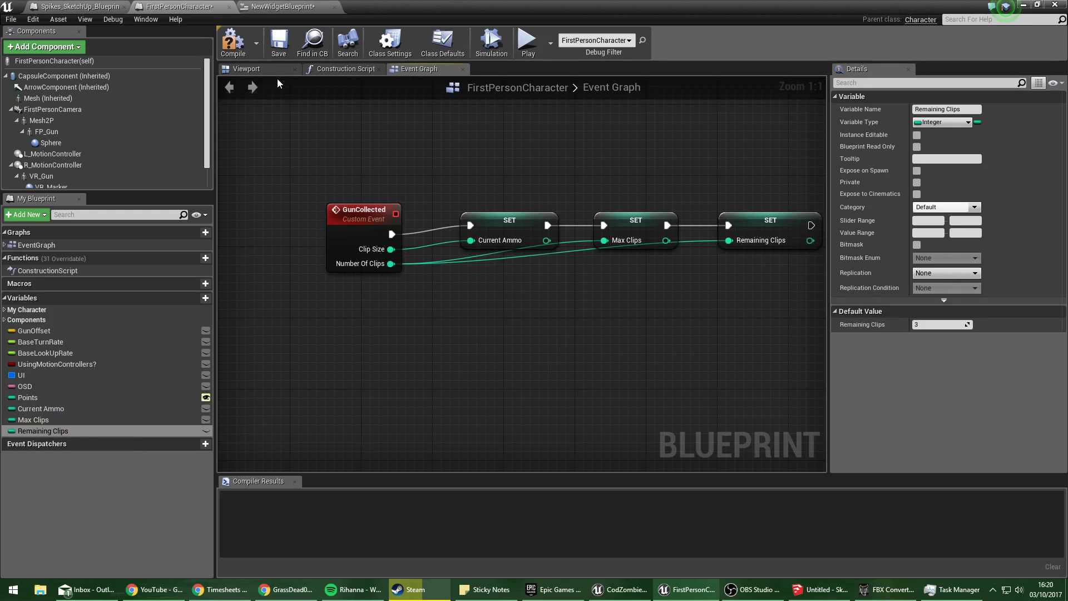
# Play-test the level from the main editor, going past the door spikes and over the bridge to the board barrier, and stop.
pyautogui.click(1023, 4)
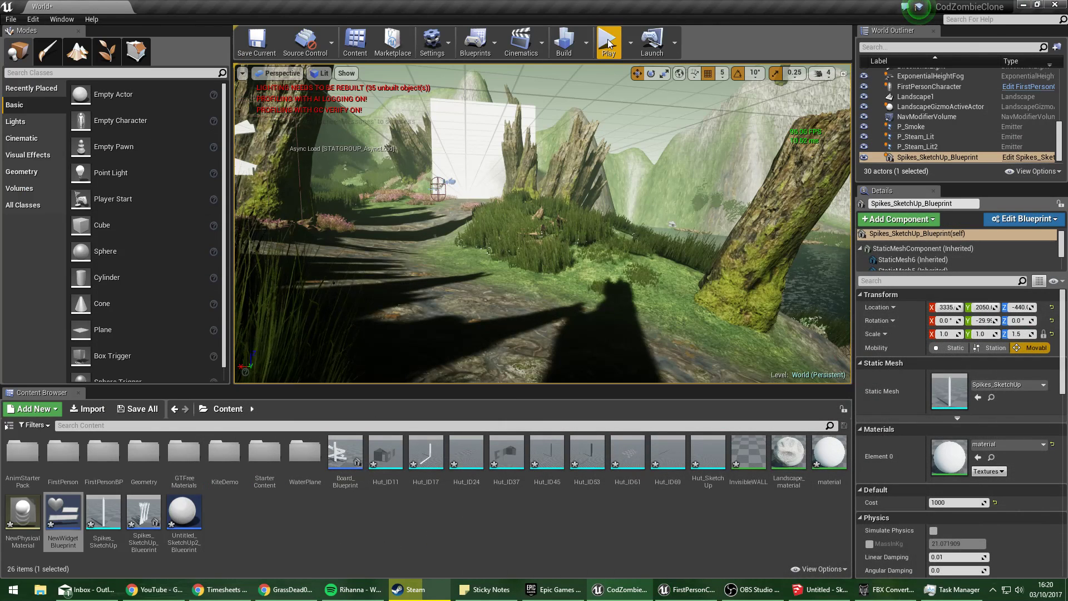
pyautogui.click(608, 42)
pyautogui.press('w')
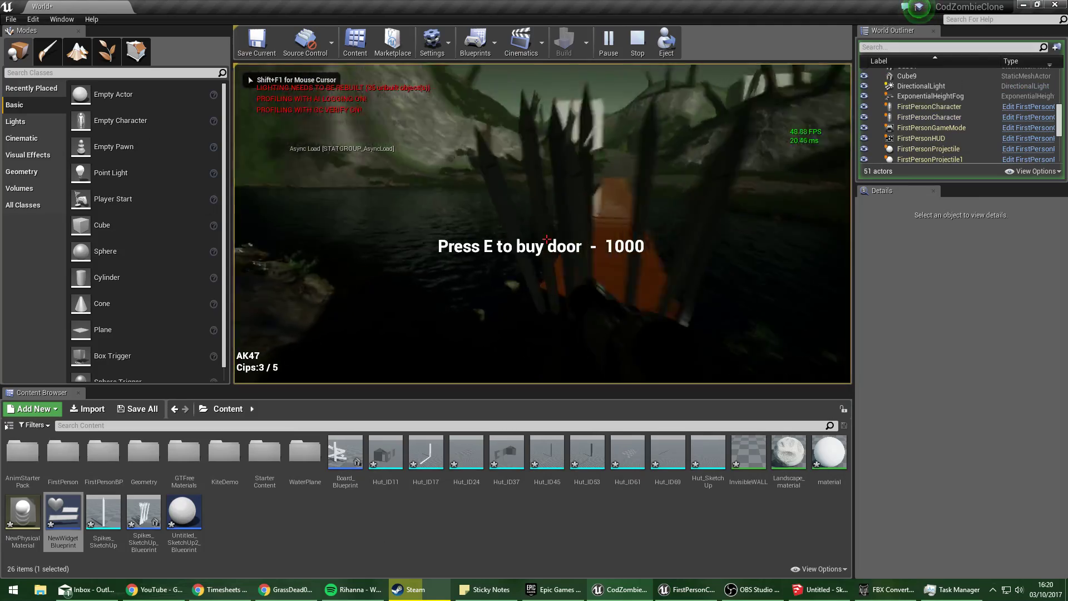
pyautogui.click(547, 239)
pyautogui.click(547, 239)
pyautogui.press('w')
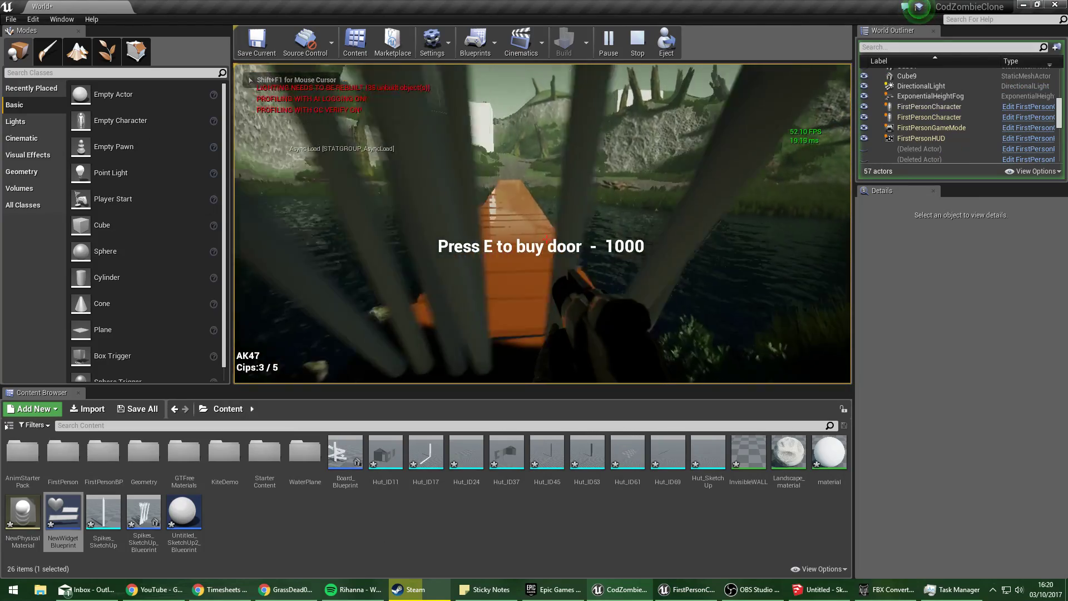
pyautogui.press('w')
pyautogui.click(547, 240)
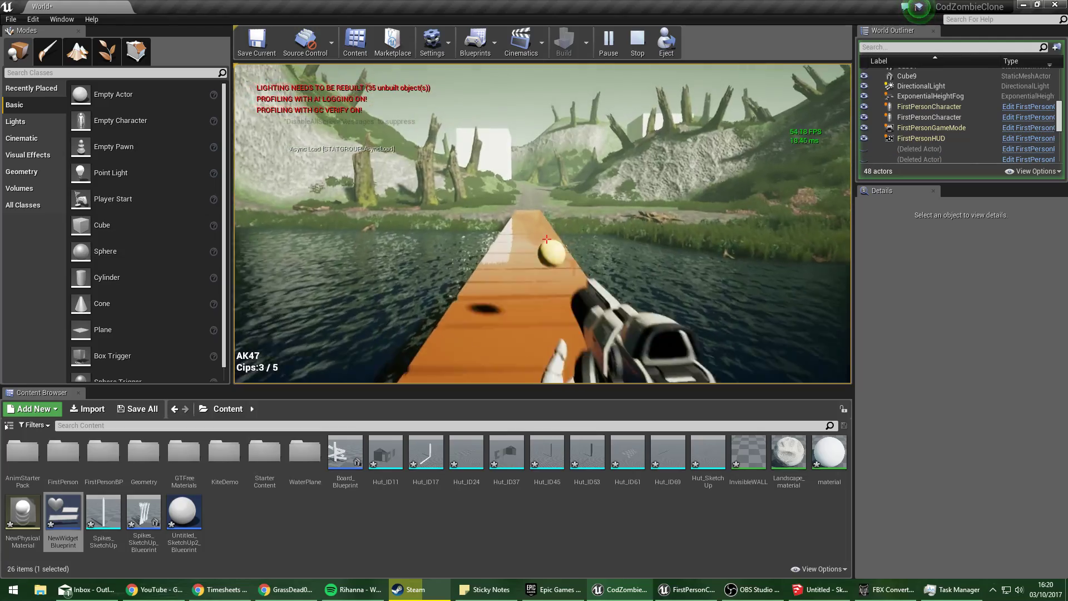
pyautogui.click(547, 239)
pyautogui.press('w')
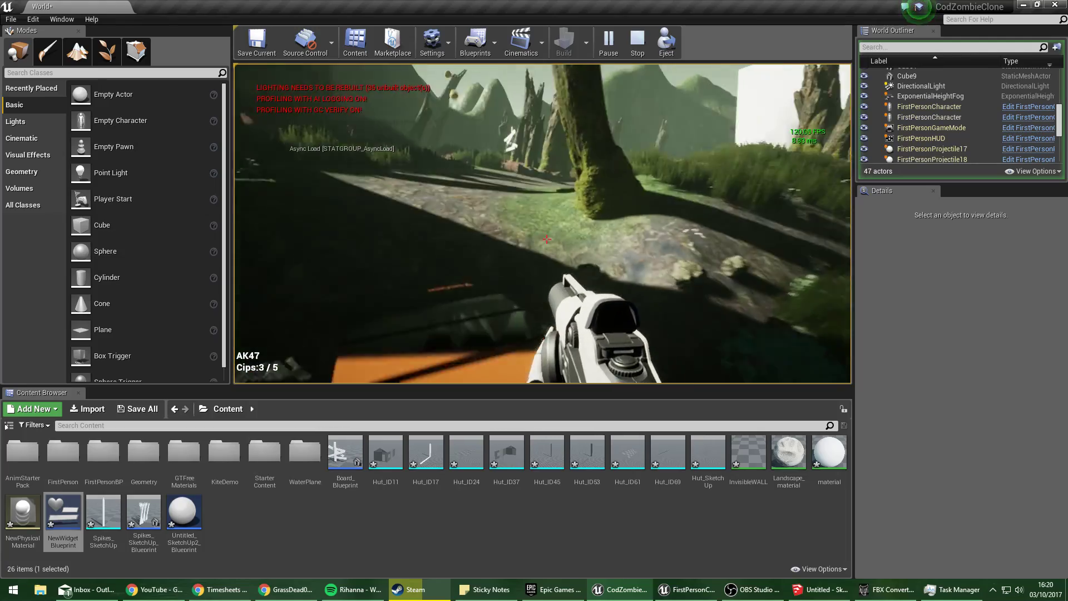
pyautogui.click(547, 239)
pyautogui.click(547, 239)
pyautogui.click(547, 240)
pyautogui.click(547, 240)
pyautogui.press('w')
pyautogui.click(547, 239)
pyautogui.click(547, 239)
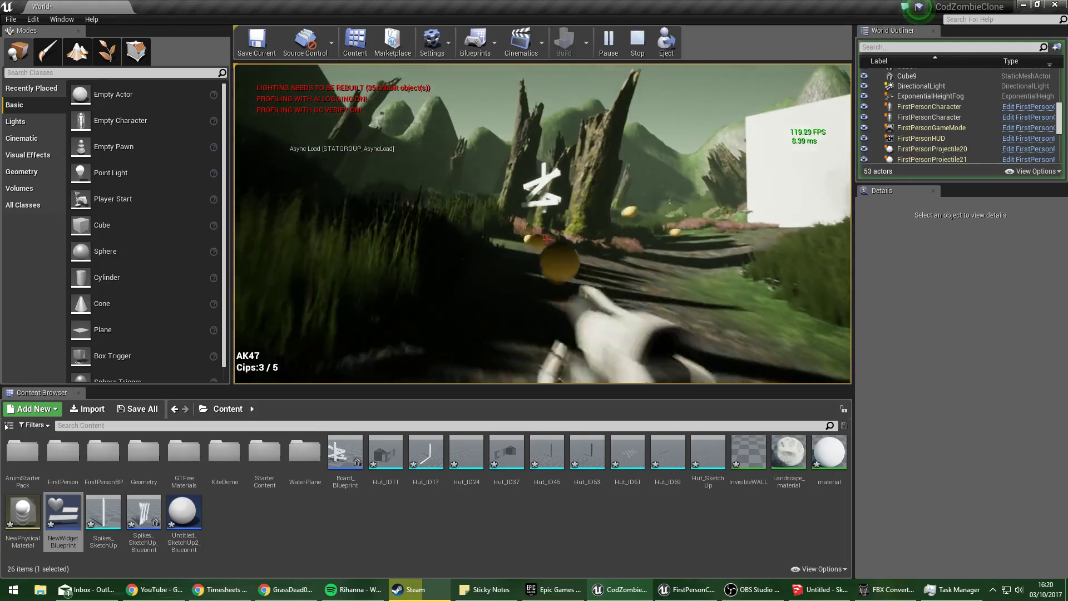
pyautogui.click(547, 240)
pyautogui.click(547, 239)
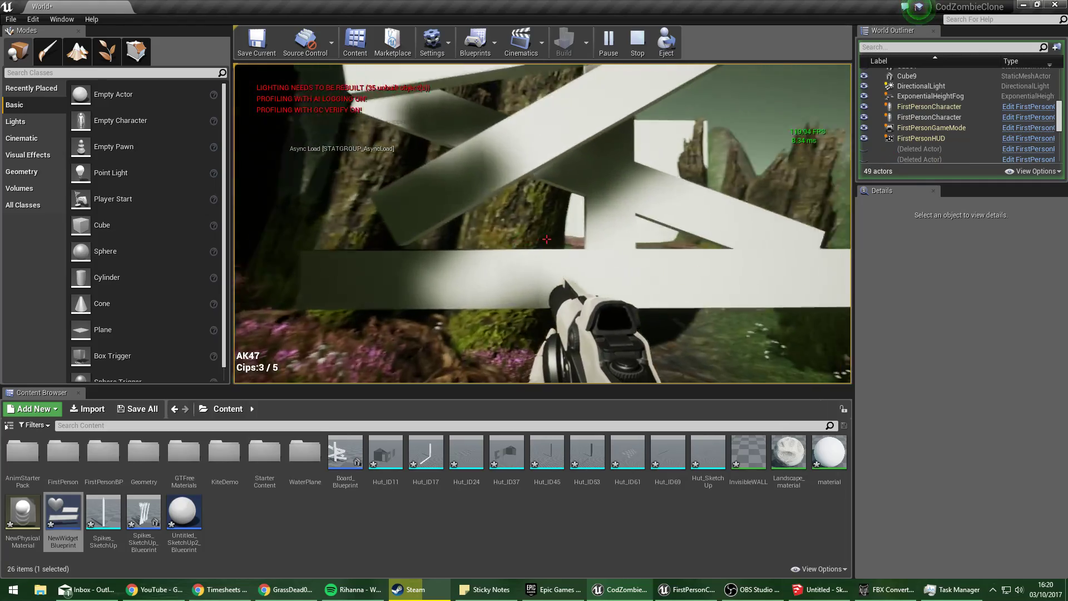
pyautogui.press('Escape')
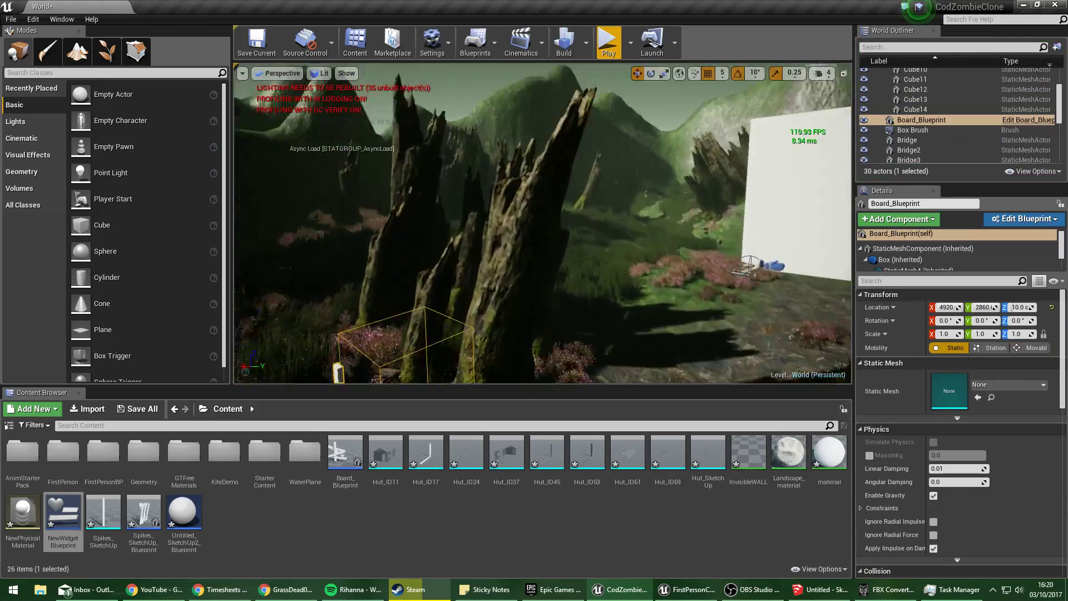
# Open Board_Blueprint for editing and examine the overlap and input logic in its Event Graph.
pyautogui.click(1020, 121)
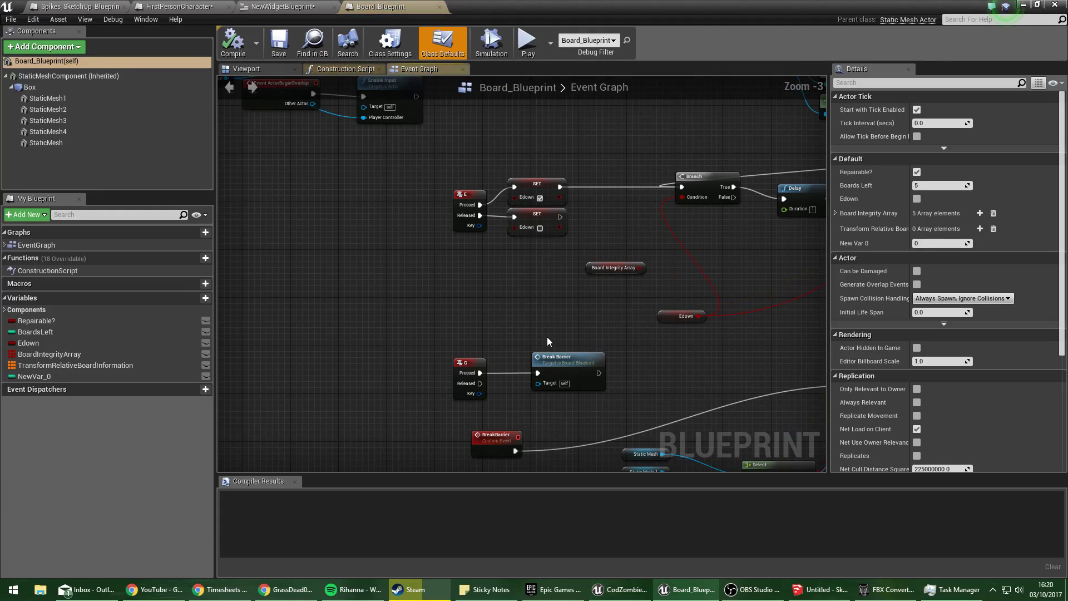
pyautogui.scroll(-3, 547, 336)
pyautogui.scroll(3, 546, 336)
pyautogui.moveTo(486, 349); pyautogui.dragTo(337, 329, button='right')
pyautogui.scroll(-4, 352, 298)
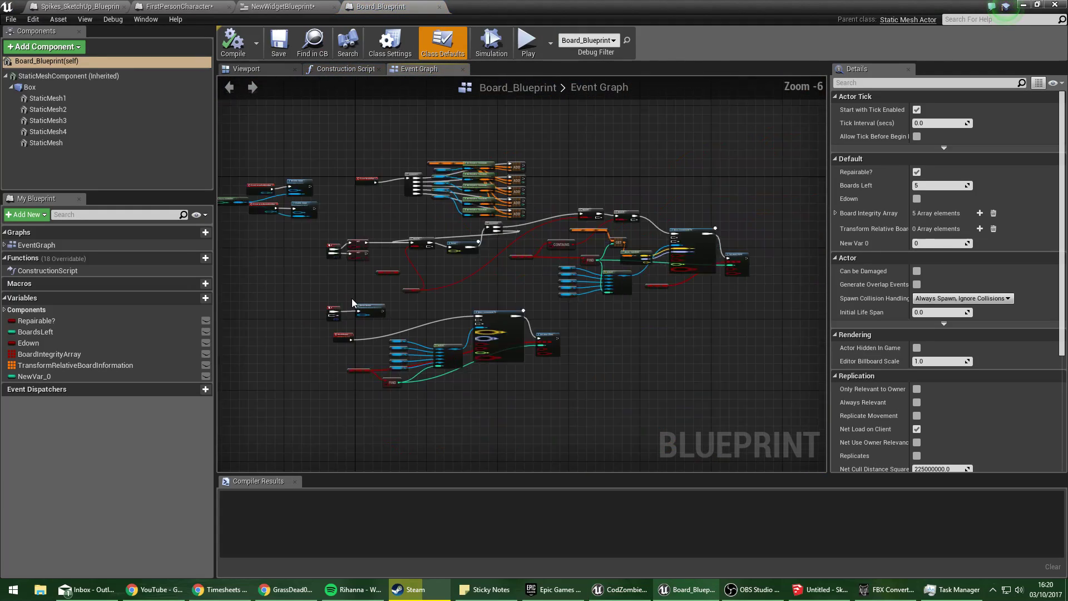
pyautogui.scroll(6, 426, 209)
pyautogui.moveTo(400, 227); pyautogui.dragTo(562, 319)
pyautogui.click(470, 195)
# Examine how Spikes_SketchUp_Blueprint casts to FirstPersonCharacter and sets the OSD text on overlap, and return to Board_Blueprint.
pyautogui.click(283, 7)
pyautogui.click(78, 6)
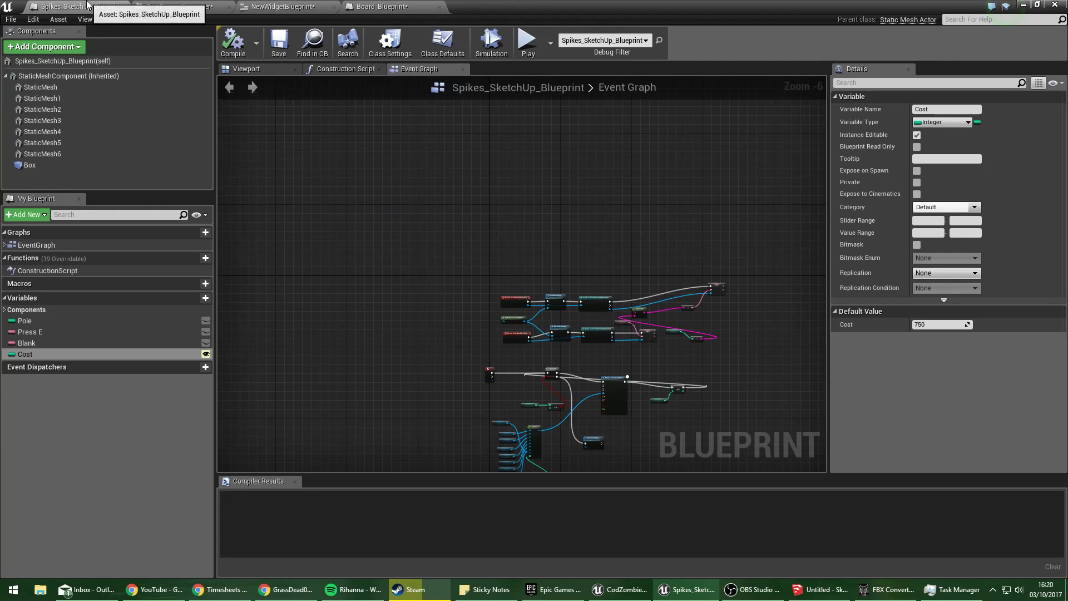
pyautogui.scroll(6, 498, 311)
pyautogui.moveTo(597, 200); pyautogui.dragTo(366, 182, button='right')
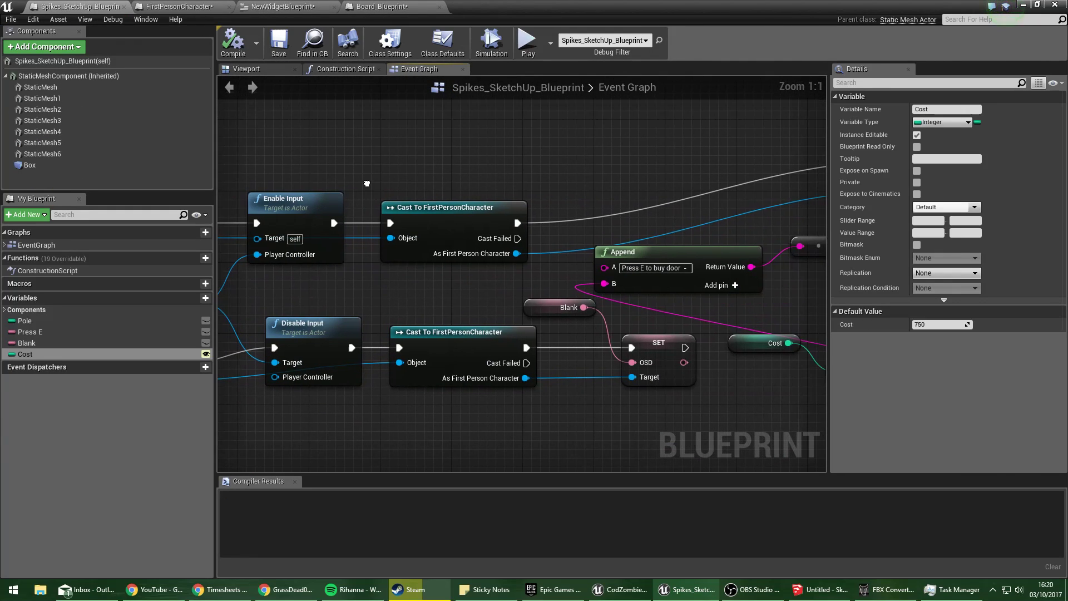
pyautogui.scroll(-1, 366, 182)
pyautogui.moveTo(397, 149); pyautogui.dragTo(369, 174, button='right')
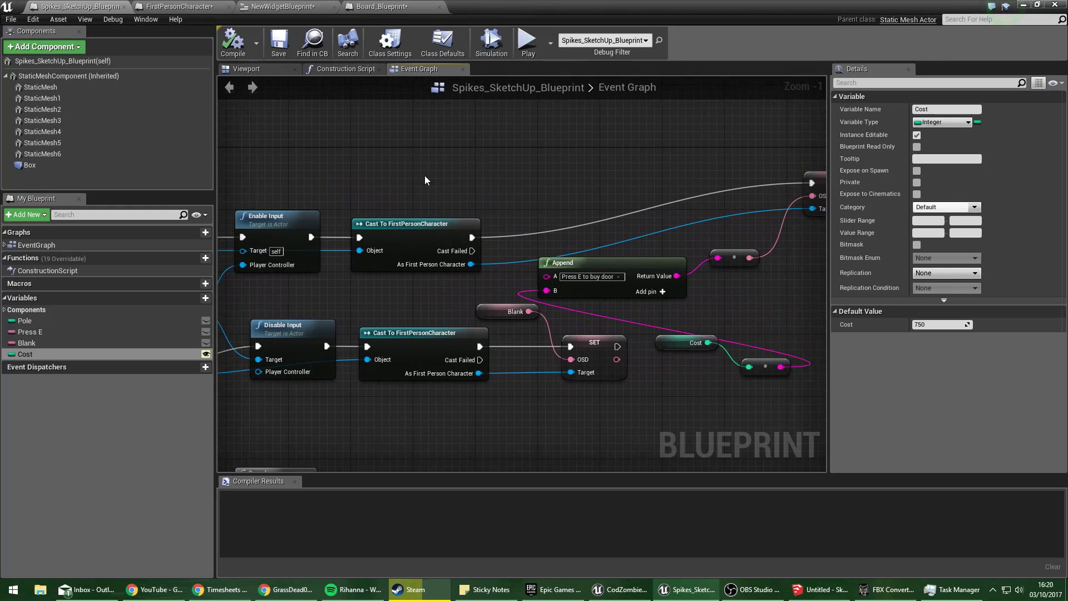
pyautogui.scroll(-1, 425, 176)
pyautogui.scroll(2, 483, 193)
pyautogui.moveTo(483, 192); pyautogui.dragTo(394, 175, button='right')
pyautogui.scroll(-1, 393, 175)
pyautogui.scroll(-1, 394, 181)
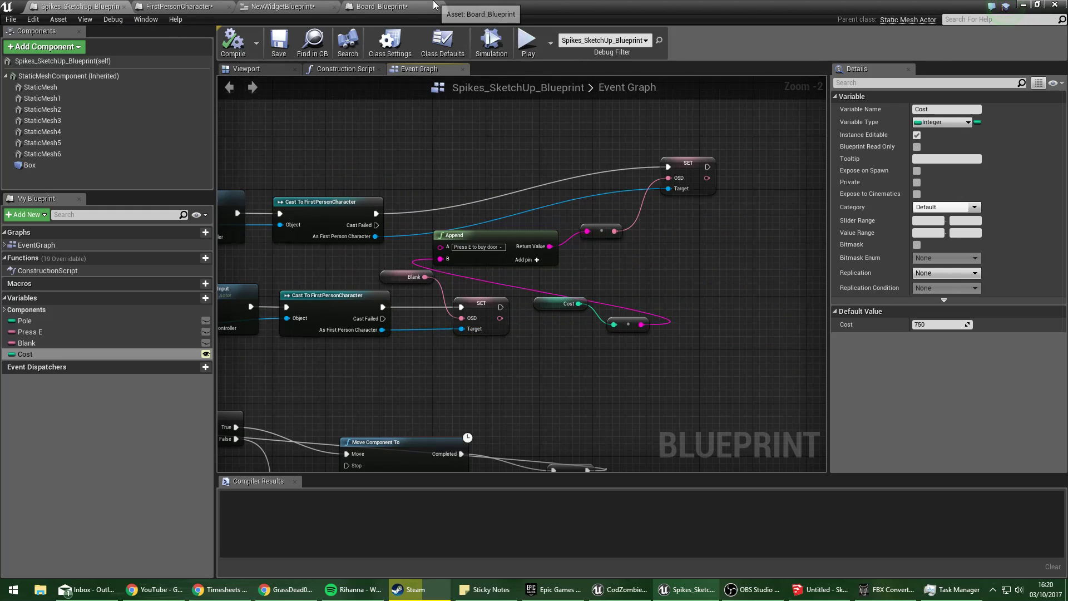
pyautogui.click(389, 7)
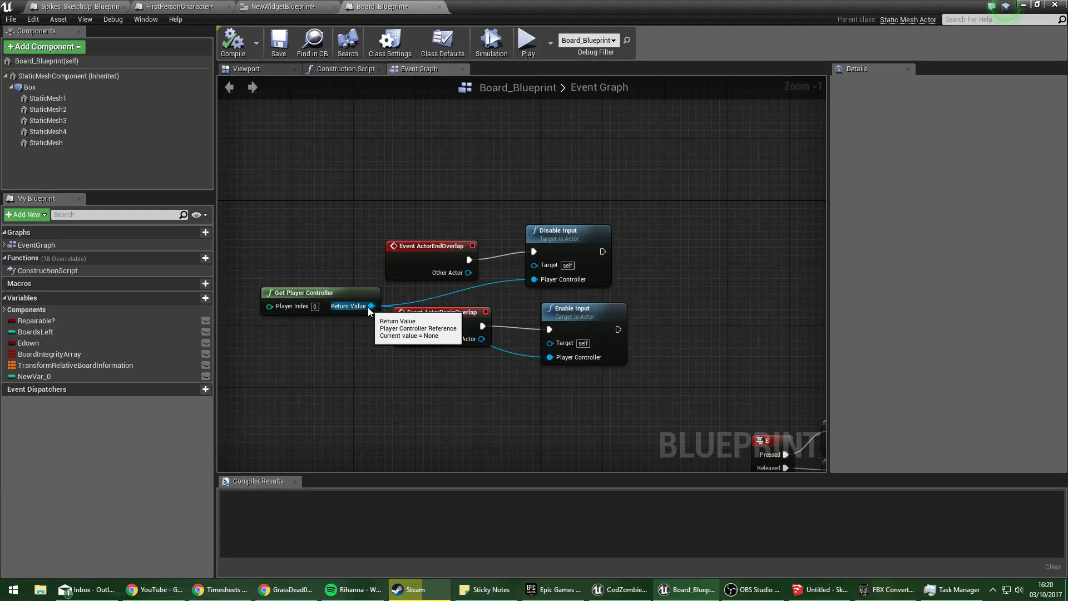
pyautogui.moveTo(371, 306); pyautogui.dragTo(675, 304)
pyautogui.write('cast to f')
pyautogui.press('BackSpace')
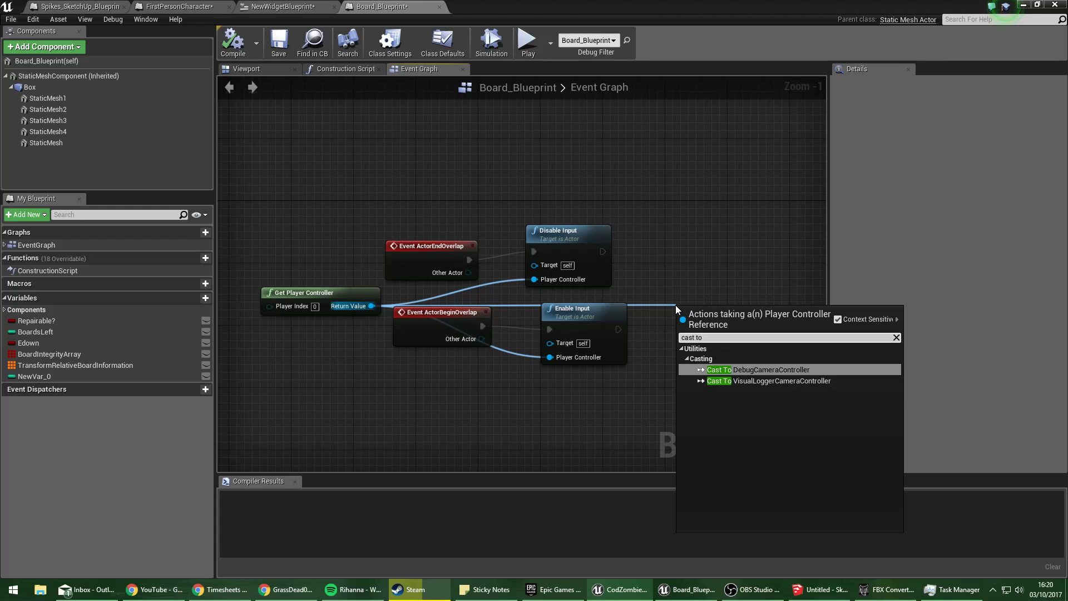
pyautogui.click(642, 259)
pyautogui.rightClick(639, 265)
pyautogui.click(645, 232)
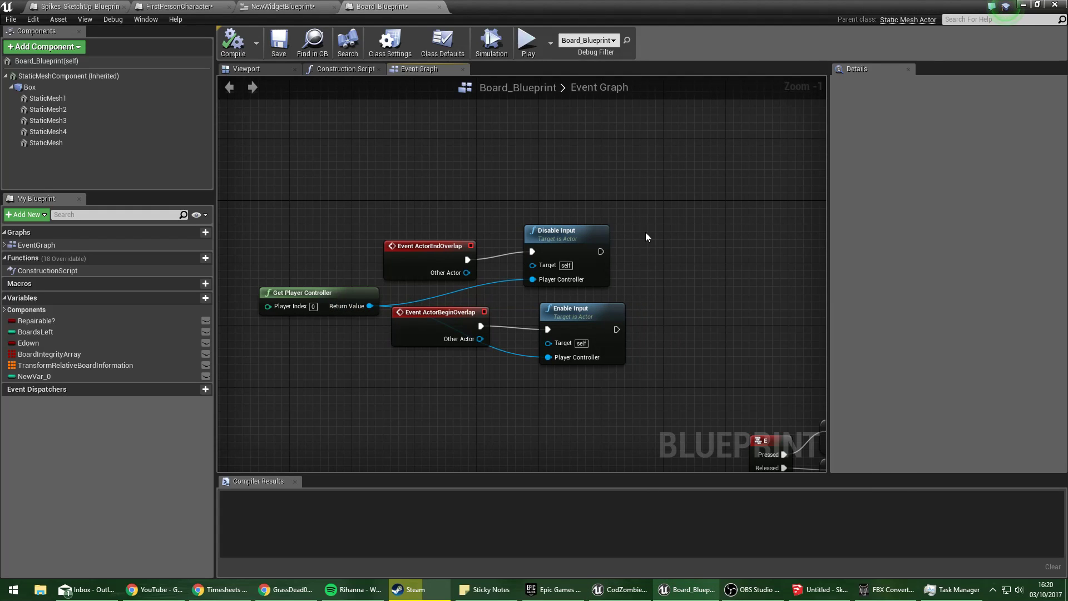
pyautogui.moveTo(645, 232); pyautogui.dragTo(589, 232, button='right')
pyautogui.moveTo(314, 305); pyautogui.dragTo(652, 294)
pyautogui.write('fir')
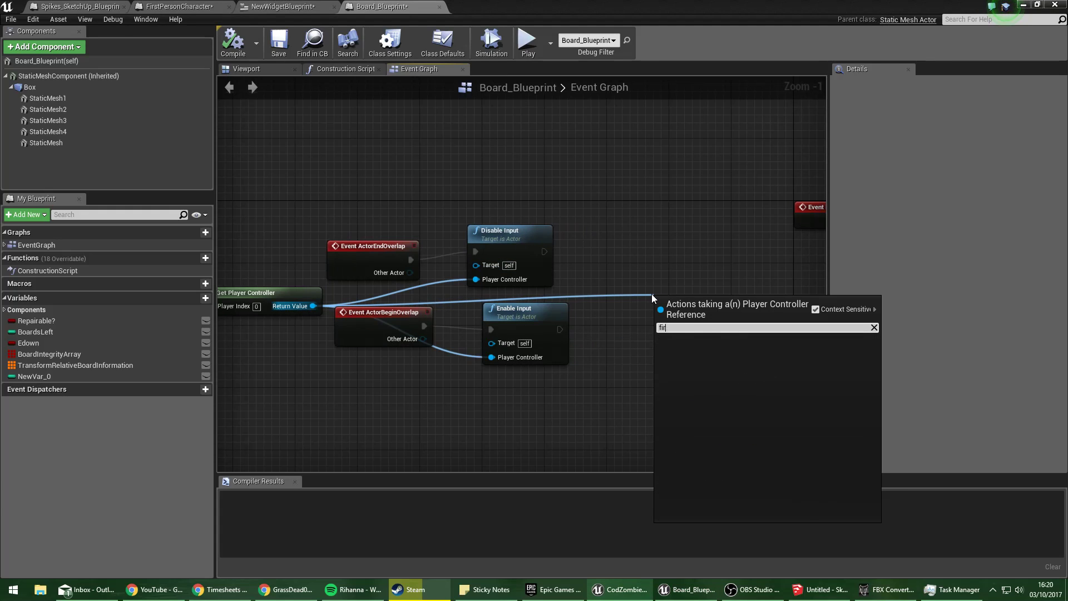
pyautogui.press('BackSpace')
pyautogui.press('BackSpace')
pyautogui.press('BackSpace')
pyautogui.press('BackSpace')
pyautogui.click(636, 264)
# Add a Cast To FirstPersonCharacter node and feed its Object input from ActorEndOverlap's Other Actor.
pyautogui.rightClick(636, 263)
pyautogui.write('cast to firs')
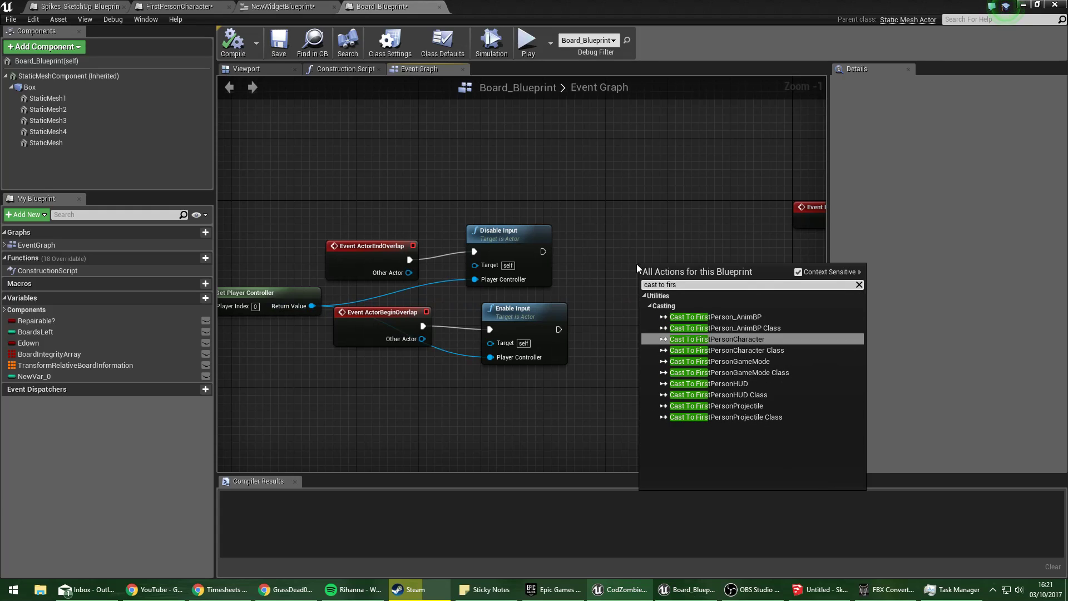
pyautogui.press('Return')
pyautogui.moveTo(410, 275); pyautogui.dragTo(620, 280)
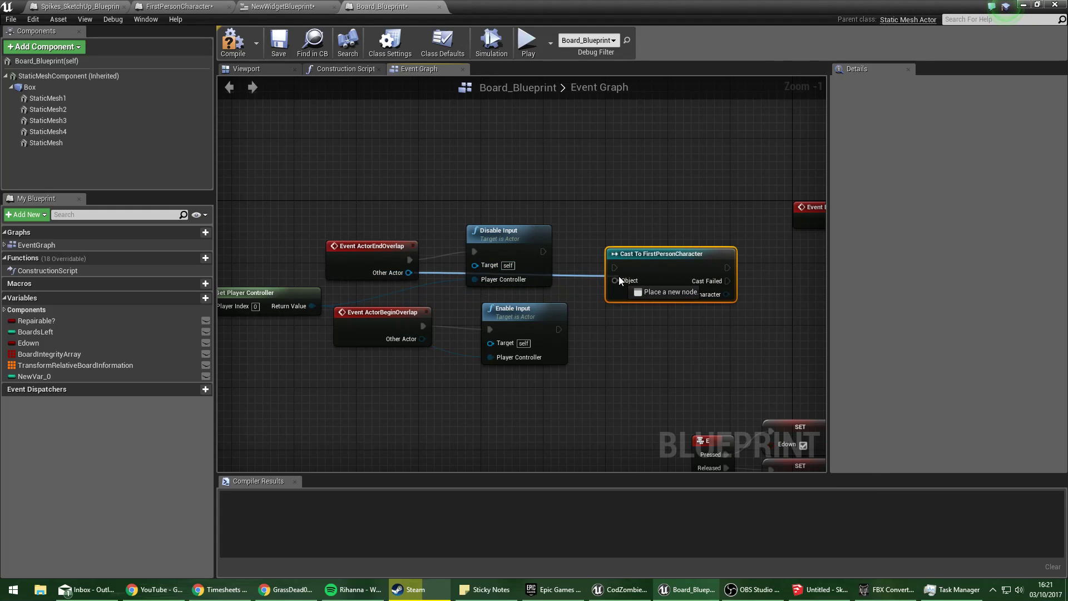
# Create a second Cast To FirstPersonCharacter from ActorBeginOverlap's Other Actor and place it beside Enable Input.
pyautogui.moveTo(422, 338); pyautogui.dragTo(636, 351)
pyautogui.write('cast fo')
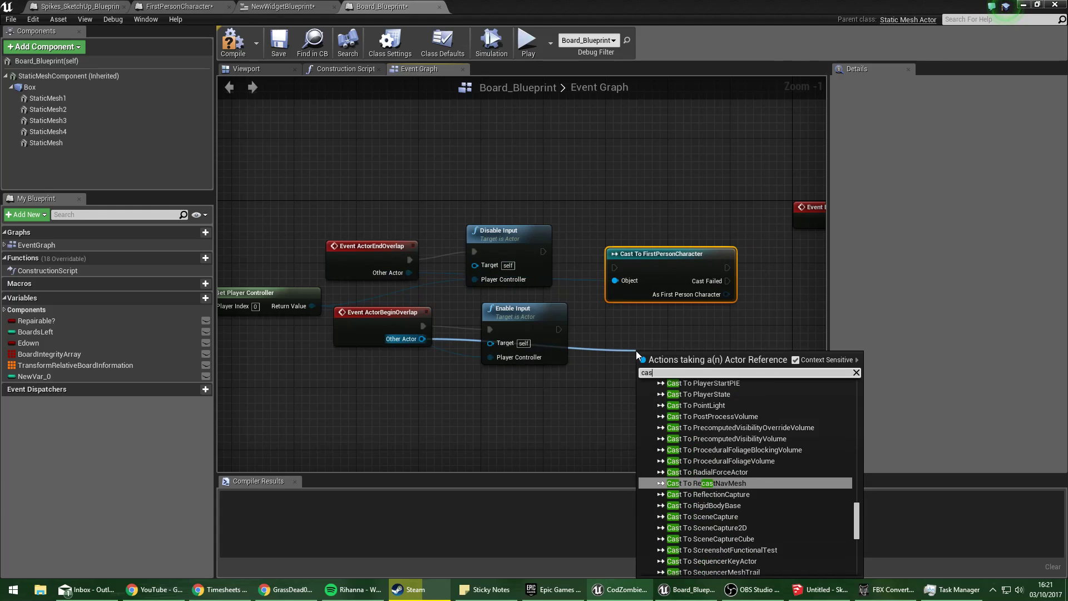
pyautogui.press('BackSpace')
pyautogui.press('BackSpace')
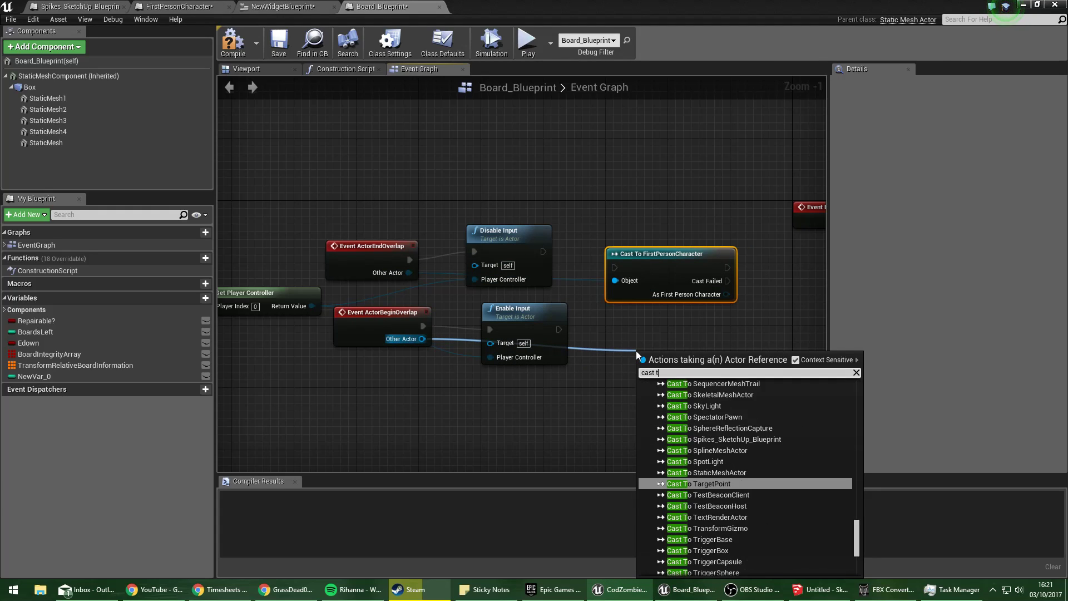
pyautogui.write('to fir')
pyautogui.press('Return')
pyautogui.moveTo(675, 361); pyautogui.dragTo(621, 314)
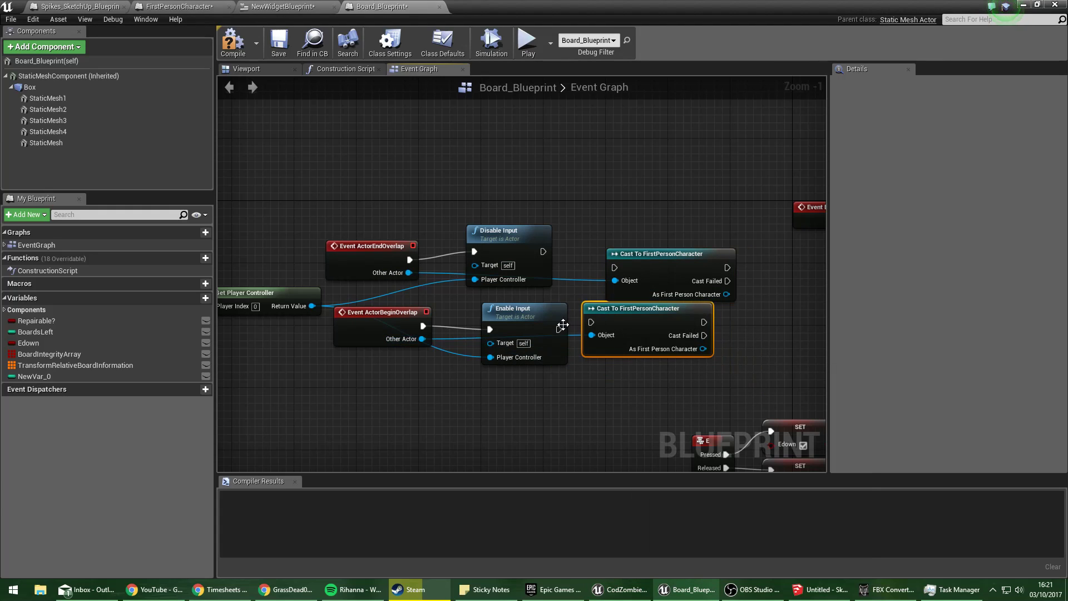
# Link Enable Input and Disable Input to their casts' execution and move the whole overlap node group away from the other logic.
pyautogui.moveTo(559, 330); pyautogui.dragTo(595, 324)
pyautogui.moveTo(614, 267); pyautogui.dragTo(547, 251)
pyautogui.moveTo(642, 322); pyautogui.dragTo(602, 305, button='right')
pyautogui.scroll(-4, 480, 282)
pyautogui.moveTo(470, 277); pyautogui.dragTo(730, 391)
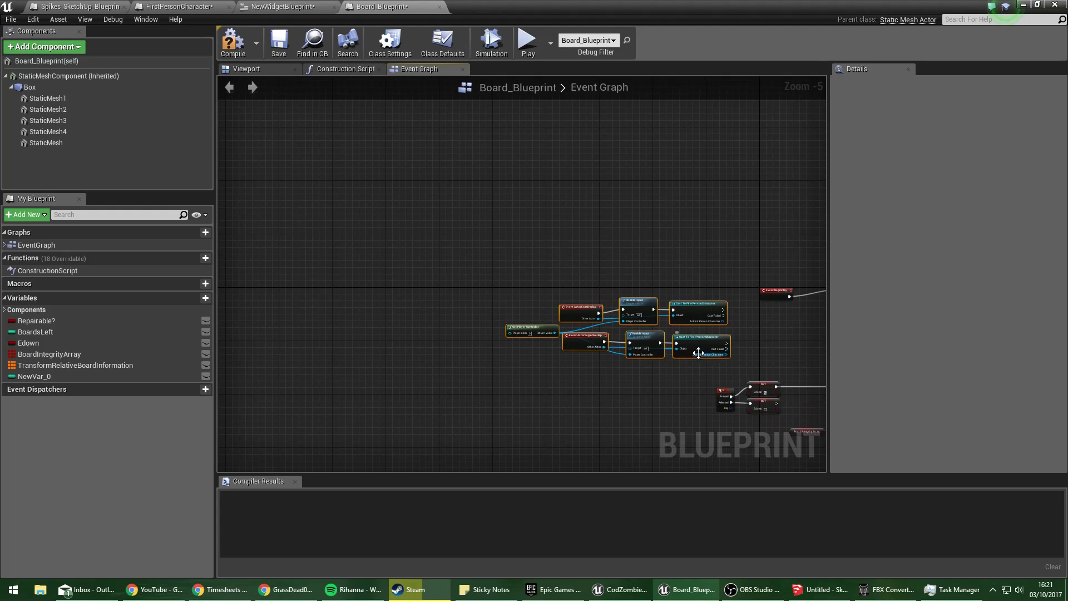
pyautogui.moveTo(699, 353); pyautogui.dragTo(527, 196)
pyautogui.scroll(5, 626, 188)
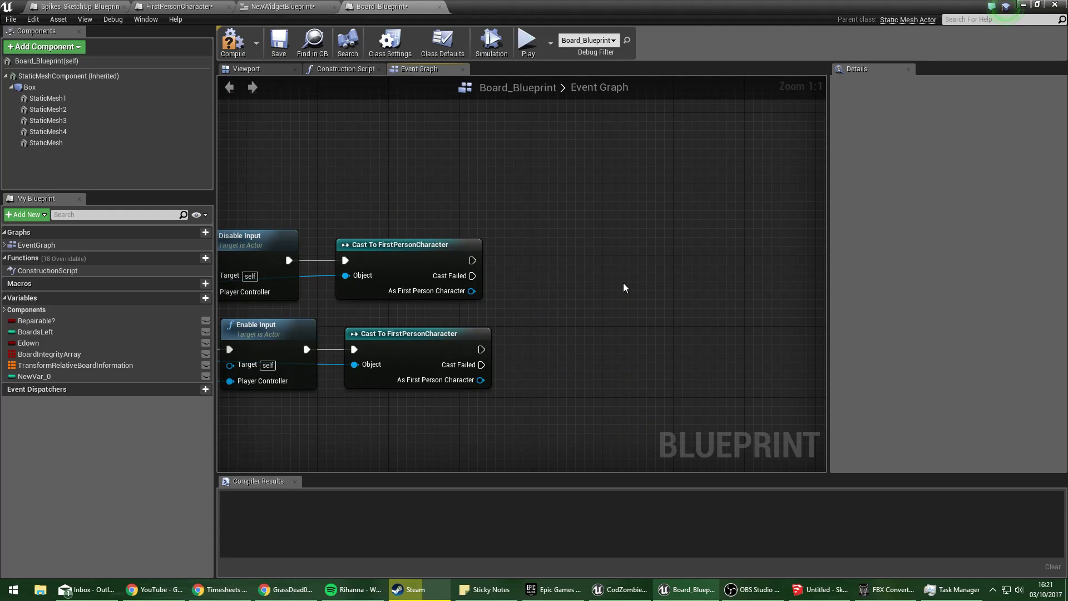
# Examine the Repairable? variable and the board repair logic for the way Board Integrity Array is checked.
pyautogui.click(50, 324)
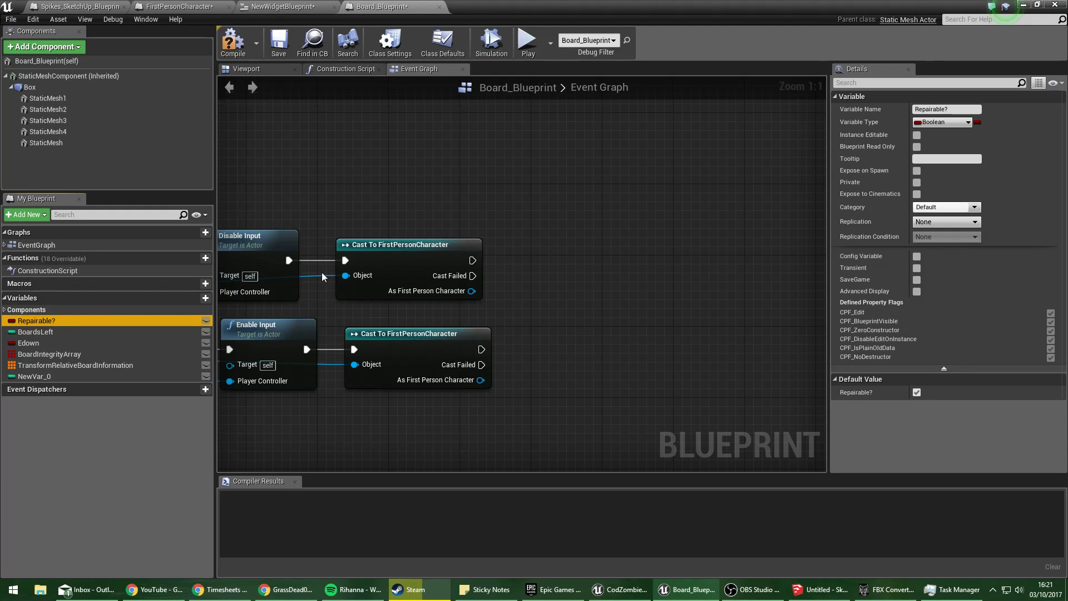
pyautogui.scroll(-8, 652, 258)
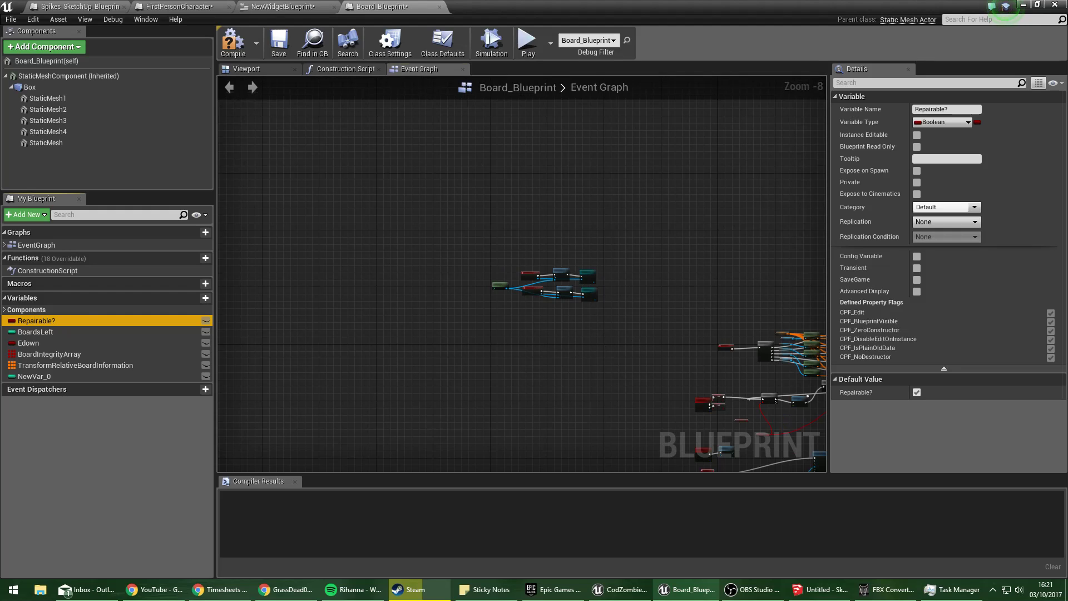
pyautogui.moveTo(600, 352); pyautogui.dragTo(477, 317, button='right')
pyautogui.scroll(8, 624, 363)
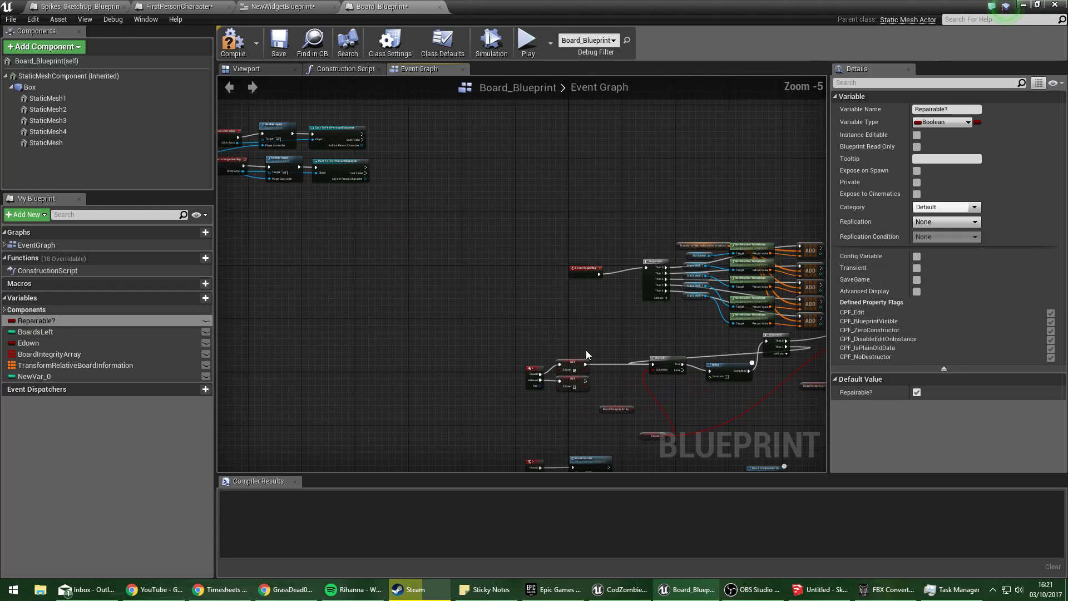
pyautogui.moveTo(588, 385); pyautogui.dragTo(498, 152, button='right')
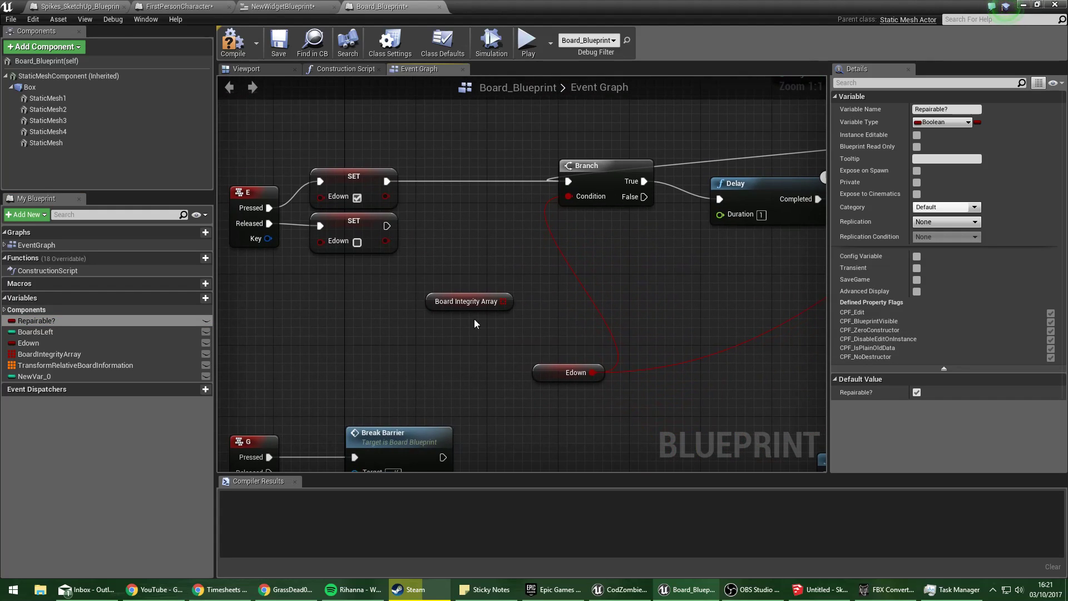
pyautogui.moveTo(794, 295); pyautogui.dragTo(419, 318, button='right')
pyautogui.scroll(-1, 513, 313)
pyautogui.moveTo(512, 313); pyautogui.dragTo(495, 426, button='right')
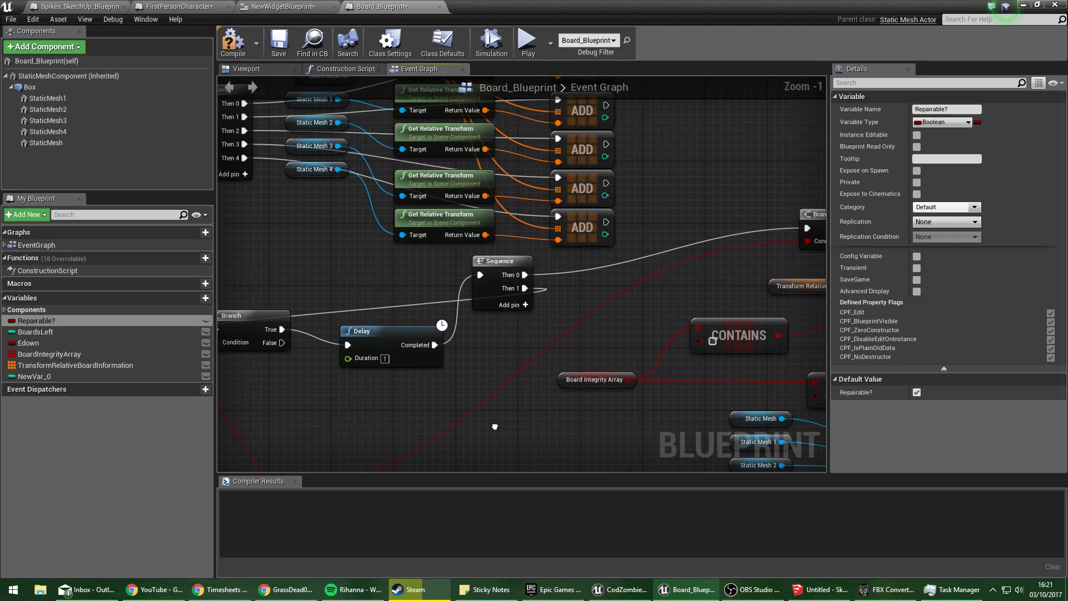
pyautogui.scroll(1, 506, 373)
pyautogui.moveTo(507, 373); pyautogui.dragTo(339, 376, button='right')
pyautogui.scroll(-8, 337, 418)
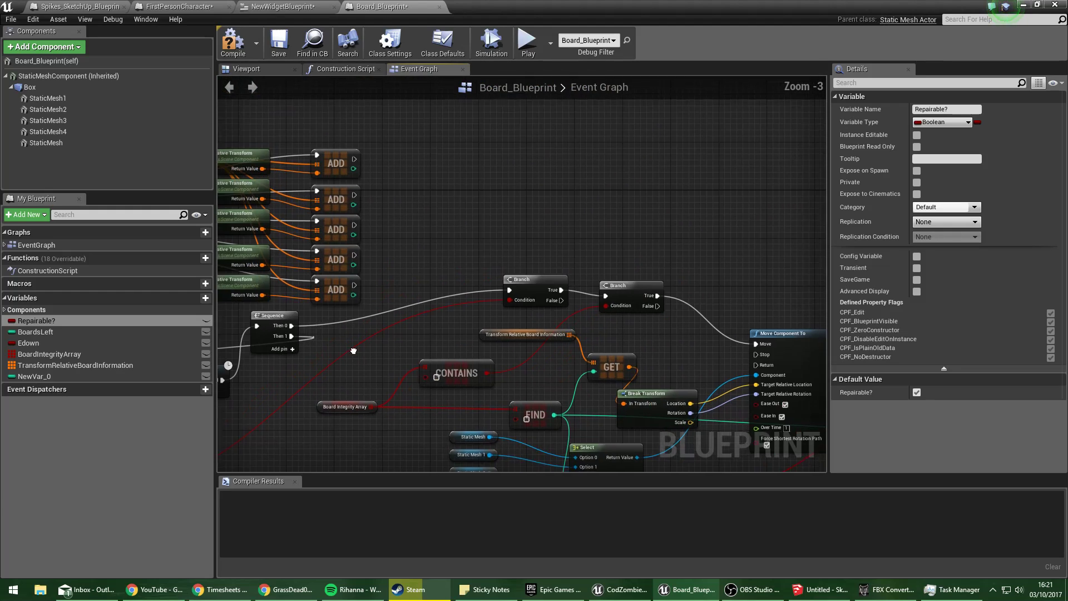
pyautogui.scroll(7, 595, 304)
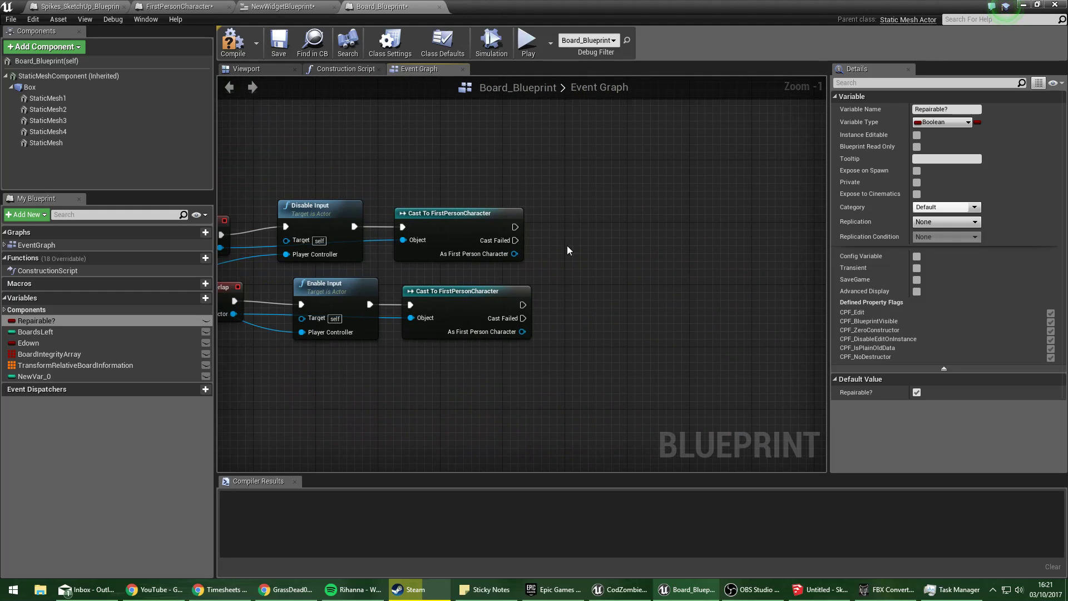
# Add a Branch node executed by the FirstPersonCharacter cast that follows Disable Input.
pyautogui.moveTo(516, 227); pyautogui.dragTo(622, 230)
pyautogui.write('branch')
pyautogui.press('Return')
# Get BoardIntegrityArray, feed it through a Contains Item node into the Branch's Condition, and arrange these nodes below the Branch.
pyautogui.moveTo(49, 354); pyautogui.dragTo(543, 271)
pyautogui.click(558, 284)
pyautogui.moveTo(612, 278); pyautogui.dragTo(676, 304)
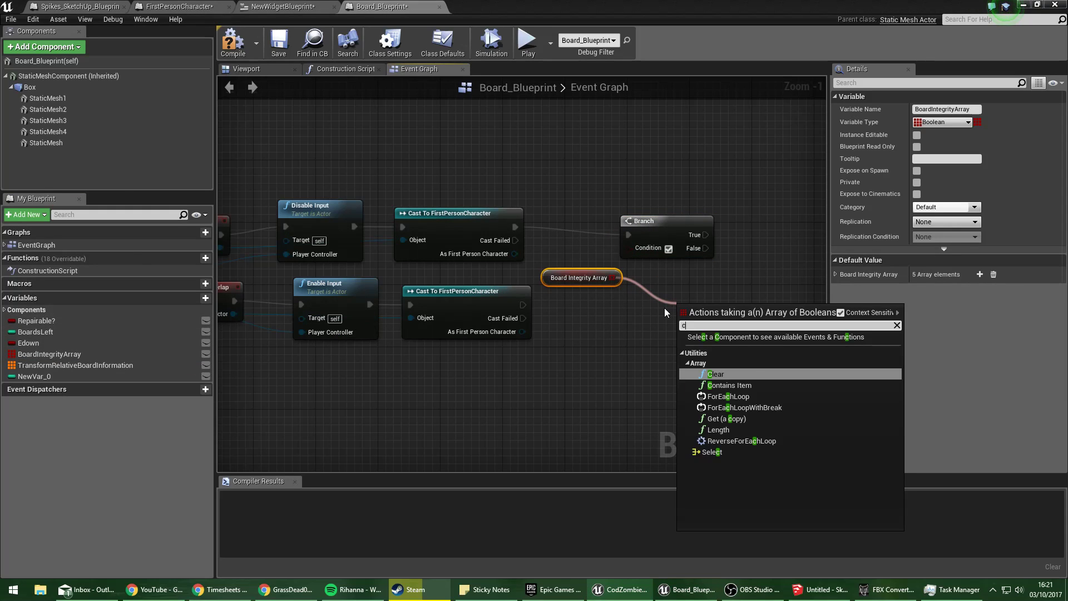
pyautogui.write('conta')
pyautogui.press('Return')
pyautogui.moveTo(763, 318); pyautogui.dragTo(732, 222)
pyautogui.moveTo(638, 155); pyautogui.dragTo(560, 302, button='right')
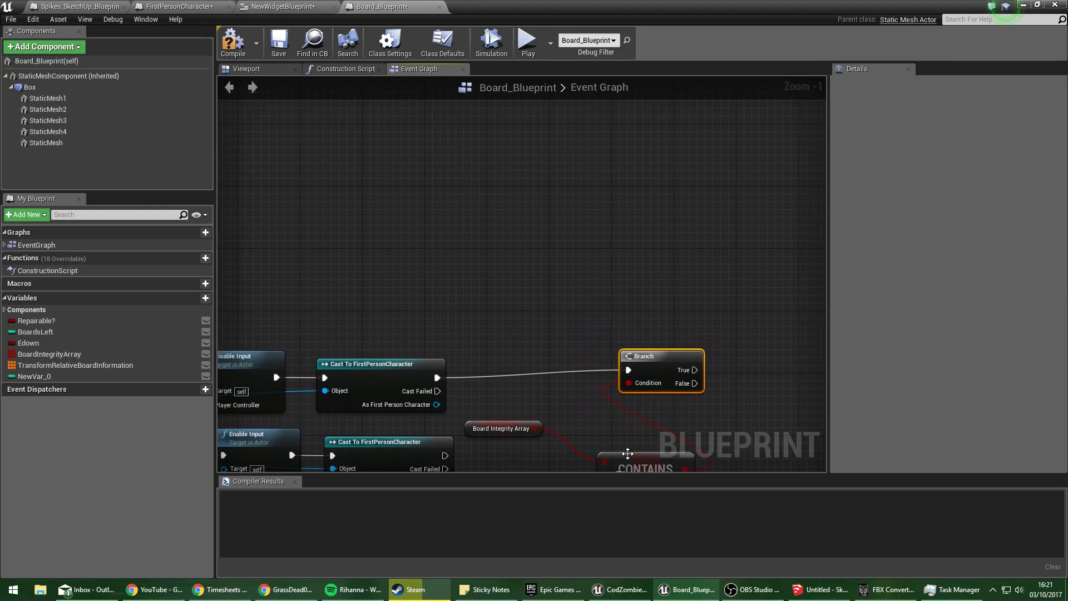
pyautogui.moveTo(632, 453); pyautogui.dragTo(614, 430)
pyautogui.click(500, 418)
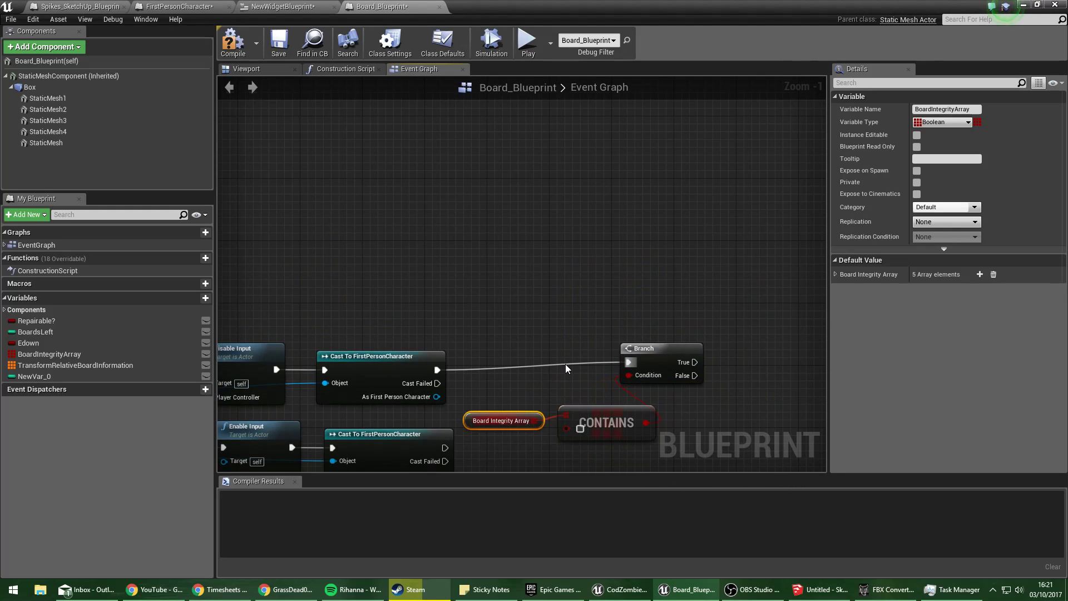
# Line up the Branch node with the execution output of the FirstPersonCharacter cast that follows Disable Input.
pyautogui.moveTo(565, 364); pyautogui.dragTo(393, 349, button='right')
pyautogui.moveTo(475, 346); pyautogui.dragTo(475, 357)
pyautogui.click(382, 279)
pyautogui.moveTo(382, 279); pyautogui.dragTo(575, 277, button='right')
# Examine the widget, FirstPersonCharacter and spikes door blueprints for how the on-screen OSD text is set, then return to Board_Blueprint.
pyautogui.click(281, 6)
pyautogui.click(178, 7)
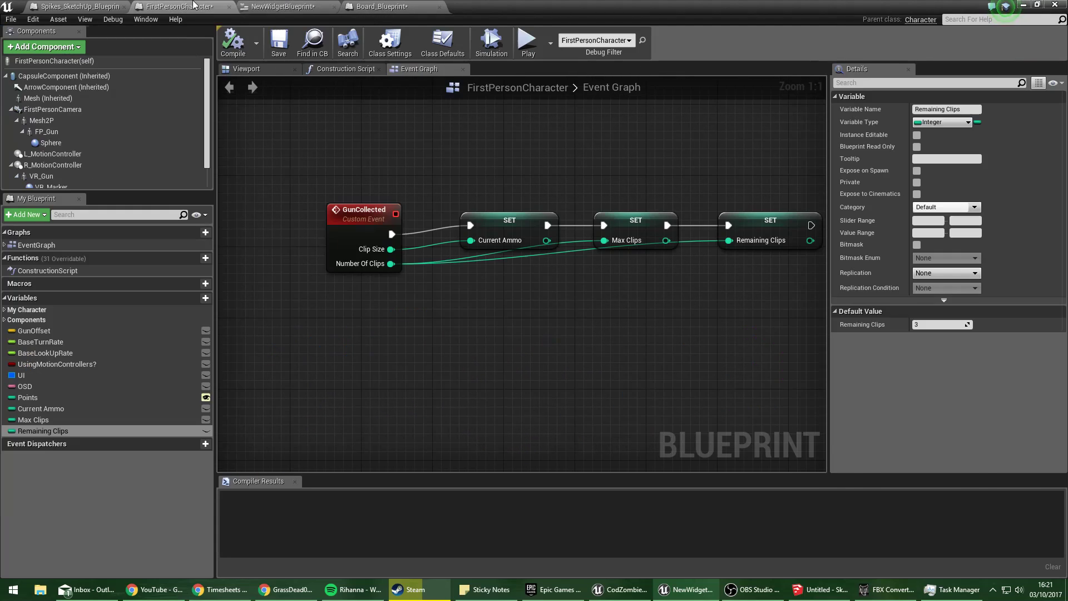
pyautogui.click(276, 6)
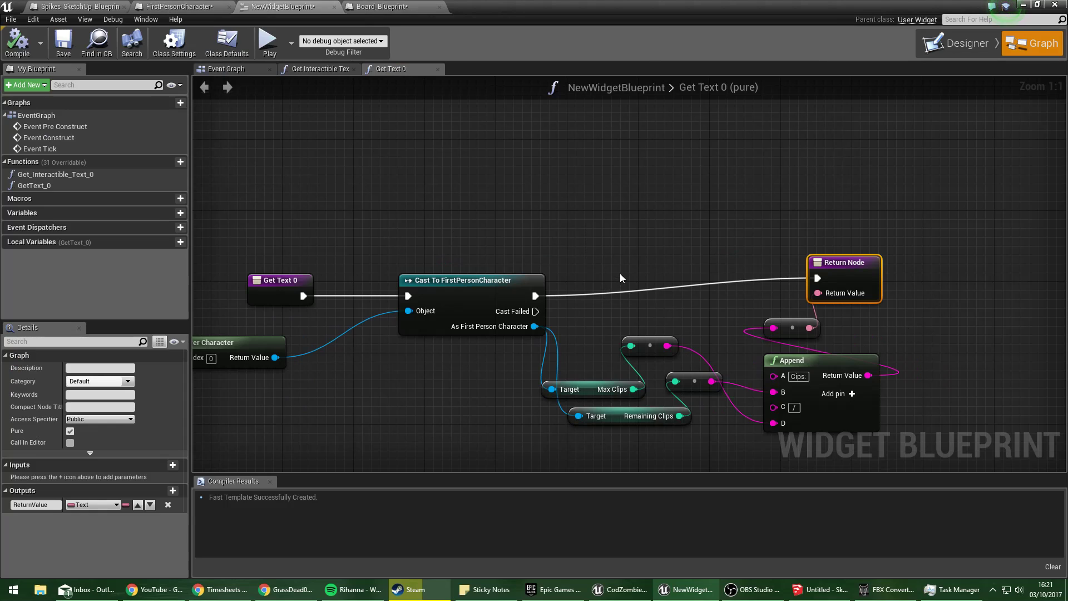
pyautogui.click(178, 6)
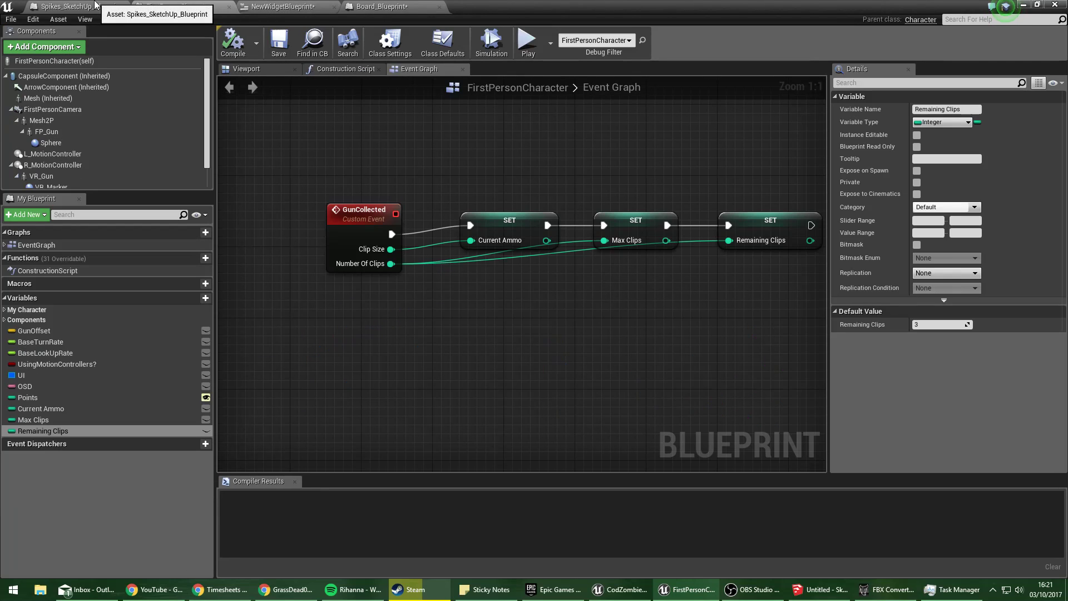
pyautogui.click(81, 6)
pyautogui.scroll(3, 520, 290)
pyautogui.moveTo(663, 261); pyautogui.dragTo(670, 266, button='right')
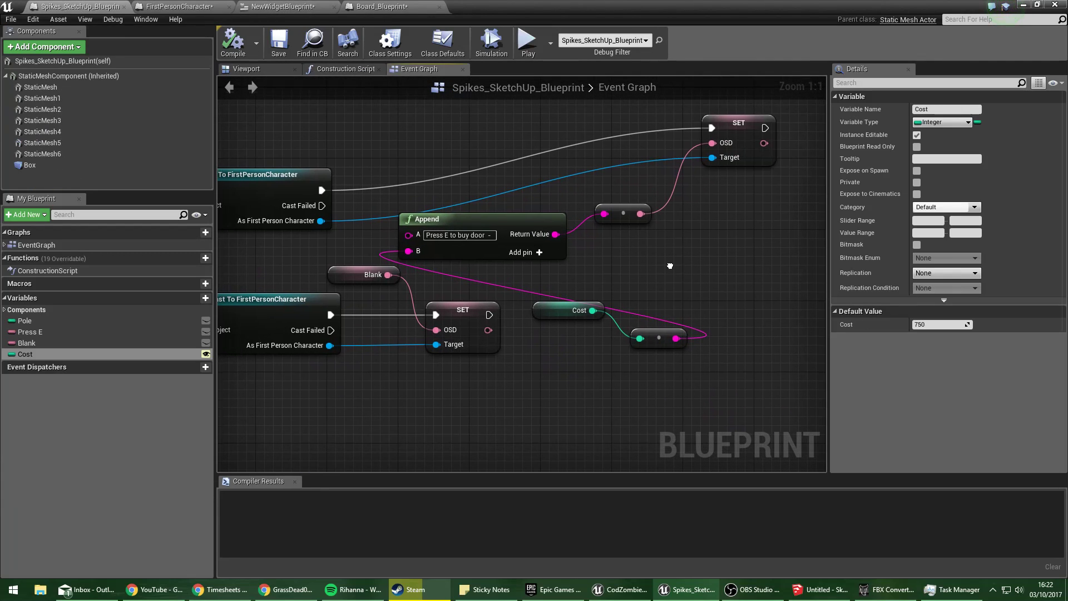
pyautogui.click(255, 5)
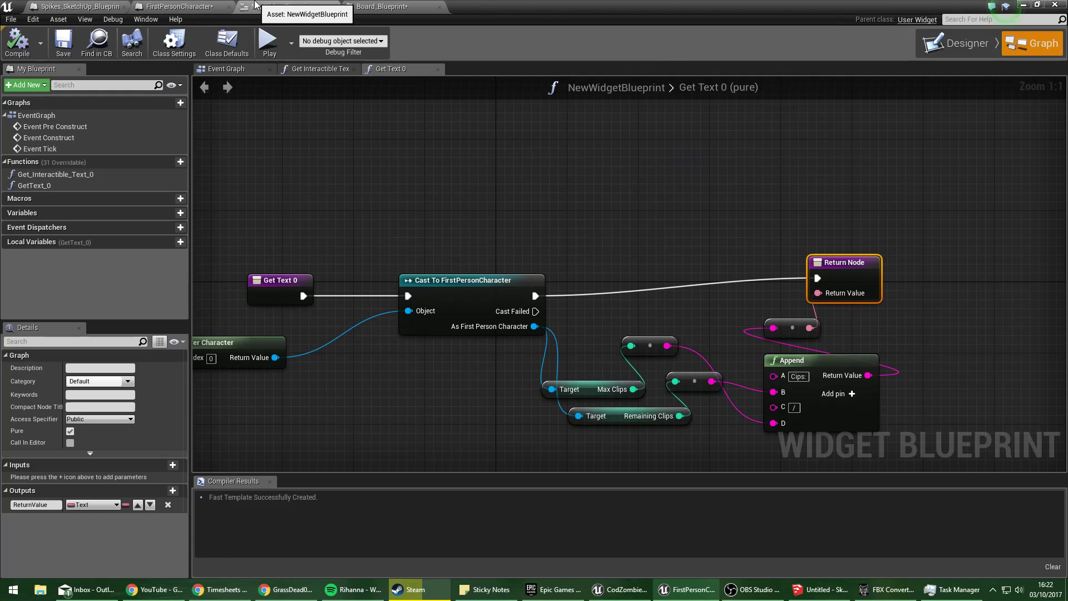
pyautogui.click(185, 6)
pyautogui.click(92, 5)
pyautogui.click(289, 9)
pyautogui.click(380, 6)
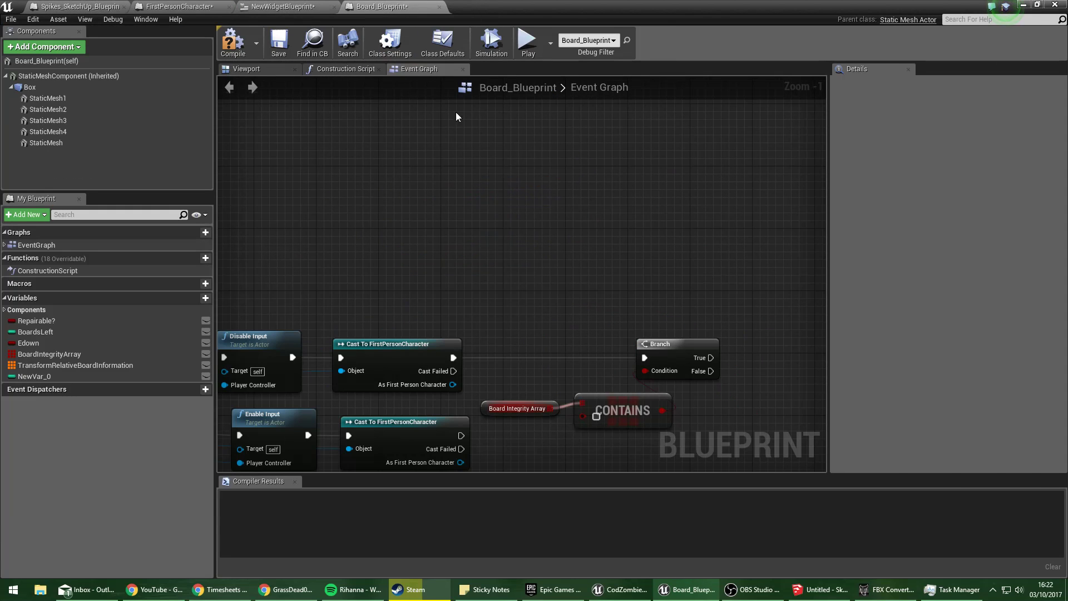
# Add a Set OSD node targeting the As First Person Character output of the cast that follows Disable Input.
pyautogui.moveTo(482, 257); pyautogui.dragTo(424, 160, button='right')
pyautogui.moveTo(396, 290); pyautogui.dragTo(769, 232)
pyautogui.write('set osd')
pyautogui.press('Return')
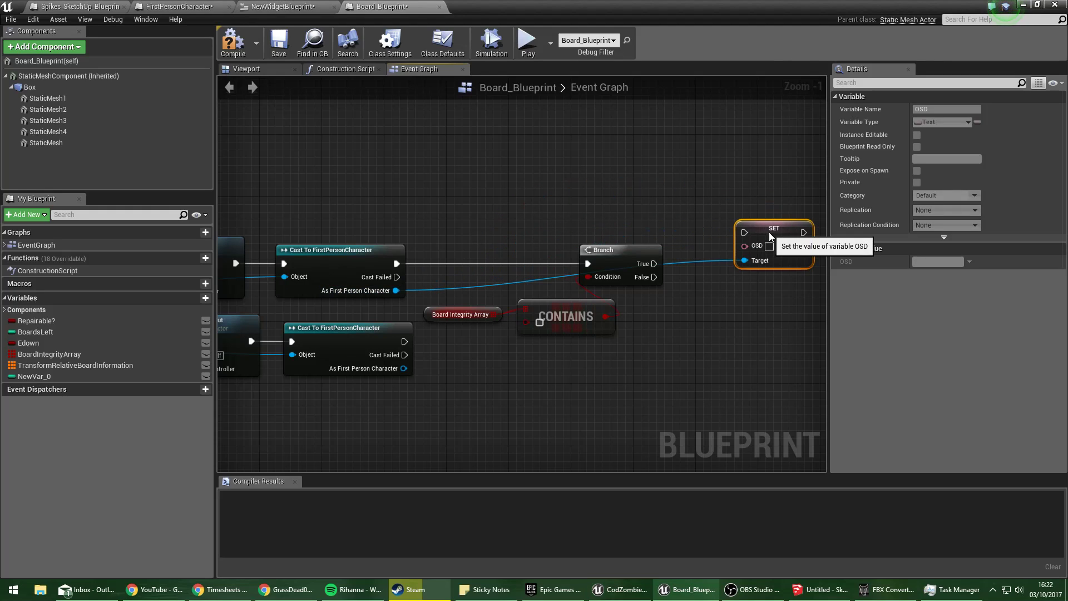
# Duplicate the Set OSD node below and connect its execution and Target to the FirstPersonCharacter cast that follows Enable Input.
pyautogui.hotkey('ctrl', 'c')
pyautogui.hotkey('ctrl', 'v')
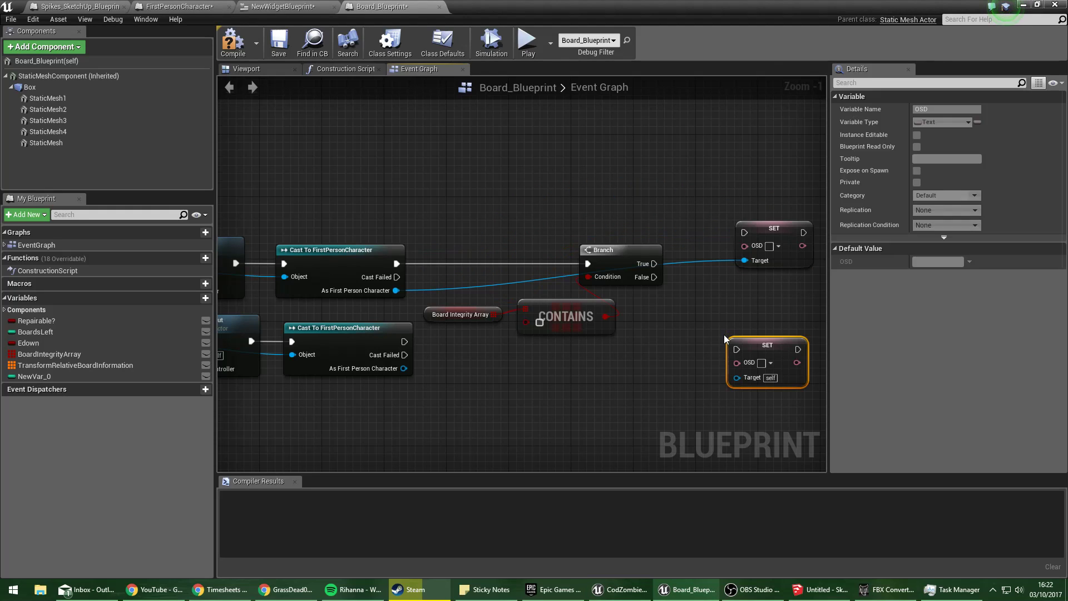
pyautogui.rightClick(639, 370)
pyautogui.click(547, 393)
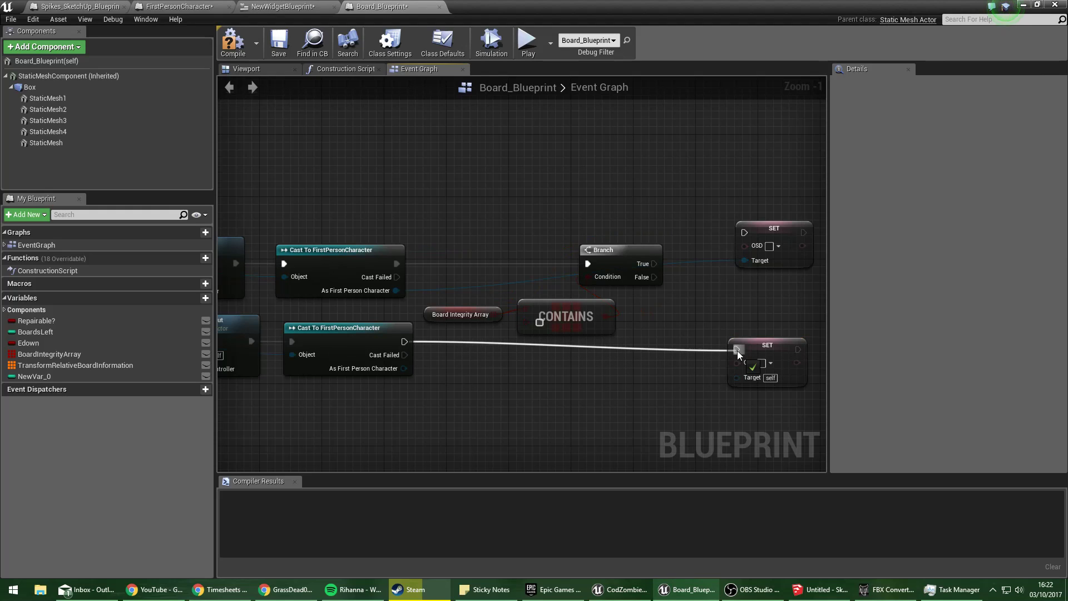
pyautogui.moveTo(737, 351); pyautogui.dragTo(694, 348)
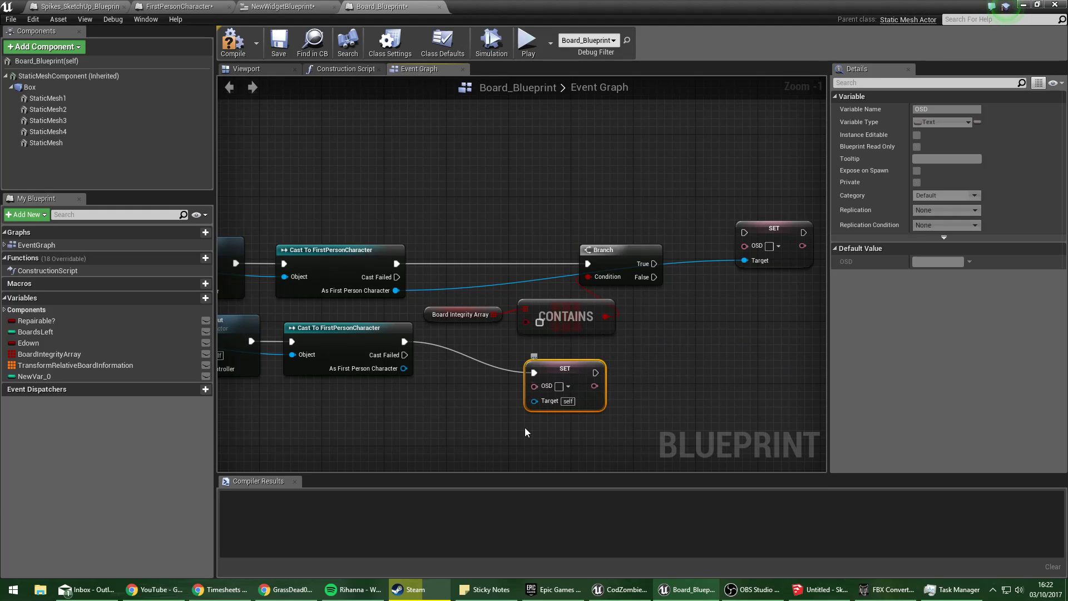
pyautogui.moveTo(566, 367); pyautogui.dragTo(564, 376)
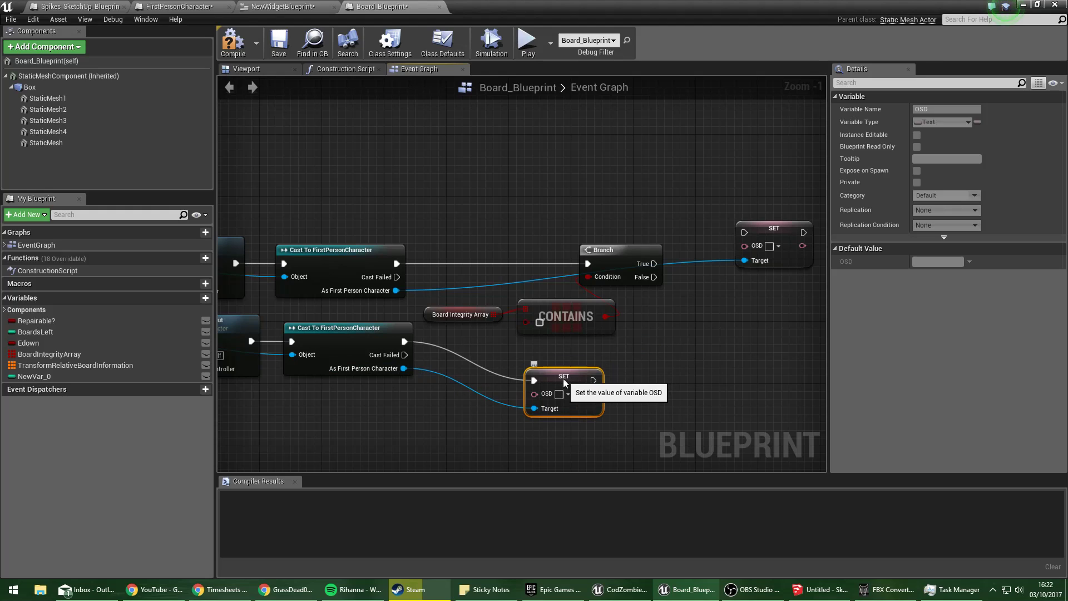
# Reposition the upper Set OSD node and connect the Branch's True output to its execution input.
pyautogui.click(674, 357)
pyautogui.moveTo(725, 315); pyautogui.dragTo(582, 345, button='right')
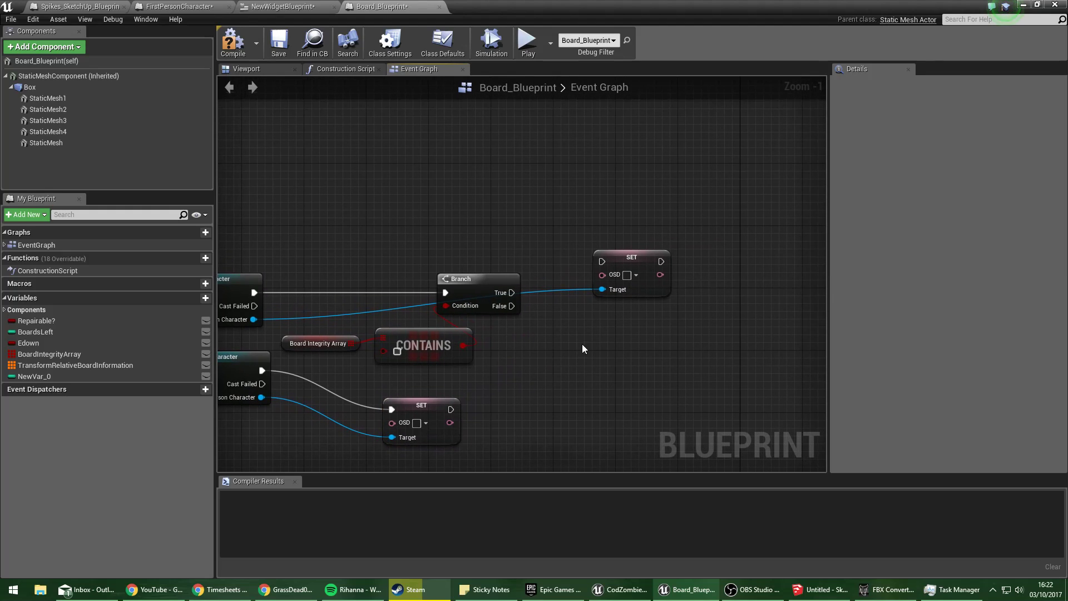
pyautogui.click(621, 259)
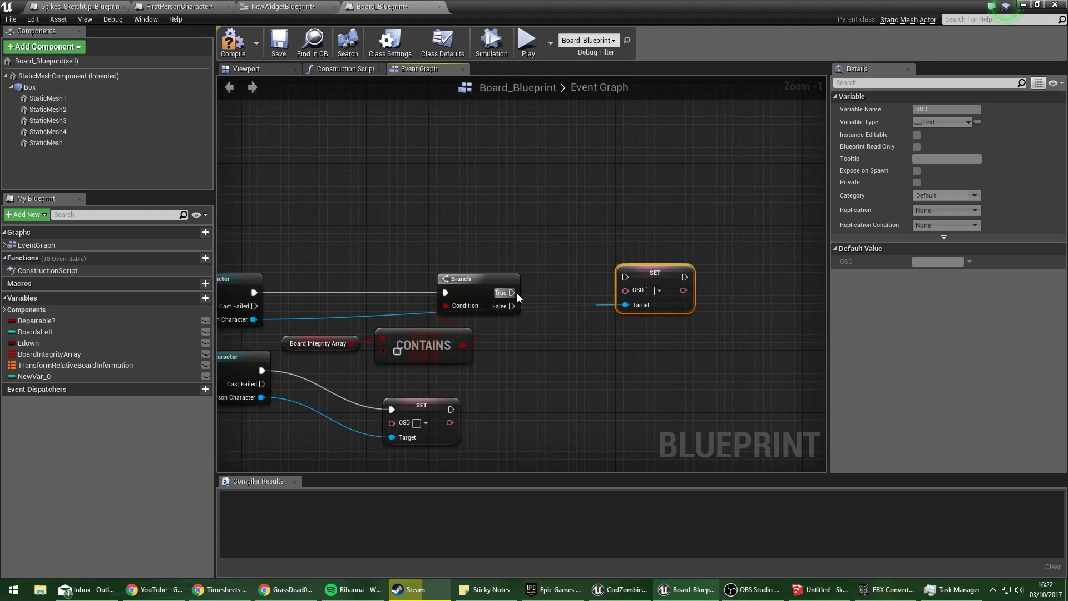
pyautogui.moveTo(512, 293); pyautogui.dragTo(626, 276)
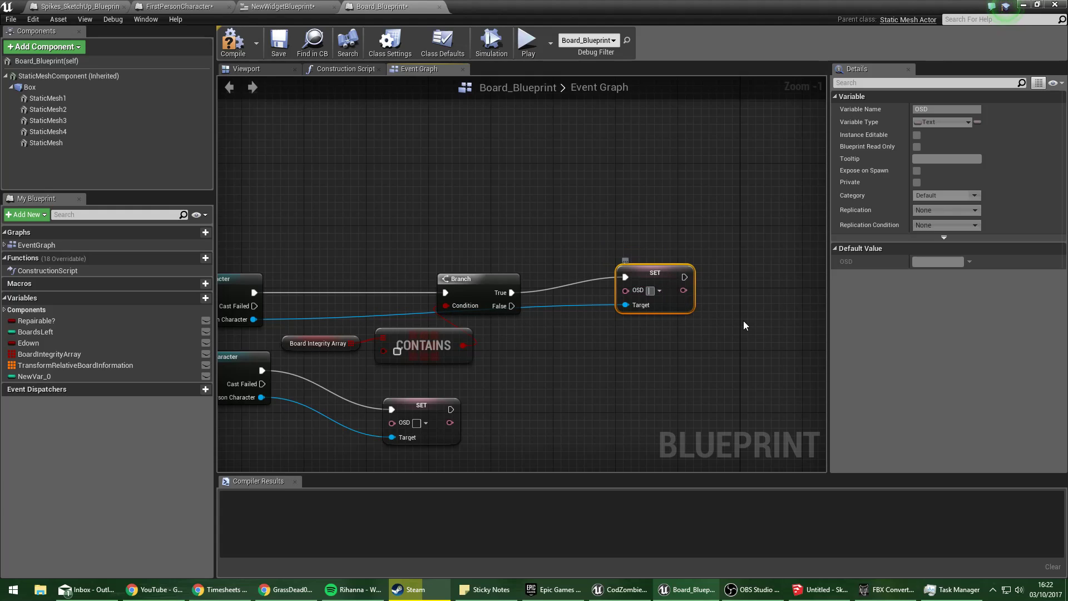
# Set the upper Set OSD node's text to "Hold E to repair".
pyautogui.write('Hold E to')
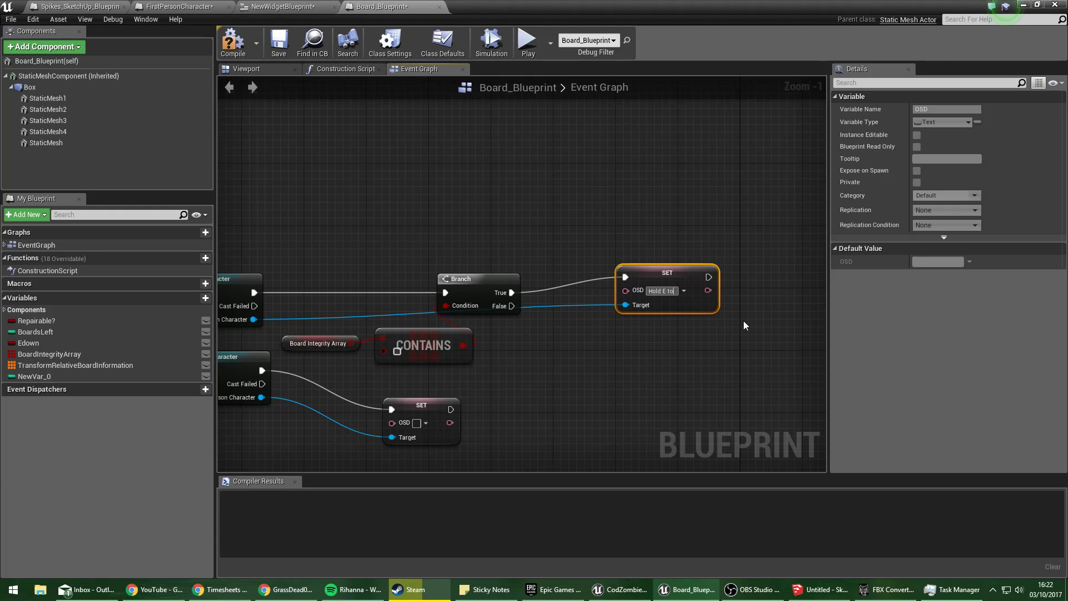
pyautogui.write(' repair')
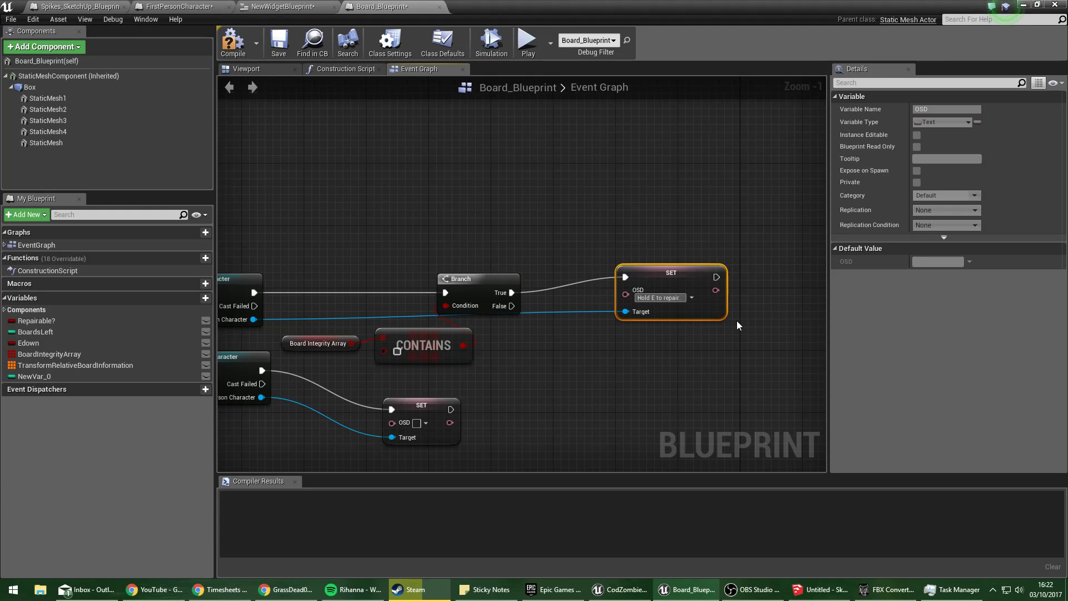
pyautogui.press('BackSpace')
pyautogui.click(578, 303)
pyautogui.moveTo(392, 183); pyautogui.dragTo(413, 196, button='right')
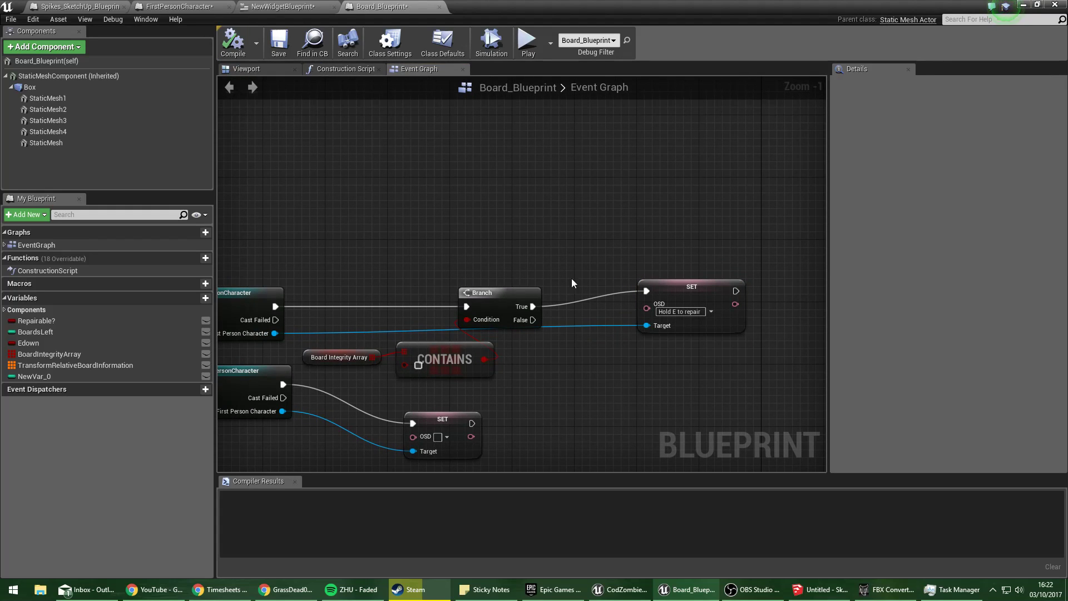
# Connect the Branch's False output to the execution input of the lower Set OSD node with the empty text.
pyautogui.click(679, 291)
pyautogui.click(555, 378)
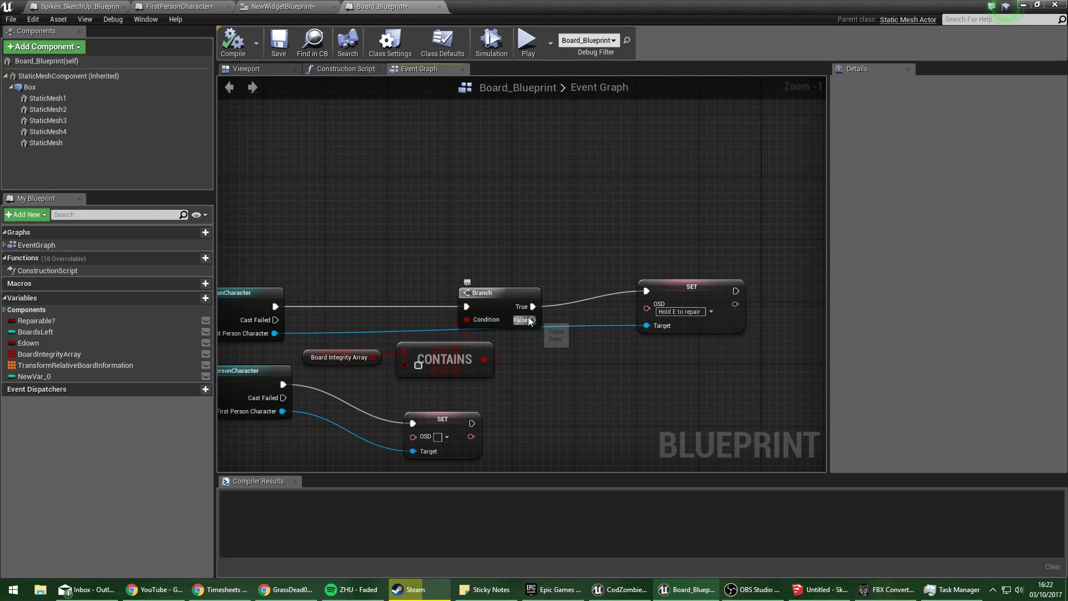
pyautogui.moveTo(418, 421); pyautogui.dragTo(413, 424)
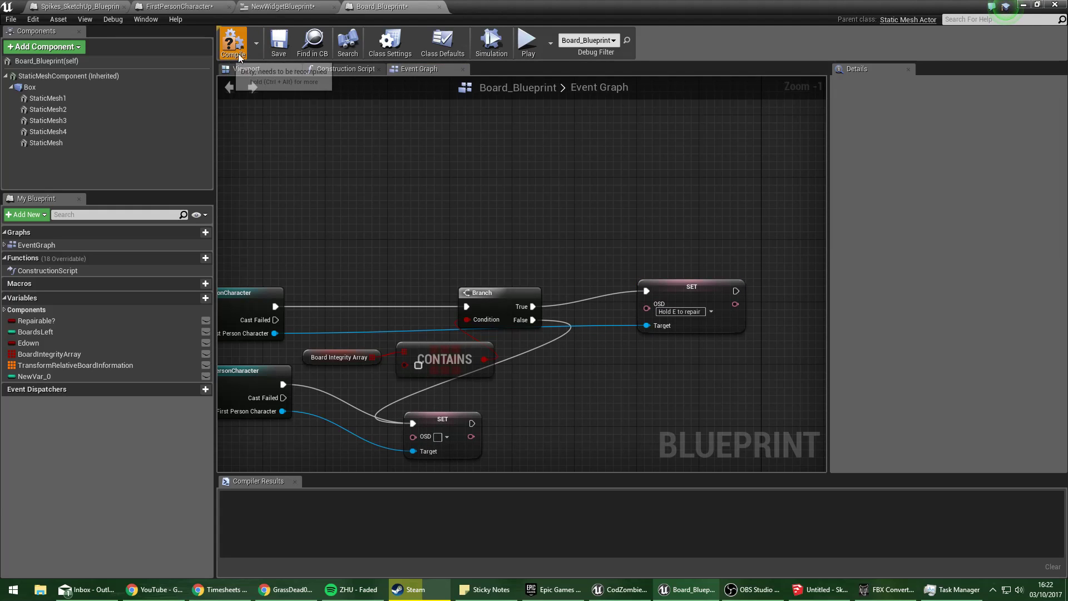
# Return to the level editor and playtest the prompt by walking up to and away from the board barrier.
pyautogui.click(1023, 4)
pyautogui.click(608, 40)
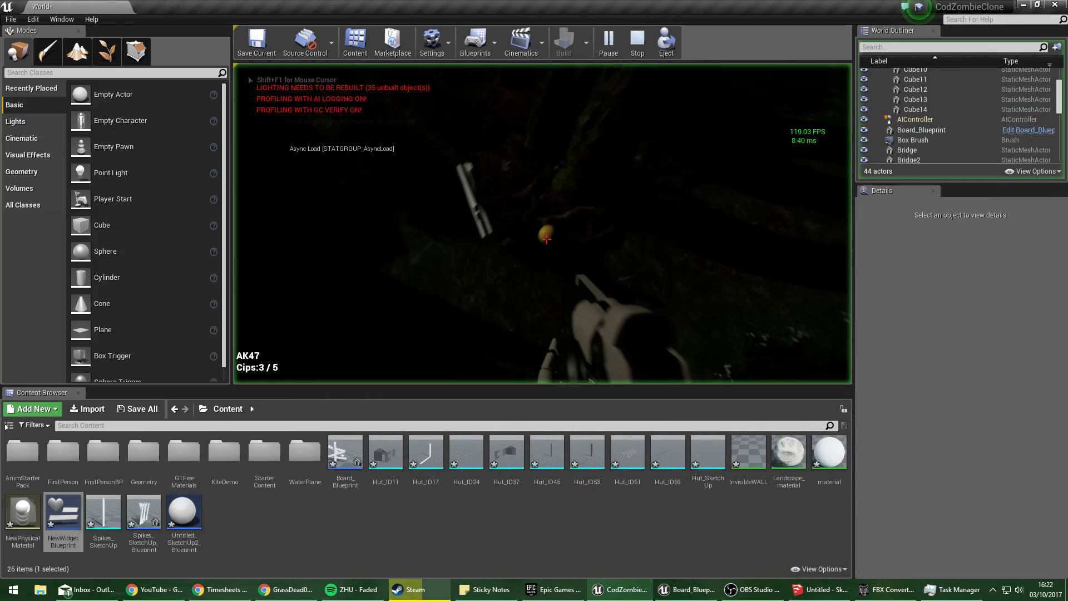
pyautogui.press('w')
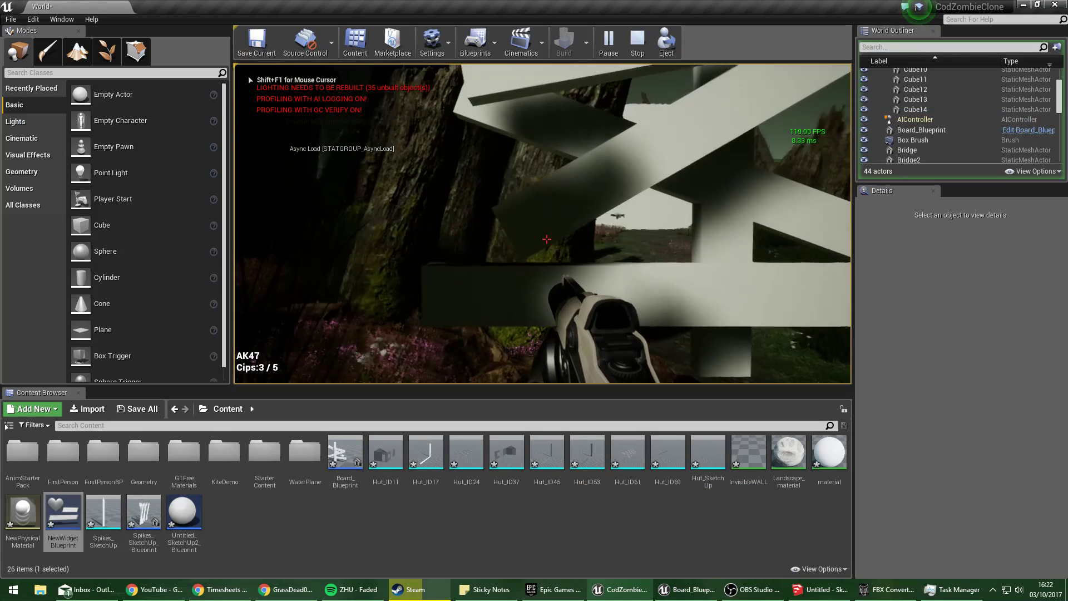
pyautogui.press('d')
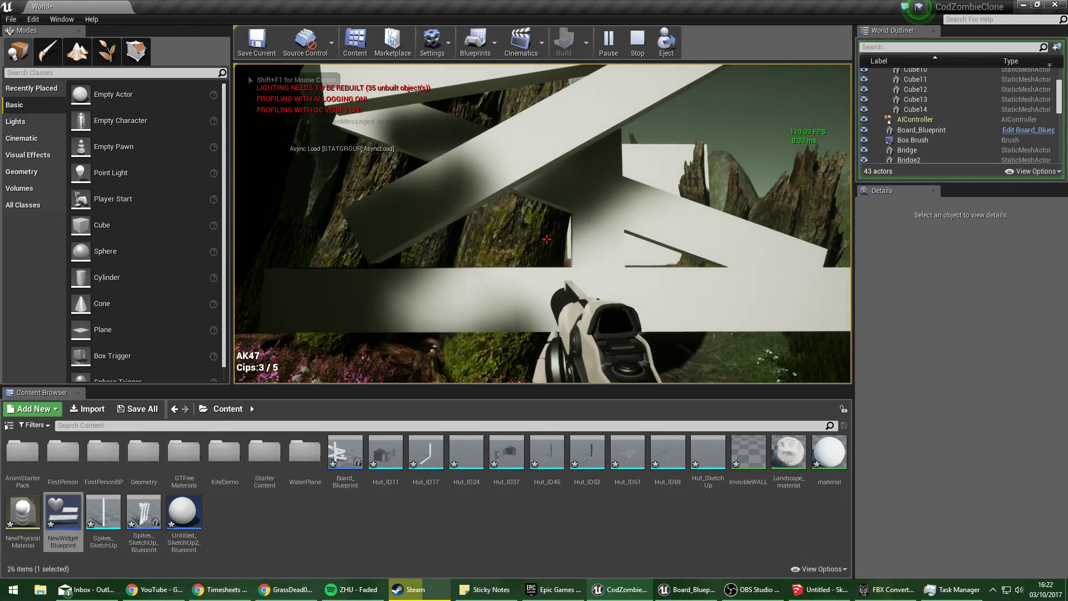
pyautogui.press('s')
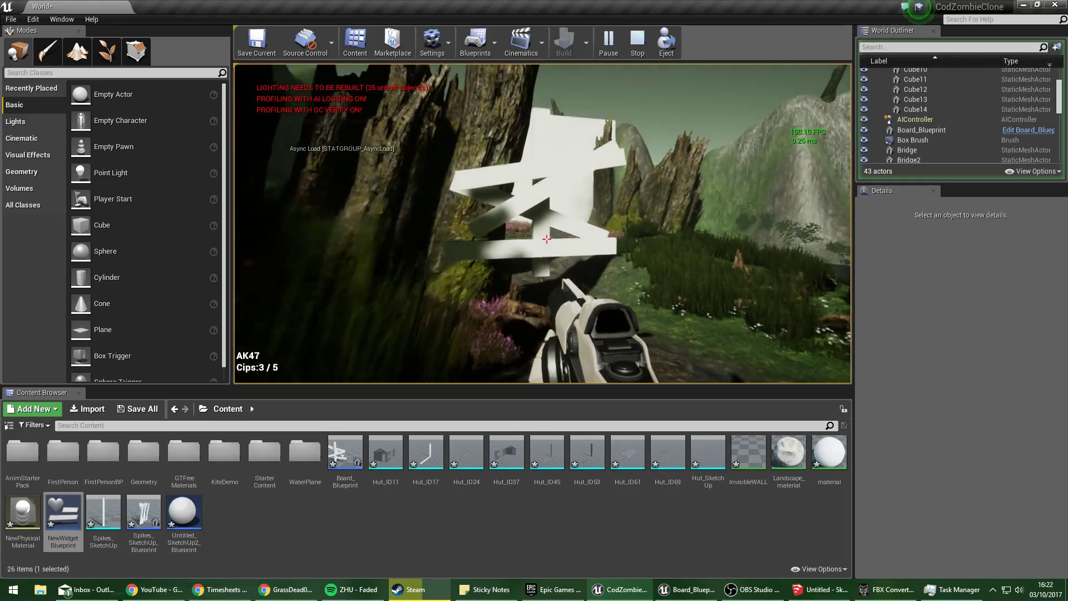
pyautogui.press('w')
pyautogui.press('s')
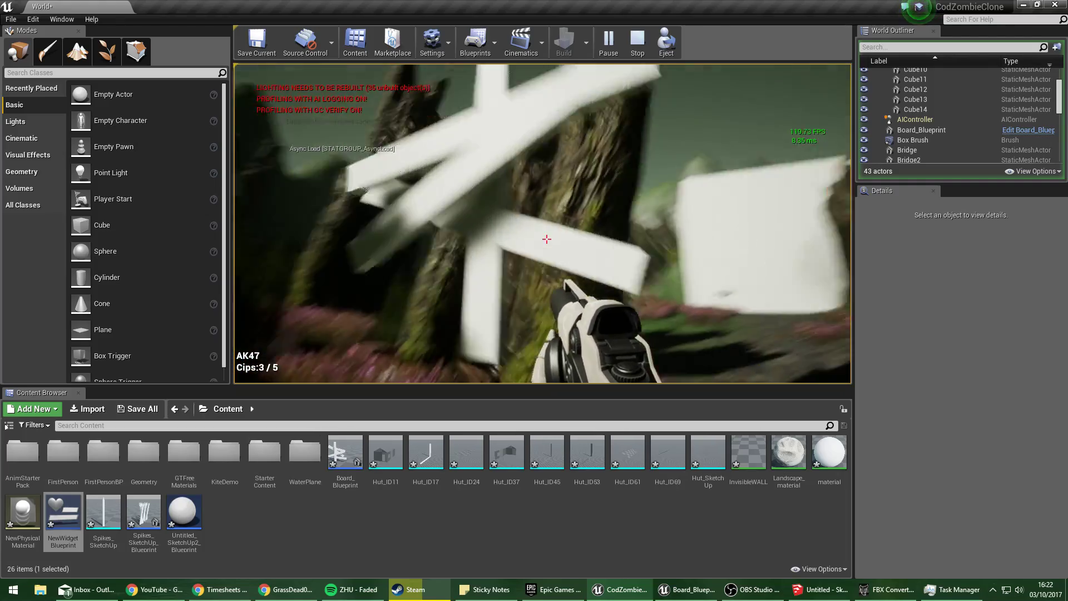
pyautogui.press('w')
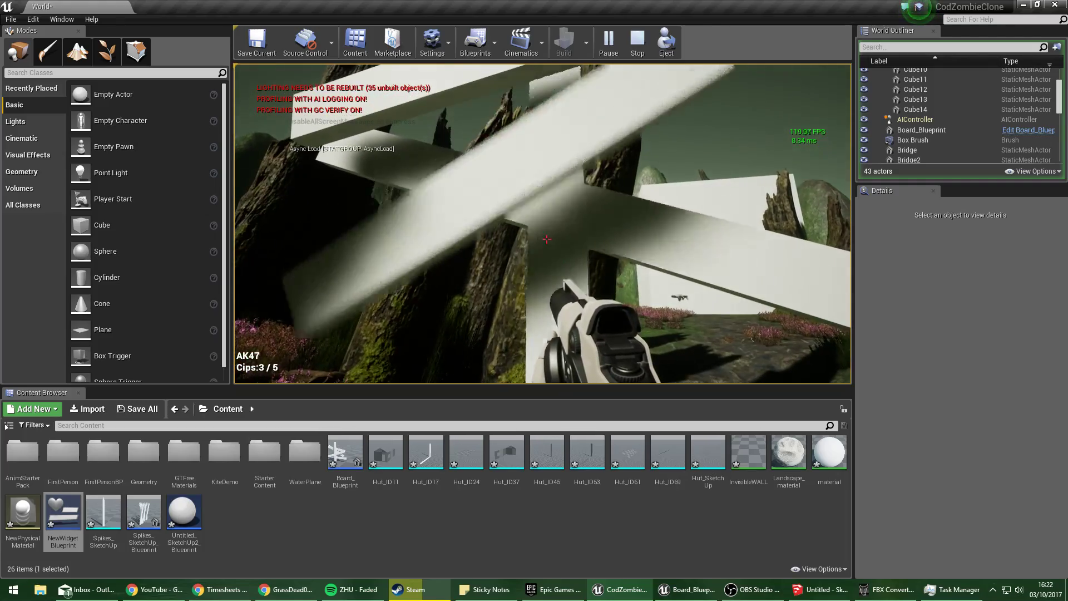
pyautogui.press('w')
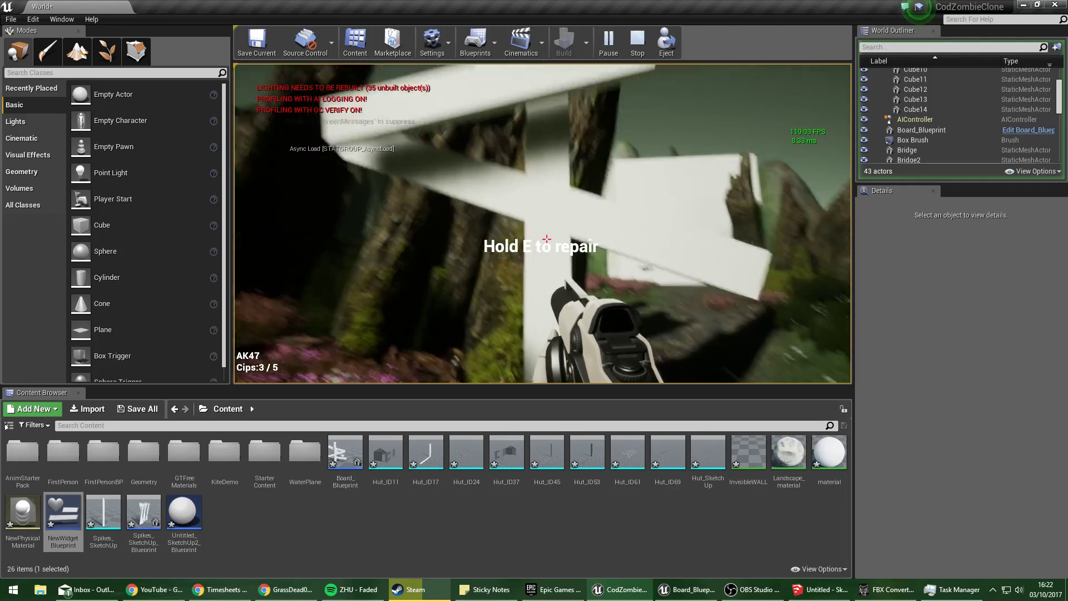
# Use the interact action at the board barrier, check the prompt while walking away and back, and stop the play session.
pyautogui.press('e')
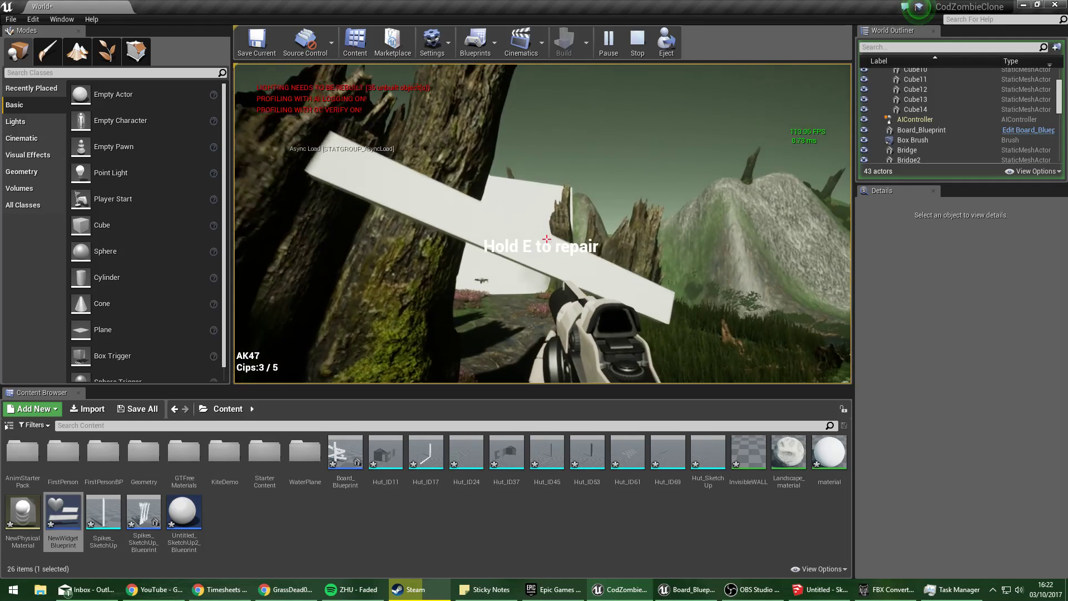
pyautogui.press('s')
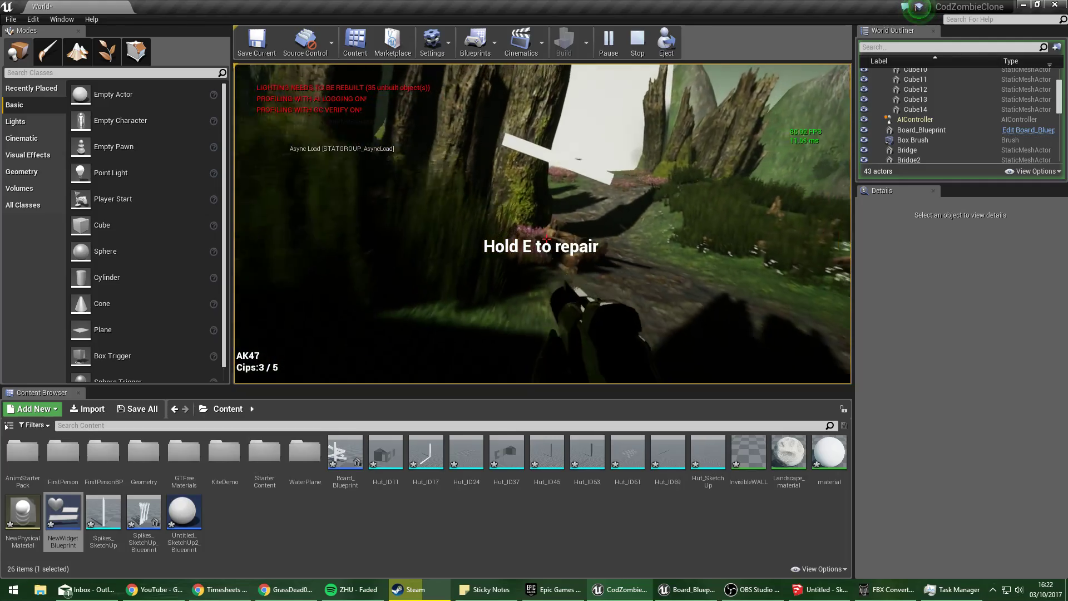
pyautogui.press('w')
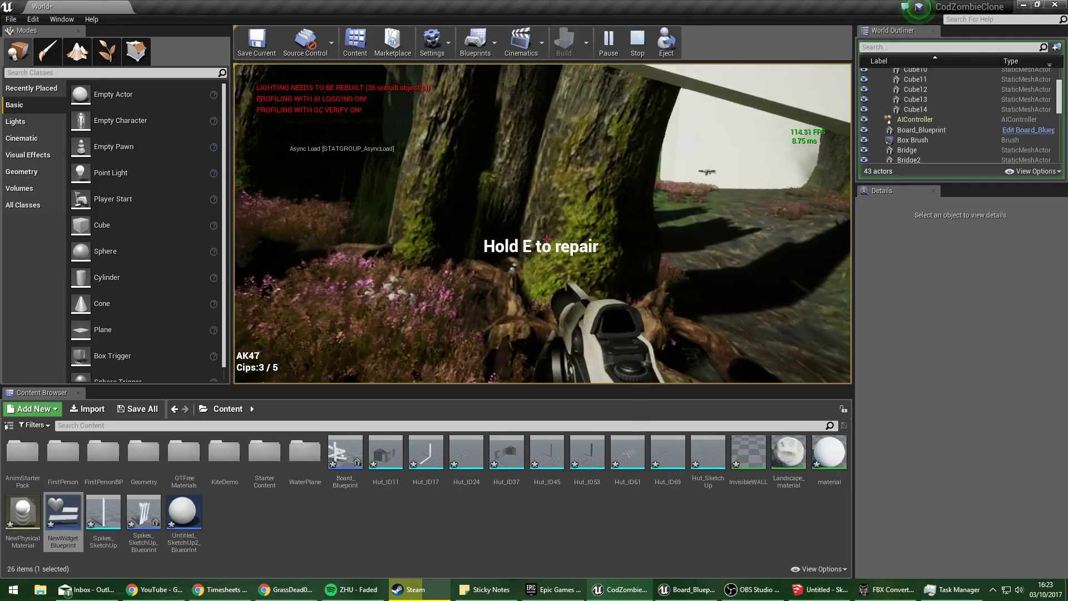
pyautogui.press('s')
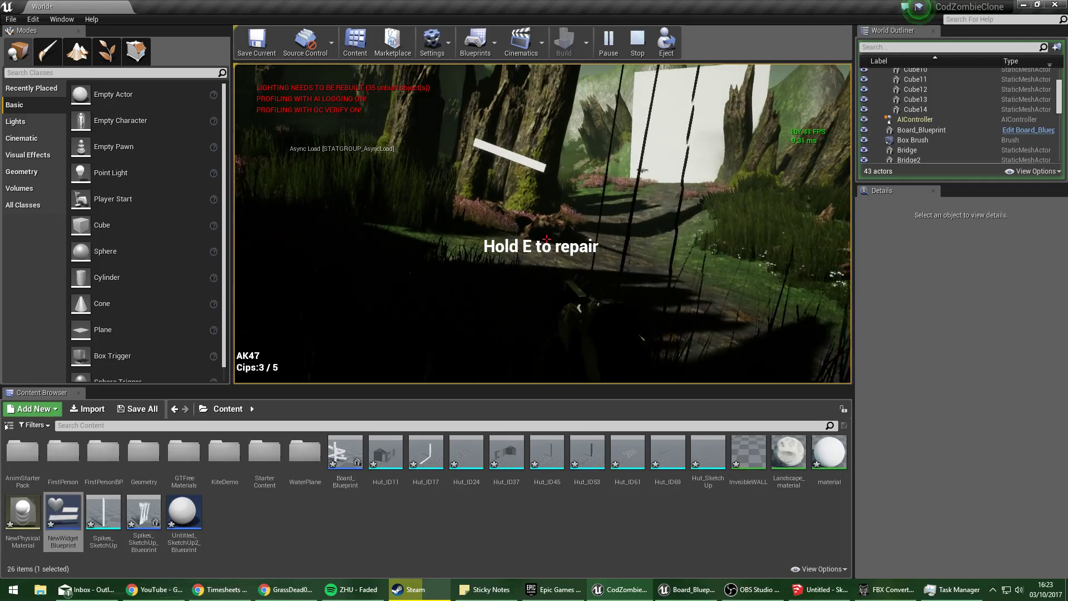
pyautogui.press('Escape')
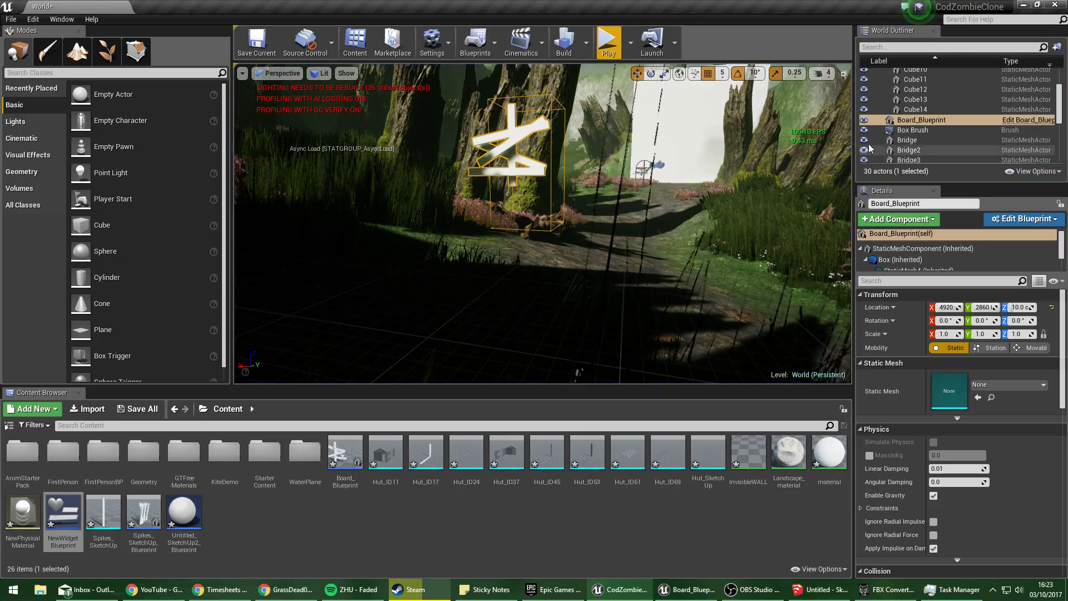
# Reopen Board_Blueprint and rearrange the Enable Input and Event ActorBeginOverlap nodes beside the lower FirstPersonCharacter cast.
pyautogui.click(1023, 120)
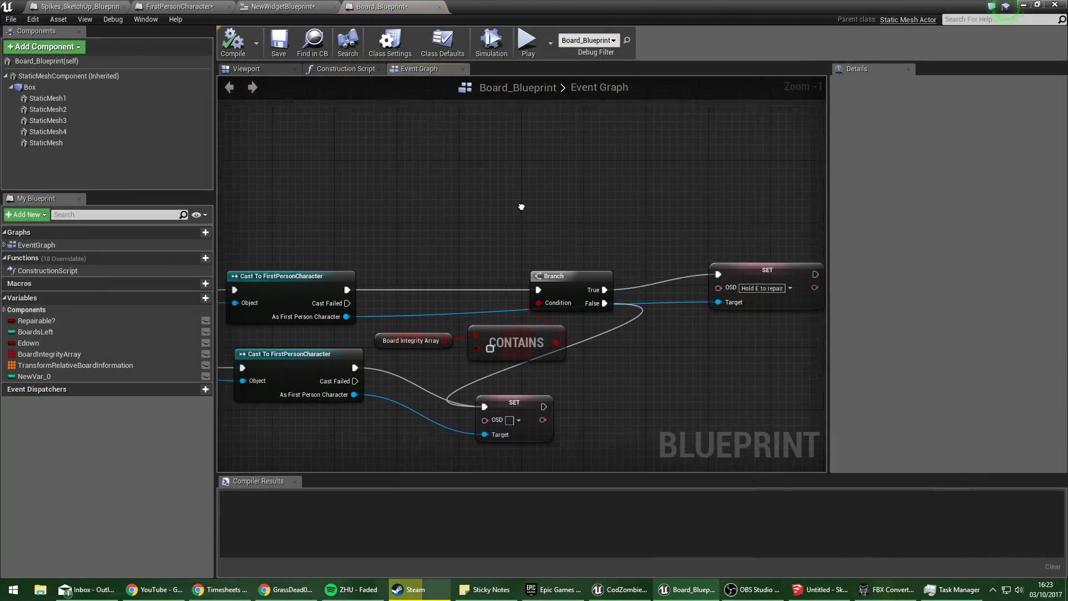
pyautogui.scroll(1, 473, 316)
pyautogui.moveTo(415, 405); pyautogui.dragTo(699, 373, button='right')
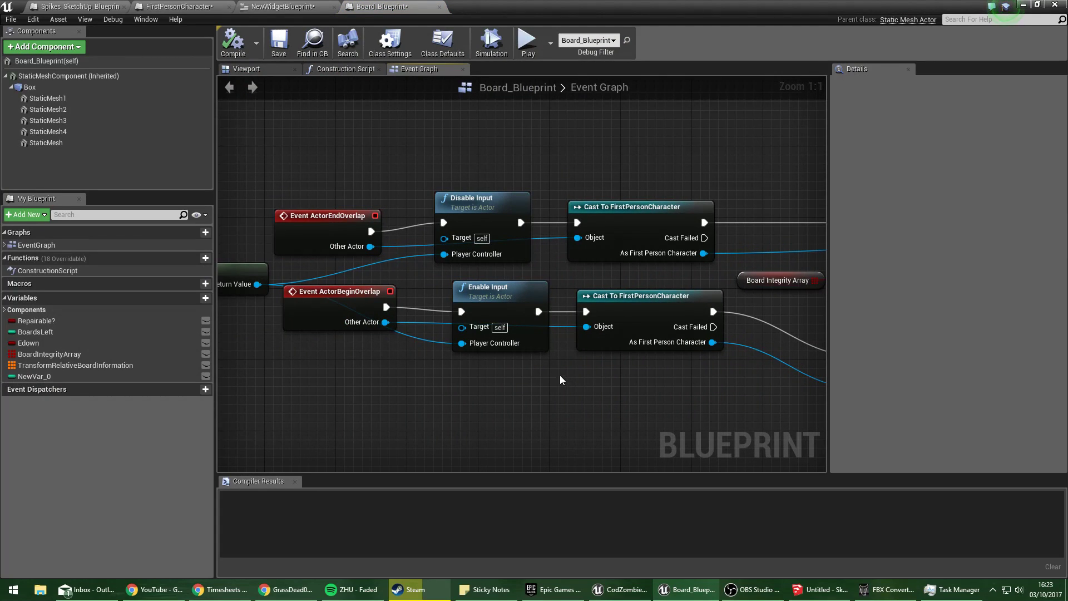
pyautogui.click(509, 287)
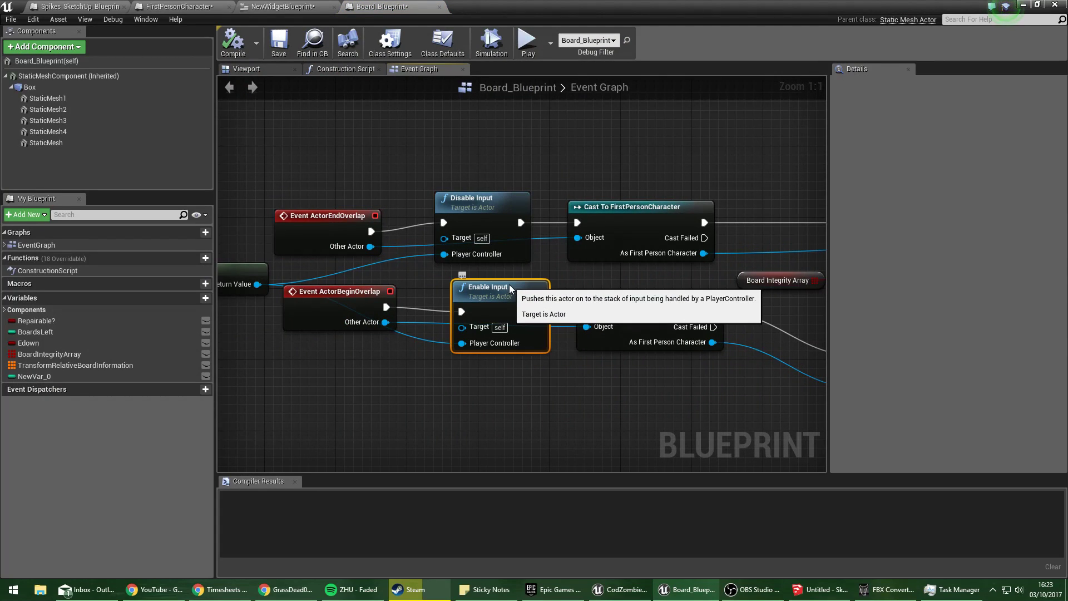
pyautogui.moveTo(509, 285); pyautogui.dragTo(500, 276)
pyautogui.moveTo(639, 400); pyautogui.dragTo(631, 393, button='right')
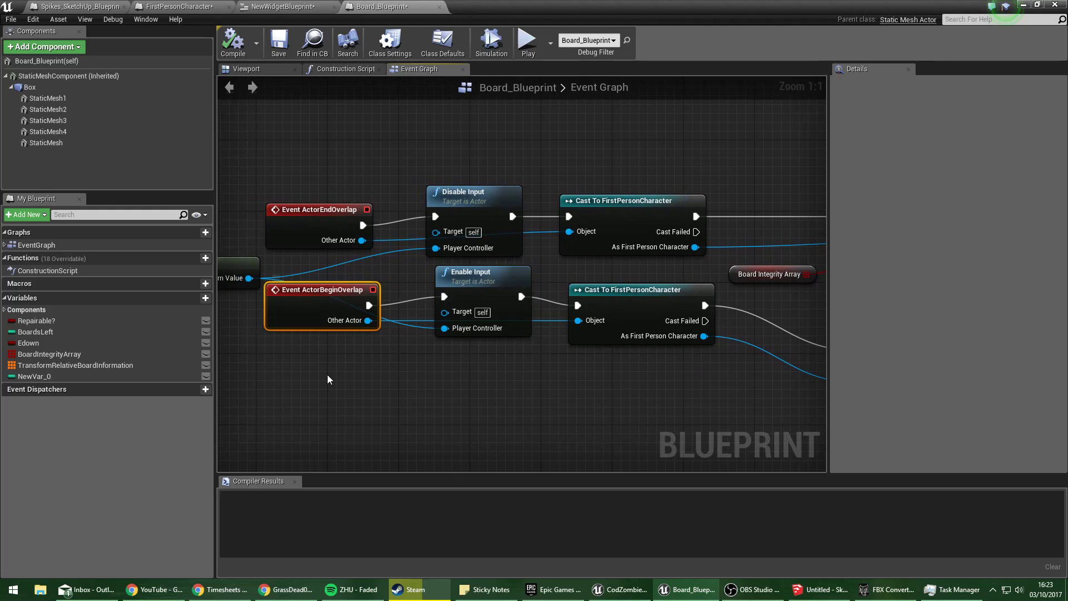
# Swap the two overlap events, wiring Event ActorBeginOverlap to Disable Input and Event ActorEndOverlap to Enable Input.
pyautogui.moveTo(525, 396); pyautogui.dragTo(512, 360, button='right')
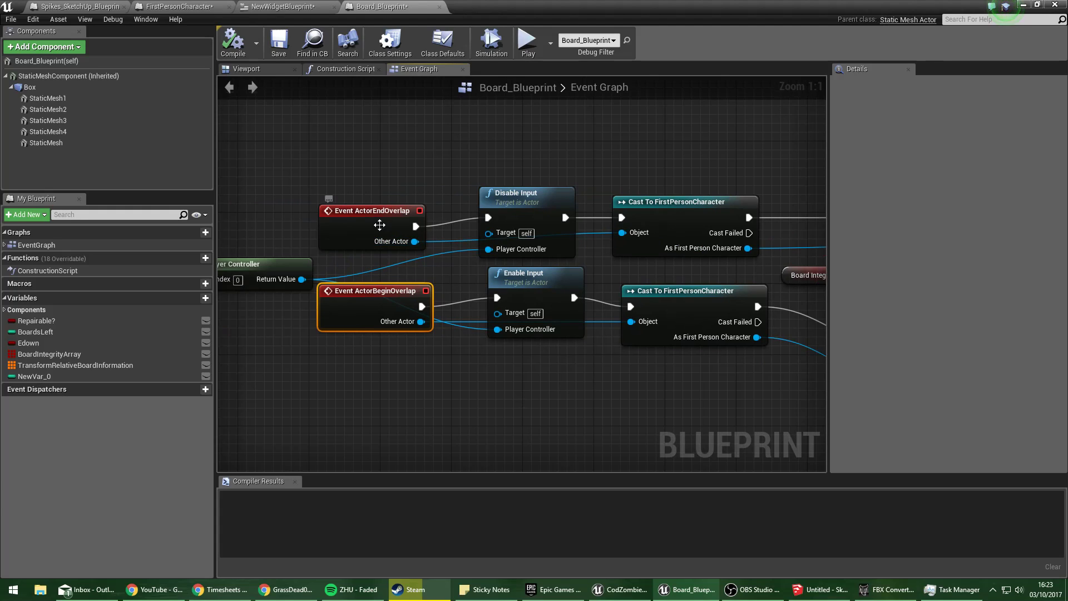
pyautogui.click(380, 225)
pyautogui.moveTo(395, 210); pyautogui.dragTo(428, 372)
pyautogui.moveTo(395, 309); pyautogui.dragTo(401, 228)
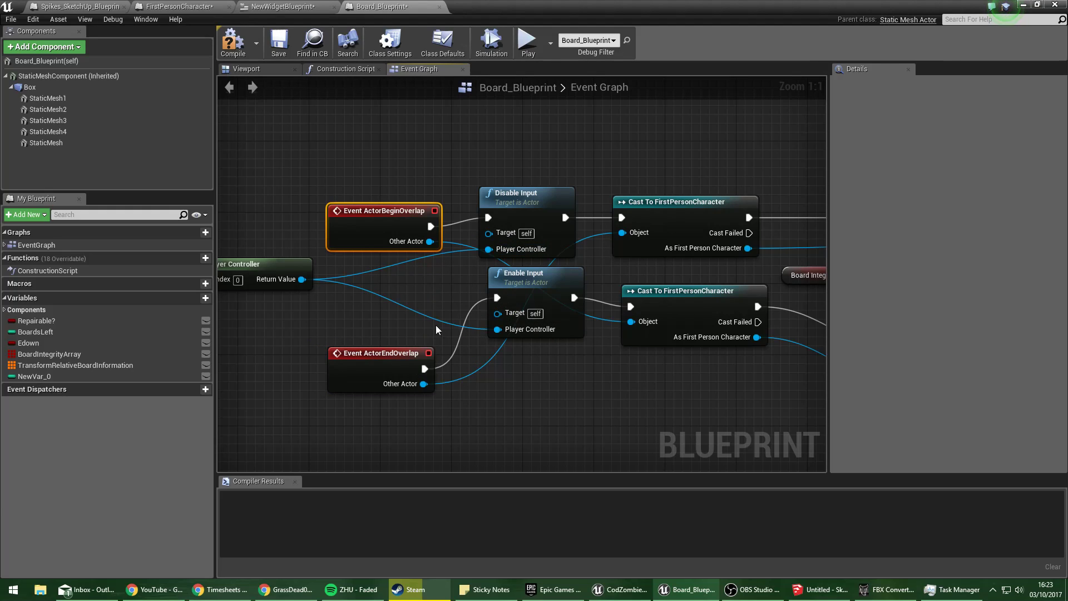
pyautogui.moveTo(384, 352); pyautogui.dragTo(401, 298)
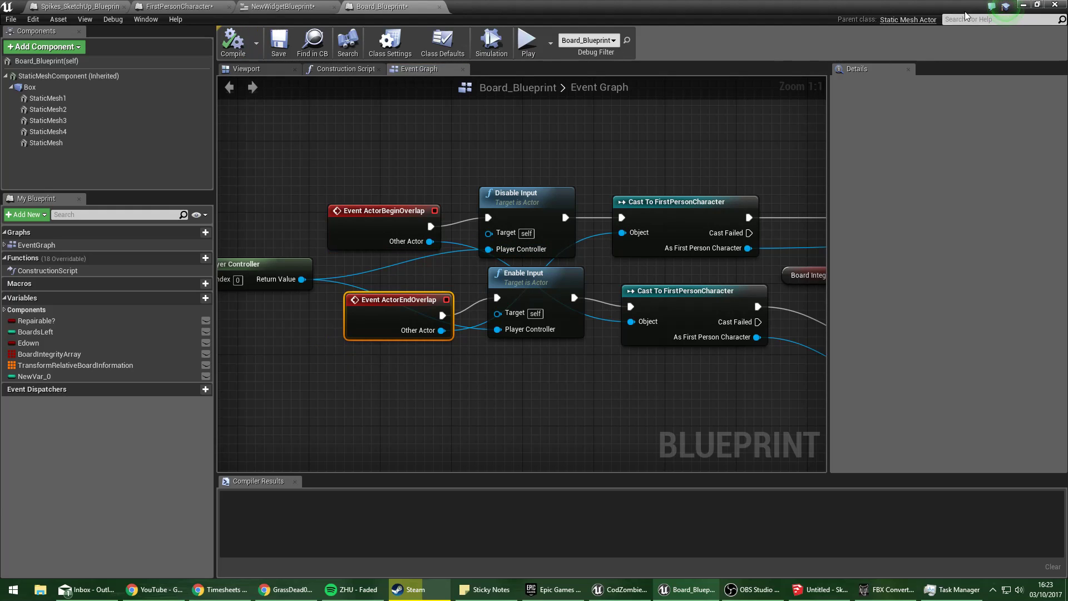
# Return to the level editor and playtest the swapped events by repeatedly walking up to and away from the board barrier.
pyautogui.click(1023, 5)
pyautogui.click(609, 42)
pyautogui.press('w')
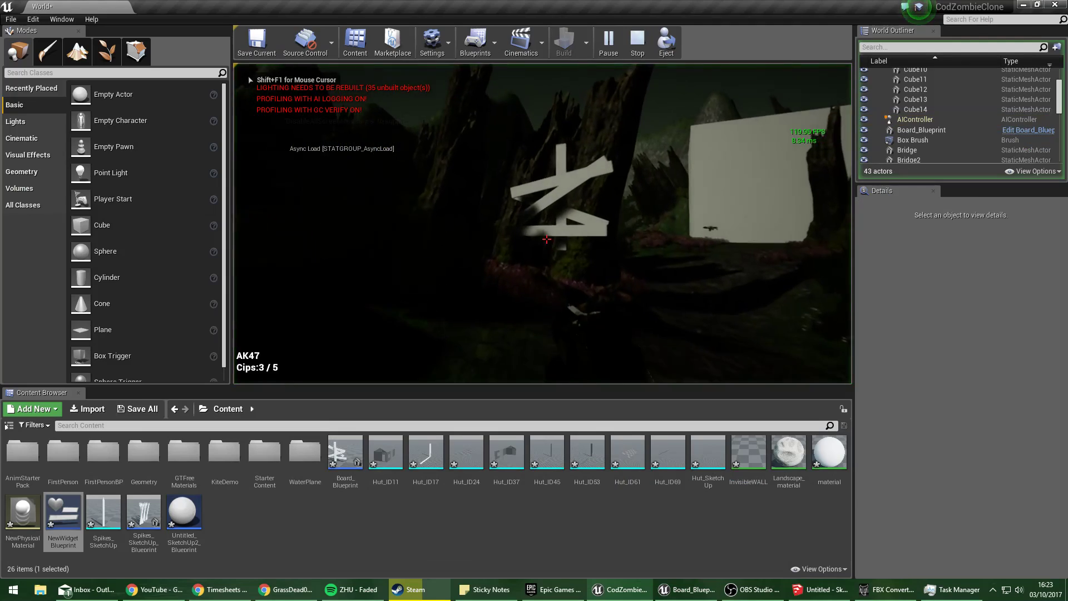
pyautogui.press('w')
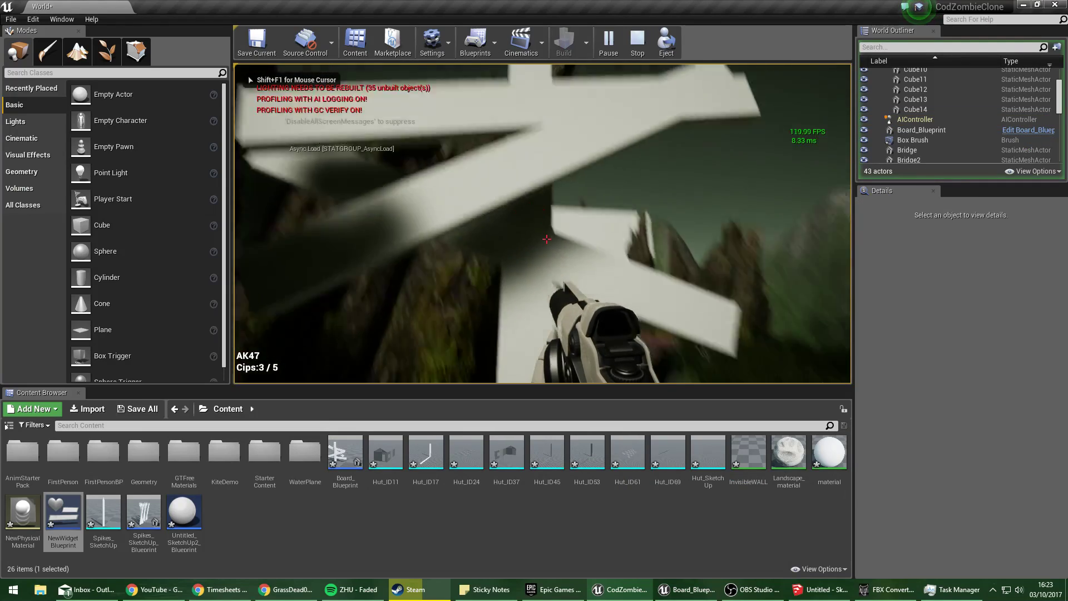
pyautogui.press('s')
pyautogui.press('w')
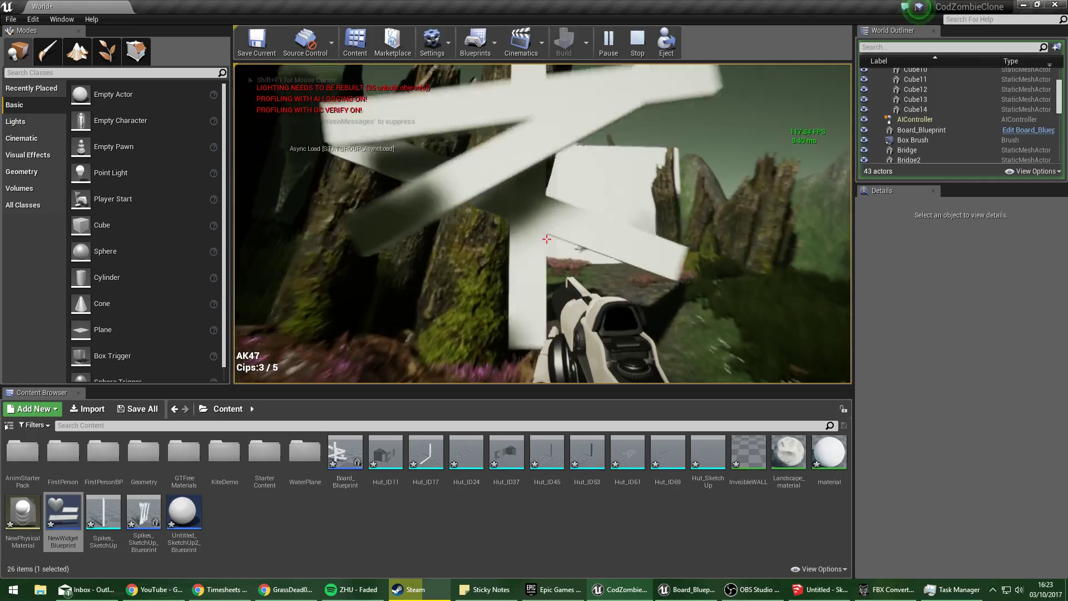
pyautogui.press('s')
pyautogui.press('w')
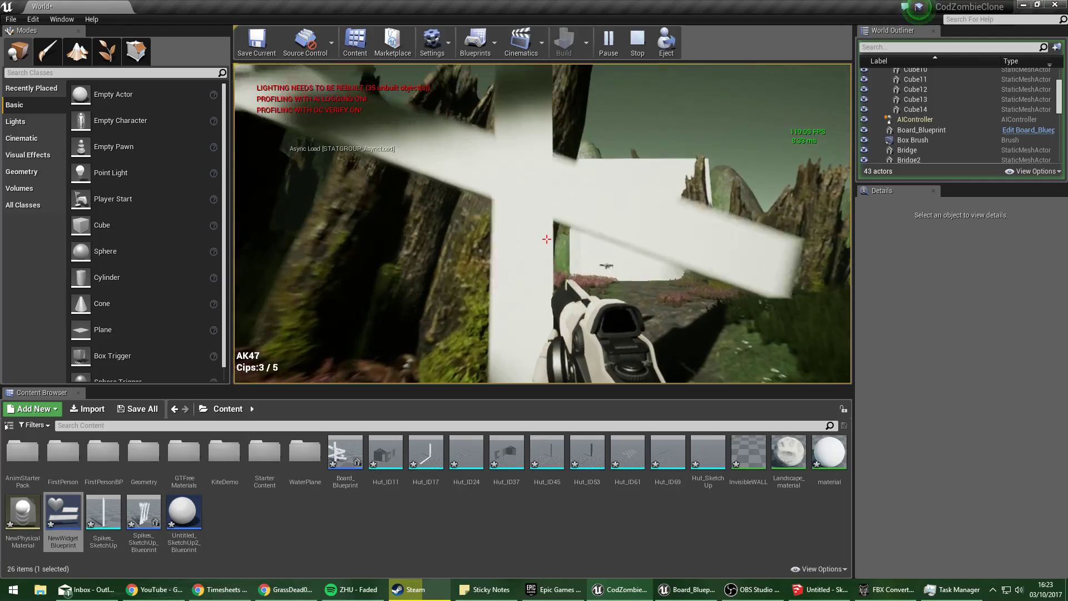
pyautogui.press('s')
pyautogui.press('w')
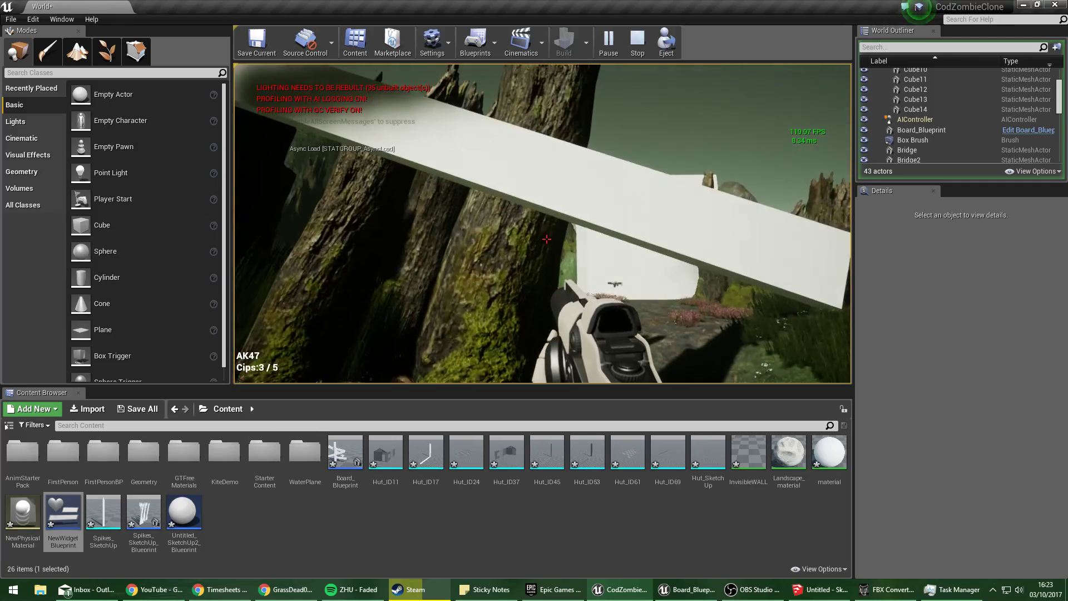
pyautogui.press('s')
pyautogui.press('w')
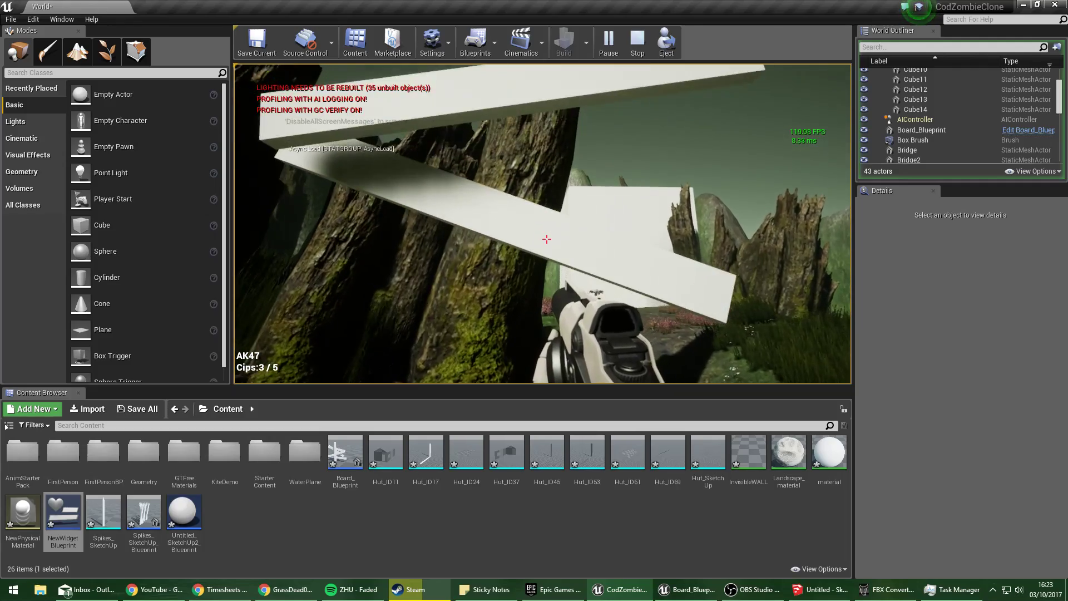
pyautogui.press('w')
pyautogui.press('s')
pyautogui.press('w')
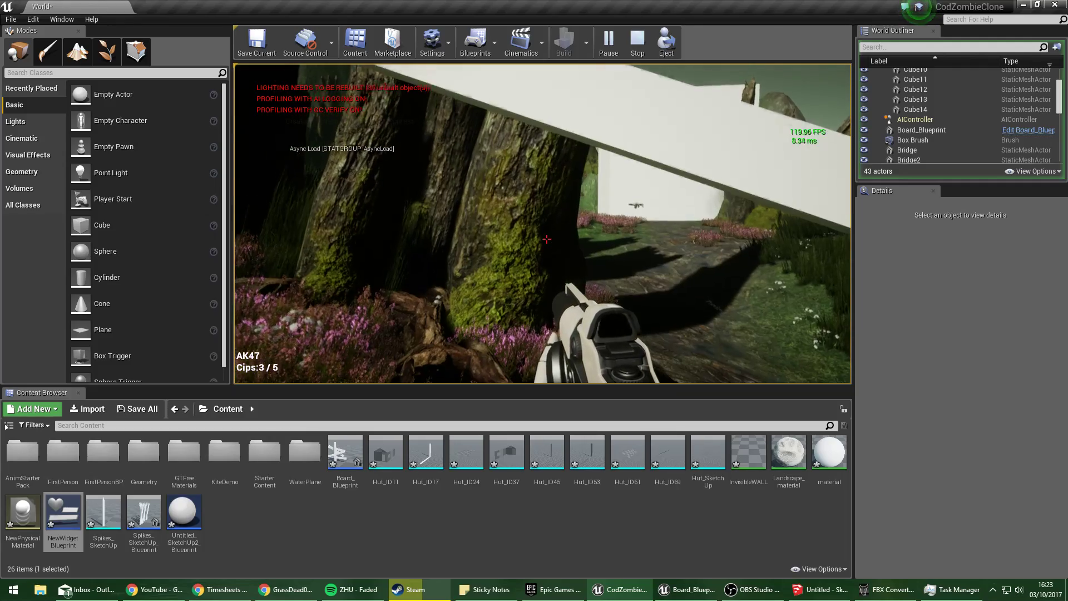
pyautogui.press('s')
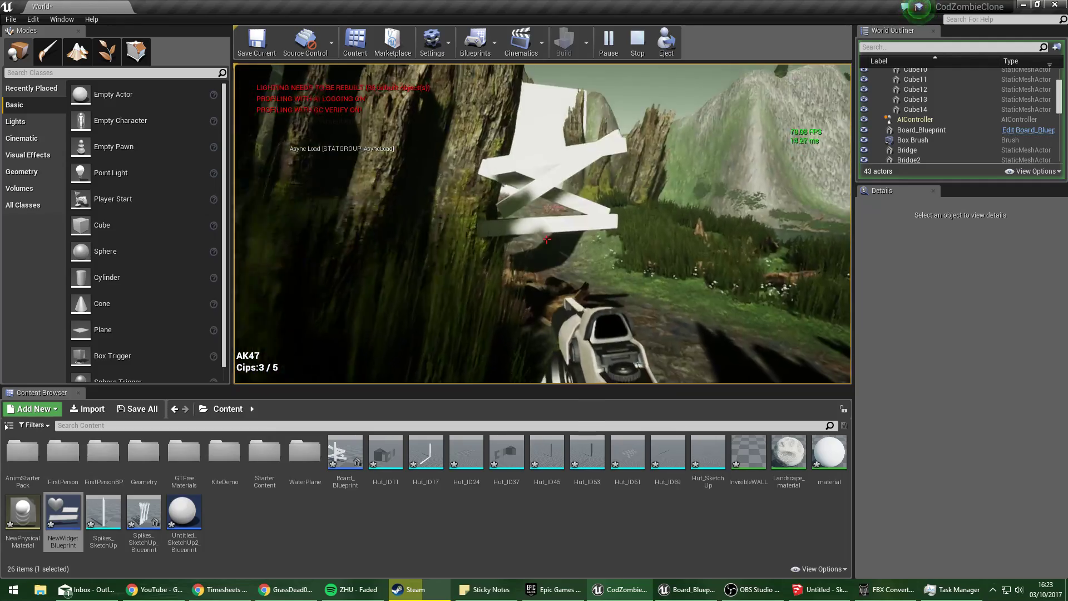
# Approach the board barrier from other directions to check the repair prompt, and stop the play session.
pyautogui.press('w')
pyautogui.press('w')
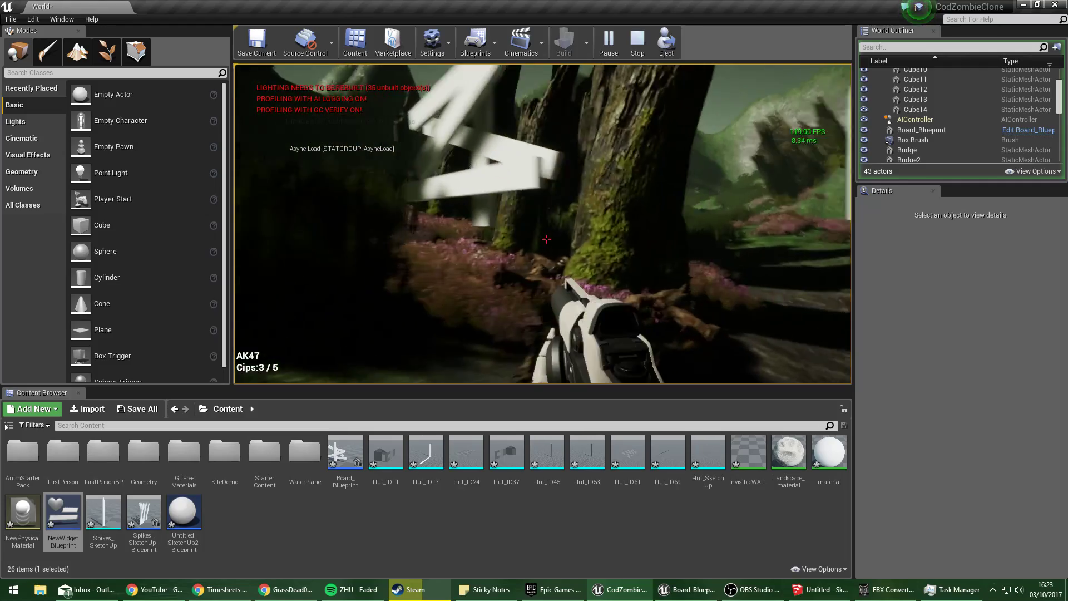
pyautogui.press('w')
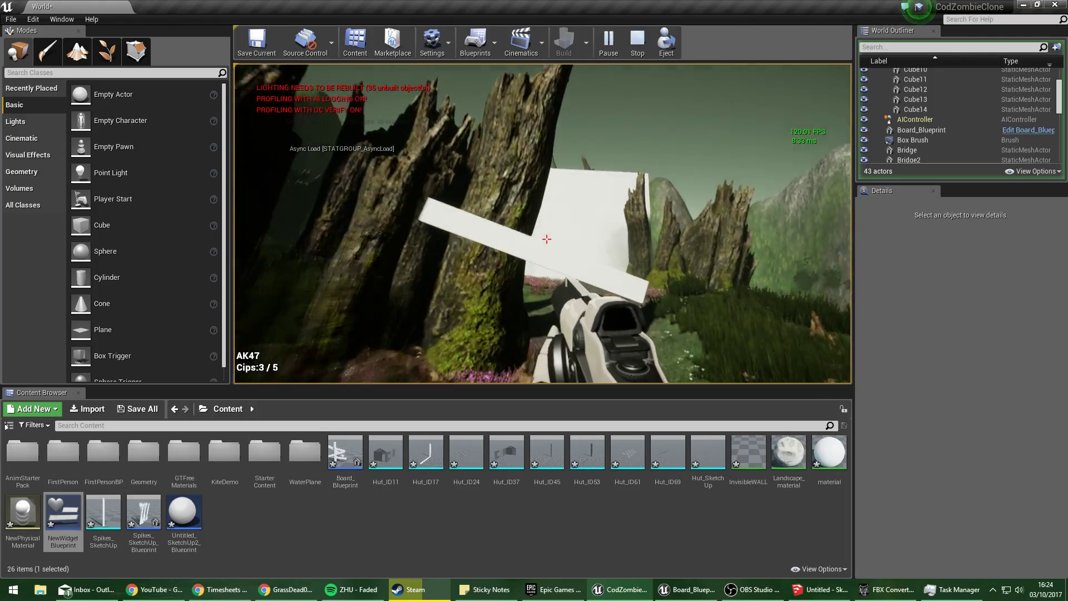
pyautogui.press('w')
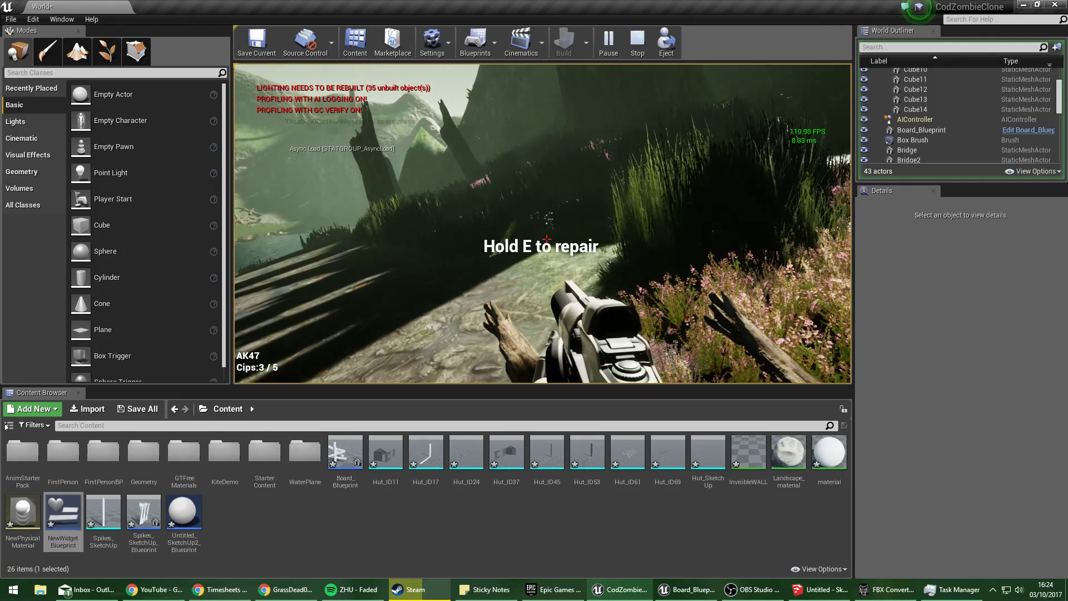
pyautogui.press('Escape')
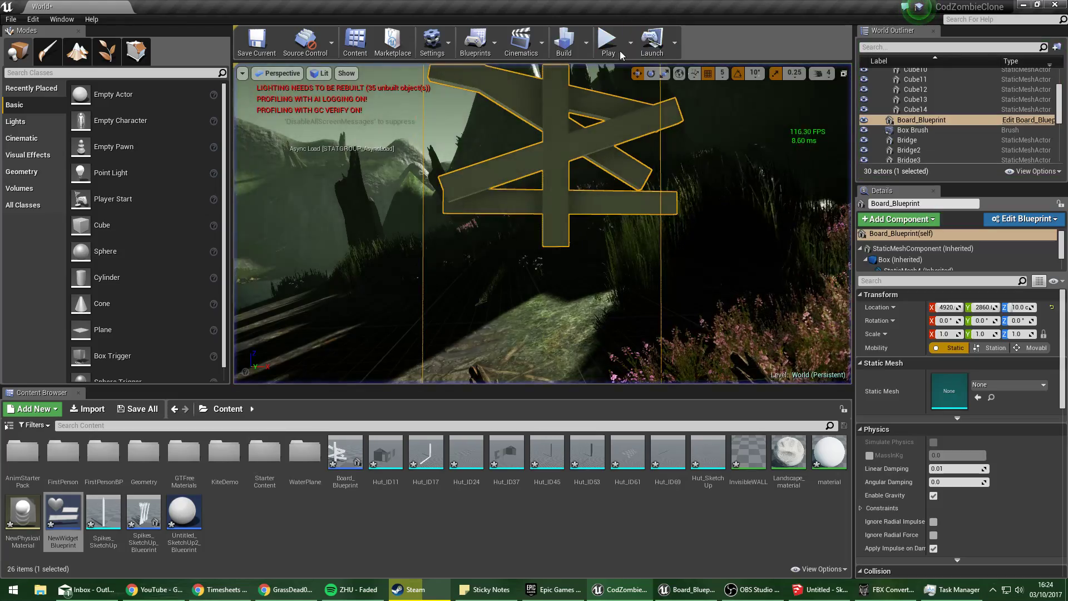
# Restart the playtest and walk to the spiked door at the bridge to check its buy prompt.
pyautogui.click(620, 51)
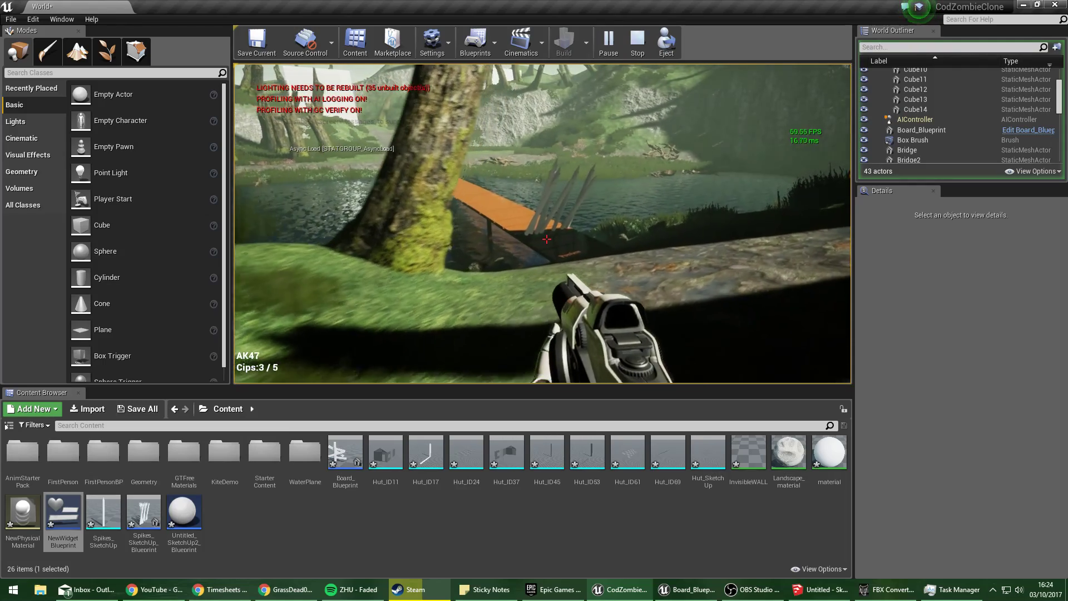
pyautogui.press('Escape')
pyautogui.moveTo(545, 203); pyautogui.dragTo(595, 72, button='right')
pyautogui.hotkey('alt', 'p')
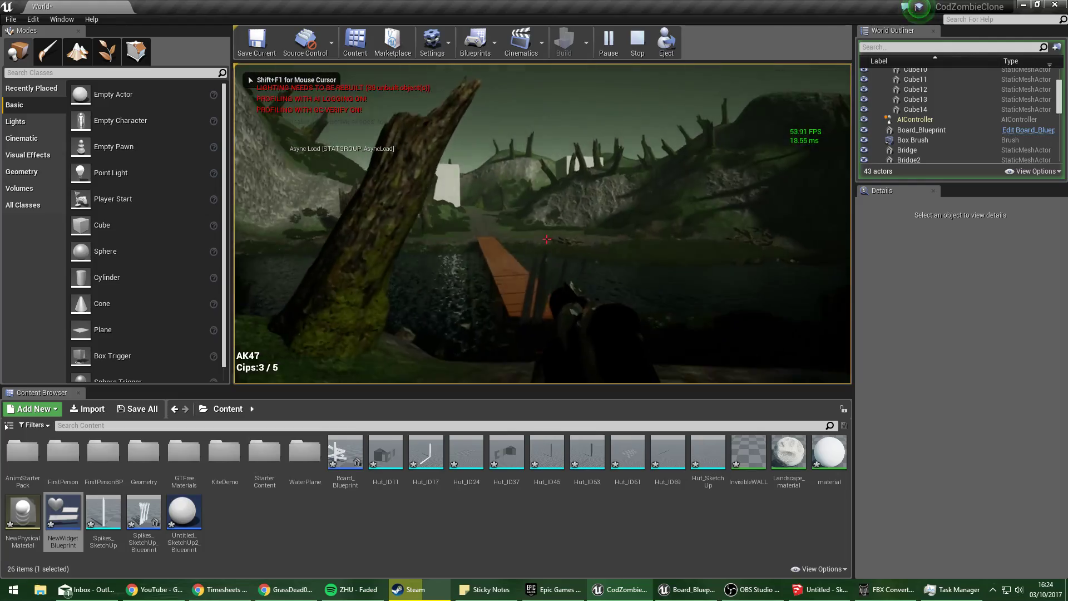
pyautogui.click(546, 239)
pyautogui.press('w')
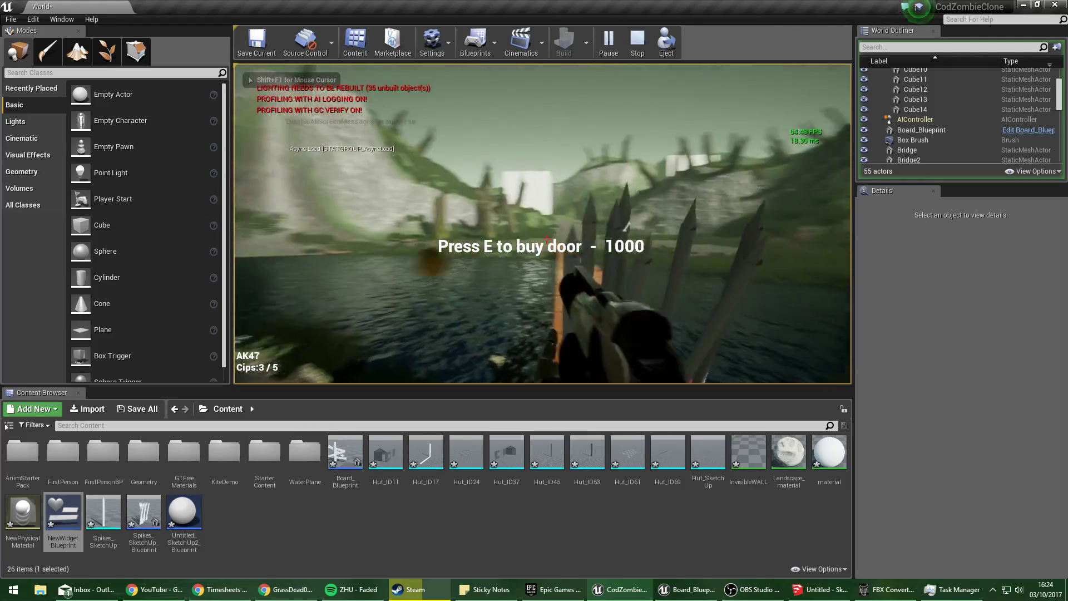
pyautogui.click(547, 239)
pyautogui.press('w')
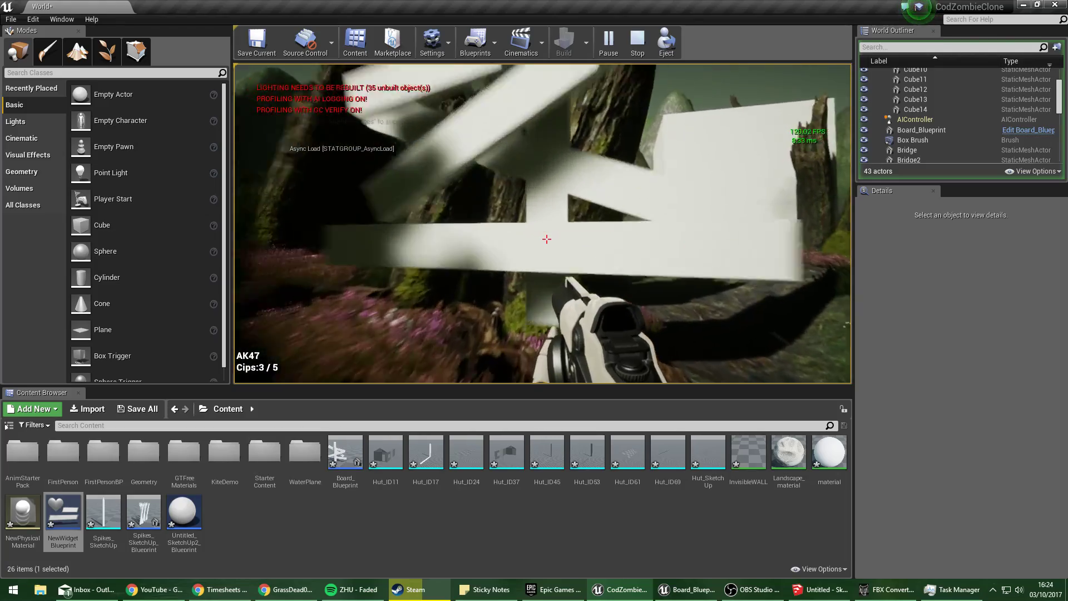
# Test the repair prompt at the board barrier by stepping away and back, and end the play session.
pyautogui.press('w')
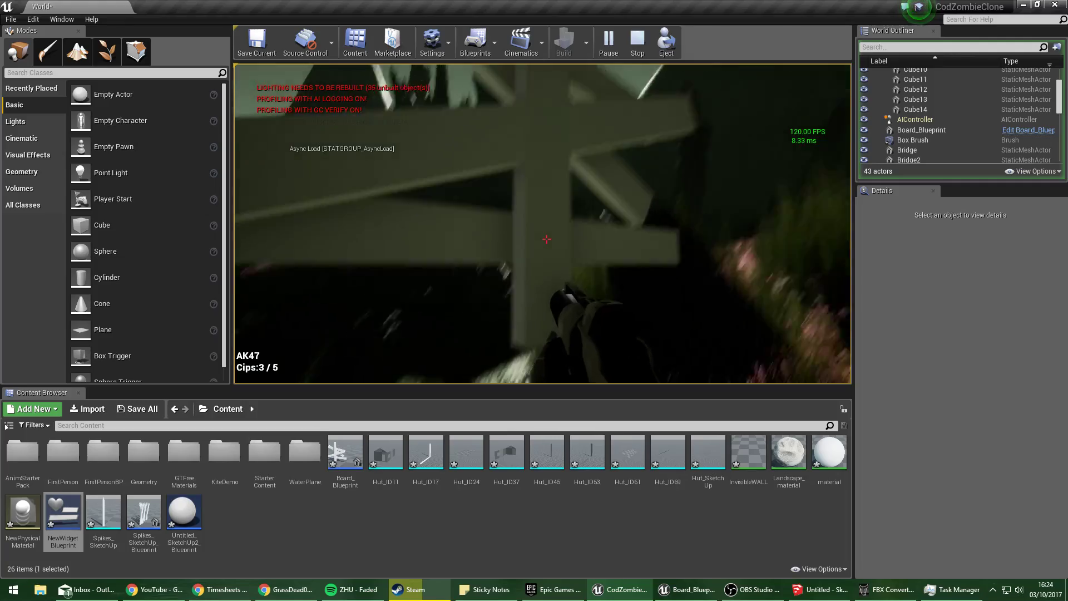
pyautogui.press('s')
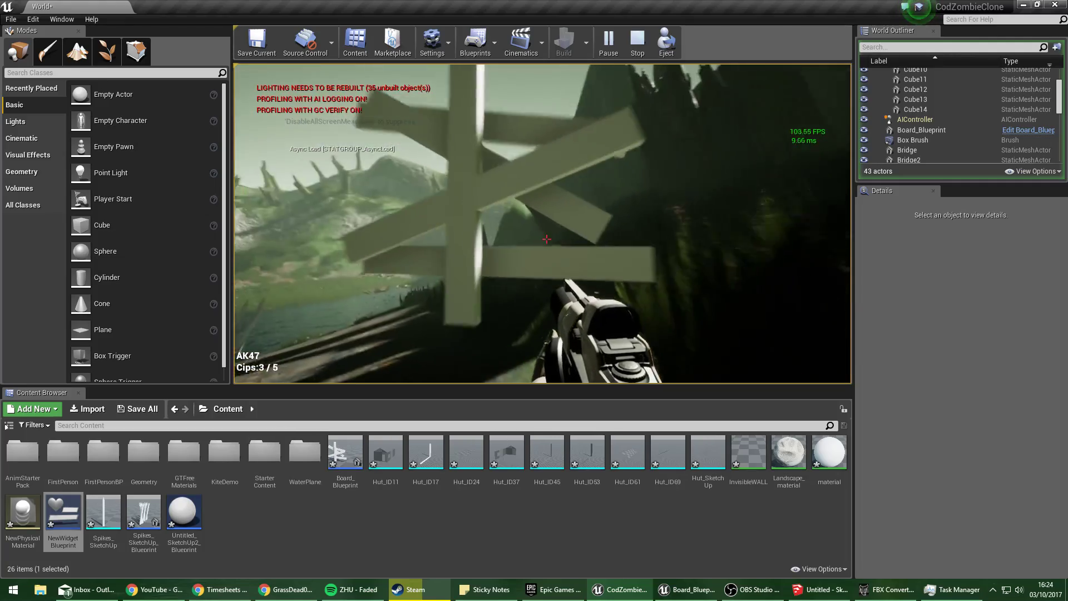
pyautogui.press('w')
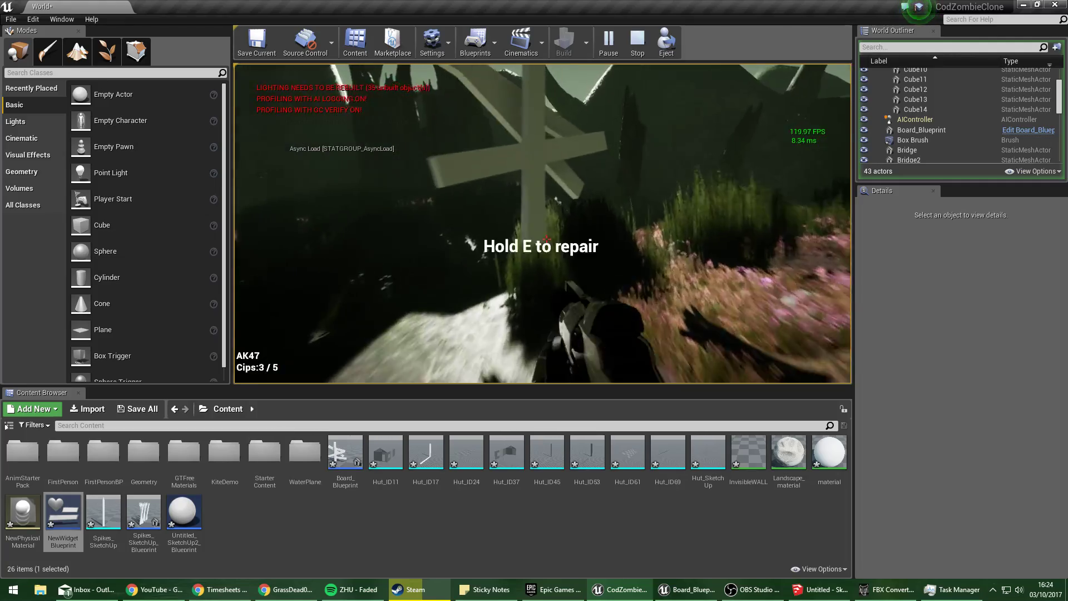
pyautogui.press('w')
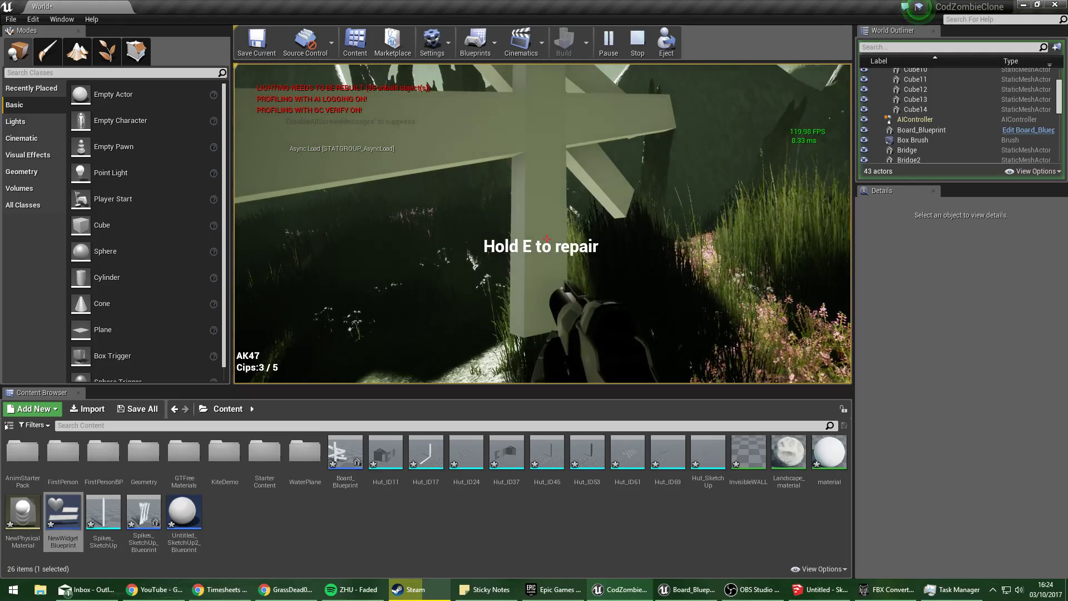
pyautogui.press('s')
pyautogui.press('w')
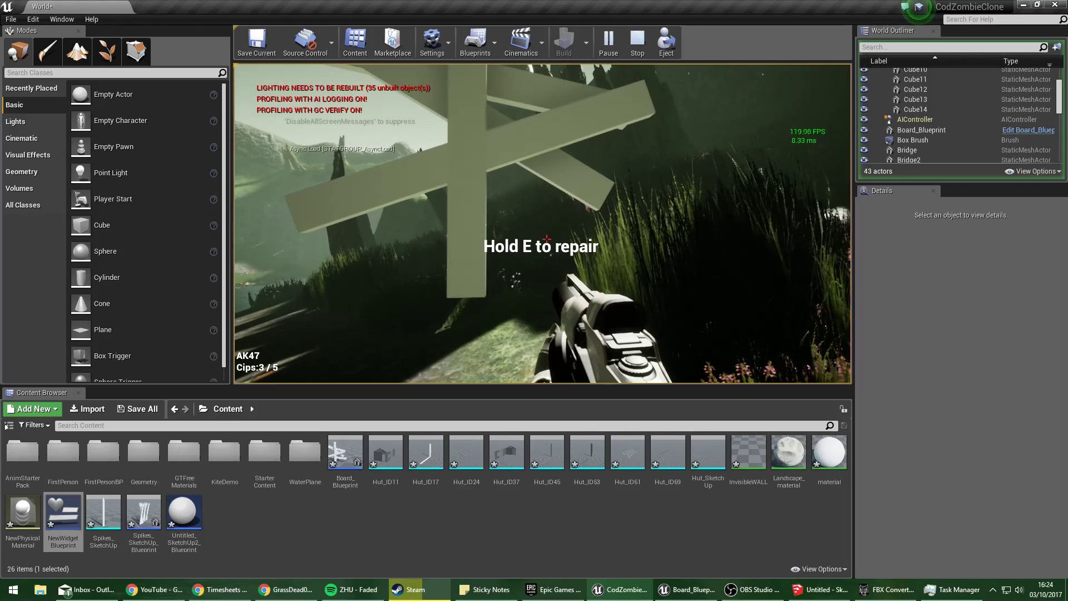
pyautogui.press('Escape')
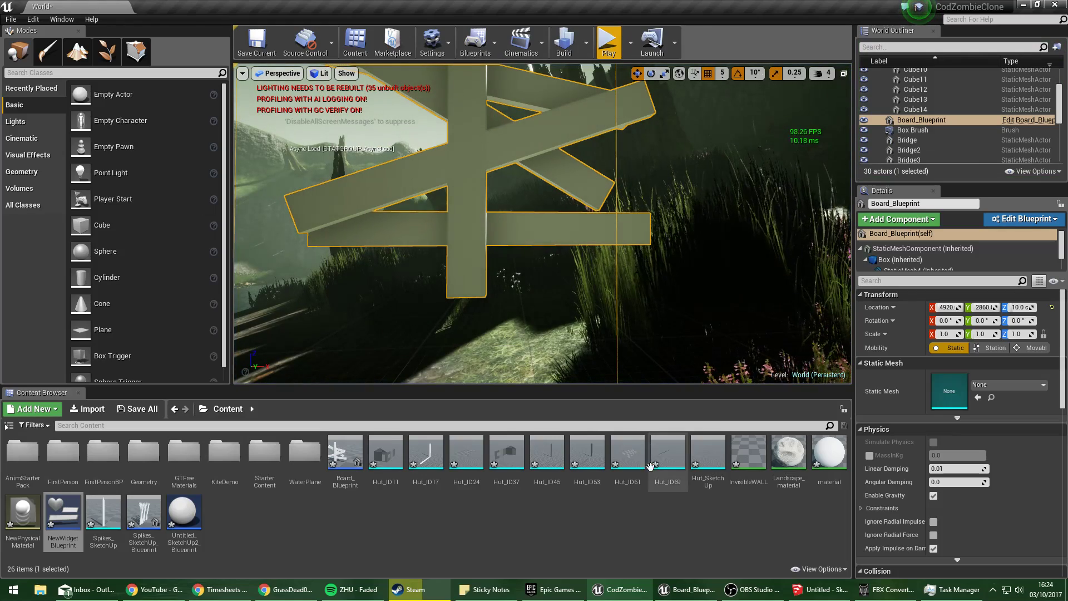
# In Board_Blueprint, place Enable Input above Disable Input, driving Enable Input from ActorBeginOverlap and Disable Input from ActorEndOverlap.
pyautogui.click(672, 585)
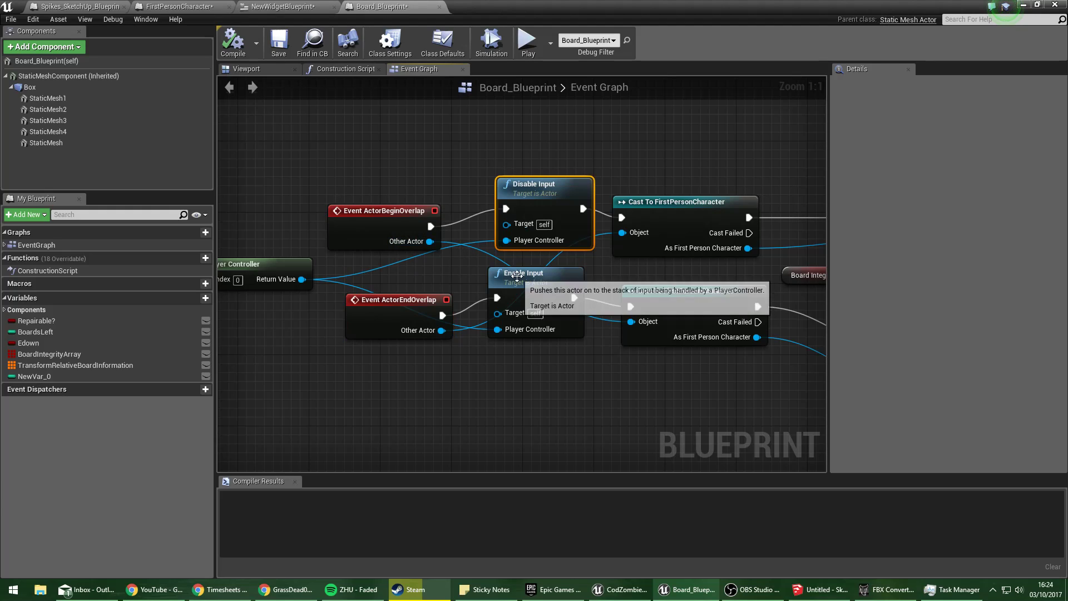
pyautogui.moveTo(515, 276); pyautogui.dragTo(506, 117)
pyautogui.moveTo(547, 193); pyautogui.dragTo(530, 273)
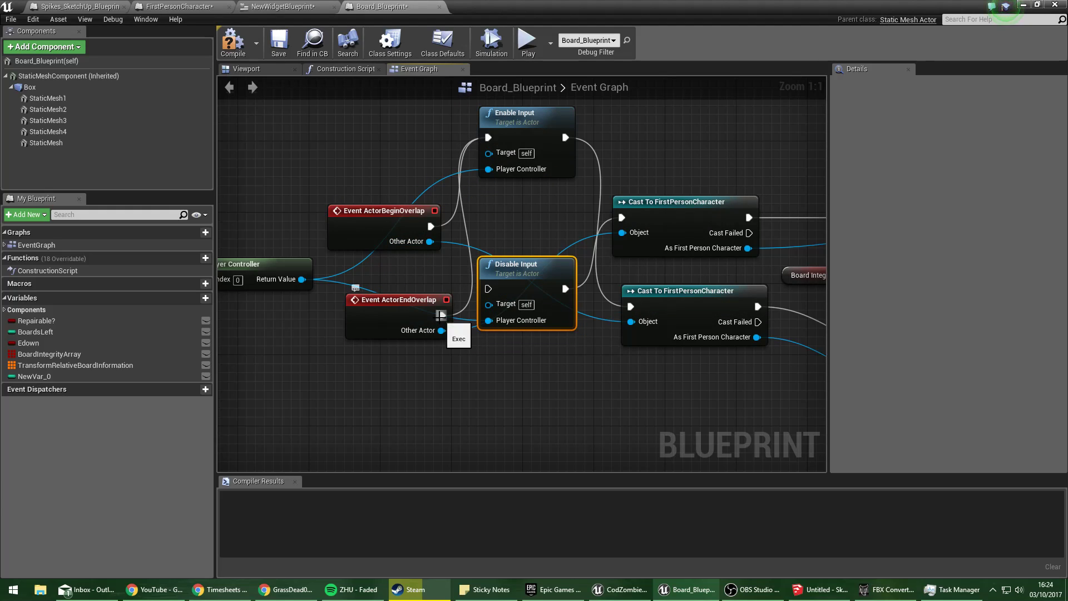
pyautogui.moveTo(441, 316); pyautogui.dragTo(490, 289)
# Connect Enable Input to the upper FirstPersonCharacter cast and Disable Input to the lower one, and tidy both input nodes.
pyautogui.moveTo(565, 137); pyautogui.dragTo(594, 177)
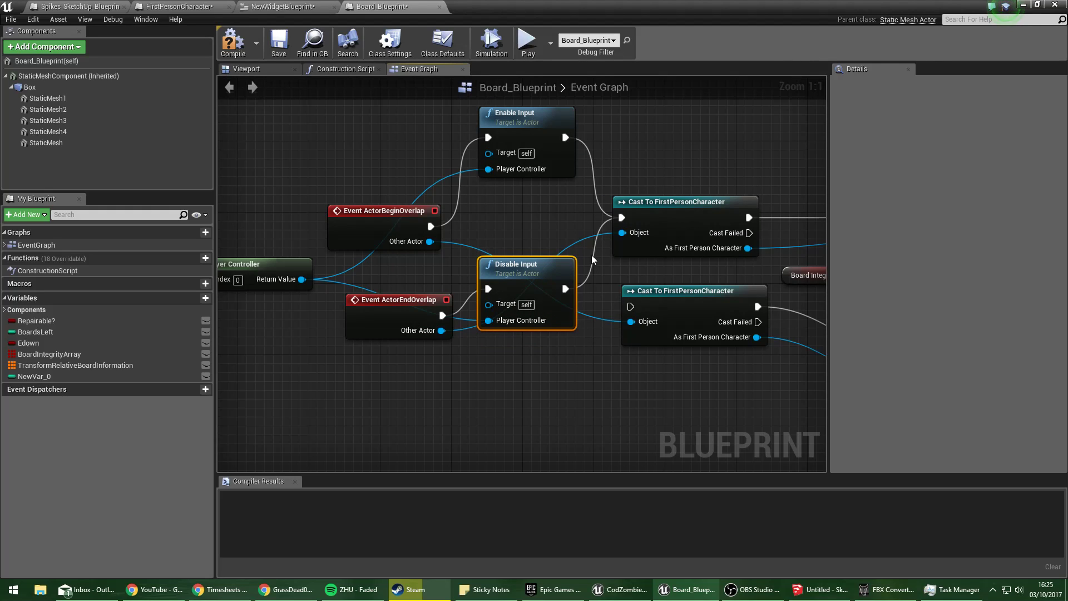
pyautogui.moveTo(523, 272); pyautogui.dragTo(541, 298)
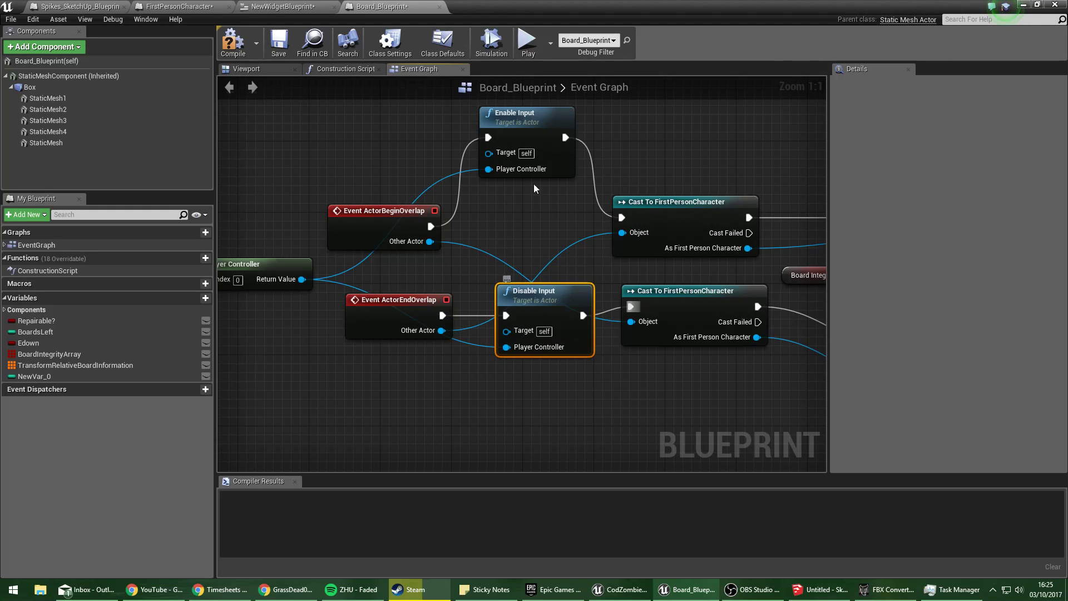
pyautogui.moveTo(528, 126); pyautogui.dragTo(536, 163)
pyautogui.moveTo(717, 142); pyautogui.dragTo(336, 133, button='right')
pyautogui.click(216, 29)
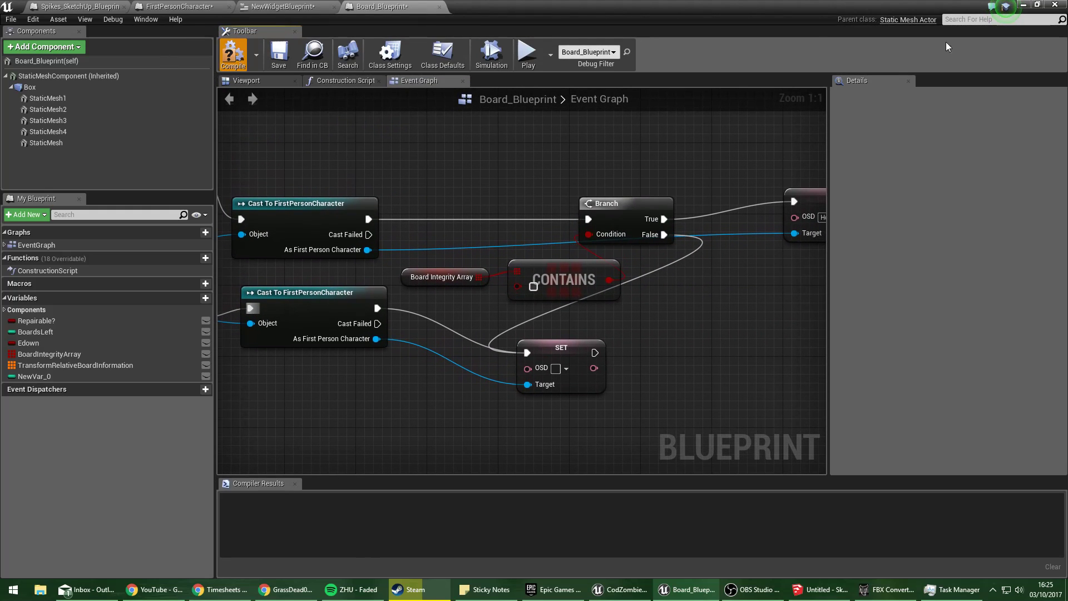
# Start a playtest in the level and step repeatedly toward and away from the board barrier to test its repair prompt.
pyautogui.click(1023, 5)
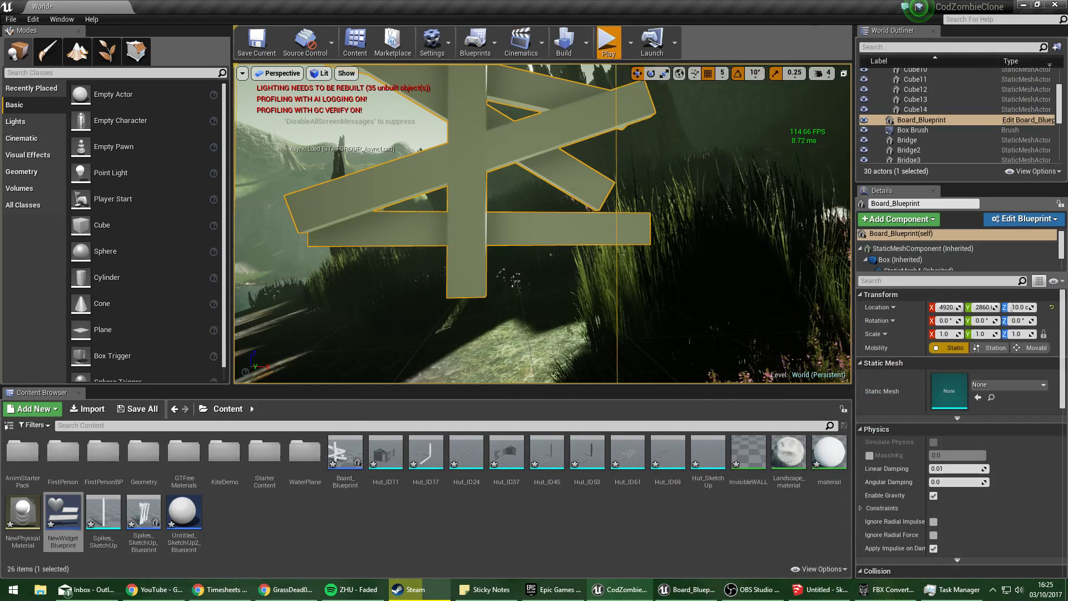
pyautogui.press('s')
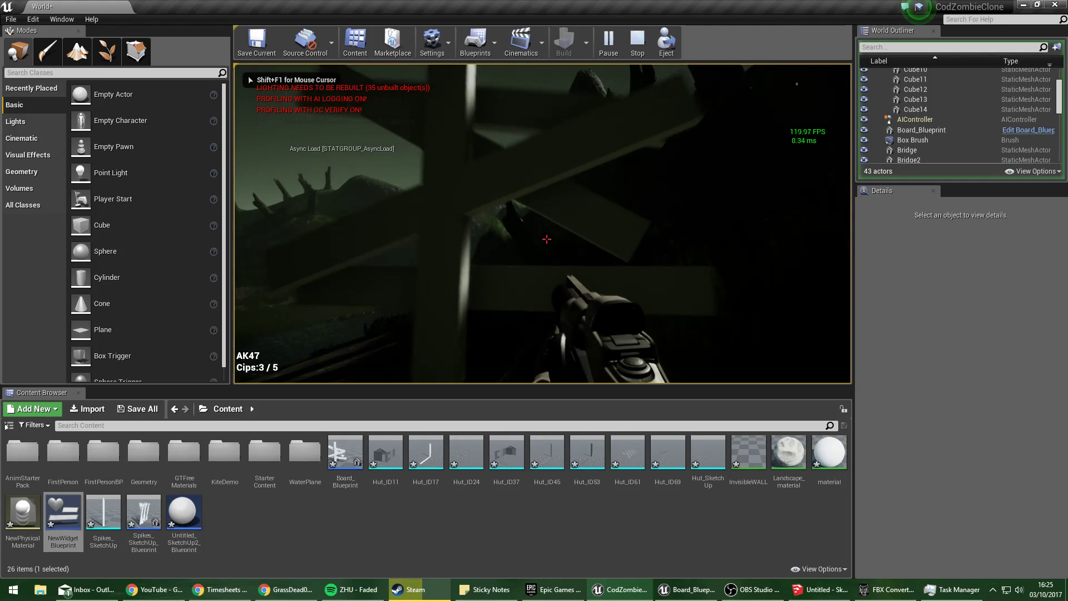
pyautogui.press('w')
pyautogui.press('w')
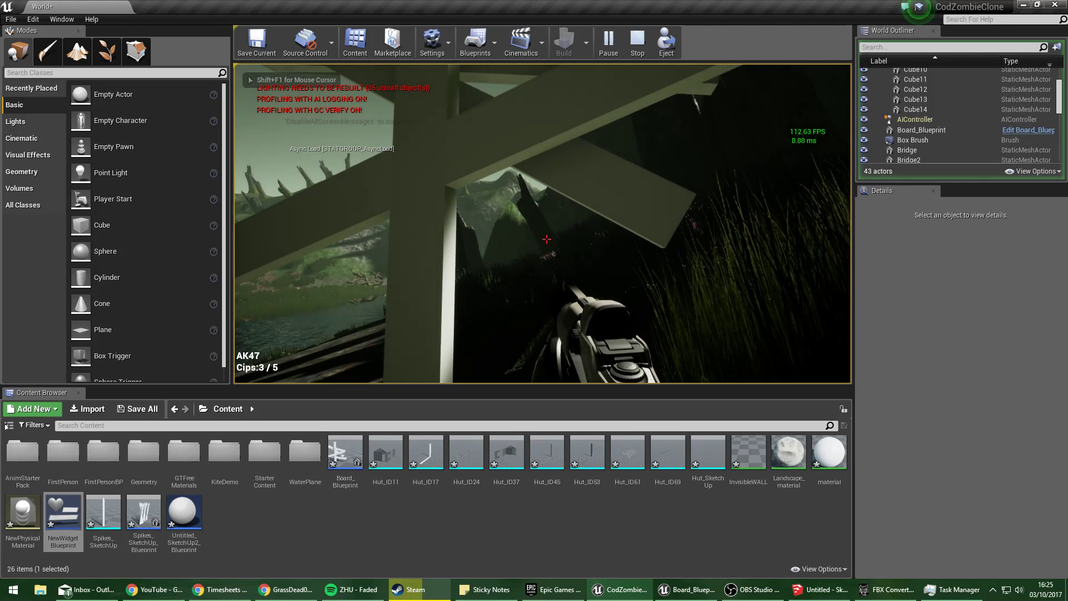
pyautogui.press('s')
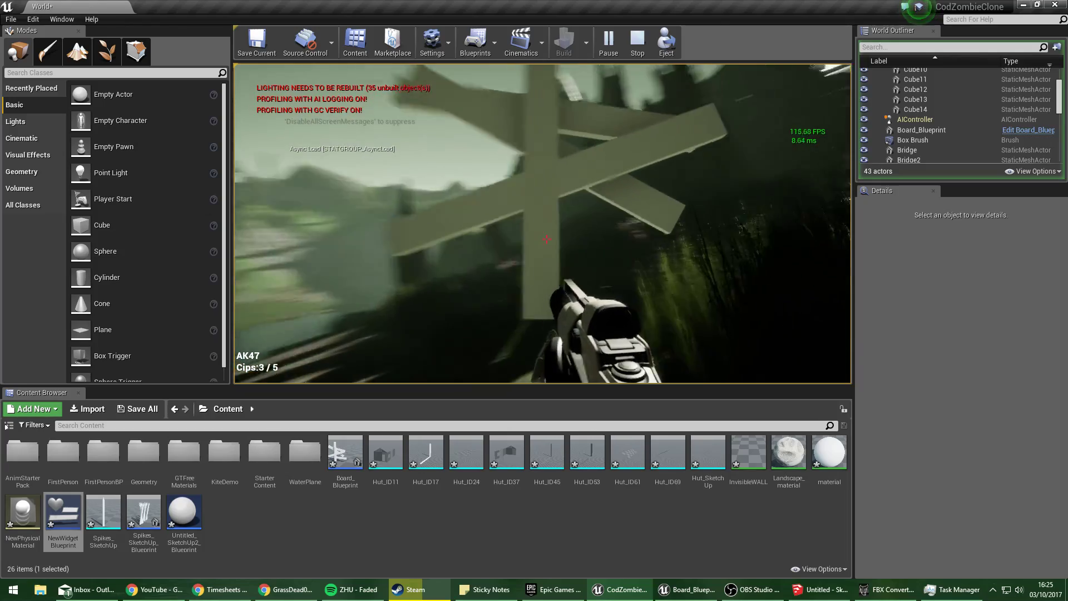
pyautogui.press('w')
pyautogui.press('s')
pyautogui.press('w')
pyautogui.press('s')
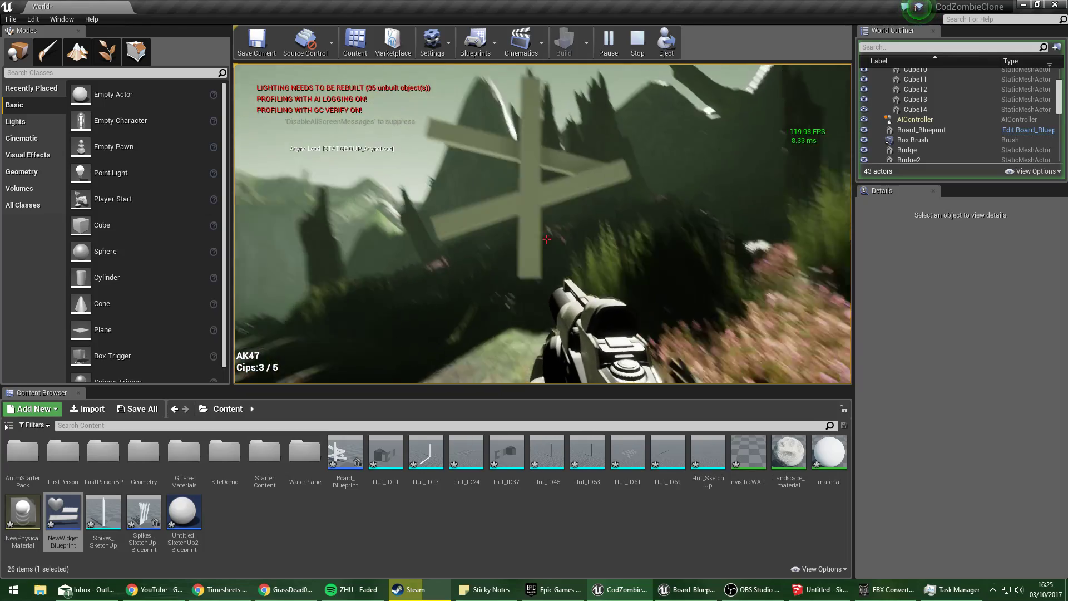
pyautogui.press('w')
pyautogui.press('s')
pyautogui.press('s')
pyautogui.press('w')
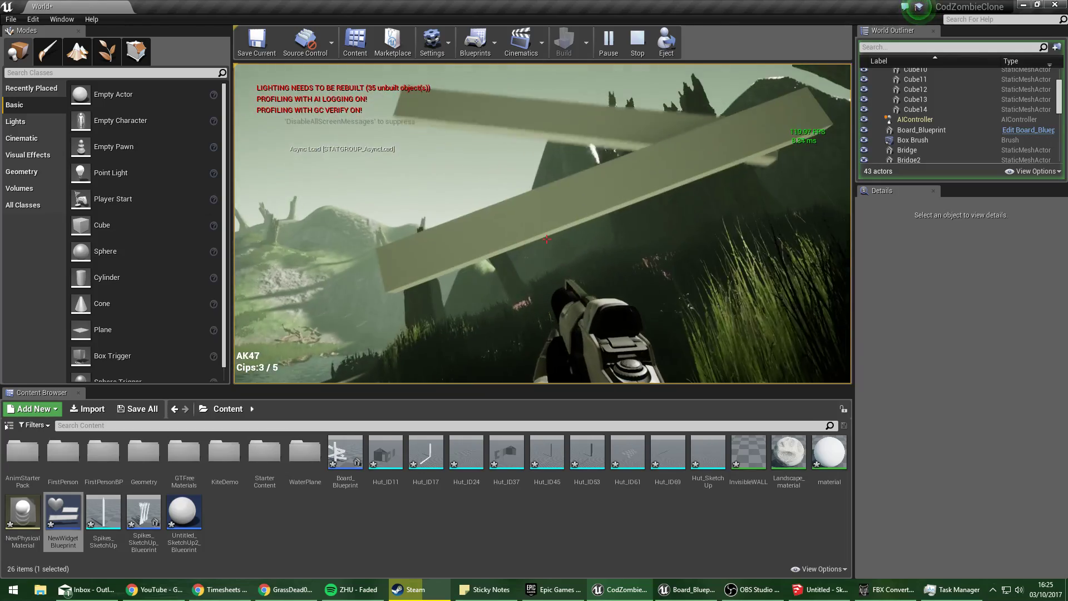
pyautogui.press('s')
pyautogui.press('w')
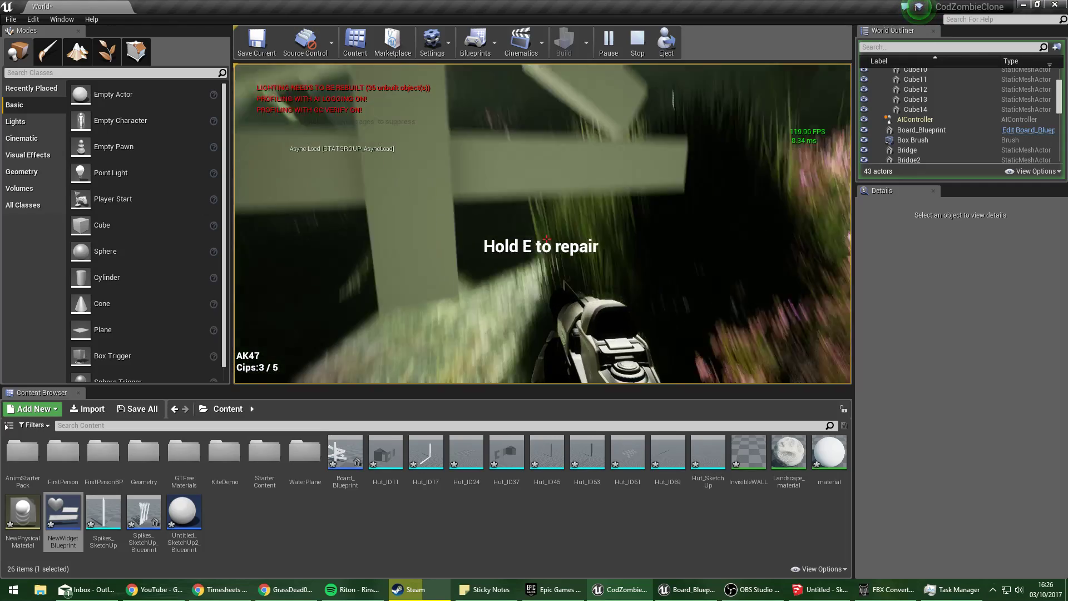
# Back away from the barrier toward the spiked door, end the play session, and return to the Board_Blueprint event graph.
pyautogui.press('s')
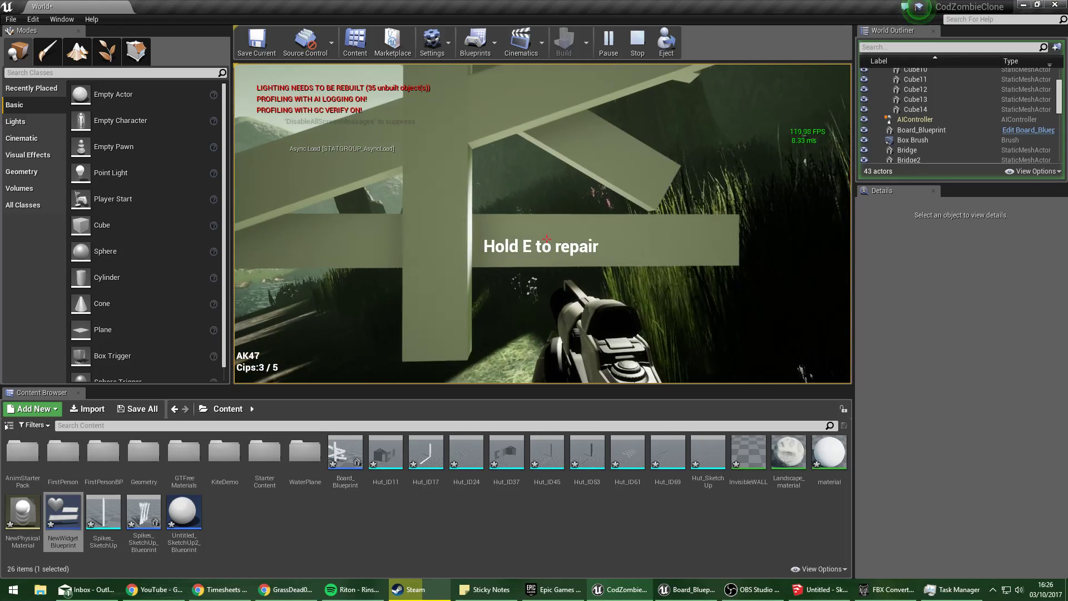
pyautogui.press('s')
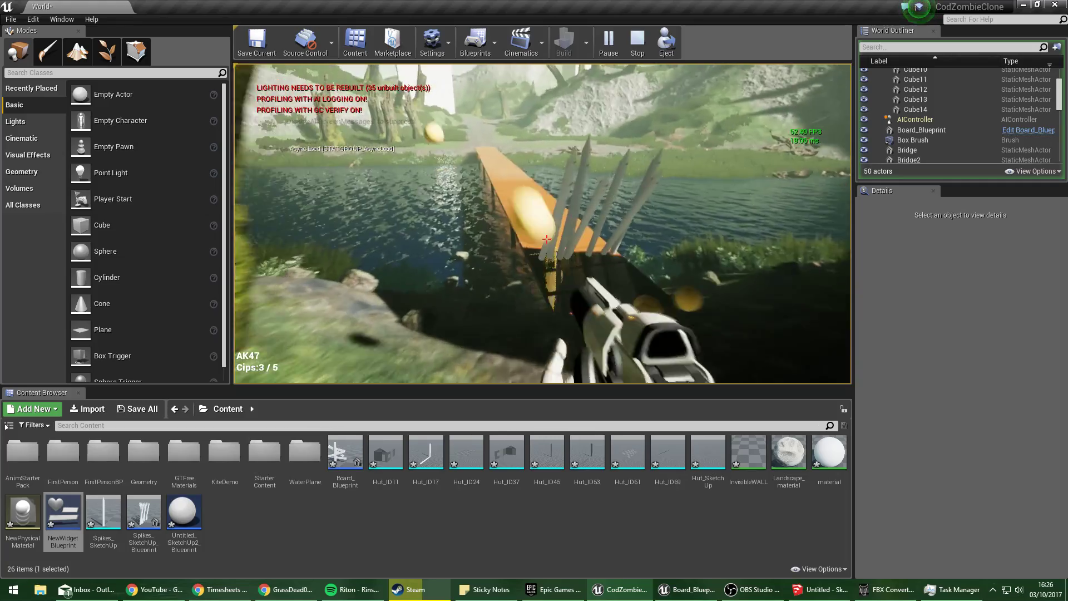
pyautogui.press('Escape')
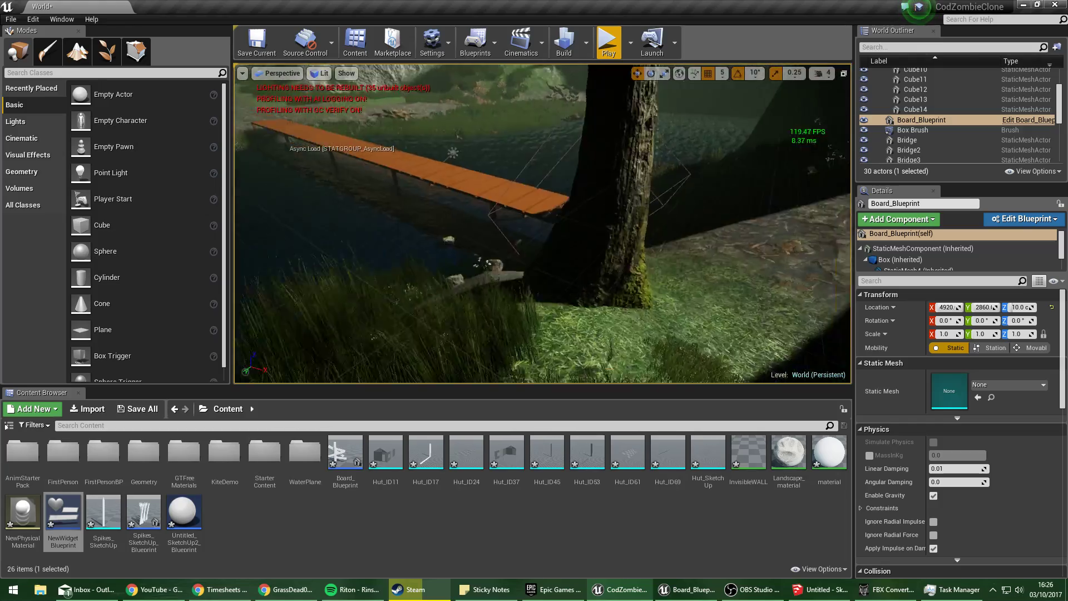
pyautogui.moveTo(542, 223); pyautogui.dragTo(667, 129, button='right')
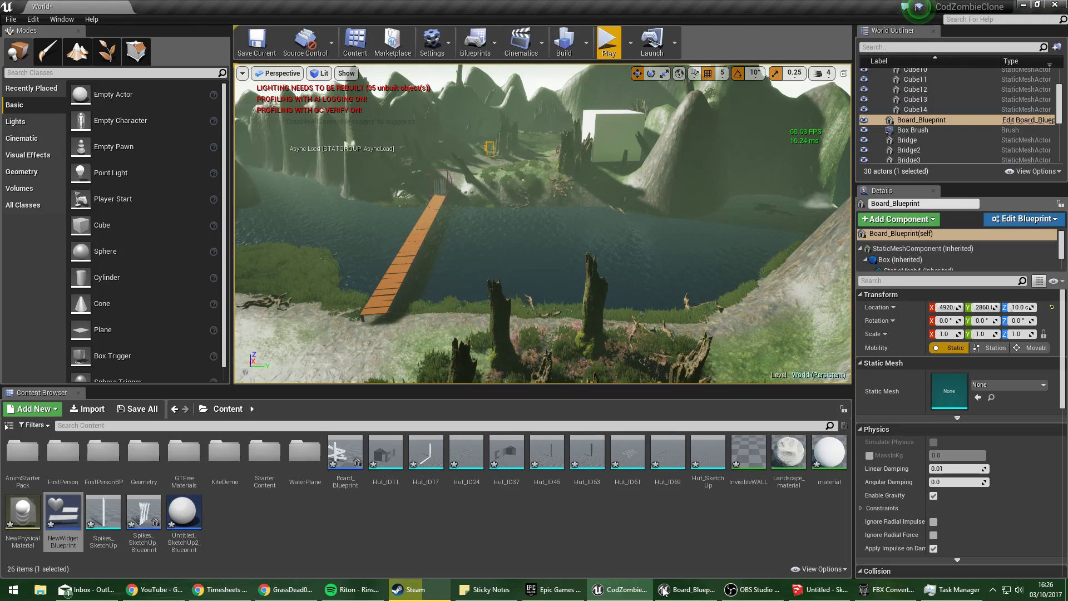
pyautogui.click(687, 589)
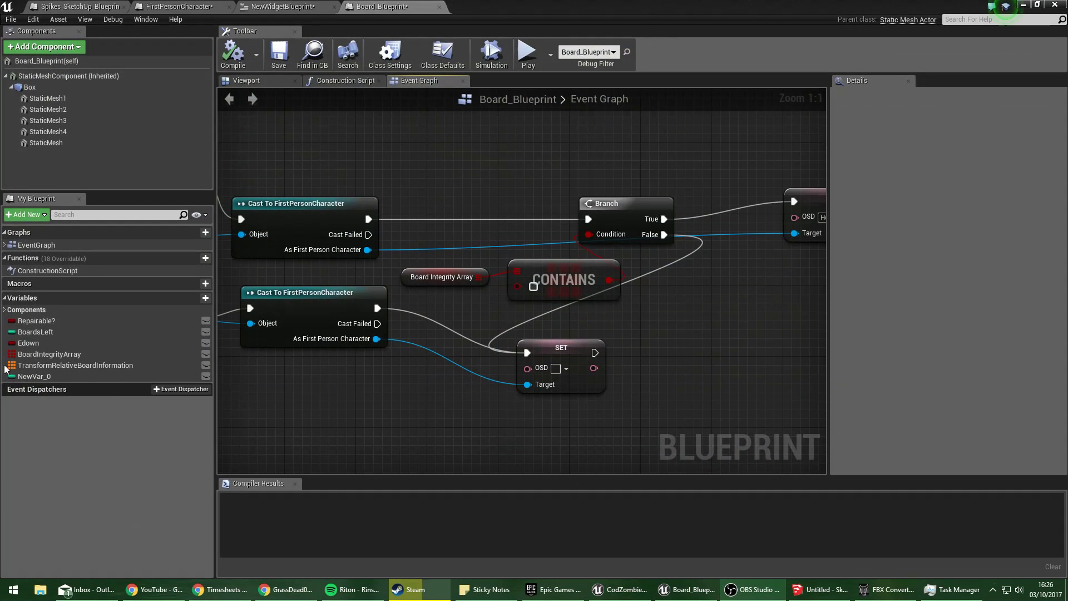